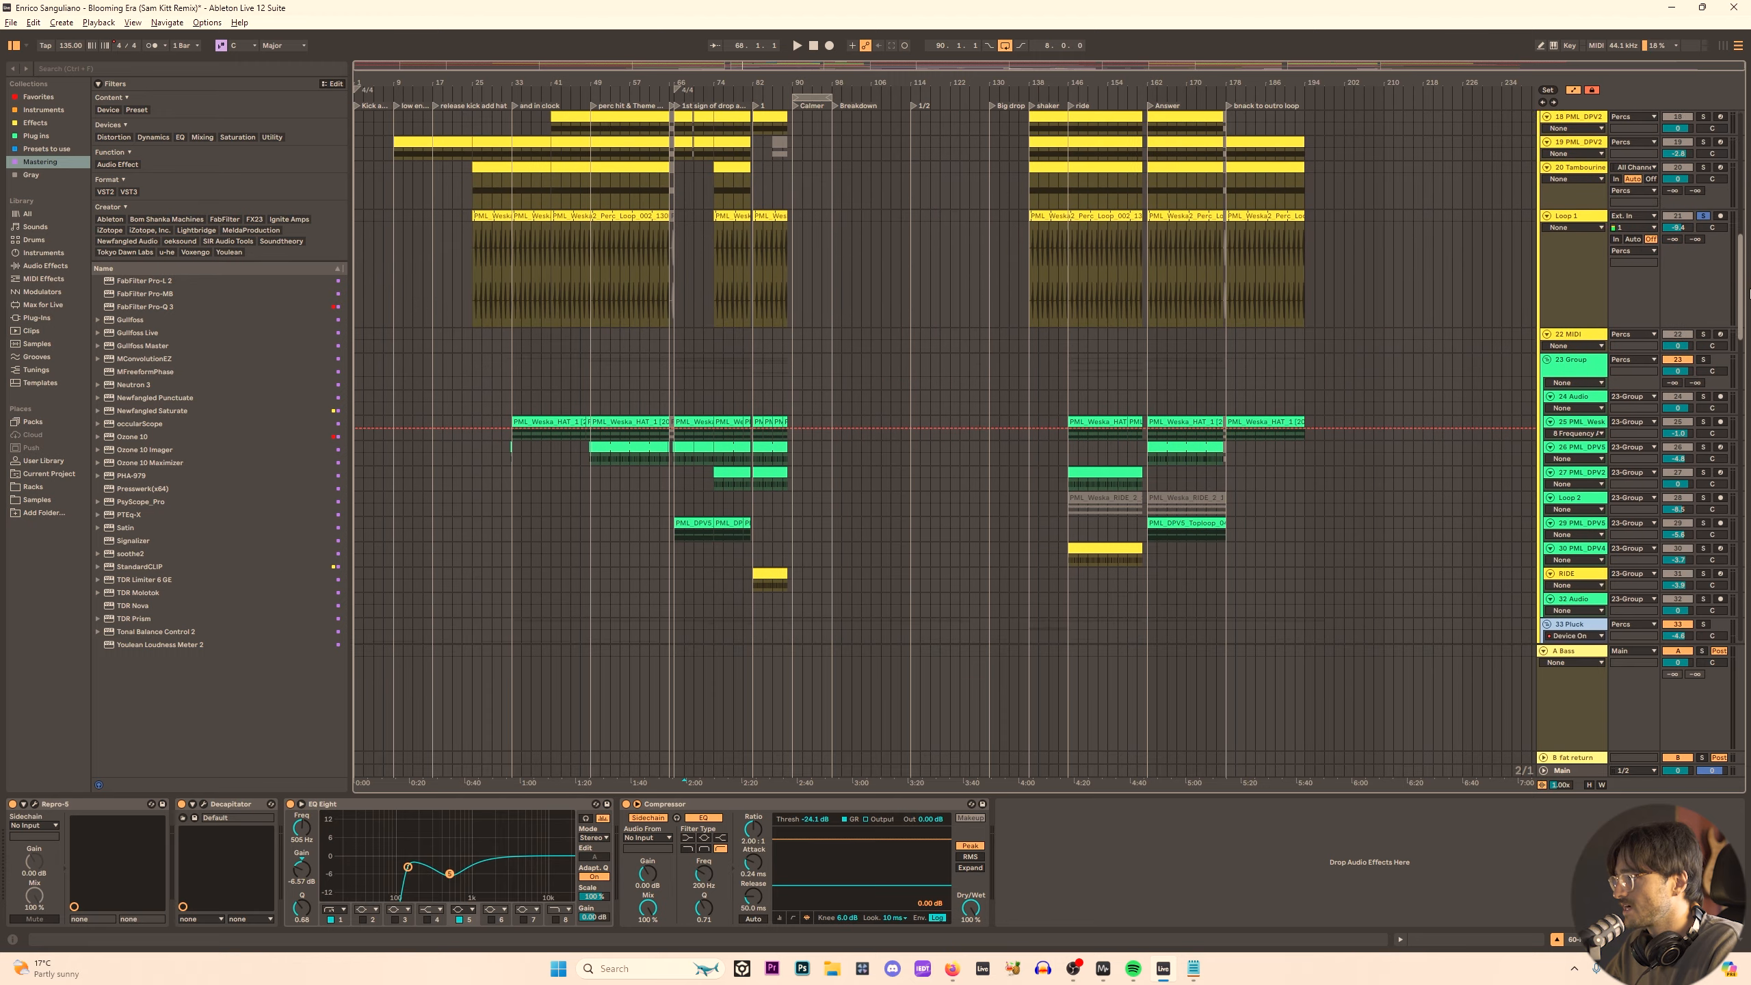
# Extend the arrangement loop over the whole track, from bar 1 to bar 194.
pyautogui.scroll(3, 1744, 260)
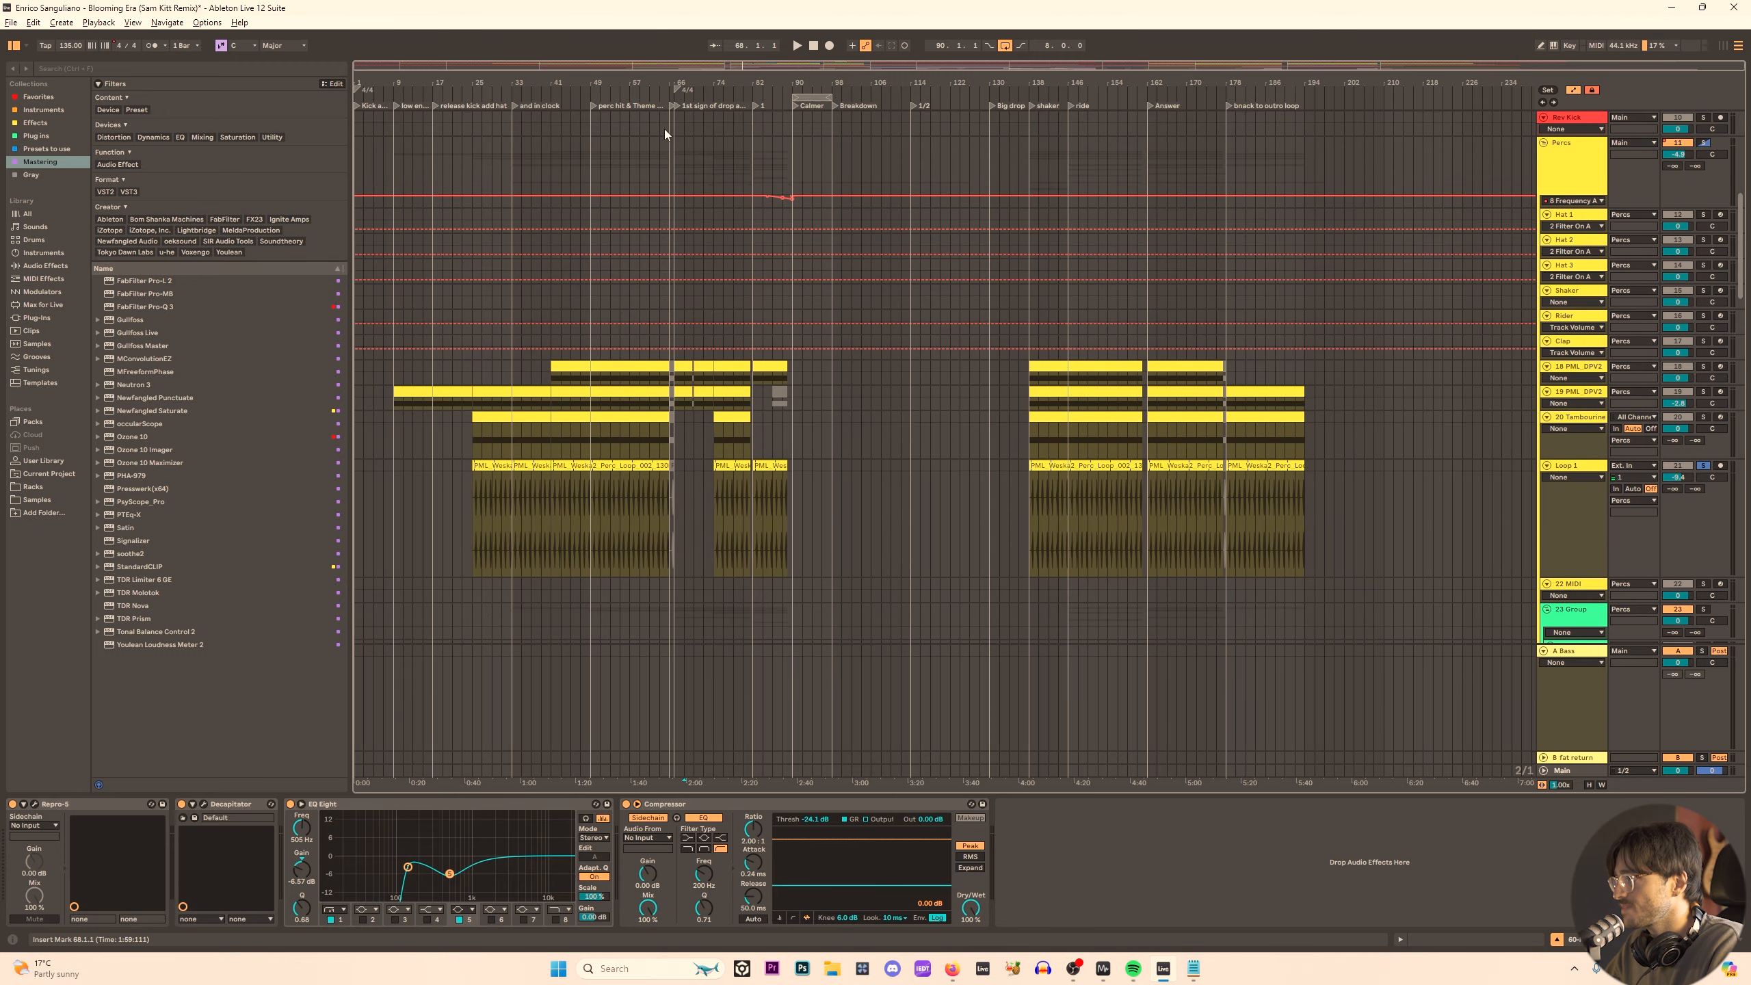
pyautogui.moveTo(827, 99); pyautogui.dragTo(1308, 82)
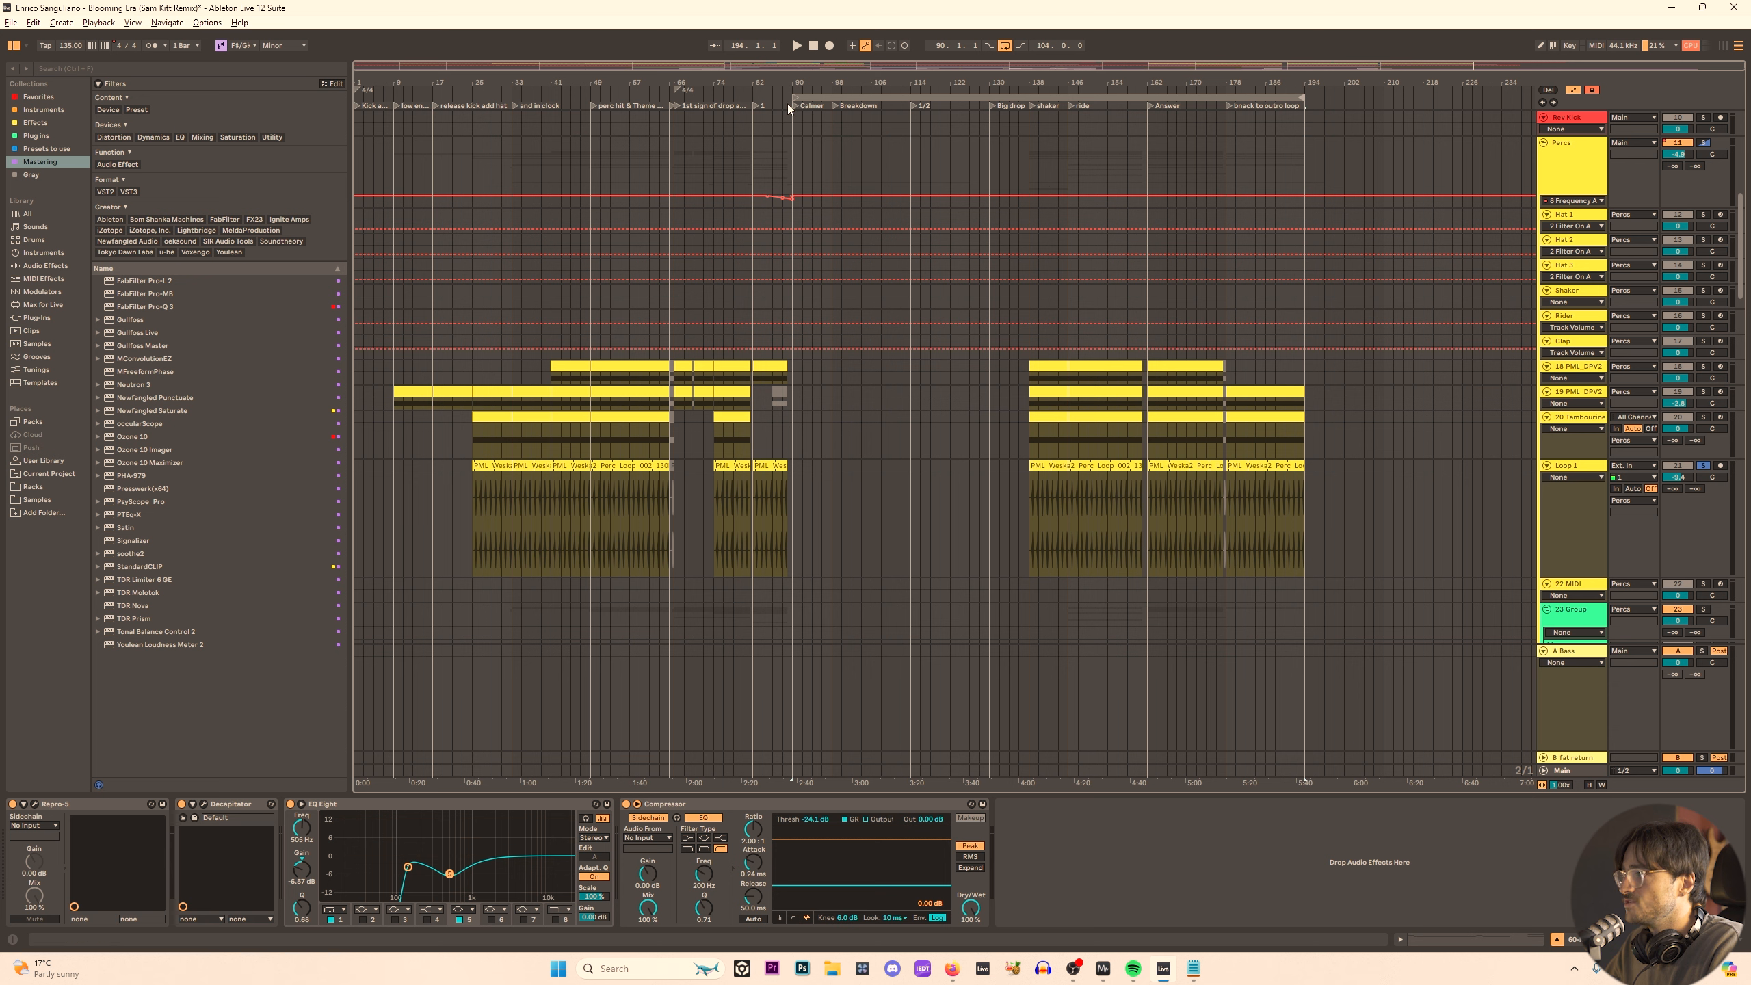
pyautogui.moveTo(794, 98); pyautogui.dragTo(273, 102)
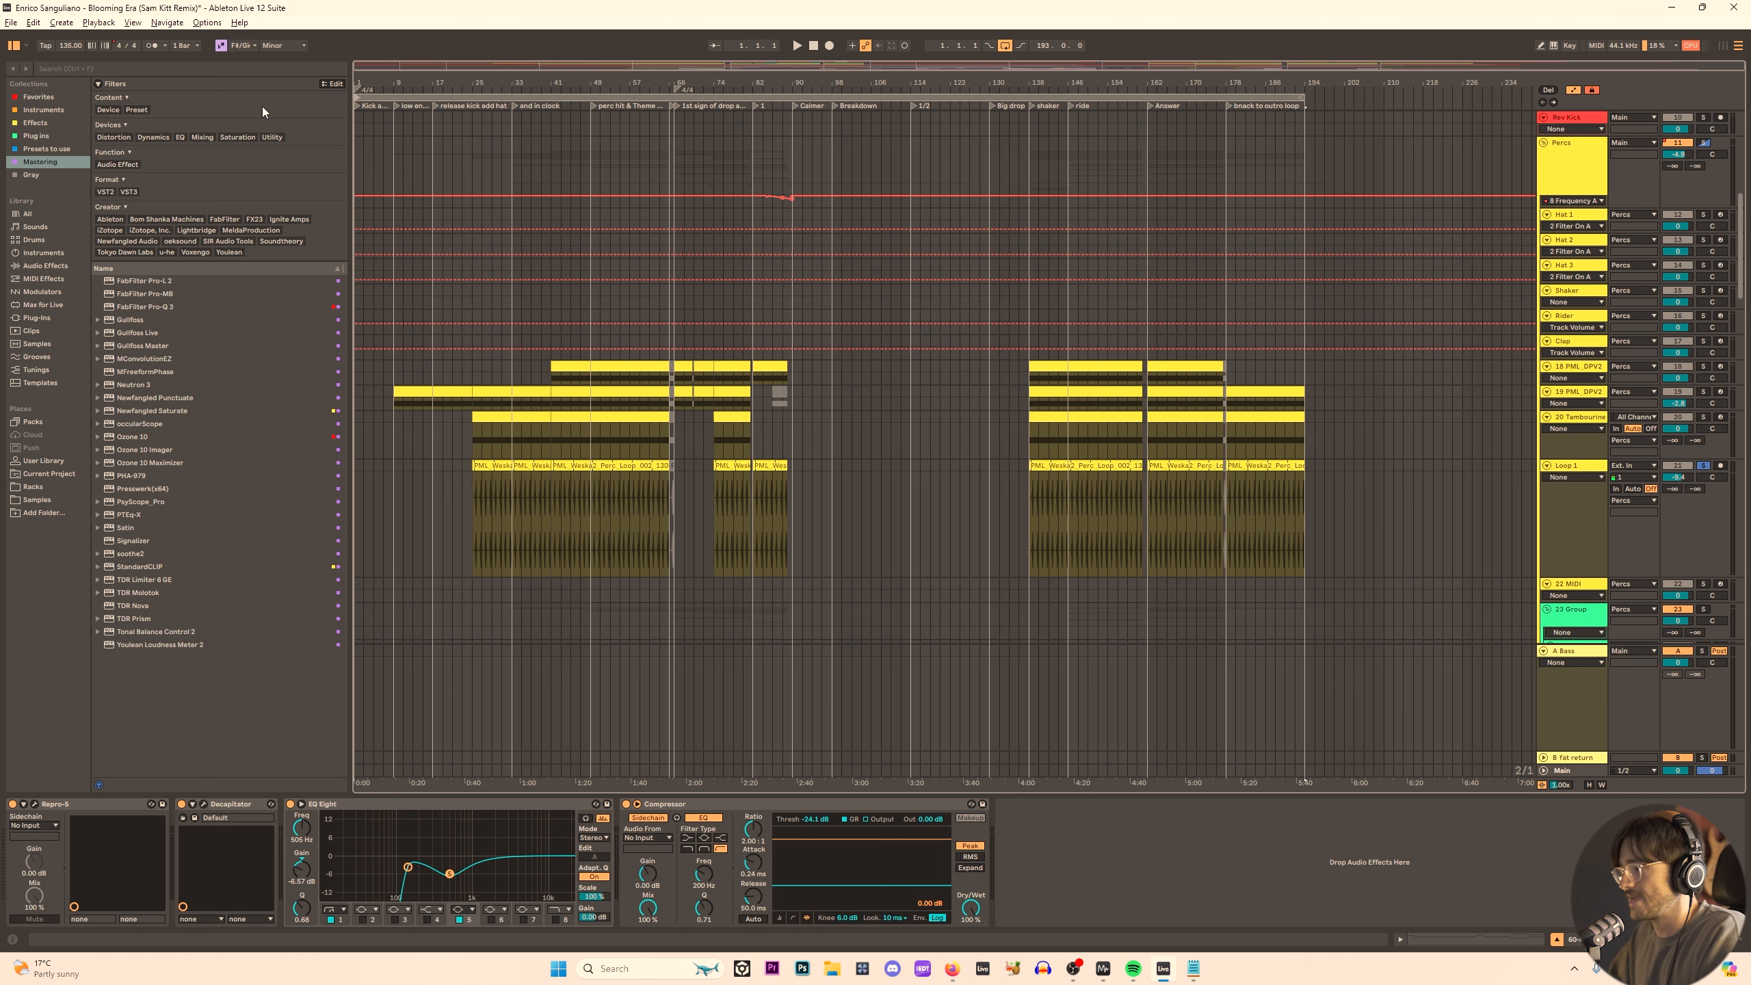
# Read the mix notes in the text editor, return to Ableton Live and play the track from bar 1 past bar 17.
pyautogui.hotkey('alt', 'Tab')
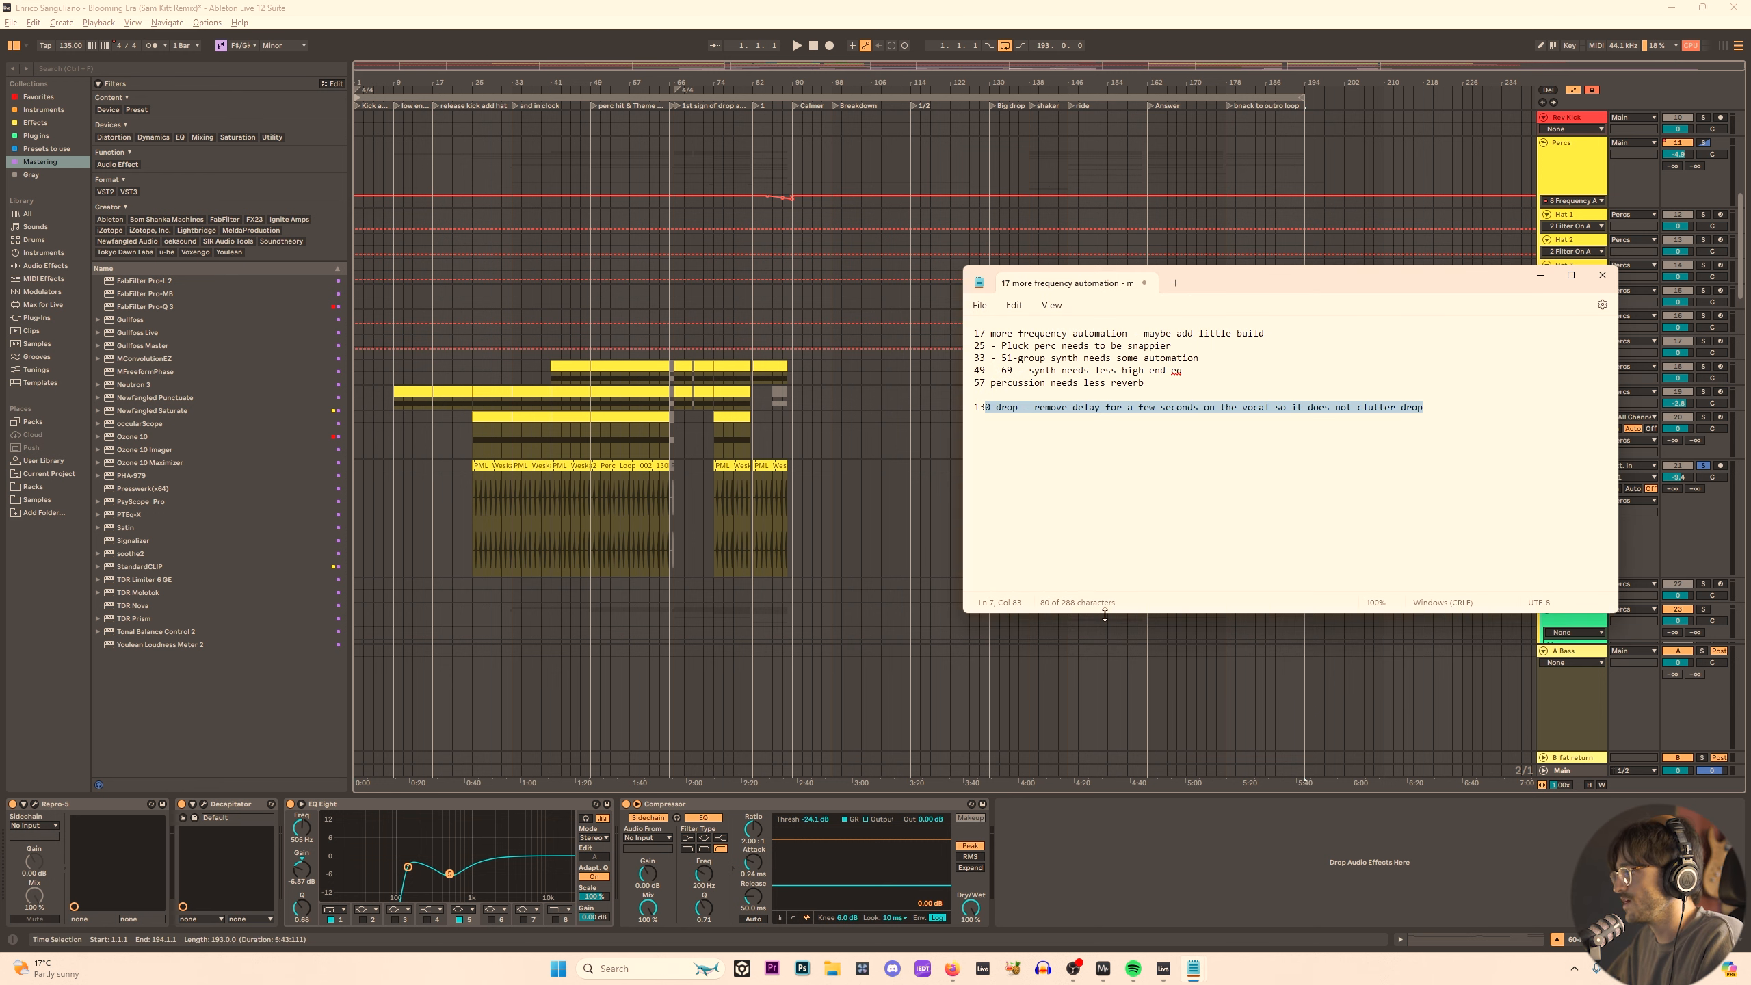
pyautogui.click(368, 410)
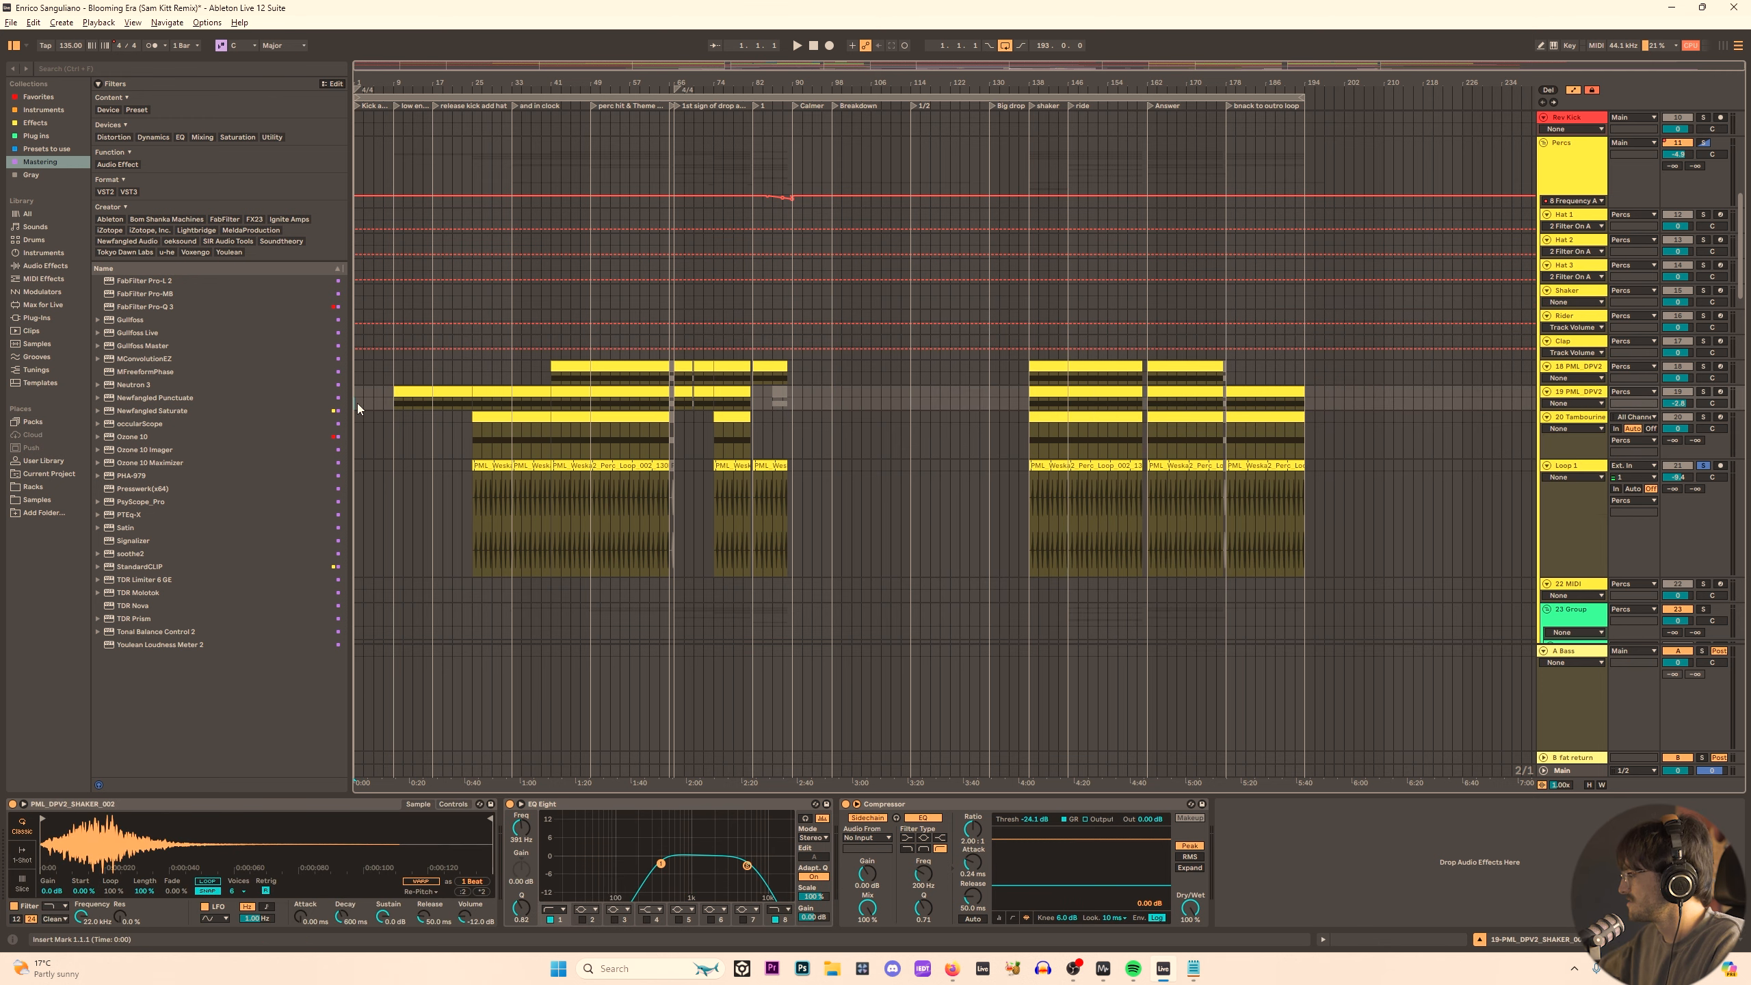
pyautogui.press('space')
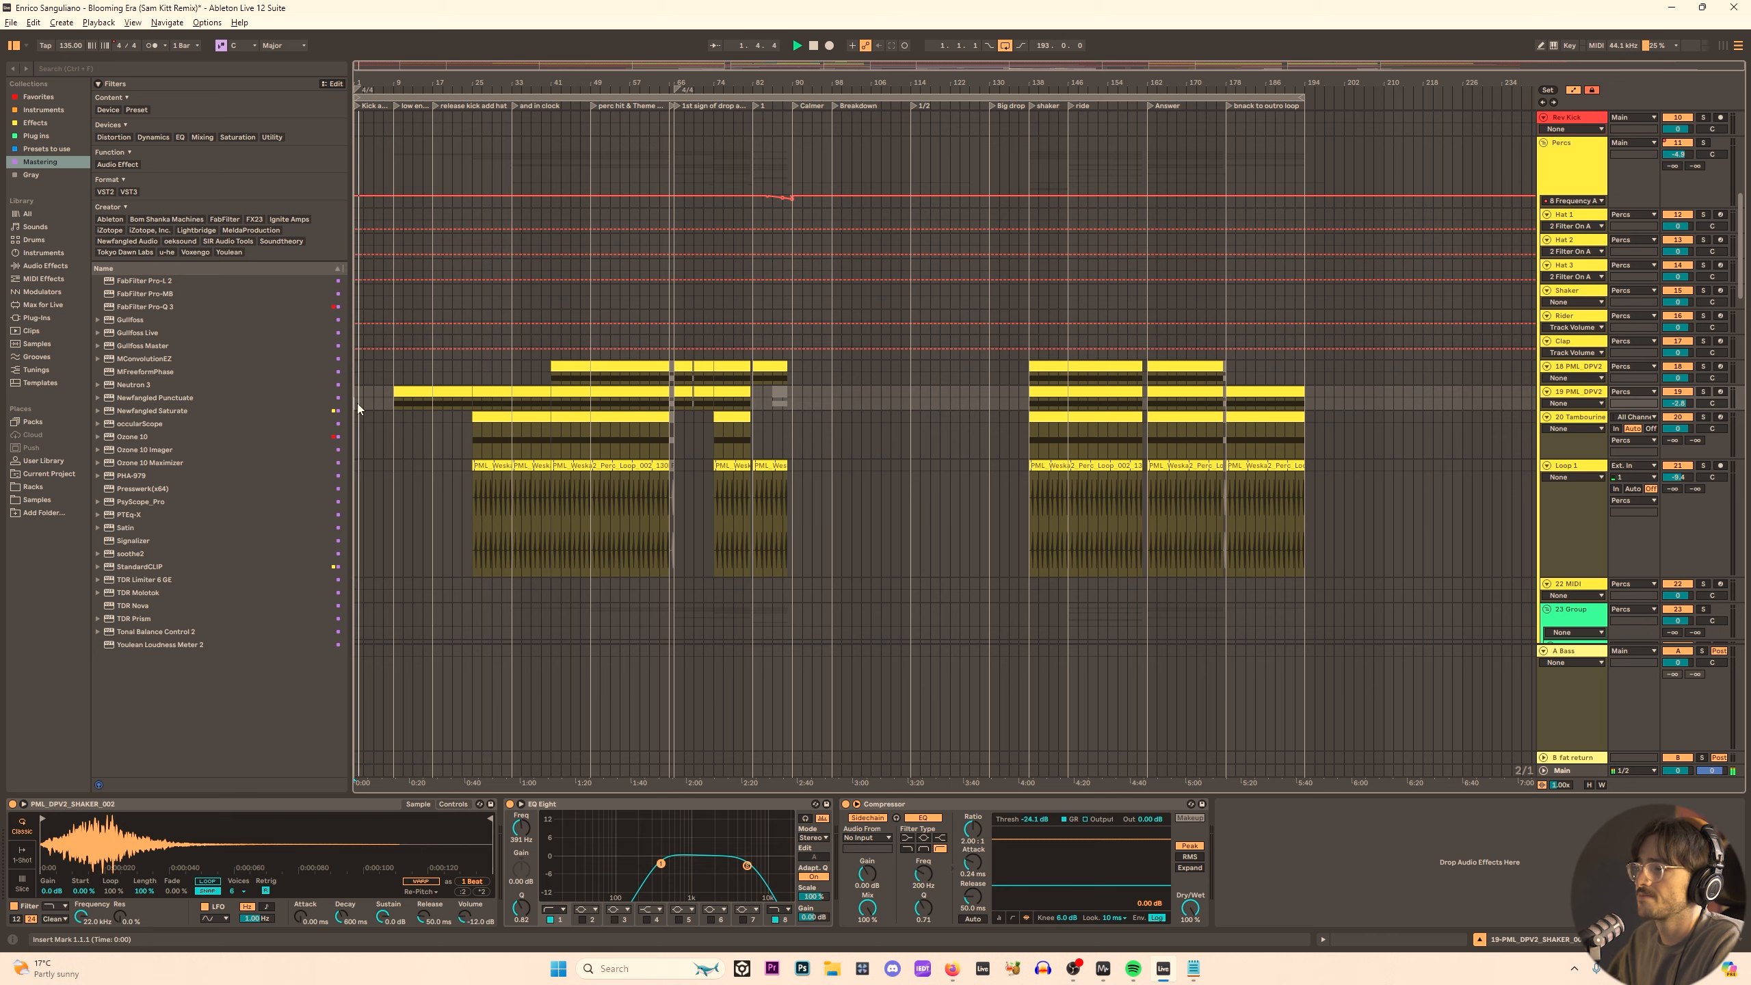
pyautogui.moveTo(384, 84); pyautogui.dragTo(529, 83)
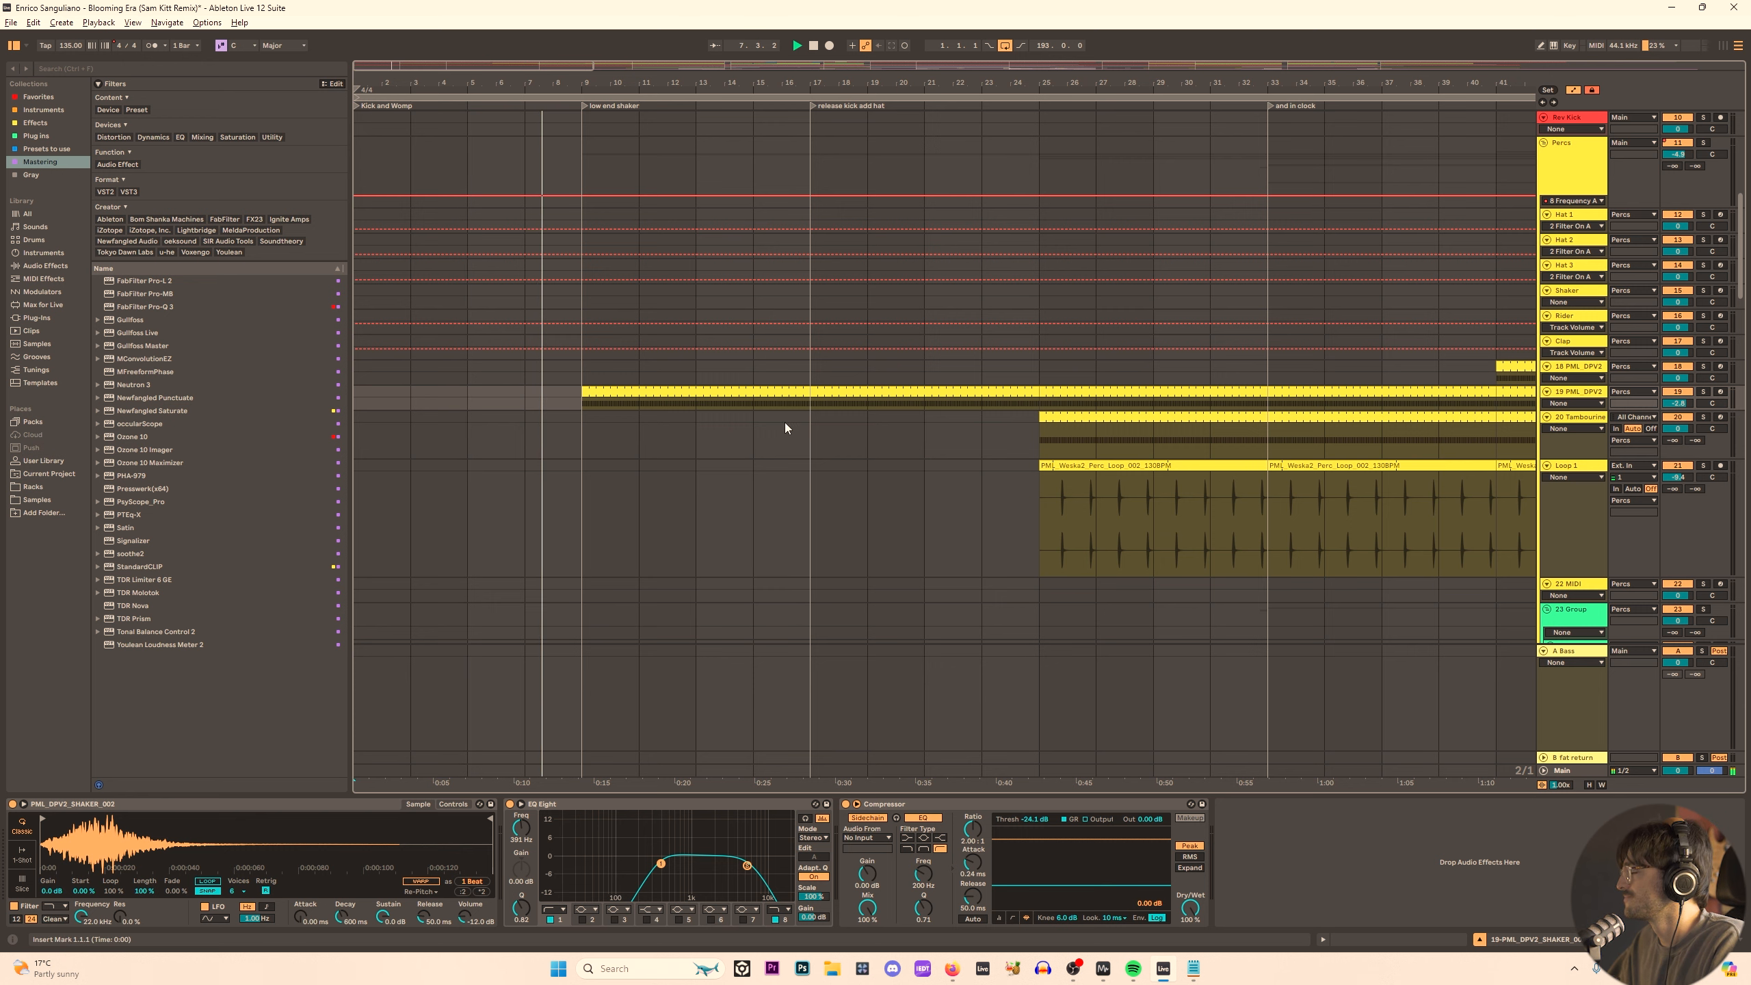
pyautogui.scroll(1, 601, 402)
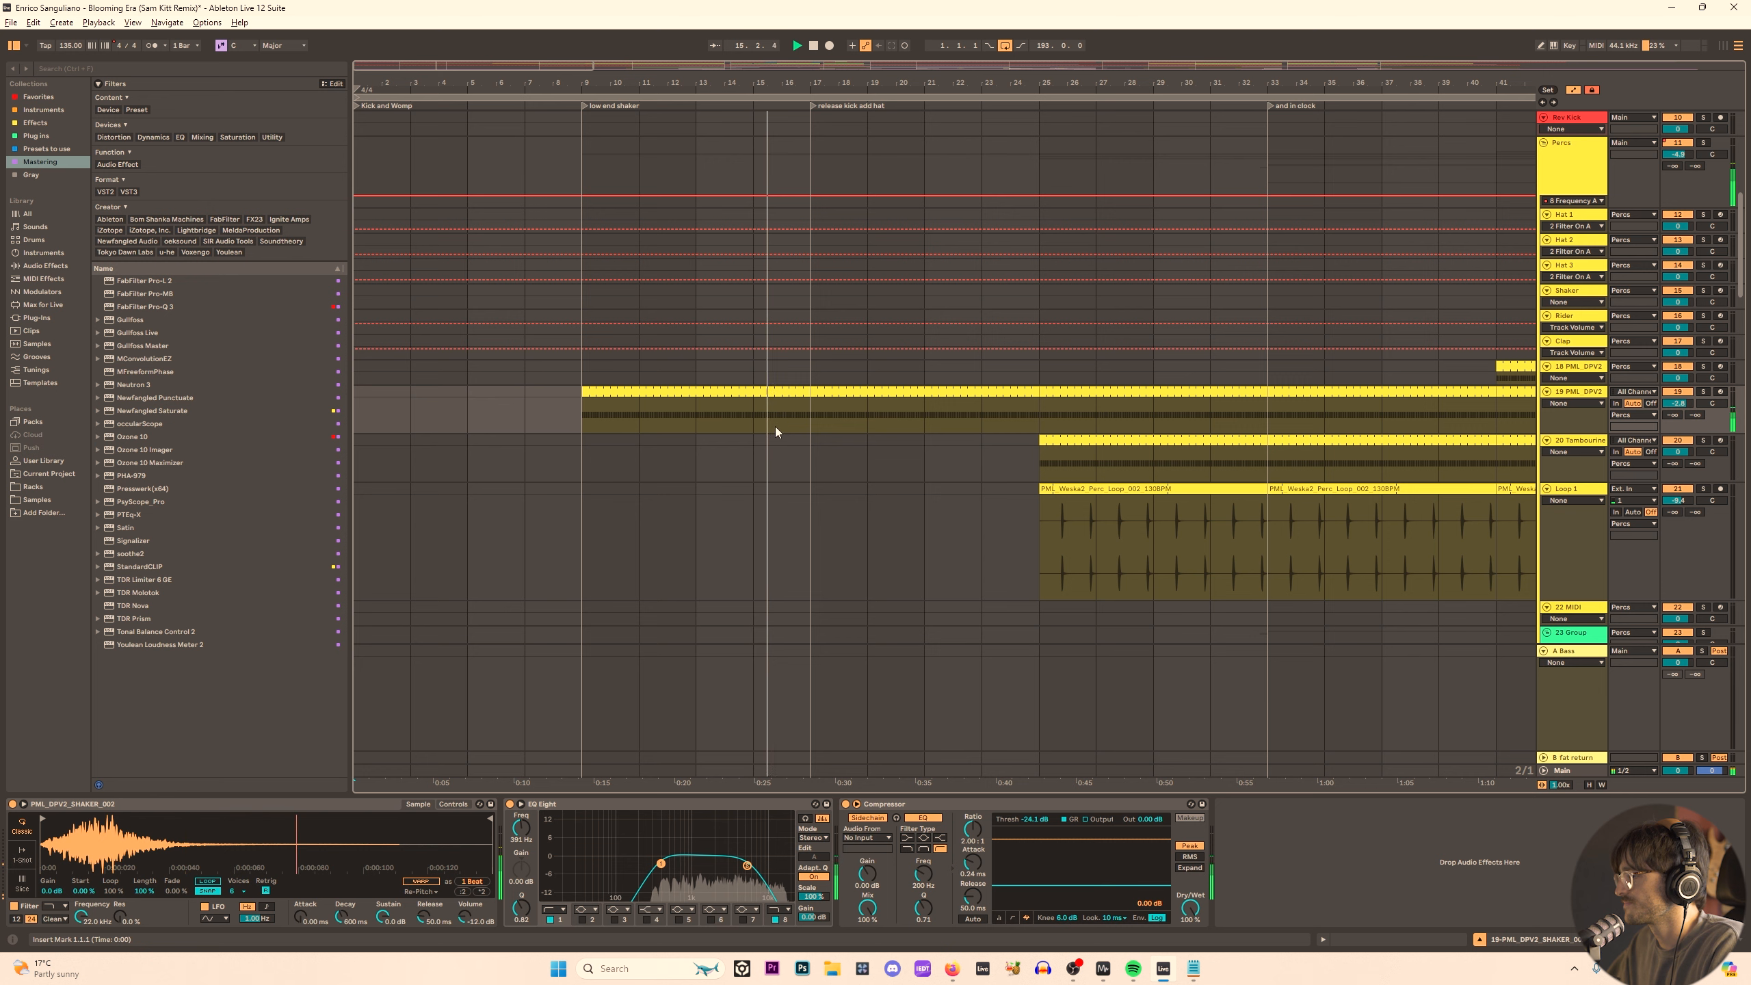
pyautogui.moveTo(825, 83); pyautogui.dragTo(889, 50)
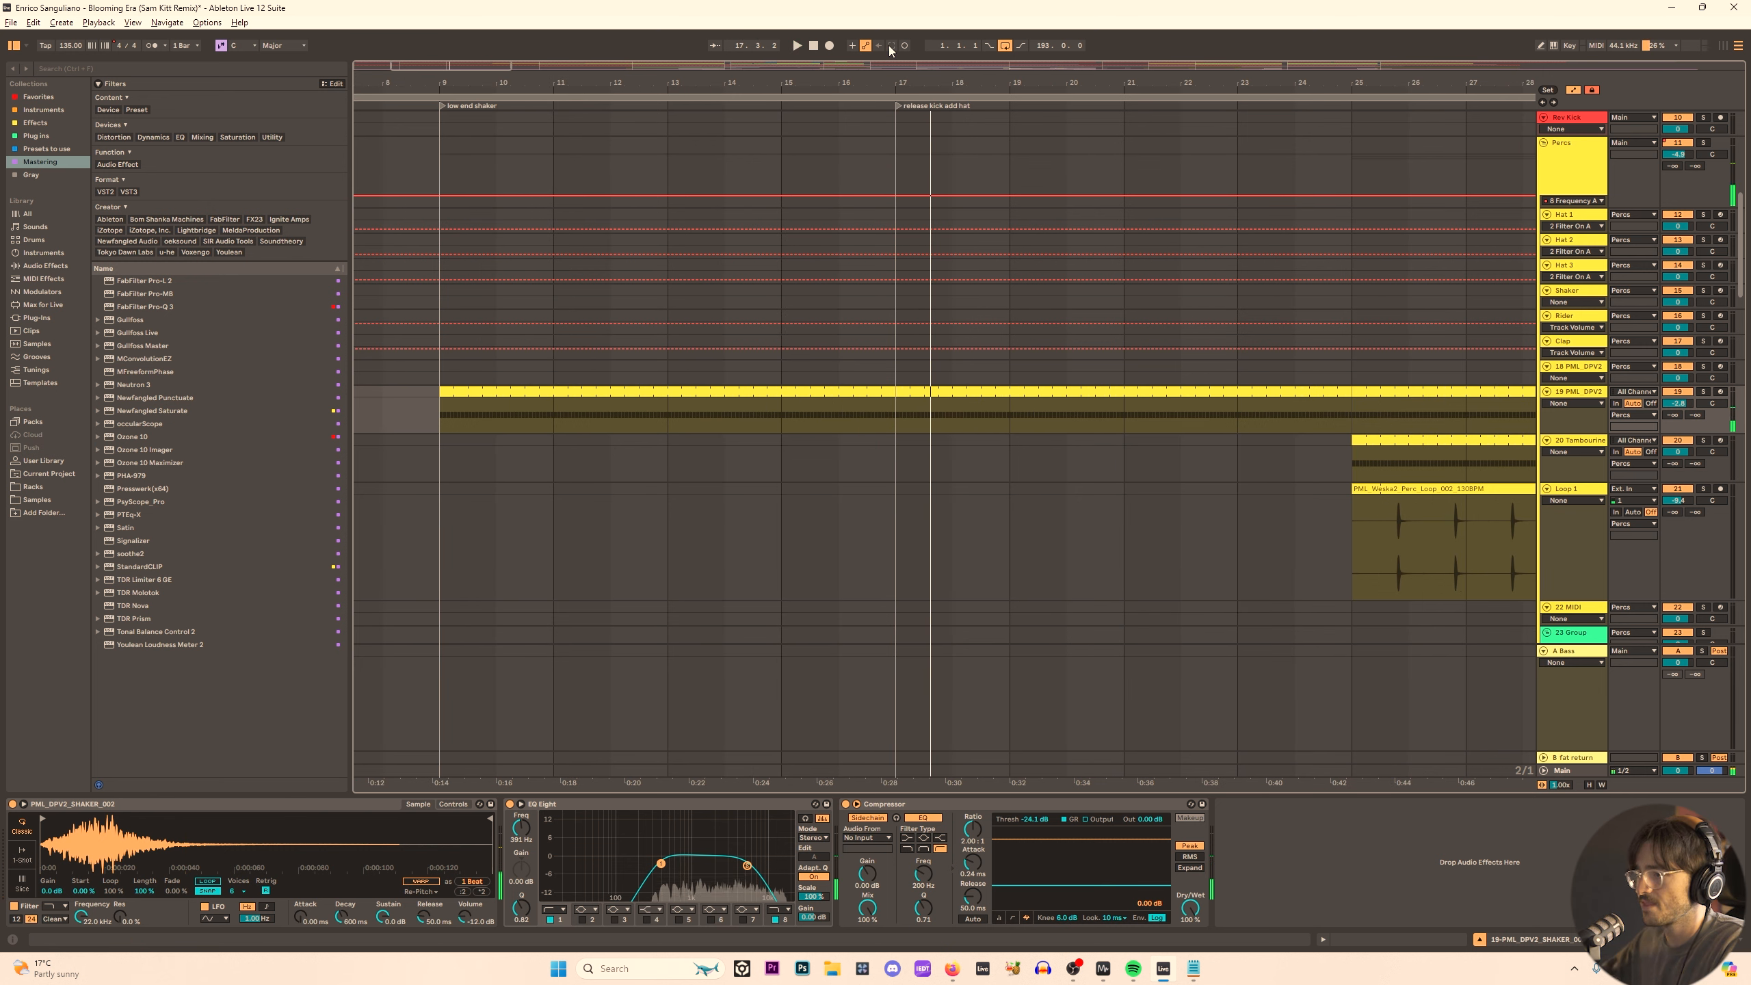
# Locate the Kick group's Frequency automation and select it from bar 1 to bar 17.
pyautogui.scroll(-5, 670, 391)
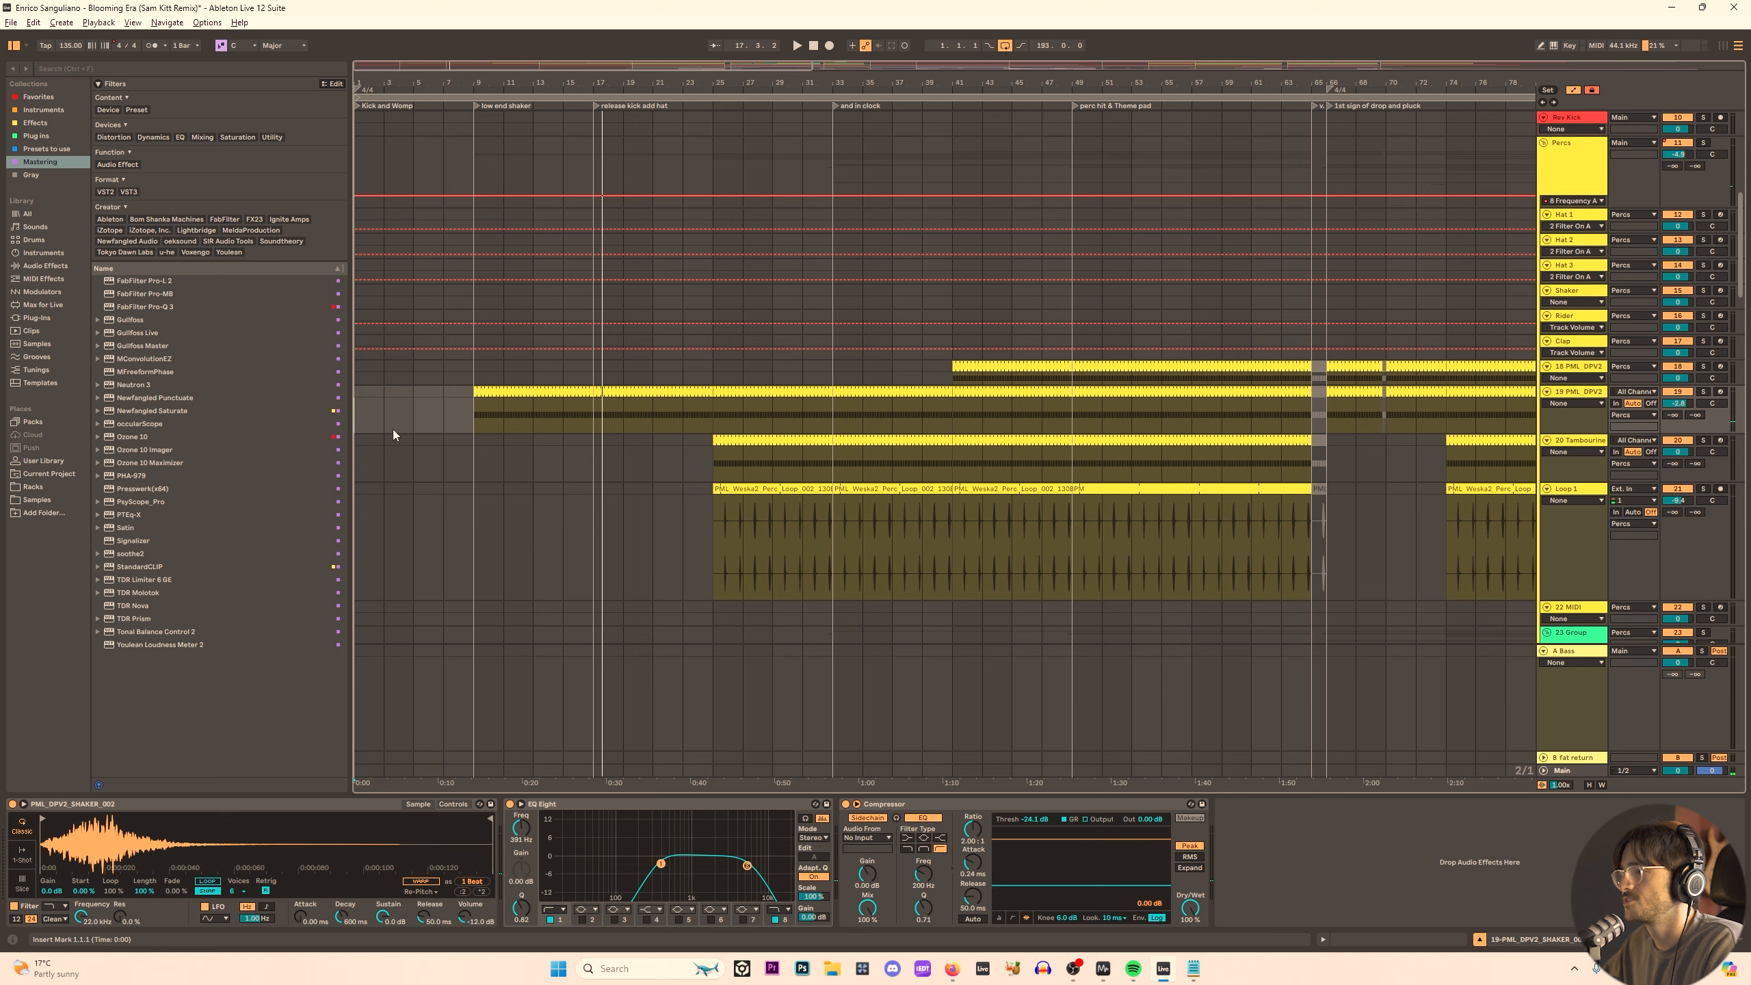
pyautogui.moveTo(359, 393); pyautogui.dragTo(603, 393)
pyautogui.scroll(10, 556, 410)
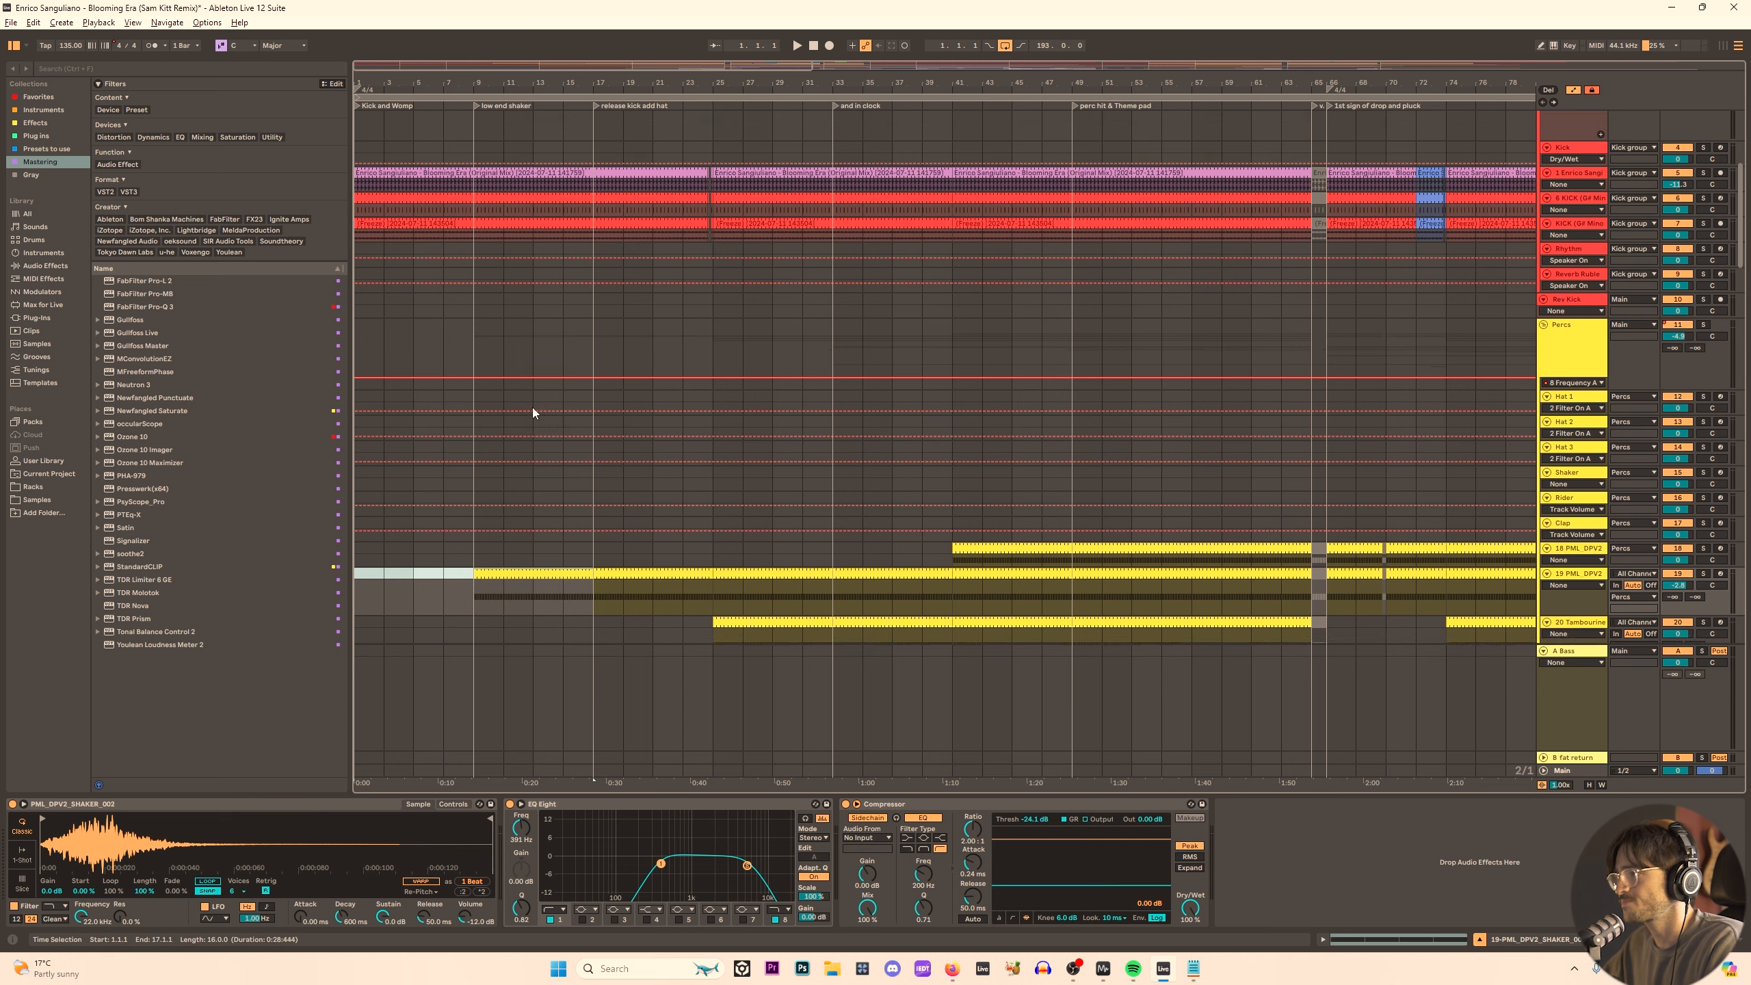
pyautogui.scroll(1, 469, 321)
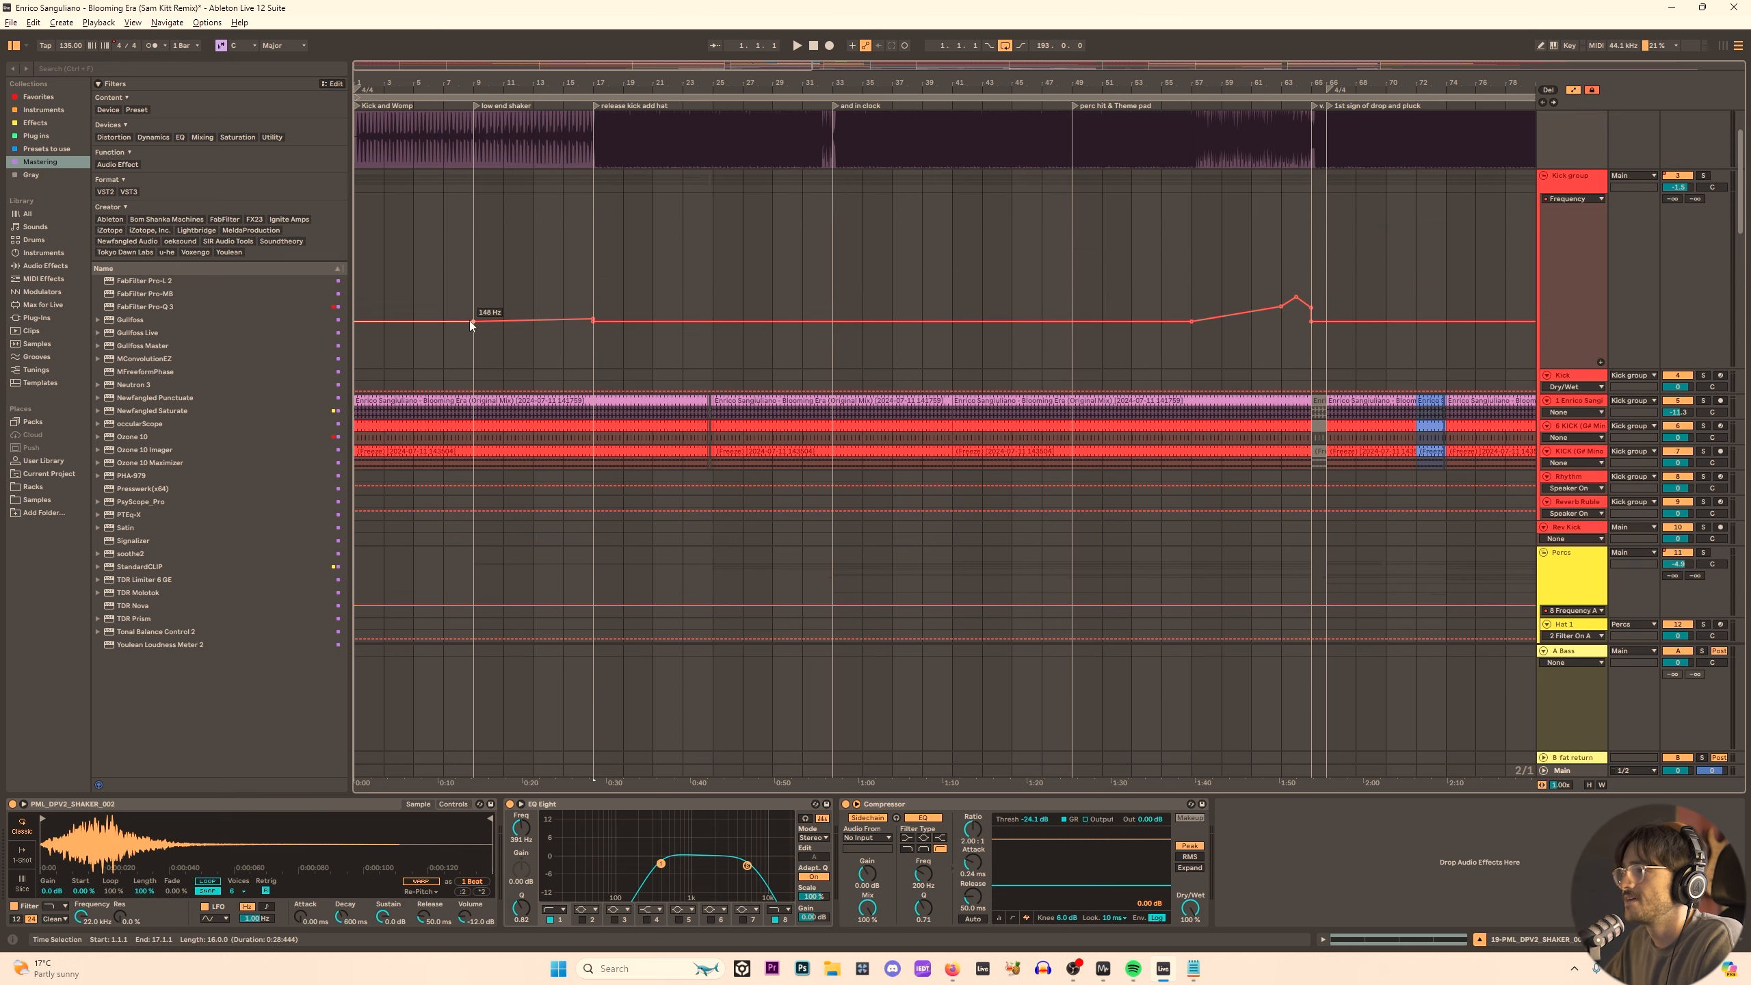
pyautogui.press('z')
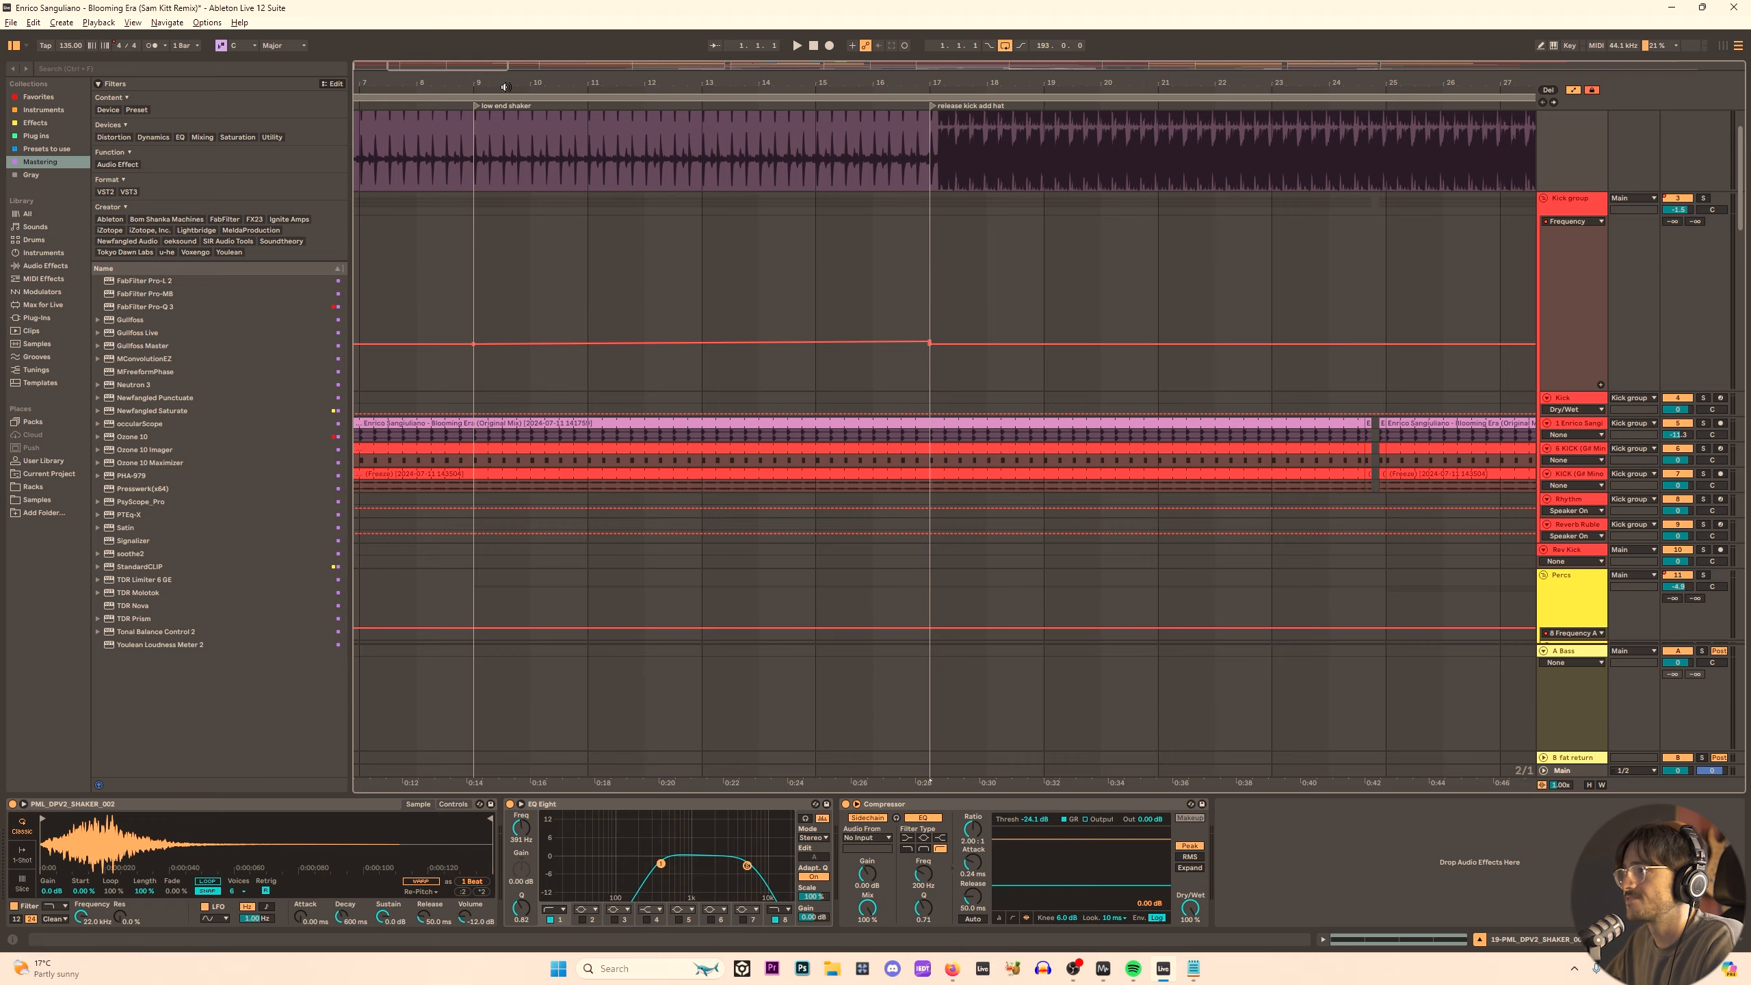
pyautogui.moveTo(829, 84); pyautogui.dragTo(608, 86)
pyautogui.scroll(1, 788, 387)
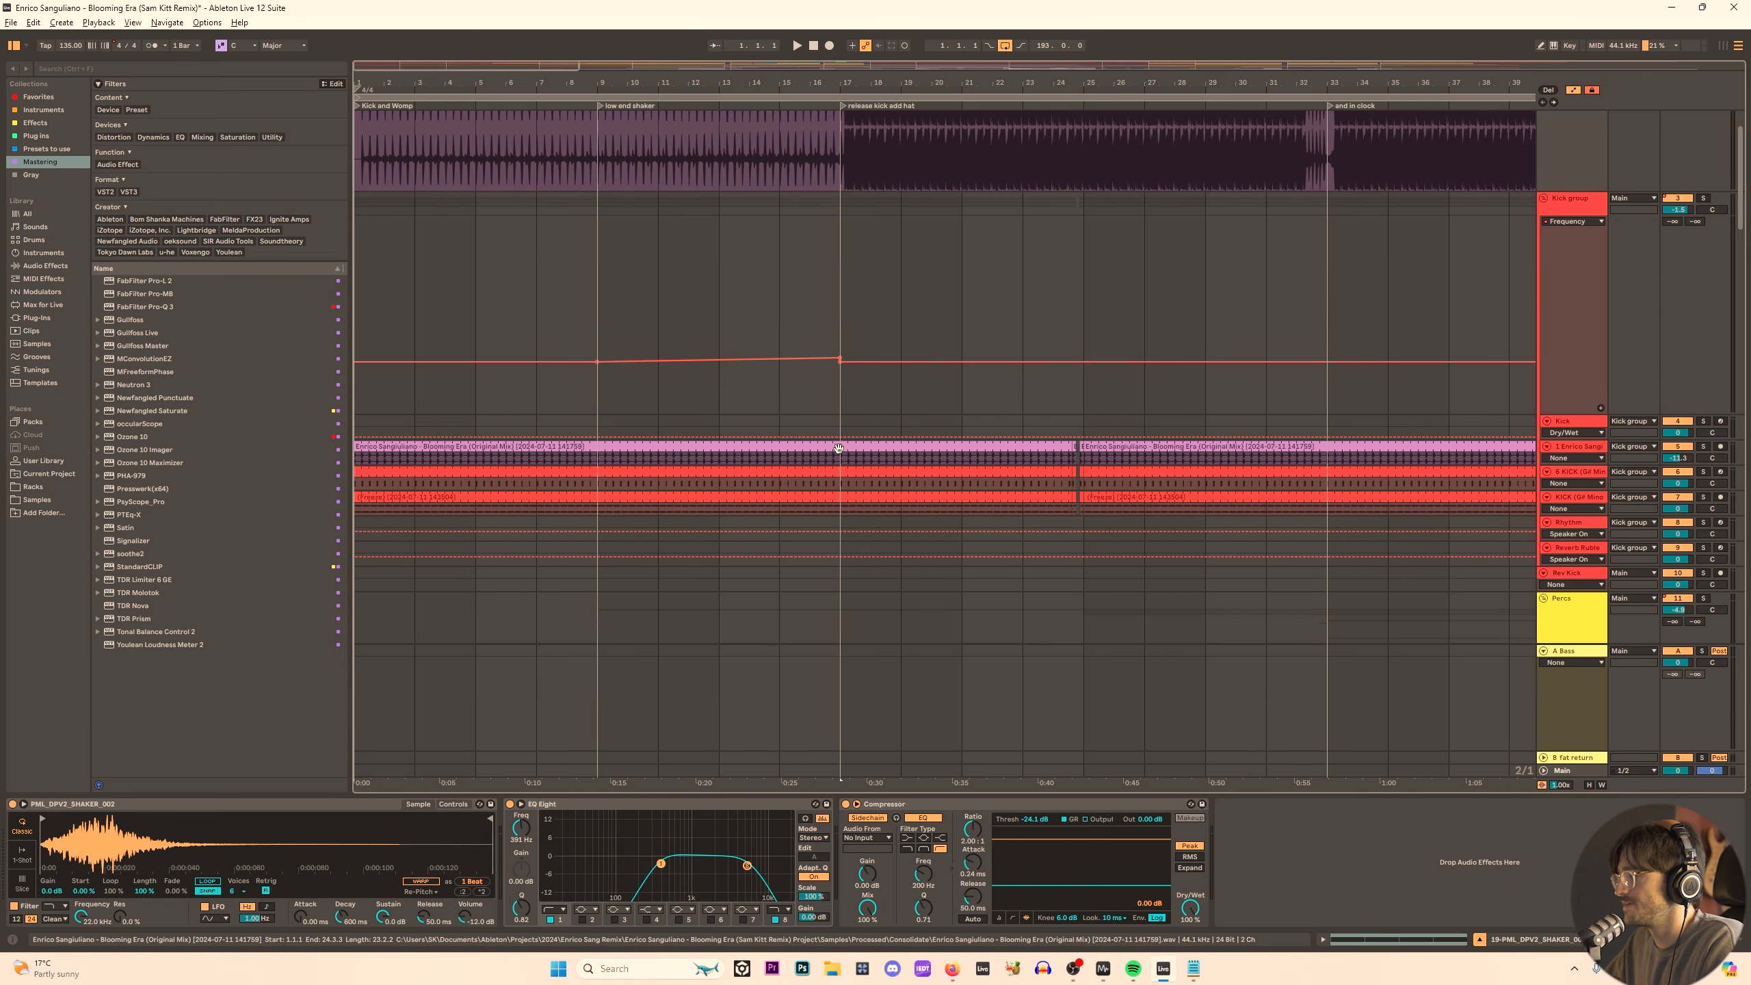
pyautogui.moveTo(361, 297); pyautogui.dragTo(842, 394)
# Deactivate the kick tracks' clips on the last beat before bar 17 and play the transition.
pyautogui.scroll(4, 828, 483)
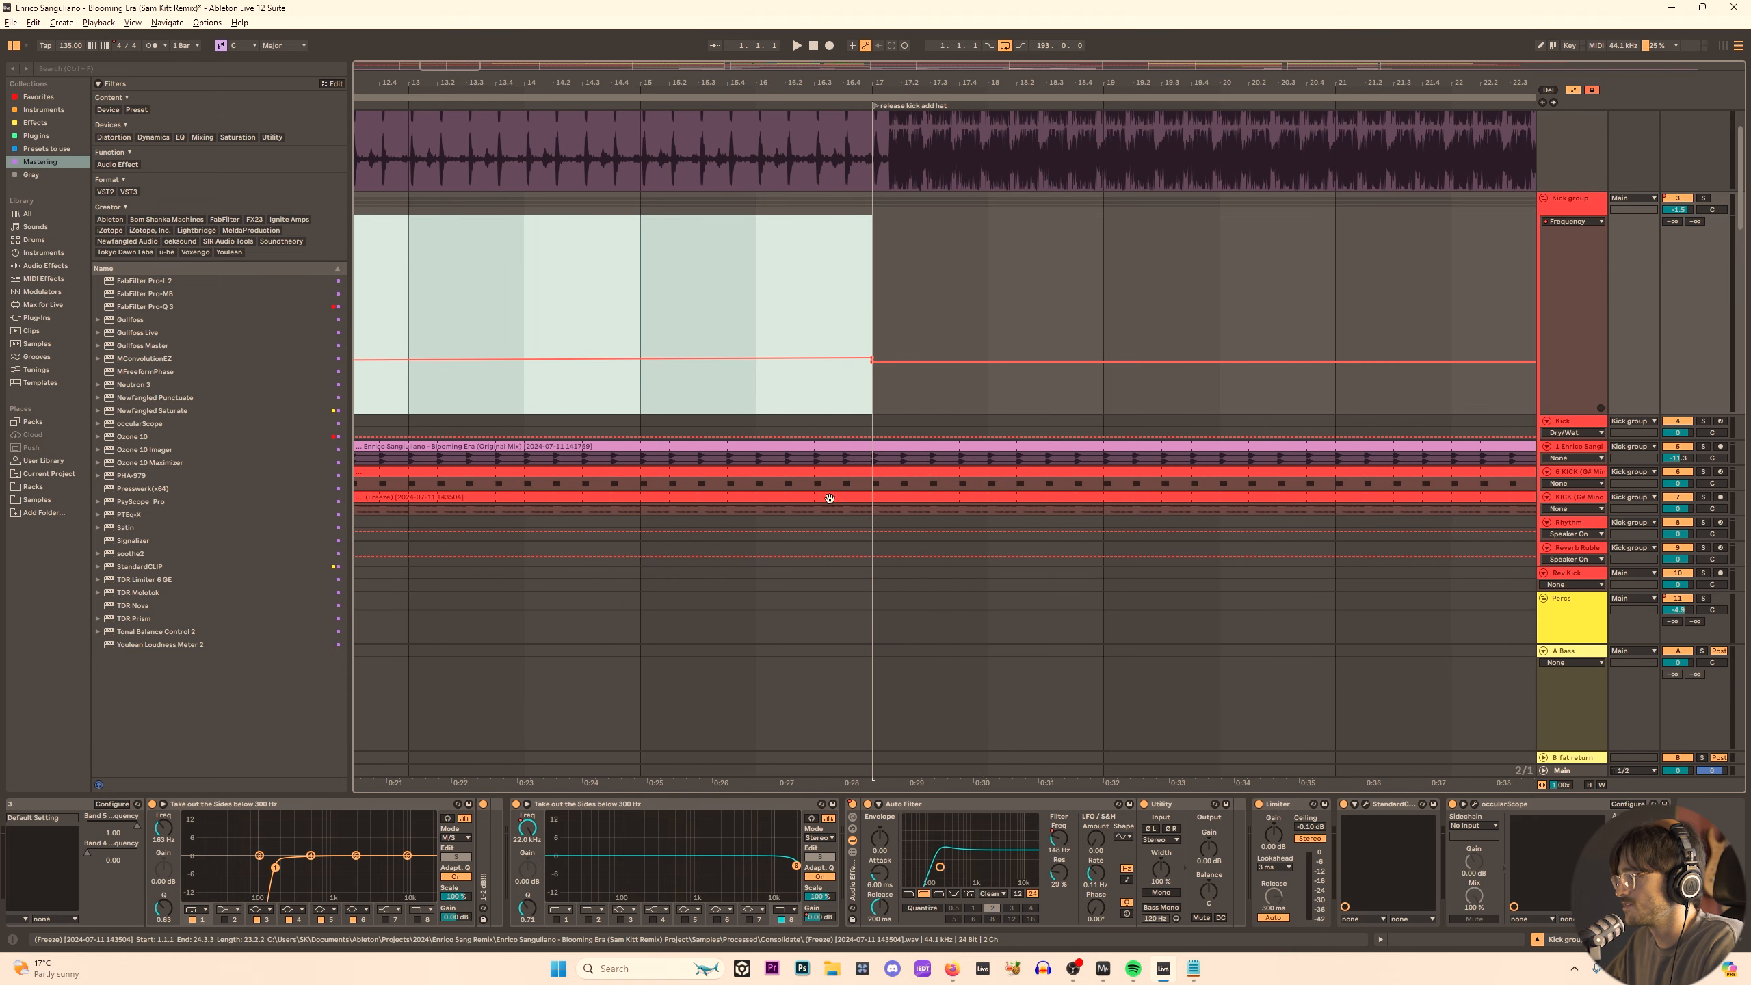
pyautogui.scroll(4, 878, 510)
pyautogui.moveTo(871, 524); pyautogui.dragTo(840, 452)
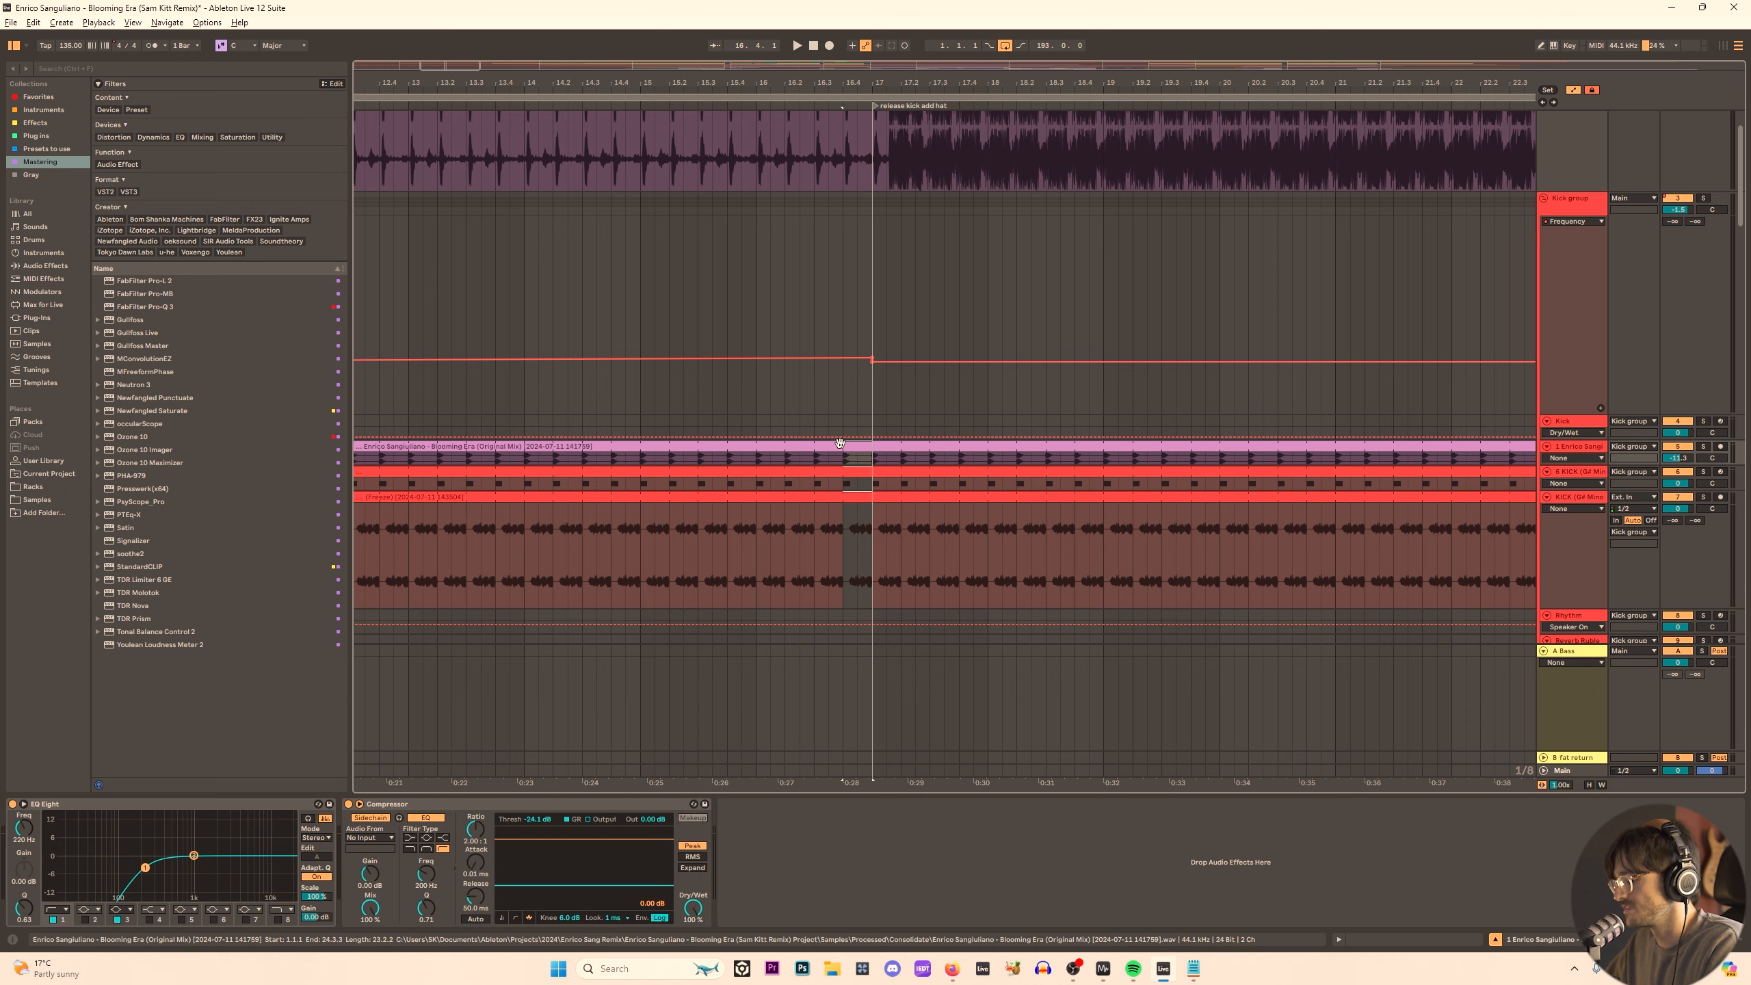
pyautogui.click(797, 397)
pyautogui.press('space')
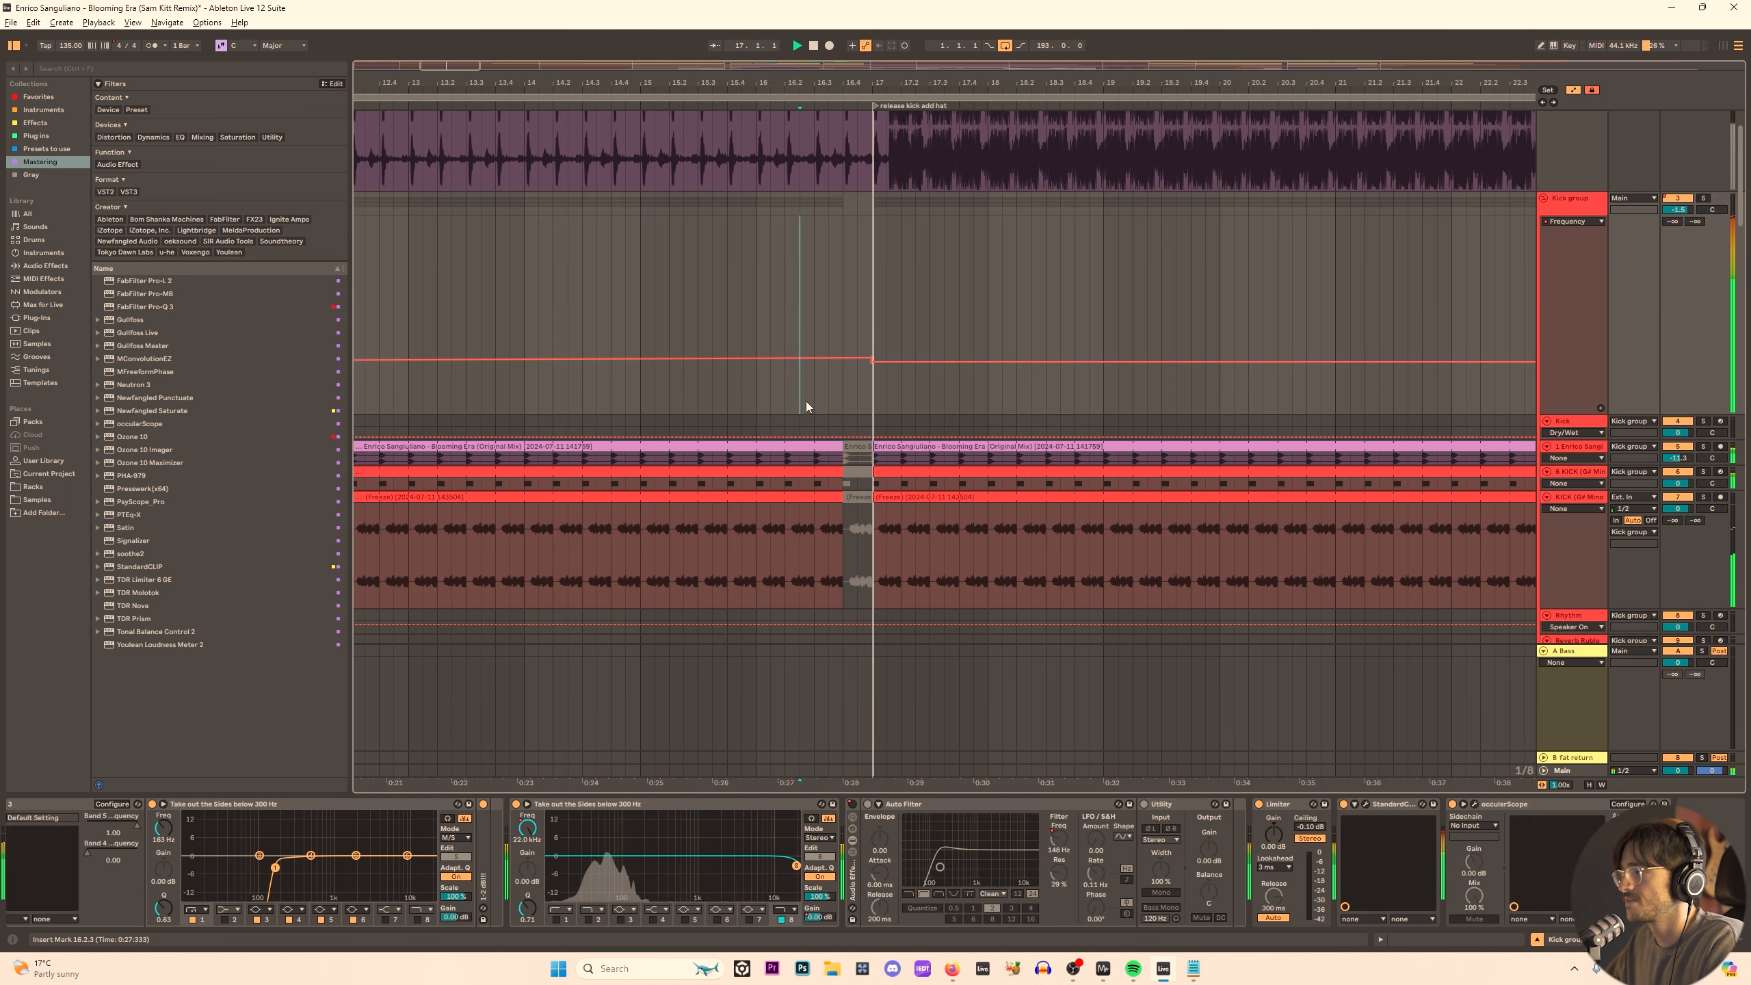
pyautogui.press('space')
# Delete the kick tracks' clips on the third beat of bar 16 and play from bar 15.
pyautogui.moveTo(815, 528); pyautogui.dragTo(814, 448)
pyautogui.click(829, 497)
pyautogui.keyDown('shift'); pyautogui.click(835, 447); pyautogui.keyUp('shift')
pyautogui.moveTo(727, 397); pyautogui.dragTo(714, 395)
pyautogui.click(651, 391)
pyautogui.click(640, 389)
pyautogui.press('space')
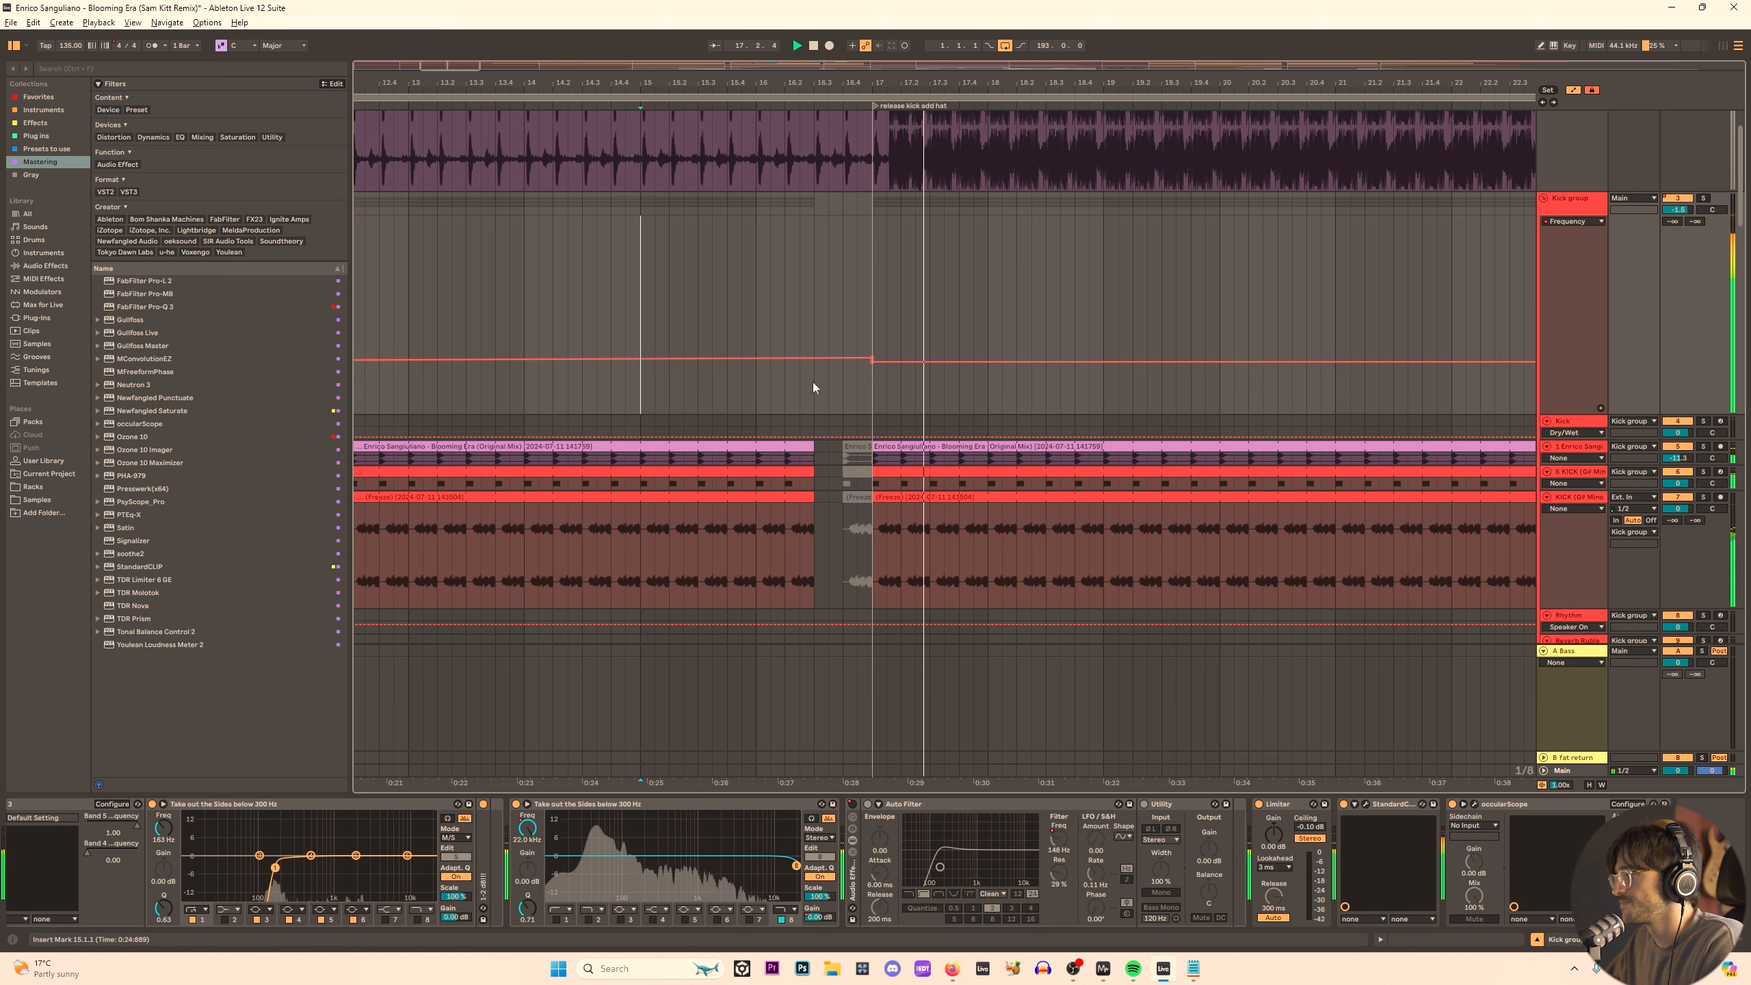
# Add a breakpoint at bar 15 to the Kick group's Frequency automation, raise the peak at bar 17 and play the rise.
pyautogui.click(640, 357)
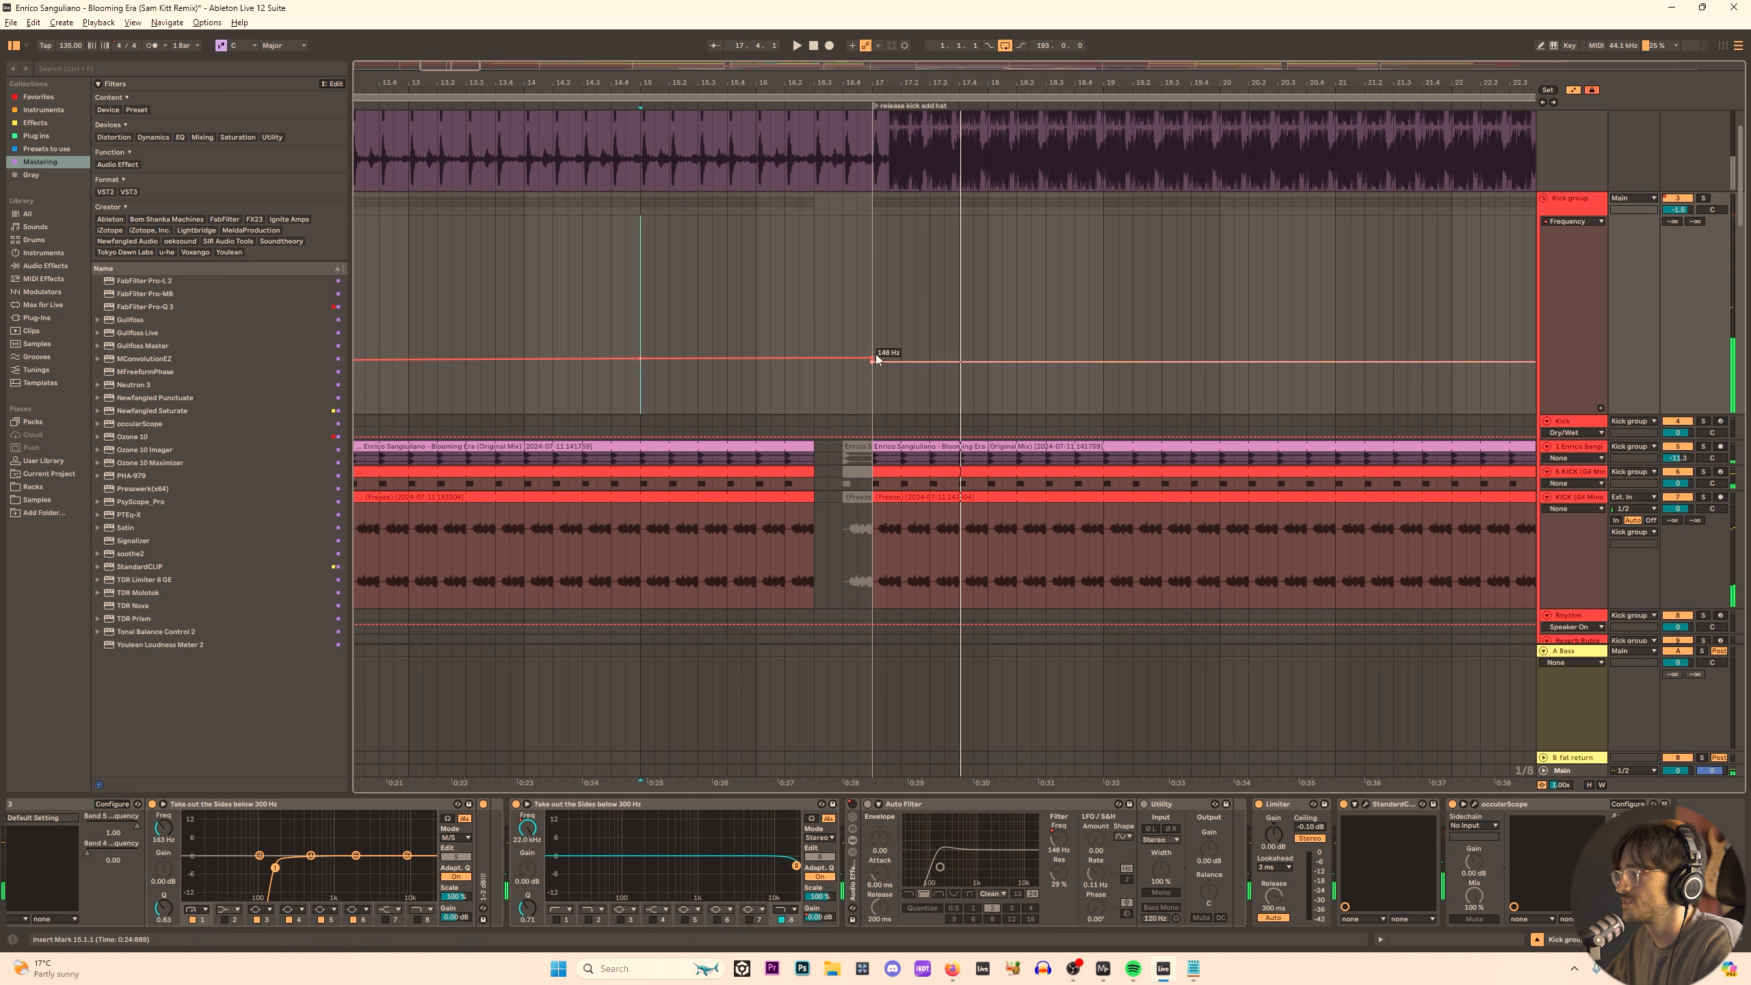
pyautogui.moveTo(873, 357); pyautogui.dragTo(872, 345)
pyautogui.click(667, 299)
pyautogui.press('space')
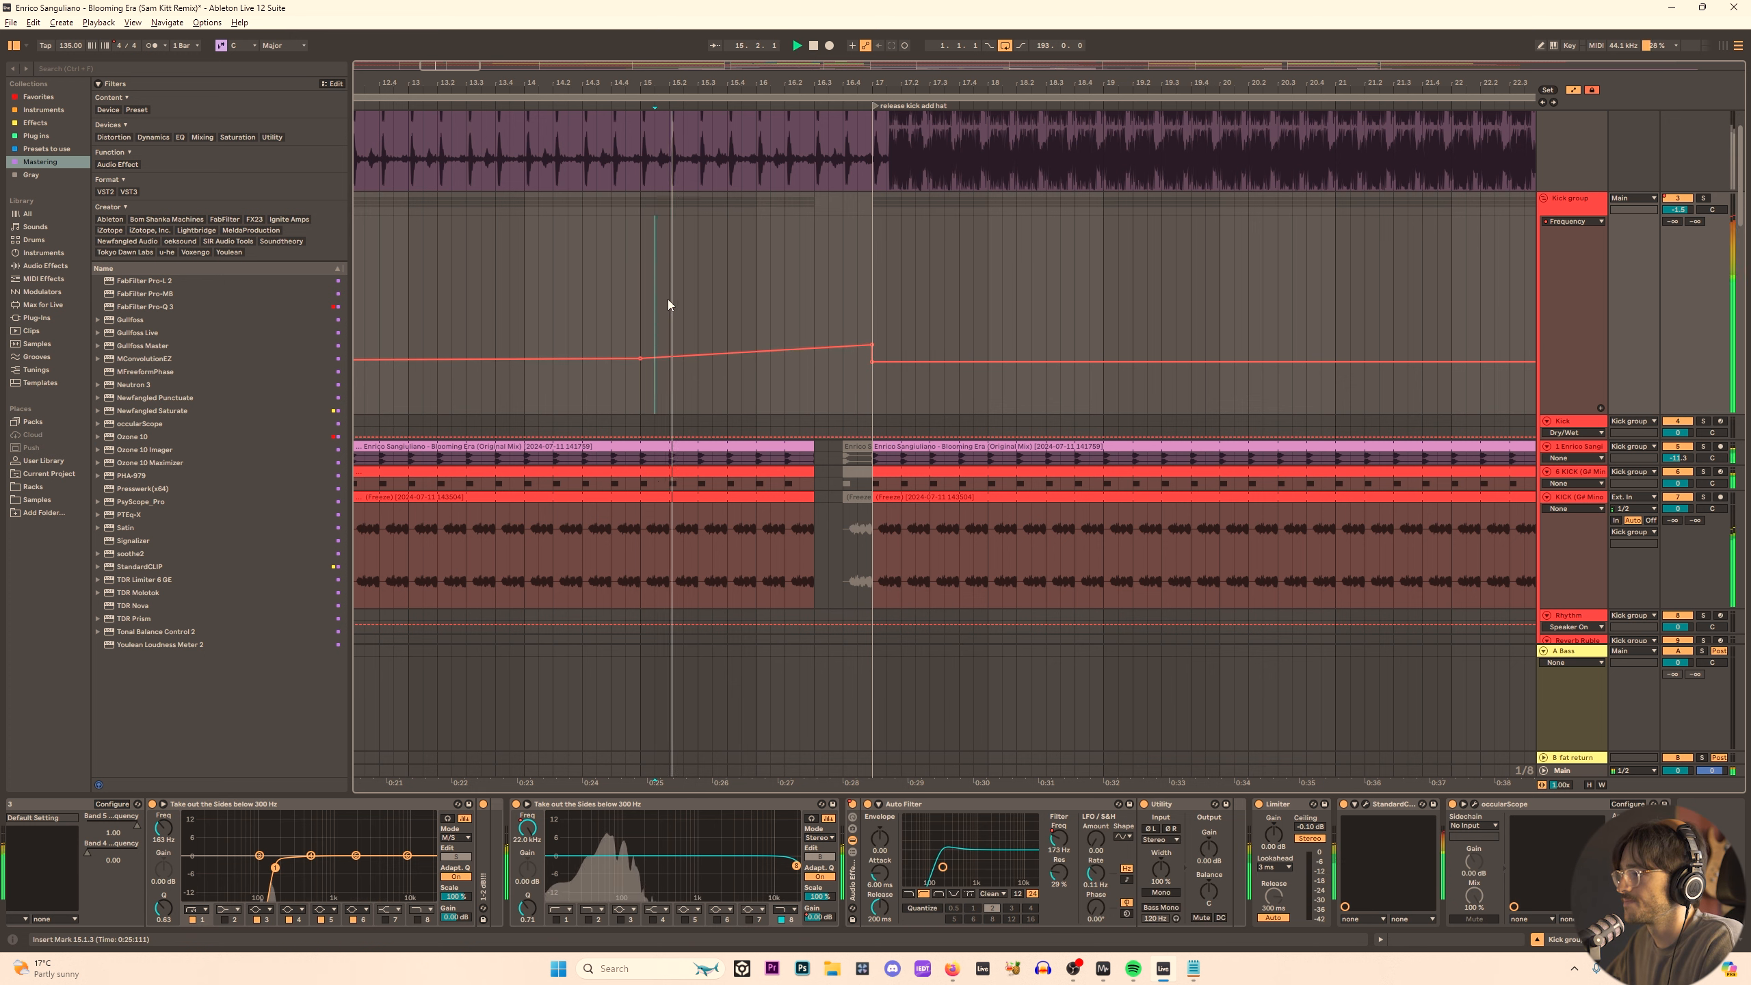
# Move the Kick group's middle Frequency breakpoint back to bar 13 and play from just before bar 9.
pyautogui.scroll(-4, 646, 384)
pyautogui.moveTo(643, 358); pyautogui.dragTo(580, 358)
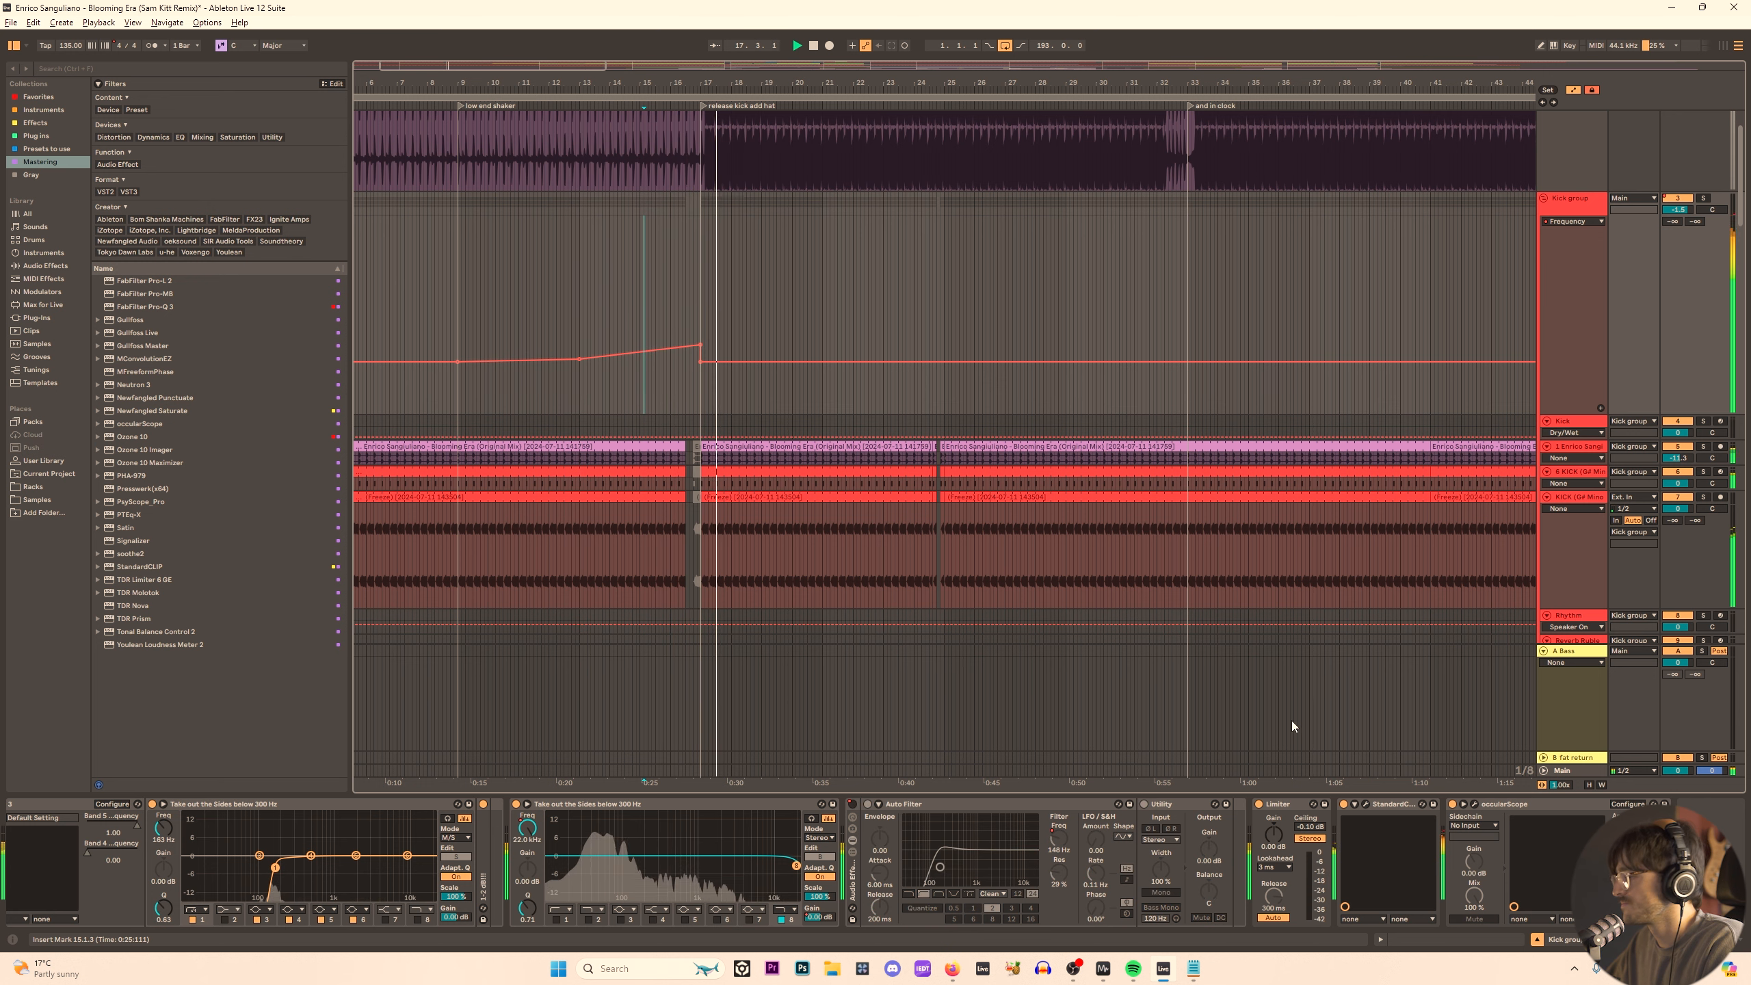
pyautogui.click(457, 319)
pyautogui.press('space')
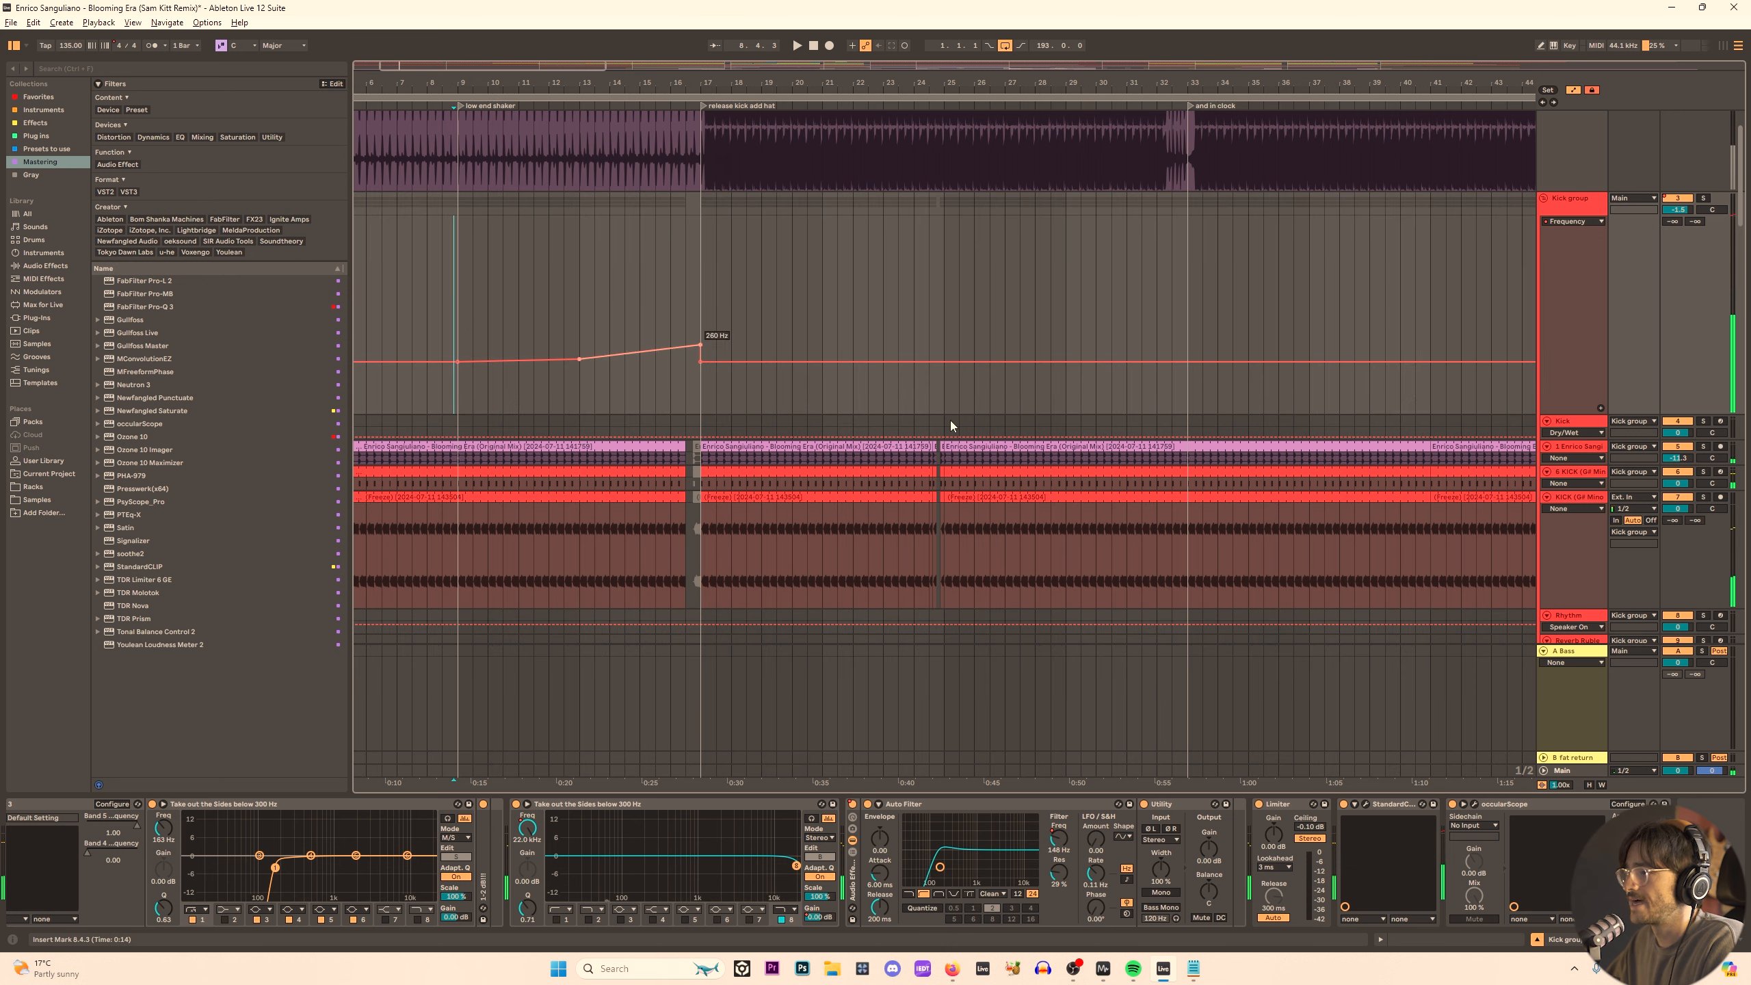
# Add the Reverb audio effect at the start of the Main track's device chain.
pyautogui.click(1583, 770)
pyautogui.scroll(-3, 481, 641)
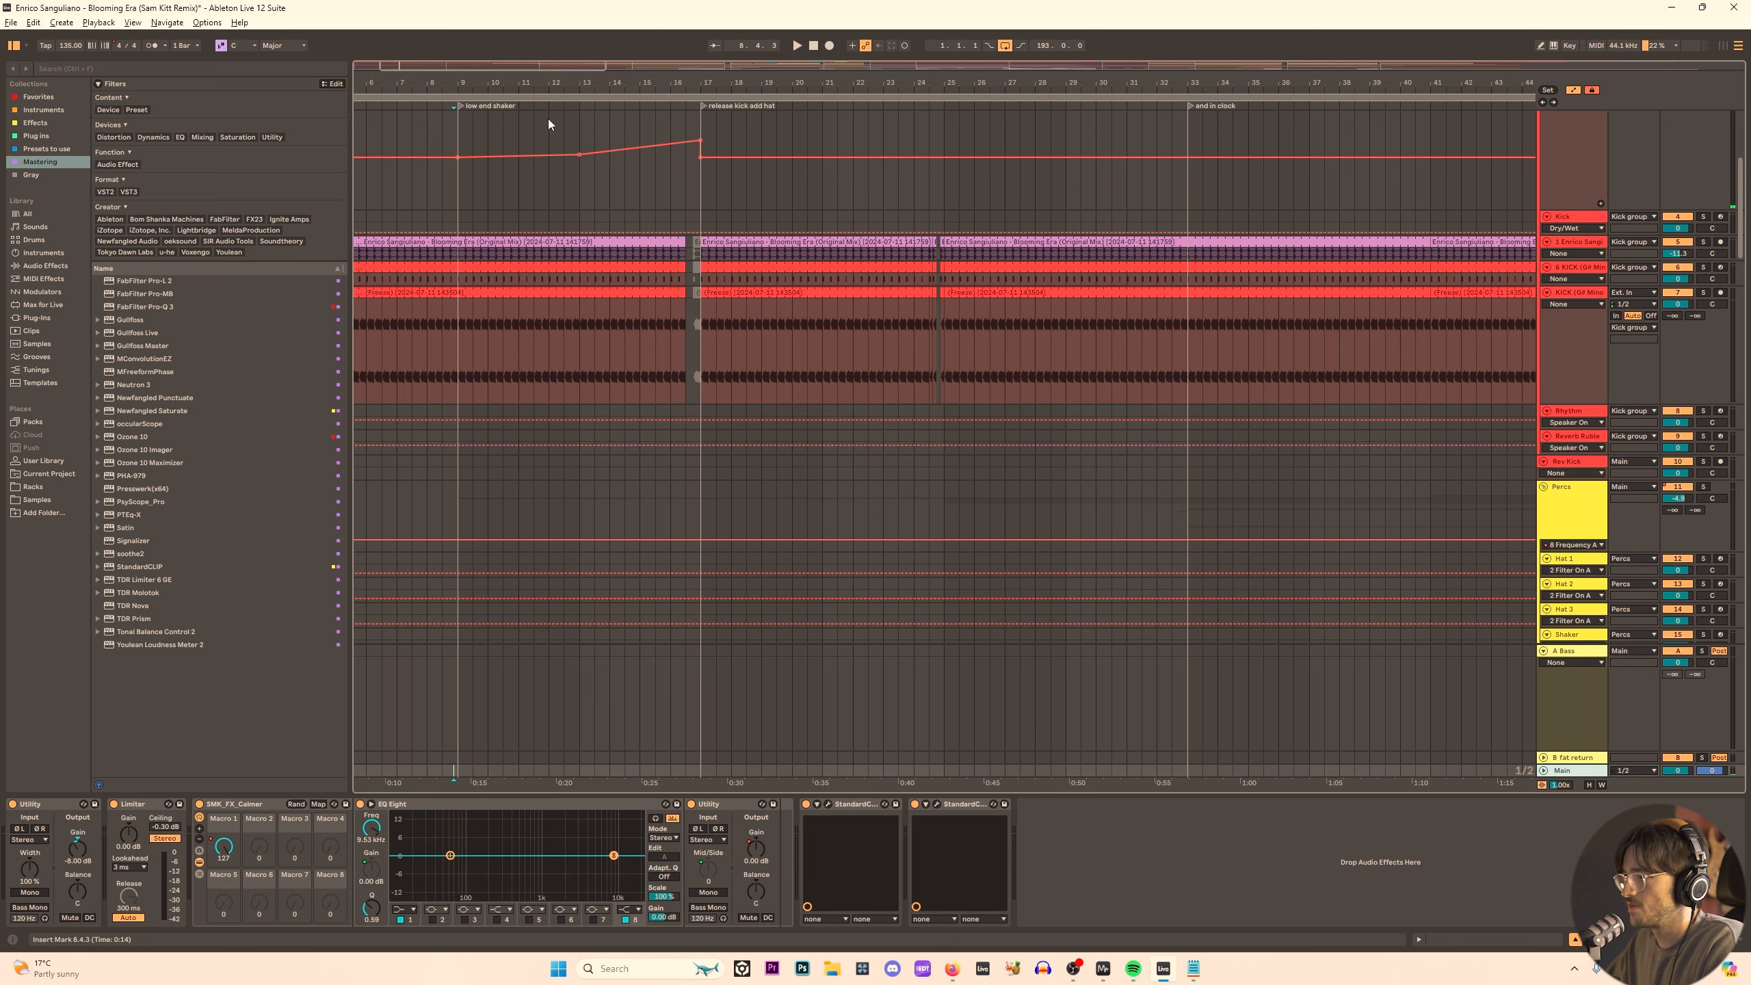
pyautogui.moveTo(533, 84); pyautogui.dragTo(535, 72)
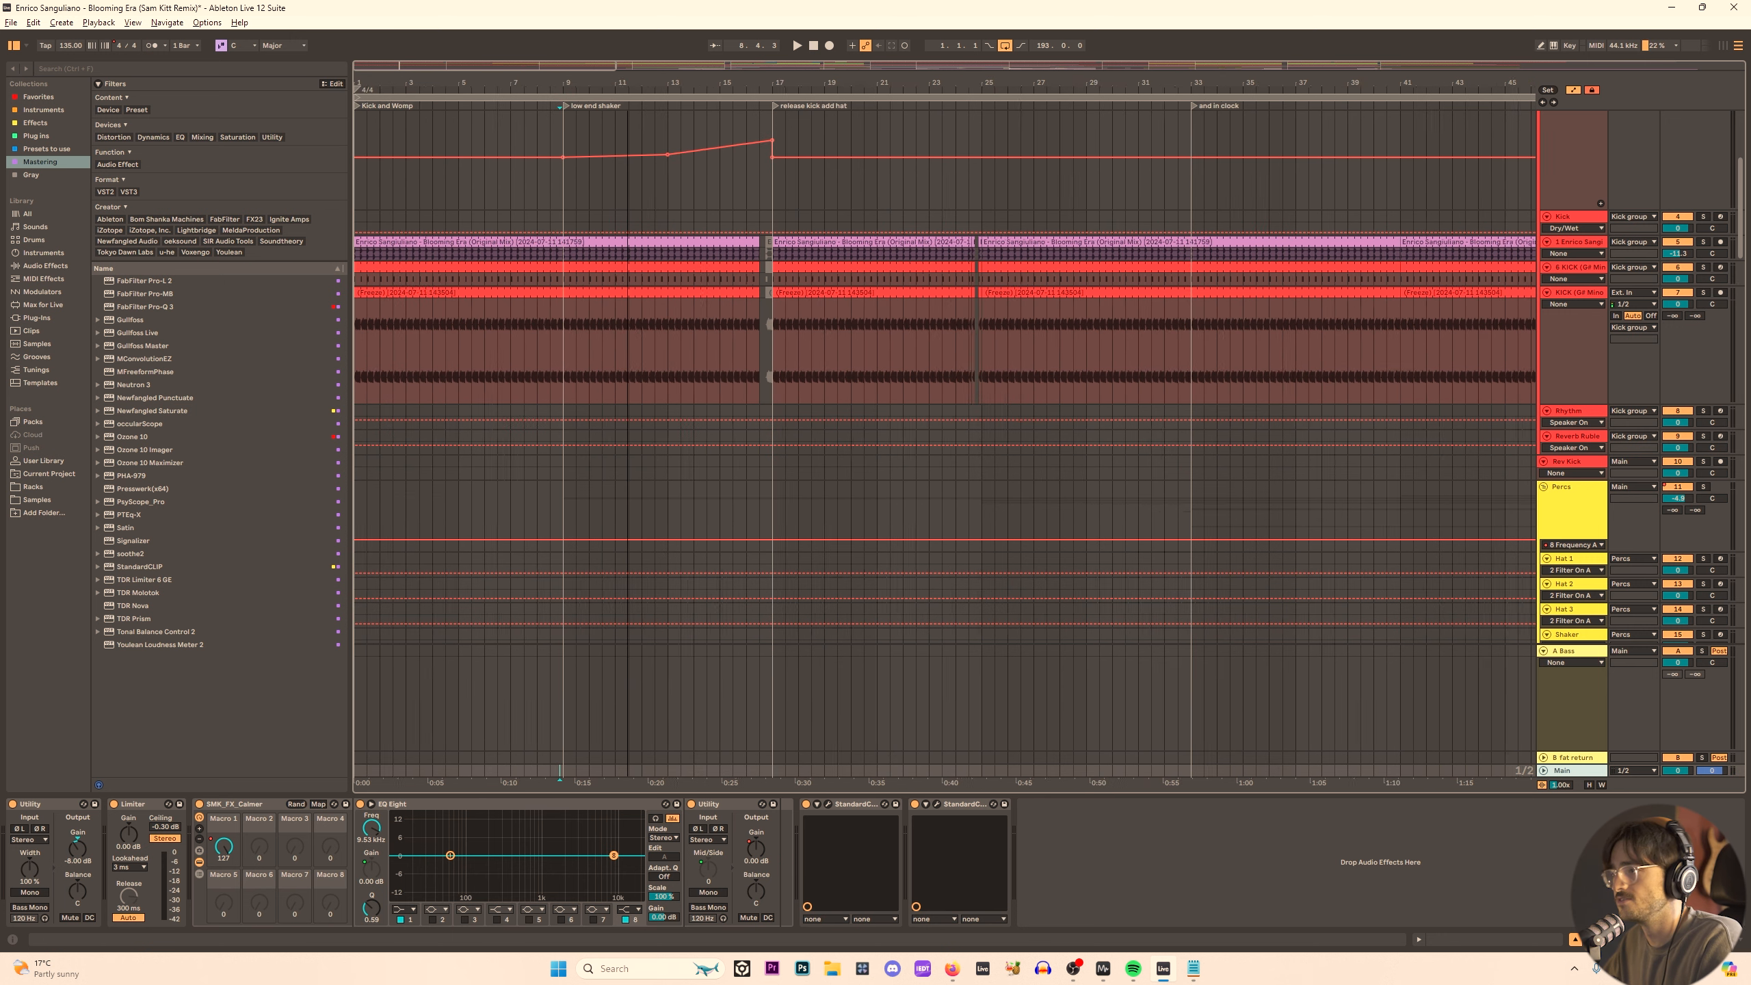
pyautogui.click(45, 265)
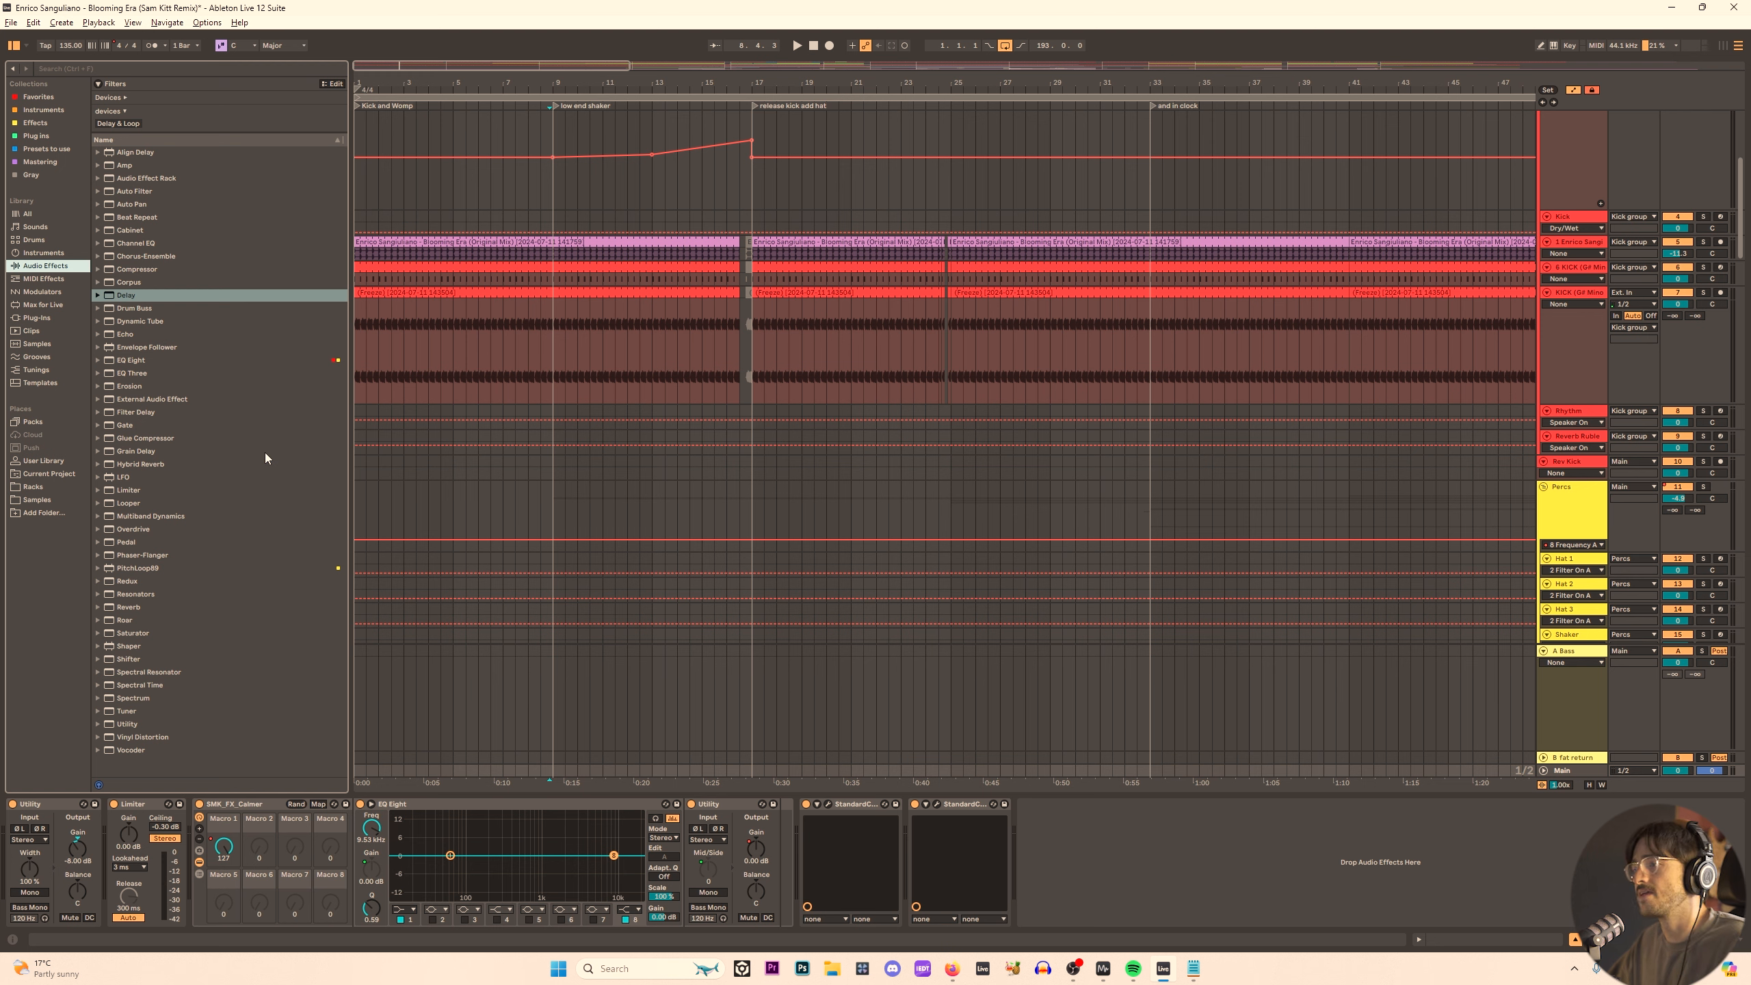
pyautogui.click(144, 606)
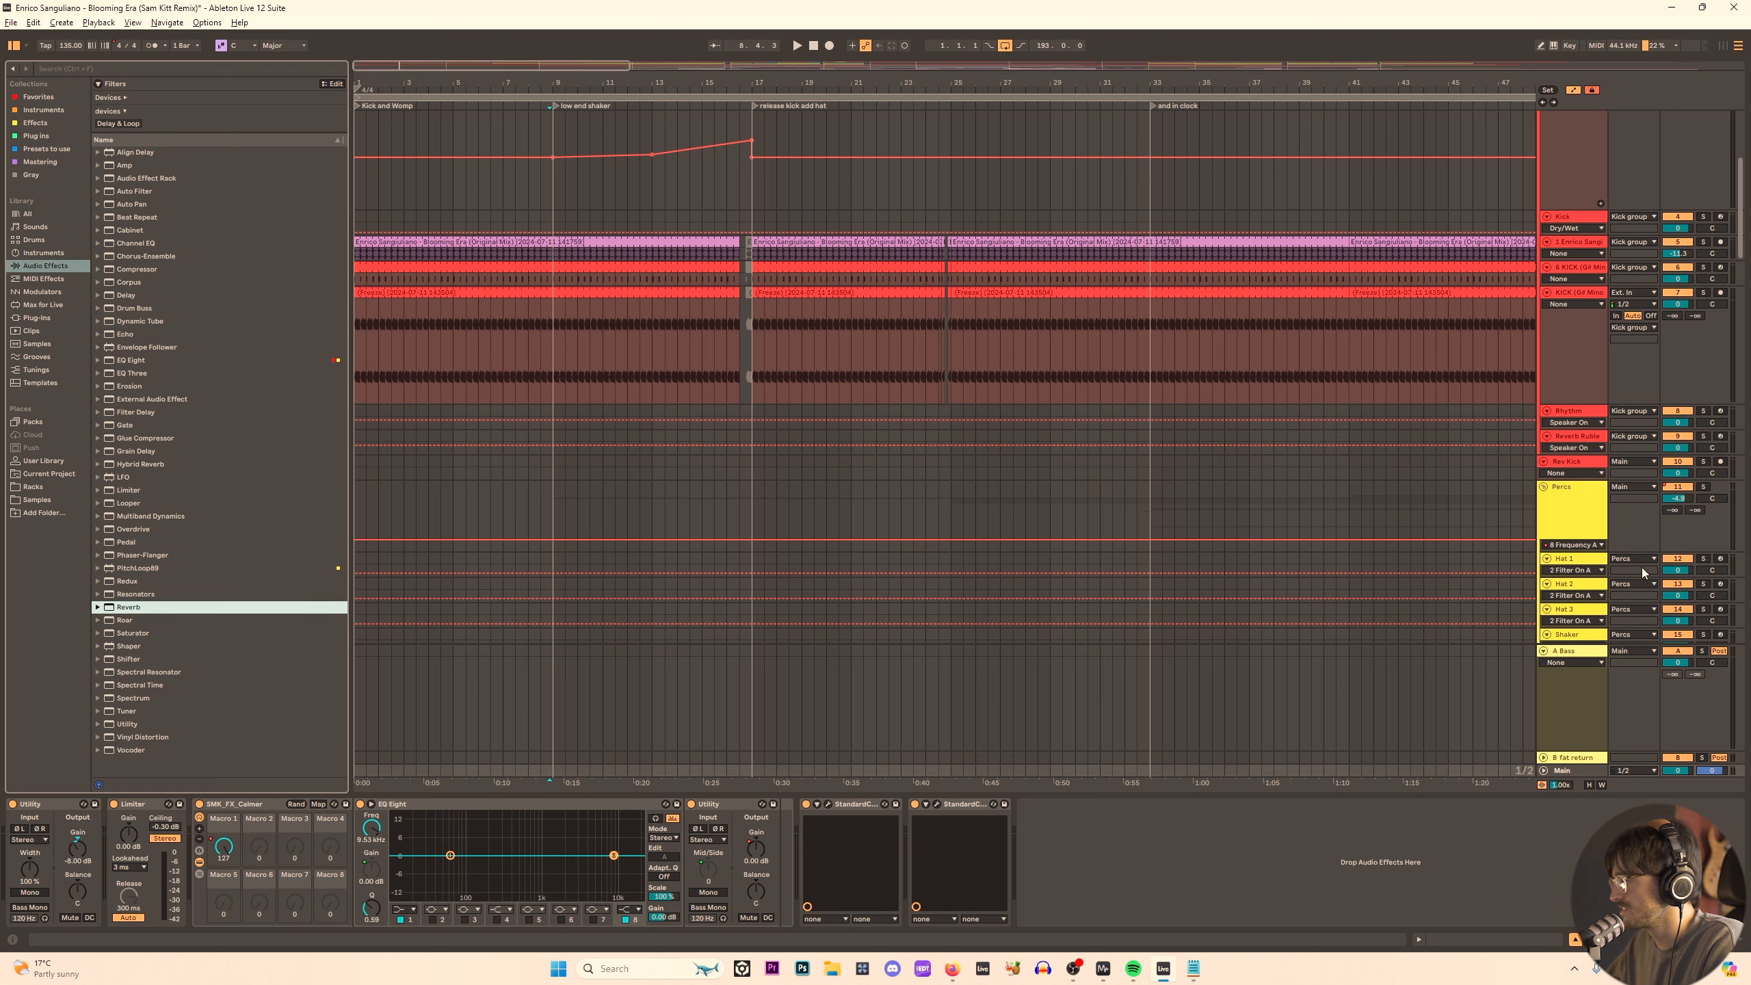
pyautogui.moveTo(156, 611); pyautogui.dragTo(27, 877)
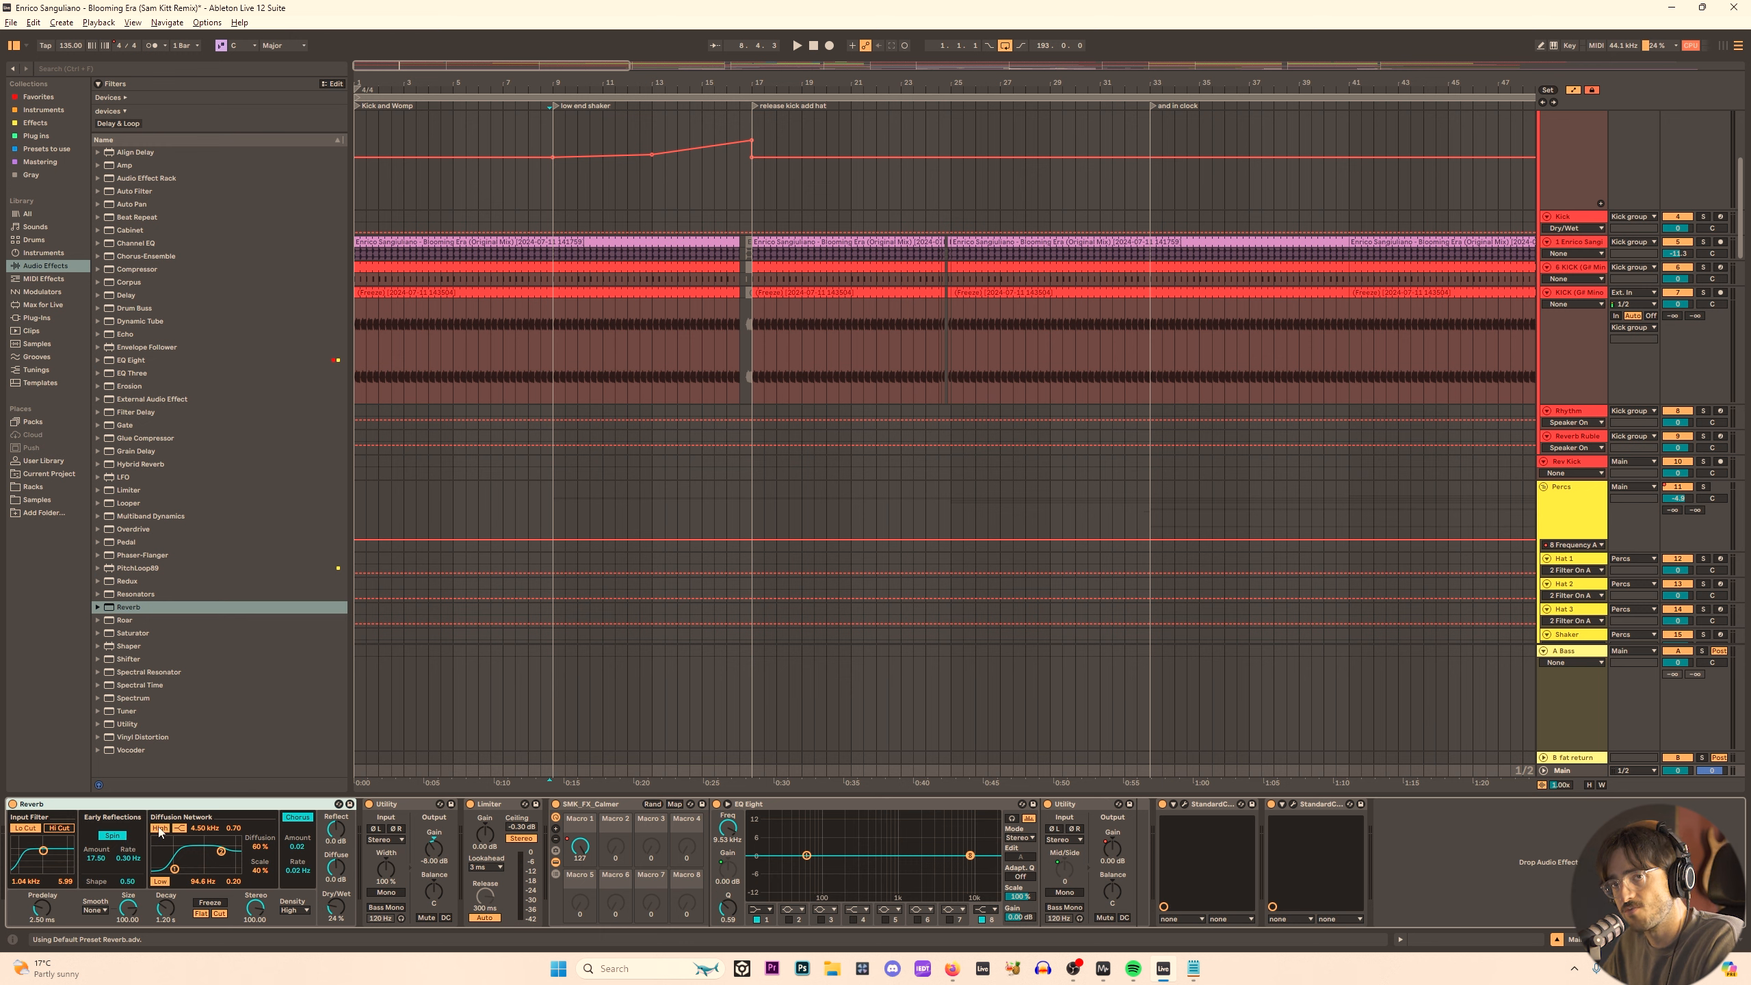
# Audition the Main track's Reverb, setting its Dry/Wet to 100 % and its input filter frequency to 1.88 kHz.
pyautogui.press('space')
pyautogui.moveTo(337, 908); pyautogui.dragTo(338, 912)
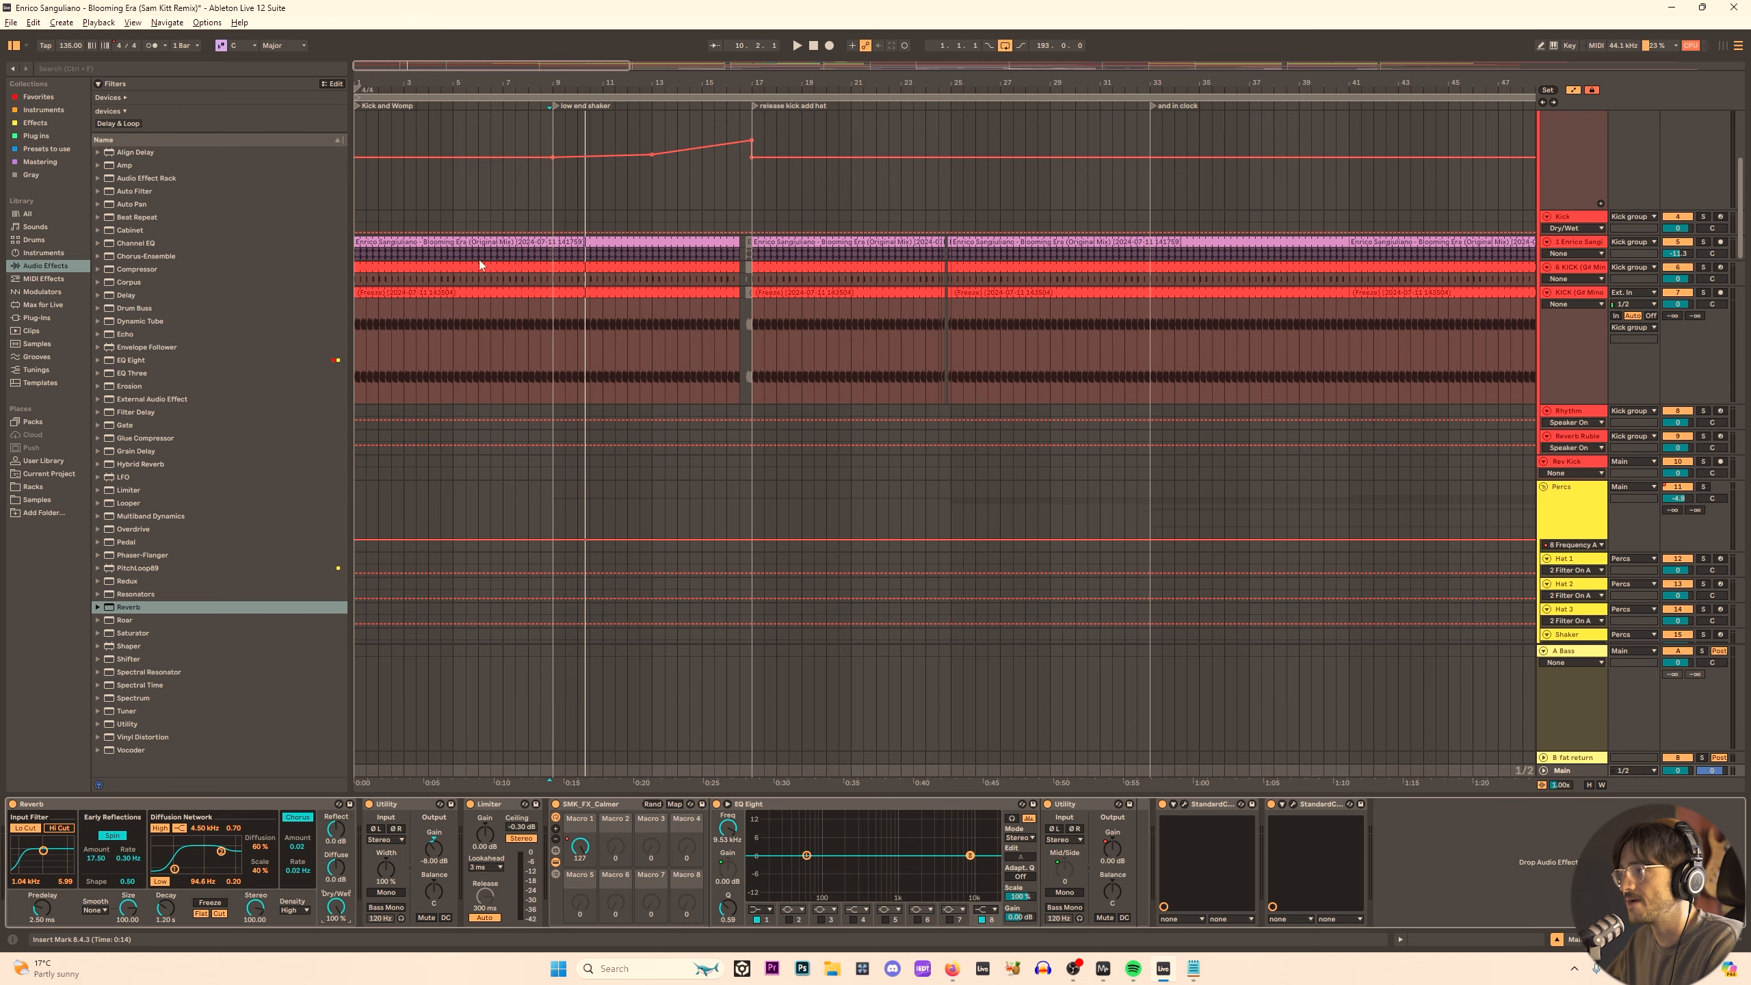
pyautogui.scroll(3, 478, 260)
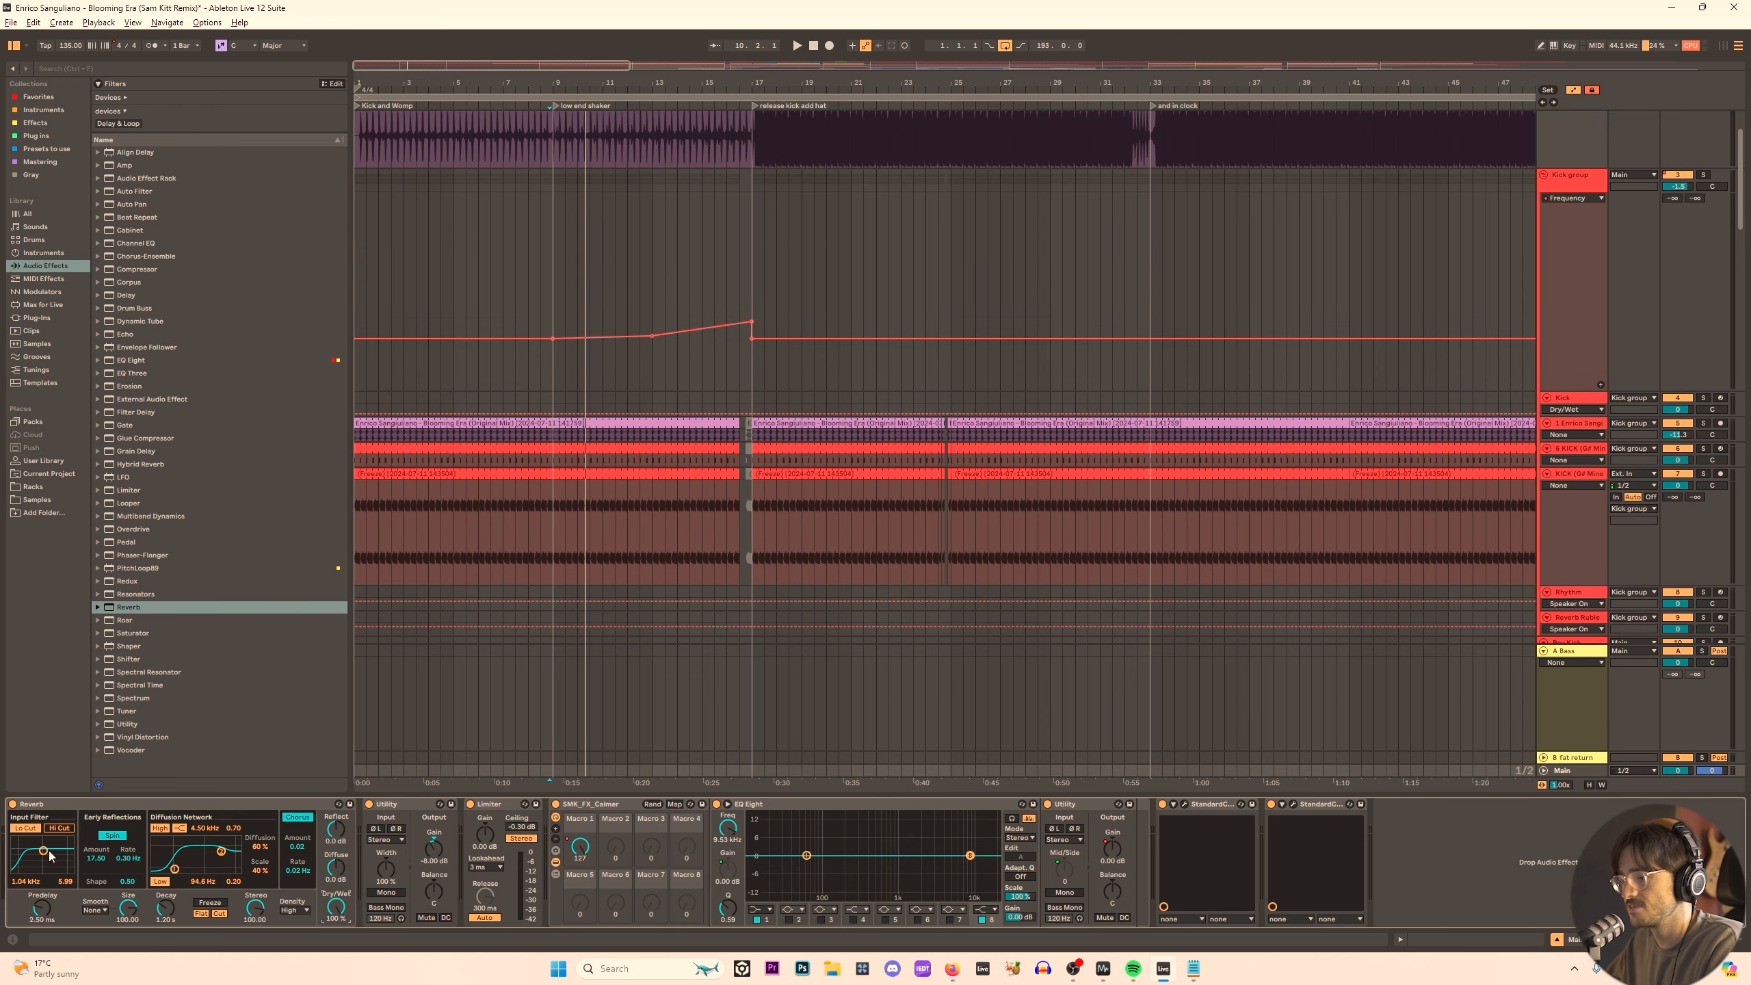
pyautogui.moveTo(48, 852); pyautogui.dragTo(52, 851)
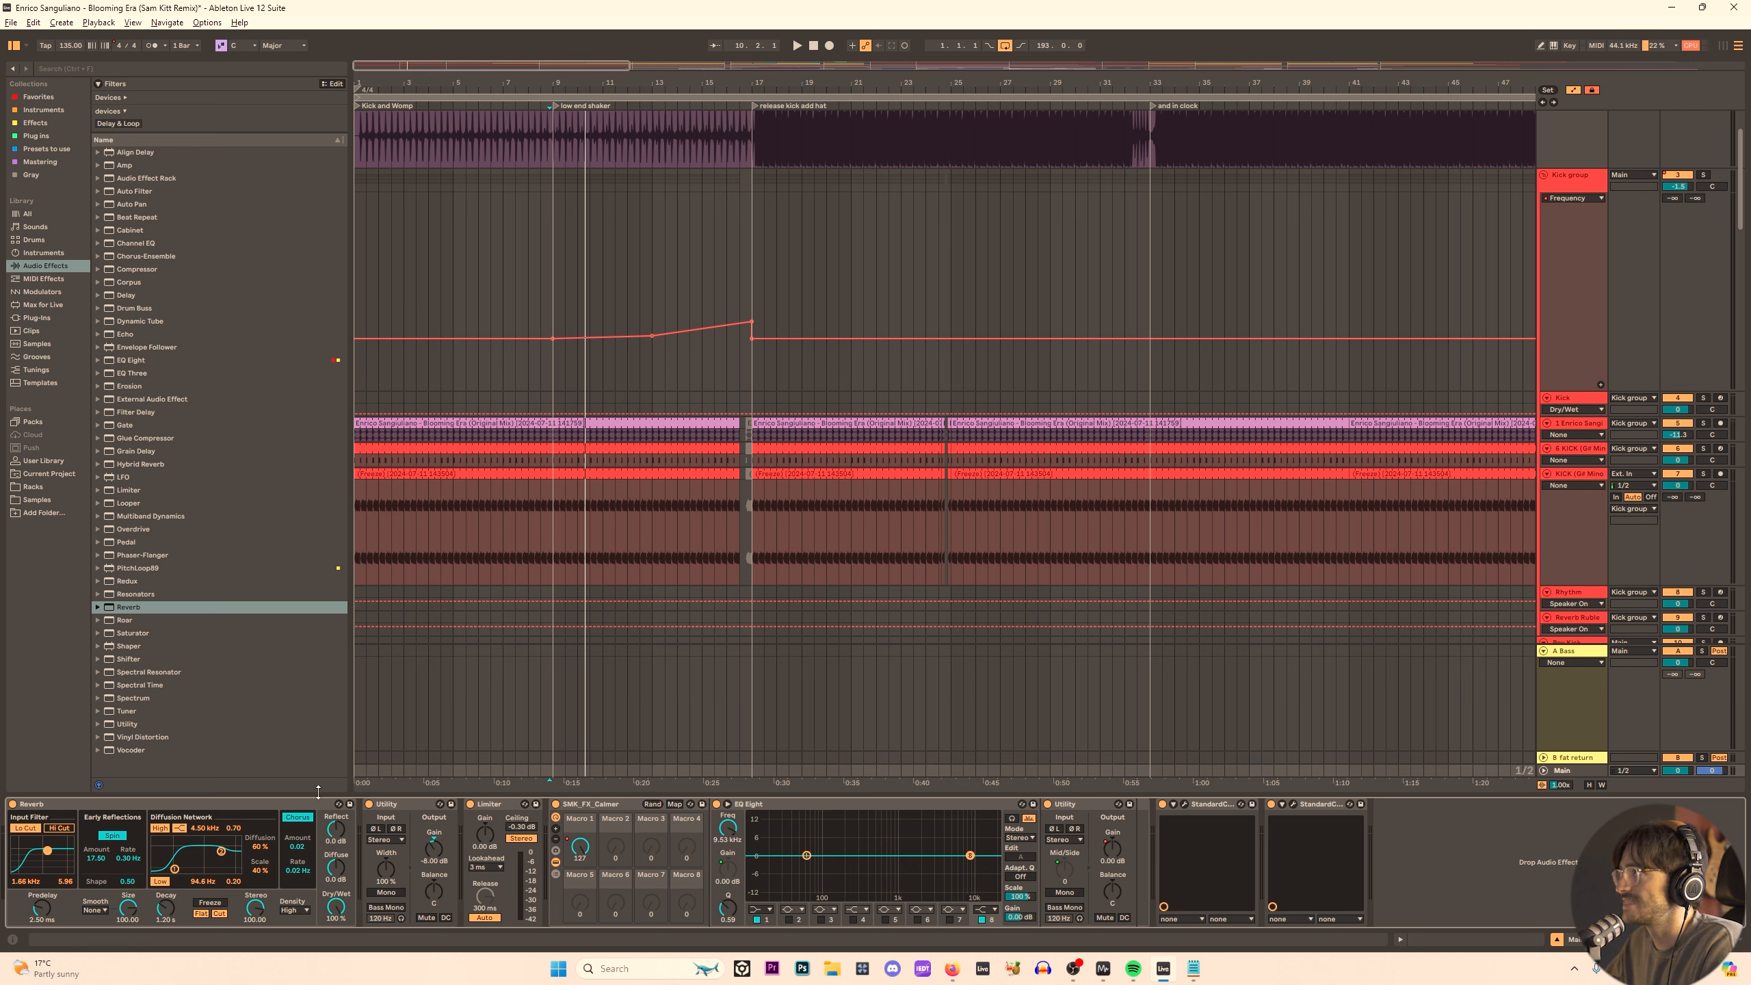
# Switch the Main track's Reverb off and back on.
pyautogui.click(1588, 773)
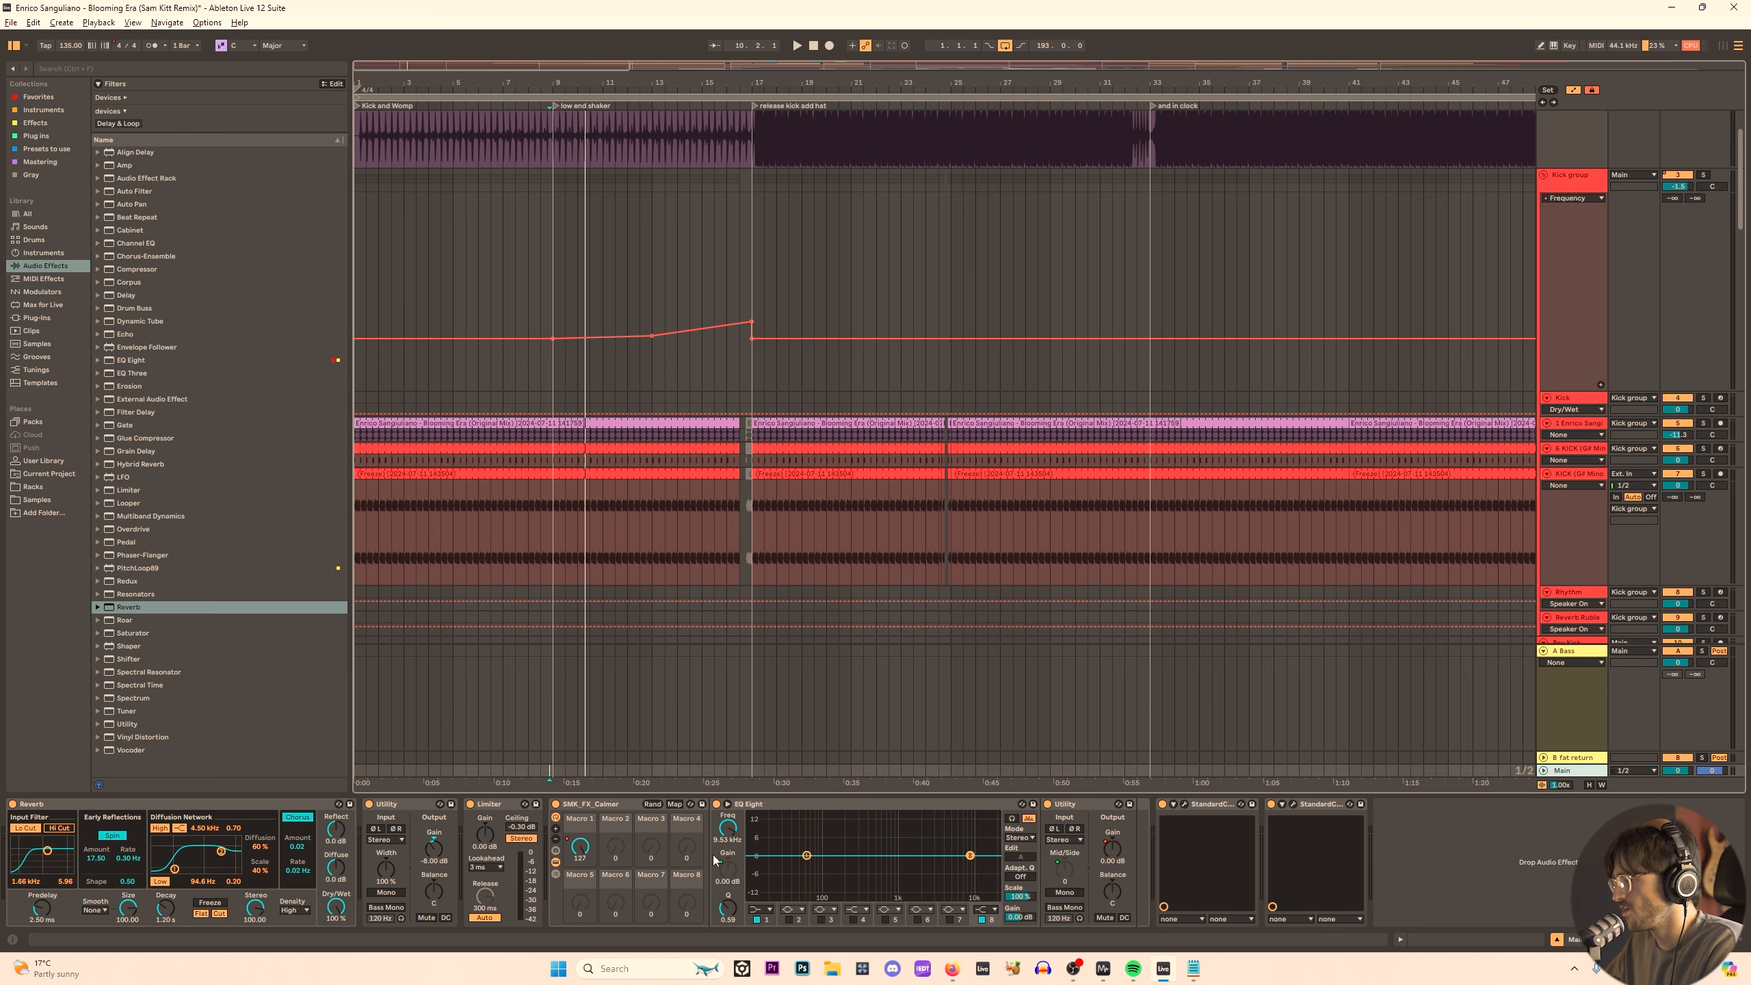
pyautogui.click(196, 808)
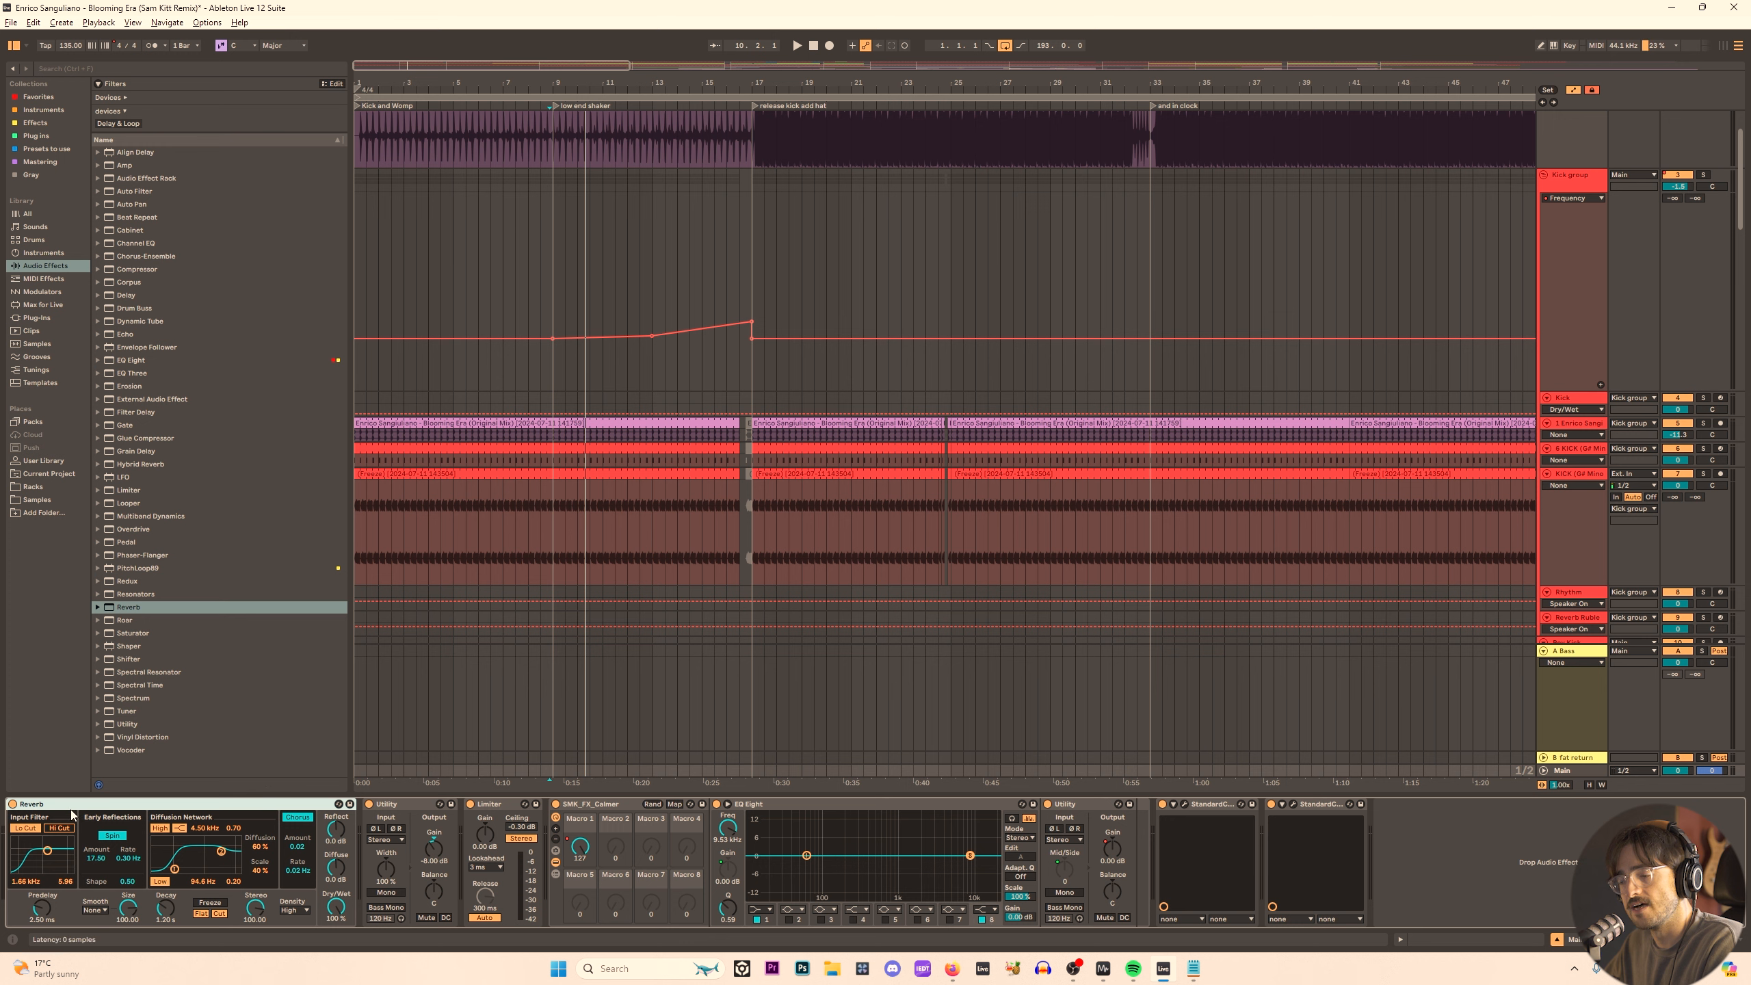
pyautogui.click(12, 804)
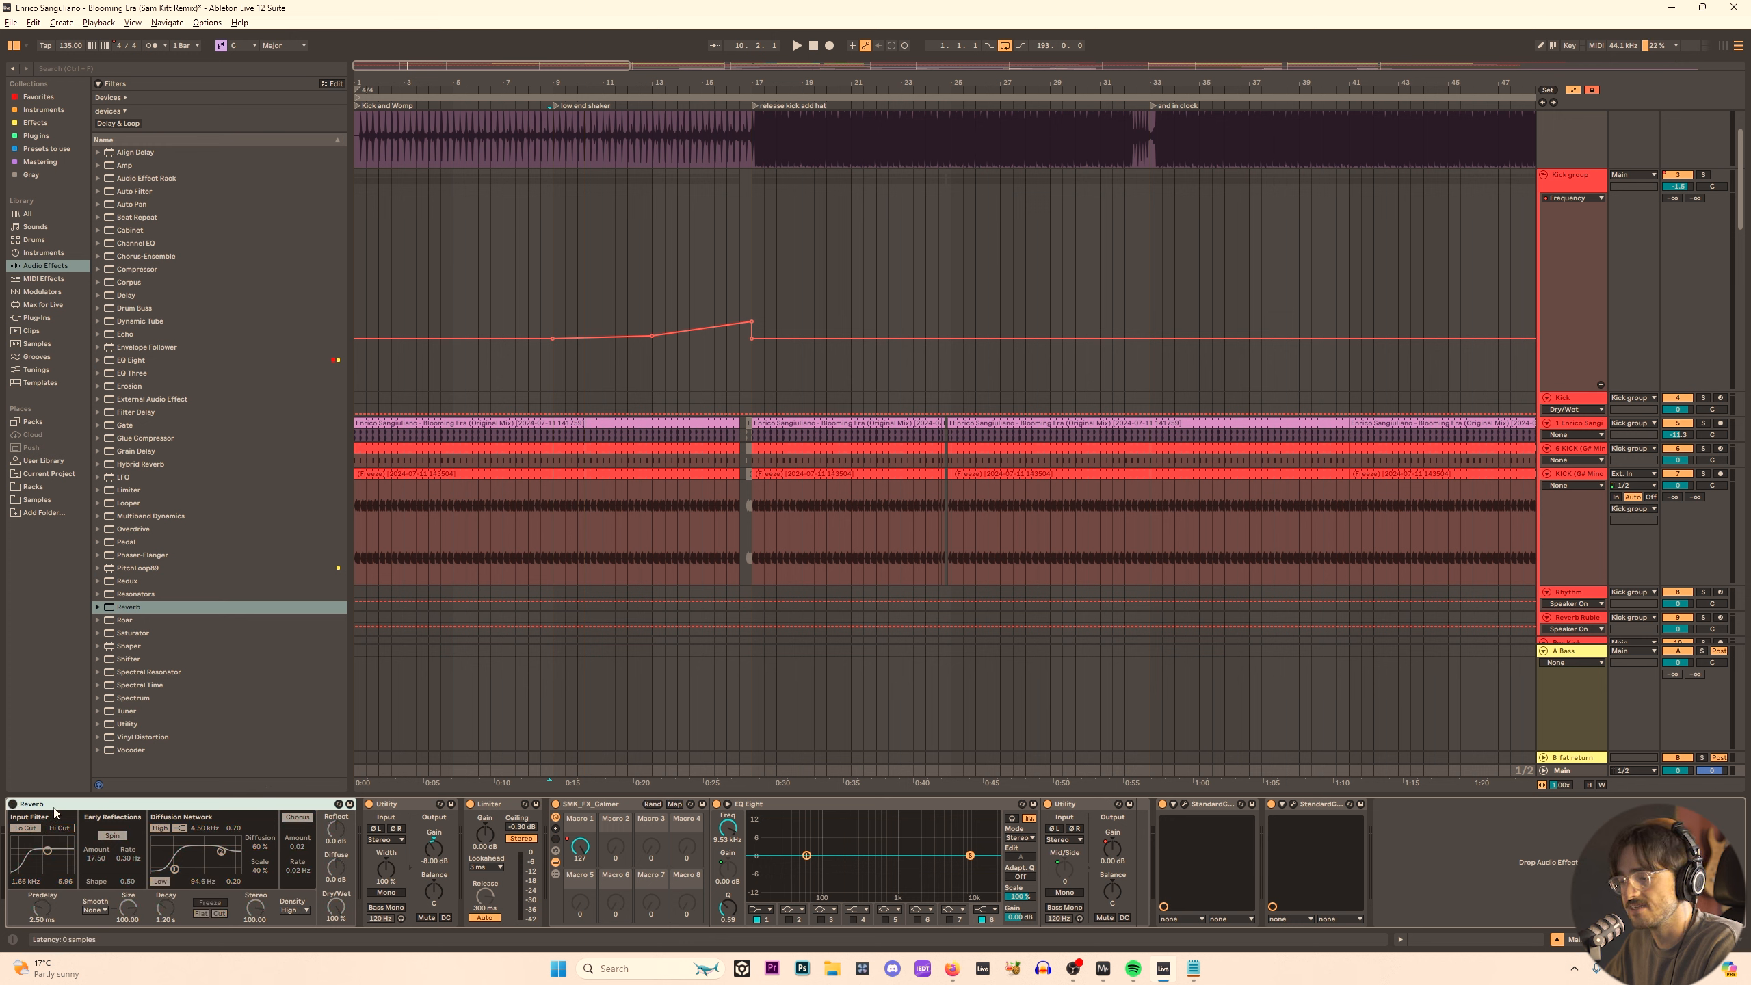
pyautogui.click(13, 804)
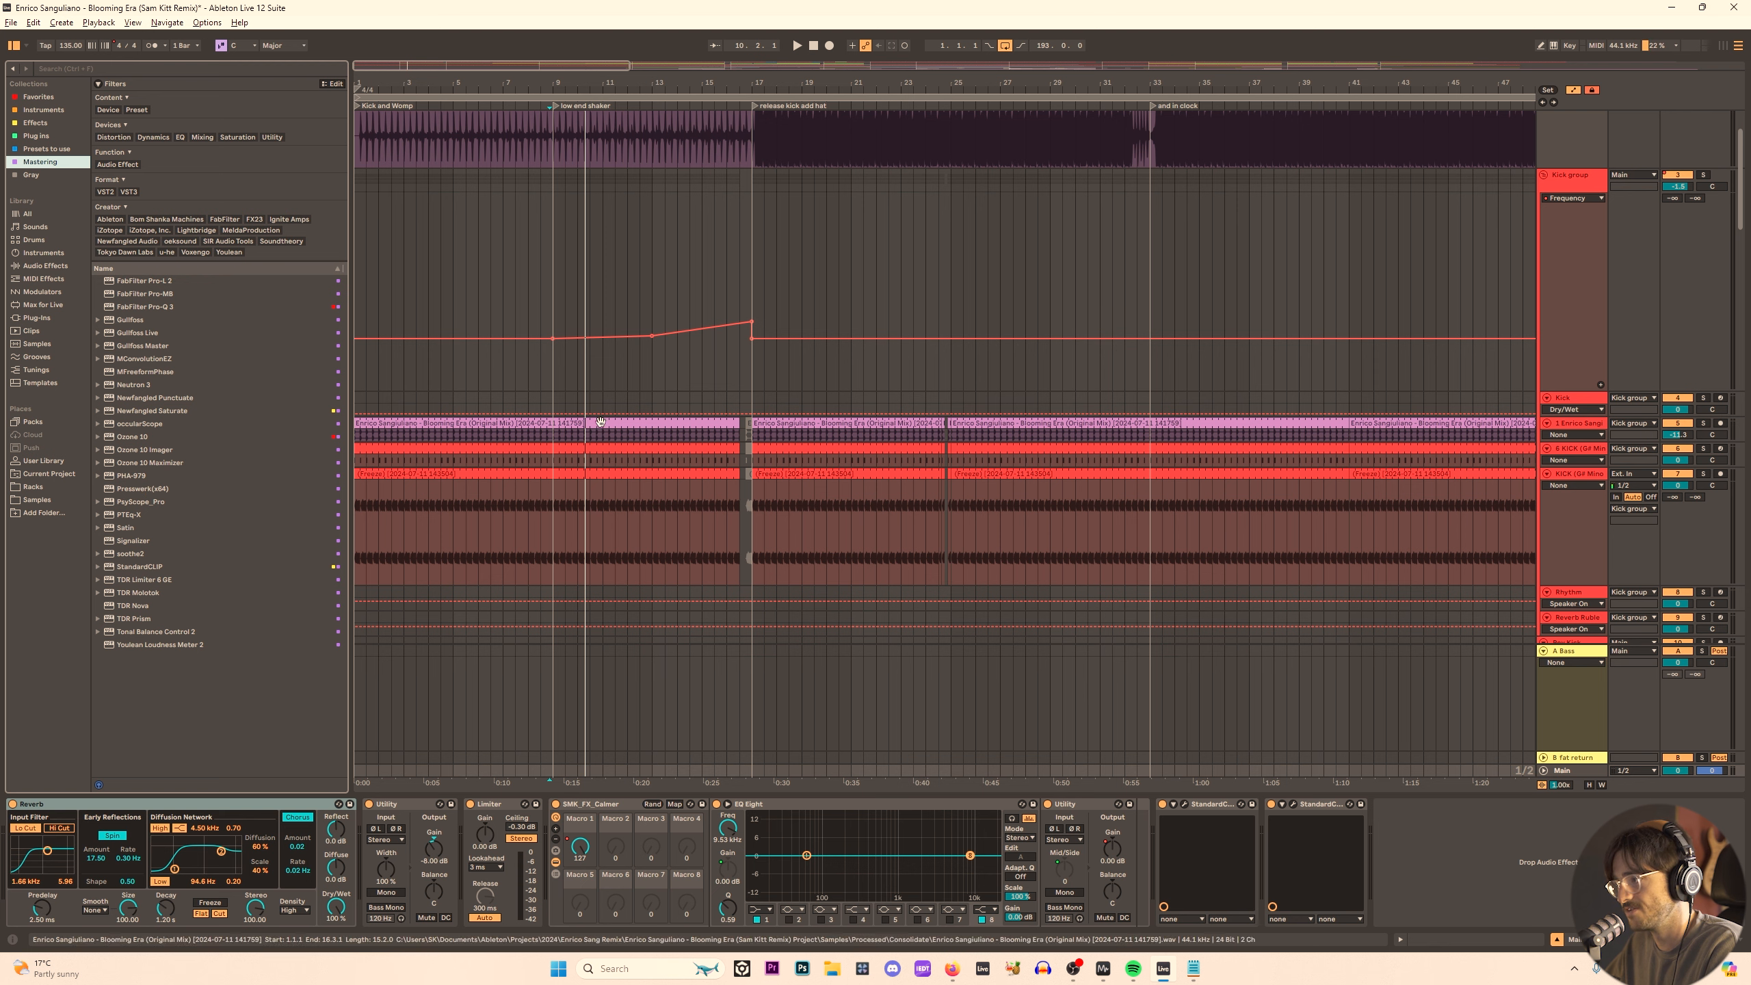
pyautogui.click(555, 511)
pyautogui.moveTo(555, 512); pyautogui.dragTo(751, 422)
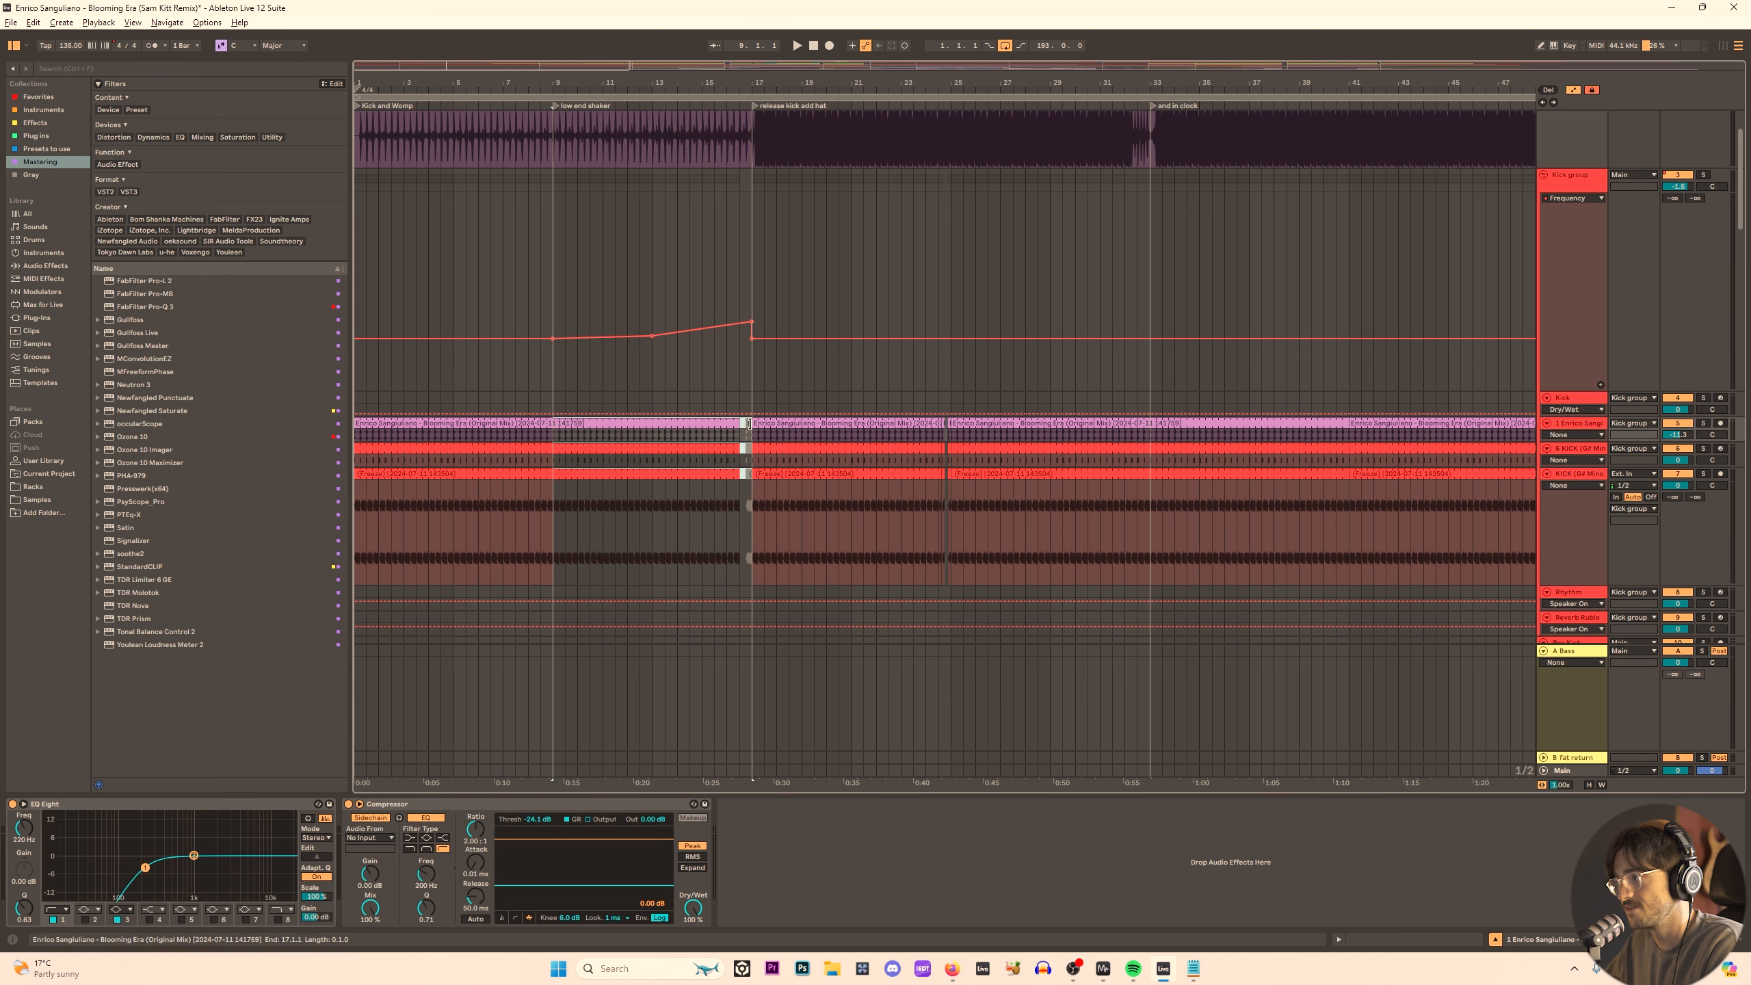
pyautogui.click(742, 543)
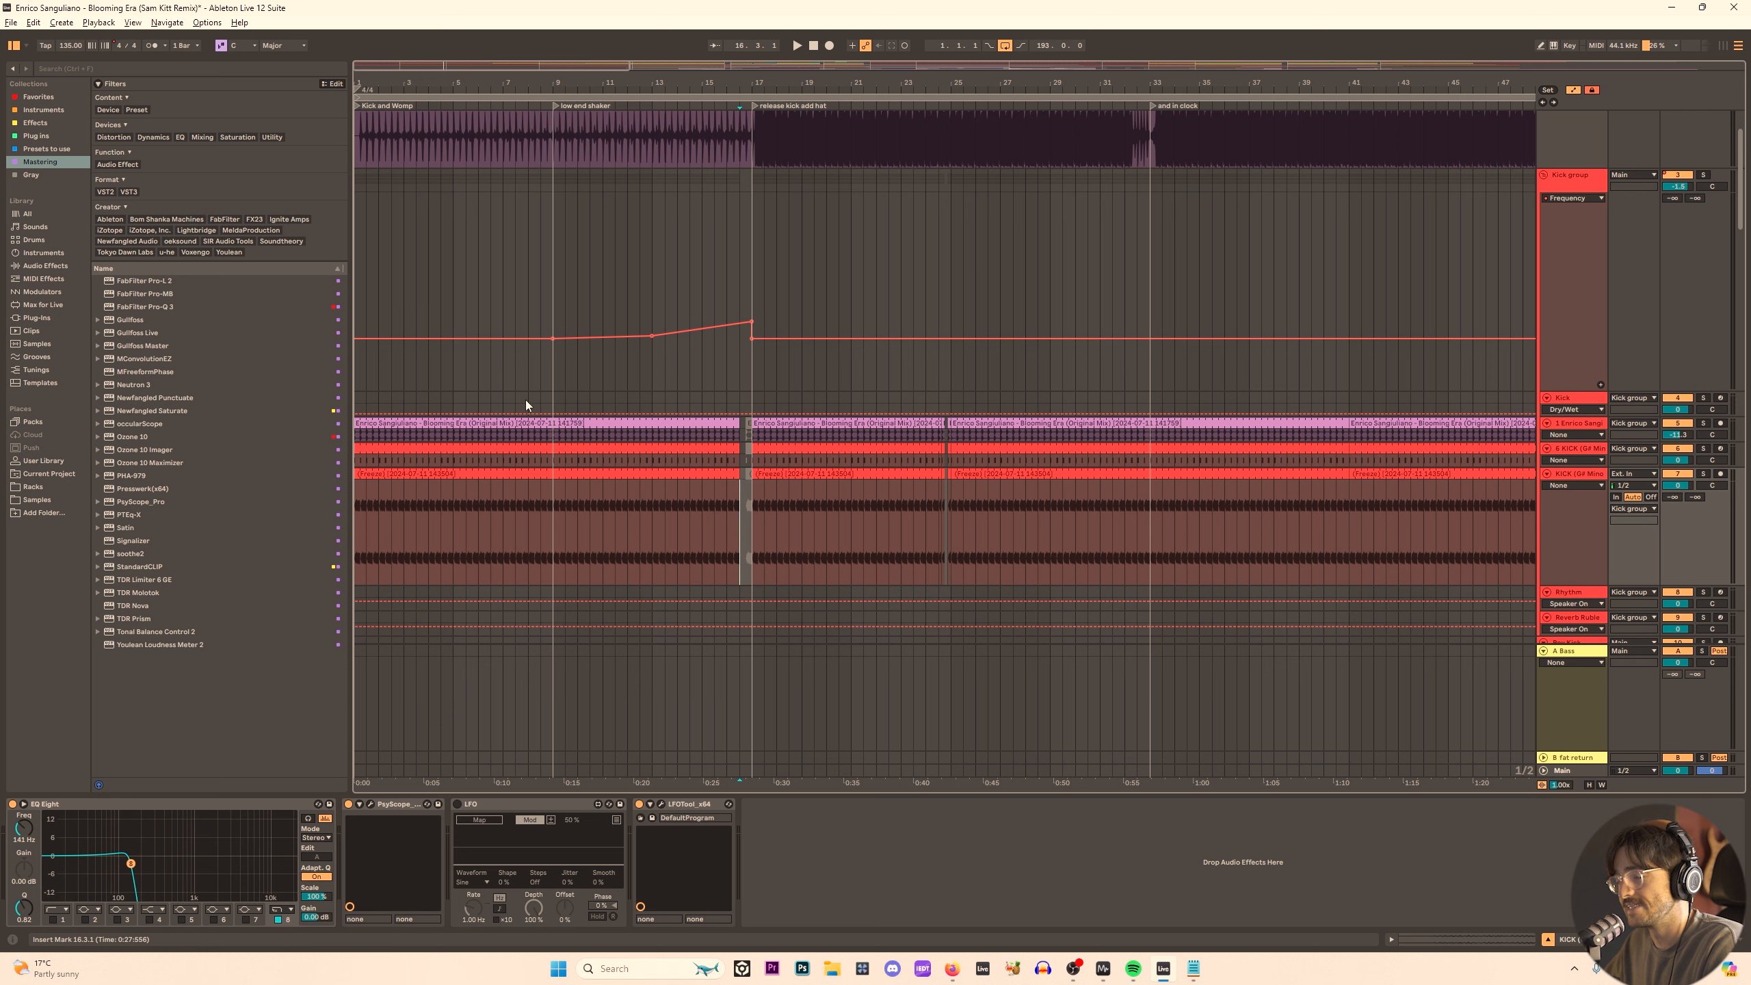
pyautogui.click(550, 375)
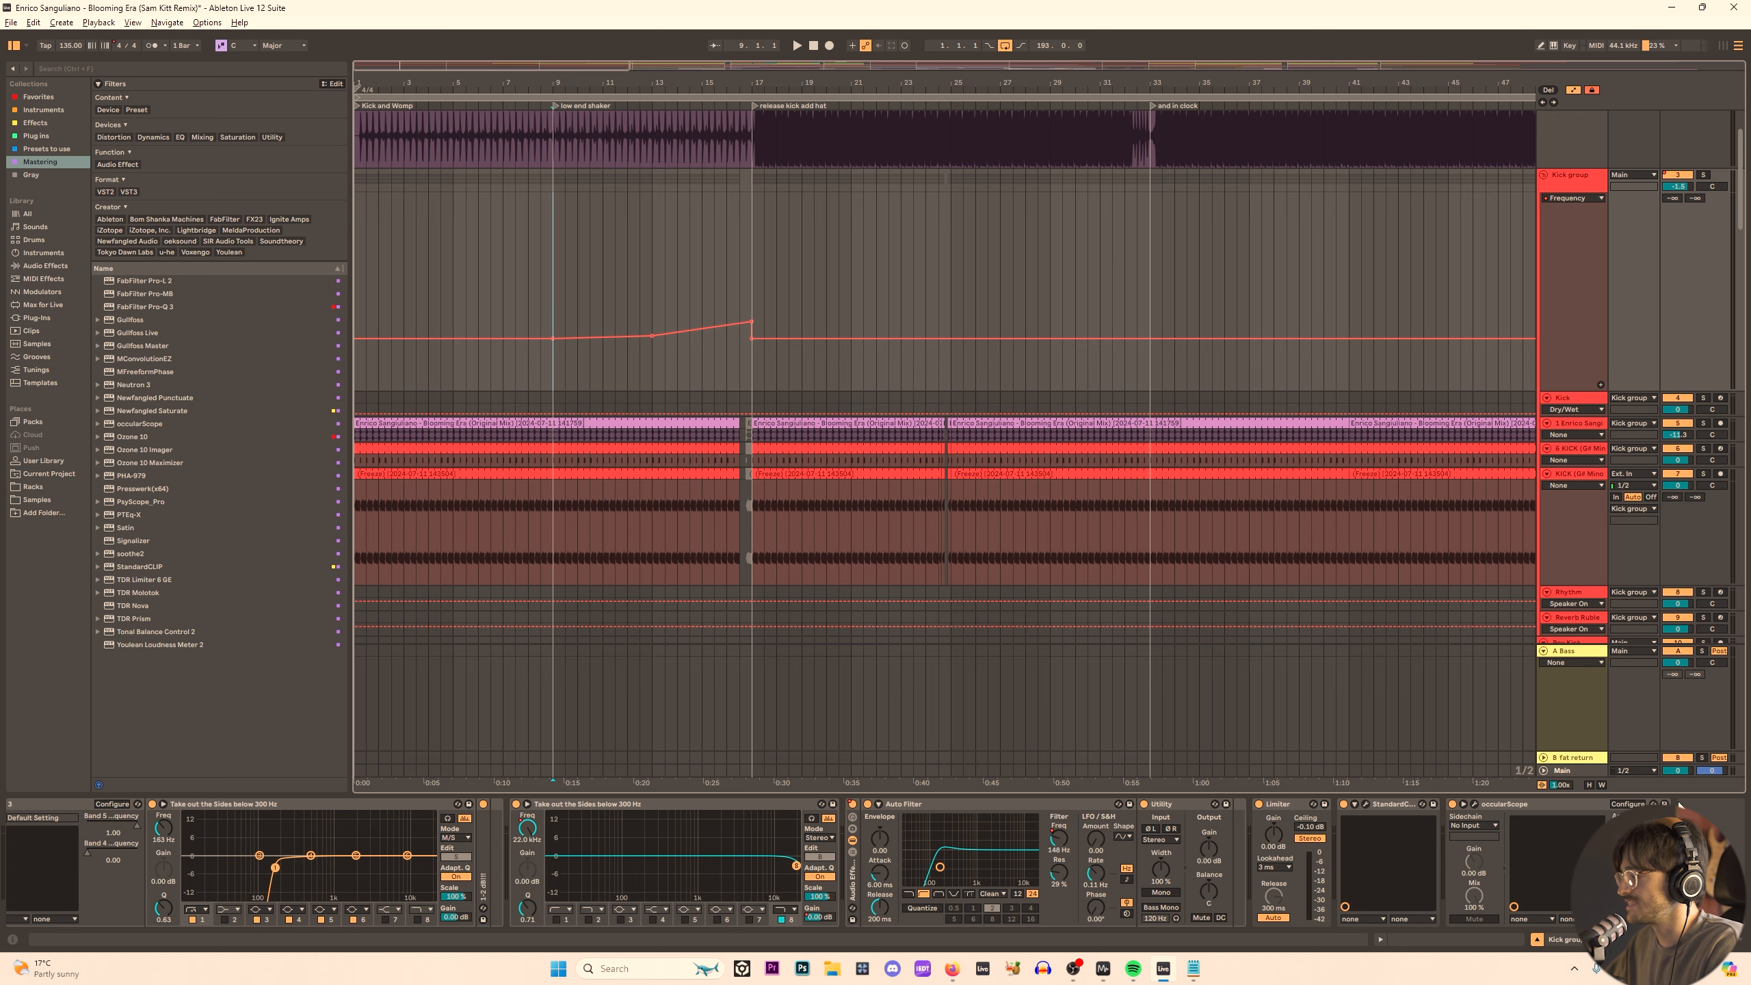
pyautogui.click(1563, 772)
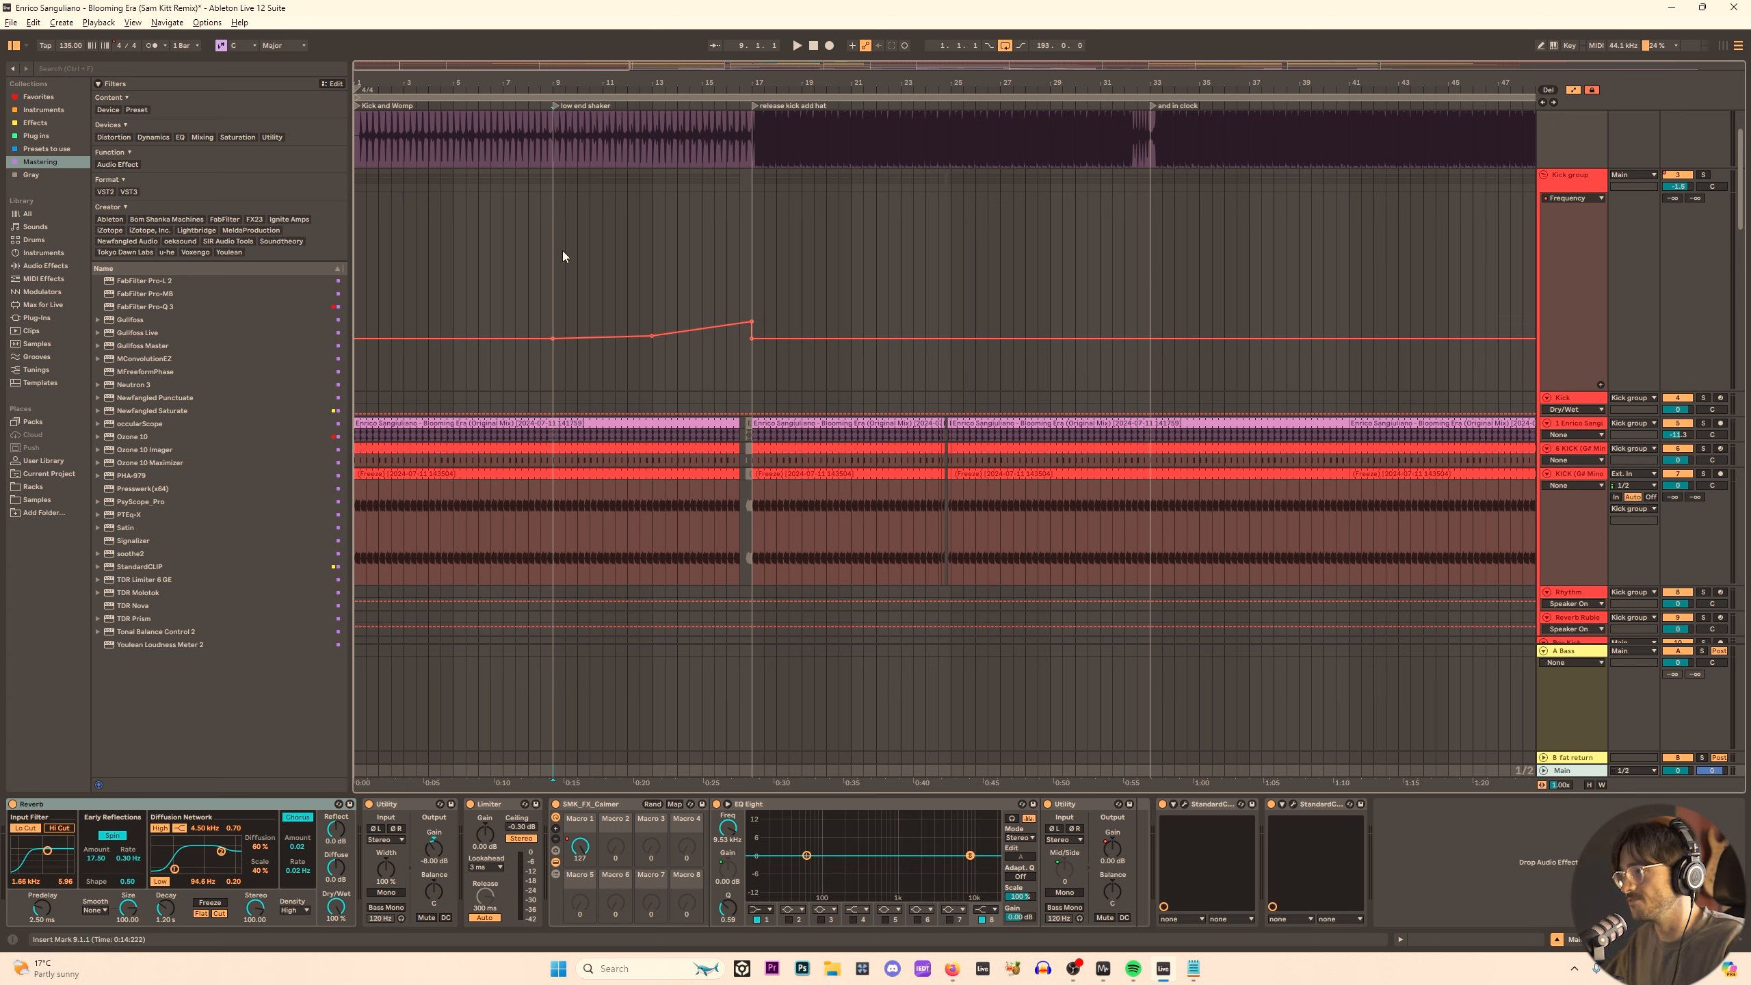
pyautogui.click(559, 329)
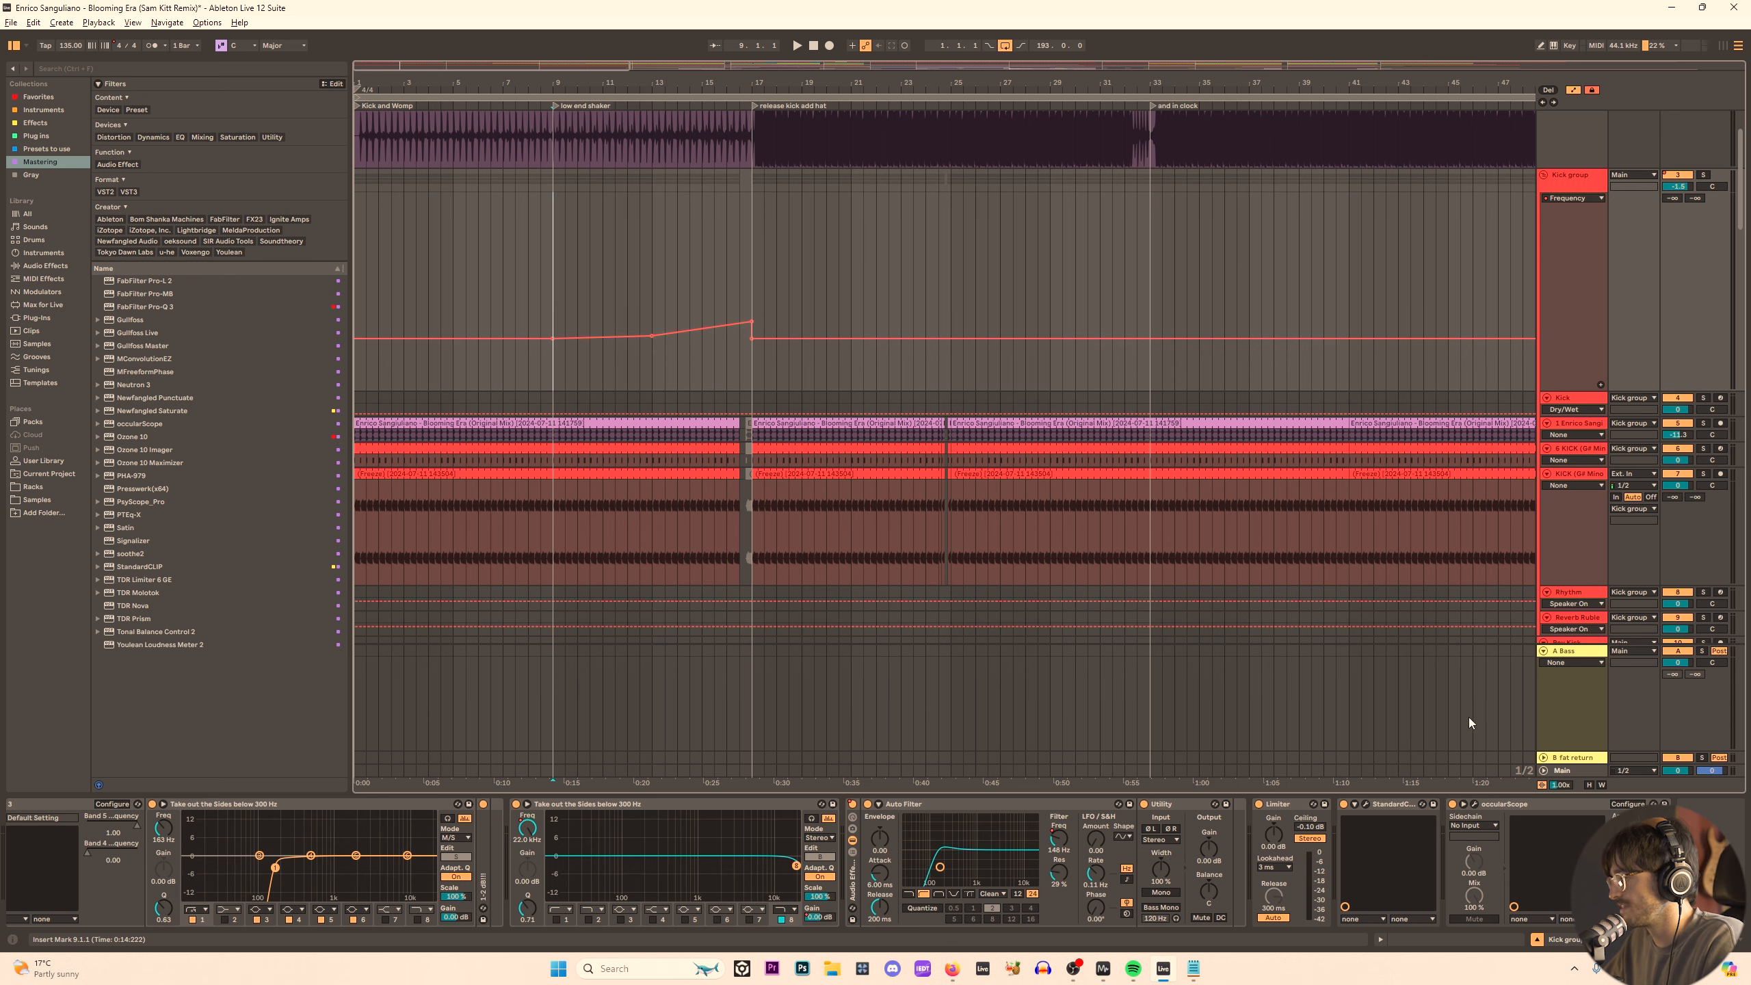
pyautogui.click(1580, 768)
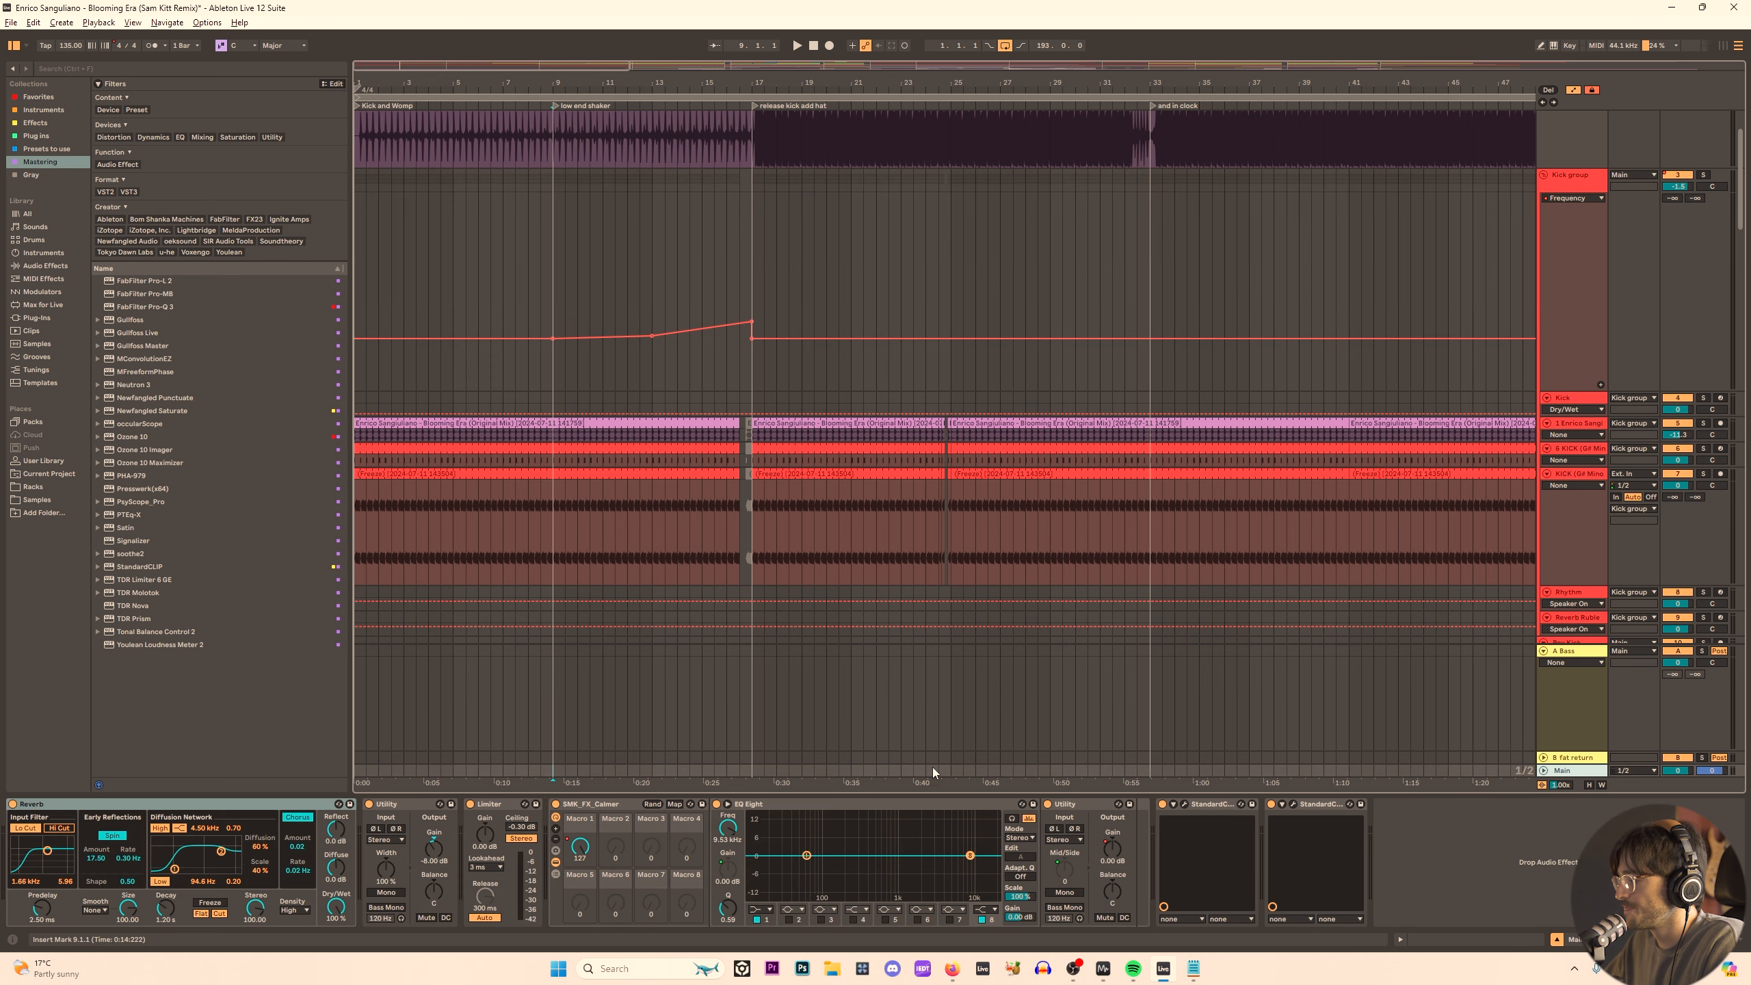
# Select the Kick group's Frequency automation from bar 9 to bar 17 and scale its end at bar 17 slightly higher.
pyautogui.moveTo(559, 283); pyautogui.dragTo(649, 268)
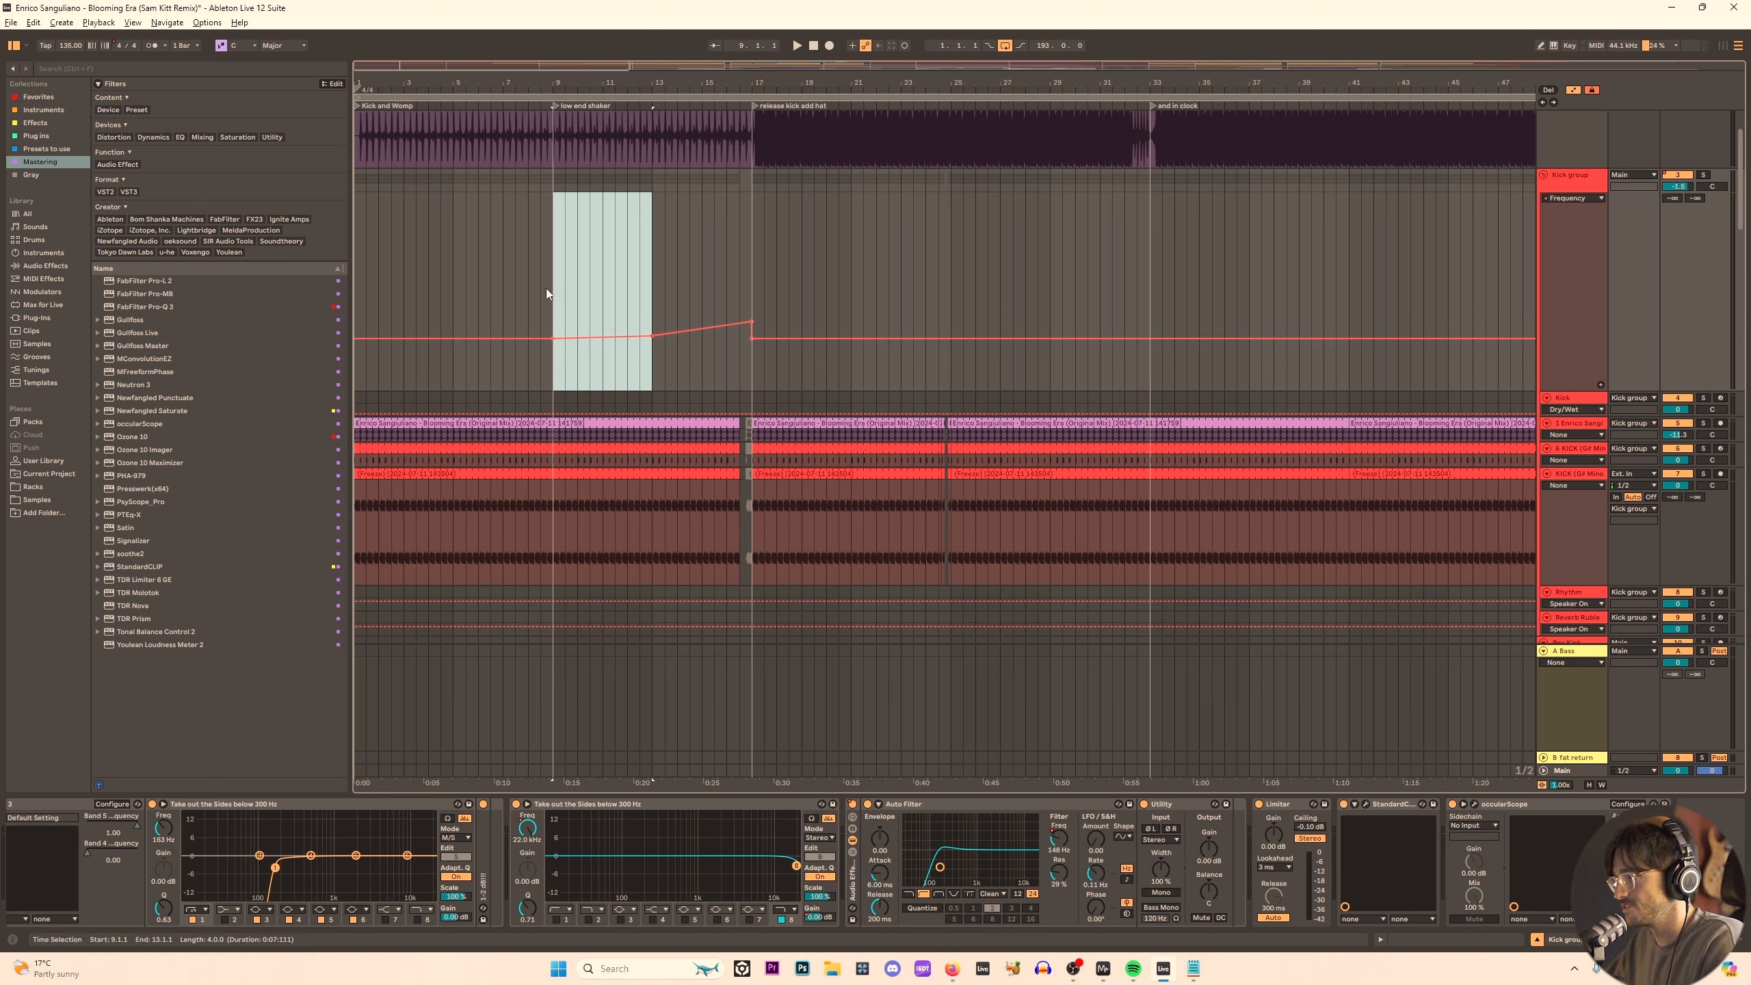
pyautogui.moveTo(547, 288); pyautogui.dragTo(751, 297)
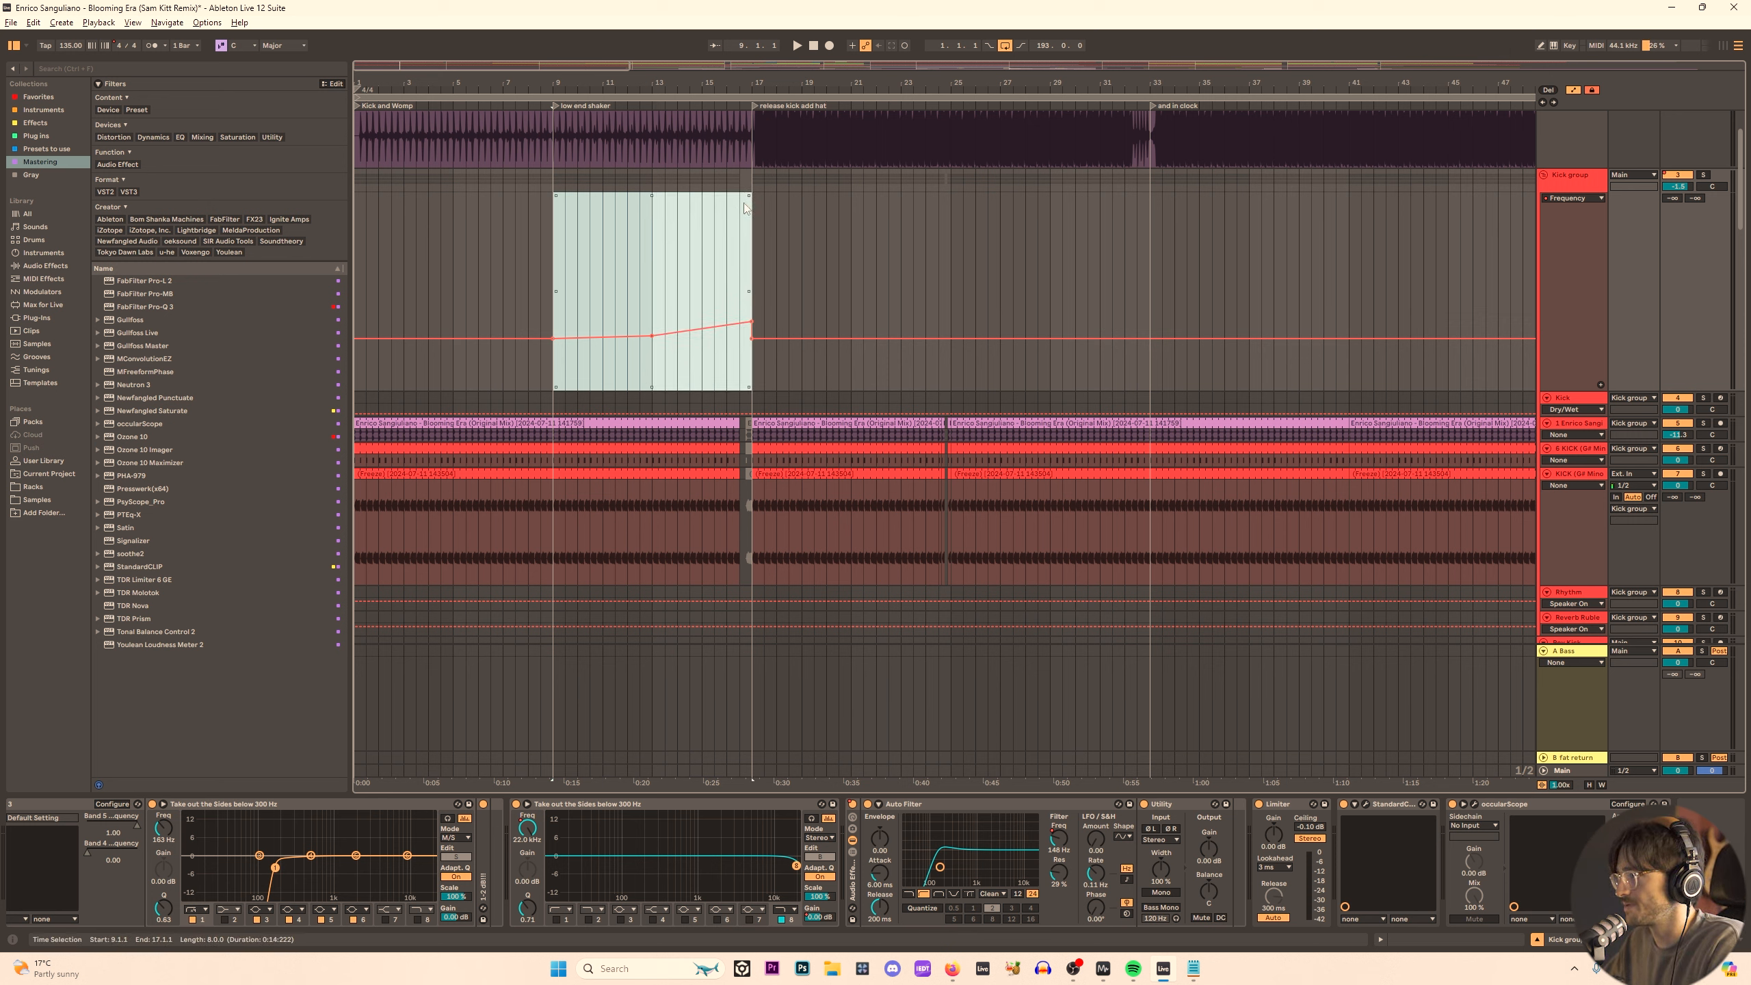
pyautogui.moveTo(749, 196); pyautogui.dragTo(749, 190)
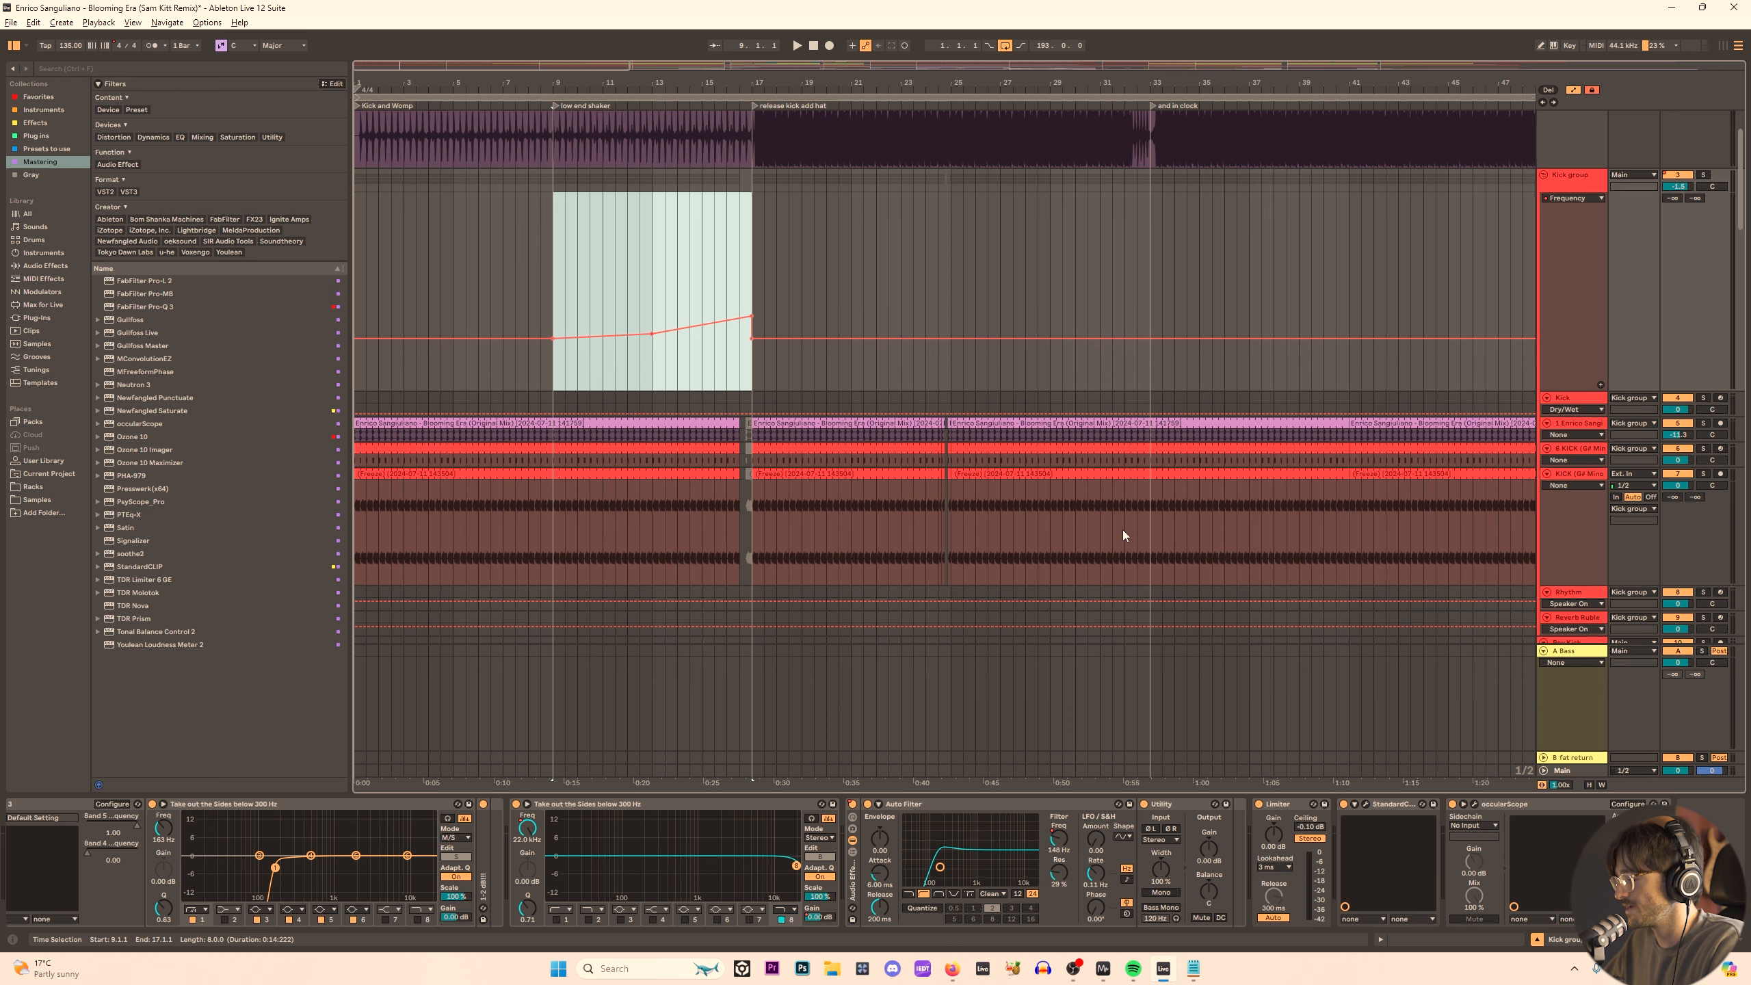
# Show the Device On automation of the Main track's Reverb and make it switch off at bar 17.
pyautogui.click(1592, 768)
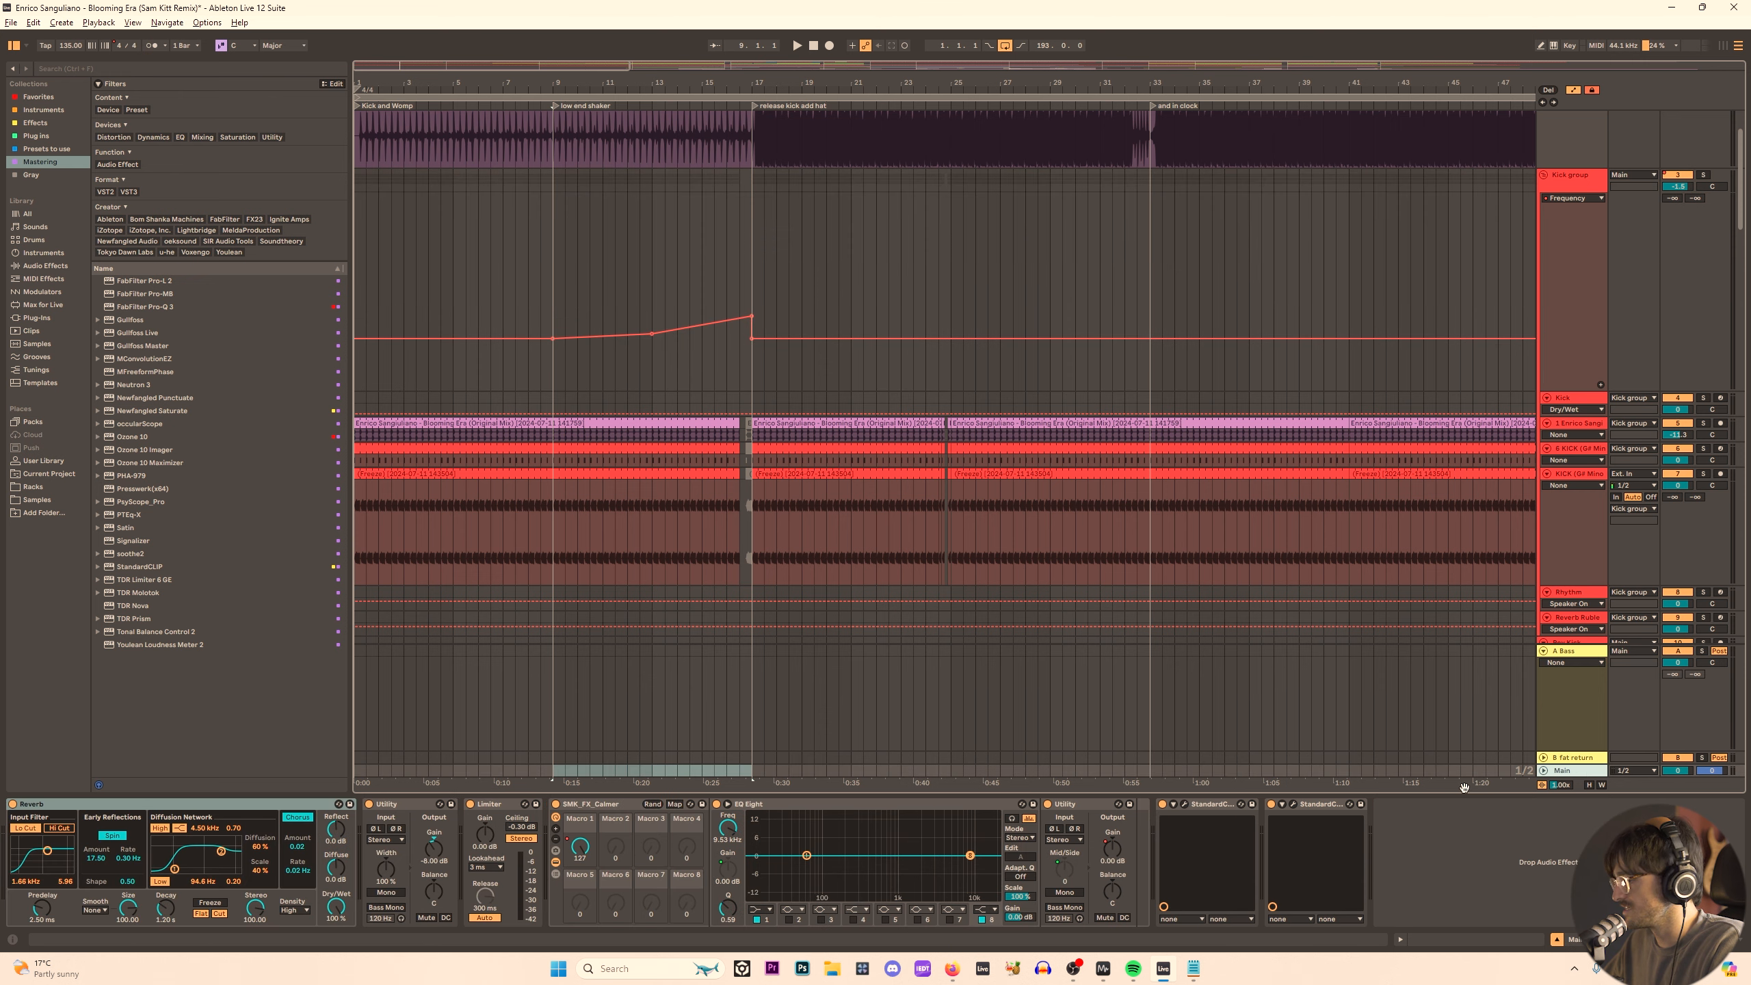
pyautogui.click(327, 917)
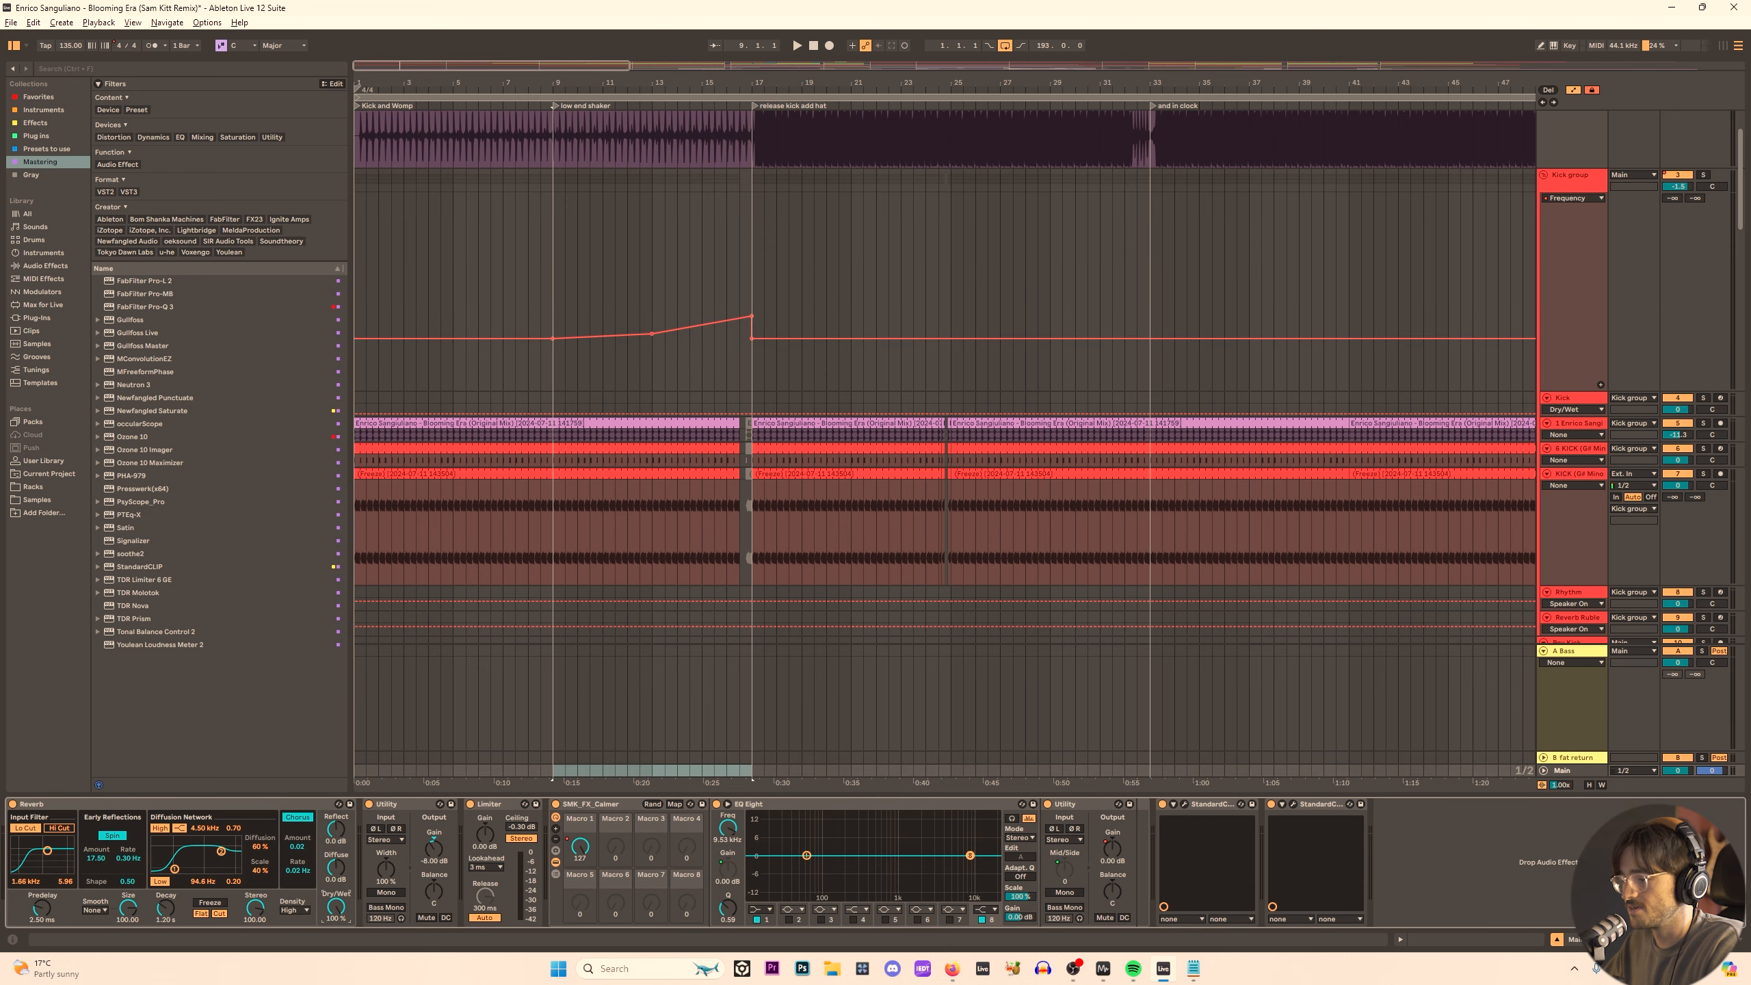
pyautogui.rightClick(11, 803)
pyautogui.click(41, 812)
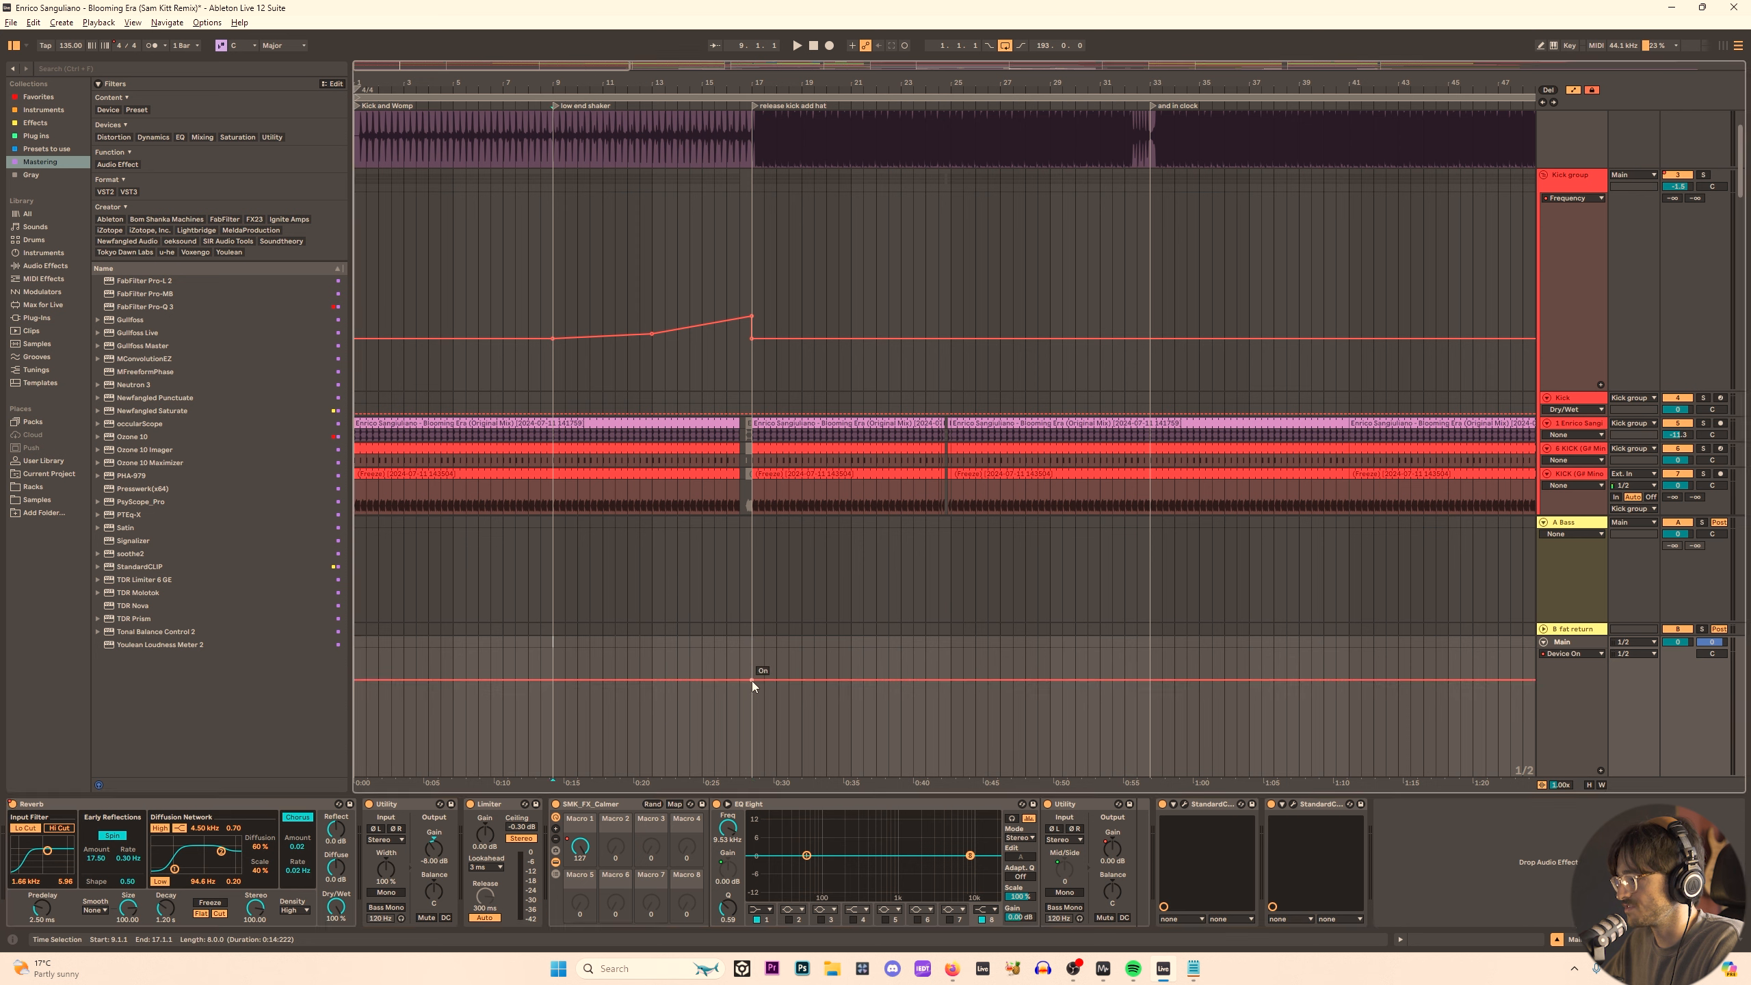
pyautogui.moveTo(752, 681); pyautogui.dragTo(752, 744)
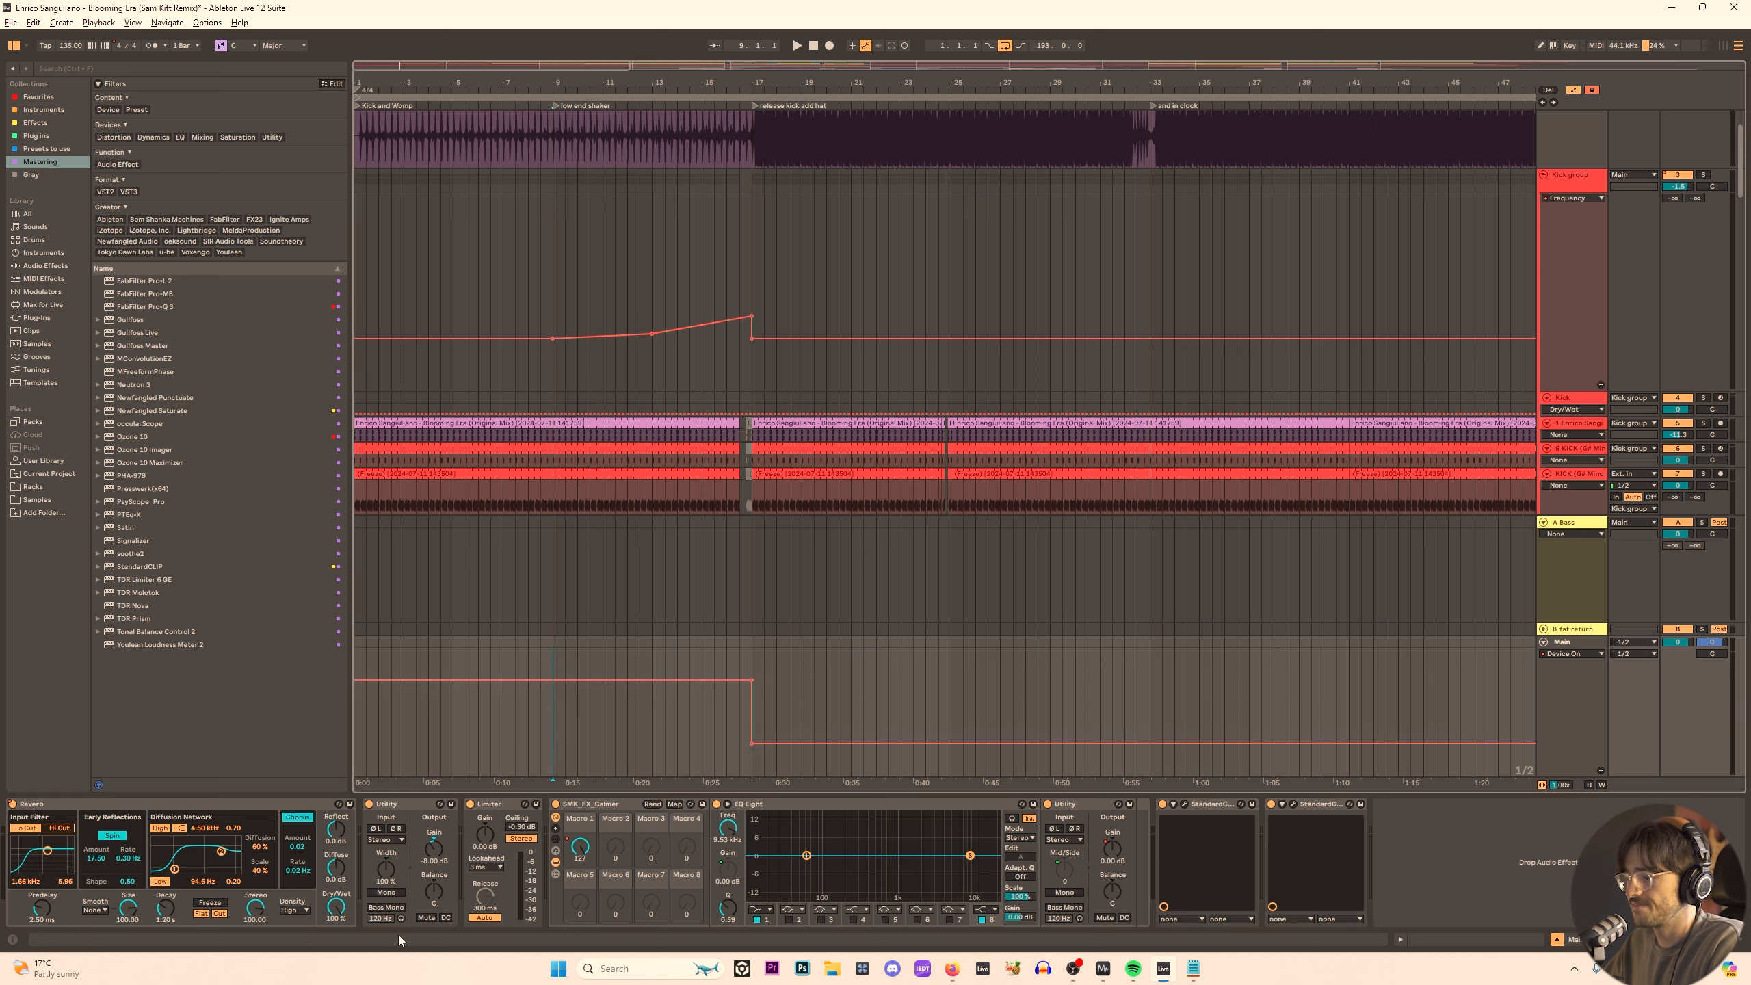
# Automate the Main Reverb's Dry/Wet to rise from 0 % at the start to 63 % at bar 16, and play from bar 9.
pyautogui.click(337, 909)
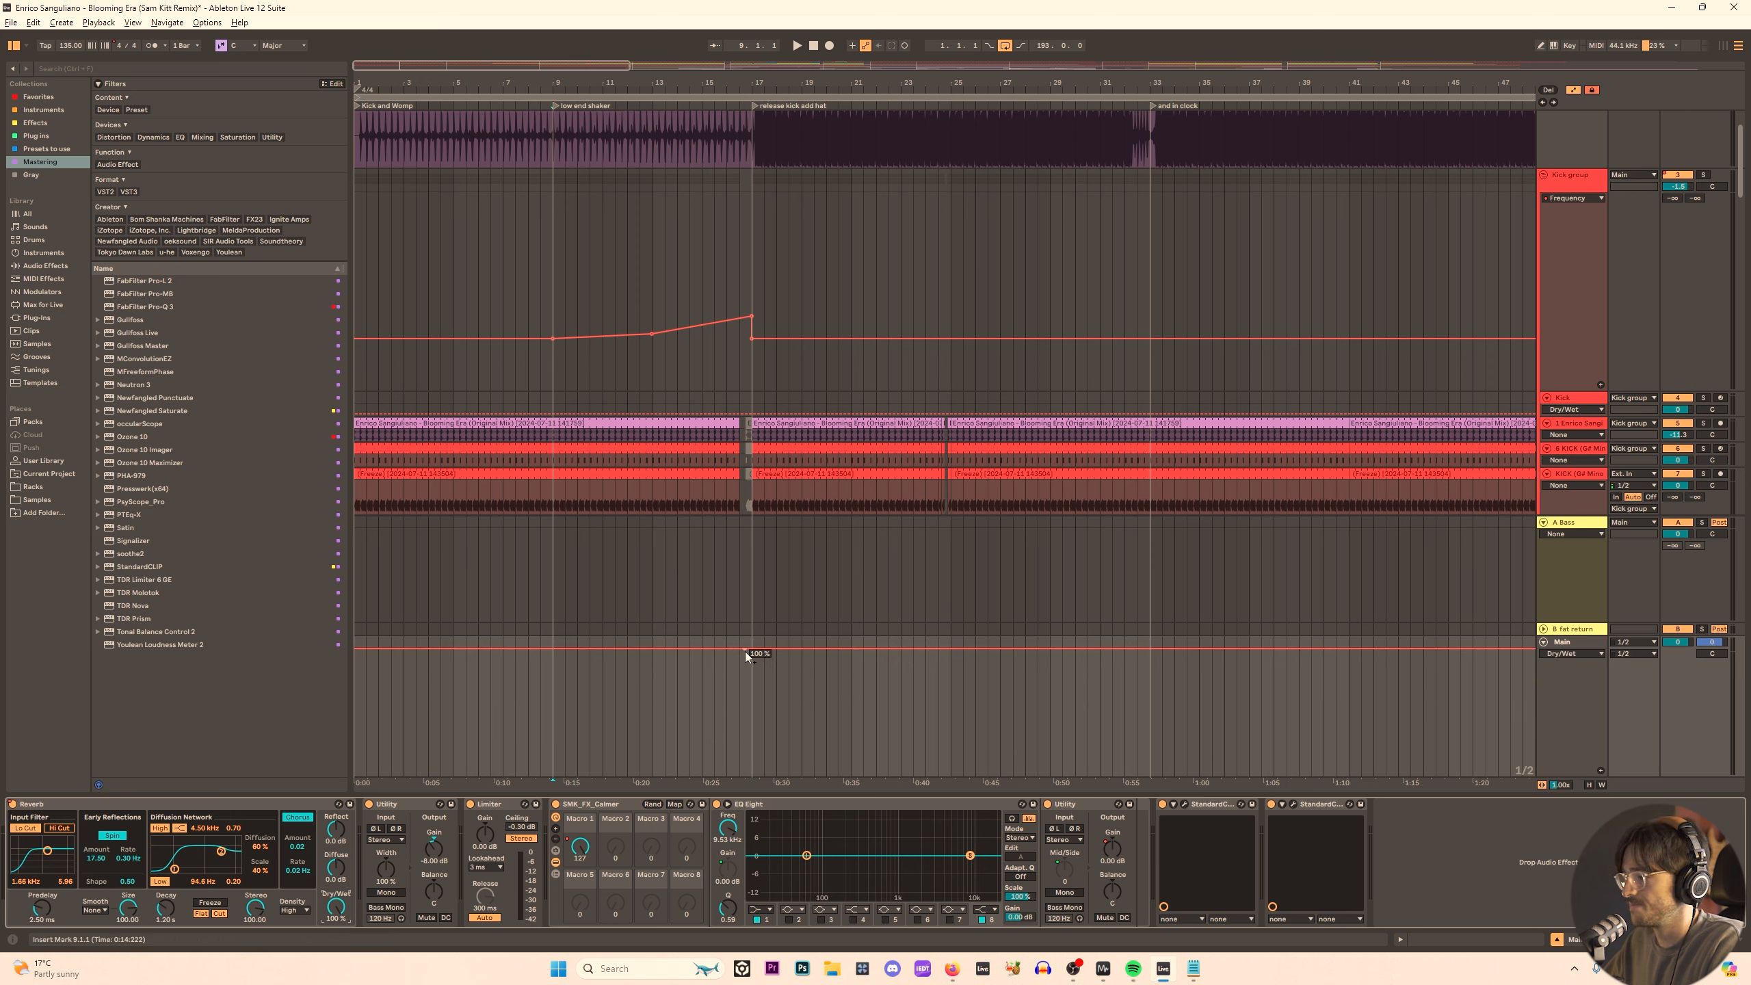
pyautogui.moveTo(744, 652); pyautogui.dragTo(355, 779)
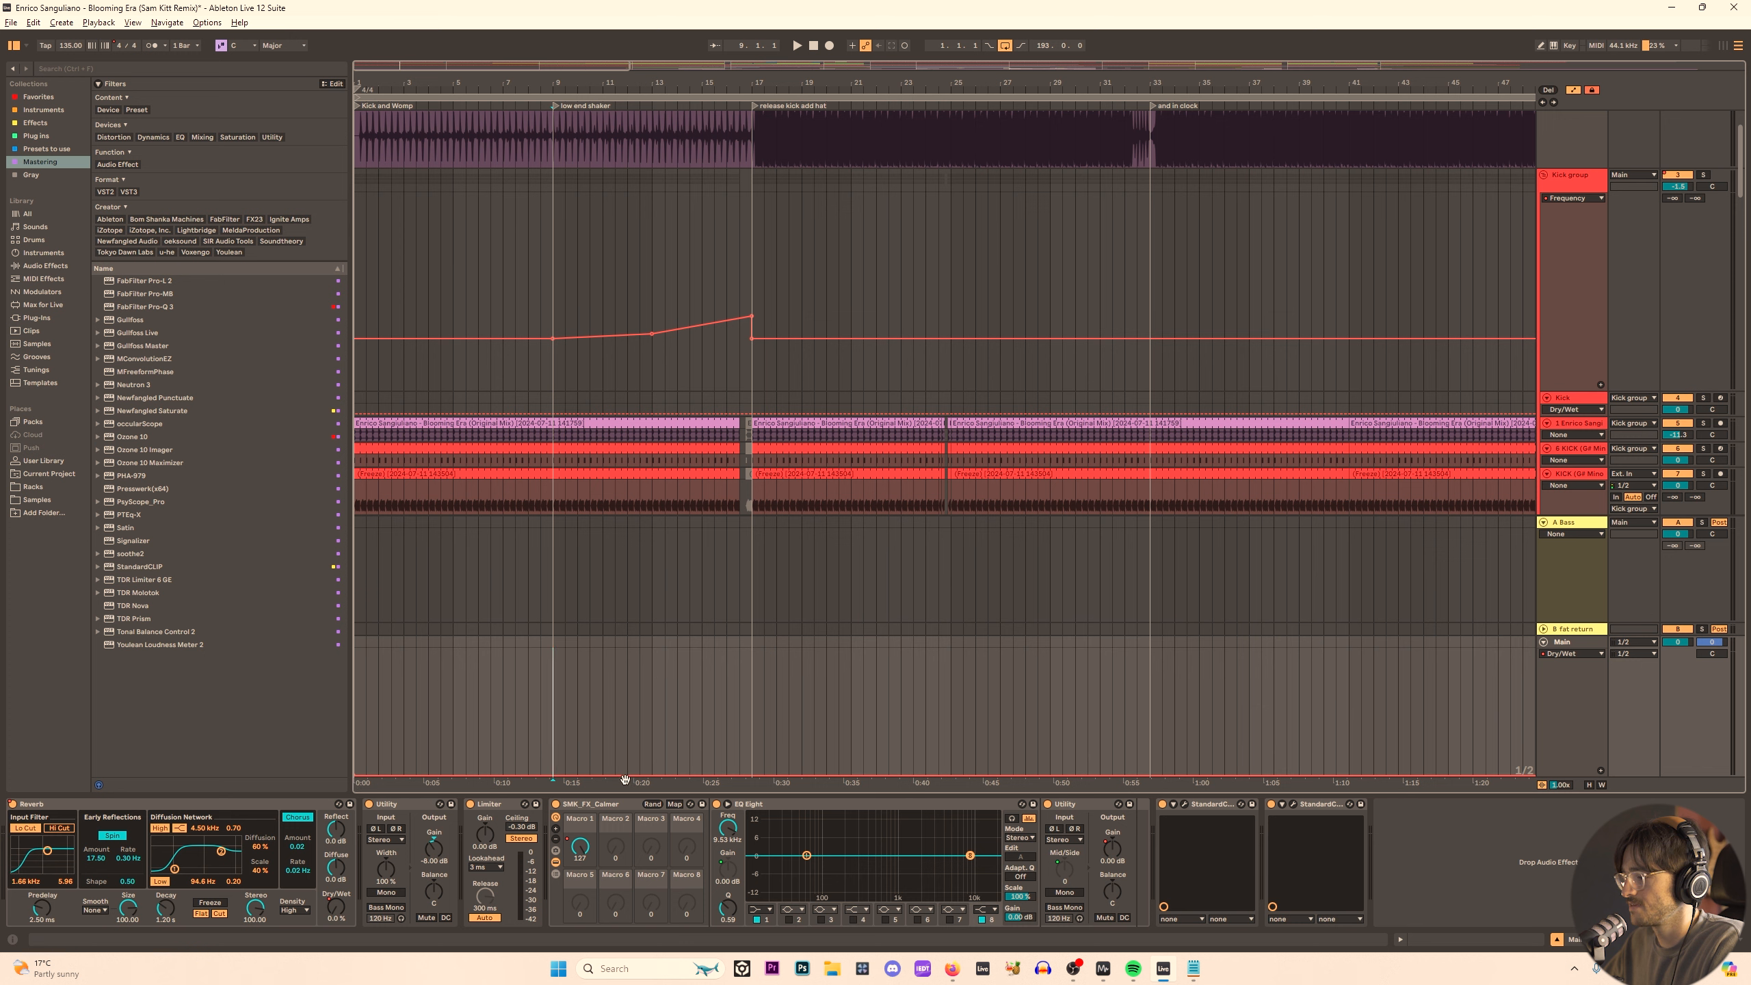
pyautogui.moveTo(631, 776); pyautogui.dragTo(726, 695)
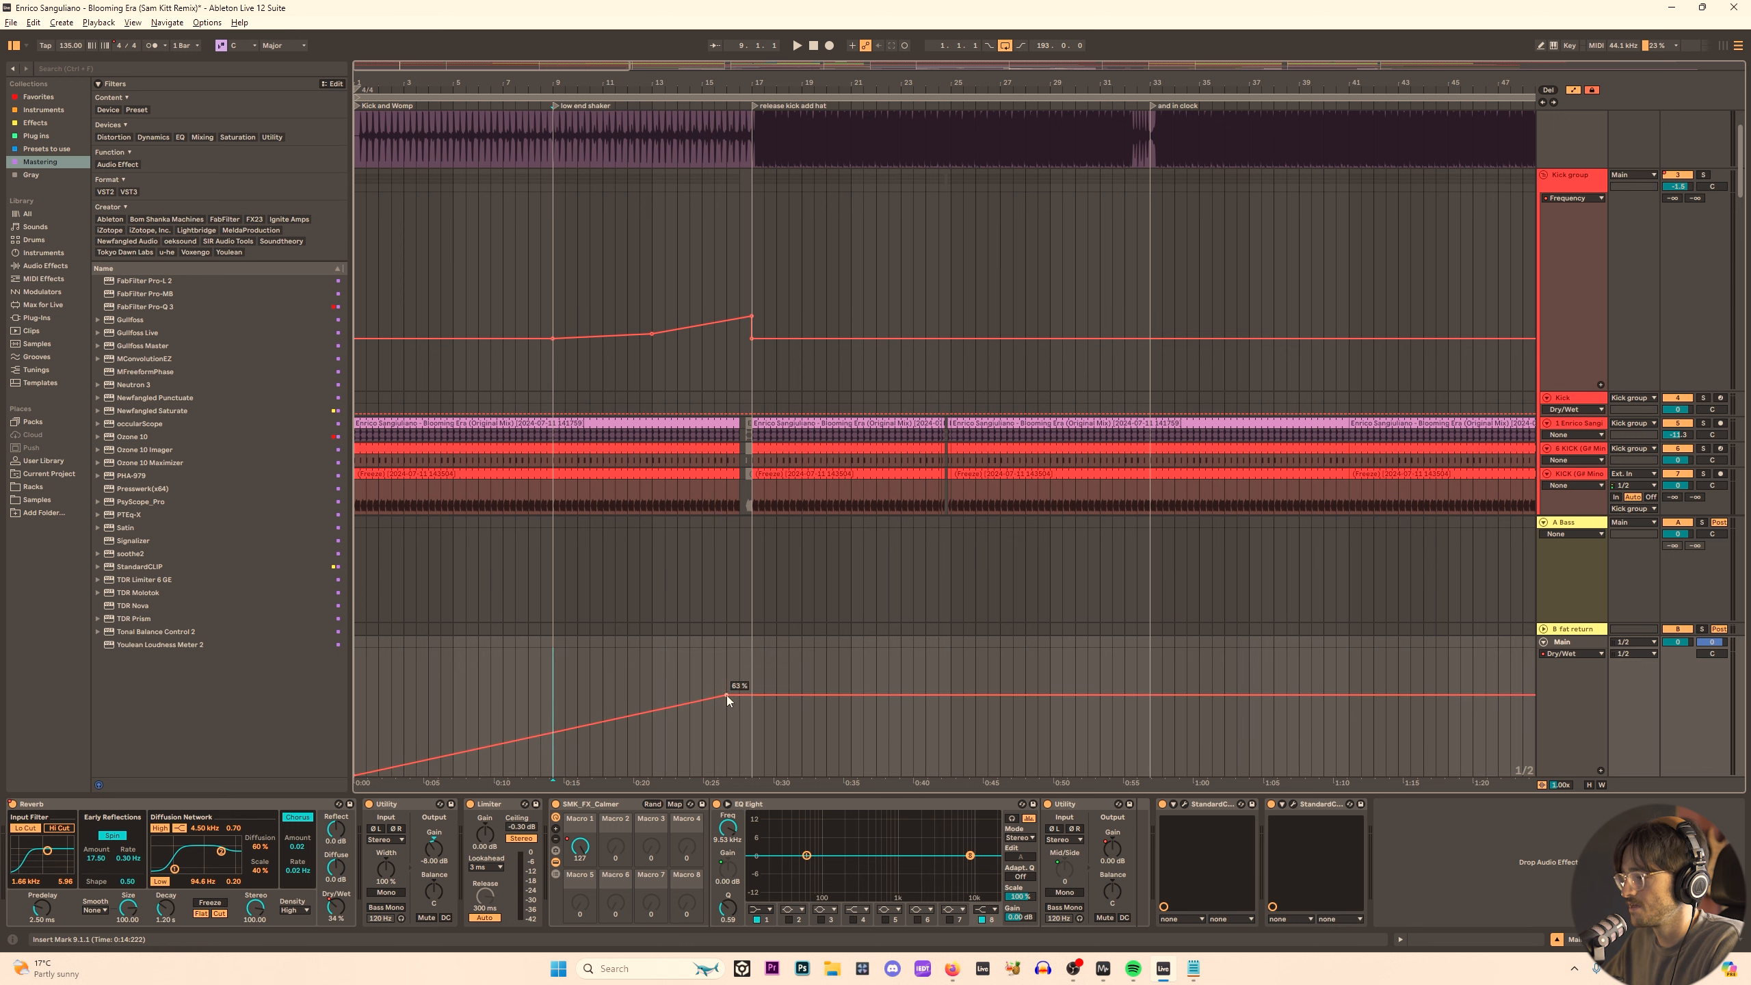
pyautogui.press('space')
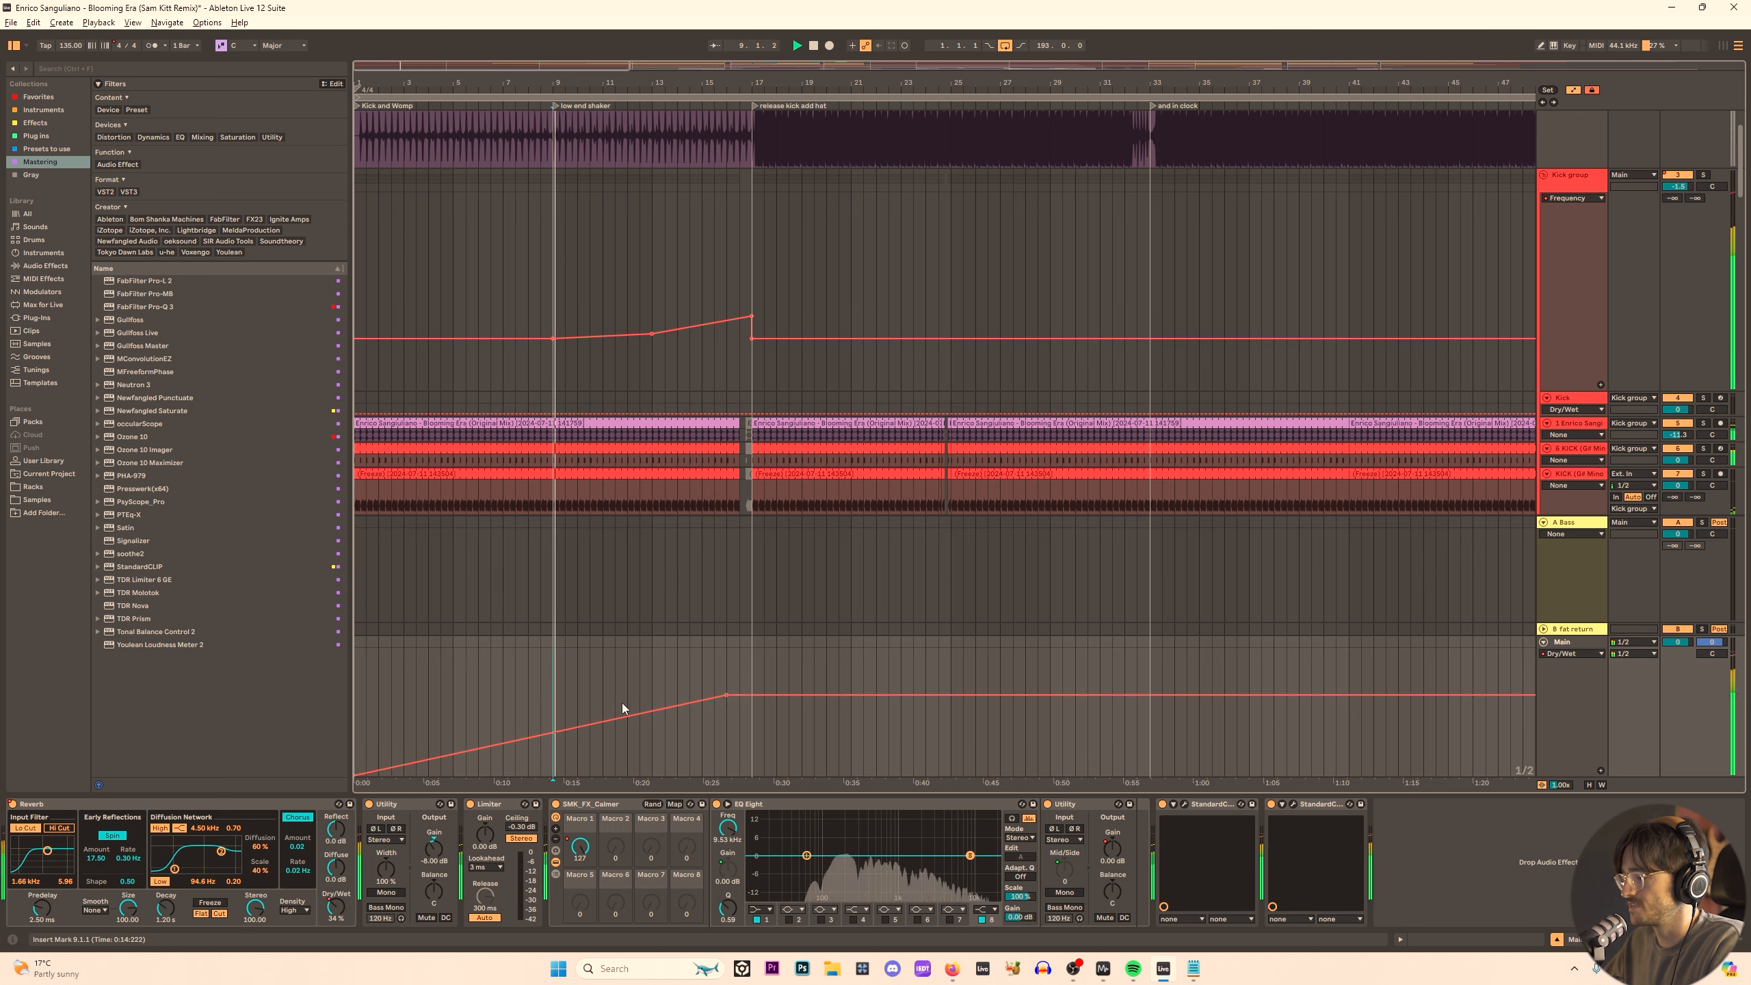
# Raise the Main Reverb's Decay Time automation and ramp it up to 3.20 s at bar 16.
pyautogui.click(167, 909)
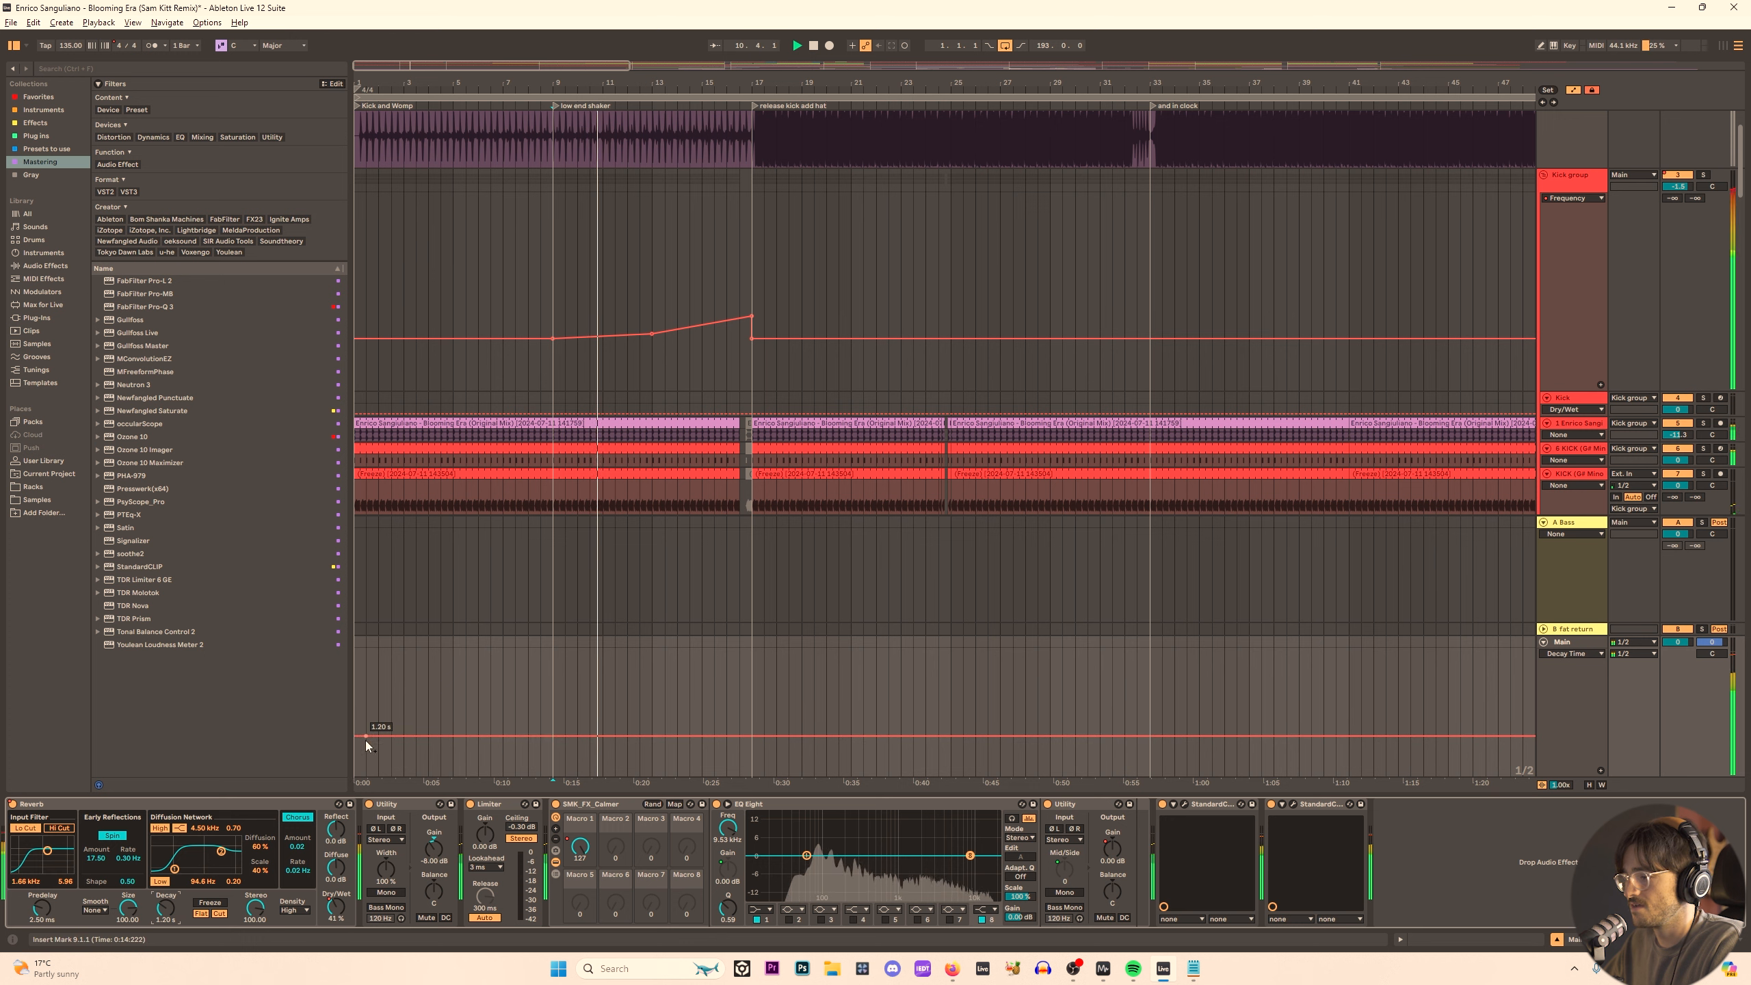
pyautogui.moveTo(484, 736); pyautogui.dragTo(484, 721)
pyautogui.moveTo(695, 720); pyautogui.dragTo(726, 714)
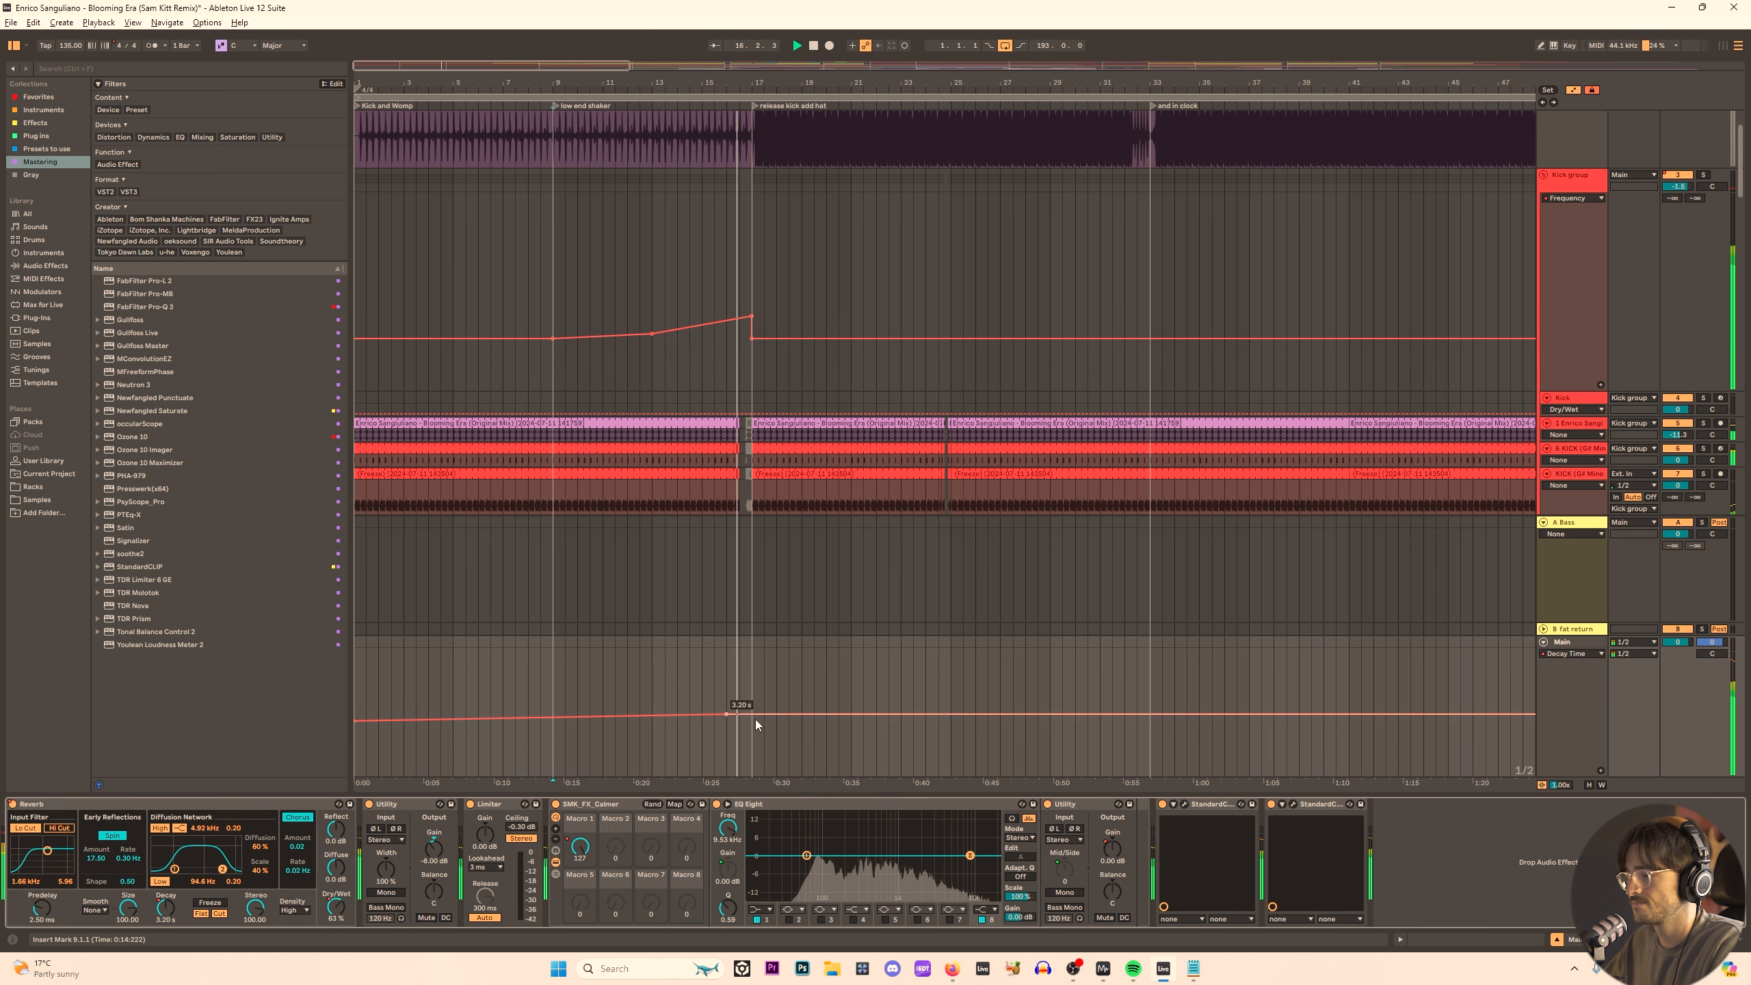
# Drop the Main Reverb's Dry/Wet automation to 0 % at bar 17 and shift its peak about half a bar before bar 16.
pyautogui.click(327, 912)
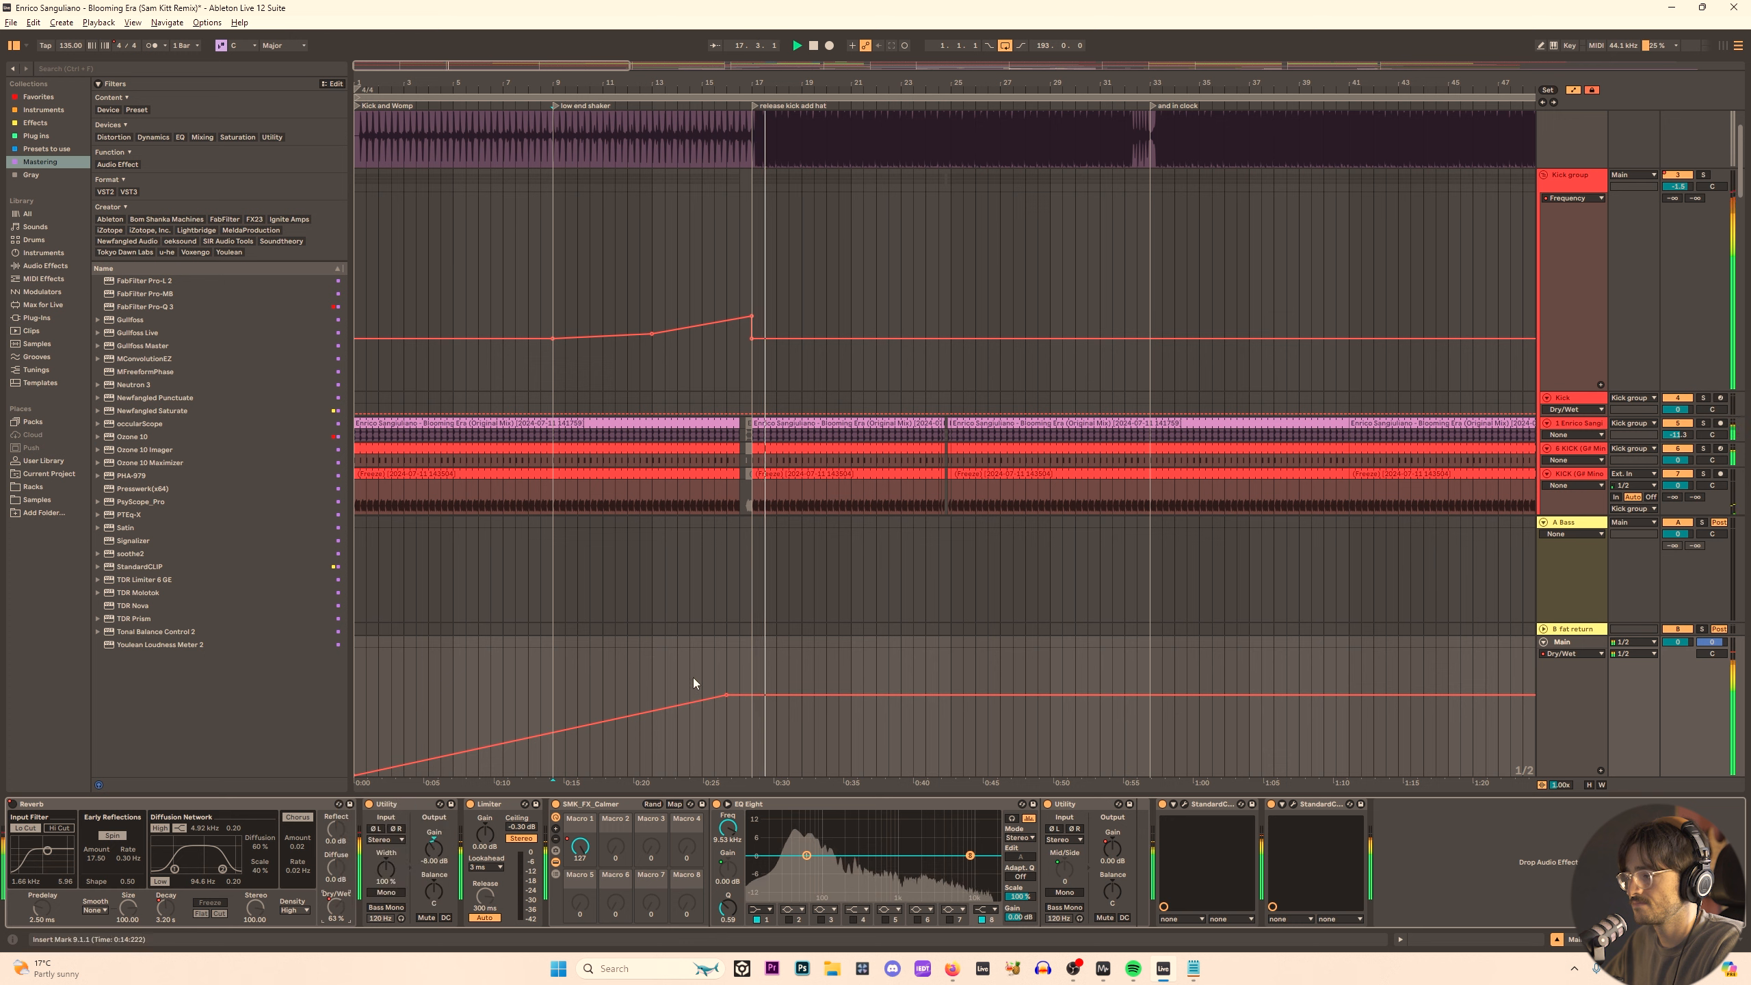
pyautogui.press('space')
pyautogui.moveTo(753, 694); pyautogui.dragTo(752, 775)
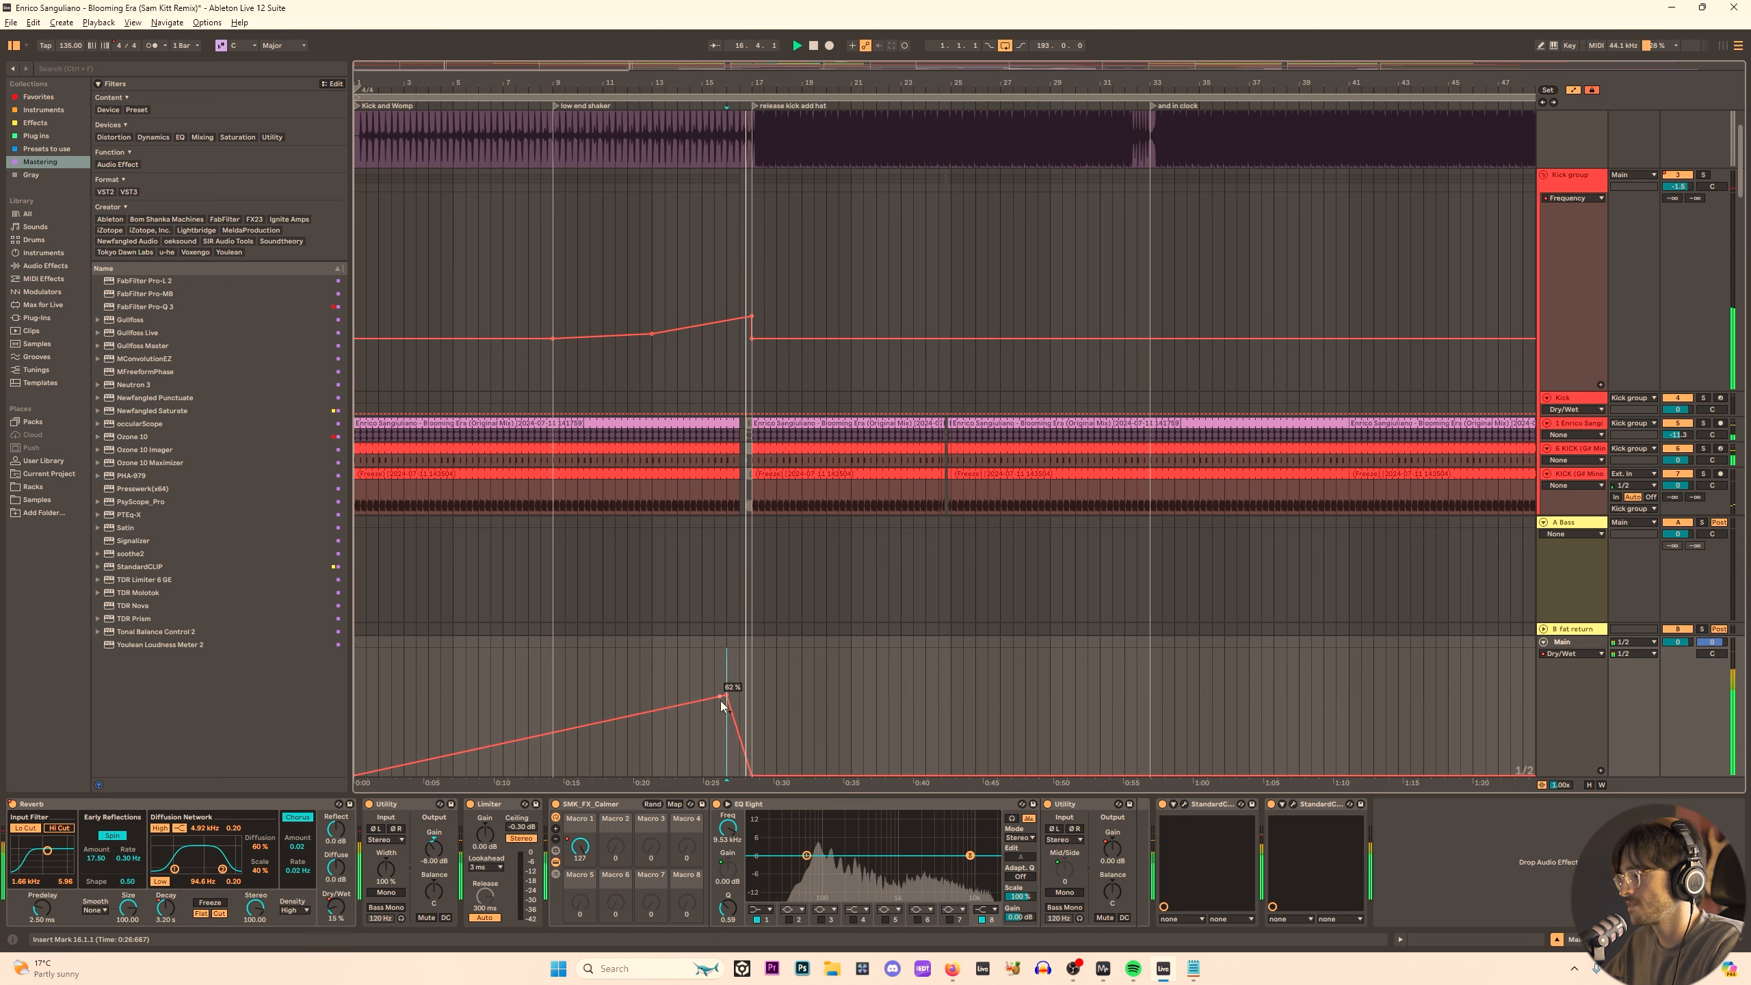
pyautogui.moveTo(727, 696); pyautogui.dragTo(715, 696)
pyautogui.press('space')
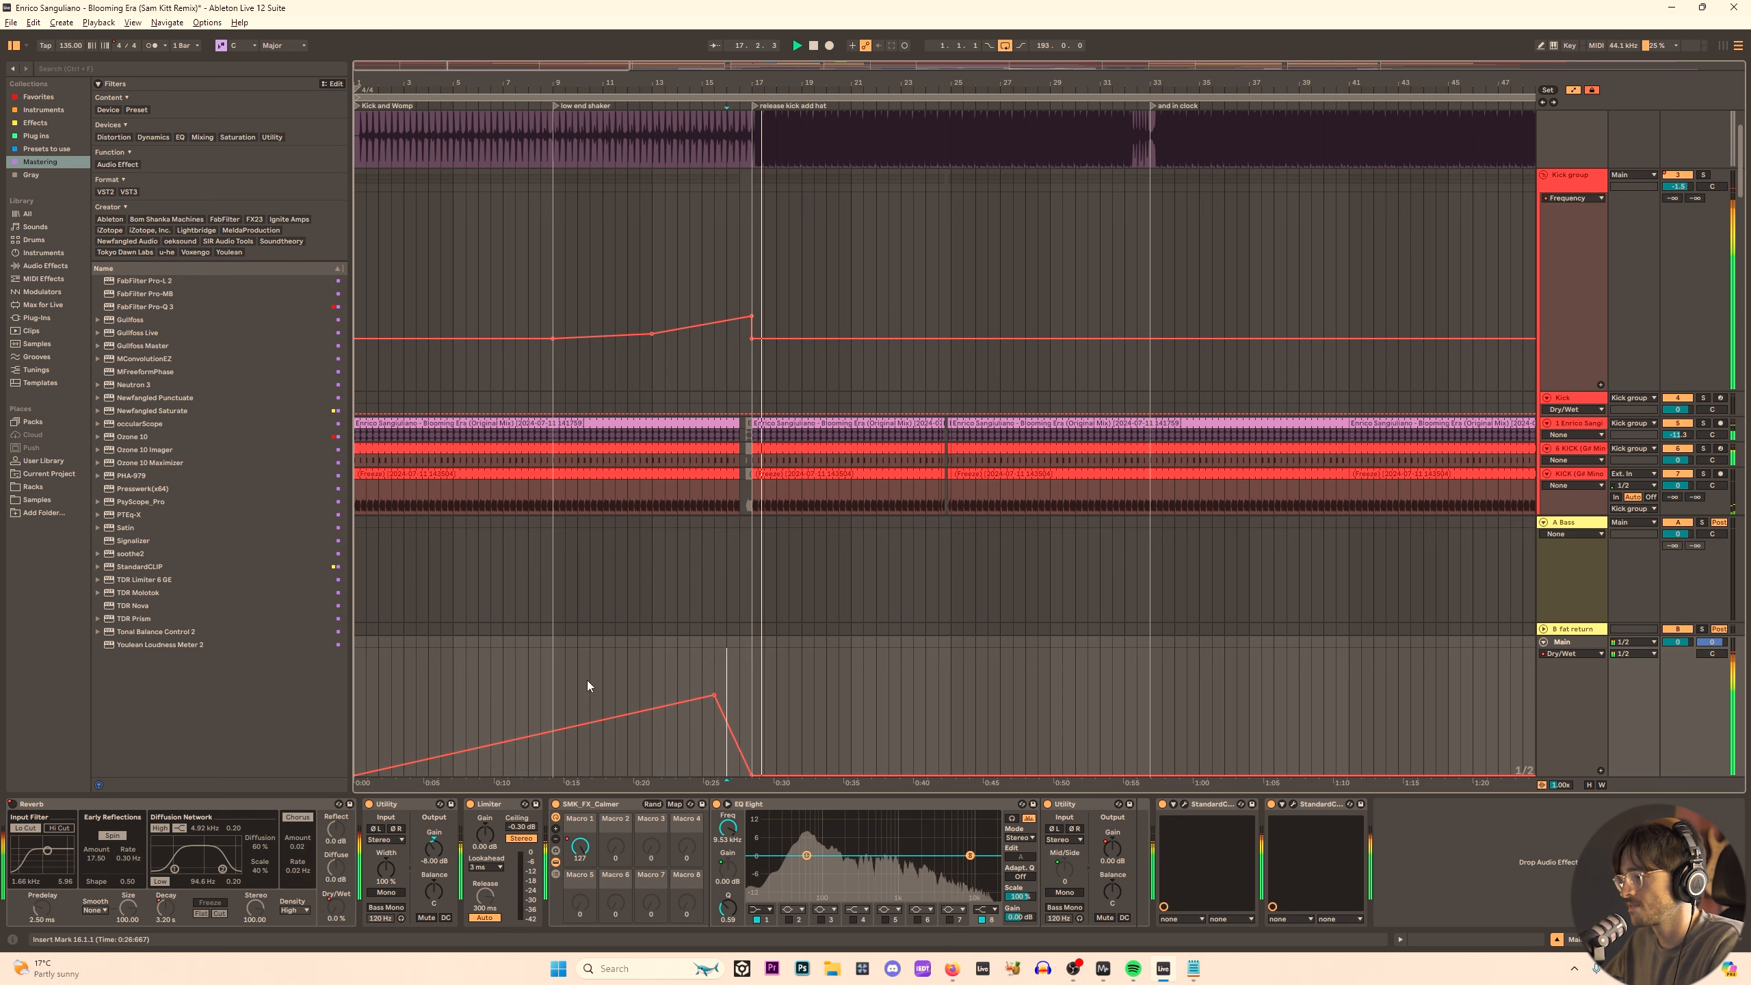
# Audition the transition from bar 9 with the Main Reverb's Dry/Wet automation shown.
pyautogui.click(553, 686)
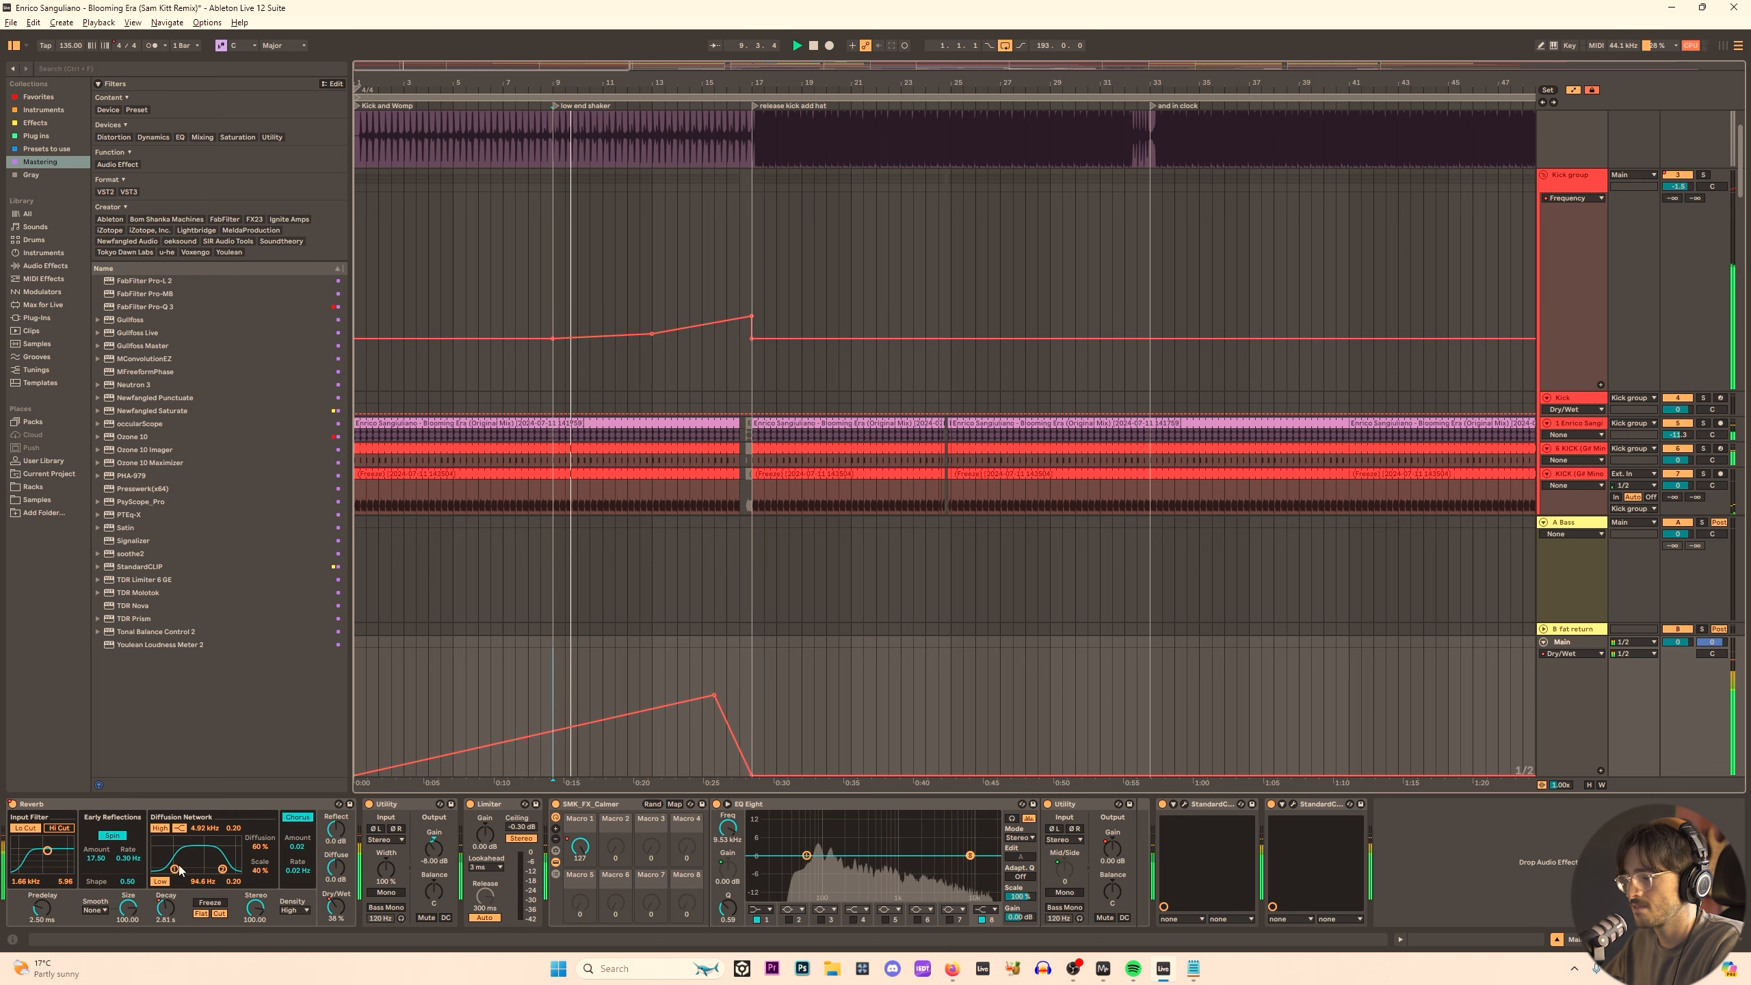
pyautogui.scroll(-3, 706, 542)
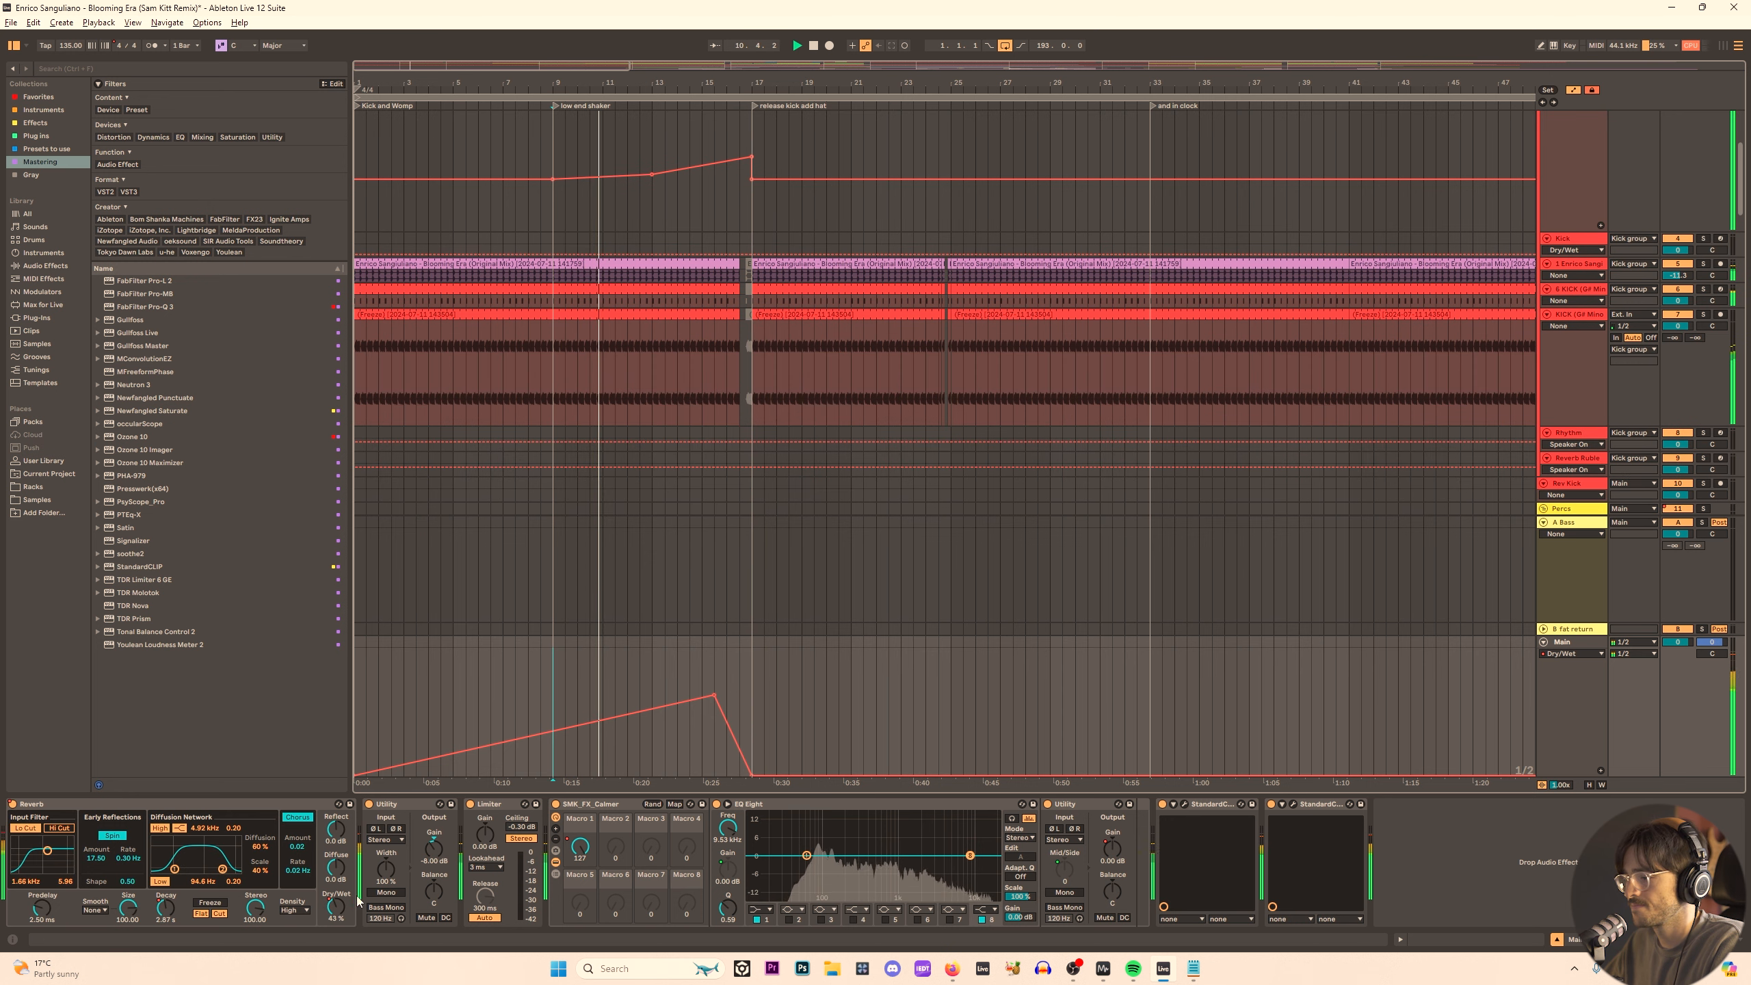
pyautogui.rightClick(337, 904)
pyautogui.click(390, 813)
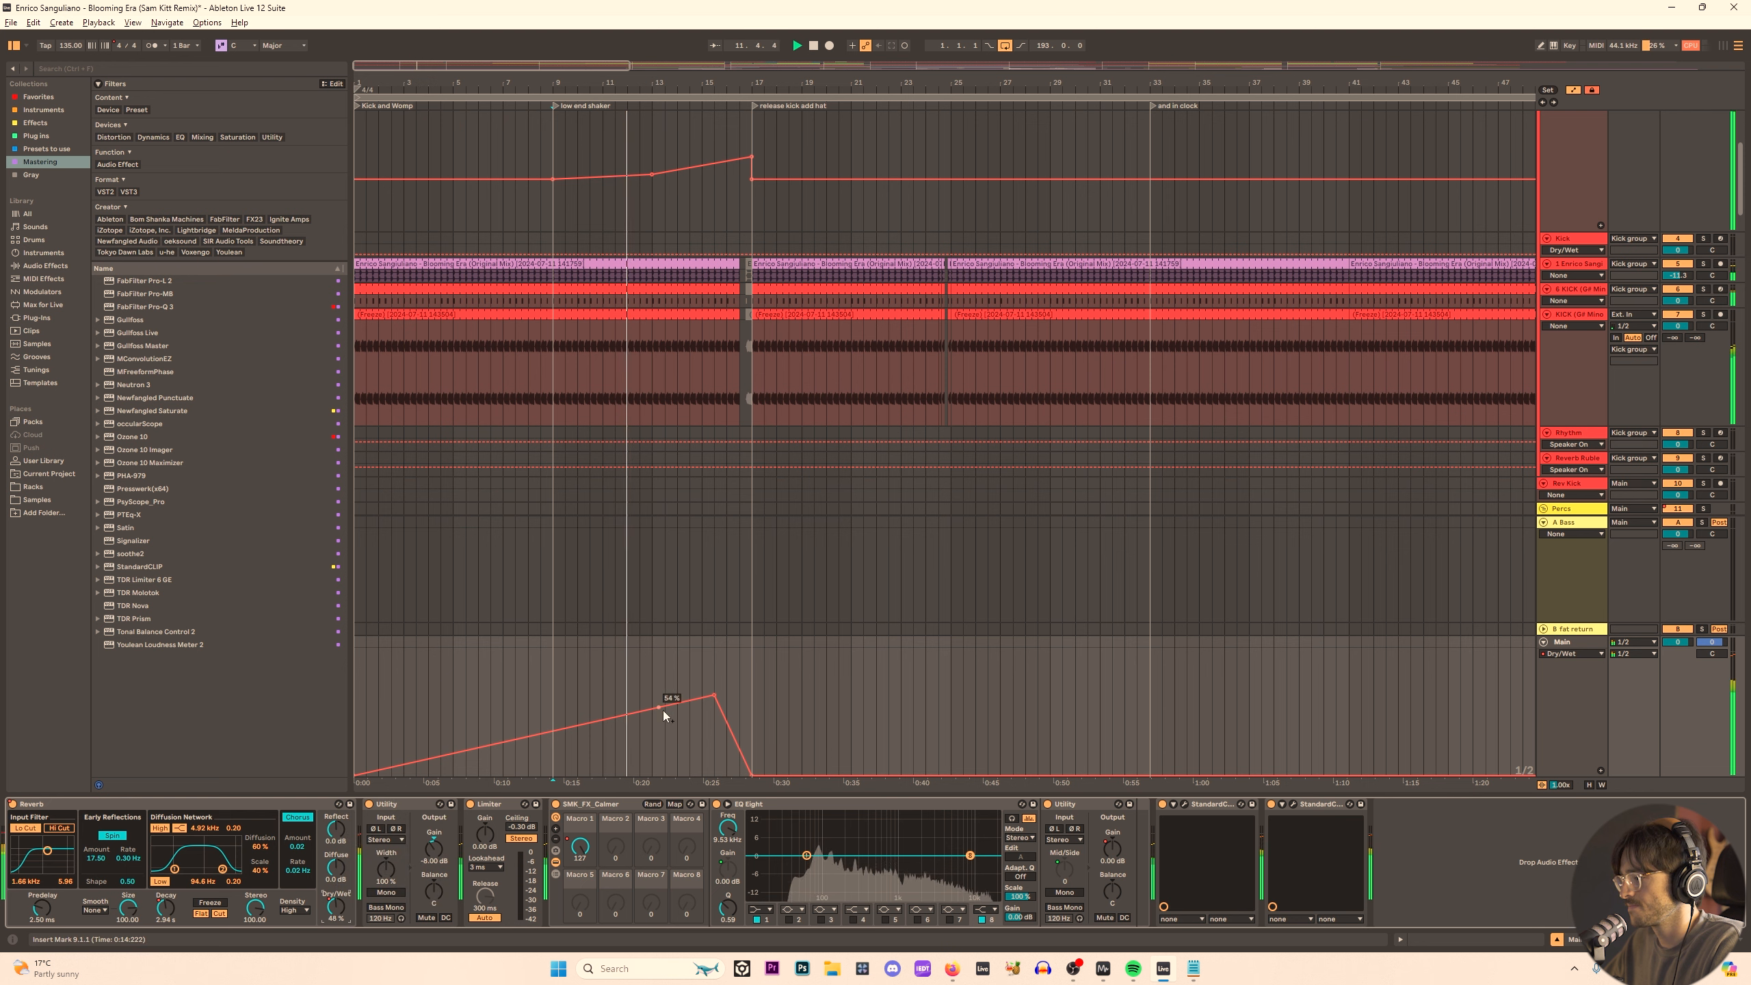
pyautogui.moveTo(714, 693)
pyautogui.mouseDown()
pyautogui.moveTo(714, 649)
pyautogui.moveTo(714, 695)
pyautogui.mouseUp()
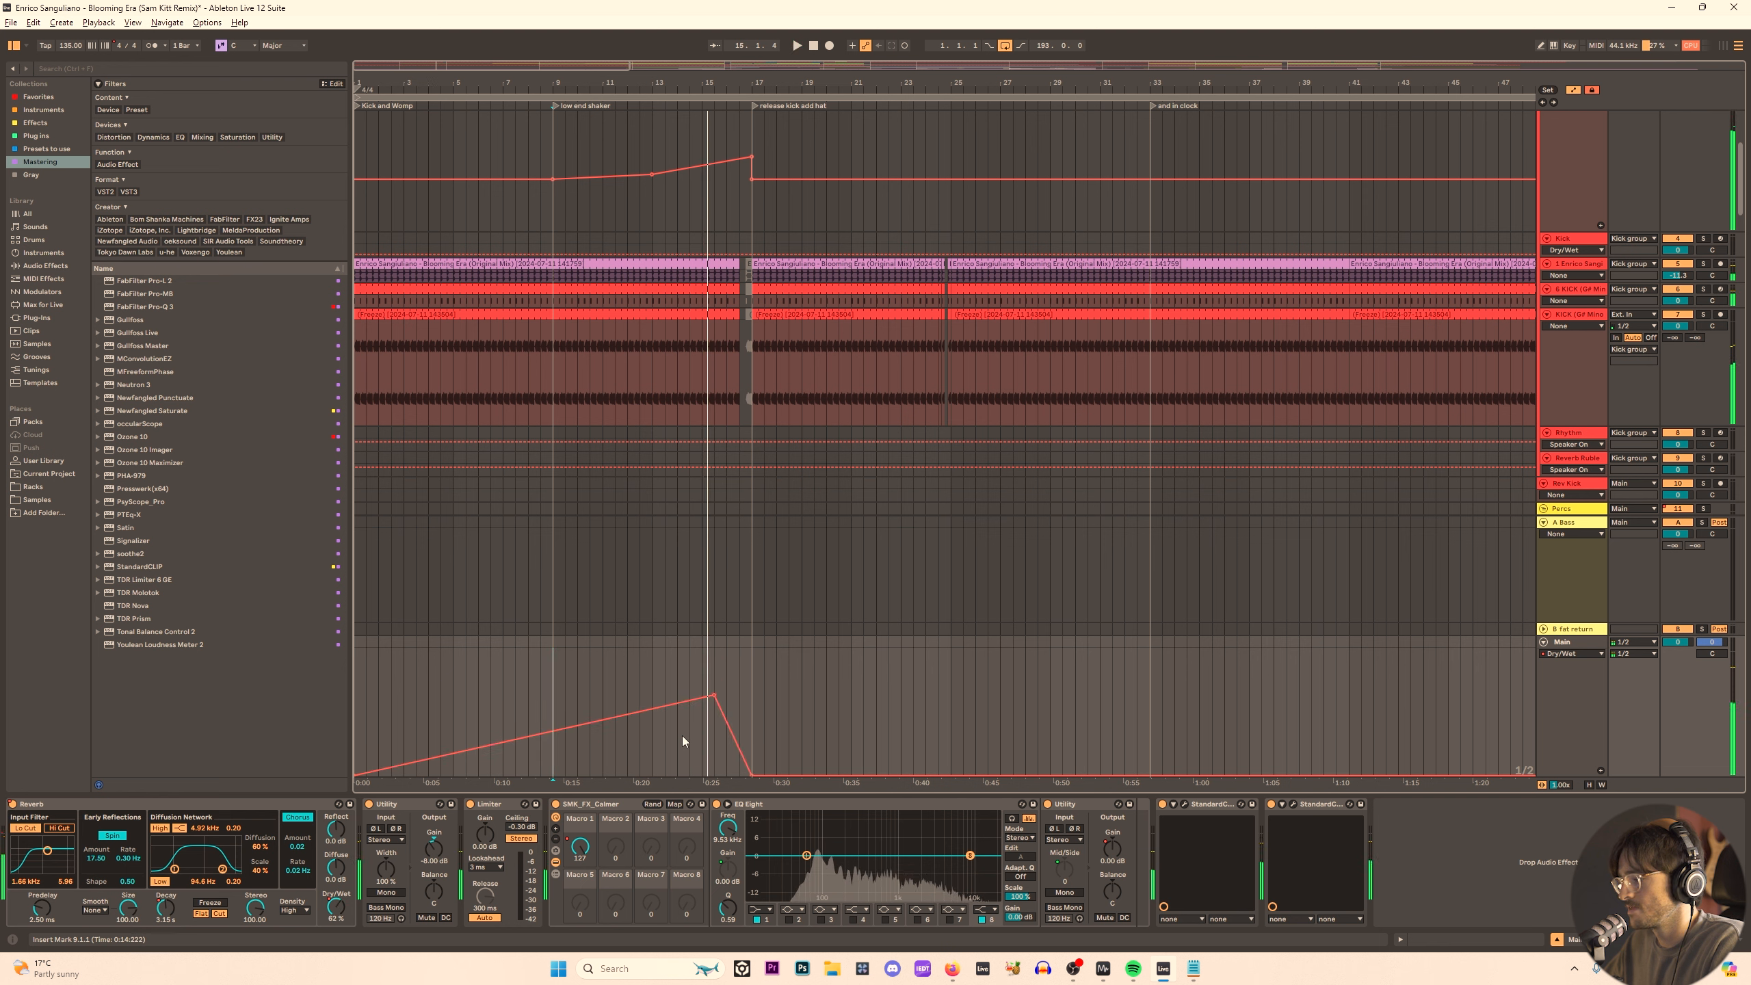
pyautogui.press('space')
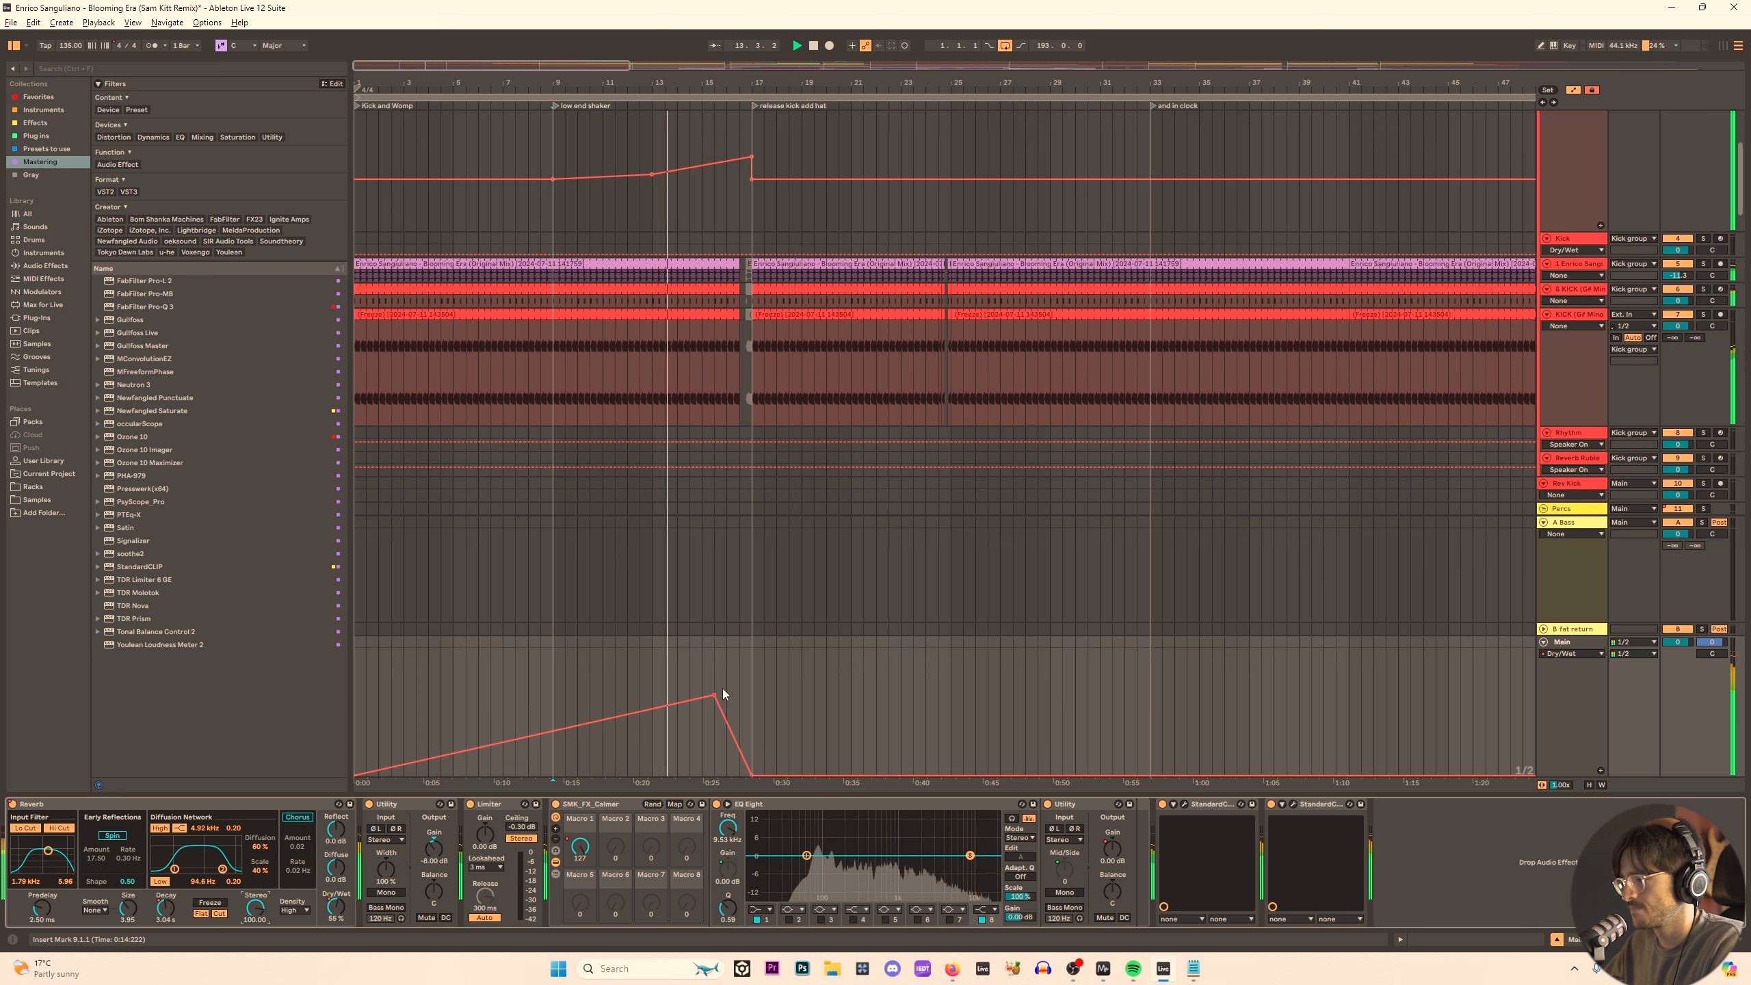
# Lower the Main Reverb's Dry/Wet peak to about 42 % and set its Size to 51.82, replaying from bar 13.
pyautogui.moveTo(714, 695); pyautogui.dragTo(714, 725)
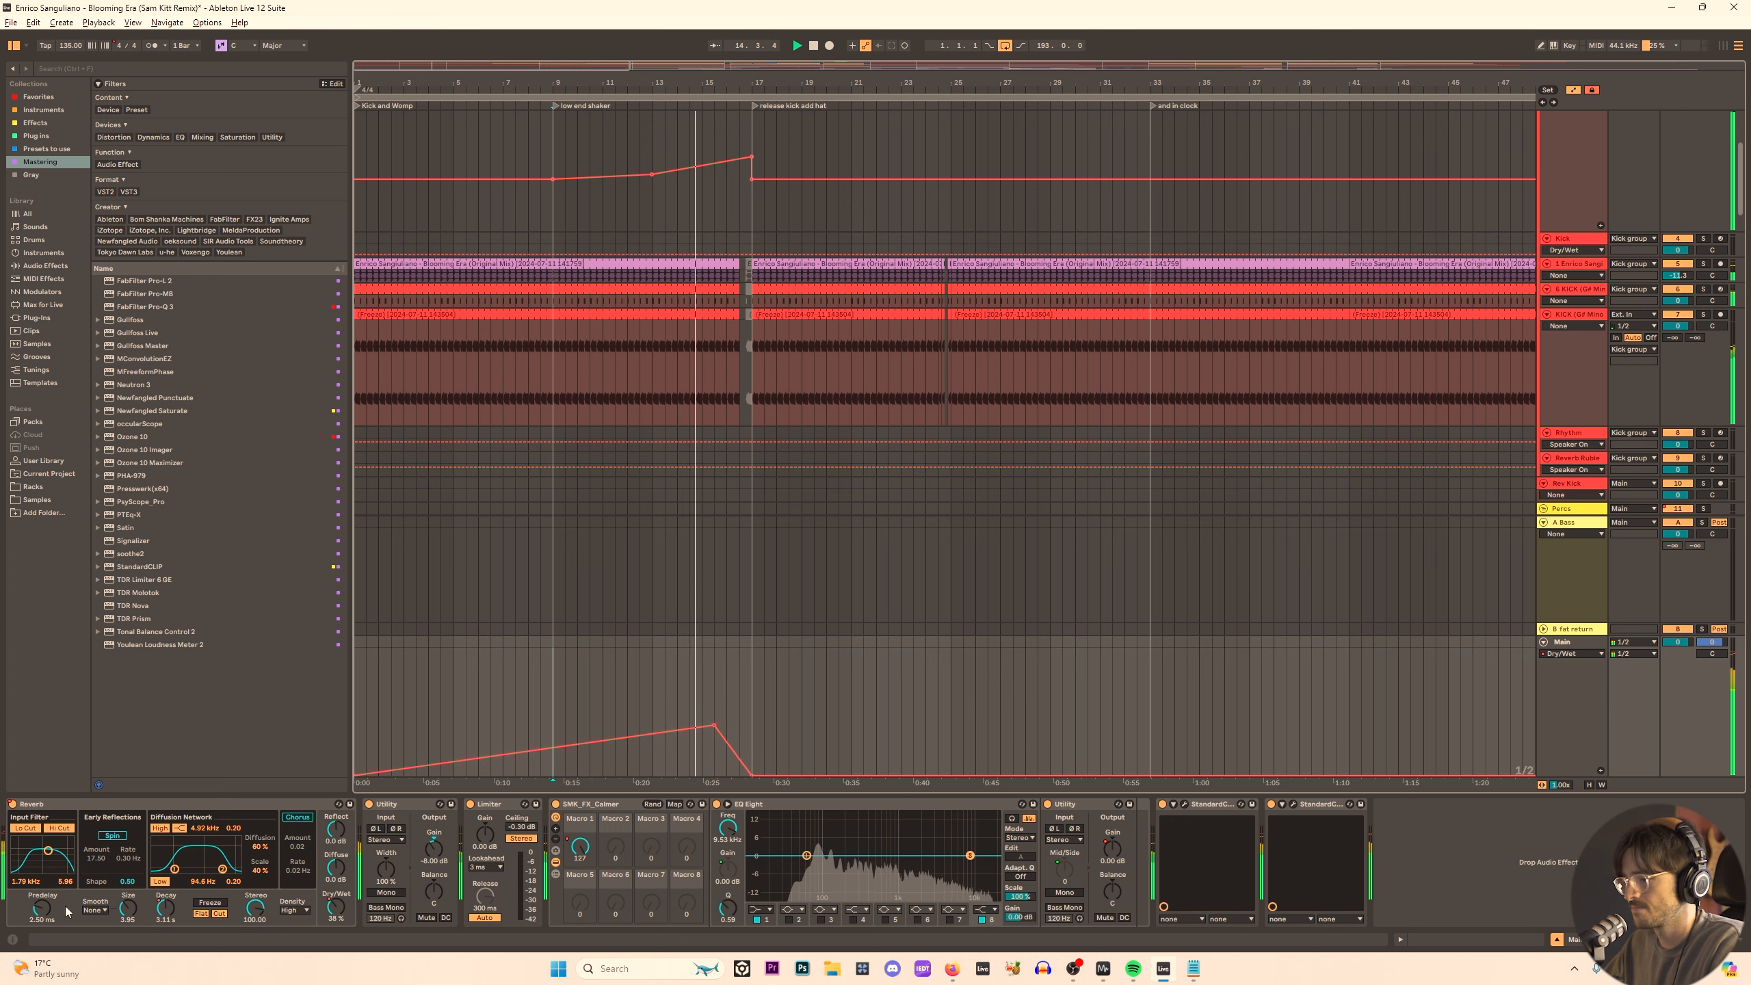
pyautogui.moveTo(128, 908); pyautogui.dragTo(127, 860)
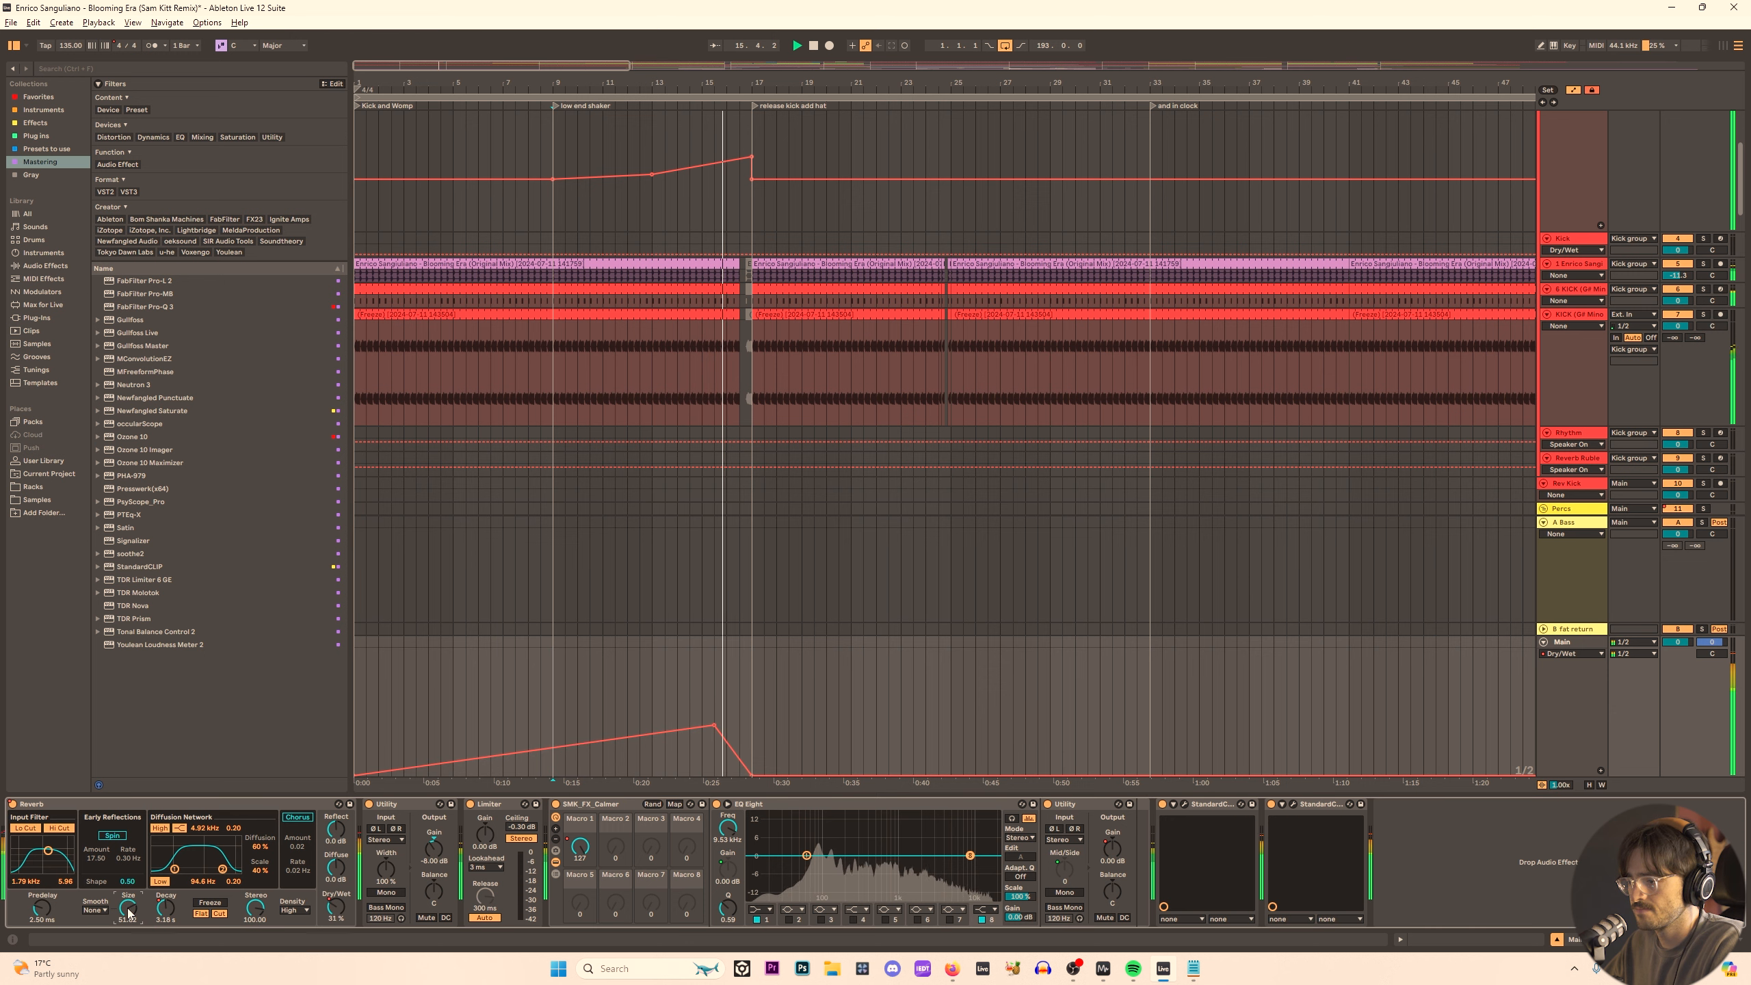
pyautogui.press('space')
pyautogui.press('space')
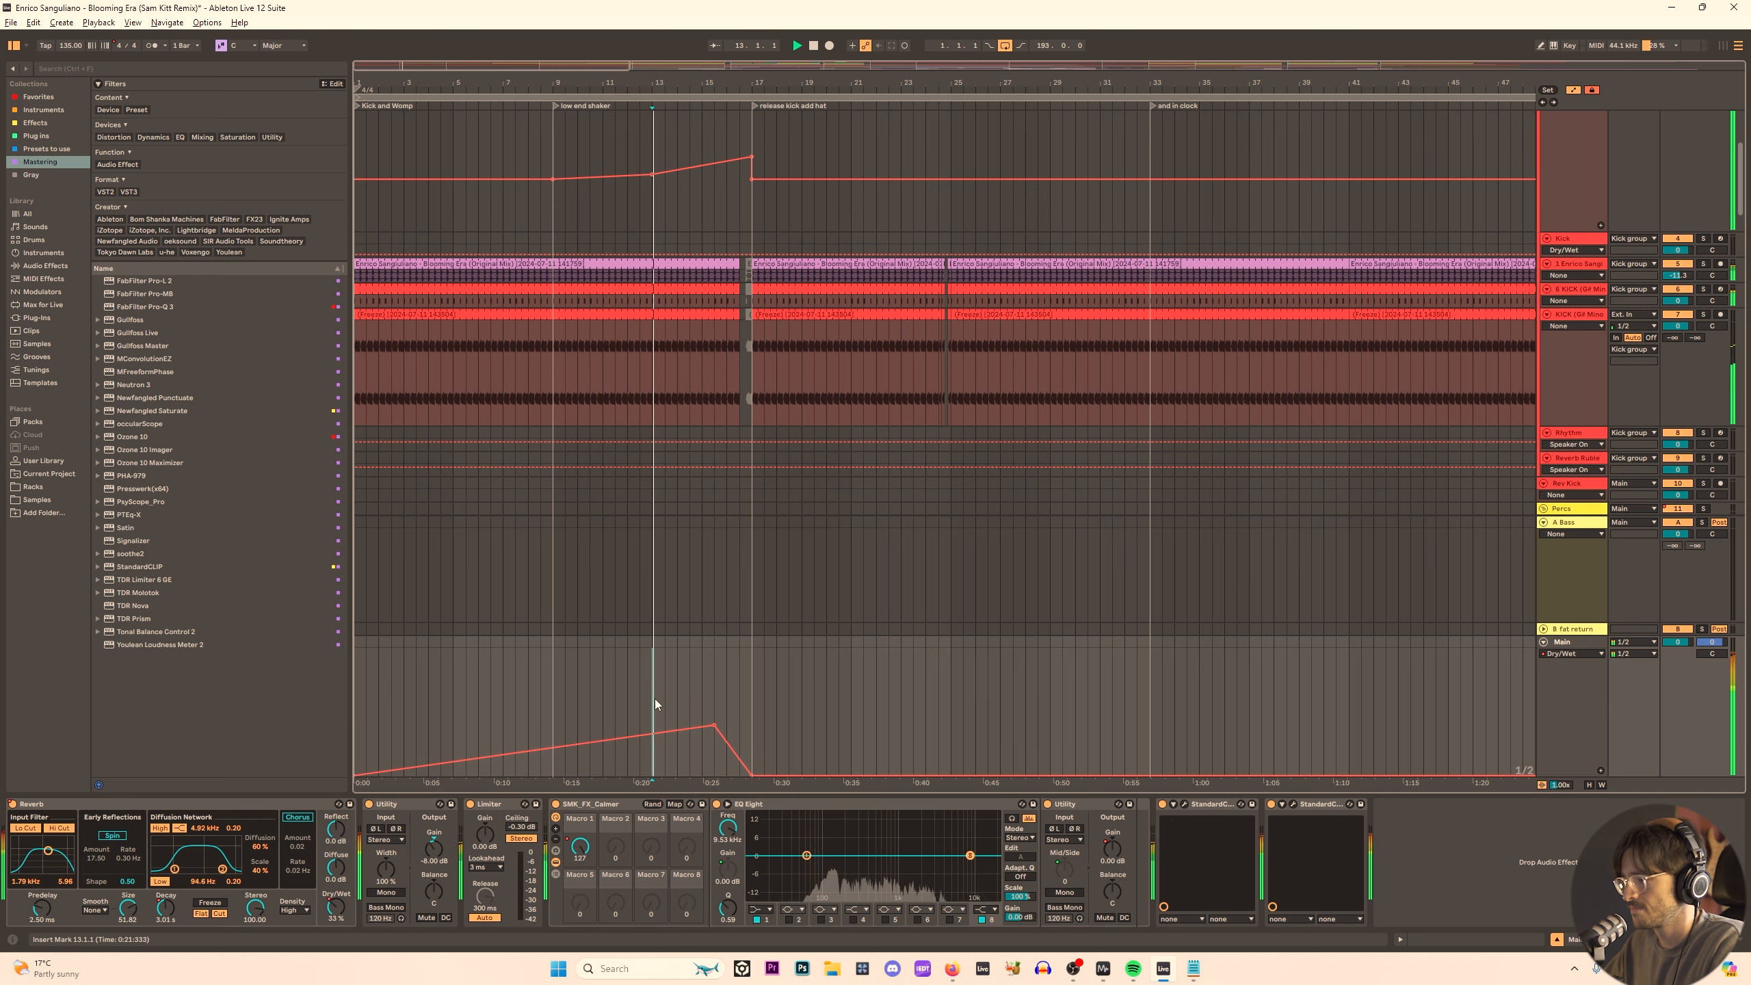
pyautogui.click(652, 697)
pyautogui.moveTo(714, 725); pyautogui.dragTo(714, 720)
# Copy the Auto Filter from the Kick group and paste it onto the Bass layer group after its EQ Eight.
pyautogui.scroll(-5, 824, 452)
pyautogui.scroll(8, 824, 446)
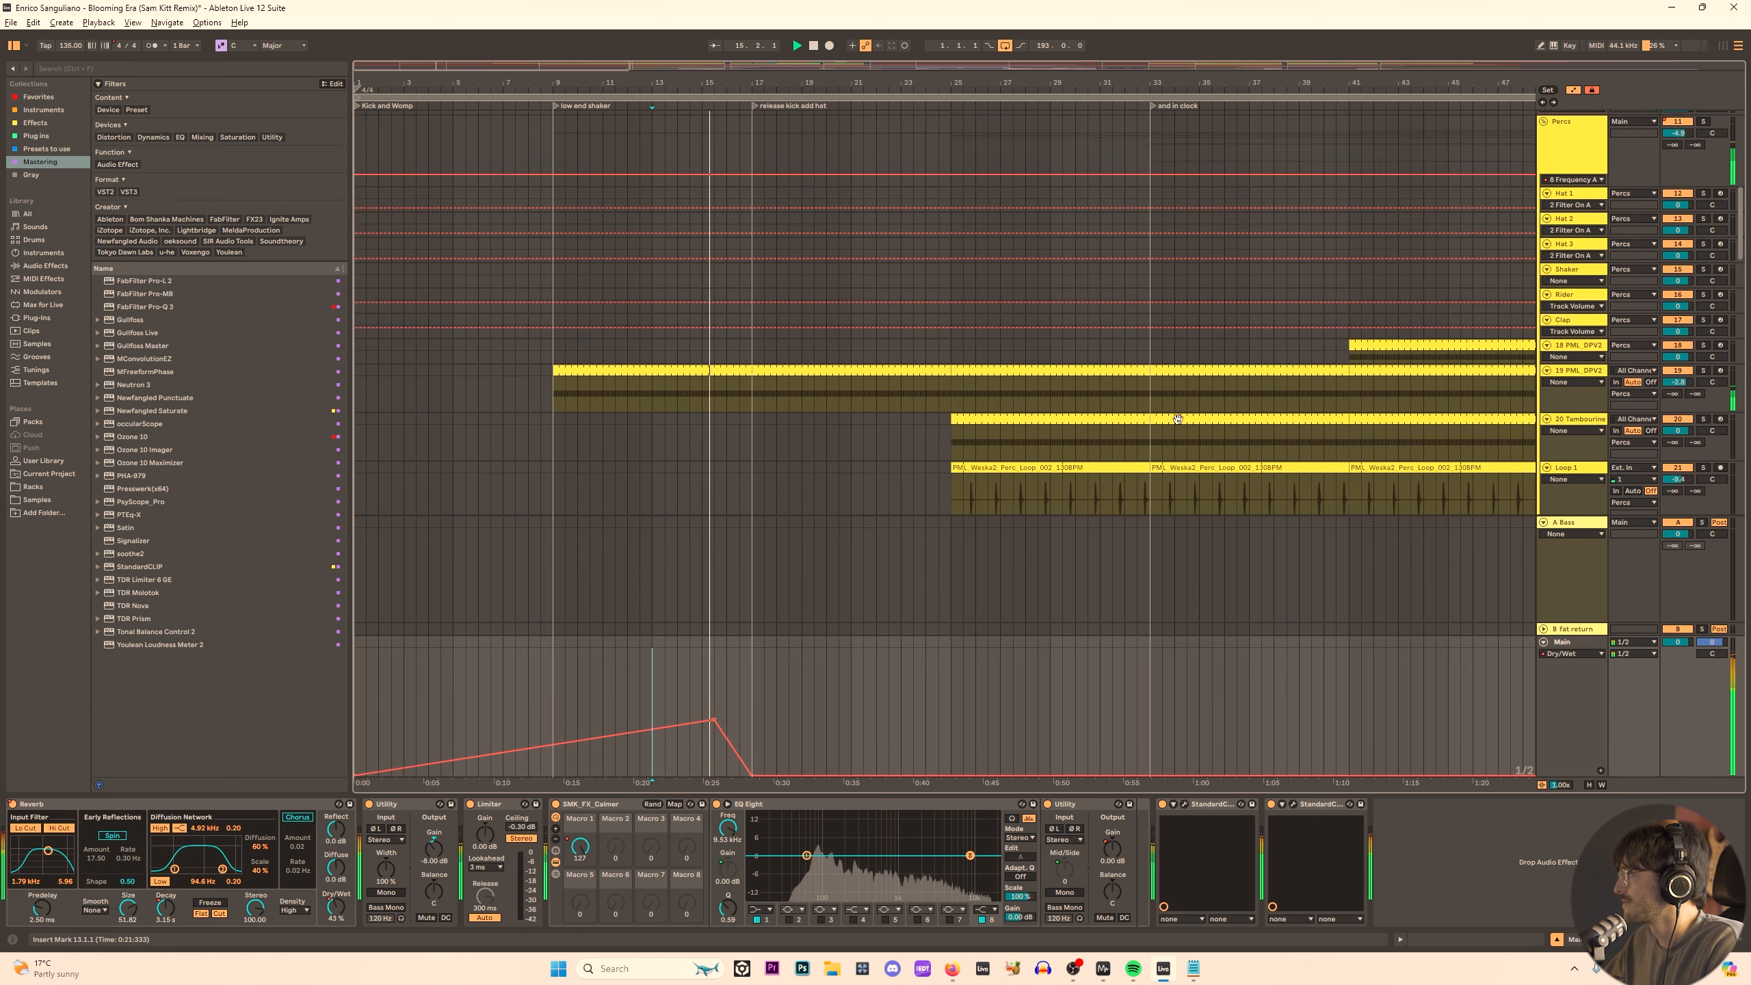
pyautogui.click(1599, 264)
pyautogui.click(943, 816)
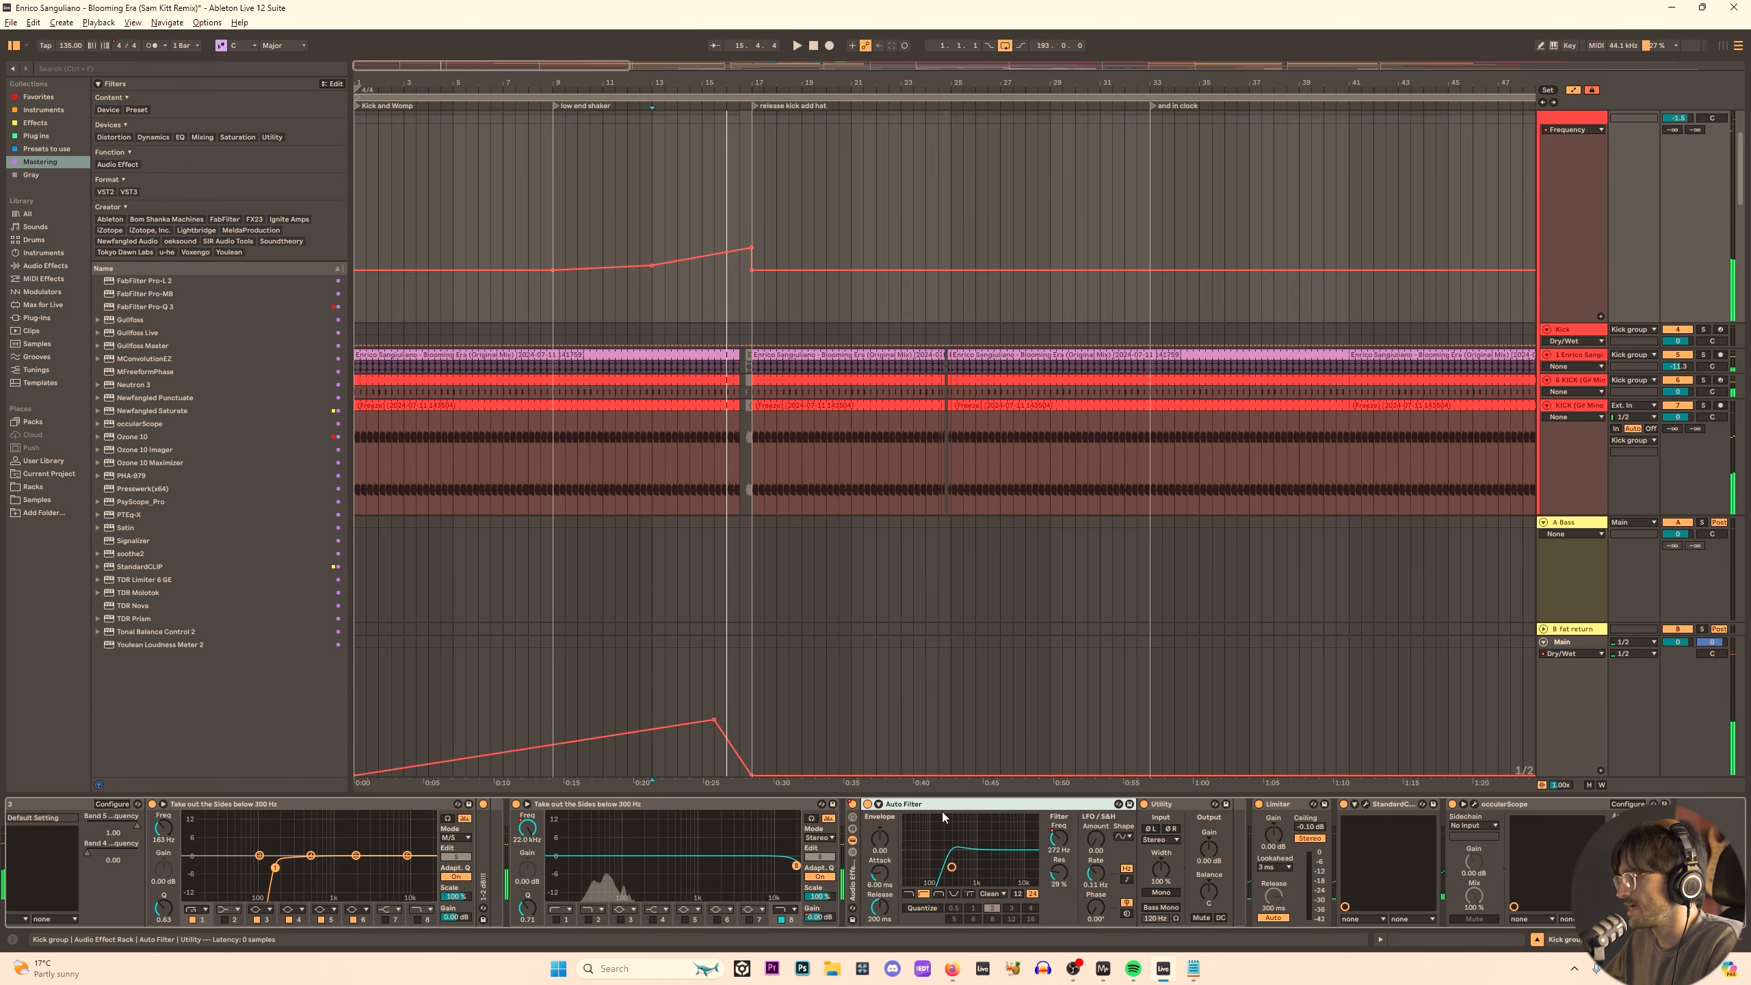
pyautogui.scroll(-15, 989, 274)
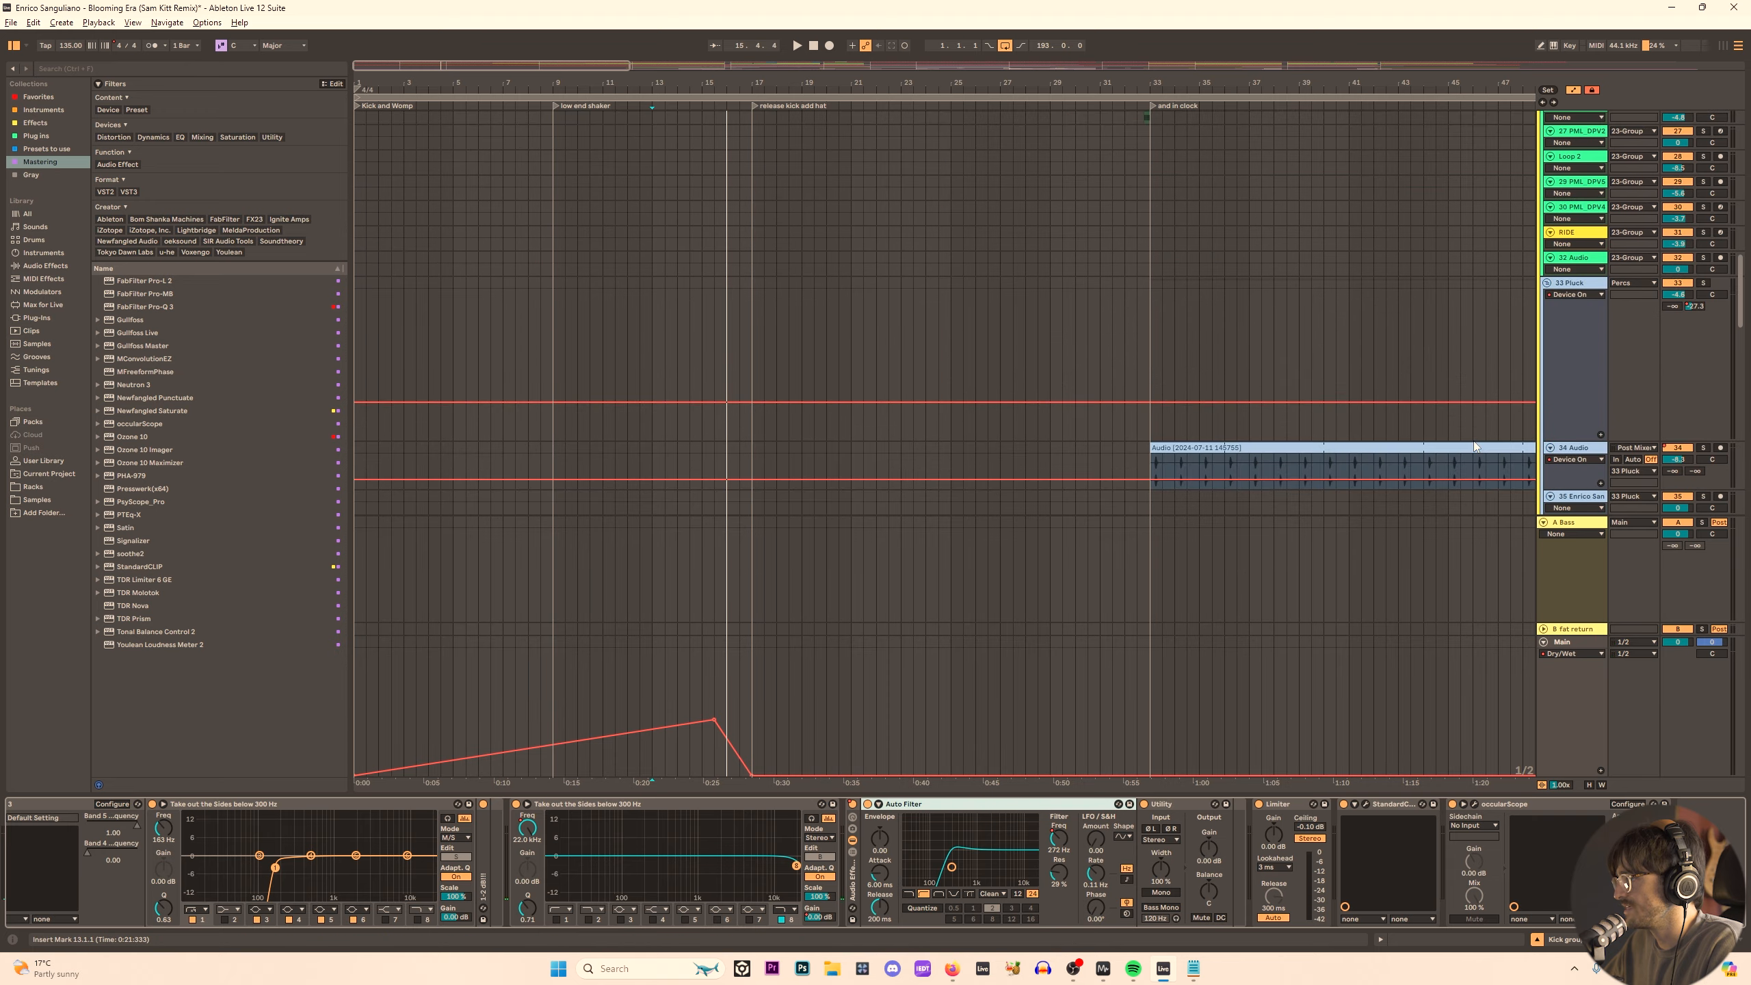
pyautogui.click(1575, 293)
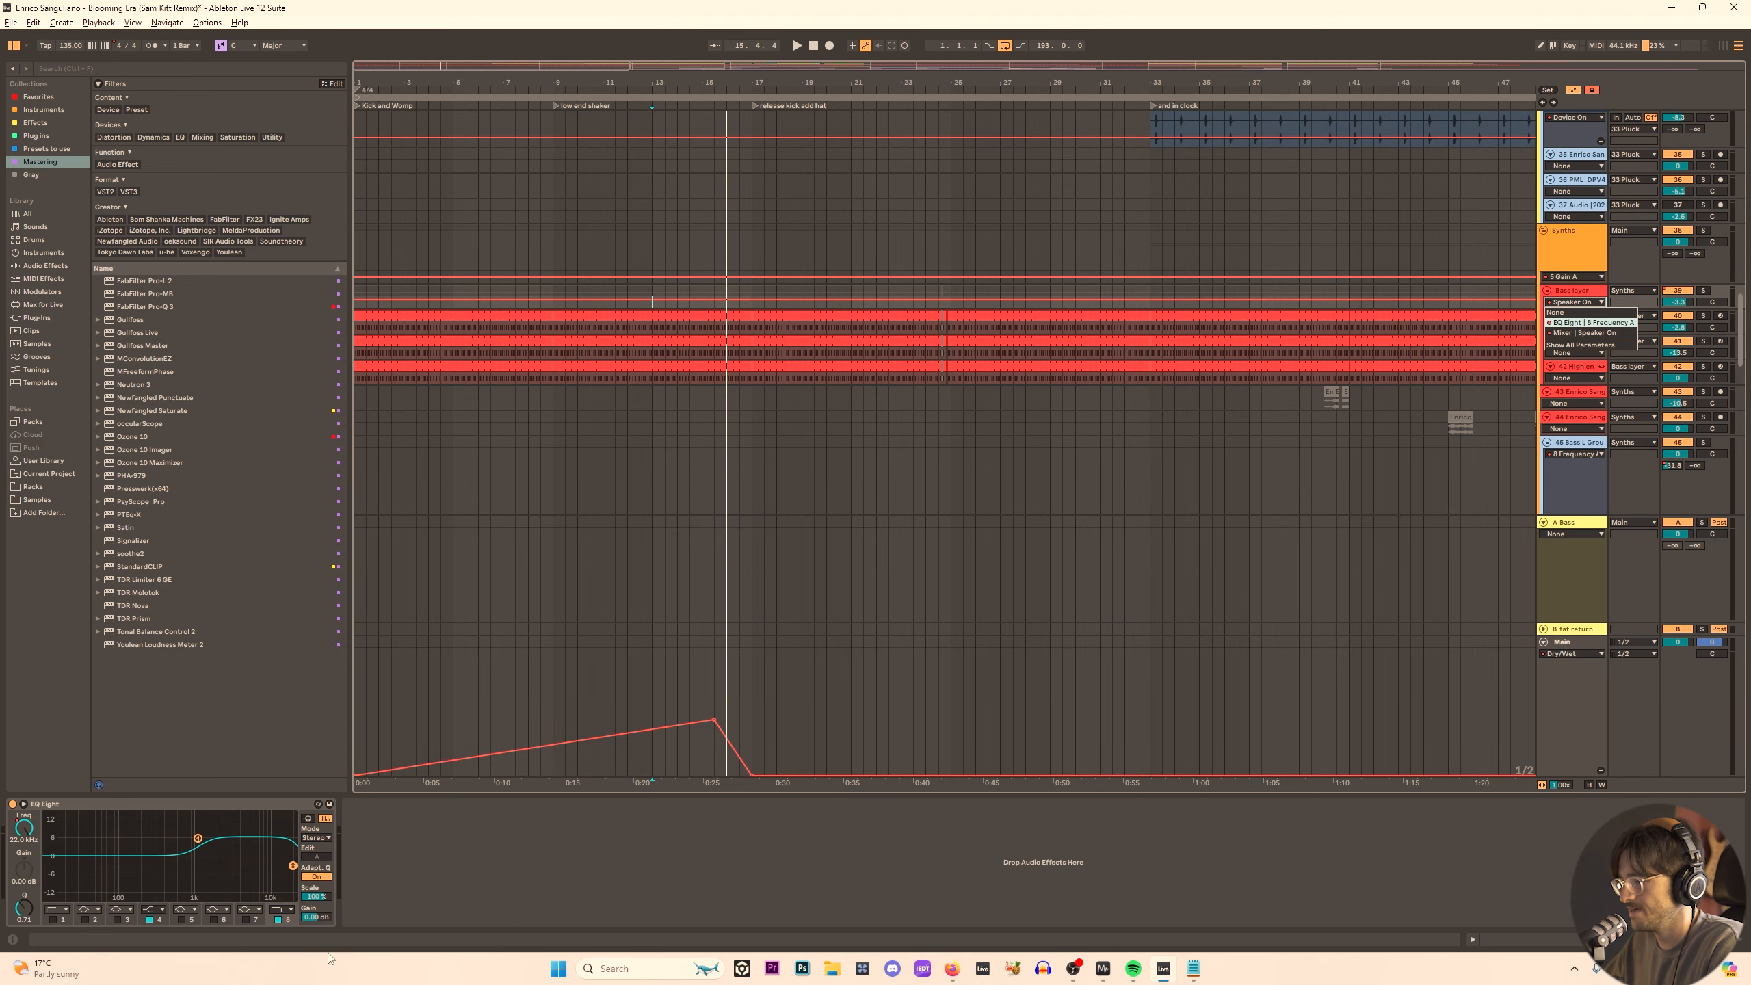
pyautogui.click(367, 867)
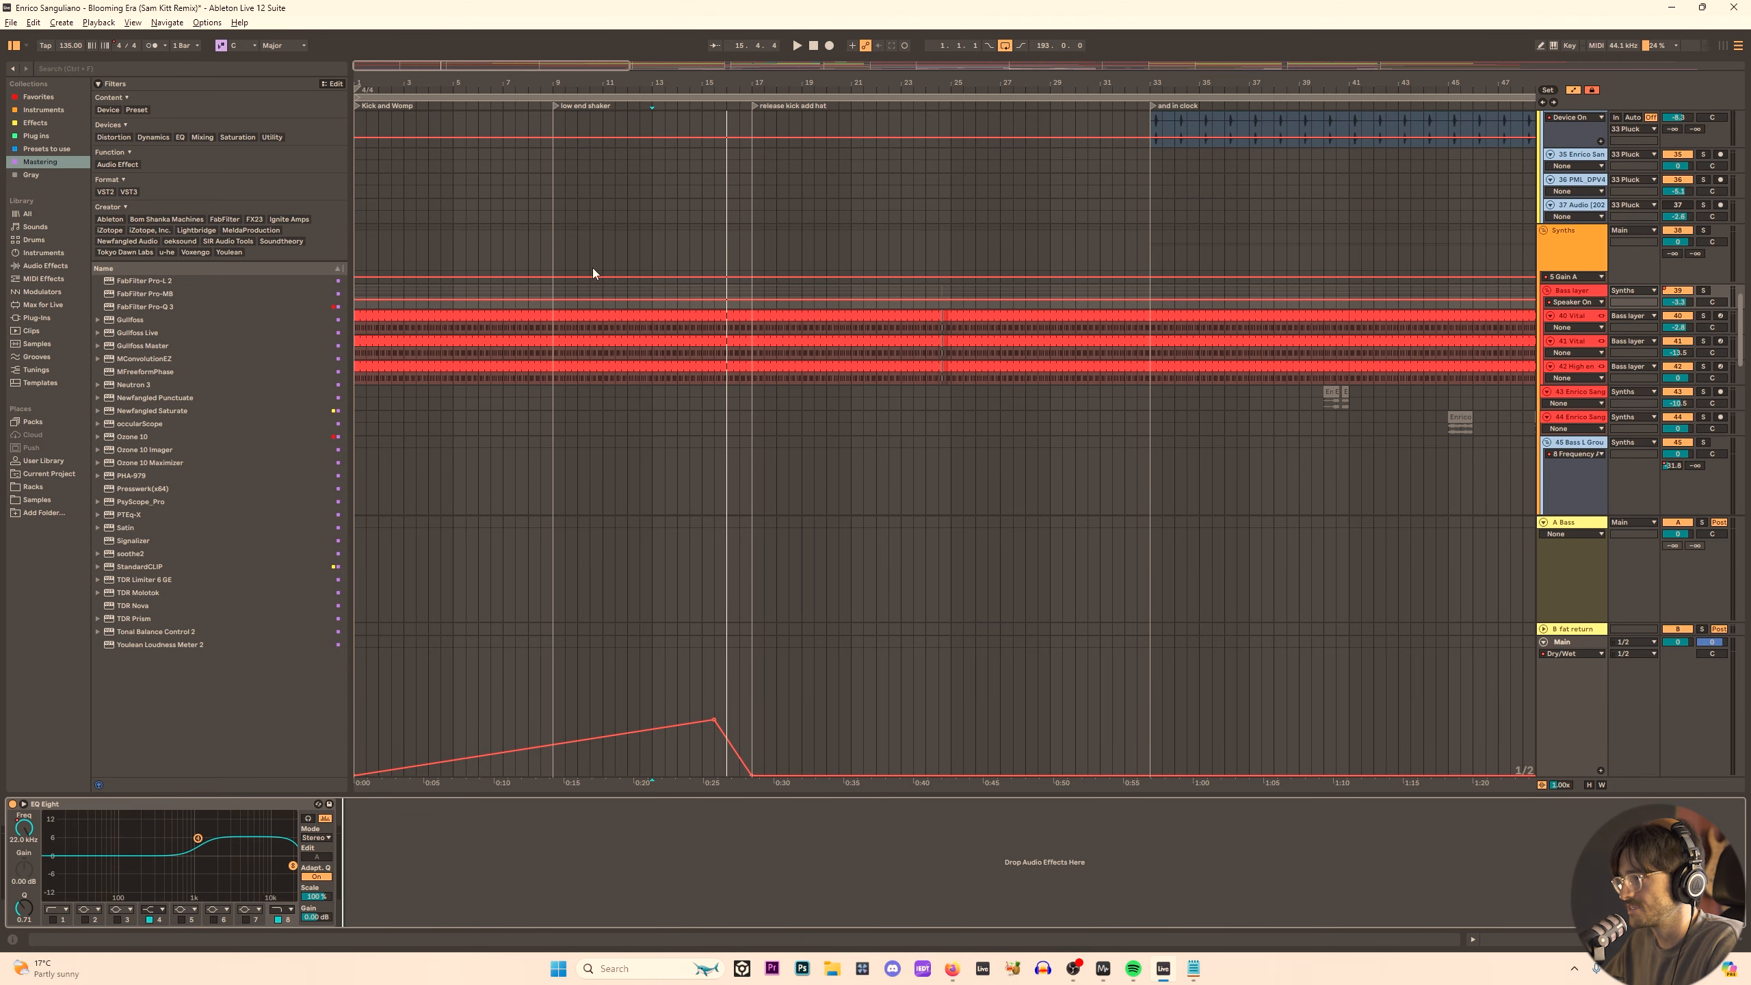
pyautogui.hotkey('ctrl', 'v')
# Show the Bass layer Auto Filter's Frequency automation and move its bar 13 point up to about half a bar before bar 17, playing from bar 9.
pyautogui.click(555, 260)
pyautogui.press('space')
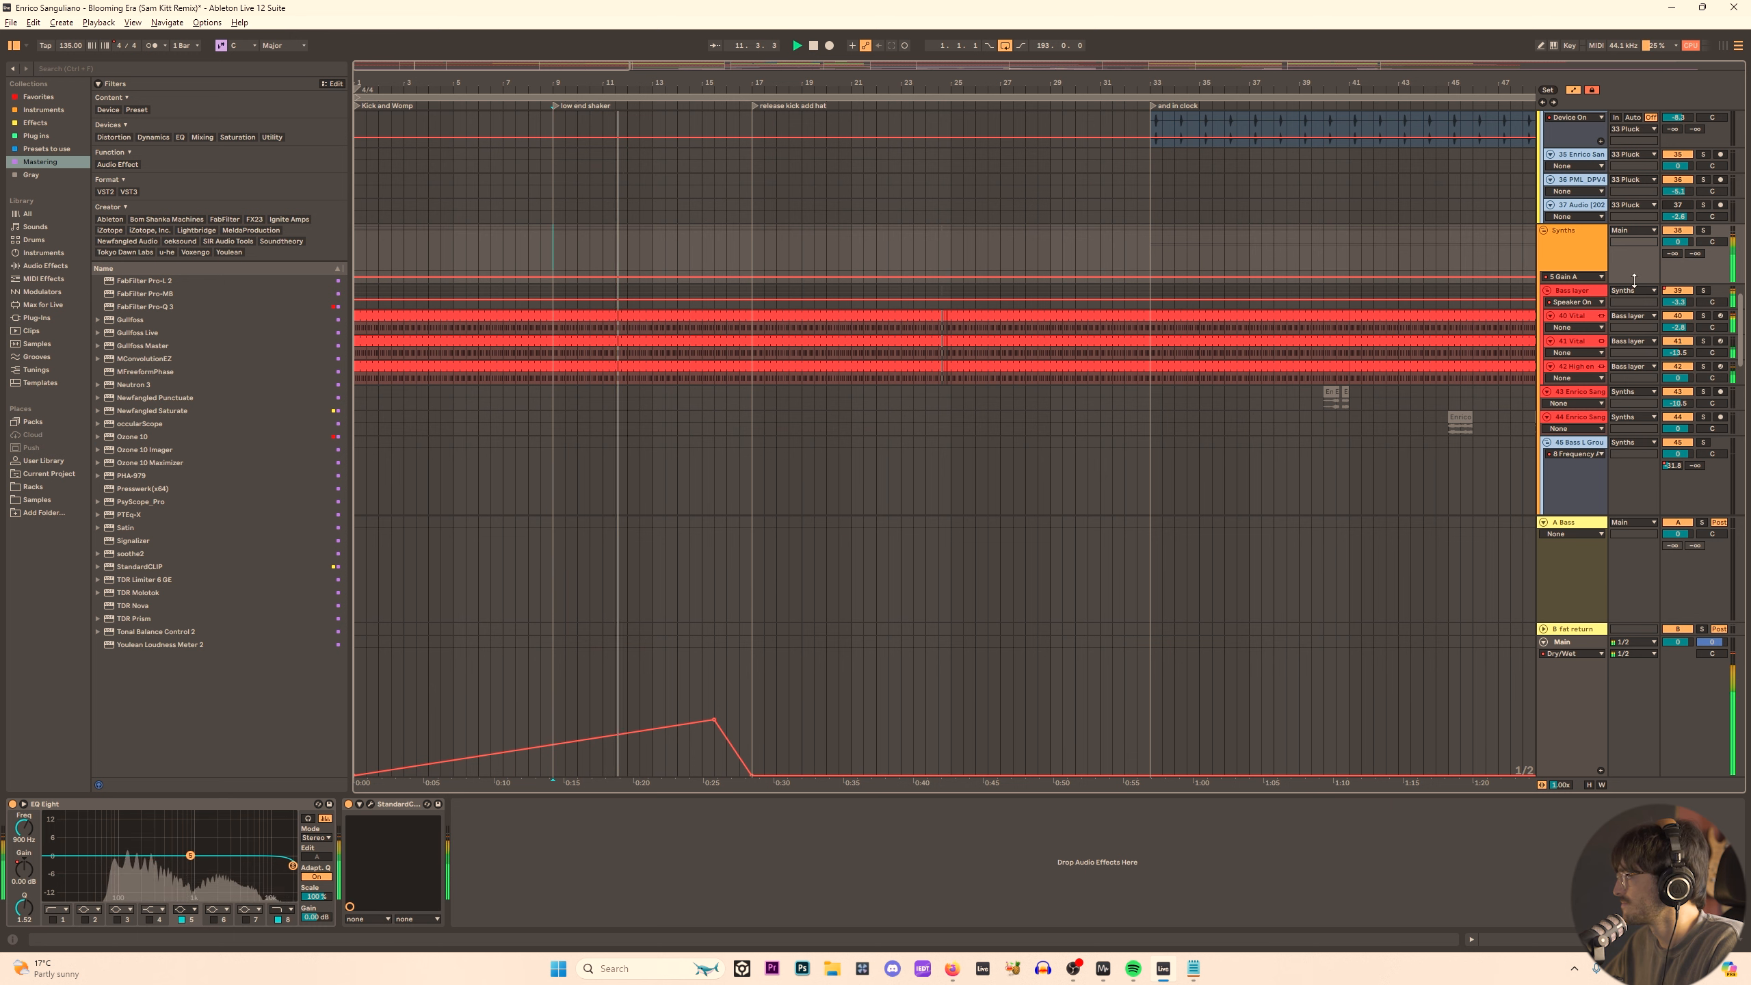
pyautogui.click(1573, 291)
pyautogui.rightClick(538, 841)
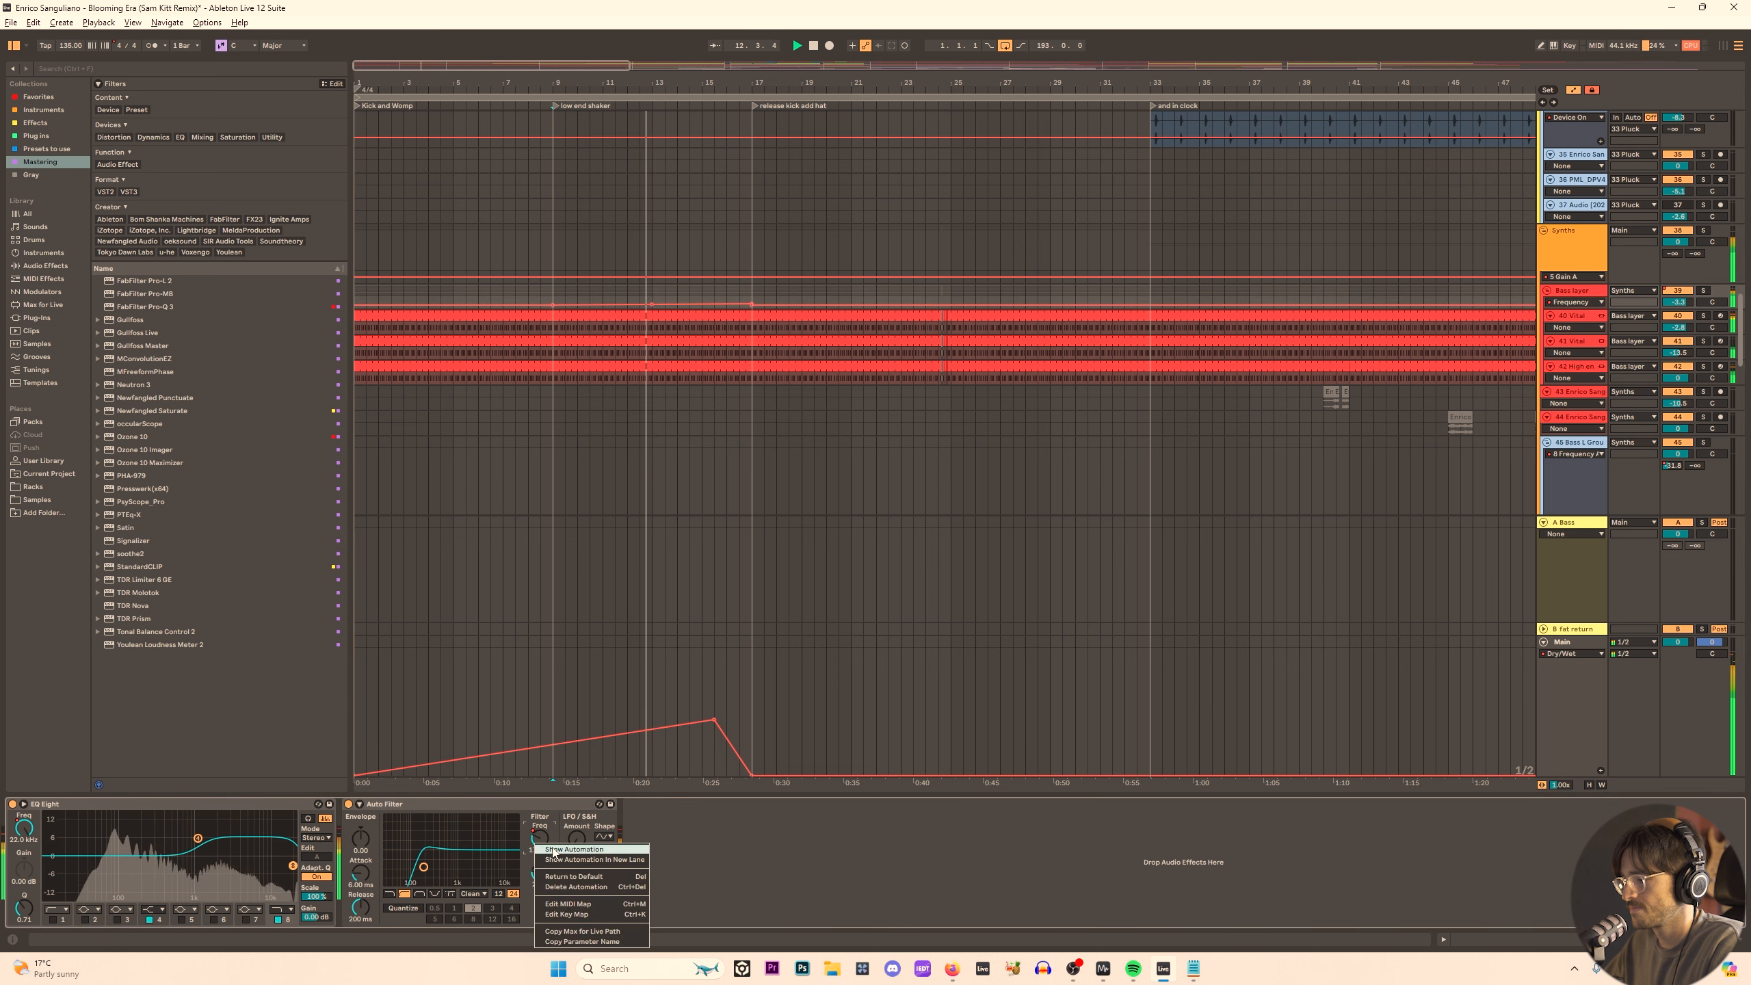
pyautogui.click(570, 851)
pyautogui.scroll(5, 587, 305)
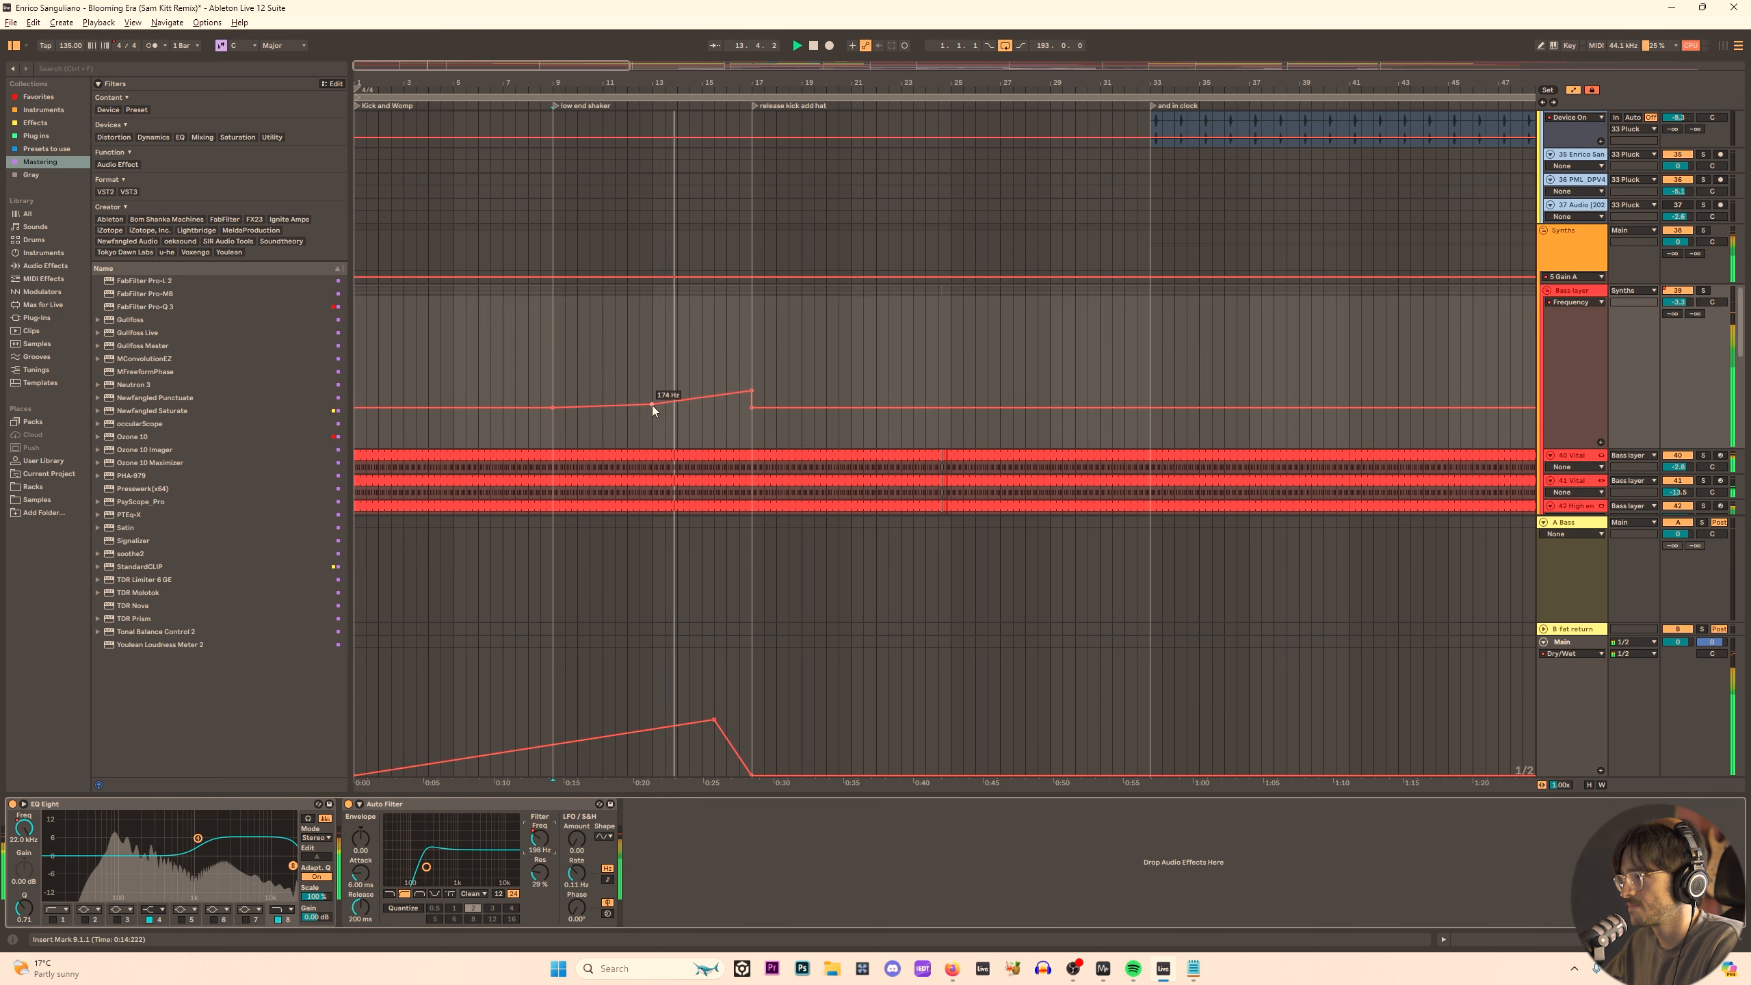
pyautogui.moveTo(651, 405); pyautogui.dragTo(741, 392)
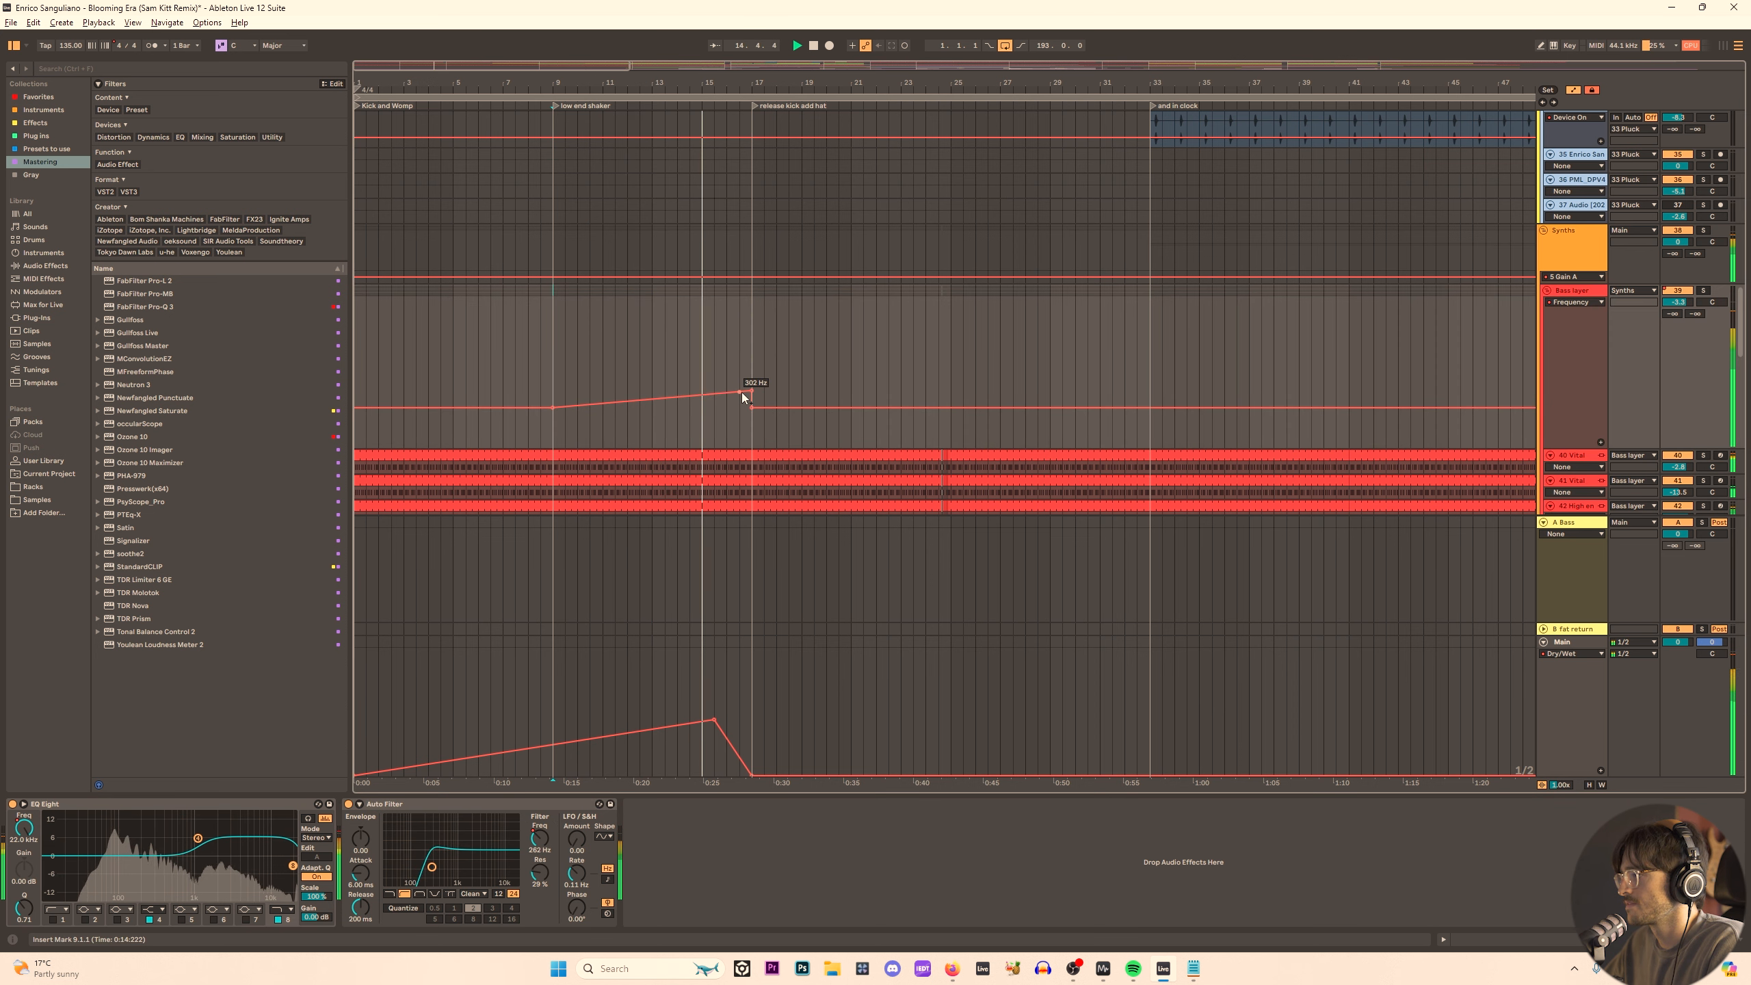
# Automate the Bass layer's Auto Filter Device On so it is on until bar 17 and off from there.
pyautogui.click(1560, 729)
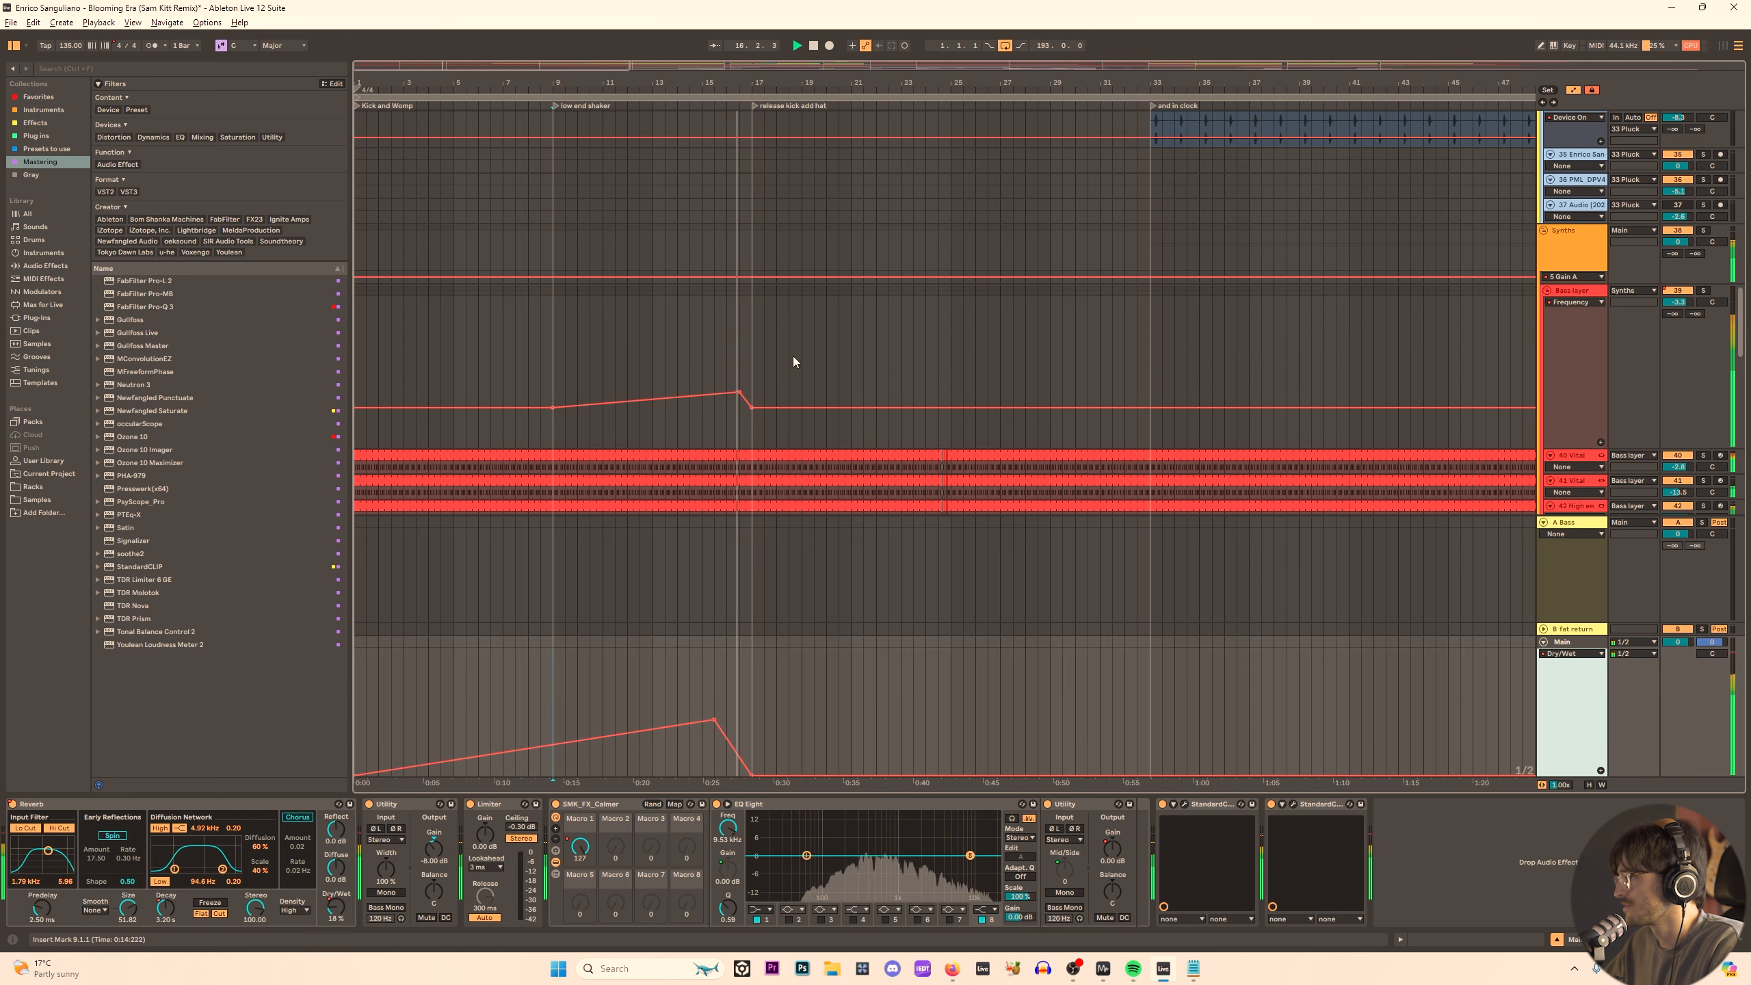
pyautogui.click(1593, 292)
pyautogui.rightClick(348, 805)
pyautogui.click(372, 812)
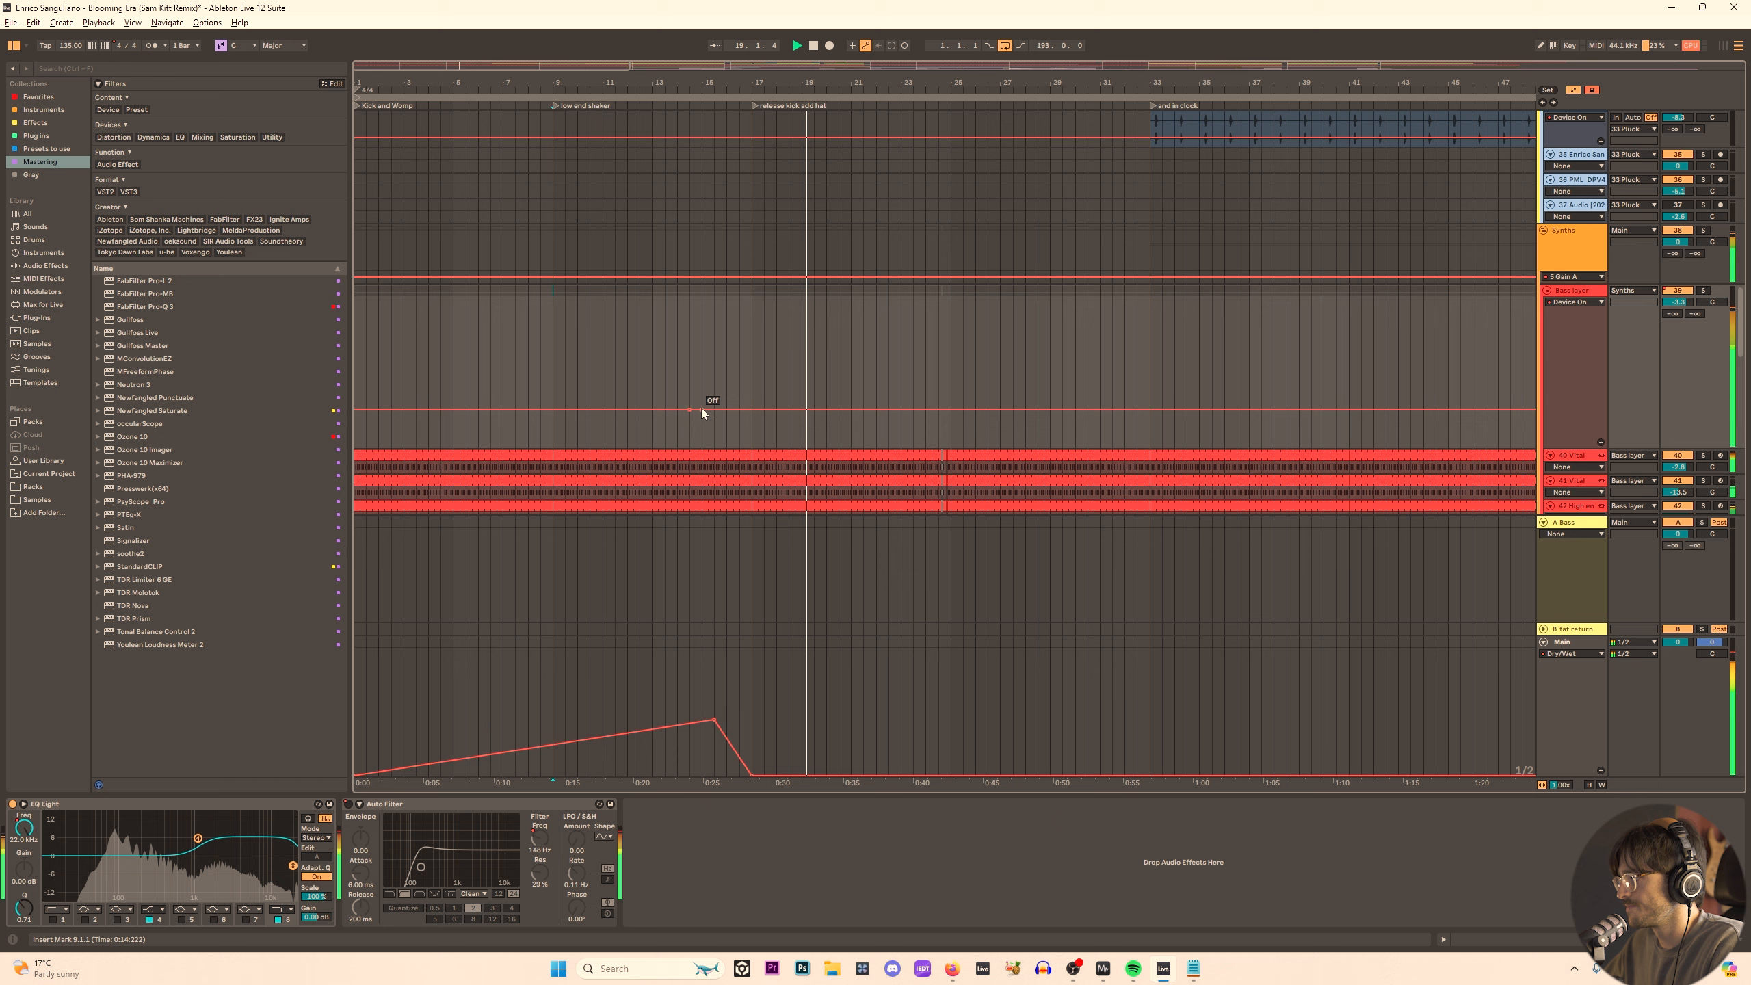
pyautogui.click(752, 410)
pyautogui.moveTo(747, 402); pyautogui.dragTo(741, 344)
# Play from bar 1 and bend the Main Reverb's Dry/Wet rise into a gradual curve with a point of about 13 % at bar 9.
pyautogui.press('space')
pyautogui.click(353, 383)
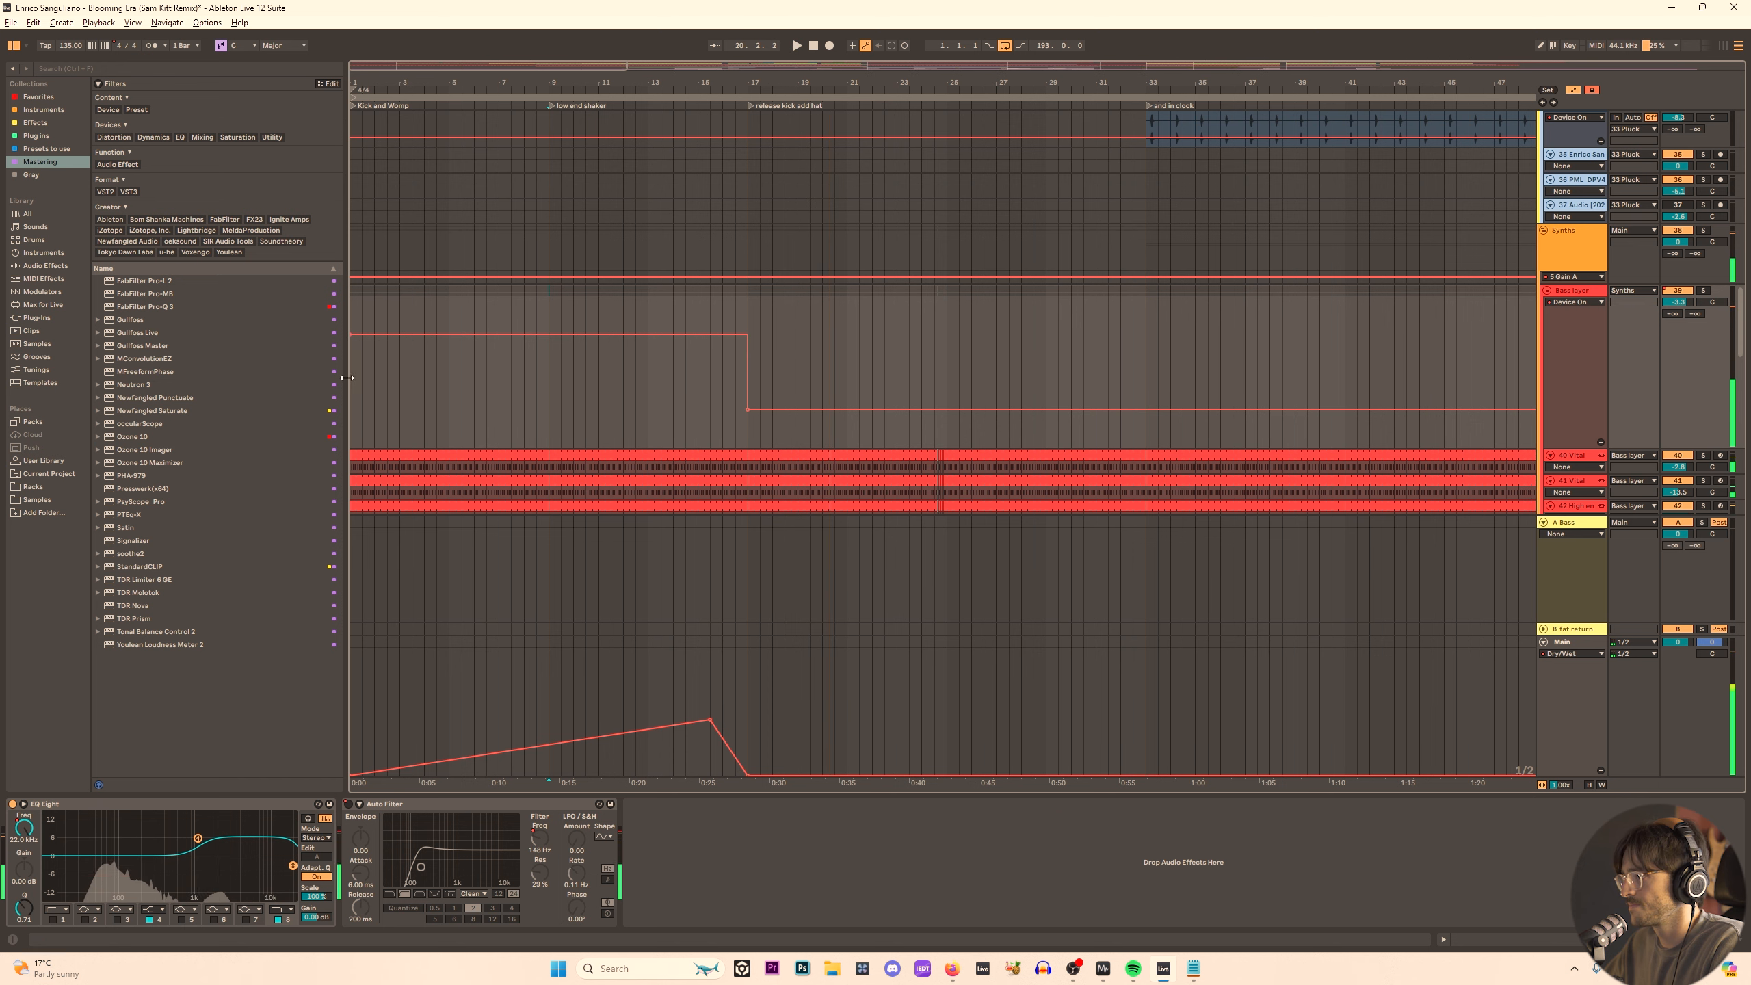
pyautogui.press('space')
pyautogui.scroll(-3, 491, 470)
pyautogui.scroll(-1, 491, 475)
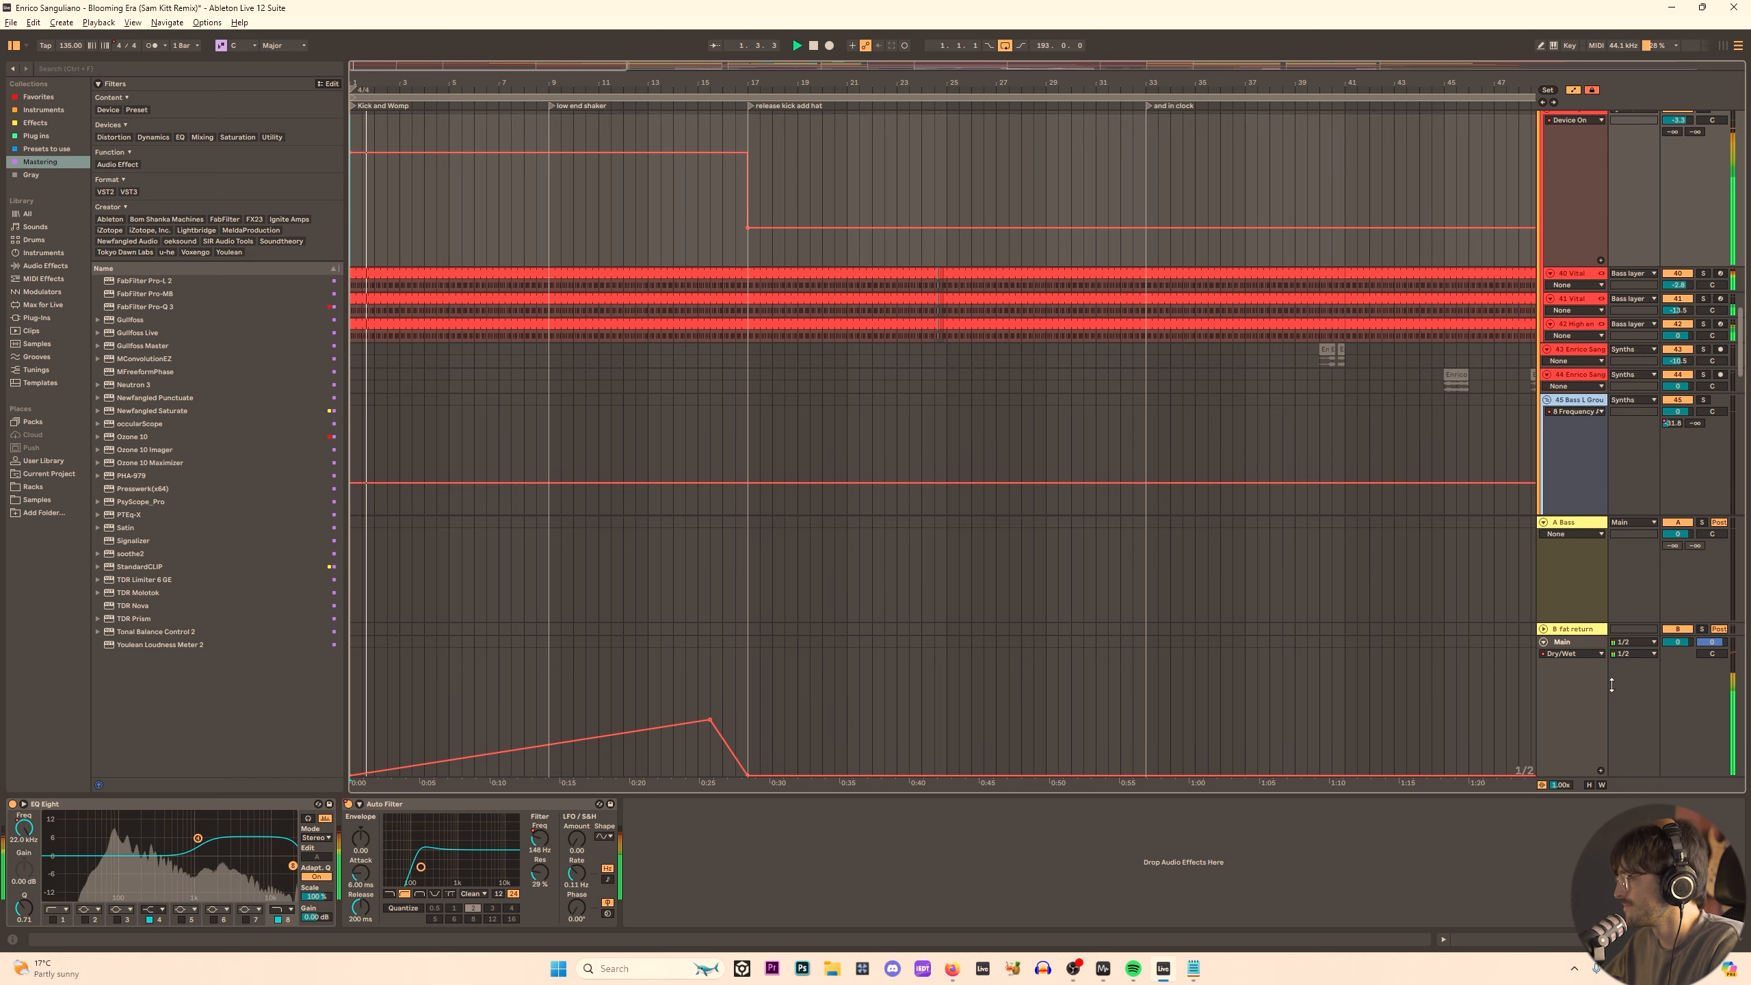
pyautogui.click(1550, 734)
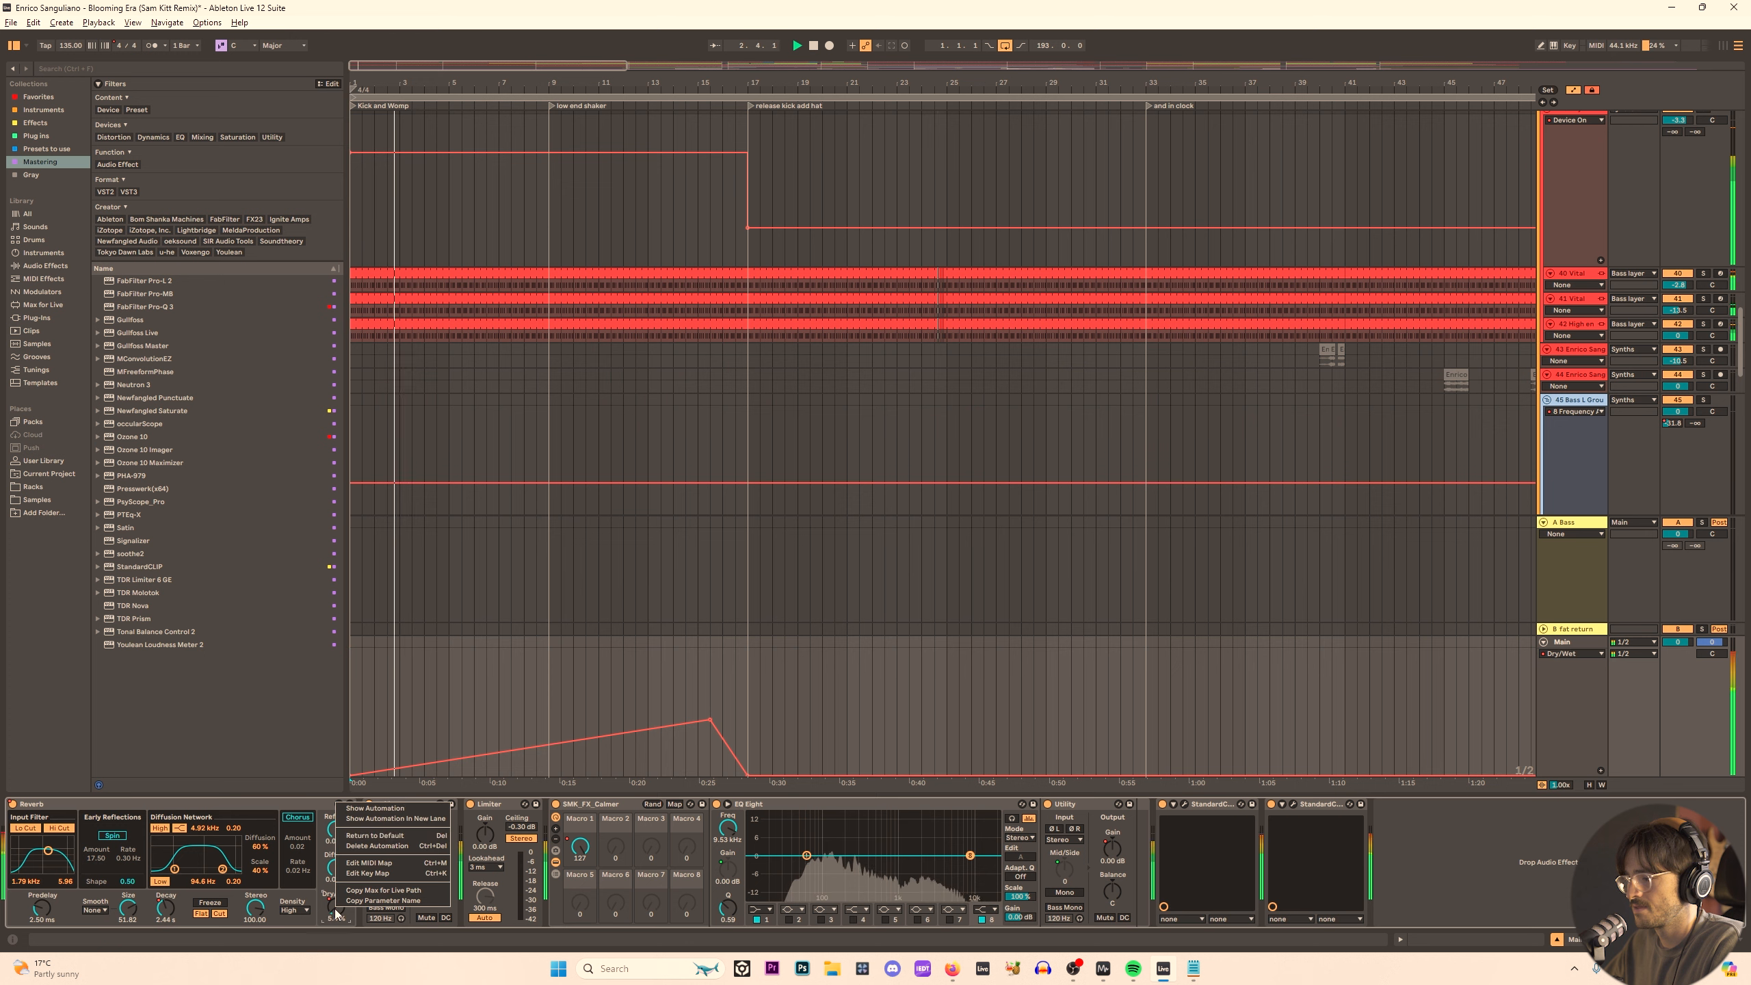
pyautogui.moveTo(477, 755); pyautogui.dragTo(478, 769)
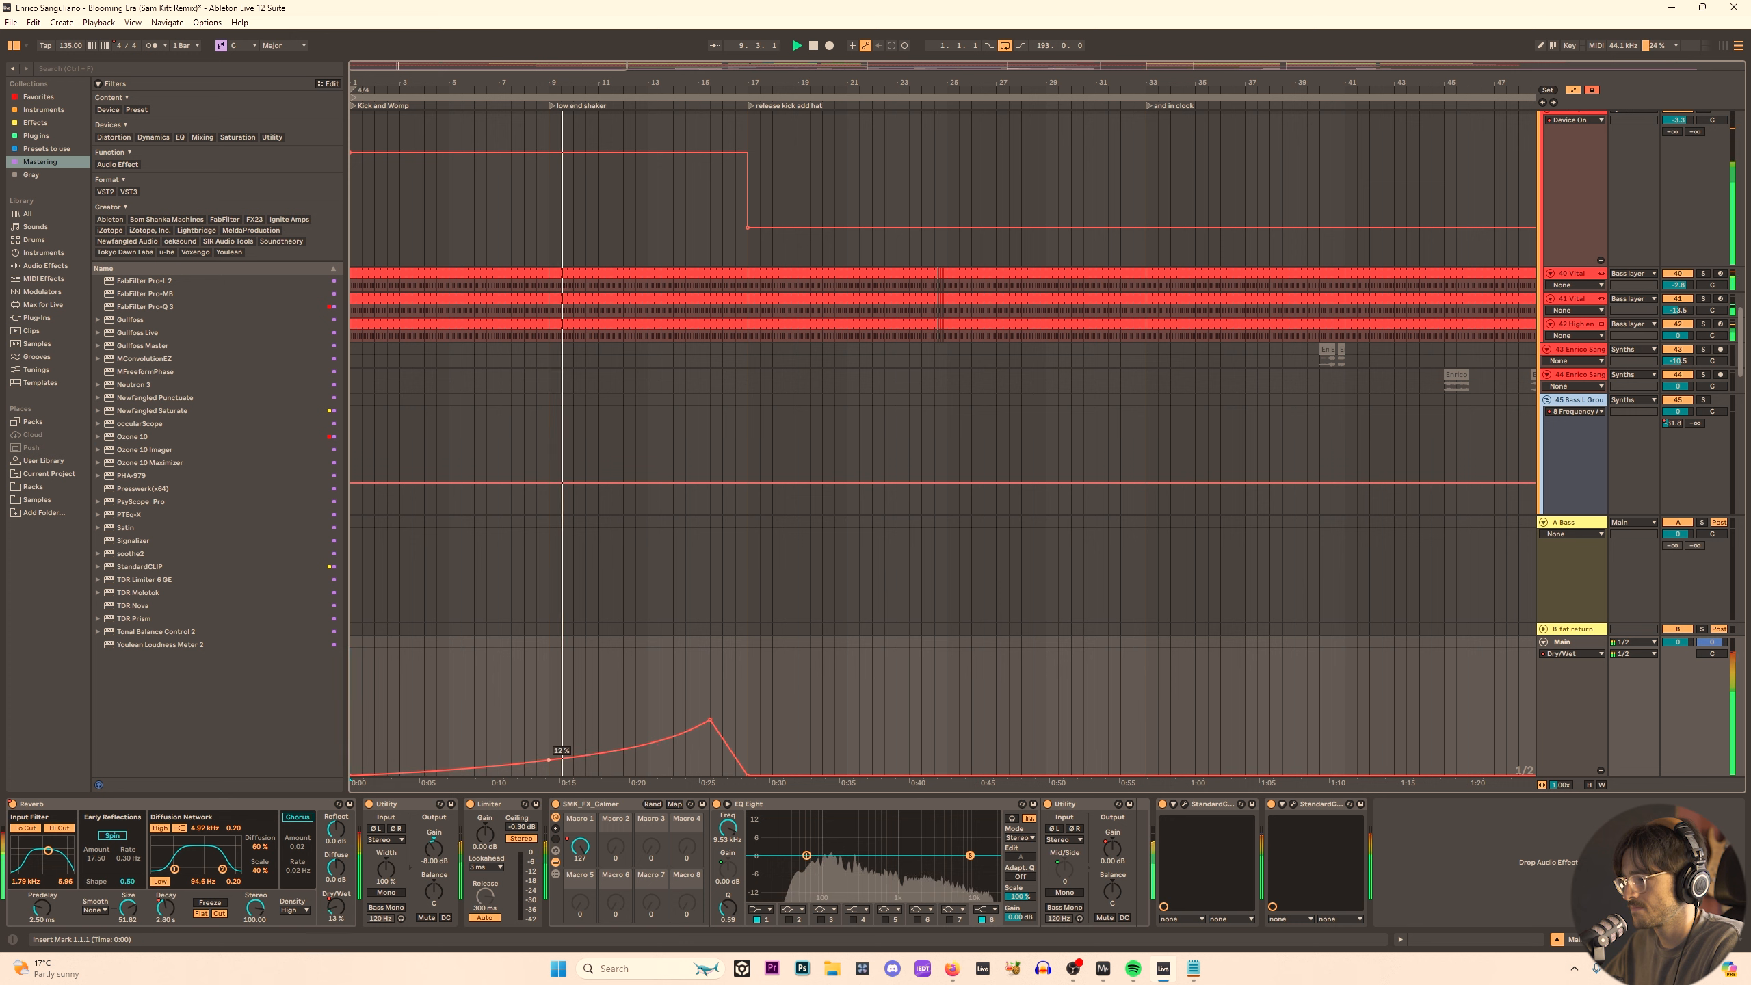
# Set the Main Reverb's Decay Time to 17.7 s, lower its Dry/Wet peak and curve the drop to 0 % about half a bar before bar 17.
pyautogui.moveTo(171, 922); pyautogui.dragTo(175, 905)
pyautogui.rightClick(166, 909)
pyautogui.click(238, 846)
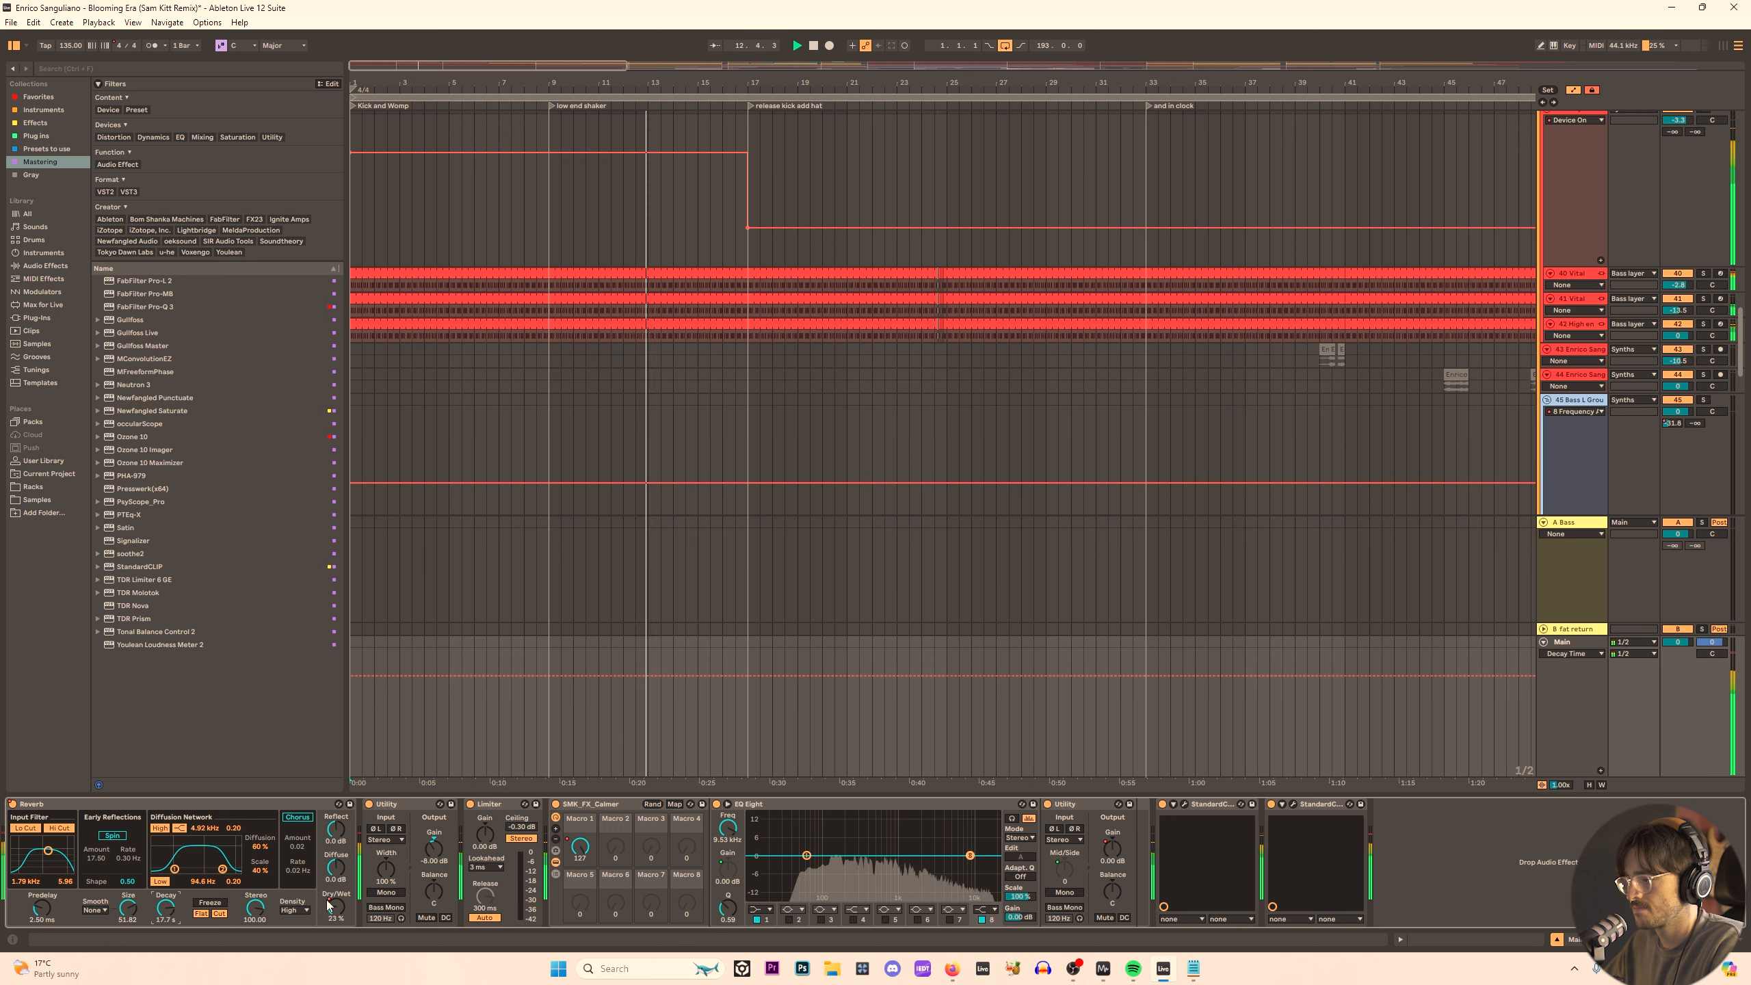
pyautogui.moveTo(333, 924); pyautogui.dragTo(334, 921)
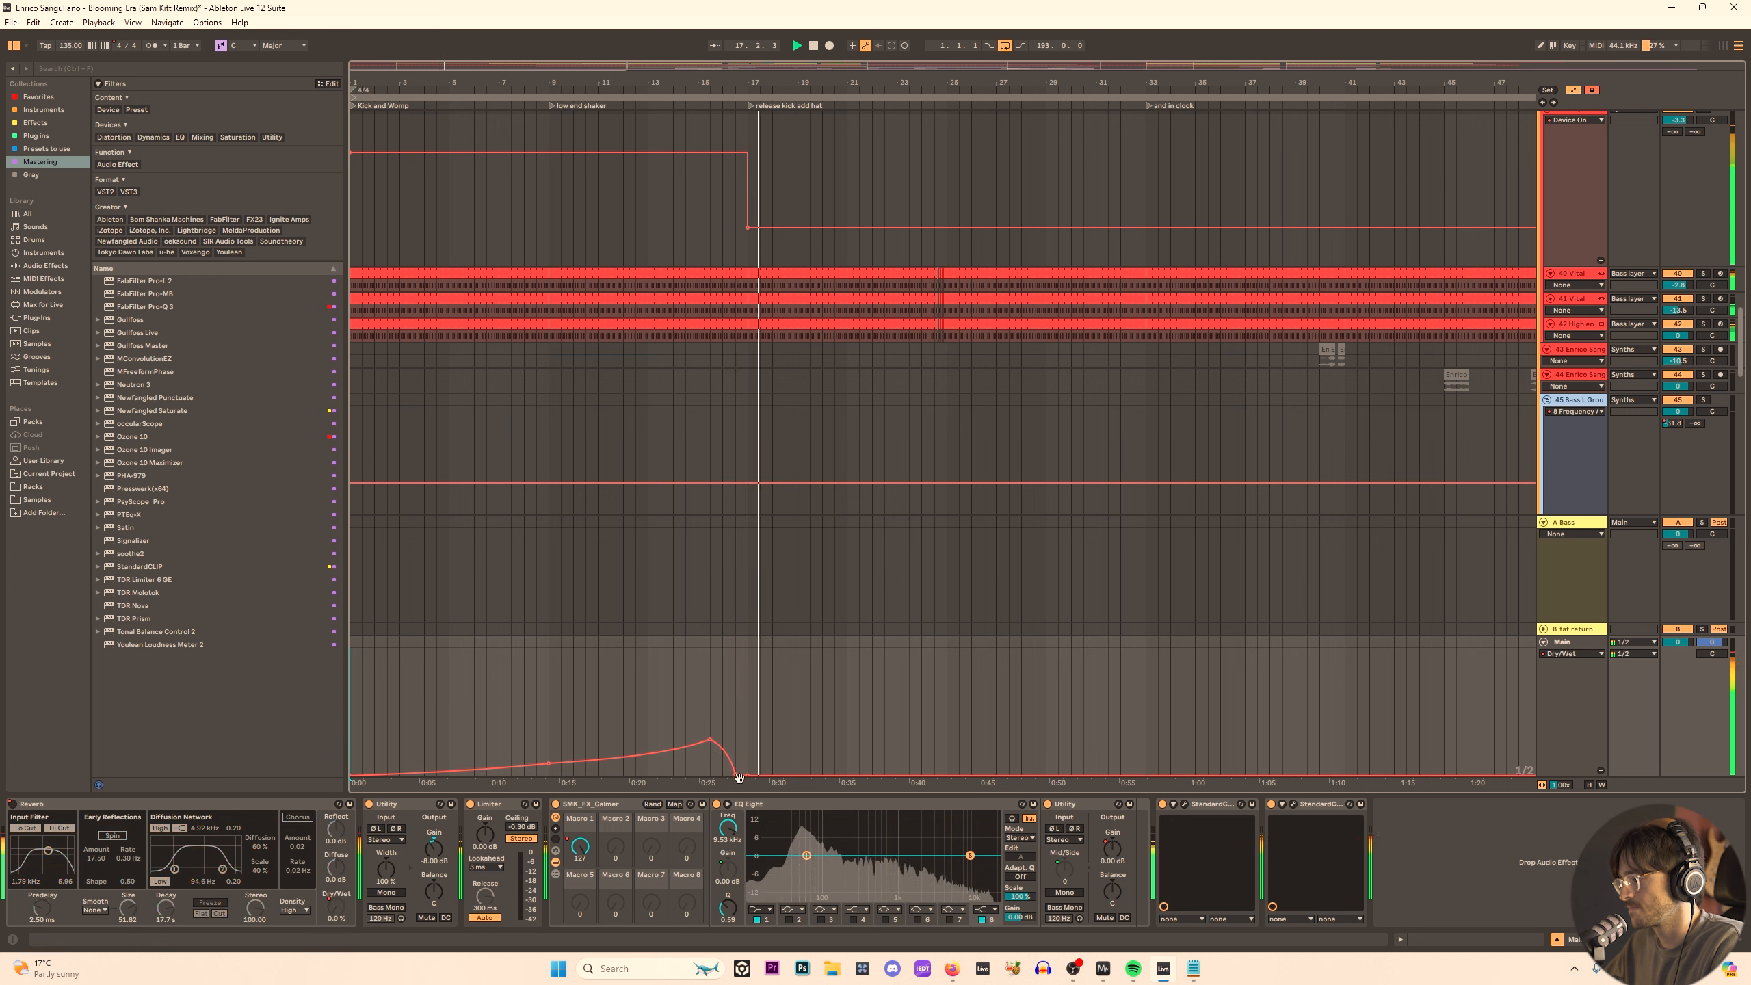
# Set the Main Reverb's Predelay to 0 ms, raise its Size and reduce its Stereo amount, replaying from between bars 14 and 15.
pyautogui.press('space')
pyautogui.click(685, 720)
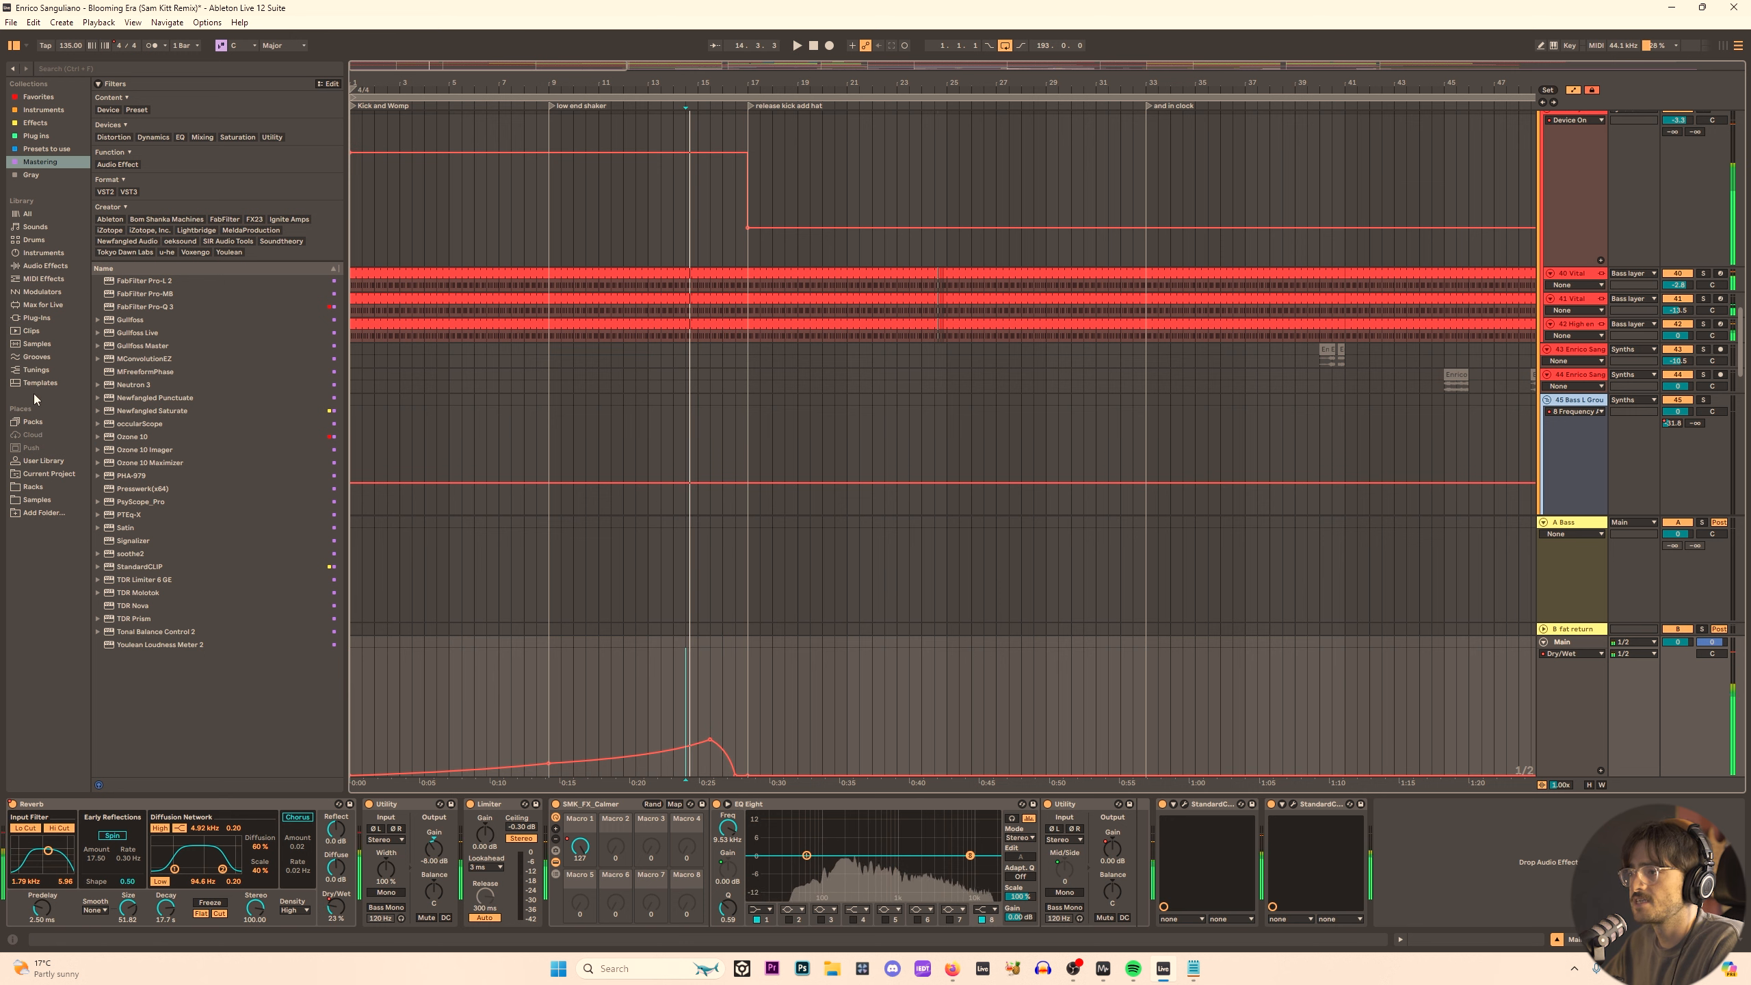
pyautogui.click(36, 278)
pyautogui.click(42, 266)
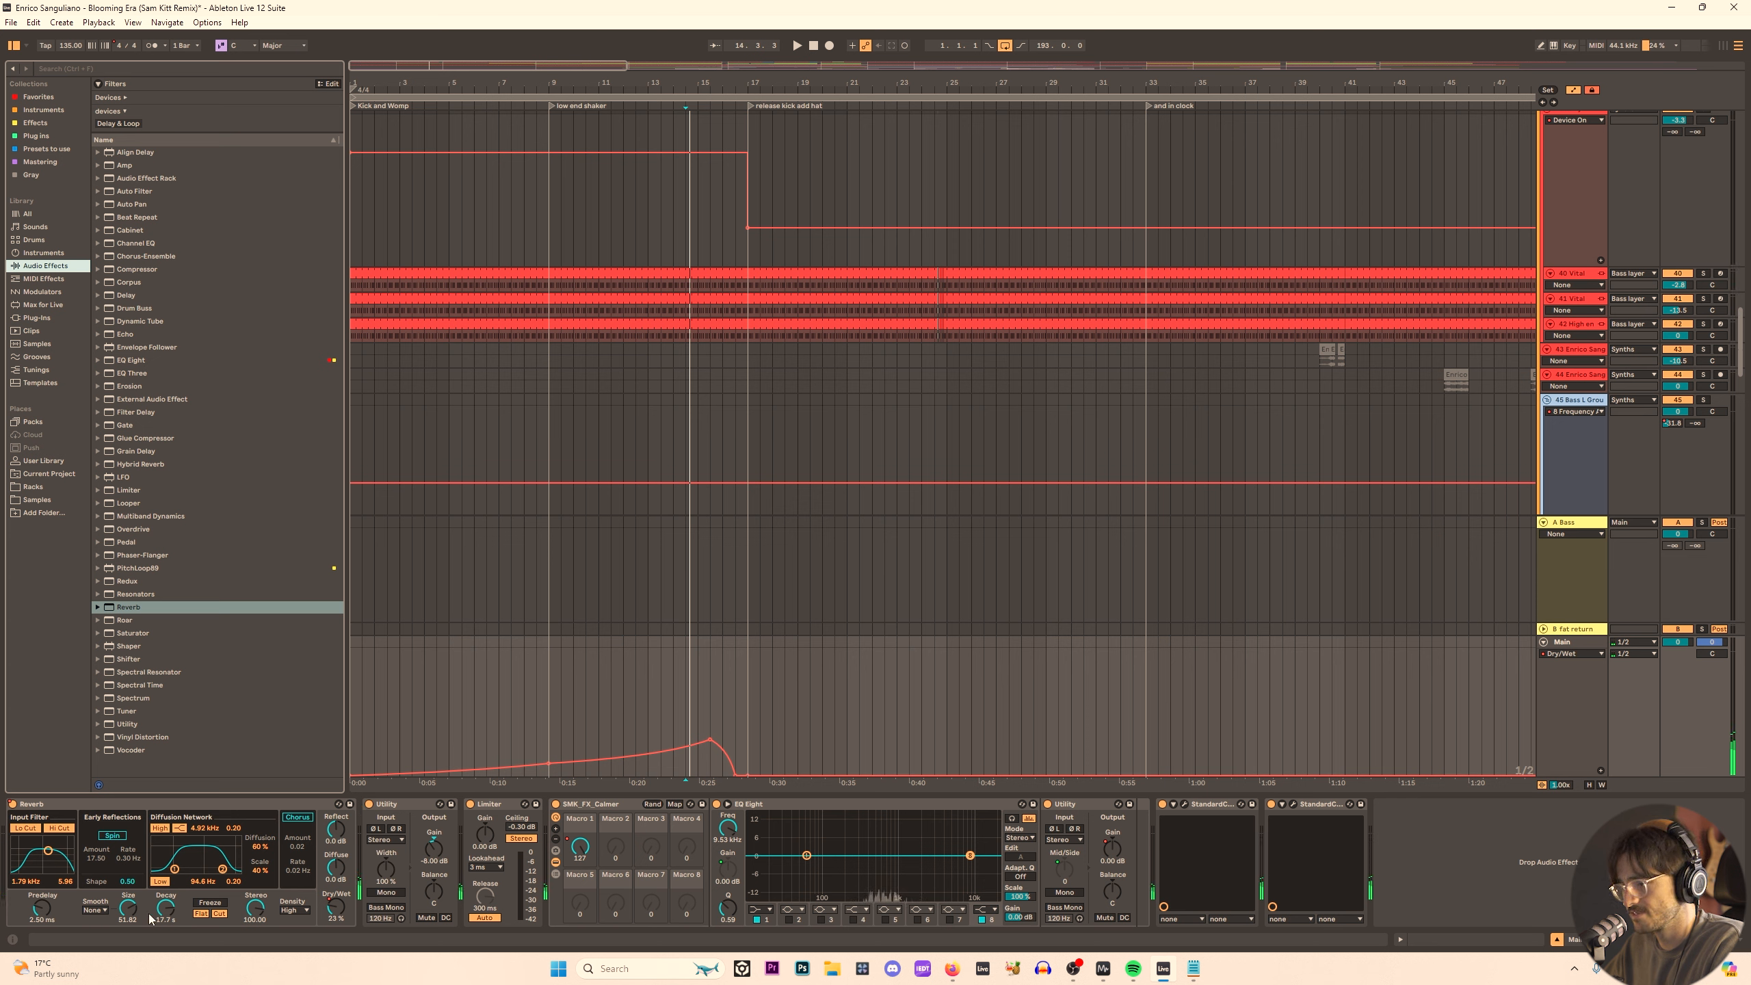
pyautogui.press('space')
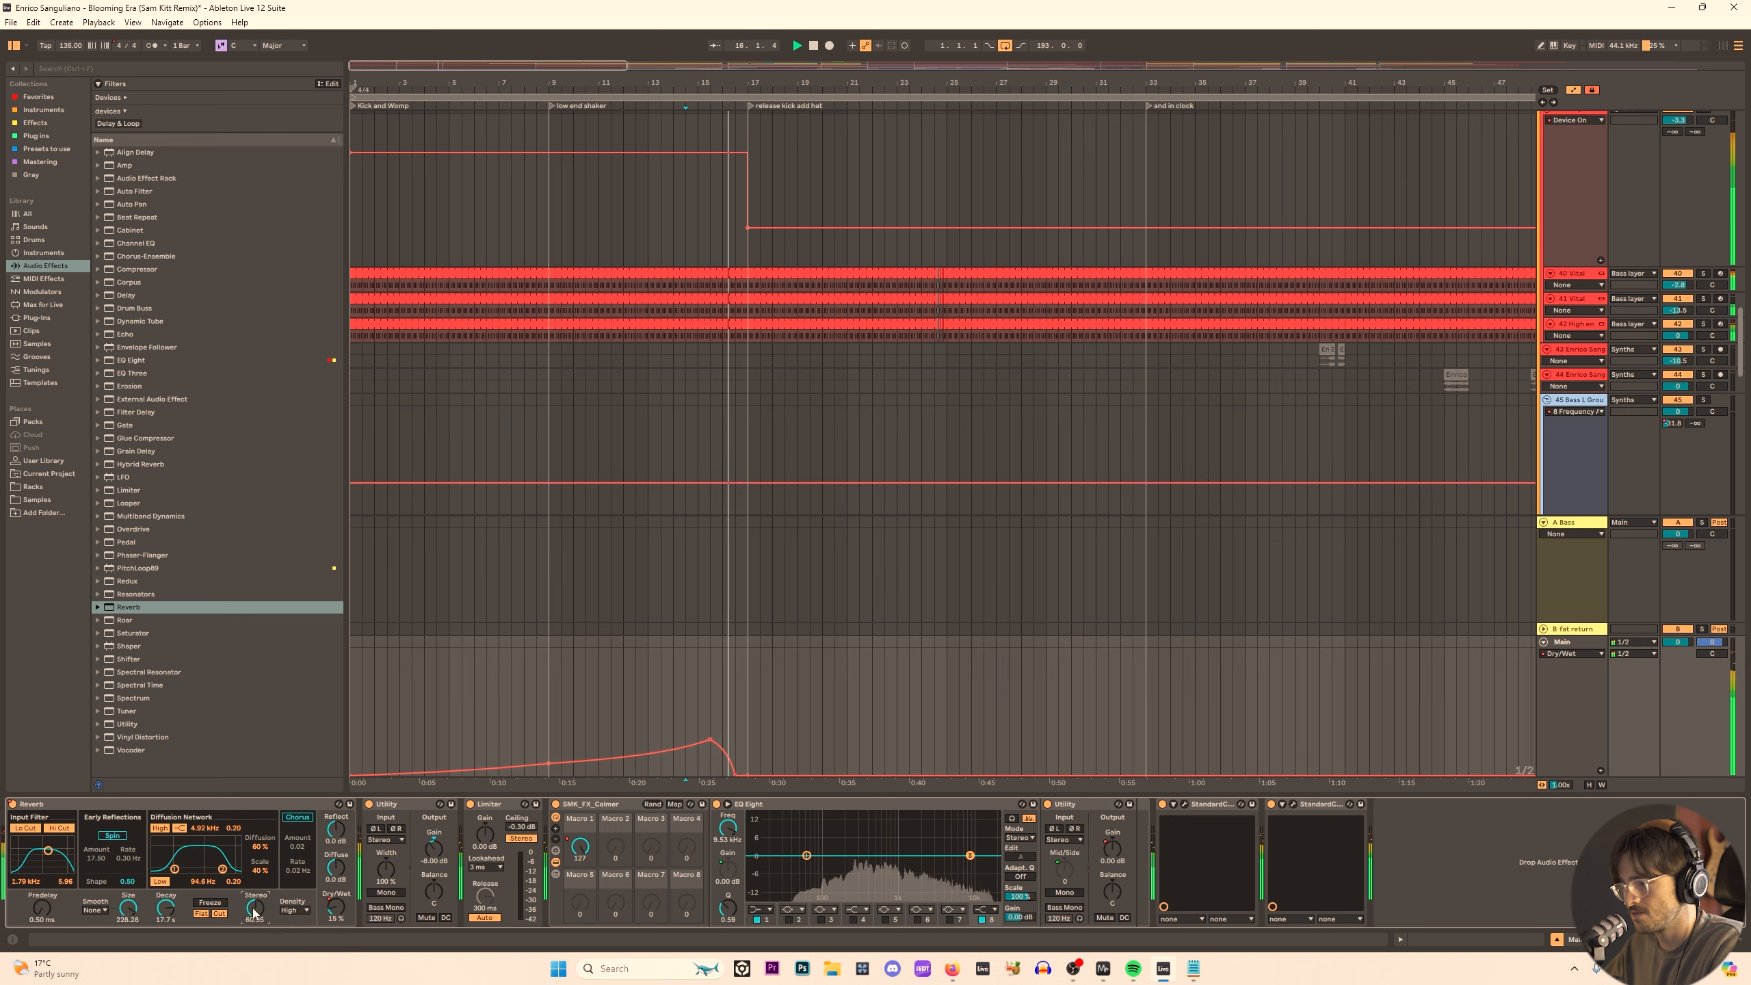
pyautogui.click(641, 710)
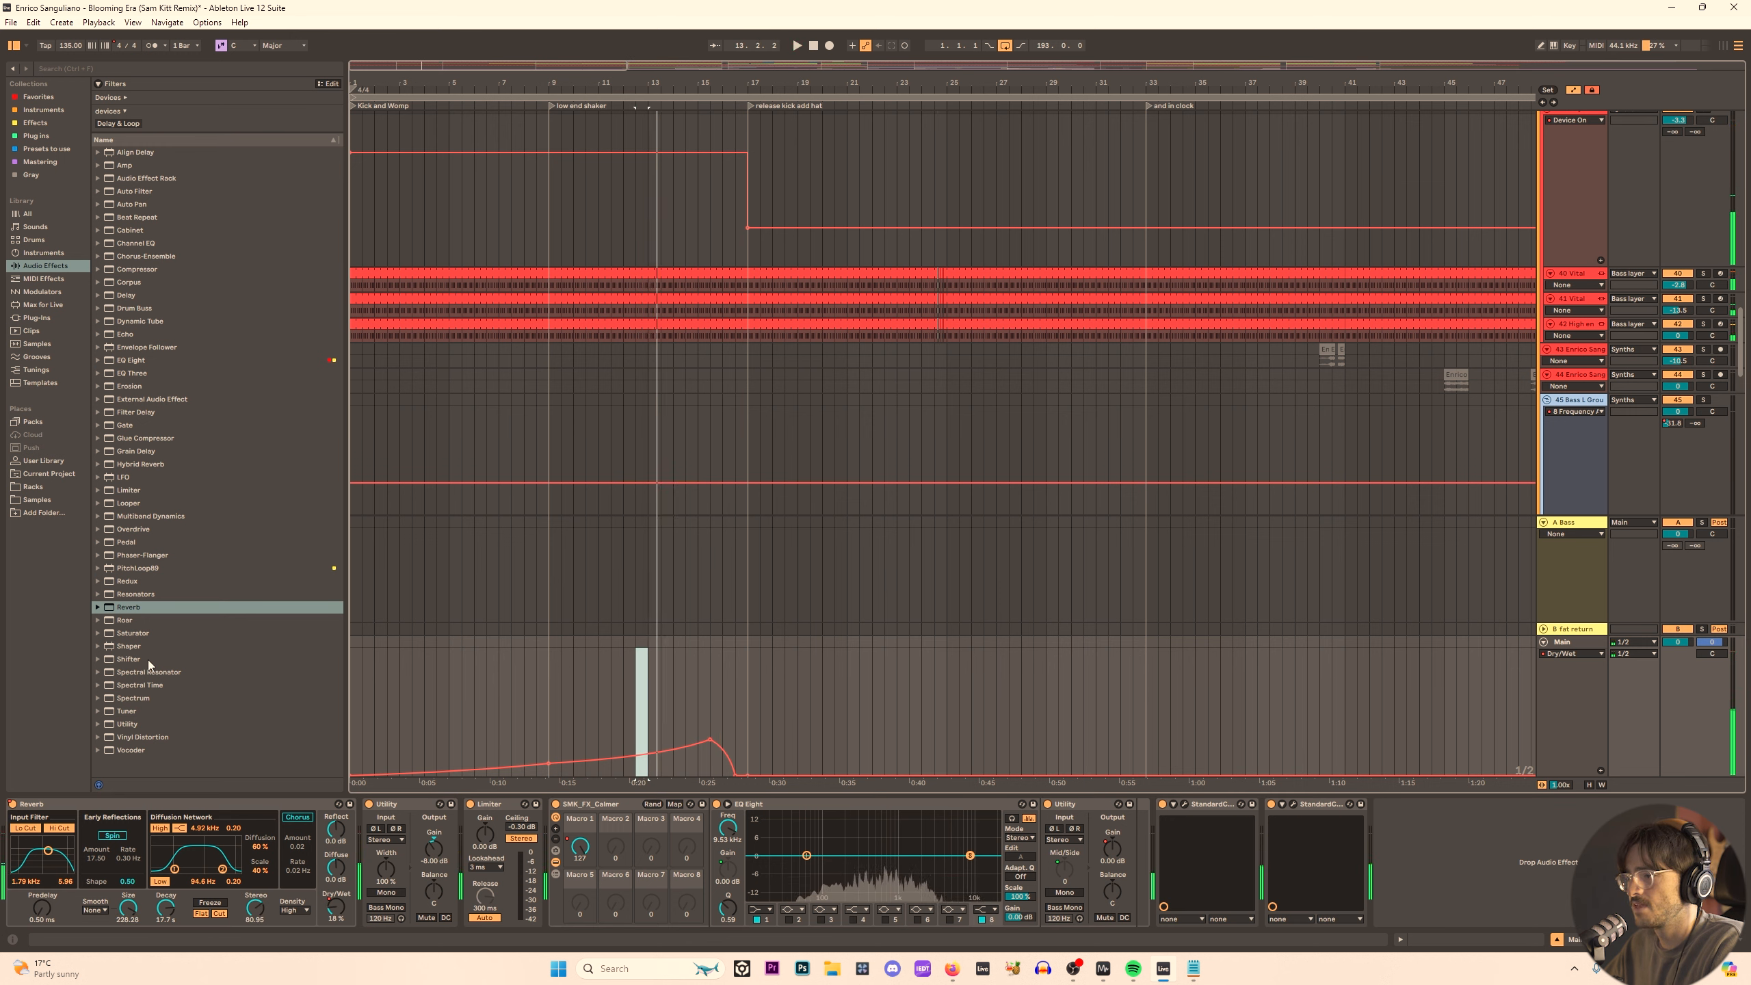
# Insert a Hybrid Reverb after the Reverb on Main, switch the Reverb off, and show the new device's Dry/Wet automation with playback from bar 9.
pyautogui.moveTo(142, 464); pyautogui.dragTo(373, 897)
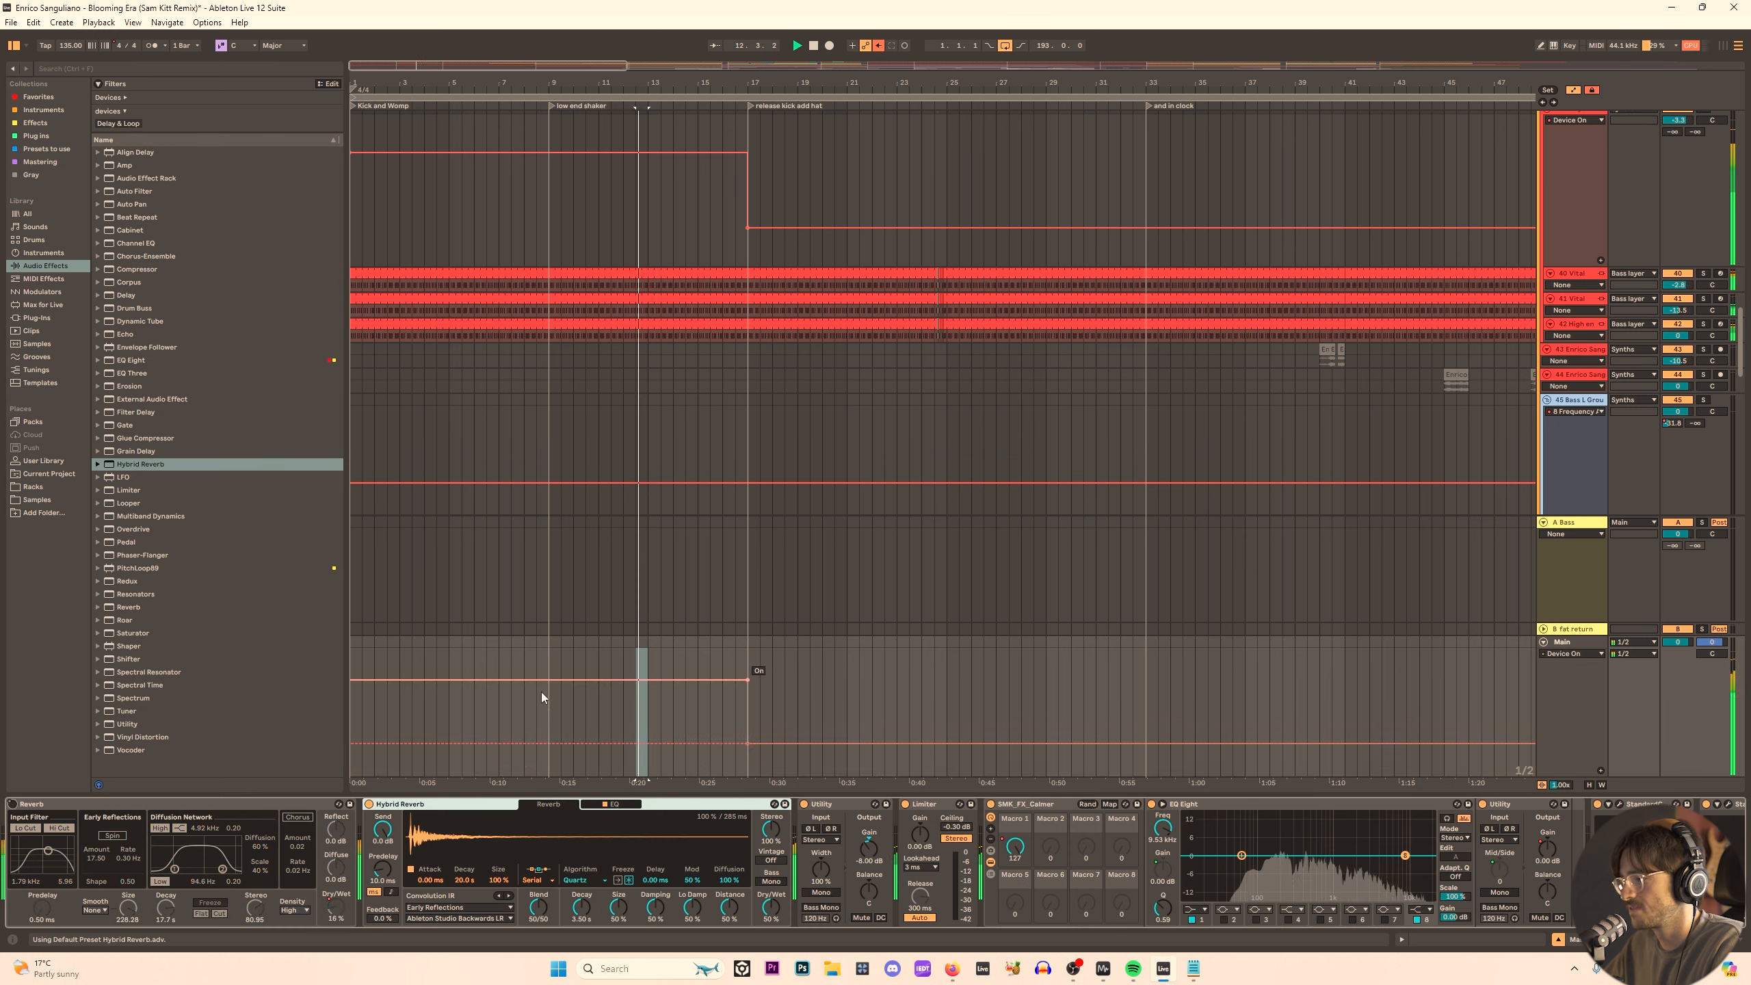
pyautogui.click(543, 721)
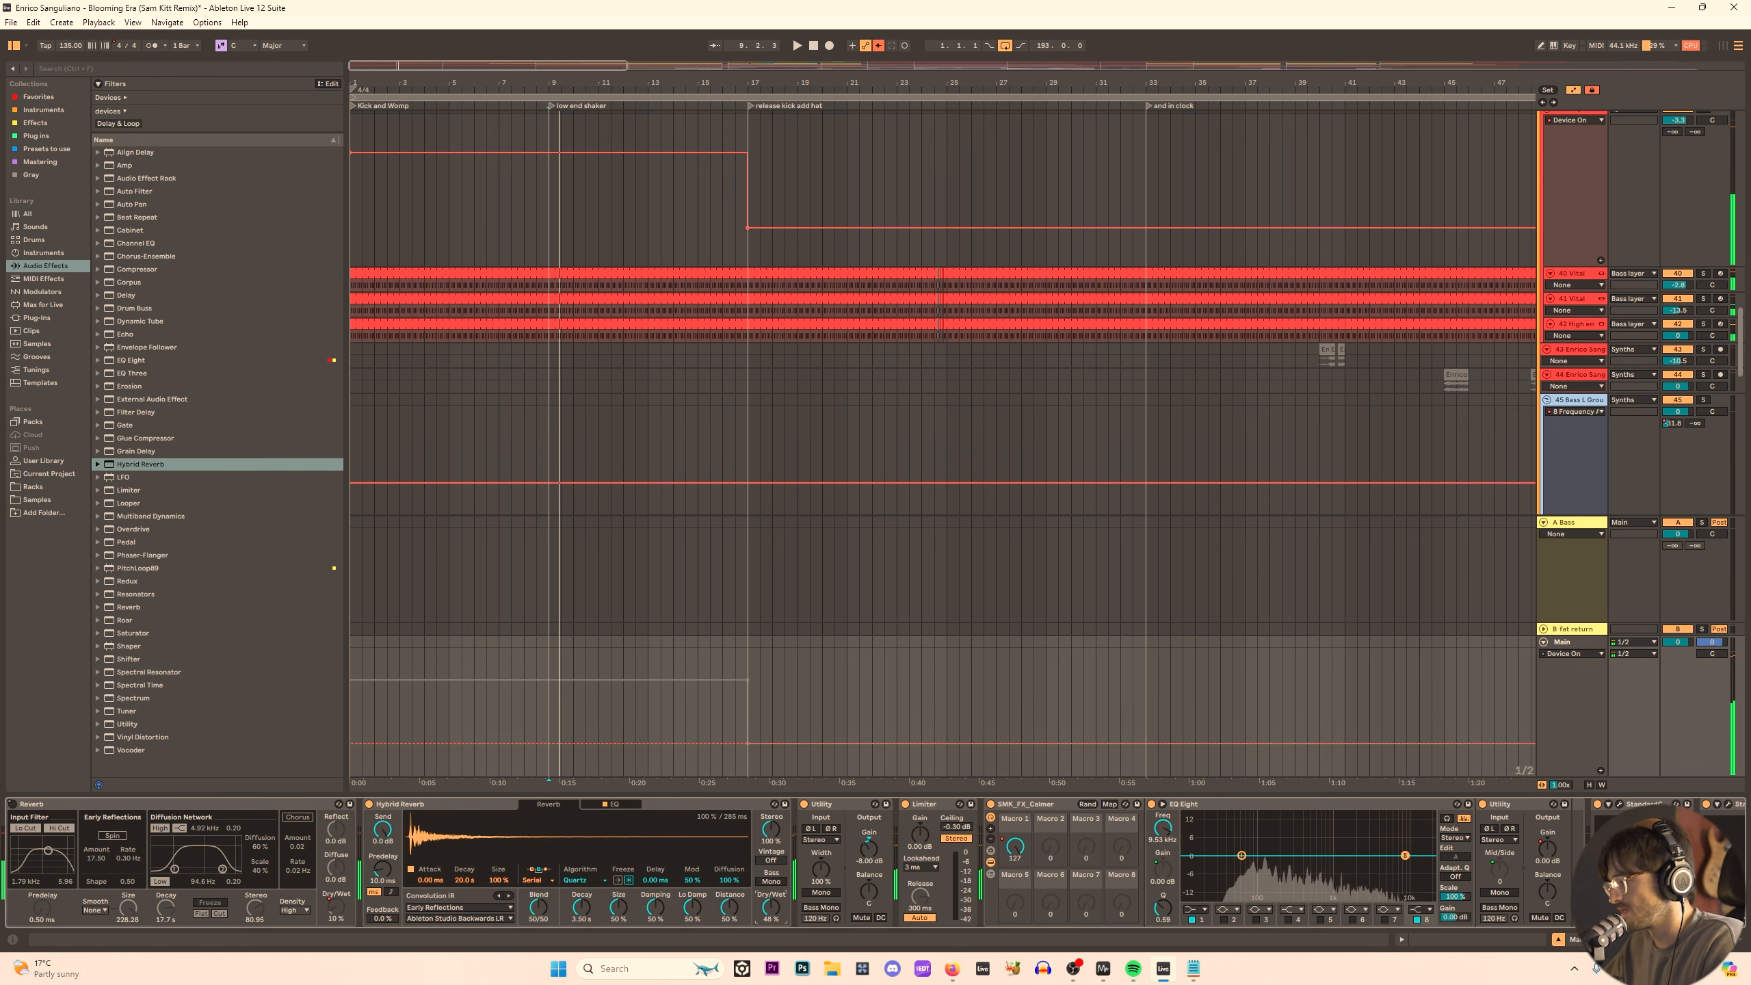
pyautogui.rightClick(761, 907)
pyautogui.click(802, 812)
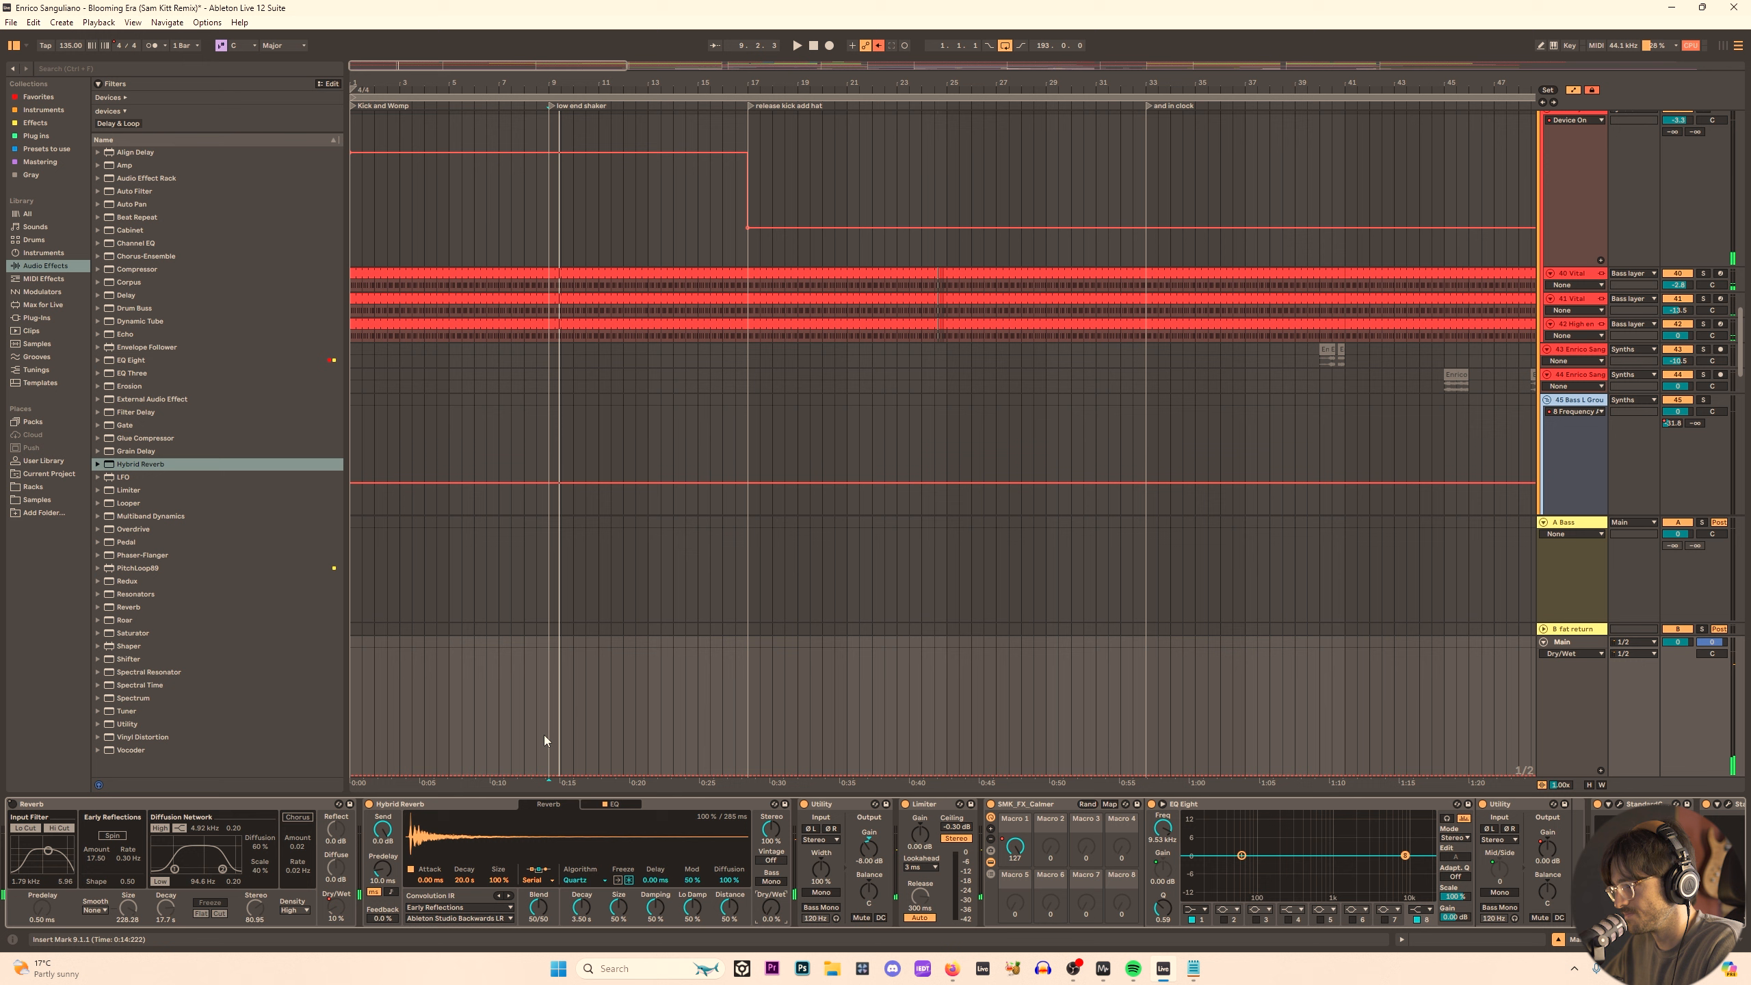
pyautogui.click(546, 774)
pyautogui.press('space')
# Ramp the Hybrid Reverb's Dry/Wet to about 40 % near bar 15.5, choose the Blue Room impulse, and curve it to 0 % at about bar 16.5.
pyautogui.moveTo(659, 775); pyautogui.dragTo(709, 724)
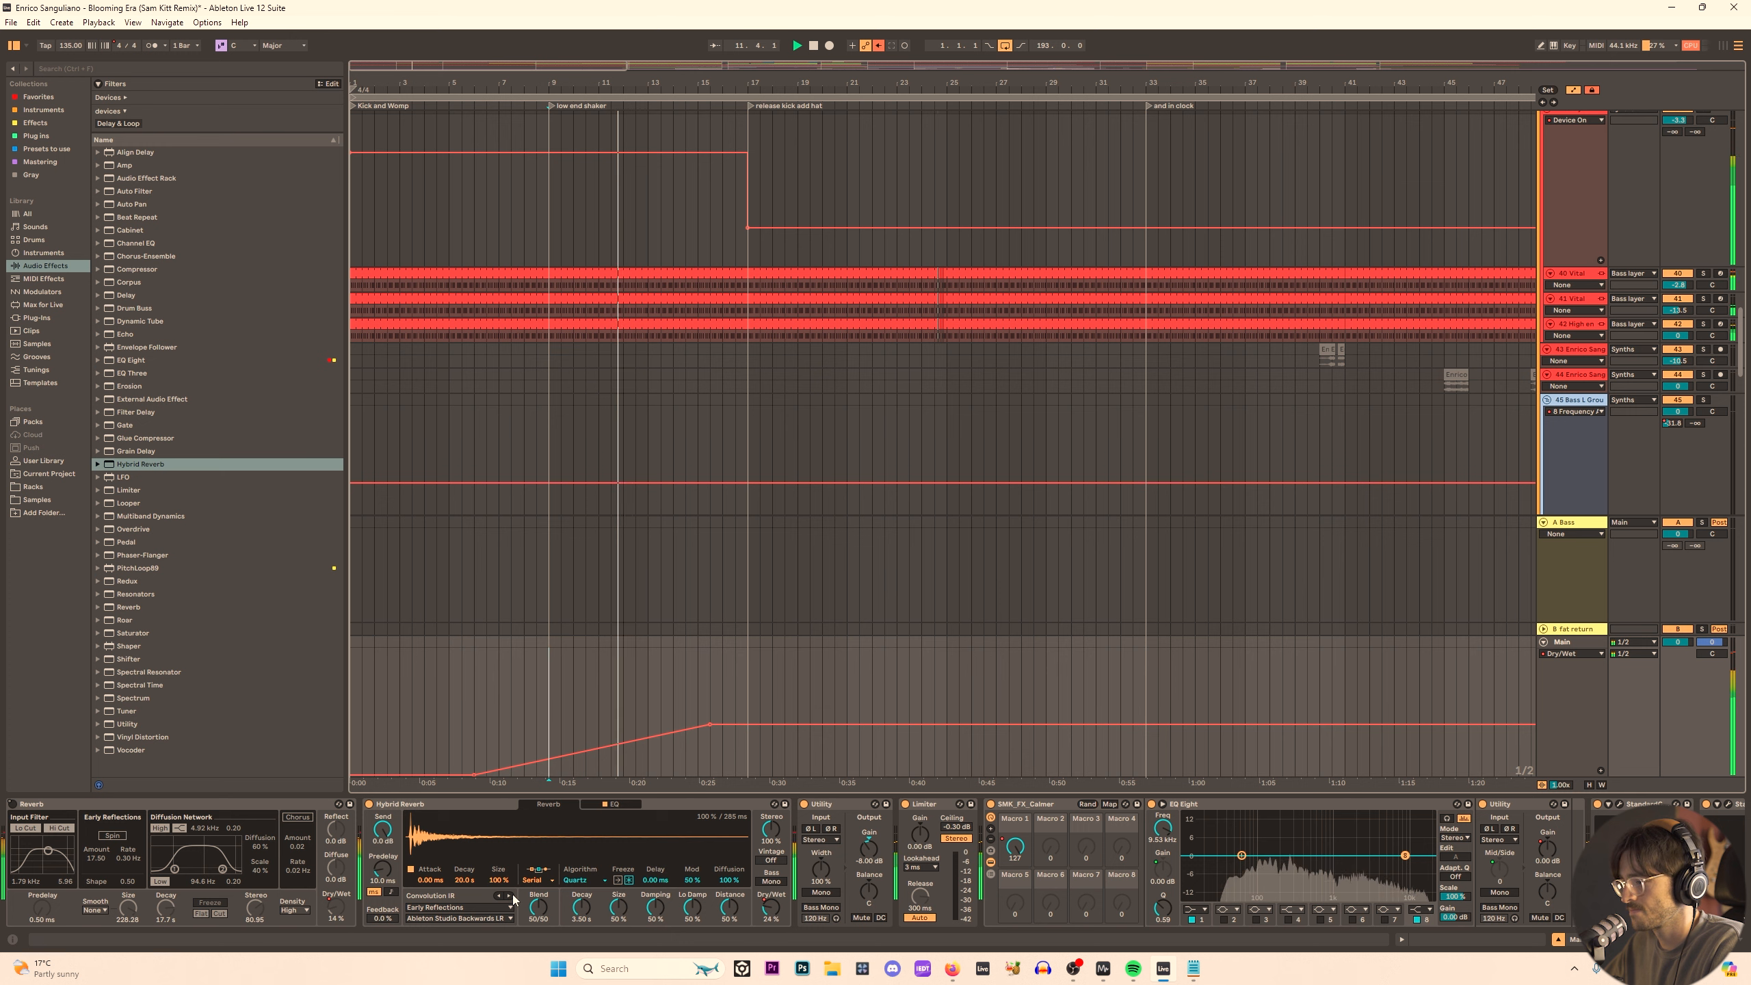
pyautogui.moveTo(701, 742)
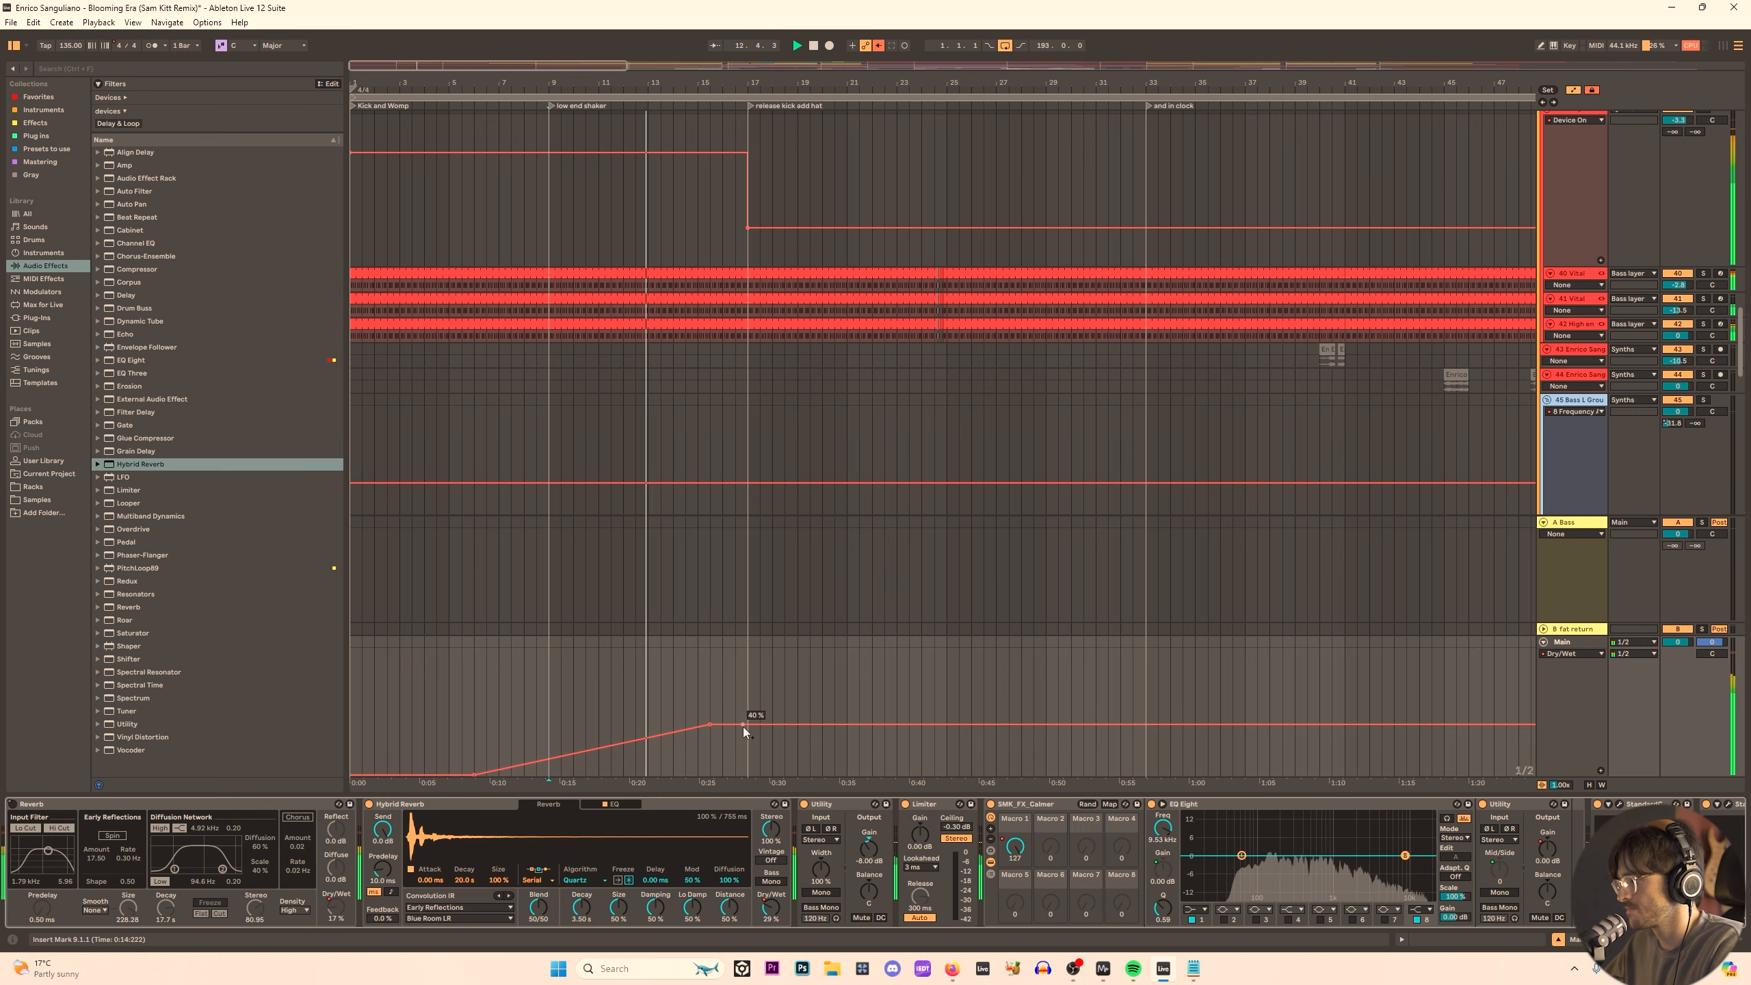
pyautogui.moveTo(743, 726); pyautogui.dragTo(736, 770)
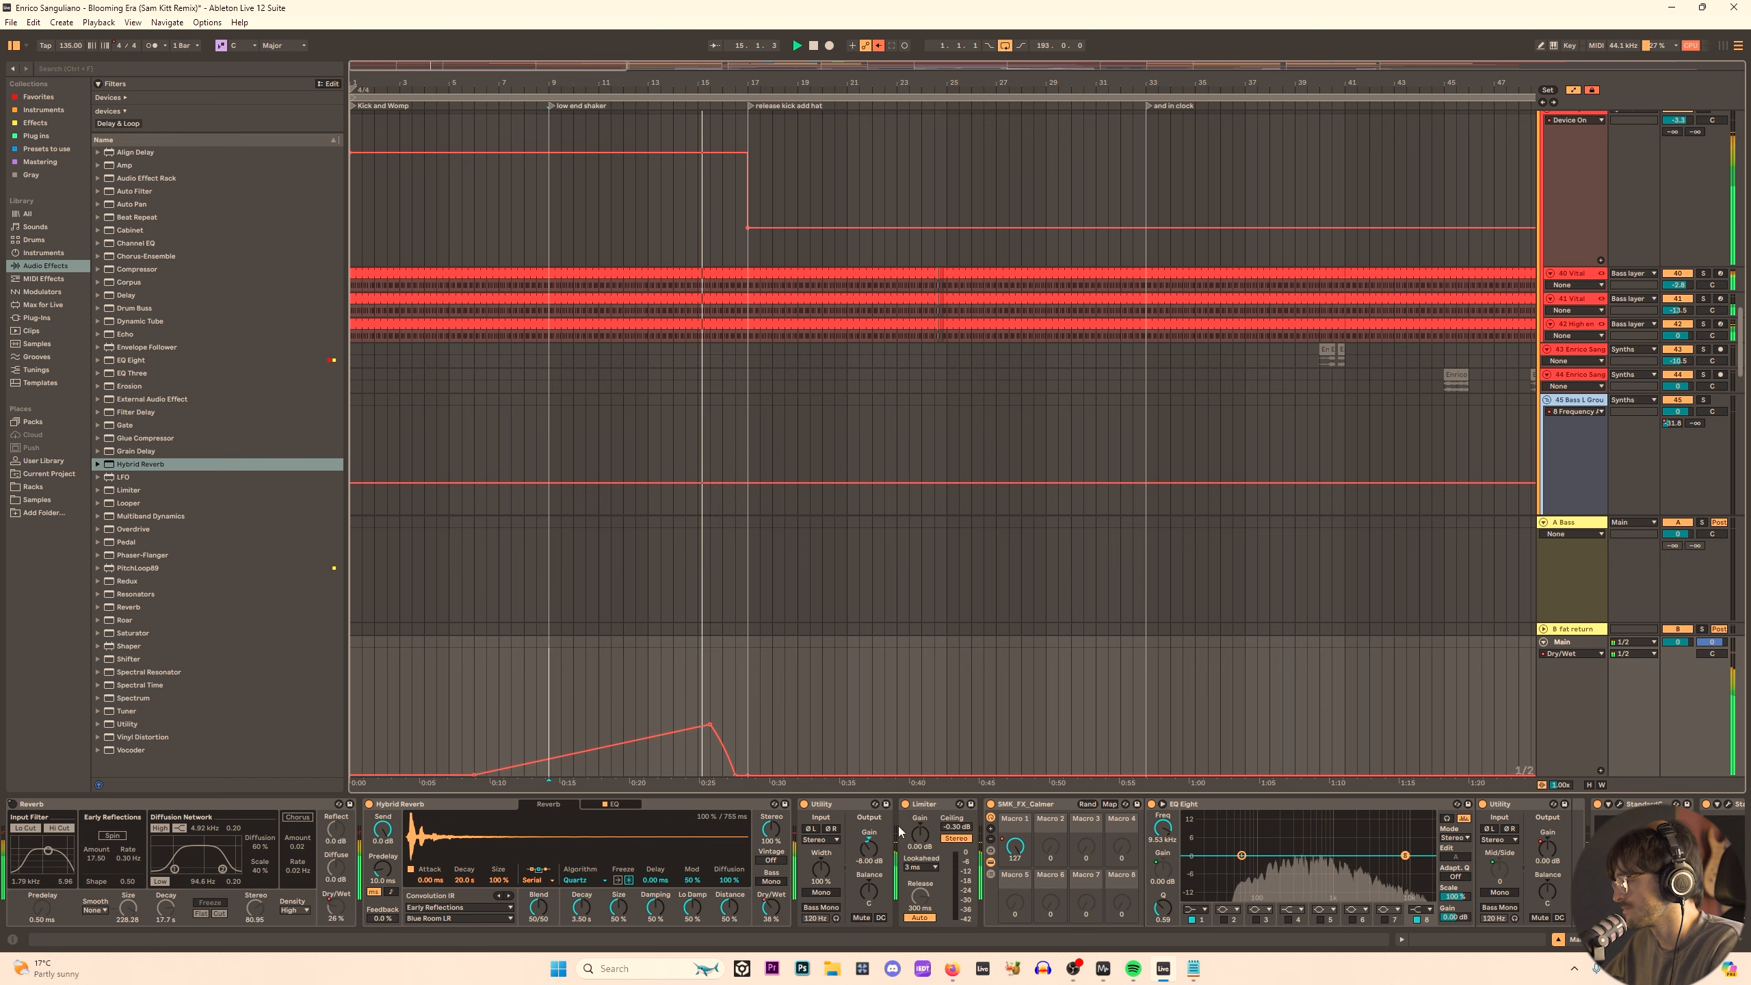
# Solo the frozen vocal track under the Theme pad section and audition its clip from between bars 50 and 51 and from bar 53.
pyautogui.scroll(-4, 755, 512)
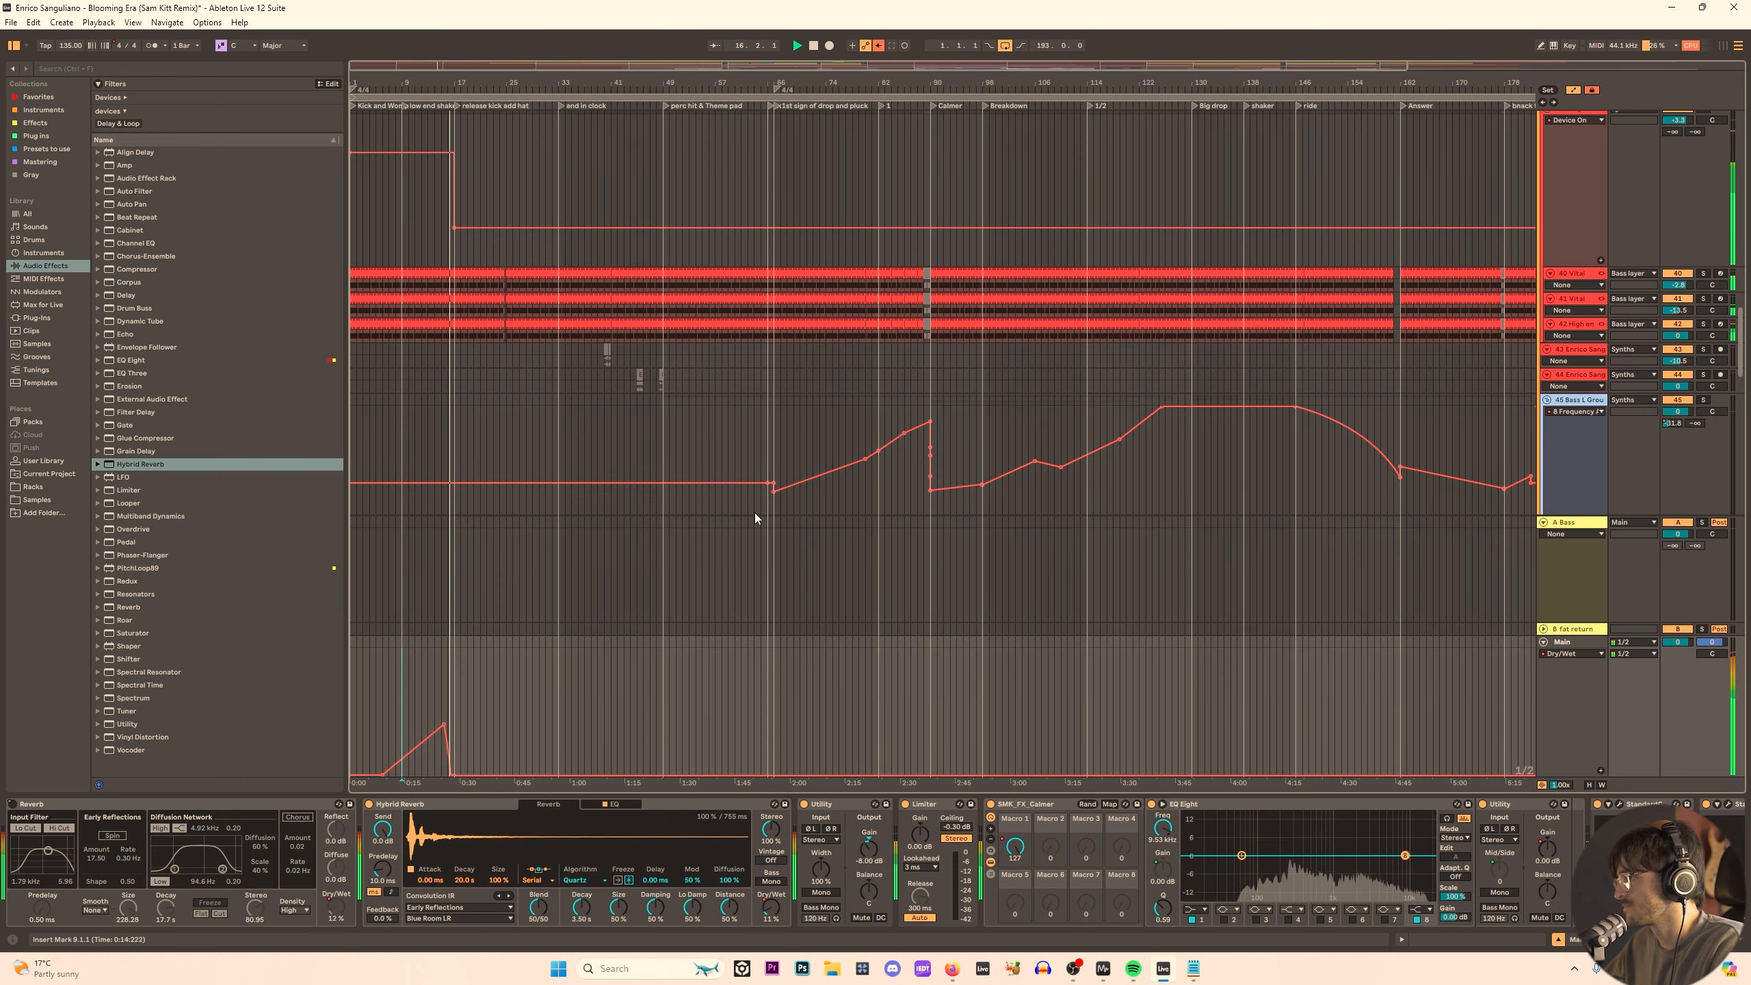
pyautogui.scroll(-10, 703, 515)
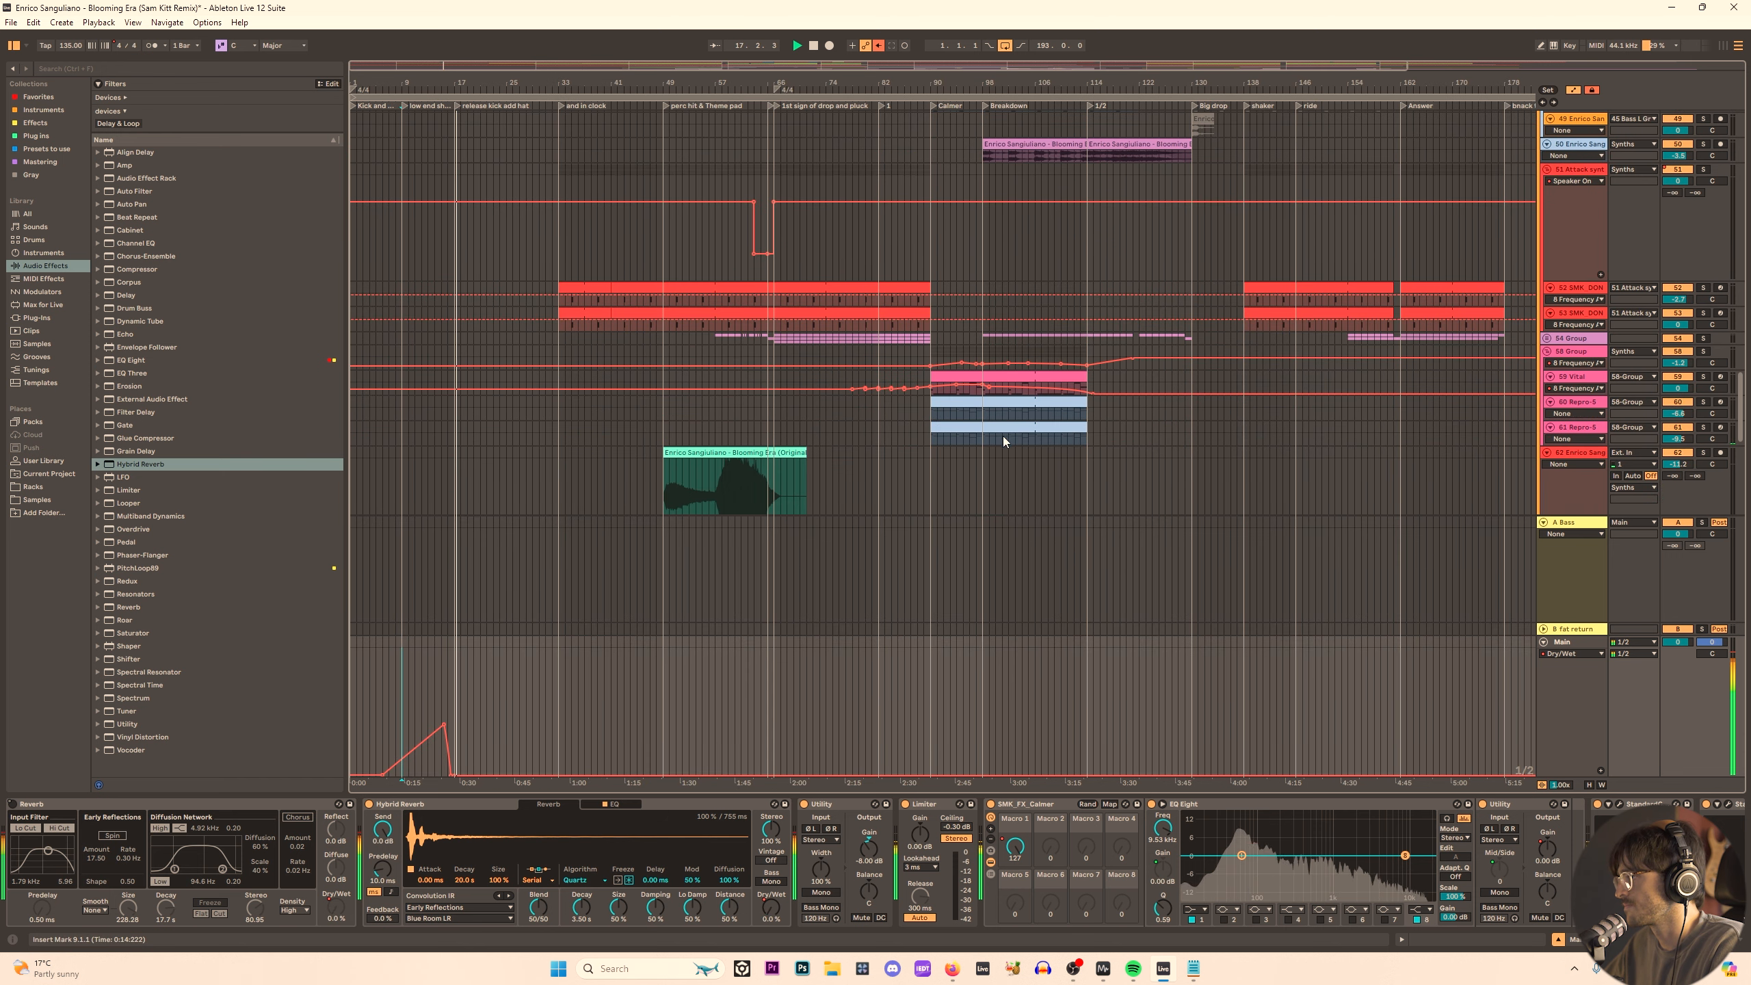
pyautogui.click(687, 395)
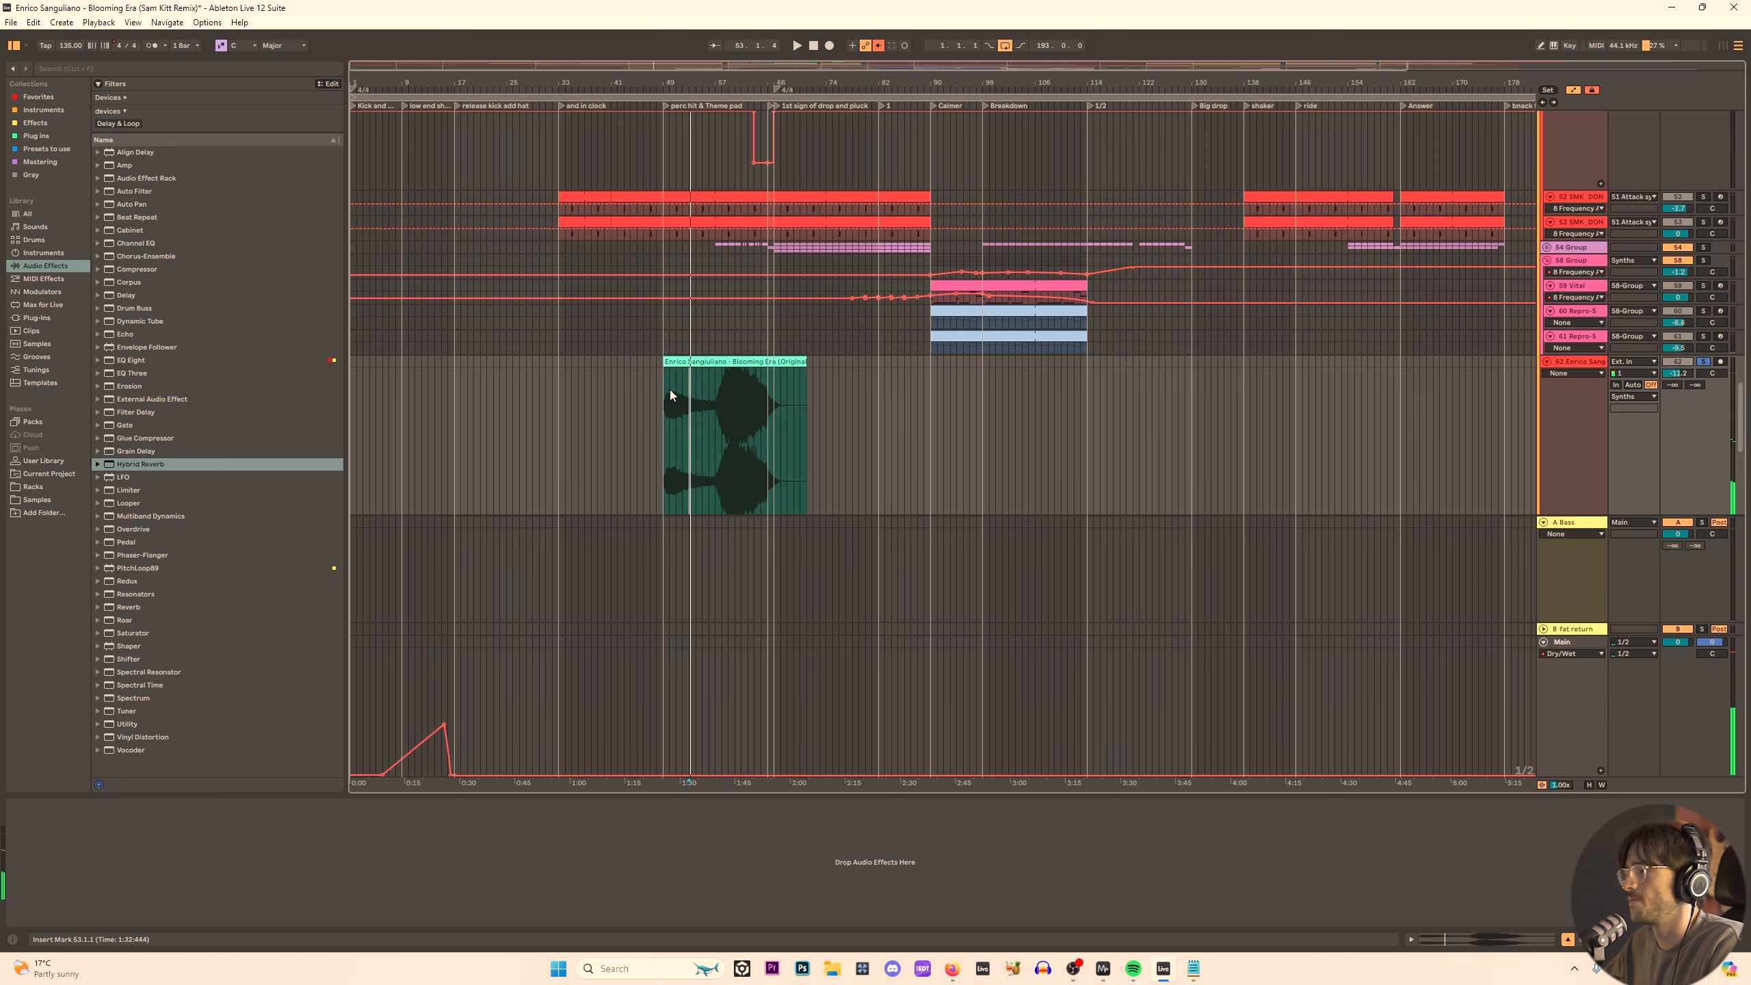
pyautogui.scroll(4, 670, 390)
pyautogui.scroll(4, 669, 390)
pyautogui.click(719, 390)
pyautogui.press('space')
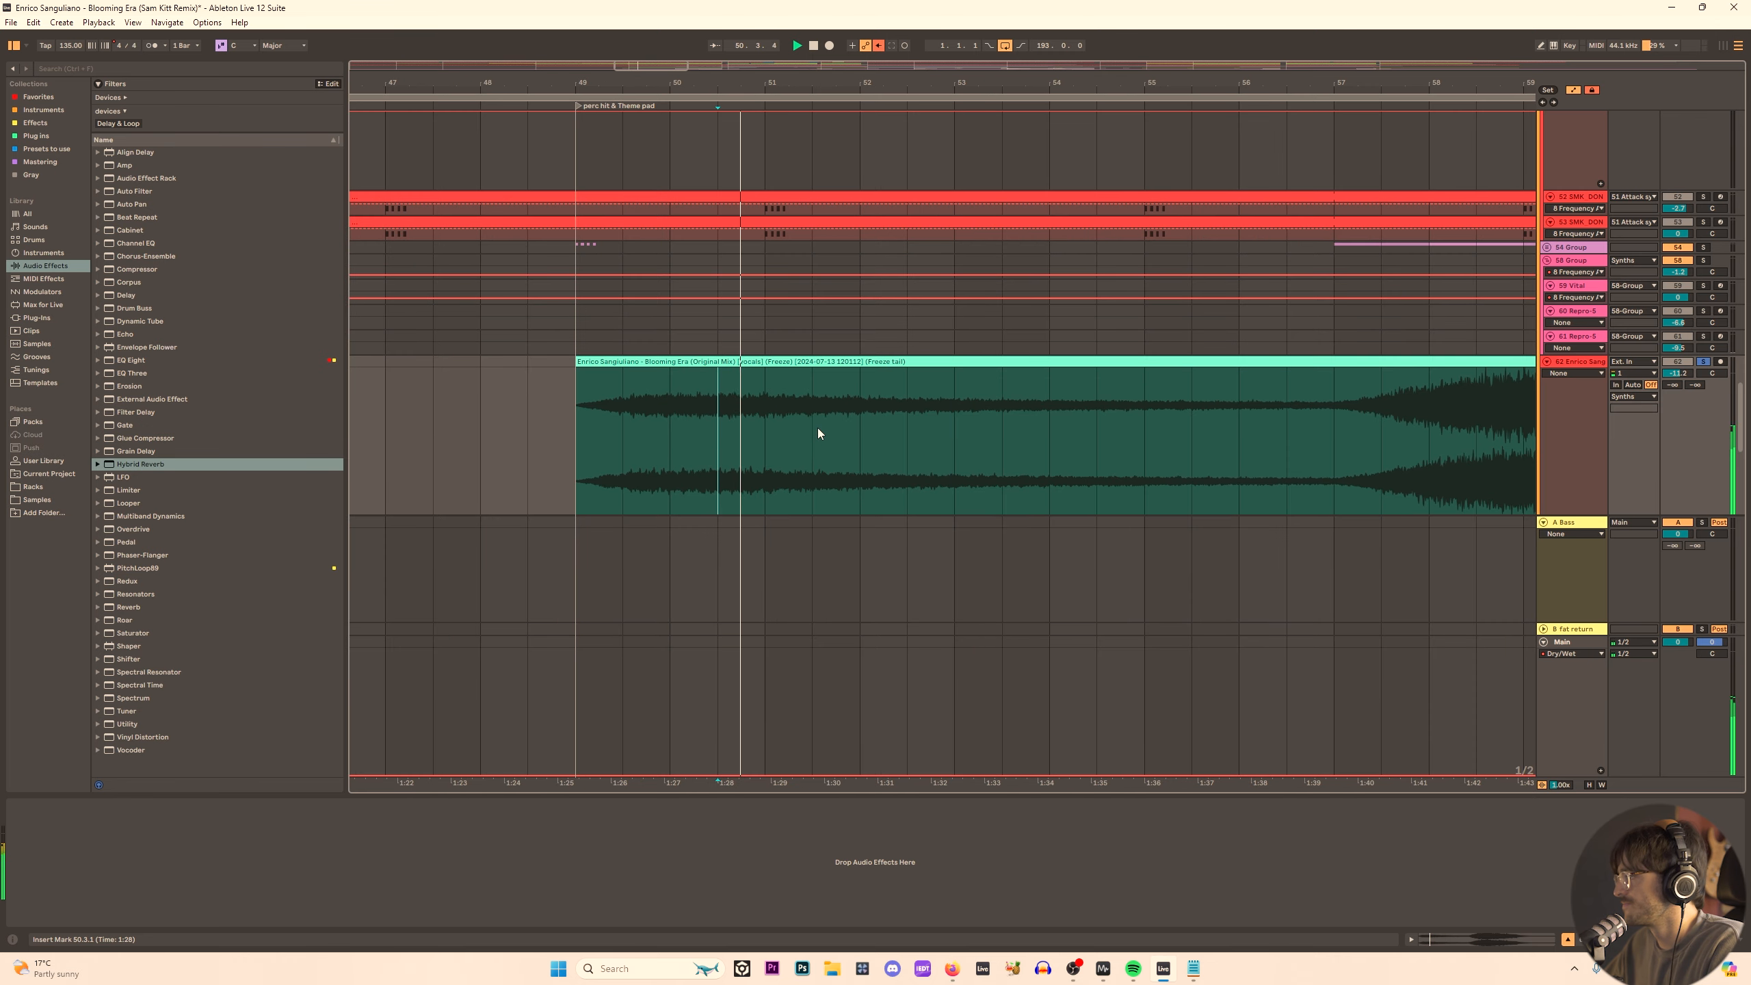
pyautogui.click(954, 422)
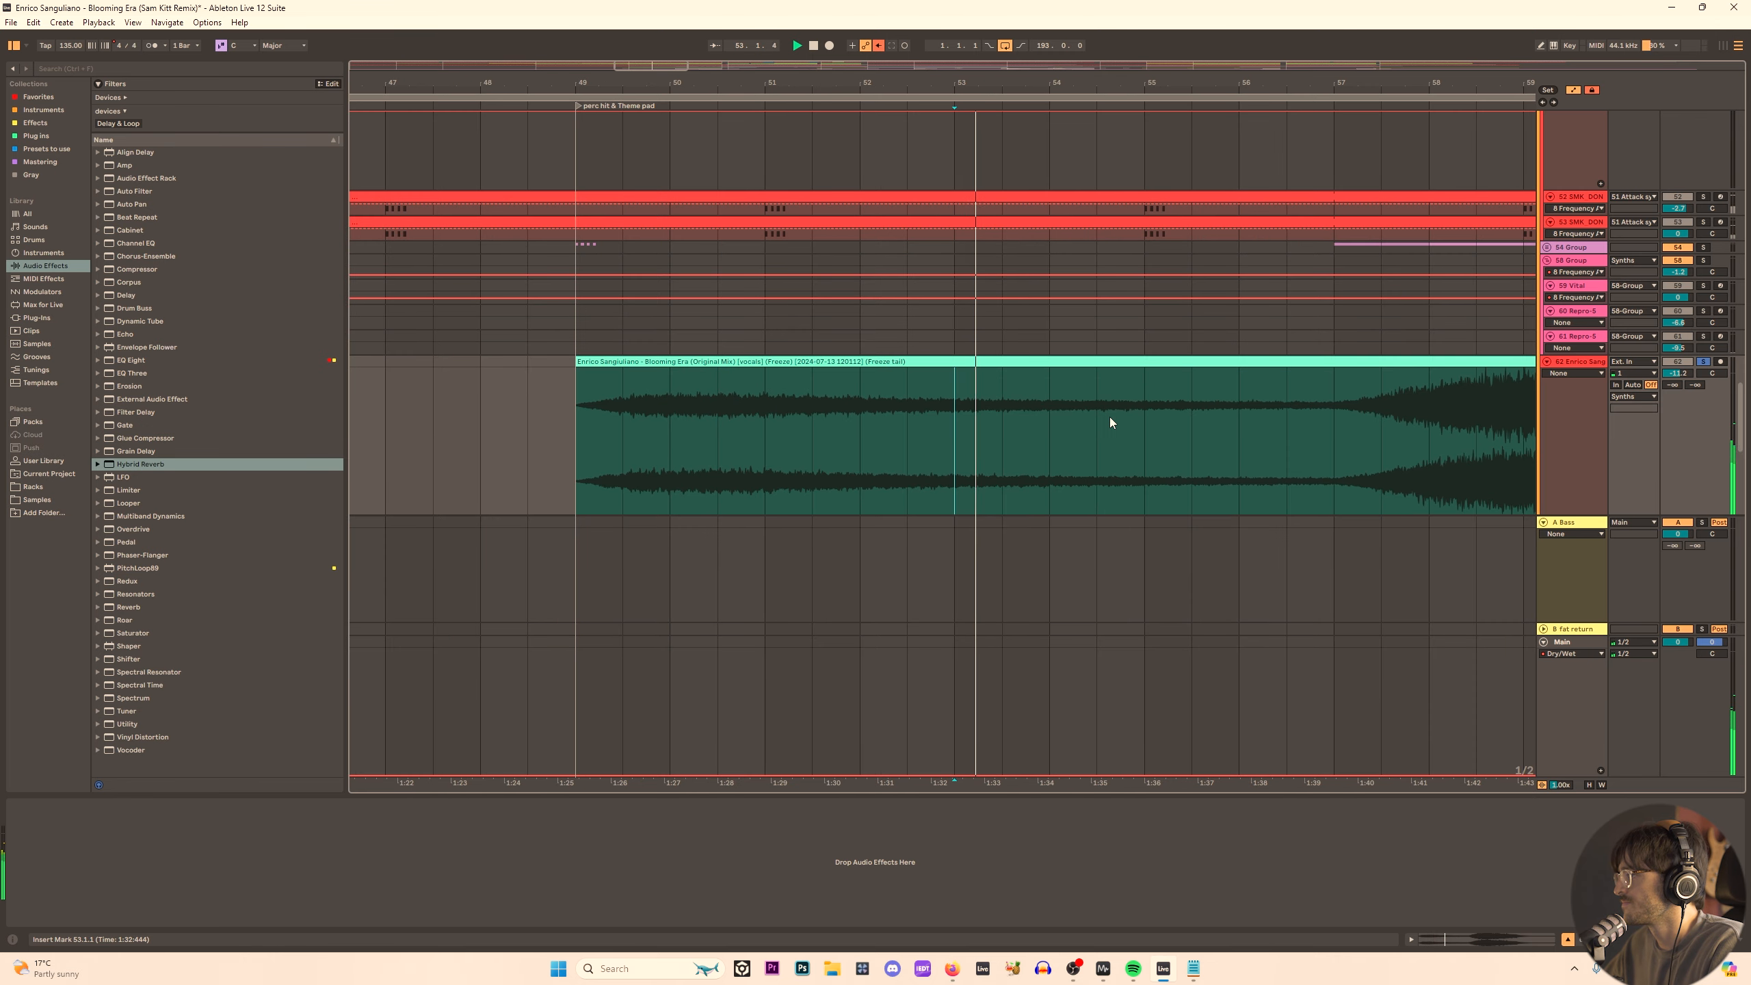
# Split the frozen vocal clip at bars 55 and 54 and select the one-bar slice between them.
pyautogui.click(1142, 408)
pyautogui.hotkey('ctrl', 'e')
pyautogui.click(1051, 384)
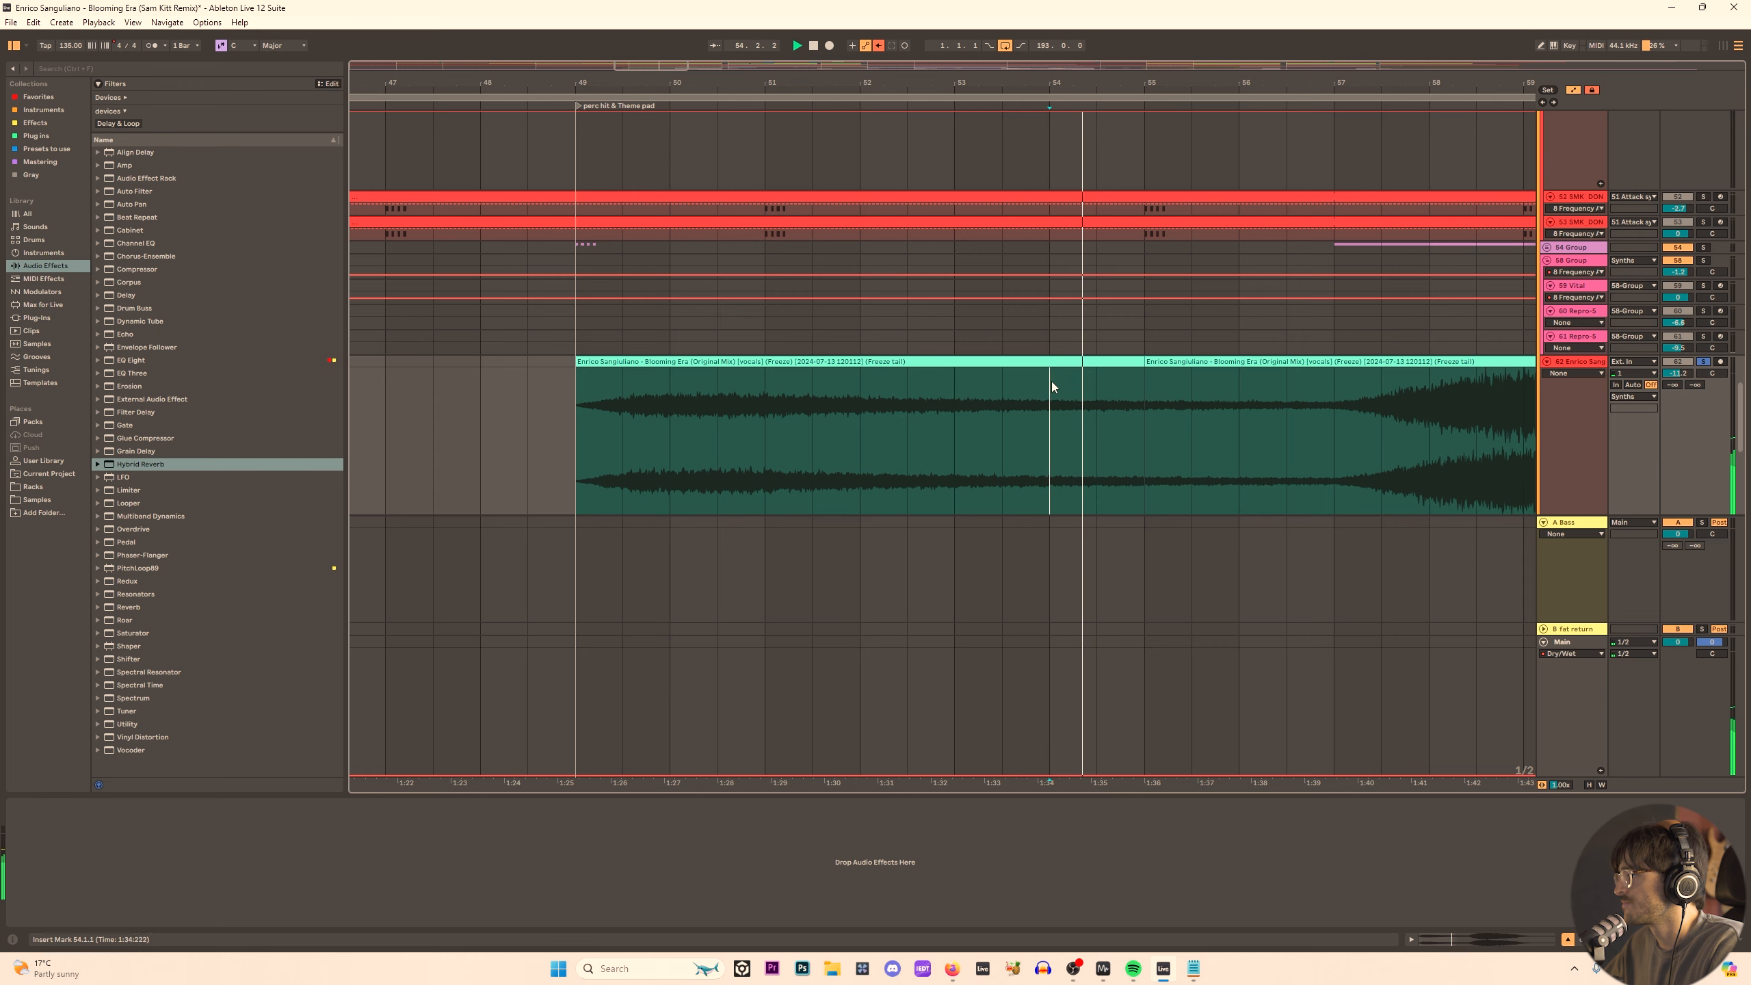
pyautogui.hotkey('ctrl', 'e')
pyautogui.click(1073, 363)
pyautogui.scroll(-10, 607, 418)
pyautogui.scroll(2, 391, 511)
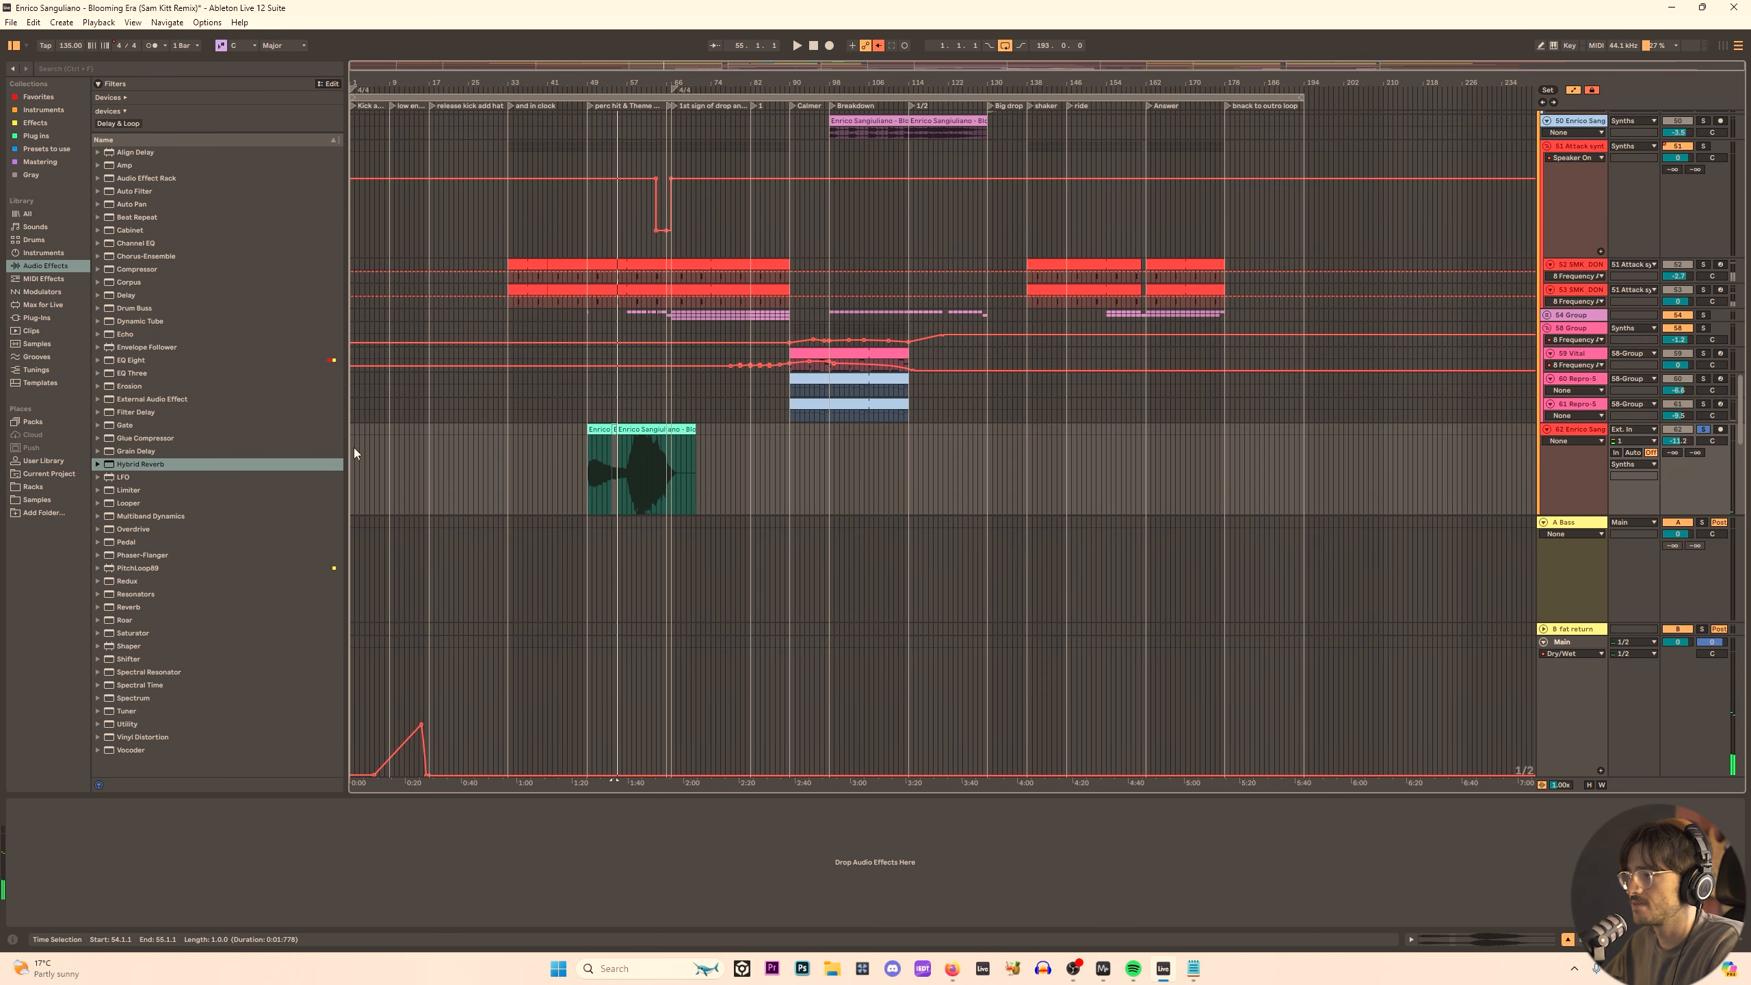
pyautogui.scroll(10, 372, 414)
pyautogui.moveTo(487, 82); pyautogui.dragTo(597, 88)
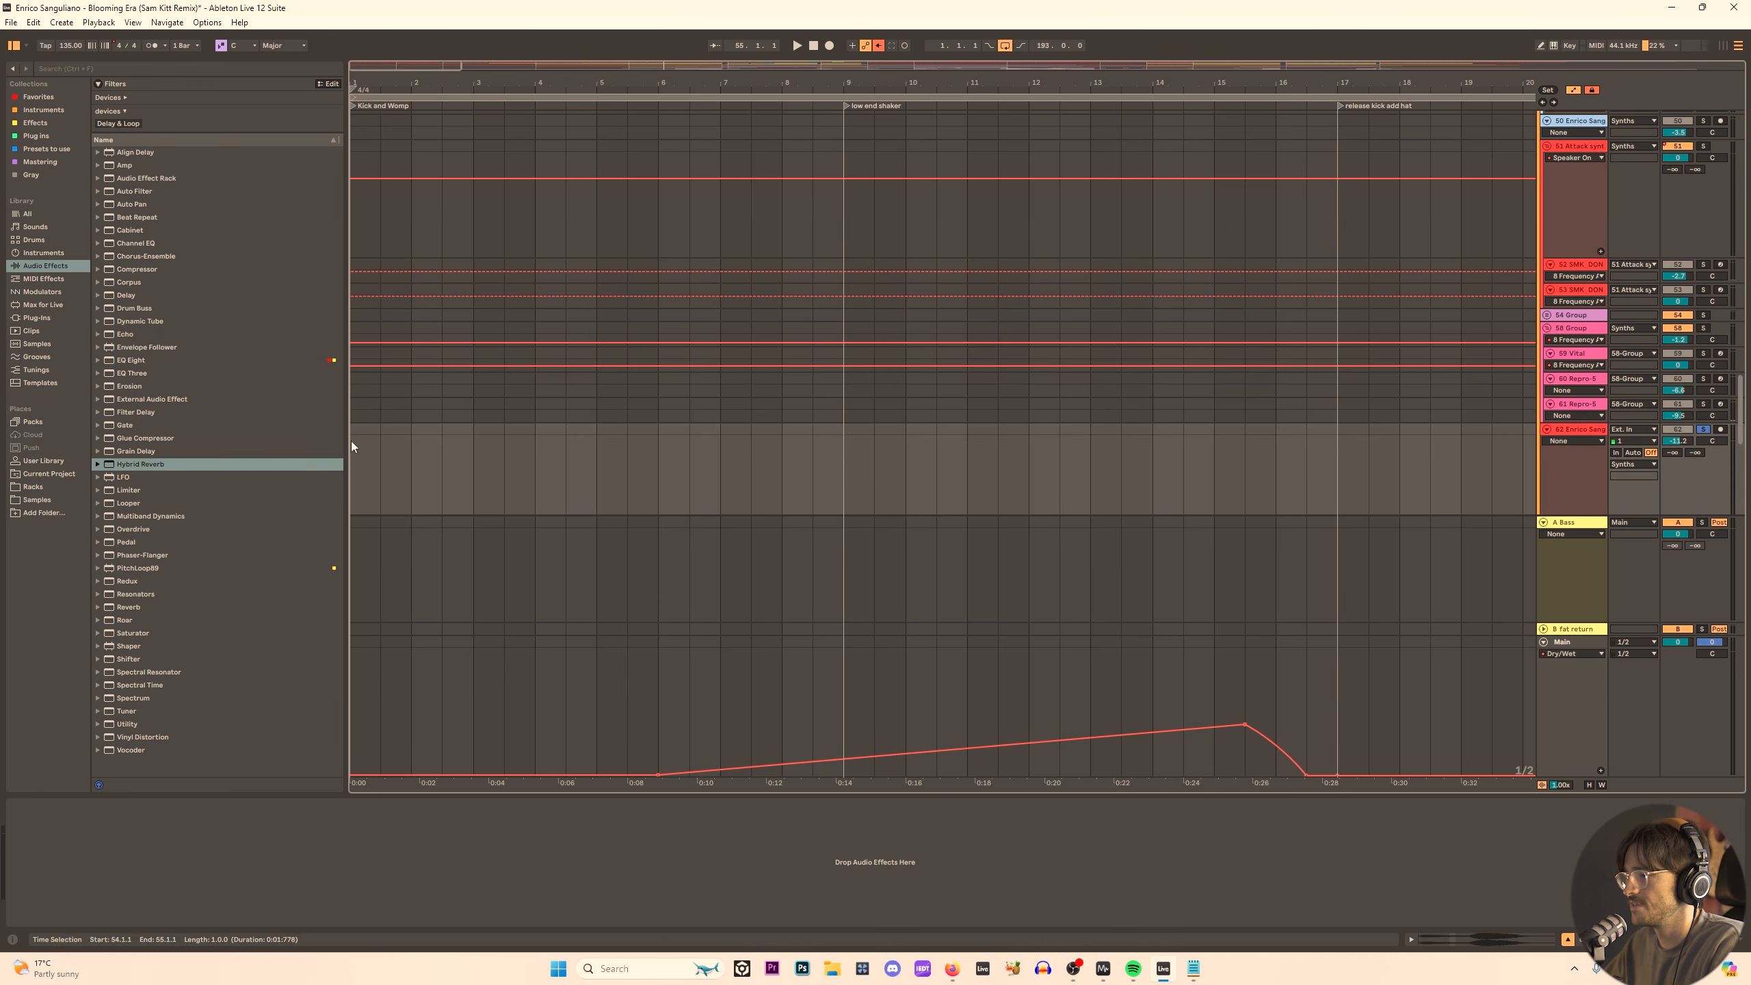
# Audition the vocal slice pasted at bar 1, extend it to bar 4.5, and split it at bar 2.
pyautogui.press('space')
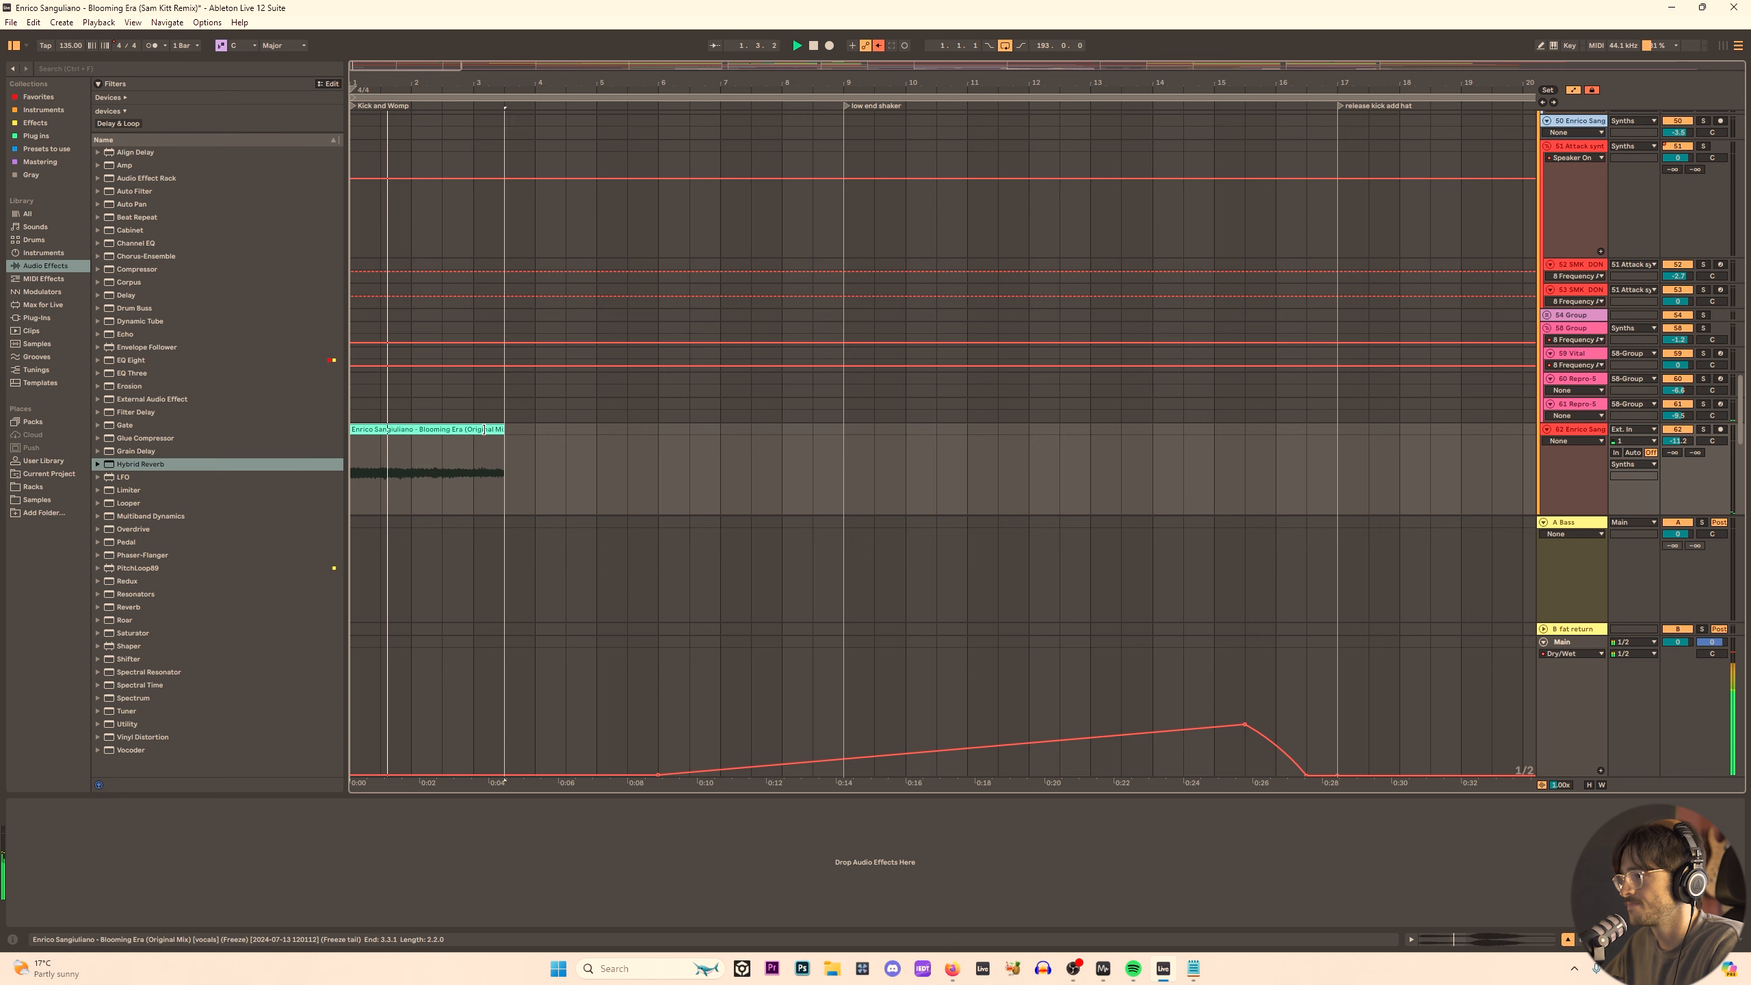
pyautogui.moveTo(418, 433); pyautogui.dragTo(563, 445)
pyautogui.click(542, 447)
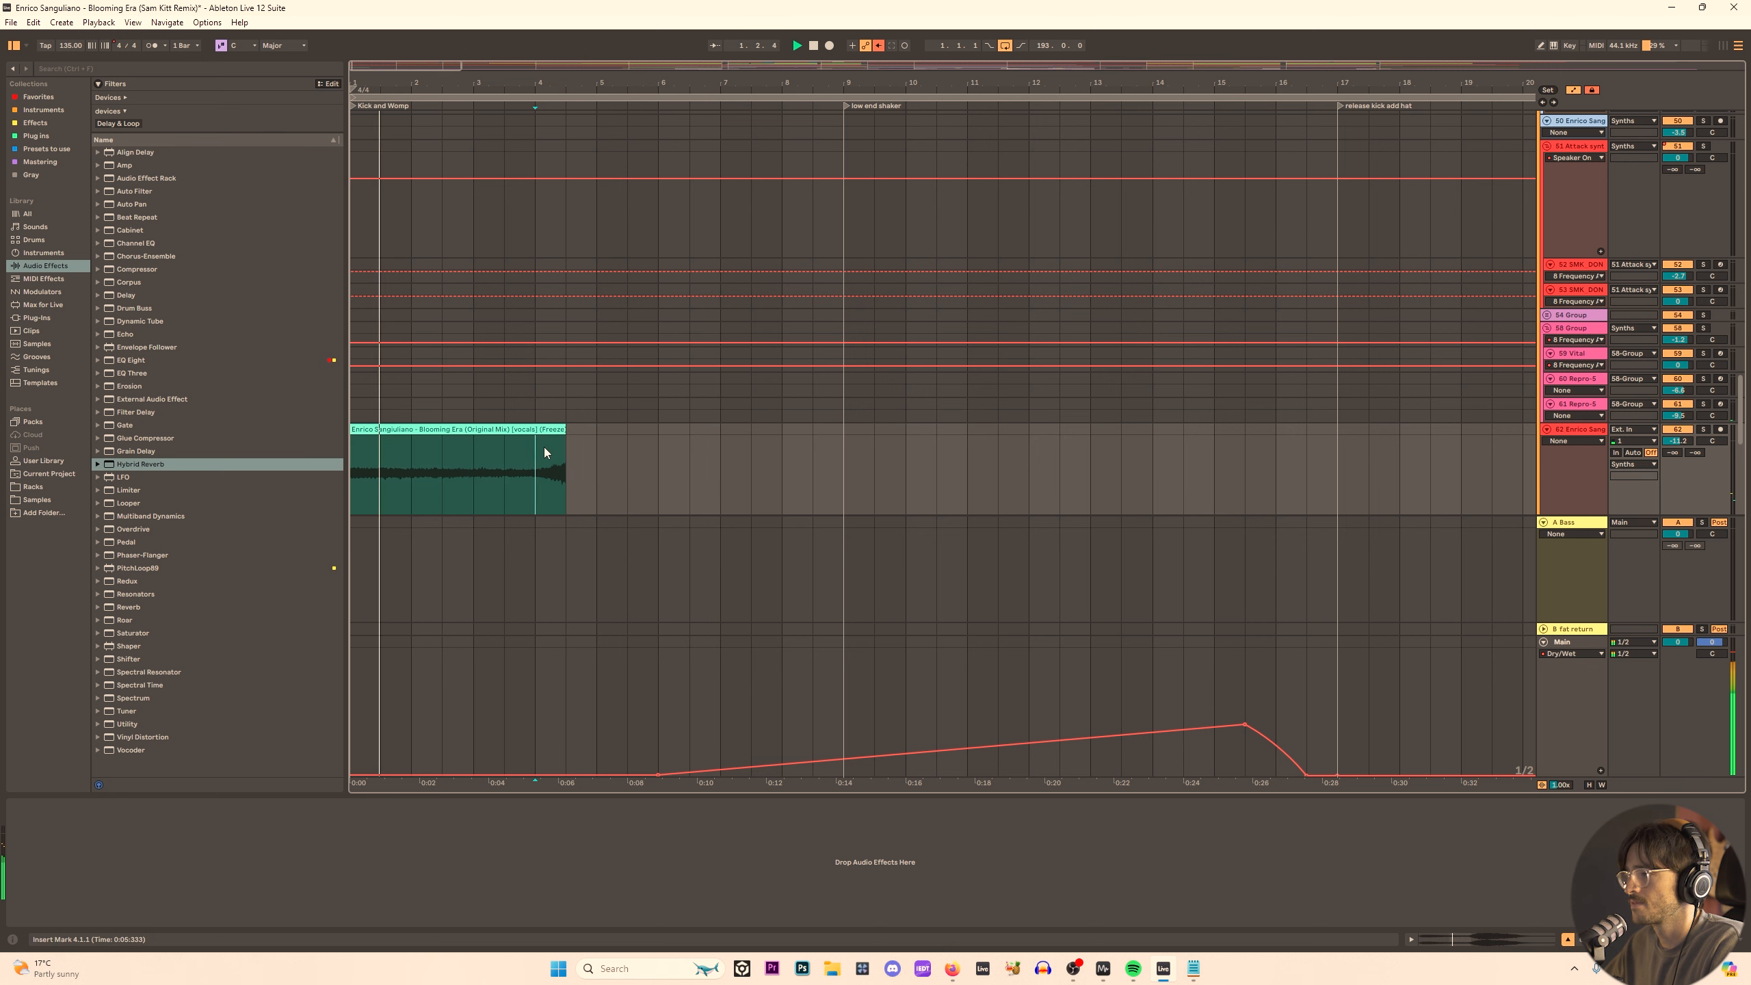
pyautogui.click(410, 441)
pyautogui.hotkey('ctrl', 'e')
pyautogui.press('space')
# Duplicate the one-bar vocal slice repeatedly from bar 1 to bar 9 and play the result from bar 1.
pyautogui.click(393, 430)
pyautogui.hotkey('ctrl', 'd')
pyautogui.hotkey('ctrl', 'd')
pyautogui.hotkey('ctrl', 'd')
pyautogui.hotkey('ctrl', 'd')
pyautogui.hotkey('ctrl', 'd')
pyautogui.hotkey('ctrl', 'd')
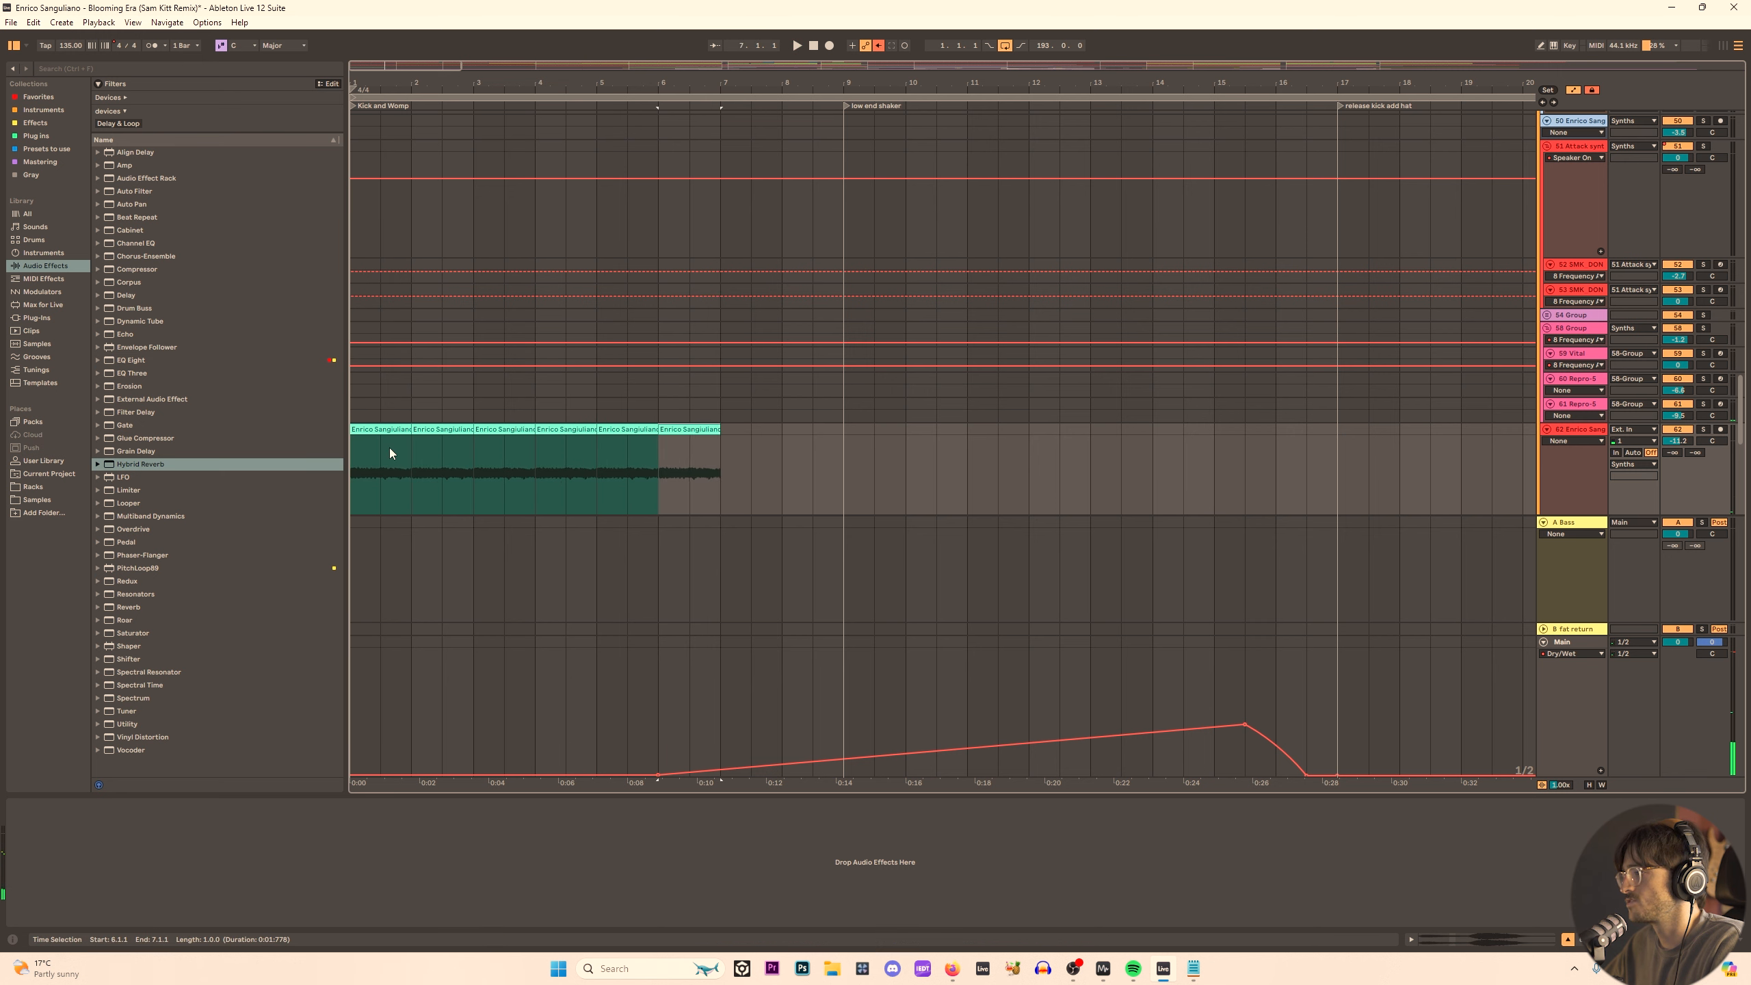
pyautogui.click(359, 468)
pyautogui.press('space')
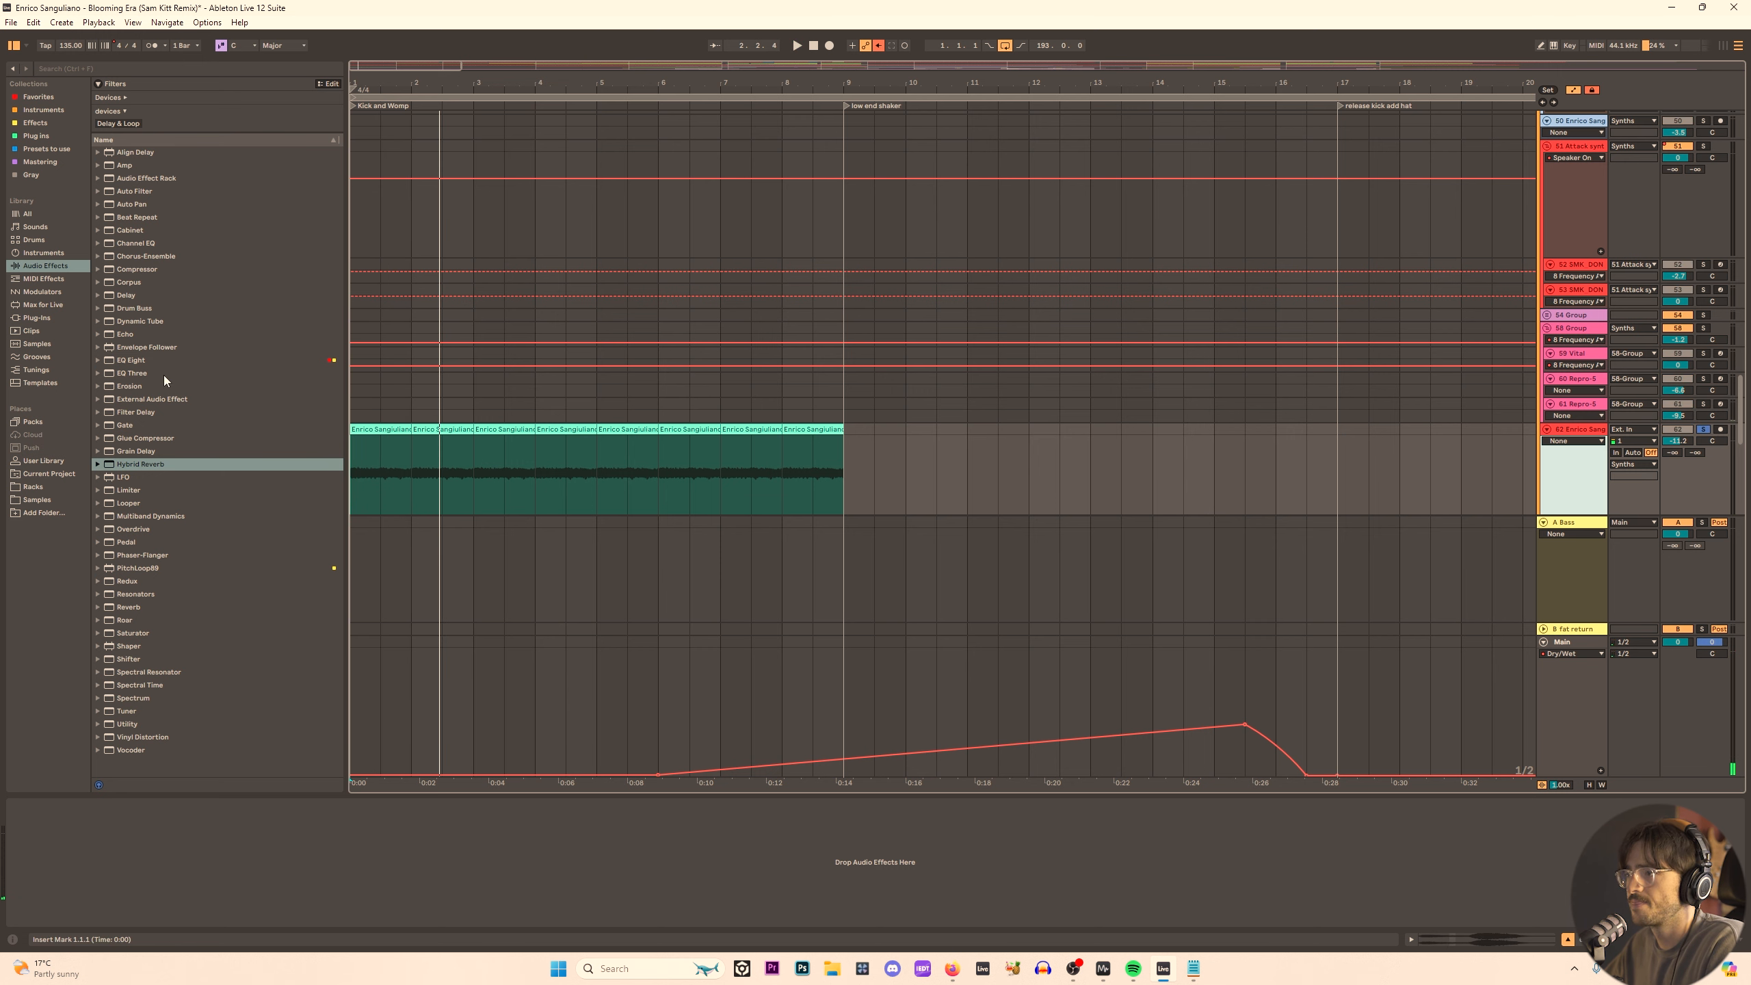
# Create a new audio track, move the repeated vocal slices onto it, and add a Delay at the end of its devices.
pyautogui.hotkey('ctrl', 't')
pyautogui.click(130, 296)
pyautogui.moveTo(416, 331); pyautogui.dragTo(690, 472)
pyautogui.click(365, 462)
pyautogui.moveTo(952, 966)
pyautogui.click(1141, 898)
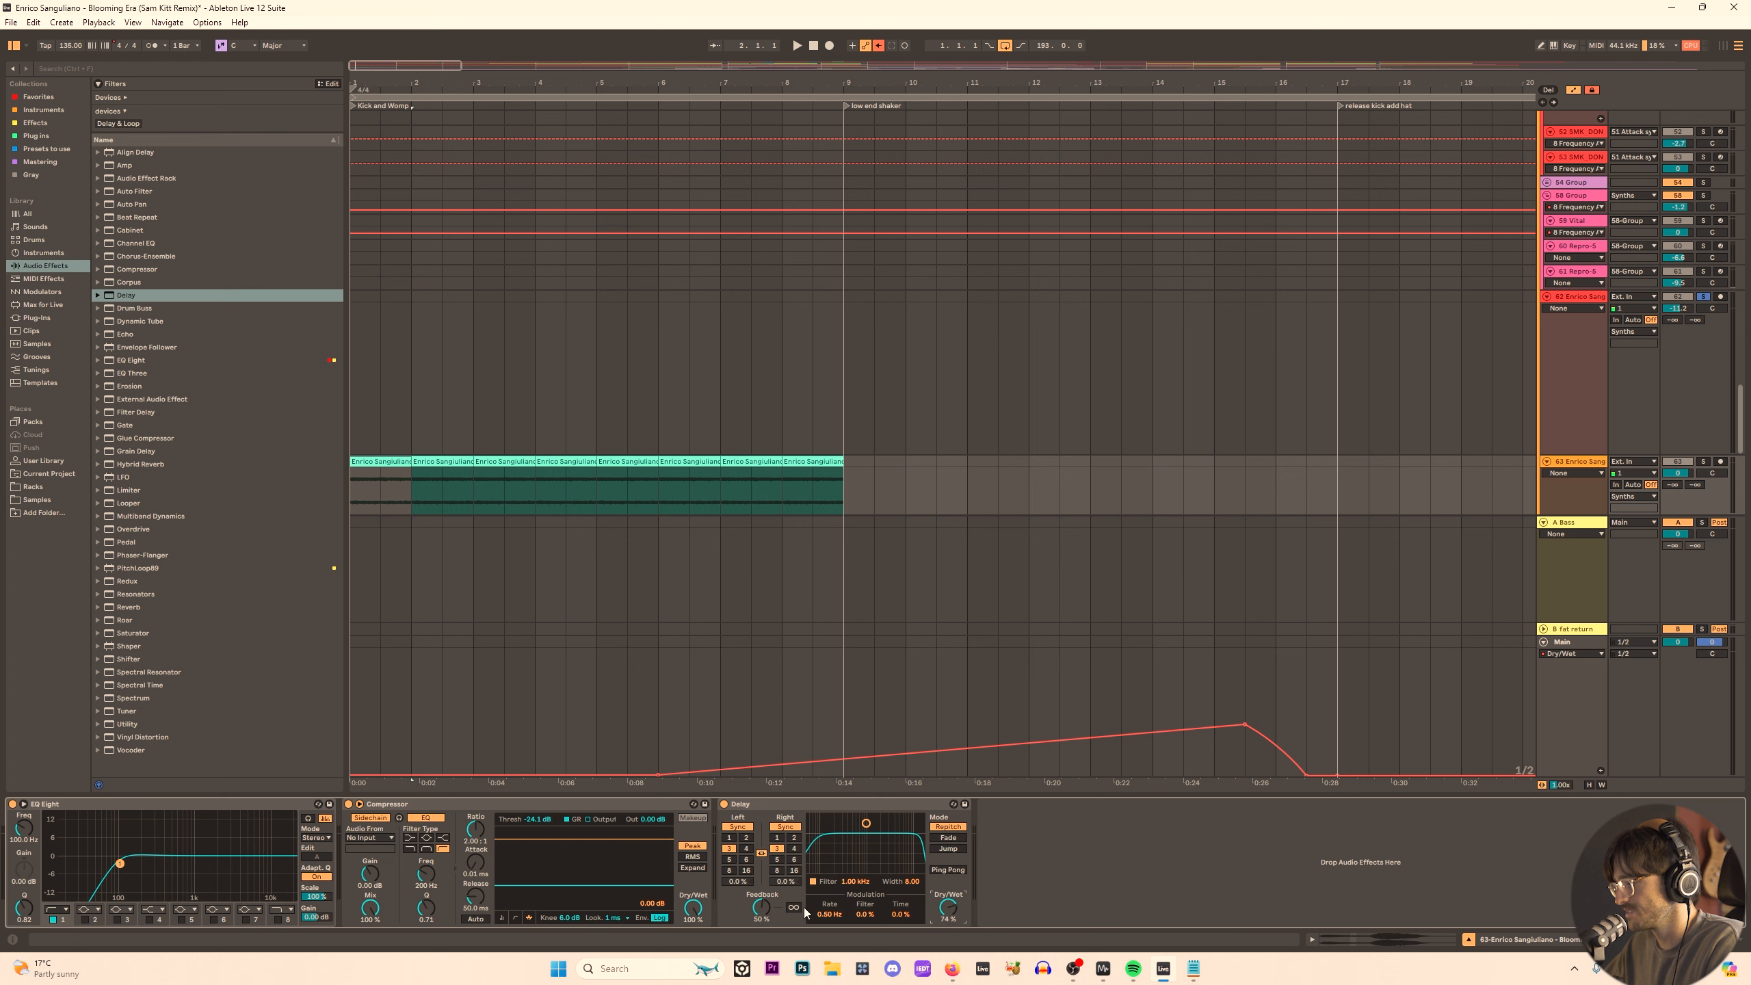
# Set the Delay's feedback to 68 % and audition the vocal slices.
pyautogui.click(762, 853)
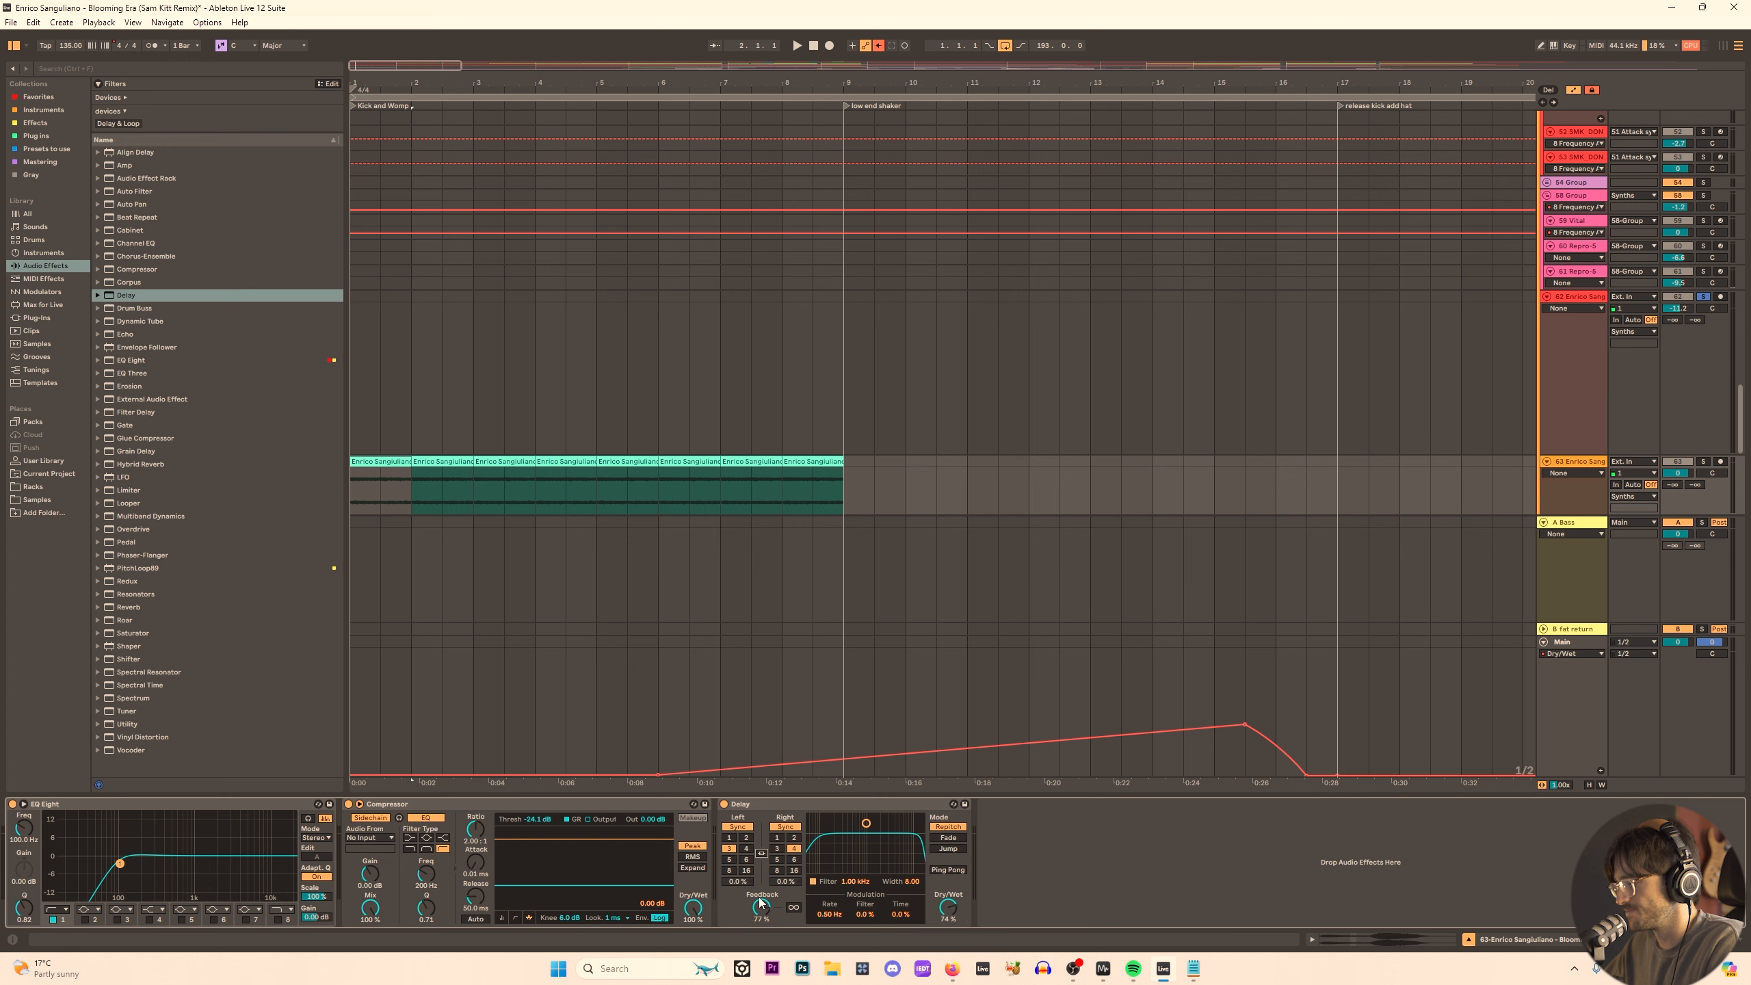
pyautogui.moveTo(762, 908); pyautogui.dragTo(763, 908)
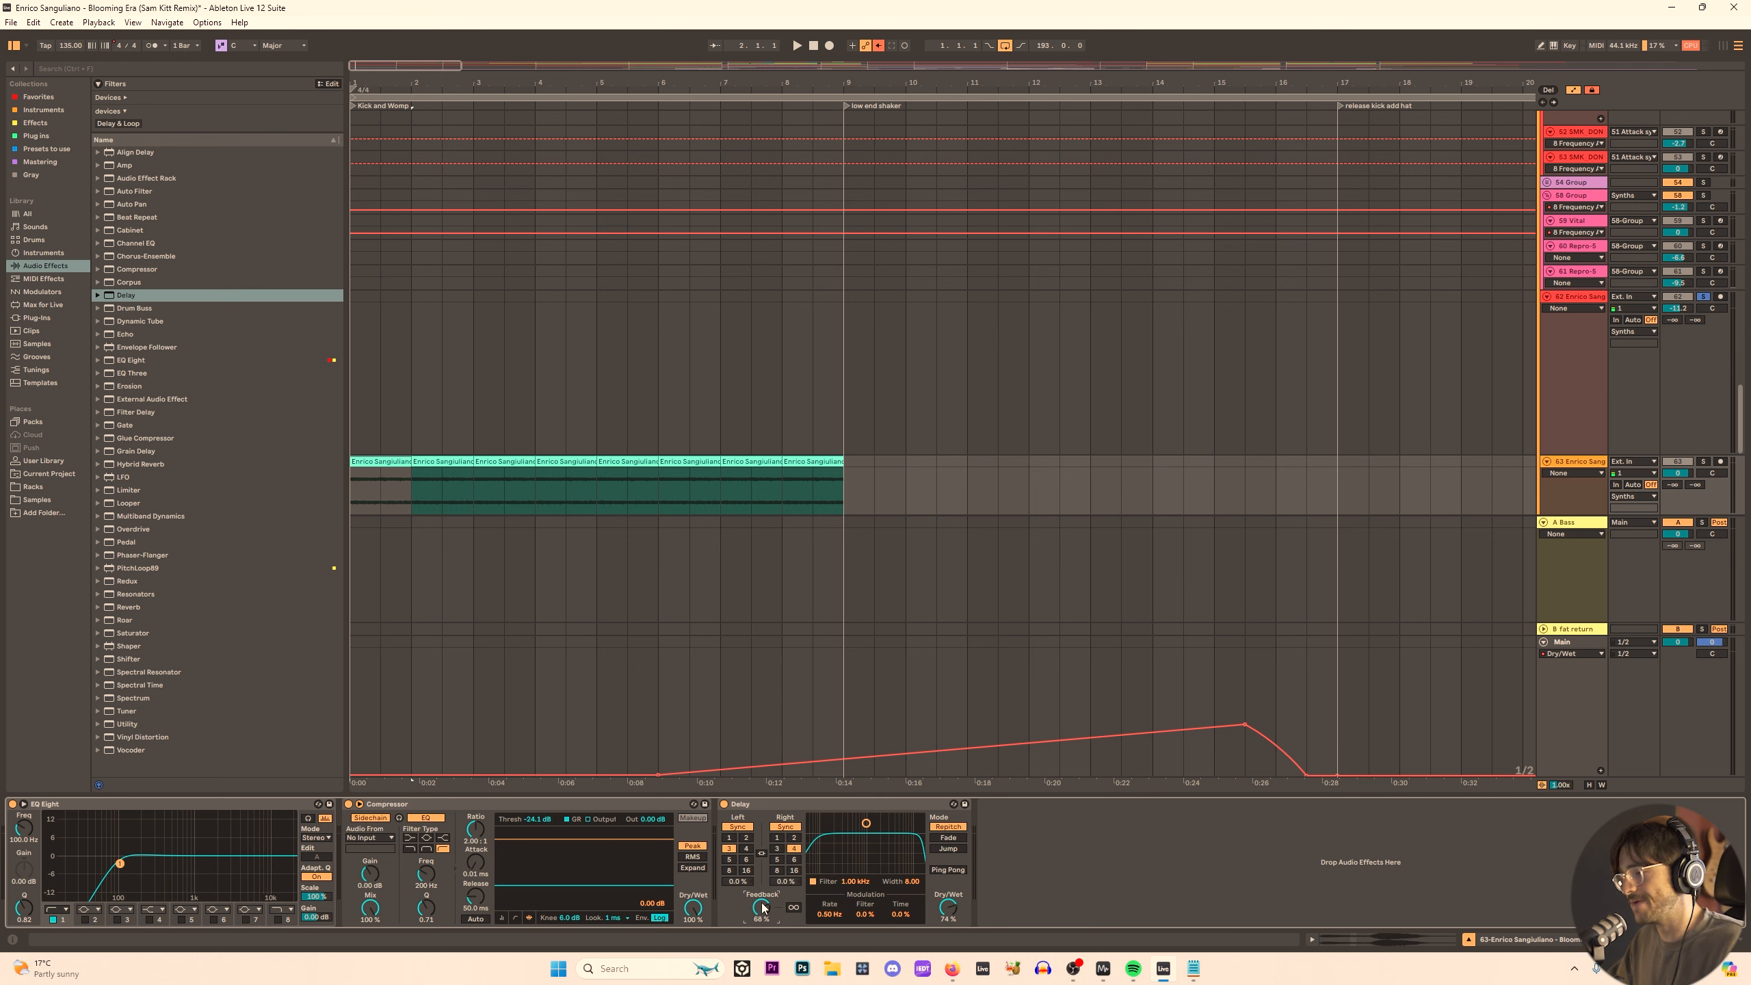
pyautogui.press('space')
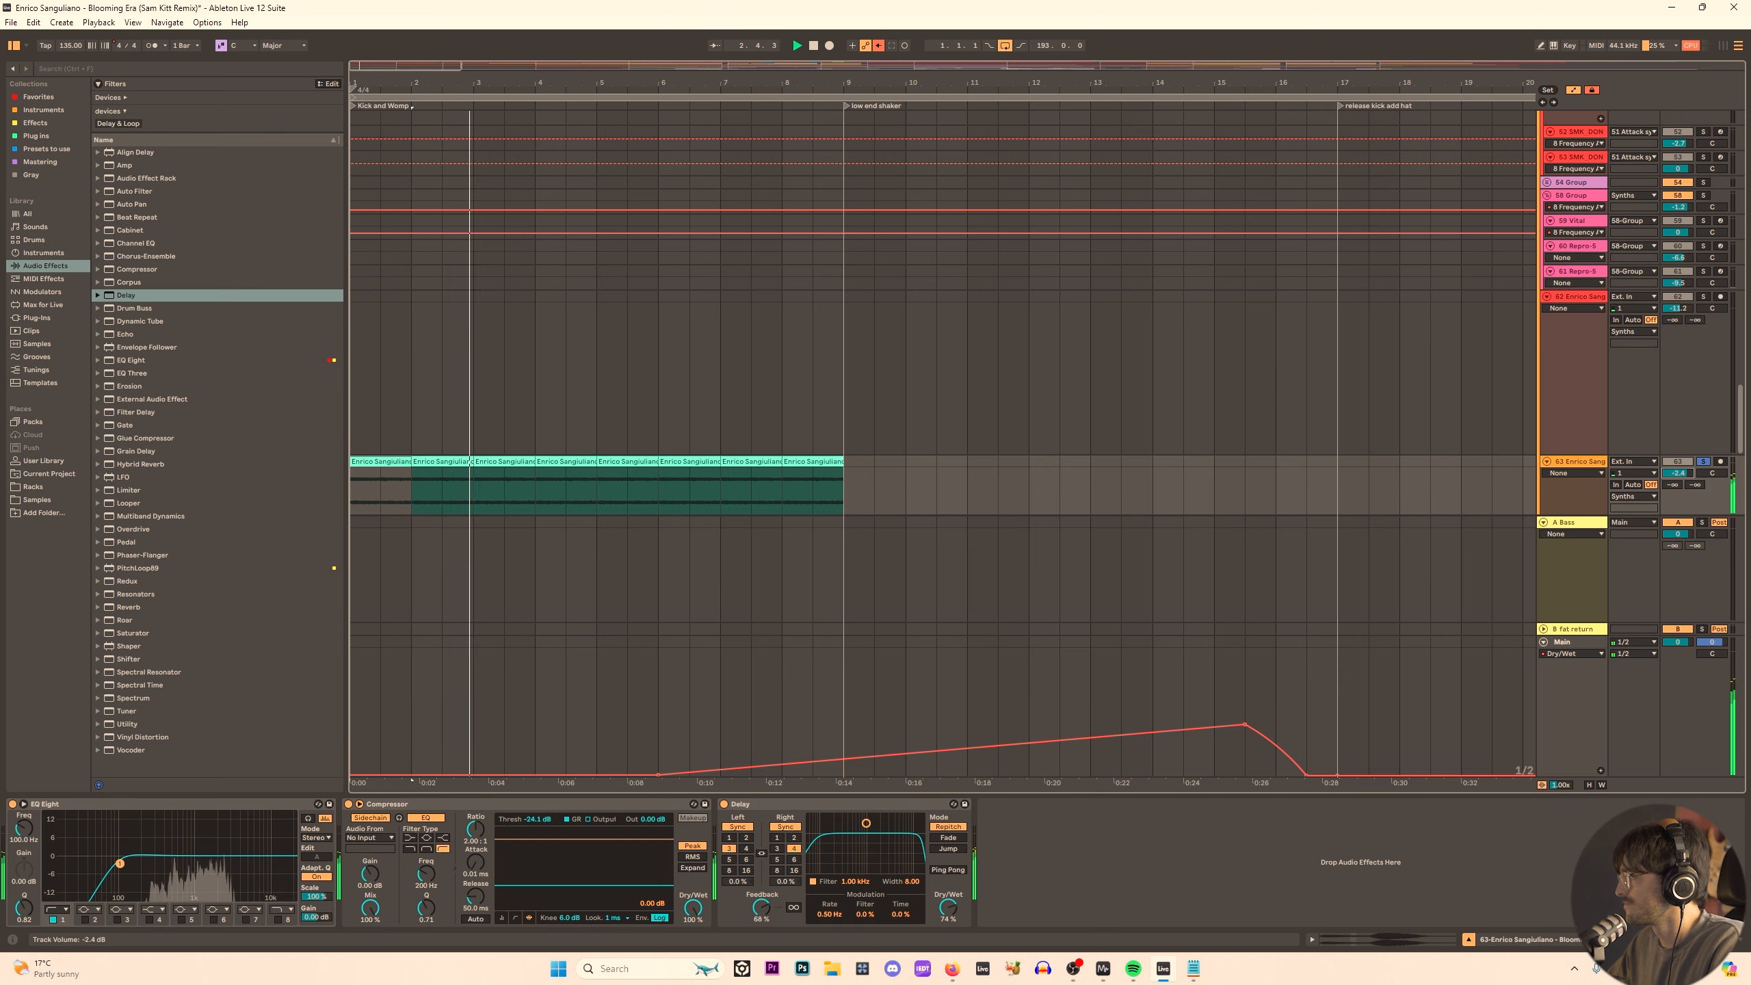
# Adjust the fades at both ends of the first one-bar vocal slice and consolidate it into a new clip.
pyautogui.scroll(5, 390, 486)
pyautogui.scroll(5, 481, 486)
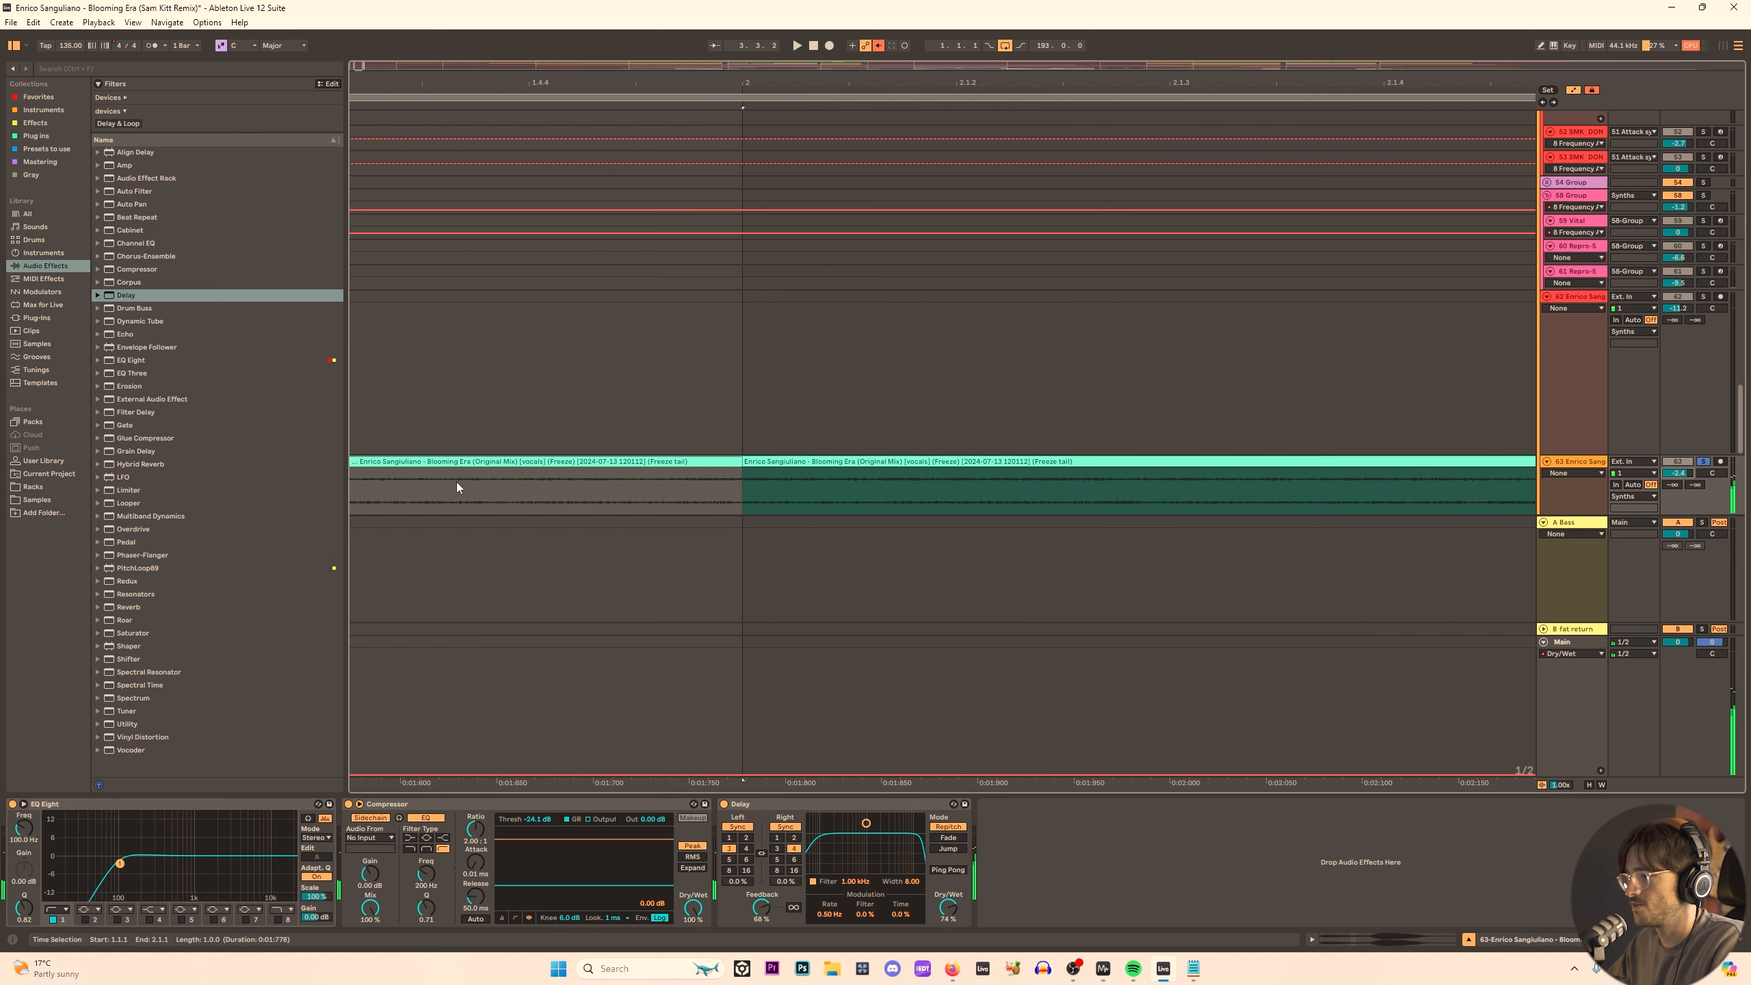
pyautogui.scroll(5, 742, 483)
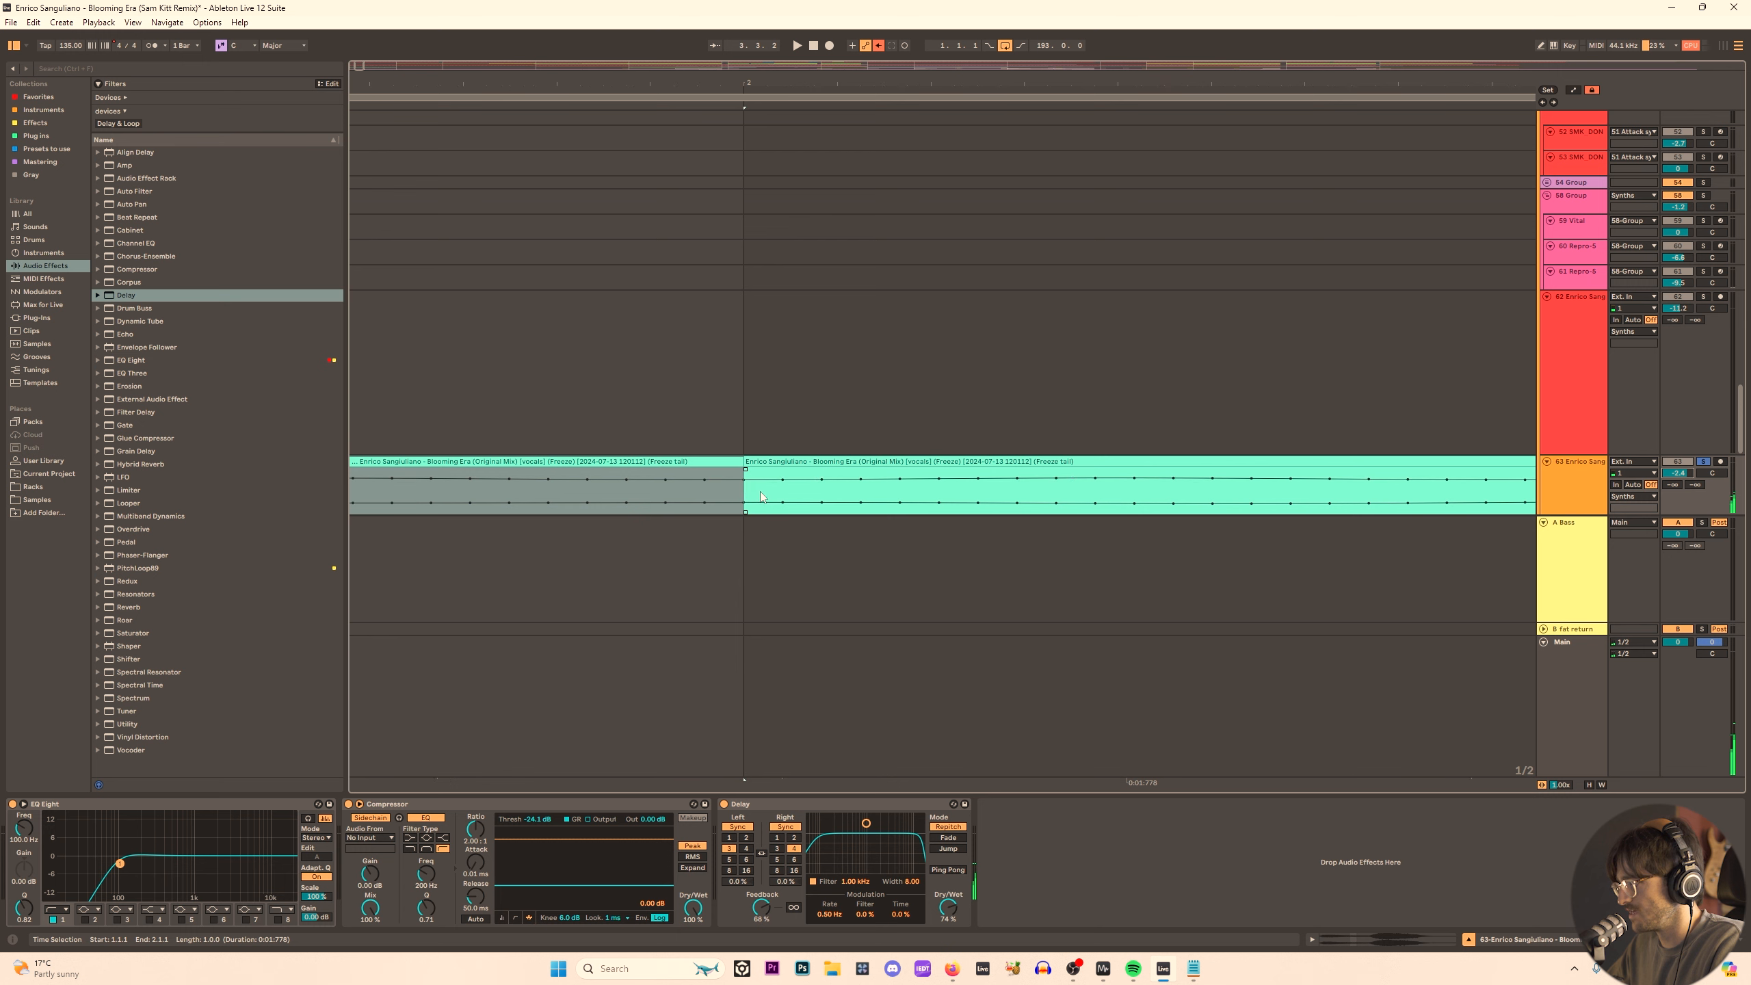
pyautogui.click(756, 476)
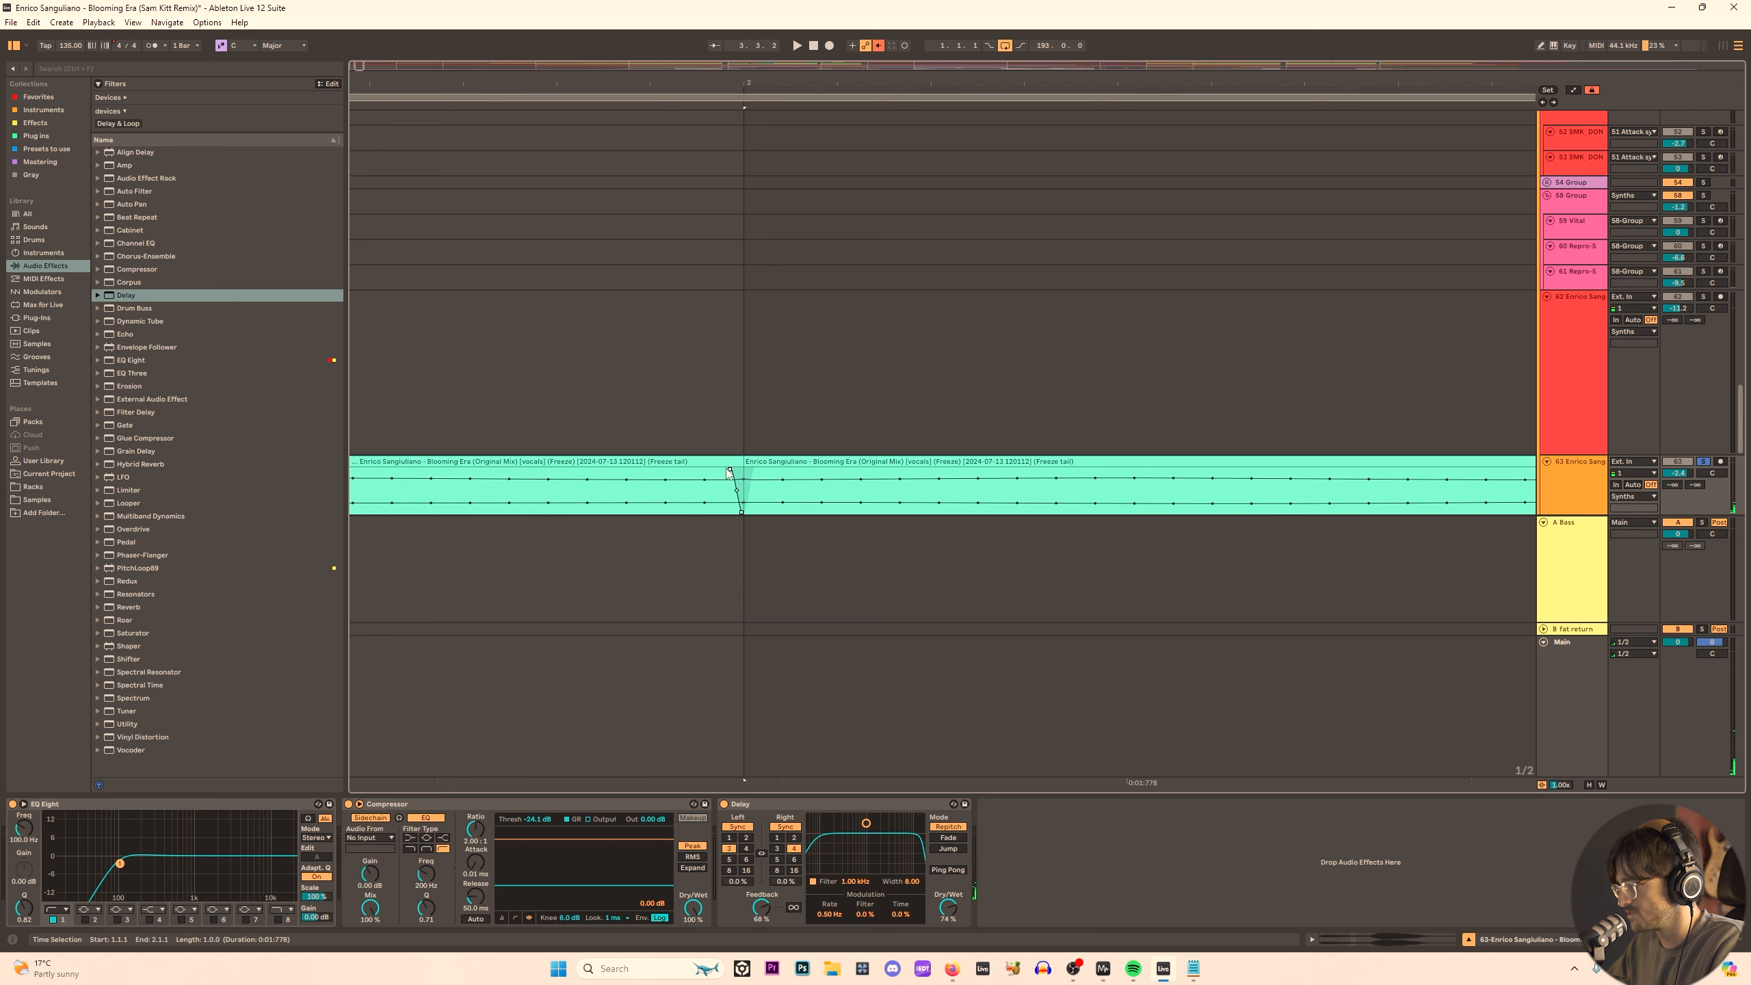
pyautogui.scroll(-12, 669, 481)
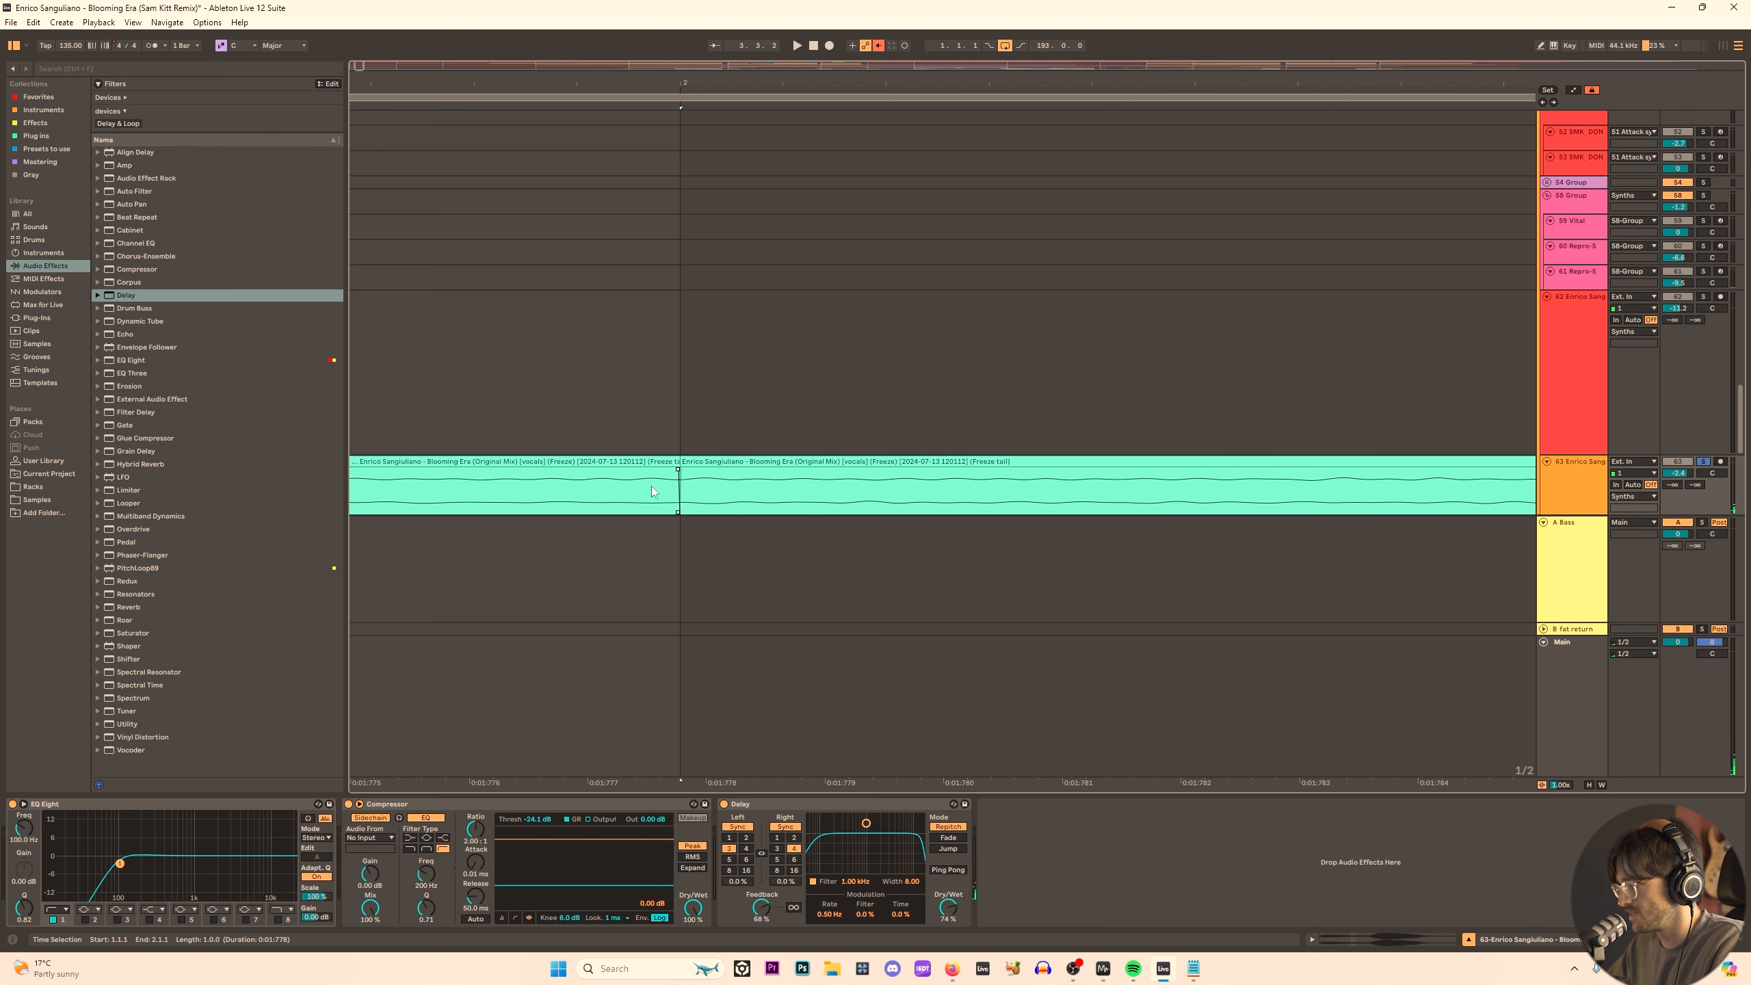
pyautogui.click(357, 475)
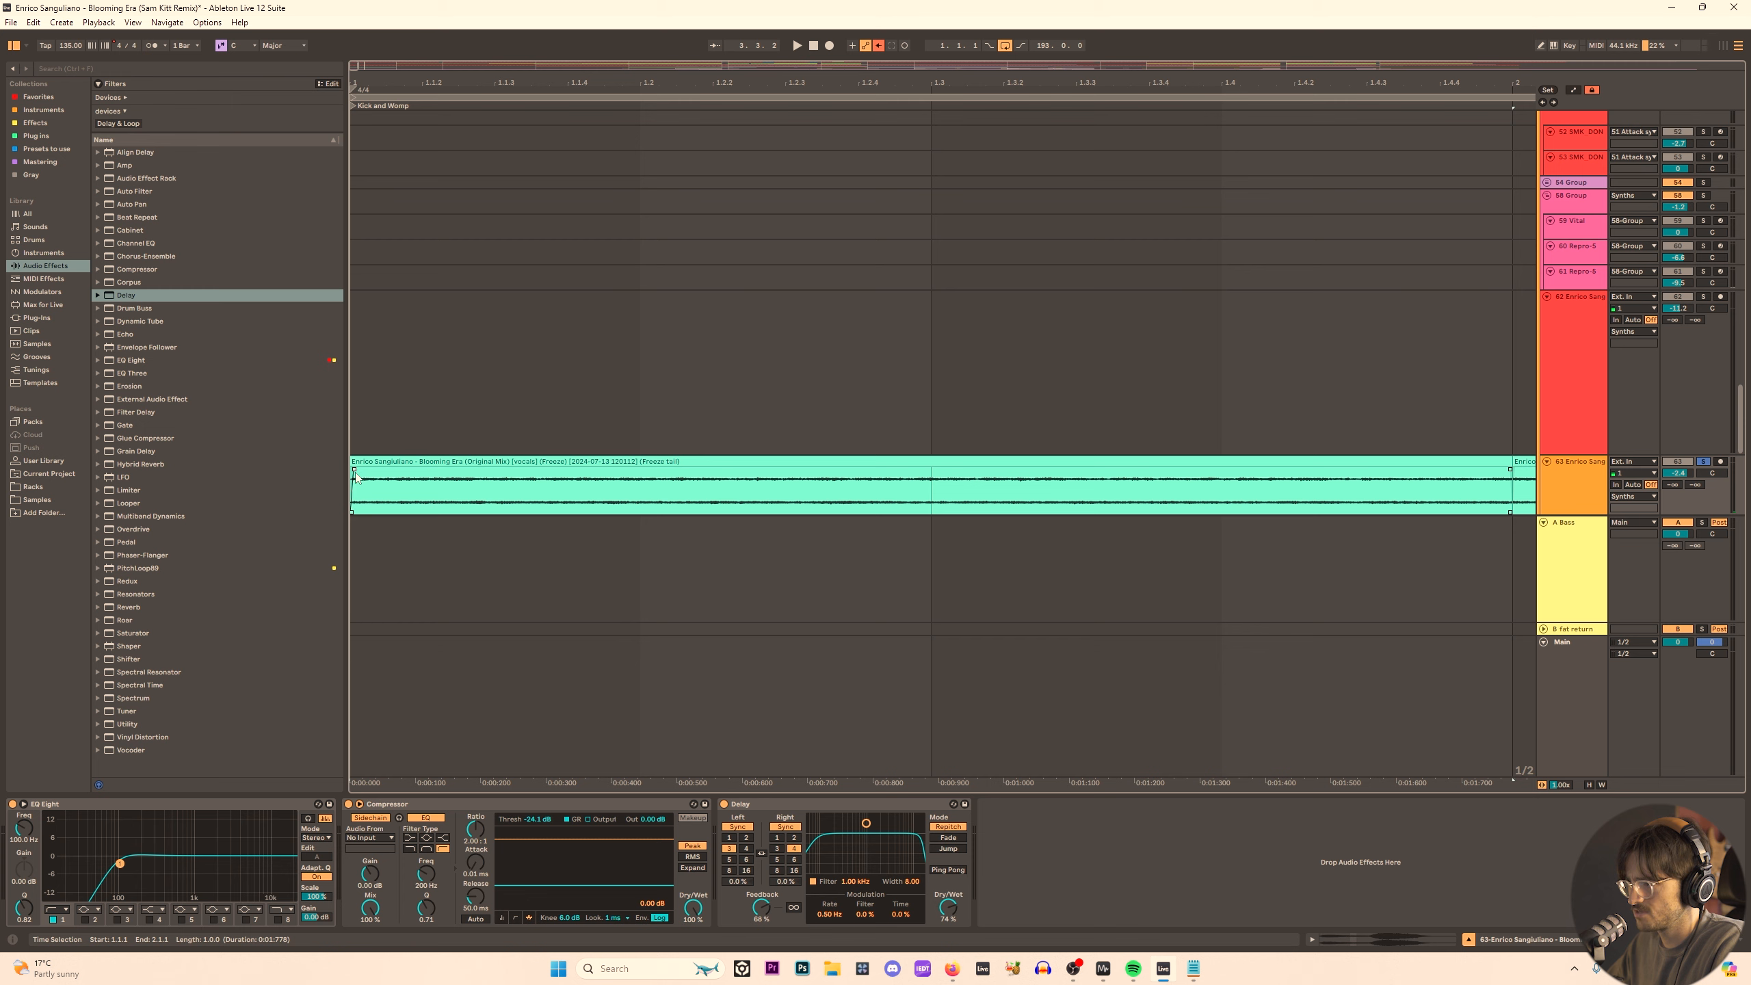
pyautogui.click(369, 463)
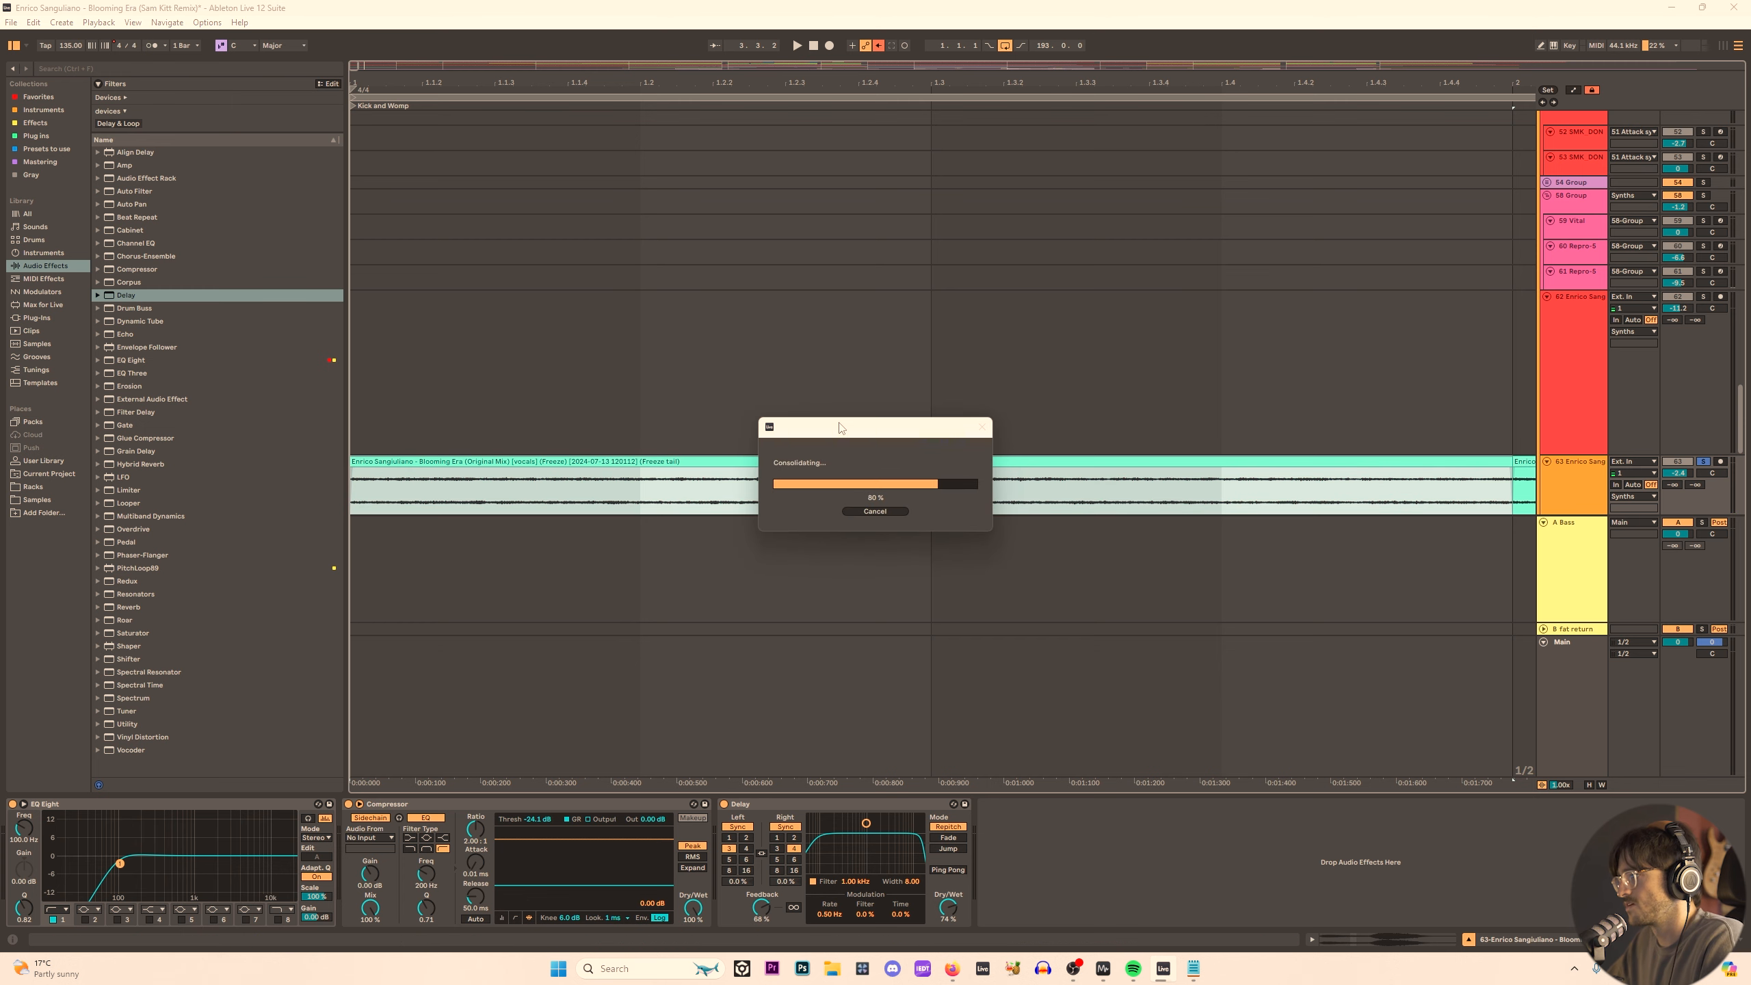
# Enable looping on the consolidated vocal clip and extend it from bar 1 to bar 17.
pyautogui.scroll(-12, 669, 471)
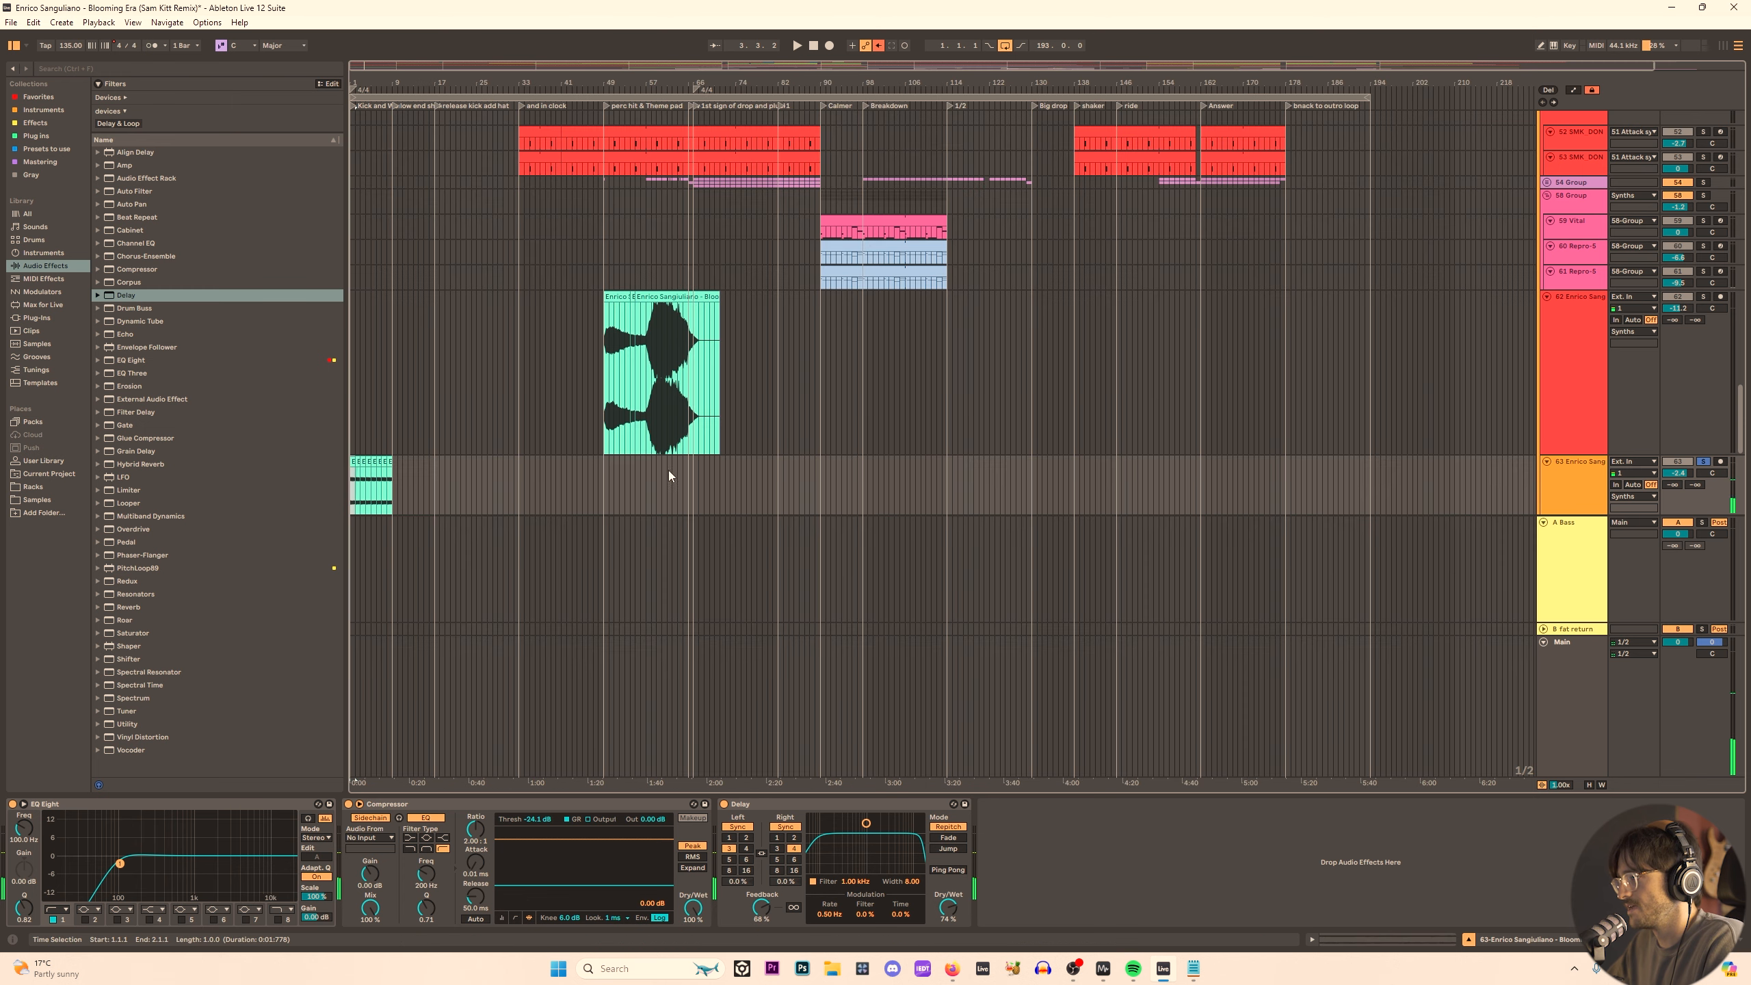
pyautogui.doubleClick(352, 473)
pyautogui.click(79, 436)
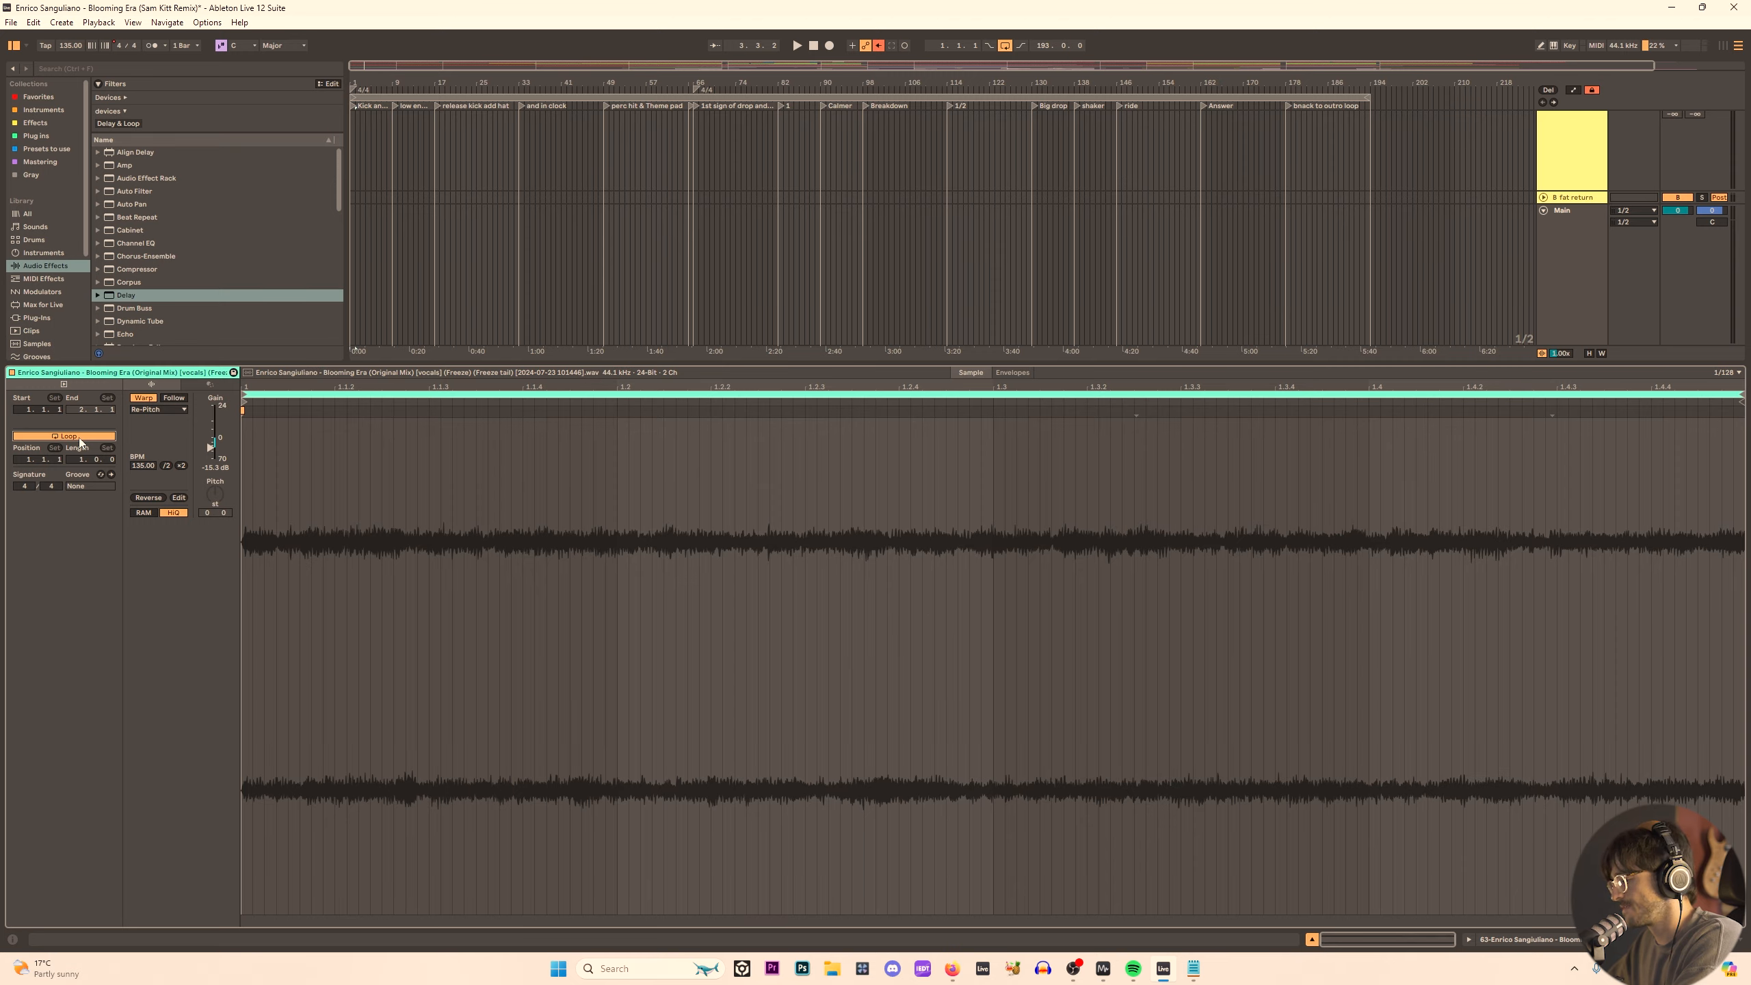
pyautogui.hotkey('shift', 'Tab')
pyautogui.scroll(3, 355, 228)
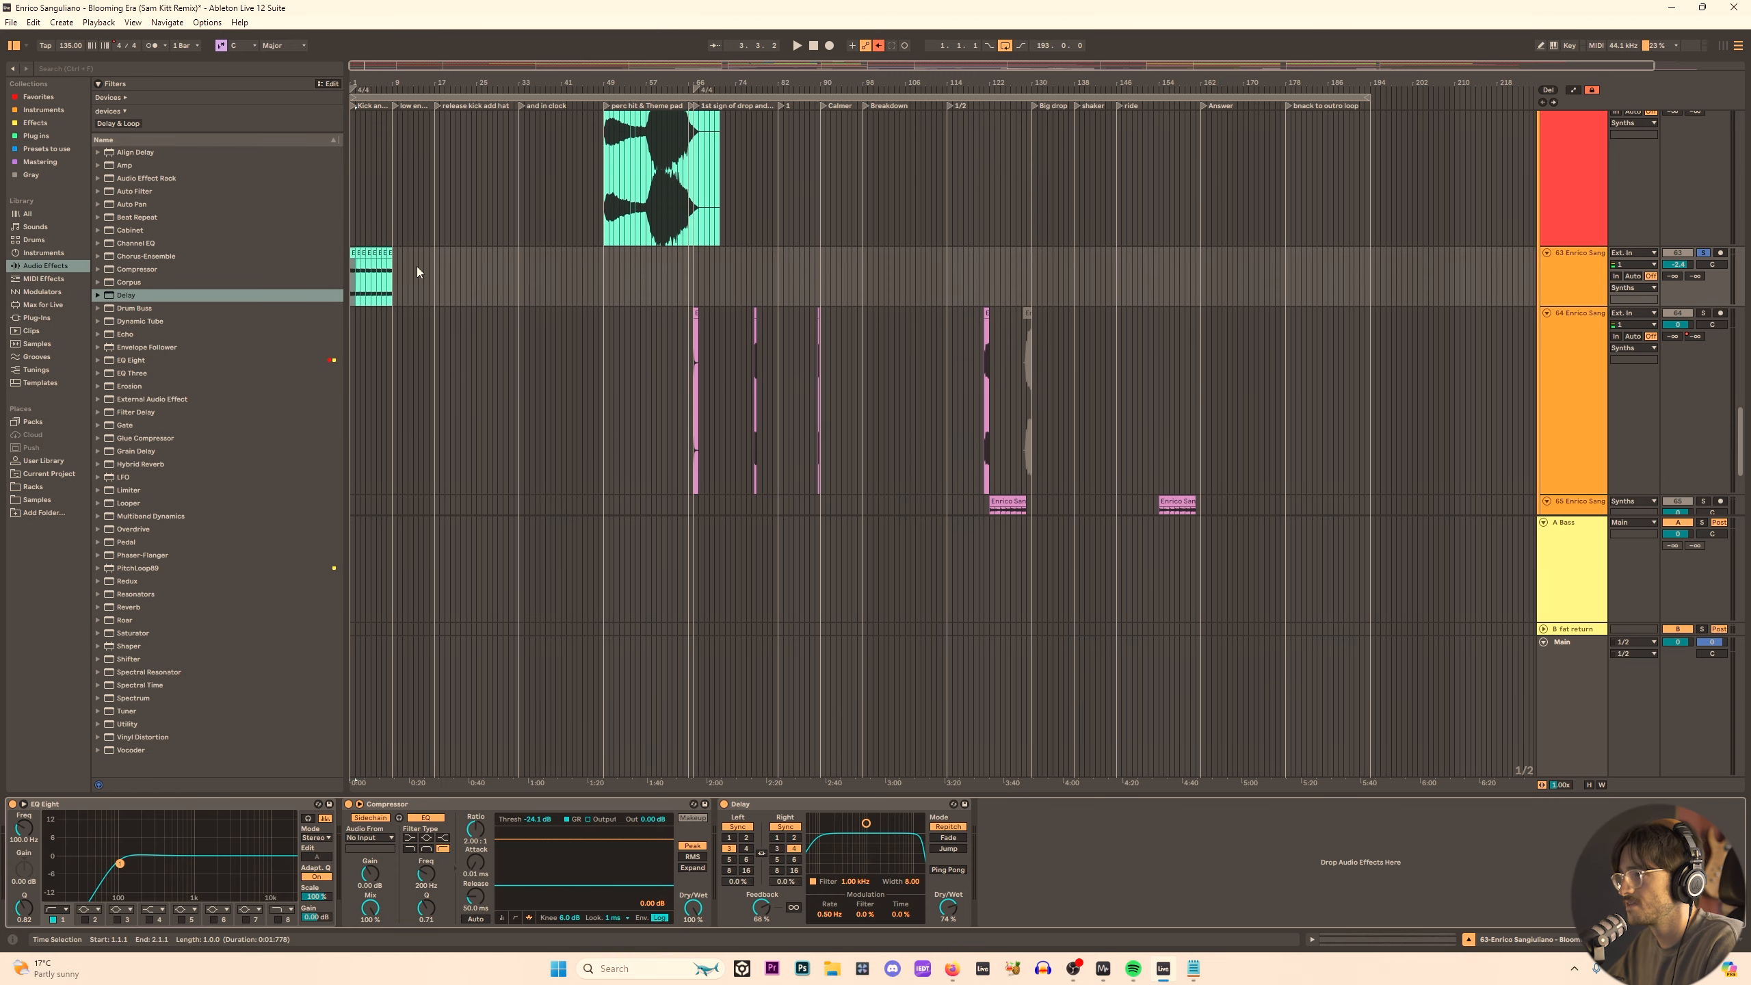
pyautogui.press('z')
pyautogui.scroll(-6, 699, 260)
pyautogui.moveTo(370, 253); pyautogui.dragTo(686, 256)
# While playing from bar 1, low-pass EQ Eight's band 8 at about 563 Hz and move the EQ after the Delay.
pyautogui.click(358, 295)
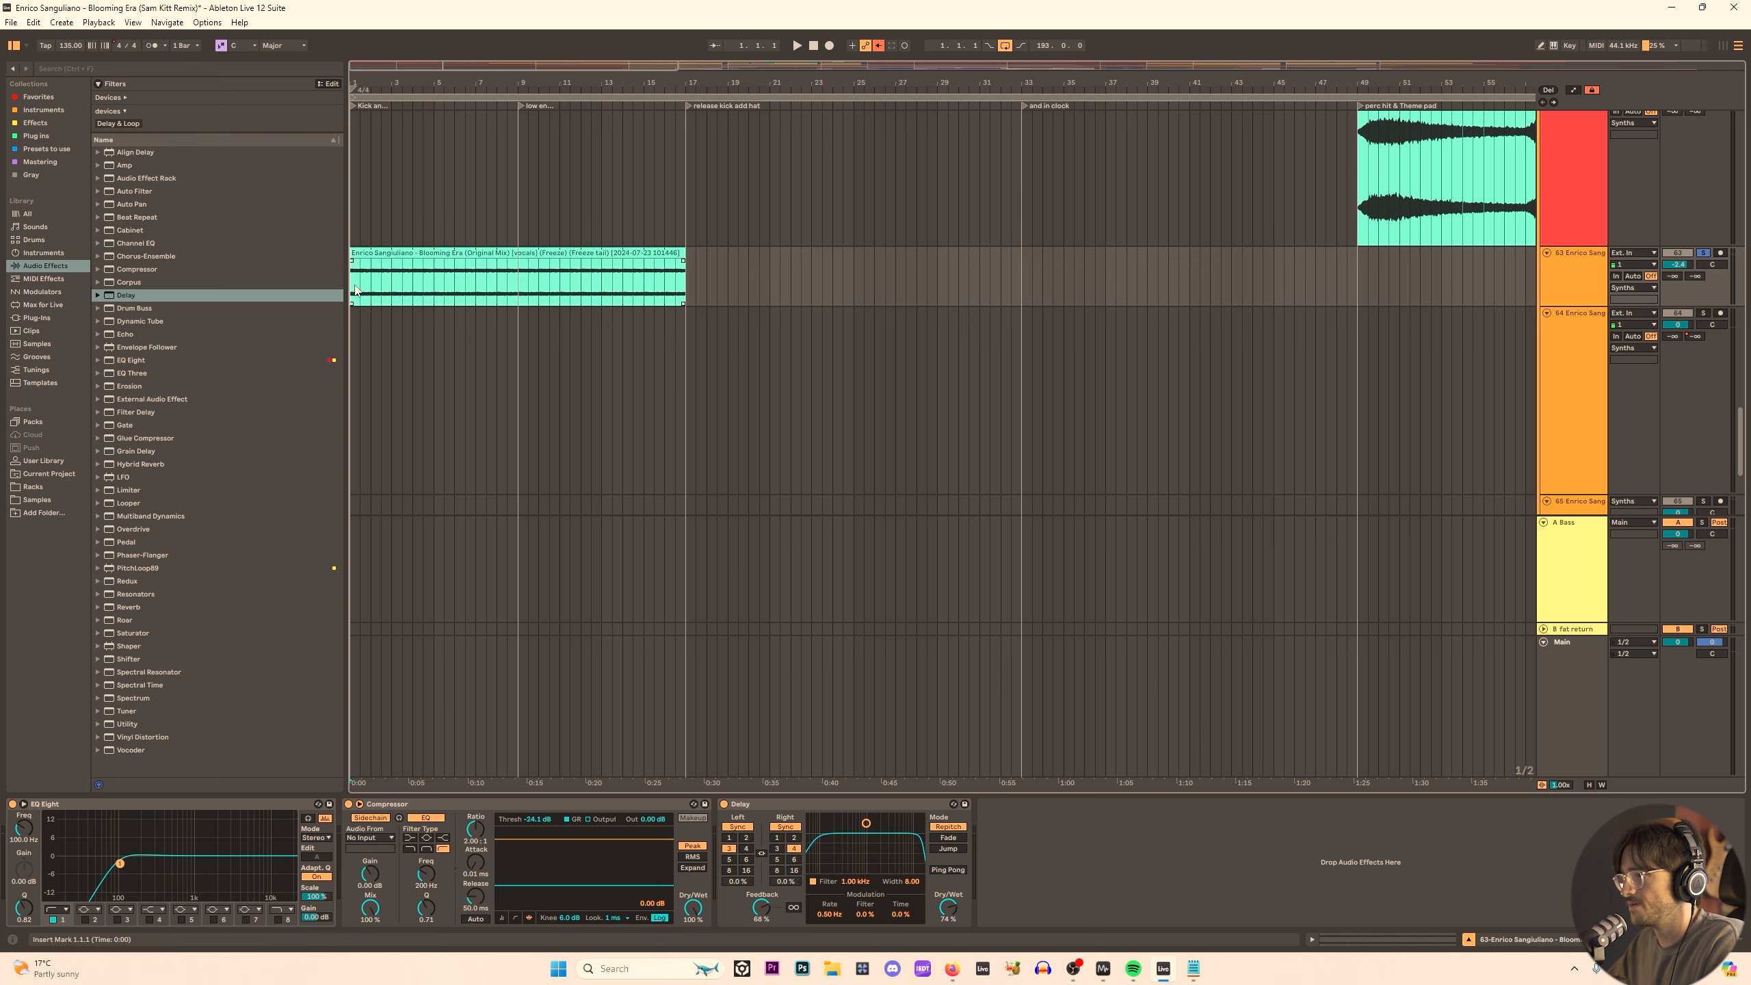
pyautogui.press('space')
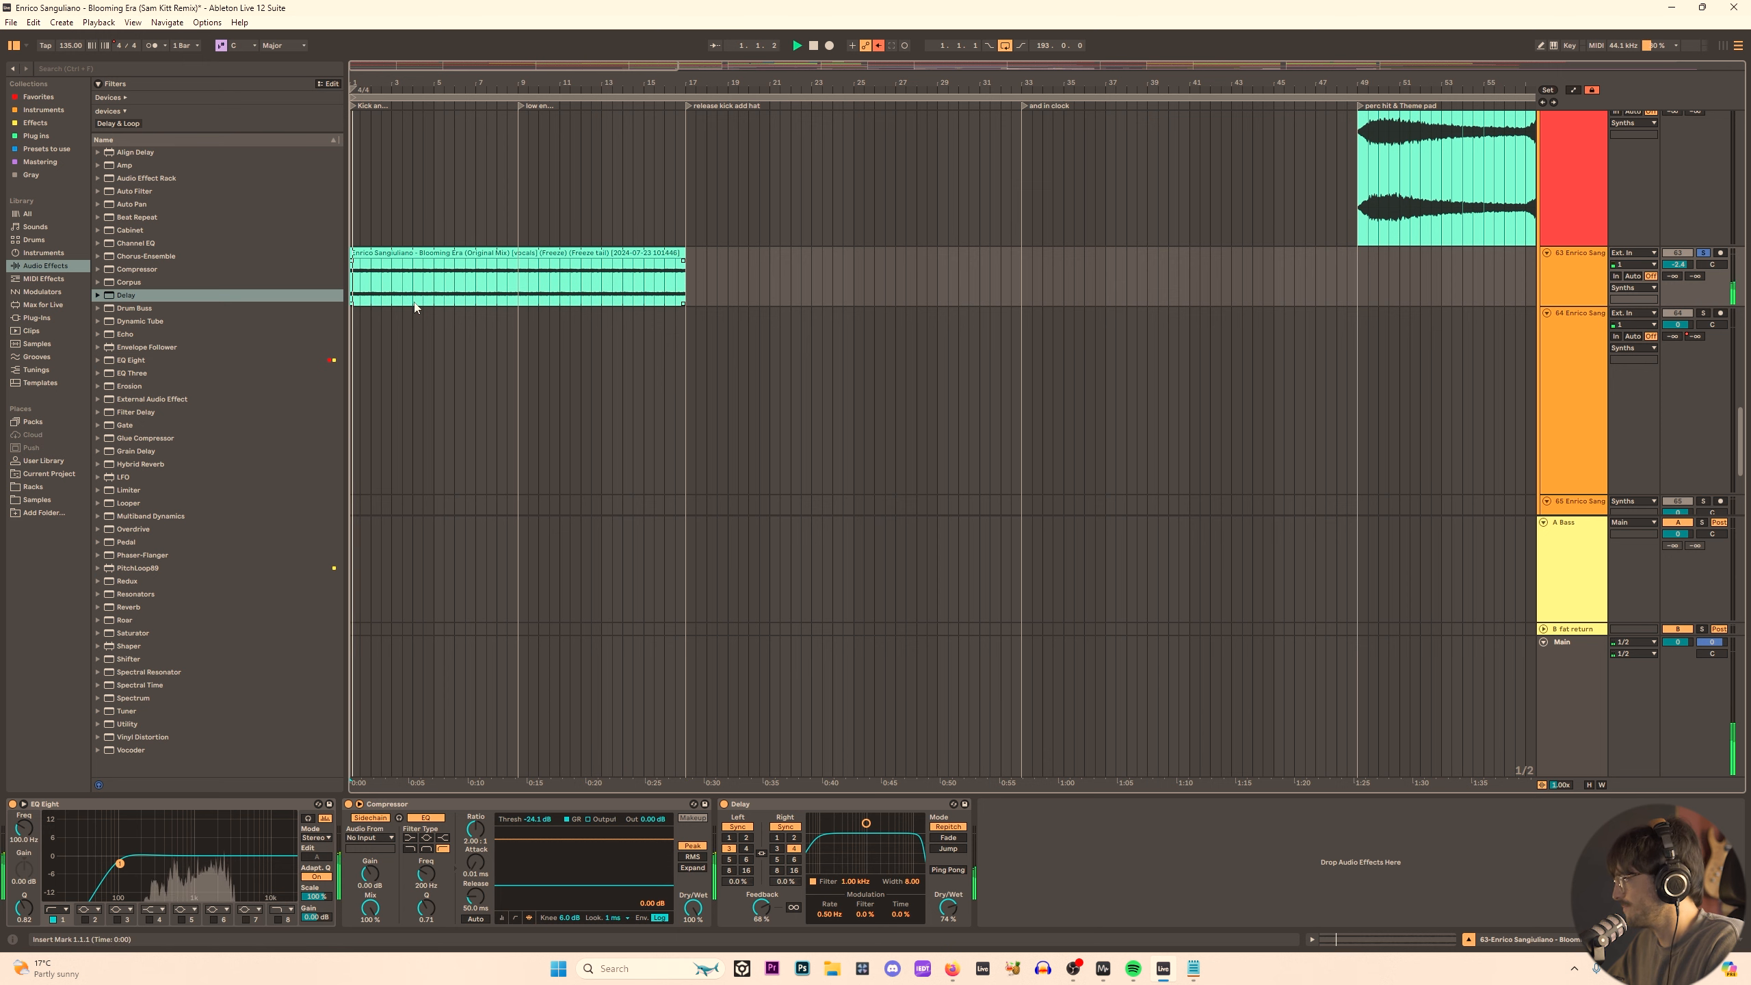
pyautogui.click(278, 920)
pyautogui.moveTo(24, 827); pyautogui.dragTo(24, 896)
pyautogui.moveTo(153, 805); pyautogui.dragTo(1085, 830)
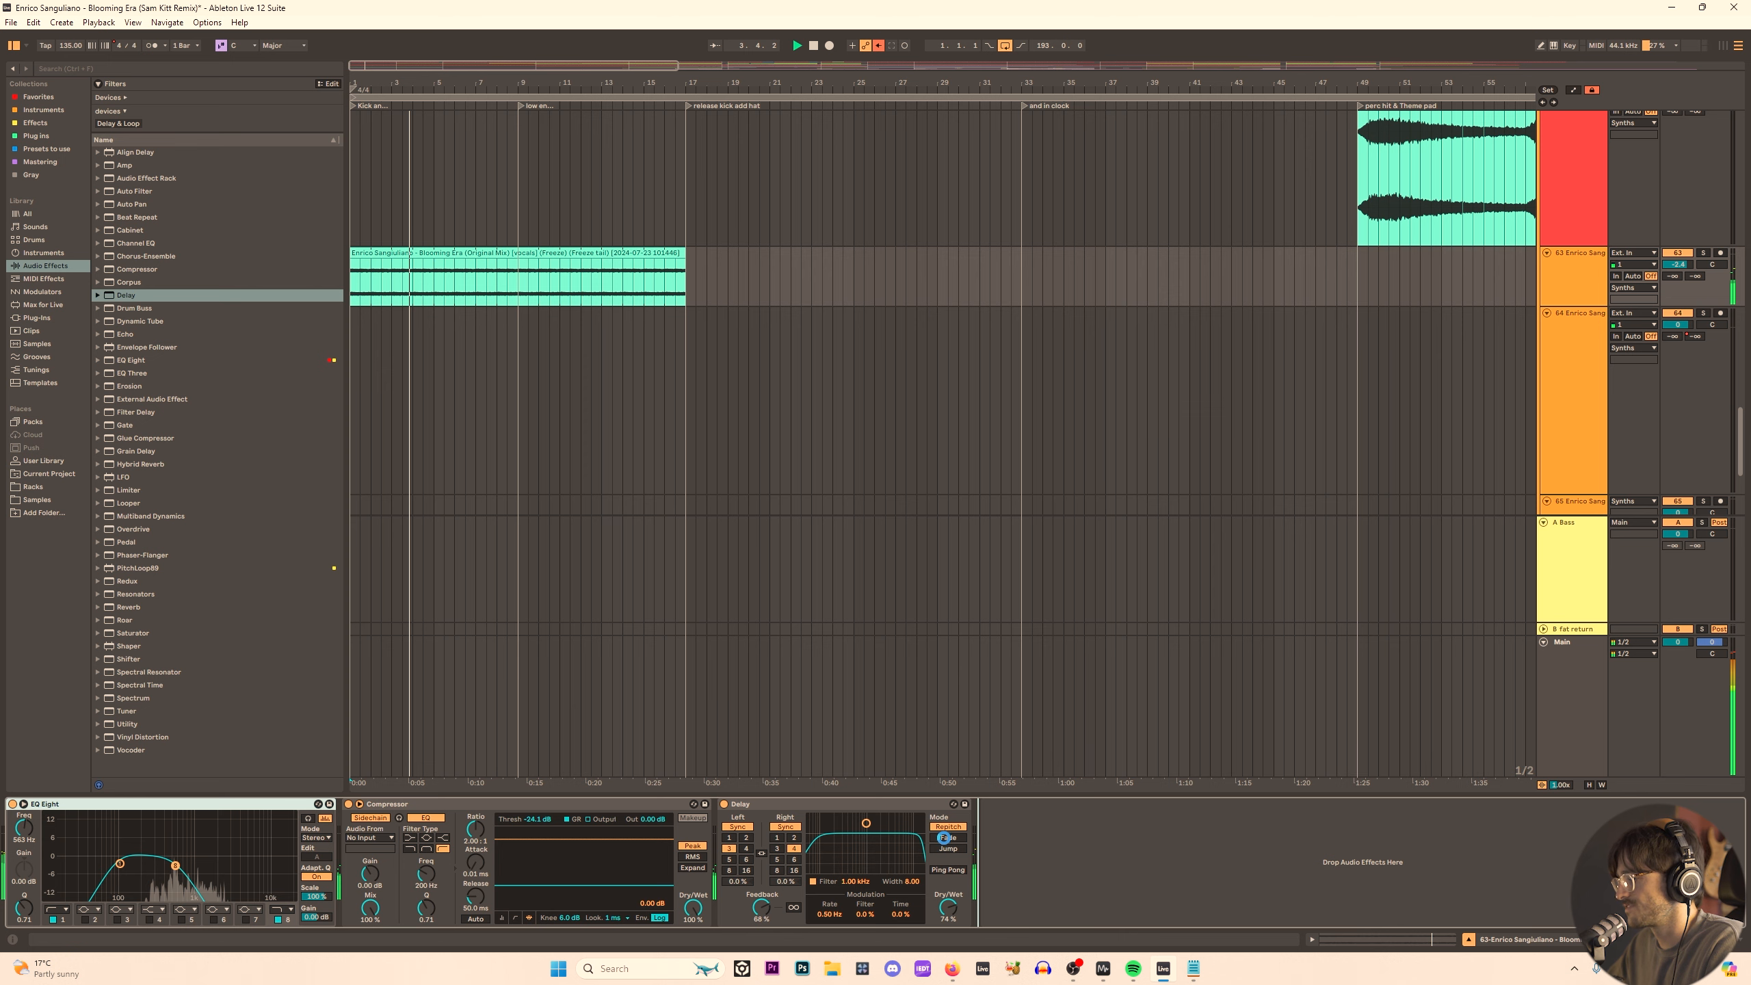
pyautogui.moveTo(944, 837); pyautogui.dragTo(889, 851)
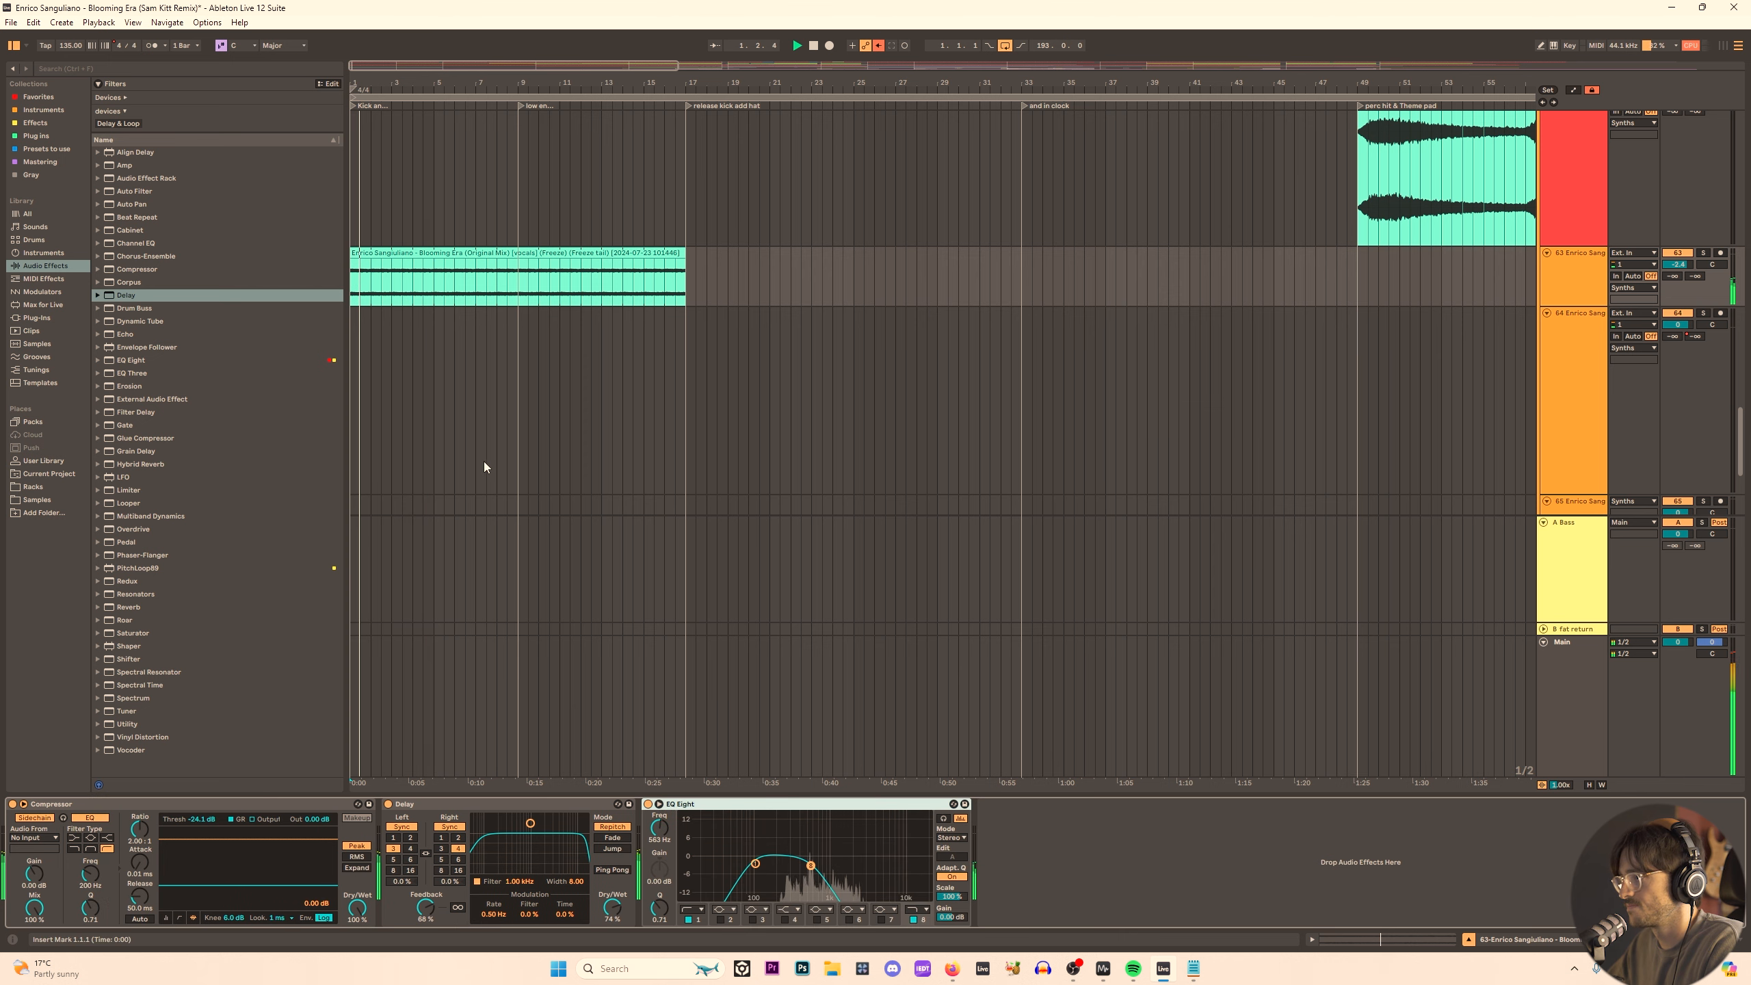
# Show EQ Eight's band 8 frequency automation and ramp it upward from bar 1 to about 757 Hz at bar 9.
pyautogui.click(669, 840)
pyautogui.press('a')
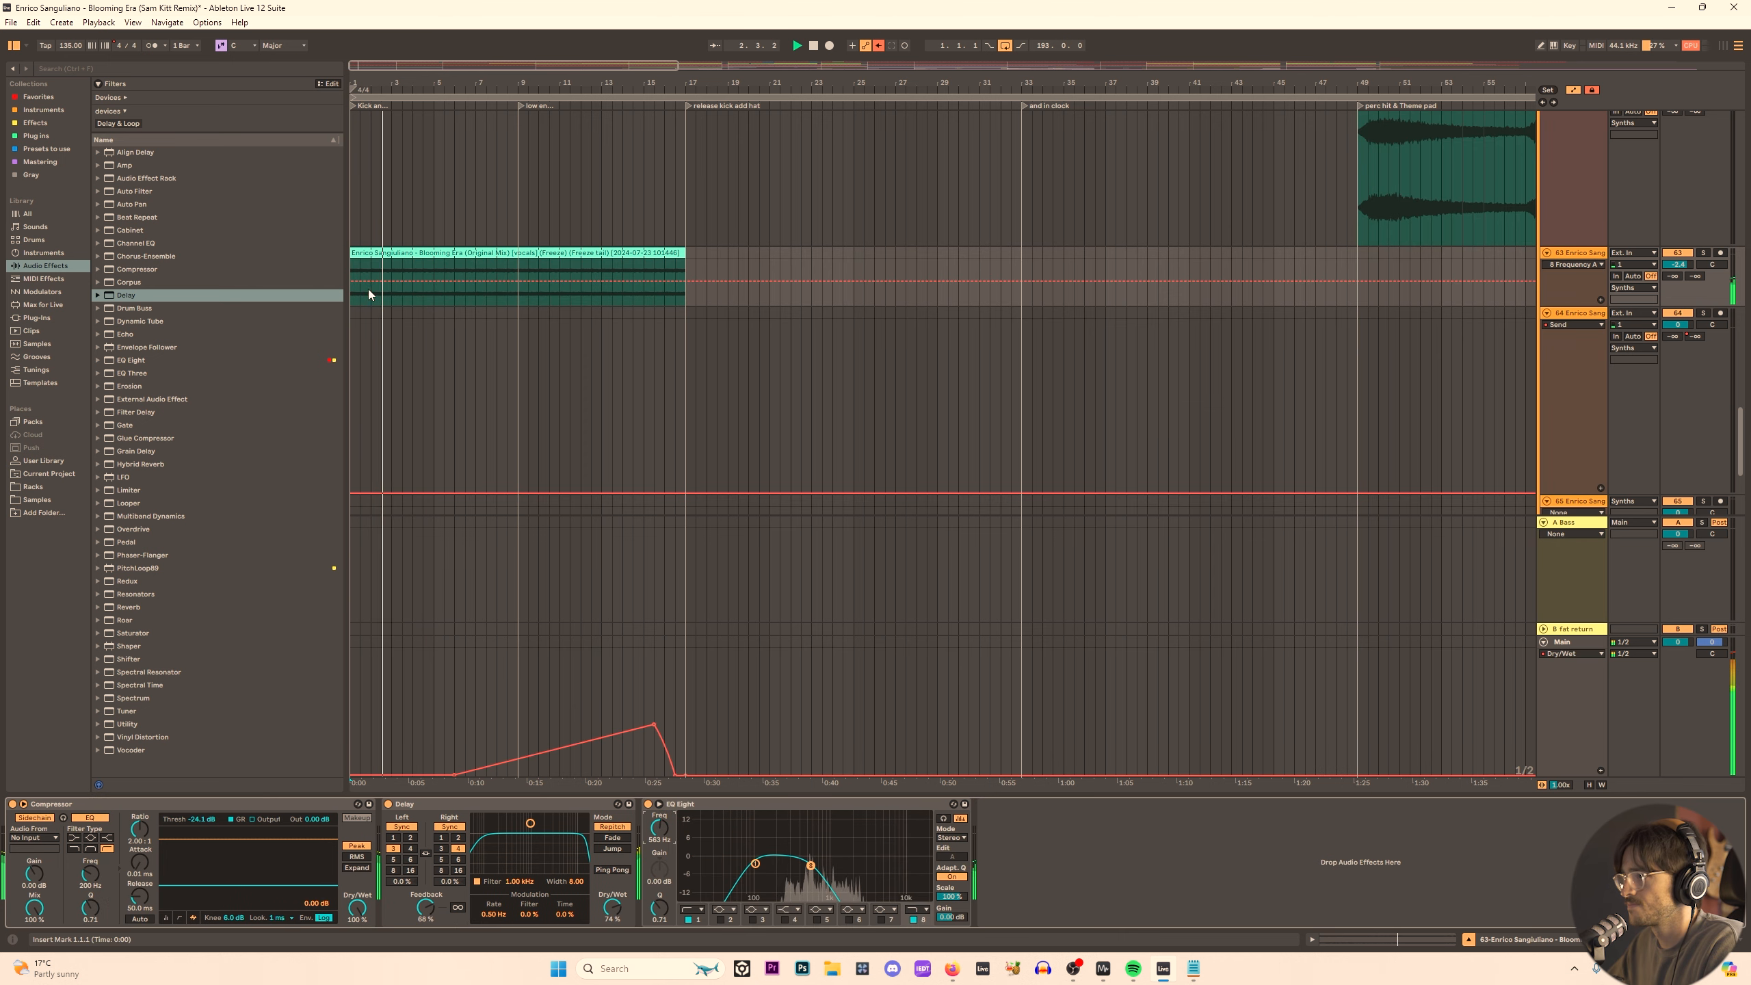
pyautogui.moveTo(501, 315); pyautogui.dragTo(502, 360)
pyautogui.scroll(3, 498, 317)
pyautogui.moveTo(354, 368); pyautogui.dragTo(350, 385)
pyautogui.press('space')
pyautogui.press('space')
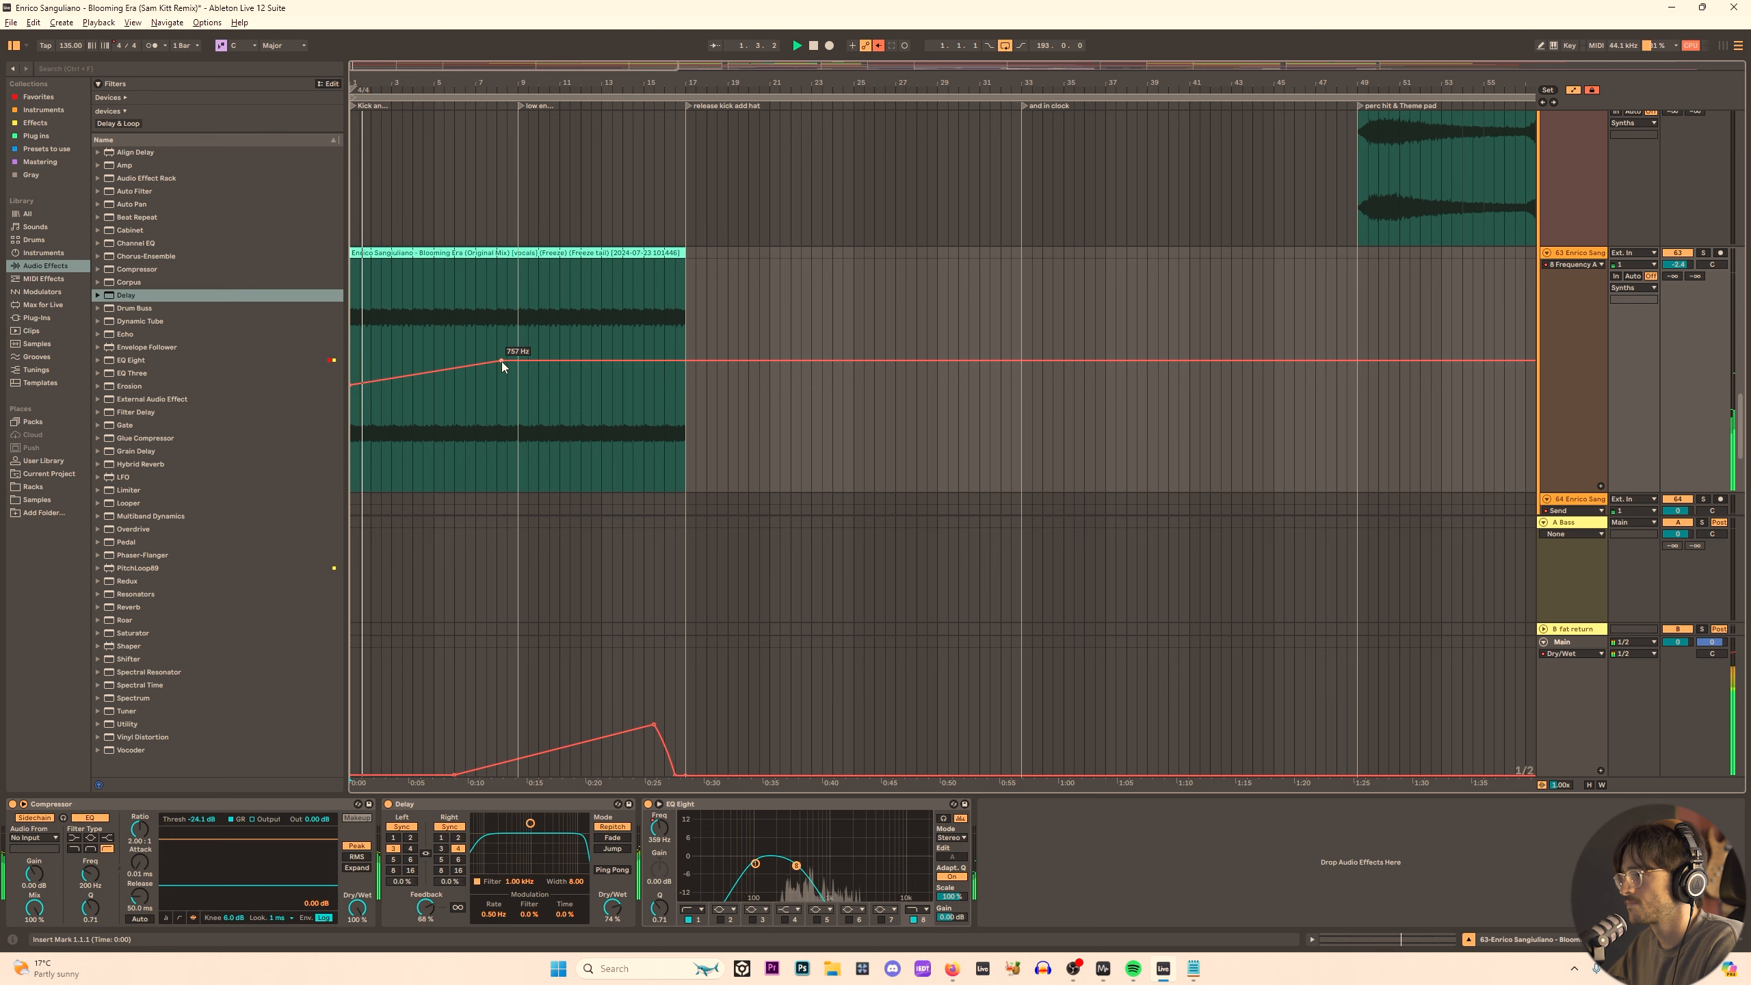
pyautogui.moveTo(501, 360); pyautogui.dragTo(518, 360)
# Continue the filter automation's rise to about 1.28 kHz just before bar 16 and drop it to the minimum at bar 17.
pyautogui.click(582, 344)
pyautogui.press('space')
pyautogui.press('space')
pyautogui.moveTo(636, 360); pyautogui.dragTo(684, 489)
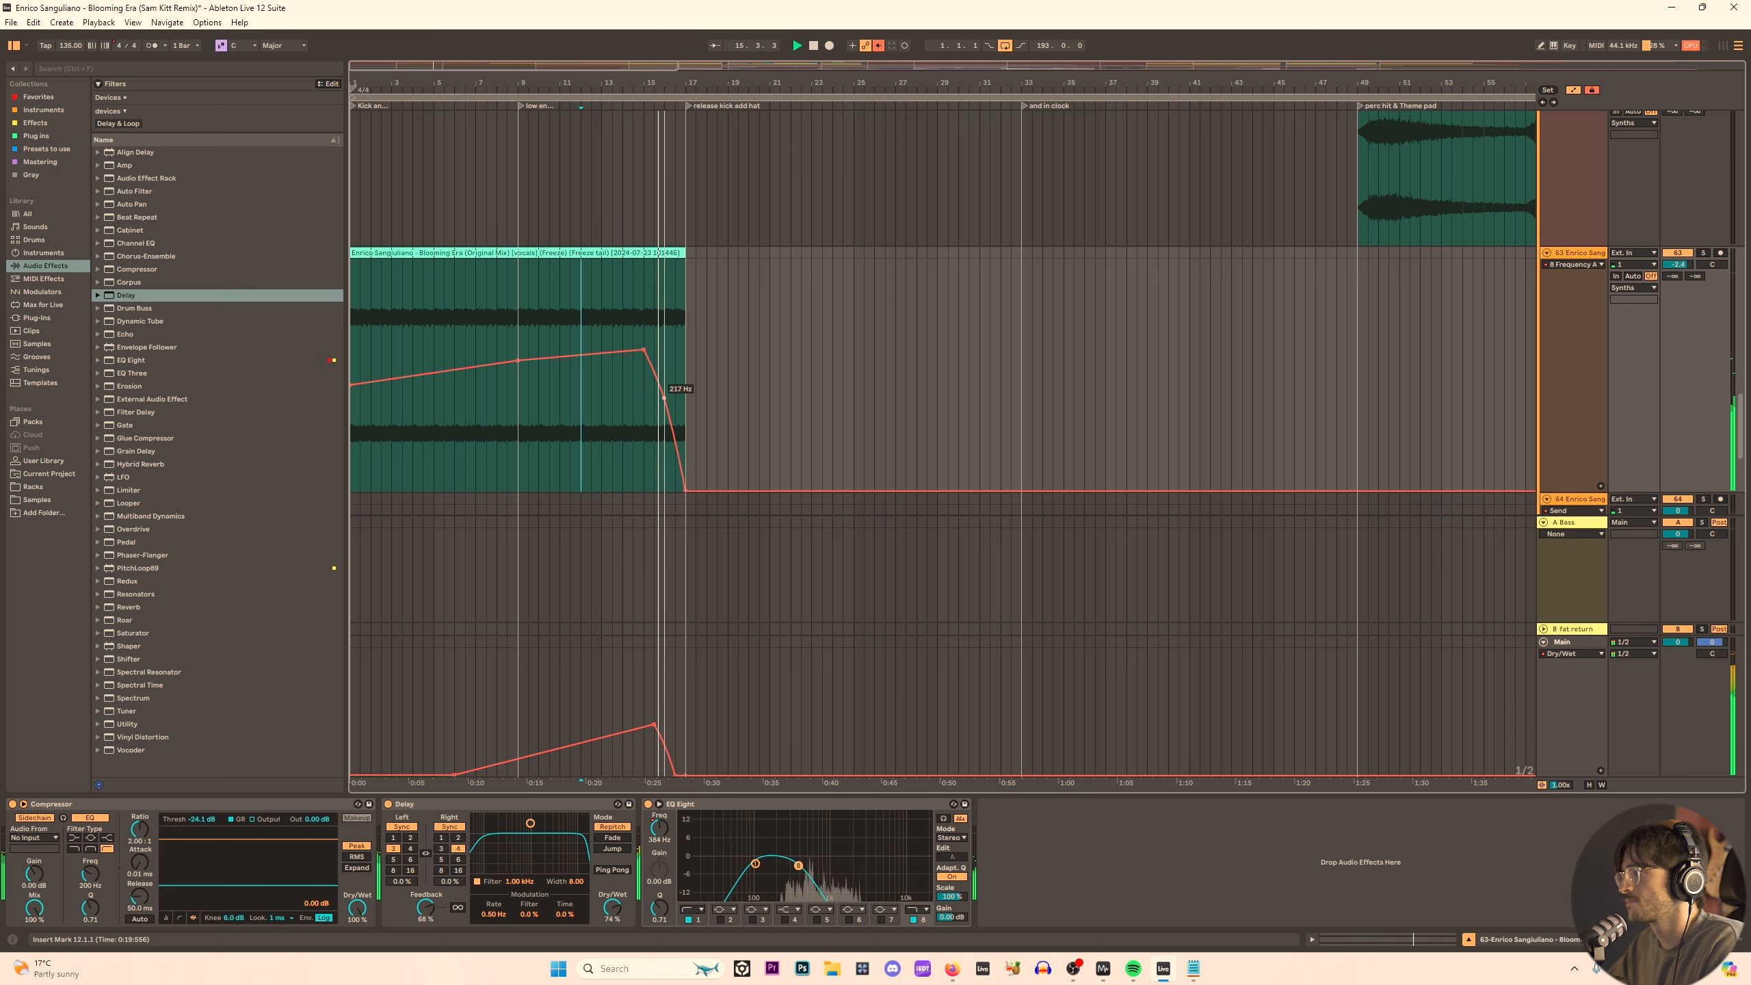
pyautogui.moveTo(664, 408); pyautogui.dragTo(662, 352)
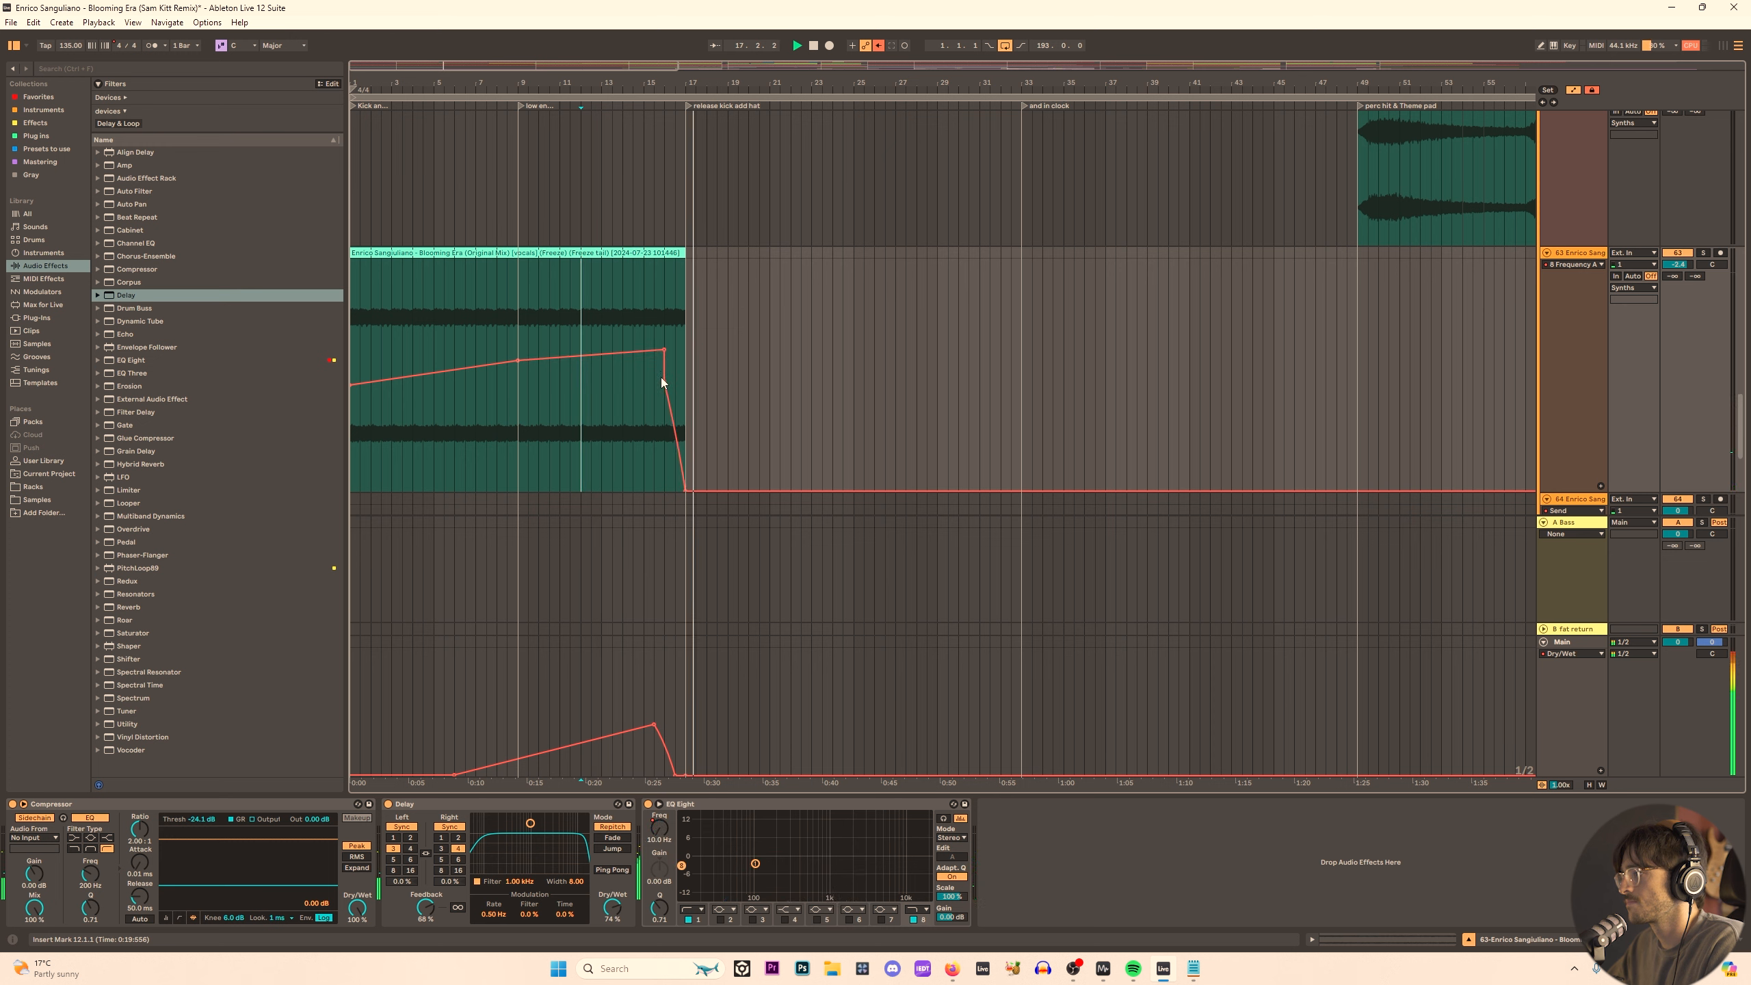
pyautogui.click(646, 331)
pyautogui.moveTo(660, 350); pyautogui.dragTo(660, 346)
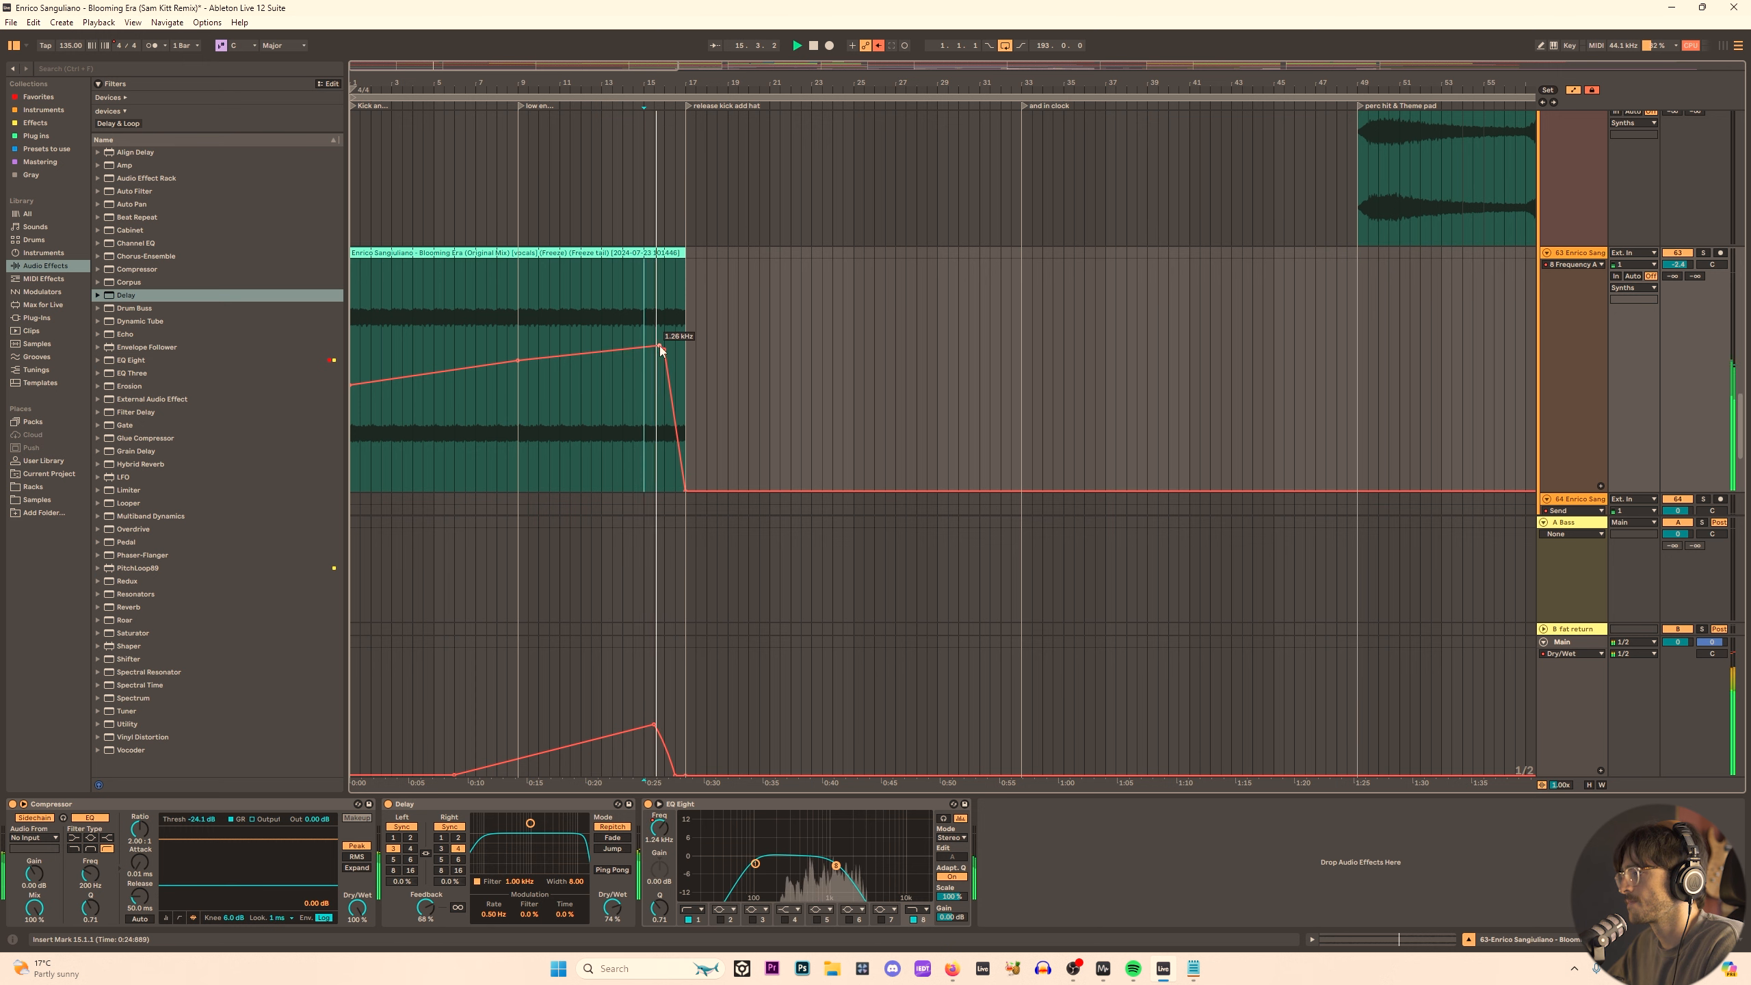
# Curve the filter drop, end it at bar 16.5, and raise its starting peak slightly at bar 16.
pyautogui.scroll(4, 648, 460)
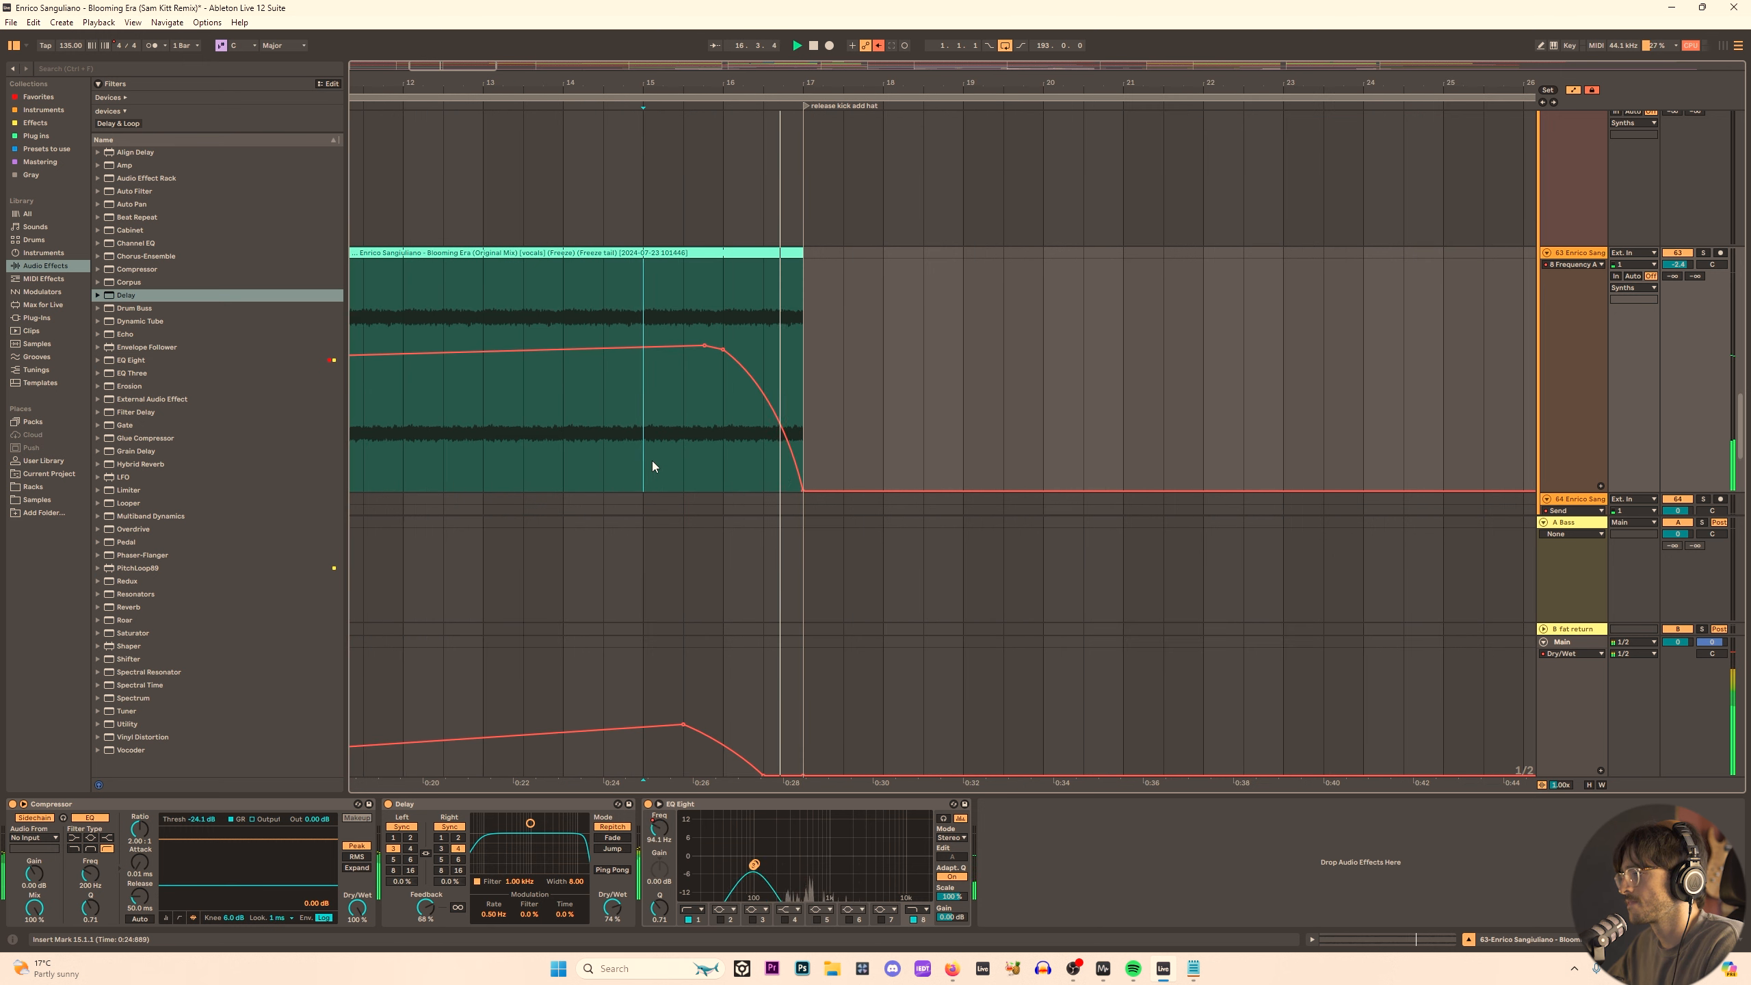
pyautogui.moveTo(803, 491); pyautogui.dragTo(764, 491)
pyautogui.click(619, 458)
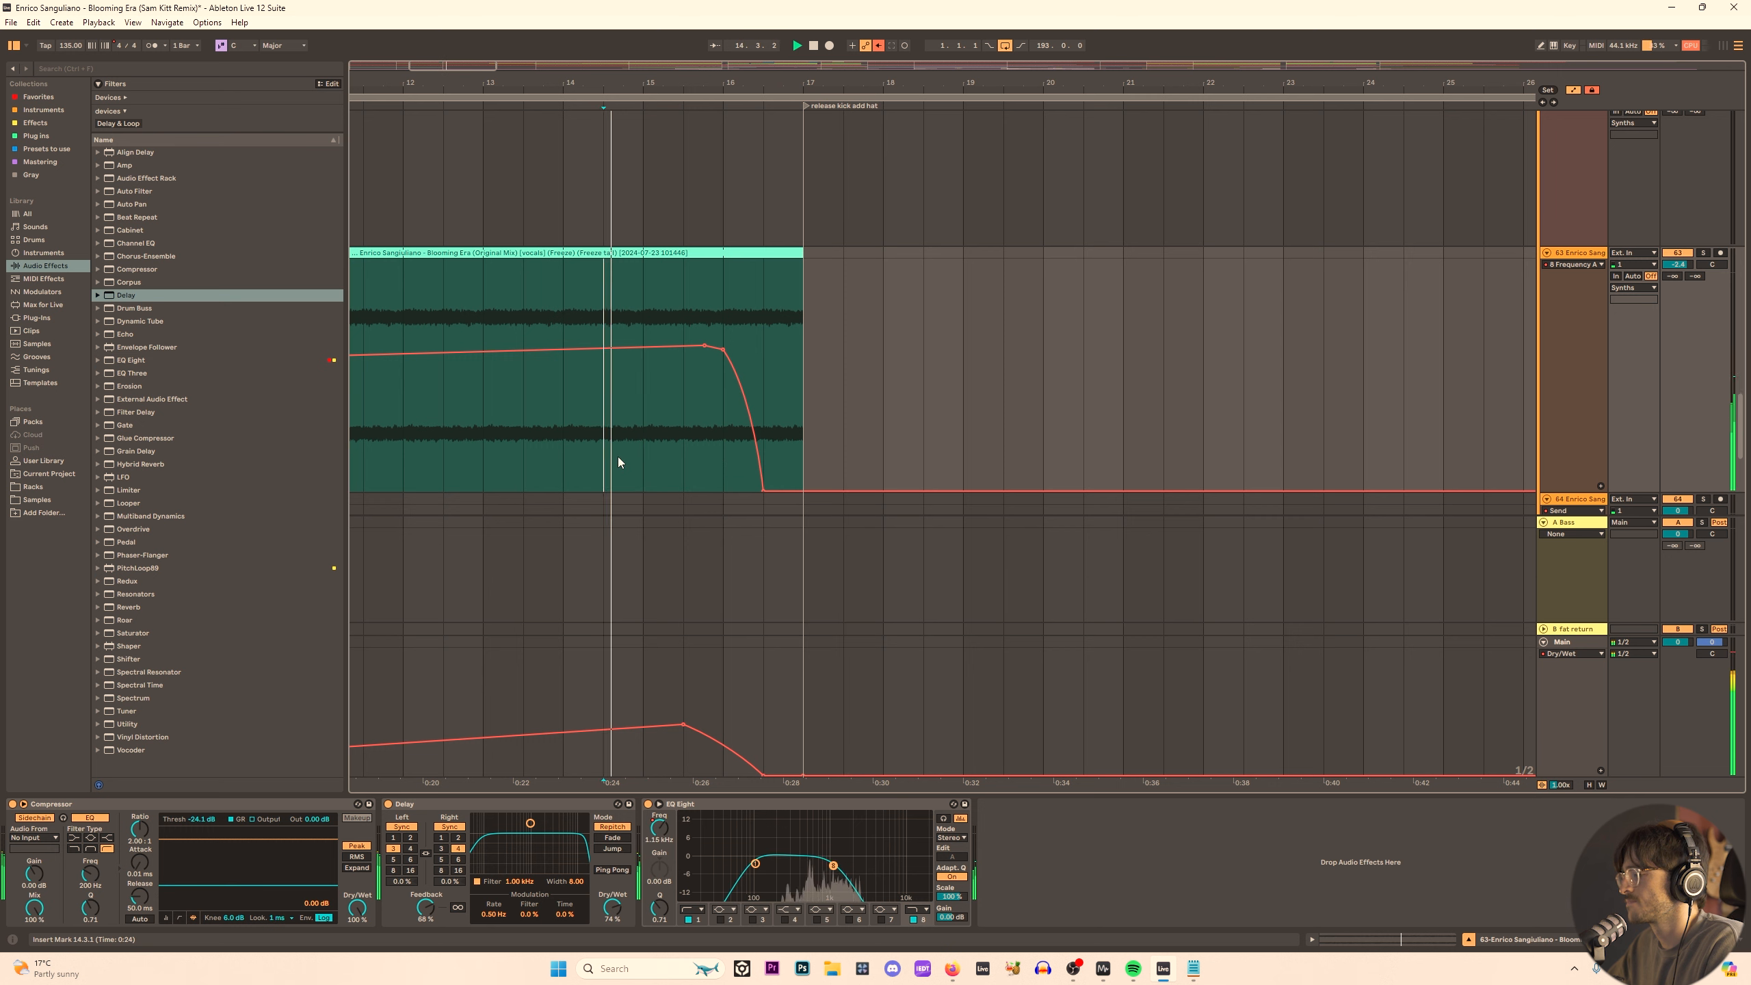
pyautogui.moveTo(704, 345)
pyautogui.mouseDown()
pyautogui.moveTo(683, 342)
pyautogui.moveTo(723, 340)
pyautogui.mouseUp()
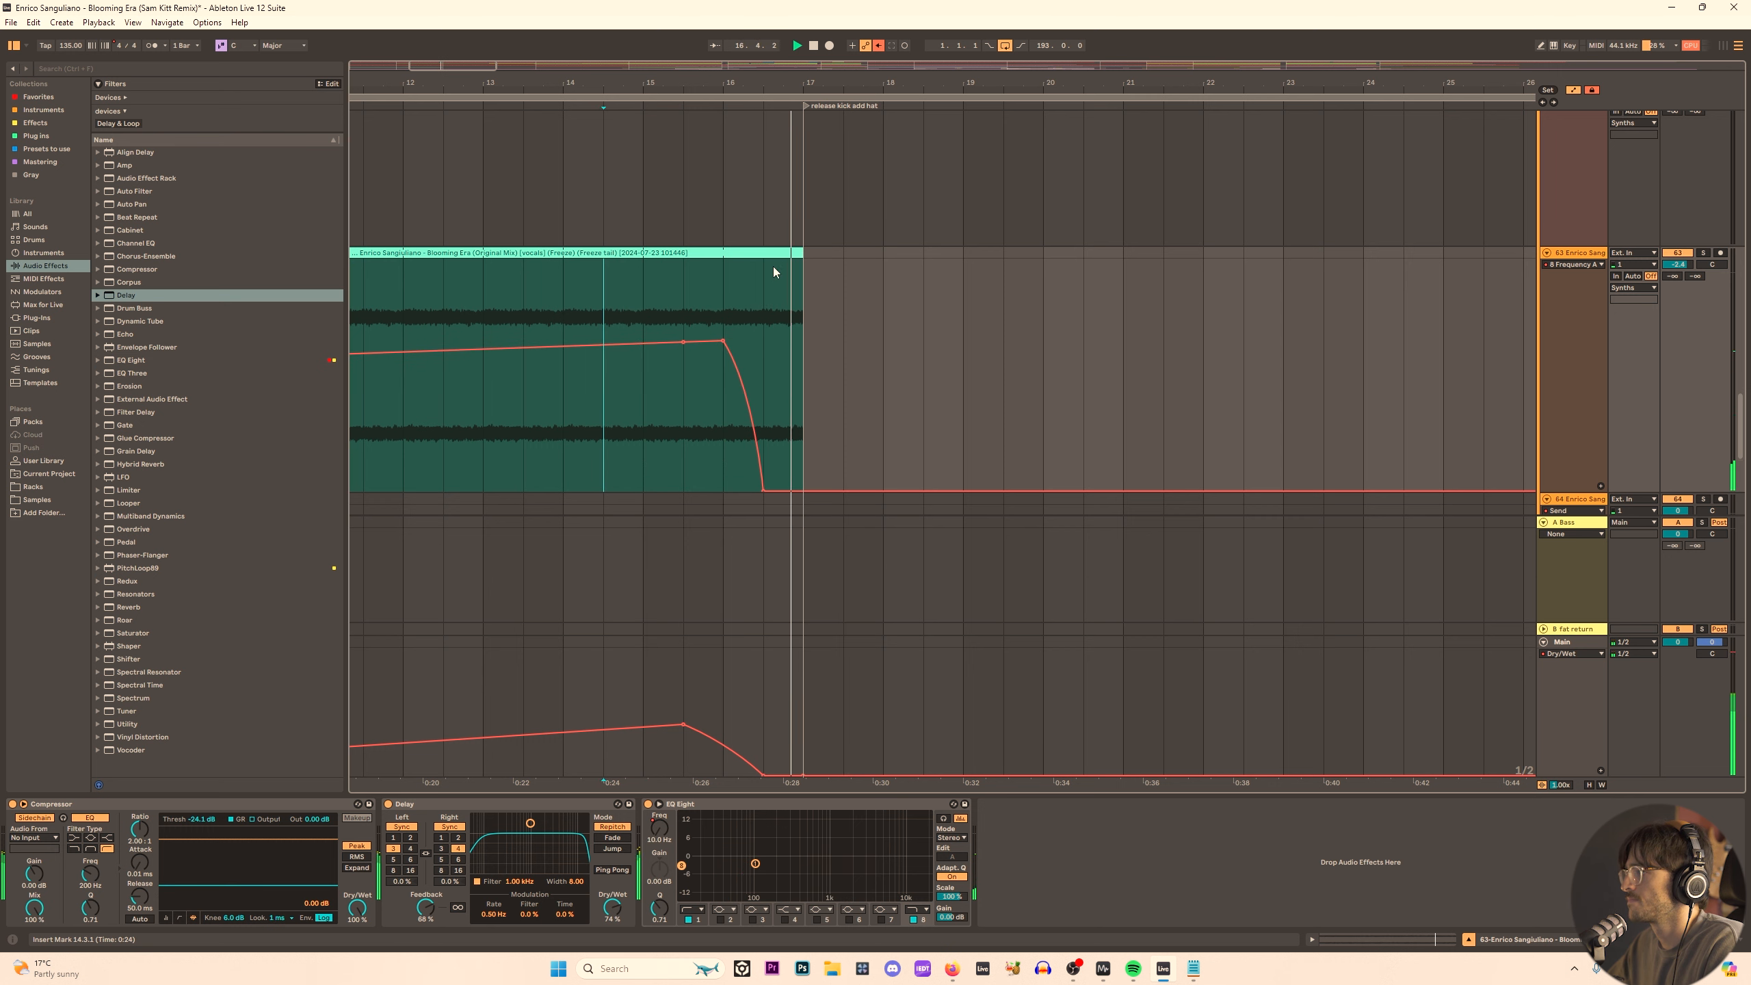
# Raise the filter automation to about 171 Hz at bar 17, extend the vocal clip to bar 33, and audition its end.
pyautogui.moveTo(802, 253); pyautogui.dragTo(1204, 257)
pyautogui.moveTo(802, 491); pyautogui.dragTo(803, 405)
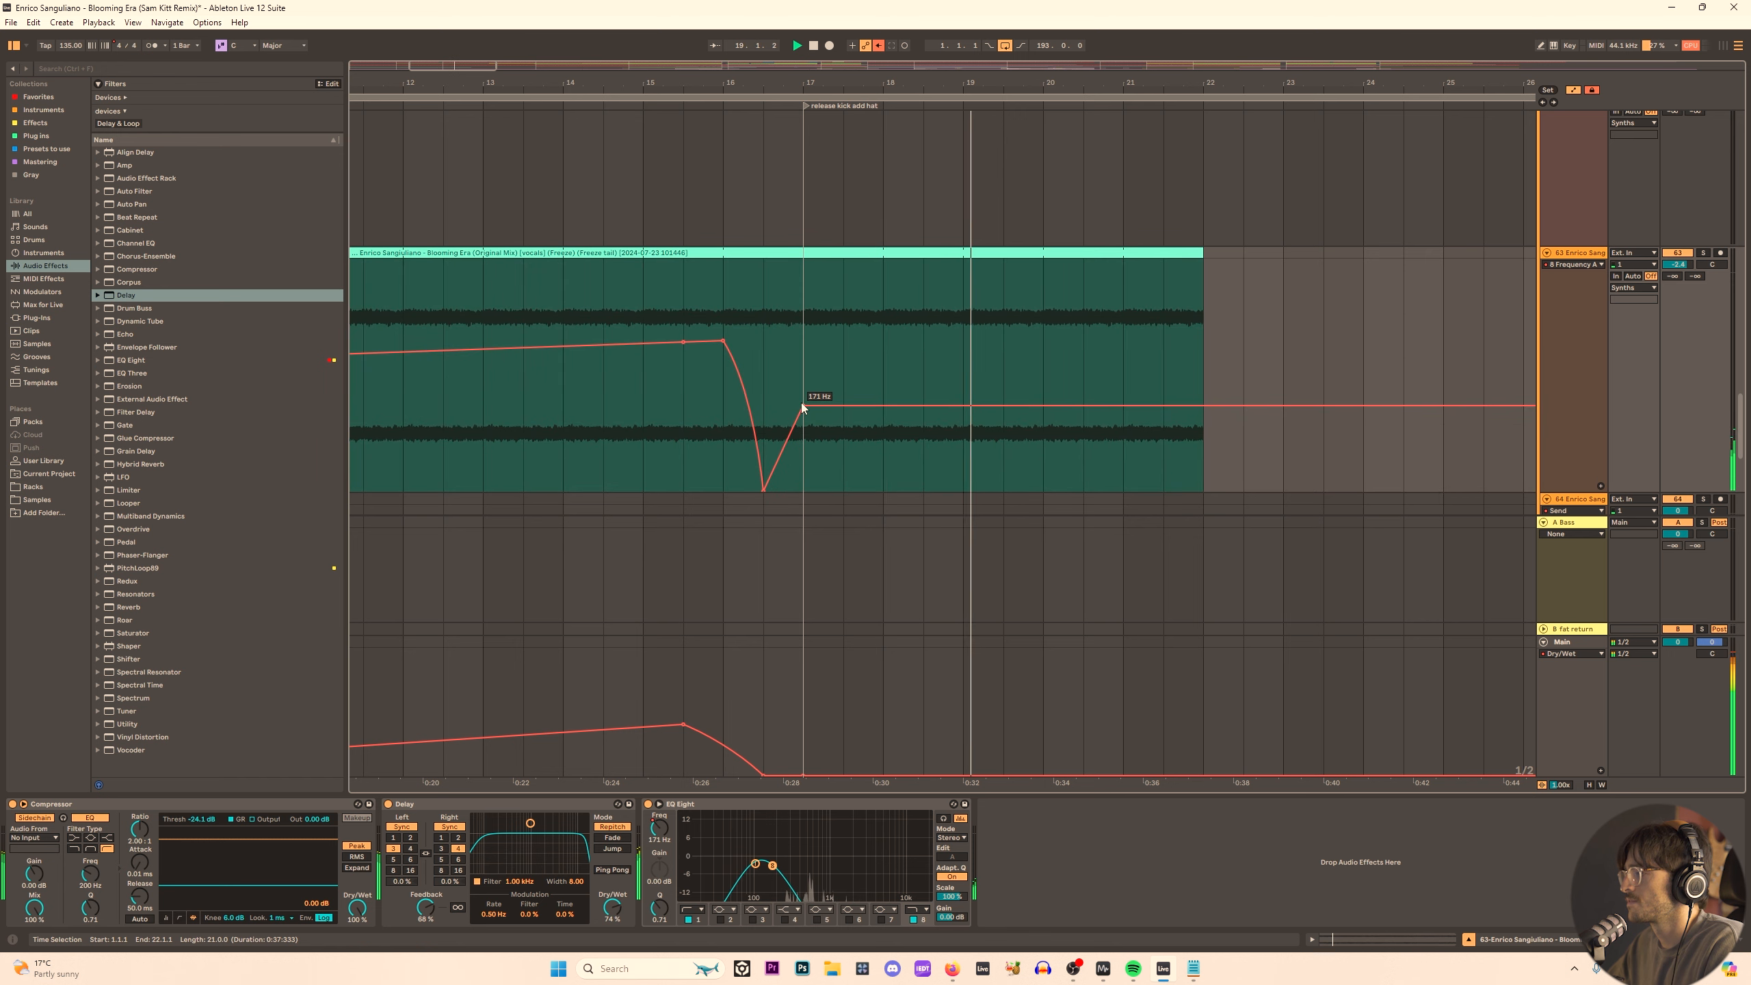
pyautogui.scroll(-4, 800, 407)
pyautogui.moveTo(791, 253); pyautogui.dragTo(1021, 253)
pyautogui.click(681, 320)
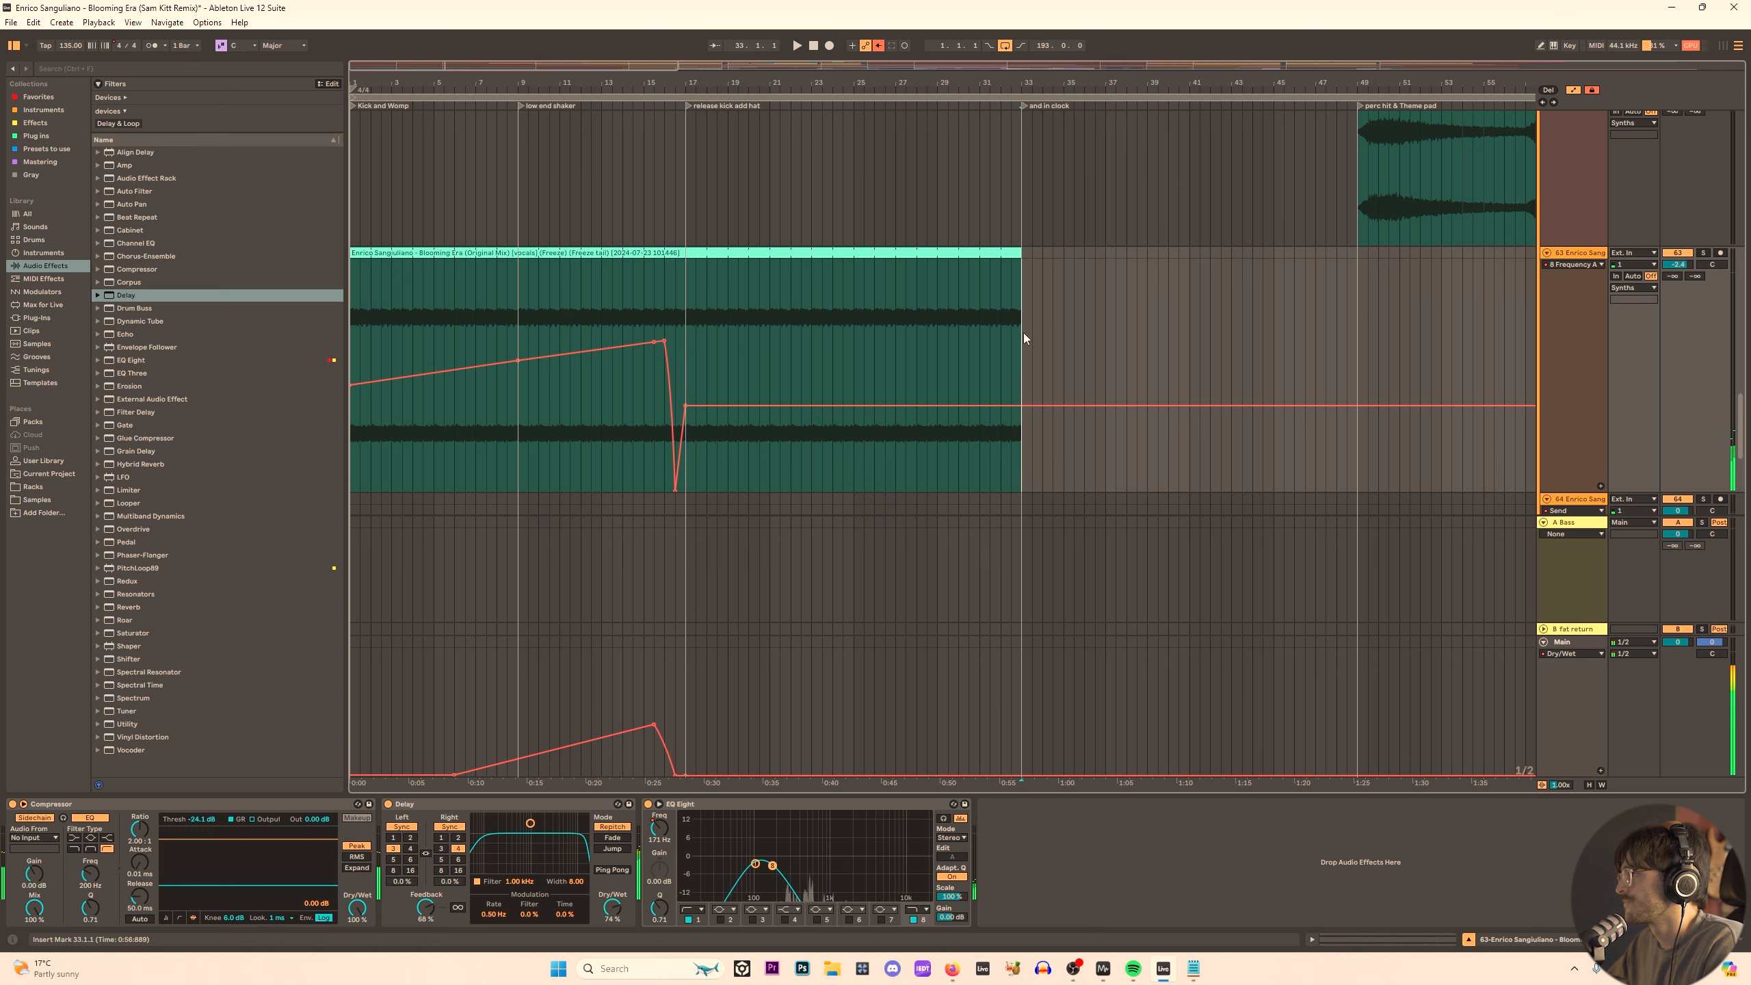
pyautogui.press('space')
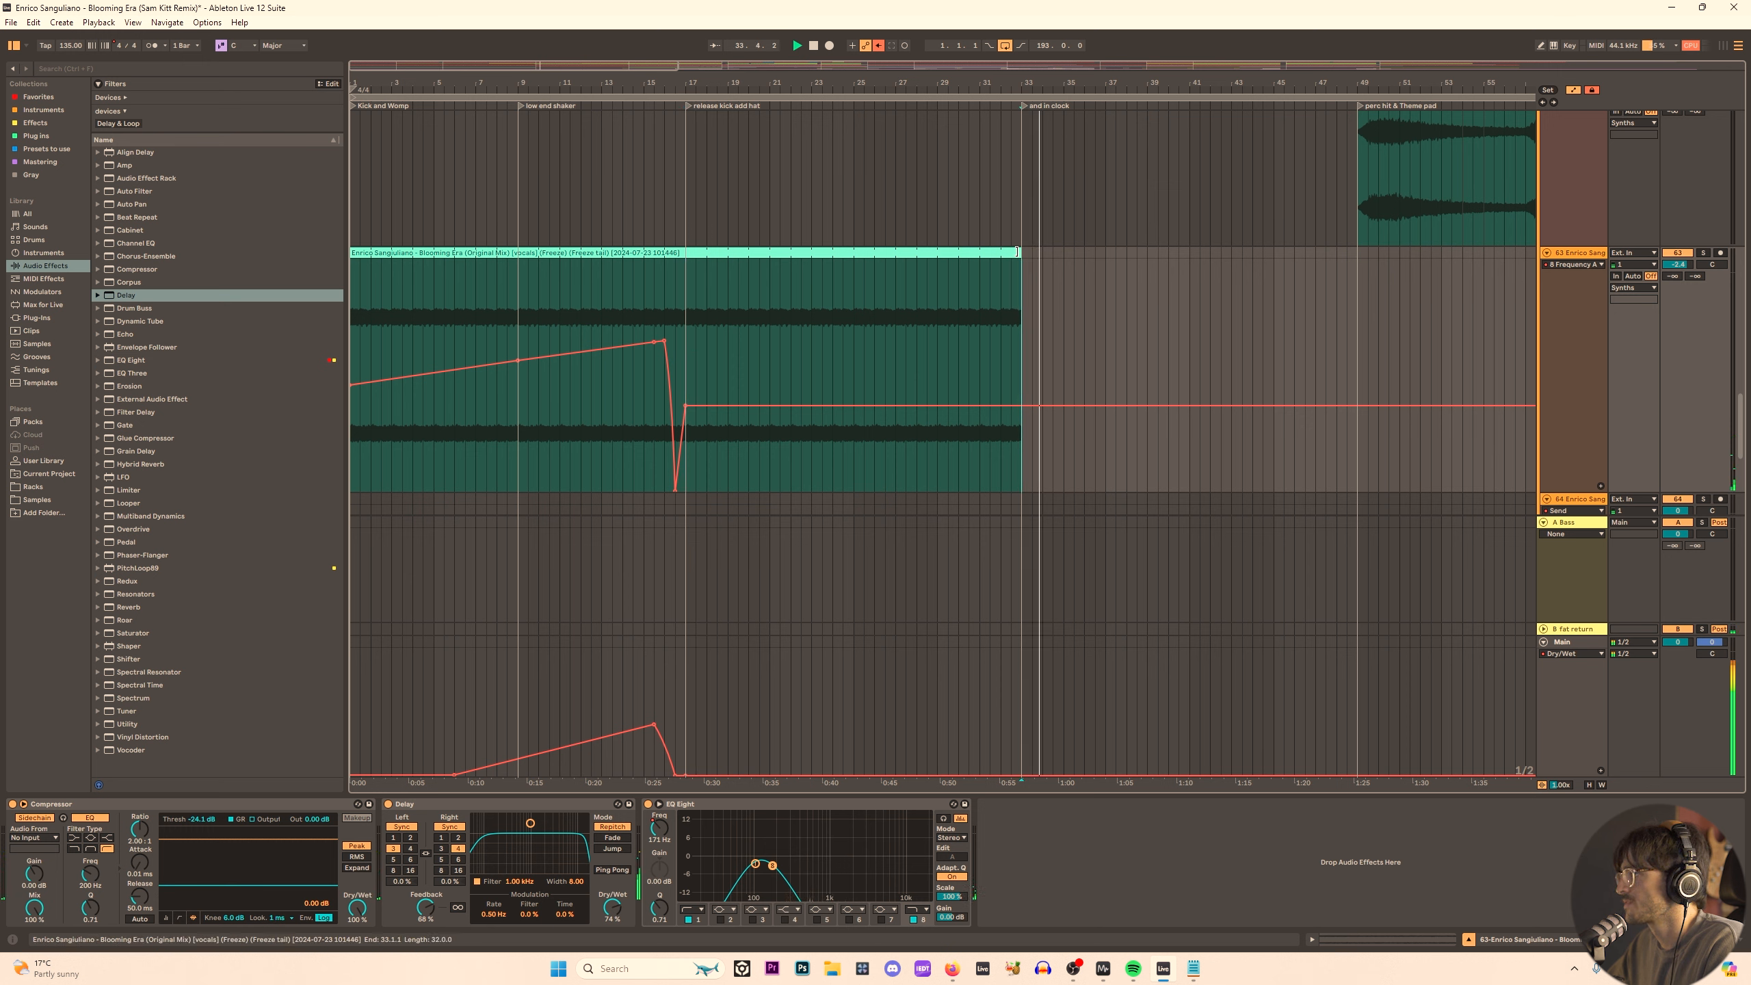
# Shorten the vocal clip back to bar 17 and audition it from bars 1 and 9.
pyautogui.moveTo(1016, 252); pyautogui.dragTo(686, 253)
pyautogui.press('space')
pyautogui.press('space')
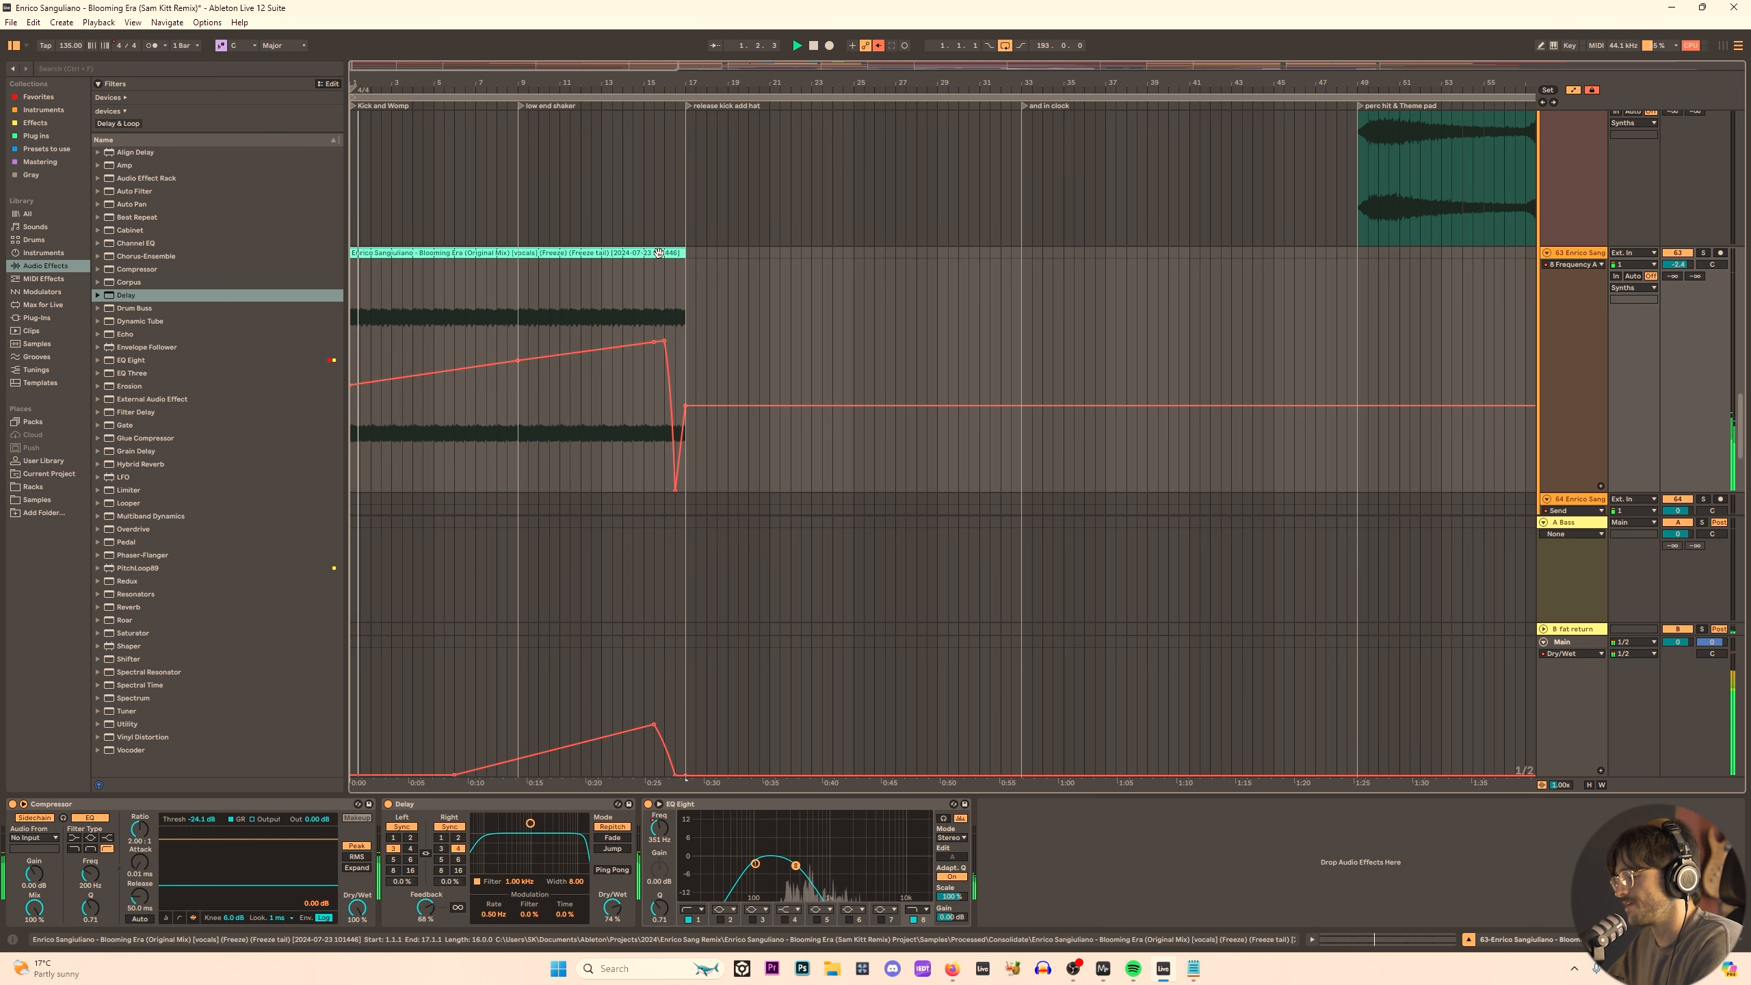
pyautogui.click(529, 312)
# Stop the transition playback and unfold the 76 group below the FX/Texture tracks.
pyautogui.scroll(-3, 528, 317)
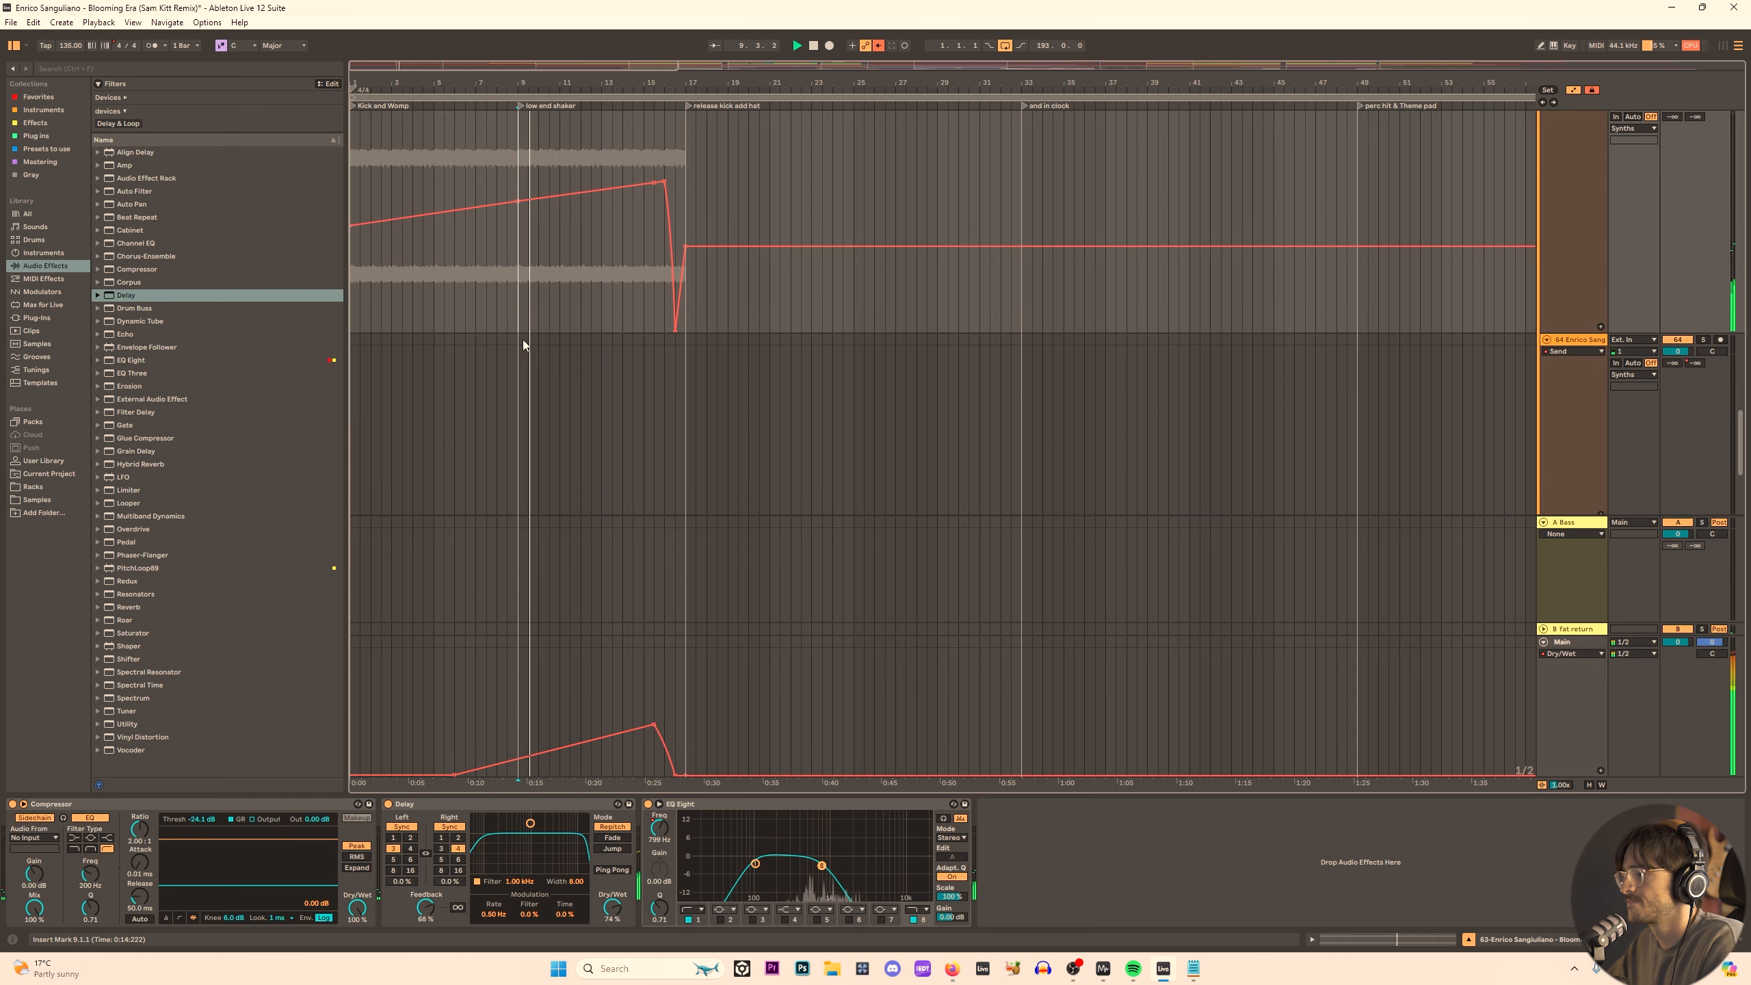
pyautogui.scroll(-3, 523, 339)
pyautogui.scroll(-4, 1103, 488)
pyautogui.scroll(-3, 833, 435)
pyautogui.press('space')
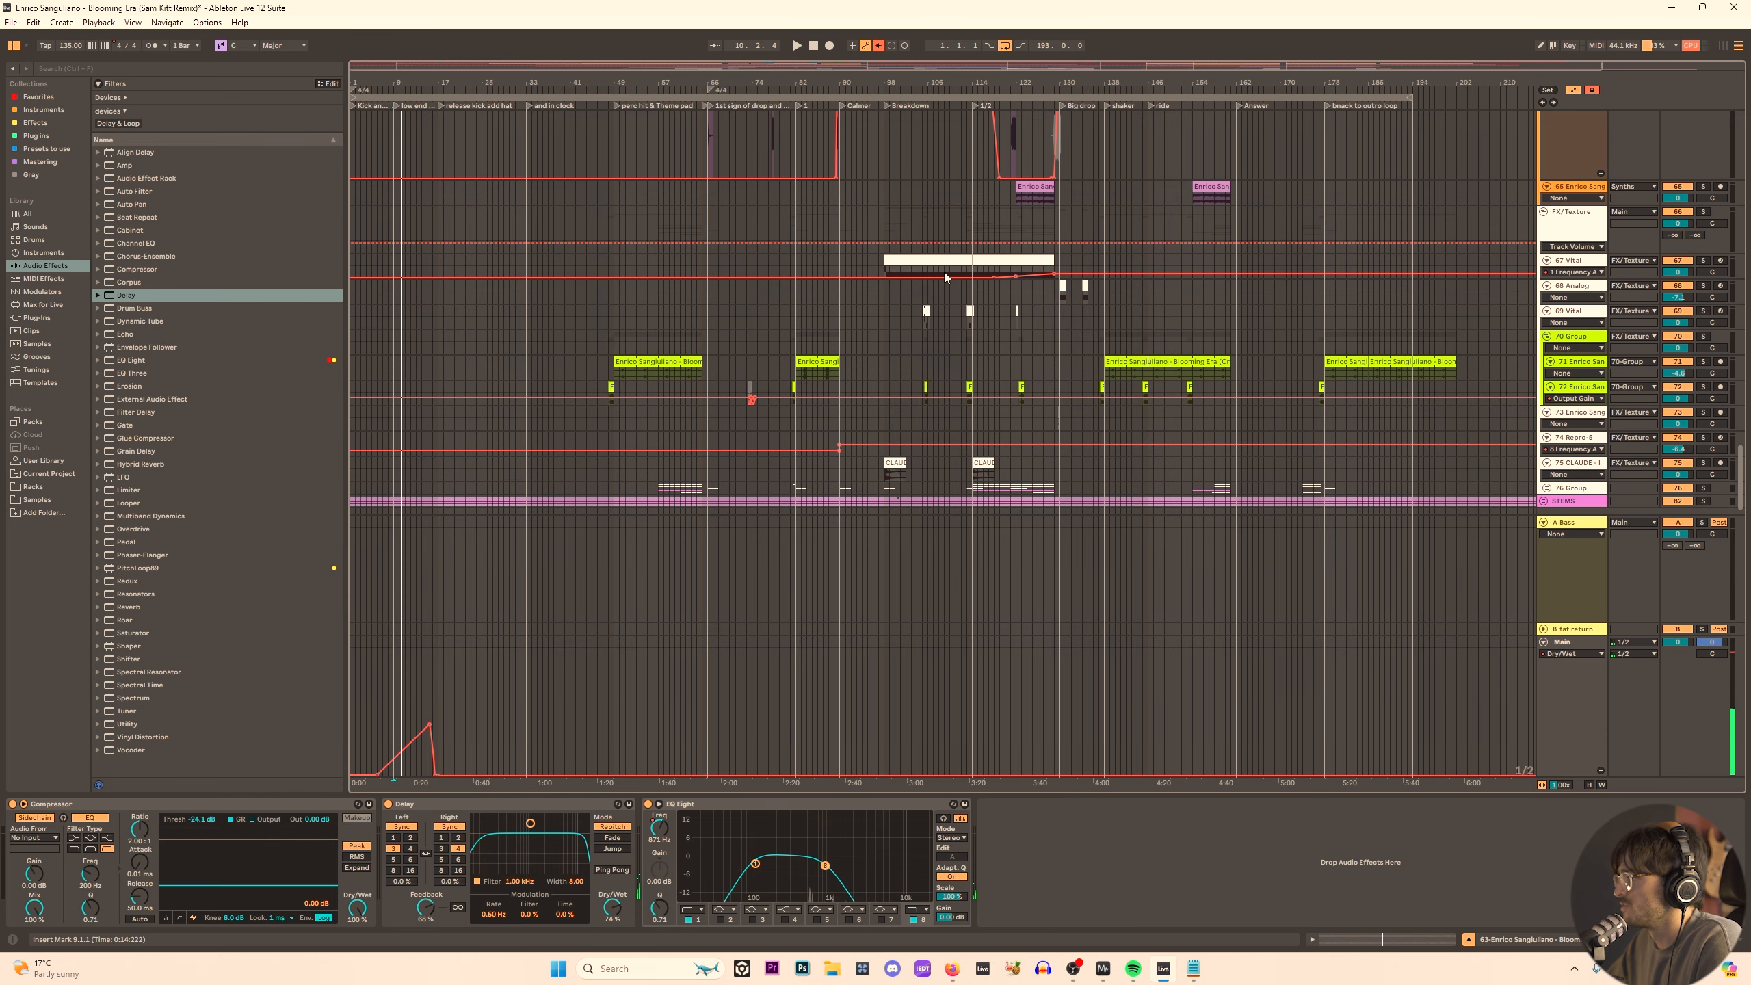
pyautogui.scroll(2, 944, 271)
pyautogui.scroll(-2, 923, 377)
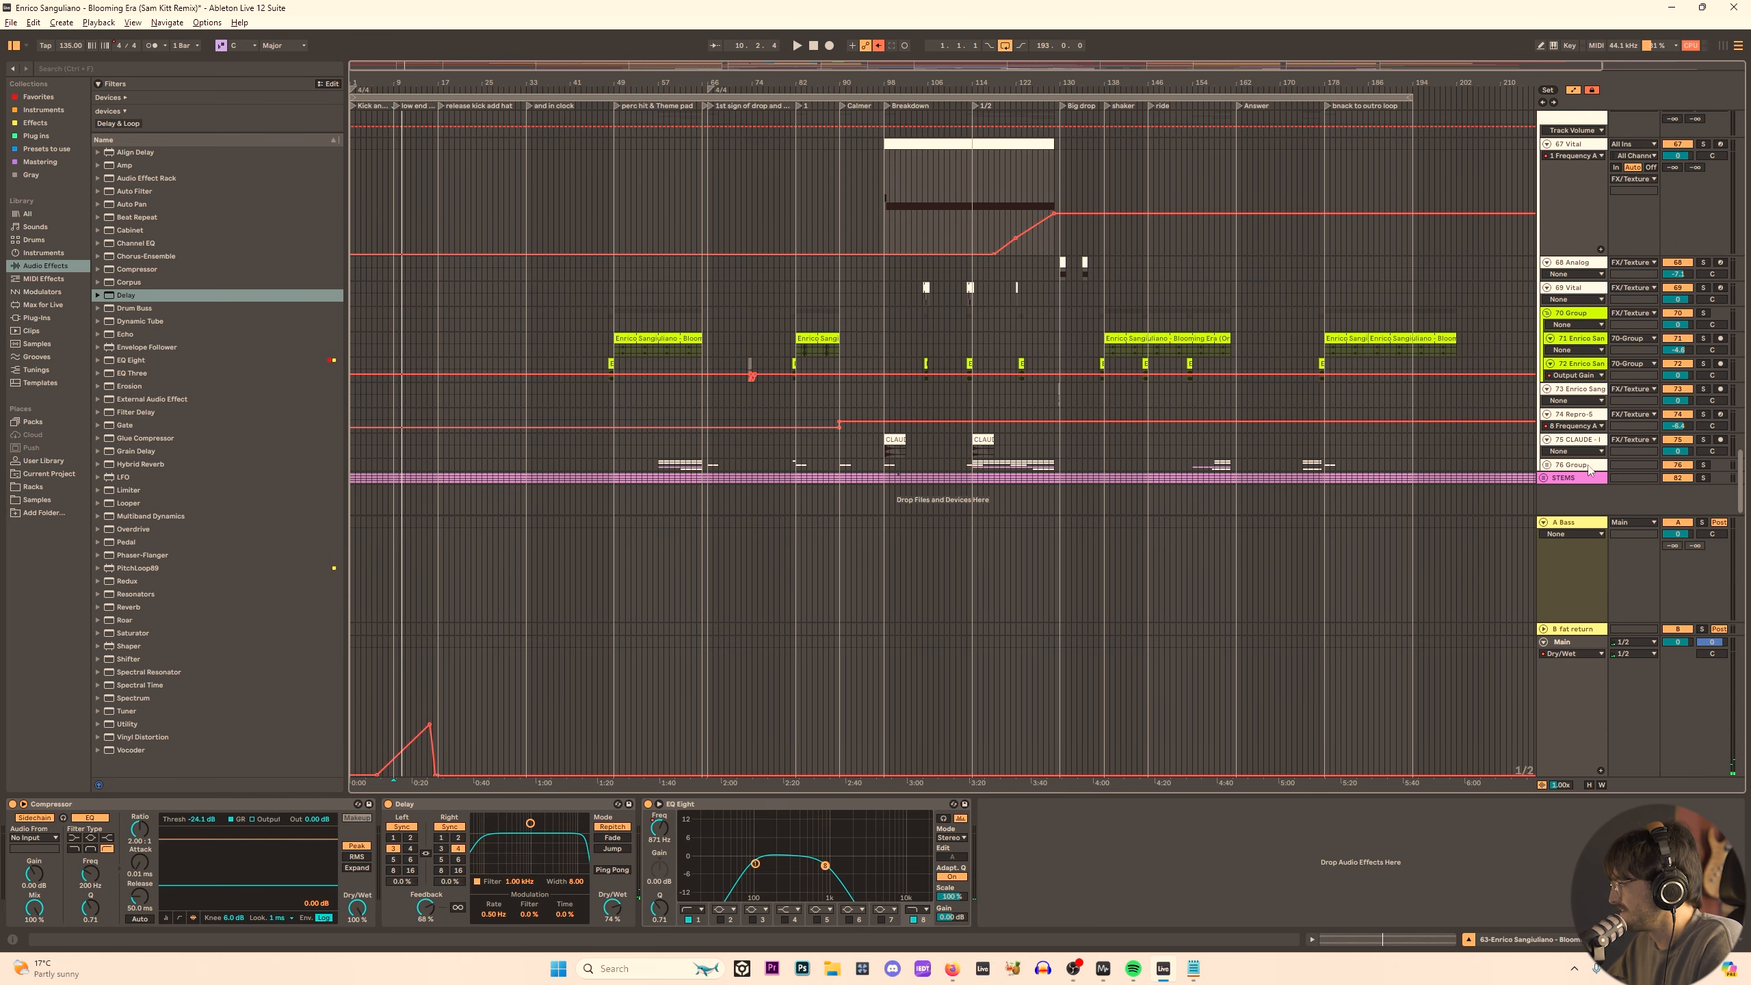
pyautogui.click(1546, 465)
pyautogui.scroll(-3, 632, 401)
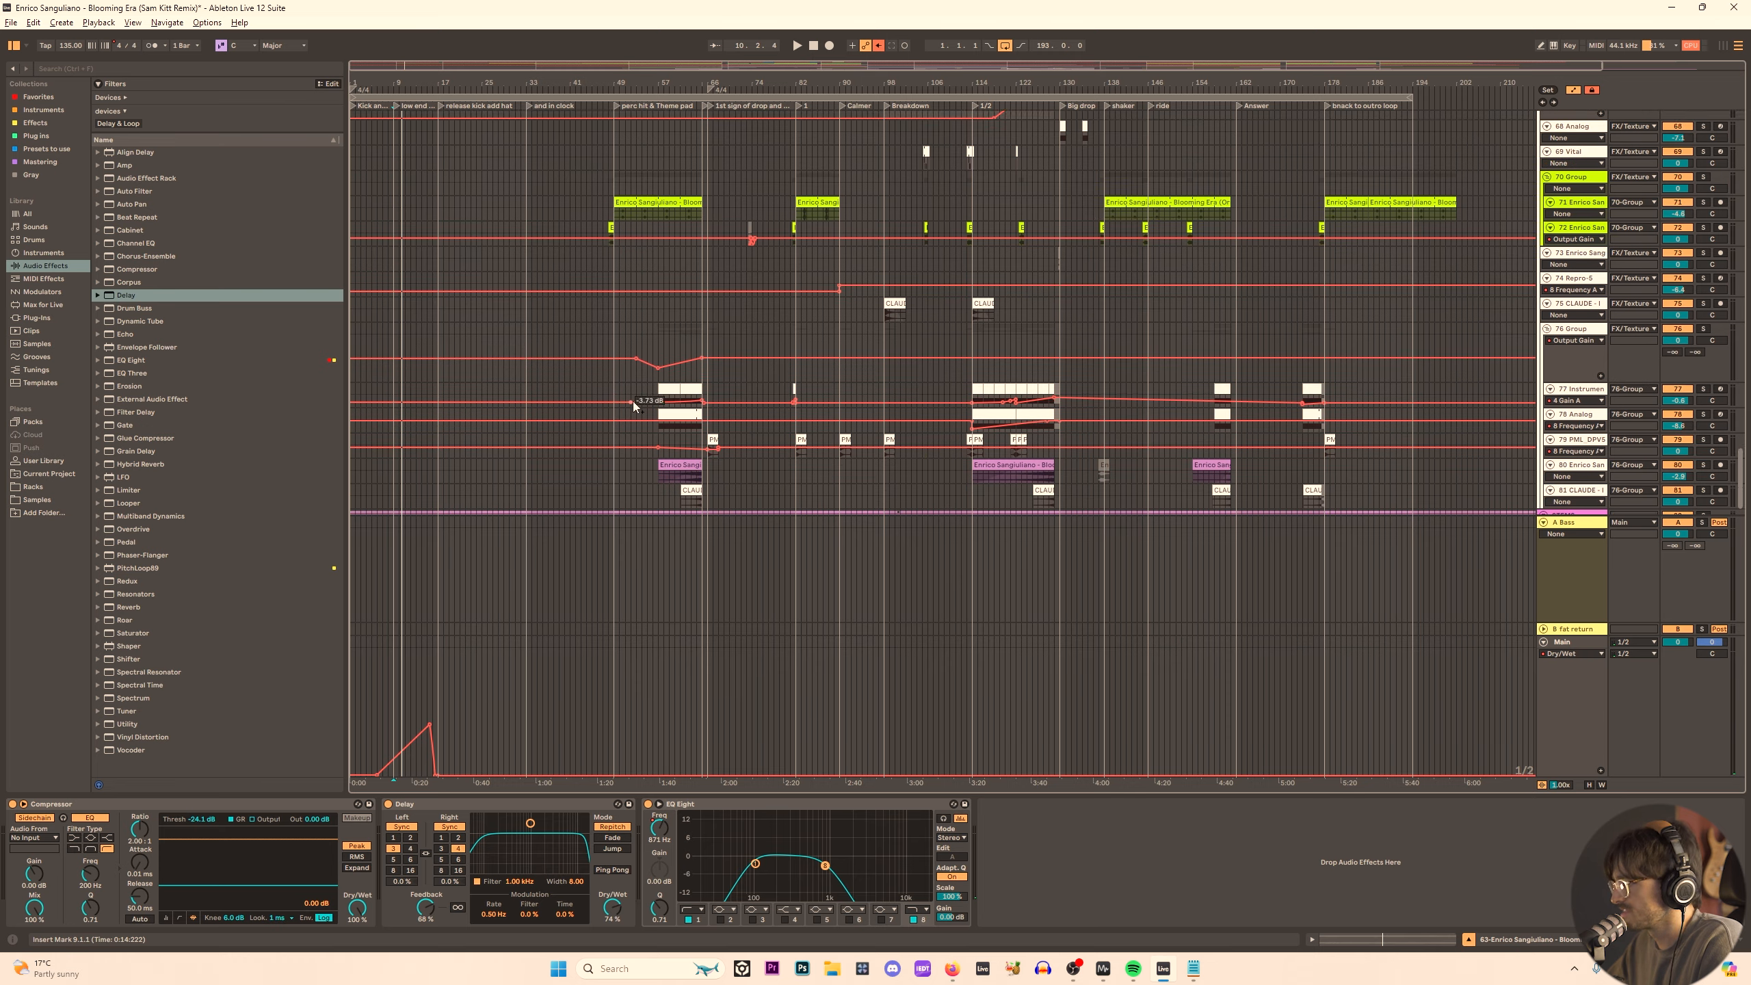
# Select the 78 Analog clip at bar 57 and audition it.
pyautogui.scroll(2, 679, 381)
pyautogui.click(678, 380)
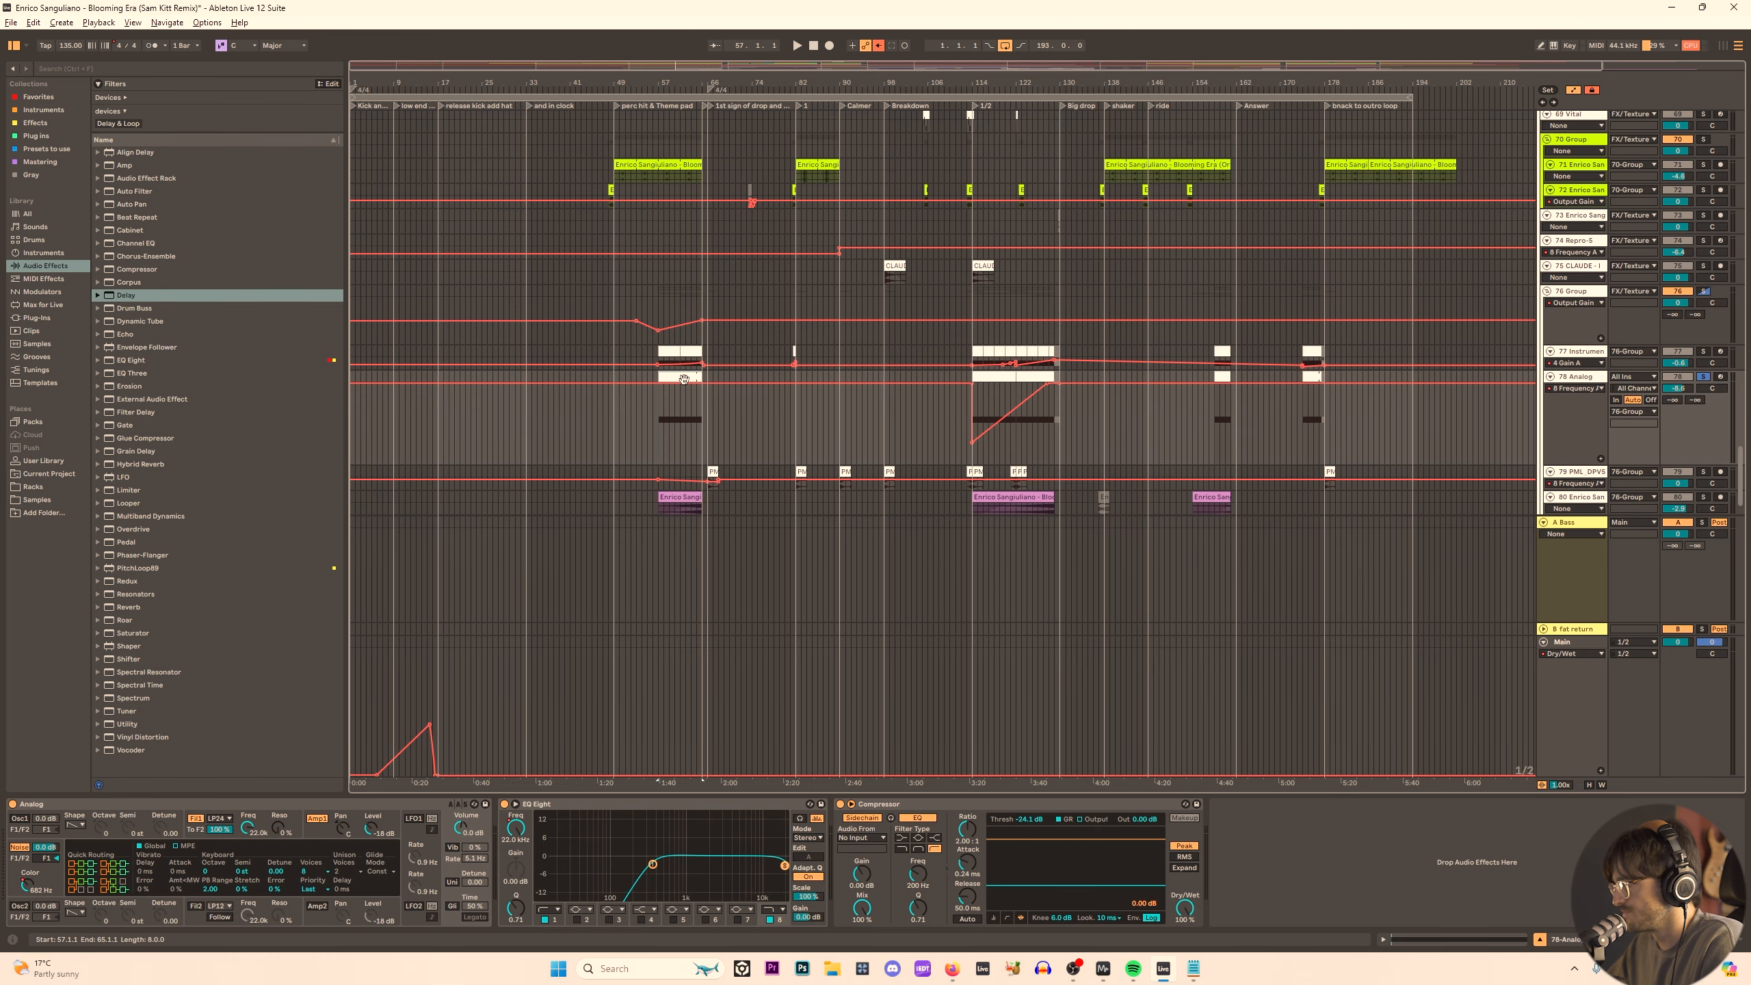
pyautogui.press('space')
# In the Analog clip, delete the second C3 note and extend the first one to the end of the clip.
pyautogui.doubleClick(686, 376)
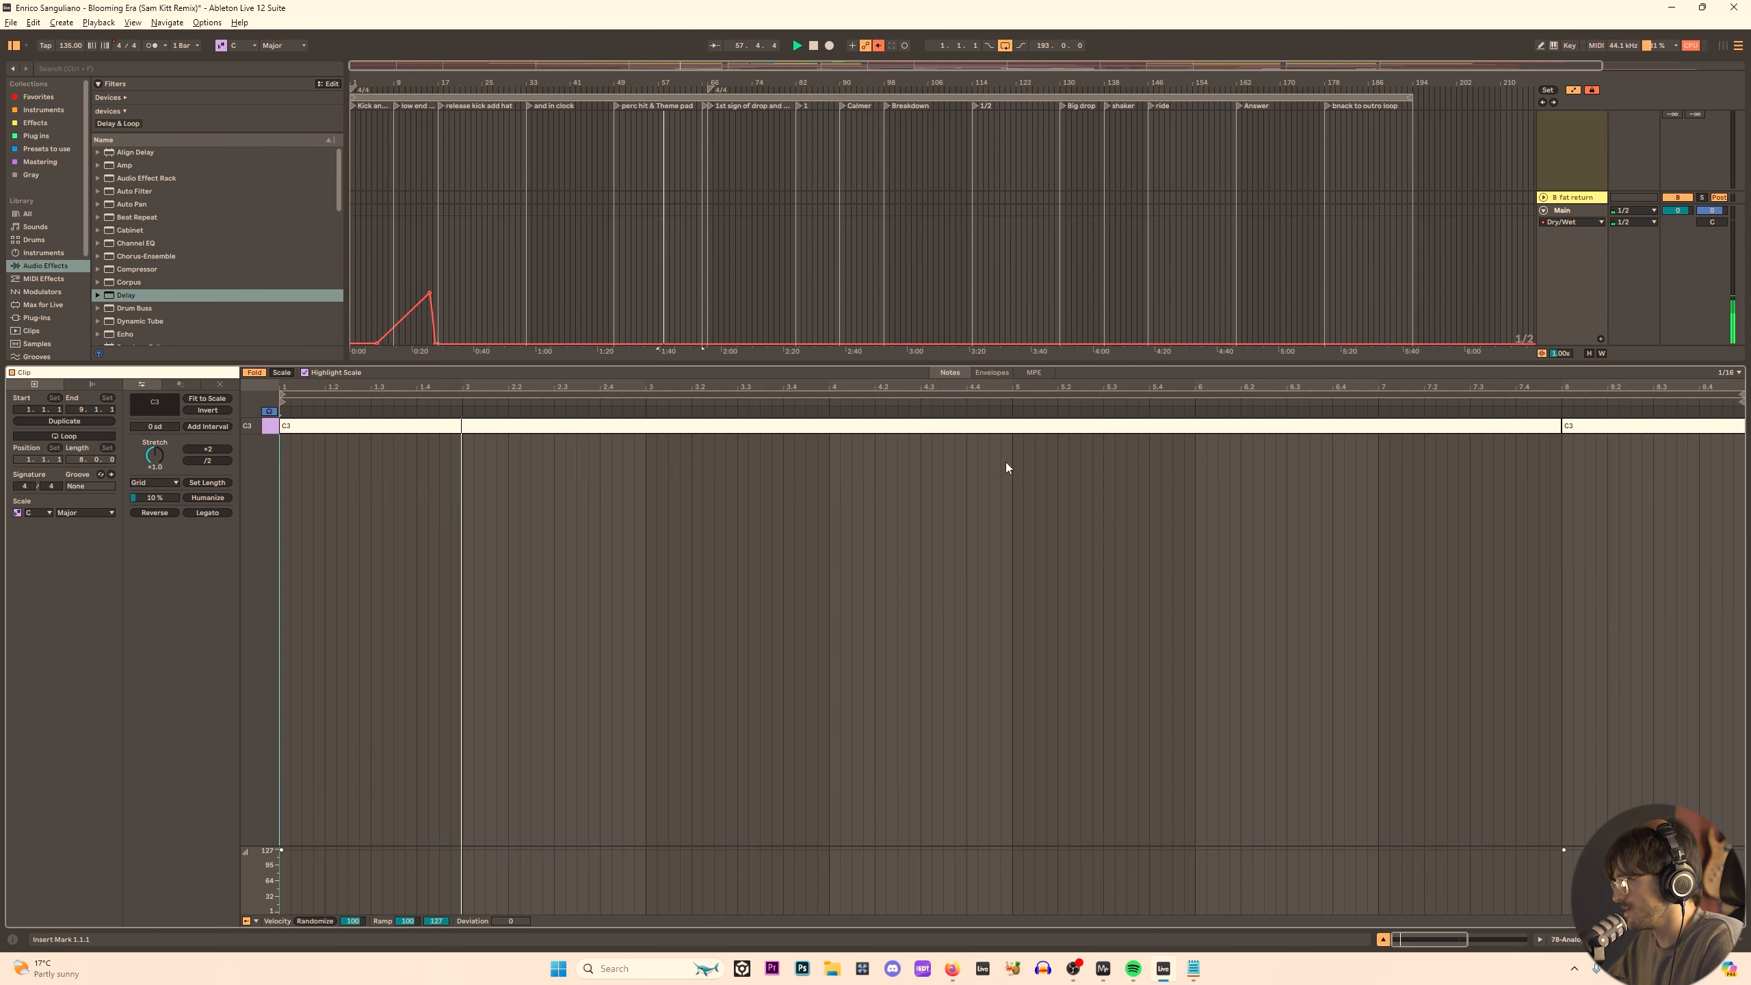
pyautogui.doubleClick(1631, 427)
pyautogui.hotkey('ctrl', 'a')
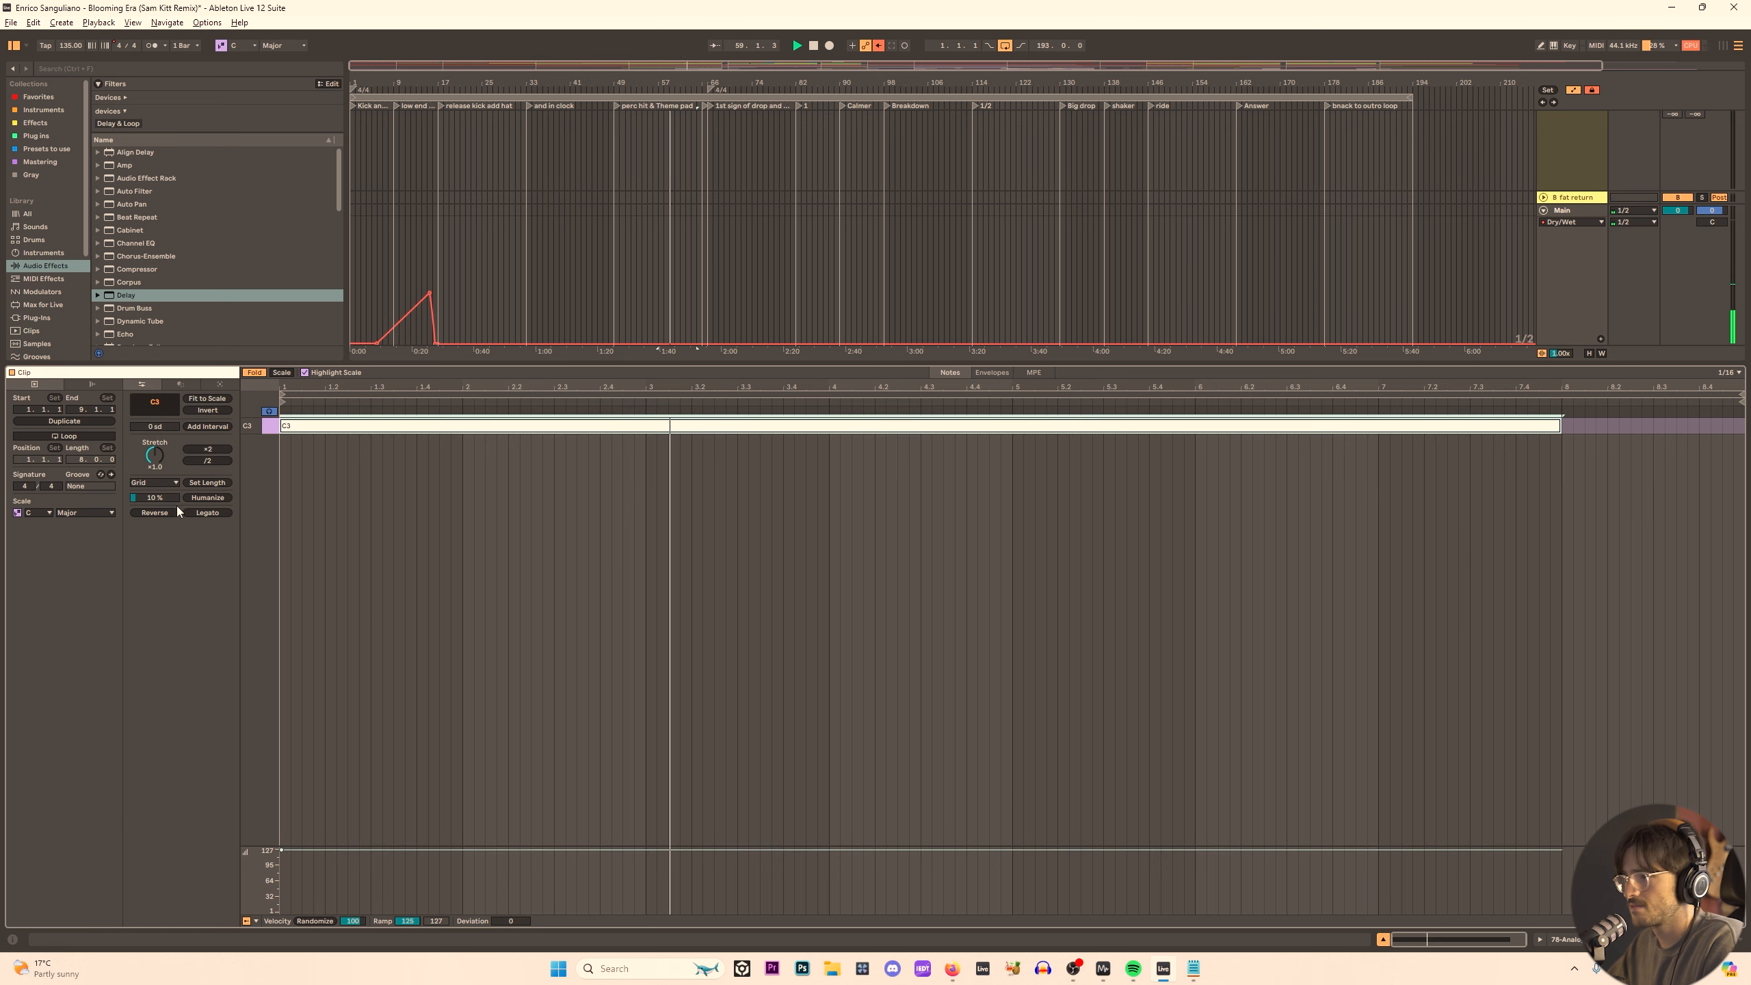
pyautogui.click(853, 639)
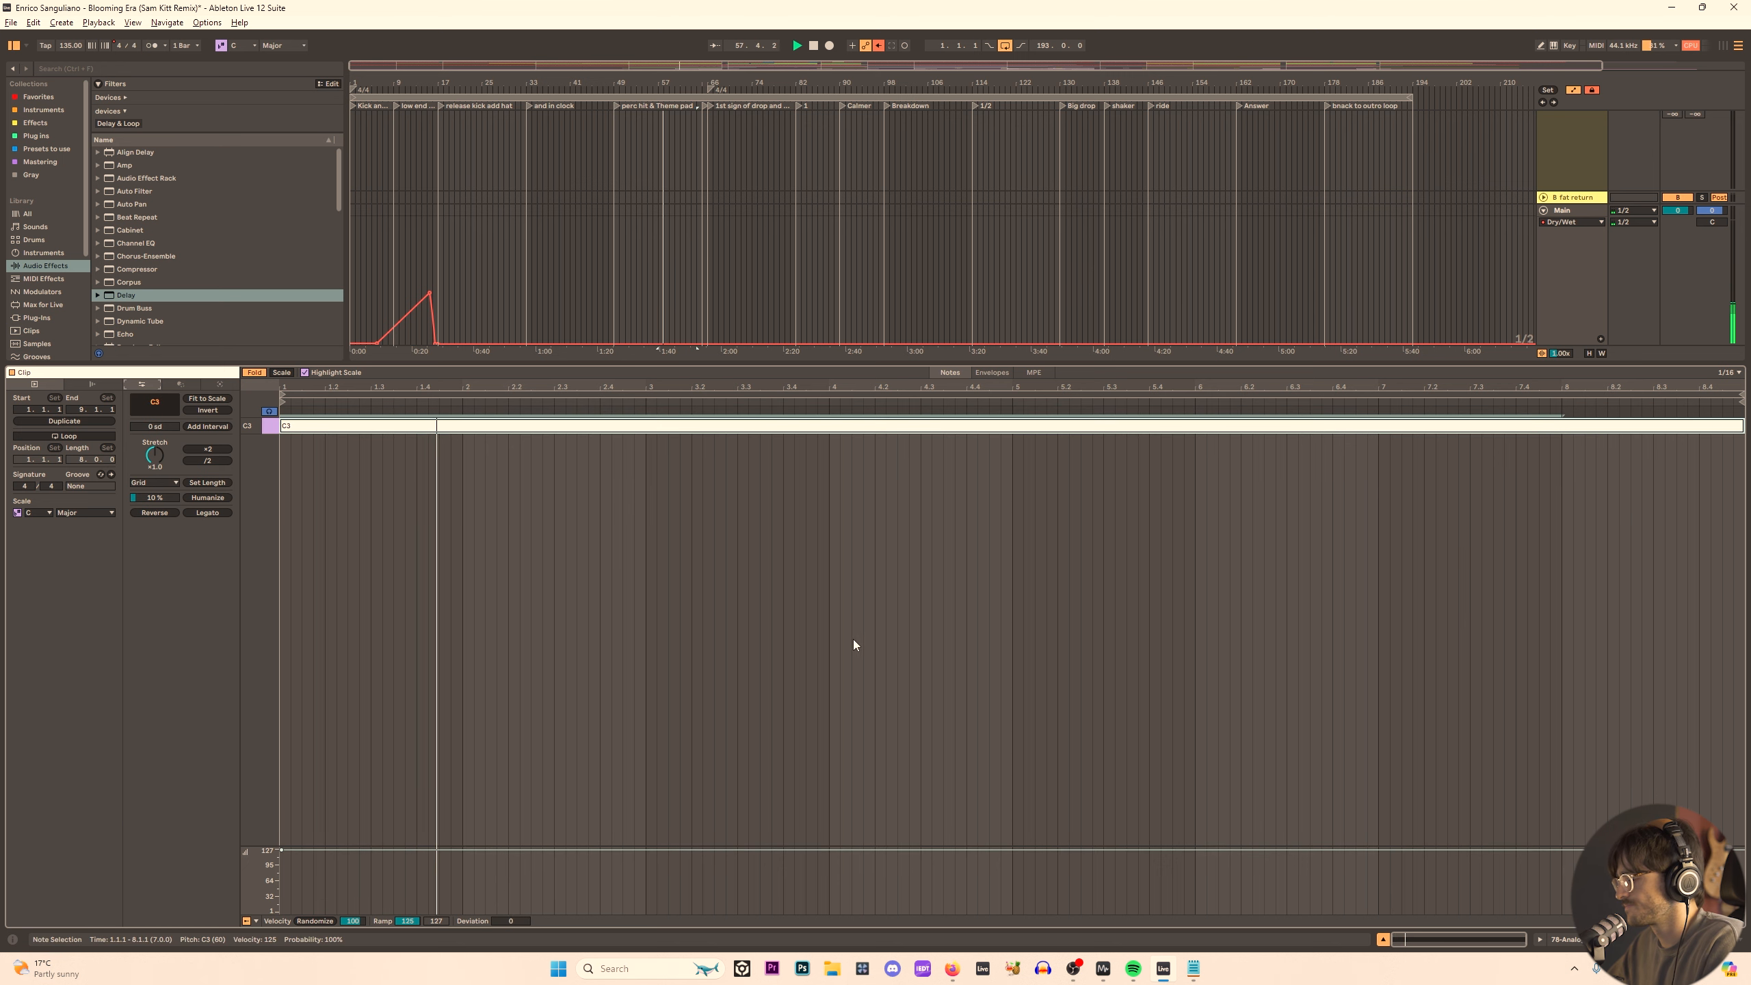
# Paste a copy of the eight-bar Analog clip at bar 1 on the same track.
pyautogui.hotkey('shift', 'Tab')
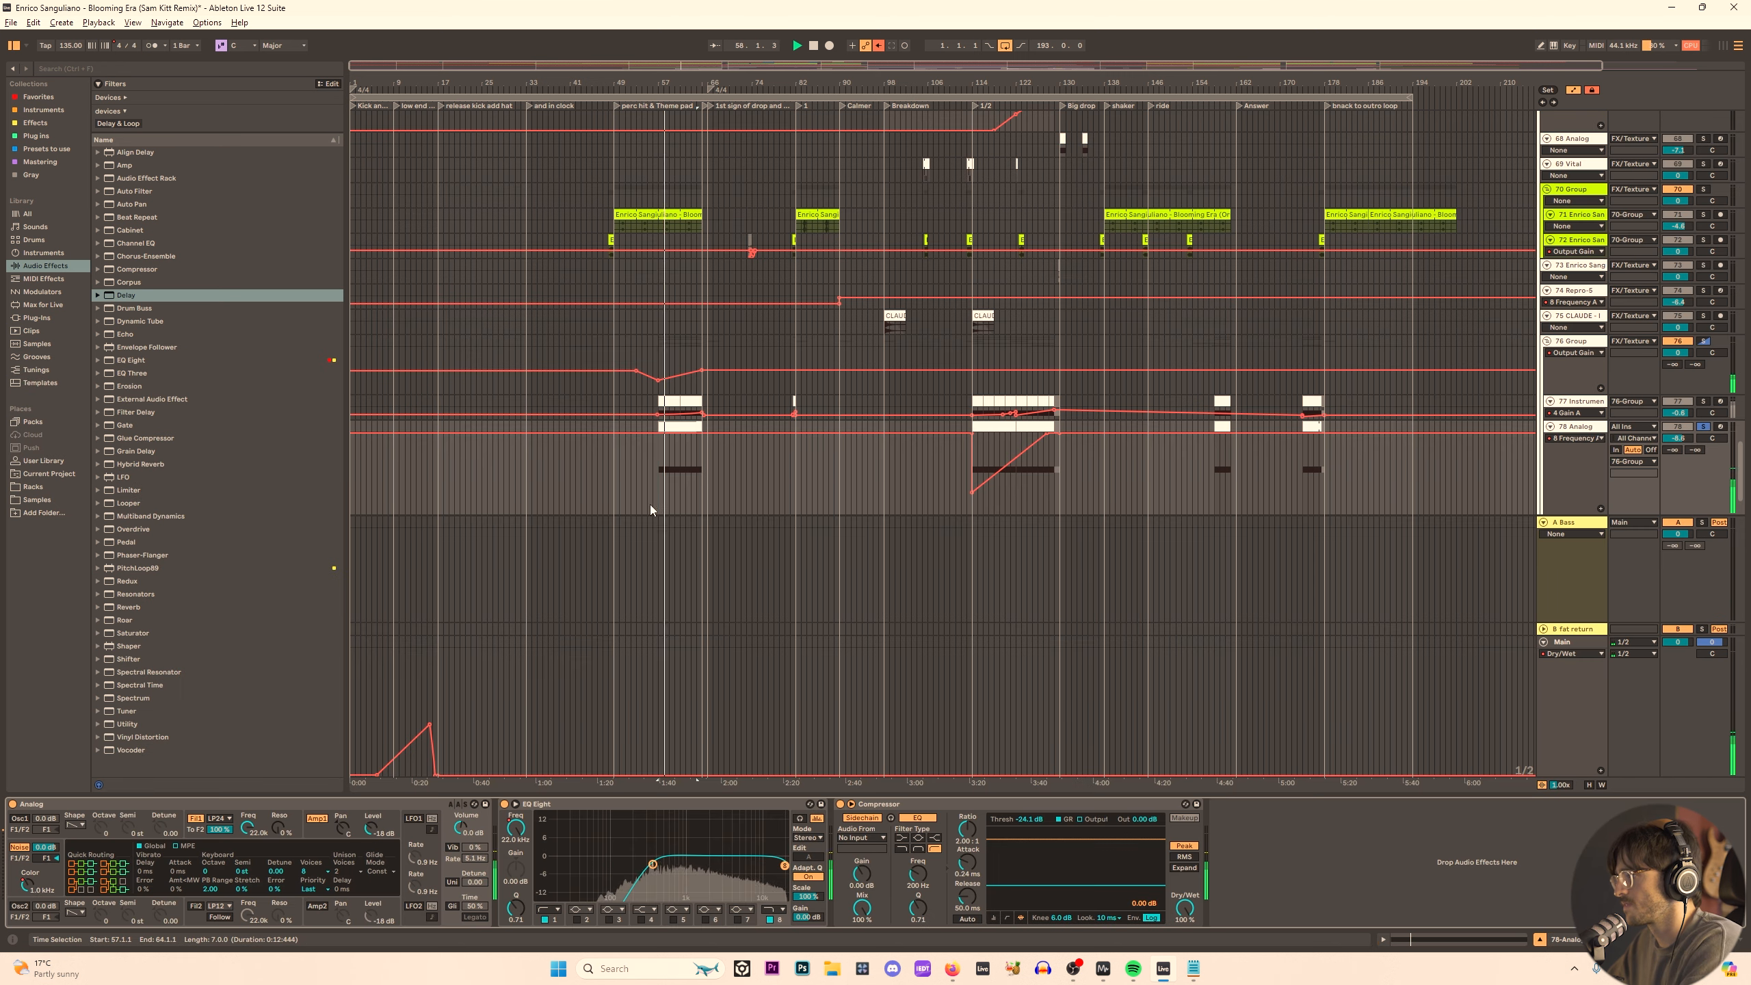
pyautogui.click(358, 479)
pyautogui.hotkey('ctrl', 'v')
pyautogui.click(364, 431)
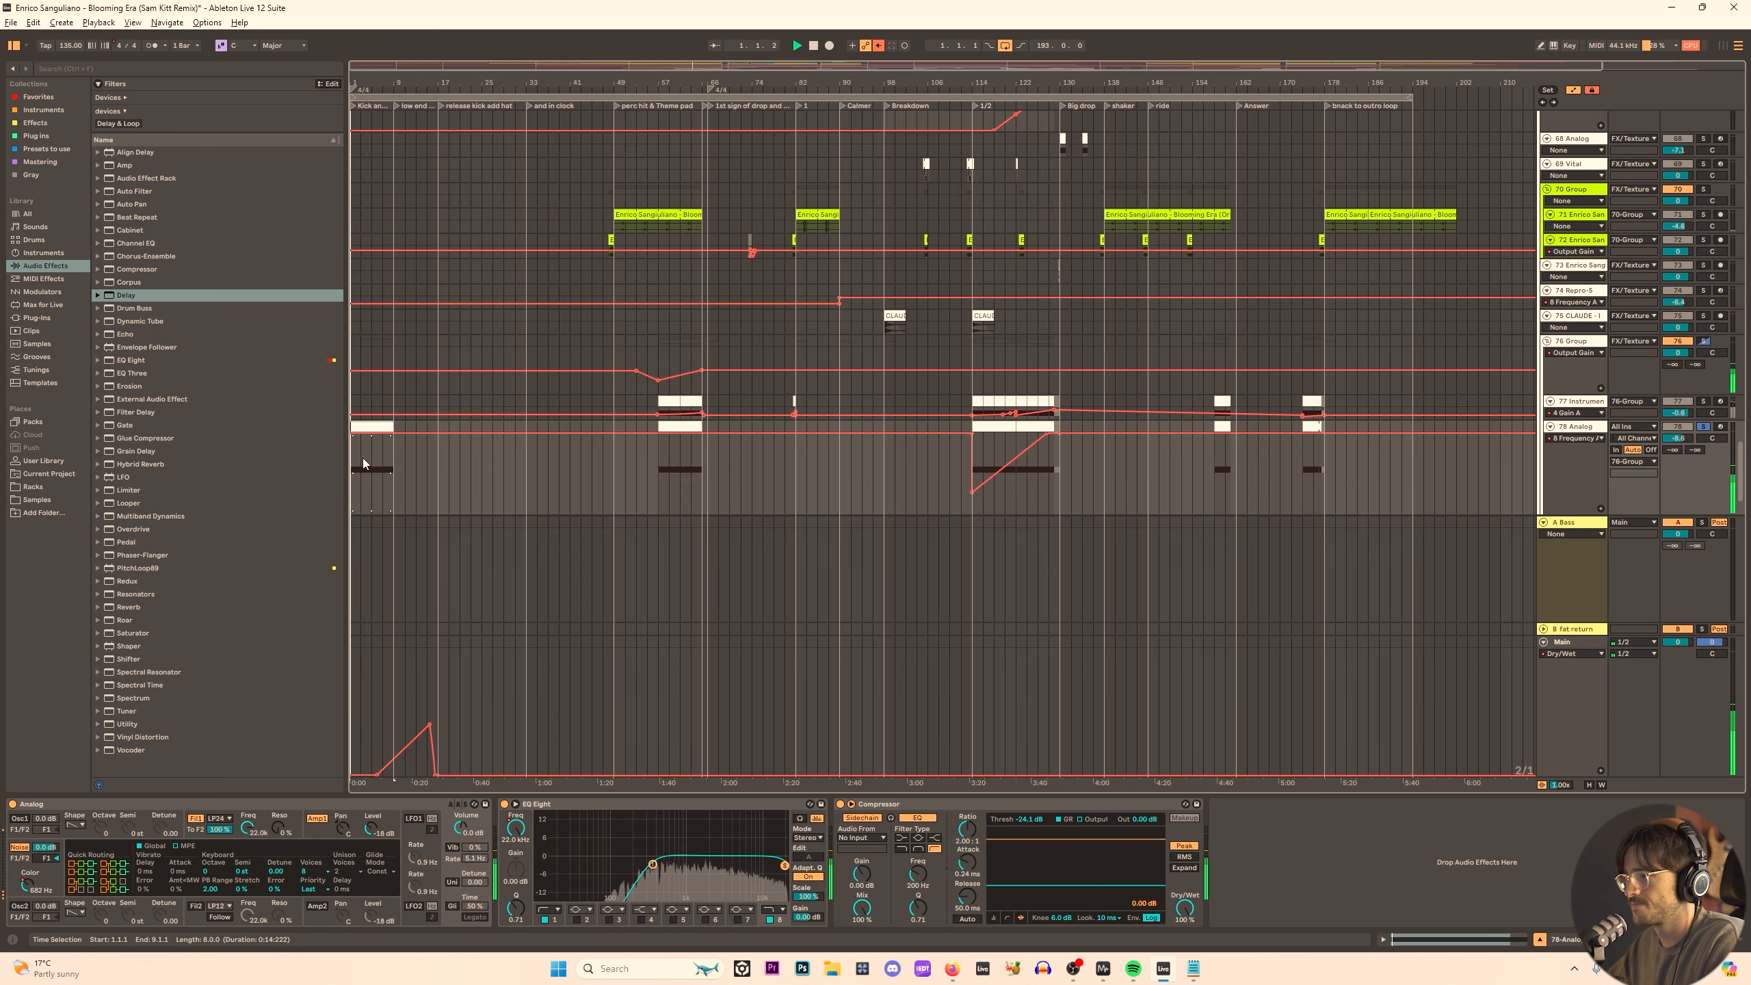
# Show the Analog track's EQ Eight high-cut frequency automation and lower it to about 1.2 kHz over bars 1 to 9.
pyautogui.keyDown('ctrl'); pyautogui.scroll(4, 364, 464); pyautogui.keyUp('ctrl')
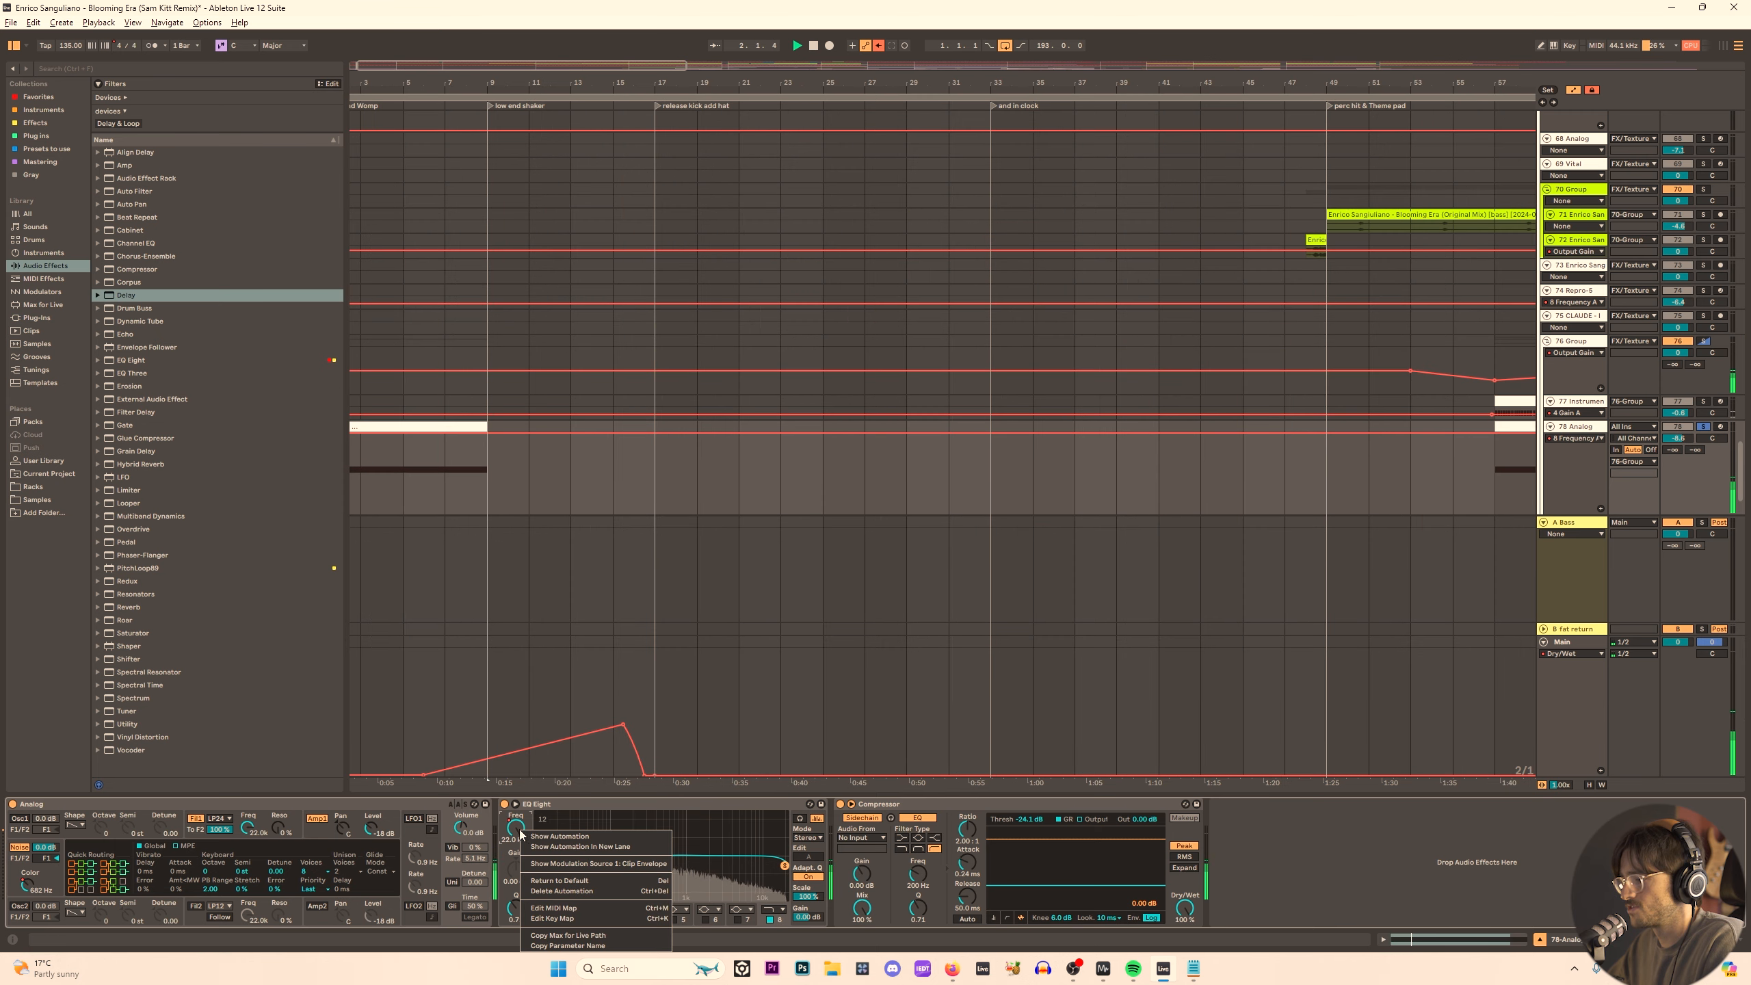
pyautogui.press('z')
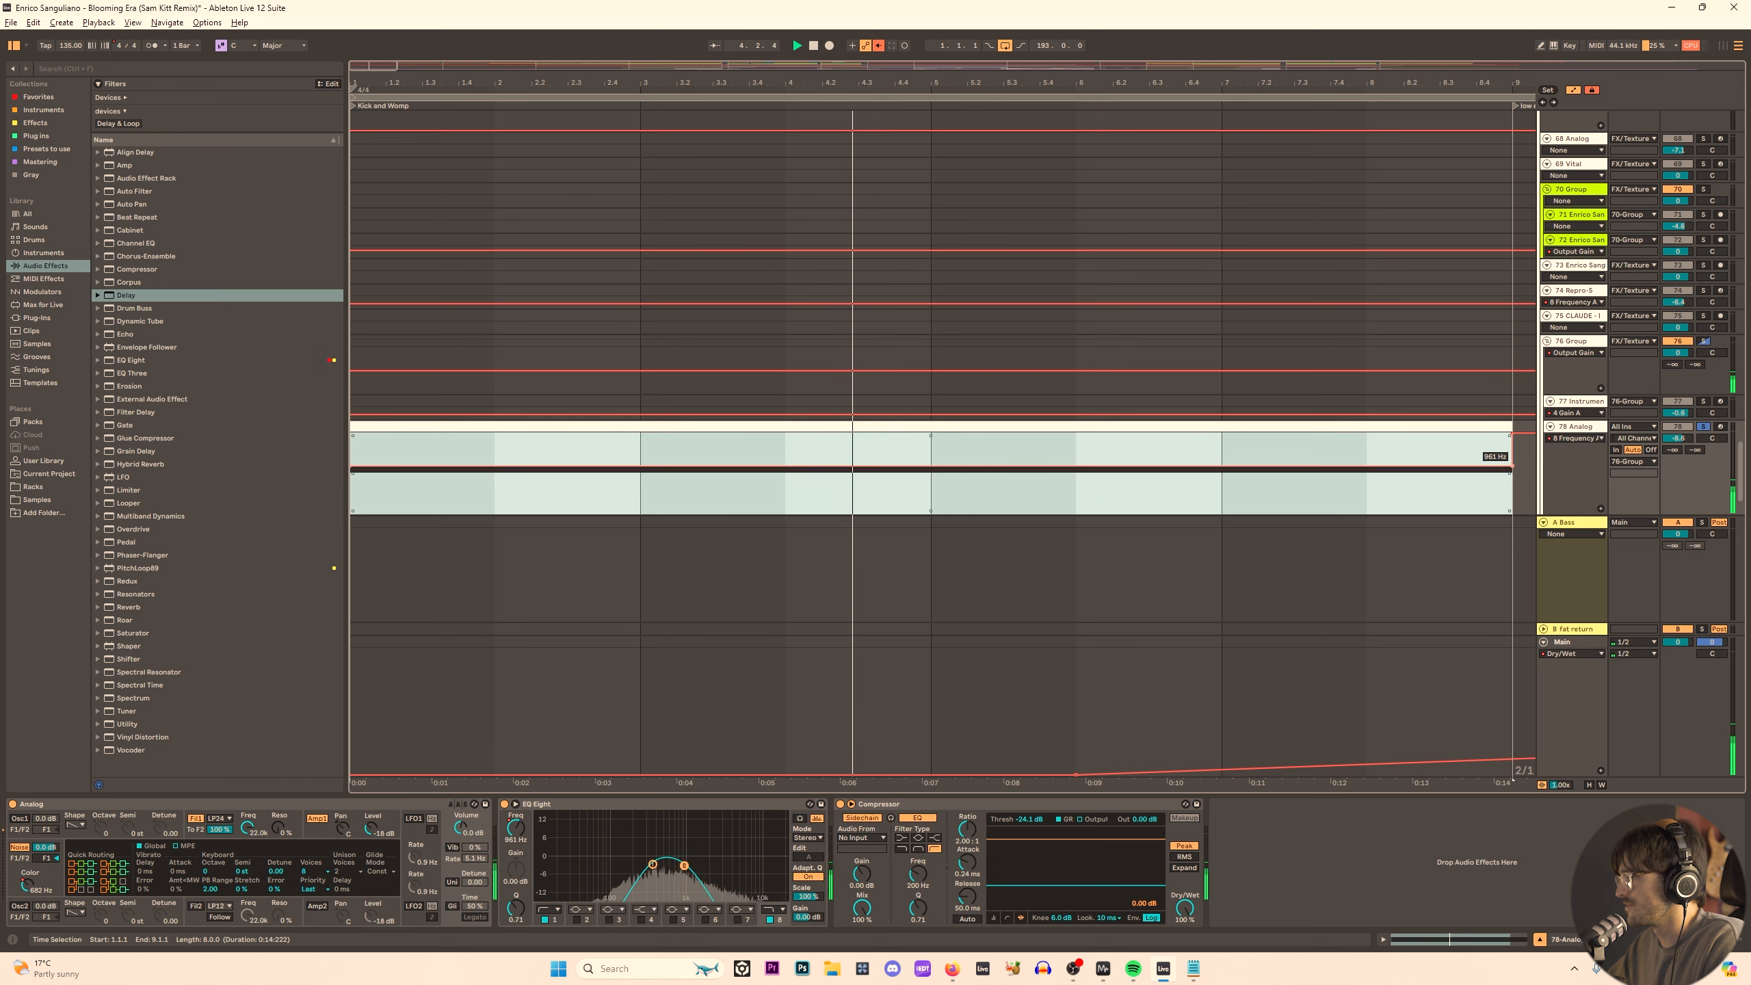
pyautogui.click(544, 438)
pyautogui.click(536, 432)
pyautogui.press('z')
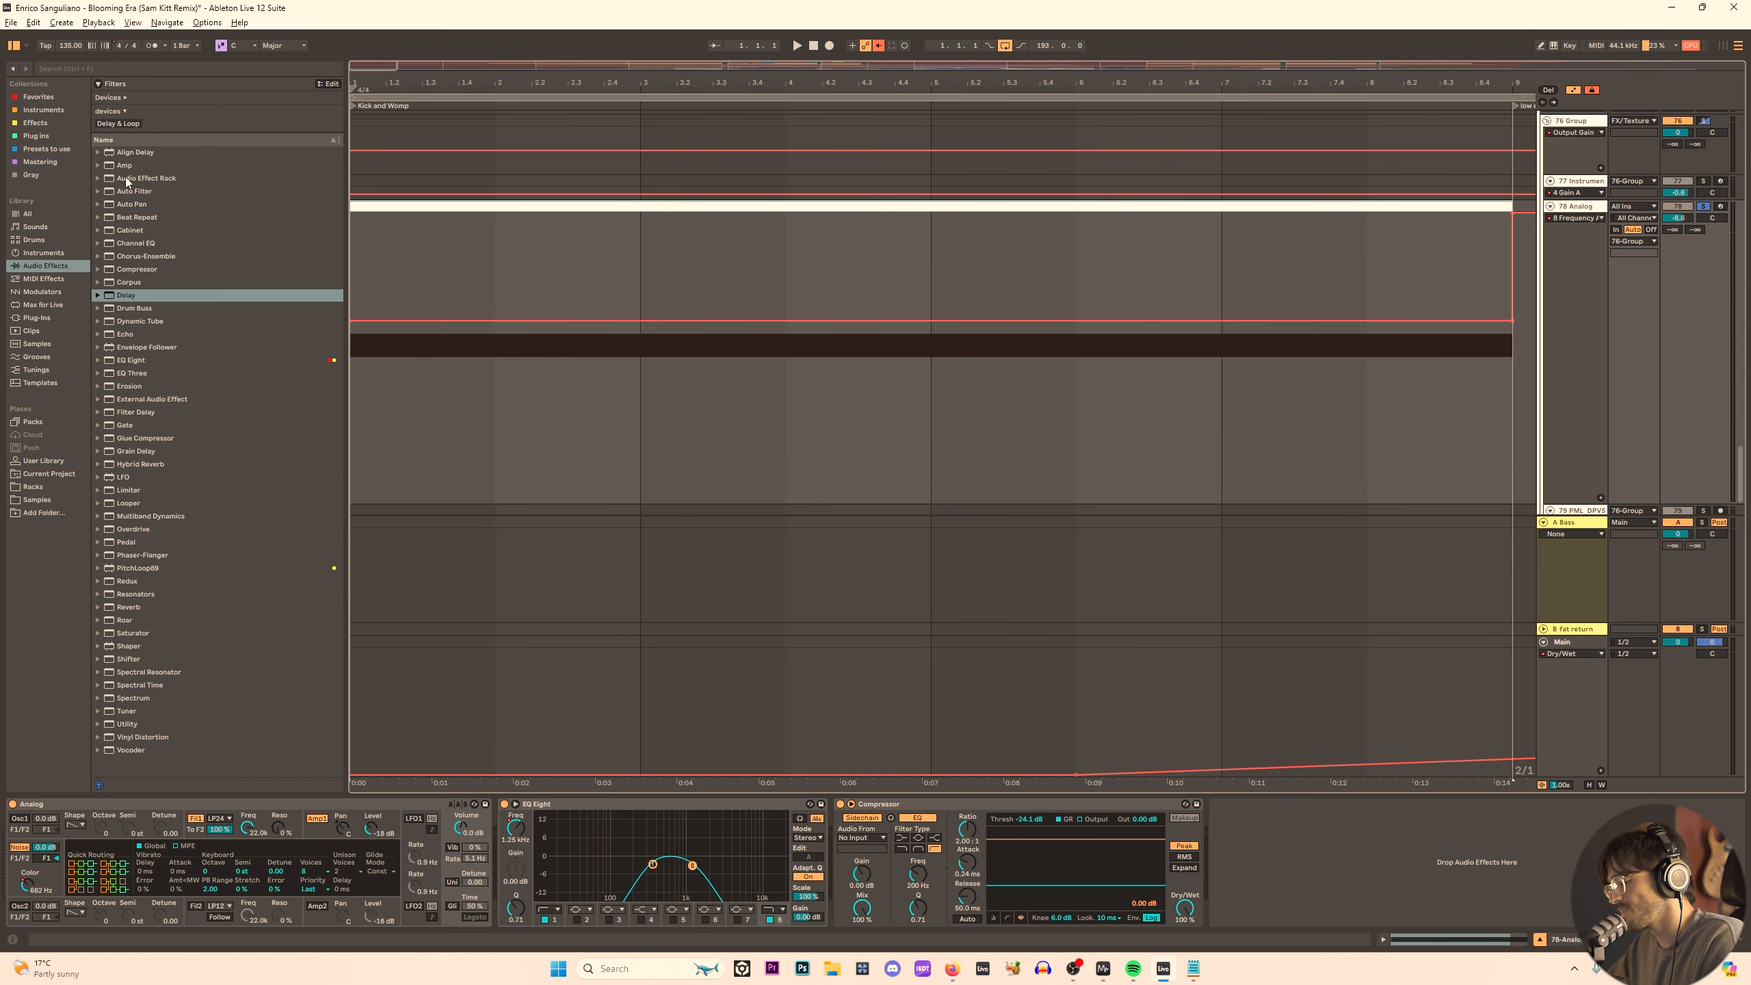
# Turn the Analog filter automation into a rising ramp from bar 1 to bar 9 and lower the whole ramp while listening.
pyautogui.press('x')
pyautogui.press('z')
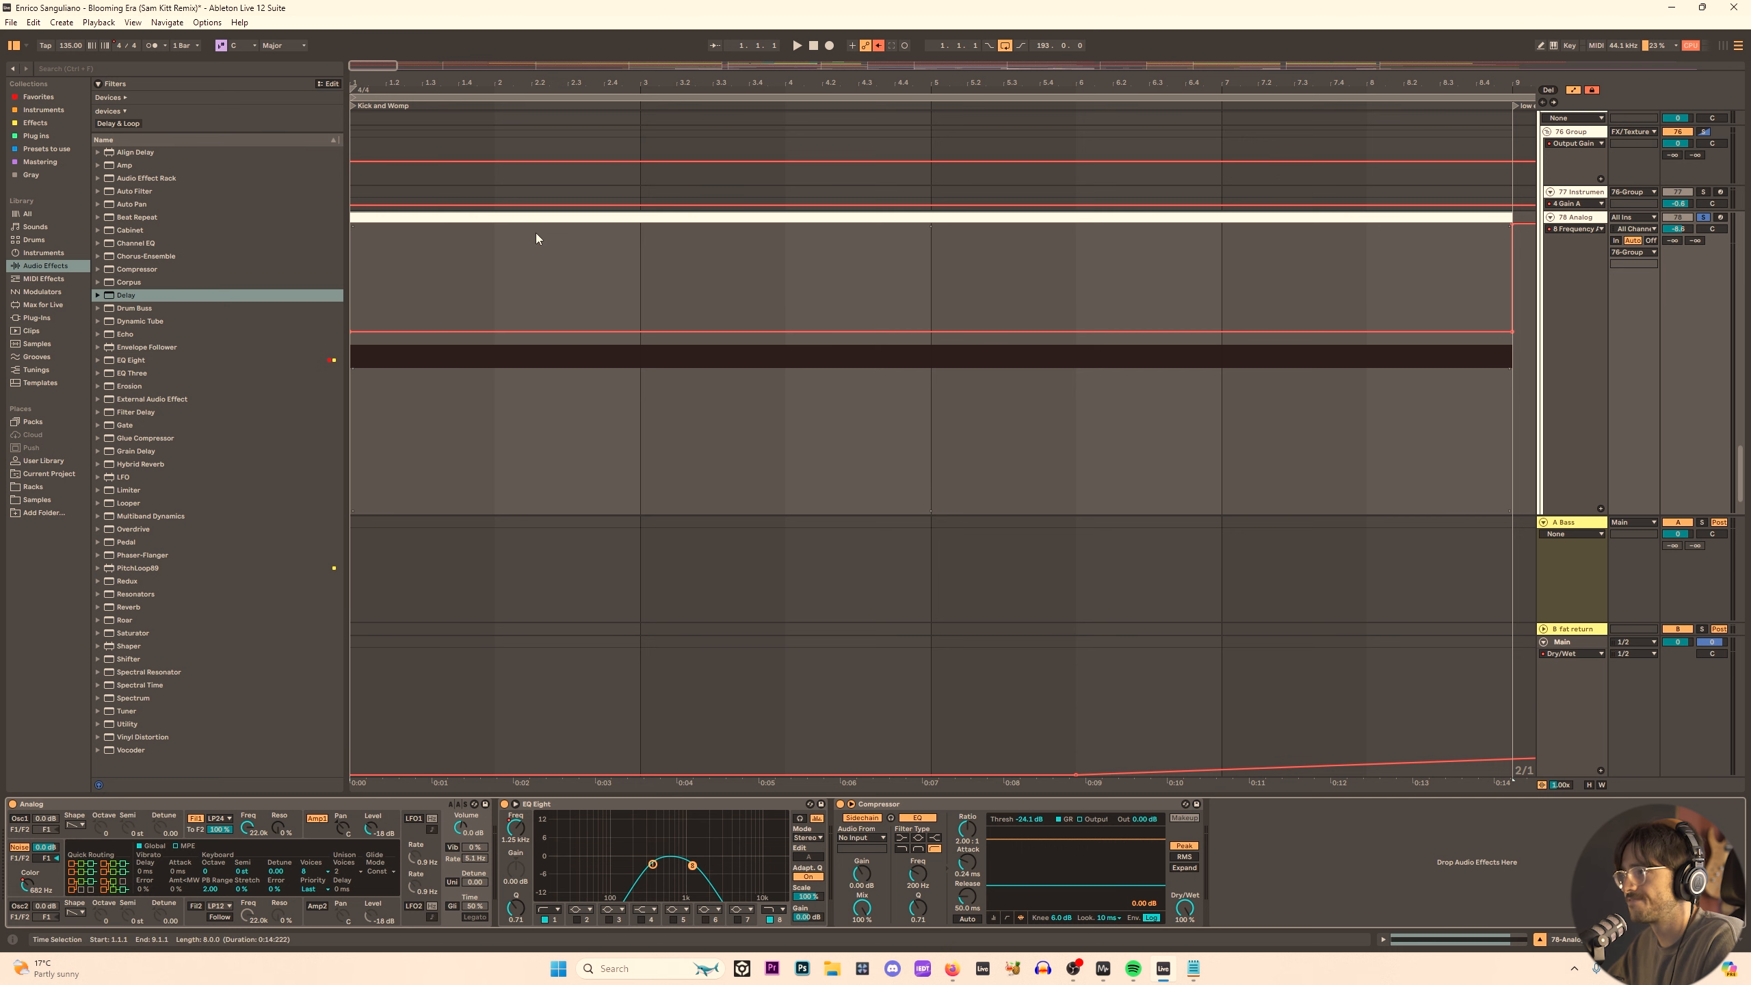
pyautogui.press('-')
pyautogui.click(655, 330)
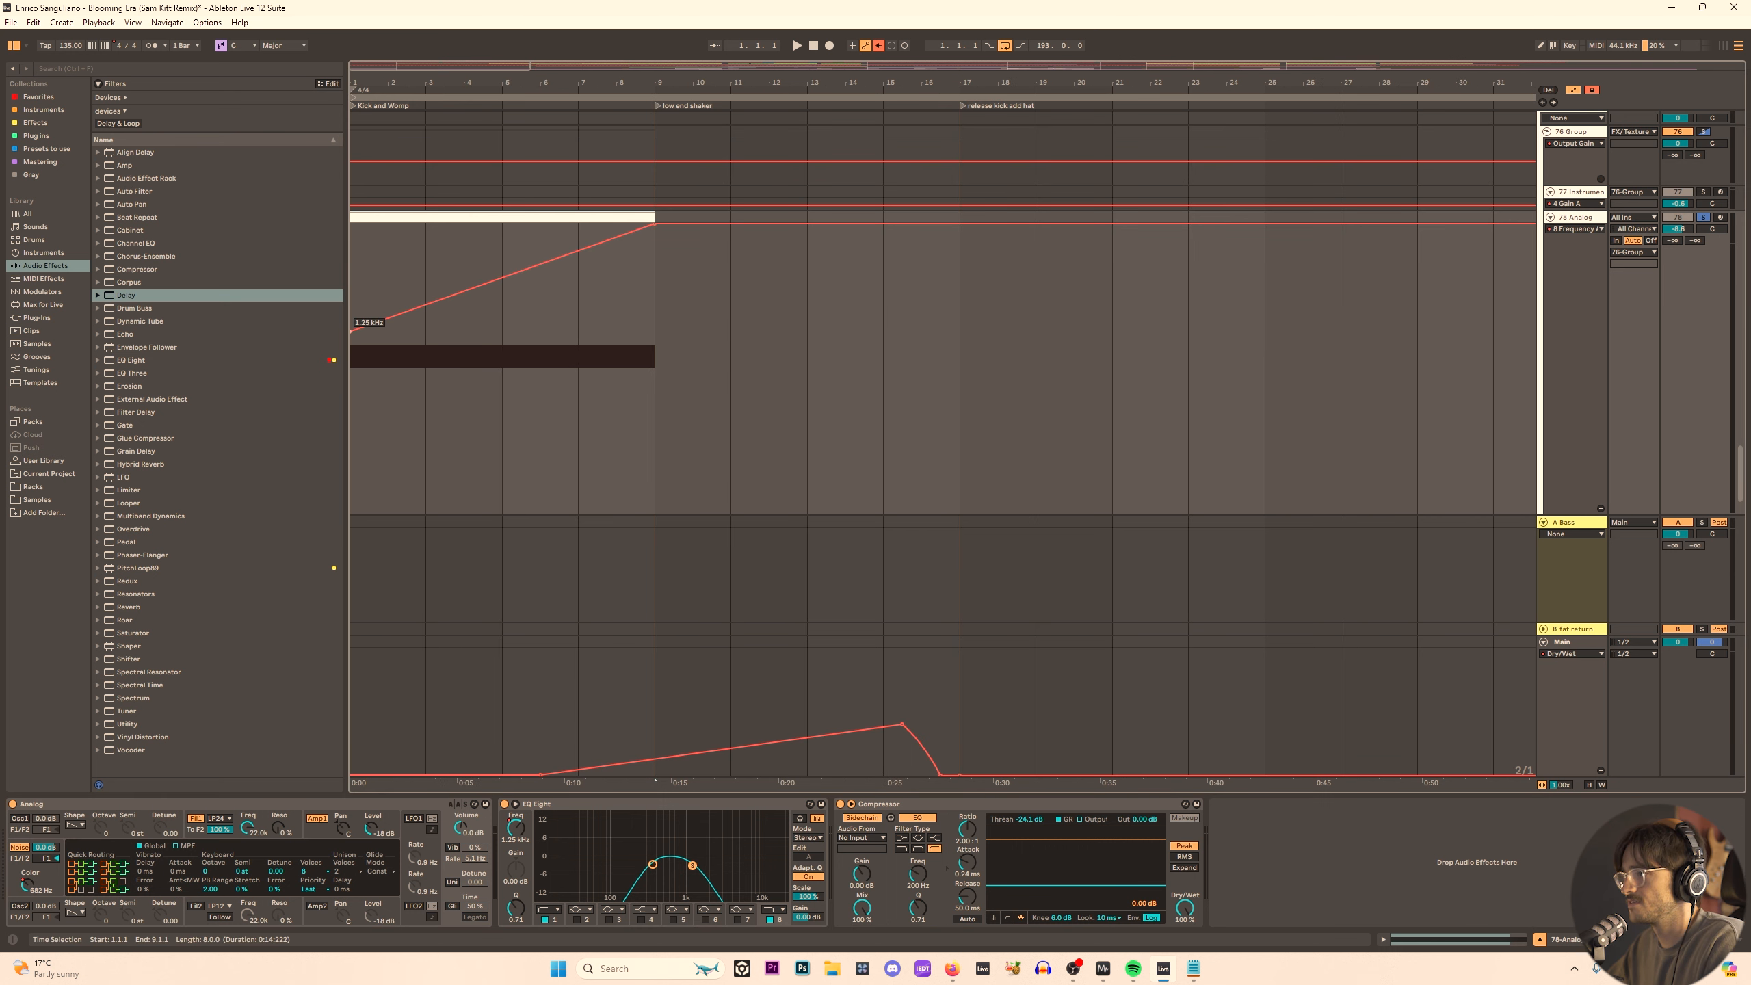
pyautogui.press('space')
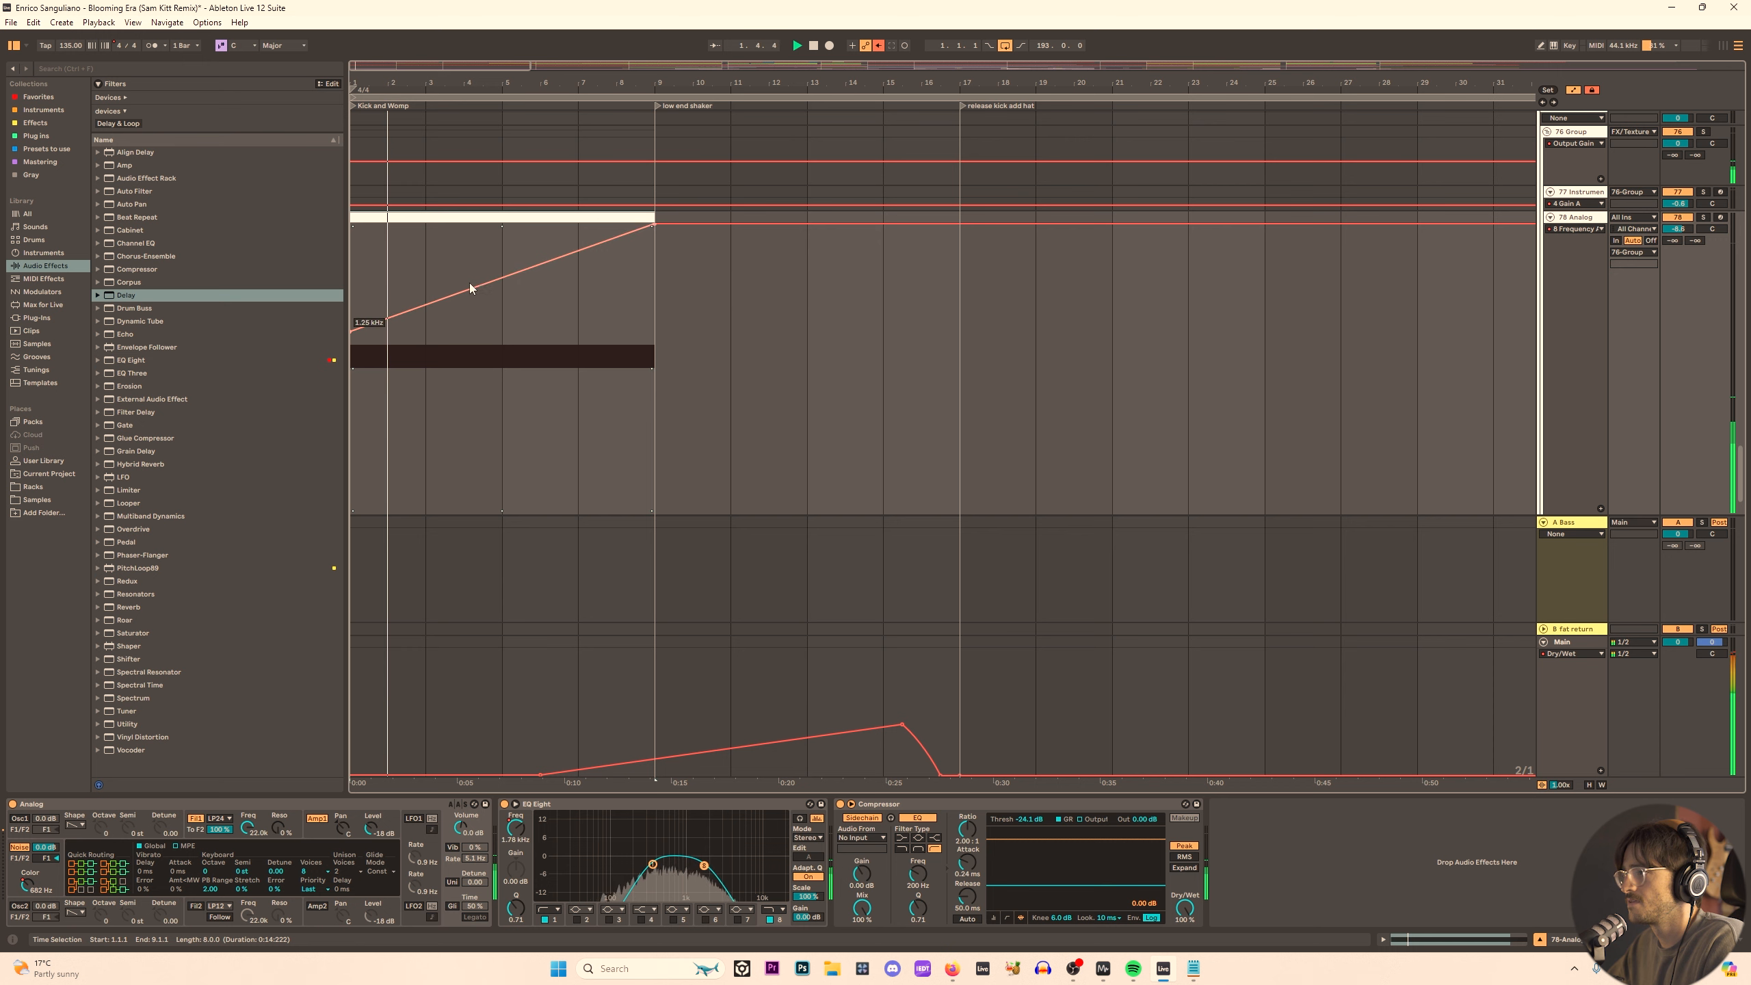
pyautogui.moveTo(472, 288); pyautogui.dragTo(473, 348)
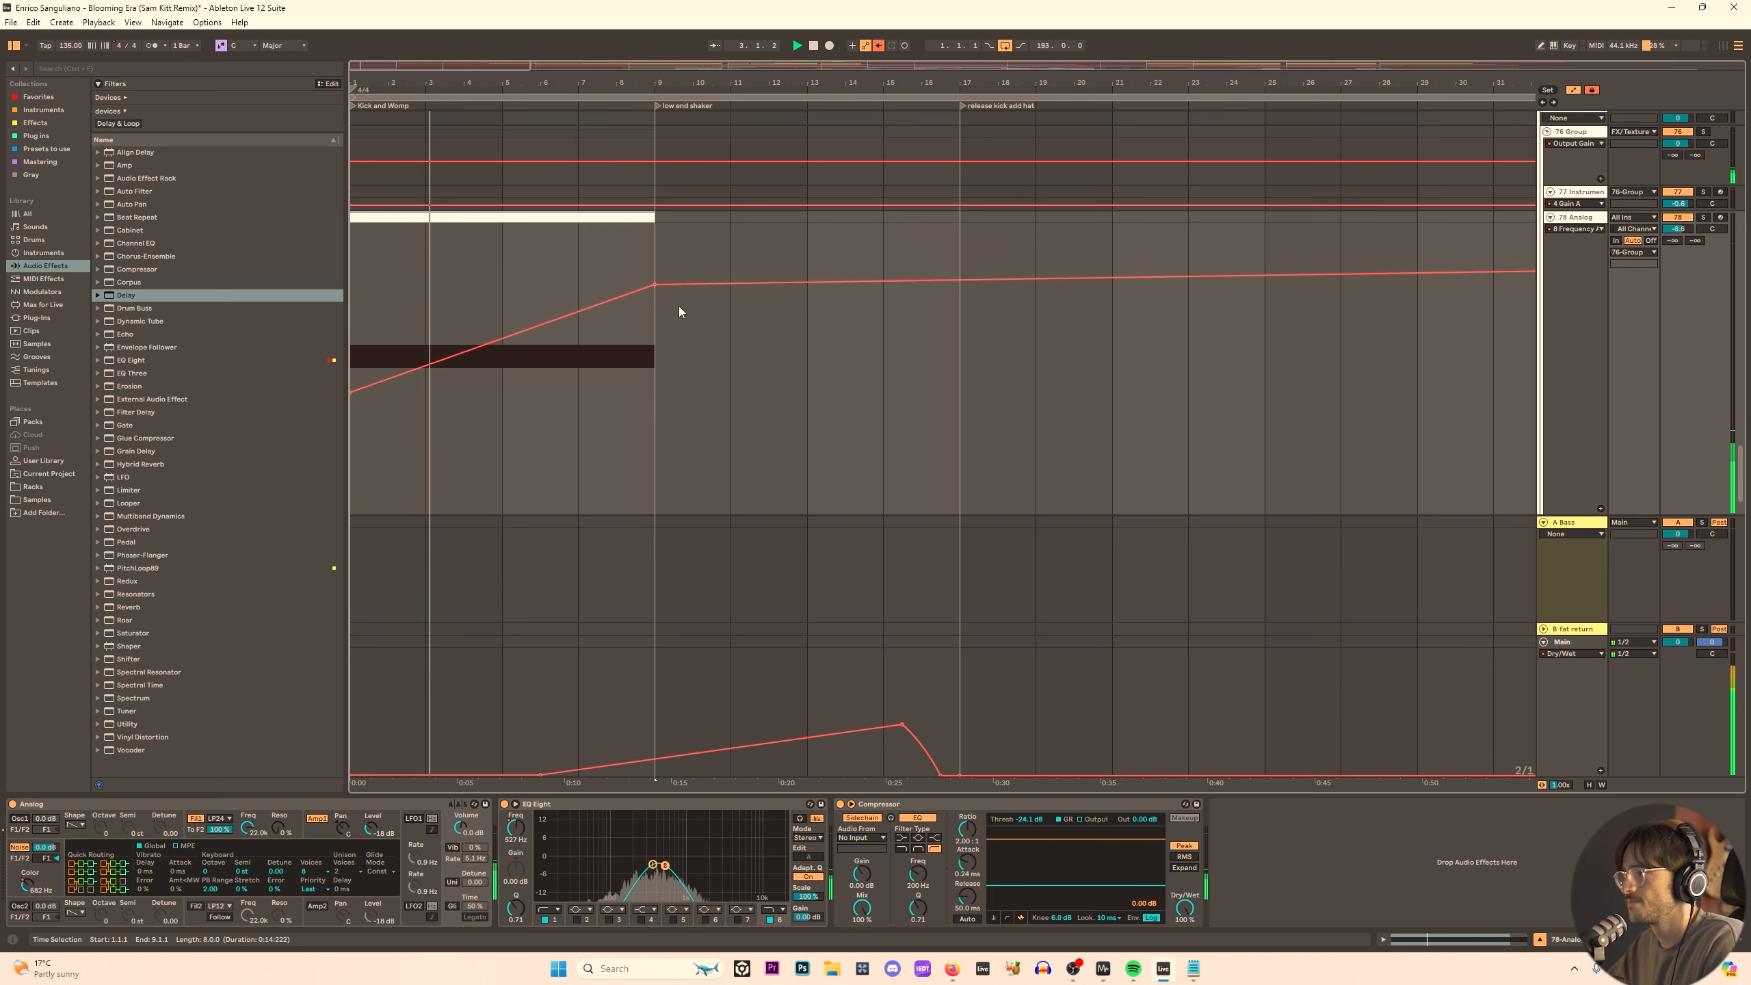
# Extend the intro Analog clip to bar 17 and move the filter ramp's end point from bar 9 to bar 17.
pyautogui.click(679, 283)
pyautogui.keyDown('shift'); pyautogui.click(988, 204); pyautogui.keyUp('shift')
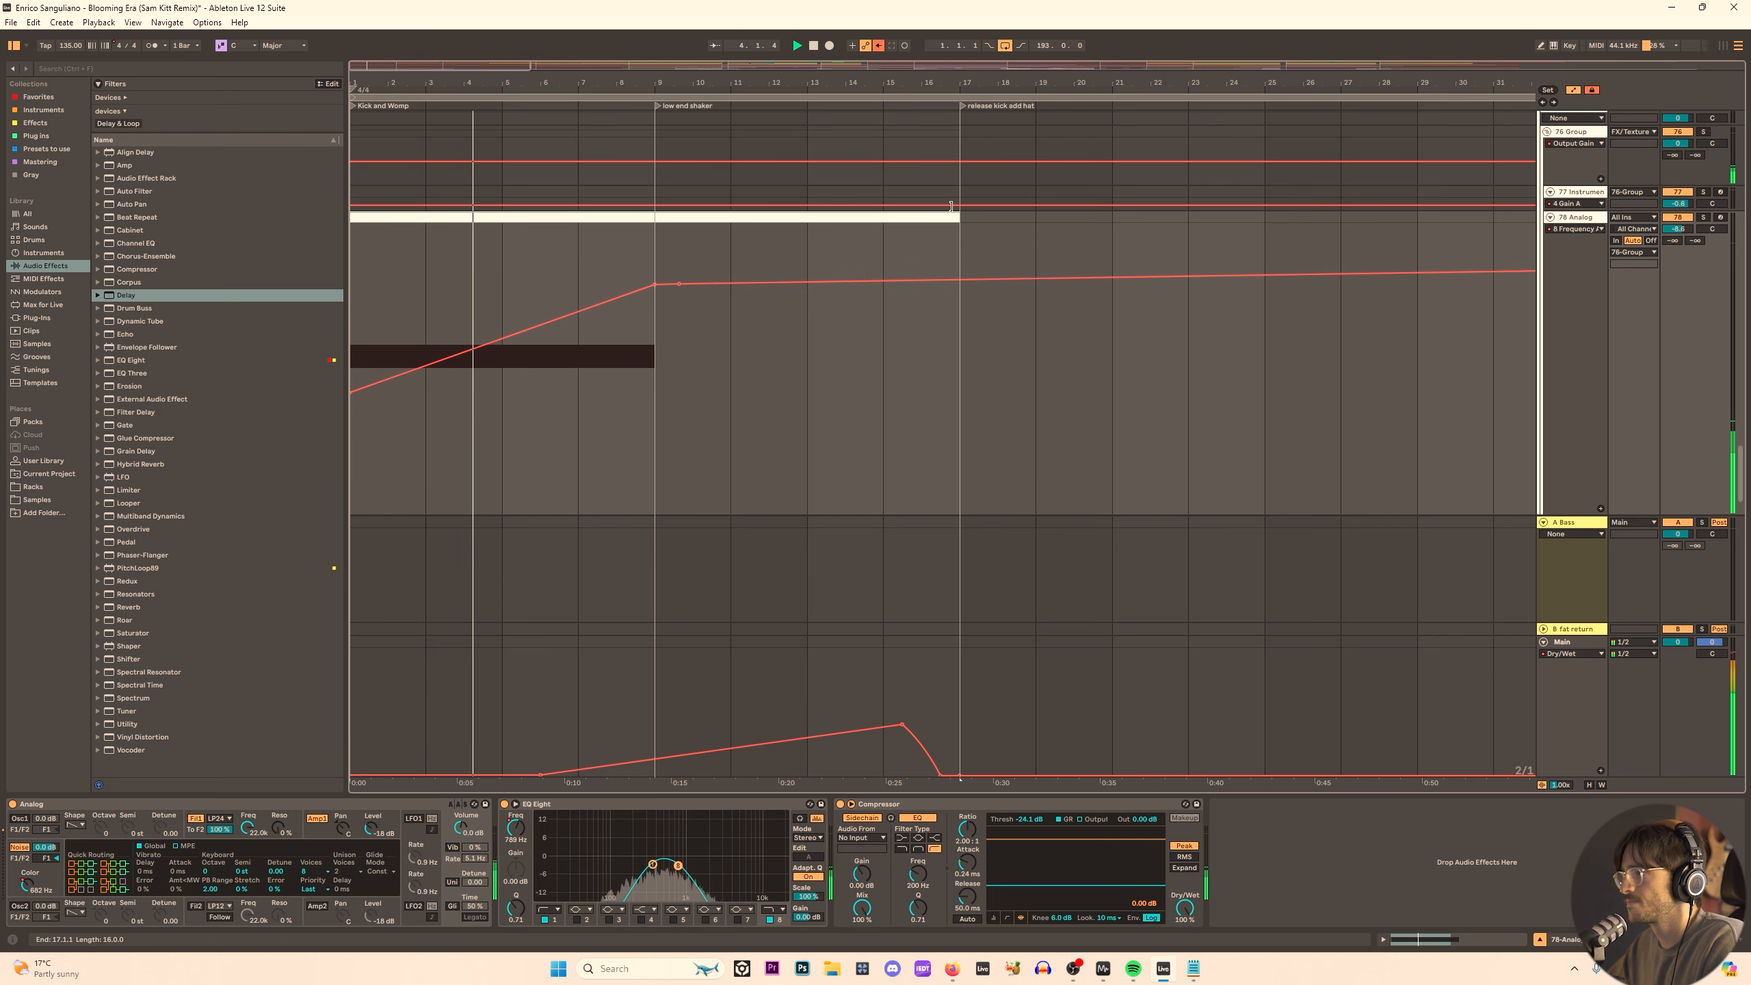
pyautogui.keyDown('shift'); pyautogui.click(658, 228); pyautogui.keyUp('shift')
pyautogui.moveTo(659, 286); pyautogui.dragTo(959, 284)
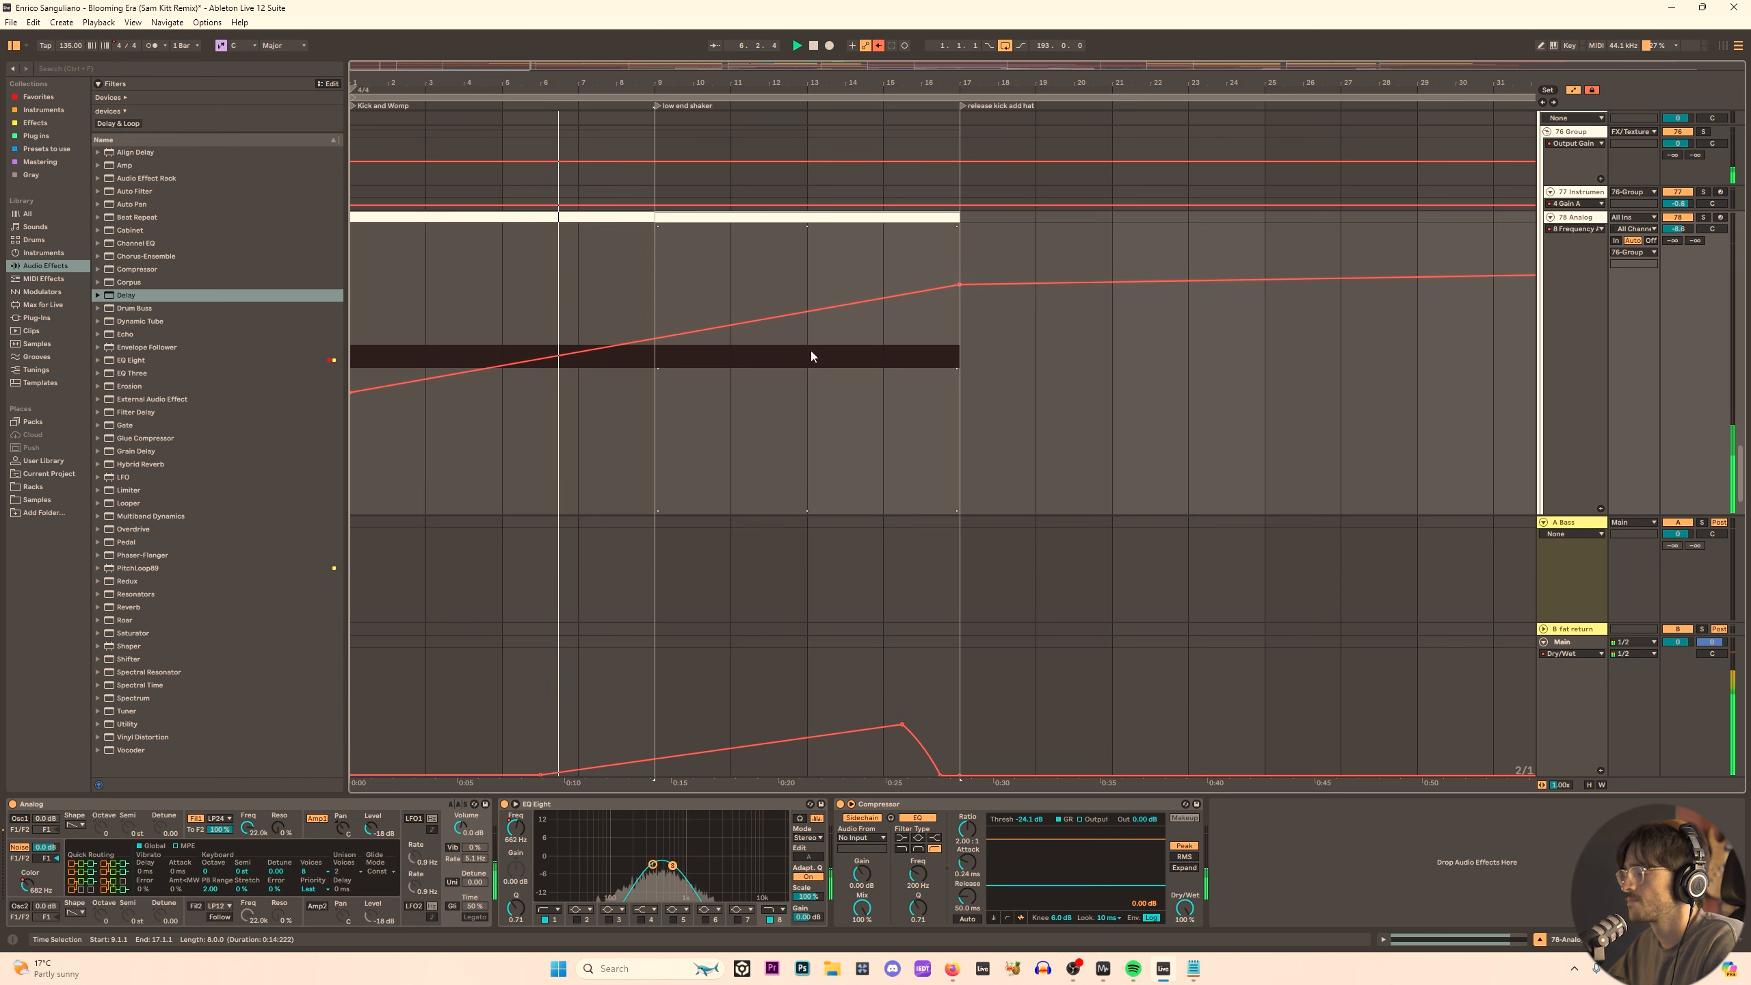
# Add breakpoints to the Analog filter ramp at bars 9, 11 and 15, raising the bar 11 point to about 1.87 kHz.
pyautogui.click(655, 334)
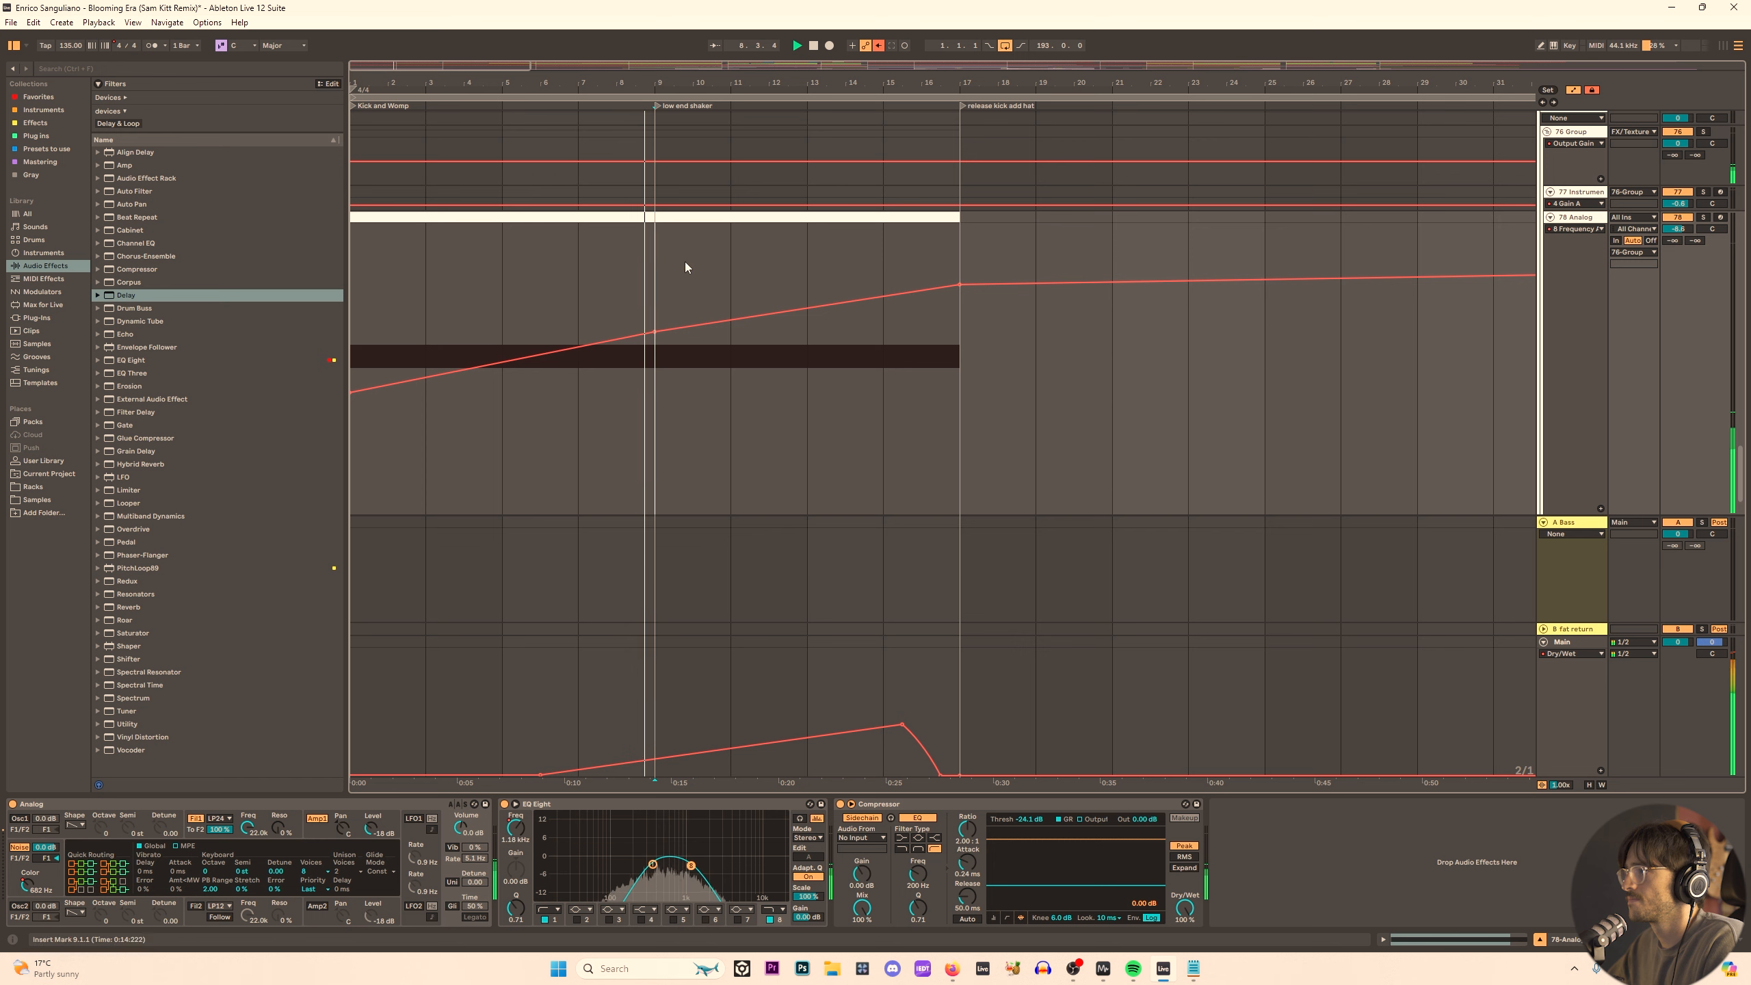
pyautogui.click(651, 322)
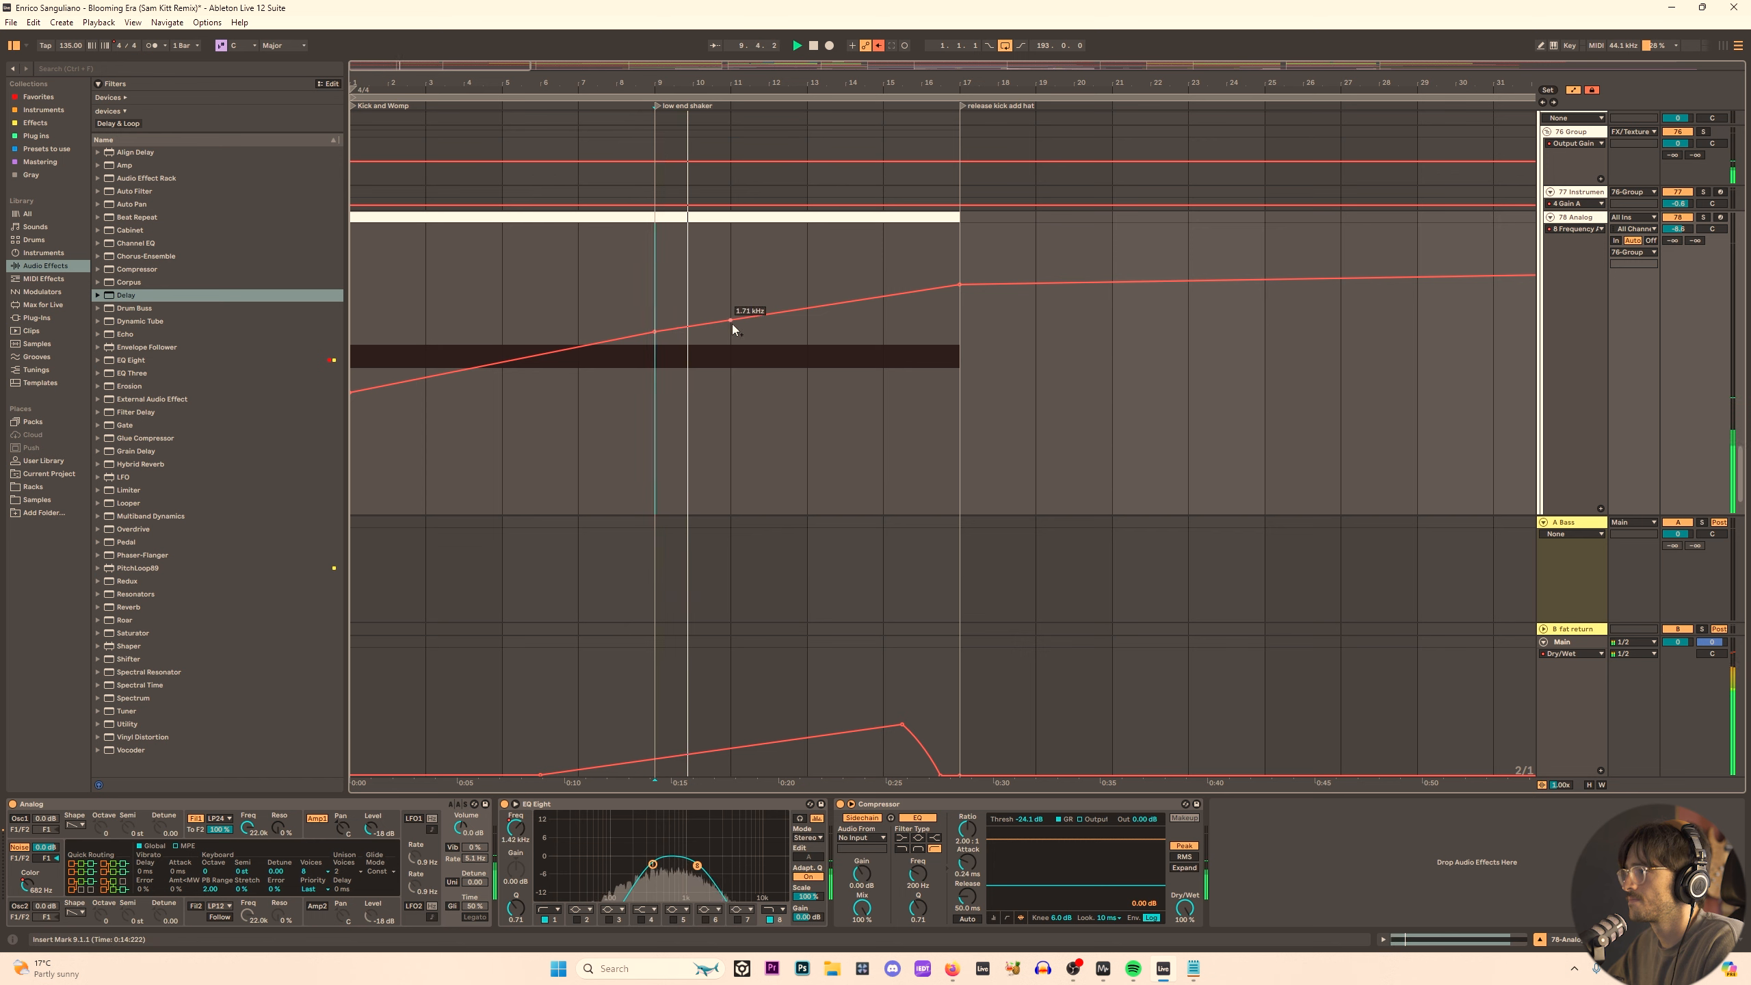
pyautogui.moveTo(732, 320); pyautogui.dragTo(732, 318)
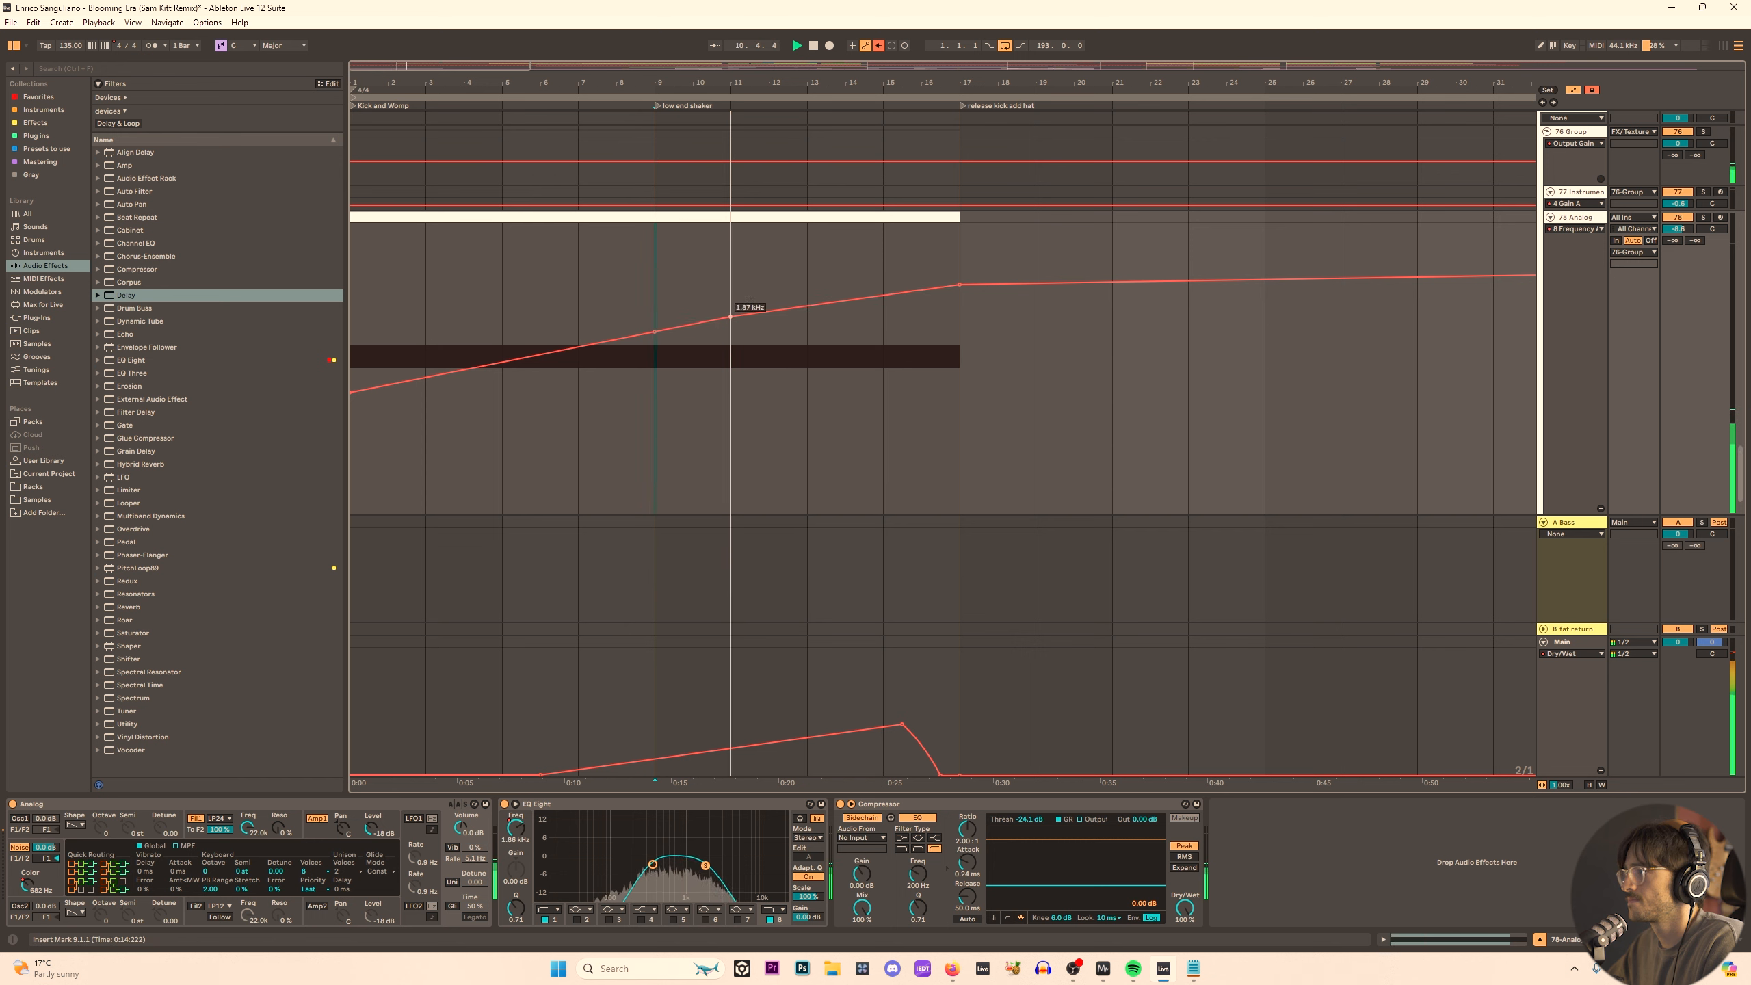
pyautogui.click(891, 332)
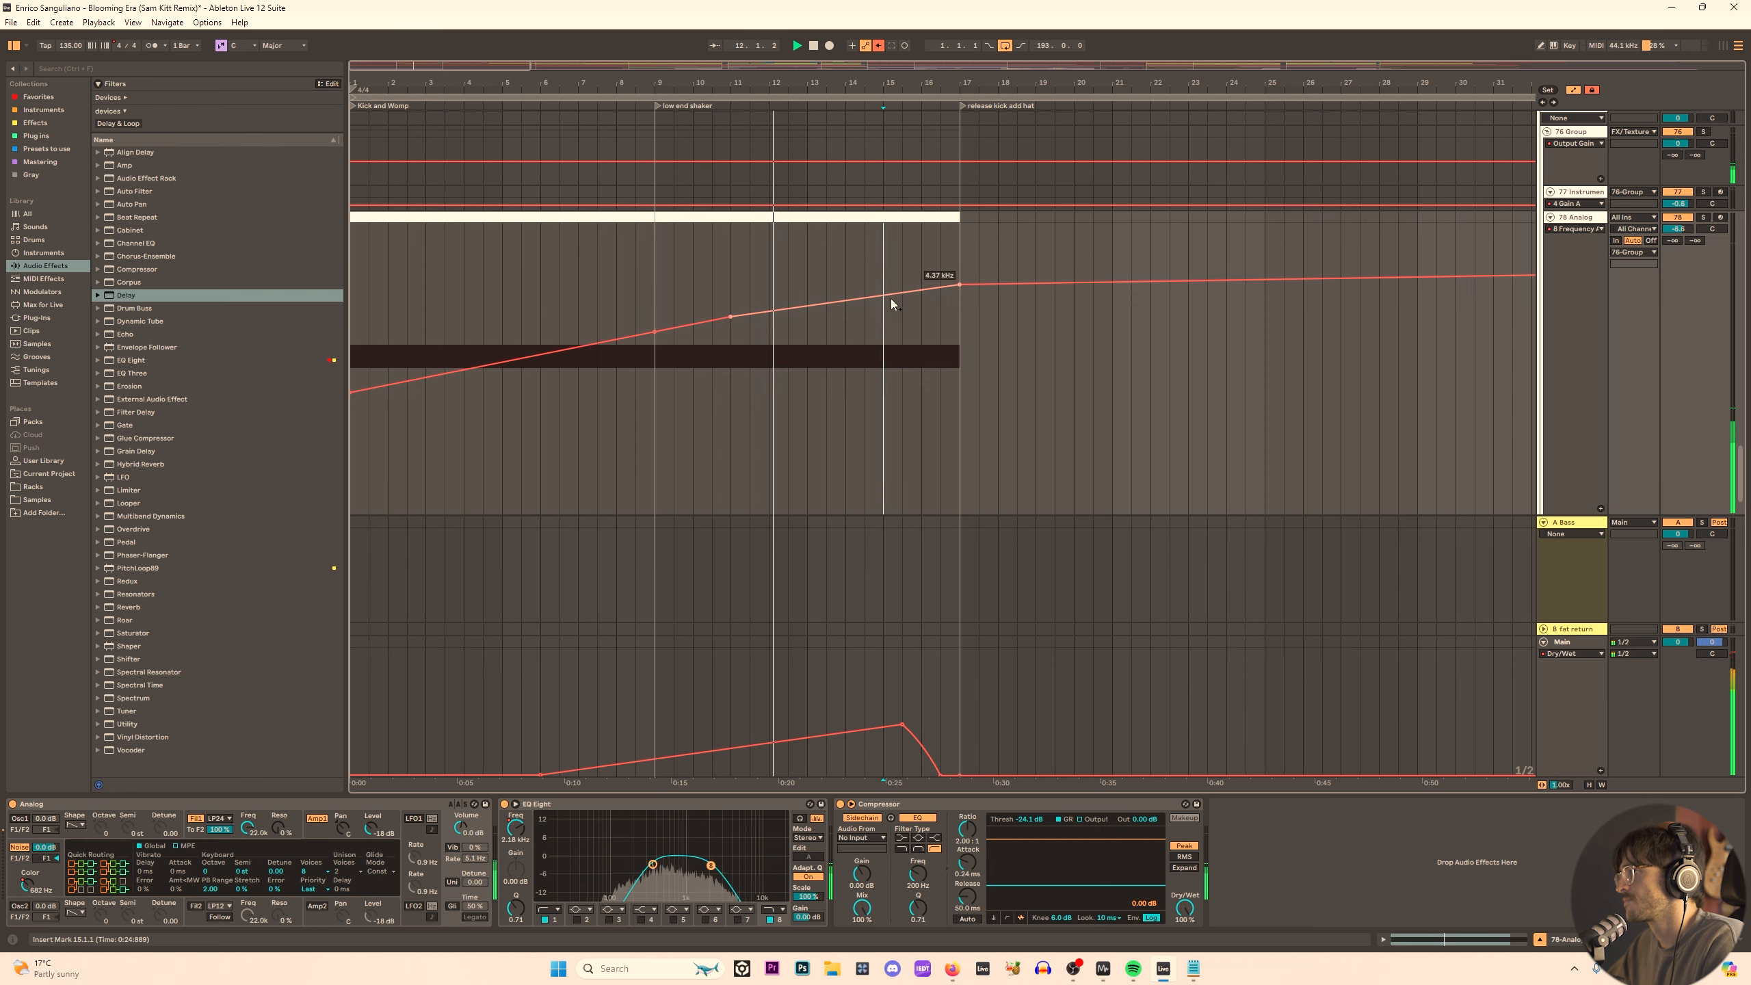
# Copy the crash clip from bar 66 to bar 17 on the 79 PML track.
pyautogui.scroll(-6, 807, 472)
pyautogui.scroll(-3, 634, 463)
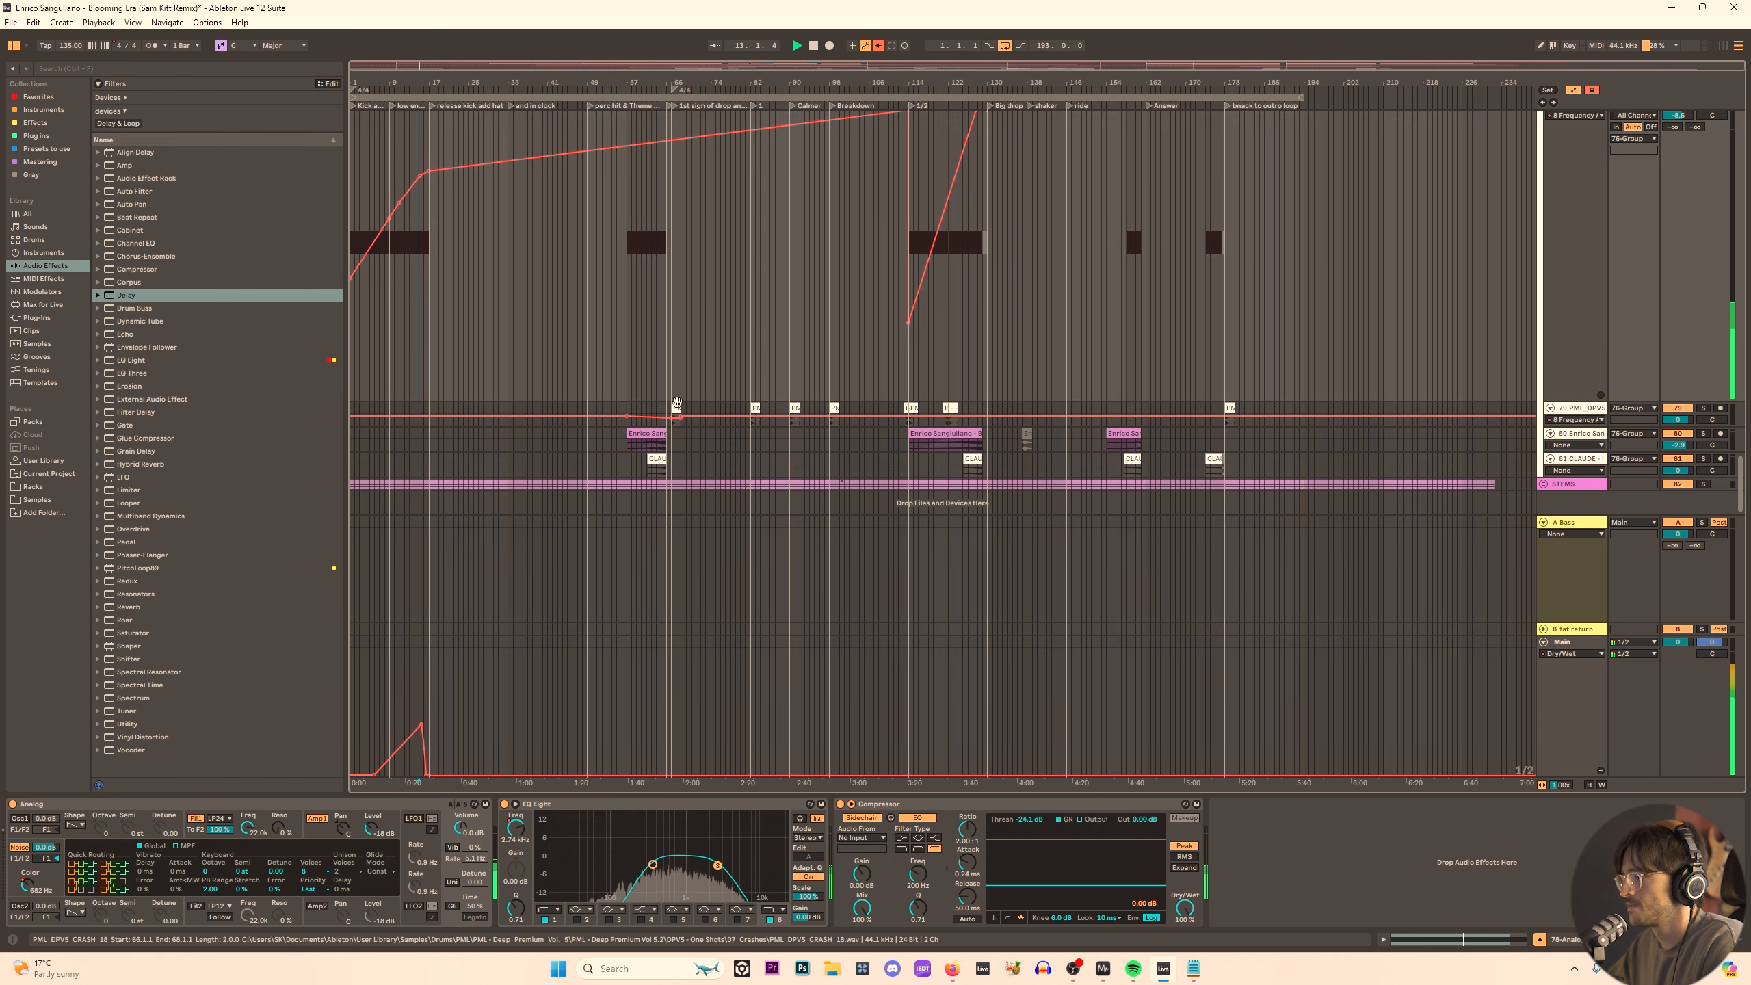
pyautogui.moveTo(677, 403); pyautogui.dragTo(427, 403)
pyautogui.scroll(4, 476, 399)
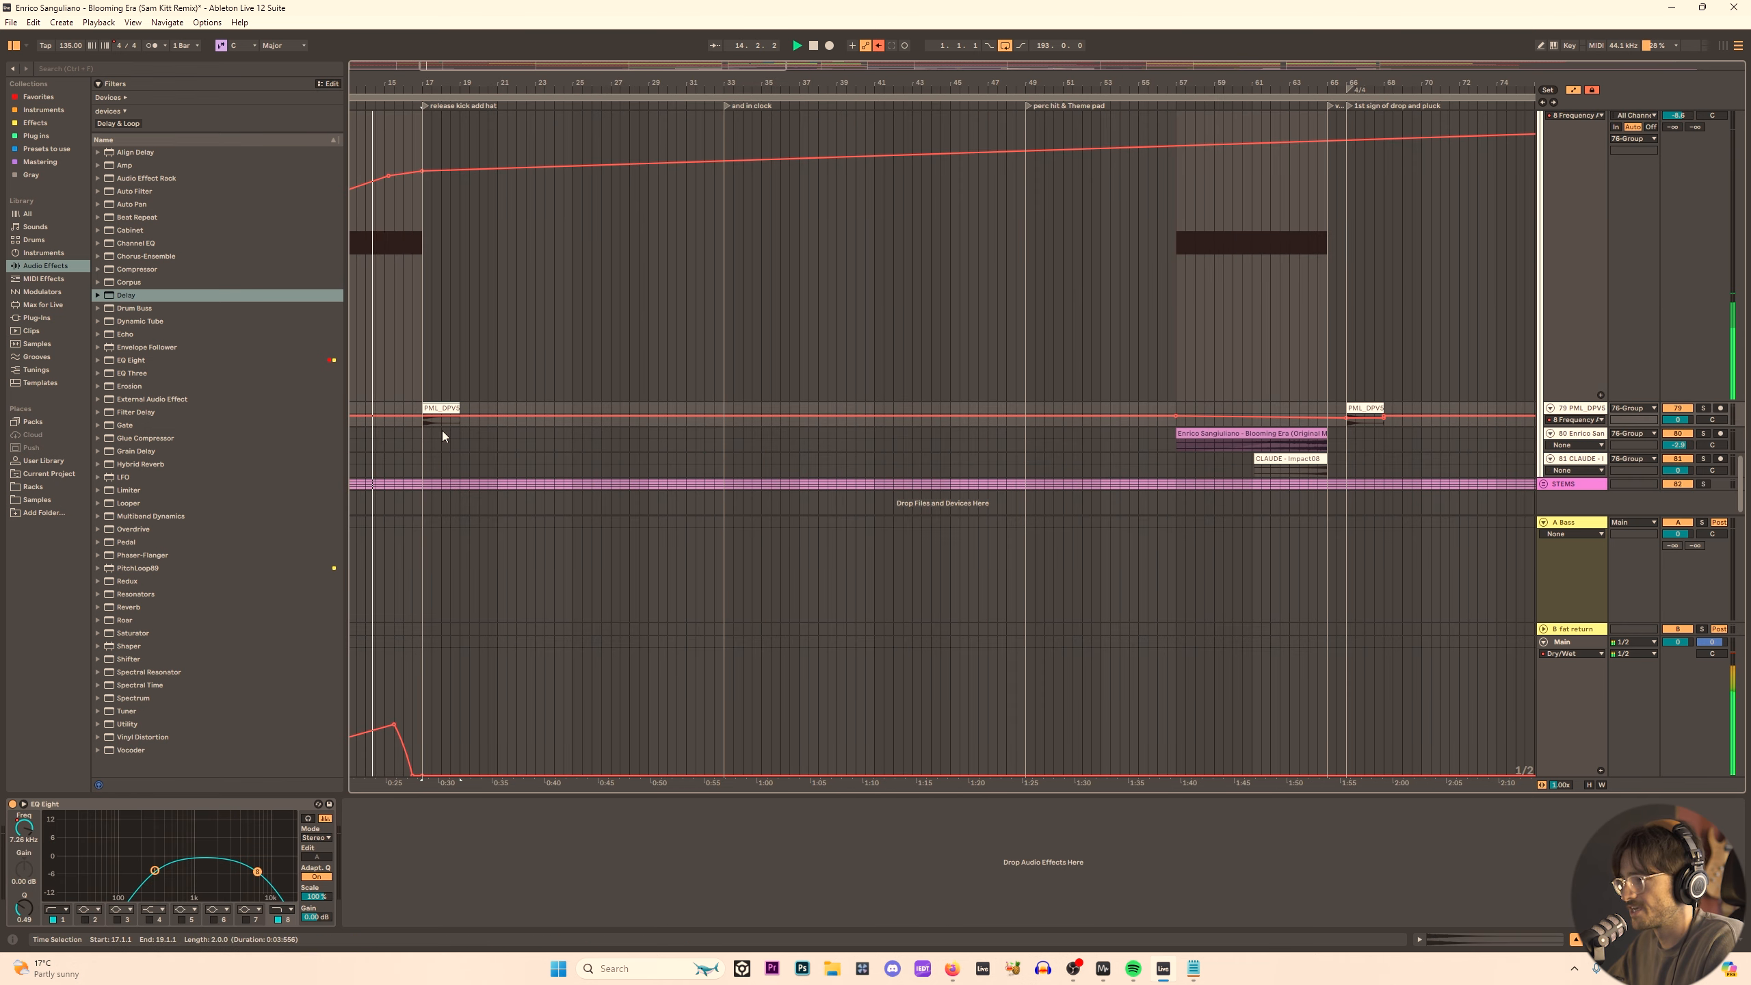
pyautogui.moveTo(424, 85); pyautogui.dragTo(749, 135)
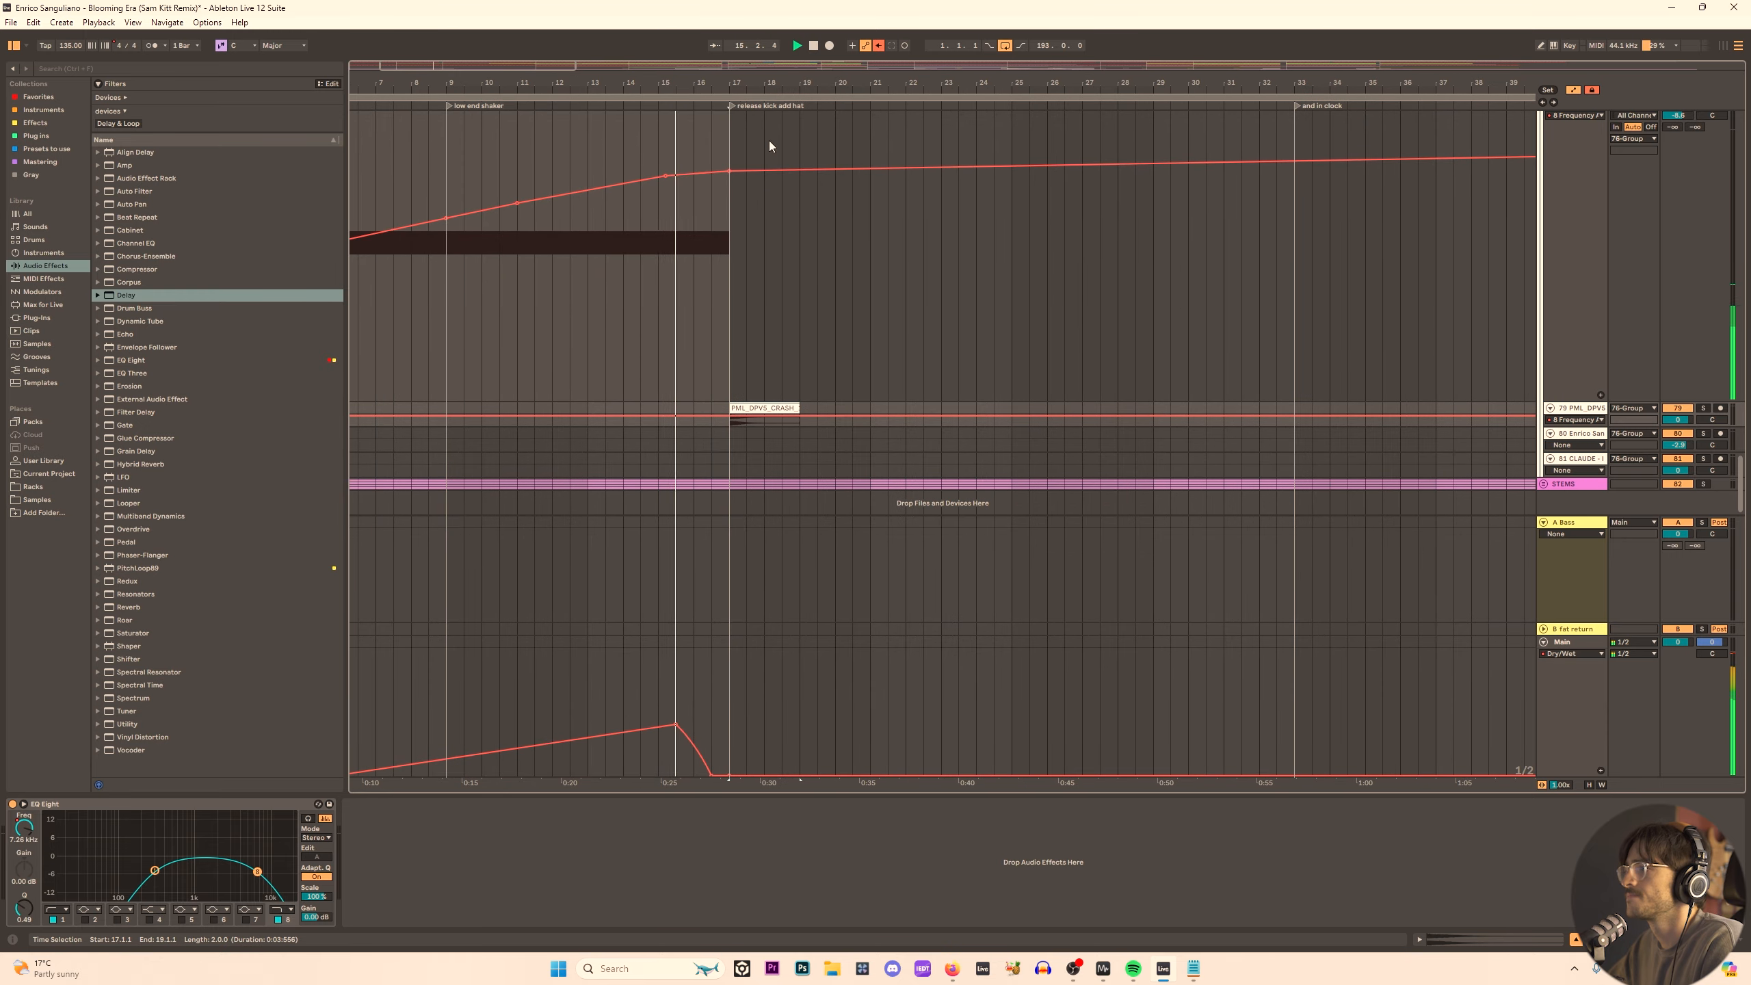
# Shorten the intro Analog clip to end at bar 16 while auditioning the transition.
pyautogui.scroll(2, 718, 208)
pyautogui.click(719, 245)
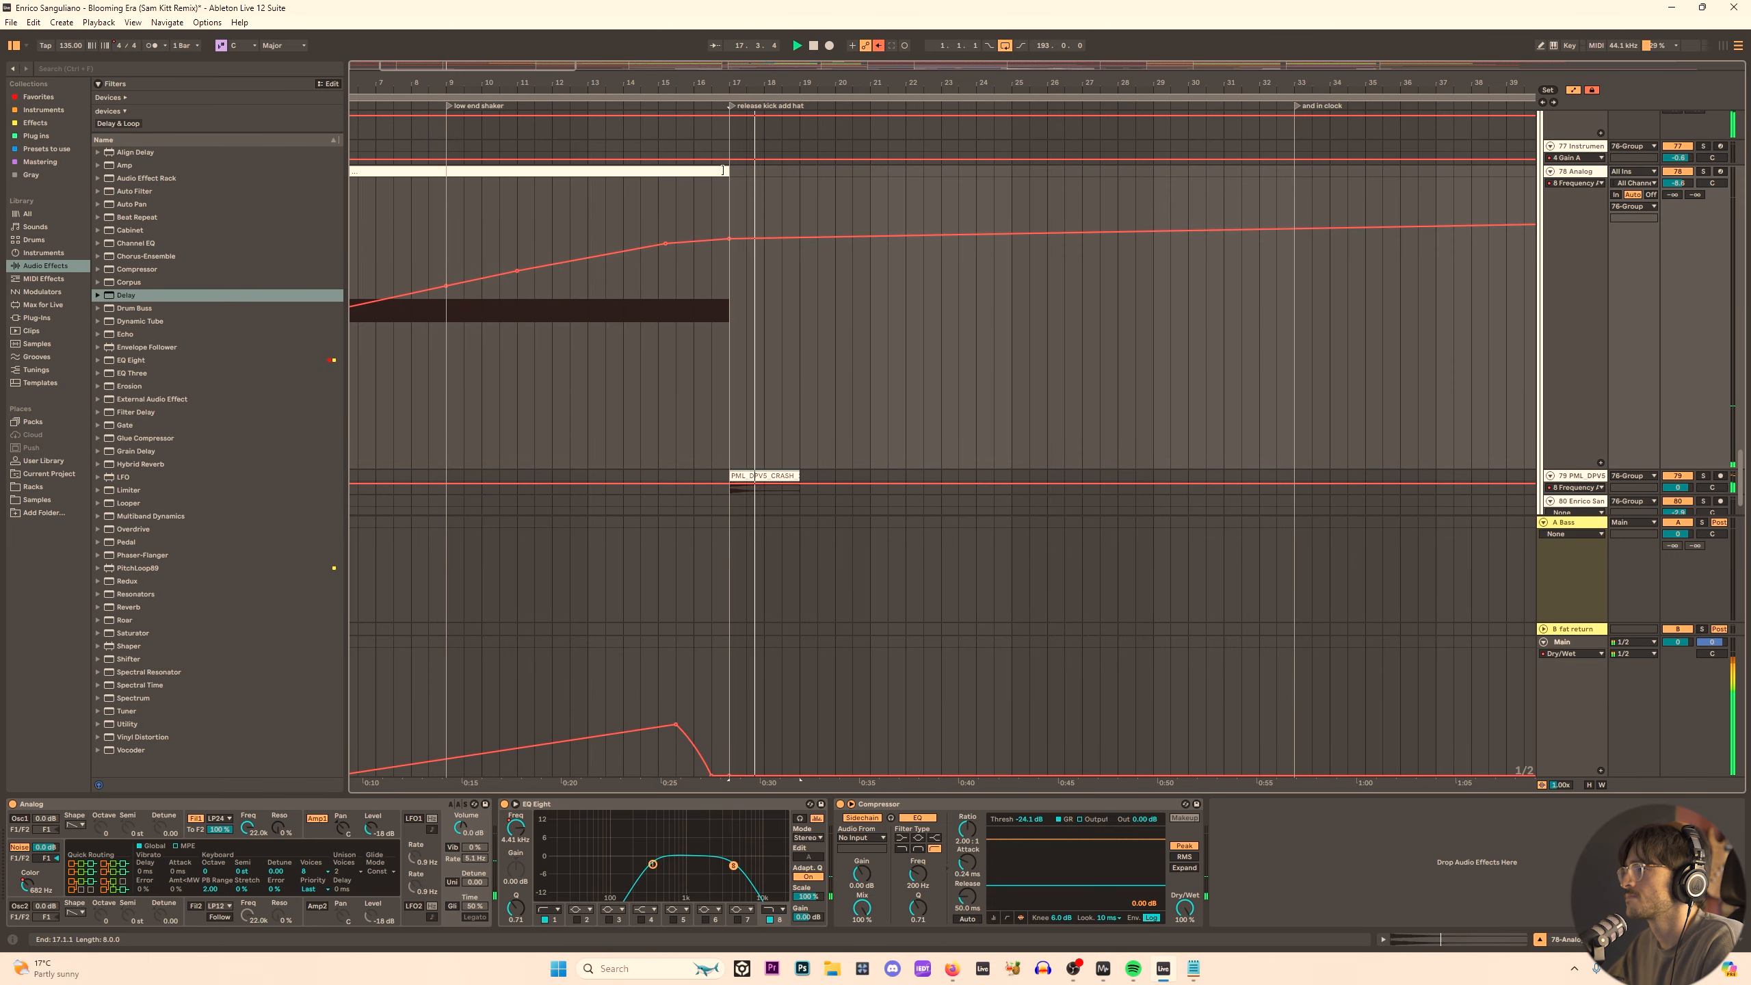
pyautogui.moveTo(728, 173); pyautogui.dragTo(711, 174)
pyautogui.click(693, 207)
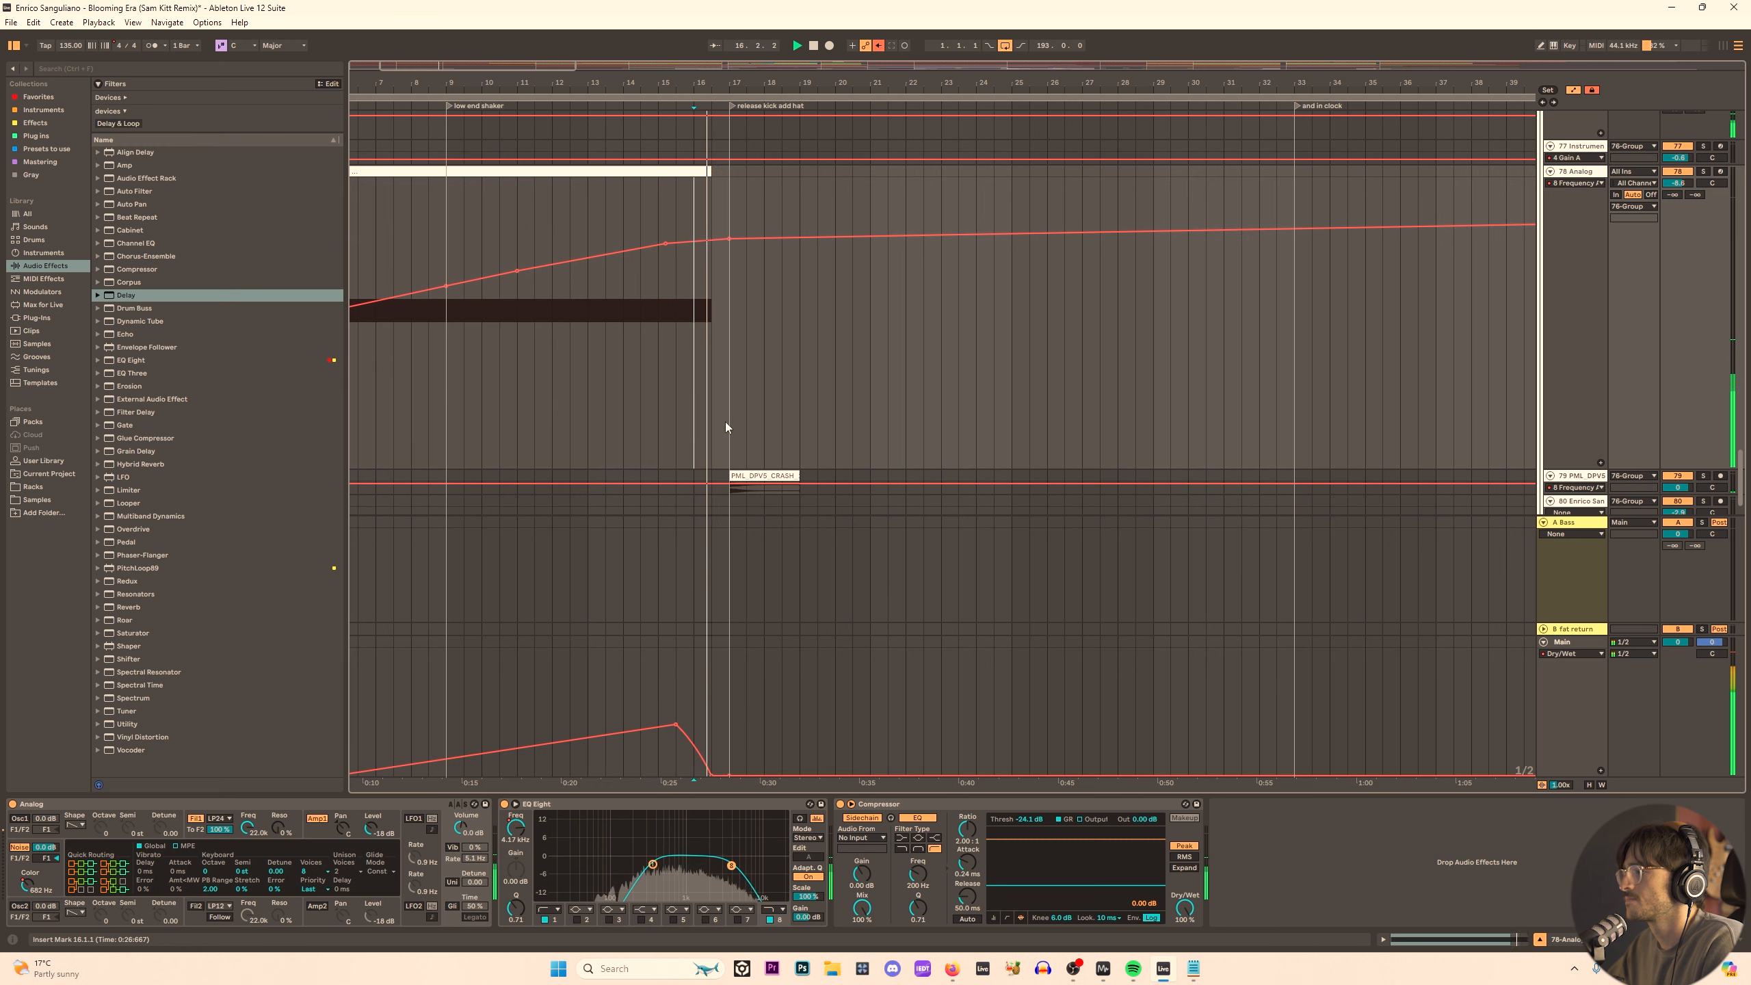
pyautogui.moveTo(713, 178); pyautogui.dragTo(694, 175)
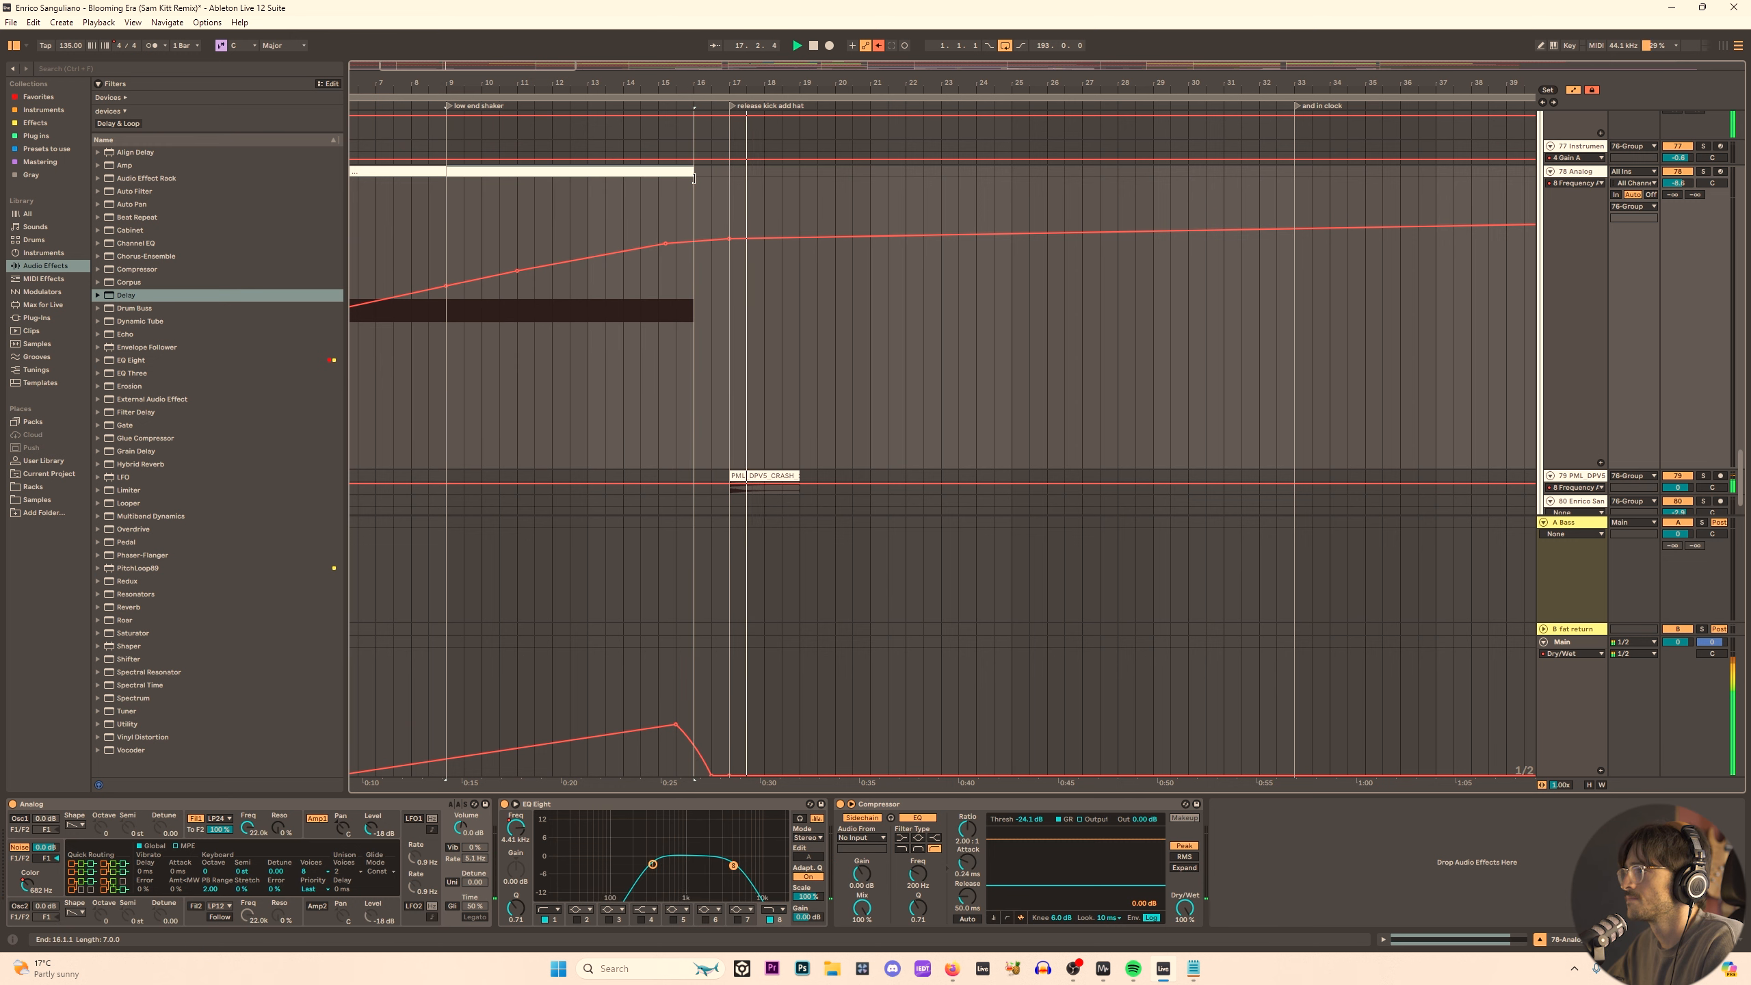
# Automate the crash track's filter frequency to drop at bar 17 and slope lower until bar 19.
pyautogui.scroll(-2, 732, 503)
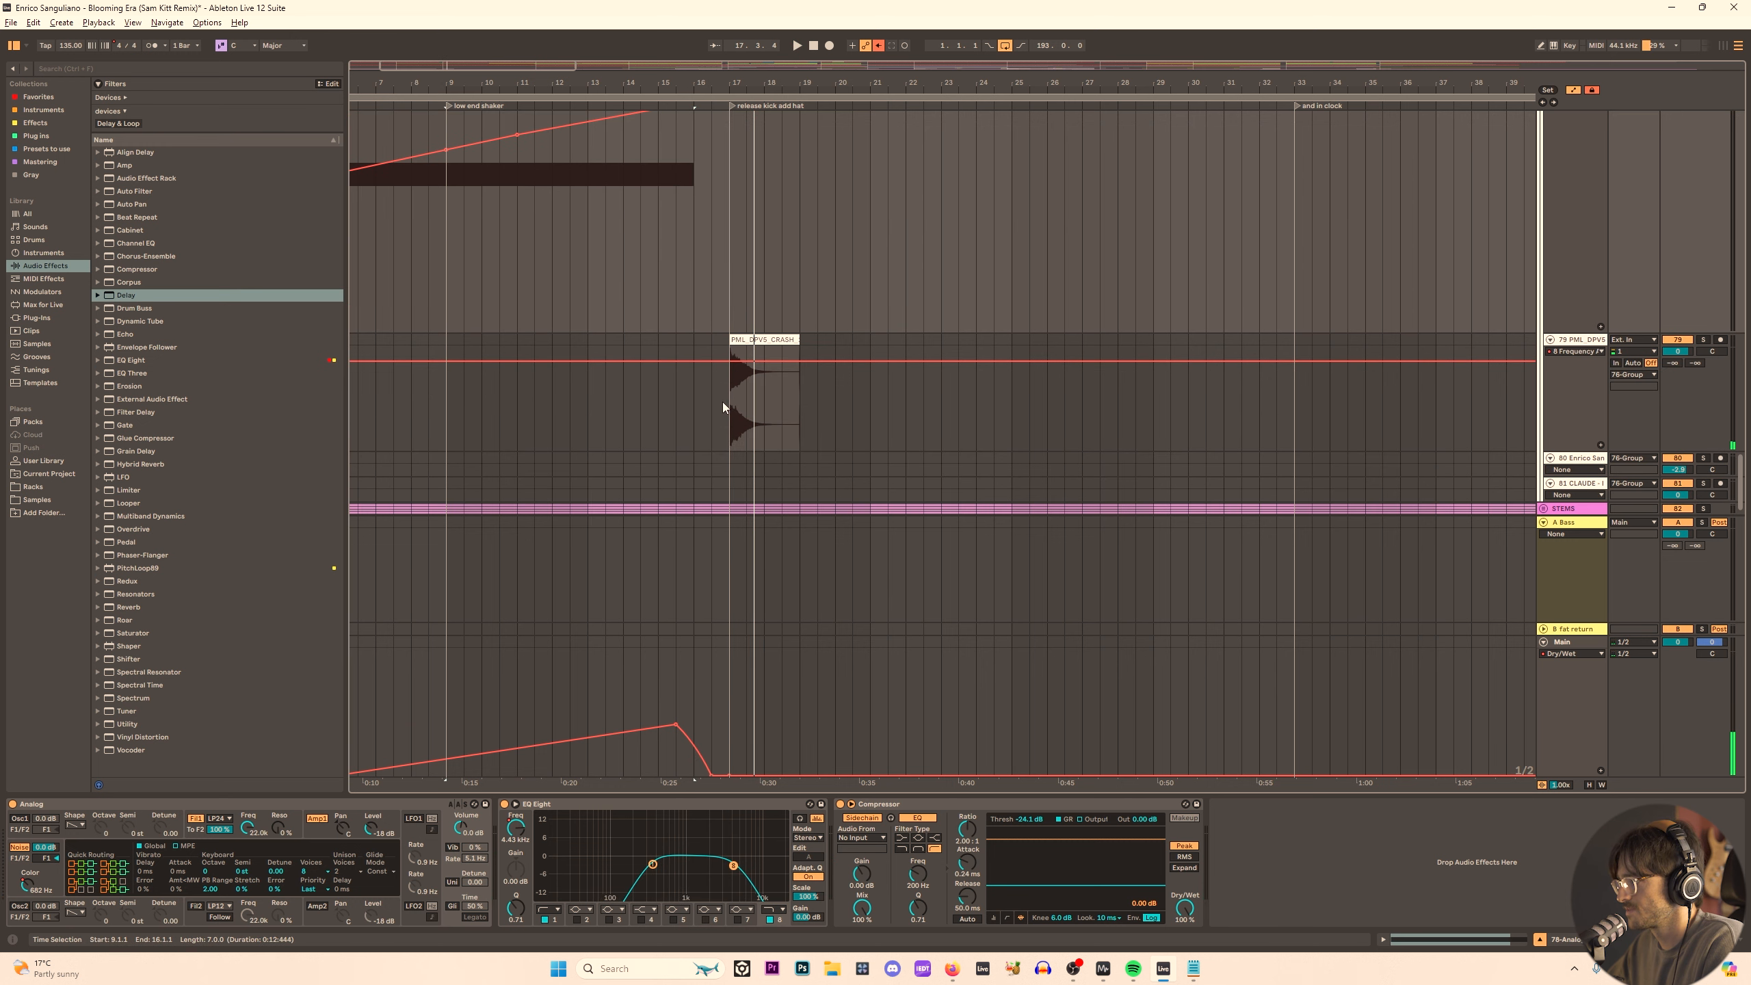
pyautogui.click(764, 380)
pyautogui.press('space')
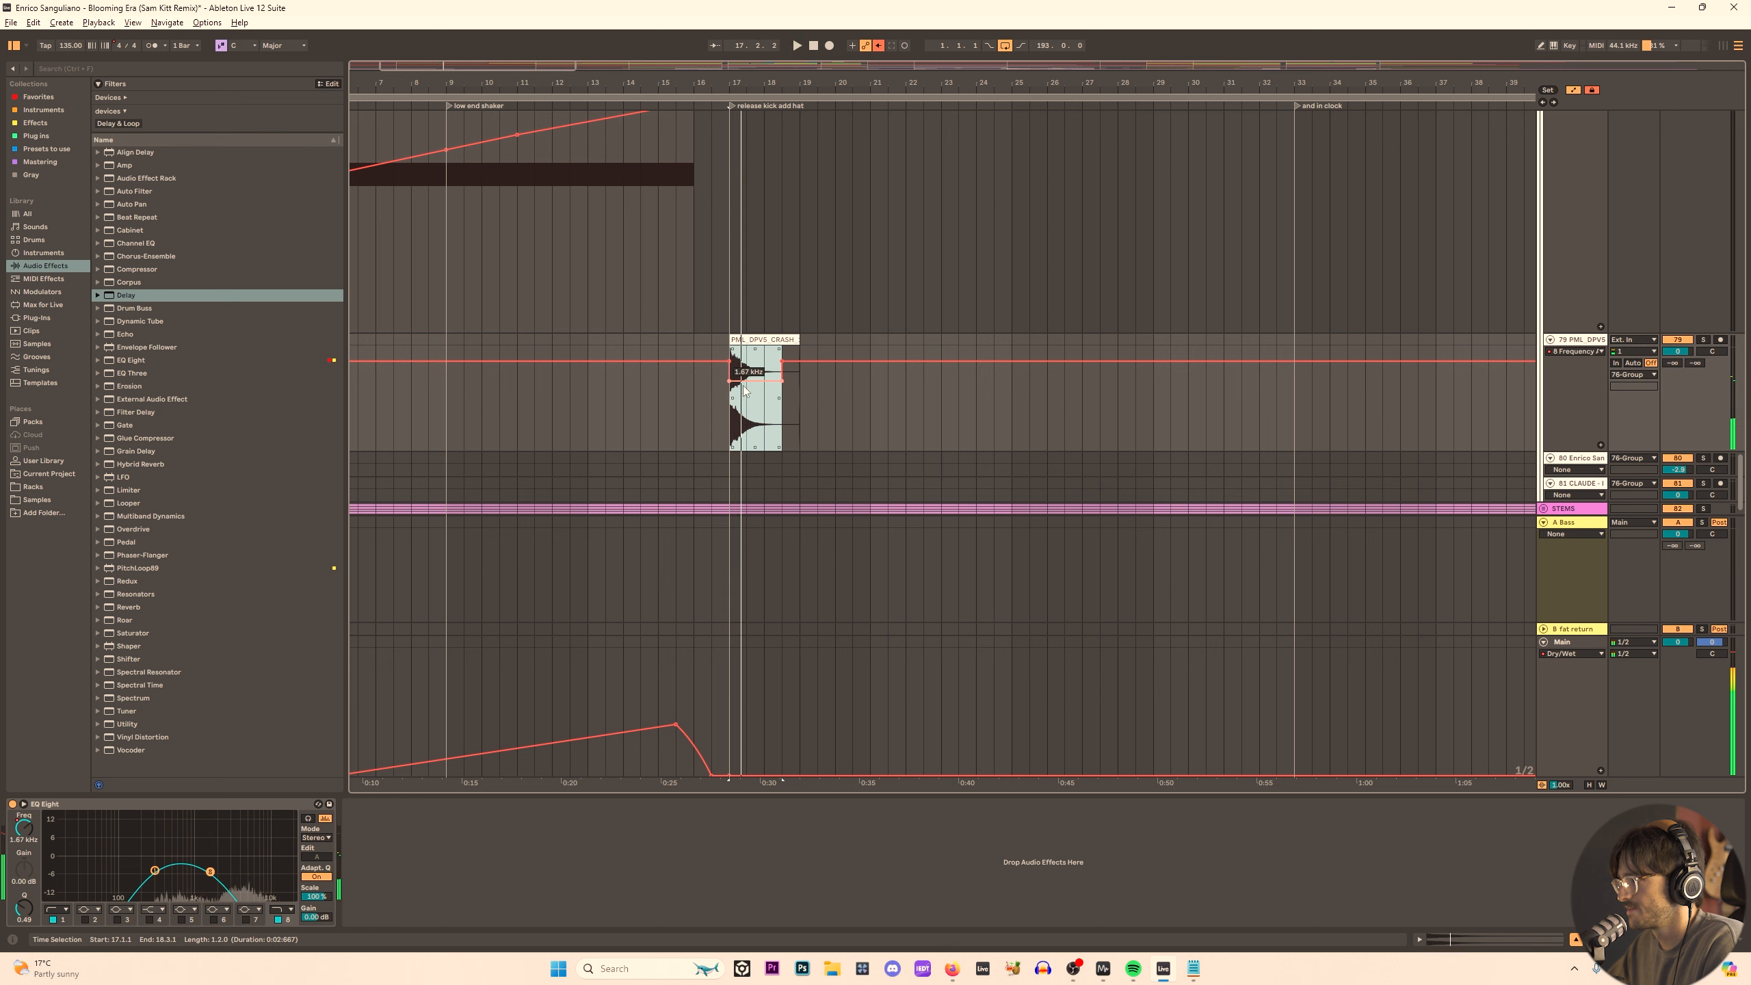
pyautogui.press('space')
pyautogui.press('space')
pyautogui.moveTo(743, 381); pyautogui.dragTo(800, 417)
pyautogui.click(729, 418)
# Audition the filtered crash from bar 17 and from bar 16.3.
pyautogui.press('space')
pyautogui.press('space')
pyautogui.press('space')
pyautogui.click(712, 428)
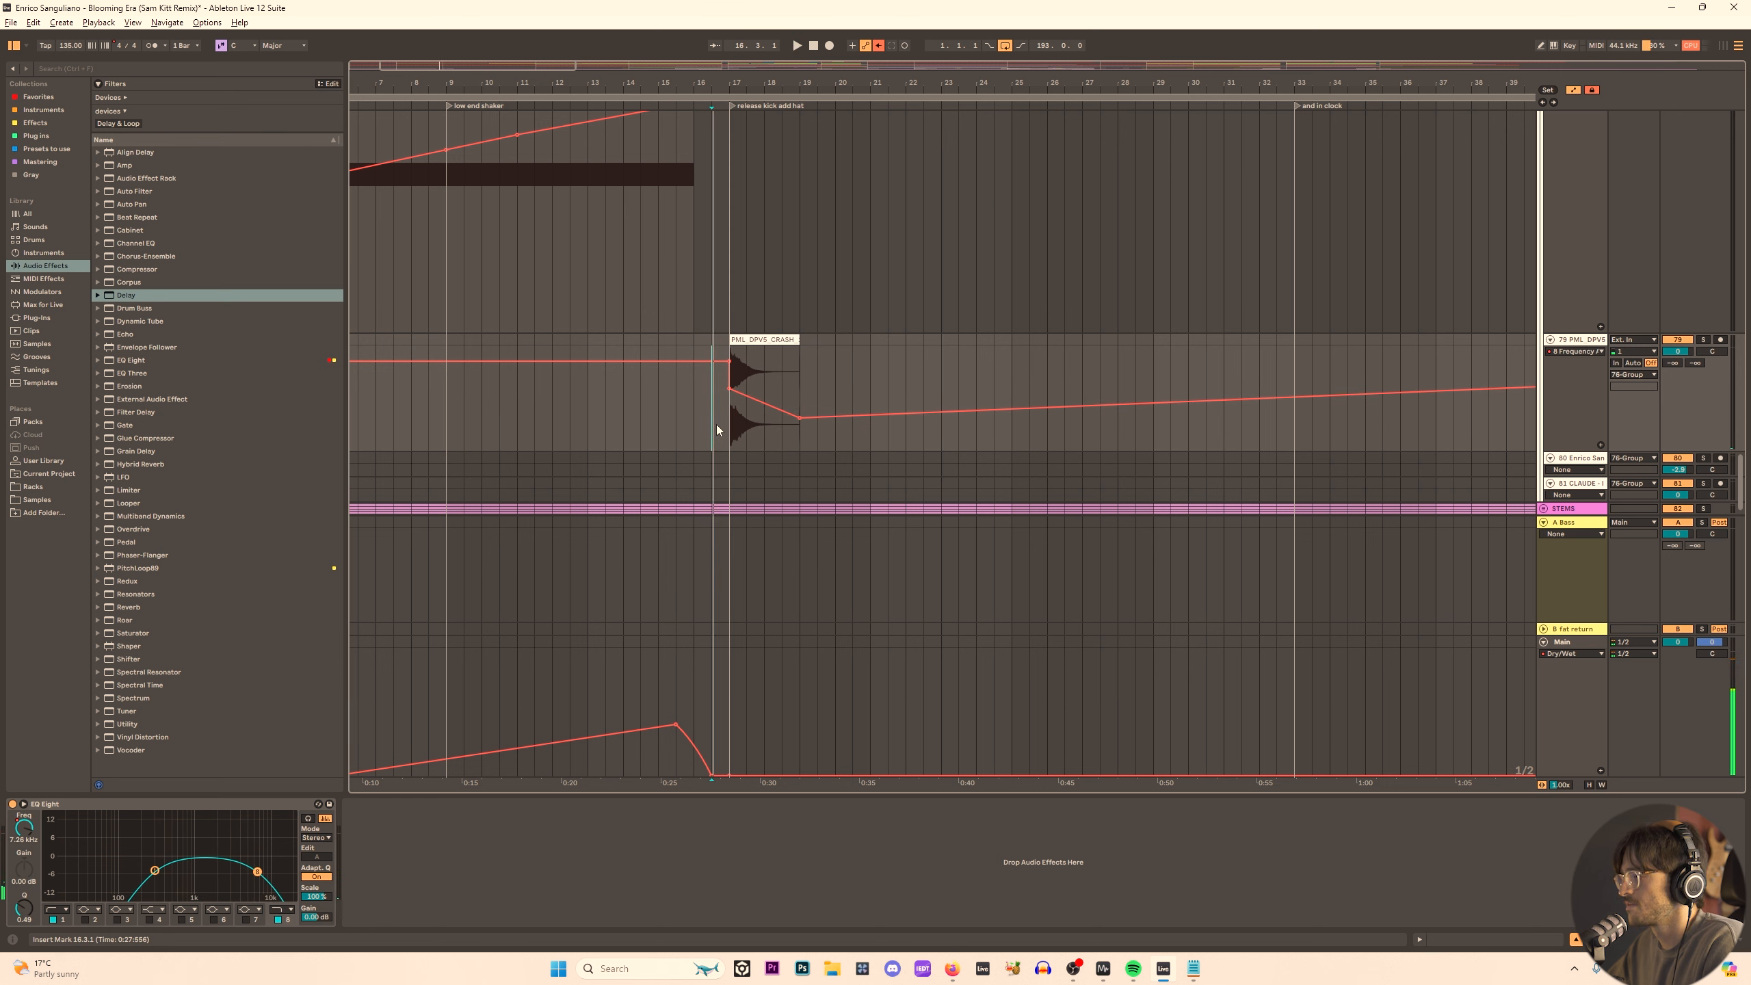
pyautogui.press('space')
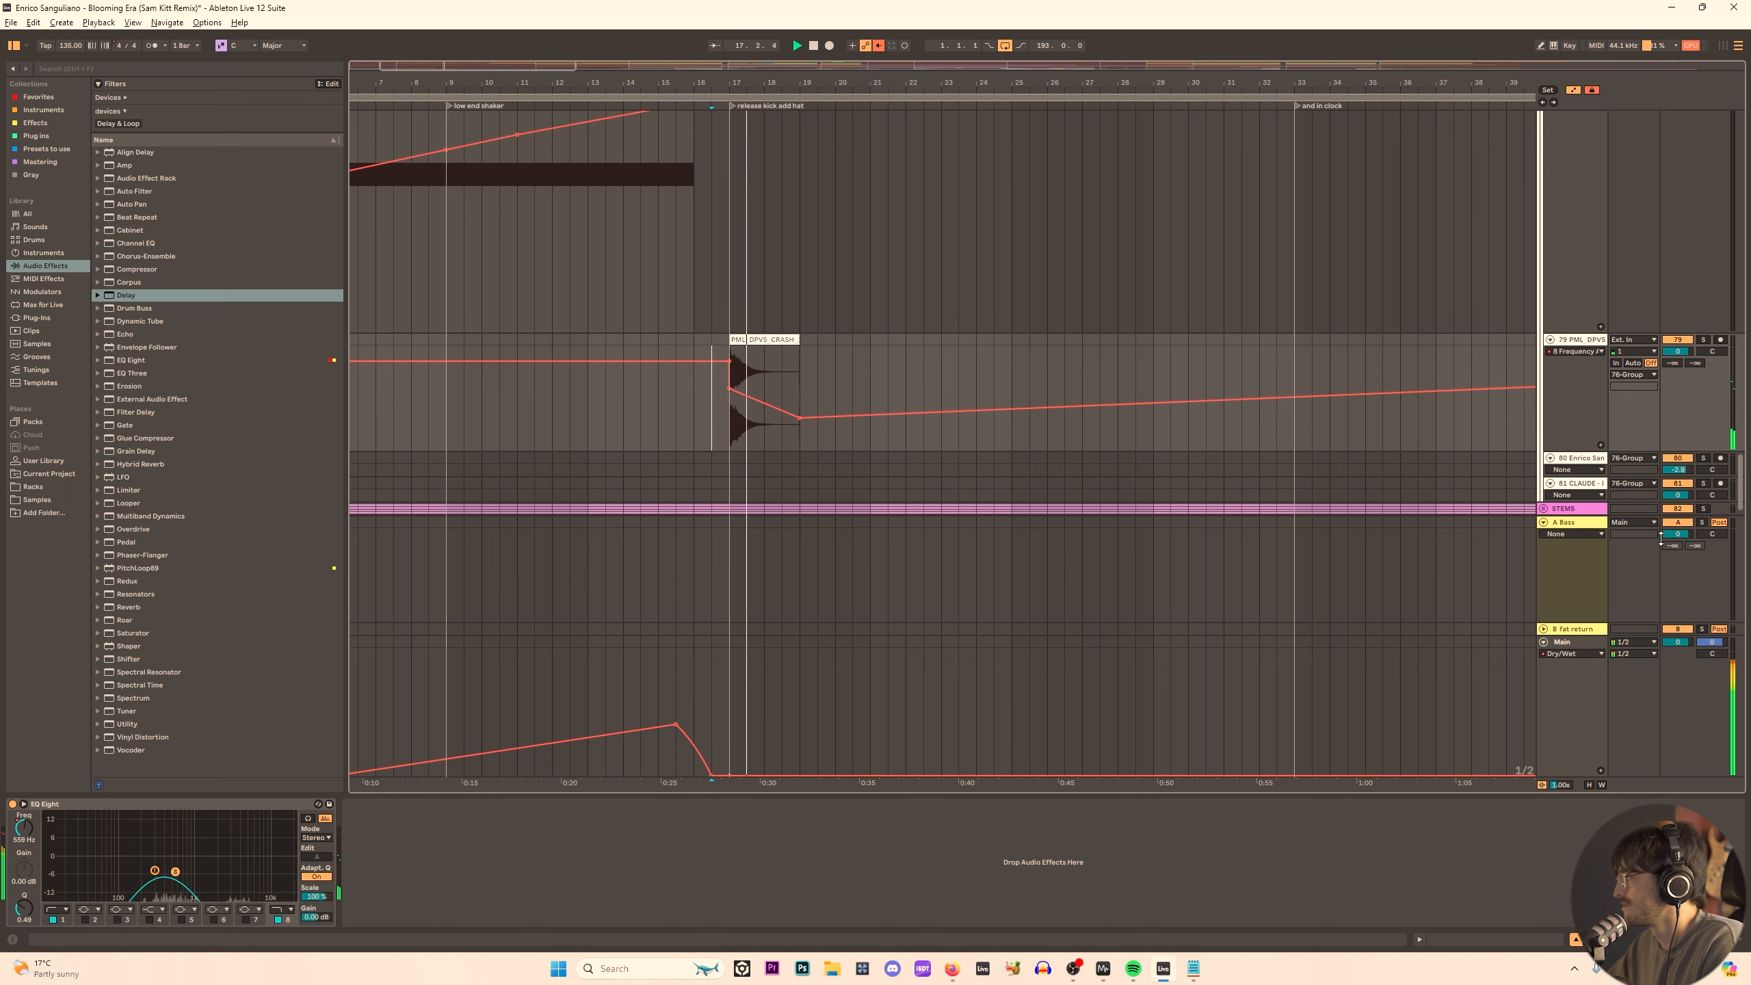
# Cut the shaker pattern from bar 16.3 to bar 17 and audition the gap from bar 16.
pyautogui.moveTo(1740, 483); pyautogui.dragTo(1740, 202)
pyautogui.press('space')
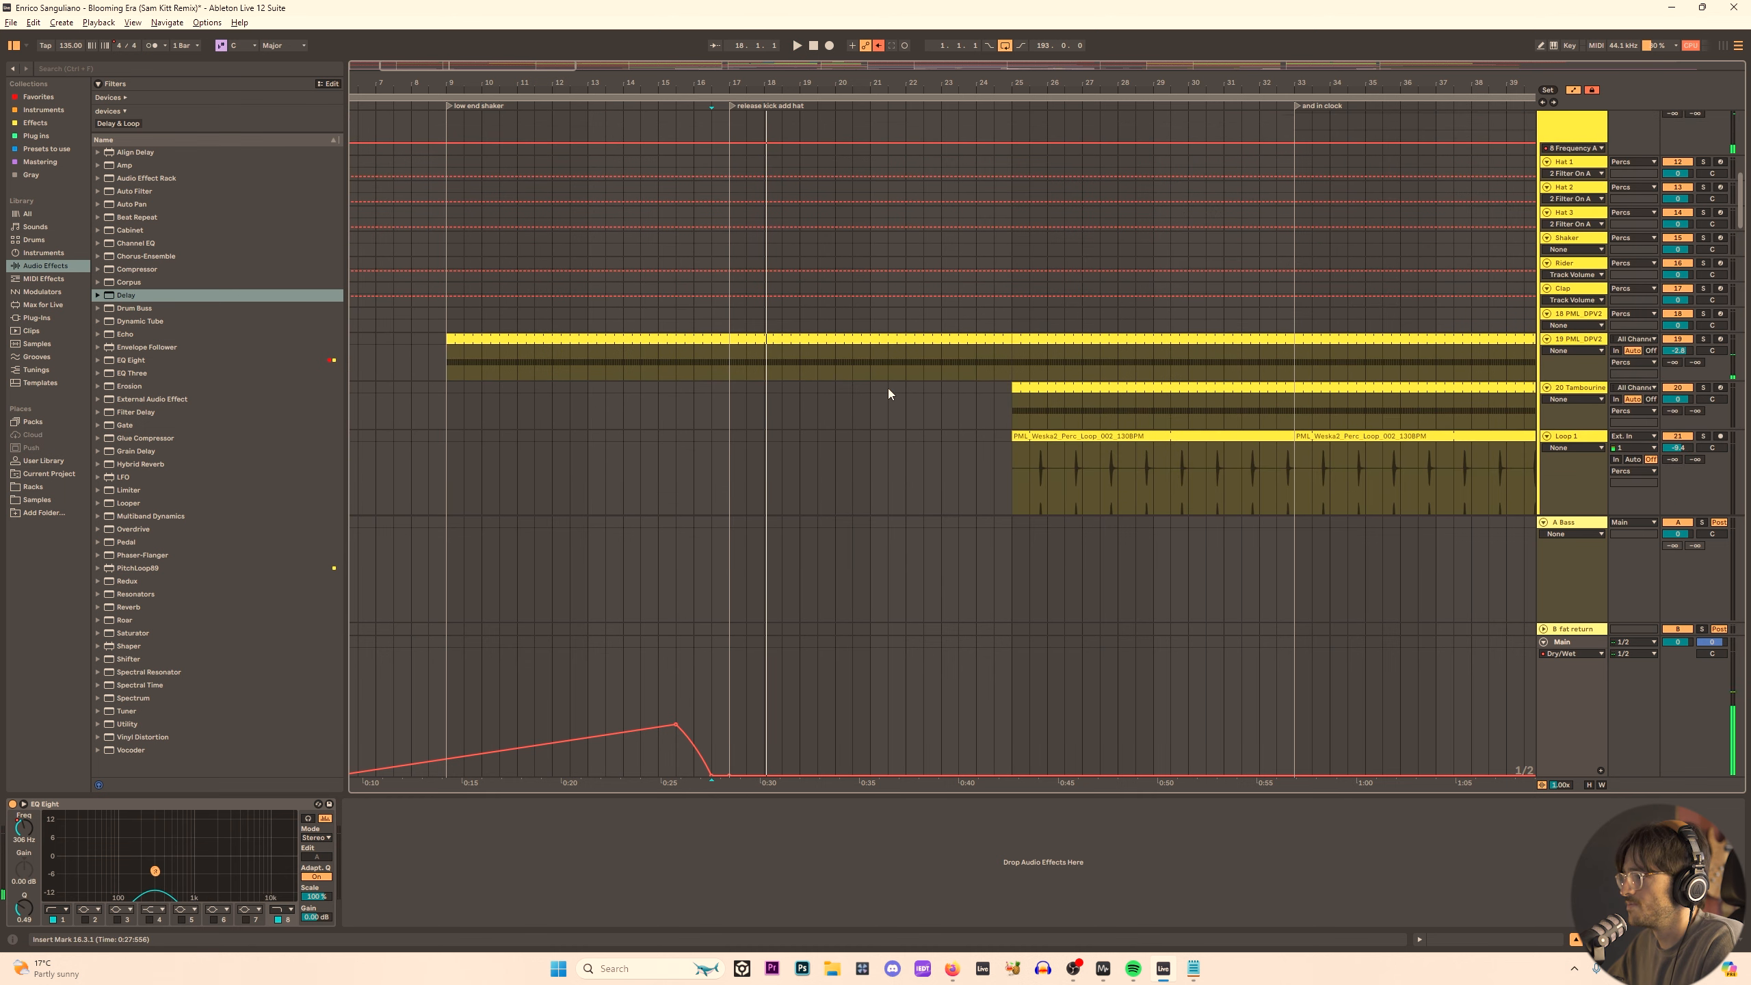
pyautogui.moveTo(730, 361); pyautogui.dragTo(712, 361)
pyautogui.press('Delete')
pyautogui.click(702, 358)
pyautogui.press('space')
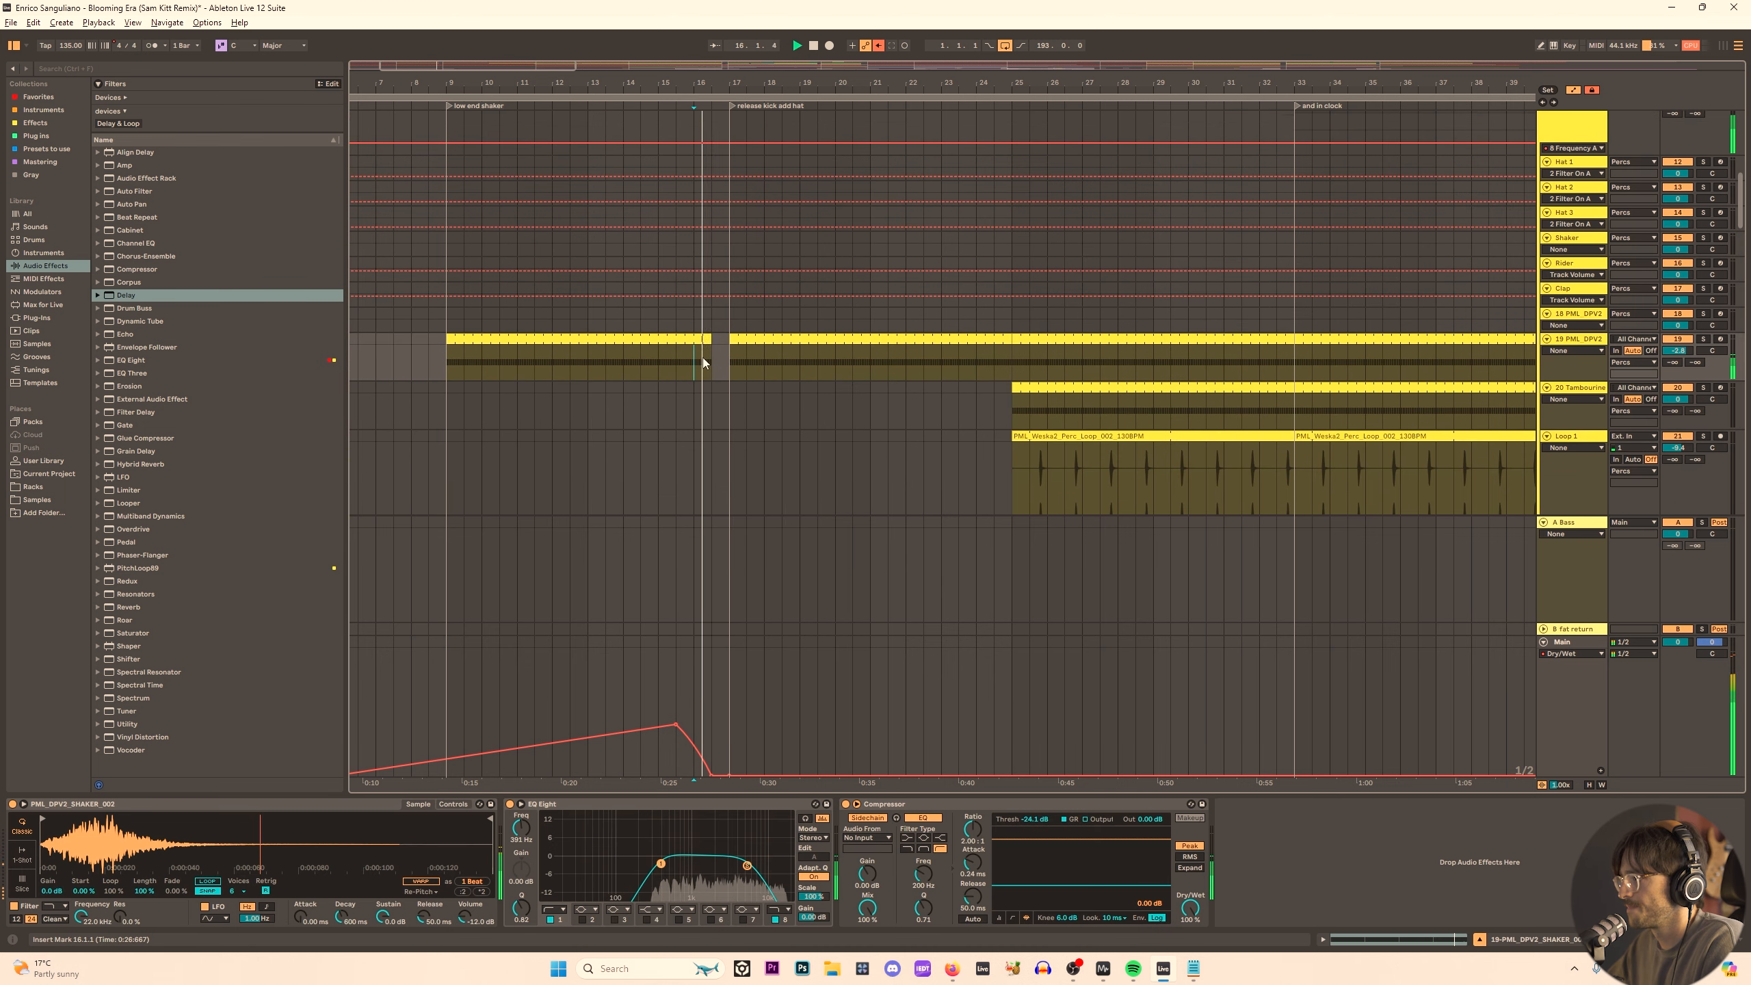
# Fill the shaker gap between 16.3 and bar 17 with its pattern clip and delete the clip's first C3 note.
pyautogui.moveTo(710, 339); pyautogui.dragTo(728, 338)
pyautogui.press('space')
pyautogui.press('space')
pyautogui.doubleClick(708, 360)
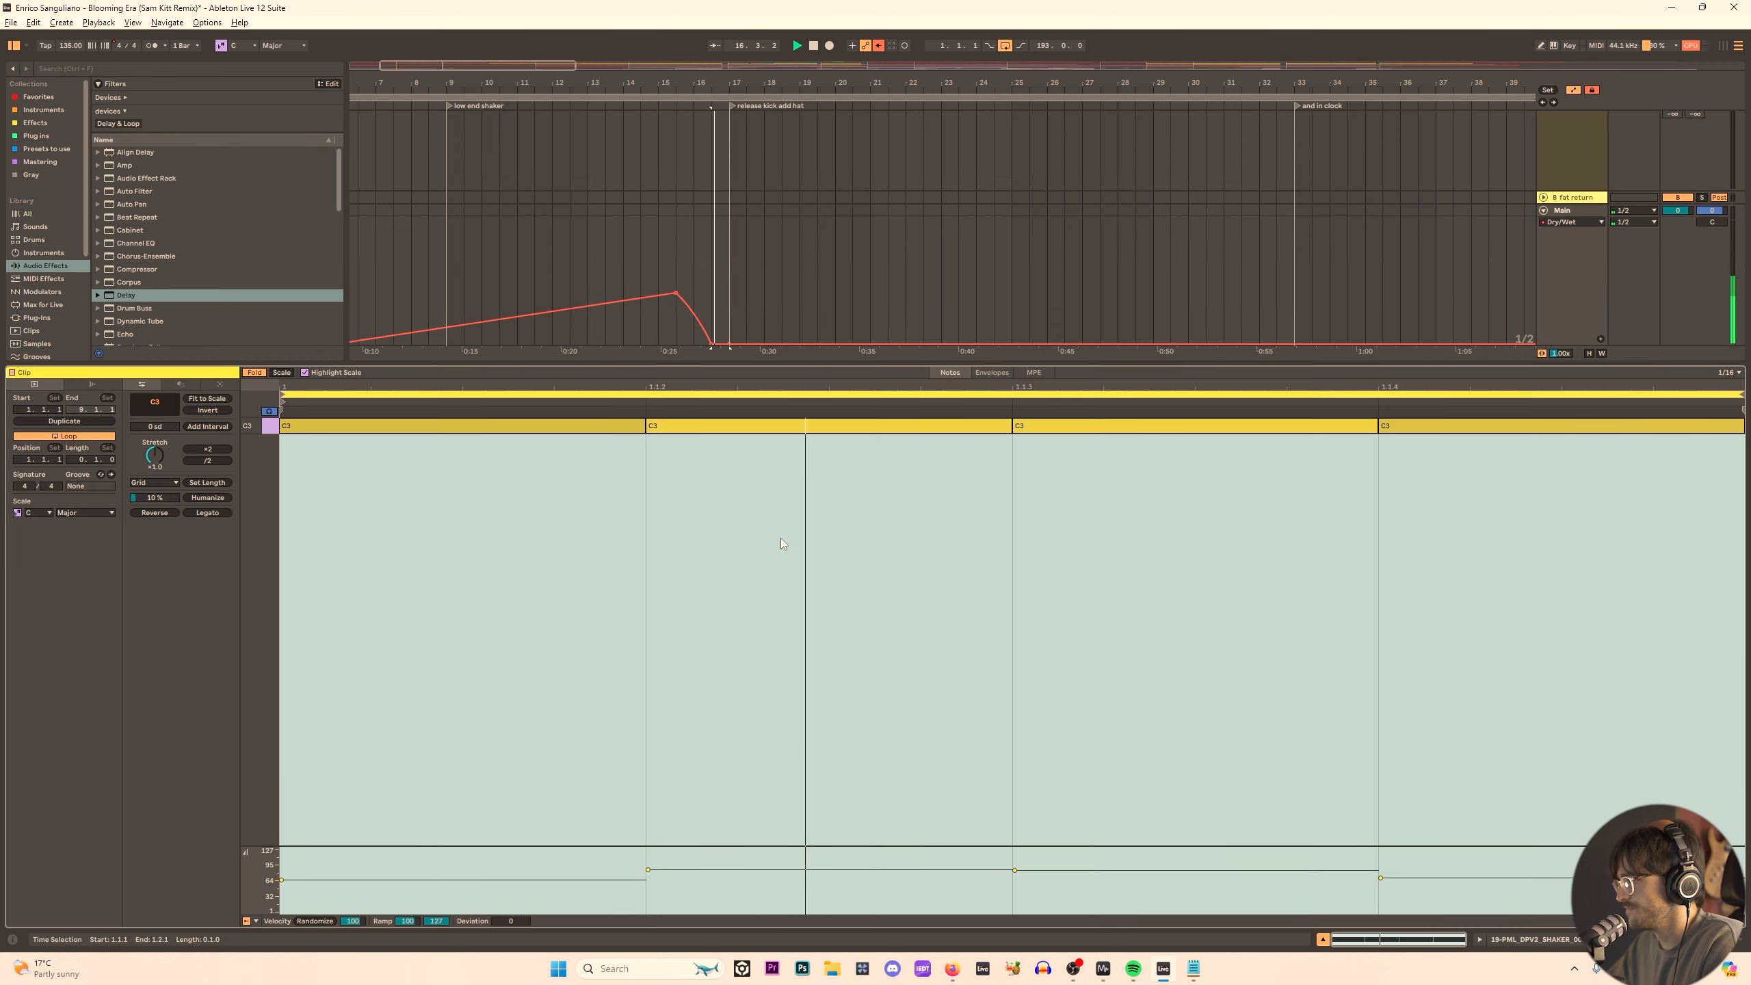
pyautogui.click(551, 425)
pyautogui.press('Delete')
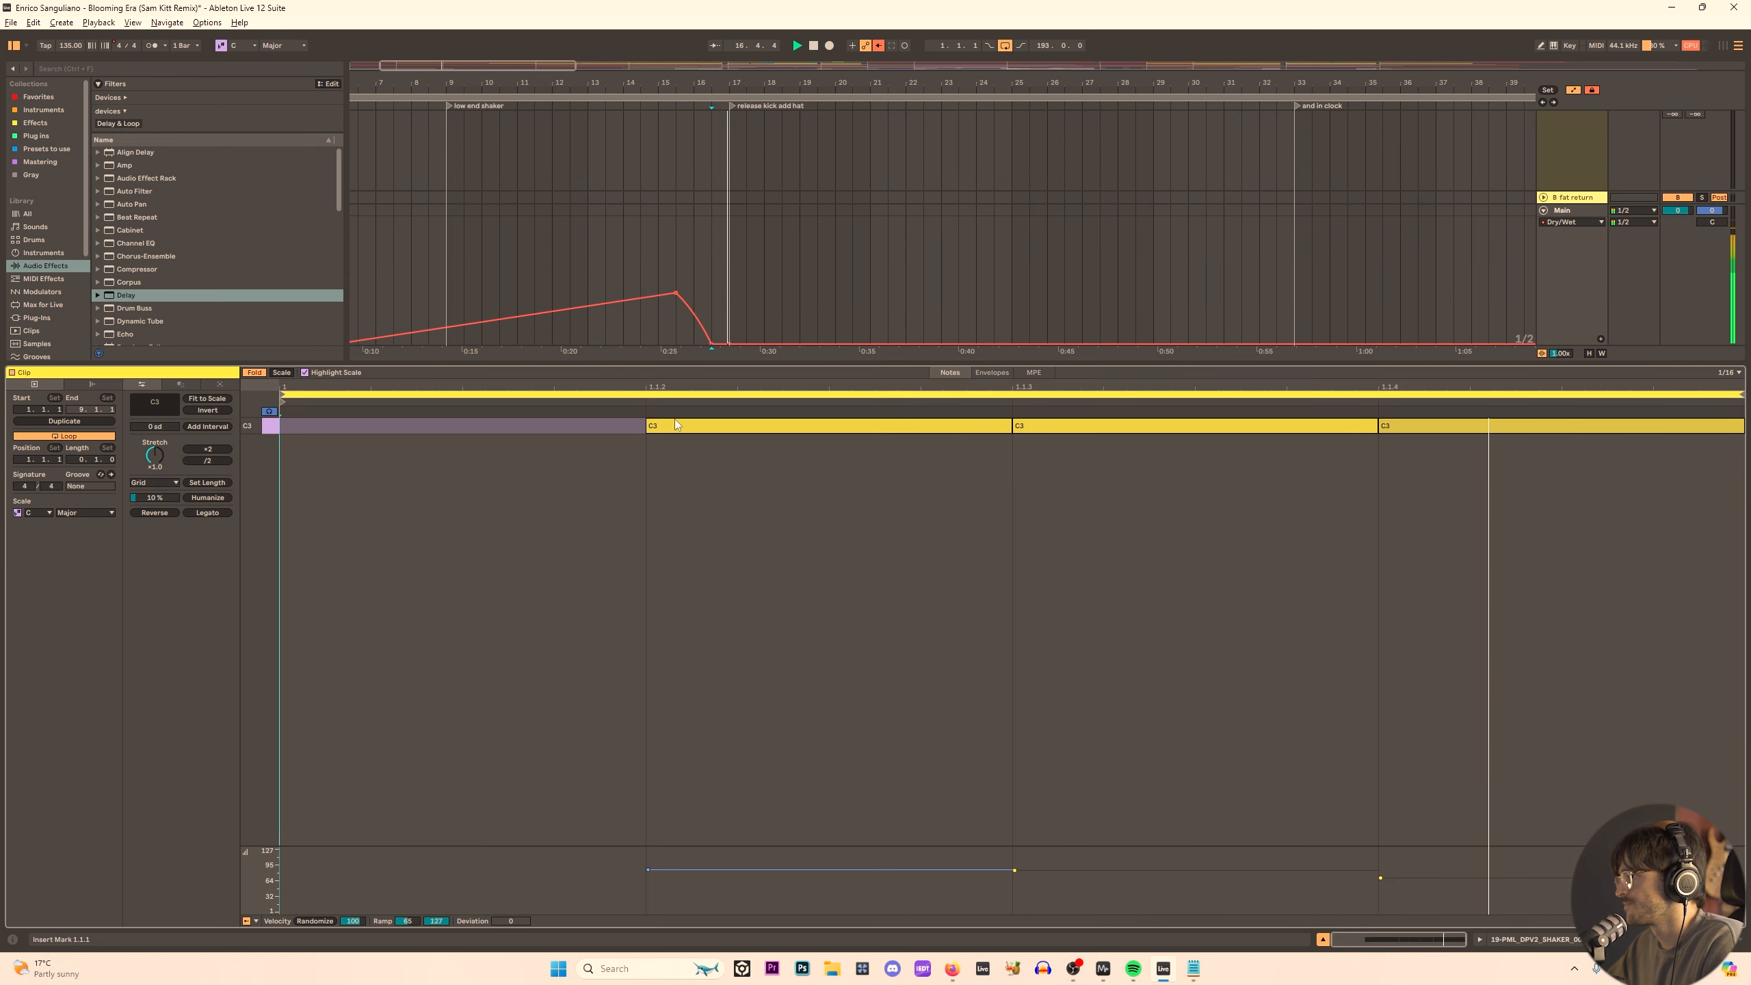
# Place two consecutive 1/32 C3 notes at the start of the shaker clip at 16.3.
pyautogui.hotkey('shift', 'Tab')
pyautogui.scroll(4, 777, 339)
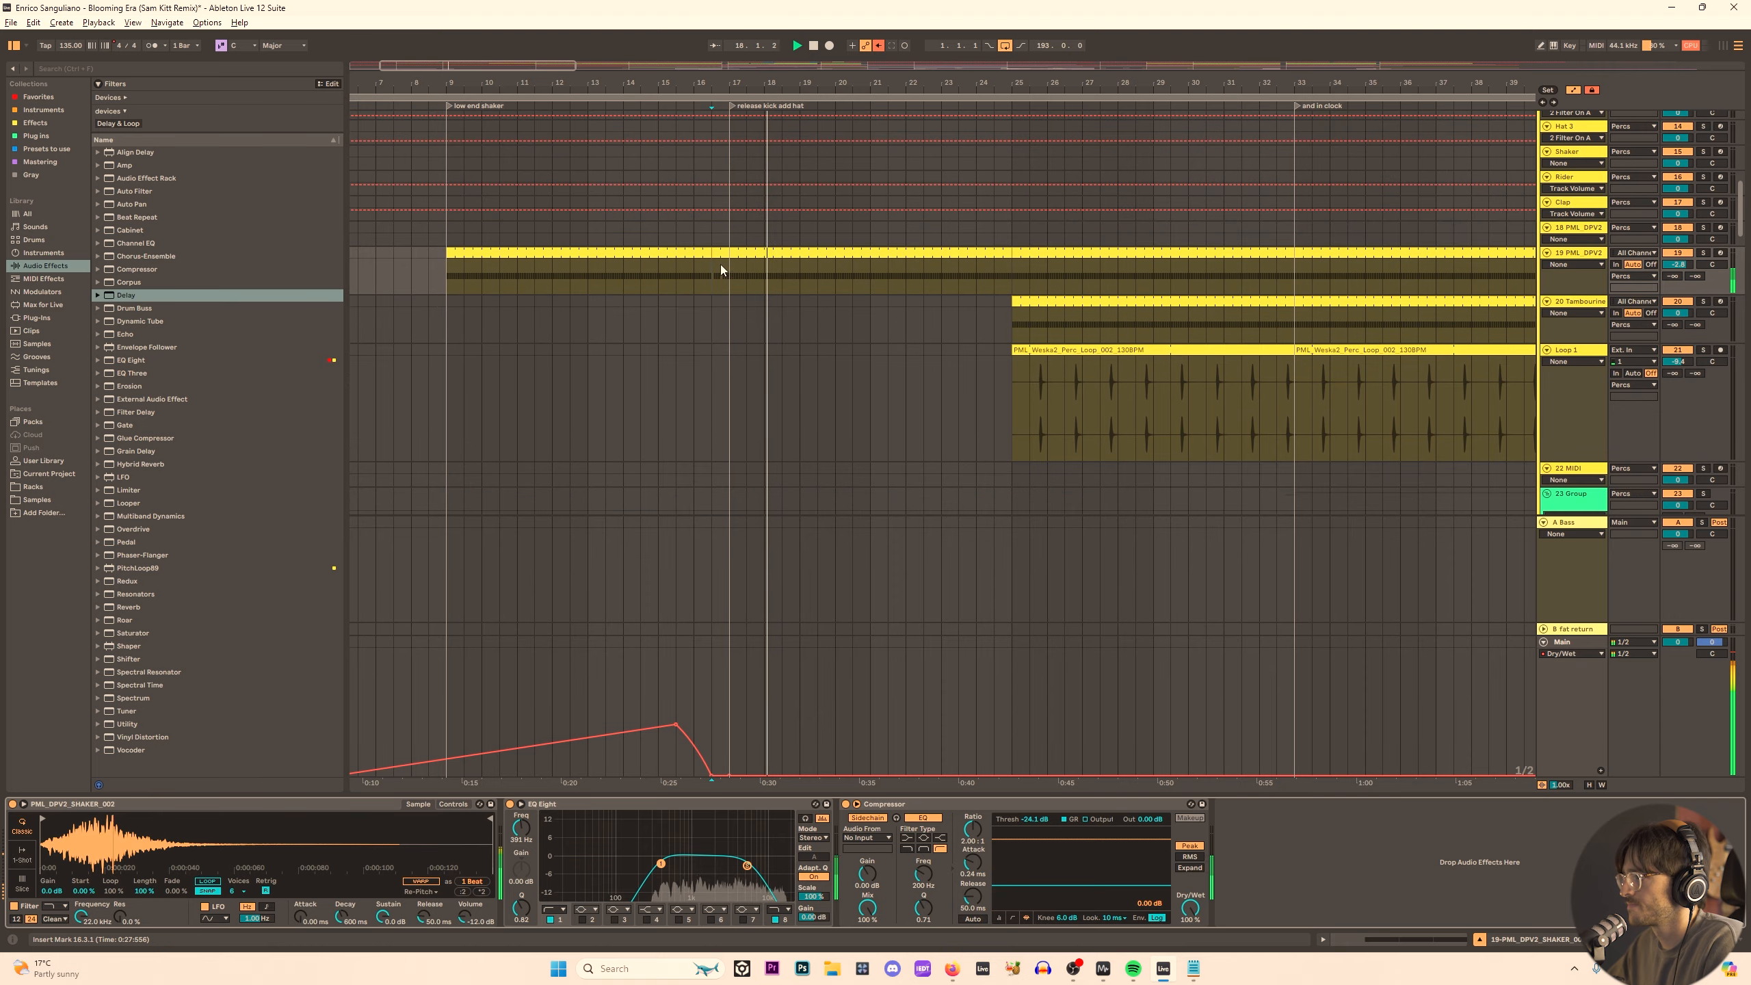
pyautogui.click(725, 251)
pyautogui.hotkey('shift', 'Tab')
pyautogui.doubleClick(357, 428)
pyautogui.hotkey('ctrl', 'd')
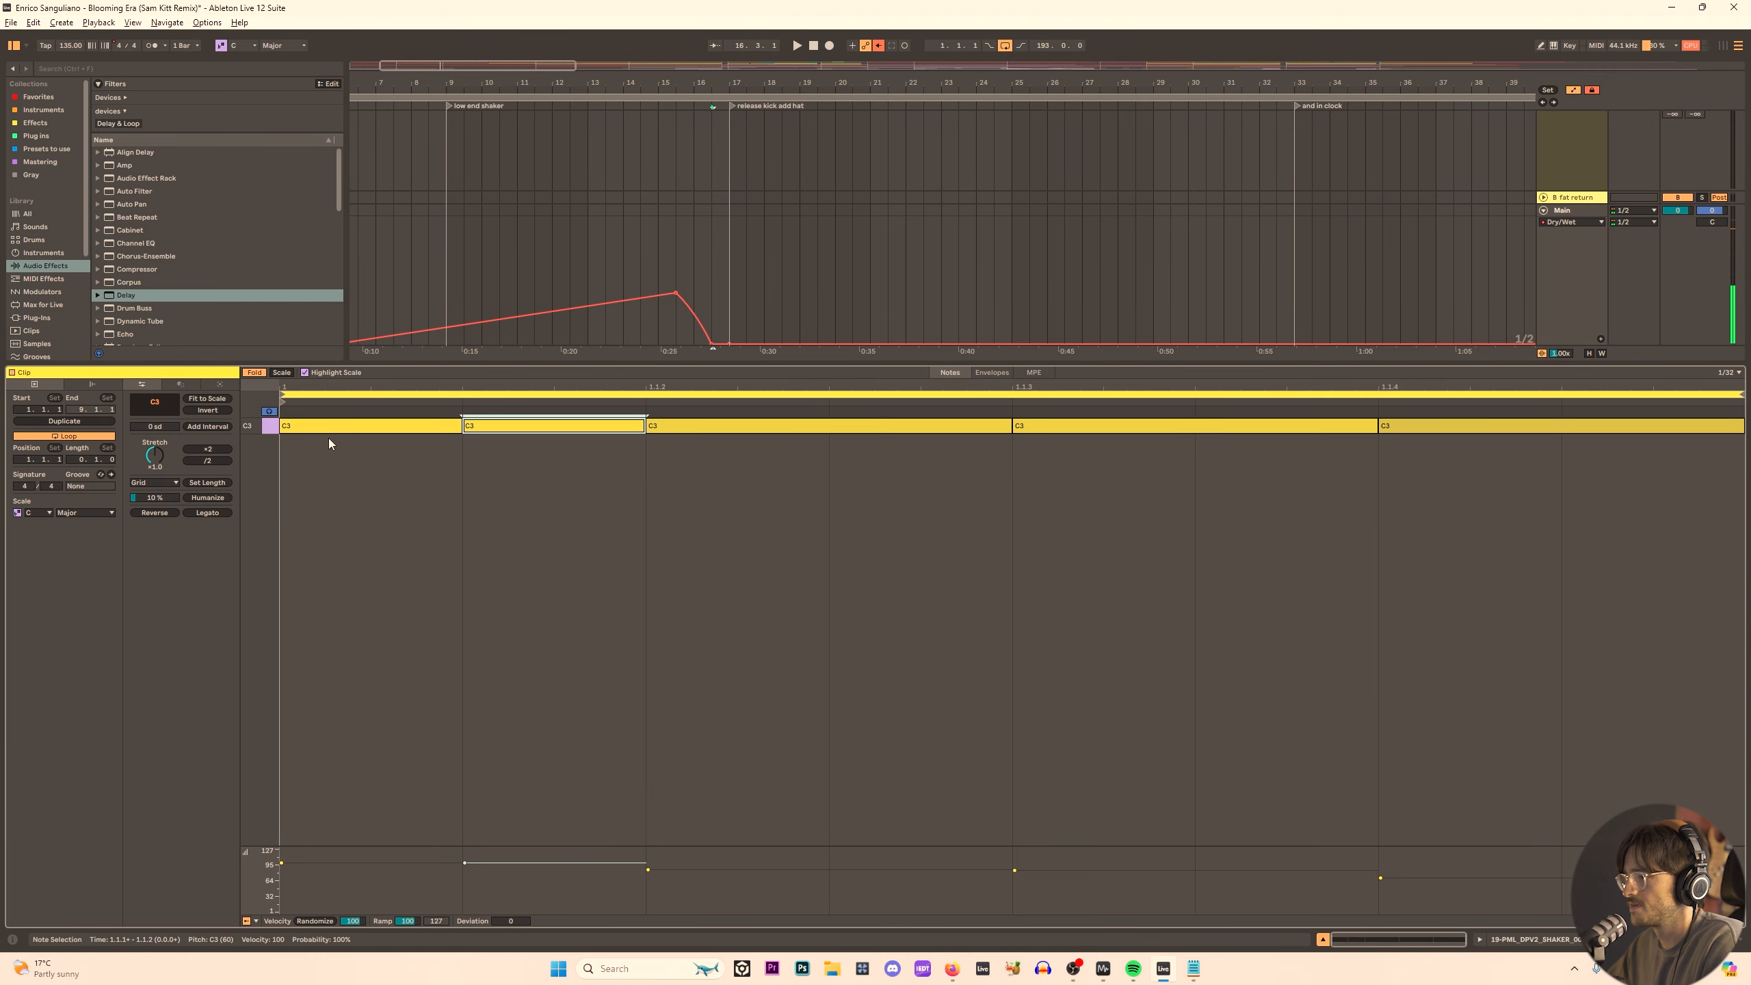
# Audition the shaker roll at 16.3 with its two short opening notes selected.
pyautogui.press('space')
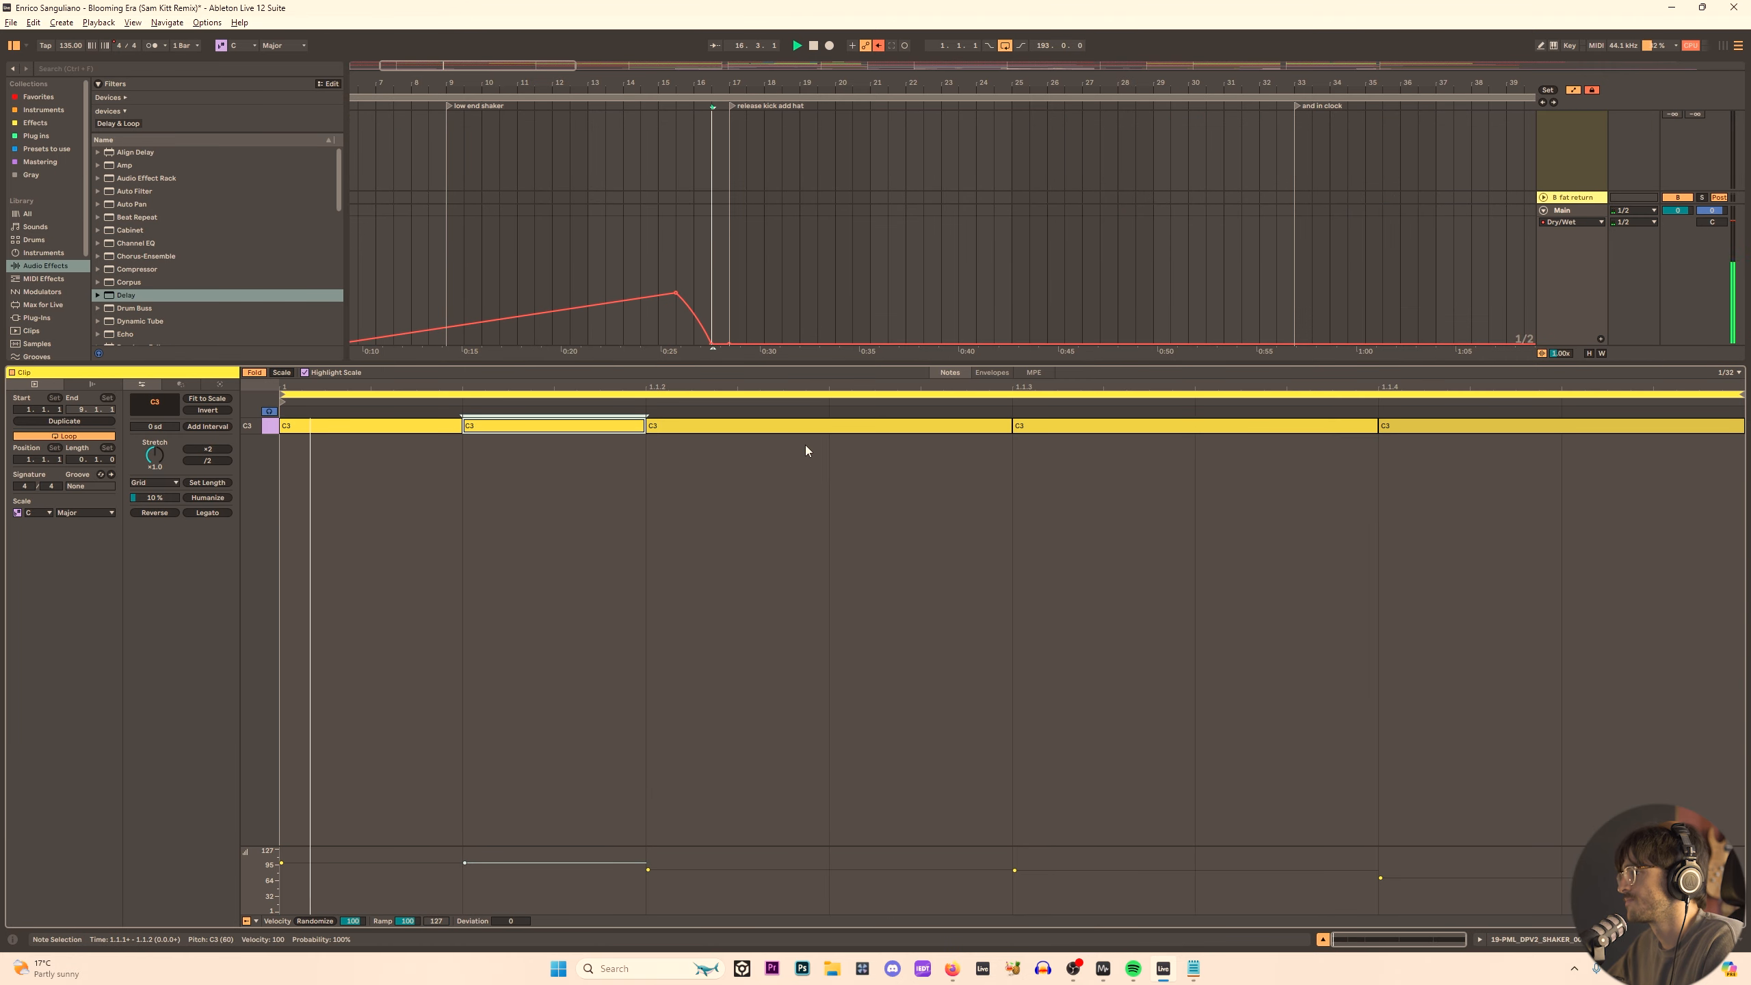
pyautogui.press('space')
pyautogui.moveTo(400, 463); pyautogui.dragTo(490, 426)
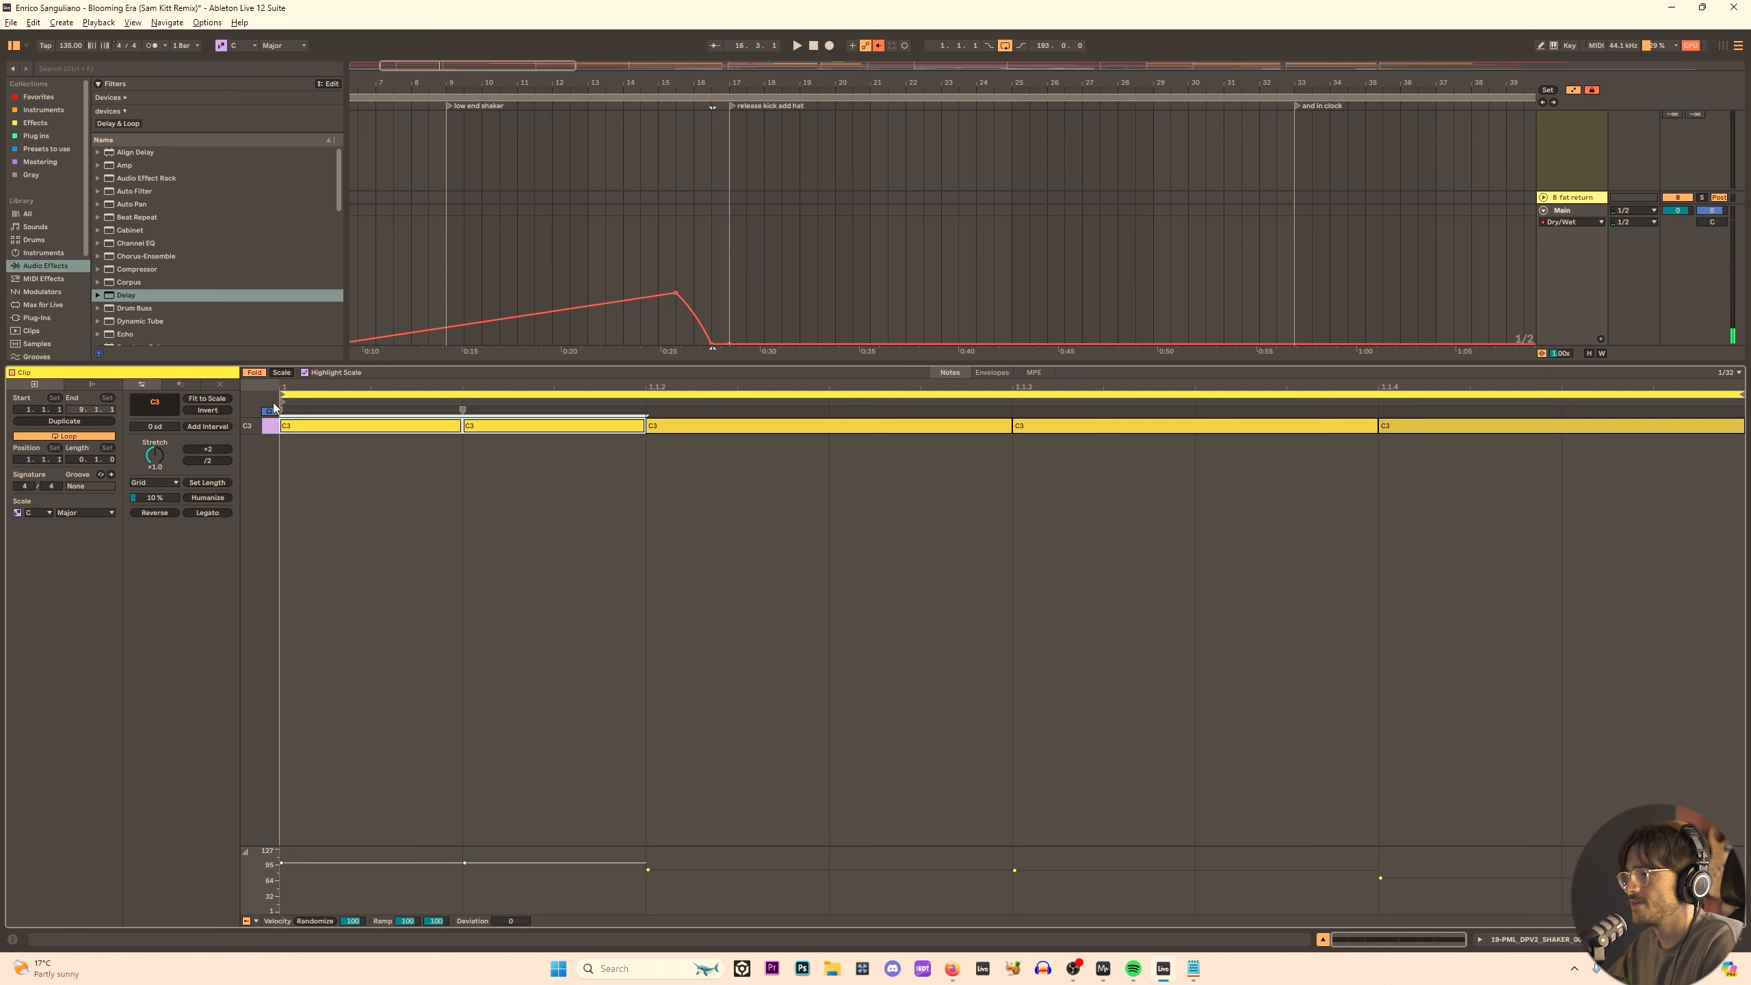
pyautogui.moveTo(274, 404); pyautogui.dragTo(692, 435)
pyautogui.press('space')
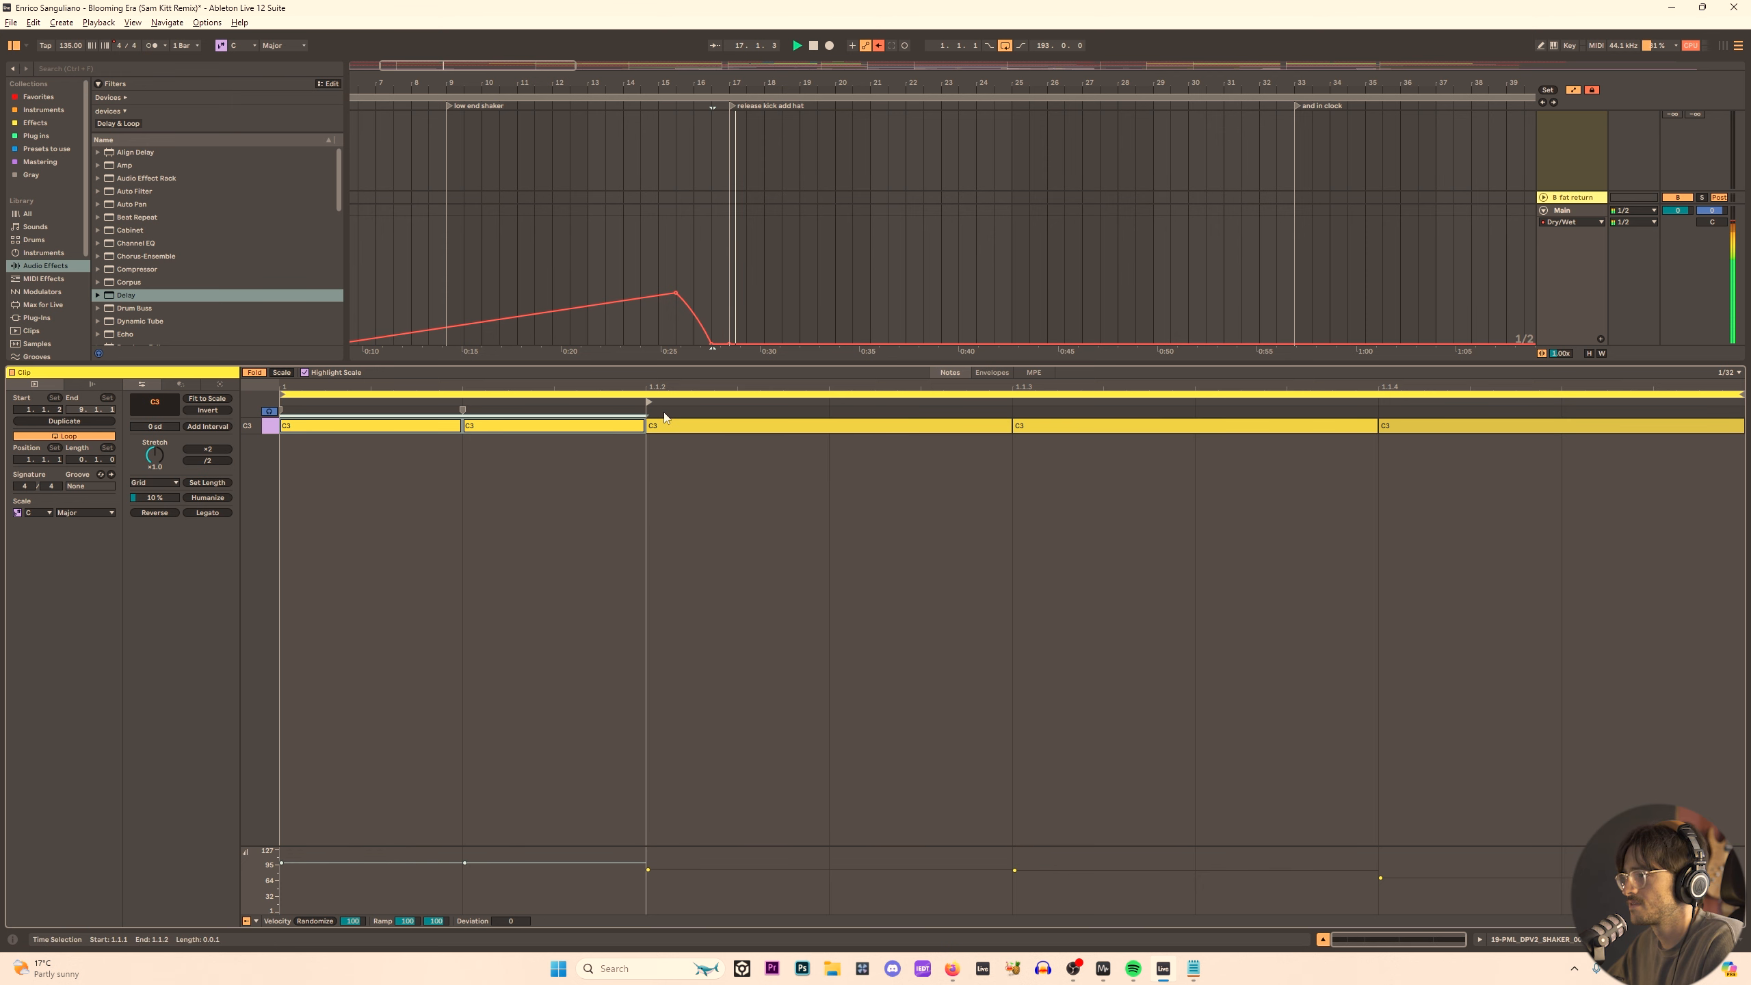
pyautogui.hotkey('shift', 'Tab')
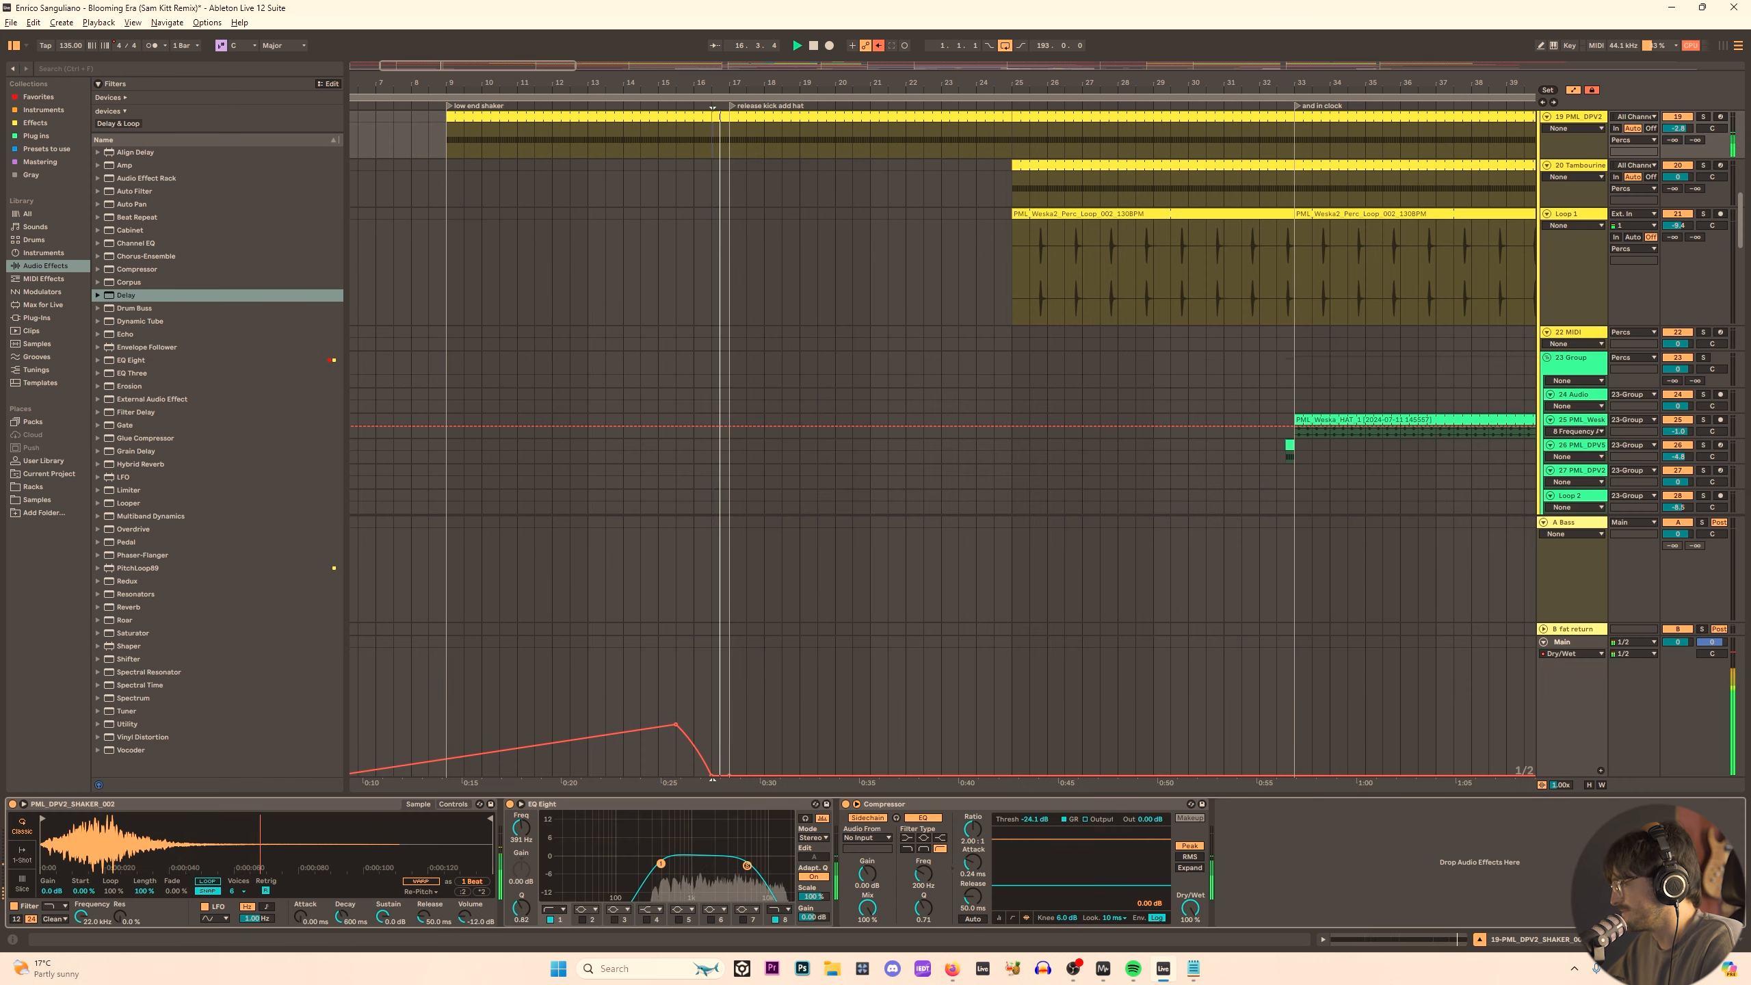
# Switch to the mix notes in Notepad and highlight the bar 17 line about frequency automation and a little build.
pyautogui.scroll(3, 799, 268)
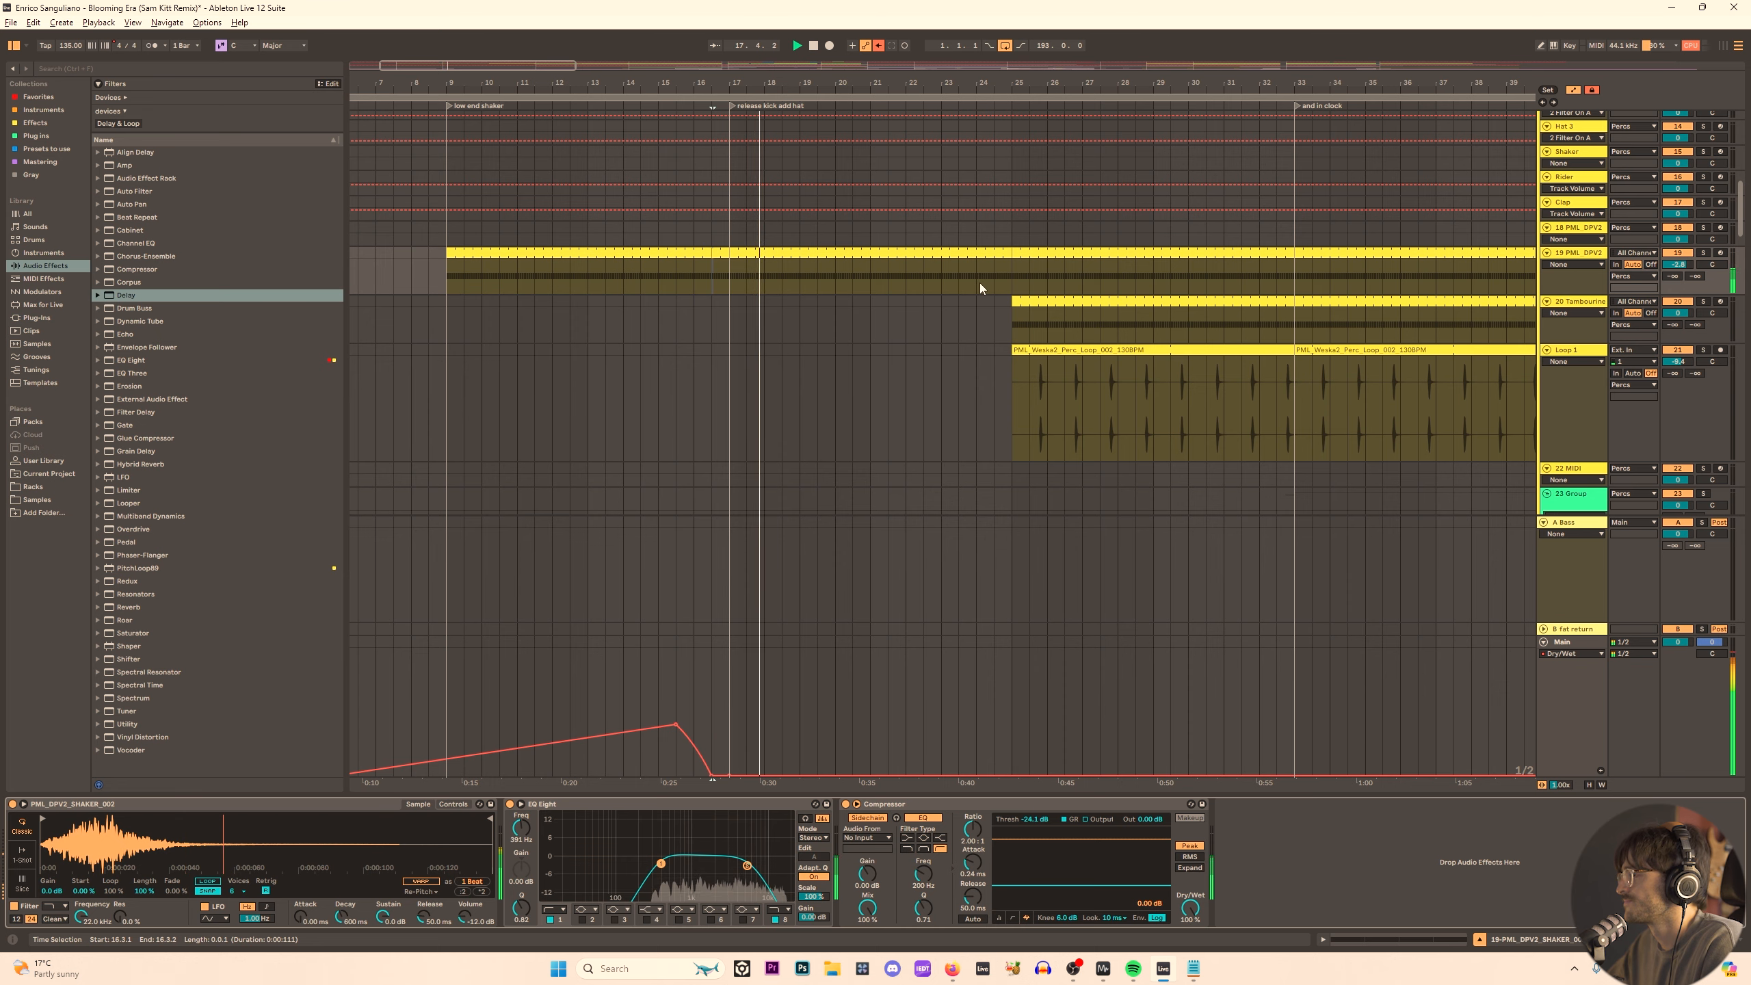
pyautogui.scroll(-3, 979, 282)
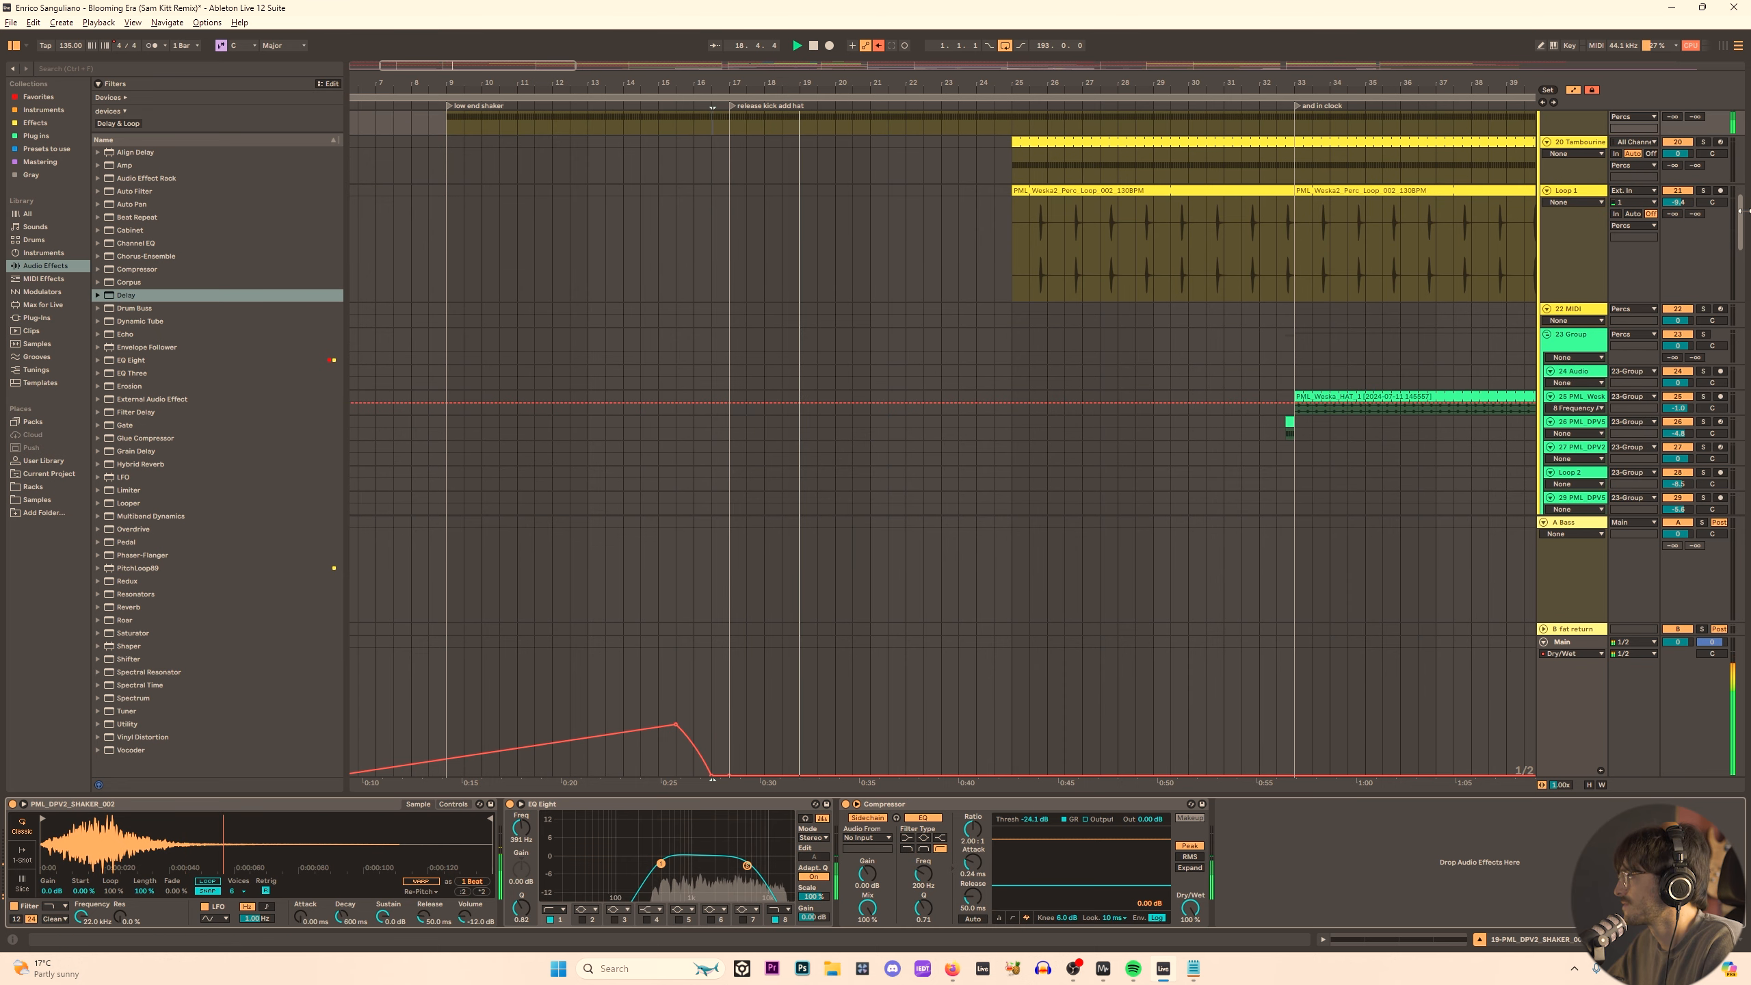
pyautogui.moveTo(1742, 211)
pyautogui.mouseDown()
pyautogui.moveTo(1733, 274)
pyautogui.moveTo(1737, 219)
pyautogui.mouseUp()
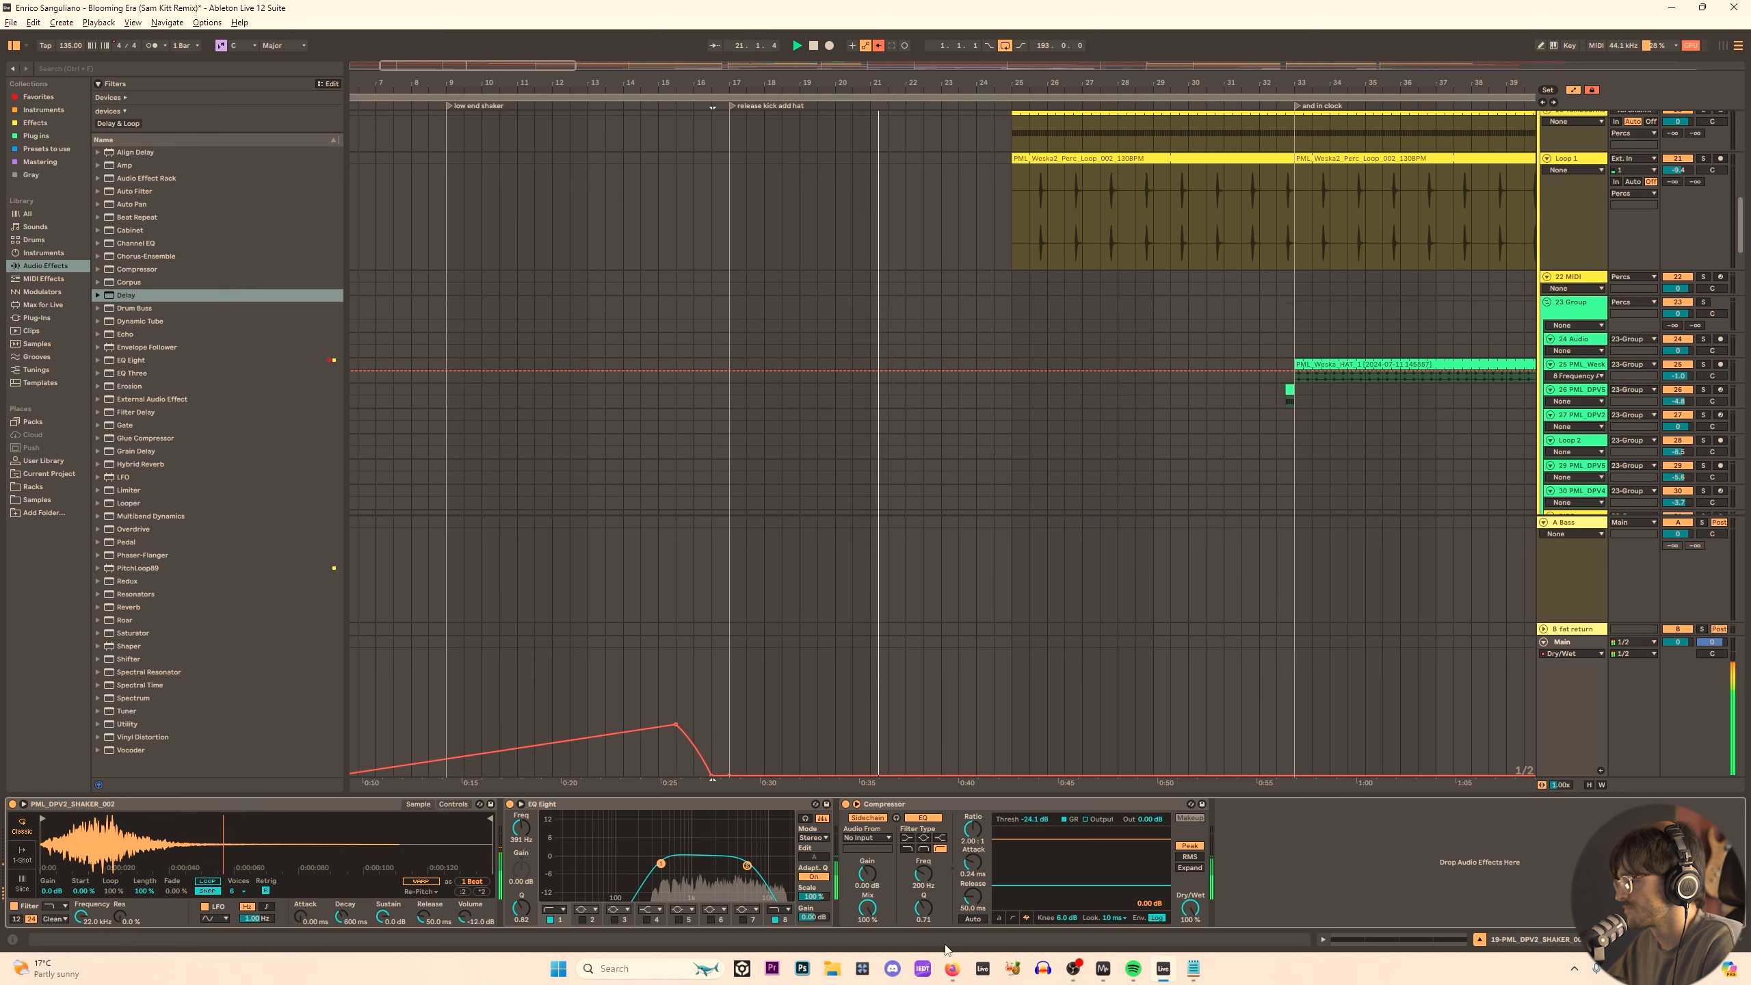
pyautogui.click(1193, 969)
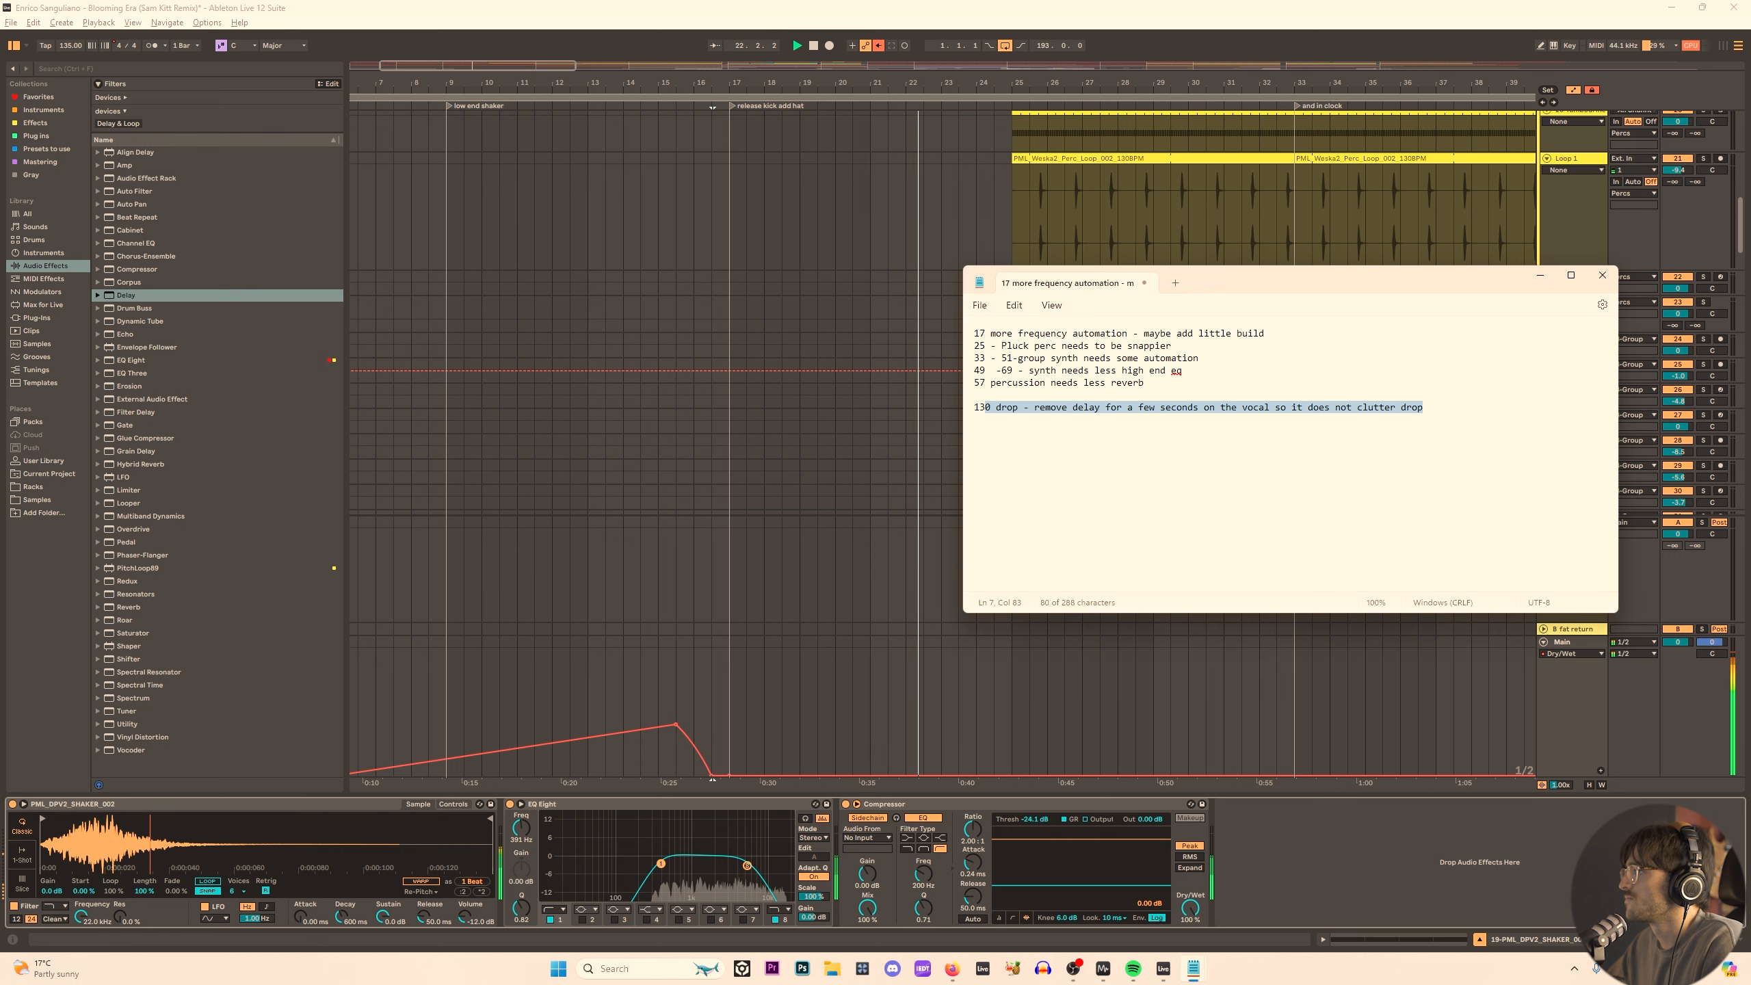
pyautogui.click(1284, 338)
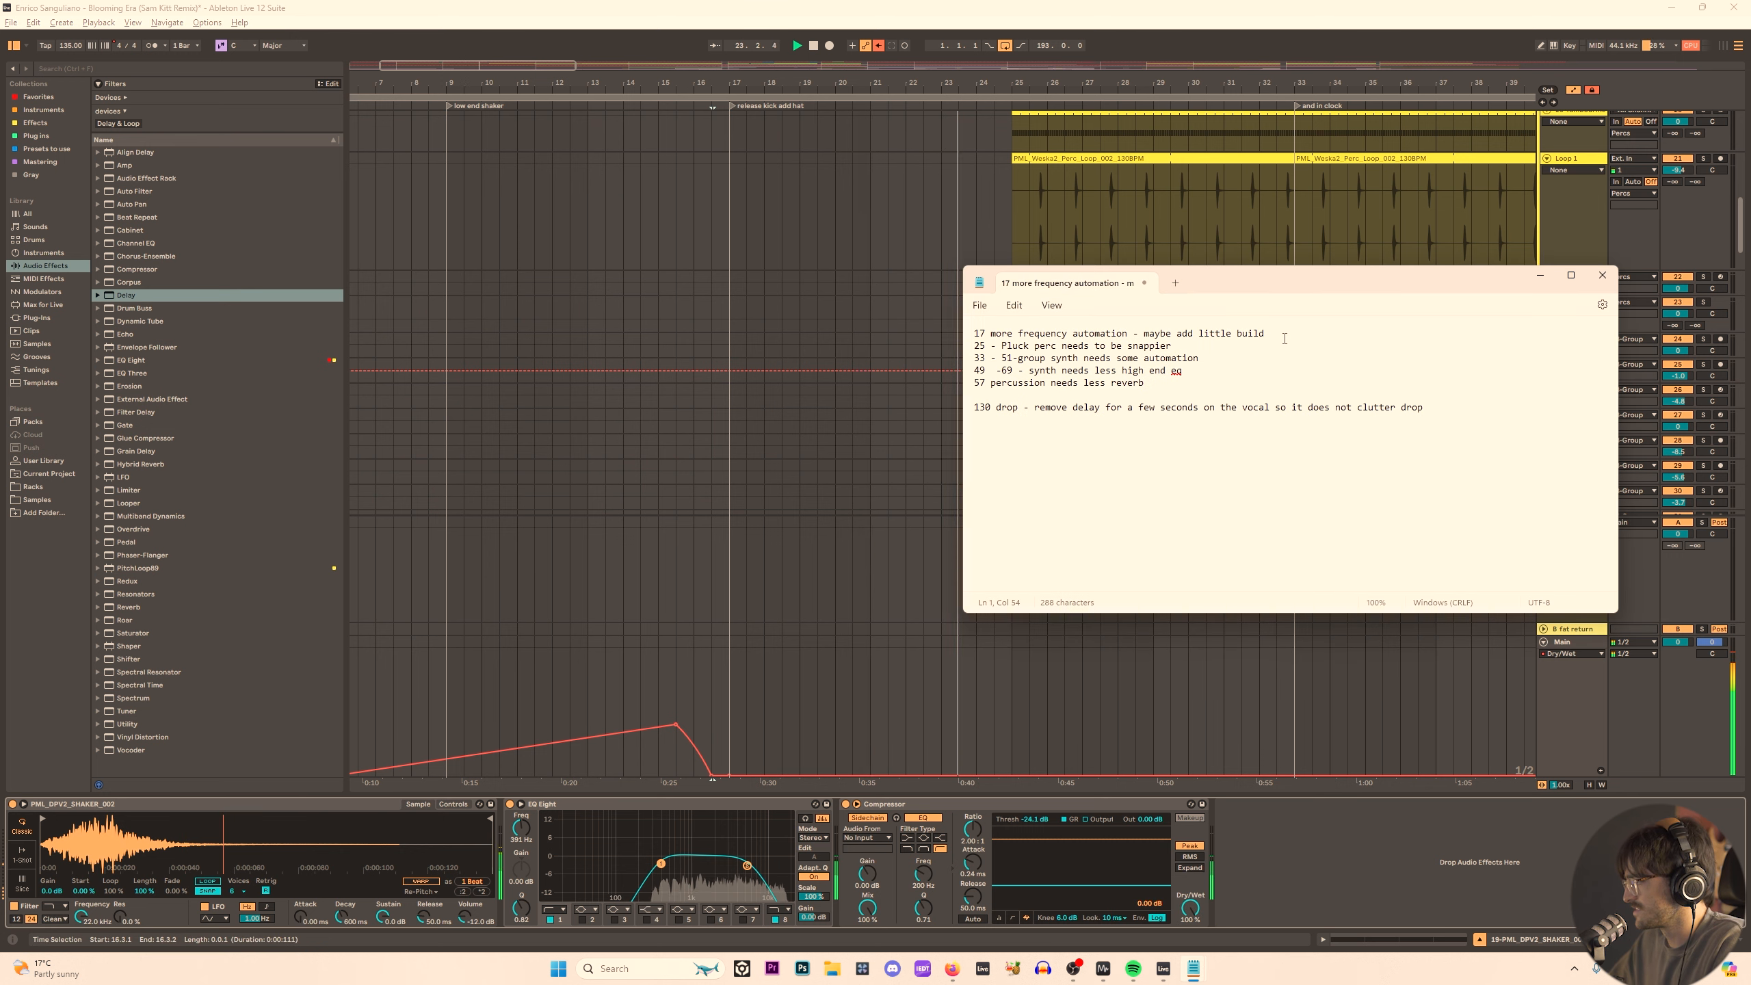
pyautogui.moveTo(1284, 338); pyautogui.dragTo(1017, 334)
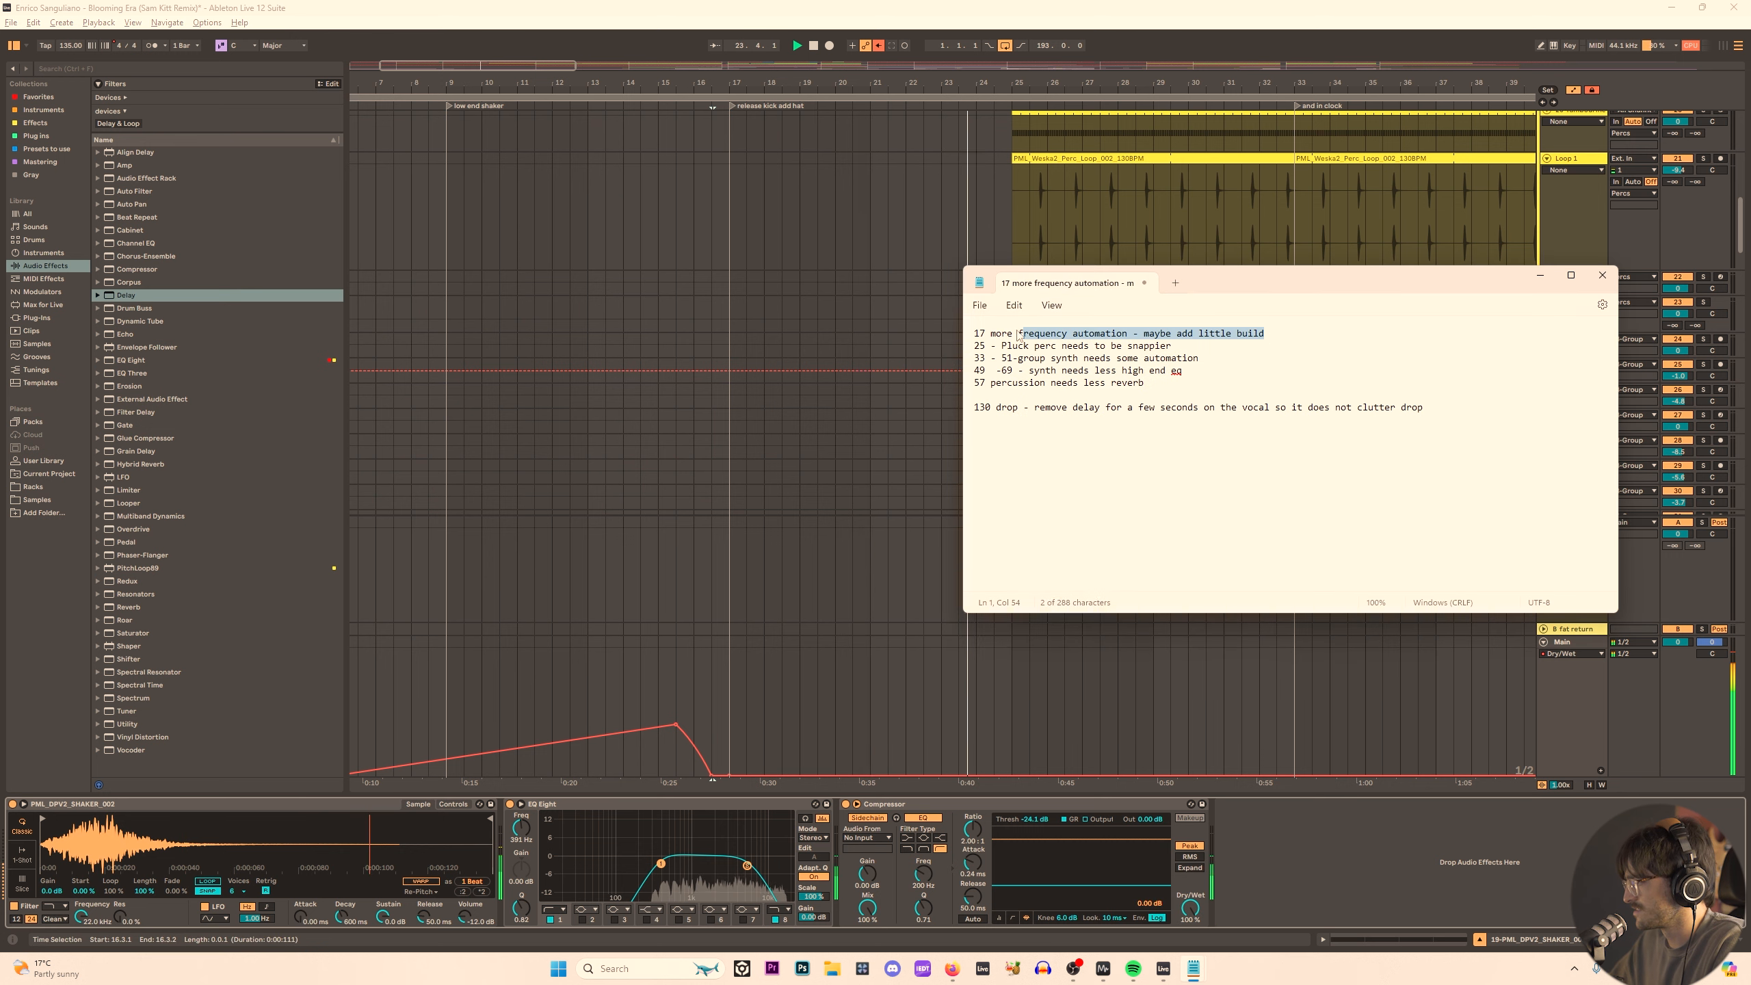
# Select the Loop 1 percussion clip at bar 25 in Ableton Live and audition the track soloed.
pyautogui.click(1018, 212)
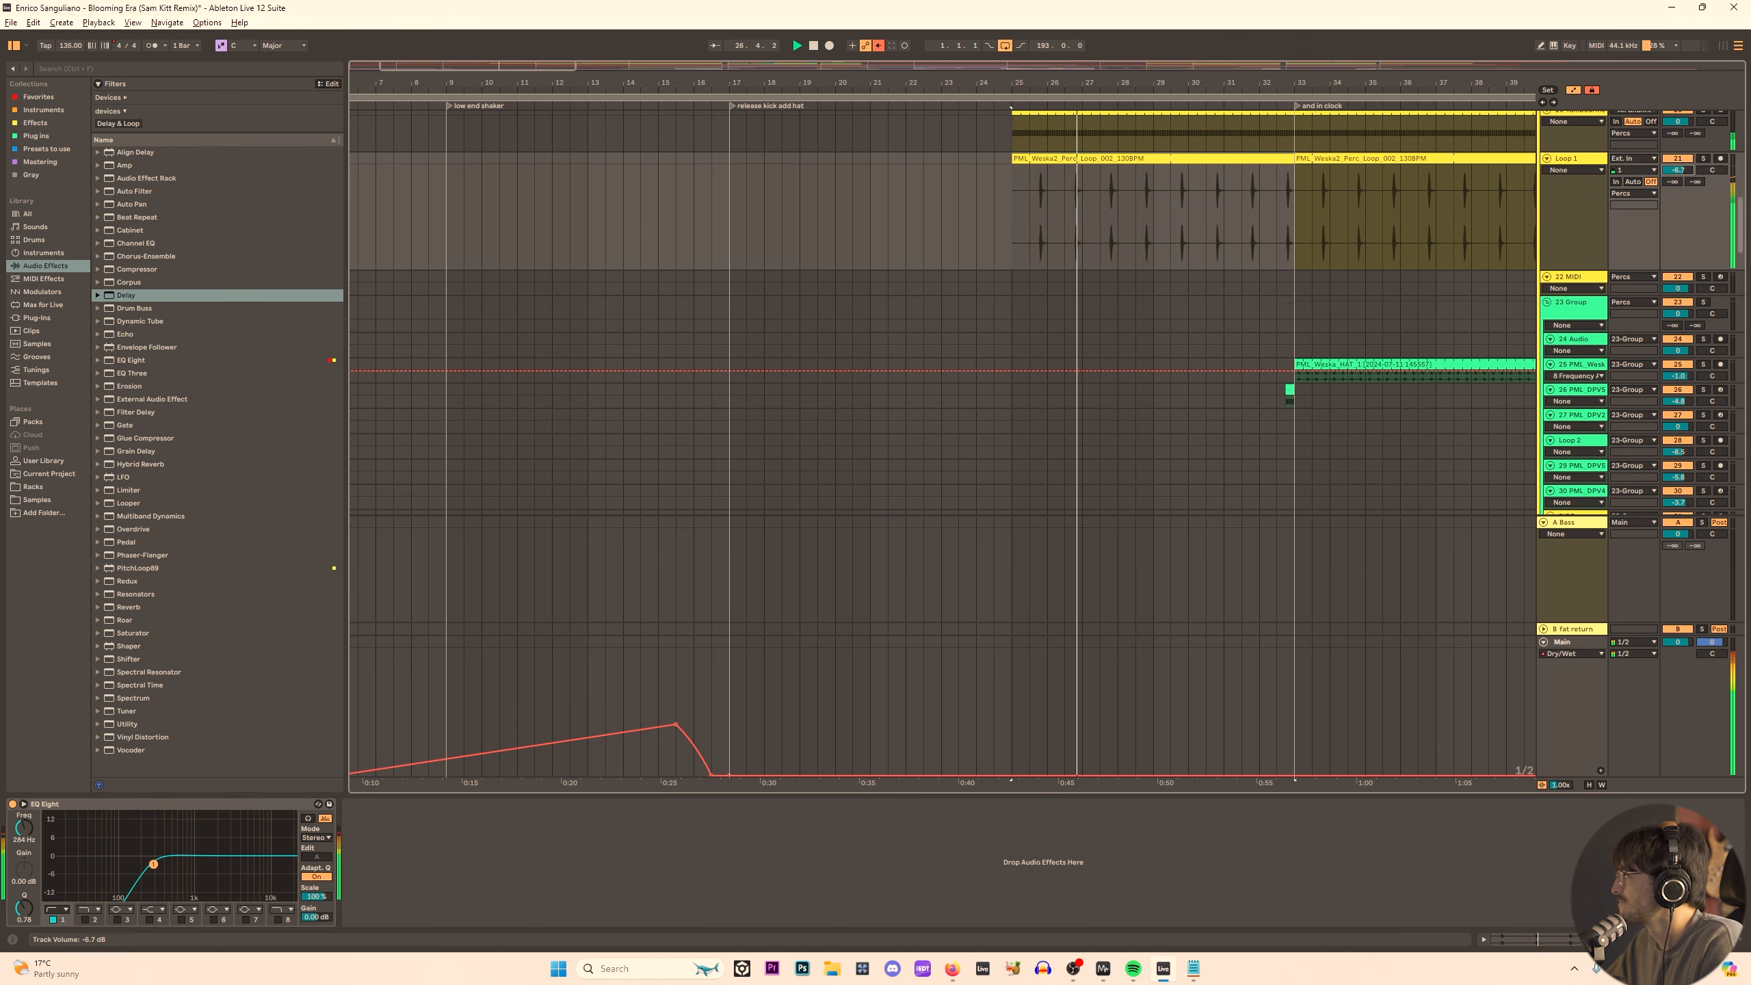
pyautogui.scroll(1, 1113, 175)
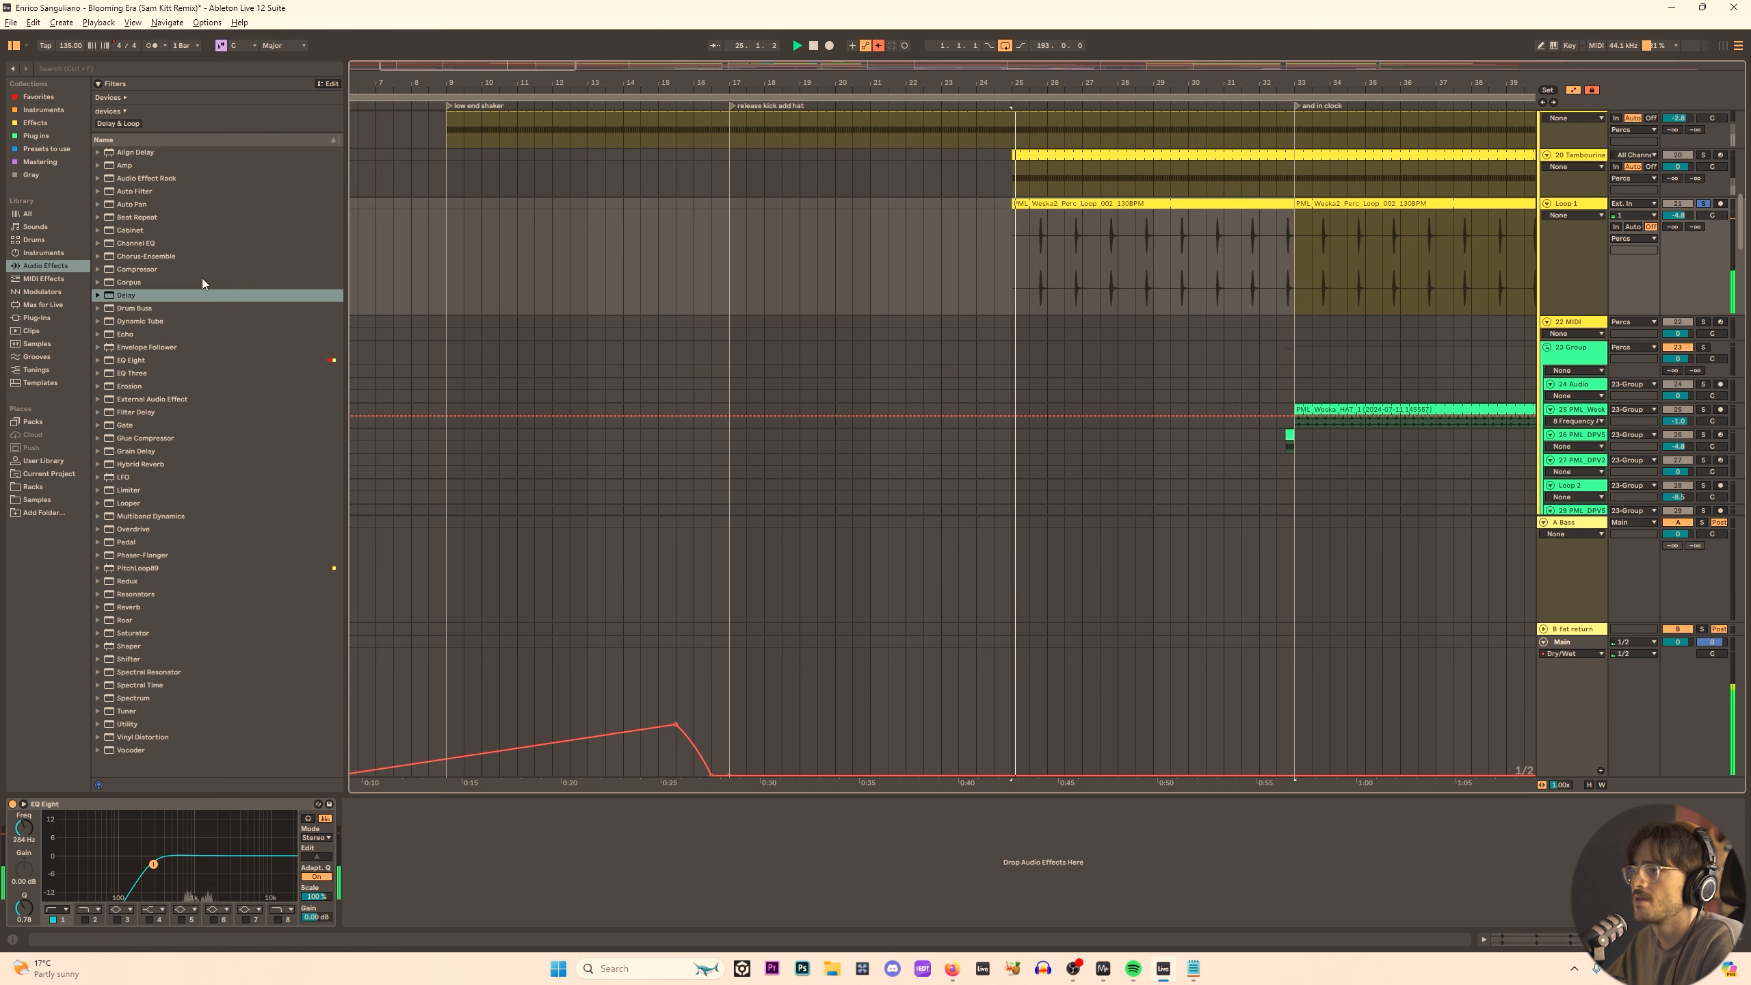
pyautogui.press('space')
# Add the TDR Molotok compressor from the Mastering collection to Loop 1 and move its window off the browser.
pyautogui.click(40, 162)
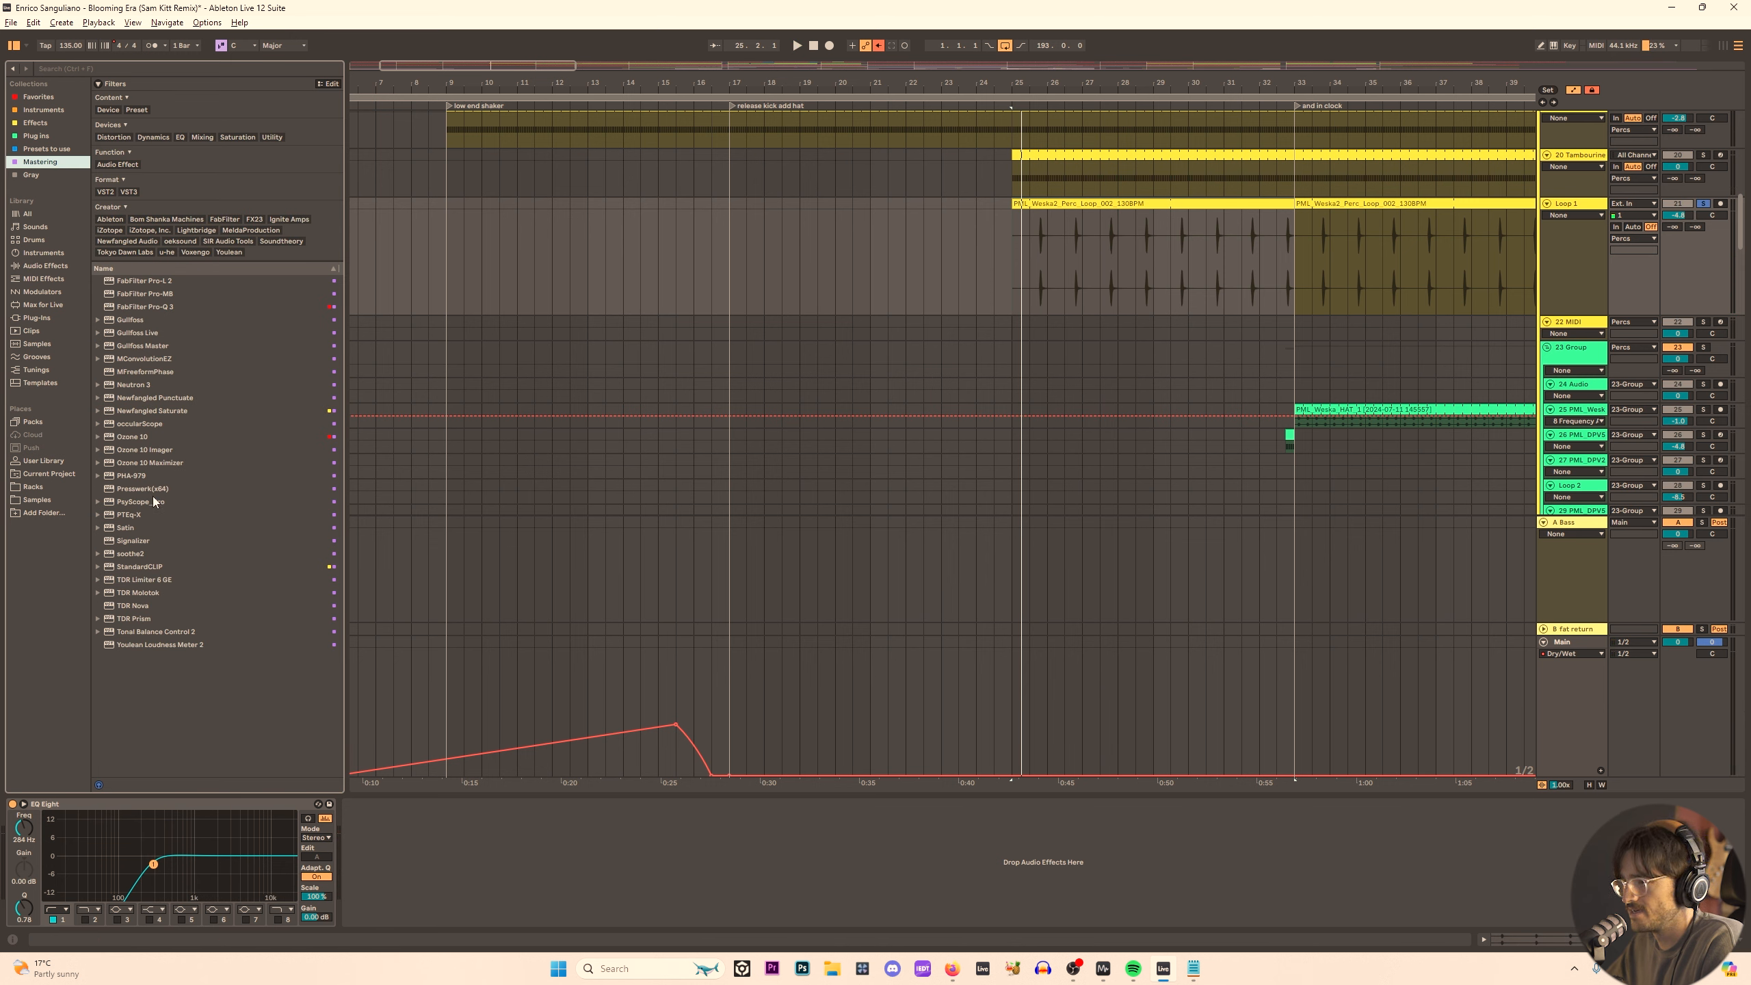
pyautogui.click(150, 593)
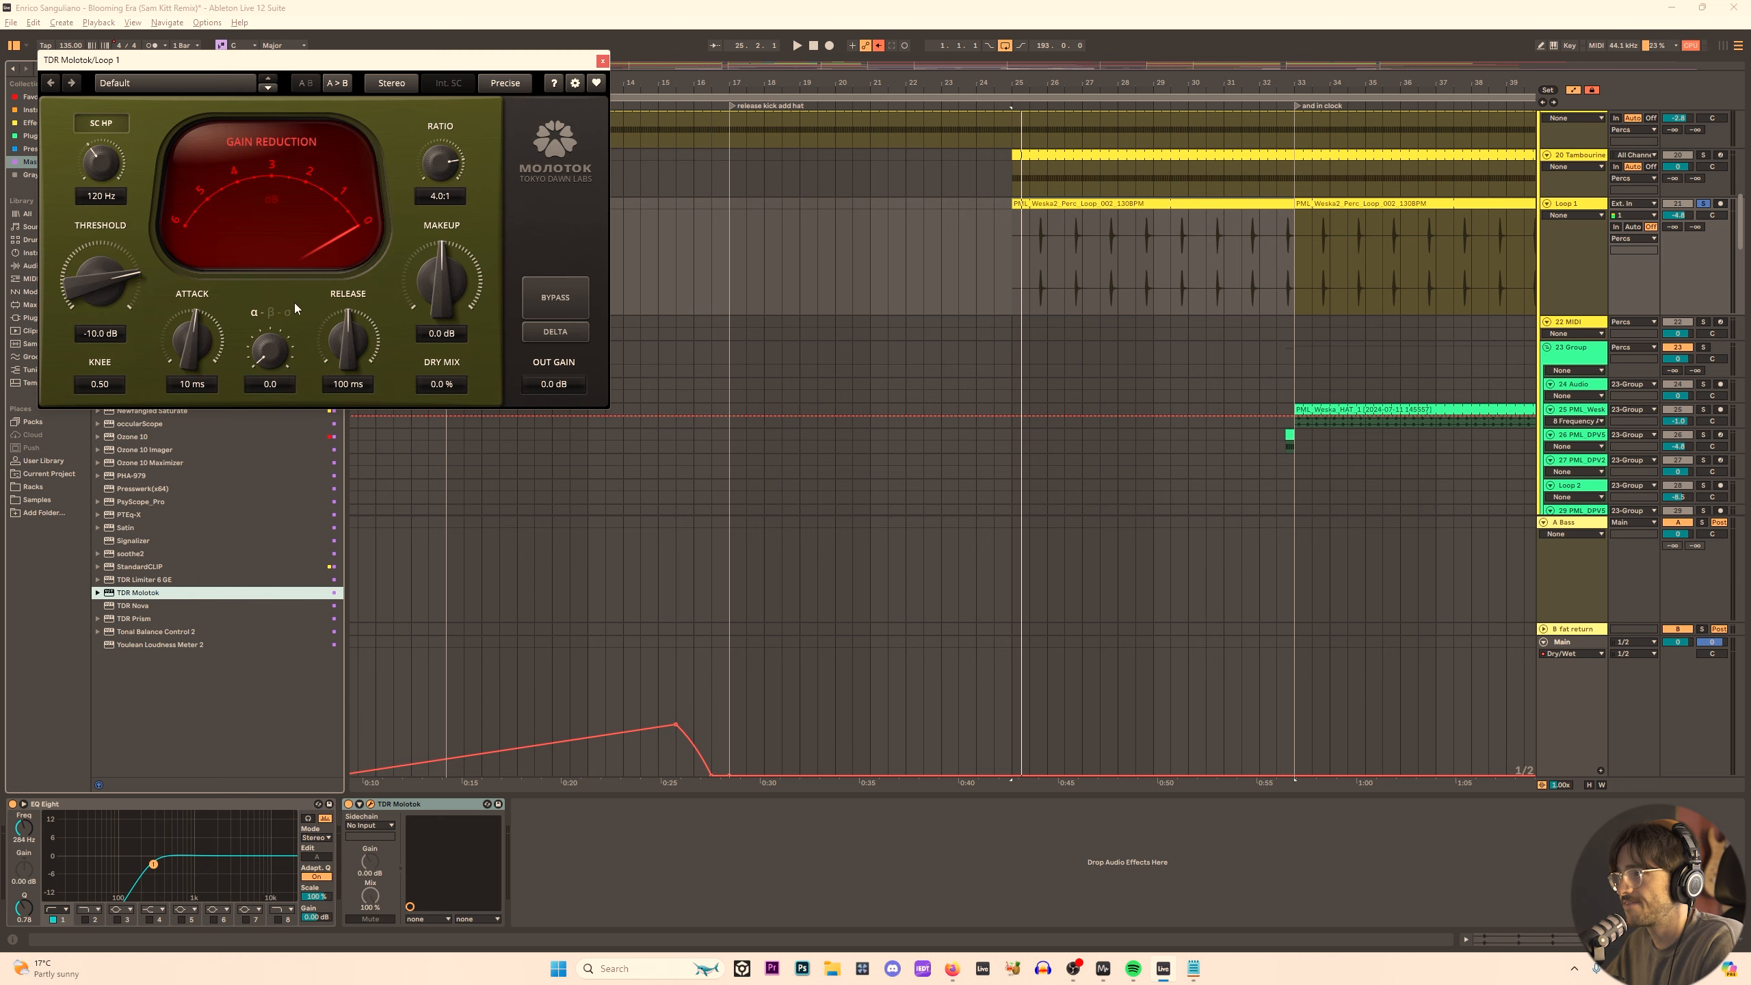
pyautogui.moveTo(373, 62); pyautogui.dragTo(1136, 416)
# Set a one-beat playback loop starting at 25.4.2 around the first percussion hit of Loop 1.
pyautogui.scroll(5, 1015, 263)
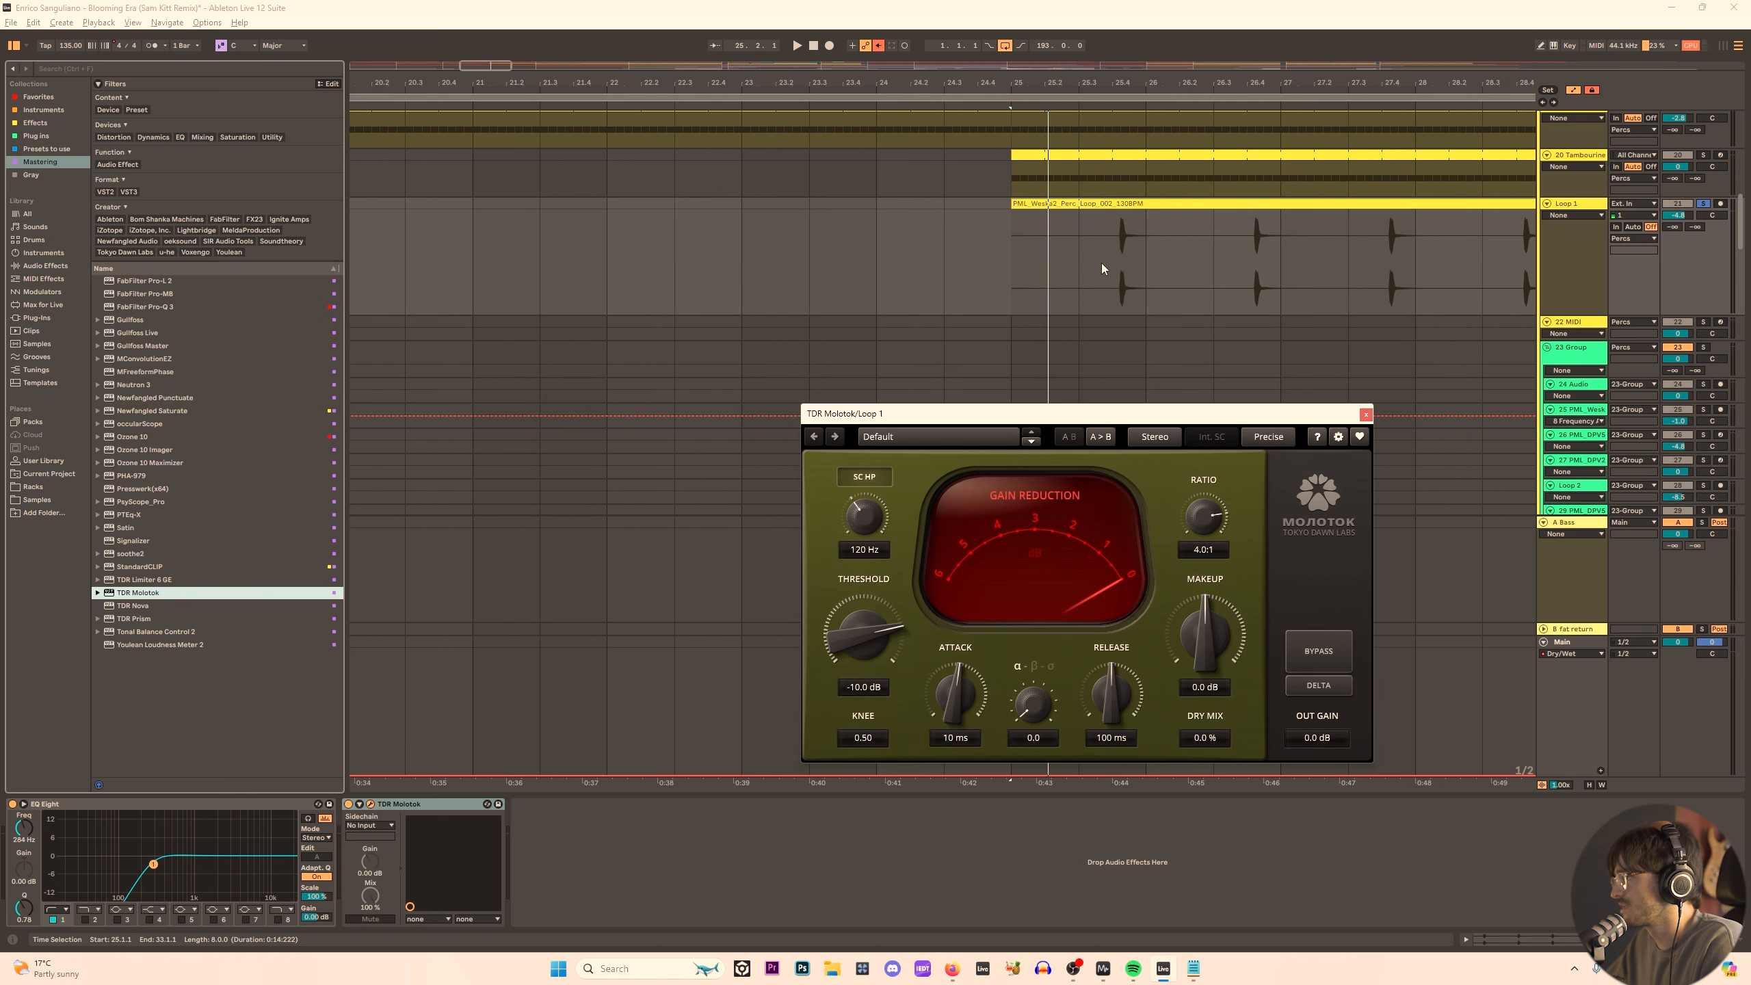
pyautogui.moveTo(1101, 263); pyautogui.dragTo(1163, 254)
pyautogui.hotkey('ctrl', 'l')
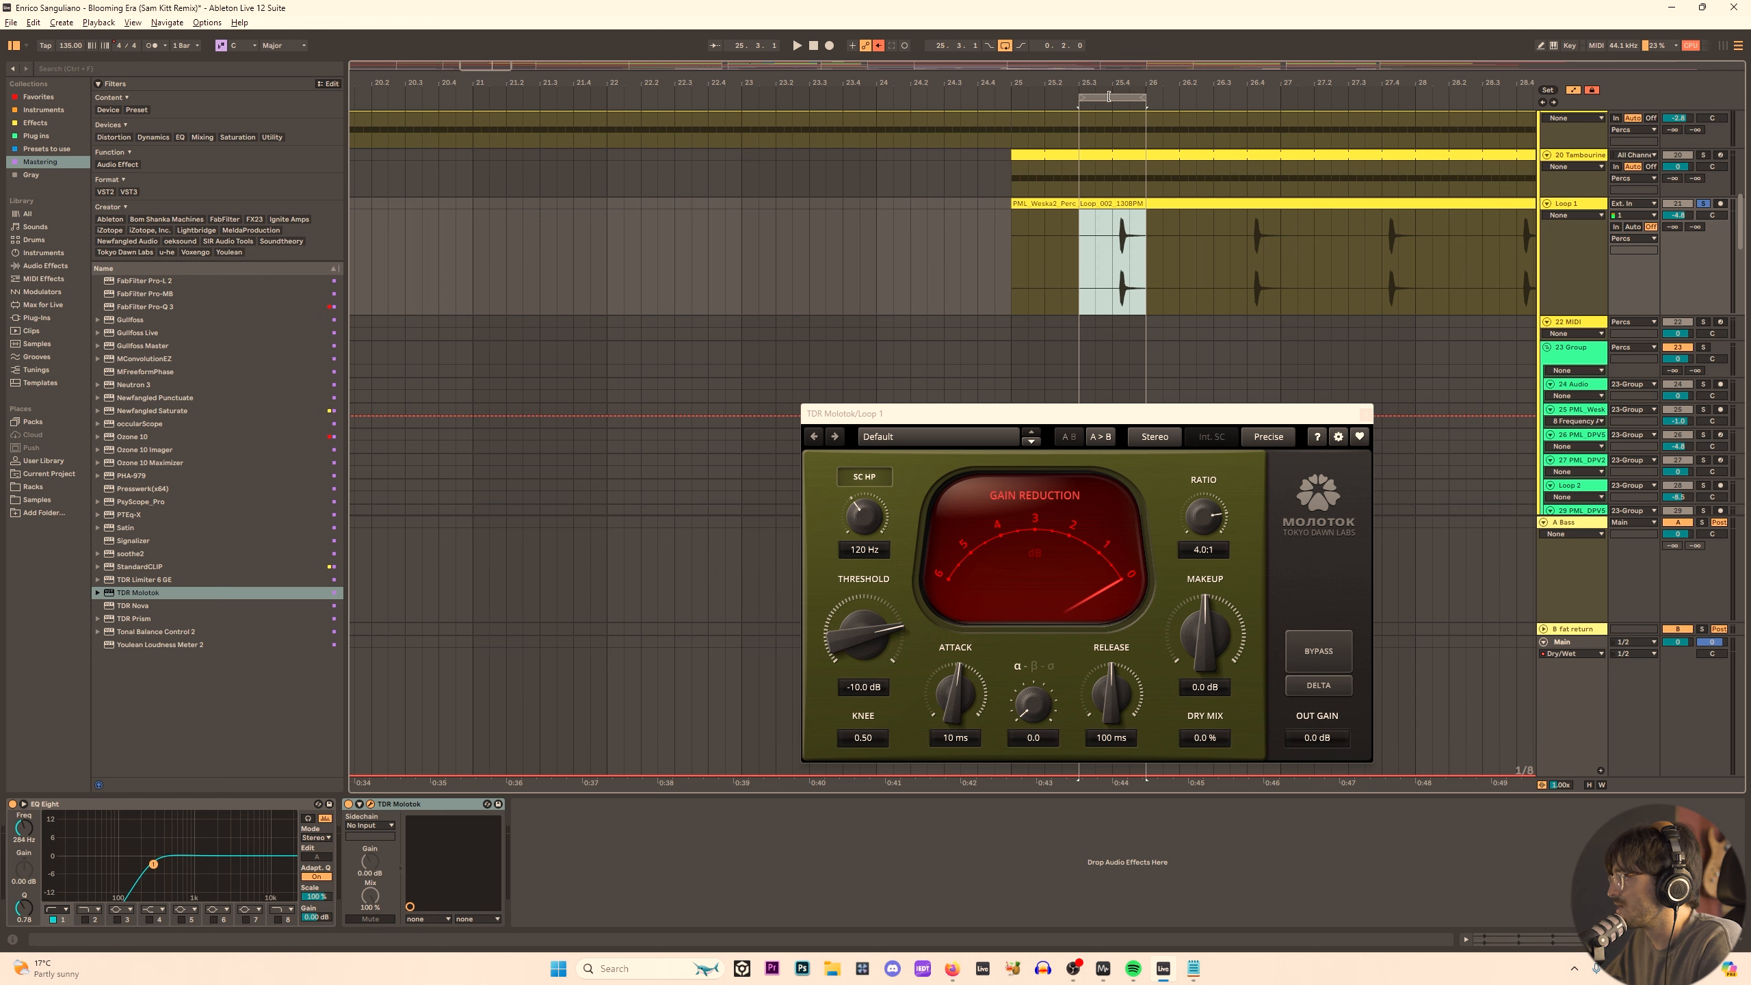
pyautogui.moveTo(1129, 95); pyautogui.dragTo(1042, 96)
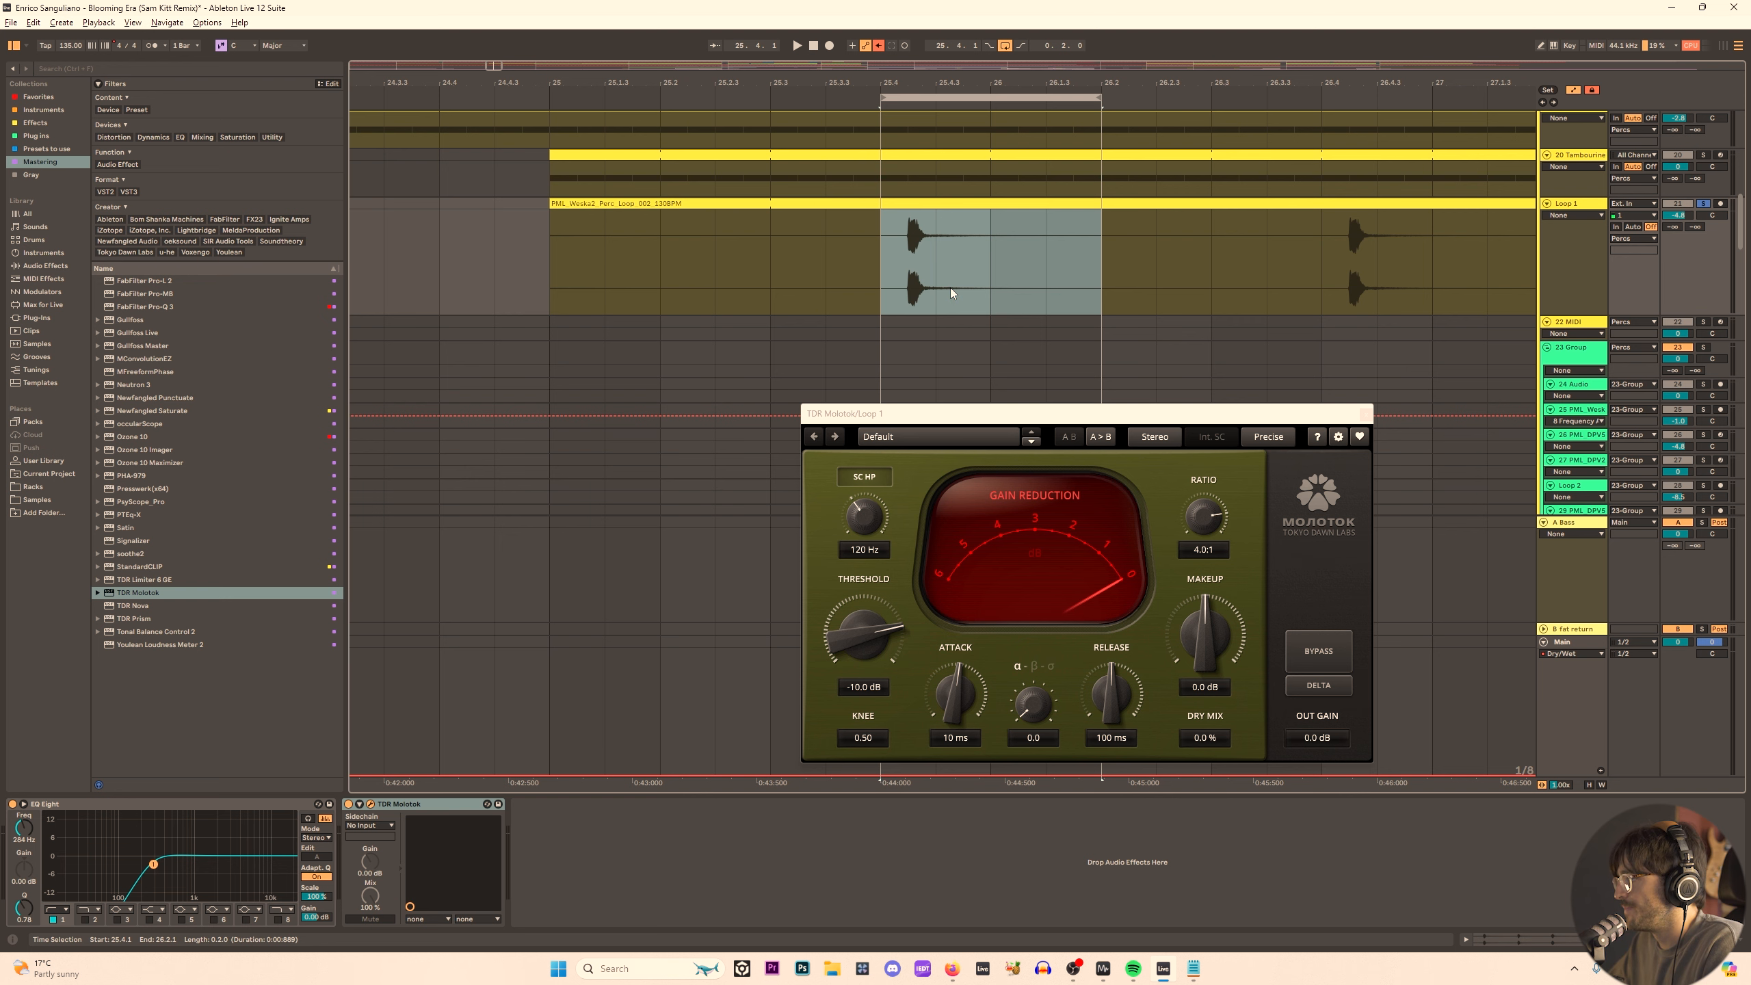
pyautogui.scroll(5, 918, 233)
pyautogui.moveTo(873, 254); pyautogui.dragTo(1297, 210)
pyautogui.hotkey('ctrl', 'l')
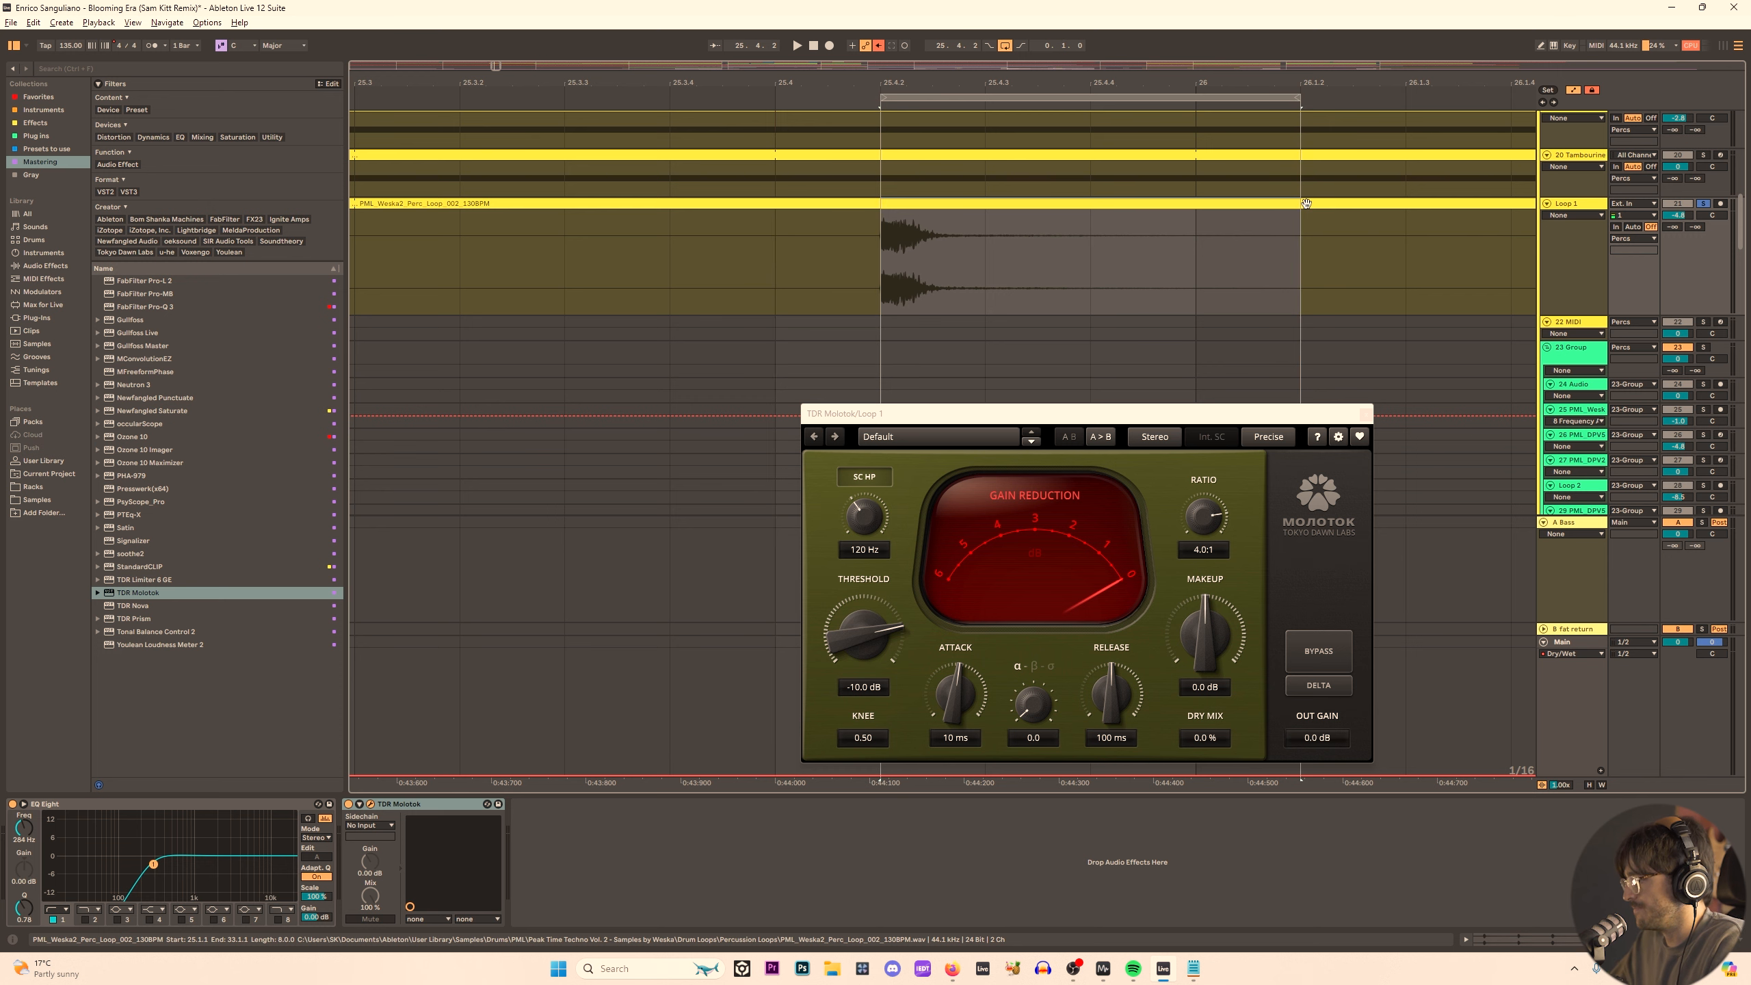
pyautogui.moveTo(1008, 81); pyautogui.dragTo(879, 52)
# Set the compressor's attack to 45 ms and its threshold to -18.0 dB while the percussion hit loops.
pyautogui.moveTo(1039, 411); pyautogui.dragTo(996, 394)
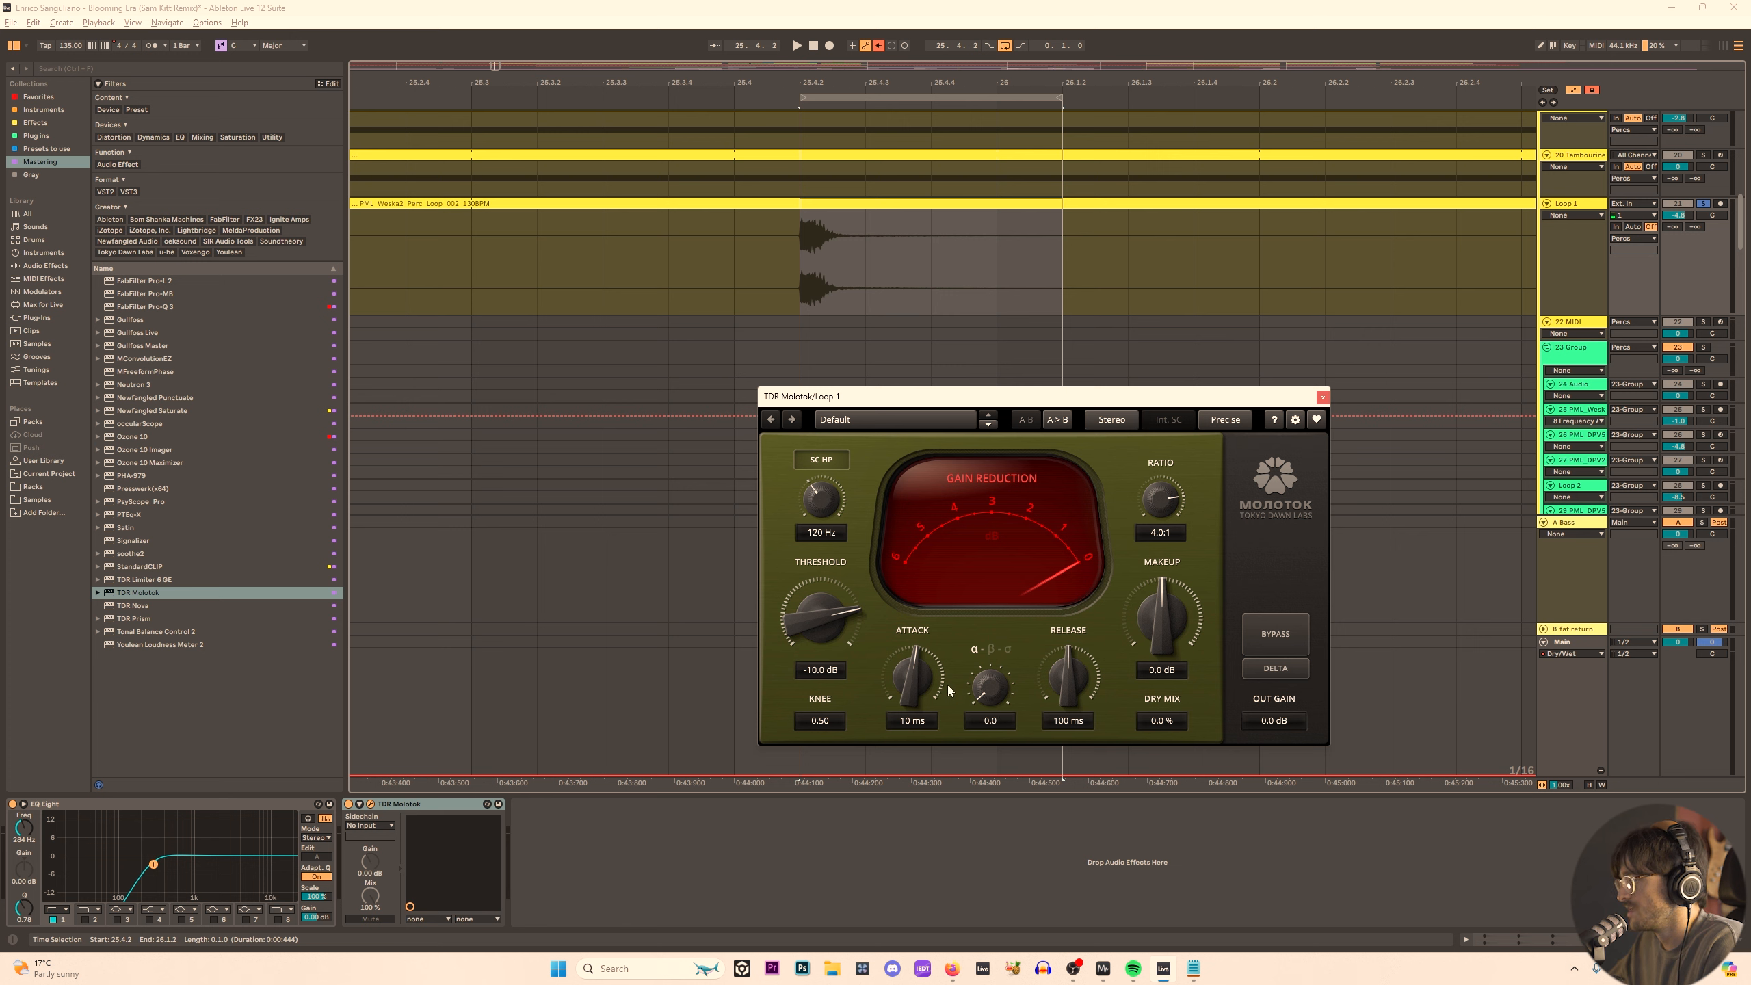
pyautogui.press('space')
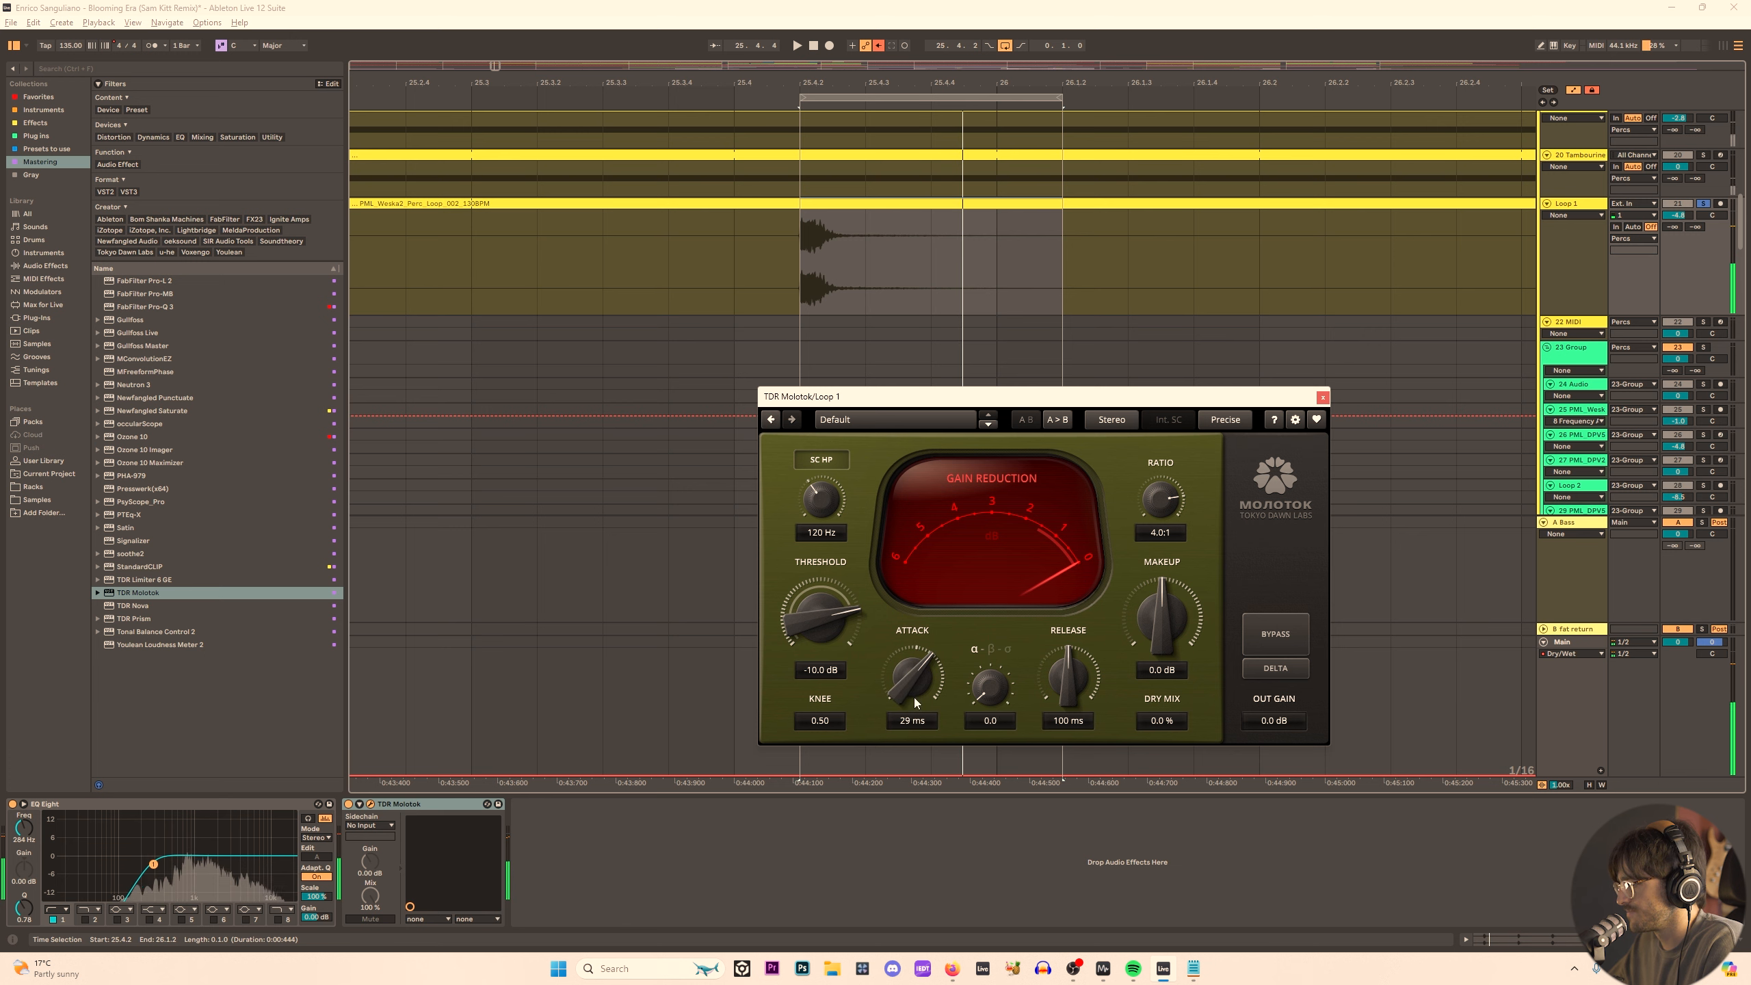
pyautogui.moveTo(914, 694); pyautogui.dragTo(913, 680)
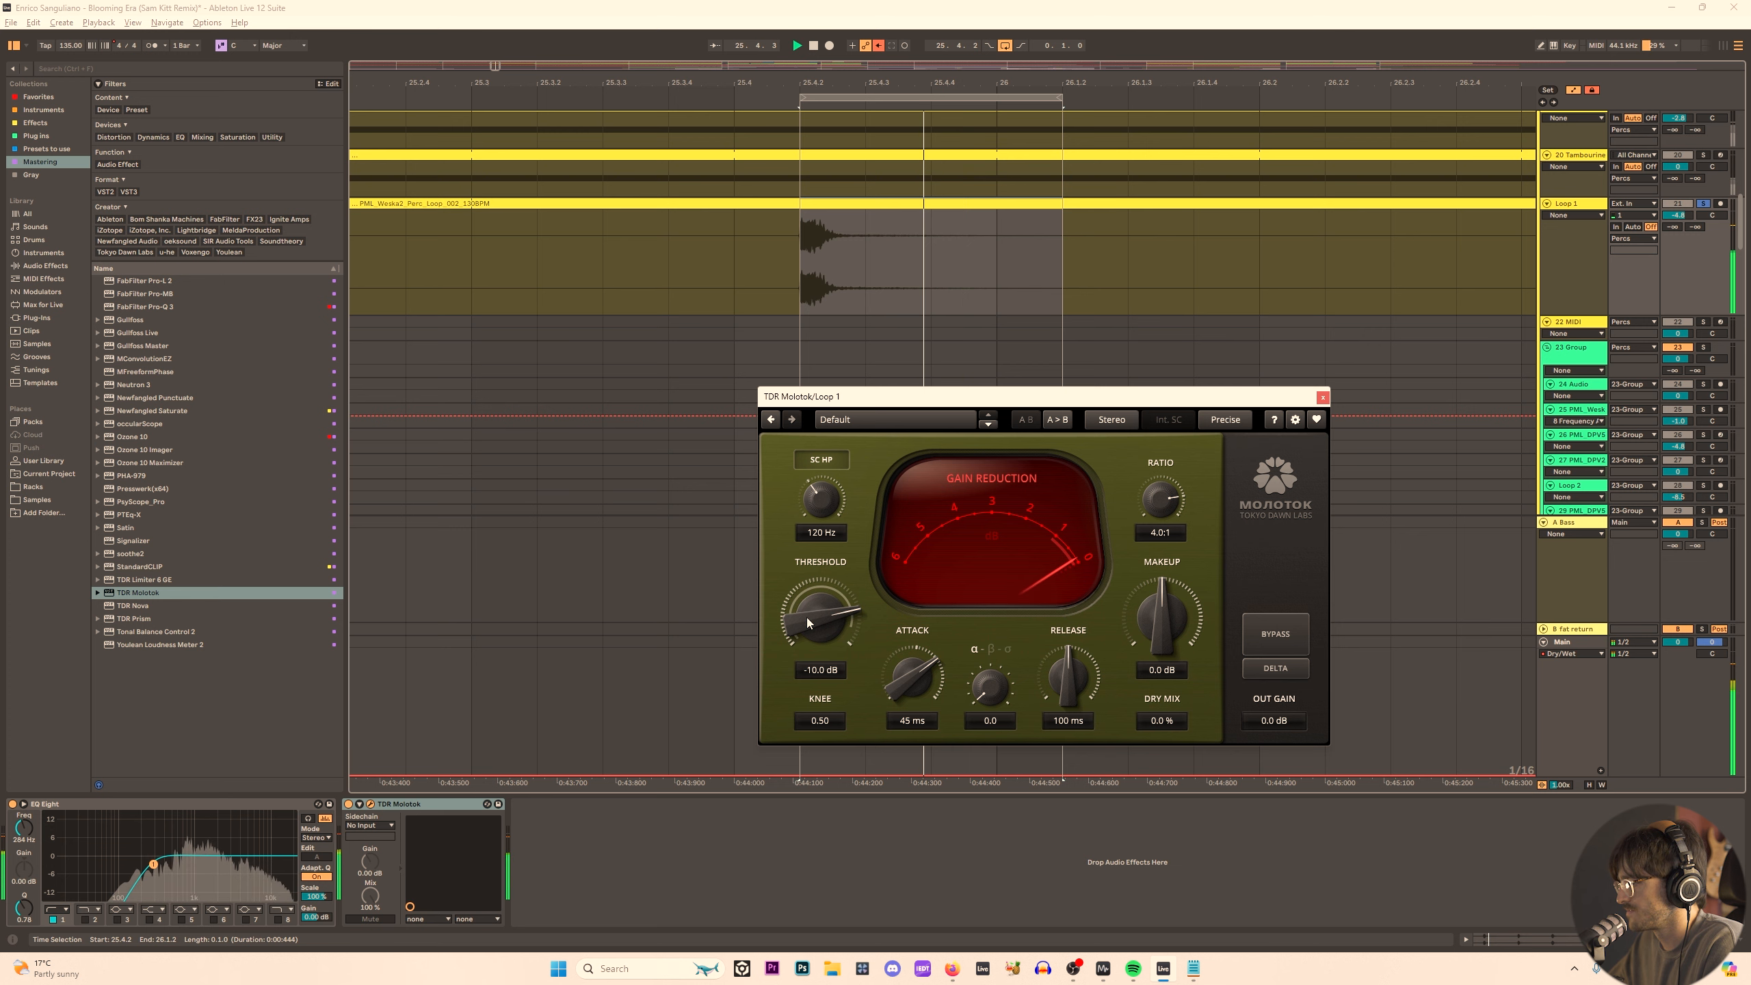
pyautogui.moveTo(806, 614); pyautogui.dragTo(806, 669)
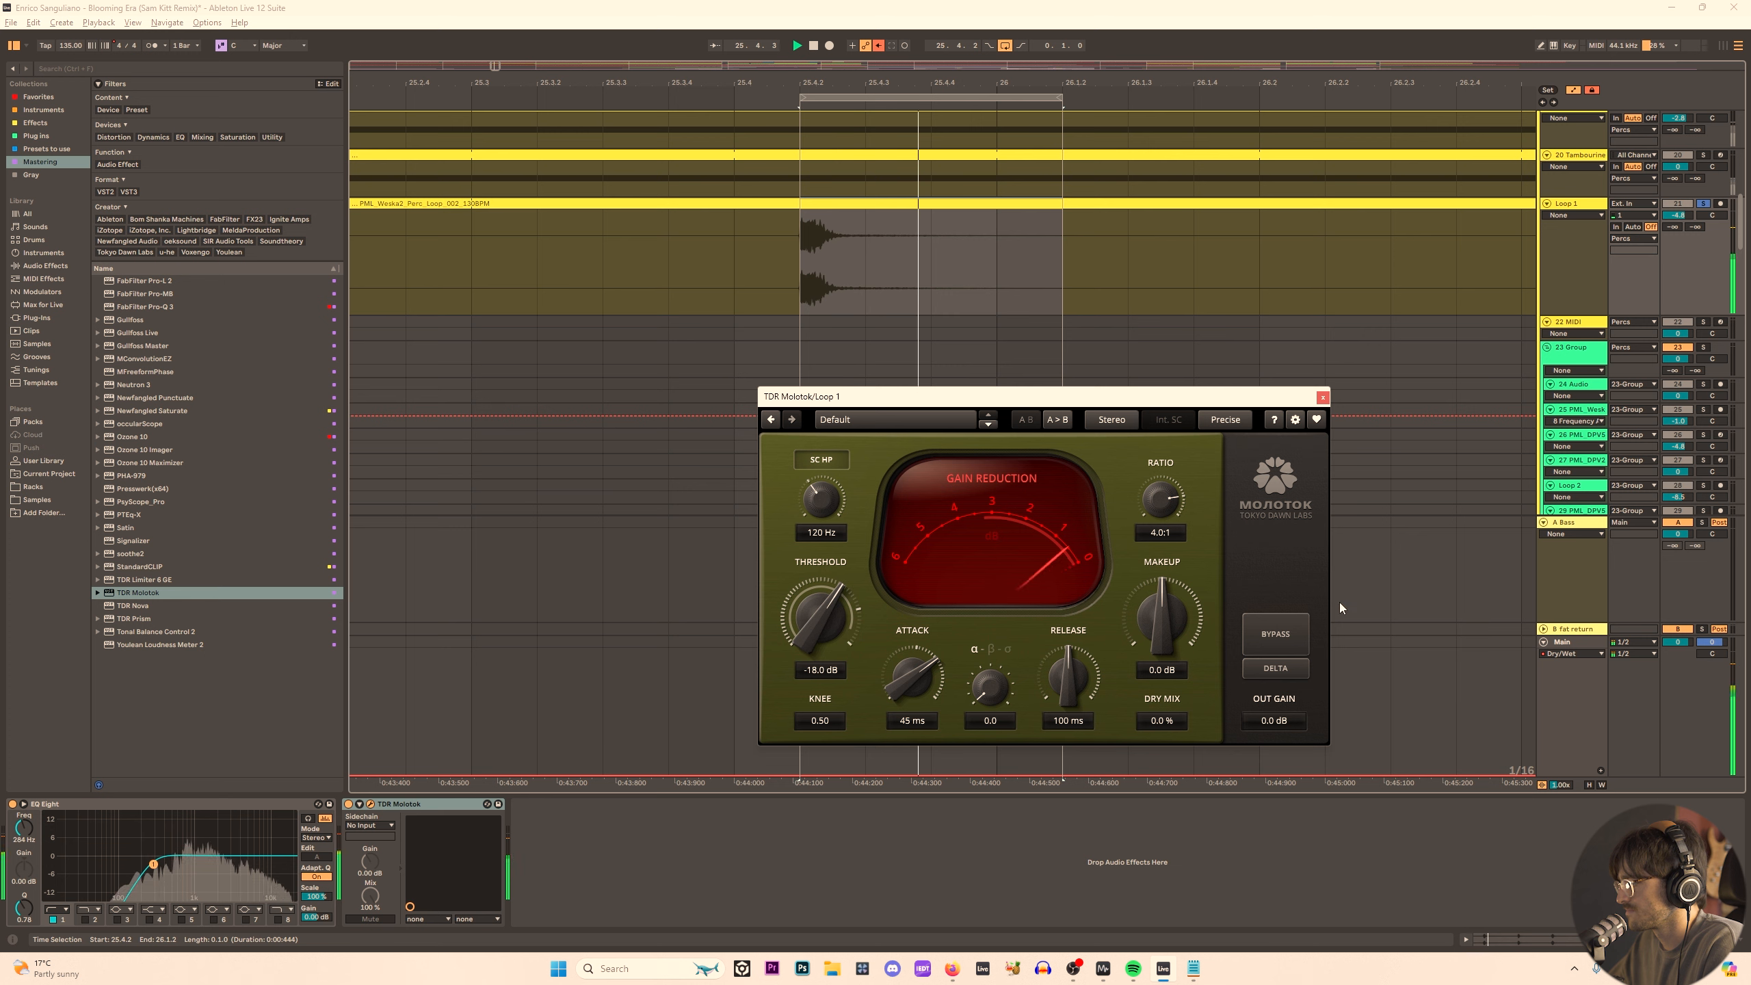
# Compare the looping percussion hit with the TDR Molotok compressor bypassed and active.
pyautogui.click(1266, 646)
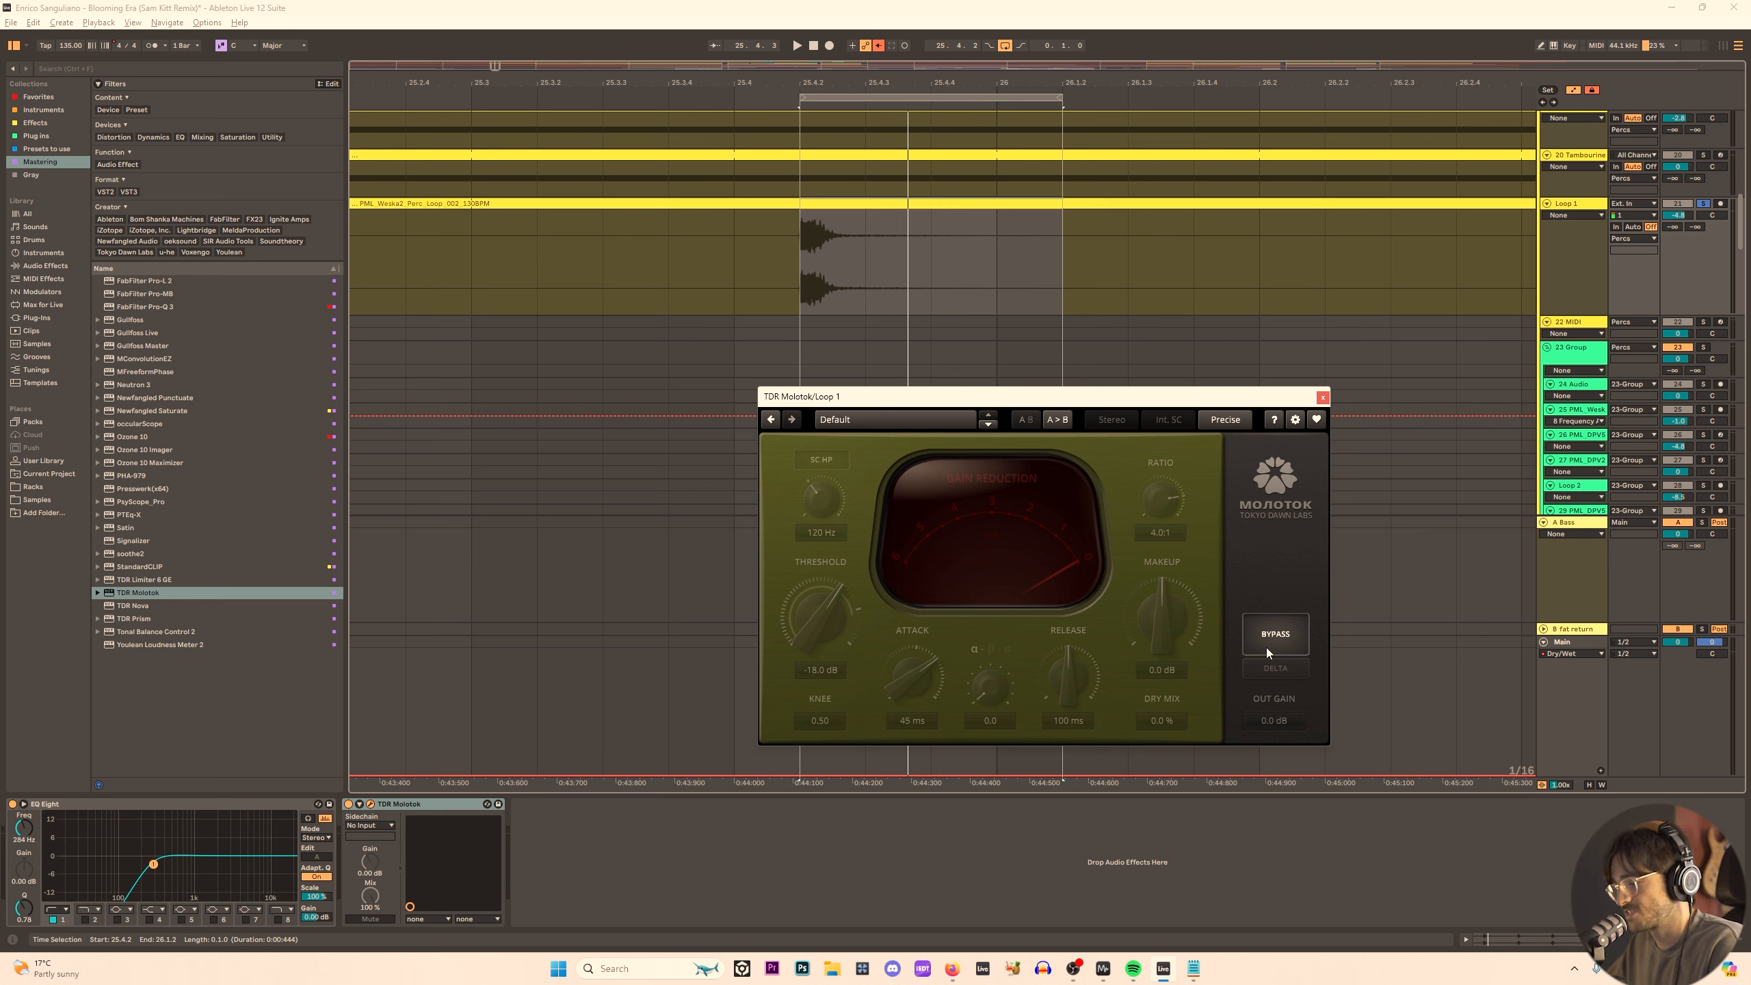
pyautogui.click(1266, 651)
pyautogui.press('space')
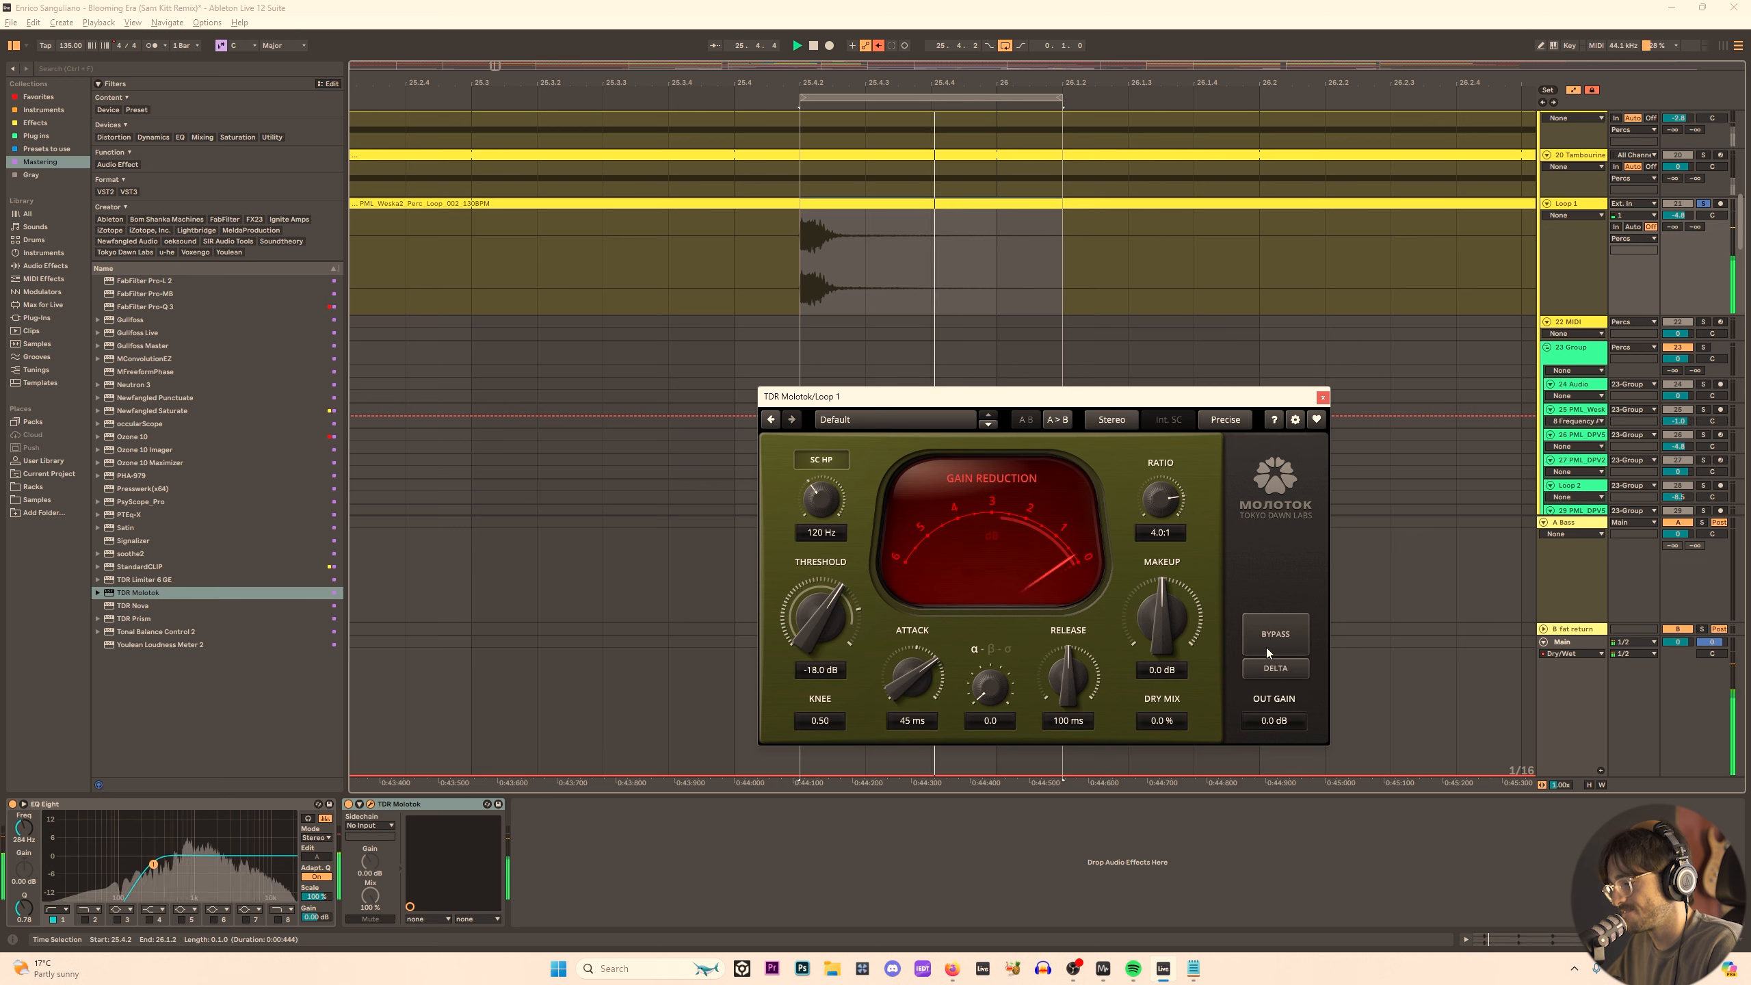
pyautogui.click(1268, 648)
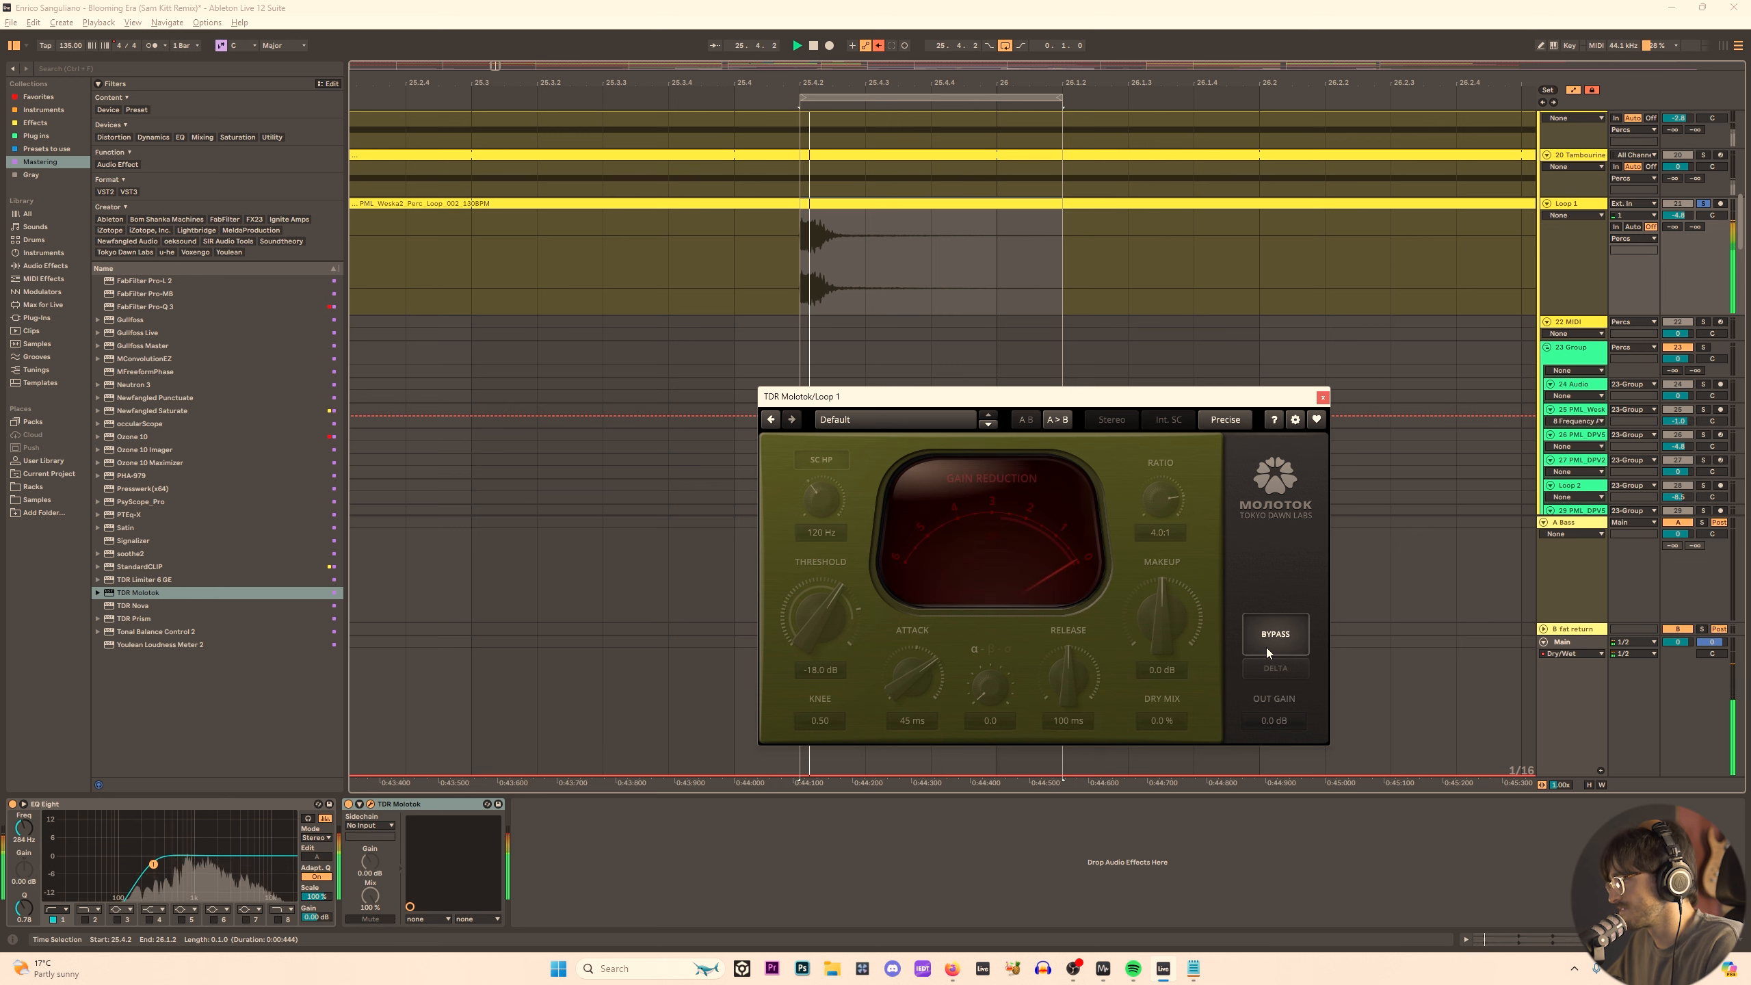
pyautogui.click(1274, 650)
# Switch the compressor's meter to total gain and set makeup to 2.5 dB, comparing the level against bypass.
pyautogui.click(1013, 475)
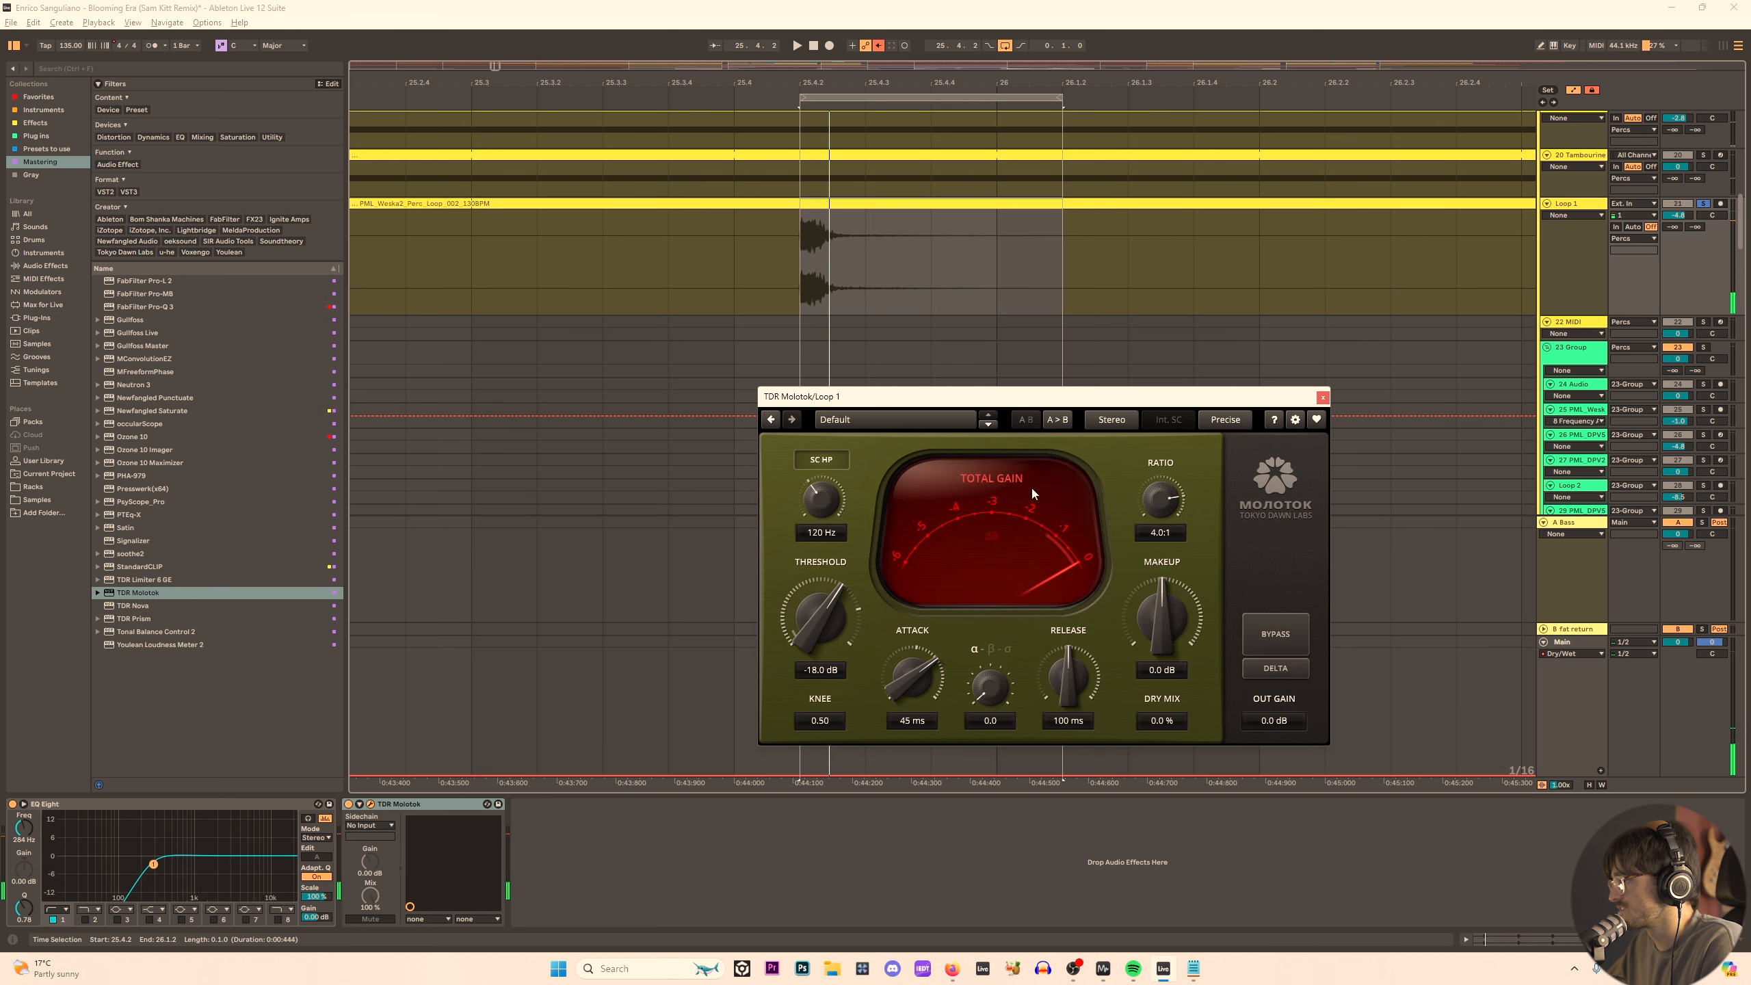
pyautogui.scroll(3, 1160, 614)
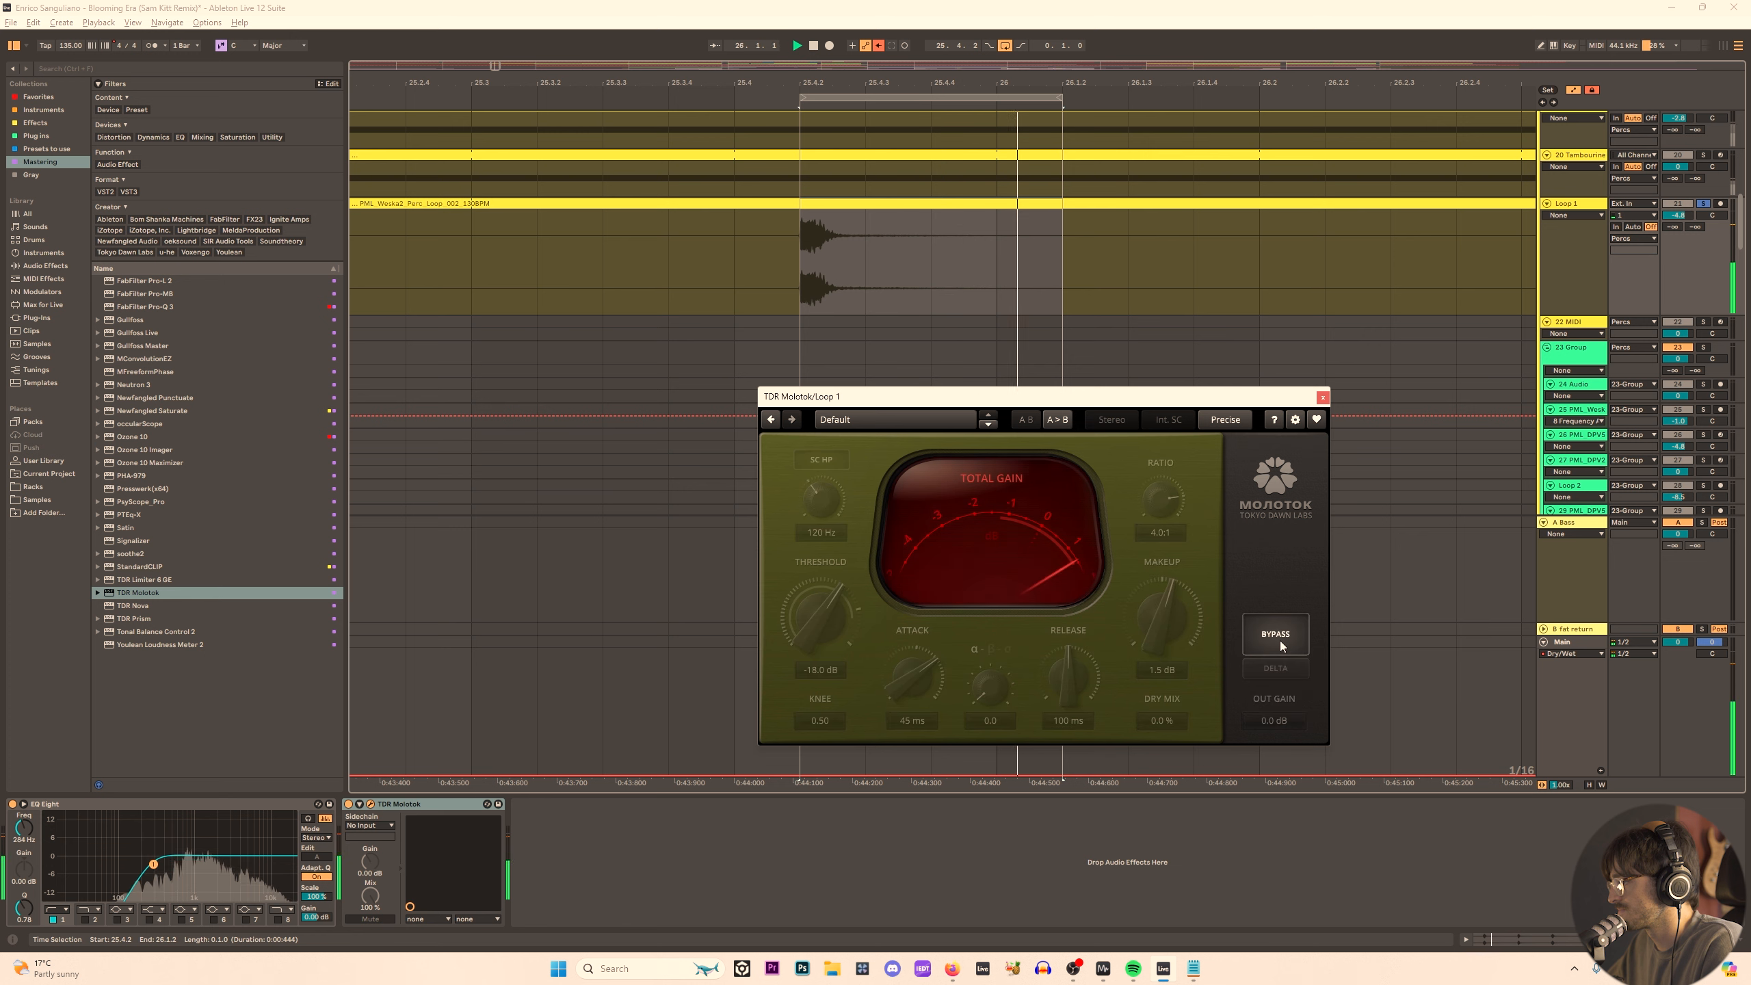
pyautogui.scroll(1, 1152, 610)
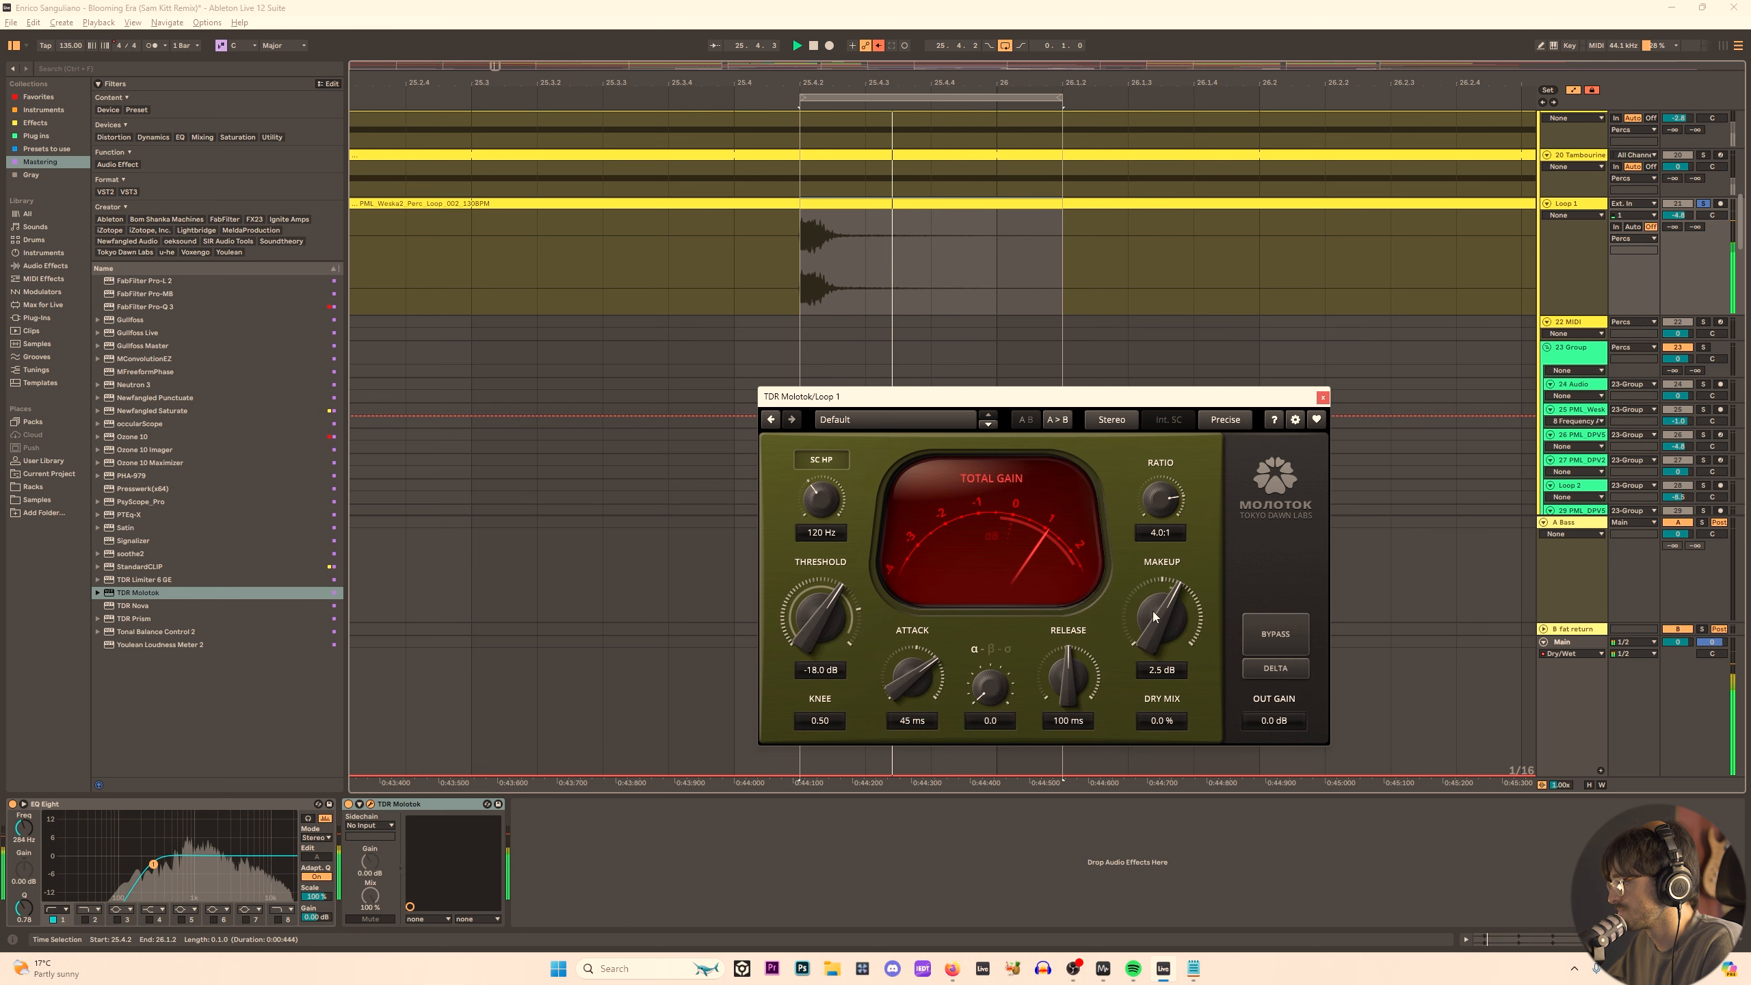
pyautogui.scroll(1, 1152, 610)
pyautogui.click(1274, 631)
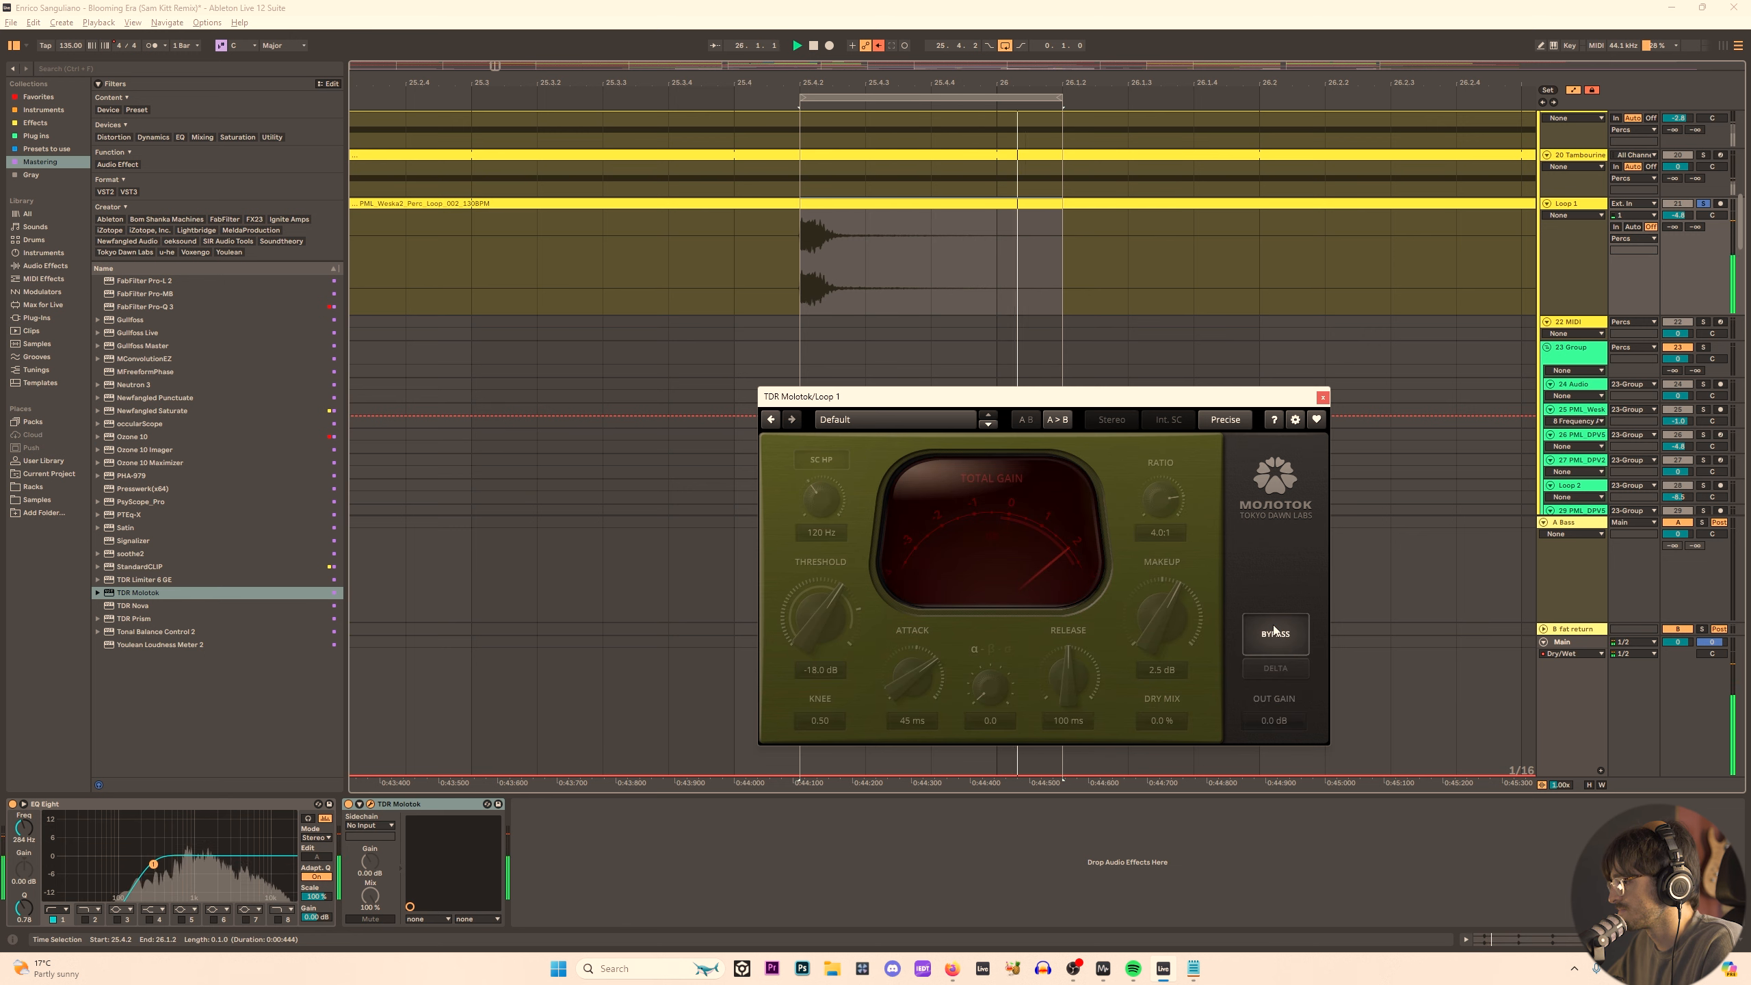
pyautogui.click(1274, 630)
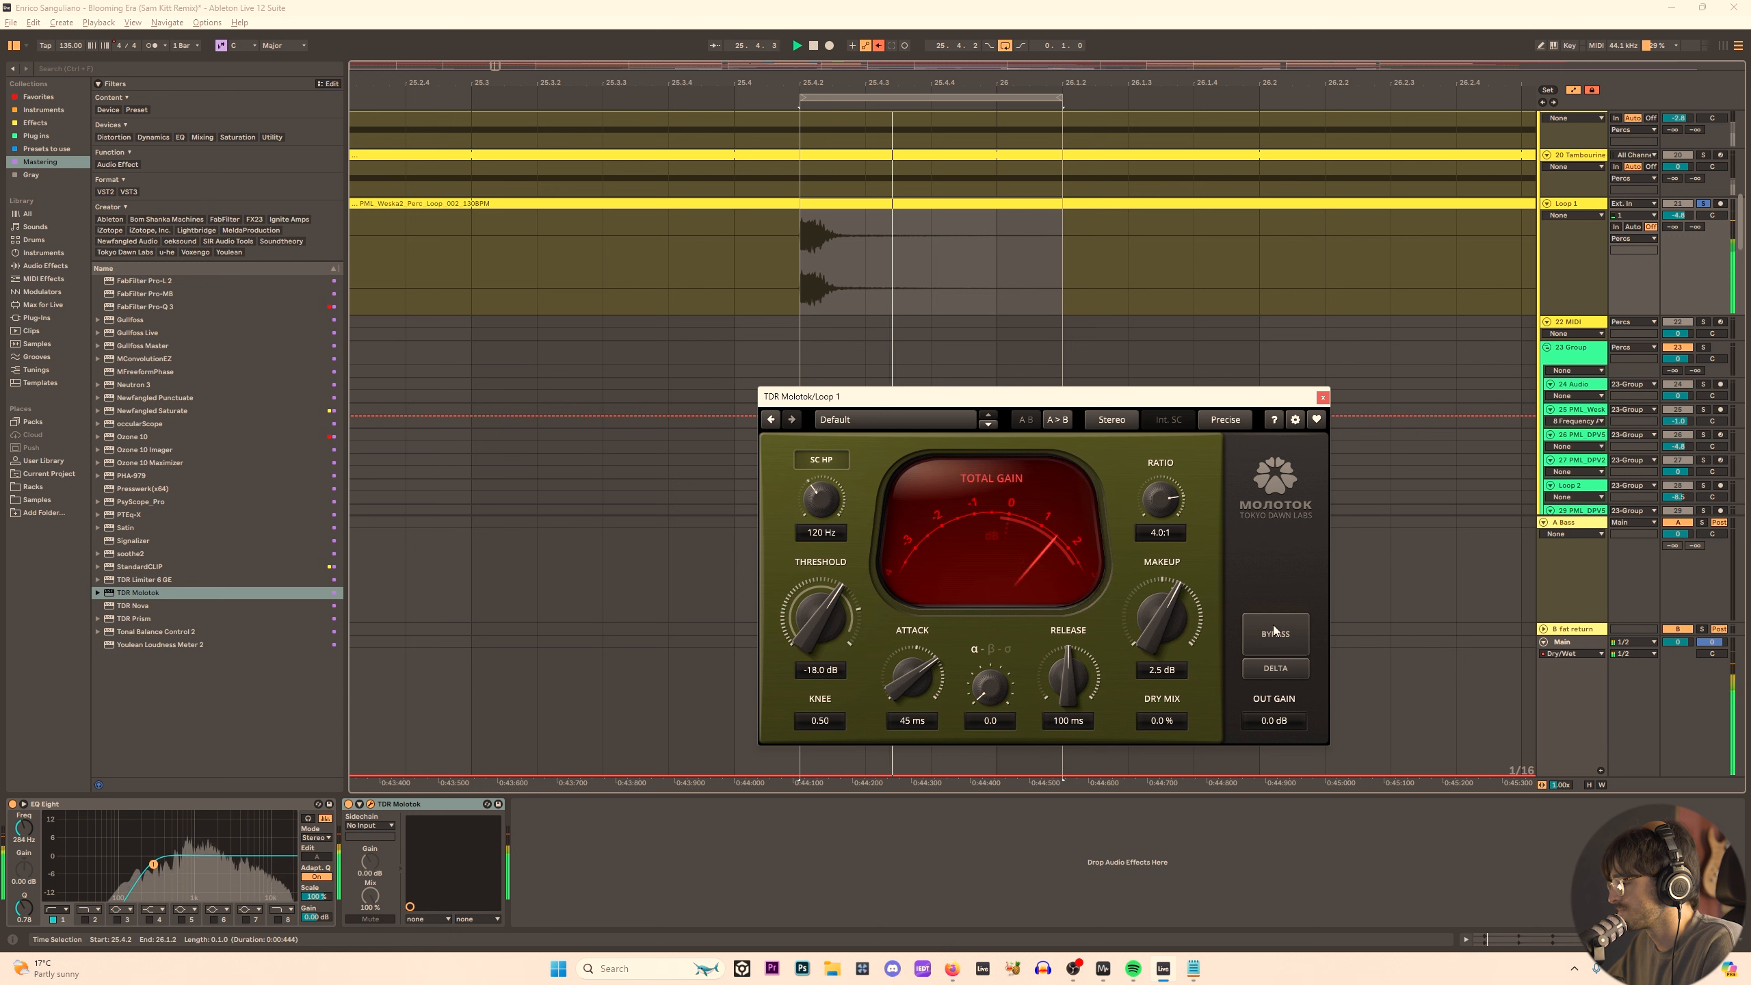
# Unsolo Loop 1, turn off the playback loop and play the full mix from 25.4.1.
pyautogui.click(1323, 397)
pyautogui.click(537, 282)
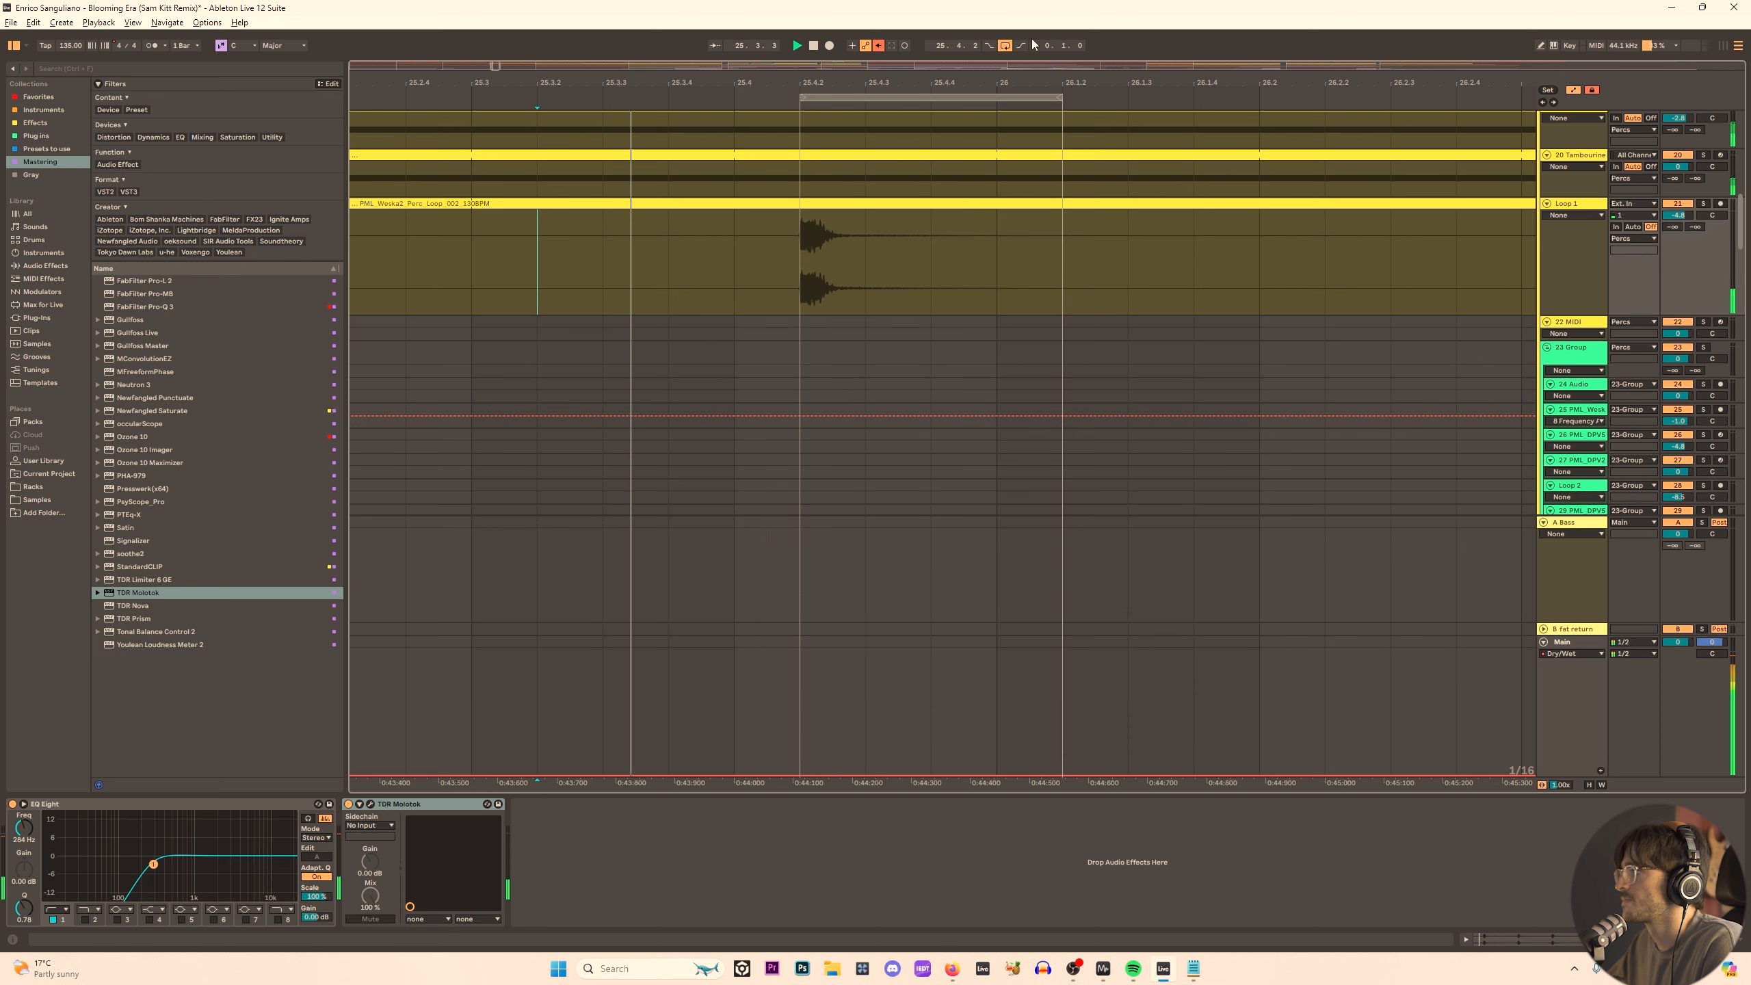
pyautogui.moveTo(991, 82); pyautogui.dragTo(998, 48)
pyautogui.press('space')
pyautogui.click(897, 243)
pyautogui.press('space')
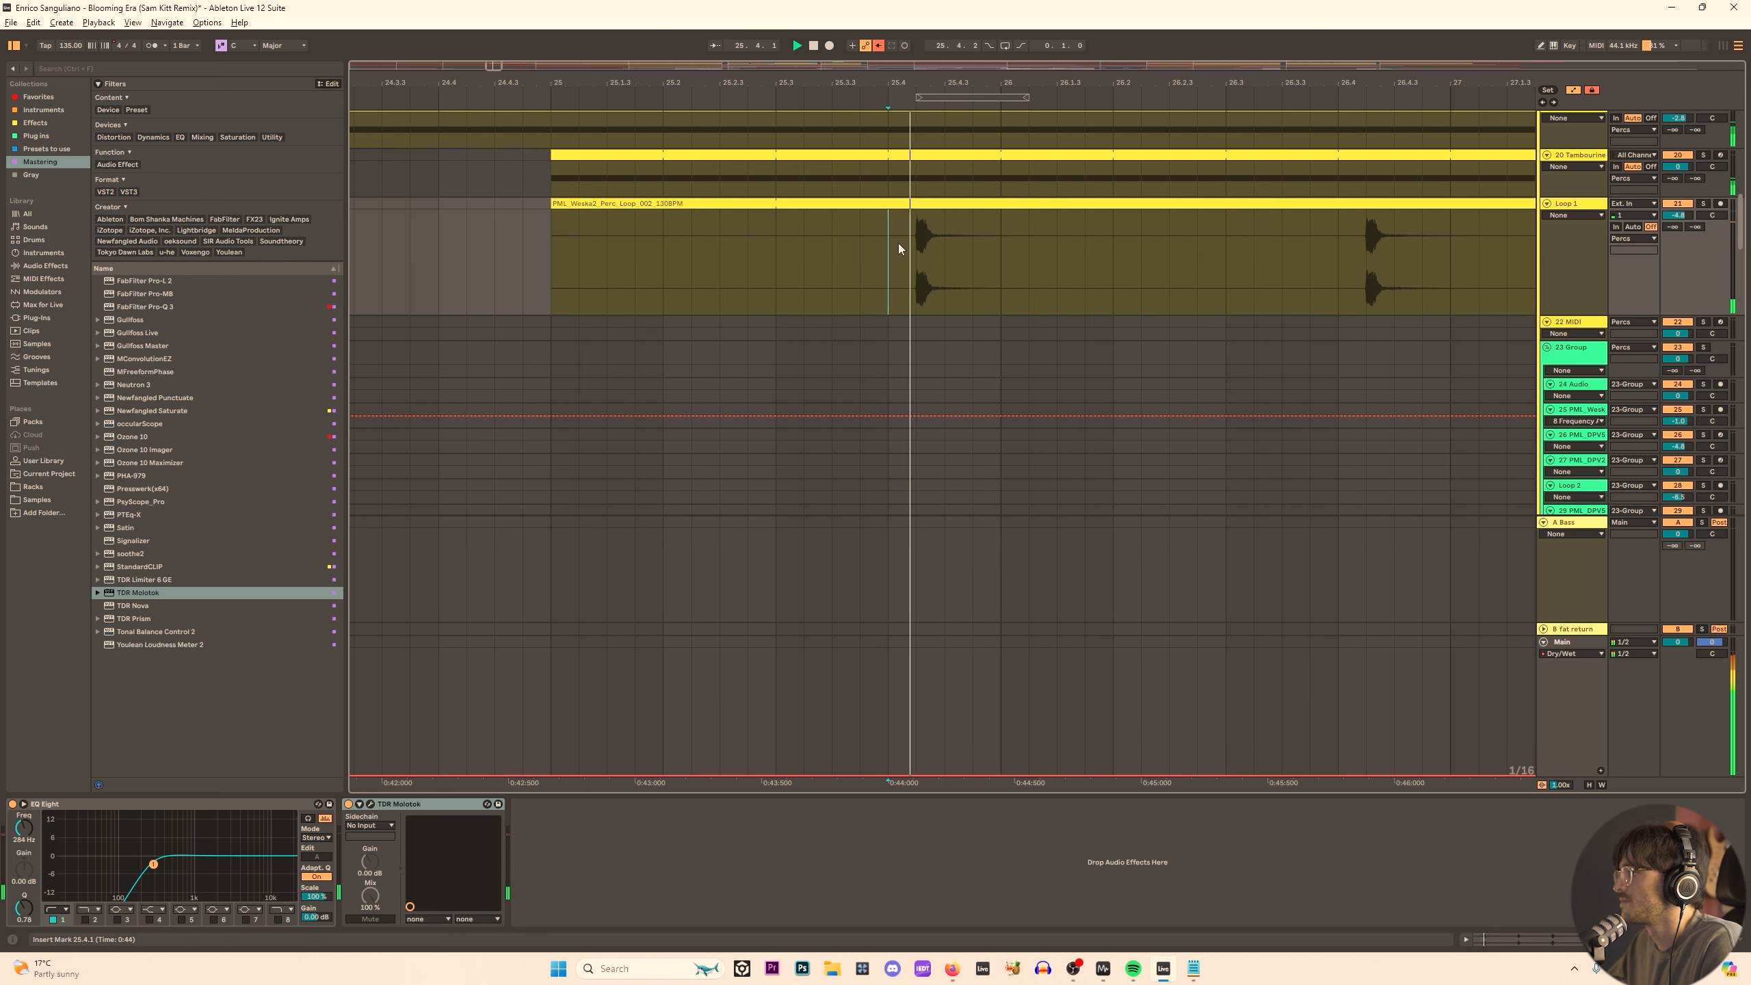
pyautogui.press('space')
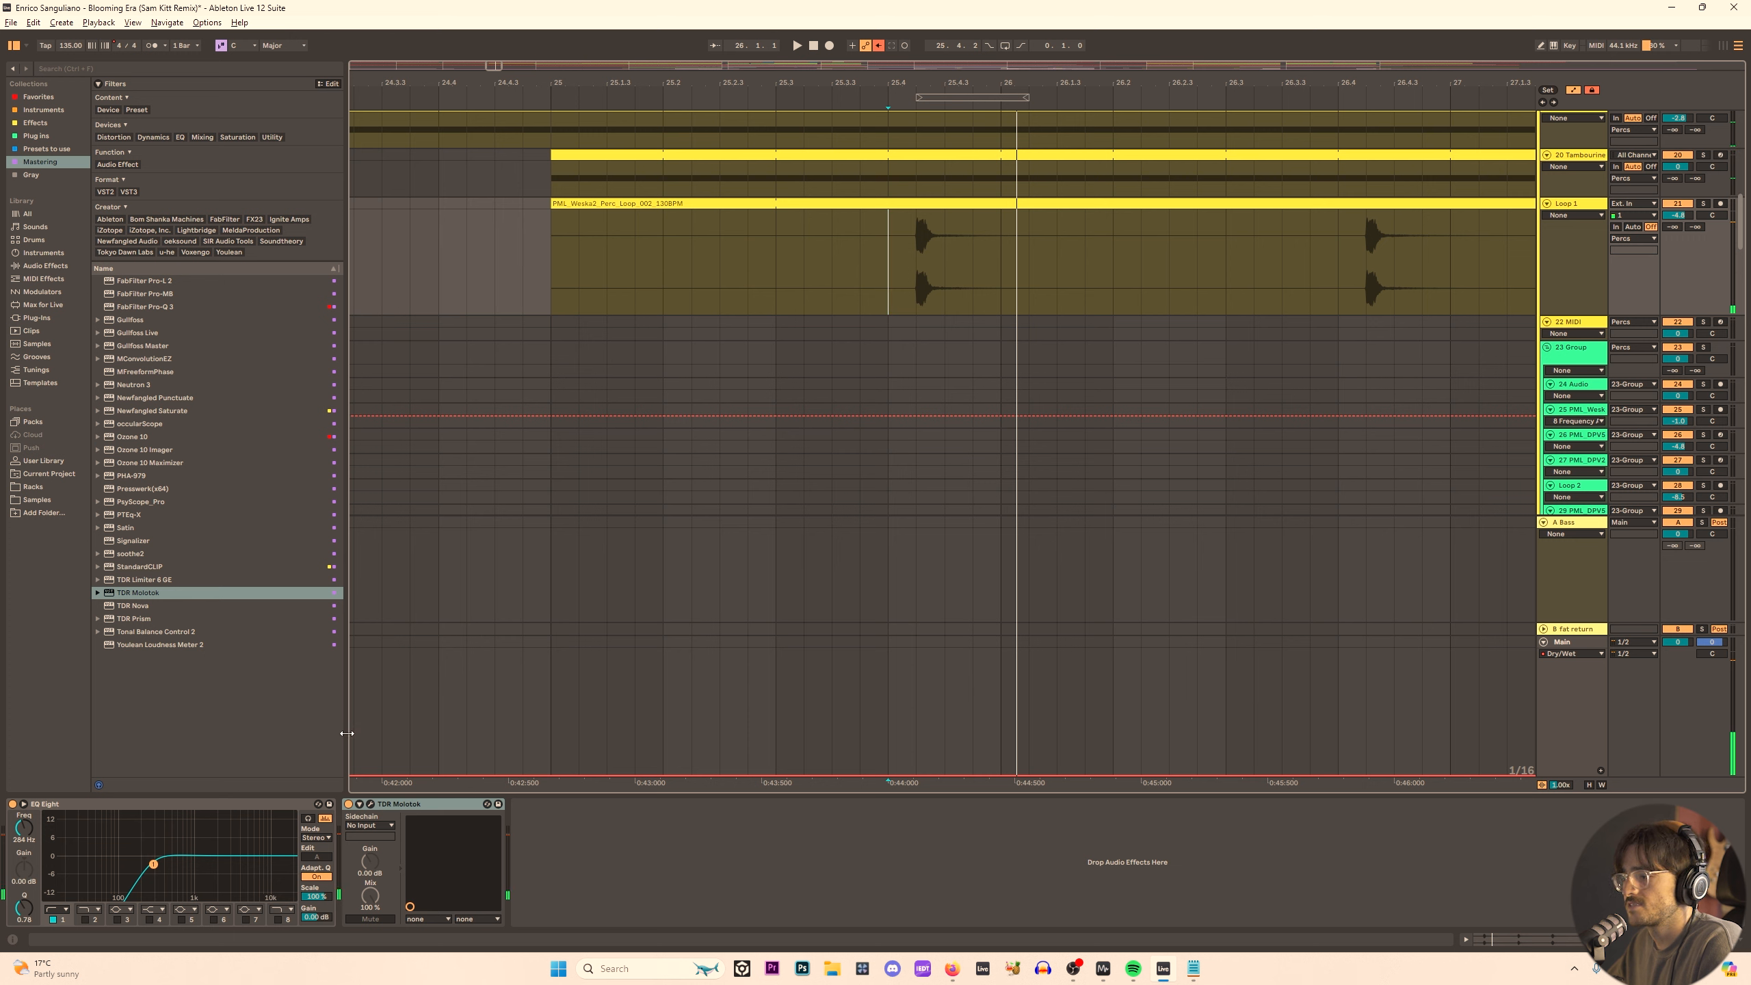
# Insert StandardCLIP from the Mastering collection before TDR Molotok on Loop 1 and start playback.
pyautogui.click(55, 267)
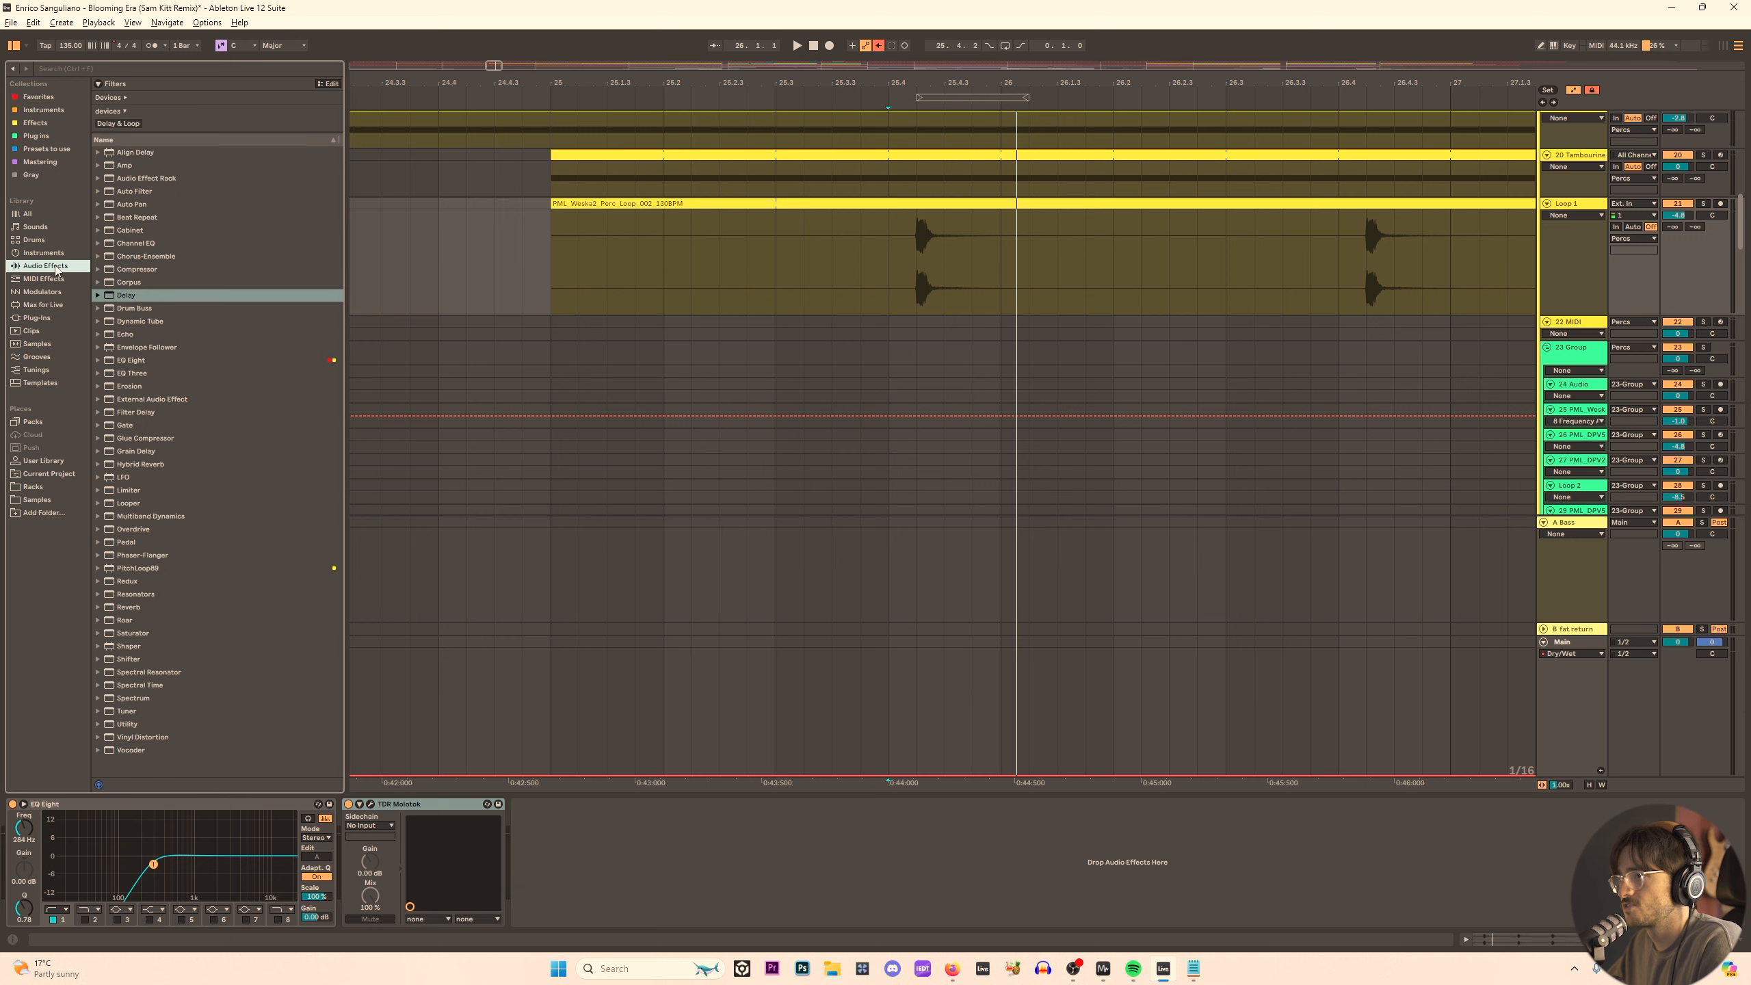
pyautogui.click(40, 162)
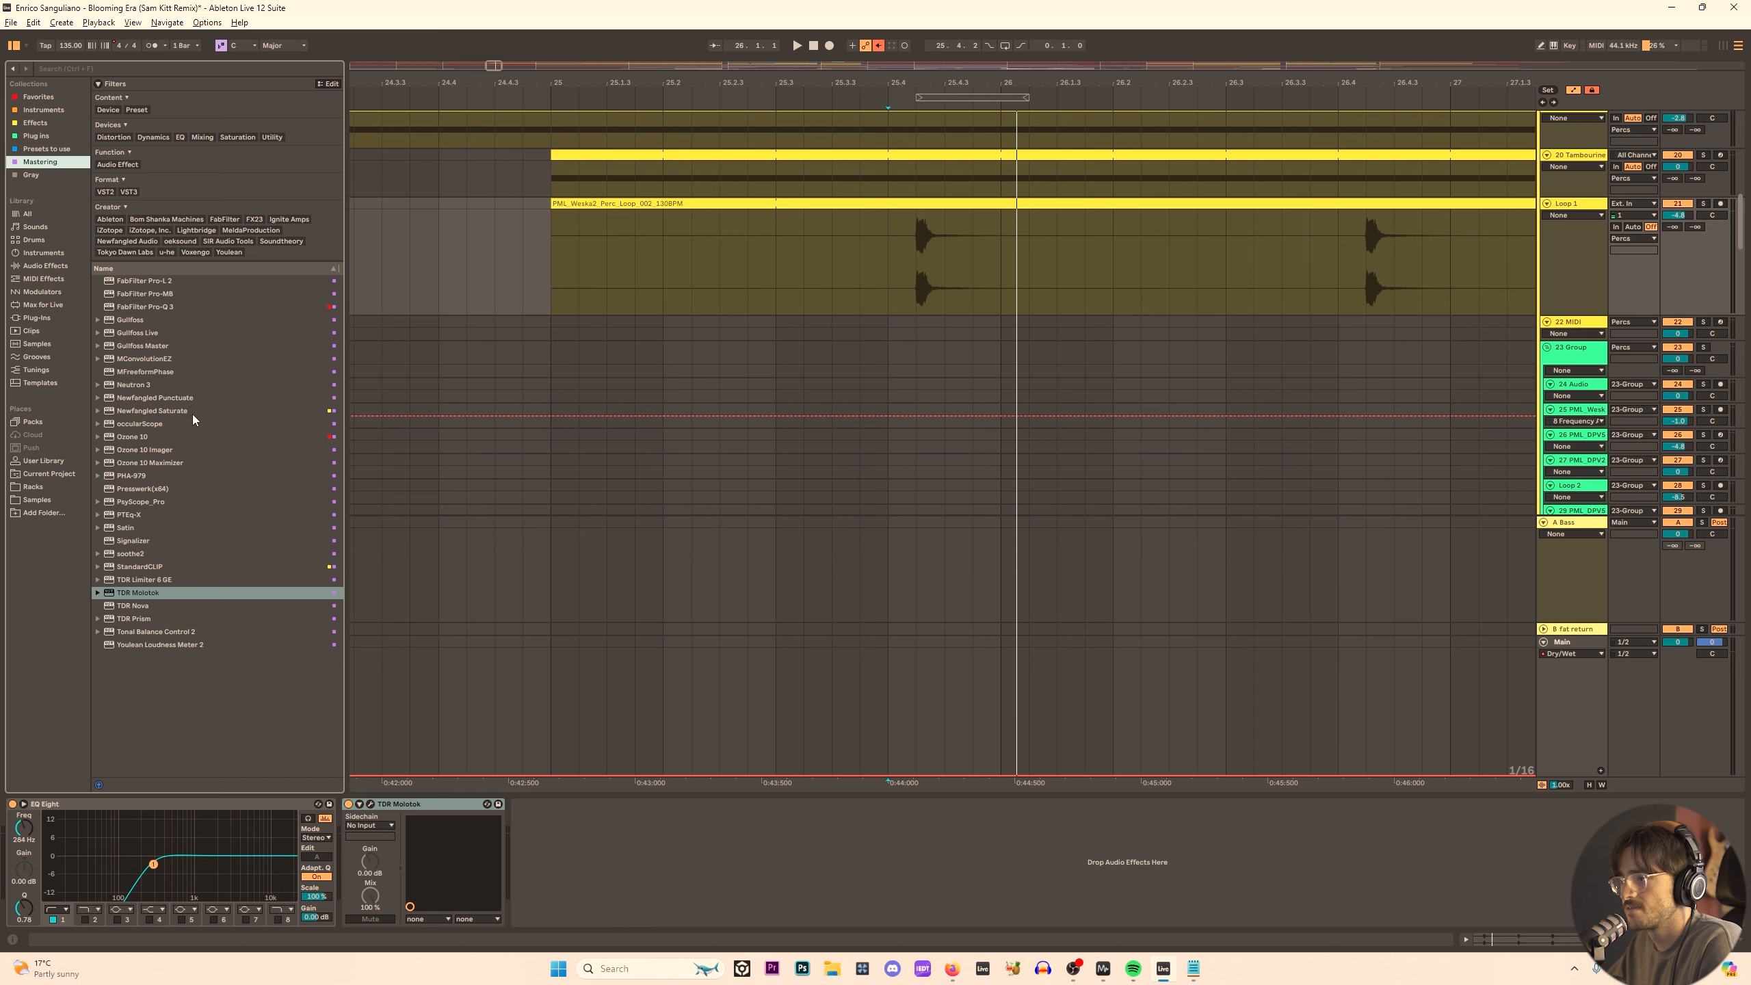
pyautogui.moveTo(140, 566); pyautogui.dragTo(372, 829)
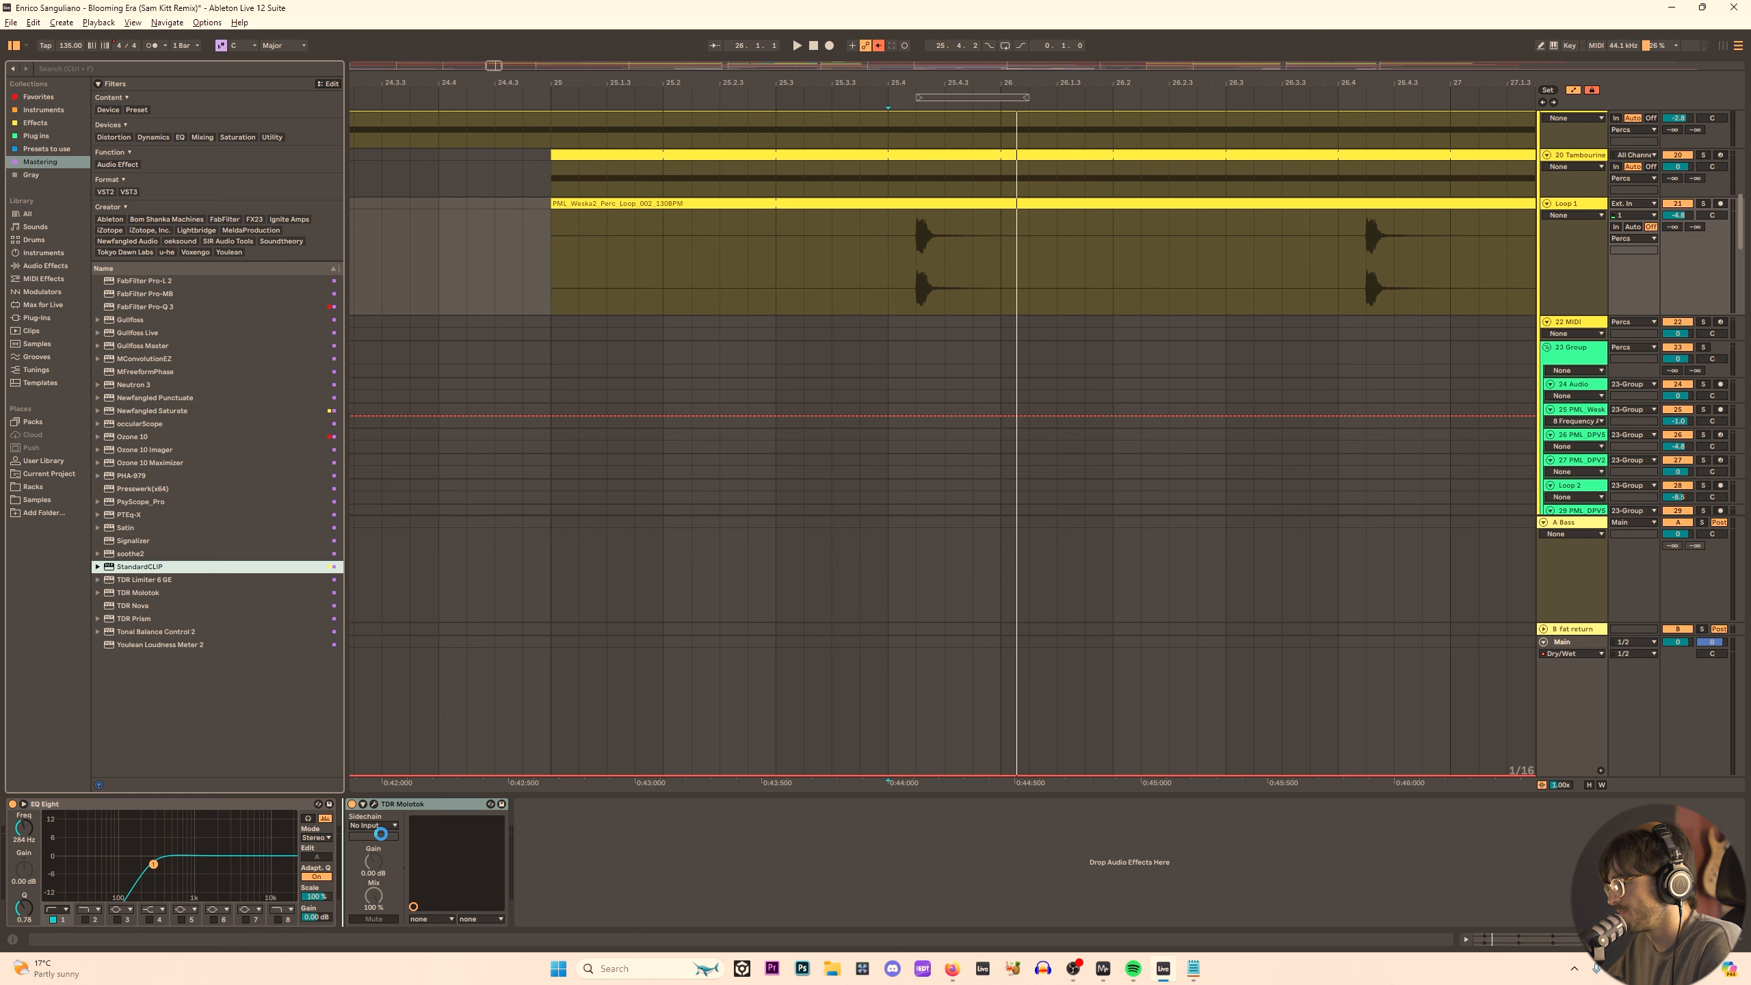
pyautogui.press('space')
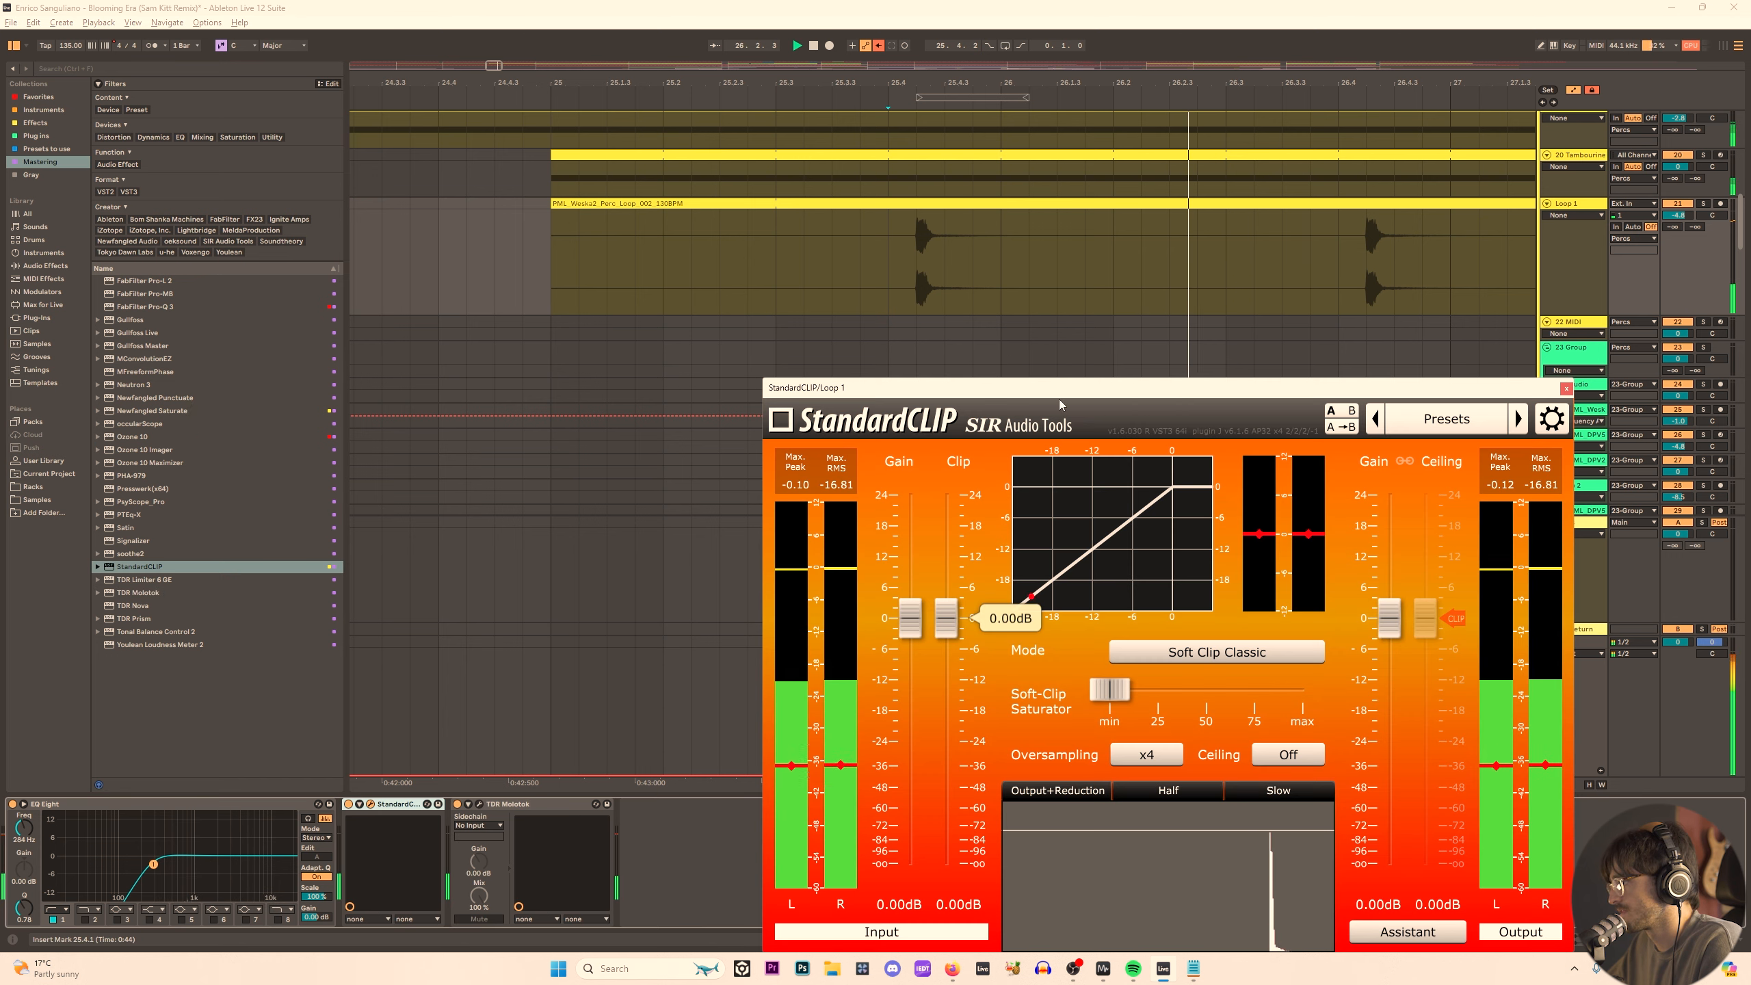
# Set StandardCLIP's clip level to -18.40 dB, its mode to Soft Clip Pro and its soft-clip saturator to 50%.
pyautogui.moveTo(967, 642); pyautogui.dragTo(965, 737)
pyautogui.click(1171, 652)
pyautogui.click(1158, 700)
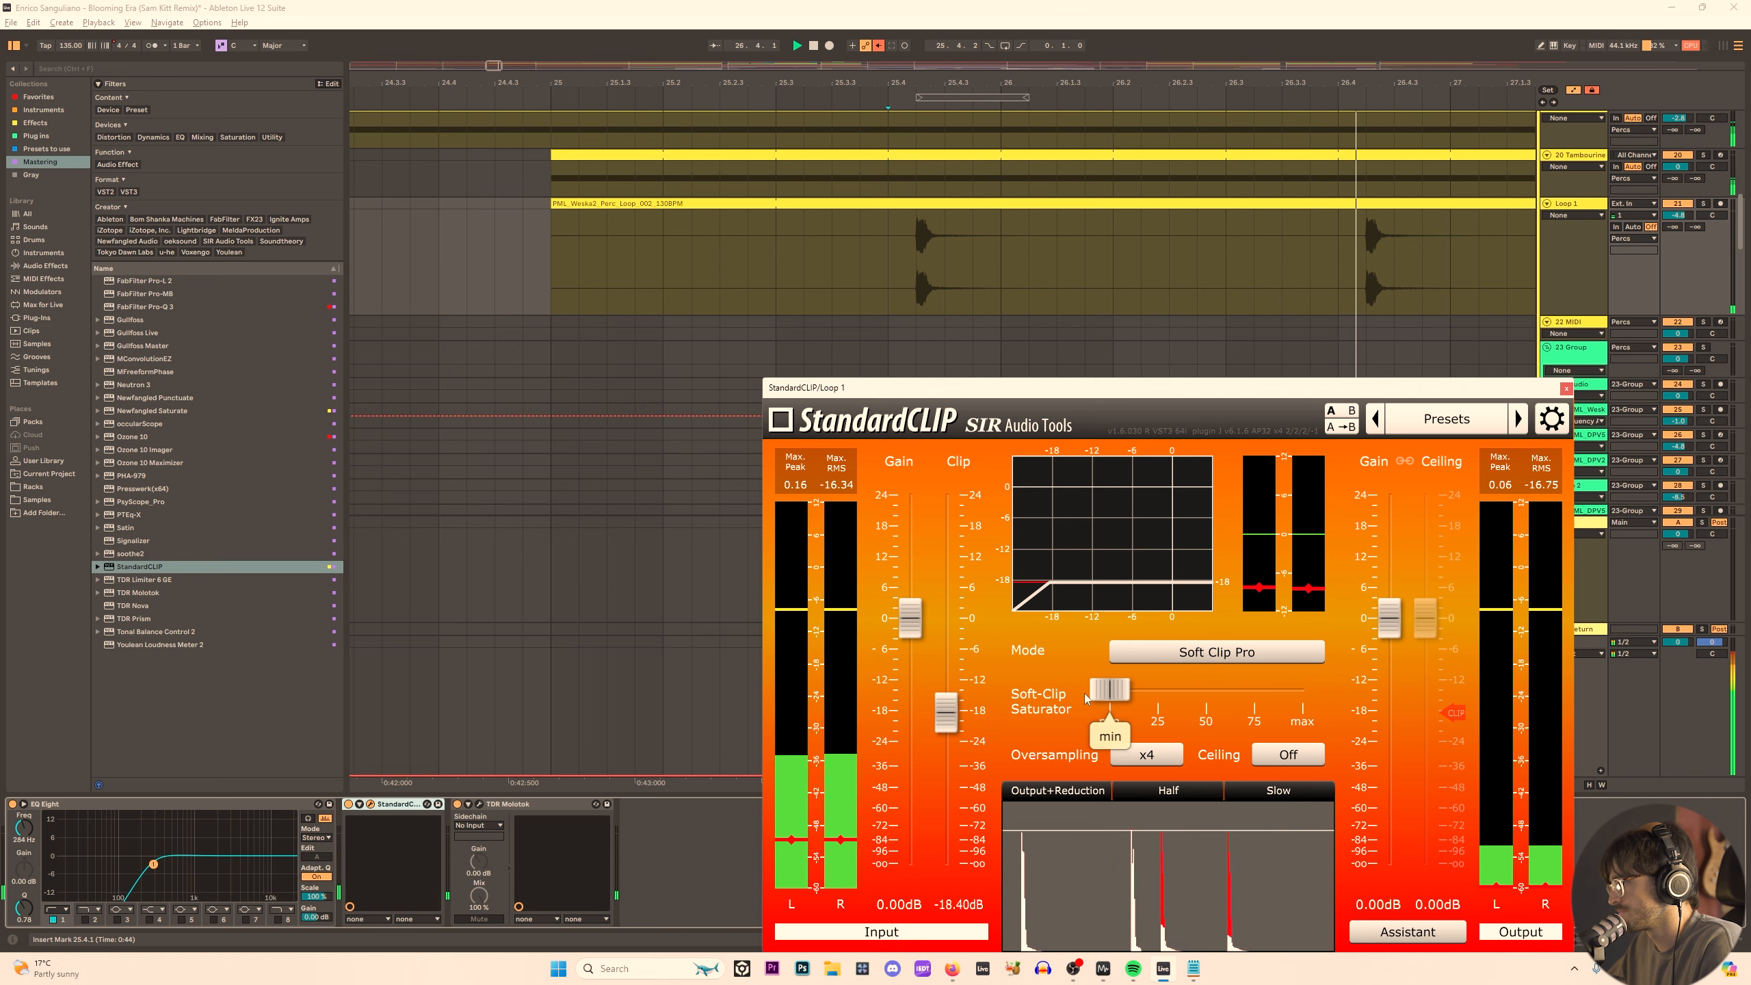
pyautogui.moveTo(1110, 688); pyautogui.dragTo(1208, 692)
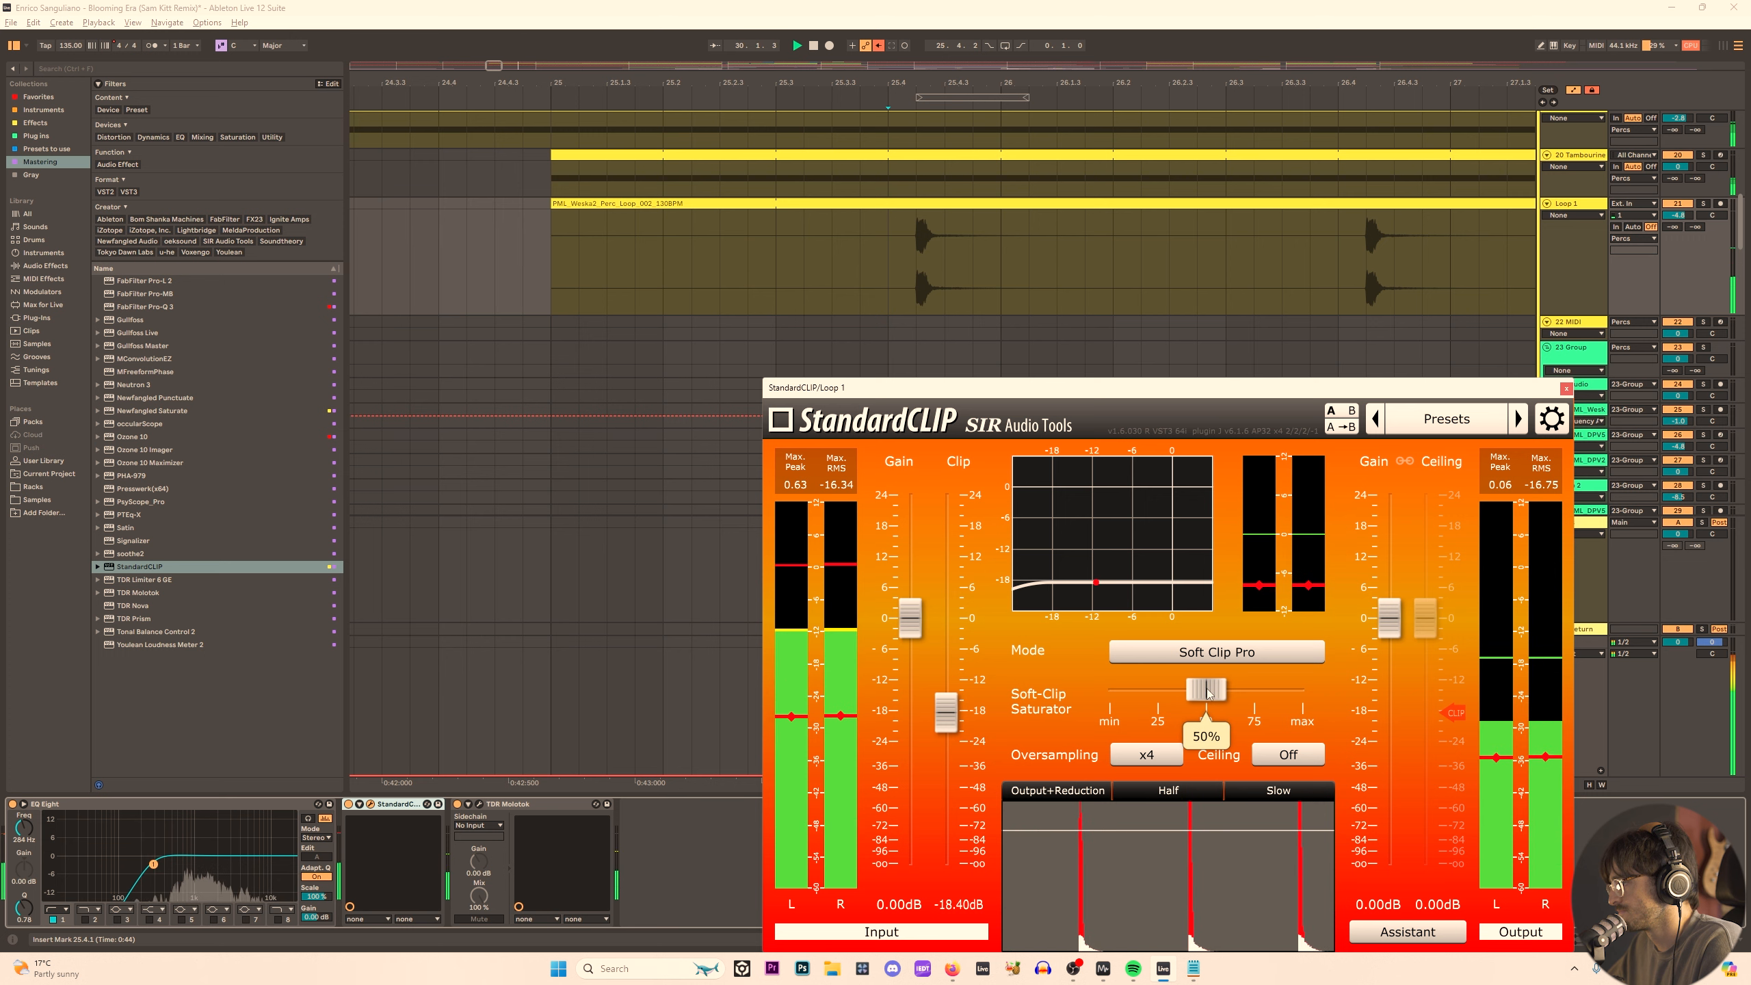
# Solo Loop 1 from 25.4.2 and set StandardCLIP's clip level to -4.80 dB while it plays.
pyautogui.moveTo(1105, 406); pyautogui.dragTo(1092, 405)
pyautogui.click(445, 814)
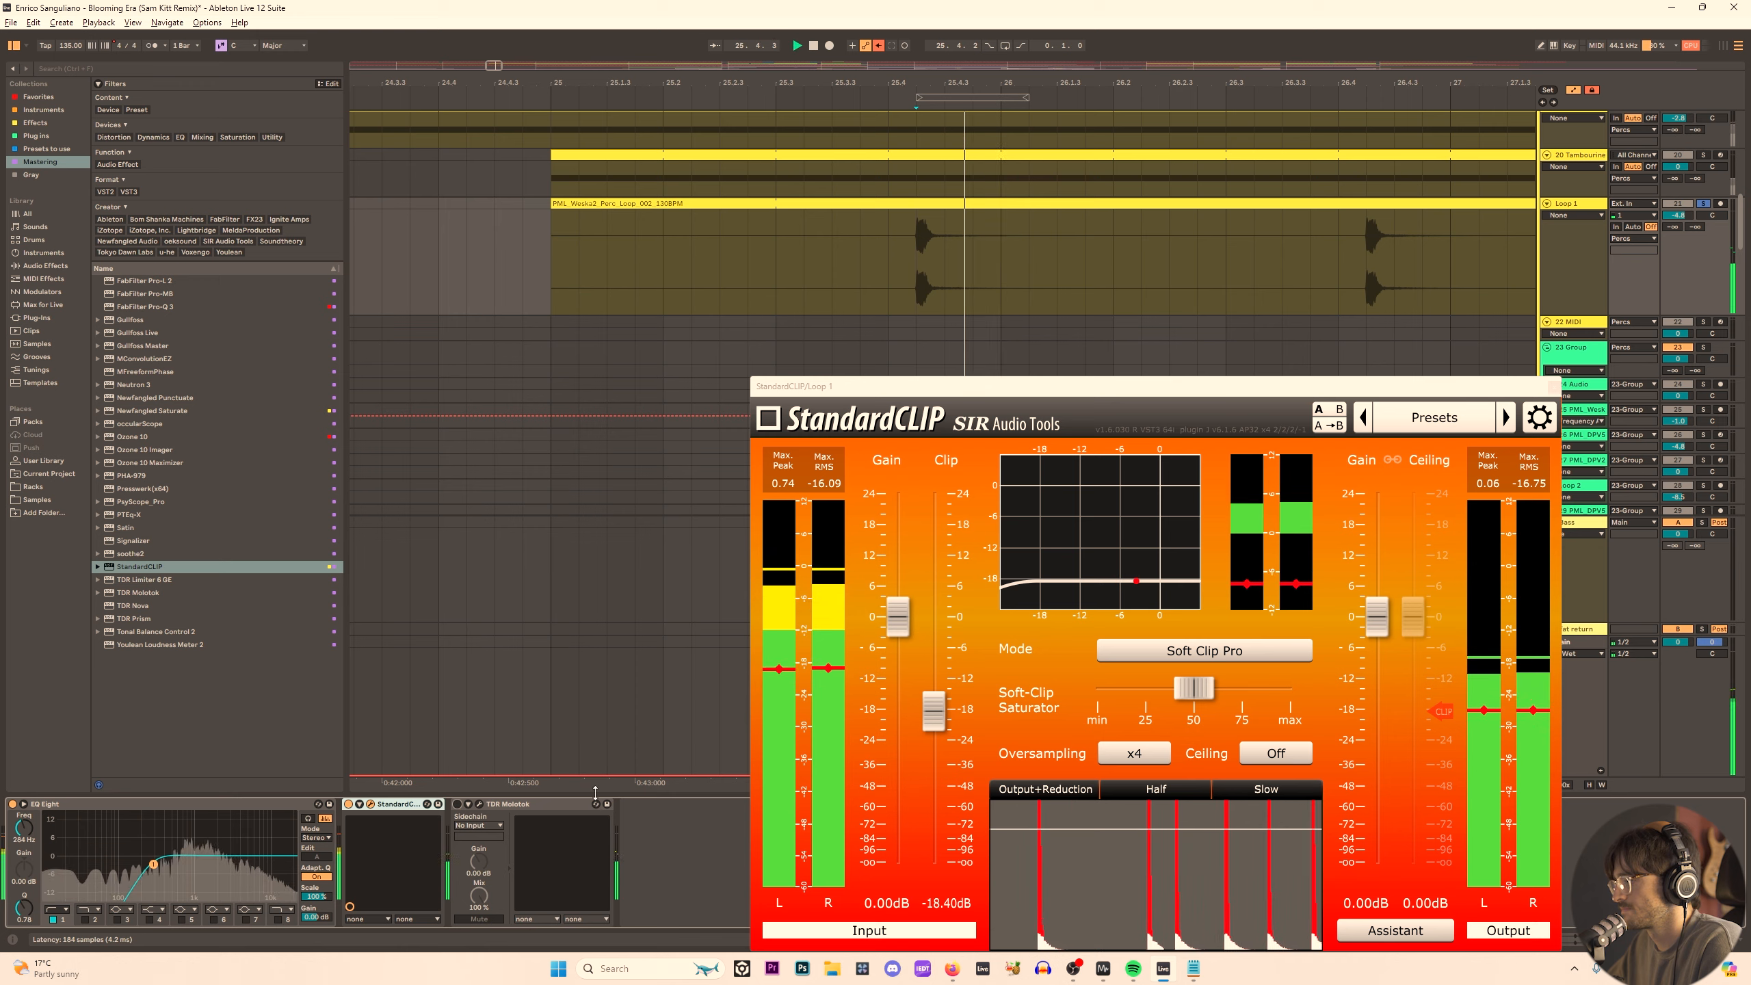
pyautogui.click(1205, 681)
pyautogui.moveTo(934, 710); pyautogui.dragTo(938, 631)
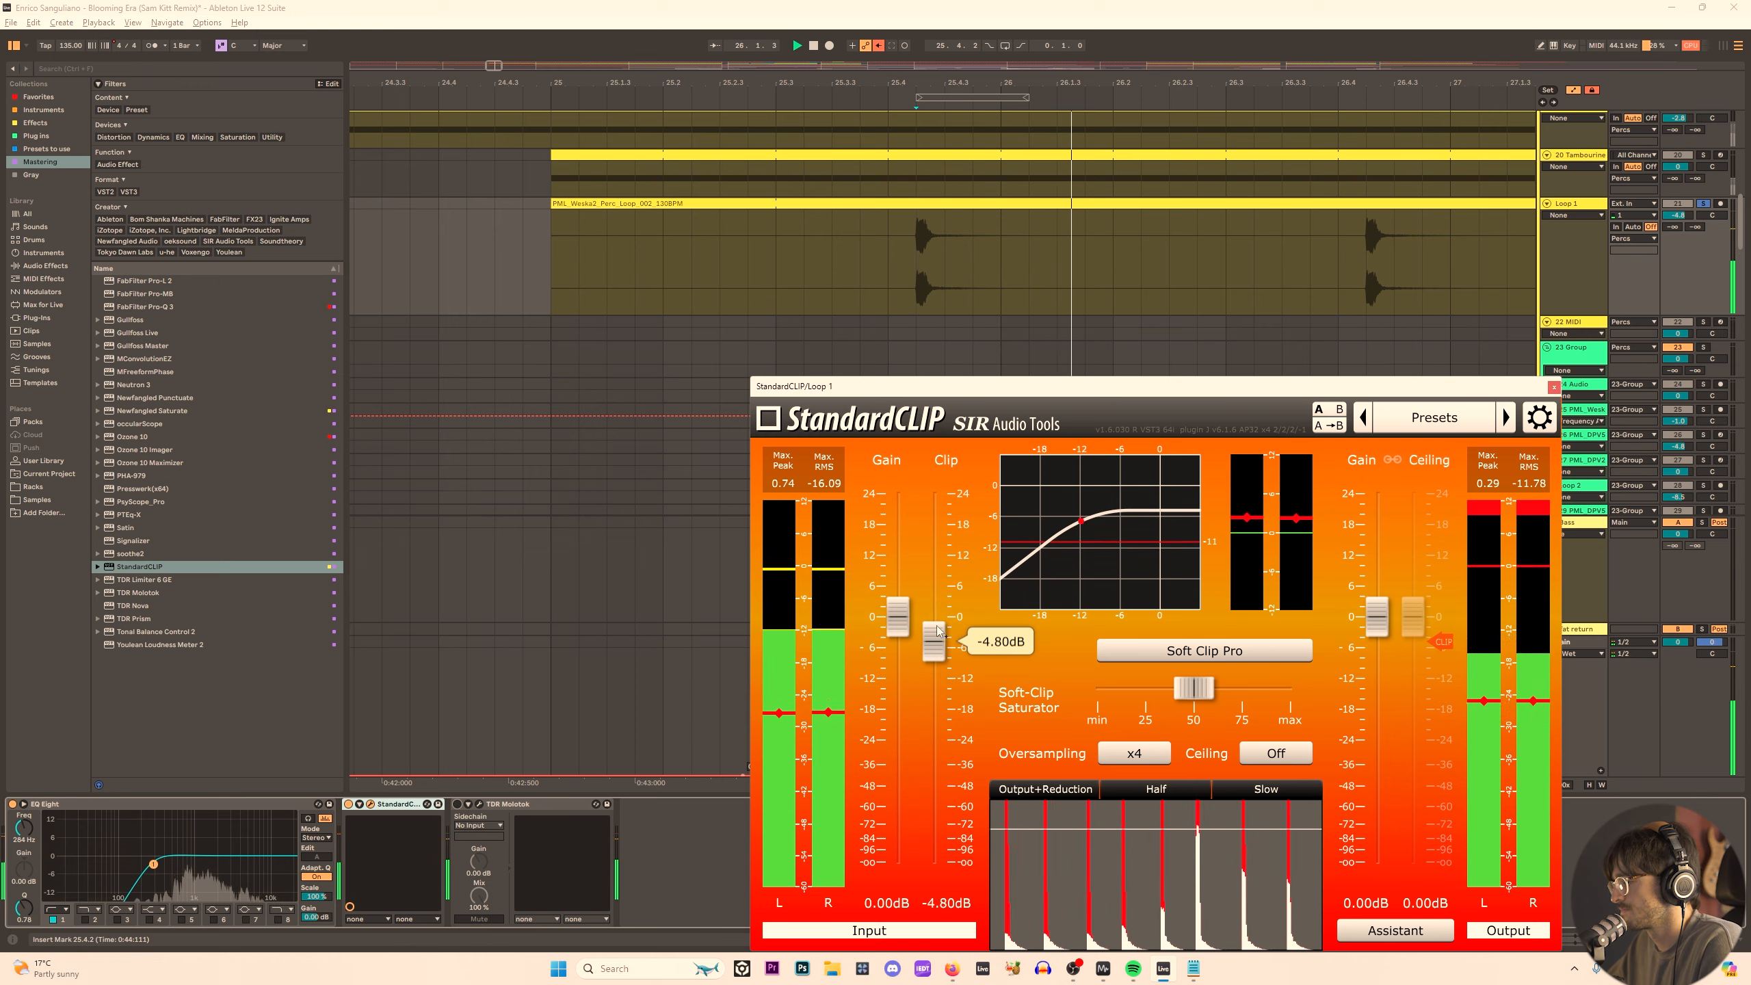
# Check the hit without TDR Molotok, then set the compressor's attack to 52 ms and its release to 26 ms.
pyautogui.click(458, 802)
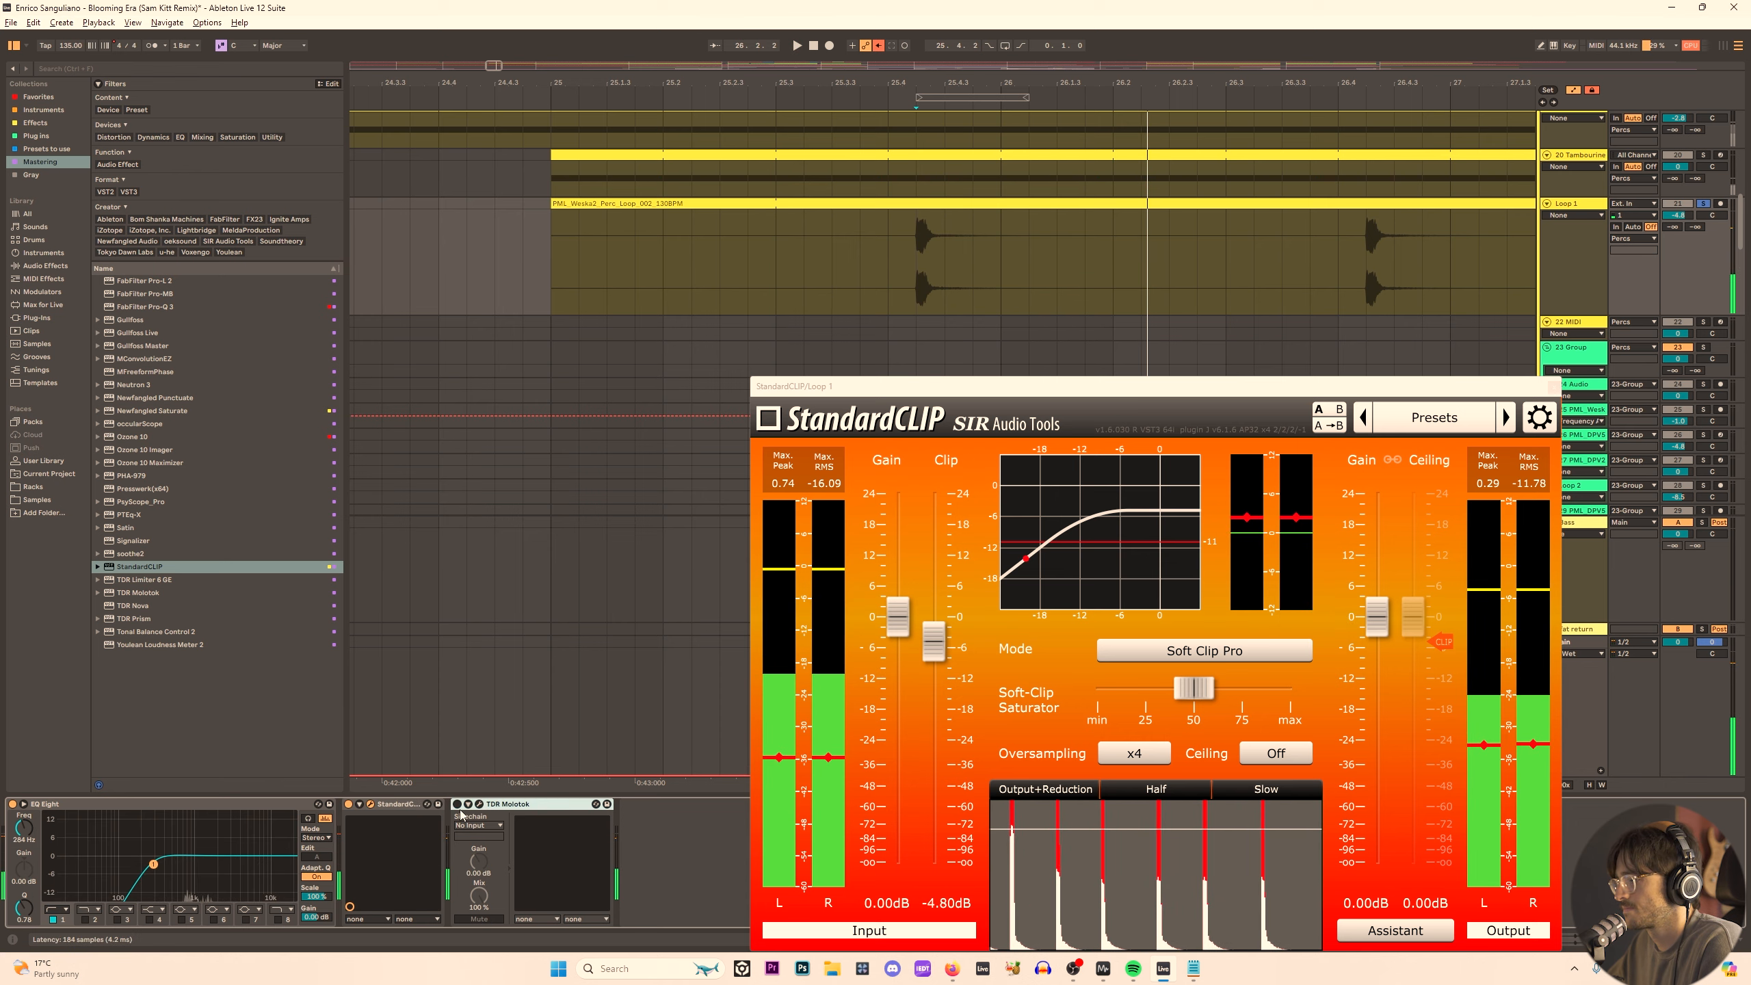
pyautogui.click(479, 804)
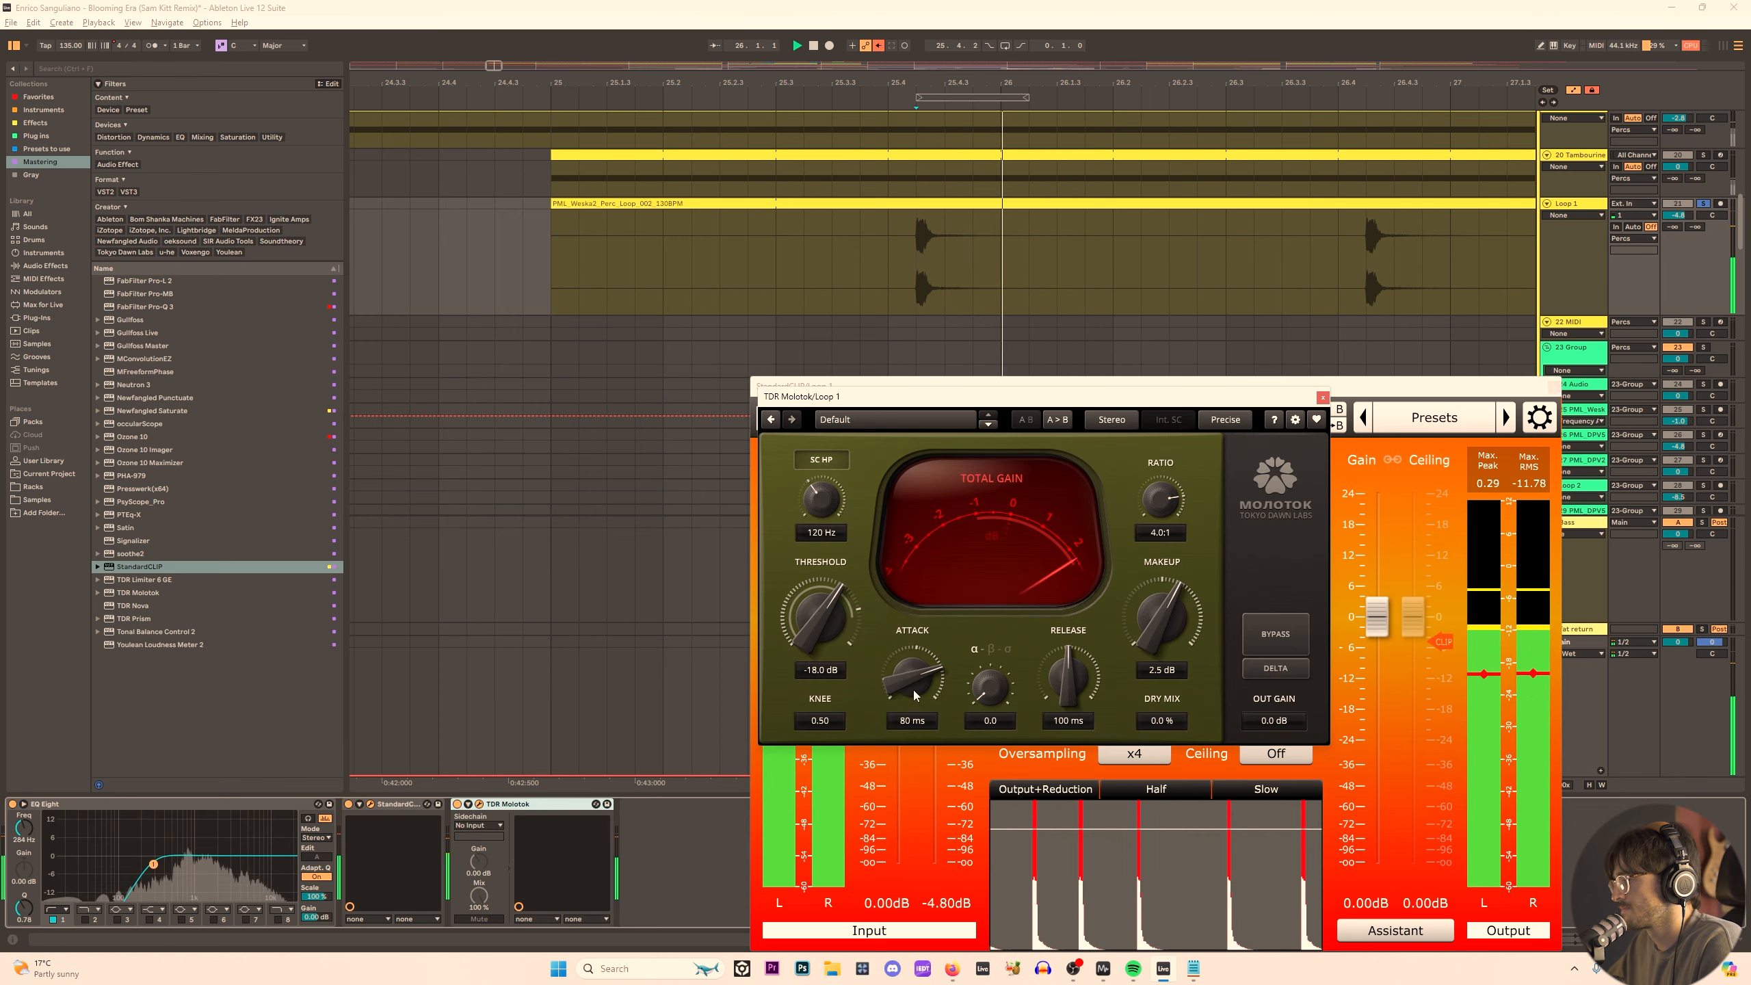
pyautogui.moveTo(917, 695); pyautogui.dragTo(917, 717)
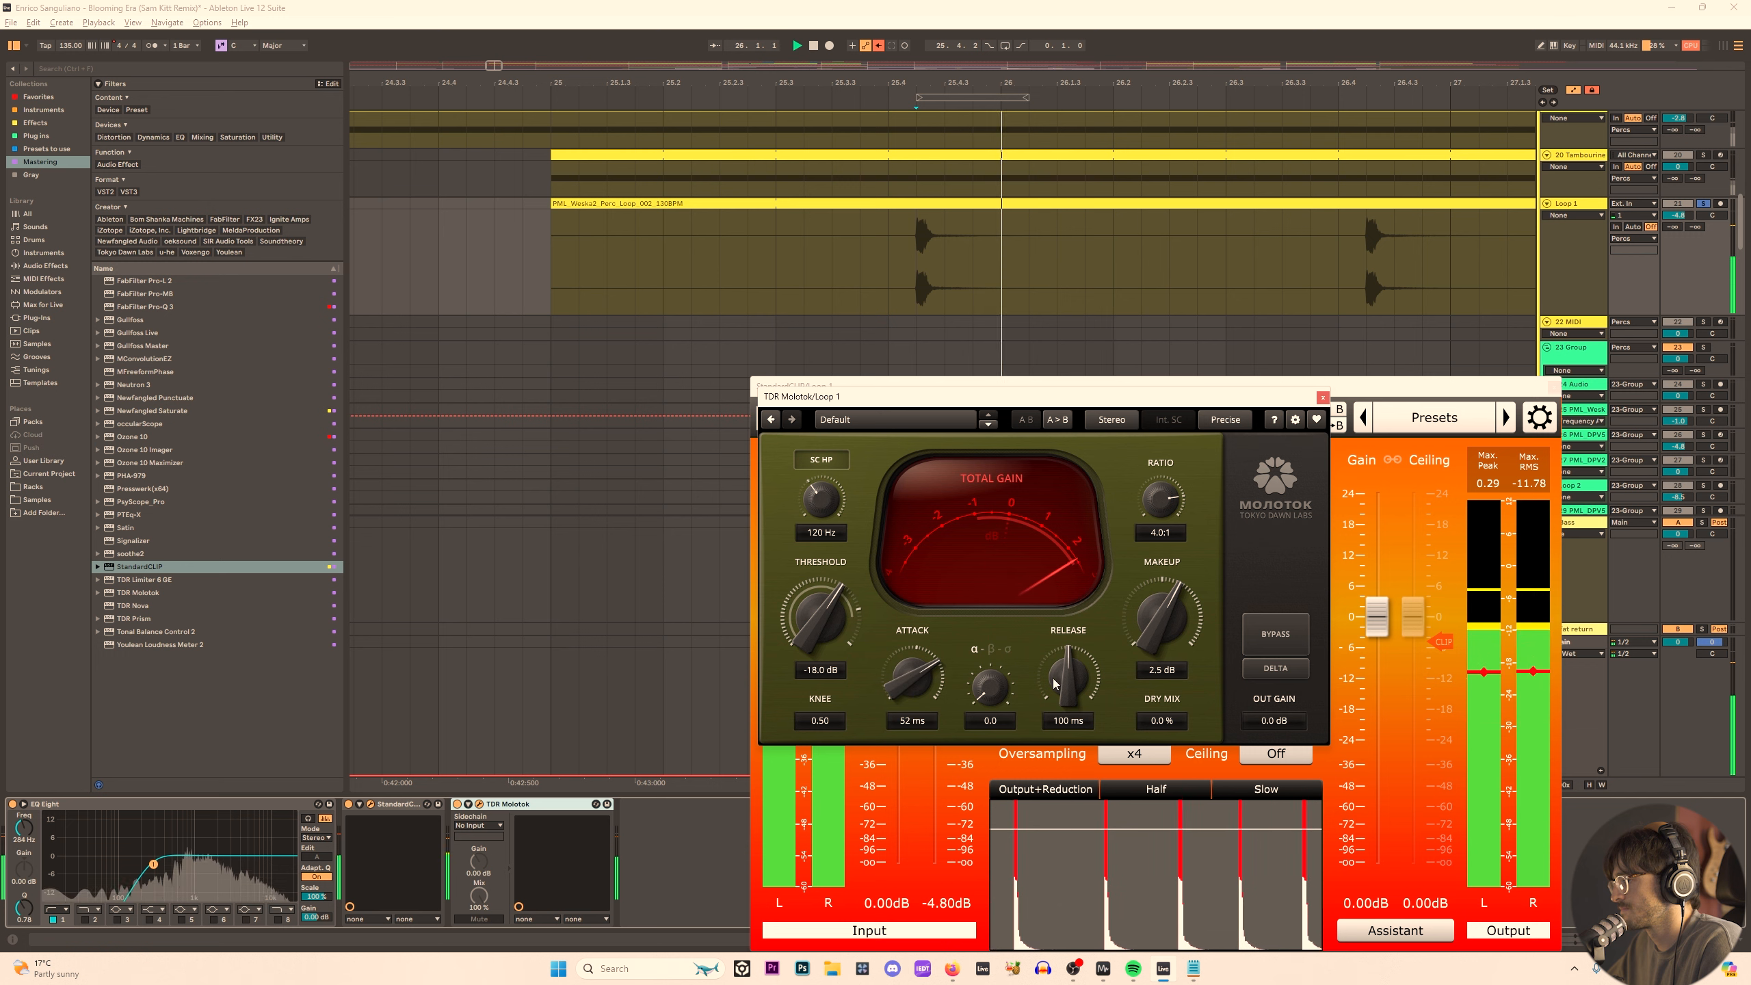
pyautogui.moveTo(1068, 679); pyautogui.dragTo(1082, 704)
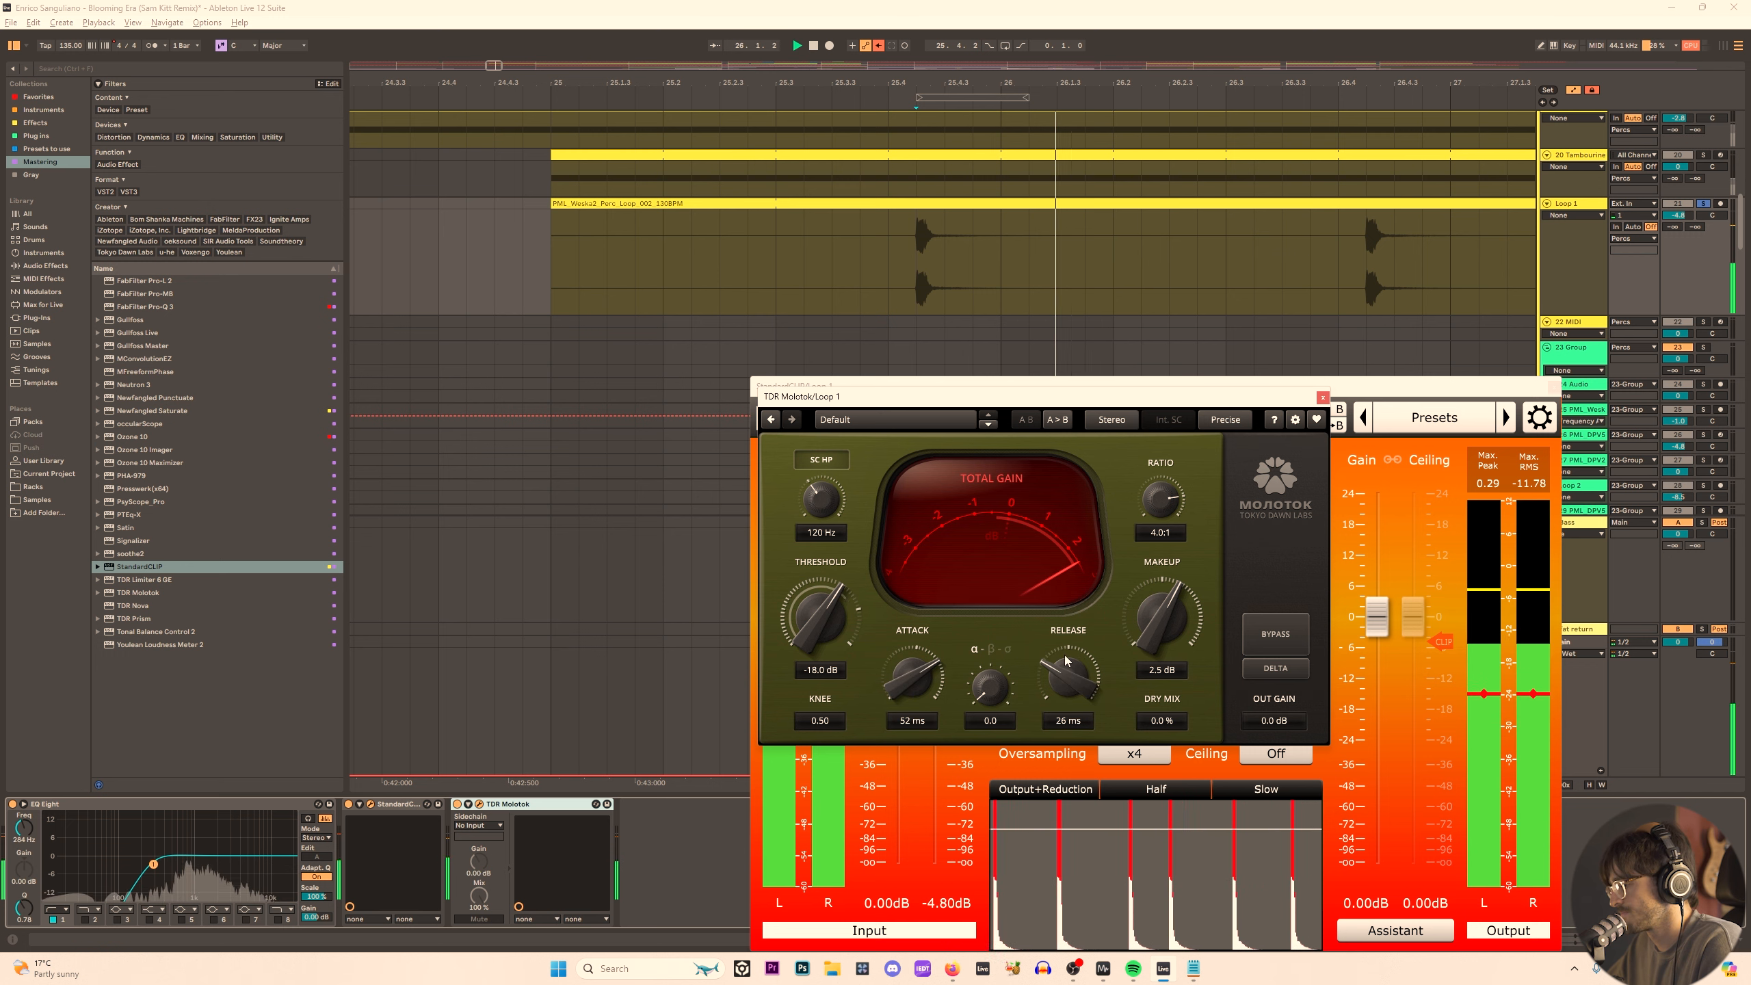
# Unsolo Loop 1, play the full mix from 25.1.1 and close both plug-in windows.
pyautogui.click(551, 262)
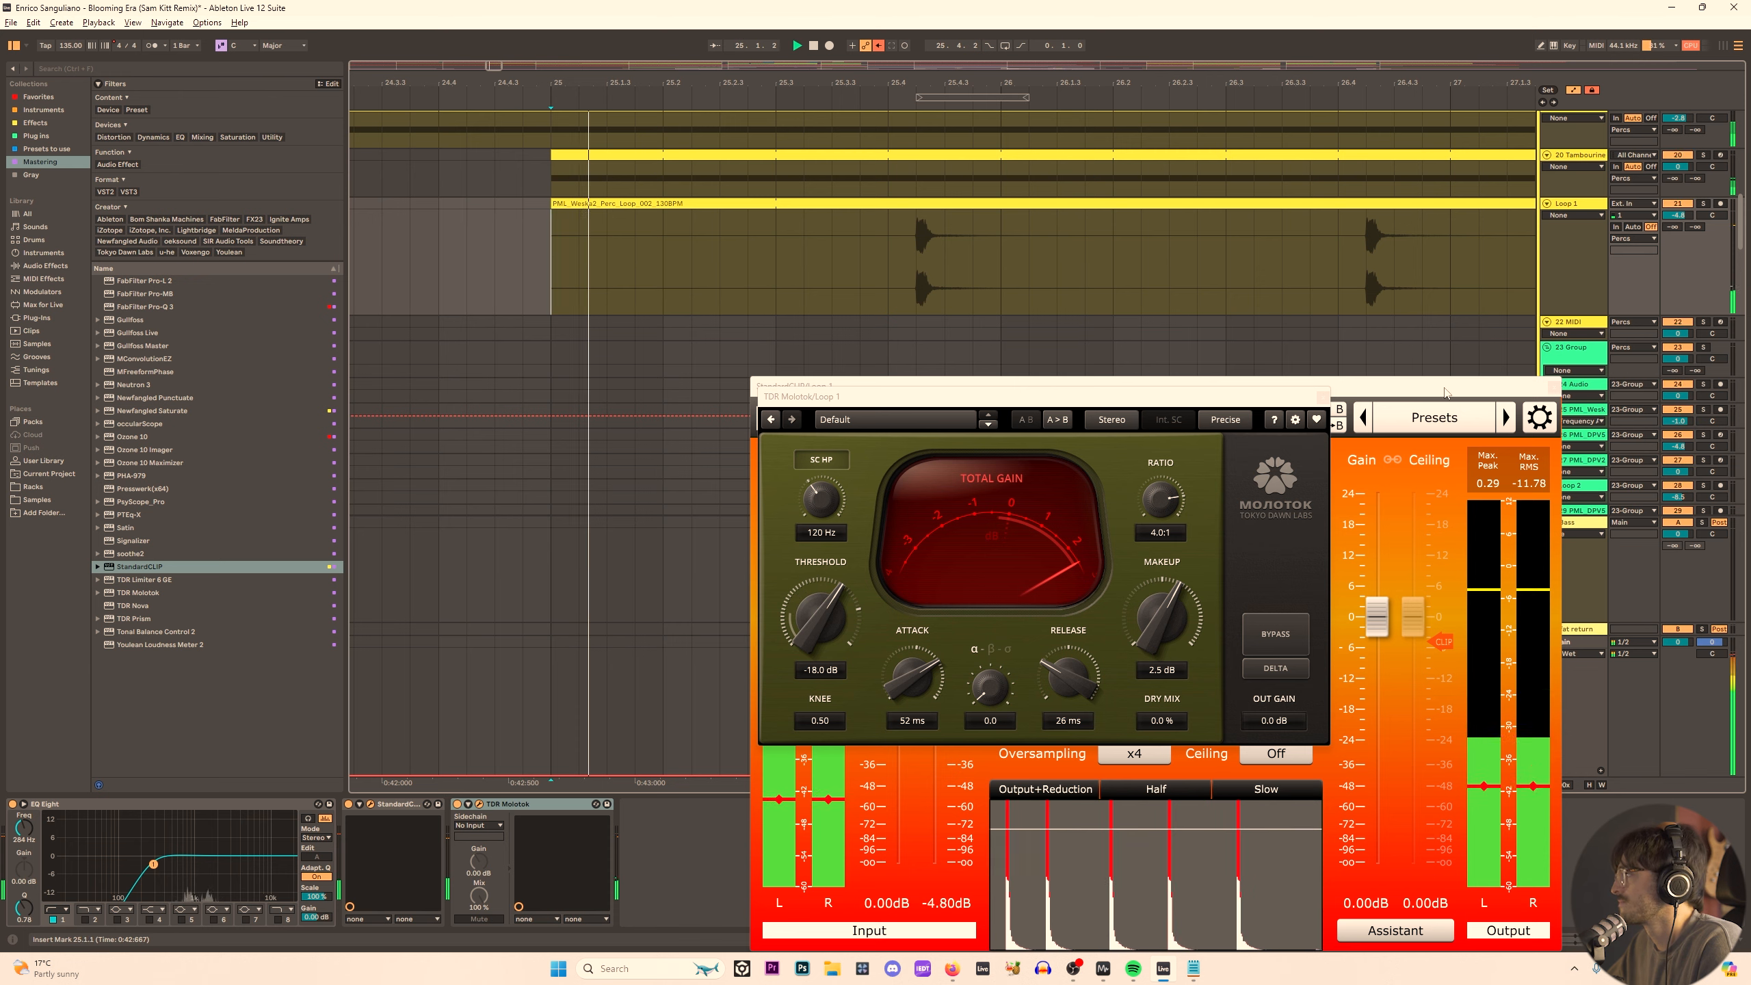
pyautogui.click(1564, 384)
pyautogui.click(1321, 397)
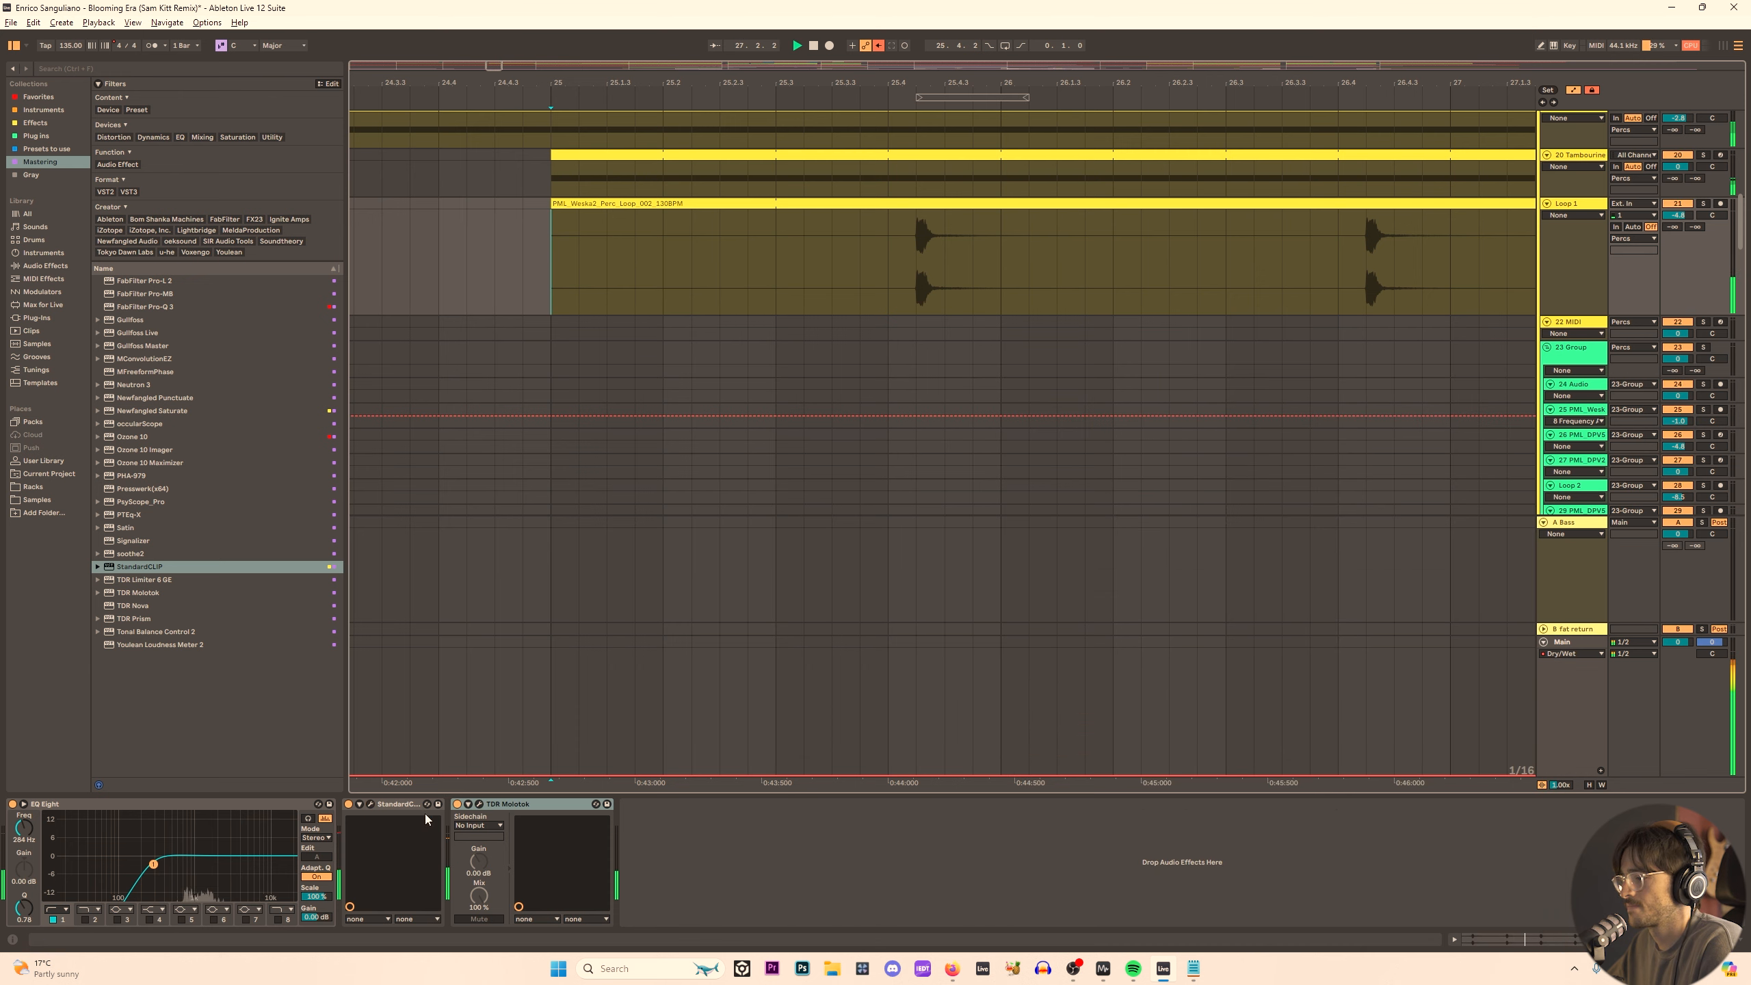
pyautogui.scroll(-3, 967, 410)
# Switch off StandardCLIP and TDR Molotok together, listen in the mix, and reactivate only TDR Molotok.
pyautogui.click(484, 815)
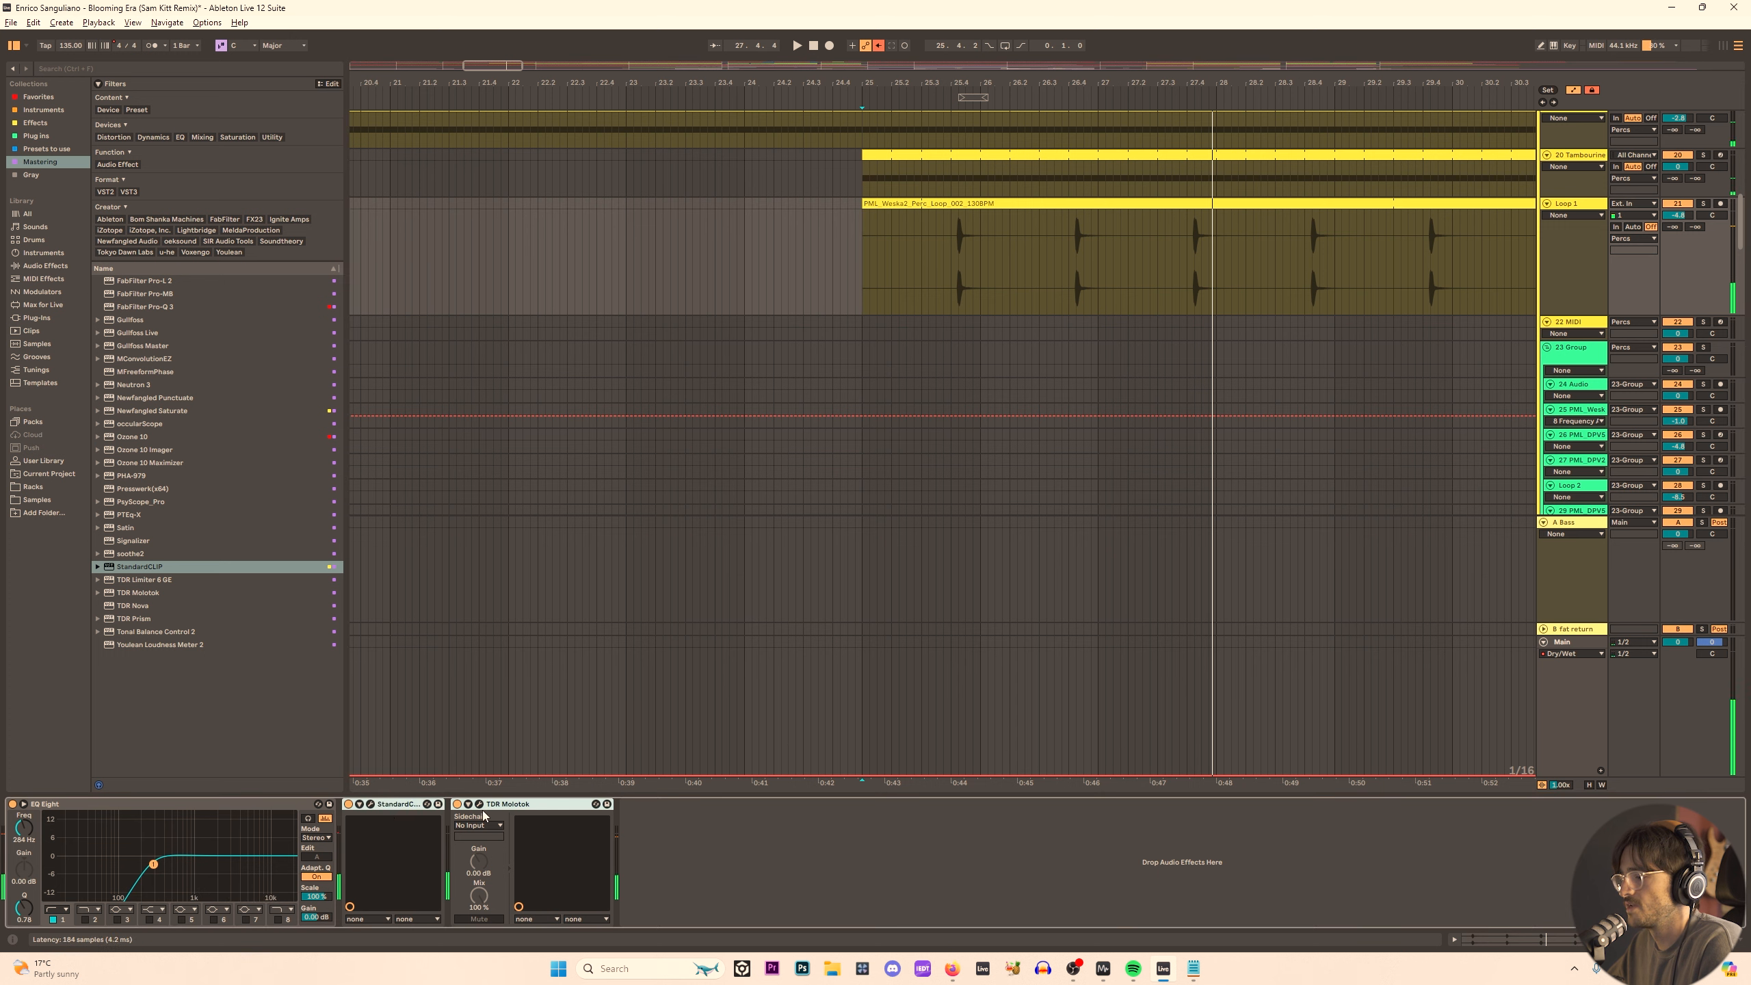
pyautogui.press('space')
pyautogui.press('space')
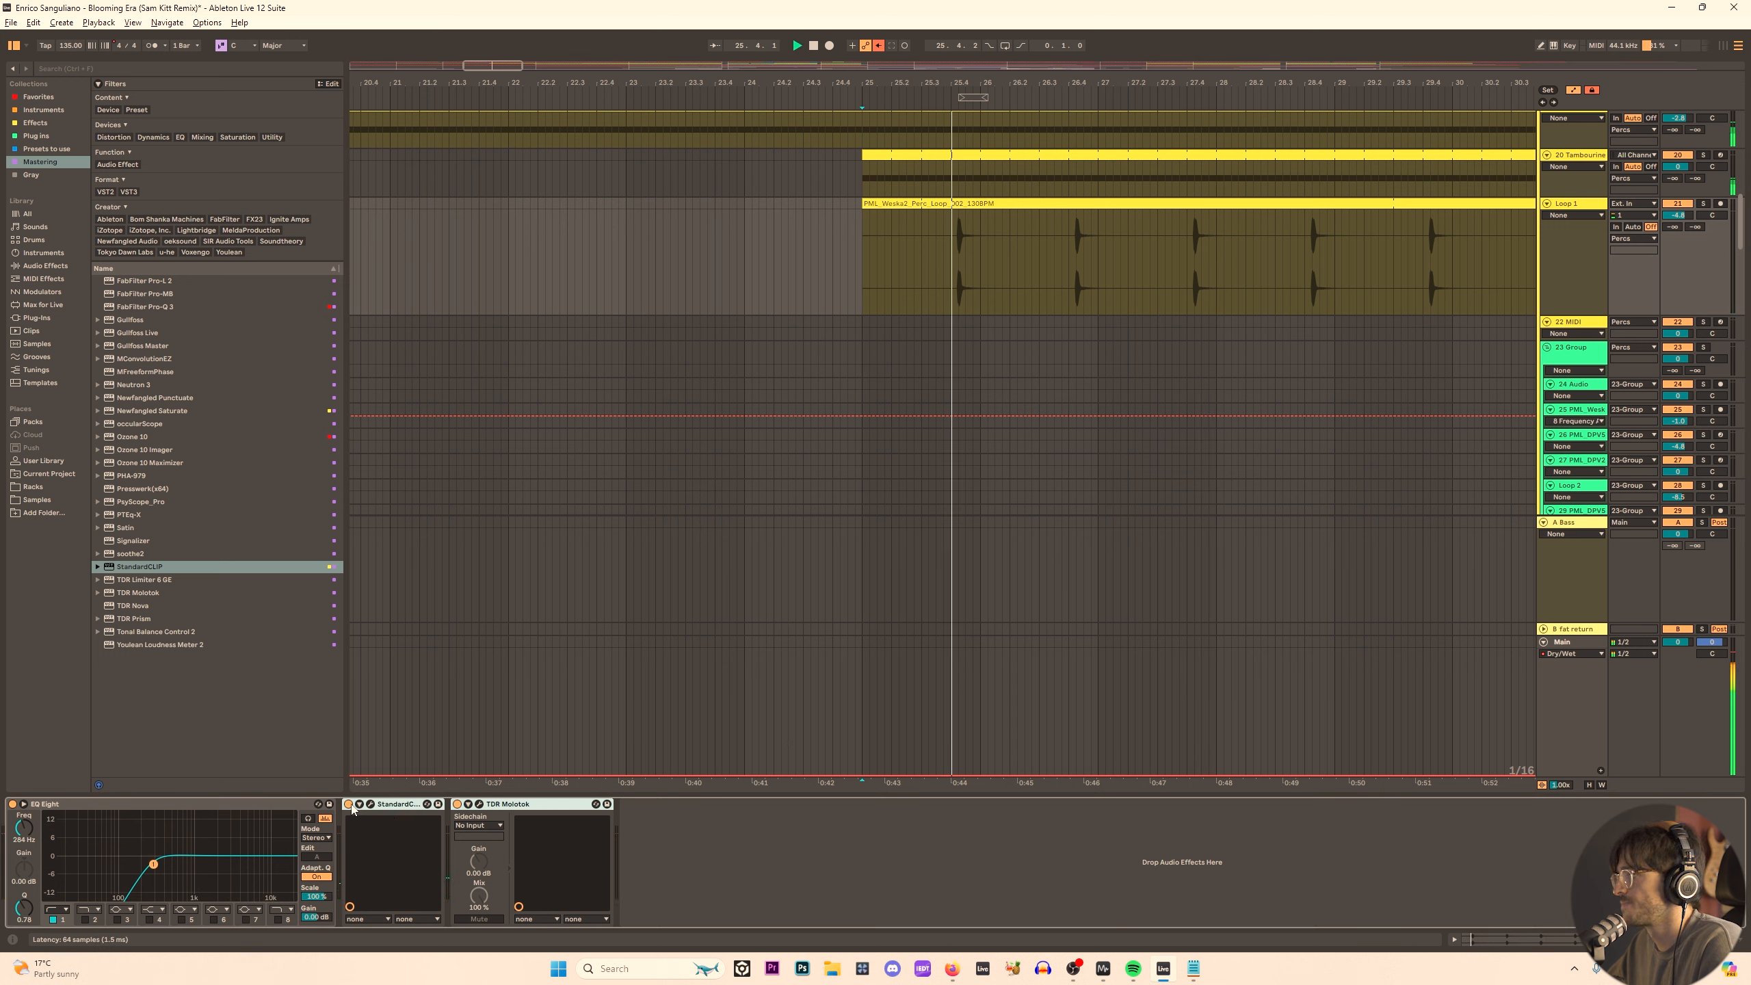
pyautogui.click(349, 804)
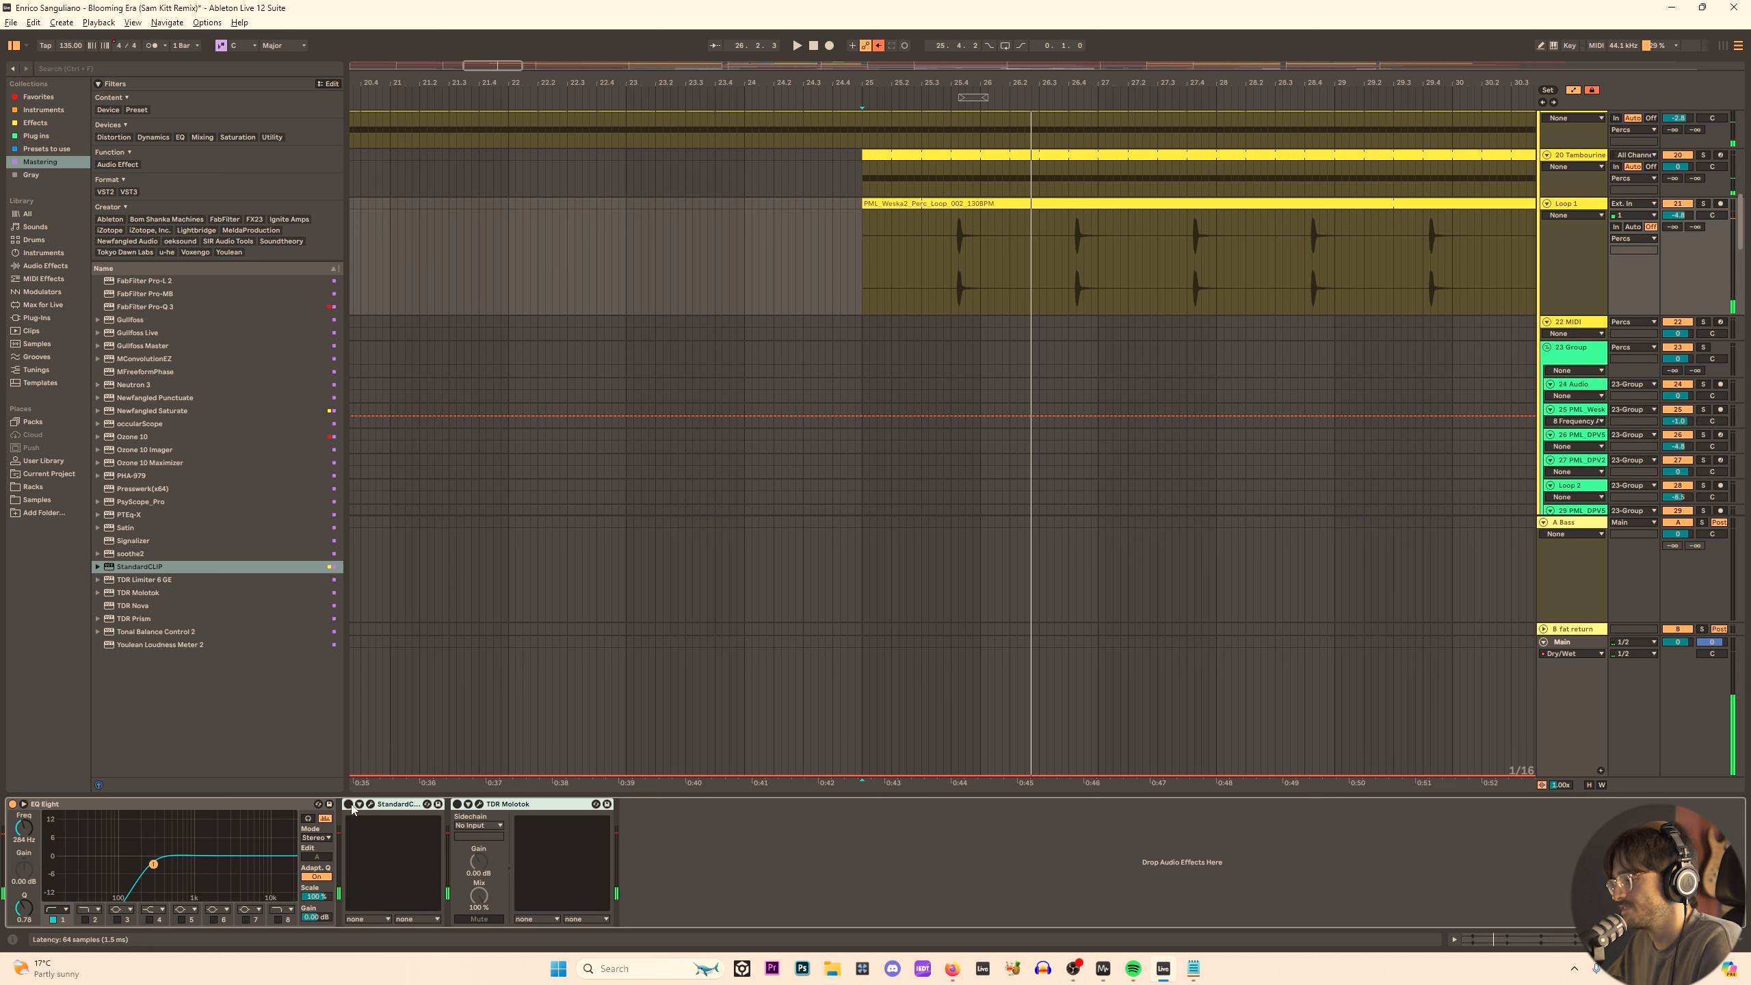
pyautogui.press('space')
pyautogui.click(457, 805)
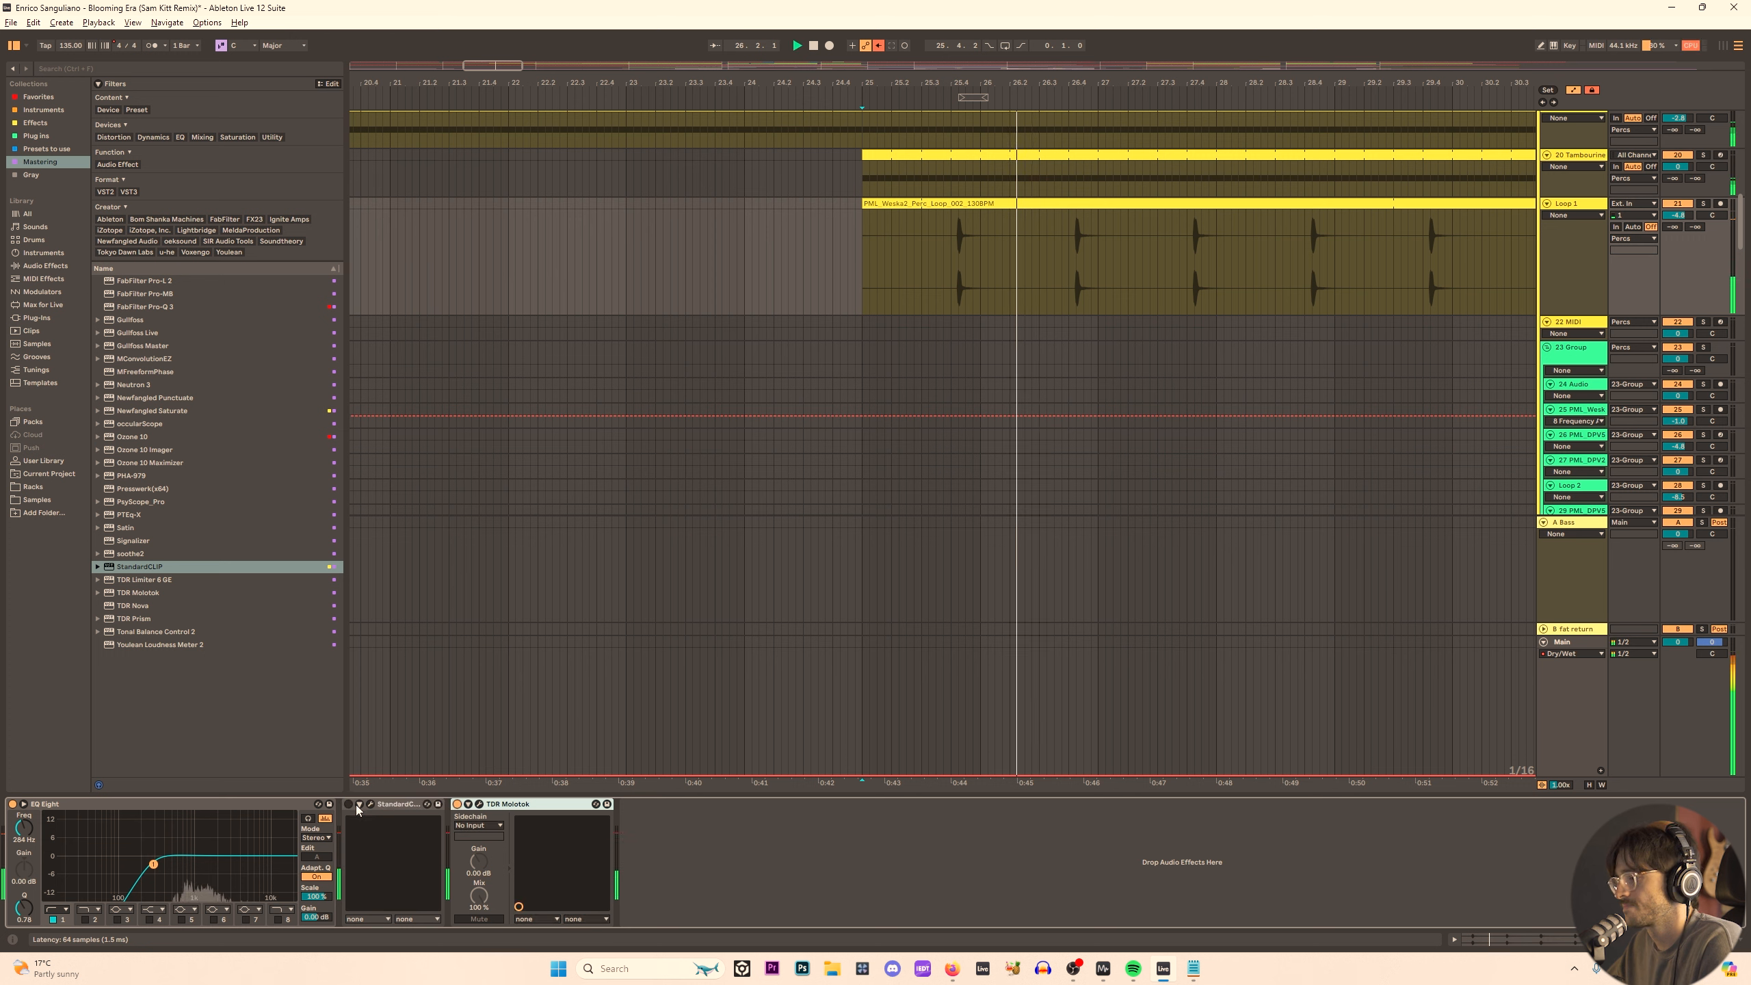
# Compare Loop 1's first percussion hit in the full mix with TDR Molotok off and on.
pyautogui.press('space')
pyautogui.press('space')
pyautogui.click(457, 805)
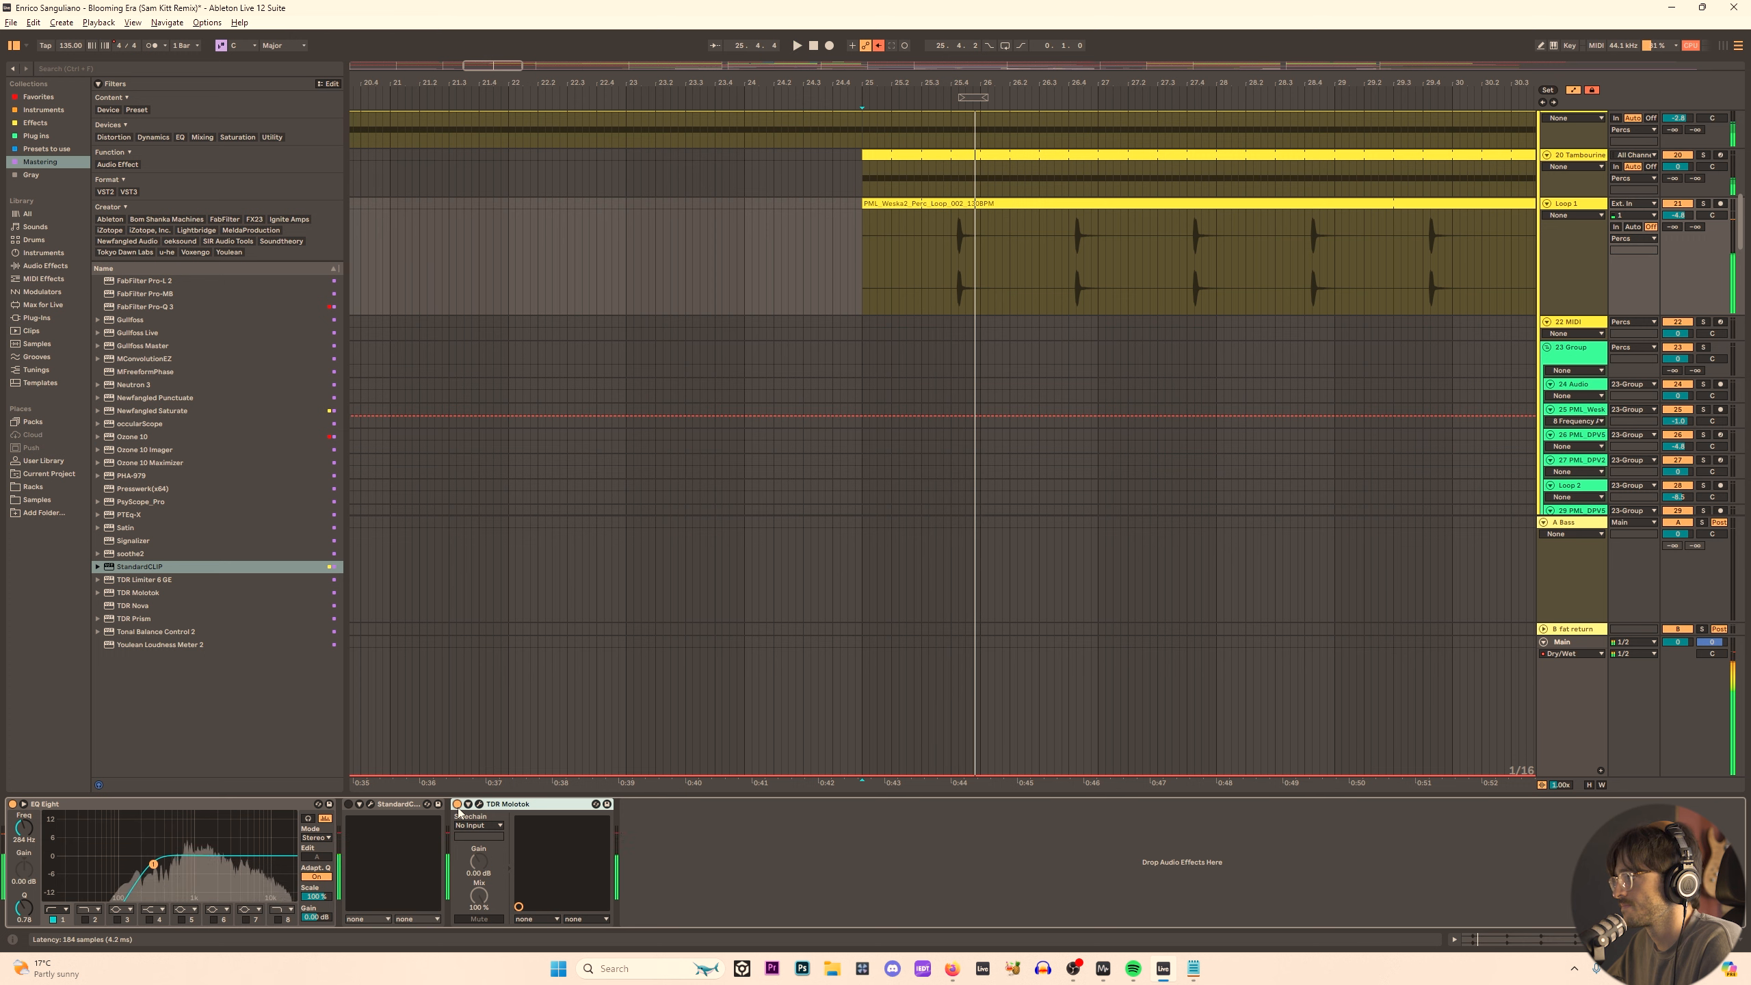
pyautogui.click(958, 284)
pyautogui.press('space')
pyautogui.press('space')
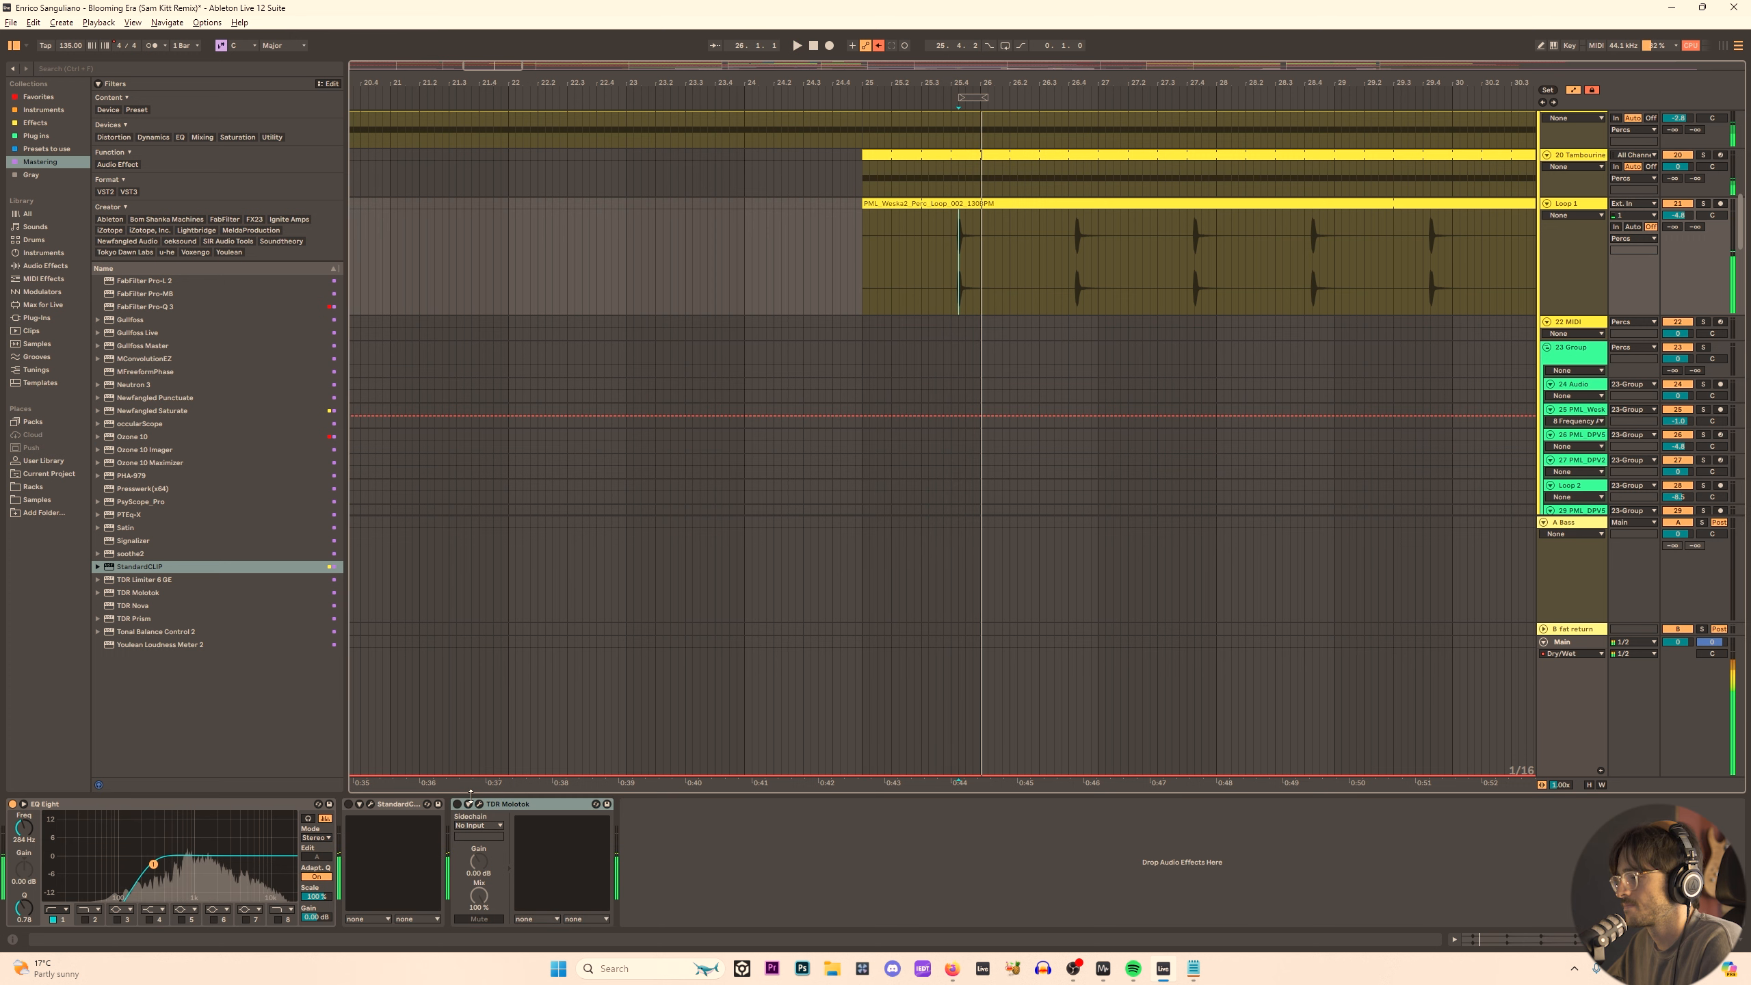
pyautogui.click(457, 804)
pyautogui.press('space')
pyautogui.press('space')
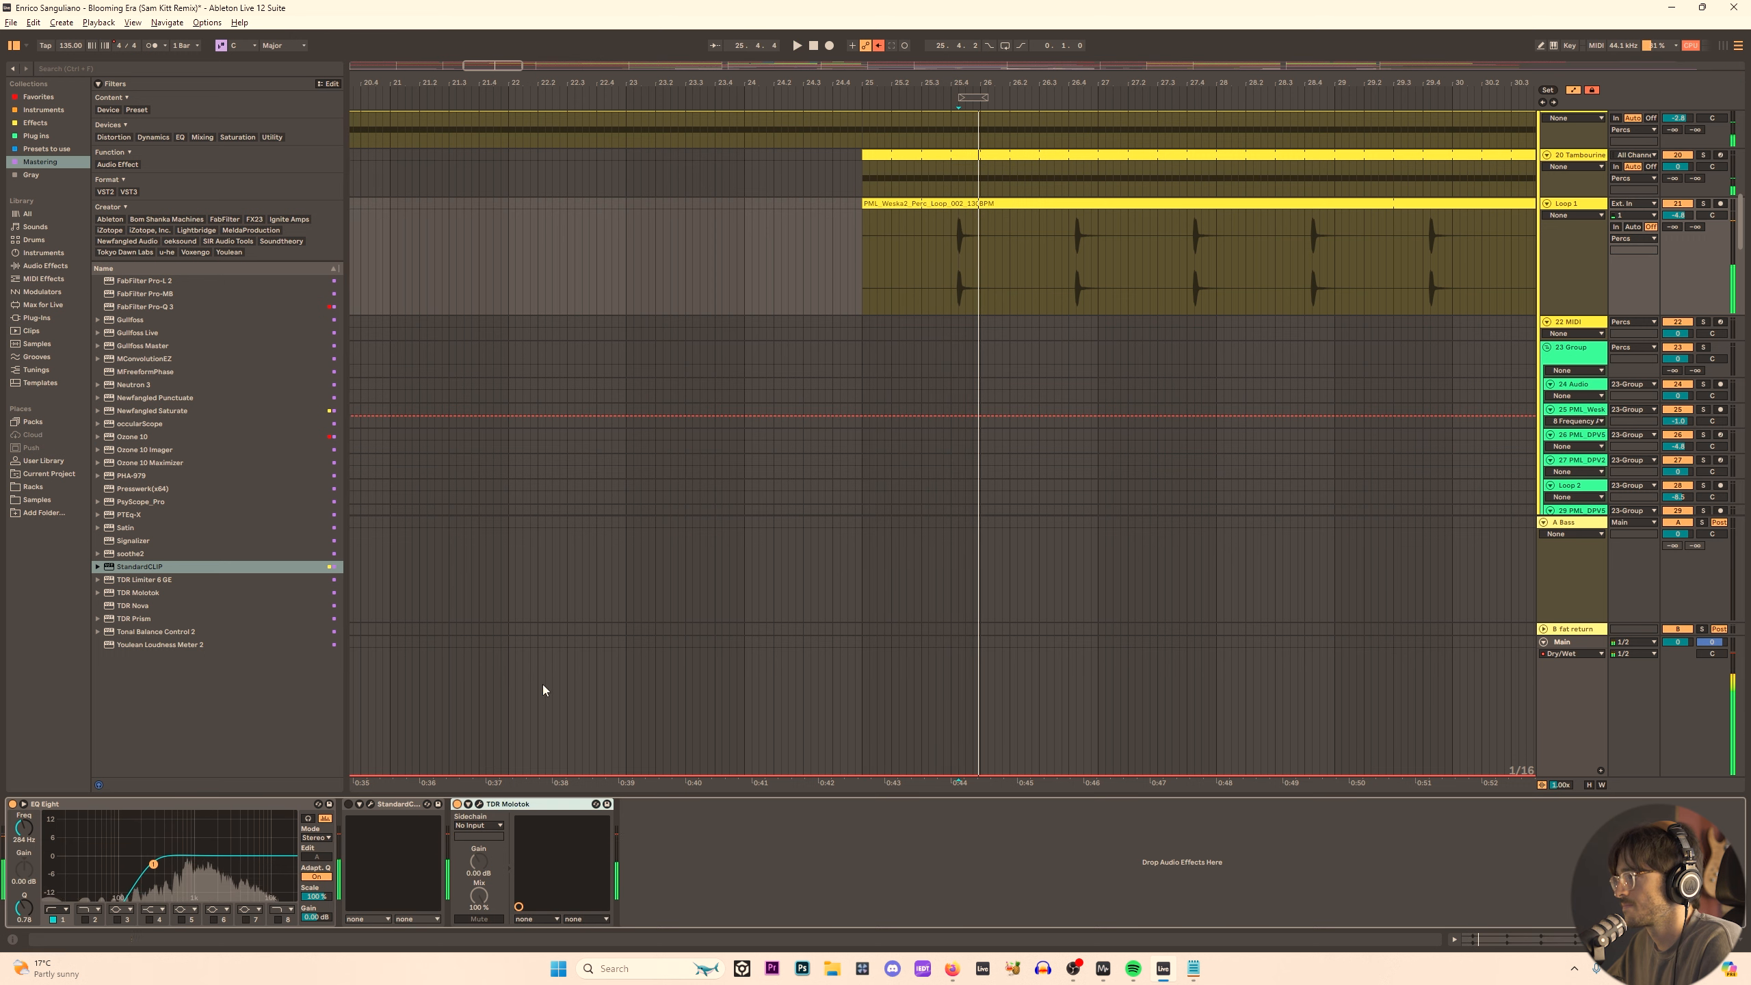
# Set a one-beat playback loop from 25.4.1 to 26.1.1 around Loop 1's first hit and solo the track.
pyautogui.scroll(1, 961, 260)
pyautogui.scroll(5, 963, 259)
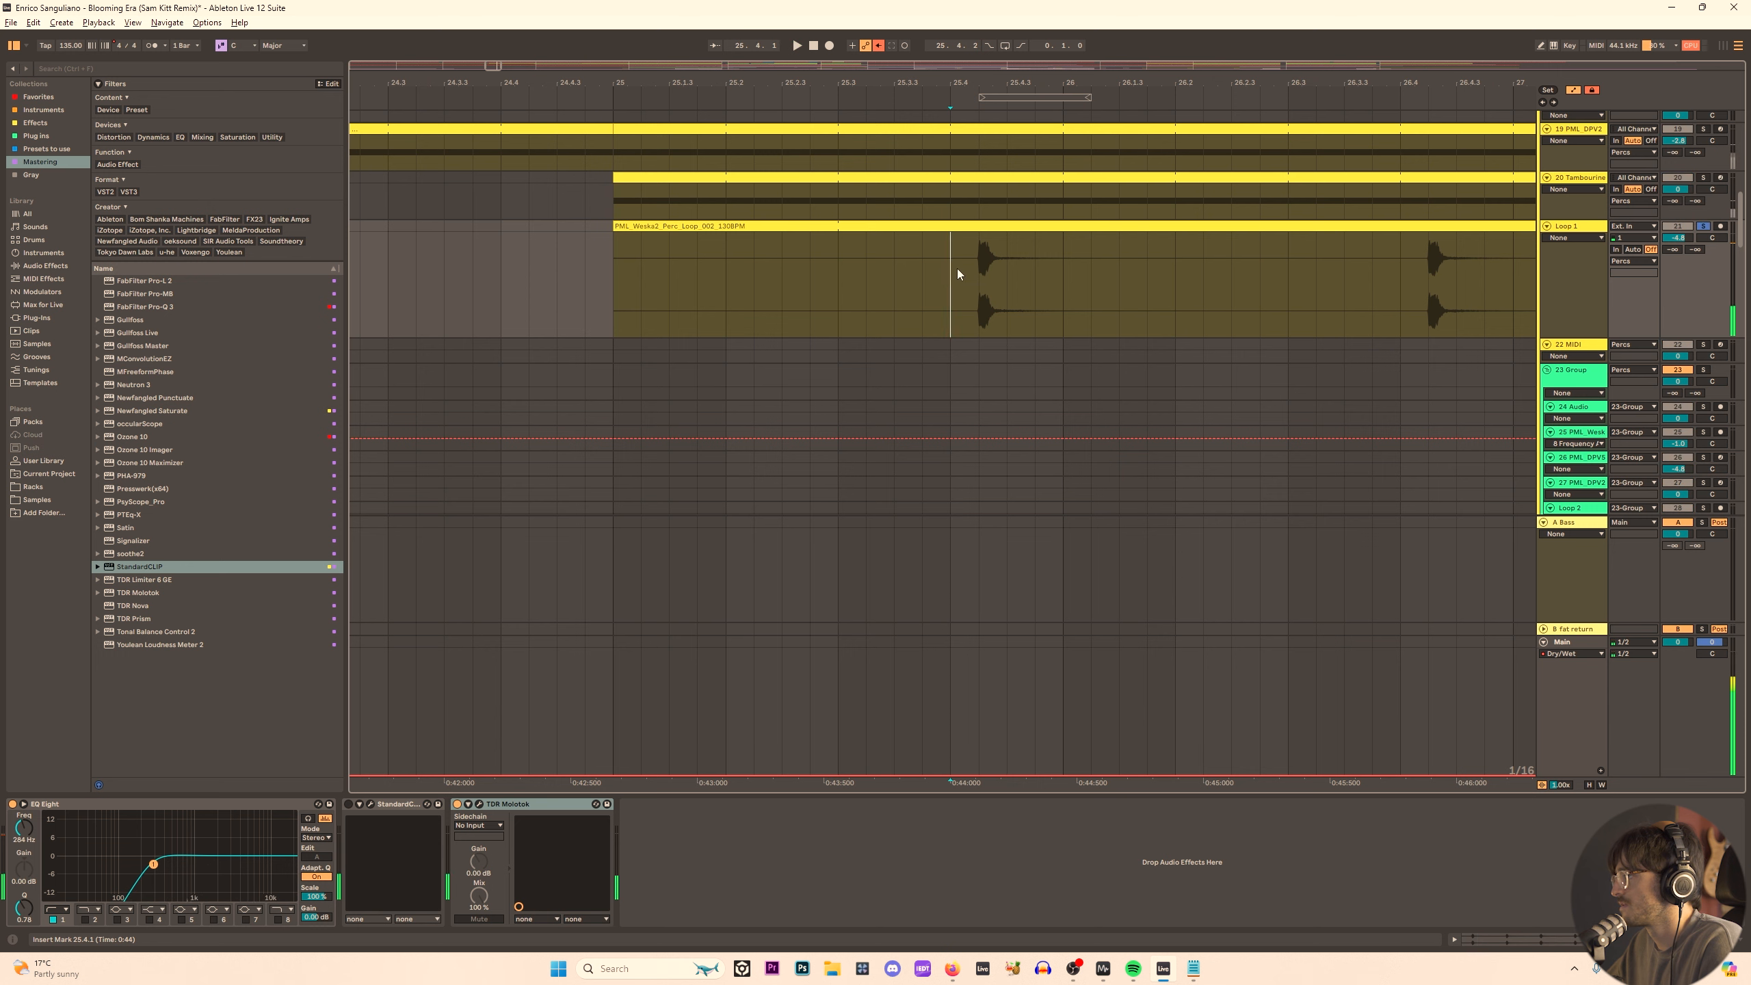
pyautogui.moveTo(958, 268); pyautogui.dragTo(1055, 268)
pyautogui.hotkey('ctrl', 'l')
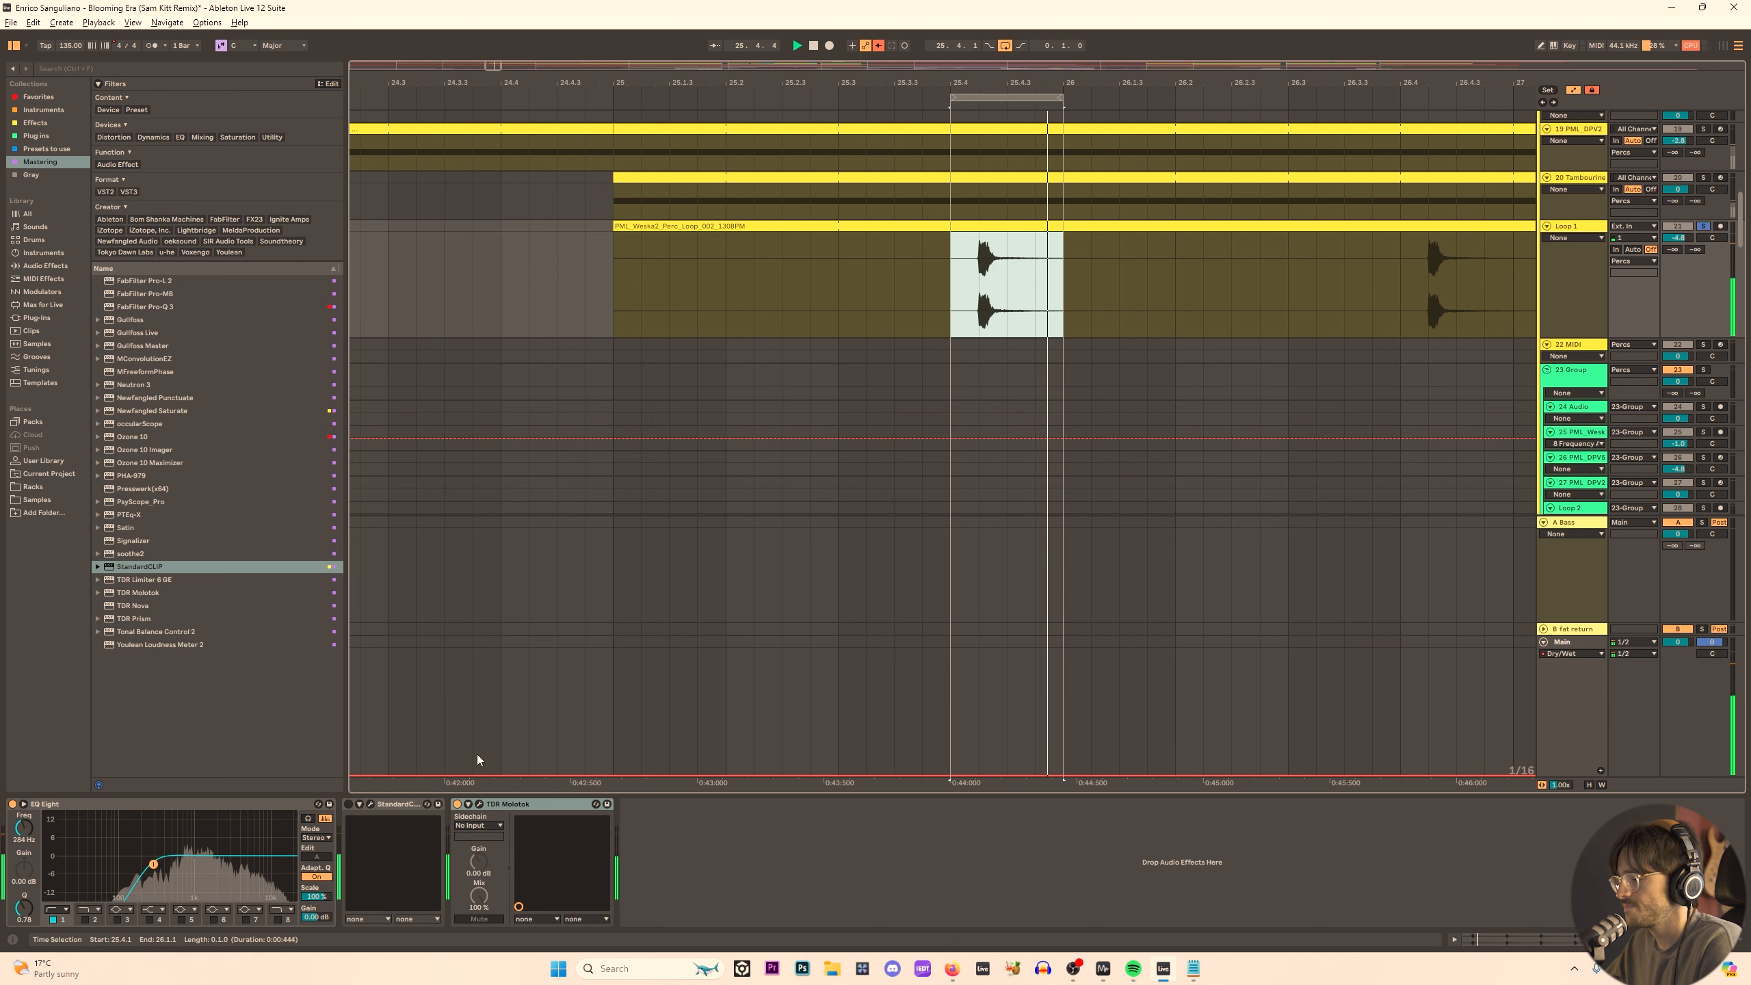
# Set TDR Molotok's threshold to -12.8 dB and compare the looping hit with the compressor bypassed and active.
pyautogui.click(478, 804)
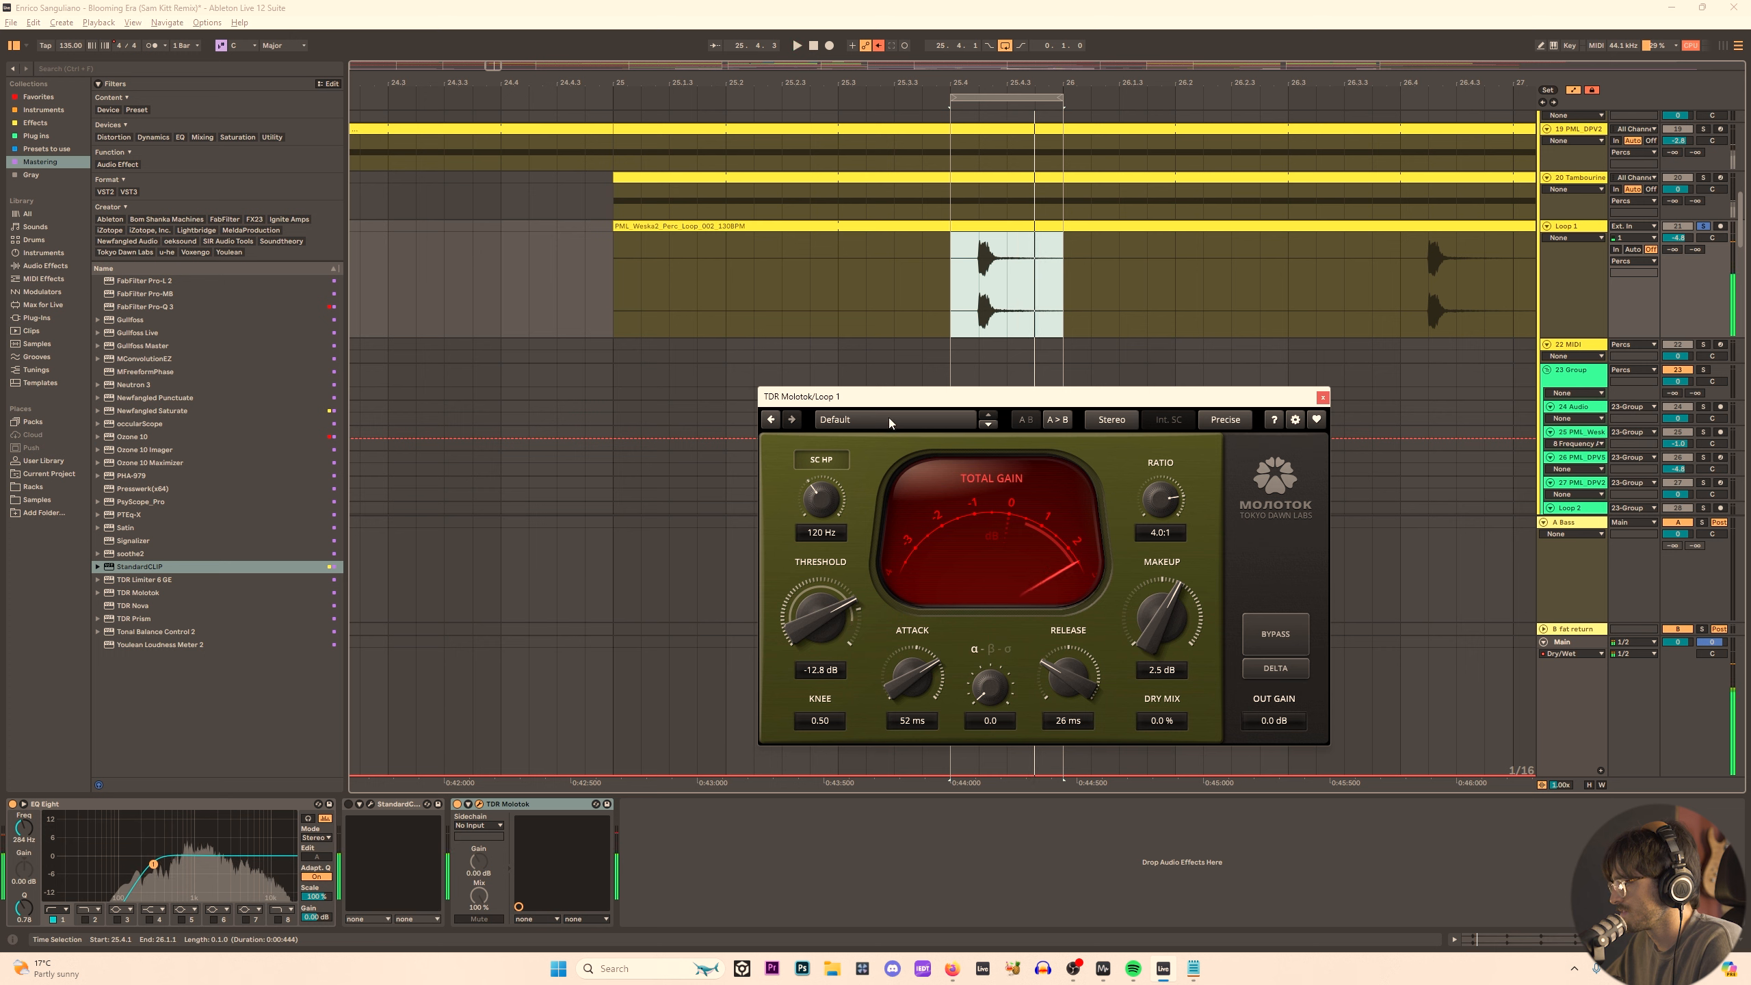
pyautogui.click(810, 282)
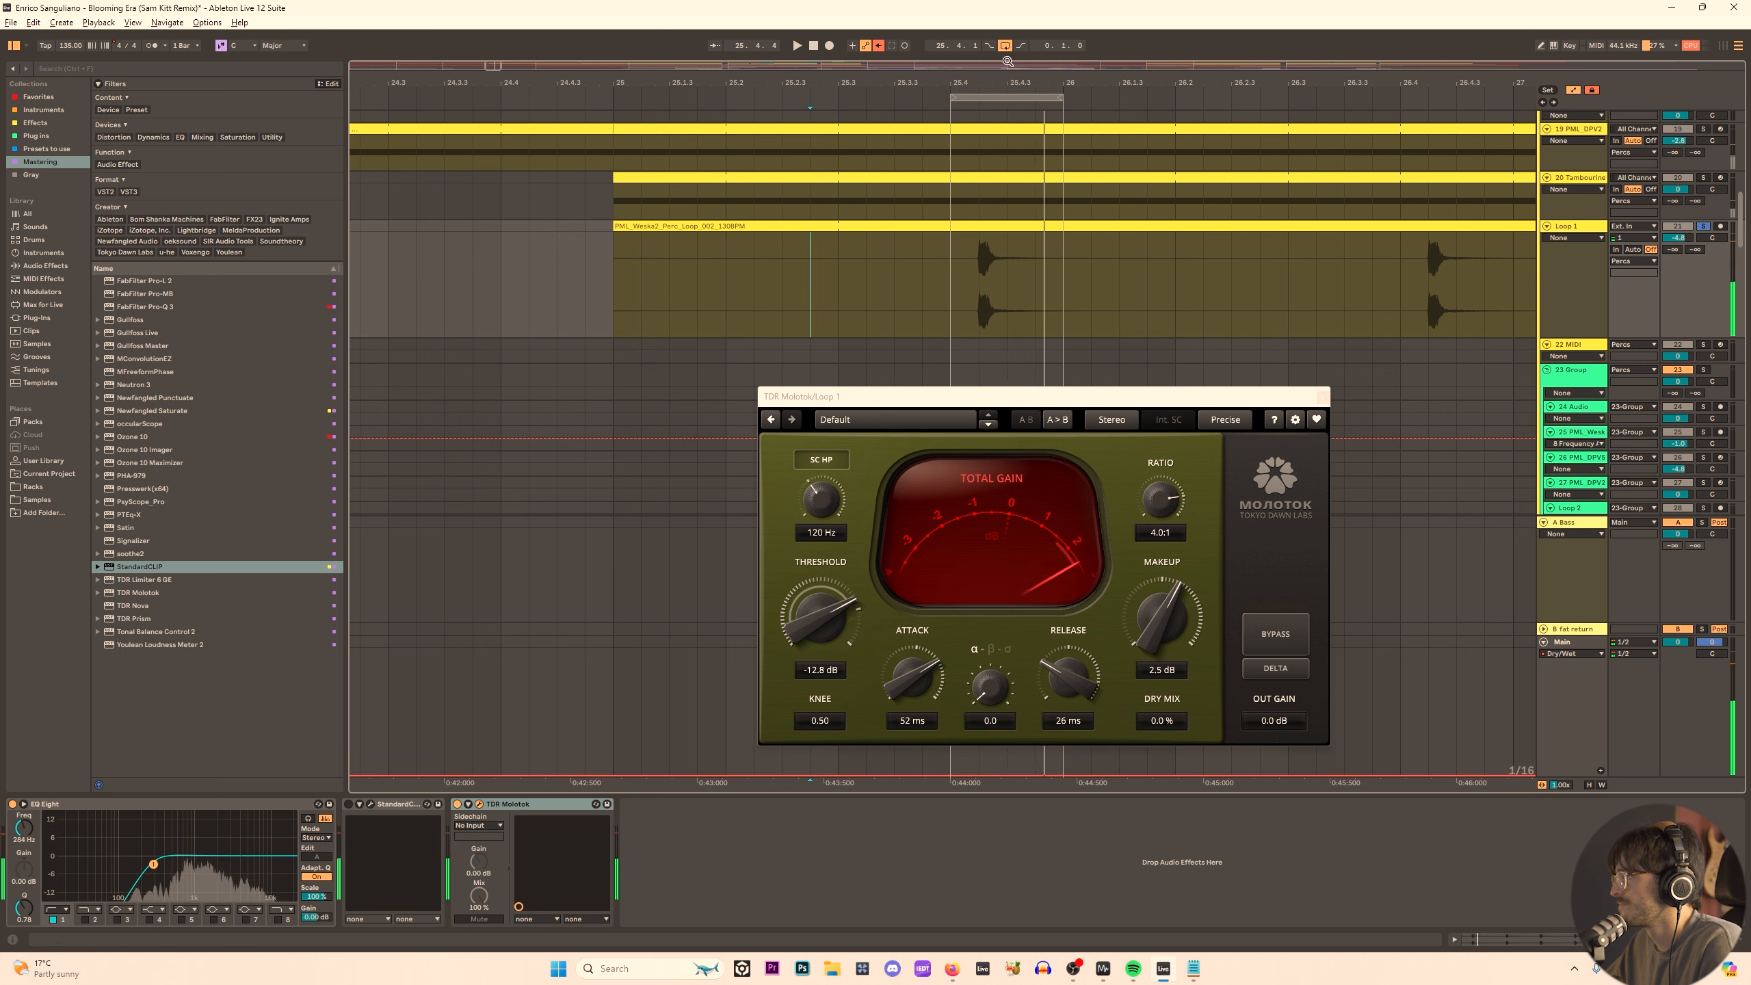
pyautogui.click(1279, 642)
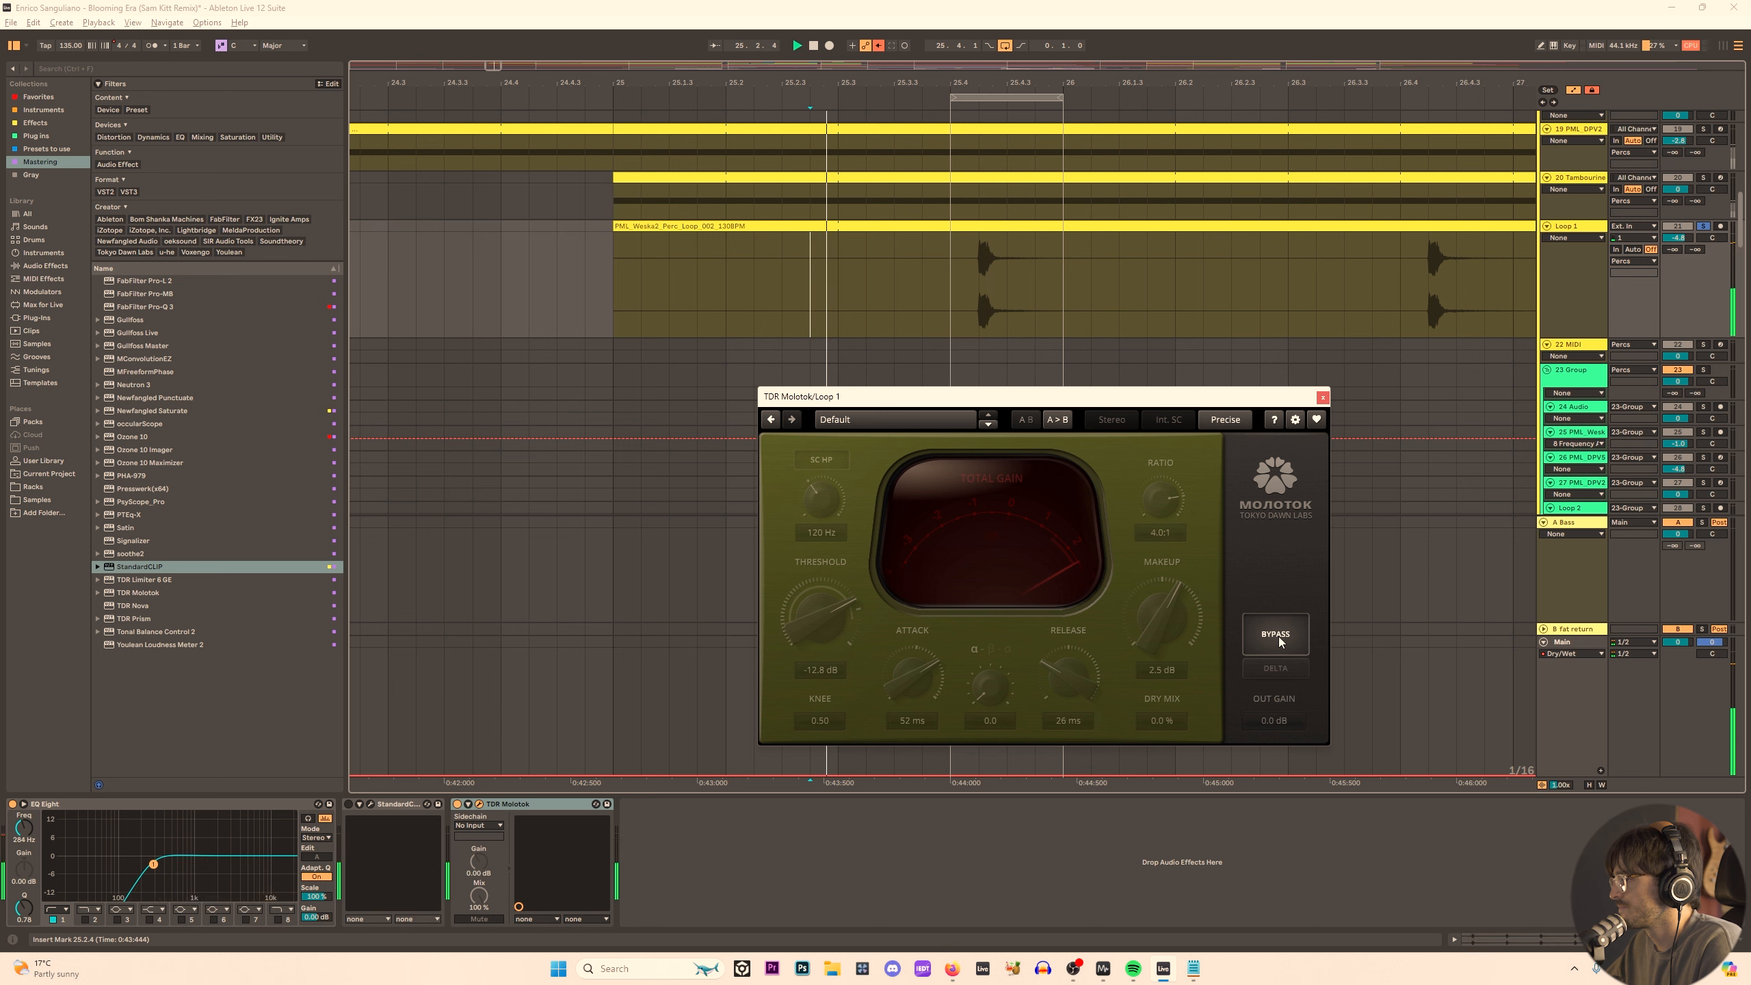
pyautogui.click(1277, 639)
# Set the compressor's attack to 37 ms, ratio to 4.5:1, release to 47 ms, knee to 1.00 and threshold to -9.1 dB, checking against bypass.
pyautogui.moveTo(920, 683); pyautogui.dragTo(920, 717)
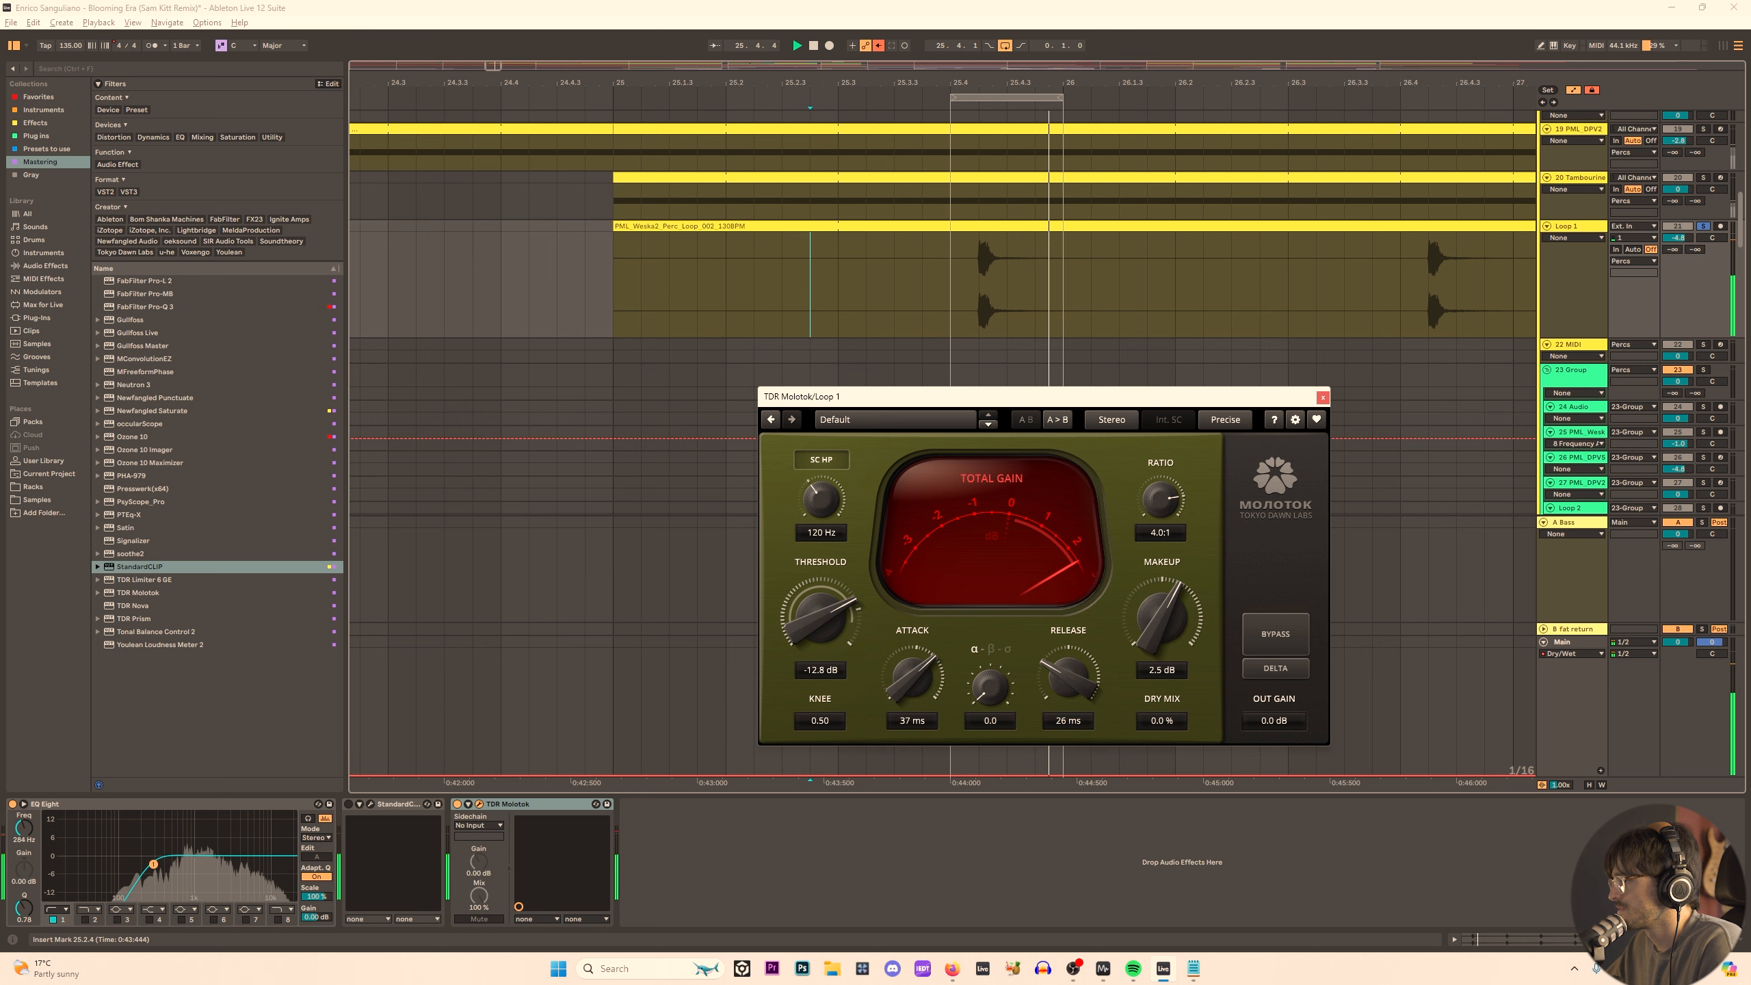
pyautogui.moveTo(1161, 497); pyautogui.dragTo(1161, 486)
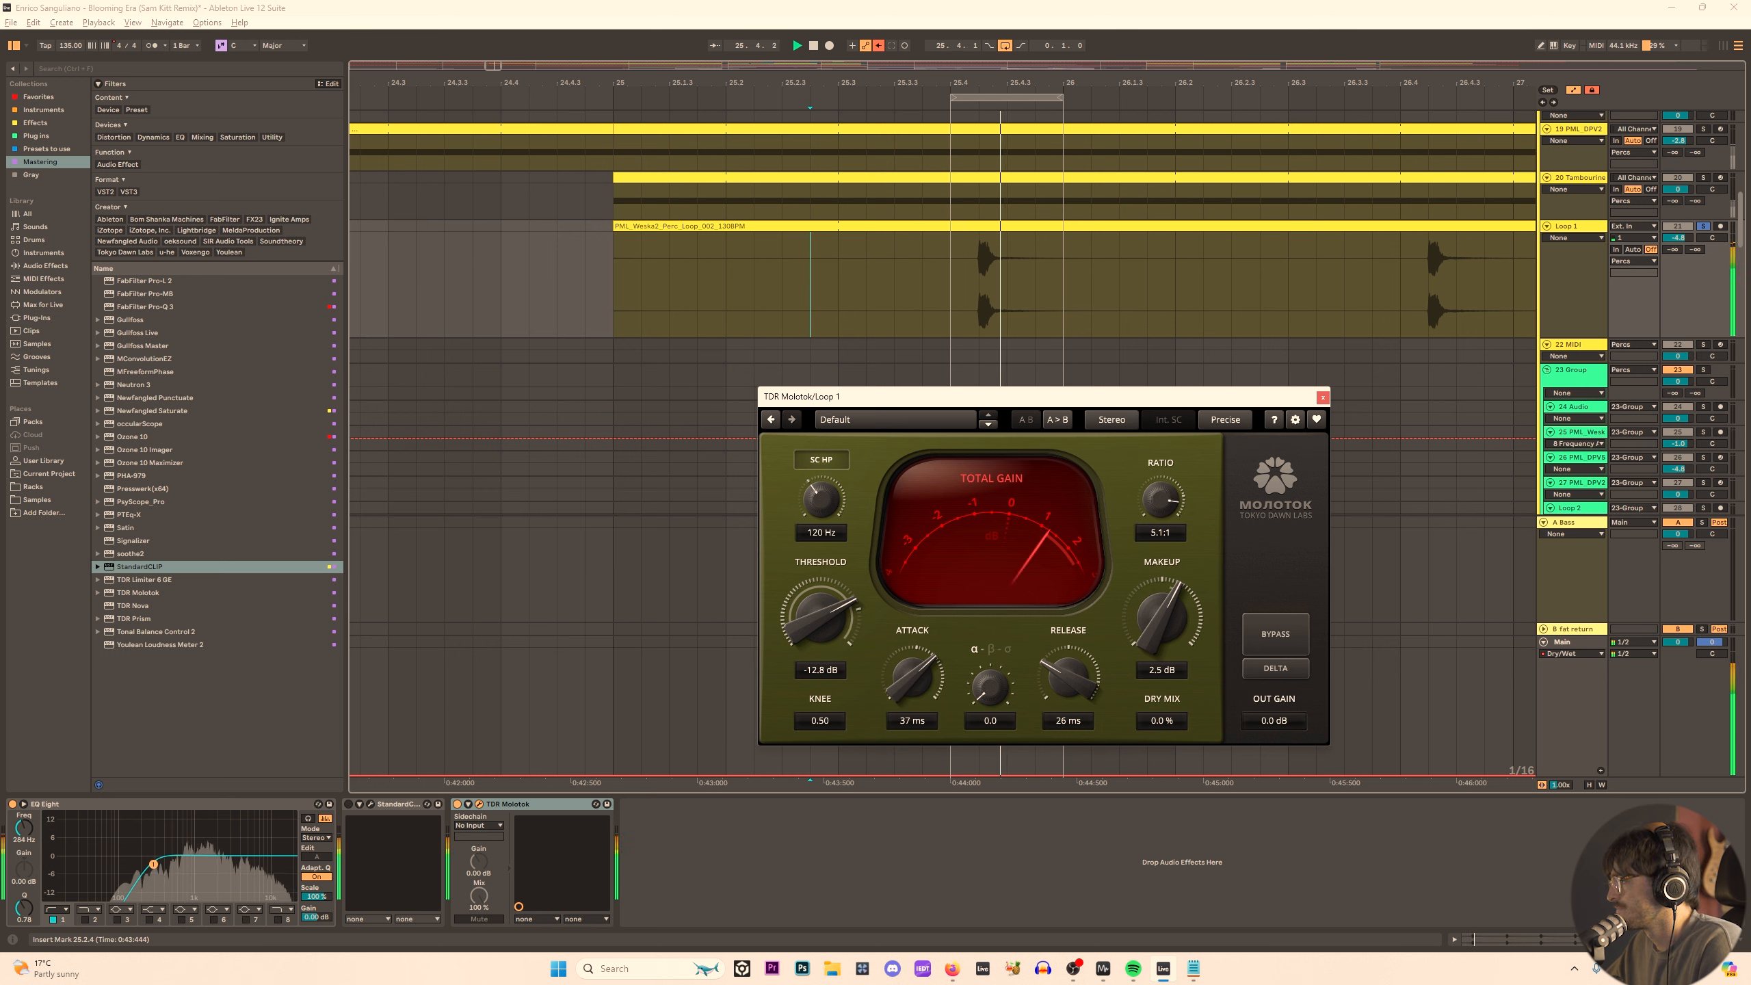
pyautogui.moveTo(1069, 675); pyautogui.dragTo(1069, 660)
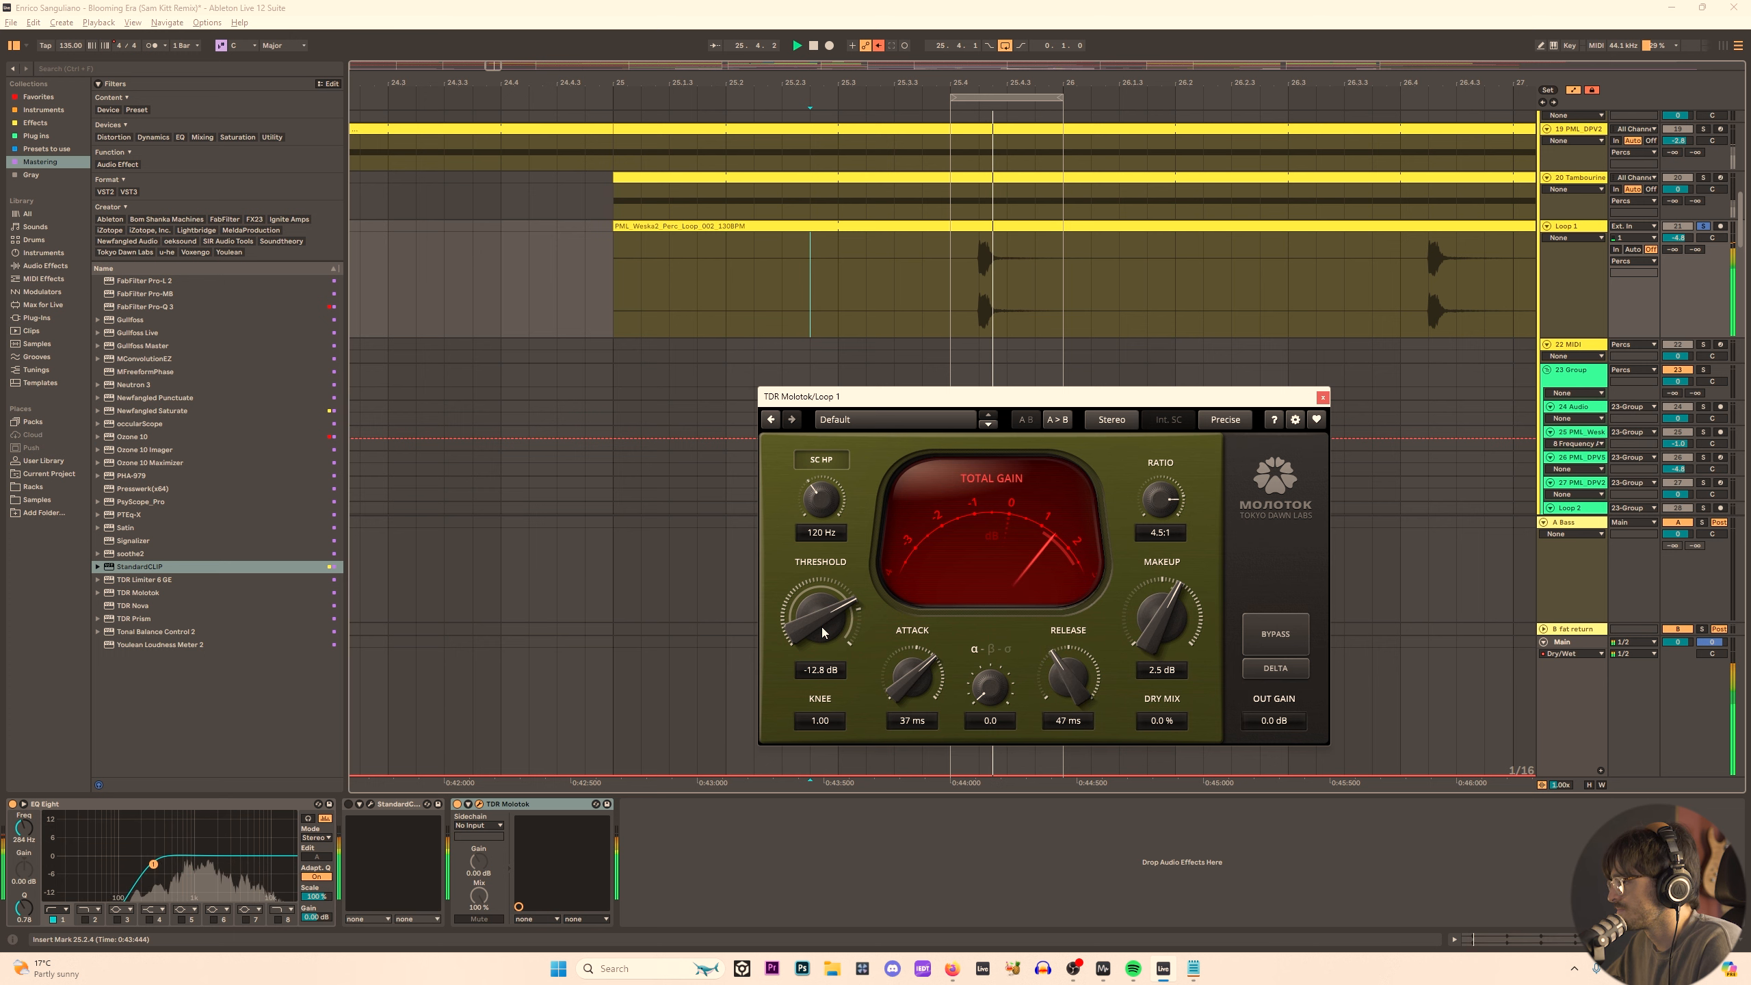
pyautogui.moveTo(823, 632); pyautogui.dragTo(822, 617)
pyautogui.click(1275, 633)
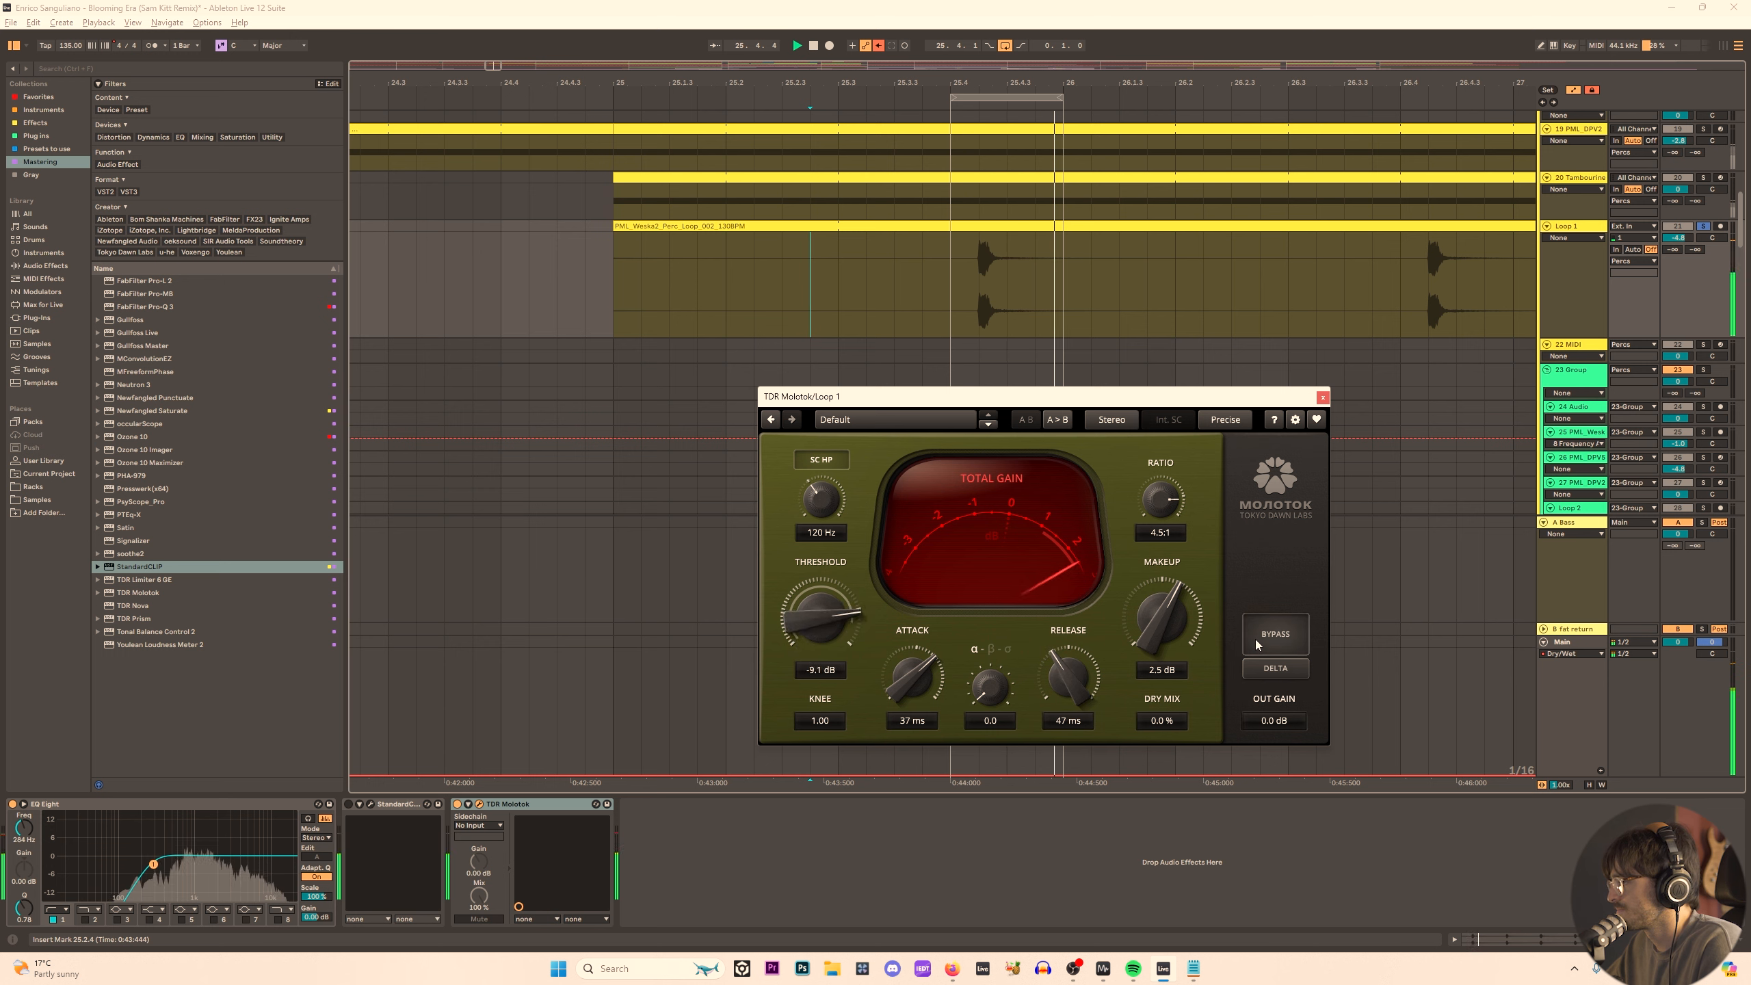
pyautogui.click(1275, 633)
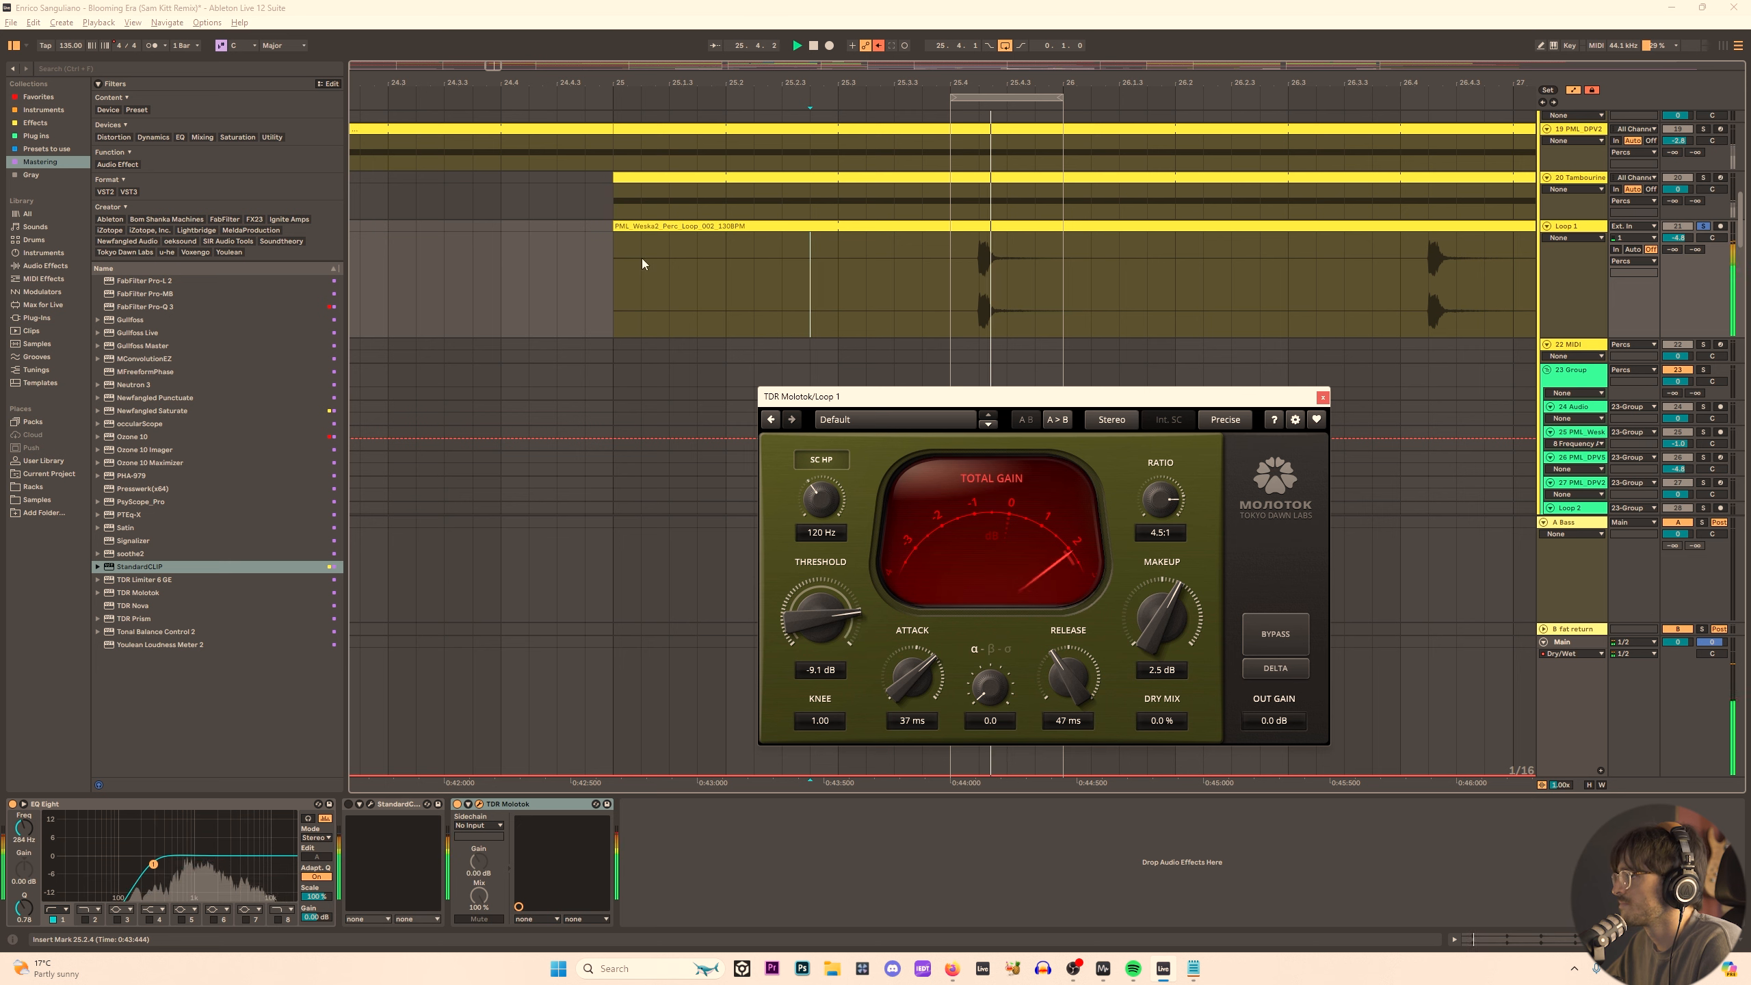
# Turn off the playback loop, unsolo Loop 1 and play the full mix from 25.1.1.
pyautogui.click(617, 263)
pyautogui.press('space')
pyautogui.press('space')
pyautogui.click(1005, 47)
pyautogui.press('s')
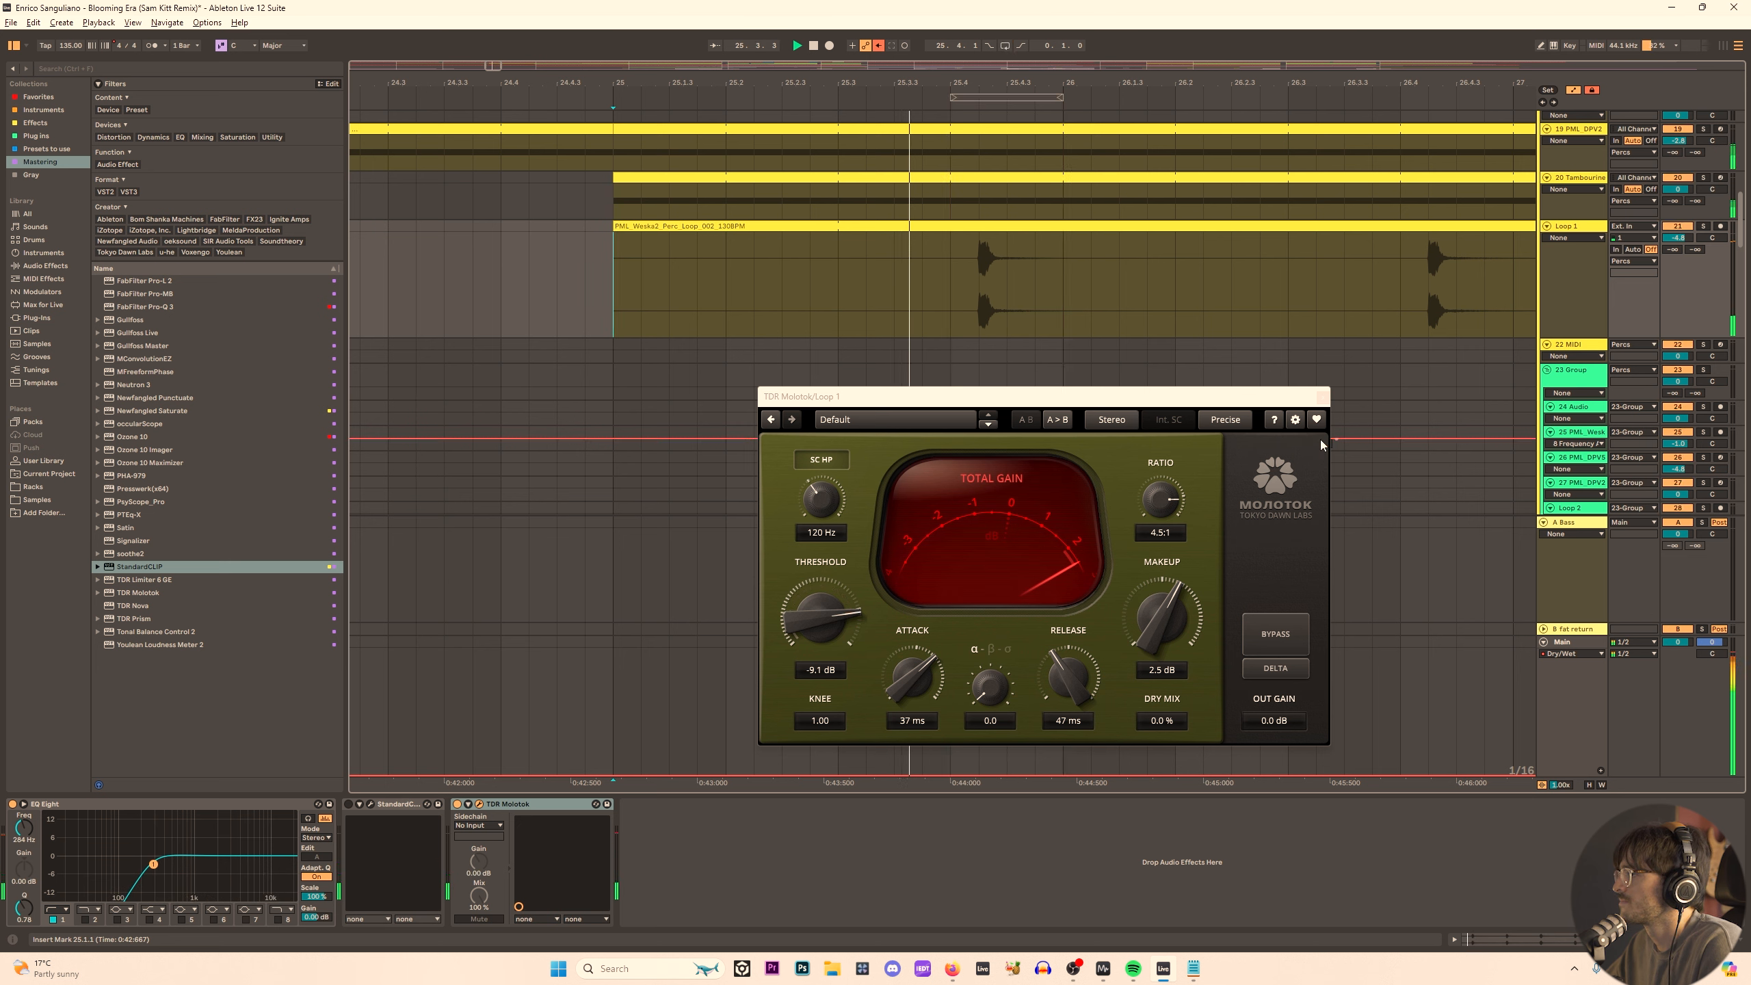
# Play the mix from 25.4.1, reset the Molotok makeup gain to 0.0 dB and switch its meter to gain reduction.
pyautogui.click(956, 283)
pyautogui.press('space')
pyautogui.press('space')
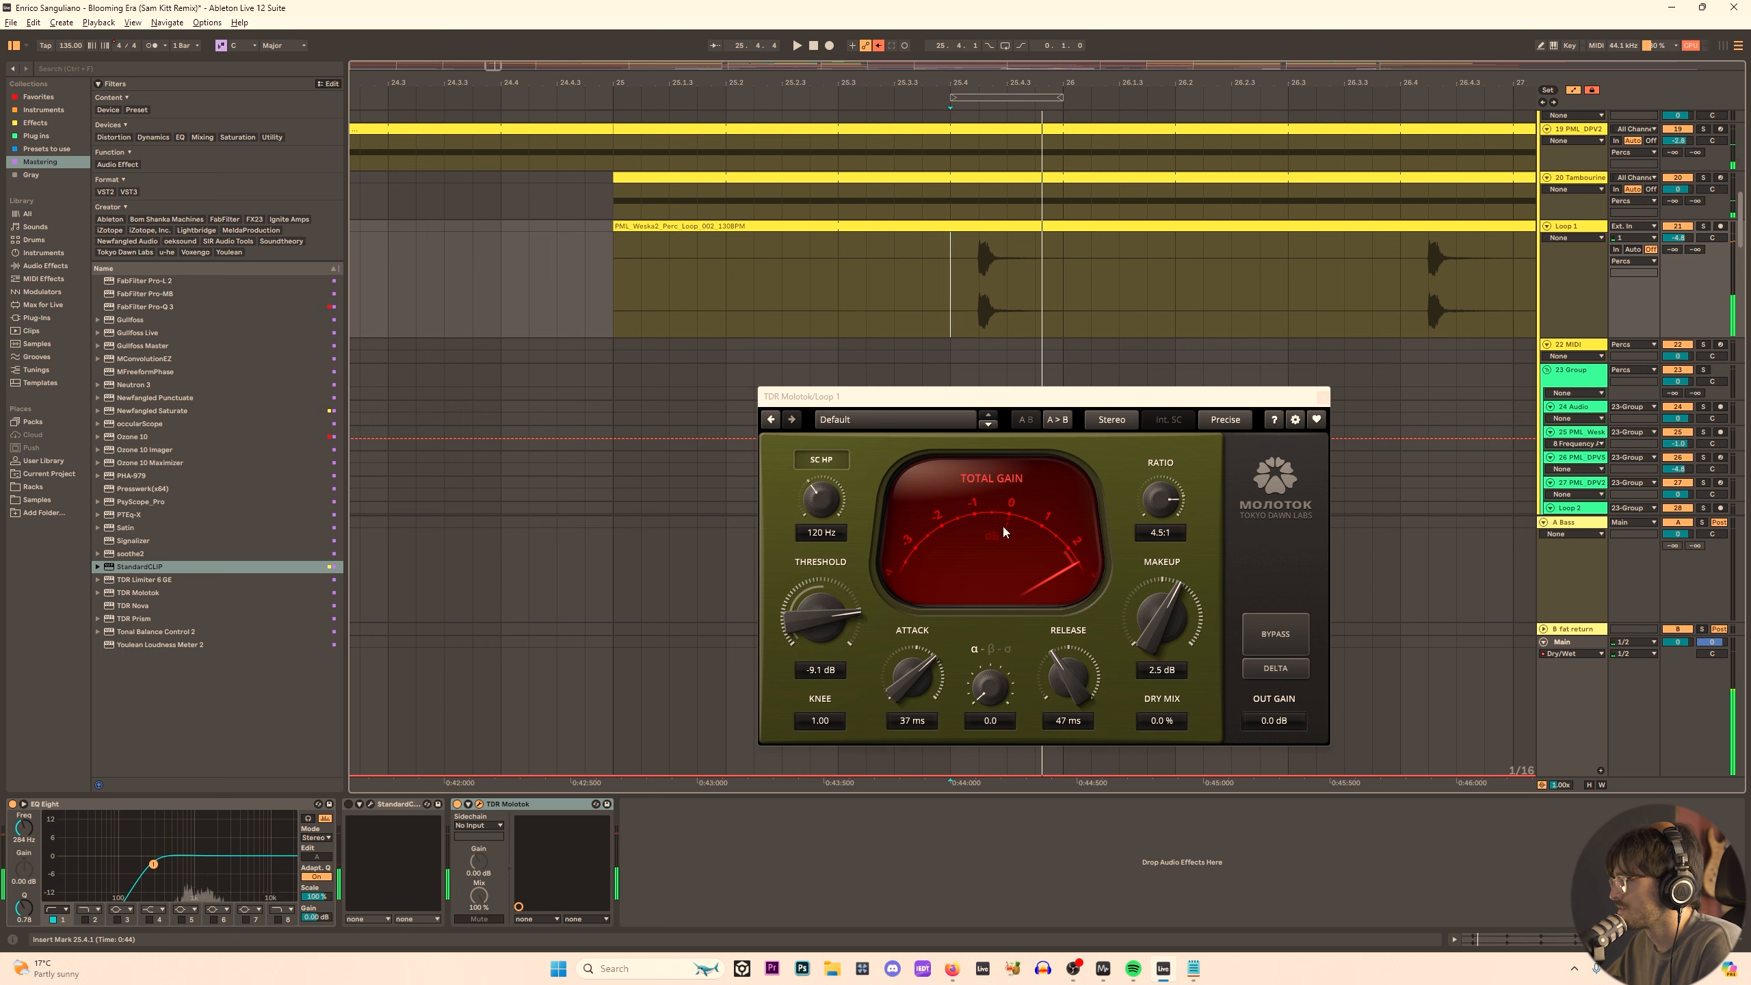
pyautogui.doubleClick(1158, 624)
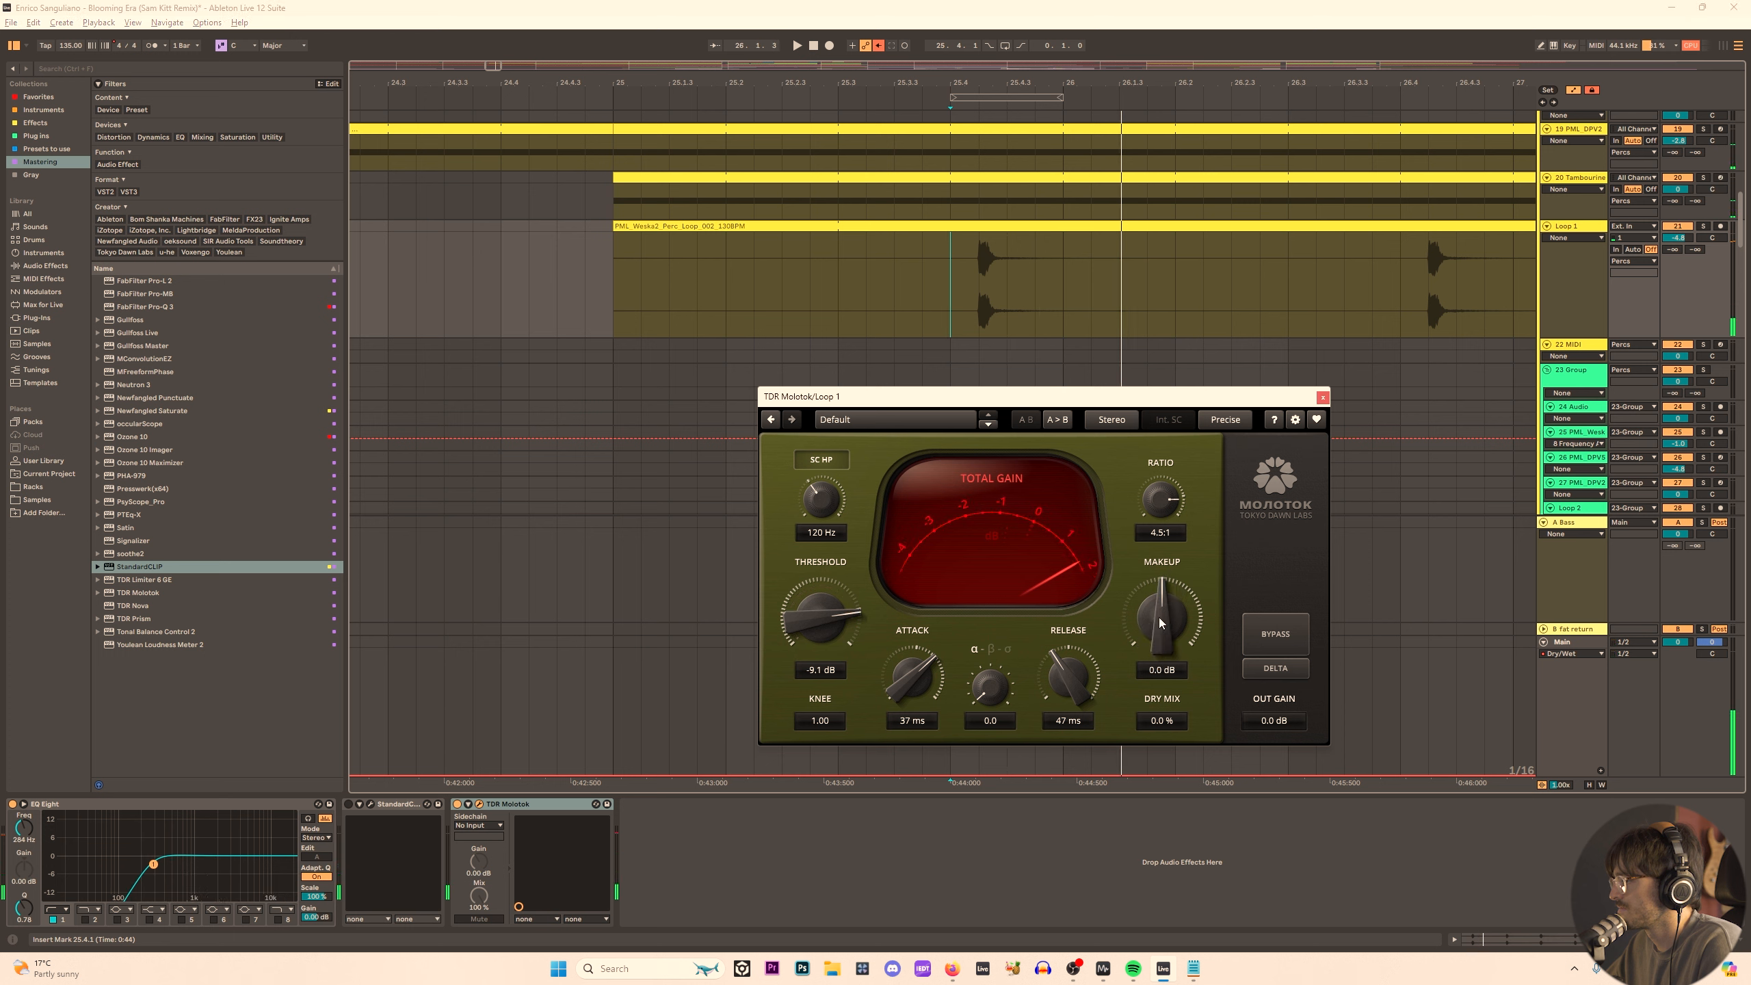
pyautogui.click(985, 482)
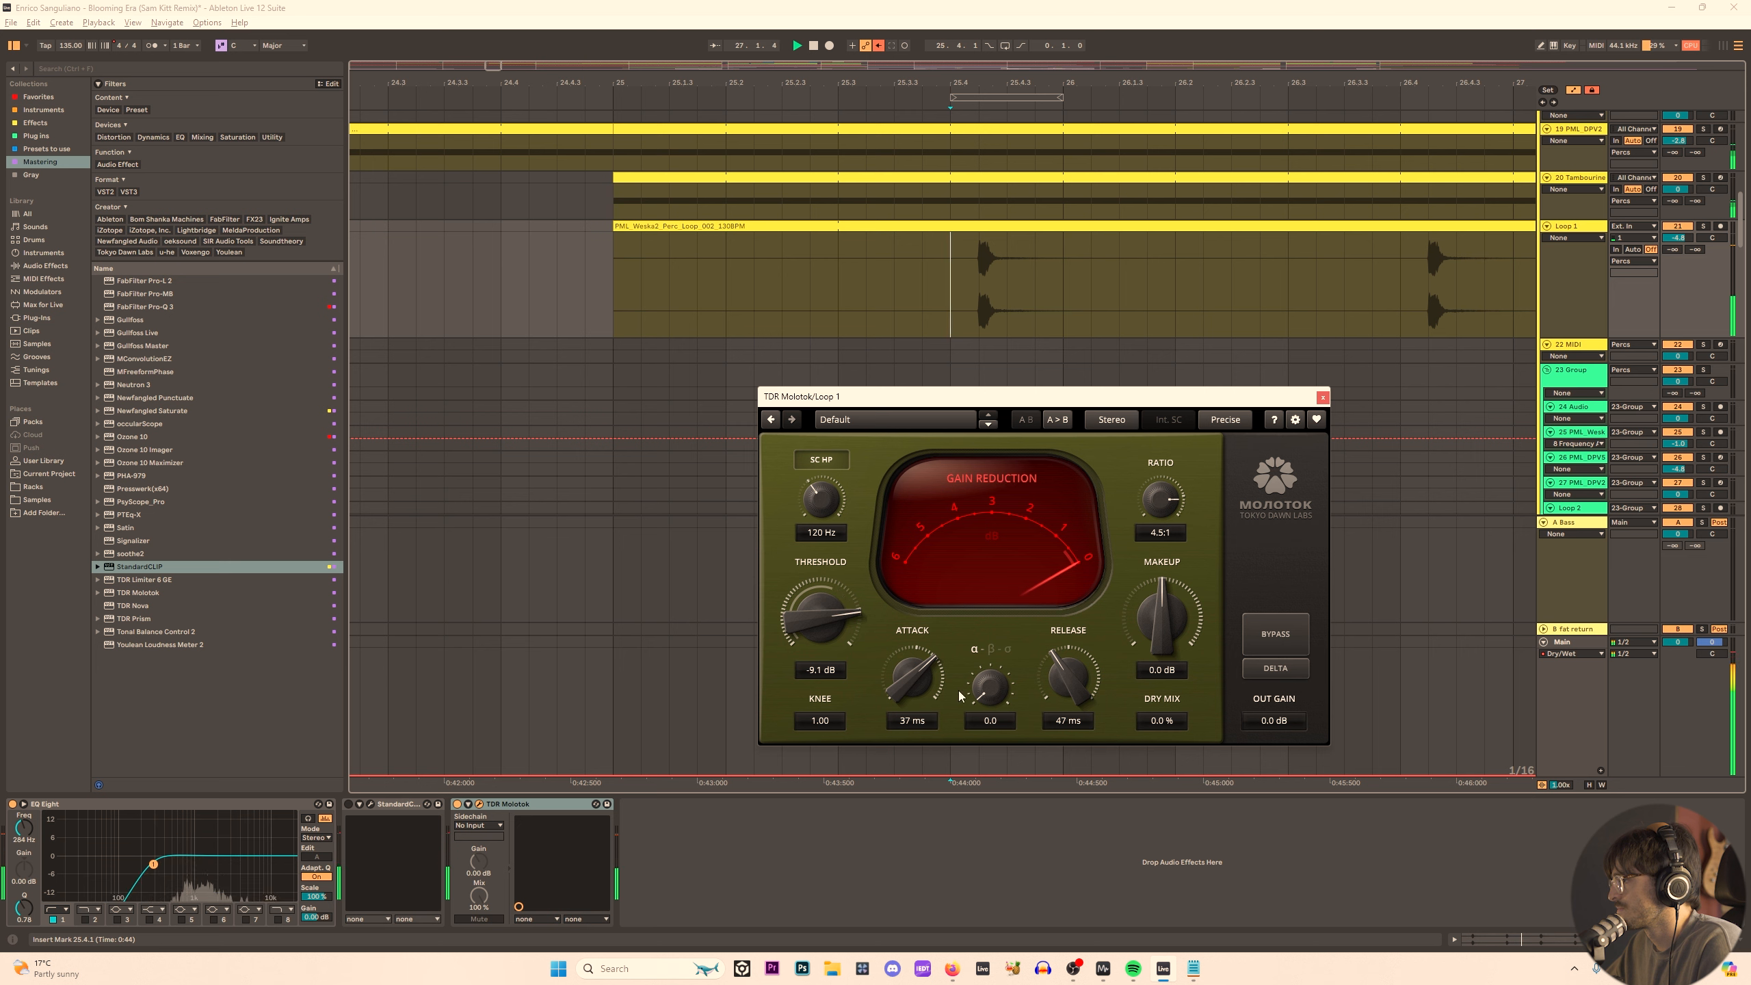
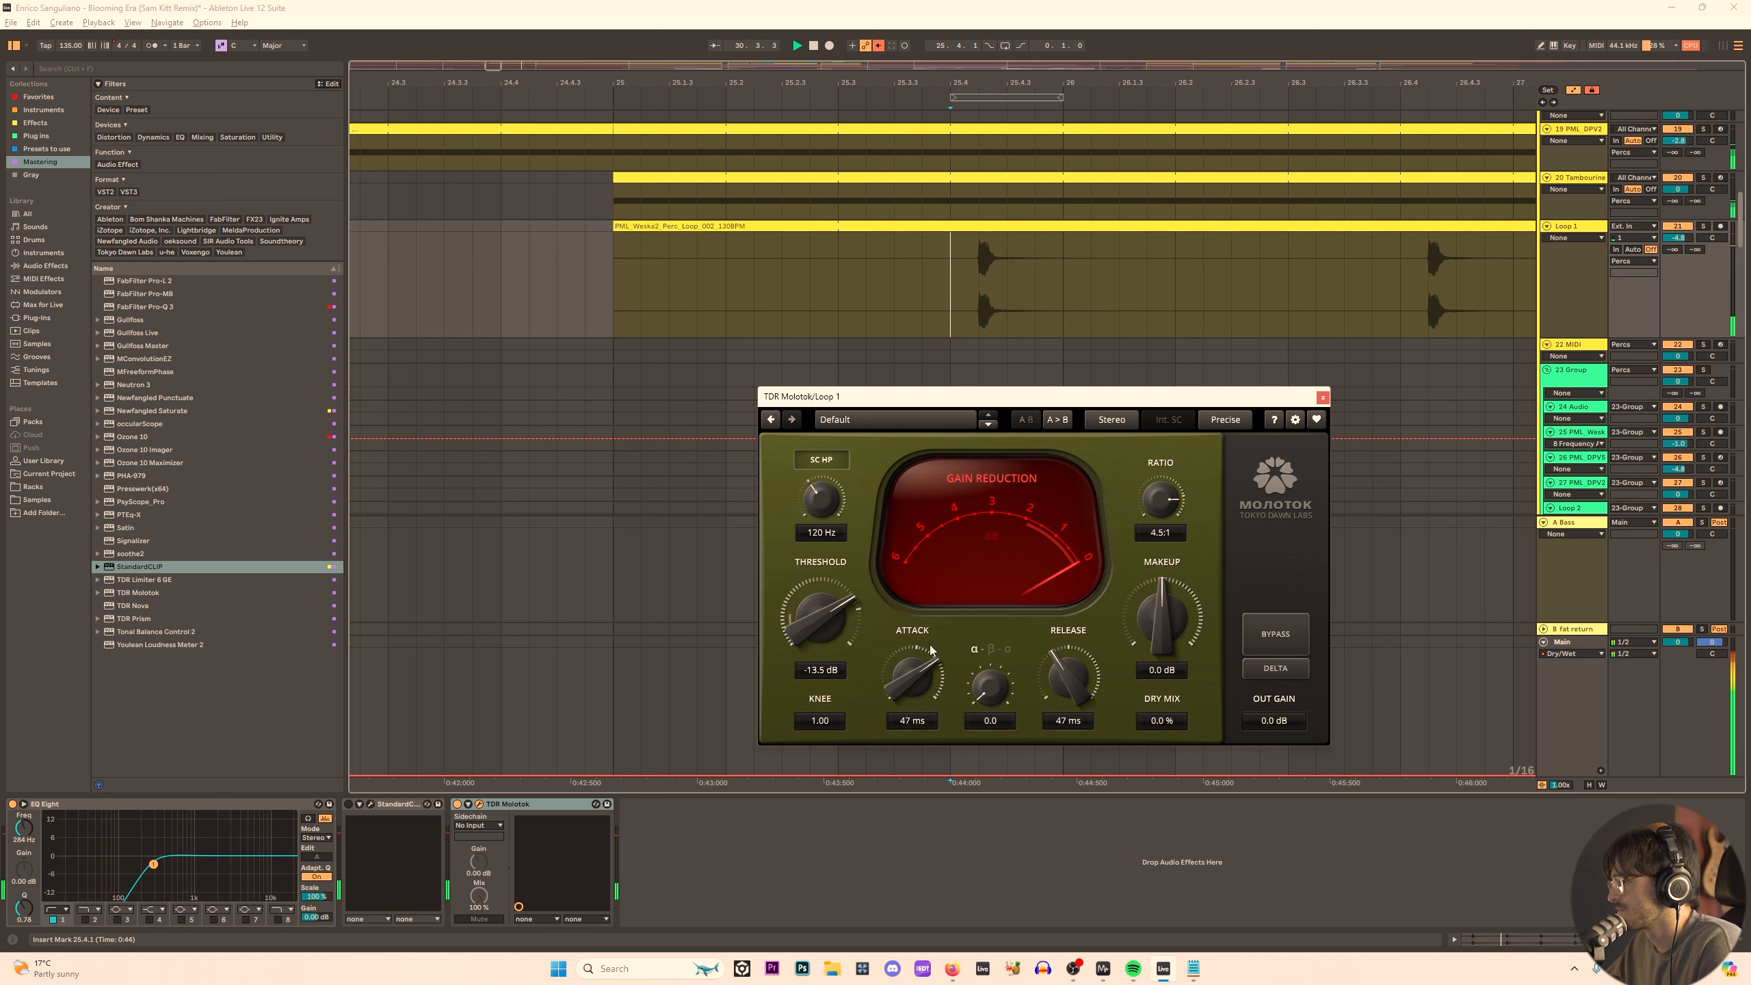
# Set Molotok's threshold to -17.6 dB, attack to 72 ms, makeup gain to 3.5 dB and release to 194 ms.
pyautogui.moveTo(808, 597); pyautogui.dragTo(808, 610)
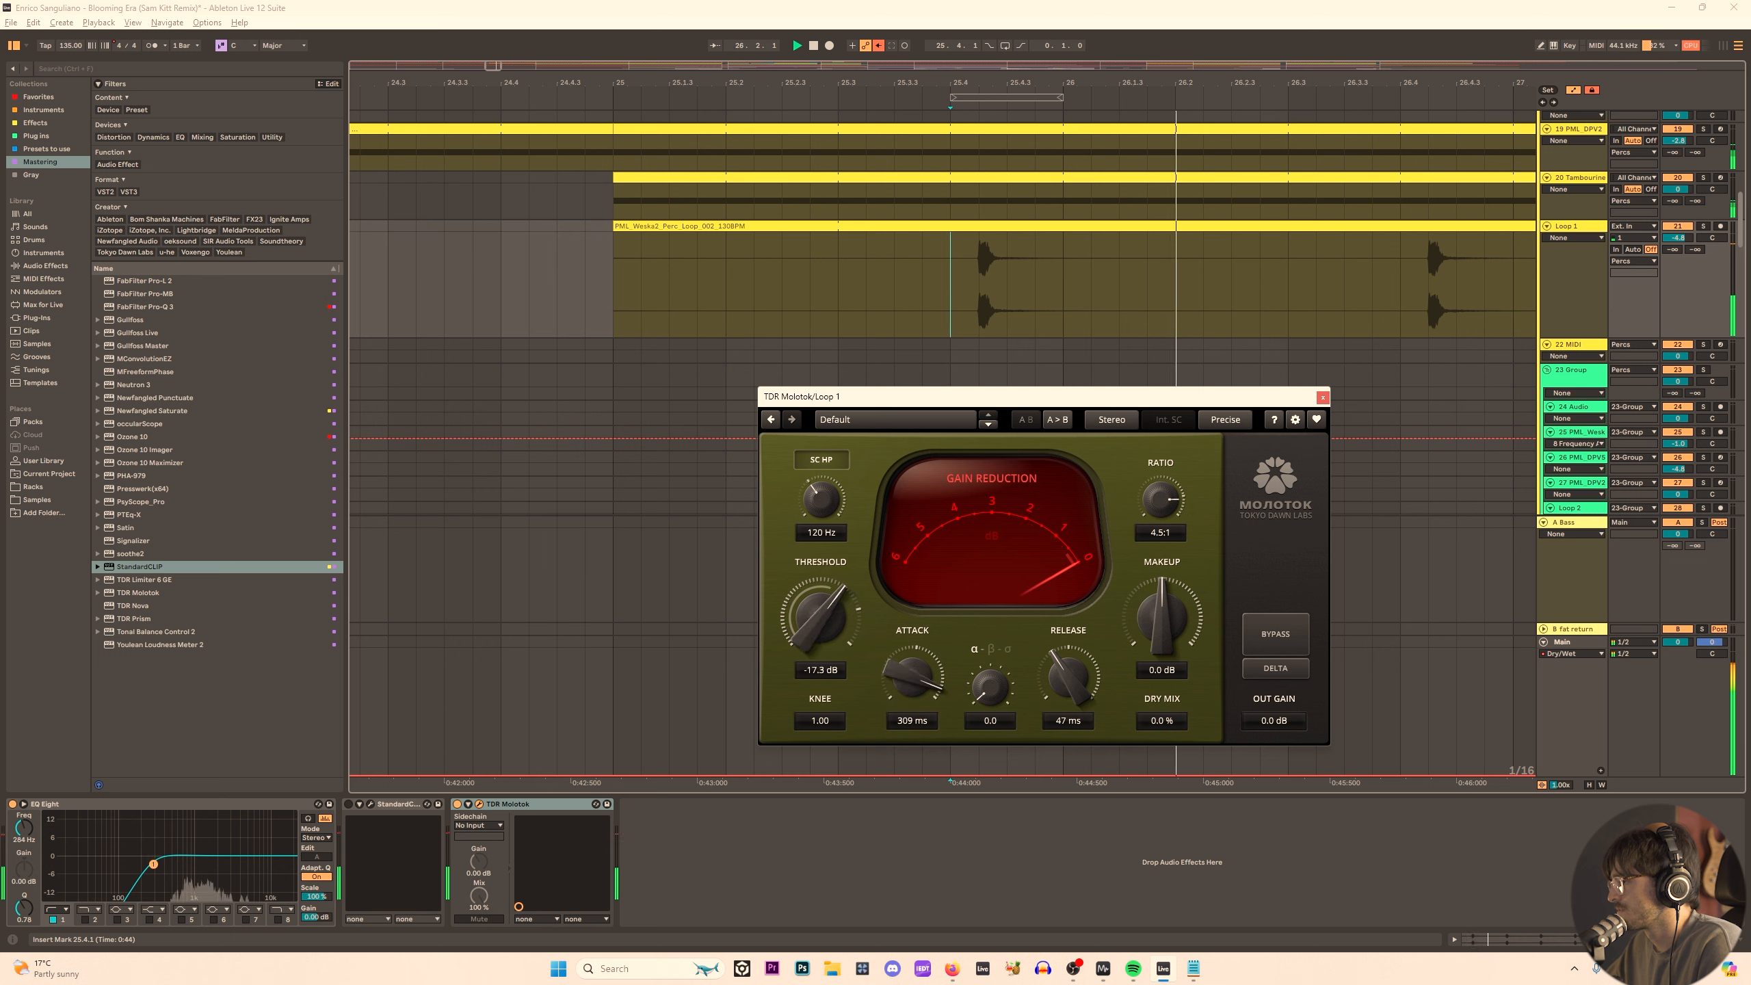
pyautogui.moveTo(911, 676); pyautogui.dragTo(868, 507)
pyautogui.moveTo(911, 676); pyautogui.dragTo(912, 613)
pyautogui.moveTo(912, 676); pyautogui.dragTo(911, 635)
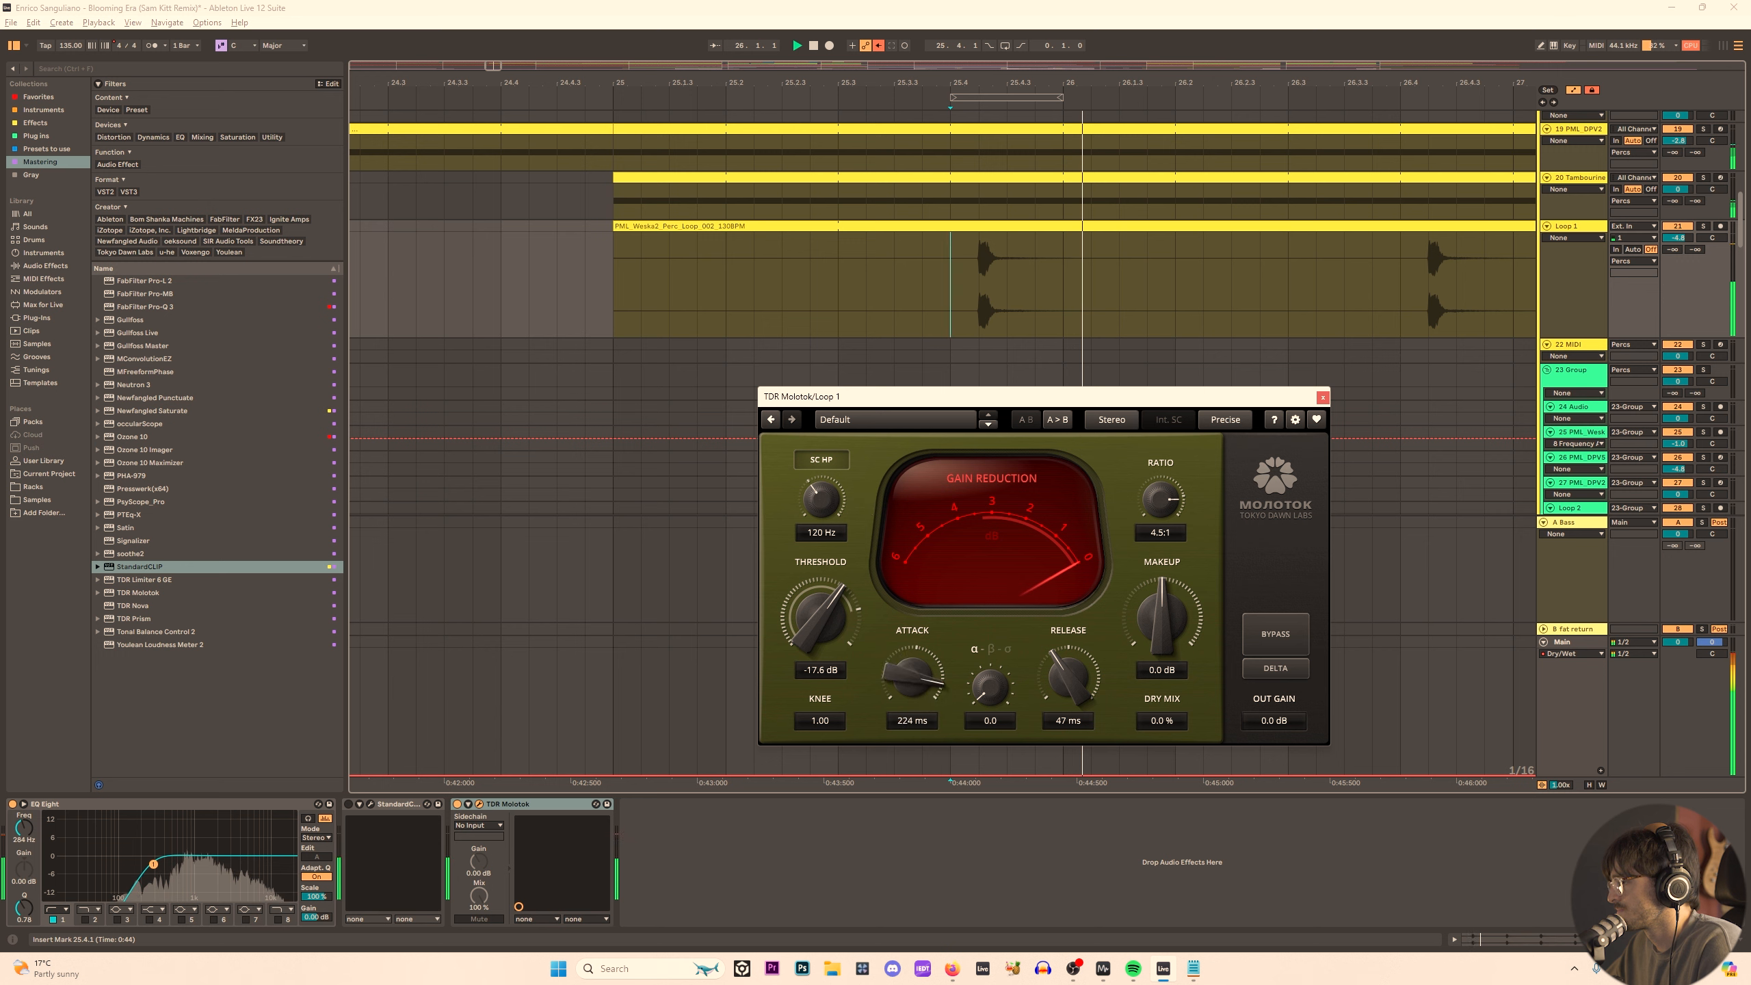
pyautogui.moveTo(896, 860); pyautogui.dragTo(896, 886)
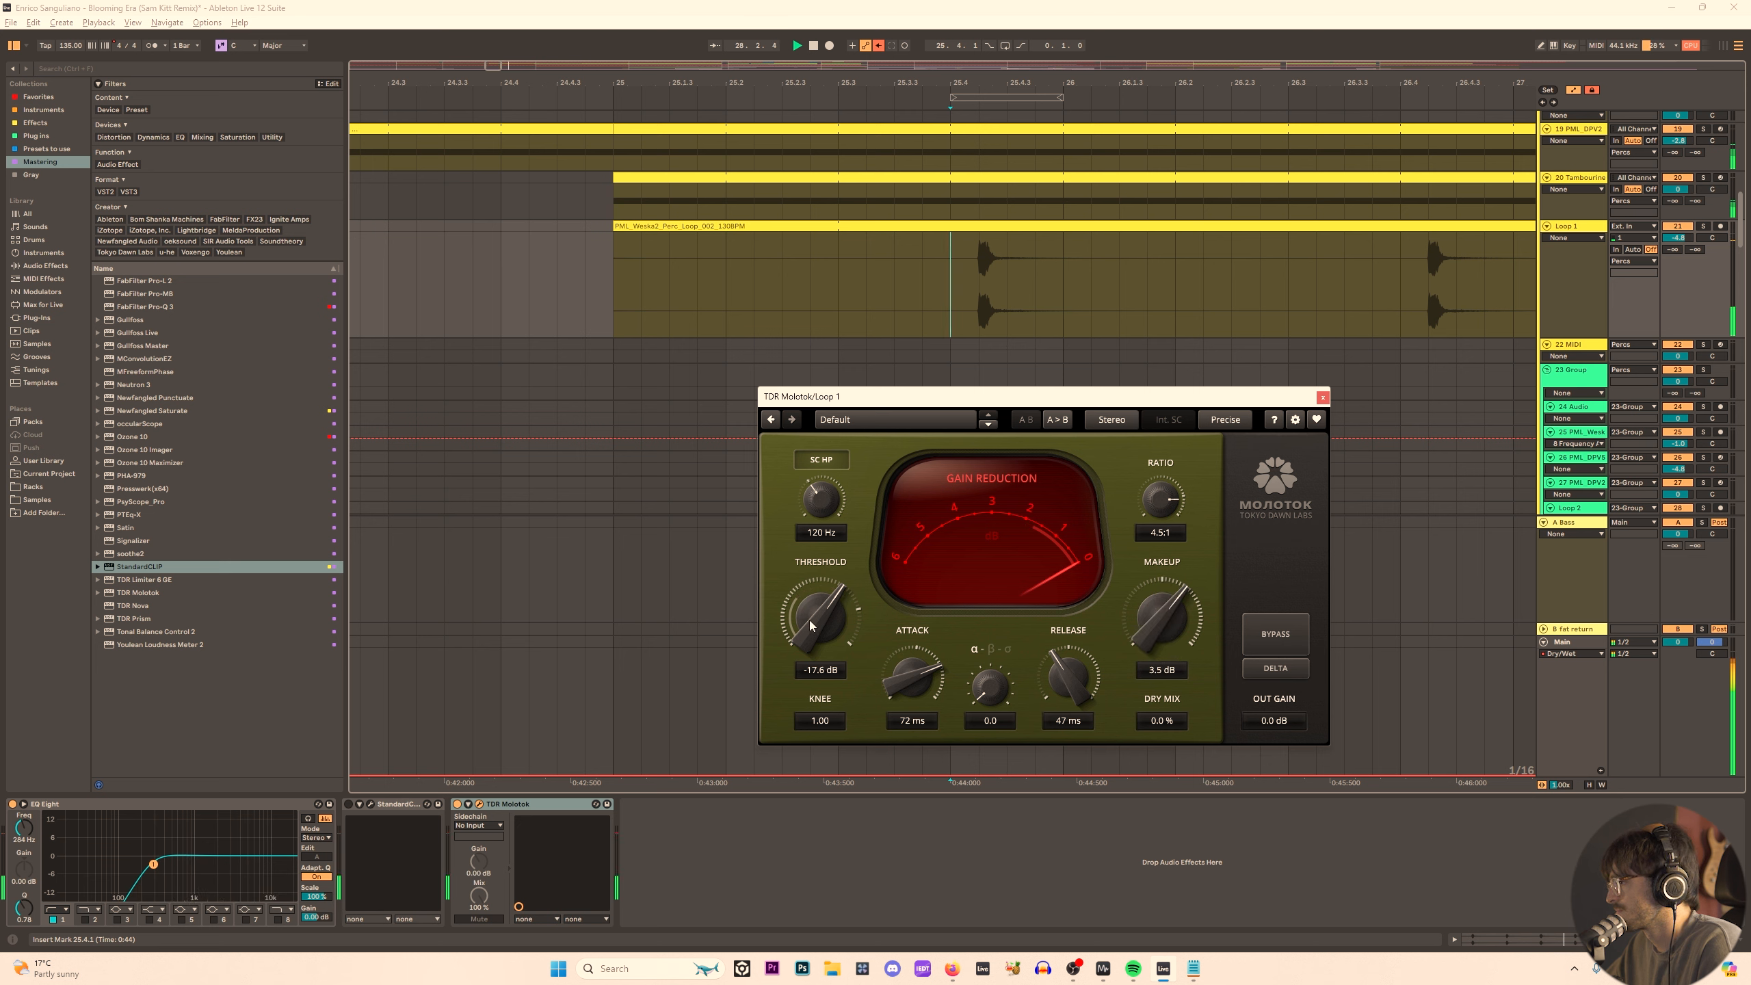
pyautogui.moveTo(1067, 676); pyautogui.dragTo(1068, 735)
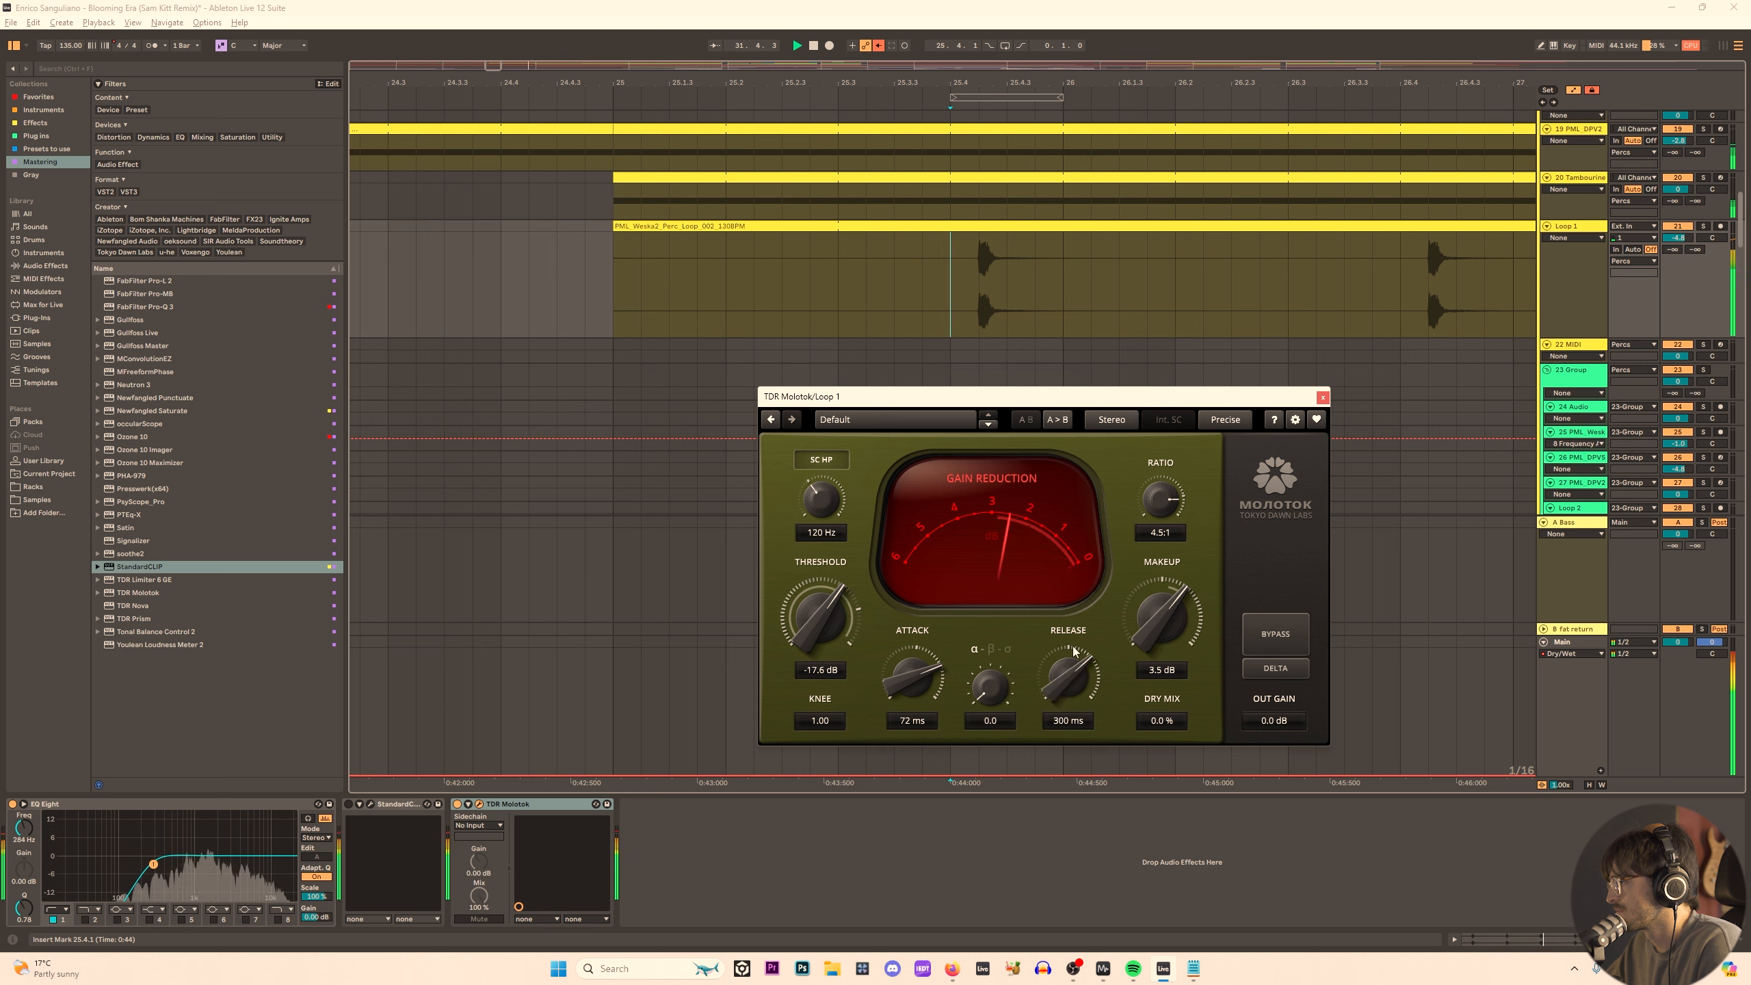
# Compare Loop 1 with Molotok bypassed and active, close the plug-in window and play the mix from 25.4.2.
pyautogui.click(1280, 627)
pyautogui.click(1275, 632)
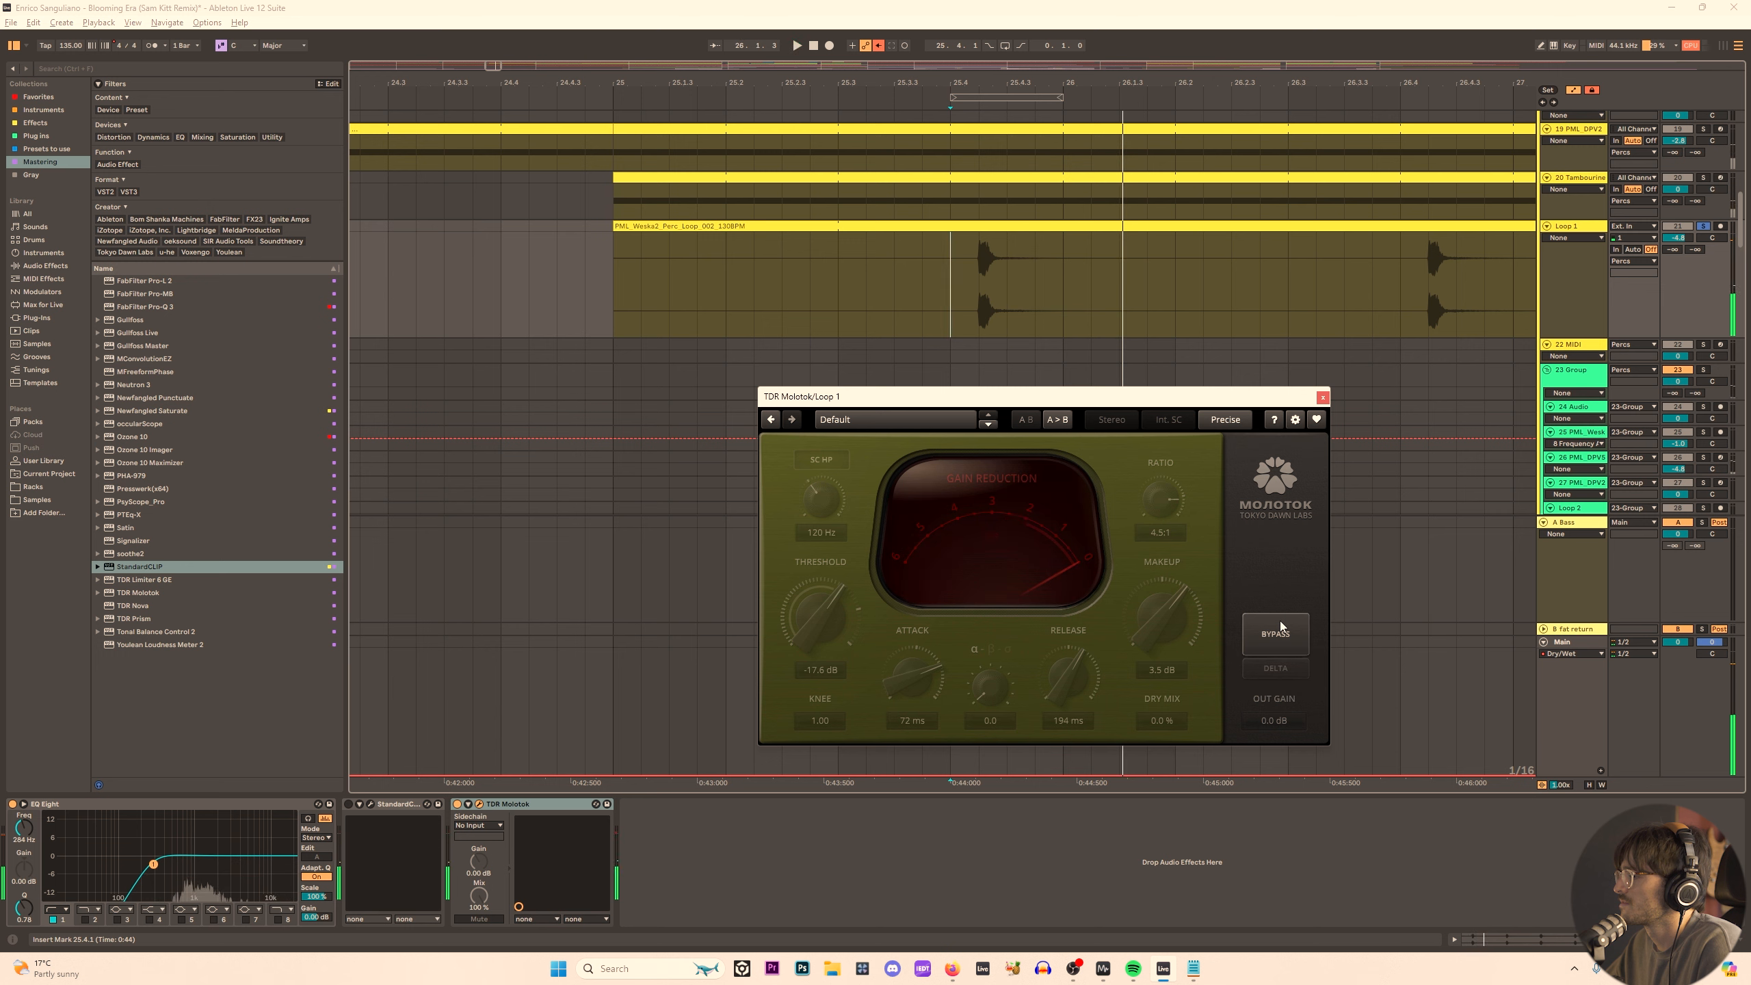
pyautogui.click(1322, 398)
pyautogui.click(614, 305)
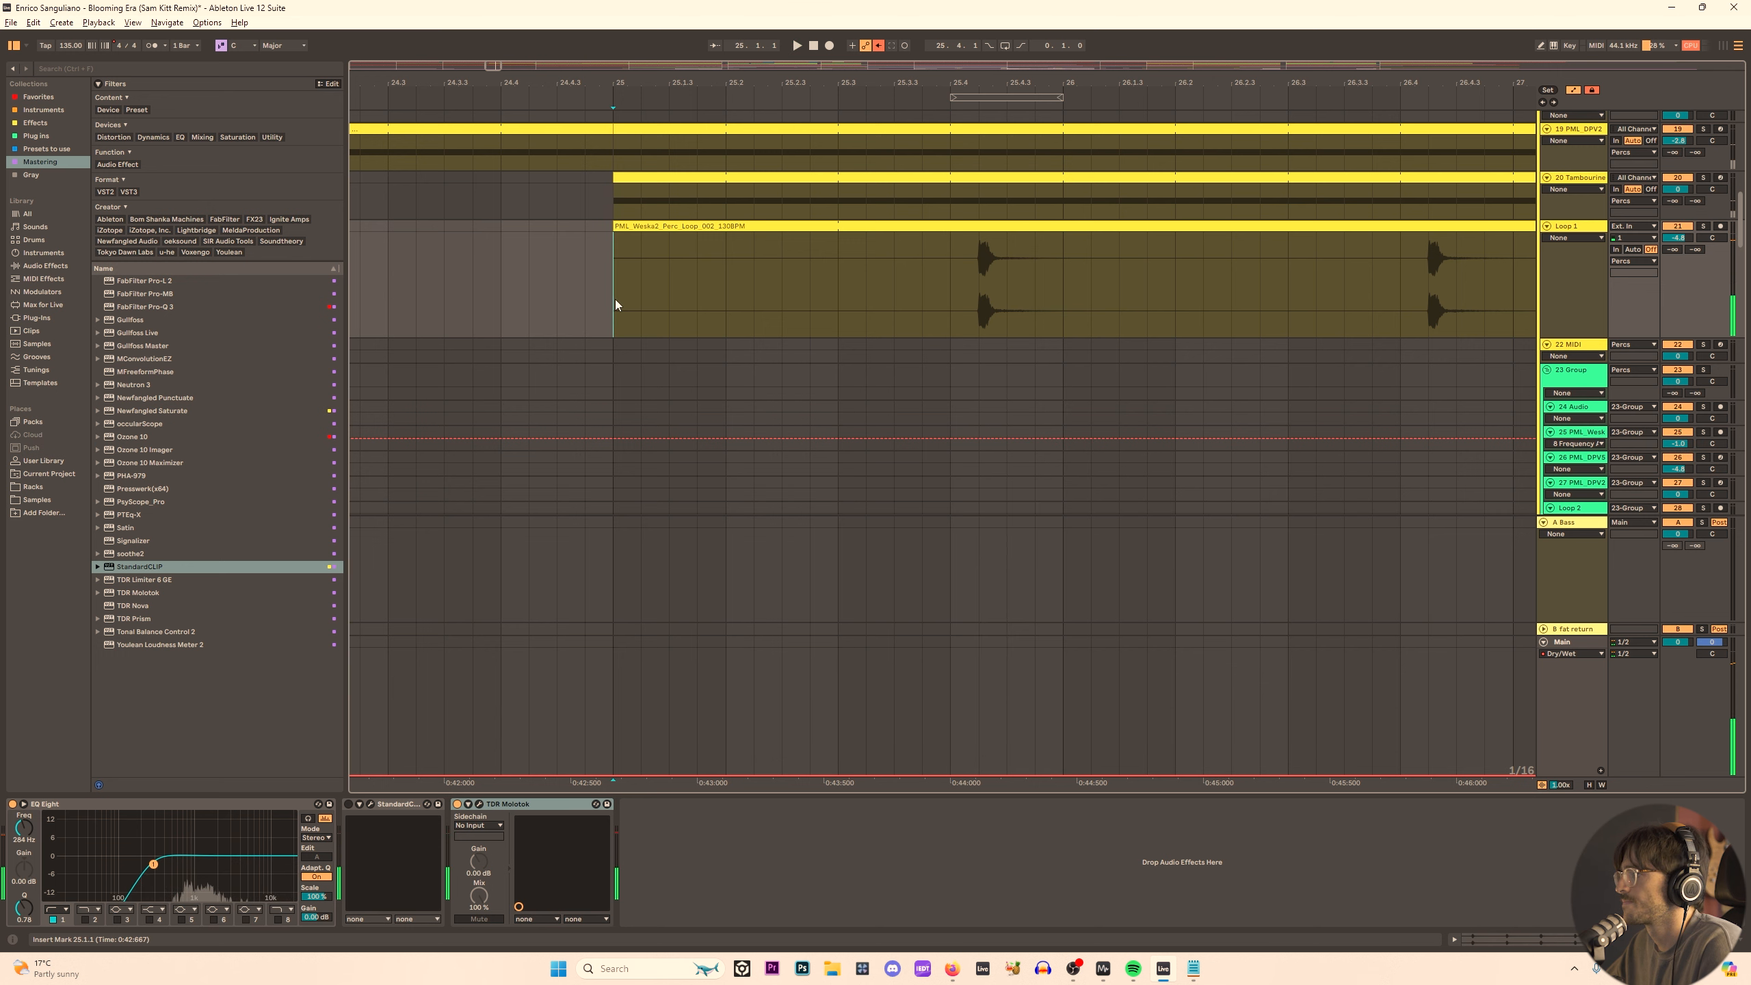
pyautogui.moveTo(856, 79); pyautogui.dragTo(744, 72)
pyautogui.click(852, 289)
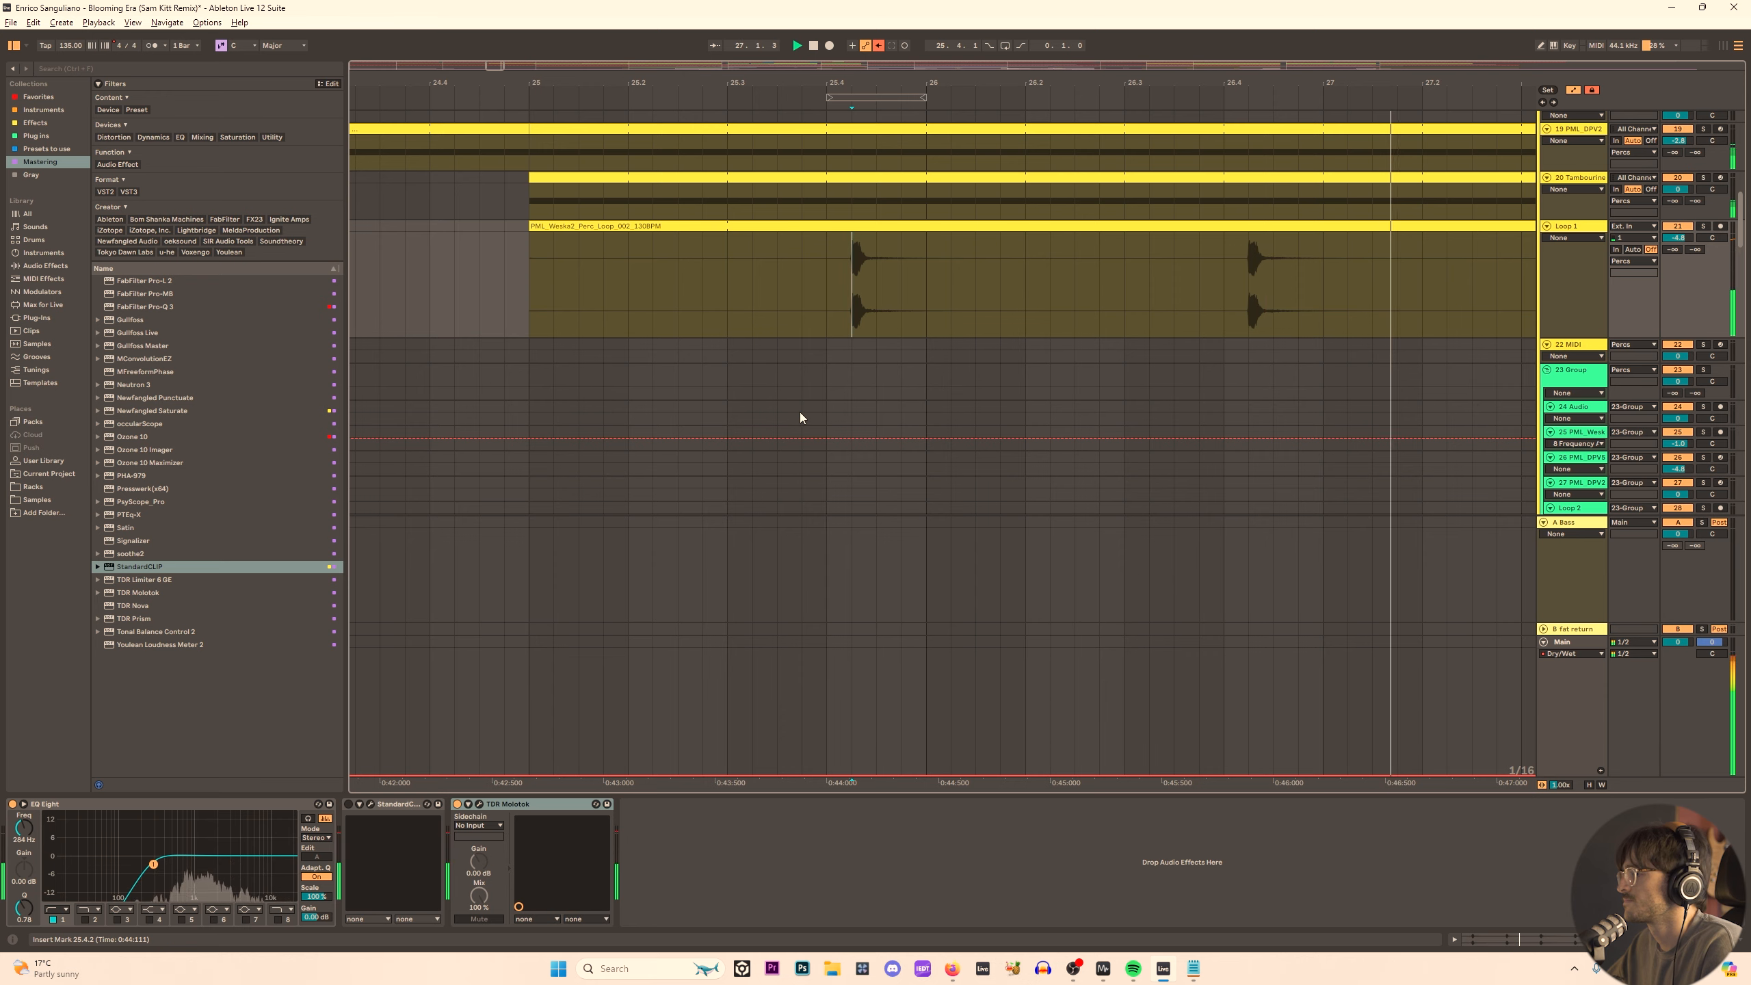
# Try the Percs group's Glue Compressor at 100% Dry/Wet and undo the change.
pyautogui.scroll(3, 831, 467)
pyautogui.scroll(3, 1613, 297)
pyautogui.click(1578, 206)
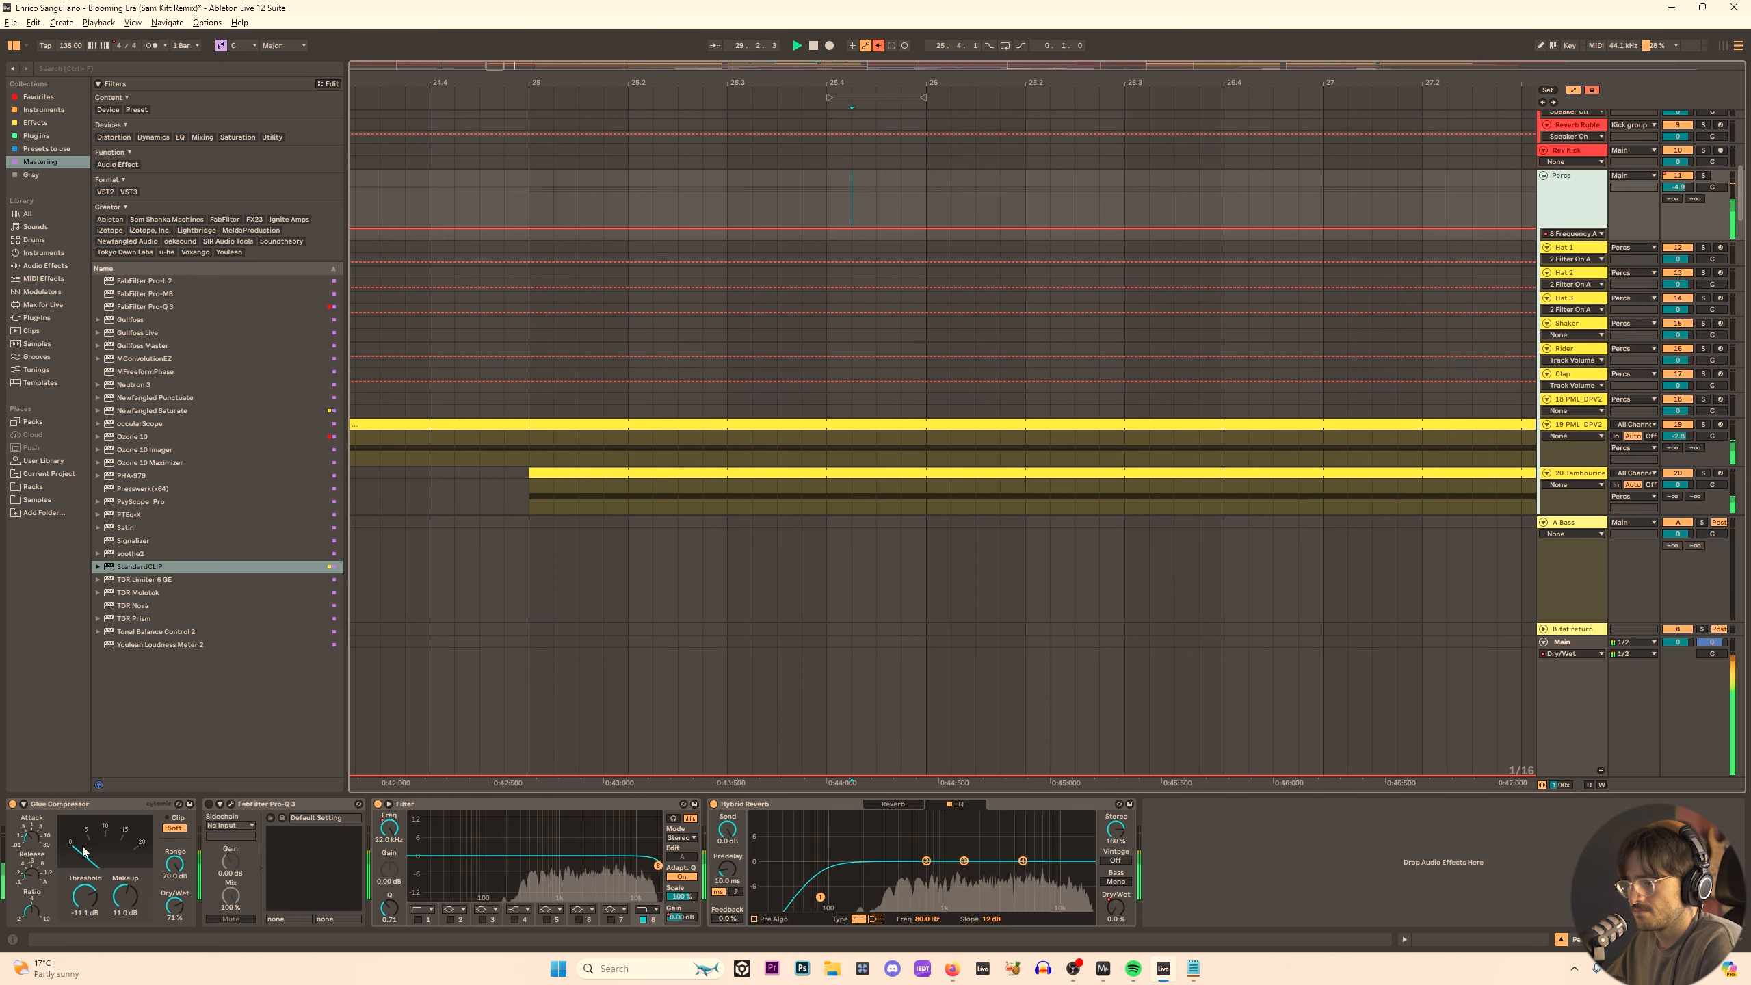
pyautogui.moveTo(175, 906)
pyautogui.mouseDown()
pyautogui.moveTo(174, 981)
pyautogui.moveTo(177, 908)
pyautogui.mouseUp()
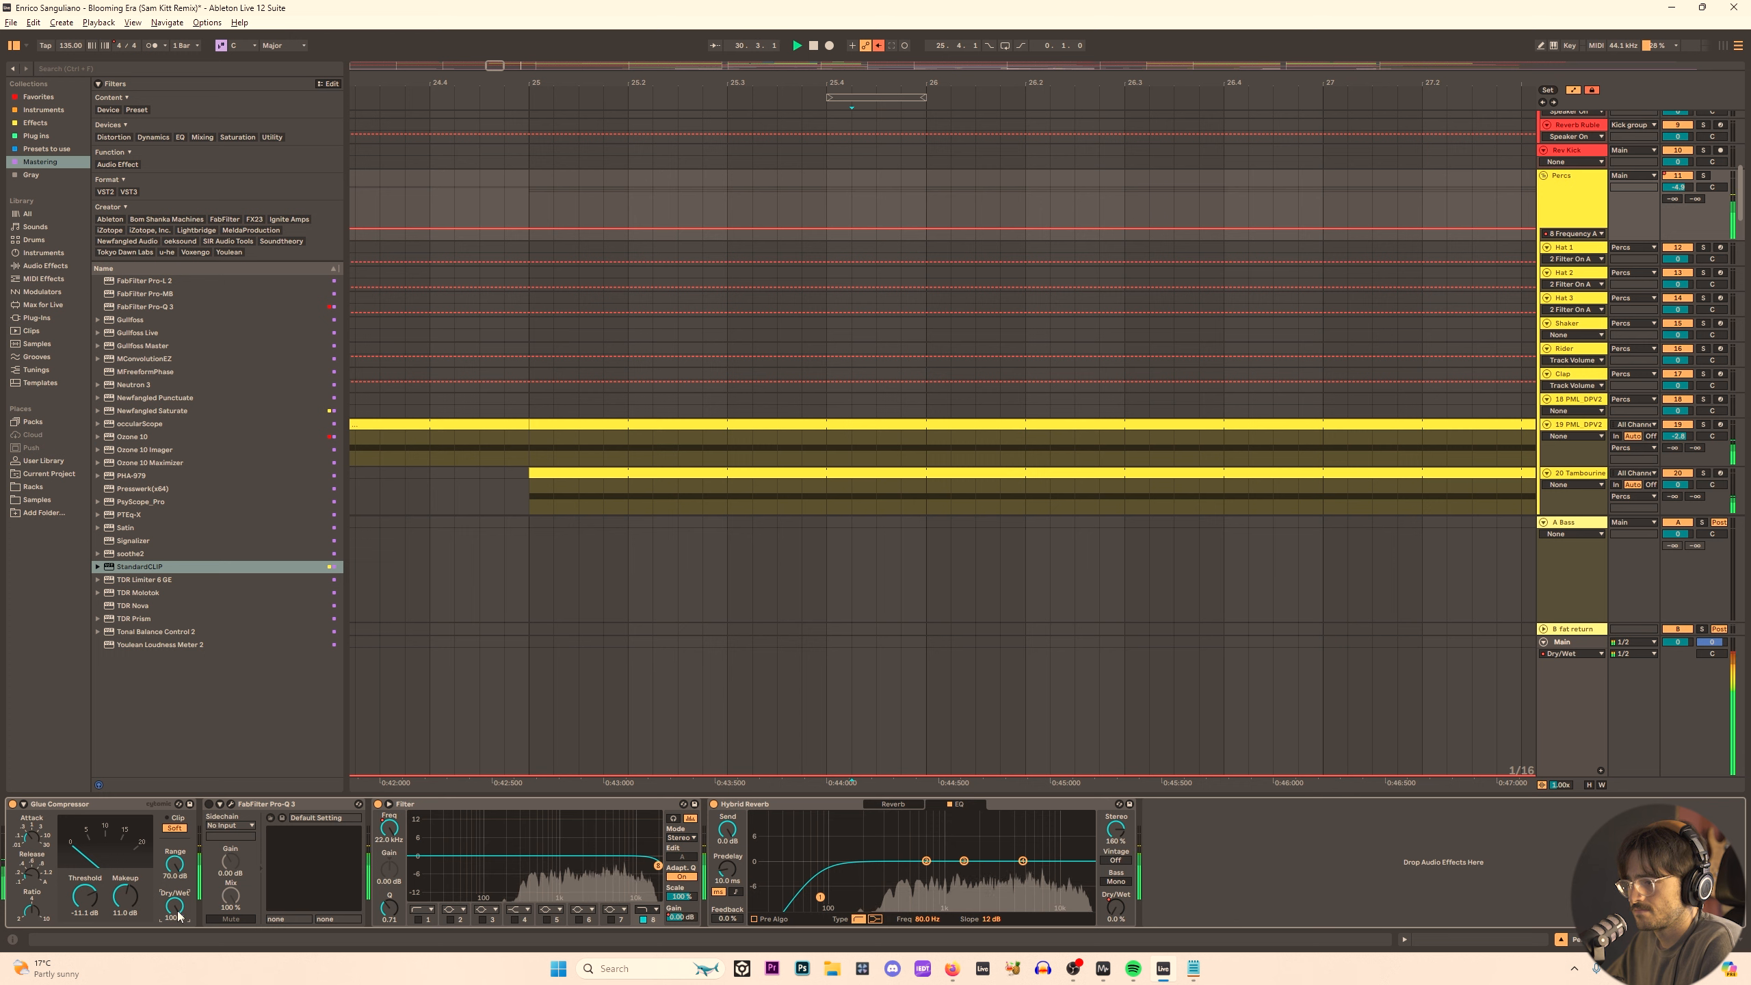
pyautogui.hotkey('ctrl', 'z')
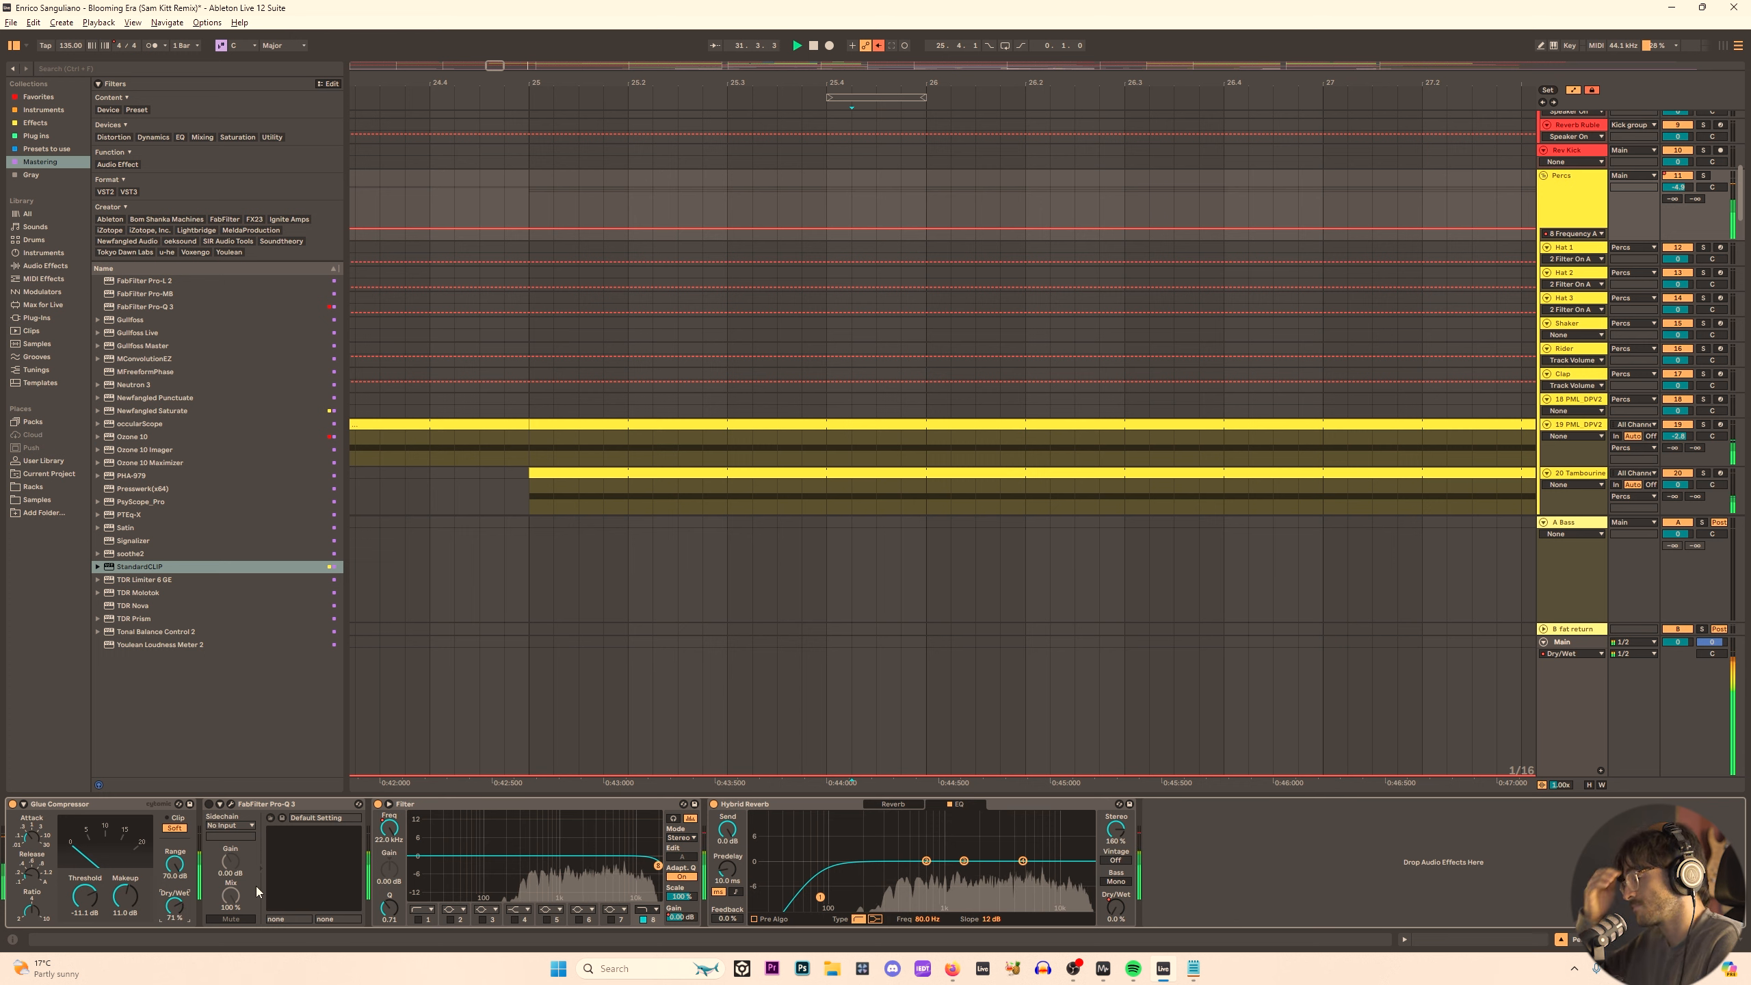
pyautogui.hotkey('ctrl', 'z')
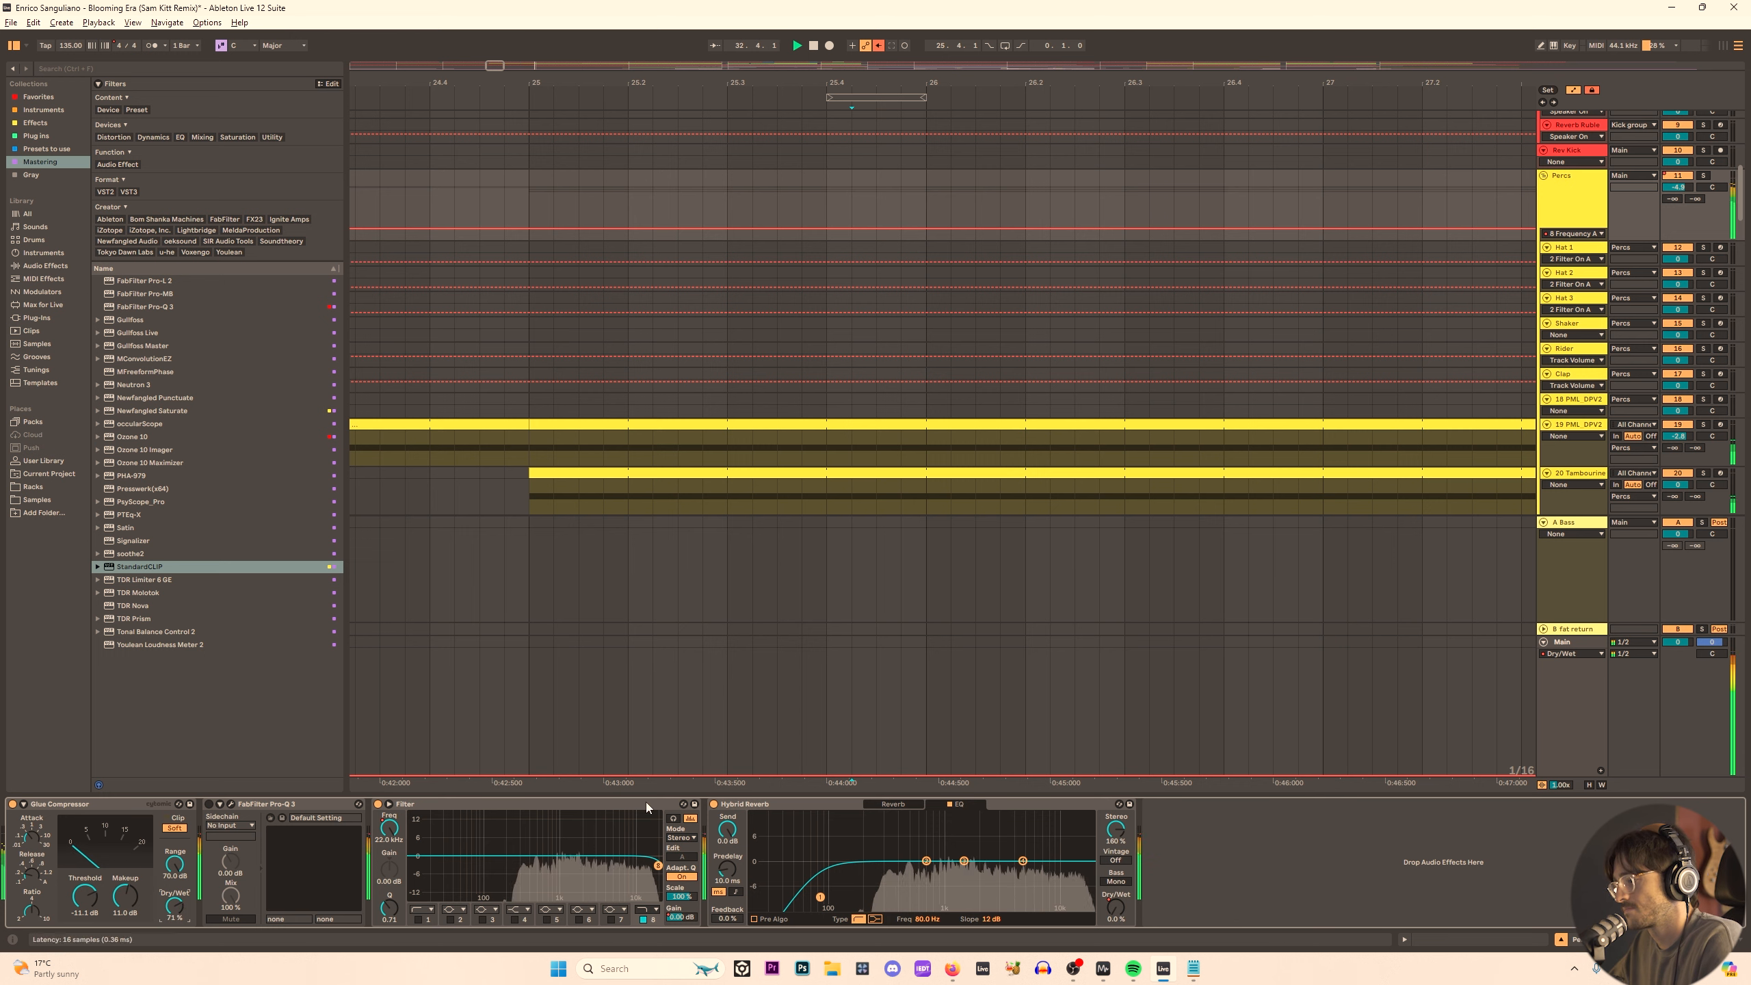
# Loop playback over Loop 1's first hit at 25.4.1 and try an EQ Eight bell band near 1.11 kHz on that track.
pyautogui.scroll(-5, 1045, 480)
pyautogui.scroll(-3, 1045, 479)
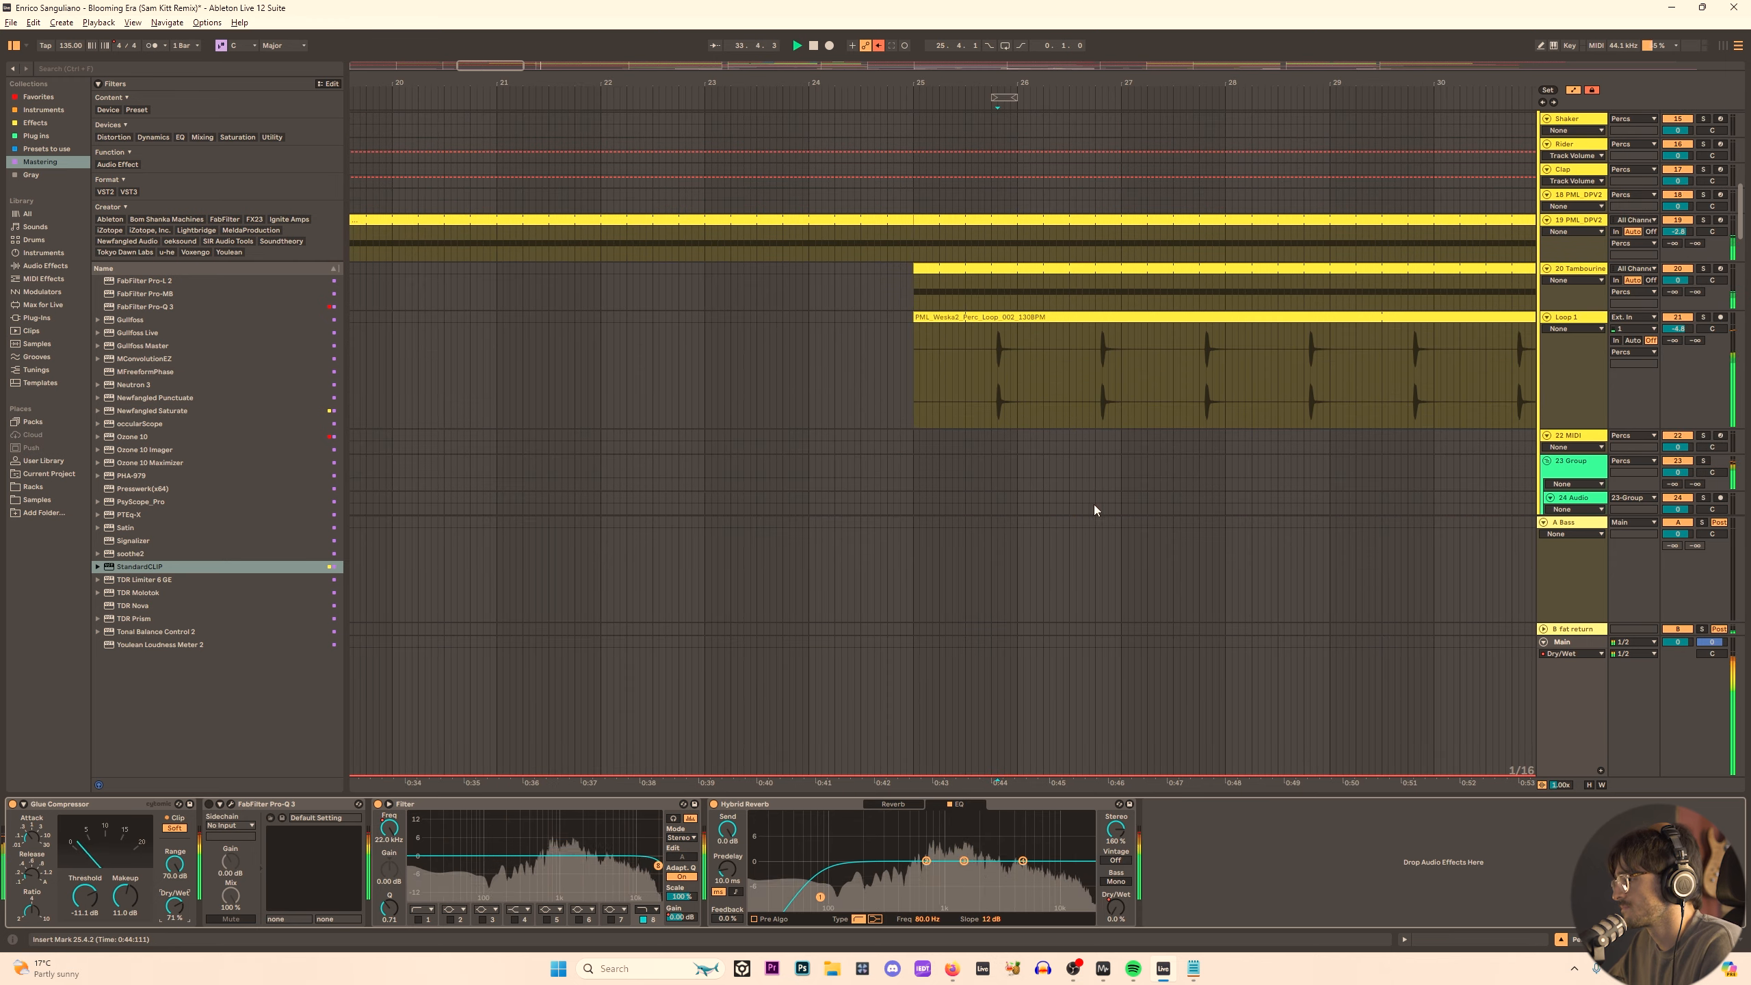
pyautogui.moveTo(1172, 82); pyautogui.dragTo(710, 66)
pyautogui.press('space')
pyautogui.scroll(2, 755, 194)
pyautogui.click(1601, 440)
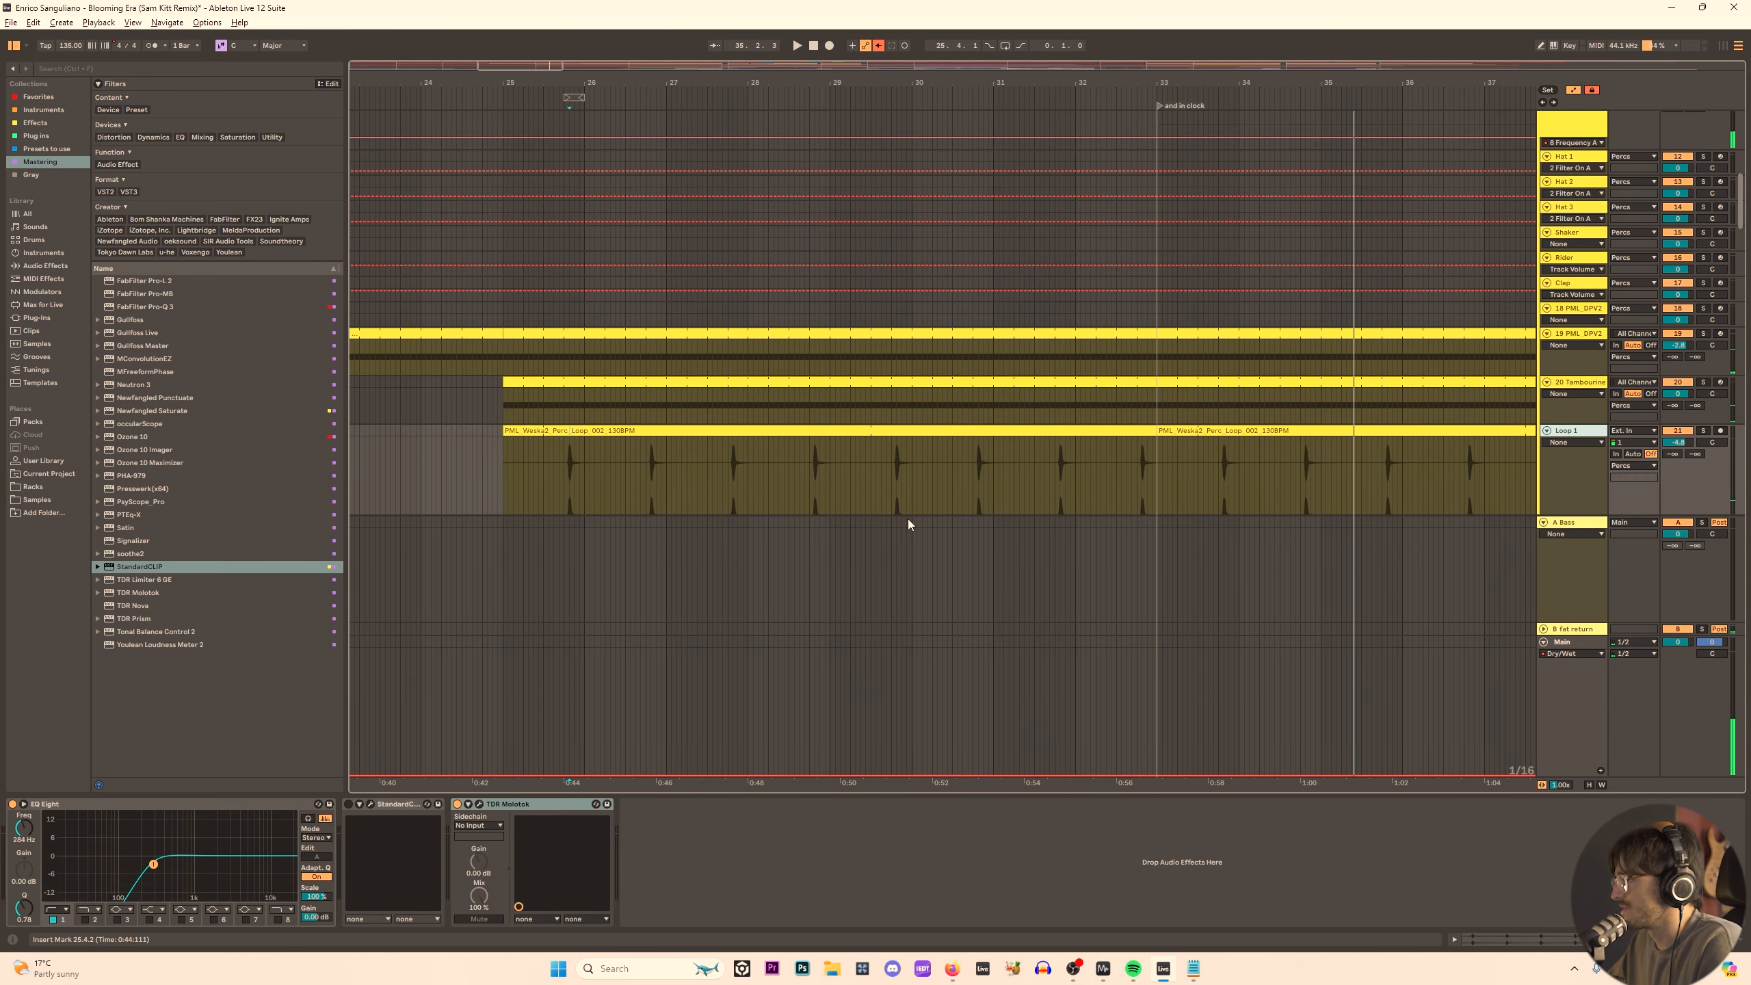
pyautogui.press('space')
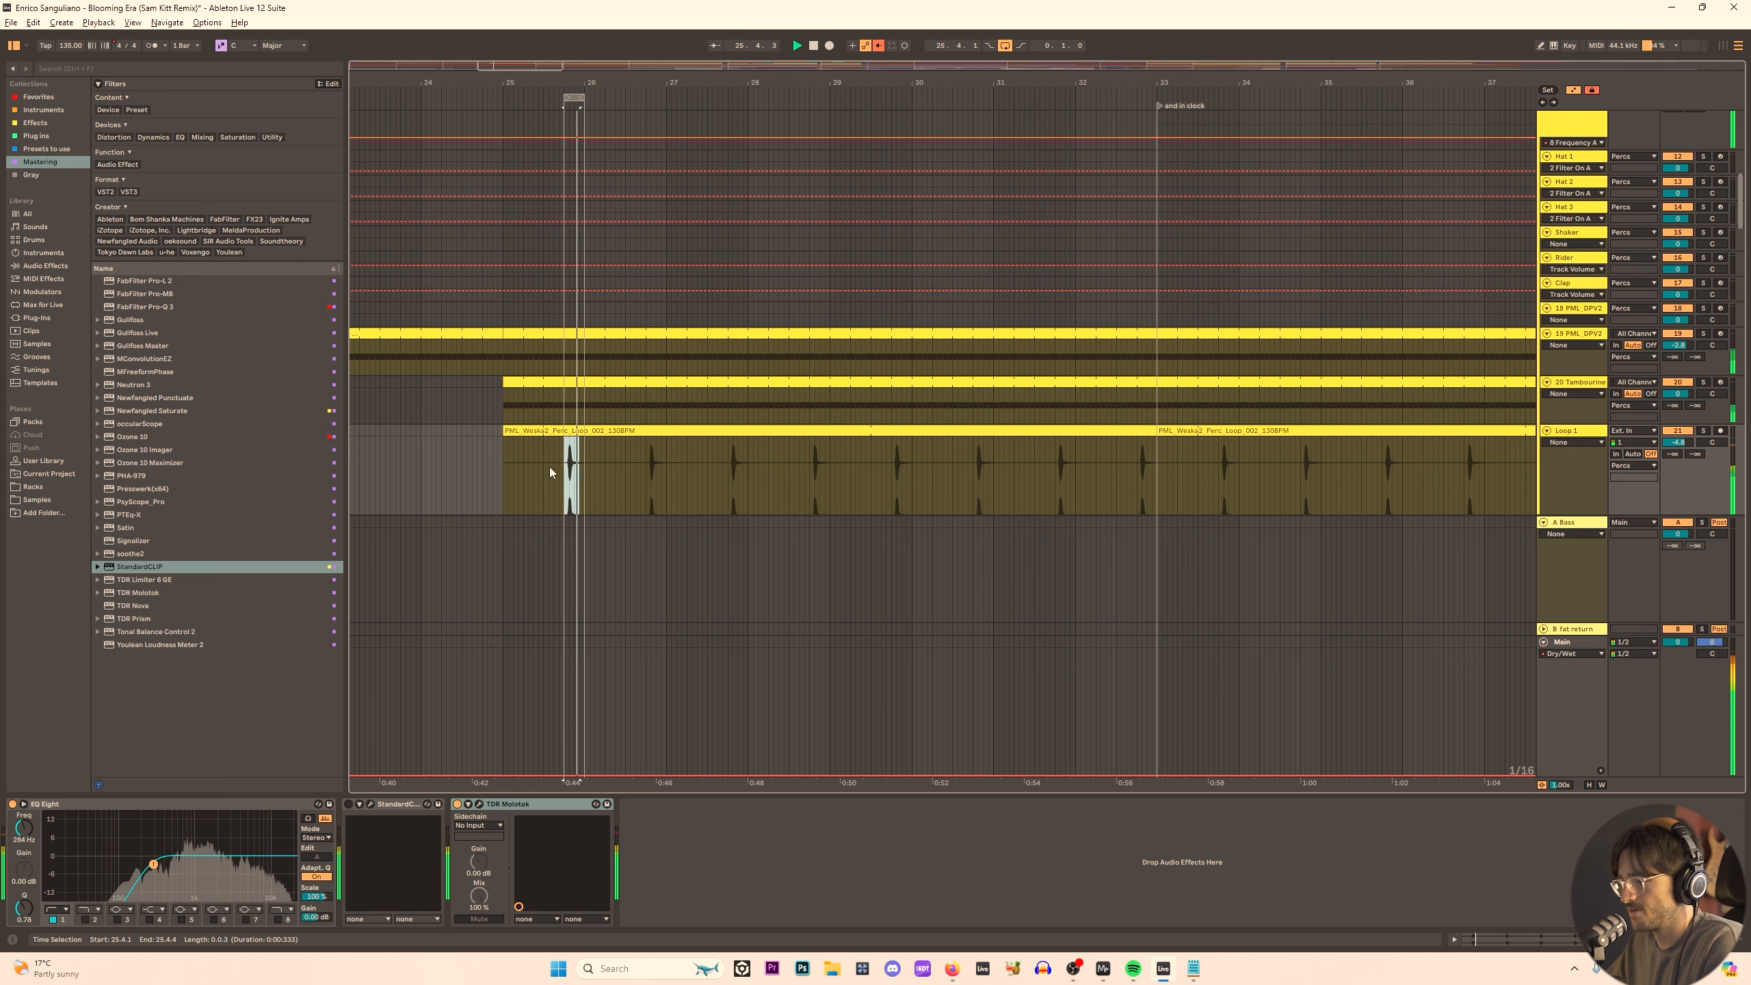
pyautogui.click(182, 918)
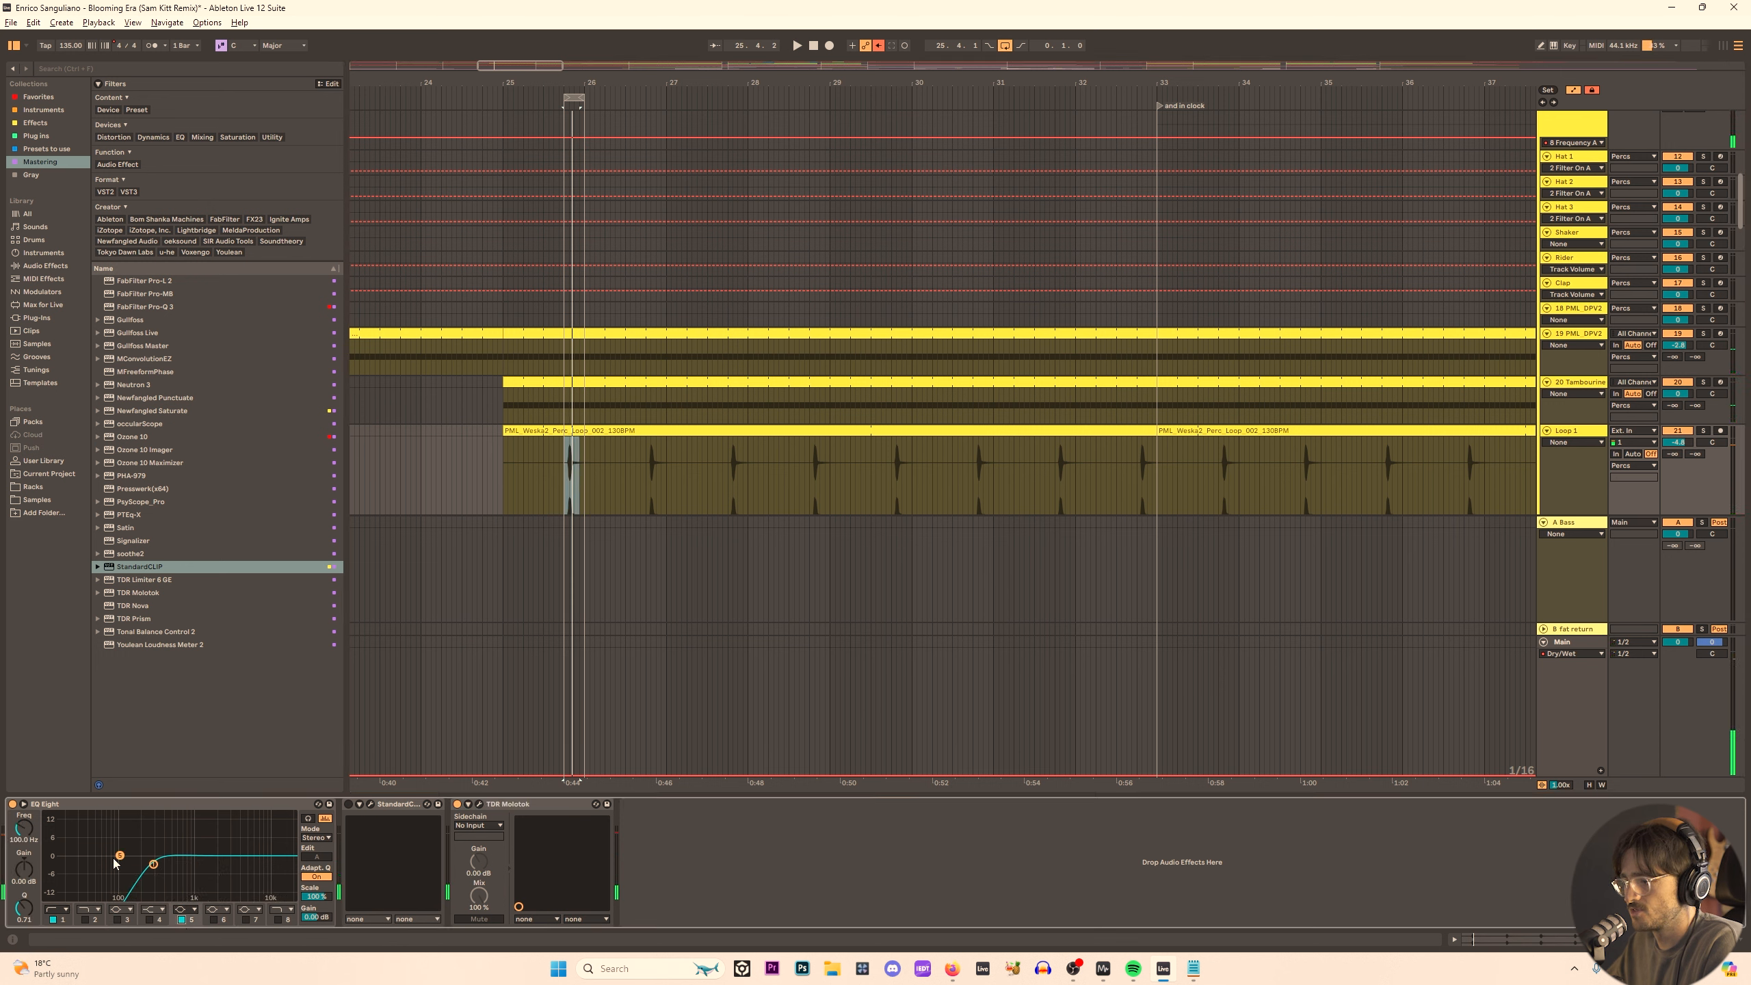
pyautogui.moveTo(188, 846)
pyautogui.mouseDown()
pyautogui.moveTo(201, 838)
pyautogui.moveTo(197, 855)
pyautogui.mouseUp()
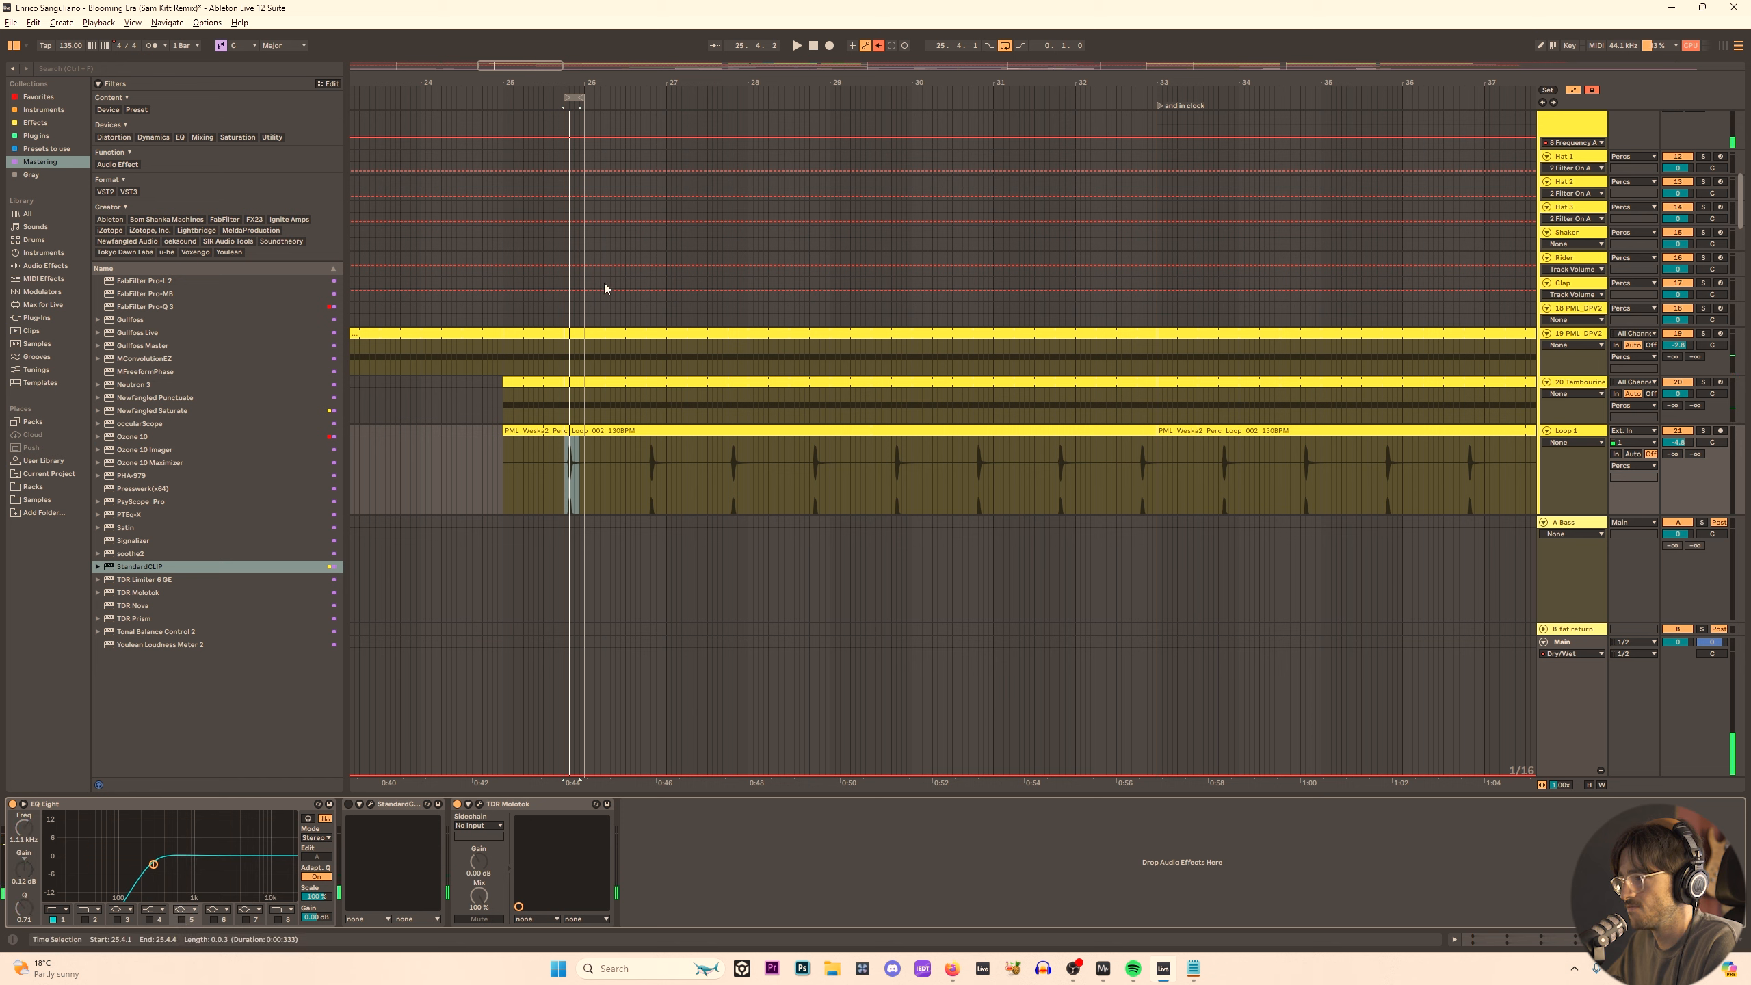
# Cut 3.20 dB at 1.53 kHz with band 5 of the shaker track's EQ Eight, check the tambourine and turn off the playback loop.
pyautogui.click(545, 334)
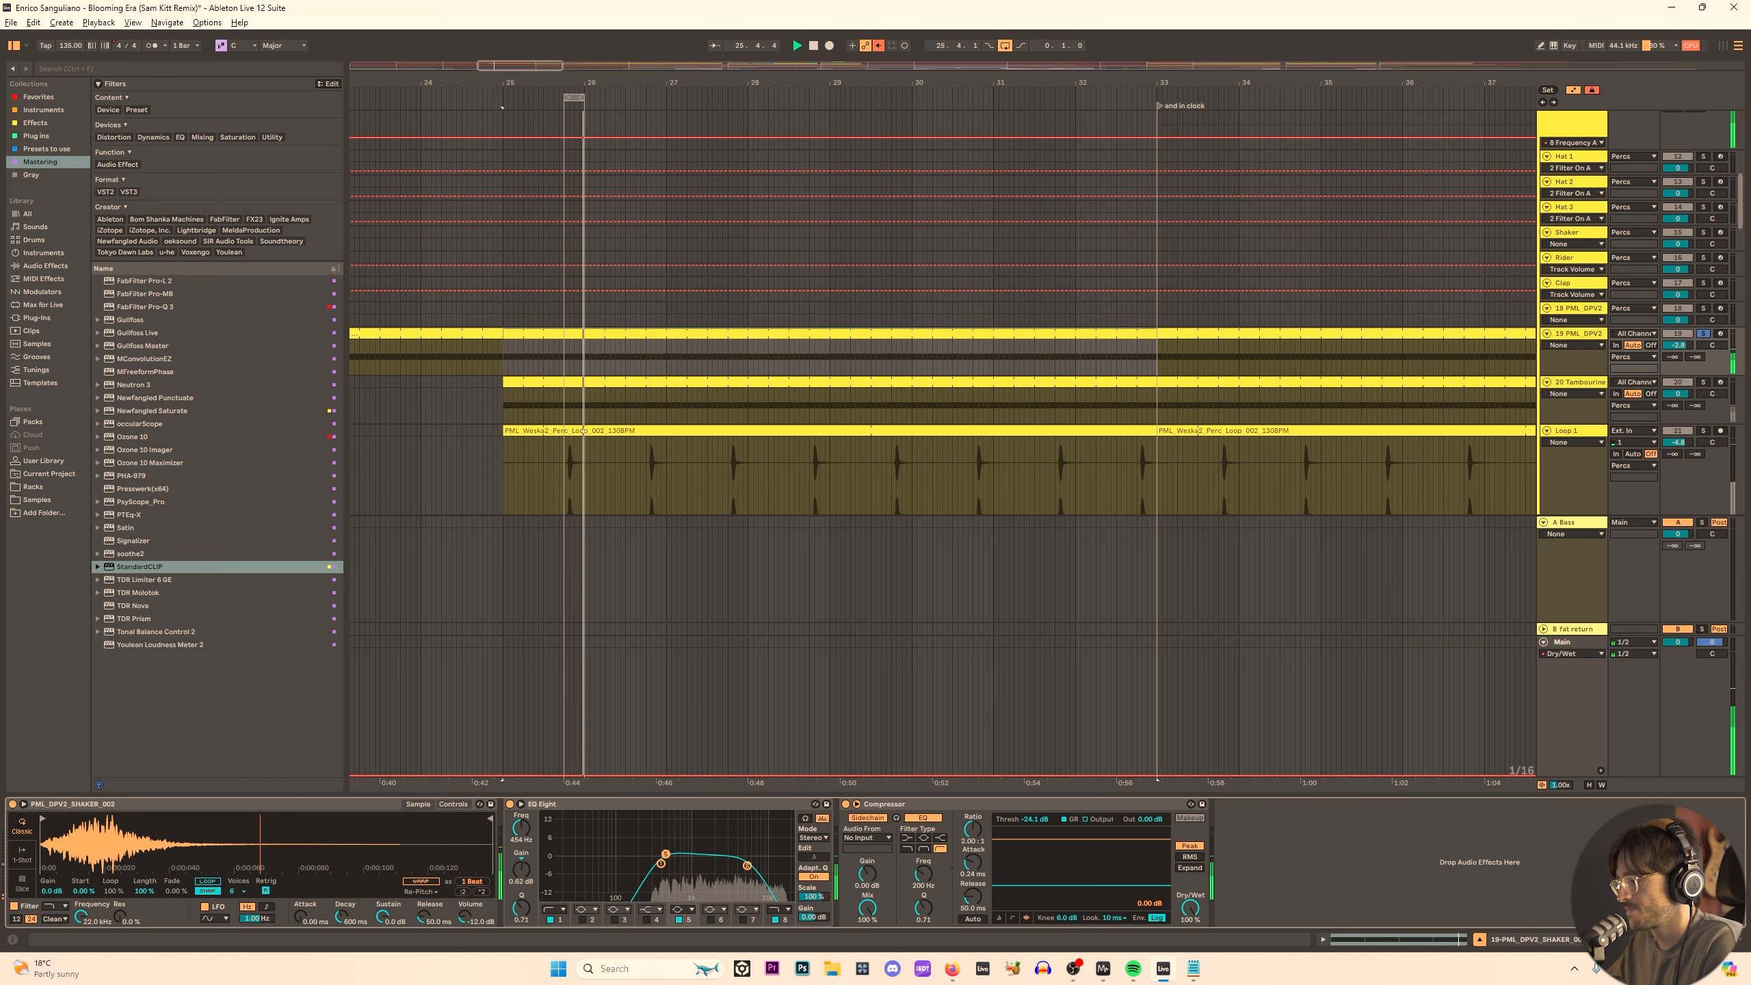
pyautogui.click(677, 919)
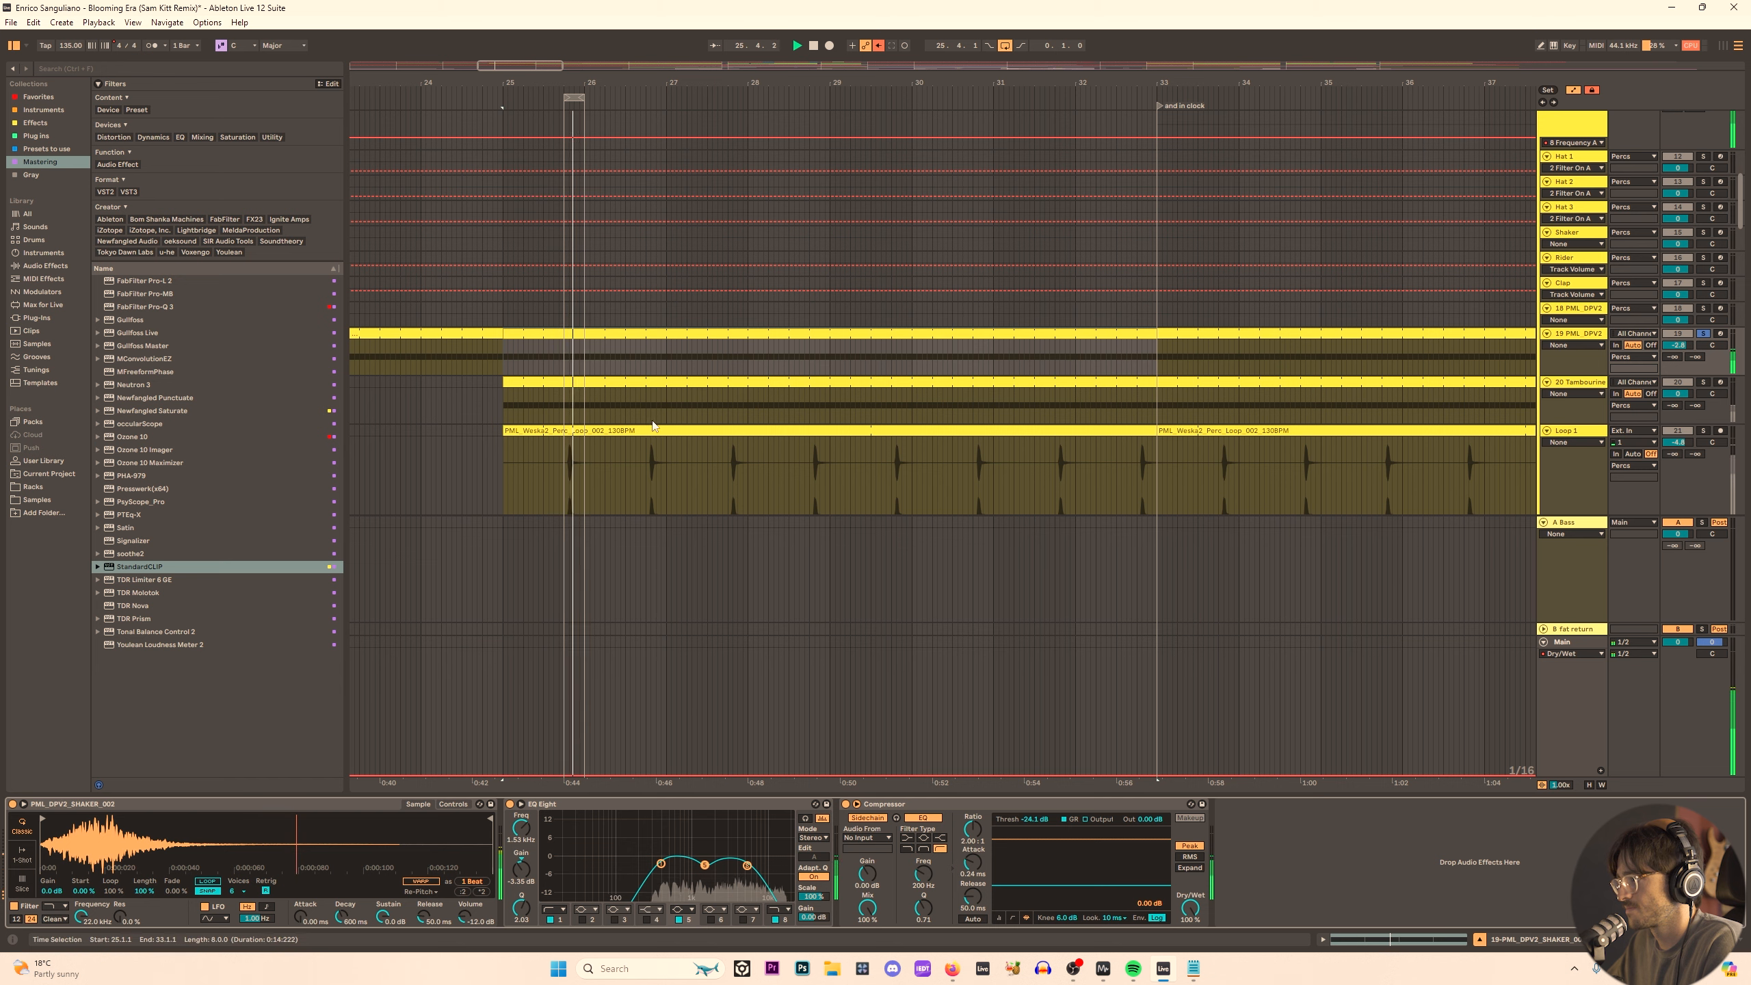
pyautogui.click(562, 410)
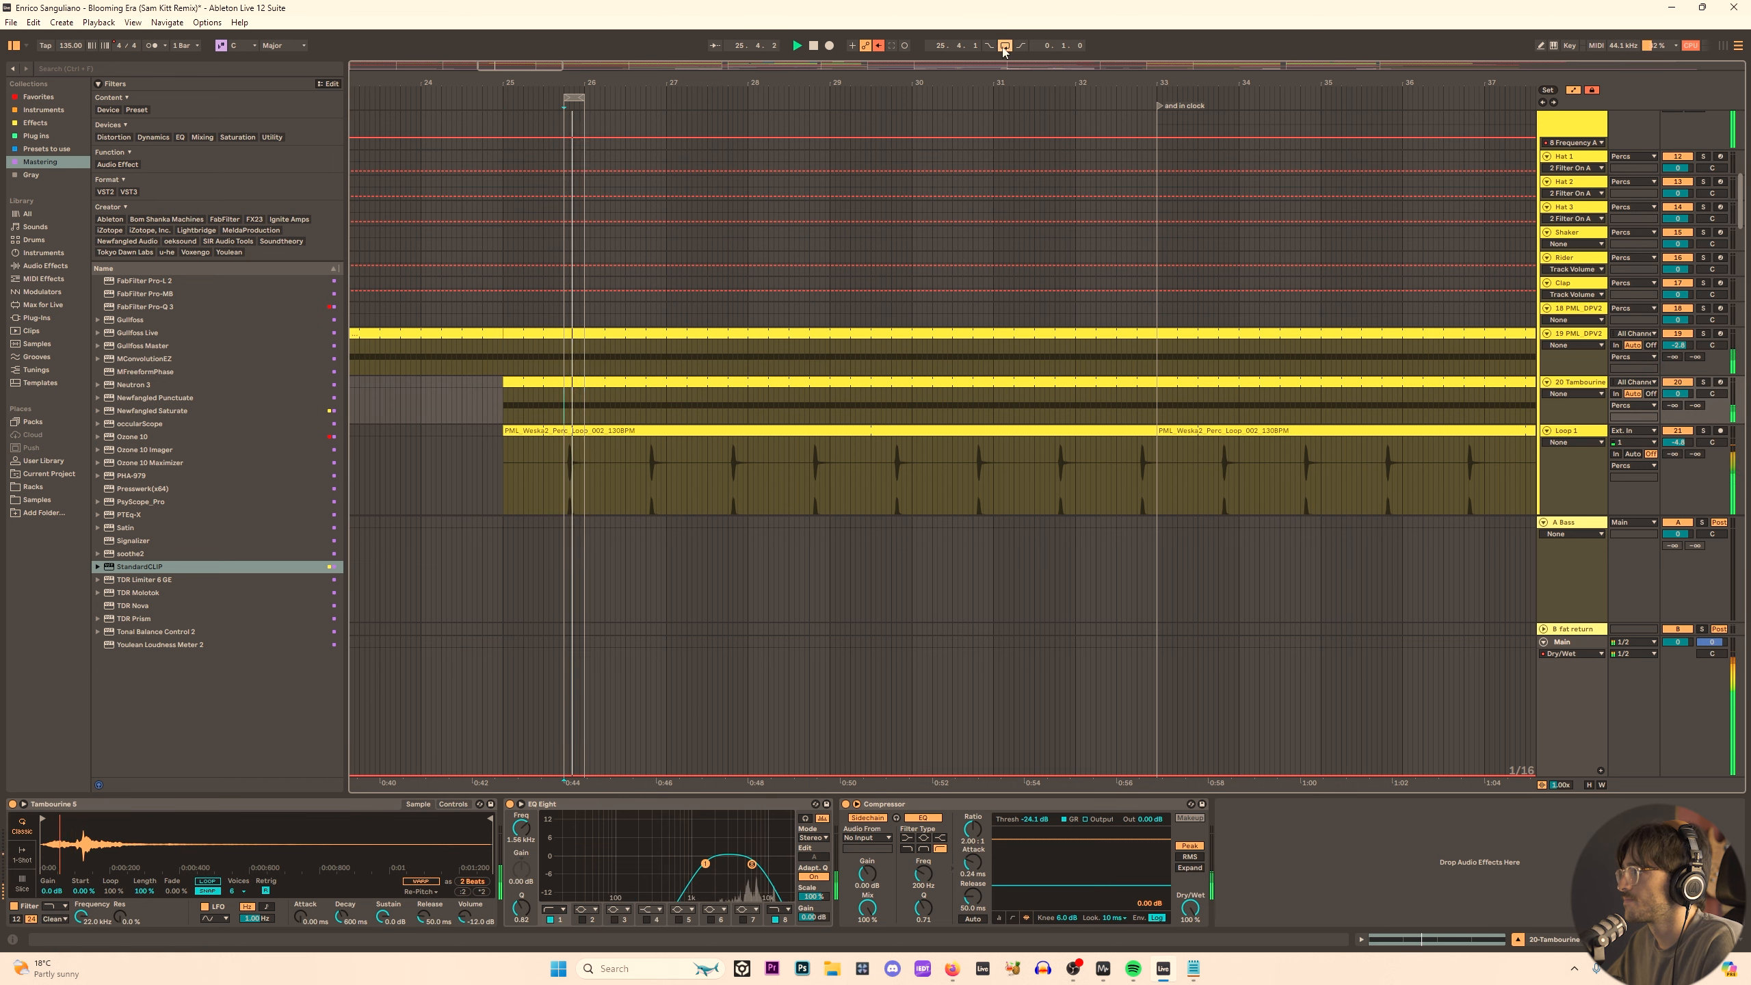
pyautogui.click(483, 324)
# Enable band 5 of the Bass layer group's EQ Eight and cut about 5 dB at 1.50 kHz.
pyautogui.scroll(-3, 610, 376)
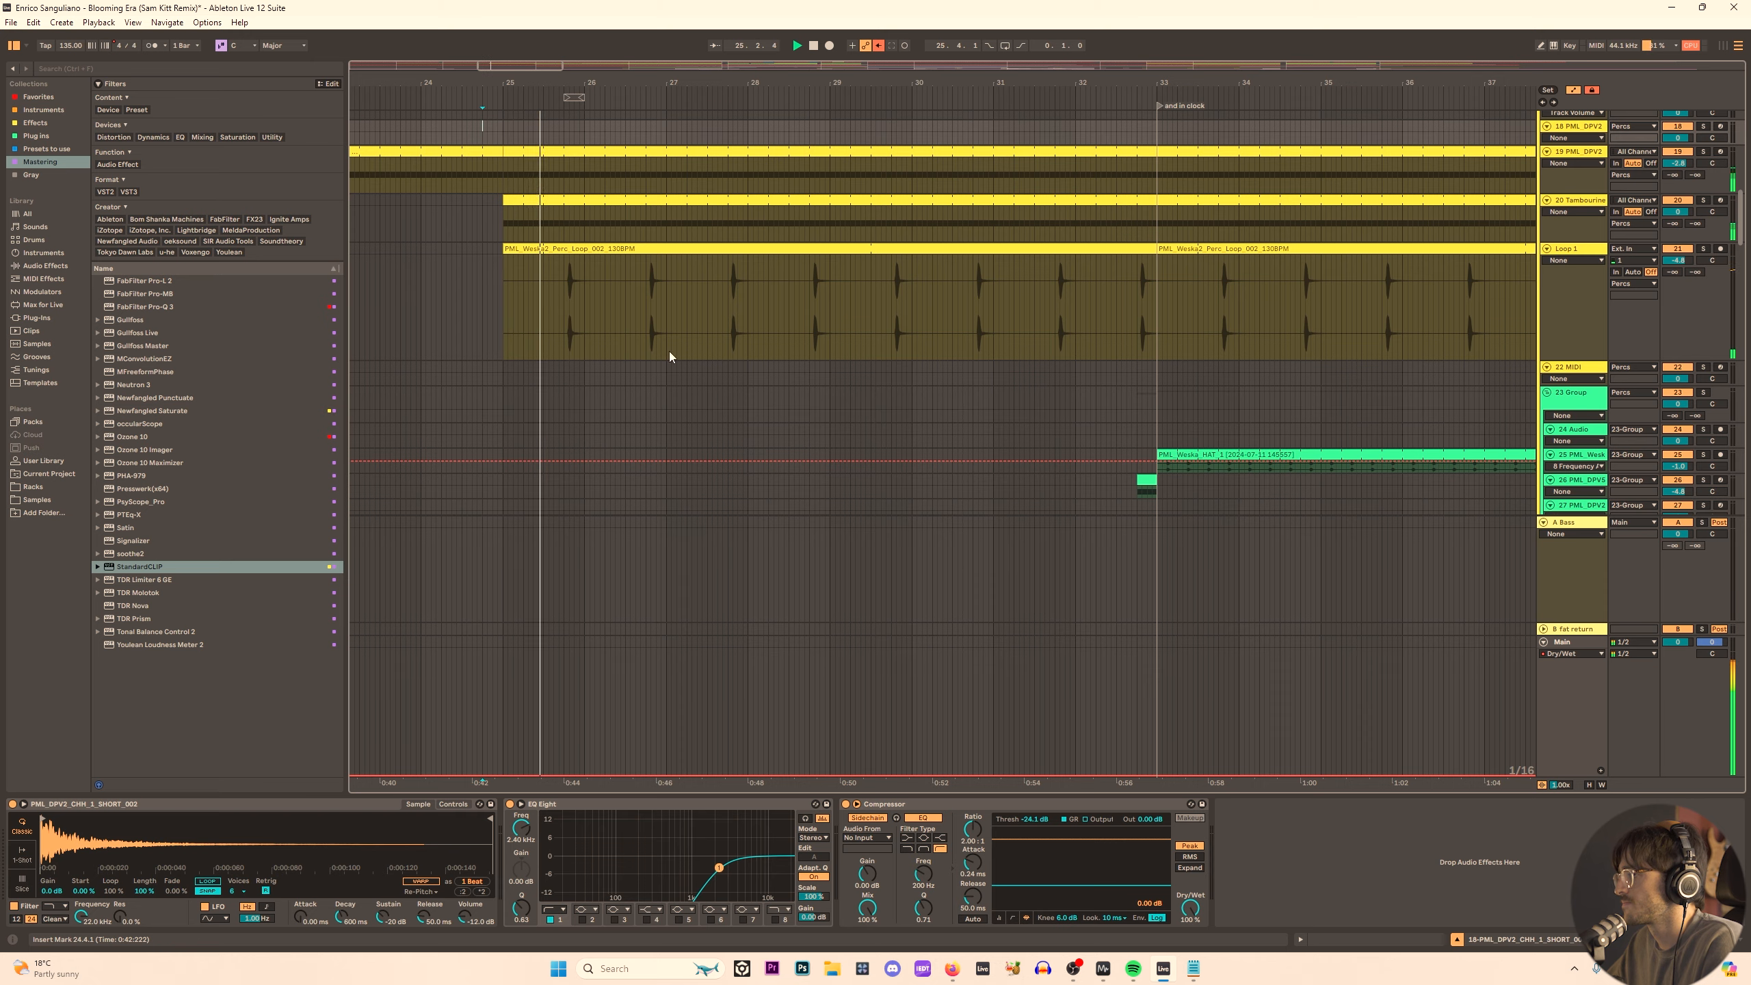
pyautogui.scroll(-15, 593, 290)
pyautogui.click(576, 285)
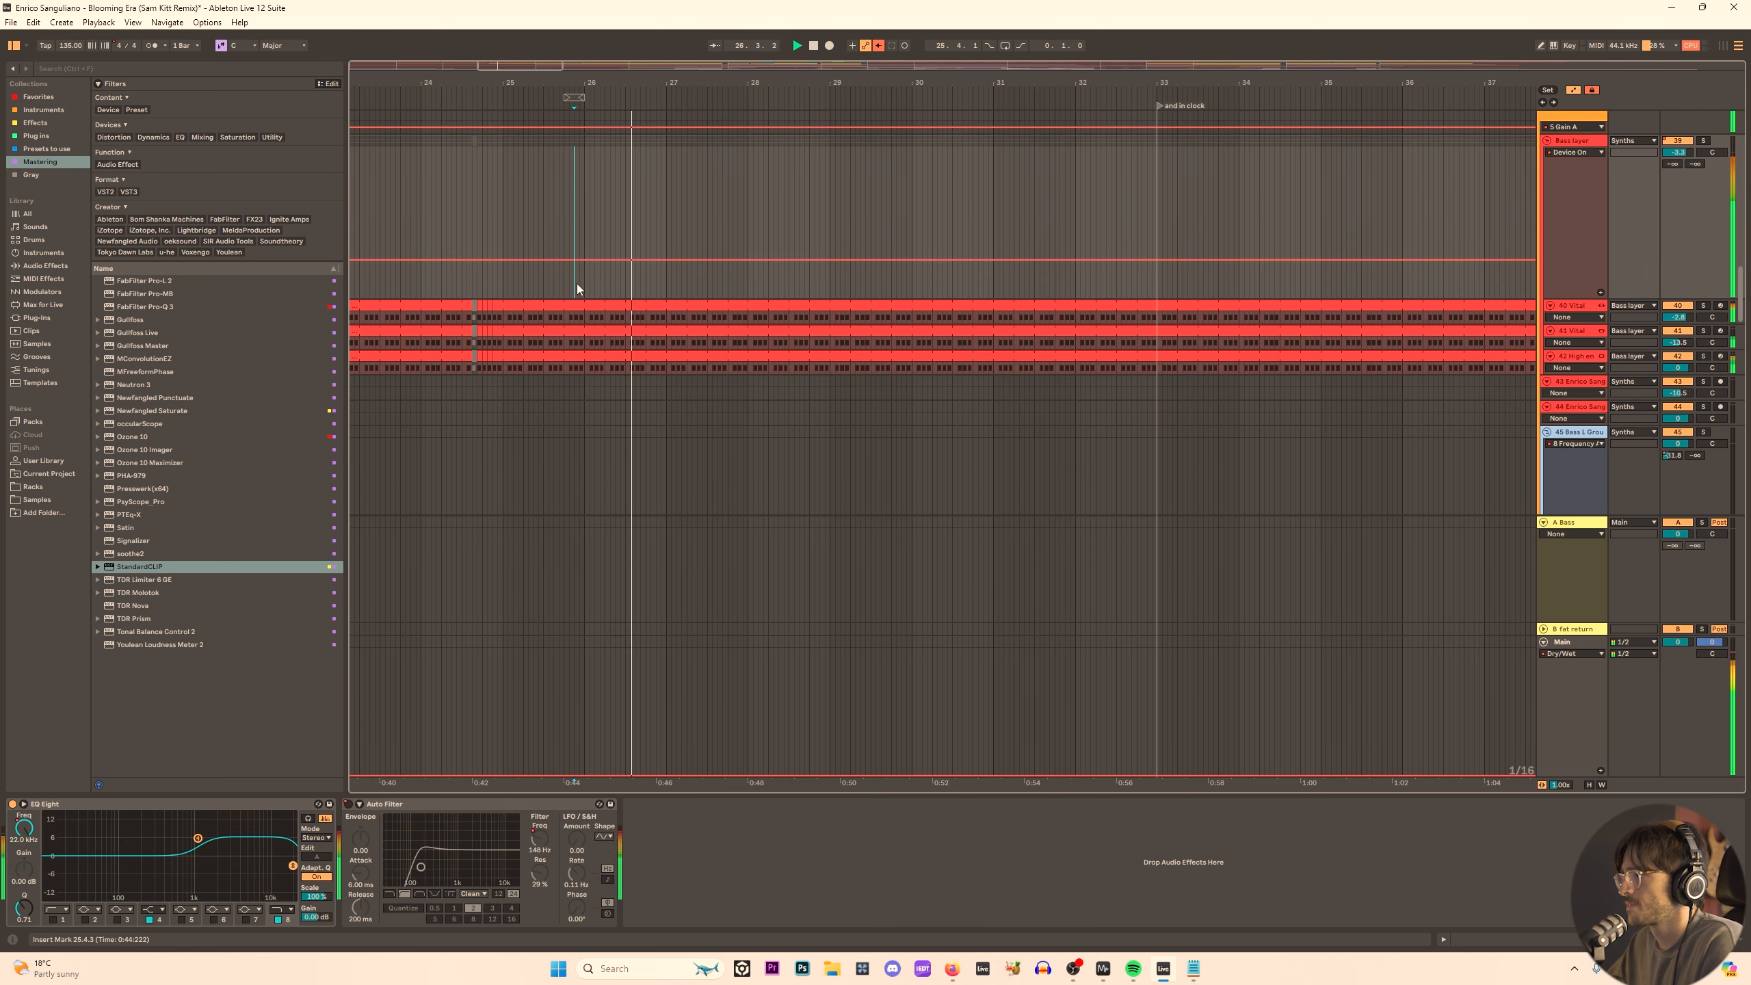
pyautogui.click(181, 920)
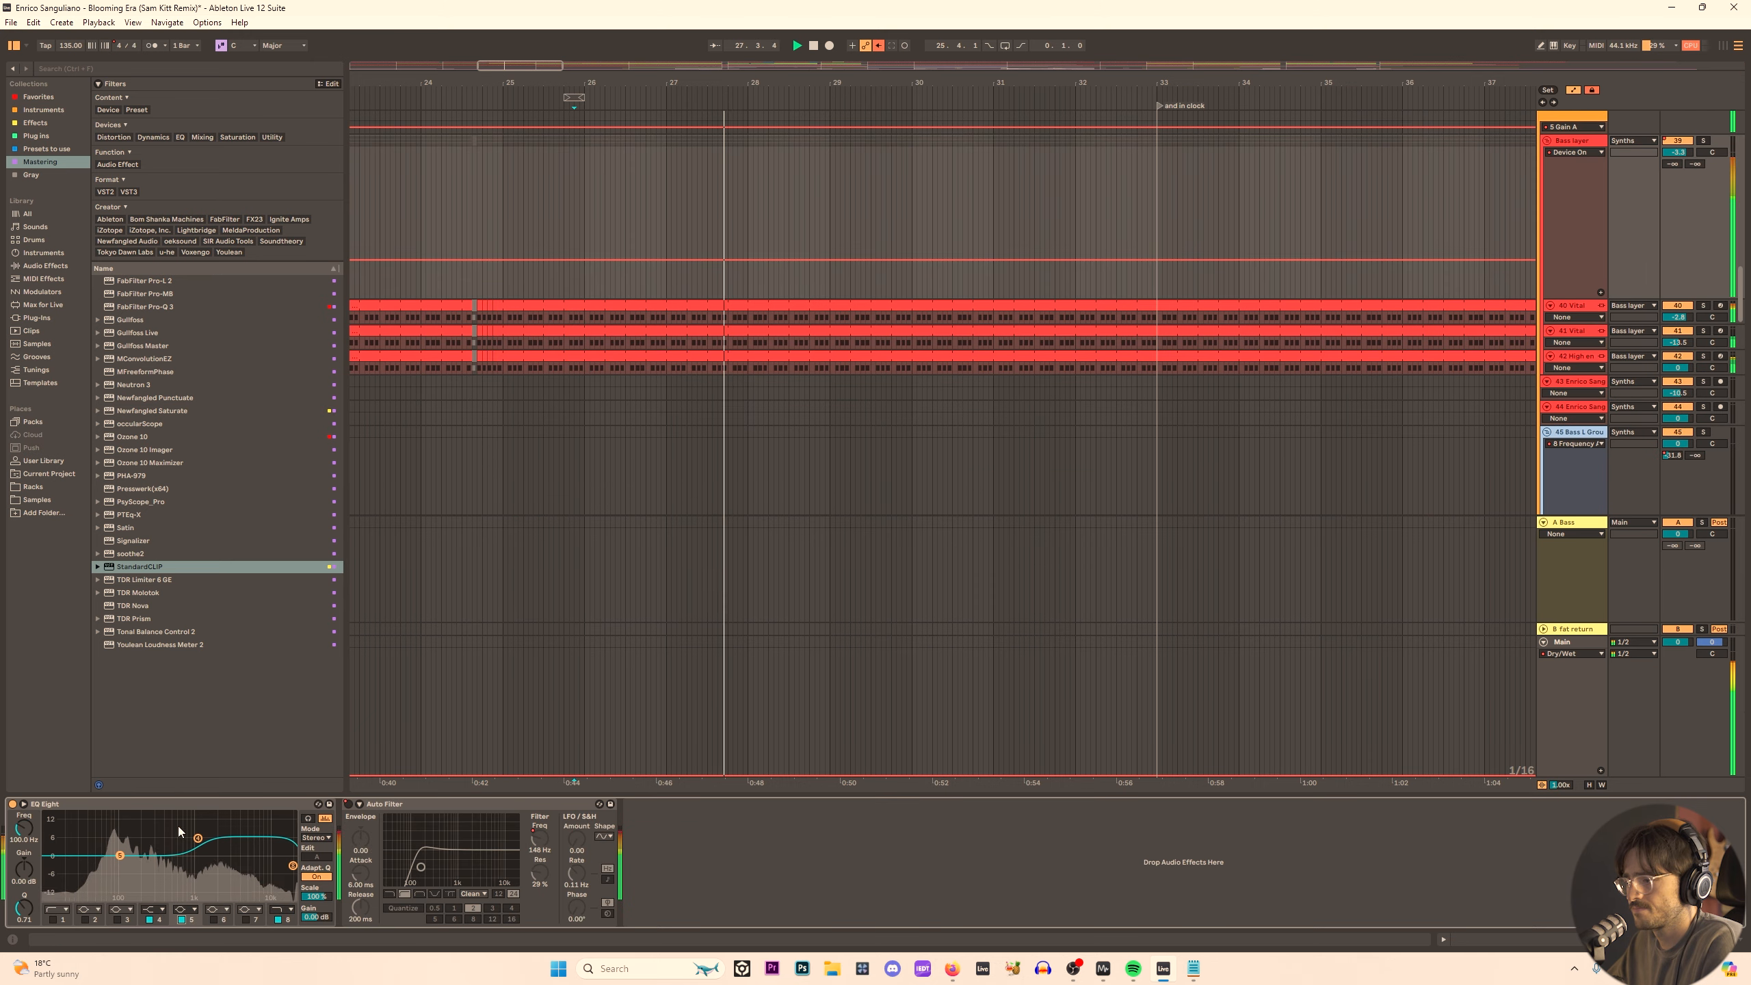
pyautogui.moveTo(119, 855); pyautogui.dragTo(206, 870)
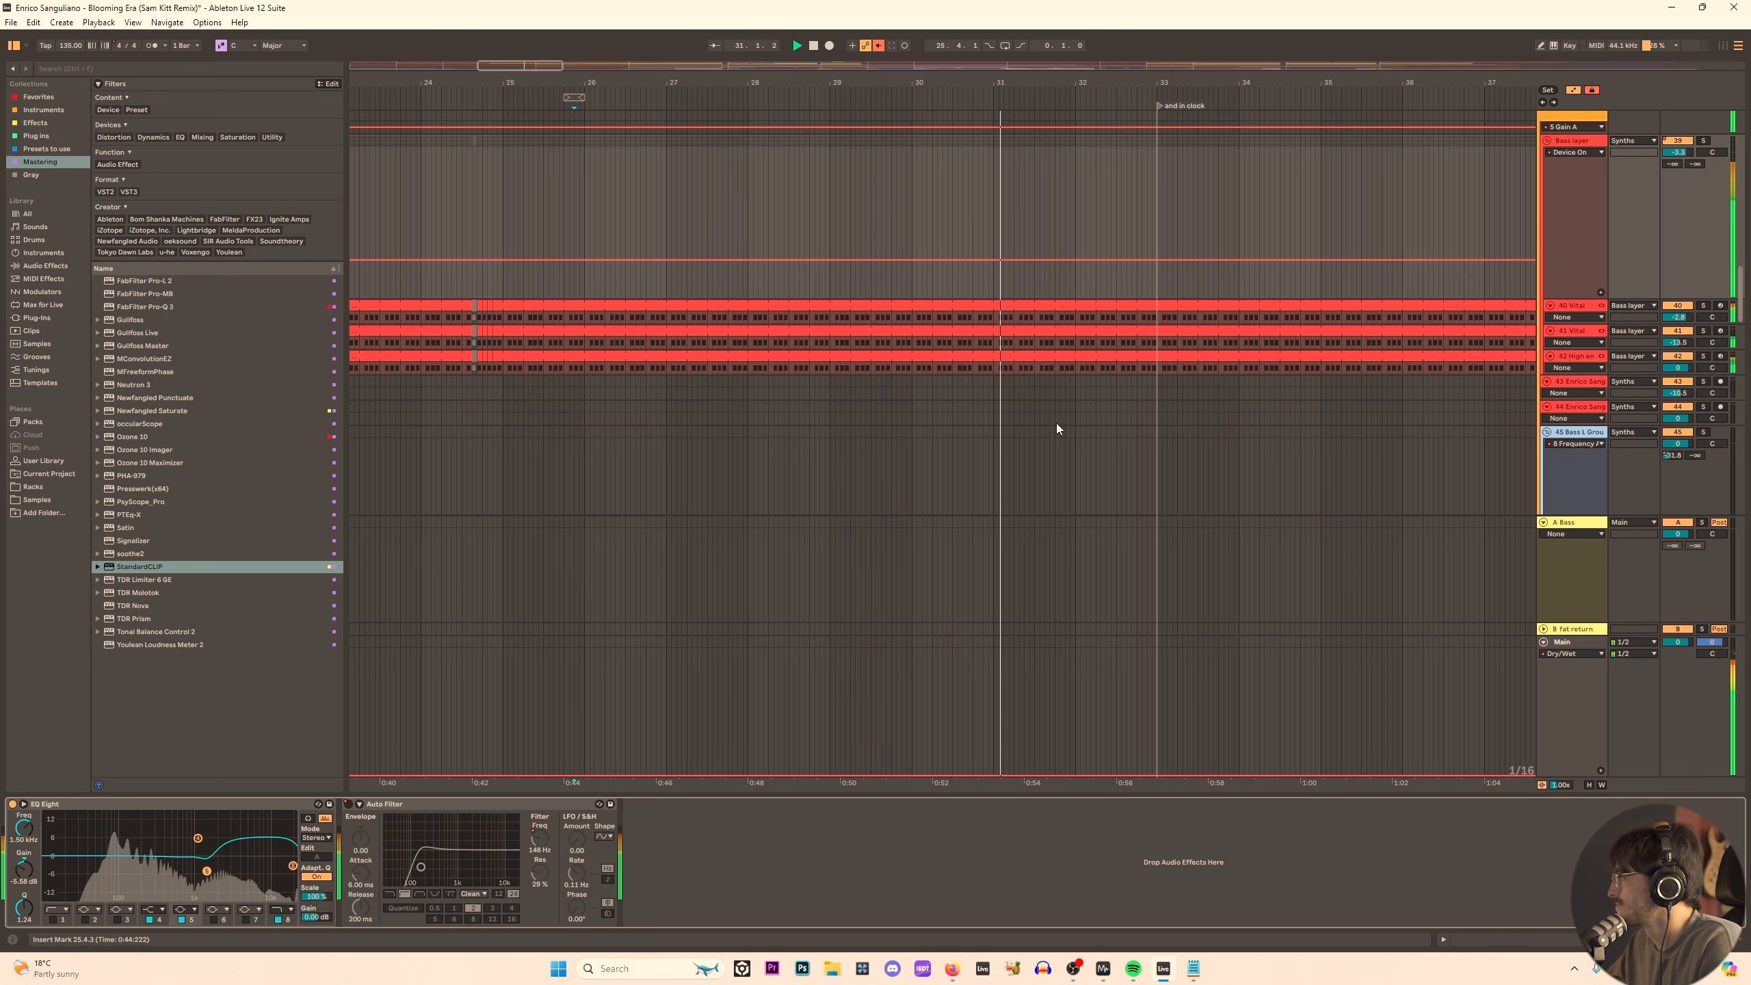
# Listen past the bar 33 marker while looking through the tracks, and place the playback start at 35.1.1 on the Attack synth group.
pyautogui.scroll(10, 1563, 277)
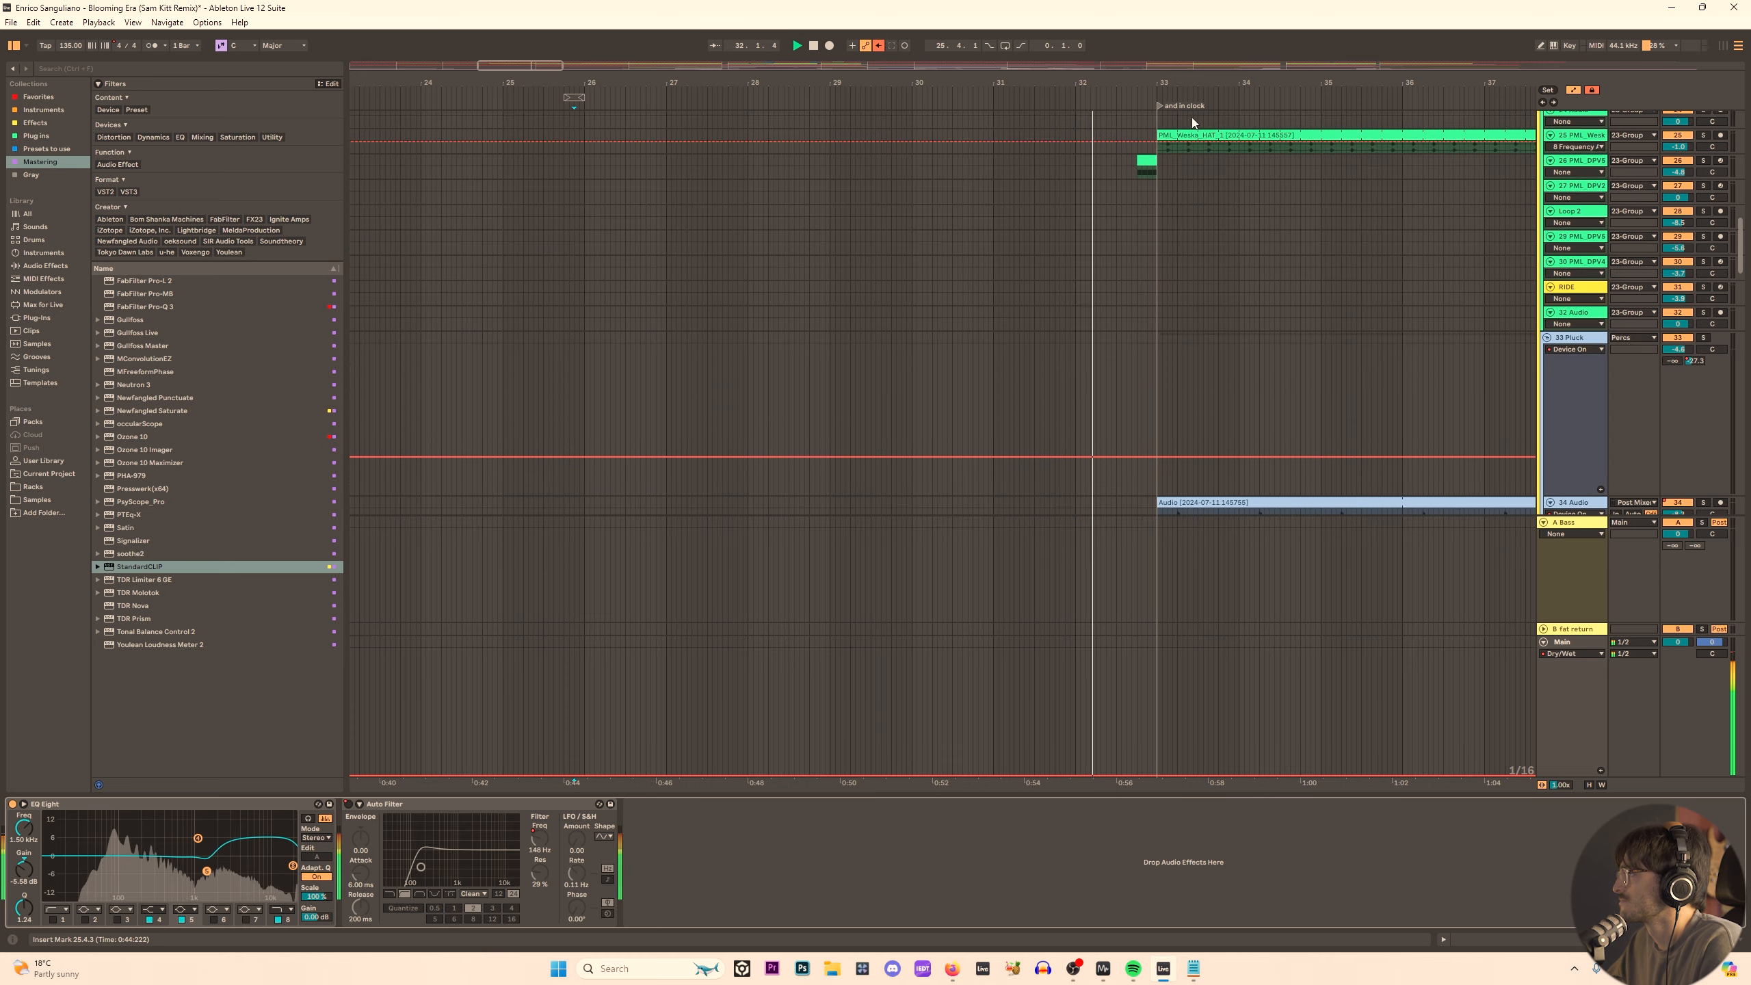
pyautogui.moveTo(1155, 80); pyautogui.dragTo(837, 69)
pyautogui.scroll(2, 854, 222)
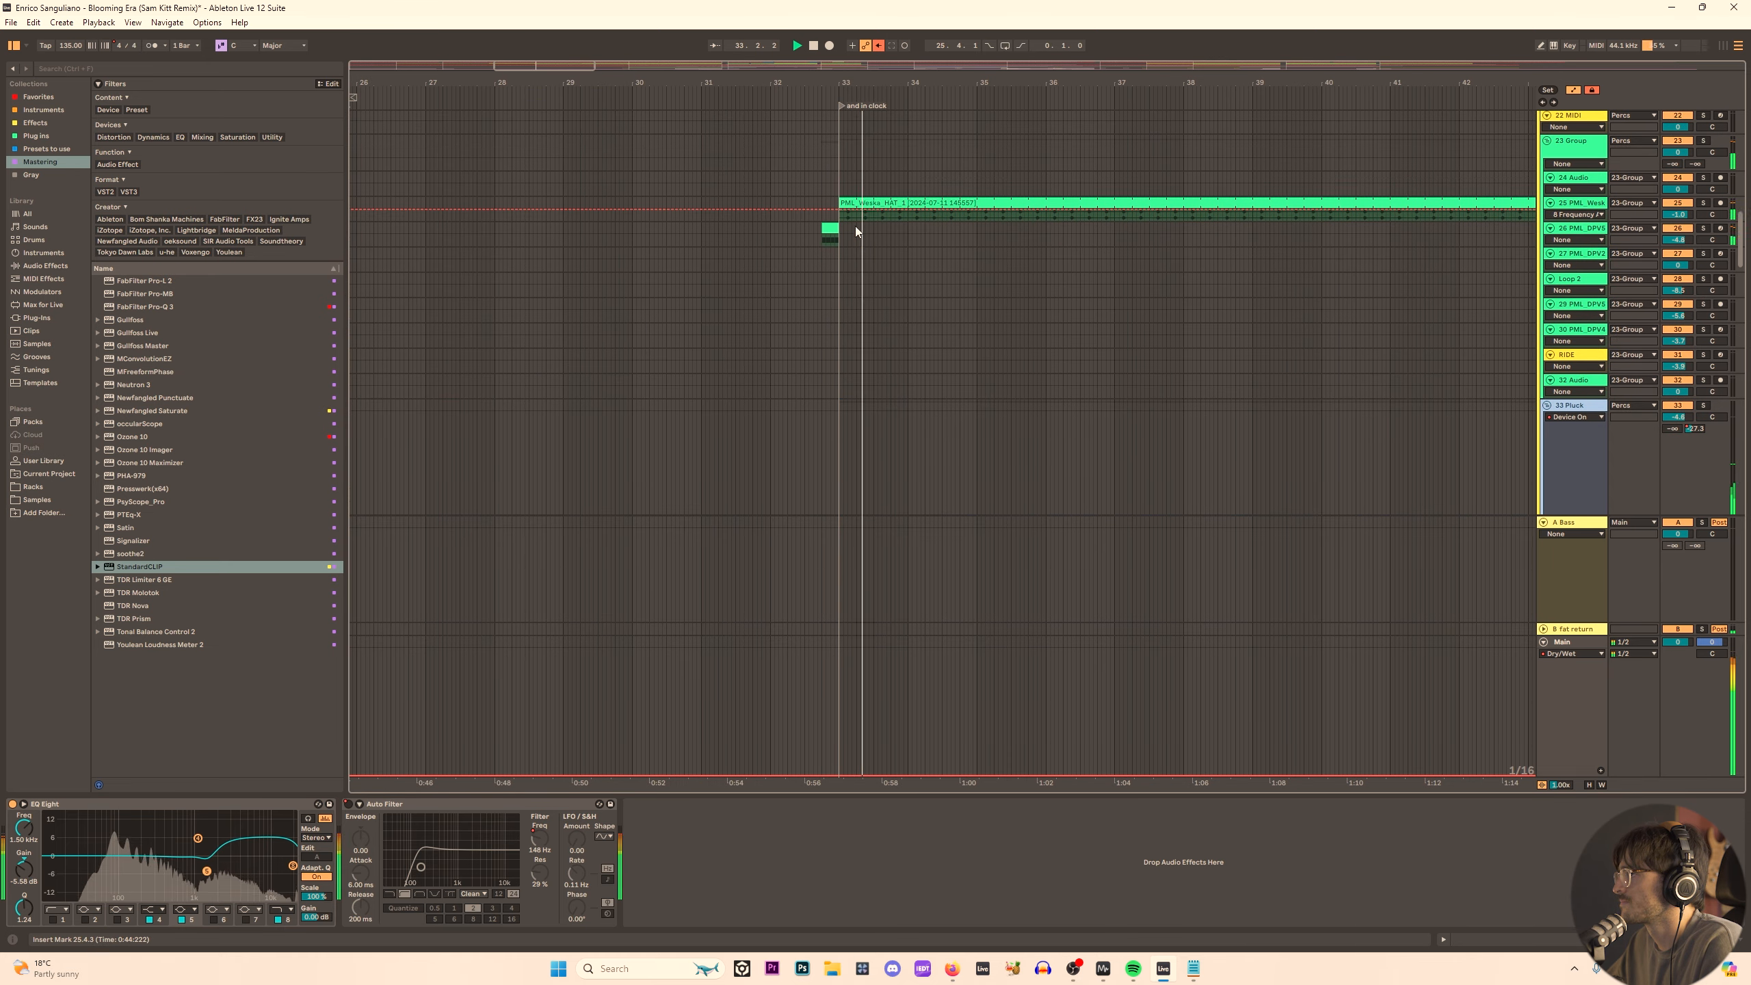
pyautogui.scroll(-10, 886, 263)
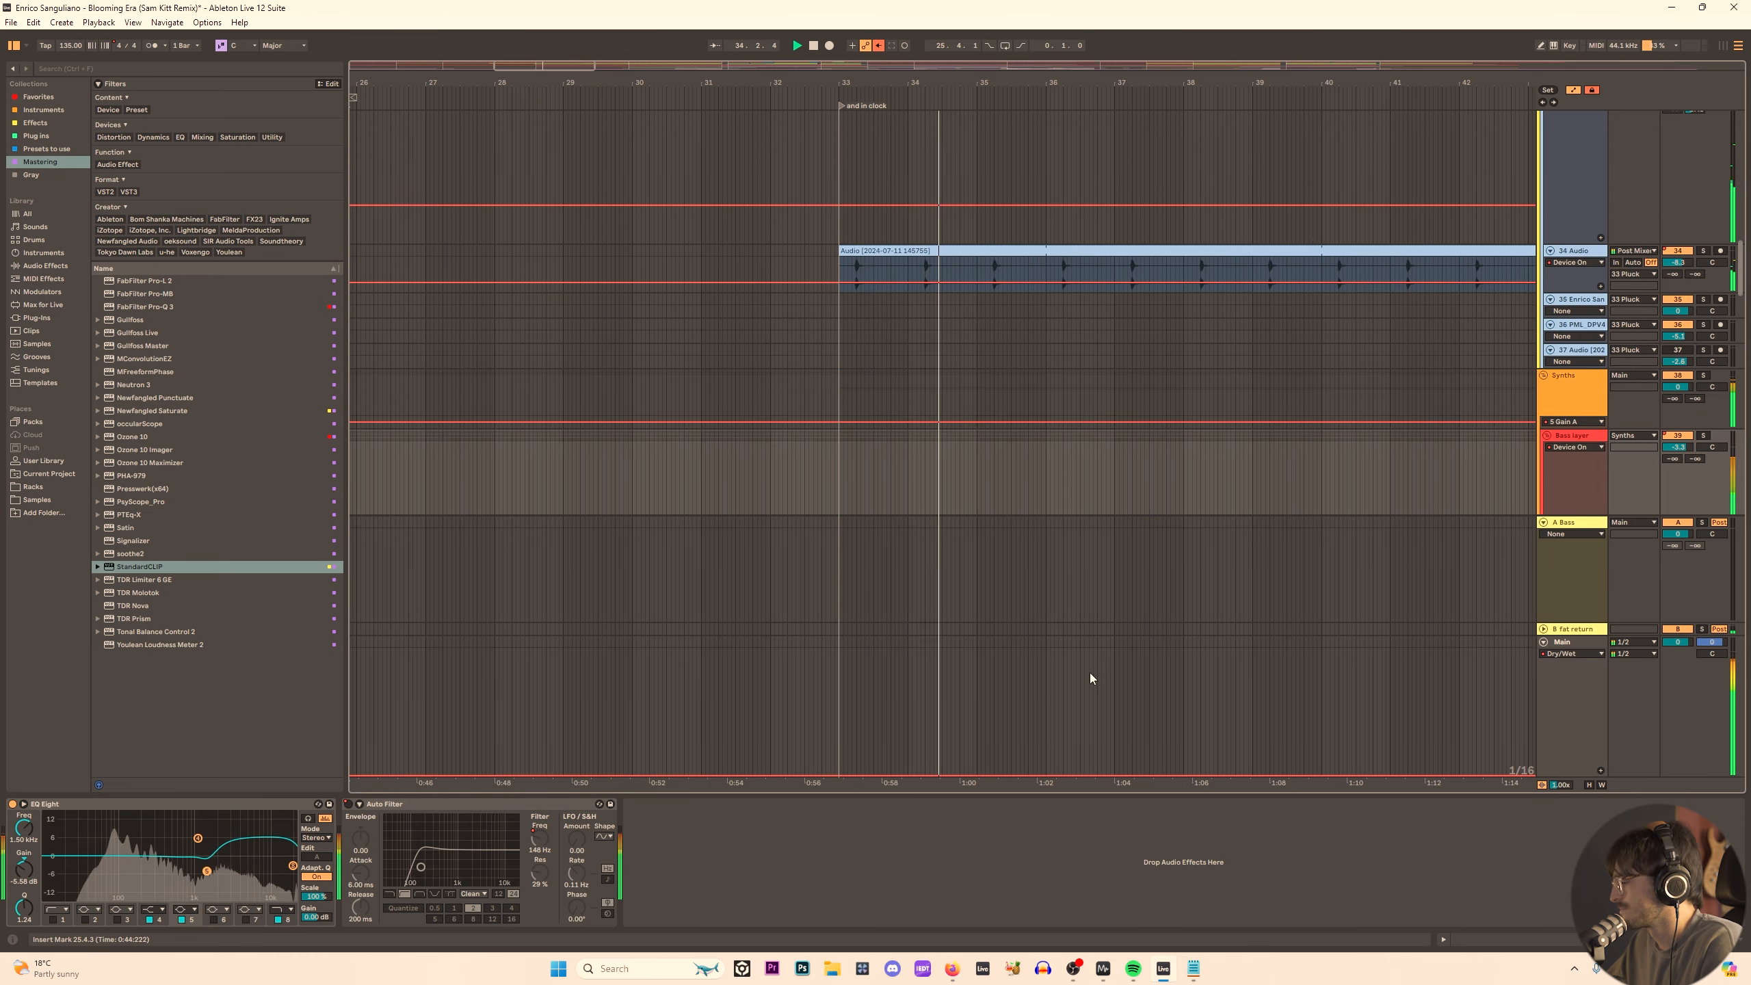
pyautogui.scroll(-5, 889, 621)
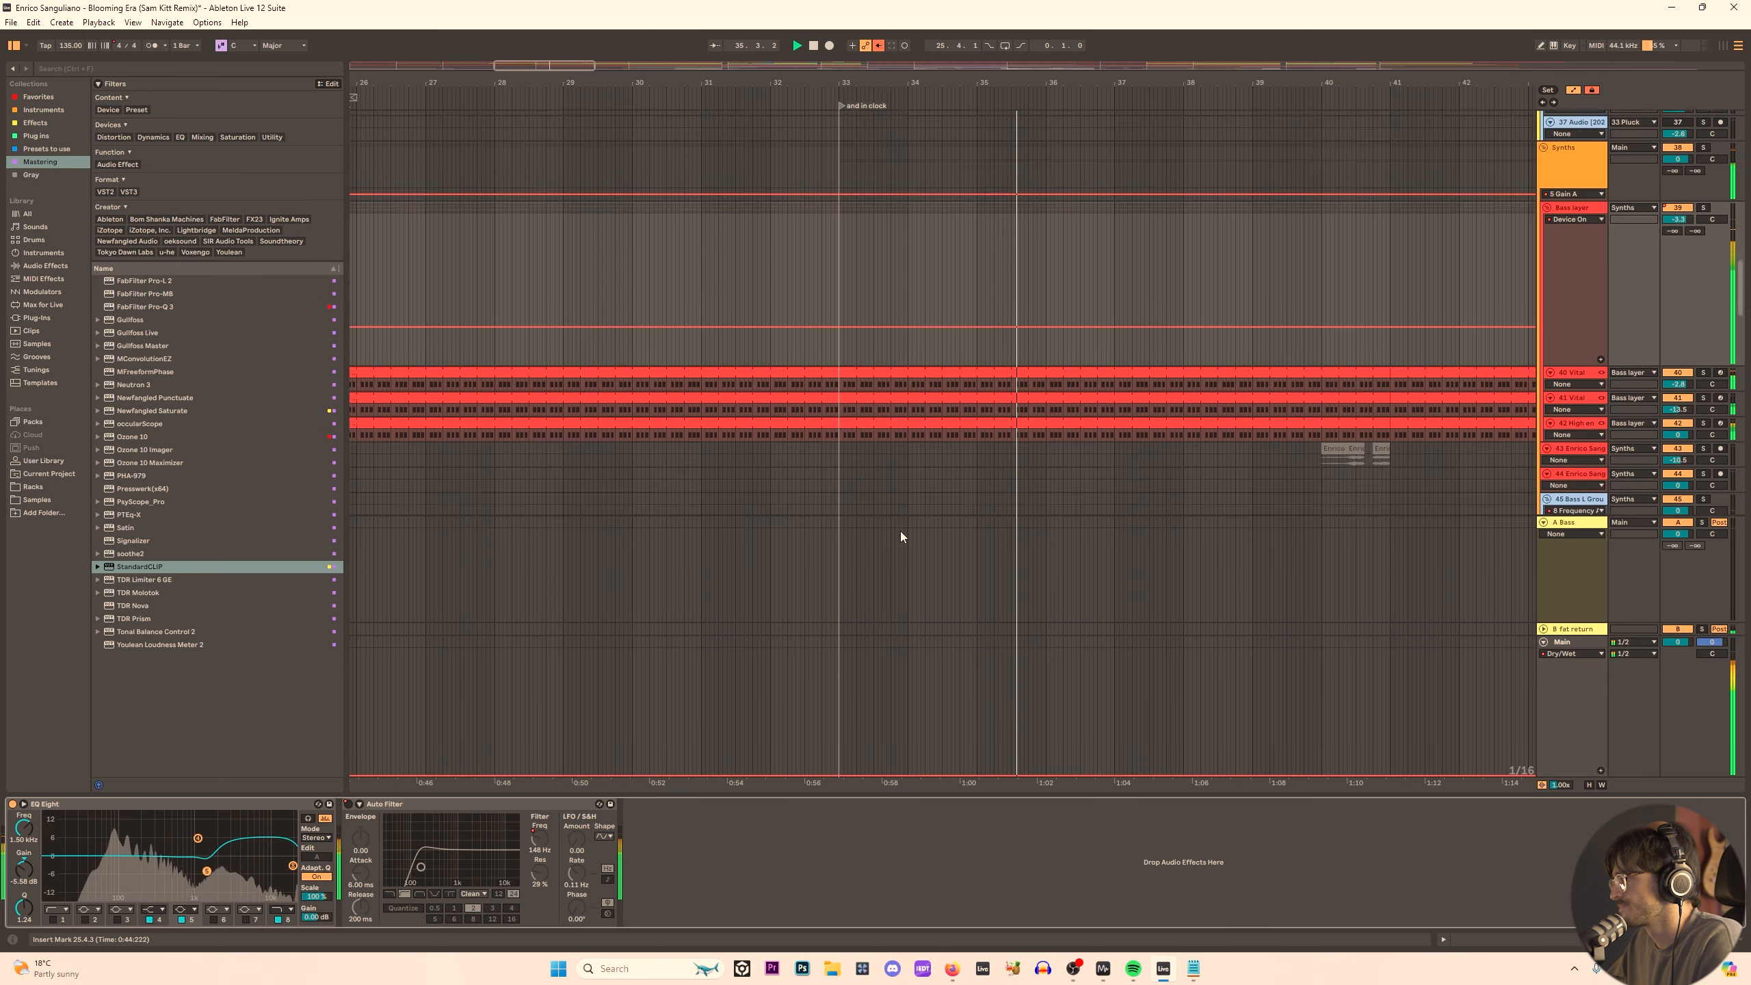
pyautogui.scroll(-10, 900, 537)
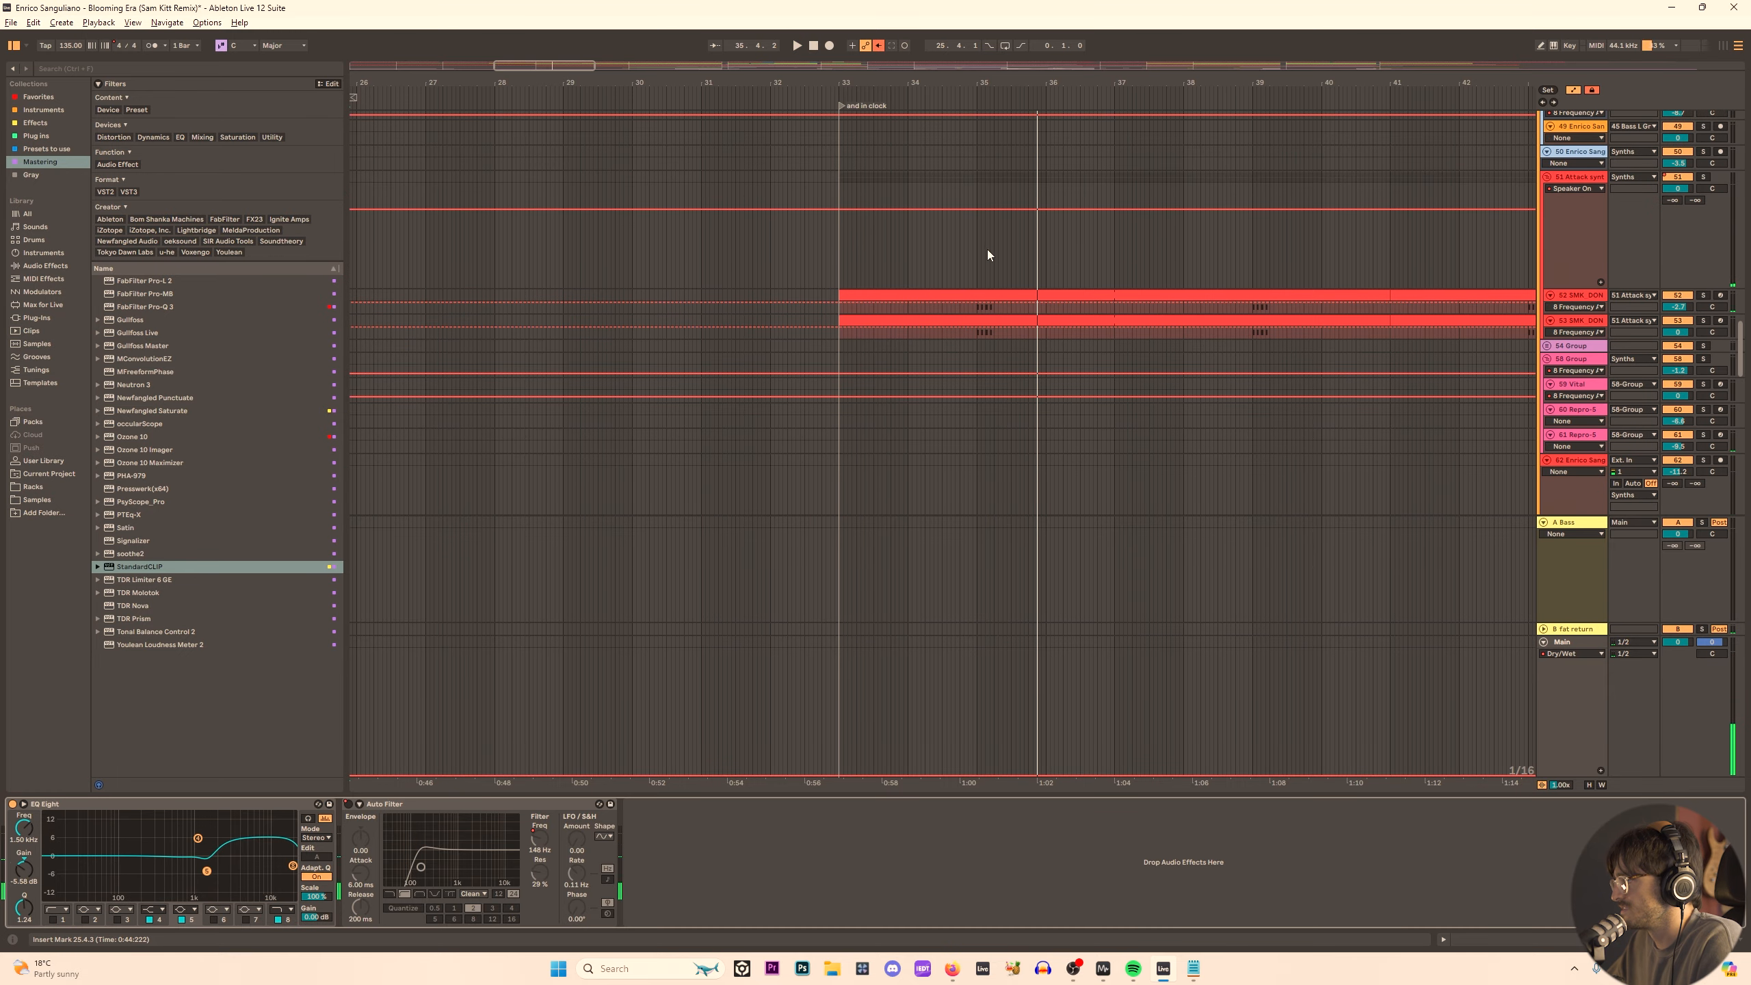
pyautogui.click(982, 244)
pyautogui.press('space')
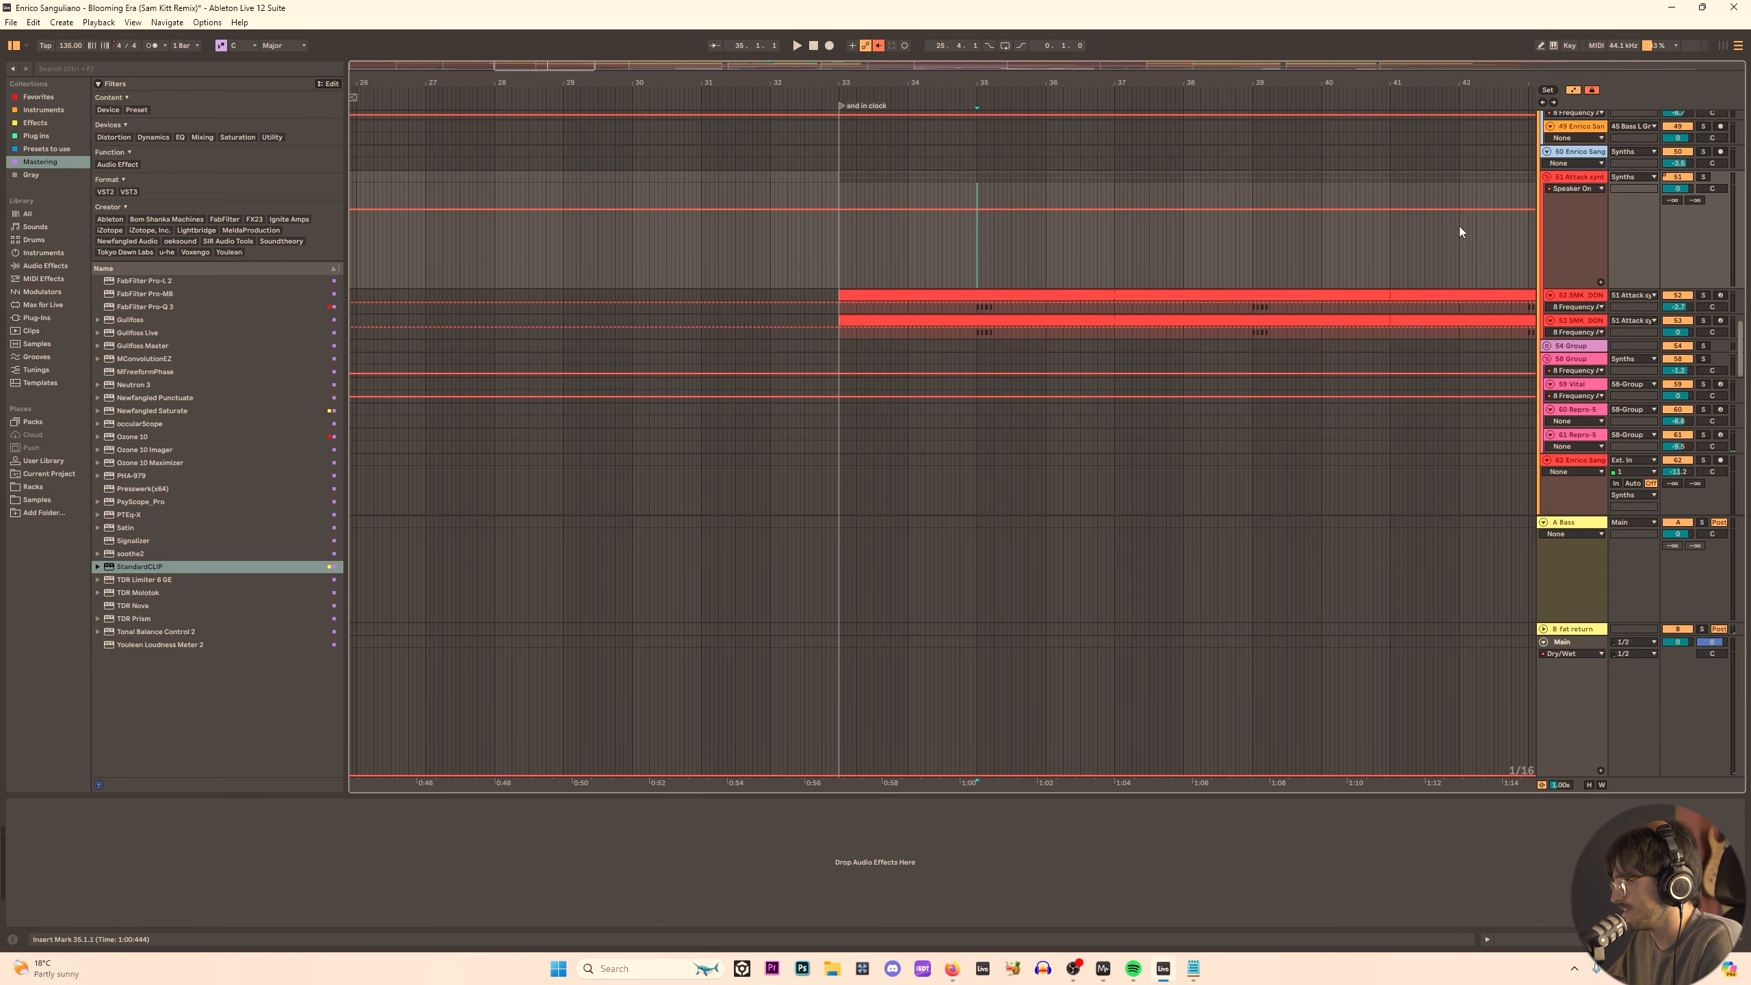
# Solo the Attack synth group and audition it and its two SMK_DONTSTOP layers around bars 33 to 36.
pyautogui.click(1703, 177)
pyautogui.press('space')
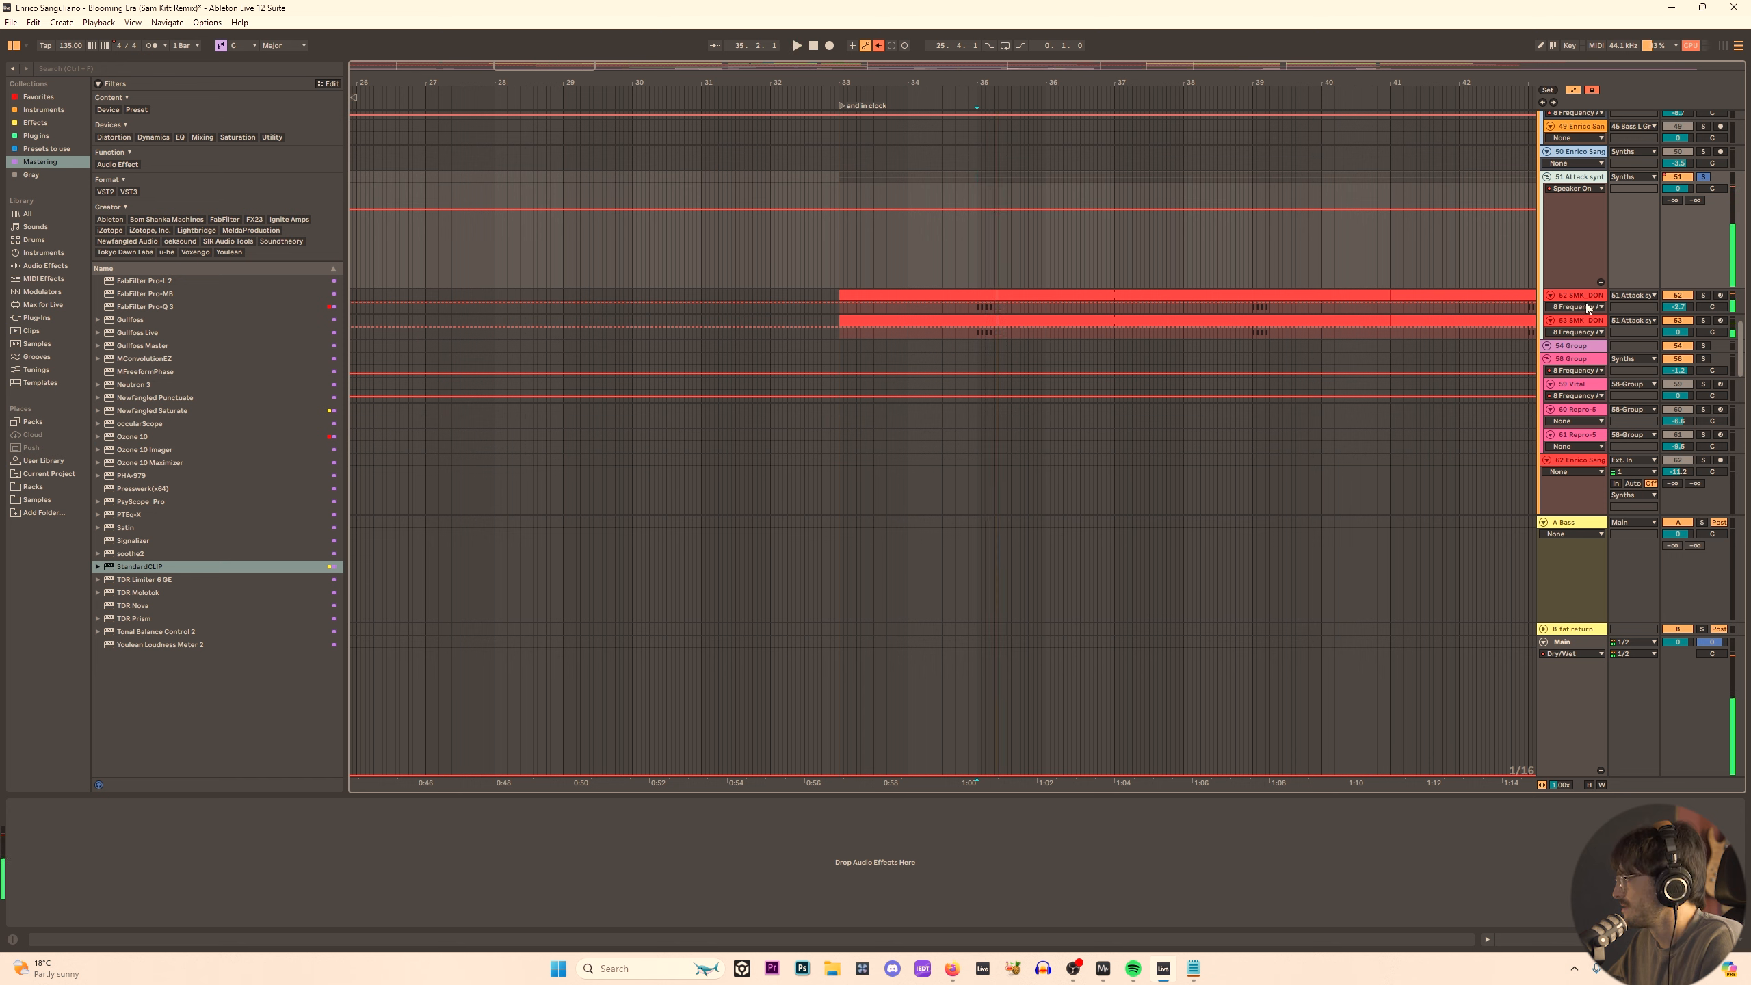
pyautogui.click(1588, 297)
pyautogui.press('space')
pyautogui.press('space')
pyautogui.press('space')
pyautogui.press('space')
pyautogui.click(1704, 321)
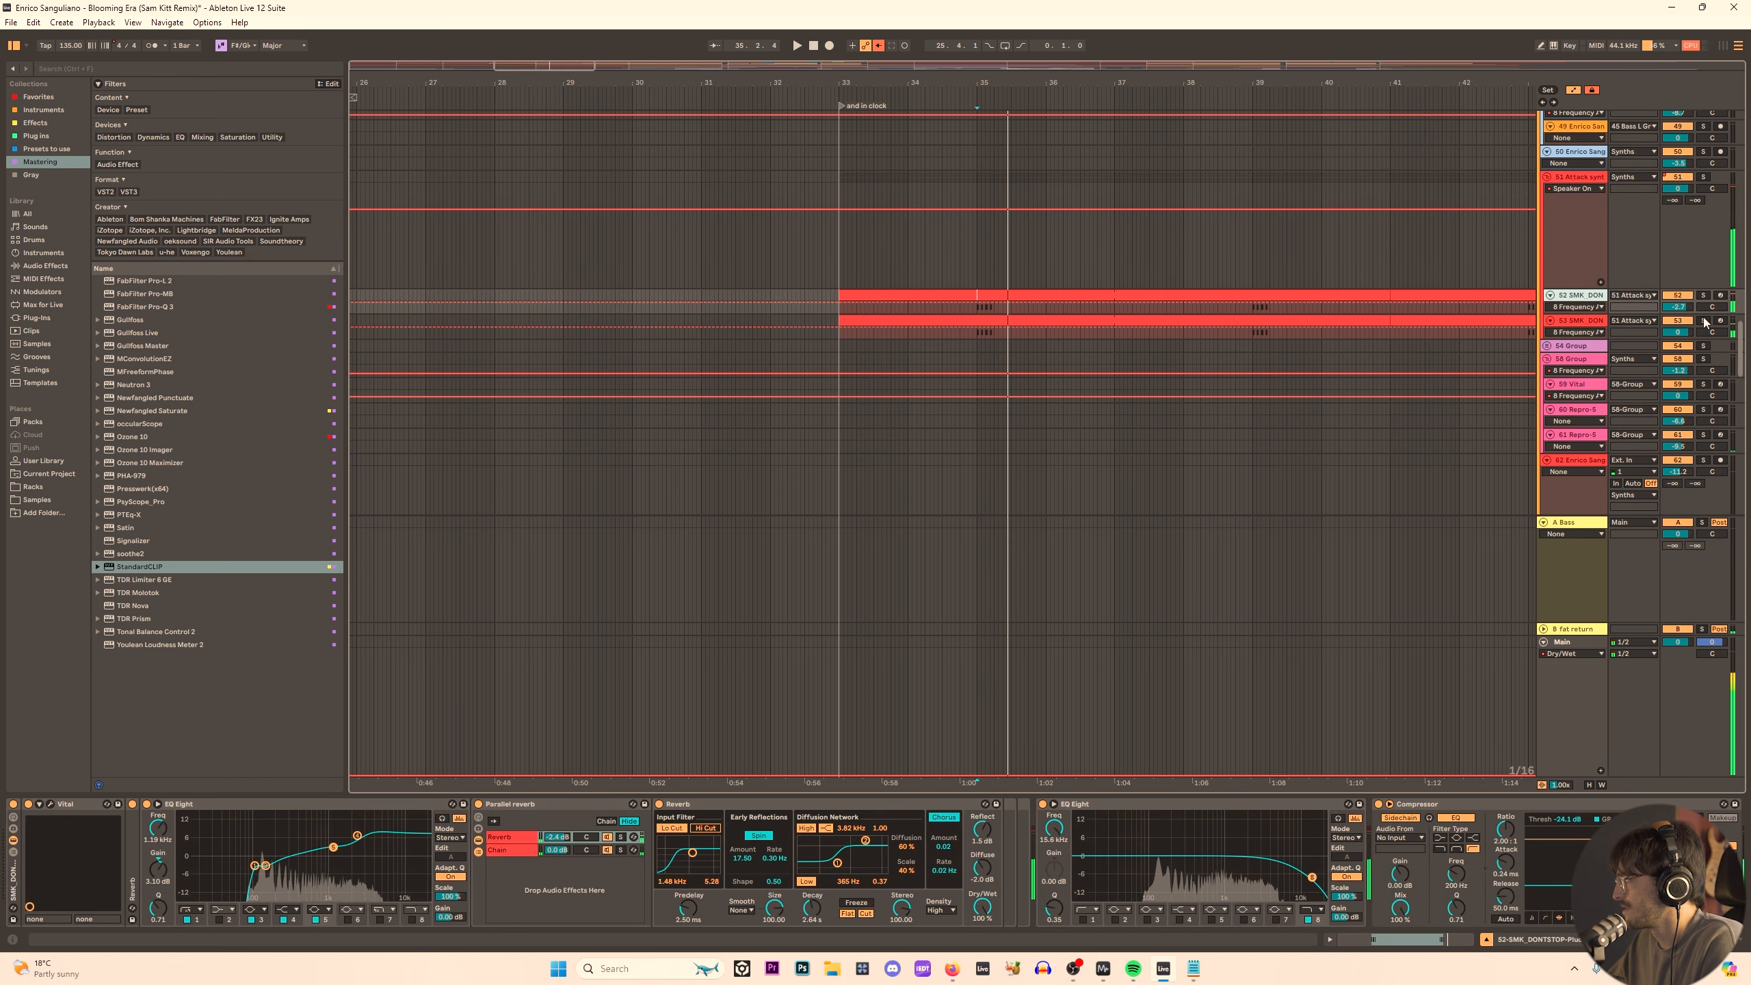
pyautogui.click(837, 279)
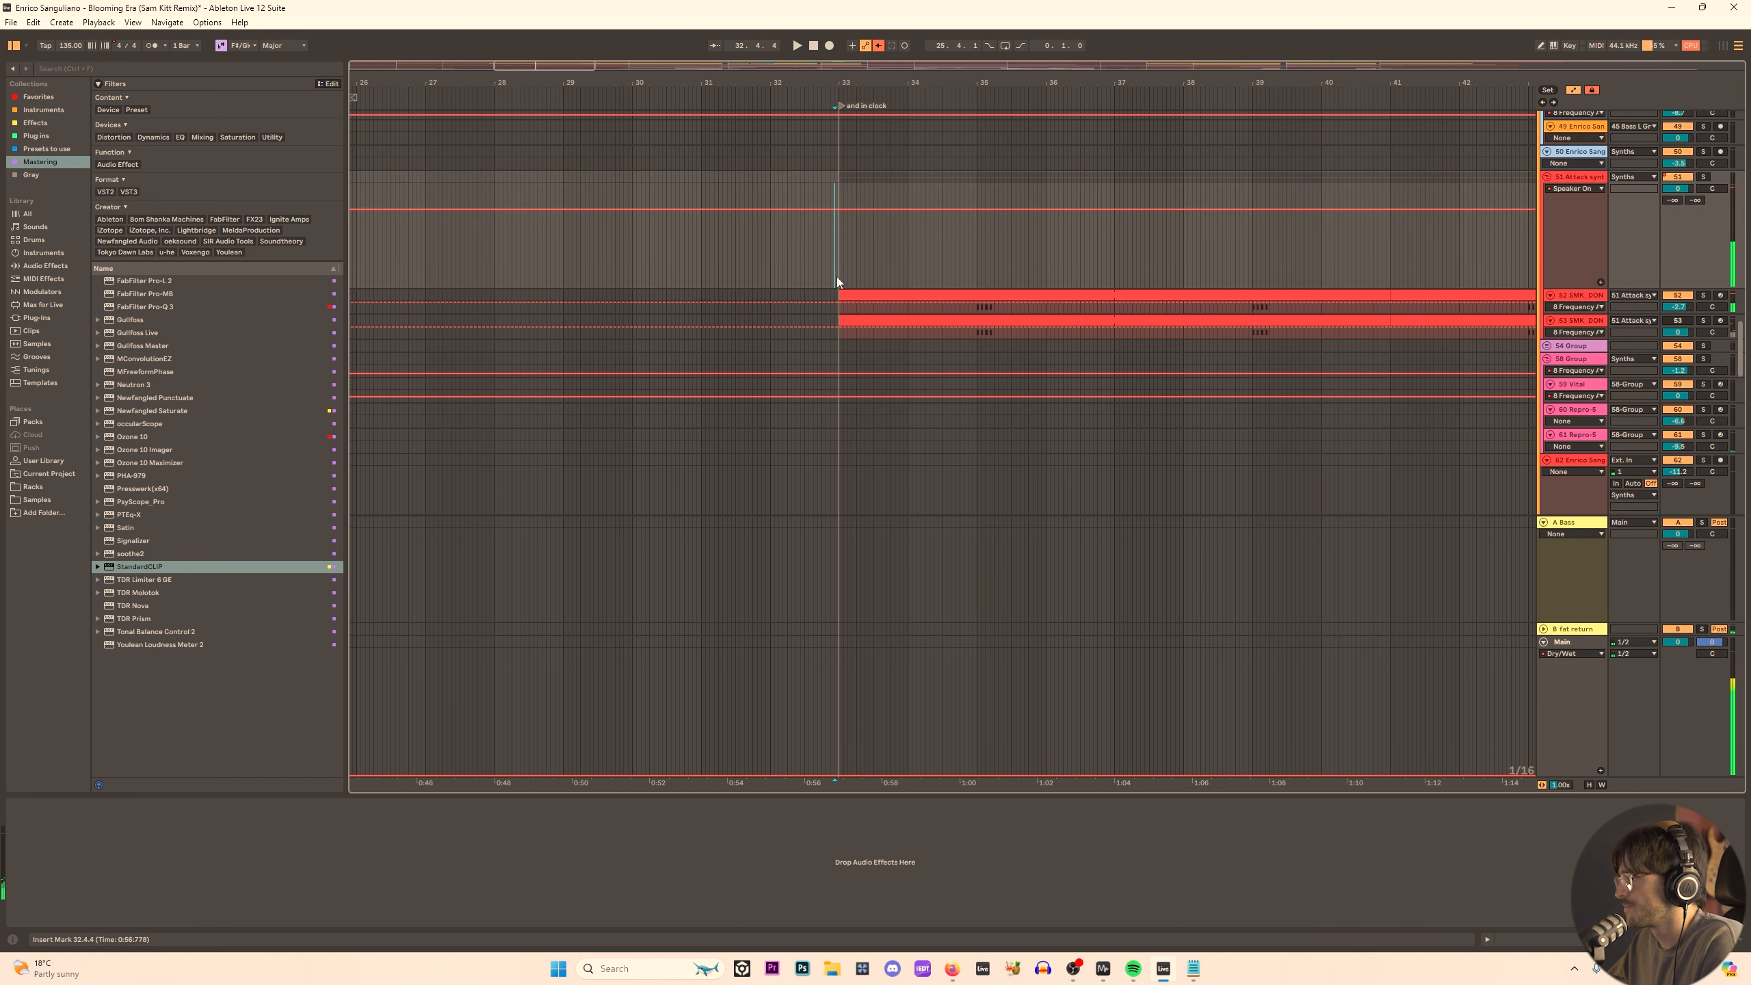
pyautogui.press('space')
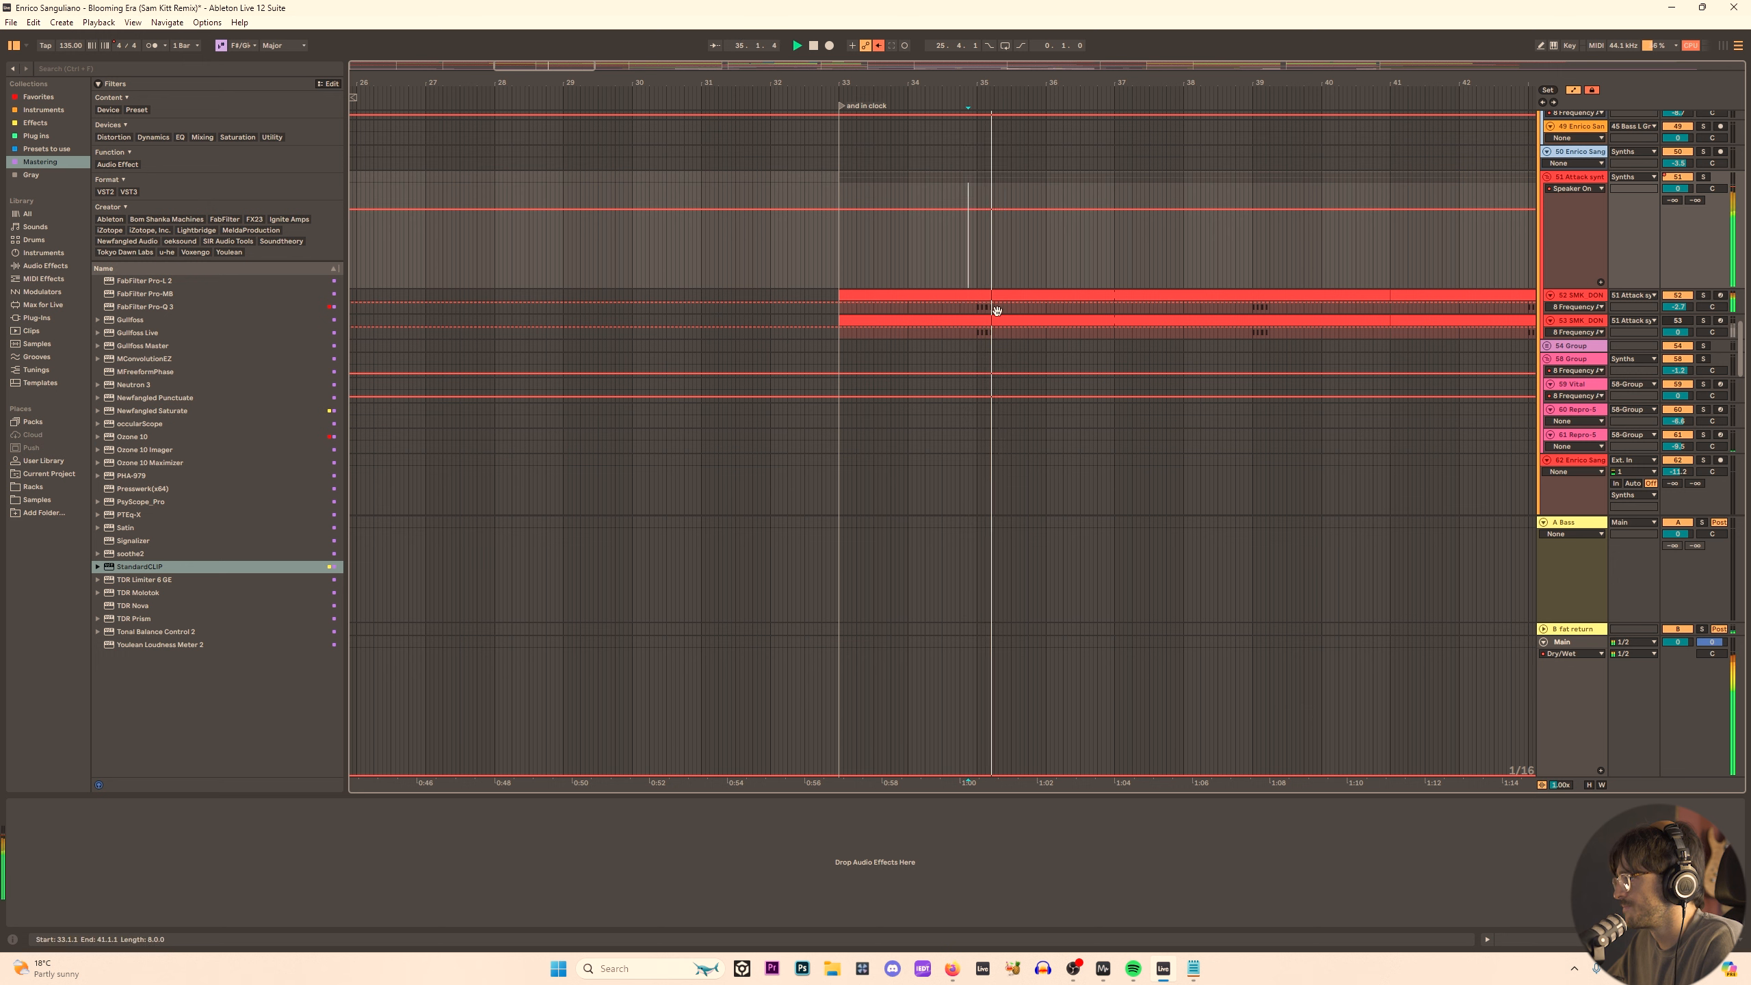
# Enable band 1 as the steepest low cut at about 147 Hz in the second EQ Eight of track 52 SMK_DONTSTOP.
pyautogui.click(977, 299)
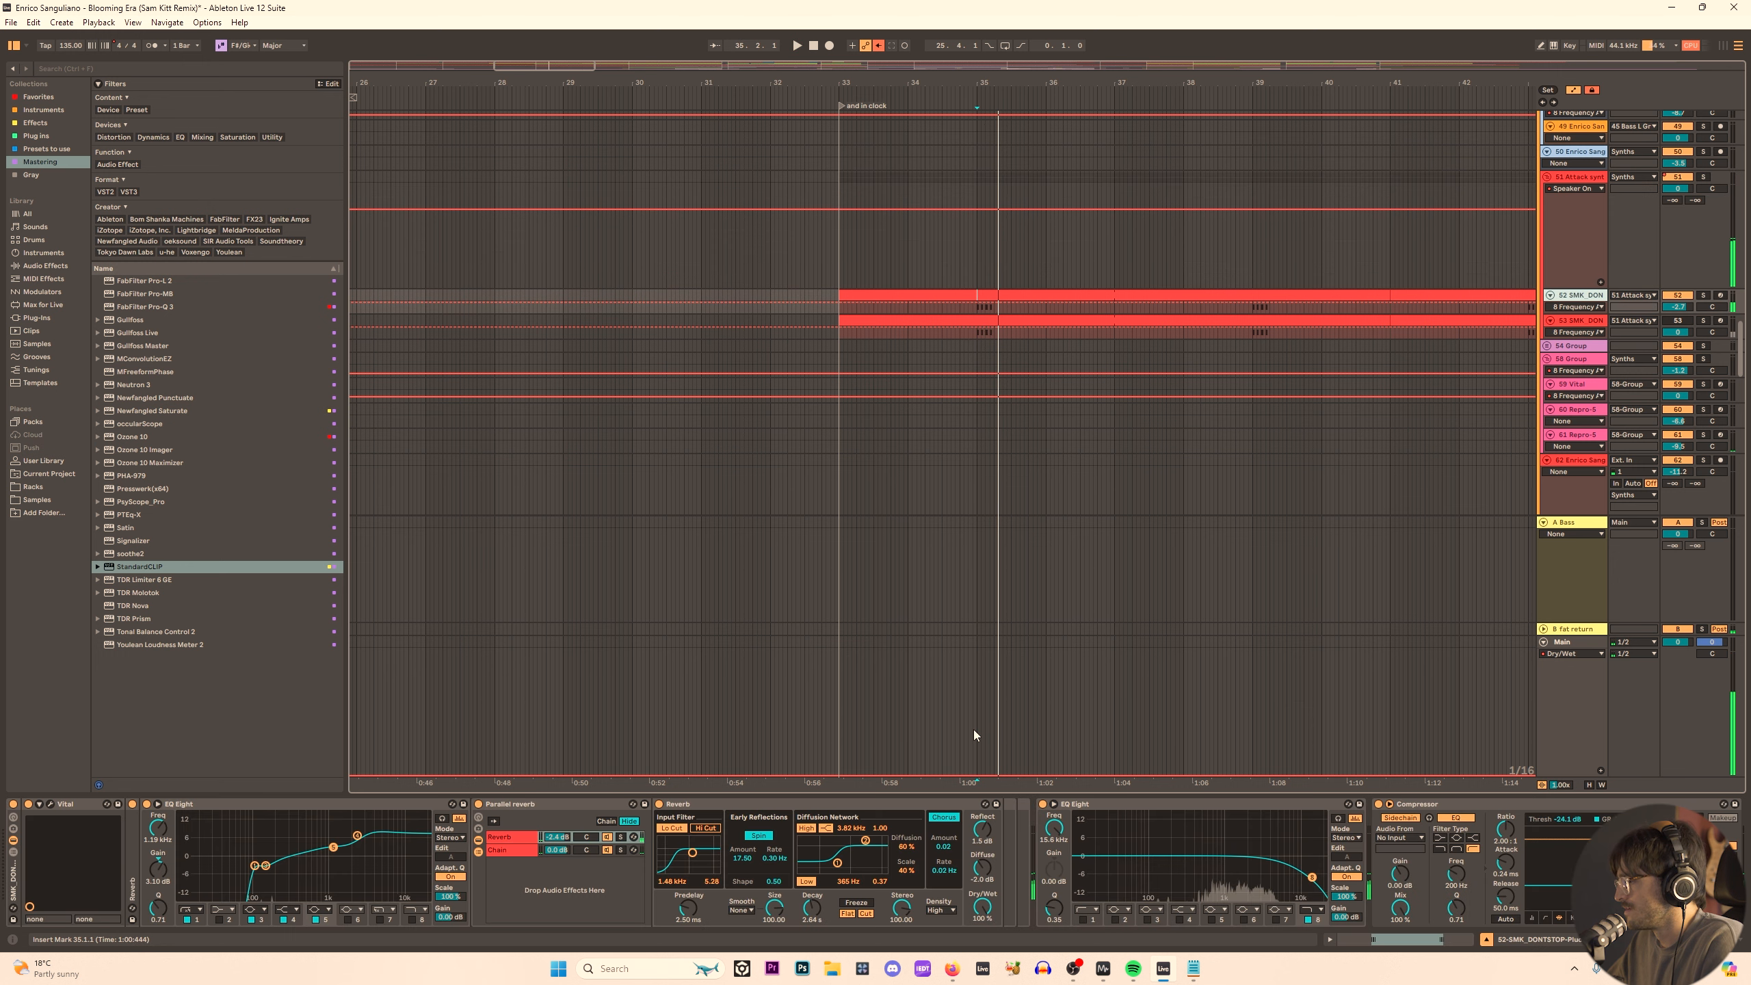
pyautogui.click(1081, 918)
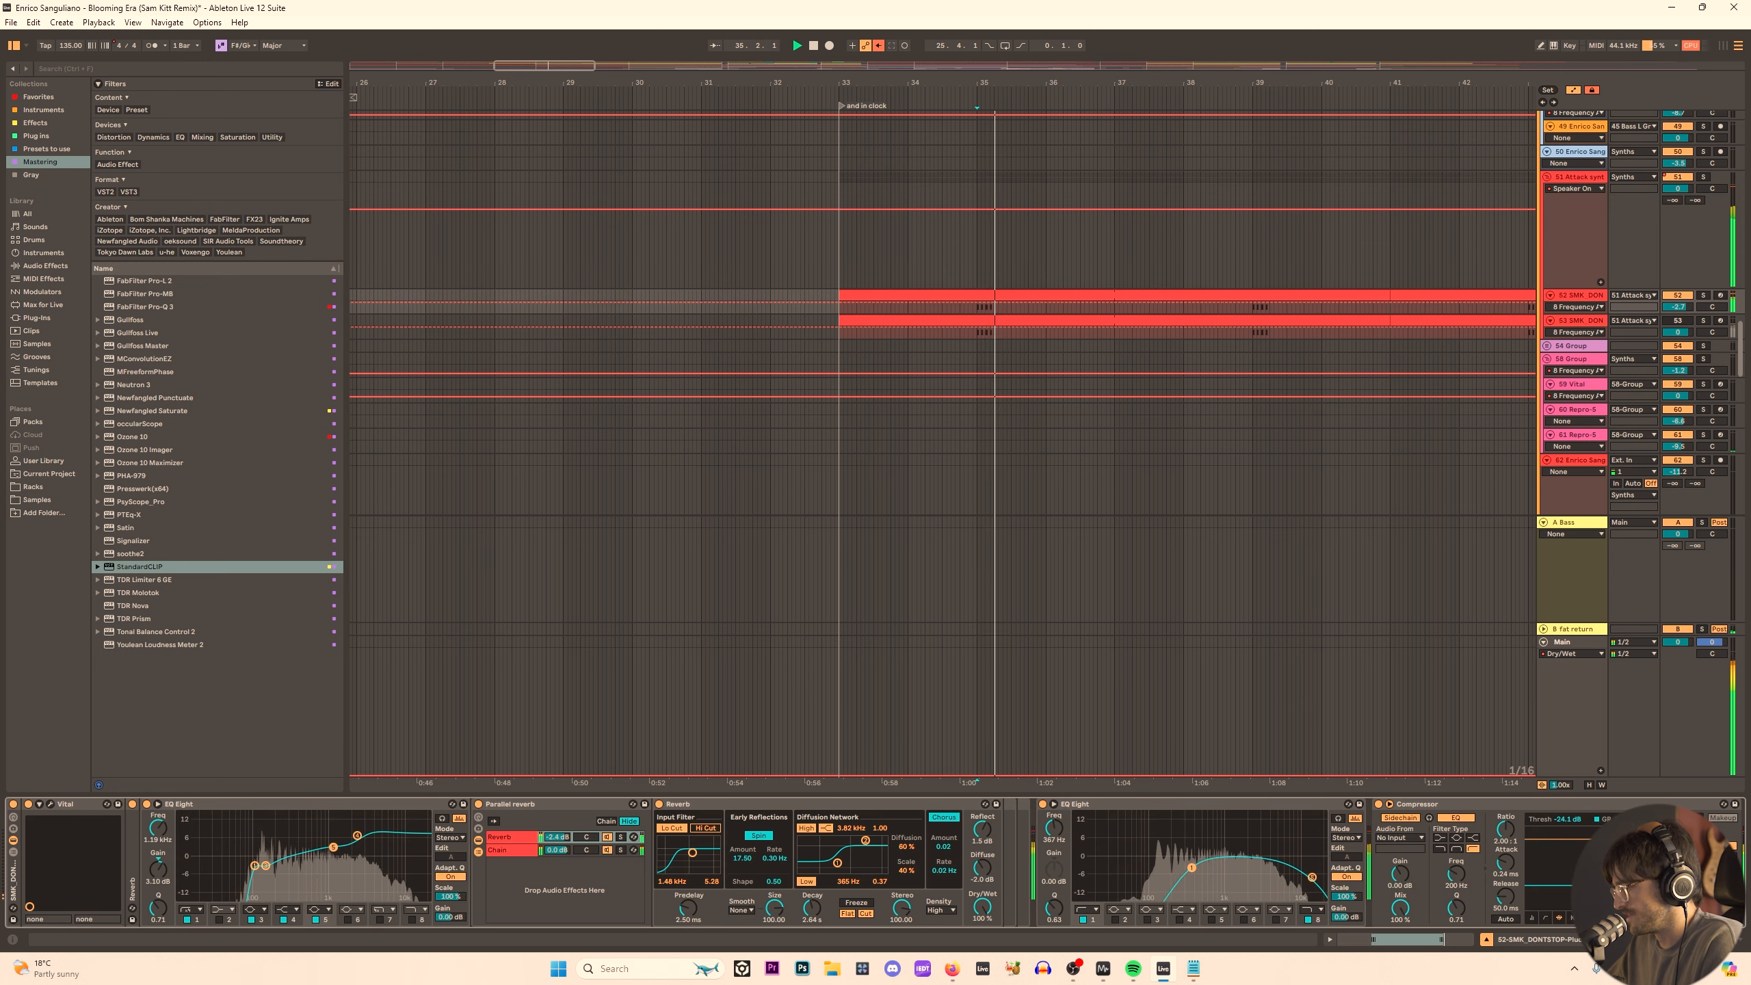
pyautogui.moveTo(1192, 868); pyautogui.dragTo(1171, 861)
pyautogui.click(1086, 909)
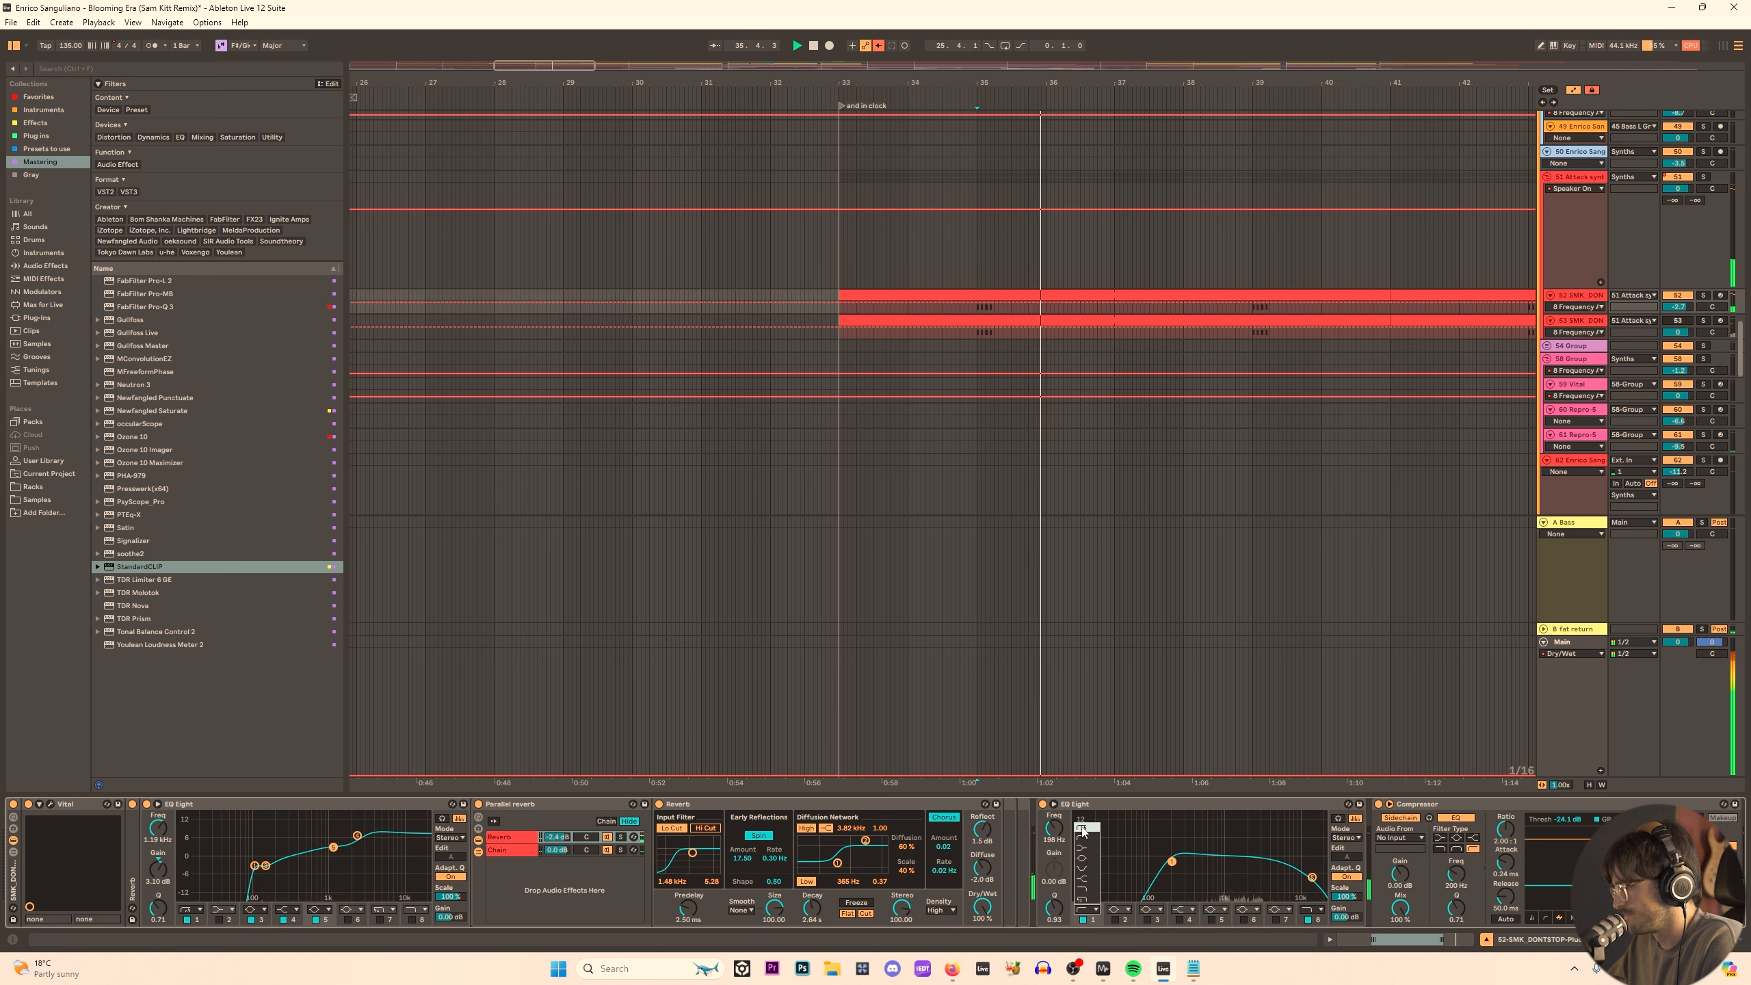
pyautogui.click(1083, 831)
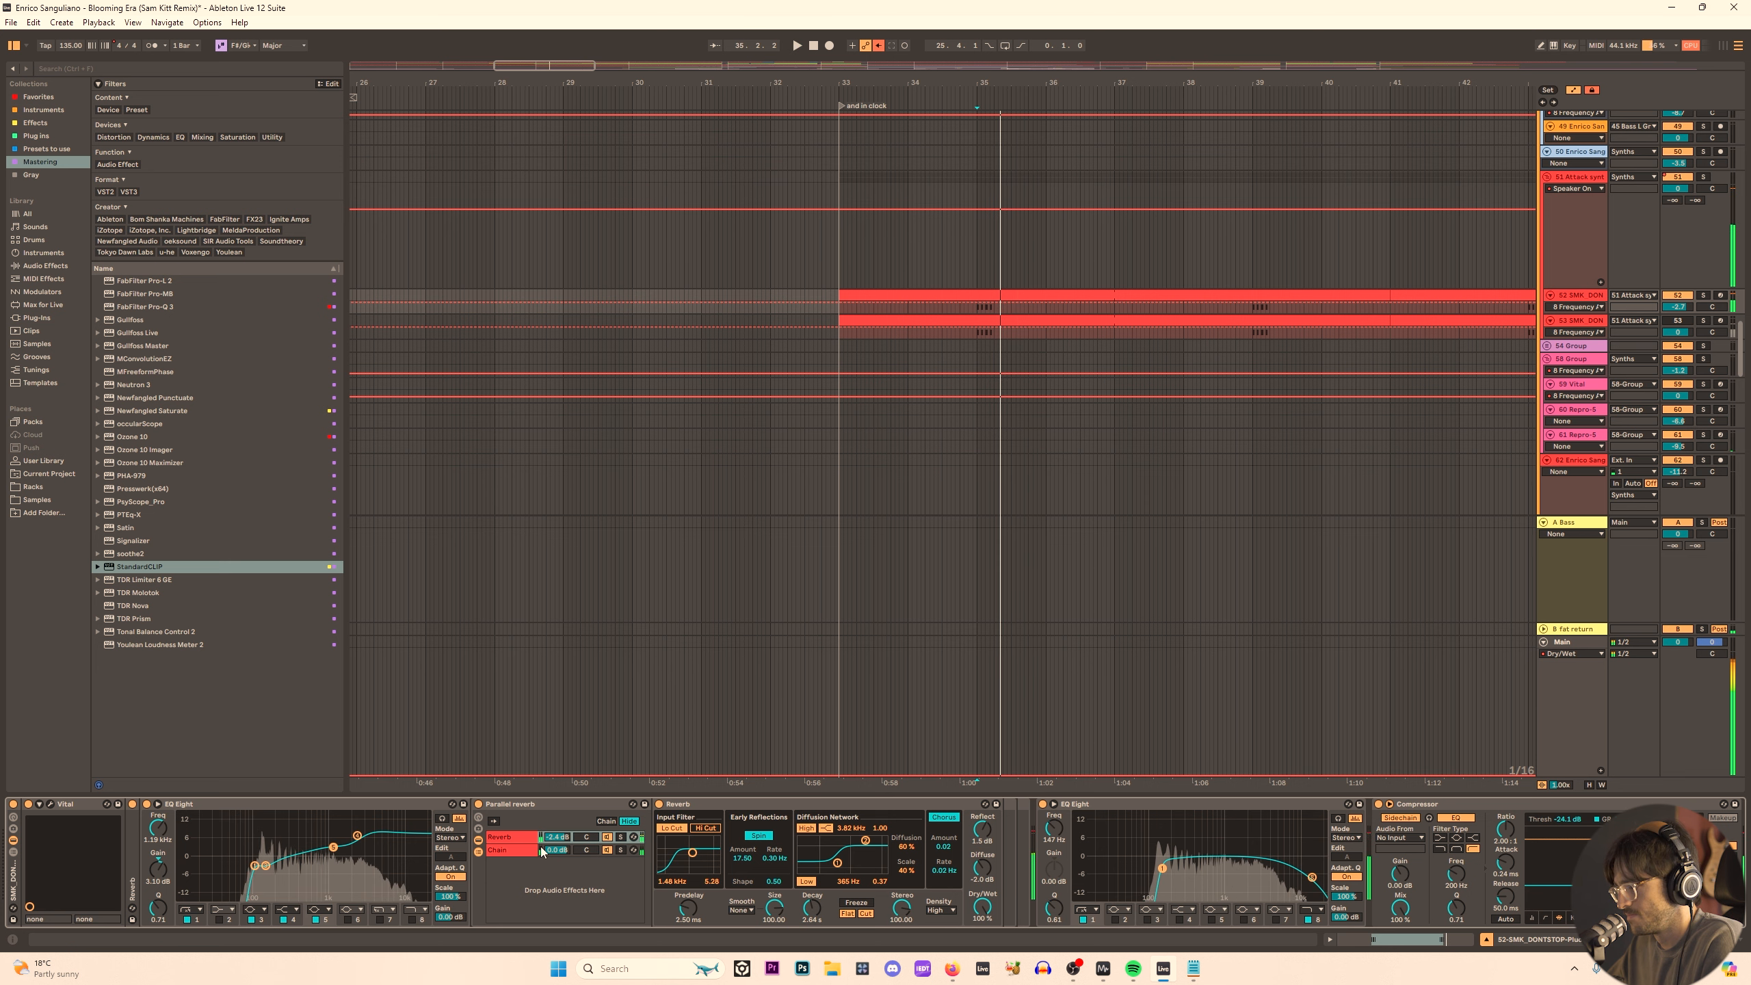
# Lower the Reverb chain's volume in track 52's Parallel reverb rack and reset the playback start to 35.1.1.
pyautogui.click(506, 838)
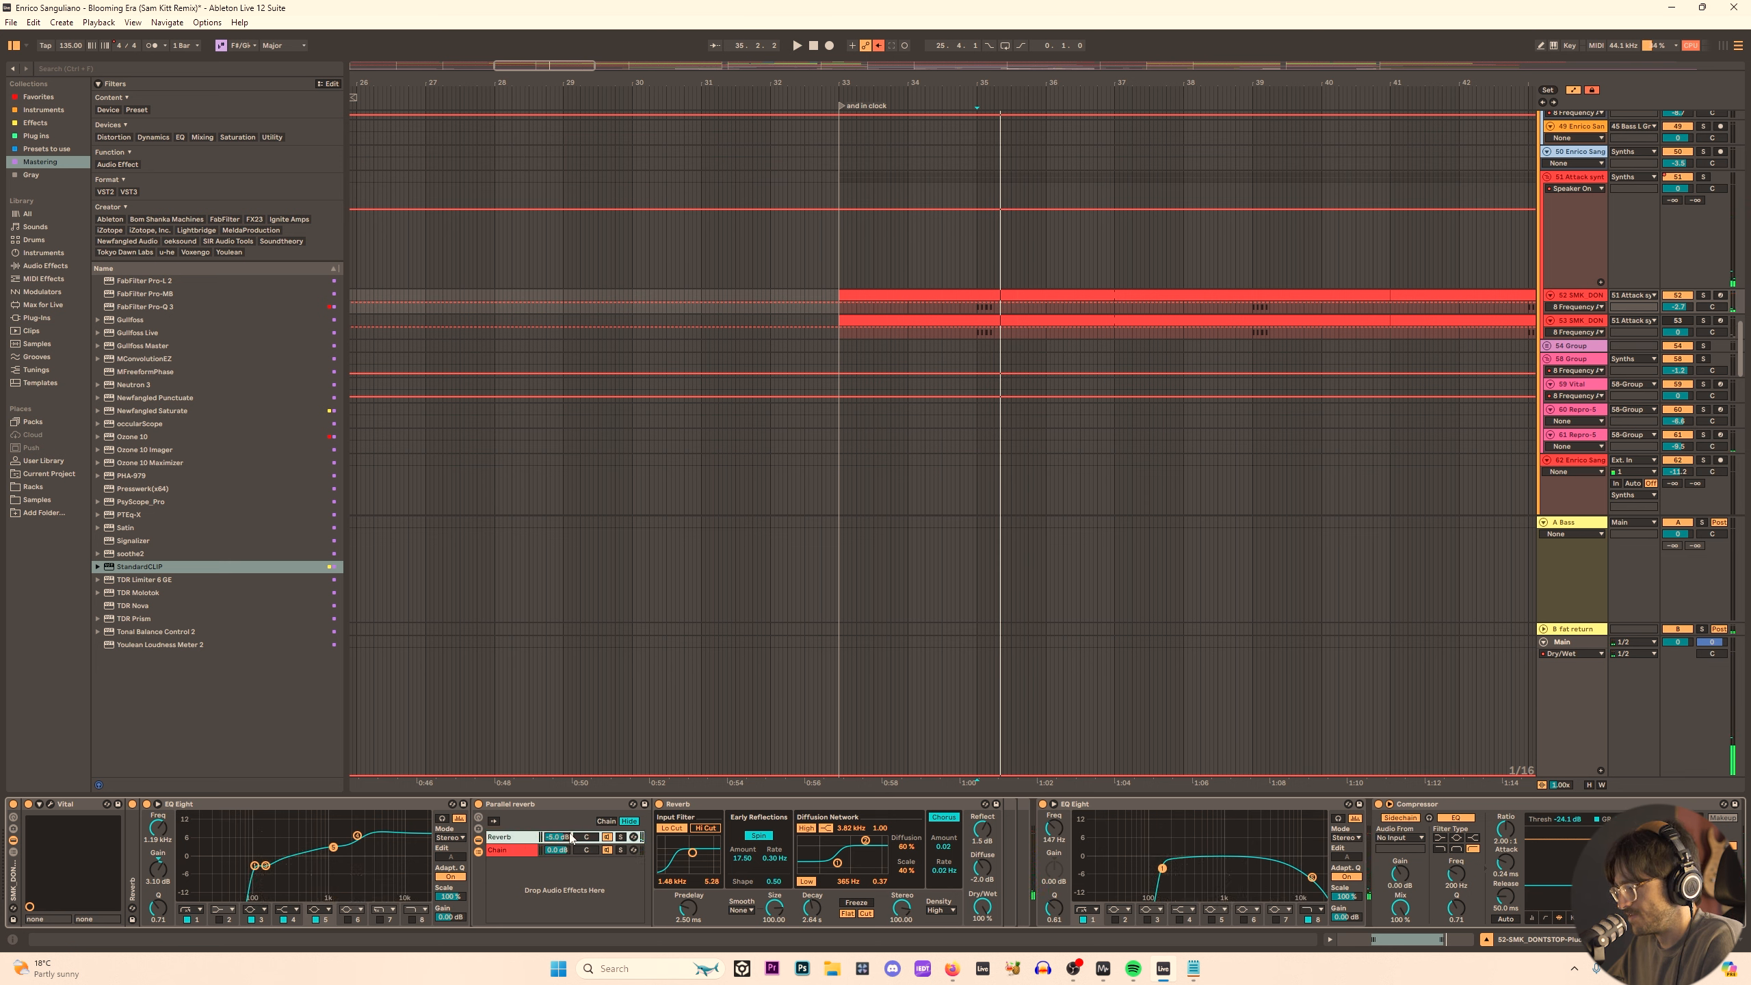
pyautogui.moveTo(572, 837)
pyautogui.mouseDown()
pyautogui.moveTo(563, 877)
pyautogui.moveTo(564, 861)
pyautogui.mouseUp()
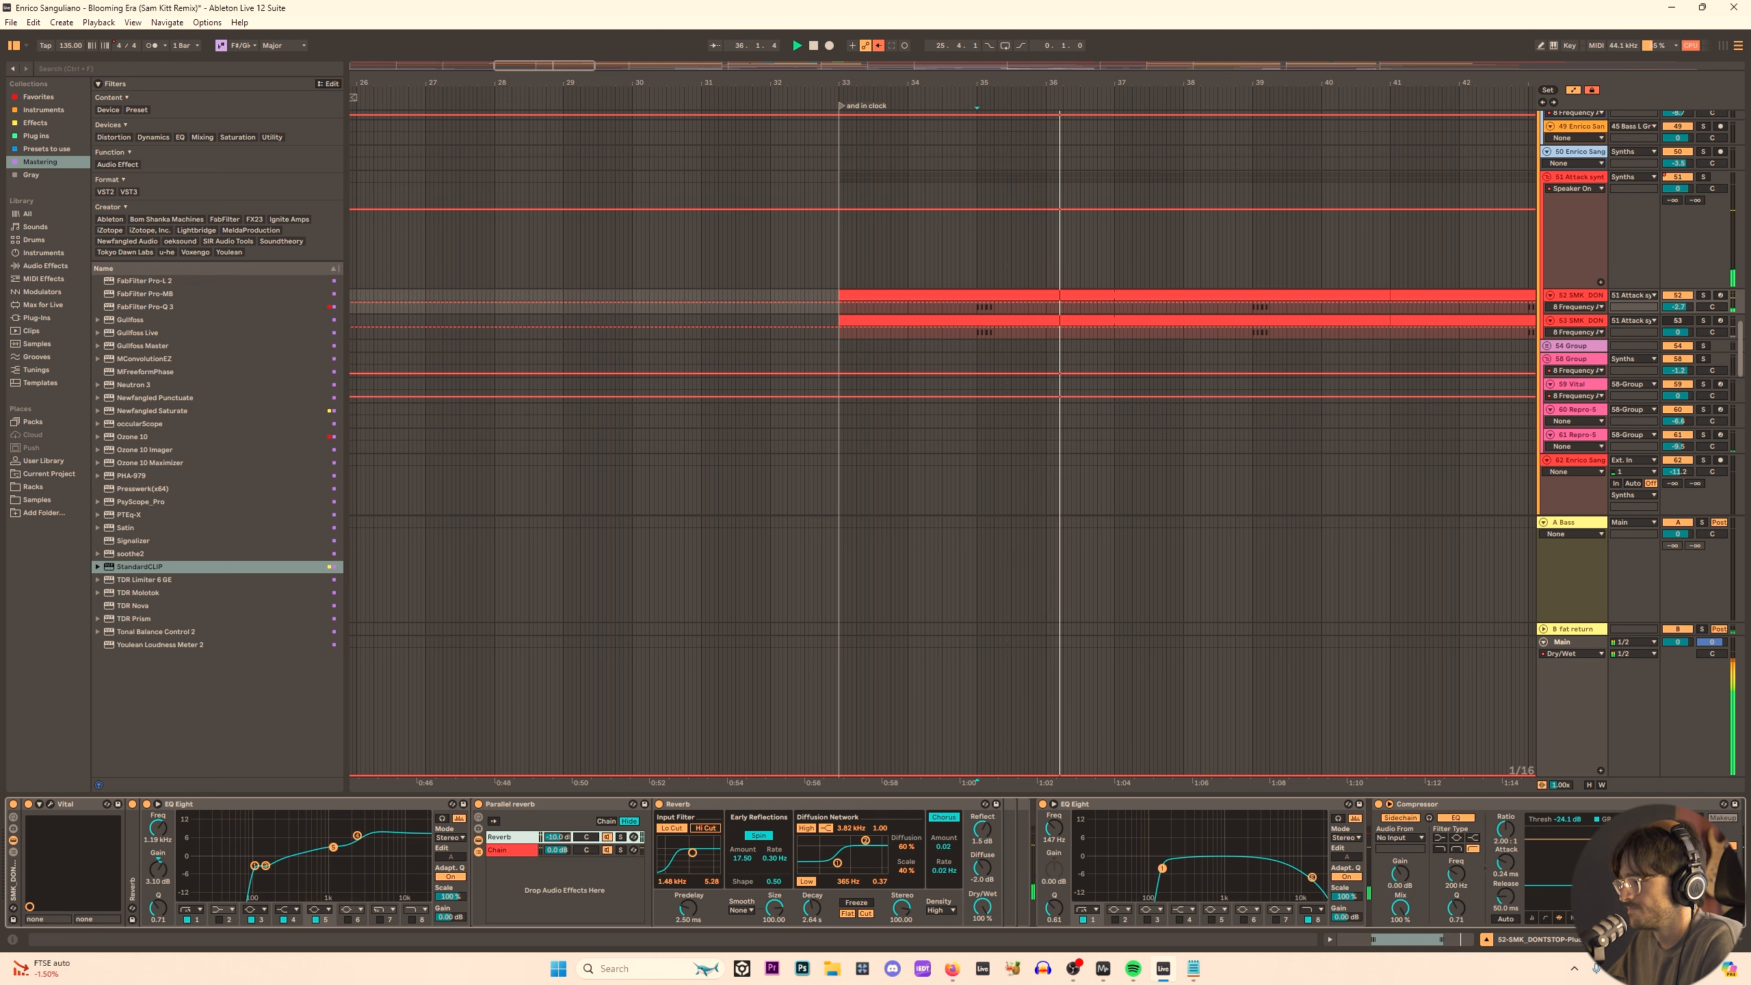
pyautogui.click(1254, 255)
pyautogui.click(1577, 188)
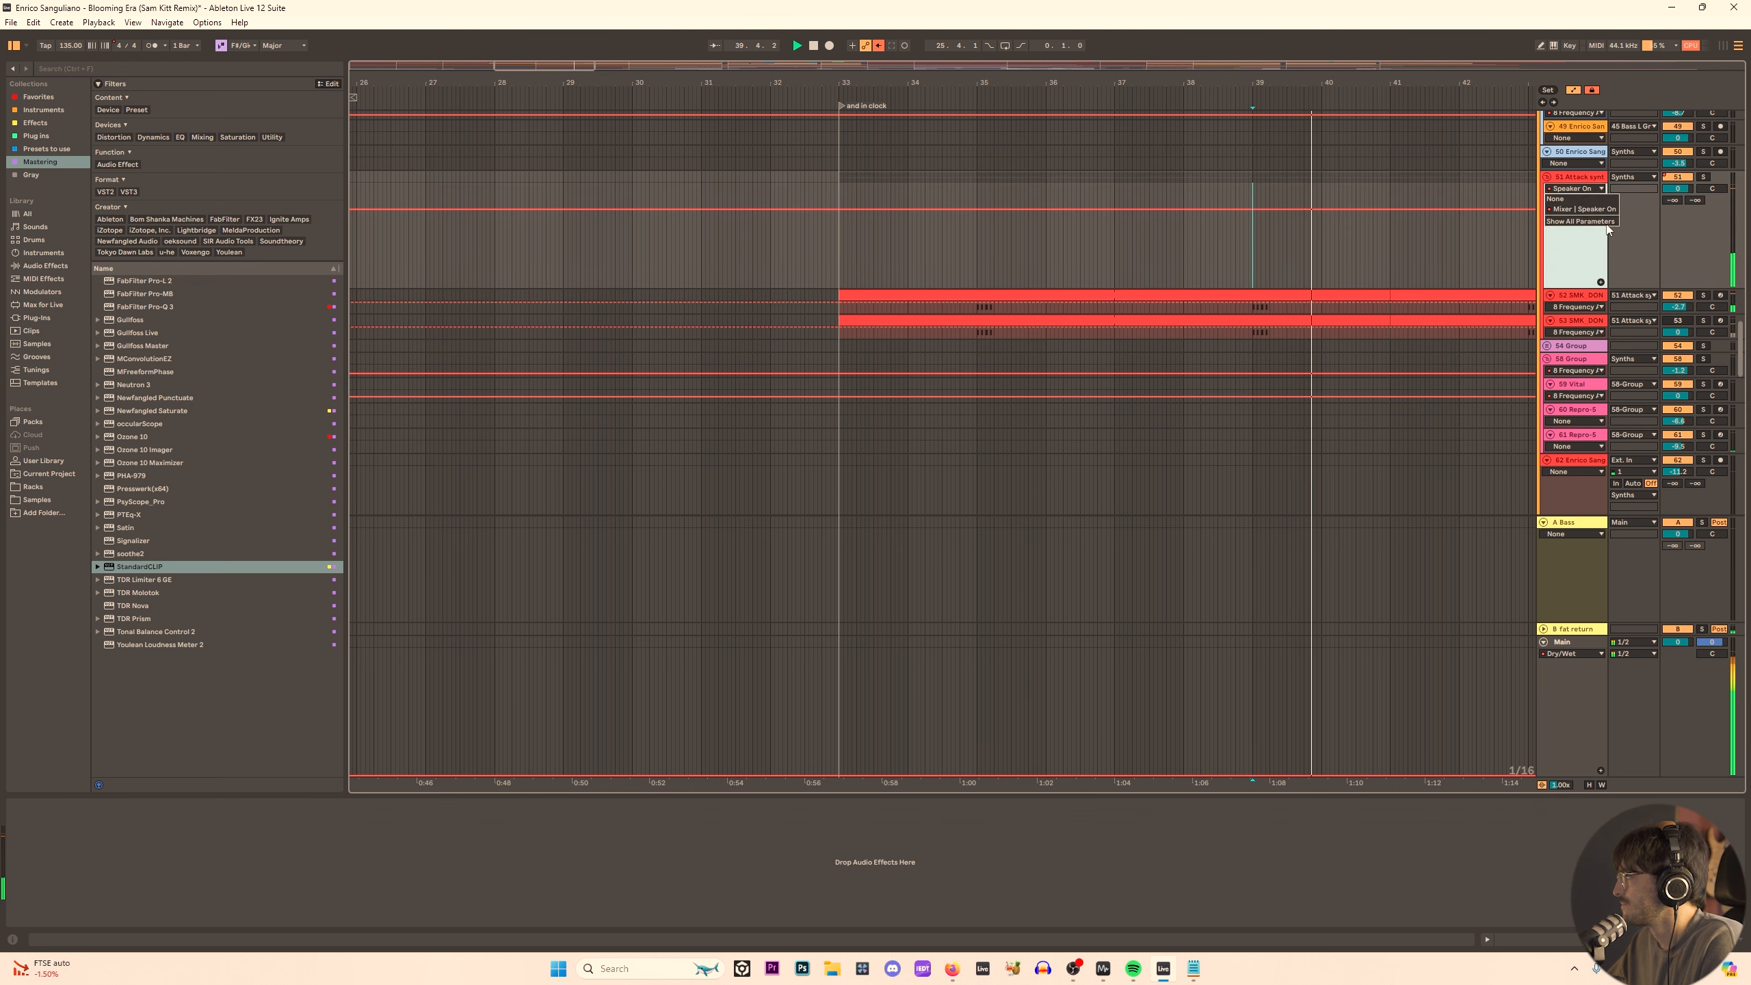
pyautogui.click(977, 238)
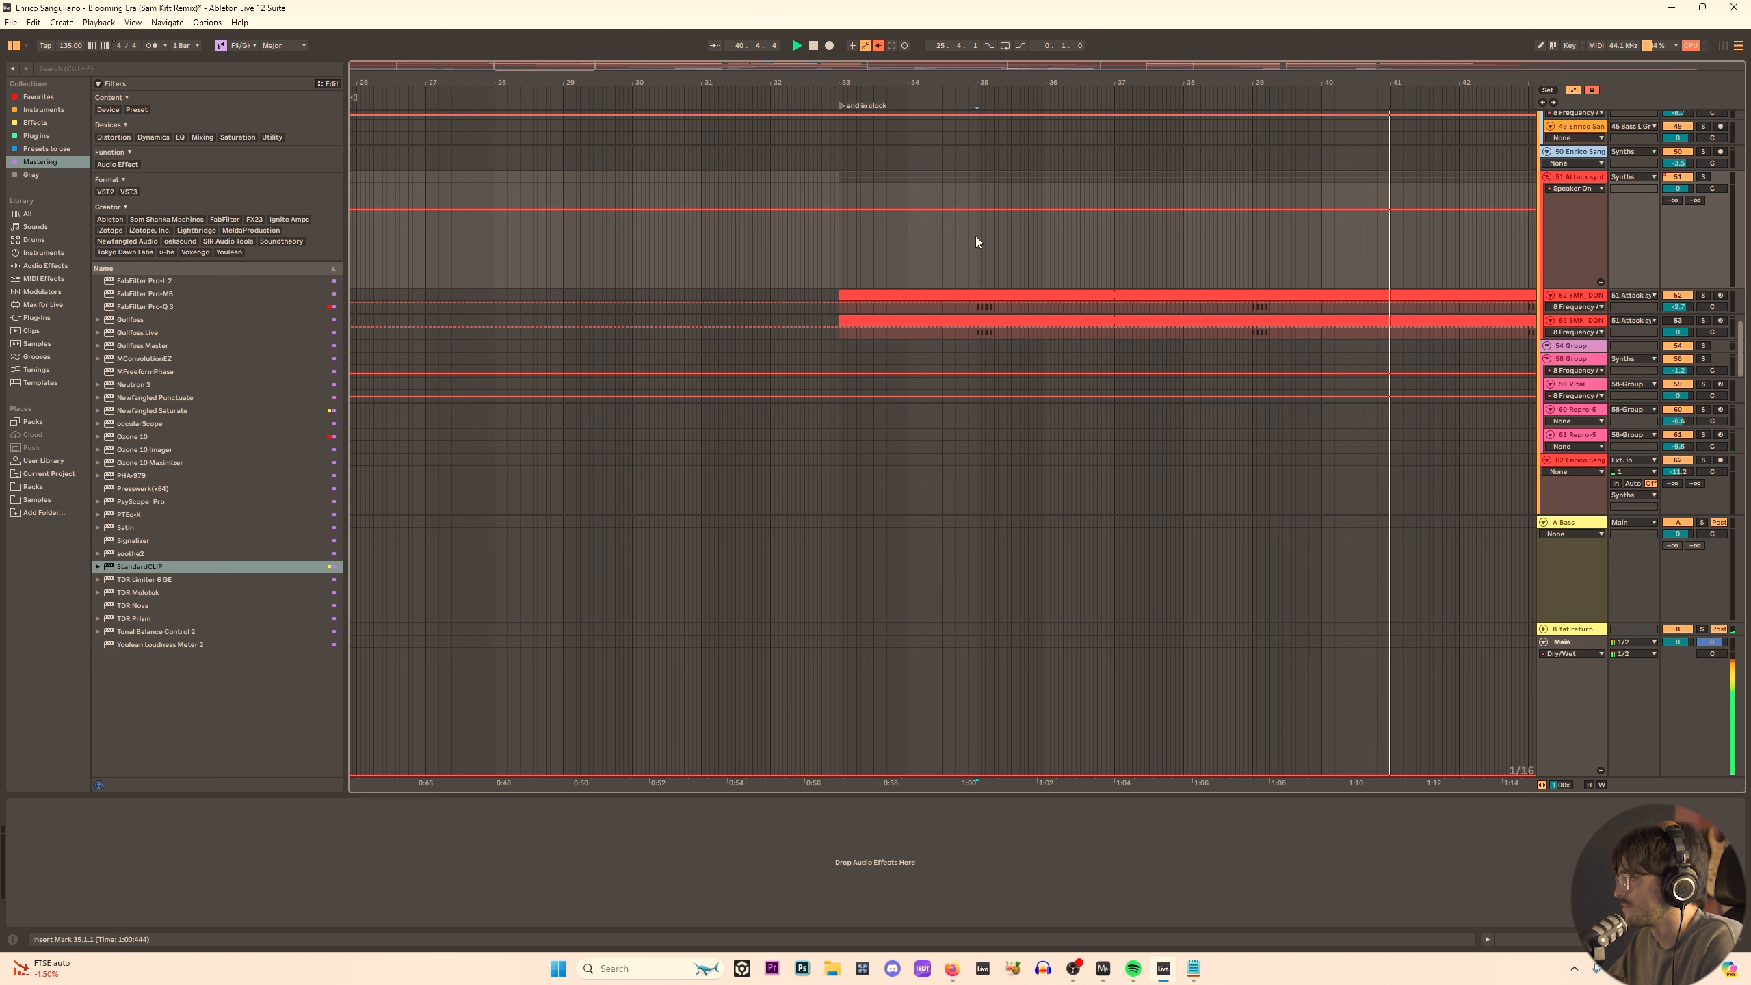
# Add an EQ Eight to the Attack synth group and enable its band 8 high cut.
pyautogui.click(977, 311)
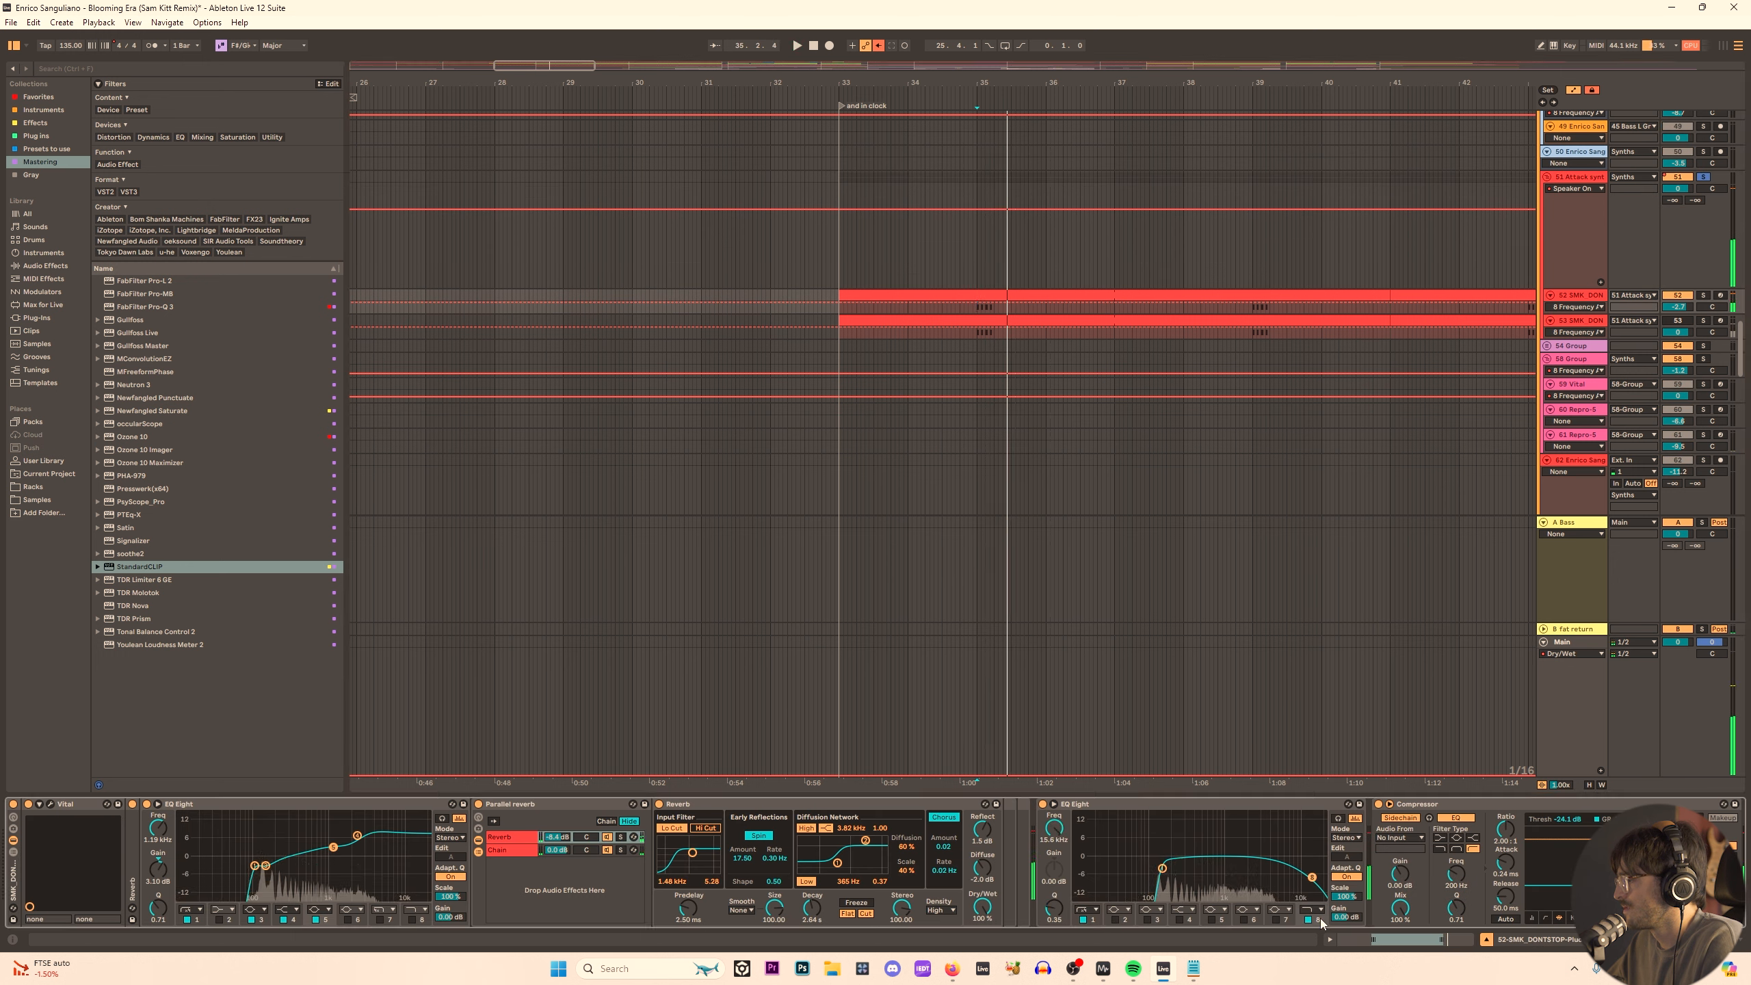
pyautogui.press('Up')
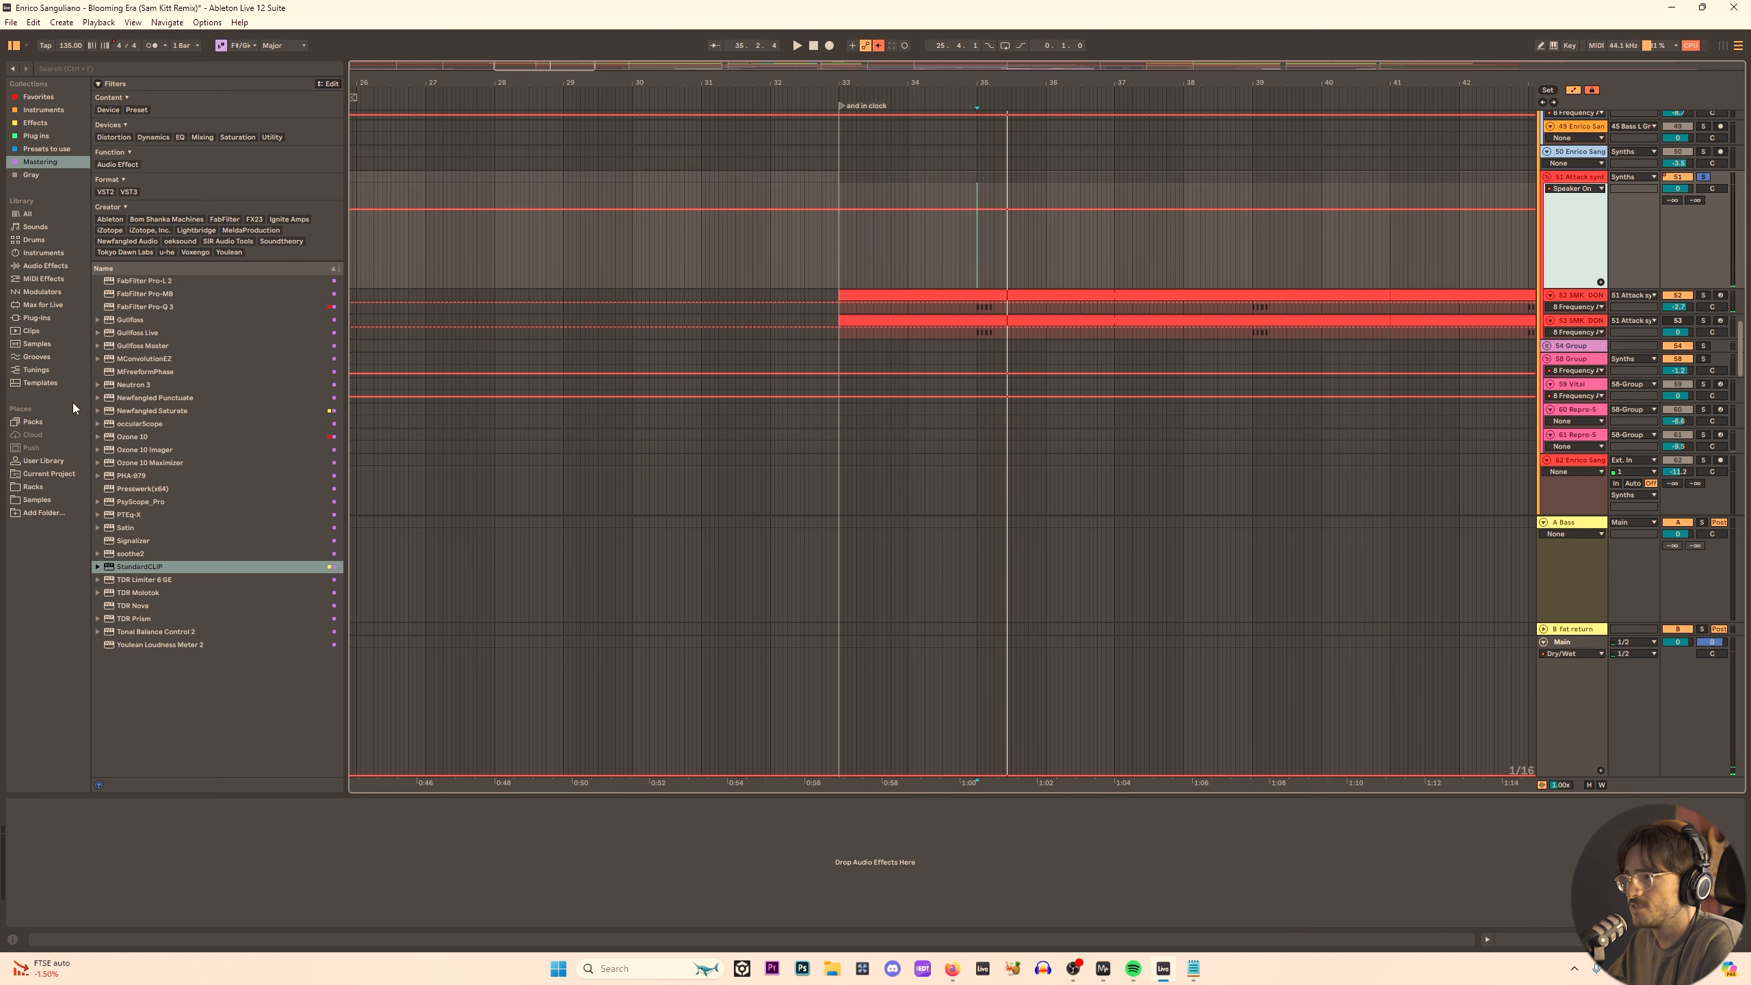
pyautogui.click(45, 266)
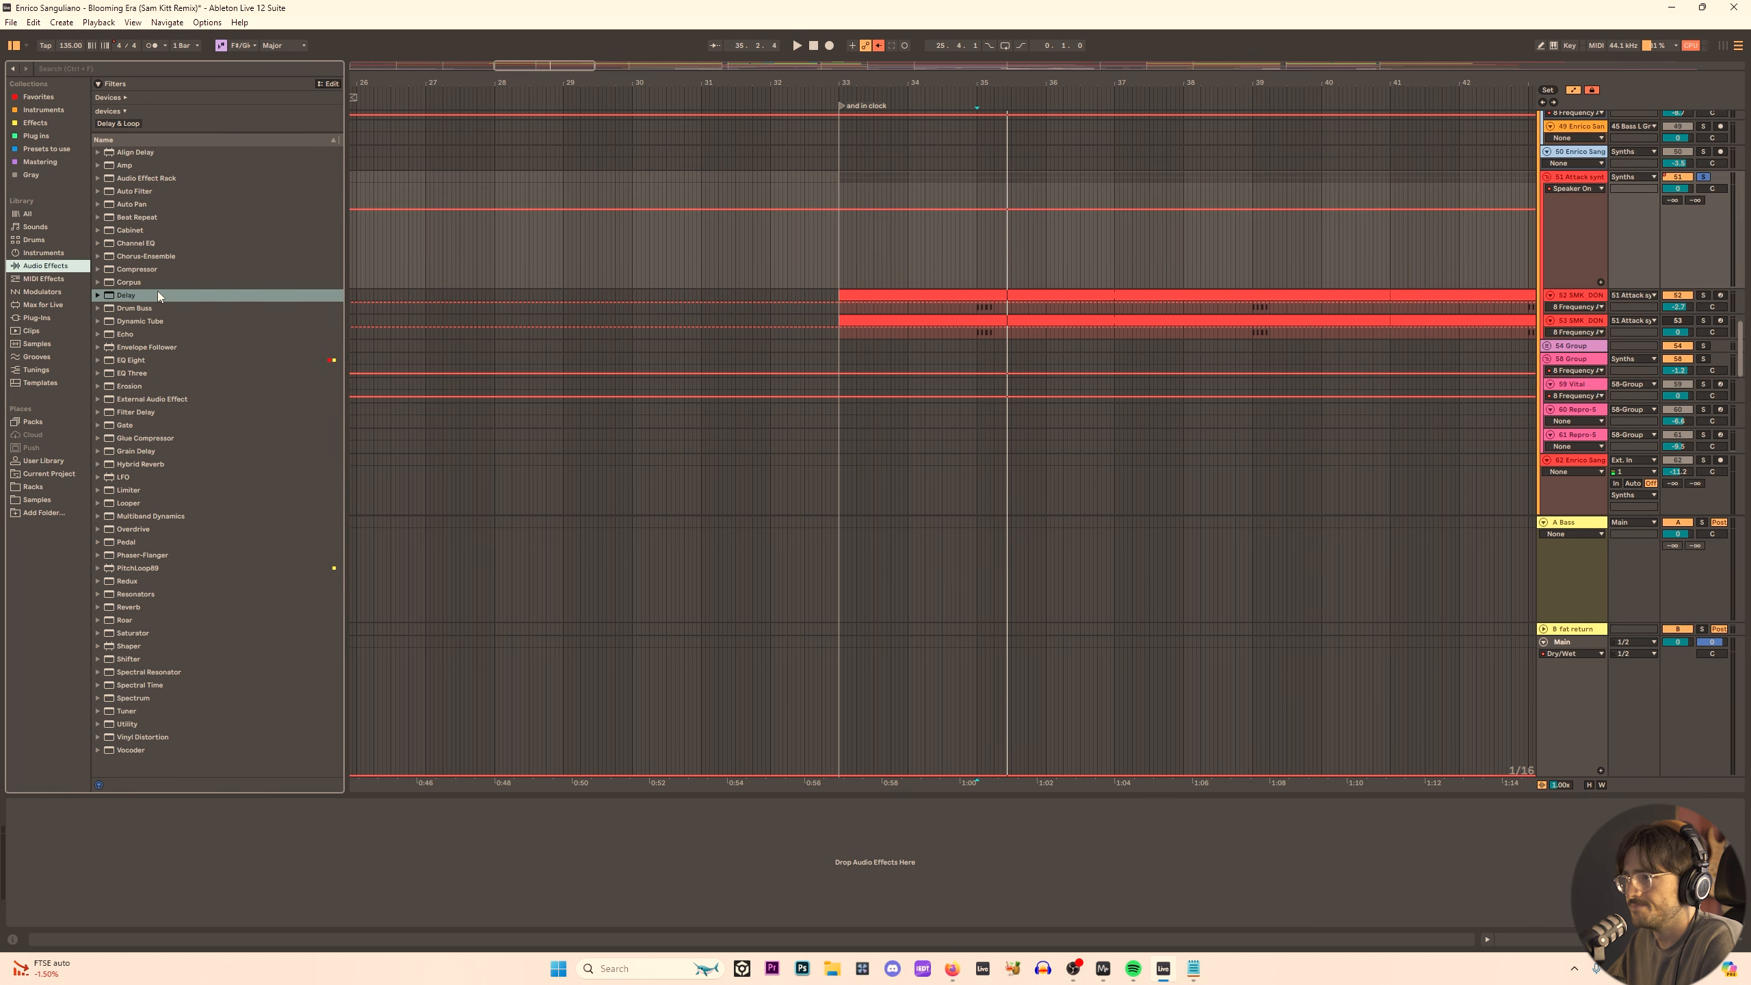
pyautogui.click(148, 361)
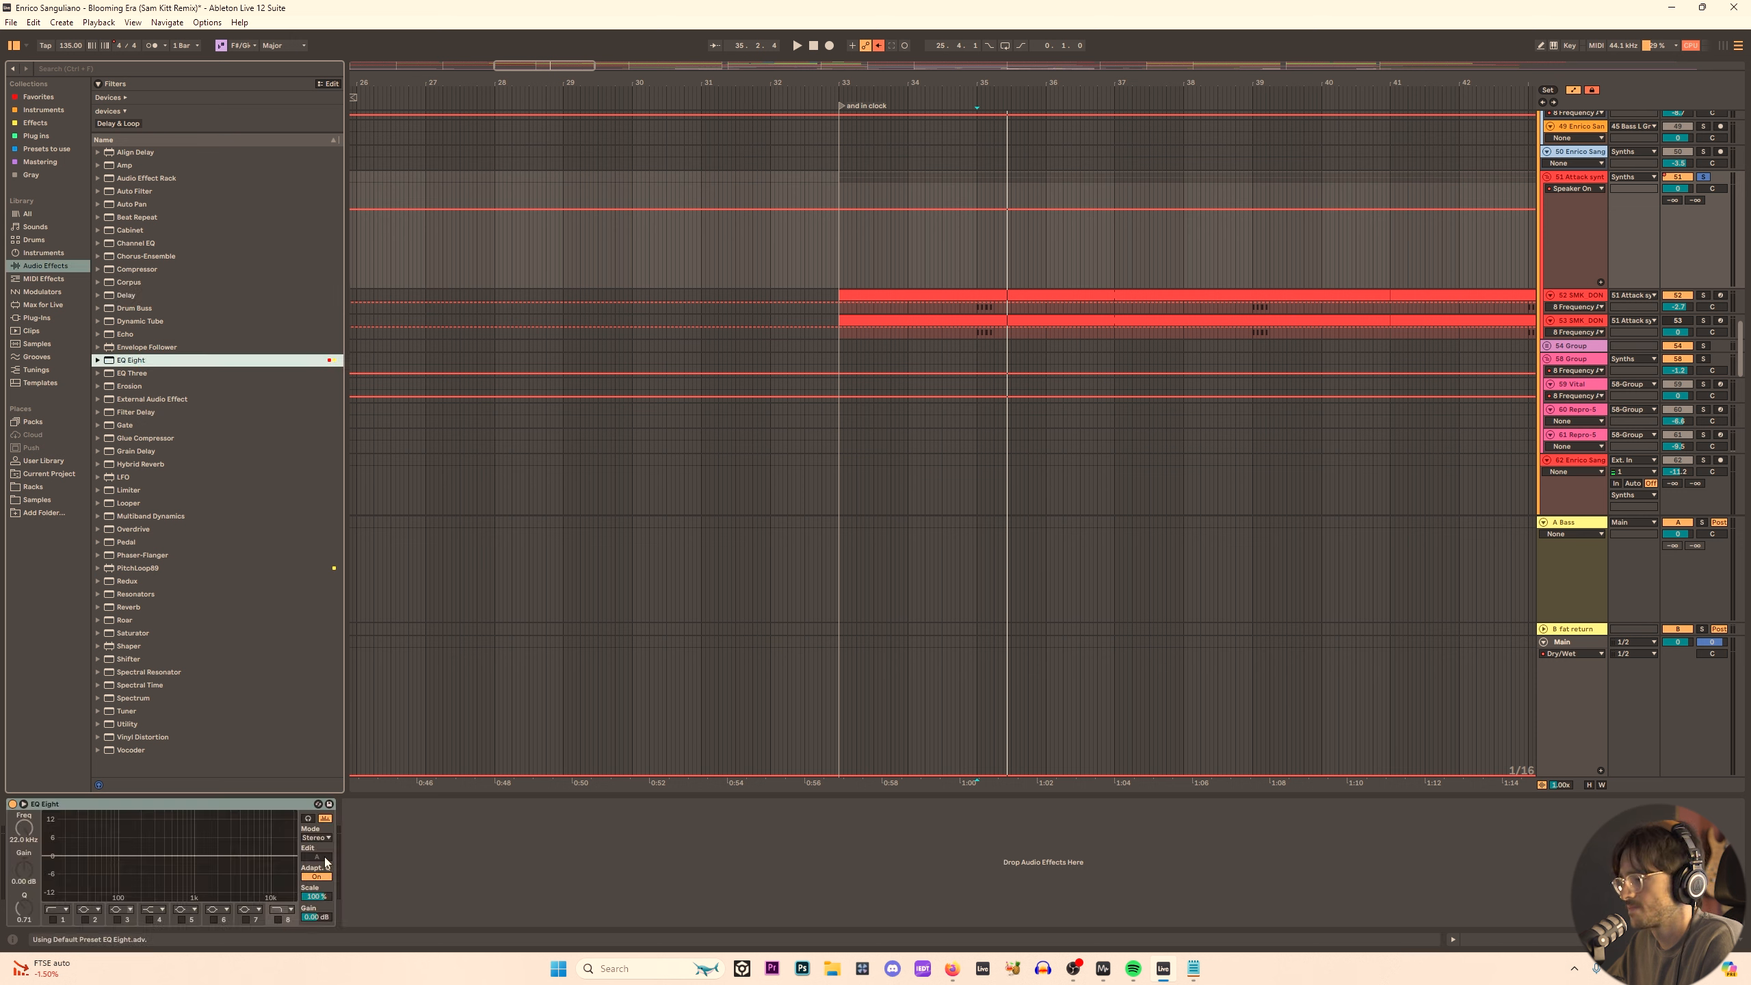
pyautogui.click(277, 920)
# Show the automation of band 8's frequency and lower it to 1.23 kHz from bar 33 onward.
pyautogui.rightClick(26, 831)
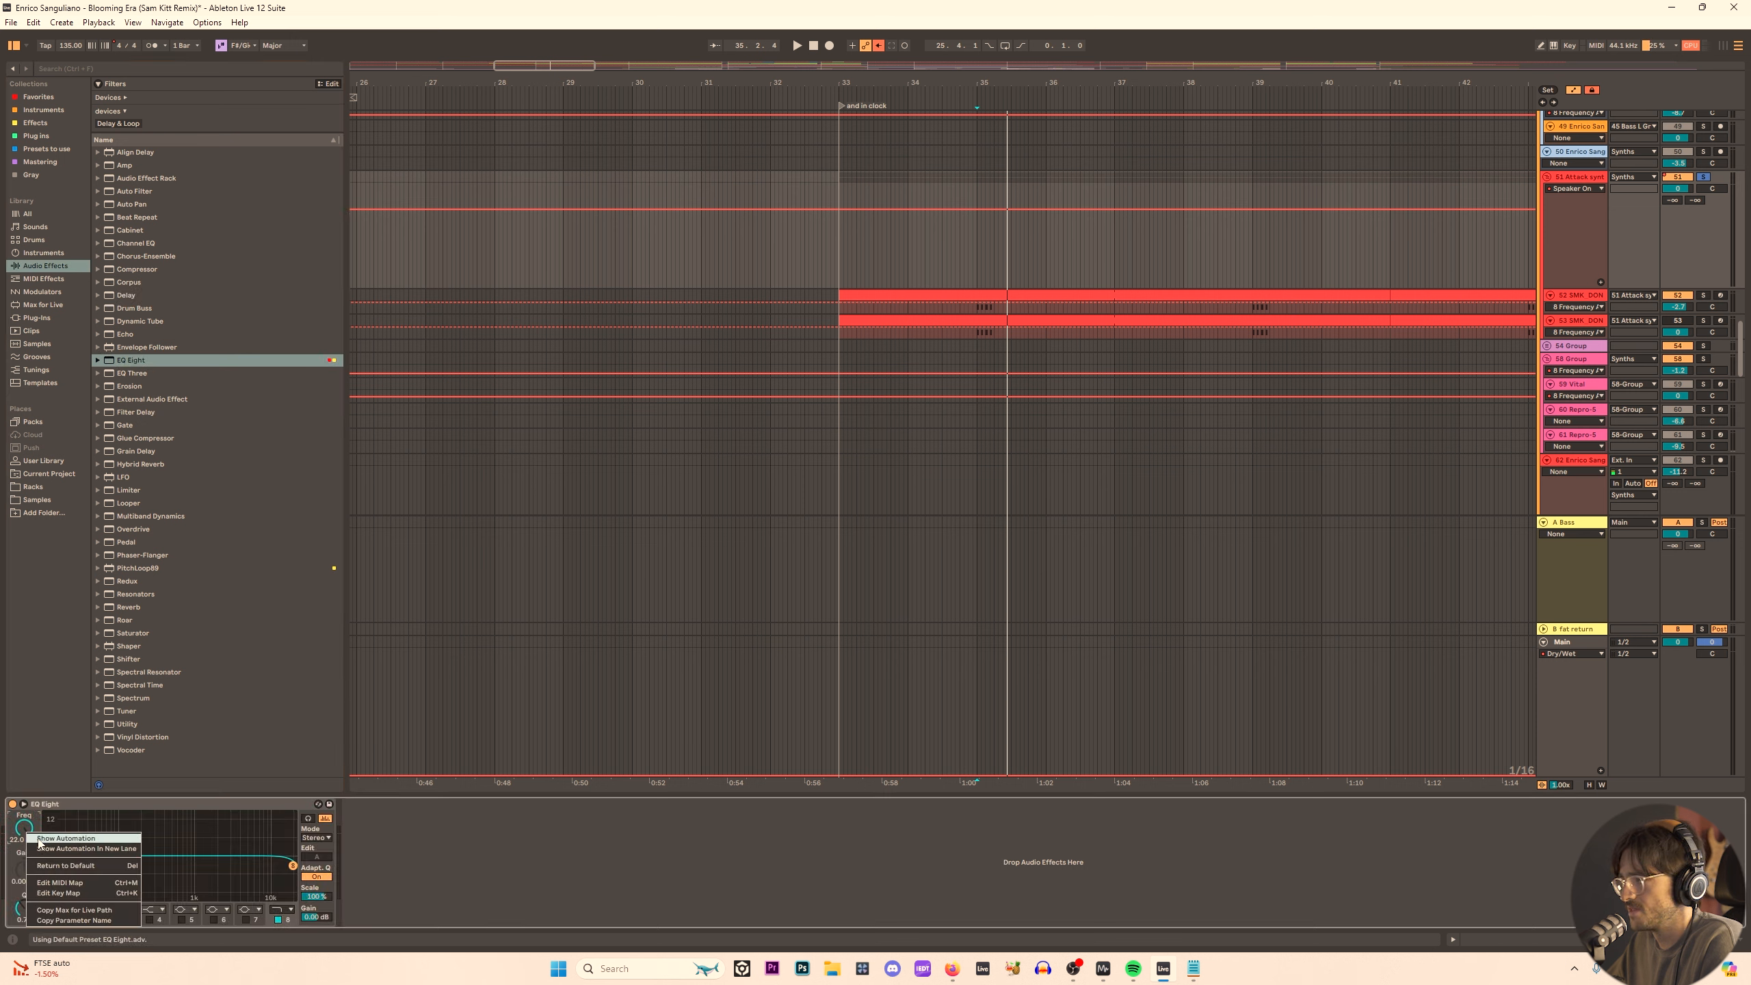
pyautogui.click(39, 839)
pyautogui.hotkey('ctrl', '2')
pyautogui.hotkey('ctrl', '2')
pyautogui.hotkey('ctrl', '2')
pyautogui.moveTo(904, 221); pyautogui.dragTo(957, 214)
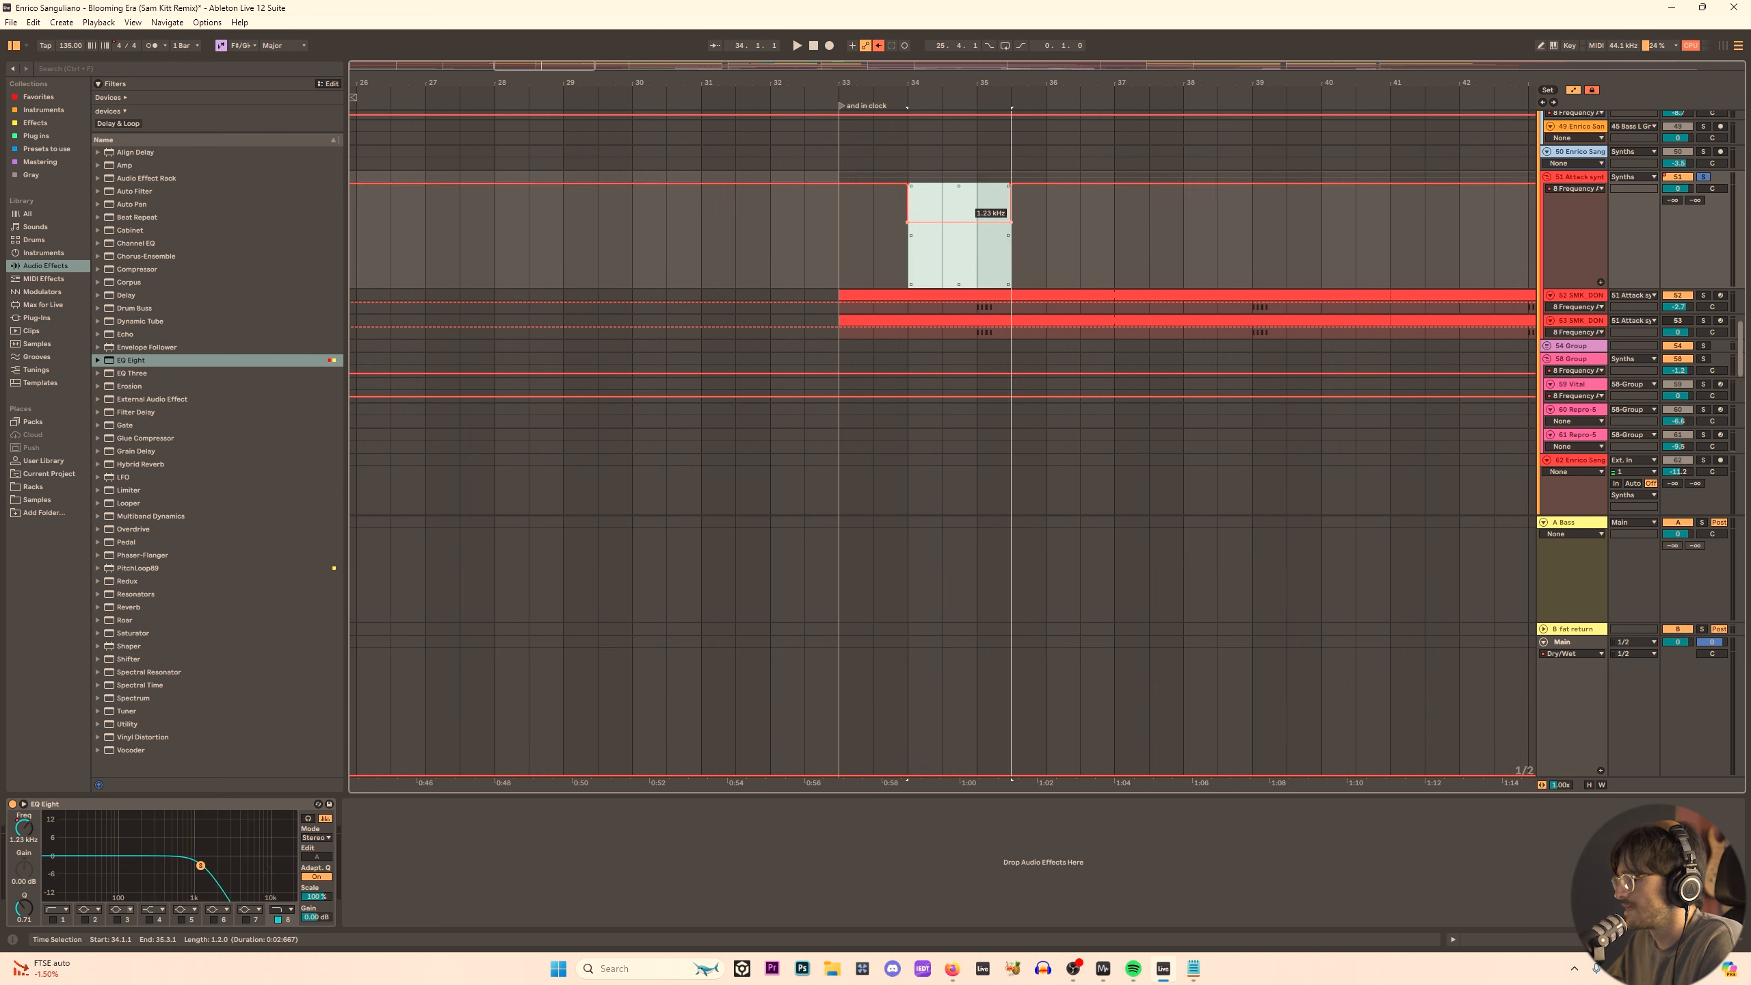
pyautogui.moveTo(931, 230); pyautogui.dragTo(896, 229)
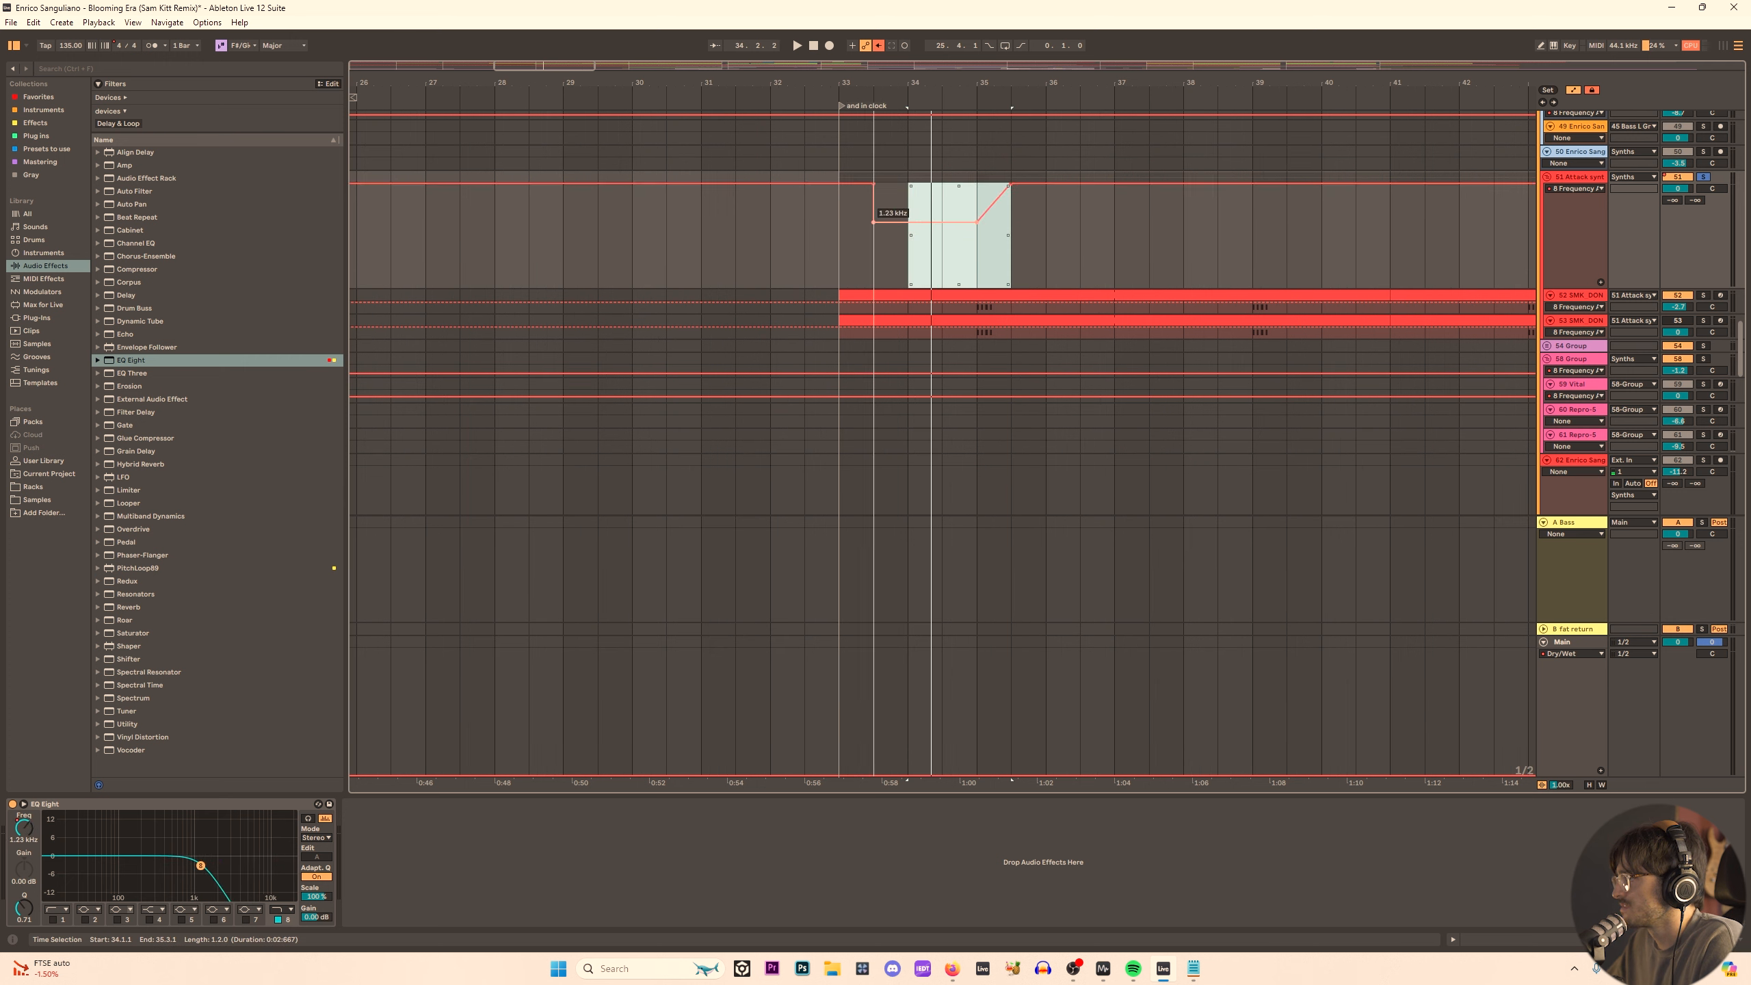
pyautogui.press('Delete')
# Audition the filtered Attack synth group from 35.1.1 and undo the extra automation breakpoint near bar 38.
pyautogui.click(993, 254)
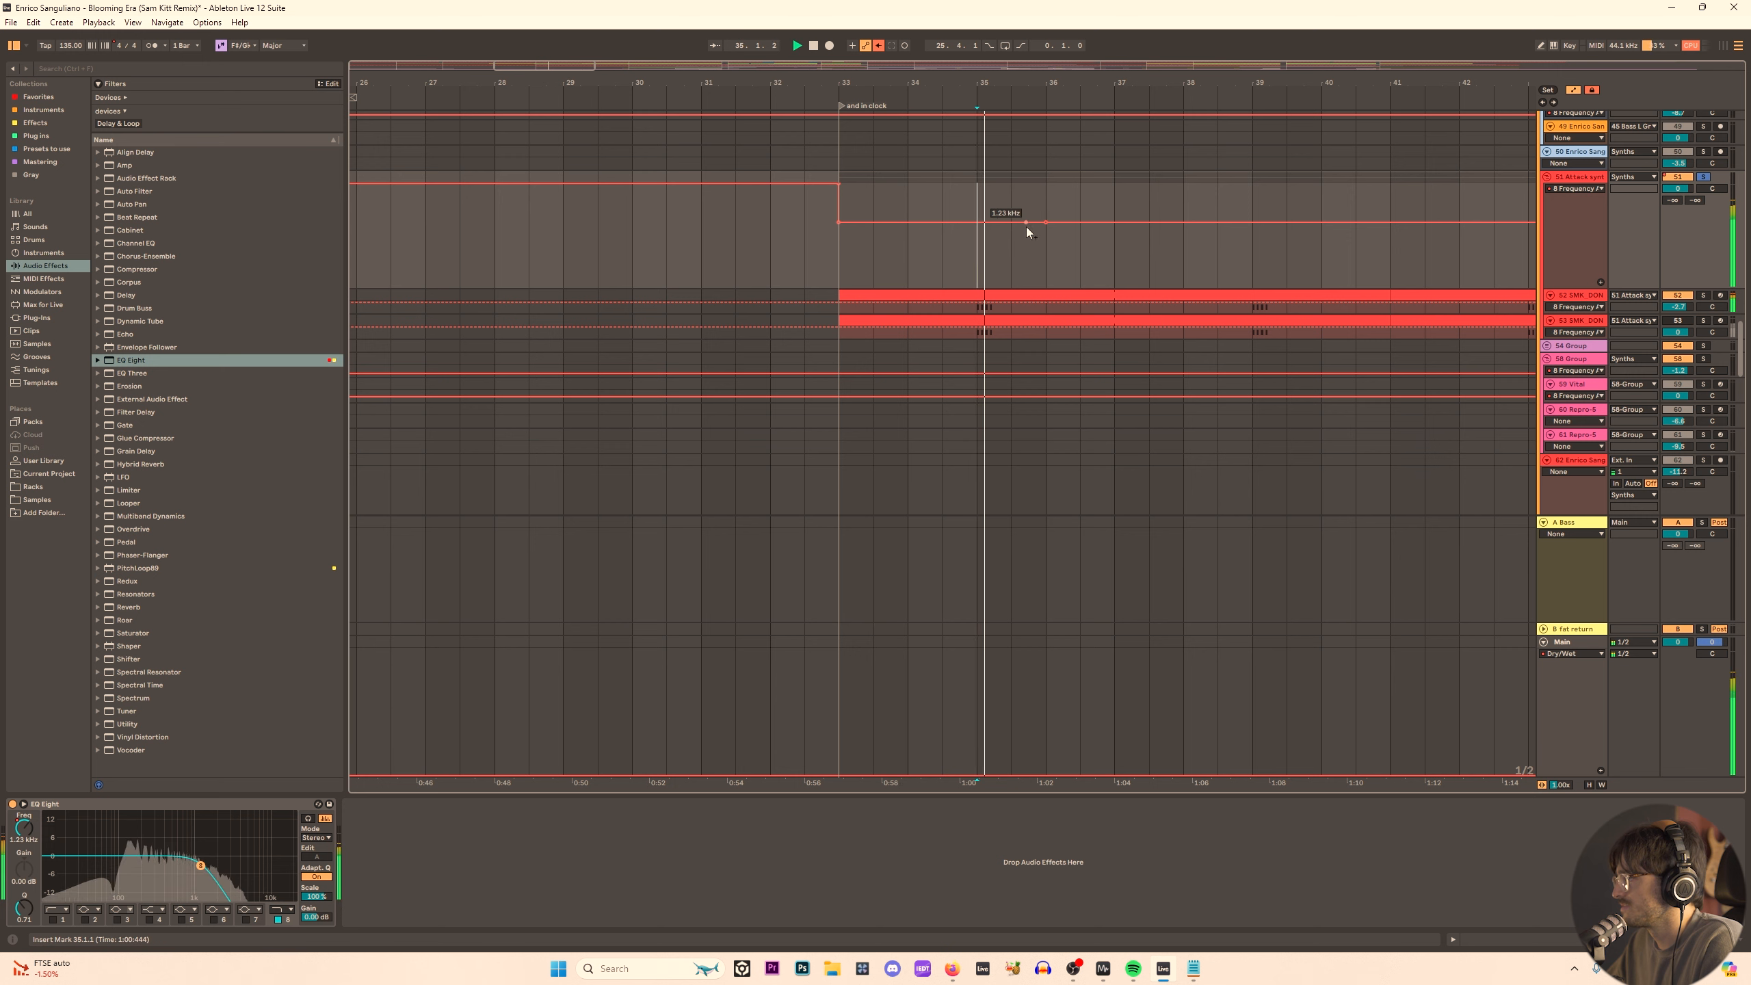
pyautogui.click(1184, 226)
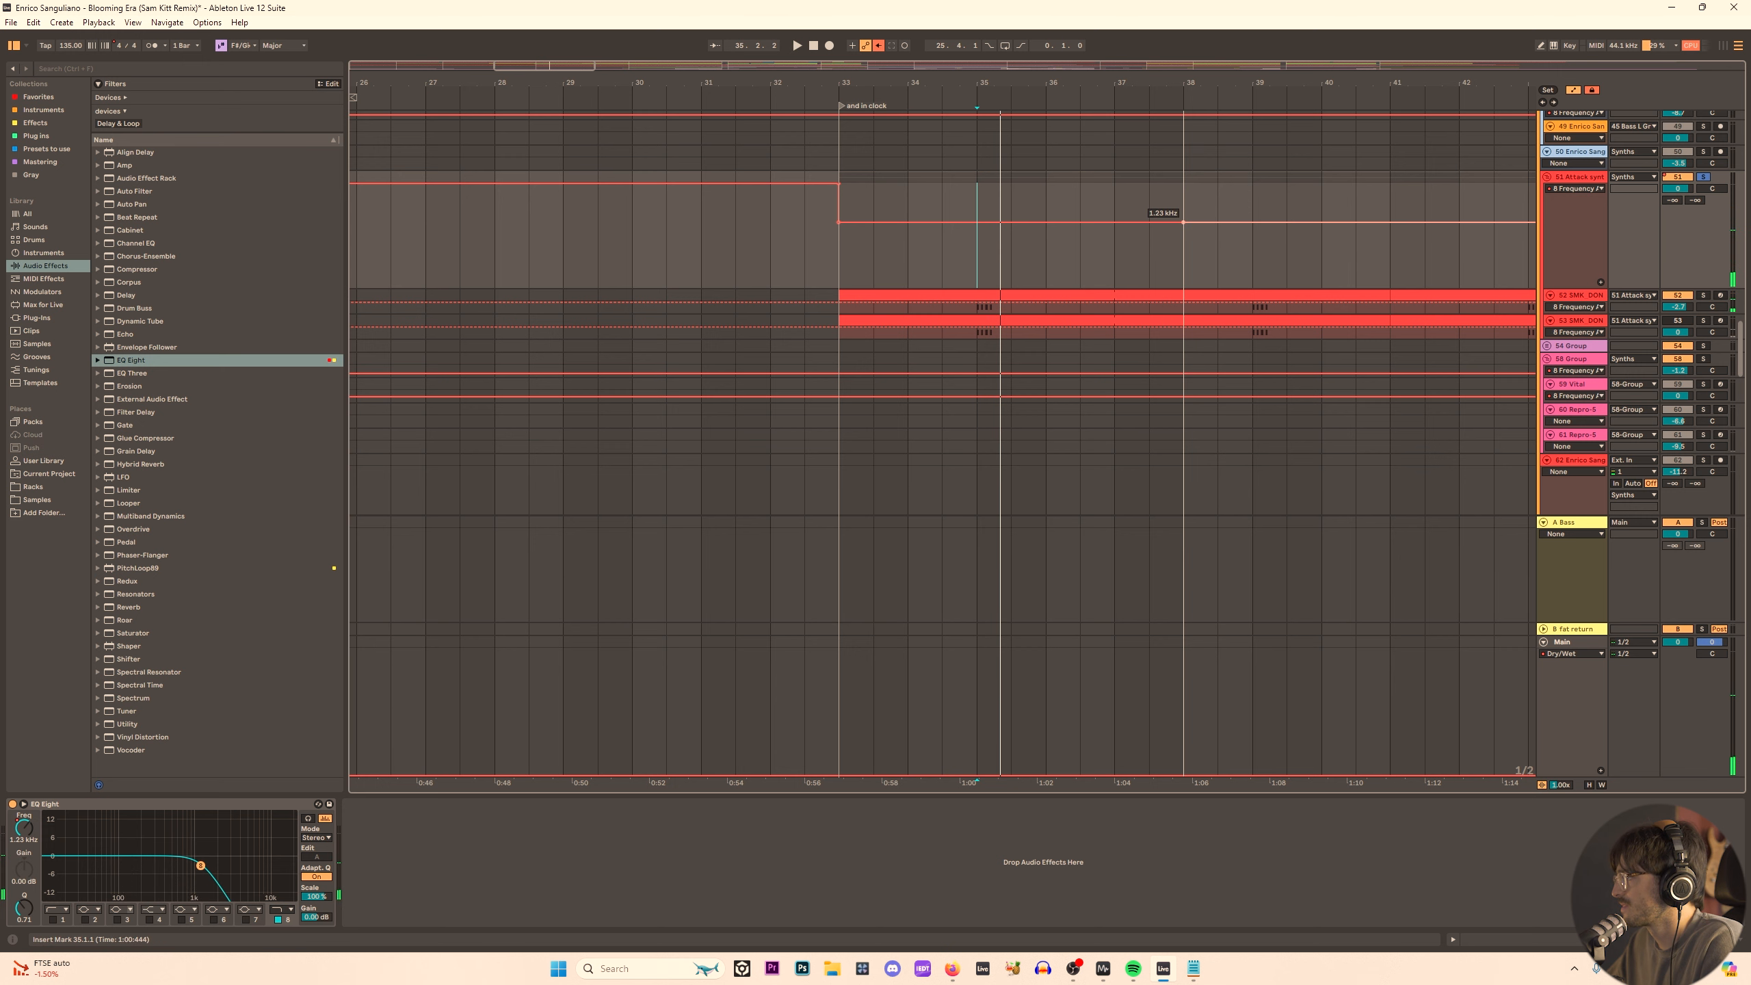
pyautogui.hotkey('ctrl', 'z')
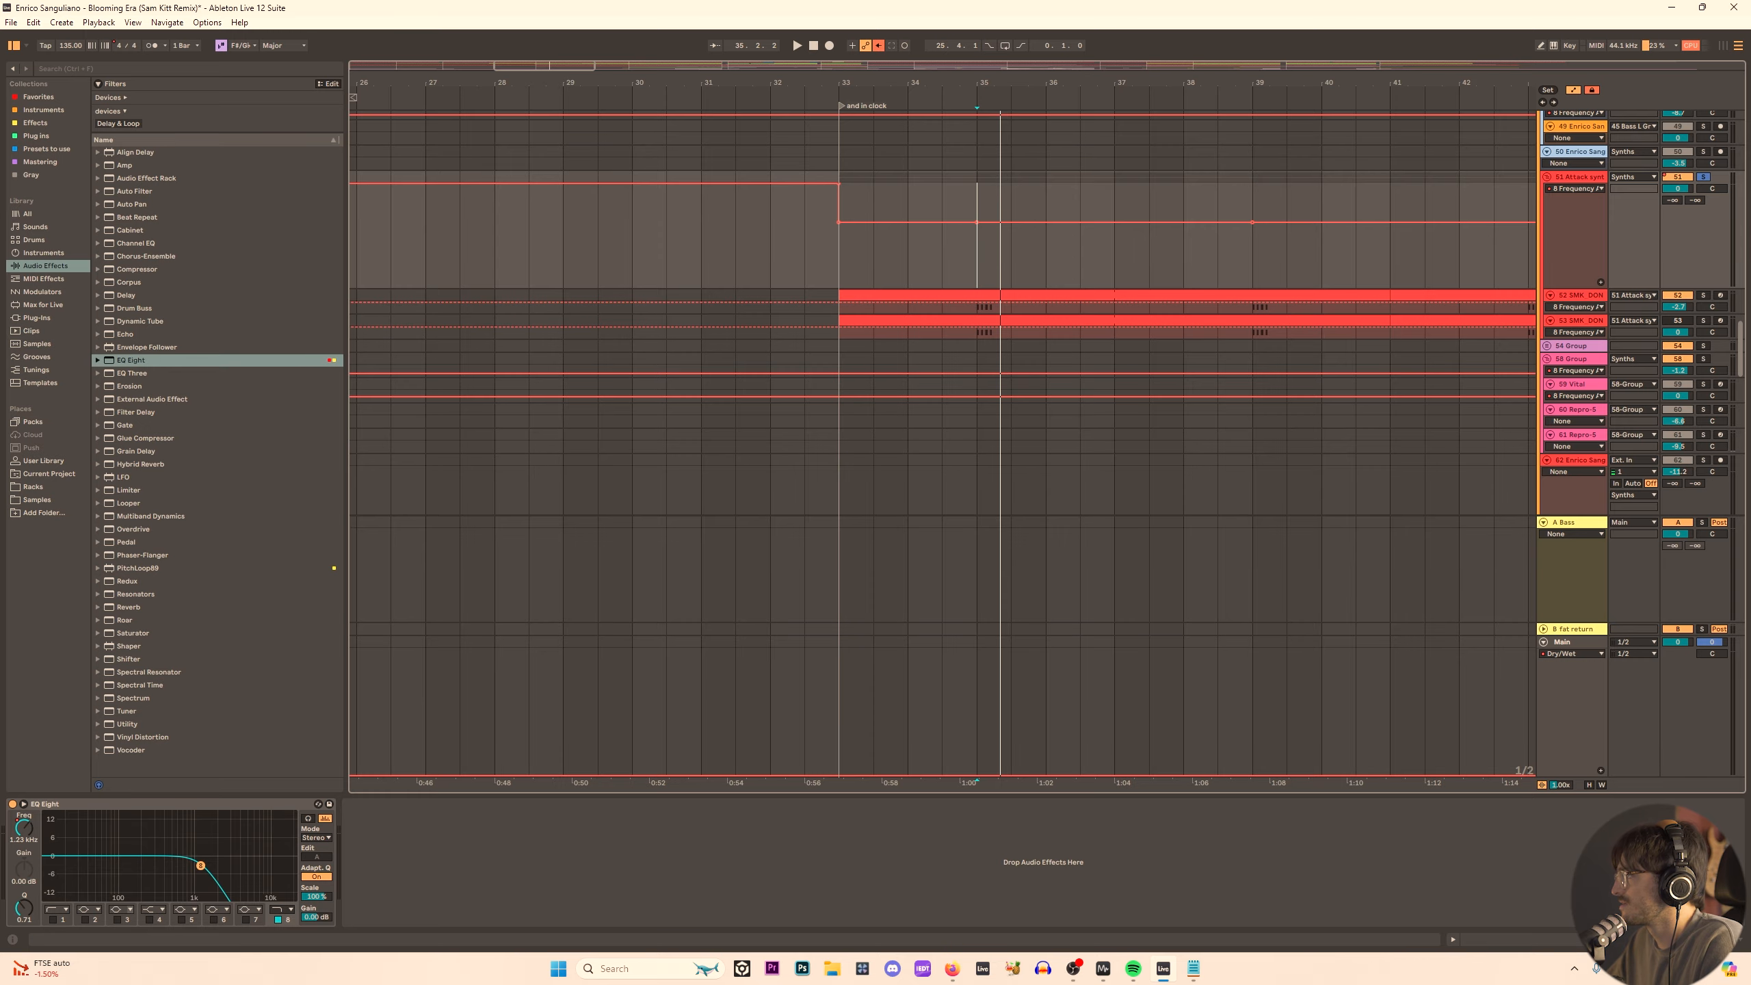
# Shape the band 8 frequency automation into a ramp rising from 1.23 kHz near bar 35 to its maximum at bar 49.
pyautogui.moveTo(1151, 93); pyautogui.dragTo(873, 85)
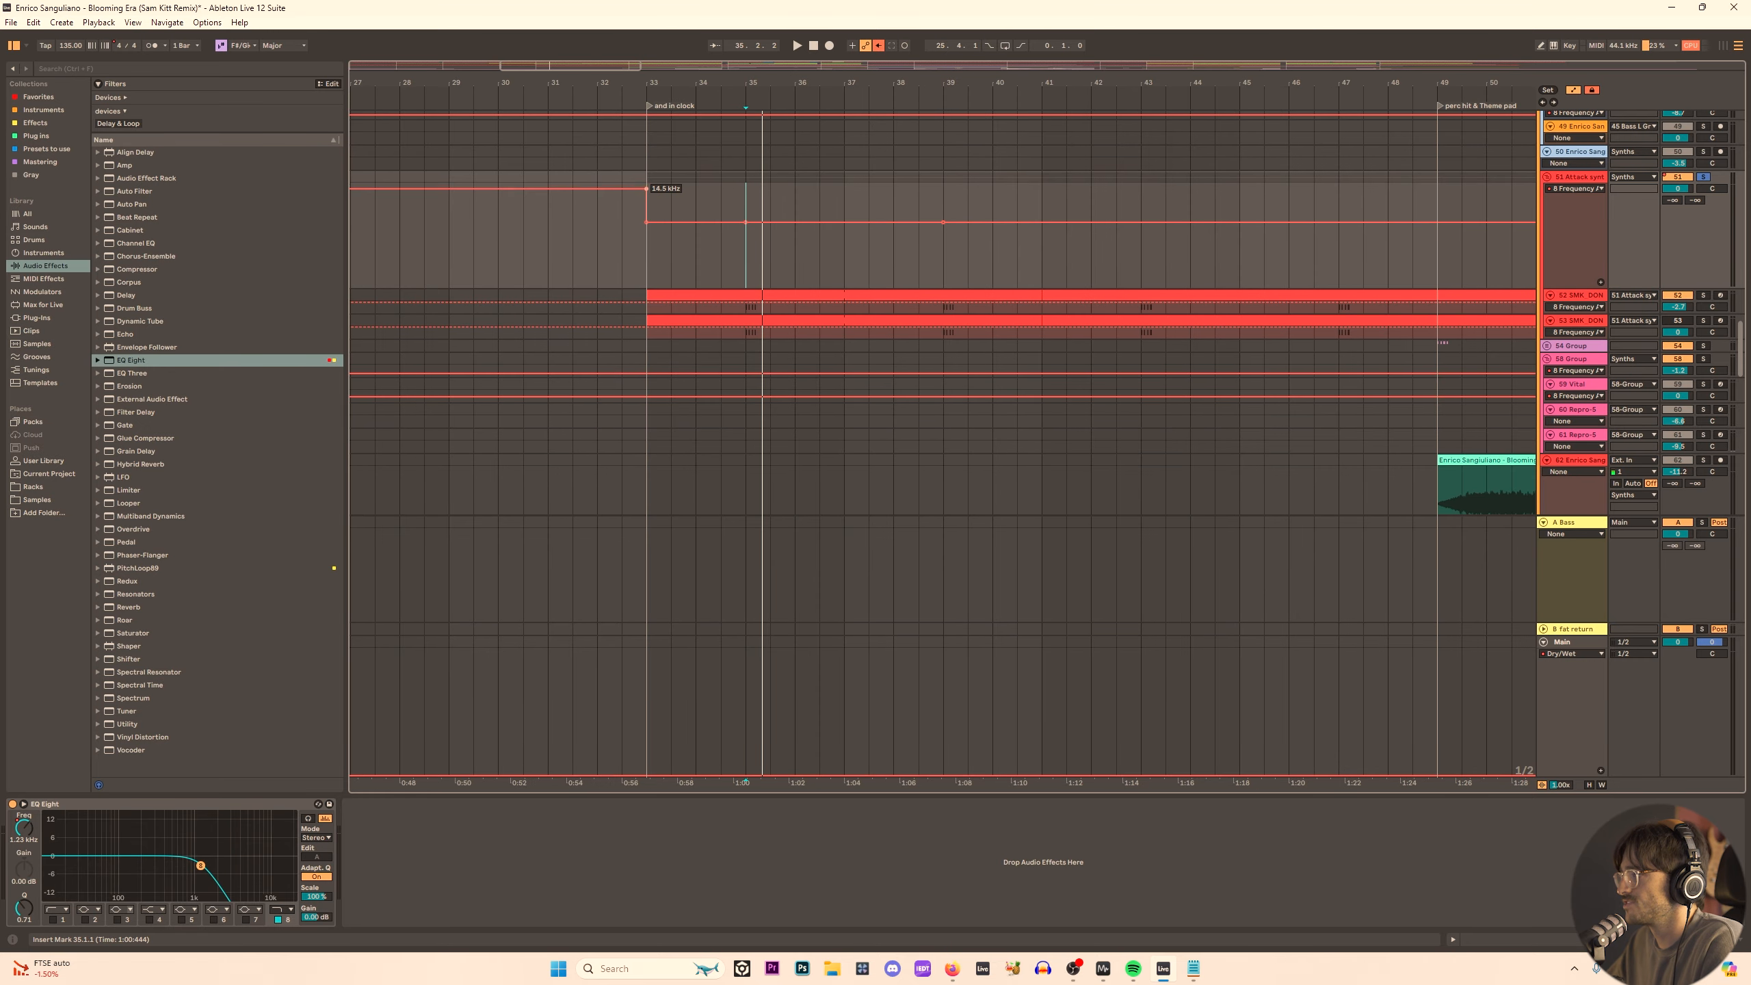
pyautogui.moveTo(645, 187); pyautogui.dragTo(598, 215)
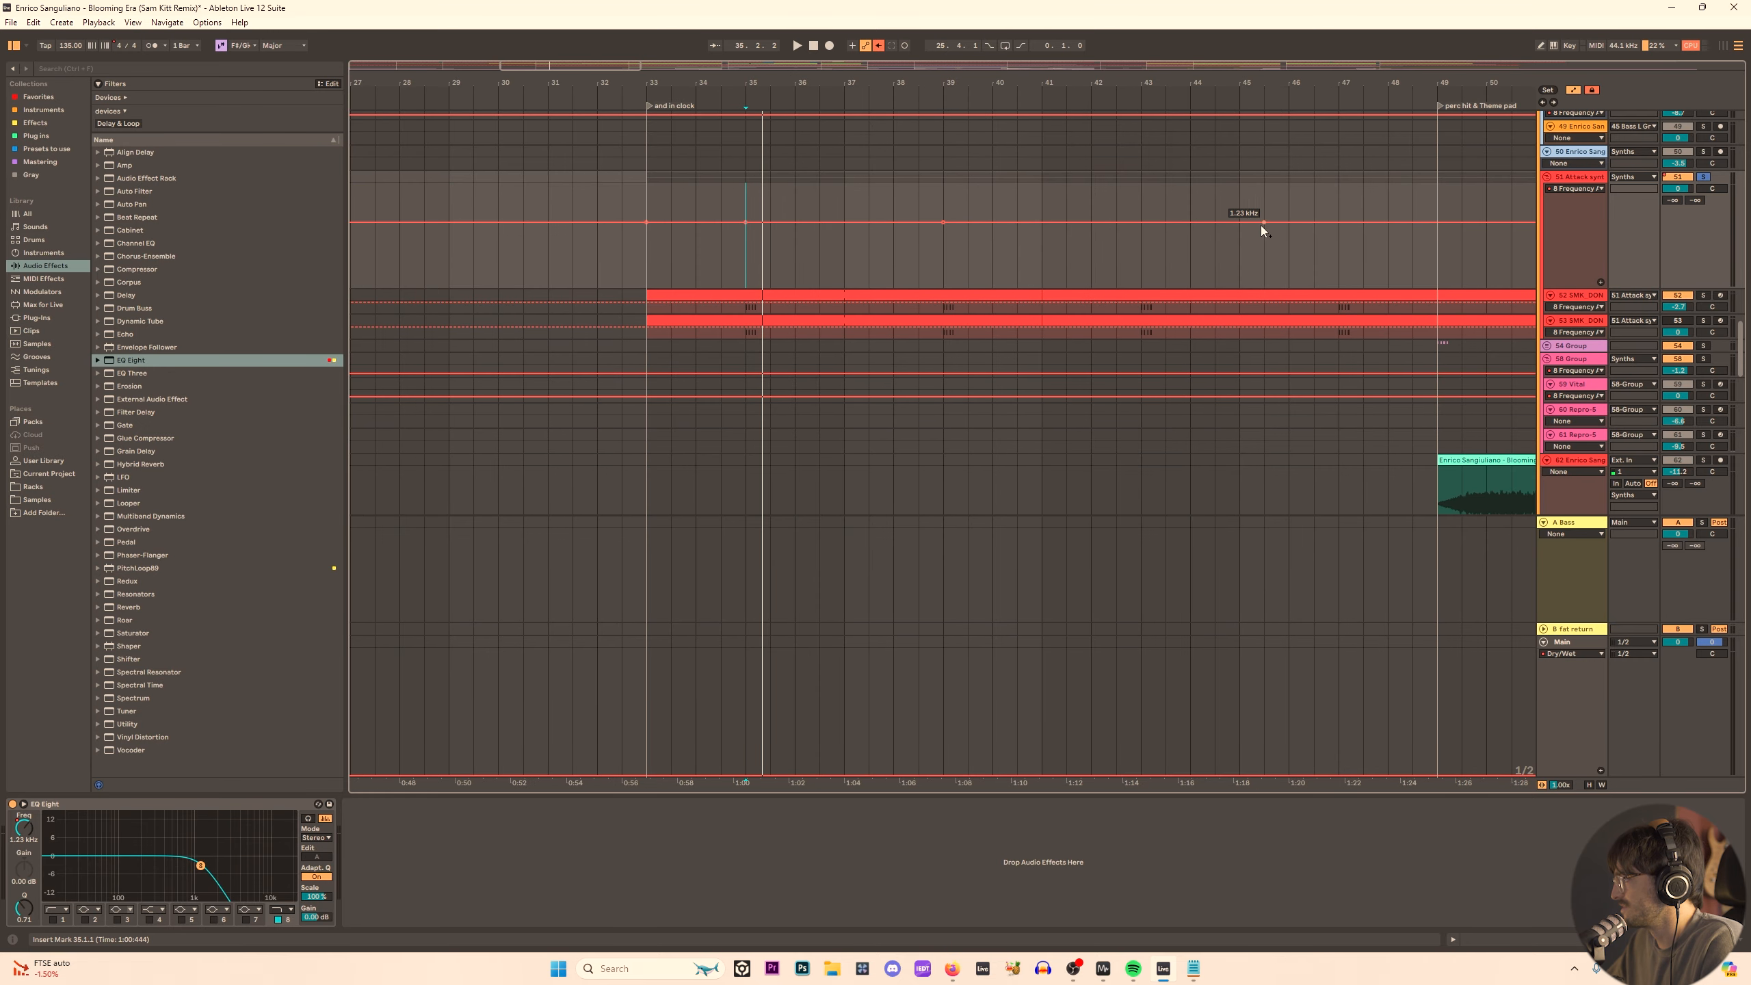
pyautogui.moveTo(1331, 219); pyautogui.dragTo(1437, 185)
pyautogui.moveTo(950, 221); pyautogui.dragTo(752, 222)
# Audition the ramp and lower its starting frequency at bars 33 and 35 so the high cut opens from darker.
pyautogui.press('space')
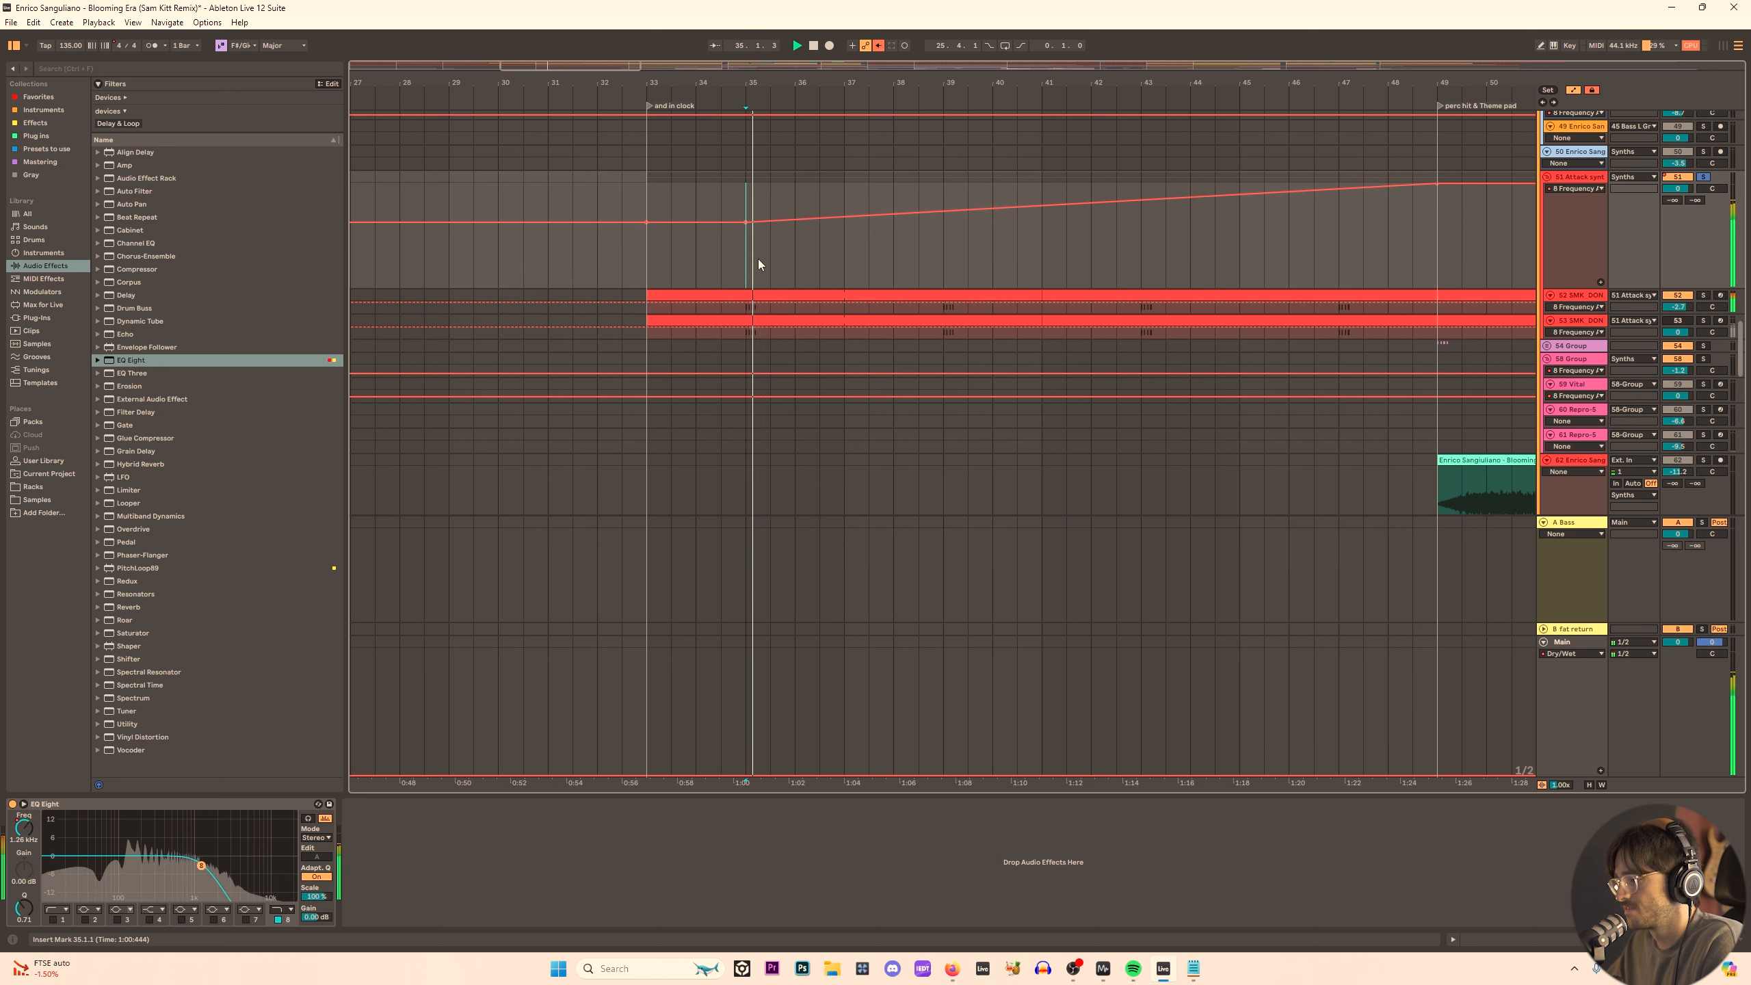
pyautogui.press('space')
pyautogui.press('space')
pyautogui.moveTo(748, 227); pyautogui.dragTo(662, 234)
pyautogui.click(648, 222)
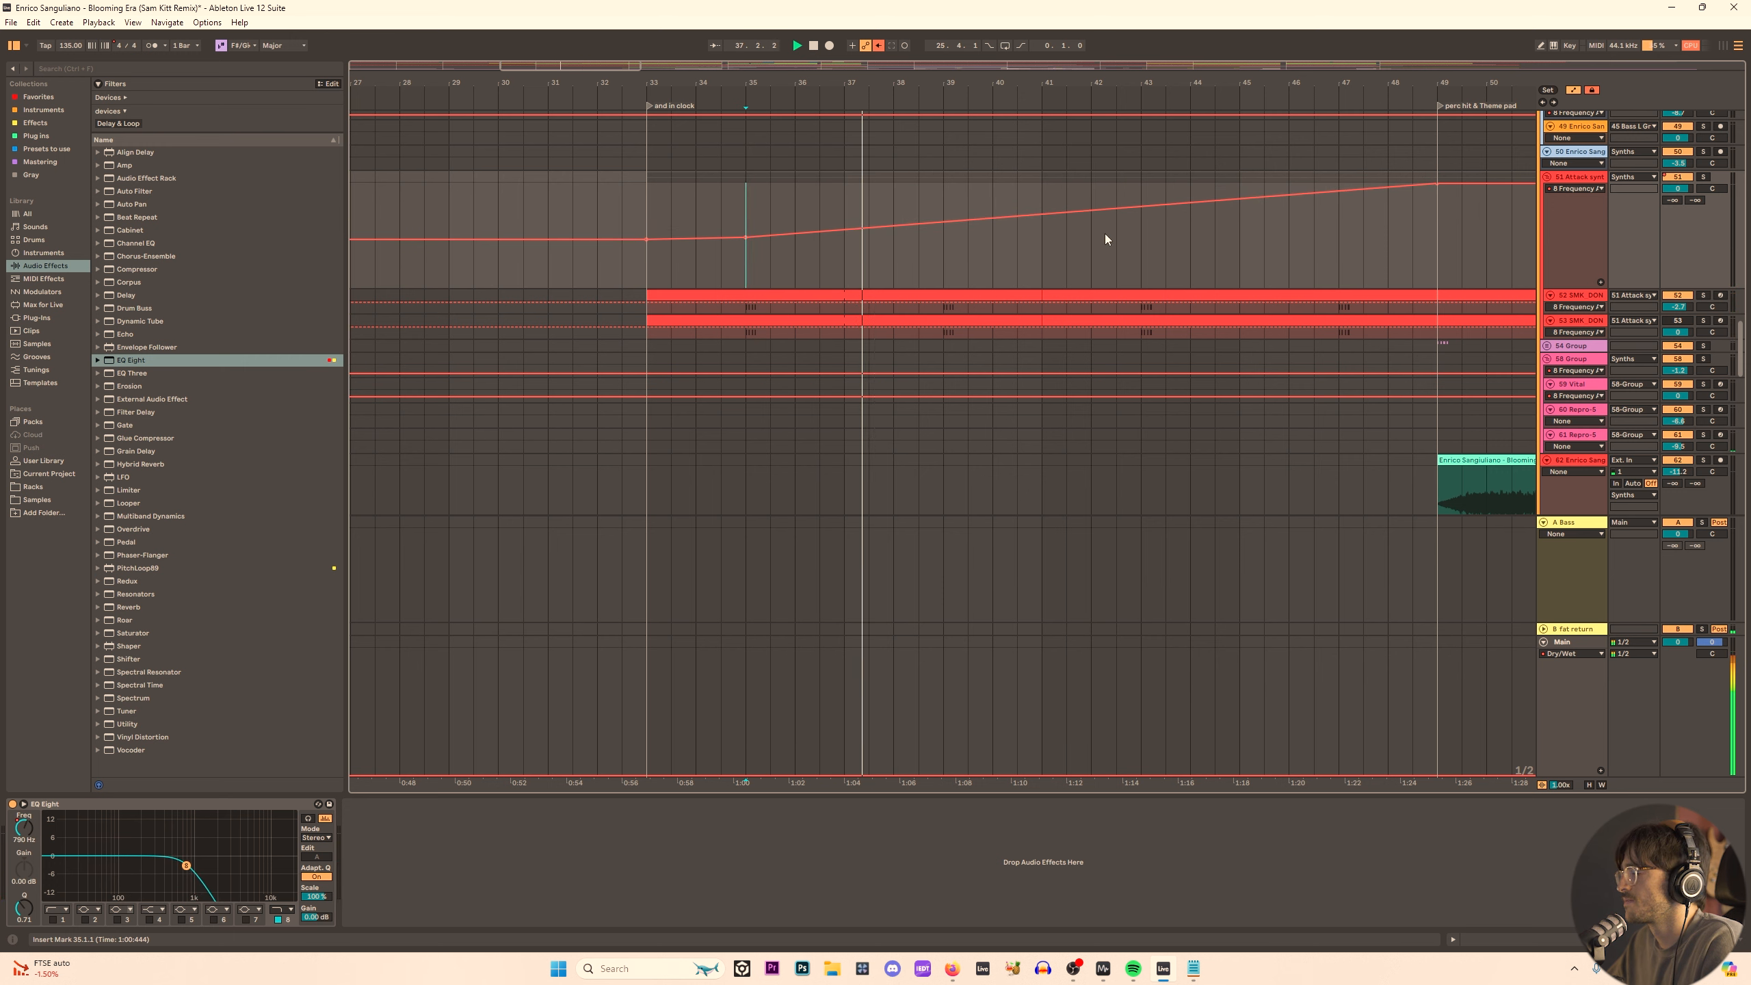
# Lengthen the fourth F#0 note at 3.1.4 in track 52's MIDI clip and set the clip's loop length to 4 bars.
pyautogui.click(1579, 296)
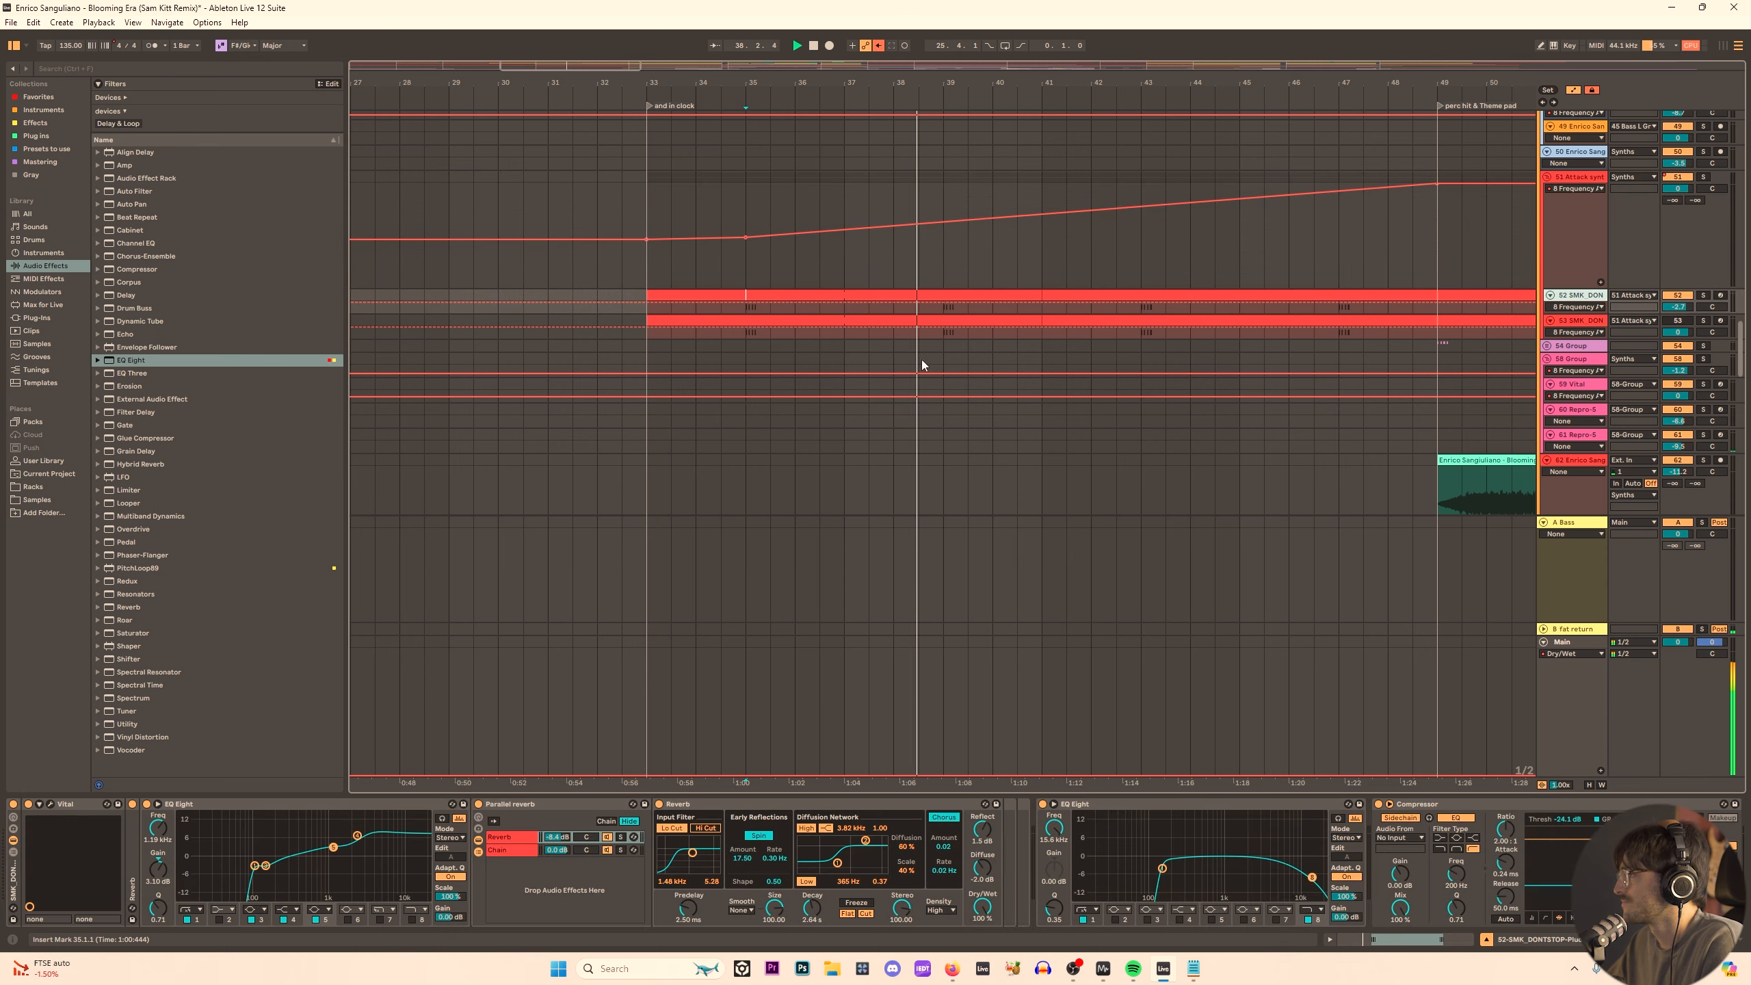
pyautogui.doubleClick(863, 296)
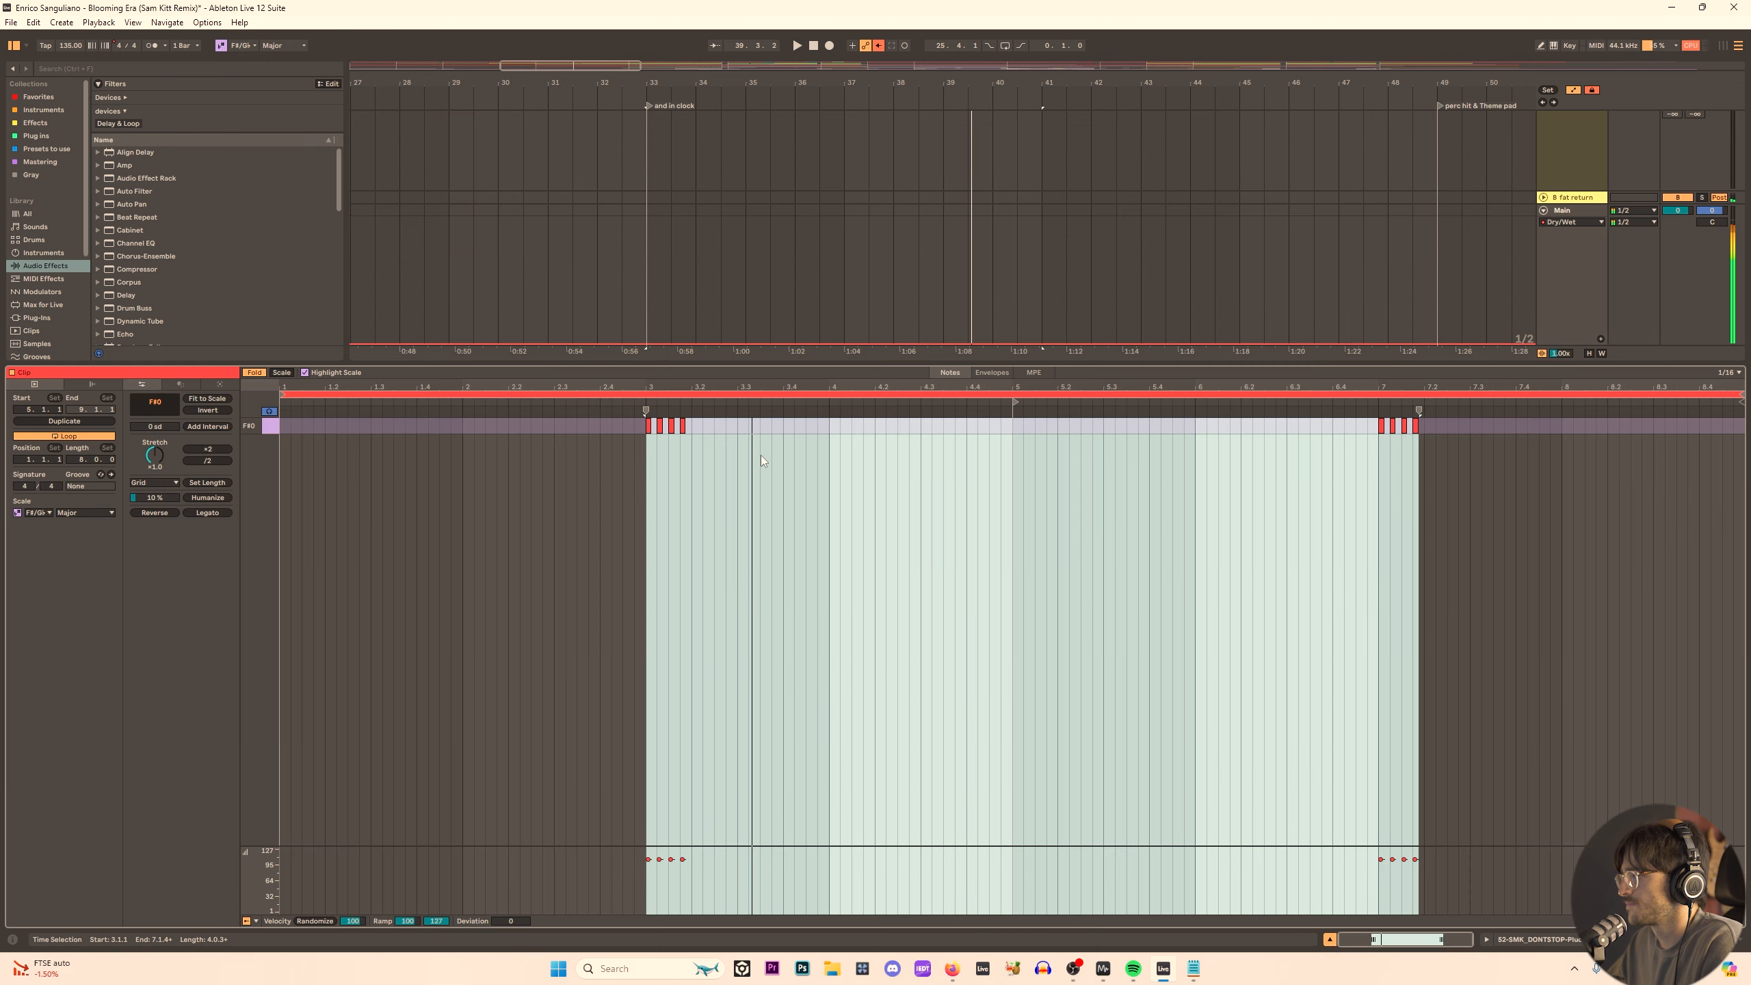
pyautogui.moveTo(810, 434); pyautogui.dragTo(941, 445)
pyautogui.click(688, 425)
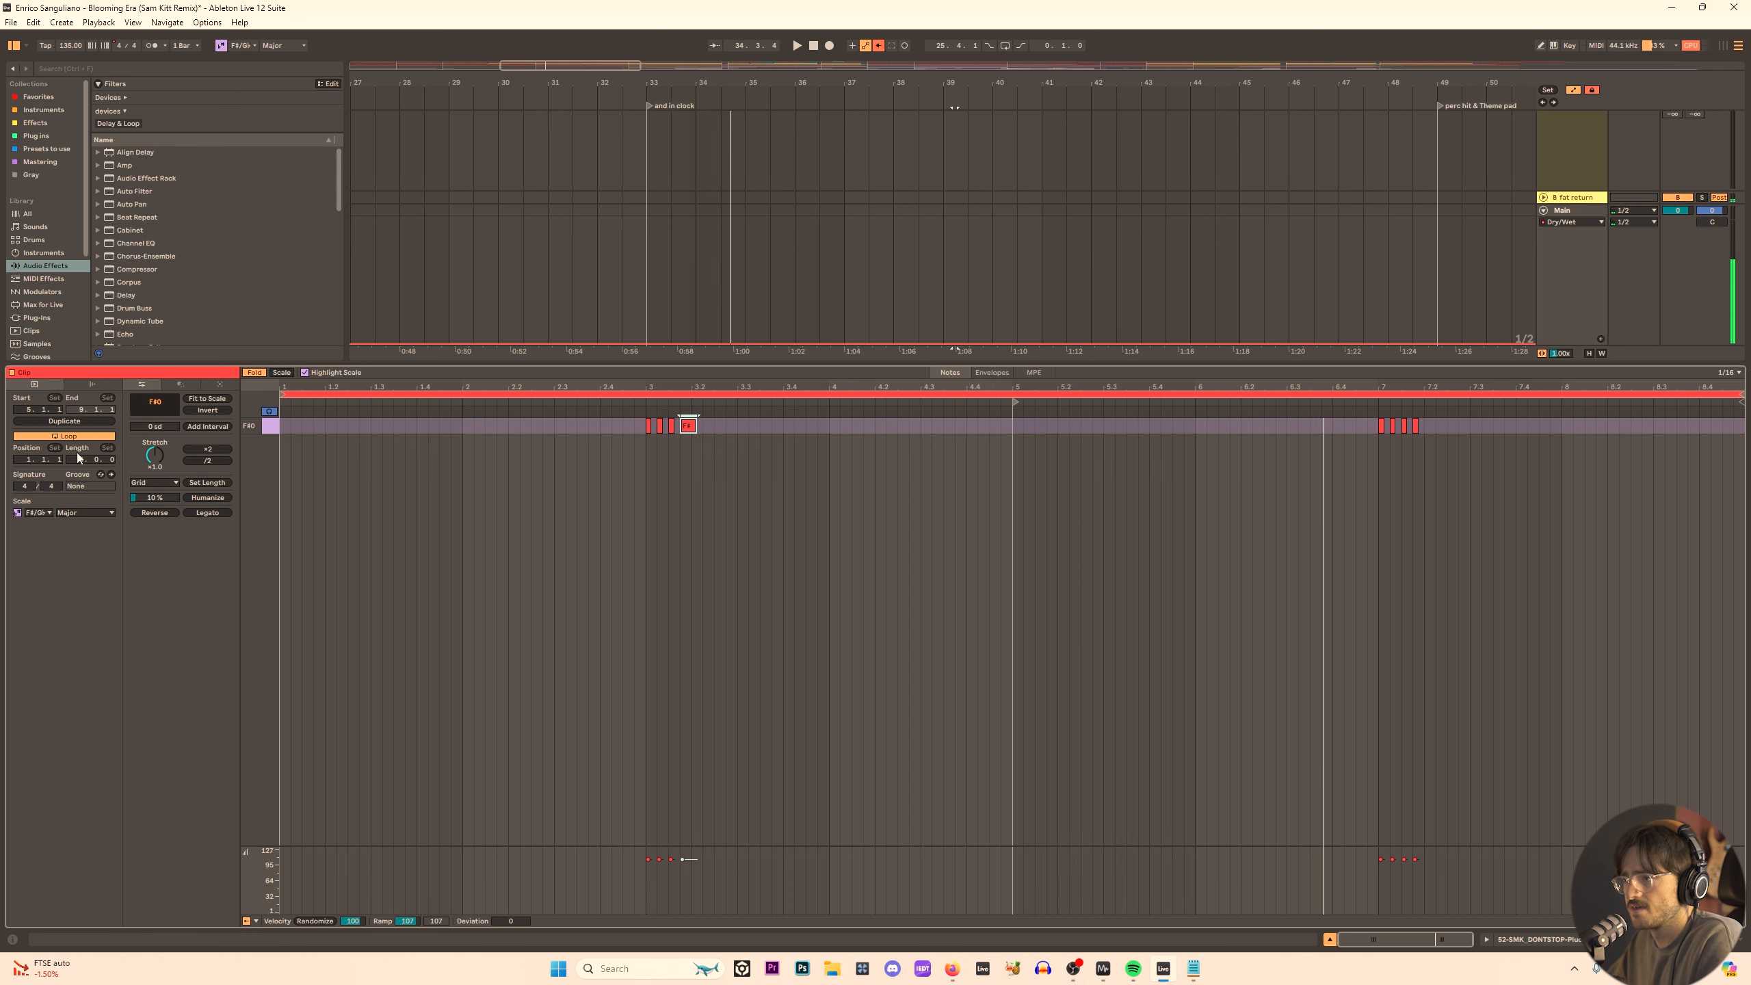
pyautogui.press('Return')
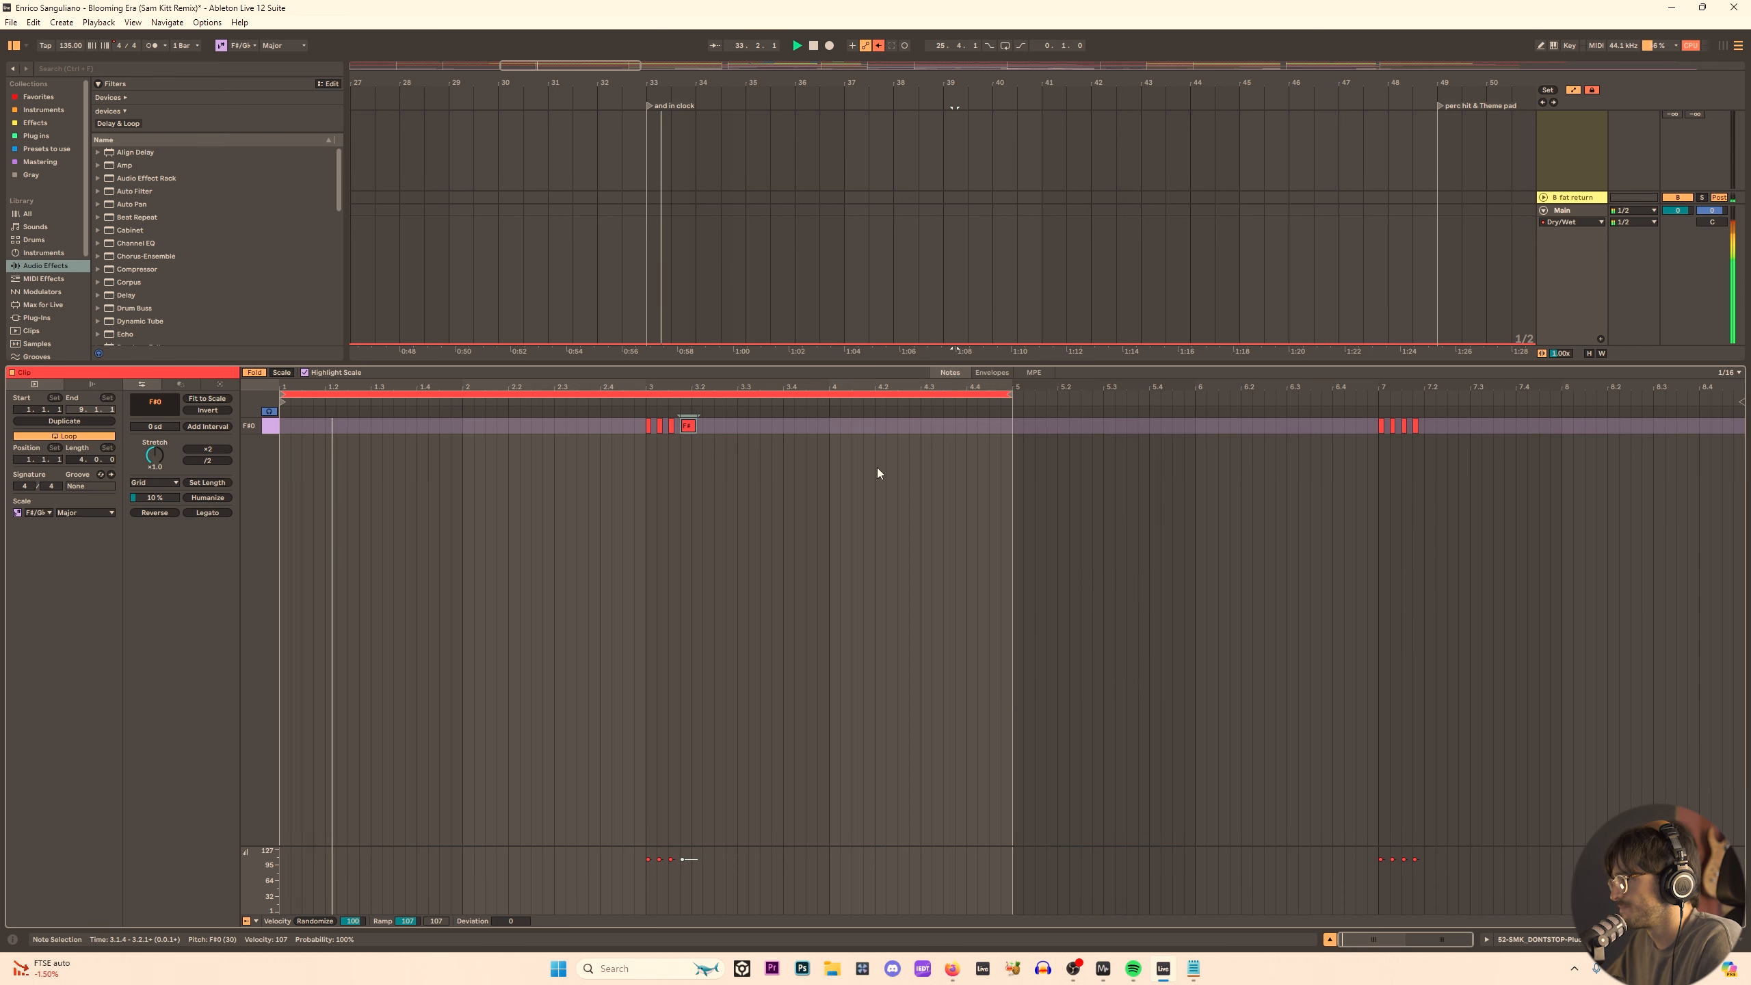
# Check the repeated note pattern in the arrangement, then shorten the clip's F#0 note at 3.1.4 to end at 3.2.1.
pyautogui.hotkey('shift', 'Tab')
pyautogui.scroll(5, 724, 387)
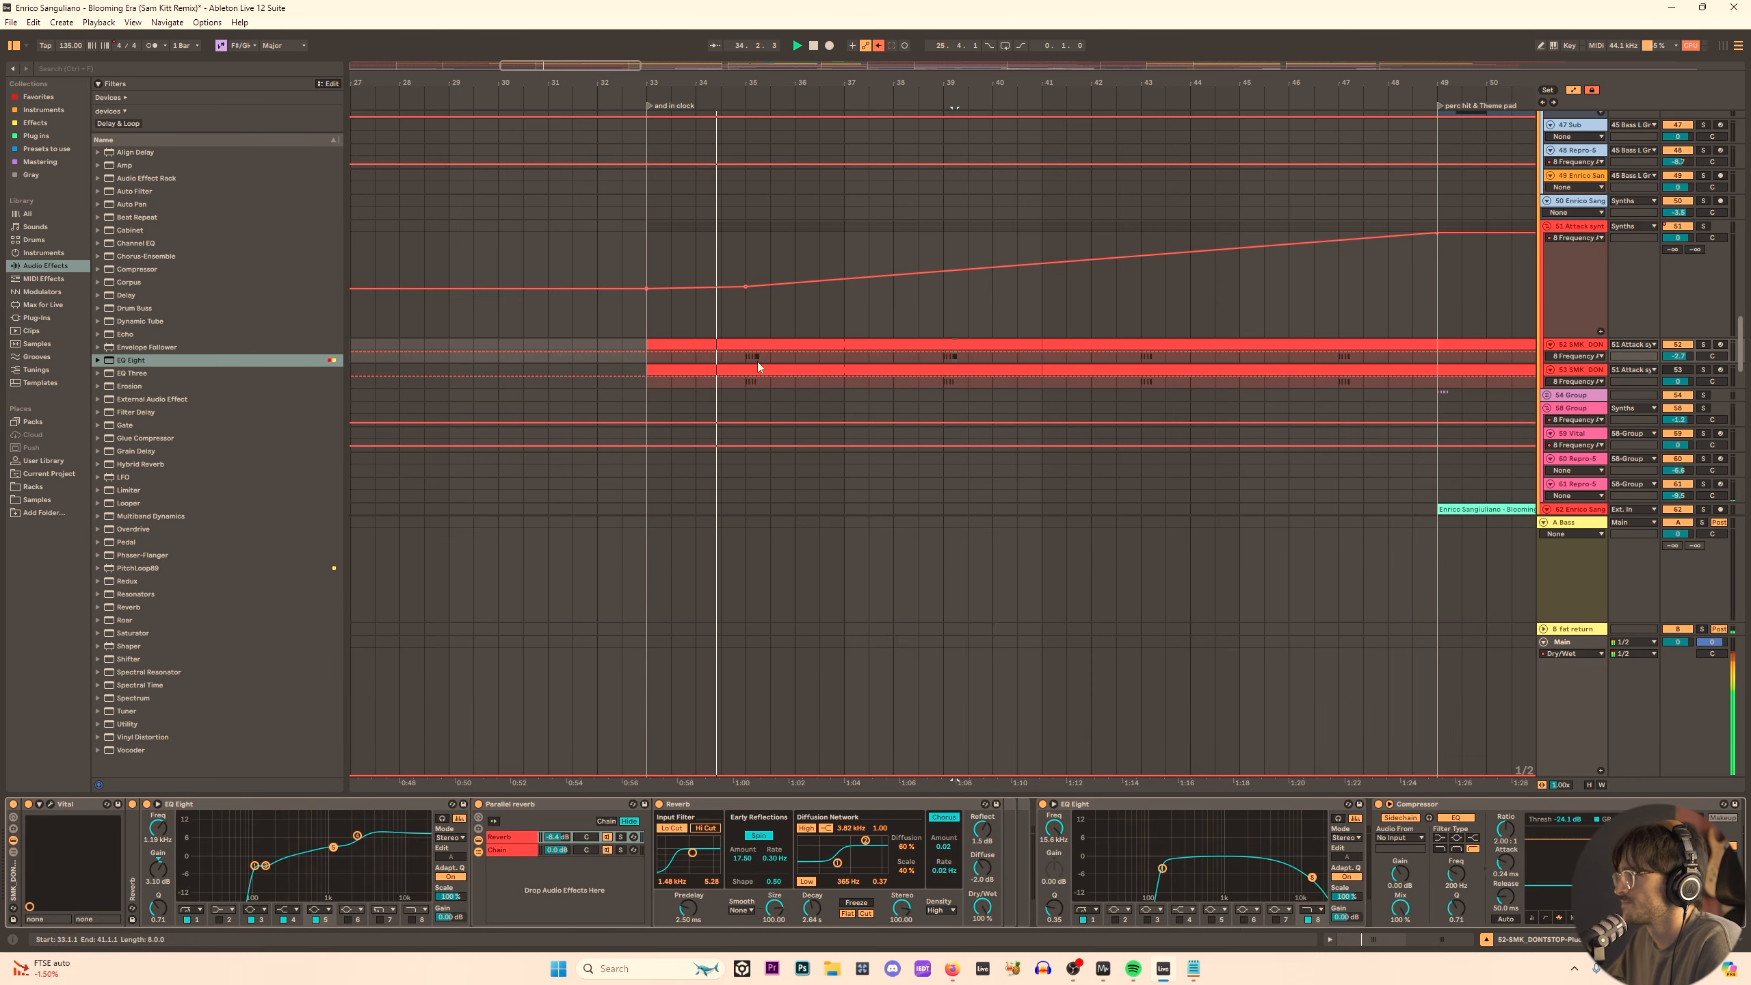
pyautogui.scroll(4, 765, 342)
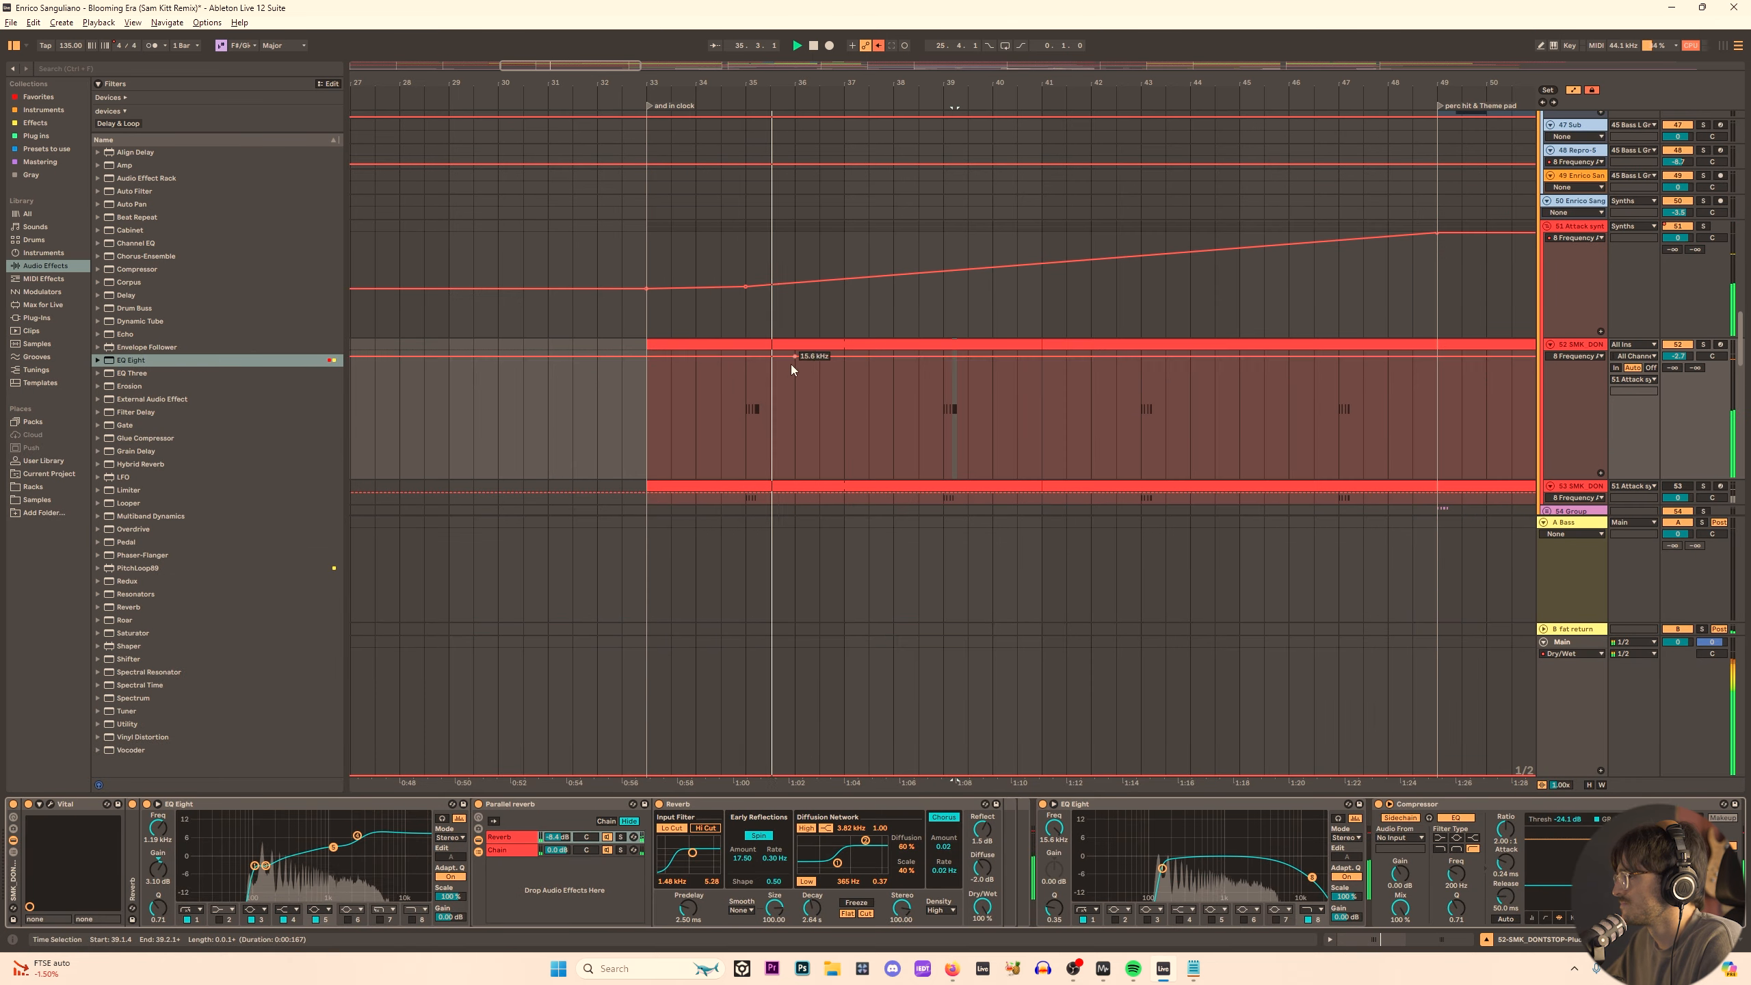
pyautogui.scroll(-3, 786, 344)
pyautogui.doubleClick(775, 253)
pyautogui.scroll(4, 687, 442)
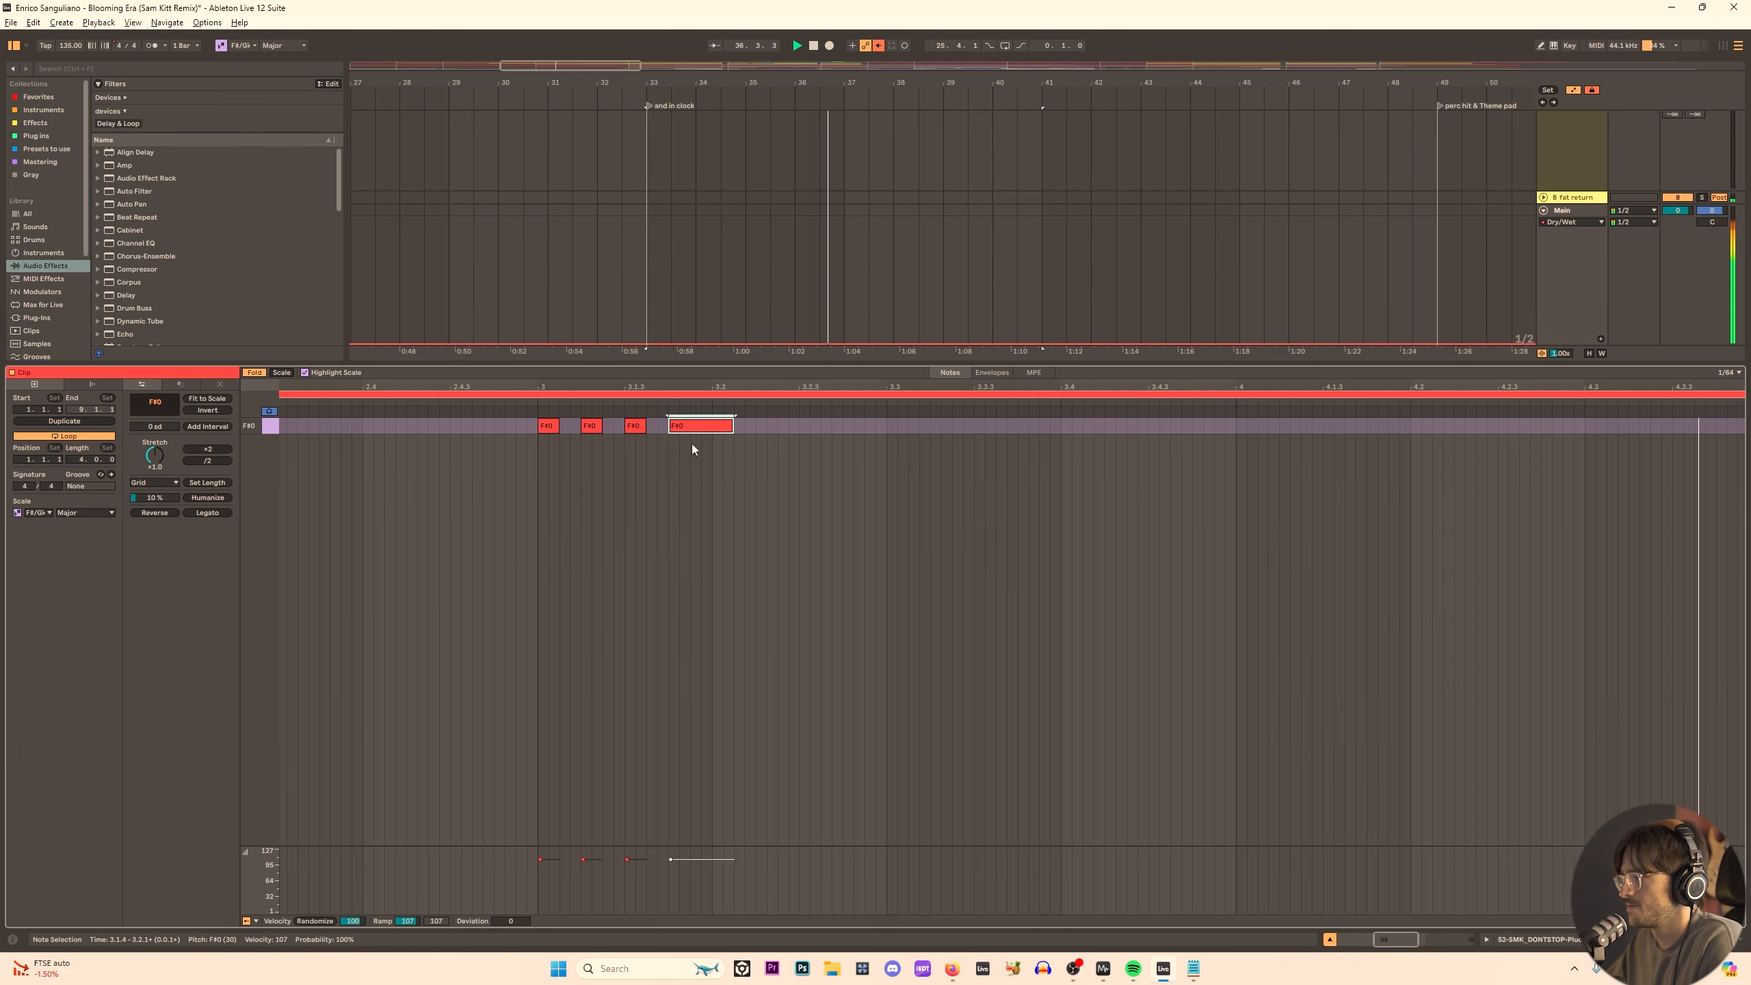
pyautogui.press('space')
pyautogui.hotkey('shift', 'Left')
pyautogui.hotkey('shift', 'Left')
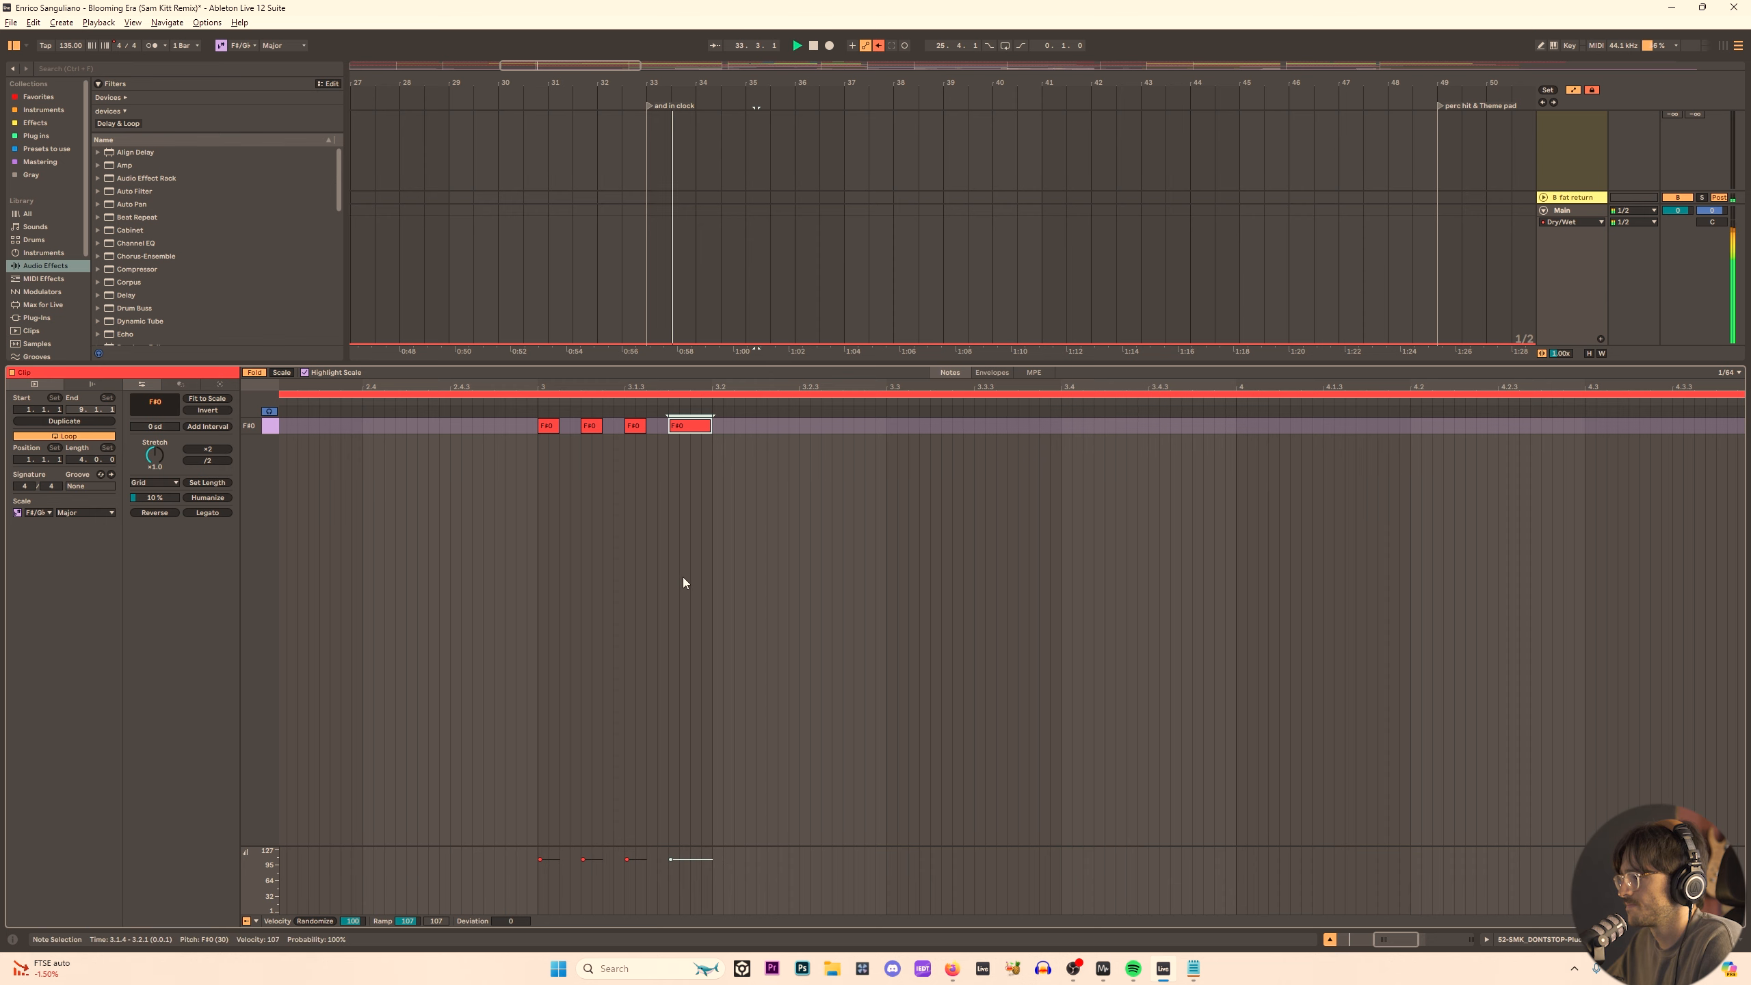
pyautogui.hotkey('shift', 'Tab')
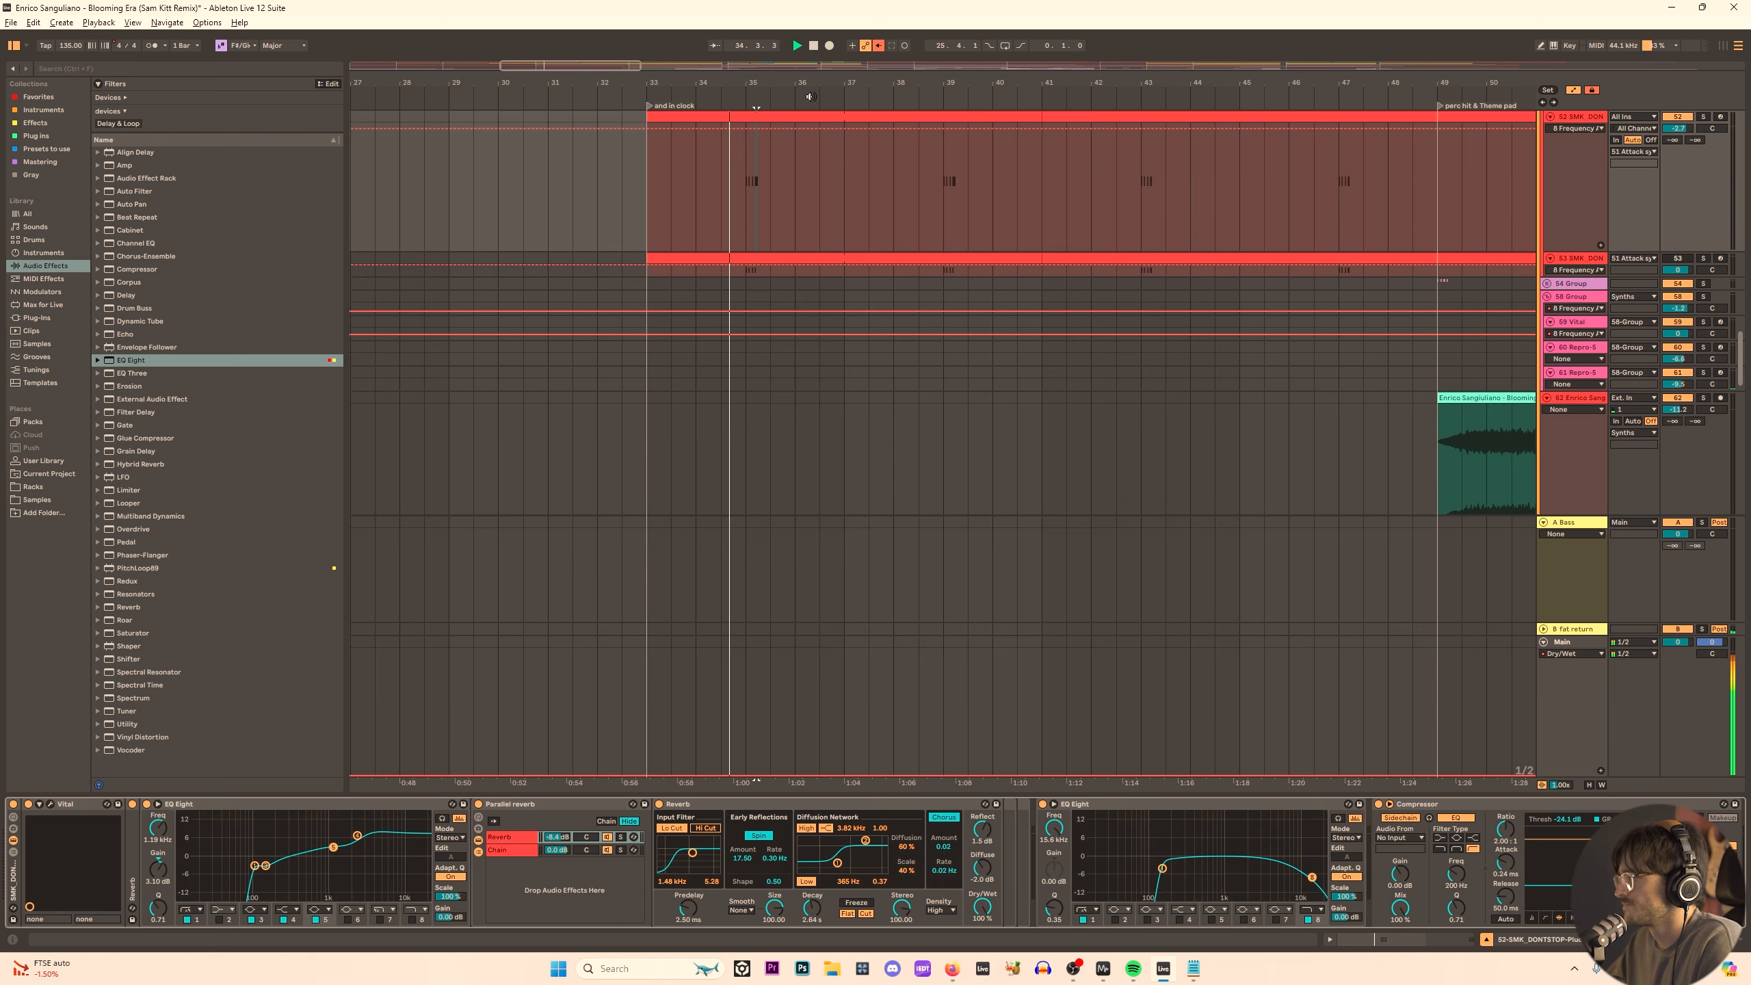
# Check the F#0 note pattern in track 52's clip and audition the bar 35 hits, comparing with track 53 muted.
pyautogui.scroll(1, 770, 305)
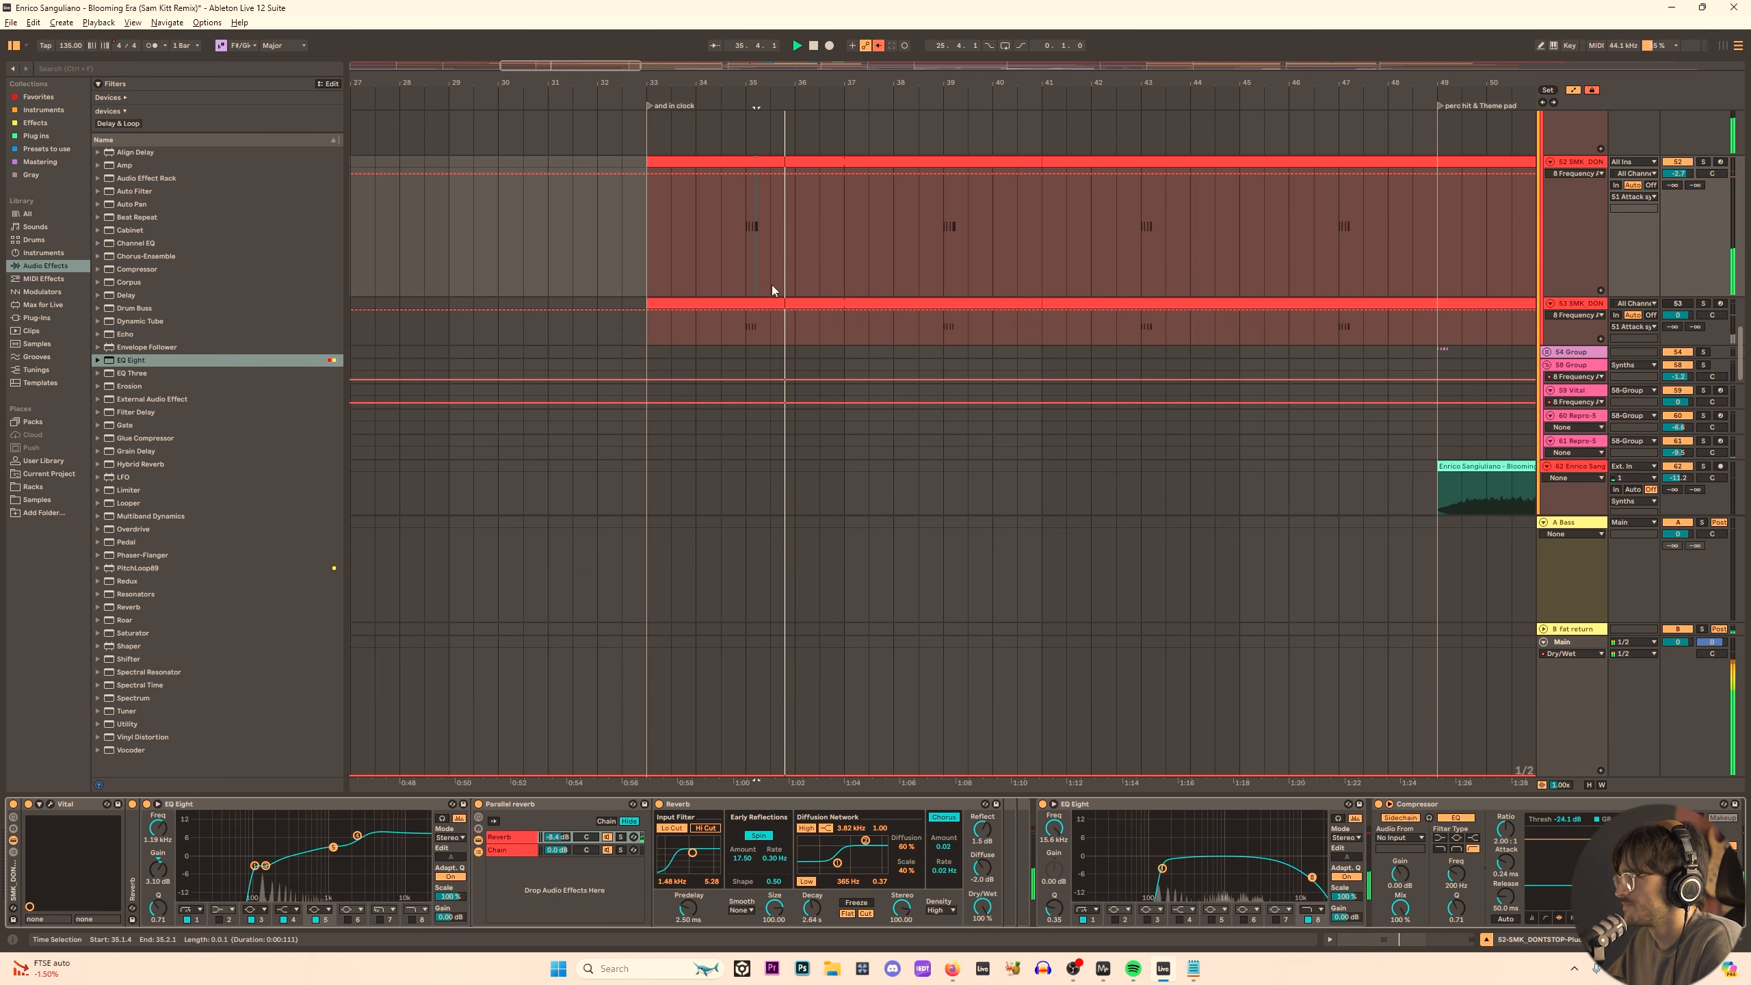
pyautogui.hotkey('shift', 'Tab')
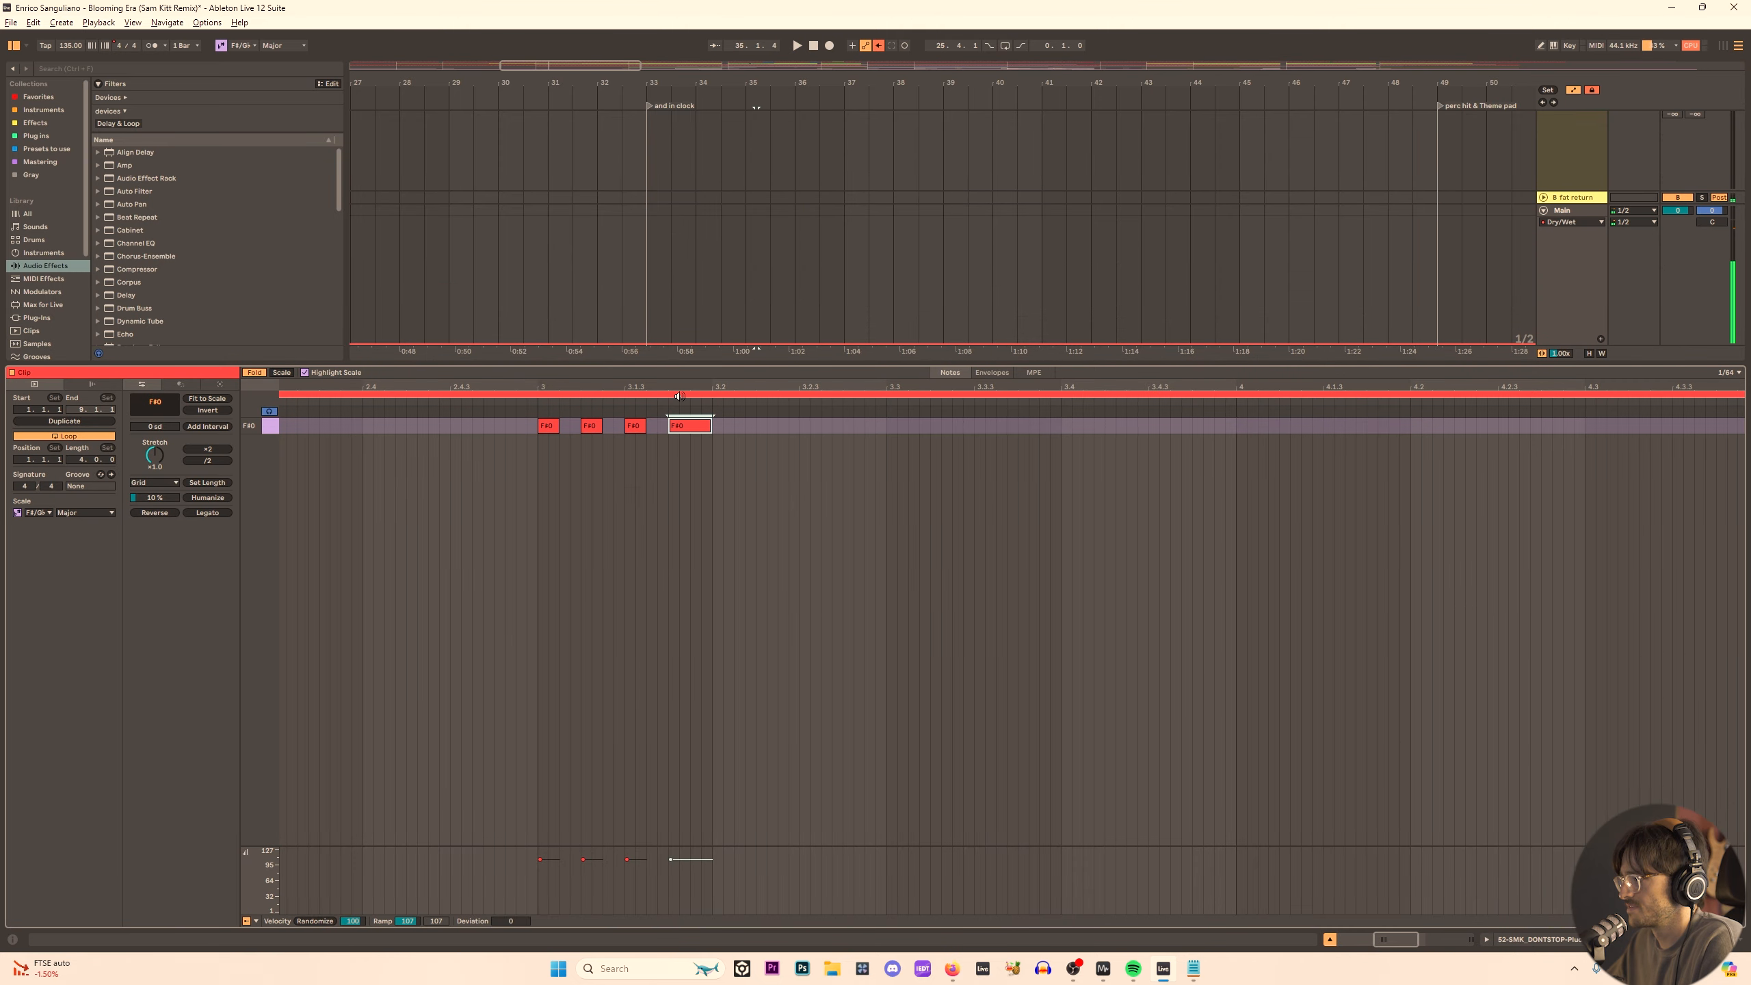
pyautogui.hotkey('shift', 'Tab')
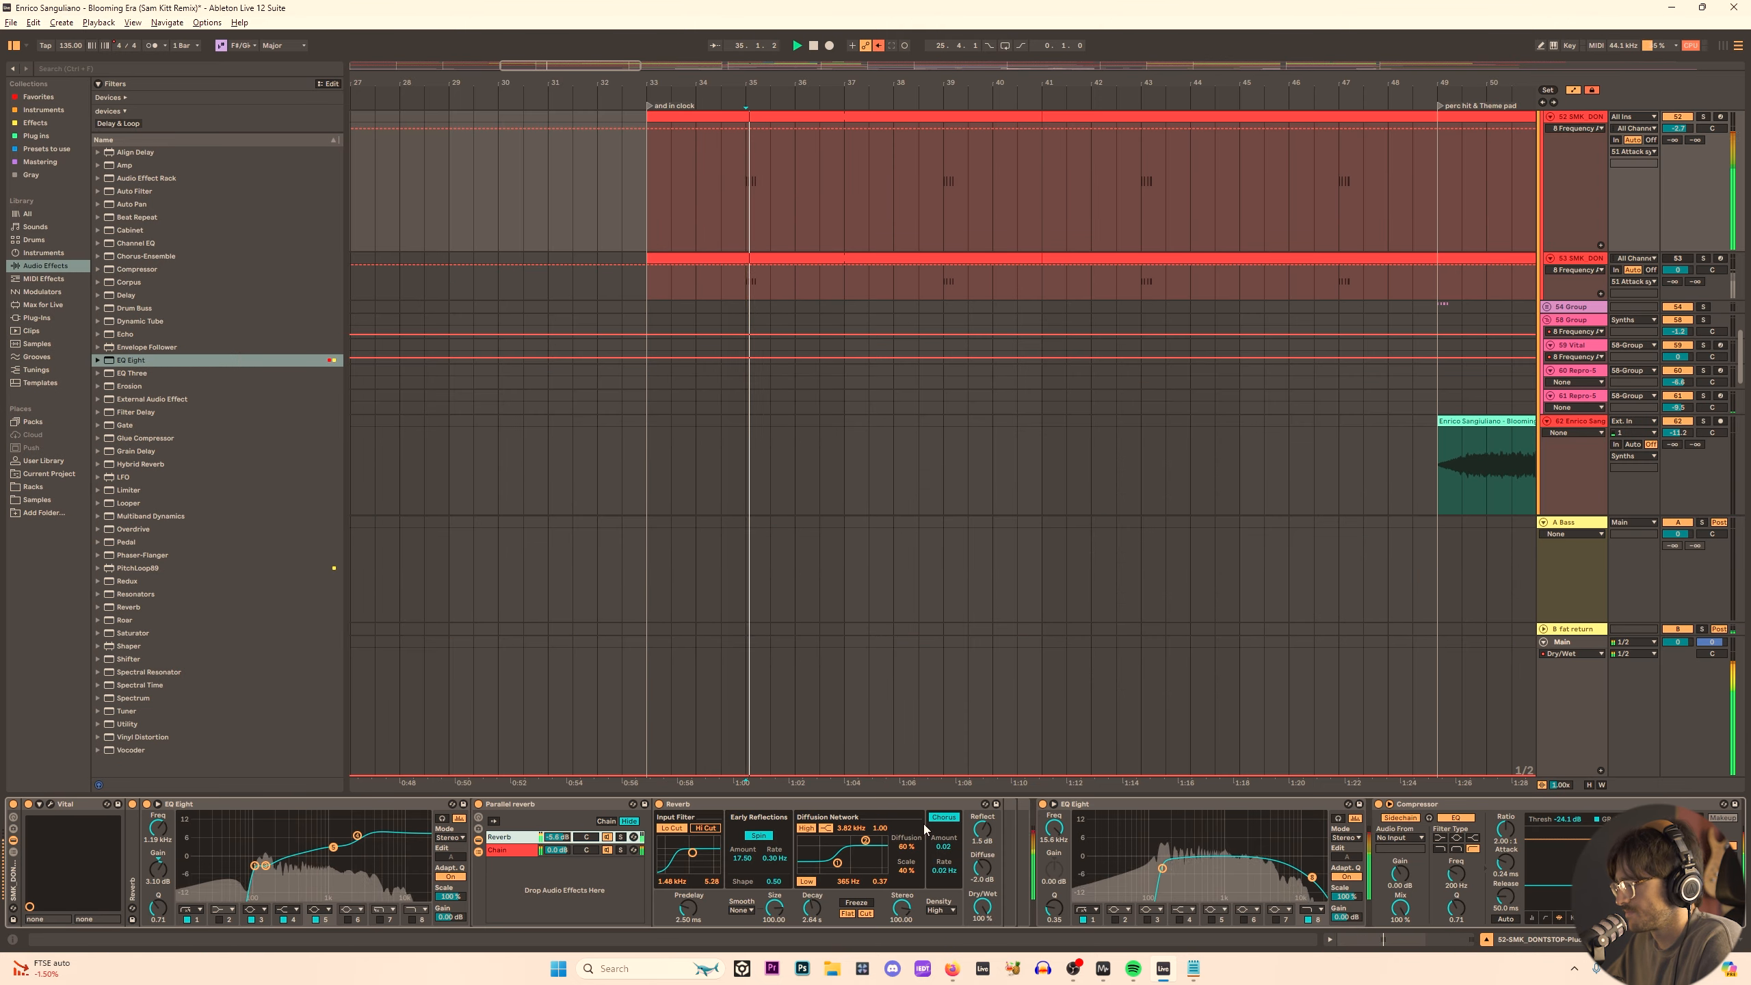
pyautogui.click(753, 300)
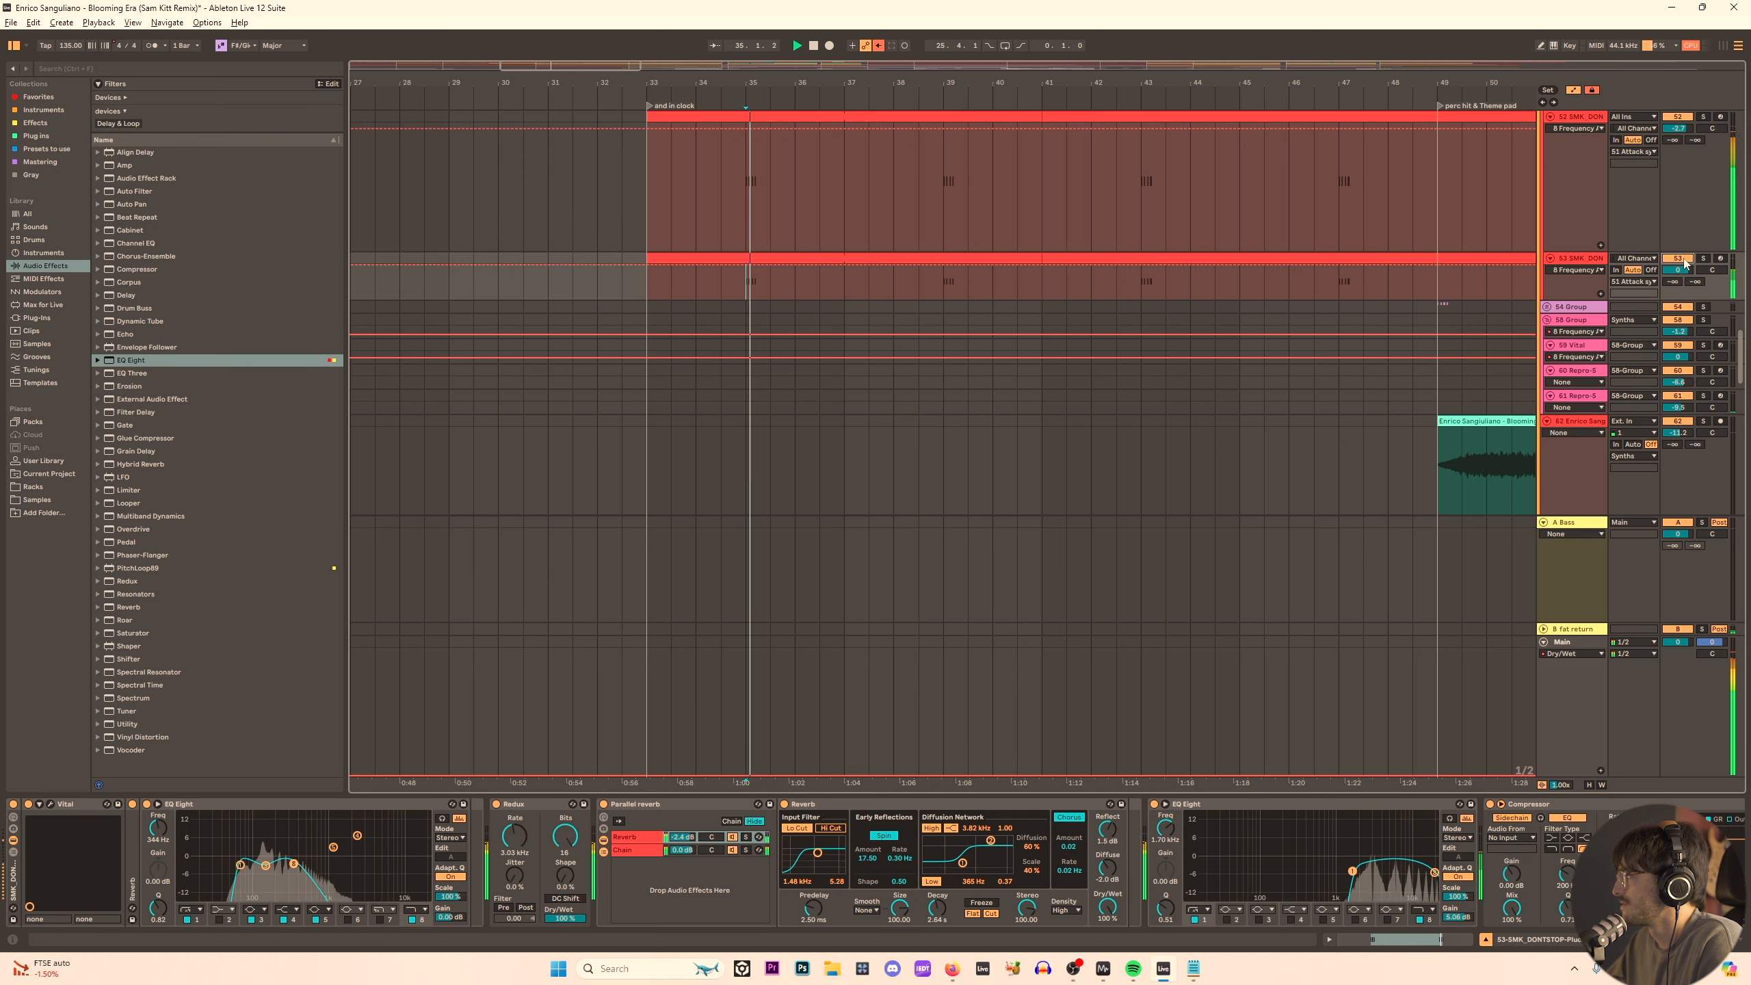
pyautogui.scroll(3, 1682, 262)
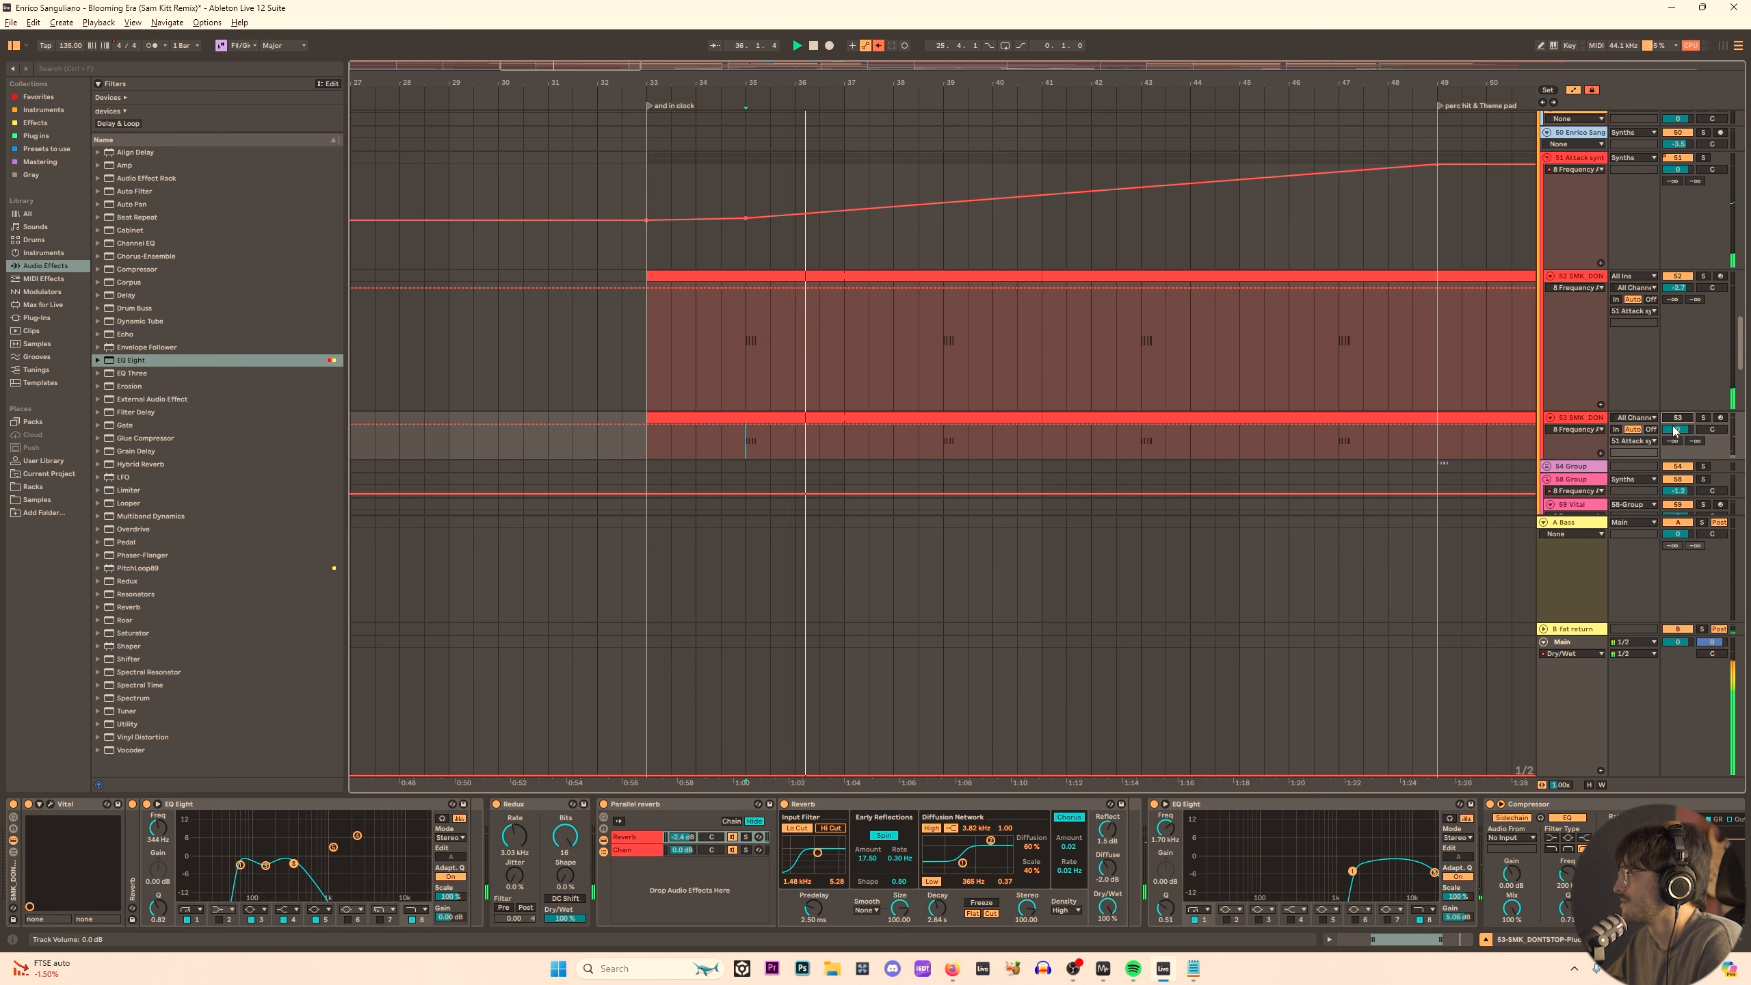
# Remove the bar 35 breakpoint from track 51's frequency automation and bend the rise between bars 33 and 49 into a curve.
pyautogui.scroll(-5, 848, 238)
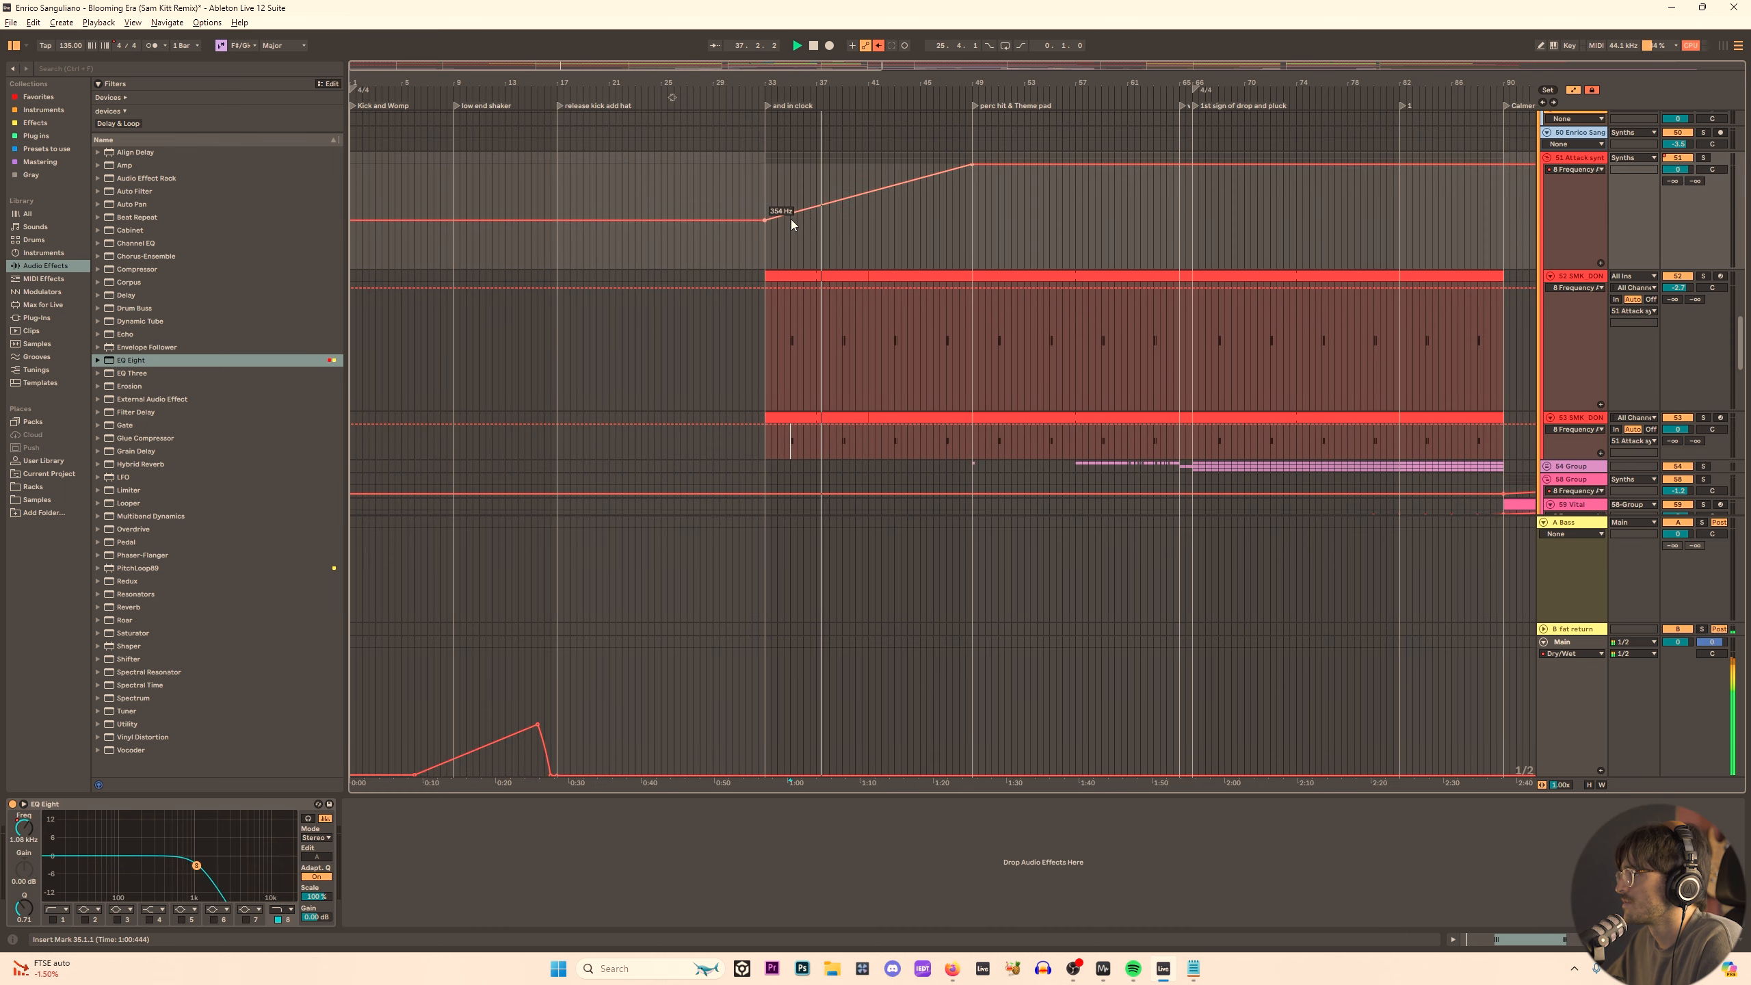
pyautogui.moveTo(791, 219); pyautogui.dragTo(833, 226)
pyautogui.click(822, 217)
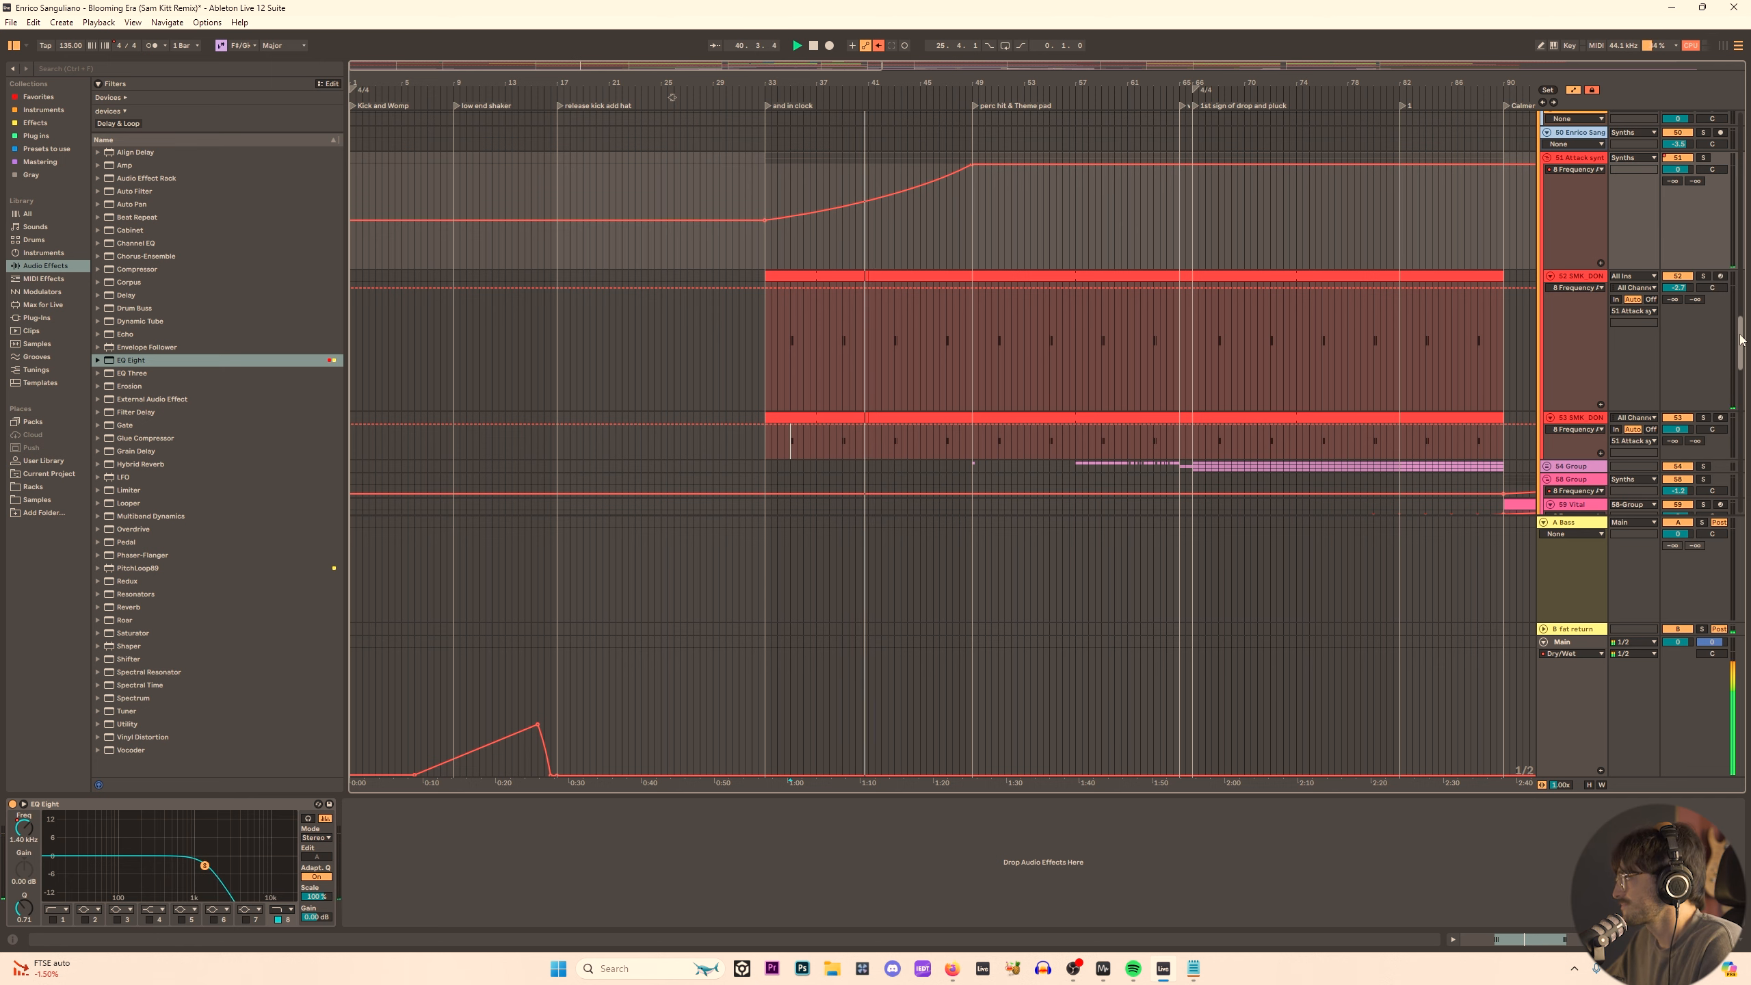
# Add a locator at bar 41 in the arrangement.
pyautogui.moveTo(1740, 343); pyautogui.dragTo(1742, 121)
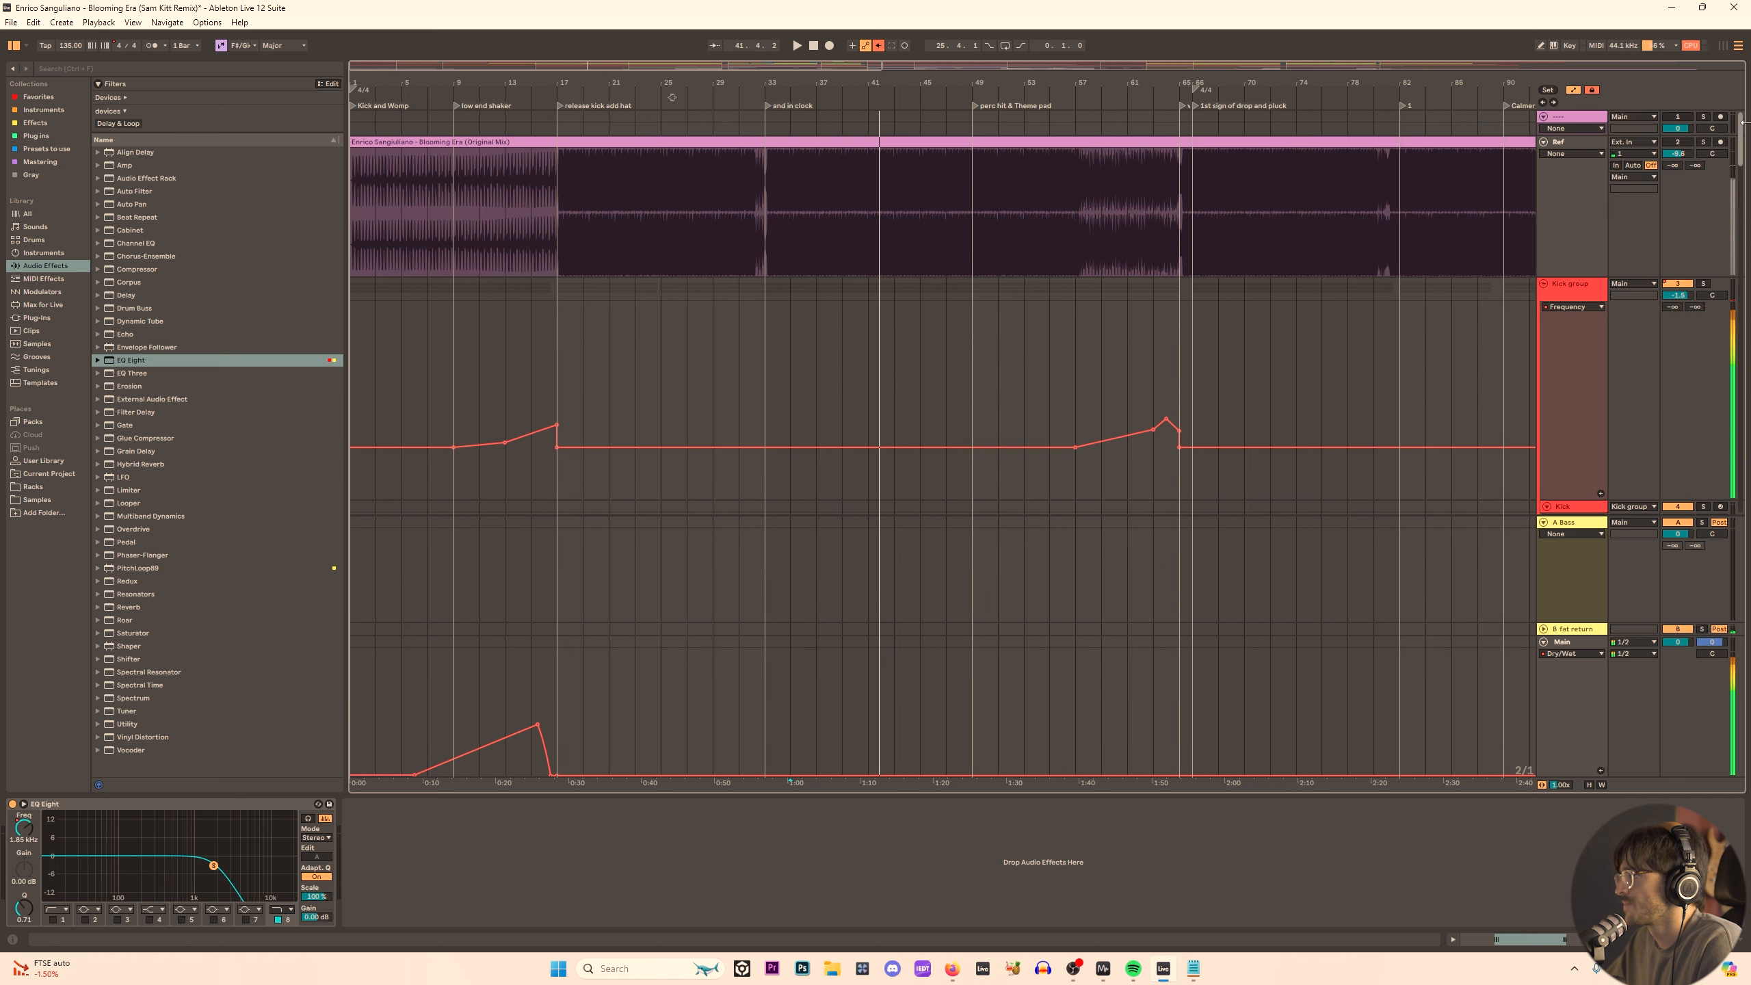
pyautogui.rightClick(874, 108)
pyautogui.click(885, 138)
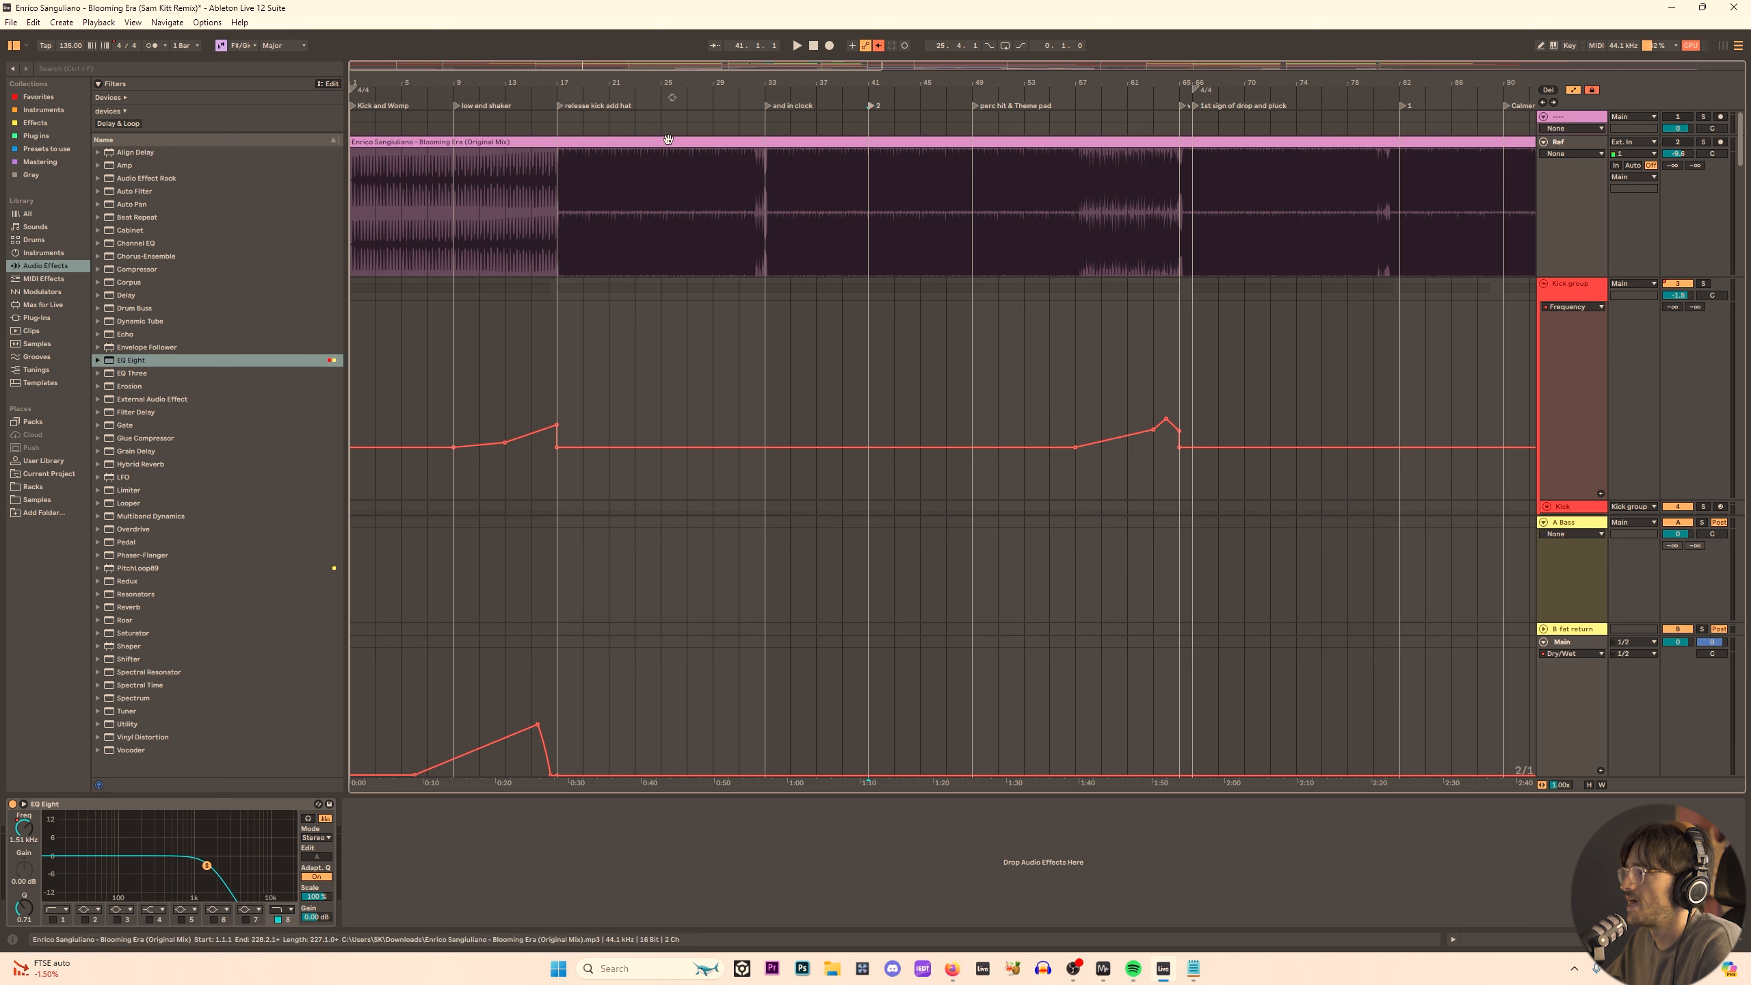
# Audition the transition into bar 33 and examine the kick, percussion and hat tracks around bars 31 to 41.
pyautogui.click(766, 210)
pyautogui.press('space')
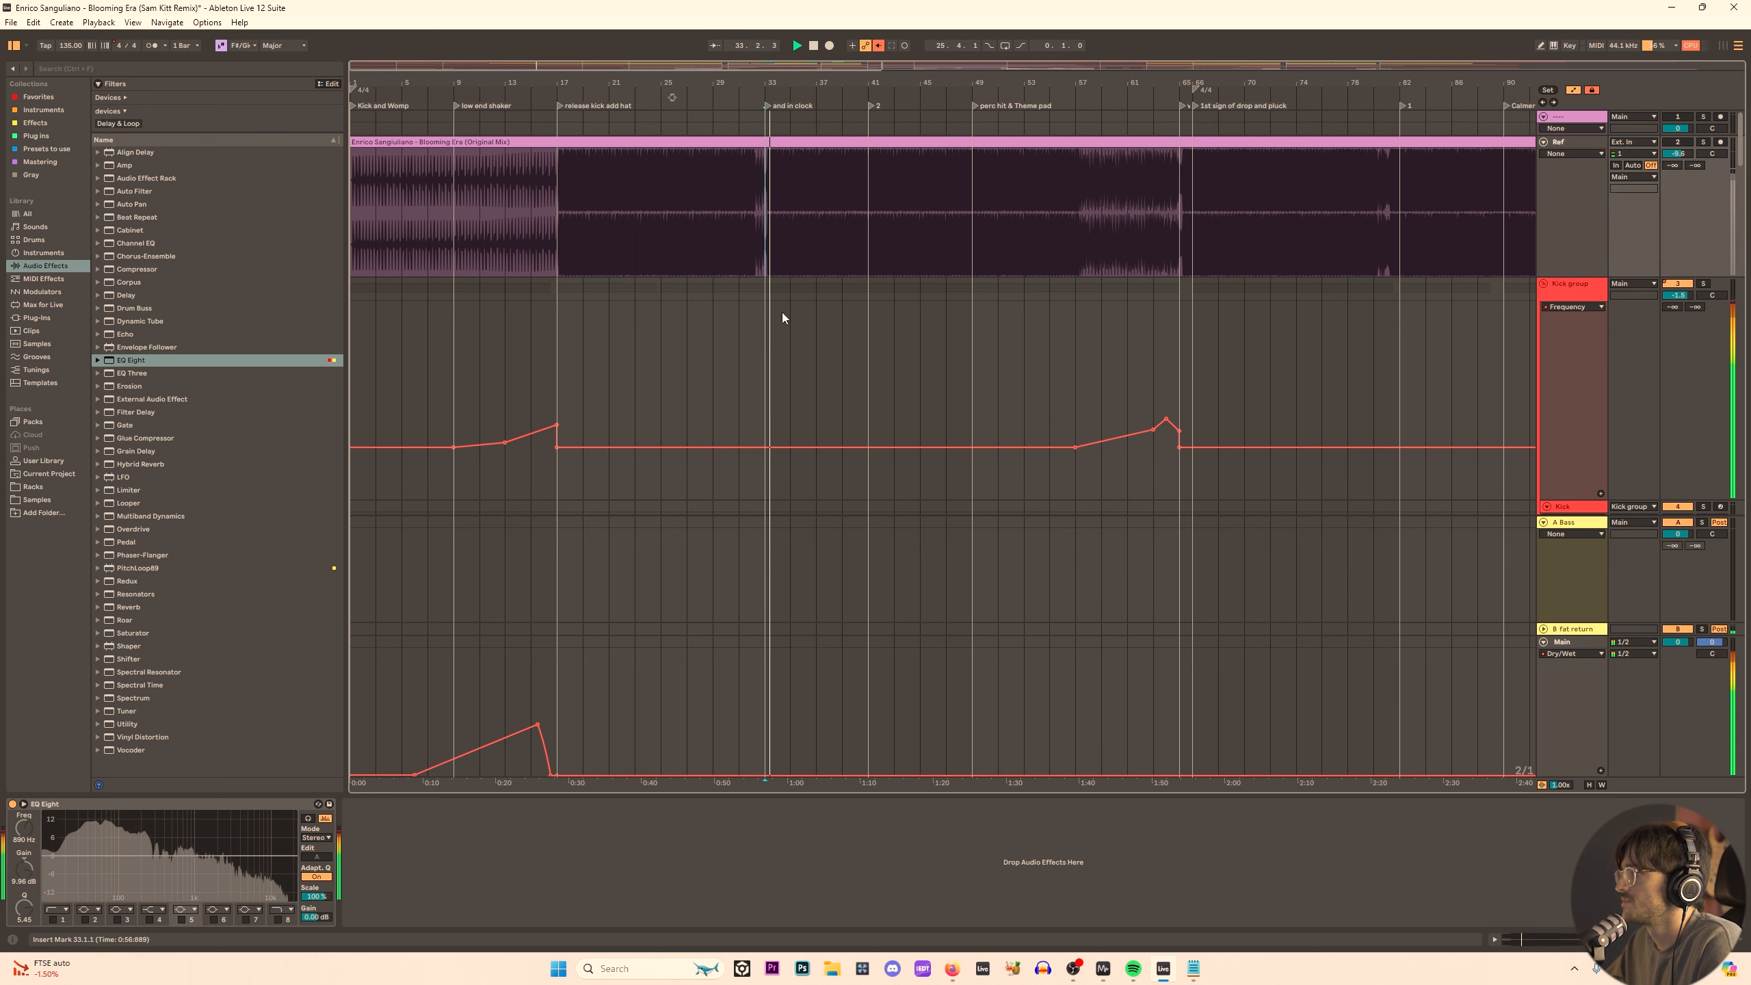
pyautogui.click(740, 206)
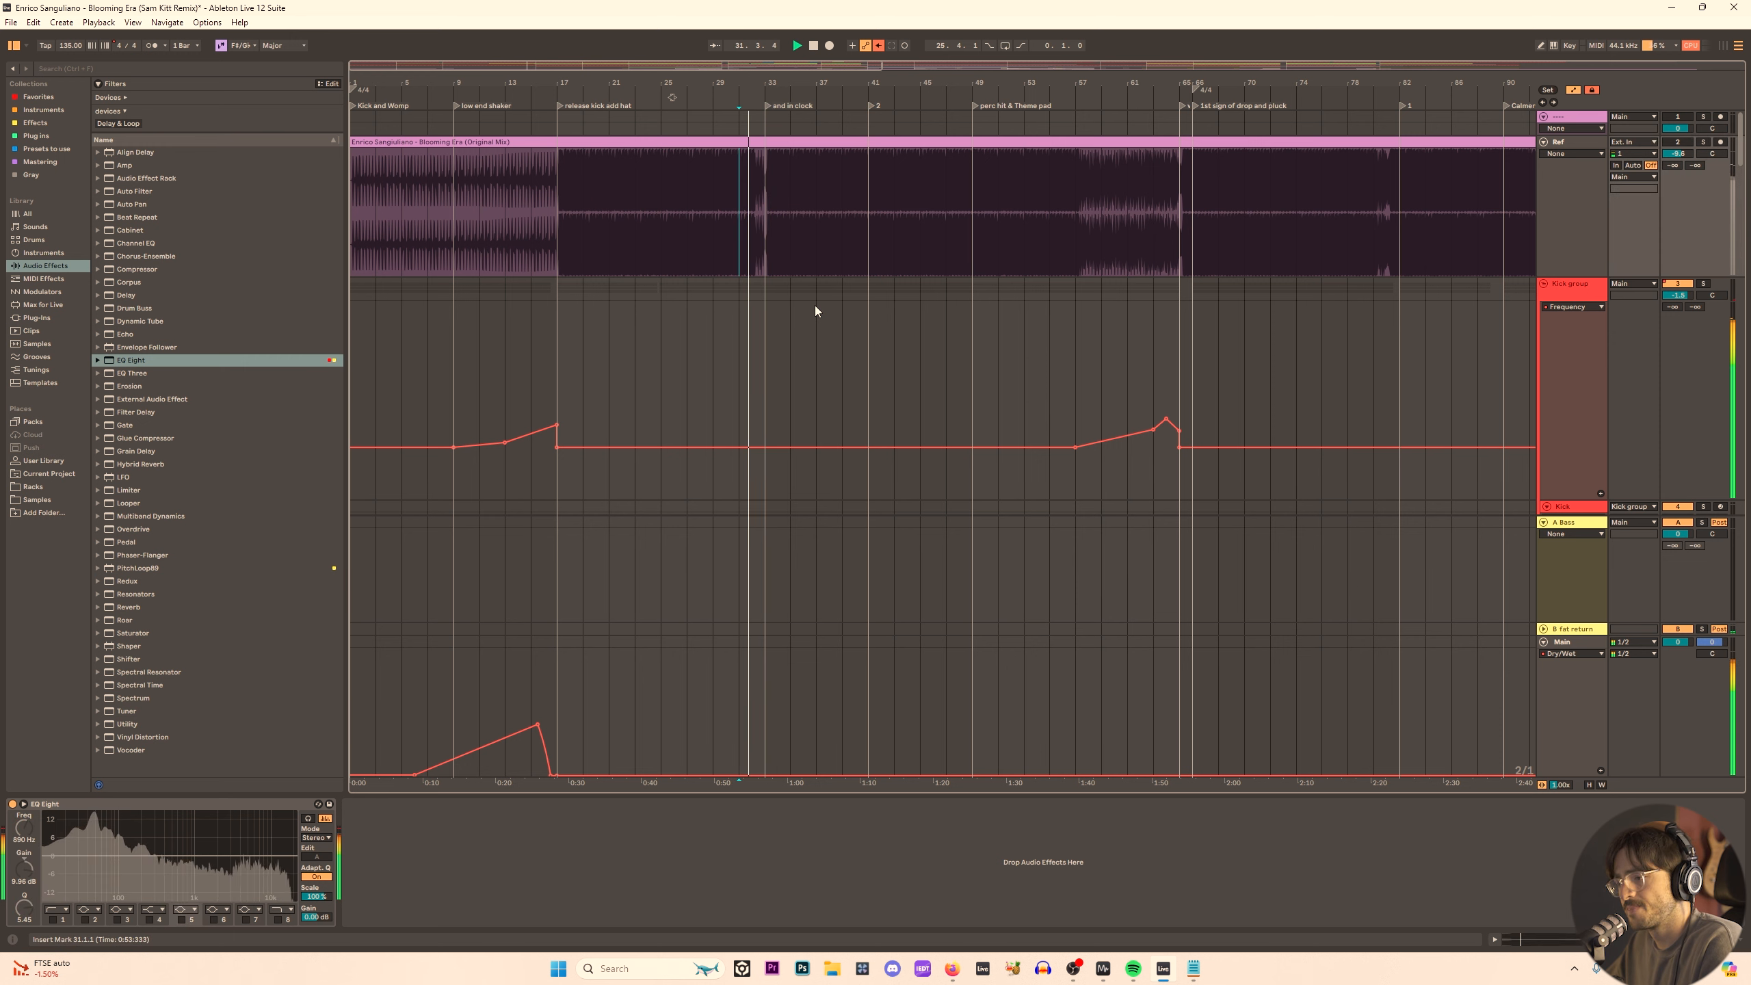
pyautogui.press('space')
pyautogui.press('space')
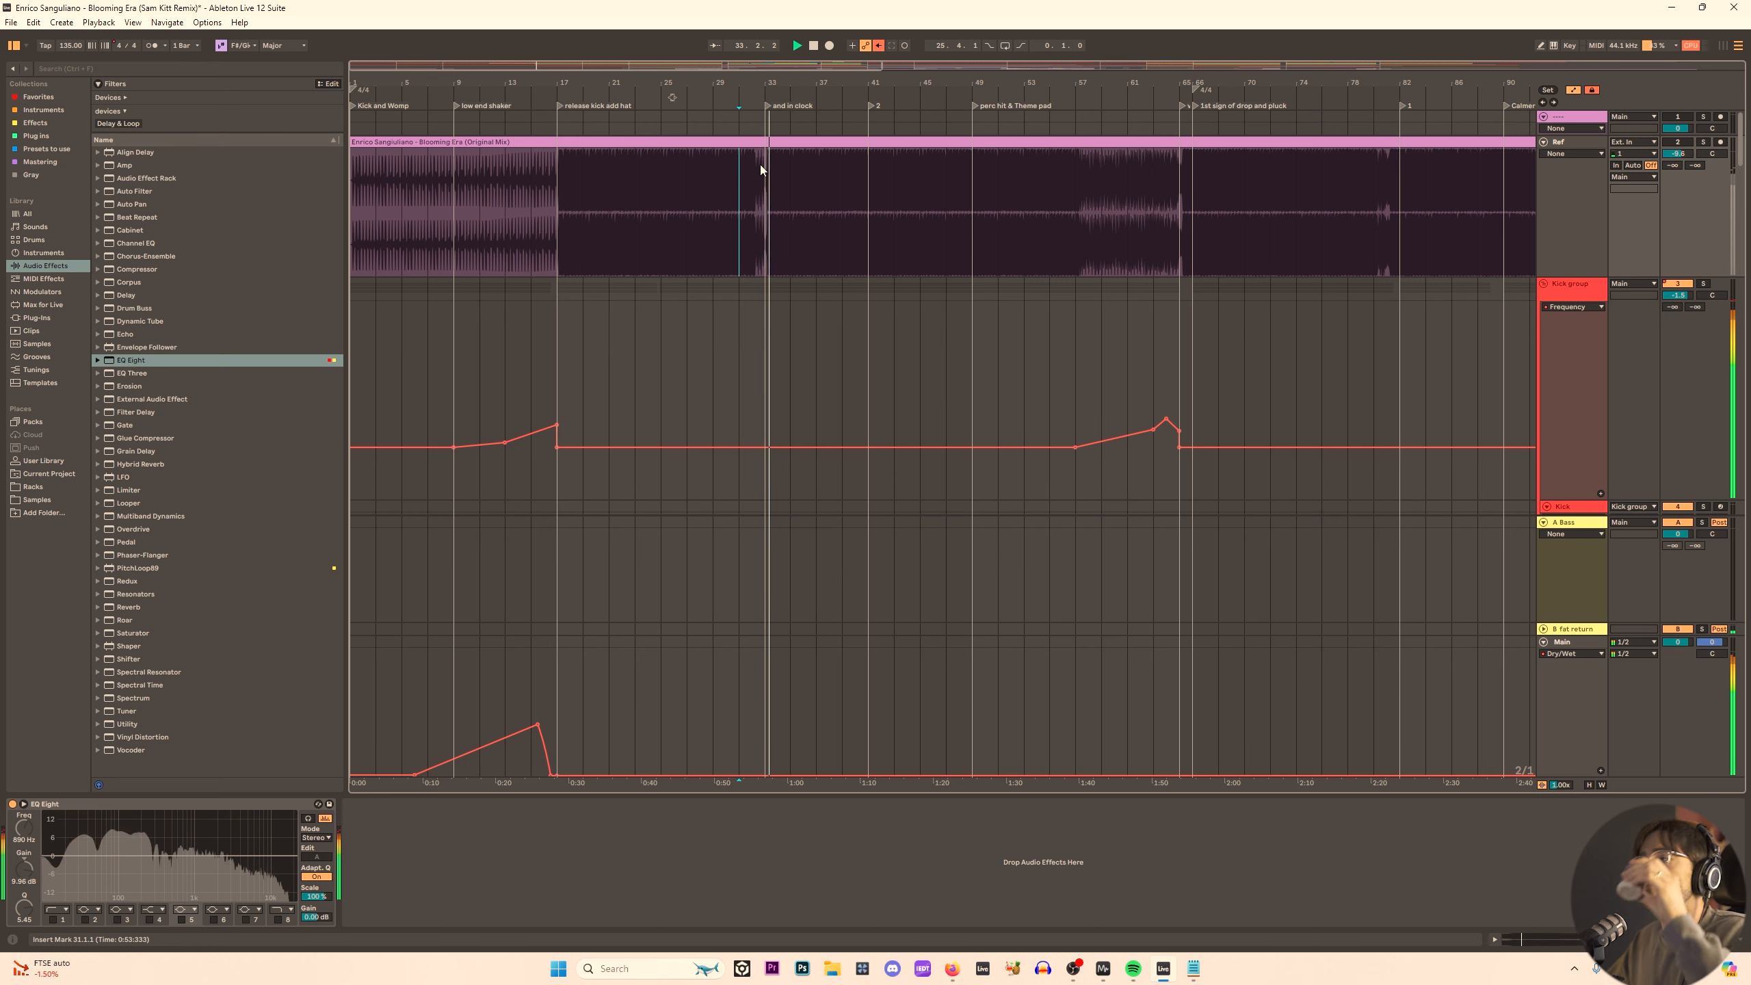
pyautogui.scroll(-3, 803, 248)
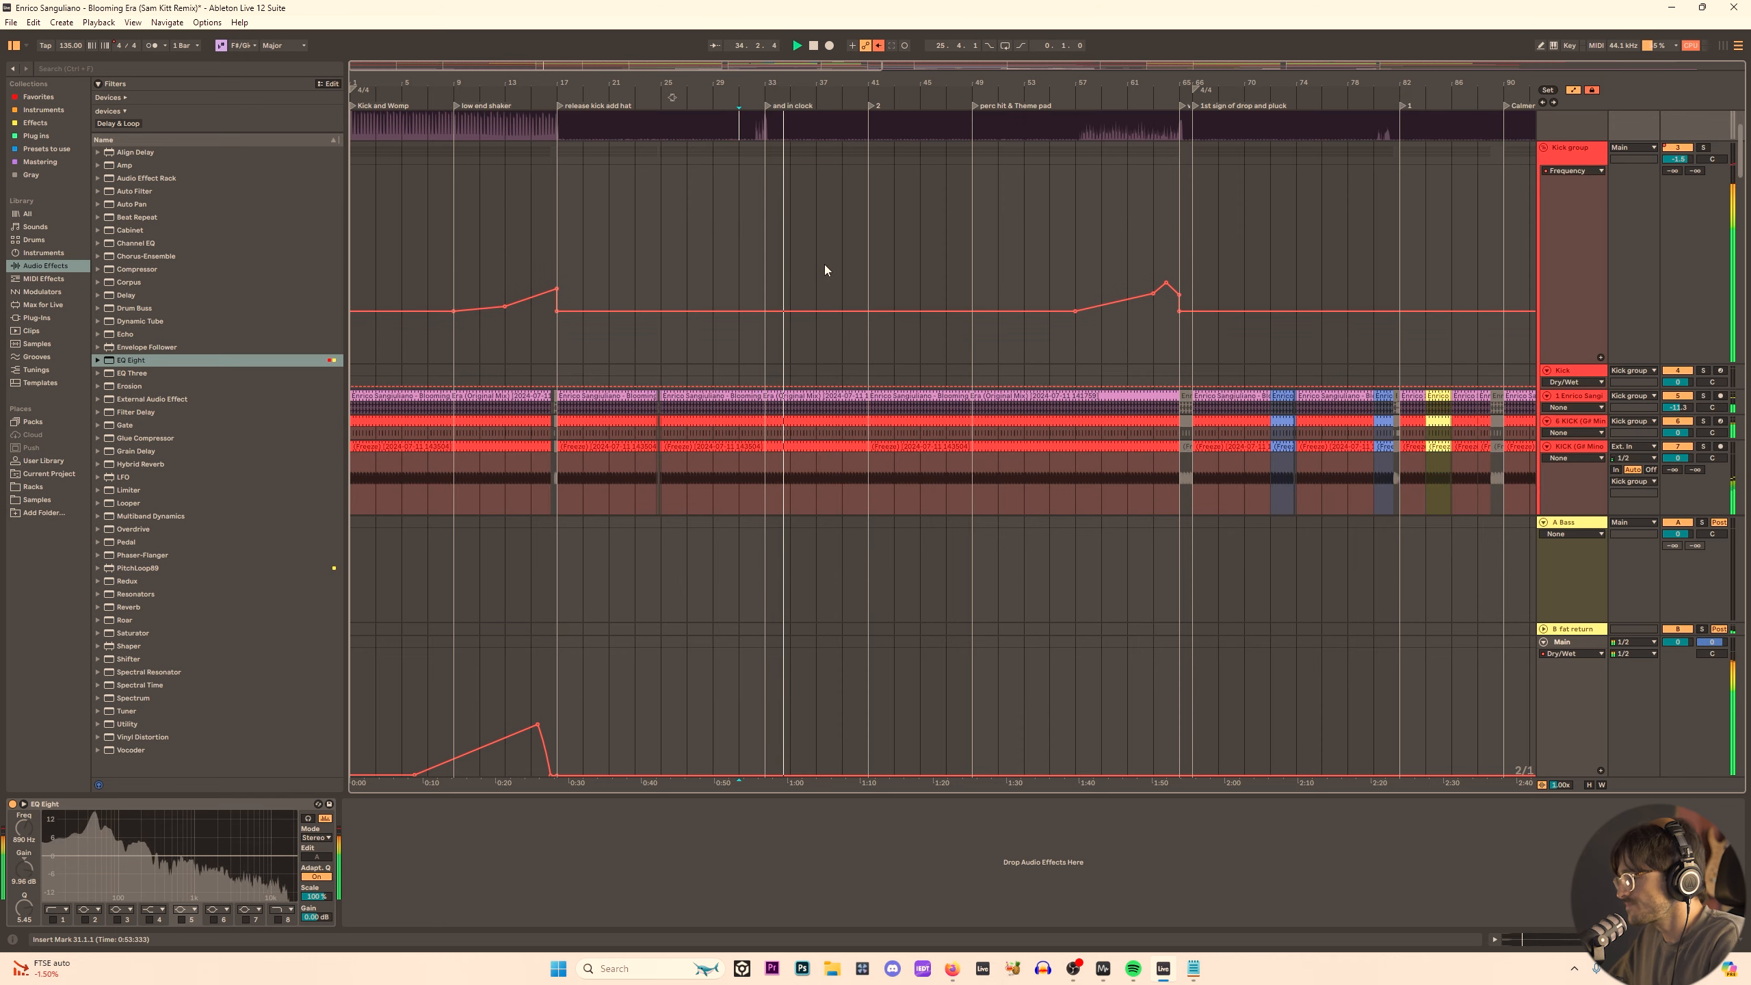
pyautogui.scroll(-3, 841, 304)
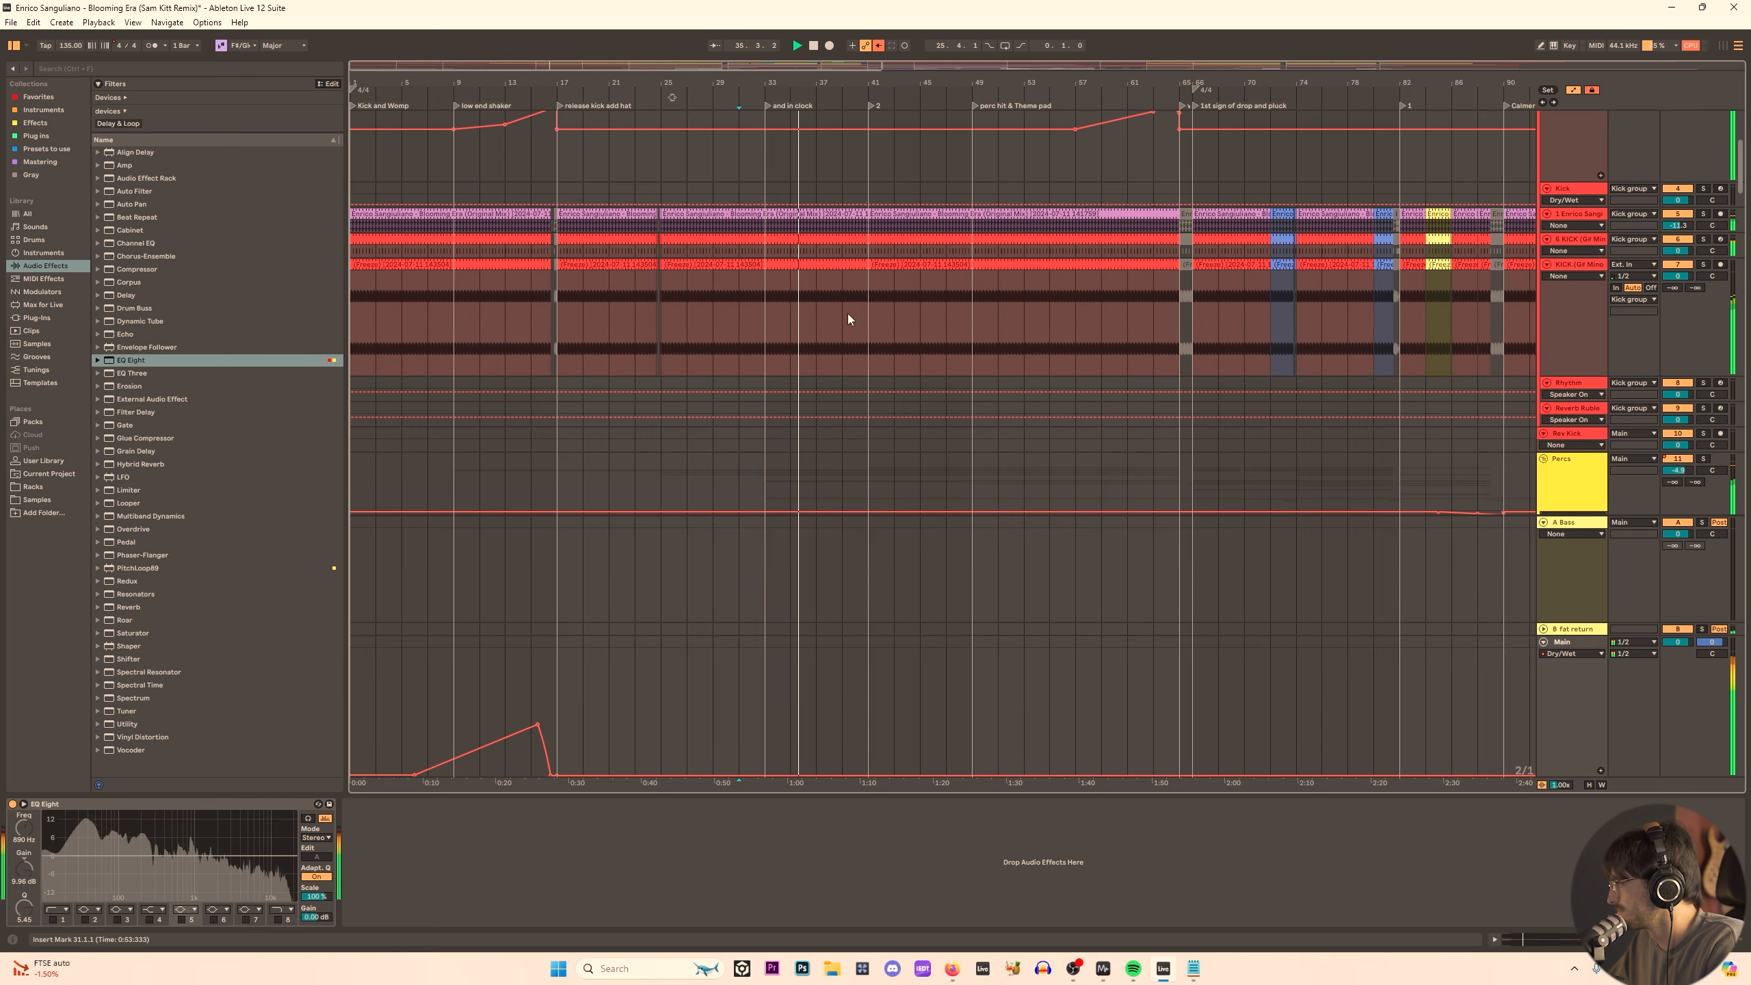
pyautogui.scroll(-10, 882, 319)
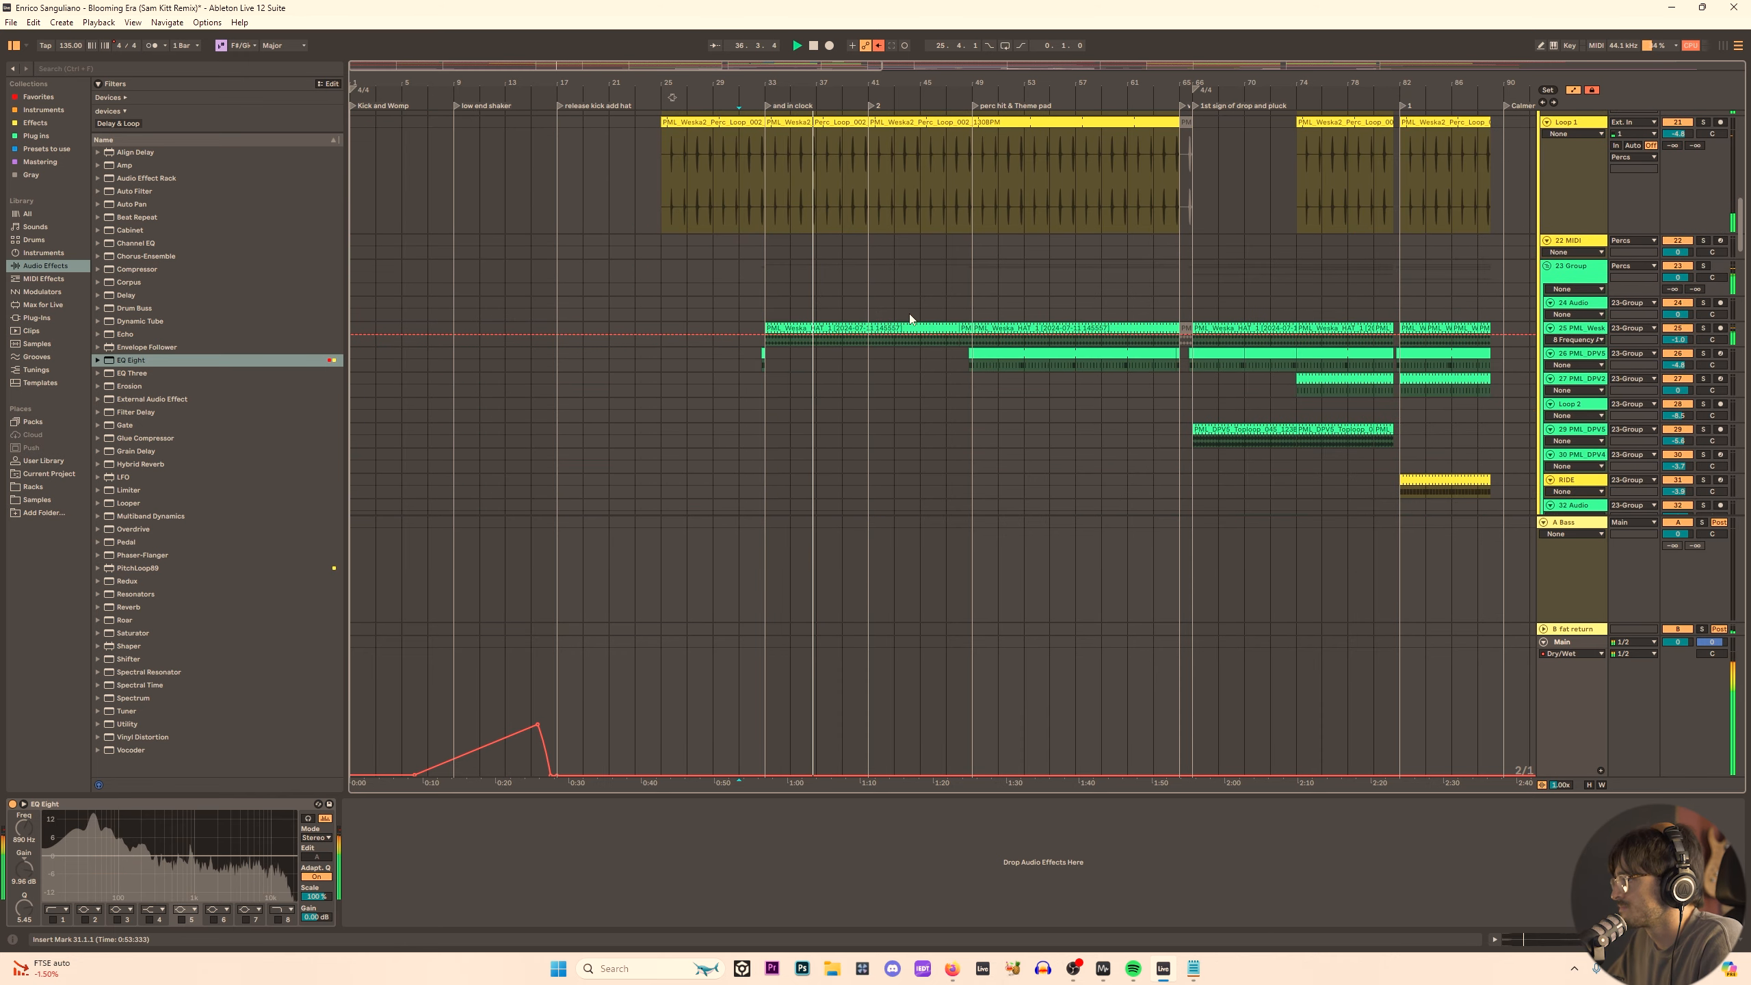
pyautogui.scroll(-3, 903, 314)
pyautogui.scroll(6, 906, 311)
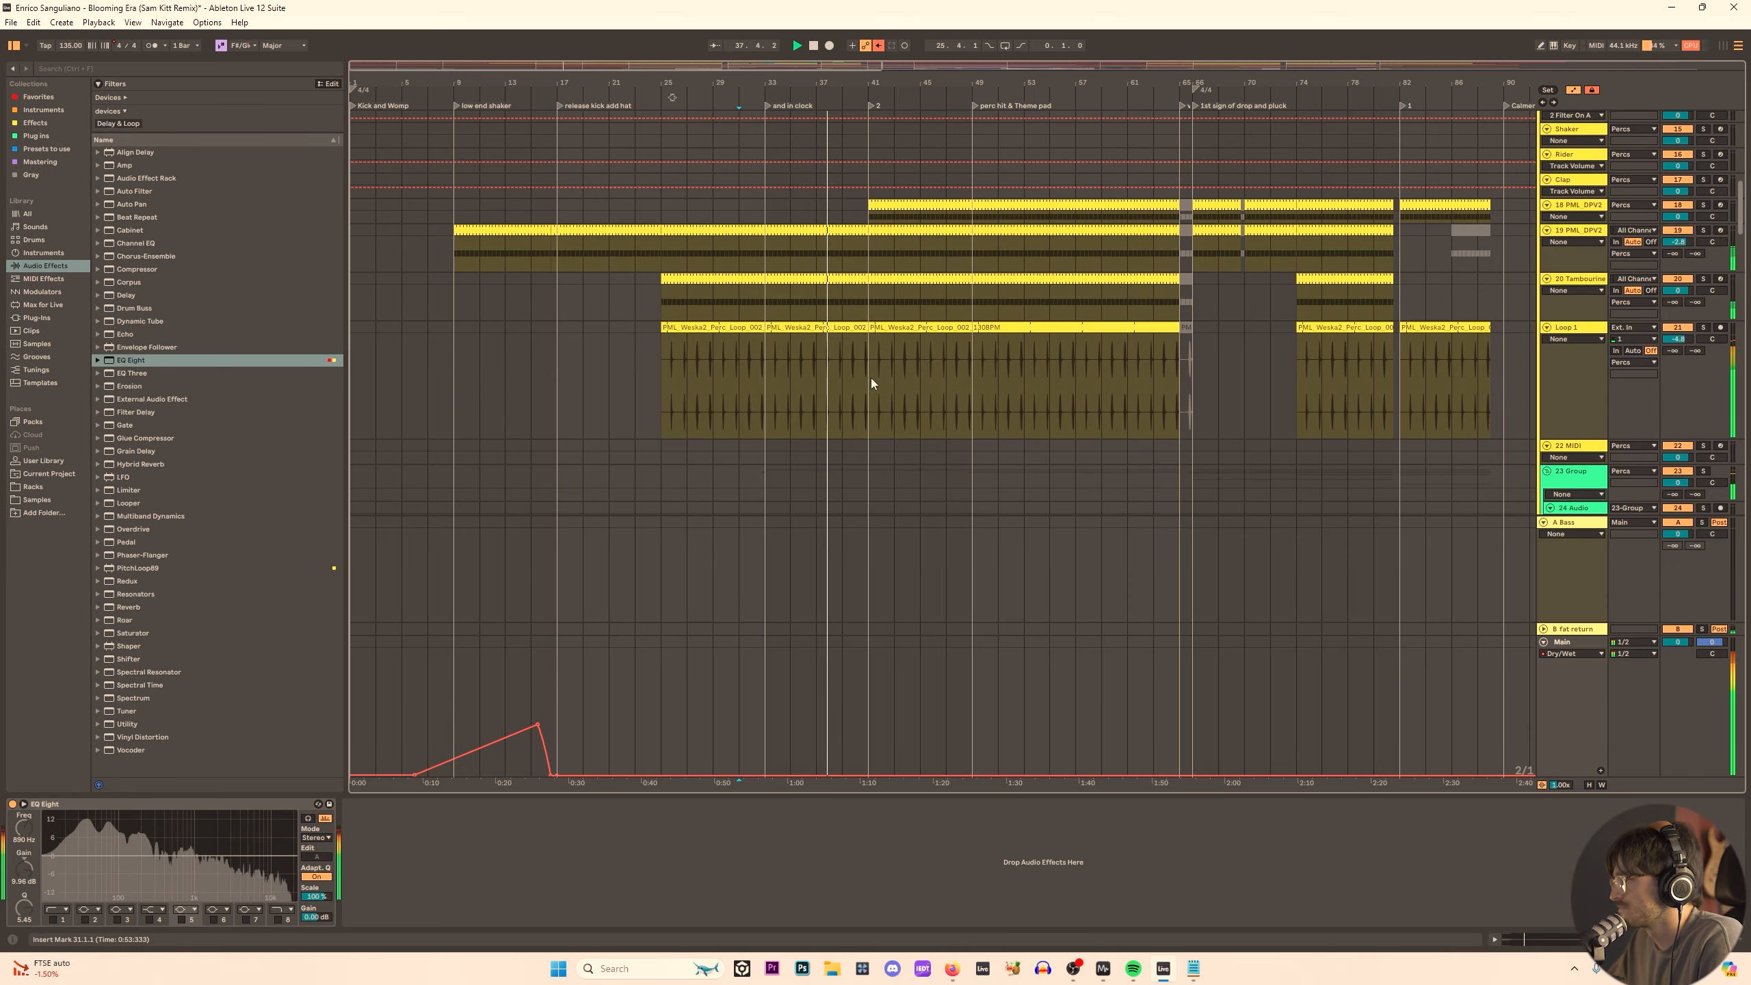
pyautogui.scroll(-3, 870, 378)
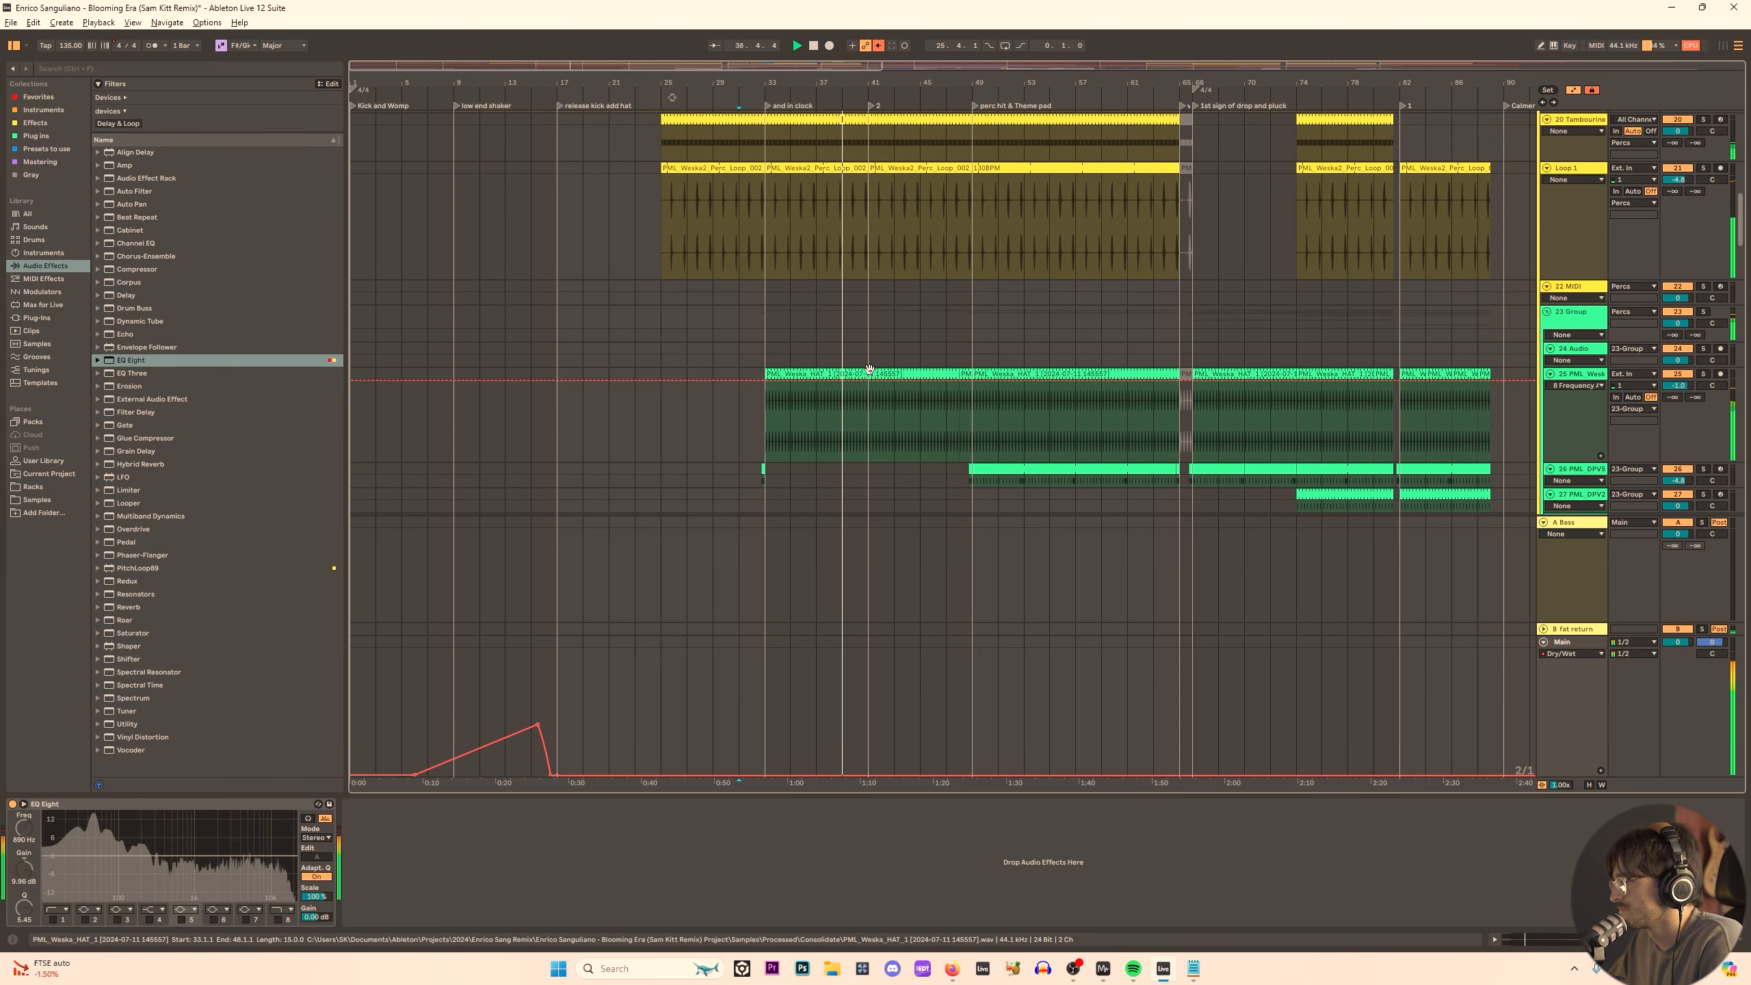
pyautogui.scroll(8, 862, 379)
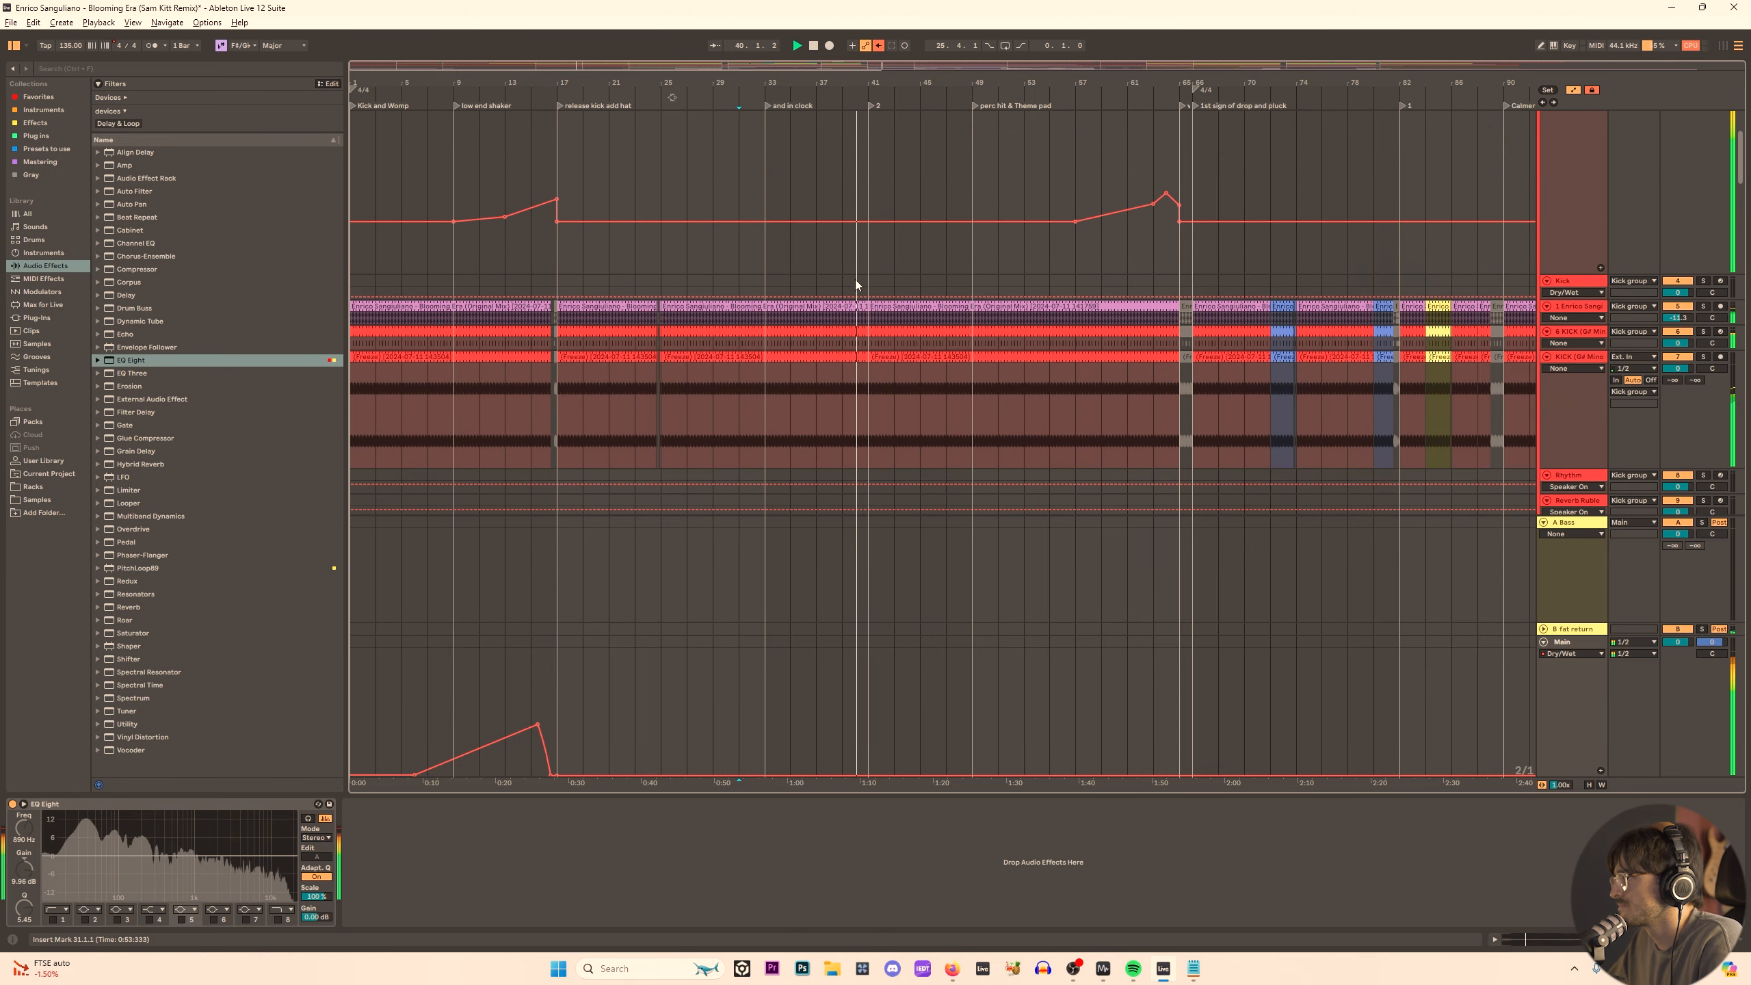
# Copy the kick group's clips from bars 21 to 25 and paste them at bar 37, leading up to bar 41.
pyautogui.press('space')
pyautogui.scroll(4, 641, 410)
pyautogui.moveTo(568, 318); pyautogui.dragTo(683, 414)
pyautogui.hotkey('ctrl', 'c')
pyautogui.click(1048, 320)
pyautogui.hotkey('ctrl', 'v')
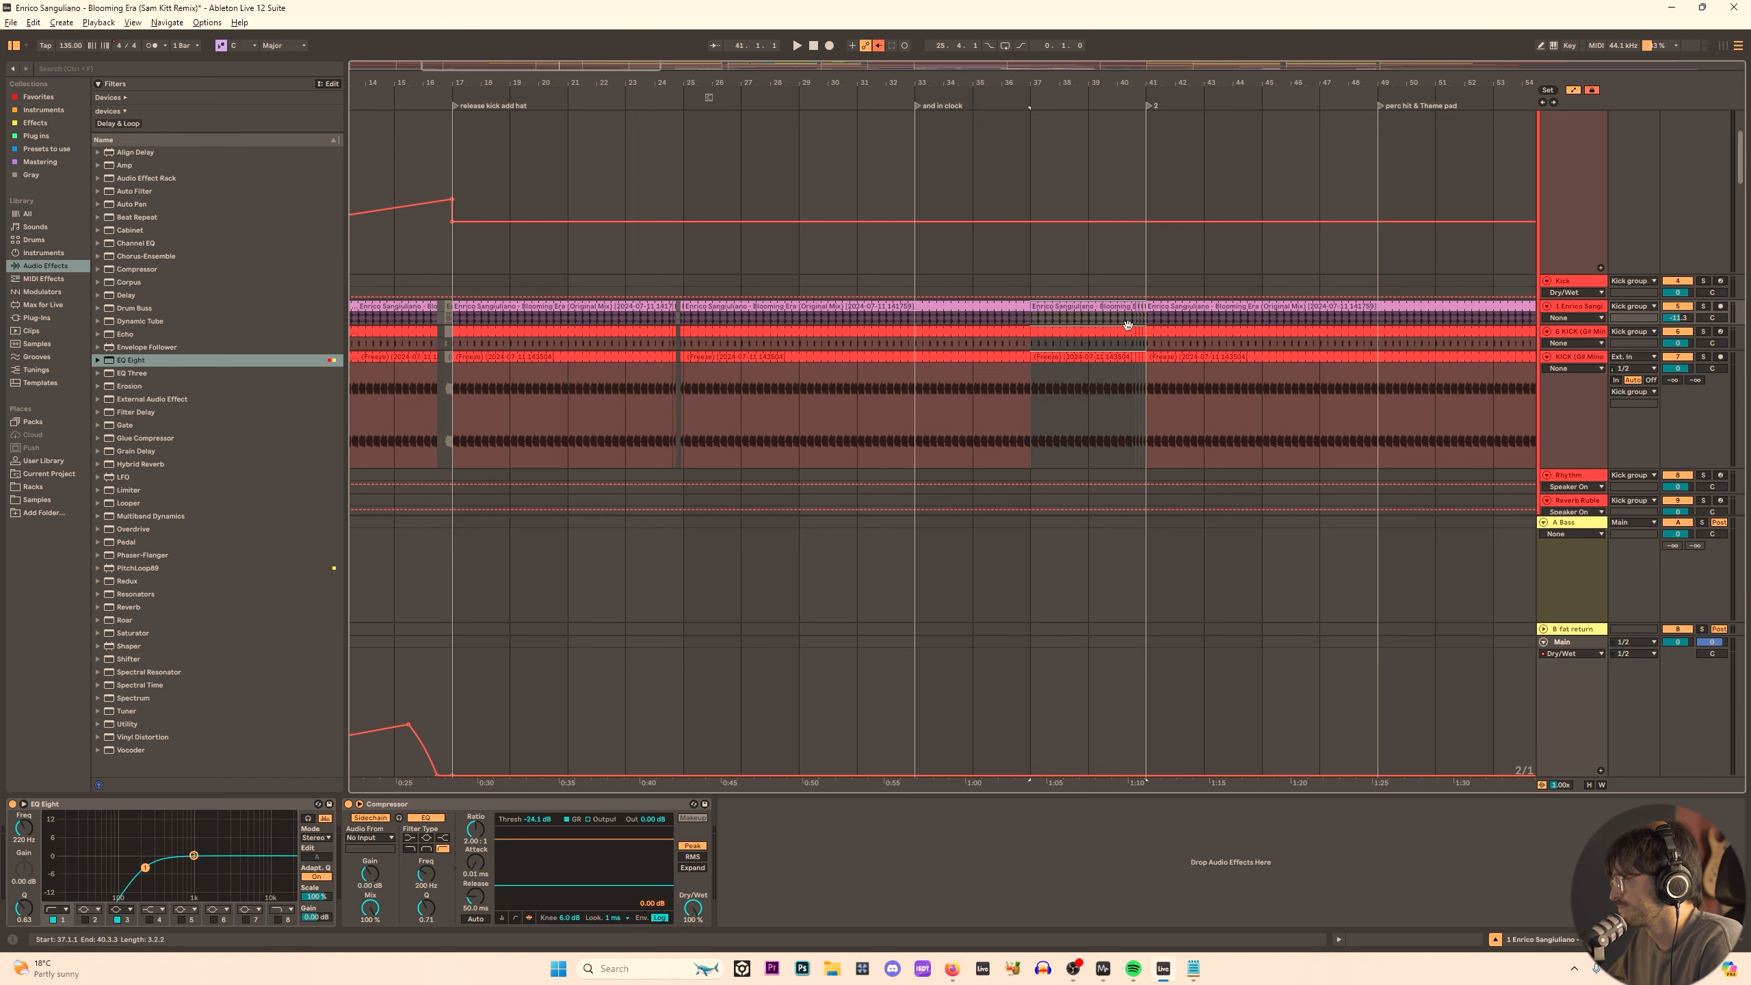
# Audition the kick fill from bar 40 and inspect the clip cuts just before bar 41.
pyautogui.click(1117, 319)
pyautogui.press('space')
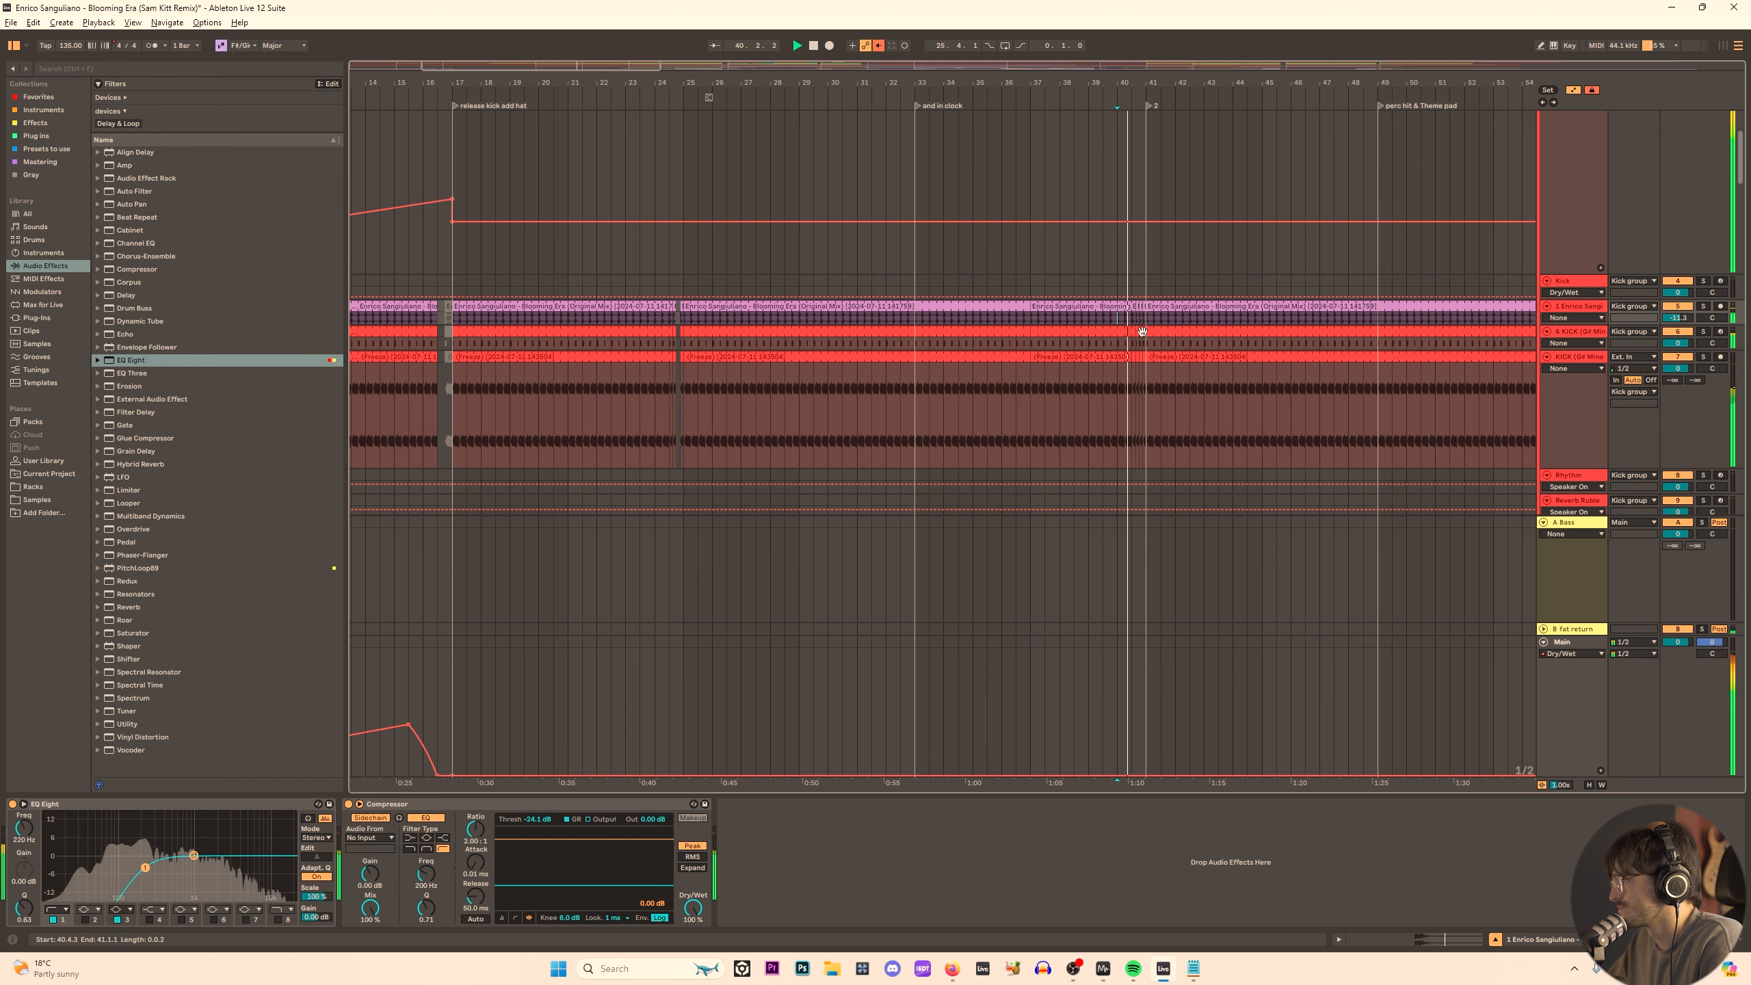
pyautogui.scroll(8, 1162, 370)
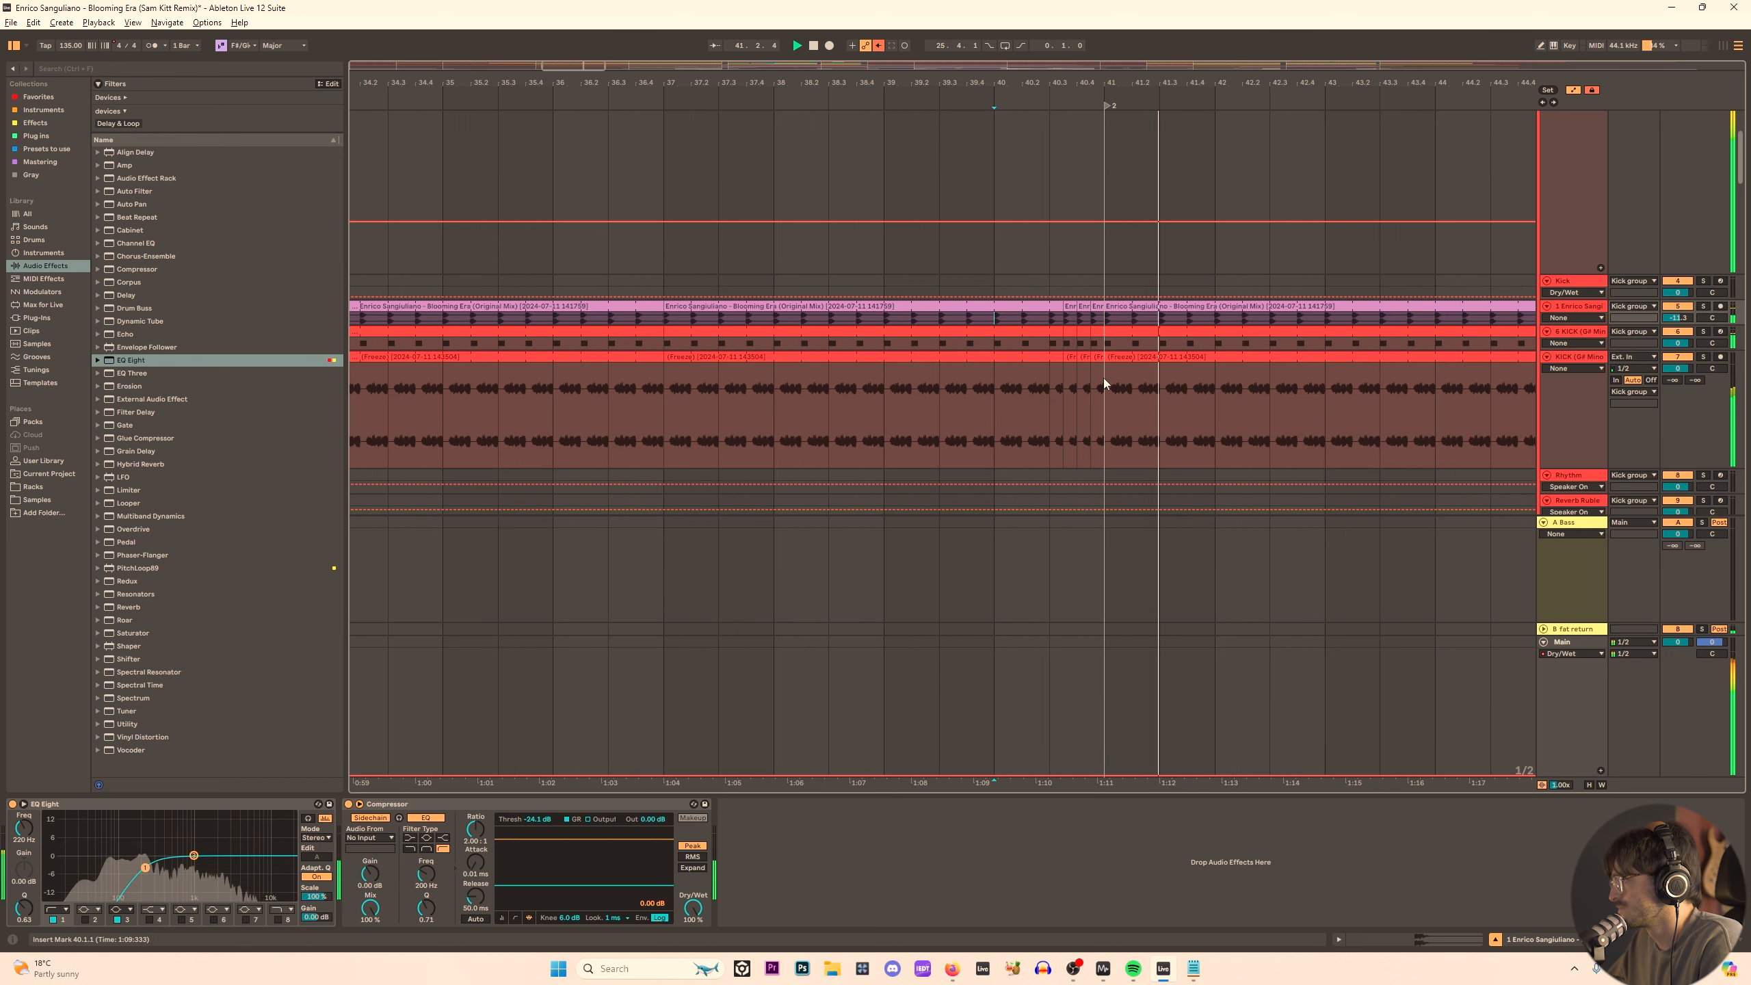
pyautogui.scroll(-4, 1095, 378)
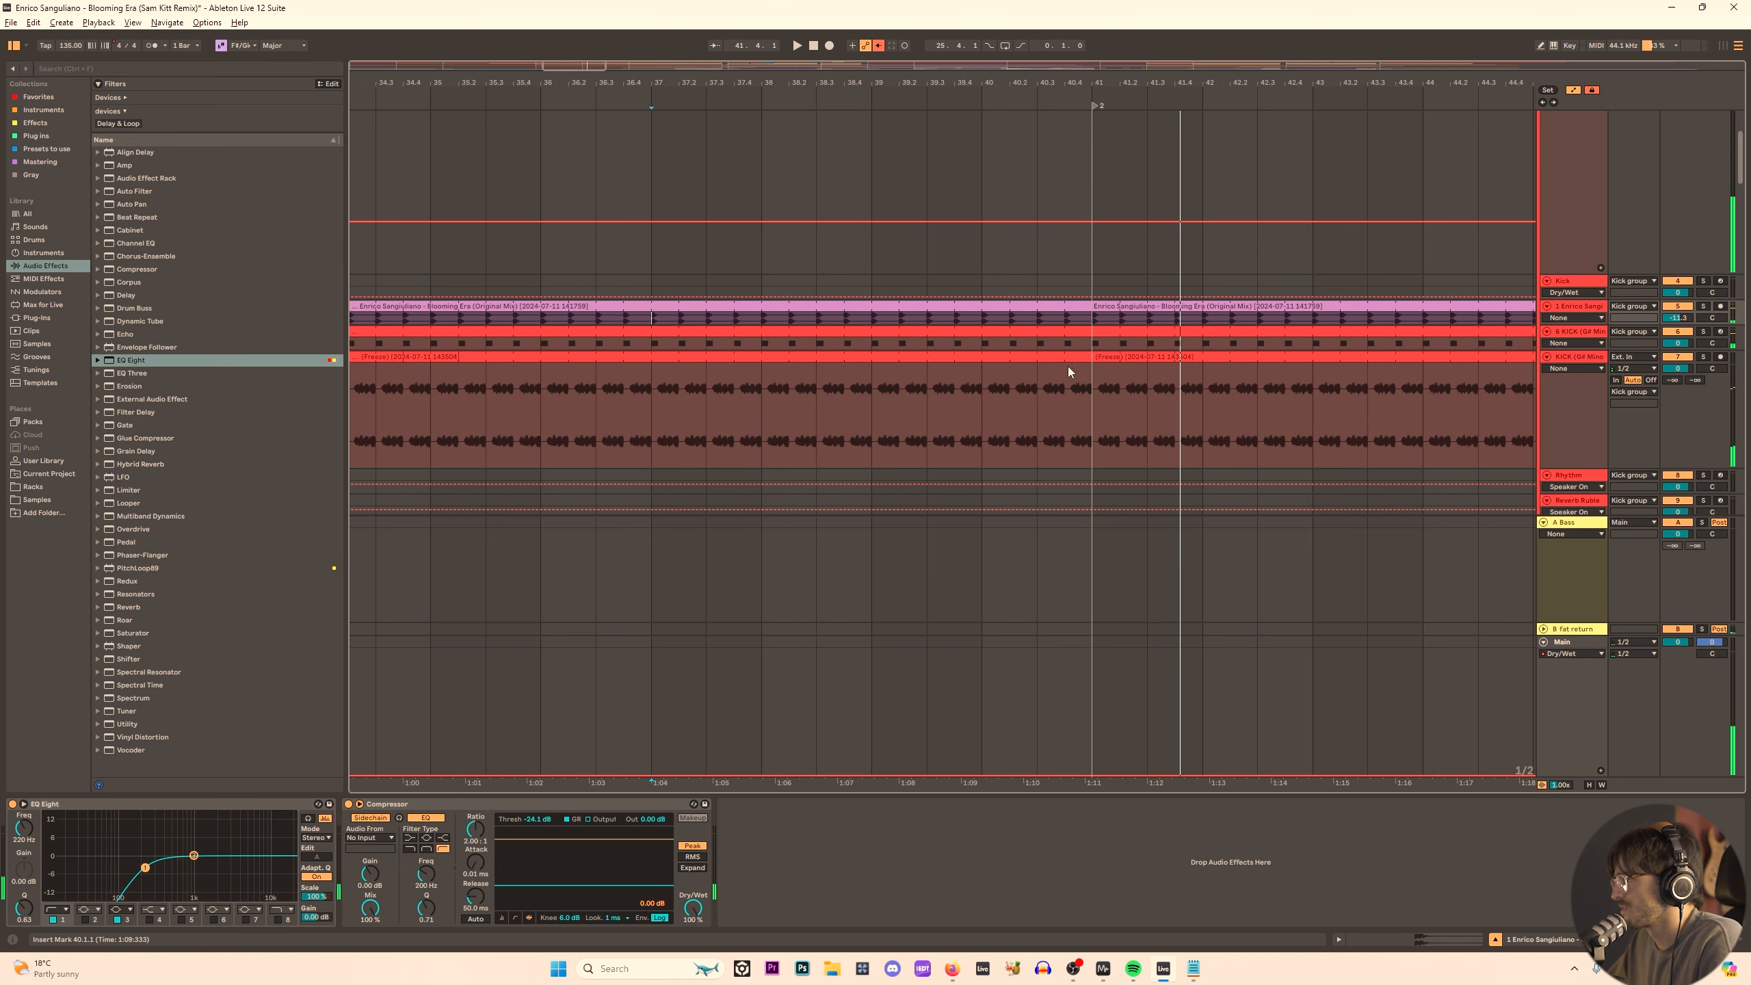
# Try deleting the kick clips between 40.3.1 and 41.1.1 on all three kick tracks and audition the gap.
pyautogui.moveTo(1065, 374); pyautogui.dragTo(1039, 308)
pyautogui.press('space')
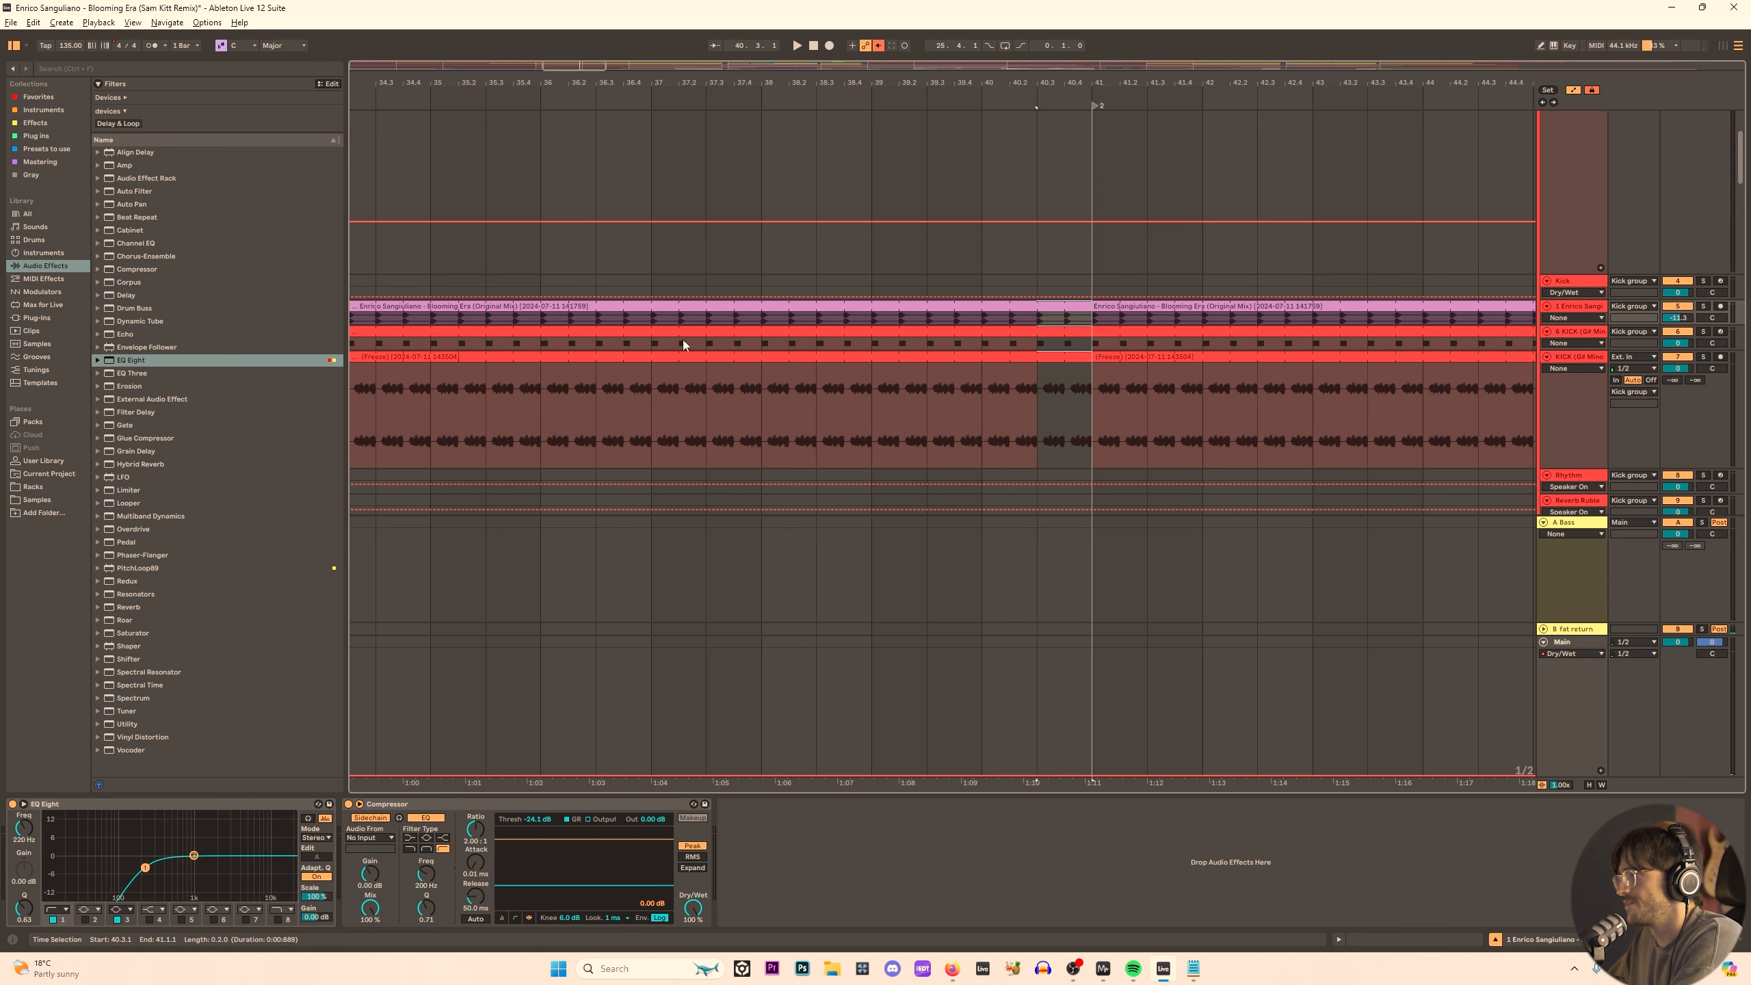
pyautogui.press('Delete')
pyautogui.click(649, 310)
pyautogui.press('space')
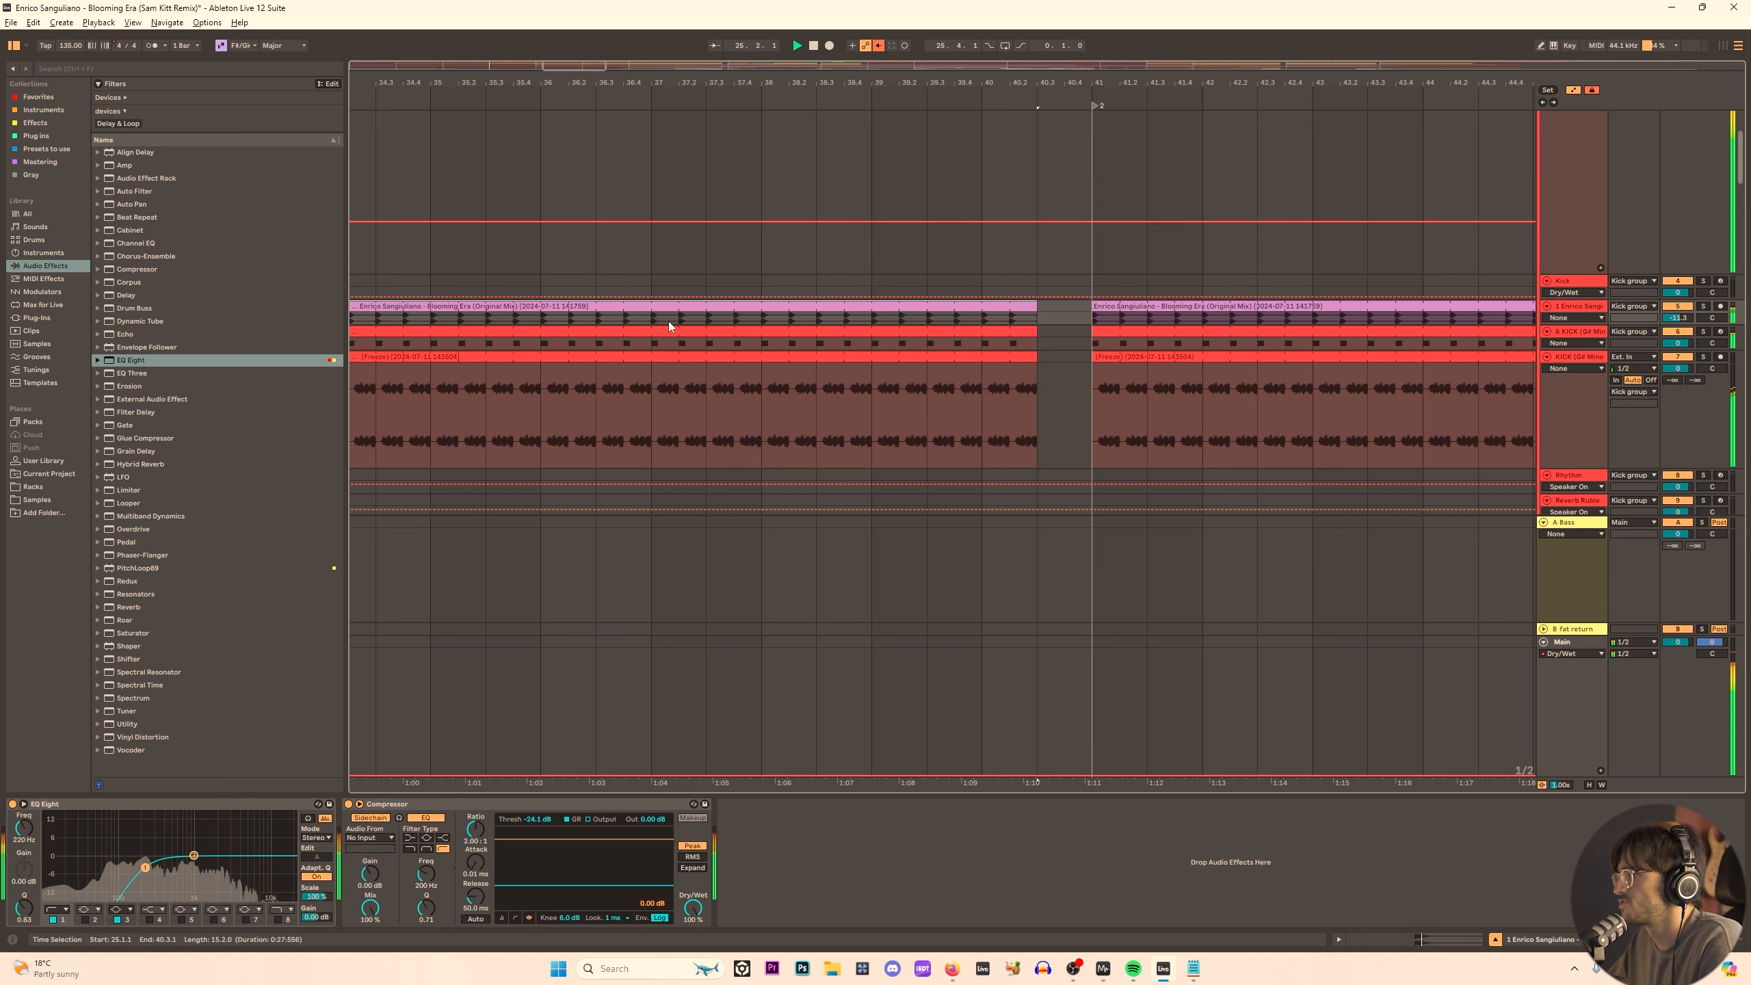
# Paste the copied four-bar kick section with its fill over bars 37 to 41 on the kick tracks.
pyautogui.press('space')
pyautogui.click(663, 318)
pyautogui.hotkey('ctrl', 'v')
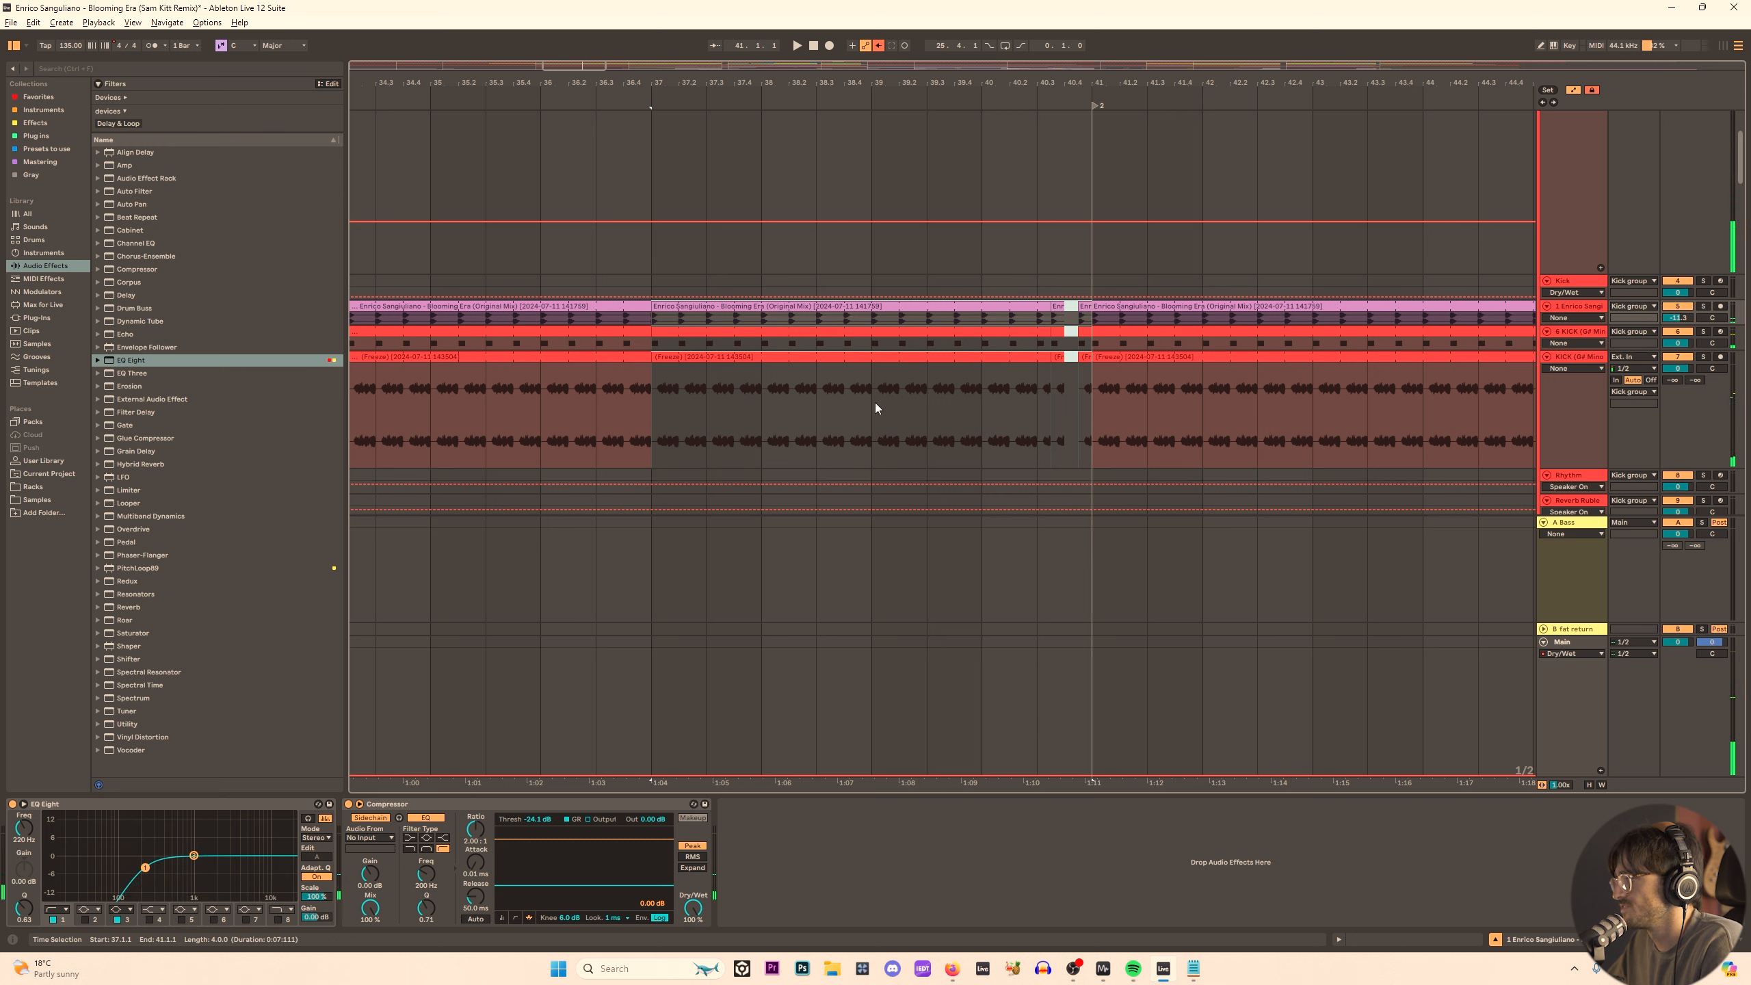
# Check the pasted clips' cut points near 40.3.3 and audition the kick fill from bar 40 into bar 41.
pyautogui.click(876, 379)
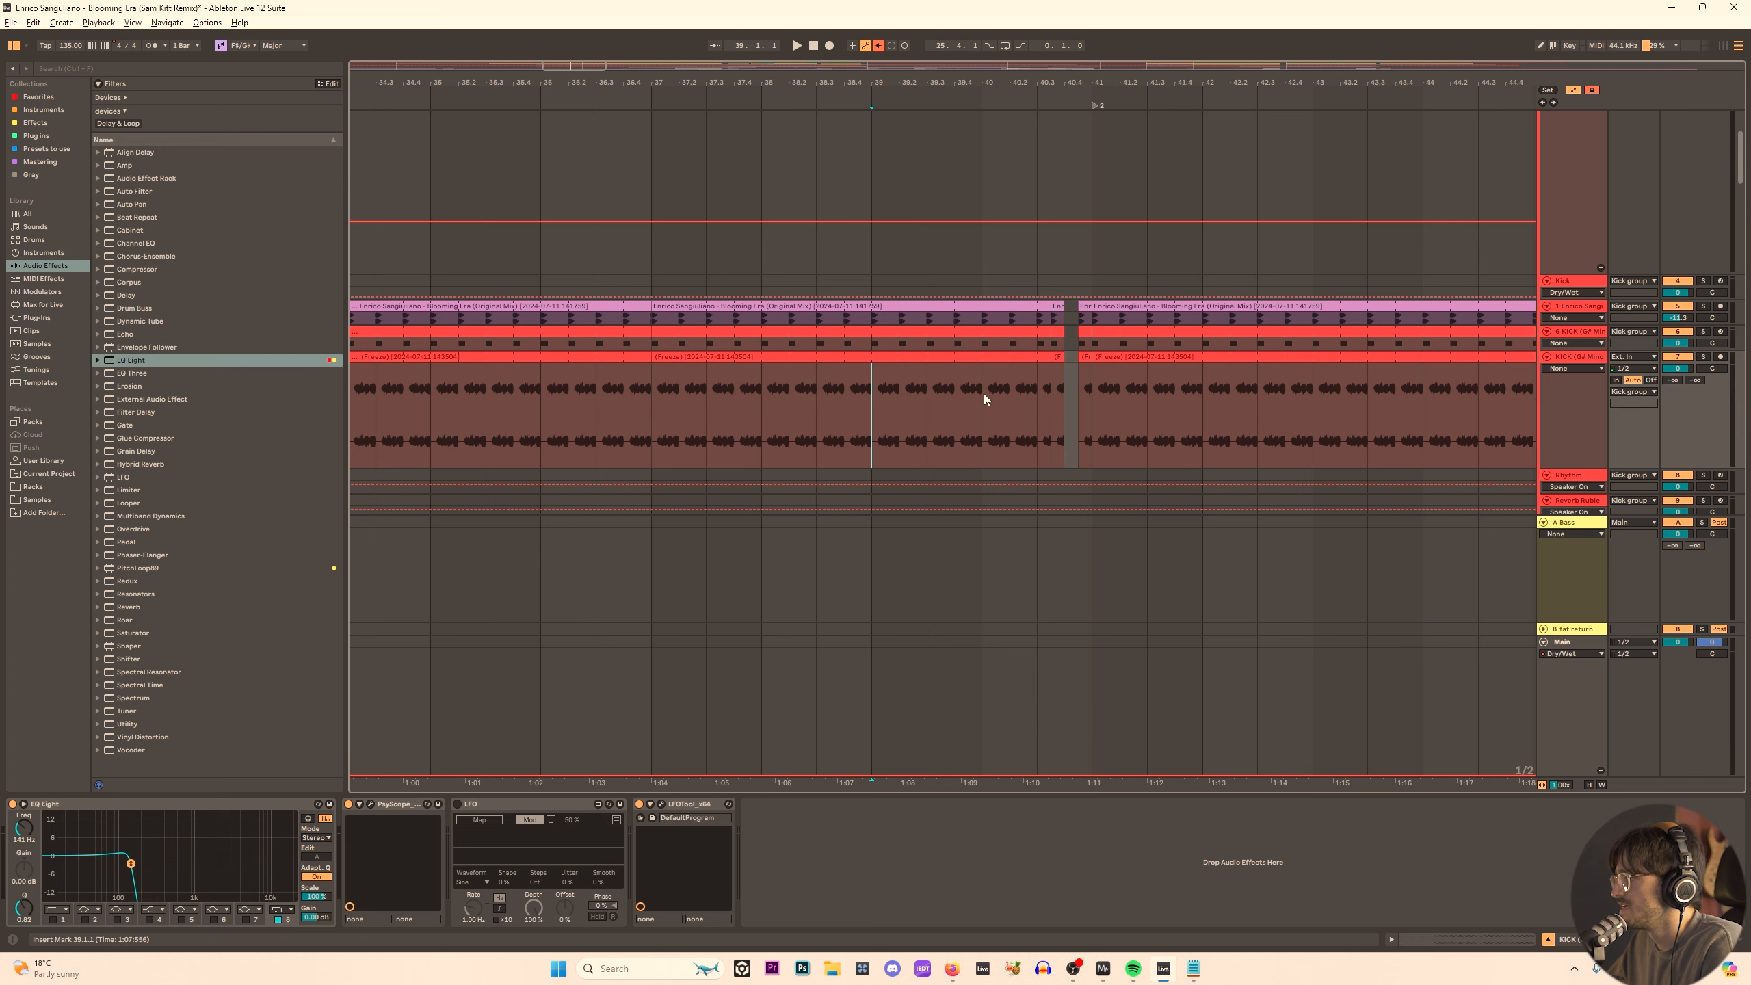
pyautogui.click(1031, 357)
pyautogui.keyDown('shift'); pyautogui.click(1039, 306); pyautogui.keyUp('shift')
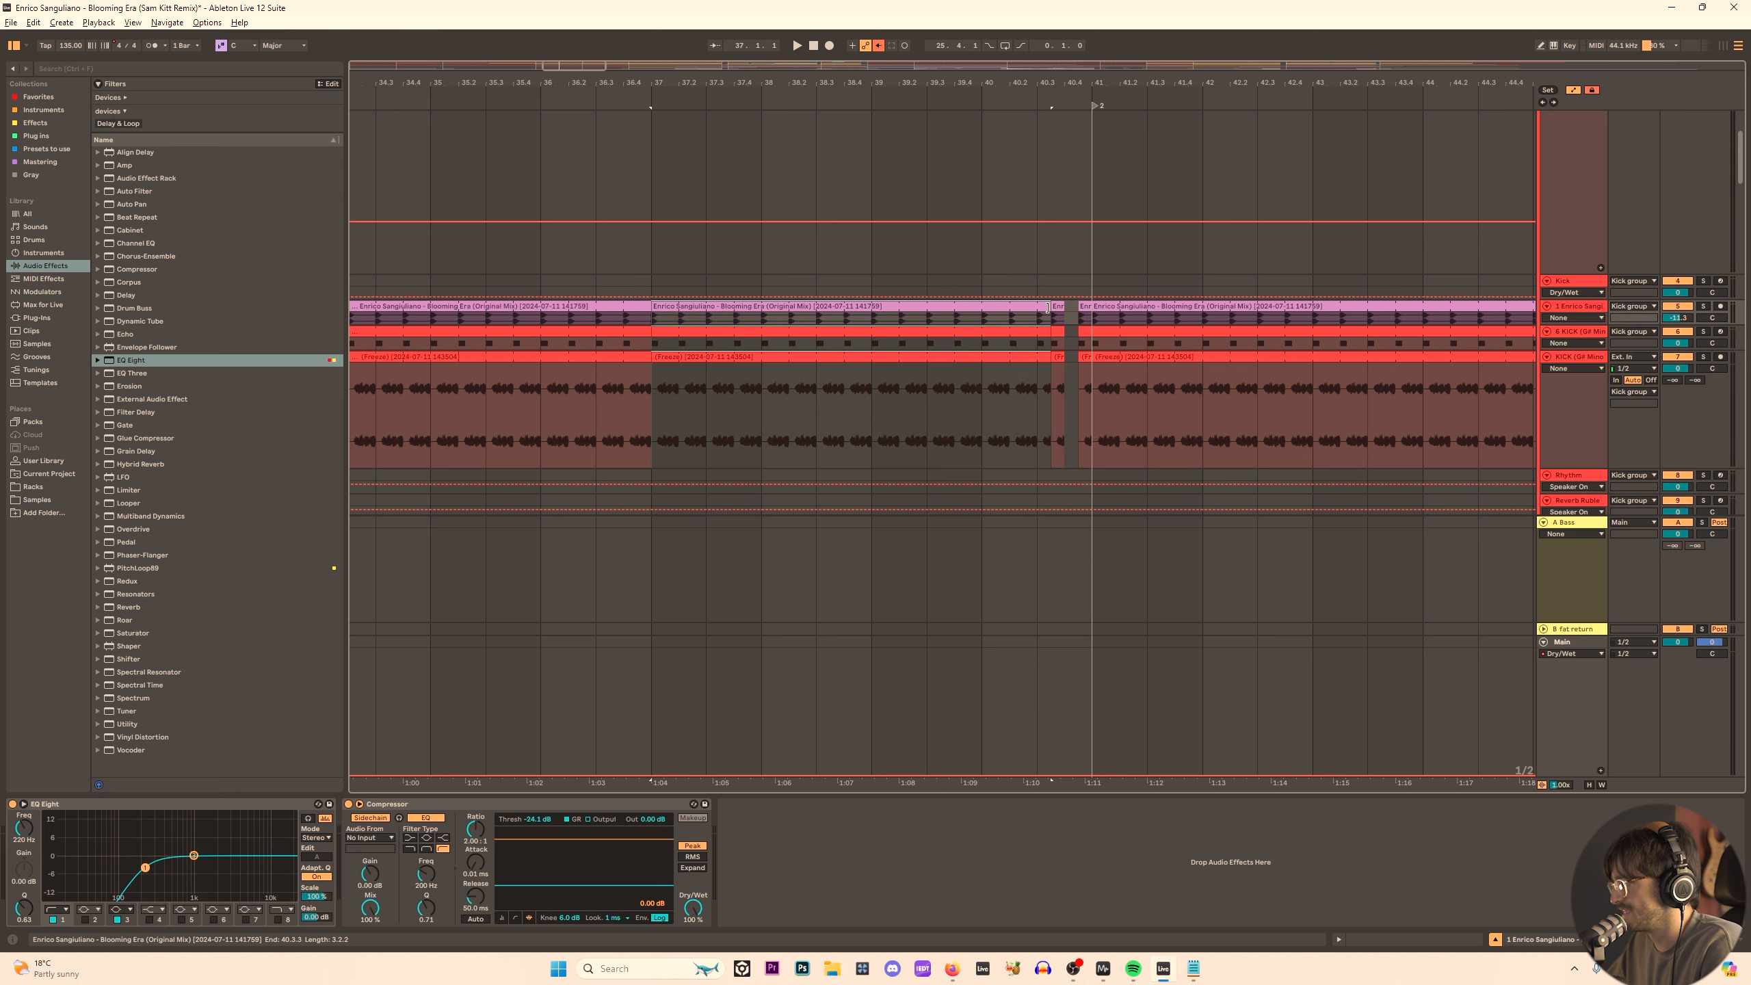
pyautogui.moveTo(1047, 307); pyautogui.dragTo(1060, 307)
pyautogui.click(981, 389)
pyautogui.press('space')
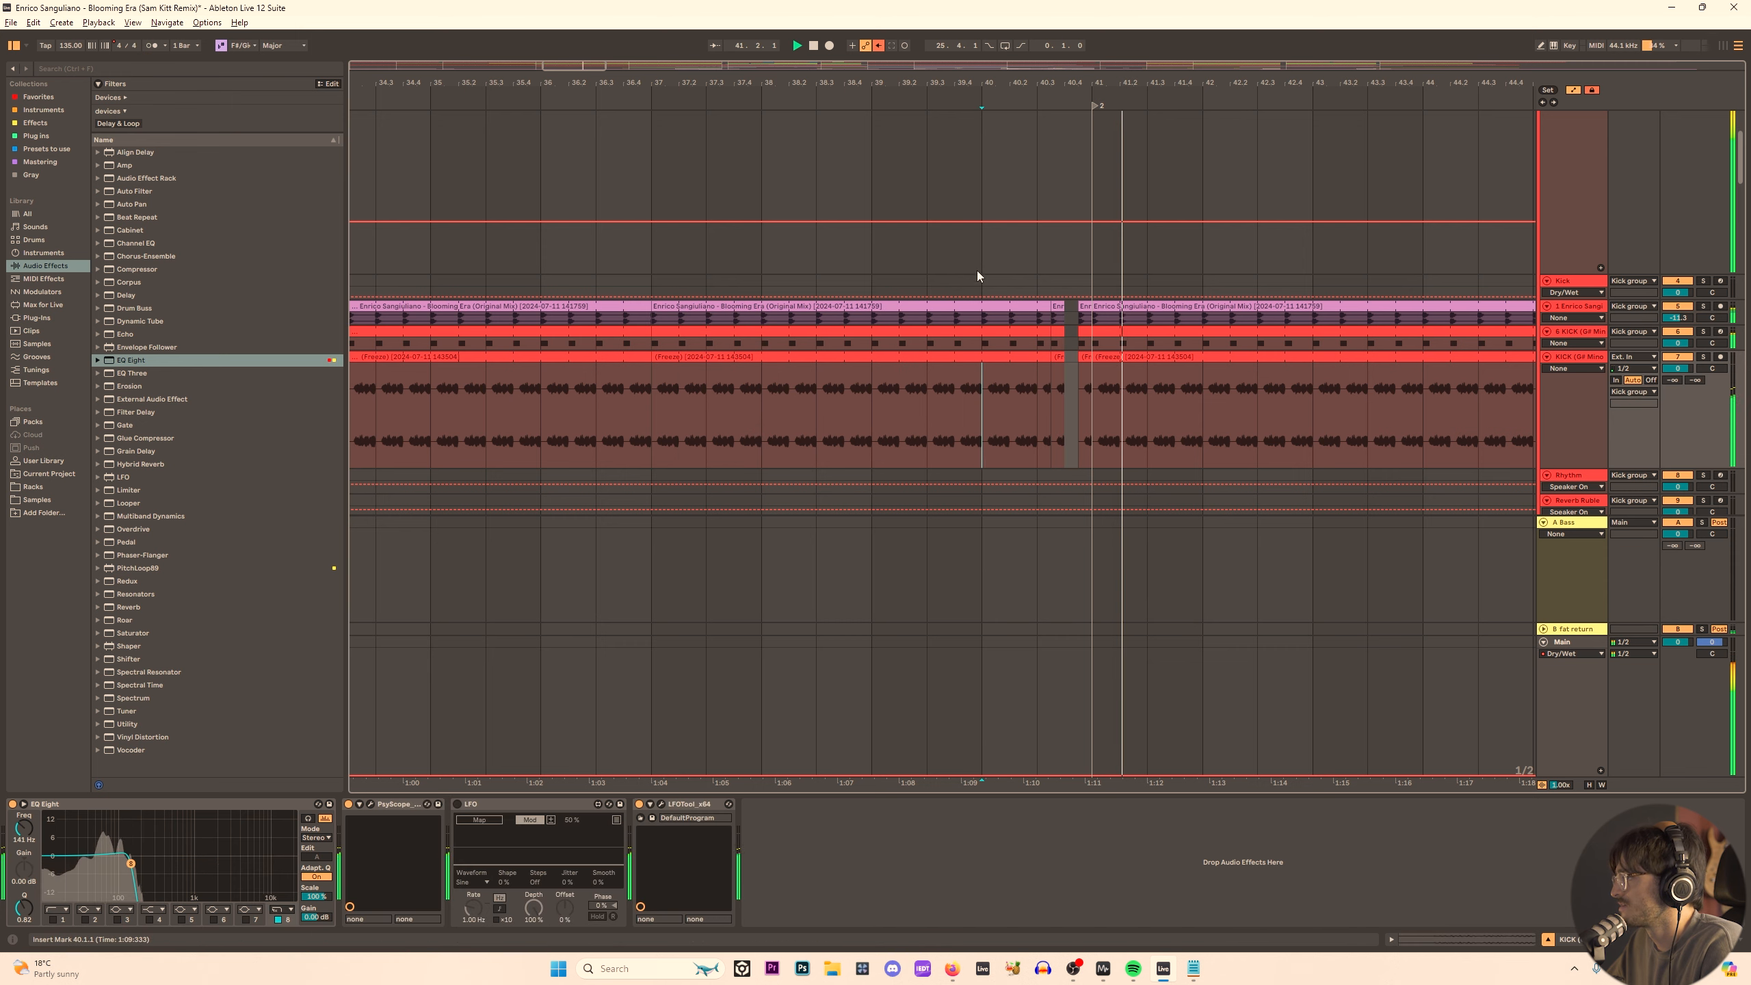
# Compare the kick gaps across bars 17 to 41 and audition the arrangement from bar 33.
pyautogui.moveTo(918, 78)
pyautogui.mouseDown()
pyautogui.moveTo(695, 97)
pyautogui.moveTo(1169, 83)
pyautogui.mouseUp()
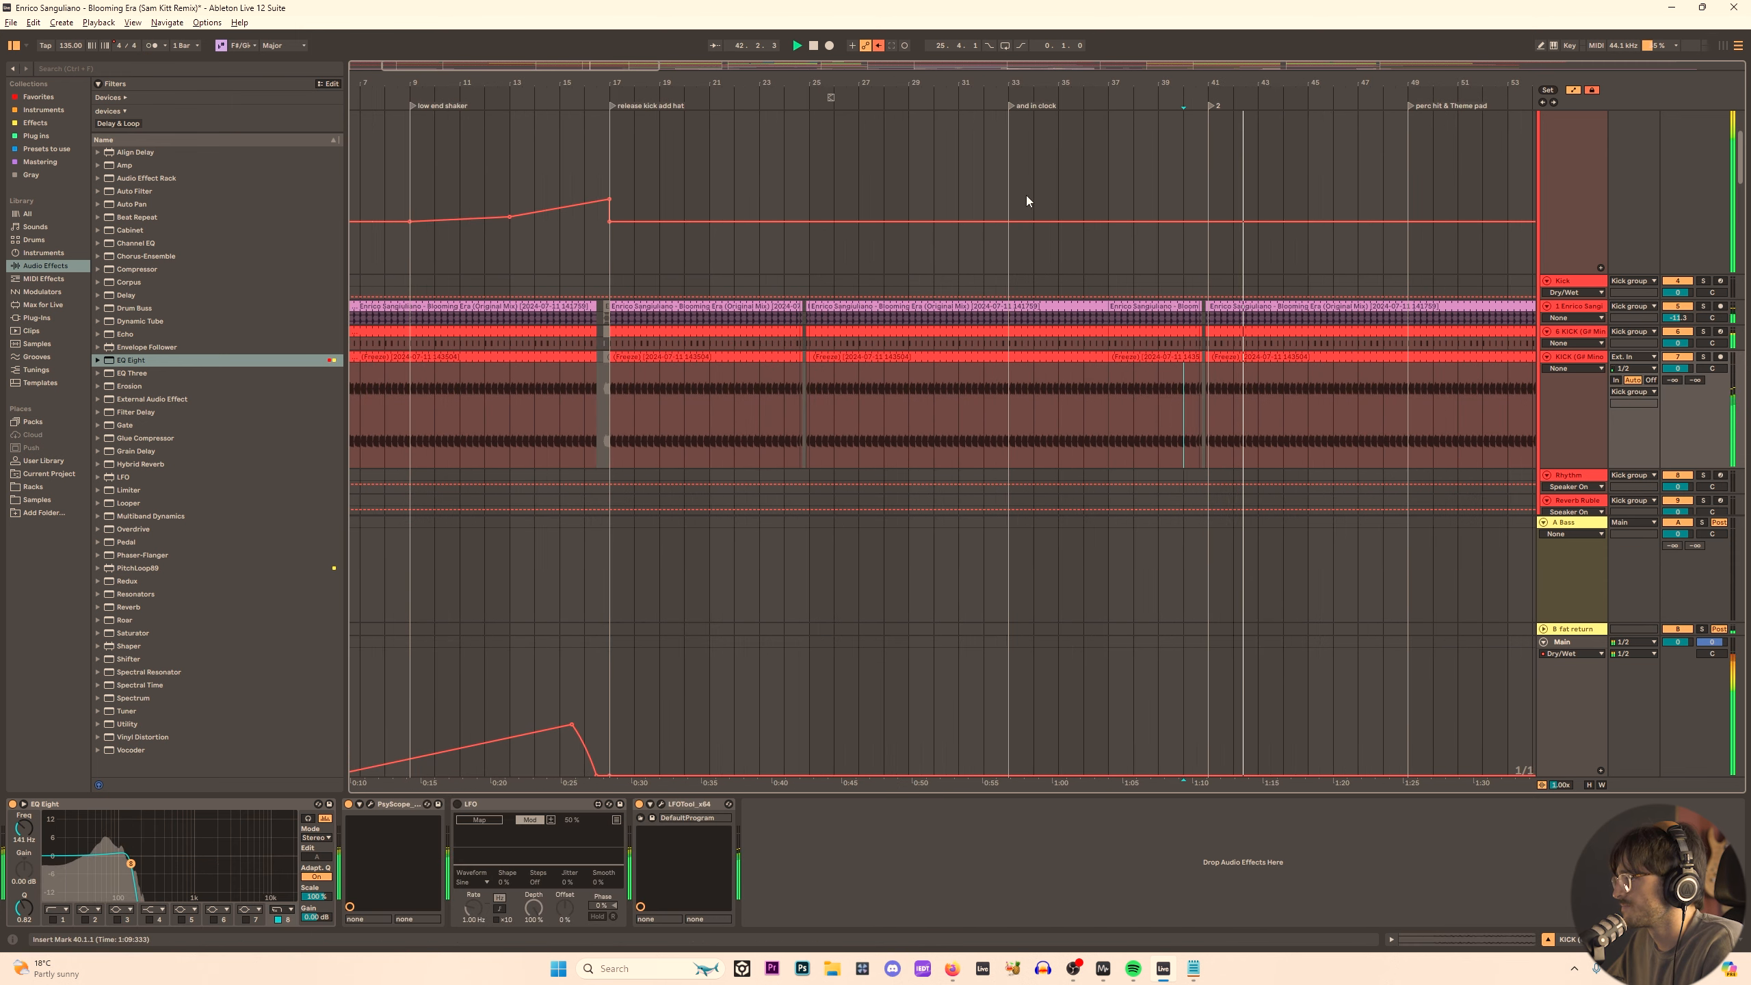
pyautogui.press('space')
pyautogui.moveTo(604, 441); pyautogui.dragTo(983, 326)
pyautogui.click(1201, 406)
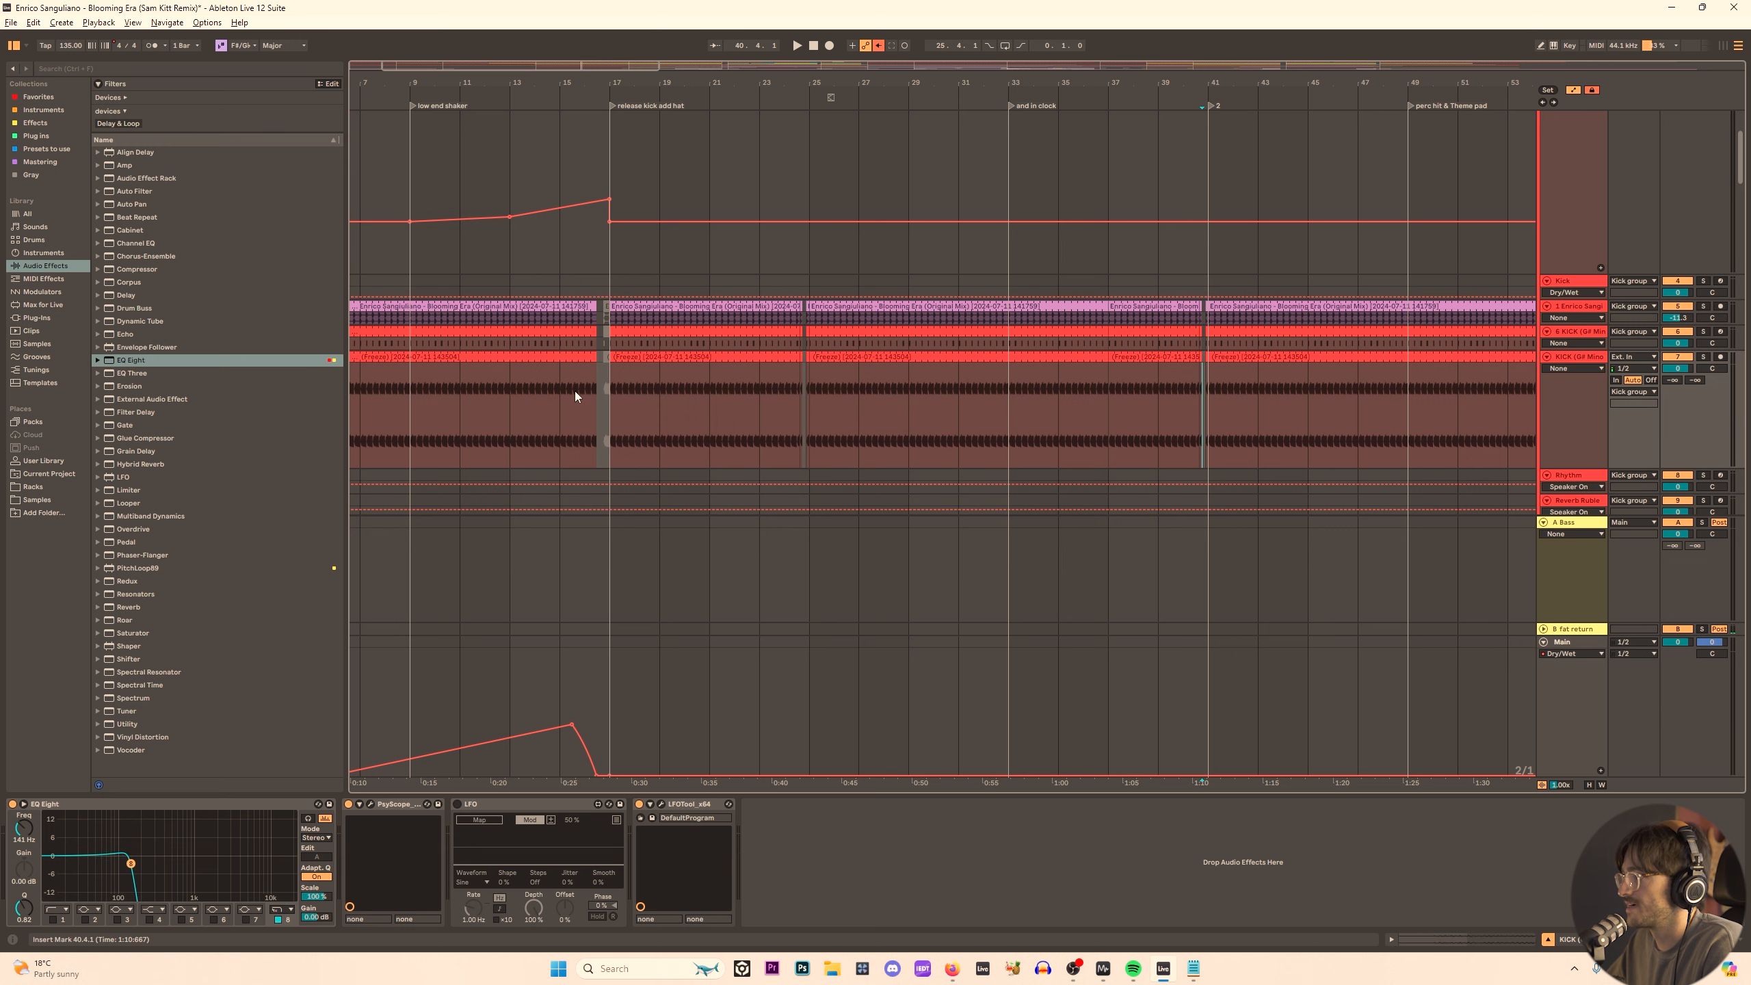
pyautogui.press('space')
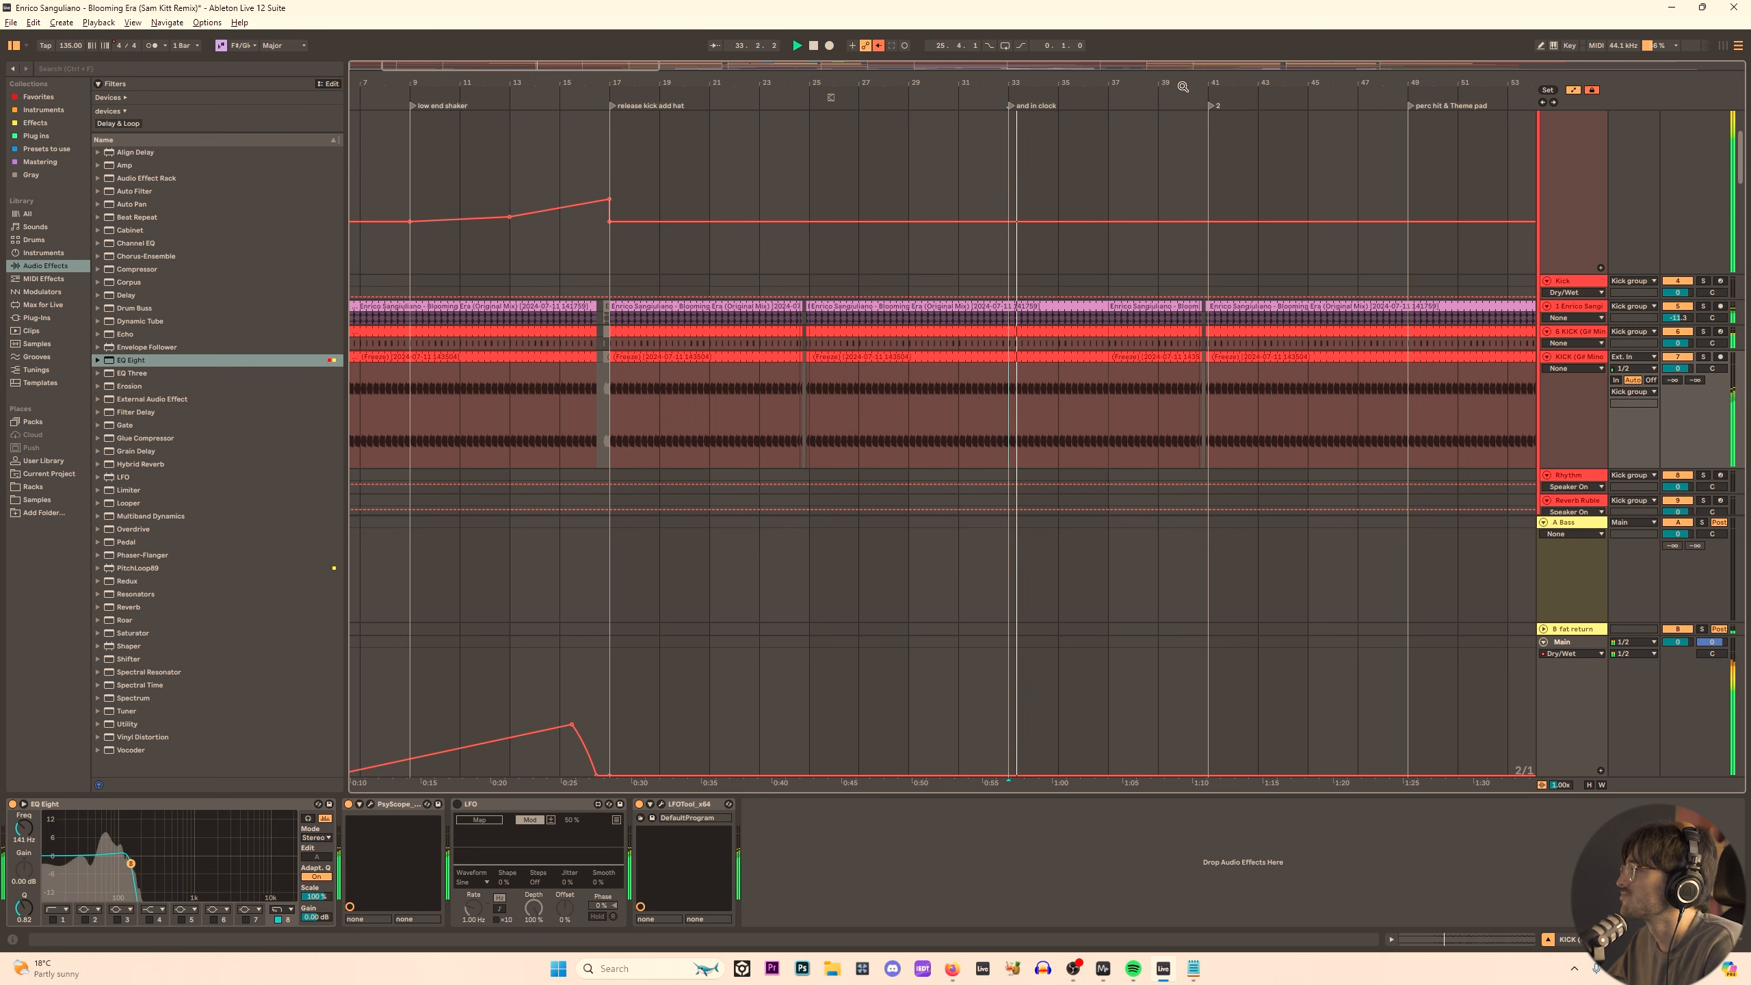
# Copy track 72's one-bar music clip from bar 48 to bar 32 so it leads into bar 33, and audition it.
pyautogui.moveTo(1739, 177); pyautogui.dragTo(1749, 461)
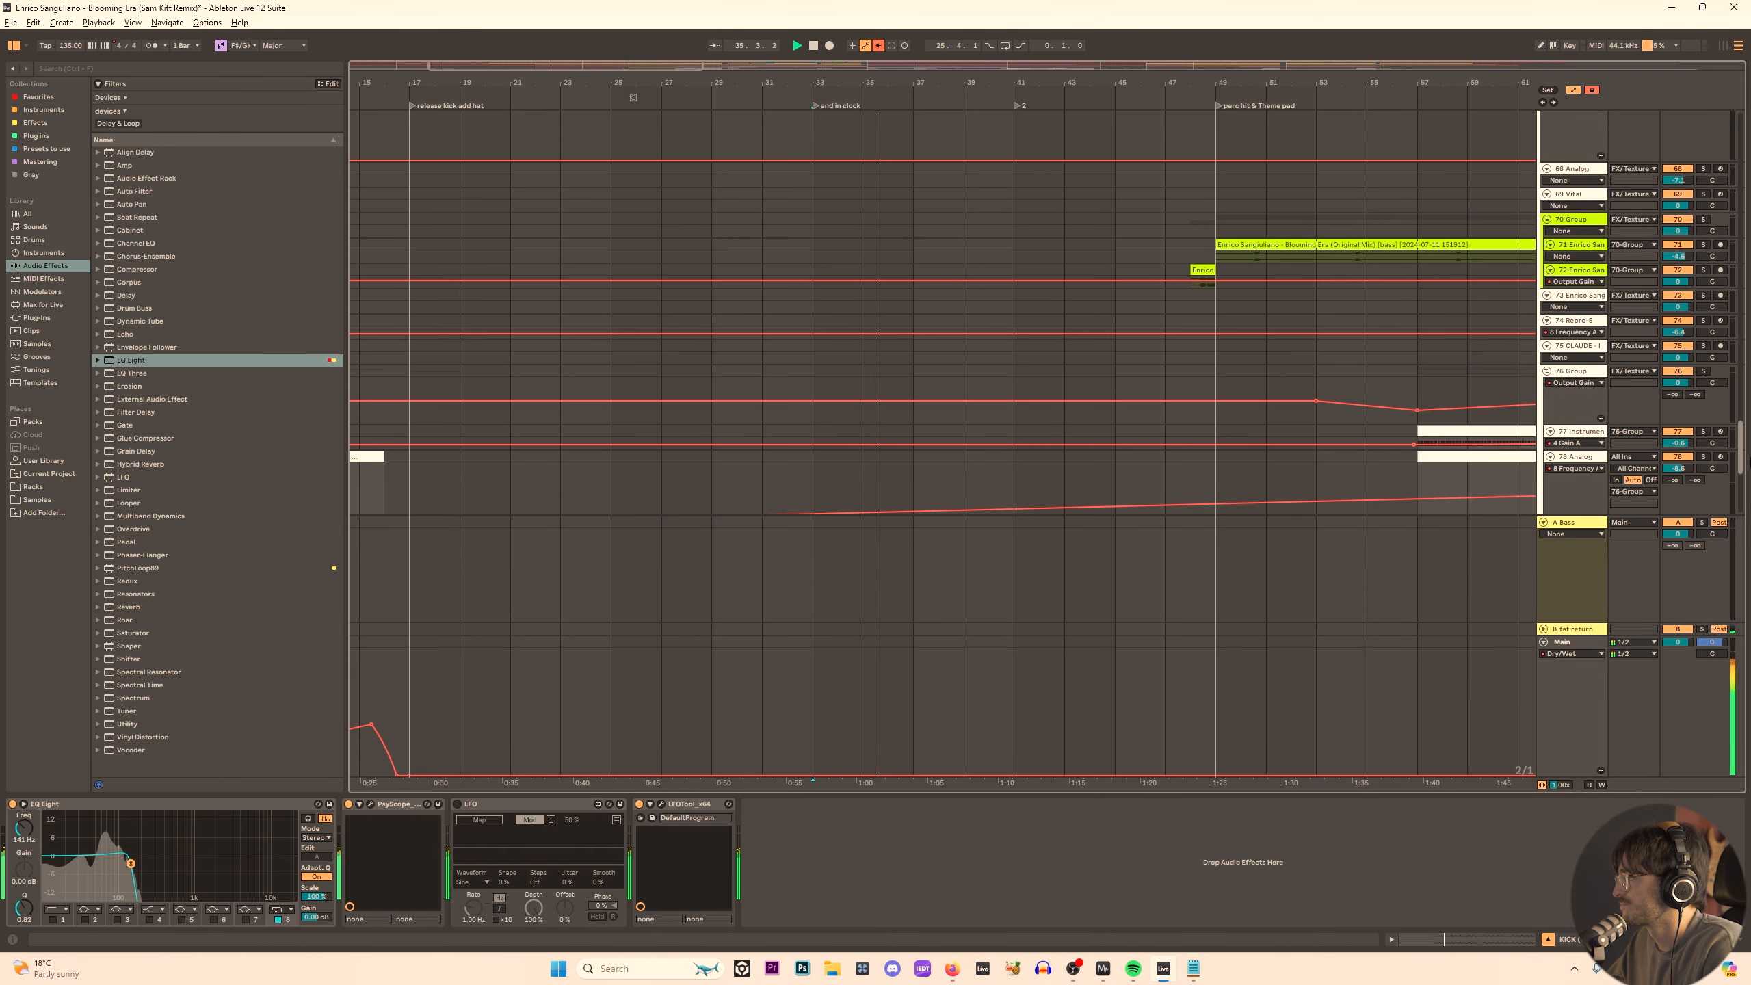
pyautogui.scroll(-3, 1026, 274)
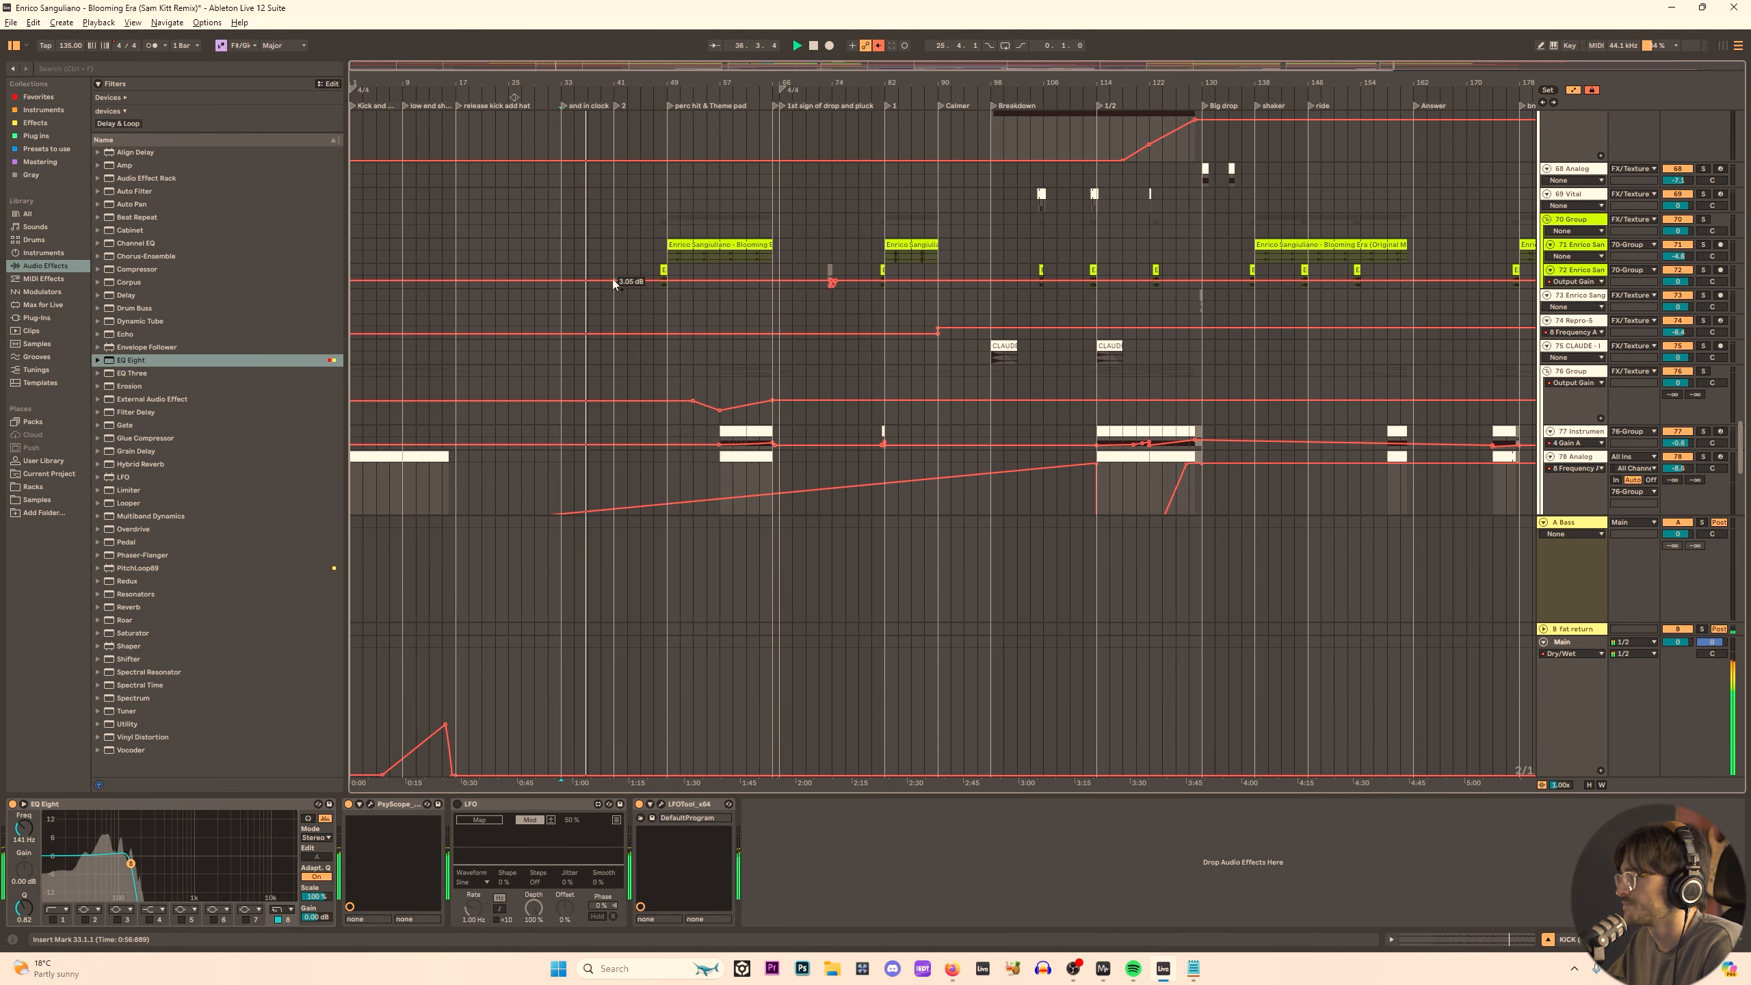
pyautogui.scroll(3, 612, 279)
pyautogui.moveTo(698, 83); pyautogui.dragTo(1212, 83)
pyautogui.click(1317, 267)
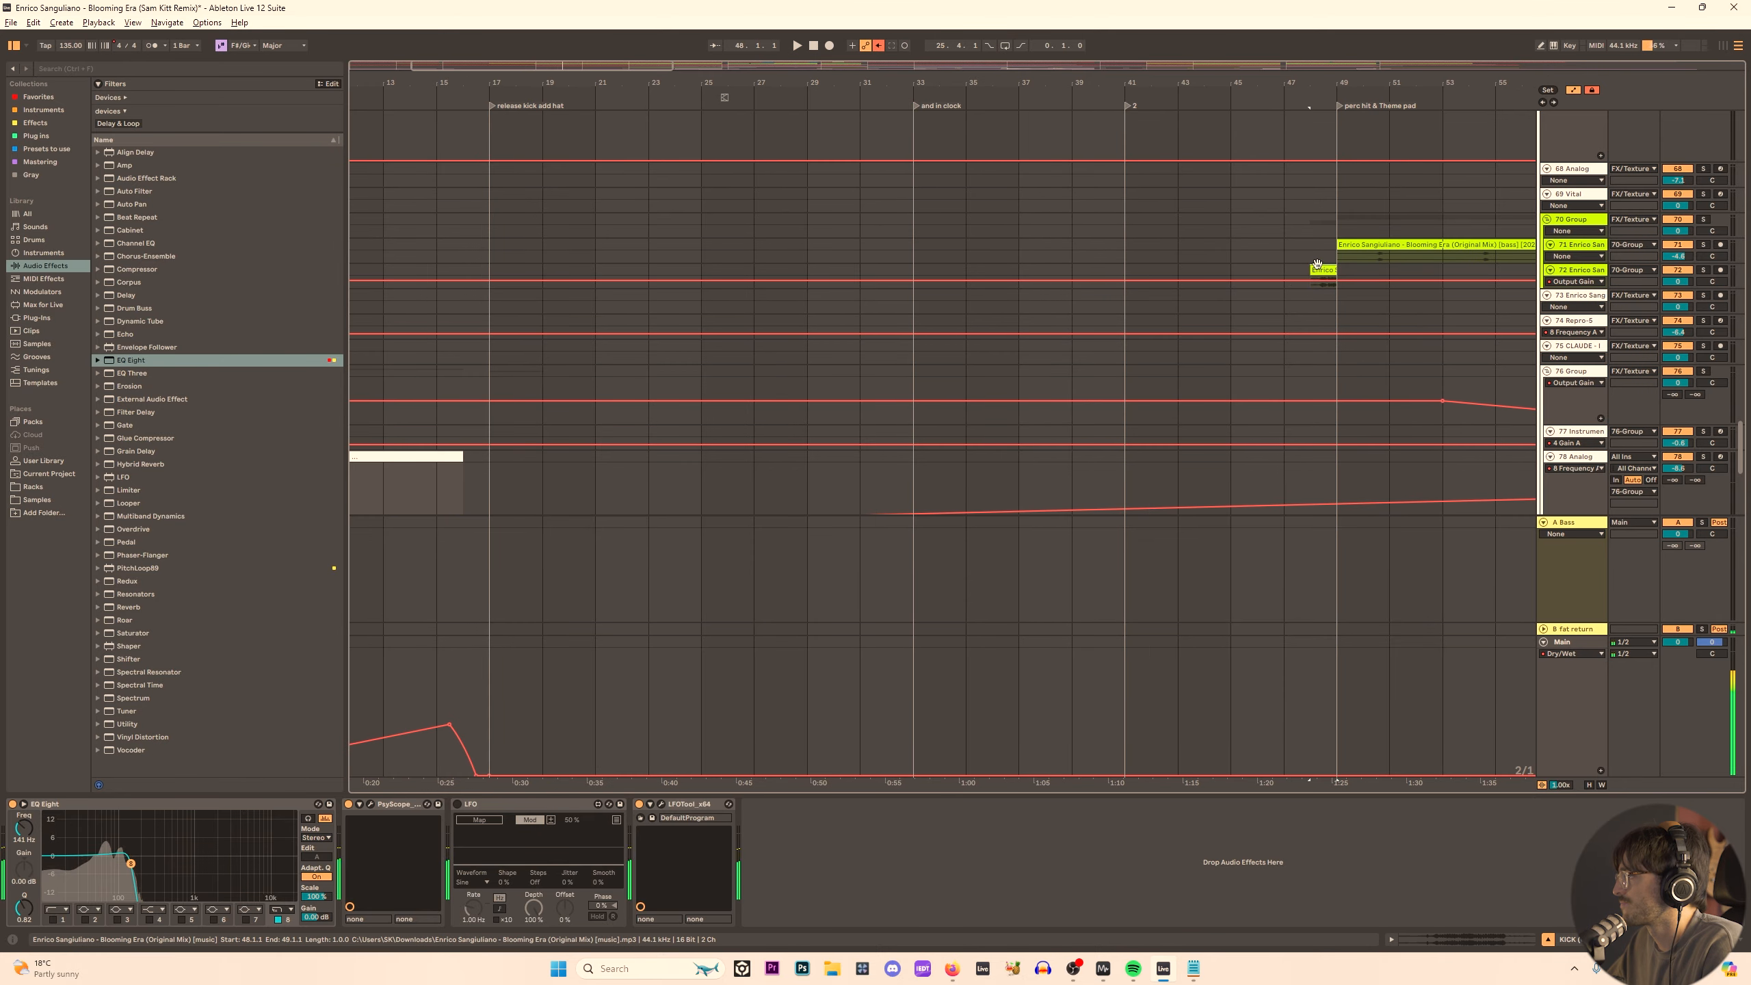
pyautogui.press('space')
pyautogui.click(870, 257)
pyautogui.press('space')
pyautogui.moveTo(1325, 269); pyautogui.dragTo(918, 281)
pyautogui.scroll(3, 907, 282)
pyautogui.scroll(2, 907, 282)
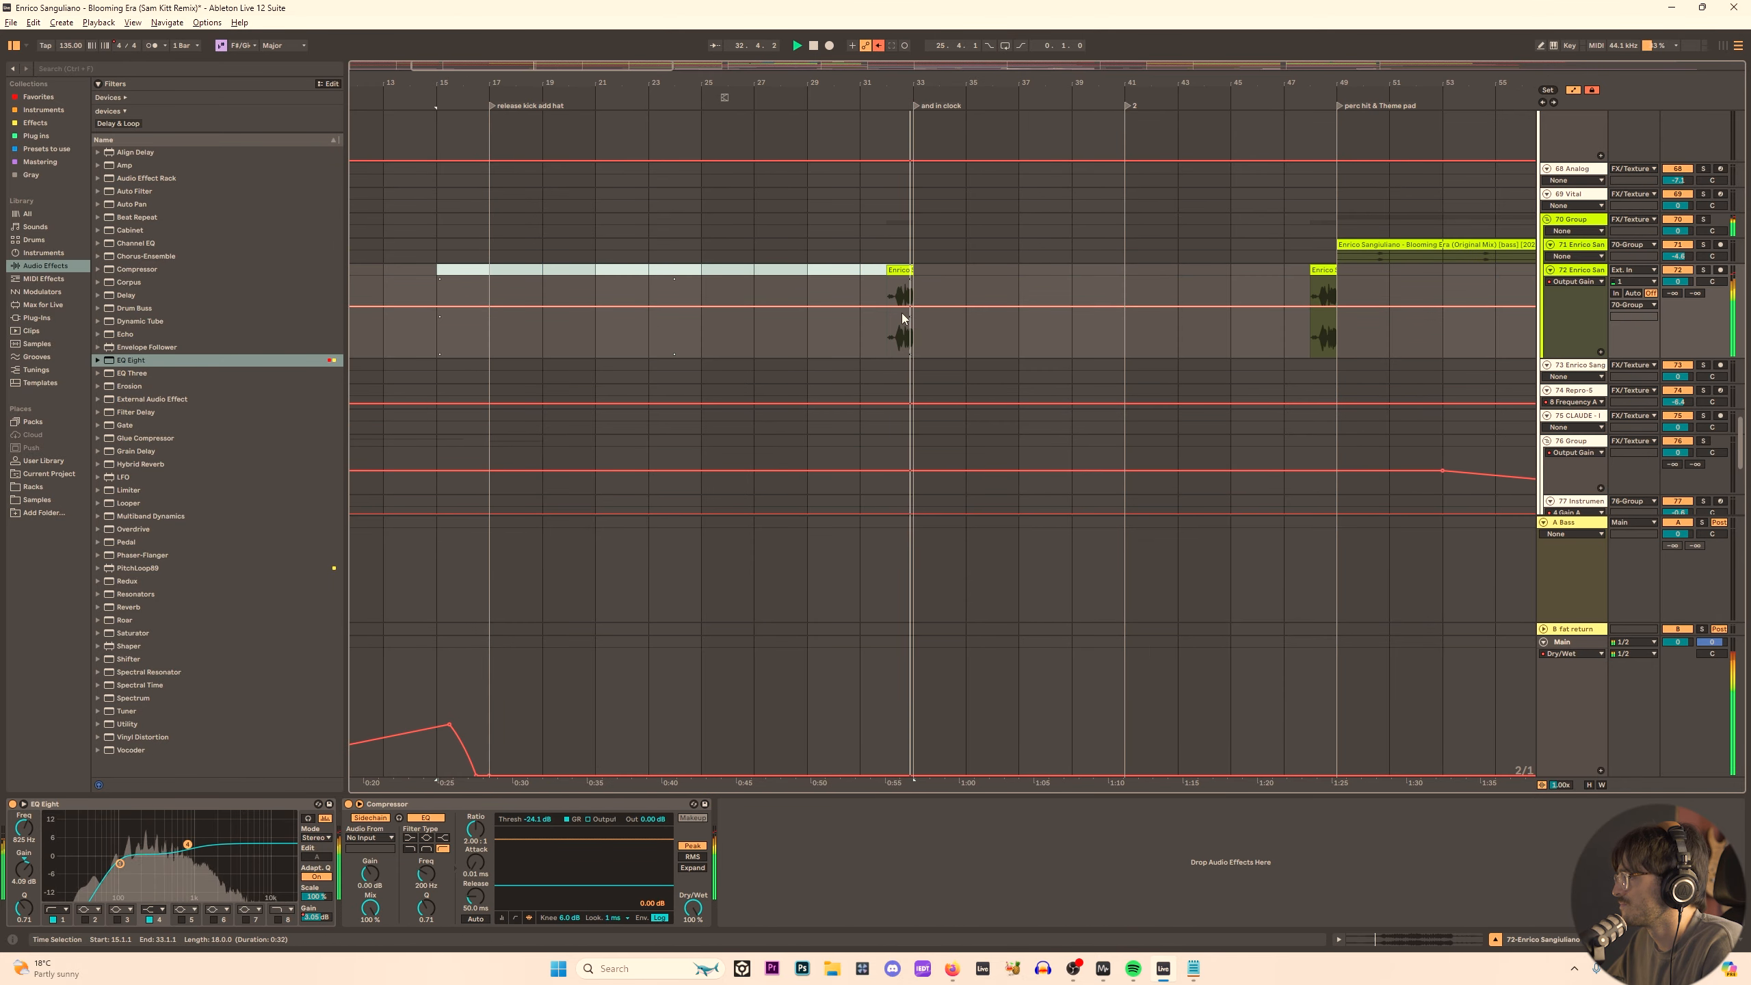
# Enable EQ Eight's band 8 as a high cut on track 72 and lower its frequency automation to 570 Hz across bar 32.
pyautogui.click(1590, 282)
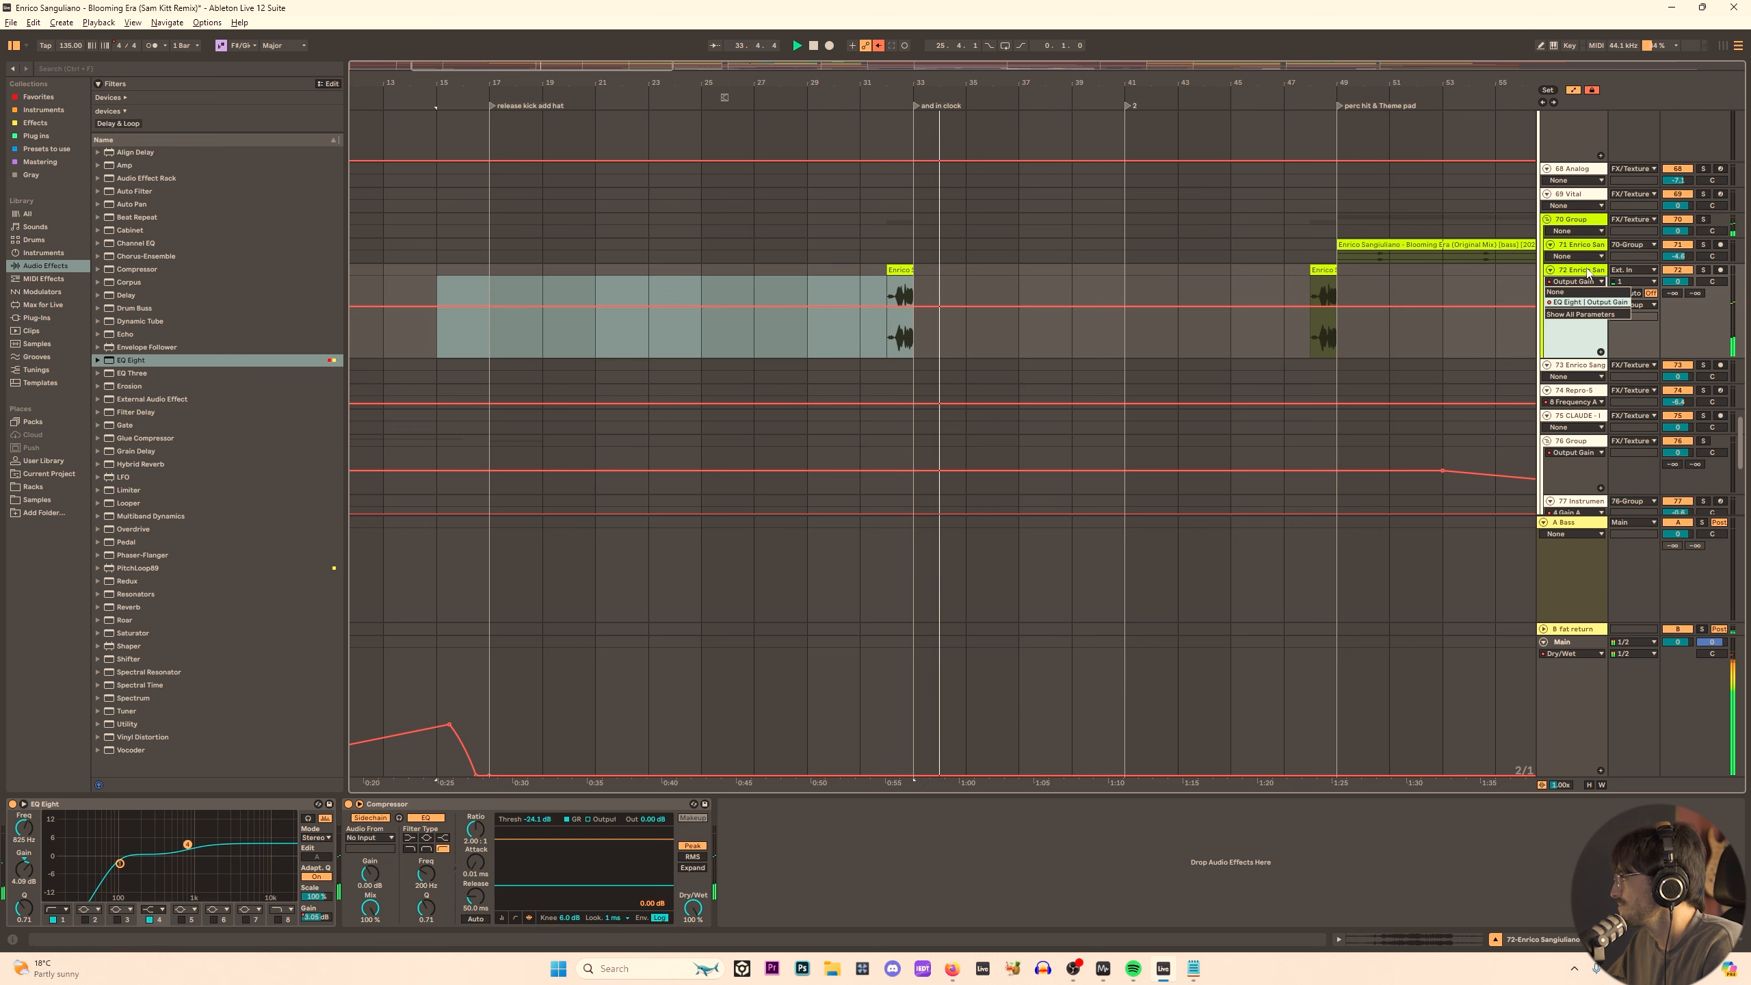
pyautogui.click(1588, 272)
pyautogui.press('space')
pyautogui.press('space')
pyautogui.click(278, 919)
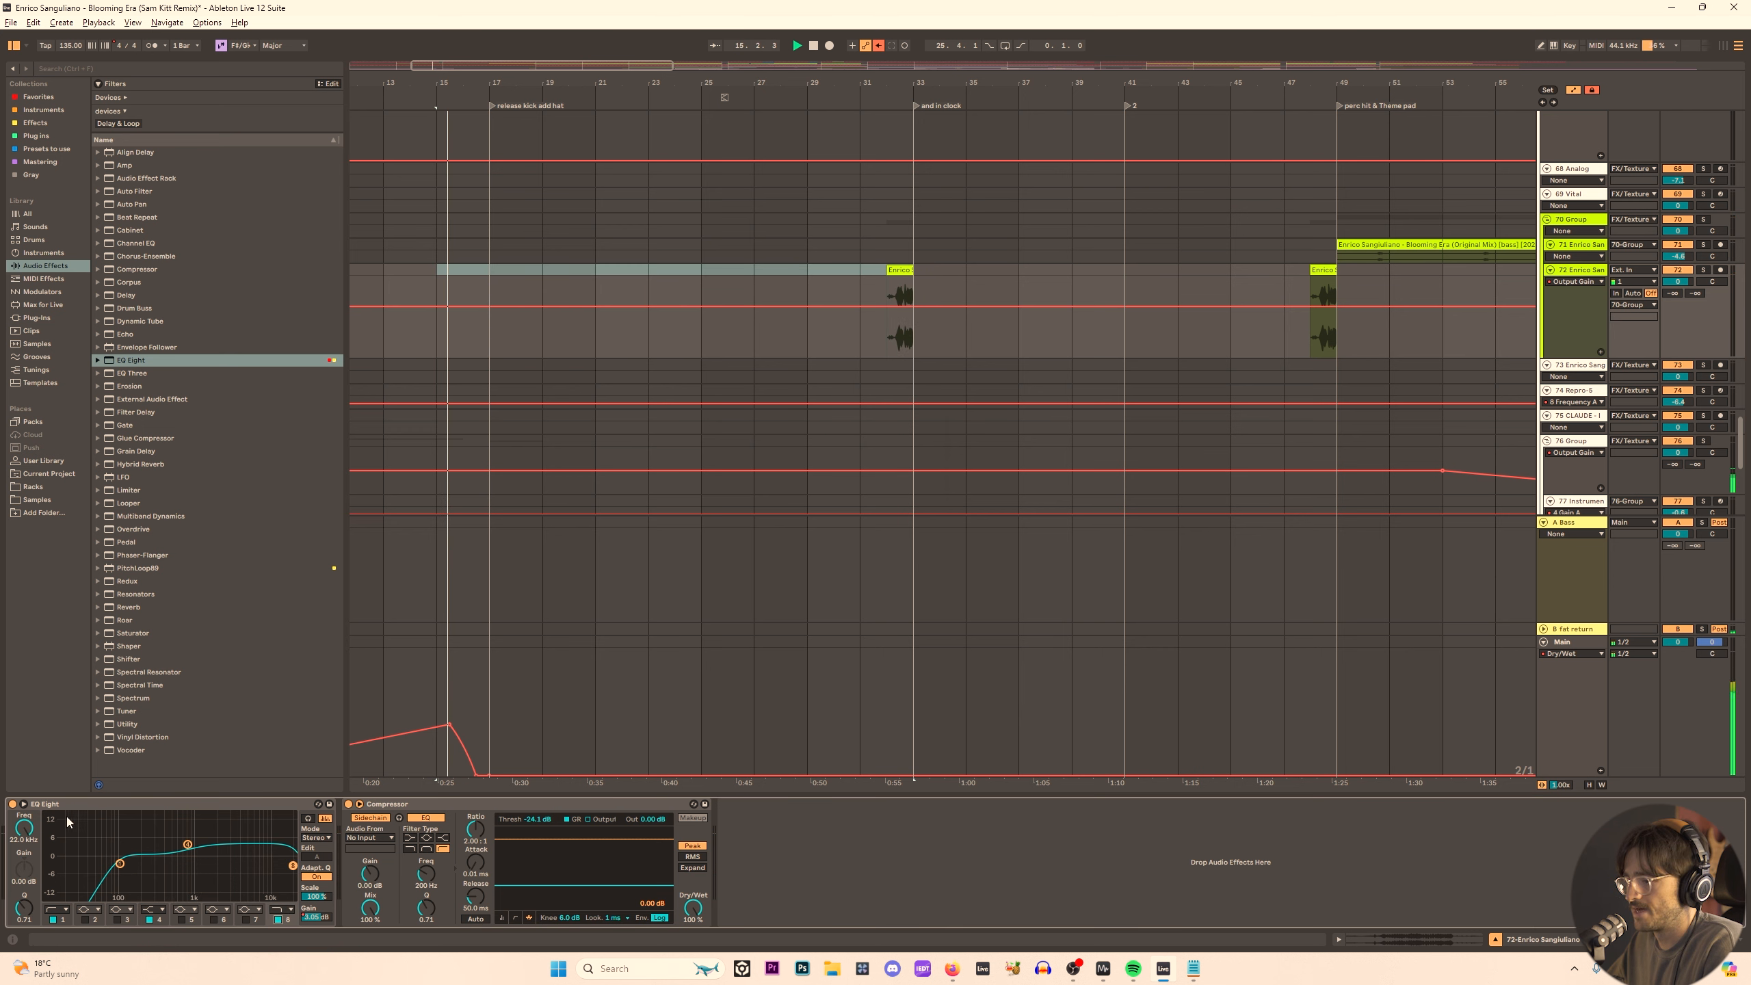
pyautogui.click(21, 832)
pyautogui.click(896, 324)
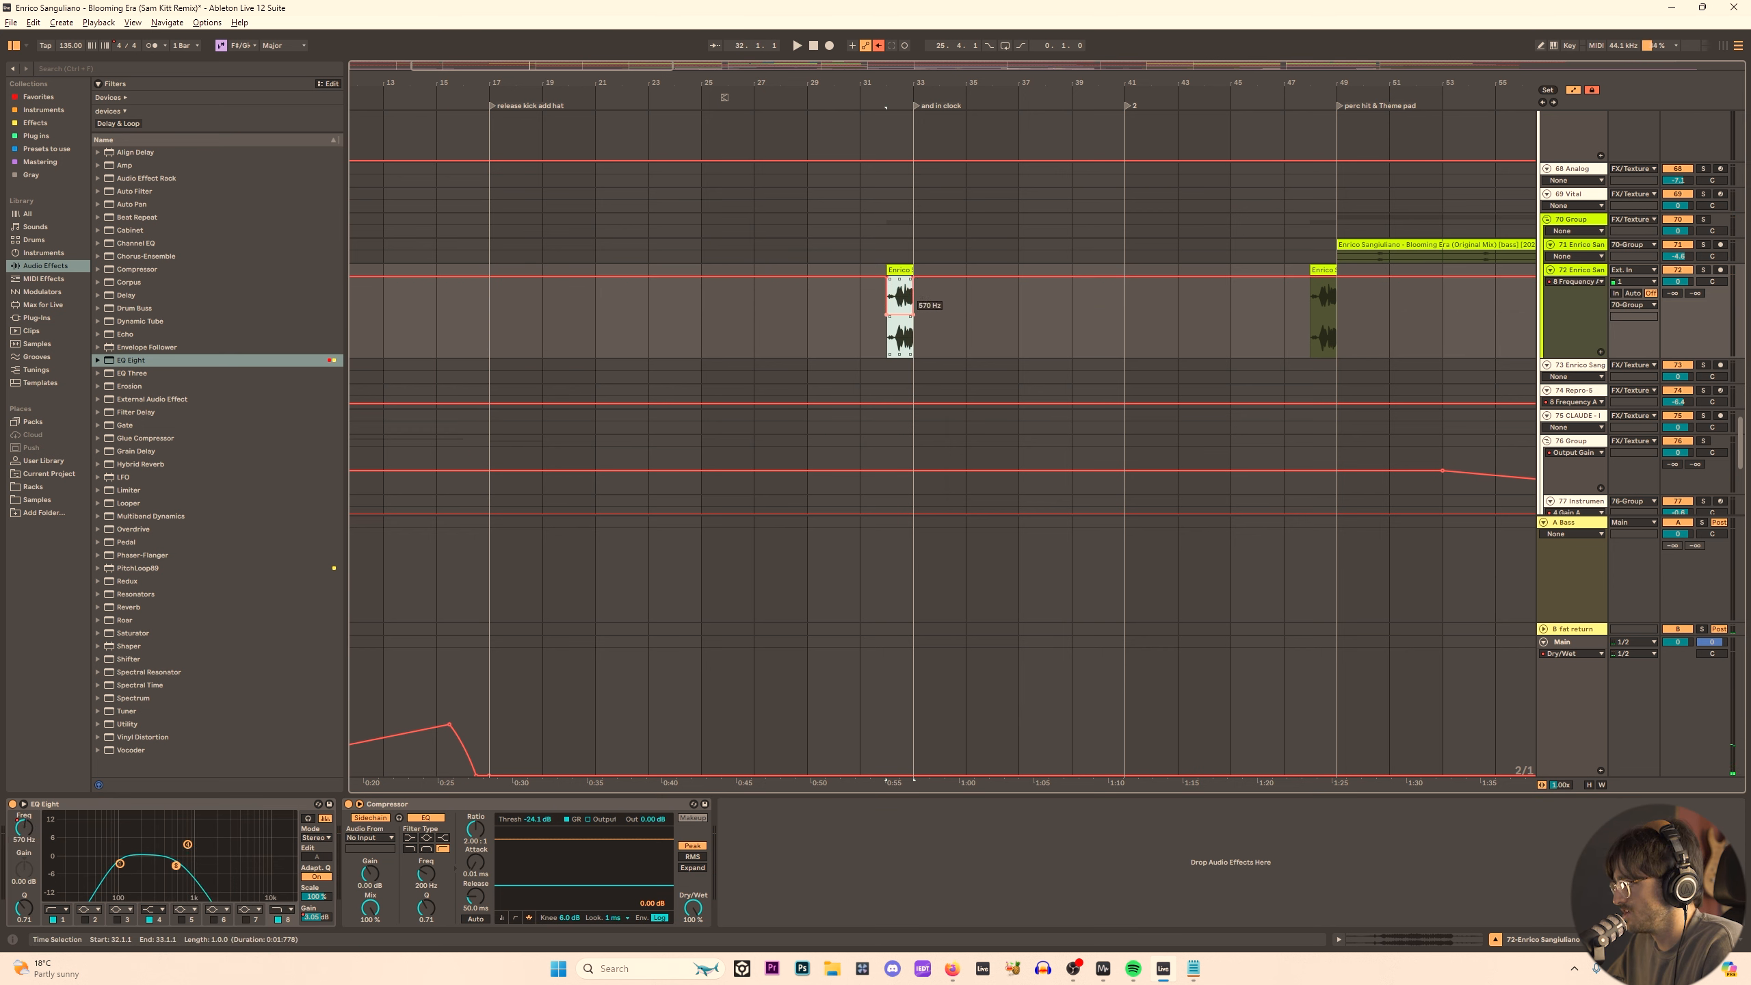
pyautogui.press('space')
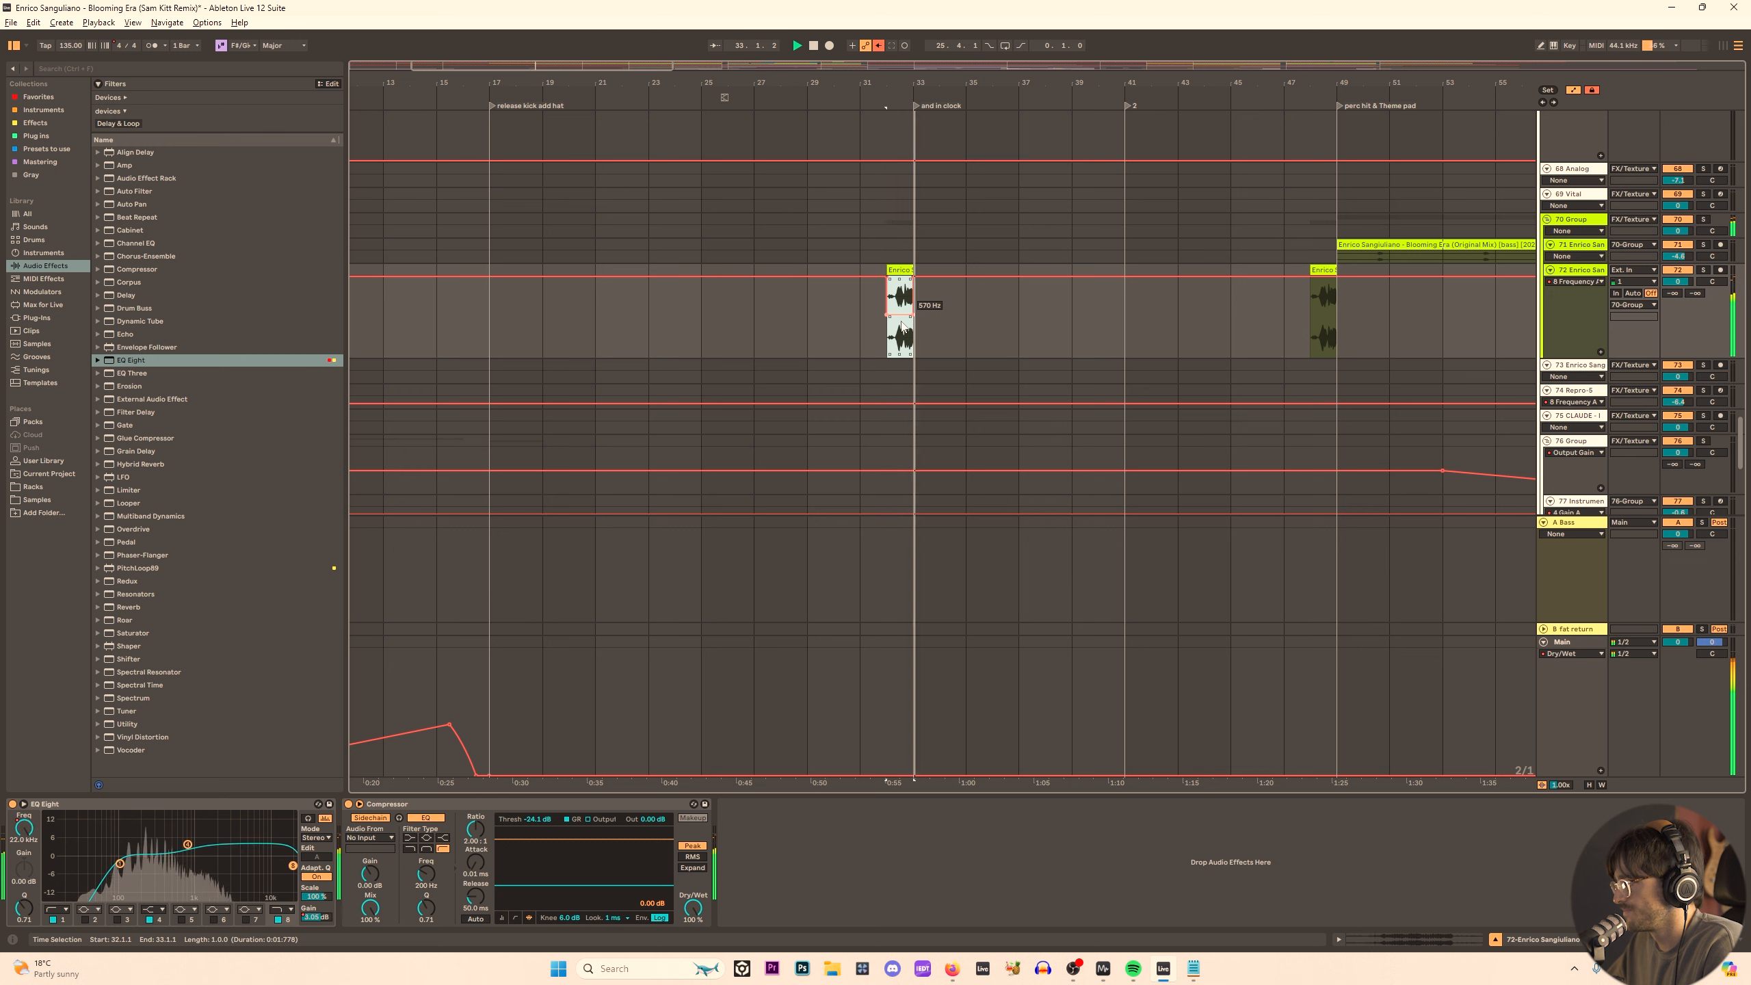
# Reshape track 72's band 8 frequency automation to stay at about 214 Hz until bar 33, then ramp up to 22.0 kHz at bar 37.
pyautogui.click(898, 330)
pyautogui.press('space')
pyautogui.press('space')
pyautogui.moveTo(896, 317); pyautogui.dragTo(1018, 277)
pyautogui.click(904, 324)
pyautogui.press('space')
pyautogui.press('space')
pyautogui.click(888, 278)
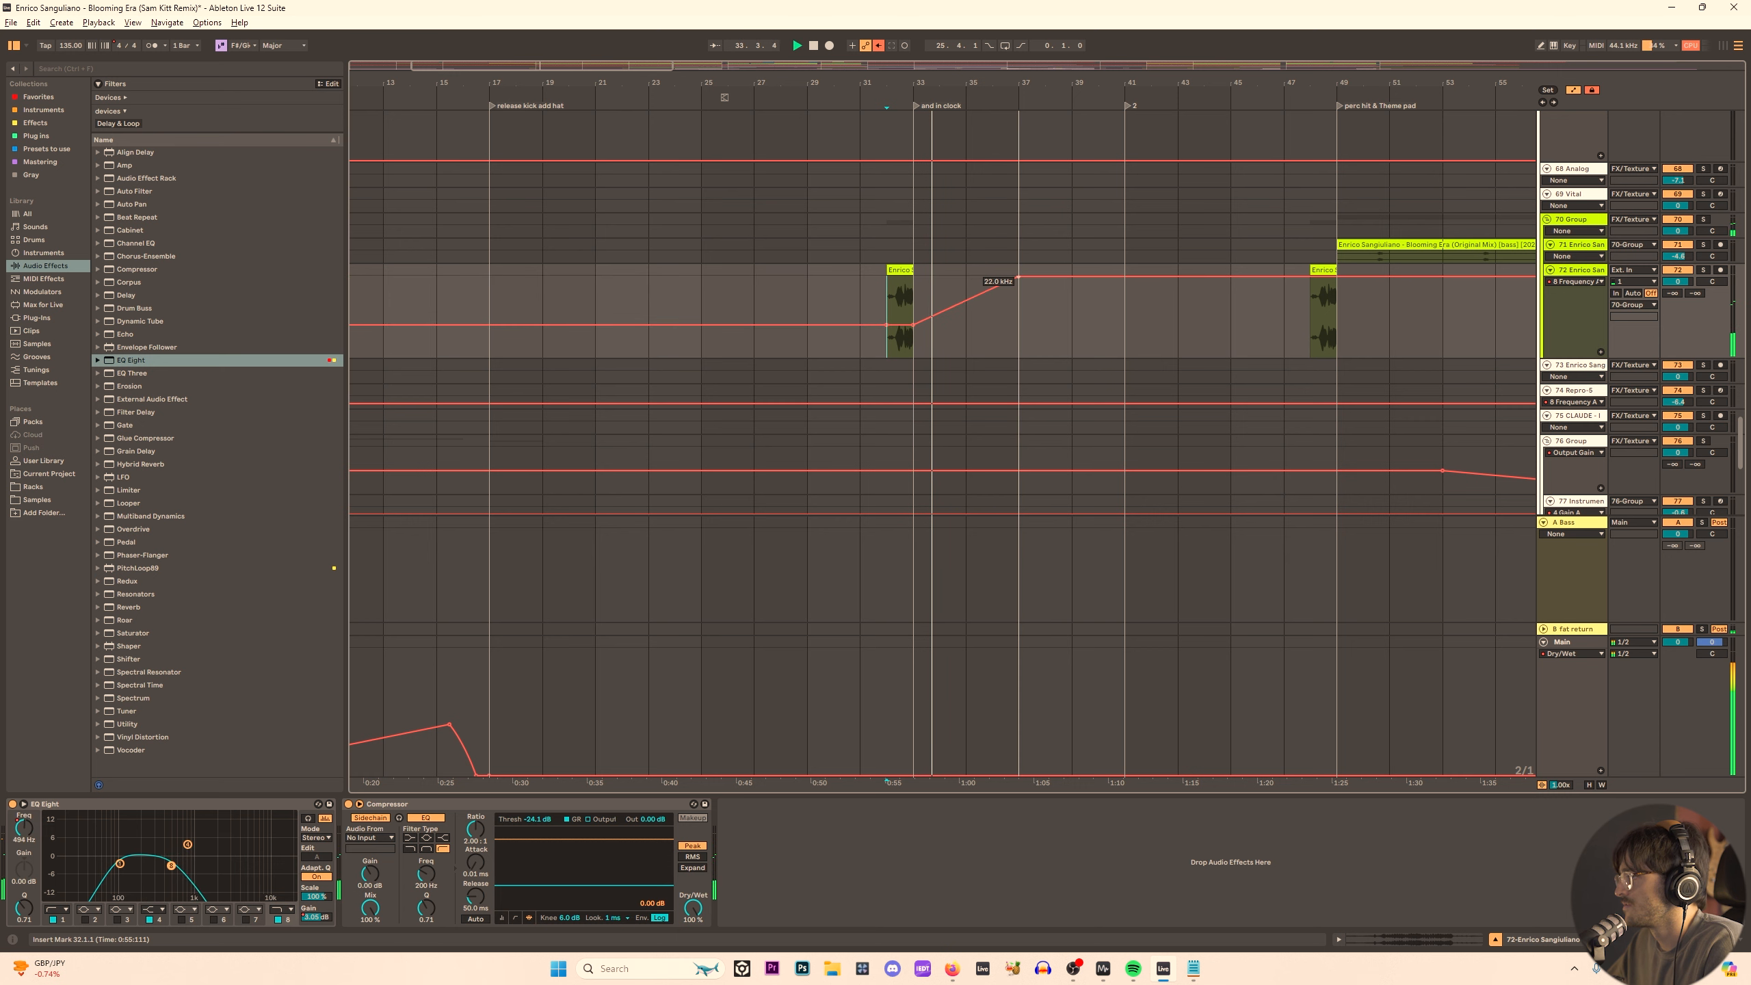
# Add the Multiband Dynamics OTT preset and a Hybrid Reverb after the Compressor on track 72.
pyautogui.click(150, 516)
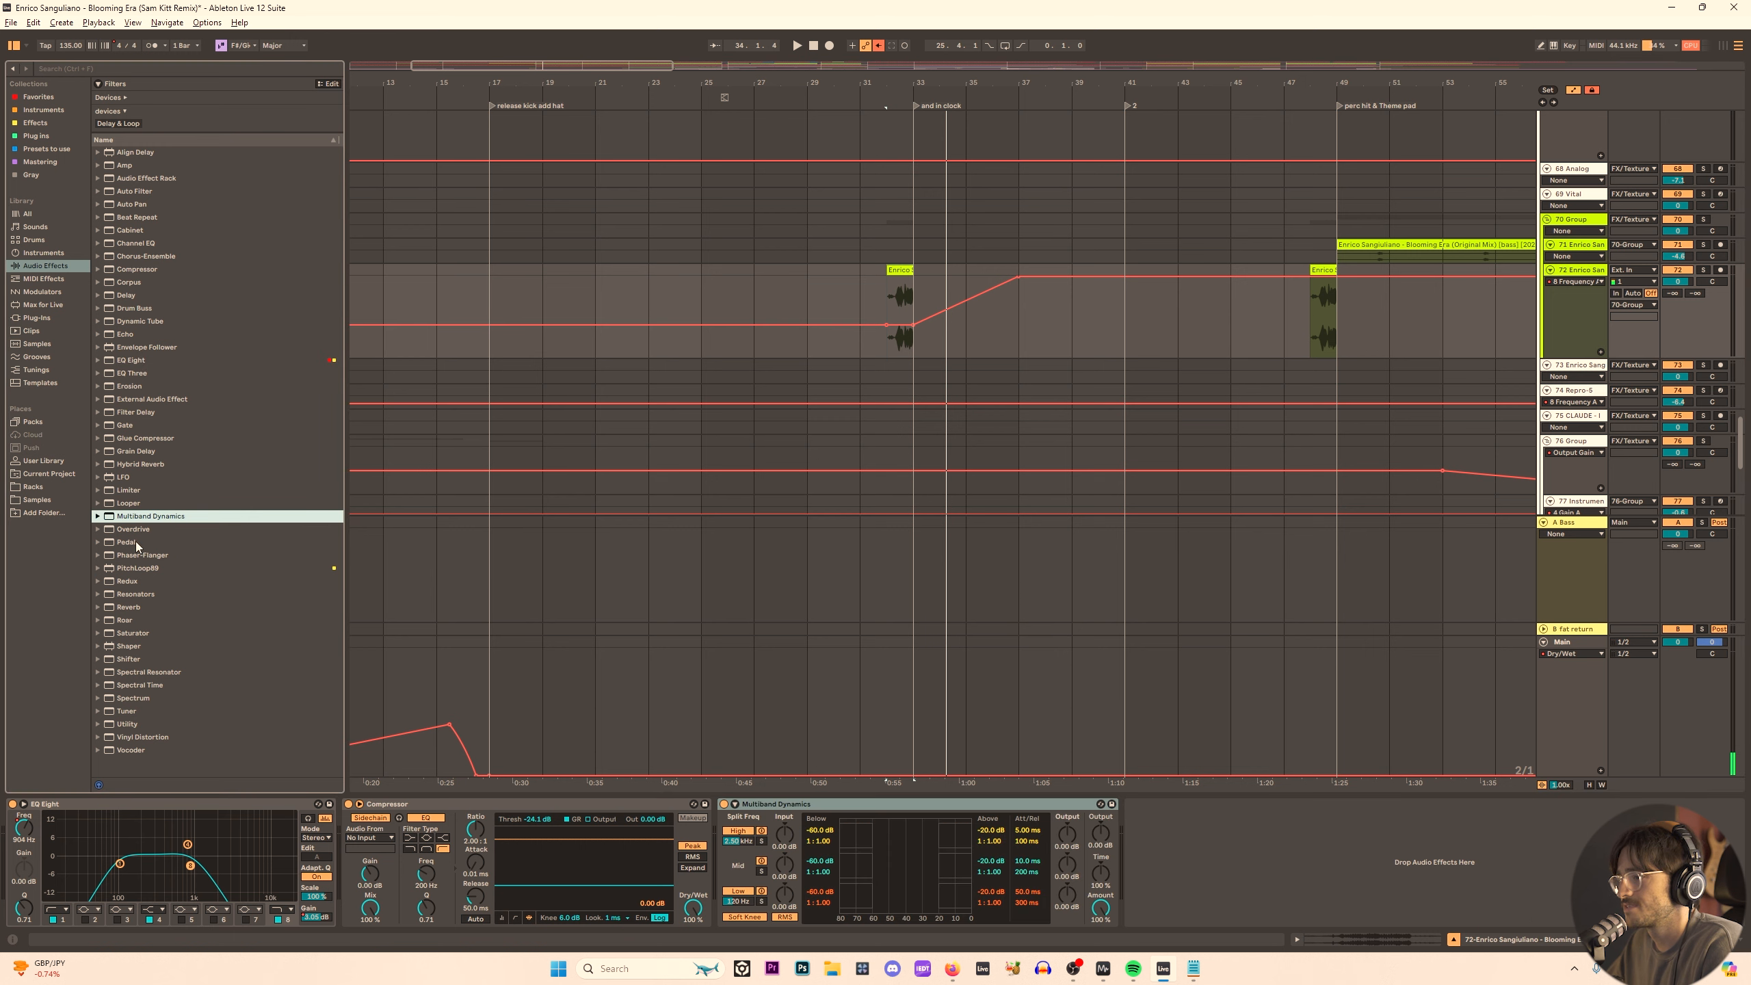
pyautogui.click(98, 518)
pyautogui.click(138, 607)
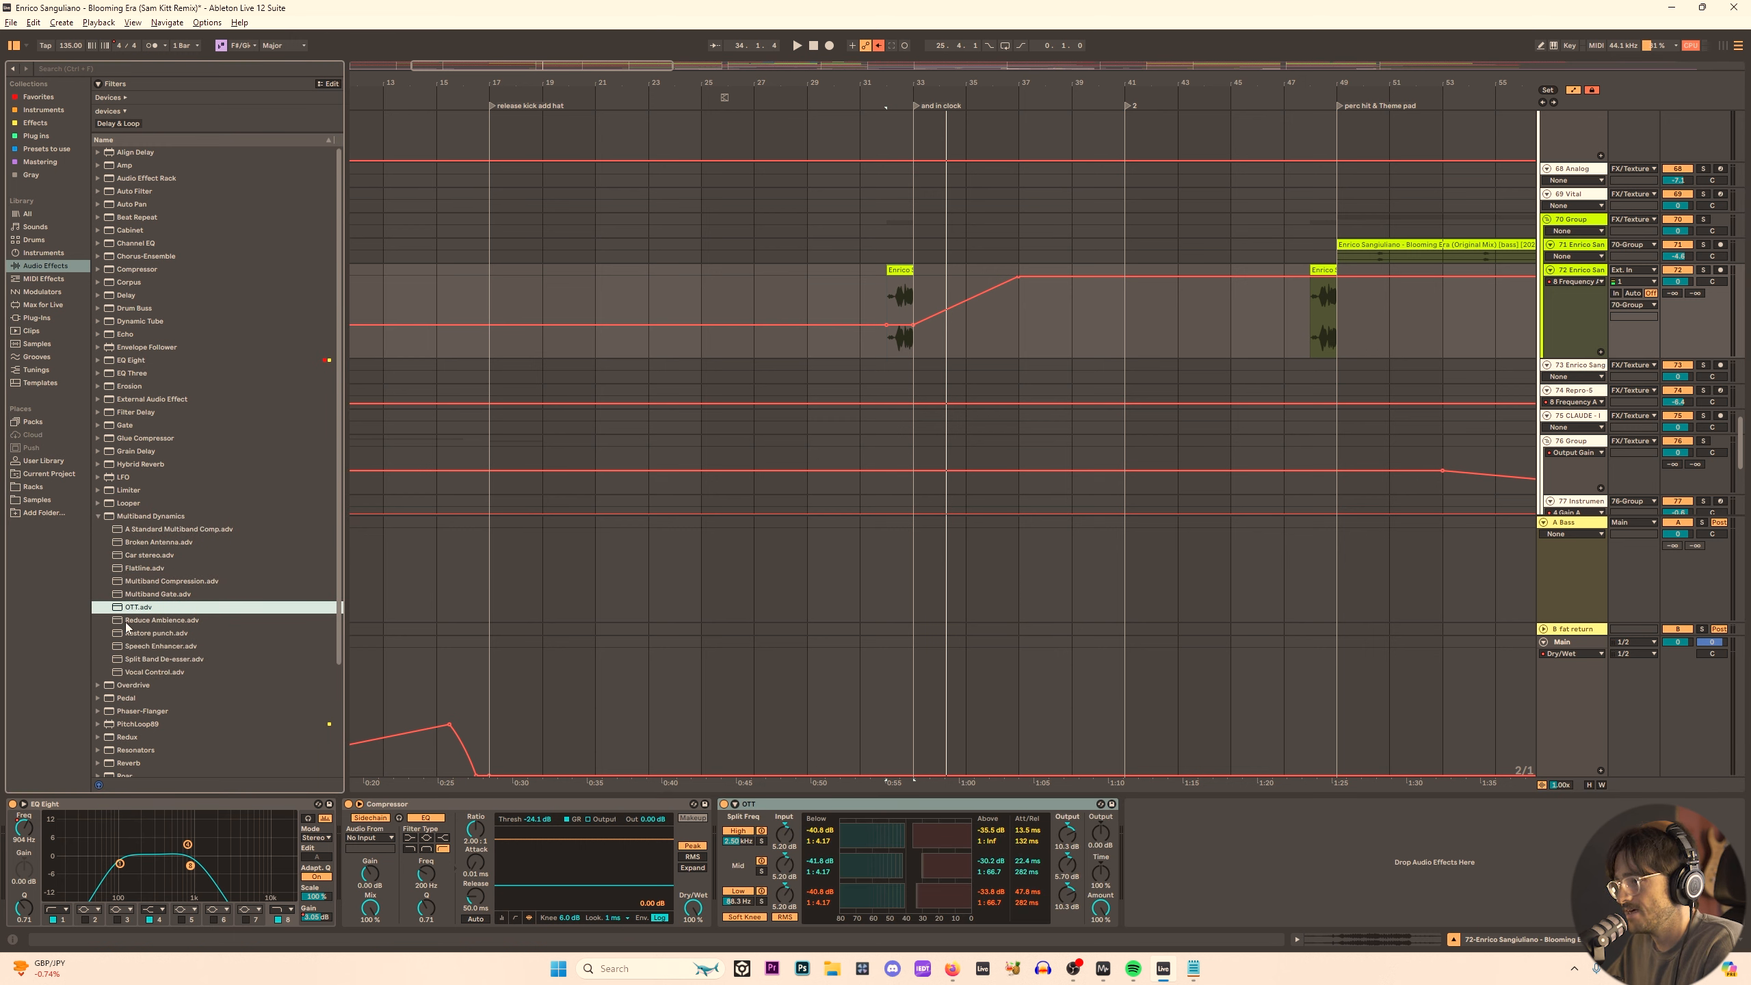
pyautogui.moveTo(137, 465); pyautogui.dragTo(142, 465)
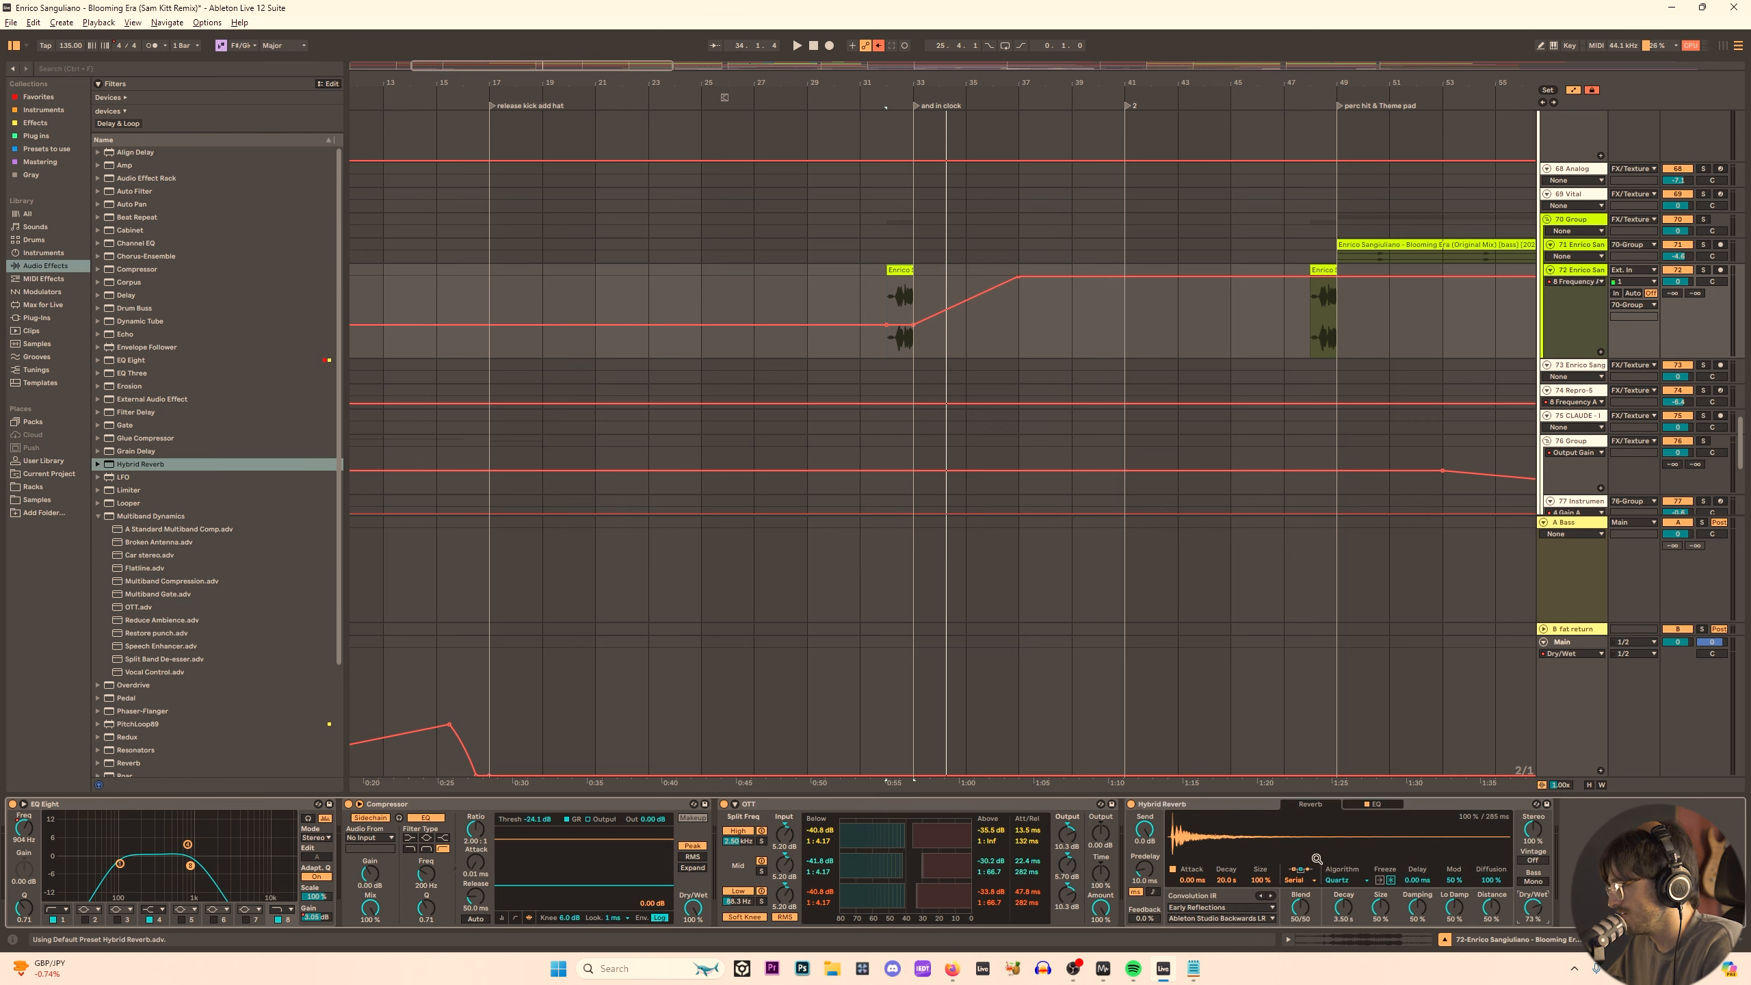
# Solo track 72 and audition its bar 32 clip with EQ Eight and Hybrid Reverb bypassed.
pyautogui.press('space')
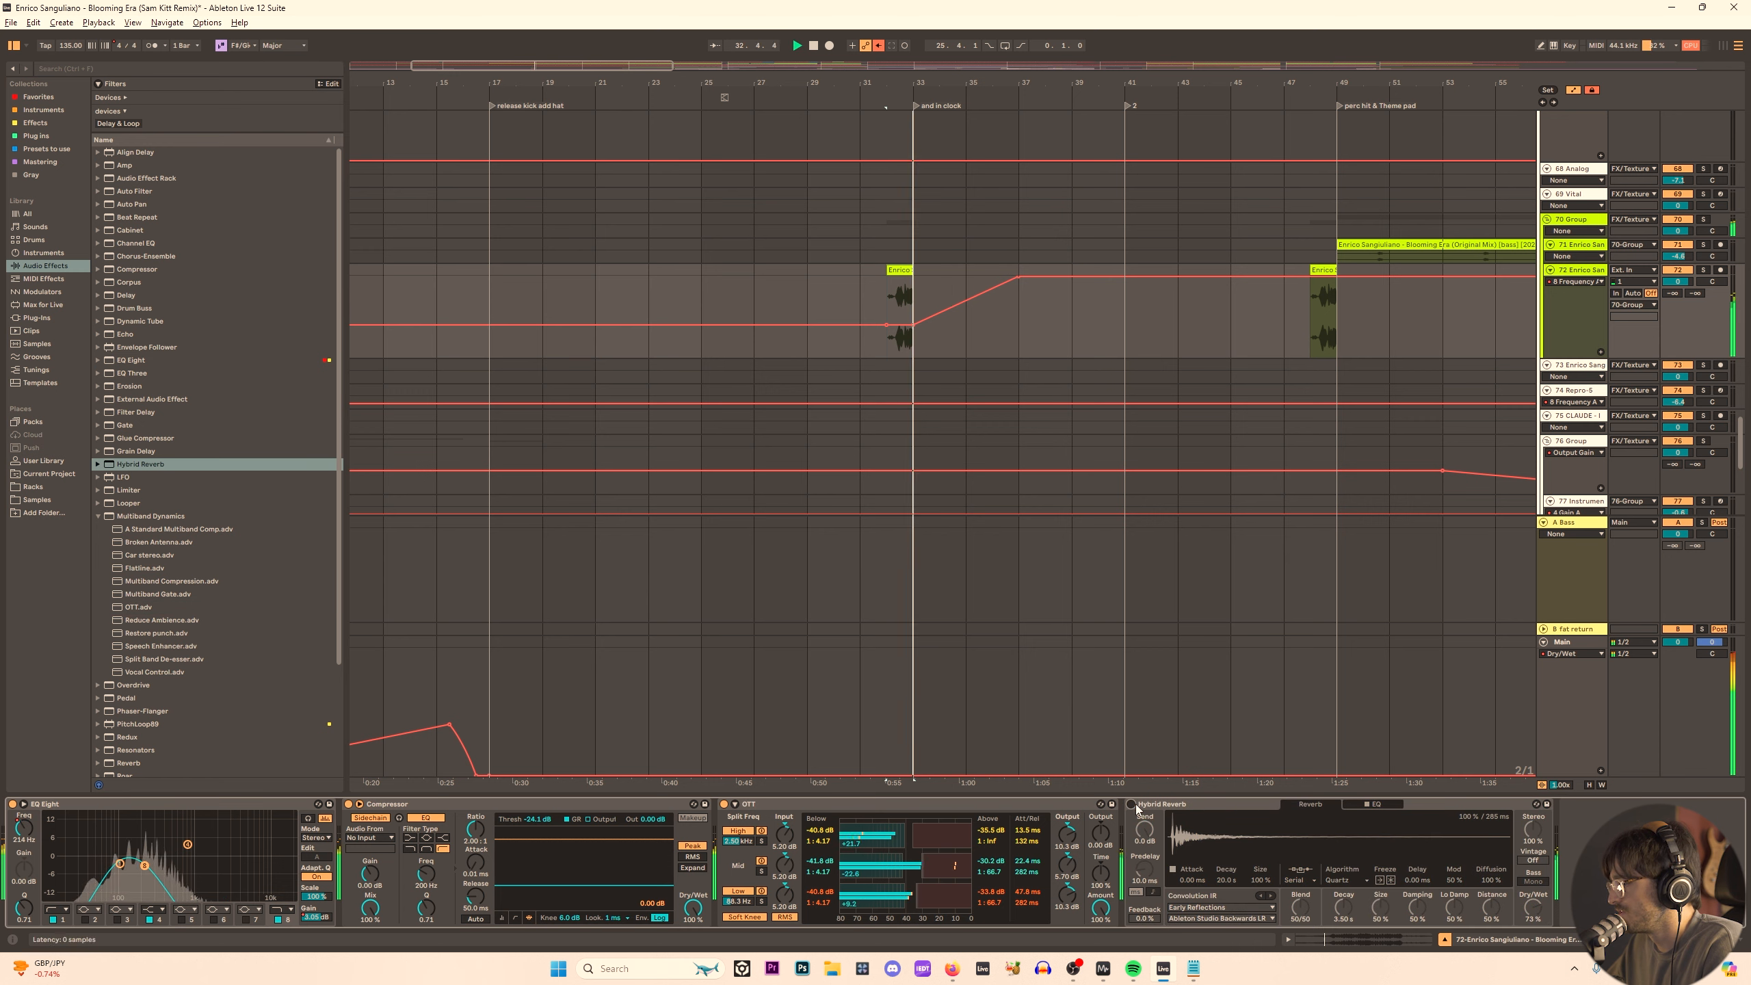
pyautogui.click(911, 344)
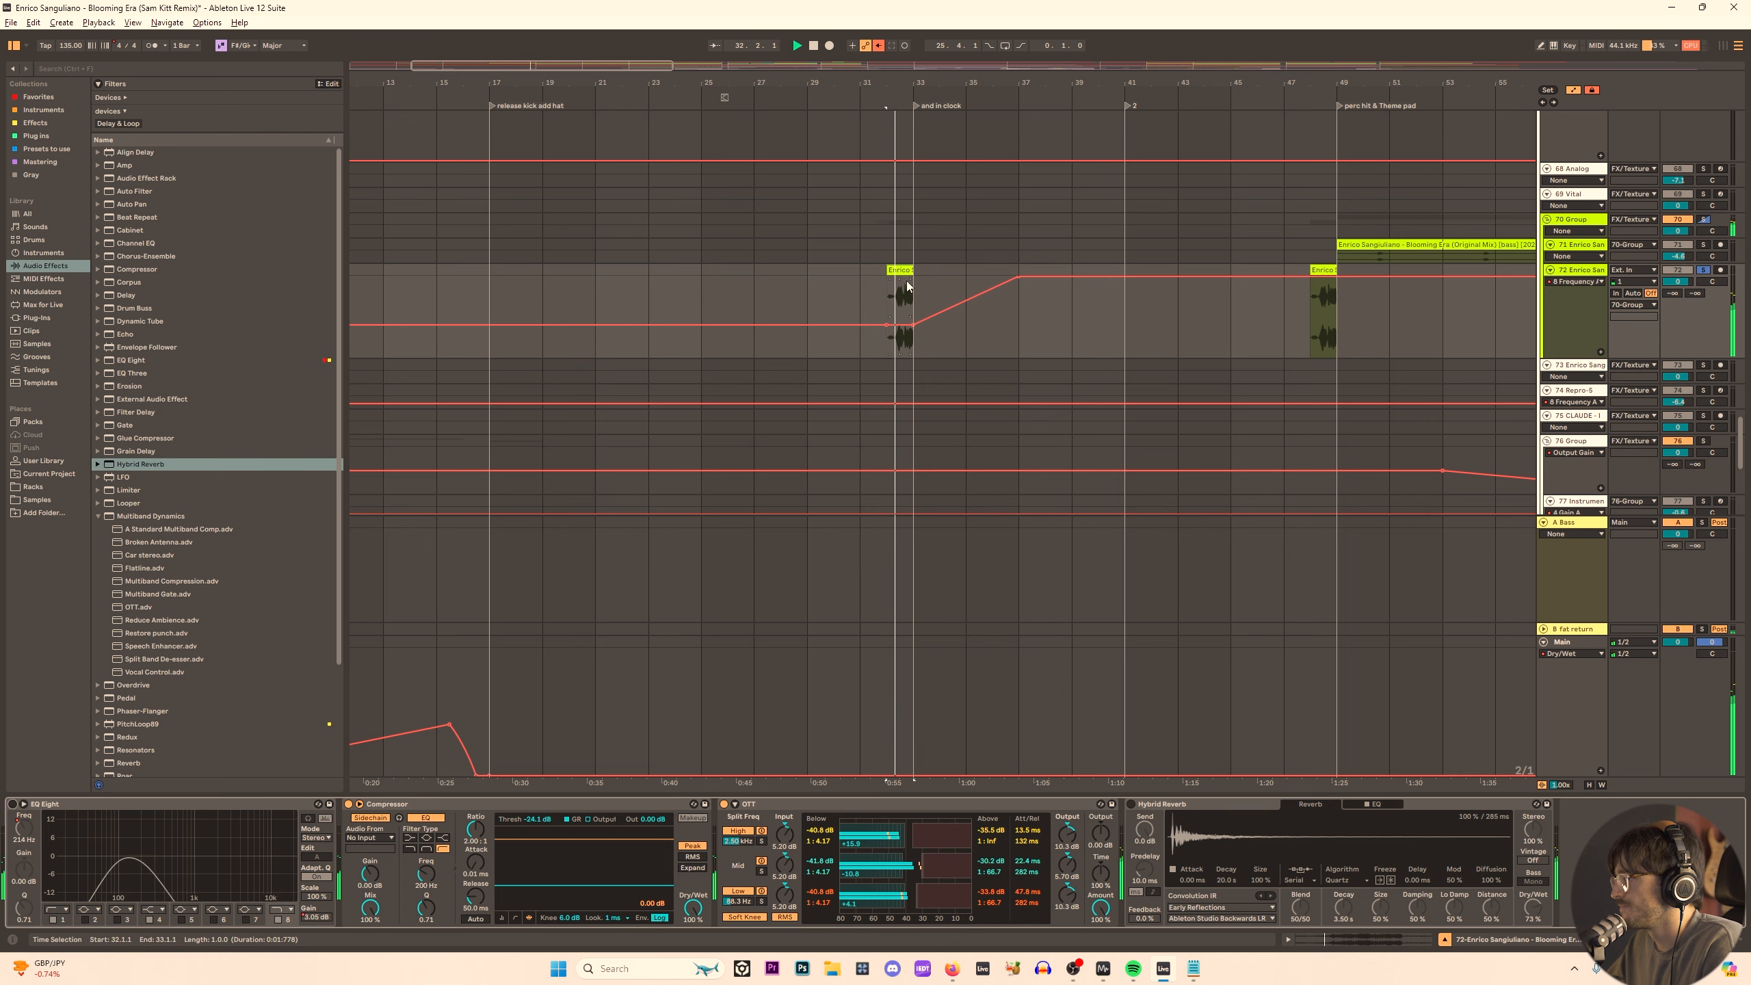
pyautogui.scroll(5, 900, 302)
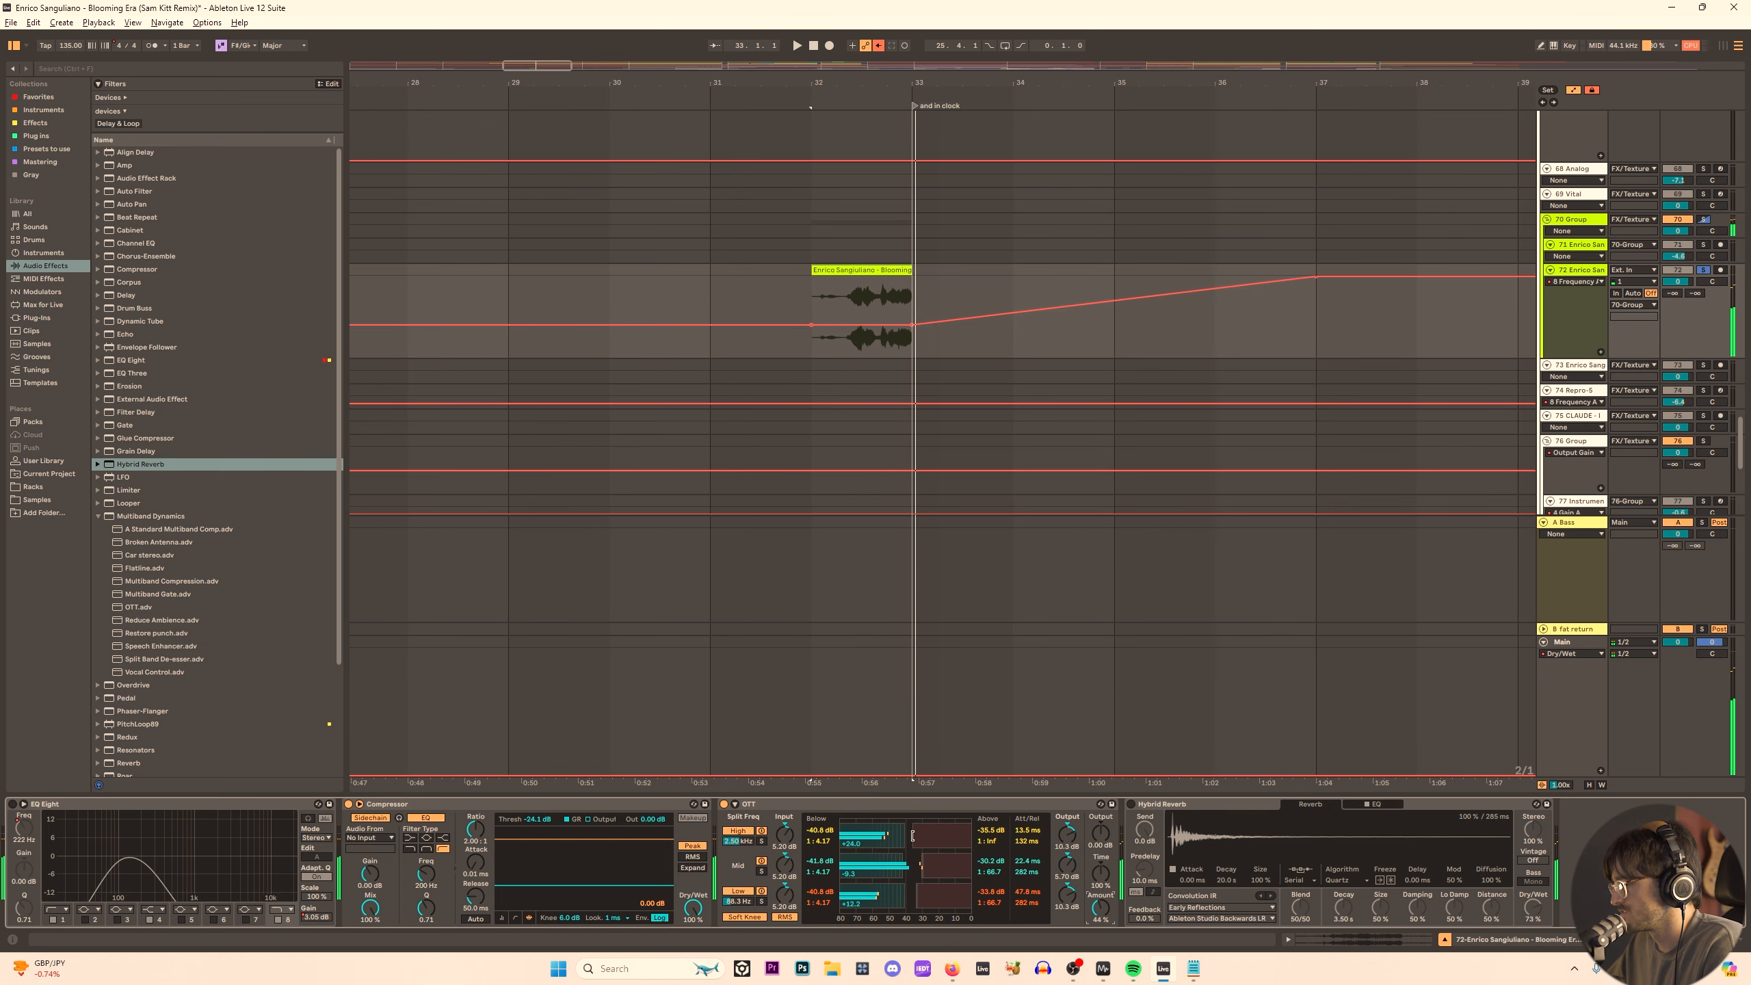
pyautogui.press('space')
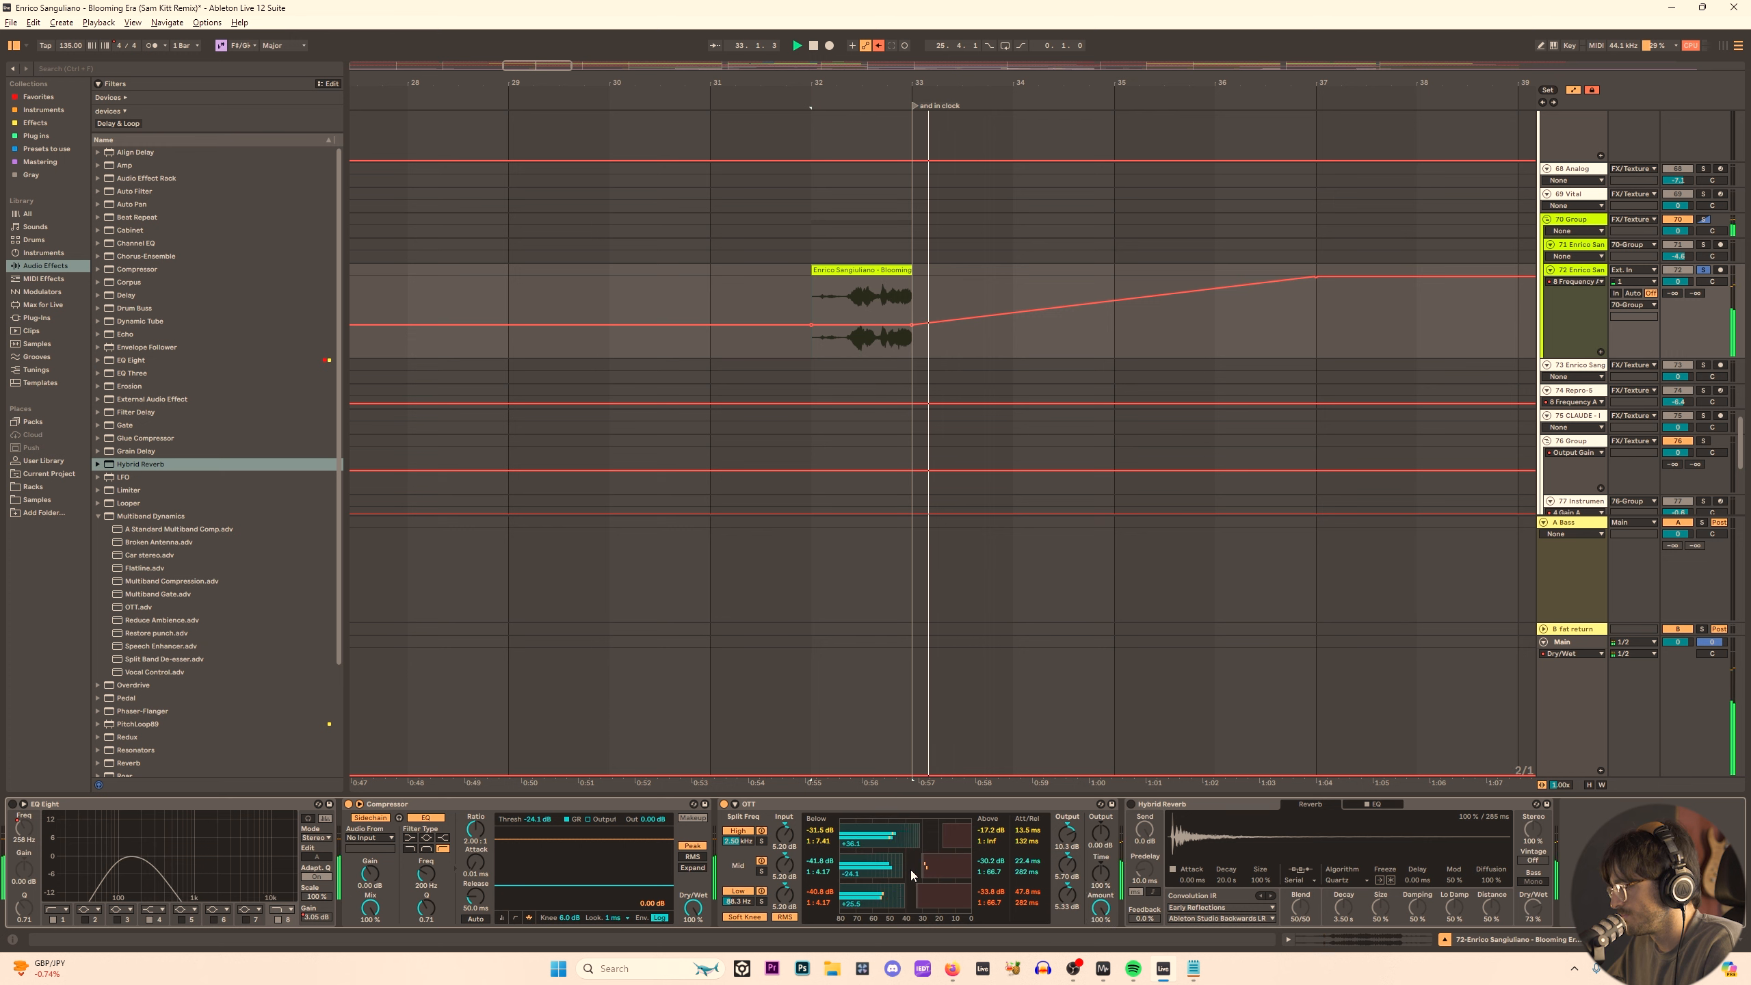
# Tune track 72's OTT: adjust the band thresholds, input gains and mid output gain, and raise the amount to 100 %.
pyautogui.moveTo(901, 859); pyautogui.dragTo(890, 859)
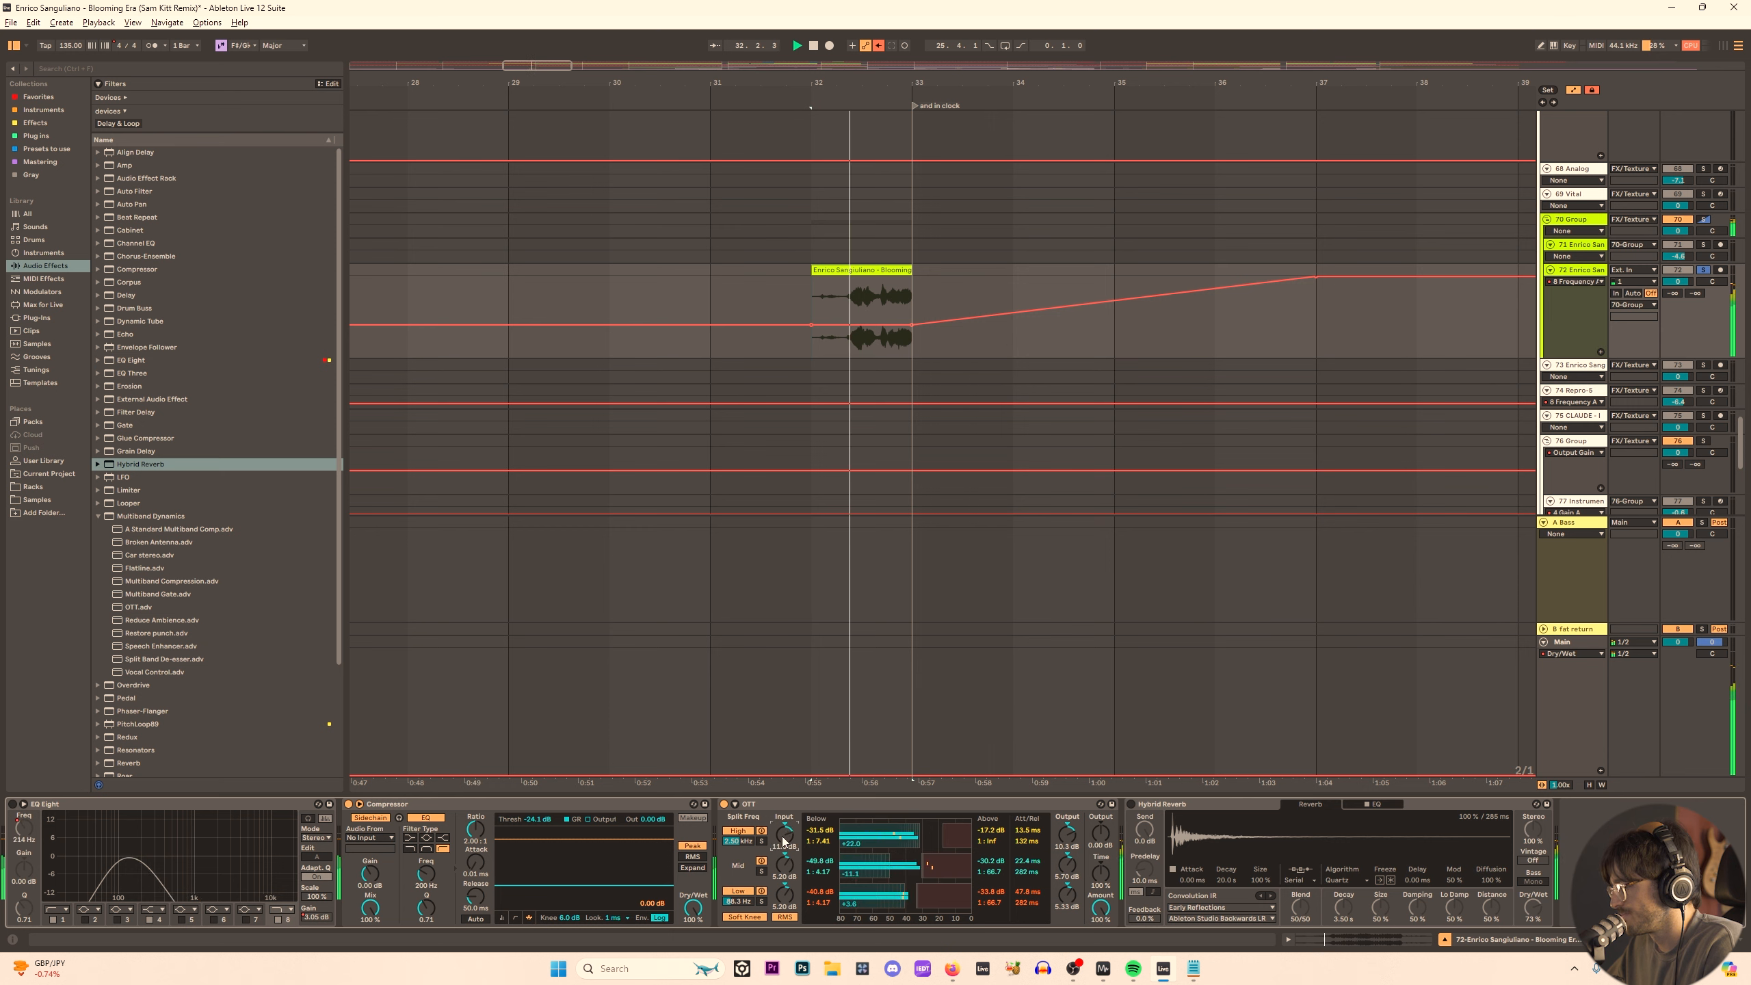
pyautogui.moveTo(786, 859); pyautogui.dragTo(786, 882)
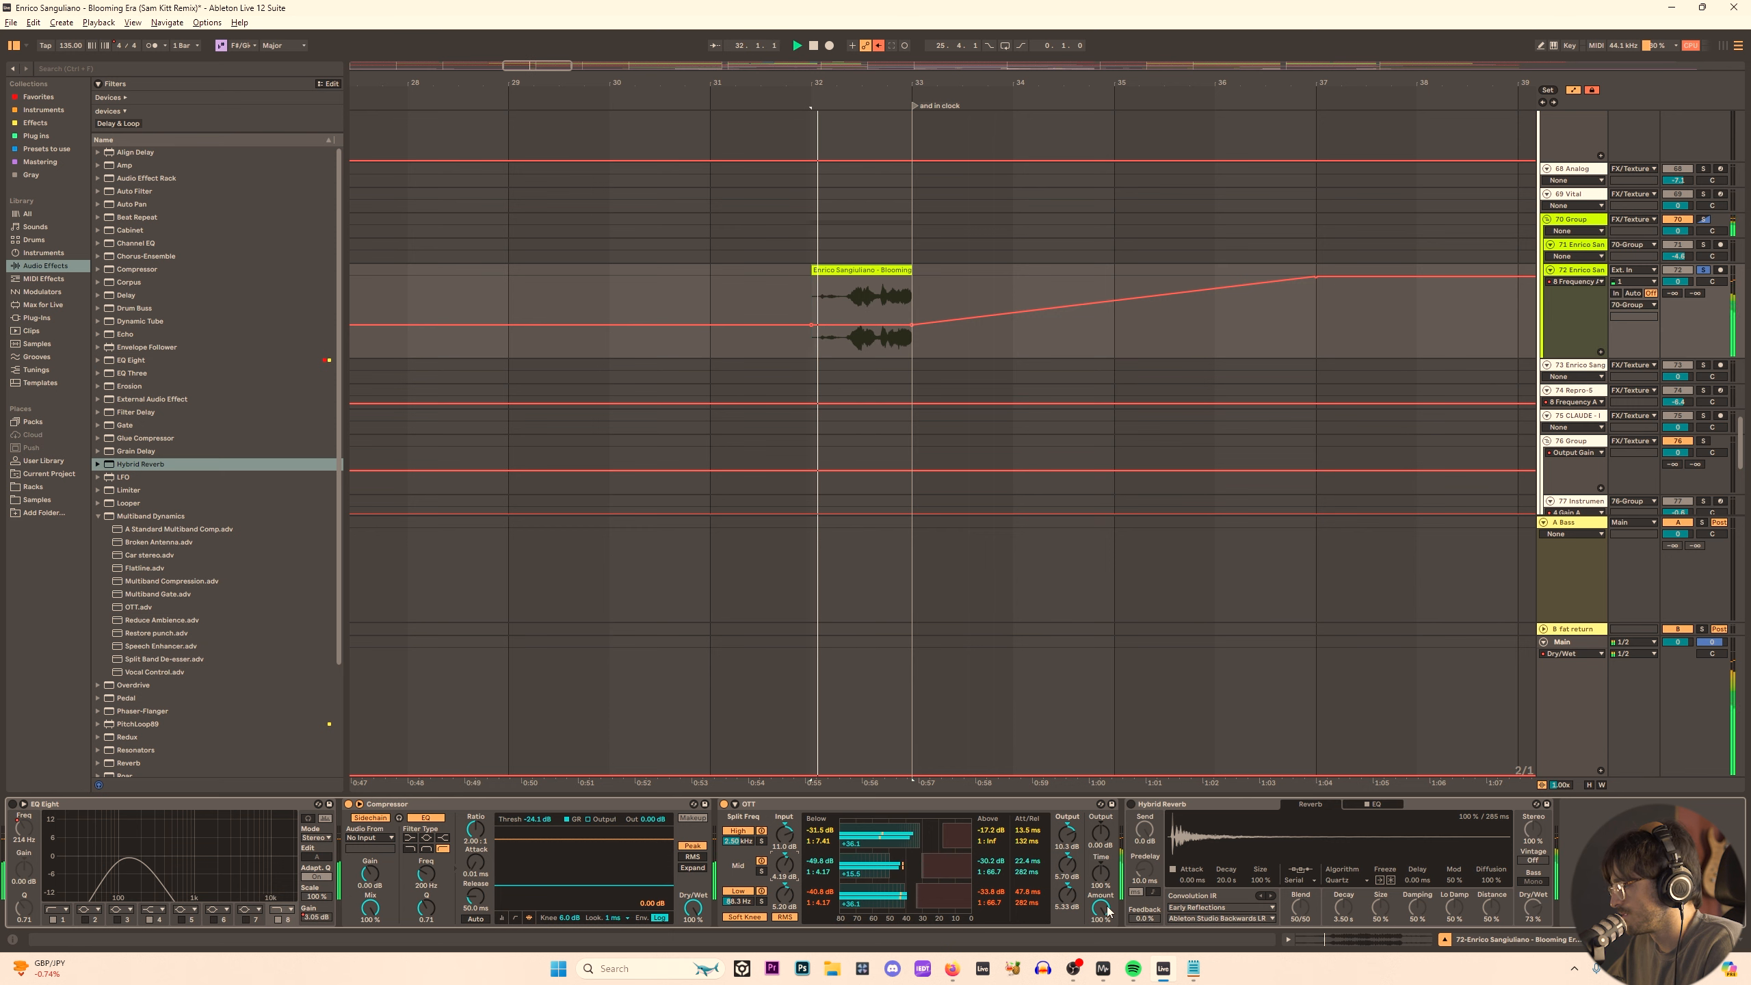
pyautogui.moveTo(1101, 872); pyautogui.dragTo(1101, 903)
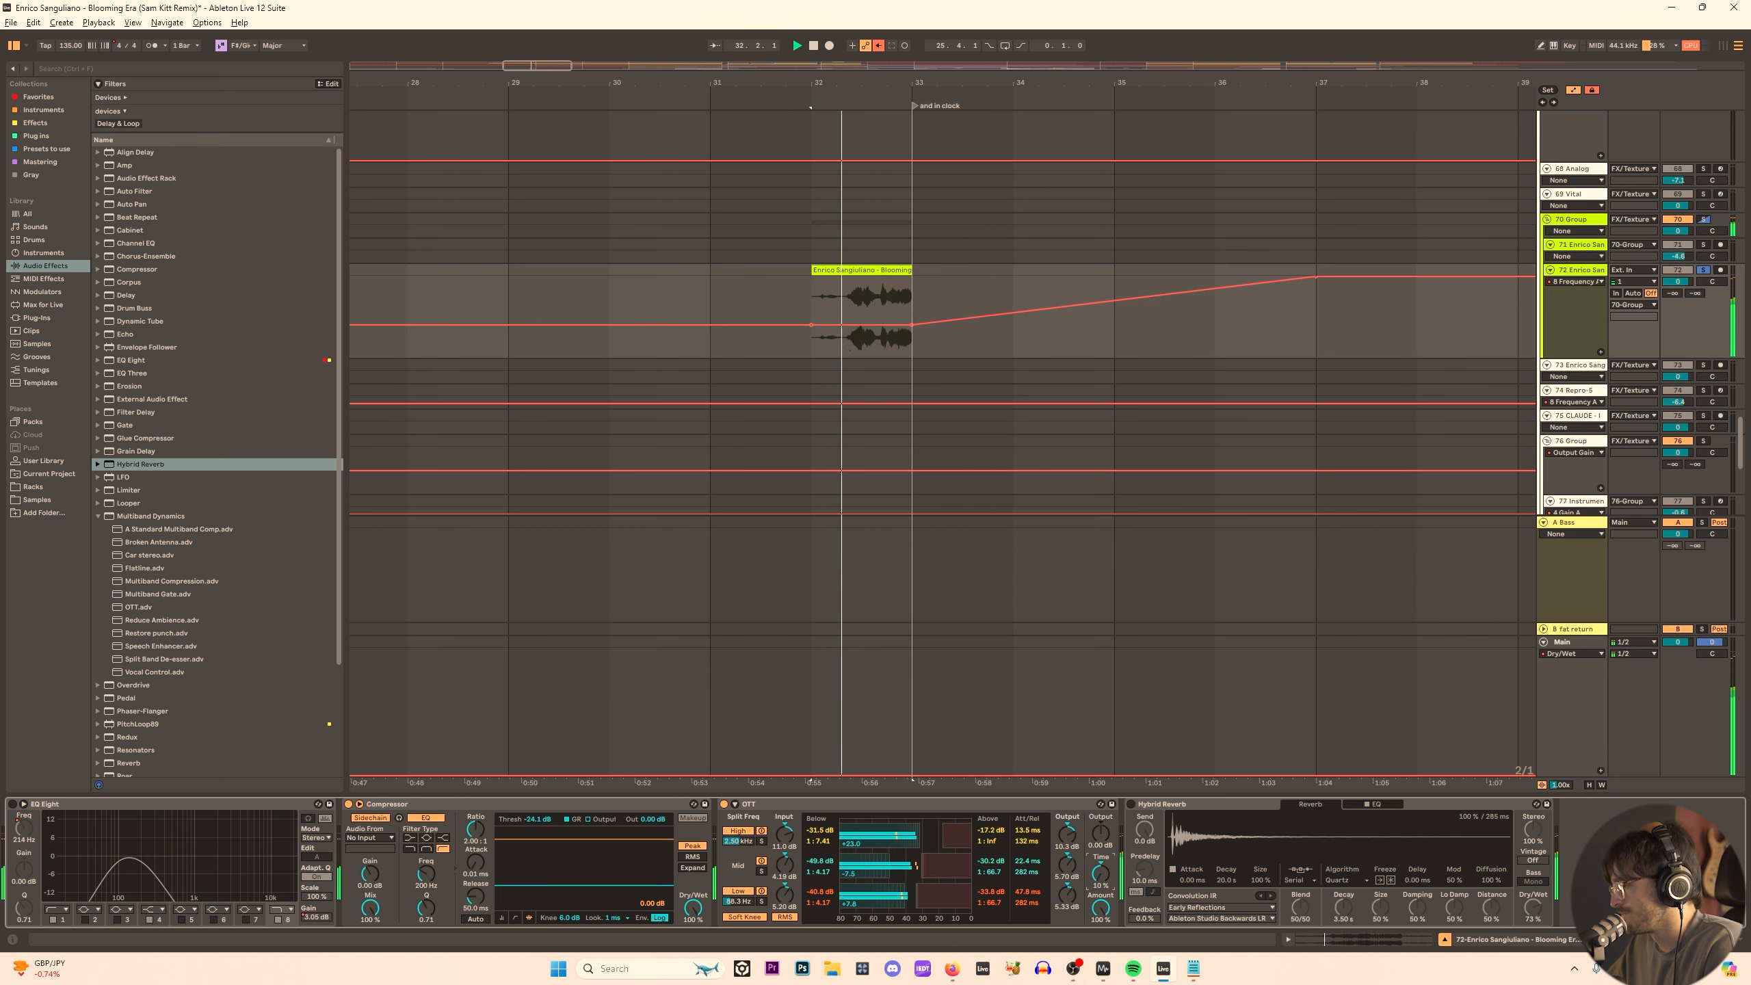
pyautogui.moveTo(1101, 903); pyautogui.dragTo(1065, 883)
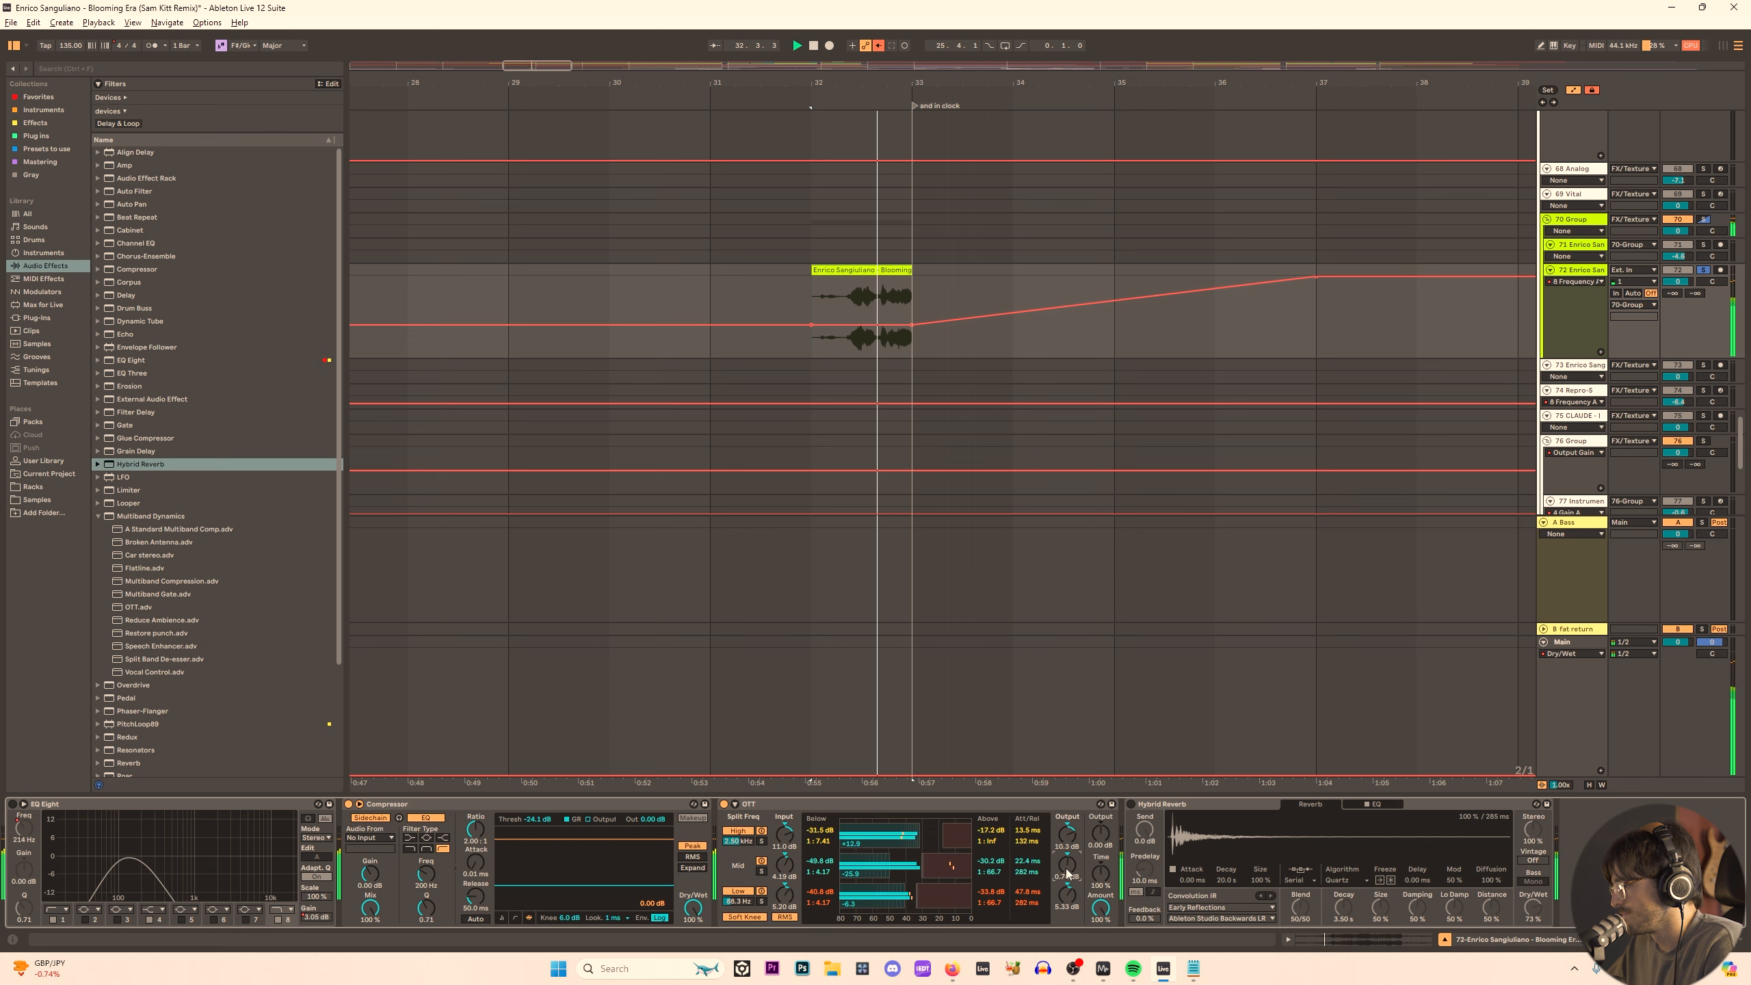
# Turn on Hybrid Reverb, set its algorithm decay to 7.10 s, adjust its dry/wet mix, and set track 72's send to the A Bass return.
pyautogui.click(1547, 897)
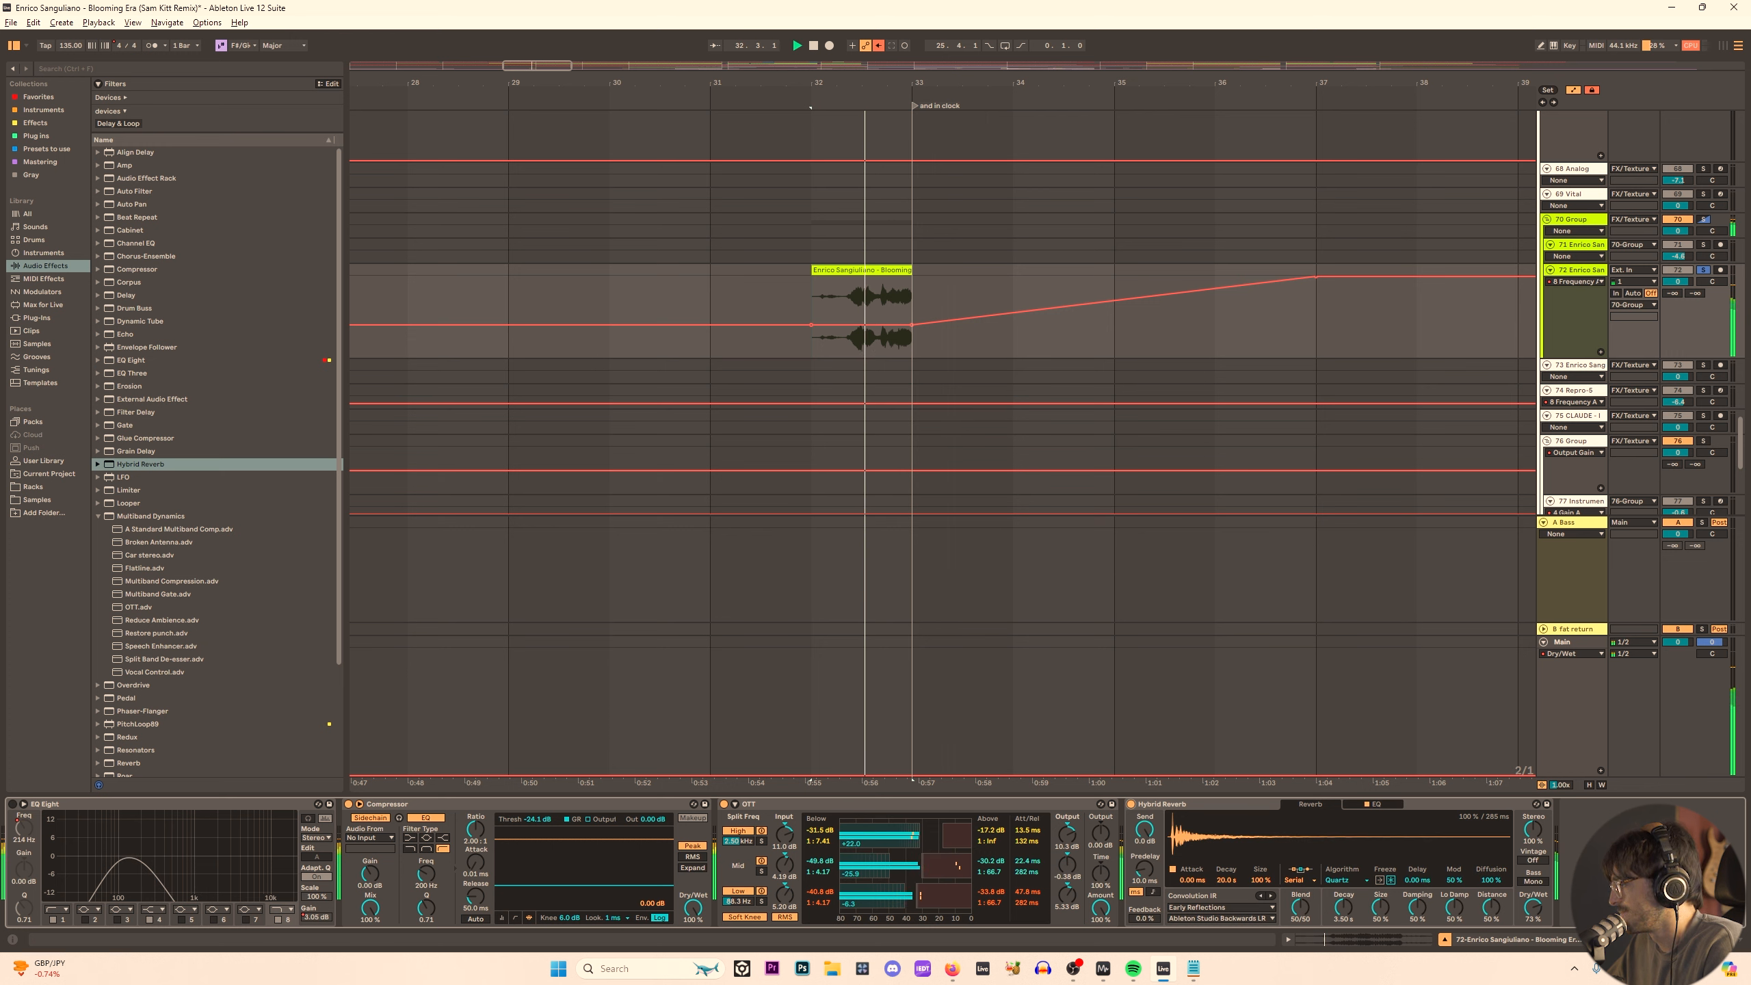
pyautogui.click(1337, 914)
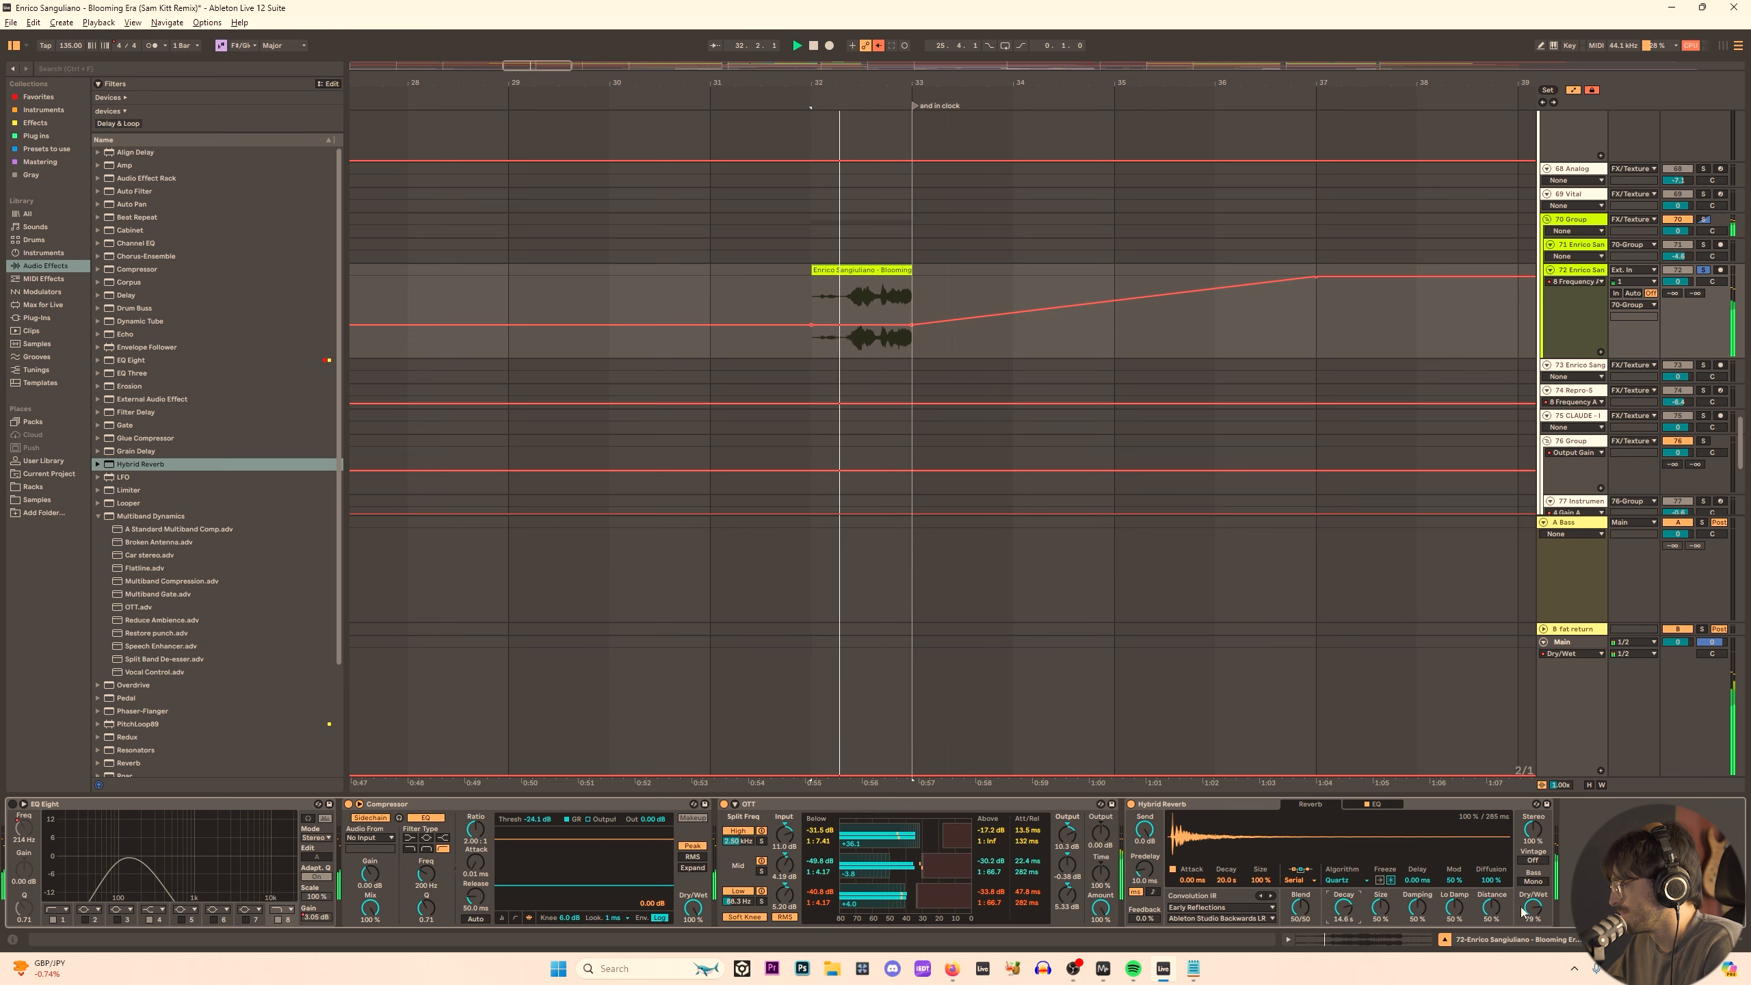
pyautogui.moveTo(1527, 915); pyautogui.dragTo(1528, 965)
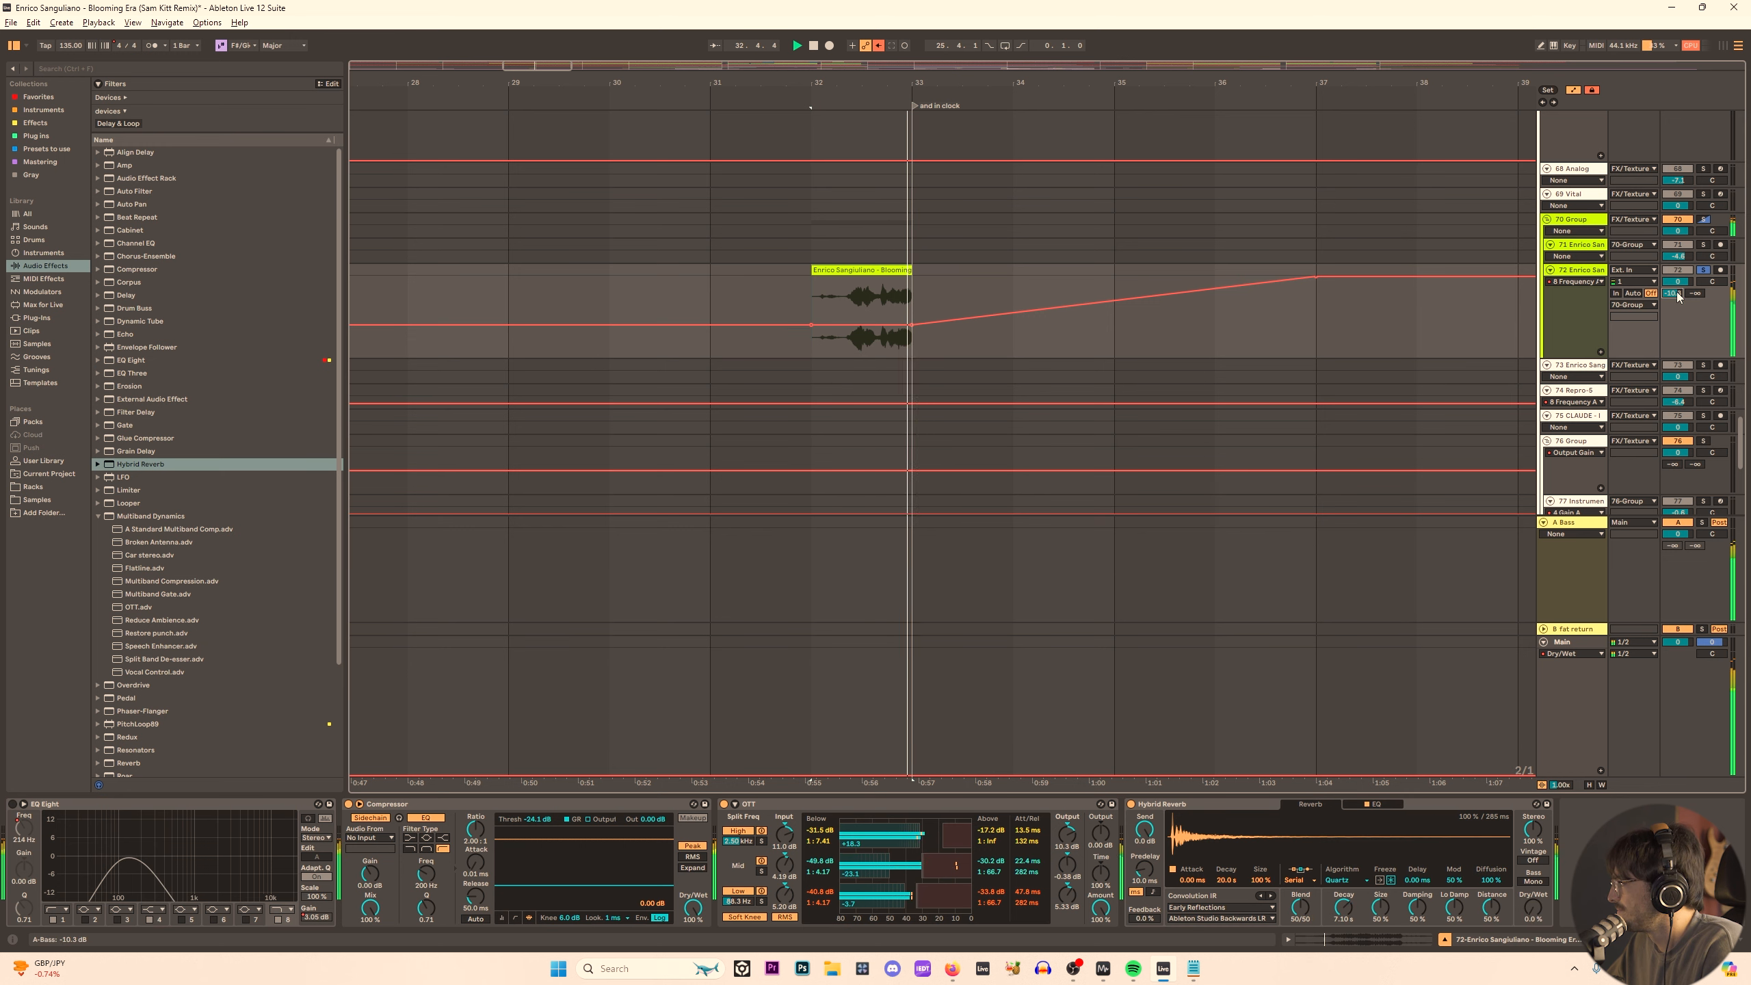
pyautogui.moveTo(1677, 294); pyautogui.dragTo(1677, 318)
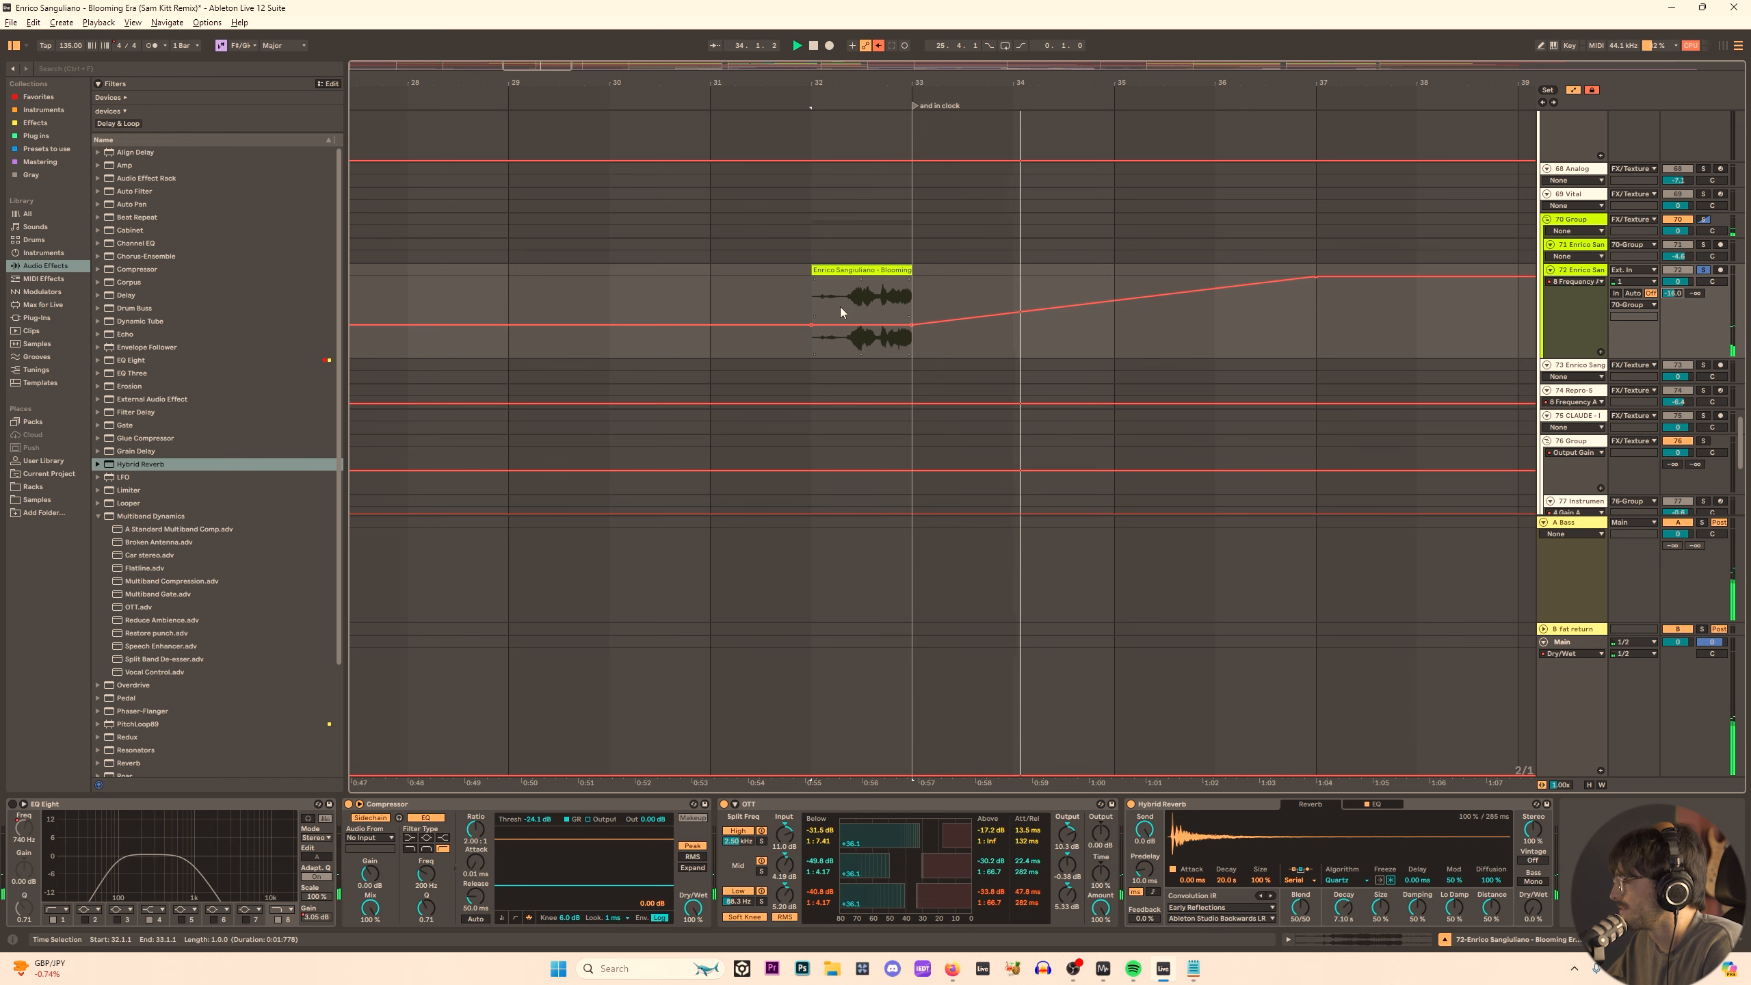
# Hide the automation, trim the start of track 72's bar 32 clip to 32.2.1, and add a short fade-in.
pyautogui.press('a')
pyautogui.click(816, 274)
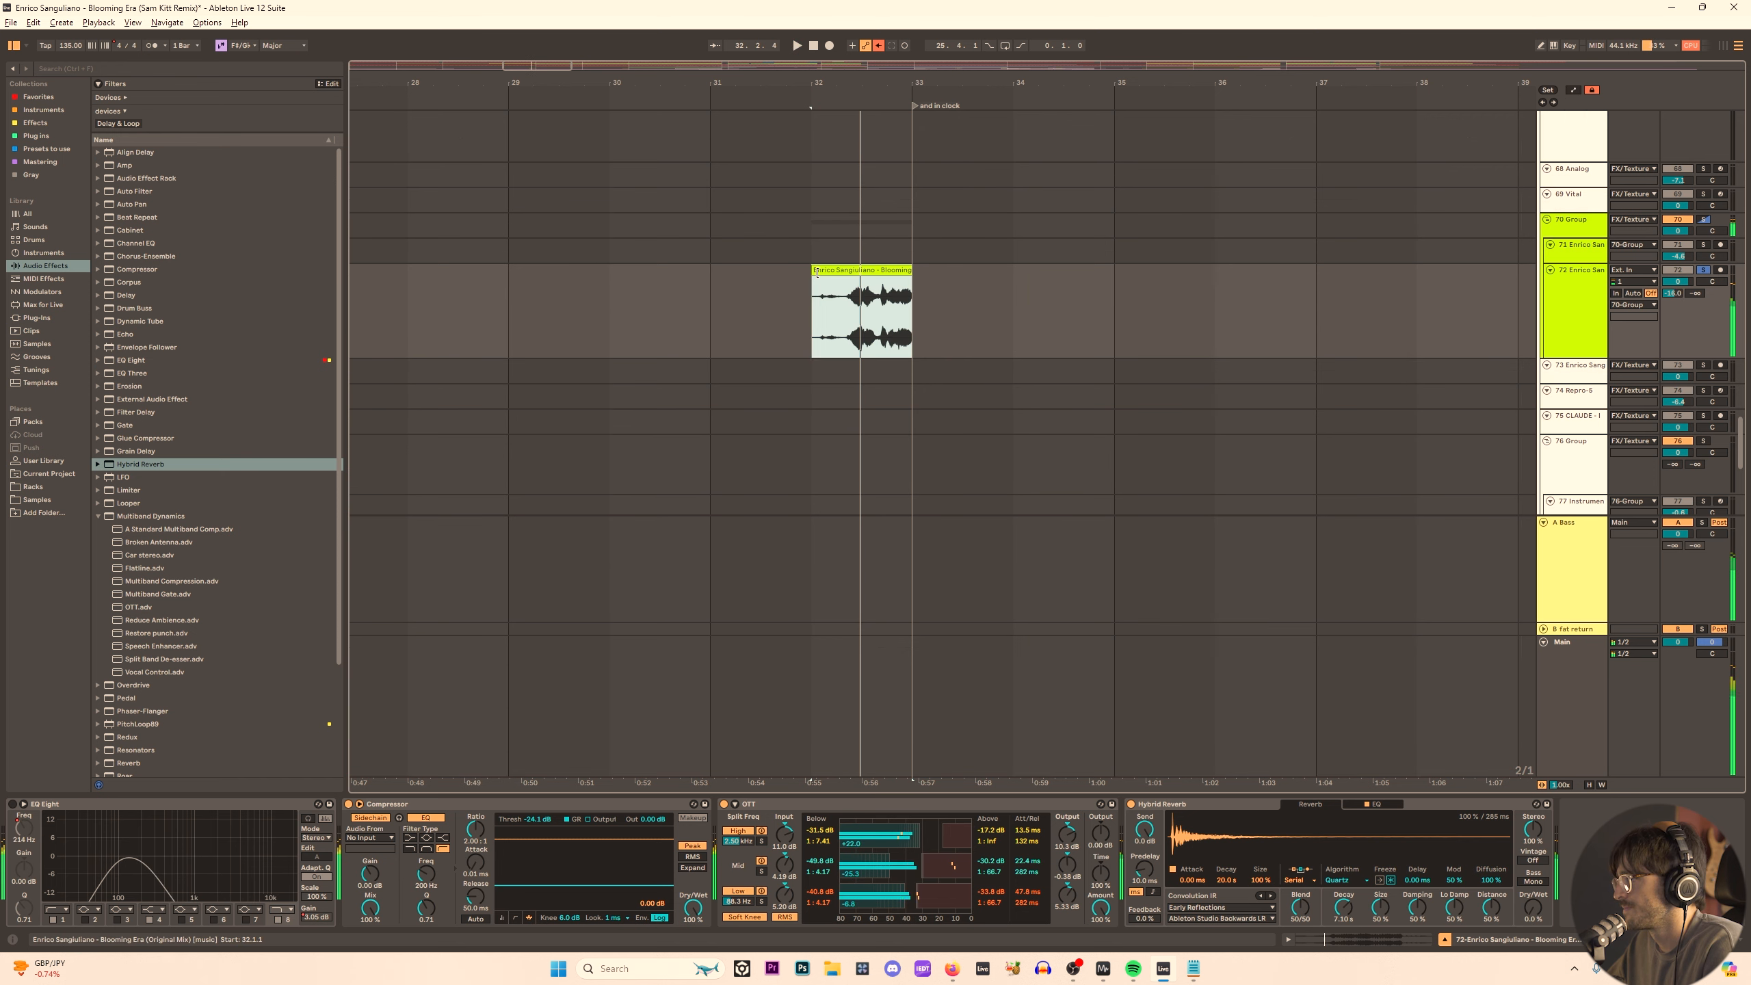
pyautogui.moveTo(816, 275)
pyautogui.mouseDown()
pyautogui.moveTo(864, 275)
pyautogui.moveTo(839, 274)
pyautogui.mouseUp()
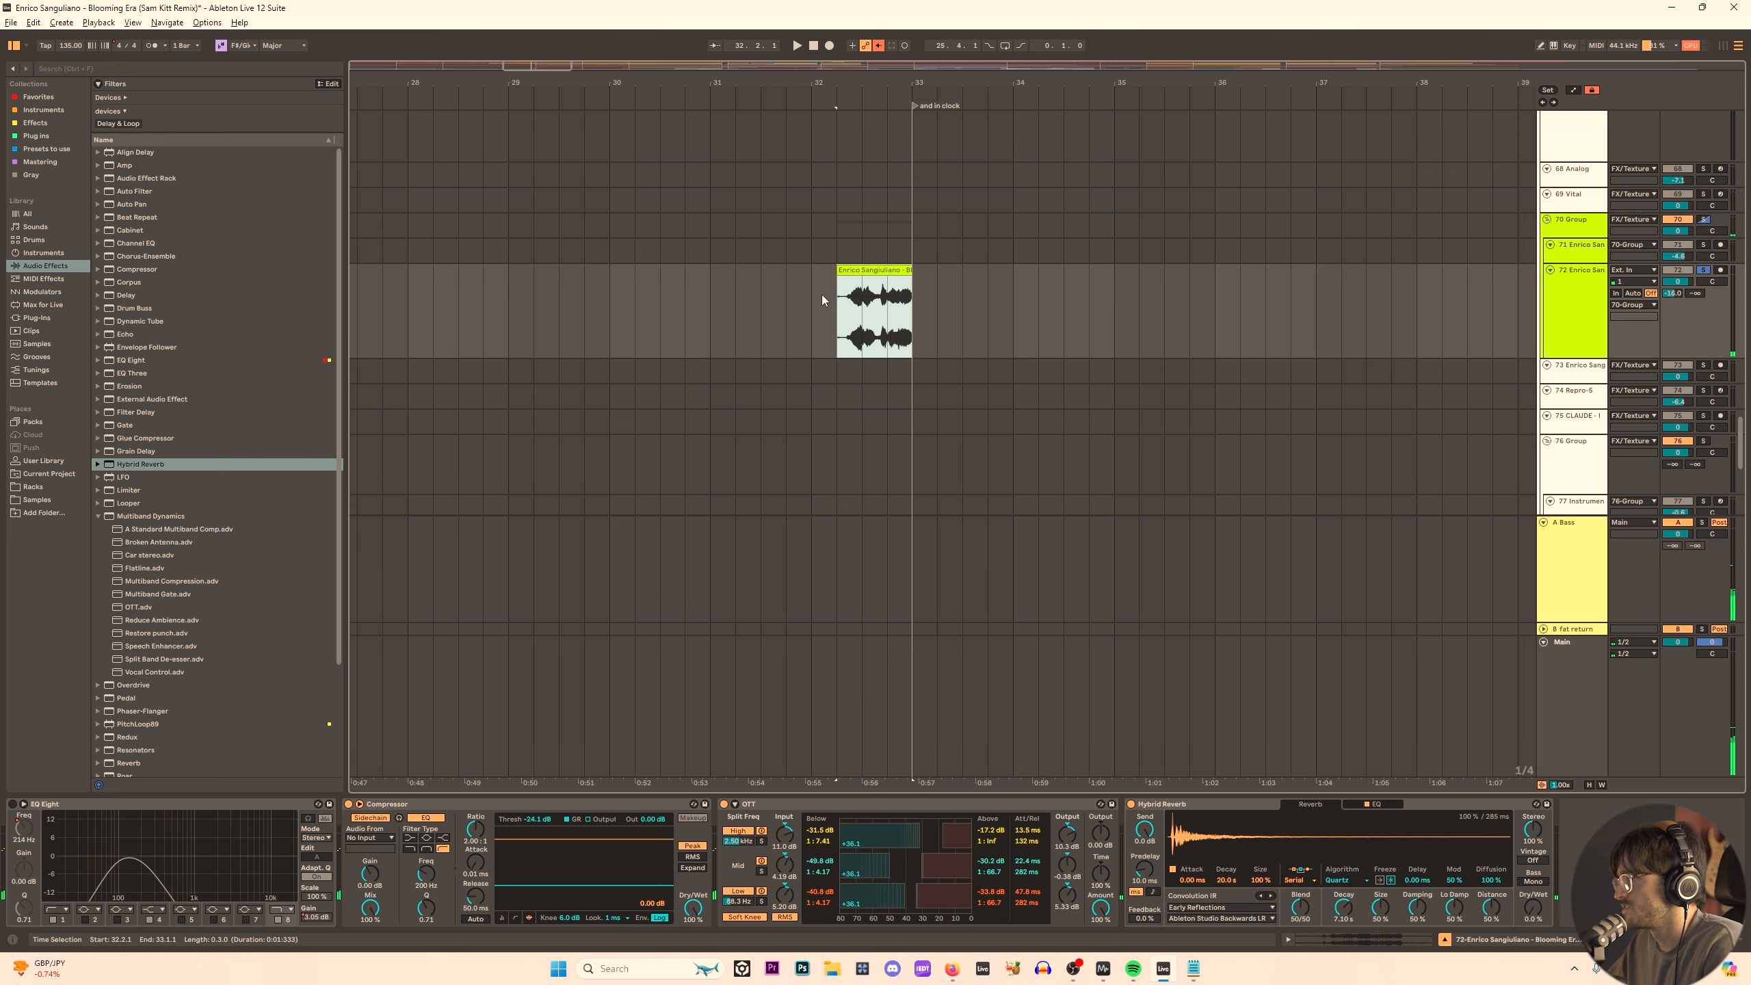
pyautogui.press('a')
pyautogui.press('a')
pyautogui.click(846, 273)
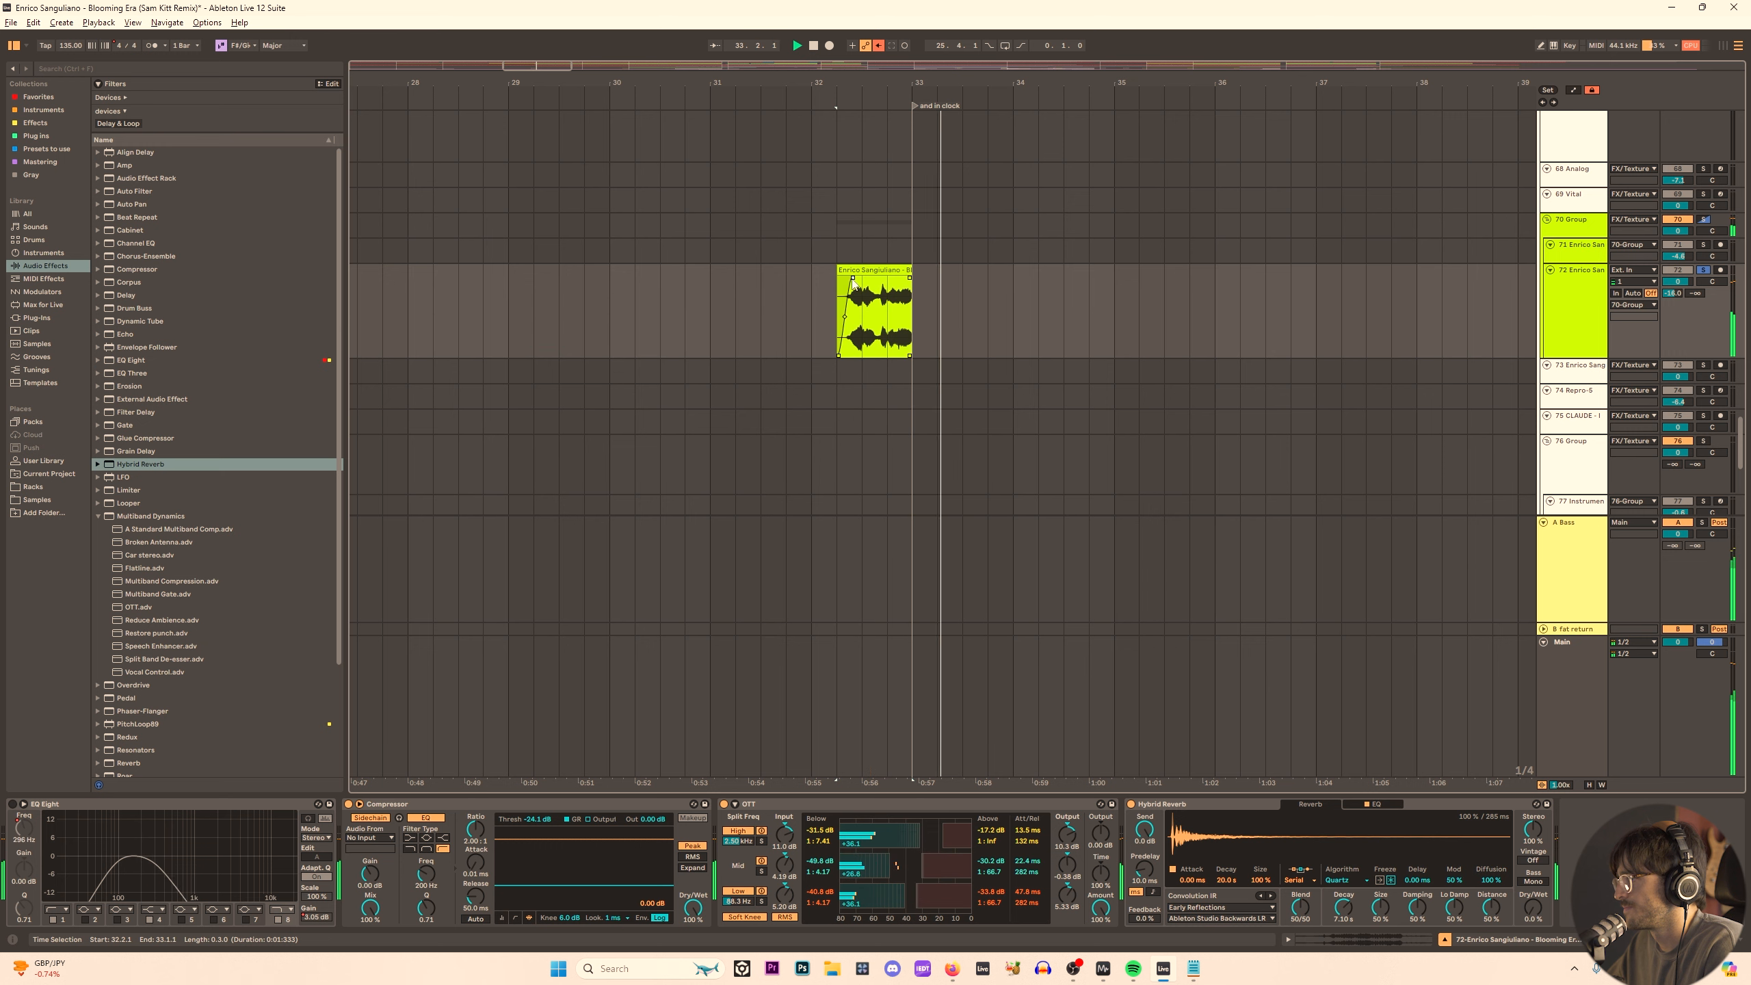
# Consolidate track 72 from 32.1.1 to 33.1.1 into a single one-bar clip and audition it.
pyautogui.moveTo(815, 282); pyautogui.dragTo(911, 271)
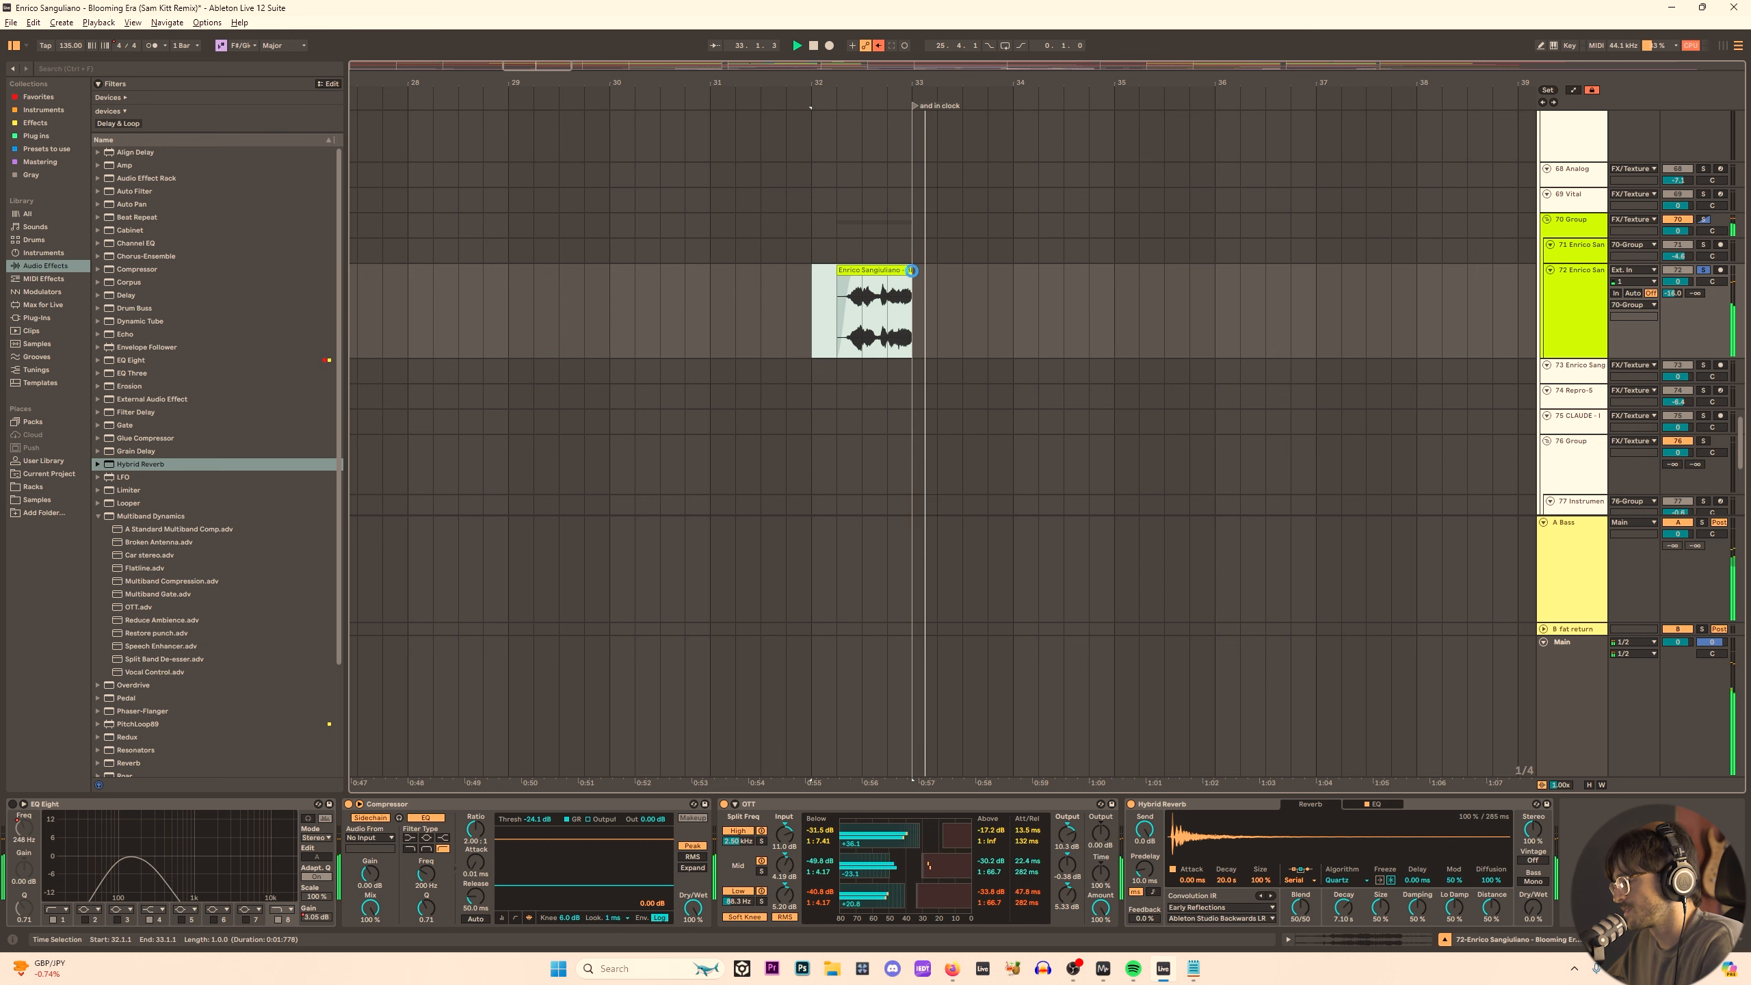
pyautogui.hotkey('ctrl', 'j')
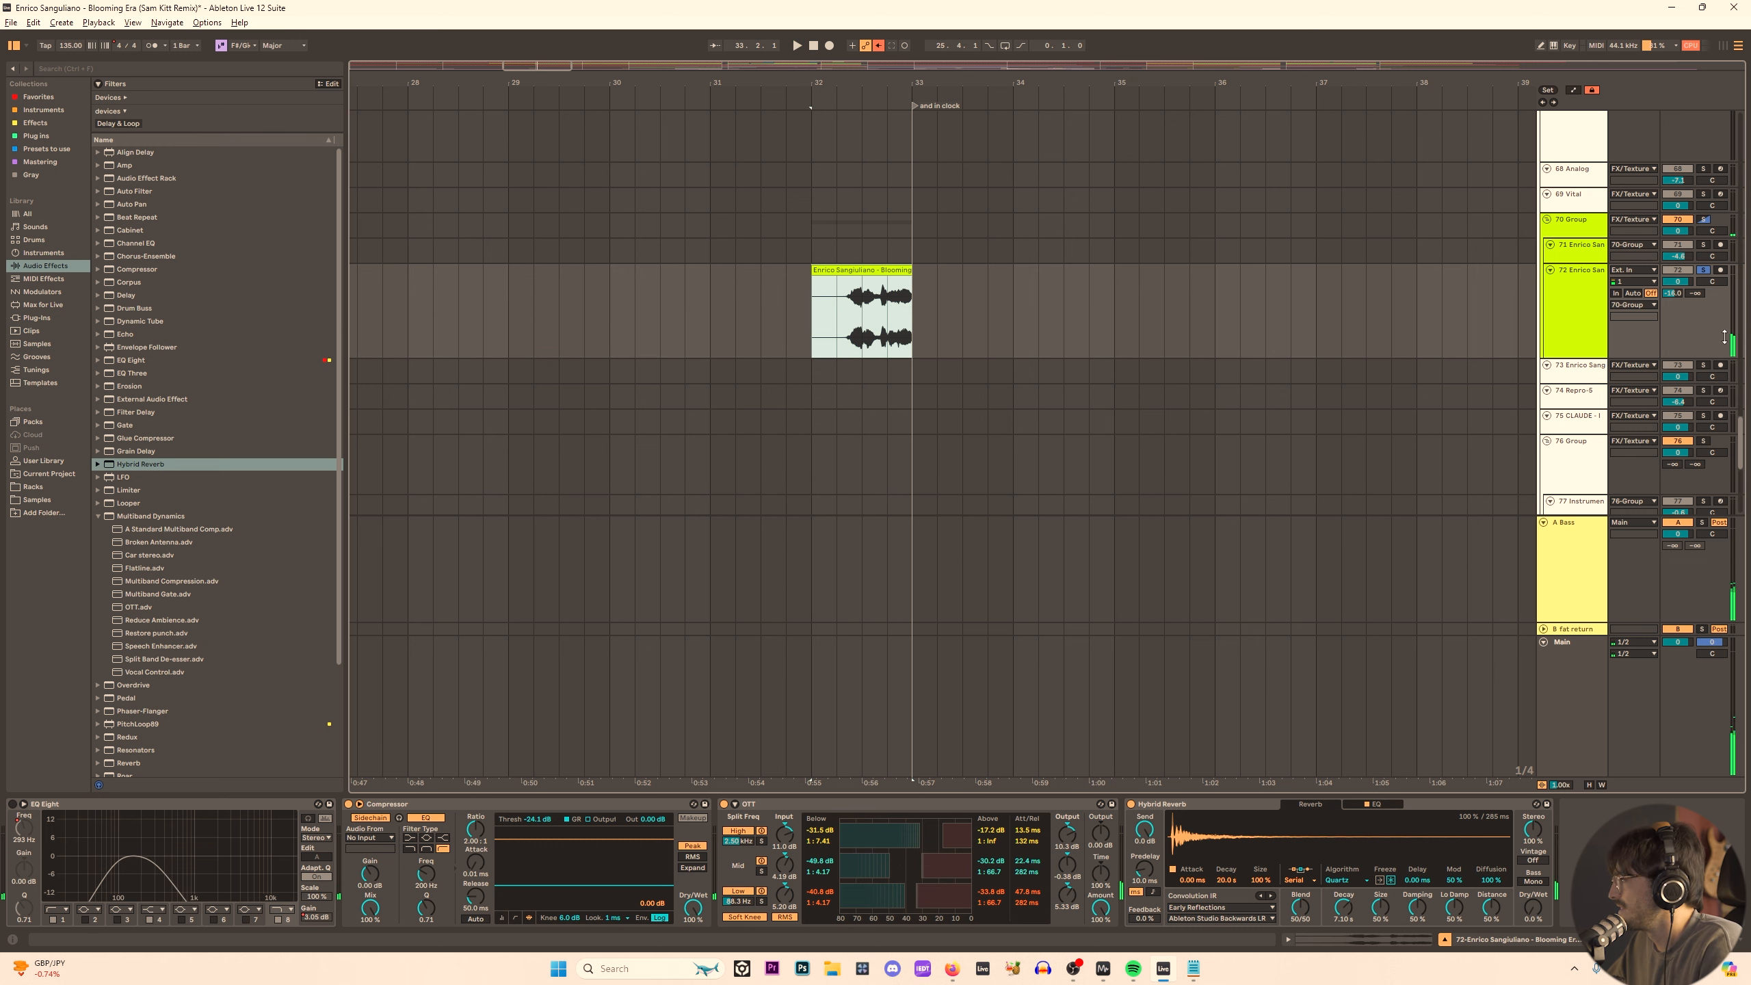
pyautogui.press('space')
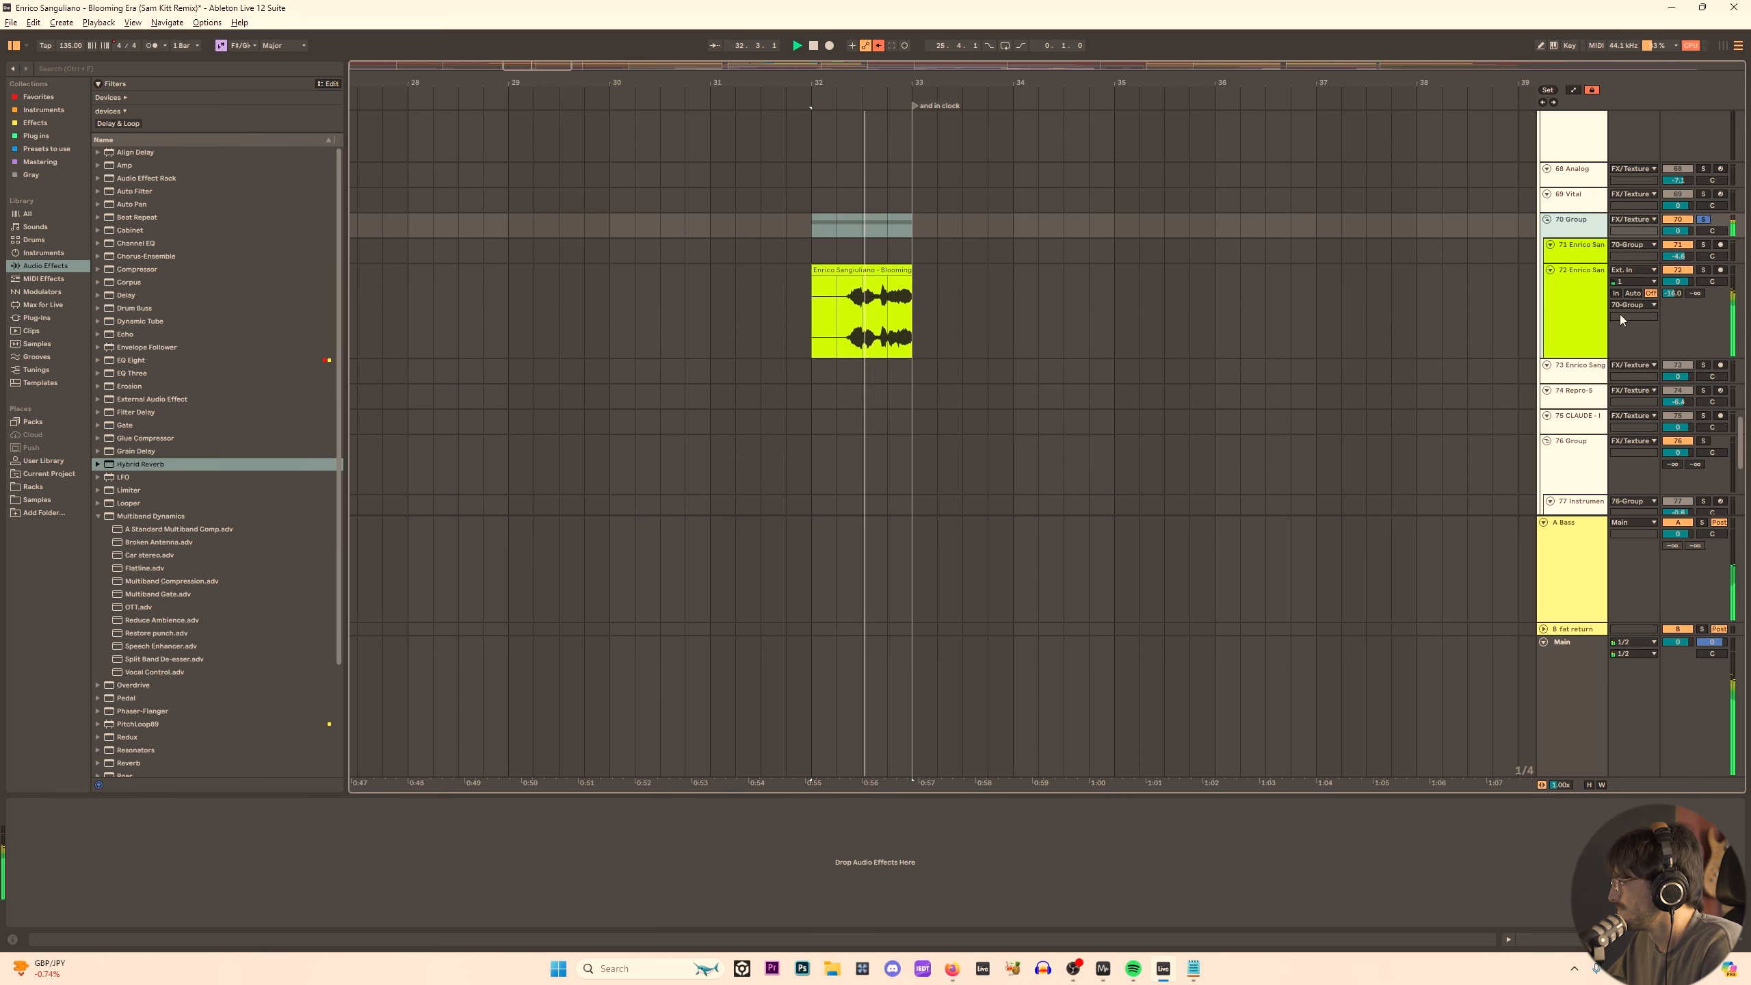
# Compare the bar 32 clip with 70 Group soloed and with only track 72 soloed.
pyautogui.click(1702, 220)
pyautogui.press('space')
pyautogui.press('space')
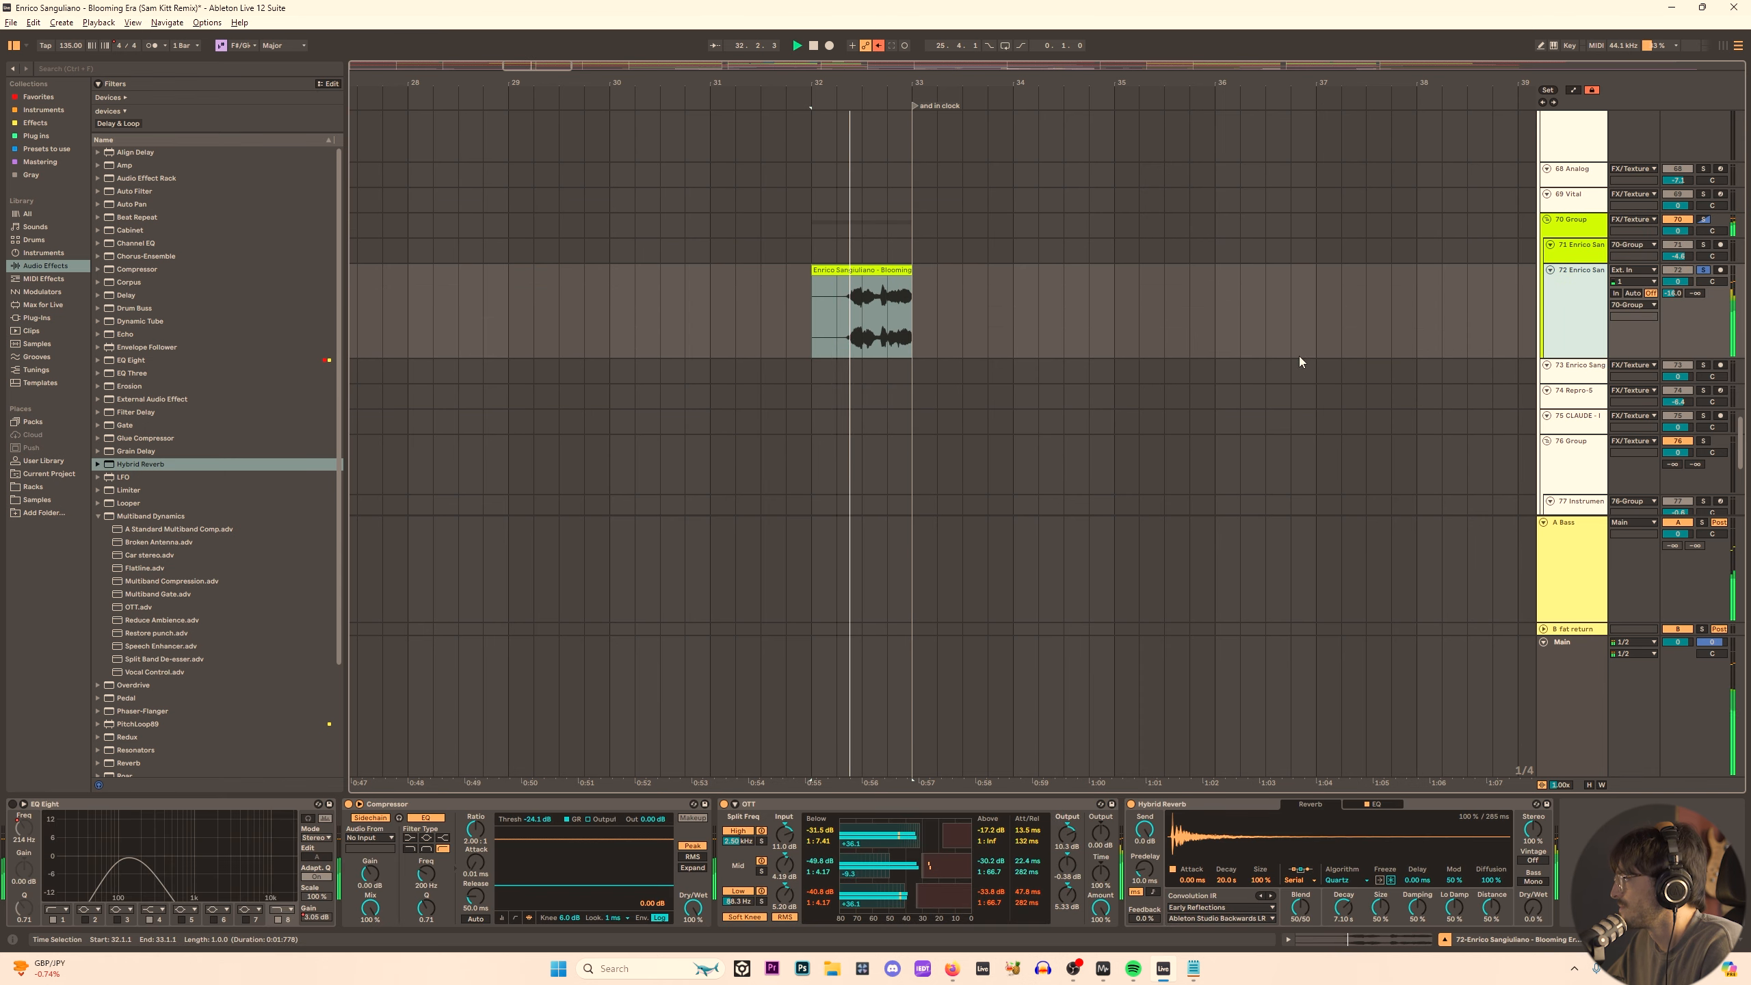
pyautogui.press('space')
pyautogui.press('space')
# Audition the bar 32 lead-in with EQ Eight switched on and off, both in the full mix and soloed.
pyautogui.click(12, 804)
pyautogui.press('space')
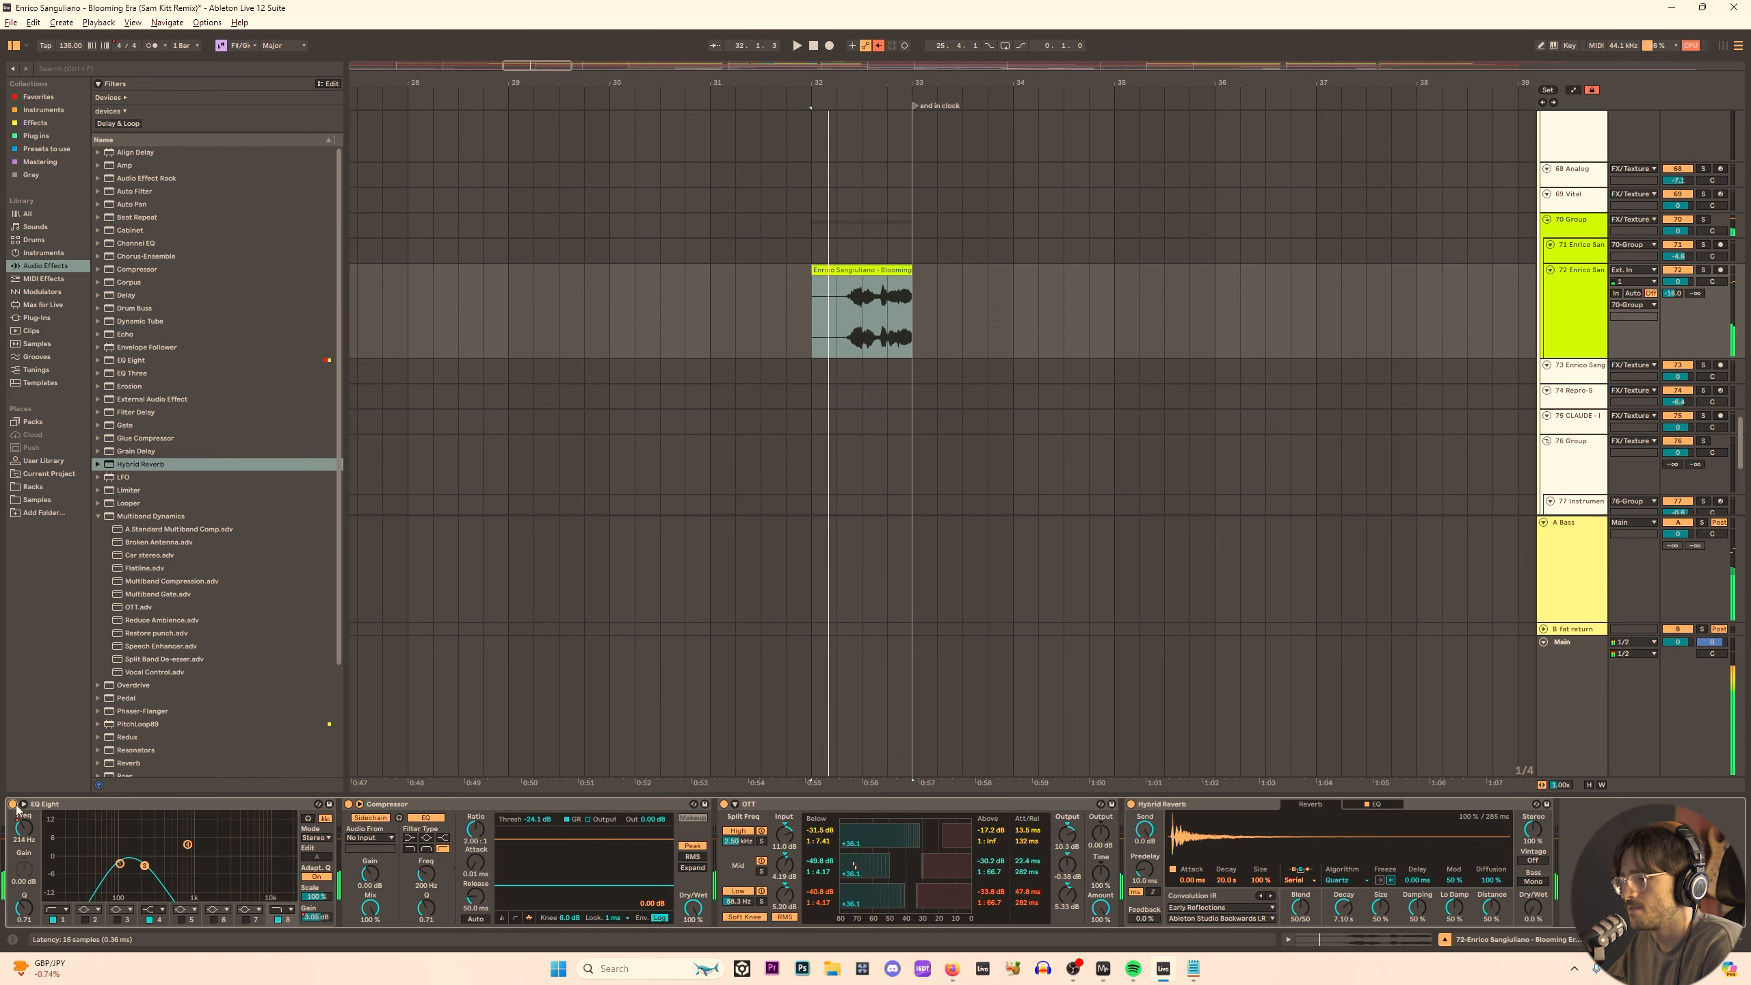
pyautogui.press('space')
pyautogui.press('space')
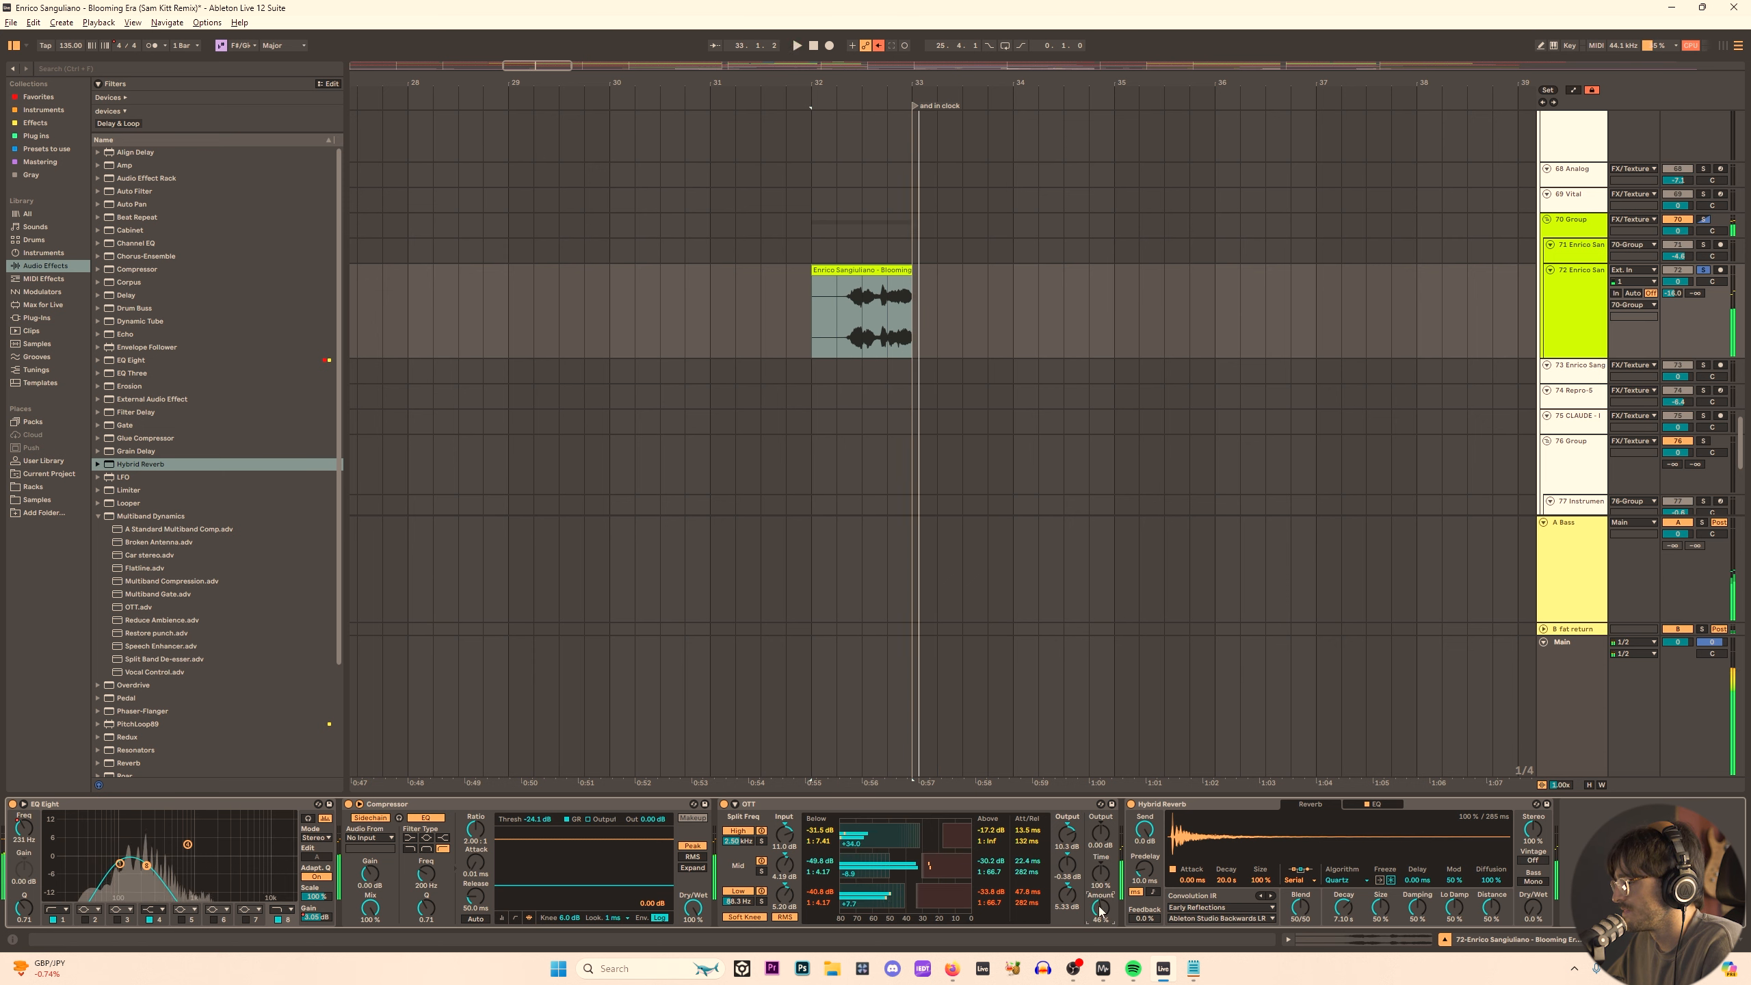
pyautogui.press('space')
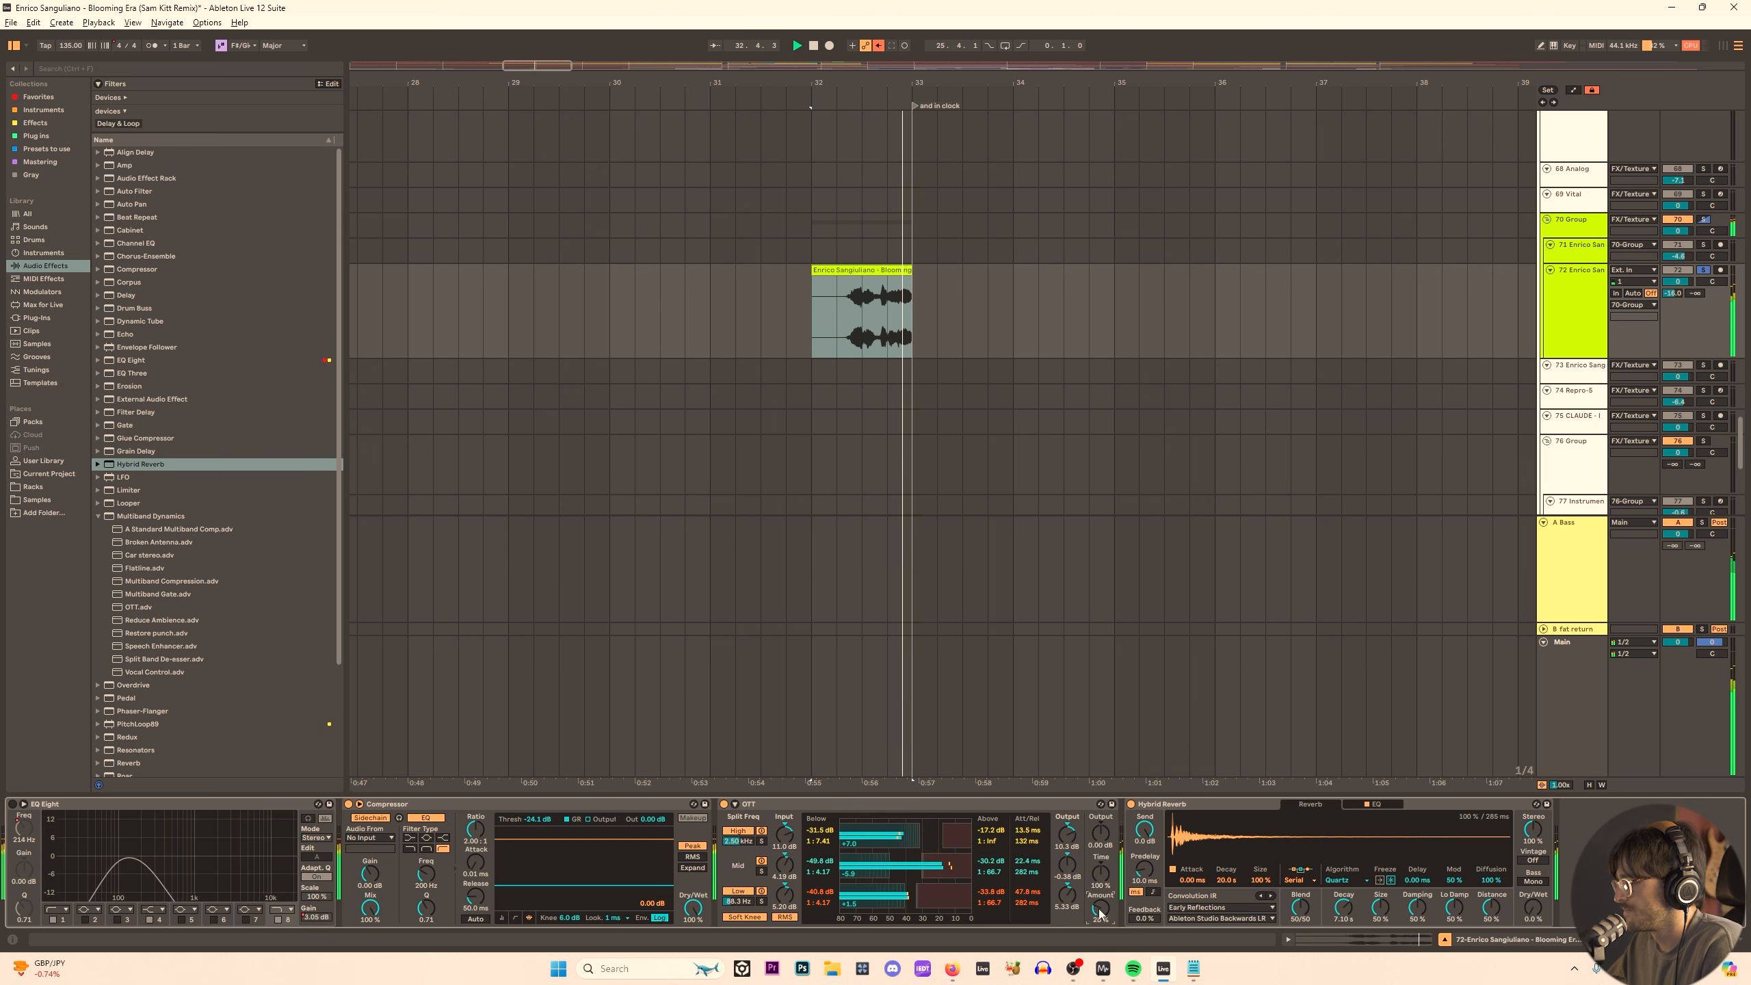
# Set the OTT Amount to 16 % on the track holding the clip before bar 33 and play the clip.
pyautogui.click(847, 270)
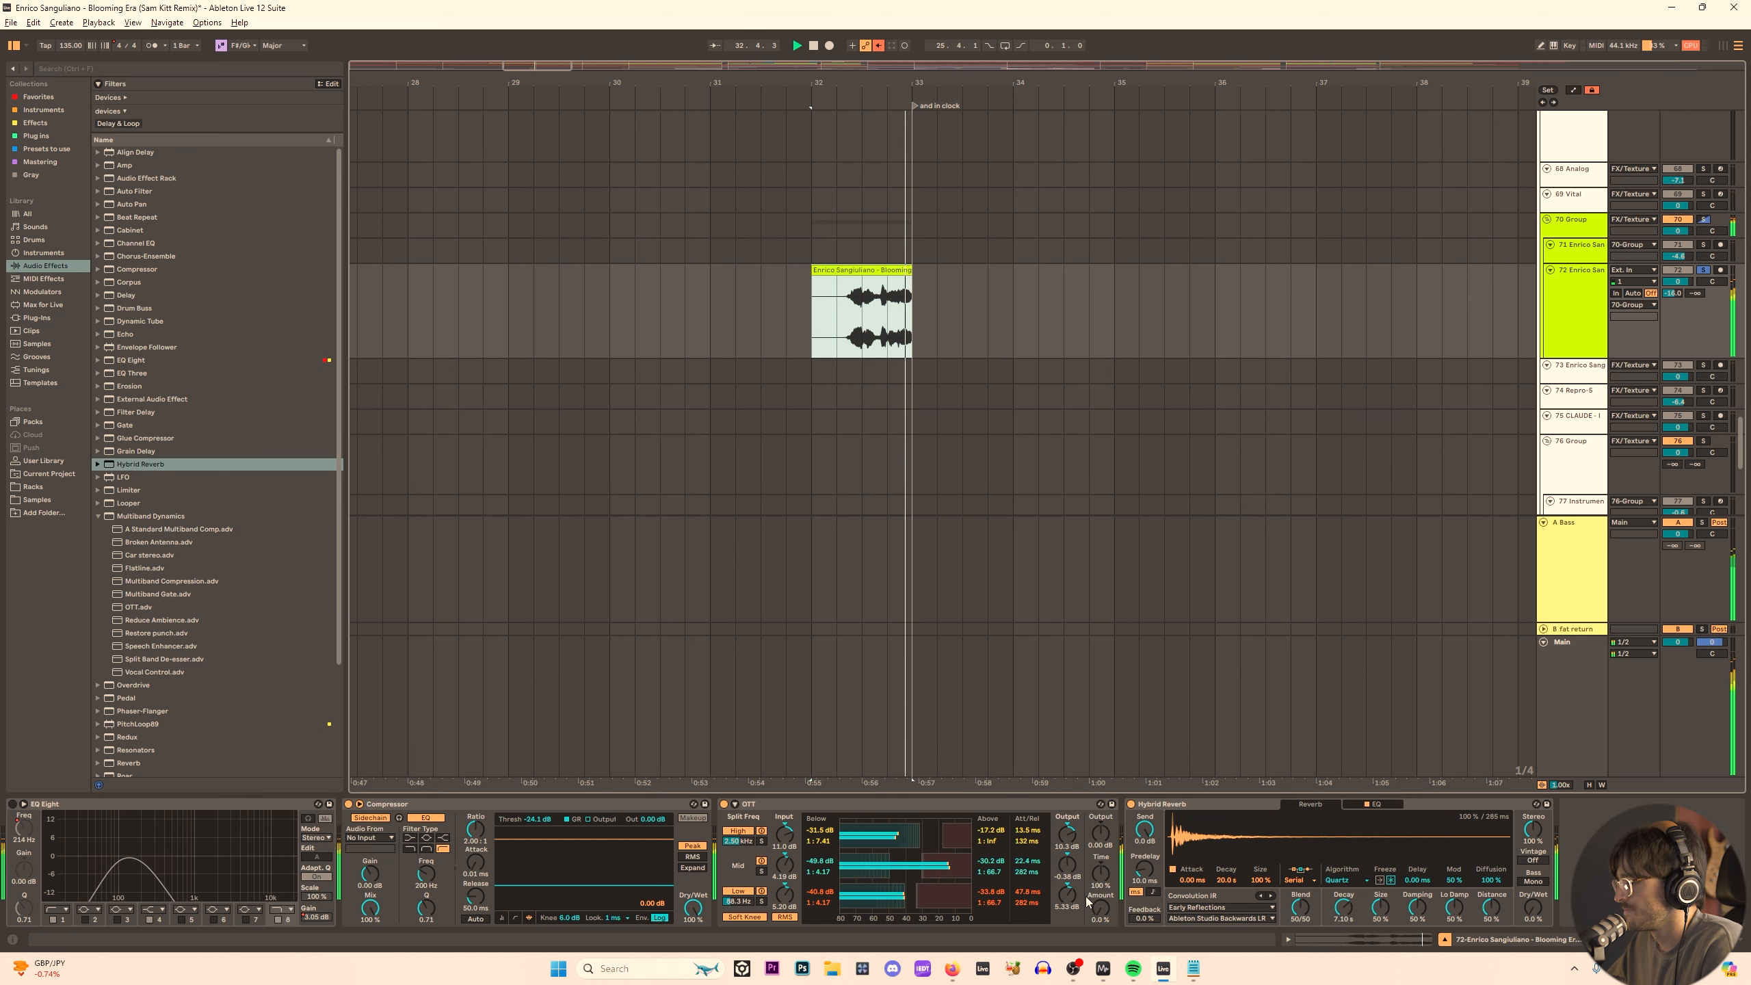
pyautogui.moveTo(1099, 913); pyautogui.dragTo(1099, 876)
pyautogui.press('space')
pyautogui.press('space')
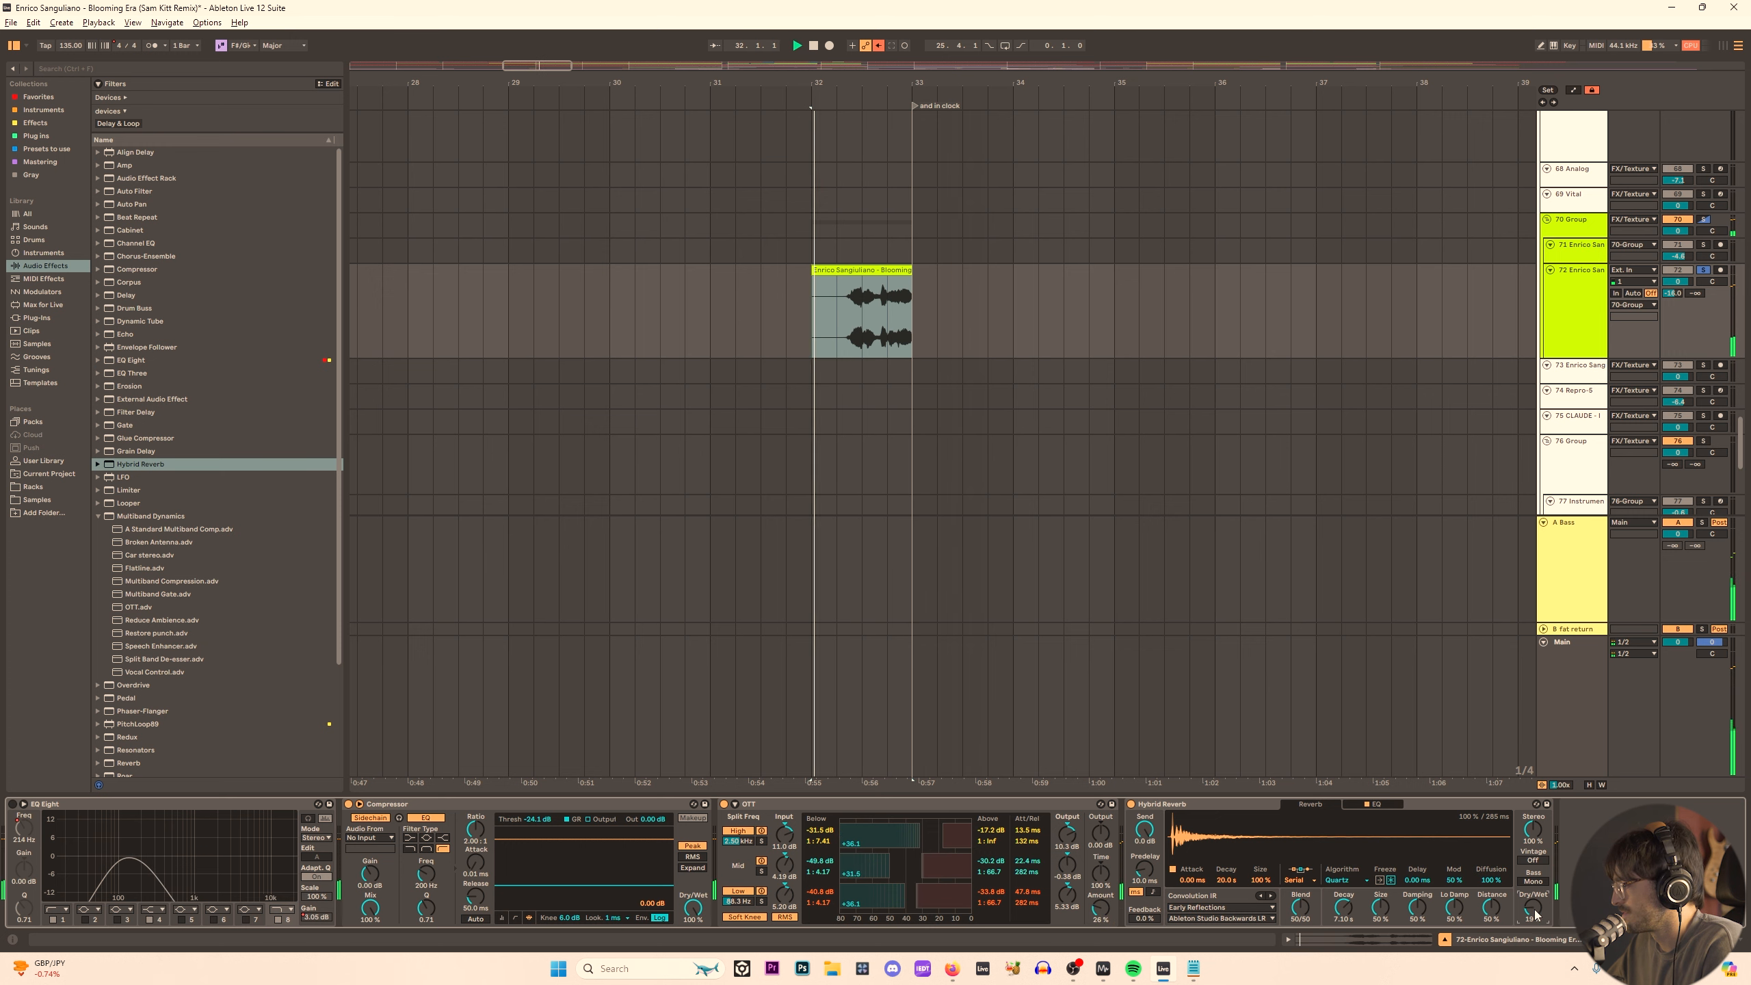
# Adjust the Hybrid Reverb dry/wet mix while playing the clip, and switch on the track's EQ Eight.
pyautogui.moveTo(1533, 909)
pyautogui.mouseDown()
pyautogui.moveTo(1533, 890)
pyautogui.moveTo(1533, 909)
pyautogui.mouseUp()
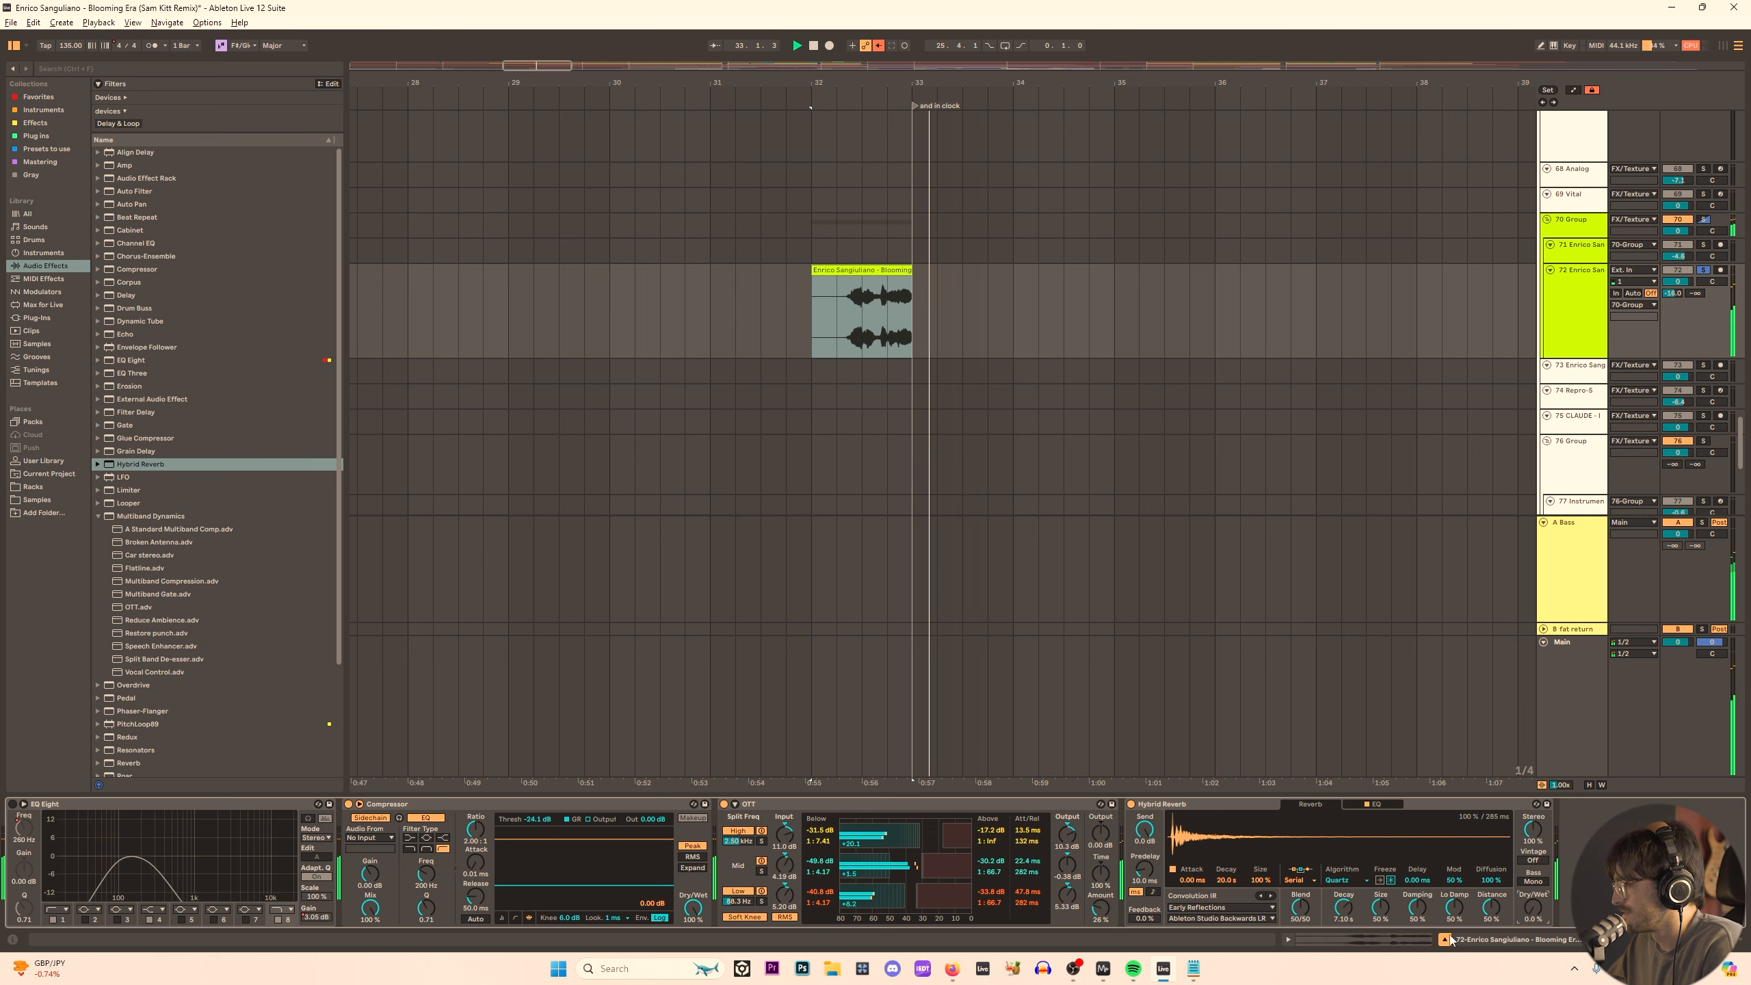
pyautogui.press('space')
pyautogui.press('space')
pyautogui.click(13, 804)
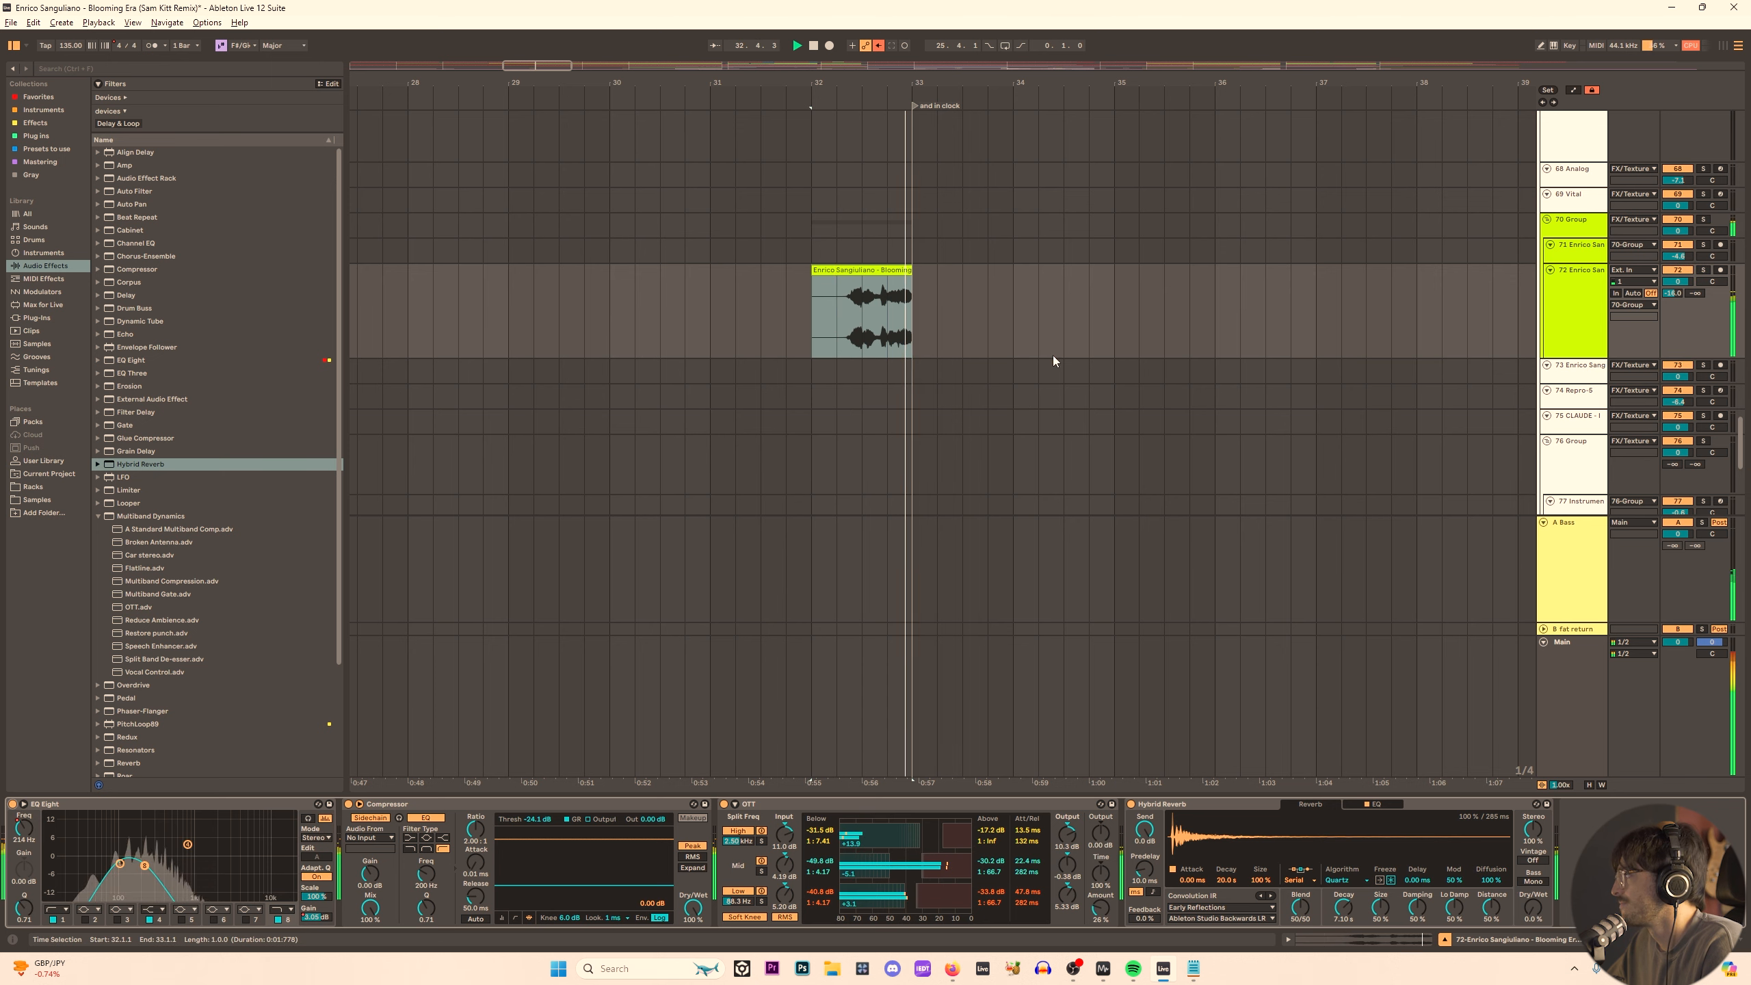
# Delete the half-bar selection at bar 37 on the 54 Group track.
pyautogui.scroll(-3, 871, 249)
pyautogui.click(826, 302)
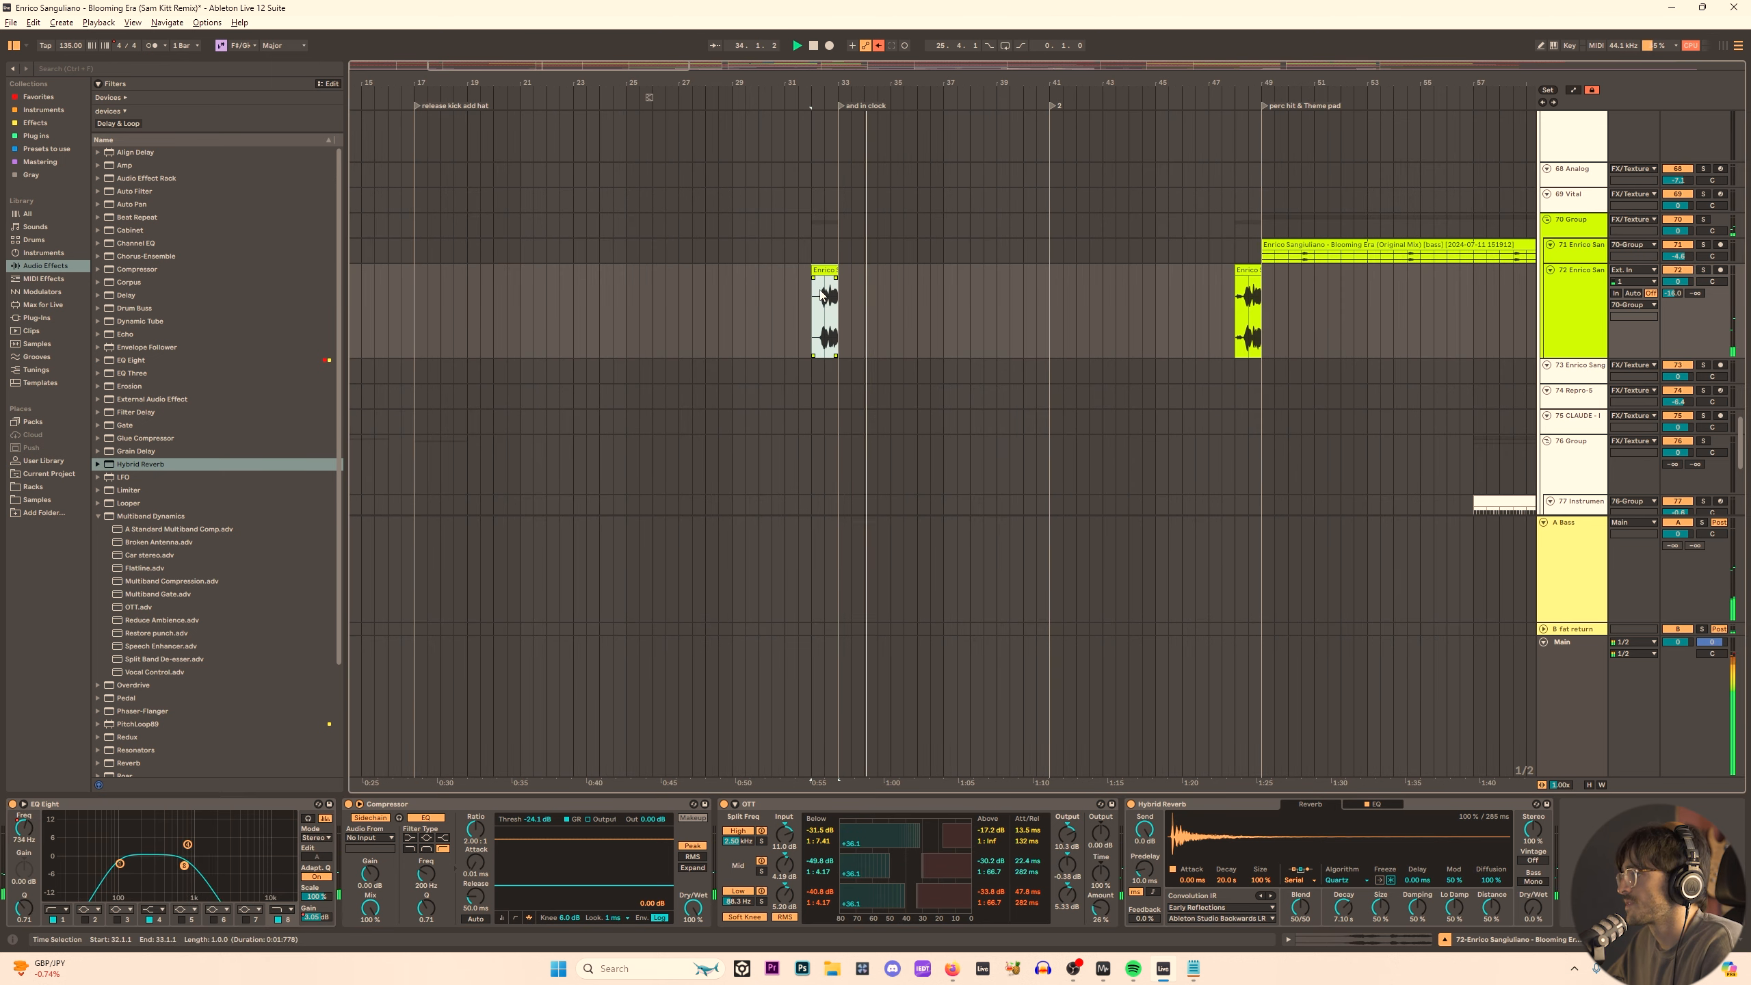
pyautogui.moveTo(985, 81); pyautogui.dragTo(985, 77)
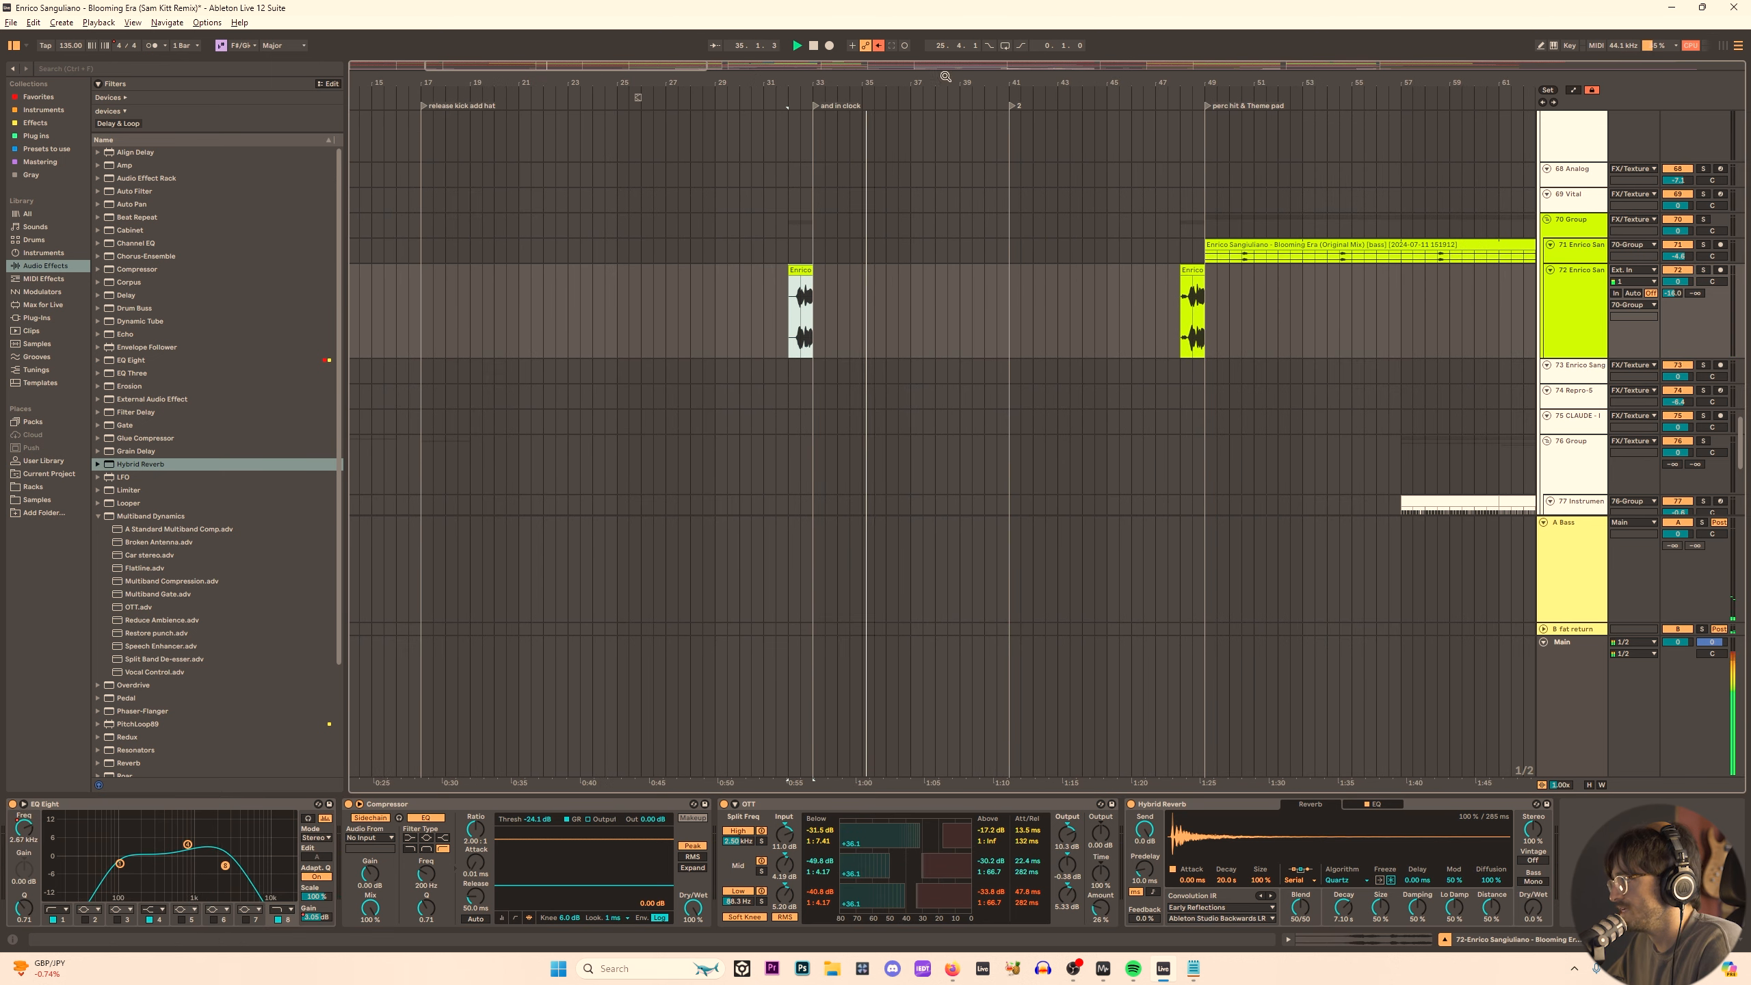
pyautogui.scroll(5, 984, 379)
pyautogui.scroll(5, 996, 405)
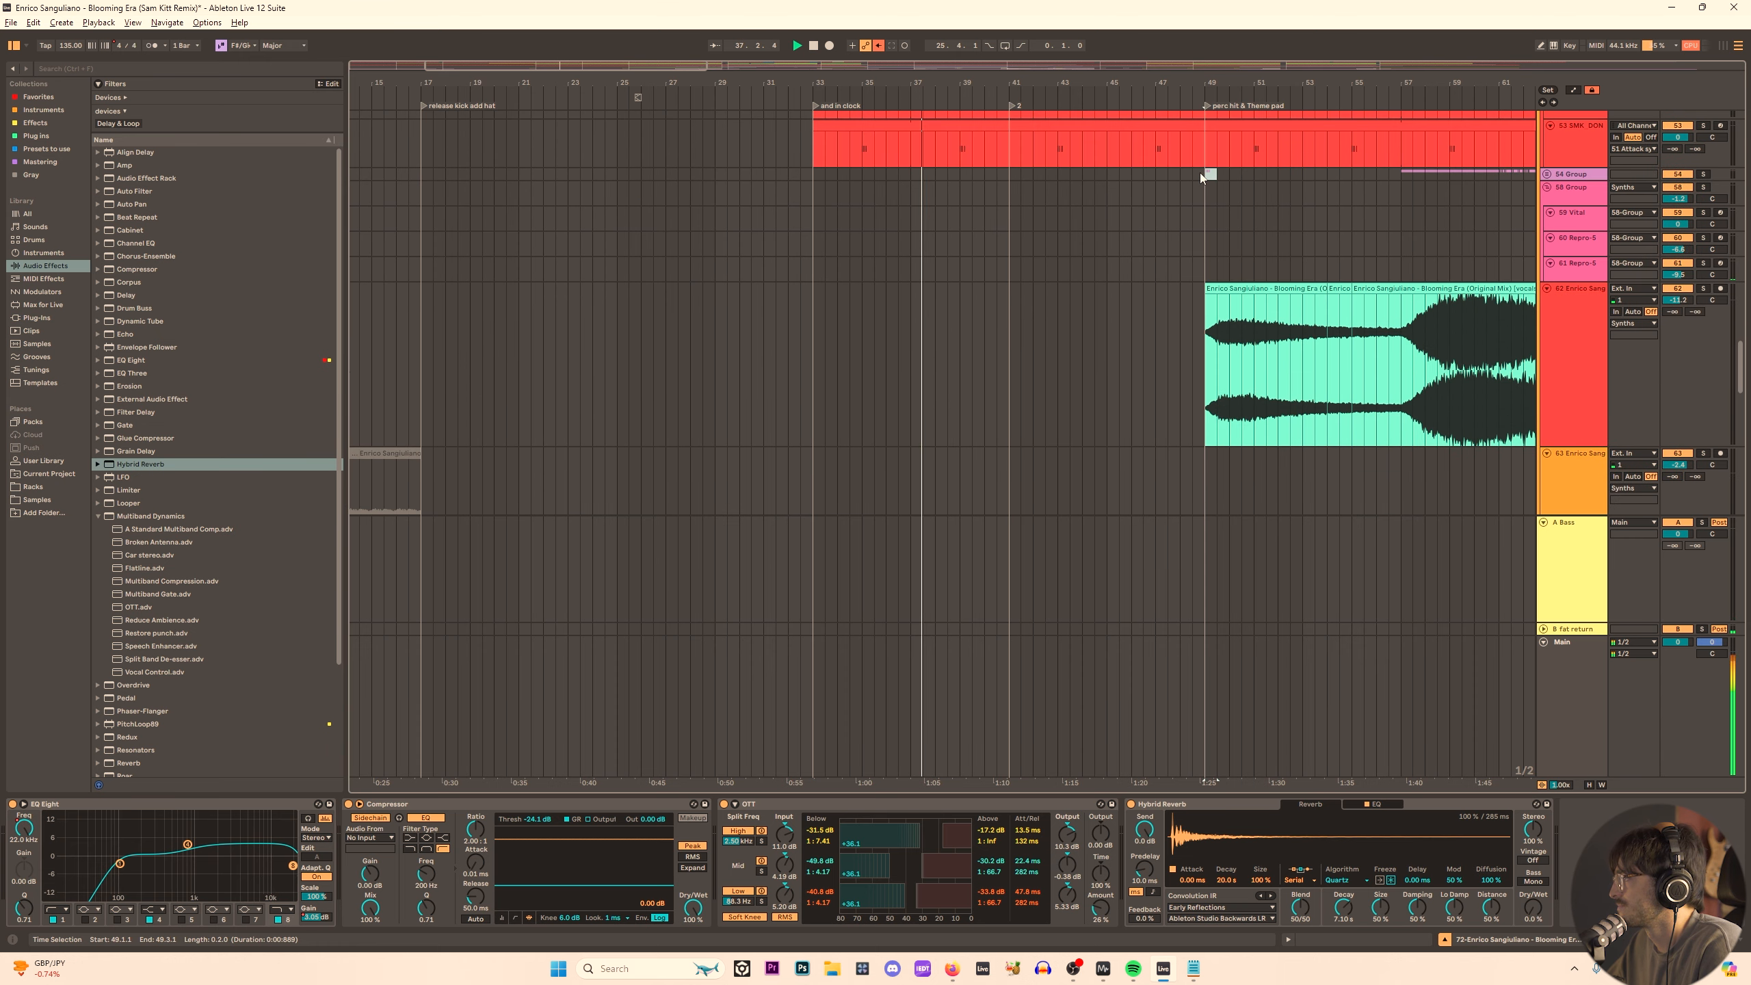
pyautogui.click(916, 173)
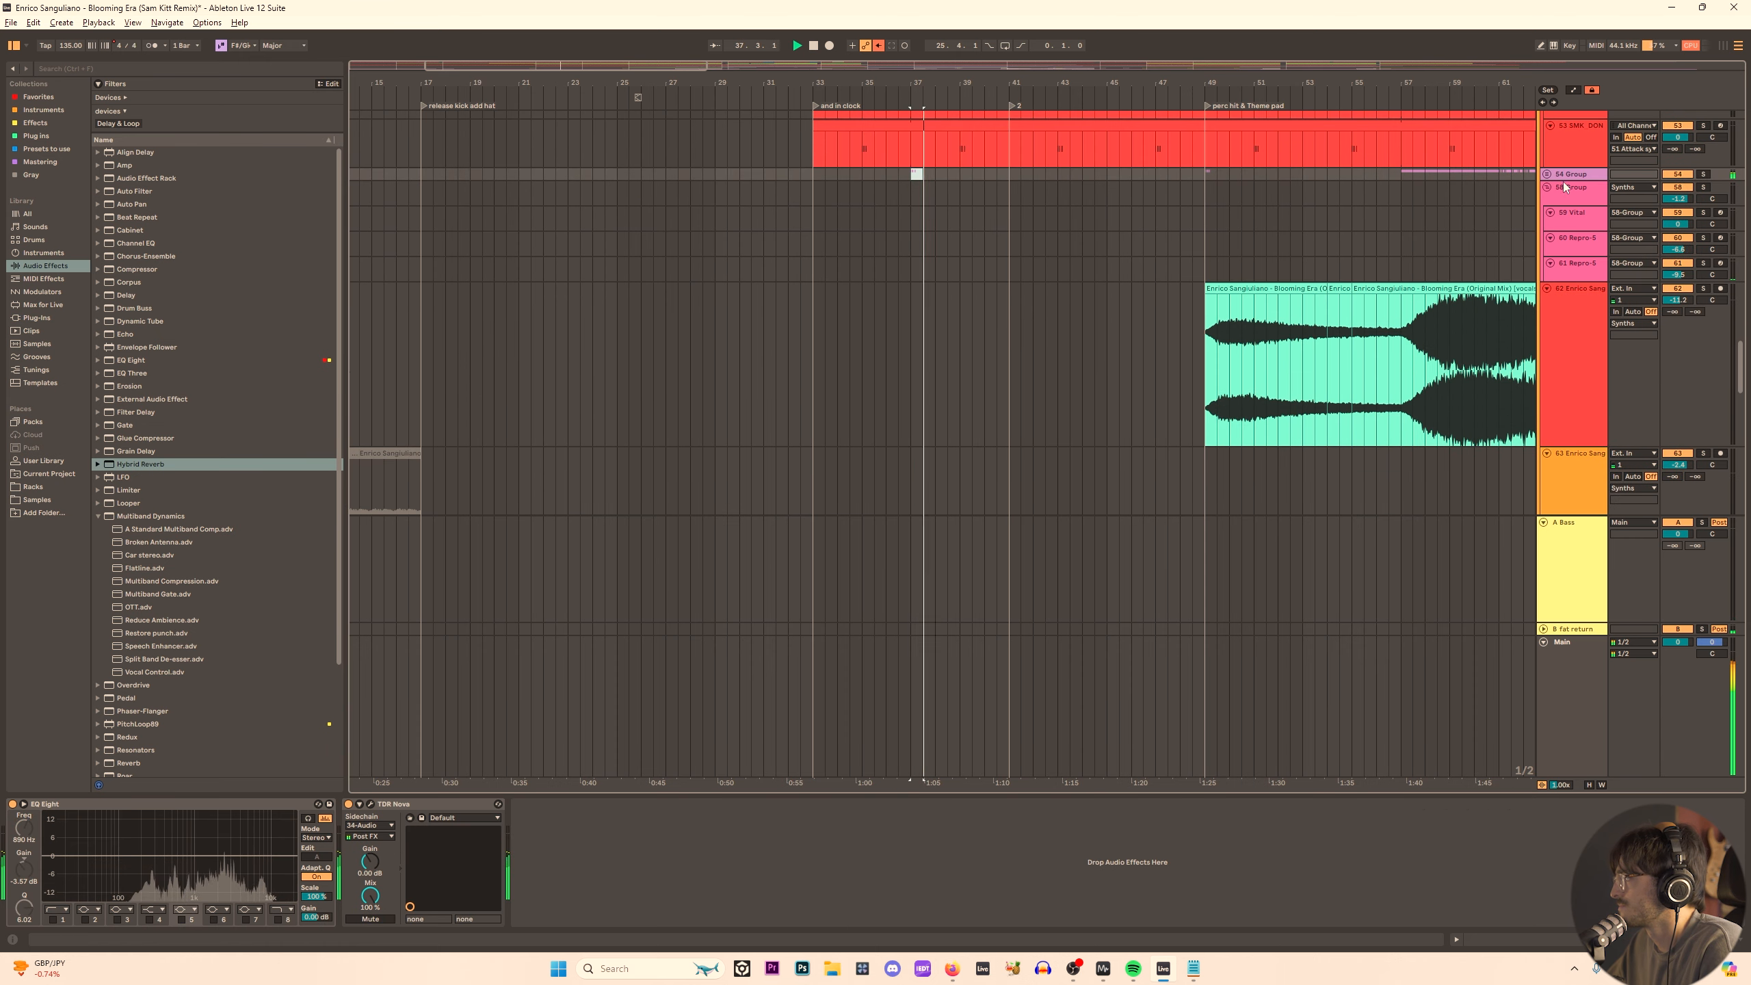
pyautogui.press('Delete')
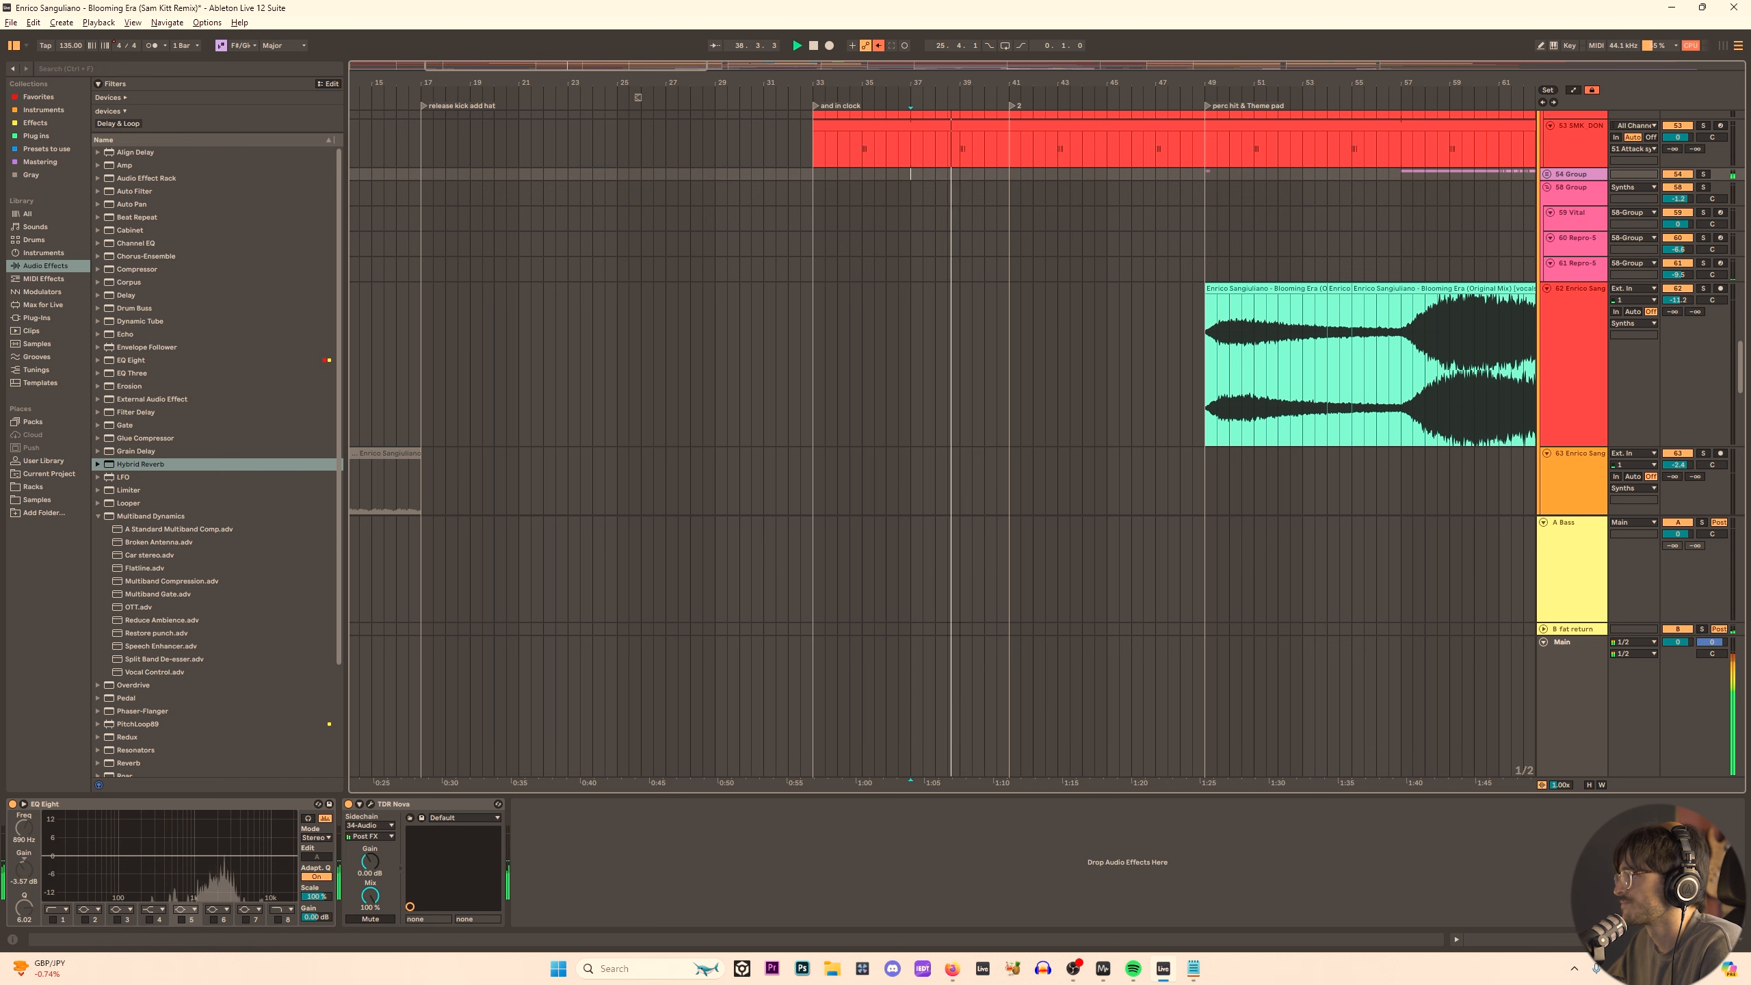
# Show the automation and reshape the EQ filter frequency curve on the 51 Attack synth group so its rise starts at bar 39, playing it back.
pyautogui.moveTo(831, 83); pyautogui.dragTo(816, 87)
pyautogui.scroll(8, 1011, 319)
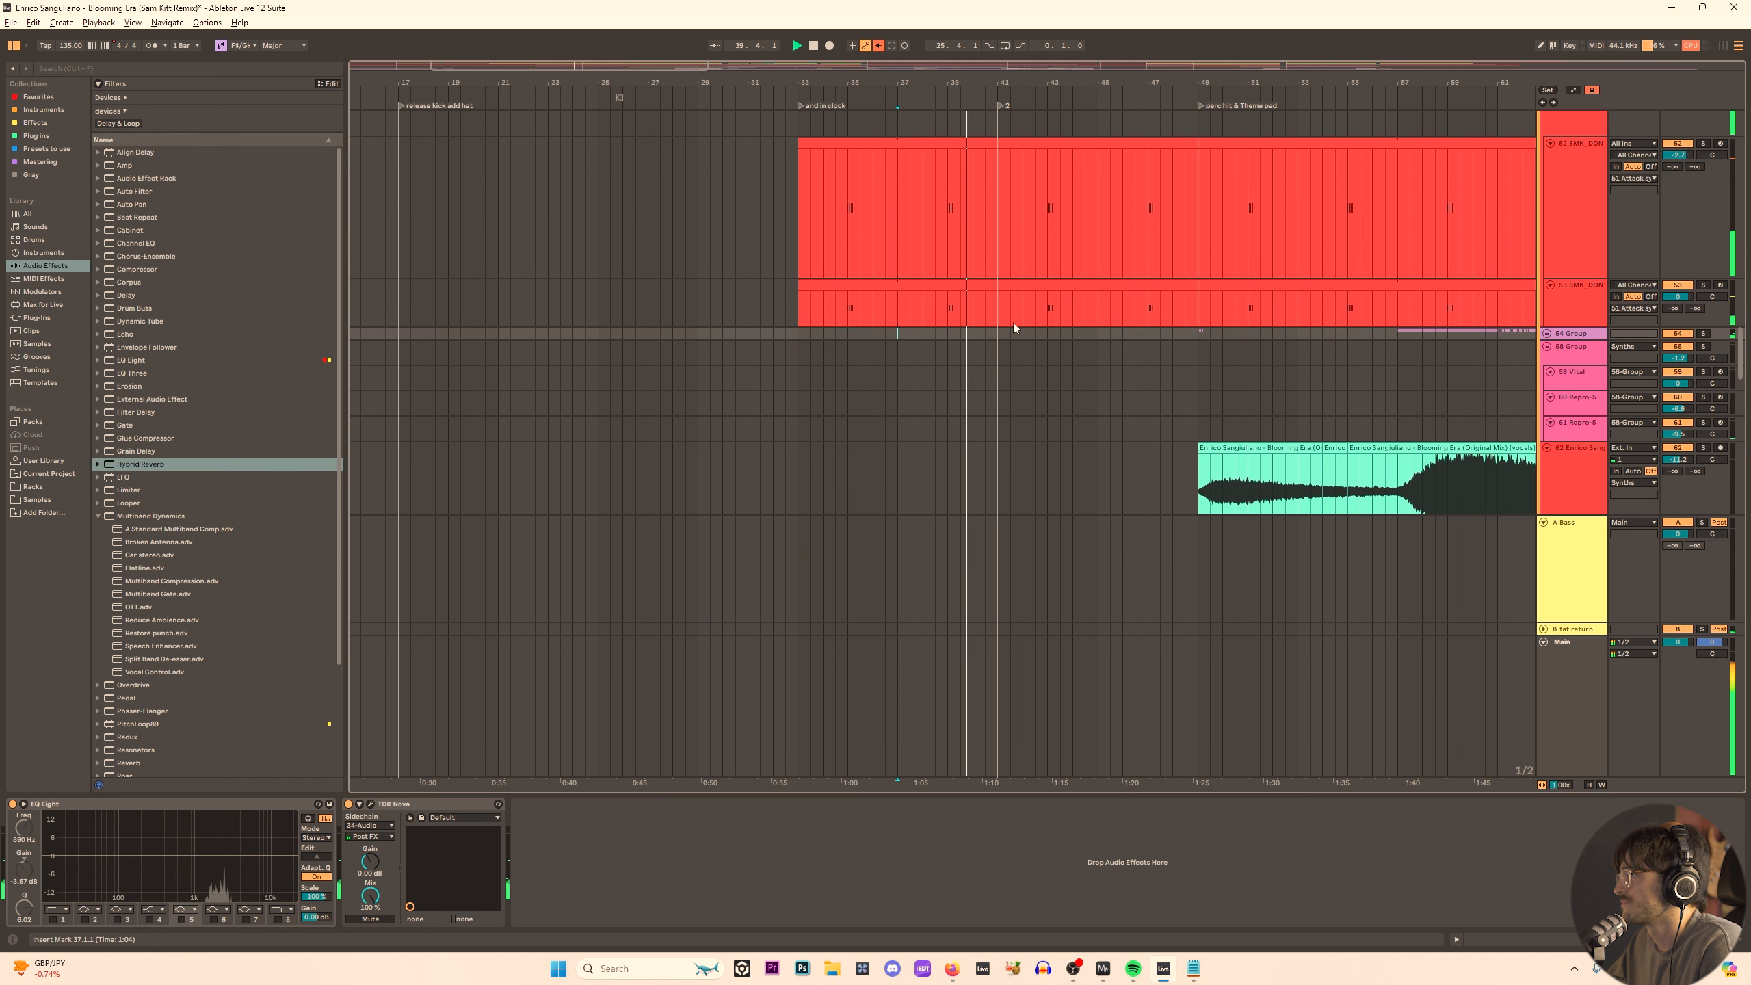
pyautogui.click(1550, 332)
pyautogui.press('a')
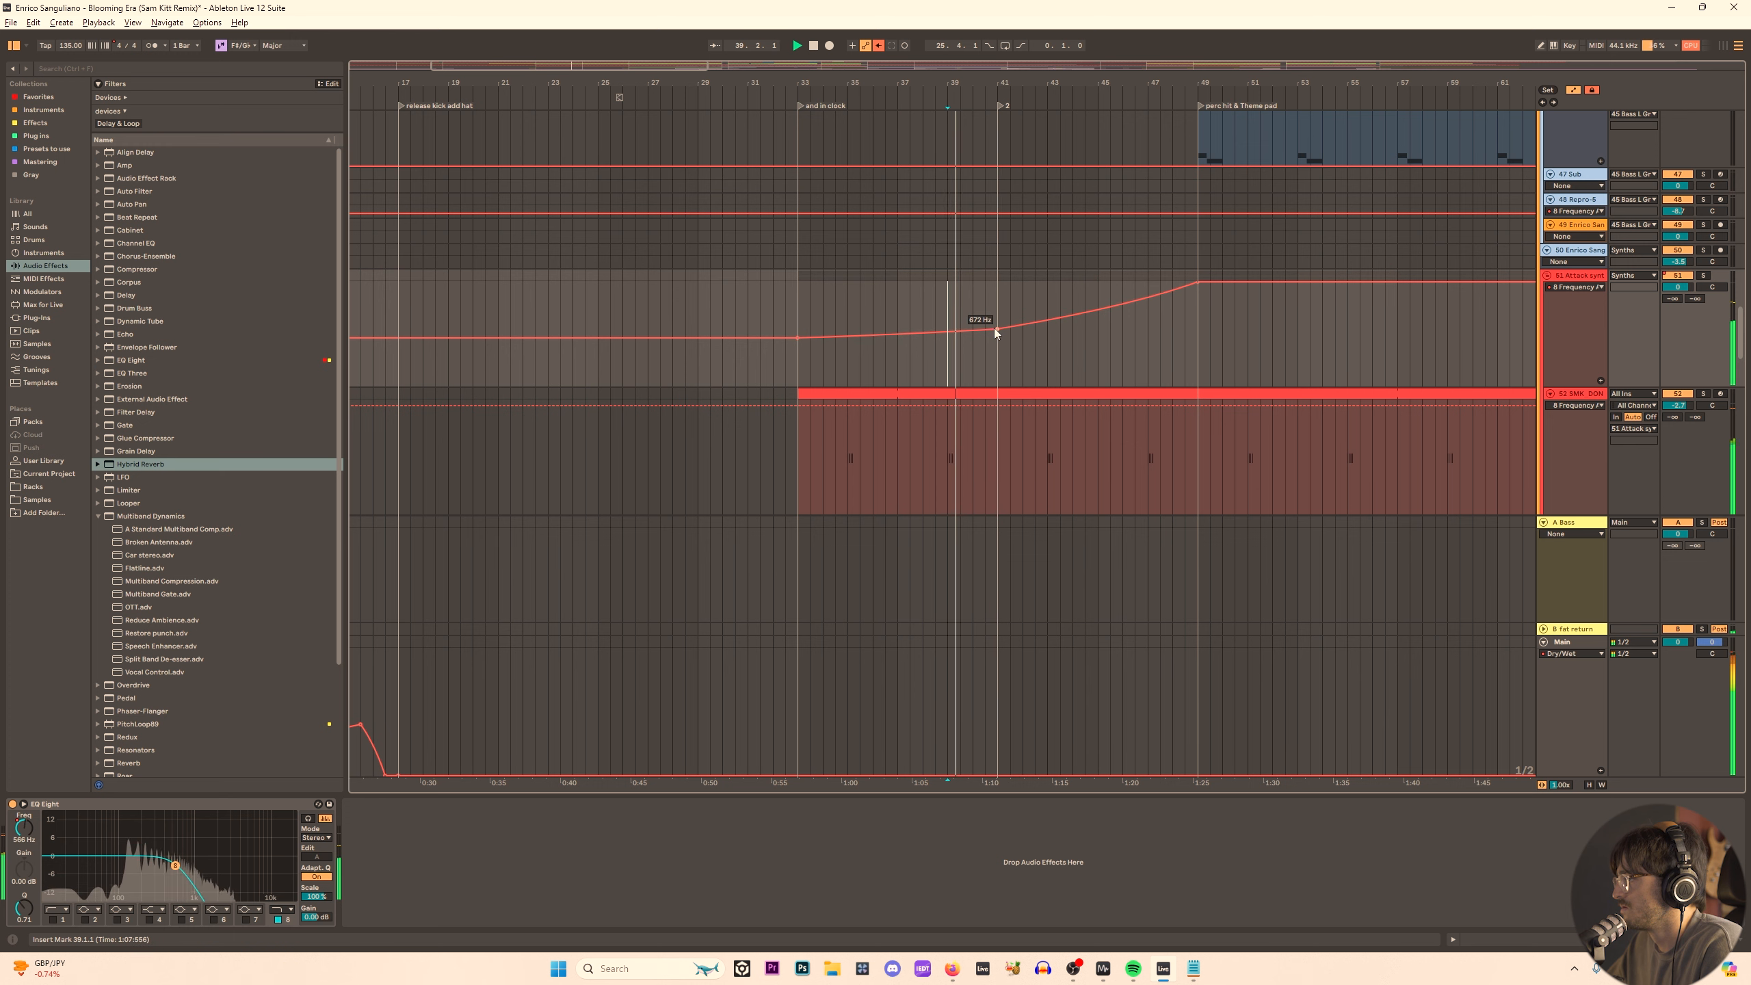
pyautogui.moveTo(996, 329); pyautogui.dragTo(949, 338)
pyautogui.press('space')
pyautogui.press('space')
pyautogui.press('space')
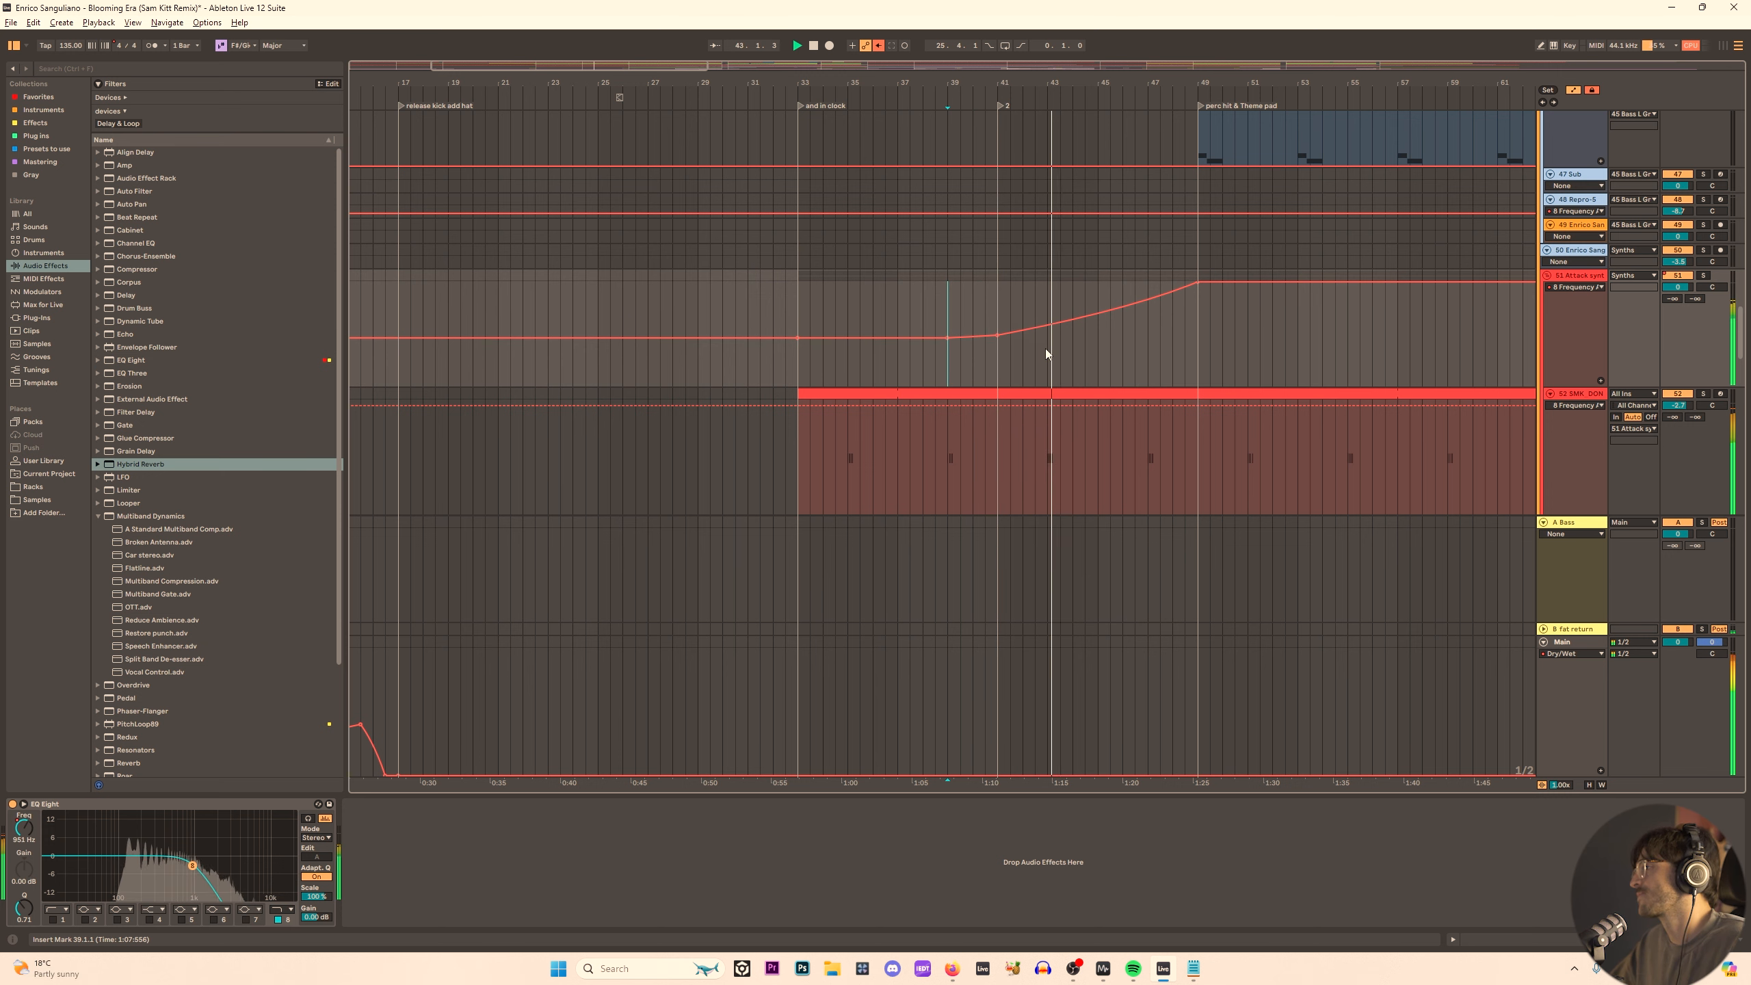
# Solo the Loop 1 percussion track and loop bars 41 to 49.
pyautogui.scroll(5, 1075, 362)
pyautogui.scroll(5, 1087, 371)
pyautogui.scroll(15, 1275, 370)
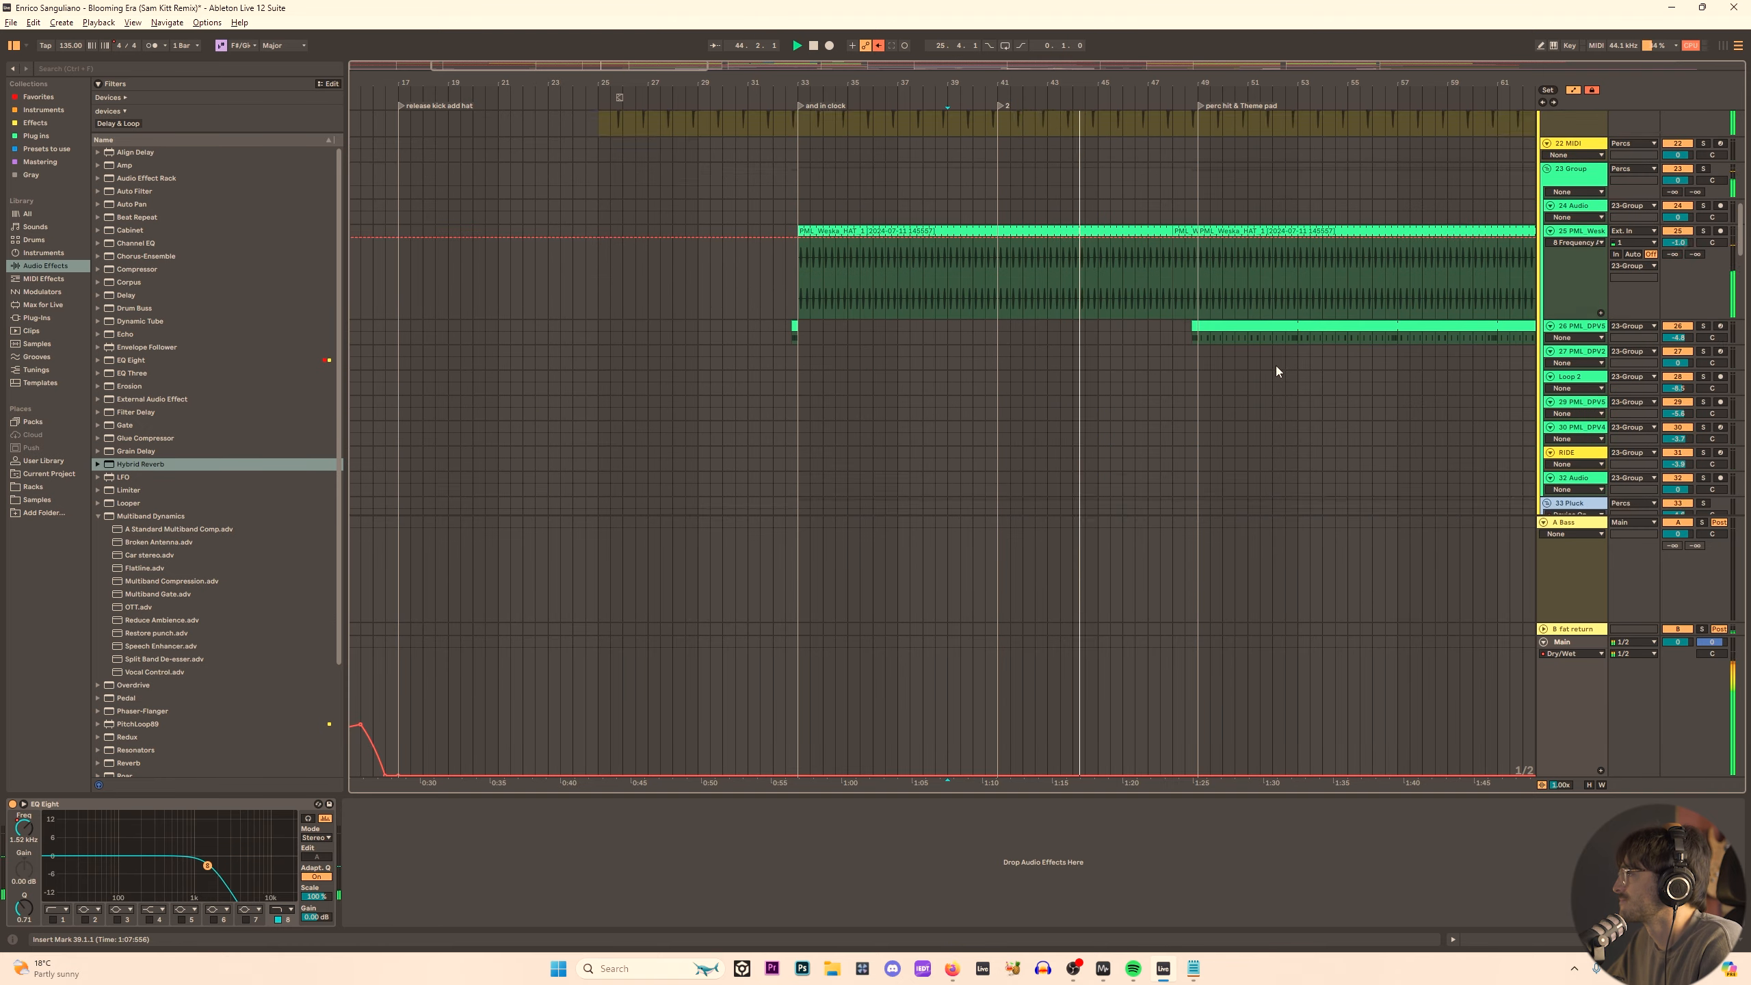
pyautogui.click(994, 381)
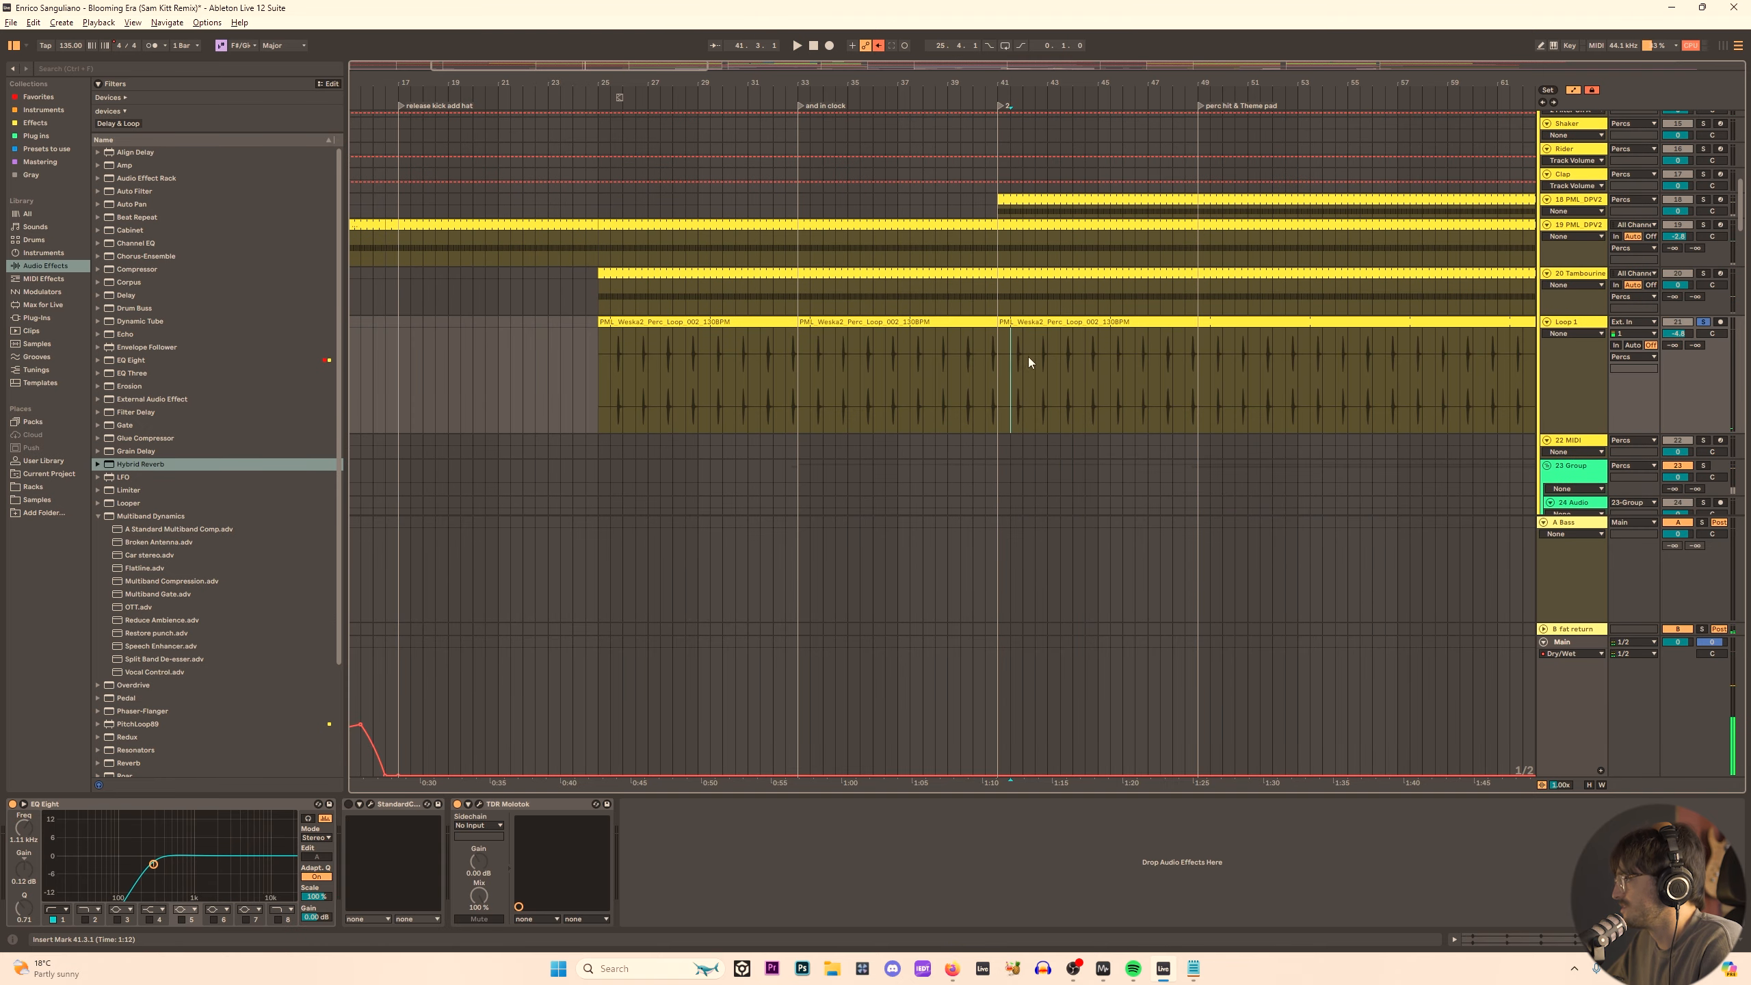
pyautogui.moveTo(1028, 359); pyautogui.dragTo(1190, 349)
# Add the hat track 25 and the 34 Audio track to the solo and play the loop.
pyautogui.scroll(-8, 1195, 350)
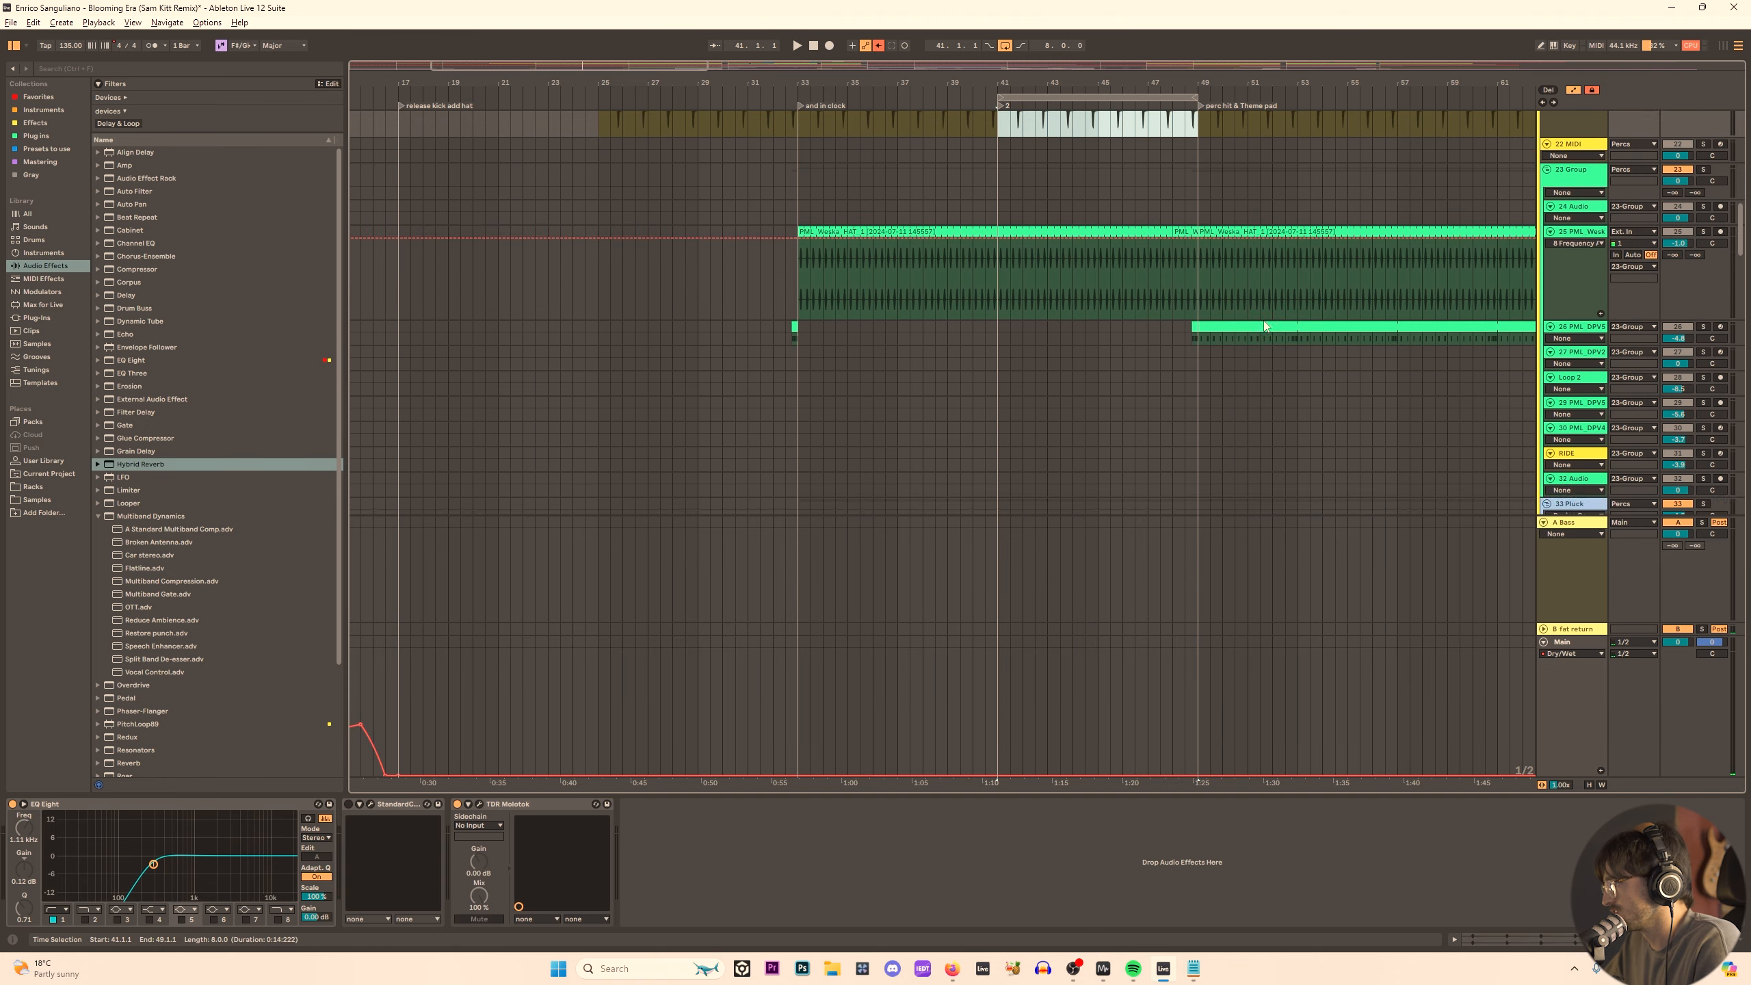
pyautogui.click(1588, 241)
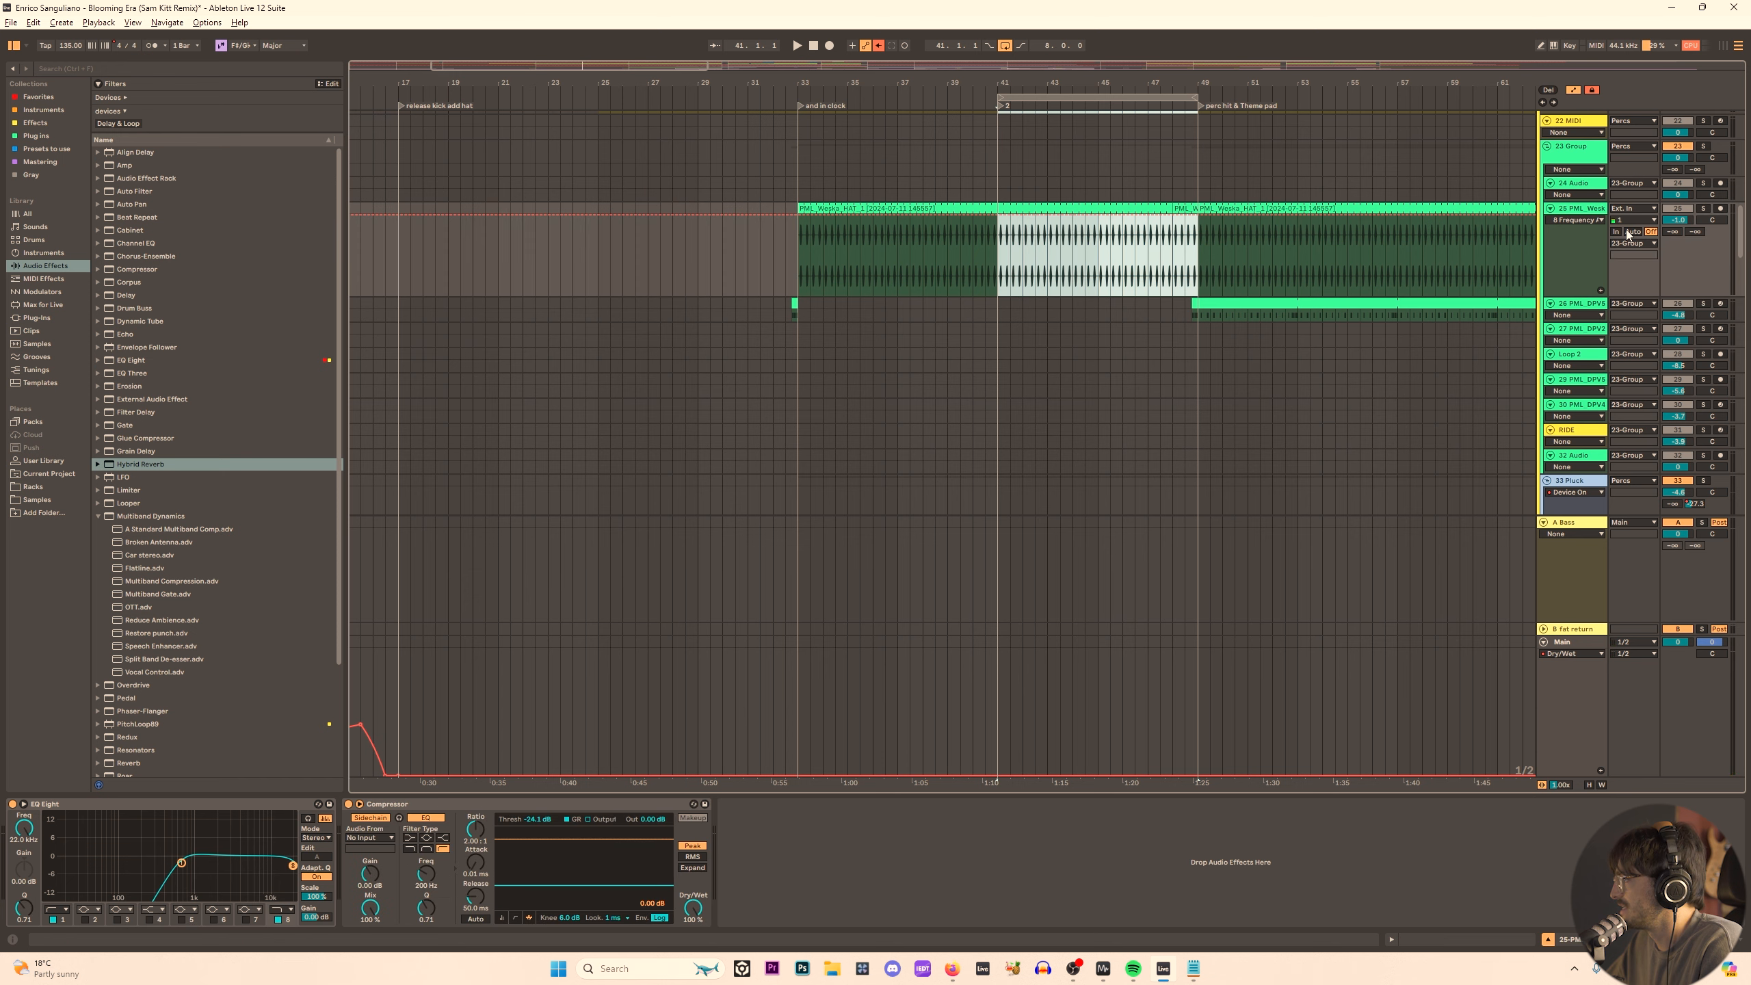
pyautogui.click(1704, 209)
pyautogui.press('space')
pyautogui.scroll(3, 1242, 346)
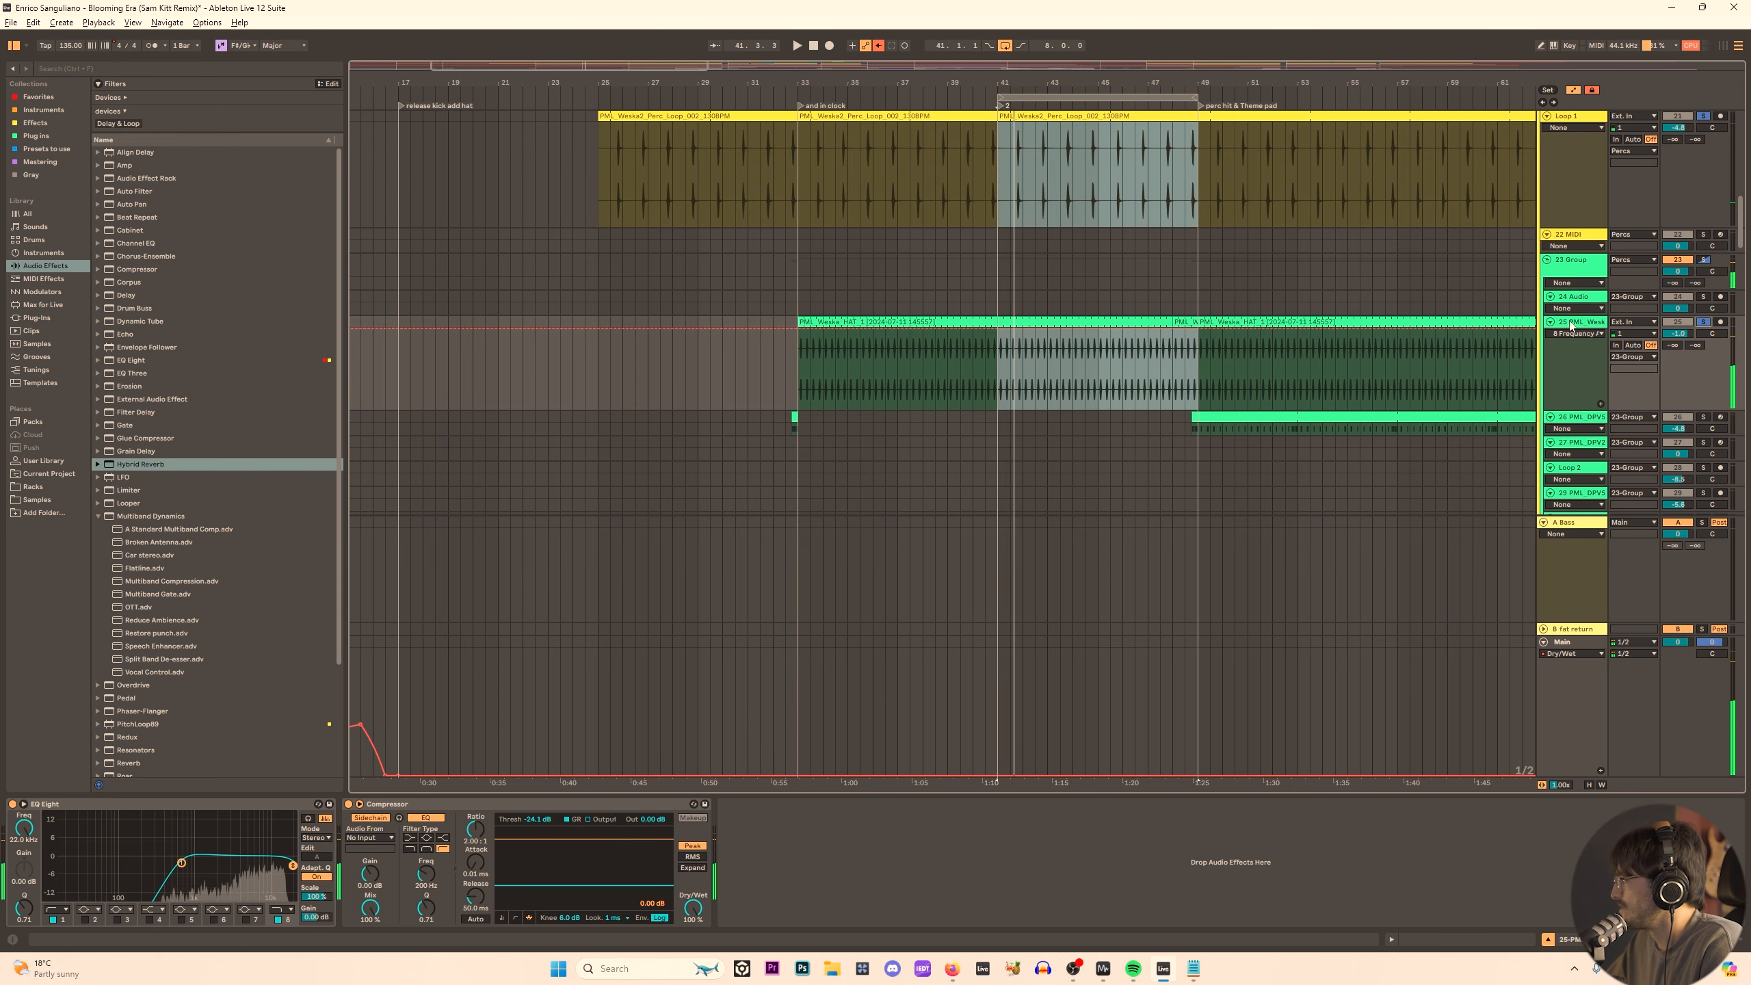
pyautogui.scroll(-10, 1286, 309)
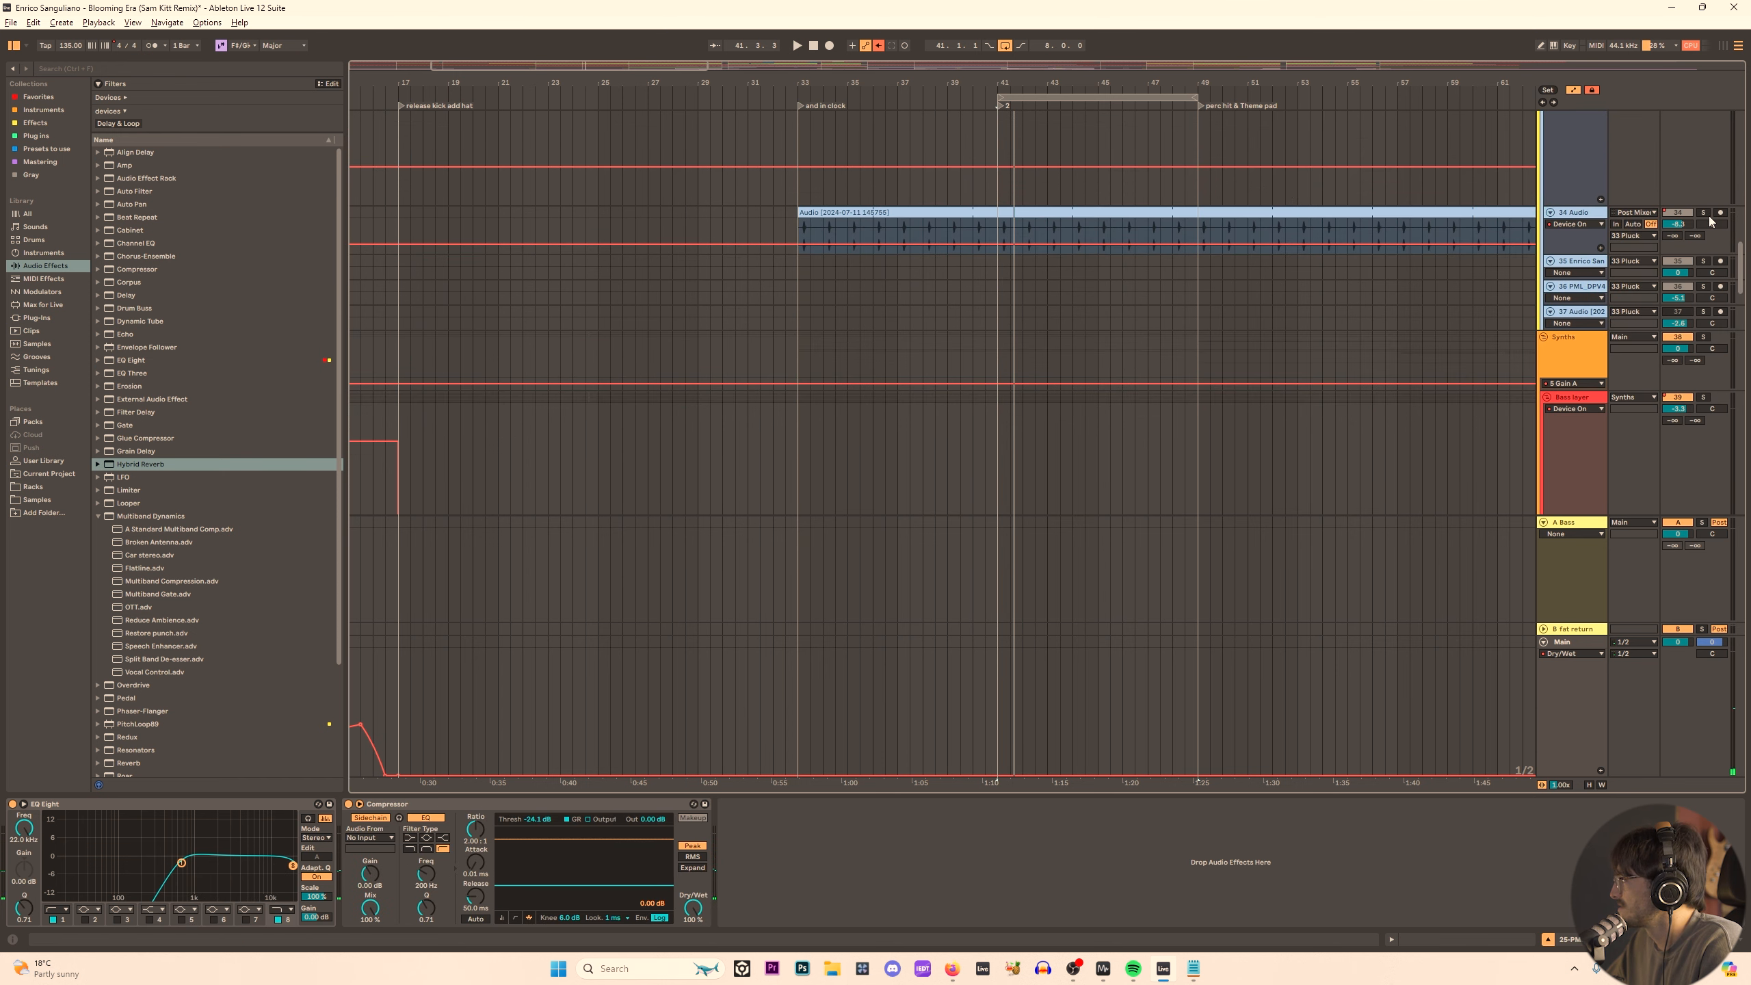
pyautogui.click(1702, 213)
# Try moving the Loop 1 track into the Pluck group, play it there, and undo the move.
pyautogui.scroll(5, 1505, 318)
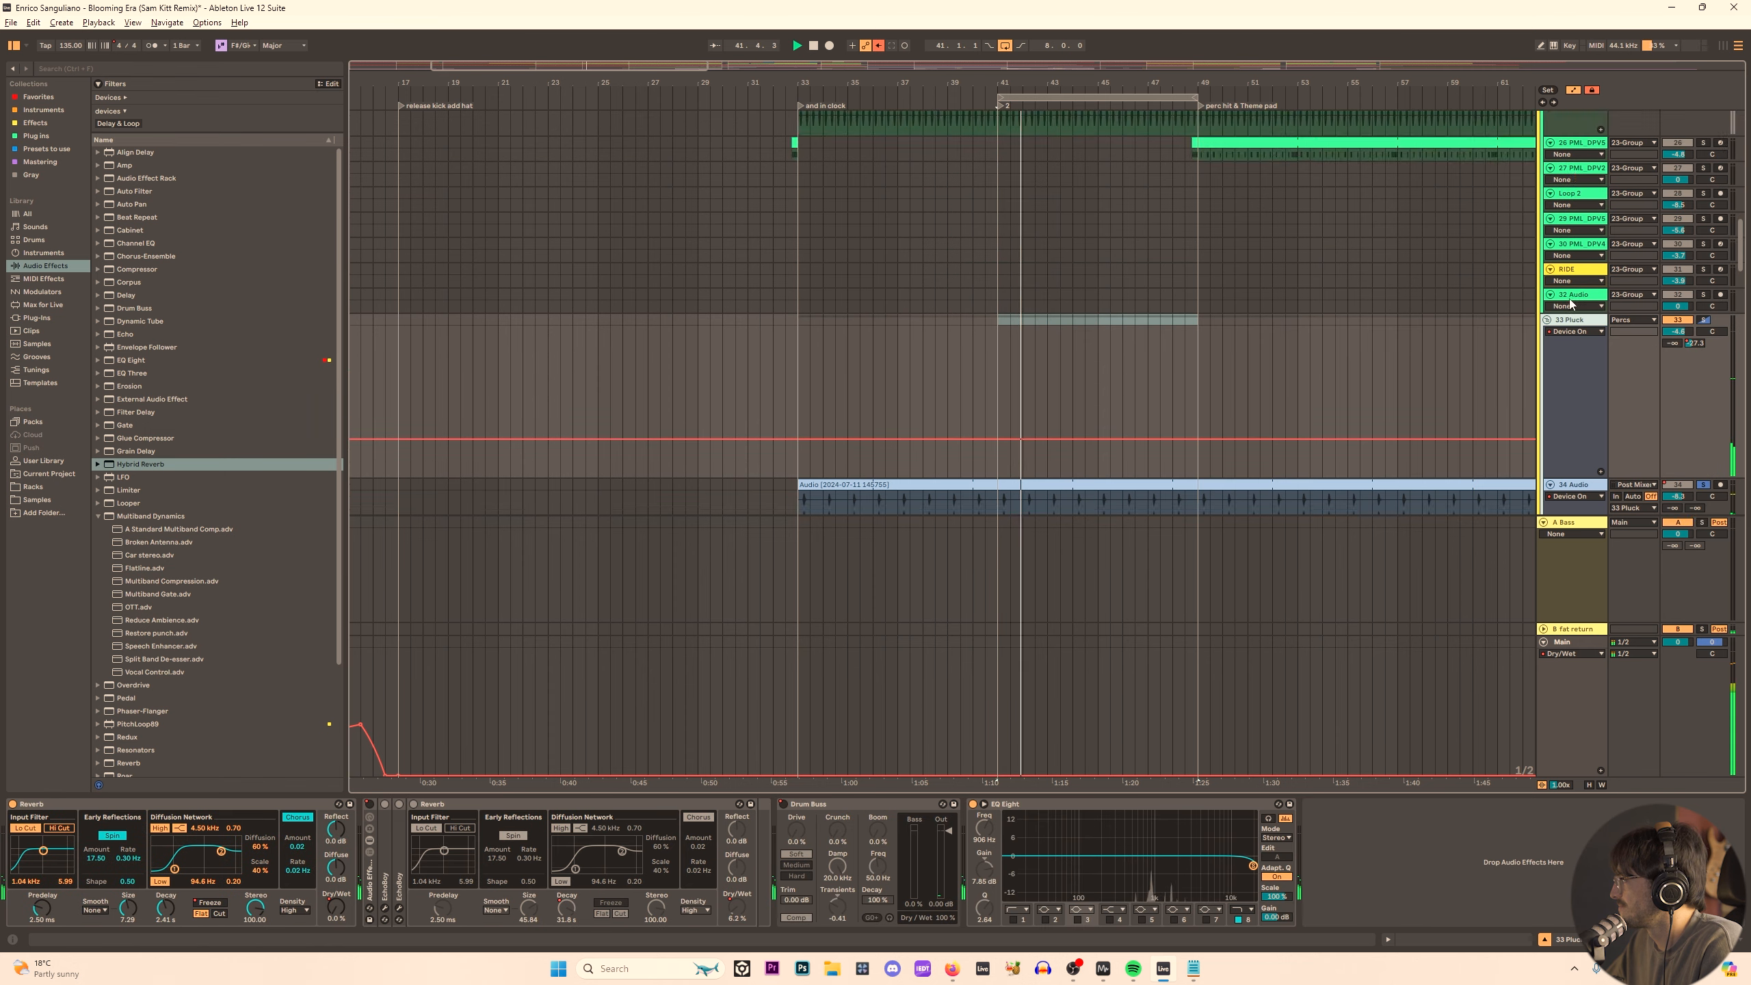
pyautogui.scroll(8, 1574, 309)
pyautogui.click(1578, 276)
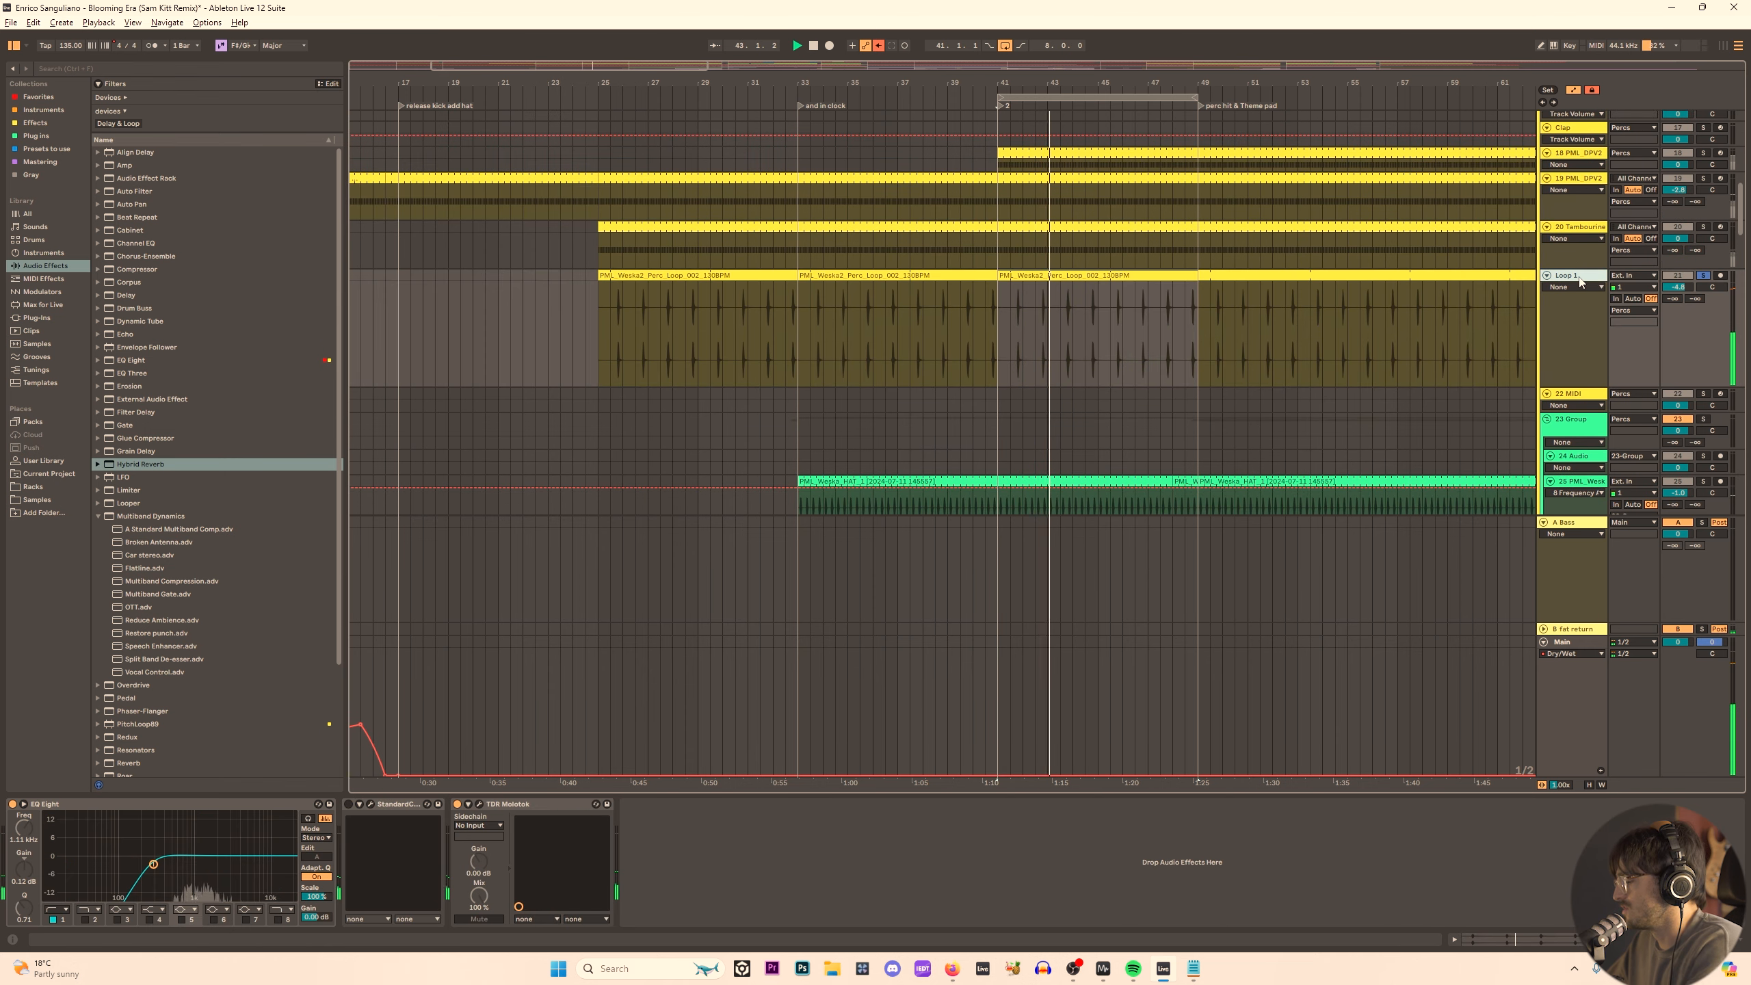
pyautogui.scroll(-10, 1578, 279)
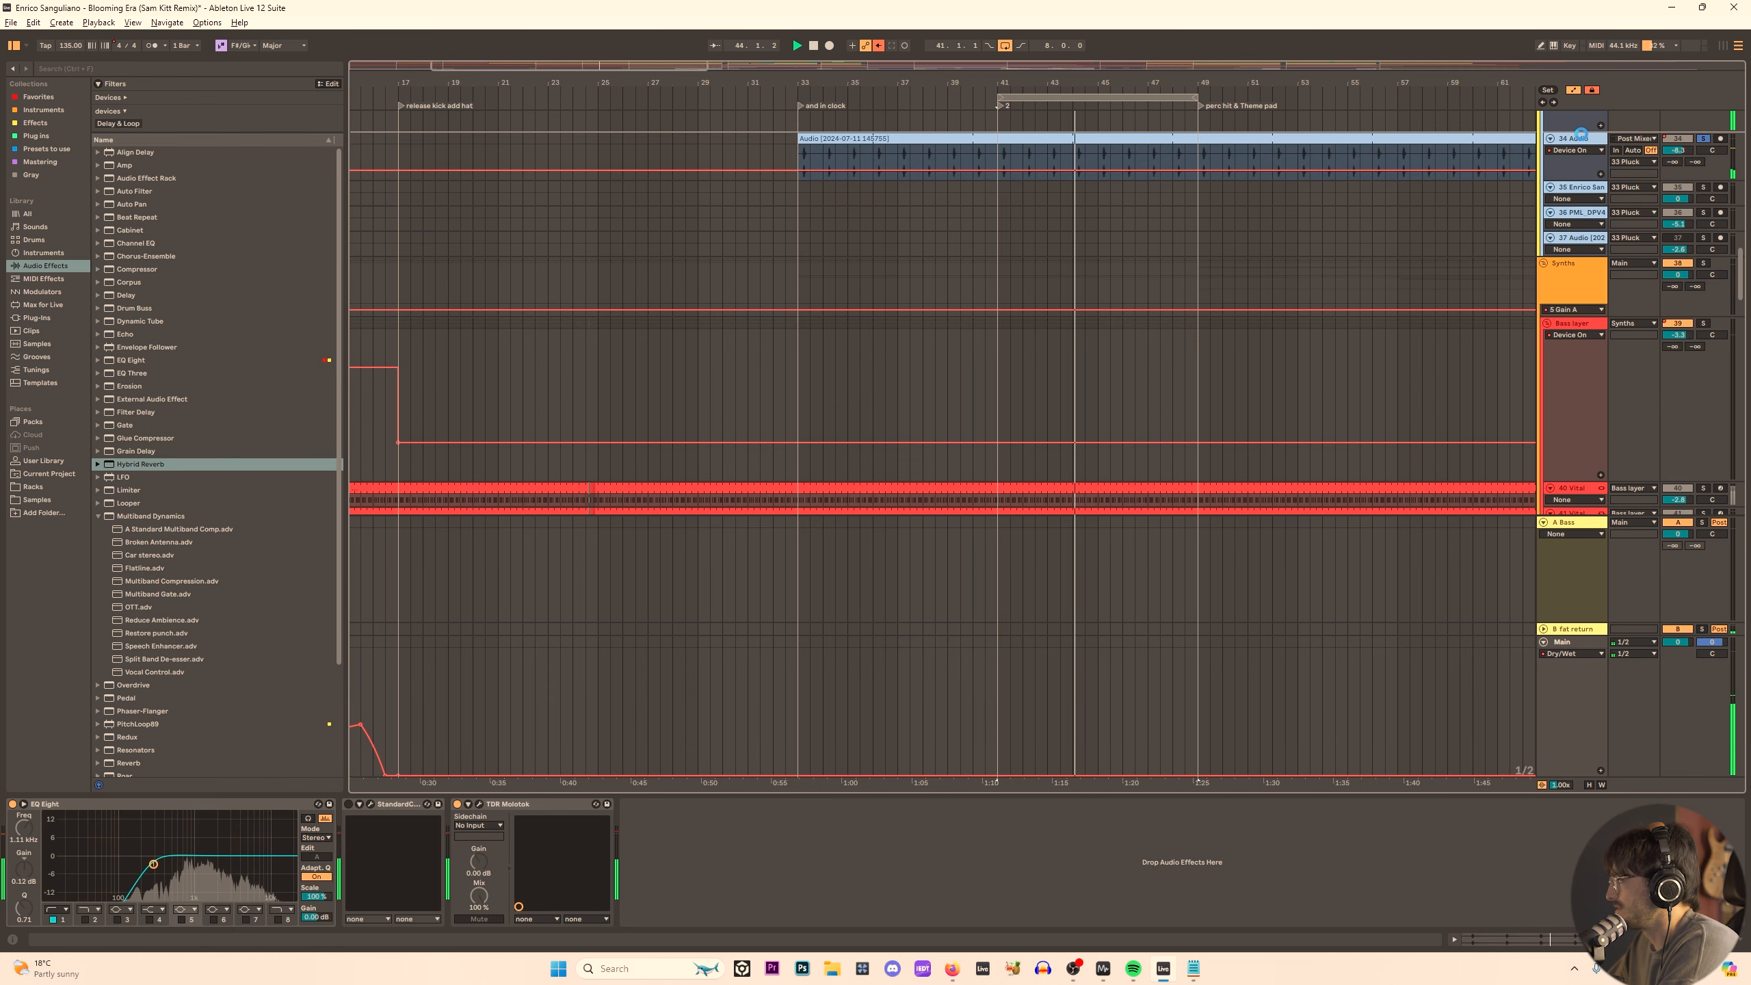
pyautogui.scroll(6, 1574, 156)
pyautogui.click(1532, 386)
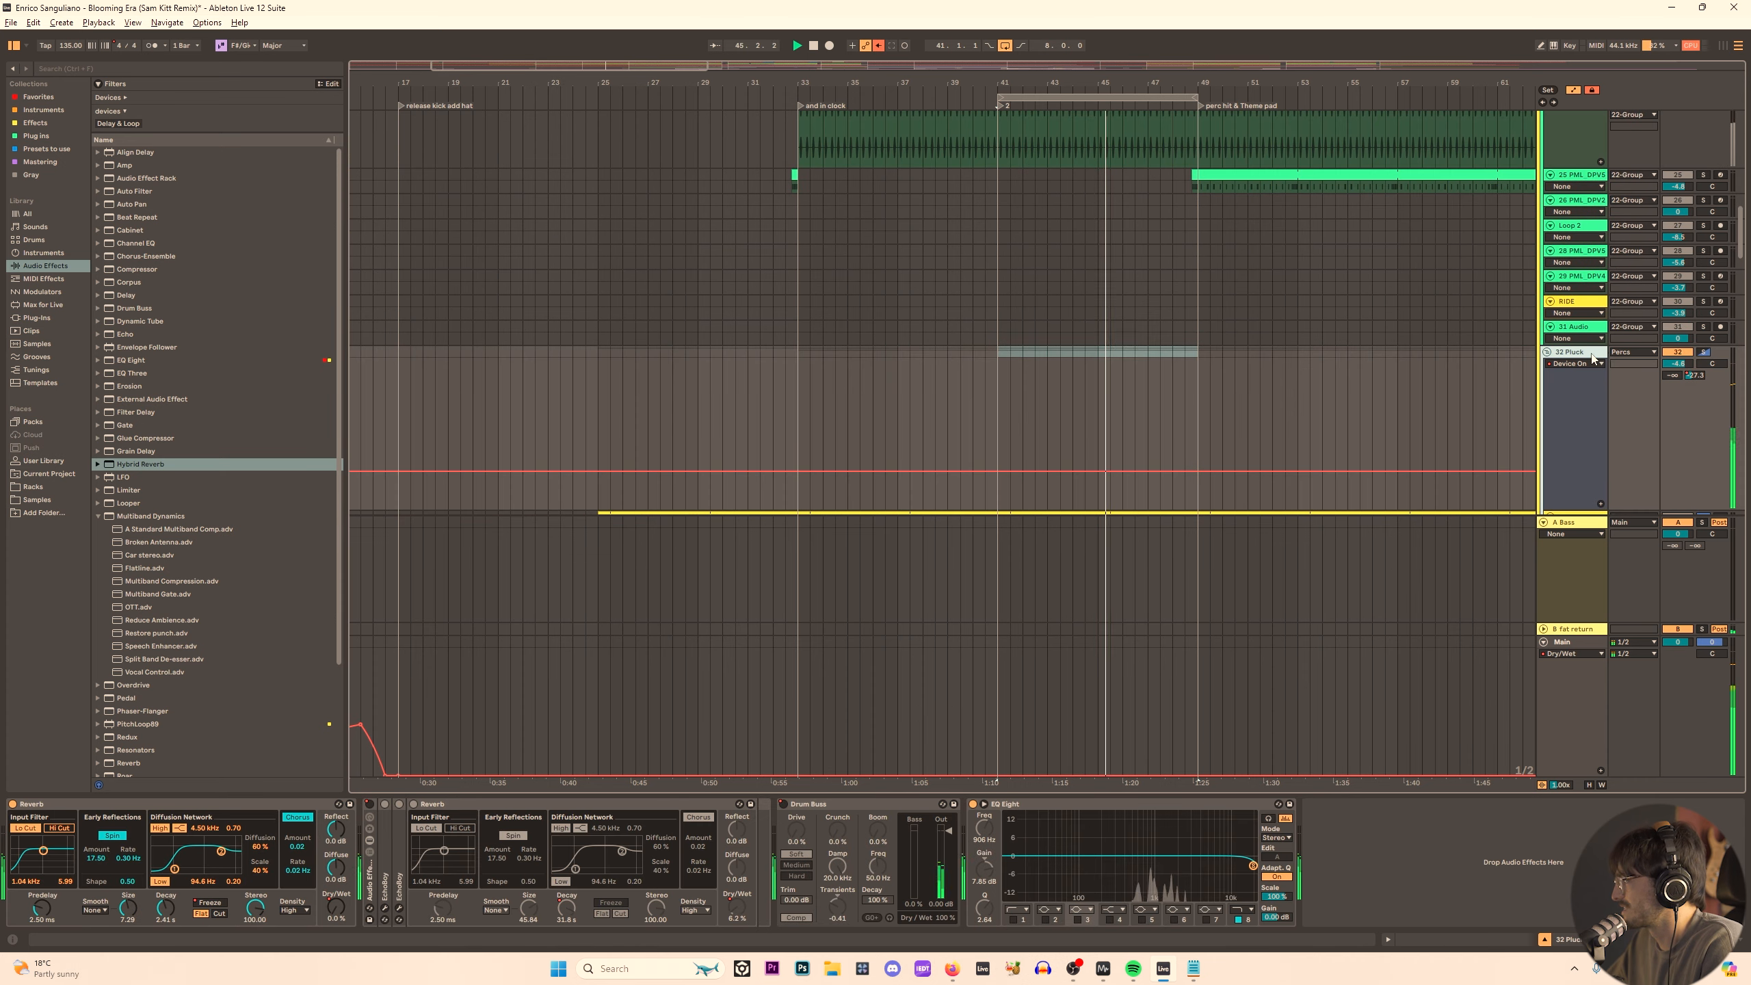
pyautogui.scroll(-6, 1558, 345)
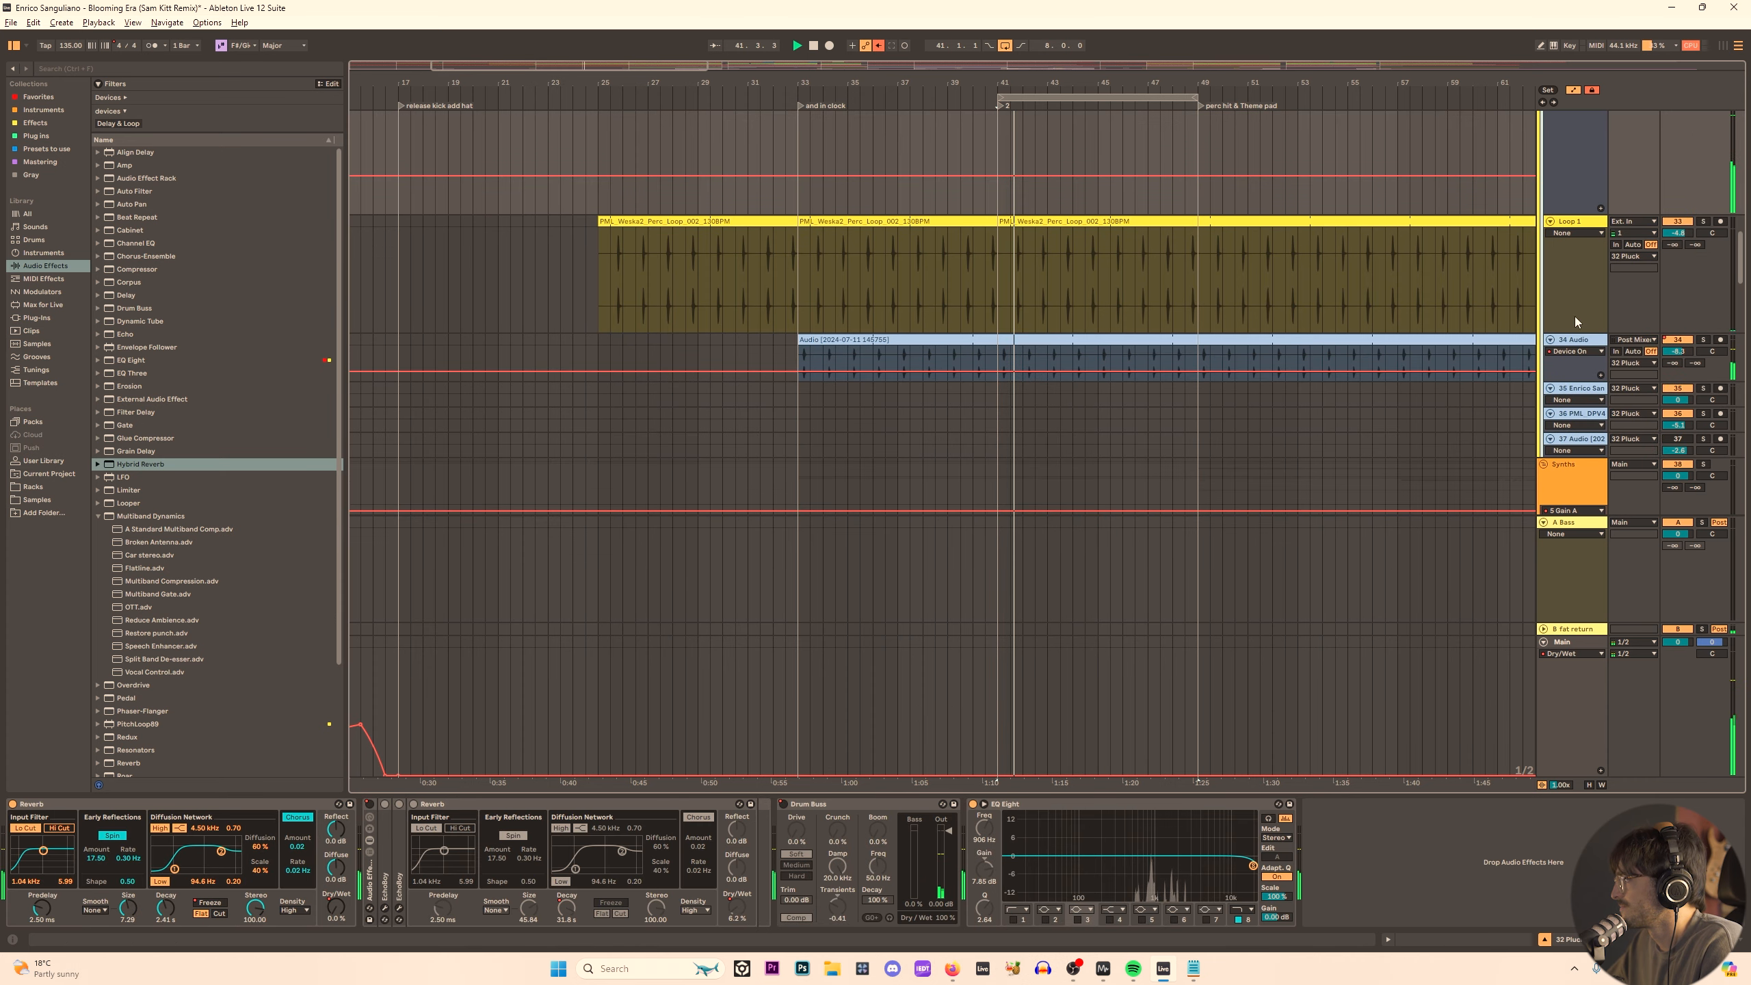
pyautogui.scroll(2, 1578, 290)
pyautogui.scroll(1, 1580, 275)
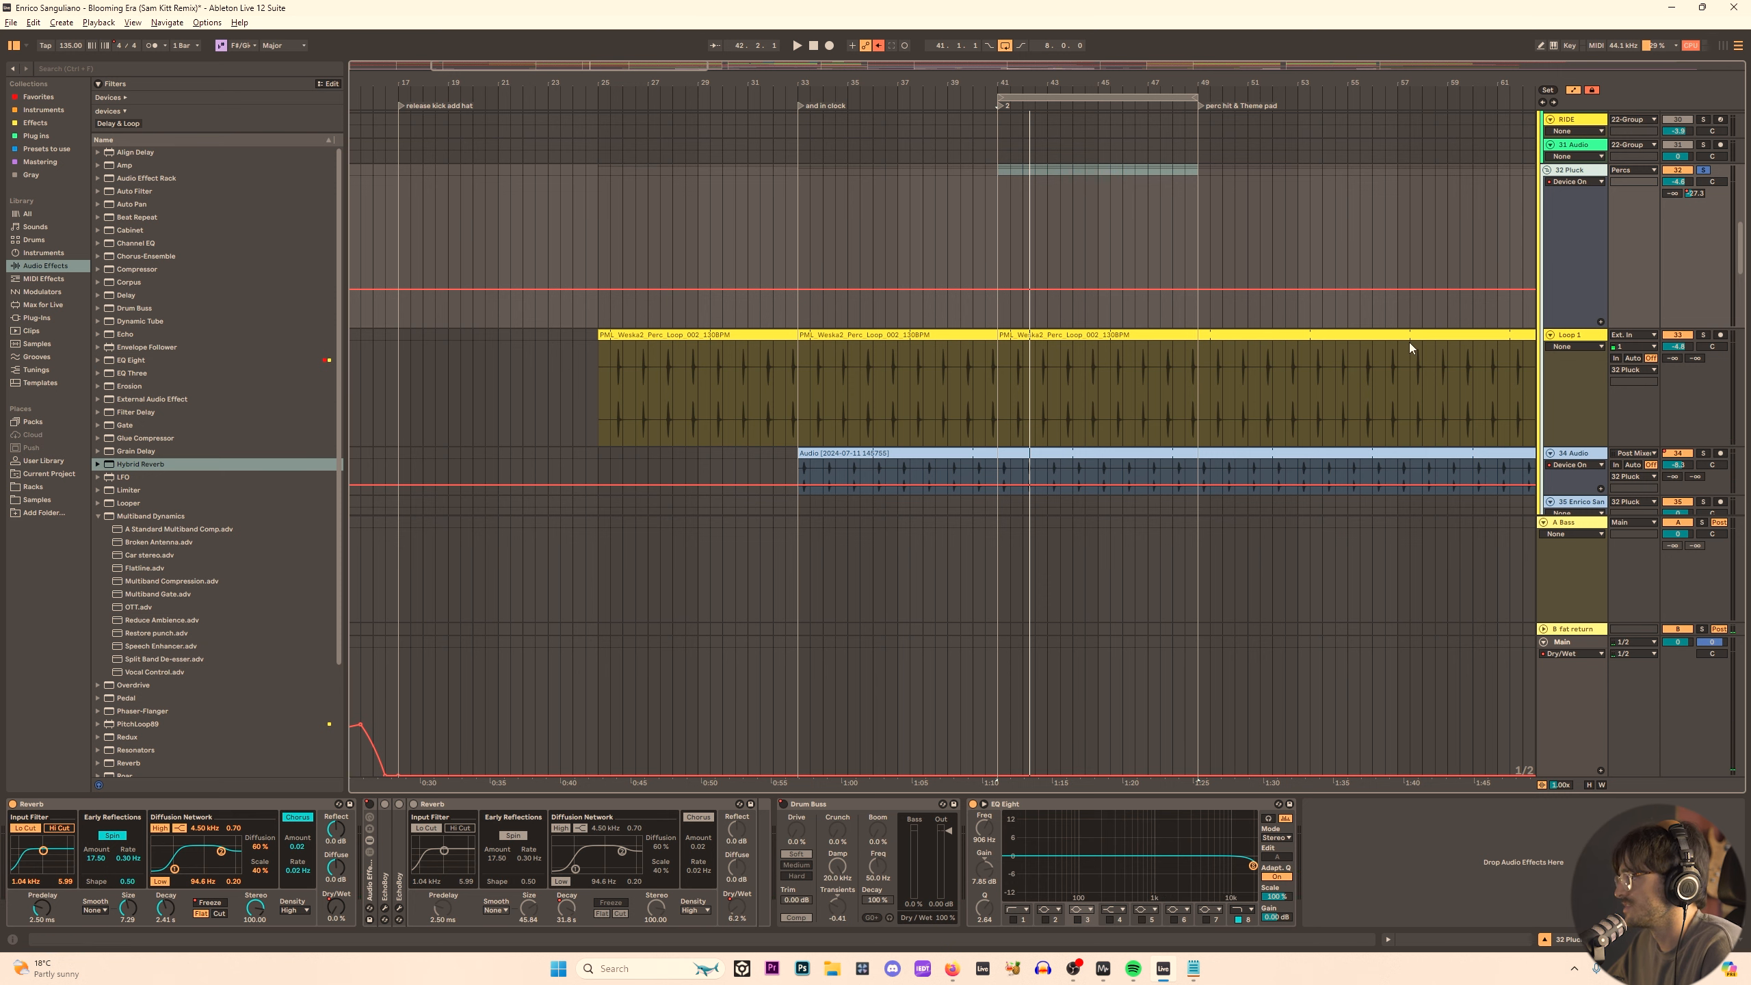
pyautogui.hotkey('ctrl', 'z')
# Copy the Hybrid Reverb from the 34 Audio track to the end of the Loop 1 track's device chain.
pyautogui.scroll(-5, 1007, 351)
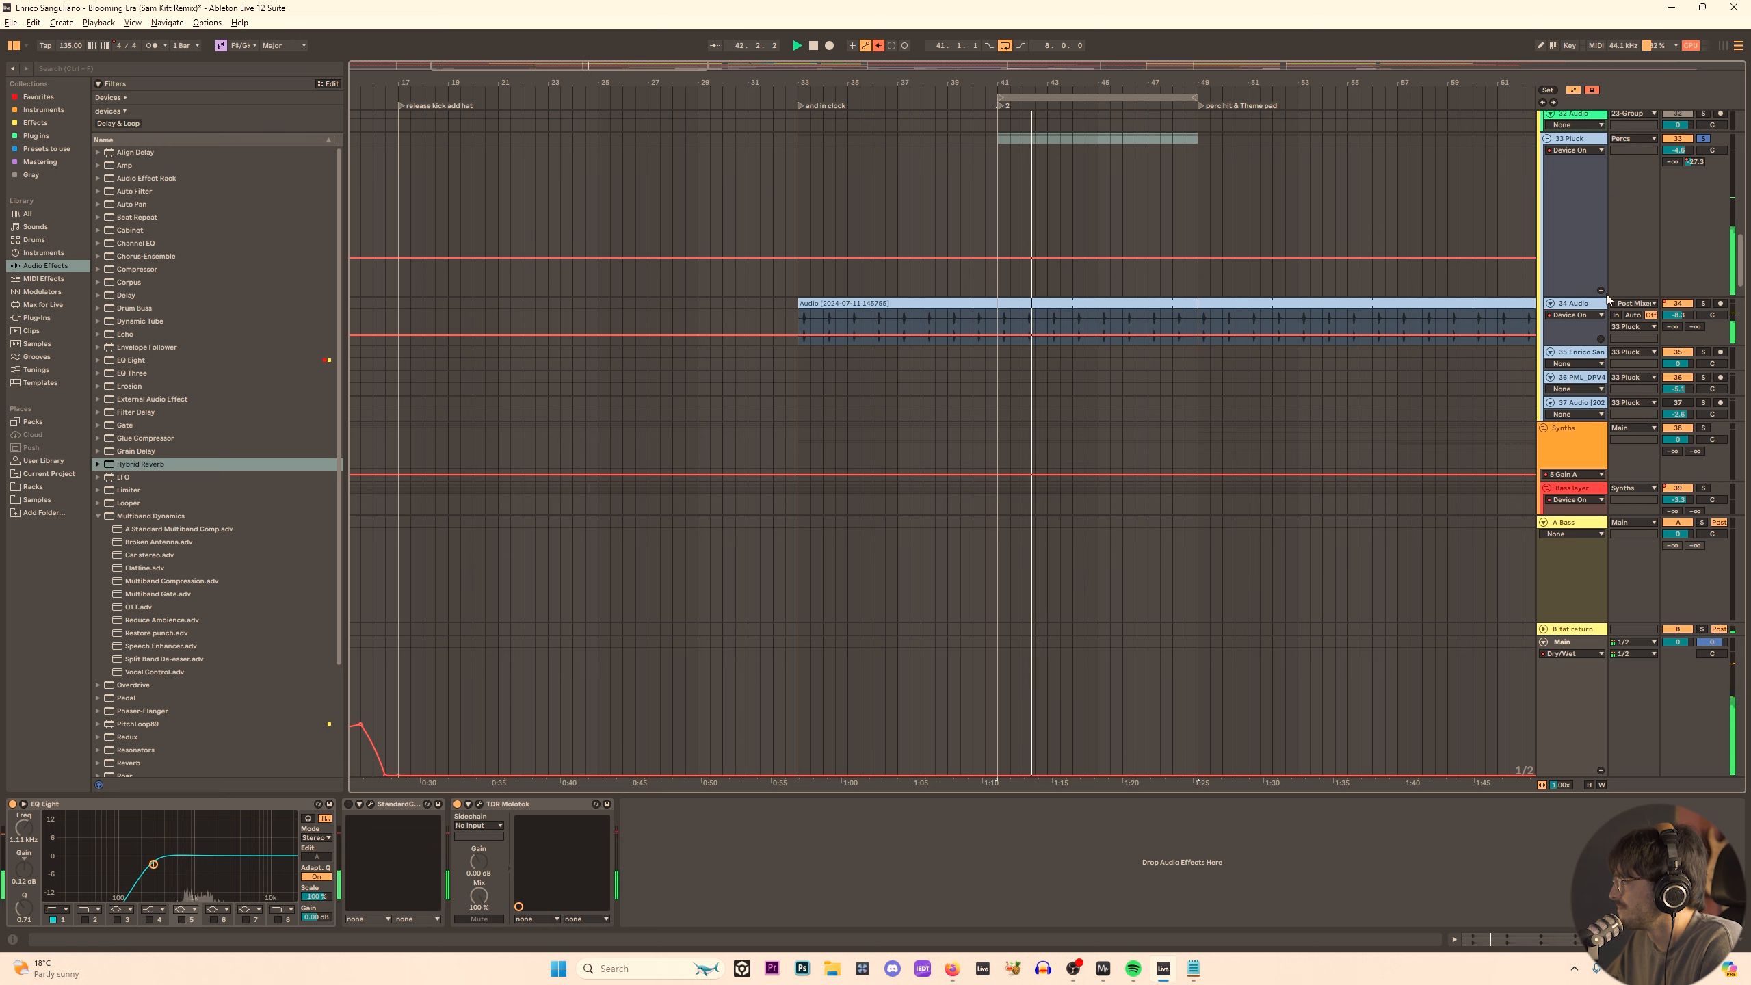
pyautogui.click(1570, 309)
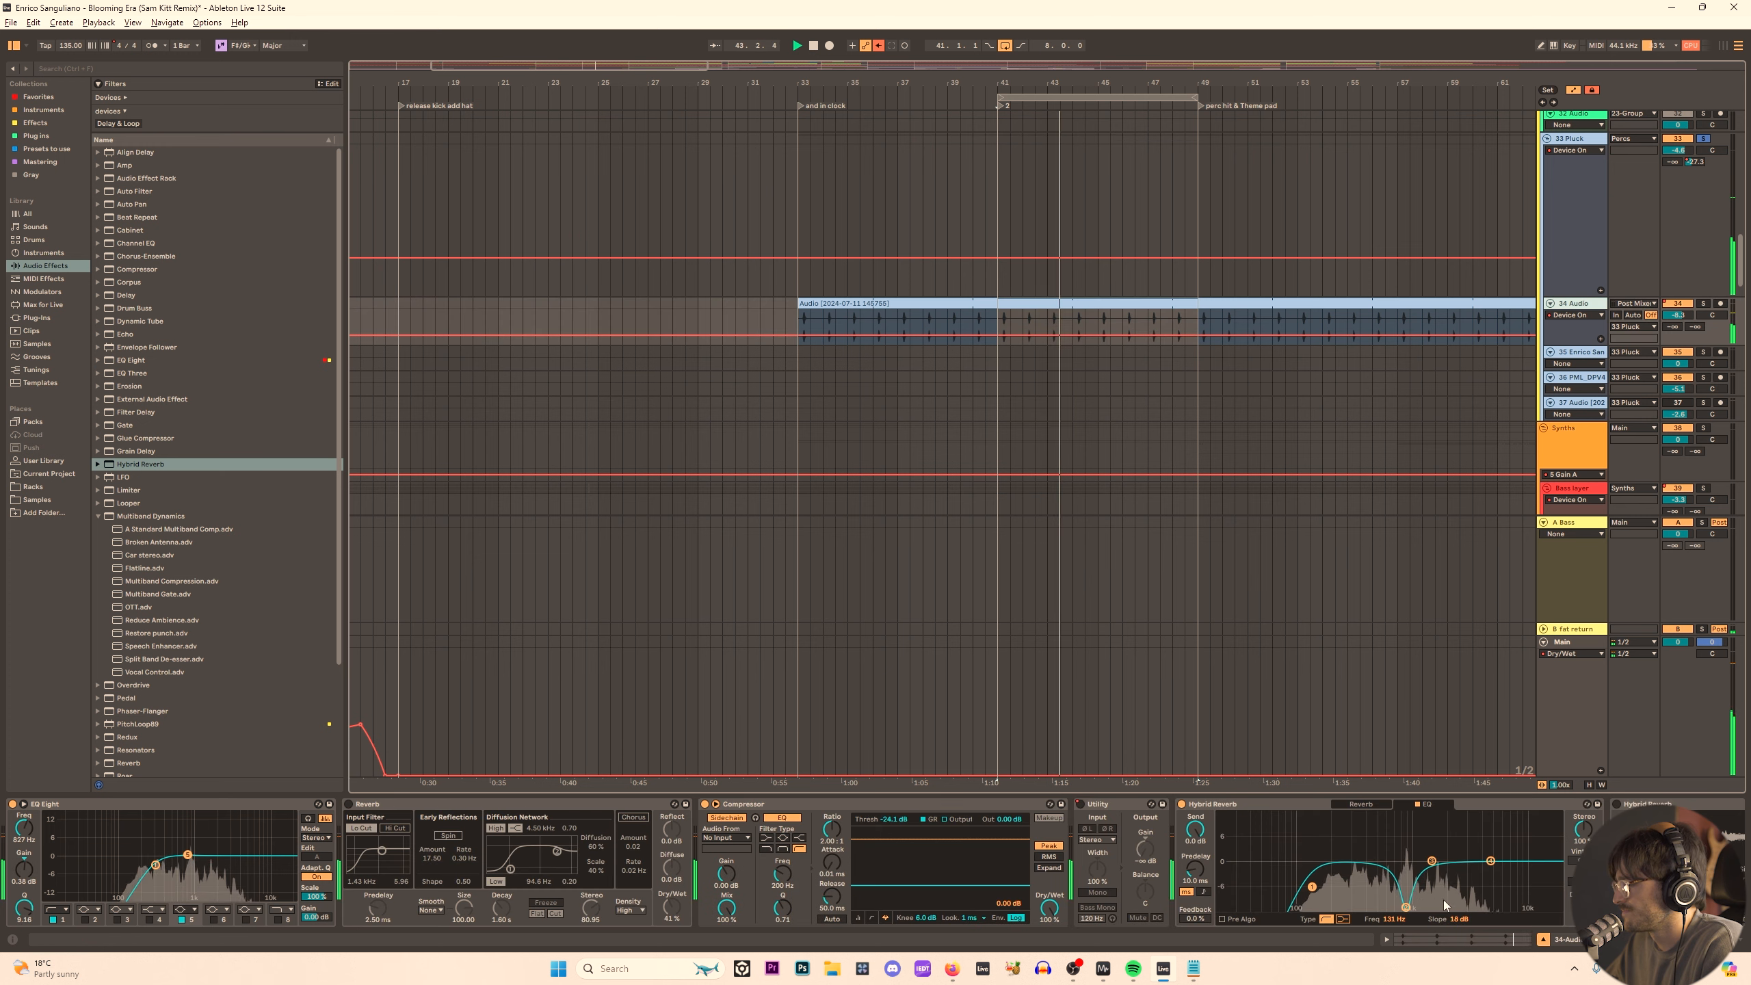
pyautogui.click(1507, 804)
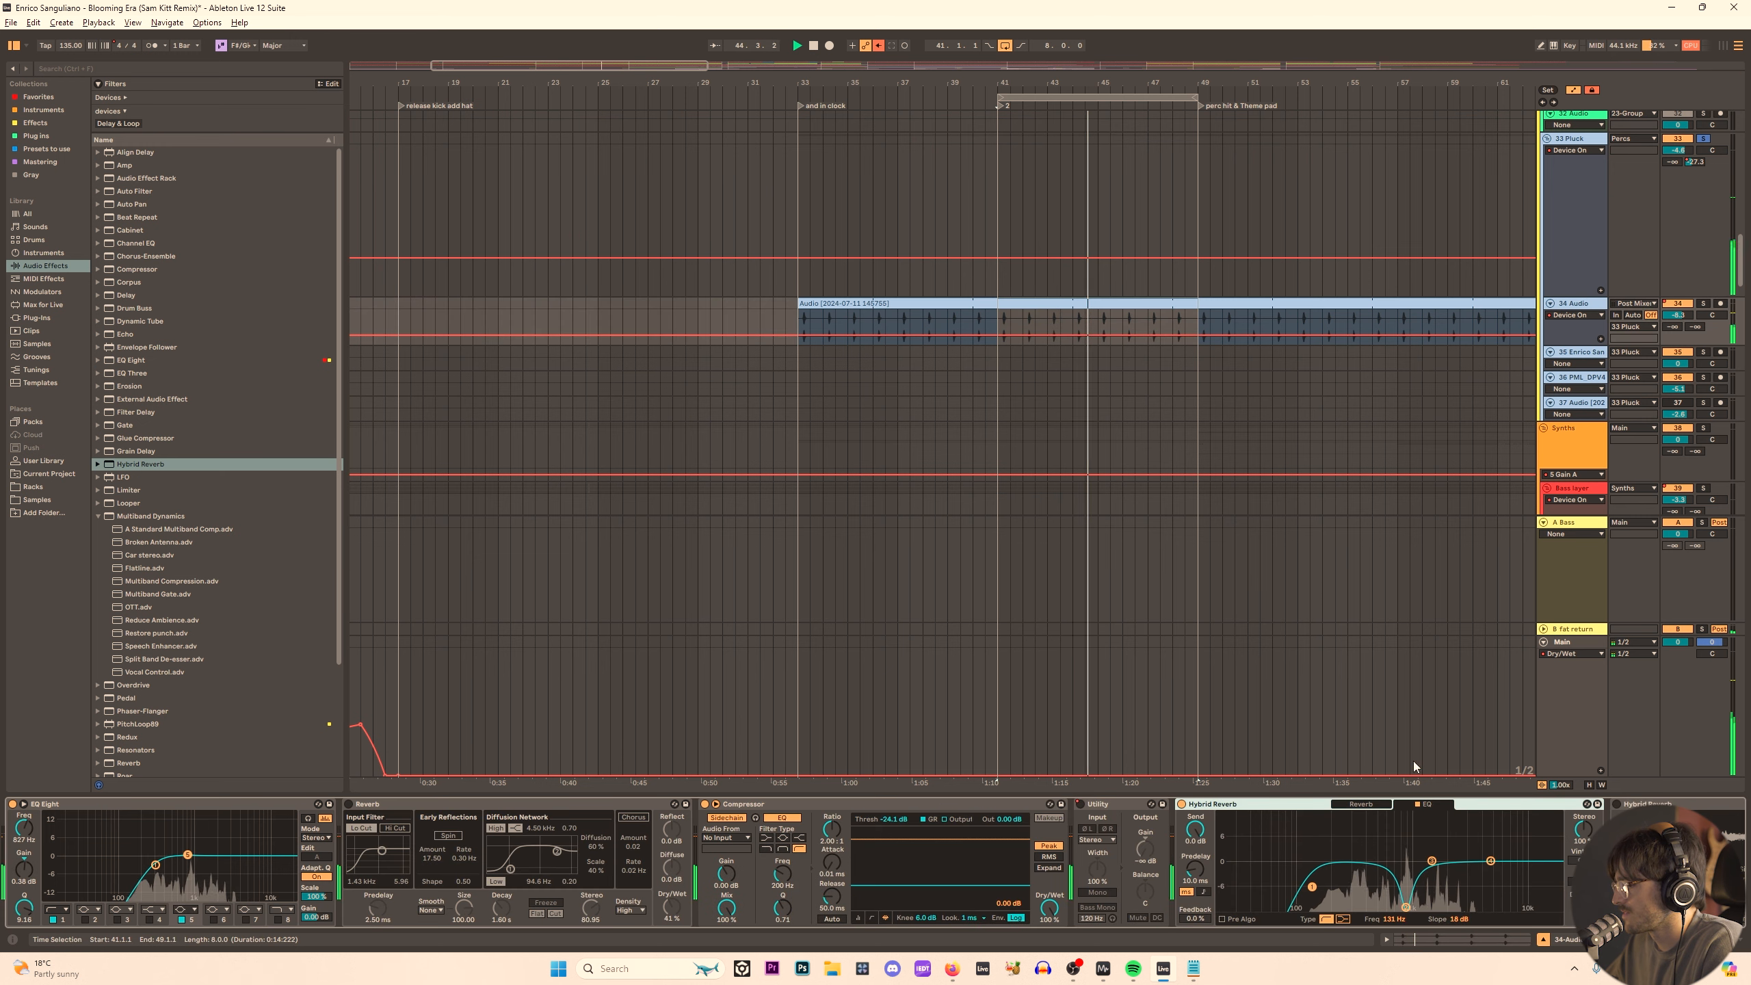
pyautogui.scroll(10, 1296, 468)
pyautogui.click(992, 339)
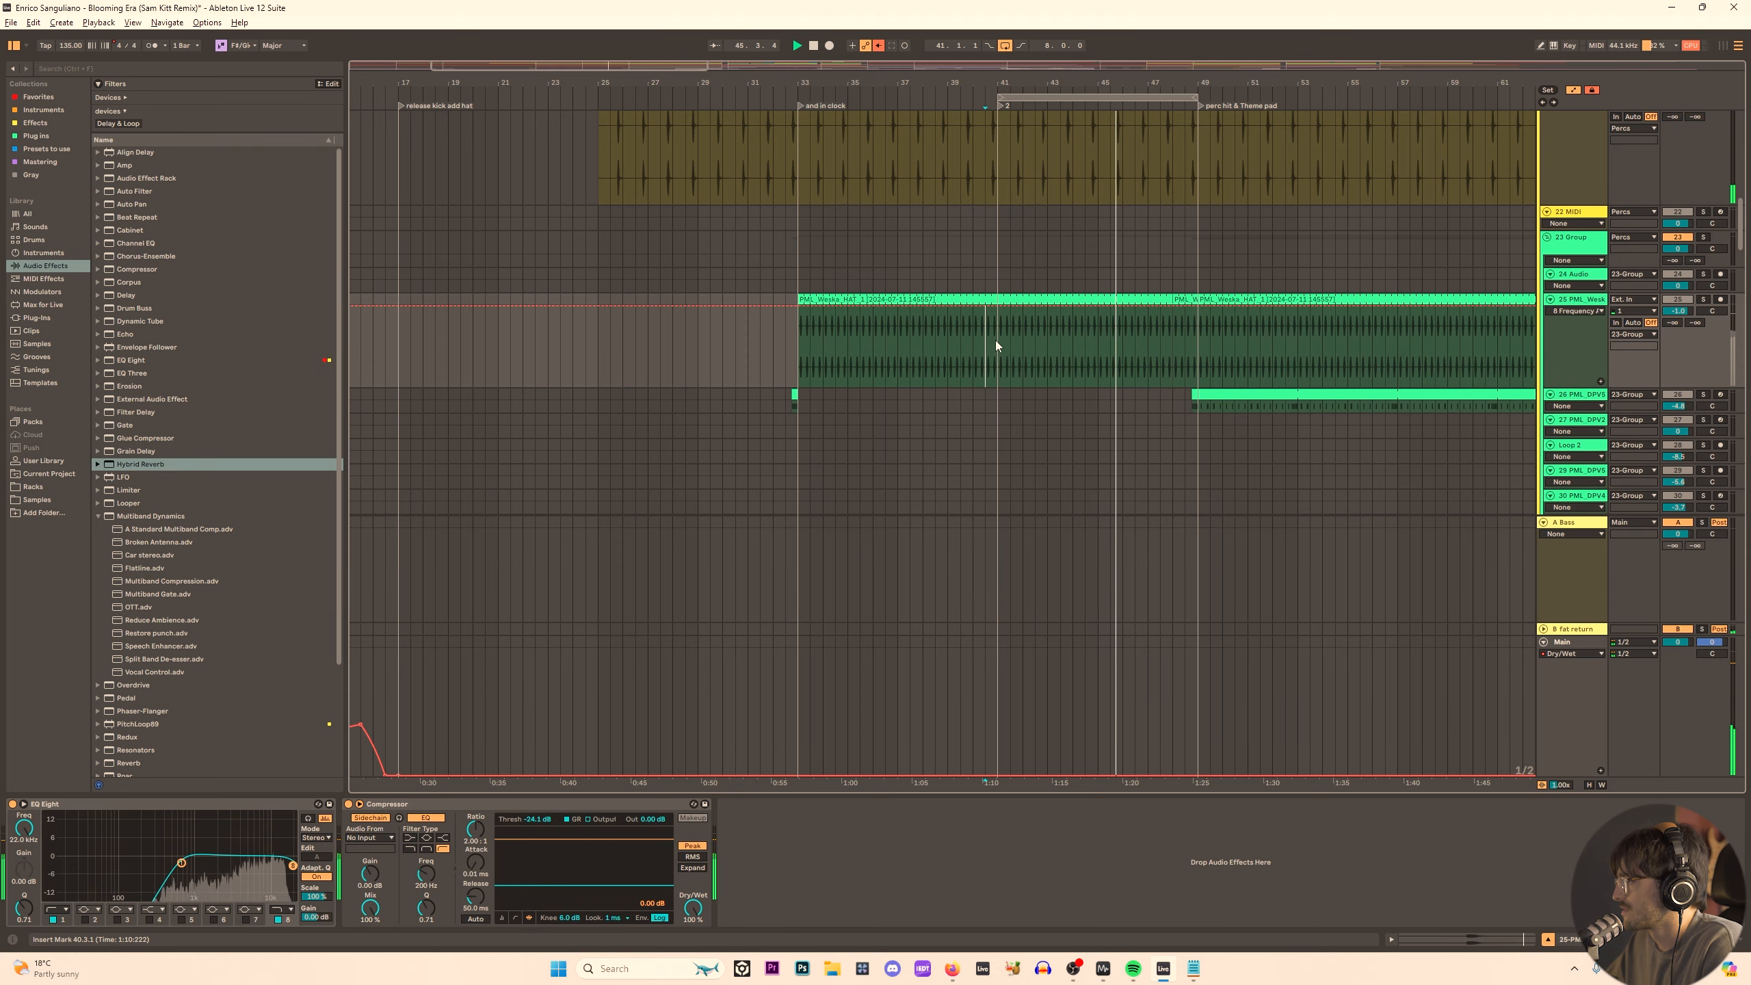
pyautogui.click(996, 186)
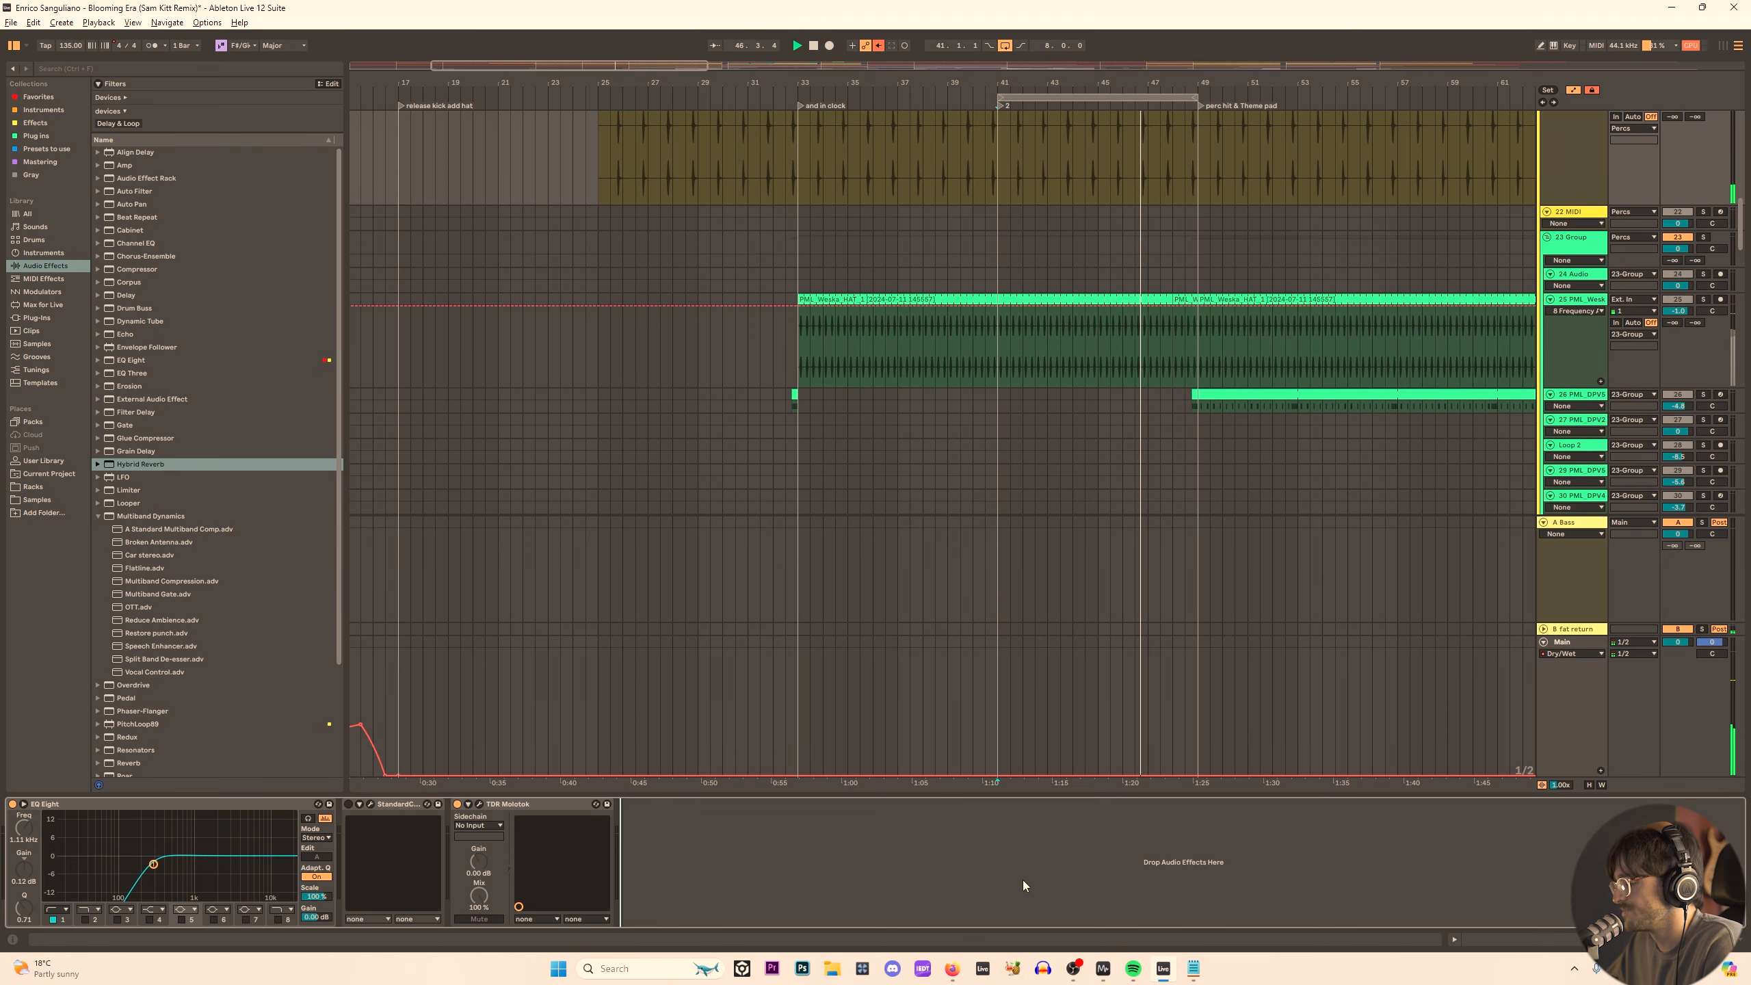
pyautogui.hotkey('ctrl', 'v')
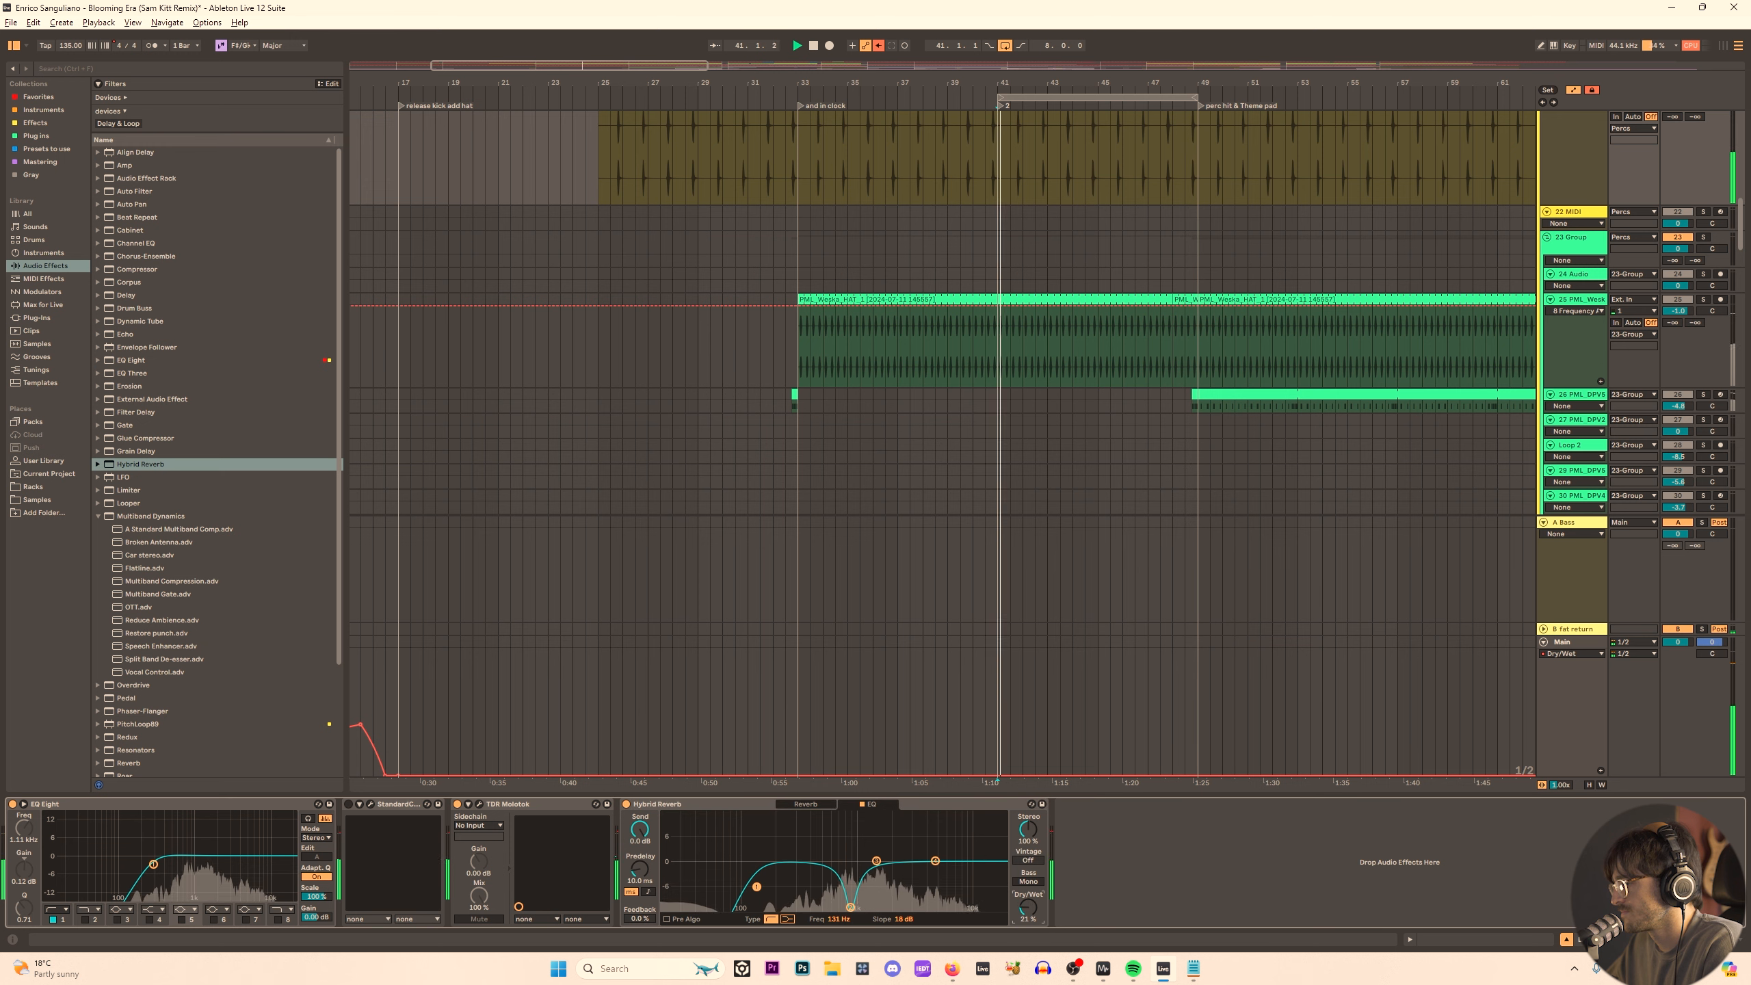
# Show the reverb settings of Loop 1's Hybrid Reverb and raise its Dry/Wet to 100 %.
pyautogui.moveTo(1039, 906); pyautogui.dragTo(1038, 917)
pyautogui.click(807, 804)
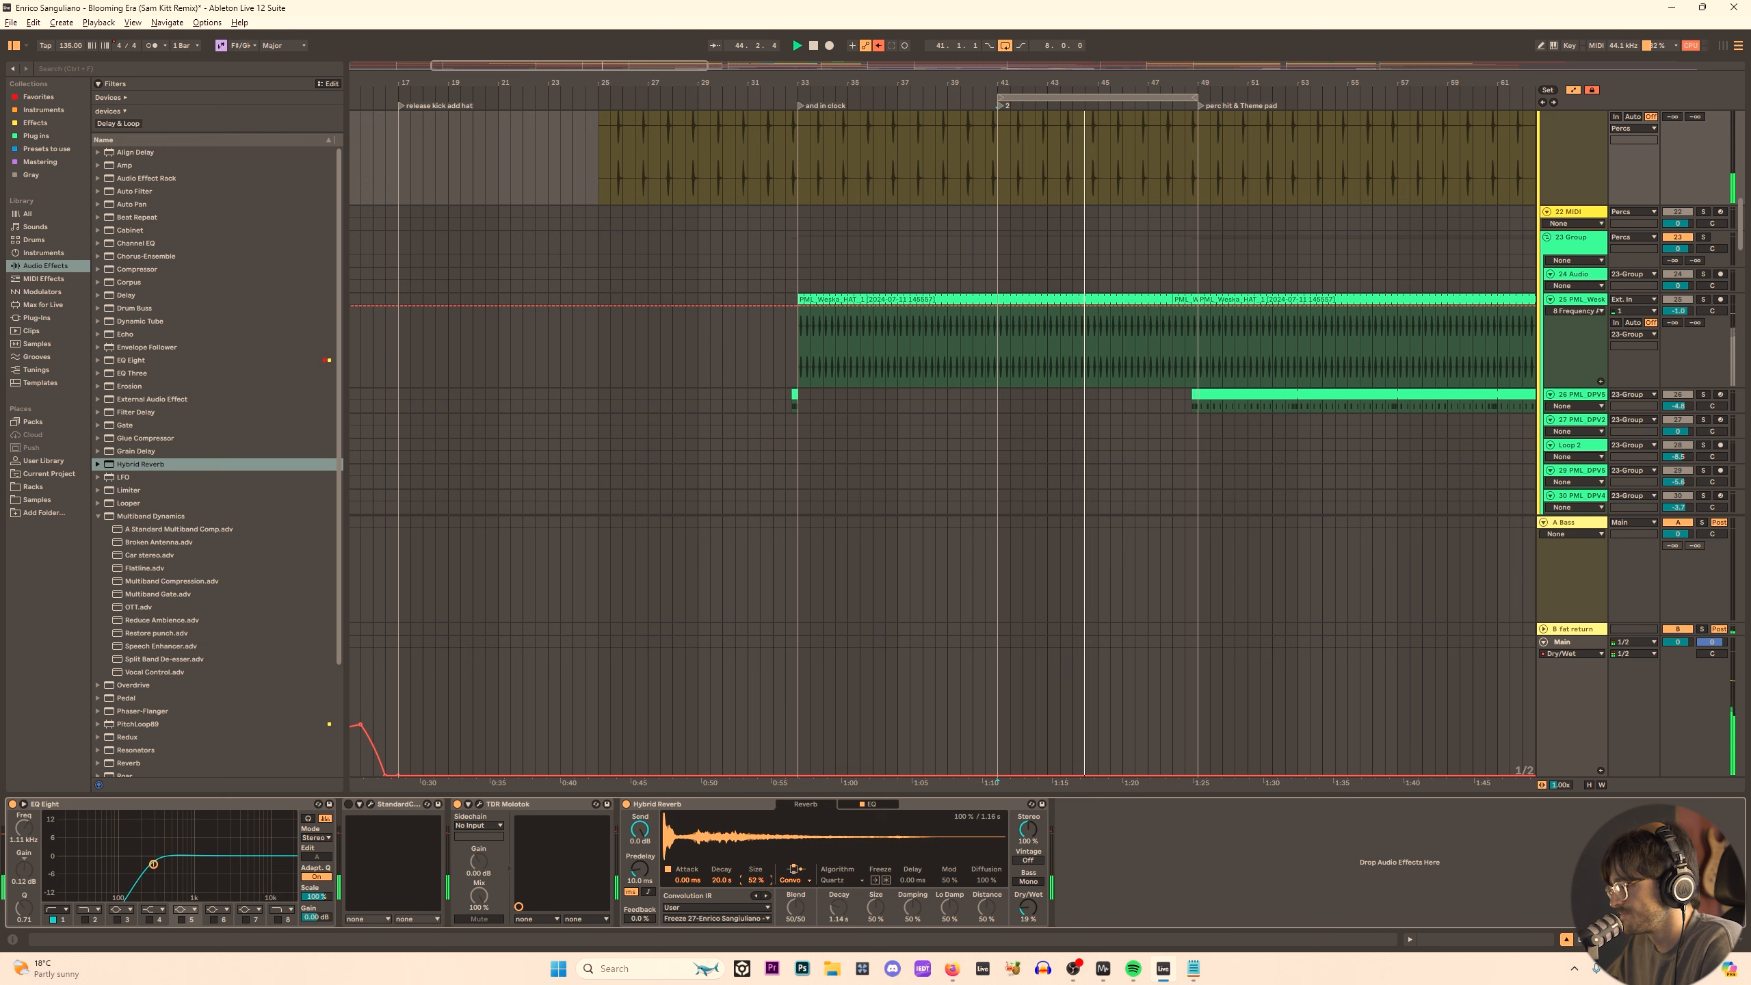
pyautogui.moveTo(1027, 911); pyautogui.dragTo(1026, 834)
# Set the convolution Size of Loop 1's Hybrid Reverb to 246 % while the loop plays.
pyautogui.moveTo(759, 880)
pyautogui.mouseDown()
pyautogui.moveTo(758, 909)
pyautogui.moveTo(758, 884)
pyautogui.mouseUp()
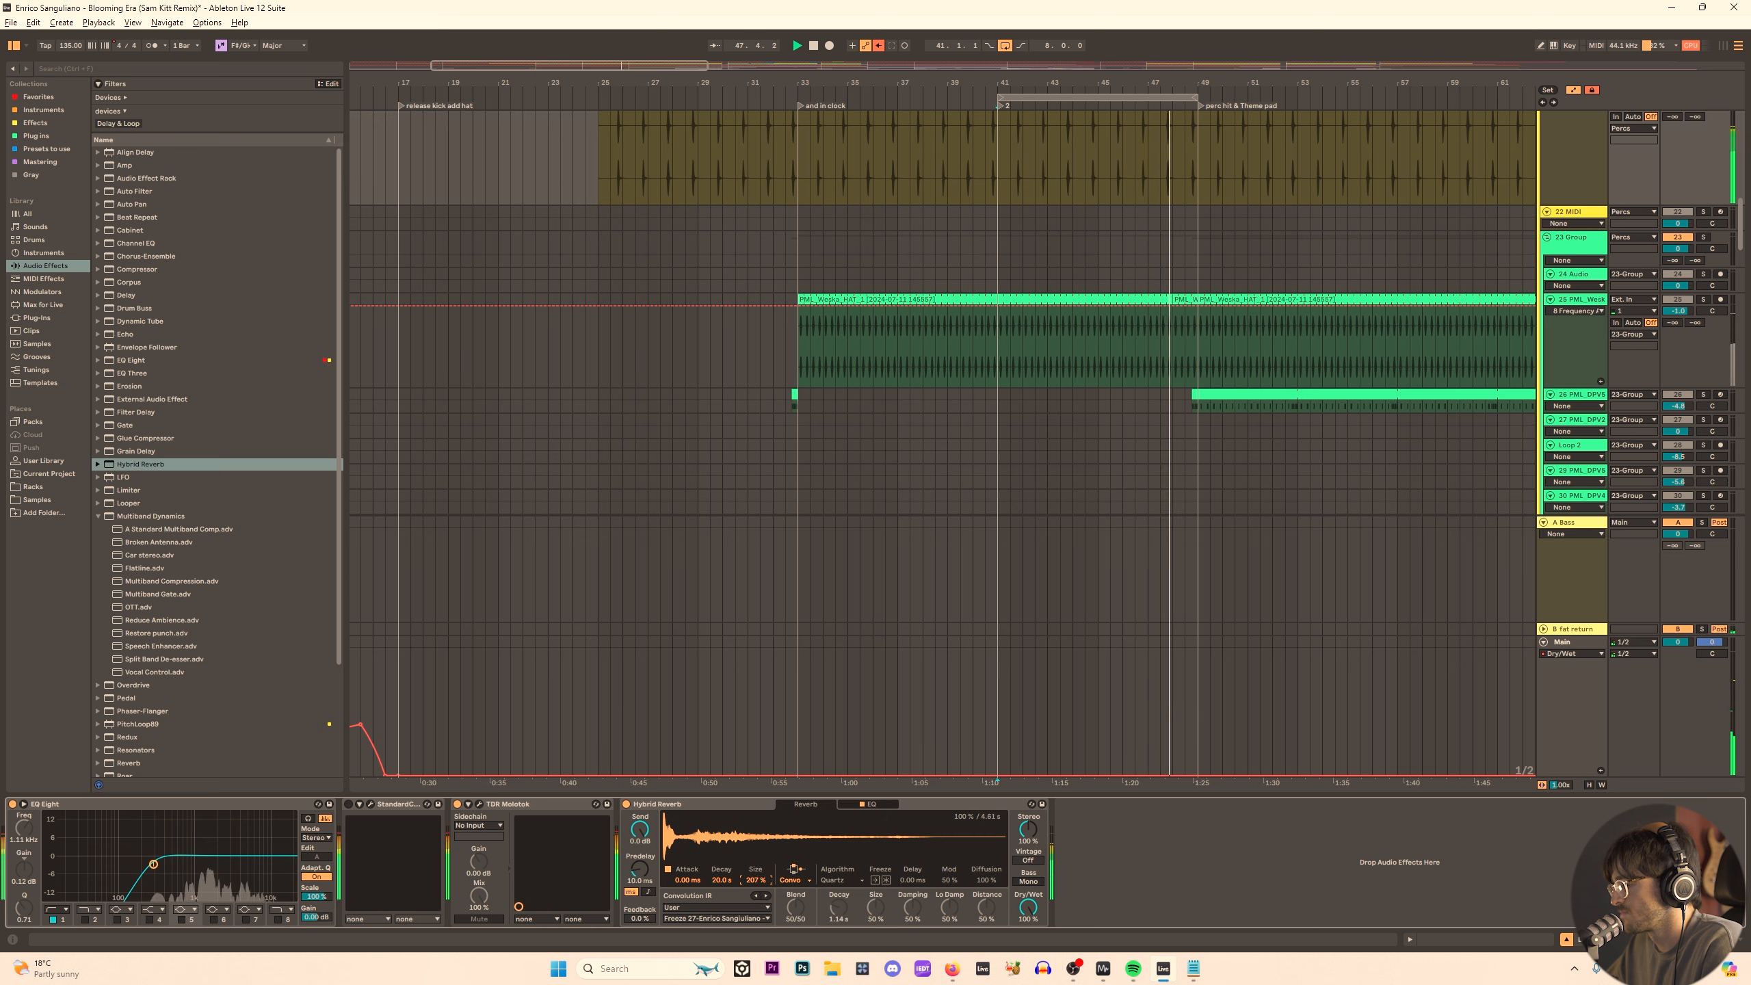
pyautogui.moveTo(759, 882); pyautogui.dragTo(758, 787)
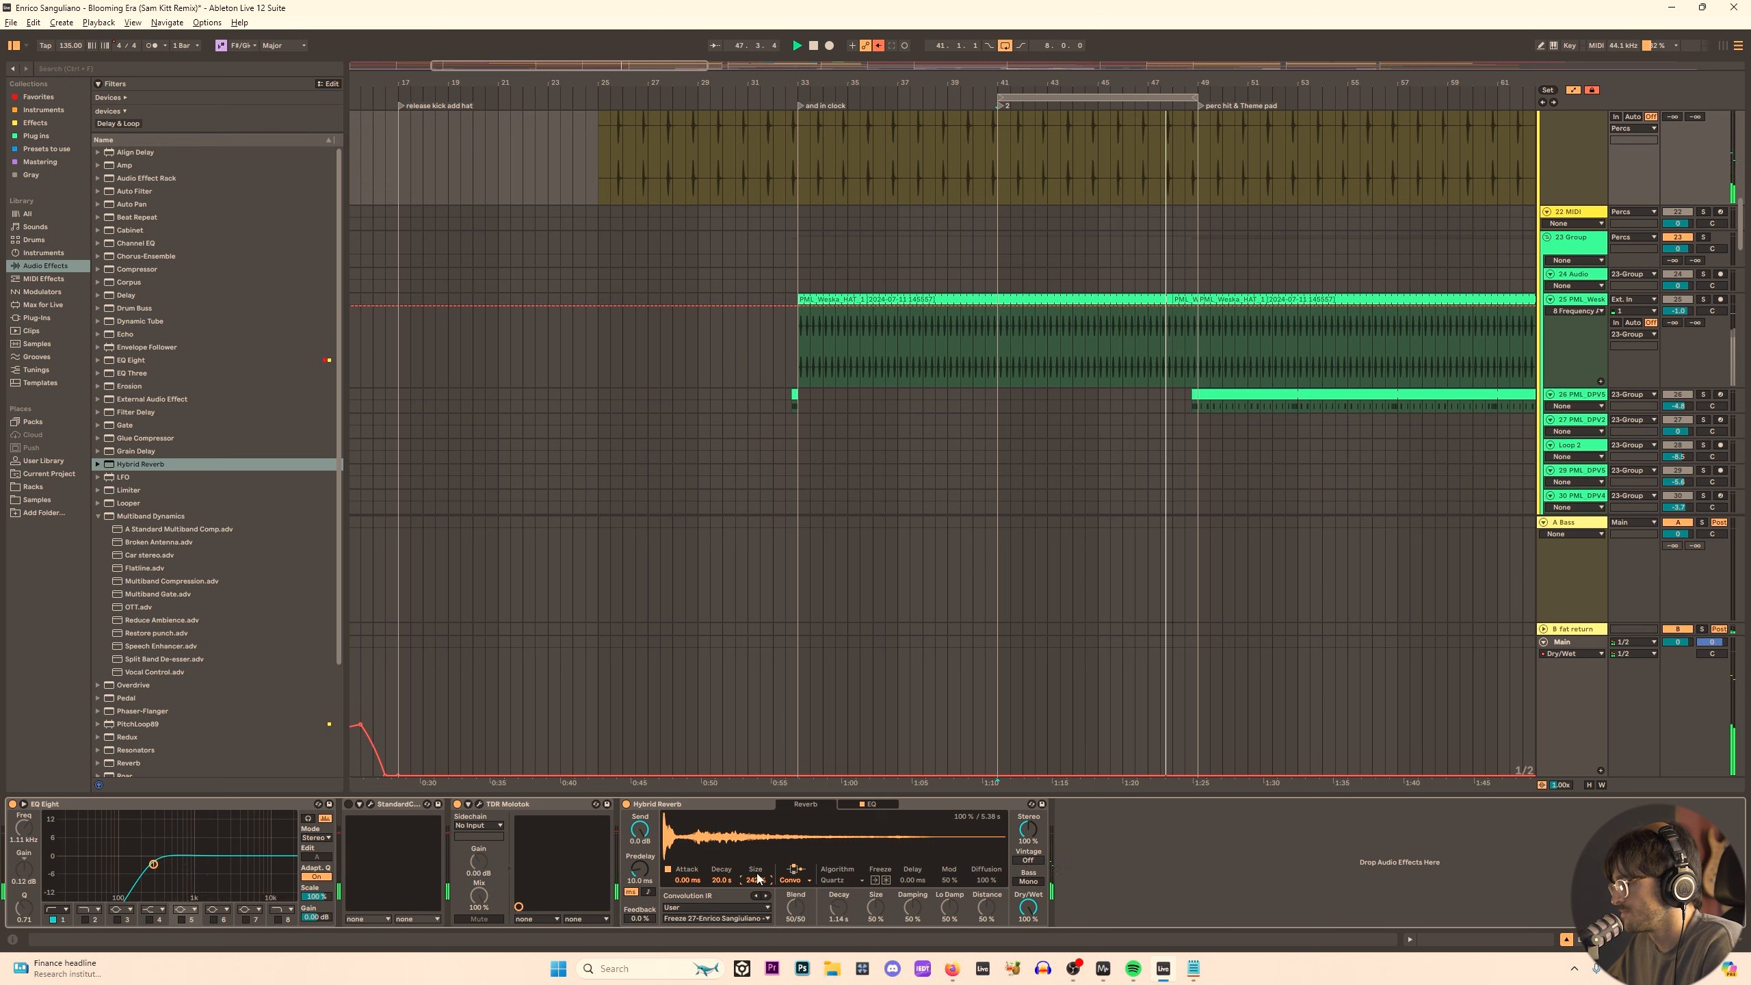
pyautogui.moveTo(757, 876); pyautogui.dragTo(757, 878)
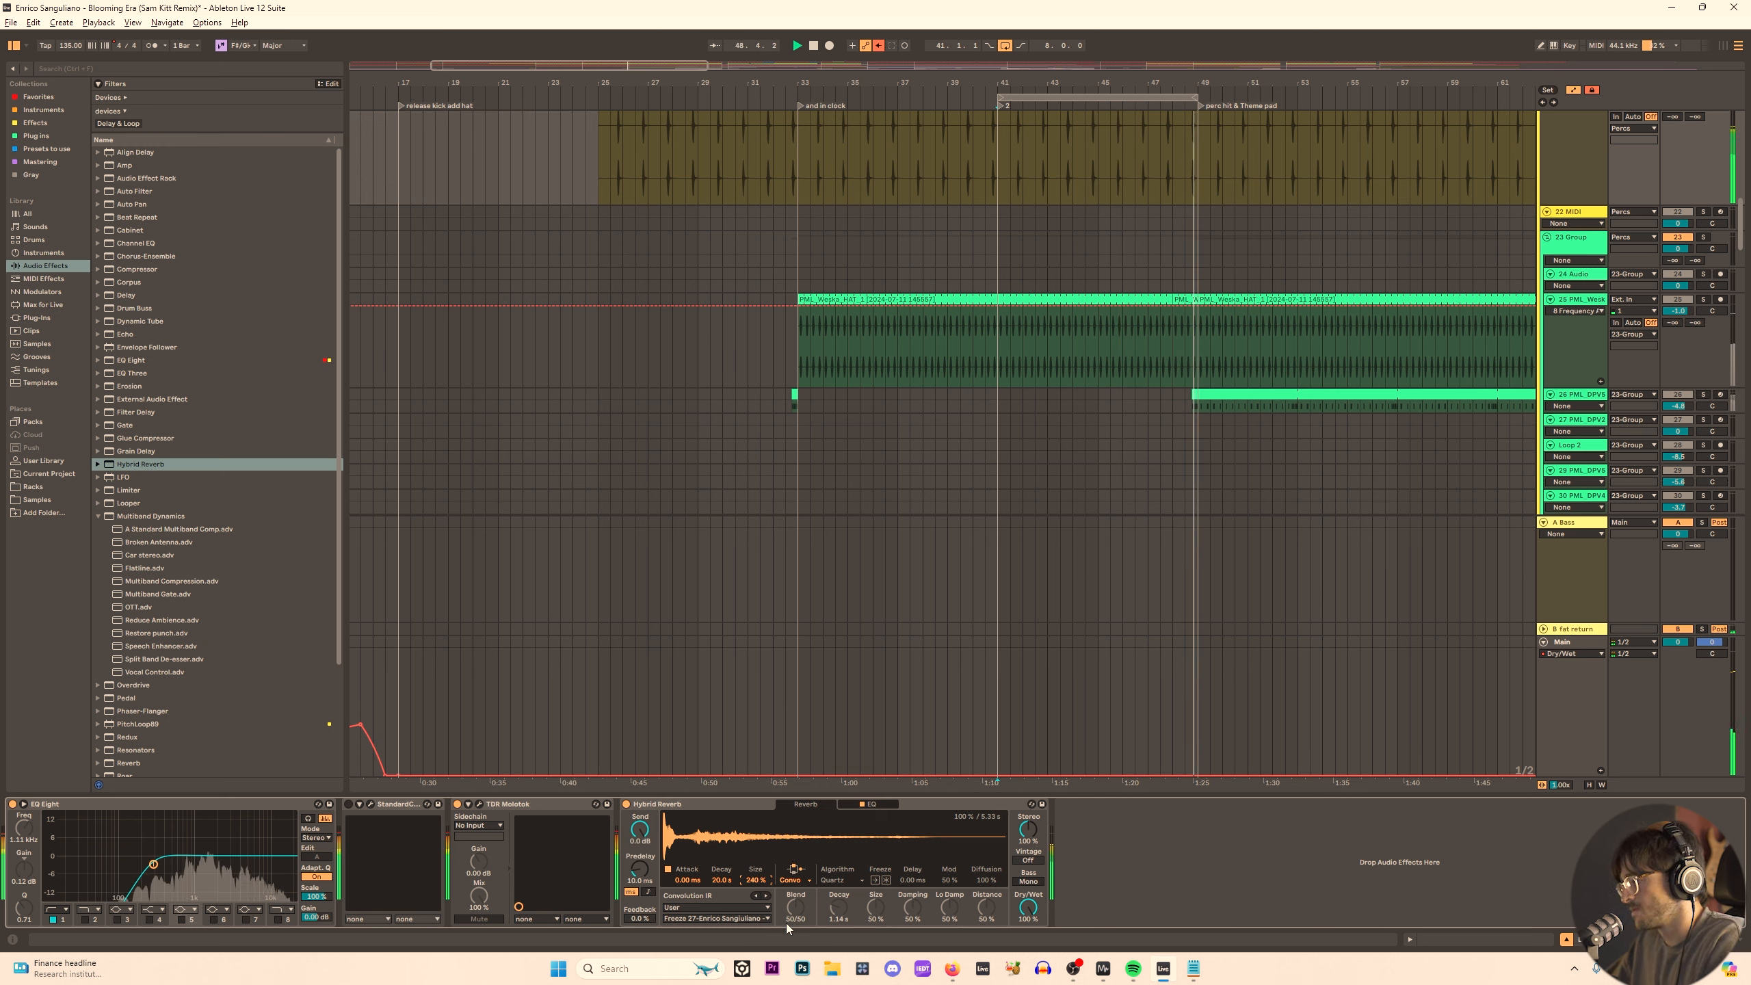
pyautogui.press('Up')
pyautogui.press('Up')
pyautogui.press('Up')
pyautogui.press('Up')
pyautogui.press('Up')
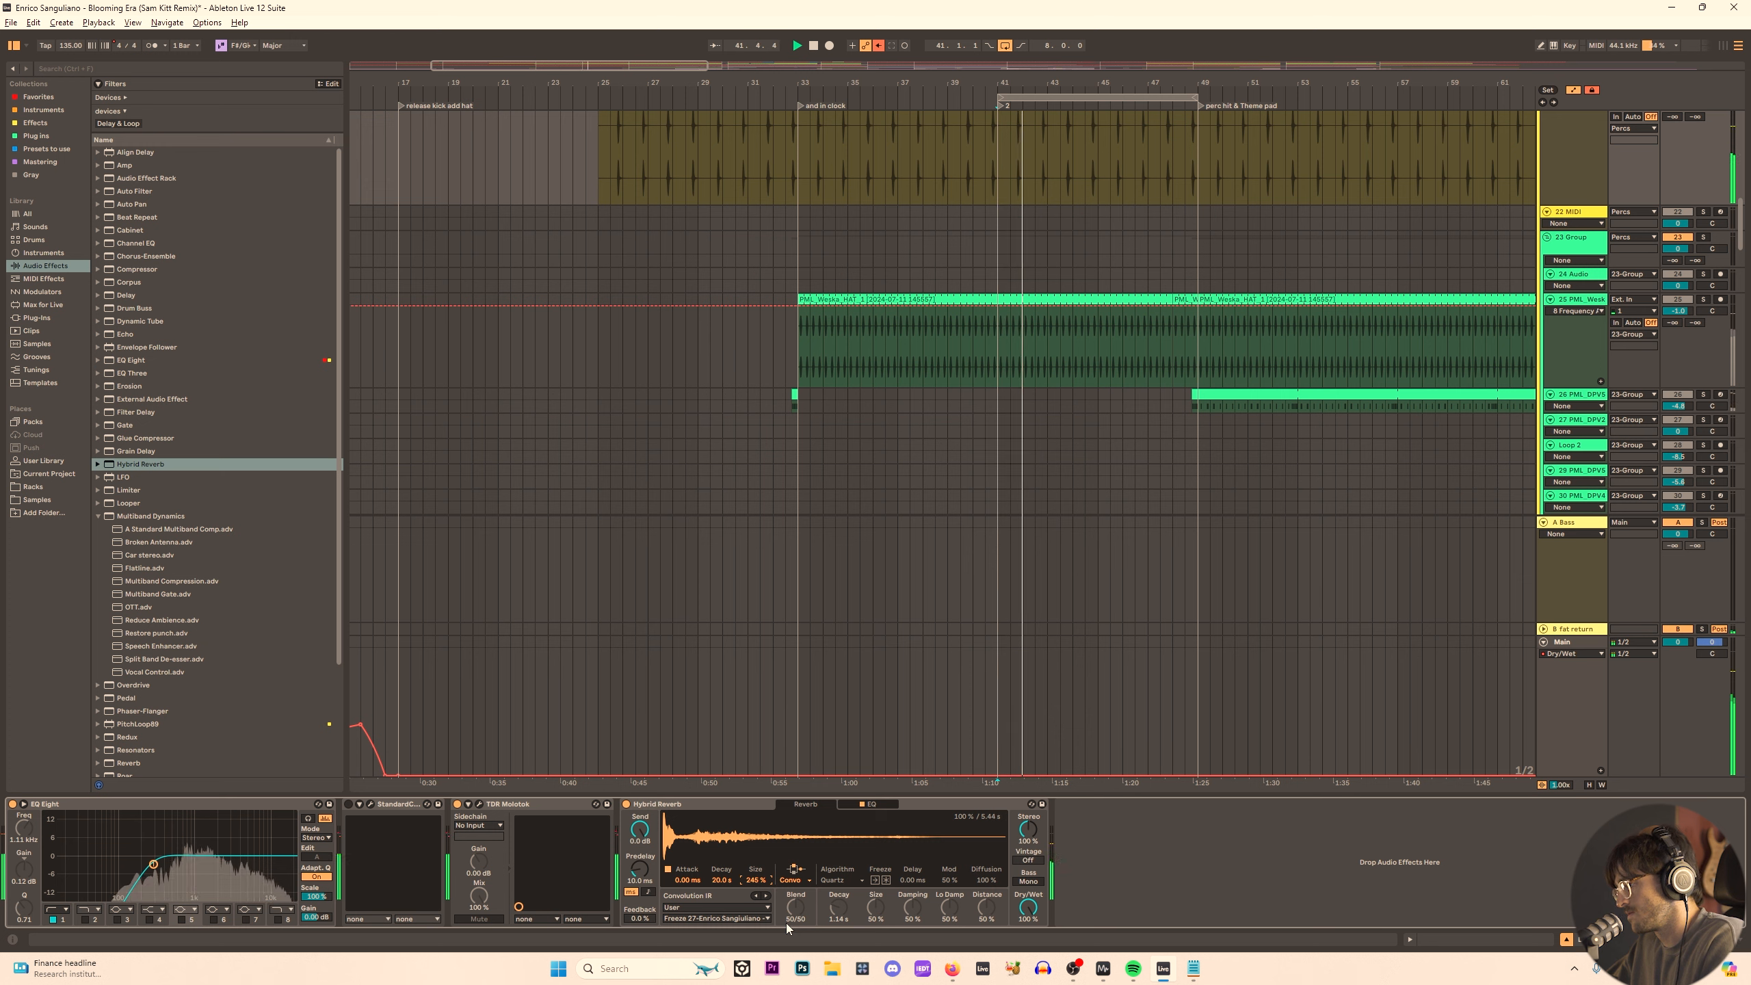
# Lower the Dry/Wet of Loop 1's Hybrid Reverb to about 18 %, put StandardCLIP after it, and replay from bar 33.
pyautogui.moveTo(1028, 907); pyautogui.dragTo(1027, 951)
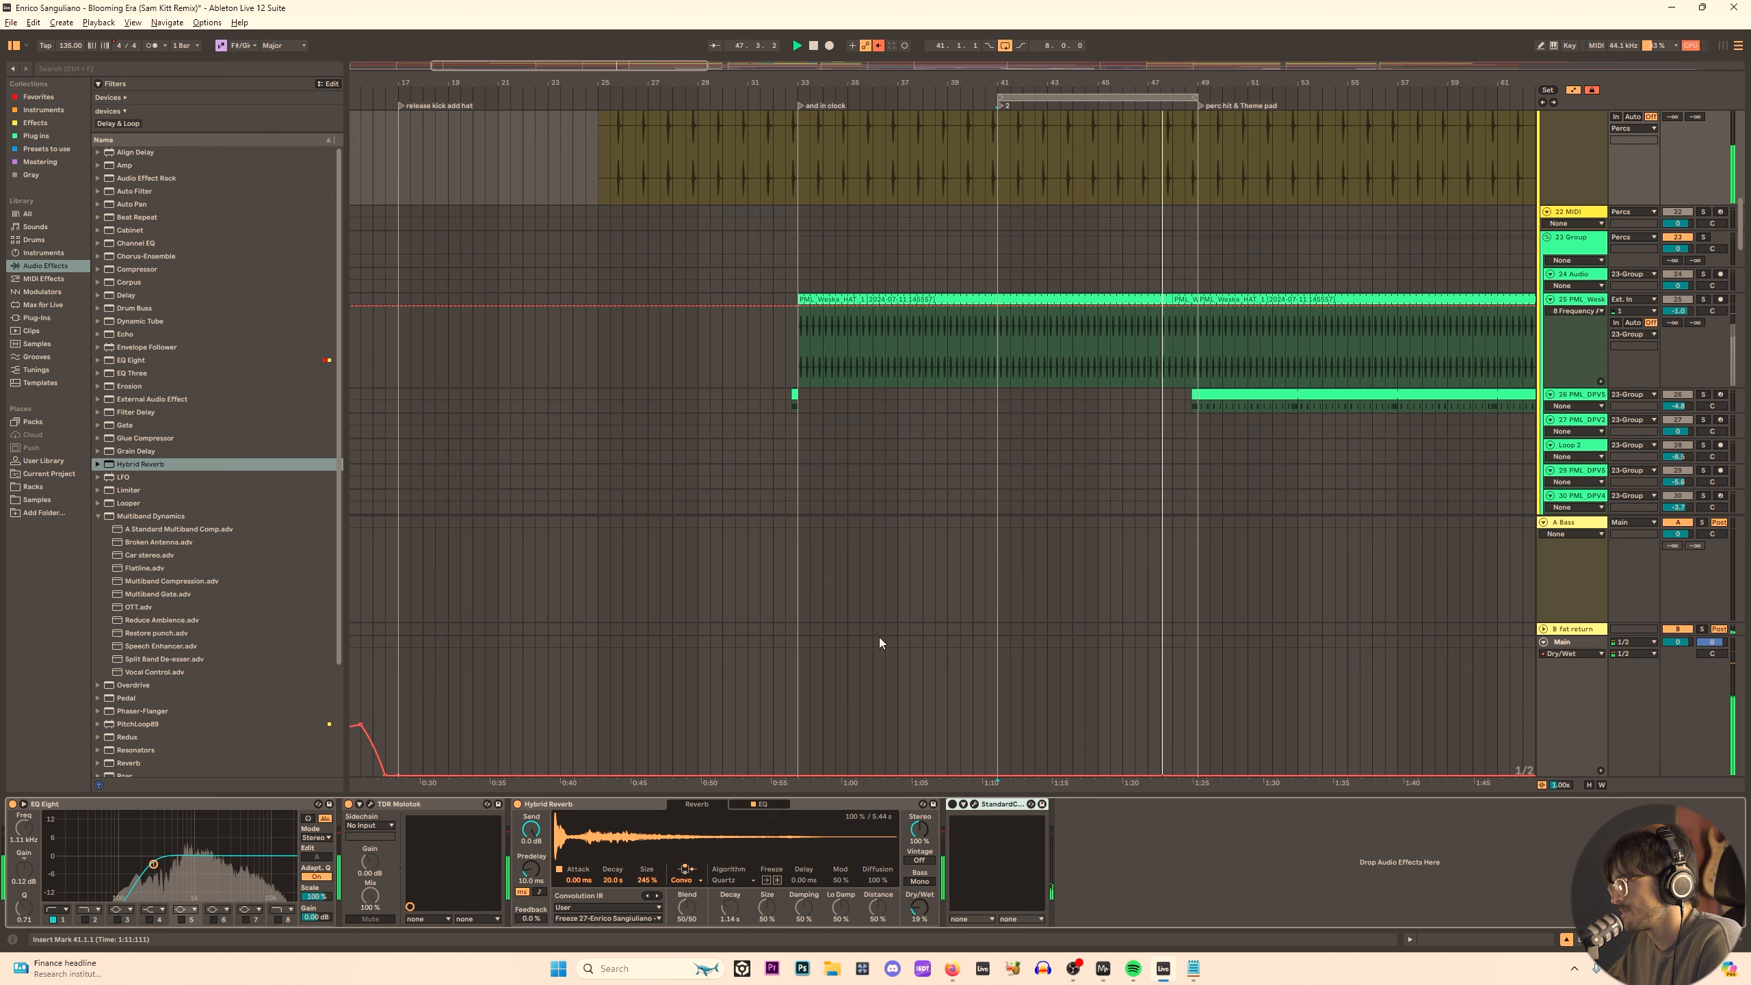
pyautogui.click(799, 191)
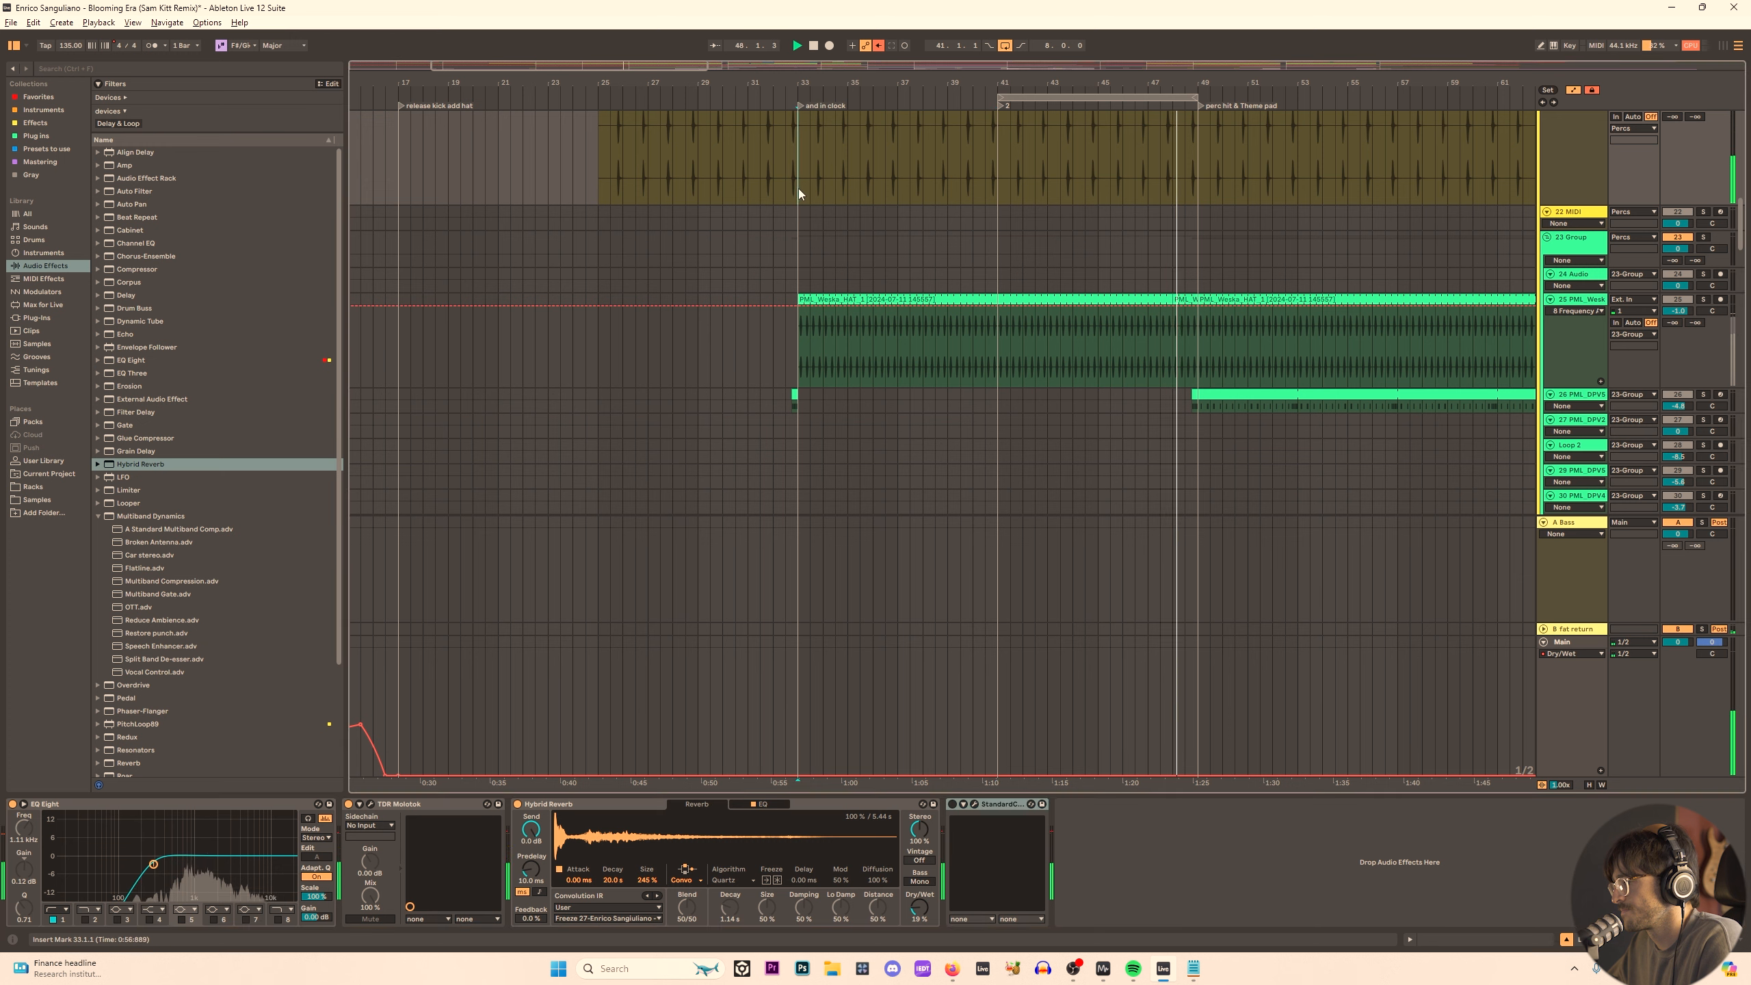
# In Loop 1's StandardCLIP, set the clip level to -6.80 dB, the Soft-Clip Saturator to min and Oversampling to x1.
pyautogui.click(974, 804)
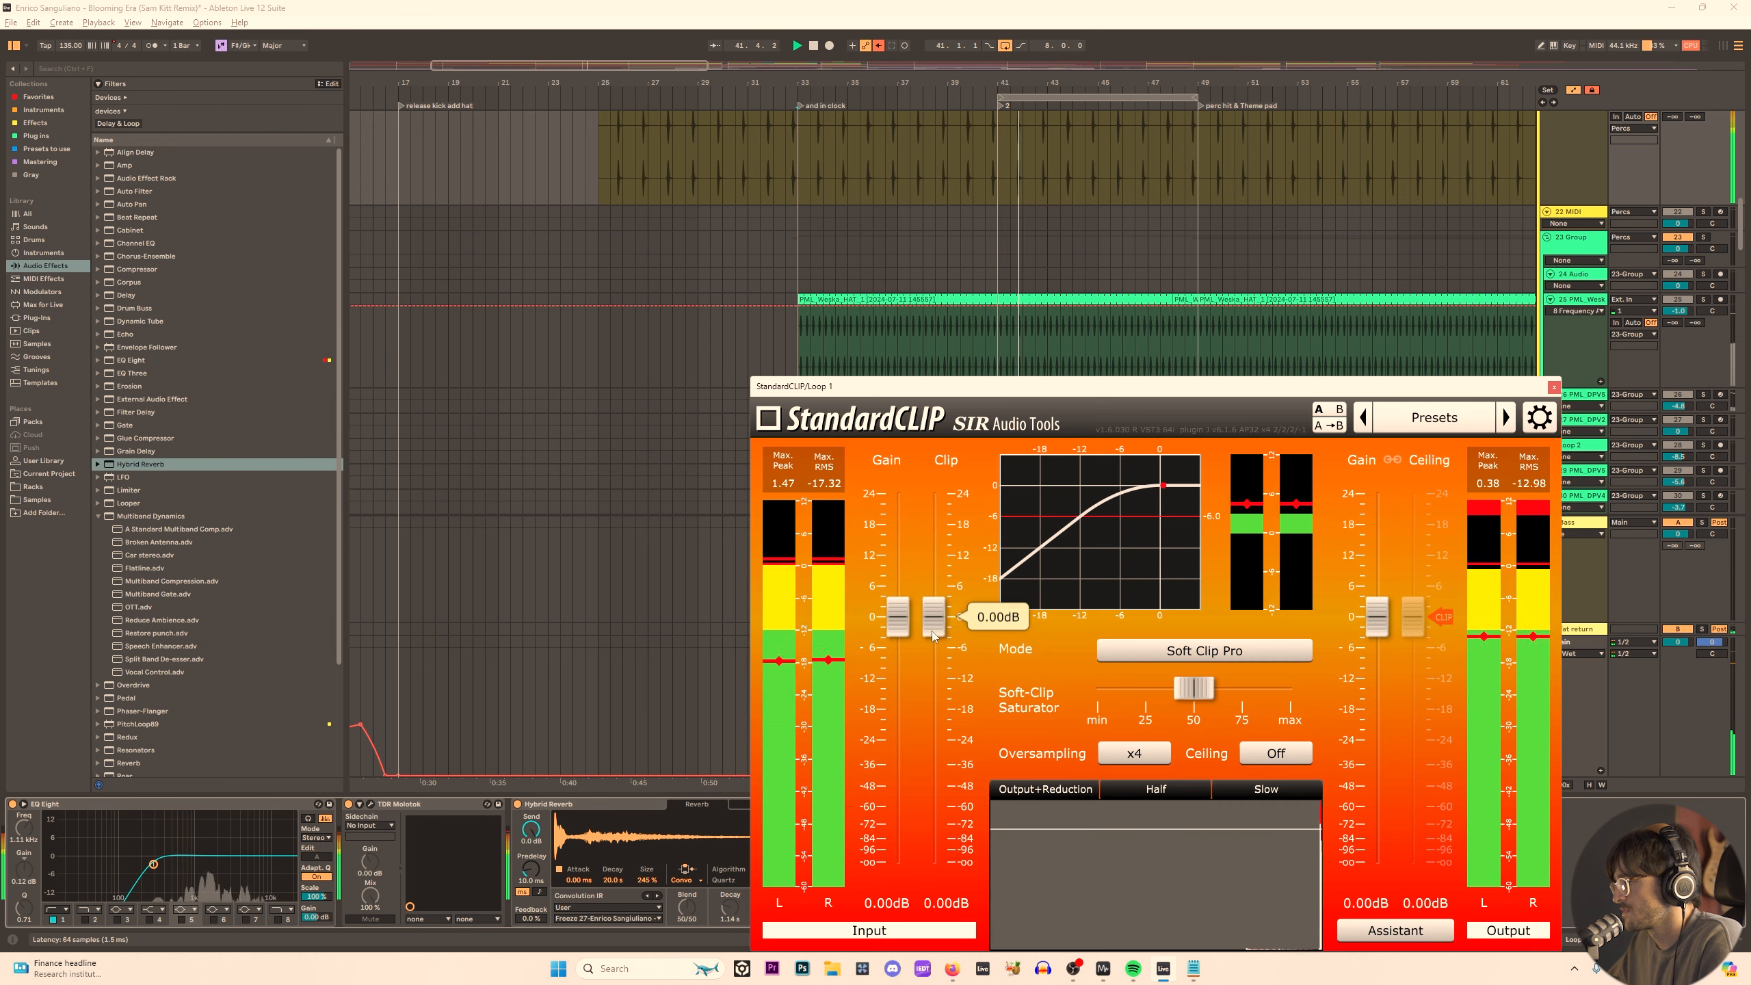
pyautogui.moveTo(1193, 688); pyautogui.dragTo(1097, 688)
pyautogui.moveTo(935, 641)
pyautogui.mouseDown()
pyautogui.moveTo(950, 621)
pyautogui.moveTo(954, 659)
pyautogui.mouseUp()
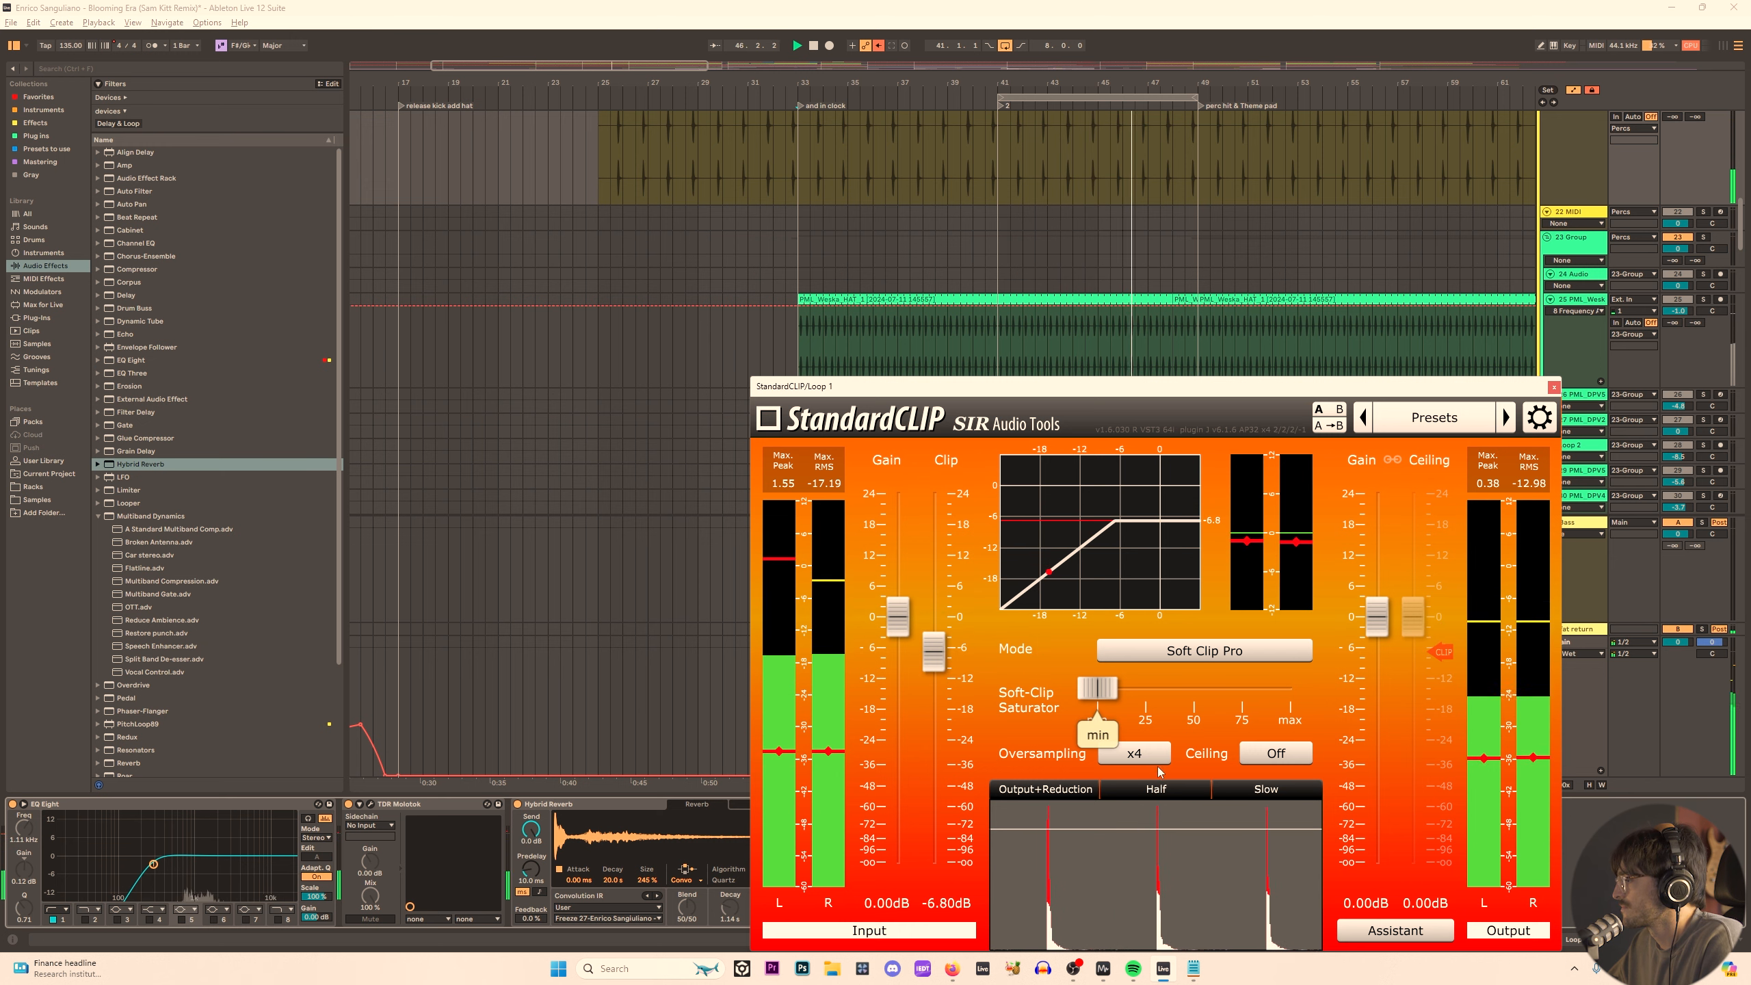
pyautogui.click(1134, 753)
pyautogui.click(1205, 445)
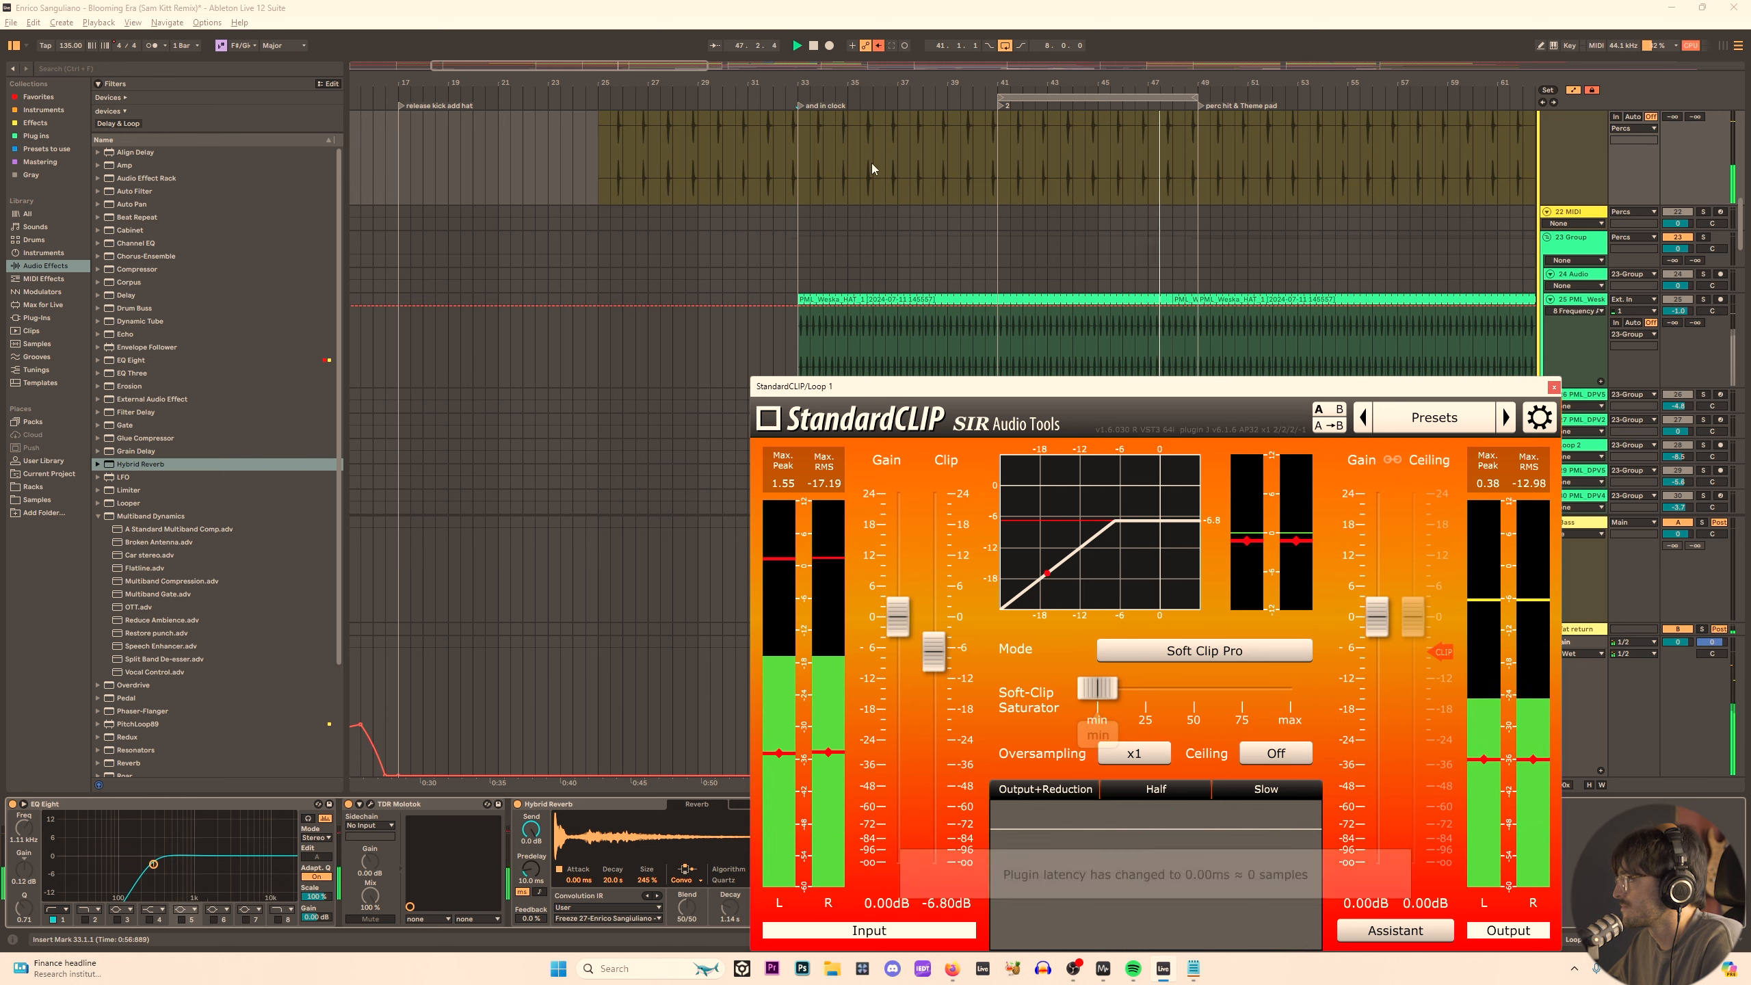
pyautogui.click(1551, 386)
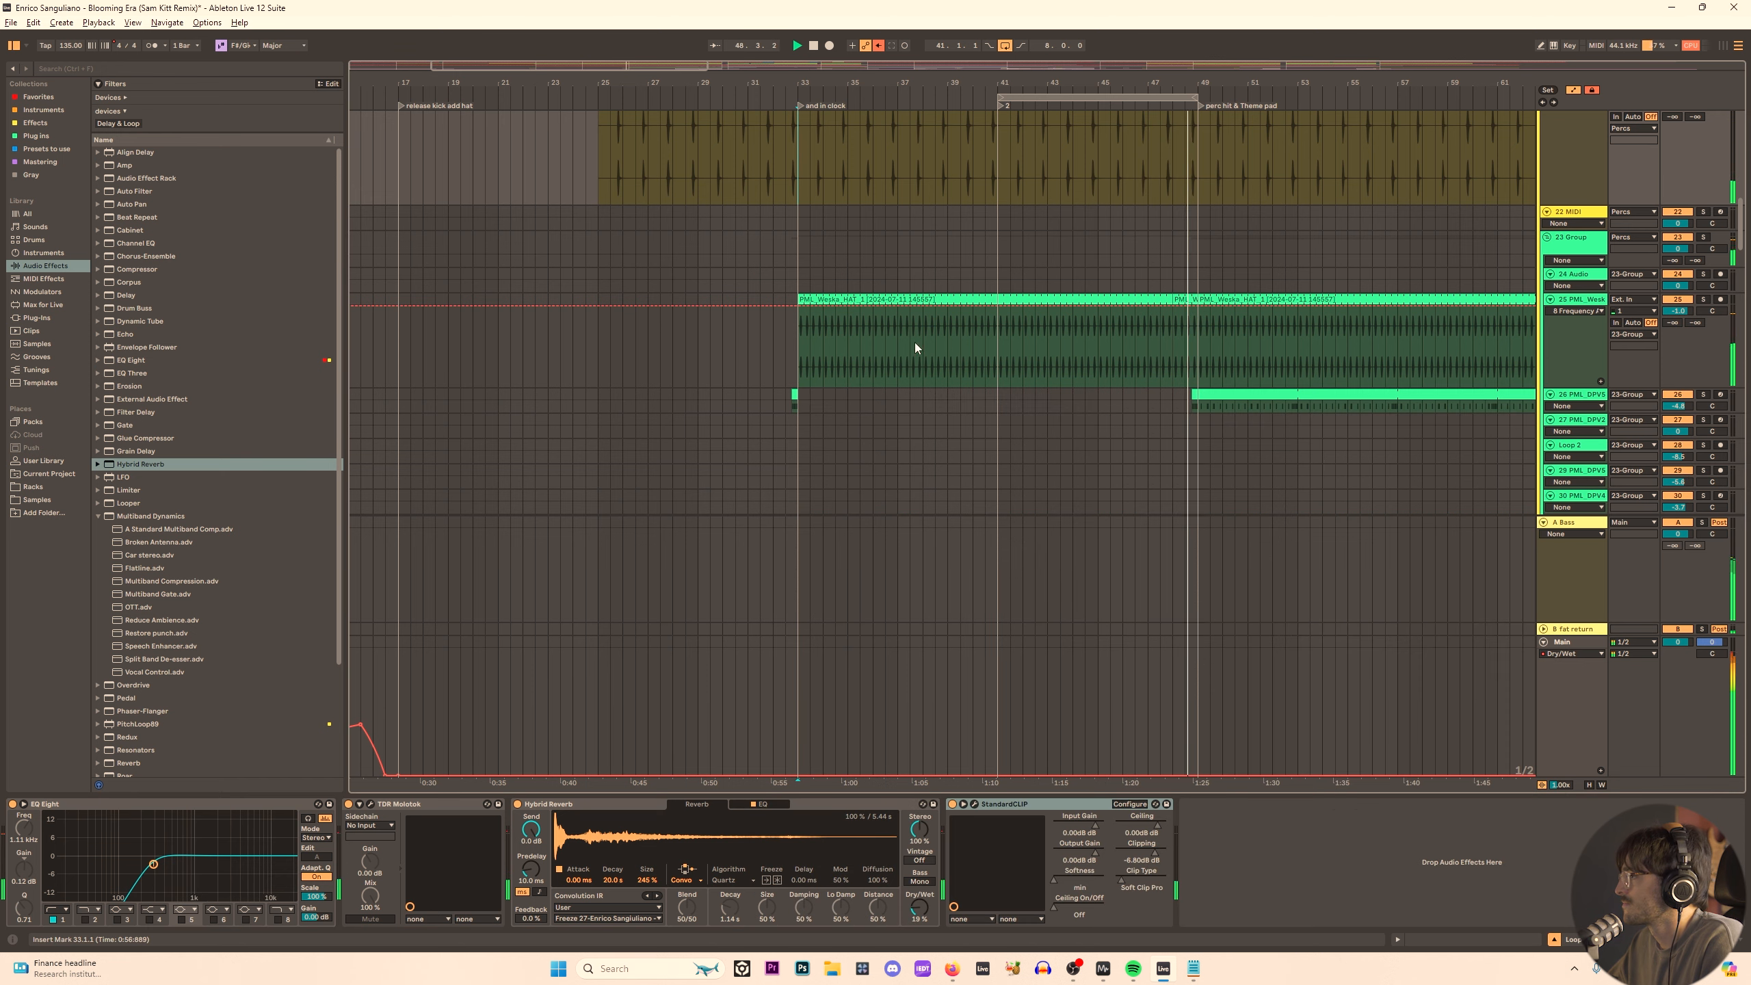
# Play the full mix from bar 33 and inspect the short closed-hat clip just before that bar.
pyautogui.click(799, 353)
pyautogui.press('space')
pyautogui.press('space')
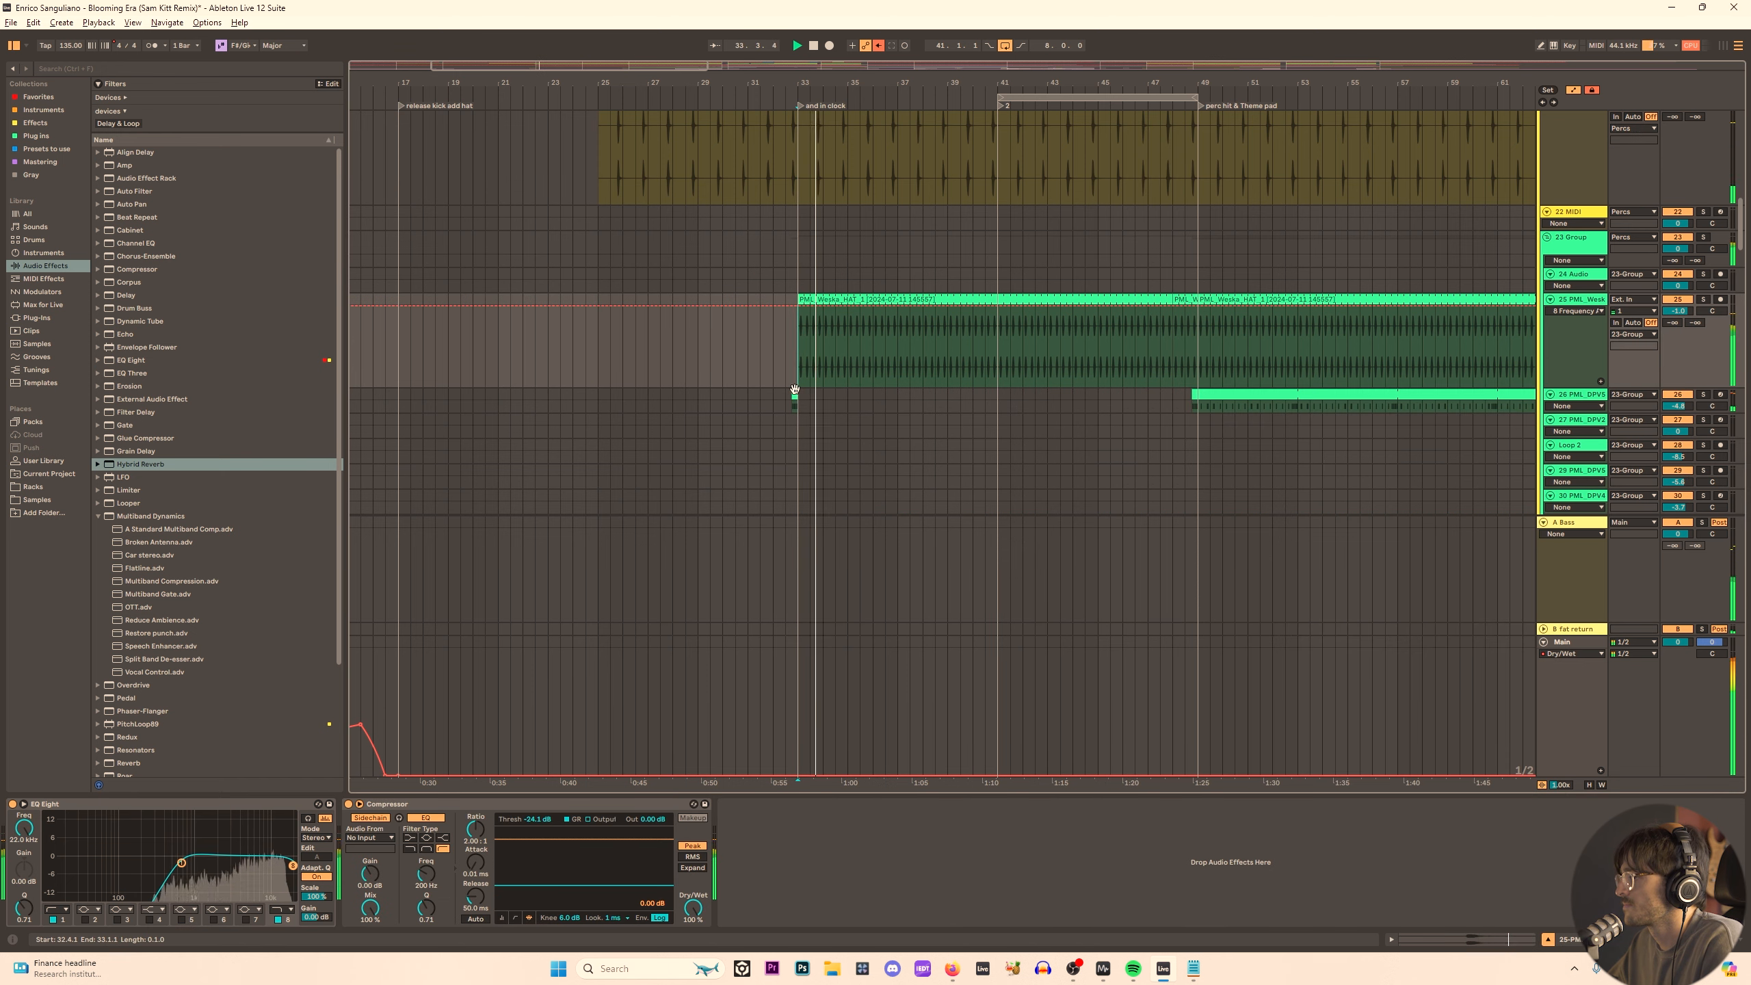
pyautogui.click(797, 396)
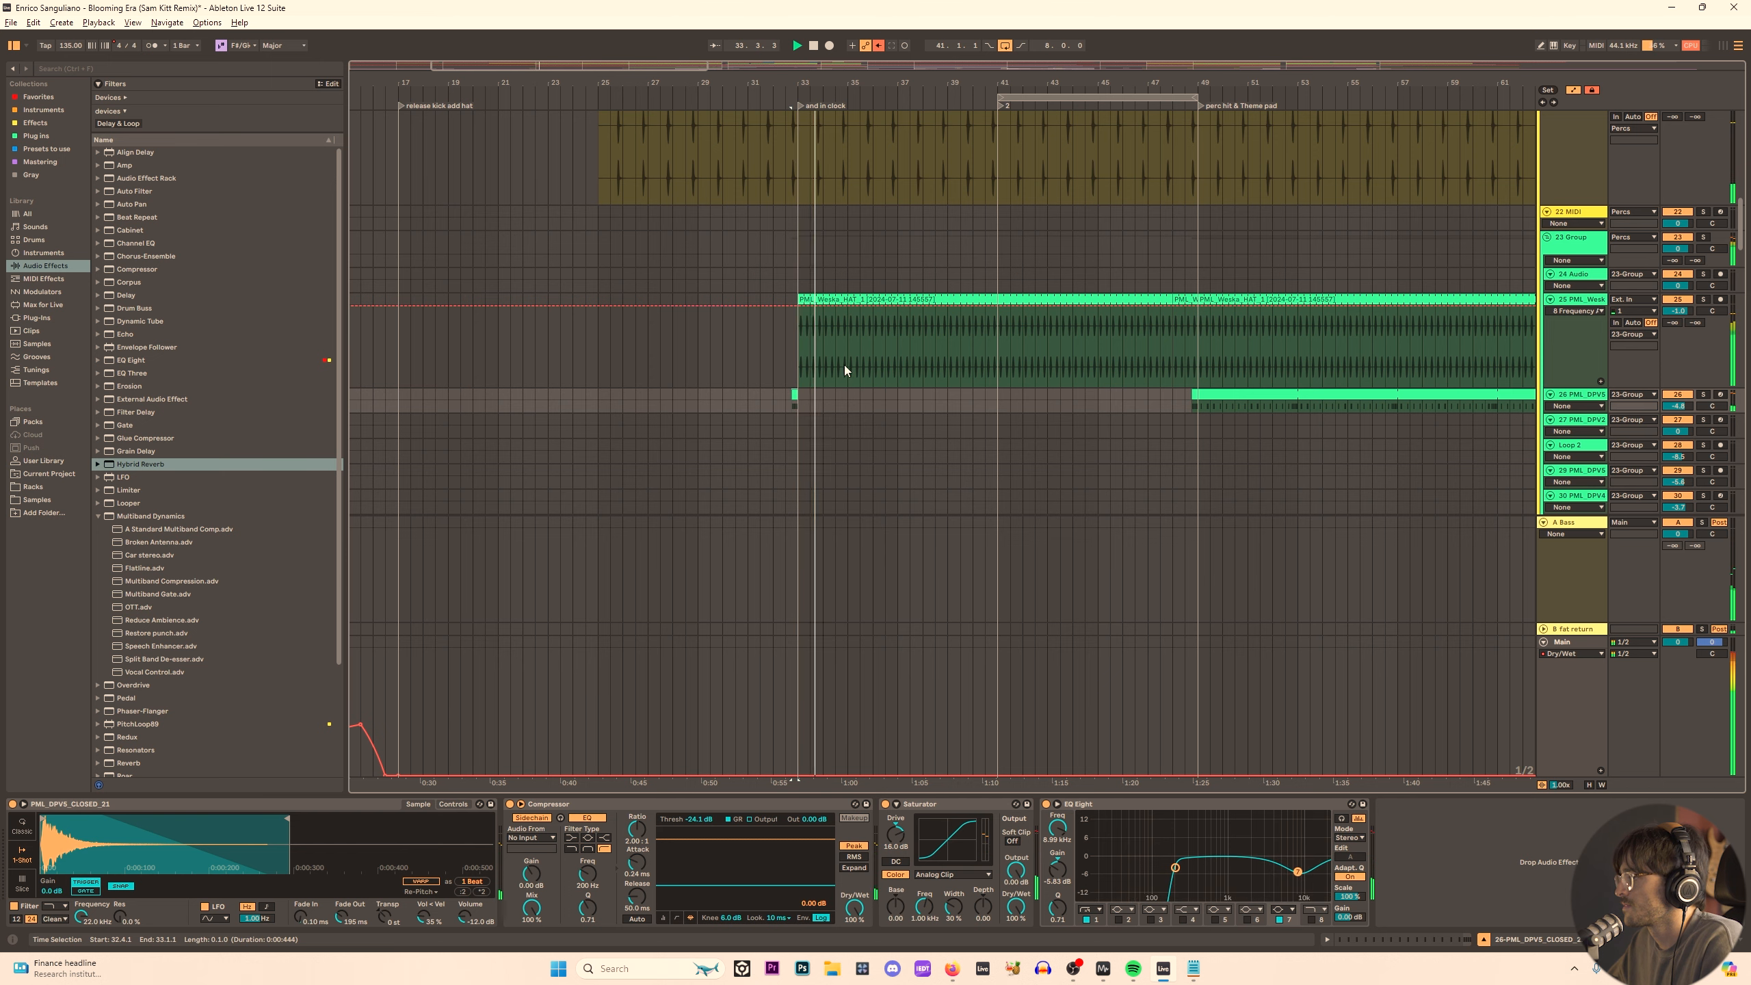
# Change the convolution impulse response of Loop 1's Hybrid Reverb to Berliner Hall LB from the Halls category.
pyautogui.scroll(4, 844, 364)
pyautogui.click(792, 289)
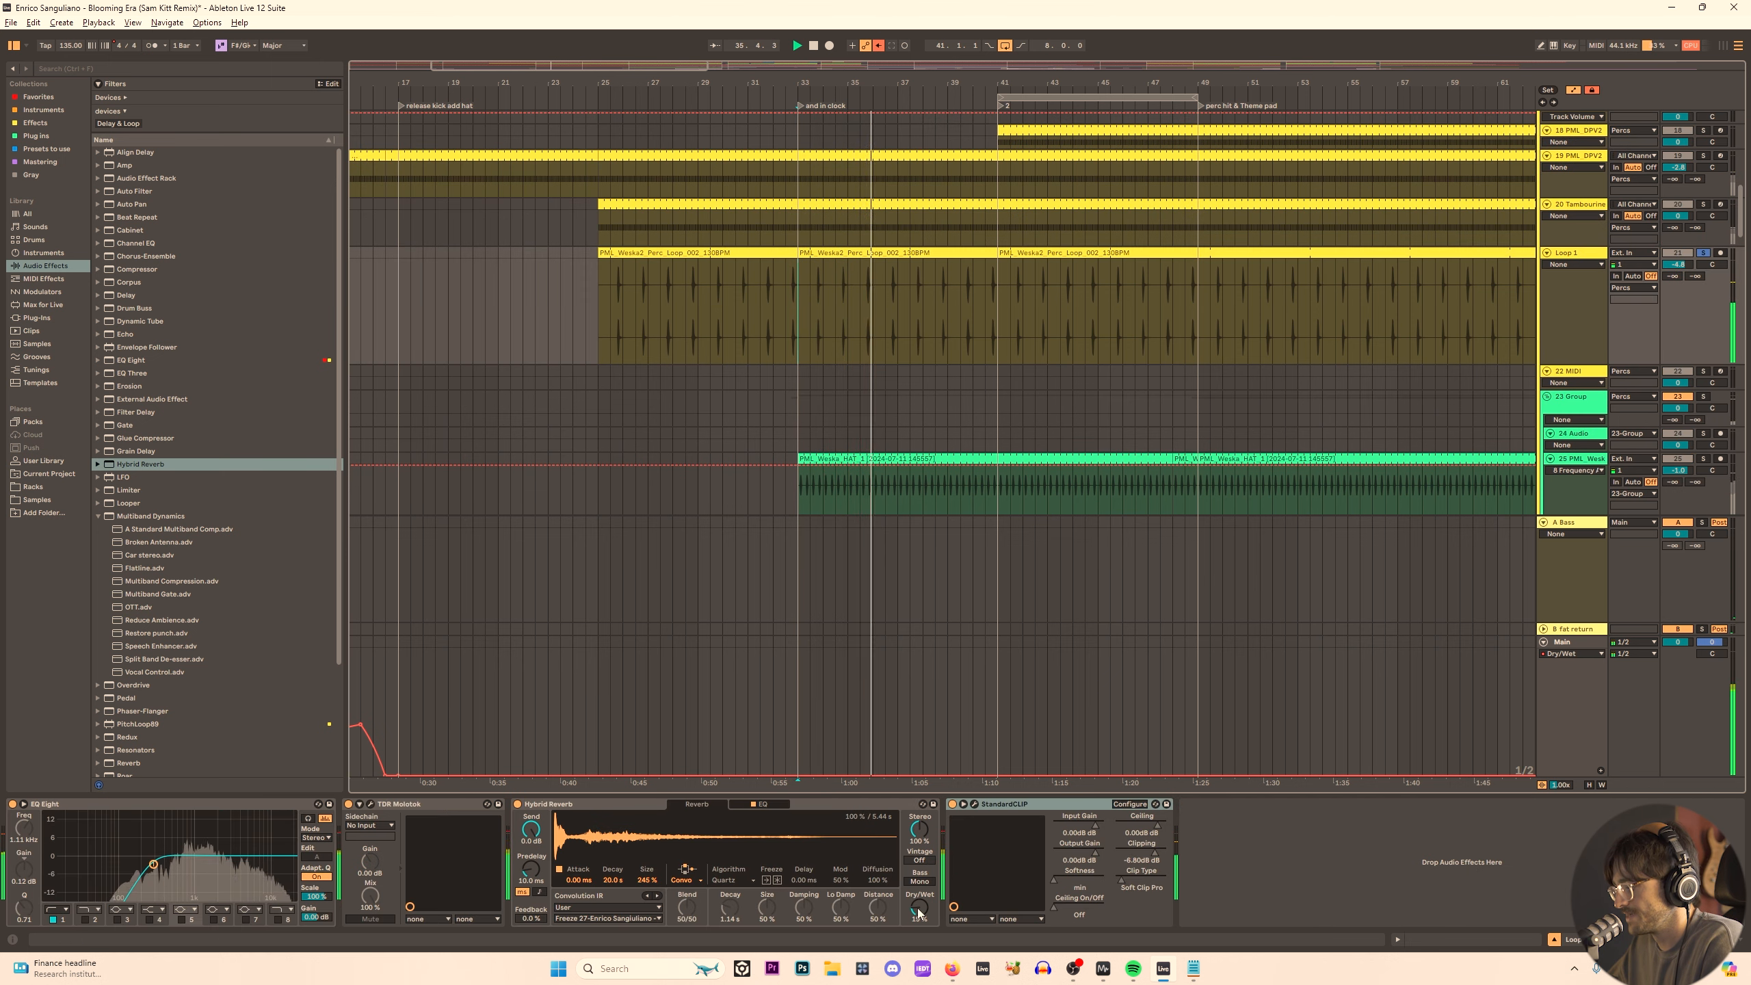
pyautogui.moveTo(920, 907)
pyautogui.mouseDown()
pyautogui.moveTo(920, 939)
pyautogui.moveTo(920, 906)
pyautogui.mouseUp()
pyautogui.click(618, 905)
pyautogui.click(606, 848)
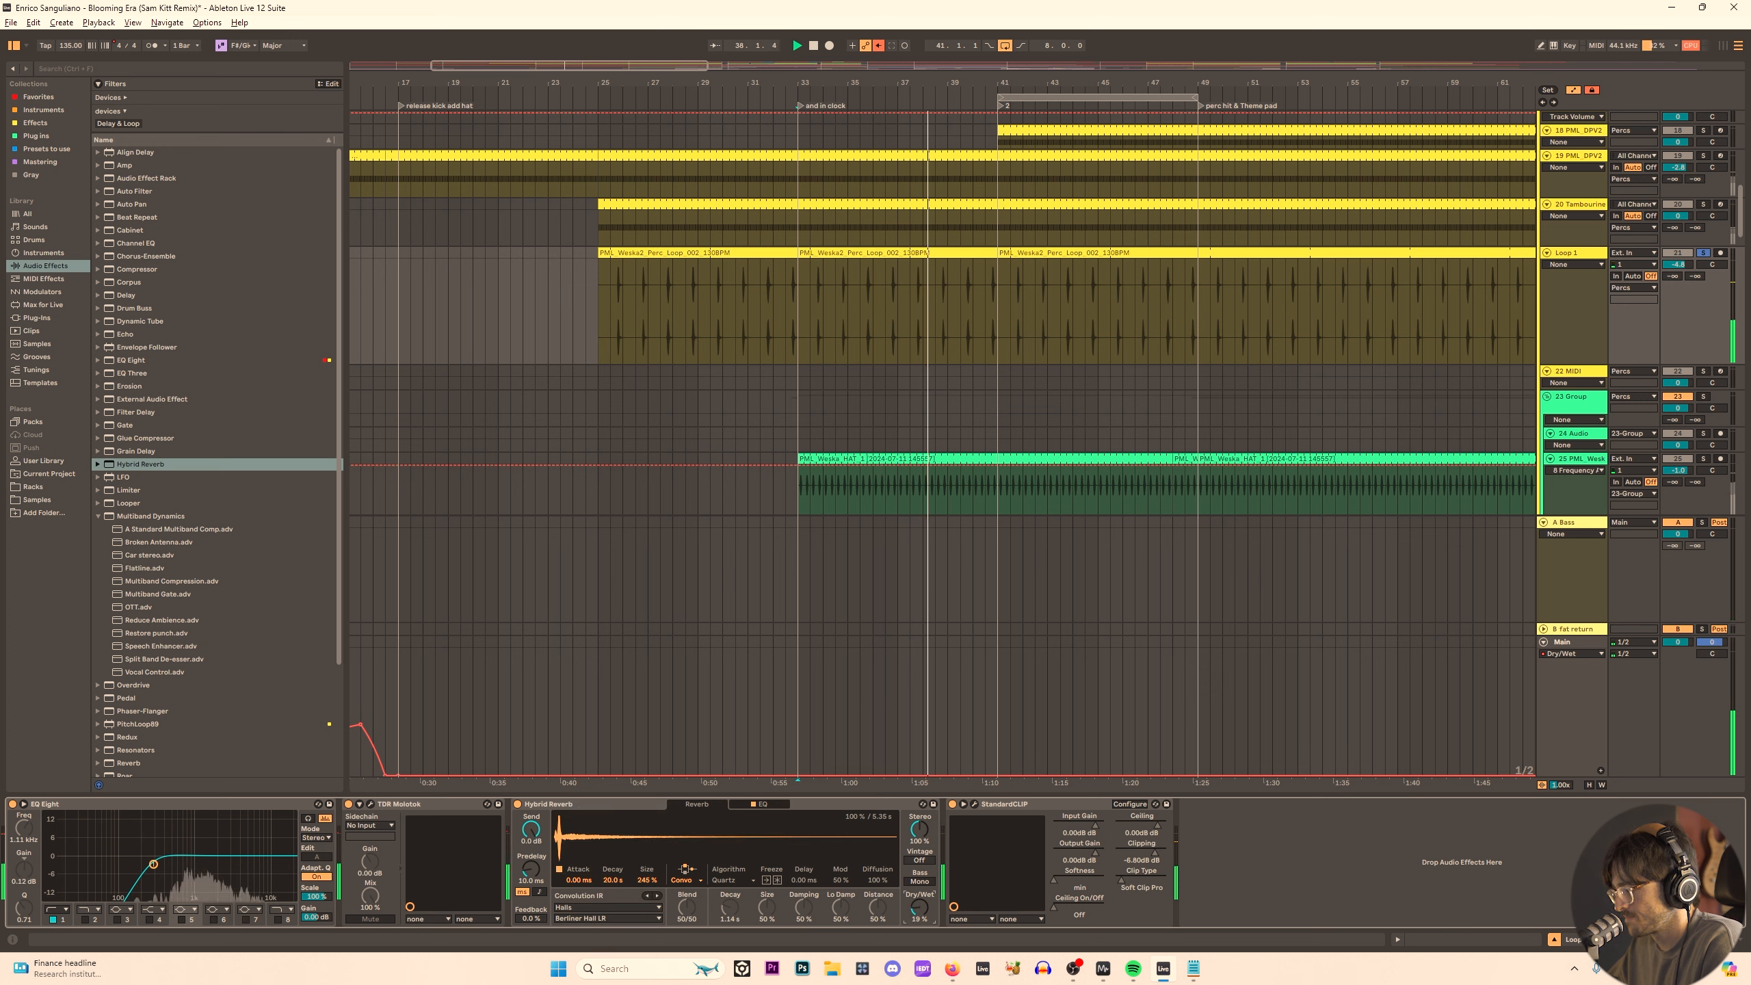
# Set the convolution Decay of Loop 1's Hybrid Reverb to 1.45 s, Size to 236 % and Stereo to 0 % during playback.
pyautogui.click(603, 329)
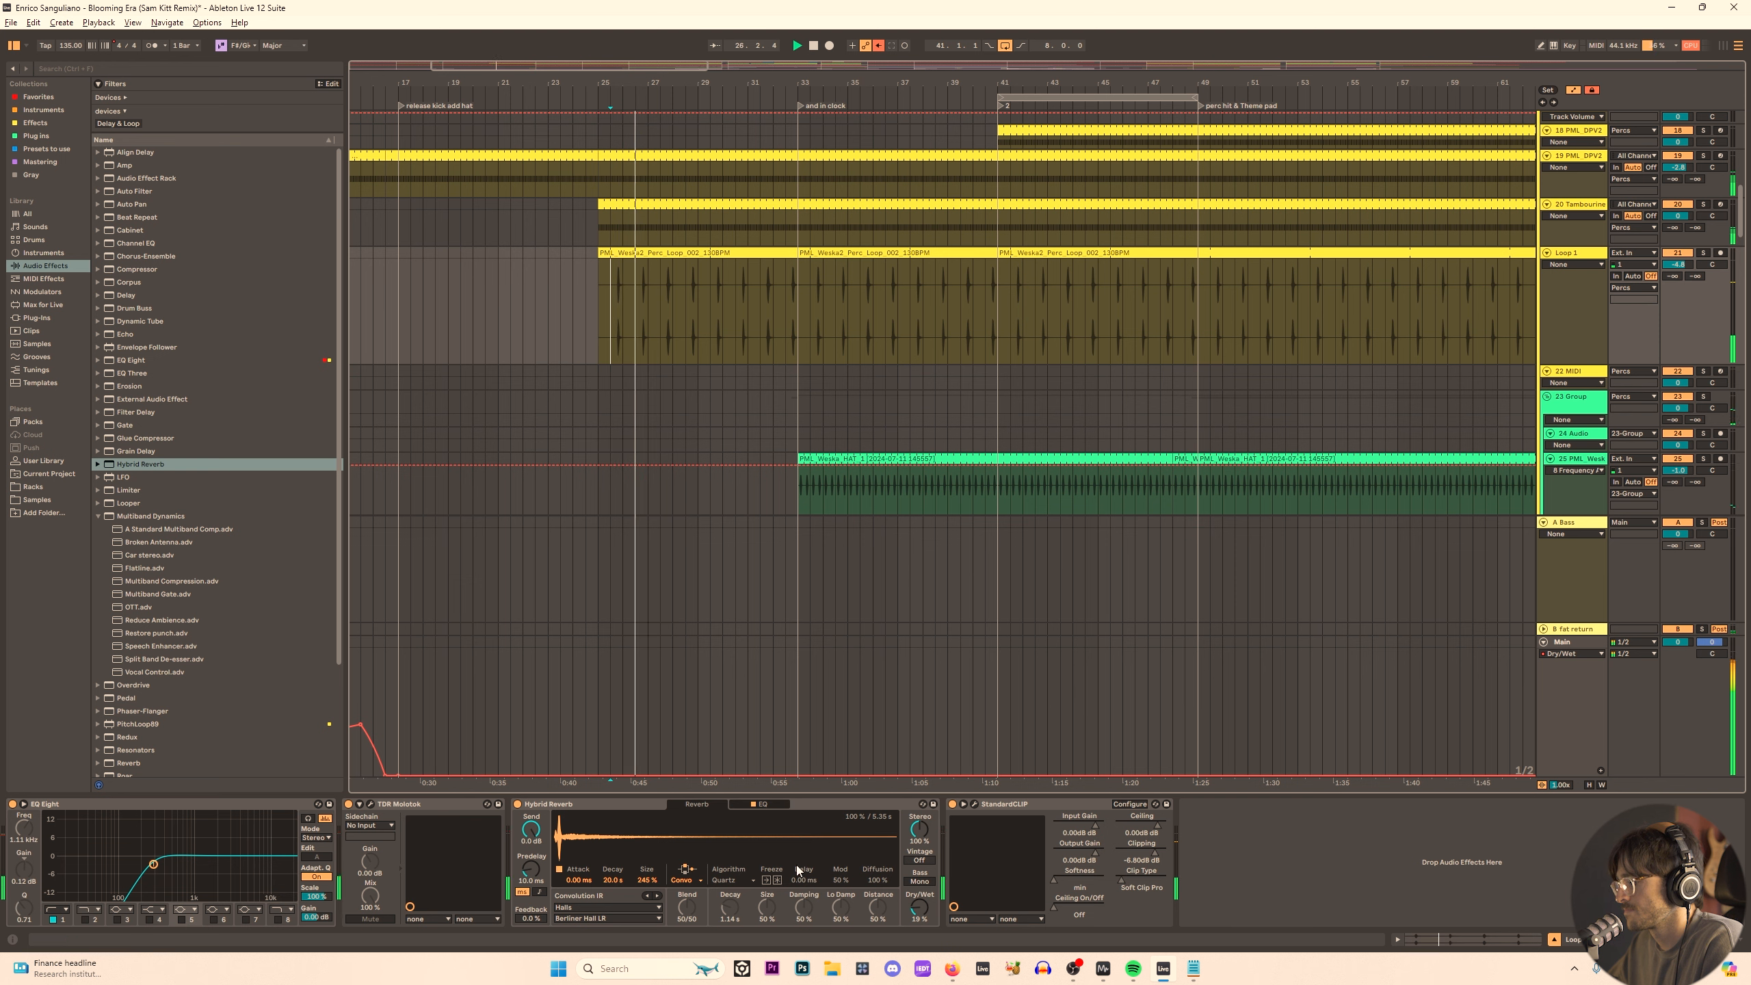
pyautogui.doubleClick(634, 881)
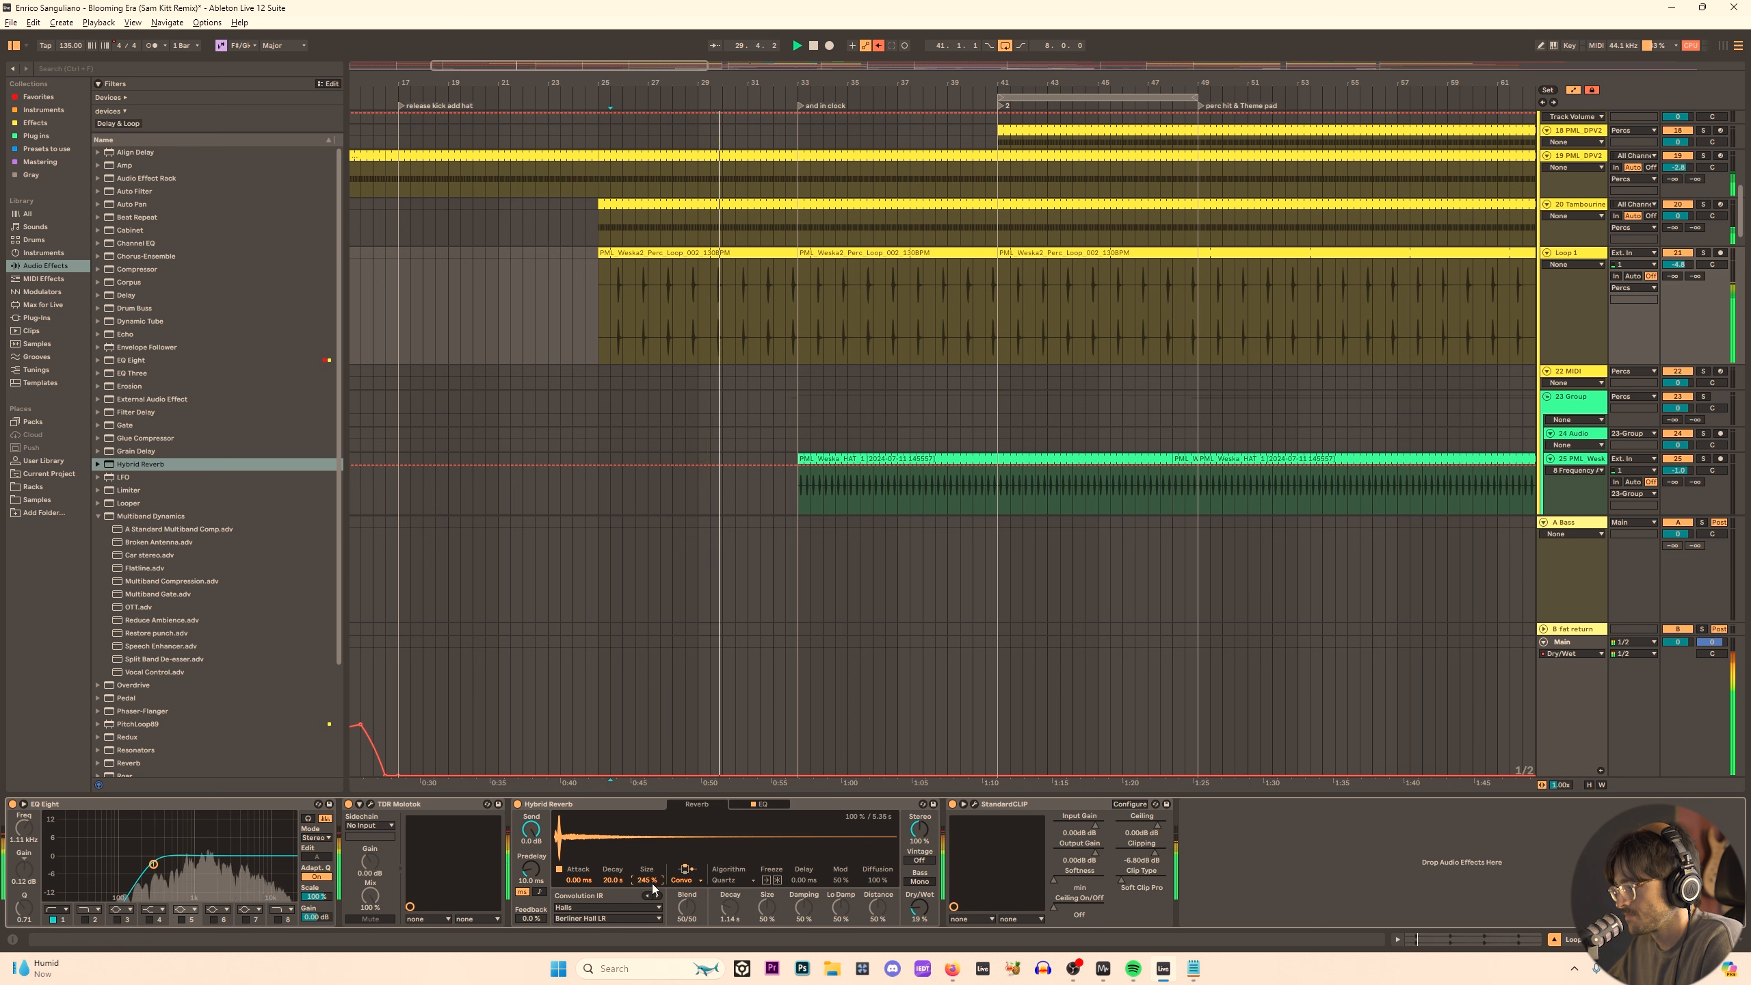
pyautogui.hotkey('ctrl', 'z')
pyautogui.moveTo(647, 880); pyautogui.dragTo(612, 897)
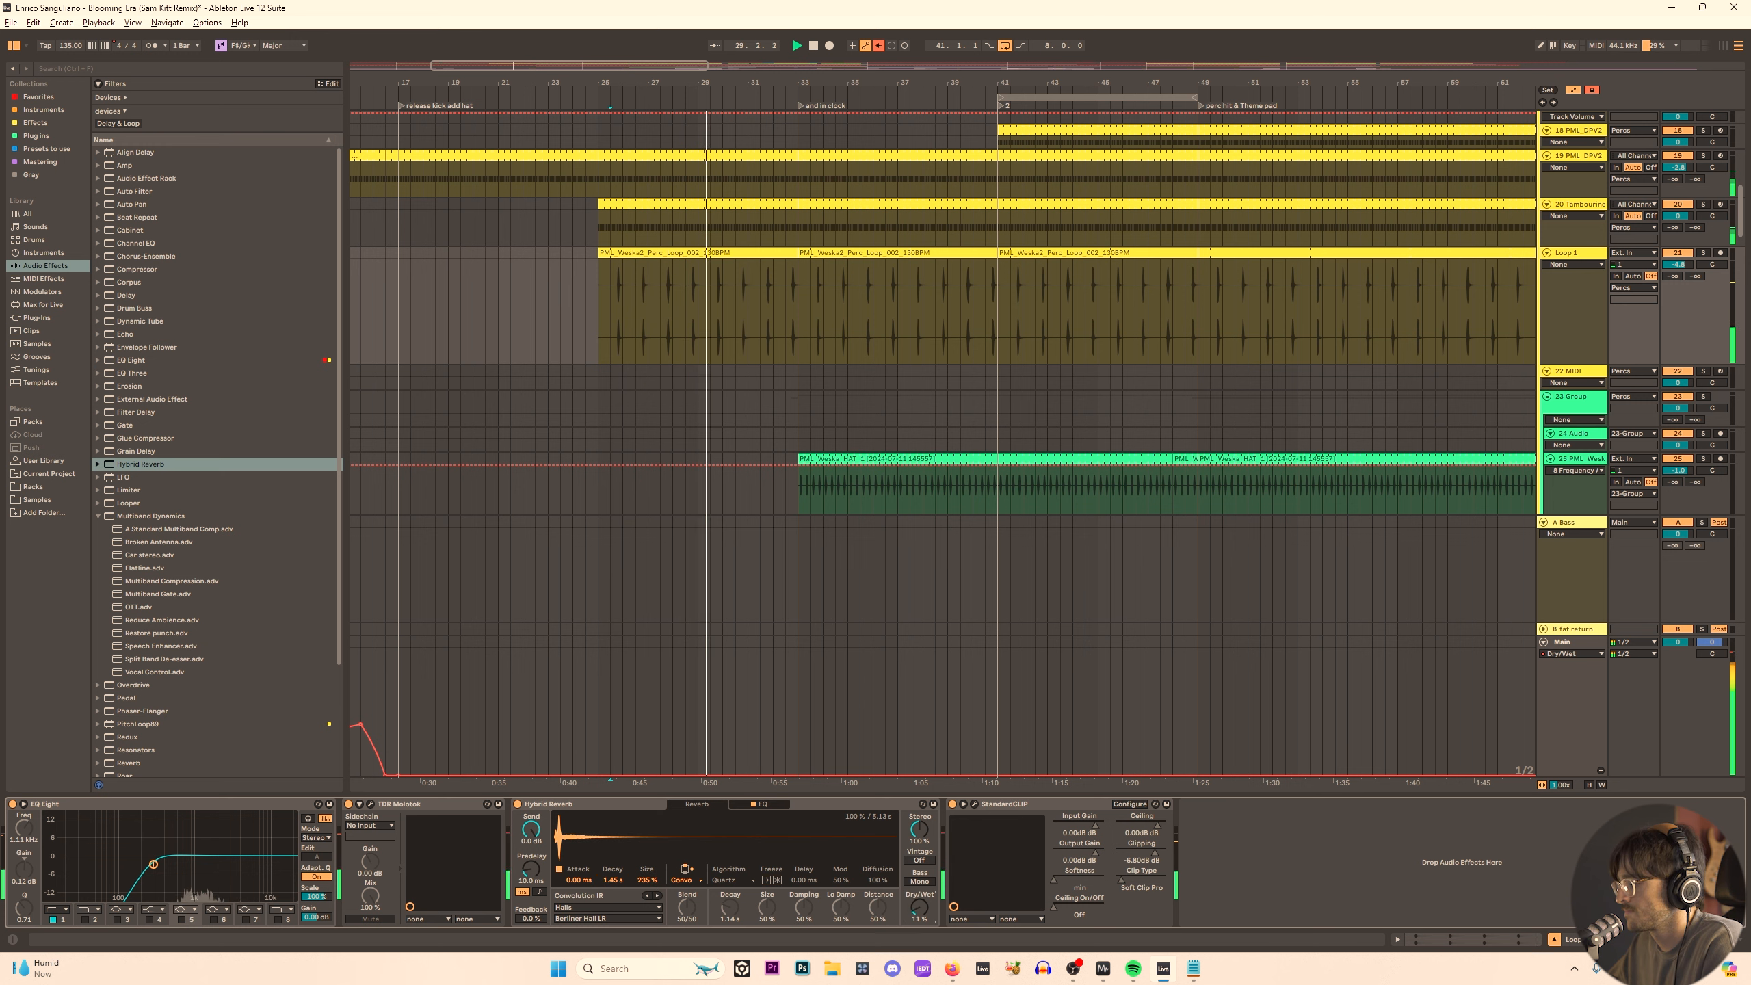
pyautogui.moveTo(924, 835); pyautogui.dragTo(926, 819)
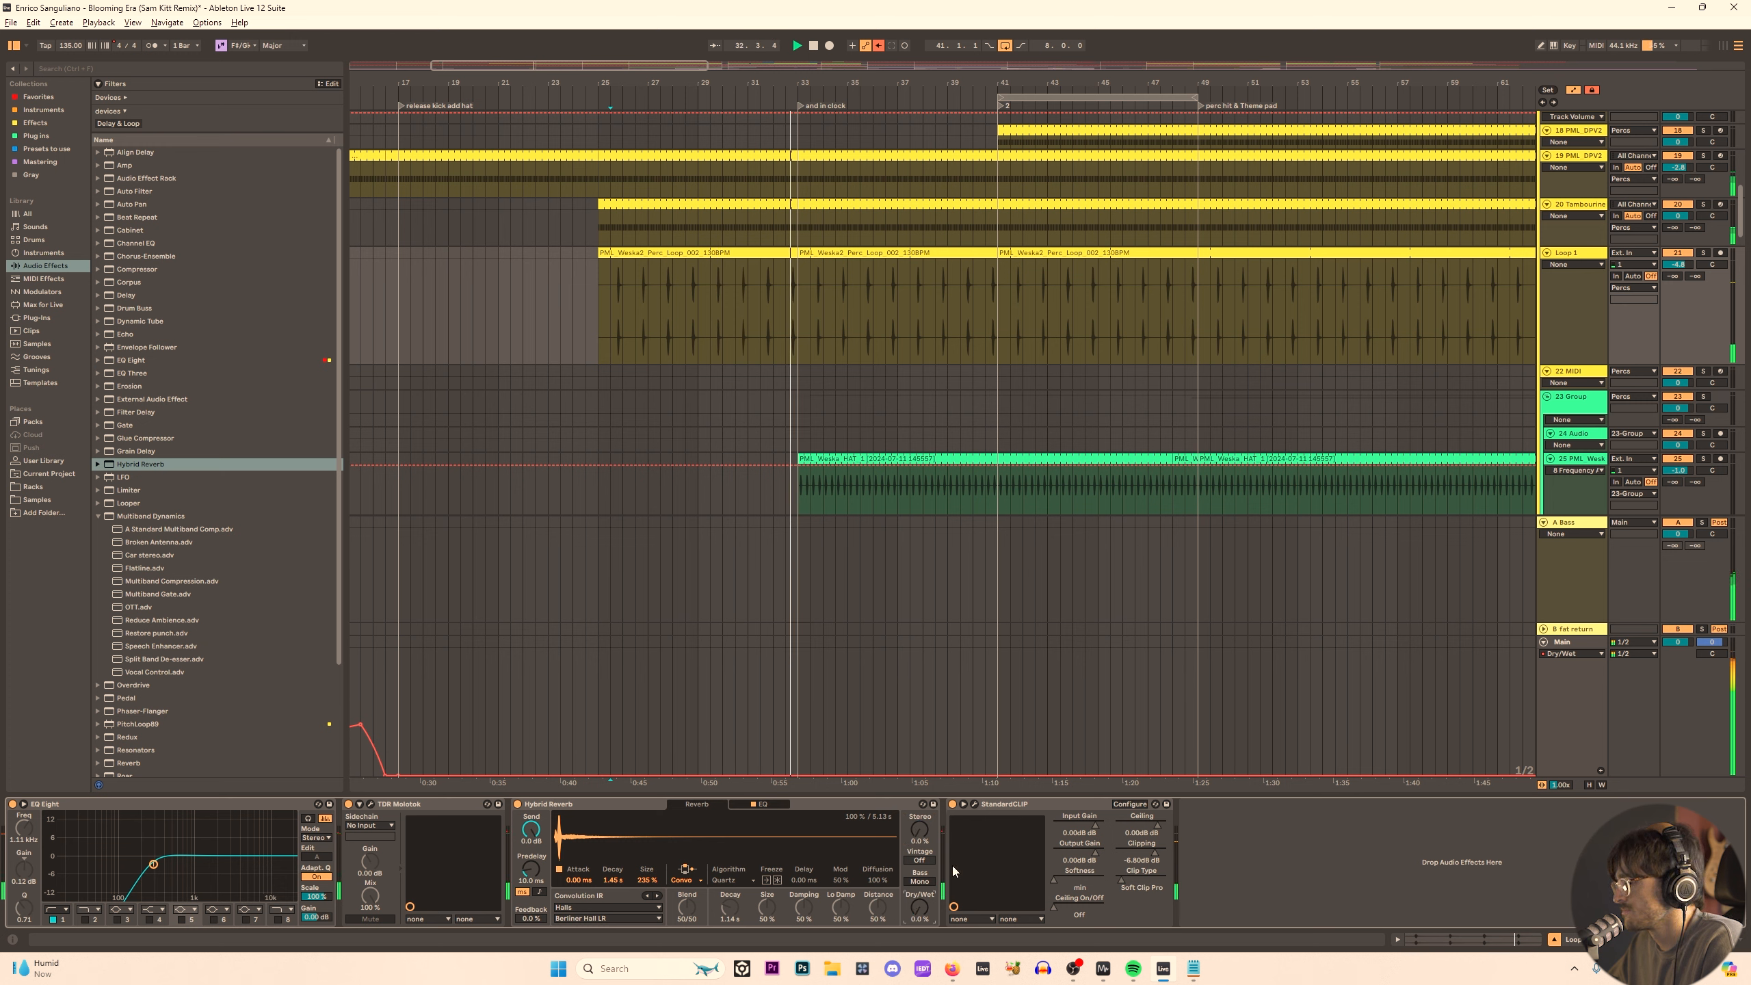
# Play the arrangement around bars 41 to 49 and check how the percussion and hat tracks lead into the next section.
pyautogui.click(1015, 343)
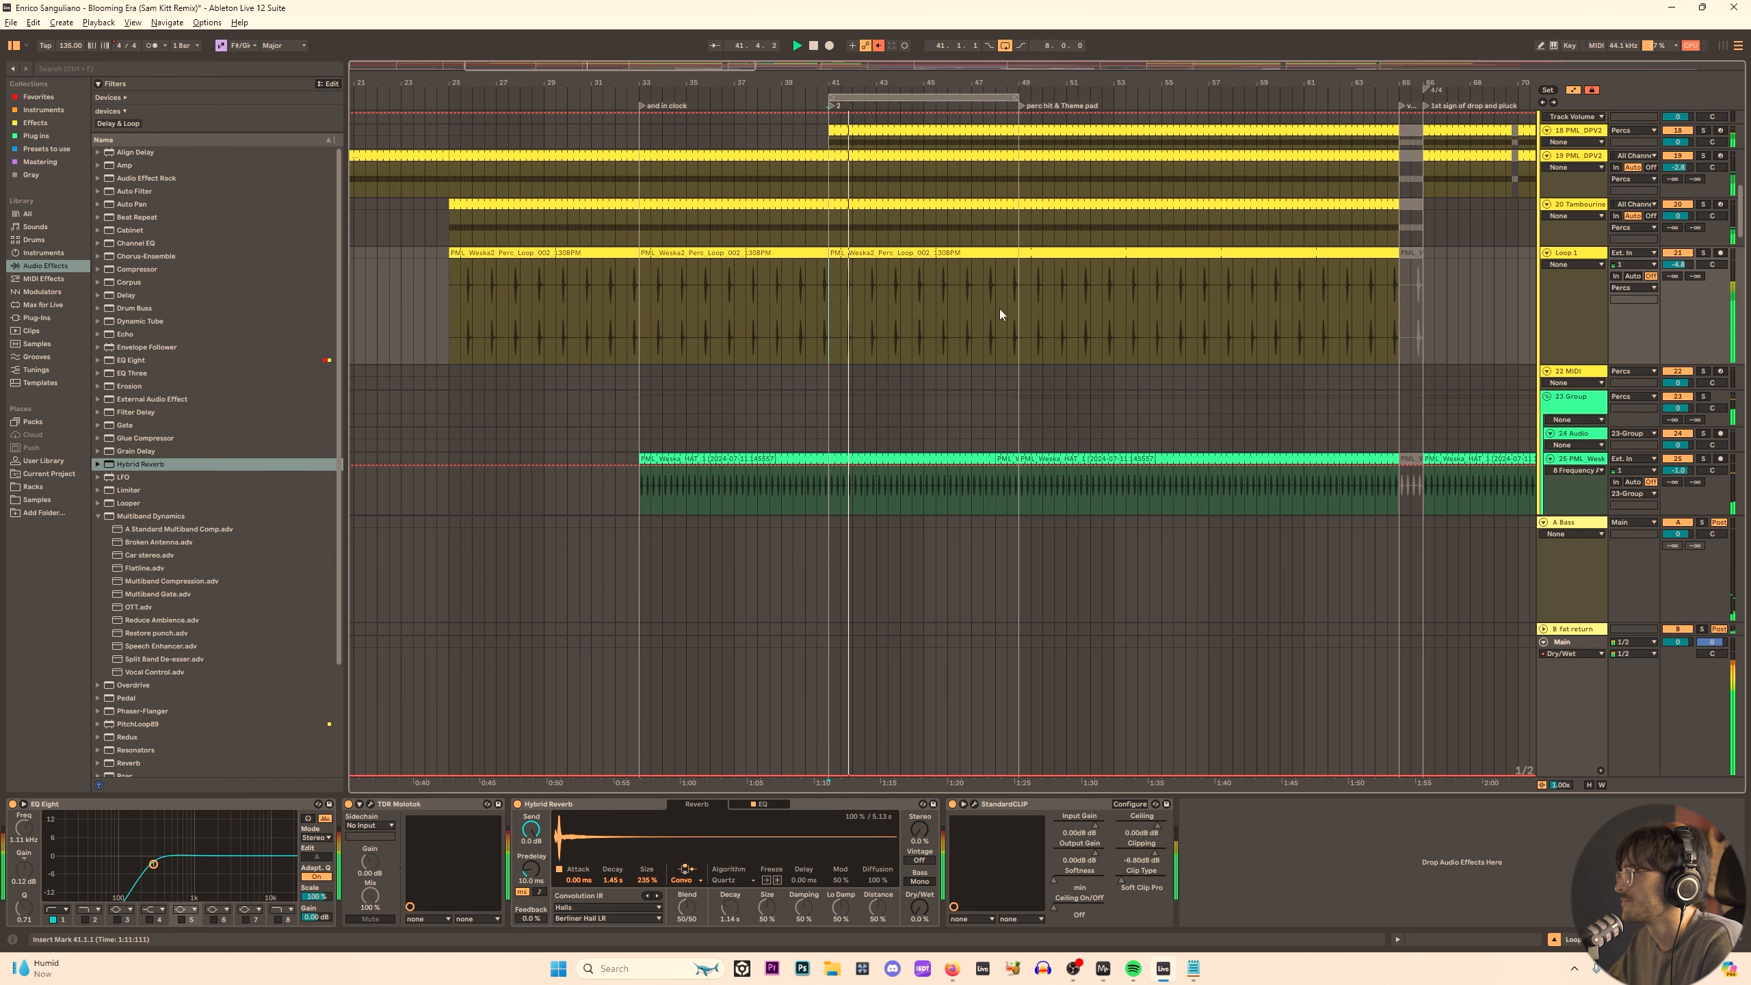
pyautogui.click(1006, 306)
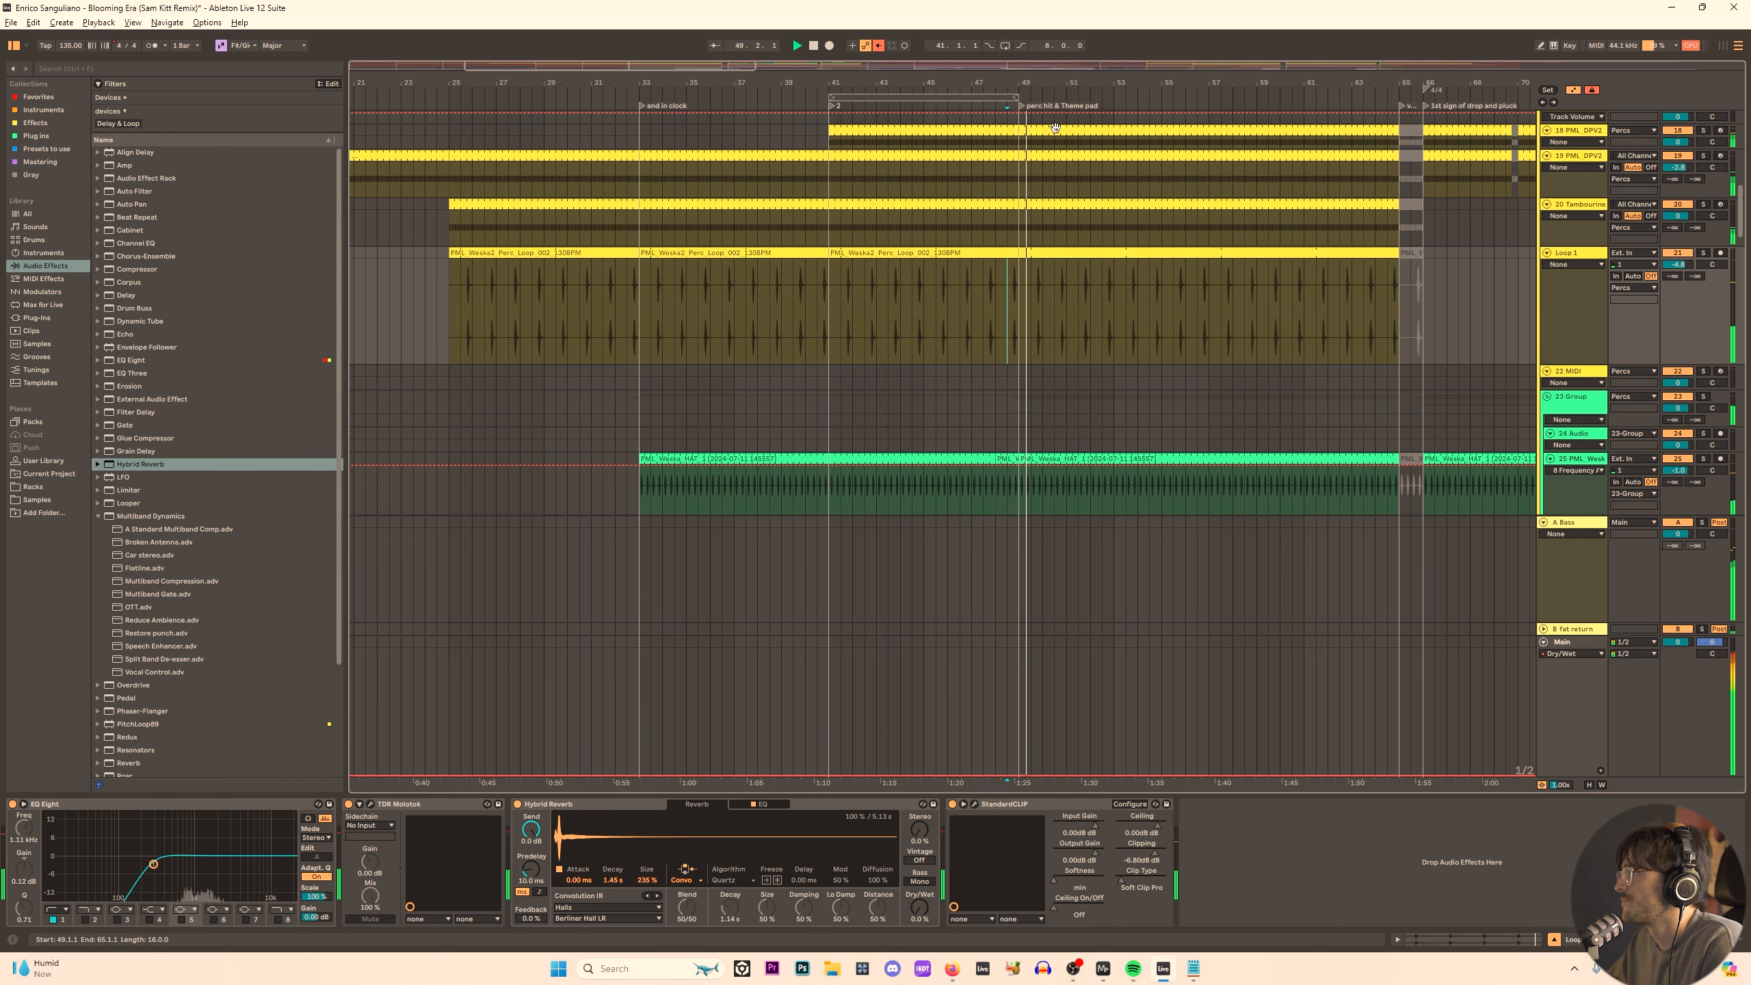
pyautogui.moveTo(1058, 84); pyautogui.dragTo(930, 72)
pyautogui.scroll(-3, 863, 259)
pyautogui.click(880, 303)
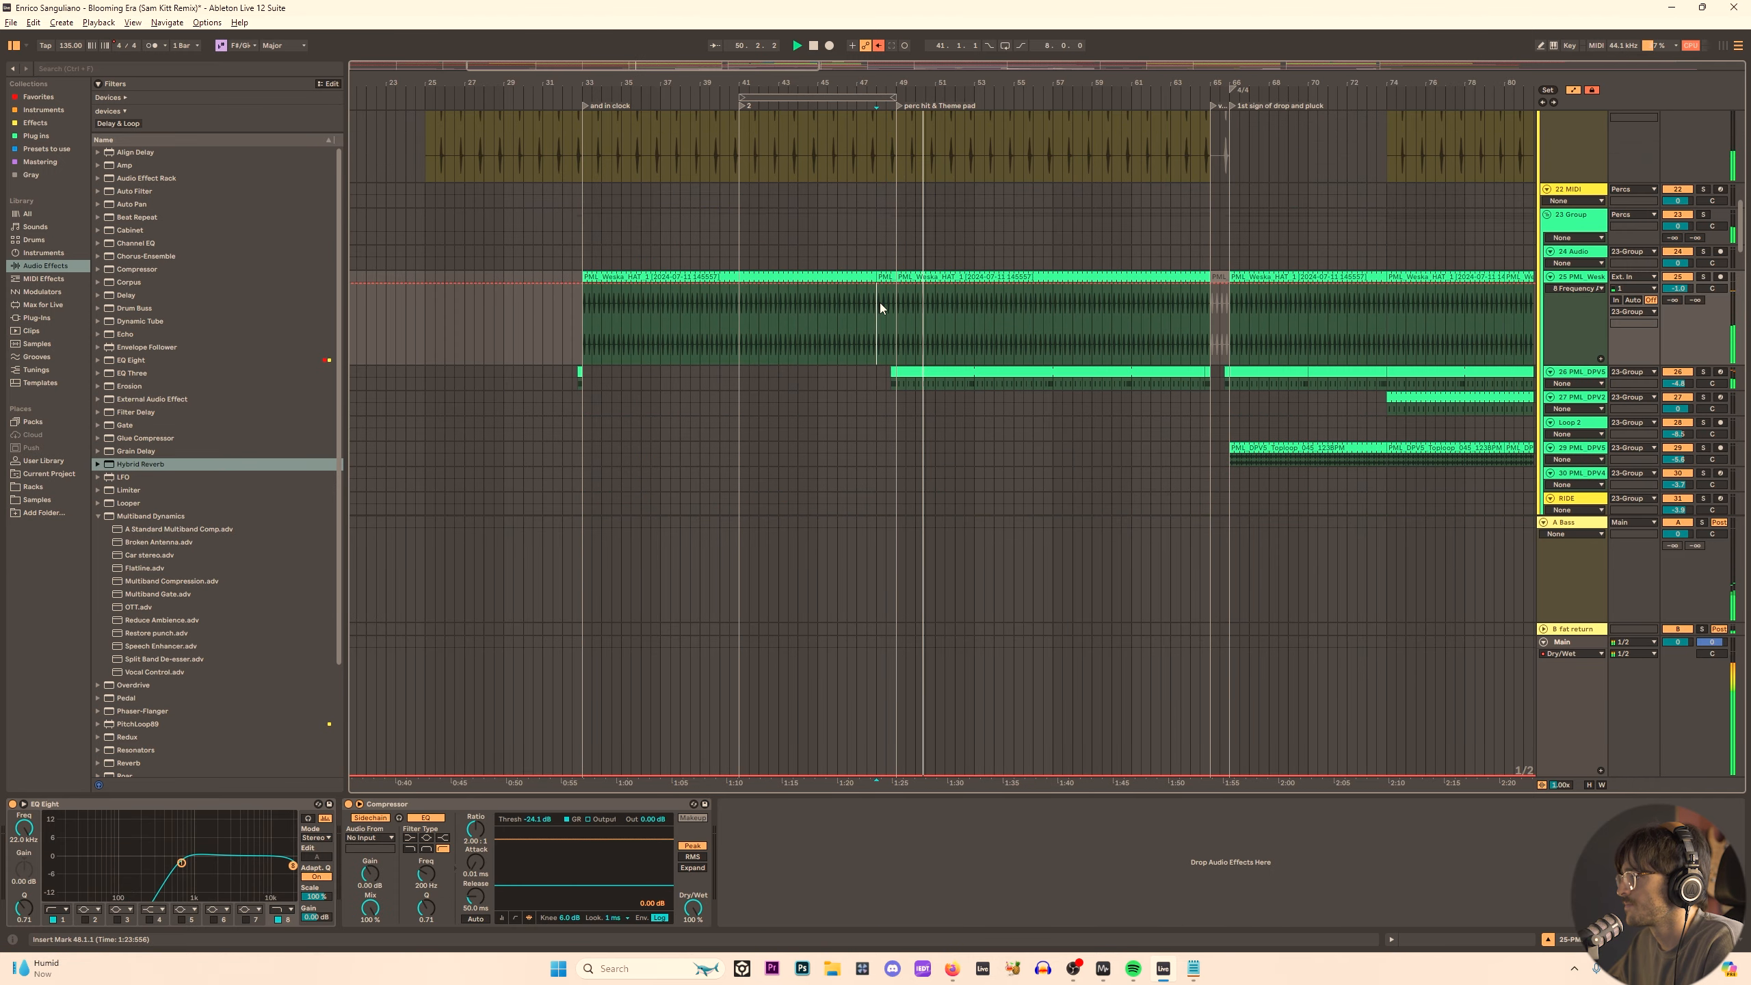
pyautogui.press('space')
pyautogui.press('space')
pyautogui.moveTo(880, 271); pyautogui.dragTo(584, 304)
pyautogui.click(783, 317)
# Move the arrangement loop to bars 33–41, starting at the clock section.
pyautogui.scroll(-15, 895, 433)
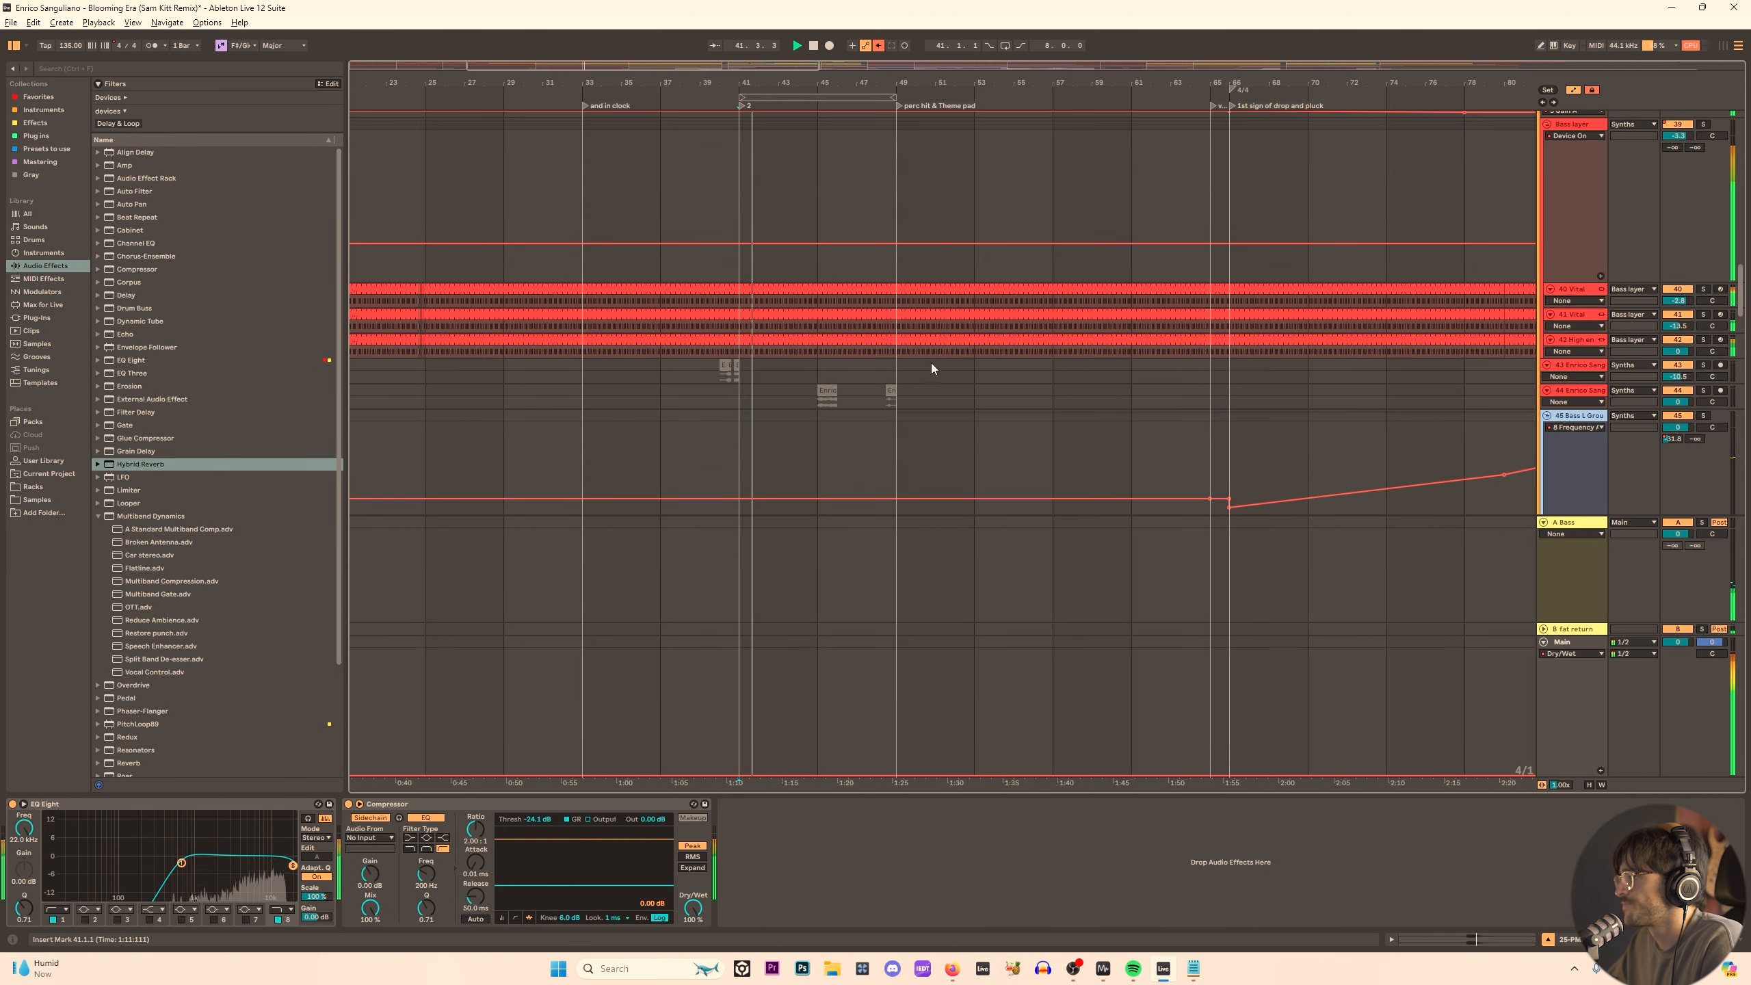
pyautogui.scroll(2, 900, 238)
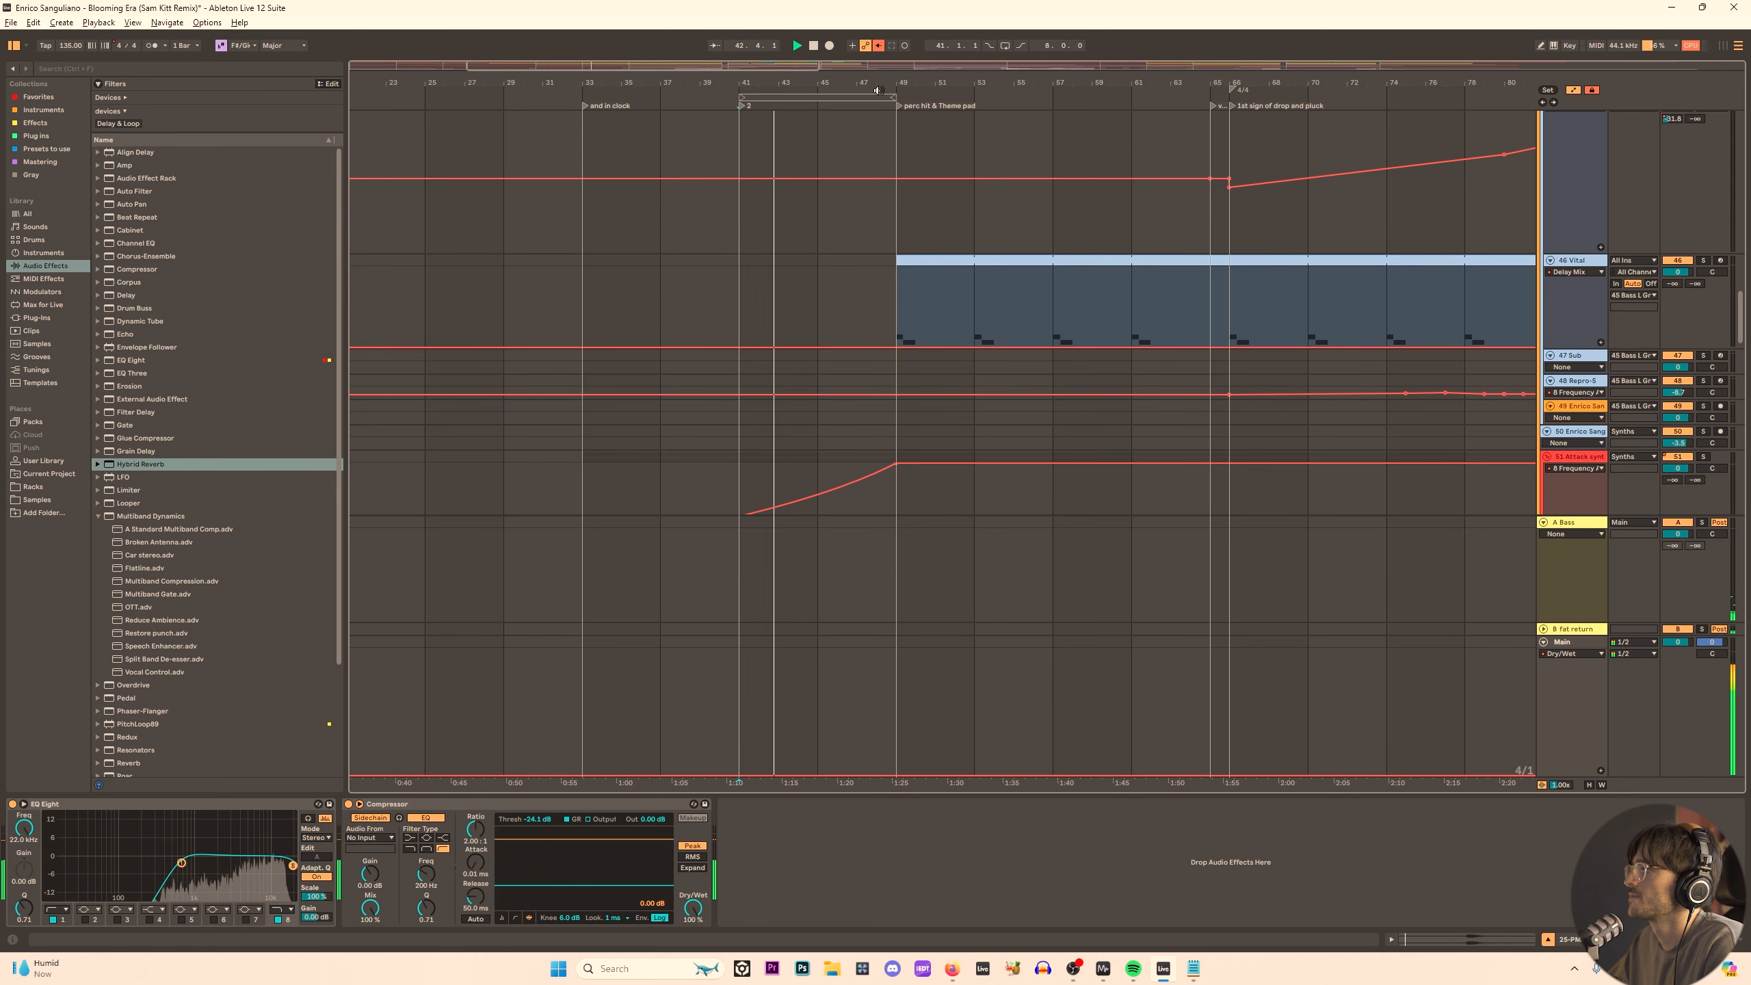
pyautogui.moveTo(878, 90); pyautogui.dragTo(733, 104)
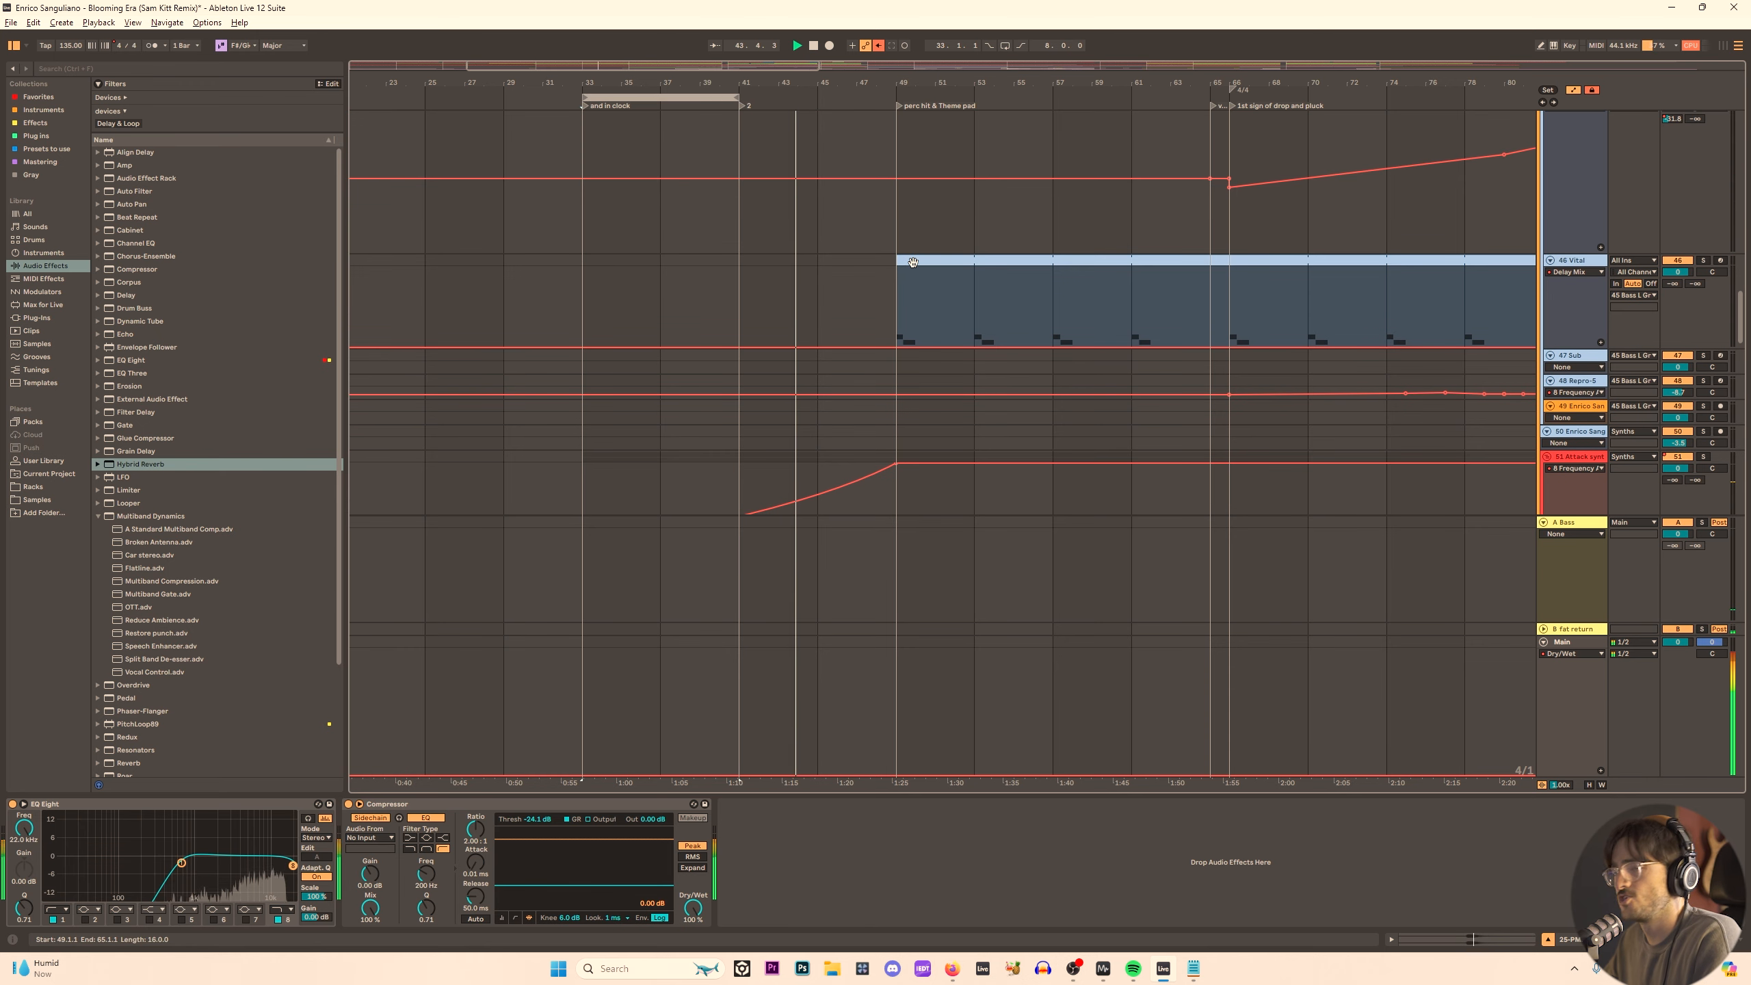
# Stop playback, extend the start of the Vital clip back to bar 33, and listen to its new entry.
pyautogui.scroll(3, 896, 281)
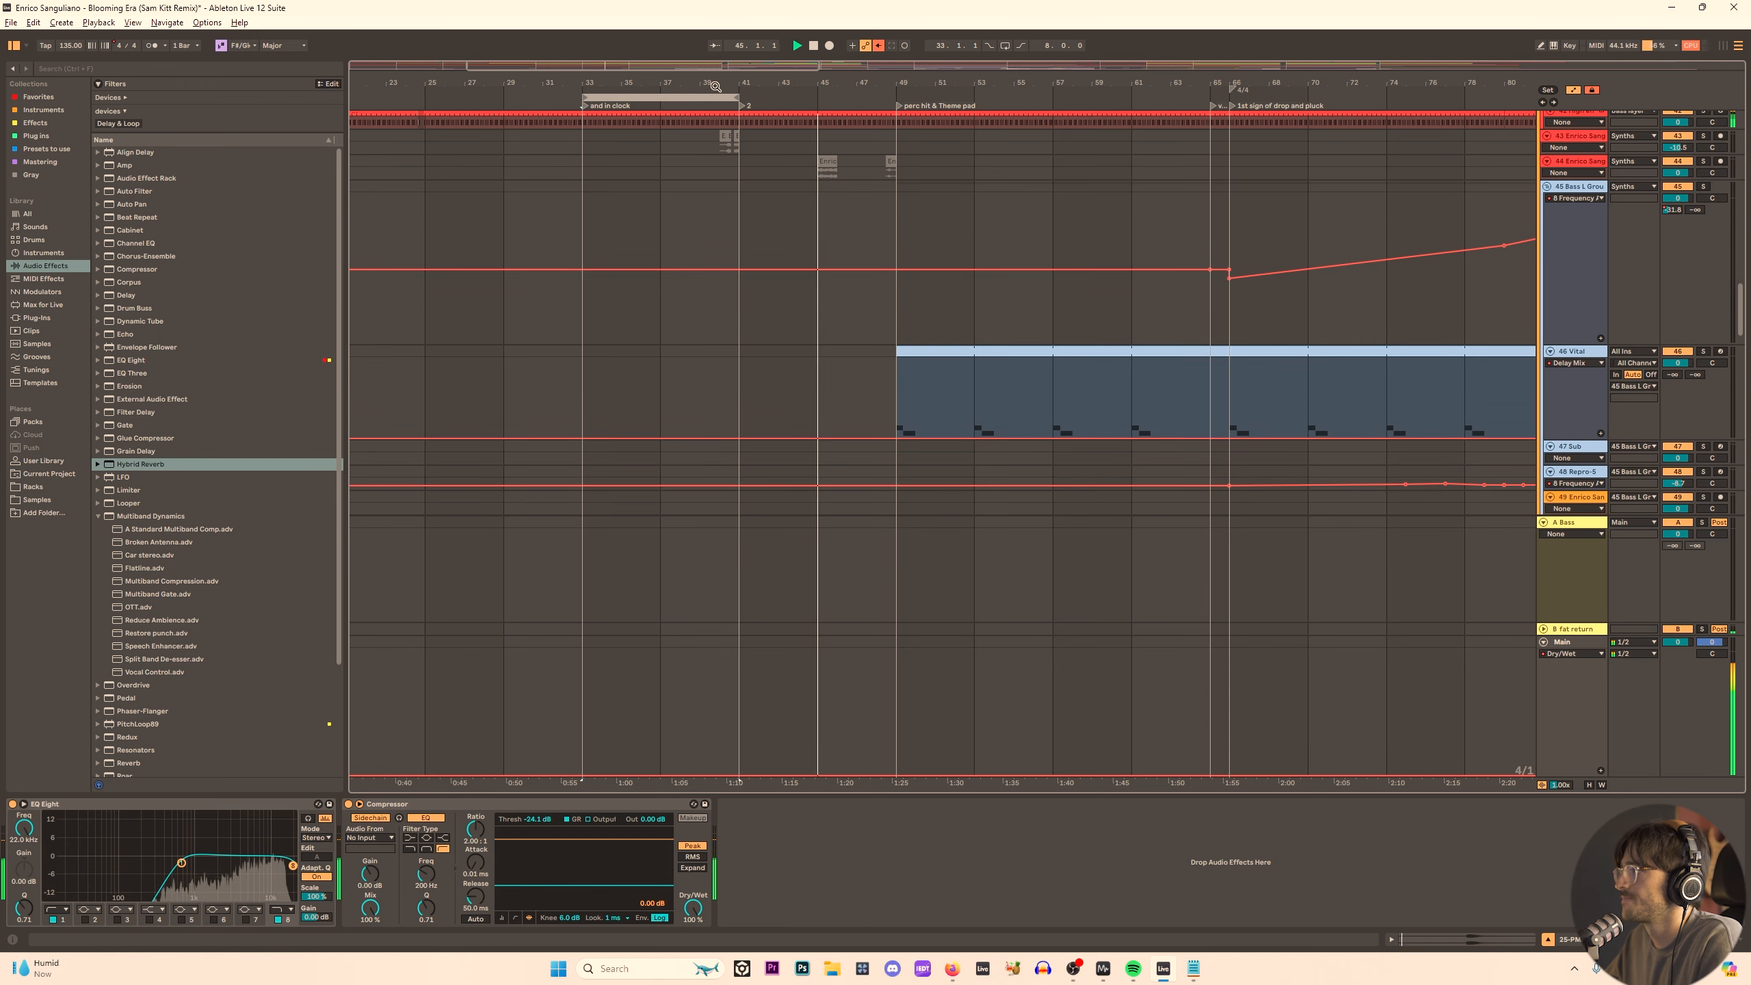
pyautogui.moveTo(717, 84); pyautogui.dragTo(870, 55)
pyautogui.press('space')
pyautogui.click(443, 368)
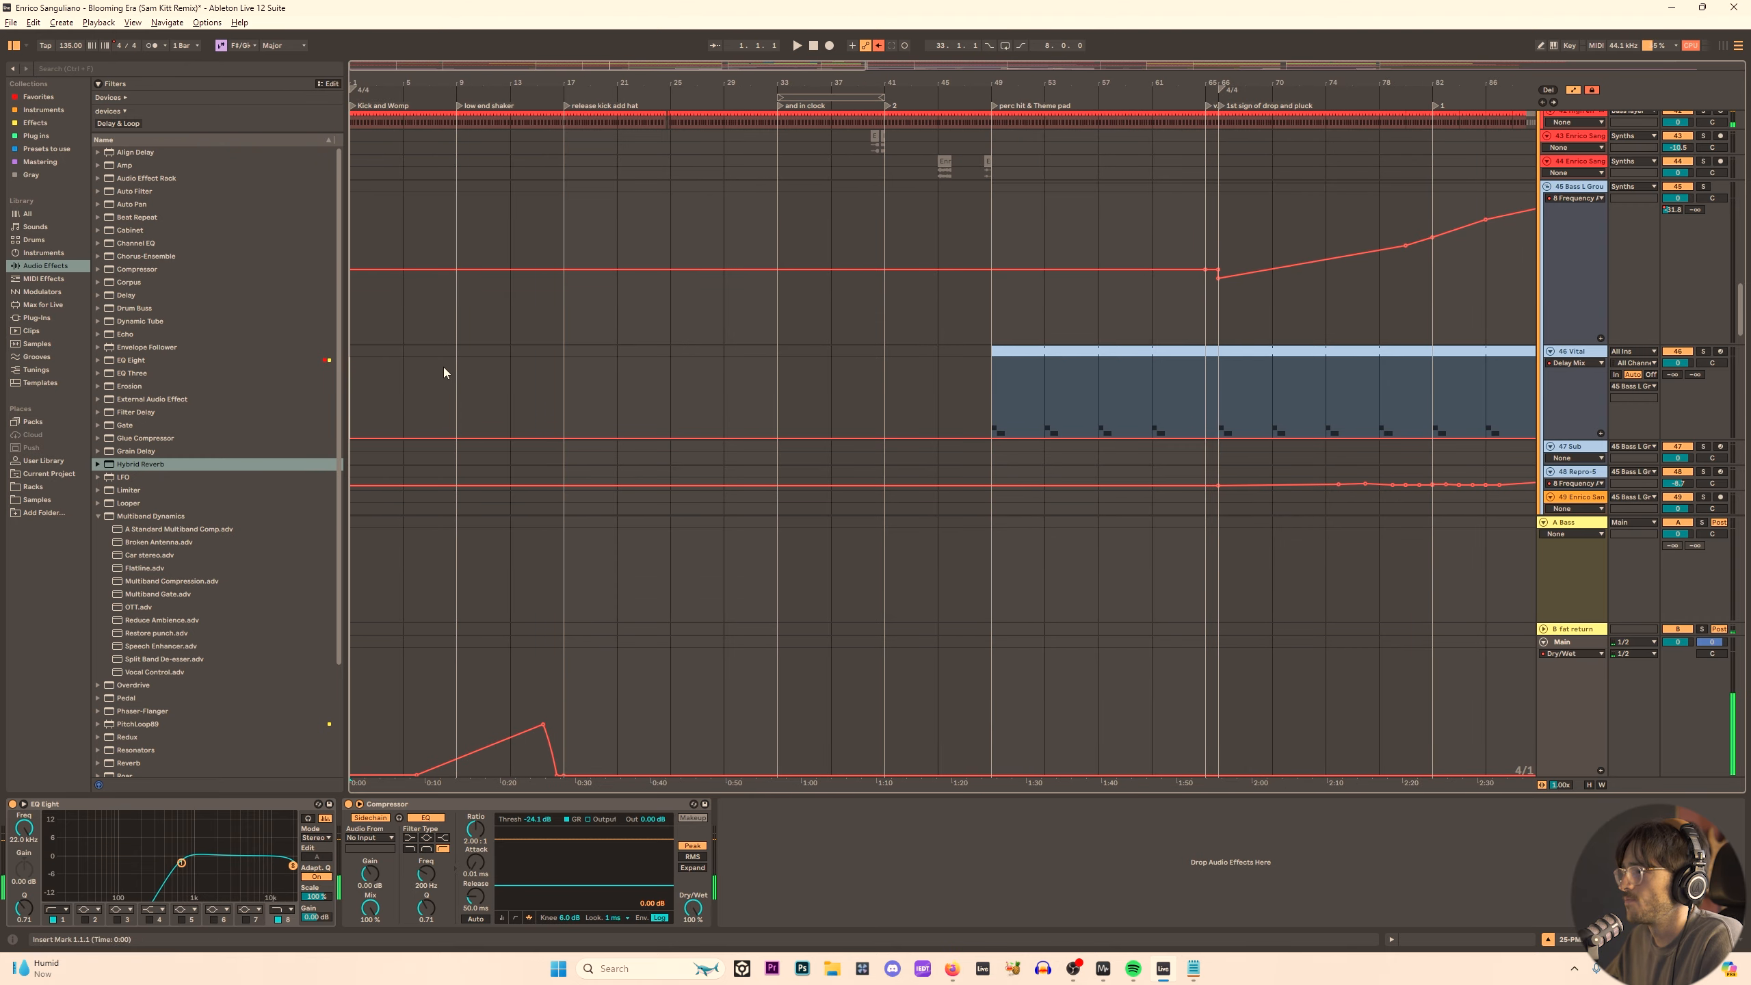
pyautogui.moveTo(355, 376); pyautogui.dragTo(764, 348)
pyautogui.moveTo(994, 353); pyautogui.dragTo(743, 355)
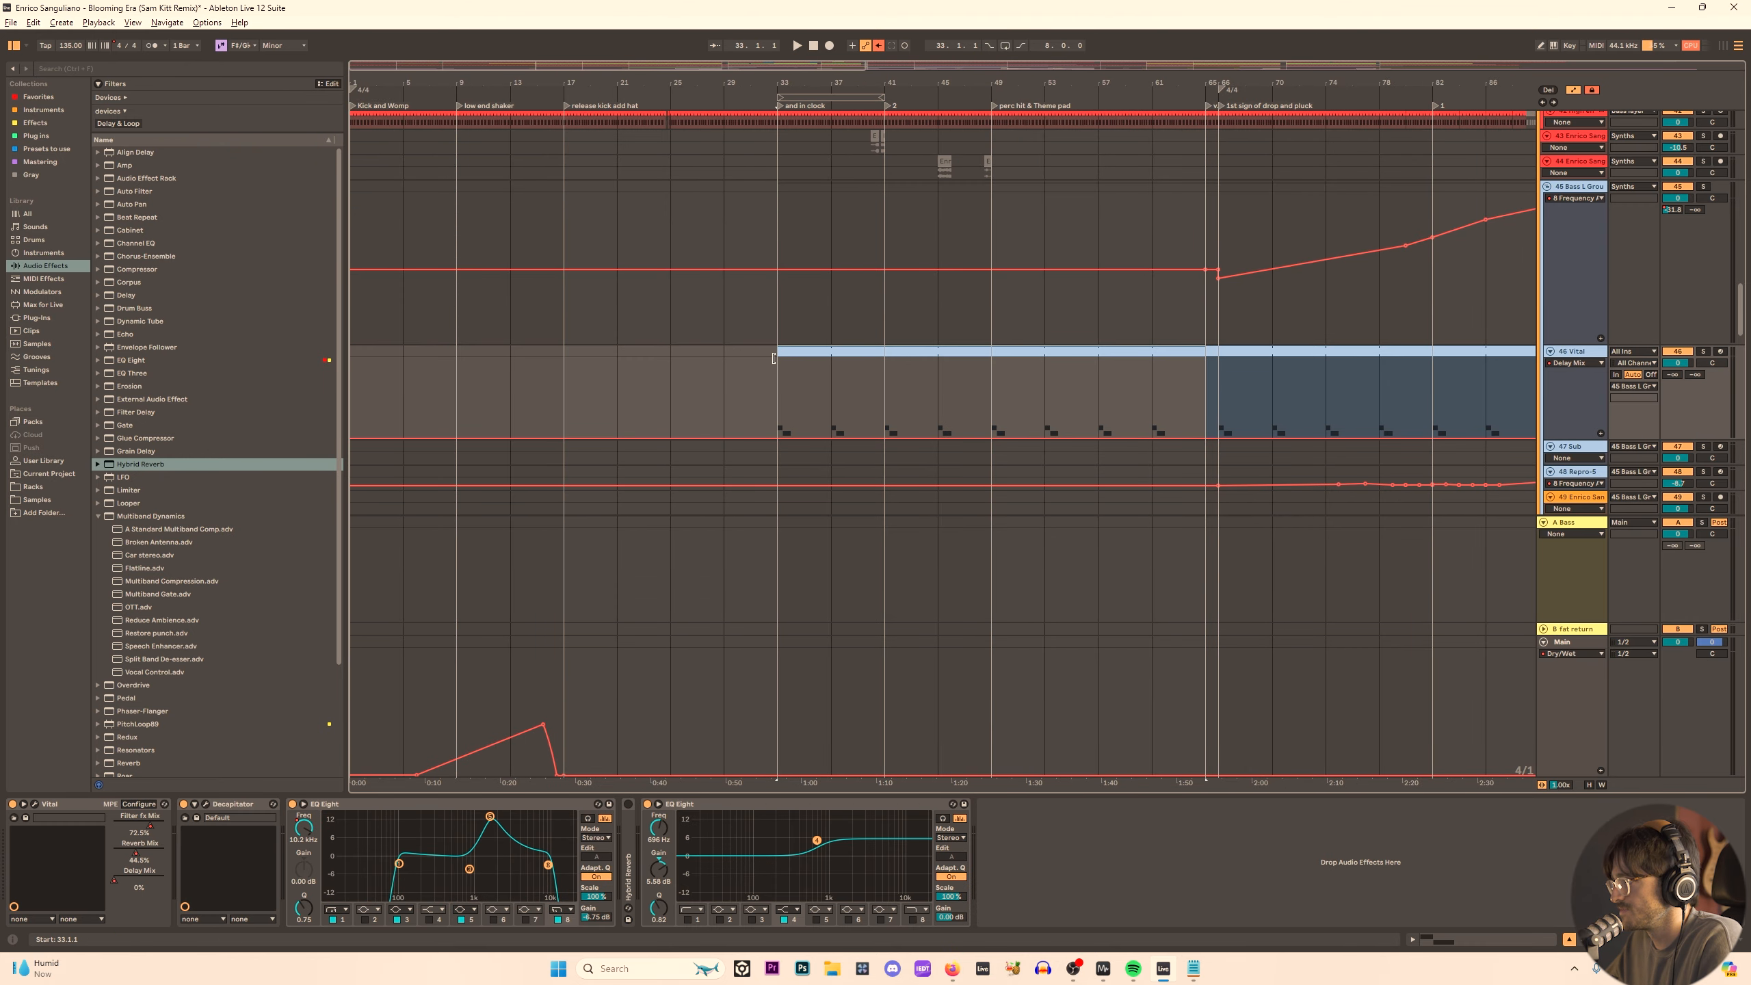
pyautogui.press('space')
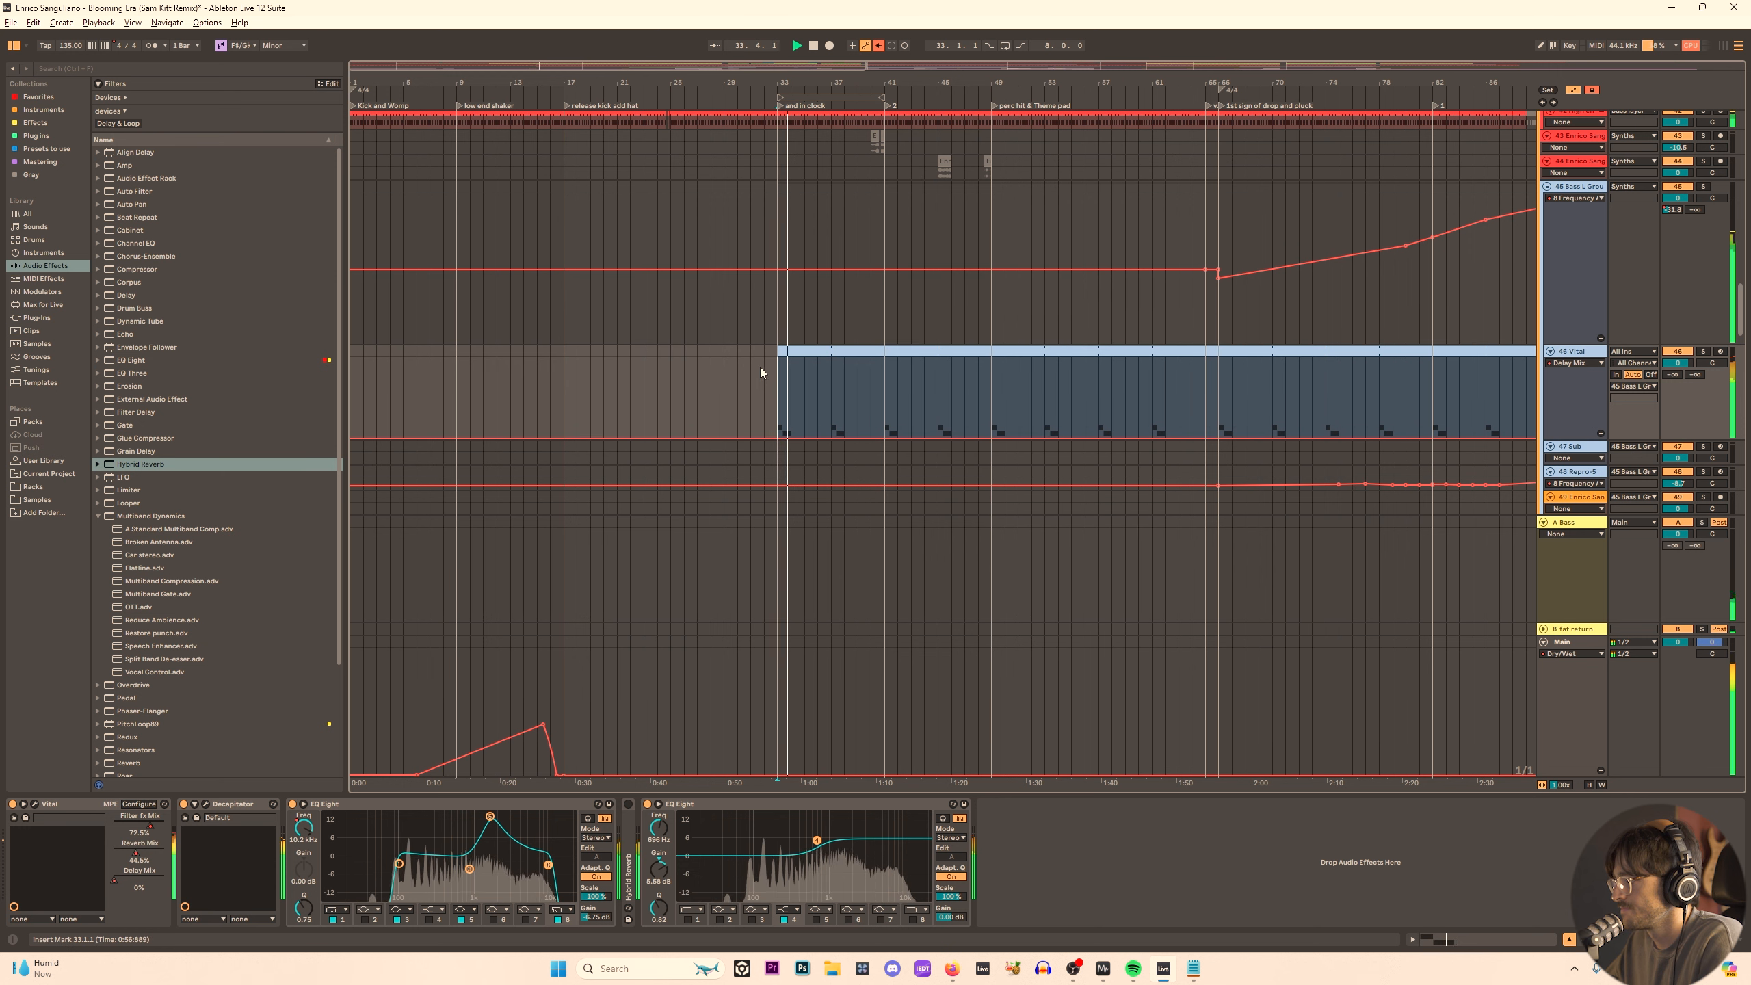
pyautogui.click(760, 367)
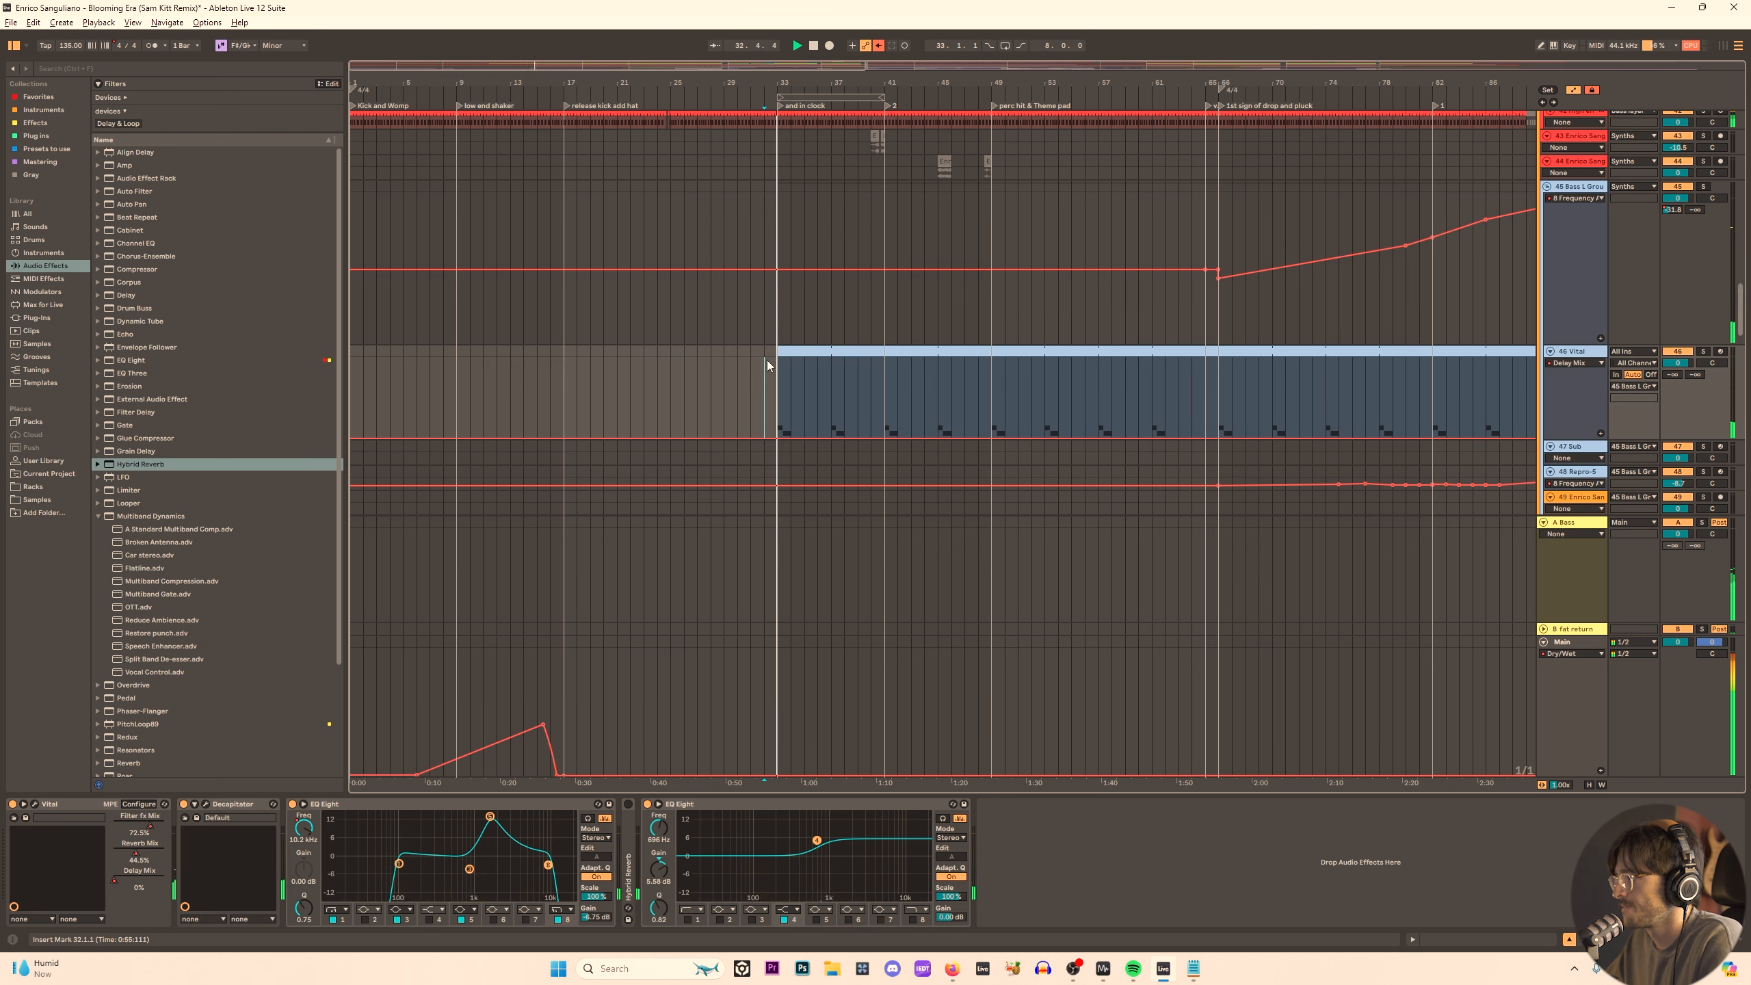
# Try starting the Vital clip at bar 37, with the loop moved to bars 41–49 and the empty earlier bars selected.
pyautogui.moveTo(779, 351); pyautogui.dragTo(832, 351)
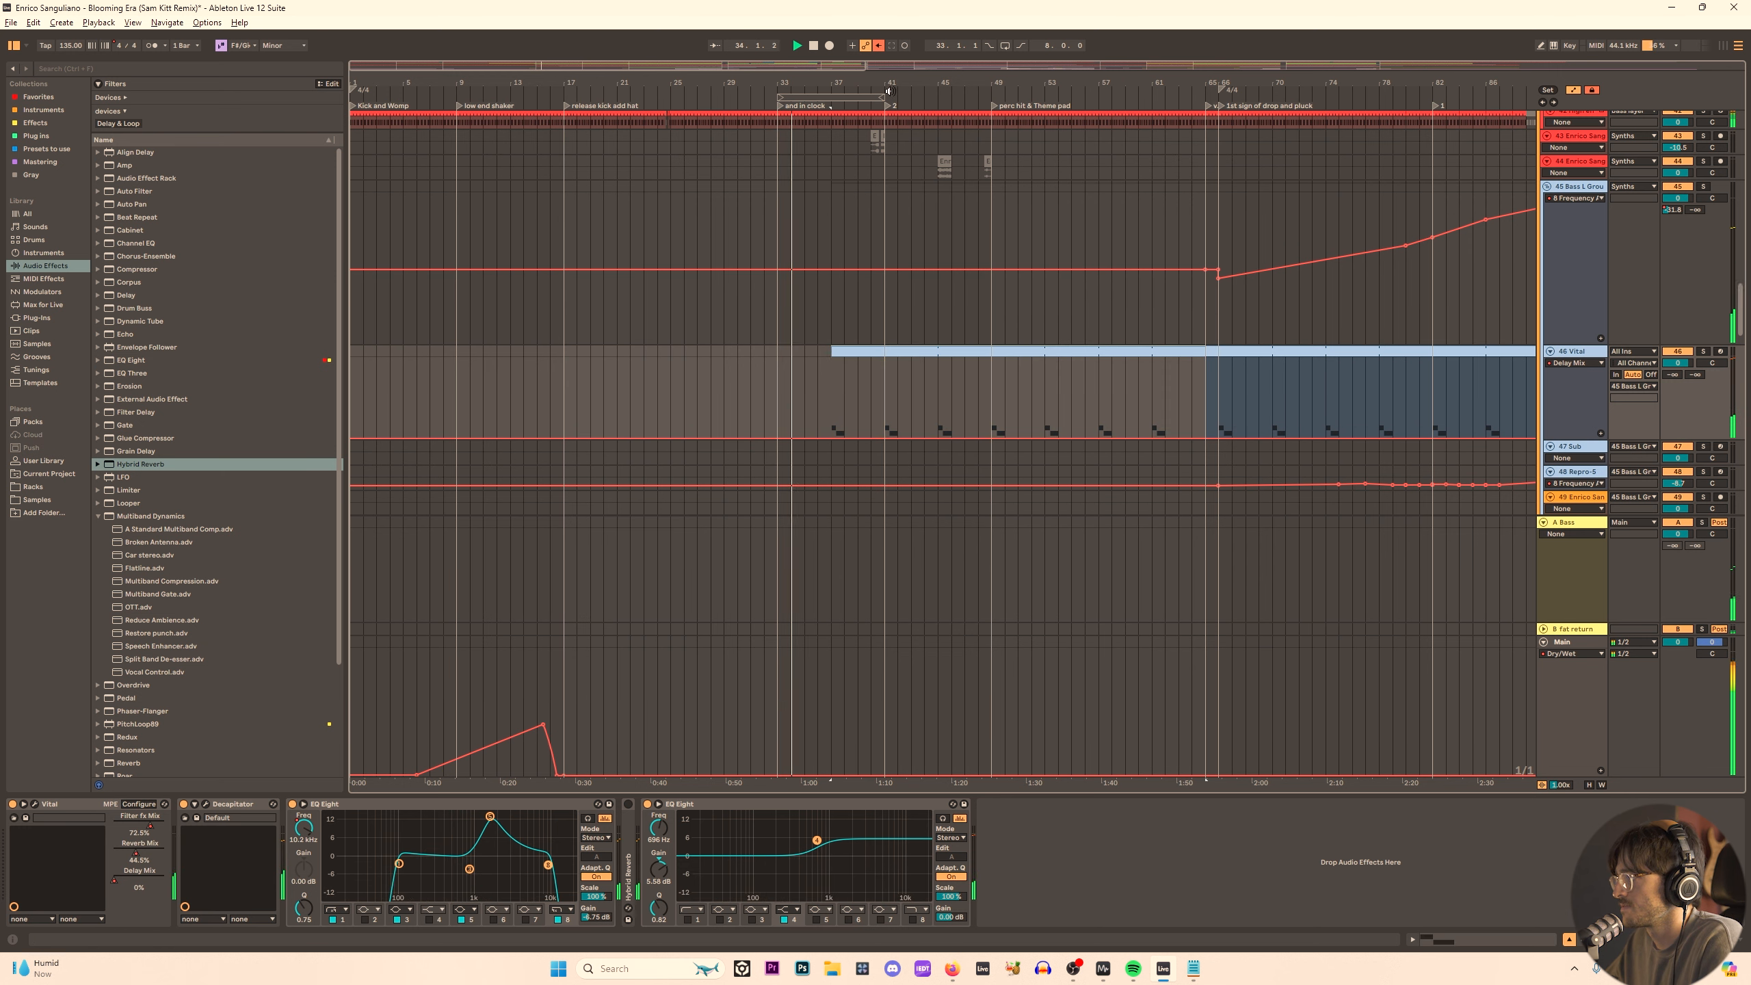
pyautogui.moveTo(860, 98); pyautogui.dragTo(968, 98)
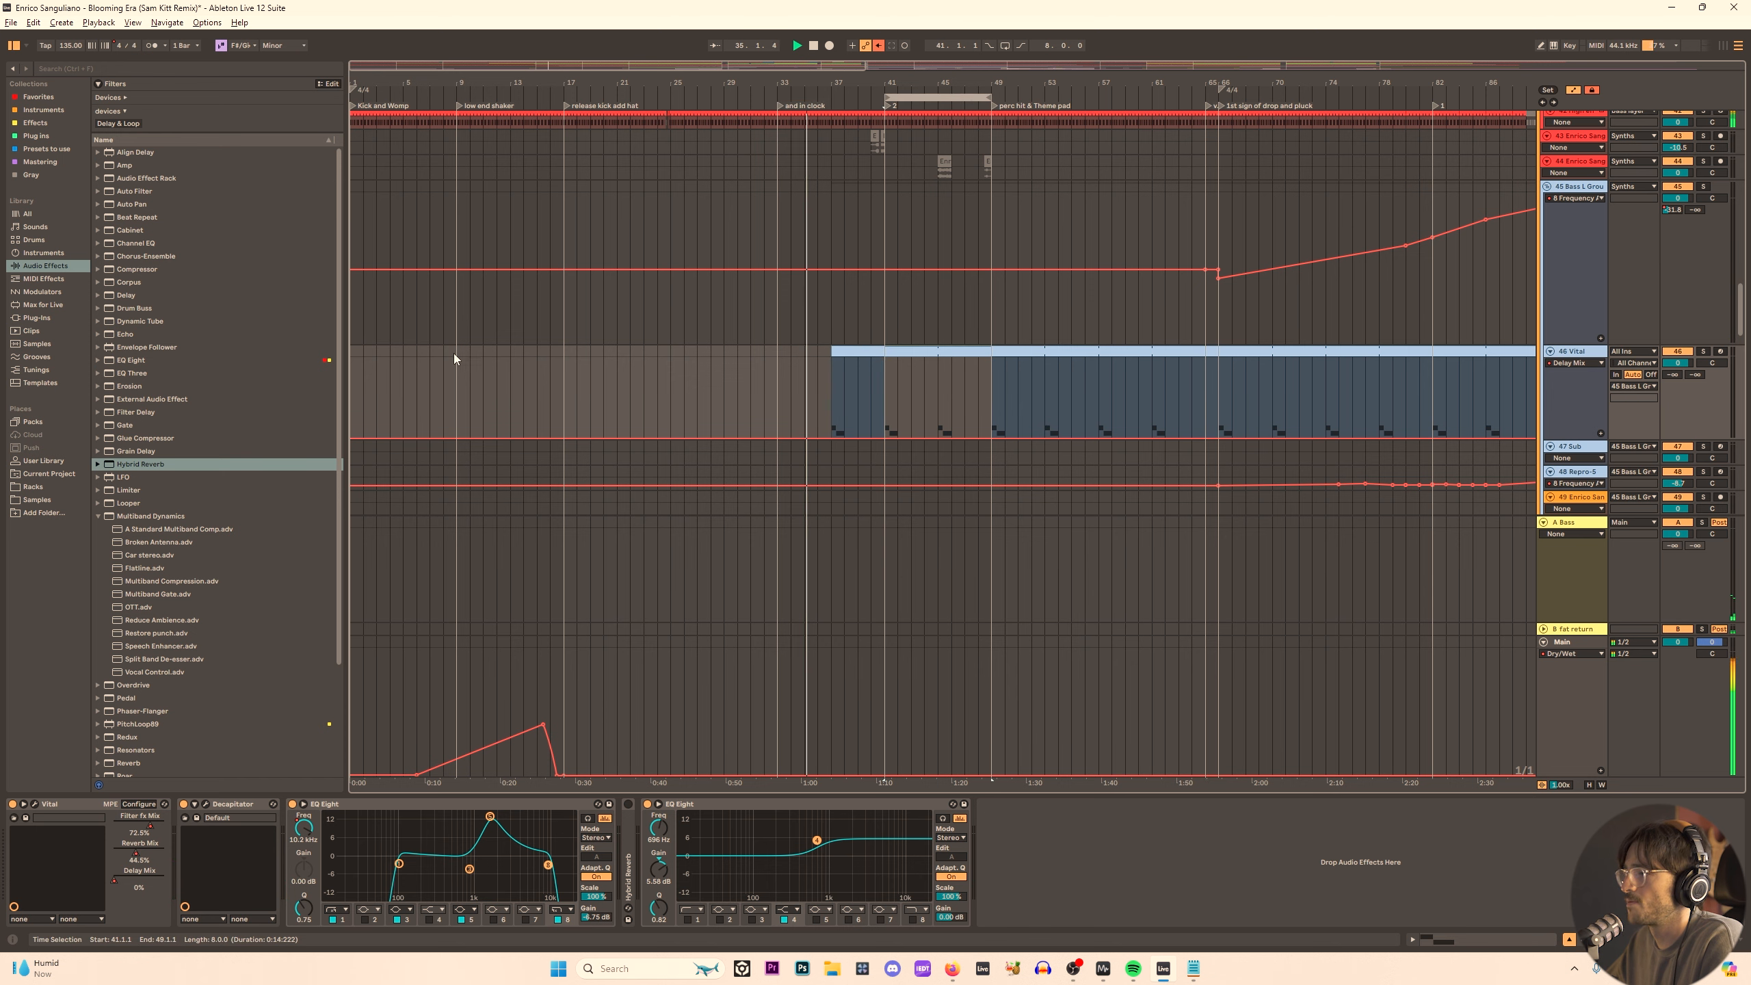
pyautogui.moveTo(454, 353); pyautogui.dragTo(777, 351)
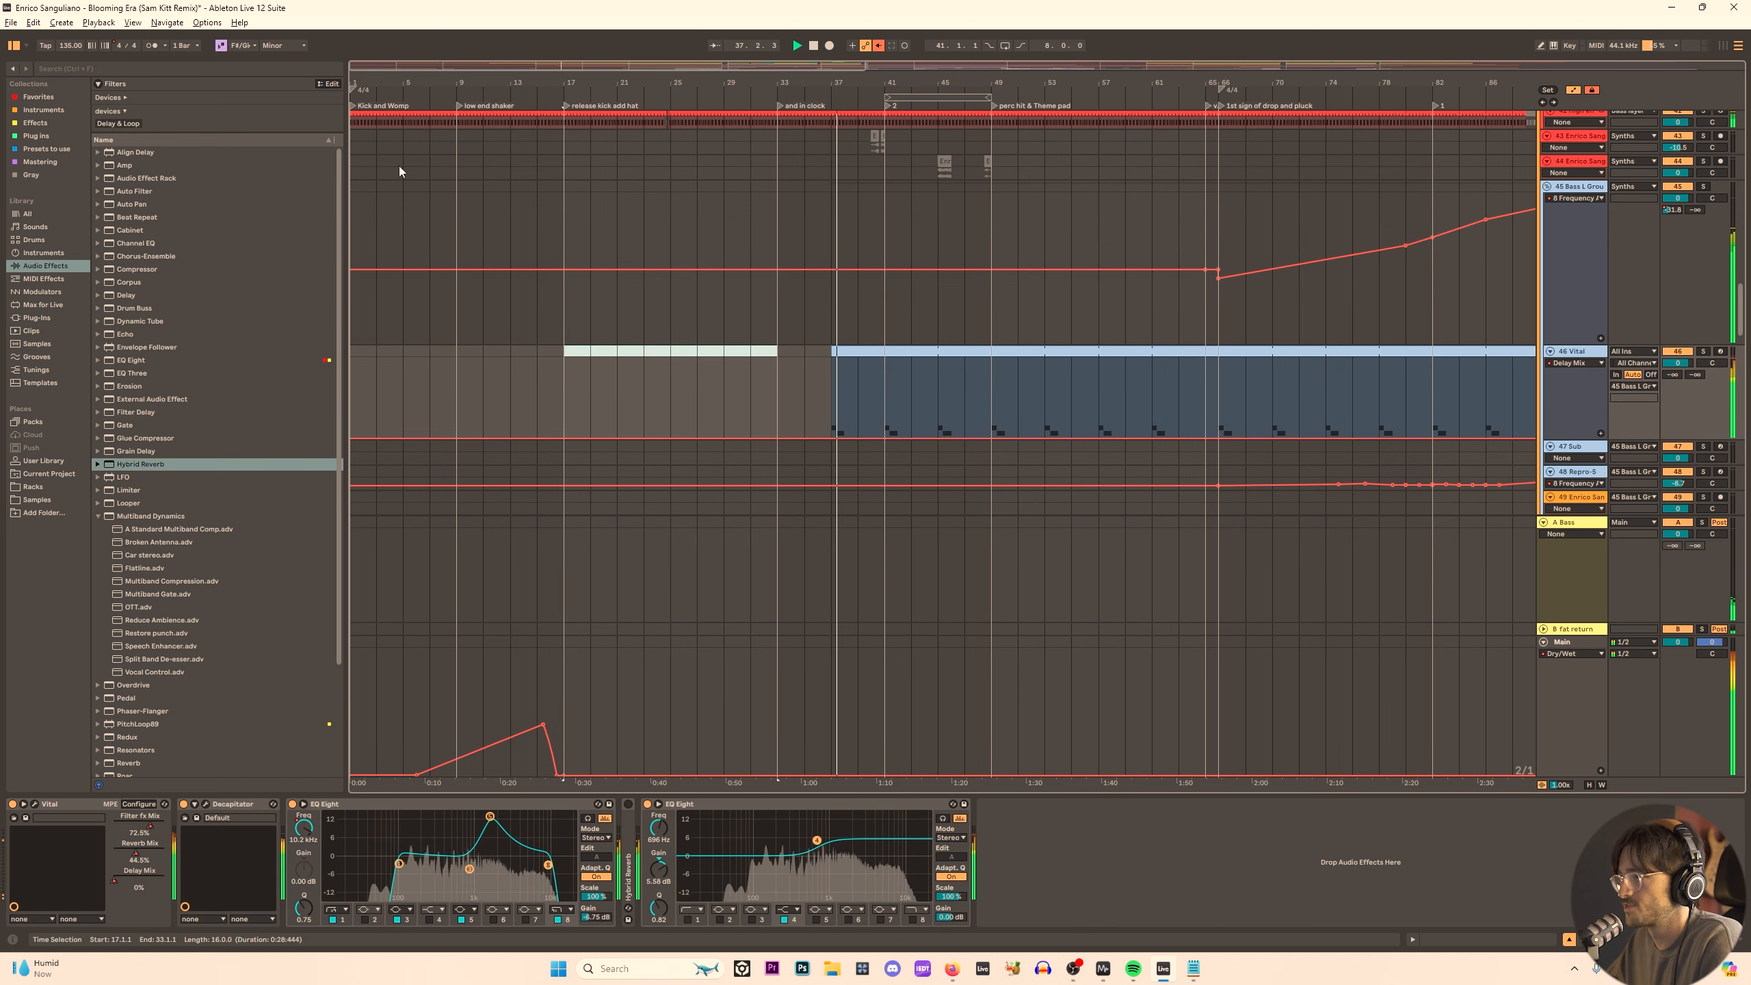
pyautogui.moveTo(353, 161); pyautogui.dragTo(572, 169)
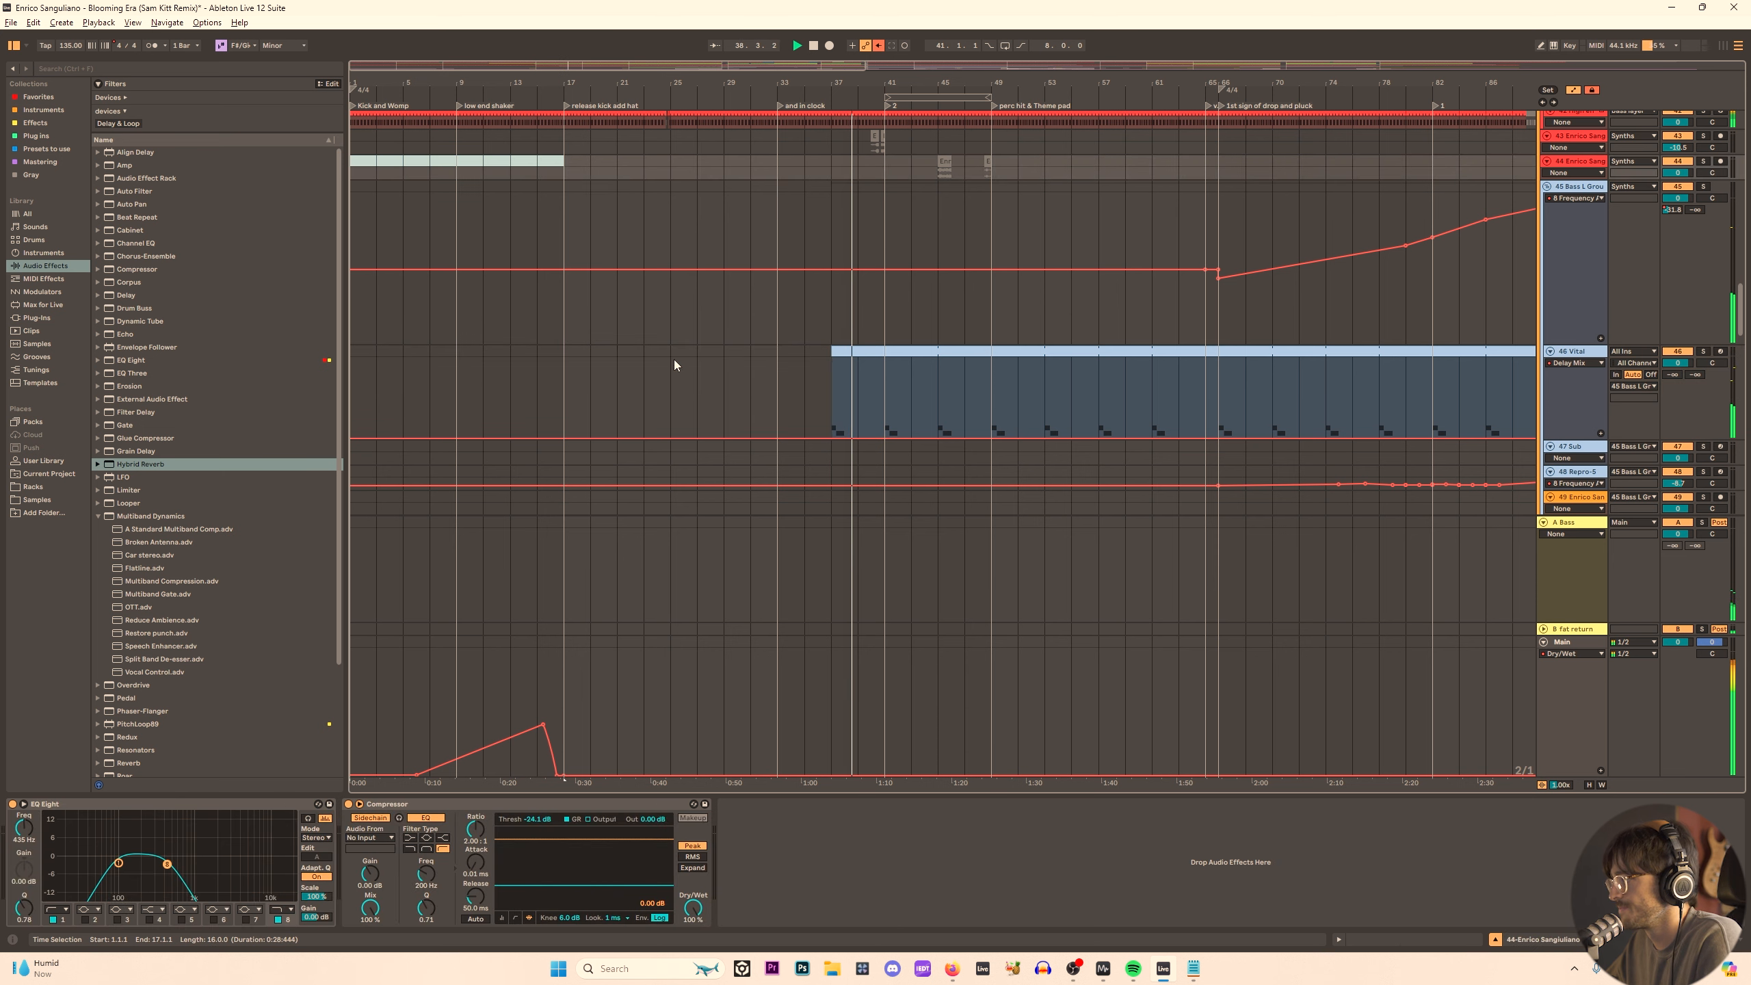
# Set the start of the Vital clip to bar 41 and move the arrangement loop to bars 23–31.
pyautogui.click(897, 352)
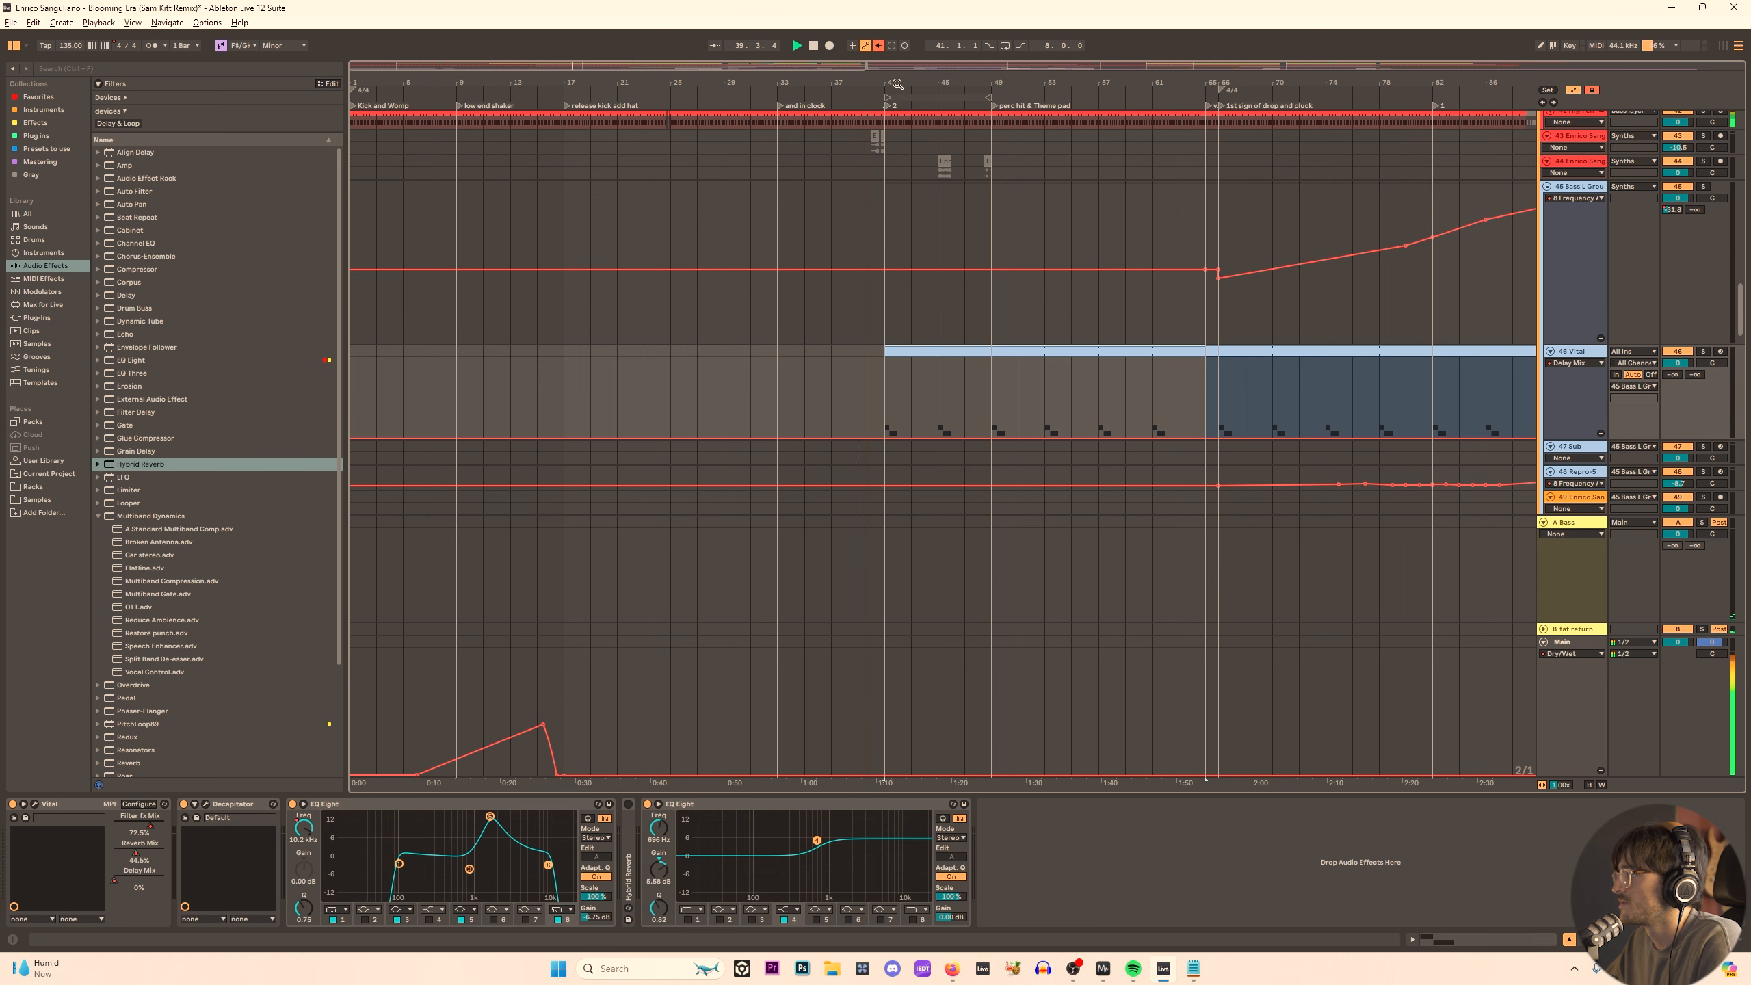
pyautogui.moveTo(939, 97); pyautogui.dragTo(698, 96)
# Flatten the Attack synth group's EQ frequency automation at its low level up to bar 49, with an abrupt rise there.
pyautogui.scroll(1, 933, 375)
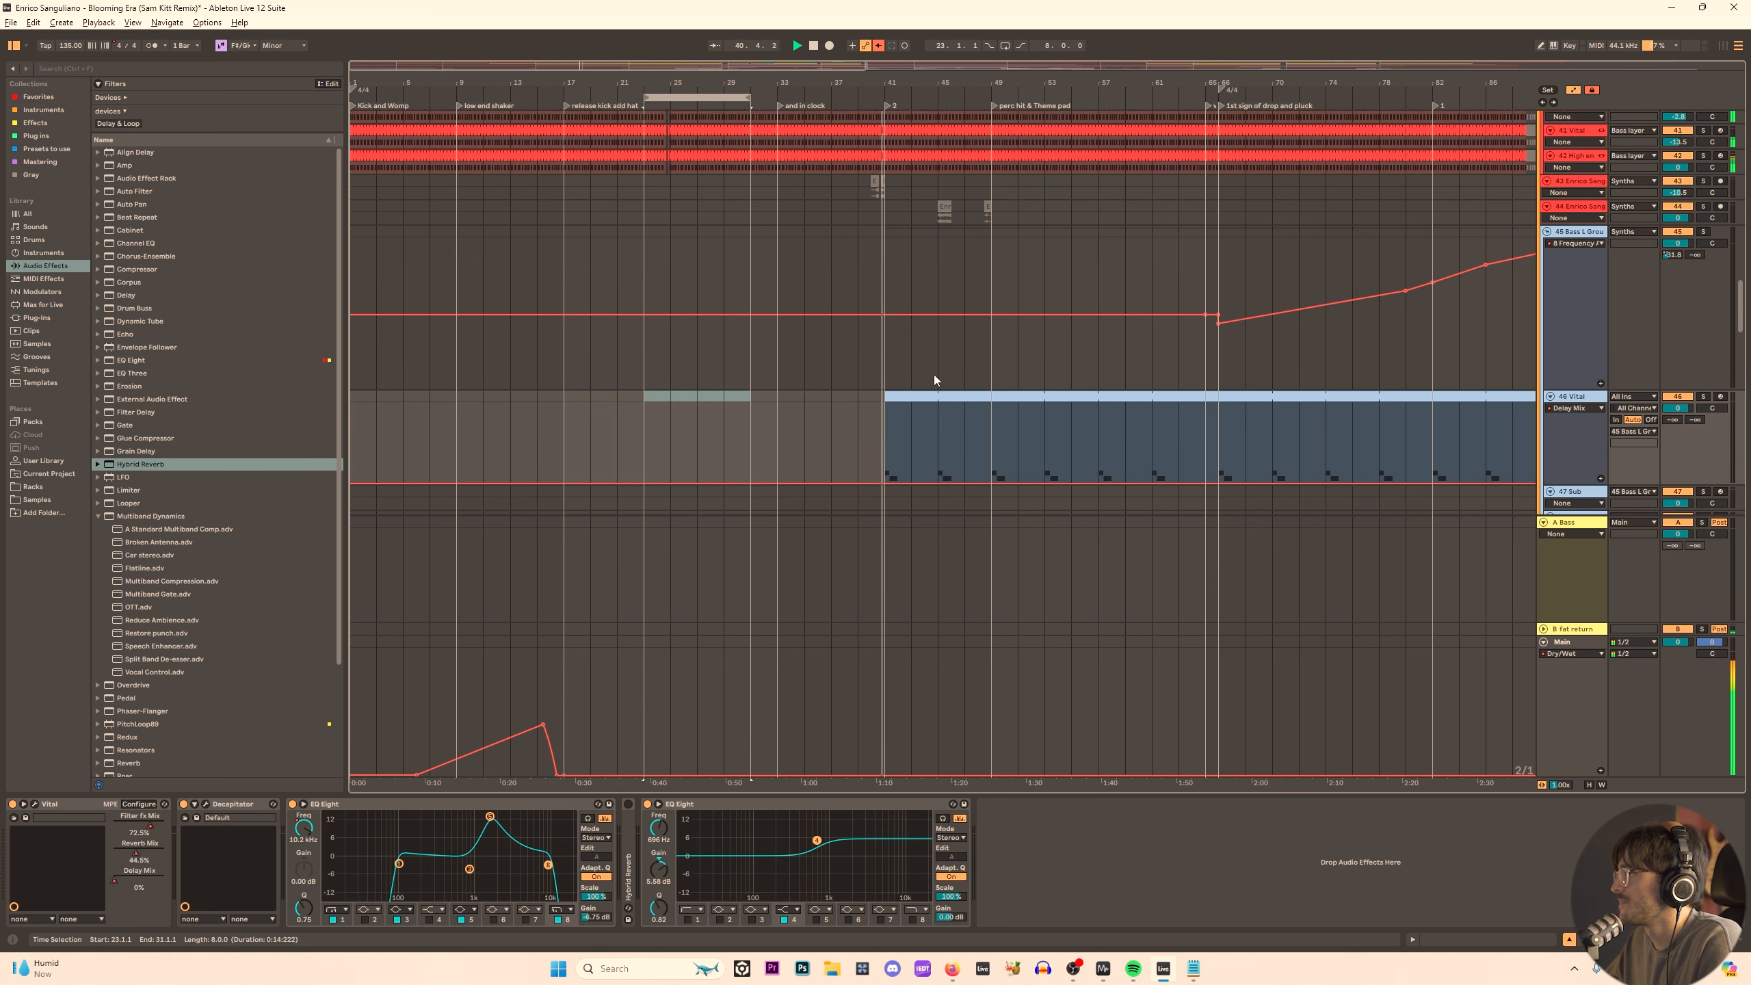
pyautogui.scroll(-5, 920, 370)
pyautogui.scroll(-2, 930, 336)
pyautogui.scroll(5, 930, 357)
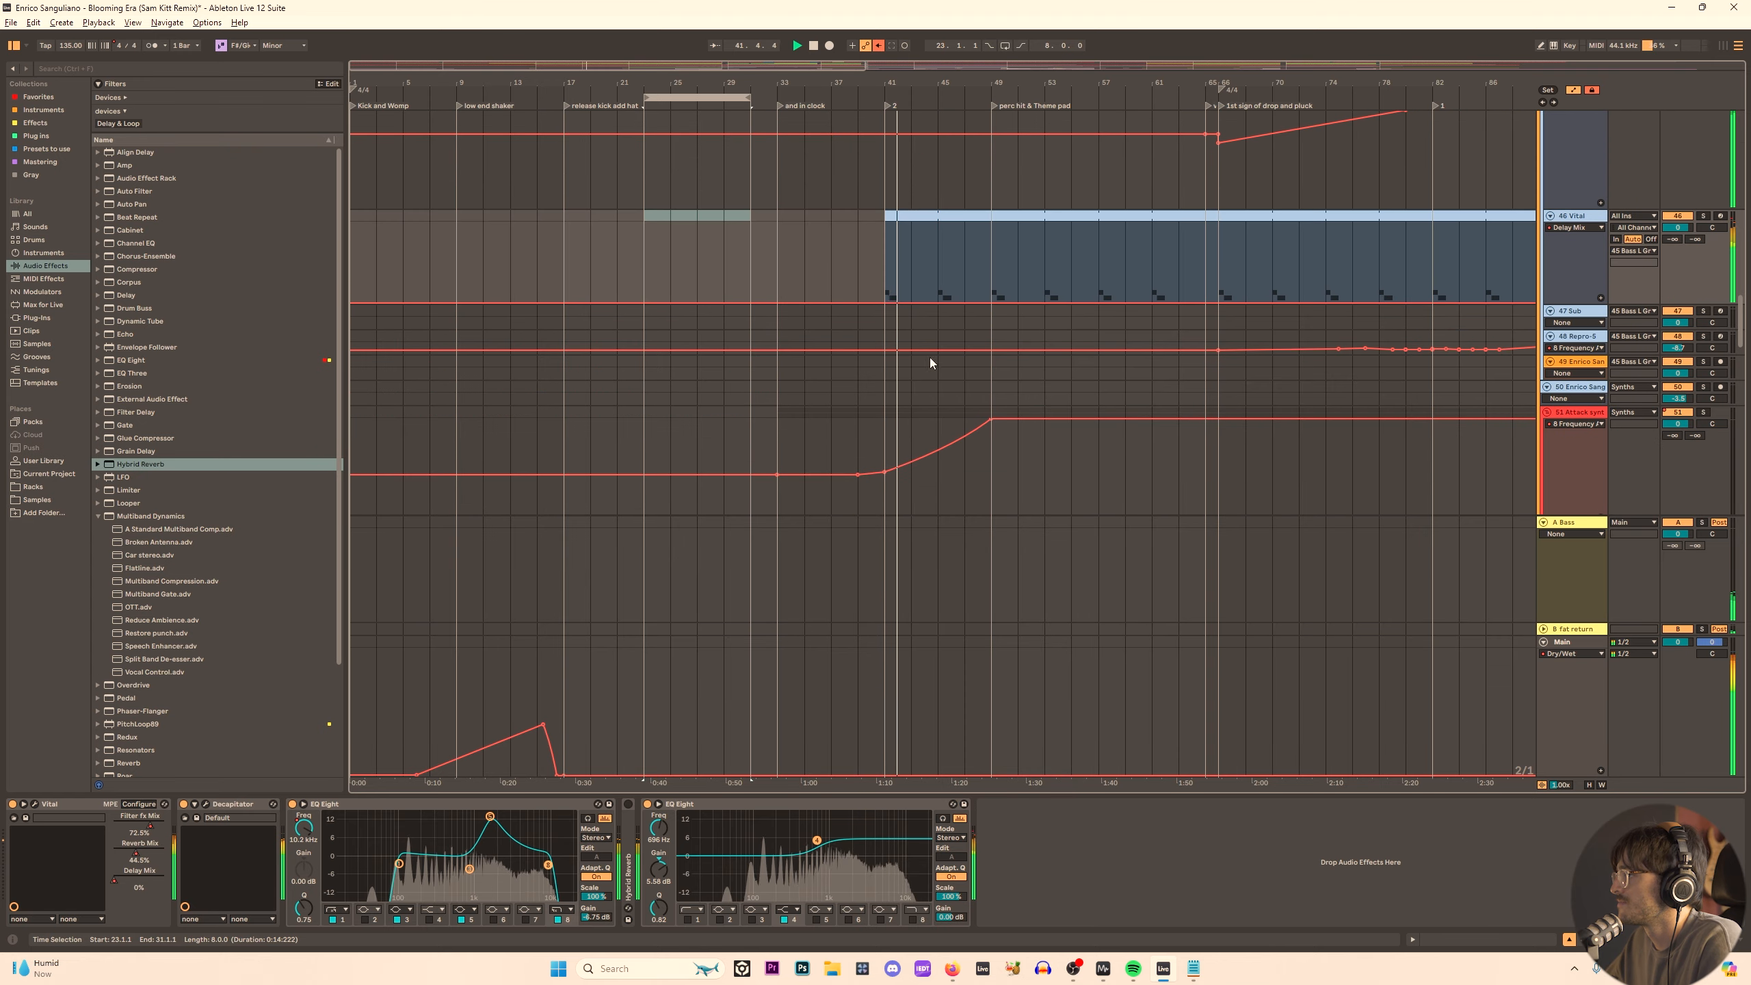
pyautogui.scroll(-7, 955, 320)
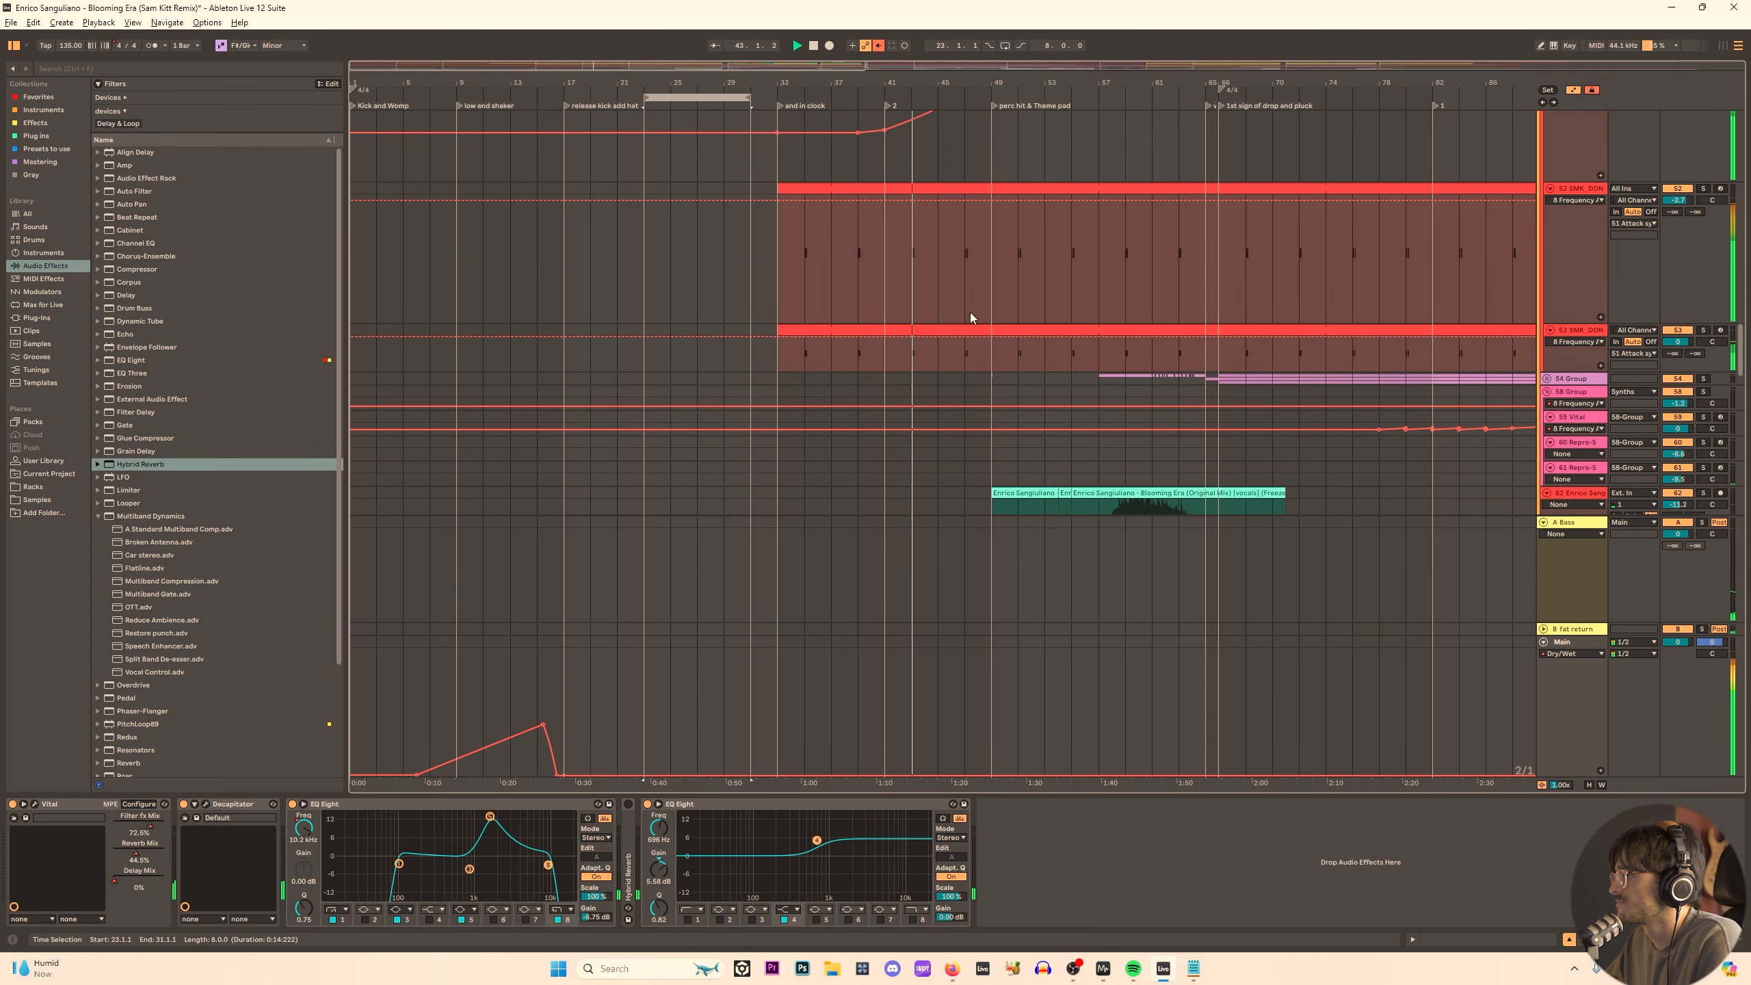
pyautogui.scroll(3, 968, 302)
pyautogui.moveTo(918, 278); pyautogui.dragTo(925, 285)
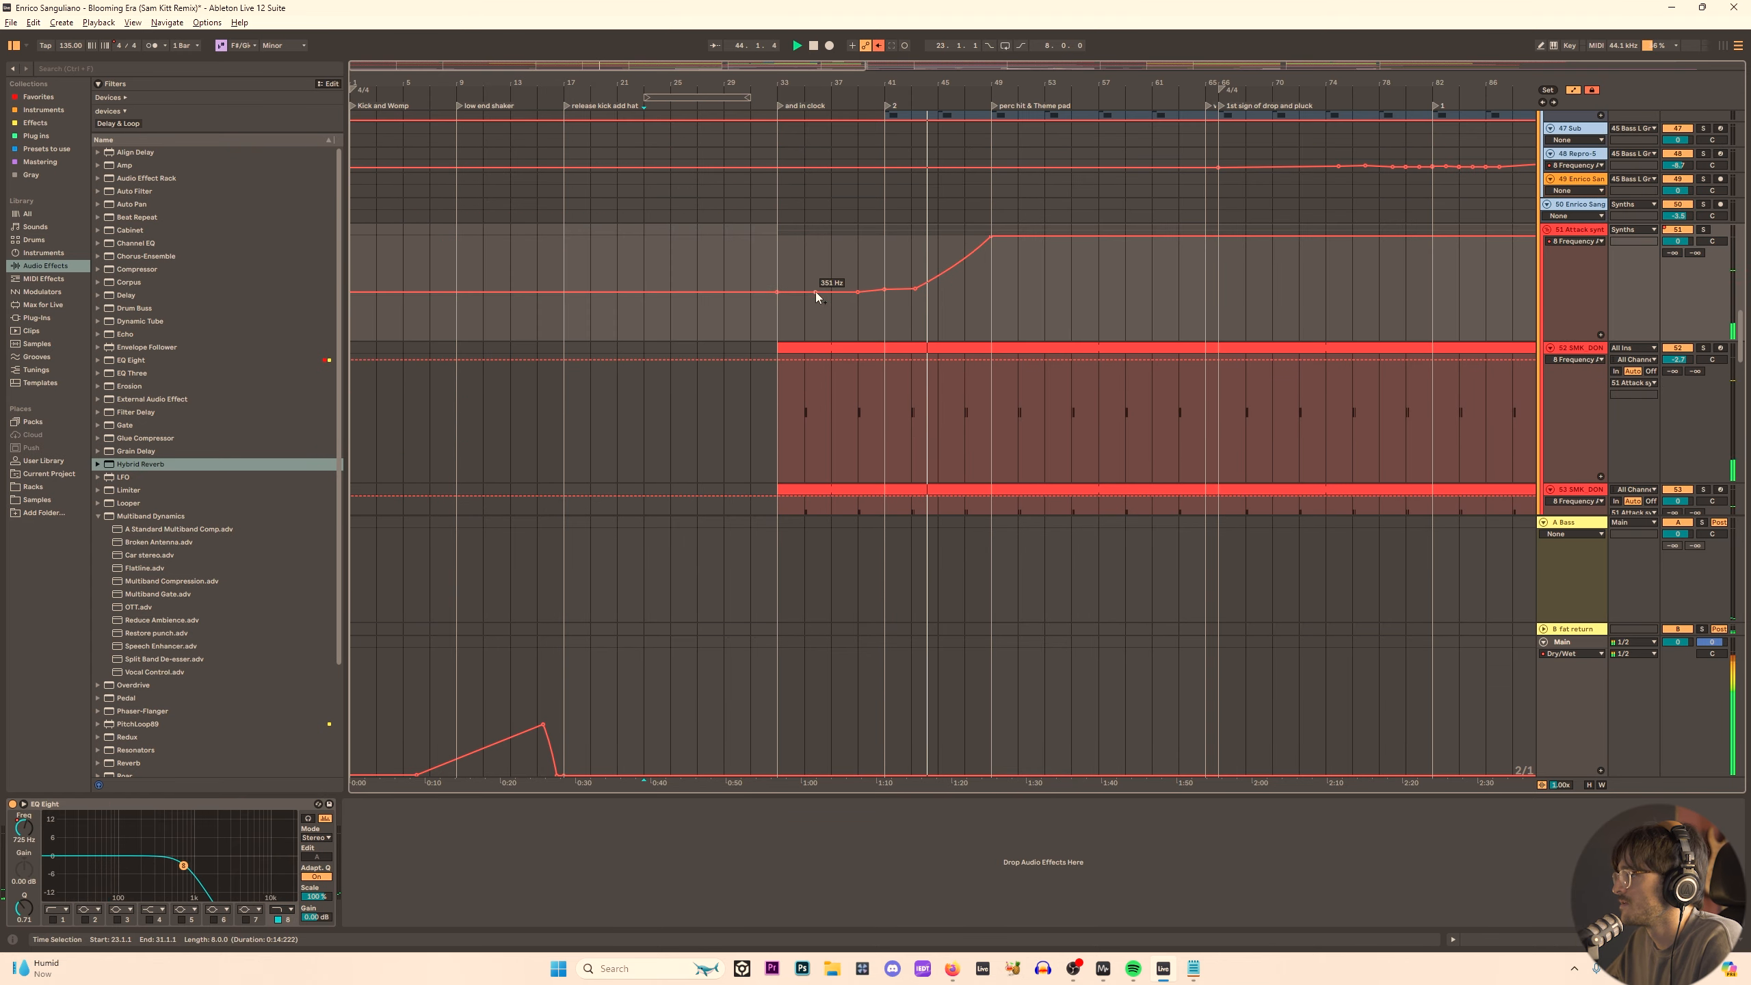
pyautogui.moveTo(816, 292); pyautogui.dragTo(990, 292)
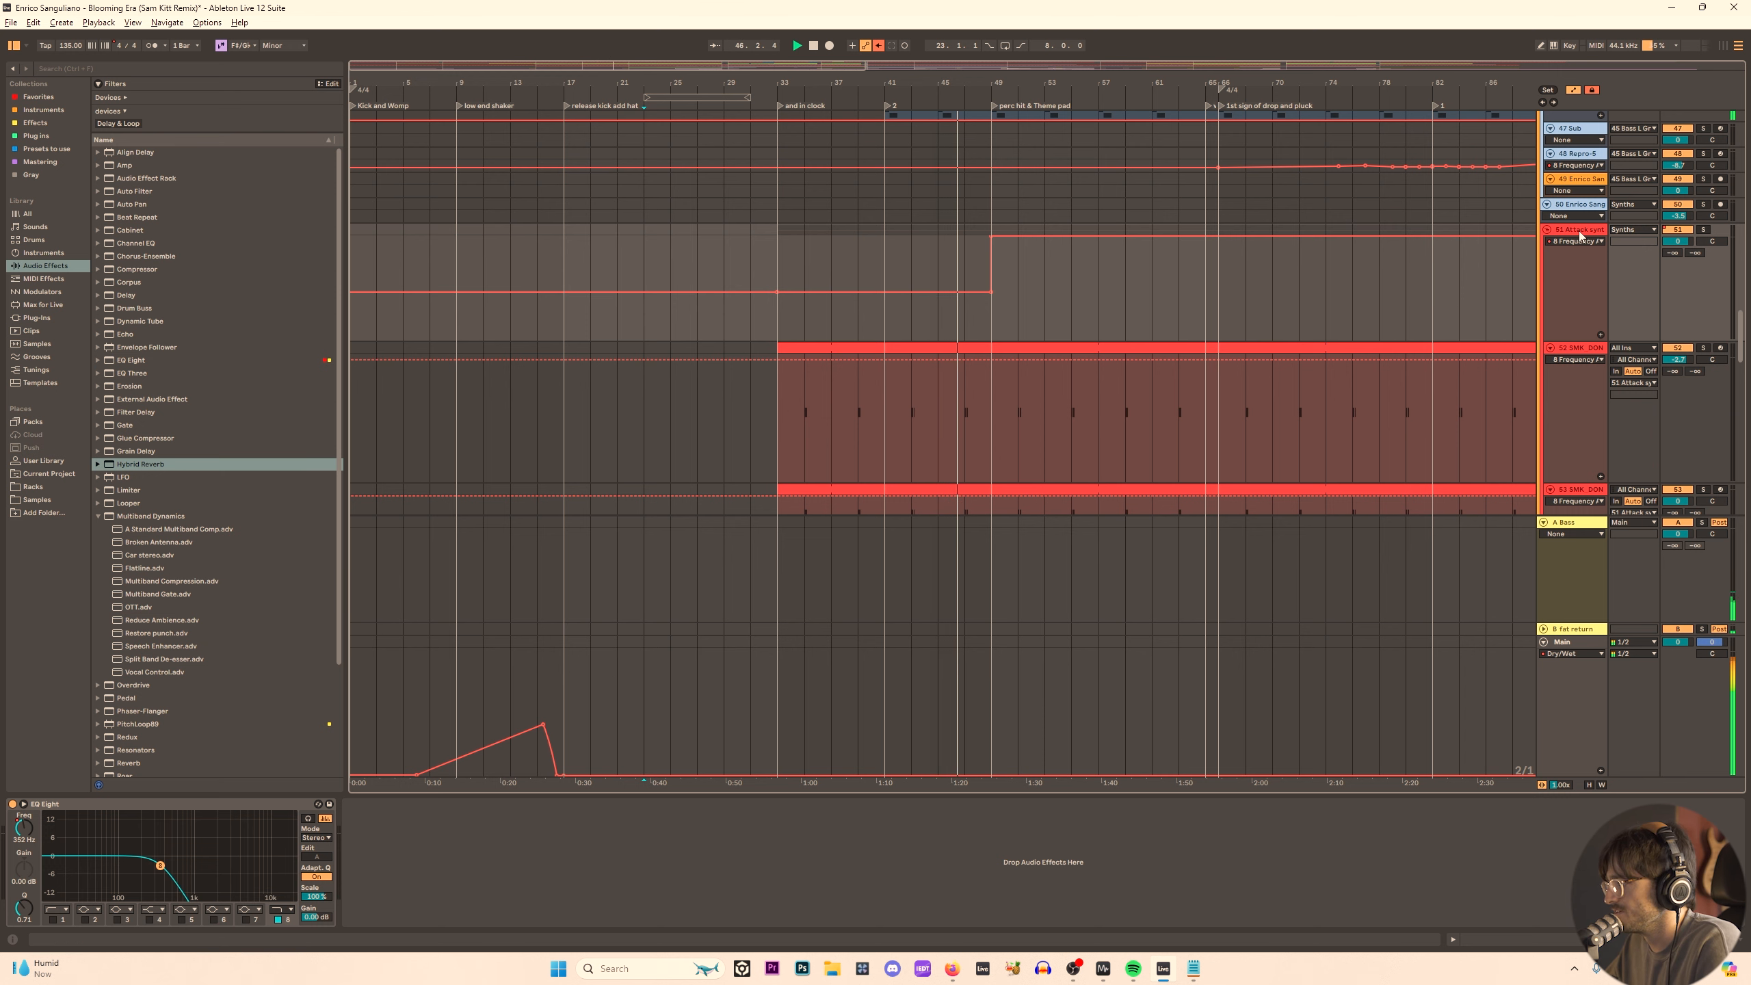
# Mute the Attack synth group and replay the transition into bar 49 while checking the synth tracks.
pyautogui.click(1677, 231)
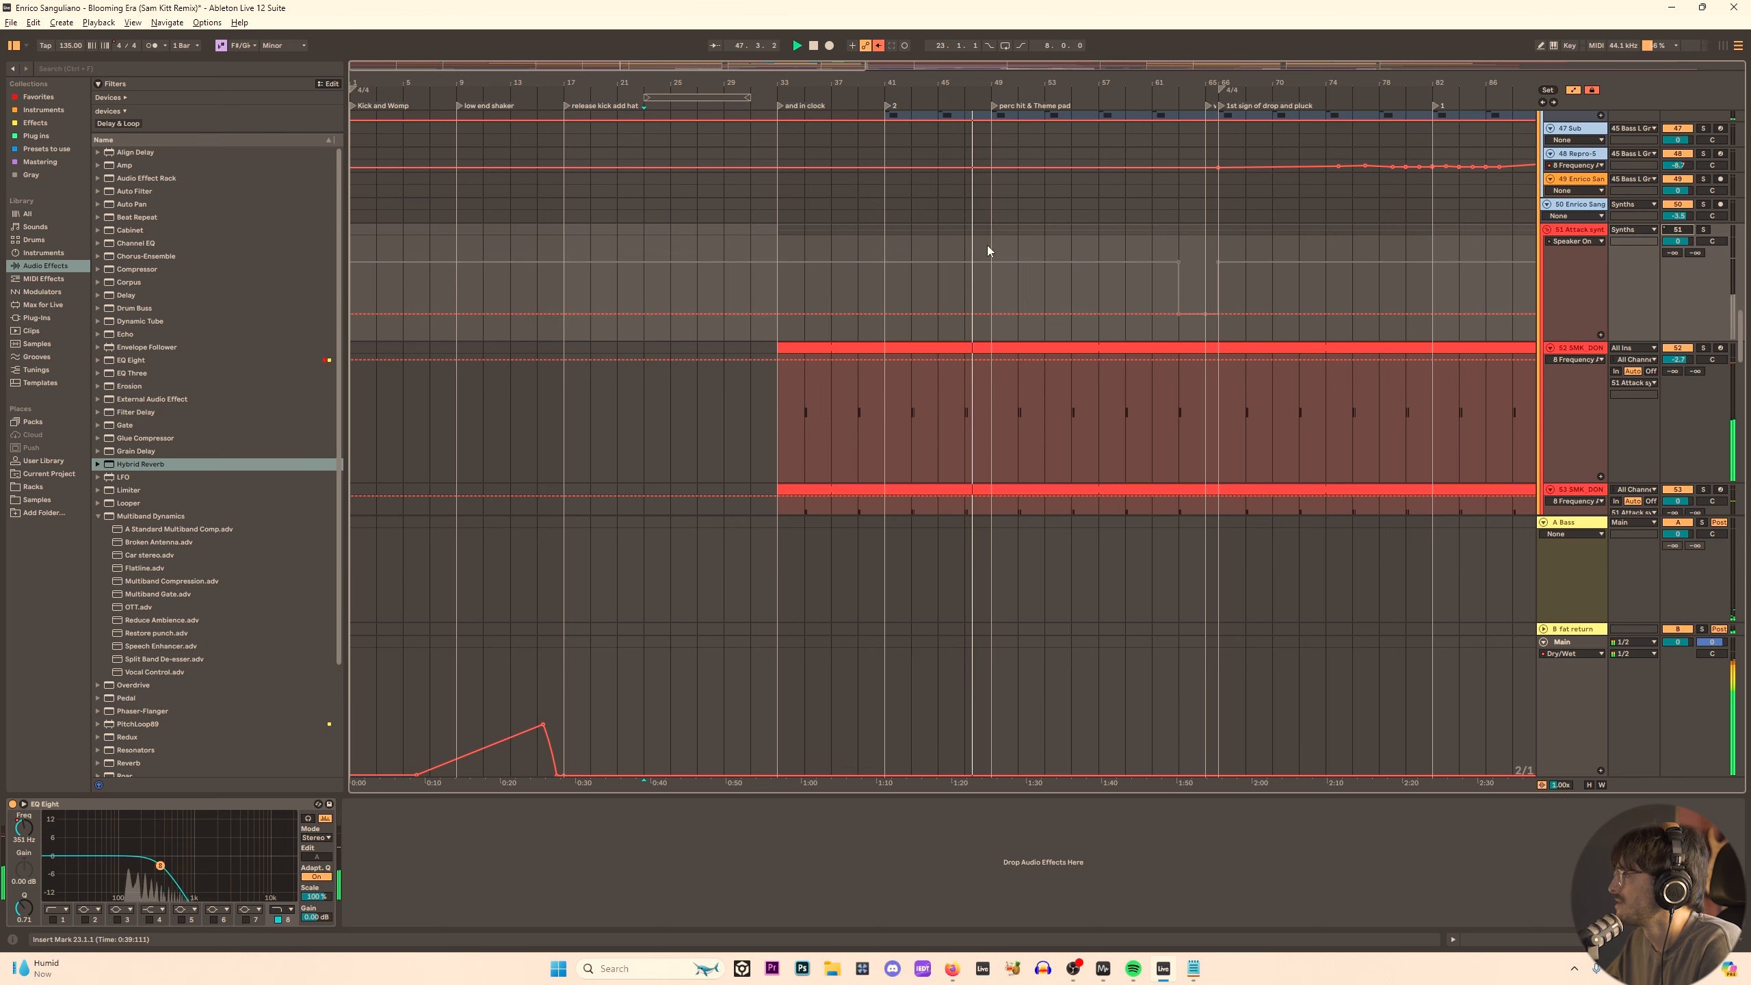
pyautogui.scroll(3, 992, 208)
pyautogui.moveTo(1030, 81); pyautogui.dragTo(1054, 126)
pyautogui.scroll(3, 950, 279)
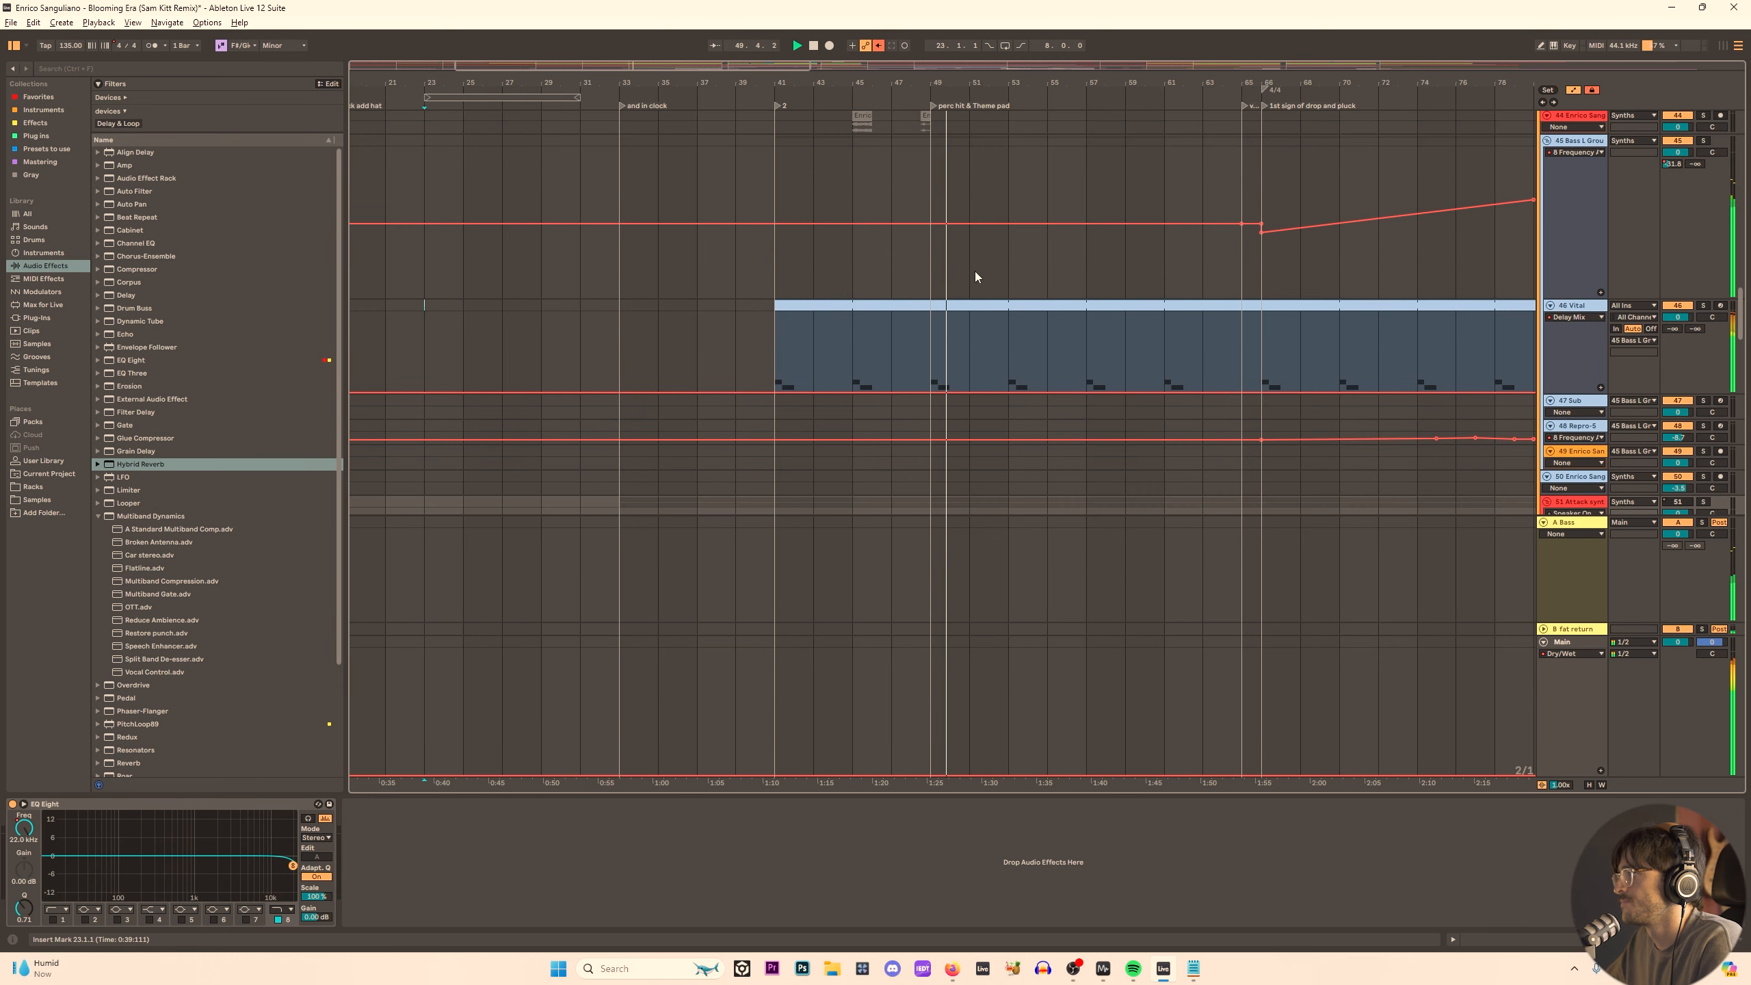
pyautogui.scroll(3, 979, 283)
pyautogui.click(916, 332)
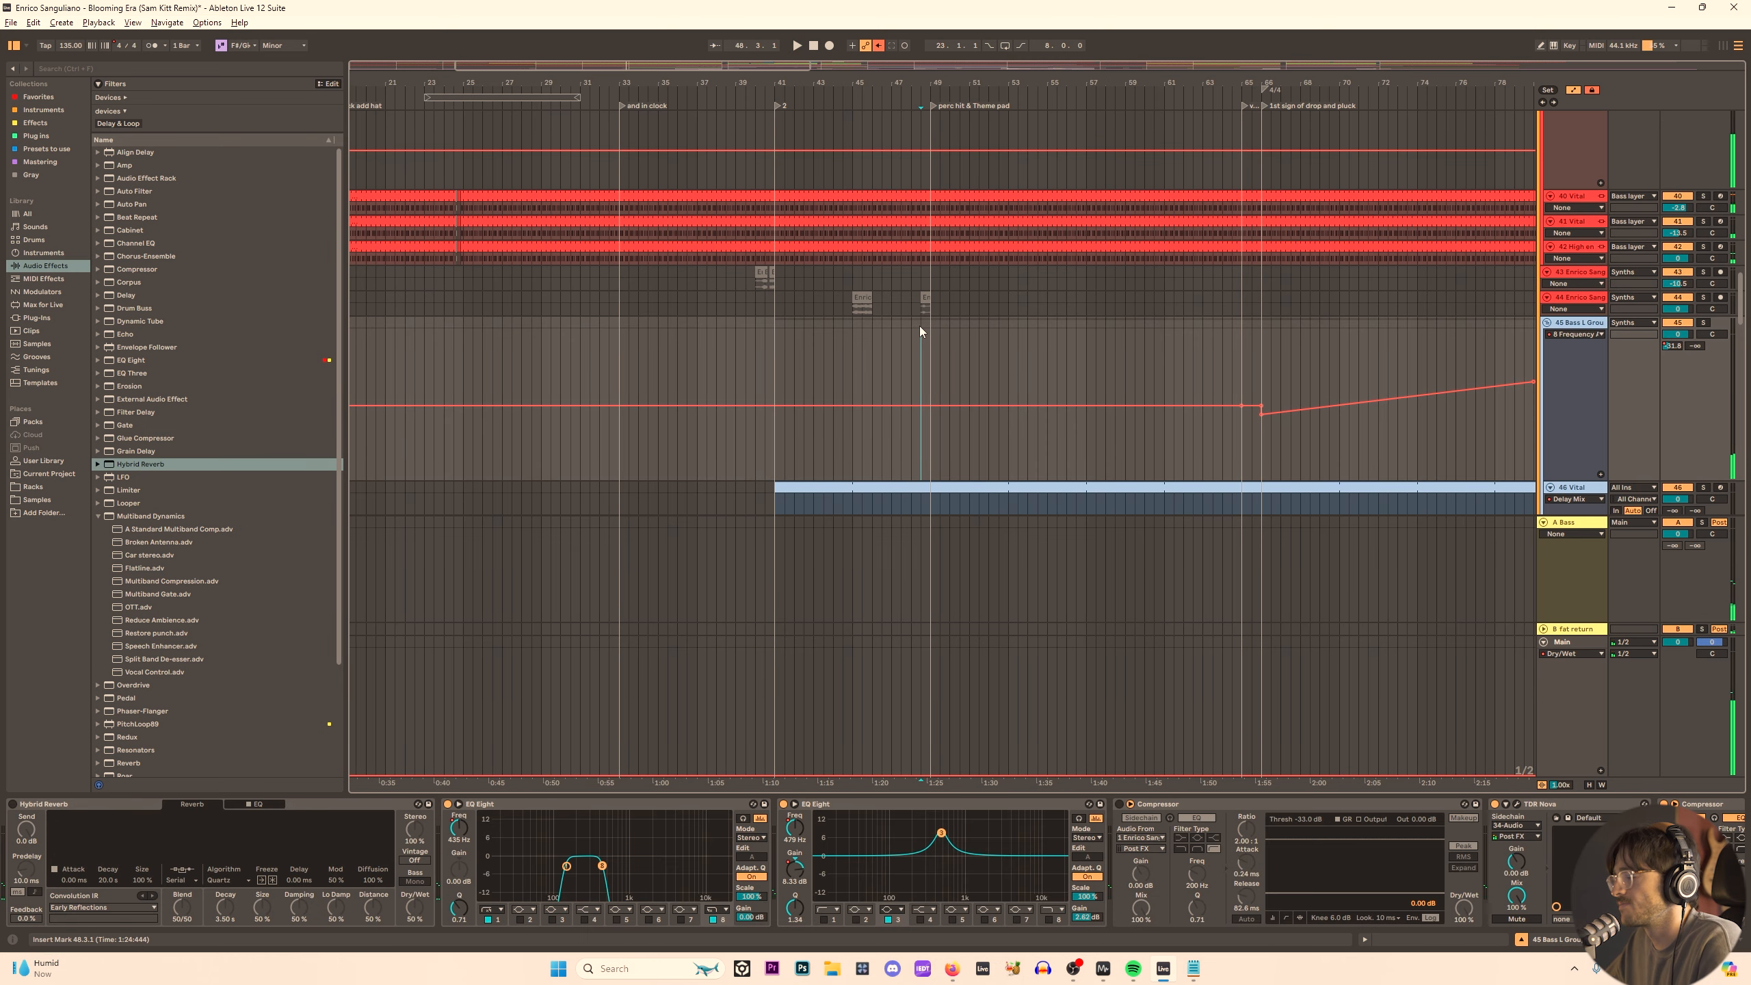
pyautogui.press('space')
pyautogui.scroll(4, 1026, 362)
pyautogui.click(929, 340)
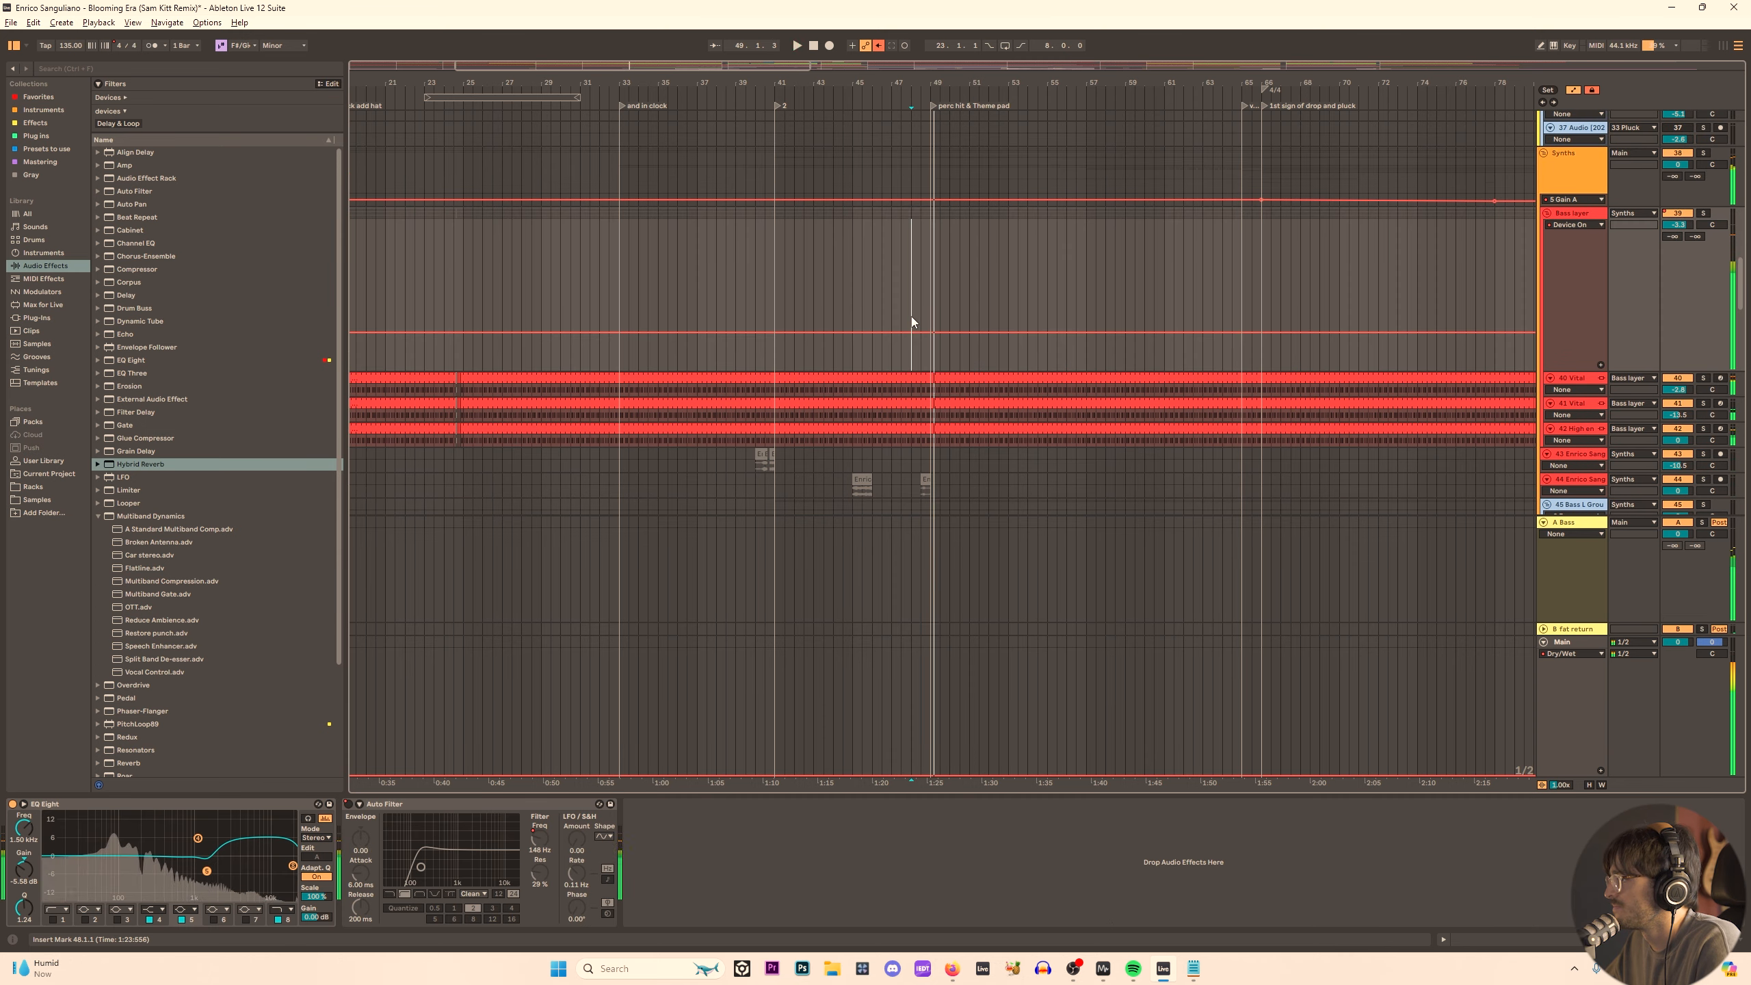
pyautogui.scroll(-5, 936, 331)
pyautogui.scroll(-10, 927, 304)
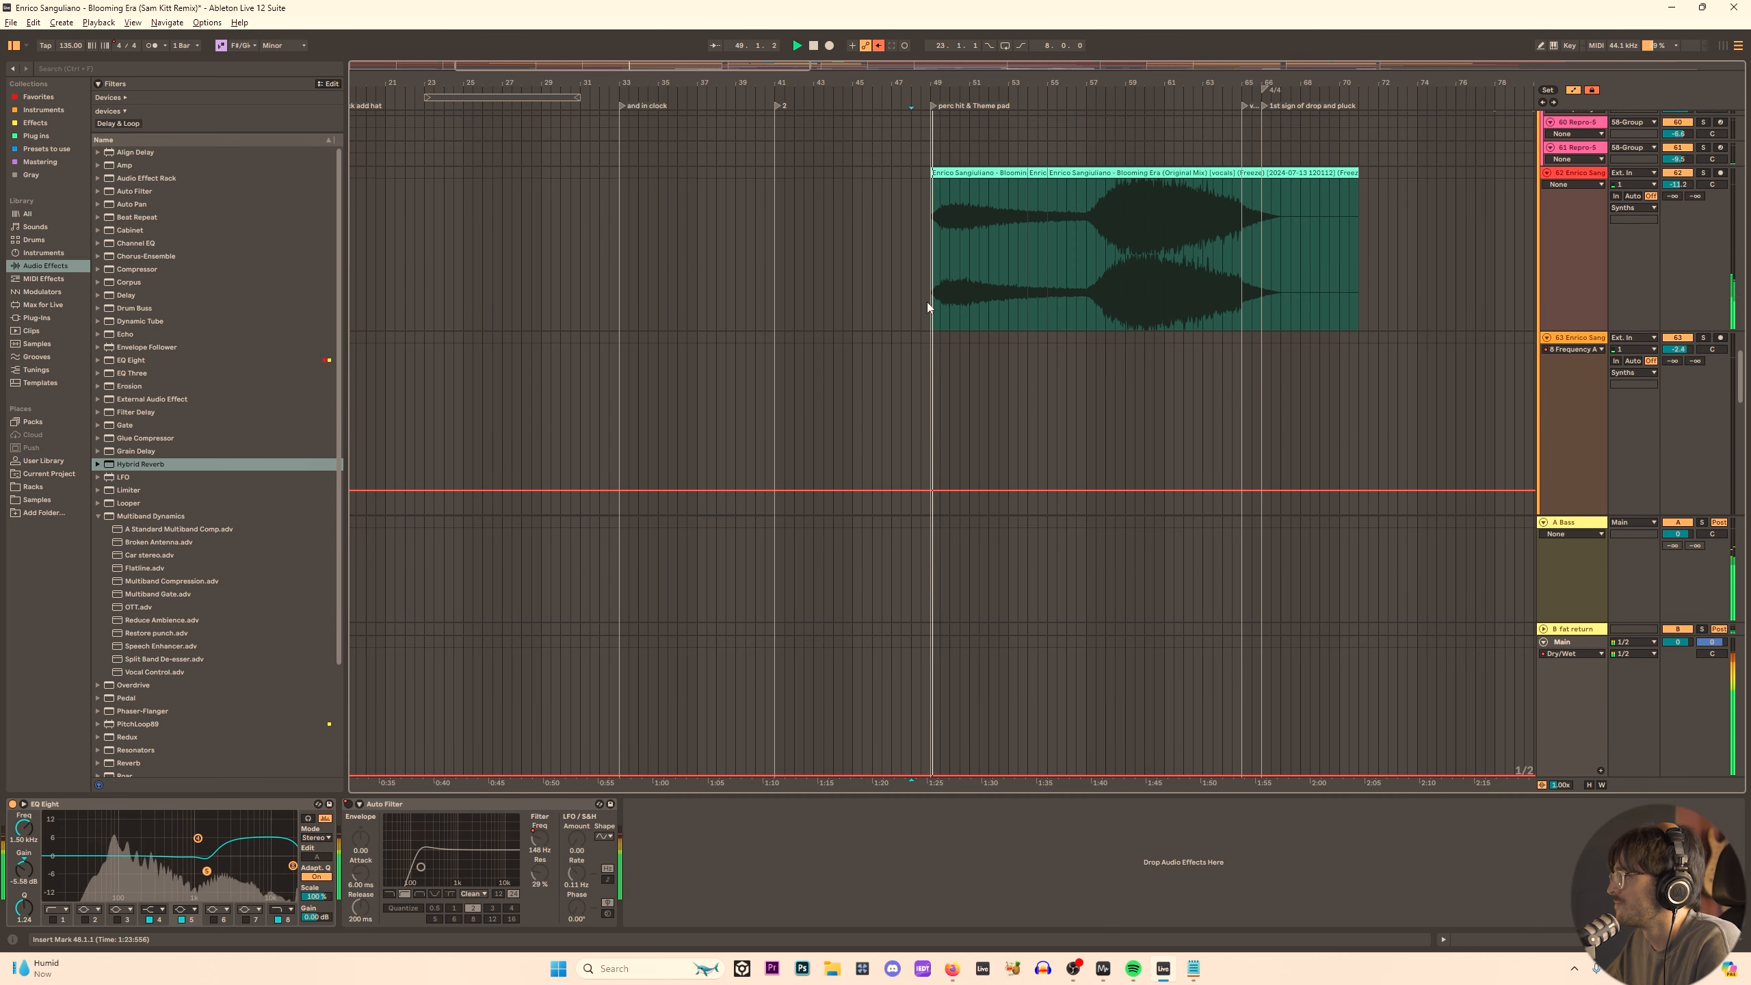
# Lower the EQ frequency automation on the audio track with short clips before bars 33 and 49, so it falls to bar 48, and listen.
pyautogui.click(862, 268)
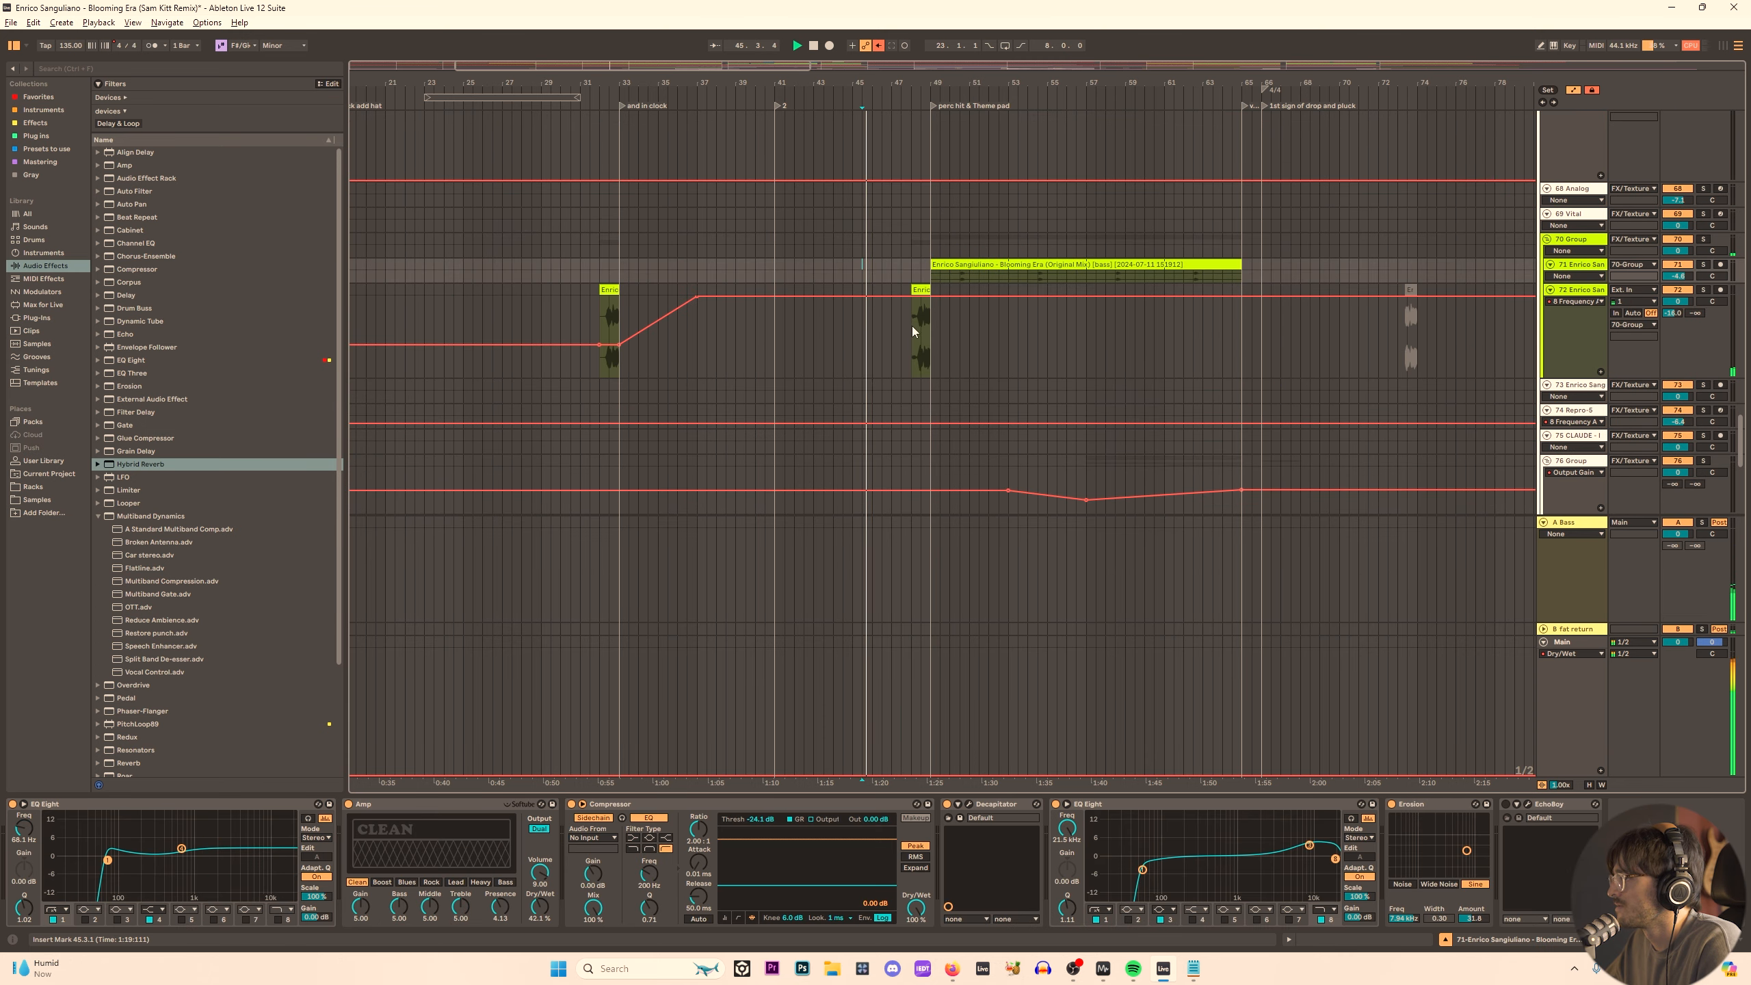
pyautogui.click(923, 346)
pyautogui.moveTo(911, 333); pyautogui.dragTo(916, 320)
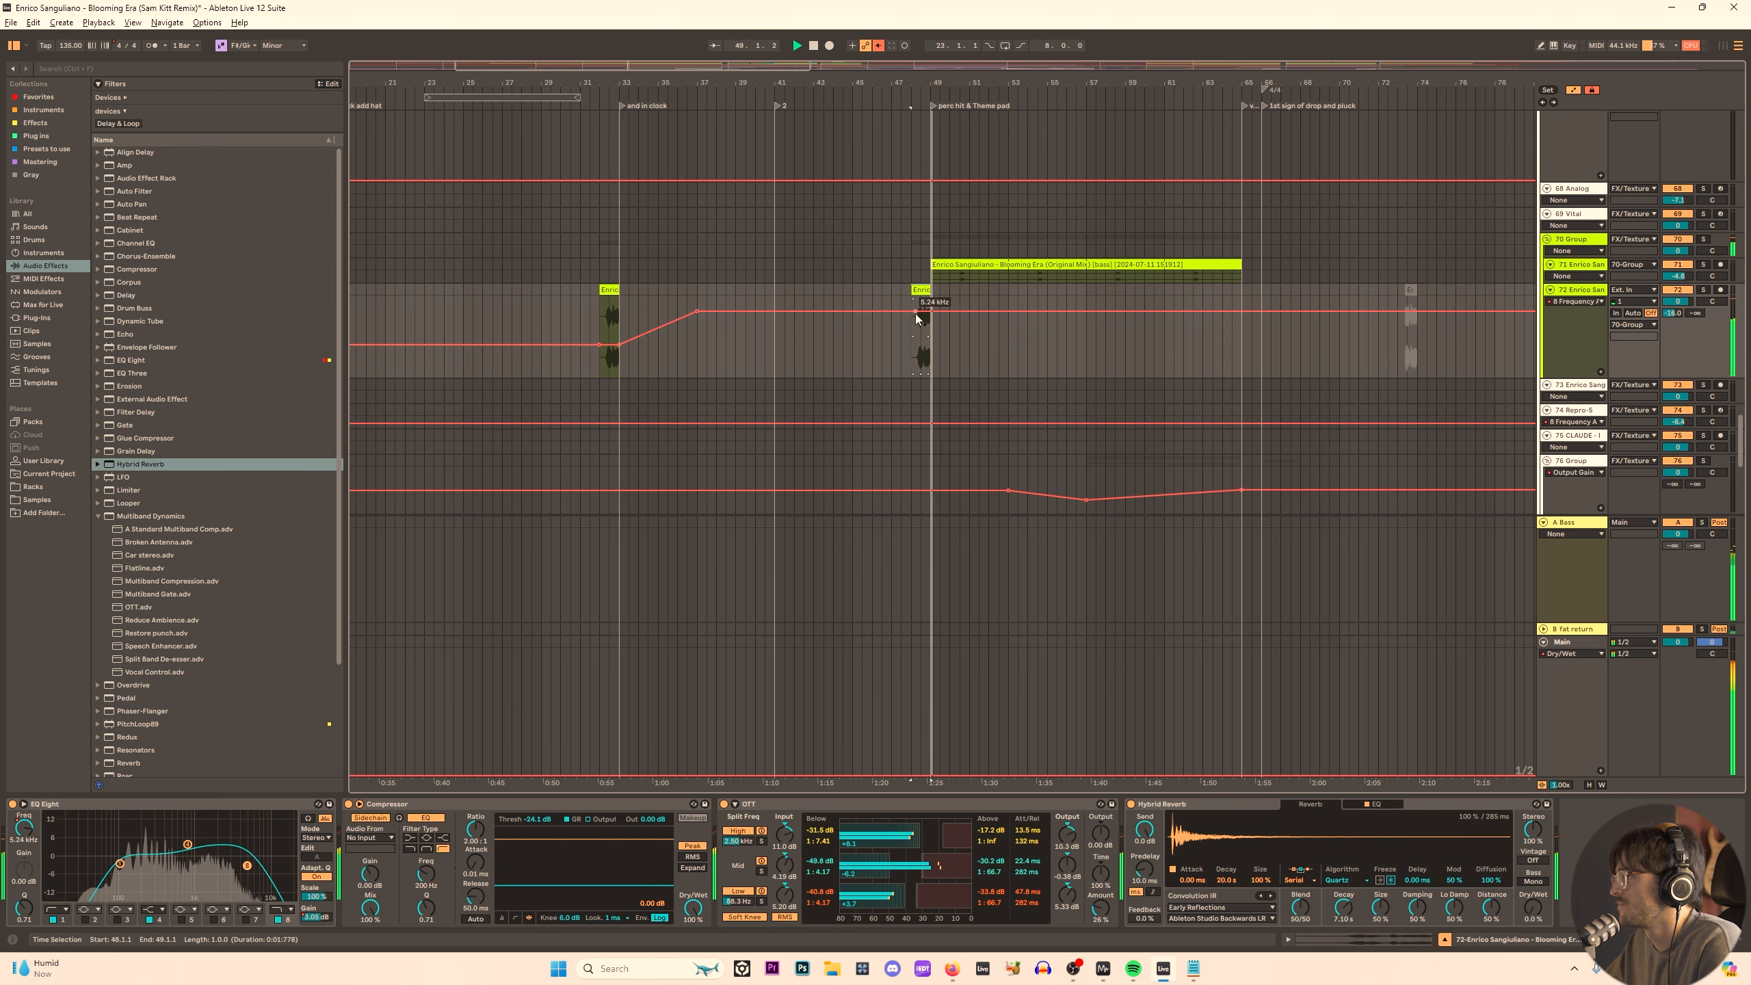
pyautogui.click(616, 309)
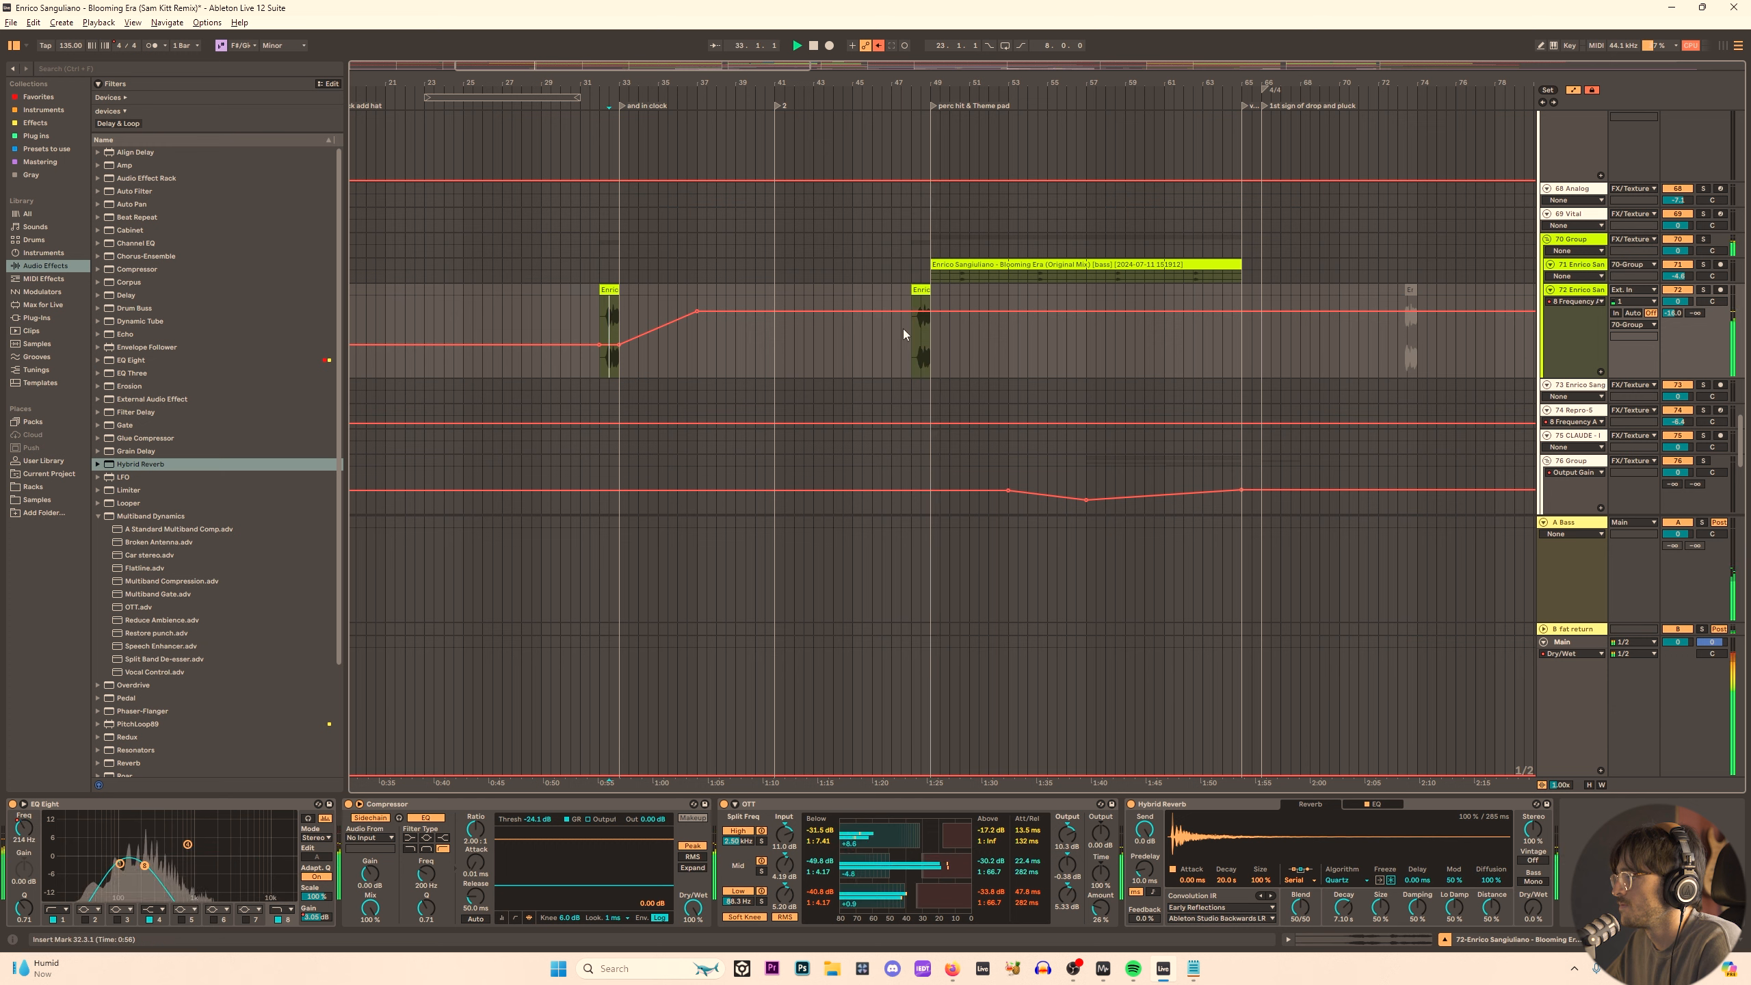
pyautogui.moveTo(912, 312); pyautogui.dragTo(921, 334)
pyautogui.click(917, 308)
pyautogui.press('space')
pyautogui.press('space')
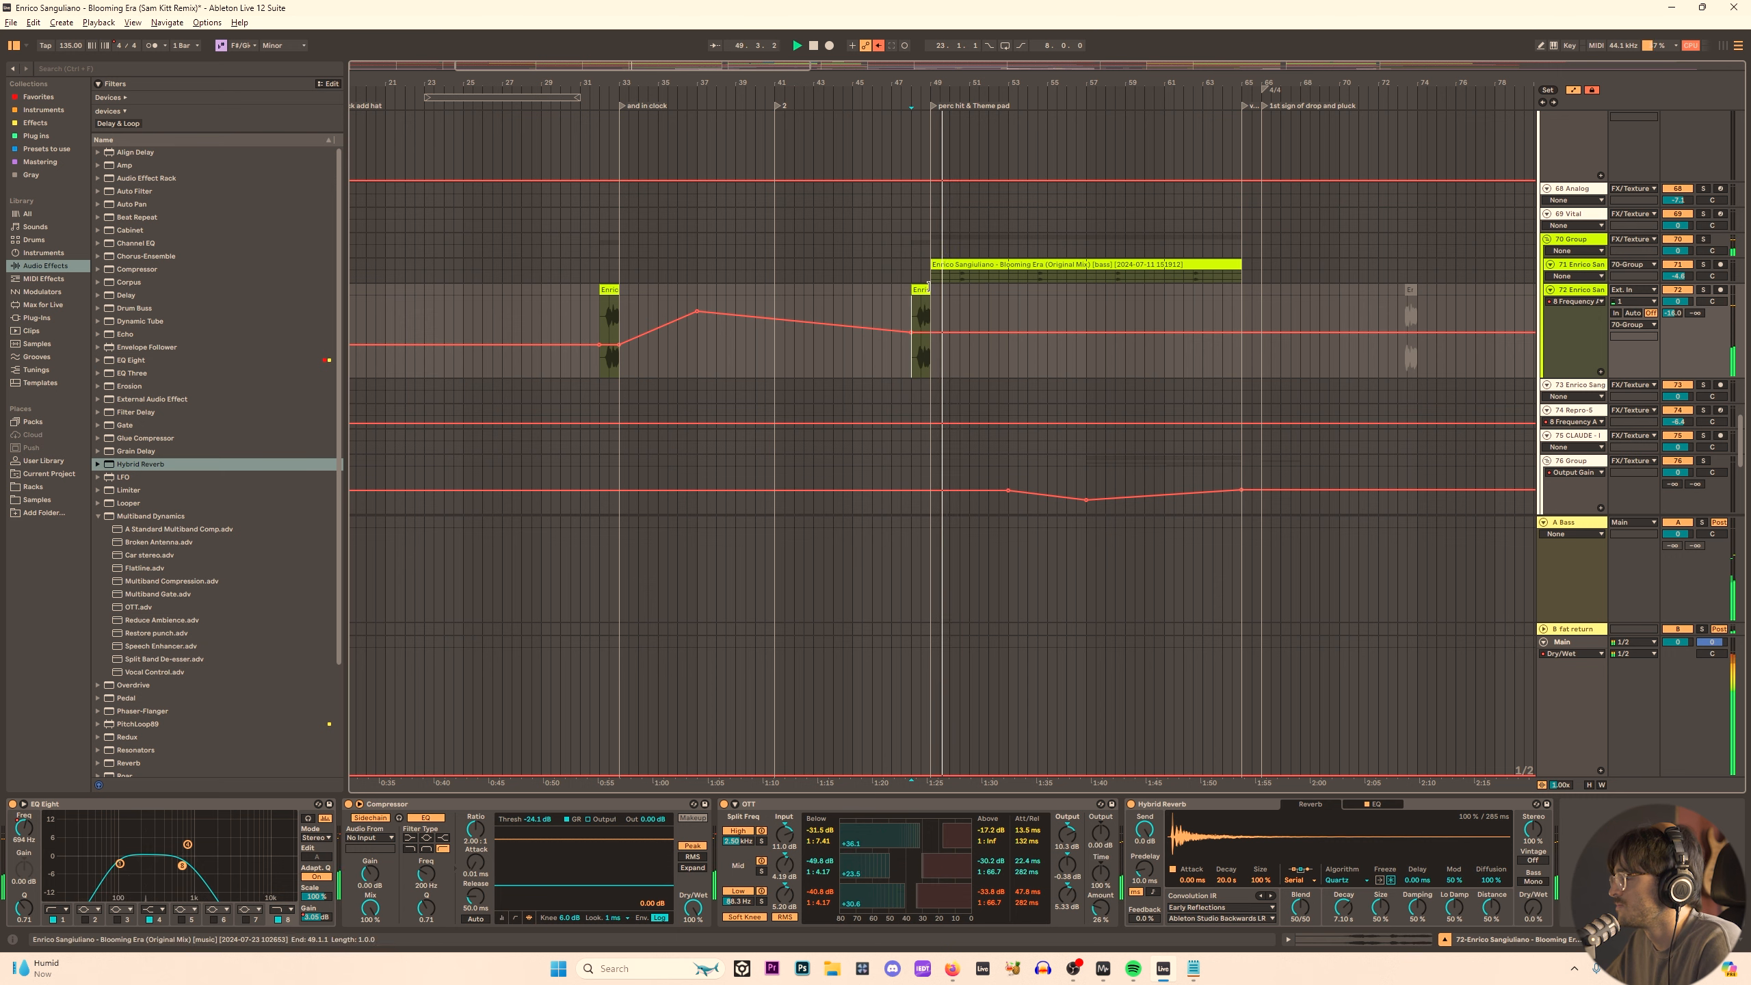
# Give the frozen vocals clip at bar 49 a fade-in of about three bars and replay from bar 48.
pyautogui.scroll(5, 1028, 430)
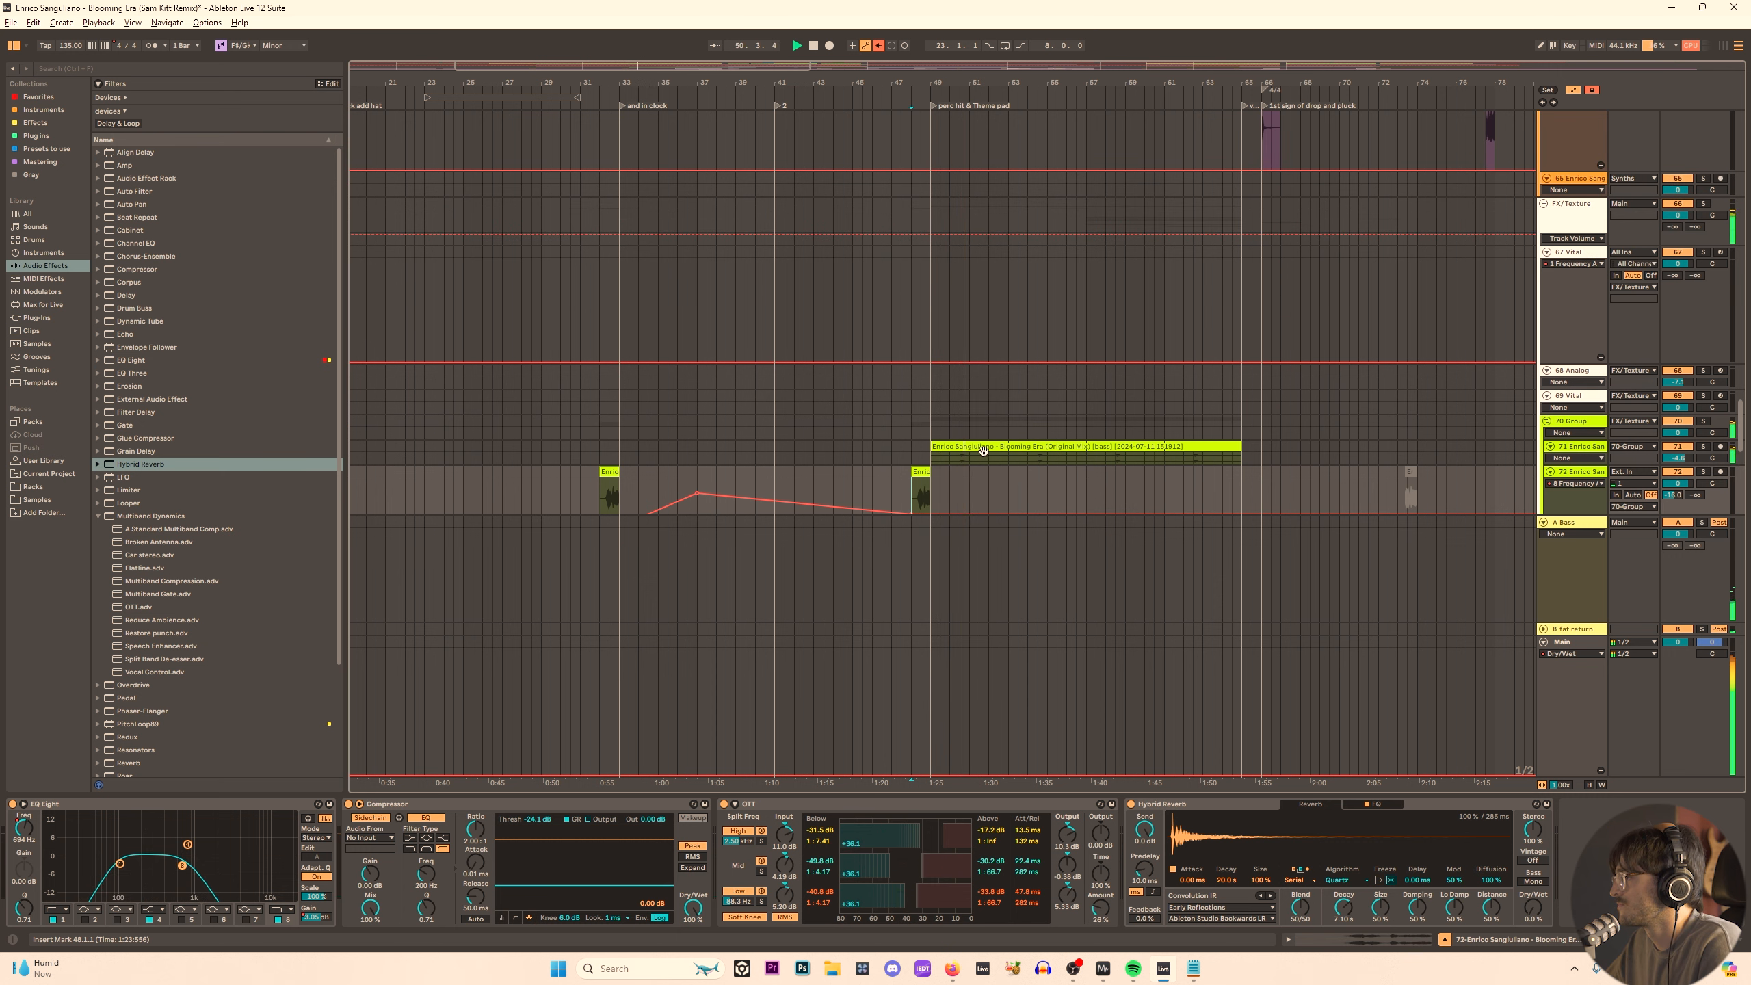
pyautogui.scroll(3, 985, 452)
pyautogui.scroll(-3, 986, 448)
pyautogui.click(999, 329)
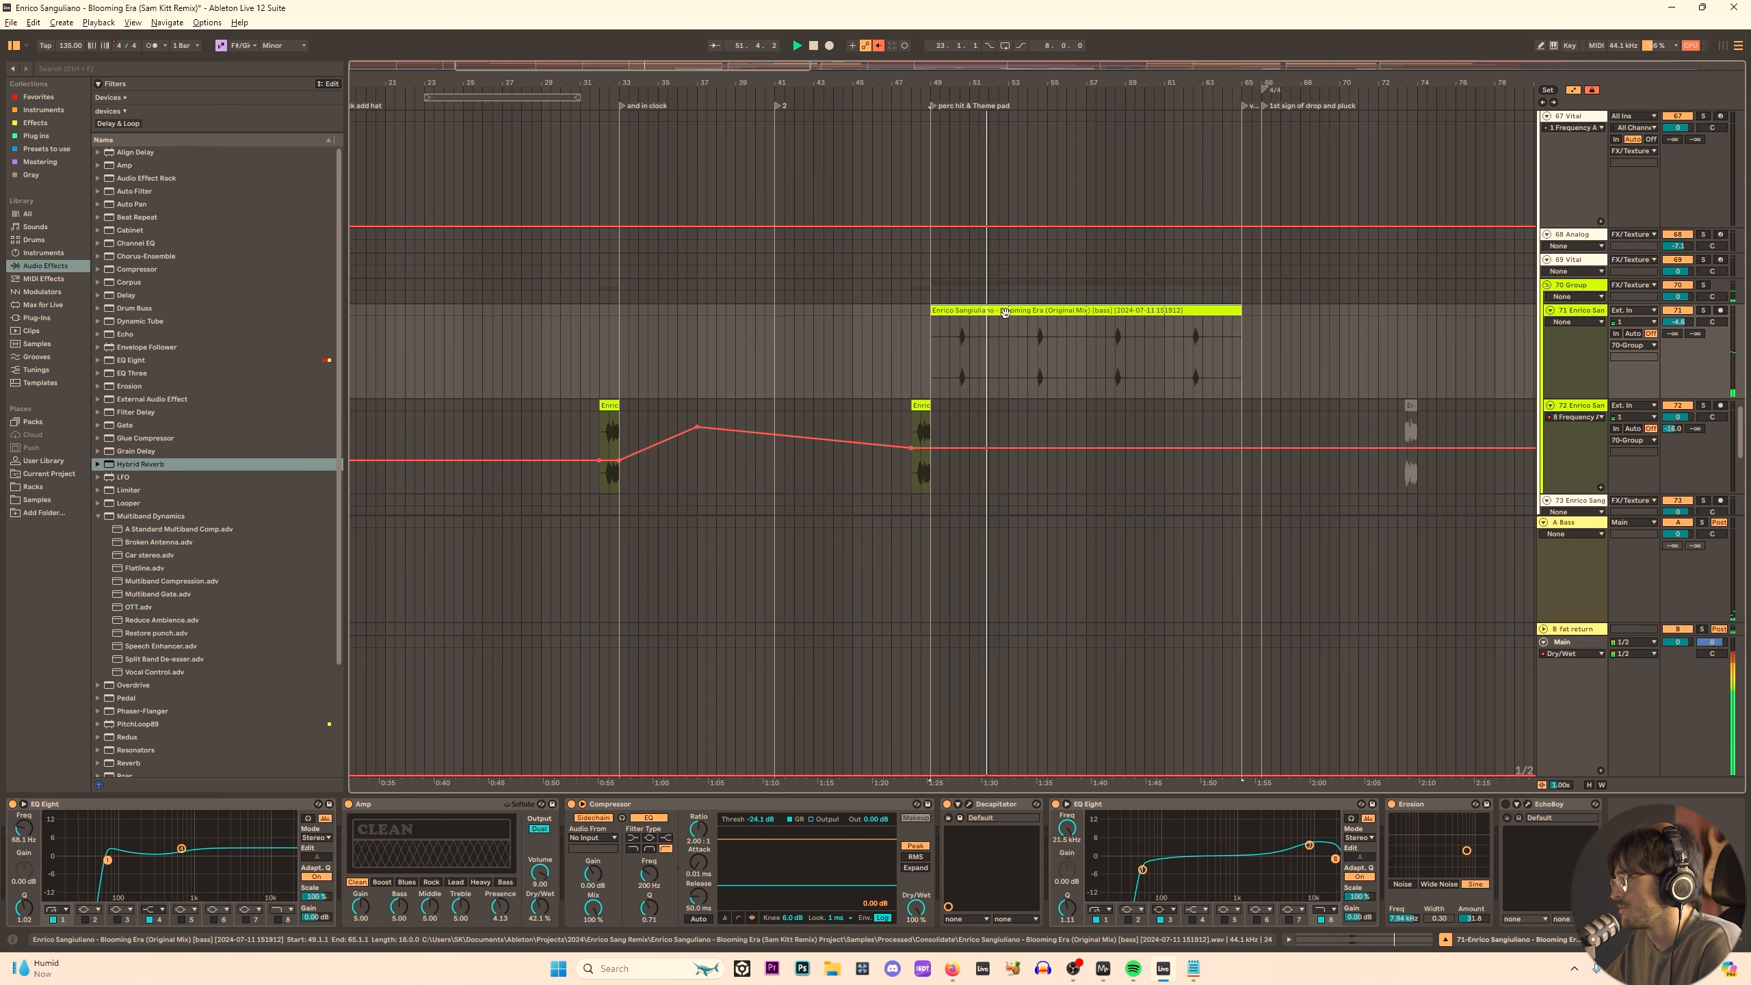
pyautogui.scroll(1, 1006, 337)
pyautogui.scroll(10, 1013, 373)
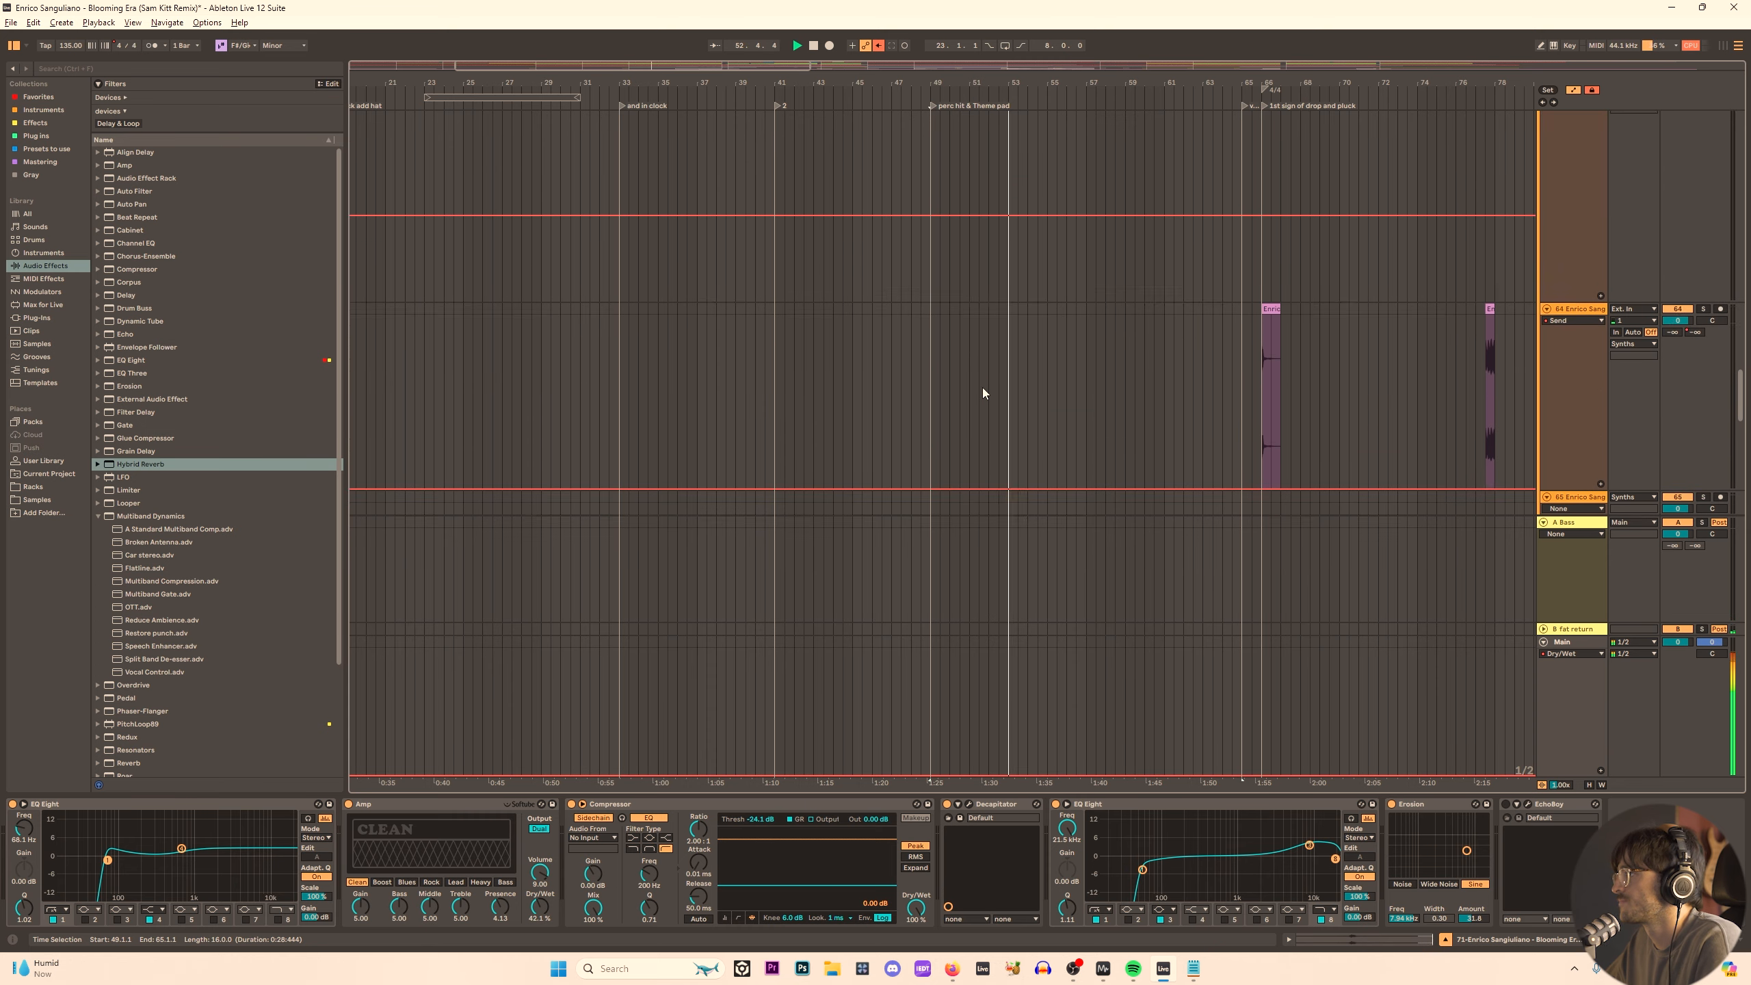
pyautogui.scroll(-3, 1021, 394)
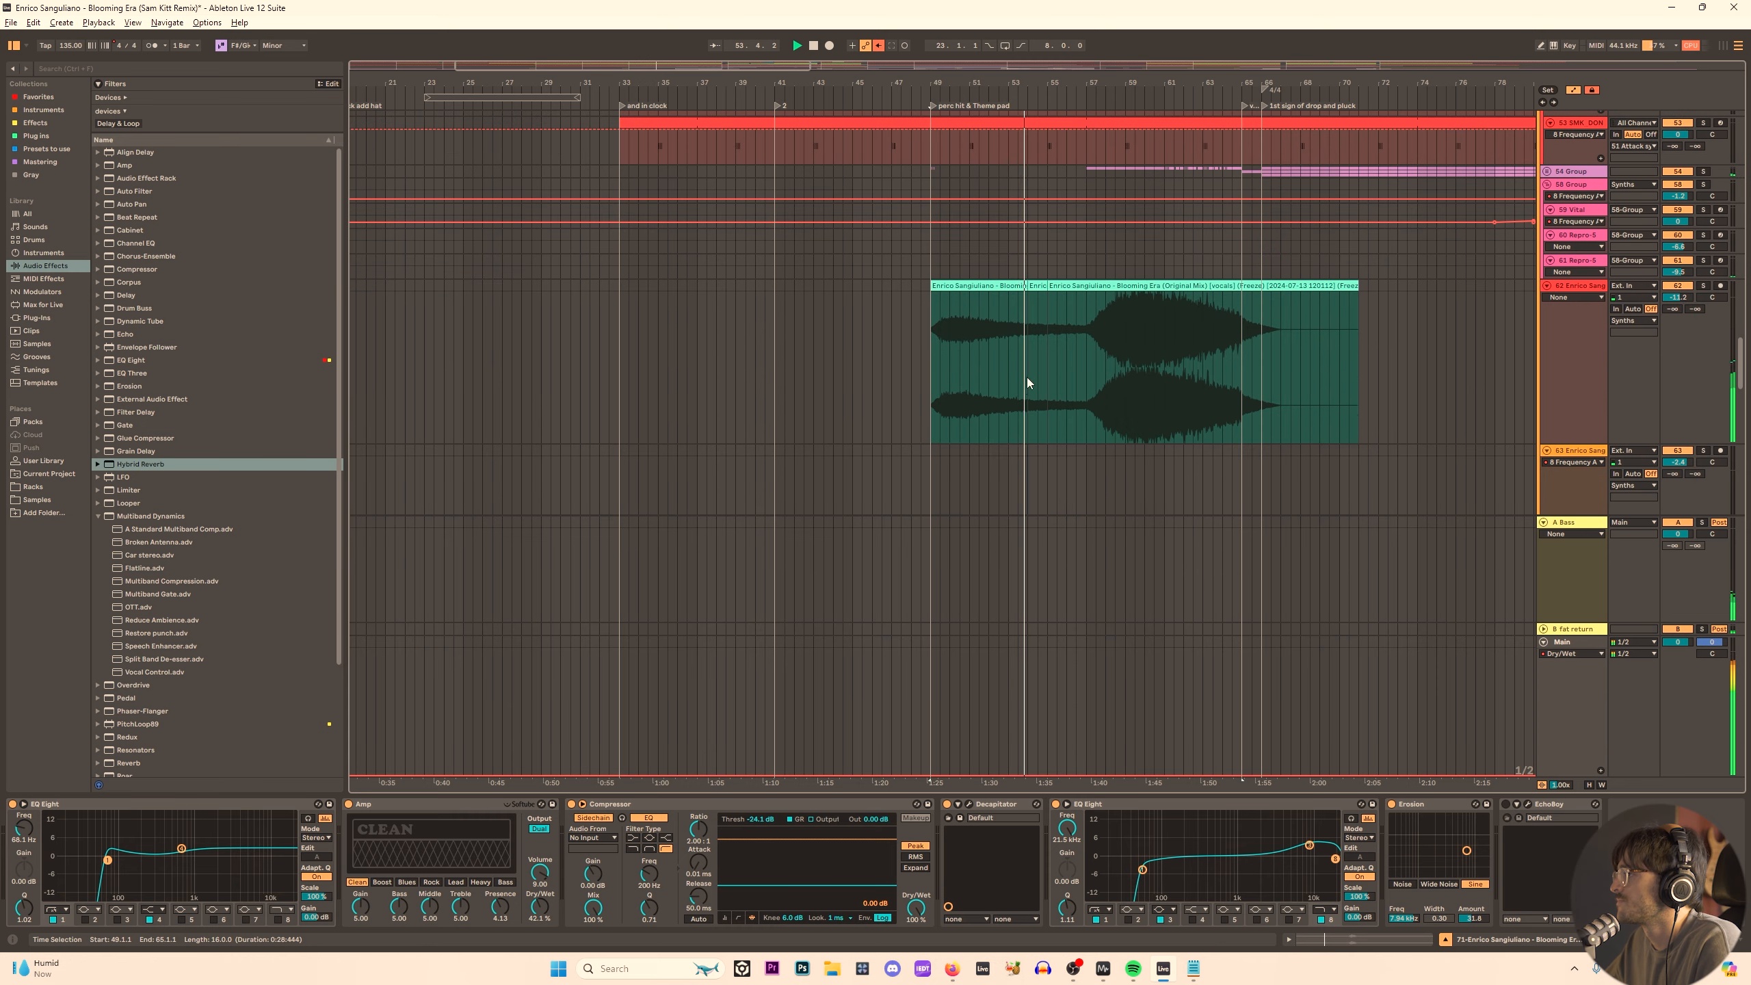
pyautogui.click(941, 298)
pyautogui.click(941, 298)
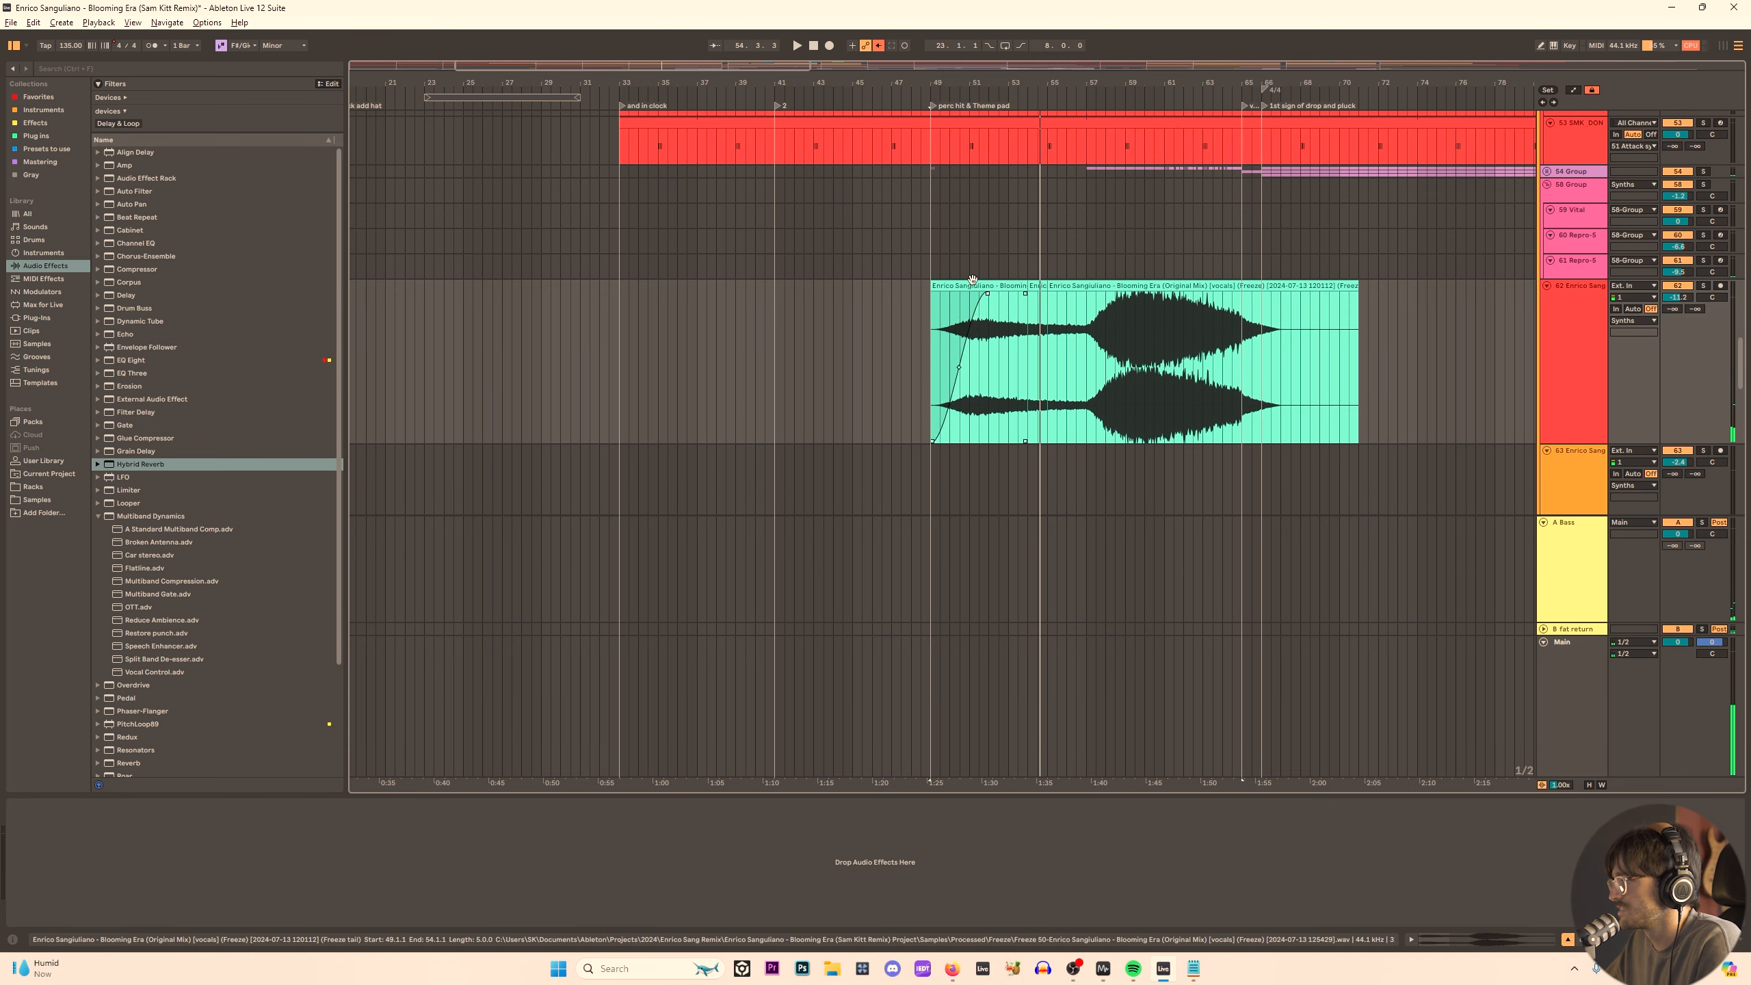
pyautogui.press('space')
pyautogui.click(913, 303)
# Unfold the 54 Group and show the EQ Eight 8 Frequency A automation on its first audio track.
pyautogui.scroll(2, 957, 305)
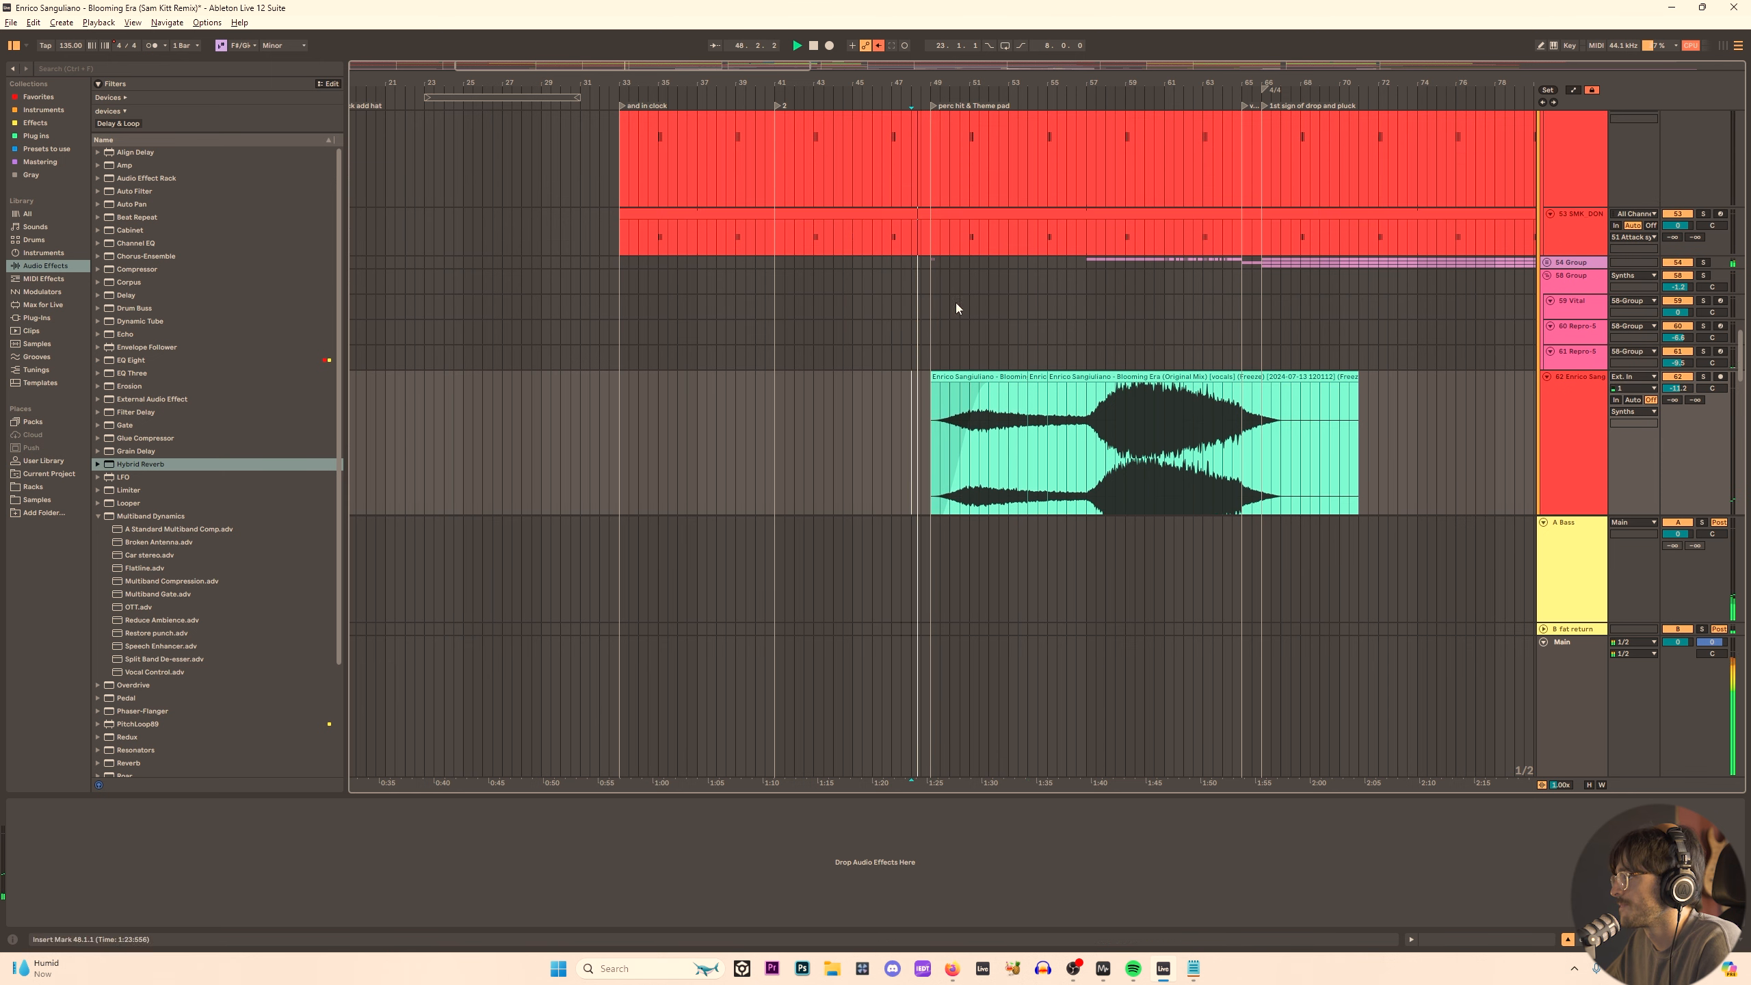
pyautogui.click(1547, 262)
pyautogui.scroll(-6, 990, 331)
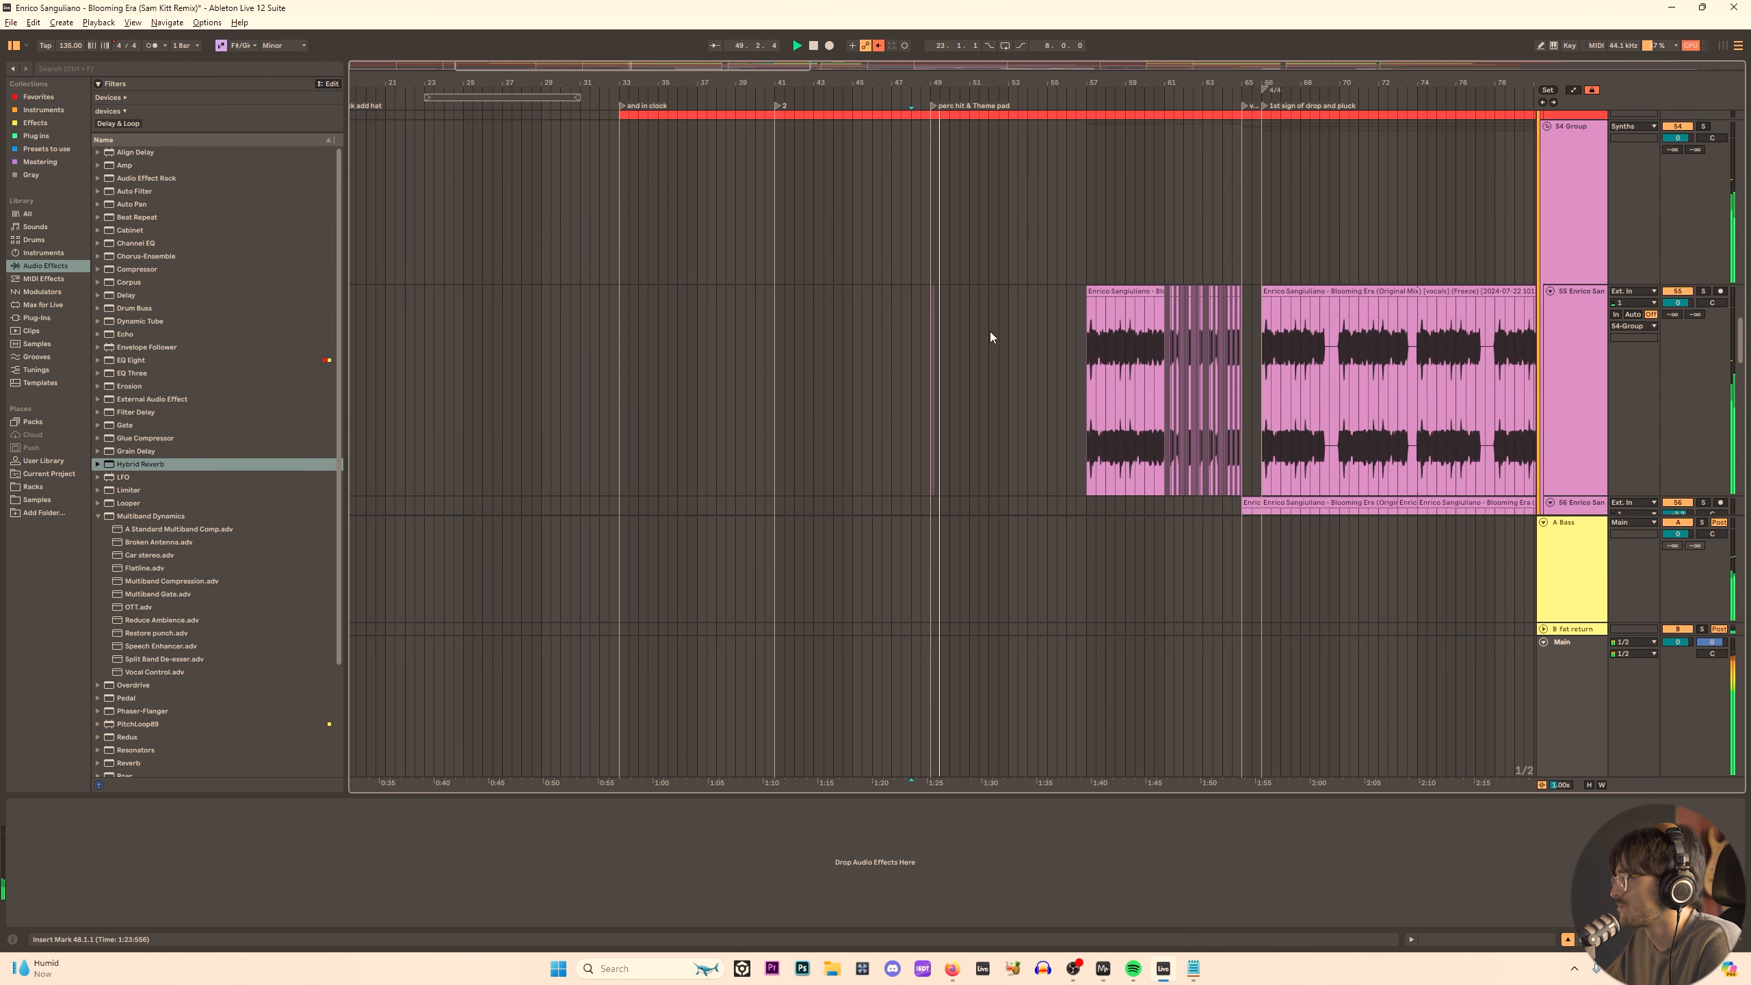
pyautogui.press('a')
pyautogui.click(1581, 189)
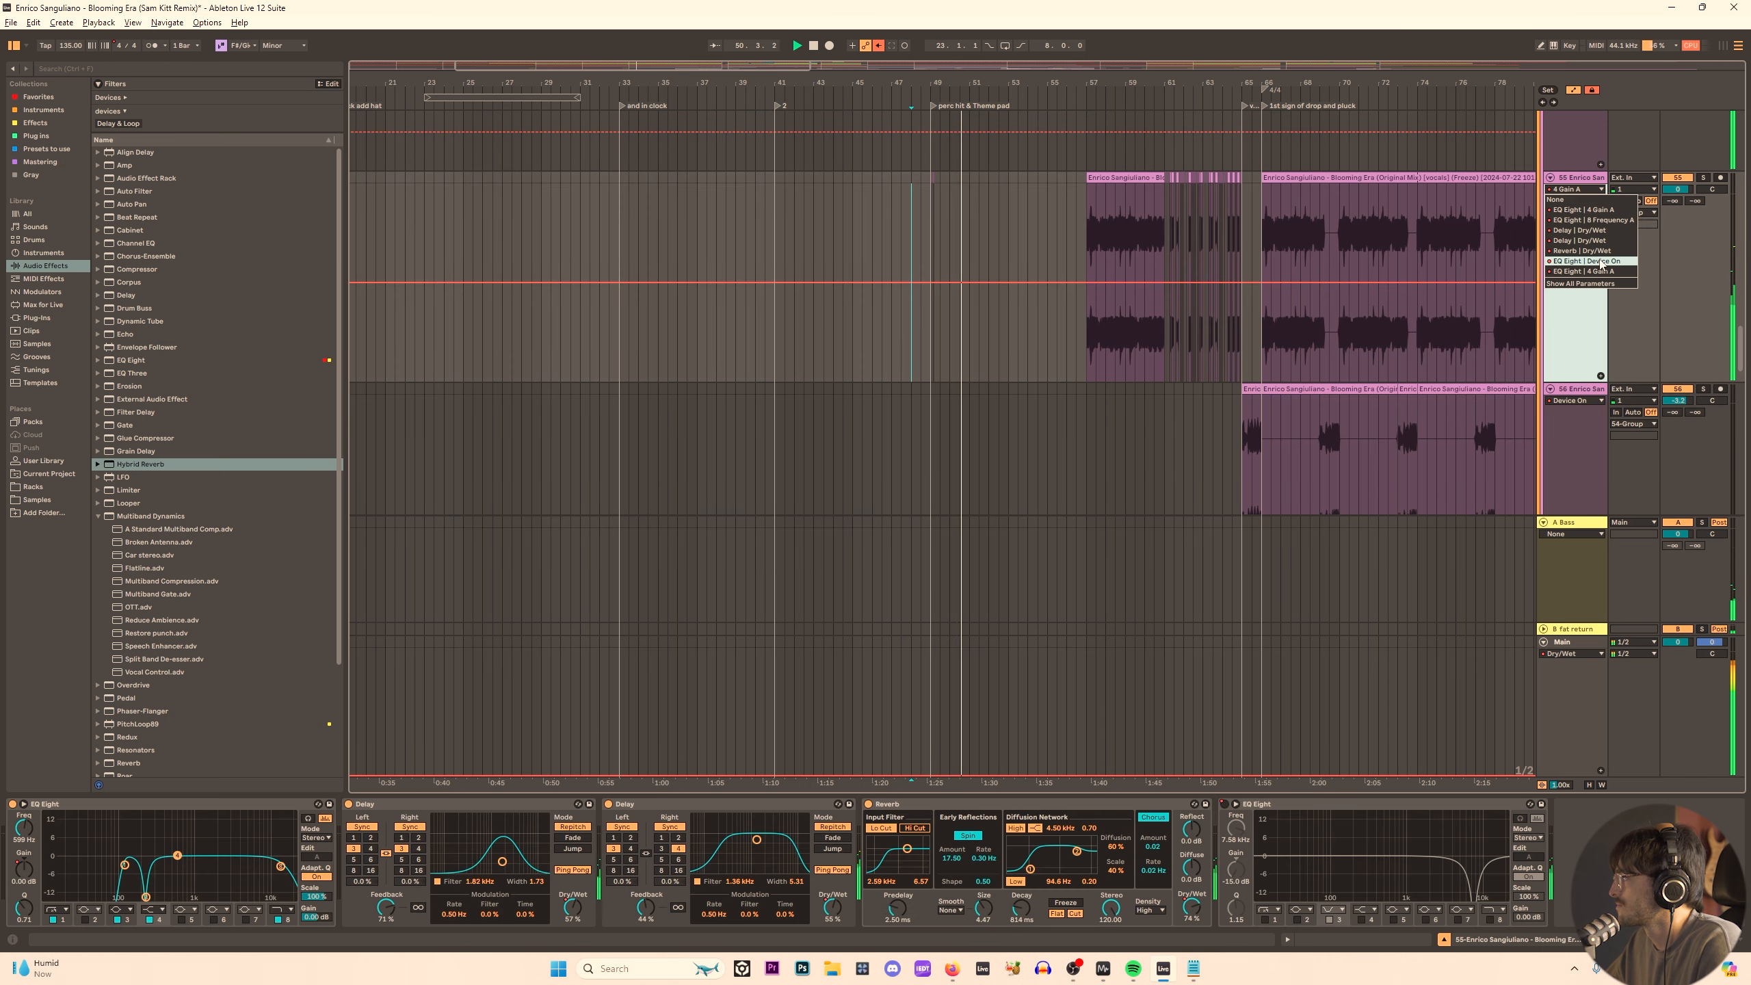
pyautogui.click(1599, 222)
# Lower the frequency automation up to bar 49, with a sharp drop there and a gradual rise from that point, and listen.
pyautogui.moveTo(933, 206); pyautogui.dragTo(1085, 220)
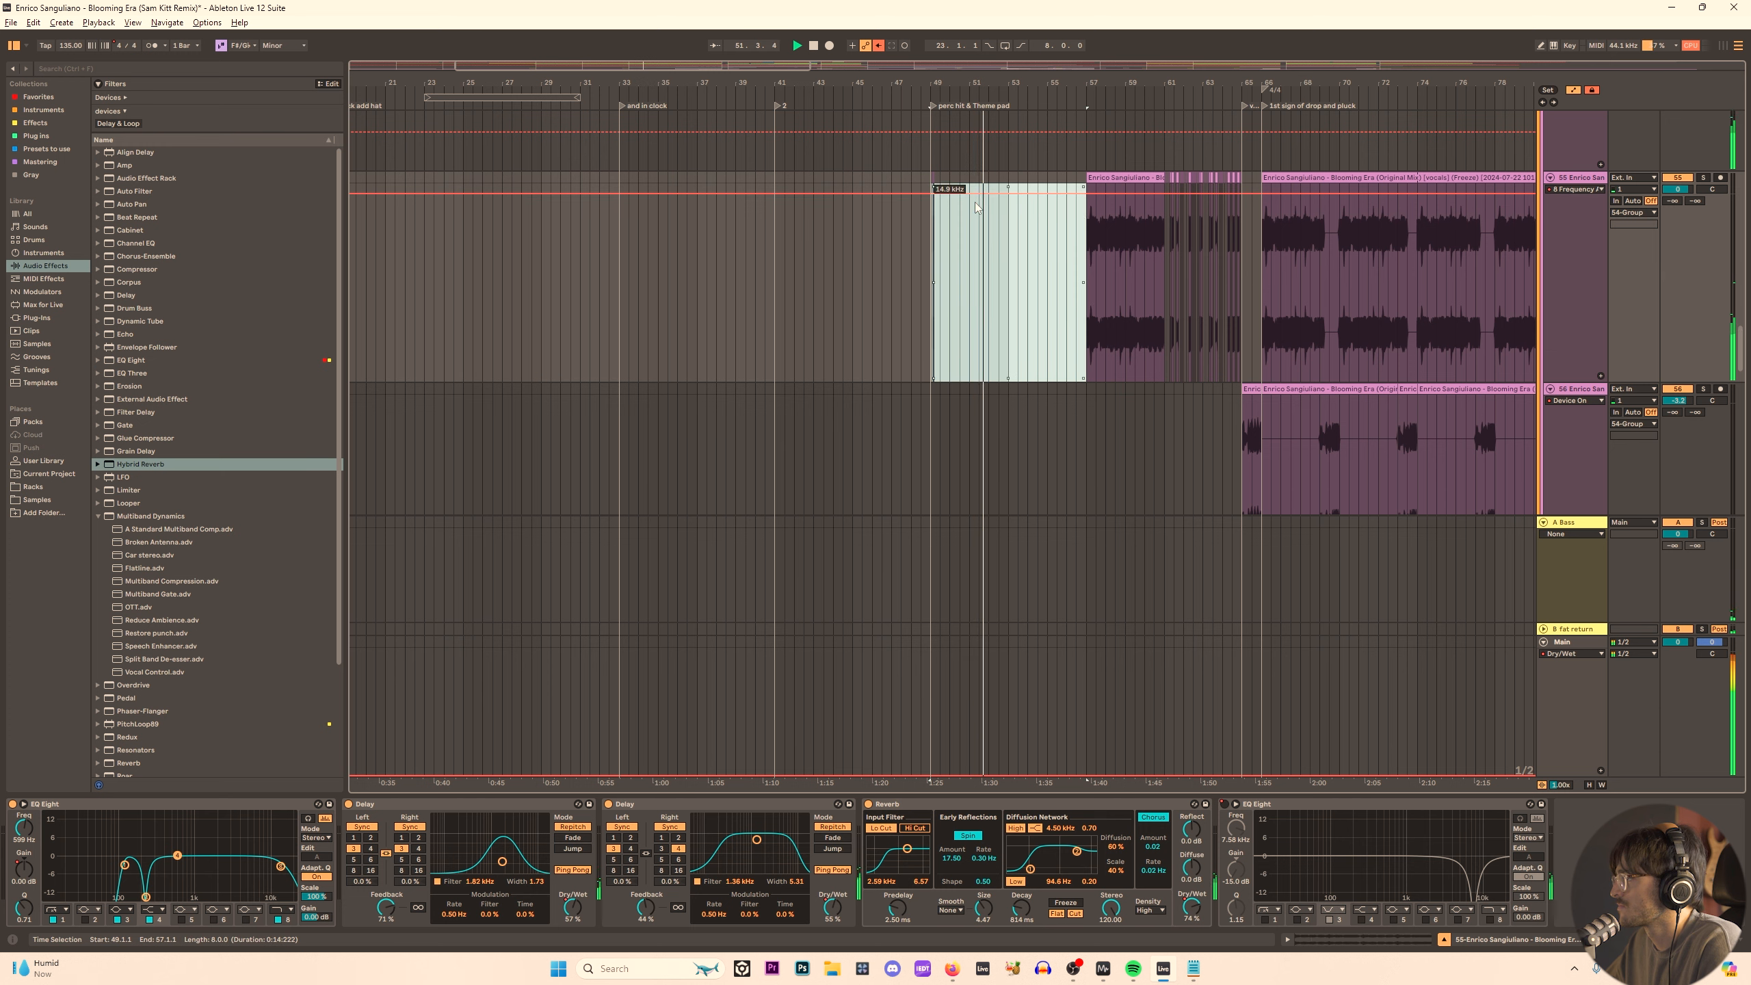
pyautogui.moveTo(923, 193); pyautogui.dragTo(930, 284)
pyautogui.click(934, 259)
pyautogui.press('space')
pyautogui.press('space')
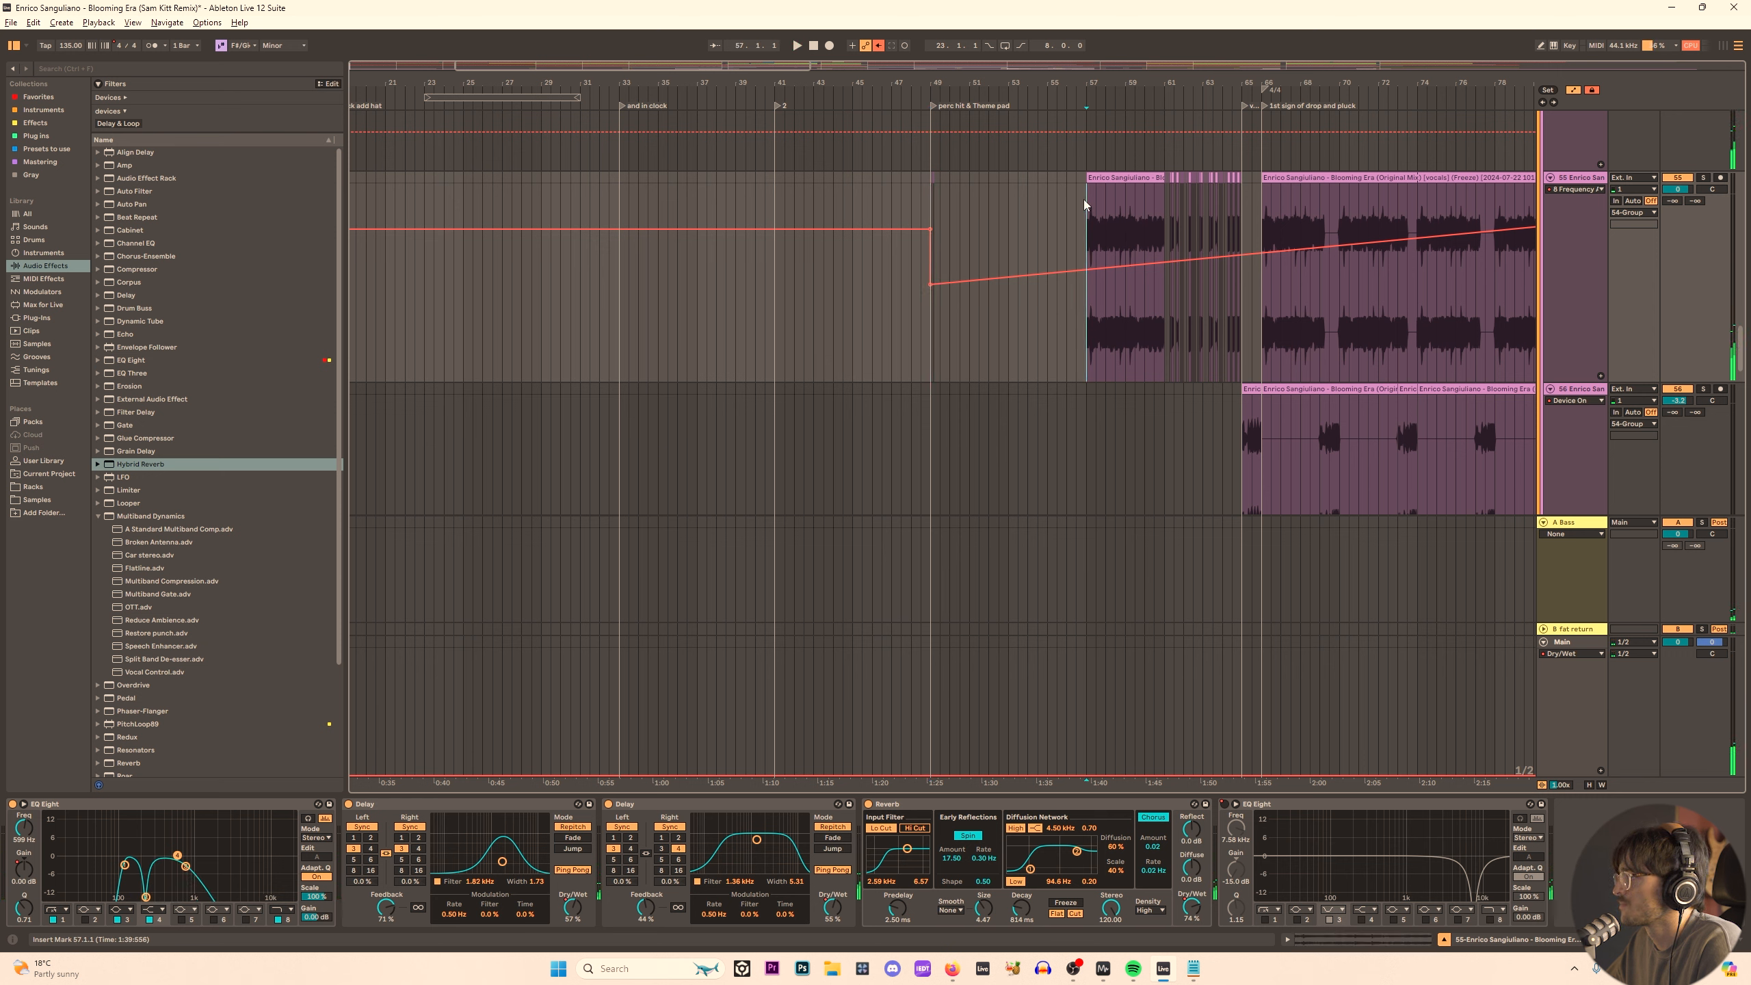
# Try raising the low frequency point at bar 49 slightly and steepening the rise with a breakpoint at bar 53.
pyautogui.click(938, 205)
pyautogui.press('space')
pyautogui.moveTo(931, 282); pyautogui.dragTo(1008, 260)
pyautogui.click(936, 181)
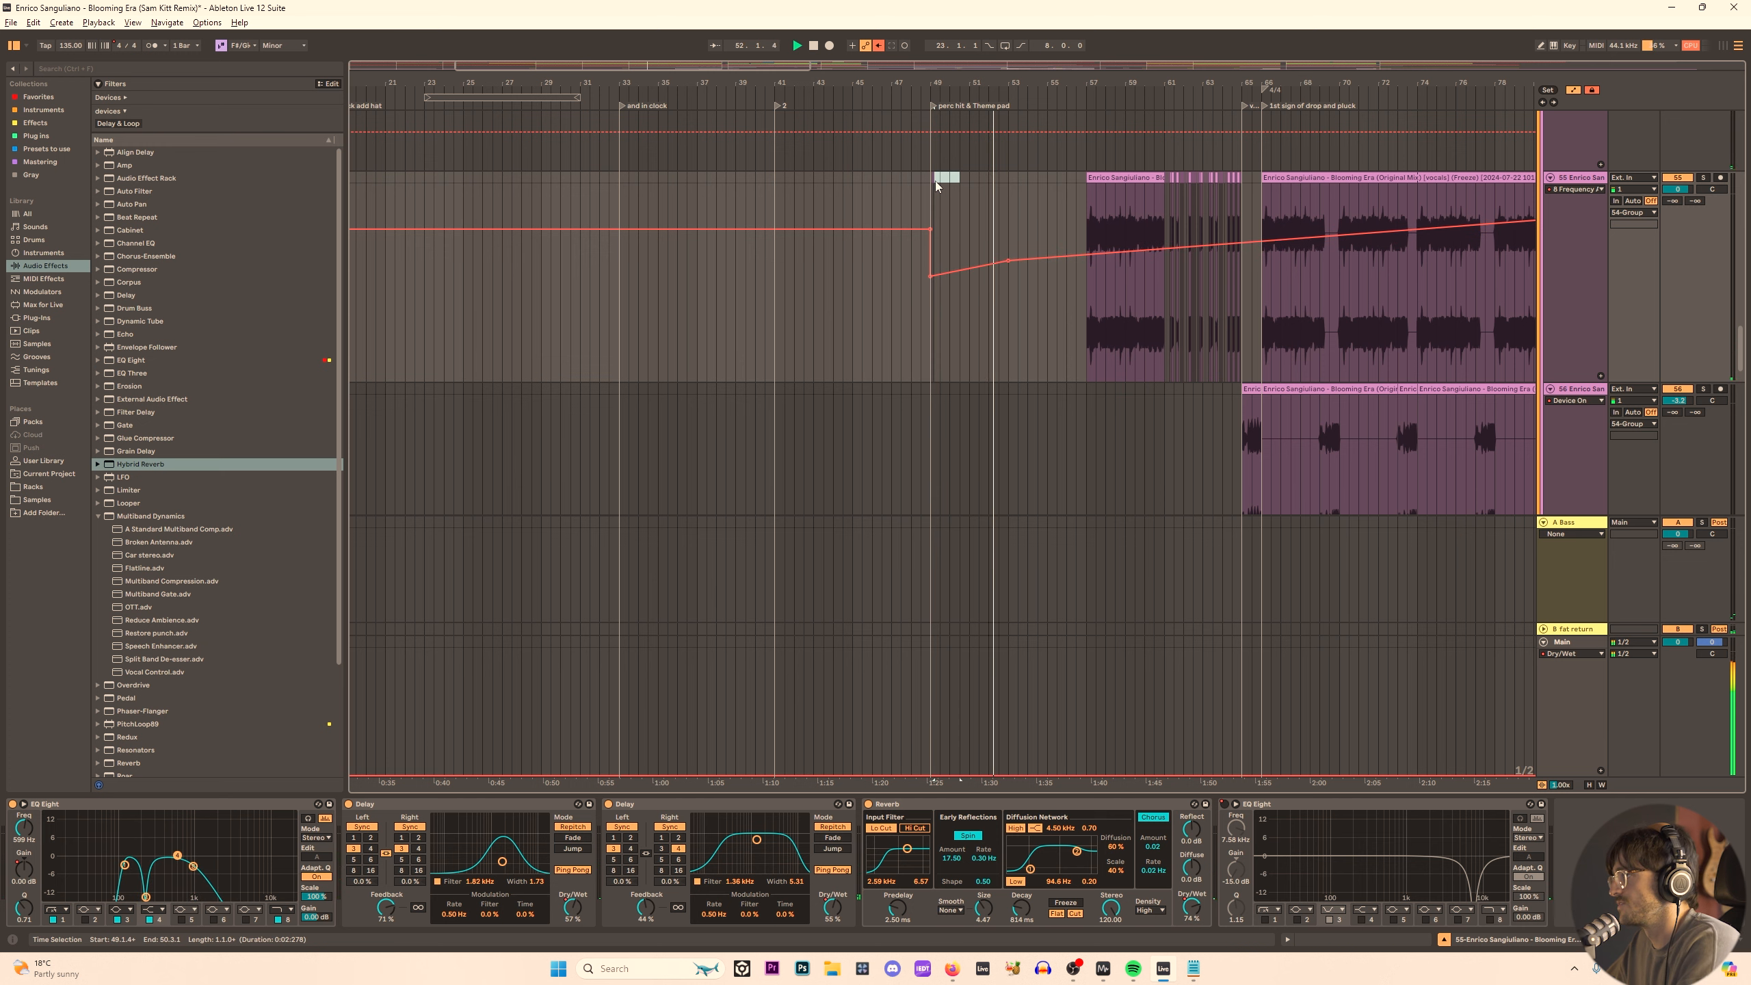
pyautogui.moveTo(1008, 260); pyautogui.dragTo(1008, 253)
# Undo the bar 53 breakpoint edits and delete the frequency automation's low point between bars 49 and 50.
pyautogui.hotkey('ctrl', 'z')
pyautogui.hotkey('ctrl', 'z')
pyautogui.hotkey('ctrl', 'z')
pyautogui.hotkey('ctrl', 'z')
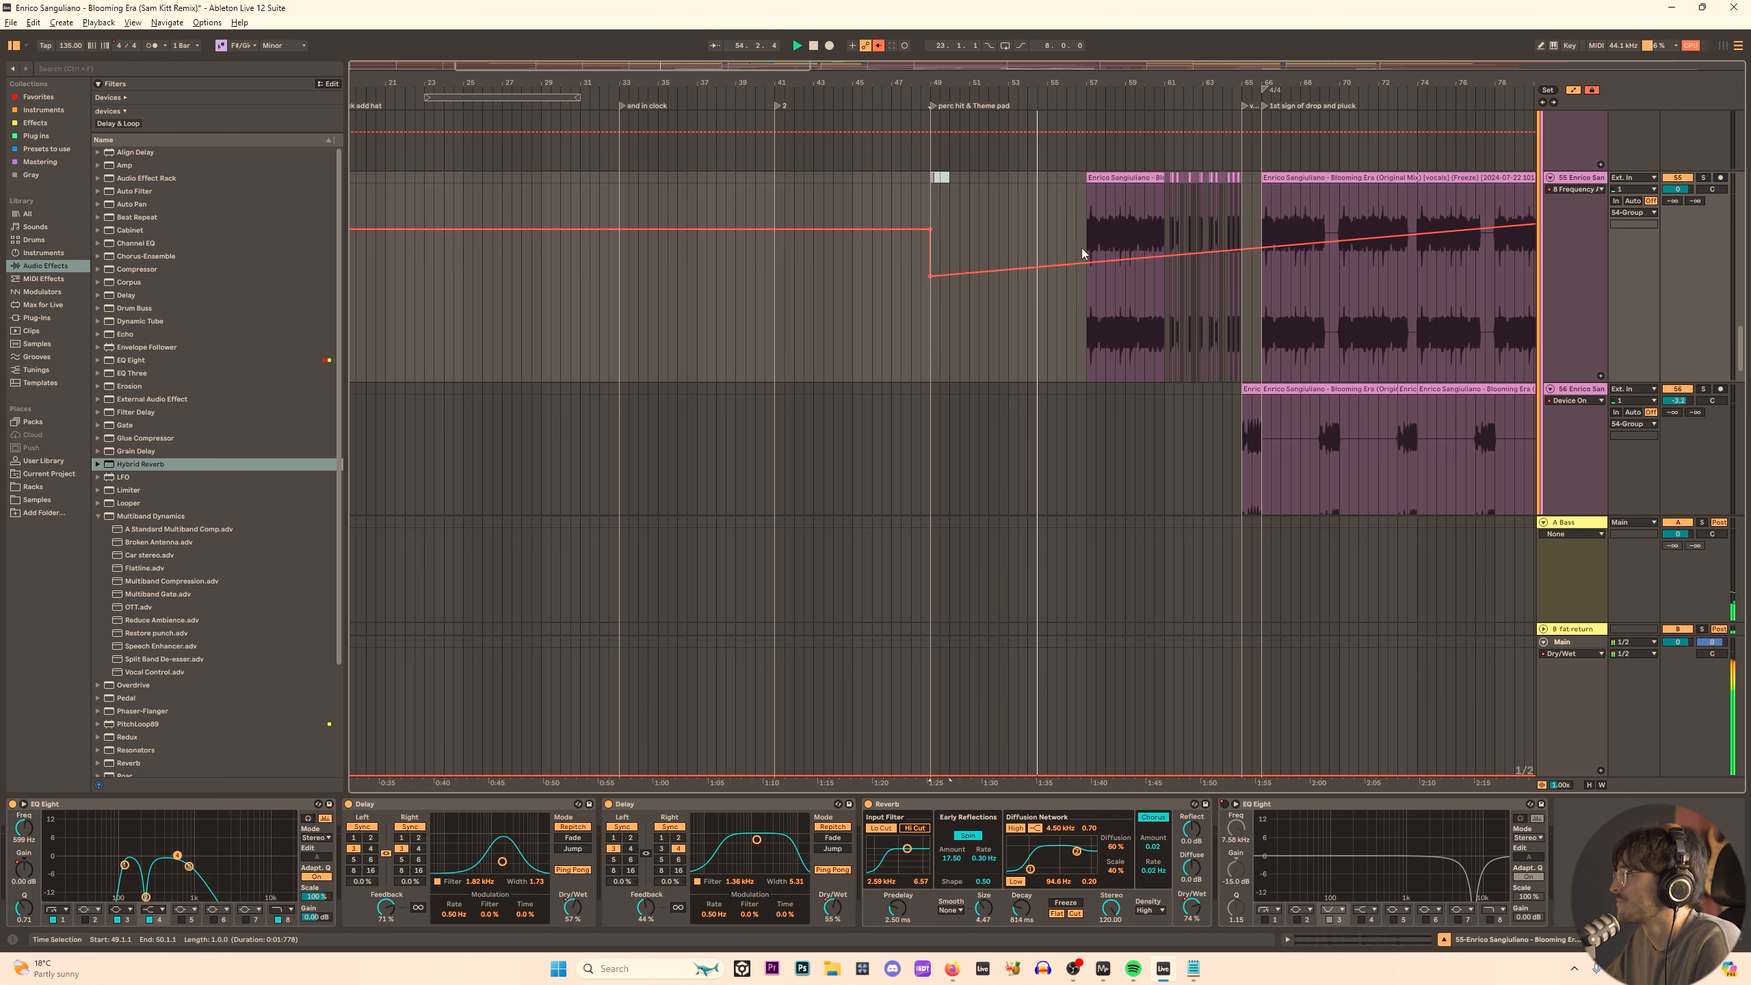
pyautogui.press('Delete')
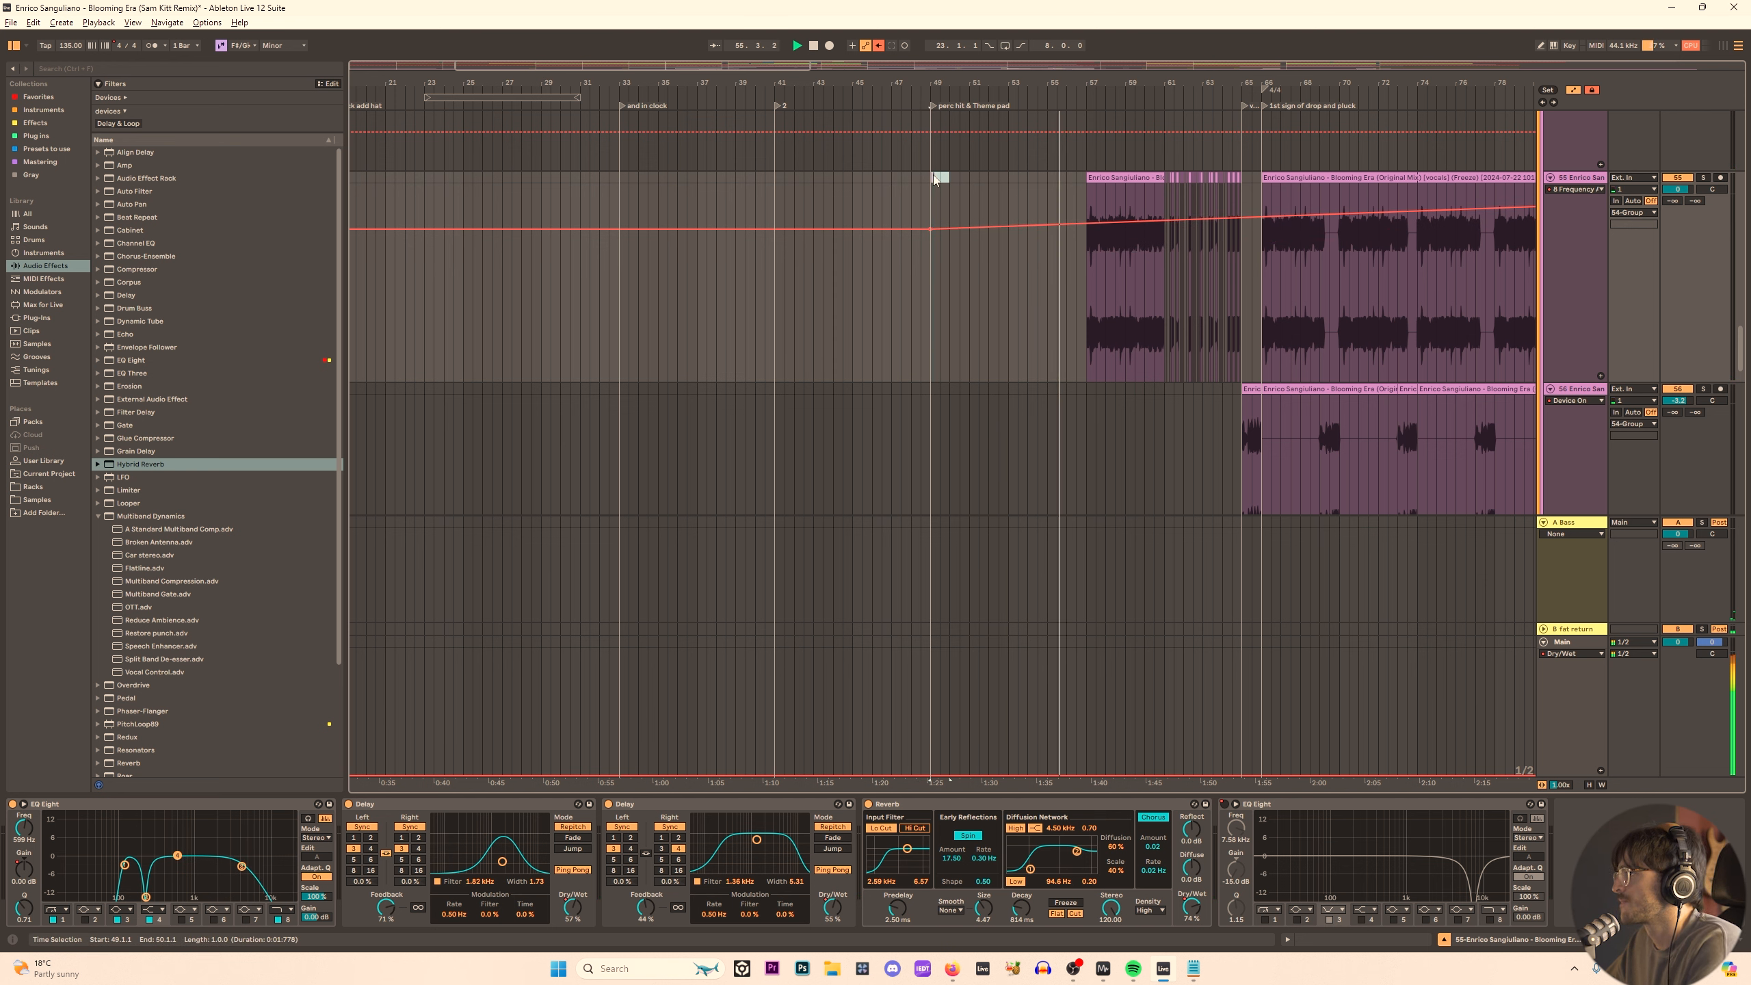
pyautogui.click(1118, 218)
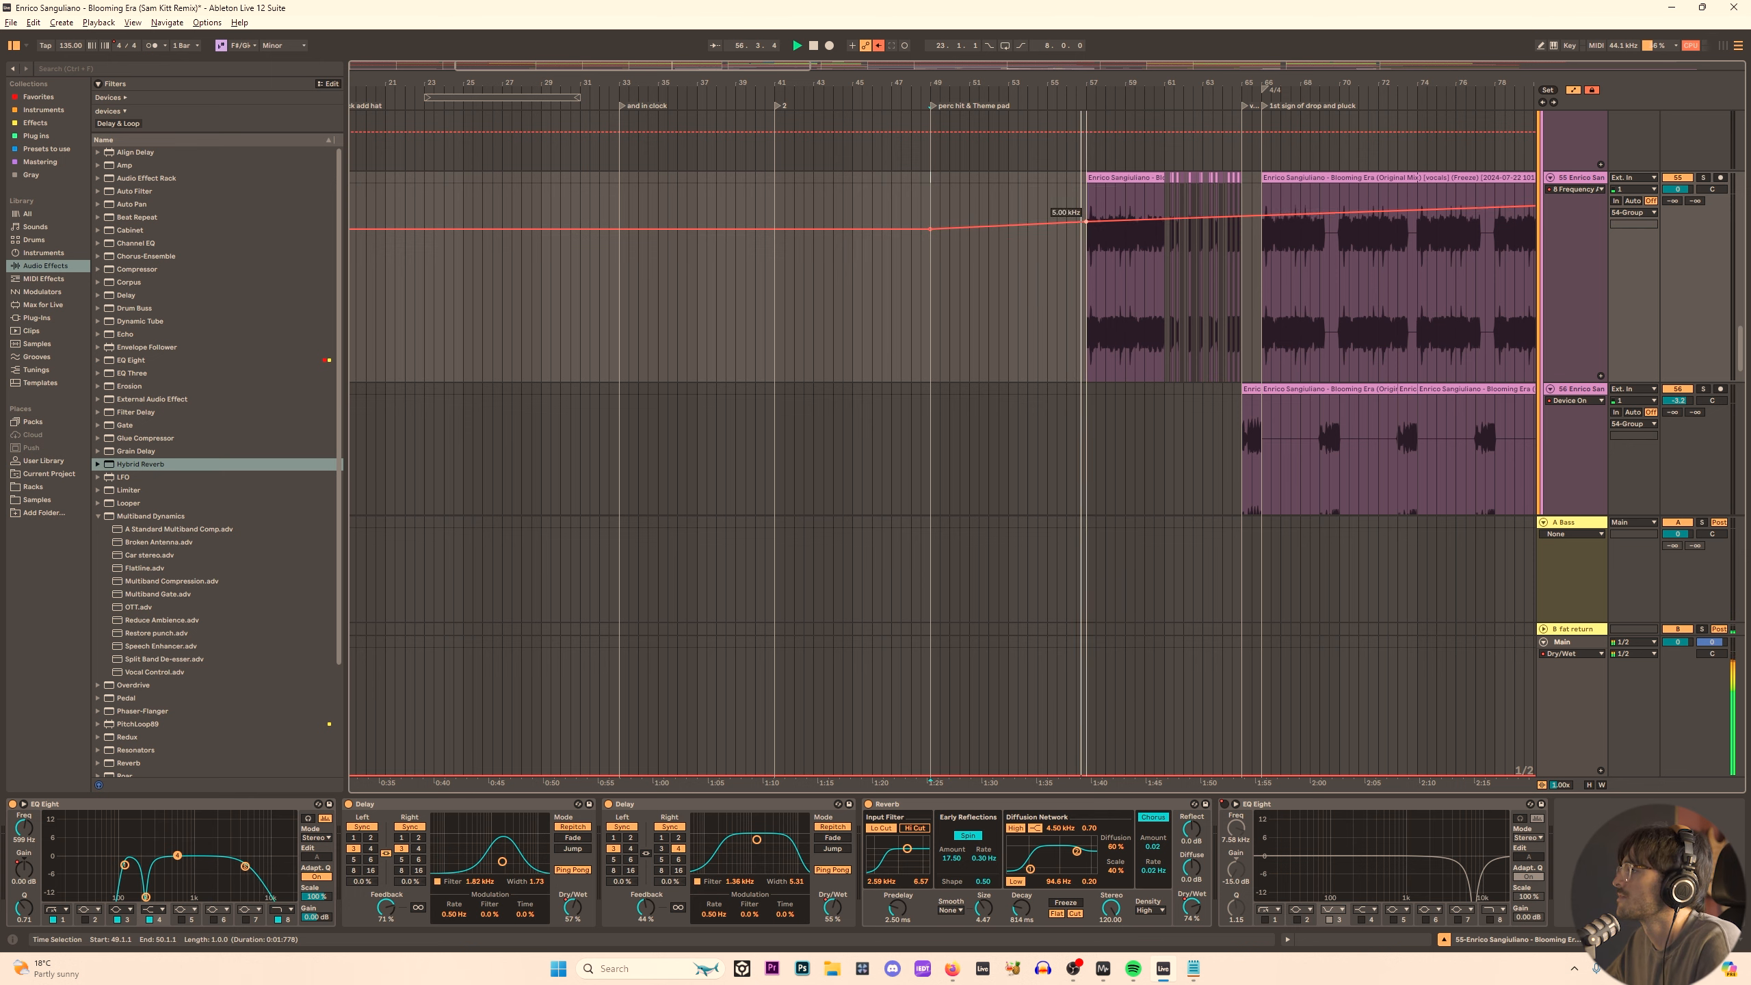
# Stop playback and show the Hybrid Reverb Dry/Wet automation on the Percs group.
pyautogui.moveTo(1744, 356); pyautogui.dragTo(1745, 187)
pyautogui.press('space')
pyautogui.click(1573, 204)
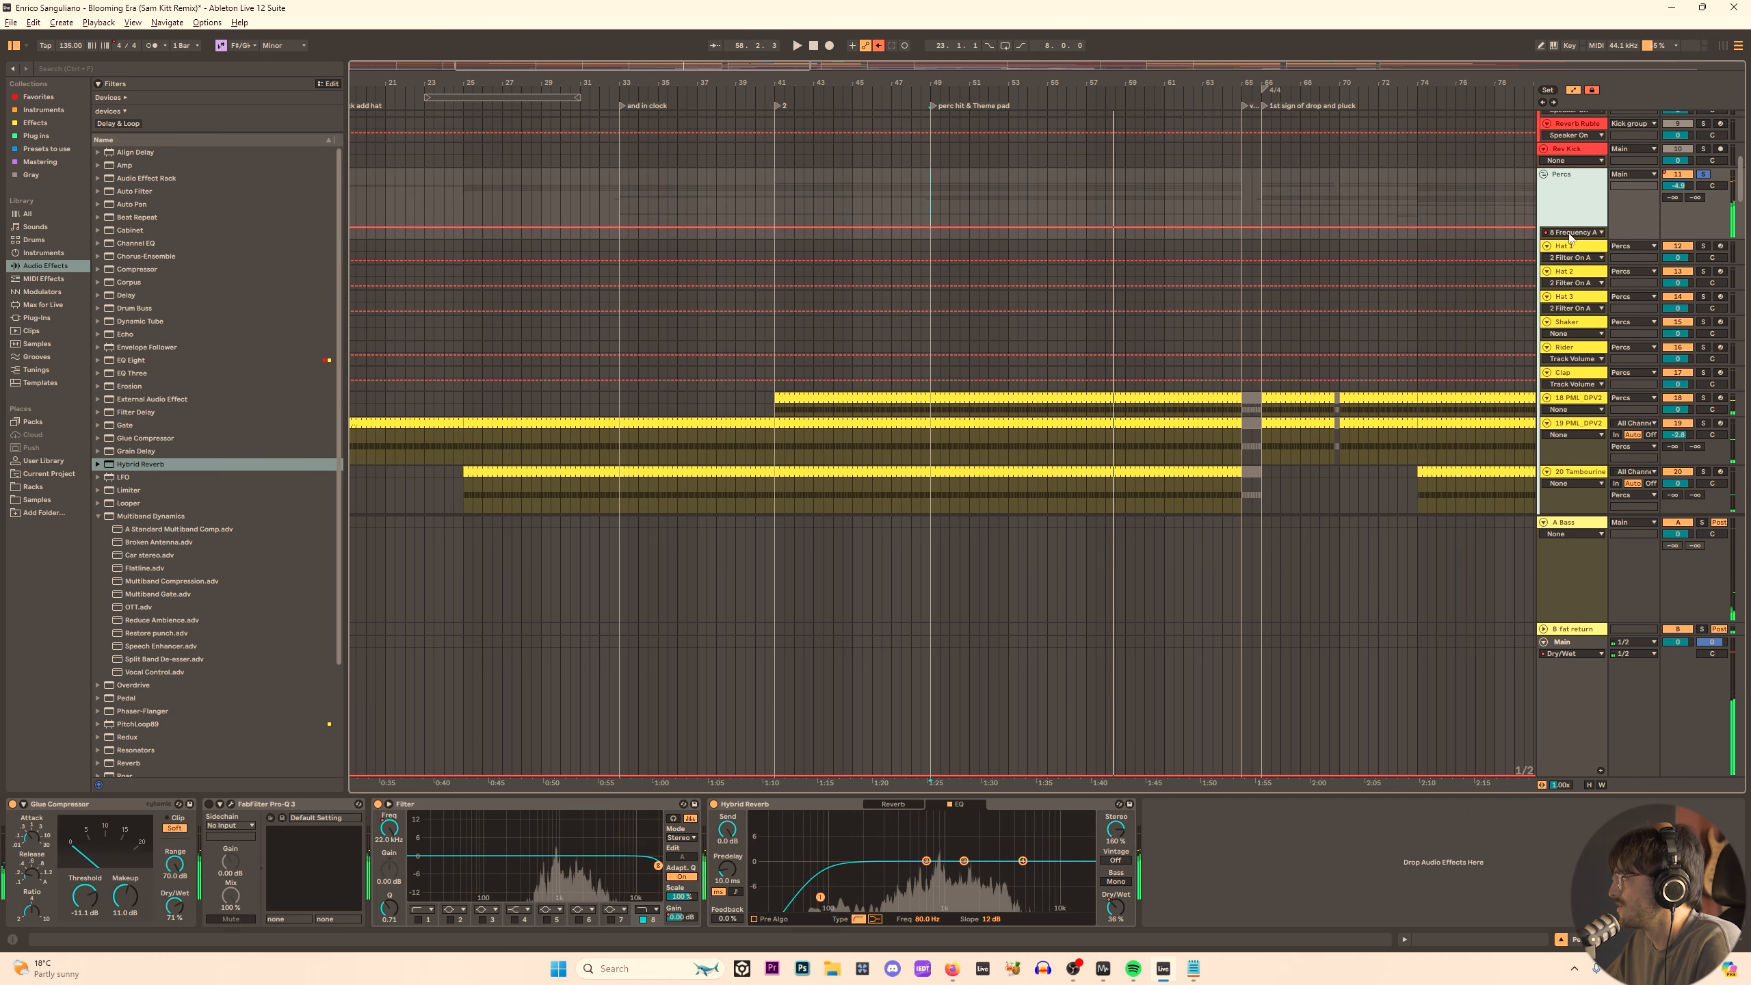
pyautogui.click(1572, 232)
pyautogui.click(1603, 273)
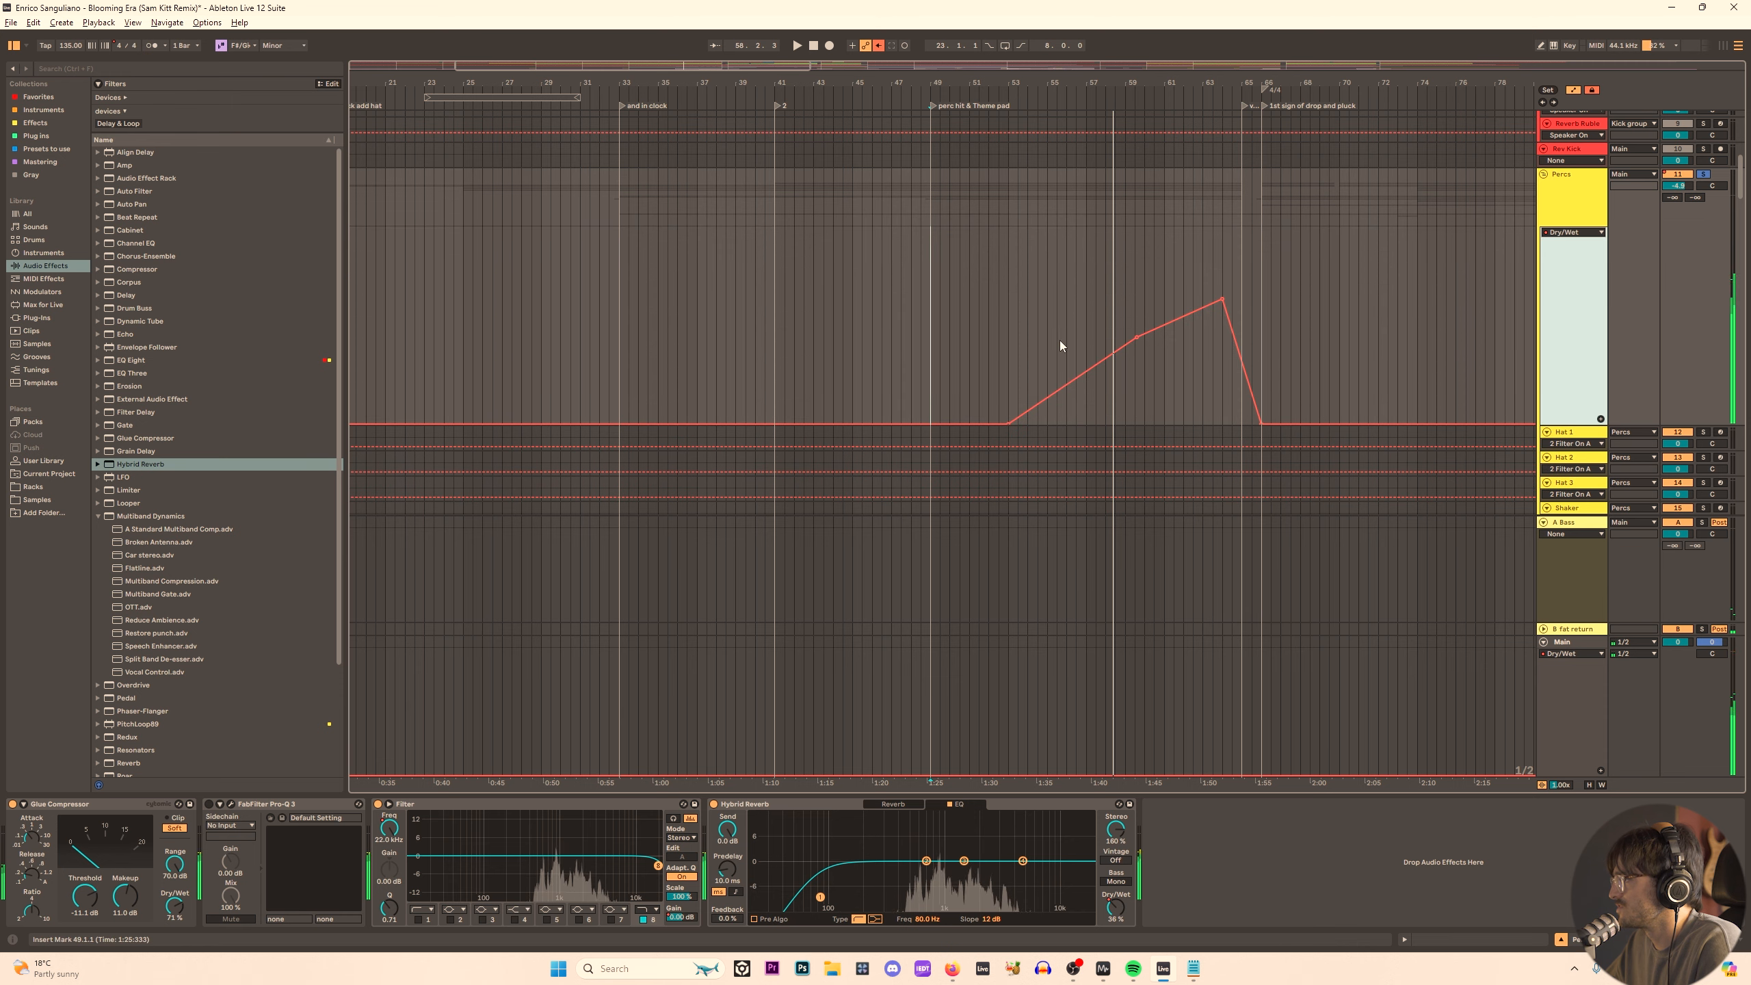
# Curve the Percs reverb rise from about bar 54, moving its middle point to about bar 61 and lowering the peak at bar 64.
pyautogui.moveTo(1081, 388); pyautogui.dragTo(1075, 403)
pyautogui.click(1067, 381)
pyautogui.press('space')
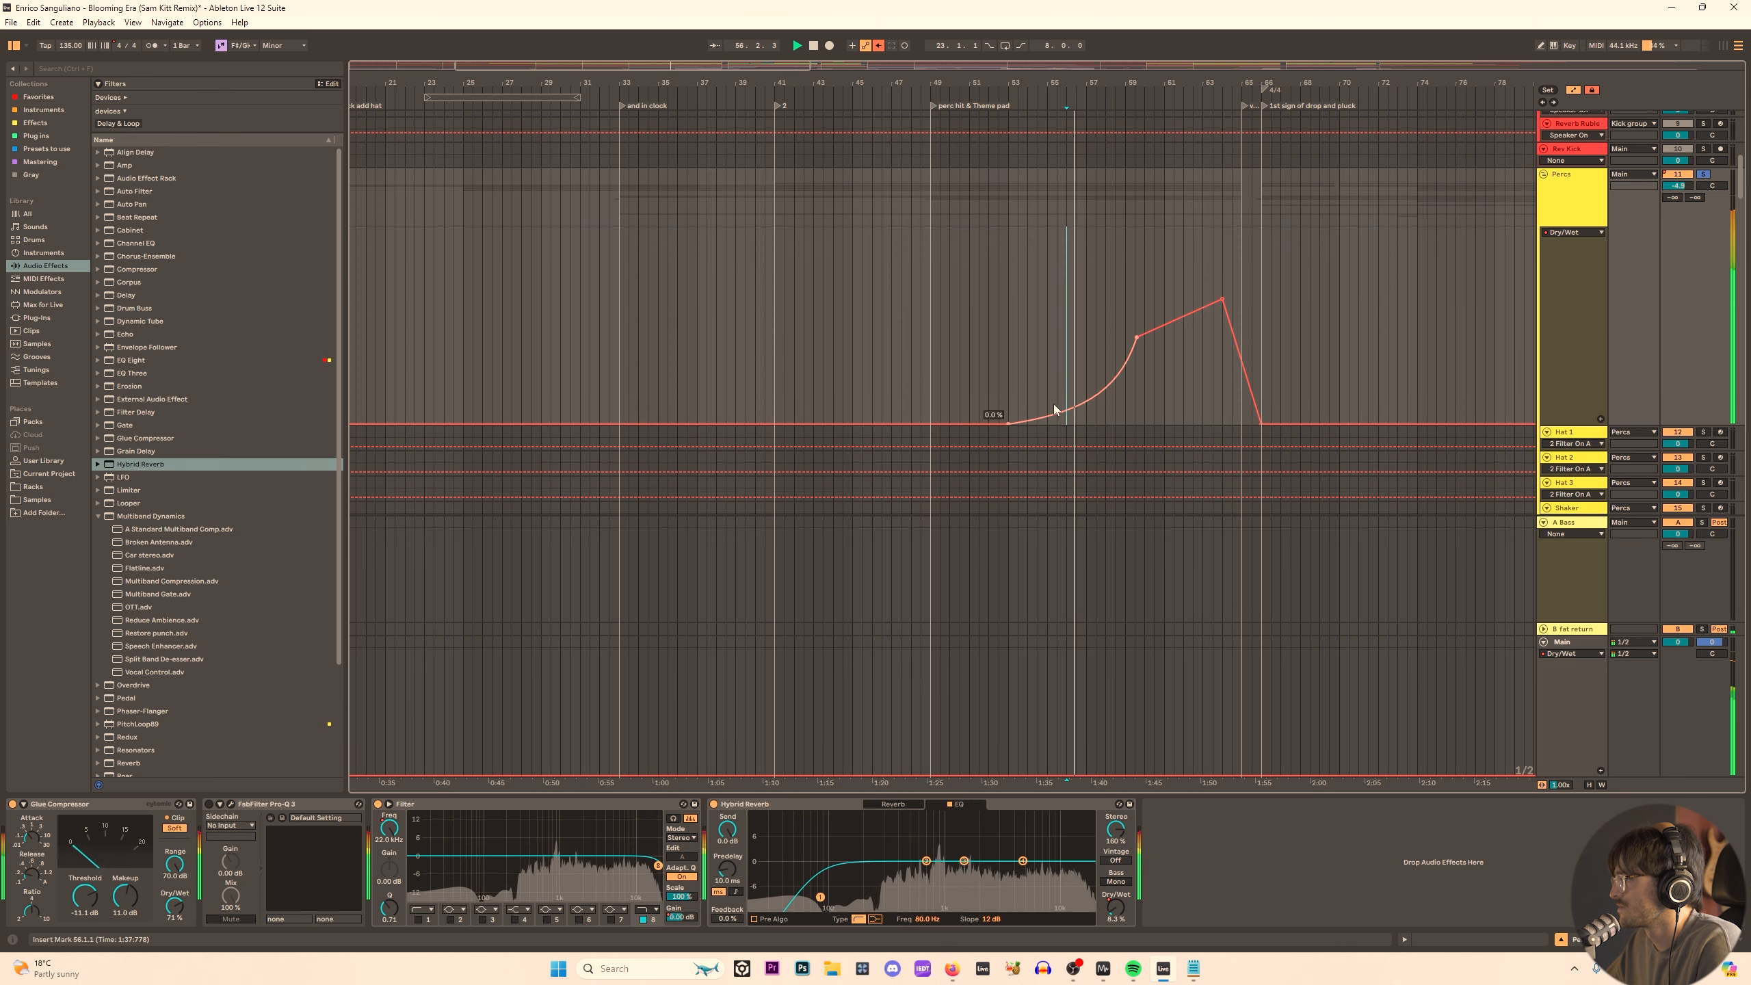
pyautogui.moveTo(1008, 423); pyautogui.dragTo(1038, 424)
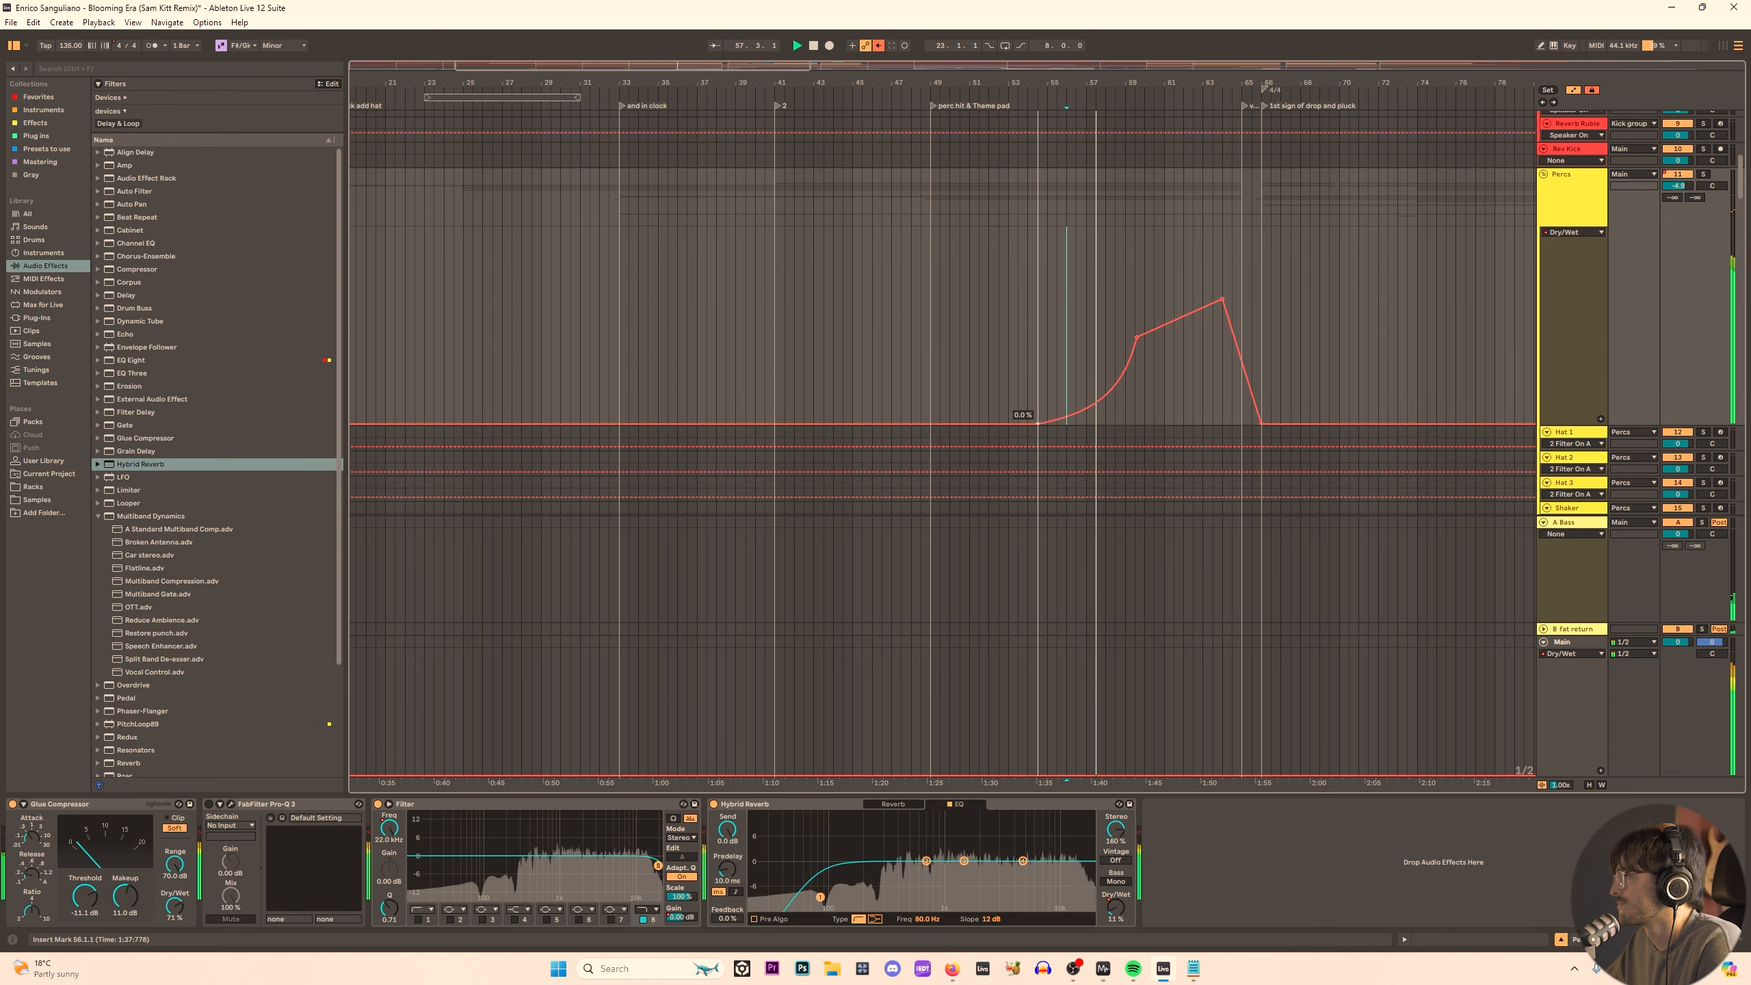
pyautogui.moveTo(1136, 340); pyautogui.dragTo(1118, 340)
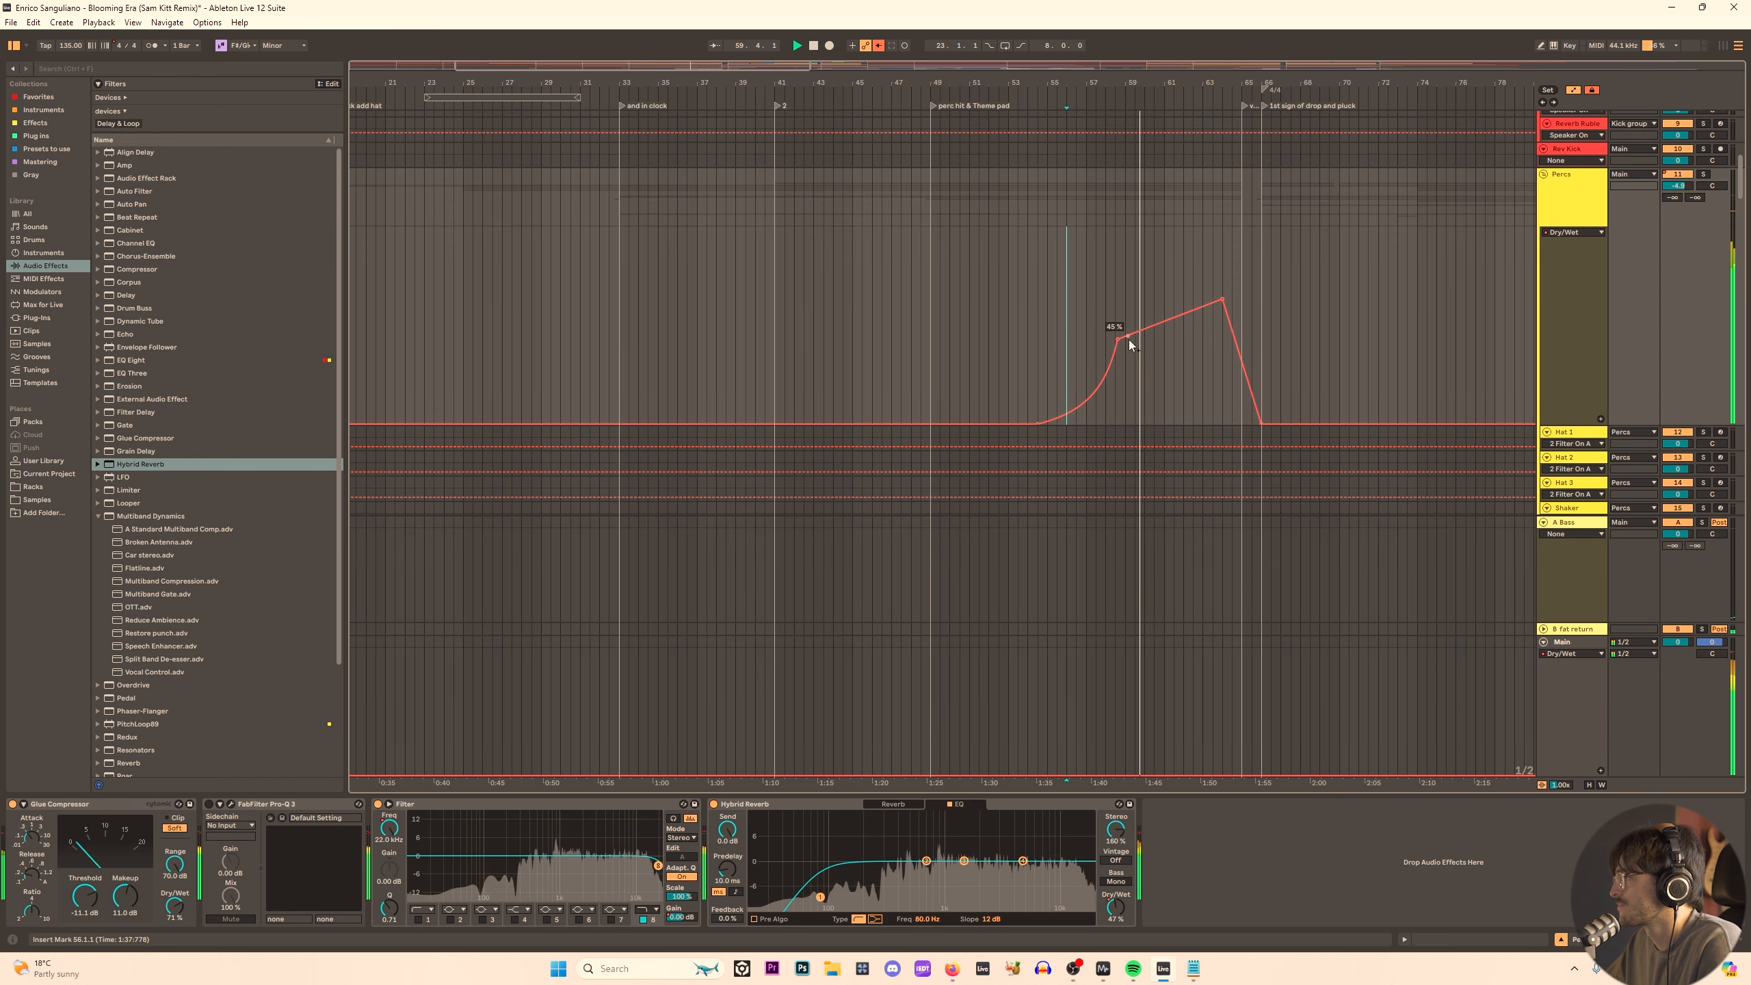
pyautogui.moveTo(1118, 339); pyautogui.dragTo(1165, 362)
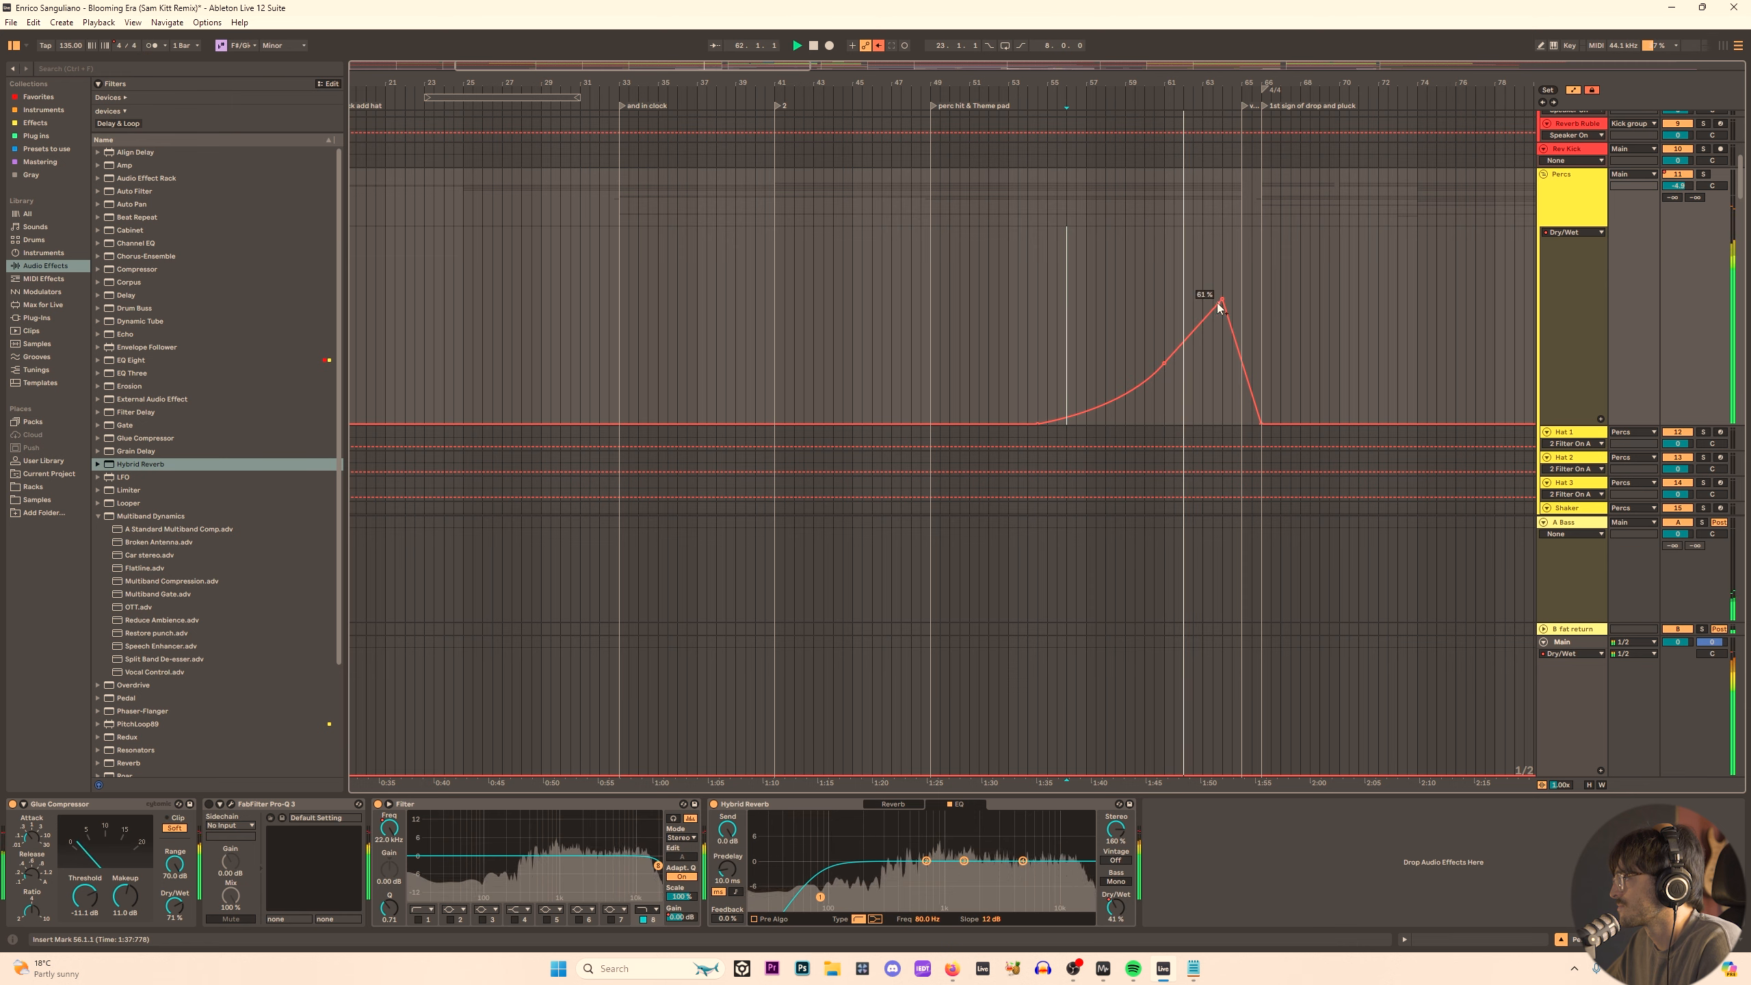
pyautogui.moveTo(1223, 299); pyautogui.dragTo(1222, 337)
# Examine the tracks playing in the build into bar 65, listening to the vocals clip from about bar 62.
pyautogui.scroll(-15, 1184, 355)
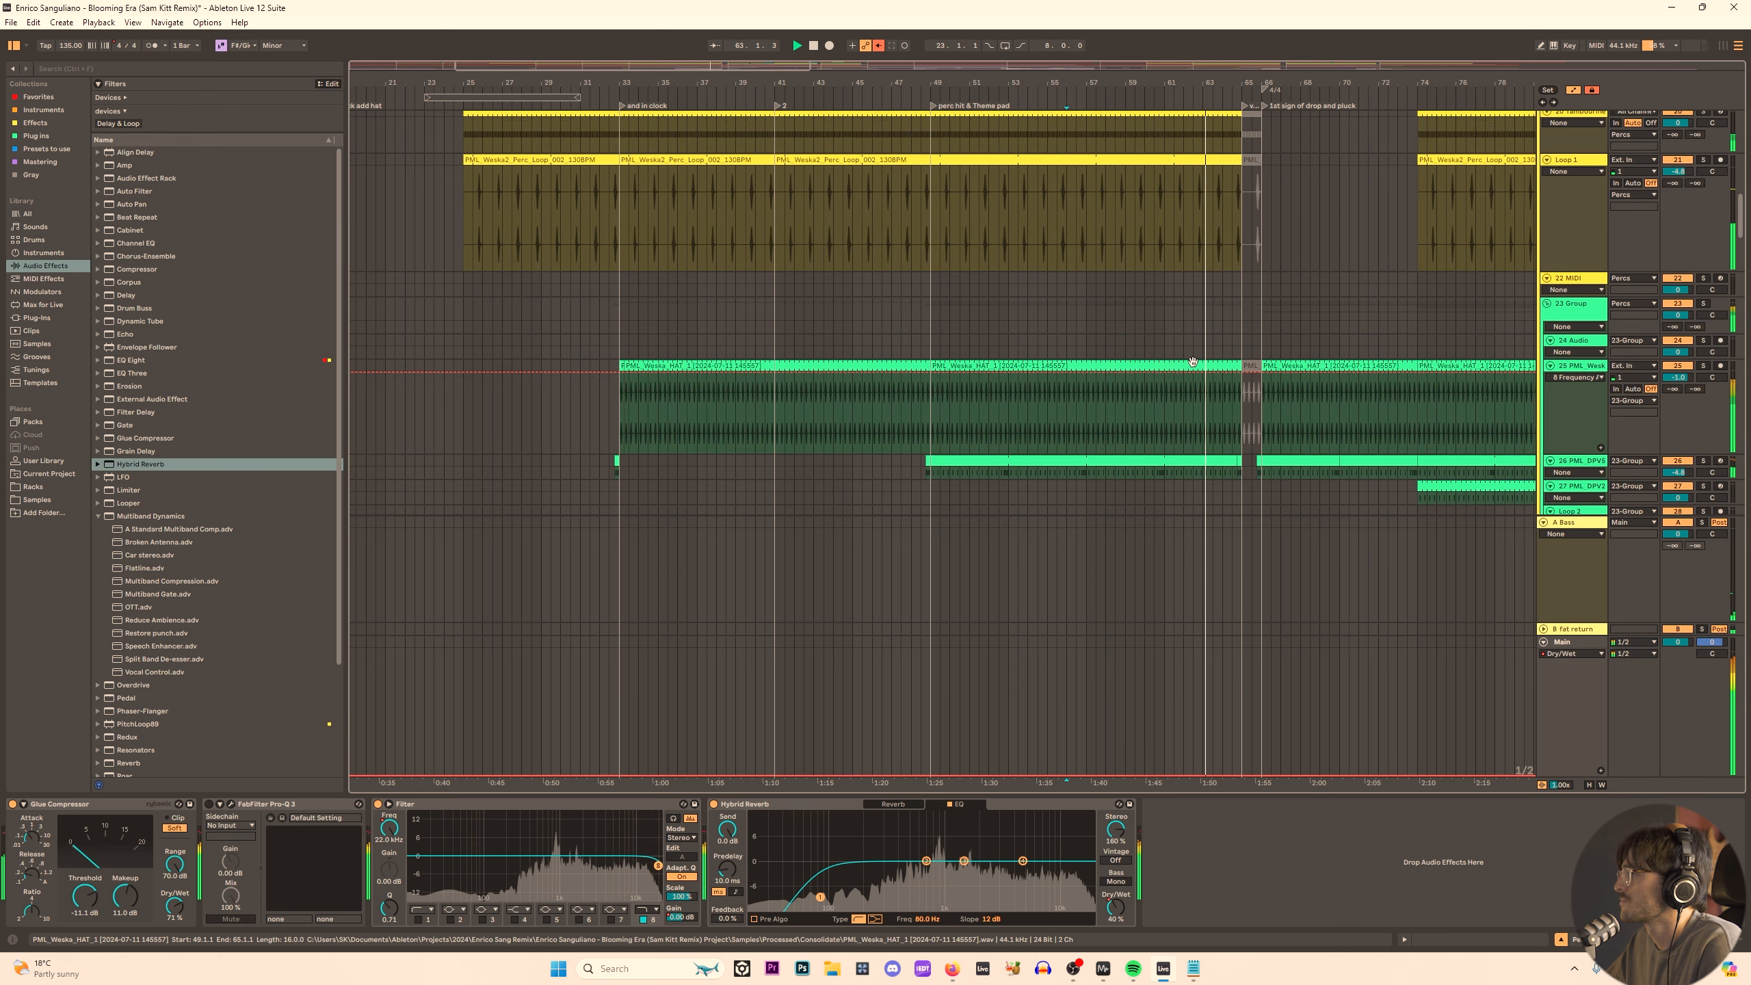
pyautogui.scroll(-10, 1128, 355)
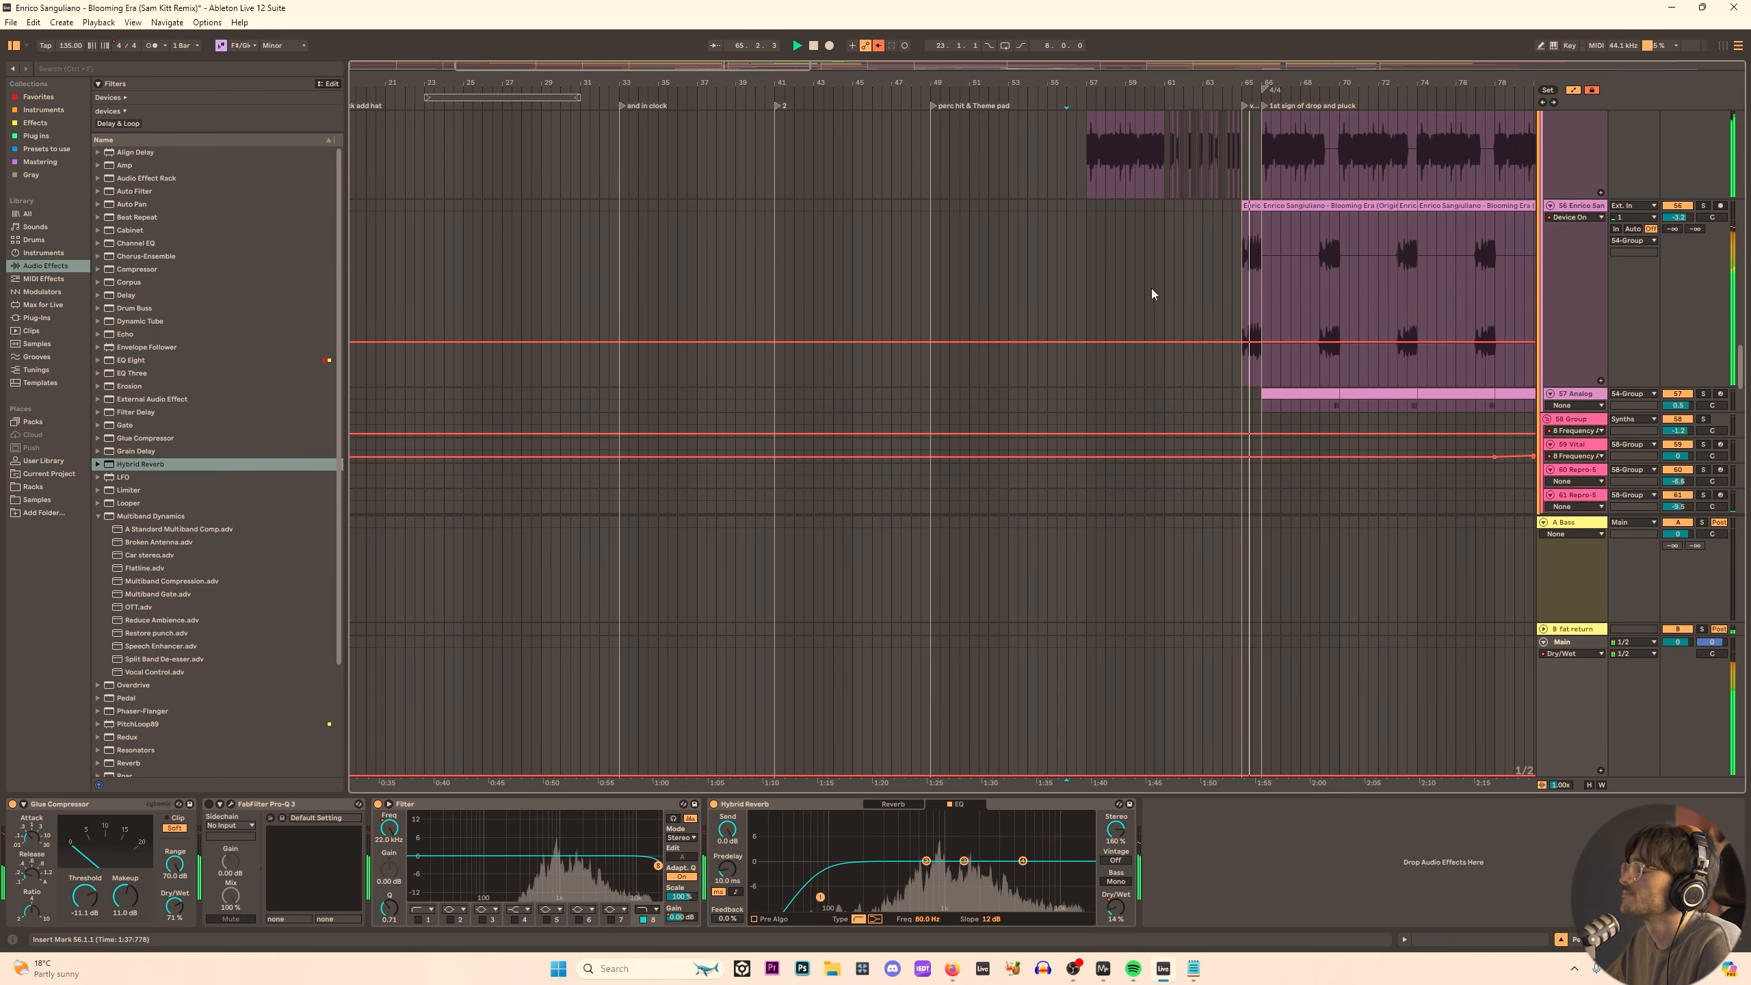
pyautogui.scroll(-6, 1165, 303)
pyautogui.scroll(-5, 1186, 331)
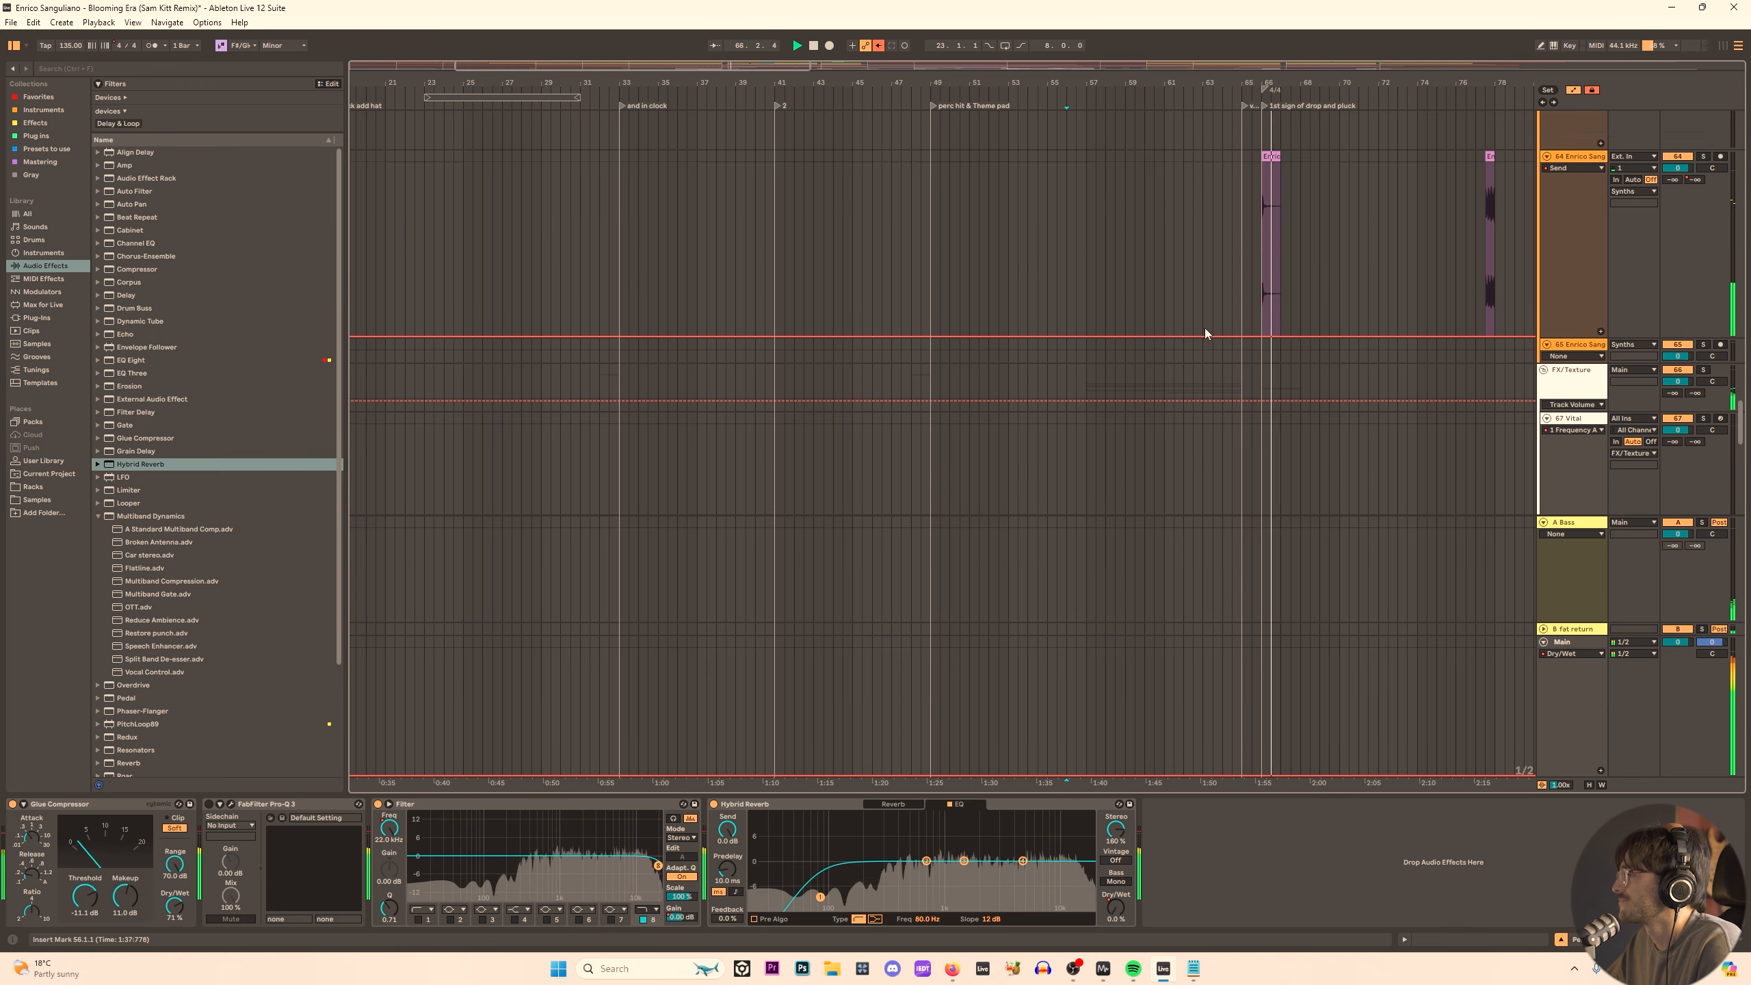
pyautogui.scroll(8, 1200, 331)
pyautogui.click(1200, 273)
pyautogui.scroll(-8, 1200, 336)
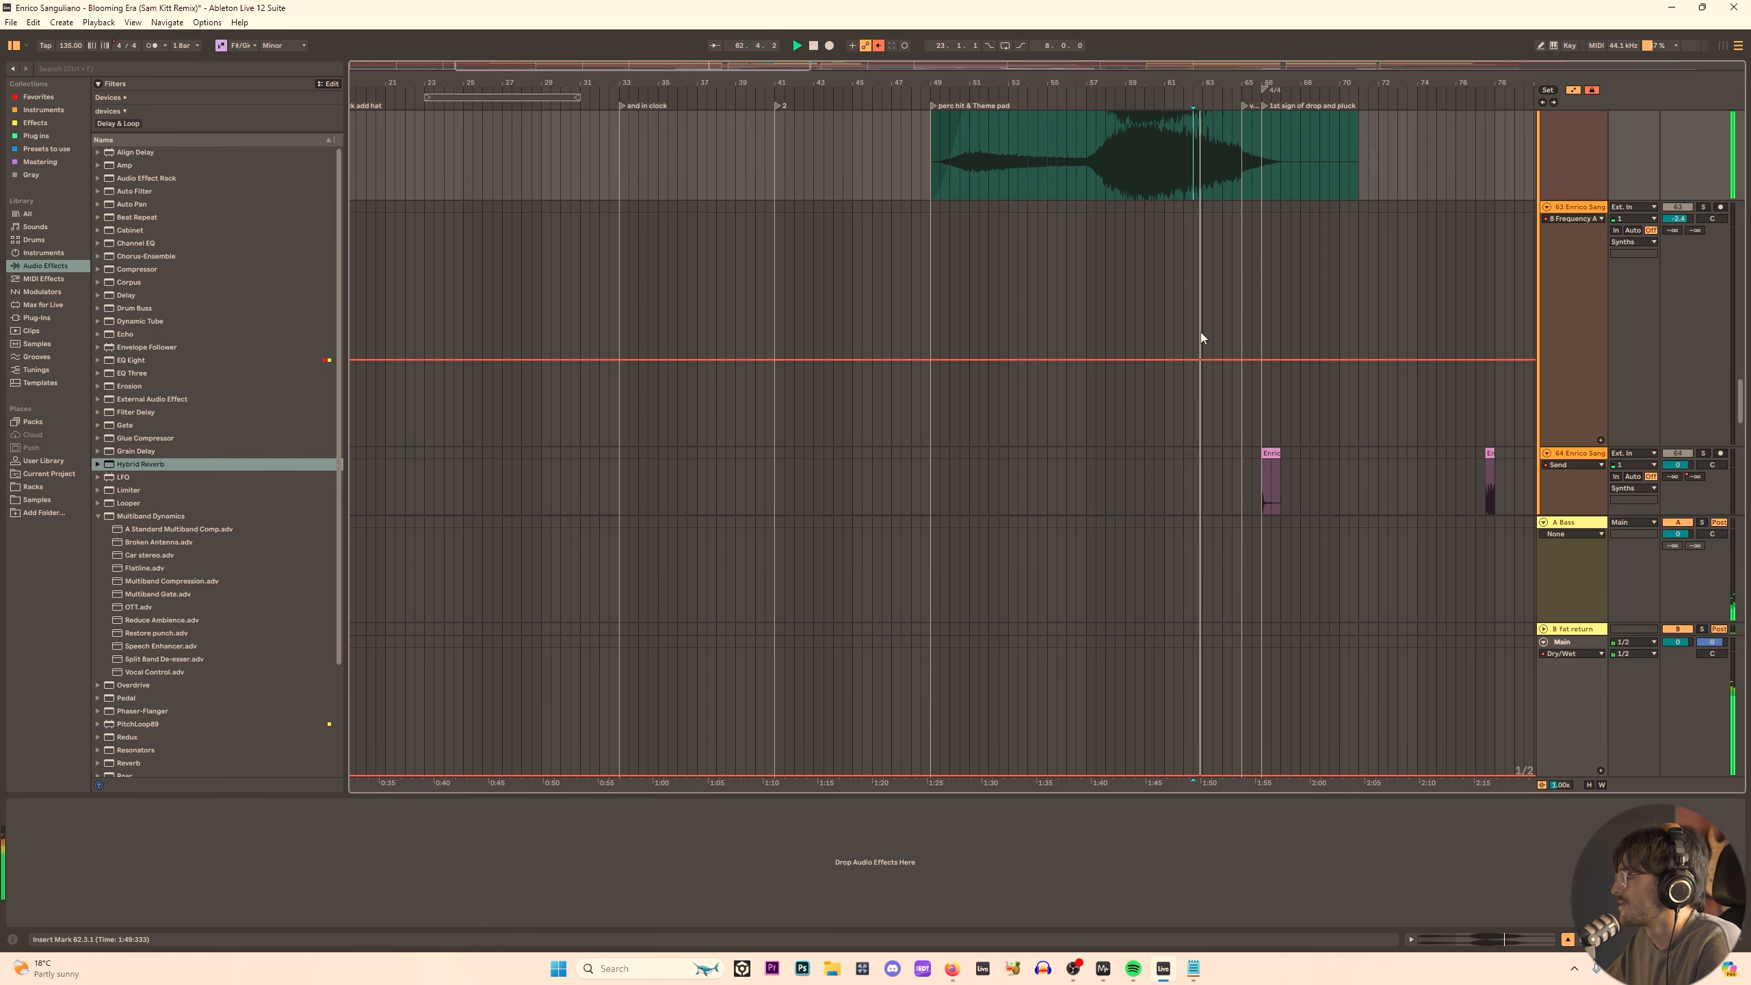
pyautogui.scroll(-6, 1234, 376)
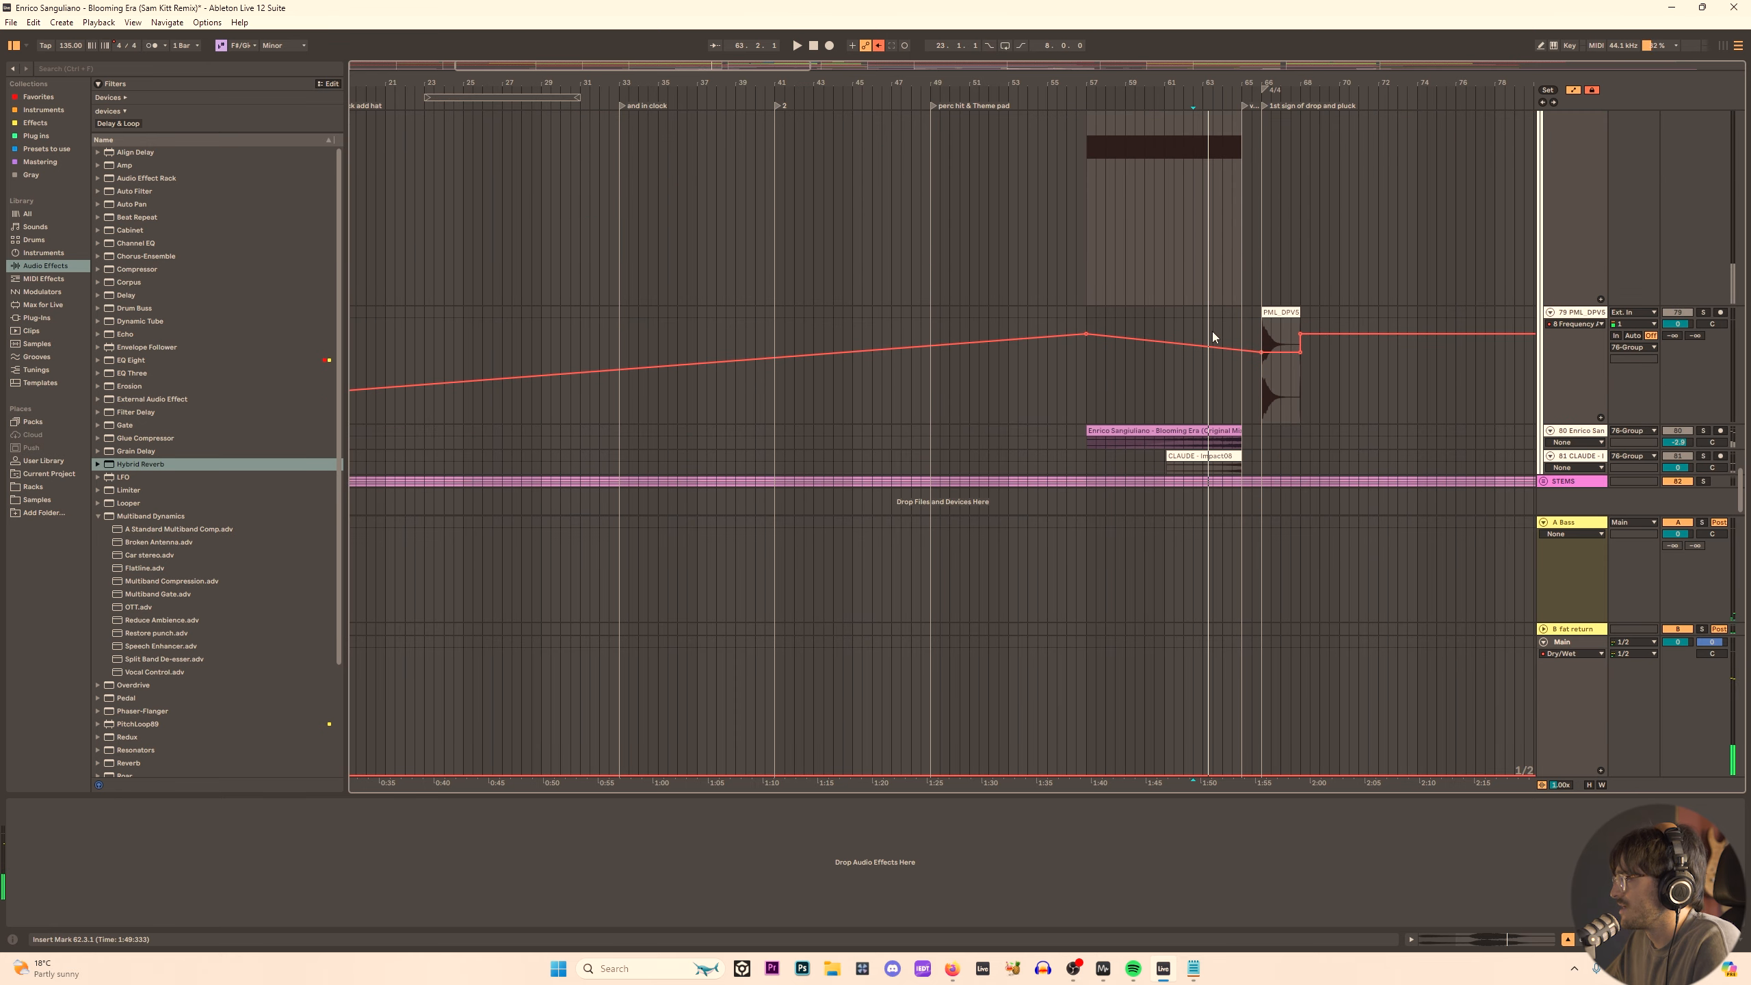
# Solo the track with the rising audio clip at bars 57–65 and play it from about bar 62.
pyautogui.click(1194, 452)
pyautogui.press('s')
pyautogui.press('space')
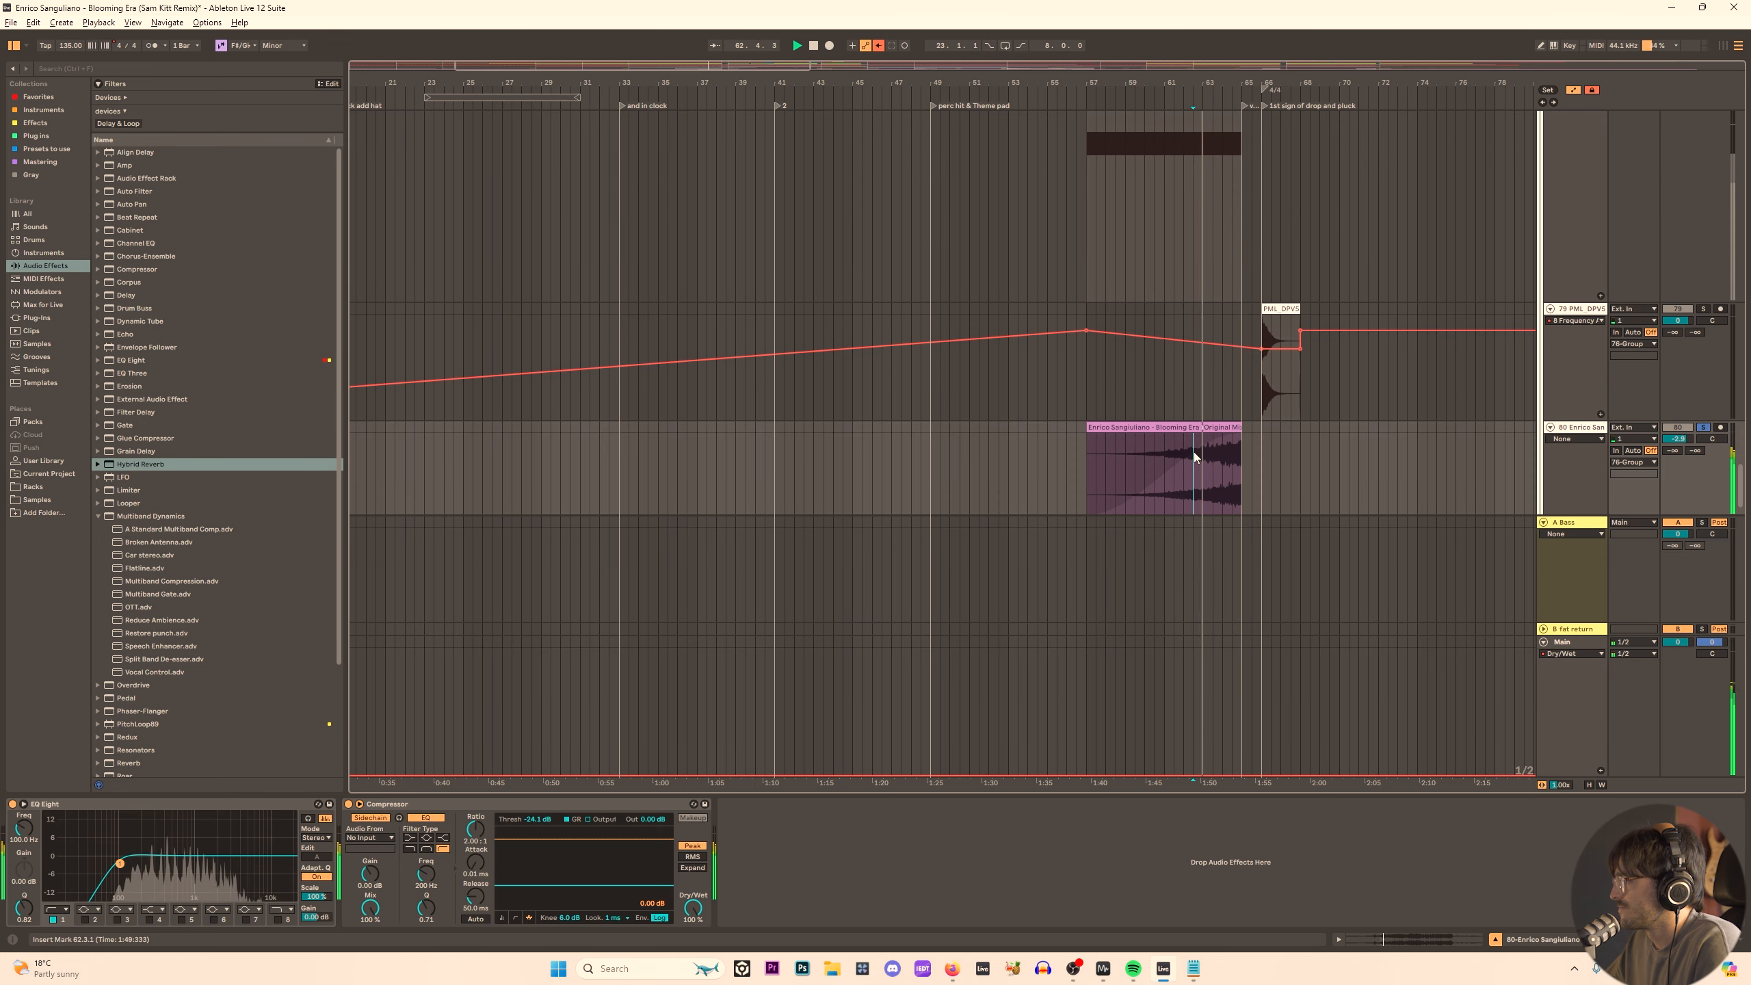
# Split off the two-beat section 62.3.1–63.1.1 of the soloed rising clip and paste a copy at bar 49 on the same track.
pyautogui.moveTo(1194, 456); pyautogui.dragTo(1203, 443)
pyautogui.hotkey('ctrl', 'e')
pyautogui.hotkey('ctrl', 'c')
pyautogui.press('space')
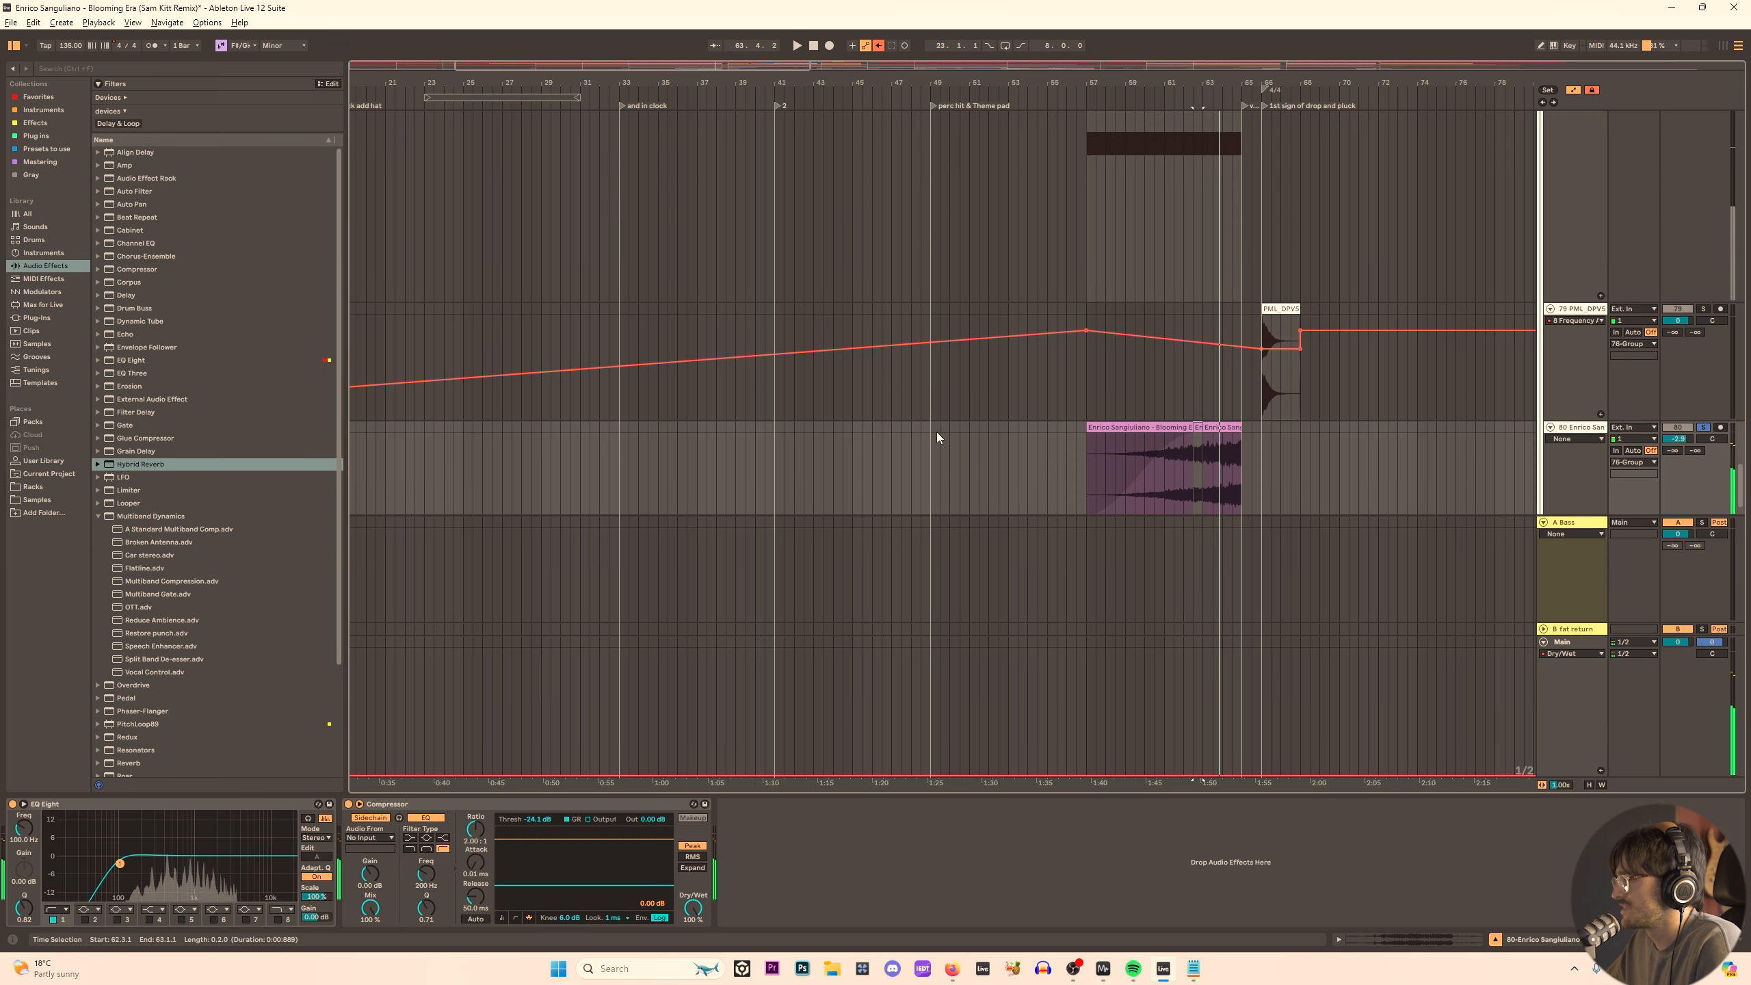
pyautogui.click(936, 432)
pyautogui.hotkey('ctrl', 'v')
pyautogui.doubleClick(934, 429)
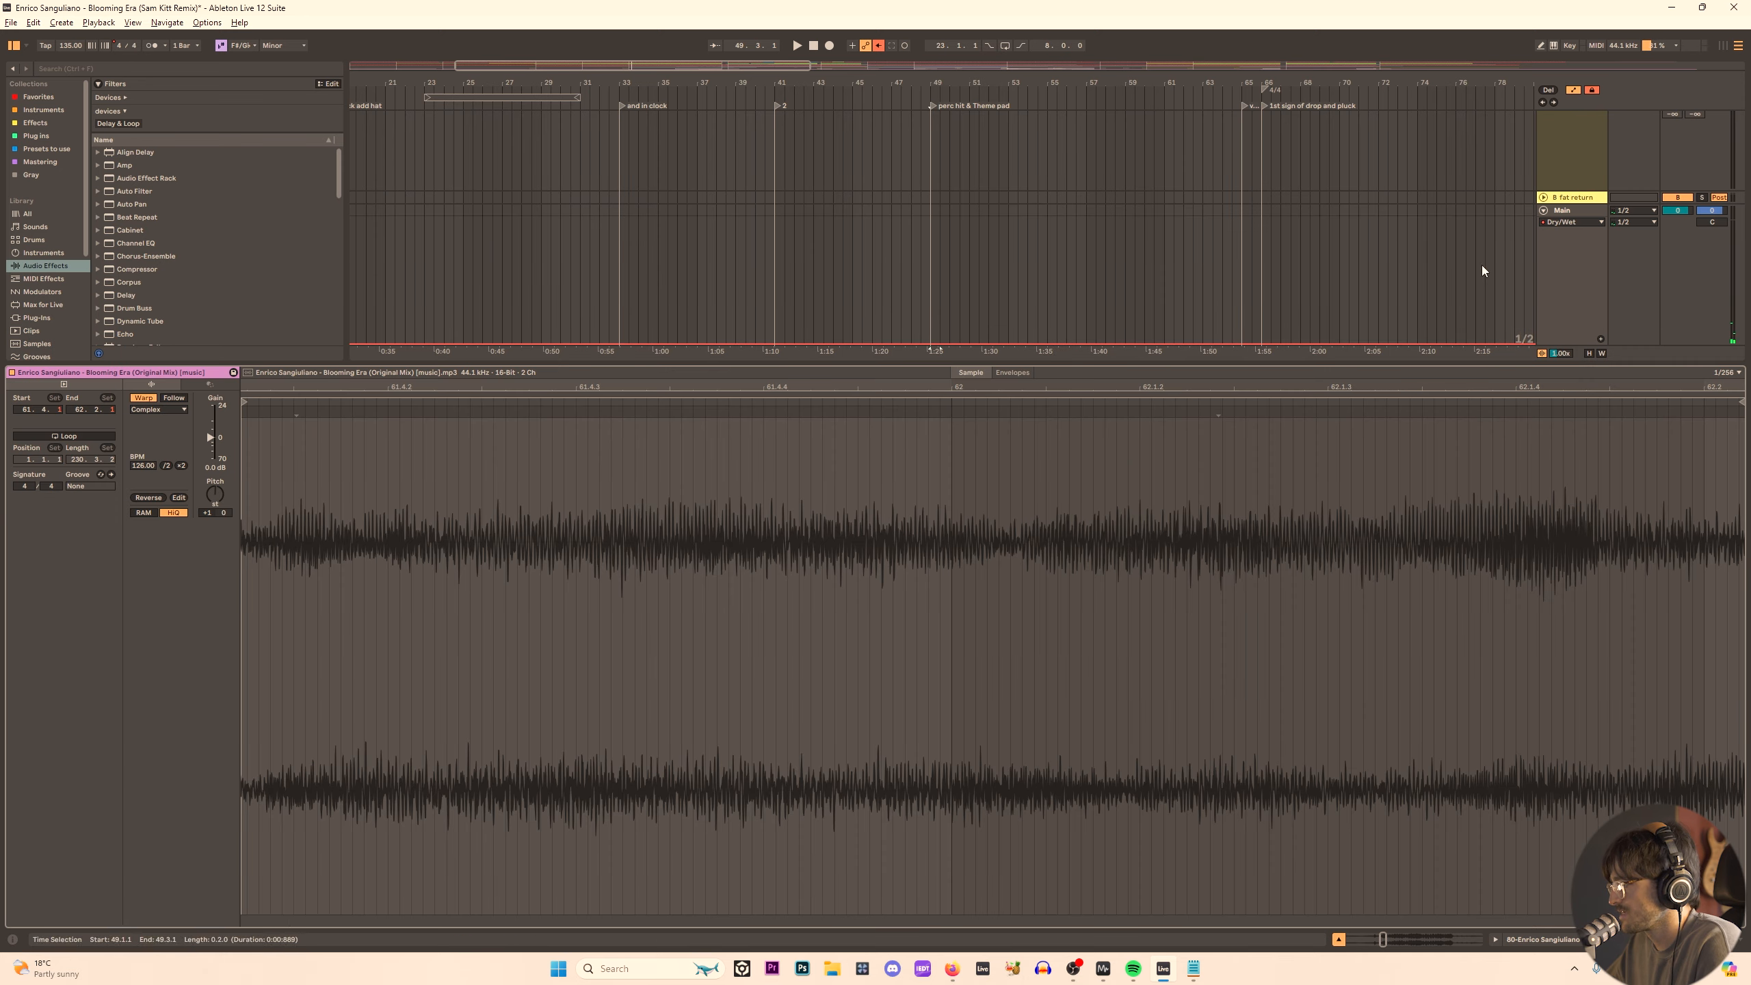
pyautogui.hotkey('shift', 'Tab')
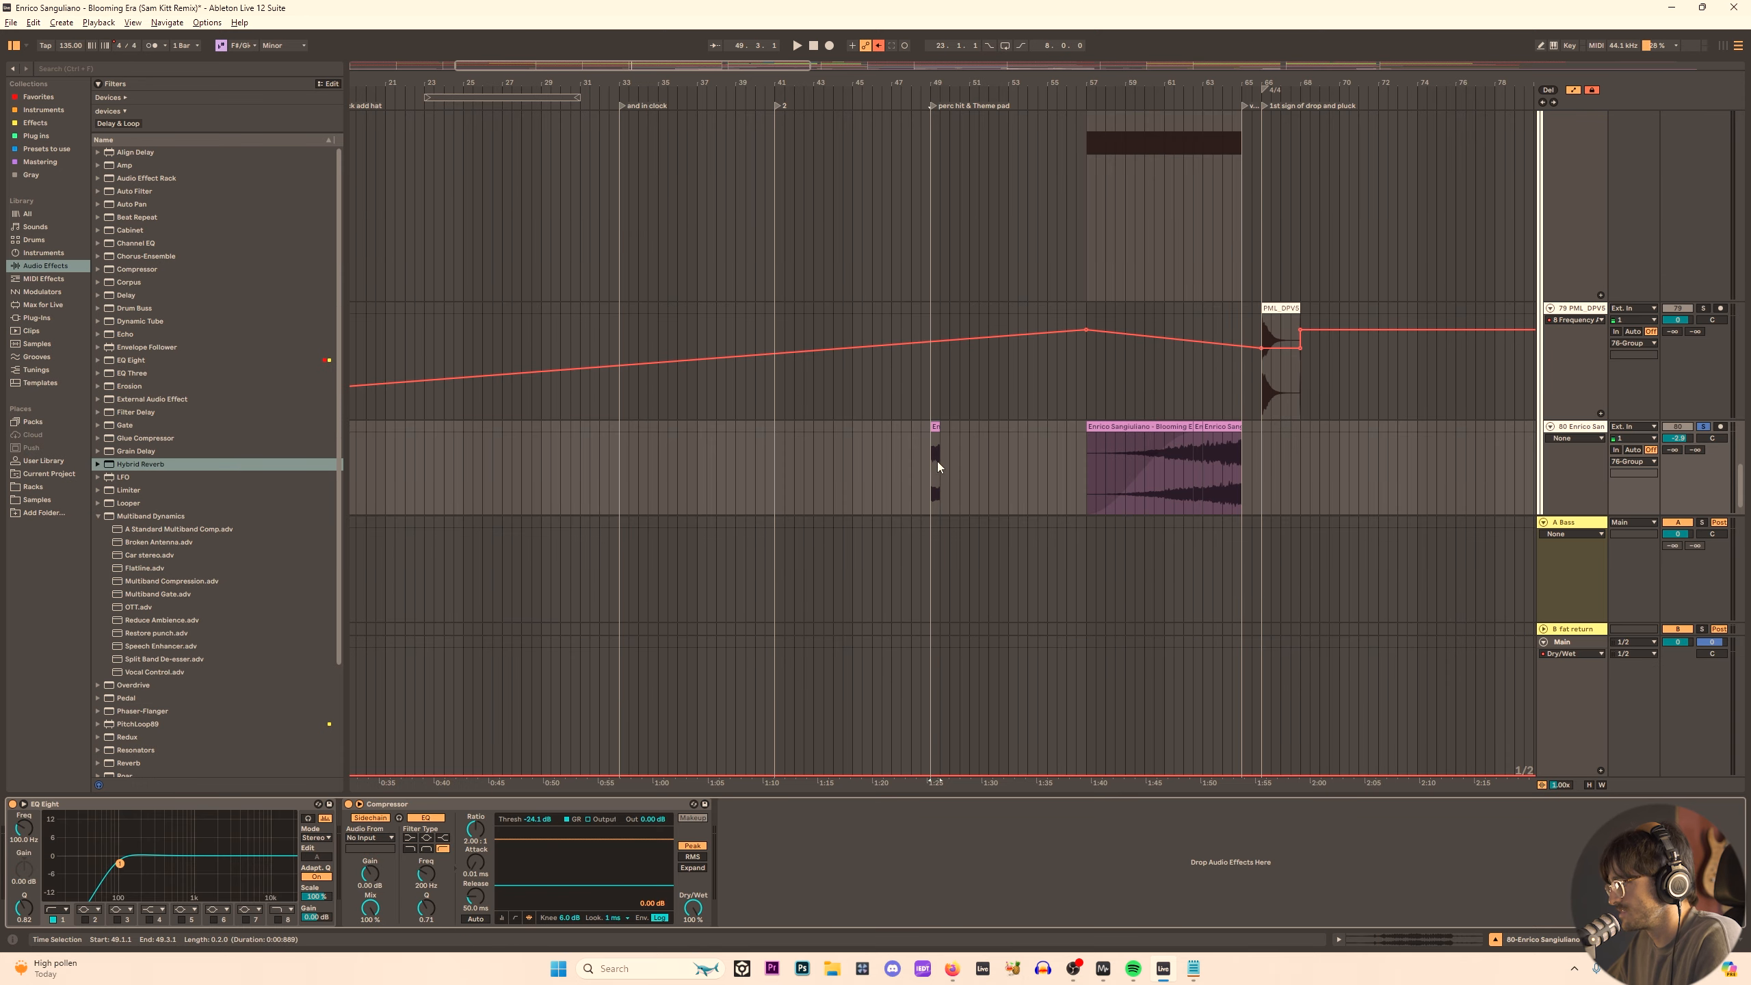
# Insert a new audio track, move the pasted slice onto it at bar 49, and play it back.
pyautogui.click(934, 463)
pyautogui.hotkey('ctrl', 't')
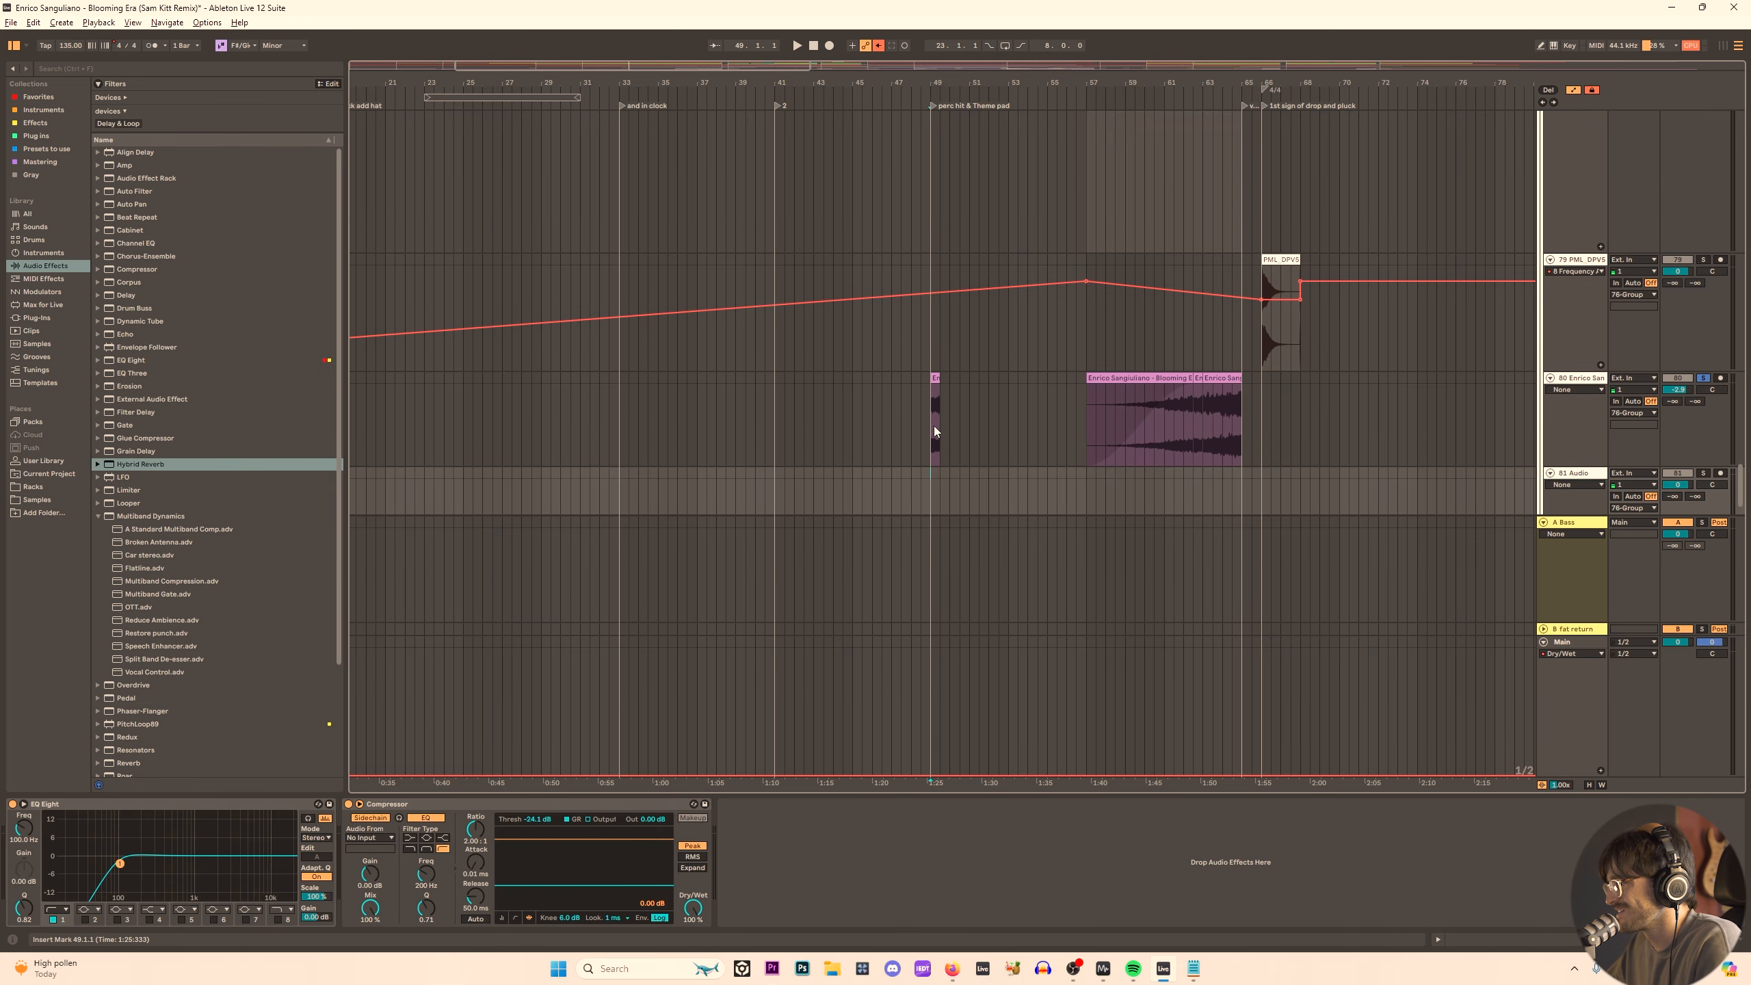
pyautogui.click(934, 437)
pyautogui.moveTo(931, 478); pyautogui.dragTo(935, 473)
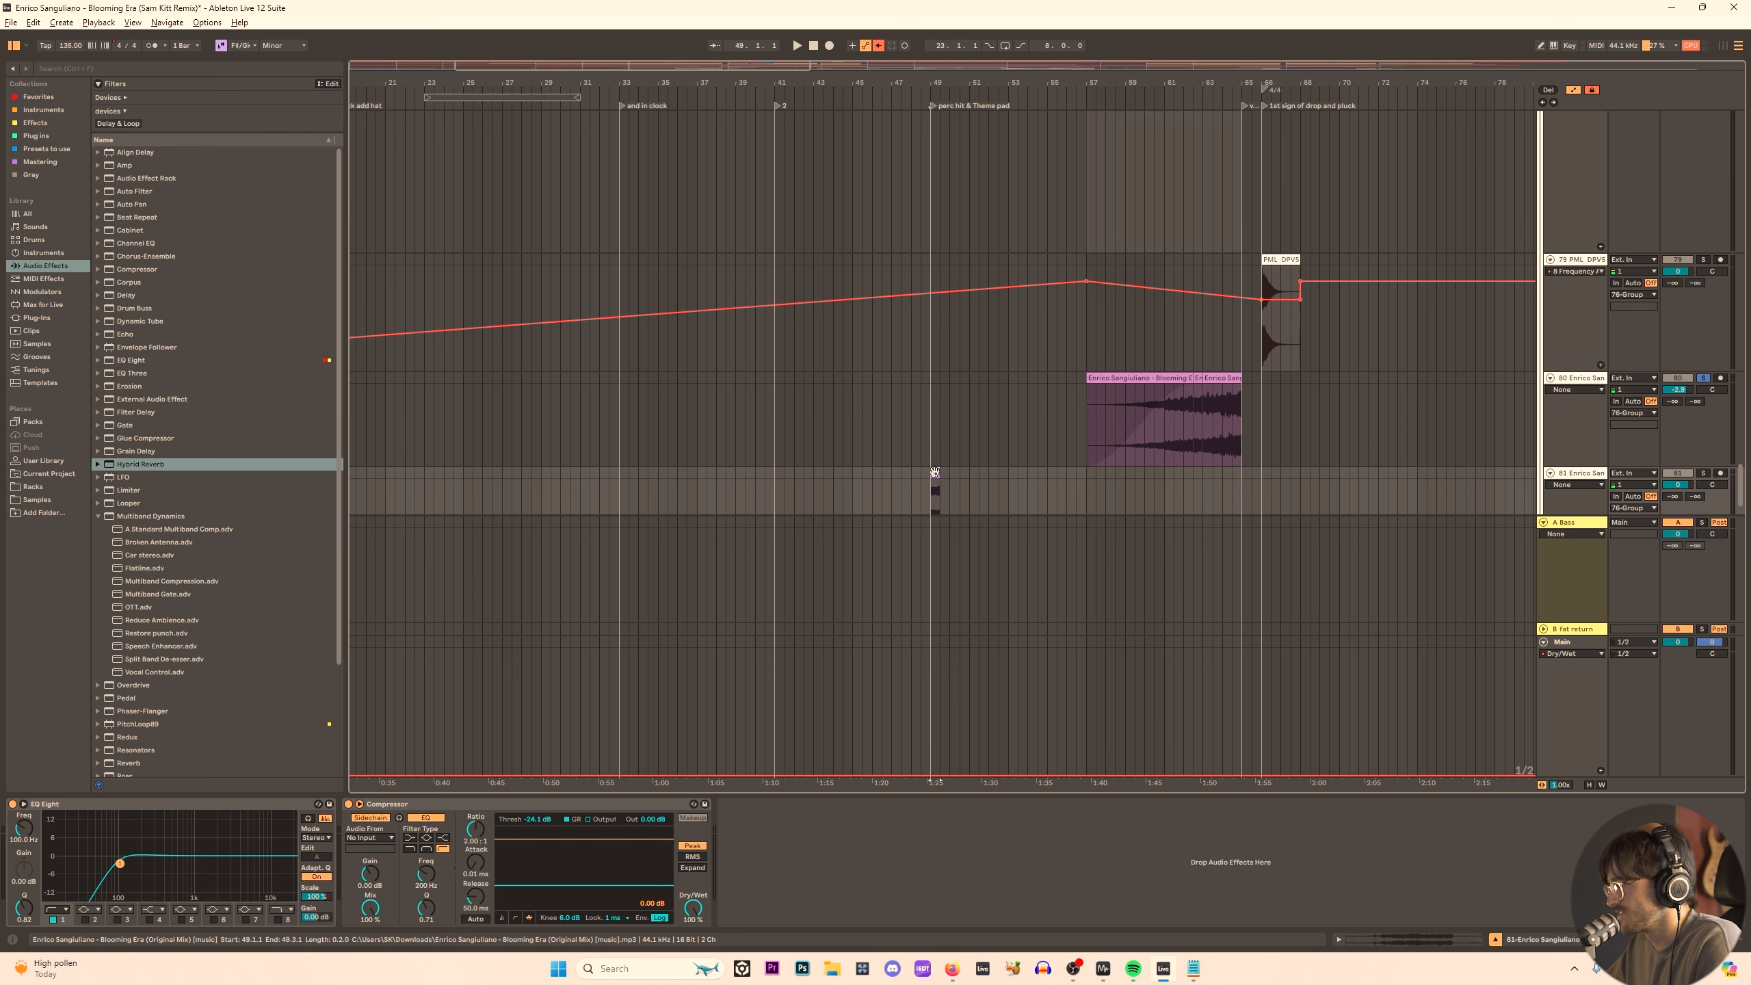
pyautogui.press('space')
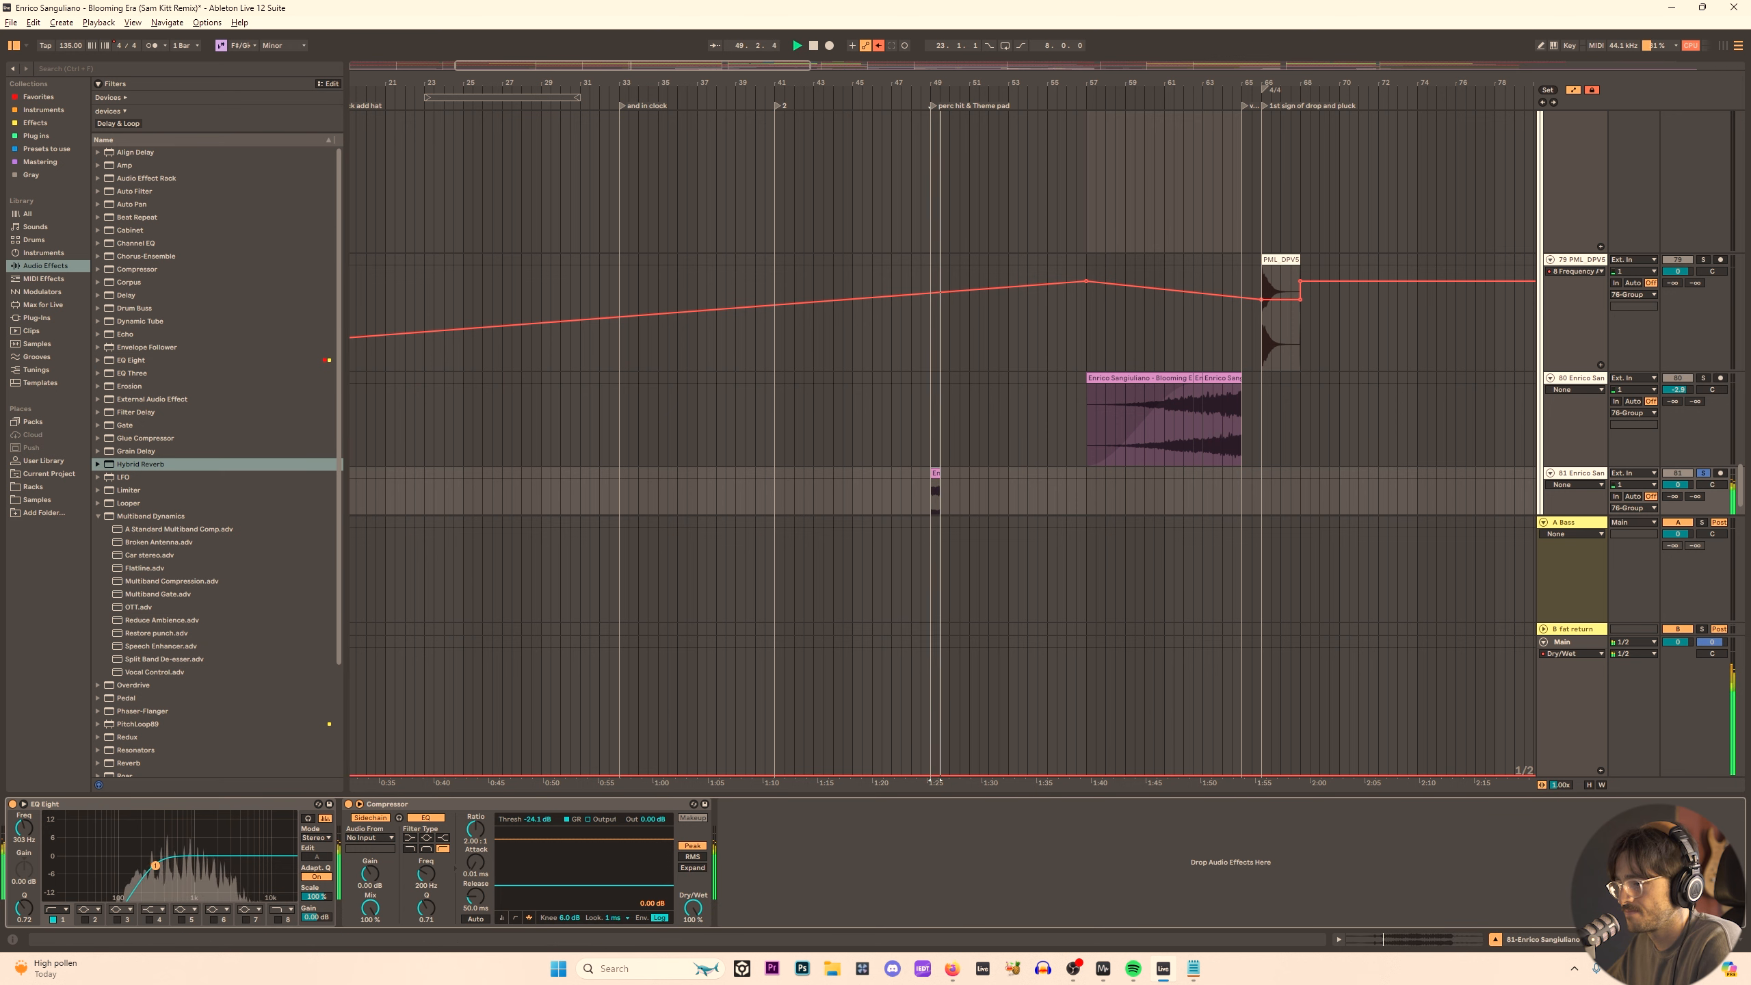
pyautogui.press('space')
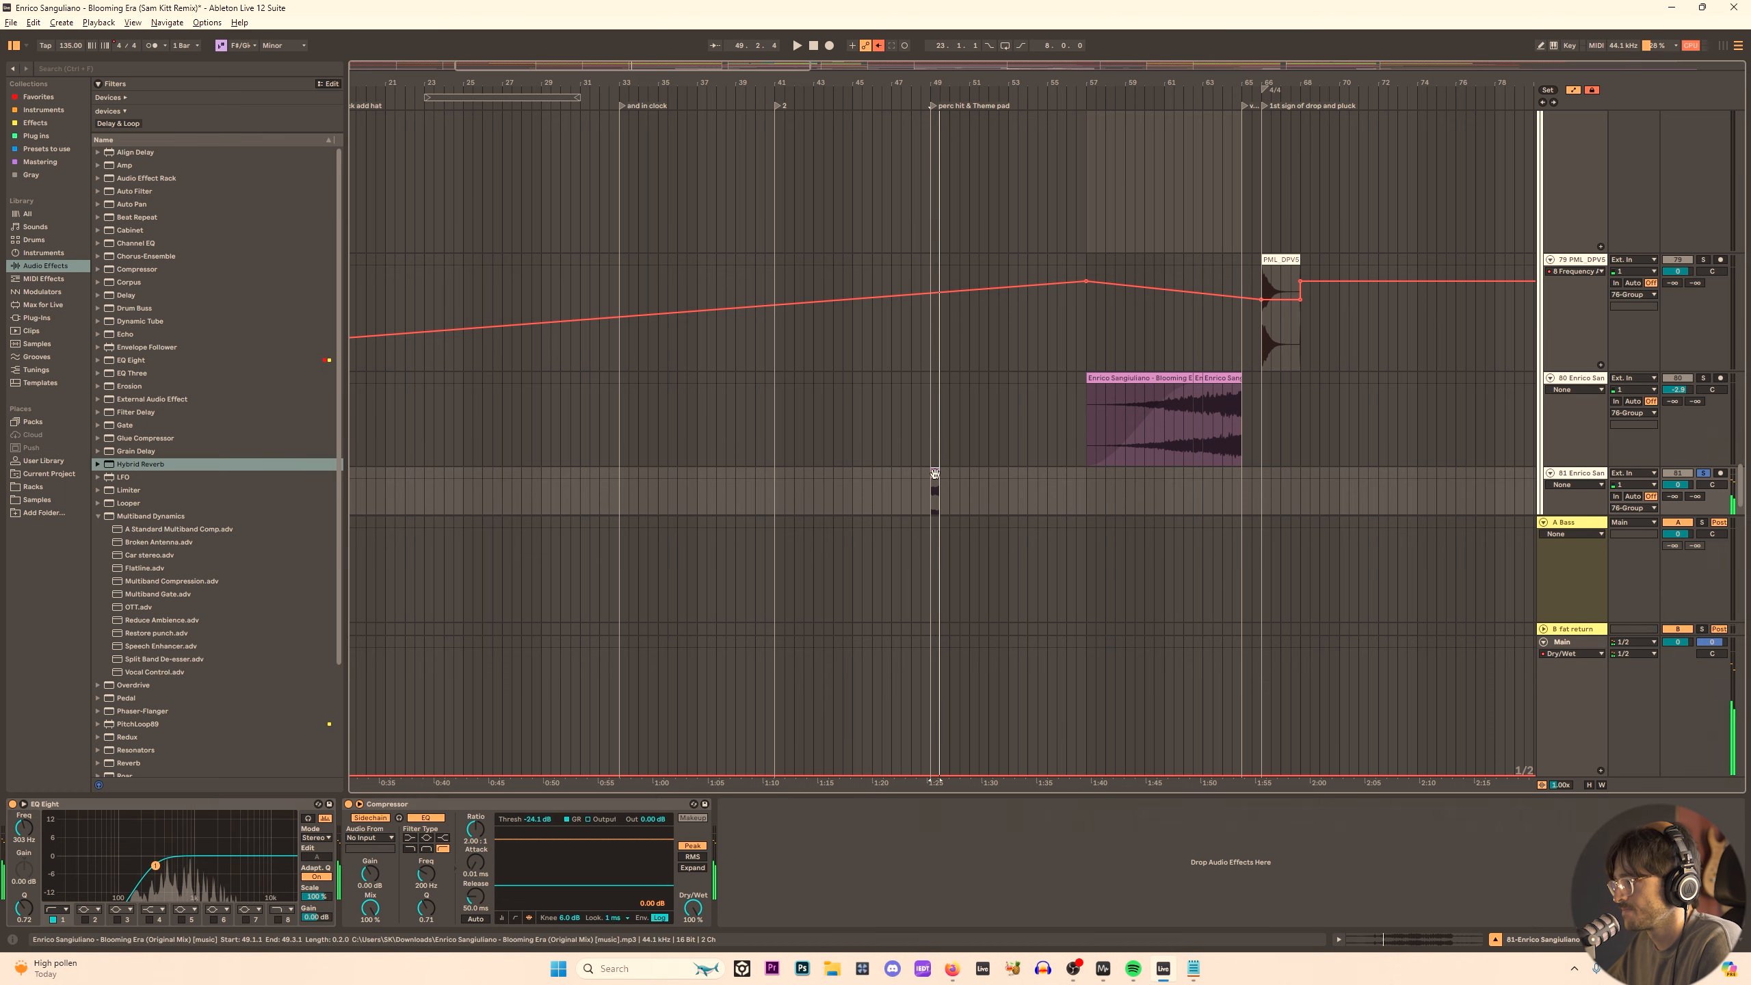
pyautogui.doubleClick(935, 483)
pyautogui.hotkey('shift', 'Tab')
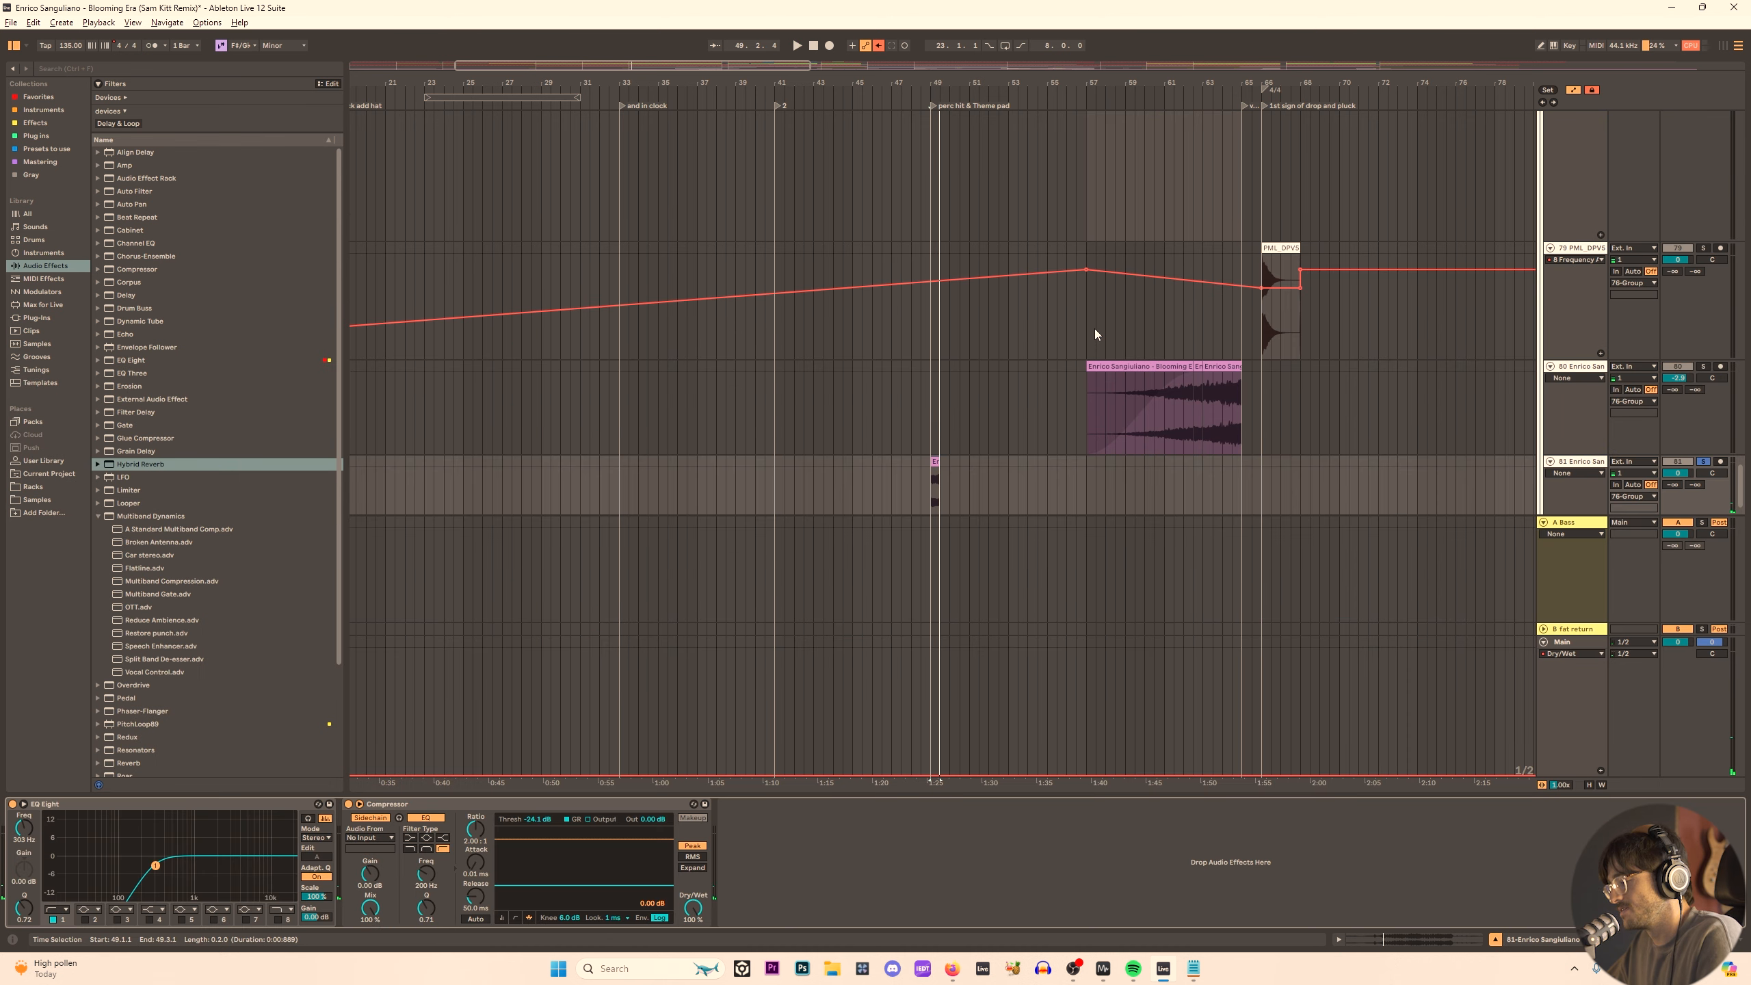
# Duplicate the two-beat slice back to back from bar 49 up to bar 57 while playing it back.
pyautogui.press('z')
pyautogui.press('x')
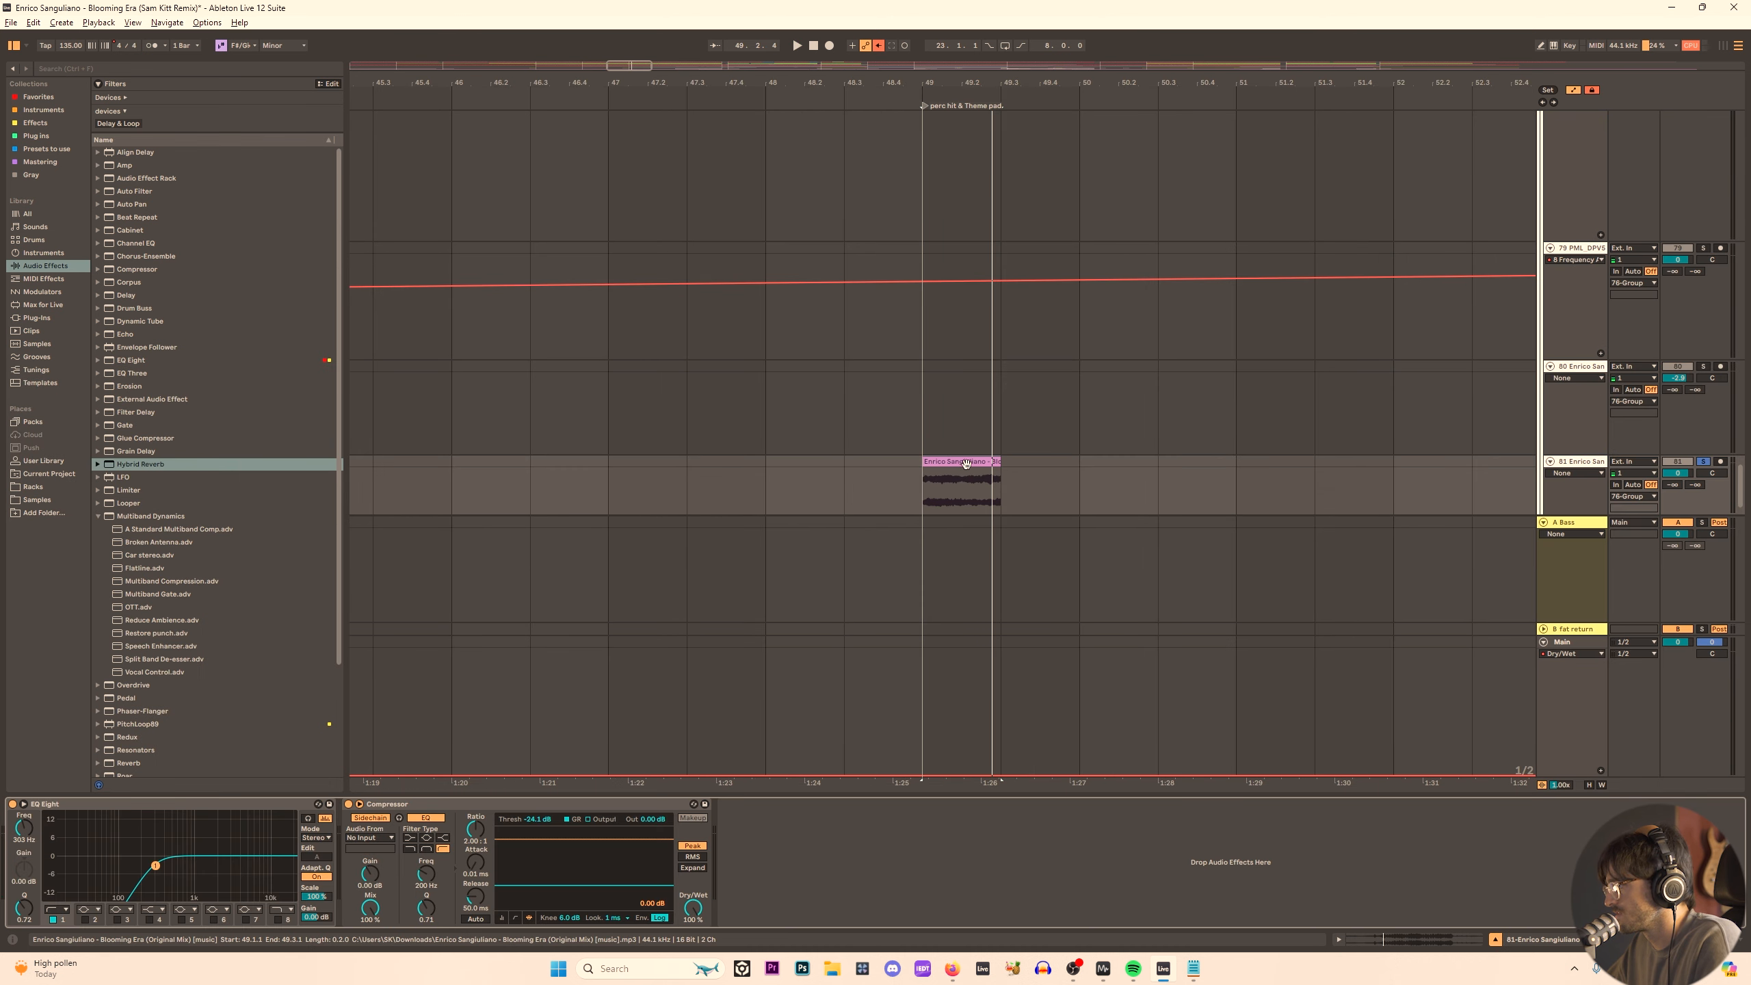
pyautogui.hotkey('ctrl', 'd')
pyautogui.hotkey('ctrl', 'd')
pyautogui.hotkey('ctrl', 'd')
pyautogui.click(924, 488)
pyautogui.press('space')
pyautogui.click(990, 462)
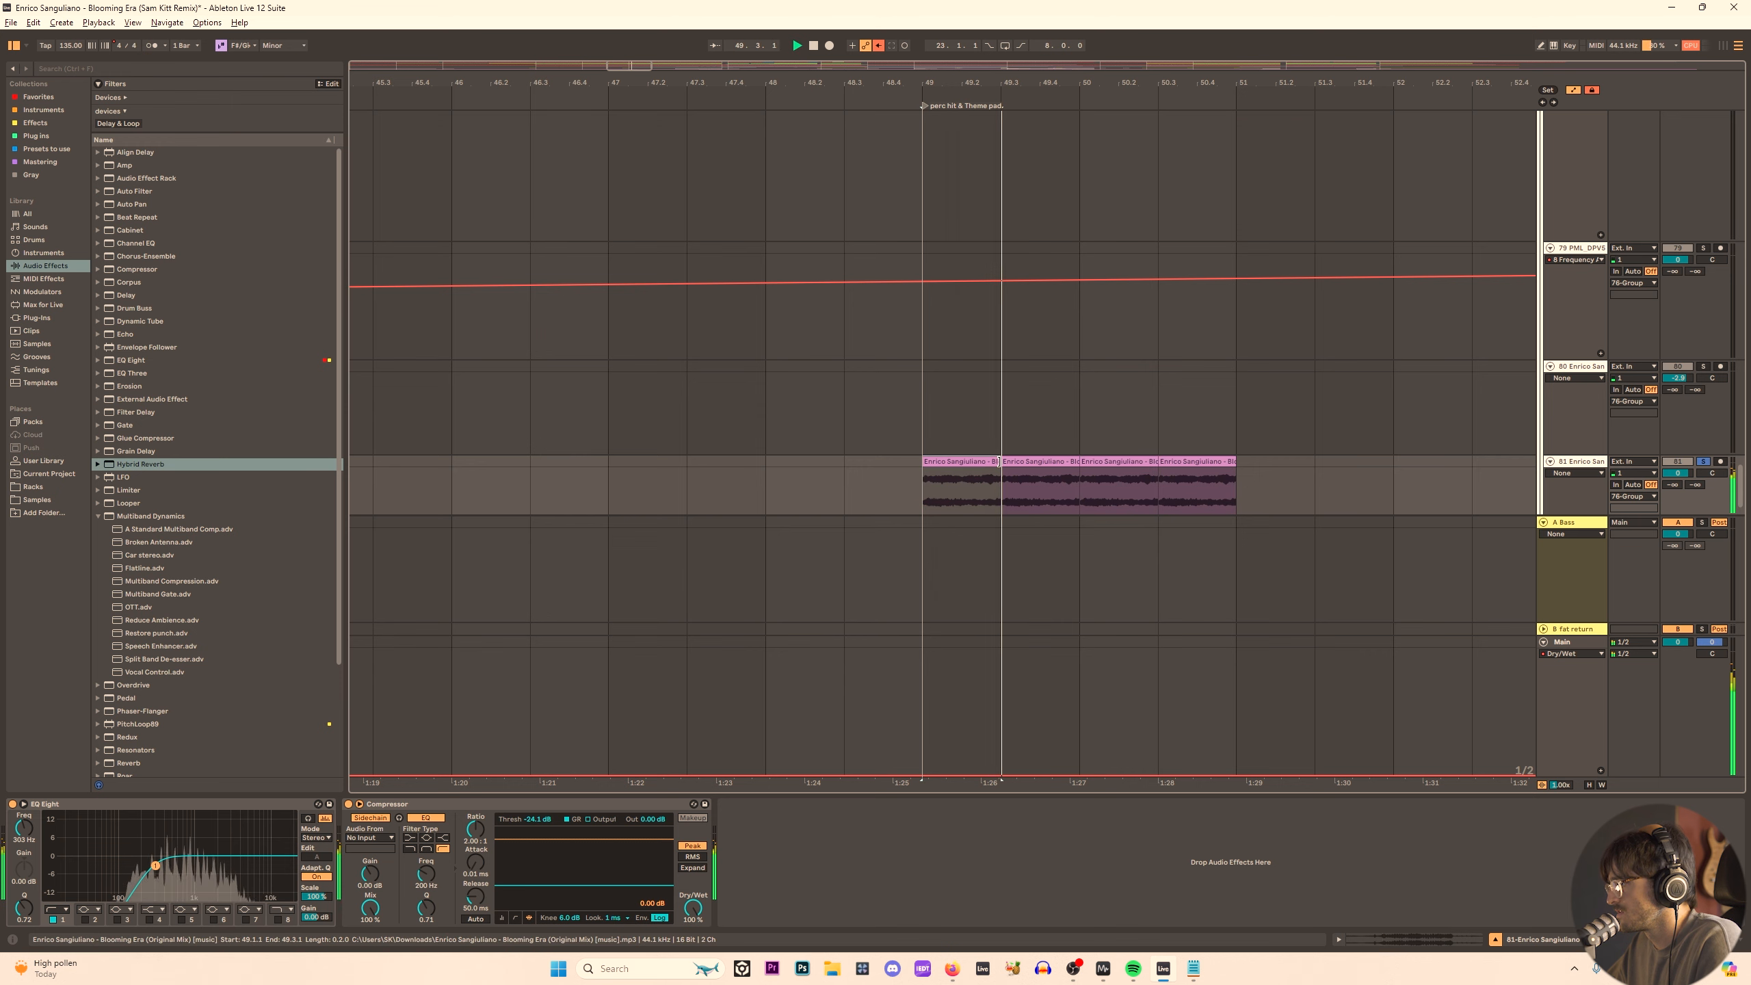
pyautogui.hotkey('ctrl', 'd')
pyautogui.hotkey('ctrl', 'd')
pyautogui.hotkey('ctrl', 'd')
pyautogui.hotkey('ctrl', 'd')
pyautogui.hotkey('ctrl', 'd')
pyautogui.scroll(-4, 1093, 460)
pyautogui.hotkey('ctrl', 'd')
pyautogui.hotkey('ctrl', 'd')
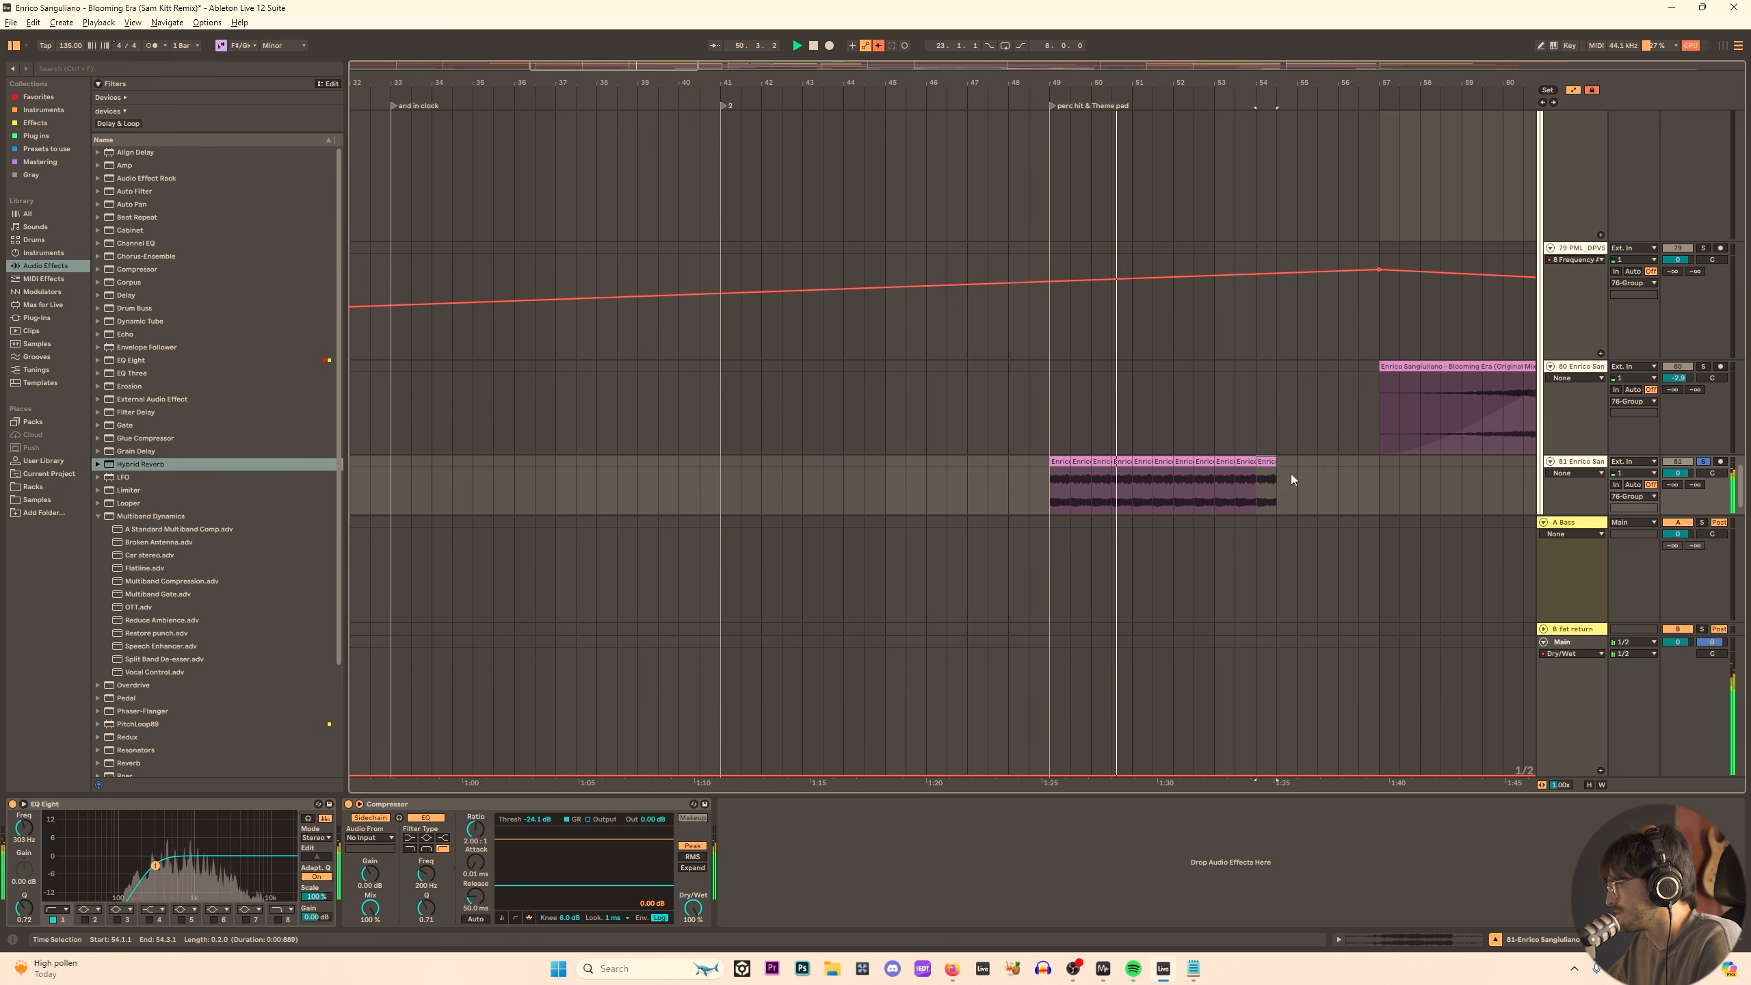
pyautogui.press('space')
# Examine the first slice's waveform at bar 49 and the fade where it meets the second slice.
pyautogui.scroll(4, 1067, 476)
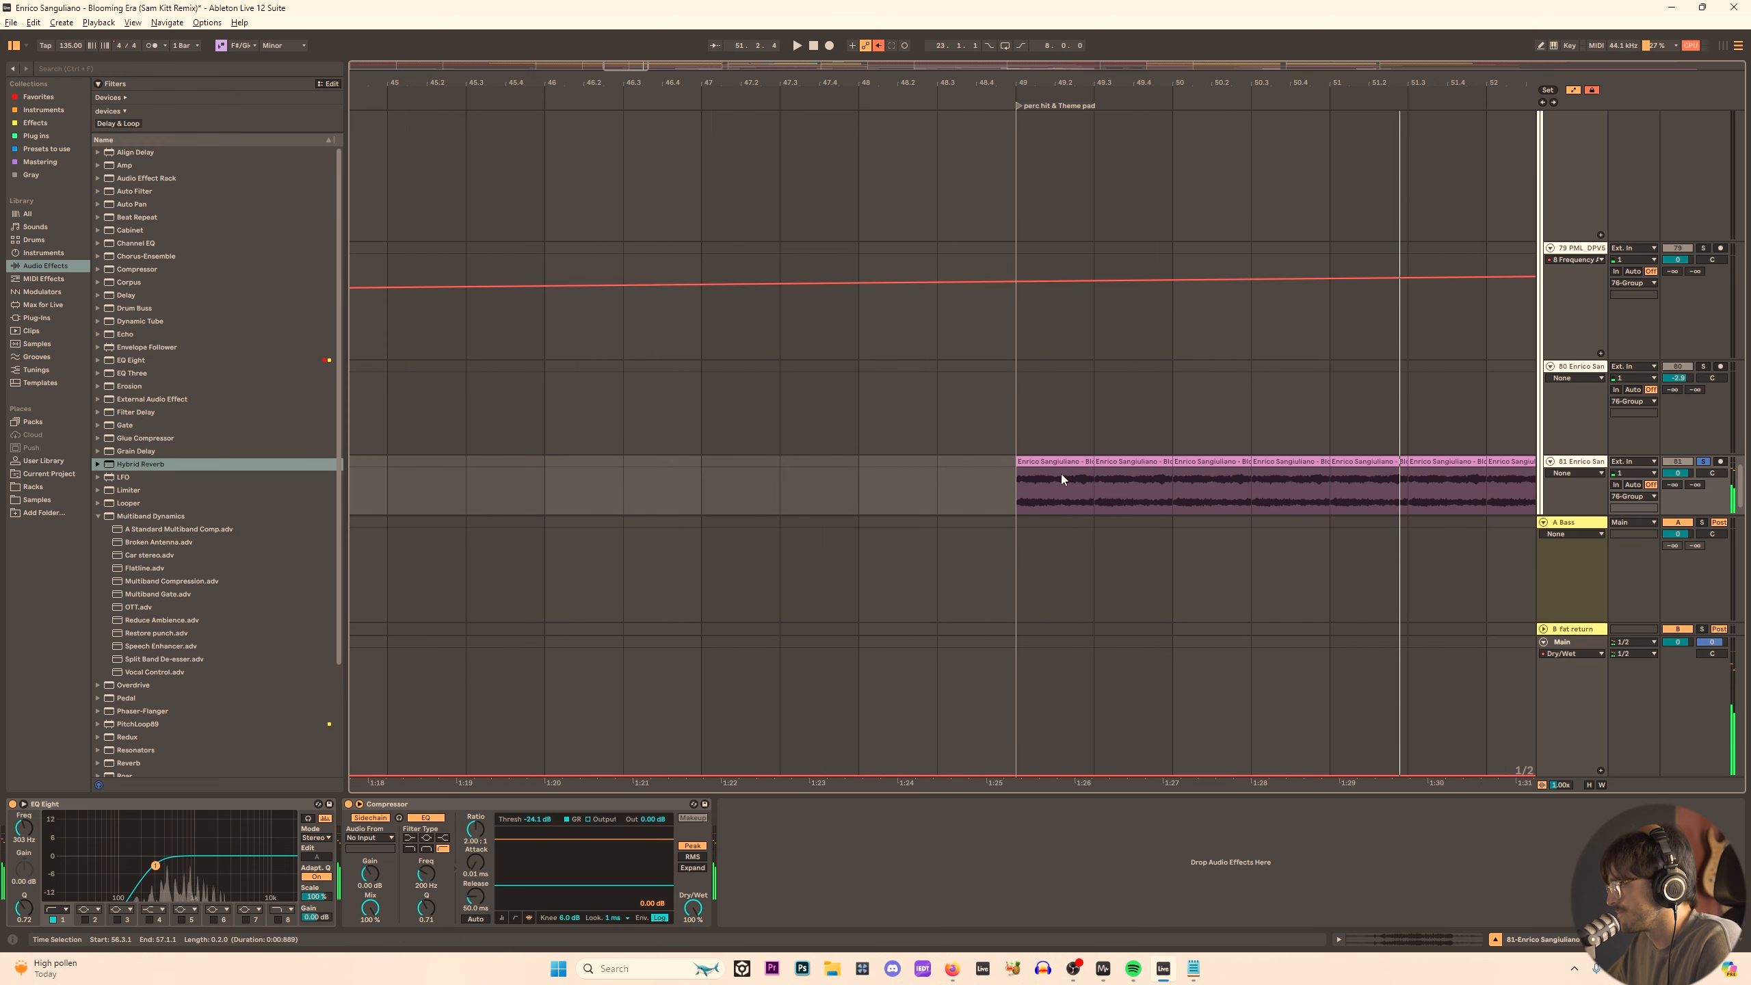
pyautogui.scroll(-3, 1067, 477)
pyautogui.click(1079, 501)
pyautogui.press('z')
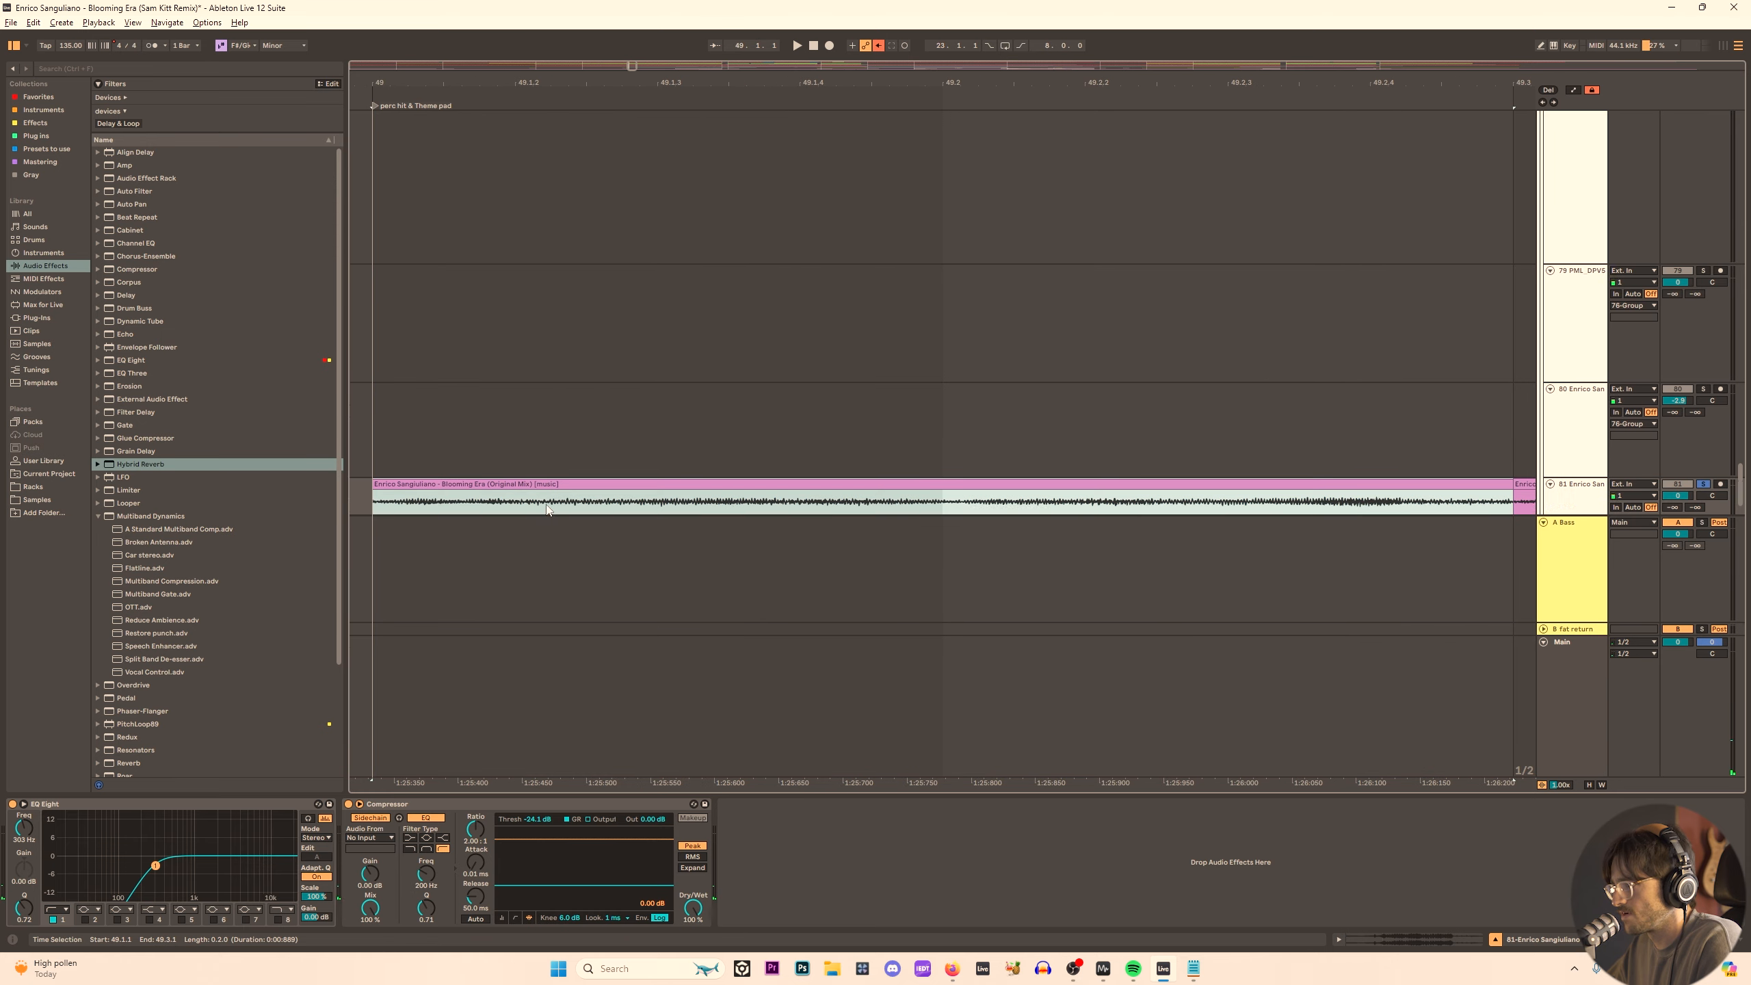
pyautogui.press('z')
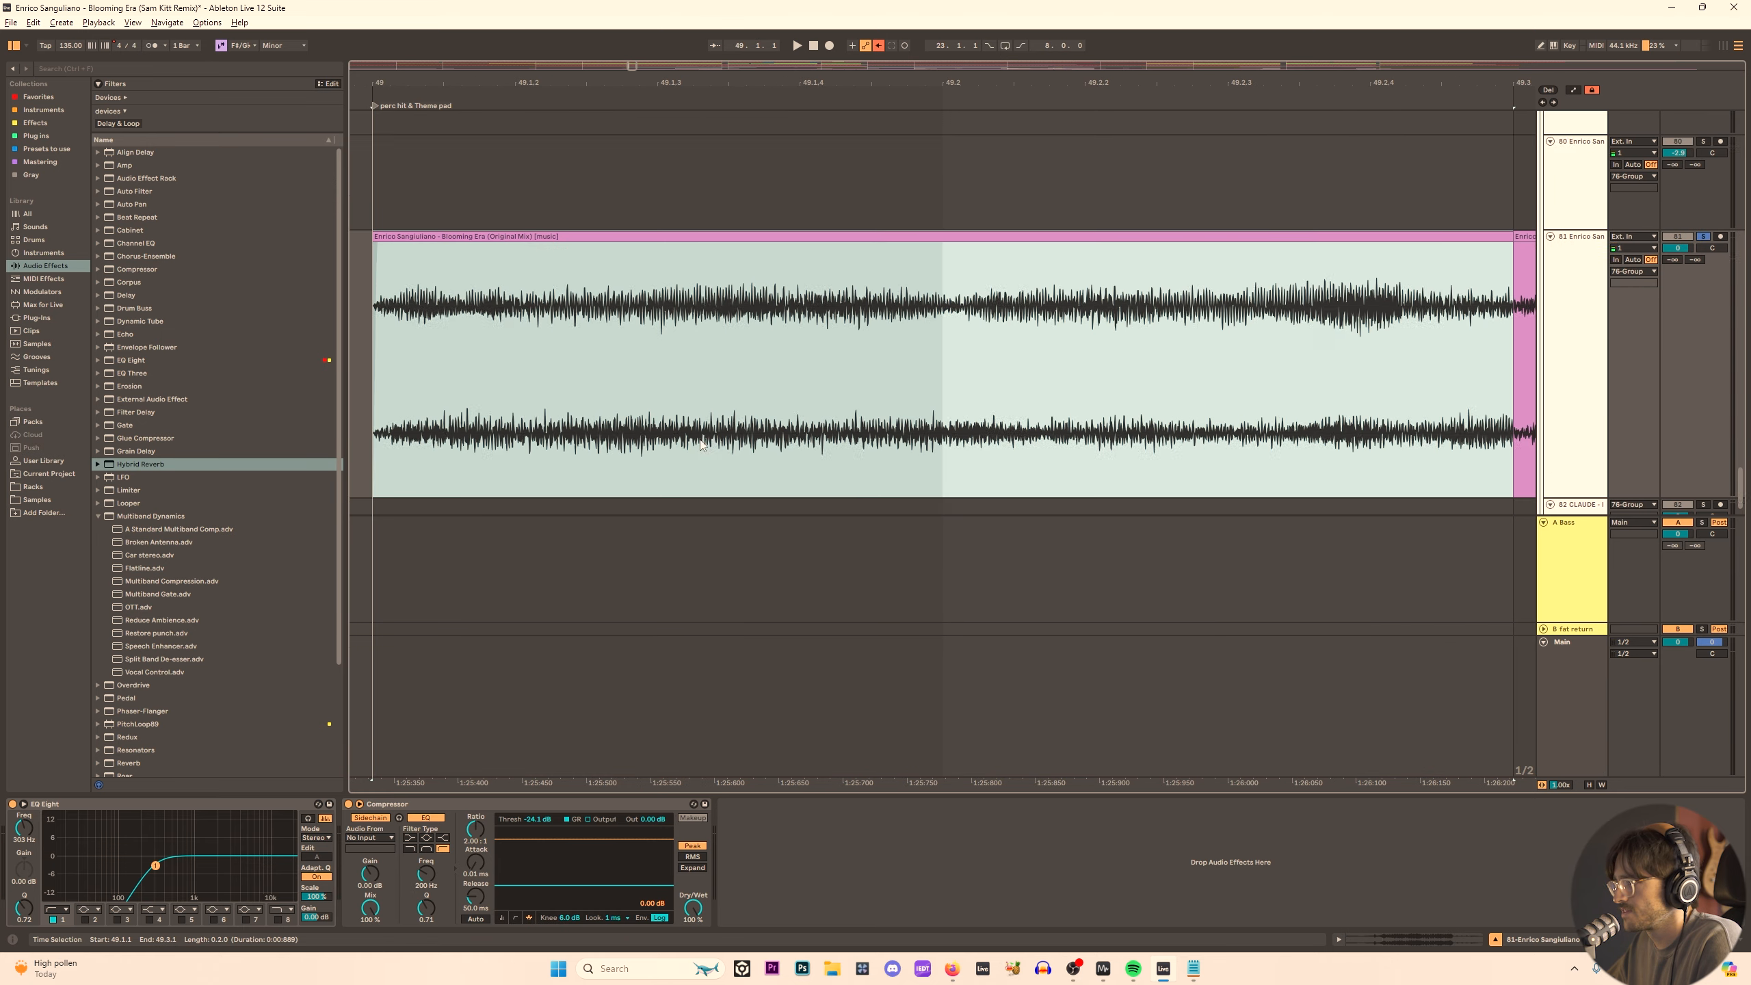
pyautogui.click(1507, 216)
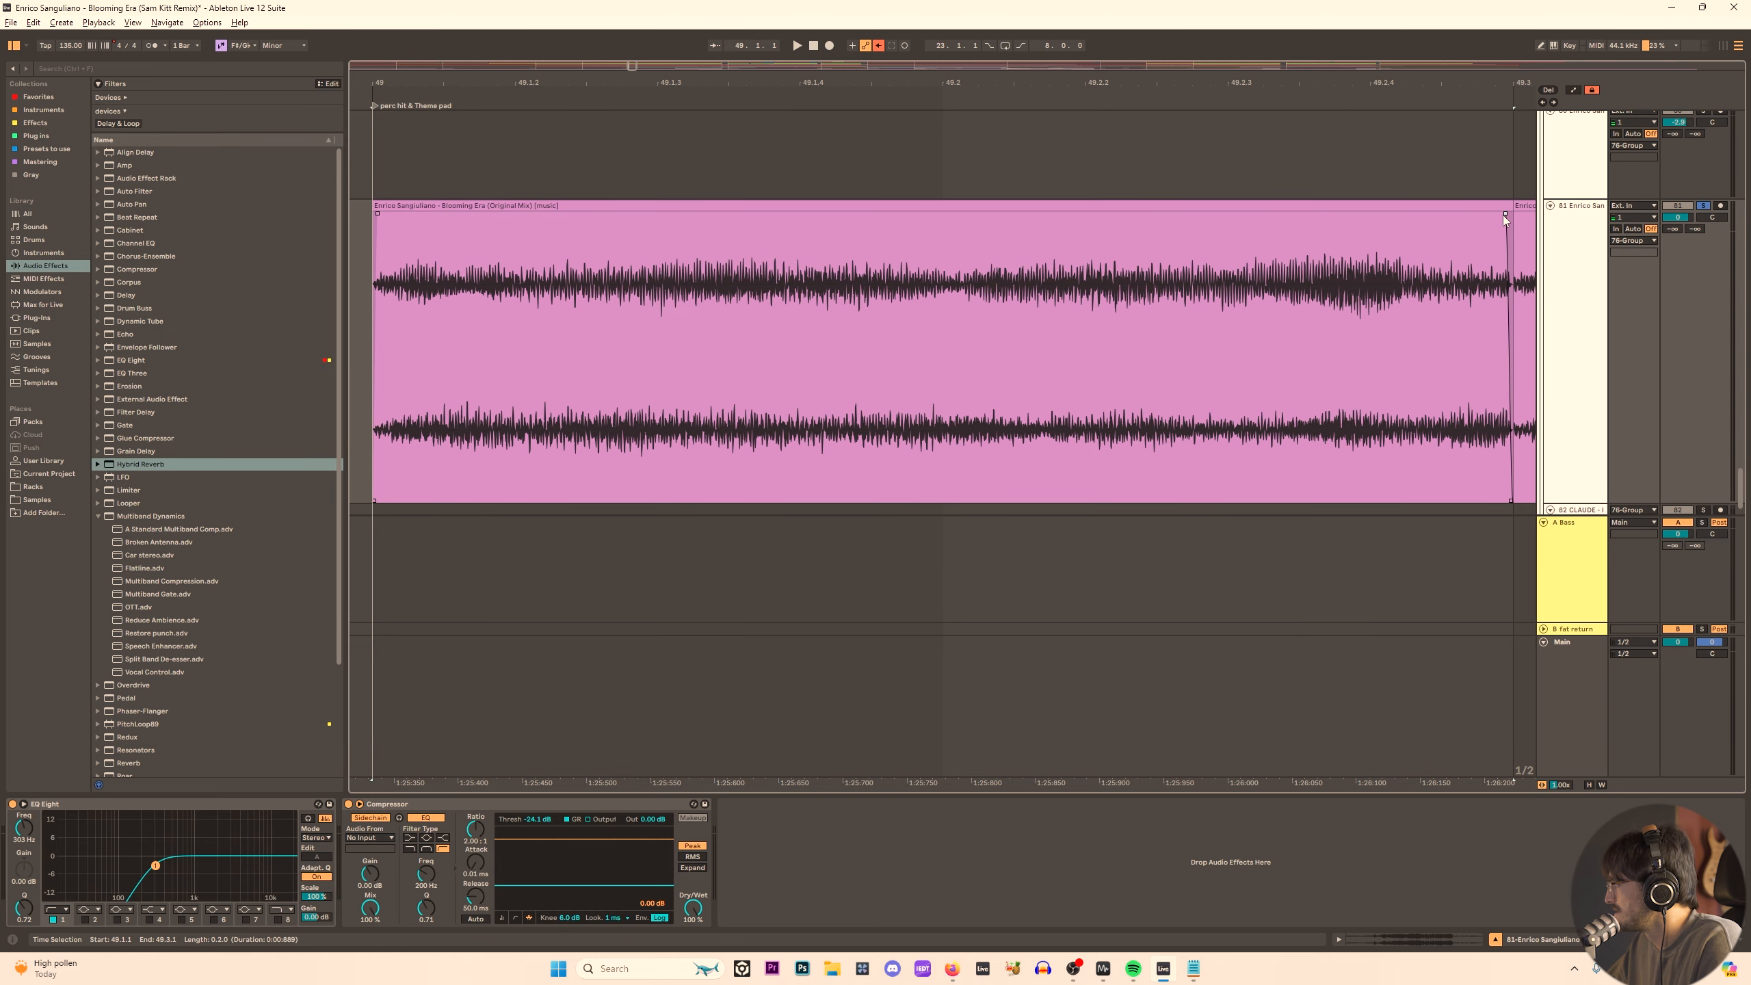
pyautogui.click(1475, 203)
pyautogui.press('x')
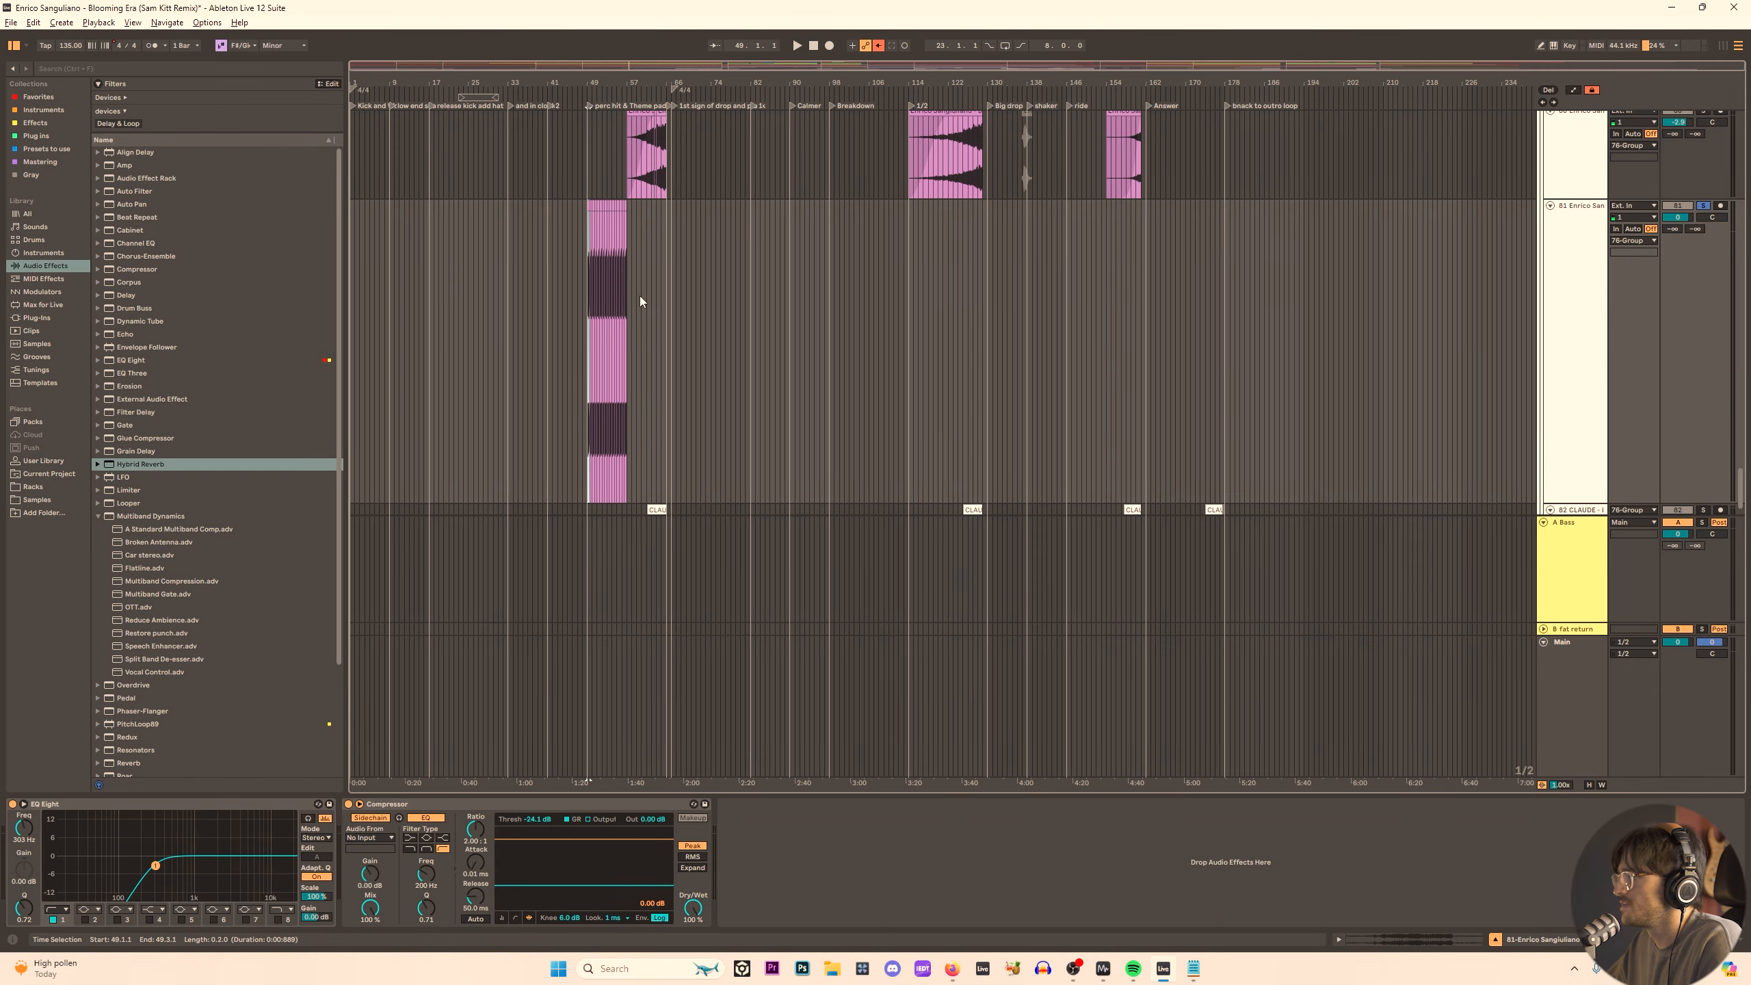
# Play the row of repeated slices from bar 49.
pyautogui.scroll(5, 752, 246)
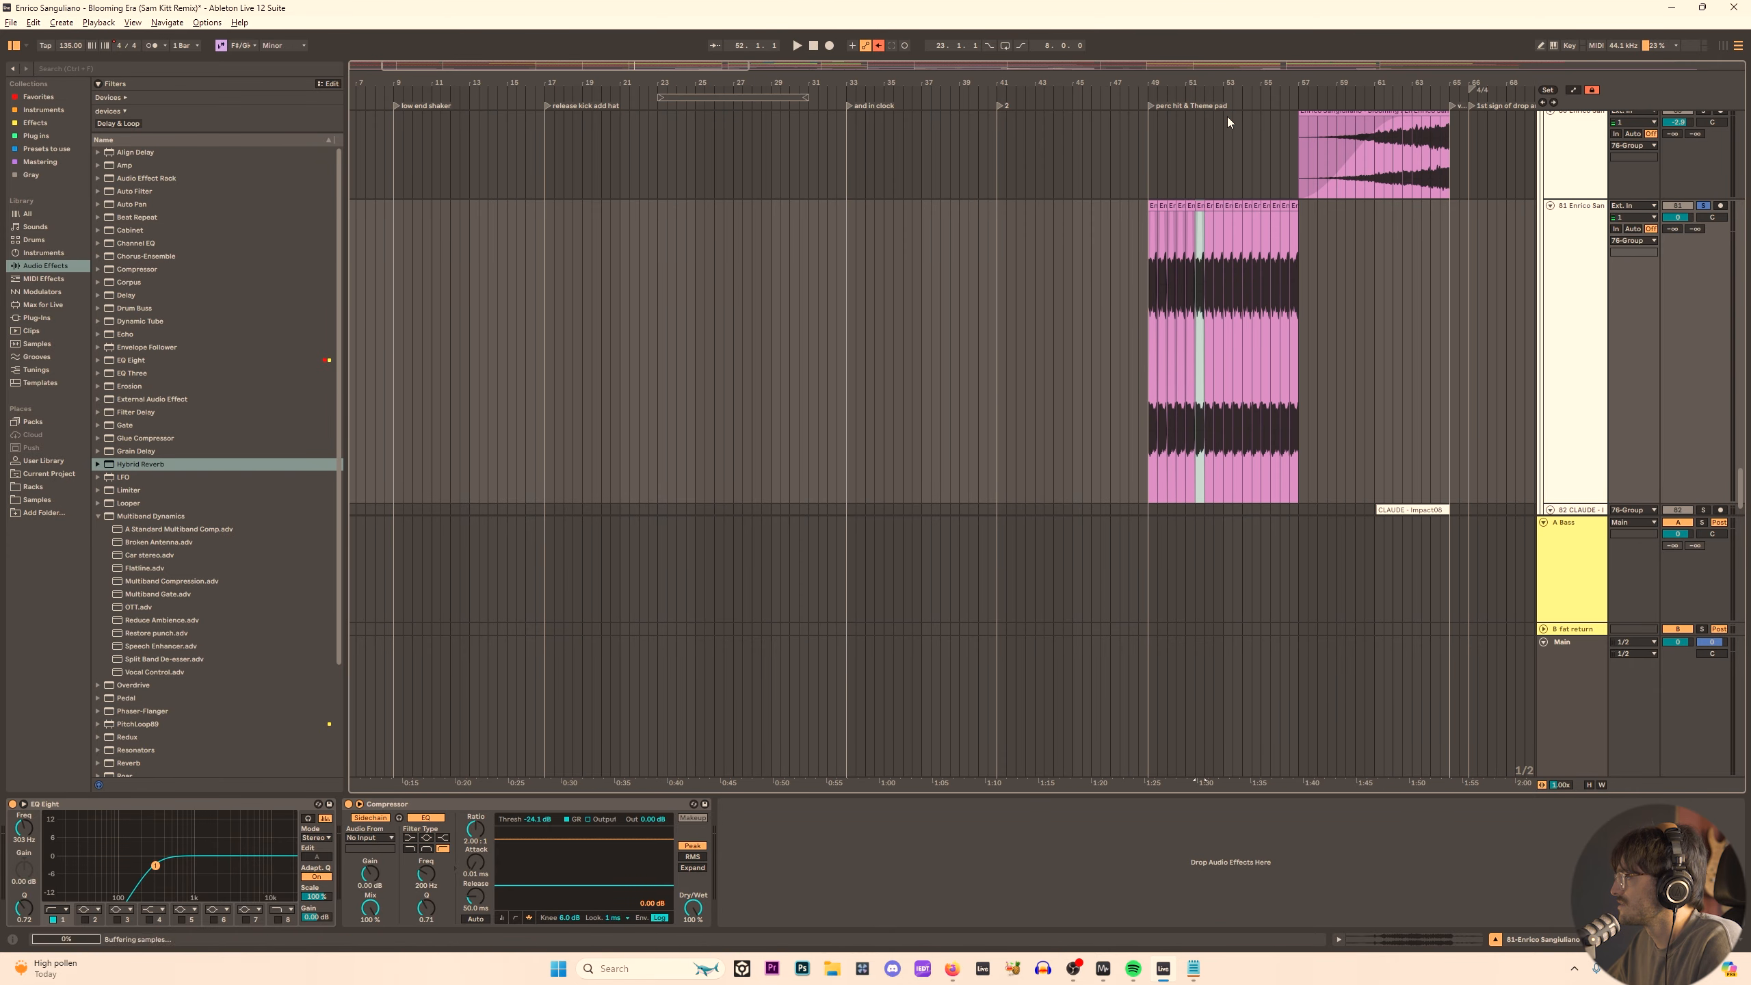
pyautogui.click(1149, 255)
pyautogui.press('space')
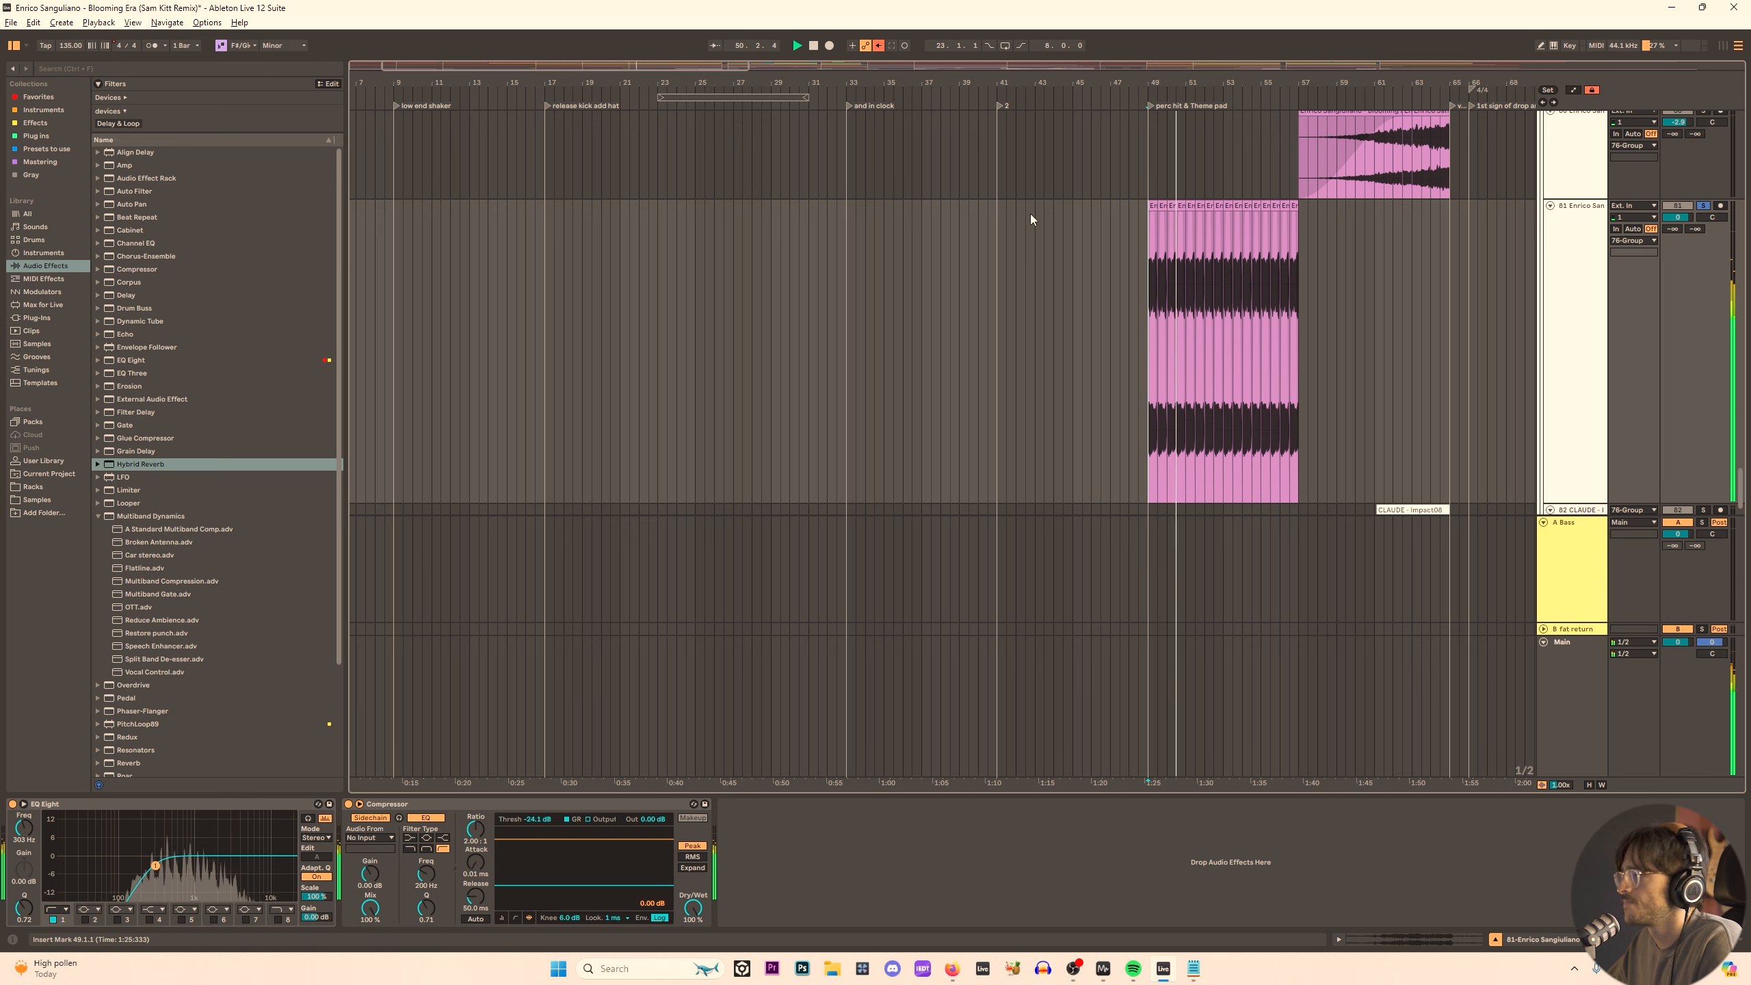
# Open the first slice's sample, loop its one-beat section 61.4.1–62.1.1, and play it.
pyautogui.scroll(6, 1145, 206)
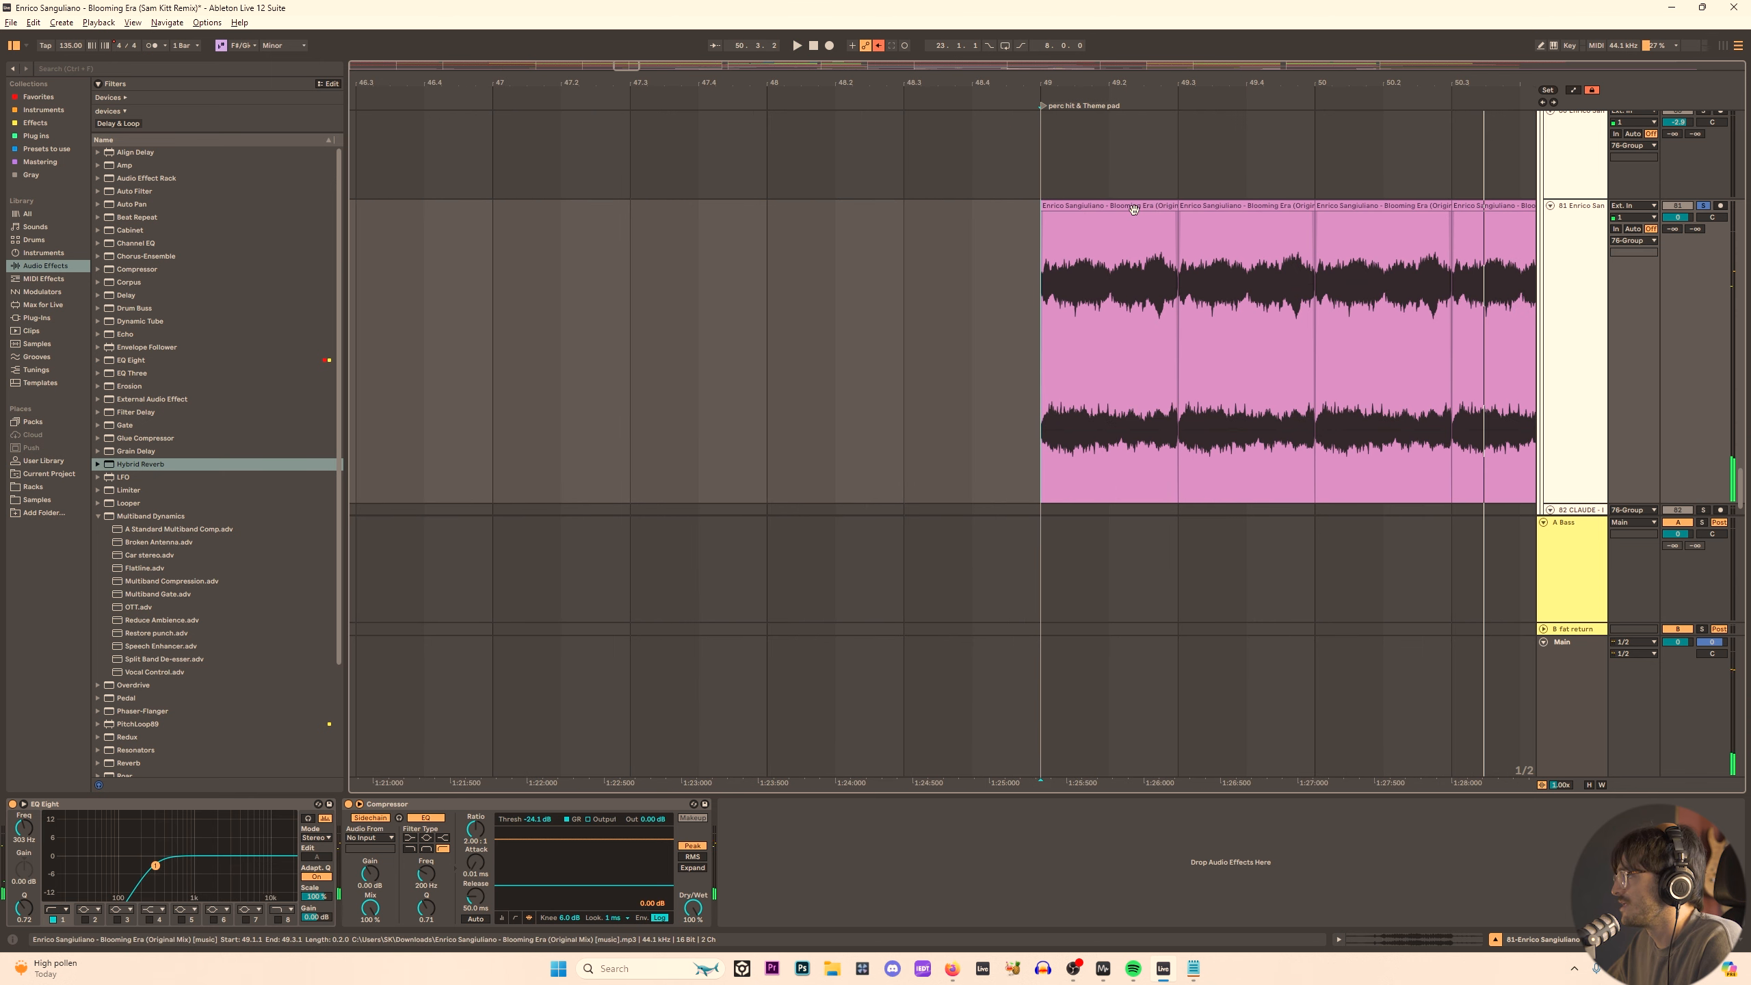
pyautogui.doubleClick(1133, 210)
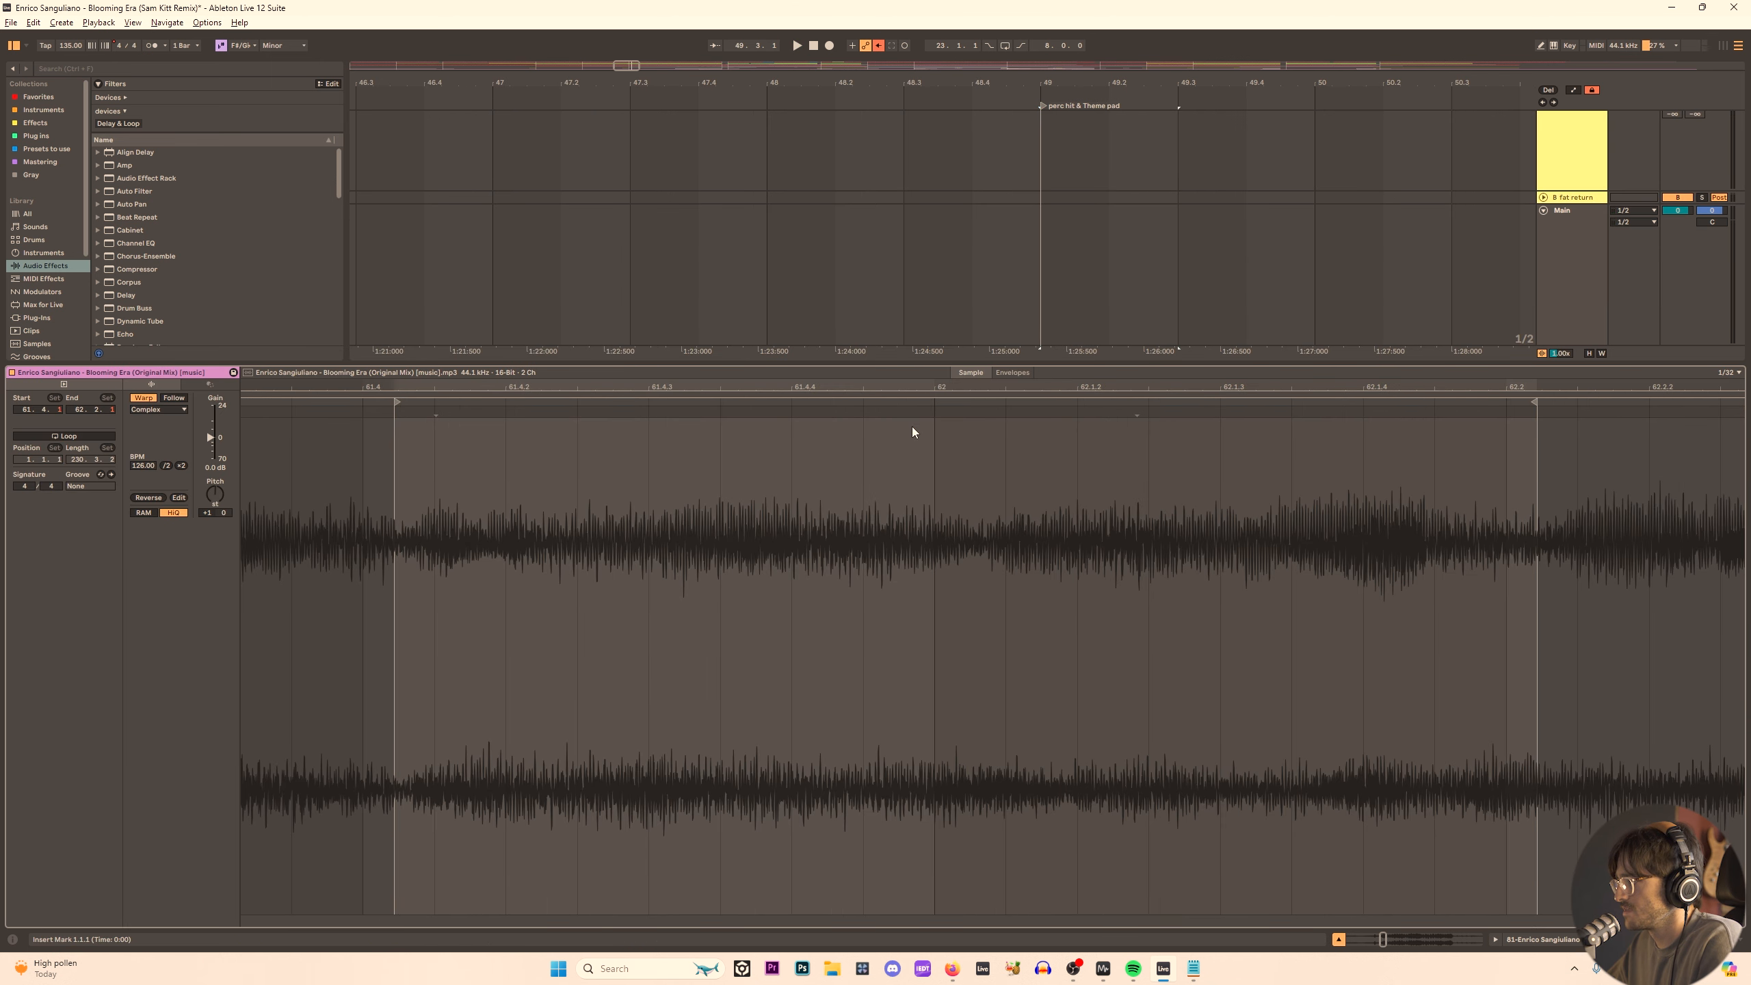
pyautogui.moveTo(911, 427); pyautogui.dragTo(387, 460)
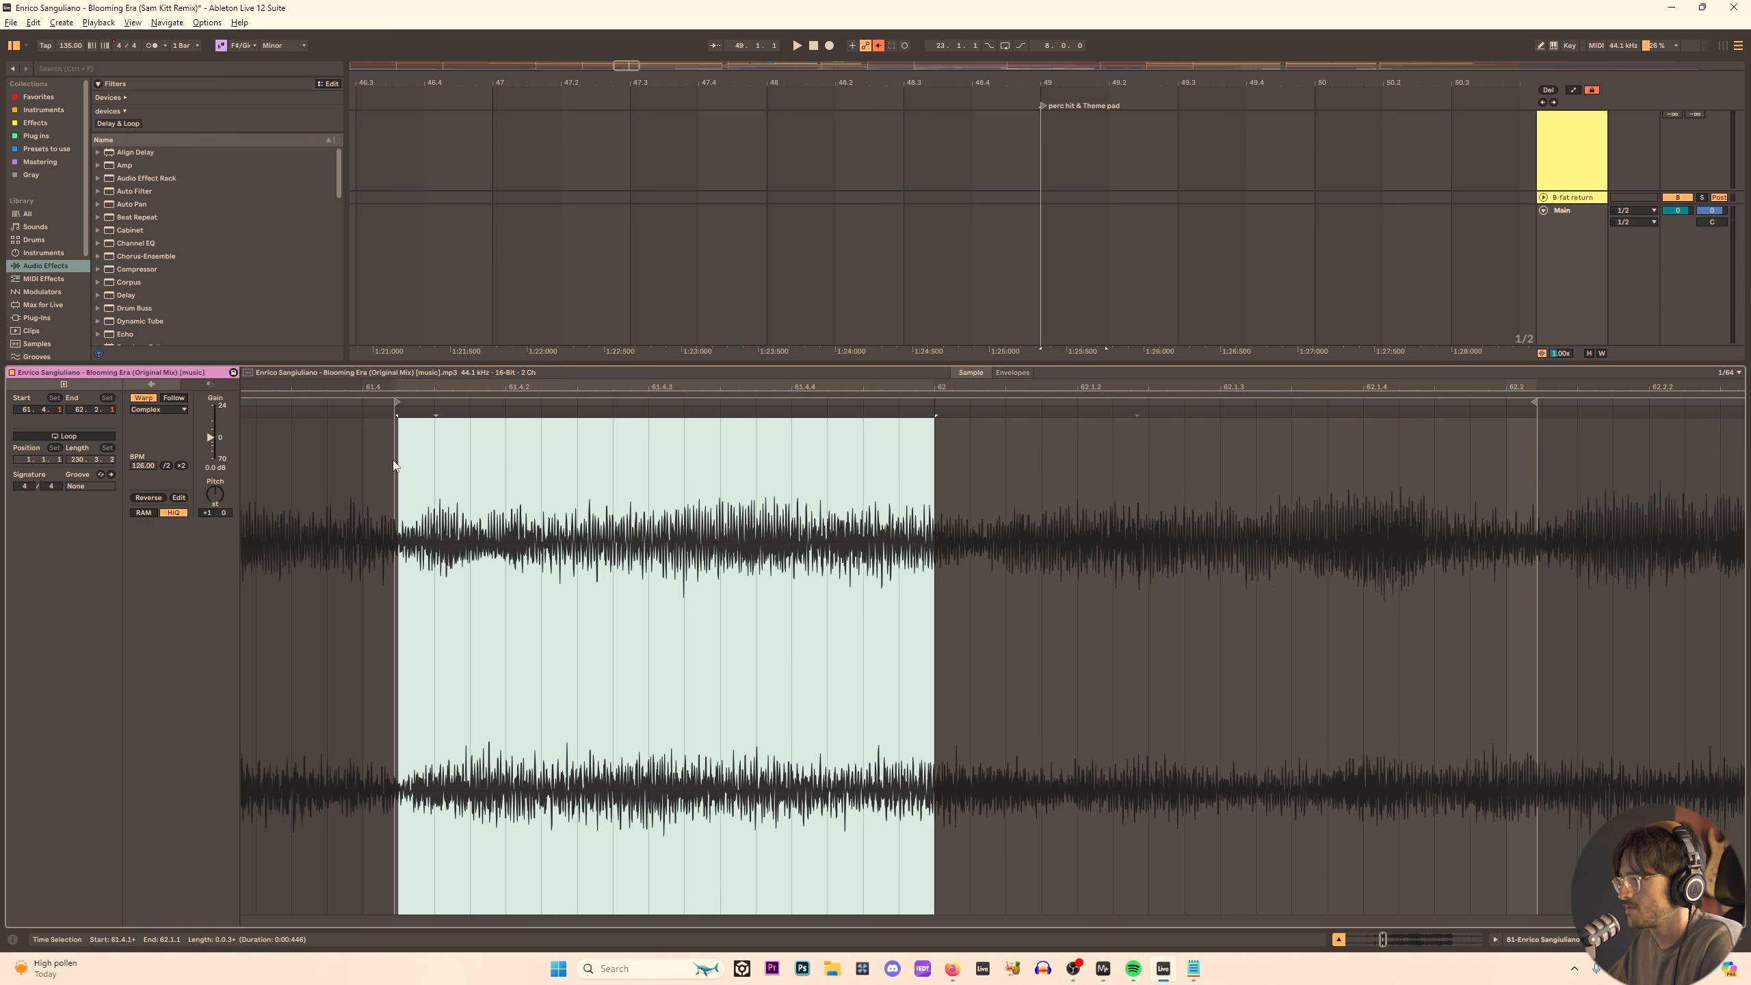
pyautogui.click(1141, 507)
pyautogui.scroll(-2, 413, 460)
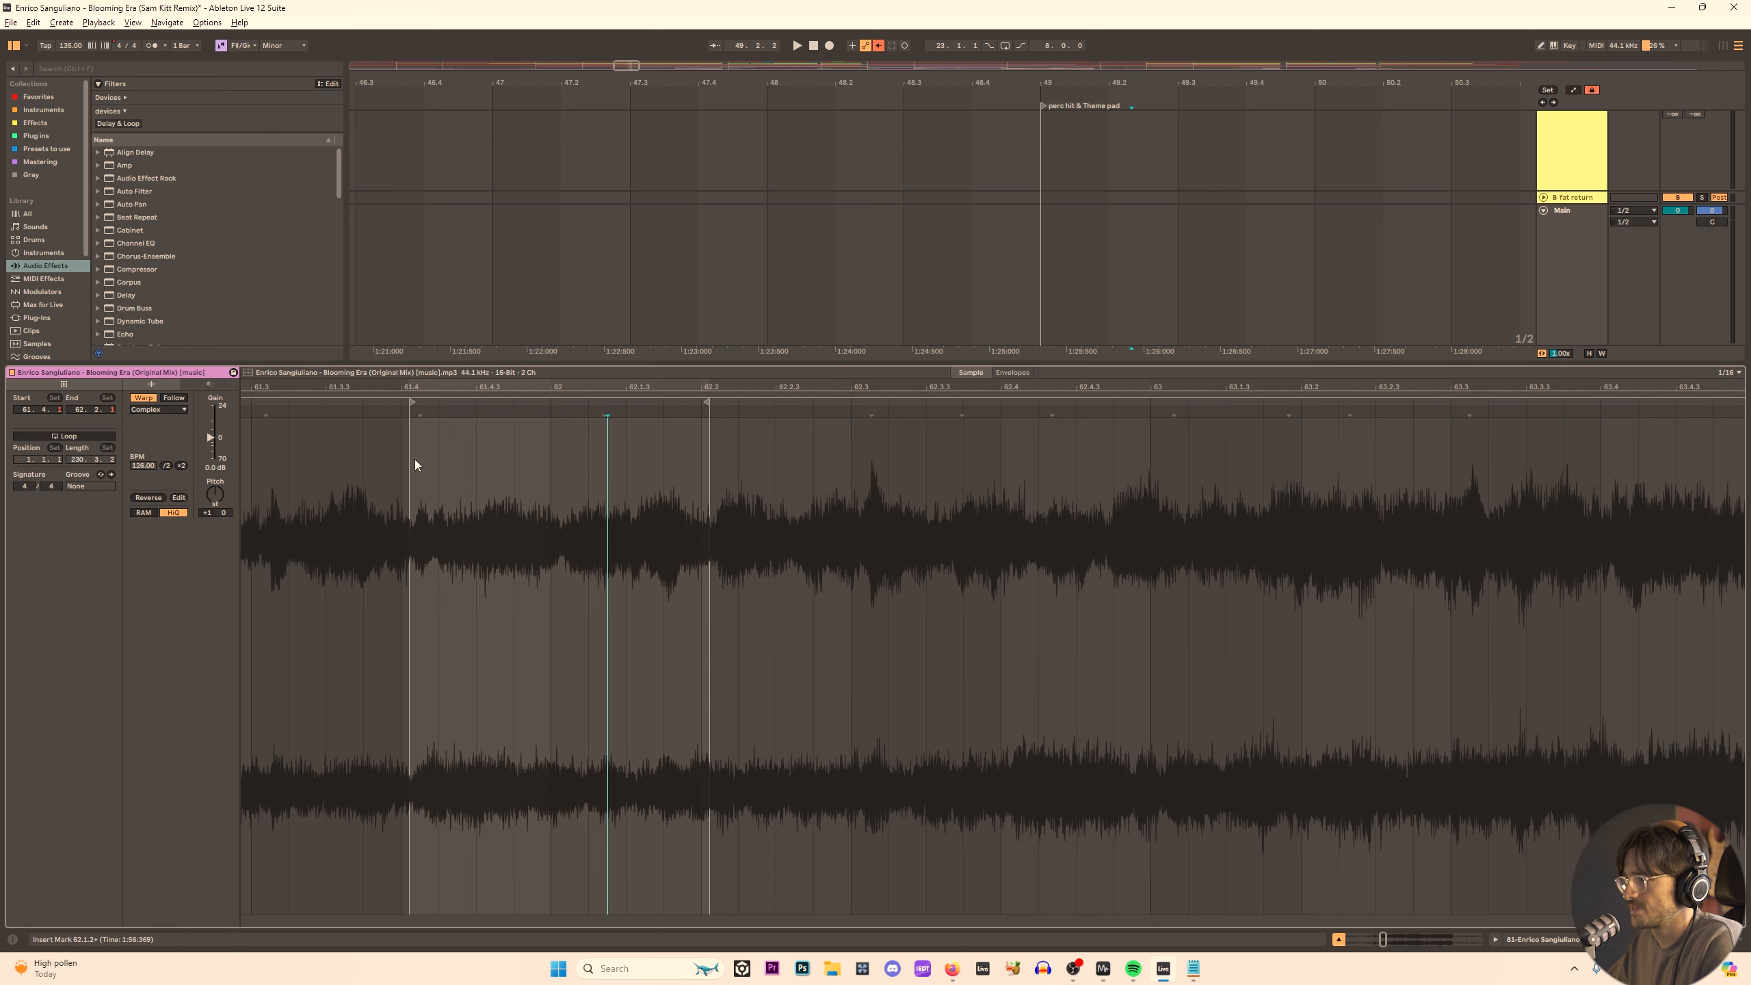
pyautogui.moveTo(395, 459); pyautogui.dragTo(562, 458)
pyautogui.hotkey('ctrl', 'l')
pyautogui.press('space')
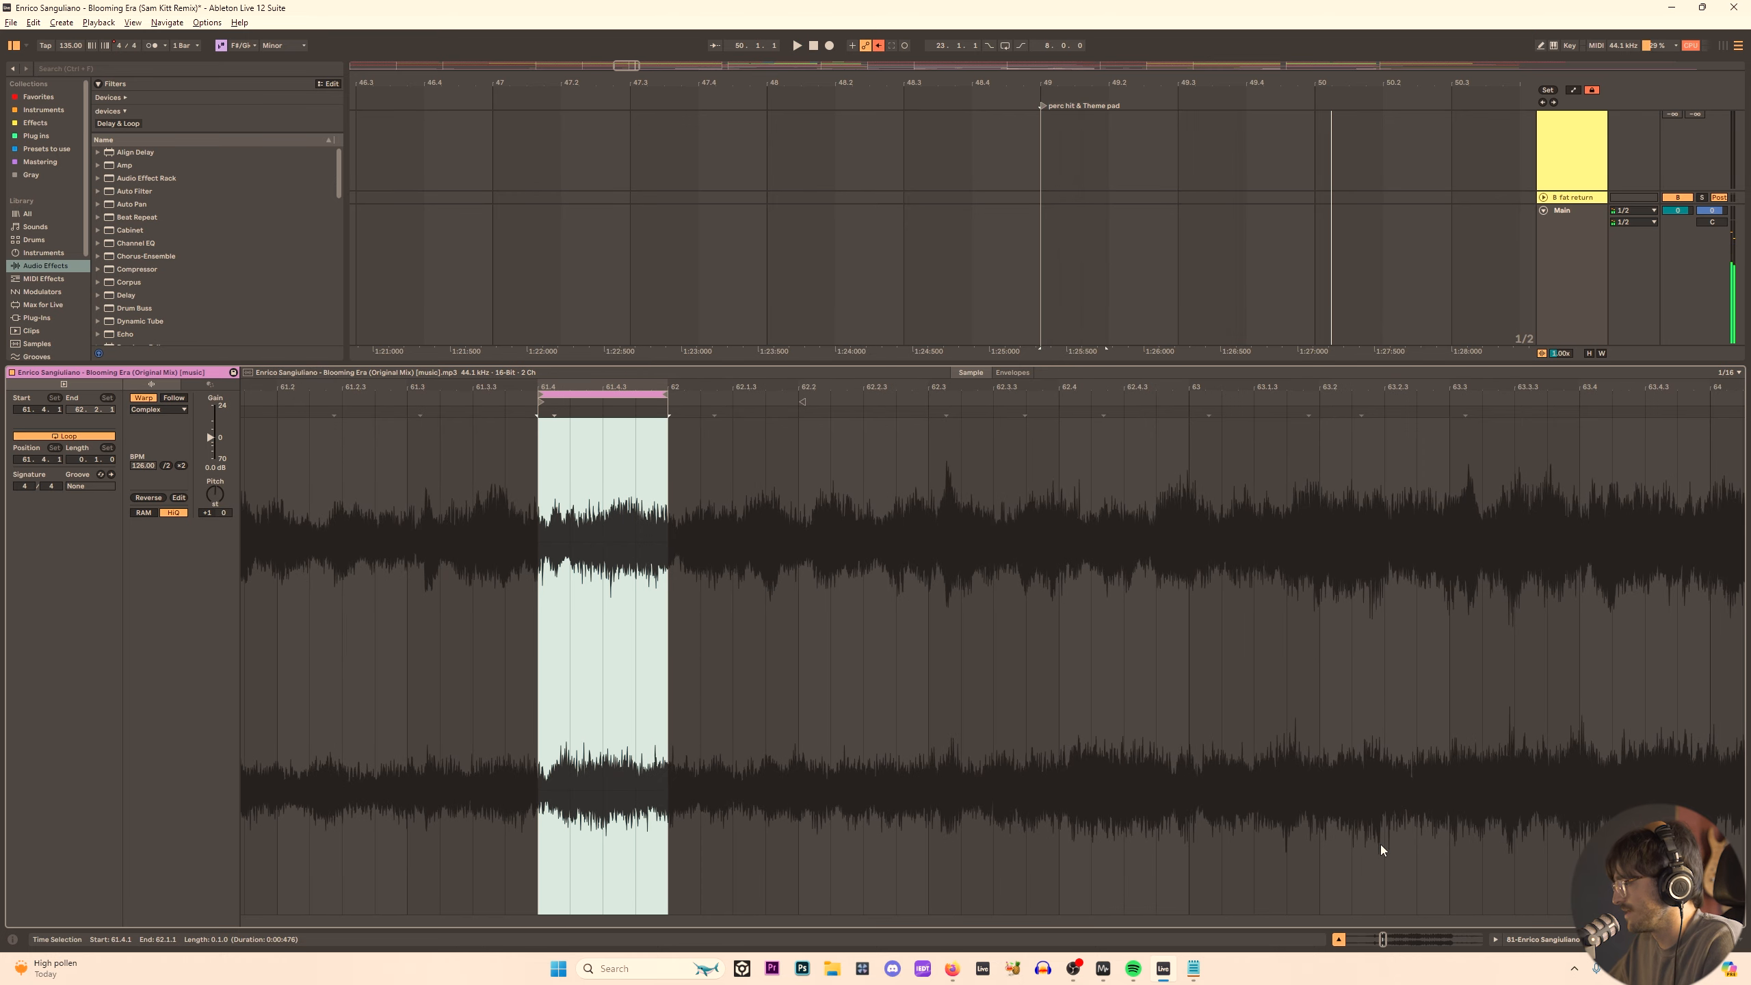
# Crop the clip's sample to the one-beat selection and return to the track's devices.
pyautogui.rightClick(597, 481)
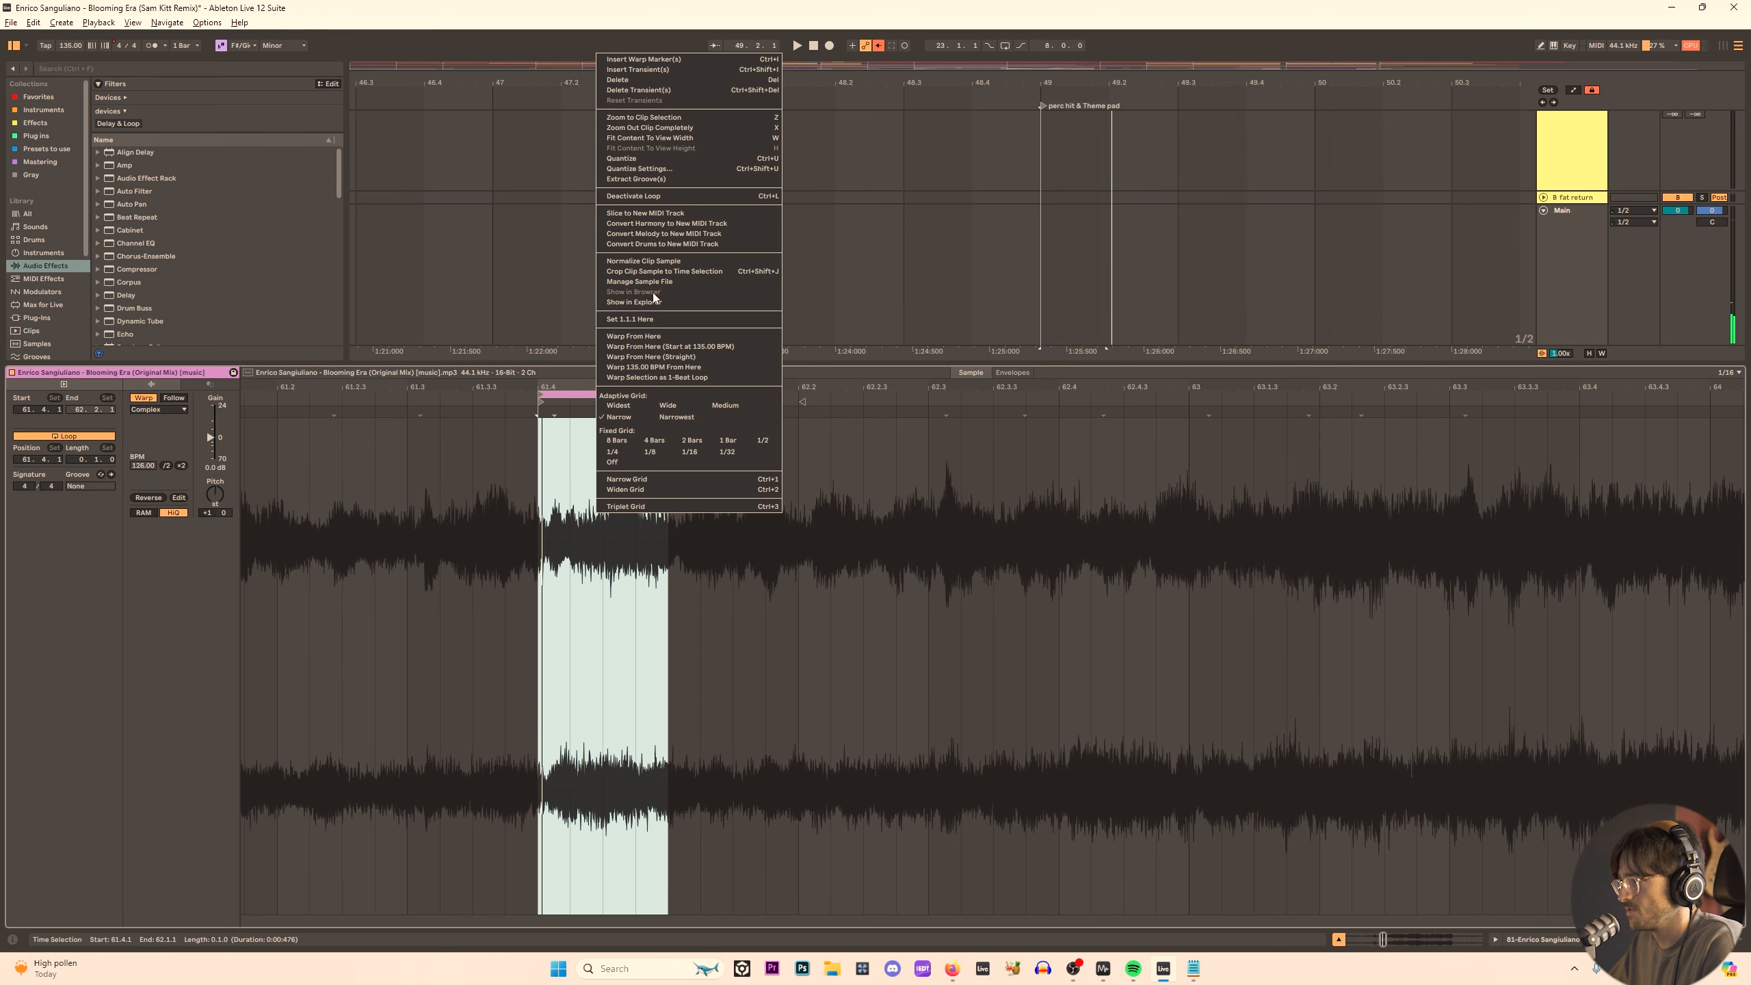
pyautogui.click(672, 273)
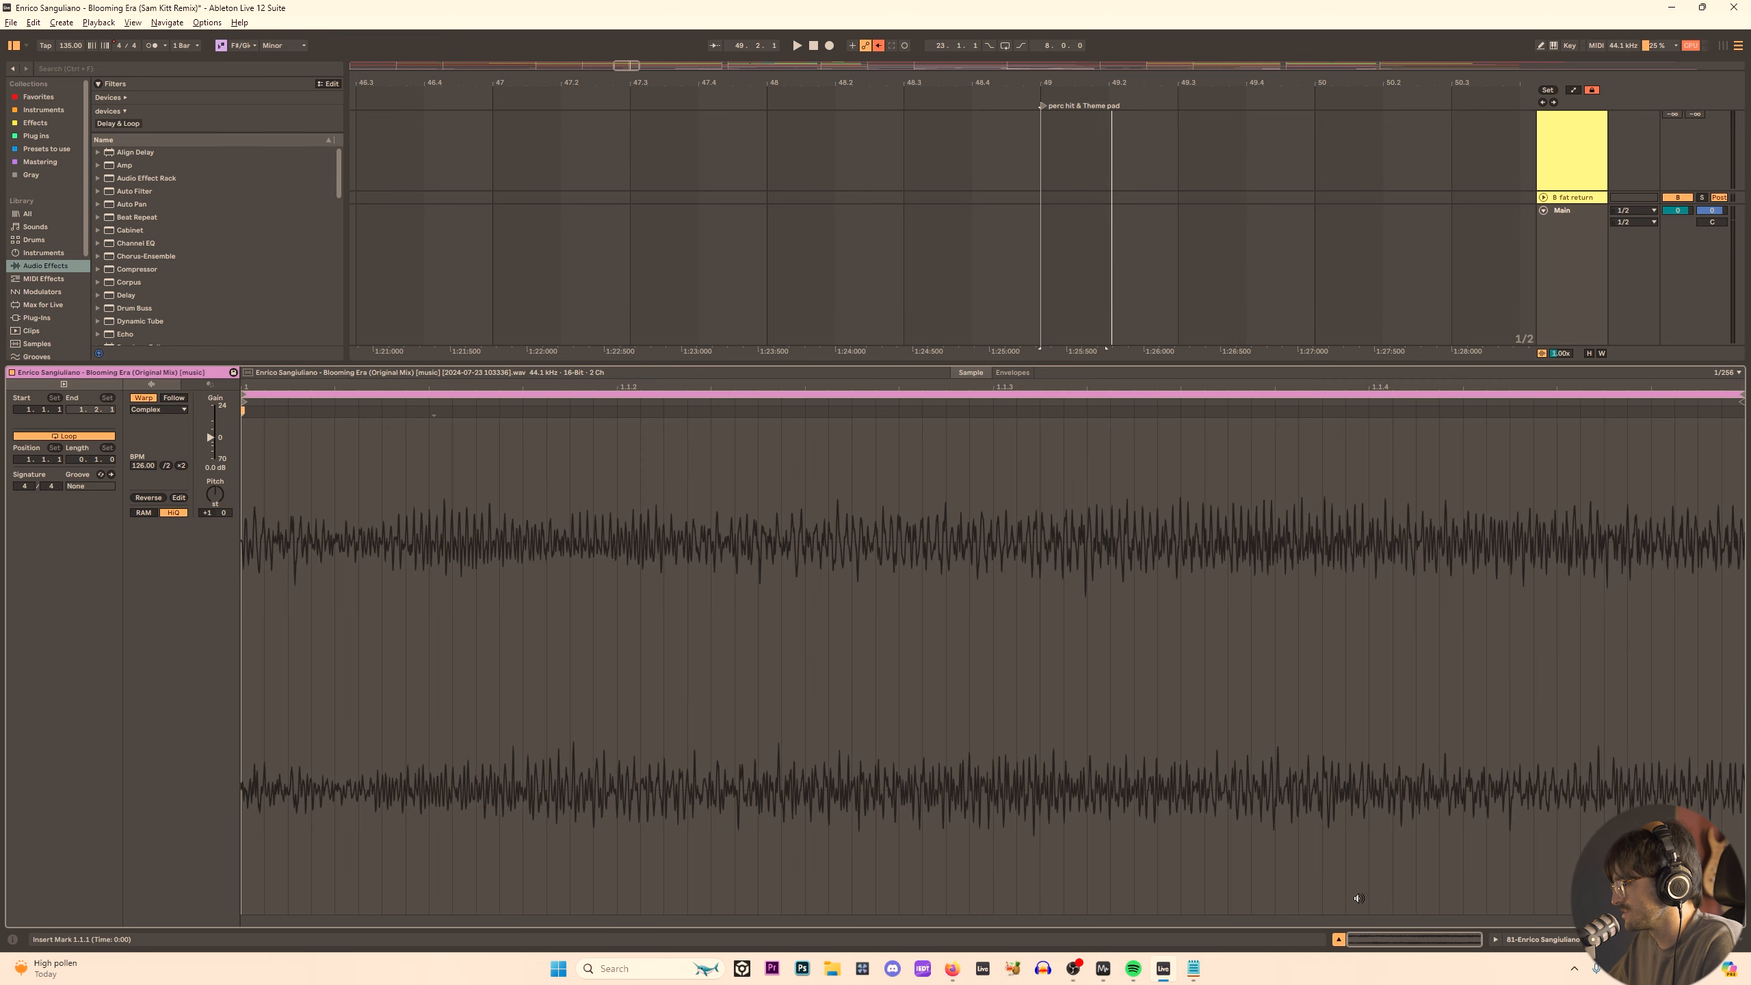
pyautogui.hotkey('shift', 'Tab')
# Consolidate the first two-beat clip at bar 49 and turn on looping for the new clip.
pyautogui.click(1092, 217)
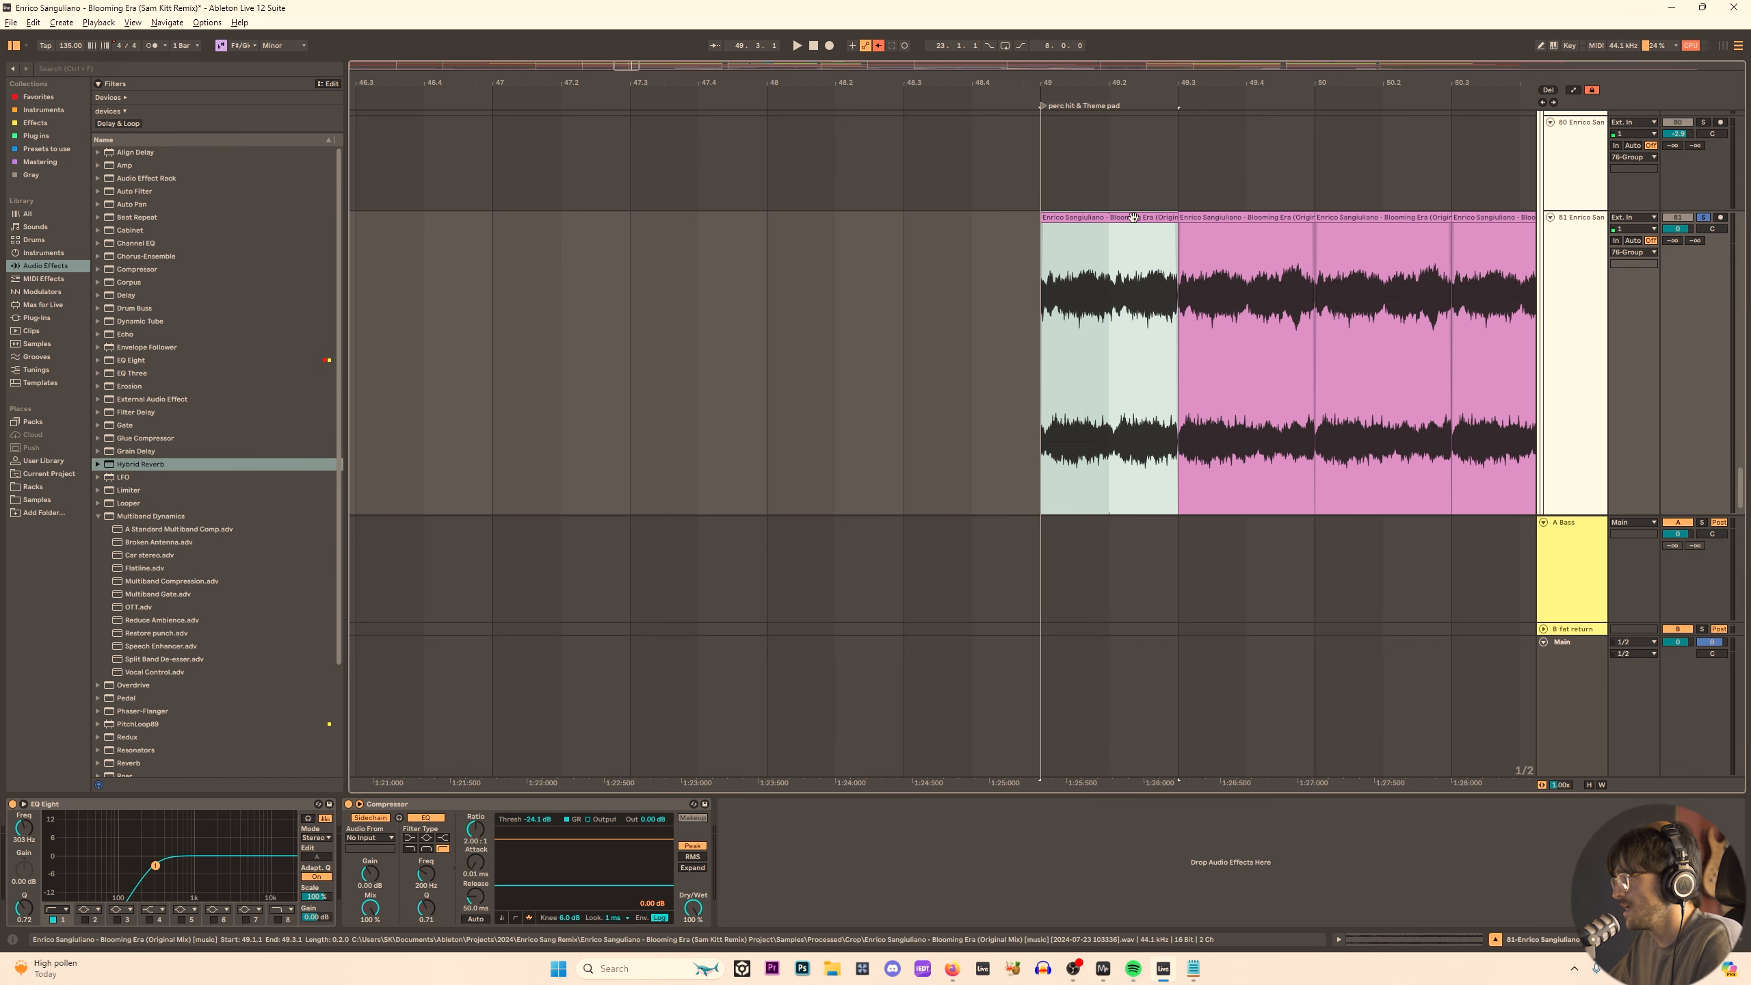
pyautogui.hotkey('ctrl', 'j')
pyautogui.press('z')
pyautogui.scroll(-8, 1161, 228)
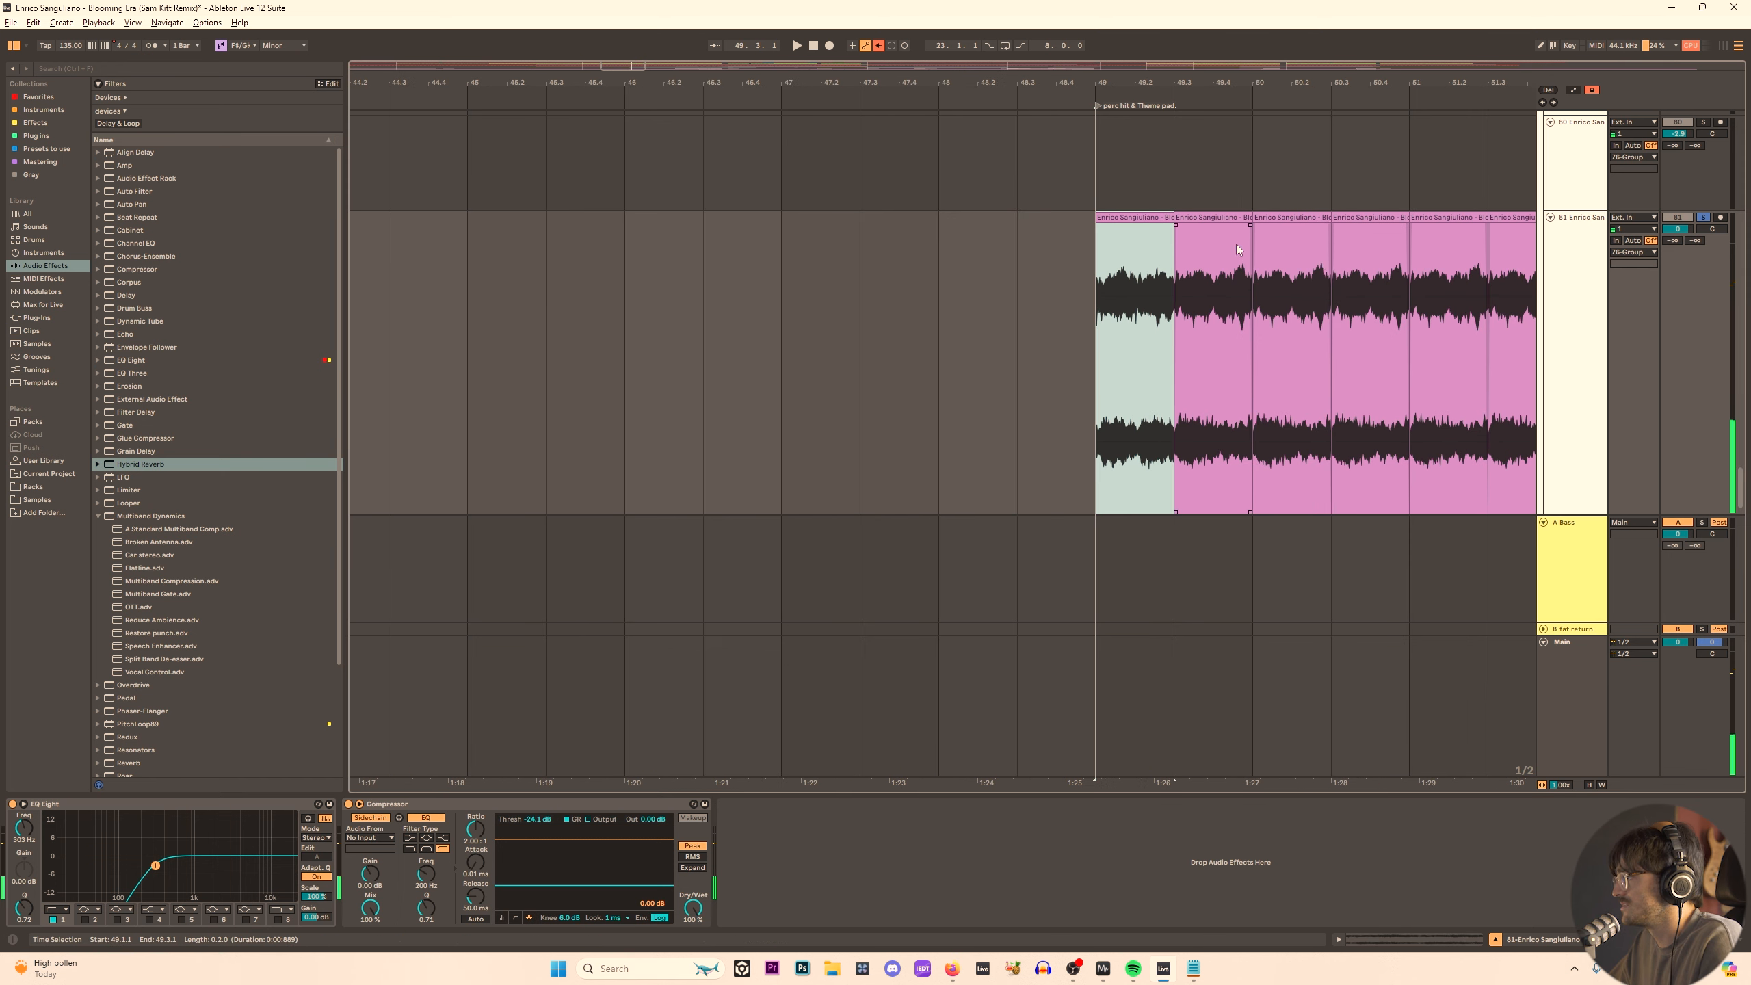
pyautogui.hscroll(10, 1285, 242)
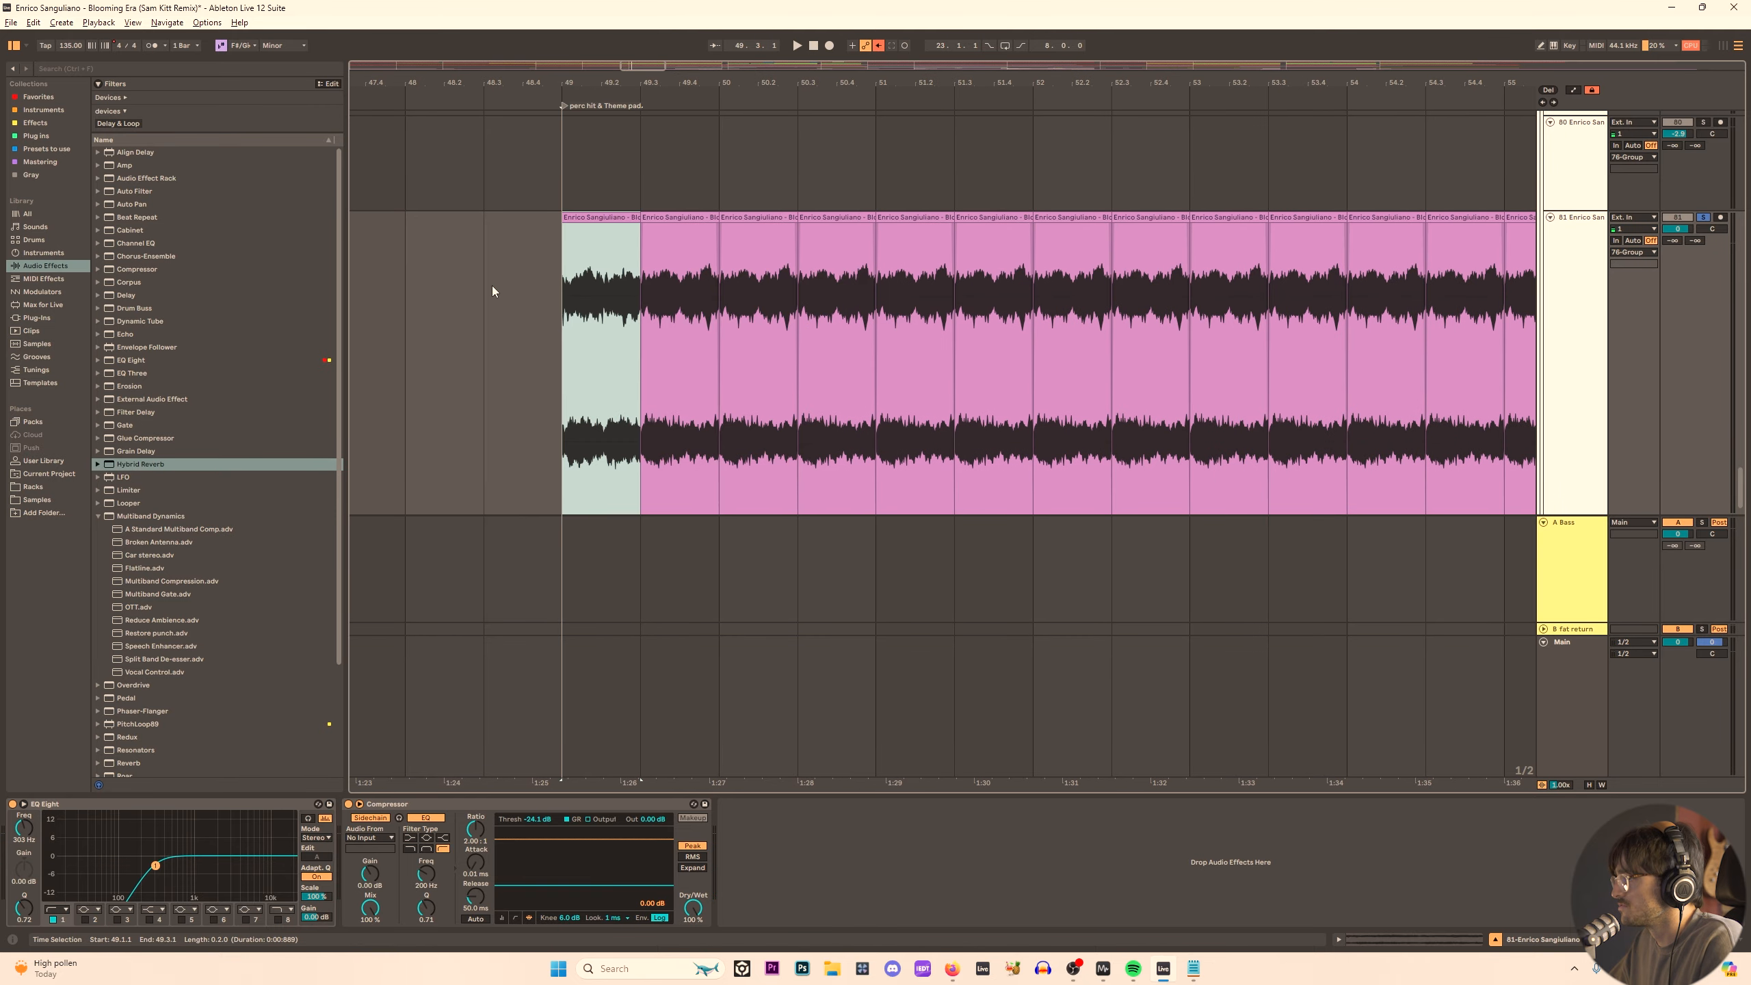
pyautogui.scroll(-1, 483, 221)
pyautogui.doubleClick(434, 170)
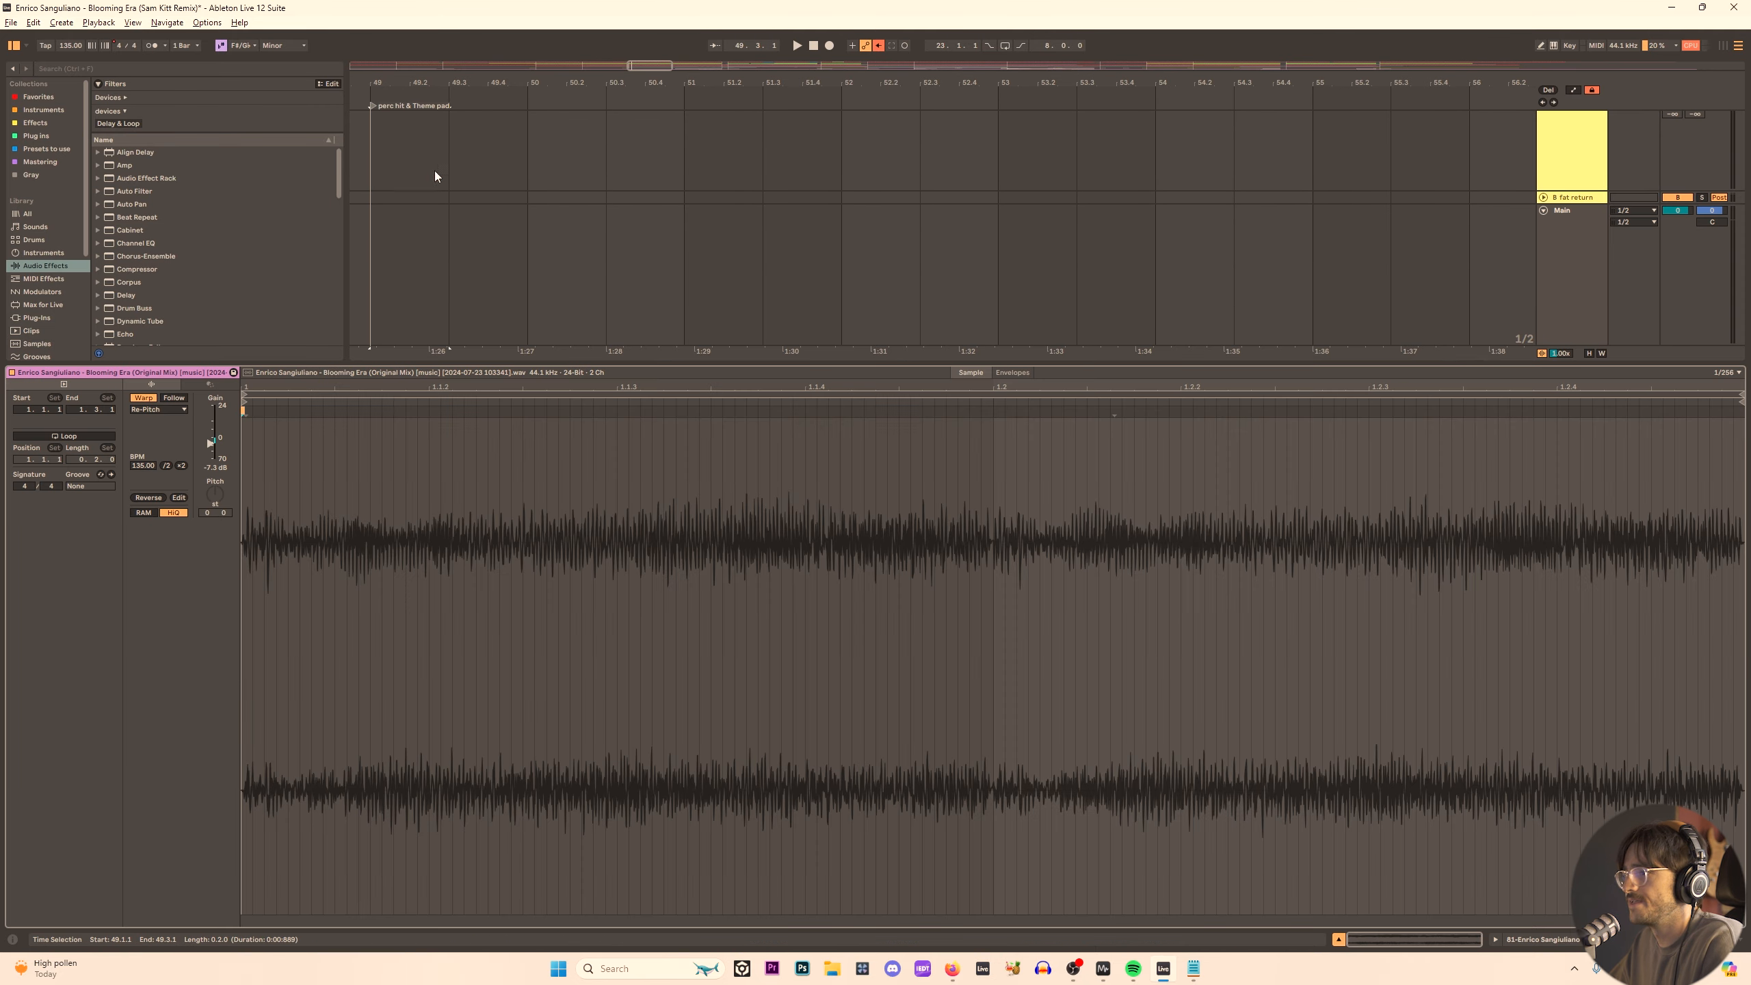
pyautogui.click(97, 436)
pyautogui.hotkey('shift', 'Tab')
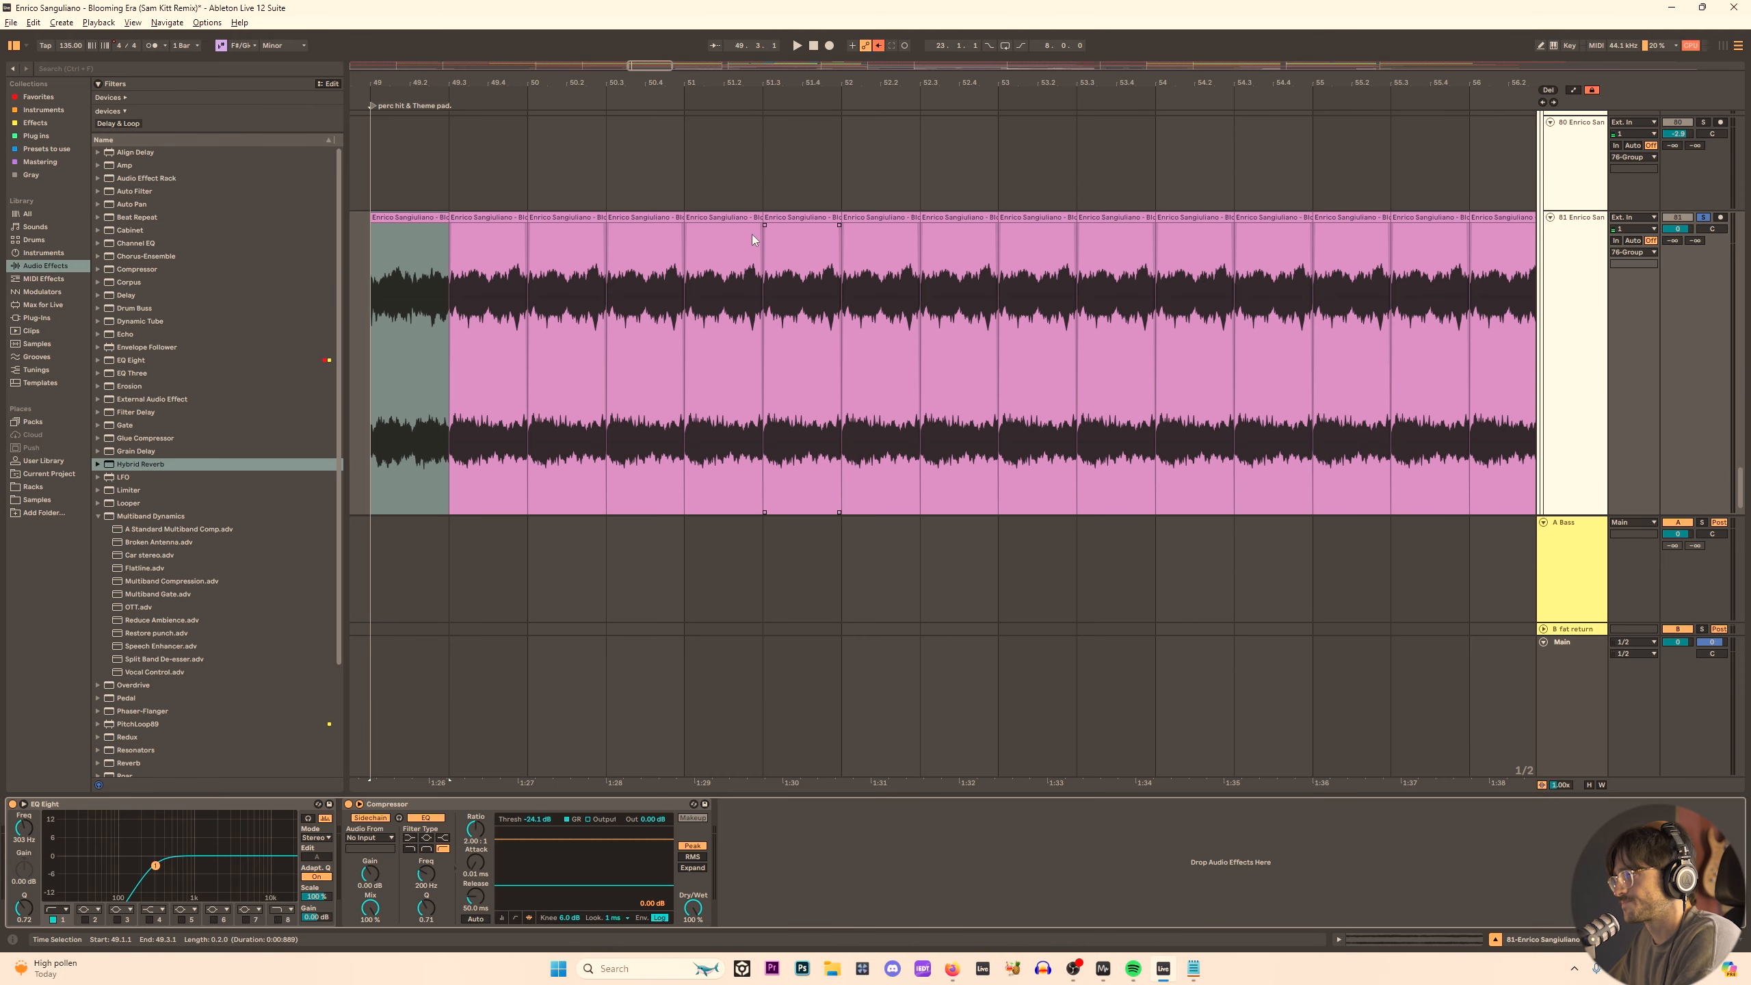
# Extend the looped clip from bar 49 to bar 57 over the duplicated slices and play it from its start.
pyautogui.scroll(-5, 540, 267)
pyautogui.moveTo(515, 220); pyautogui.dragTo(828, 220)
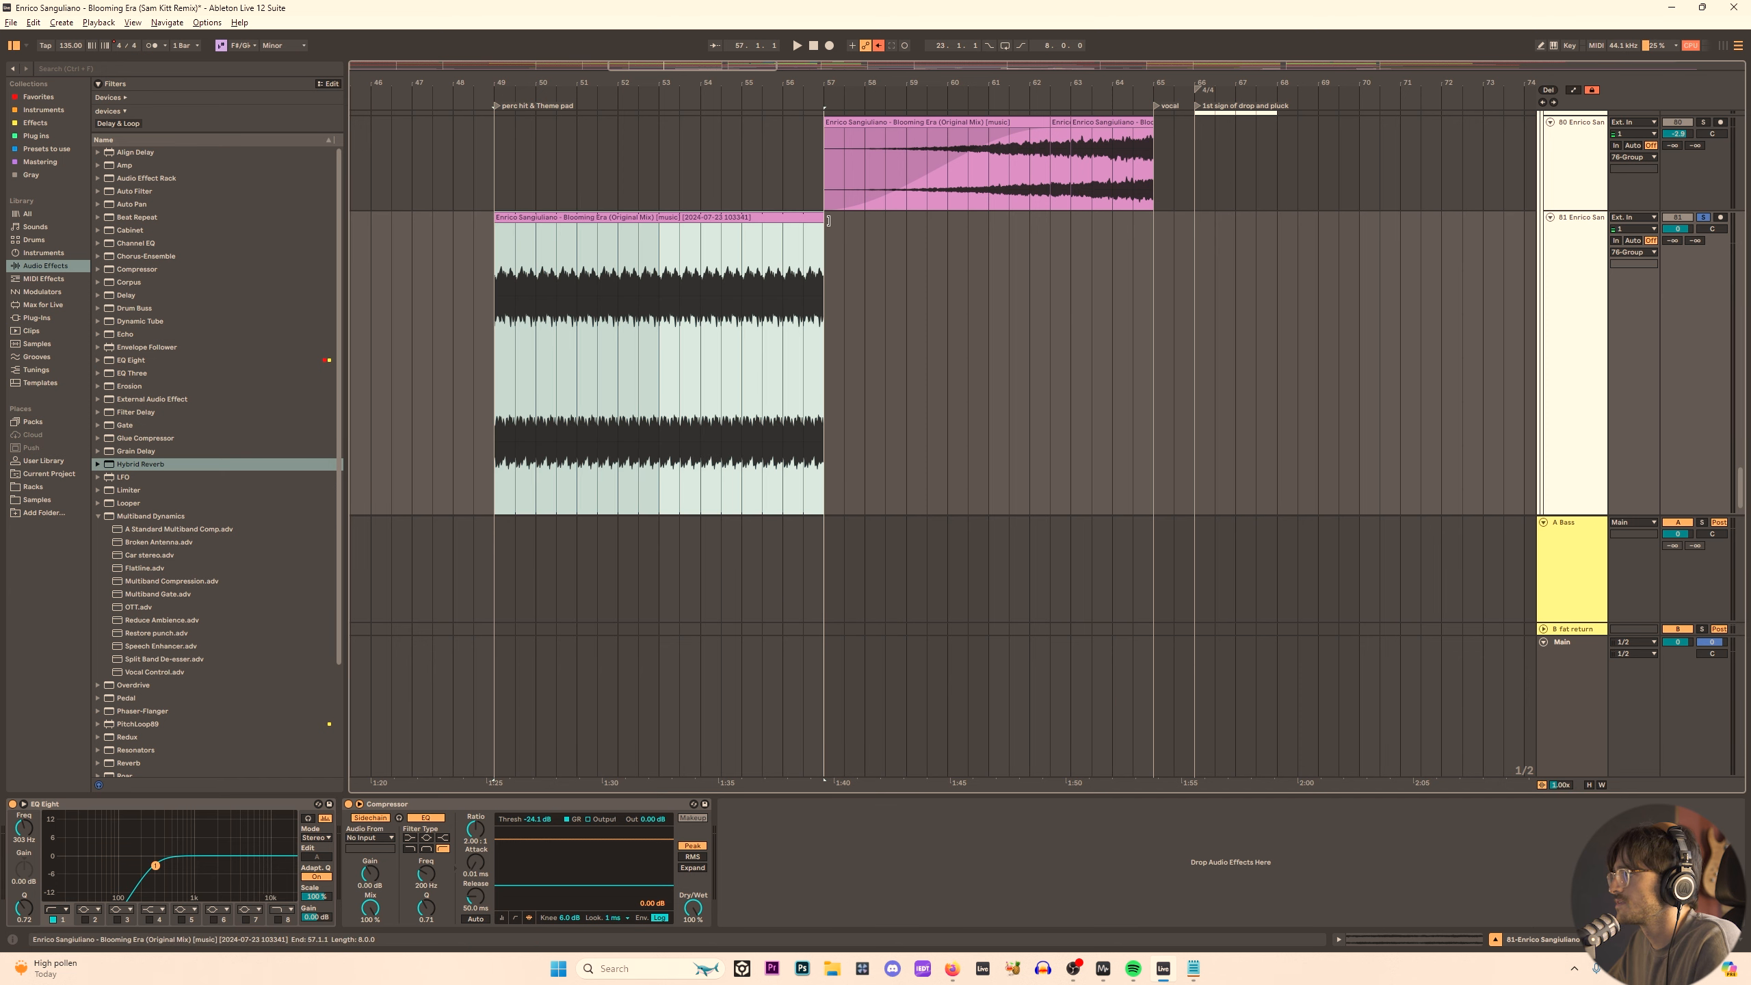
pyautogui.click(501, 280)
pyautogui.press('space')
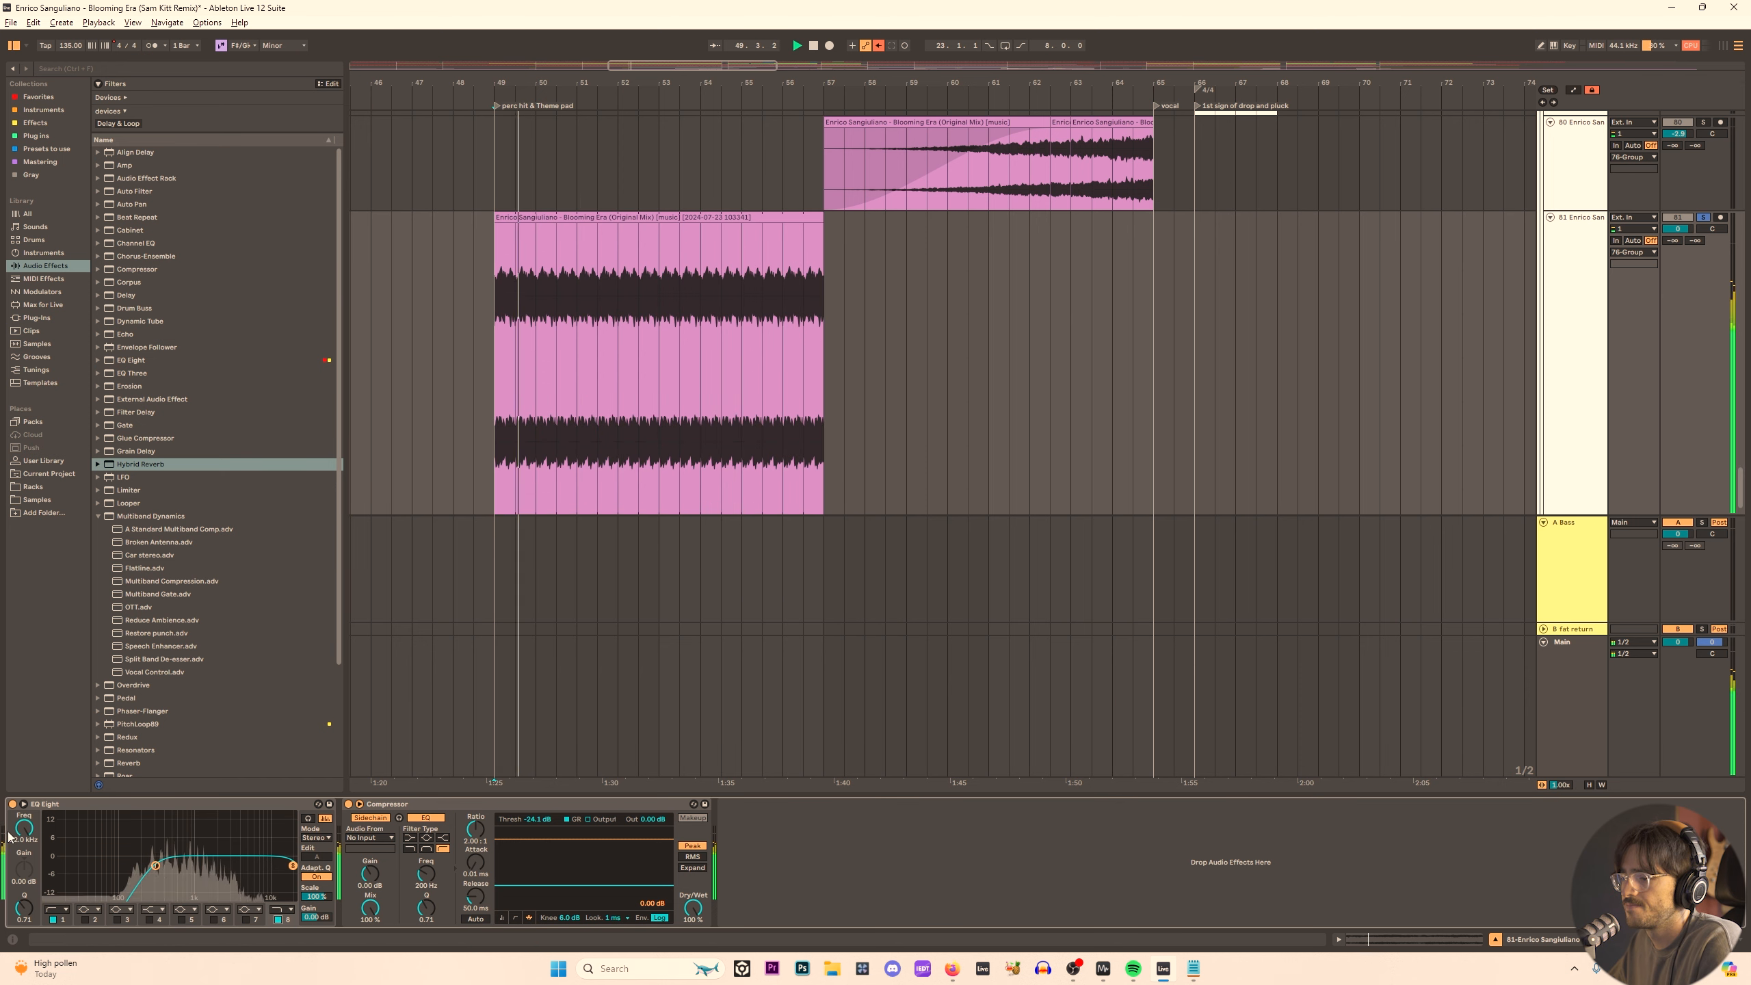
# Lower EQ Eight's band 8 high-cut frequency to about 530 Hz and show the track automation.
pyautogui.moveTo(257, 865); pyautogui.dragTo(172, 866)
pyautogui.press('a')
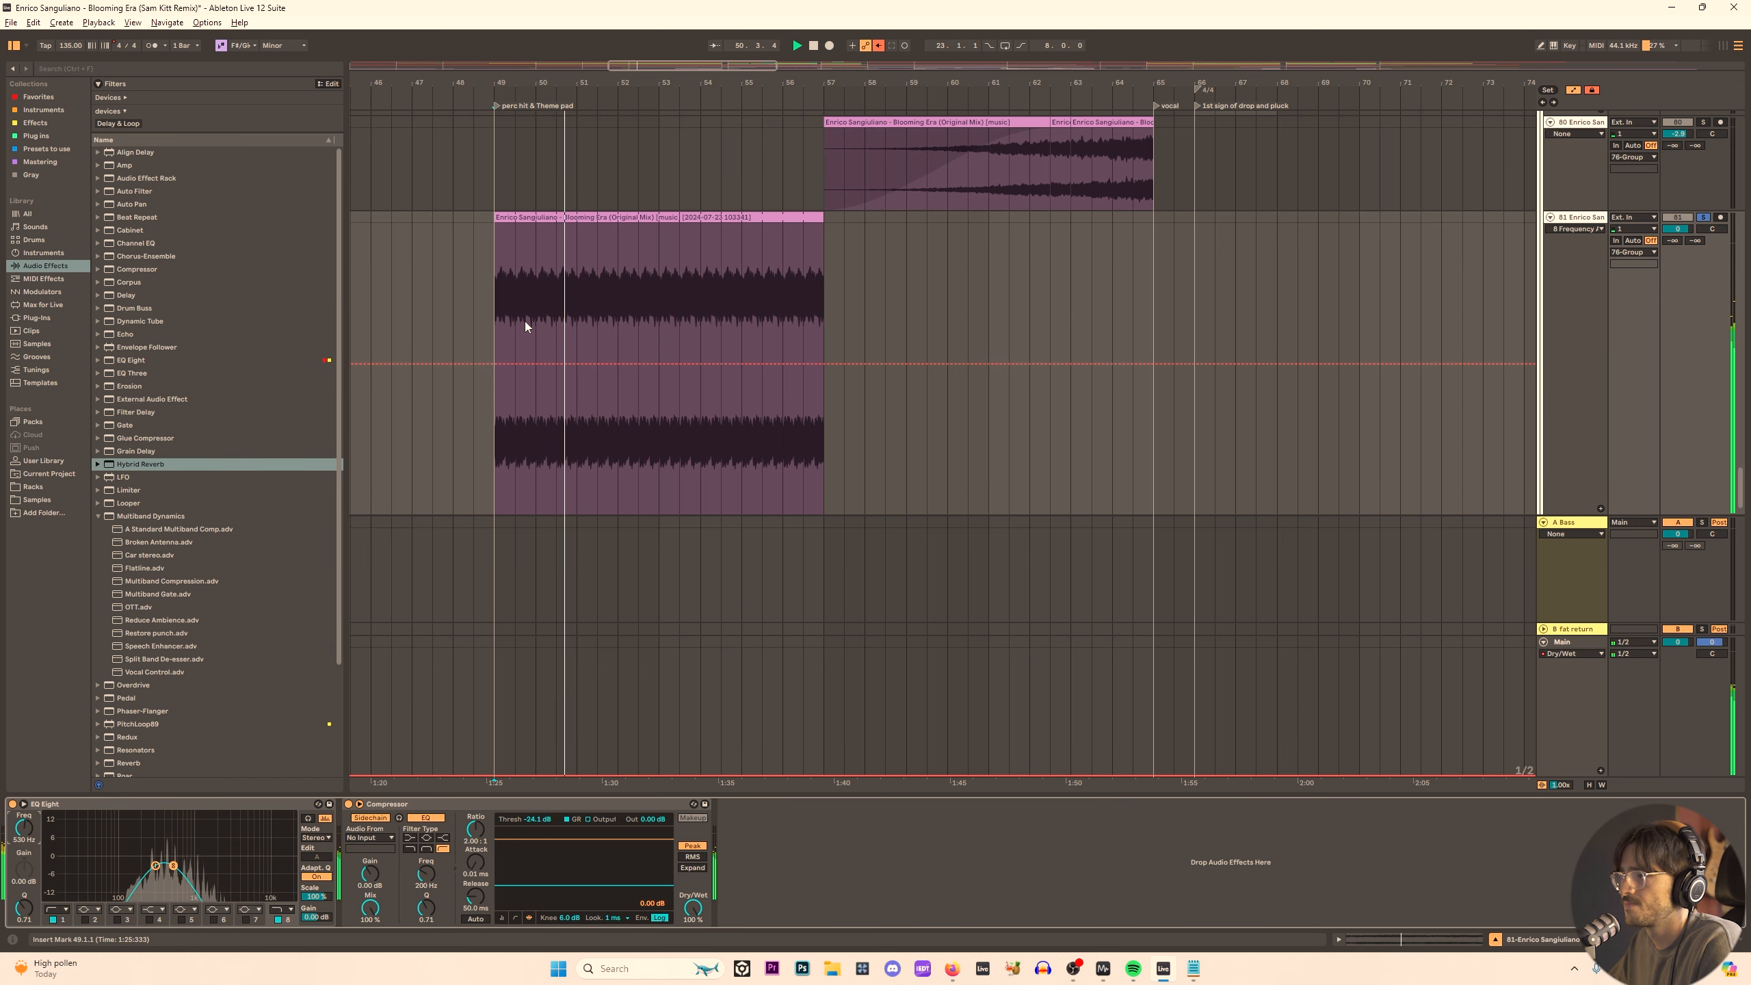
# Extend the looped clip to bar 61 and step the EQ Eight band 8 frequency automation down to about 264 Hz at bar 49.
pyautogui.moveTo(824, 364); pyautogui.dragTo(823, 384)
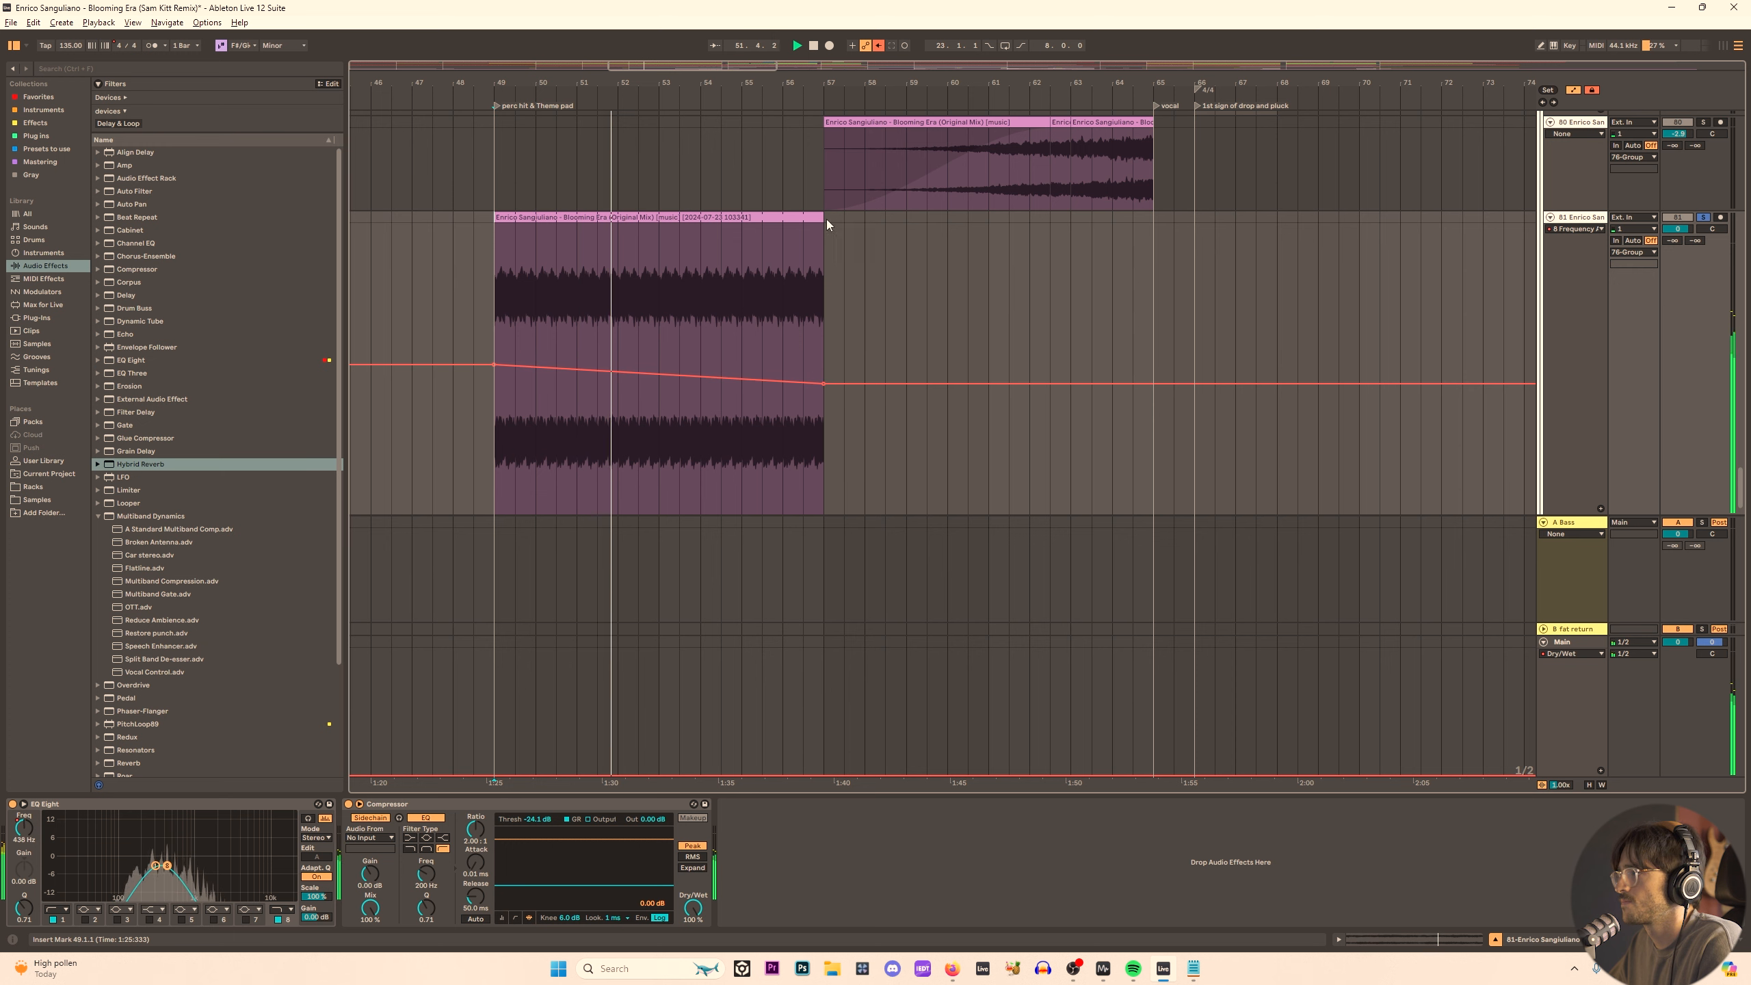
pyautogui.moveTo(826, 220); pyautogui.dragTo(997, 200)
pyautogui.click(880, 387)
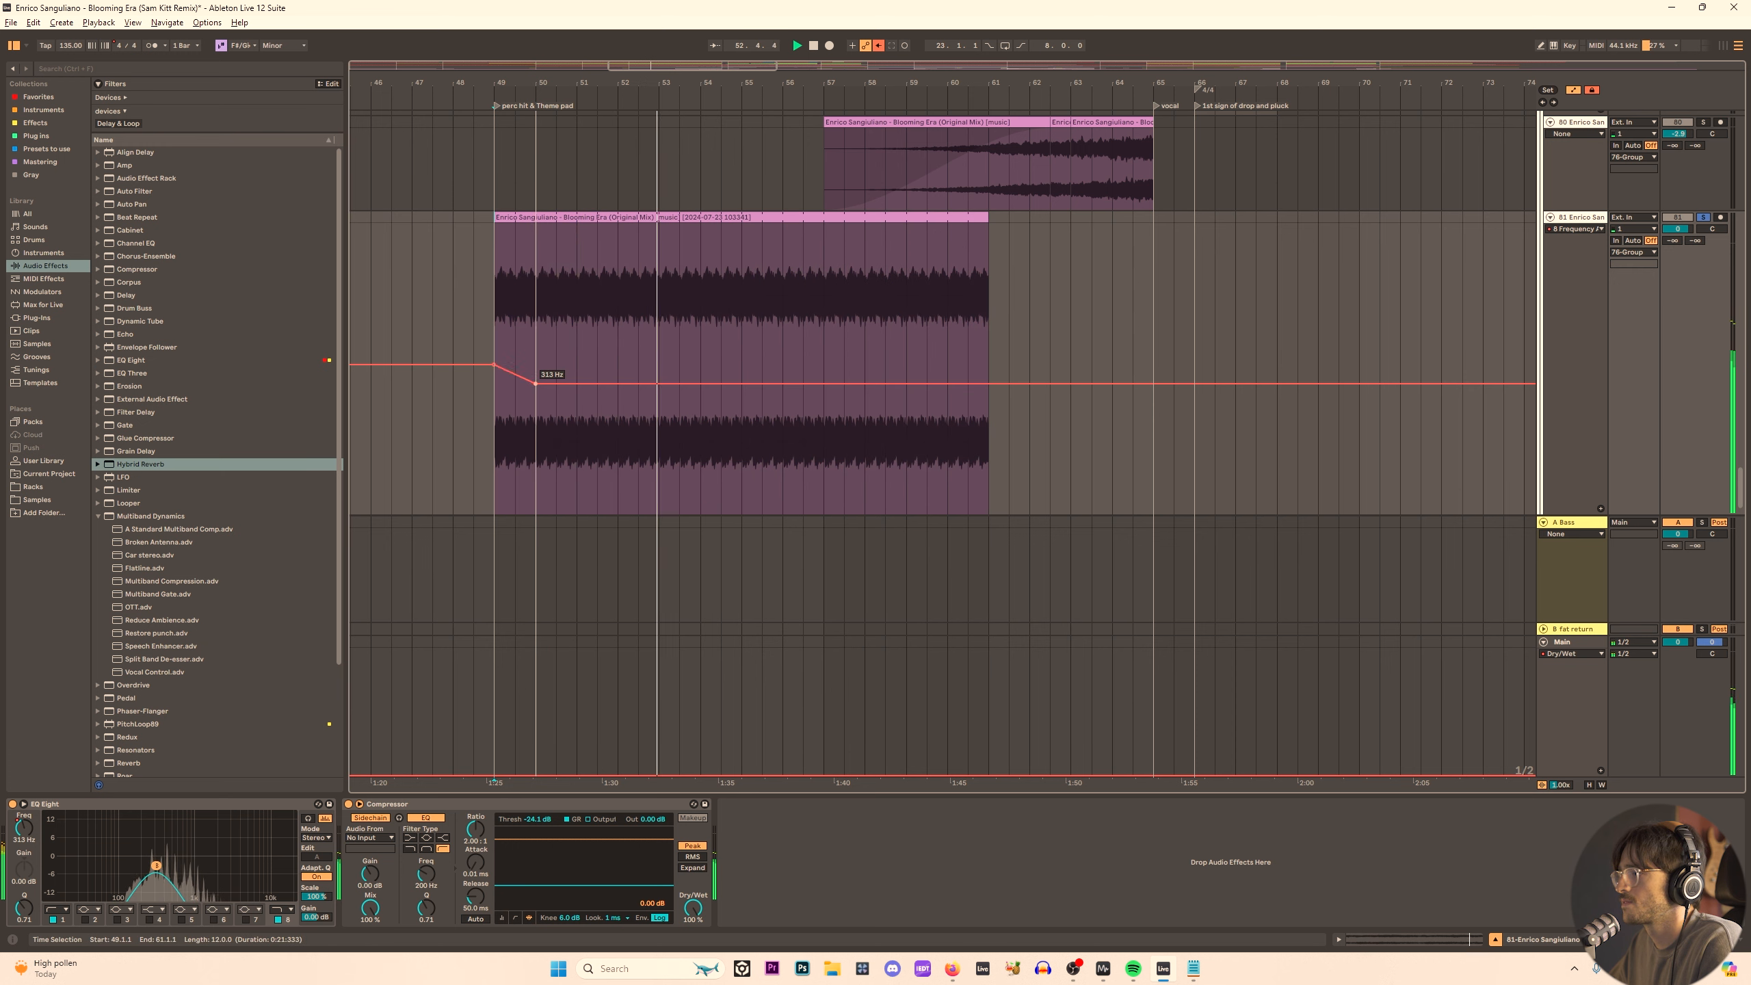
pyautogui.moveTo(547, 372); pyautogui.dragTo(492, 393)
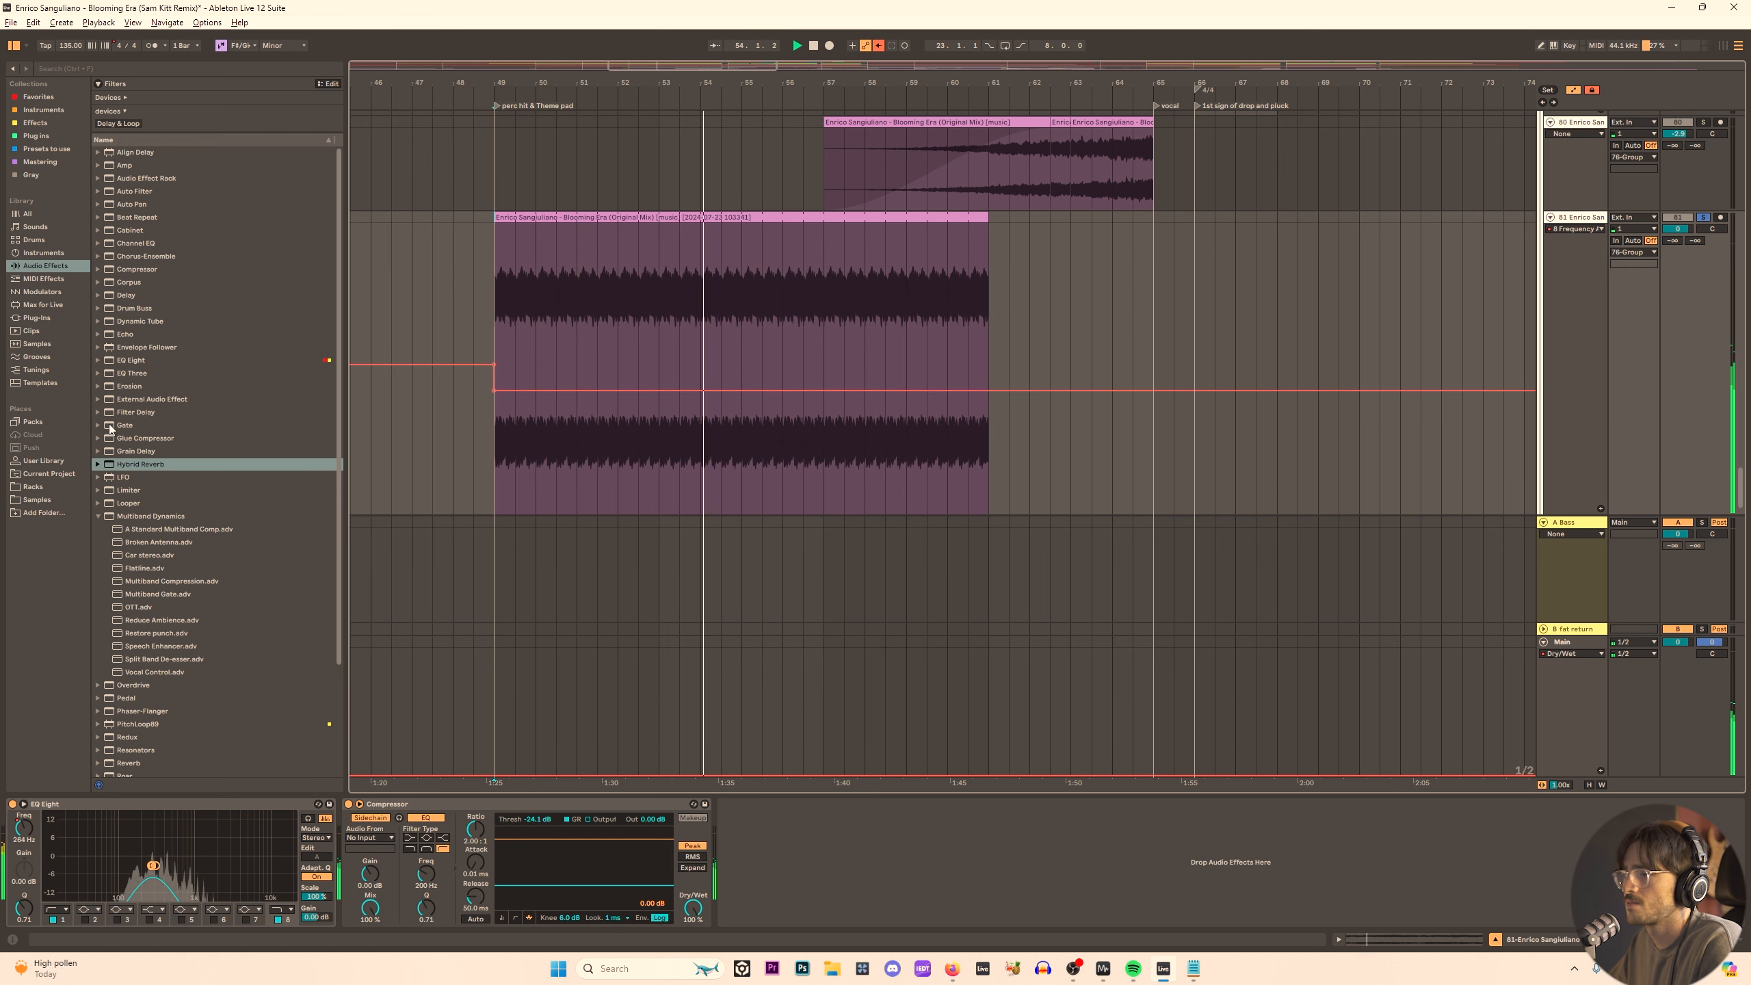
# Add a Delay after the Compressor on the looped synth track and adjust its feedback while playing from bar 49.
pyautogui.press('space')
pyautogui.click(126, 295)
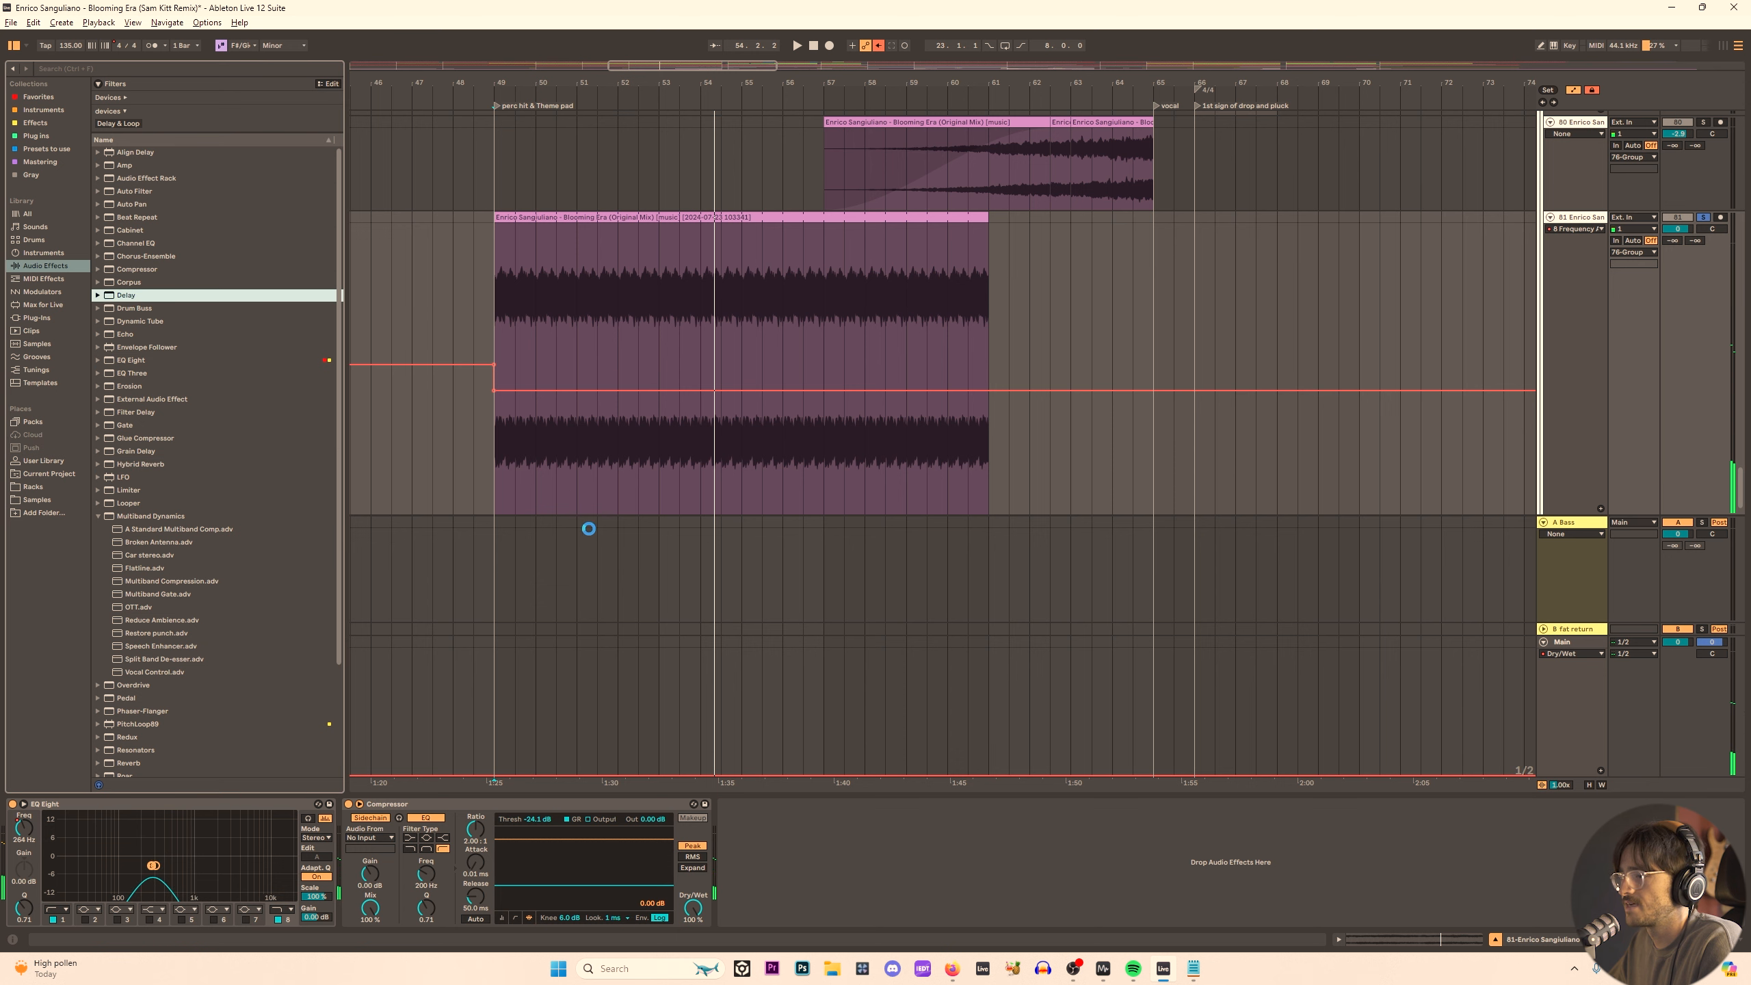
pyautogui.scroll(-3, 162, 753)
pyautogui.press('space')
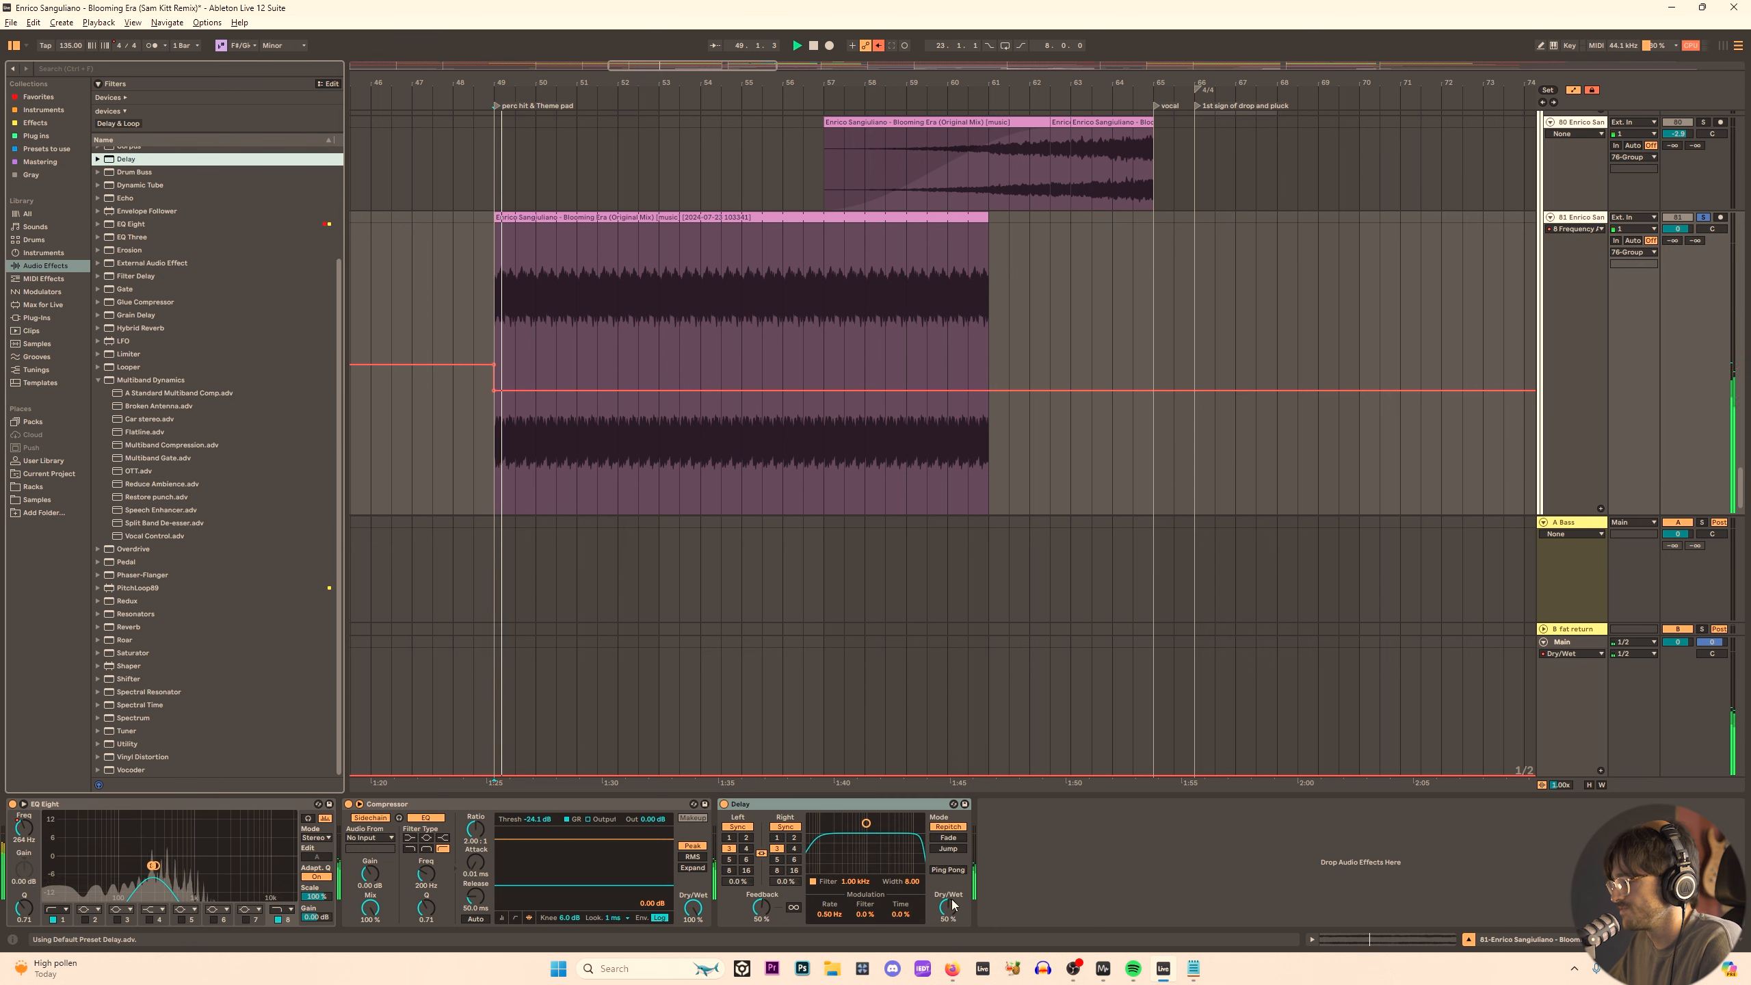
pyautogui.click(953, 907)
pyautogui.moveTo(762, 907); pyautogui.dragTo(761, 901)
# Unlink the Delay's channels, set left to 5 and right to 3 sixteenths, and narrow its filter around 1.27 kHz.
pyautogui.click(762, 853)
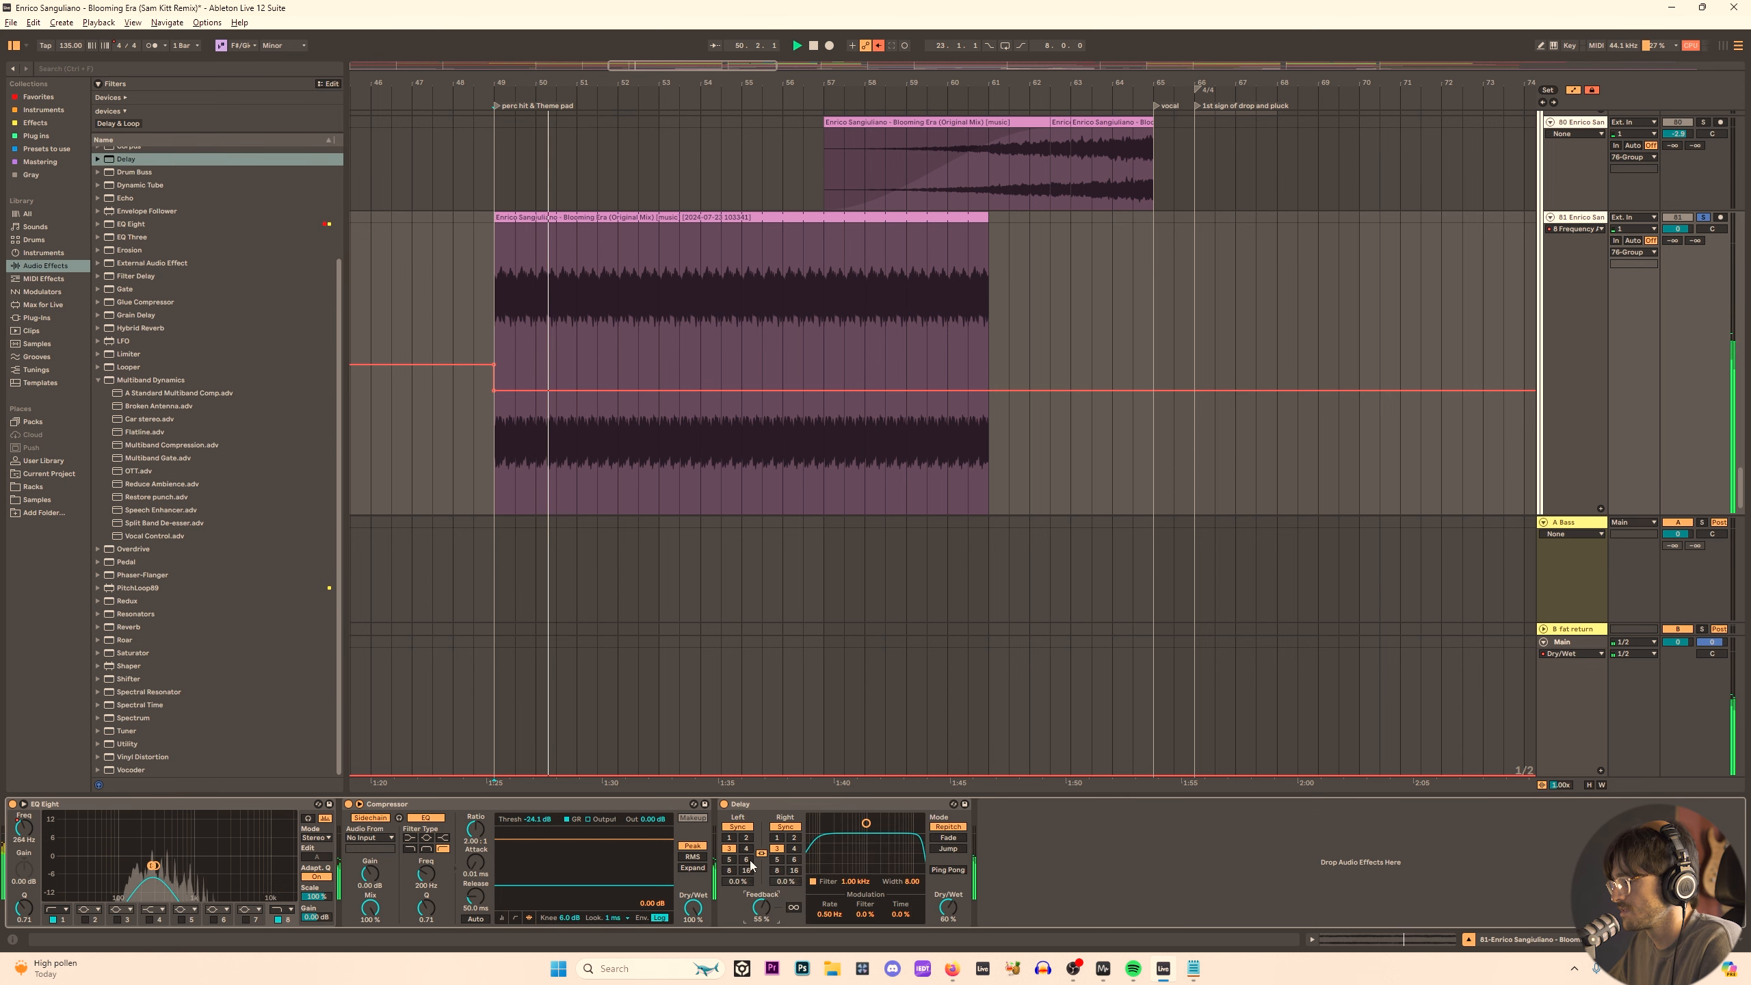
pyautogui.click(793, 848)
pyautogui.click(729, 859)
pyautogui.moveTo(866, 823); pyautogui.dragTo(871, 857)
pyautogui.click(779, 859)
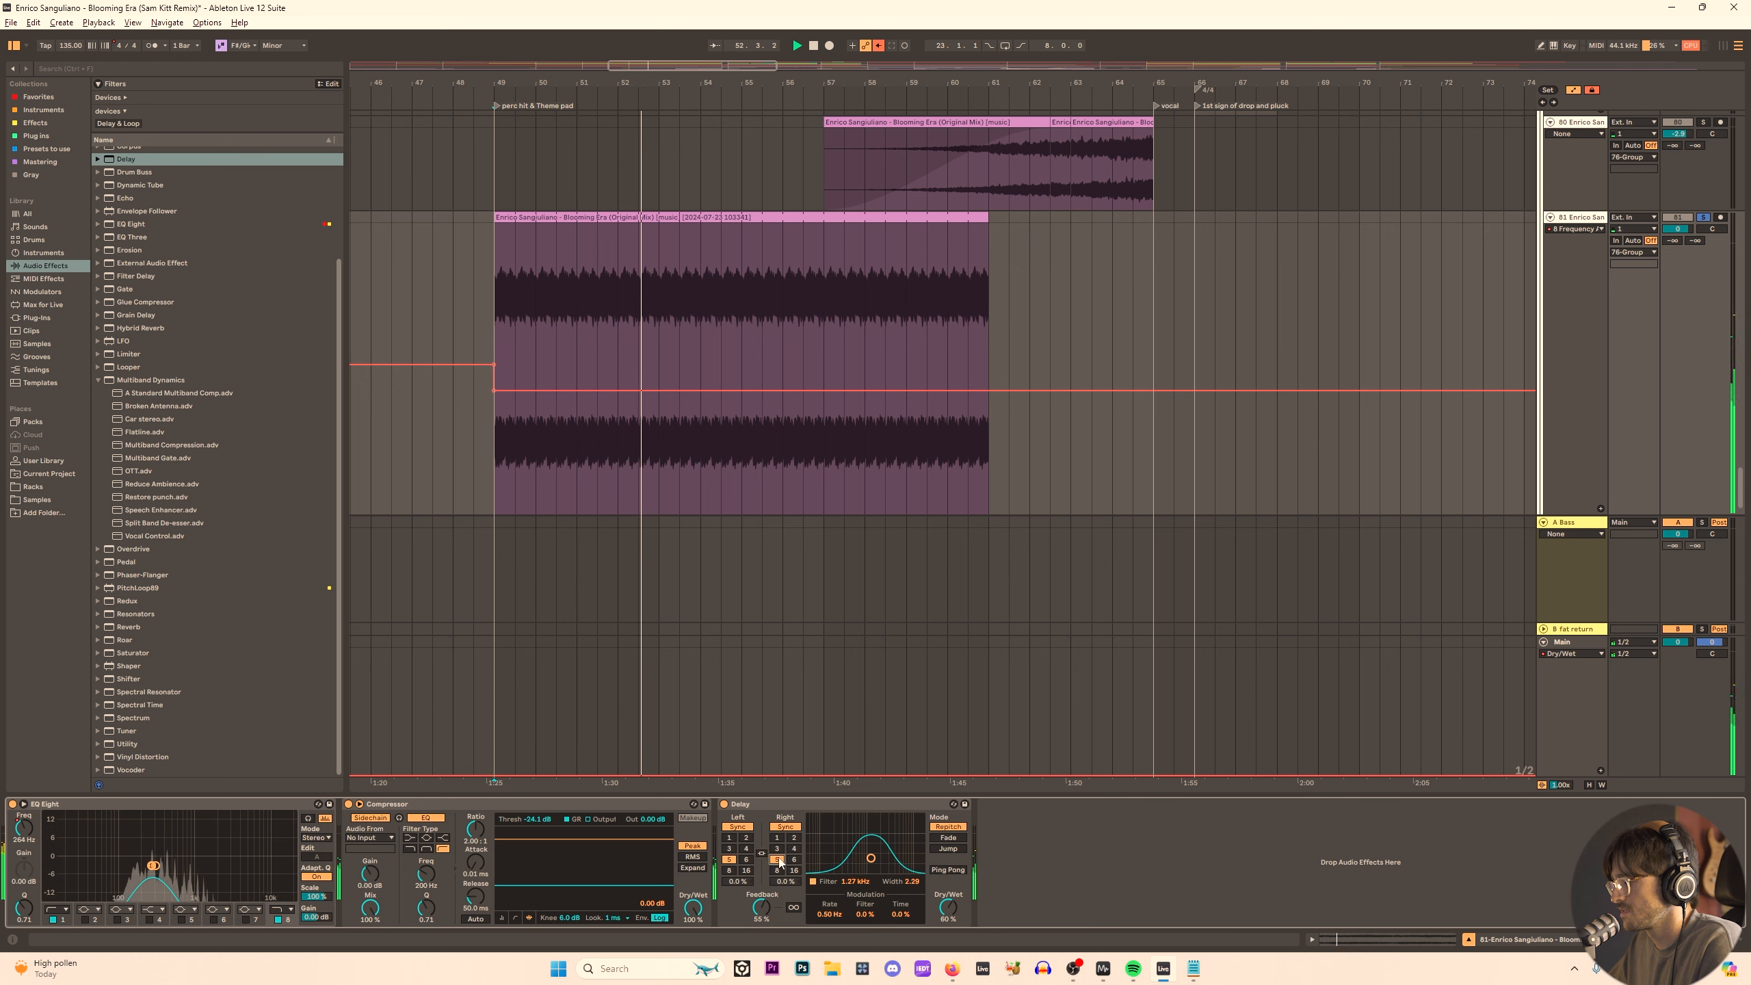
pyautogui.press('space')
pyautogui.press('space')
pyautogui.click(777, 848)
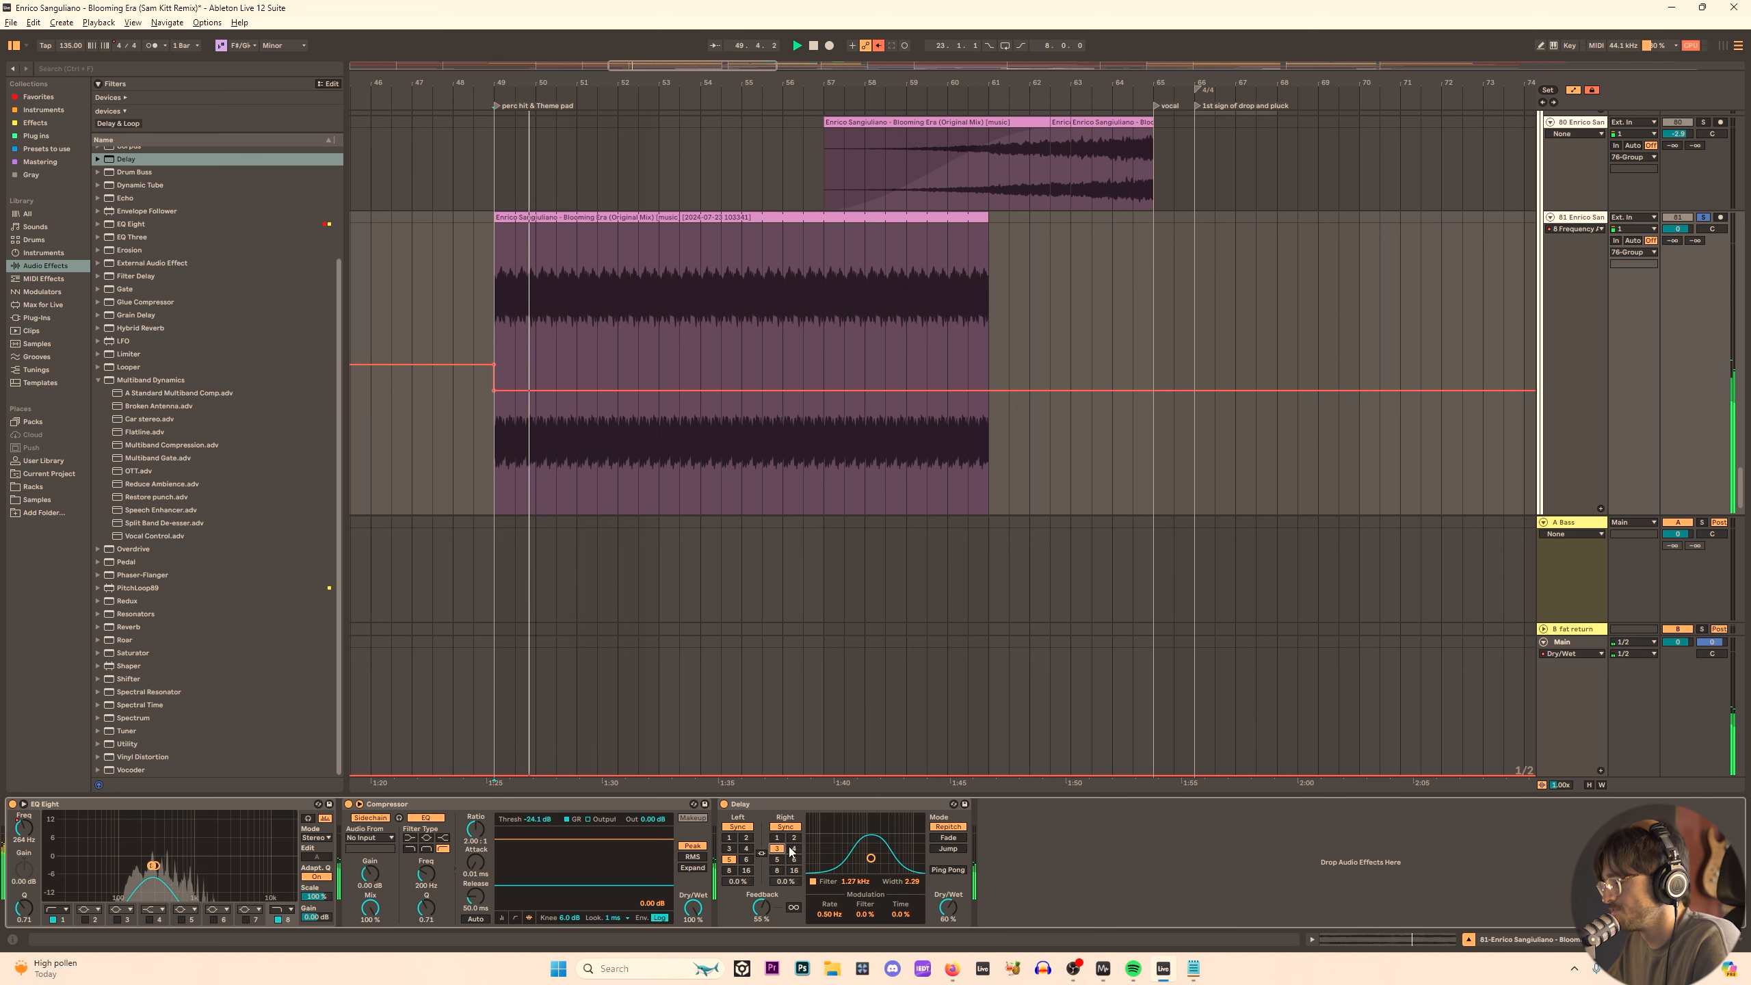
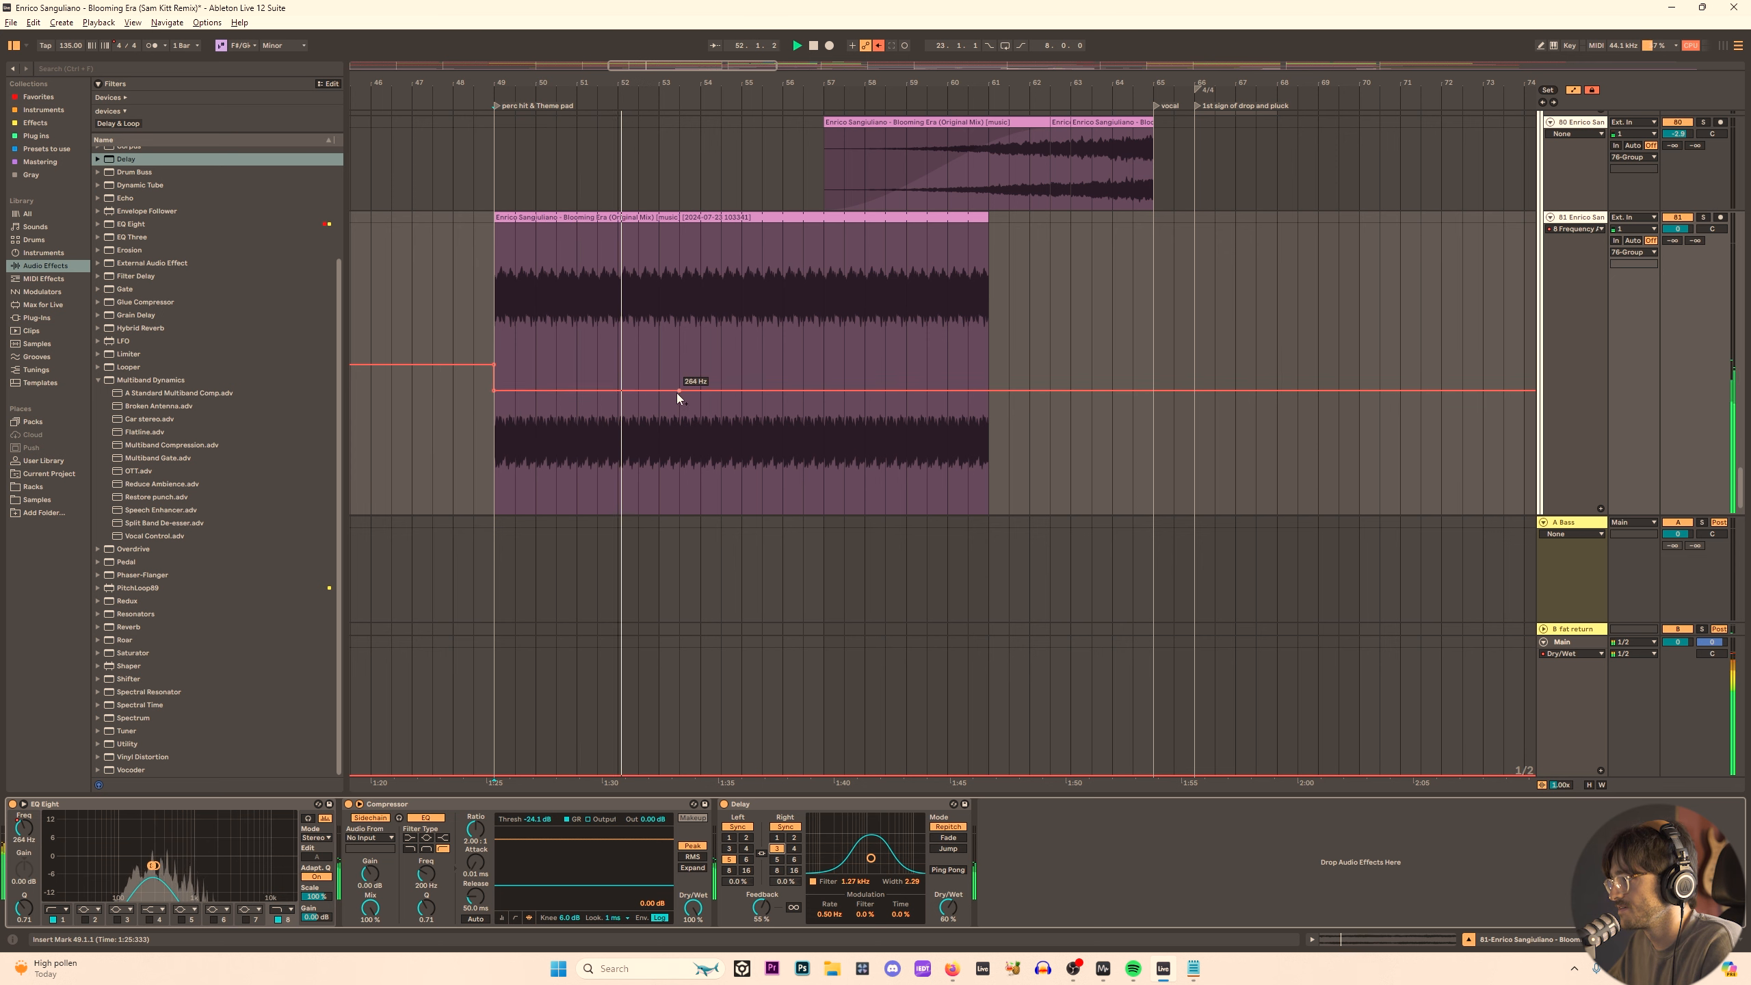
# Add a filter automation point between bars 53 and 54 at about 287 Hz.
pyautogui.moveTo(679, 391); pyautogui.dragTo(679, 387)
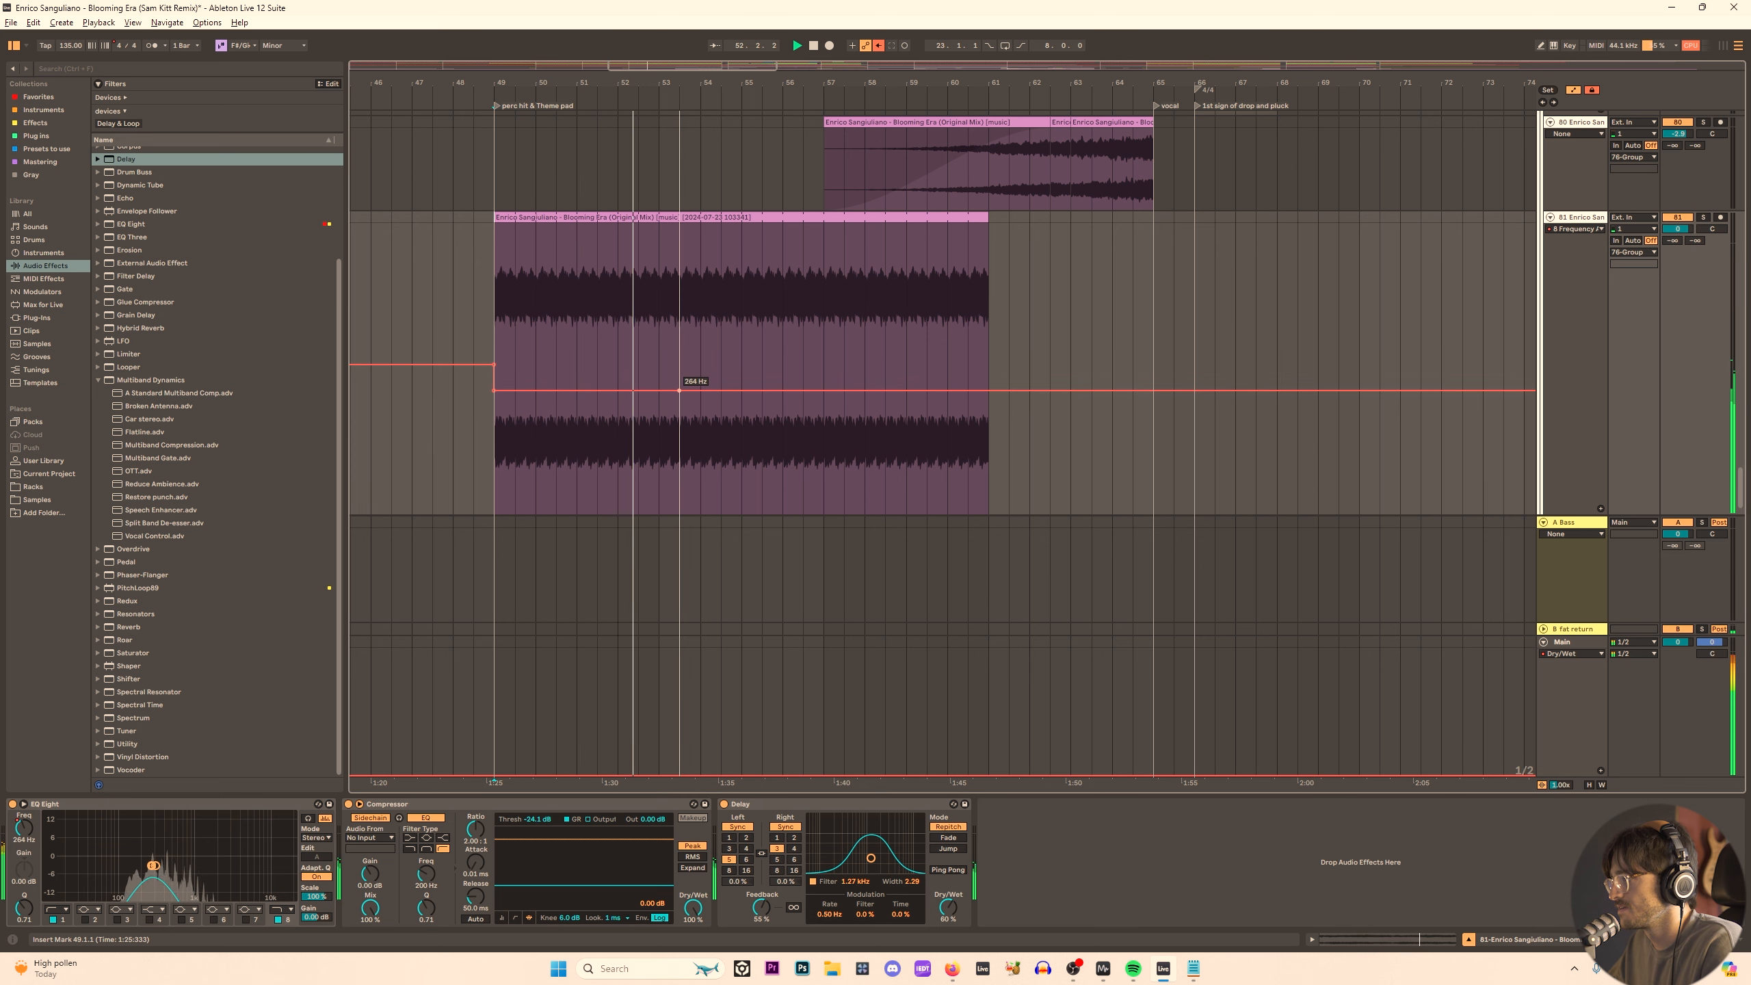
# Feed the Compressor's sidechain from track 1 and move the Compressor after the Delay.
pyautogui.click(385, 837)
pyautogui.click(391, 838)
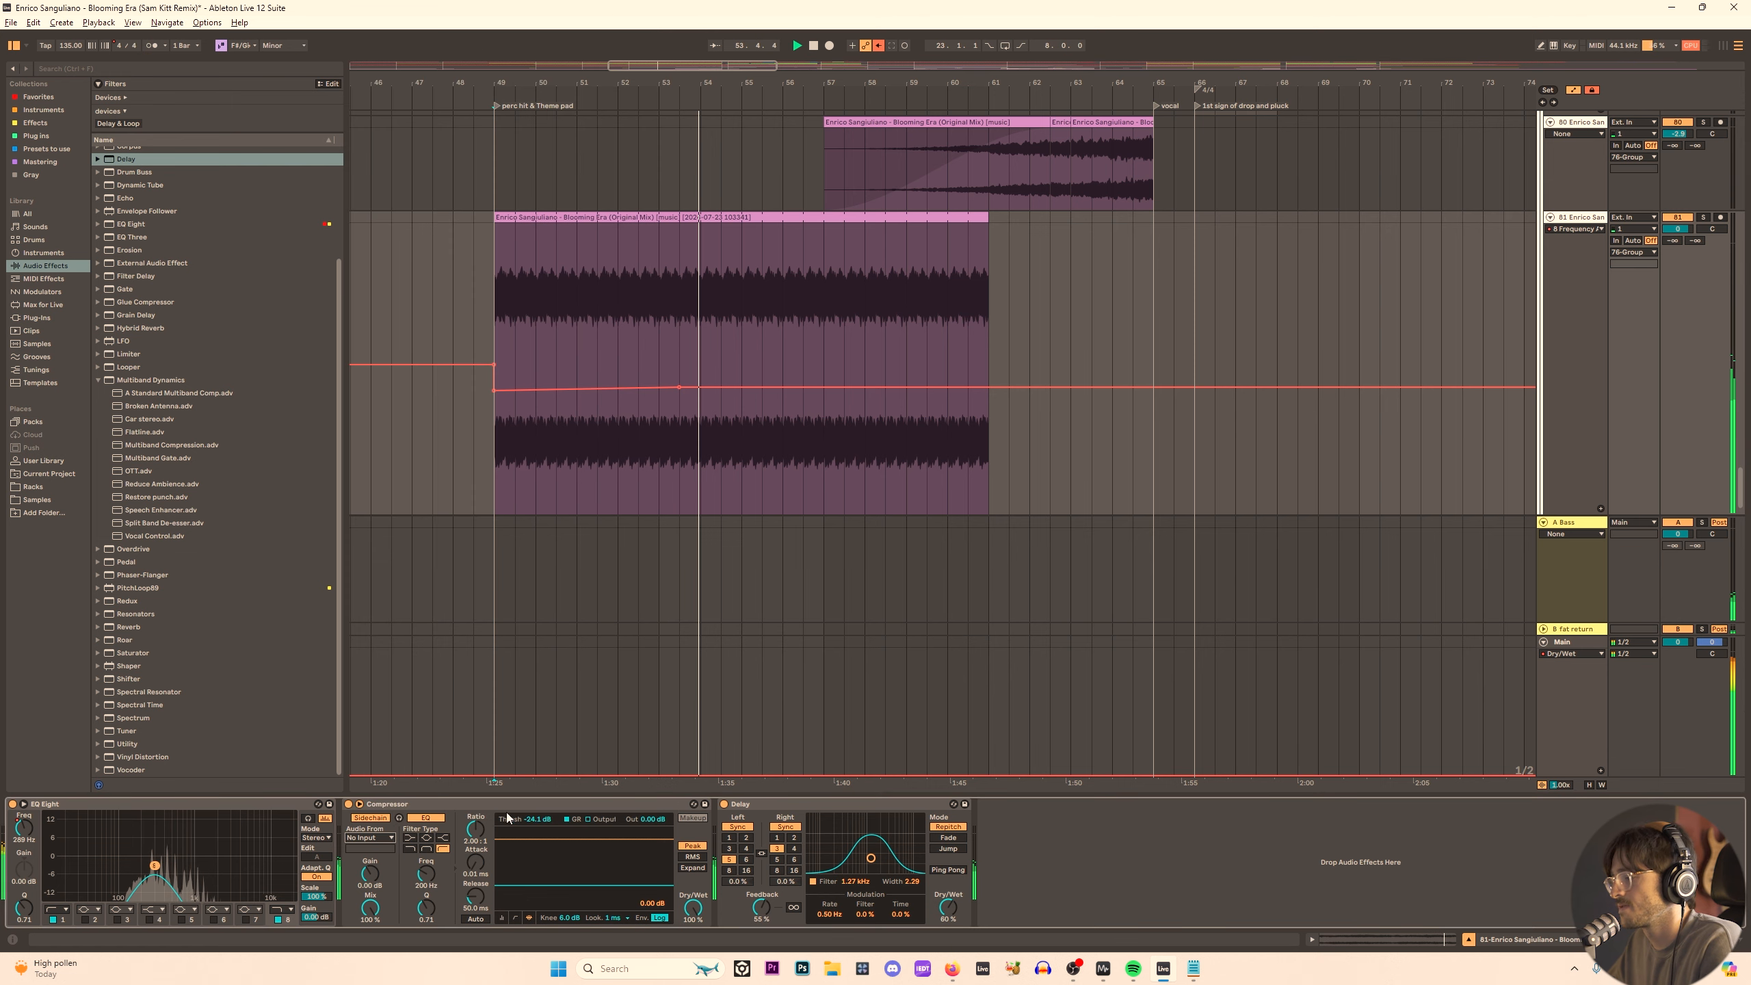
pyautogui.moveTo(521, 804); pyautogui.dragTo(1022, 837)
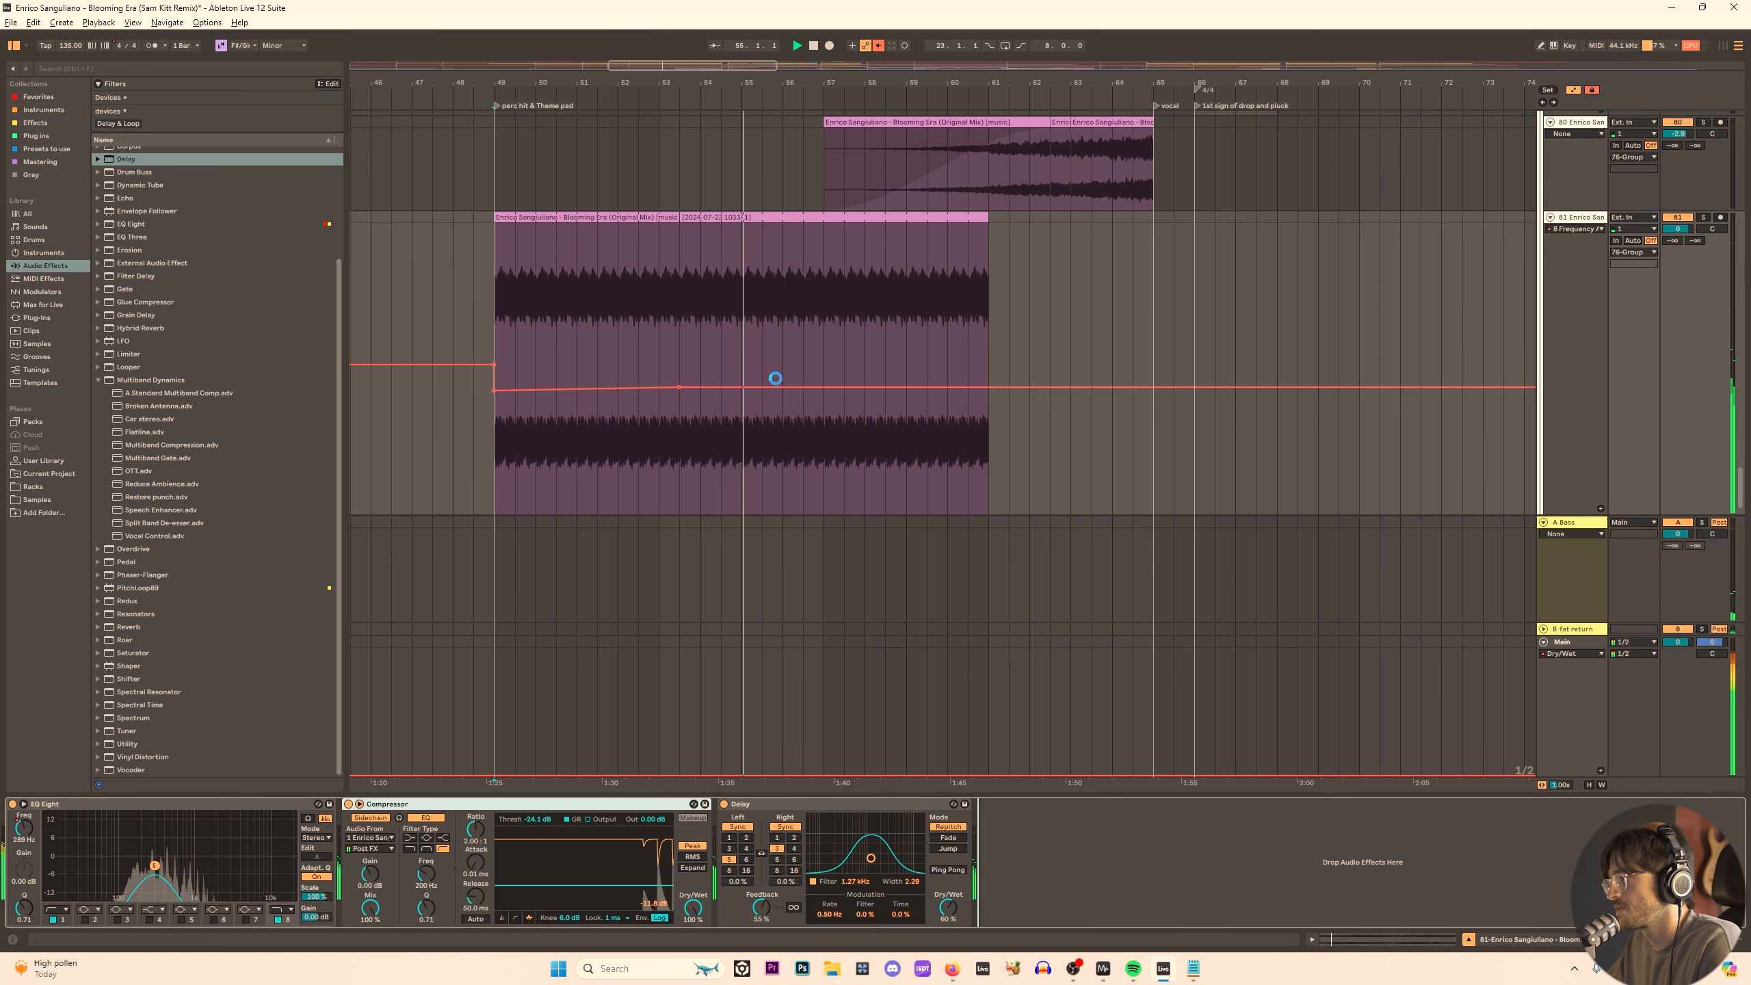
# Shape the filter automation into a steady rise from bar 49 through points at bars 53, 57 and 61, auditioning from bar 49.
pyautogui.moveTo(823, 388); pyautogui.dragTo(988, 353)
pyautogui.click(496, 312)
pyautogui.press('space')
pyautogui.press('space')
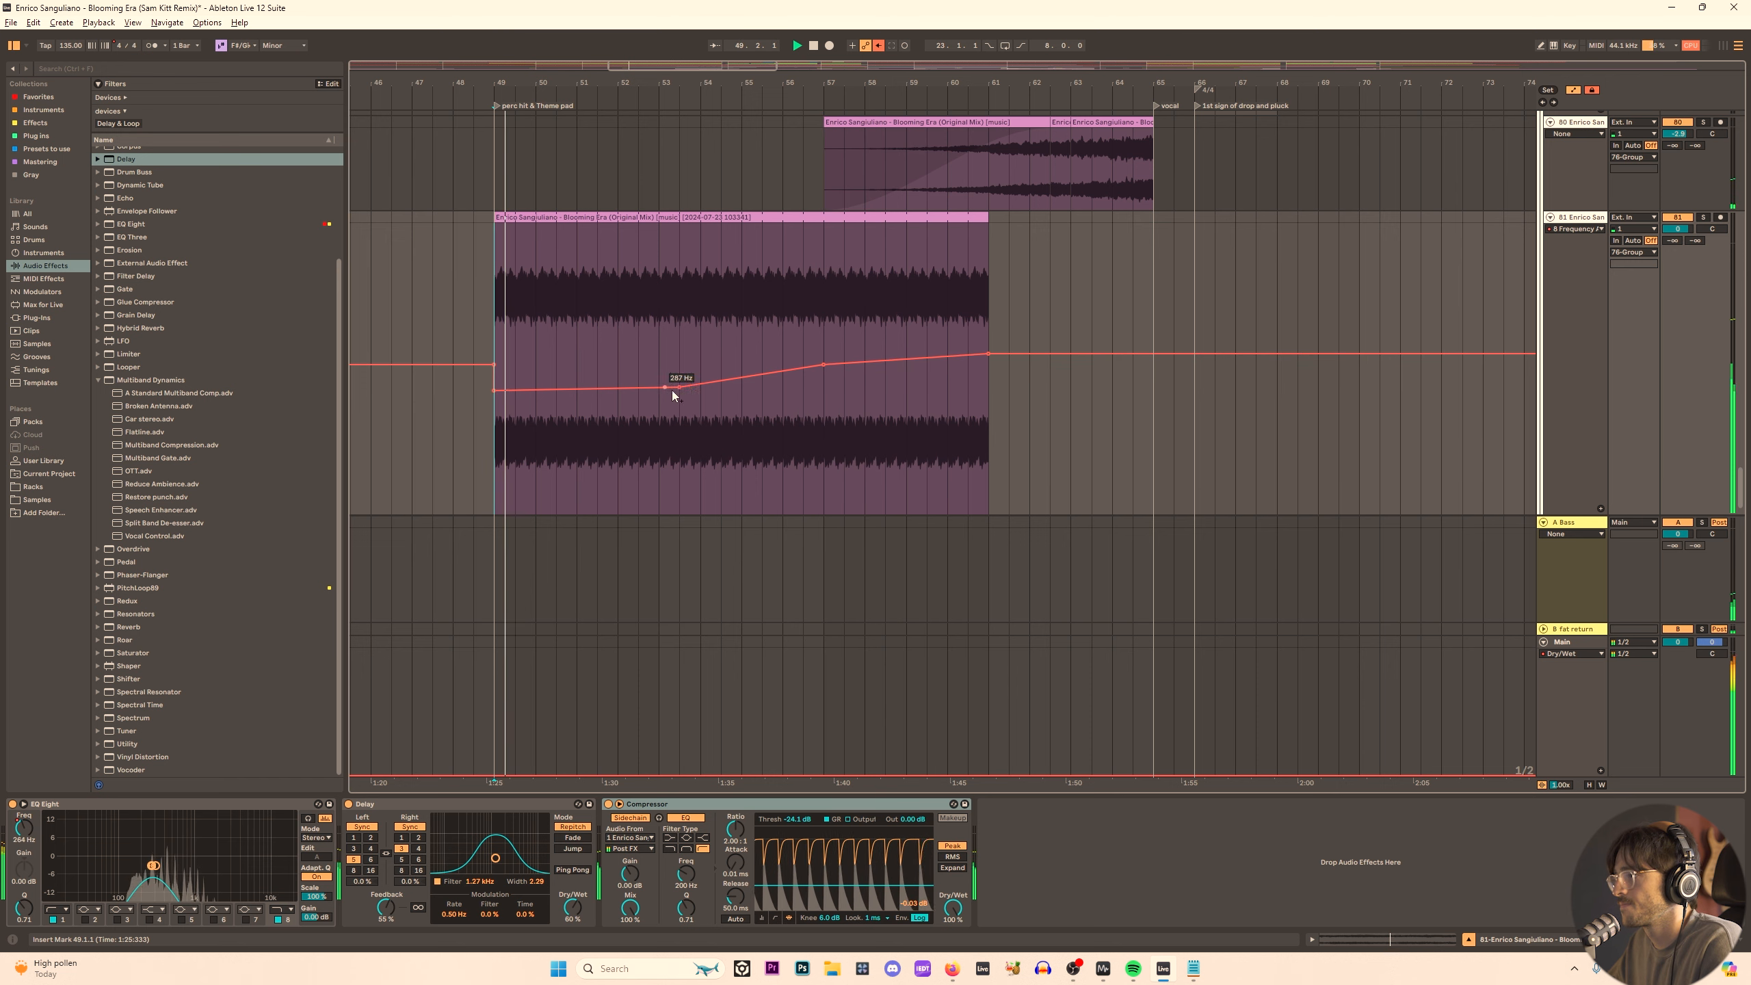
pyautogui.moveTo(678, 387); pyautogui.dragTo(515, 387)
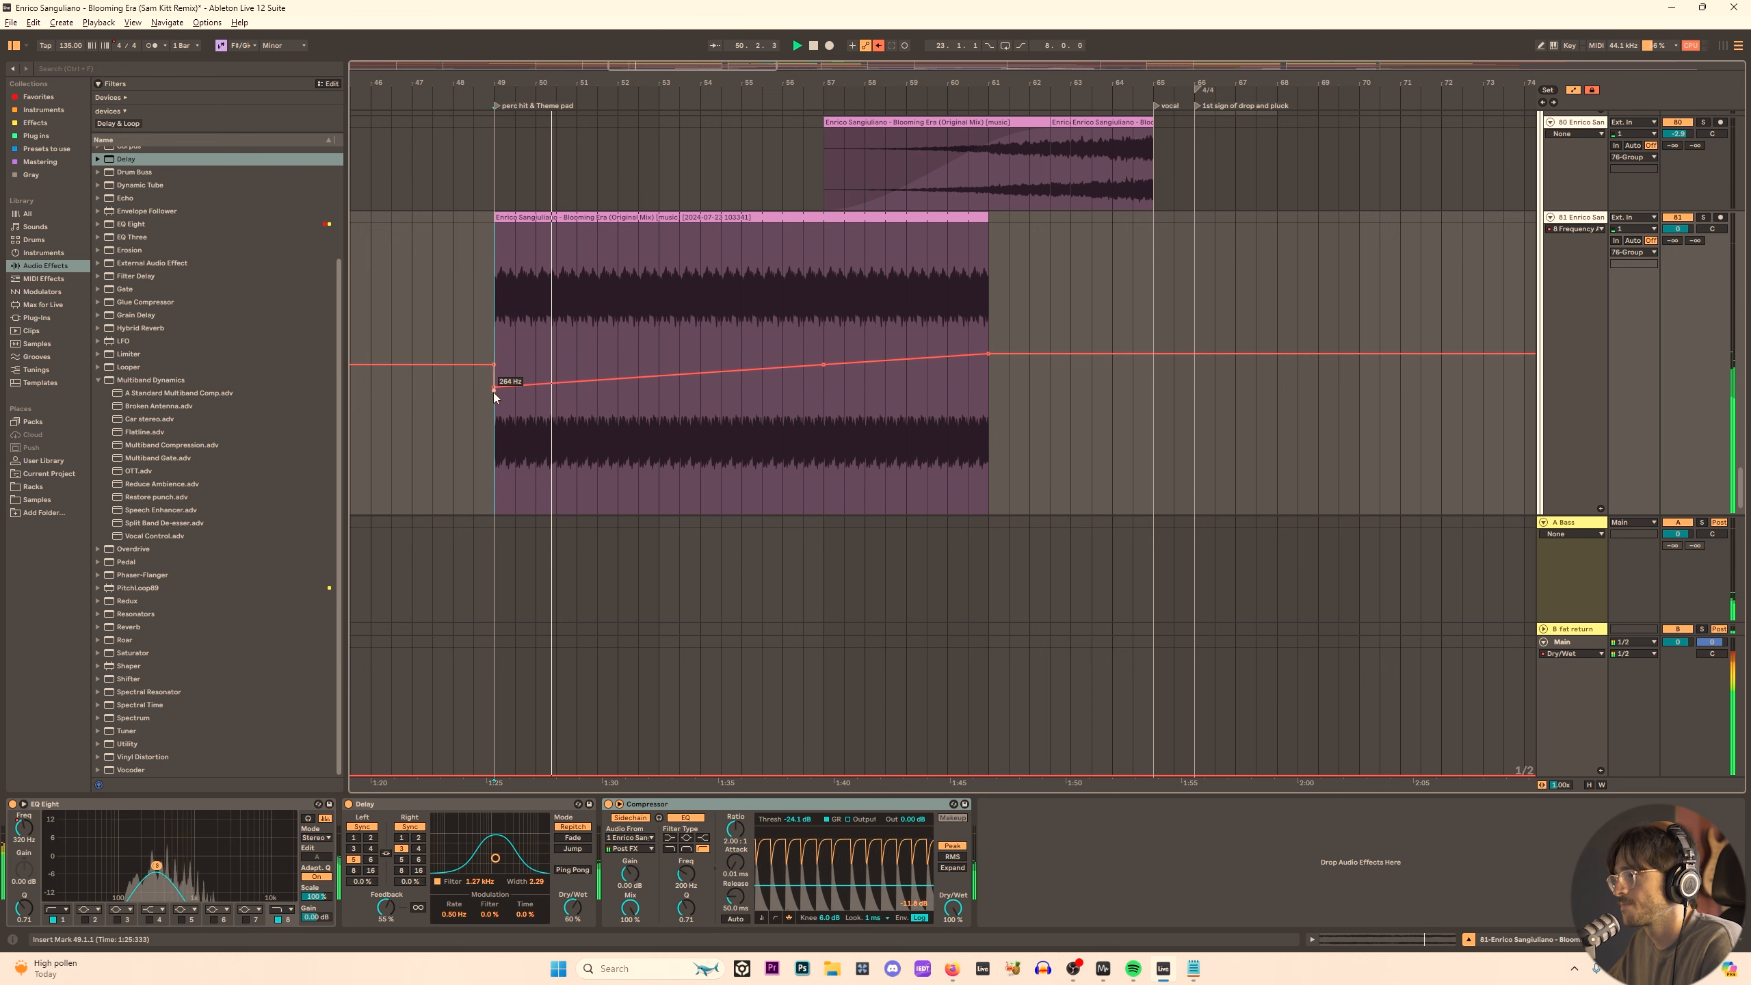
pyautogui.click(660, 375)
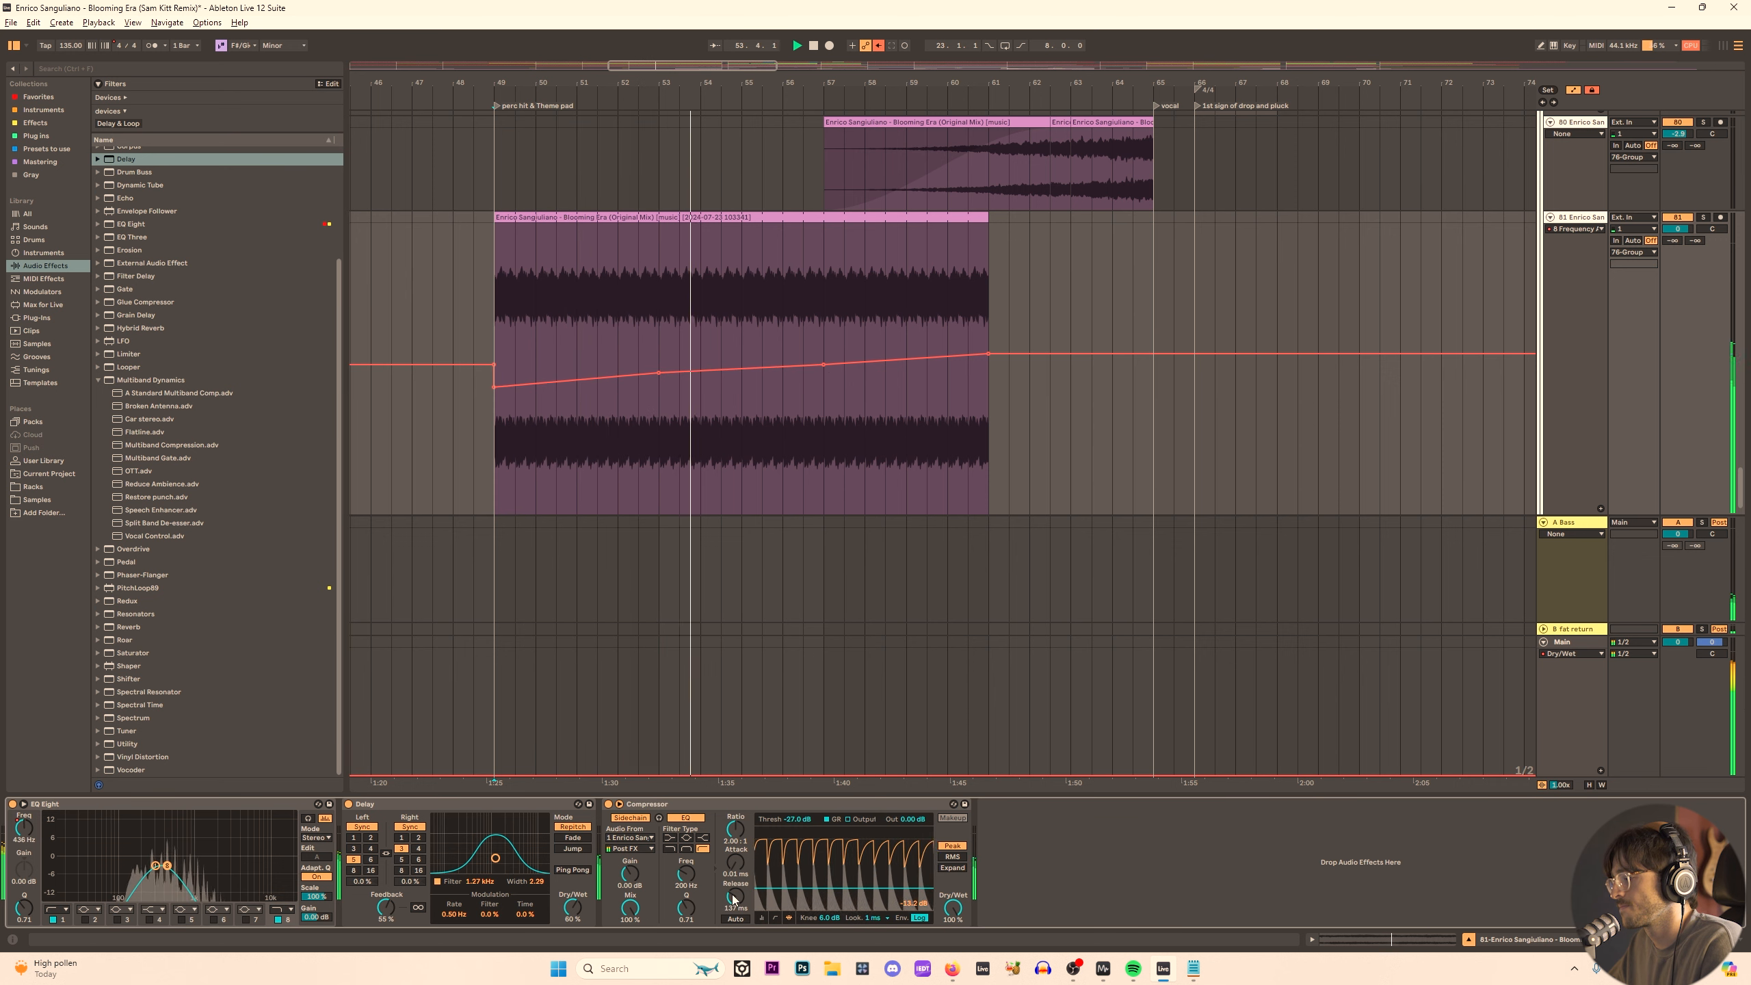
# Lower the Compressor's threshold to about -33 dB and raise the filter automation at bar 57 and, to about 813 Hz, at bar 61.
pyautogui.moveTo(785, 889); pyautogui.dragTo(785, 893)
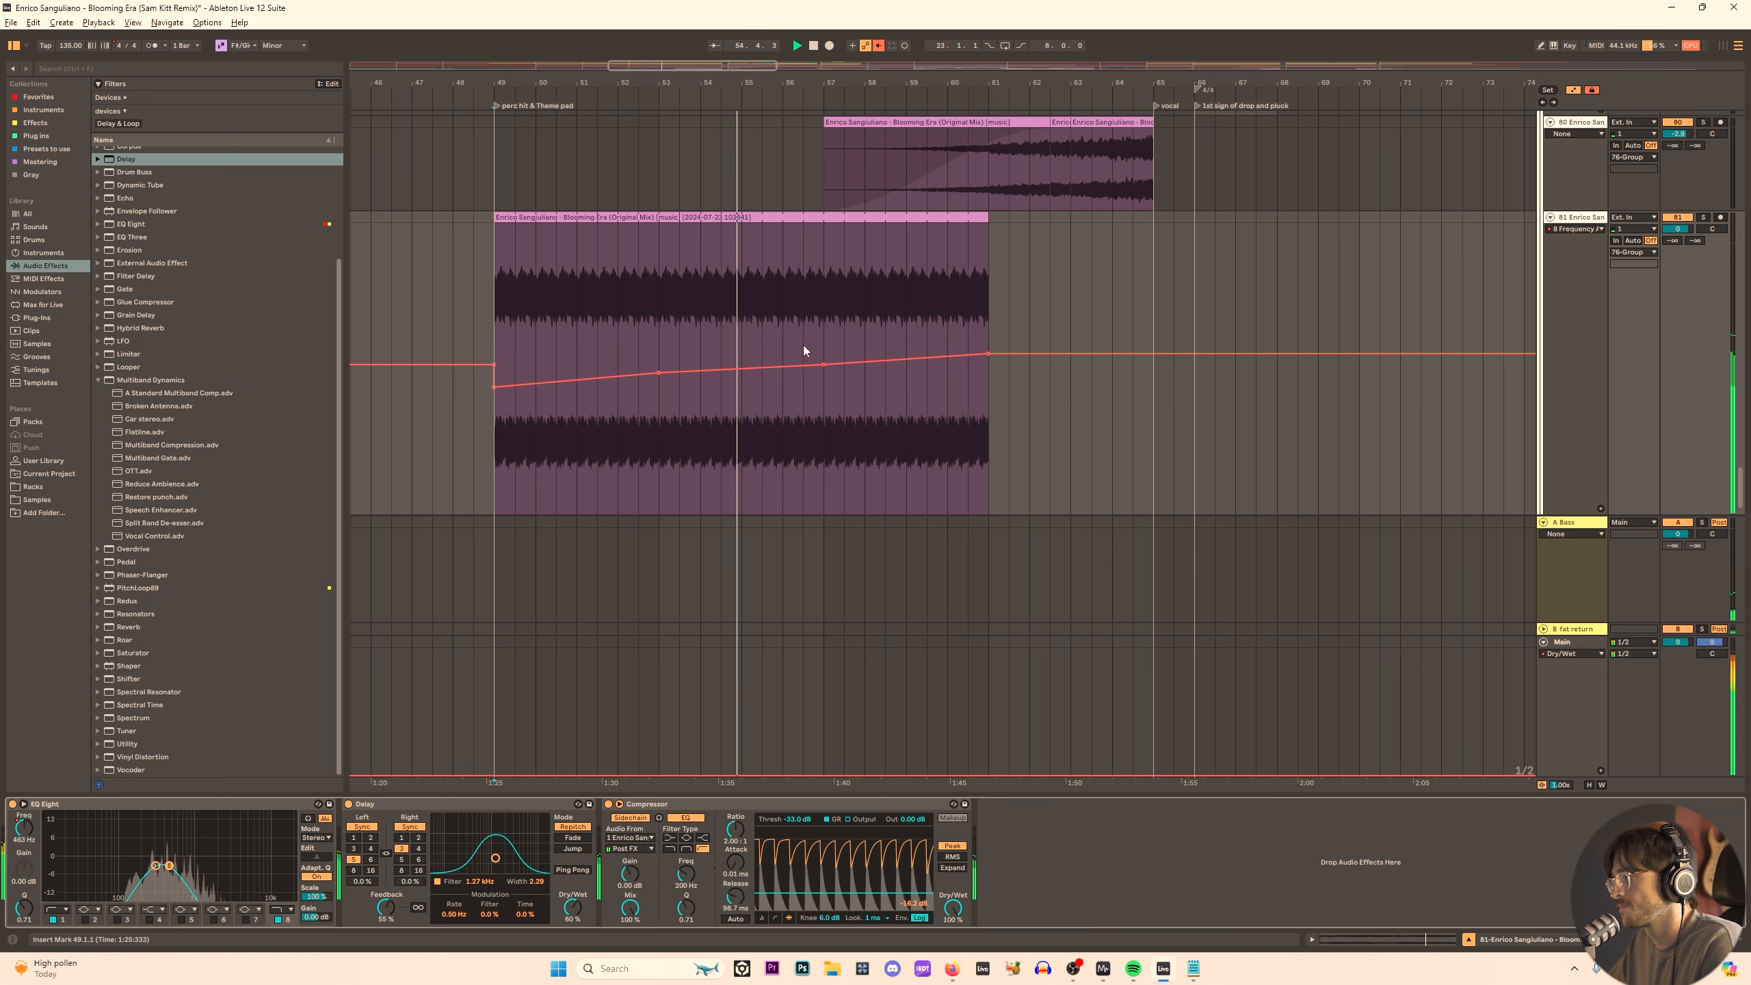
pyautogui.moveTo(824, 364); pyautogui.dragTo(823, 356)
pyautogui.moveTo(988, 354); pyautogui.dragTo(988, 349)
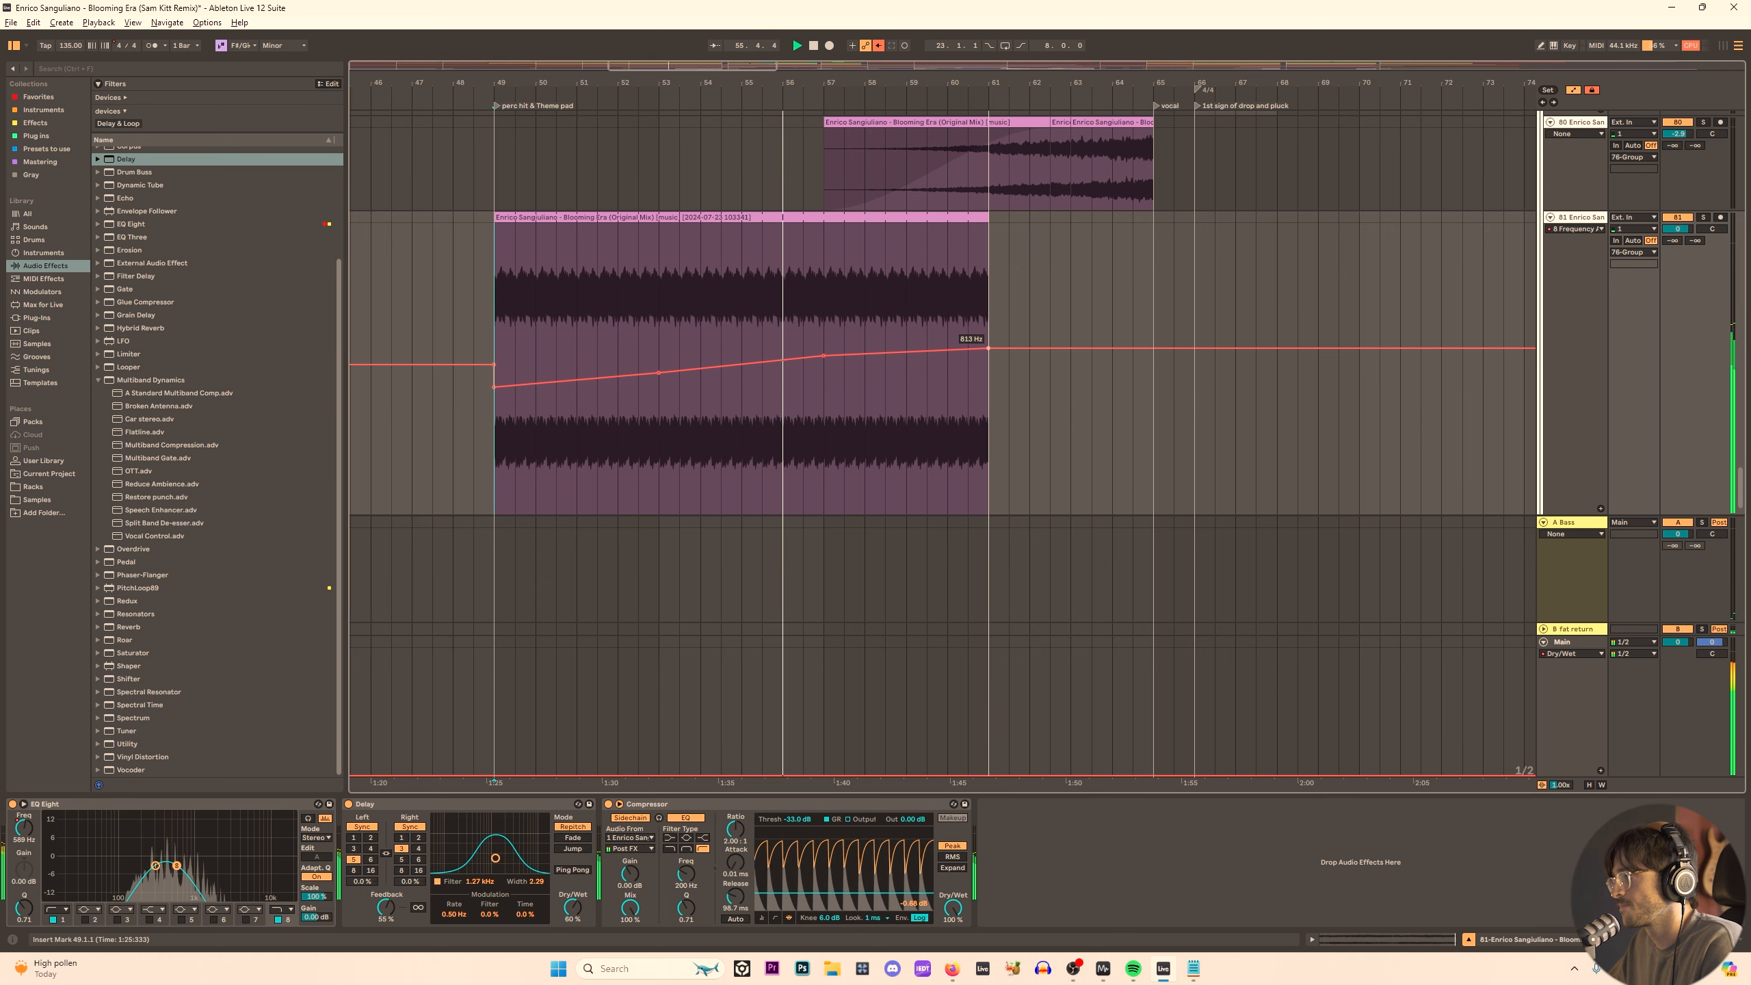
# Extend the looped clip to bar 64 and shape its filter automation to peak at bar 63 and fall to the minimum by bar 65.
pyautogui.moveTo(986, 217); pyautogui.dragTo(1112, 218)
pyautogui.press('a')
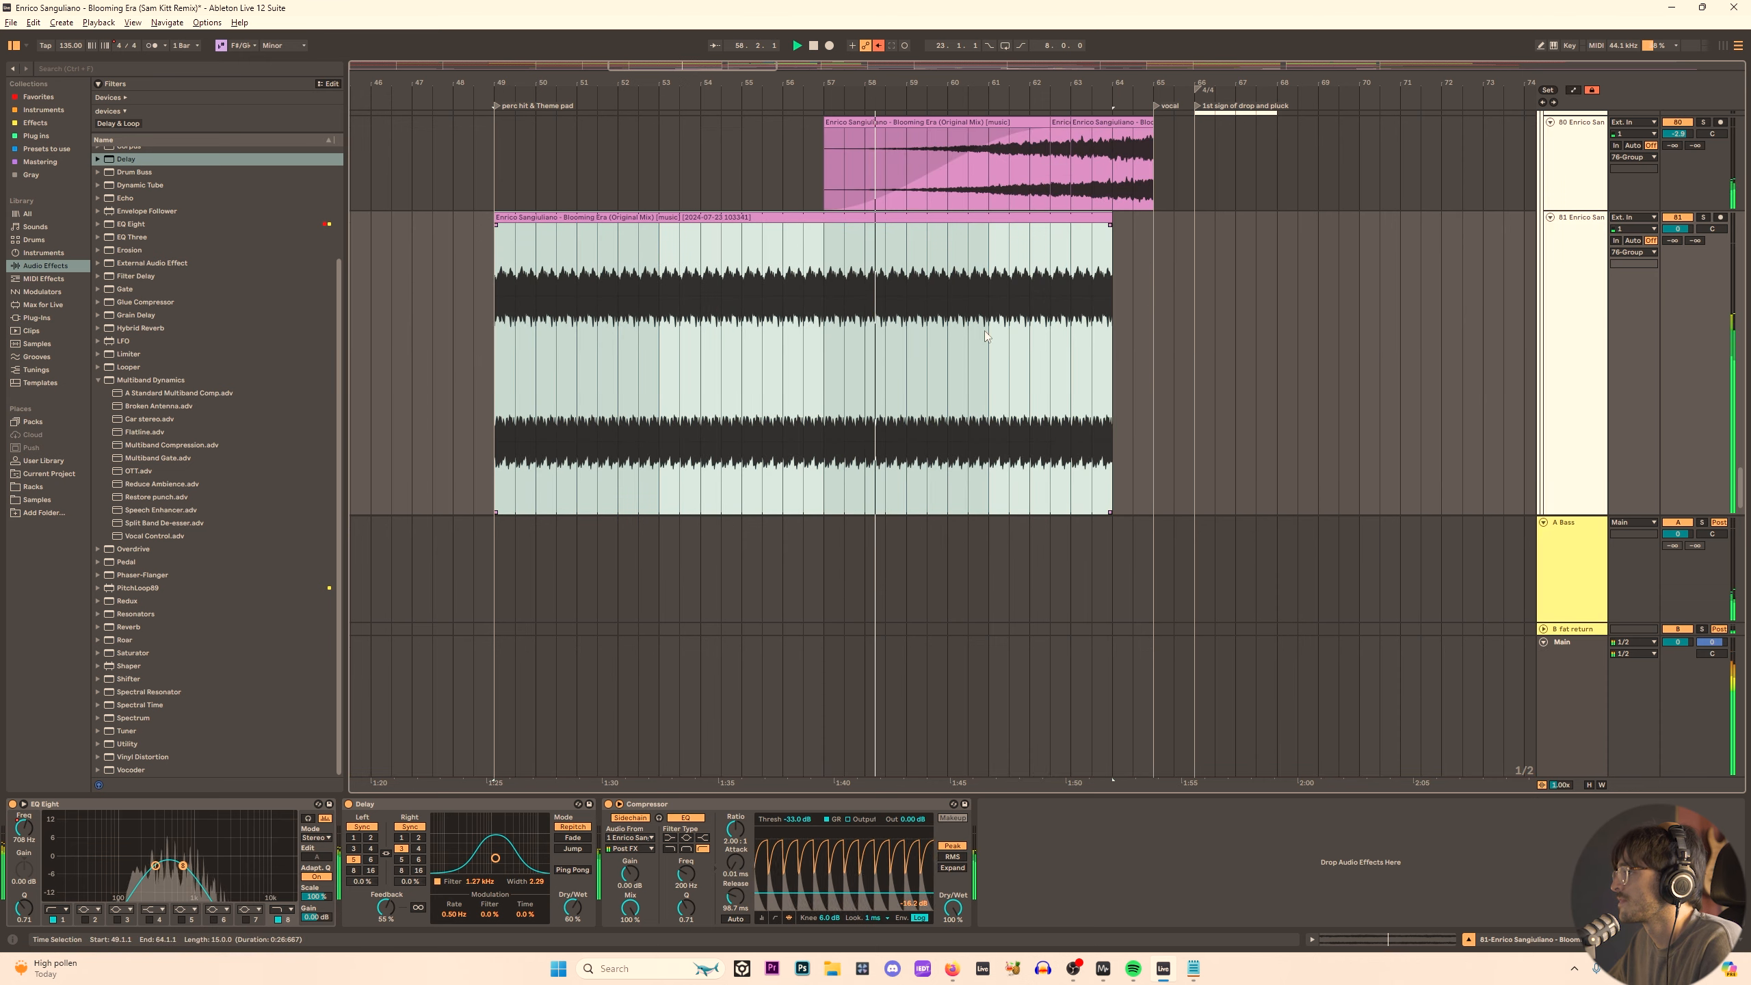
pyautogui.press('a')
pyautogui.moveTo(988, 349); pyautogui.dragTo(1153, 513)
pyautogui.click(1070, 322)
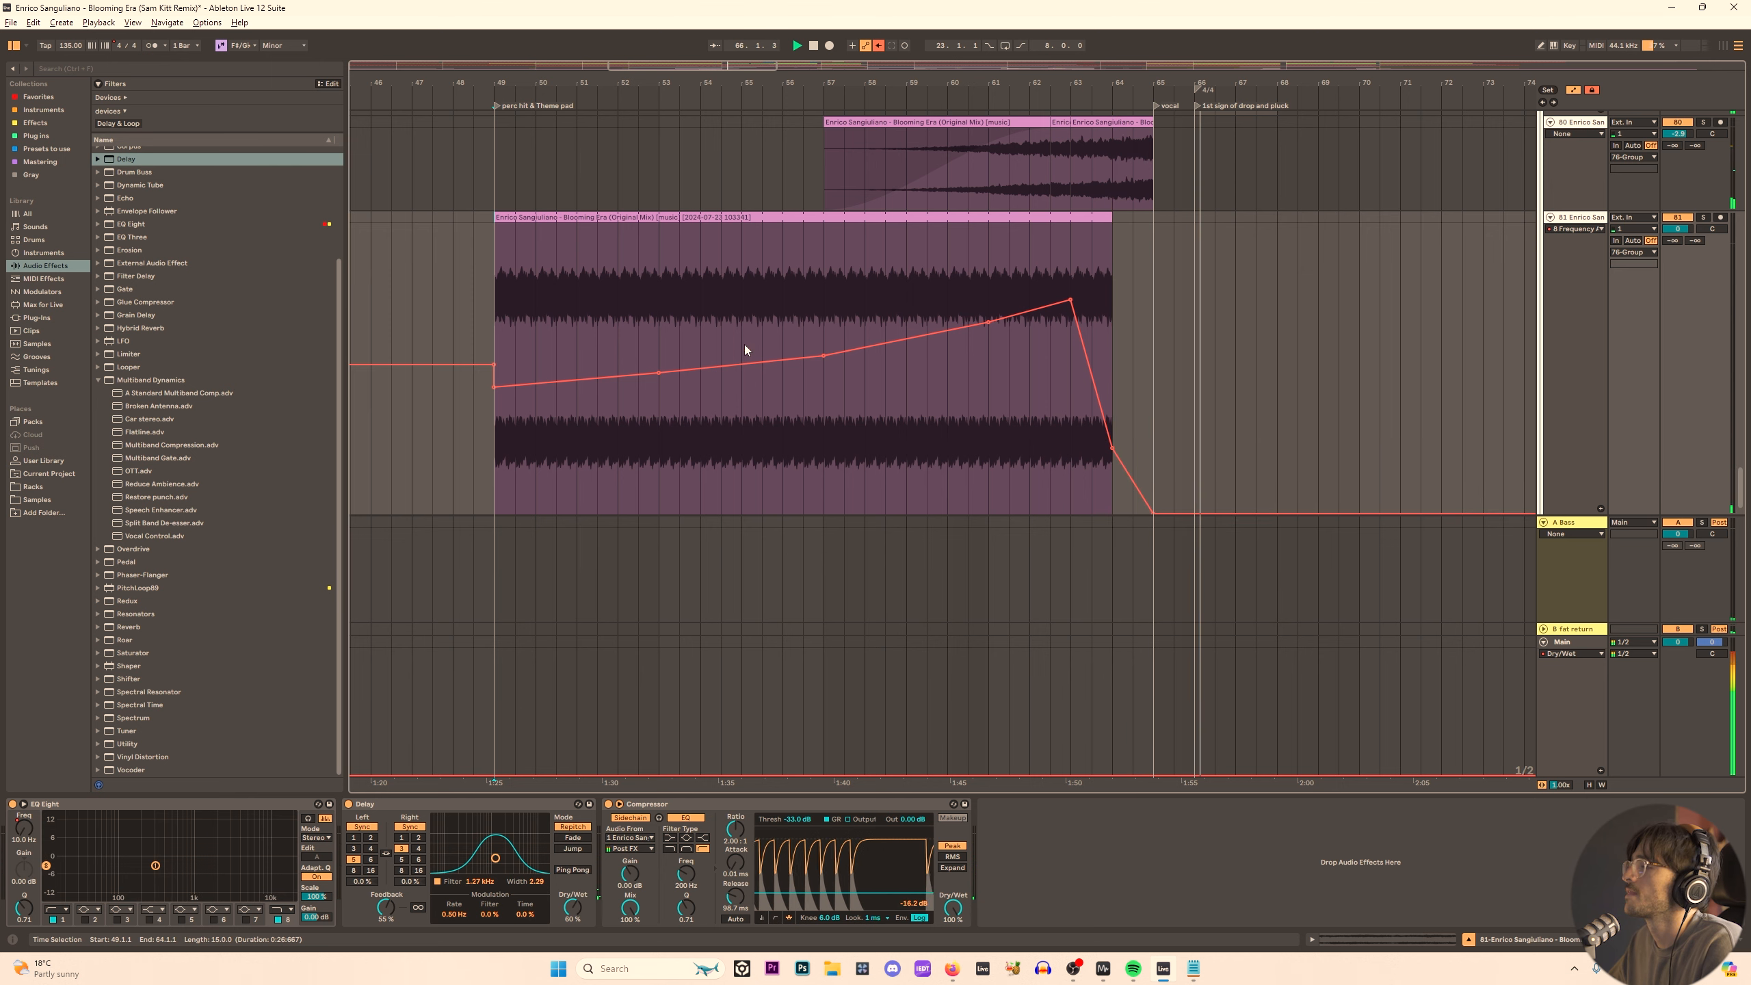
# Play the arrangement from bar 41 to check the lead-in to the looped synth layer.
pyautogui.moveTo(793, 82); pyautogui.dragTo(1124, 45)
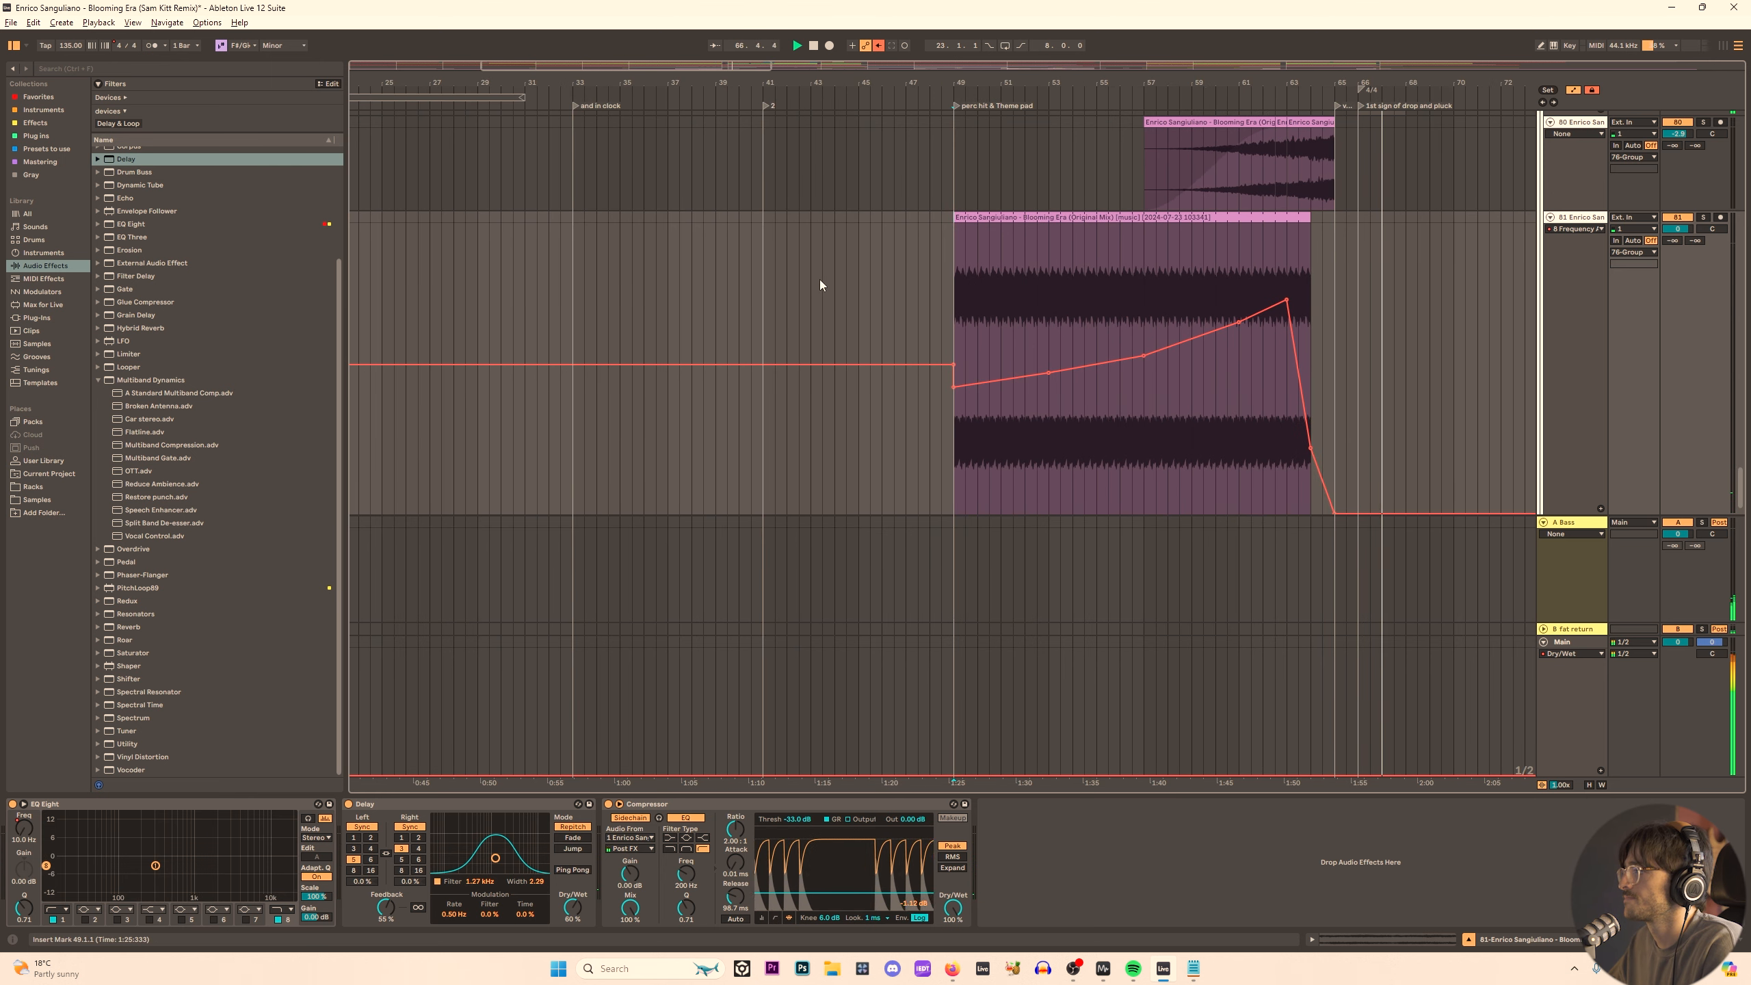
pyautogui.click(761, 268)
pyautogui.press('space')
pyautogui.press('space')
pyautogui.moveTo(797, 81); pyautogui.dragTo(855, 70)
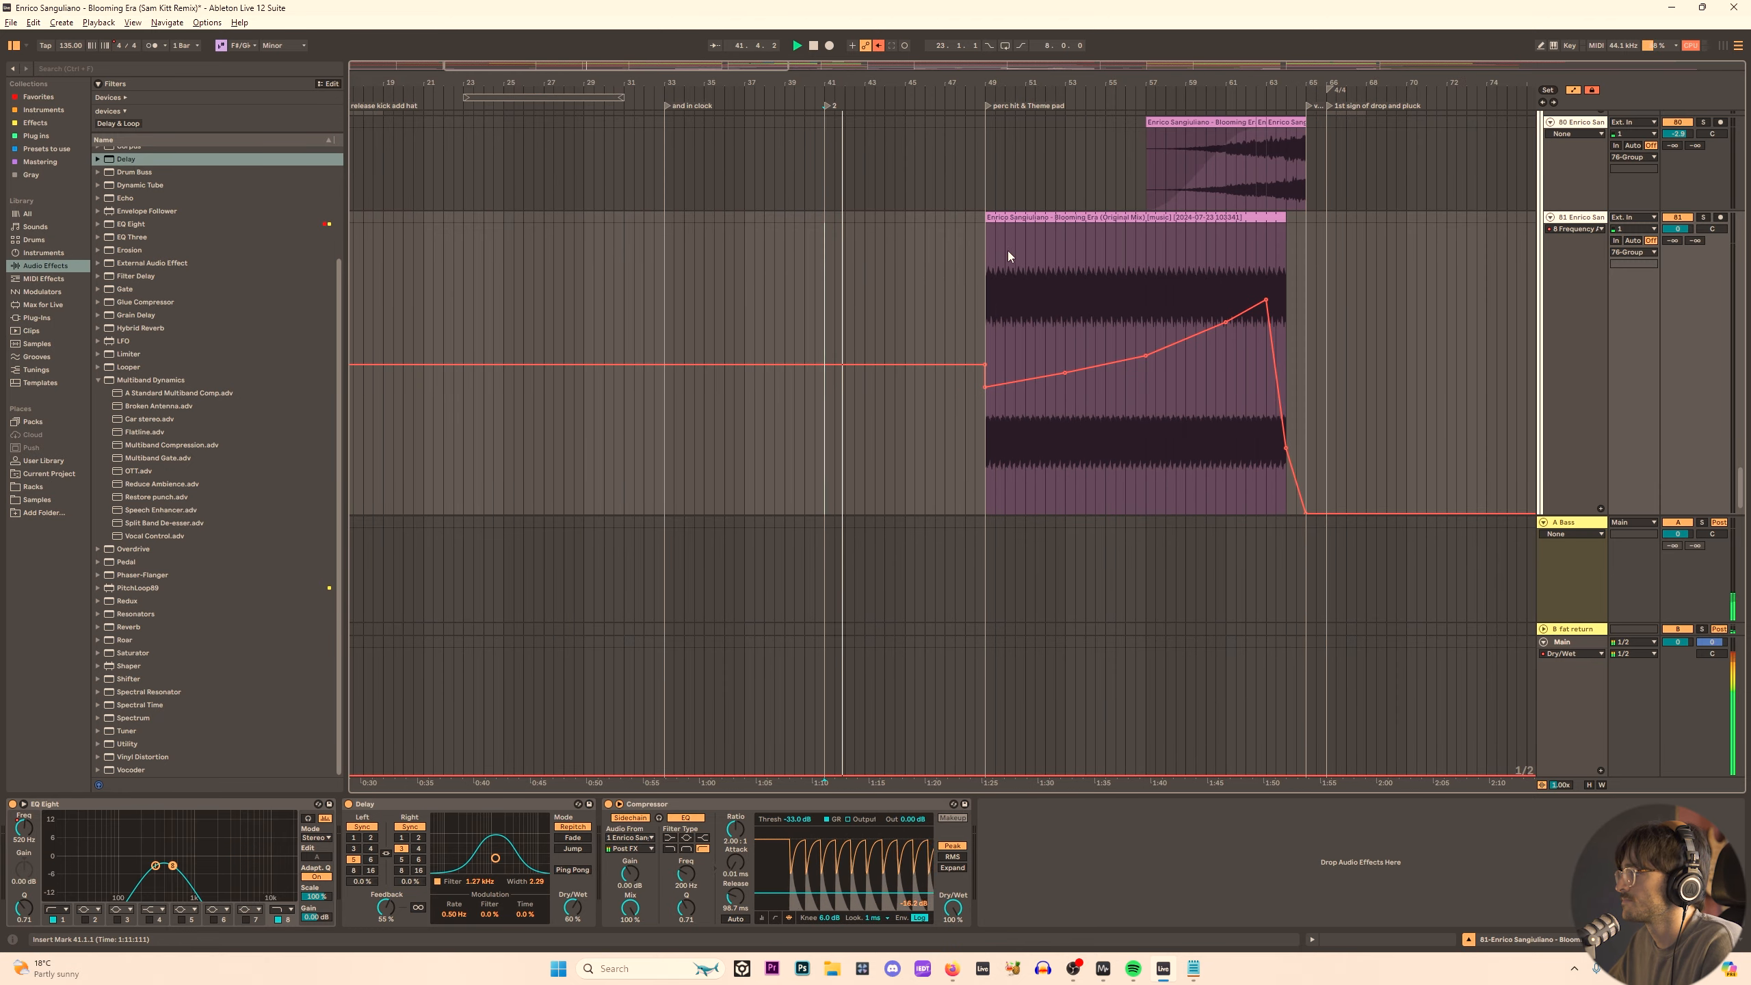
# Copy the looped clip's first four bars, from bar 49 to bar 53, to the start of the track at bar 1.
pyautogui.moveTo(1008, 255); pyautogui.dragTo(1061, 236)
pyautogui.press('Delete')
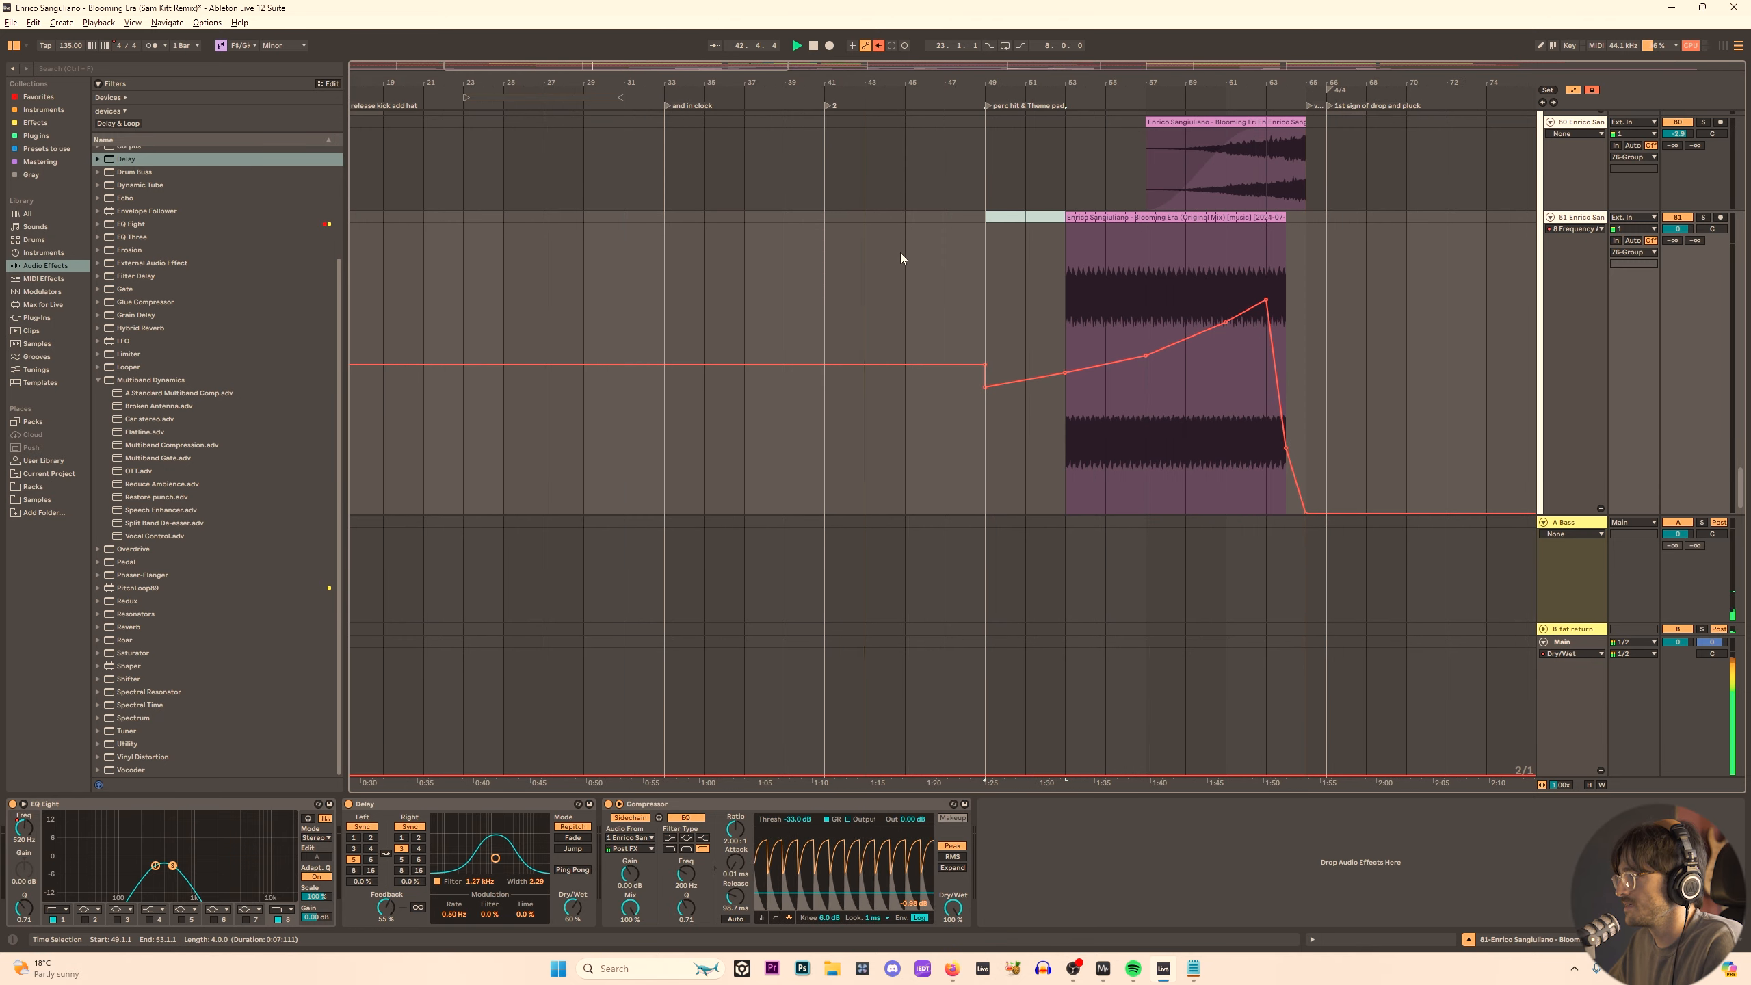
pyautogui.hotkey('ctrl', 'v')
pyautogui.press('w')
pyautogui.click(353, 263)
pyautogui.hotkey('ctrl', 'v')
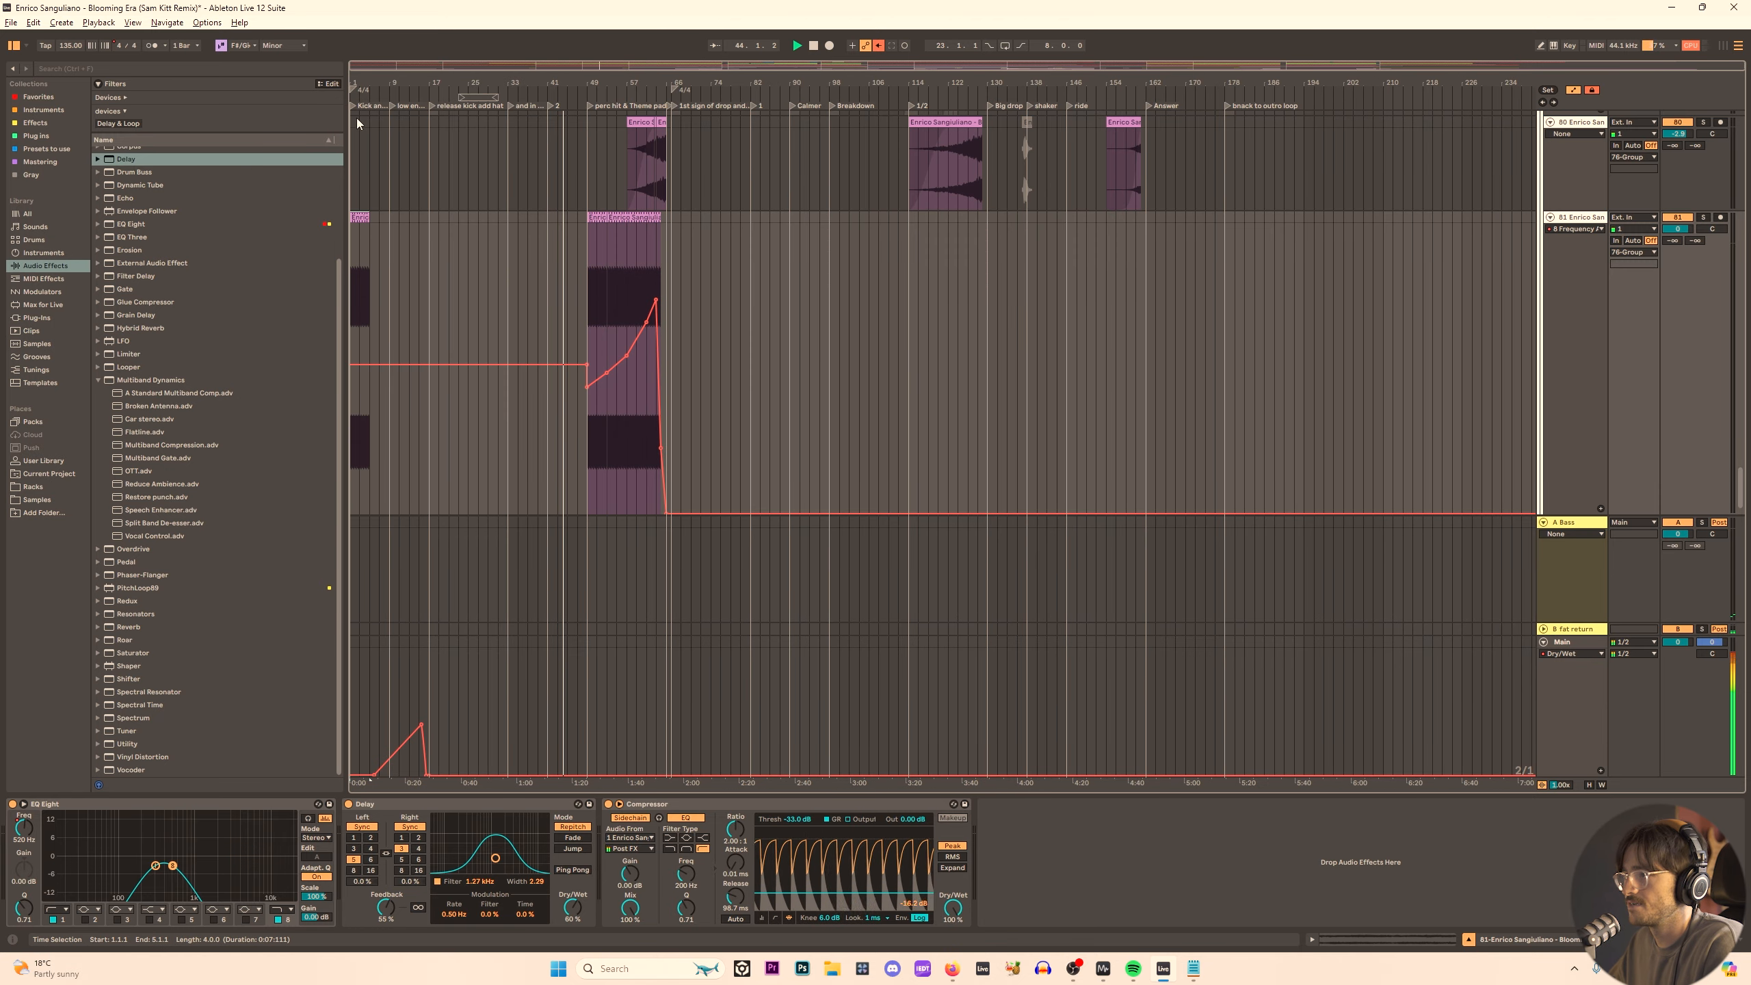
# Play the arrangement from bar 1 and extend the pasted clip to bar 17.
pyautogui.press('space')
pyautogui.press('space')
pyautogui.moveTo(358, 82); pyautogui.dragTo(361, 142)
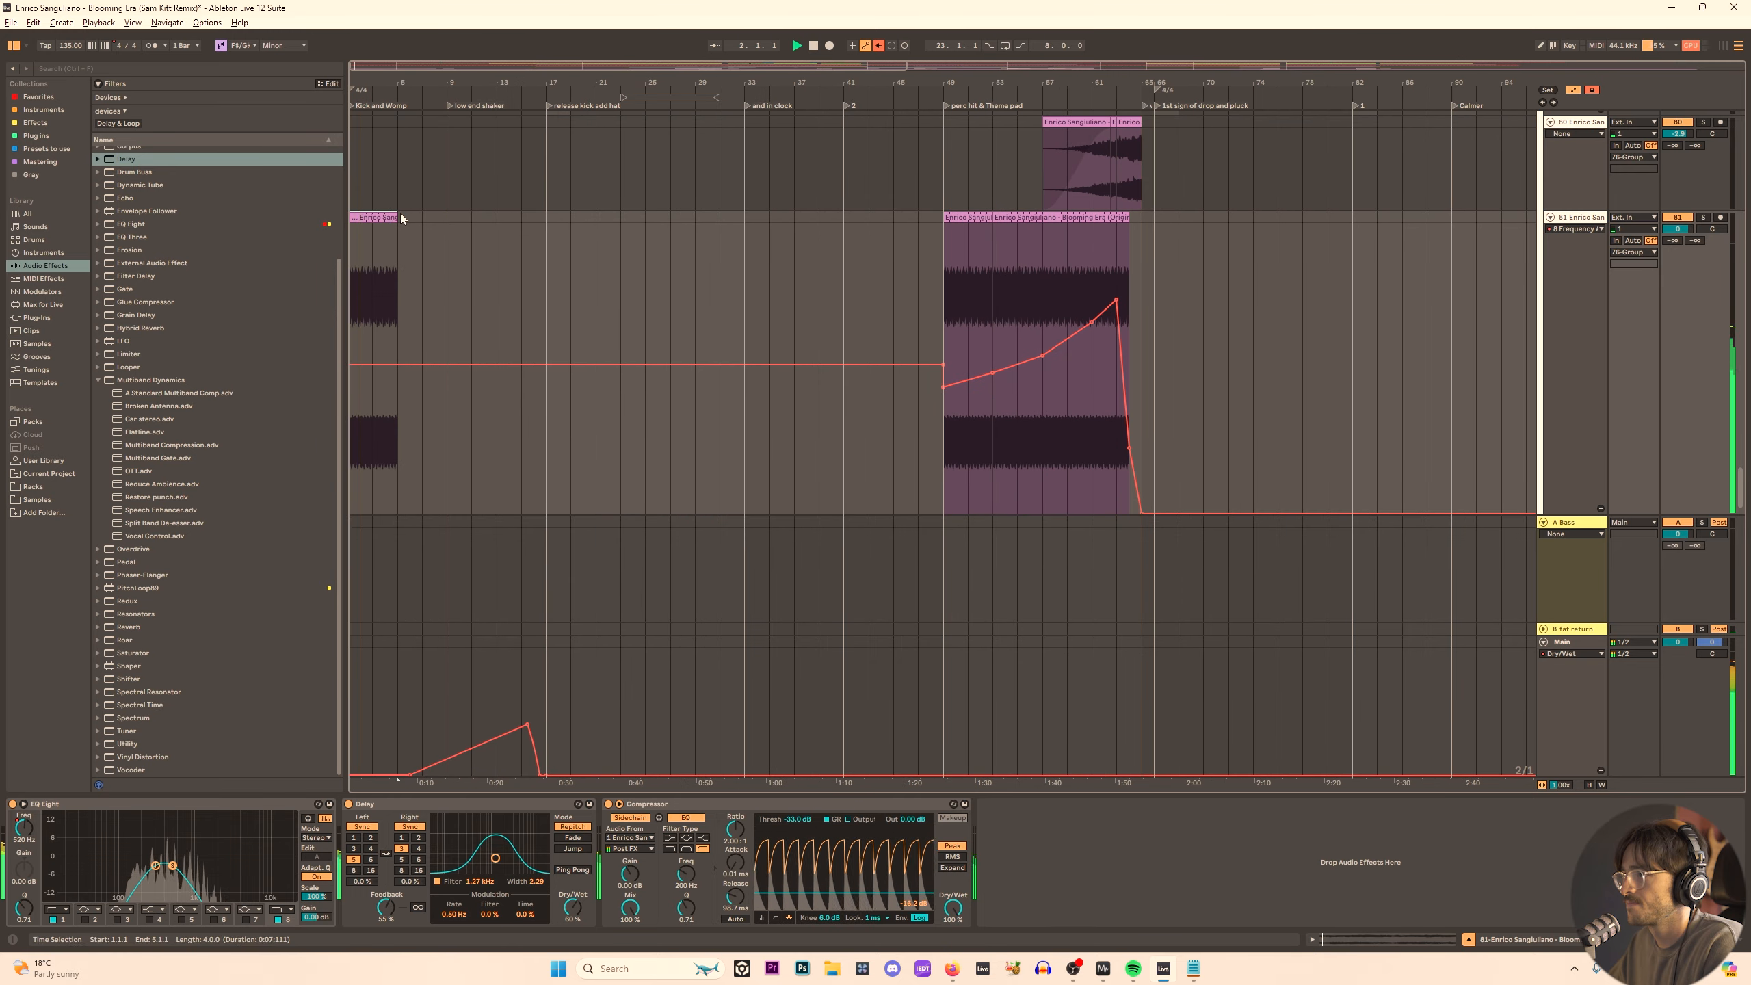
pyautogui.moveTo(398, 218); pyautogui.dragTo(352, 237)
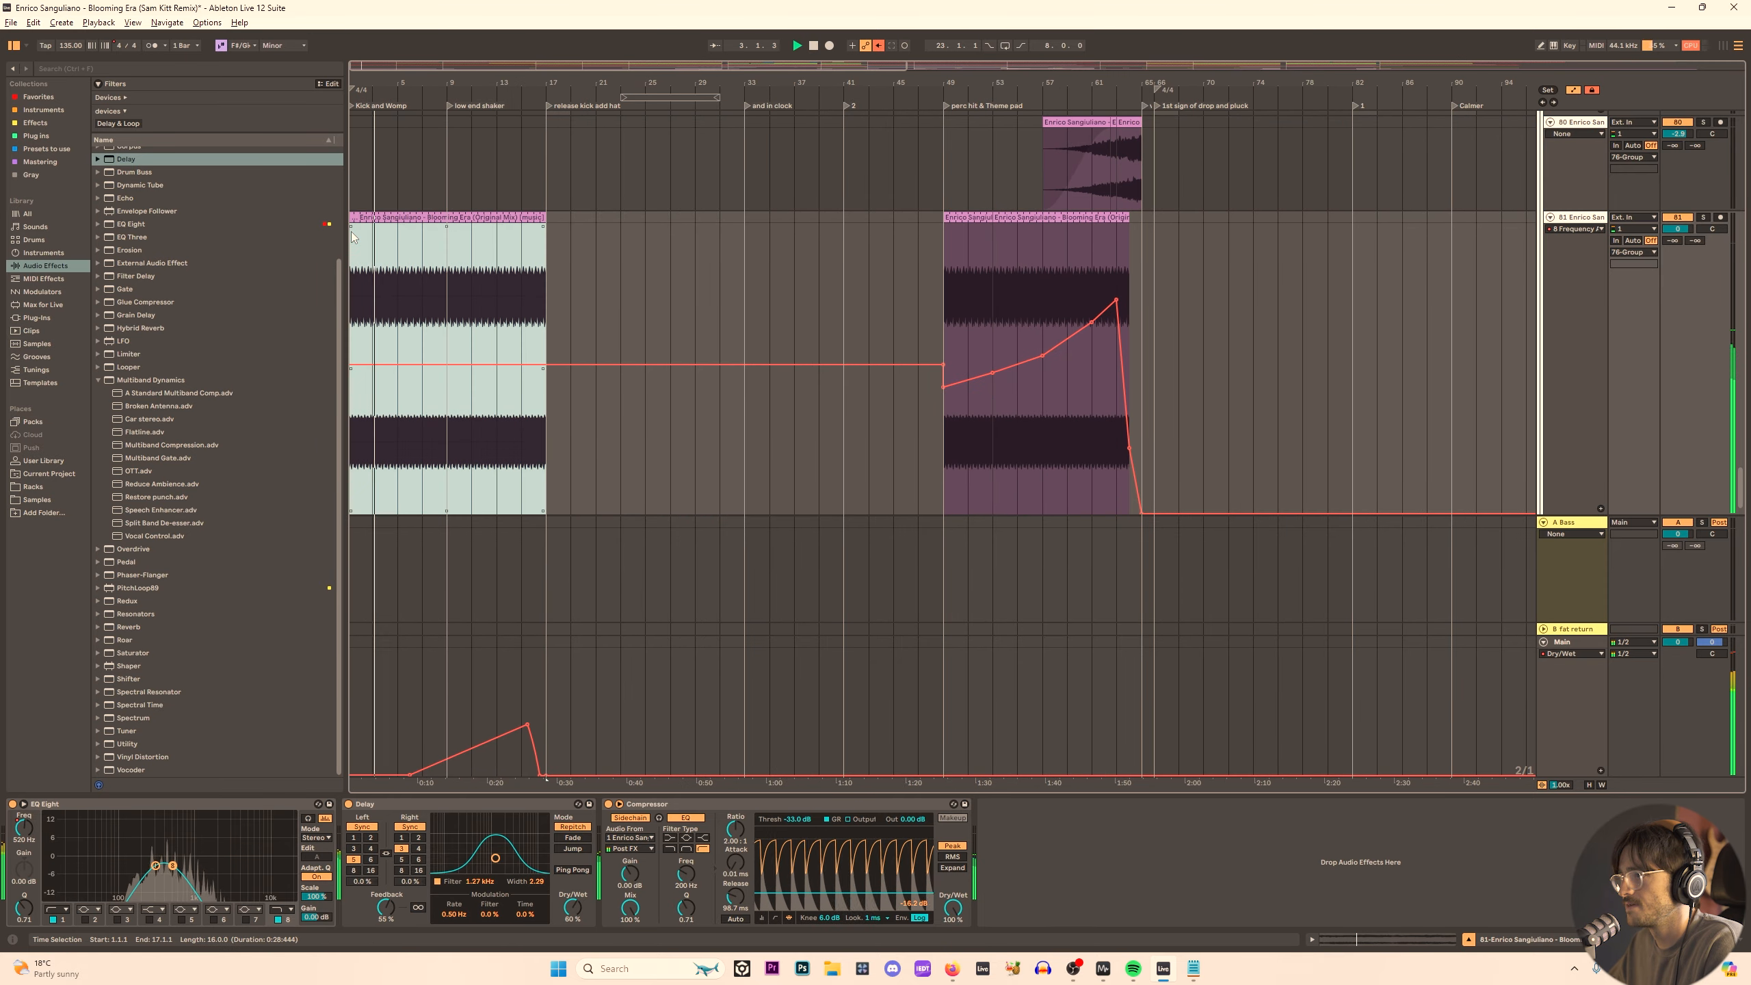
# Copy the synth section from bar 49 to bar 64 with its filter automation and paste it at bar 1.
pyautogui.click(1067, 279)
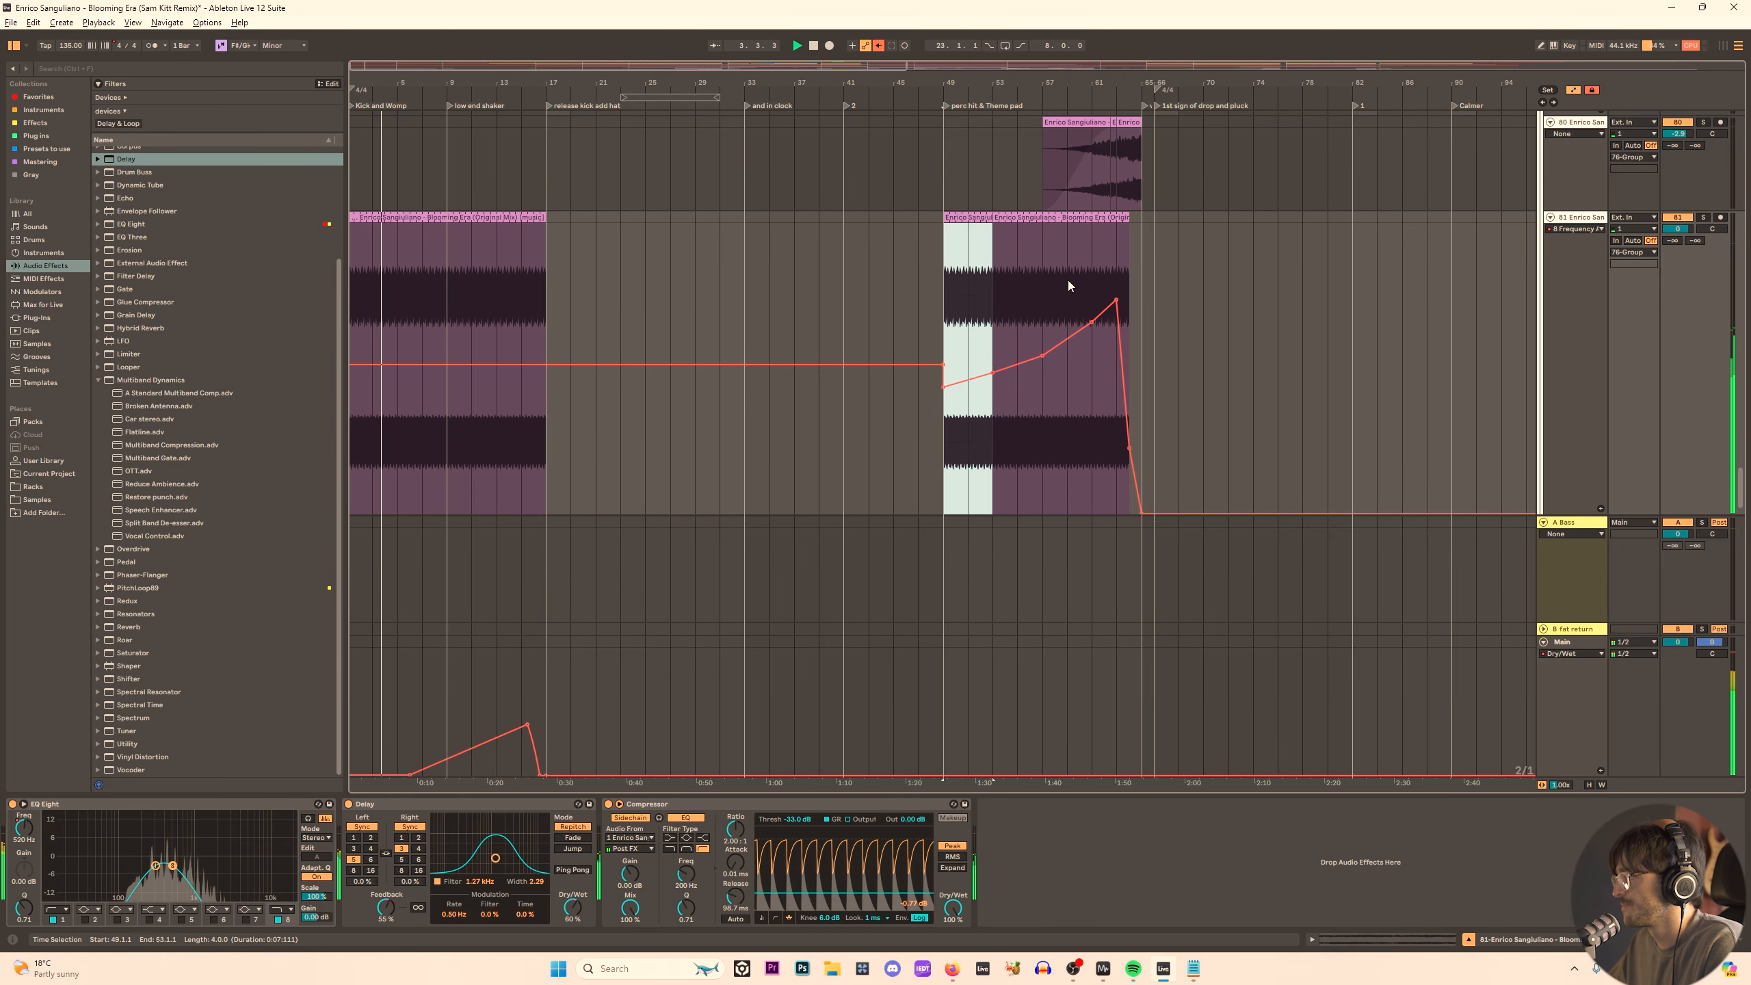
pyautogui.click(354, 299)
pyautogui.hotkey('ctrl', 'v')
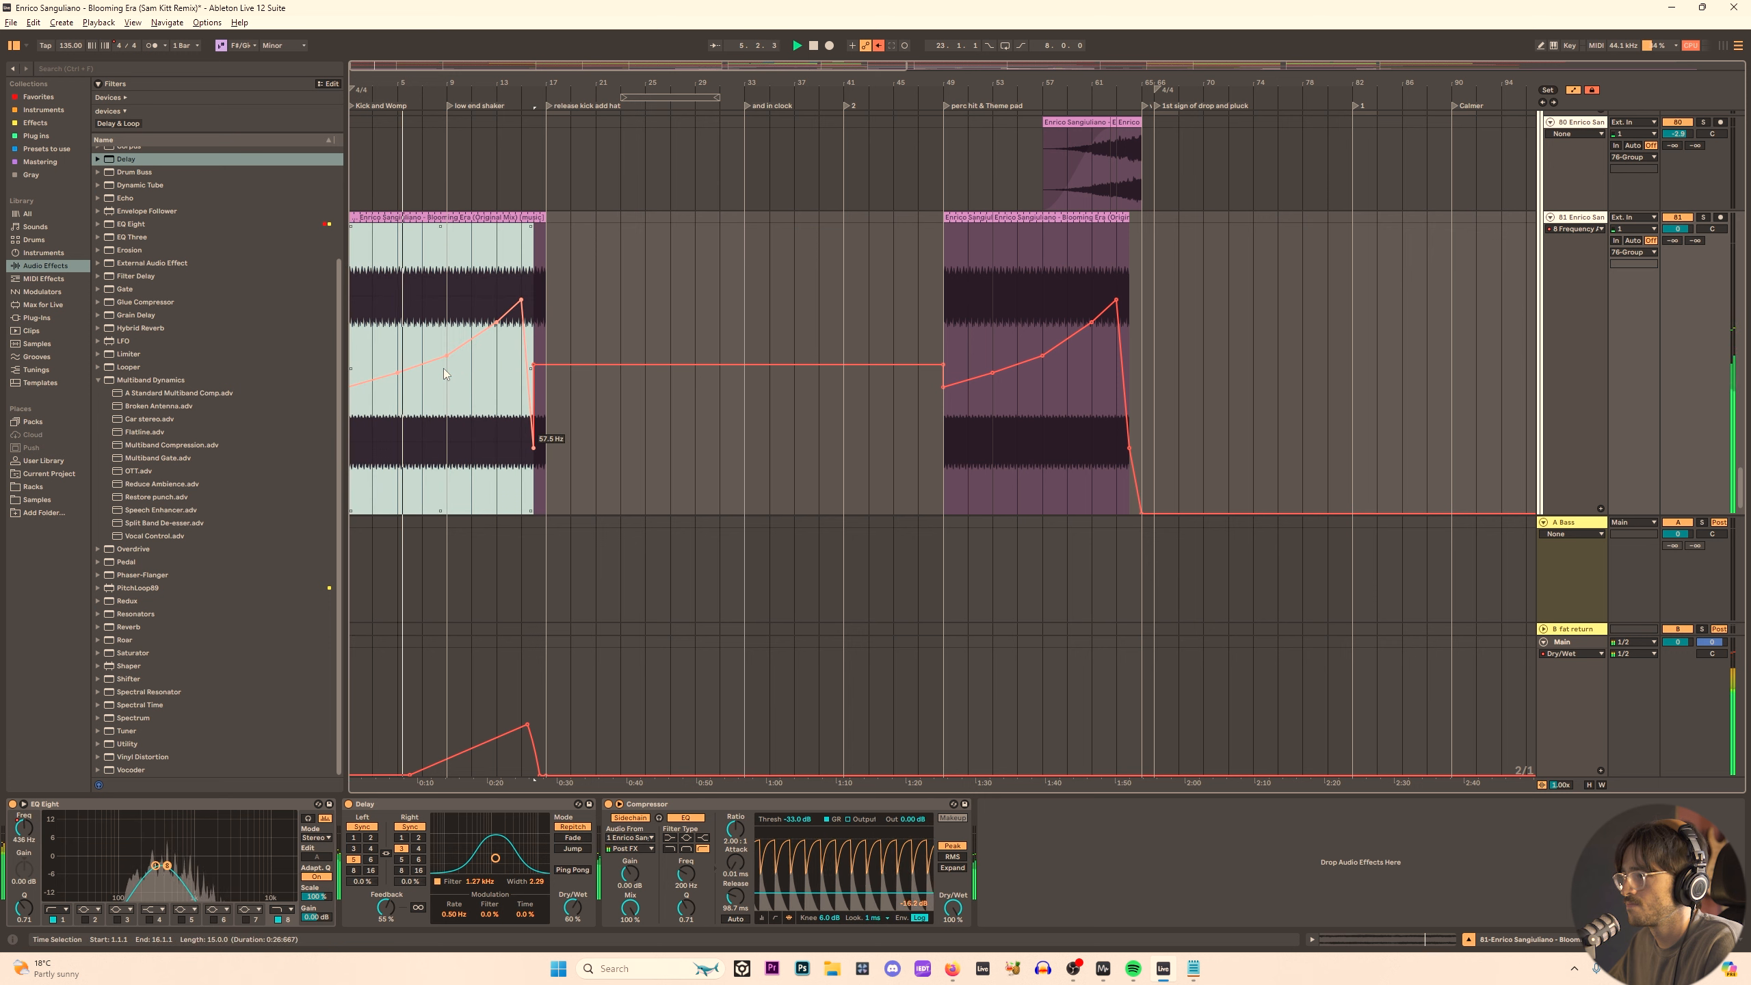
# Shift the pasted filter automation slightly lower and raise its points at bars 9 and 13.
pyautogui.moveTo(445, 371)
pyautogui.mouseDown()
pyautogui.moveTo(445, 400)
pyautogui.moveTo(446, 363)
pyautogui.mouseUp()
pyautogui.click(465, 367)
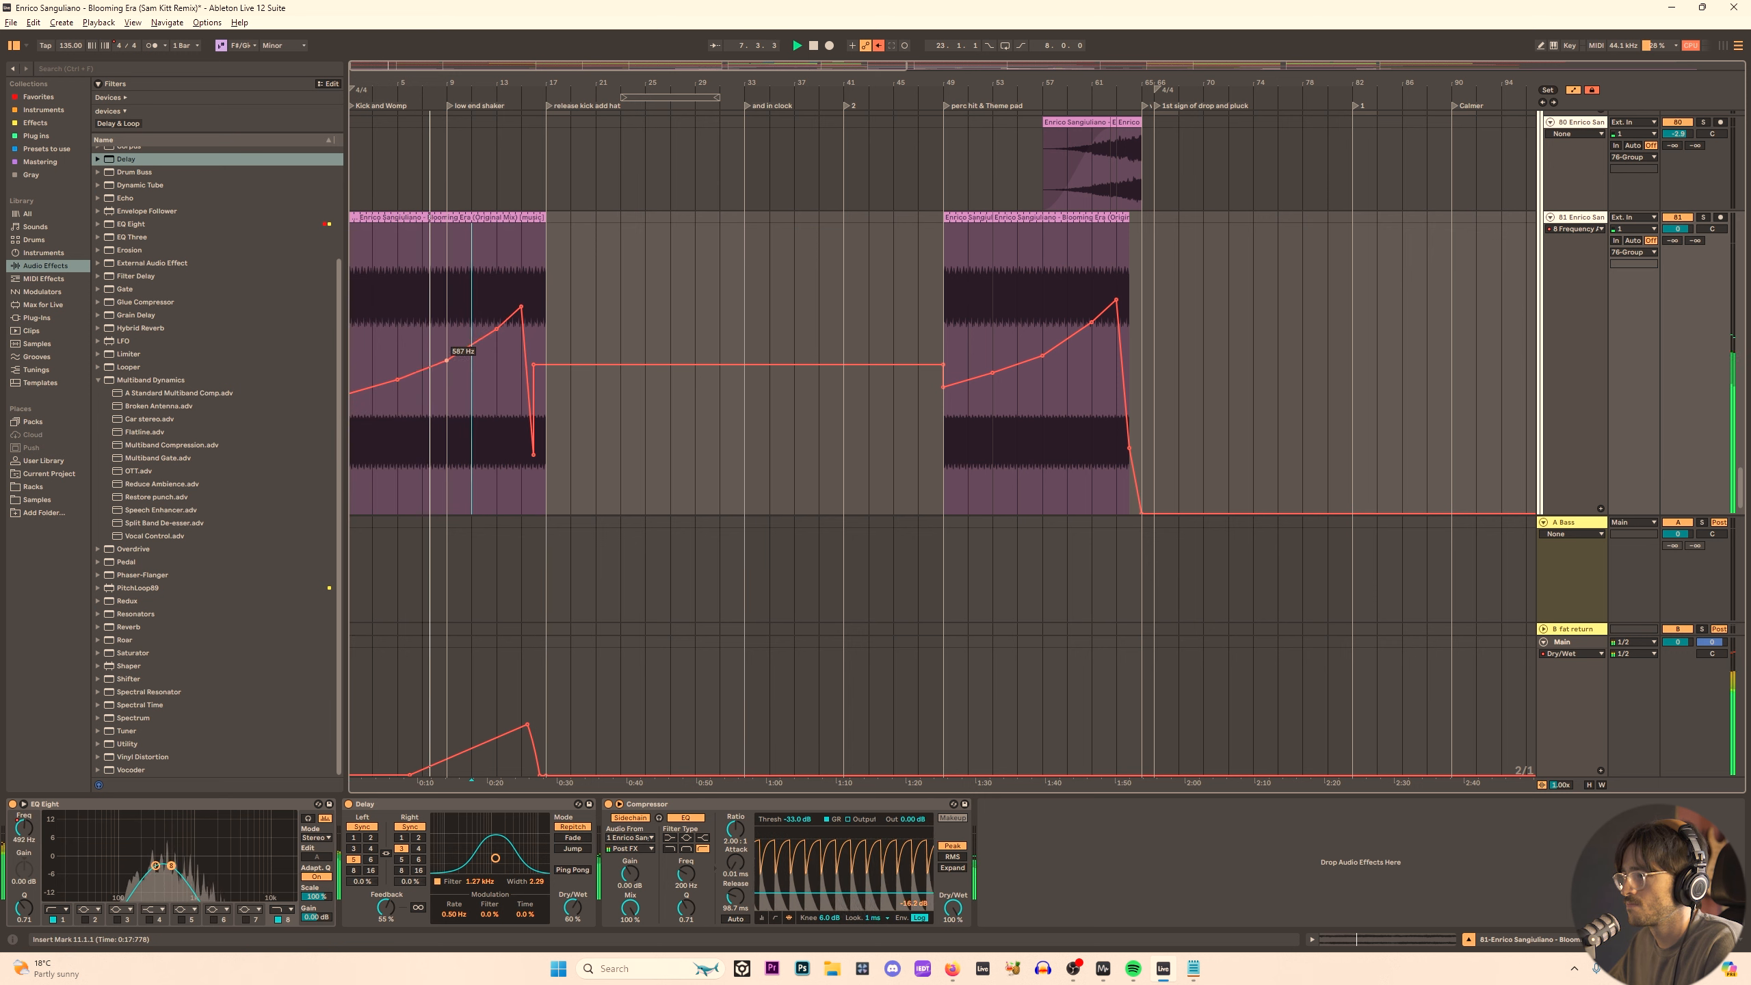
pyautogui.scroll(5, 450, 352)
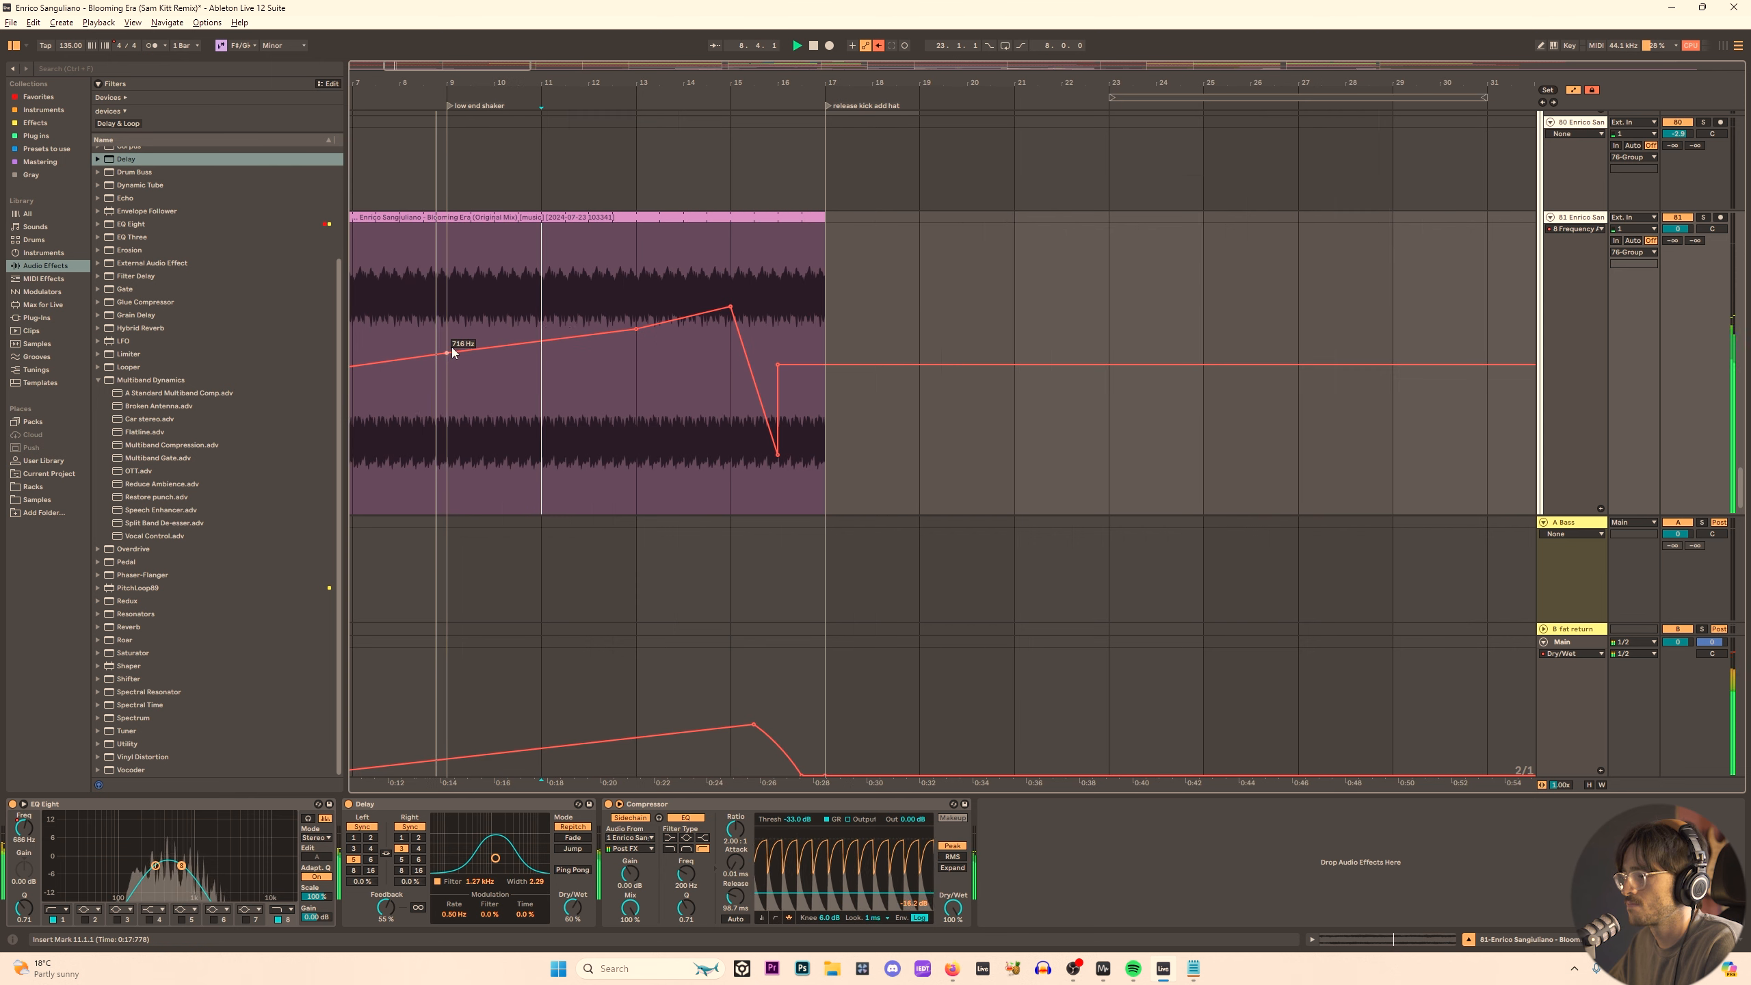
pyautogui.moveTo(636, 330); pyautogui.dragTo(636, 322)
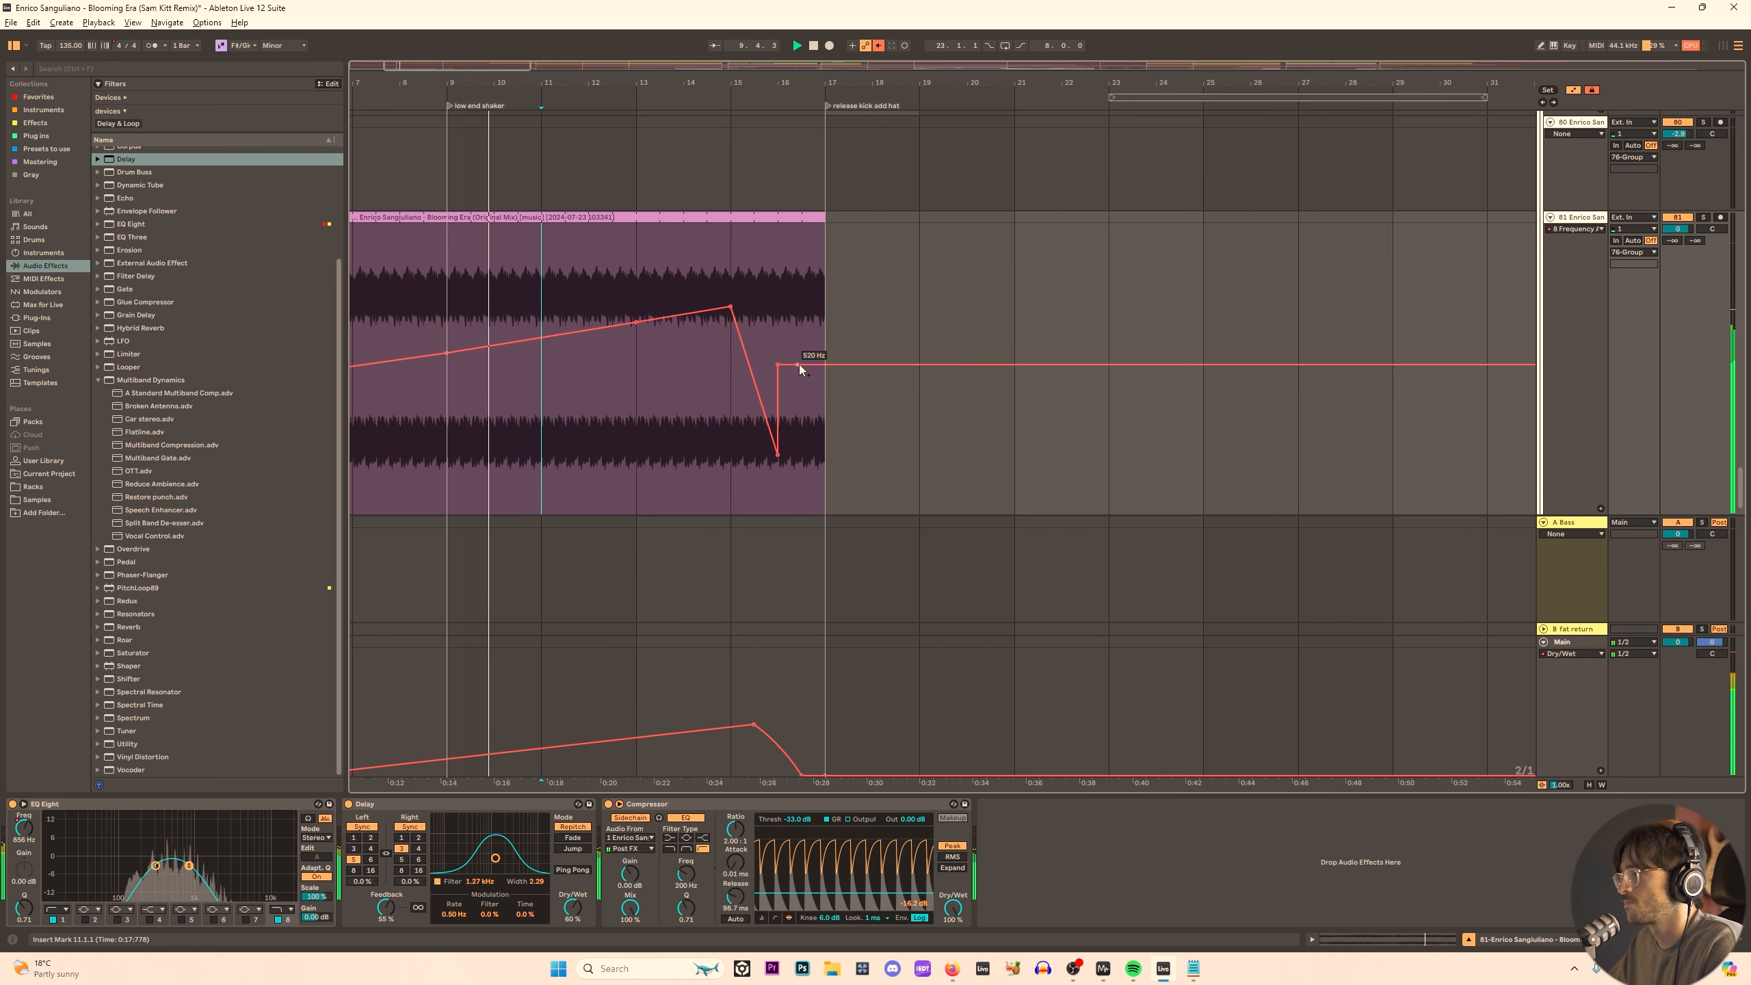
# Drop the filter automation to its minimum at bar 17, recover by bar 19, and raise the points at bars 13, 15 and 16.
pyautogui.moveTo(779, 365); pyautogui.dragTo(920, 364)
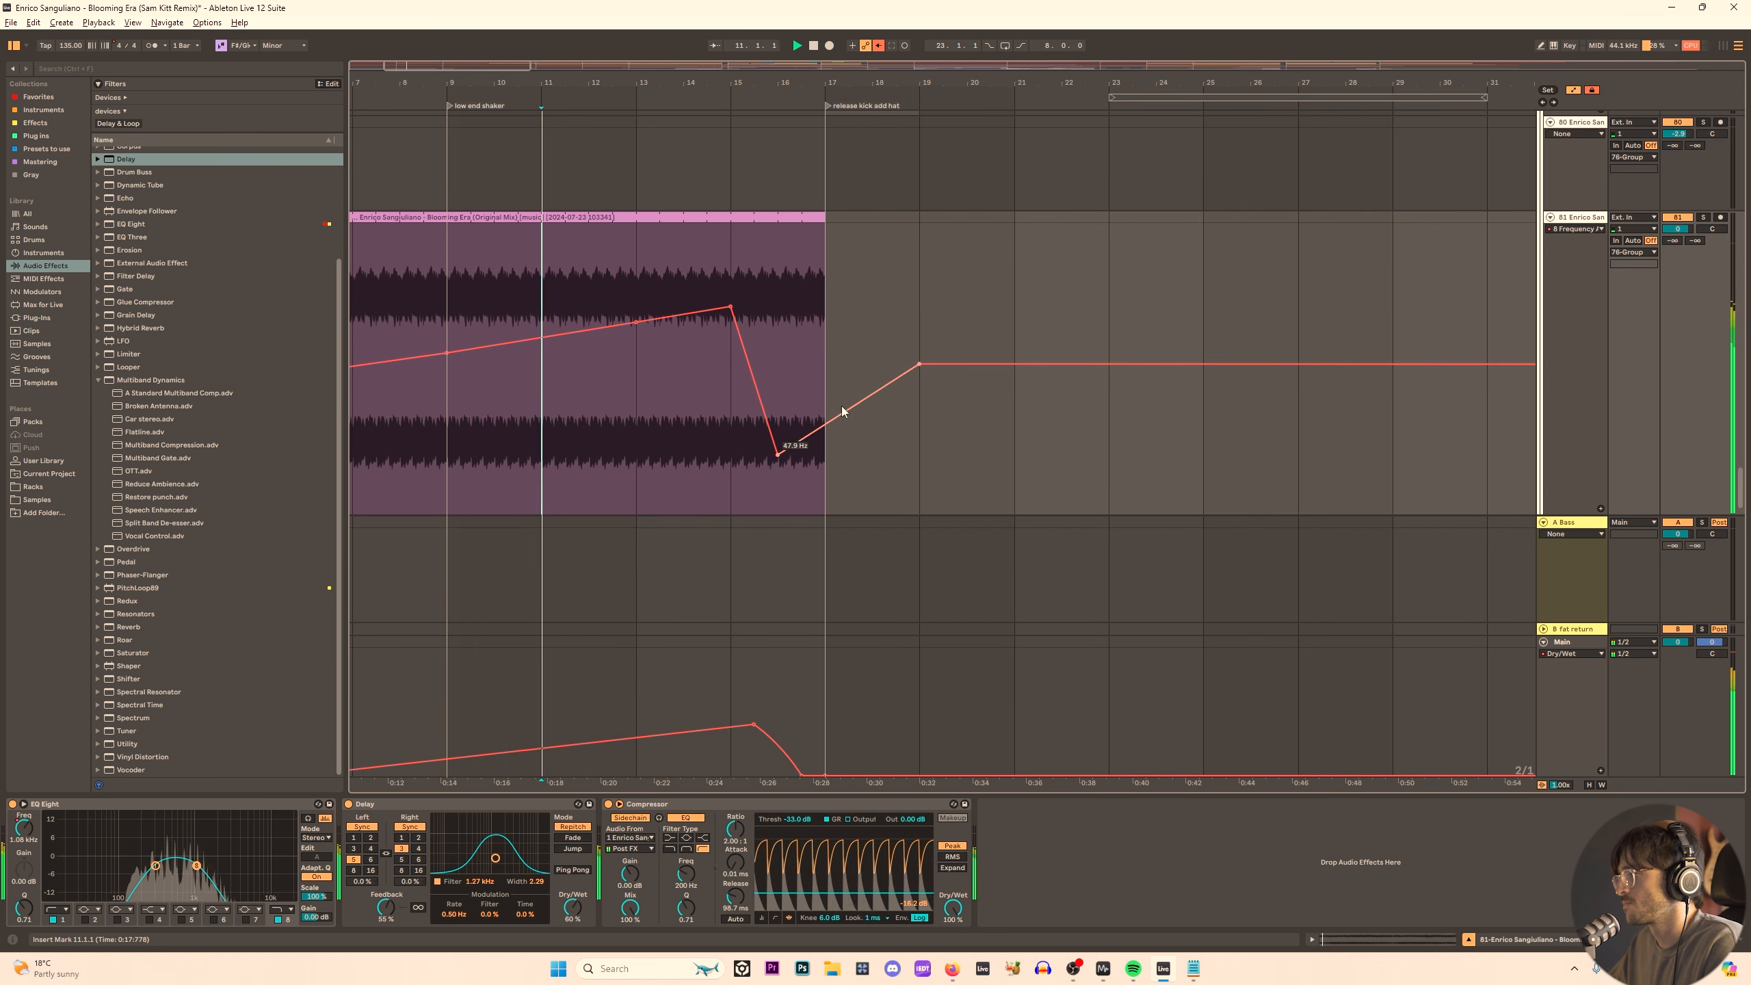
pyautogui.moveTo(833, 420); pyautogui.dragTo(825, 513)
pyautogui.moveTo(634, 323); pyautogui.dragTo(635, 312)
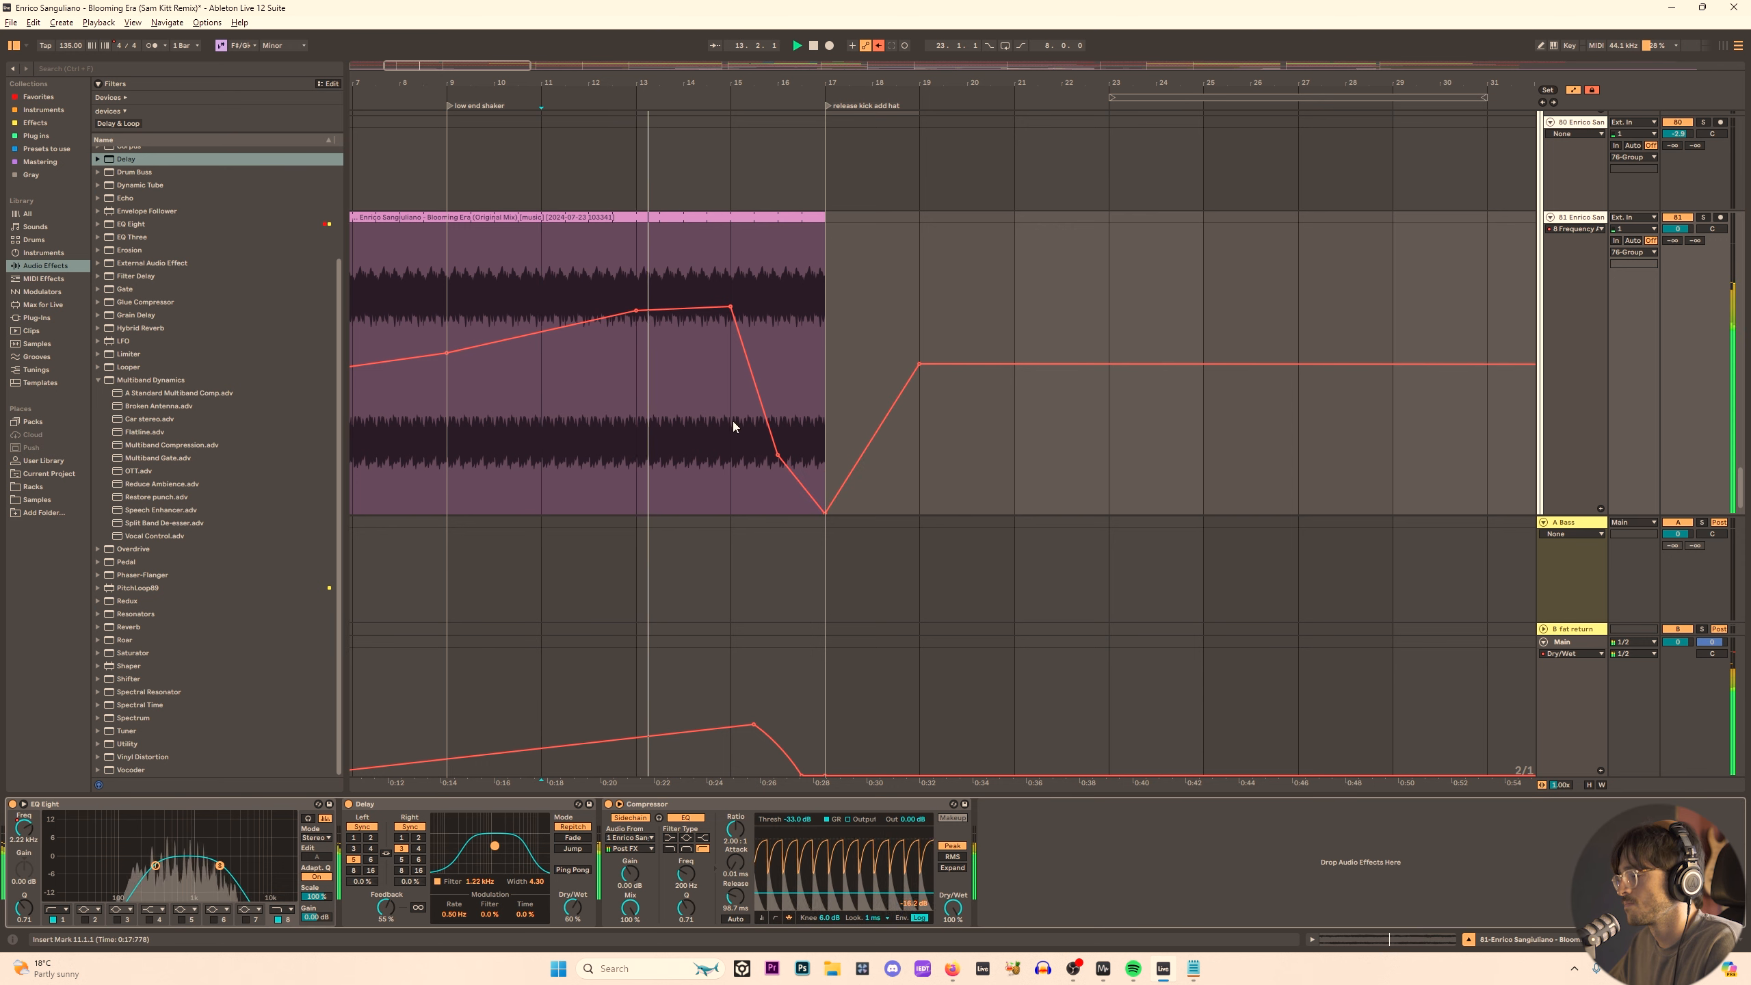
pyautogui.moveTo(731, 309); pyautogui.dragTo(731, 301)
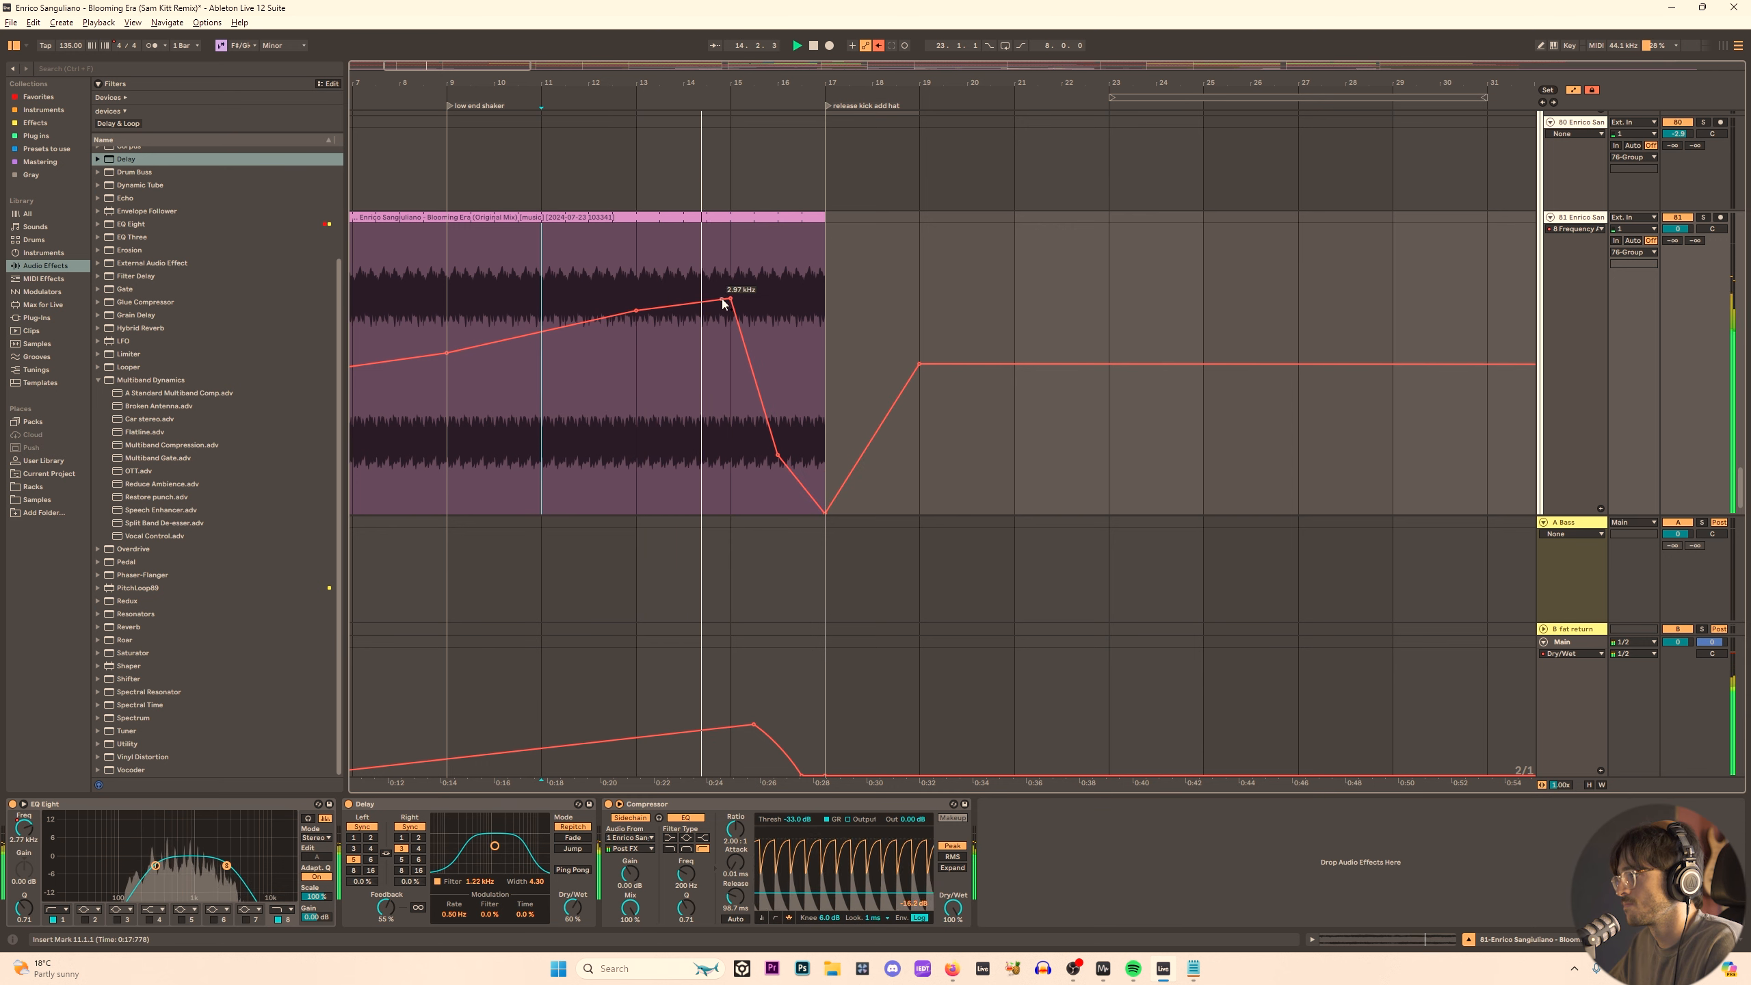
pyautogui.moveTo(778, 456); pyautogui.dragTo(778, 344)
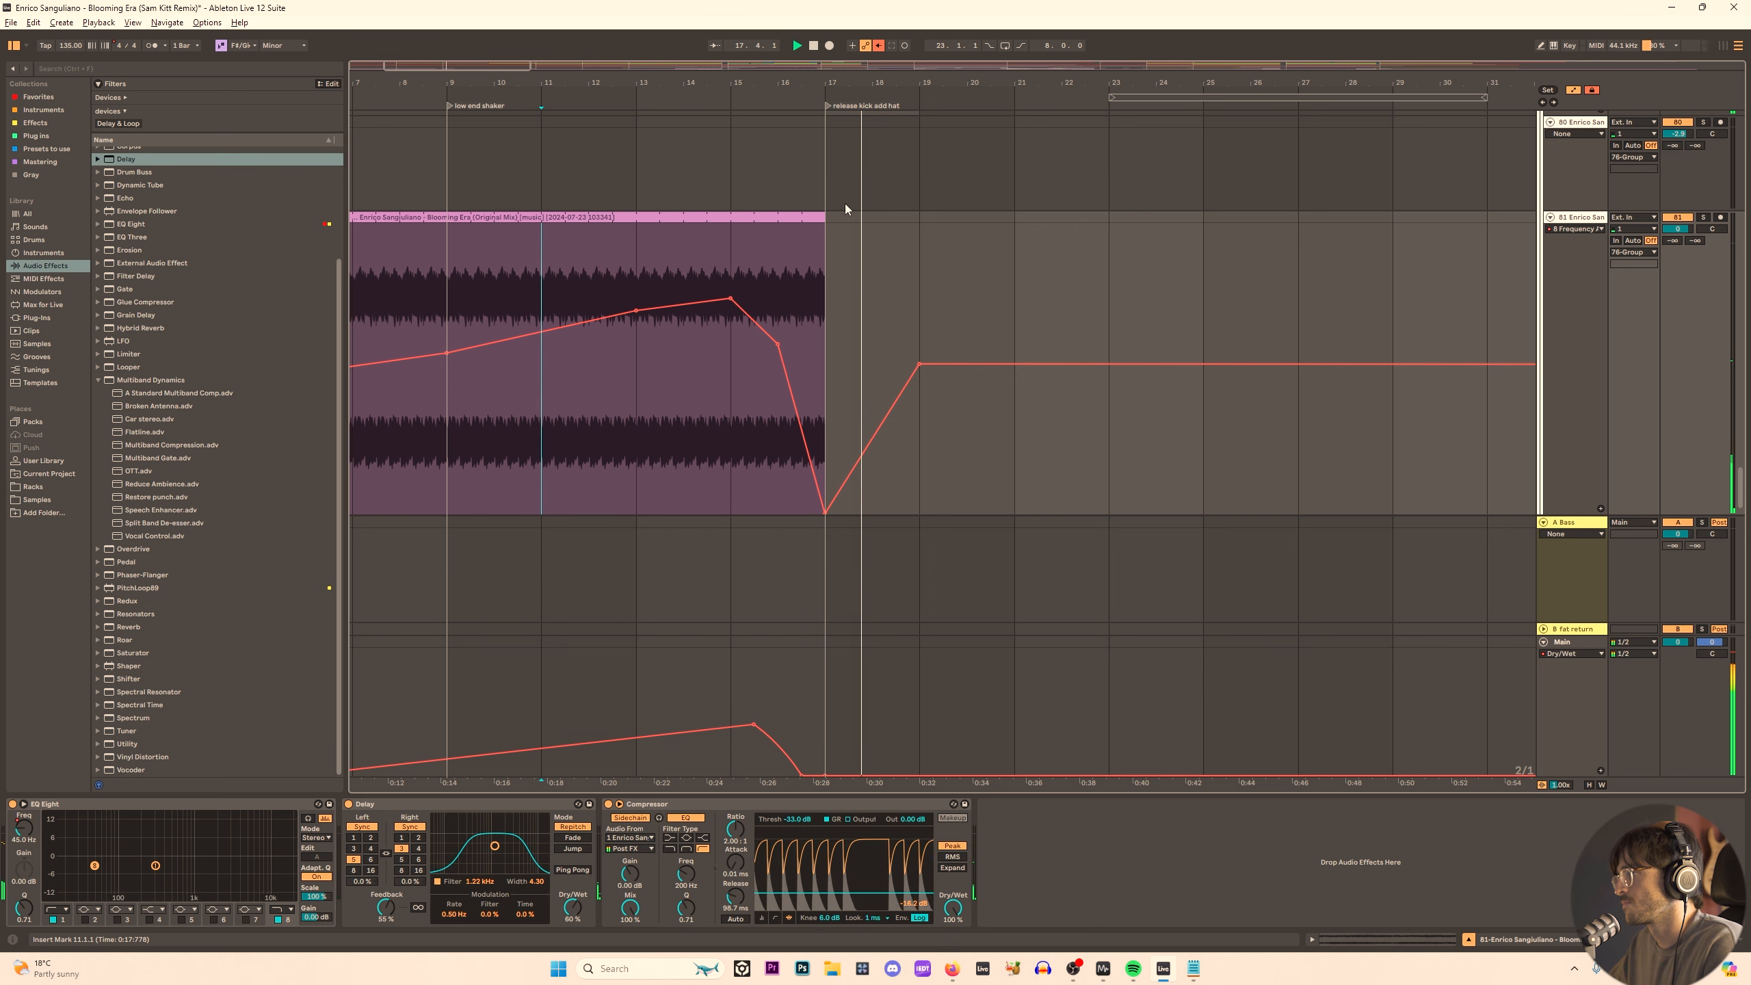
# Extend the opening synth clip from bar 17 to bar 28.
pyautogui.moveTo(823, 218); pyautogui.dragTo(1343, 221)
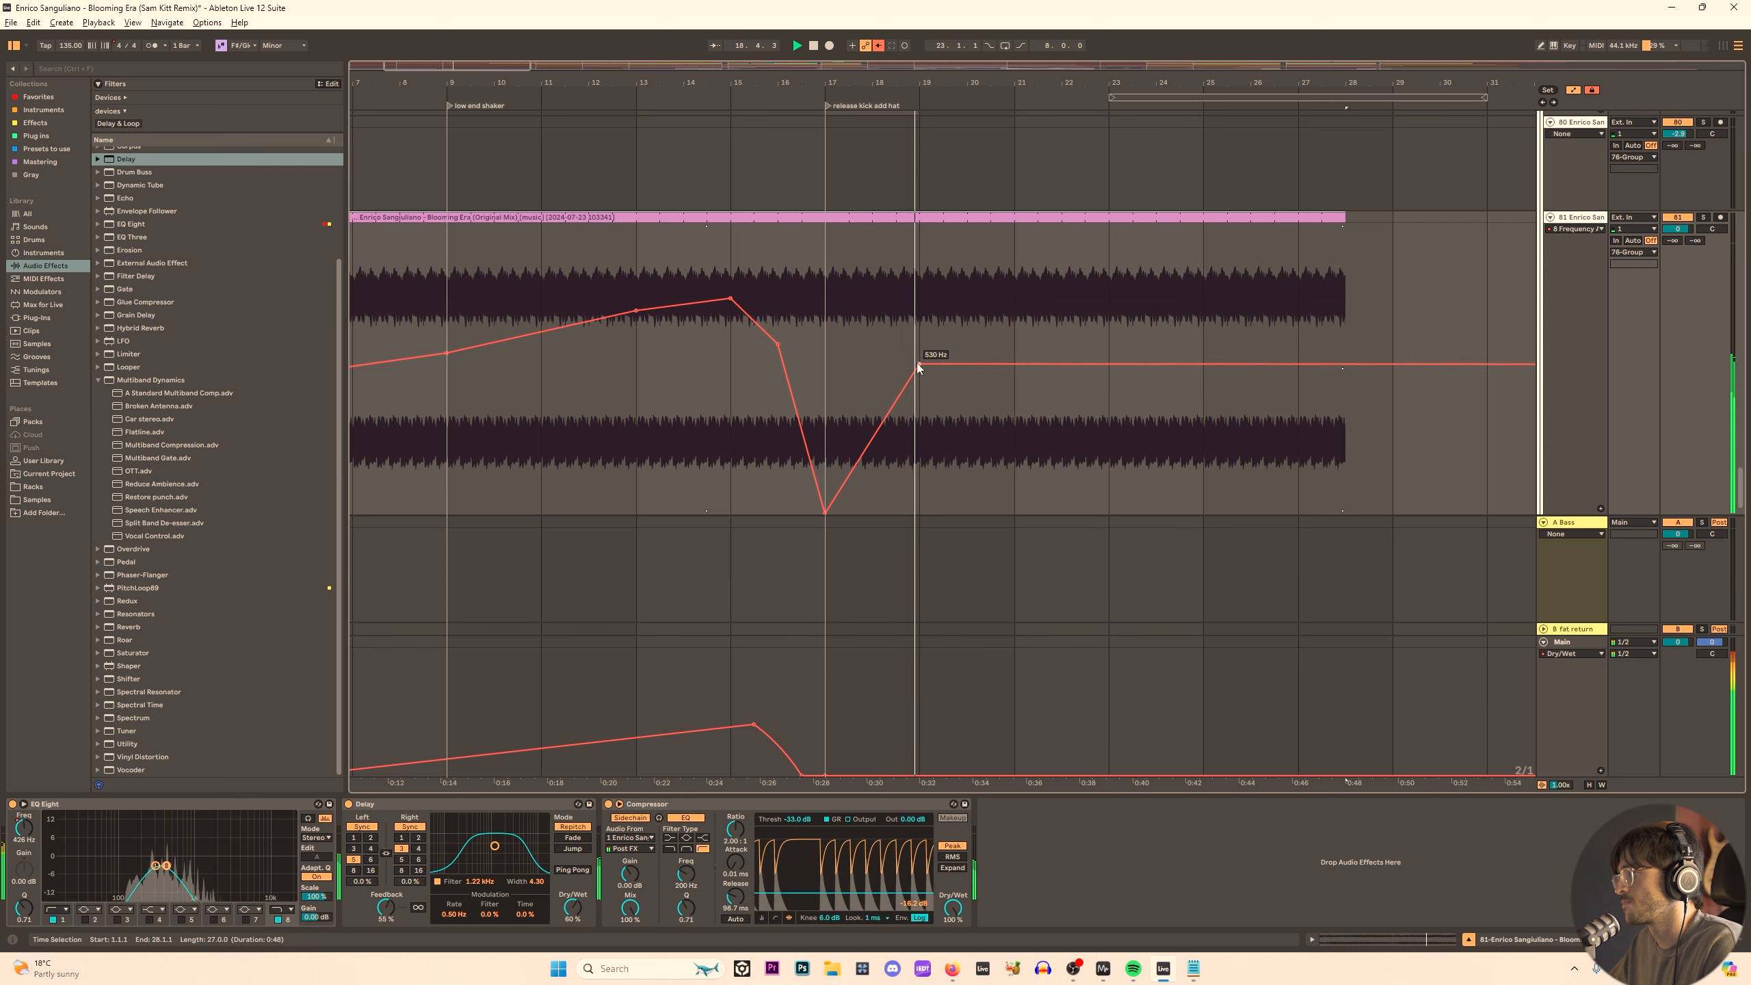
# Move the bar 19 filter automation point down to bar 17 and keep the line low with a point at bar 29 around 100 Hz.
pyautogui.moveTo(918, 363); pyautogui.dragTo(824, 424)
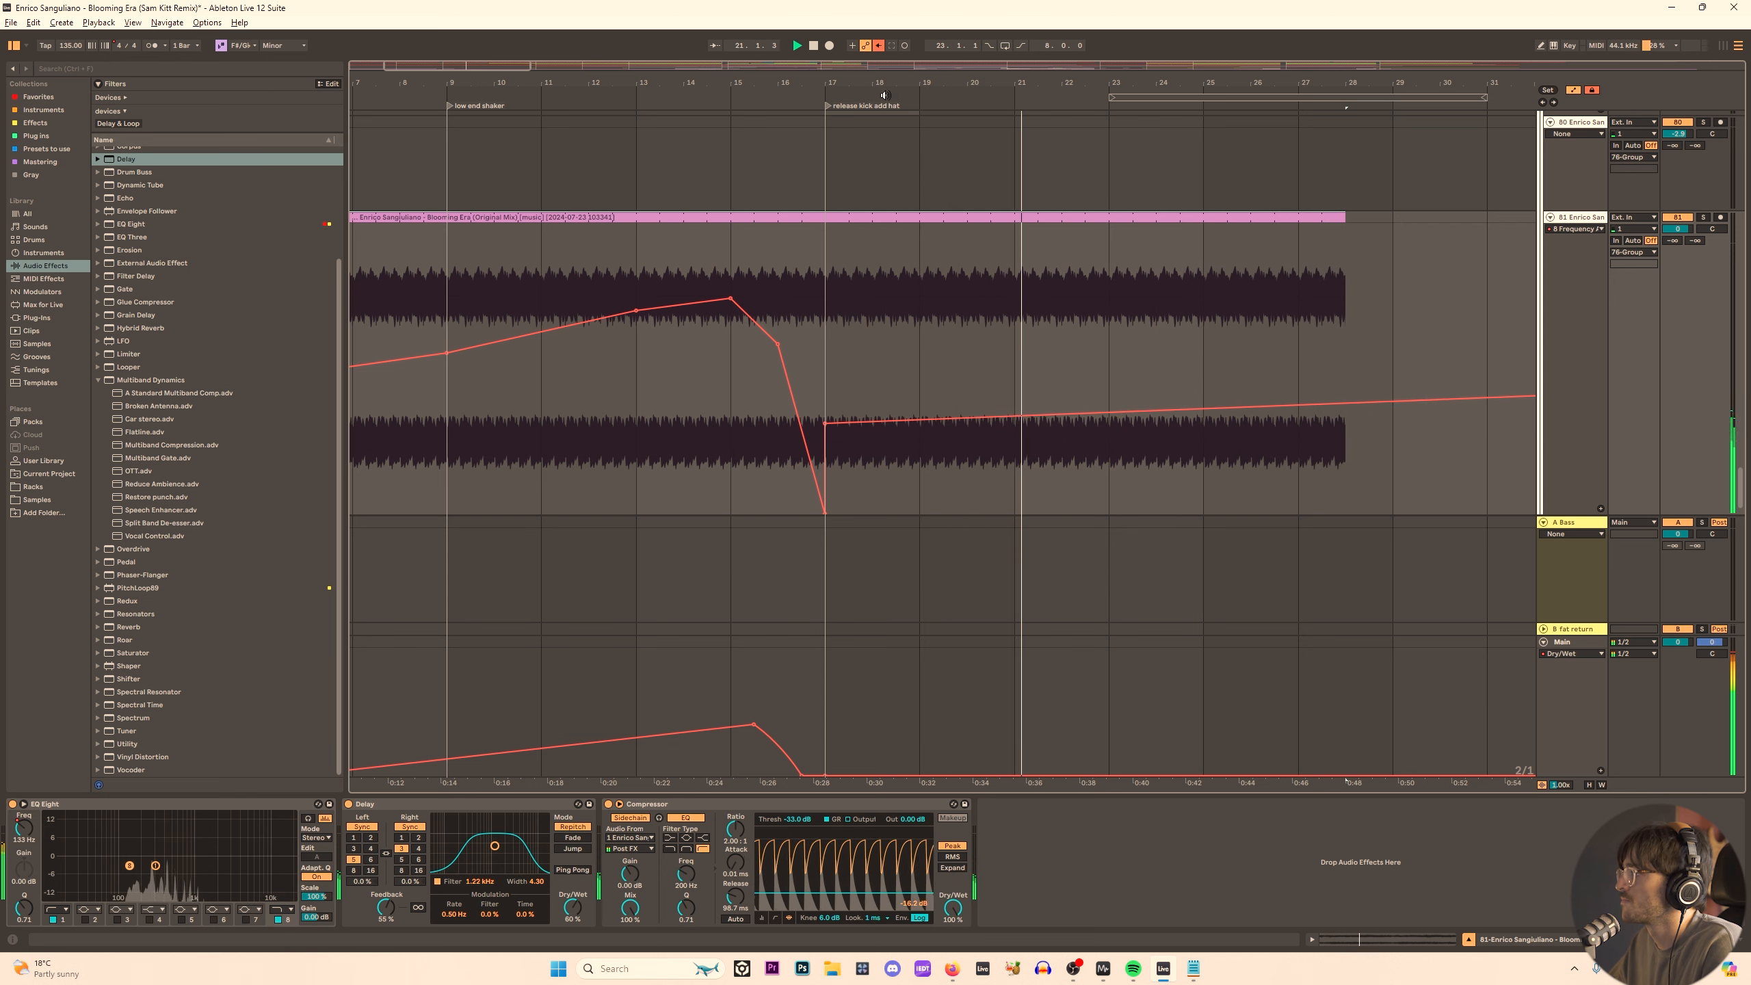
pyautogui.scroll(-4, 667, 415)
pyautogui.moveTo(668, 416); pyautogui.dragTo(949, 425)
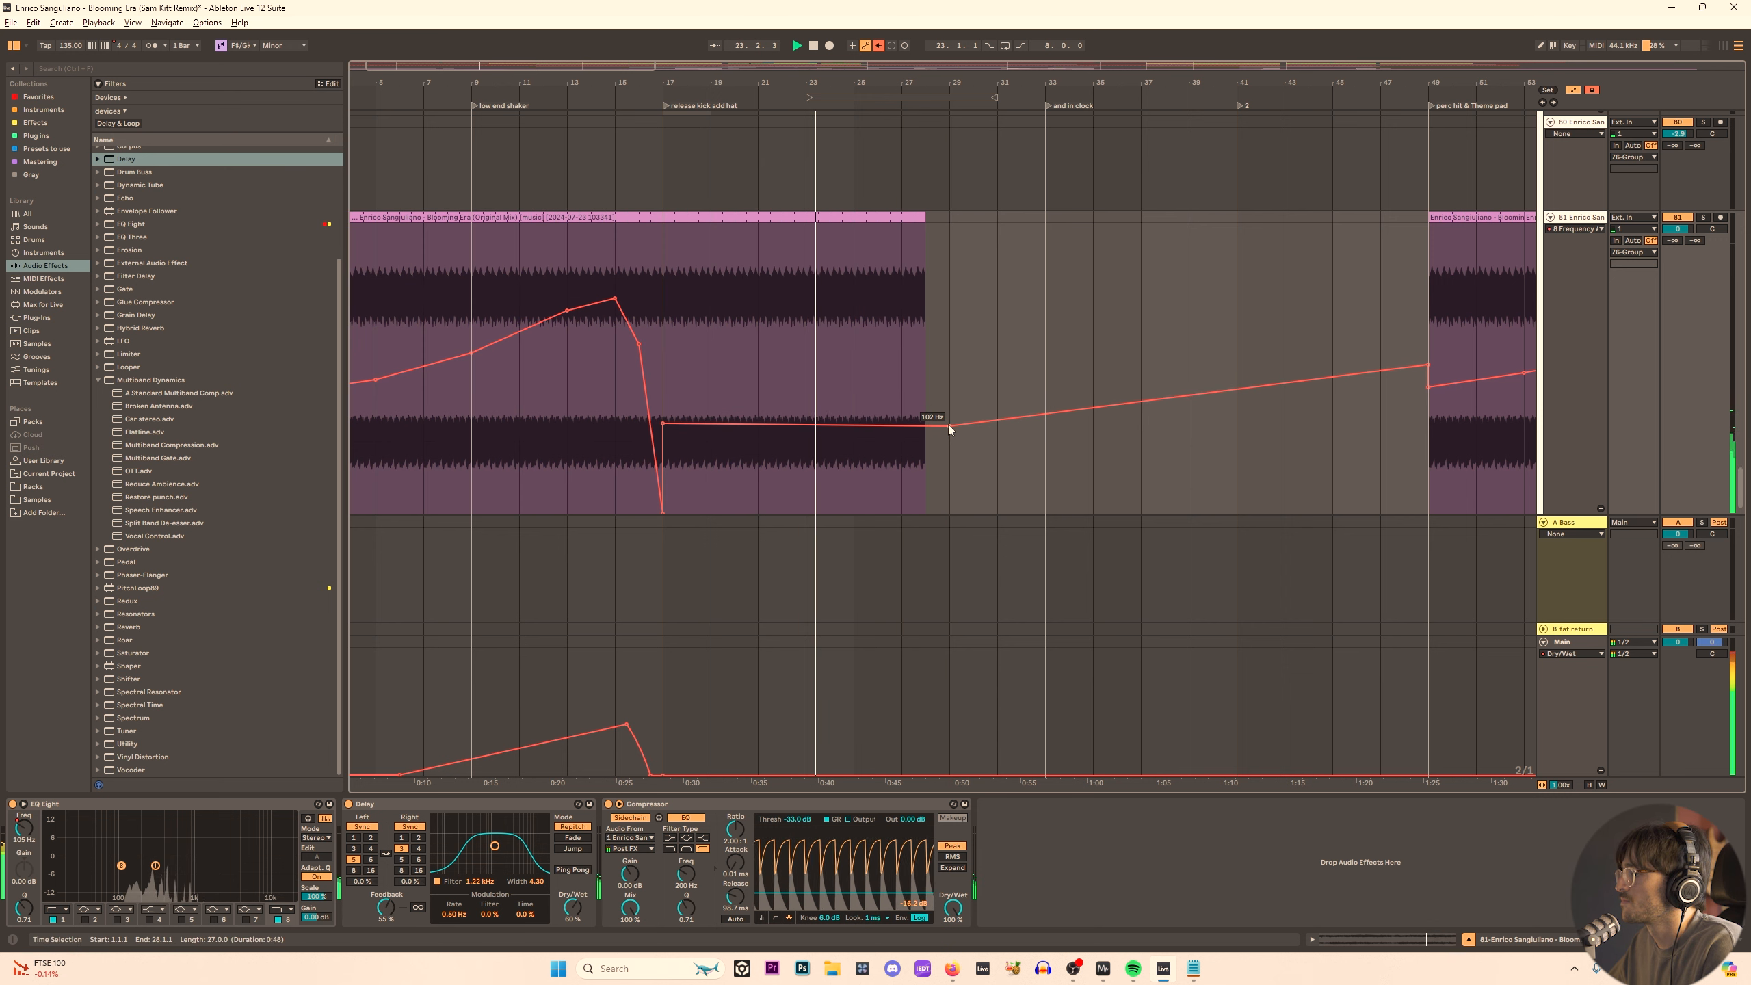
pyautogui.click(647, 309)
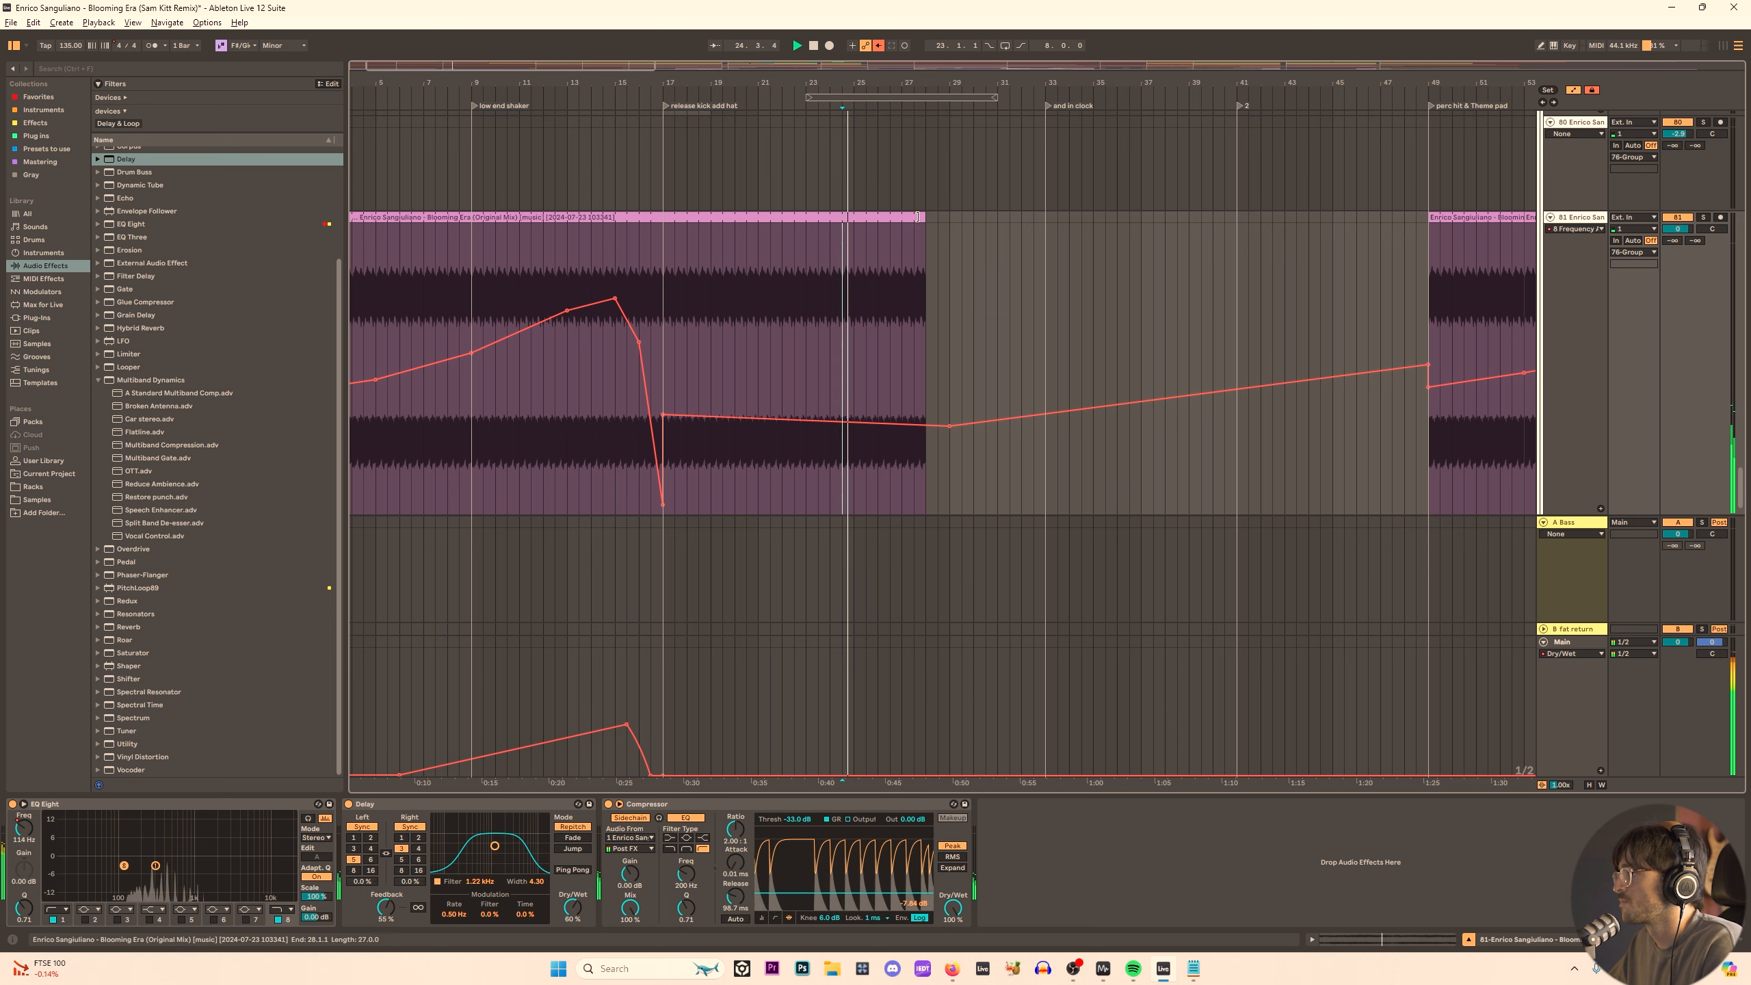
# Extend the opening synth clip to bar 33 and reshape its filter automation with points at bars 25 and 29, dipping at bar 33.
pyautogui.moveTo(925, 217); pyautogui.dragTo(1036, 240)
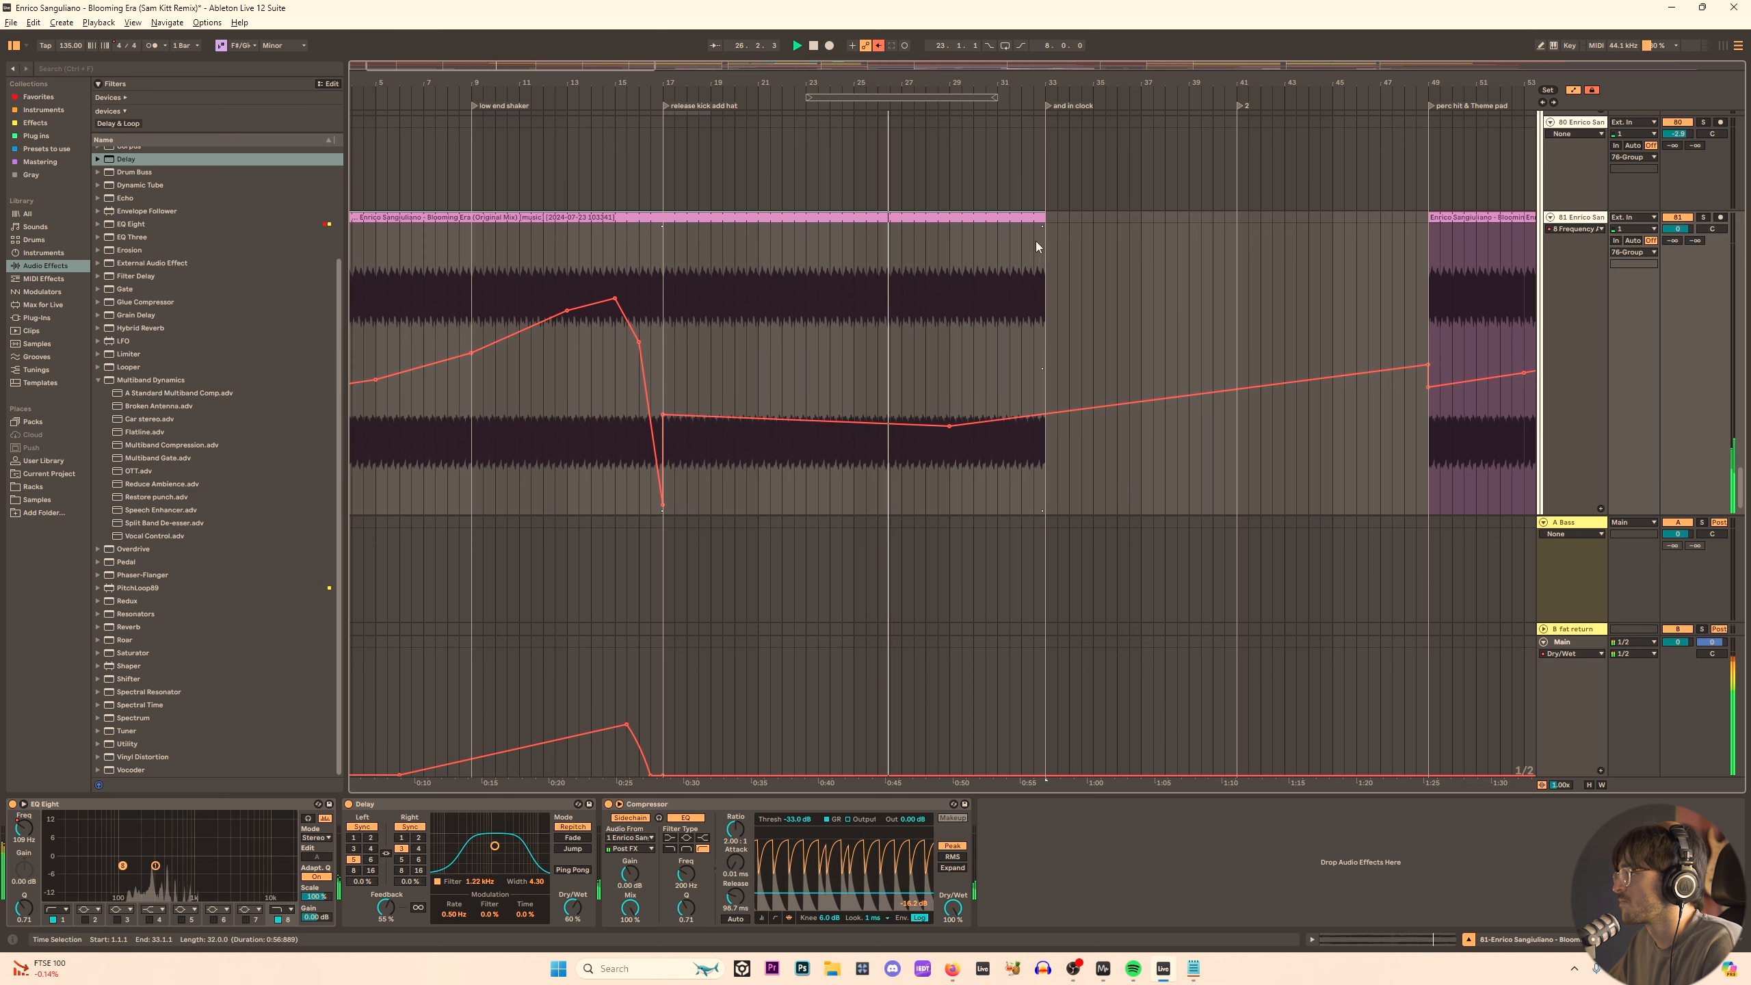
pyautogui.moveTo(949, 426); pyautogui.dragTo(854, 418)
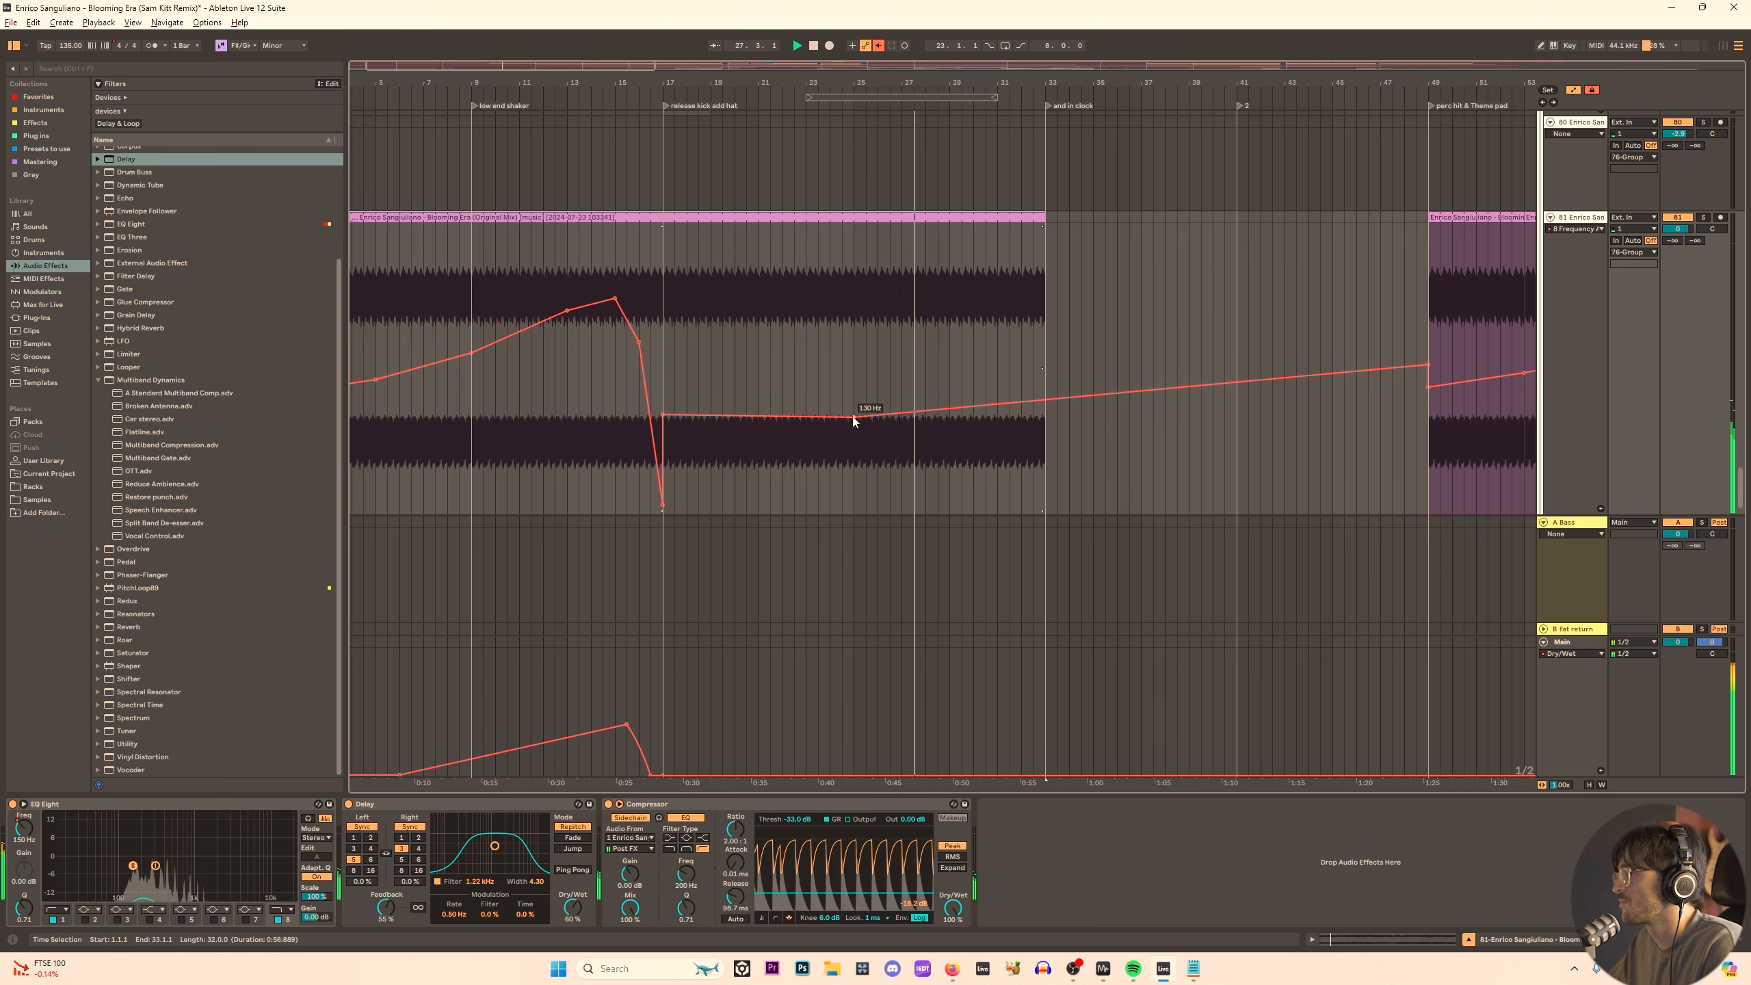
pyautogui.click(950, 413)
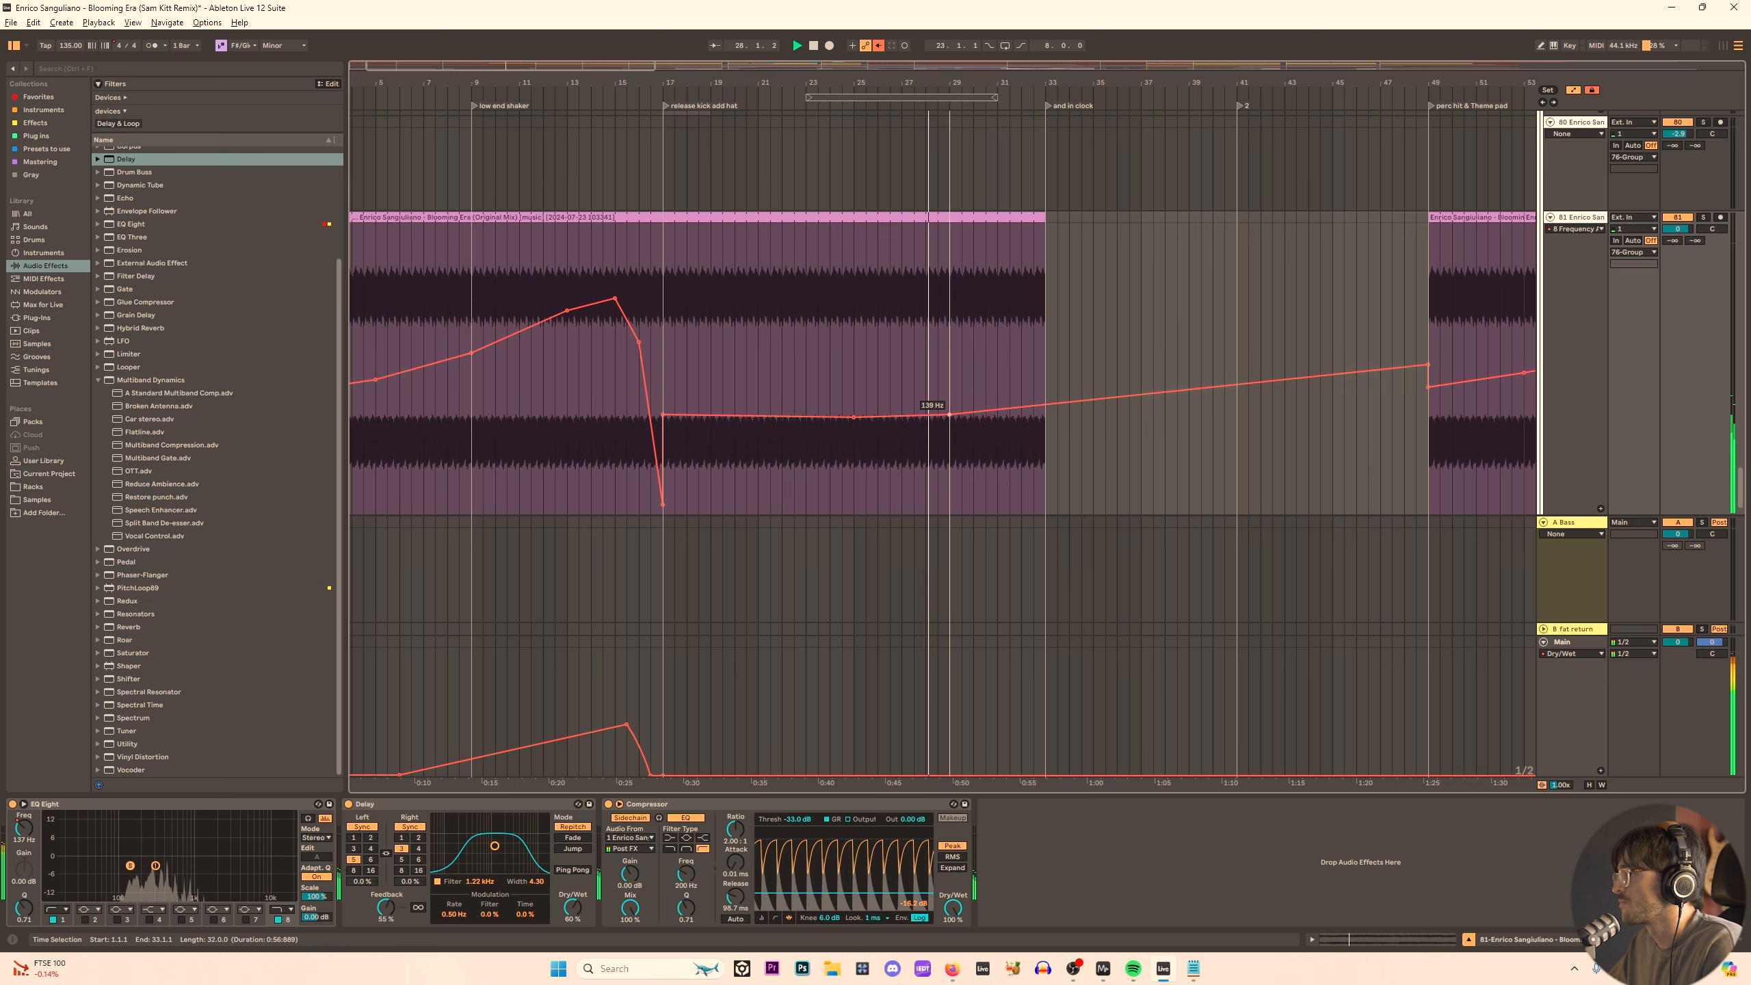
pyautogui.click(1027, 323)
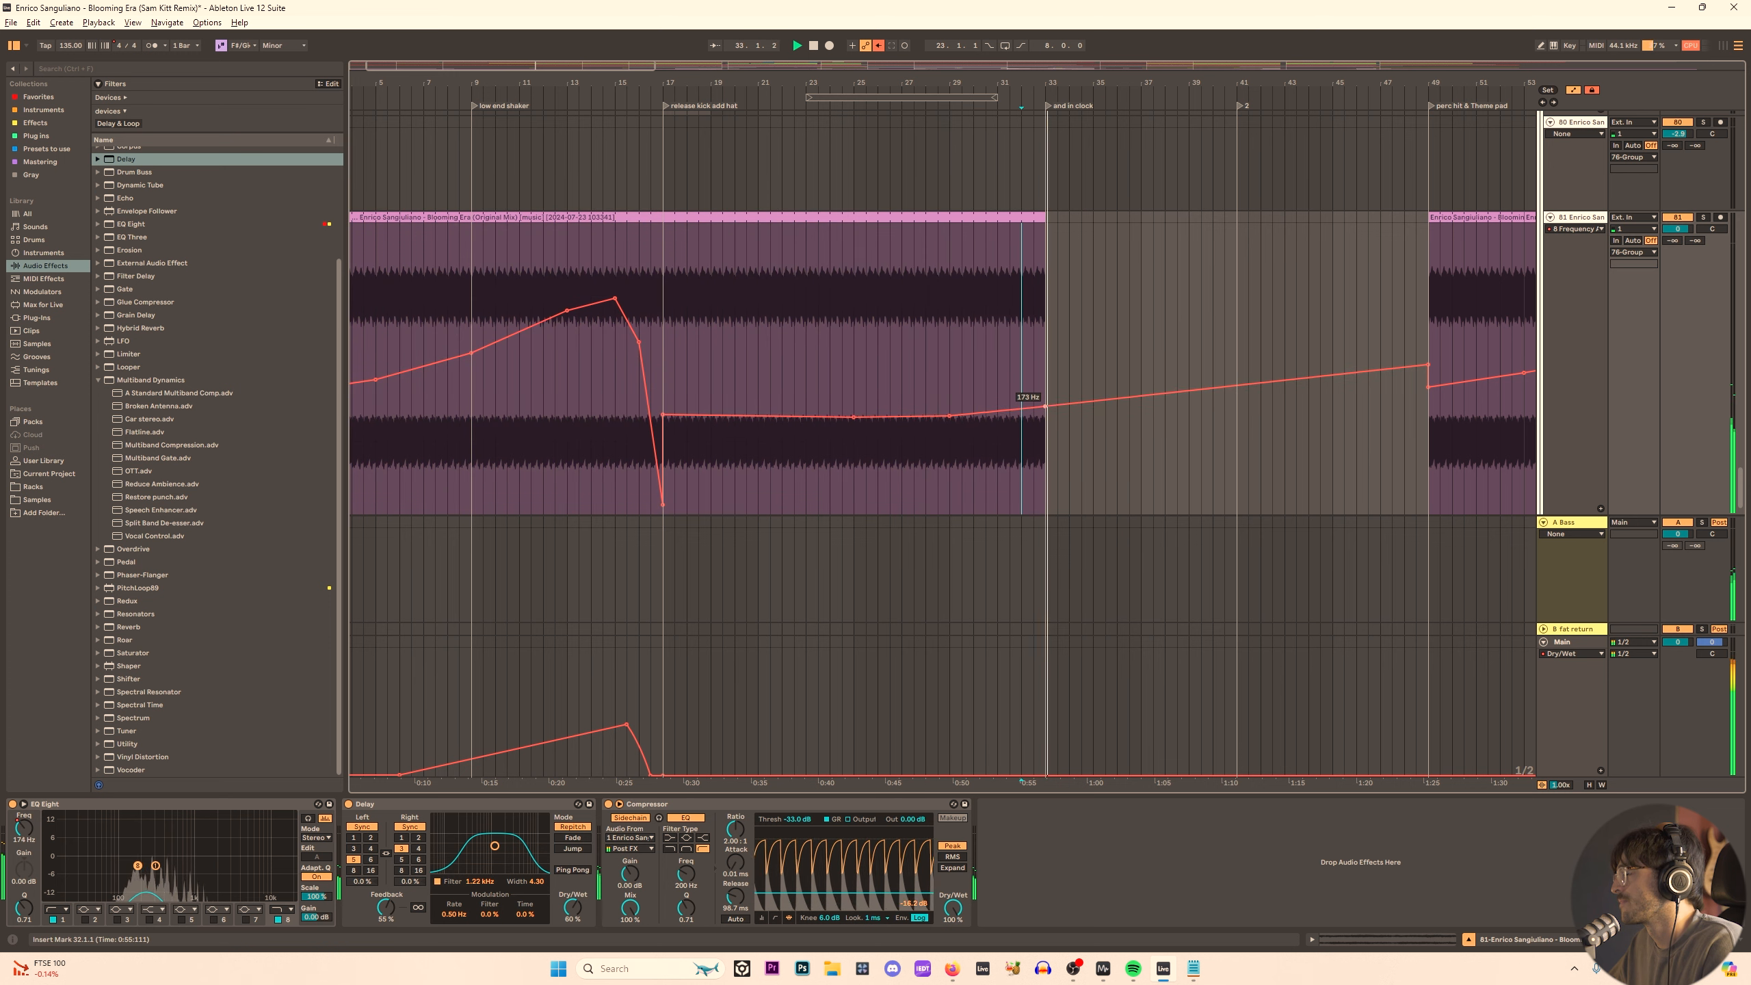
pyautogui.moveTo(1044, 406); pyautogui.dragTo(1045, 457)
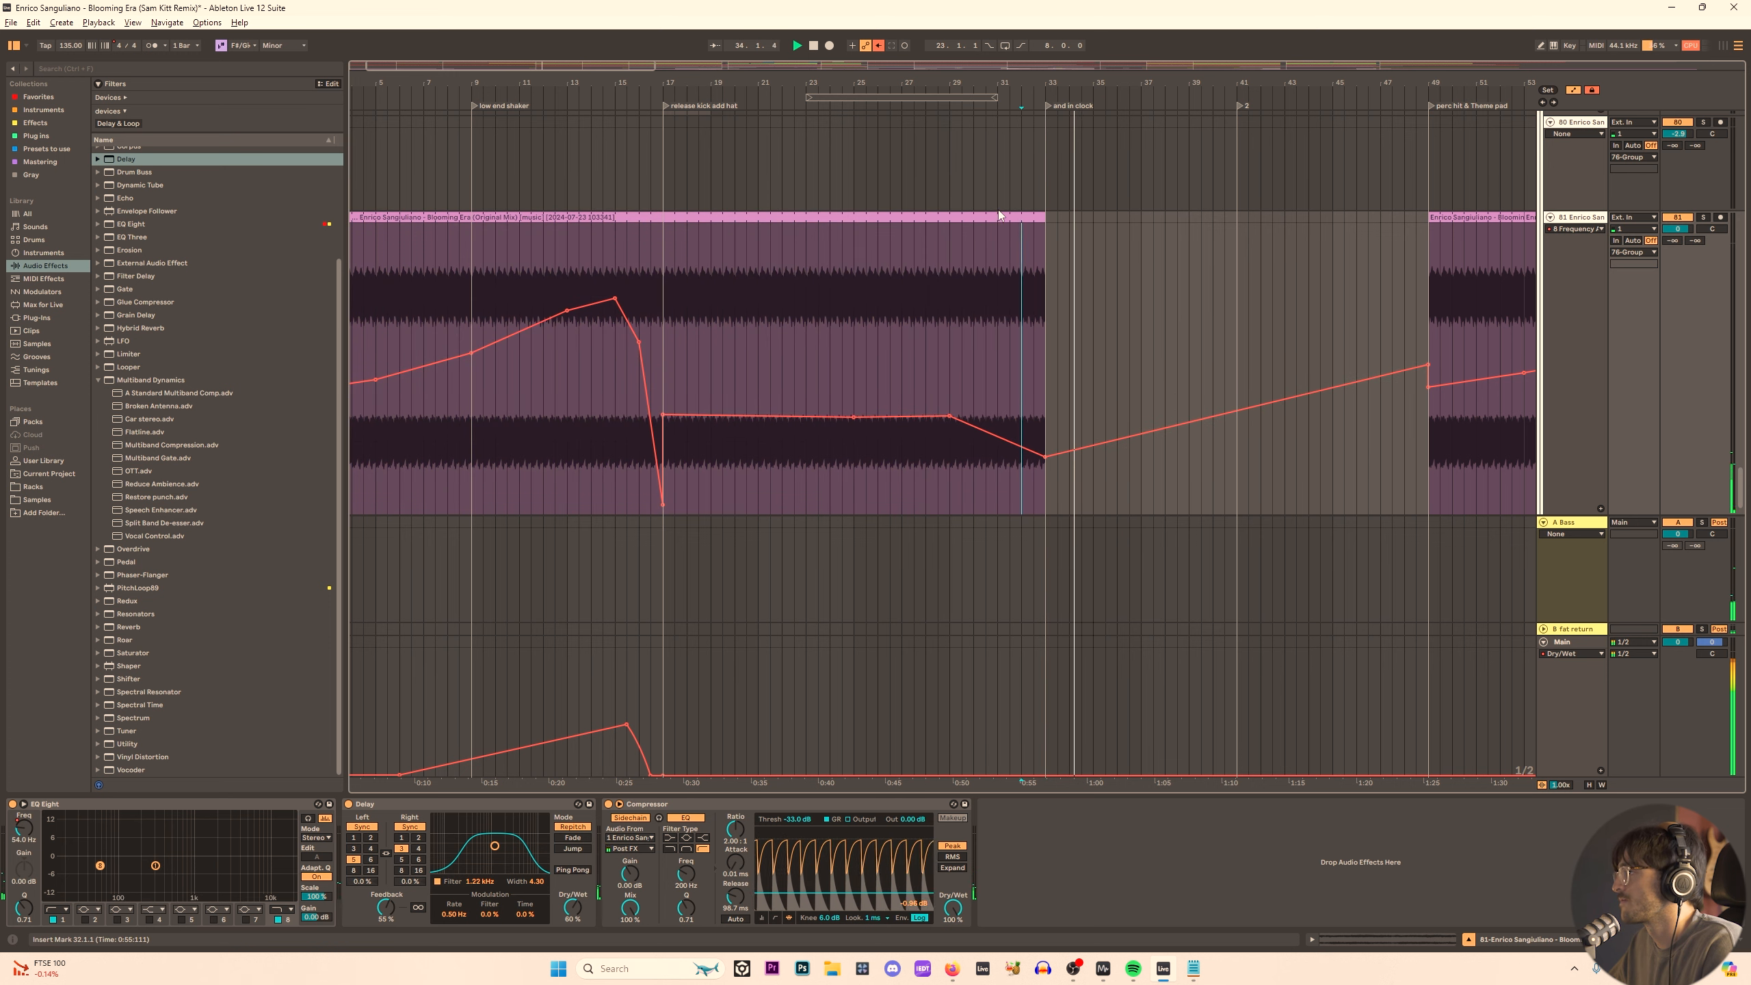
pyautogui.click(1036, 212)
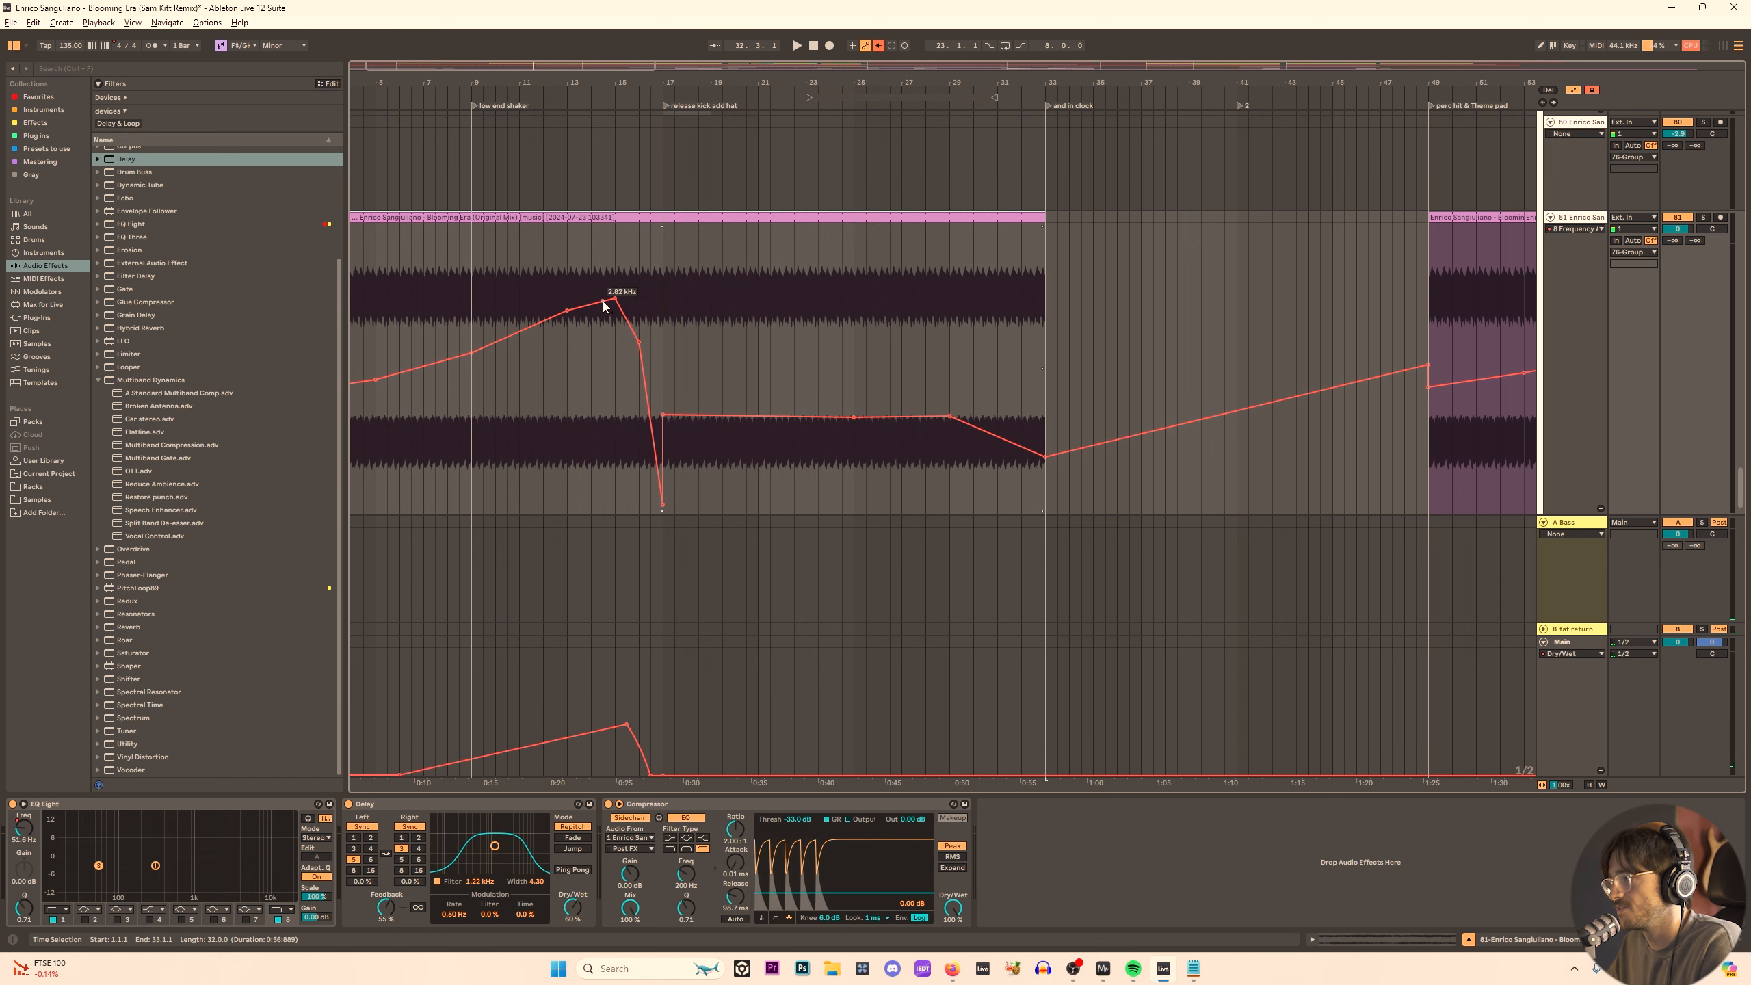
# Split the extended synth clip at bar 17.
pyautogui.press('w')
pyautogui.scroll(4, 417, 244)
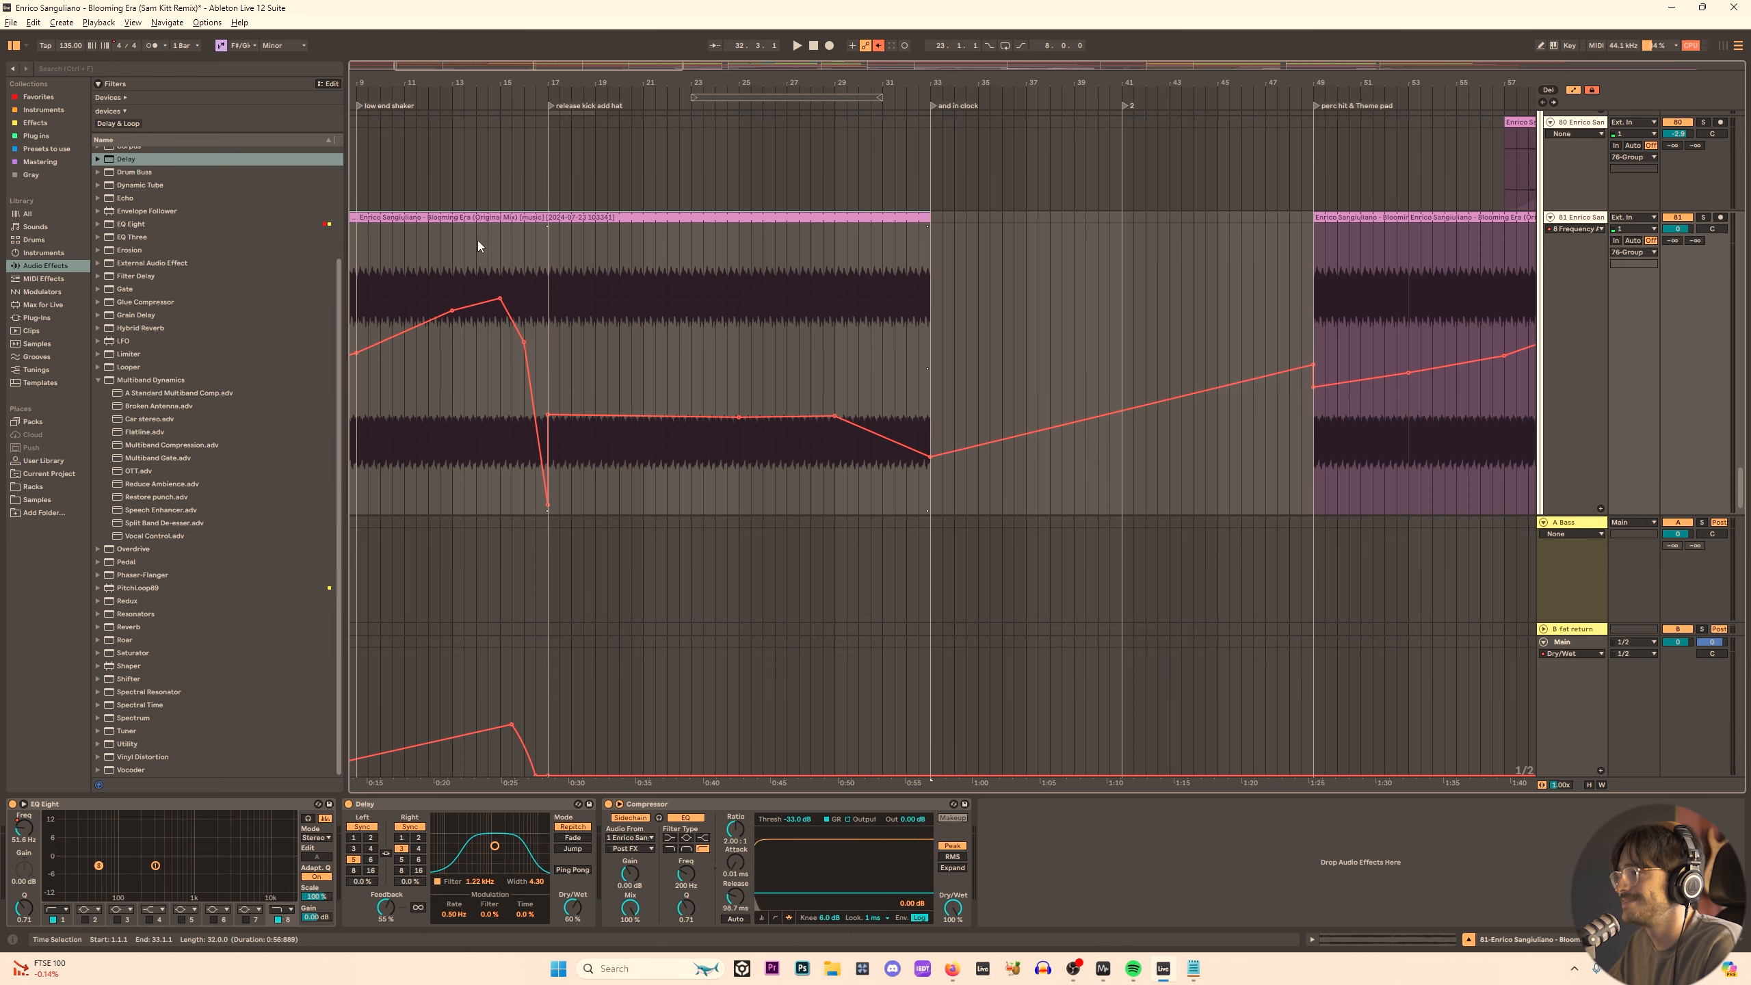
pyautogui.click(542, 249)
pyautogui.hotkey('ctrl', 'e')
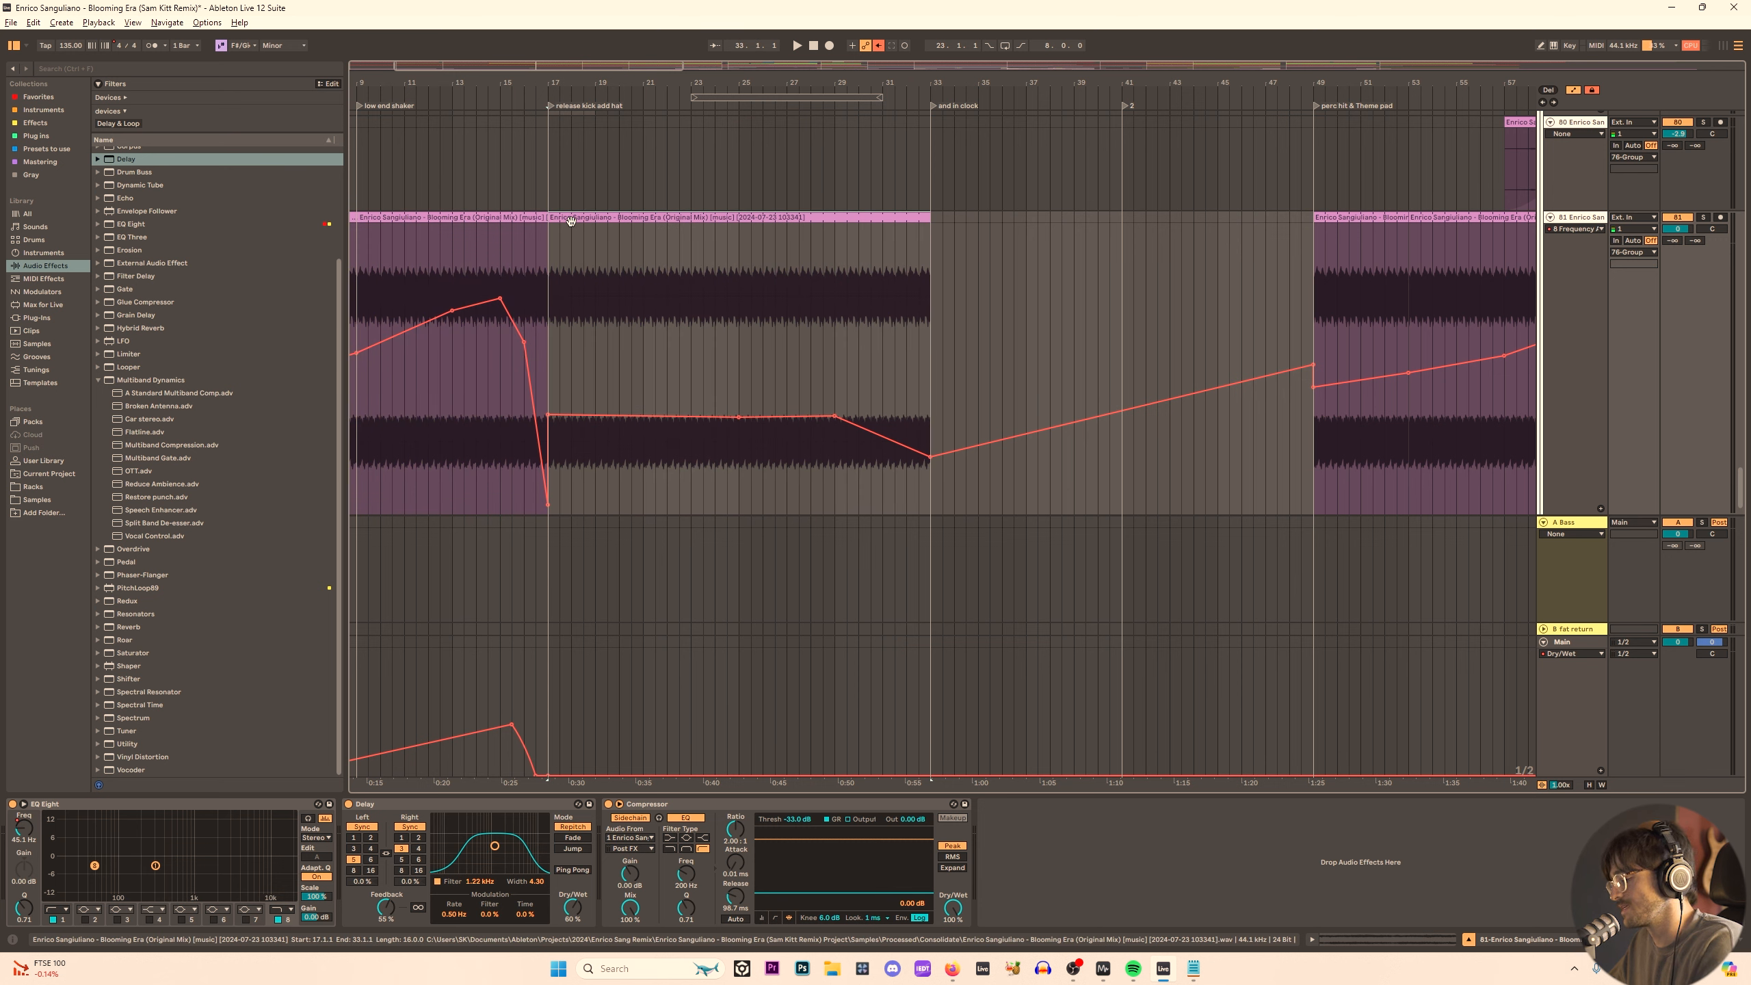
# Lower the synth's filter automation around bars 15 and 16 and drop its point at bar 17 to 10 Hz.
pyautogui.click(493, 237)
pyautogui.press('space')
pyautogui.moveTo(500, 298); pyautogui.dragTo(524, 422)
pyautogui.moveTo(547, 499); pyautogui.dragTo(547, 514)
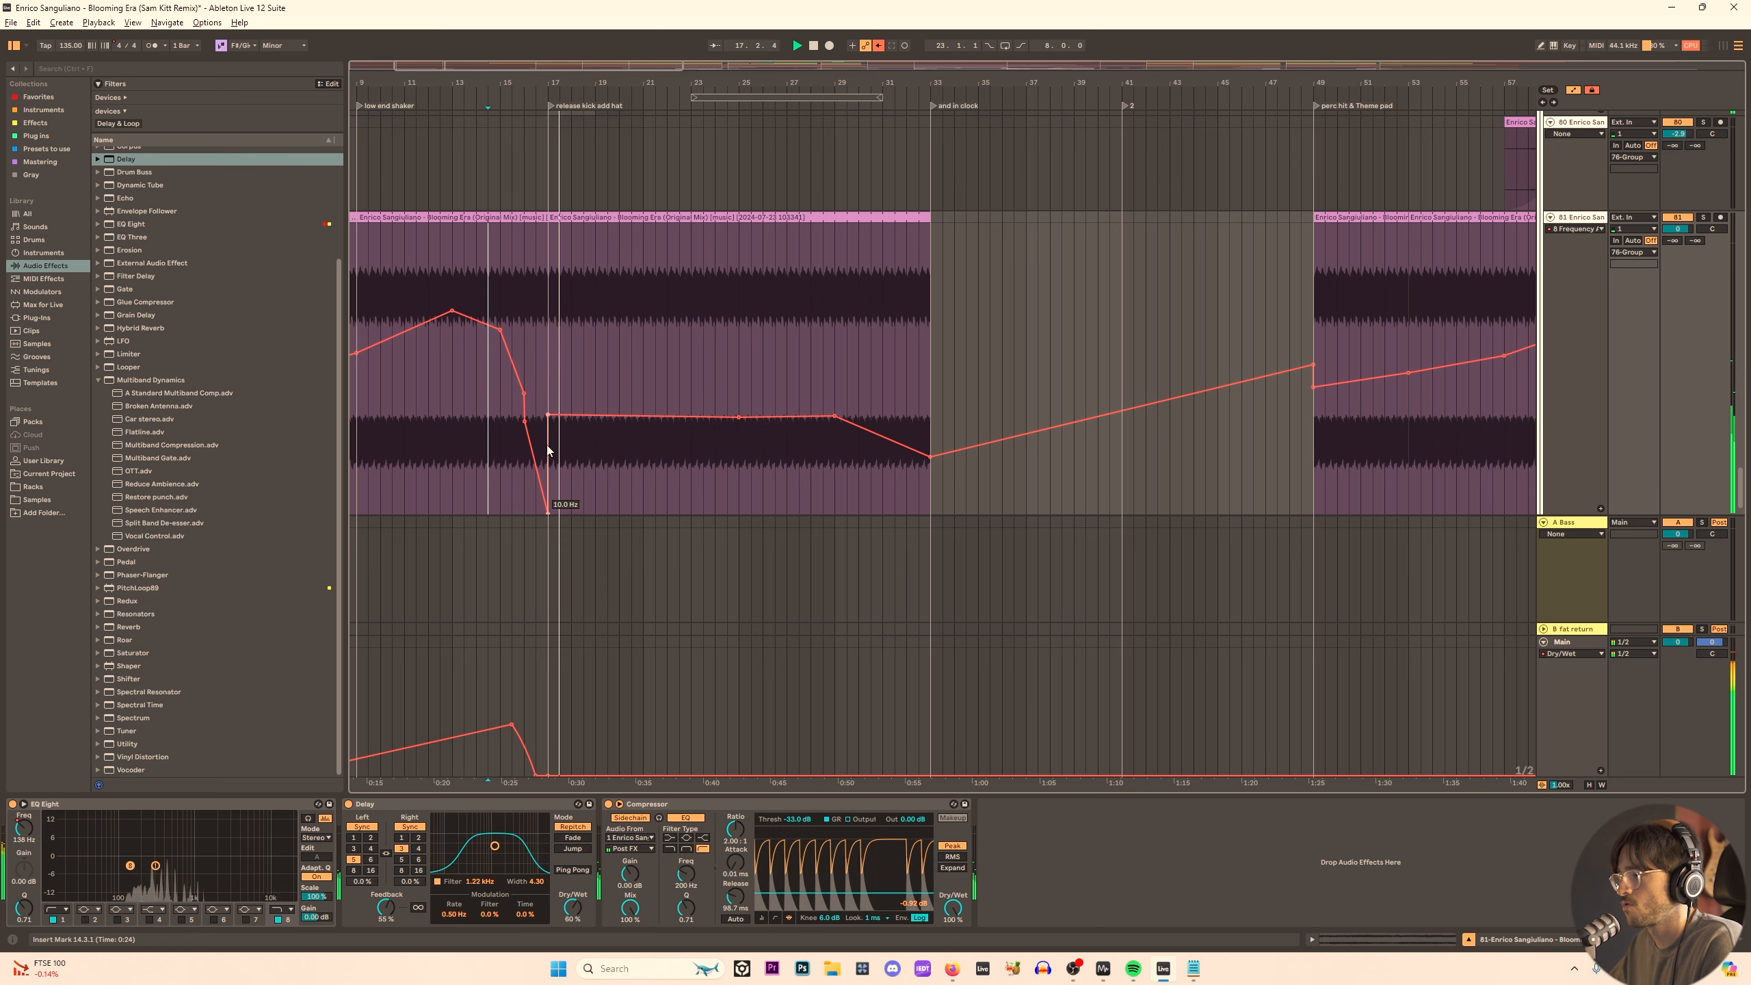
# Delete the synth clip from bar 17 to bar 33 and pull the filter automation after bar 17 down to its minimum.
pyautogui.click(562, 217)
pyautogui.press('Delete')
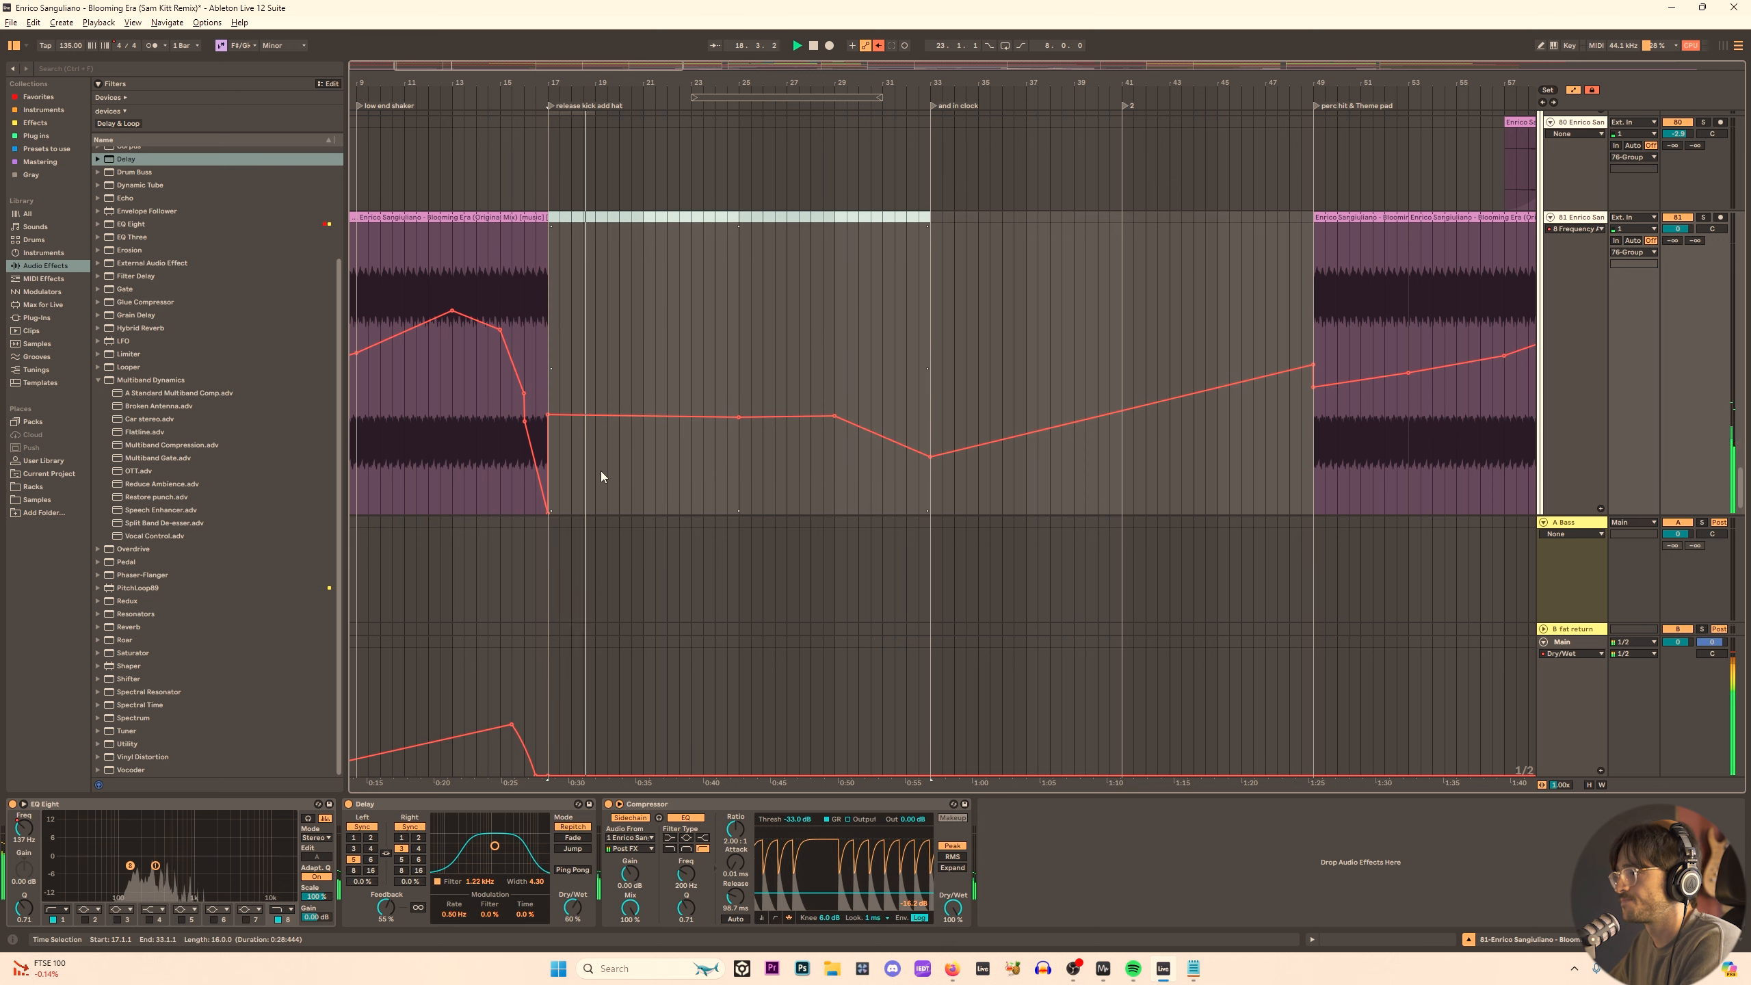
pyautogui.moveTo(604, 422); pyautogui.dragTo(625, 521)
pyautogui.click(516, 301)
pyautogui.press('space')
pyautogui.press('space')
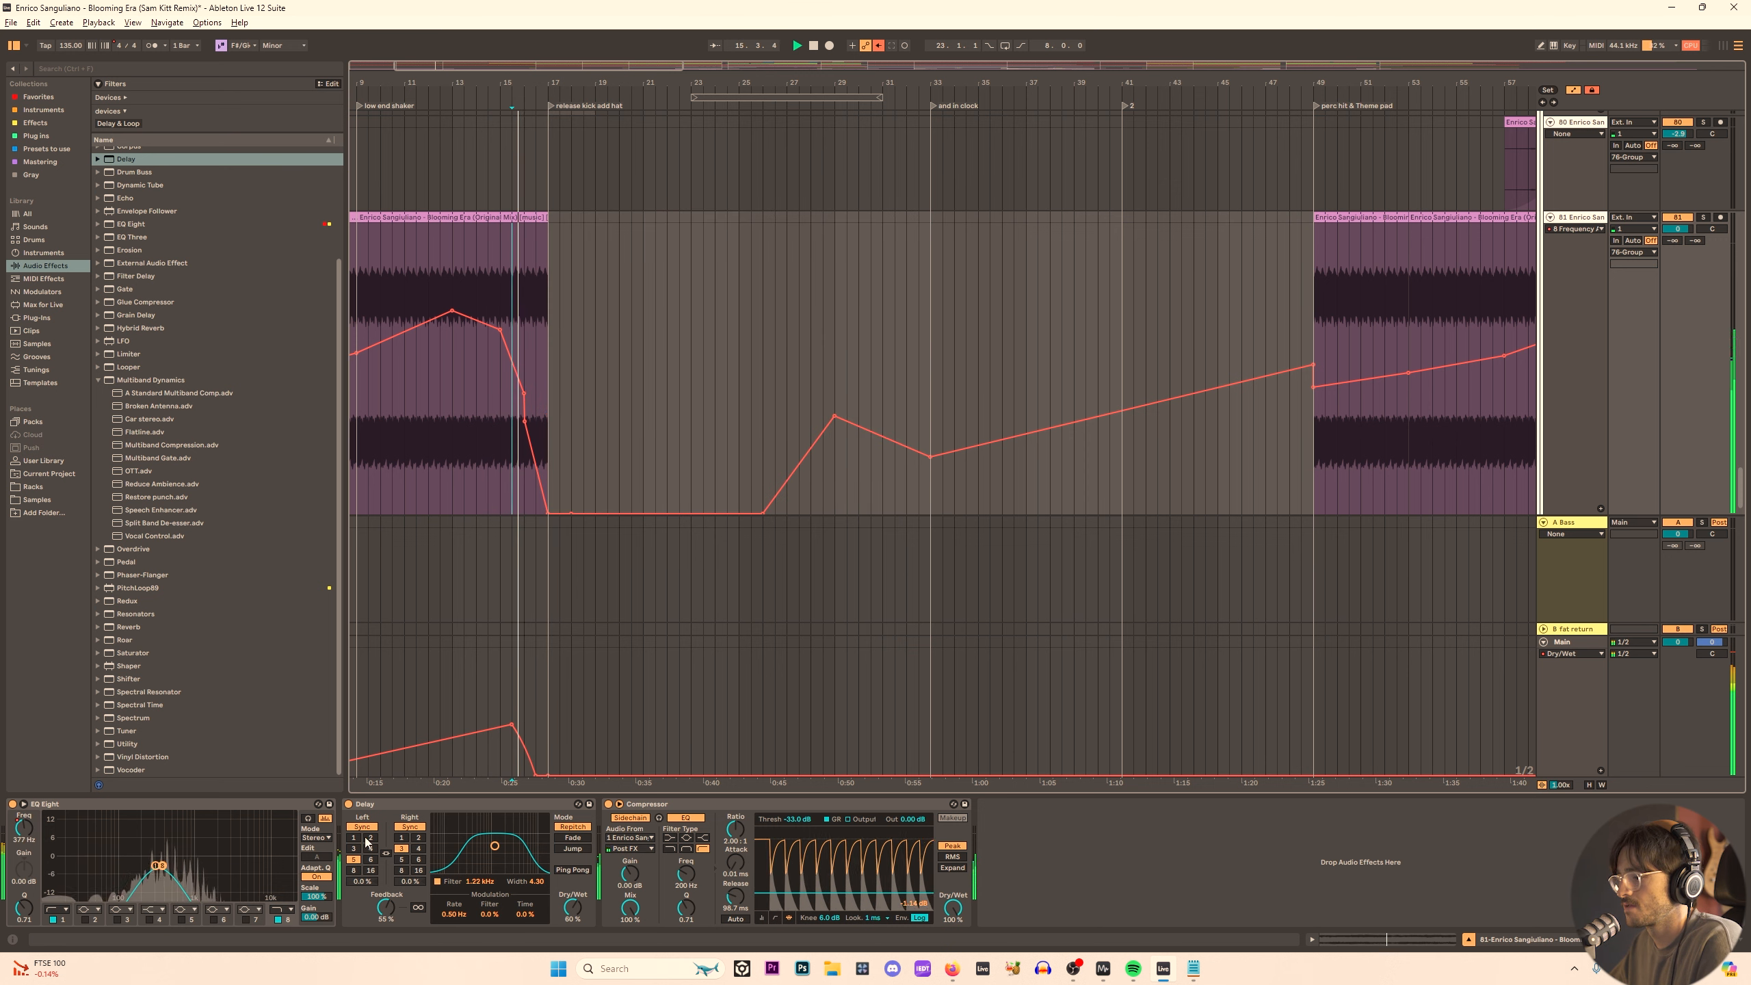
# Place EQ Eight after the Delay in the device chain and make the filter automation fall straight to its minimum at bar 16.
pyautogui.moveTo(254, 805)
pyautogui.mouseDown()
pyautogui.moveTo(678, 840)
pyautogui.moveTo(635, 831)
pyautogui.mouseUp()
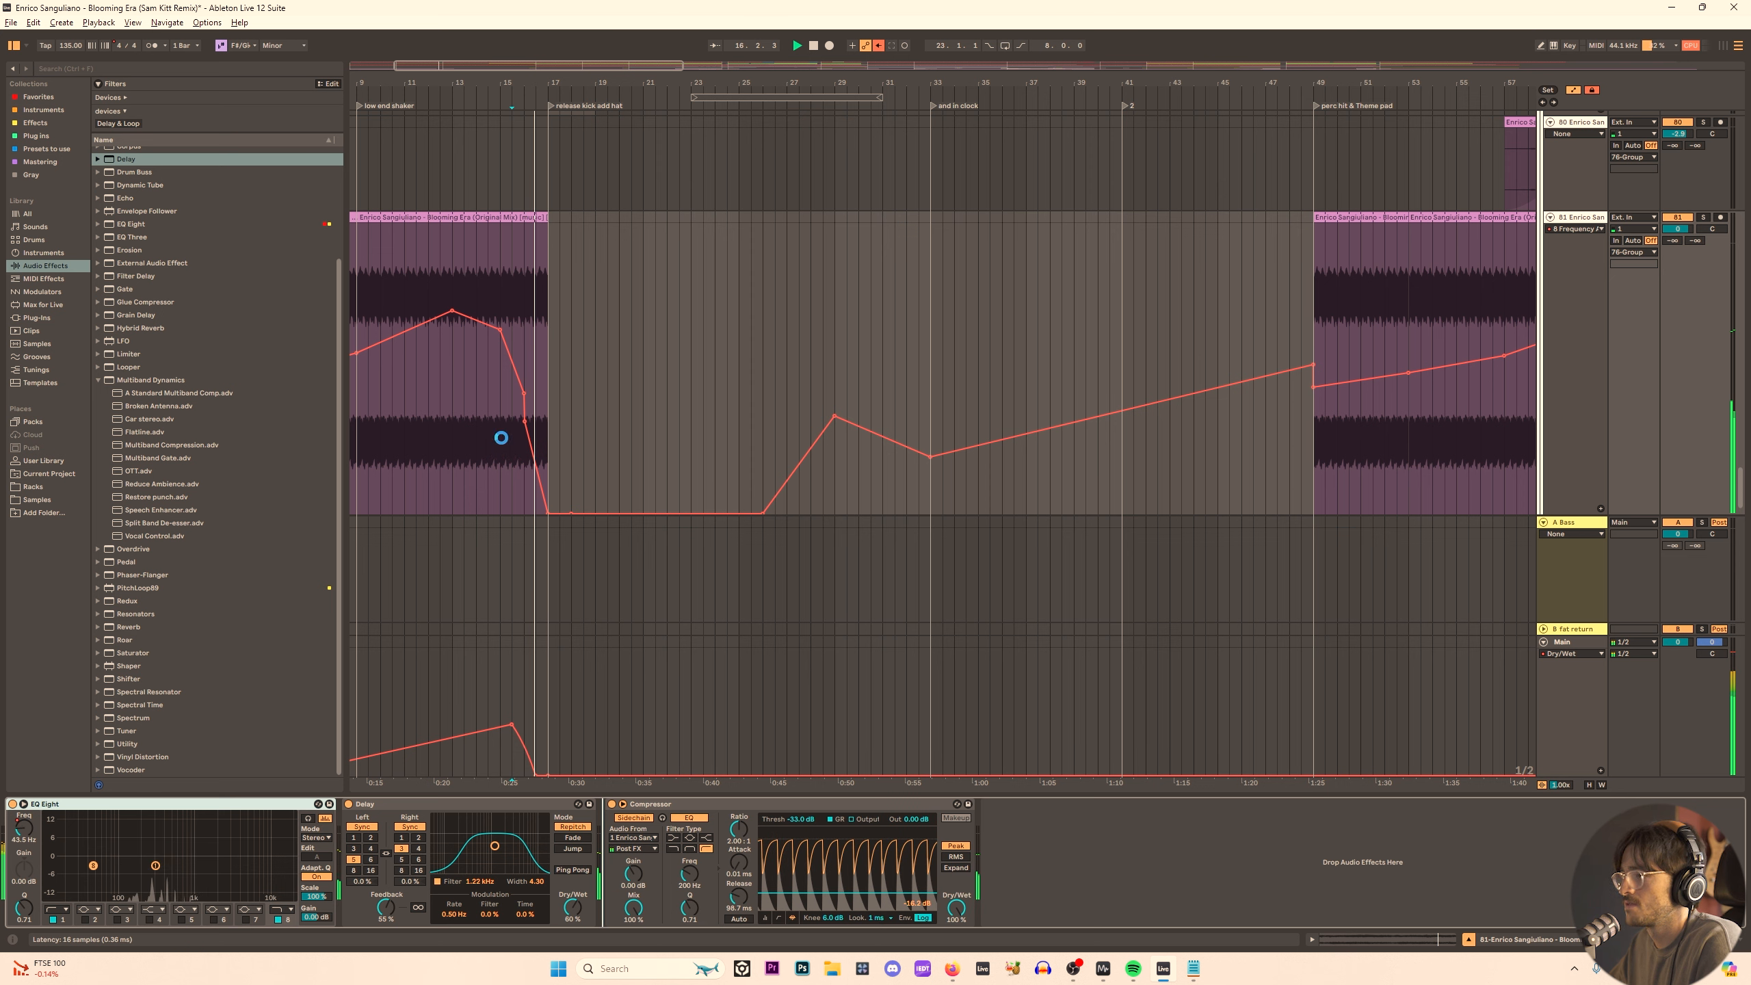
pyautogui.click(461, 400)
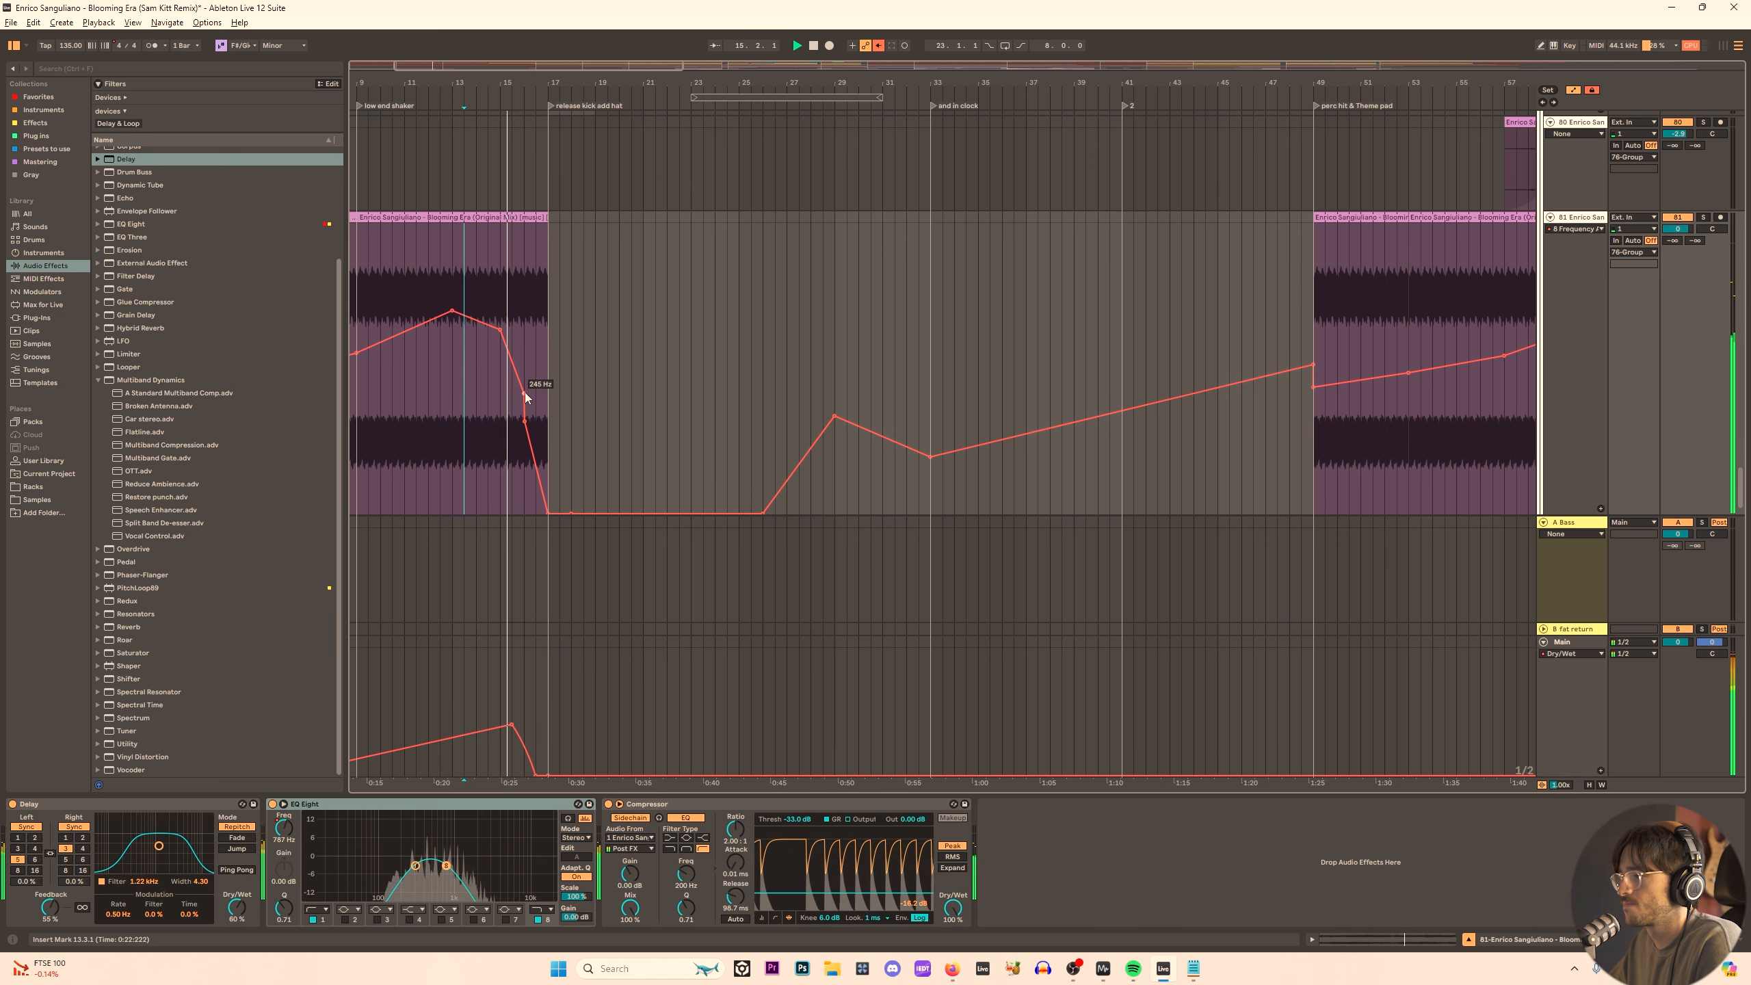
pyautogui.moveTo(528, 446); pyautogui.dragTo(525, 447)
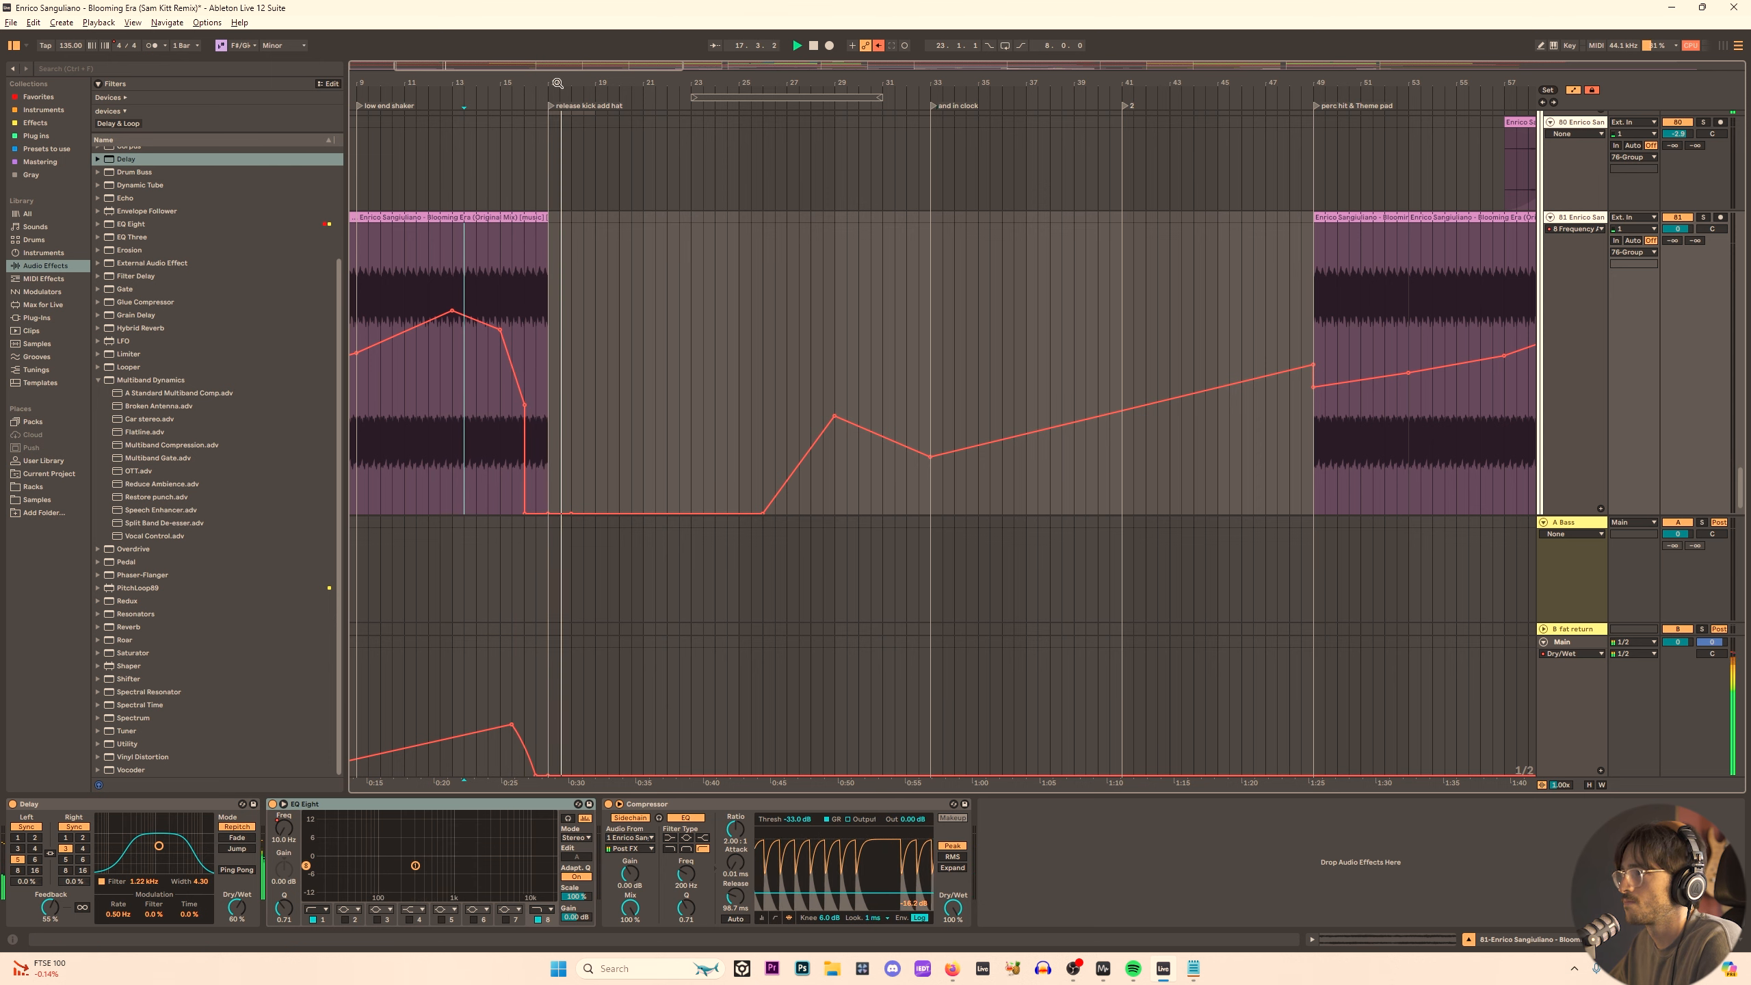
# Replace the filter automation after bar 9 with a smooth downward curve that reaches its minimum at bar 16.
pyautogui.moveTo(934, 81); pyautogui.dragTo(1297, 110)
pyautogui.press('space')
pyautogui.click(566, 297)
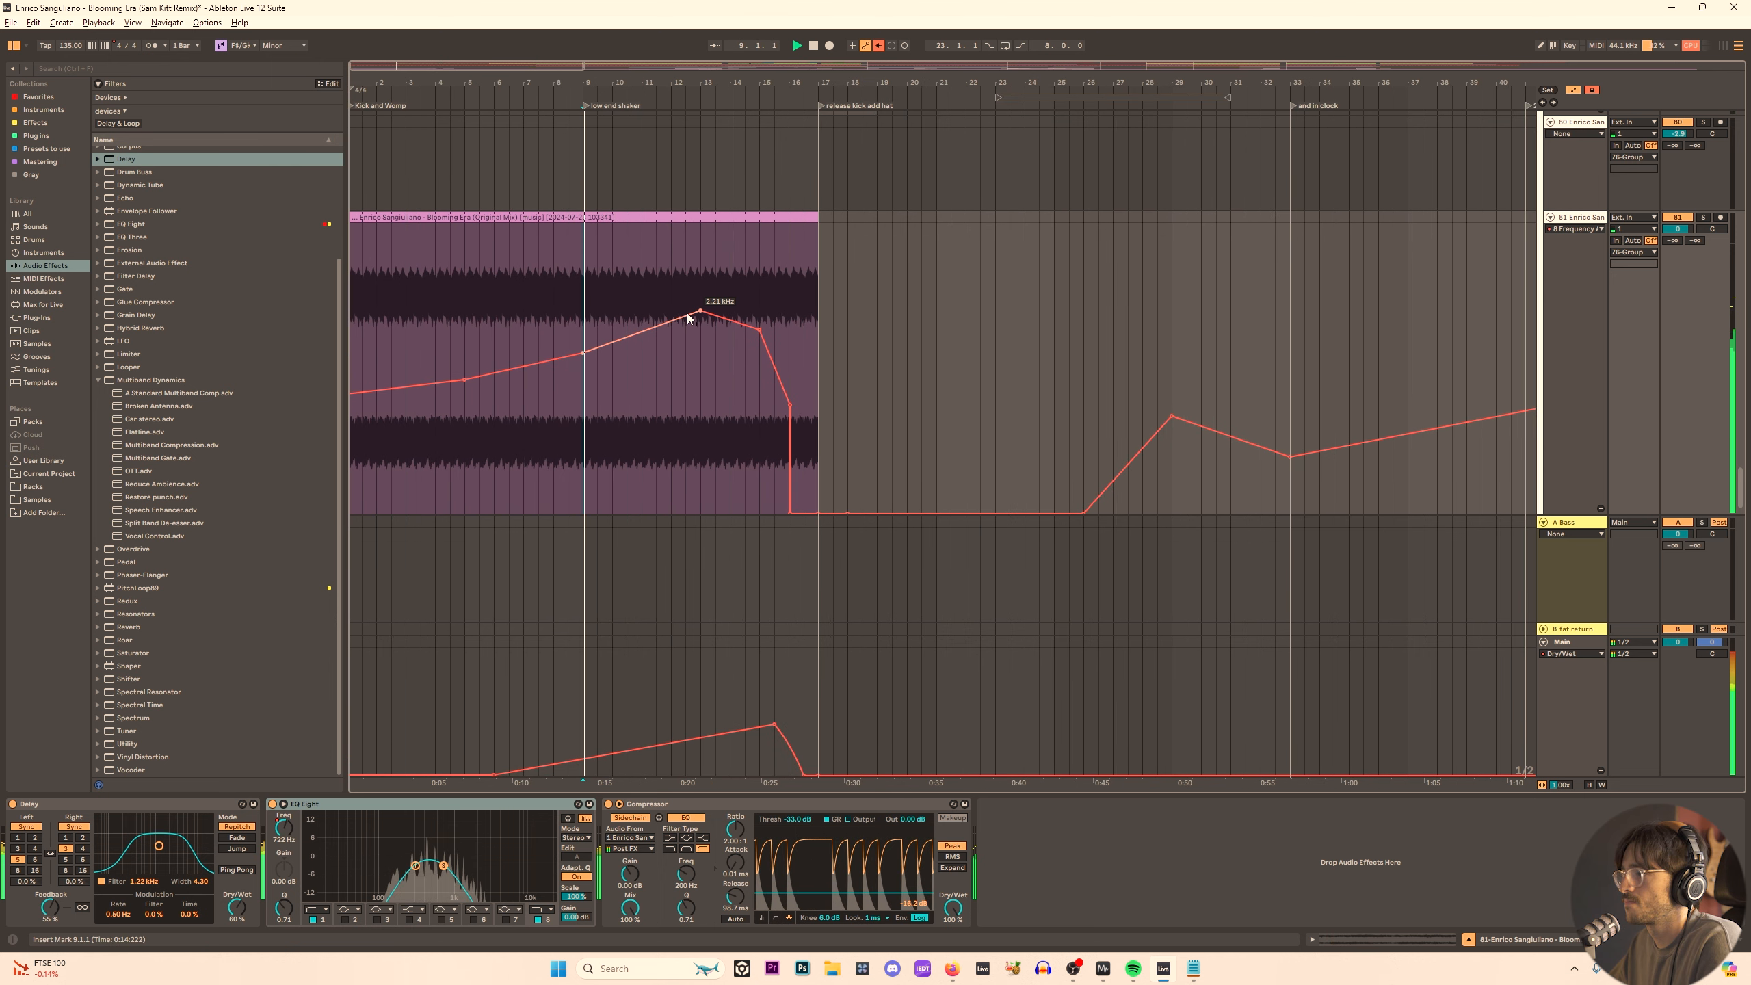
pyautogui.press('space')
pyautogui.moveTo(700, 311); pyautogui.dragTo(804, 510)
pyautogui.moveTo(637, 393); pyautogui.dragTo(637, 370)
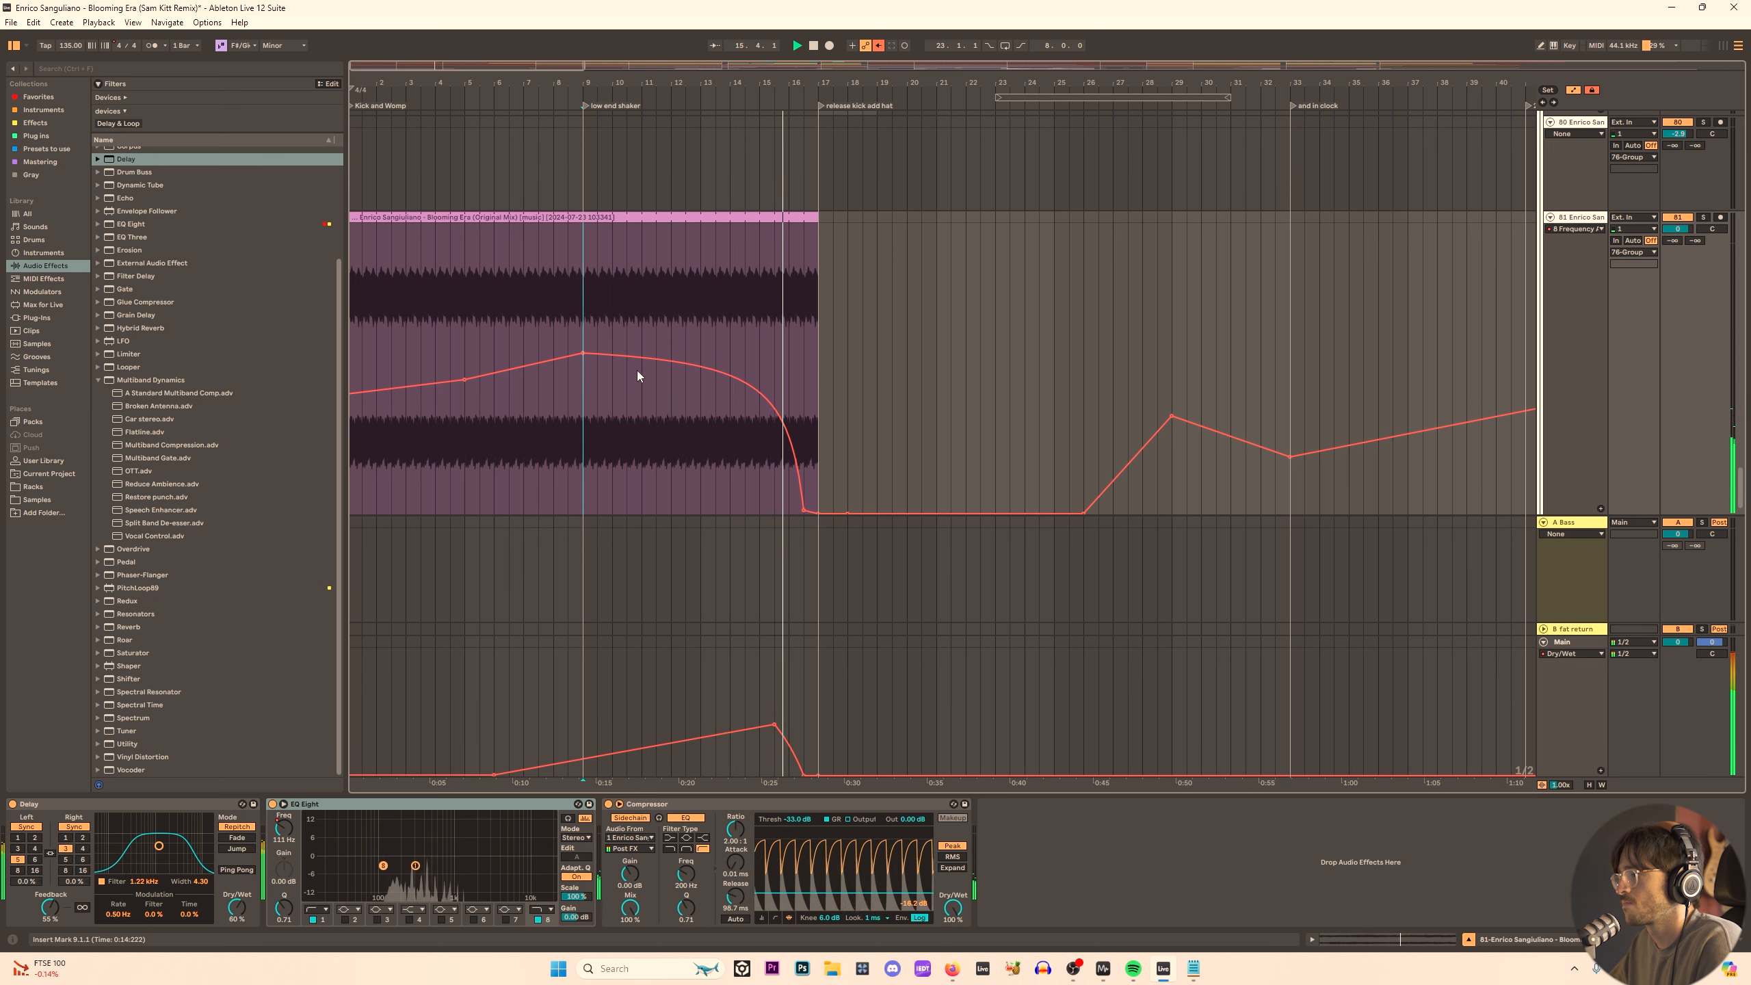
pyautogui.moveTo(802, 510); pyautogui.dragTo(775, 511)
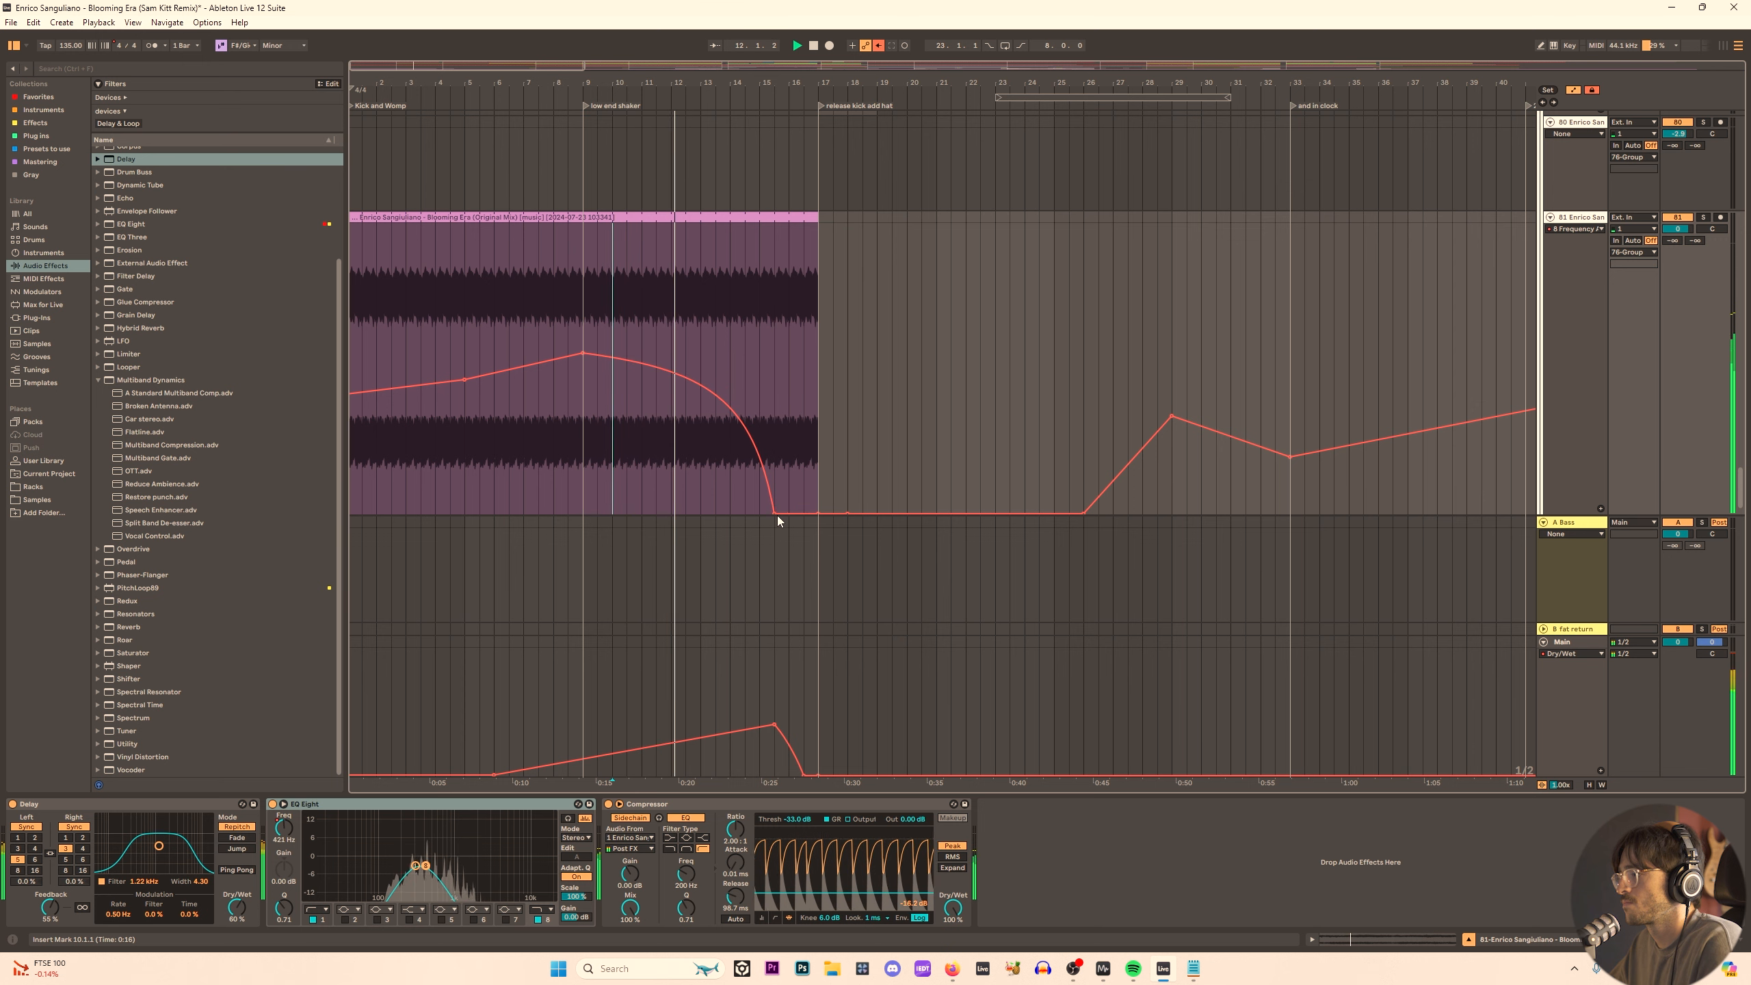
pyautogui.moveTo(775, 512); pyautogui.dragTo(789, 512)
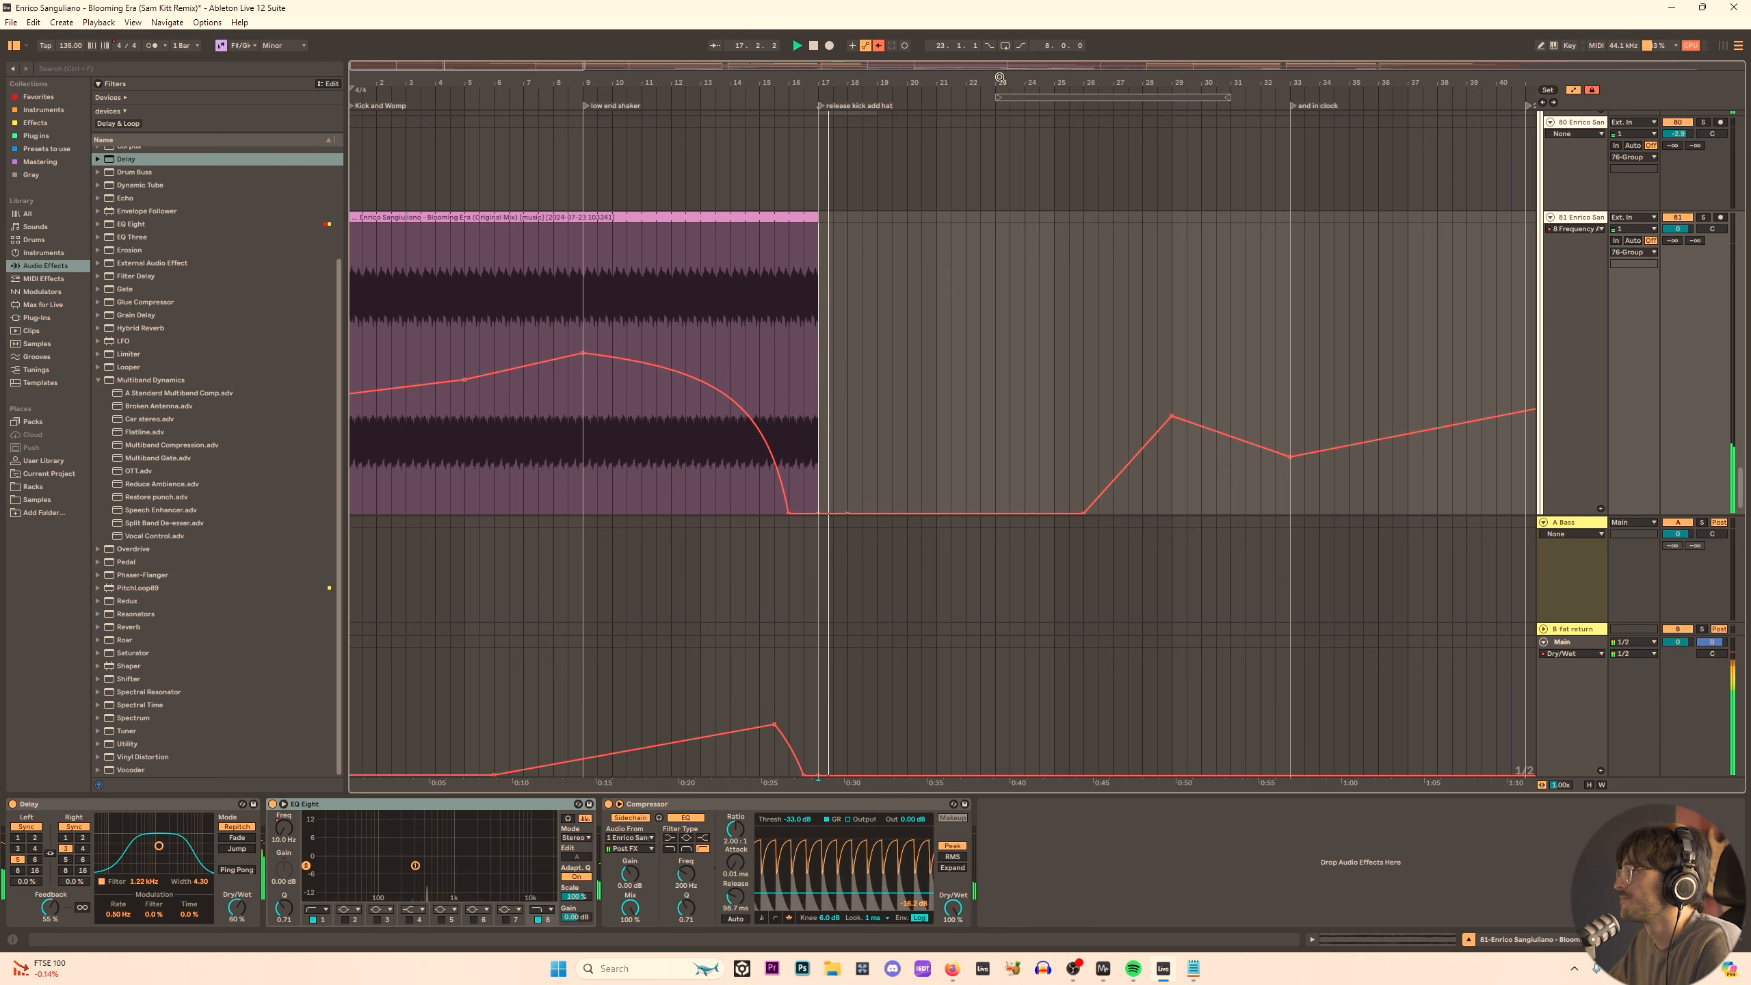
# Lower the starting point of the pre-drop synth clip's filter automation at bar 49.
pyautogui.moveTo(1000, 77); pyautogui.dragTo(883, 299)
pyautogui.click(925, 207)
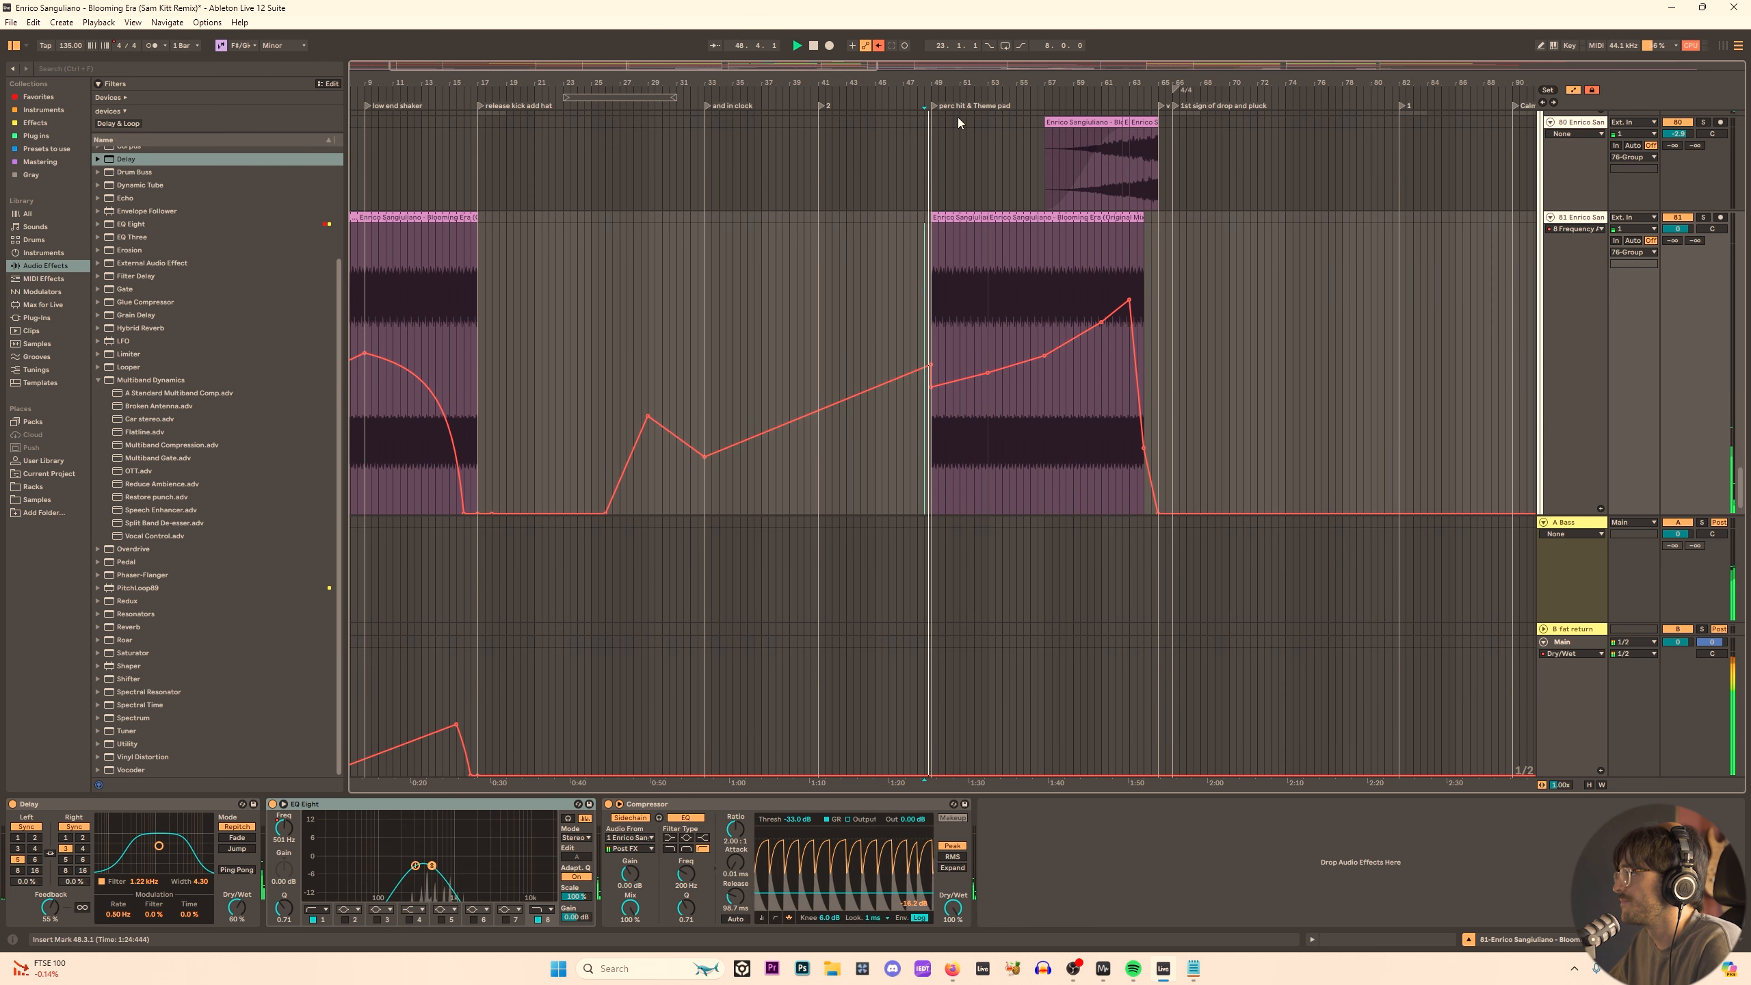
pyautogui.moveTo(963, 90); pyautogui.dragTo(721, 91)
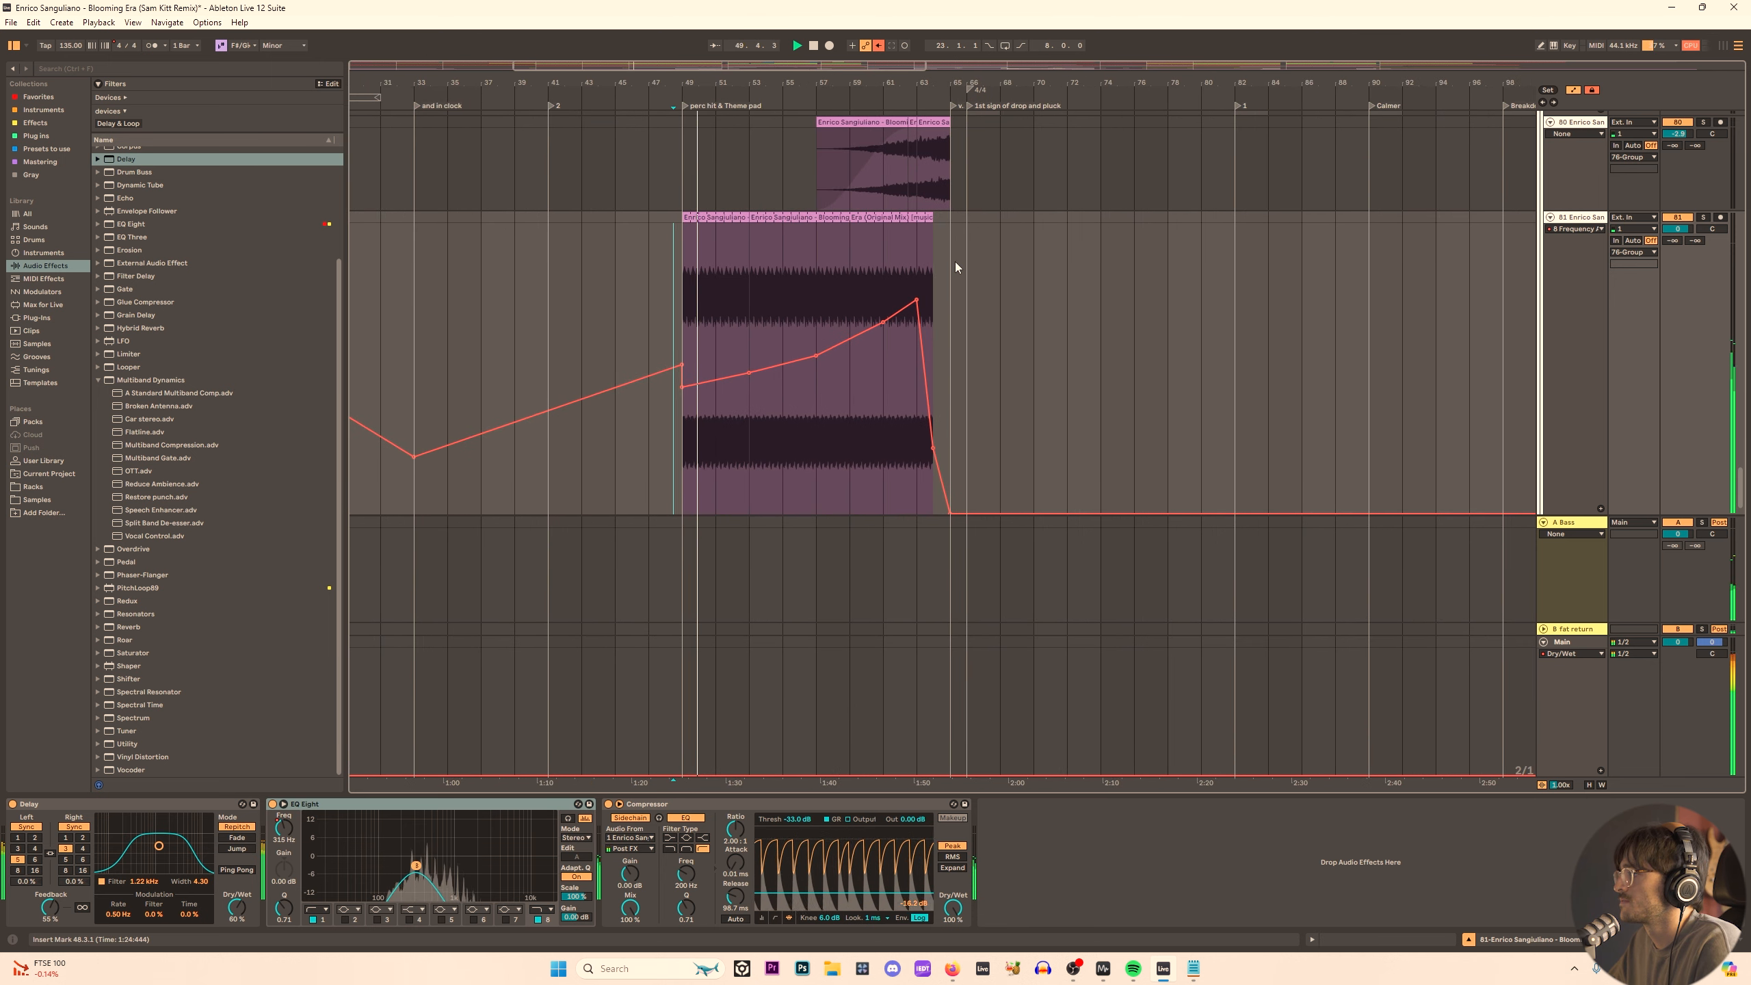
pyautogui.moveTo(703, 382); pyautogui.dragTo(750, 375)
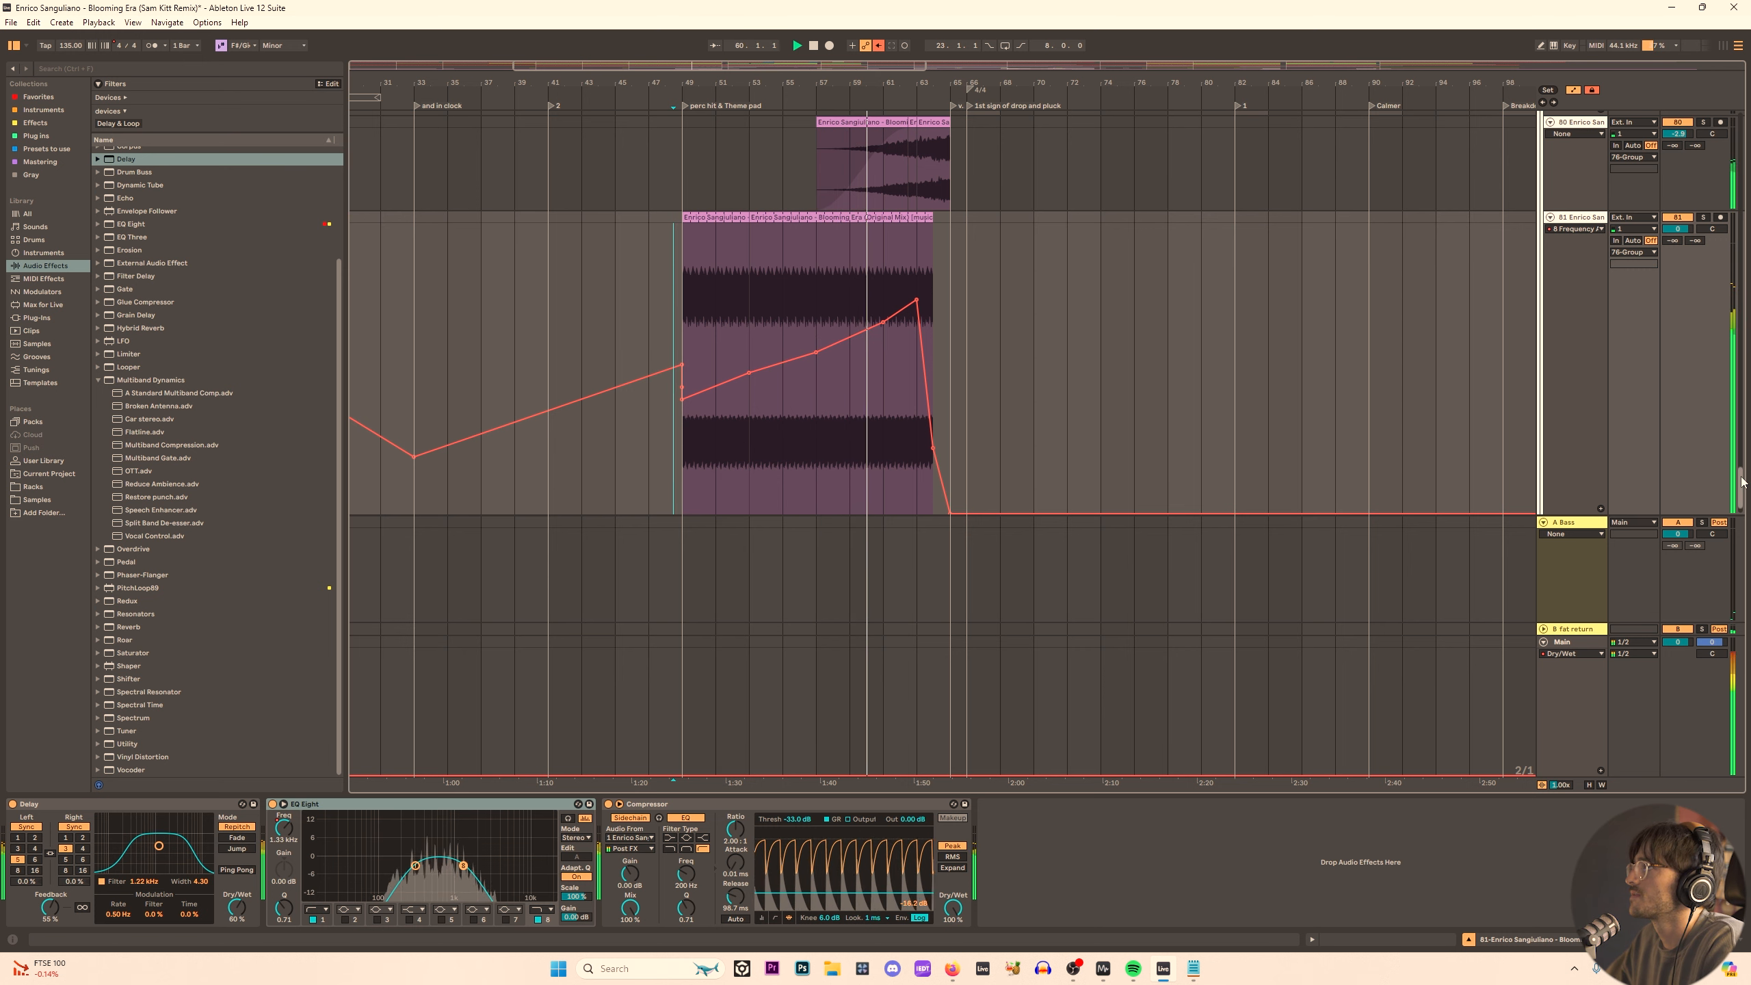
# Review the kick, percussion, pluck and synth tracks while the pre-drop build and the drop after bar 66 play.
pyautogui.moveTo(1741, 481); pyautogui.dragTo(1734, 126)
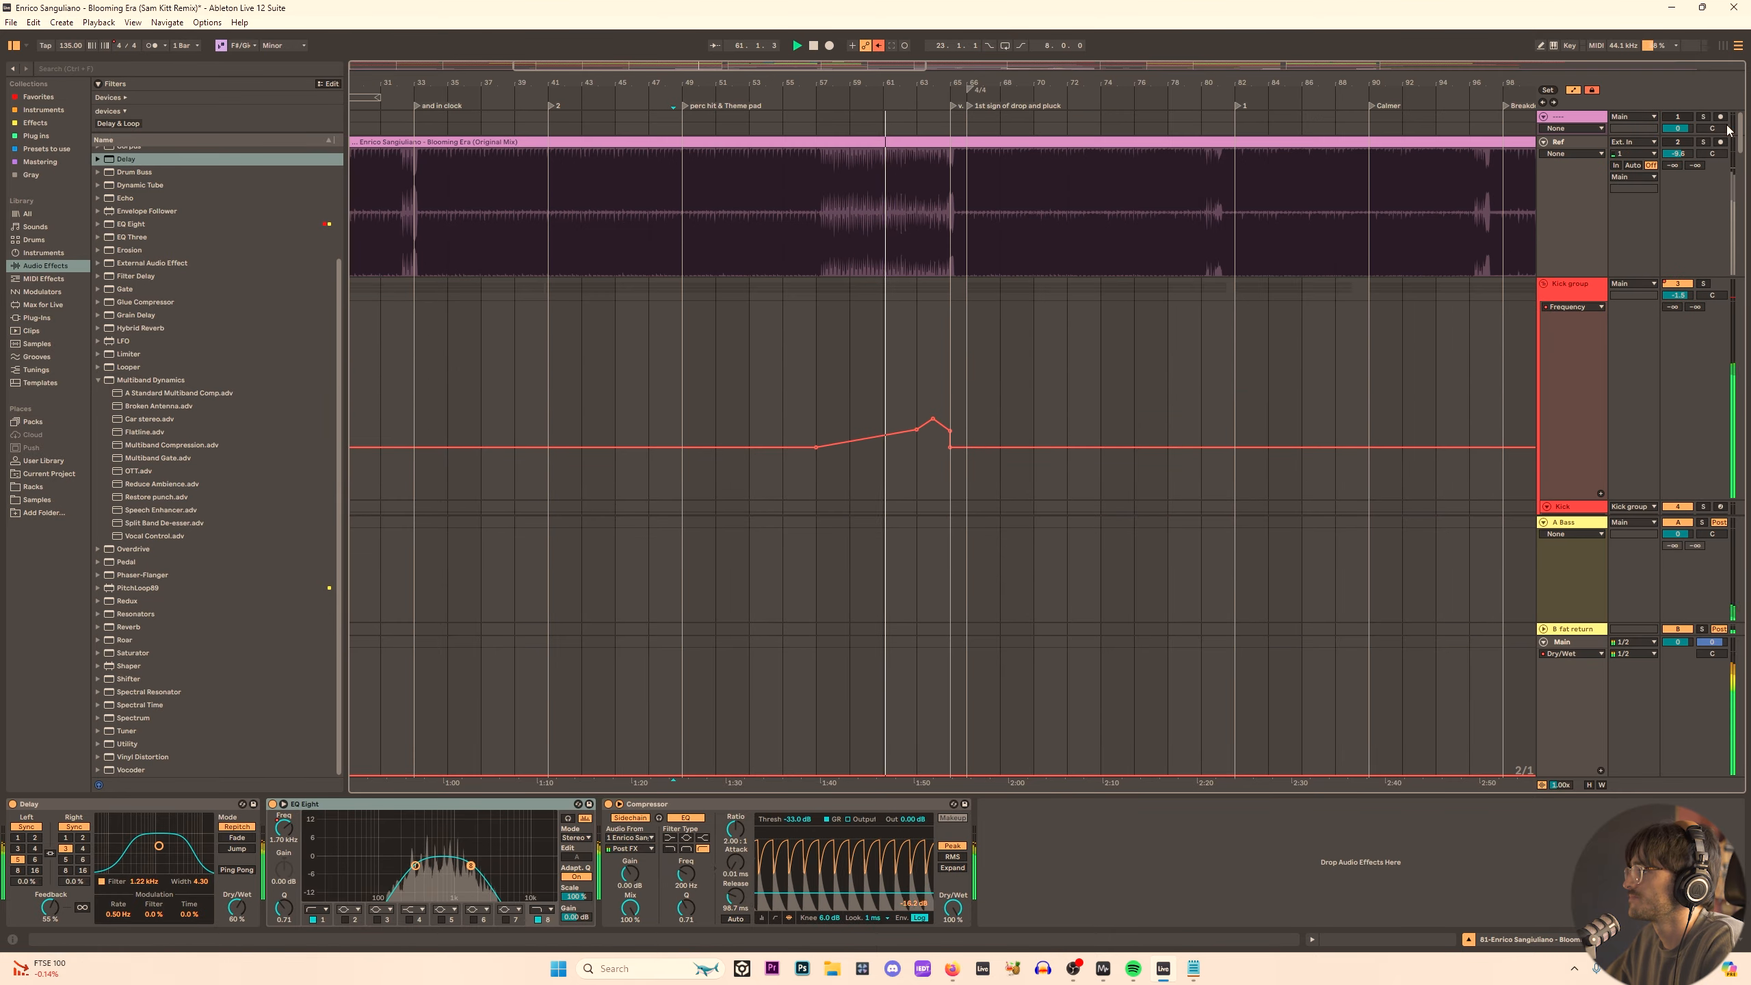
pyautogui.scroll(-3, 866, 282)
pyautogui.scroll(-3, 867, 283)
pyautogui.scroll(5, 930, 206)
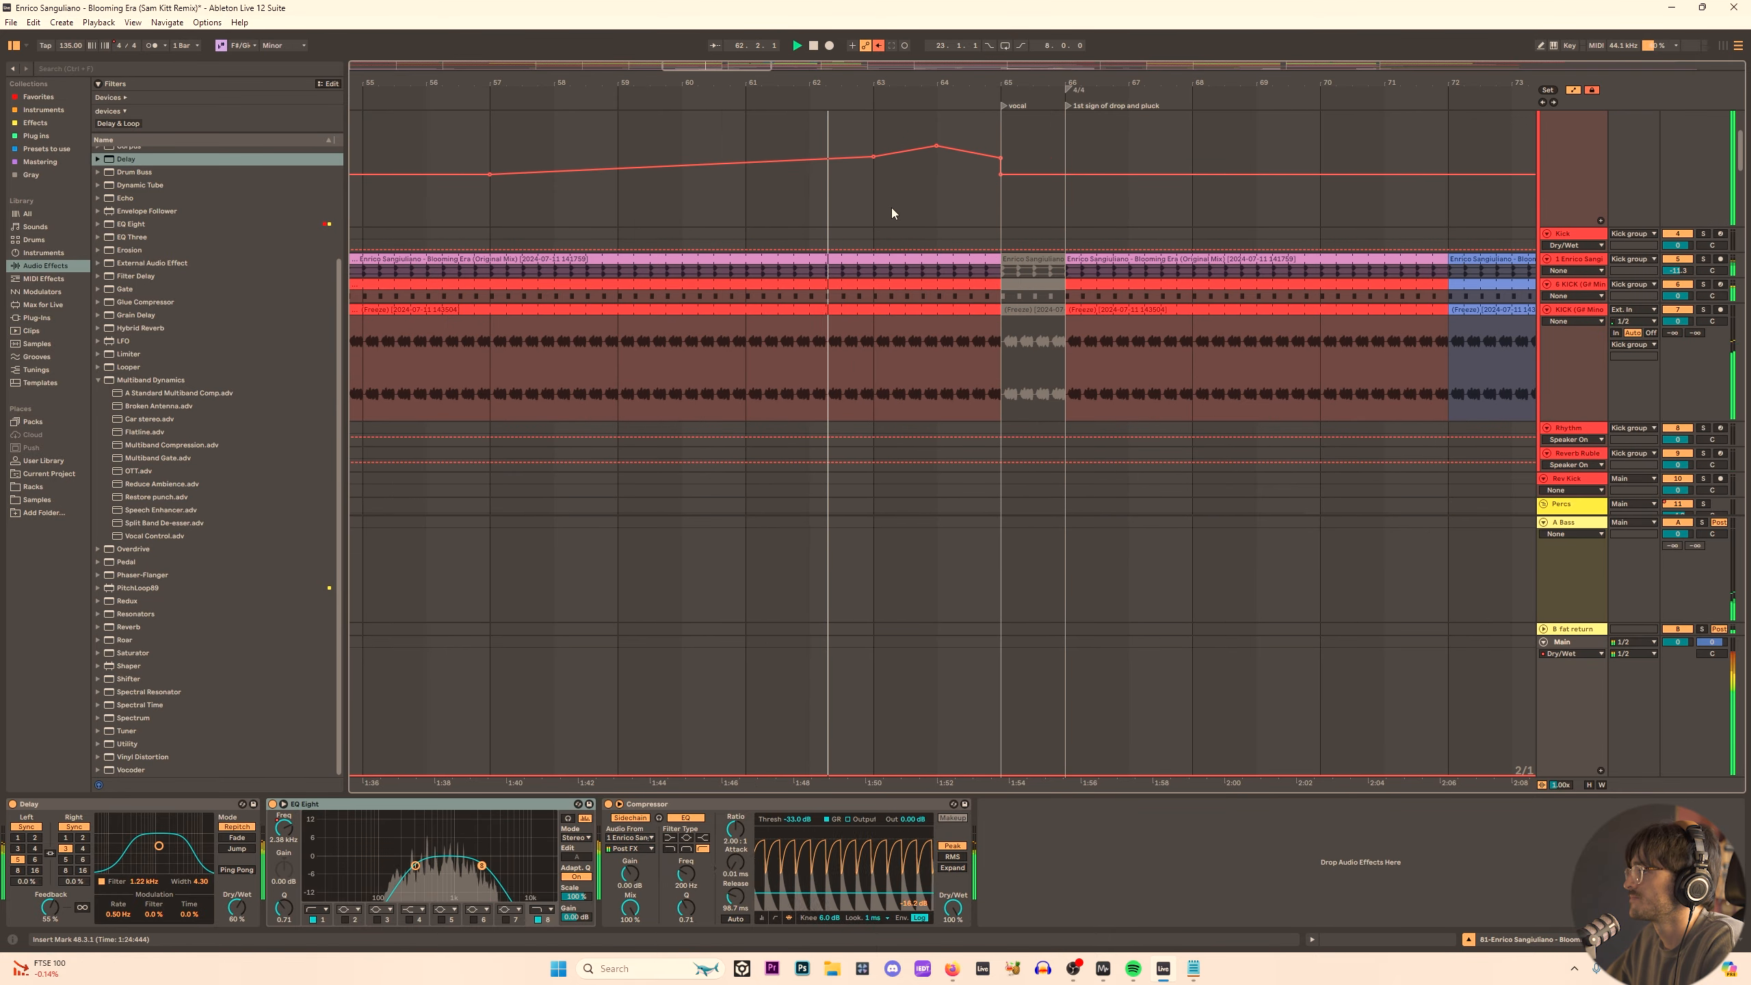
pyautogui.scroll(-3, 952, 84)
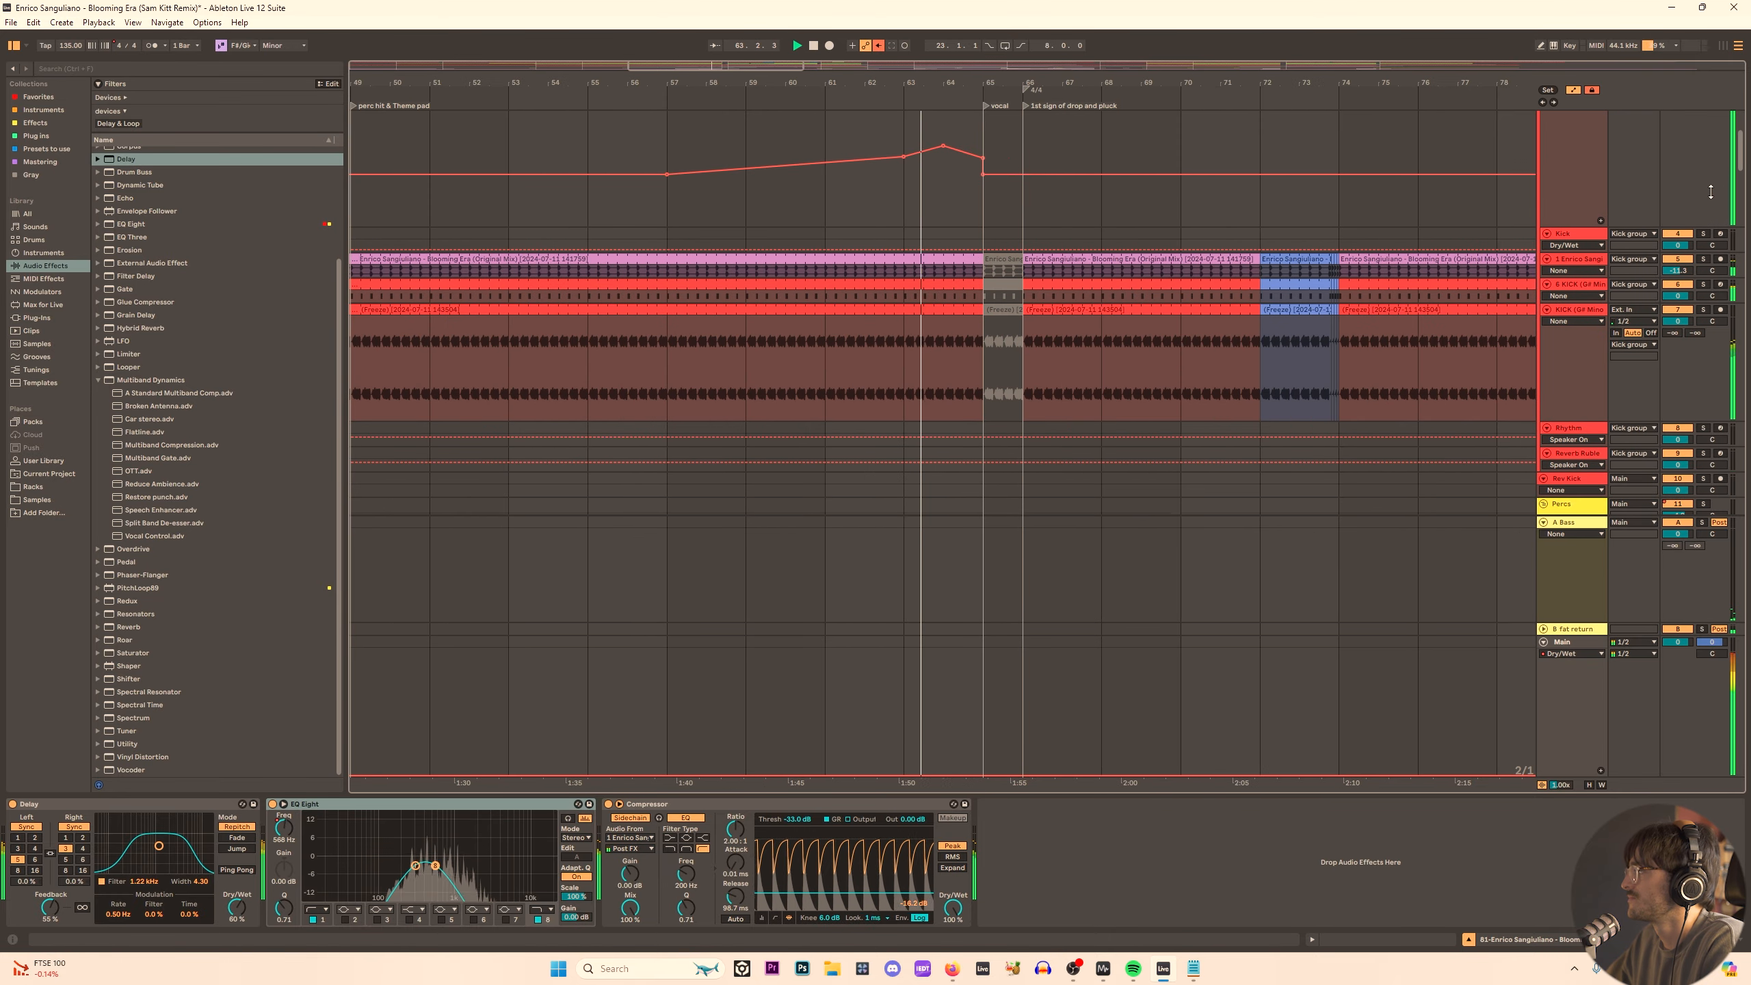
pyautogui.moveTo(1741, 155); pyautogui.dragTo(1746, 237)
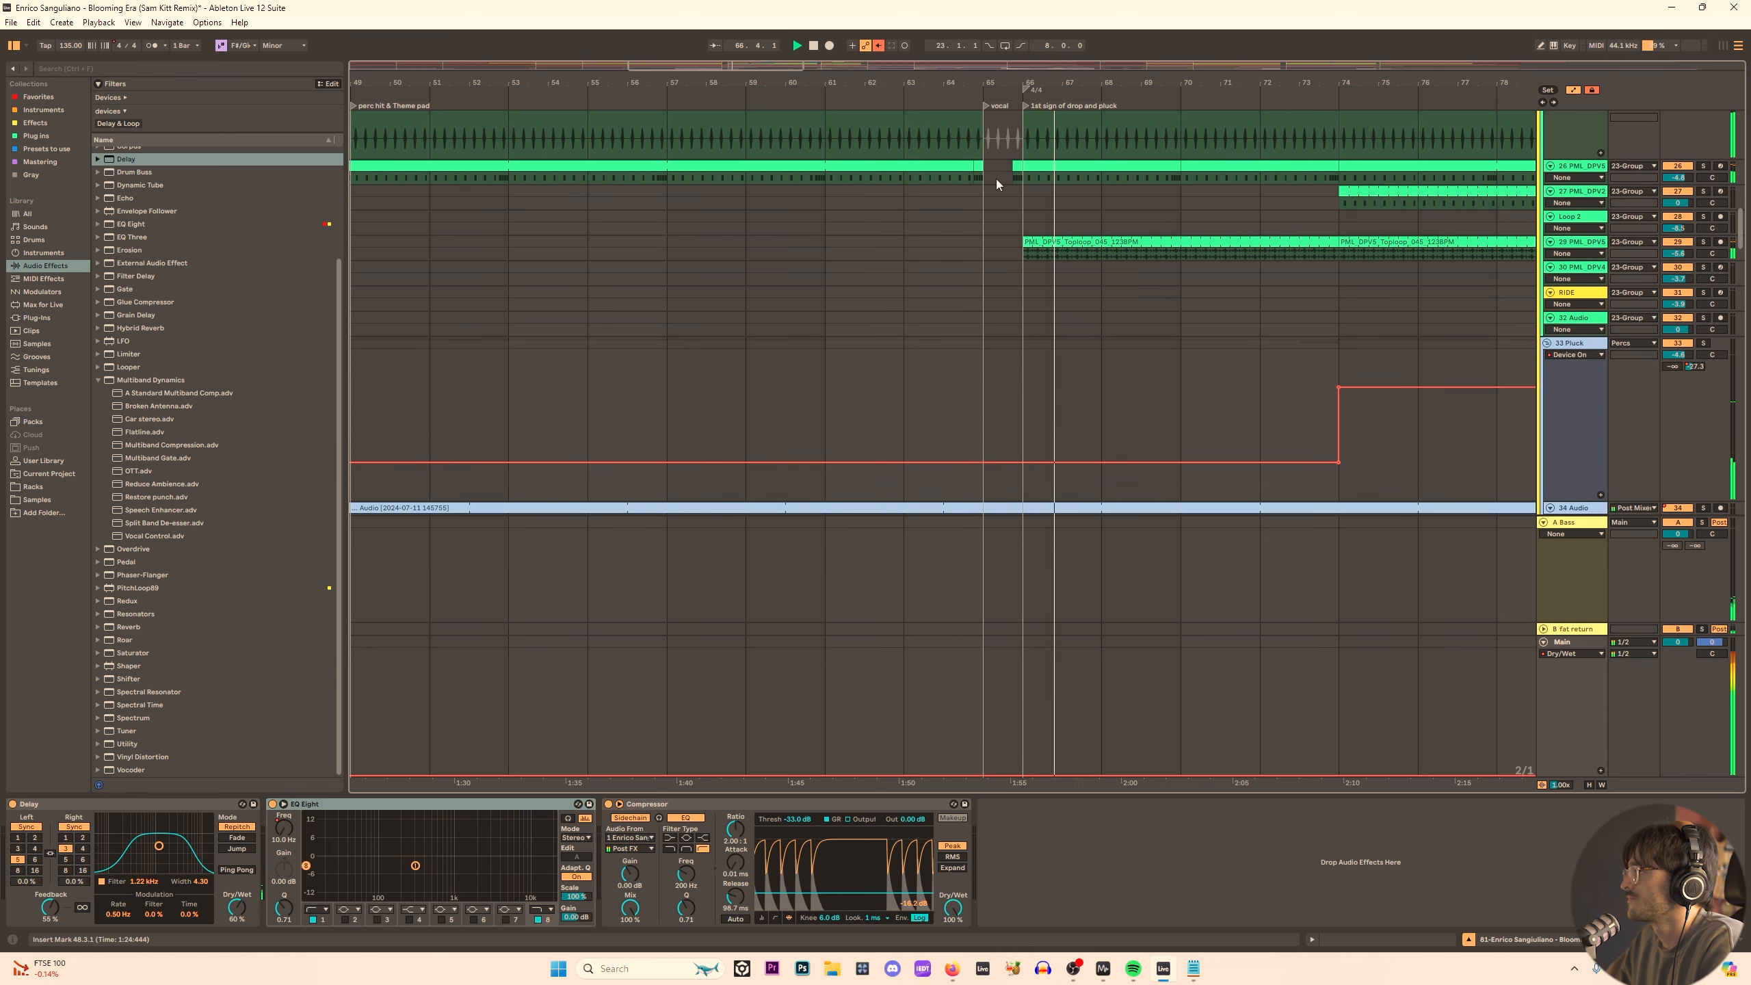
pyautogui.moveTo(1067, 84); pyautogui.dragTo(843, 61)
pyautogui.scroll(-6, 815, 434)
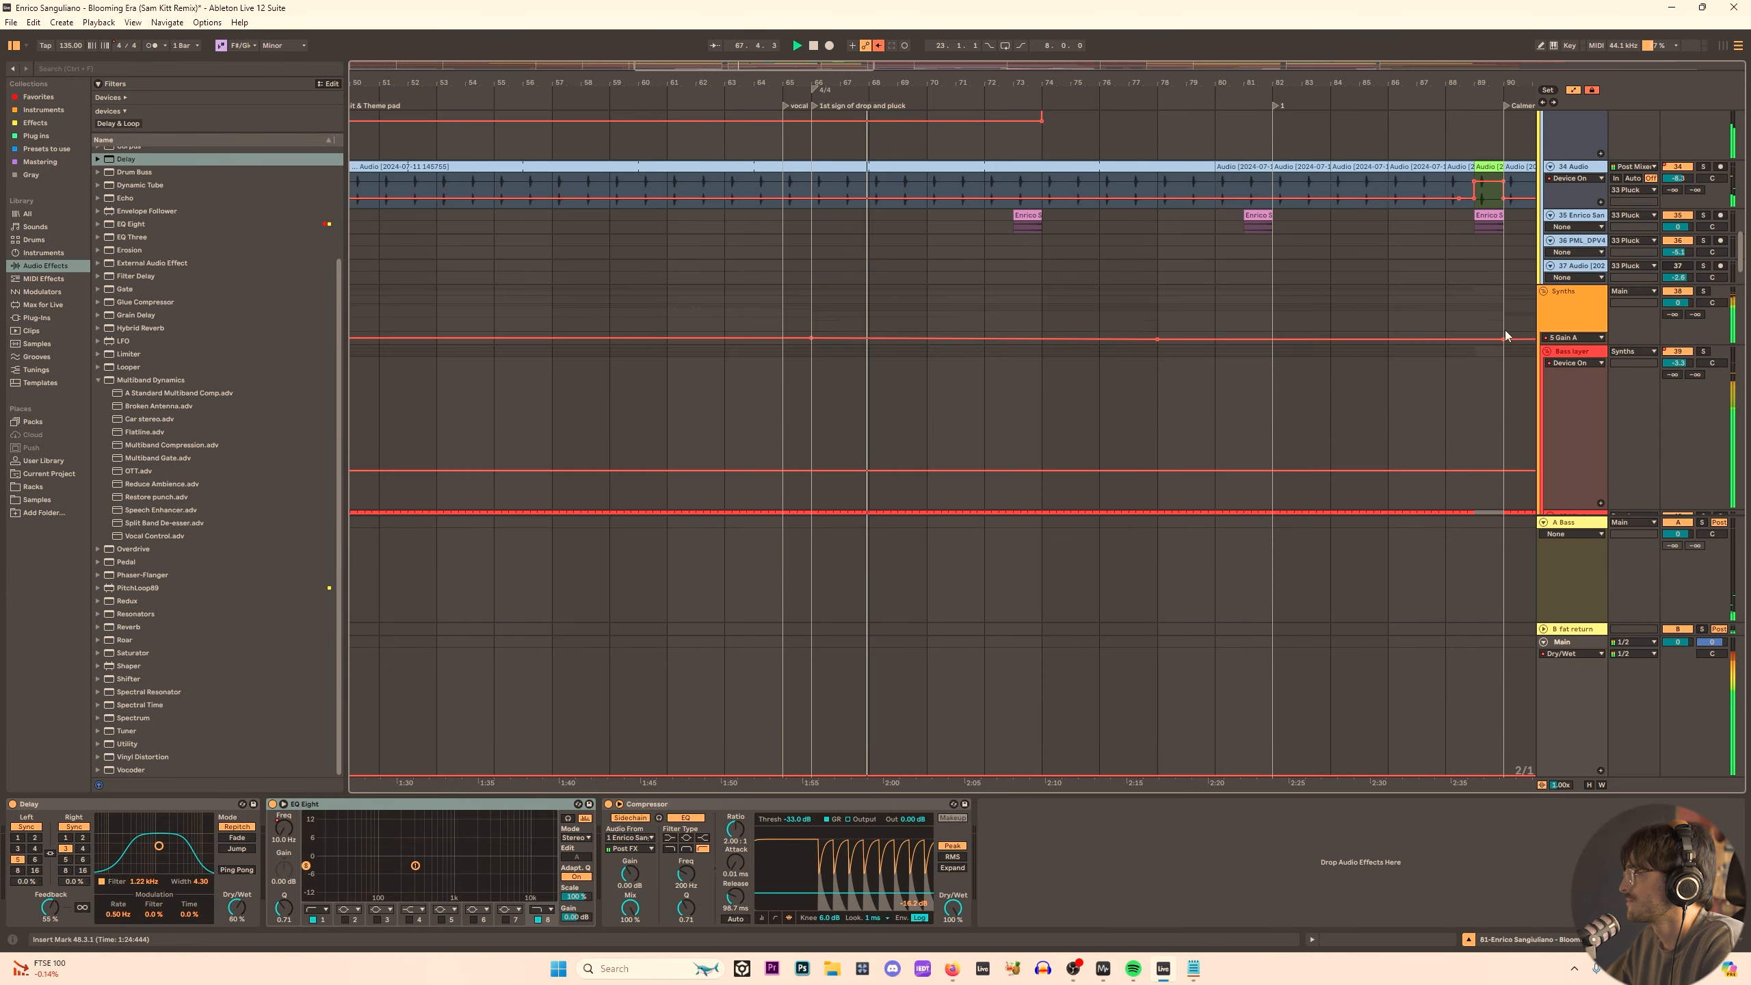
pyautogui.moveTo(1732, 241); pyautogui.dragTo(1732, 308)
pyautogui.scroll(-4, 1064, 271)
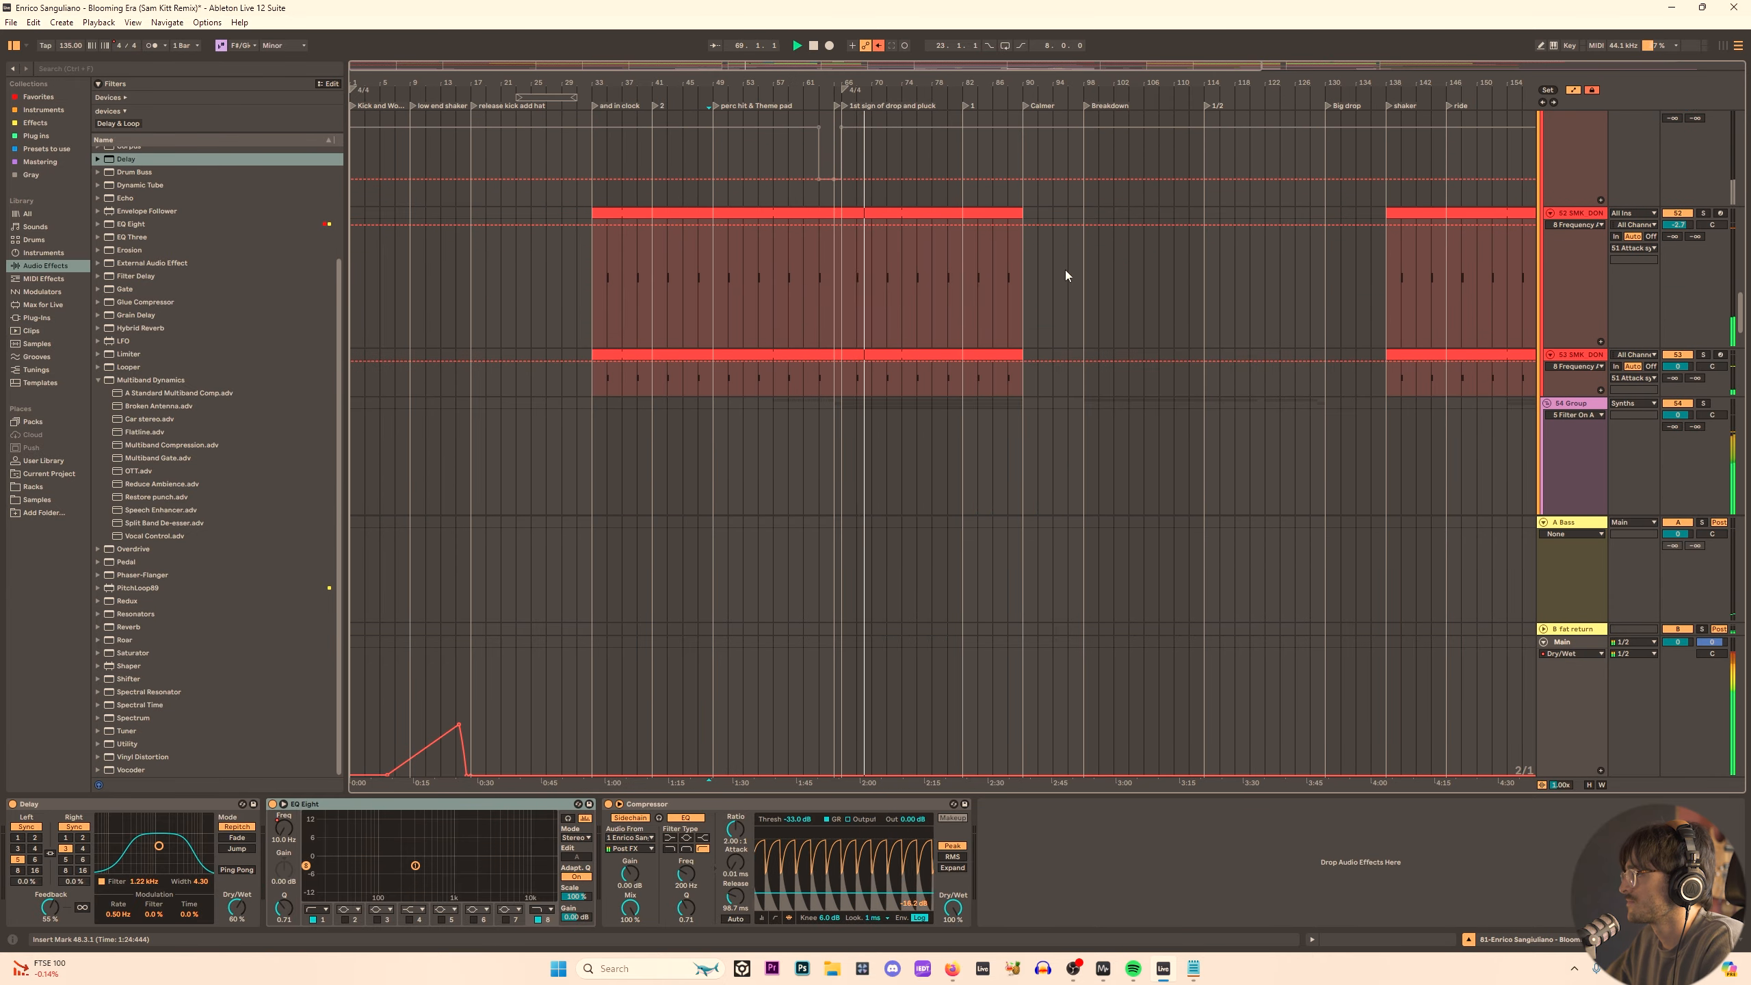
pyautogui.scroll(3, 920, 389)
pyautogui.scroll(10, 920, 393)
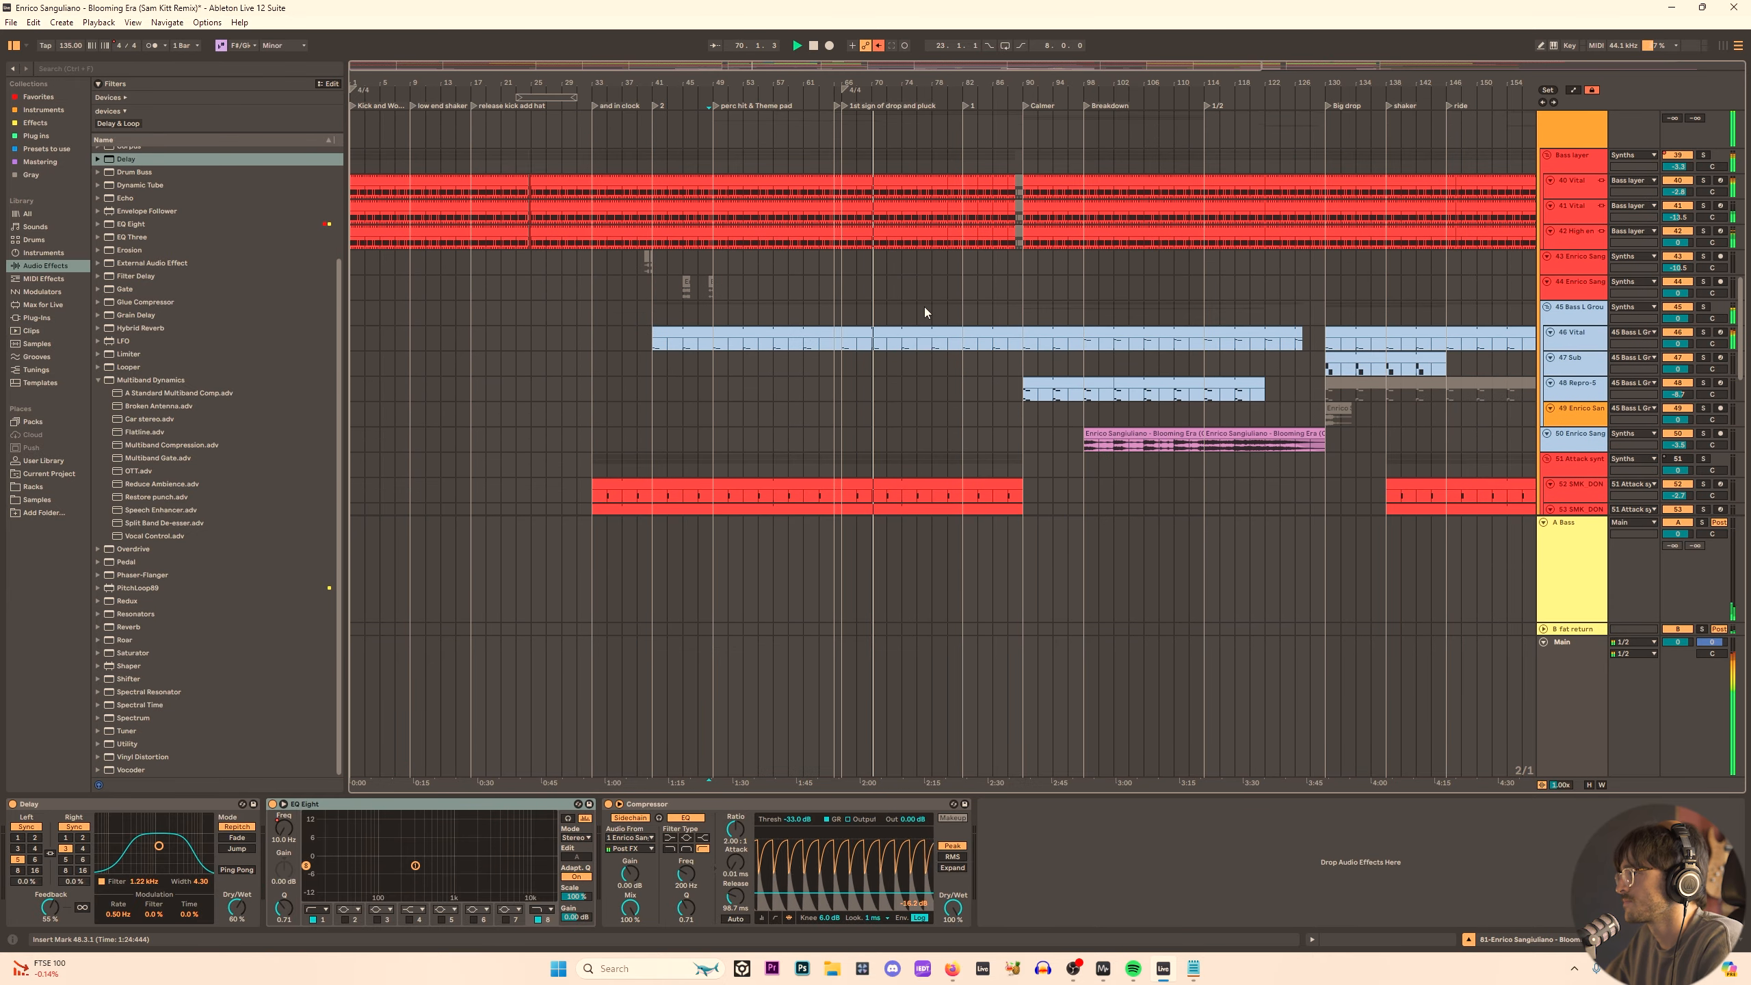
pyautogui.scroll(5, 935, 381)
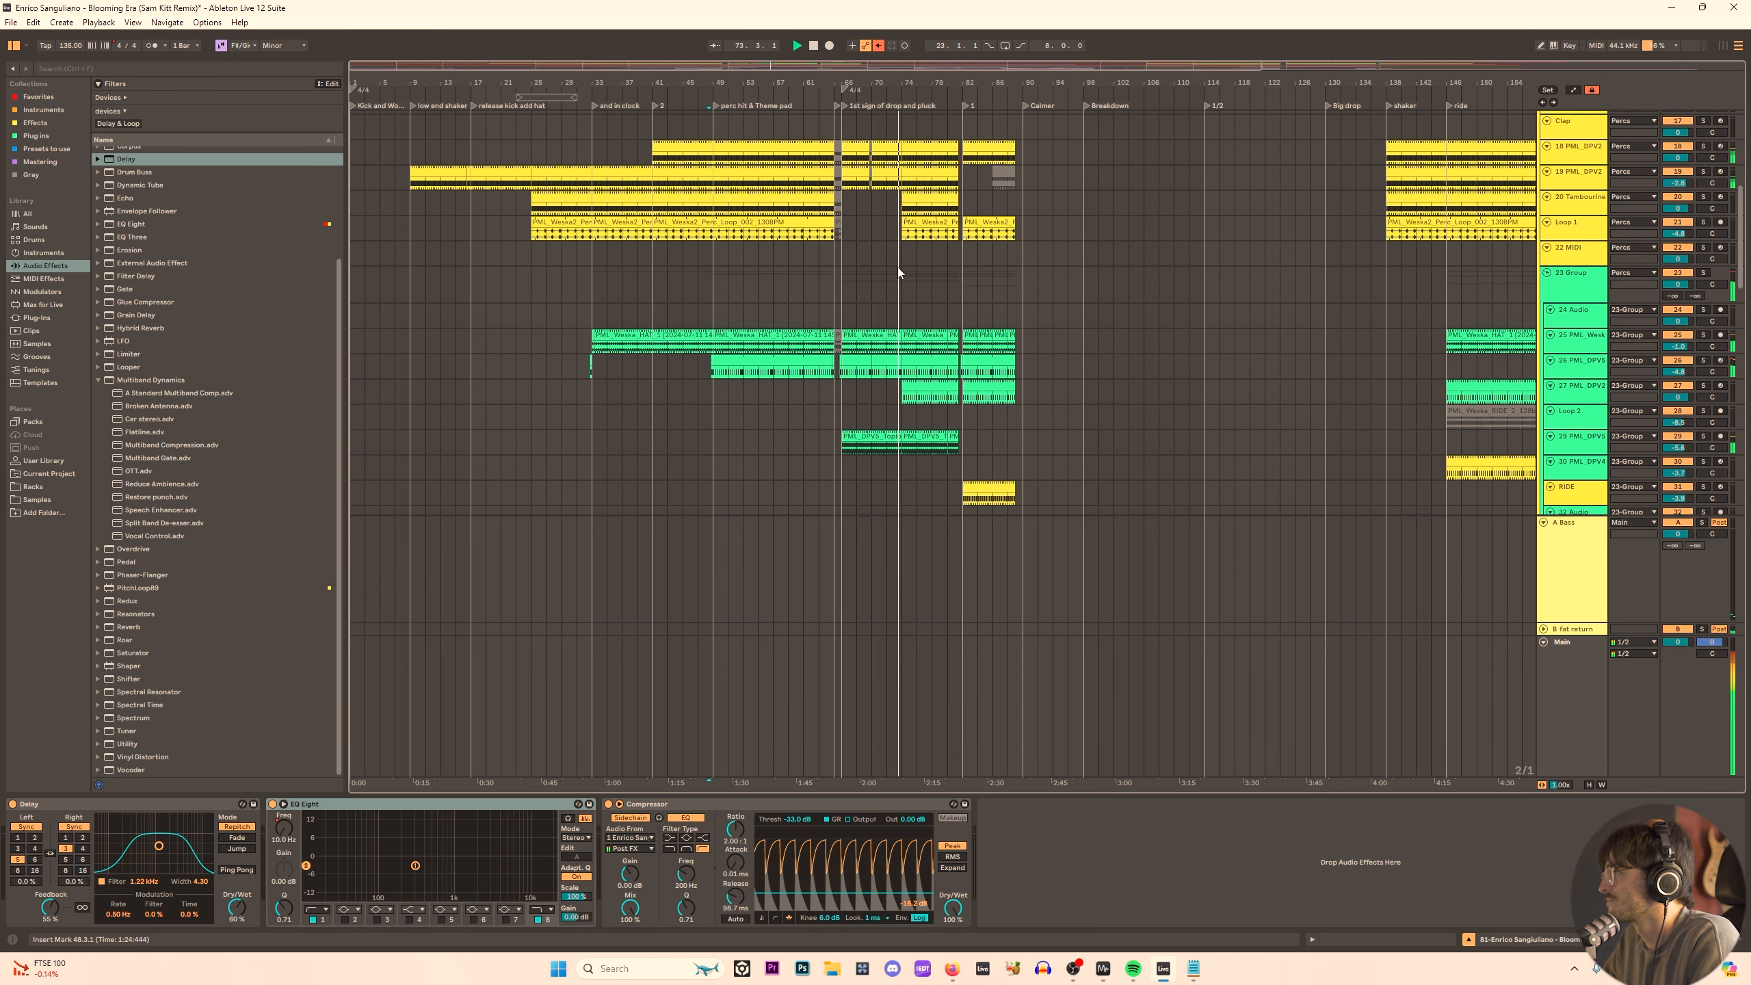
pyautogui.scroll(5, 902, 379)
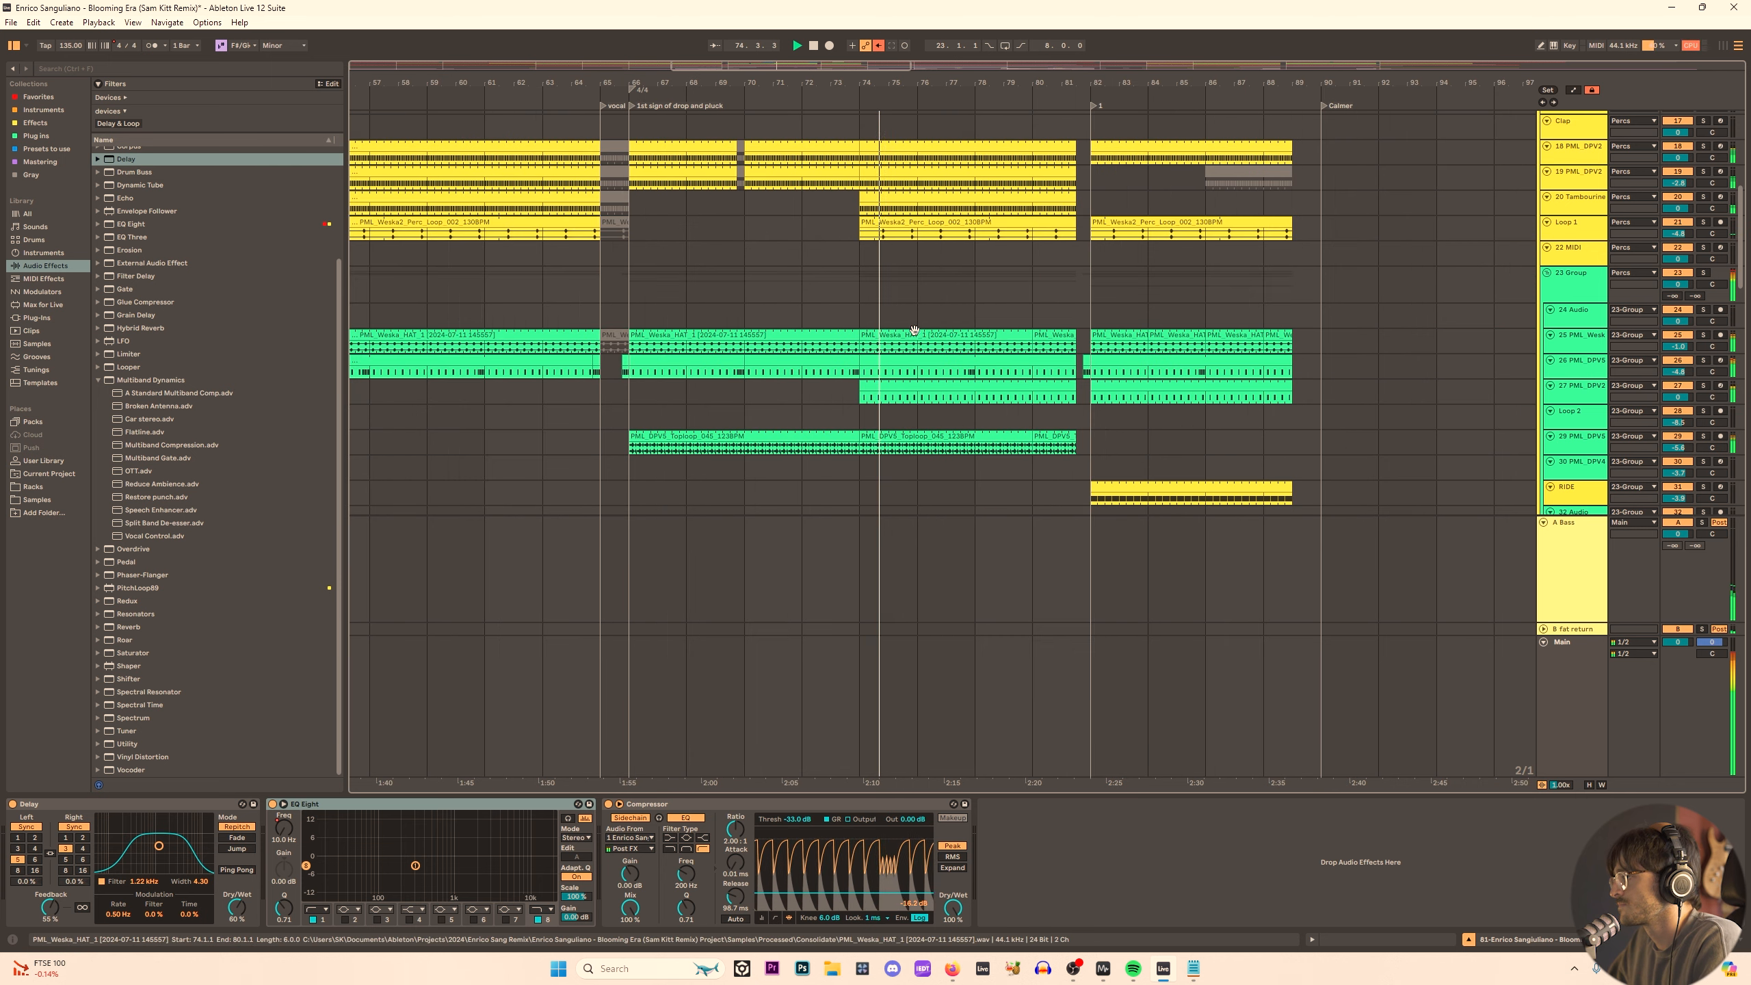
pyautogui.scroll(-2, 915, 333)
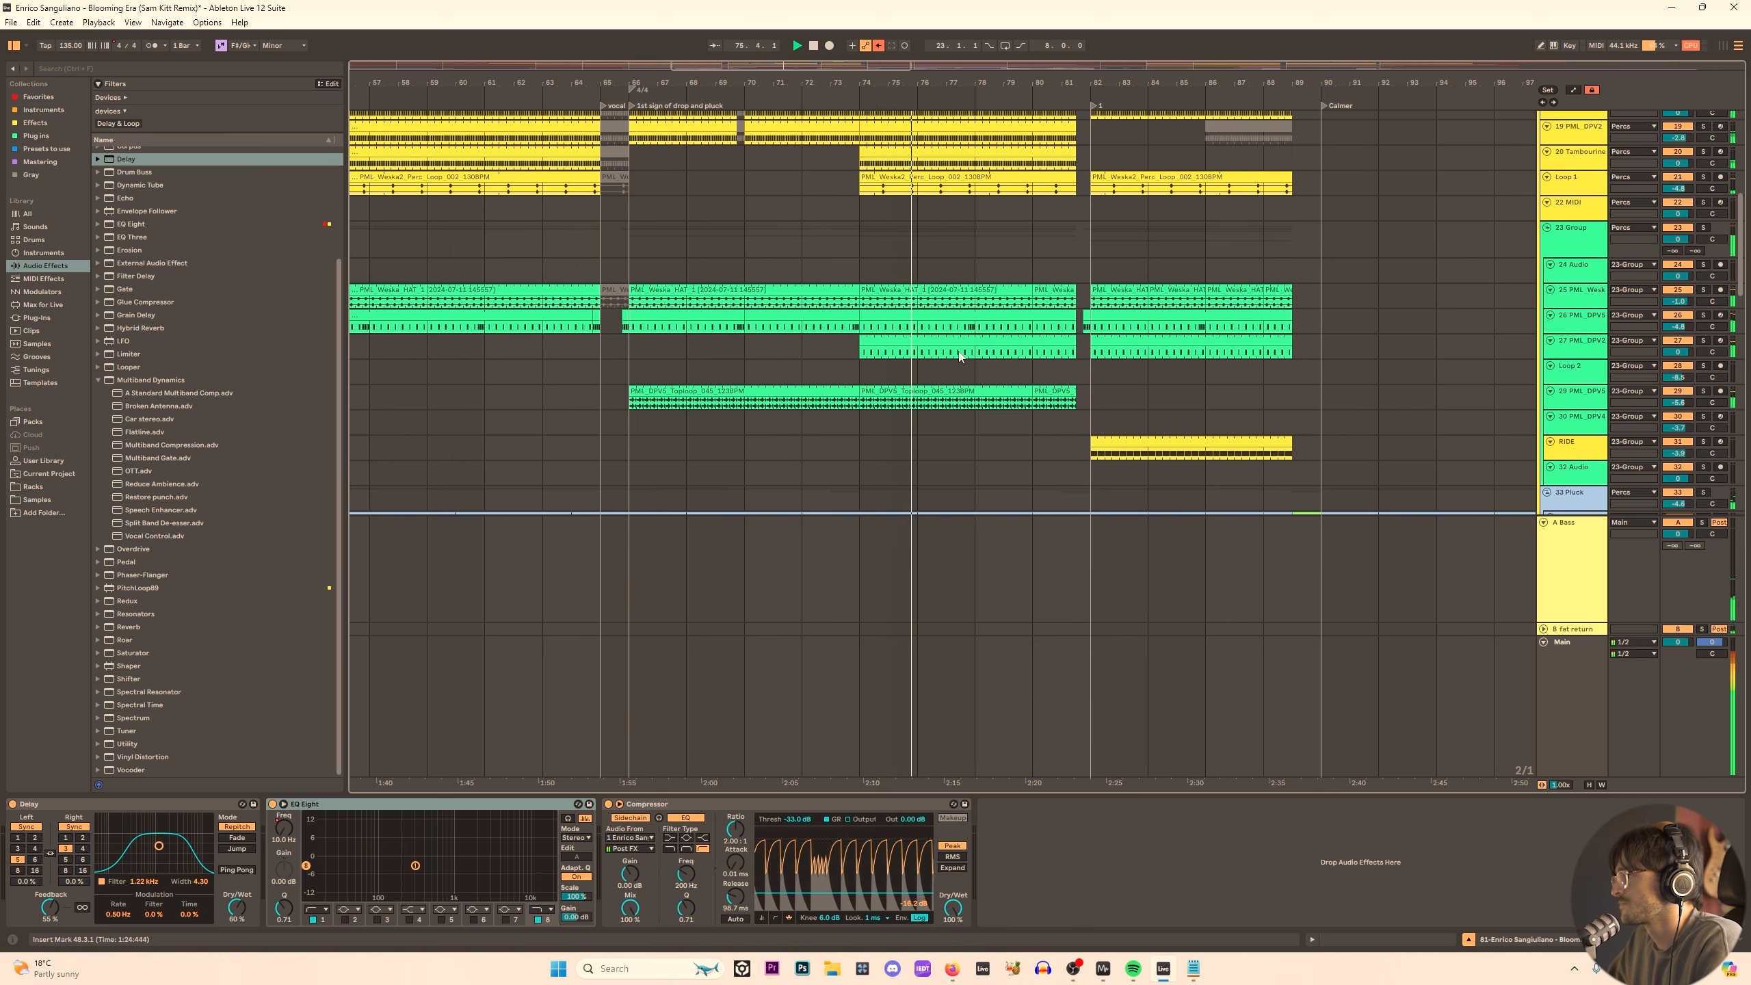
pyautogui.scroll(-6, 960, 359)
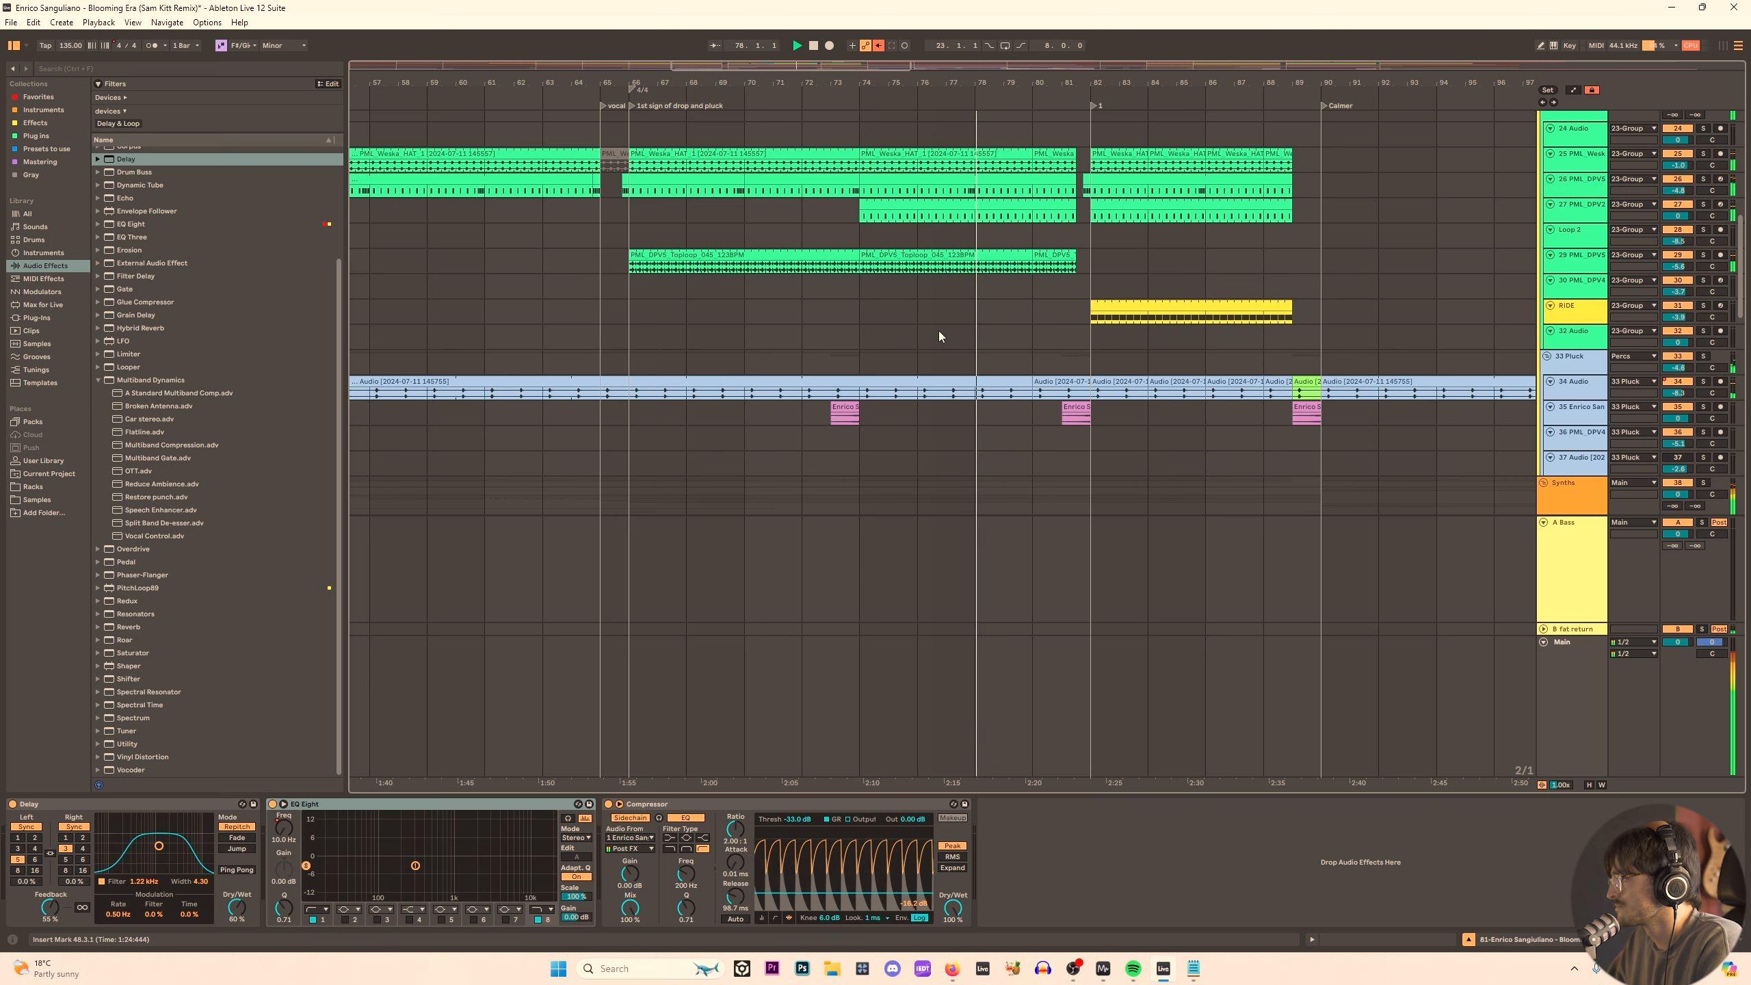
# Set the loop to bars 82 to 86 in the synth section of the drop.
pyautogui.click(862, 218)
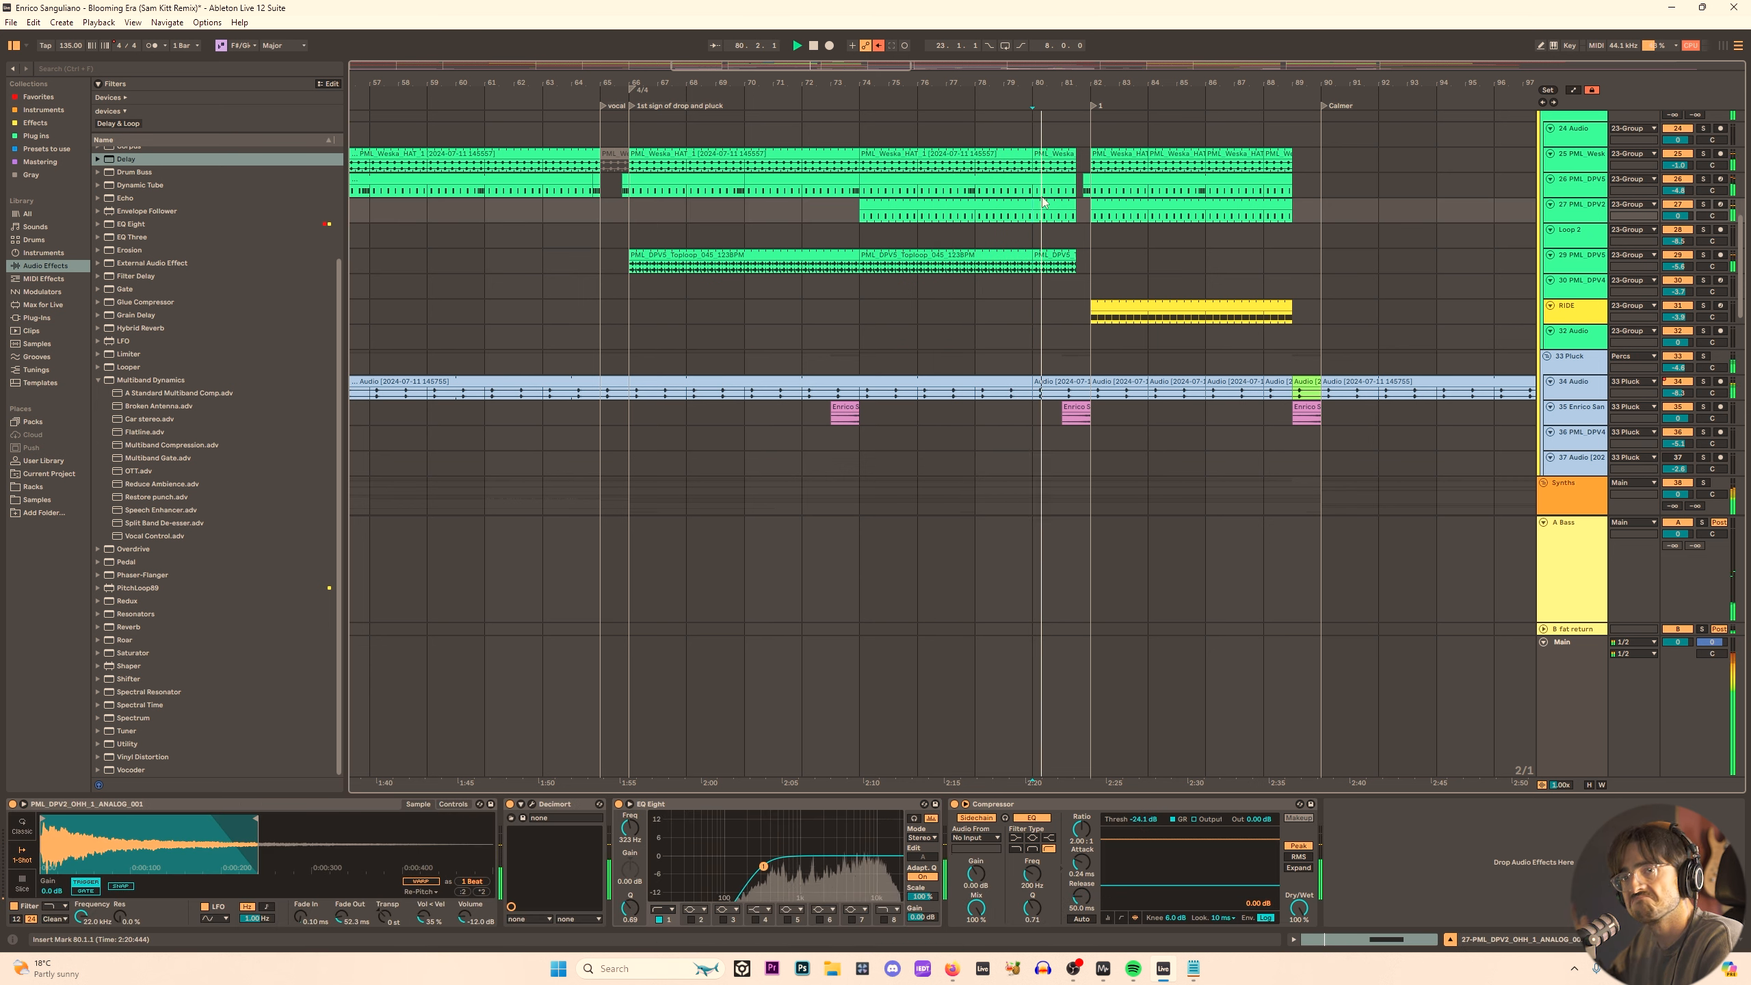
pyautogui.moveTo(1073, 82); pyautogui.dragTo(851, 91)
pyautogui.moveTo(1741, 289); pyautogui.dragTo(1744, 380)
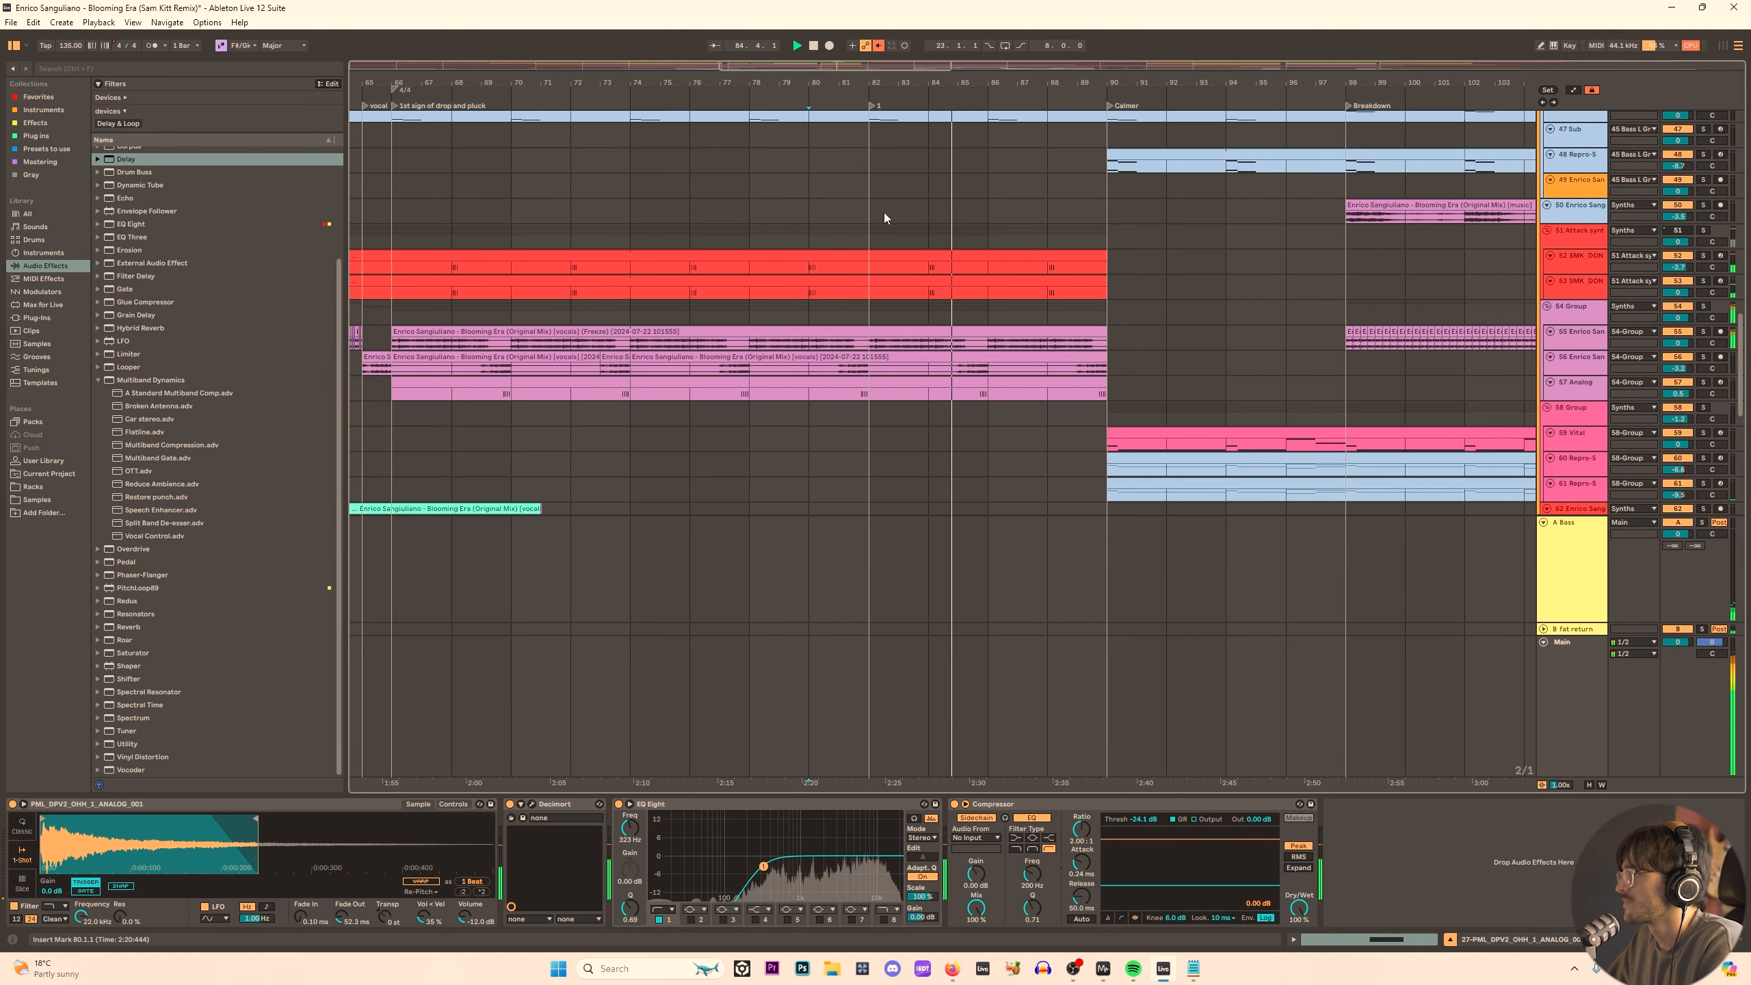
pyautogui.moveTo(883, 213); pyautogui.dragTo(987, 210)
pyautogui.hotkey('ctrl', 'l')
pyautogui.scroll(-10, 1039, 353)
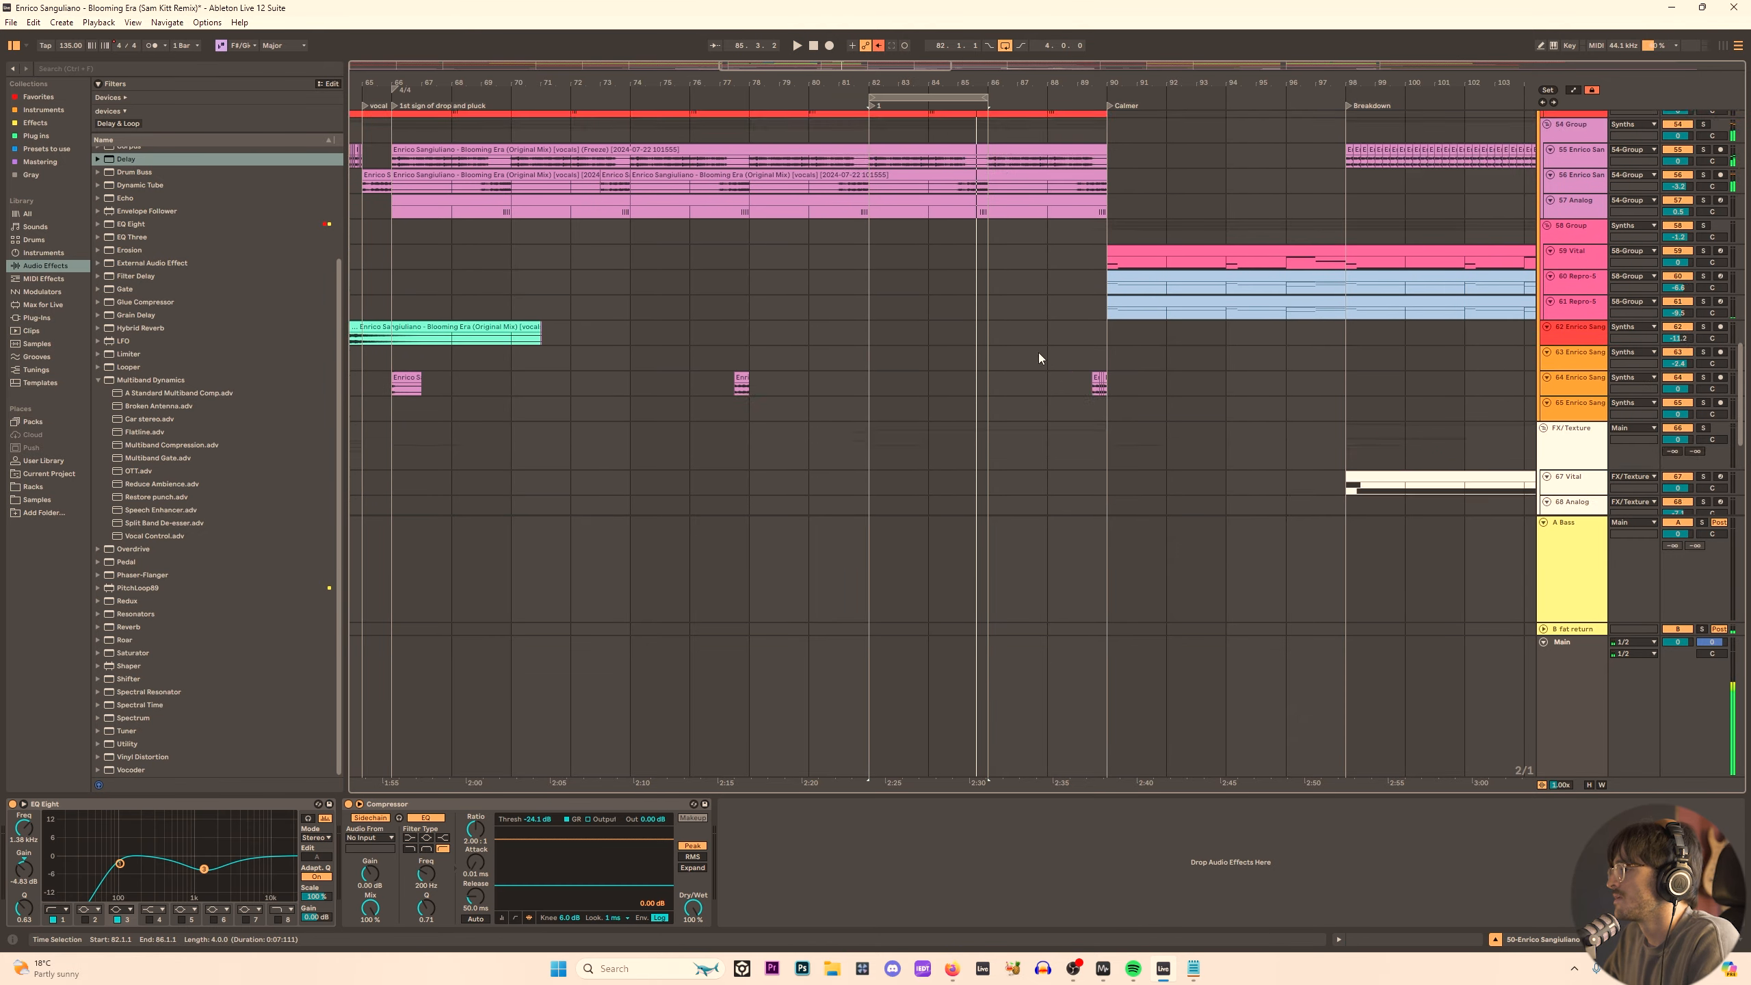
pyautogui.scroll(10, 957, 304)
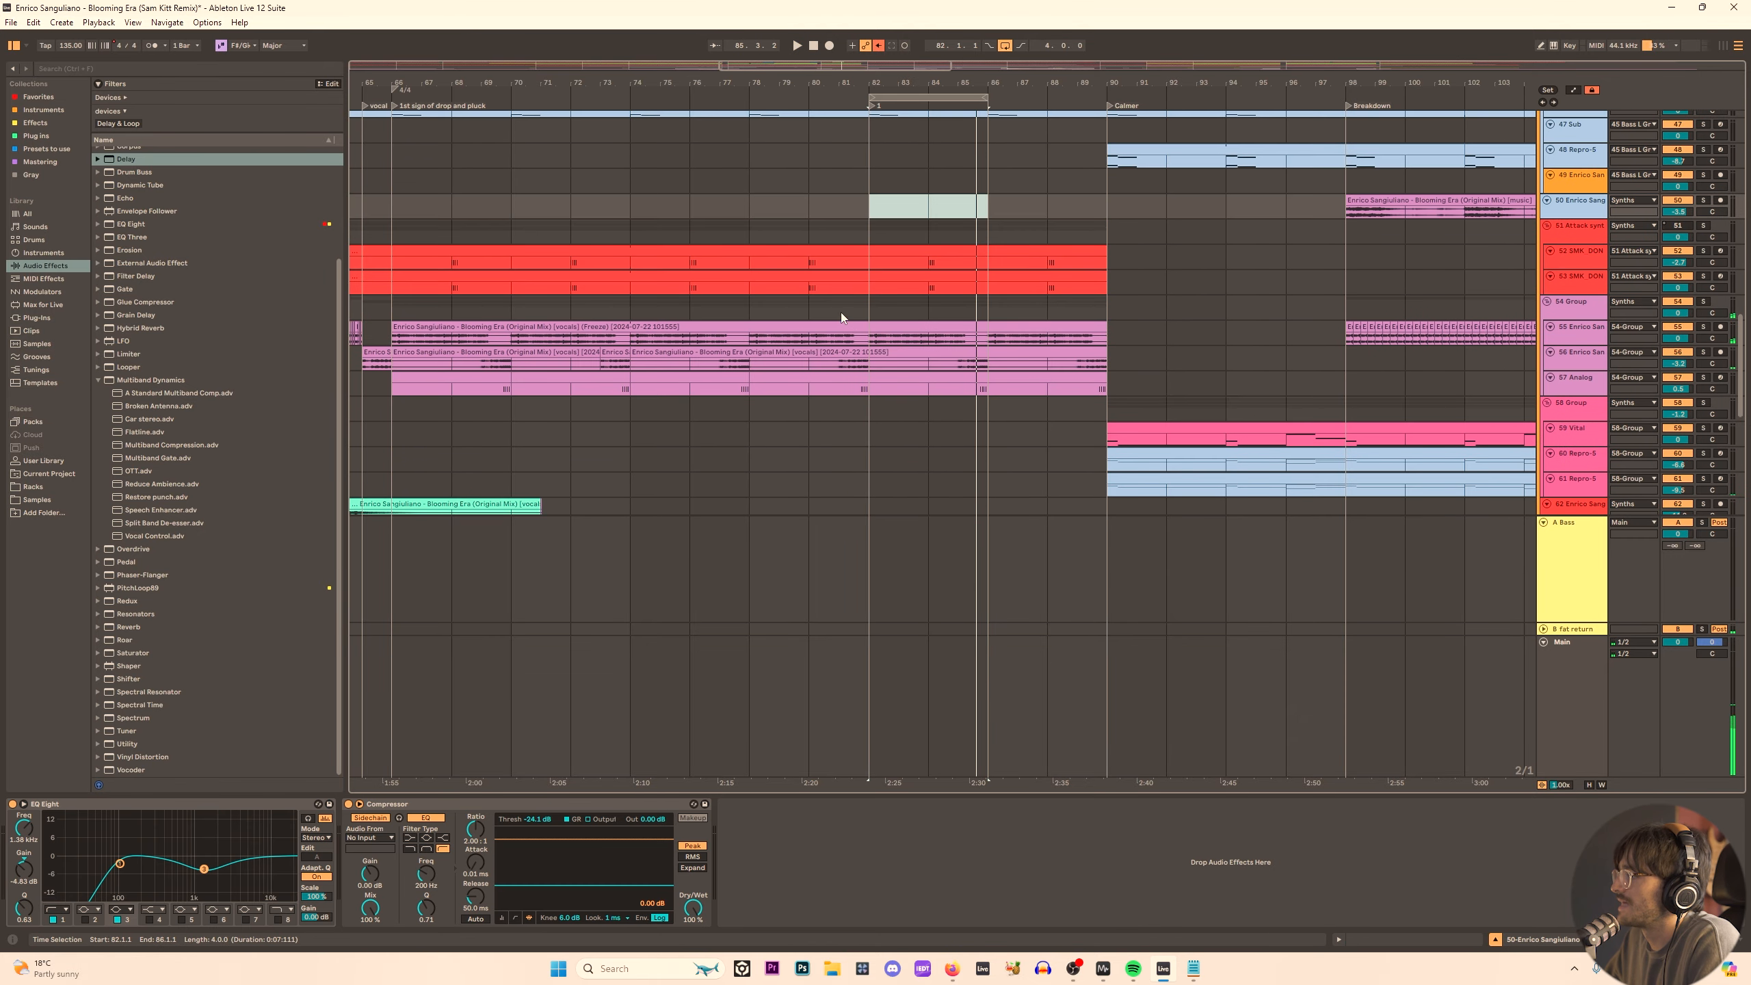
# Solo 54 Group and play its looped section.
pyautogui.click(1594, 297)
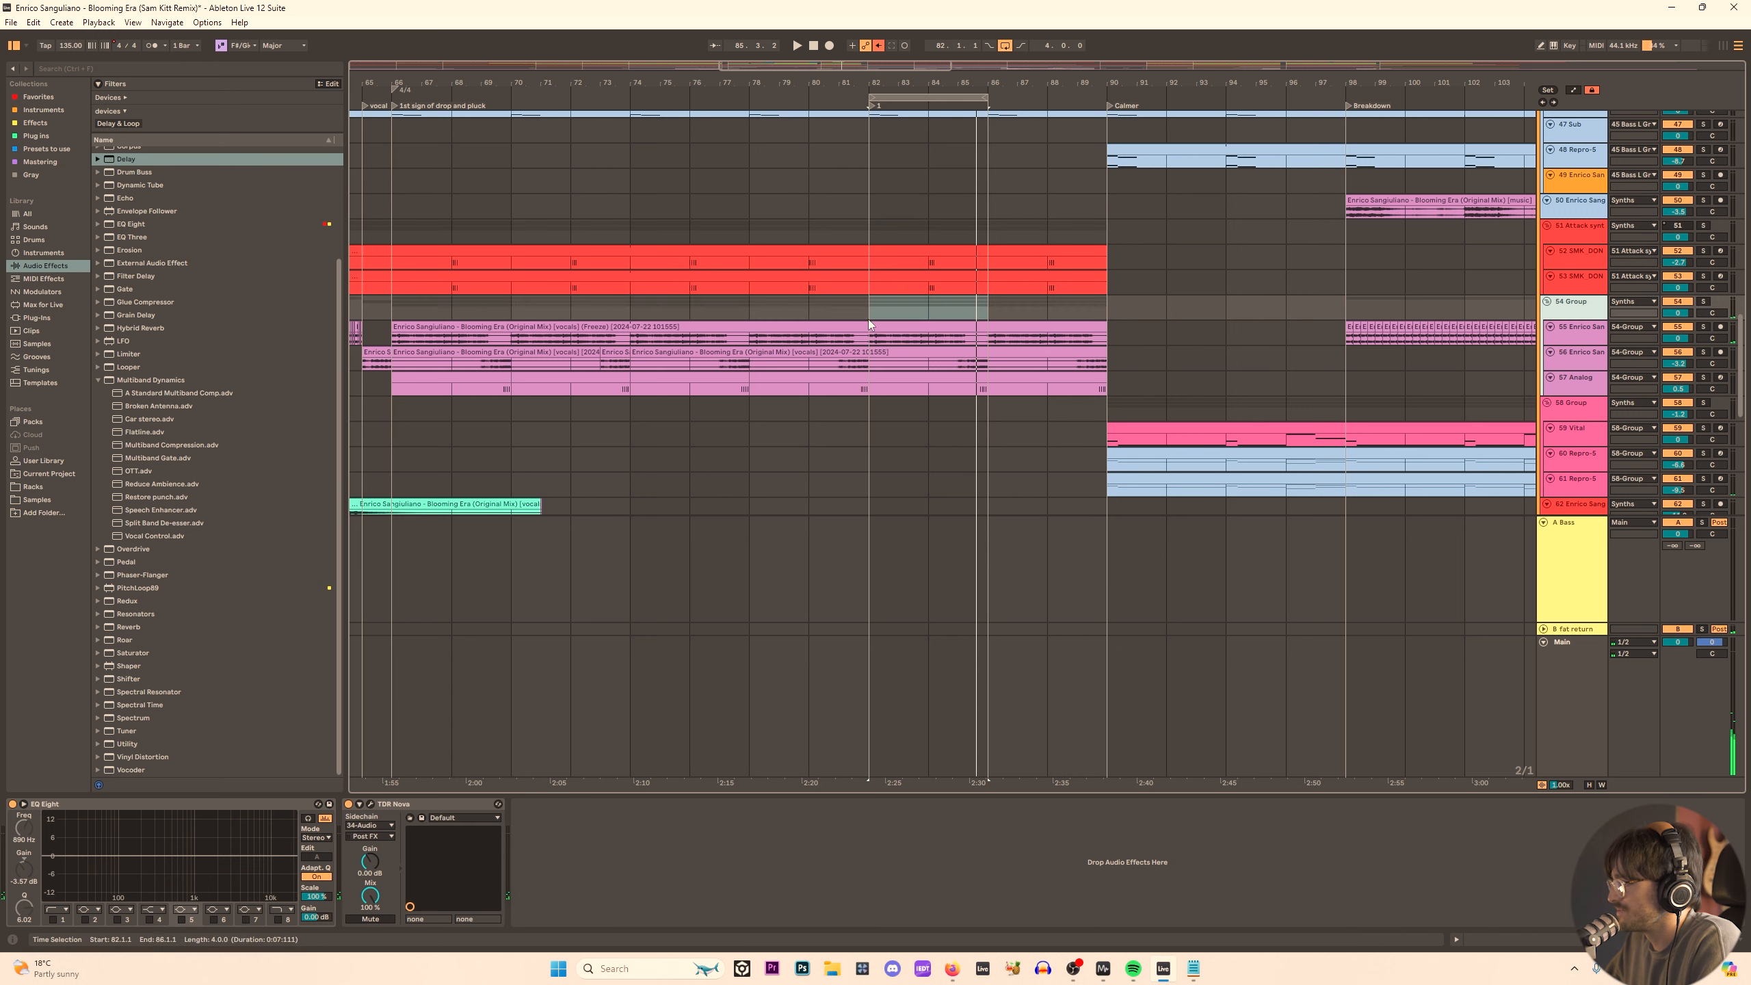
pyautogui.click(955, 320)
pyautogui.hotkey('ctrl', 'l')
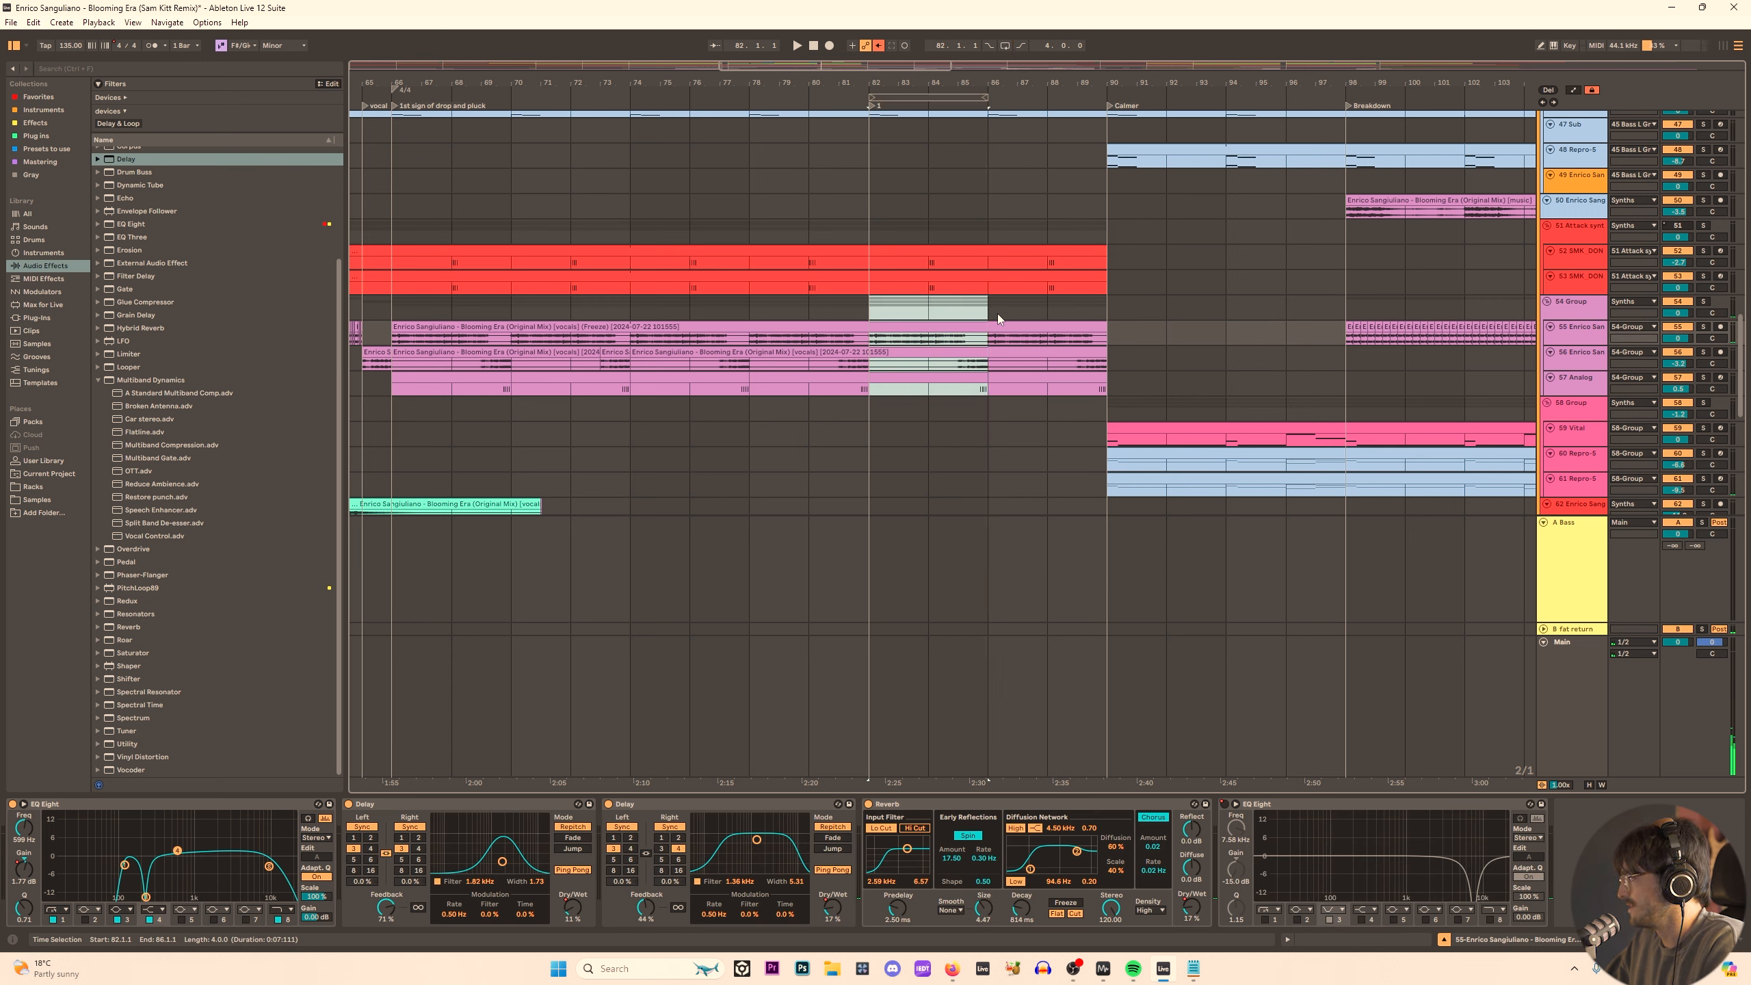
pyautogui.hotkey('ctrl', 'l')
pyautogui.press('s')
pyautogui.press('space')
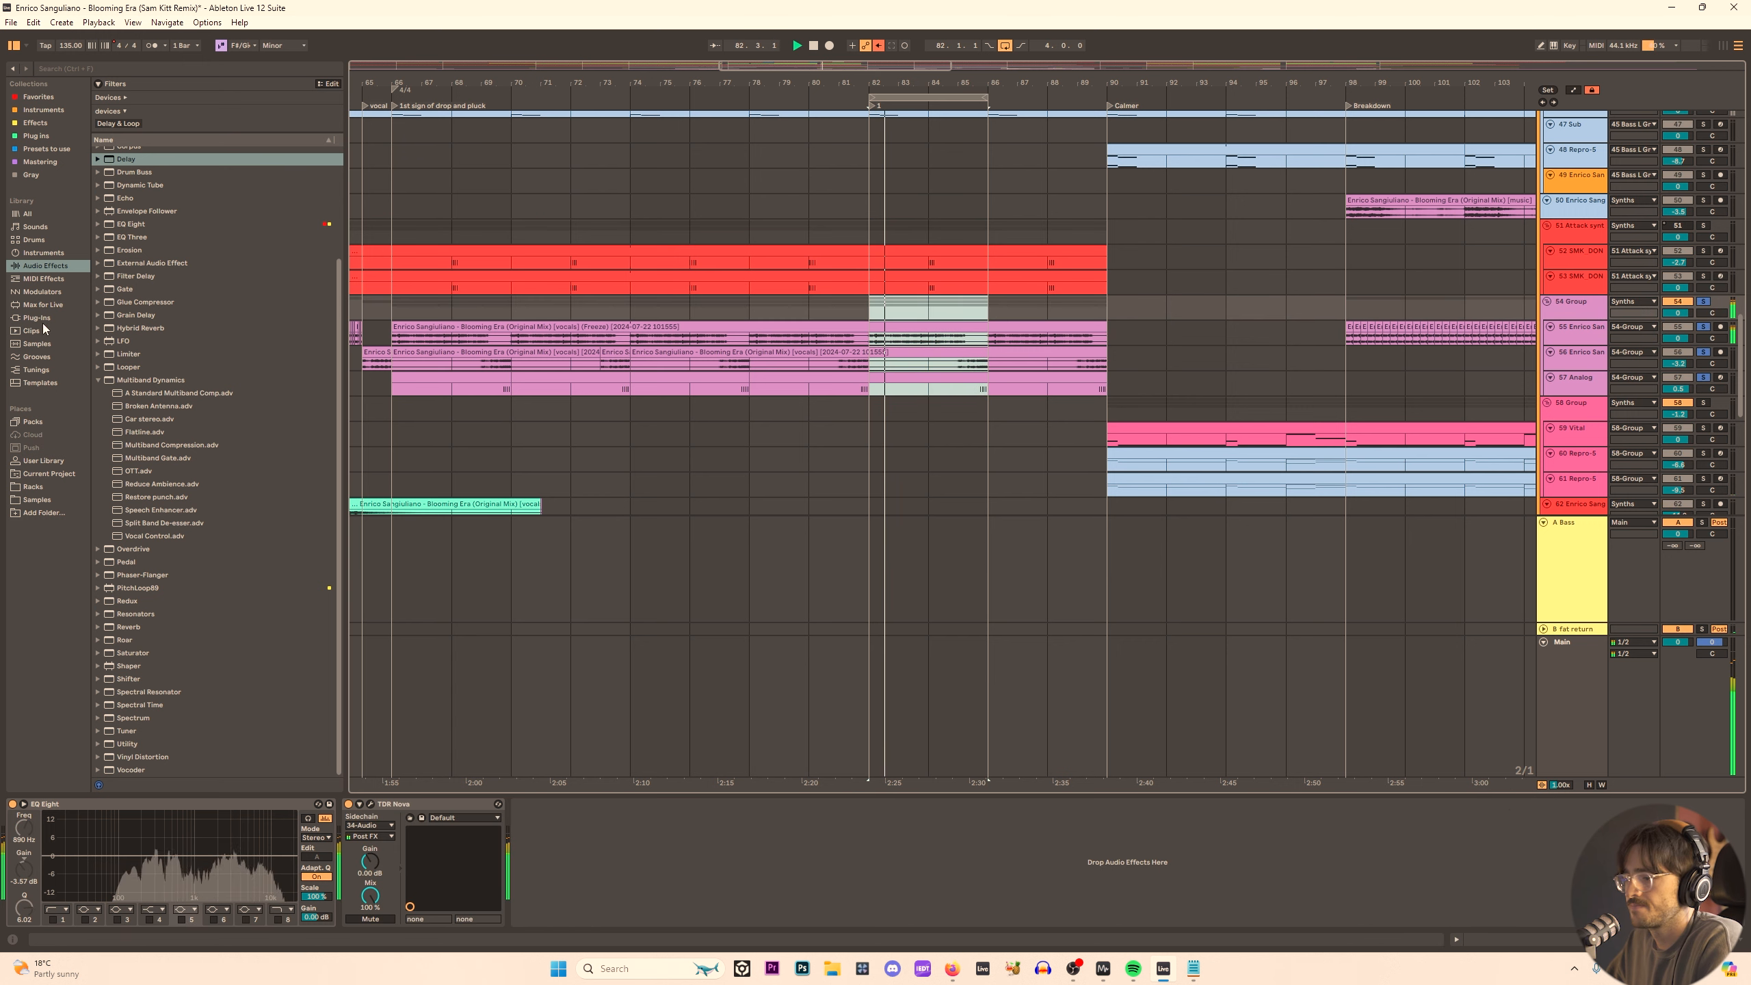
# Add Newfangled Punctuate from the Mastering collection after TDR Nova in the 54 Group device chain.
pyautogui.click(35, 121)
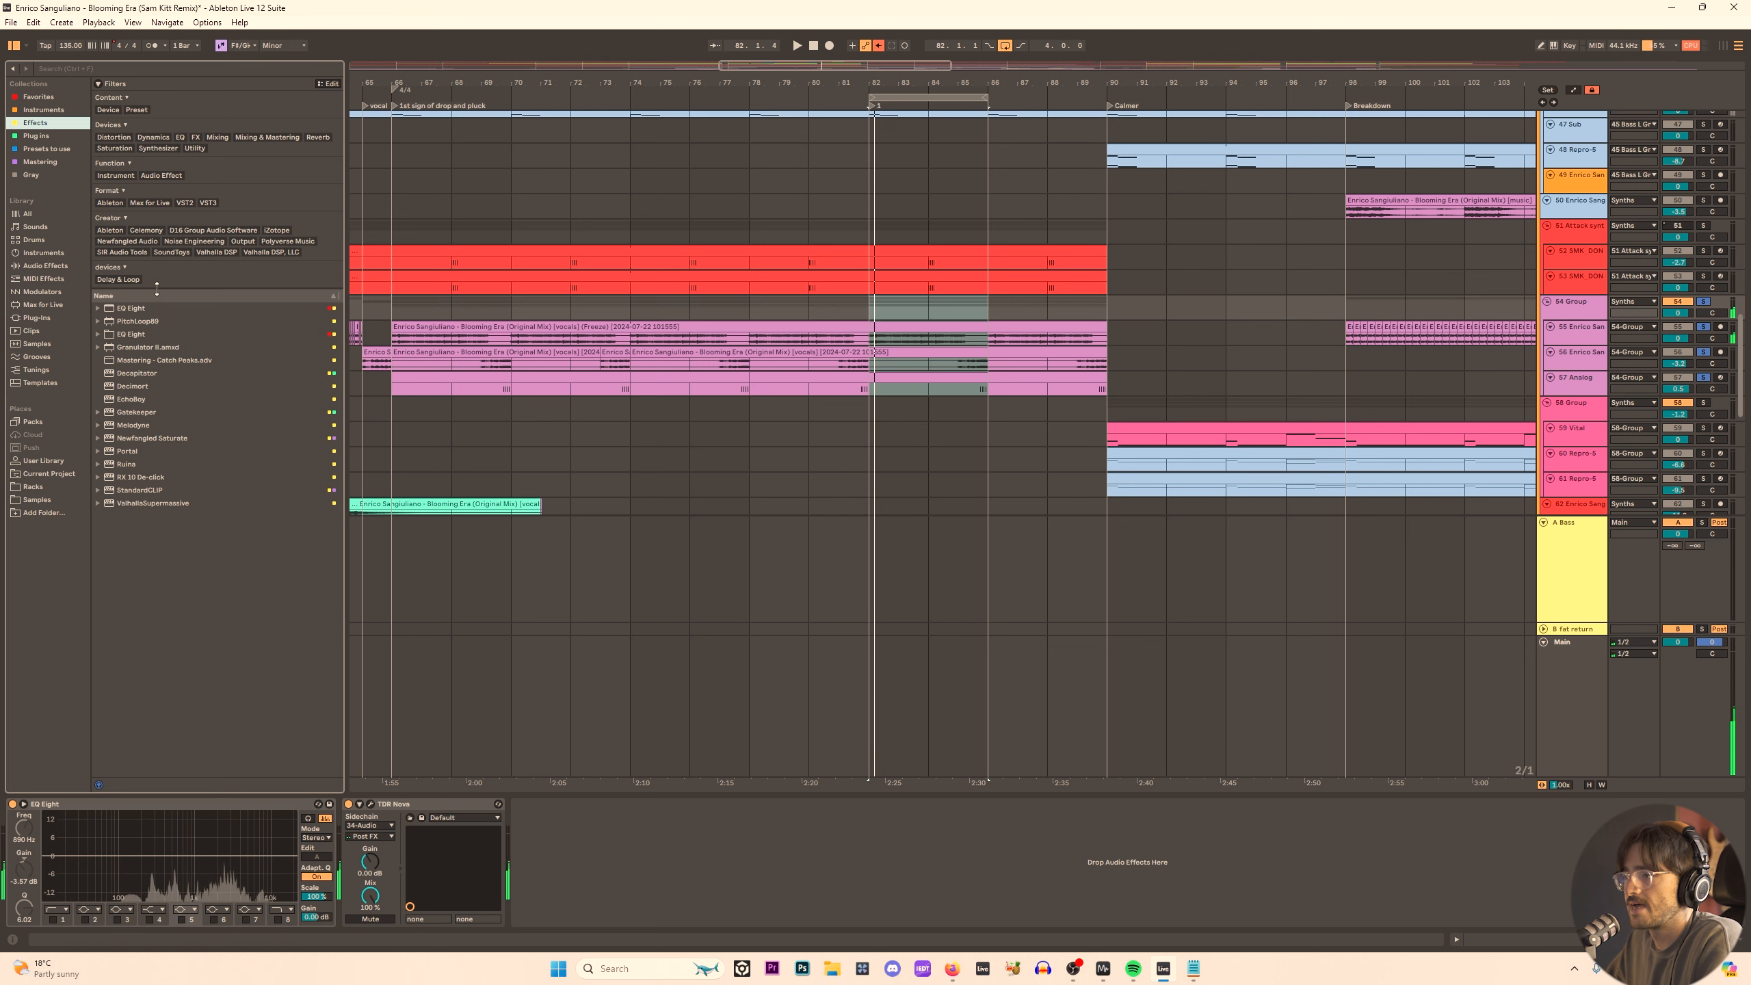
pyautogui.click(41, 163)
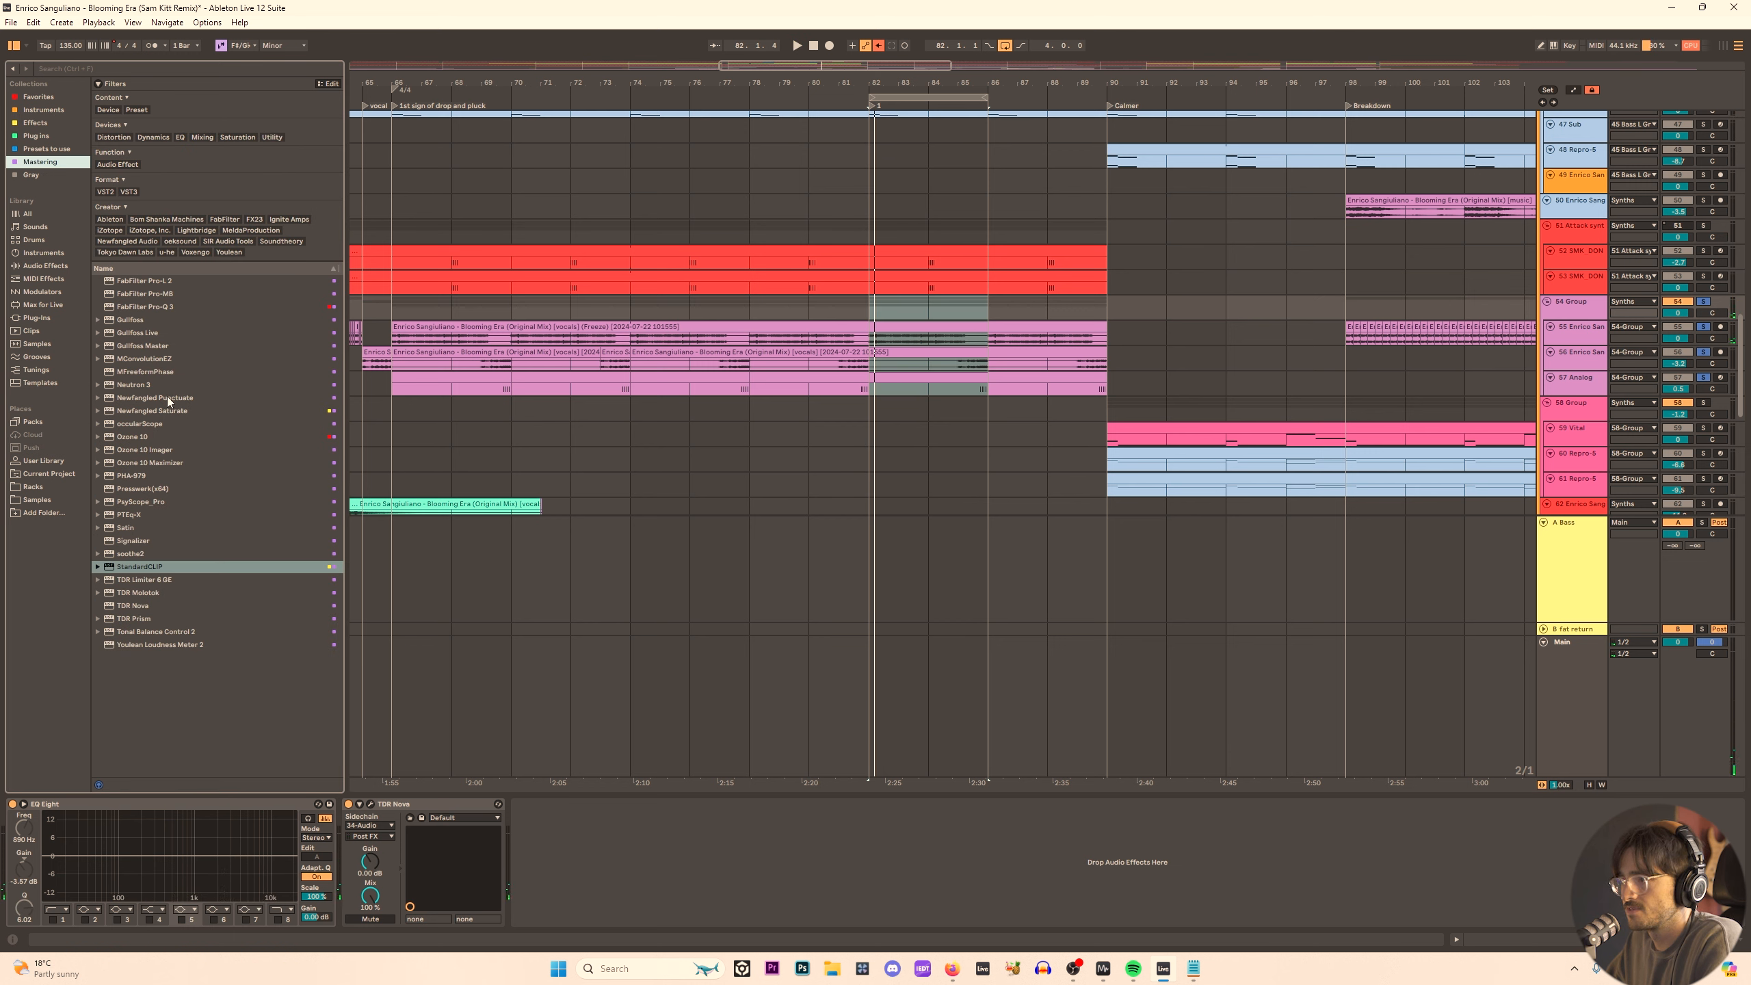
pyautogui.moveTo(167, 401); pyautogui.dragTo(721, 858)
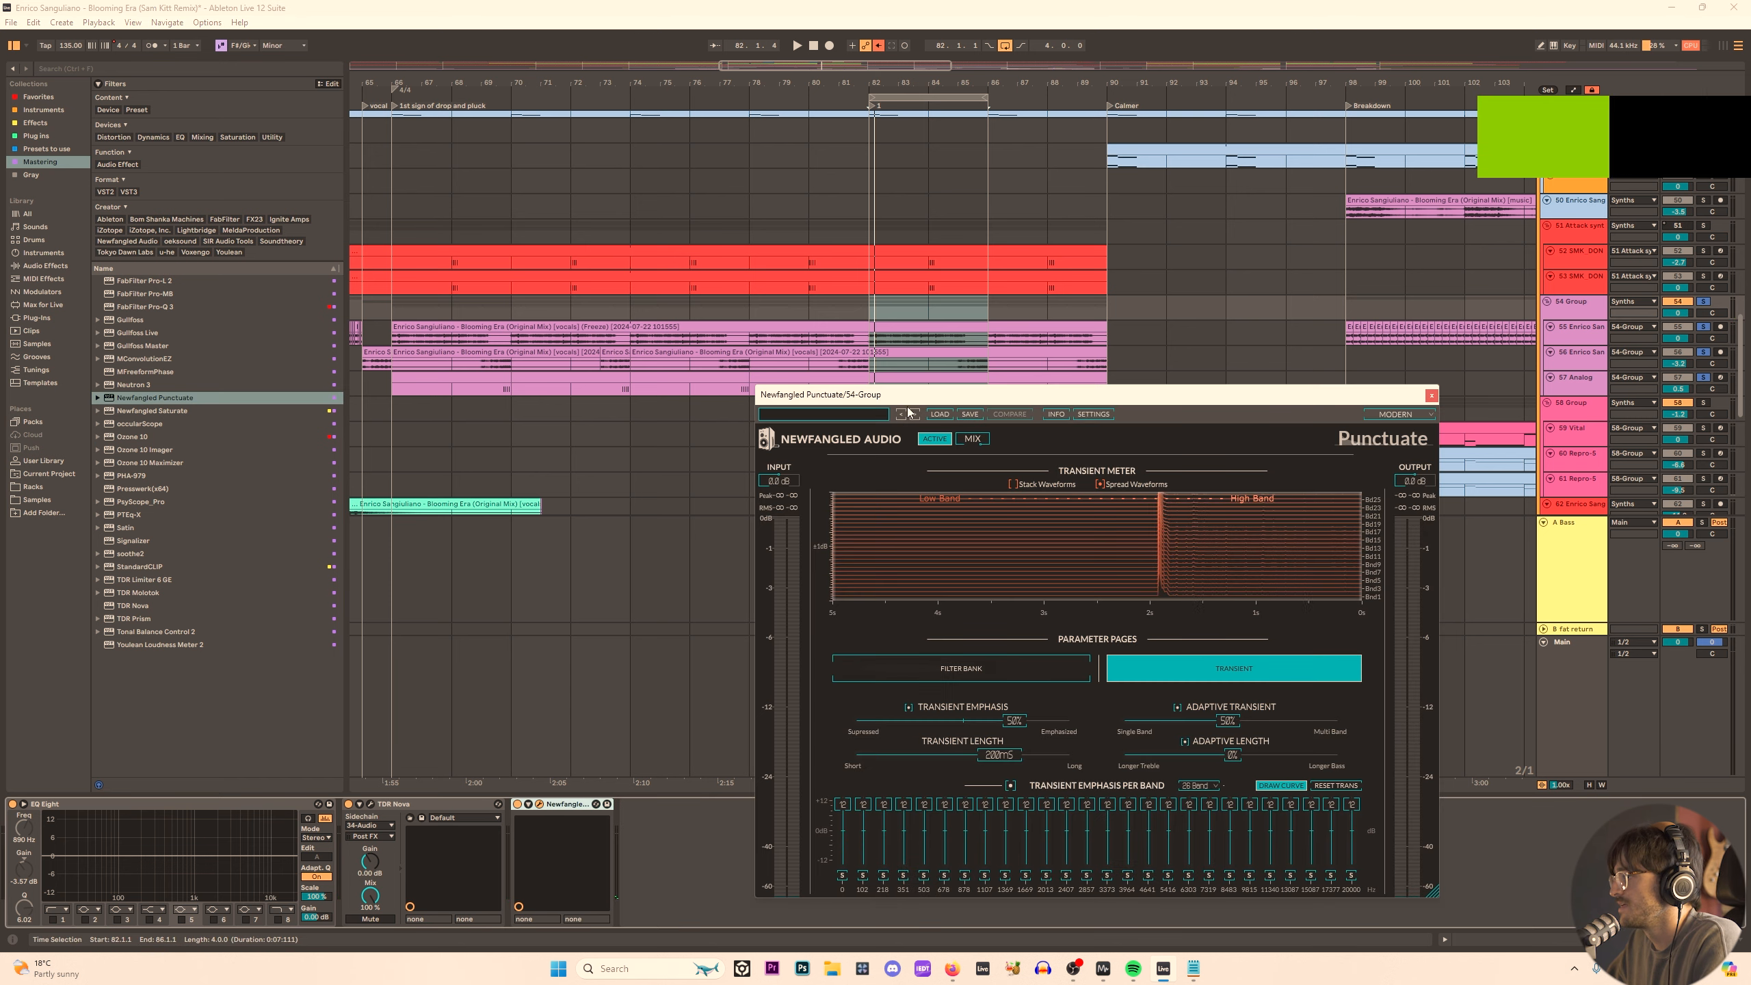
# Shorten the loop to bars 82 to 84 on the vocal synth clip and play it with Punctuate in view.
pyautogui.press('z')
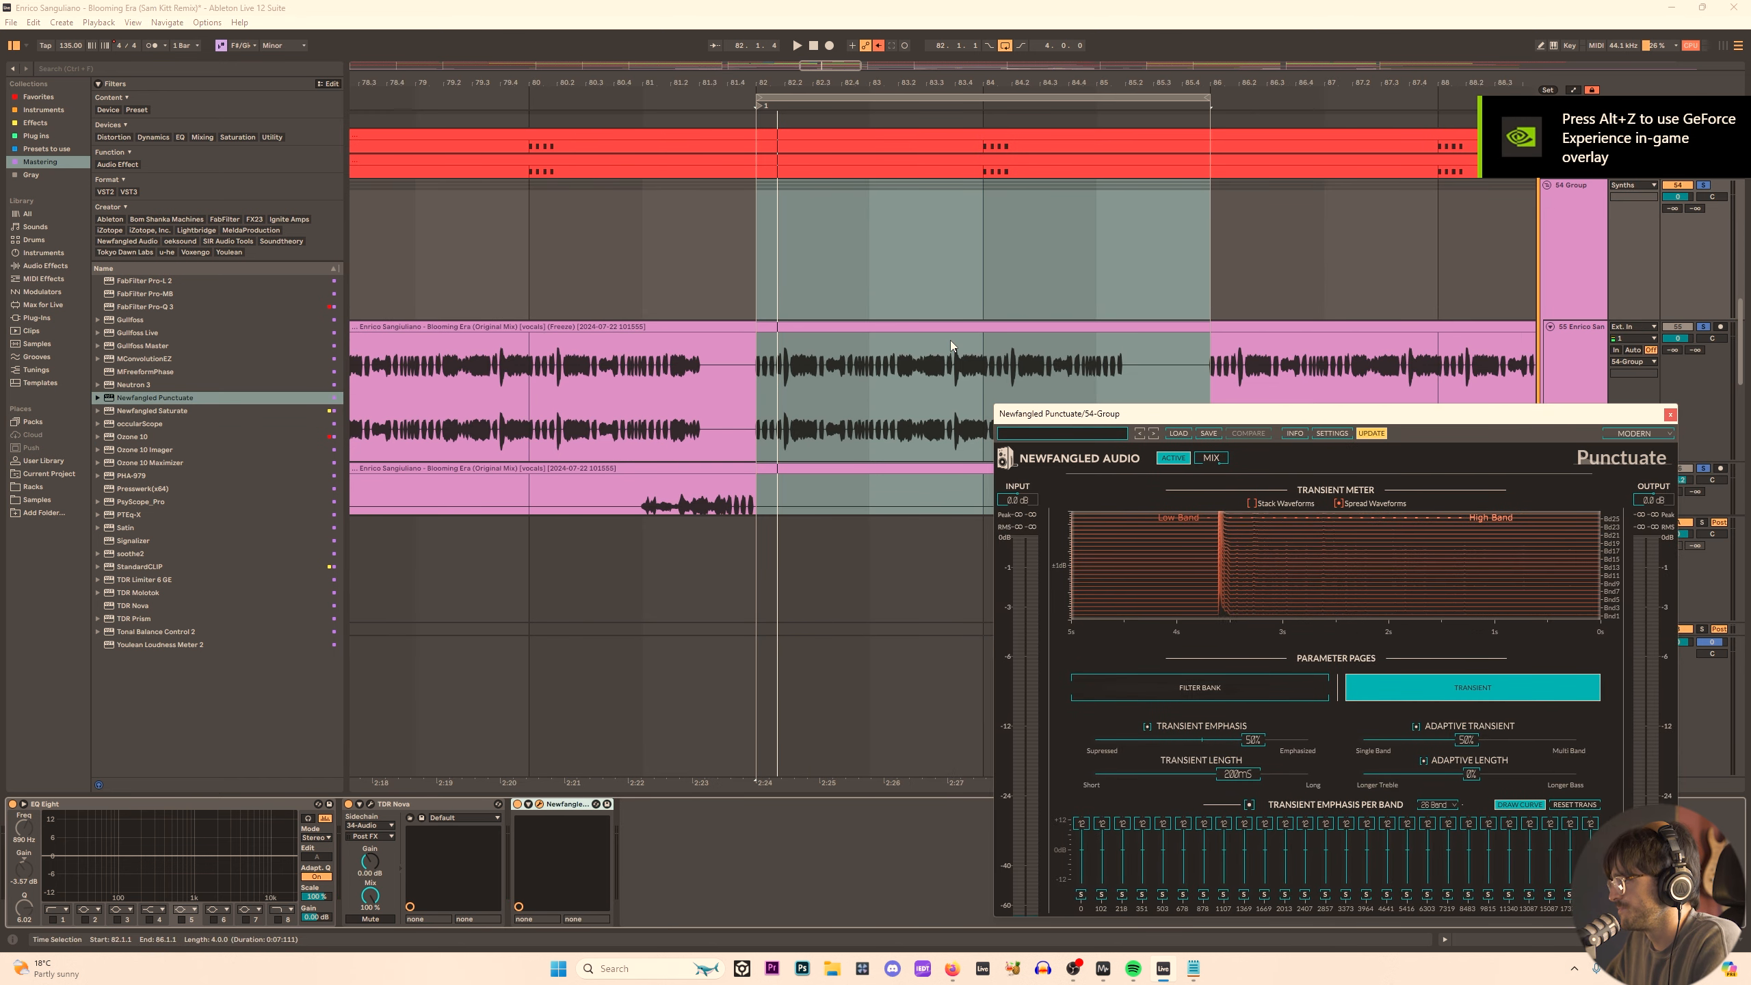
pyautogui.moveTo(758, 385); pyautogui.dragTo(977, 385)
pyautogui.hotkey('ctrl', 'l')
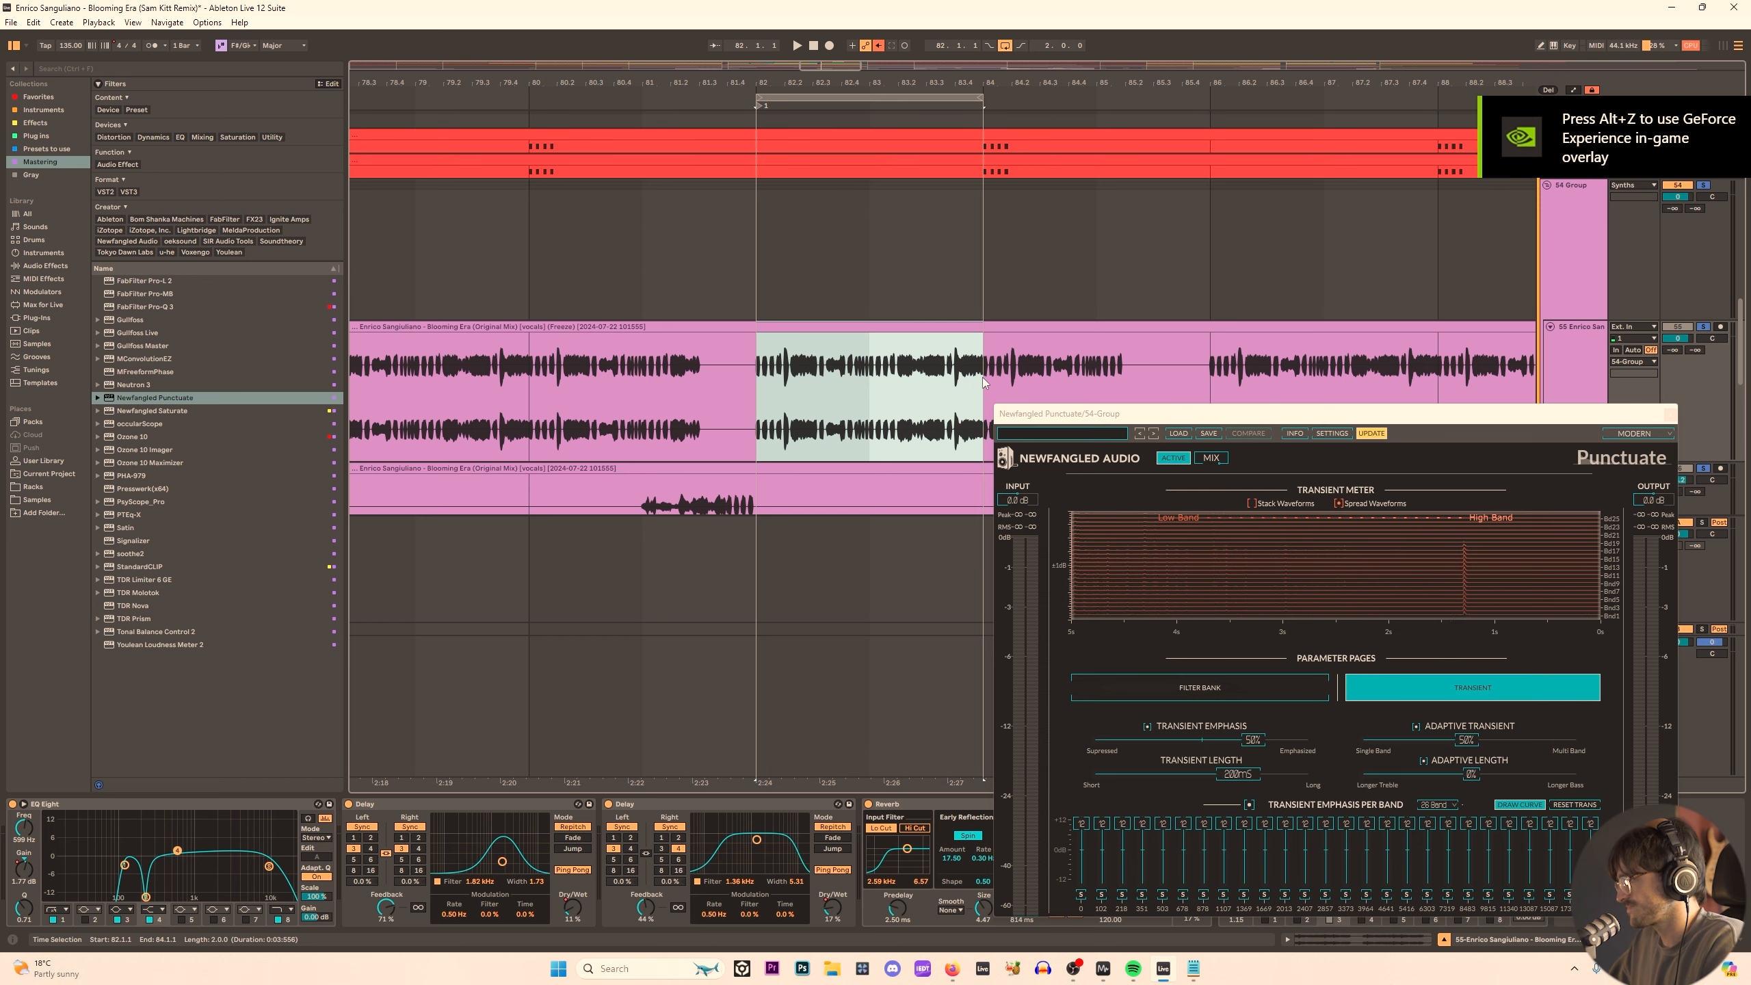
pyautogui.moveTo(1070, 414); pyautogui.dragTo(1149, 231)
pyautogui.press('space')
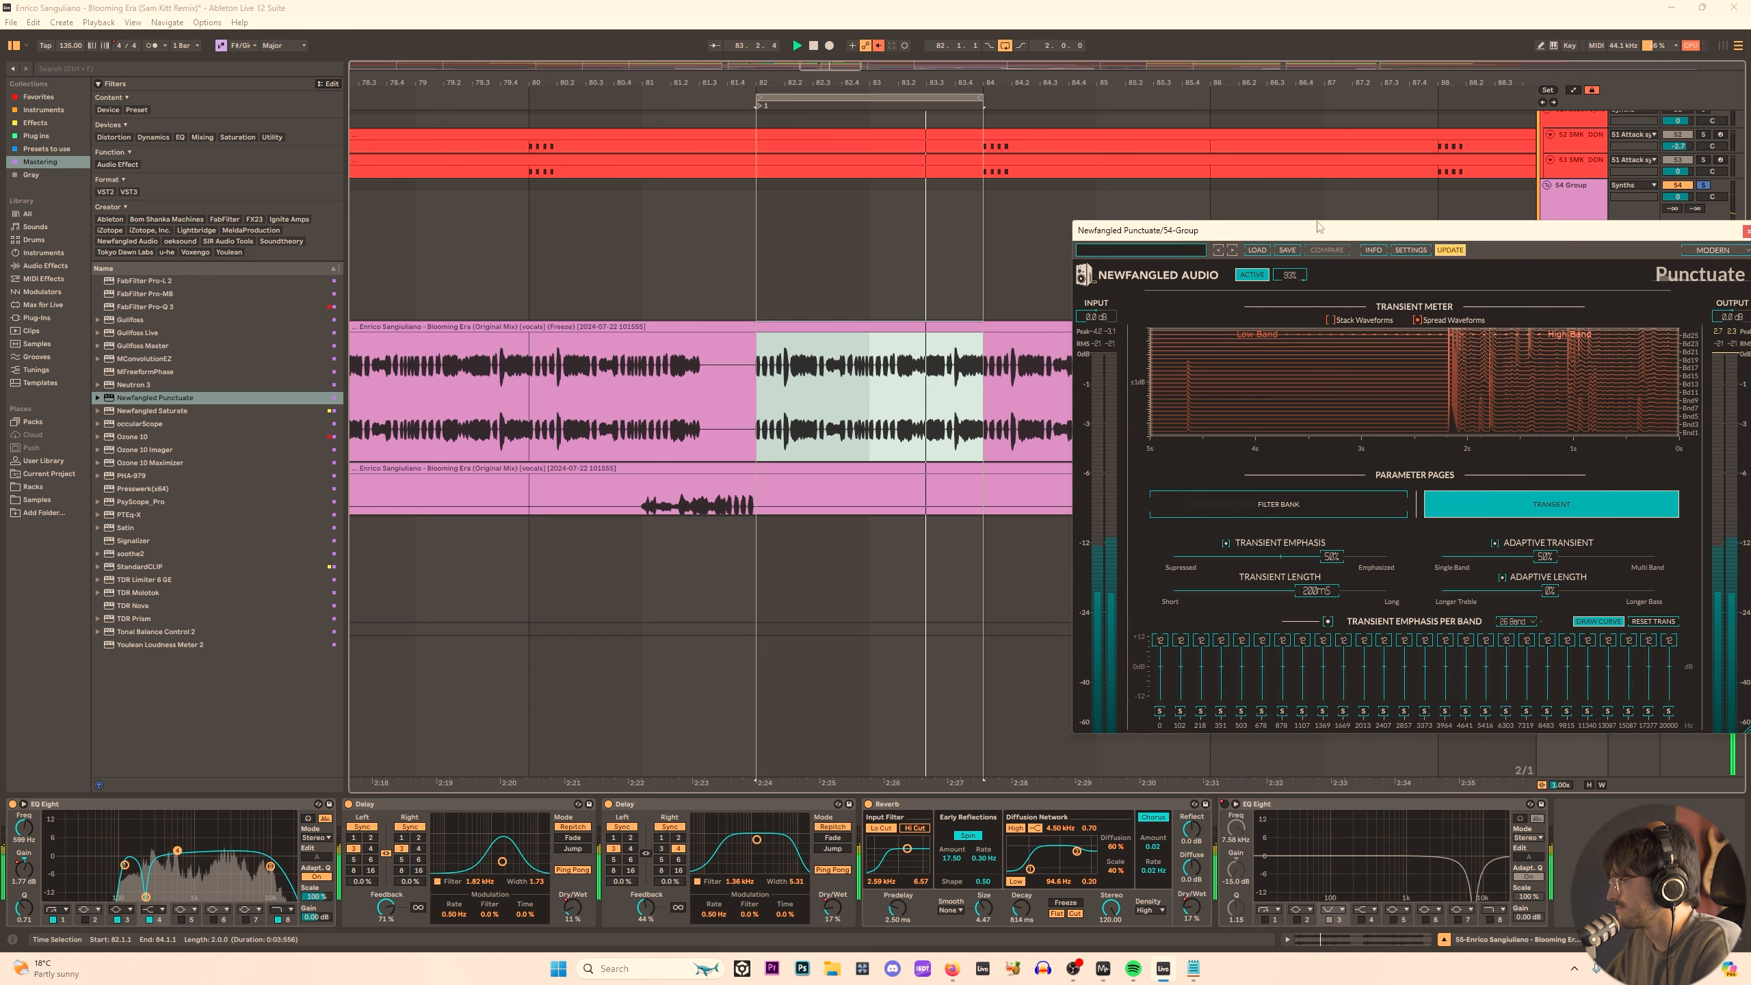
pyautogui.moveTo(1277, 231); pyautogui.dragTo(1003, 203)
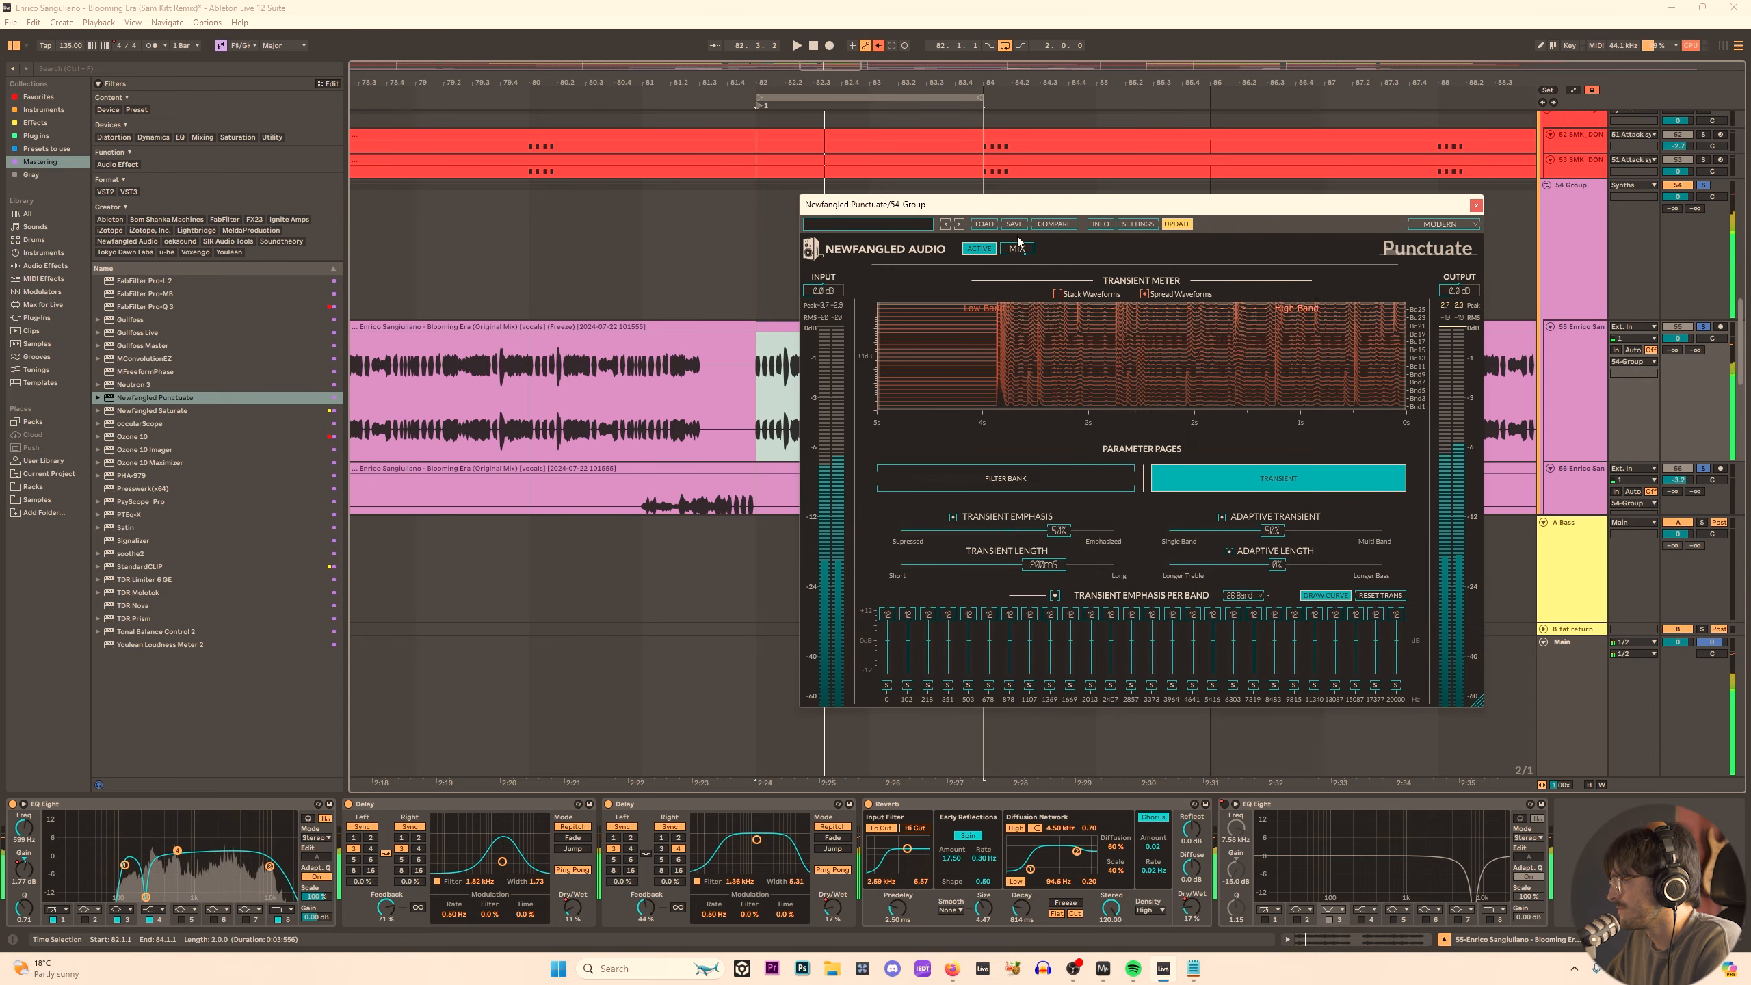
# Load the Drums preset 01 Crispy Drums in Punctuate and play the loop.
pyautogui.click(867, 224)
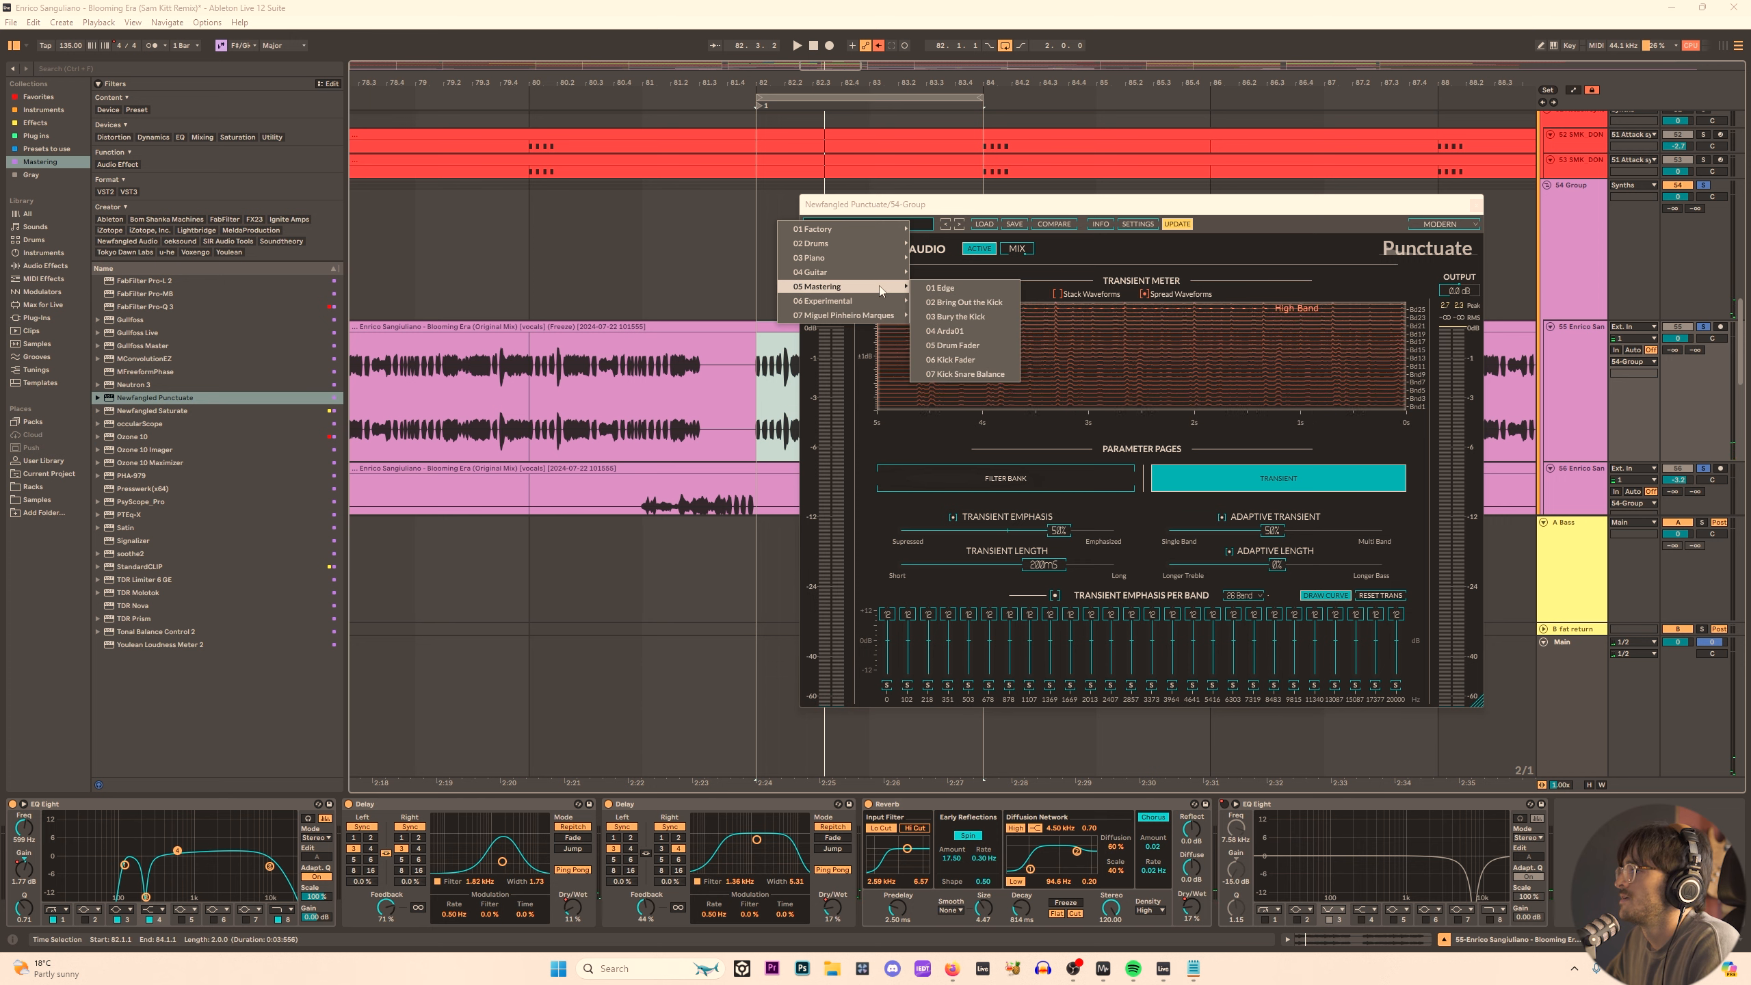
pyautogui.moveTo(881, 246)
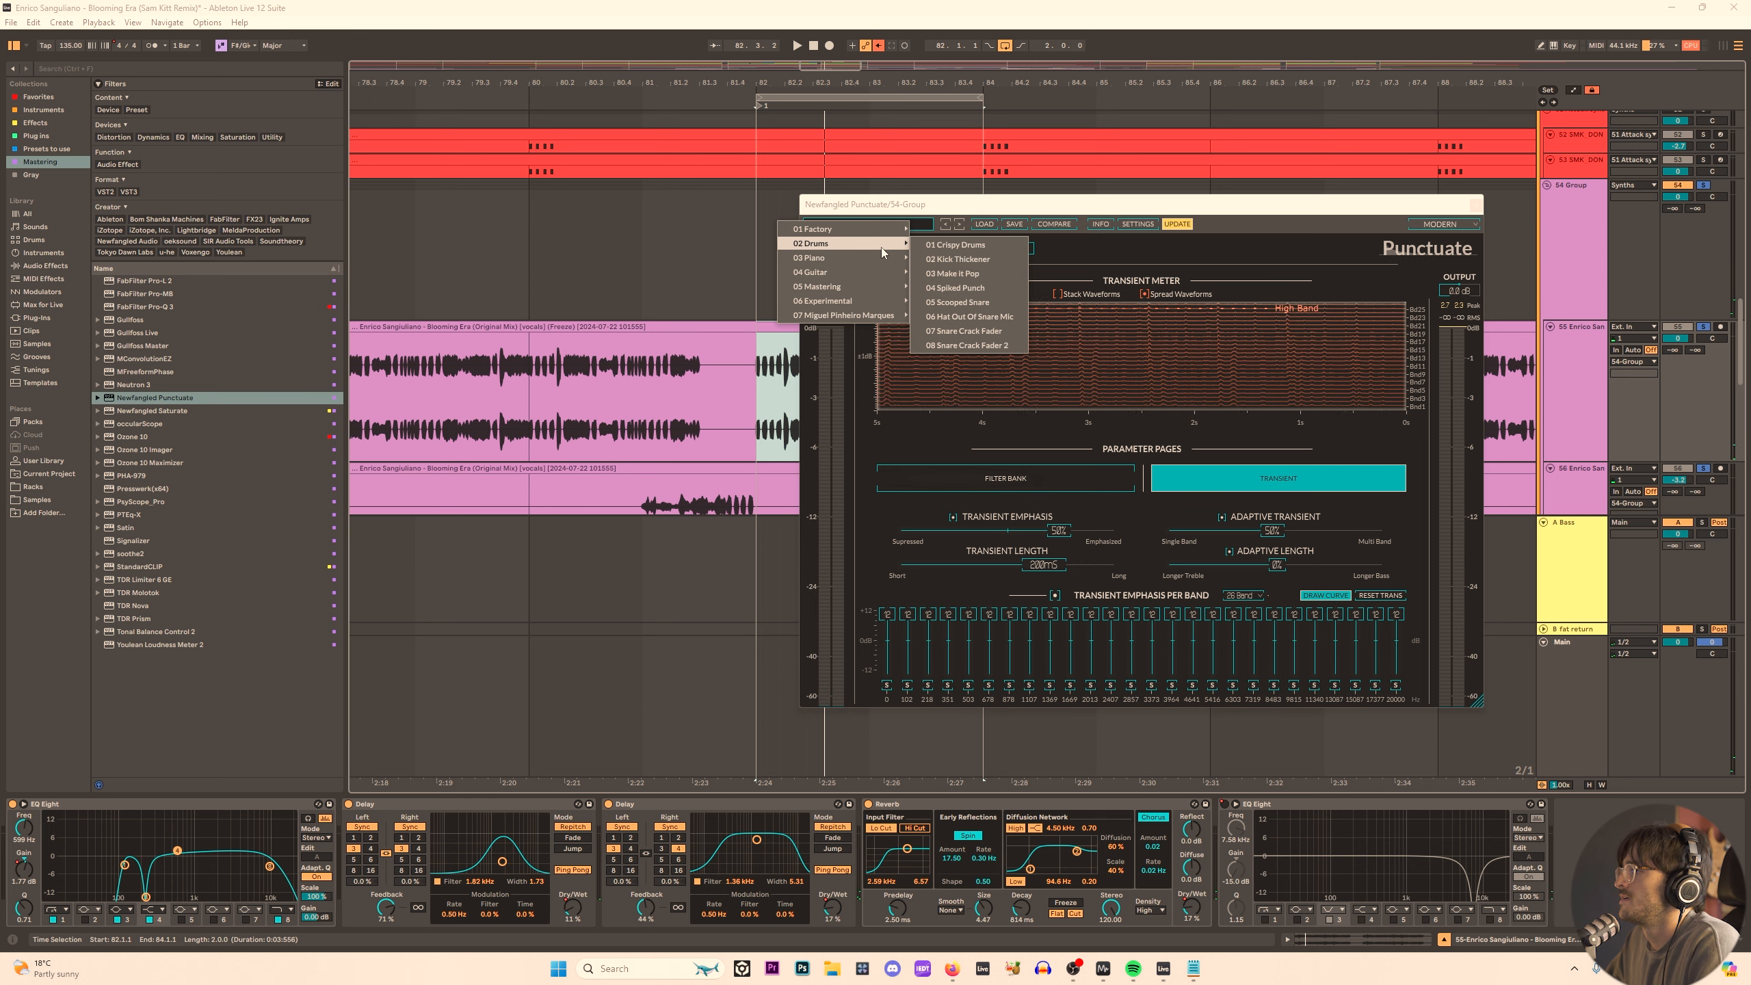
pyautogui.click(948, 246)
pyautogui.press('space')
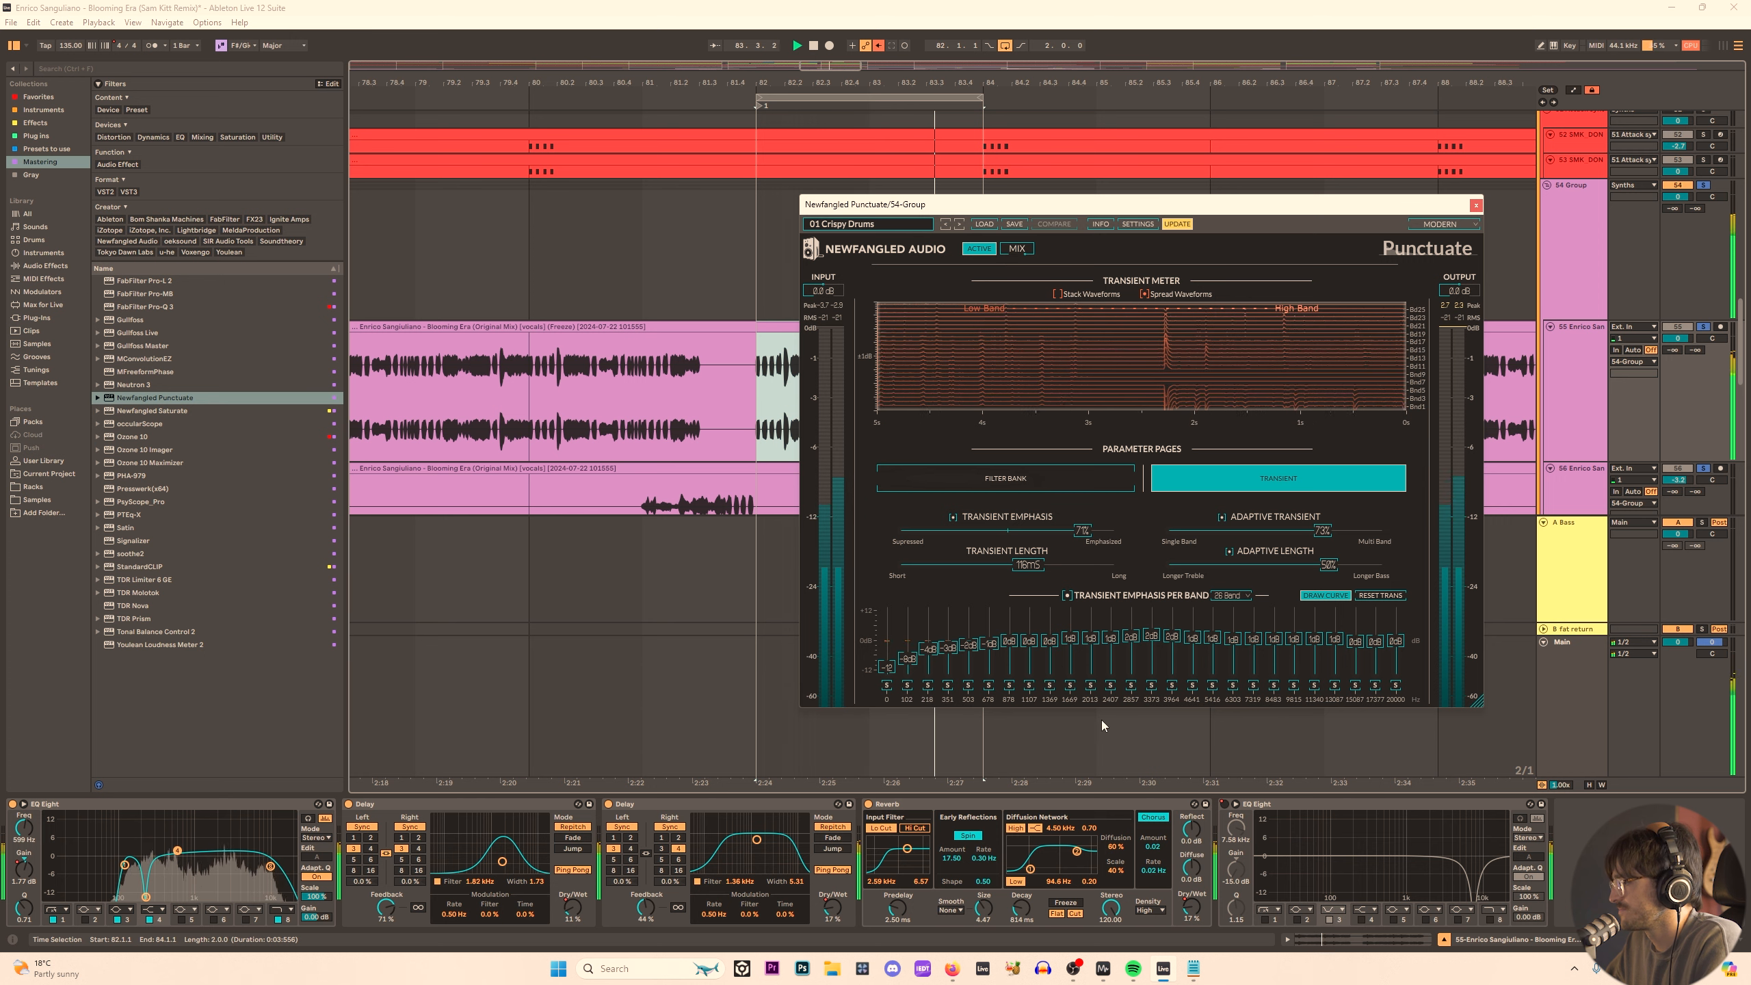
# Raise Punctuate's transient emphasis at the 3964 Hz band and reduce the number of bands to 11.
pyautogui.moveTo(1175, 639); pyautogui.dragTo(1200, 597)
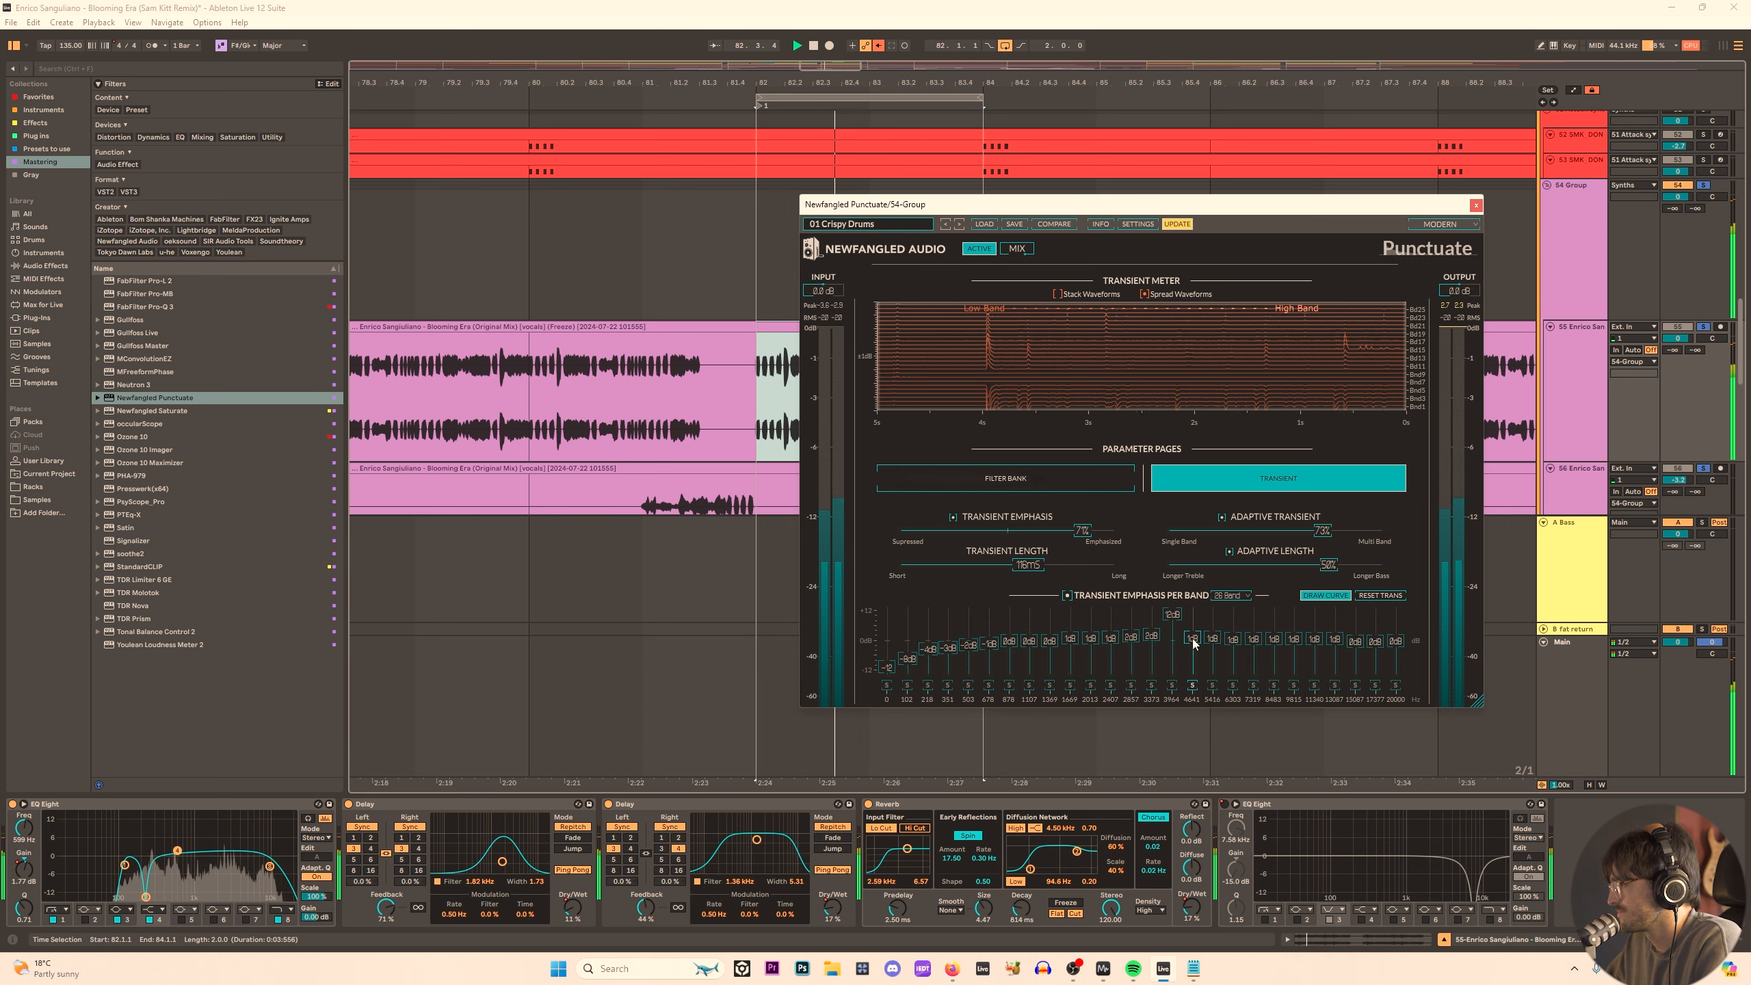
pyautogui.click(1231, 595)
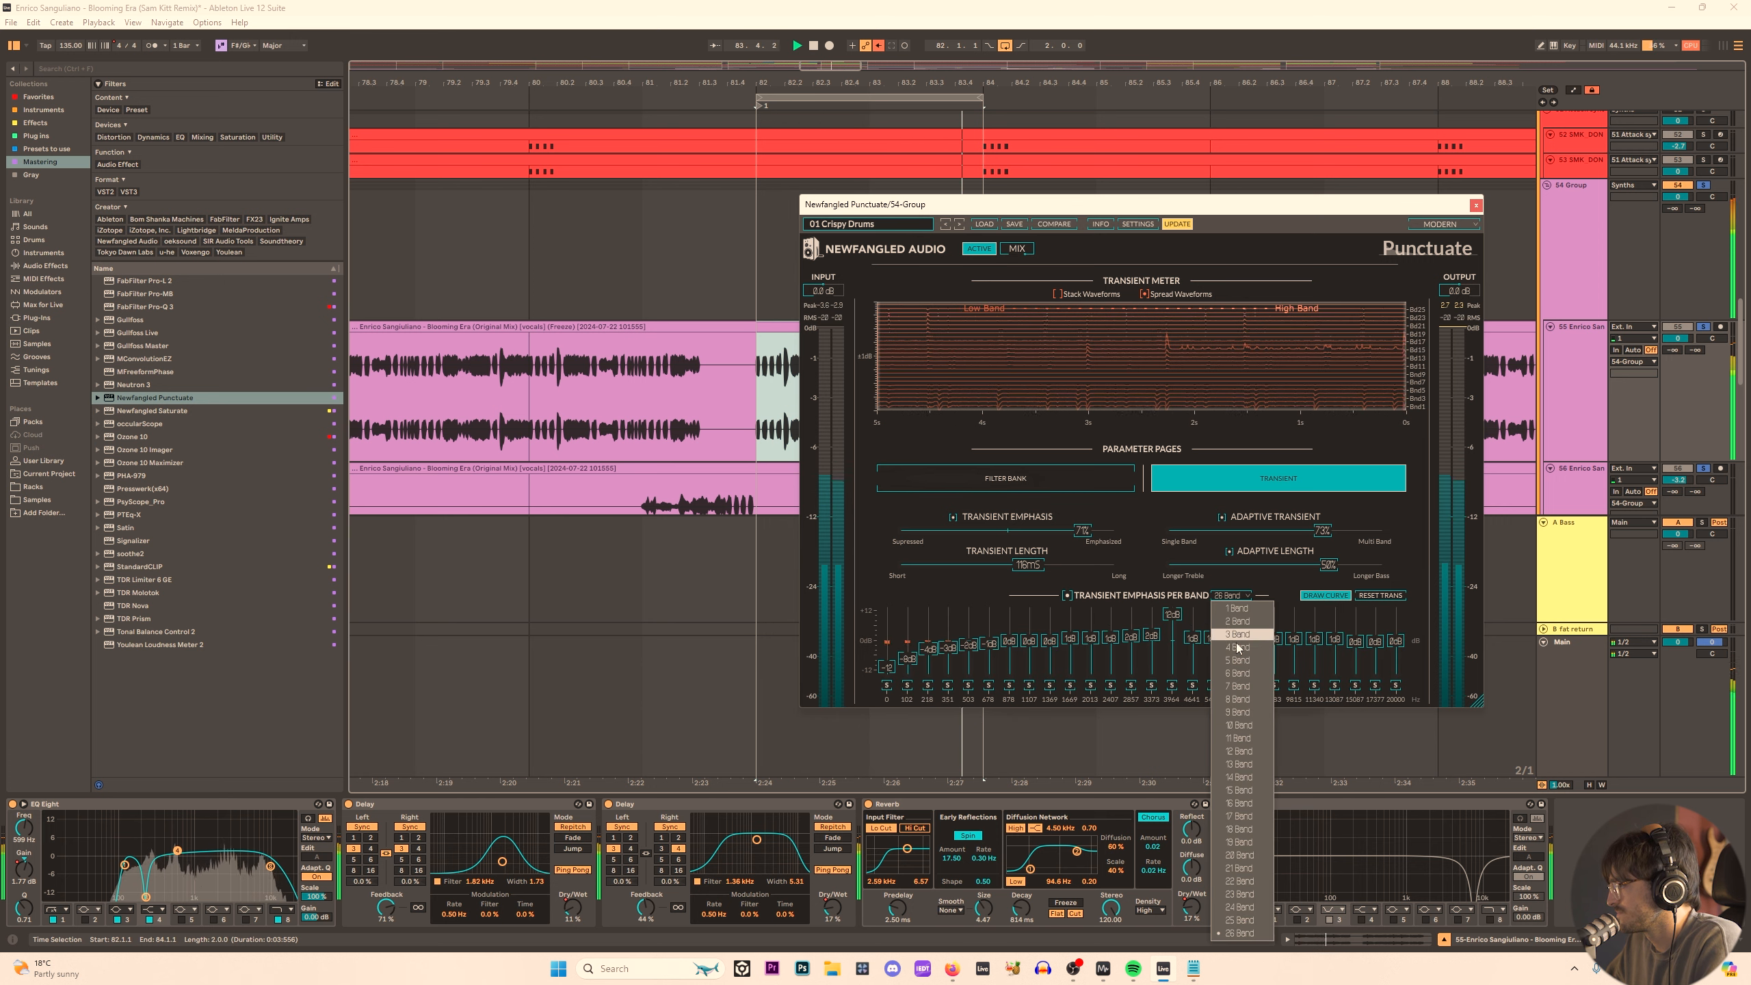
pyautogui.click(1238, 738)
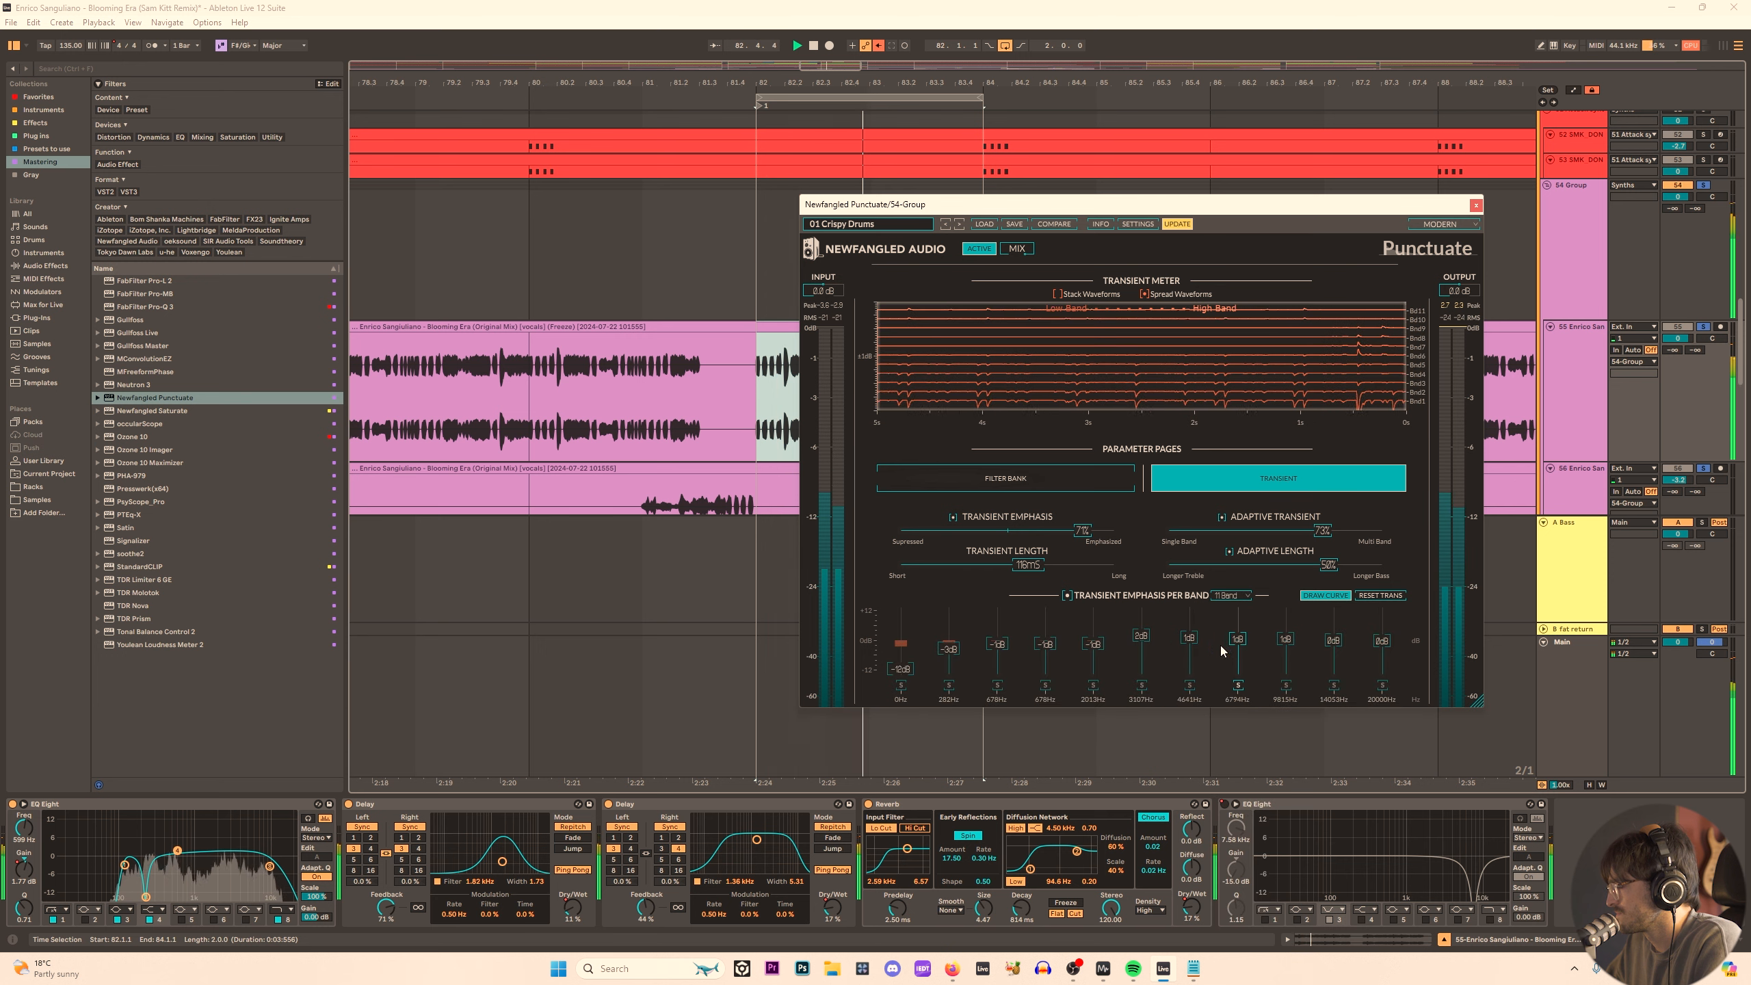
pyautogui.press('space')
pyautogui.press('space')
pyautogui.press('space')
# Show 54 Group's EQ Eight spectrum in the enlarged display beside Punctuate and play the loop.
pyautogui.click(1573, 268)
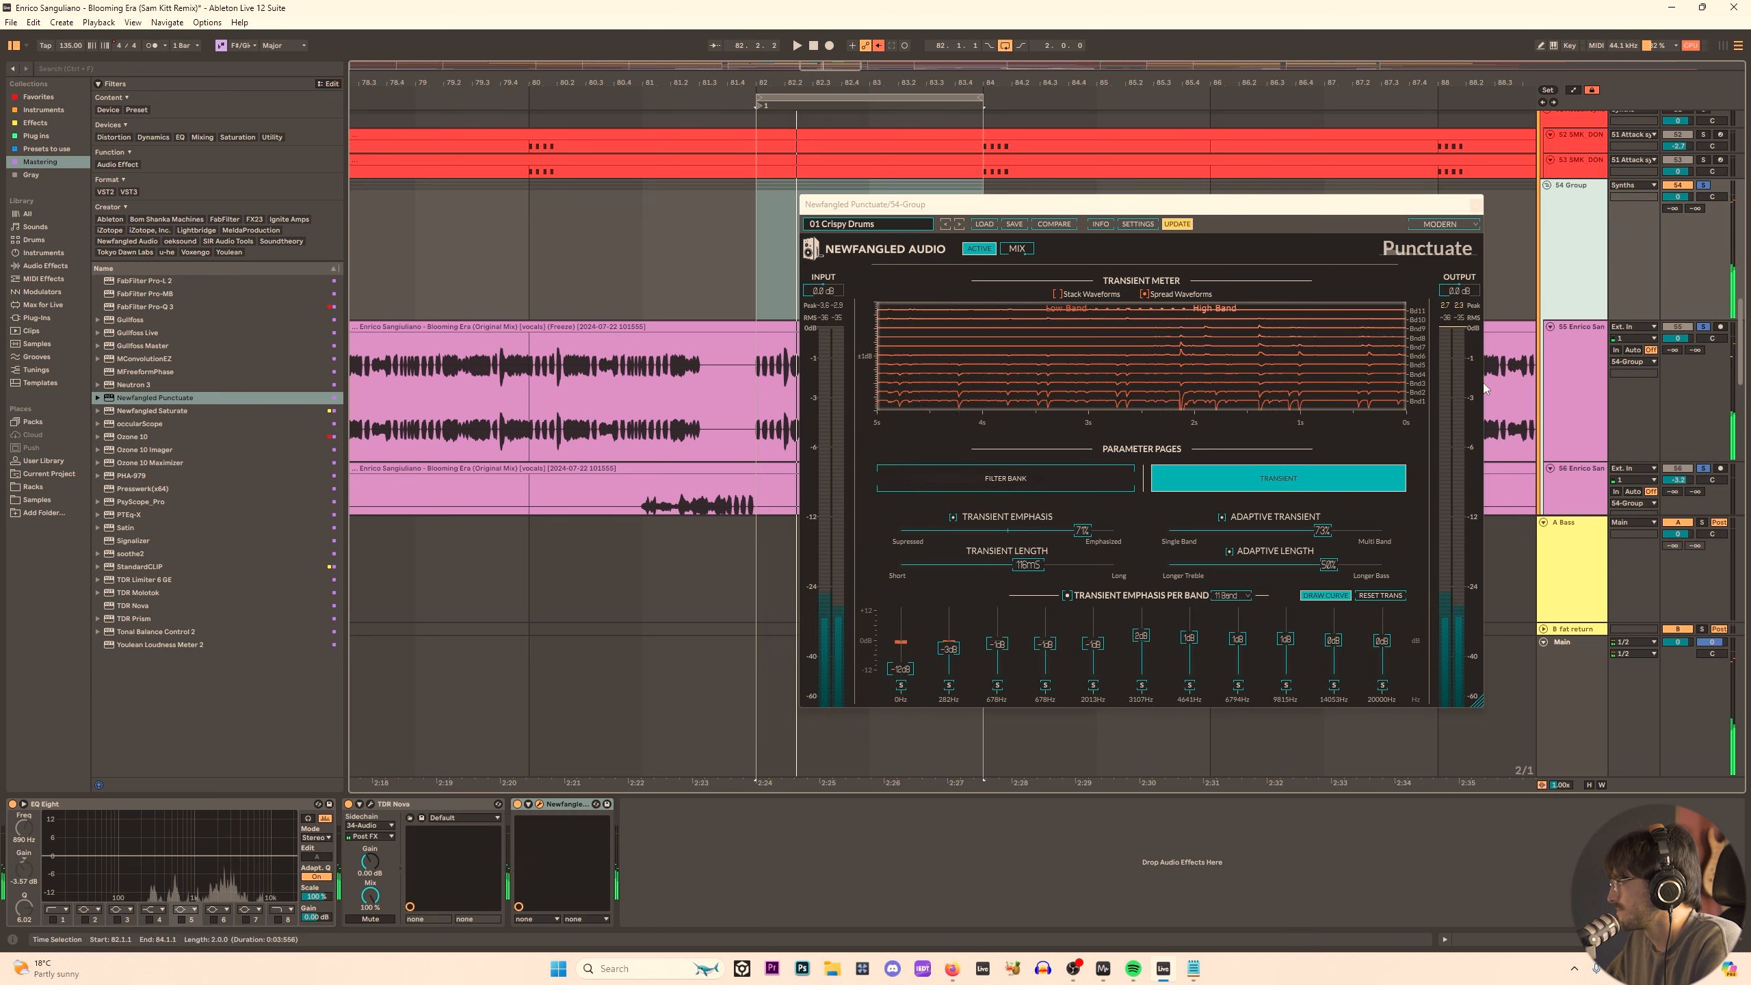
pyautogui.press('space')
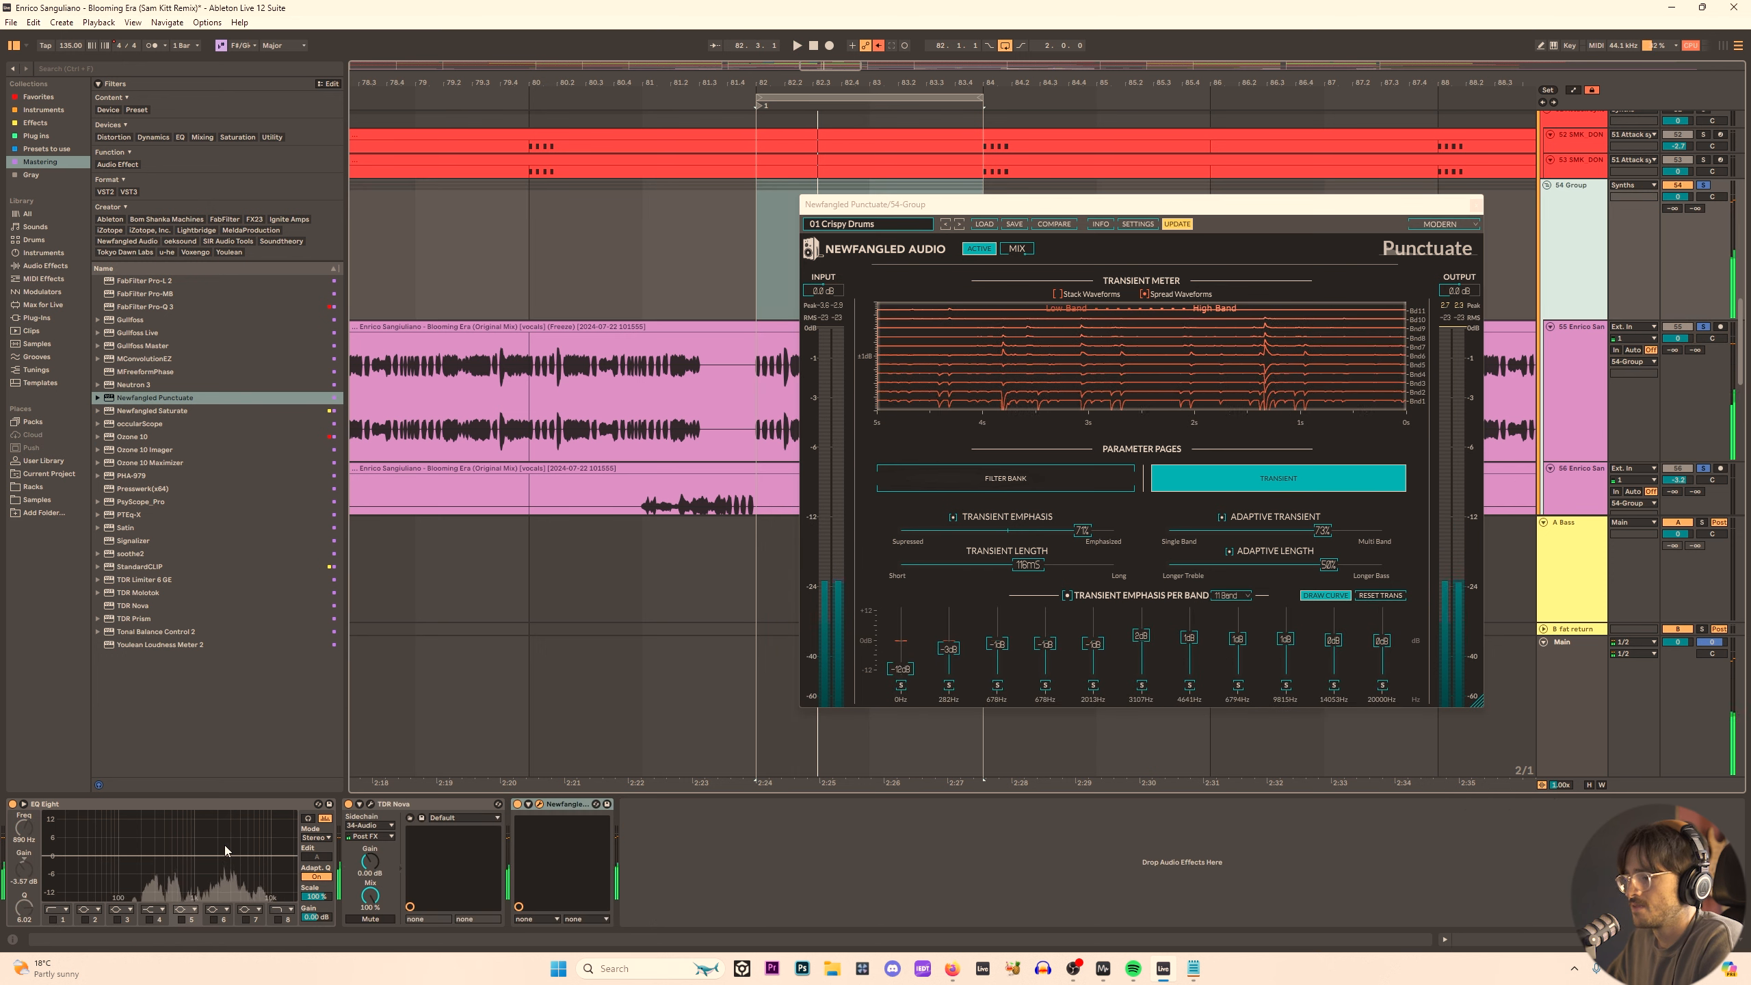
pyautogui.doubleClick(230, 851)
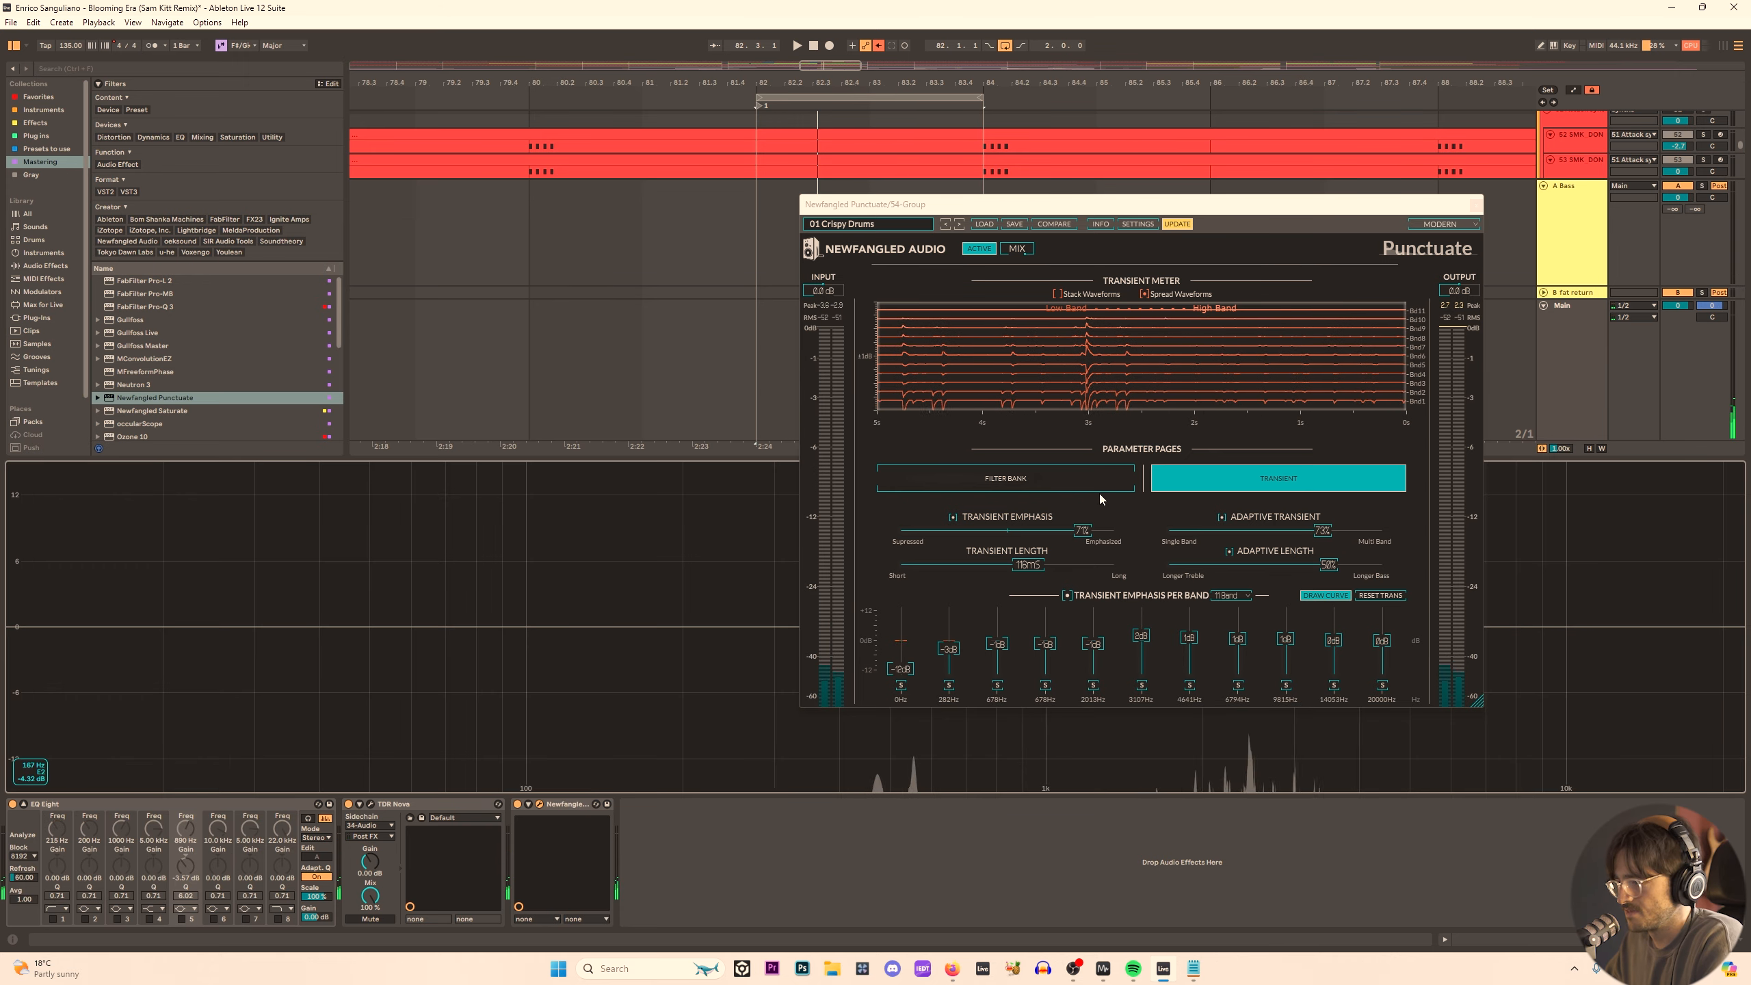
pyautogui.moveTo(1264, 208); pyautogui.dragTo(776, 132)
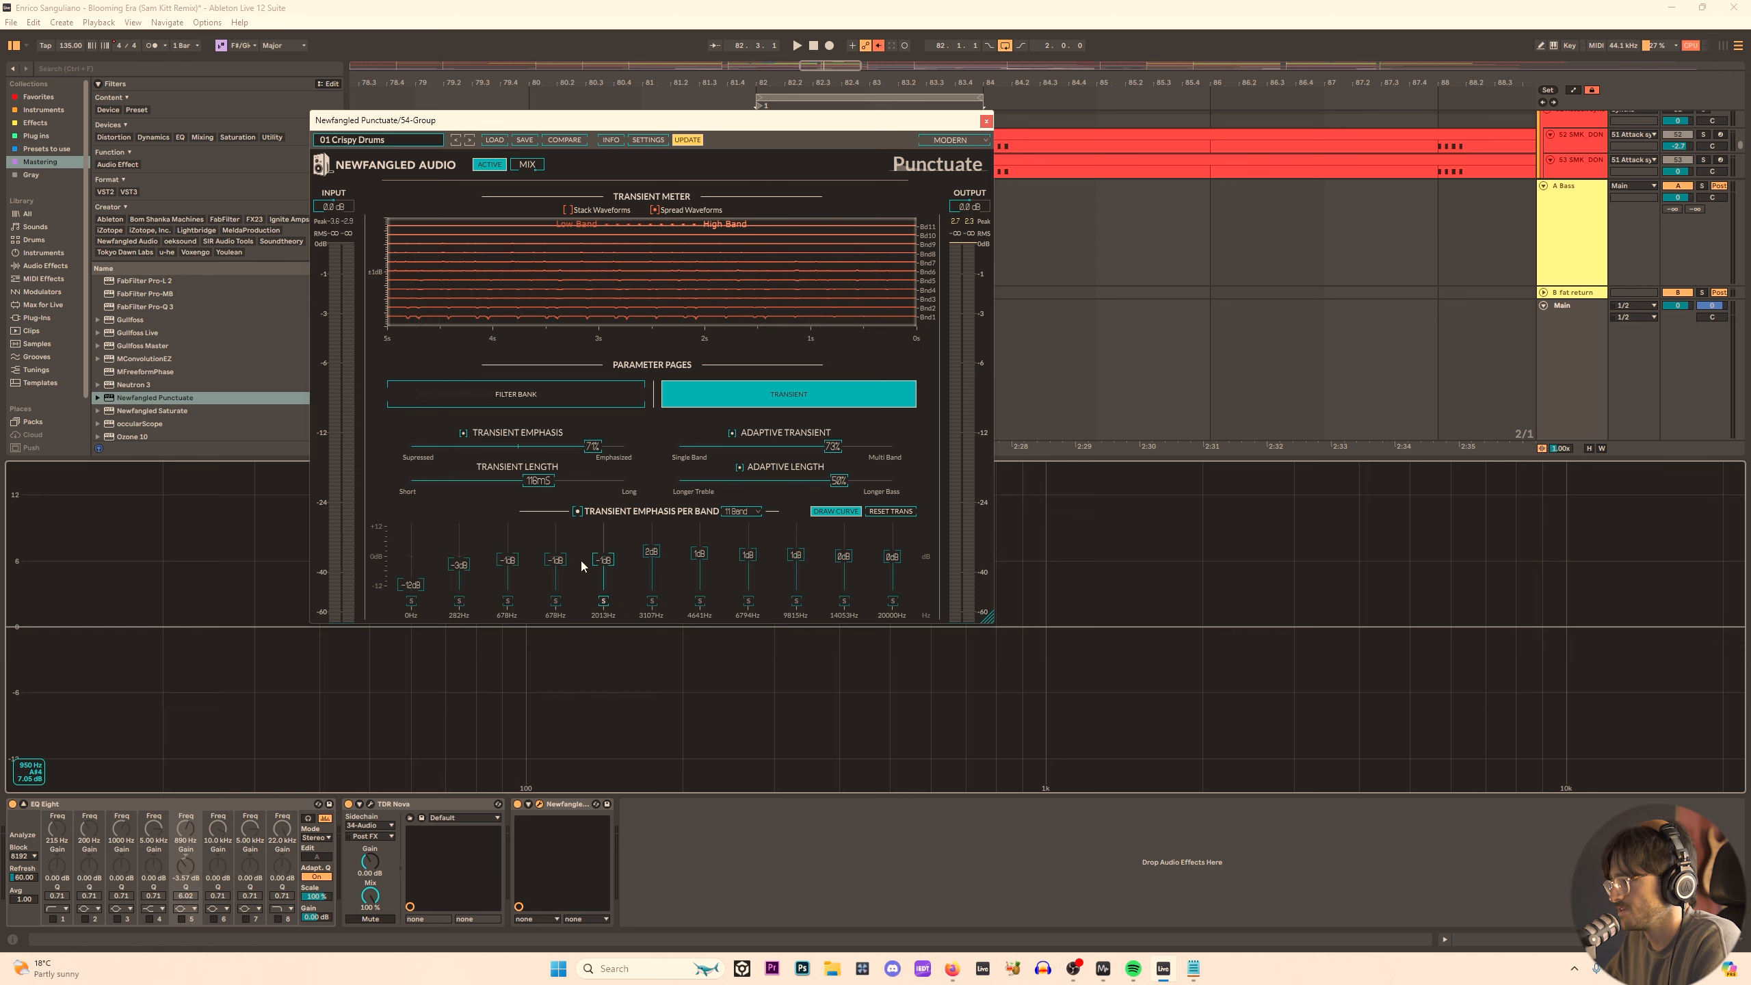
pyautogui.press('space')
# Set Punctuate's overall Transient Emphasis to 100% and boost the bands from 2013 Hz upward, comparing the result with the mix control.
pyautogui.moveTo(604, 559); pyautogui.dragTo(748, 536)
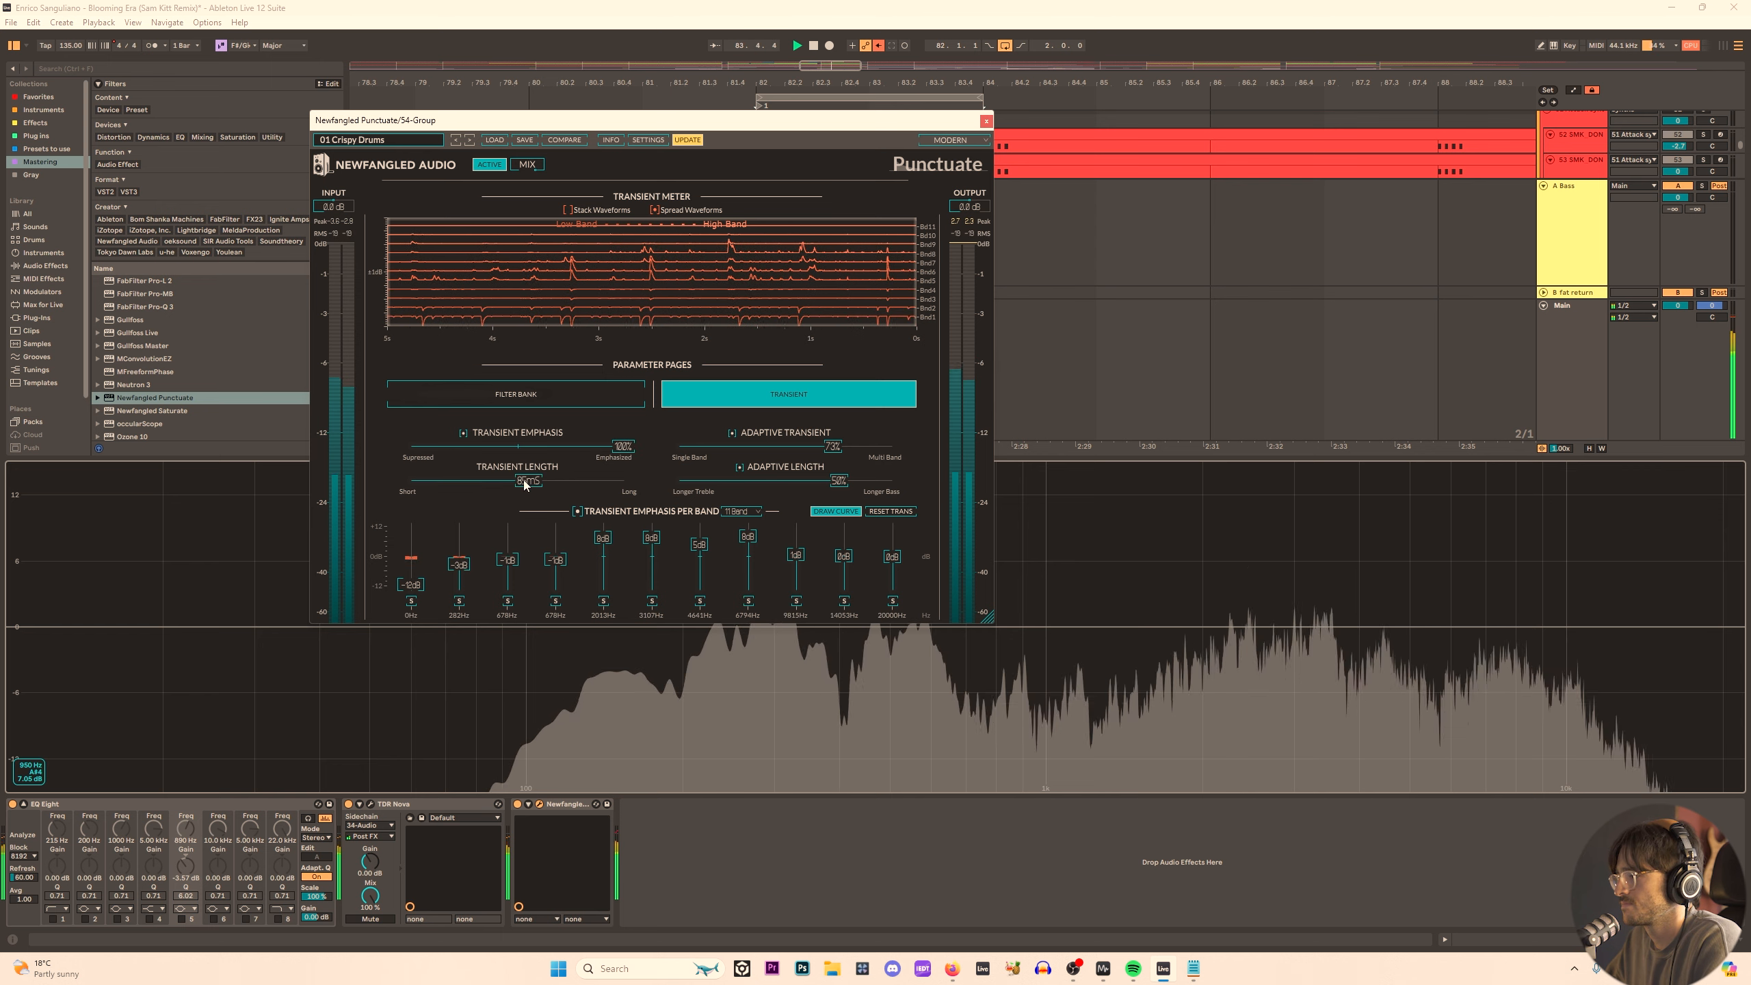
pyautogui.moveTo(795, 554); pyautogui.dragTo(900, 538)
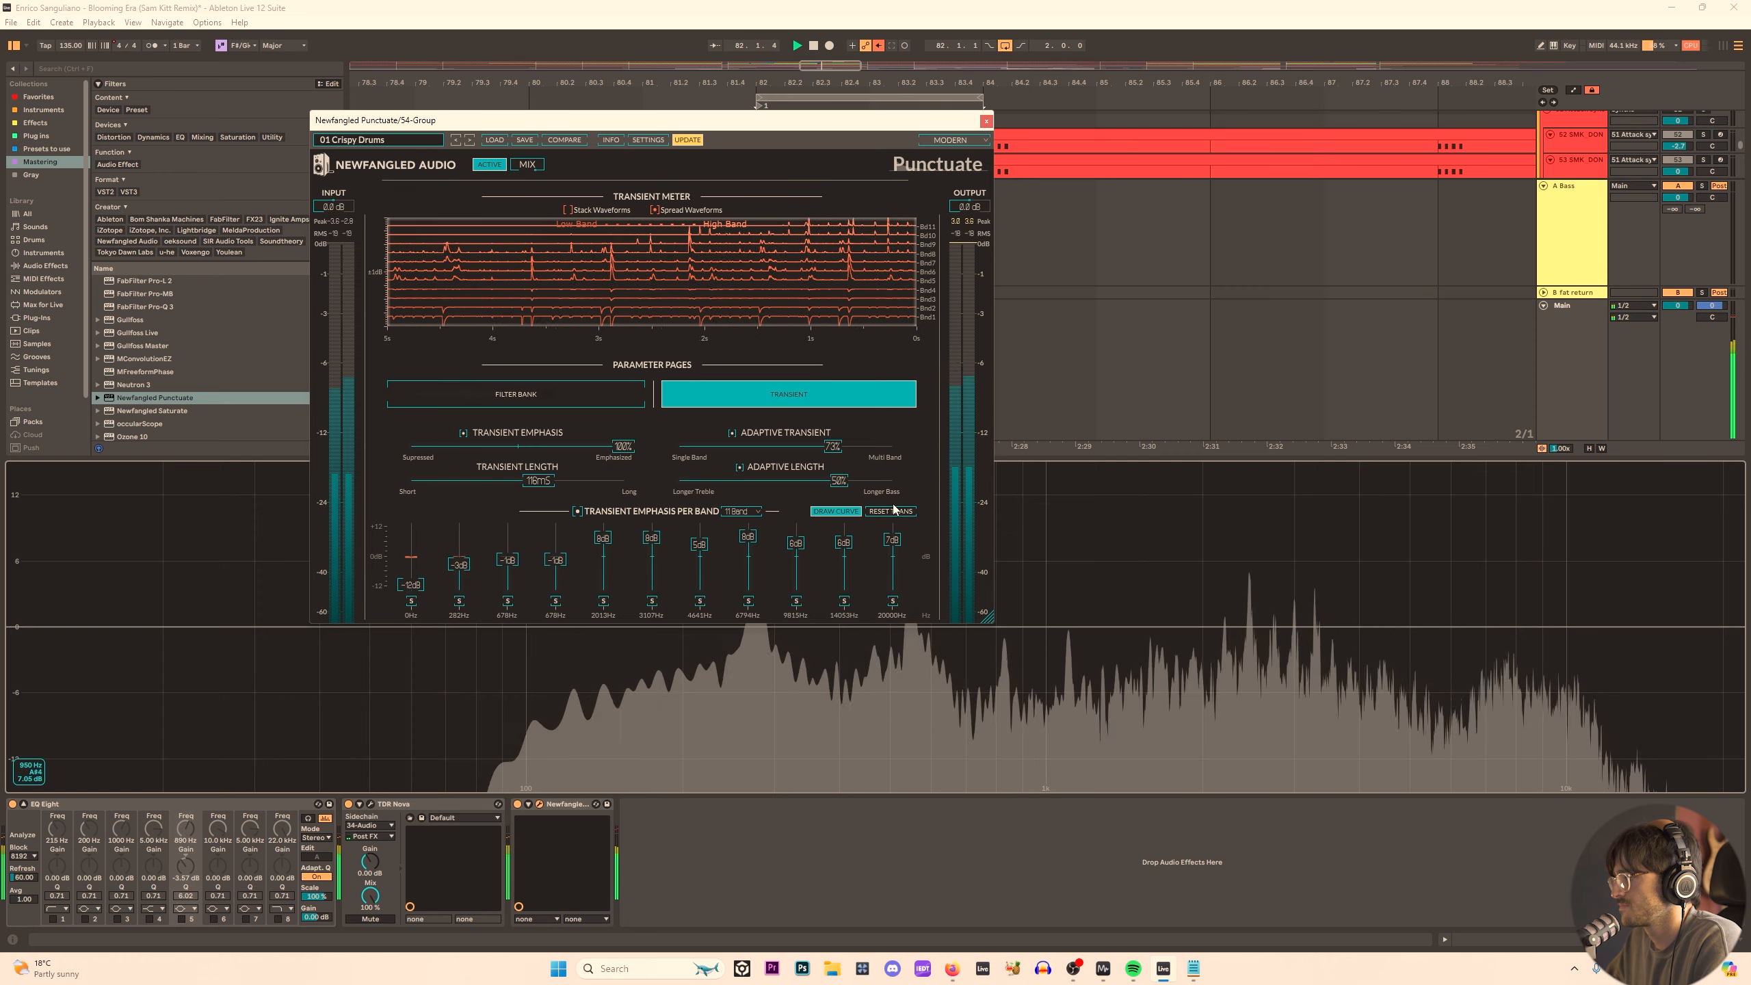
pyautogui.moveTo(528, 166); pyautogui.dragTo(561, 313)
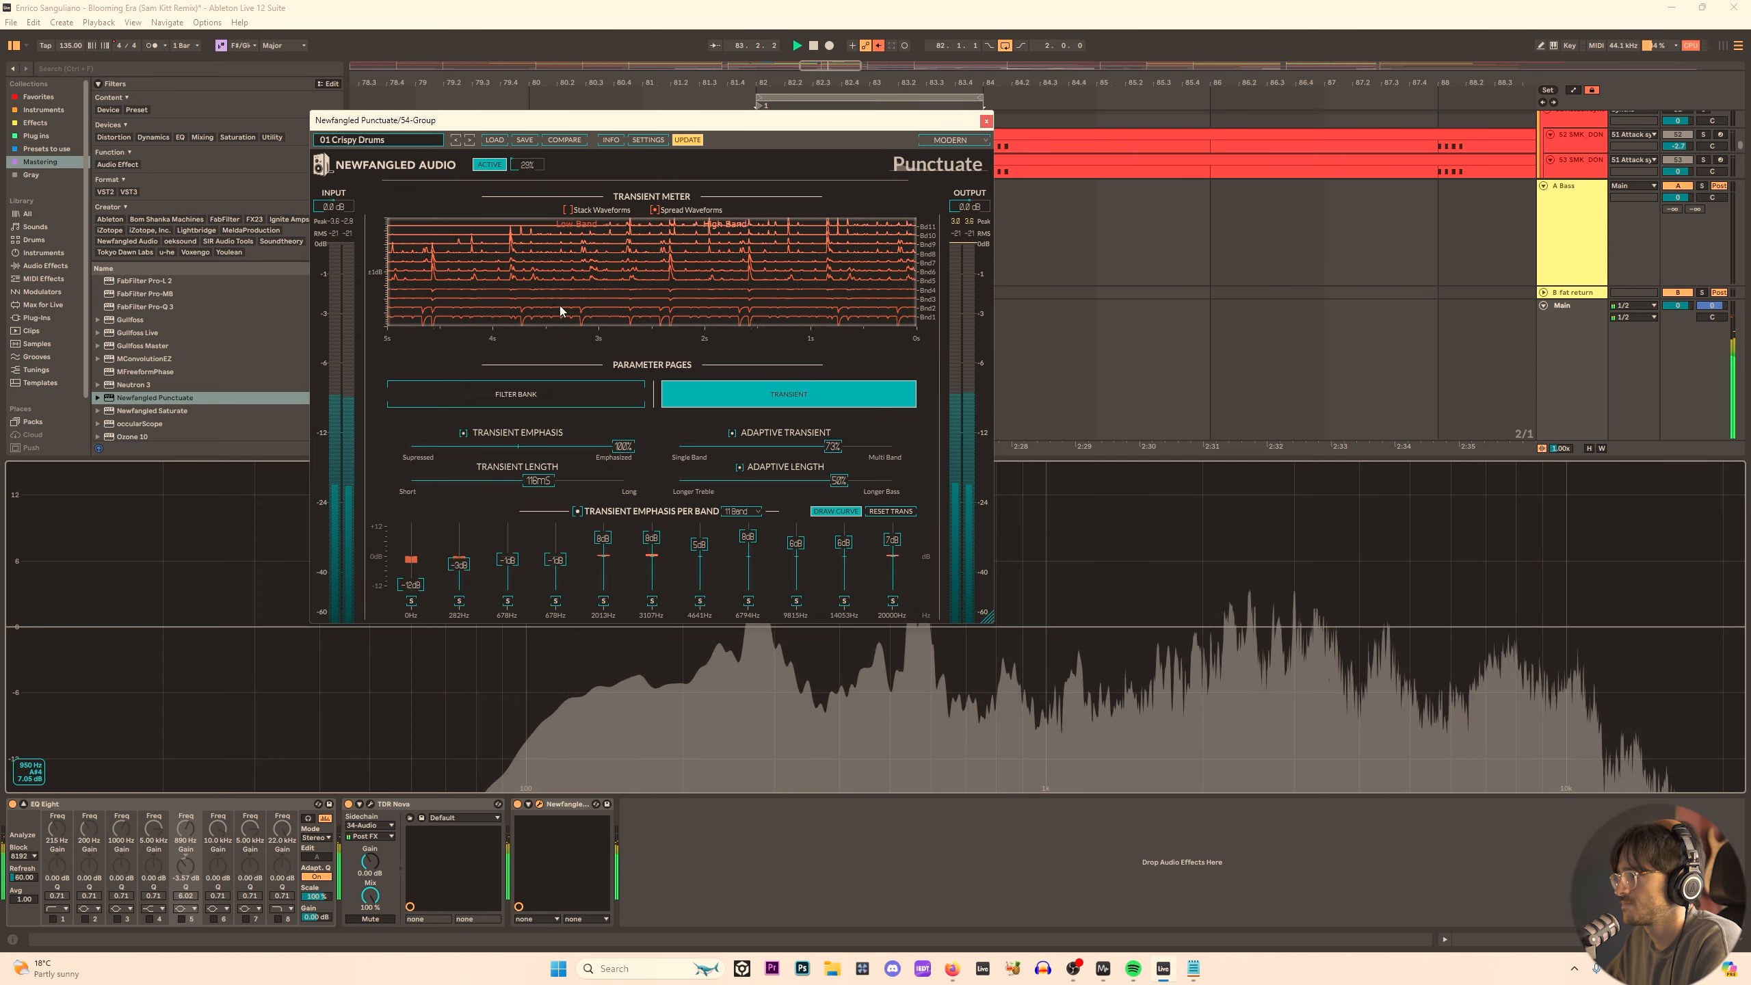
# Lower Punctuate's four lowest transient bands to -12 dB and reduce the Adaptive Length.
pyautogui.moveTo(455, 567); pyautogui.dragTo(561, 584)
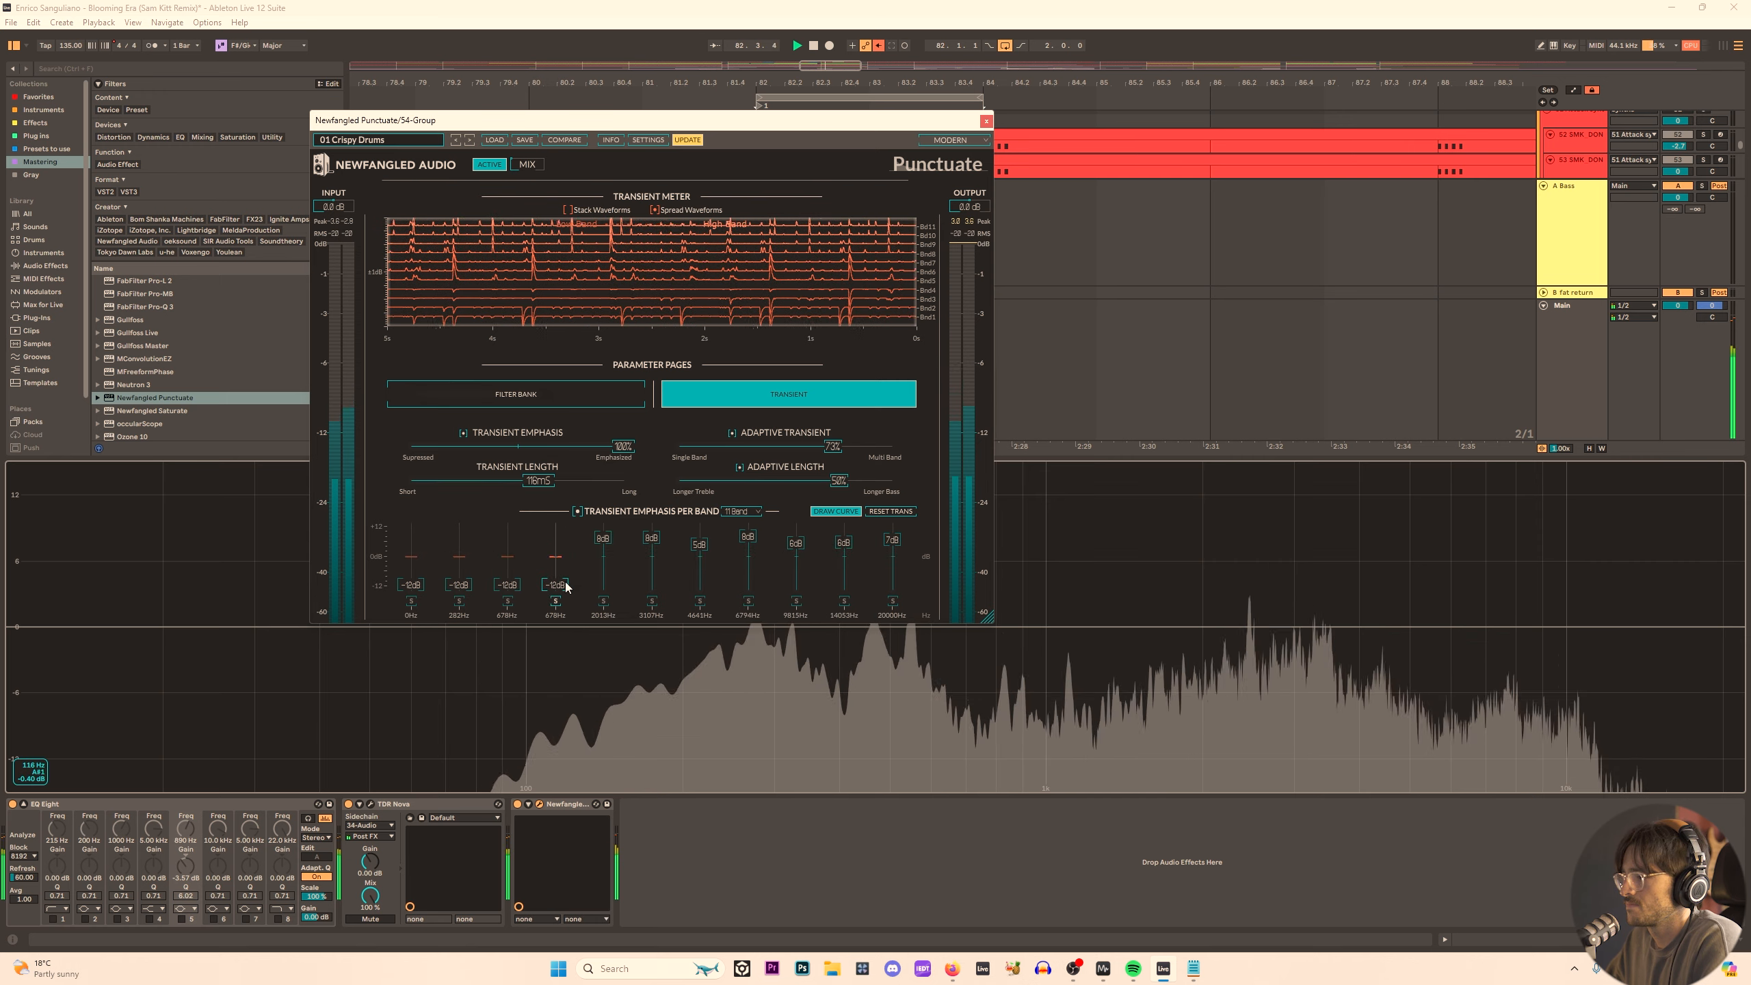
pyautogui.click(566, 398)
pyautogui.click(713, 395)
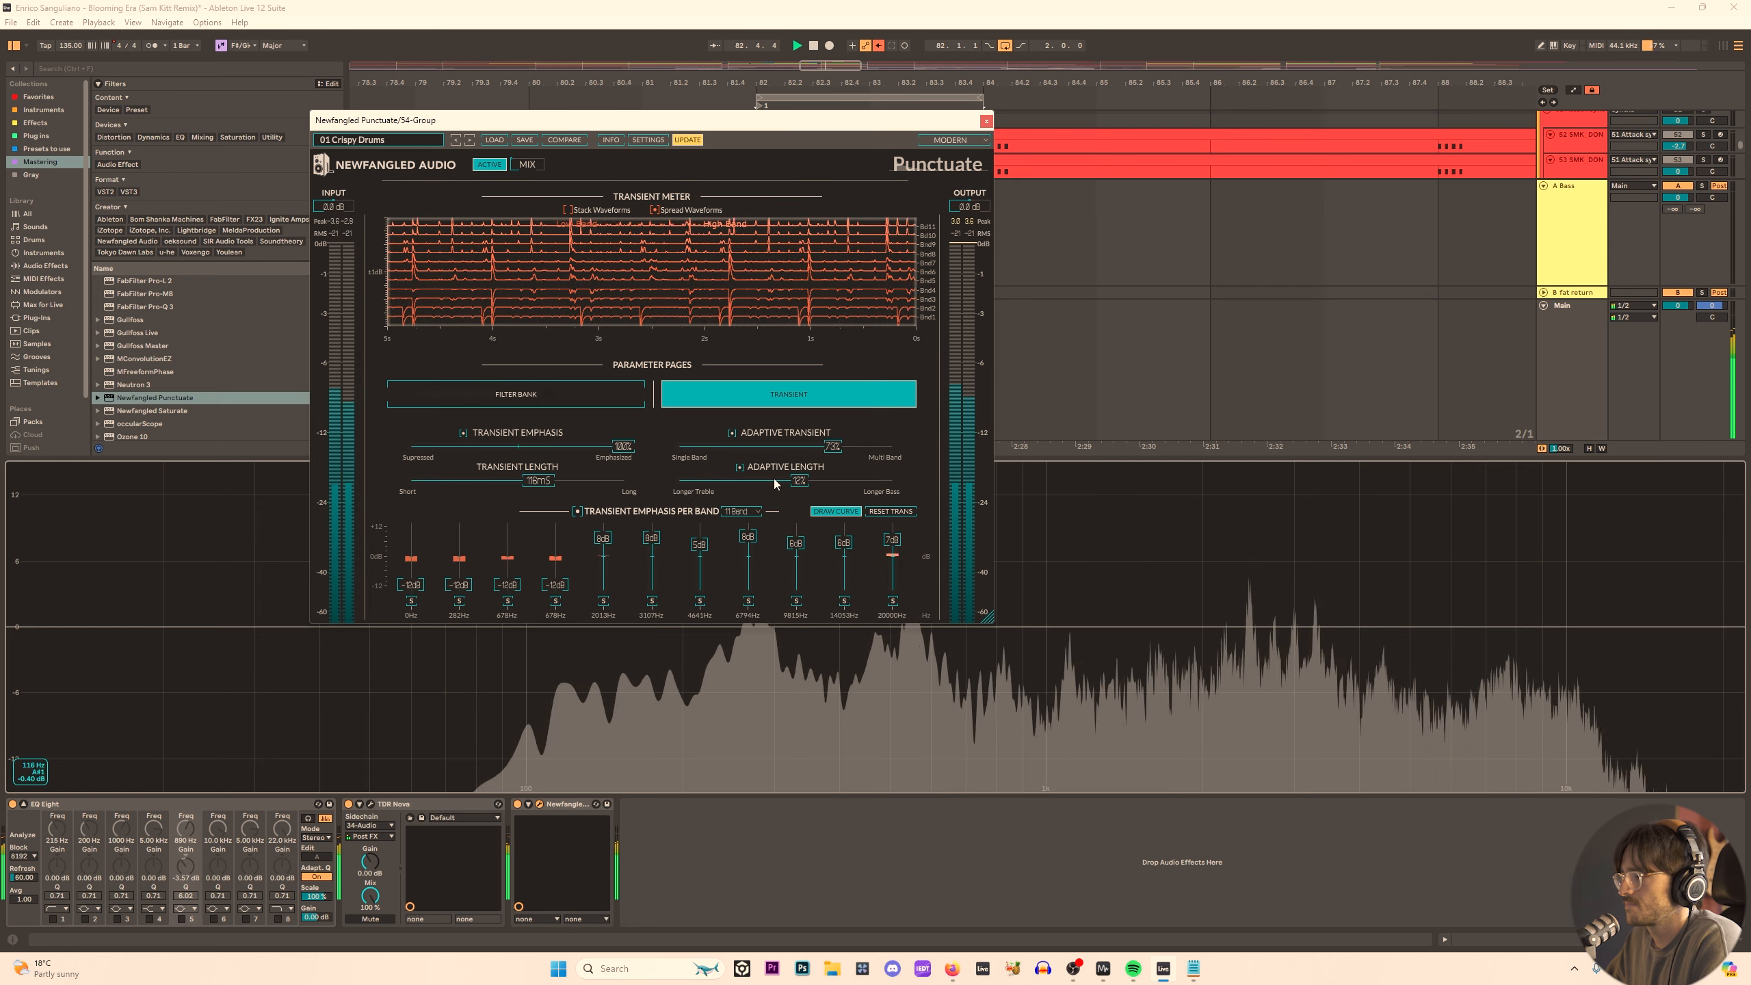
pyautogui.moveTo(836, 481)
pyautogui.mouseDown()
pyautogui.moveTo(566, 457)
pyautogui.moveTo(881, 459)
pyautogui.moveTo(816, 455)
pyautogui.mouseUp()
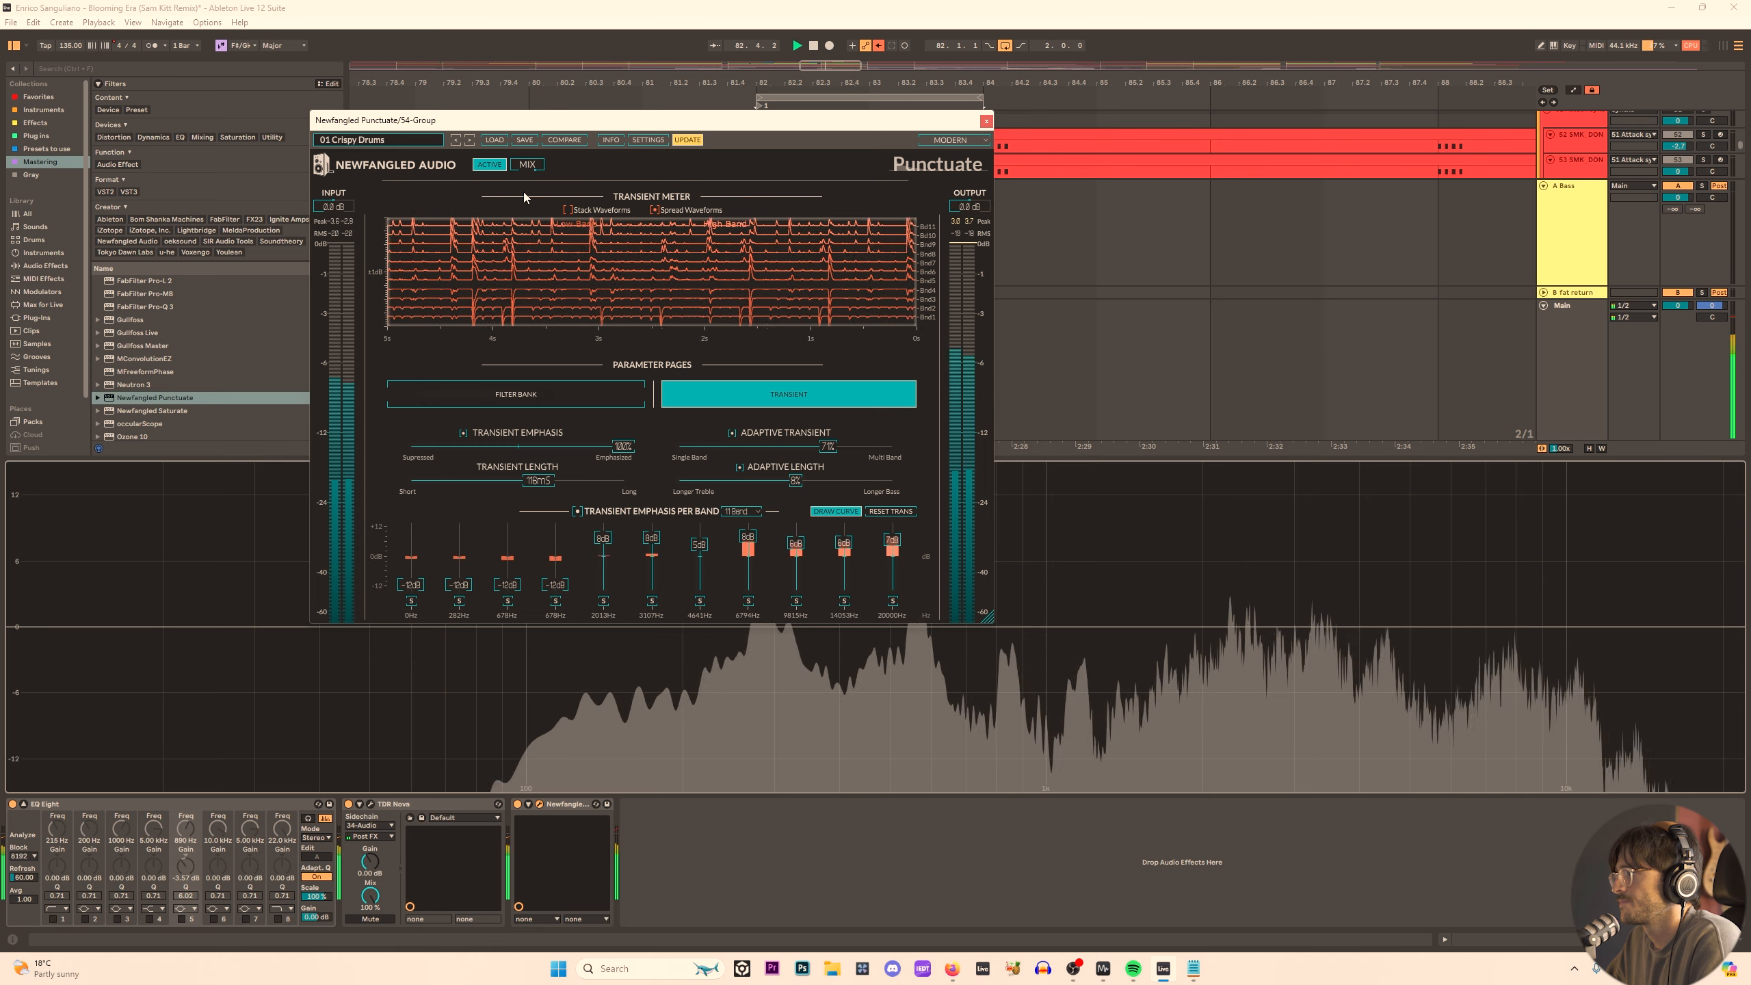
# Load the factory preset 01 Default in Punctuate.
pyautogui.click(346, 139)
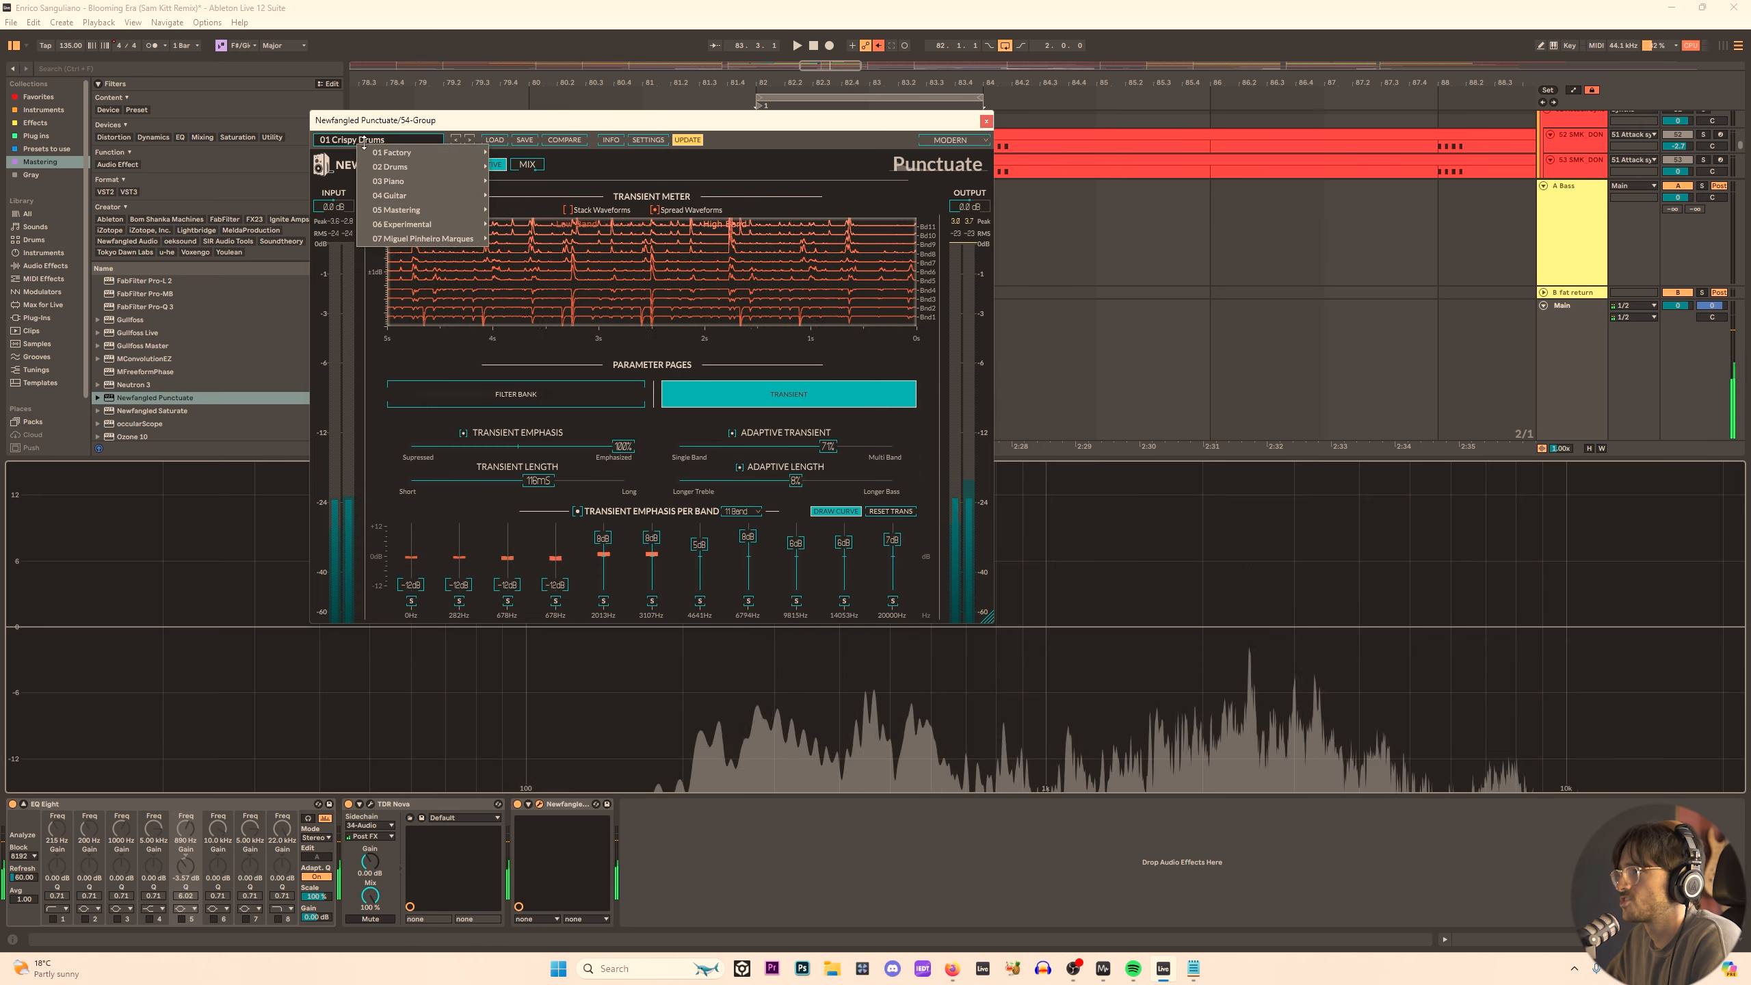
pyautogui.moveTo(413, 153)
pyautogui.click(524, 153)
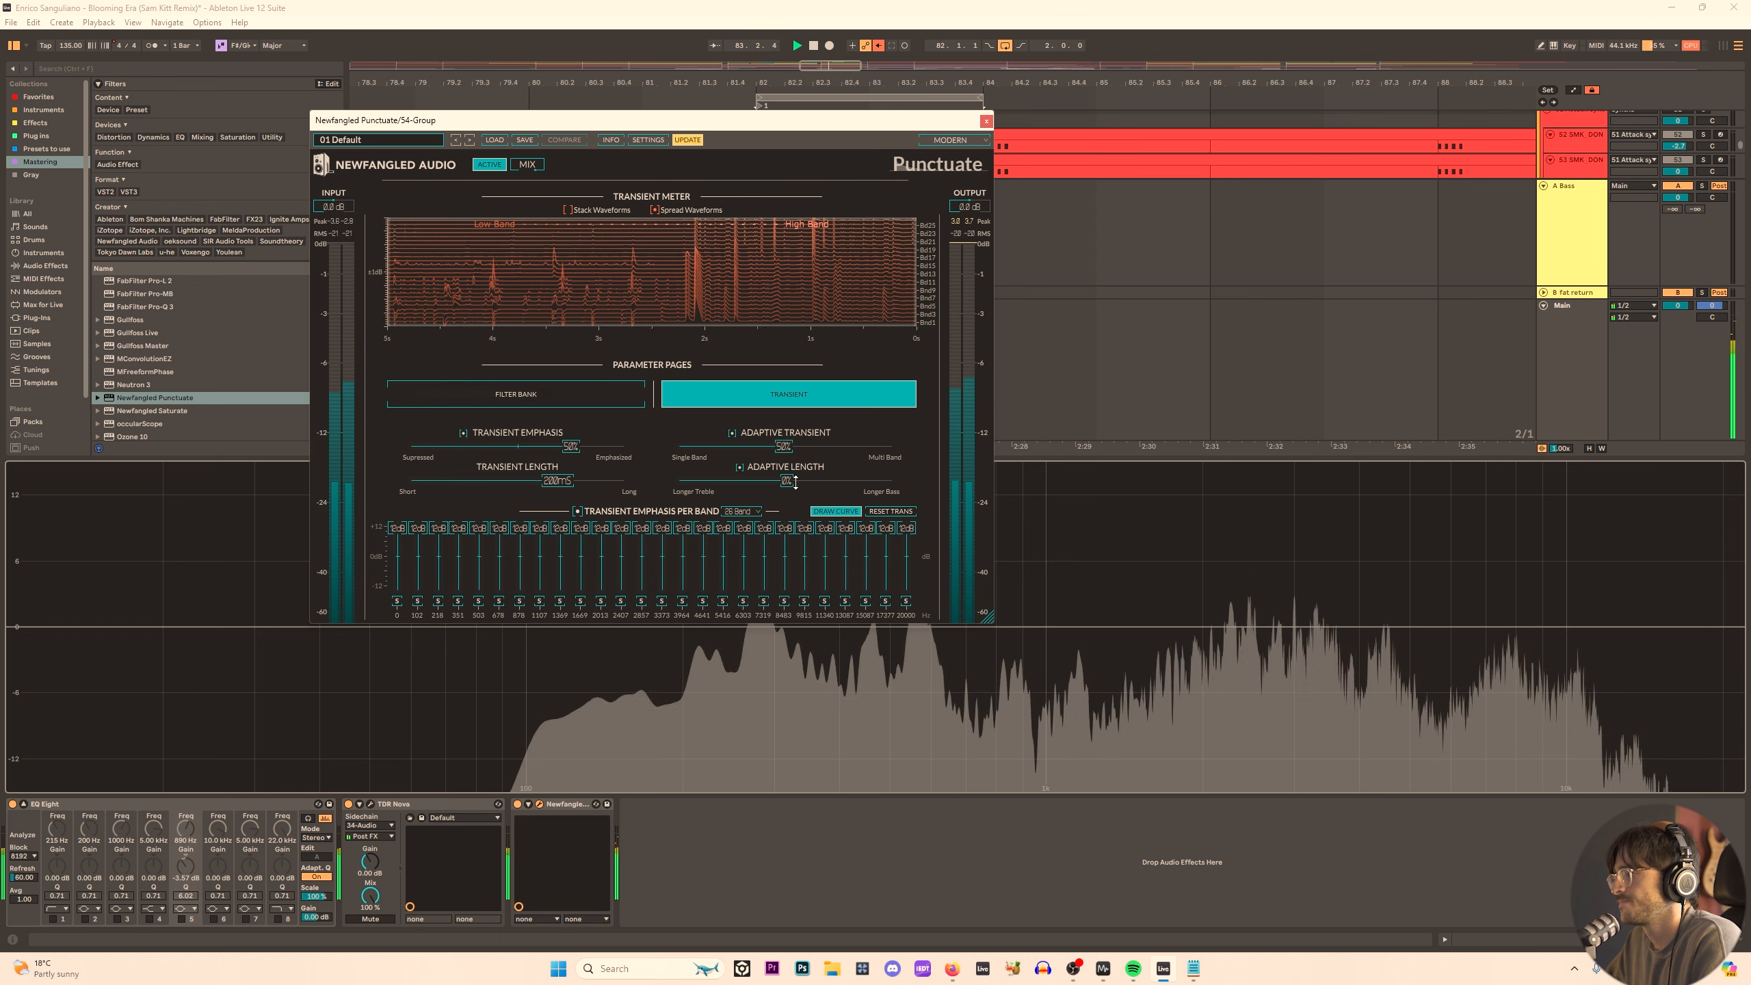
# Lower Punctuate's Adaptive Length, raise Transient Emphasis to 75%, and stack the waveforms in the transient meter.
pyautogui.moveTo(786, 481); pyautogui.dragTo(770, 482)
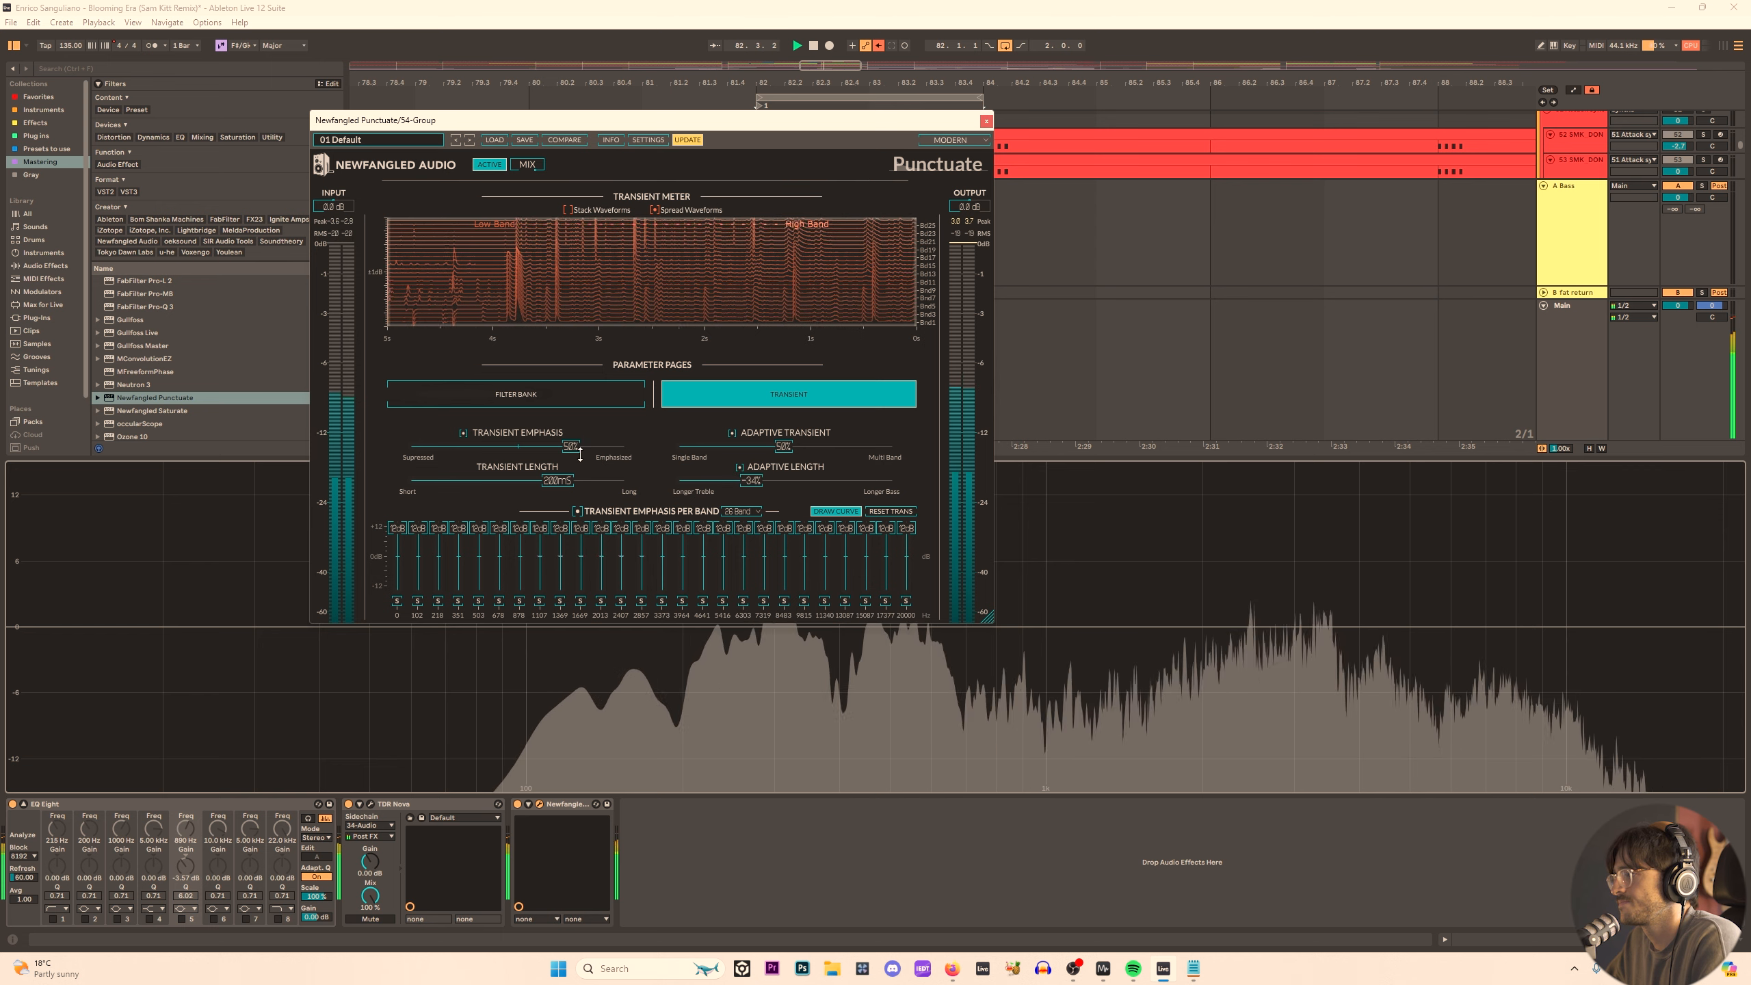
pyautogui.moveTo(571, 446); pyautogui.dragTo(596, 446)
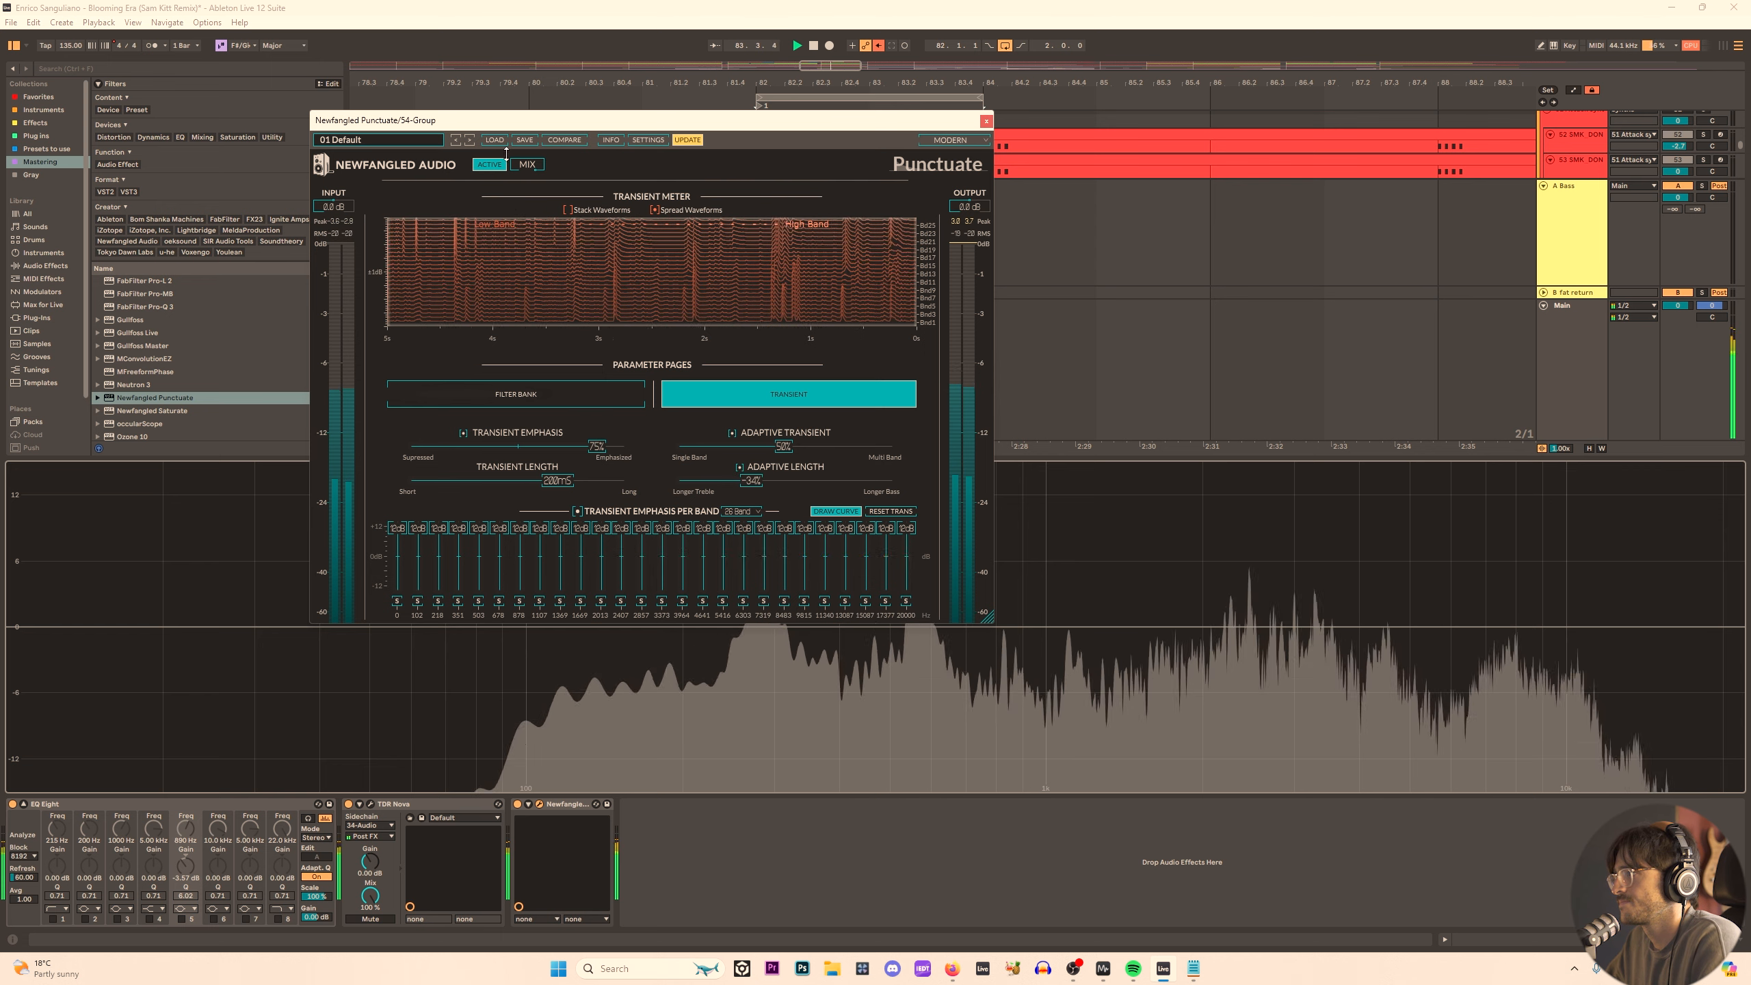
pyautogui.click(568, 210)
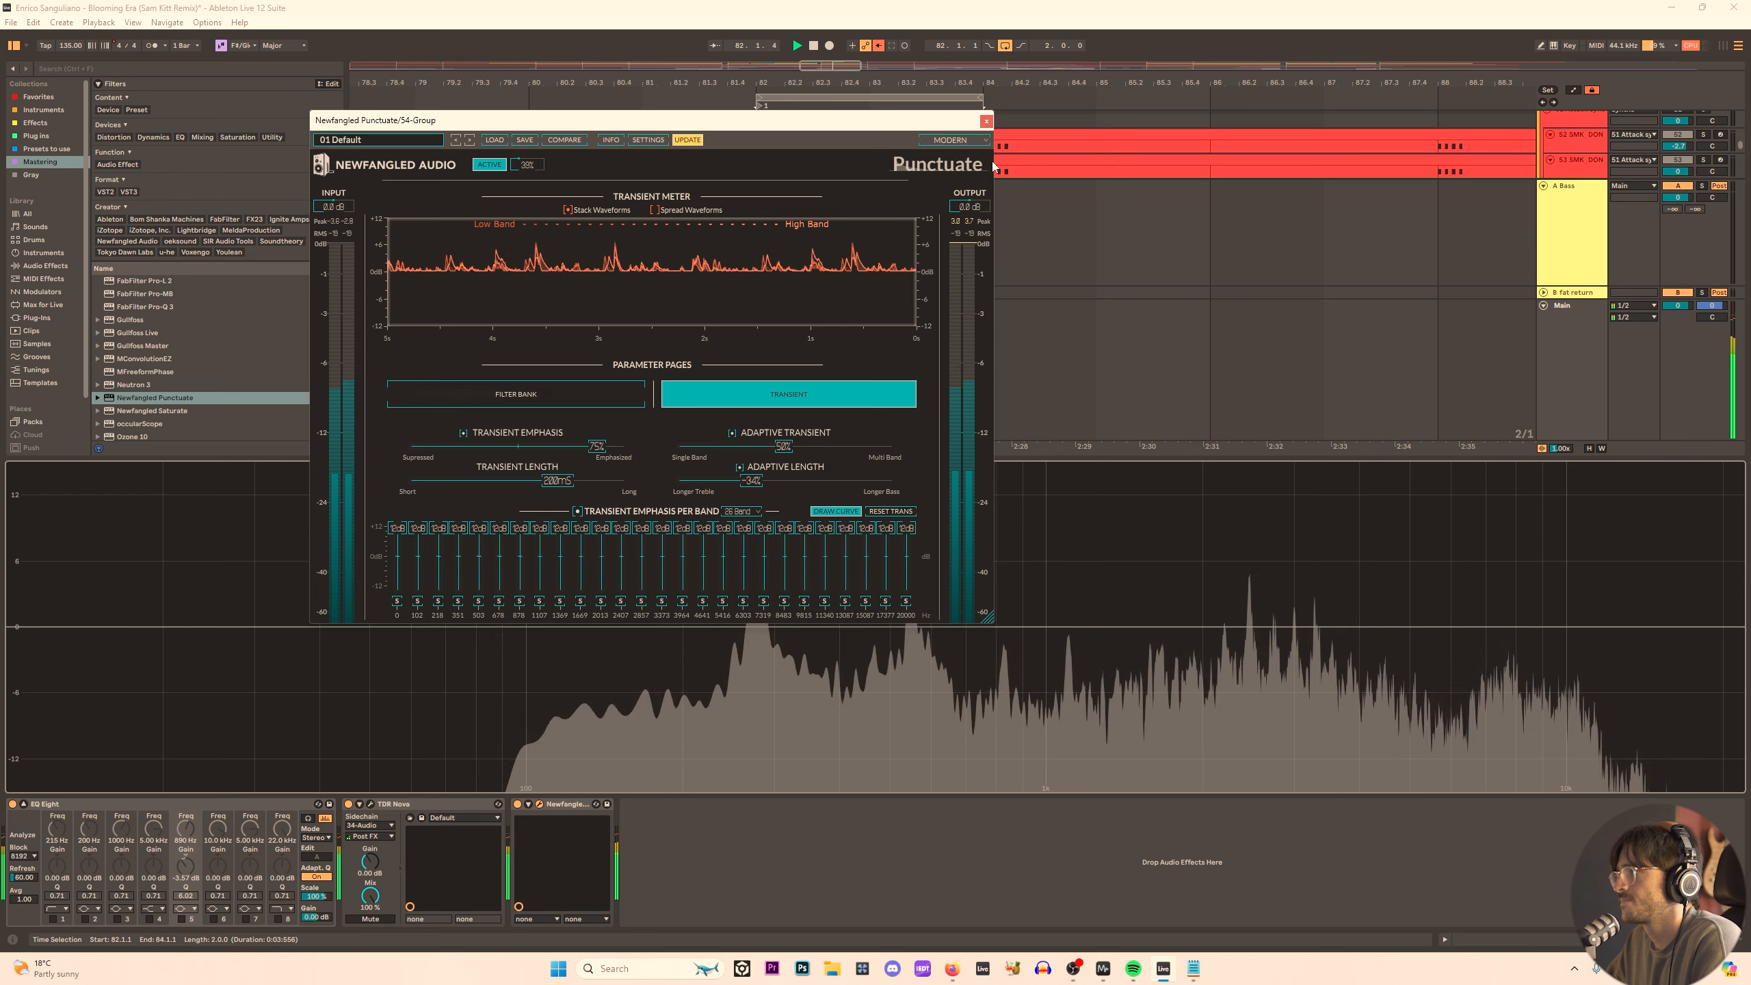
# Stop playback and remove Newfangled Punctuate from the synth group's device chain.
pyautogui.hotkey('ctrl', 'alt', 'p')
pyautogui.press('space')
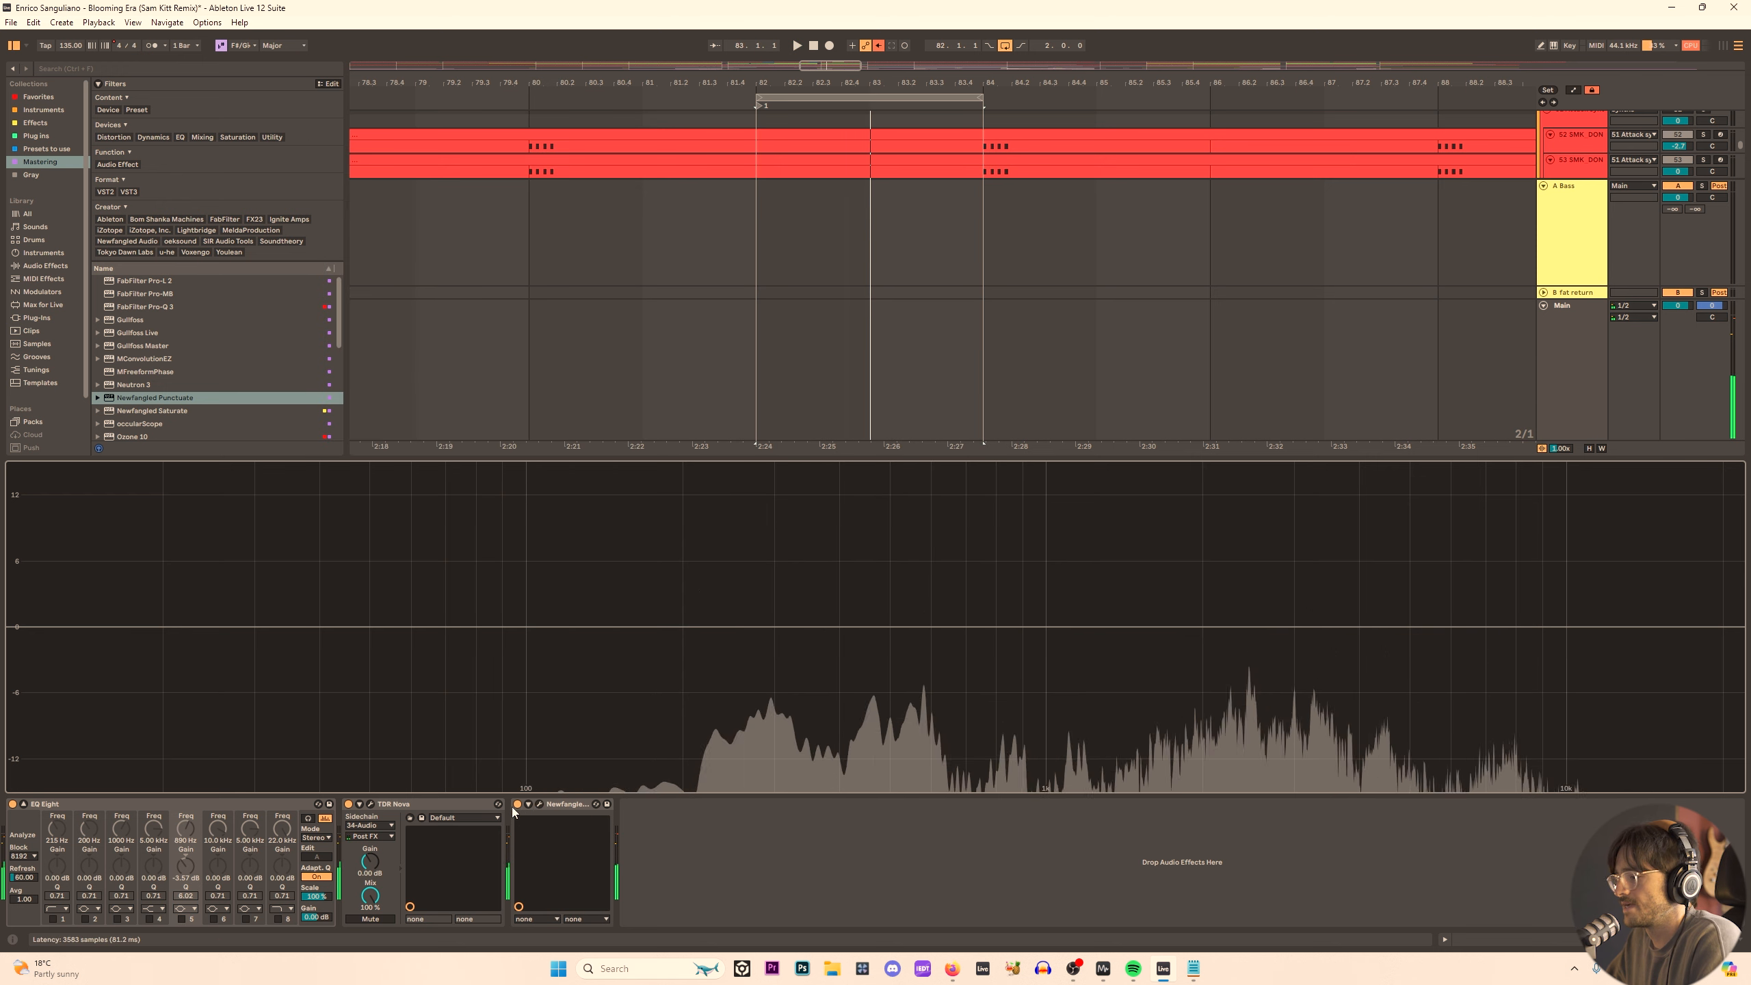
pyautogui.click(574, 804)
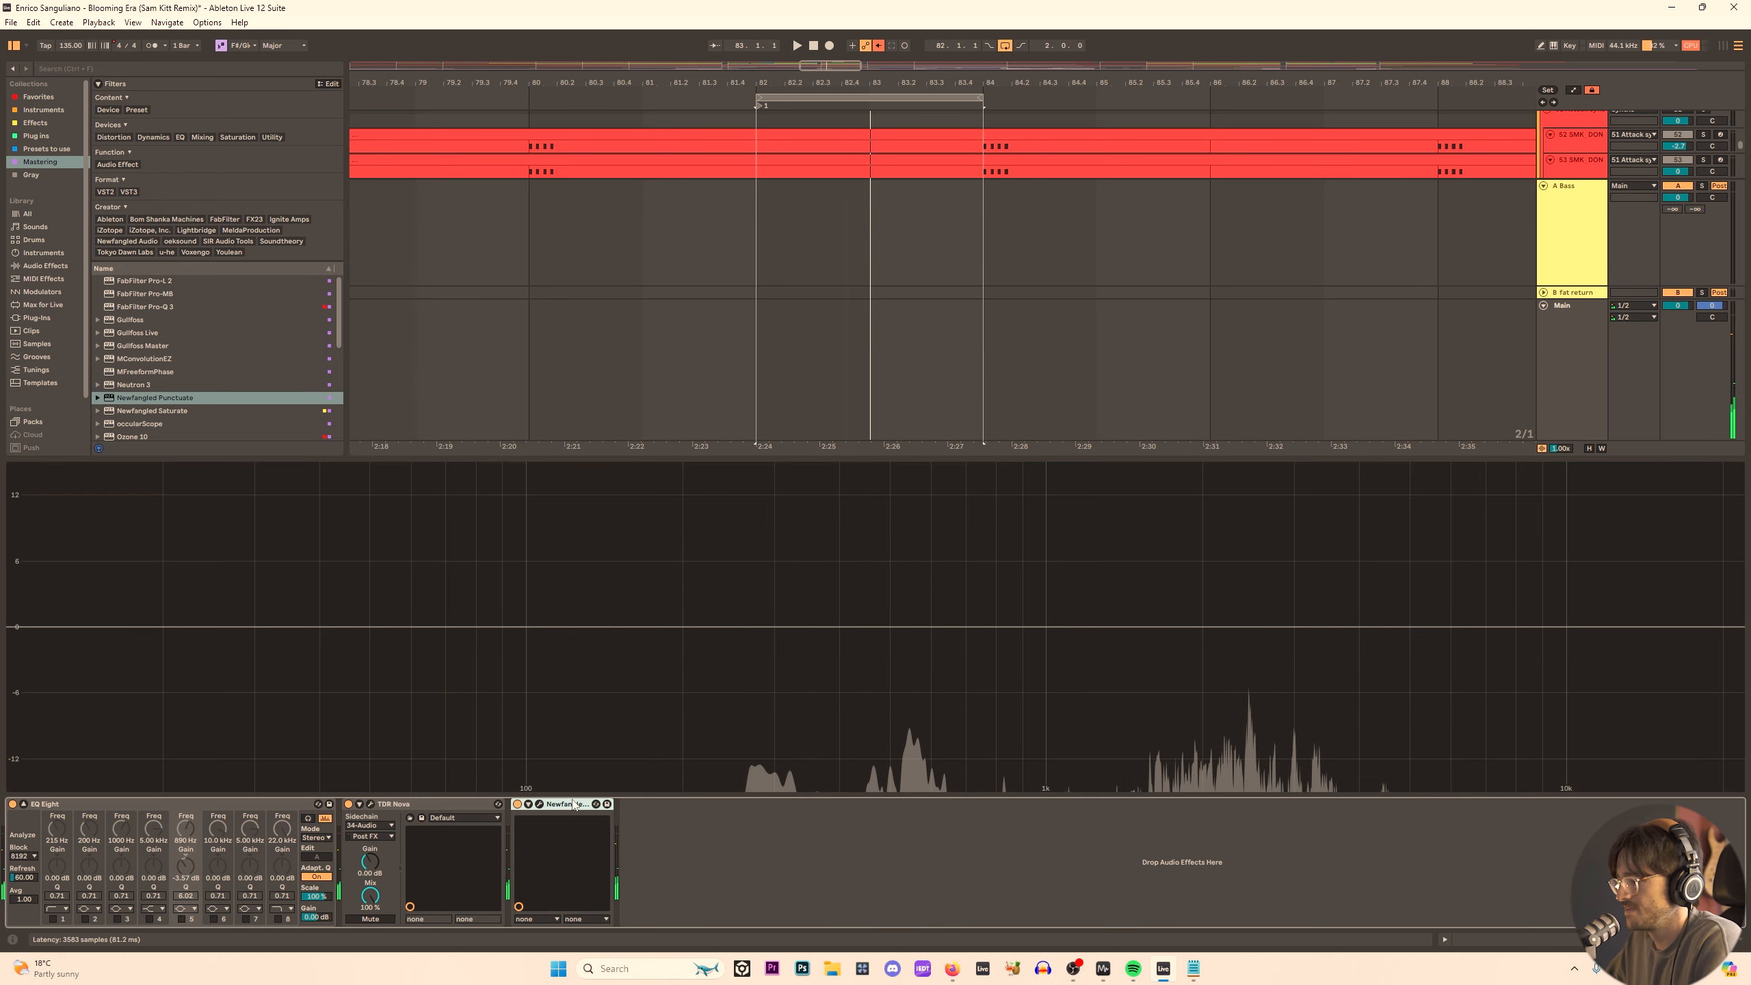
pyautogui.press('Delete')
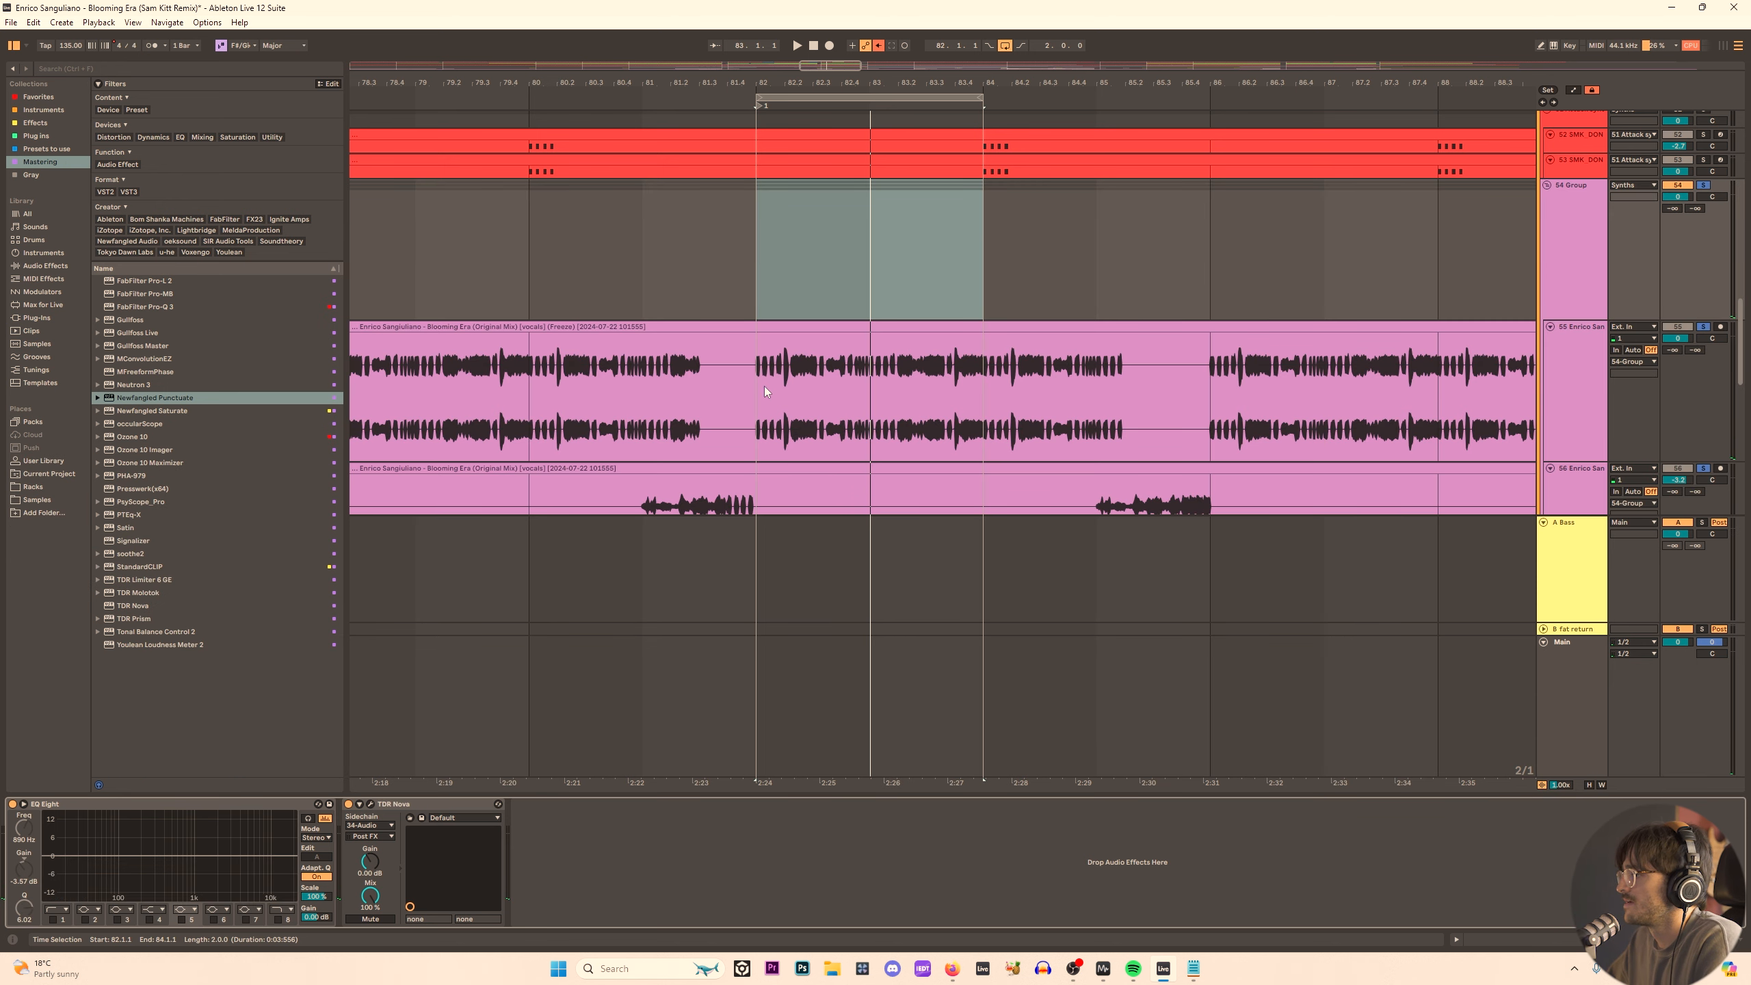
# Group the two Delays and the Reverb on the upper vocal track into one audio effect rack.
pyautogui.click(764, 388)
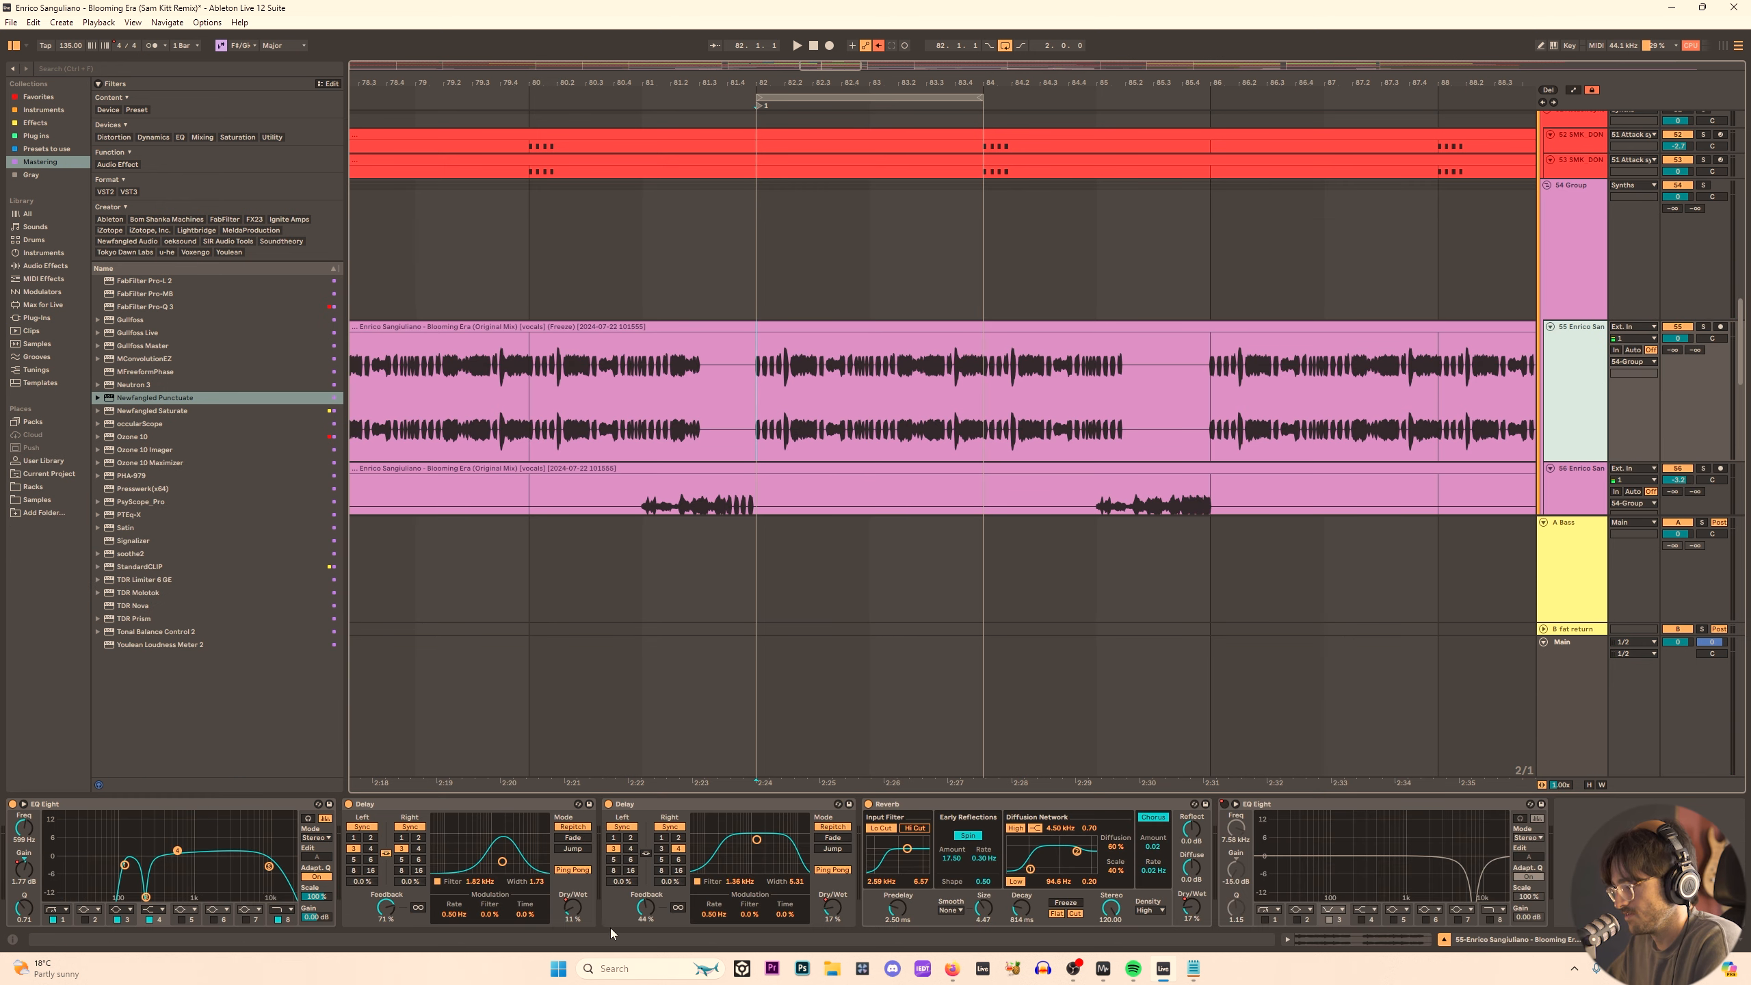
pyautogui.press('space')
pyautogui.click(518, 806)
pyautogui.click(949, 807)
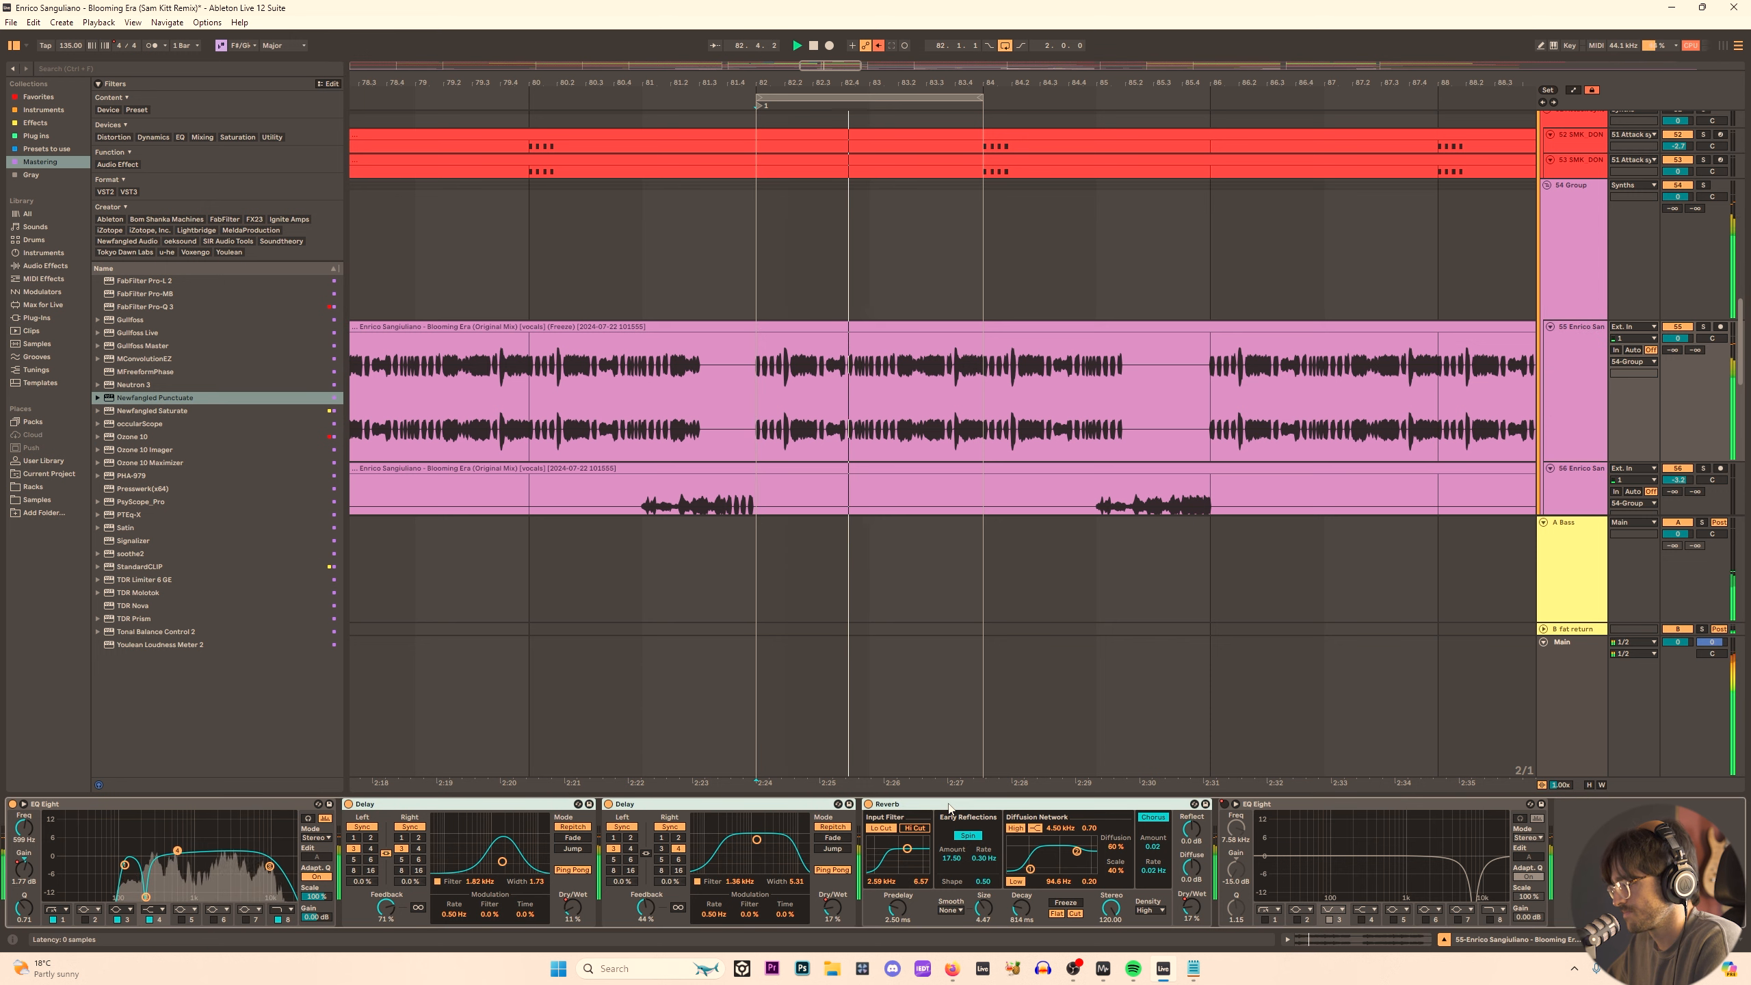
pyautogui.hotkey('ctrl', 'g')
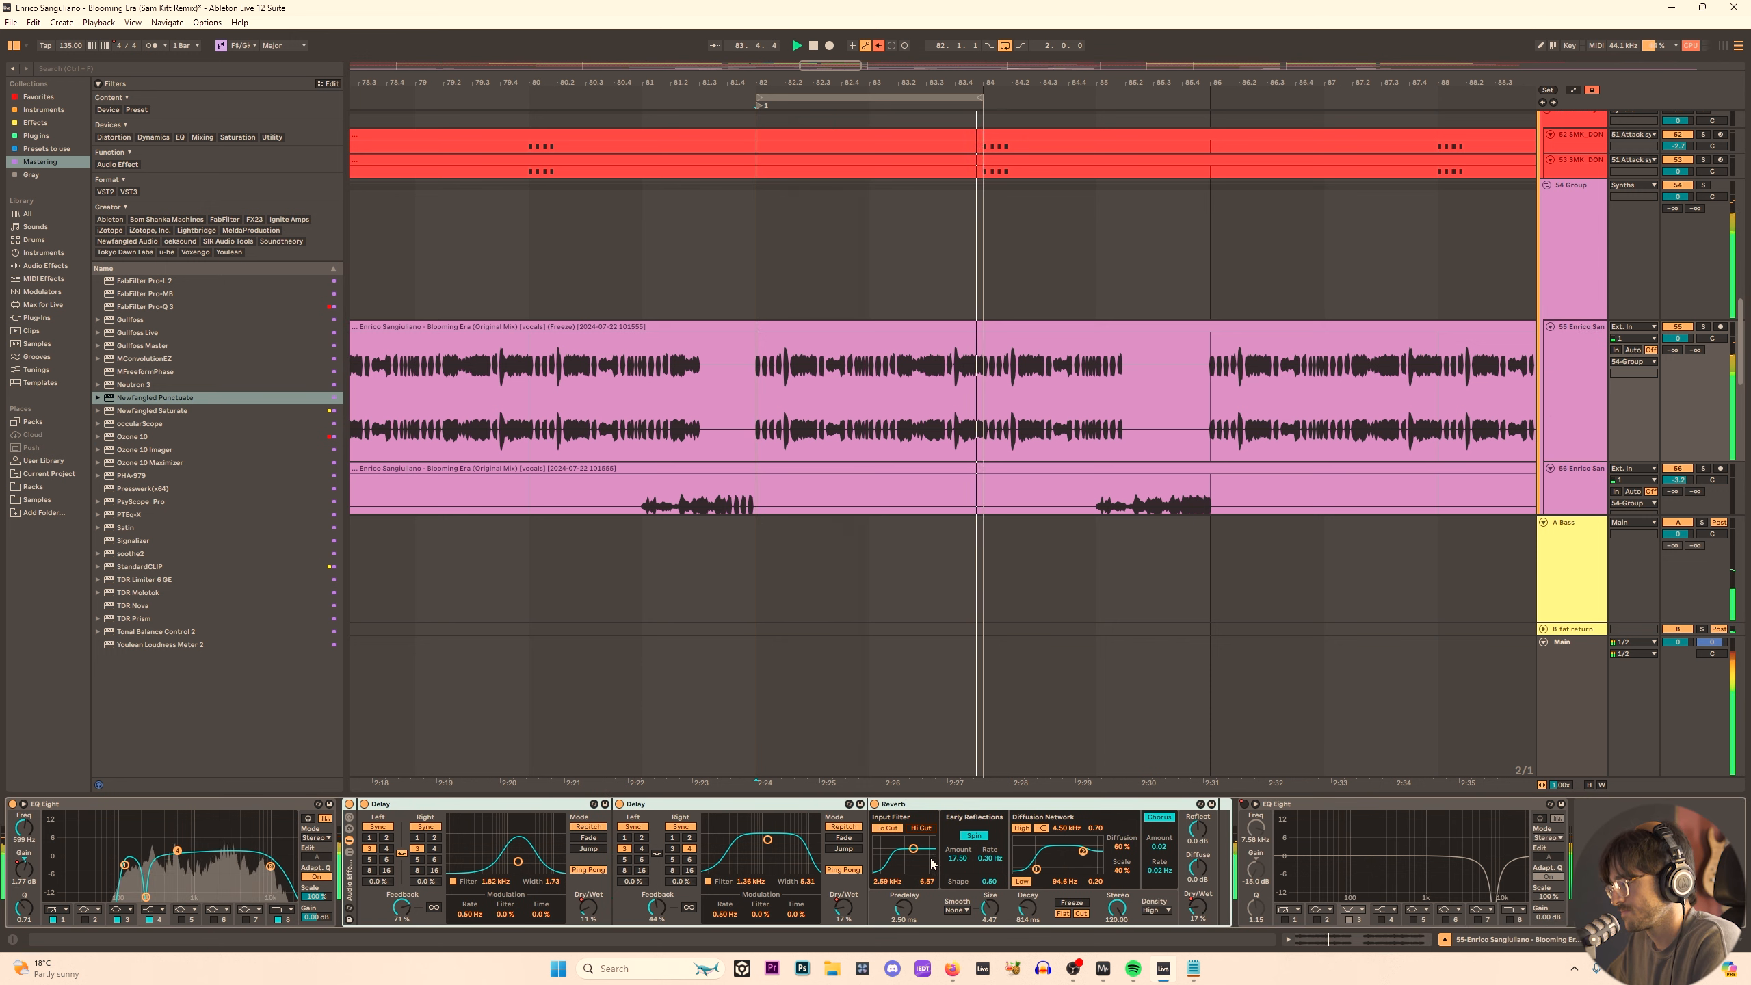
pyautogui.click(753, 414)
pyautogui.press('space')
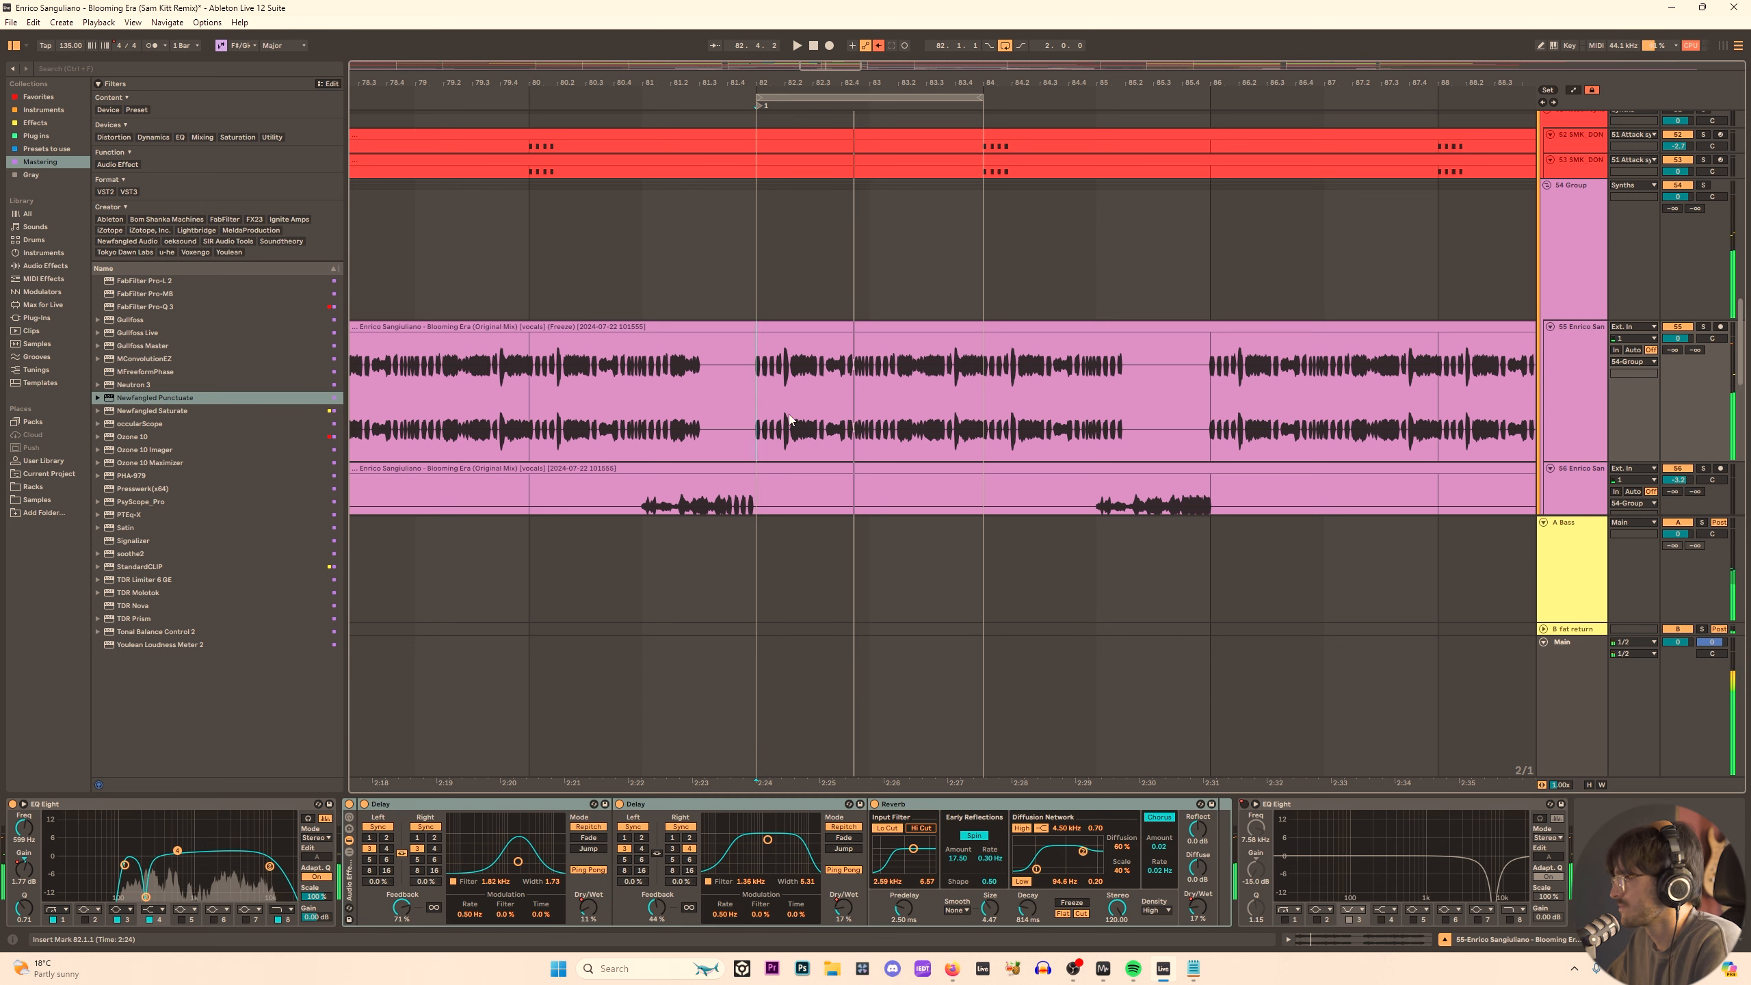
# Solo the upper vocal track and lower the second Delay's Dry/Wet automation from bar 82 to bar 90.
pyautogui.press('space')
pyautogui.click(1702, 327)
pyautogui.rightClick(843, 910)
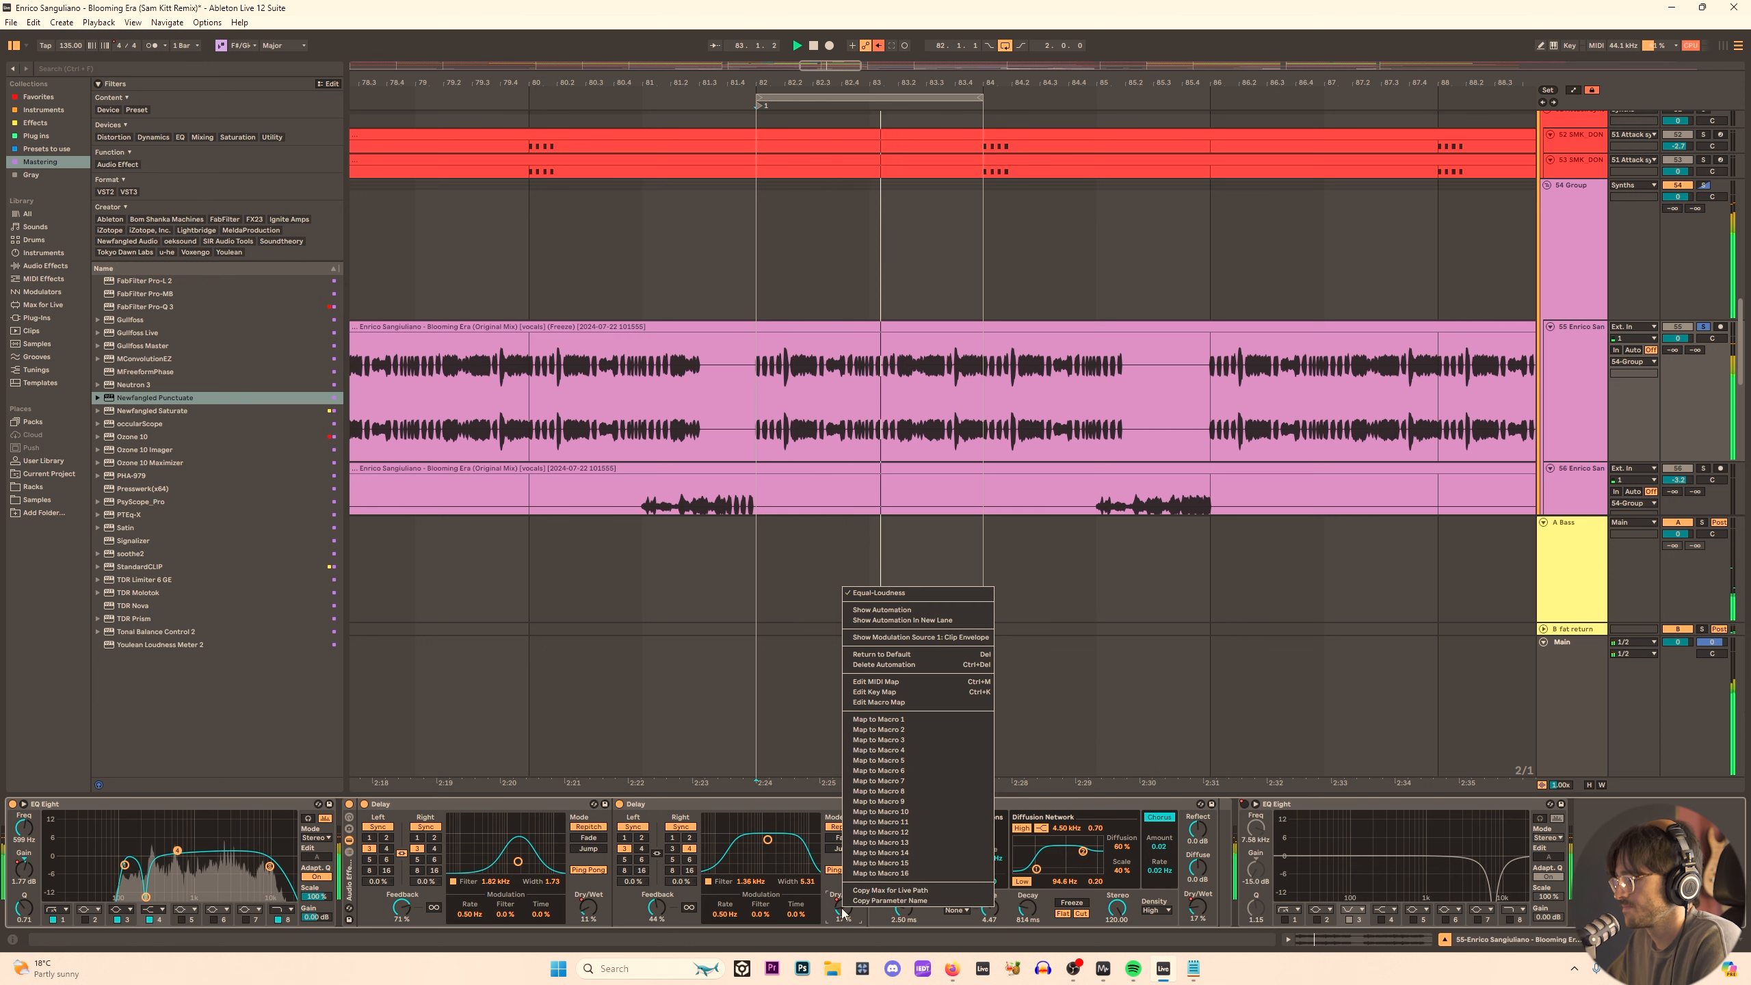
pyautogui.click(896, 609)
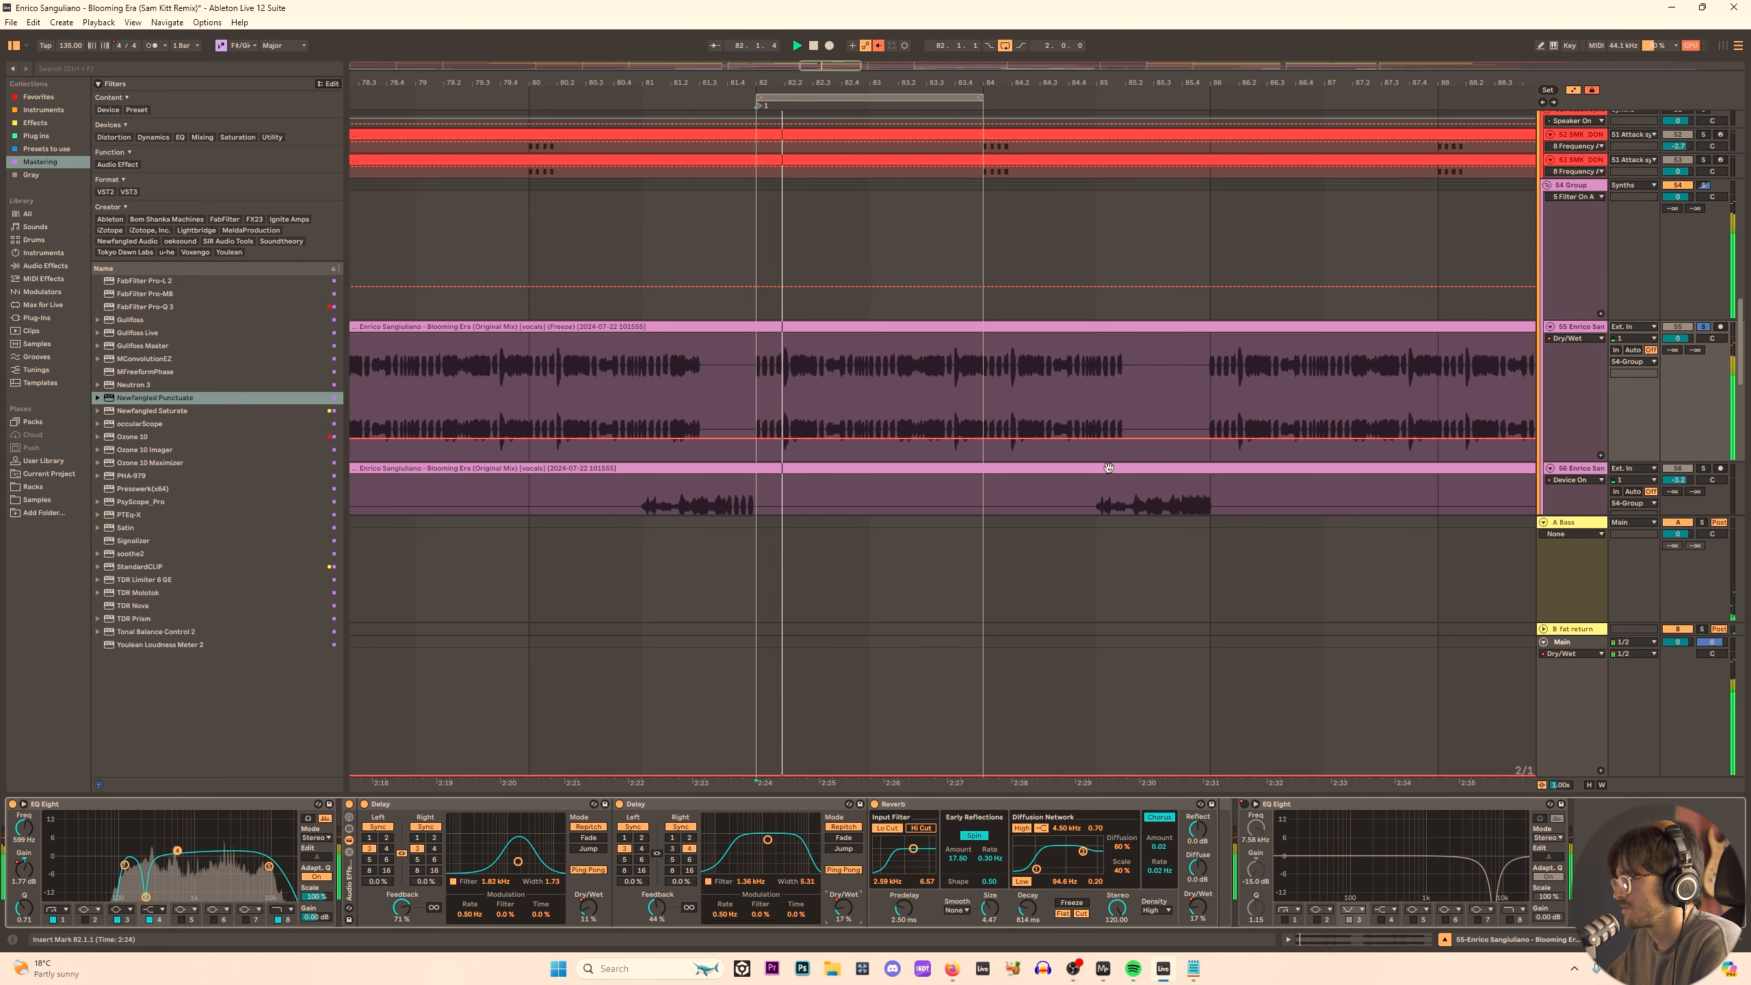
pyautogui.press('a')
pyautogui.press('a')
pyautogui.scroll(-4, 872, 324)
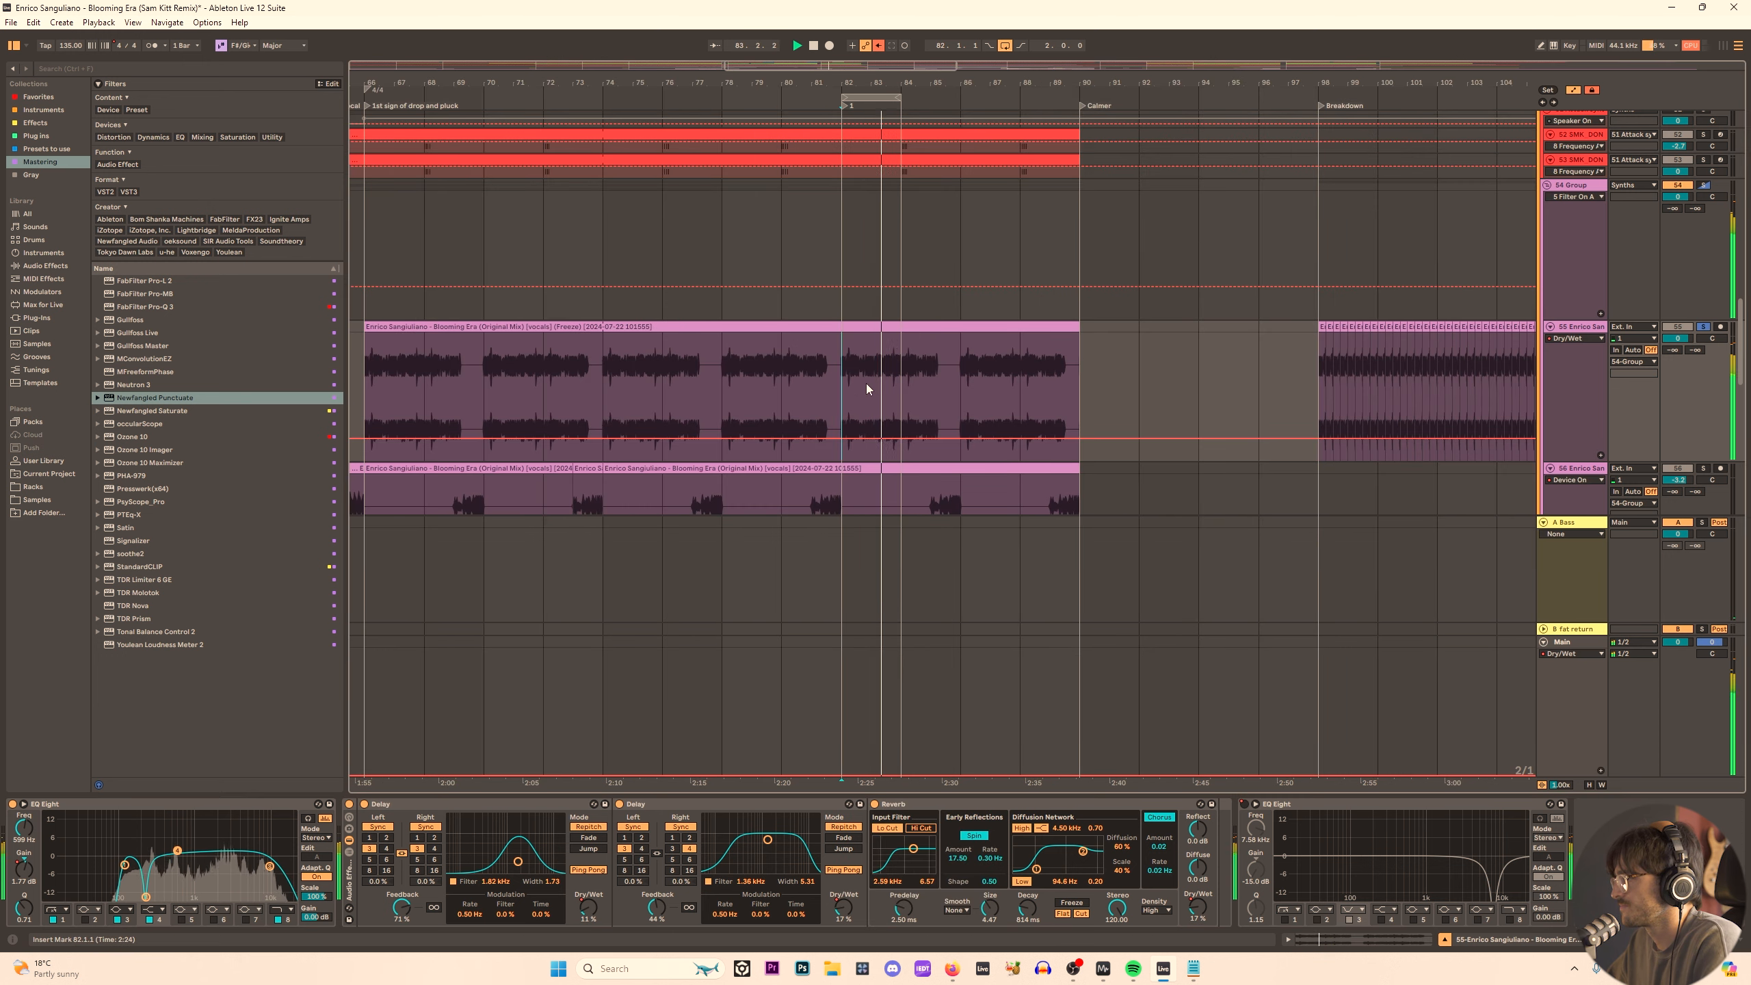
pyautogui.moveTo(866, 384); pyautogui.dragTo(1089, 389)
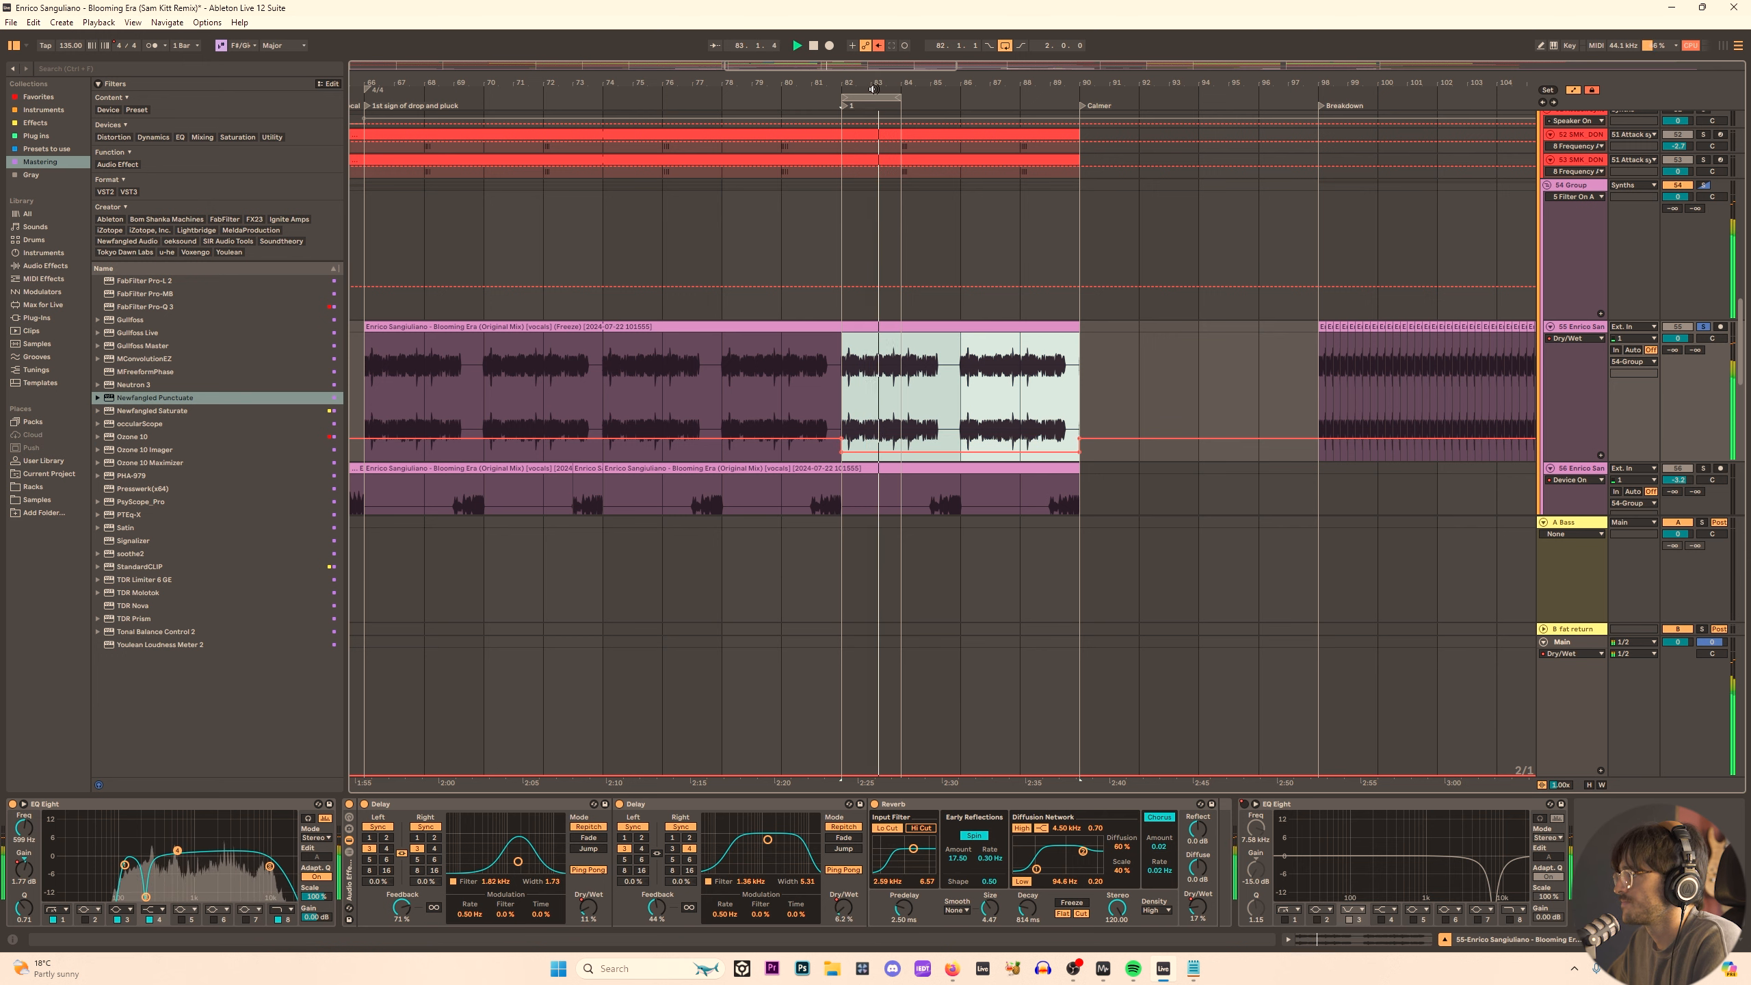
# Extend the loop to bar 90 and lower the first Delay's Dry/Wet automation over bars 82 to 90.
pyautogui.moveTo(903, 101); pyautogui.dragTo(1080, 109)
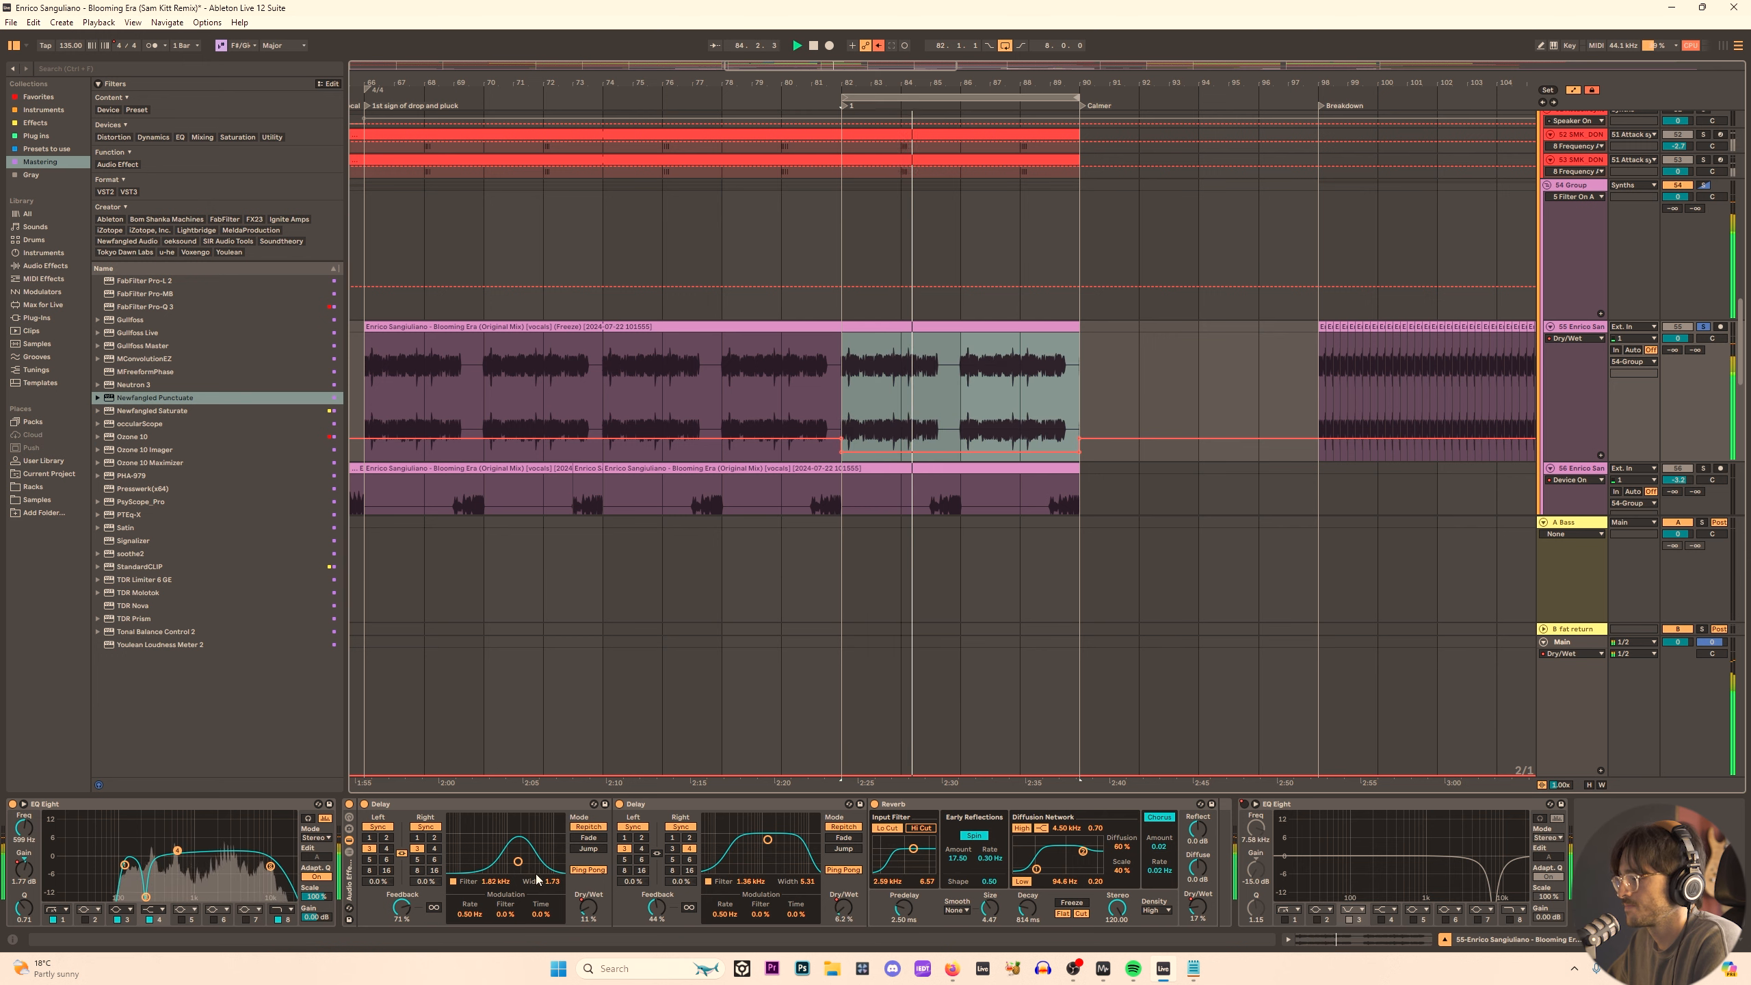
pyautogui.rightClick(591, 917)
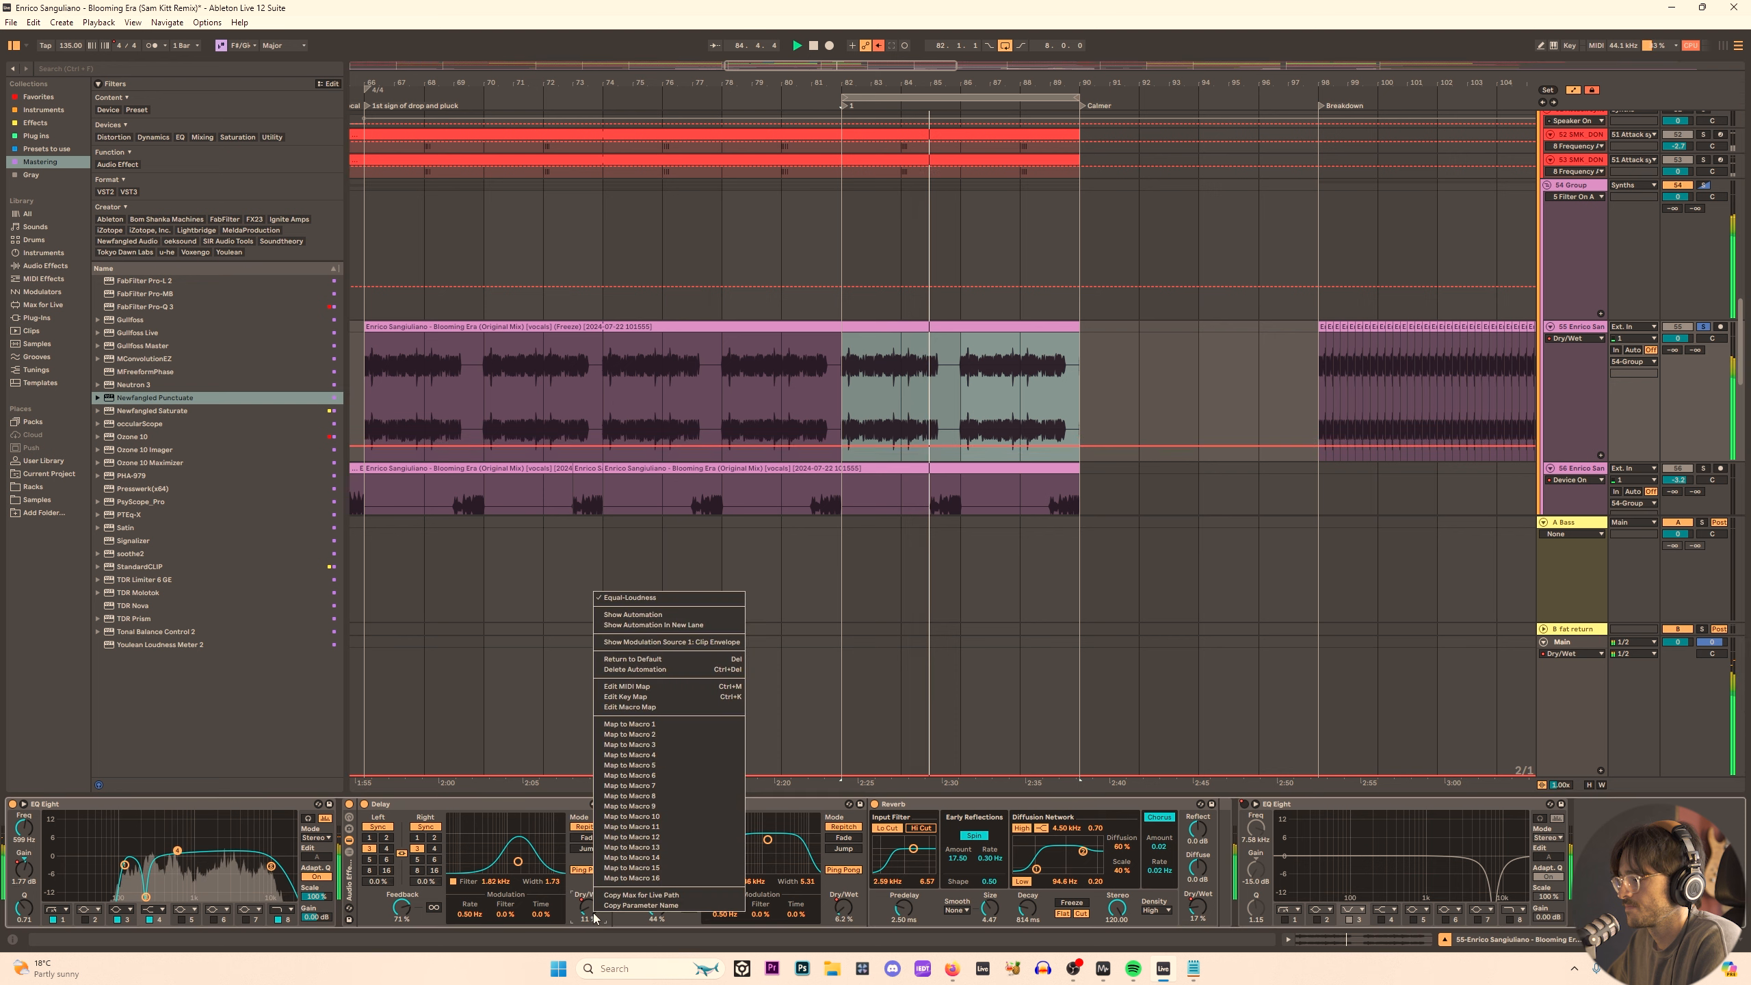
pyautogui.click(673, 621)
pyautogui.moveTo(855, 408); pyautogui.dragTo(1064, 458)
pyautogui.click(841, 408)
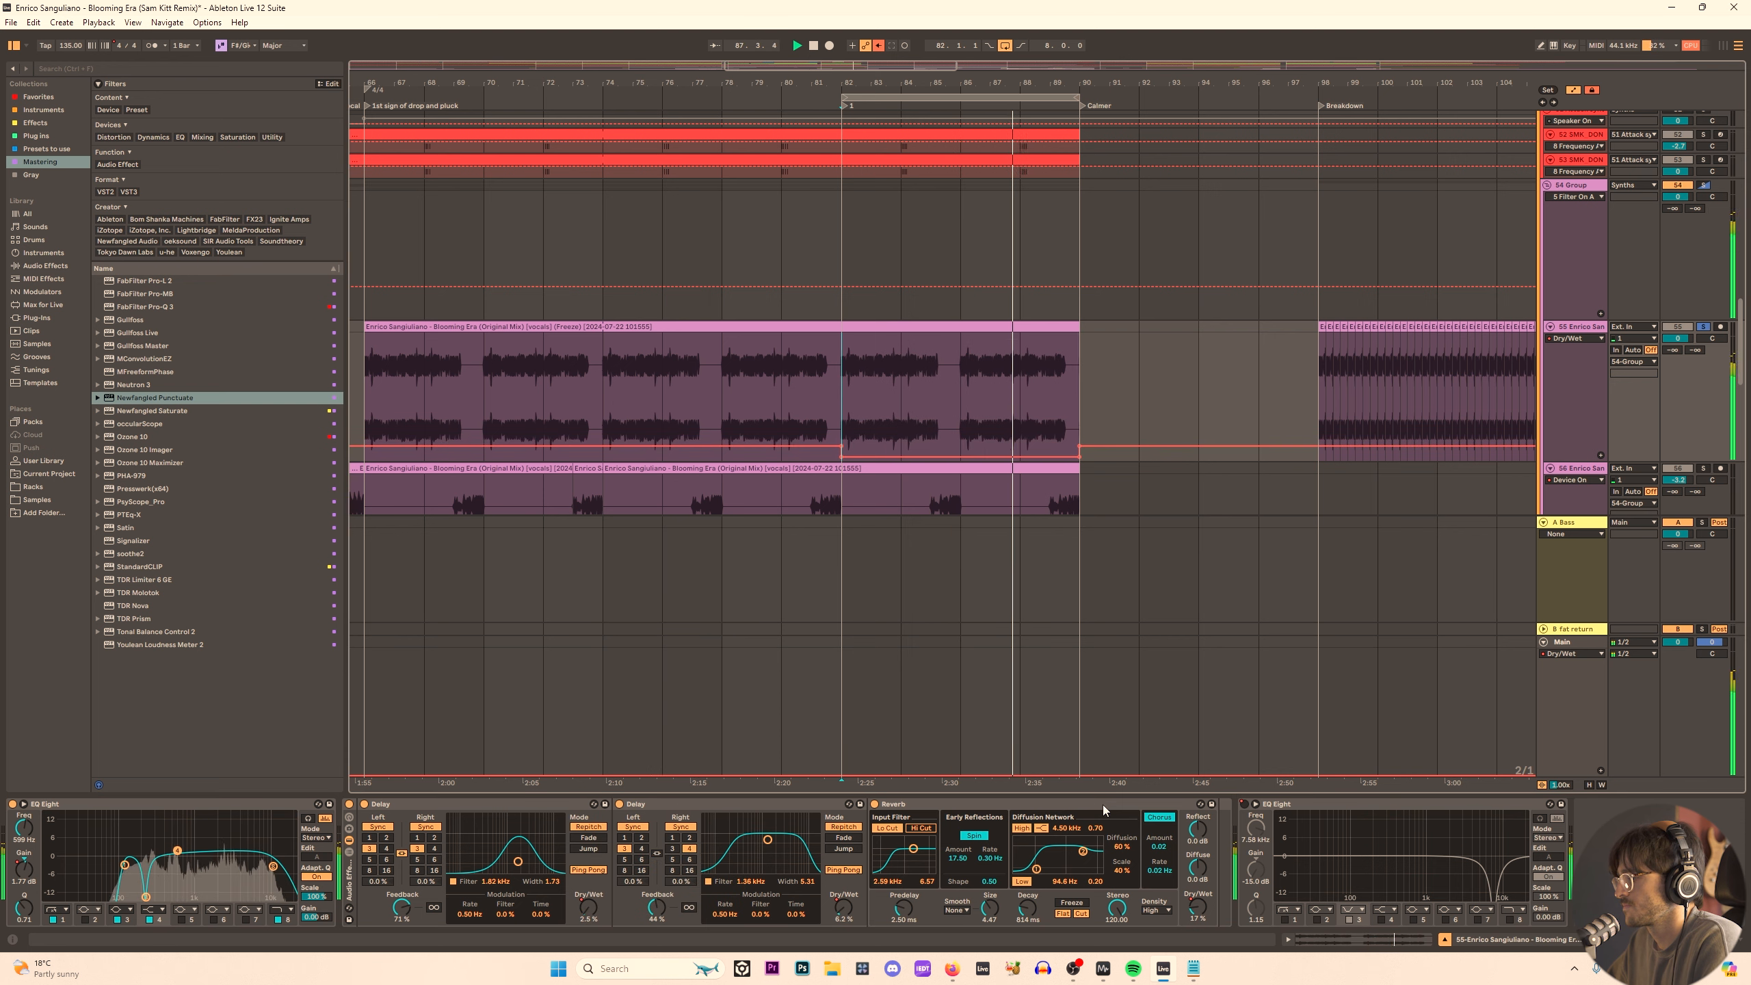
# Ramp the Reverb's Dry/Wet automation down from bar 80 to a lower level over bars 82 to 90, and turn off looping.
pyautogui.rightClick(1186, 911)
pyautogui.click(1230, 611)
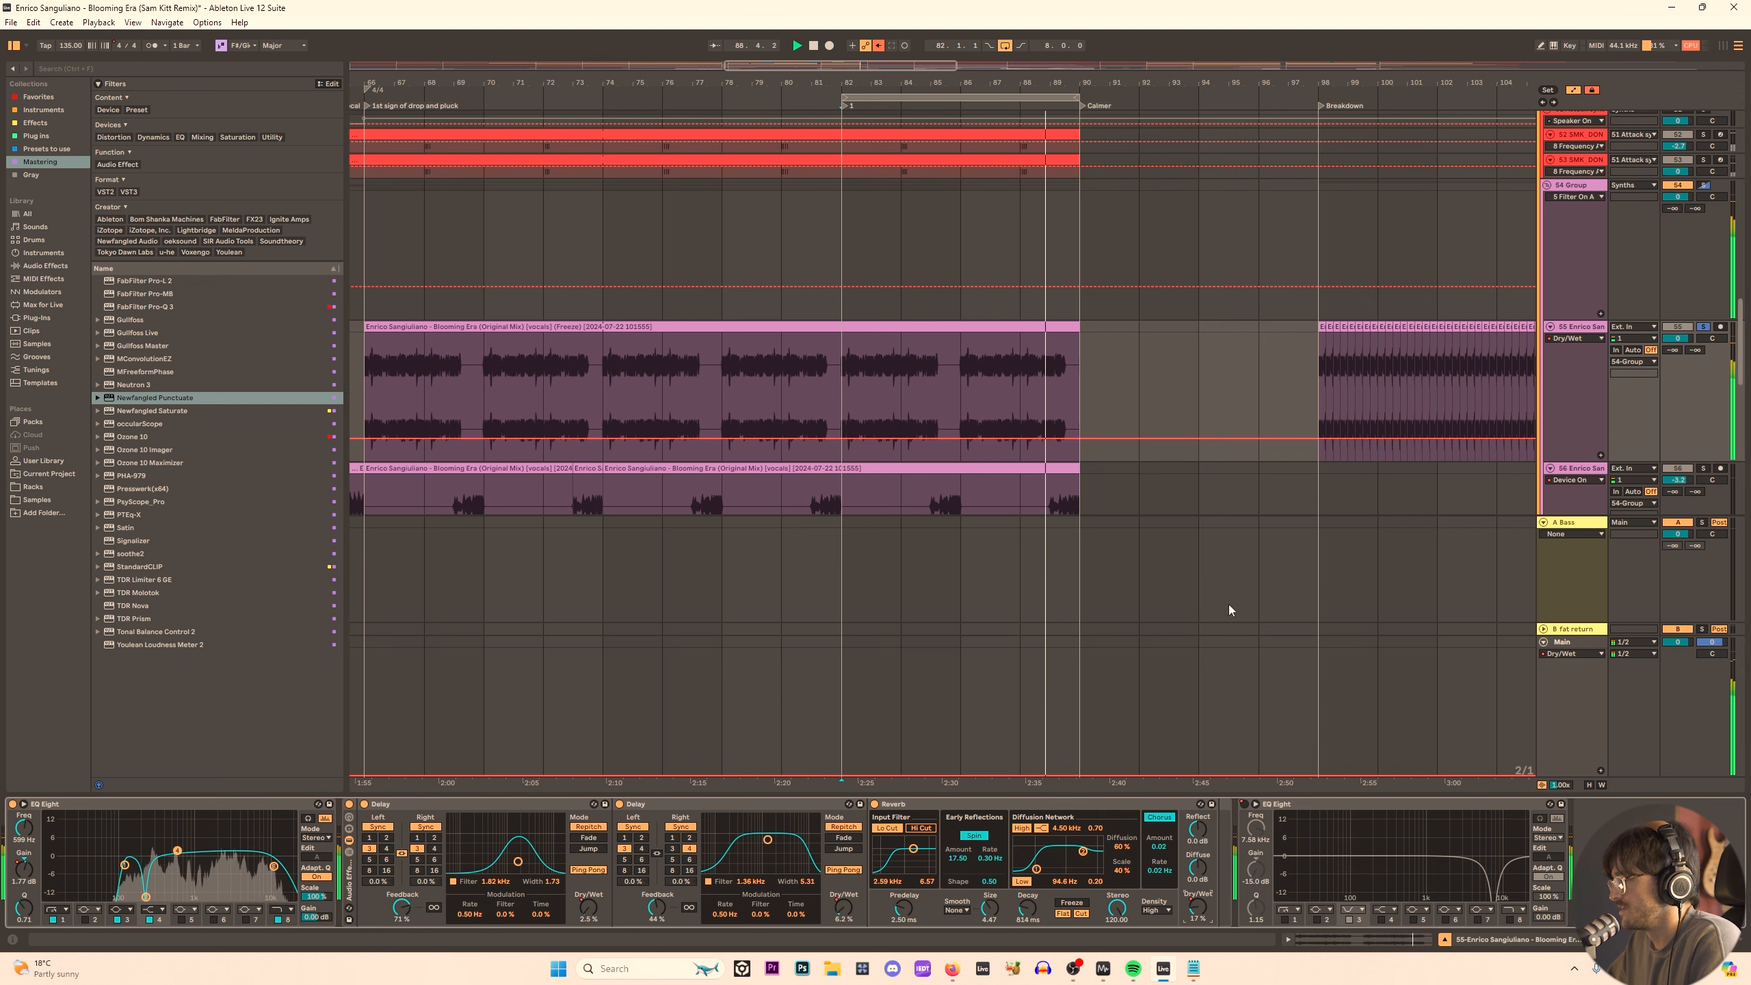
pyautogui.moveTo(849, 398); pyautogui.dragTo(1065, 407)
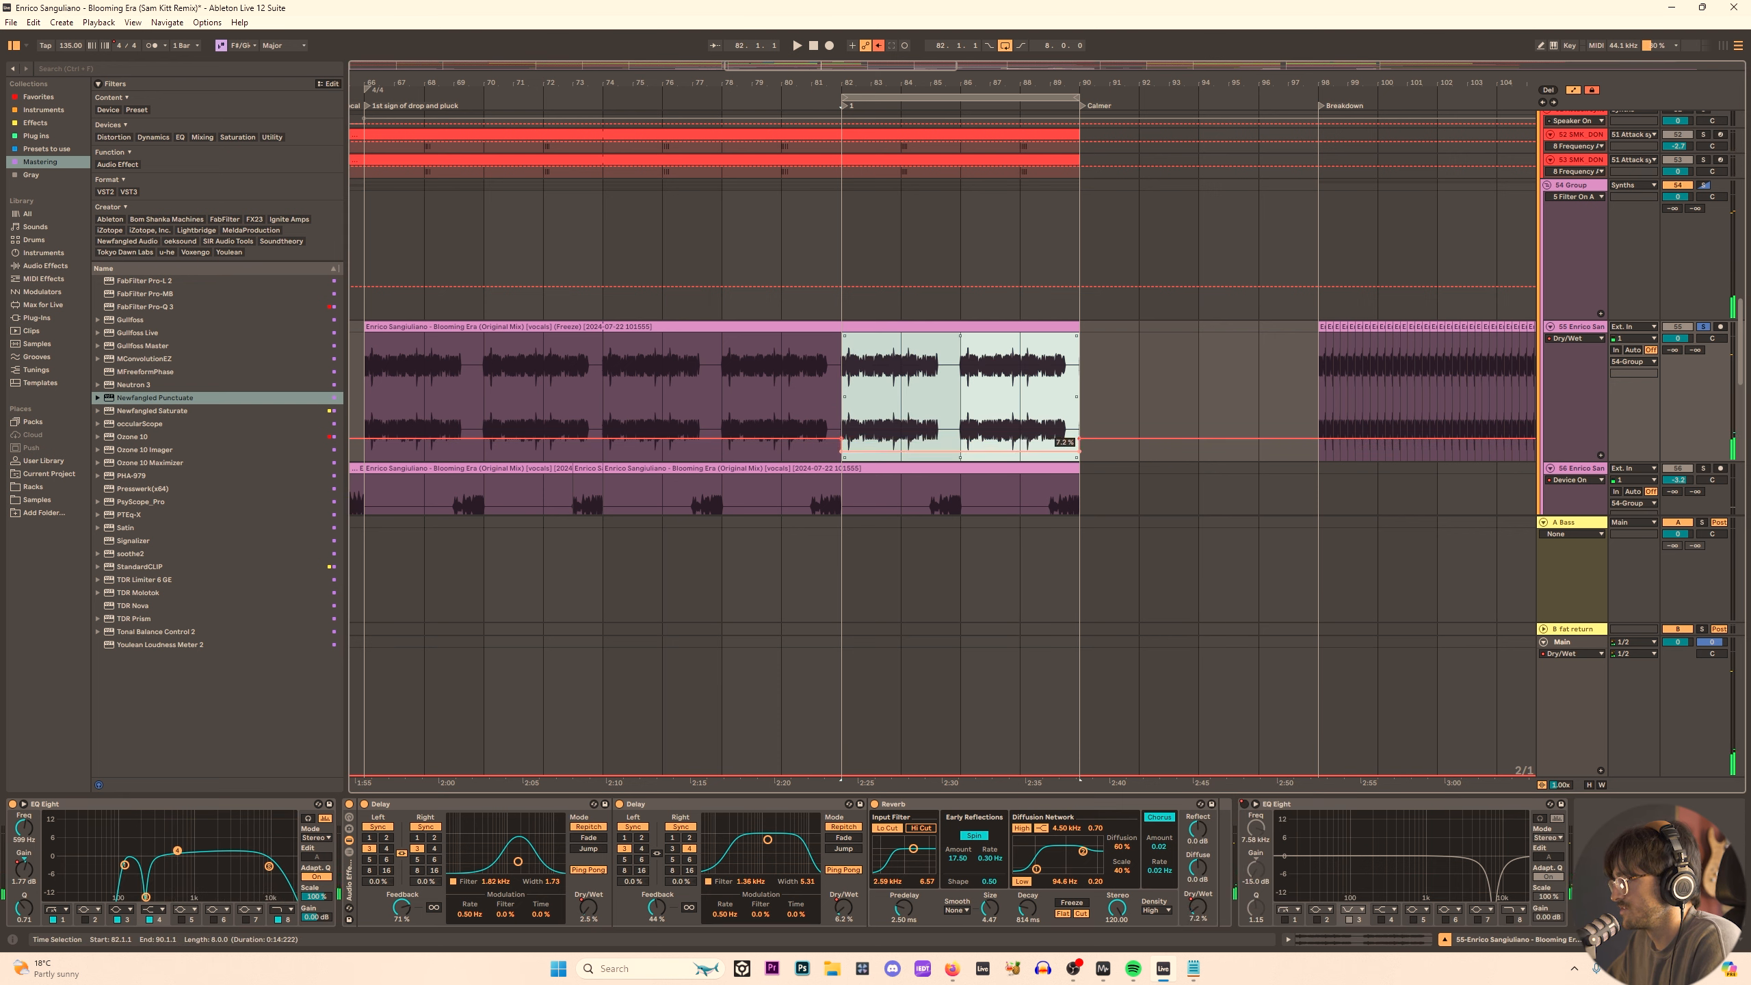
pyautogui.click(853, 405)
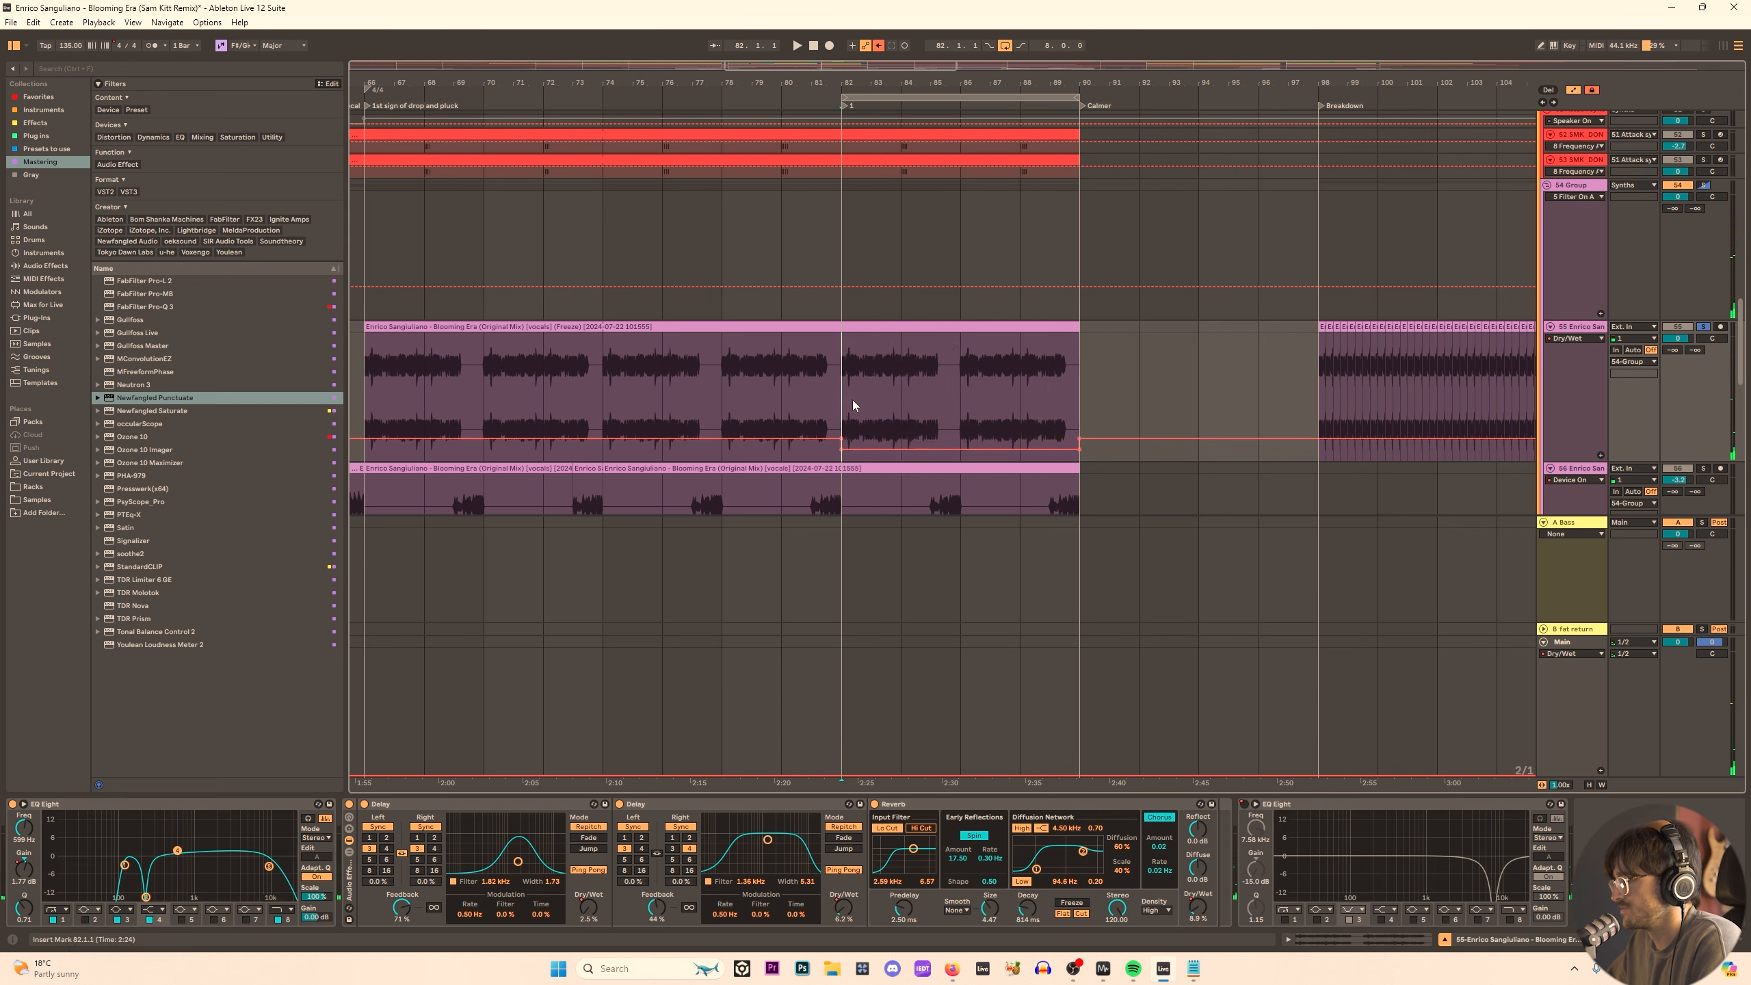
pyautogui.click(843, 437)
pyautogui.click(1005, 46)
pyautogui.press('space')
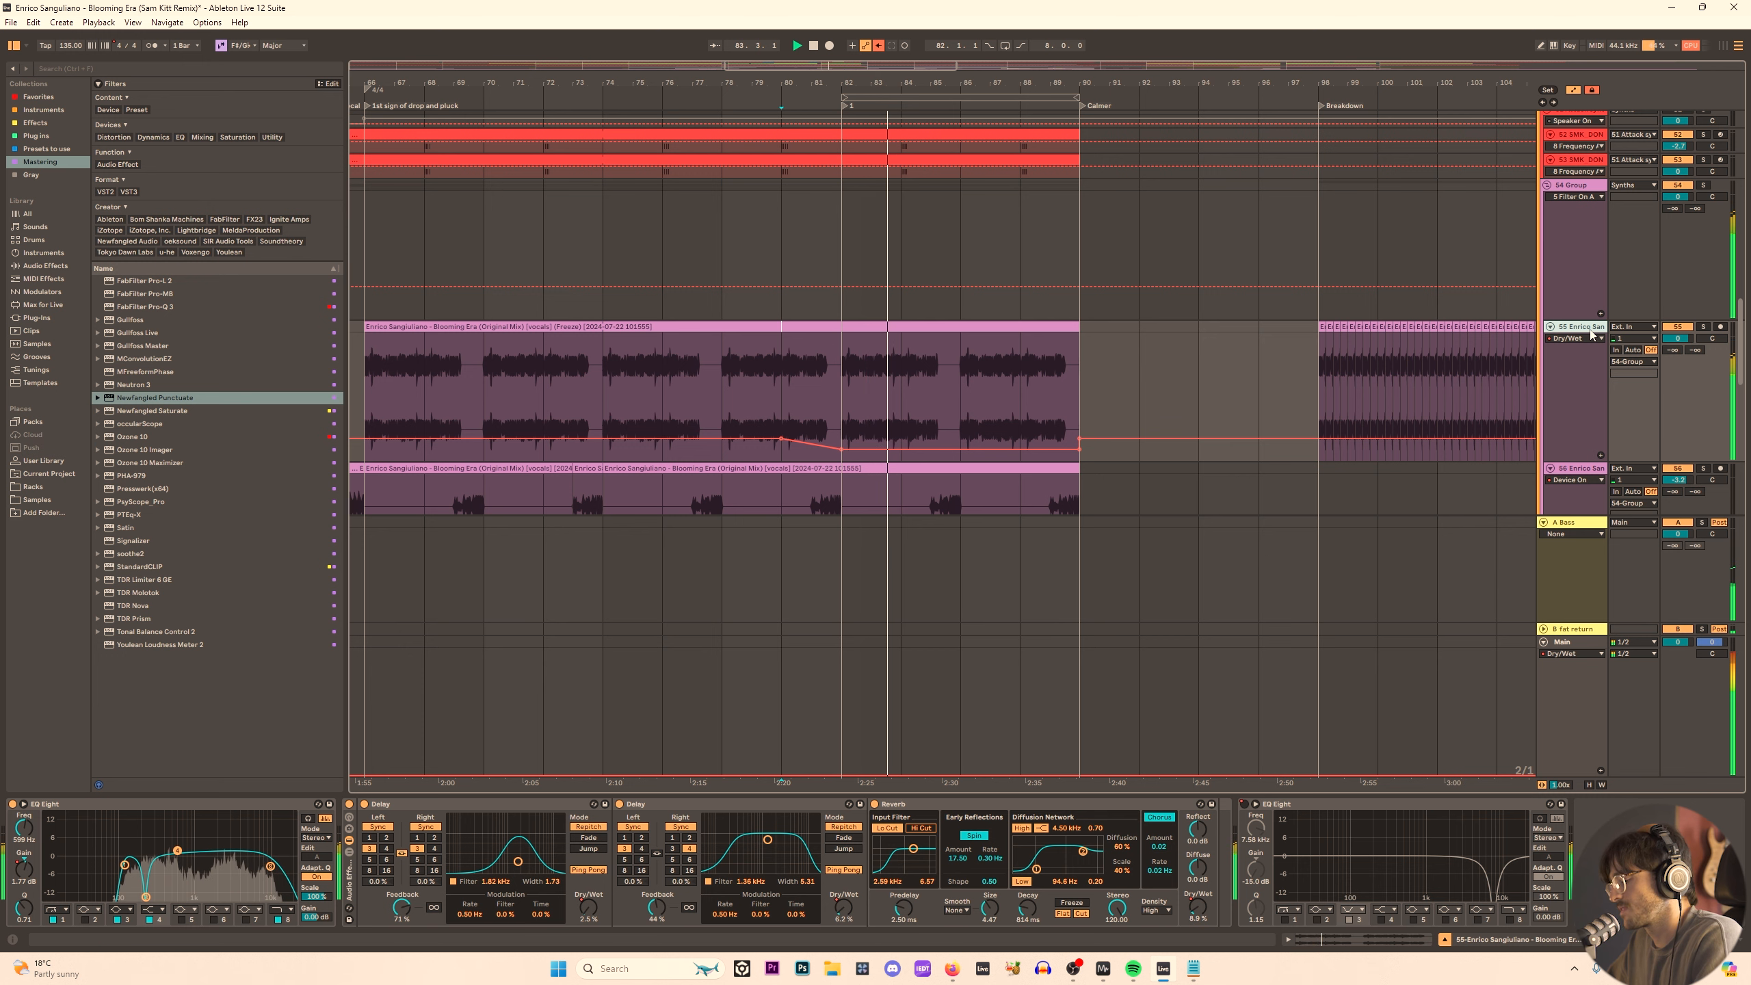
# Split the vocal clip at bar 82 and try to move the bars 82 to 90 section onto a new MIDI track.
pyautogui.hotkey('ctrl', 'shift', 't')
pyautogui.press('space')
pyautogui.moveTo(844, 362); pyautogui.dragTo(1078, 373)
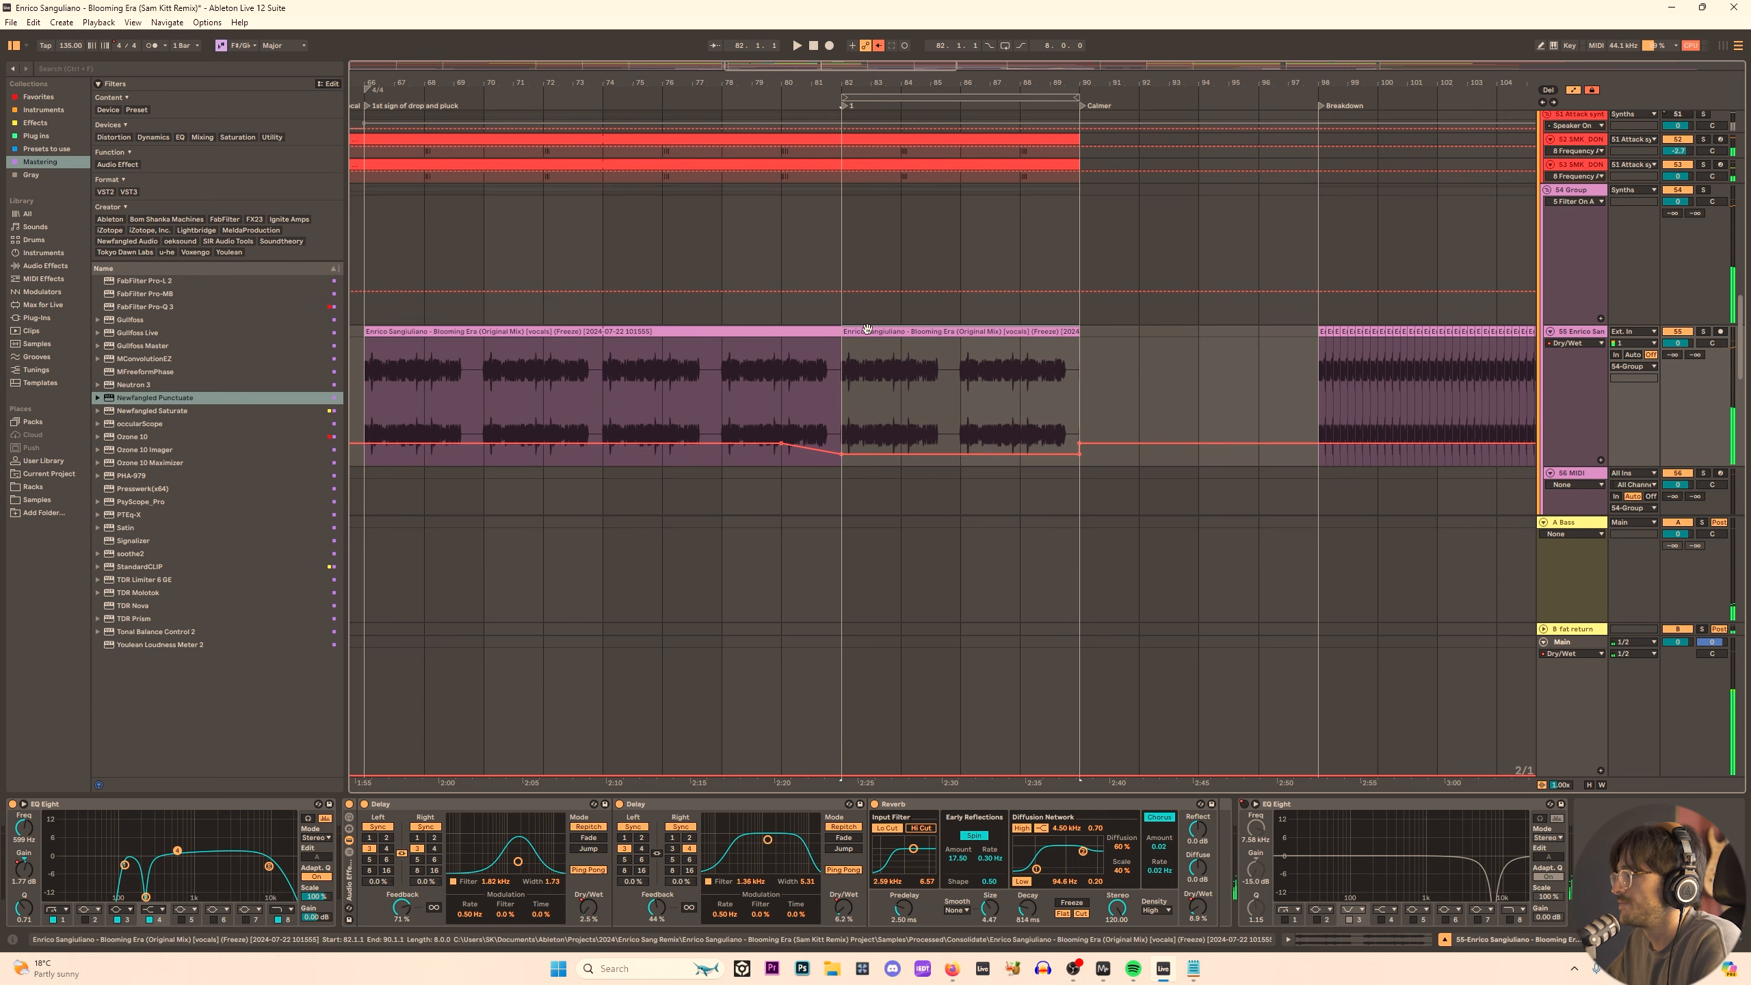
pyautogui.moveTo(855, 332); pyautogui.dragTo(859, 484)
pyautogui.click(959, 411)
pyautogui.click(811, 405)
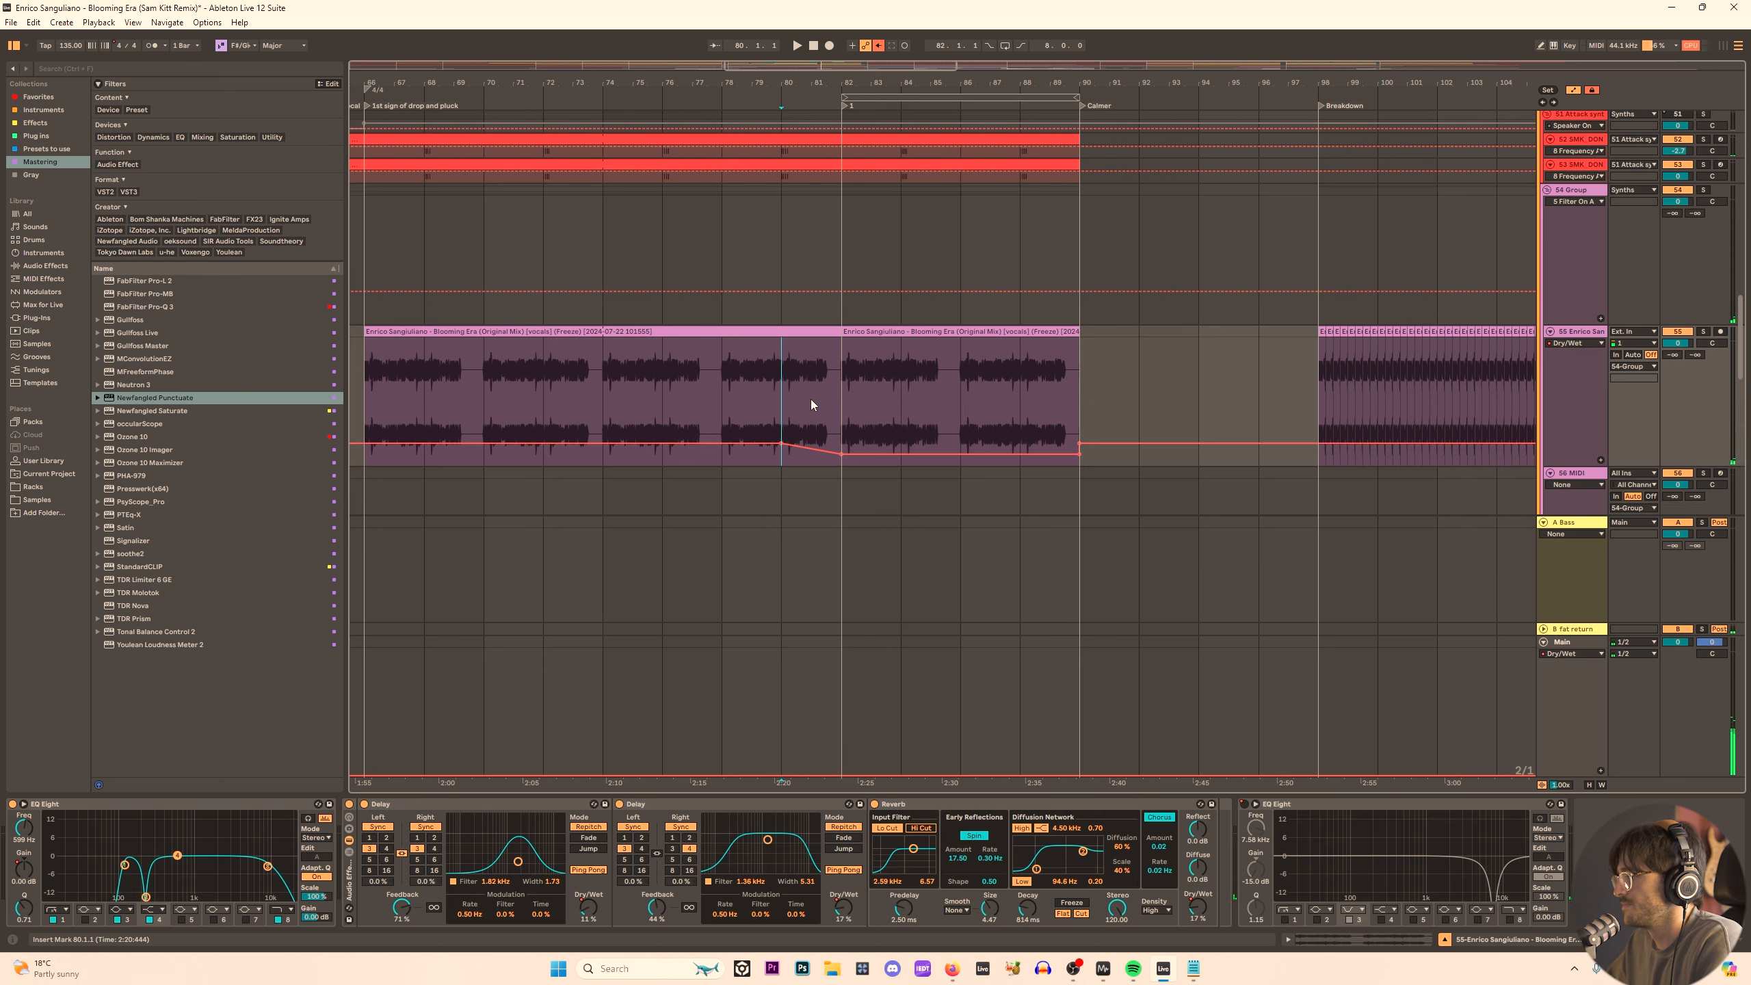
# Insert an audio track below the vocal track, copy the bars 82 to 90 vocal clip onto it, and solo it.
pyautogui.hotkey('ctrl', 't')
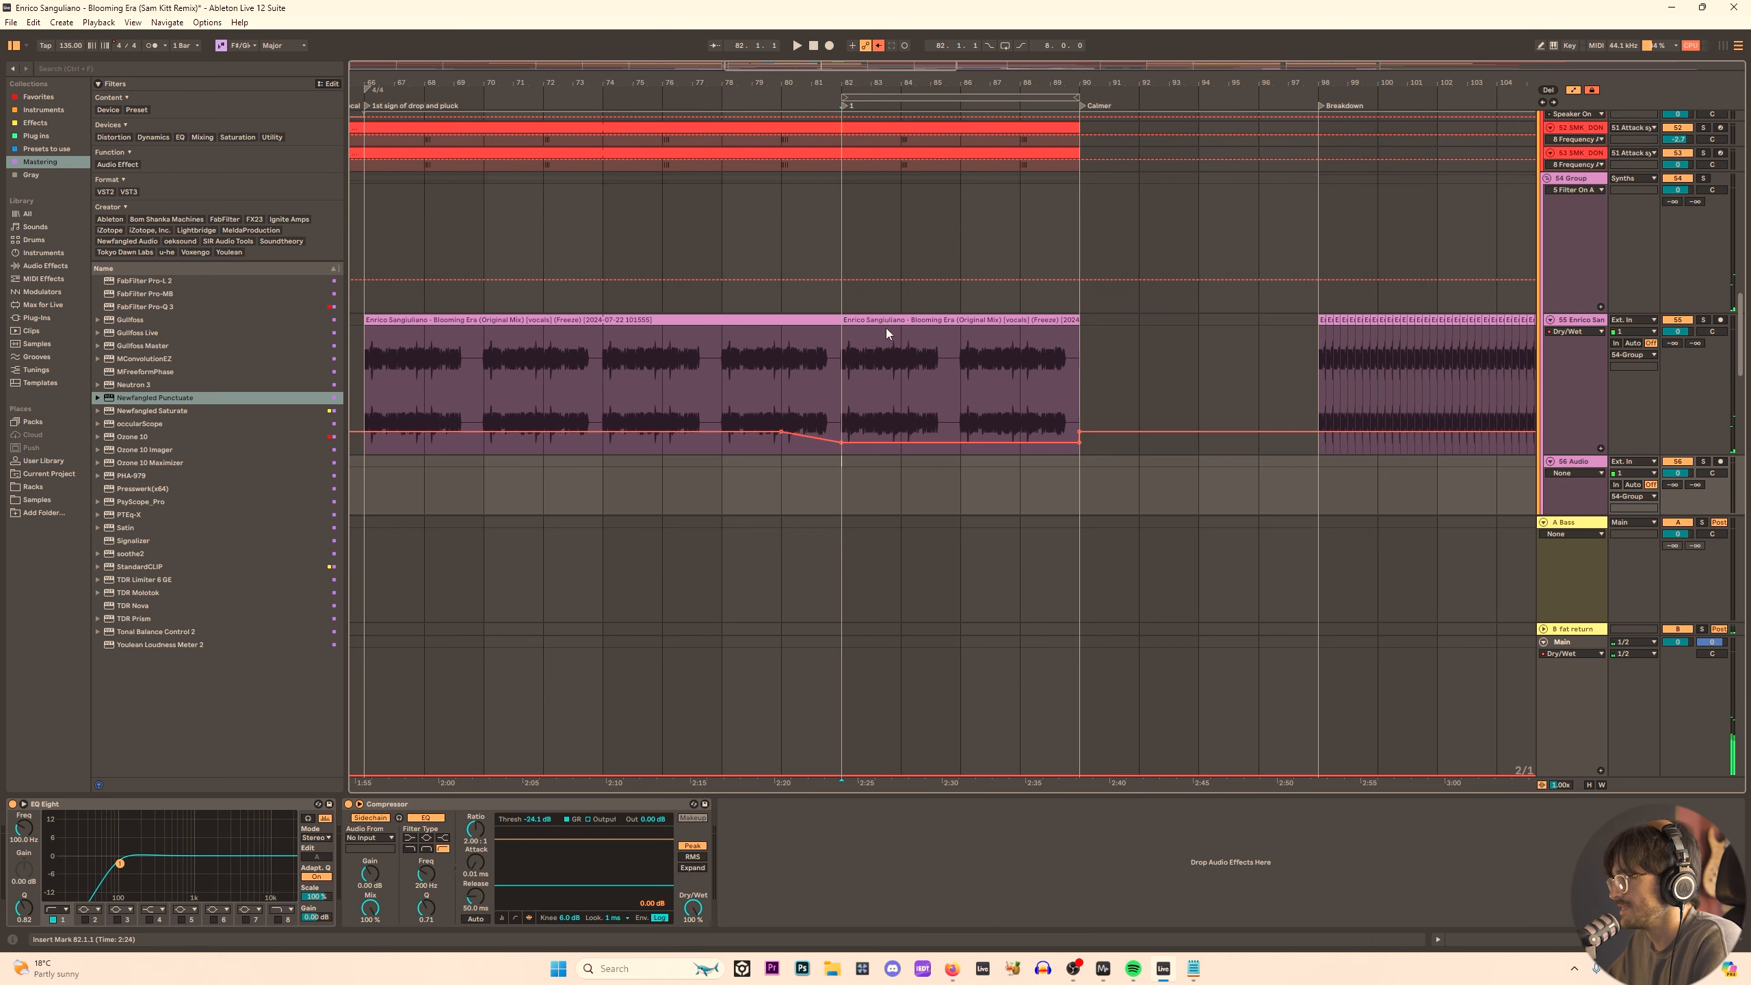
pyautogui.click(886, 328)
pyautogui.hotkey('ctrl', 'c')
pyautogui.click(845, 462)
pyautogui.hotkey('ctrl', 'v')
pyautogui.press('s')
pyautogui.press('space')
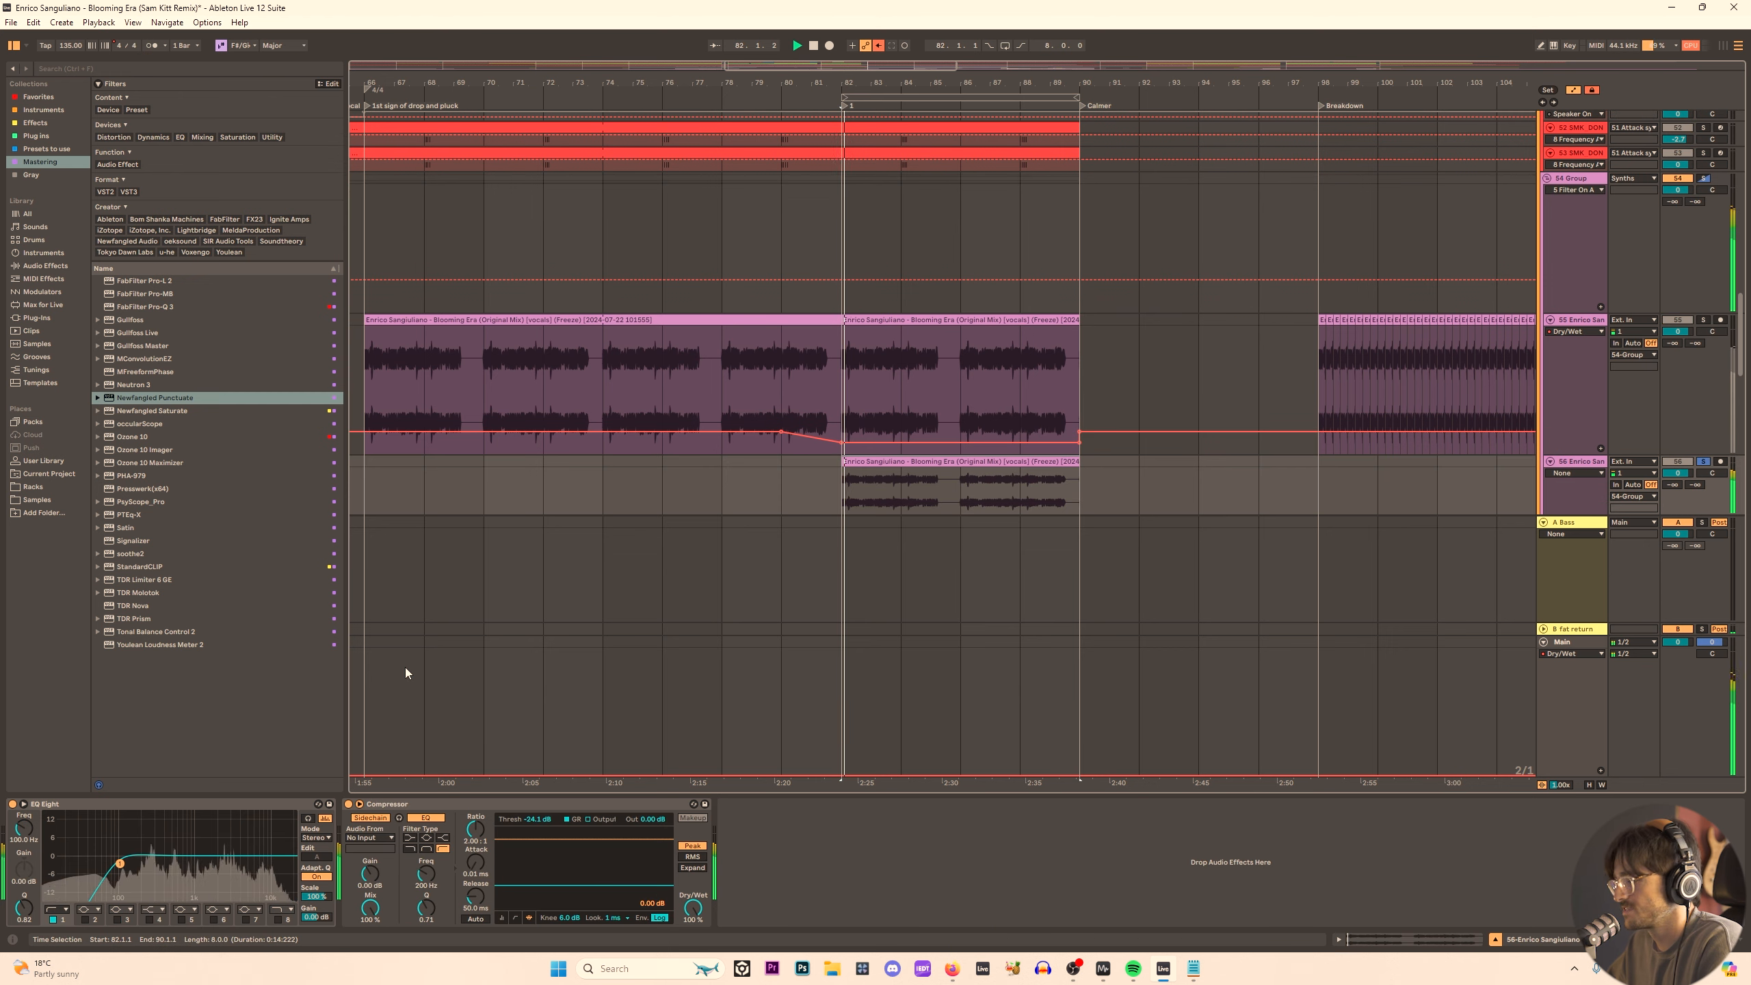
# Add a Gate to the copied vocal track, set its Threshold to about -18.9 dB, and adjust its Hold while listening.
pyautogui.click(42, 268)
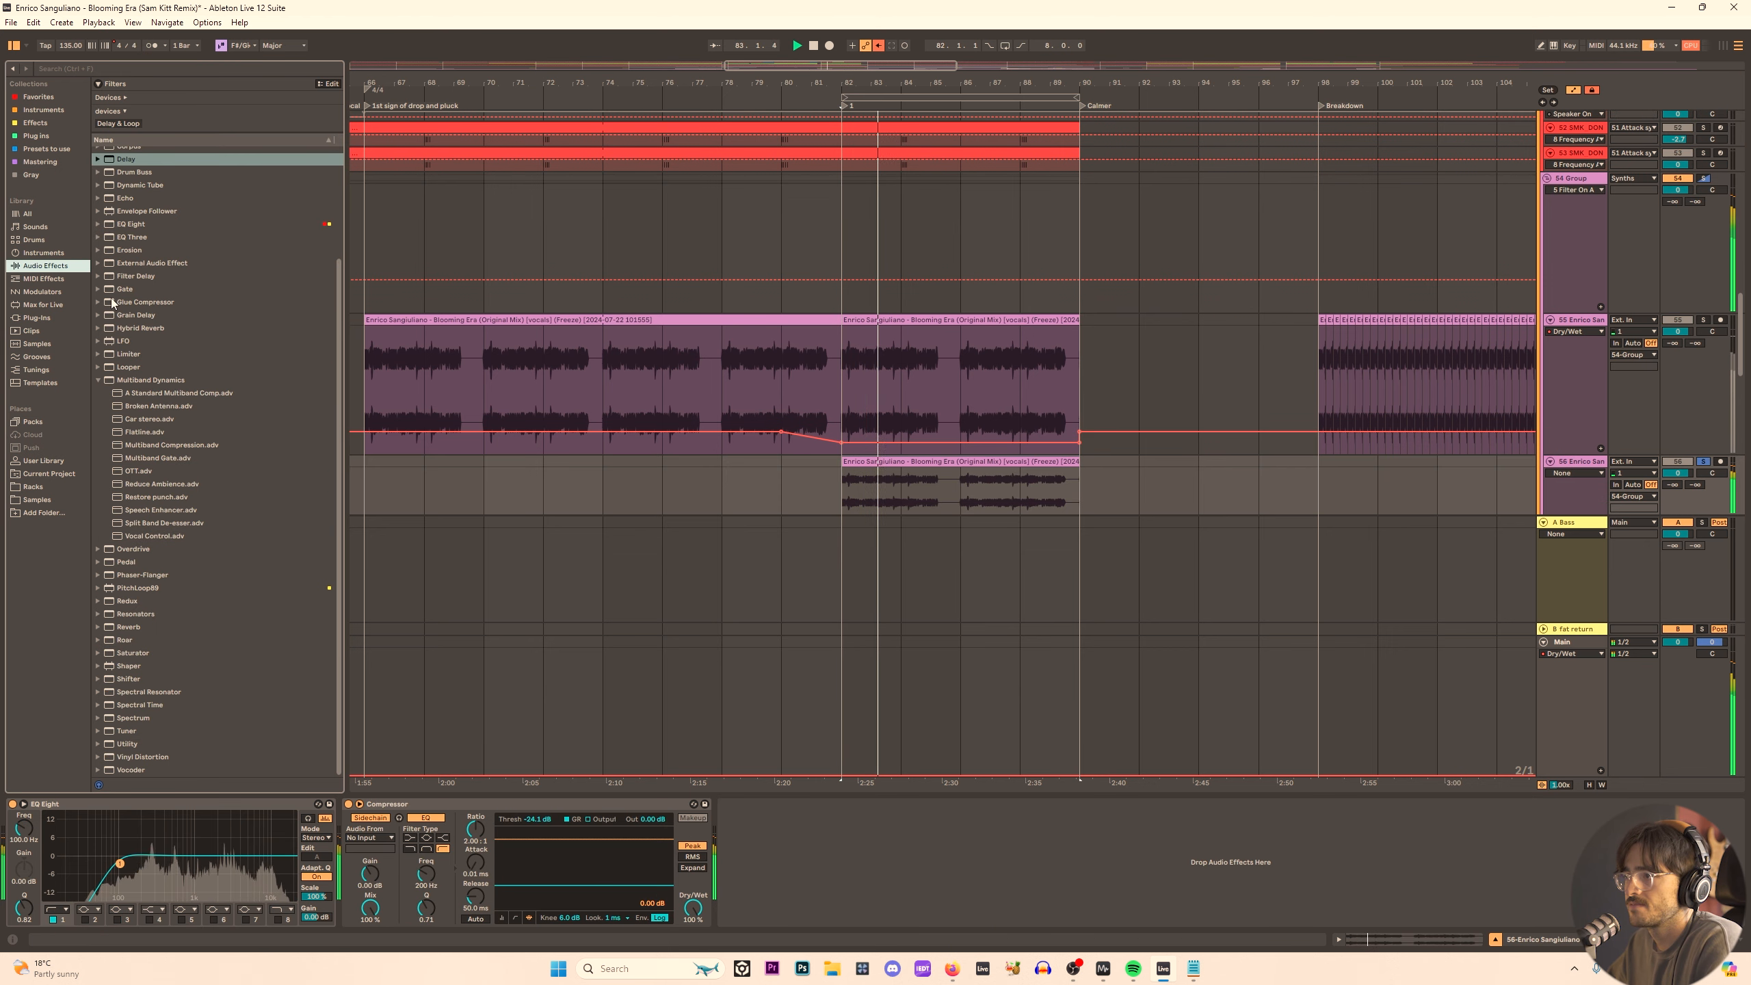
pyautogui.click(128, 295)
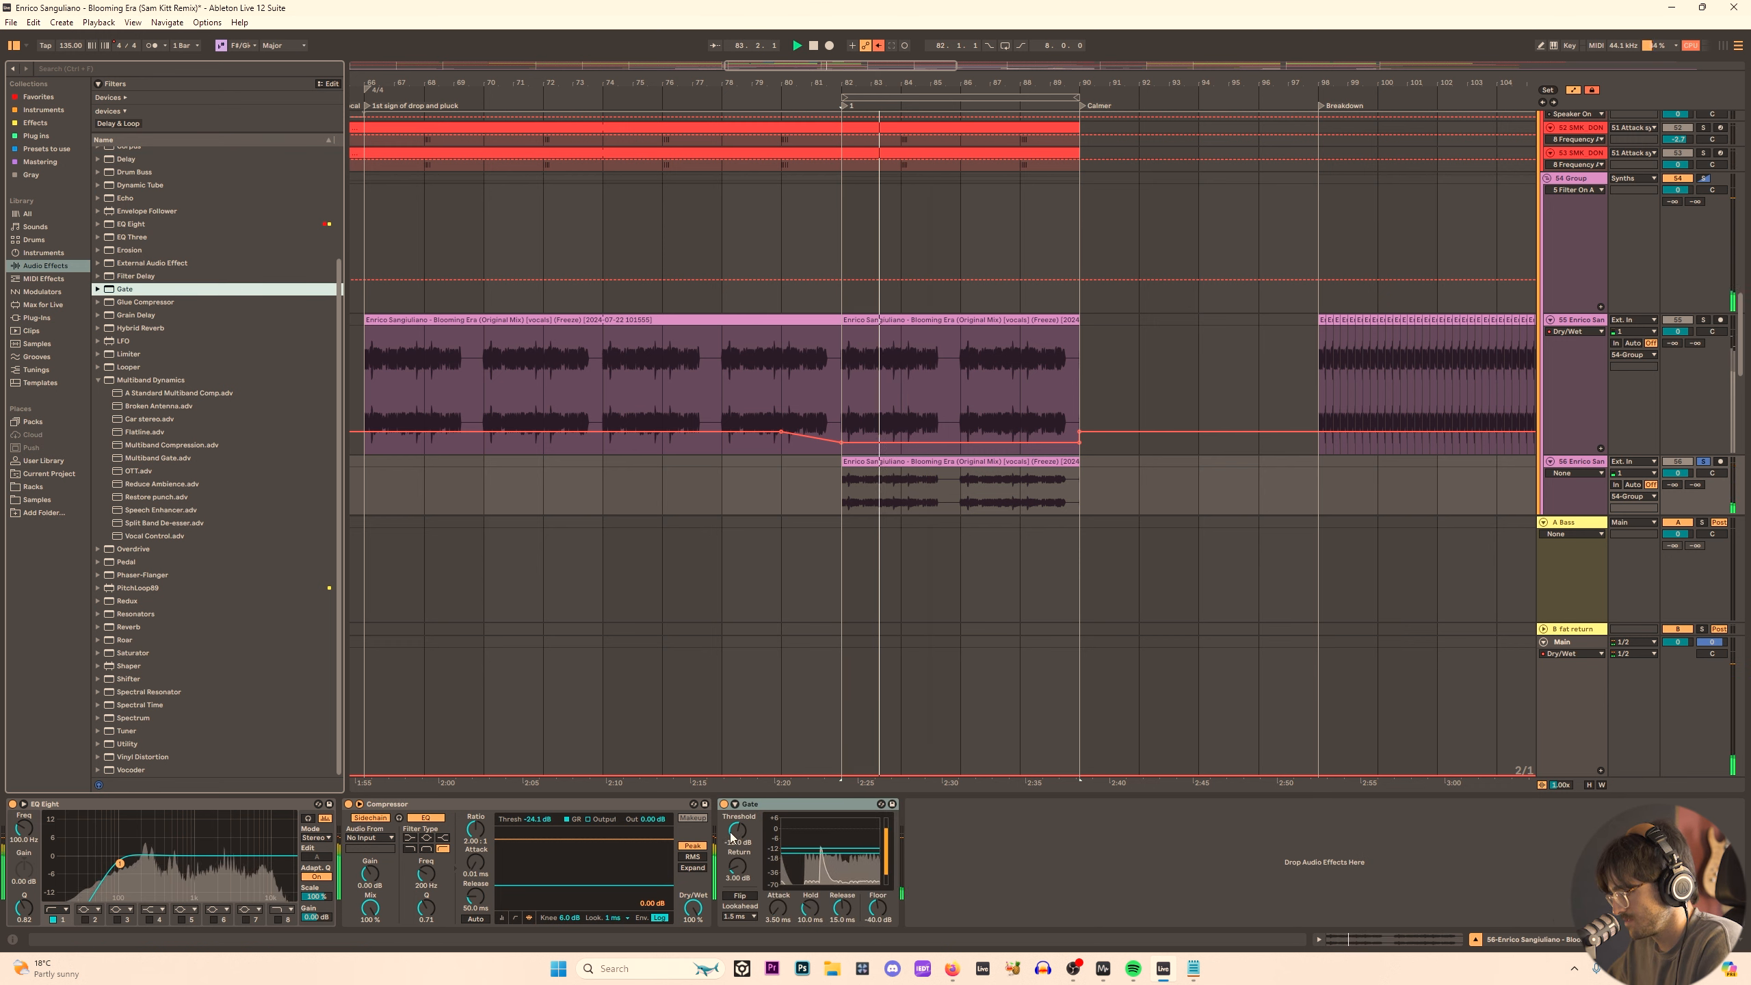
pyautogui.moveTo(734, 835); pyautogui.dragTo(733, 859)
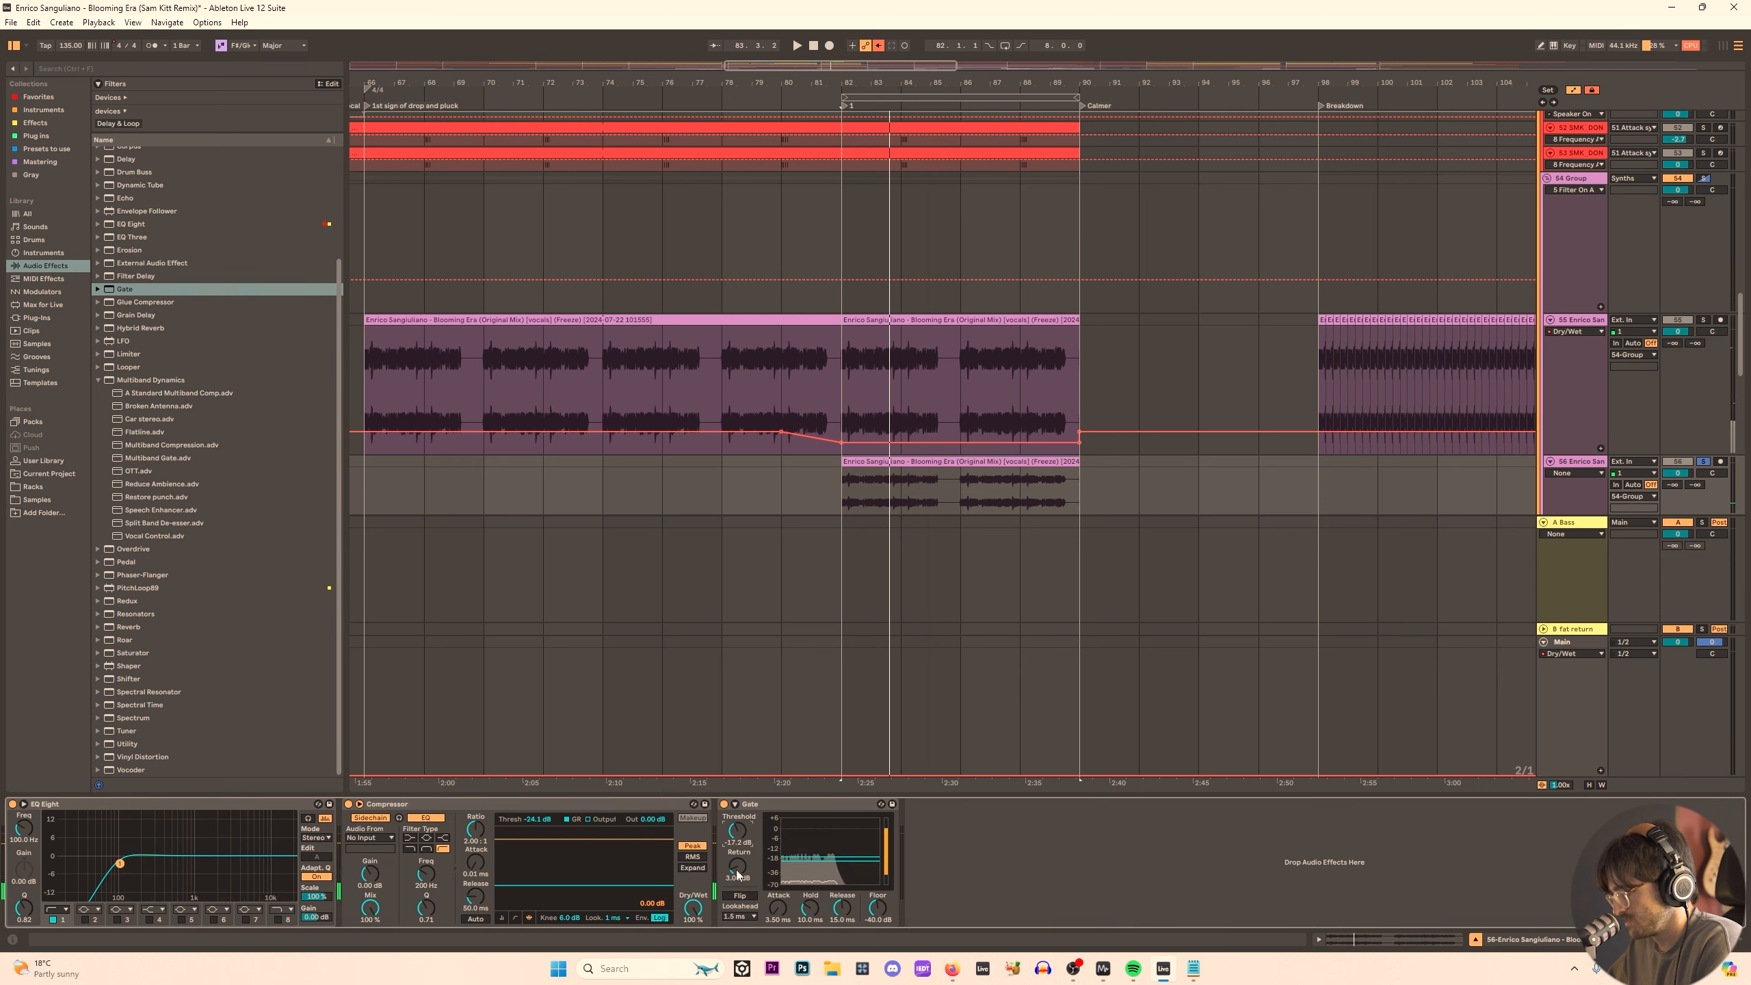
pyautogui.press('space')
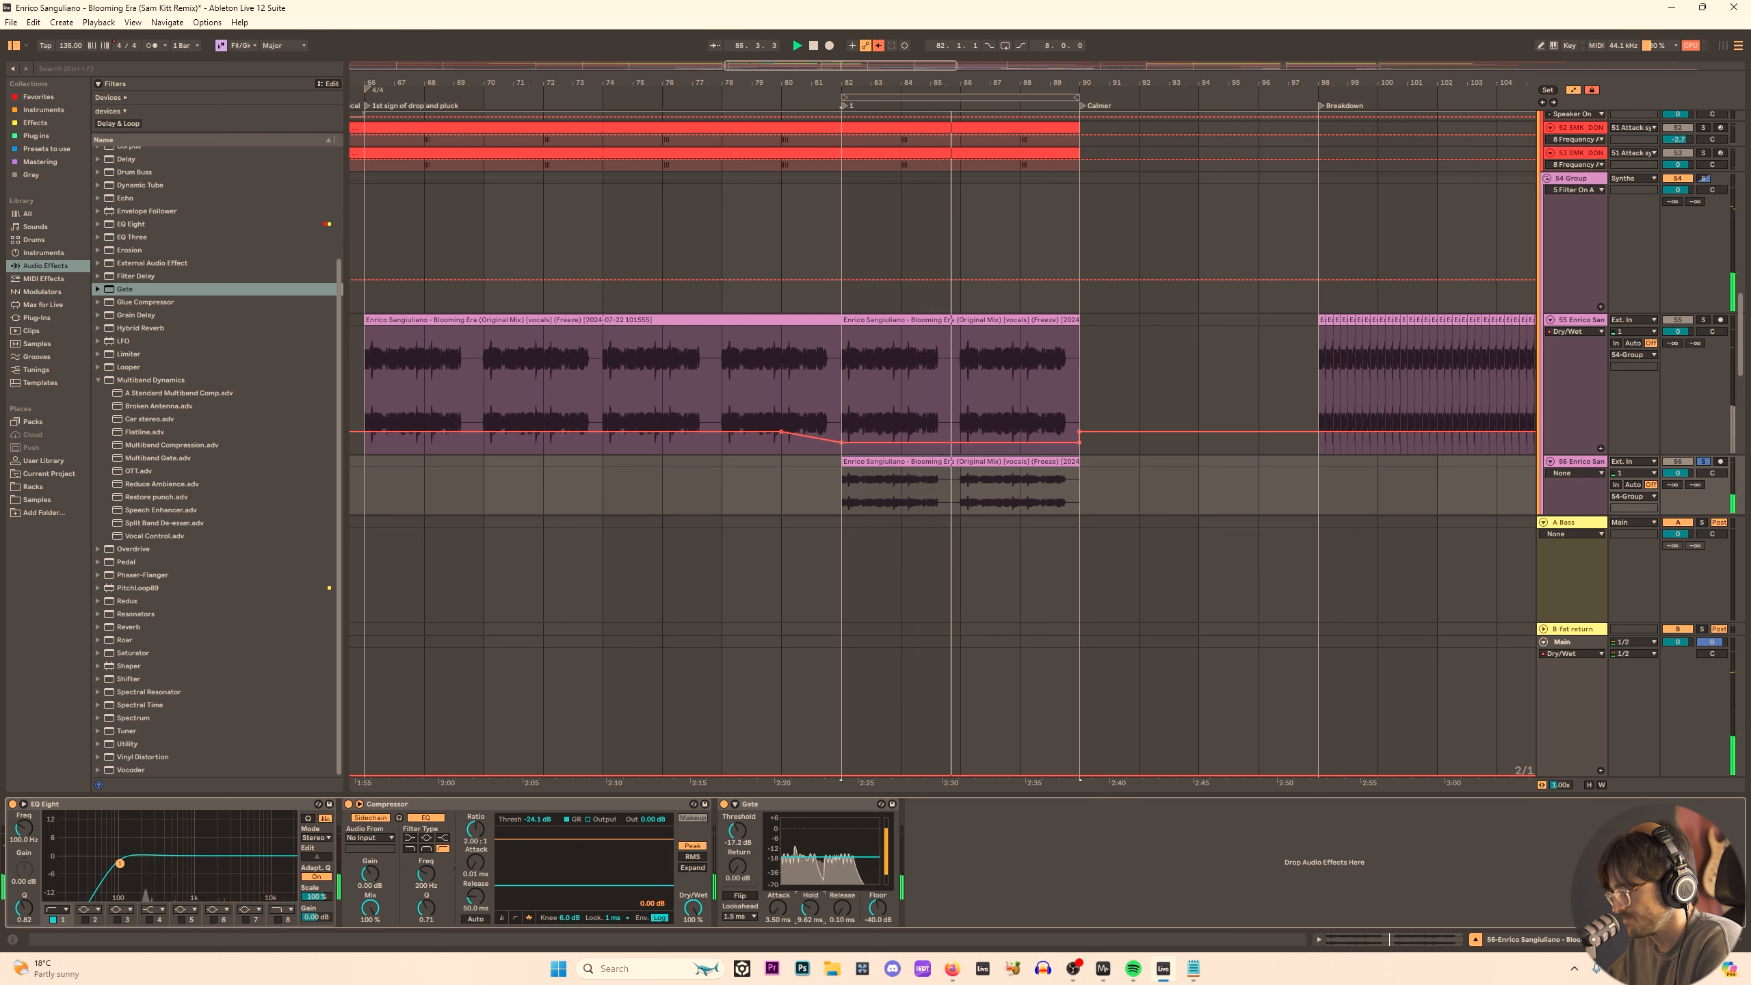
pyautogui.press('space')
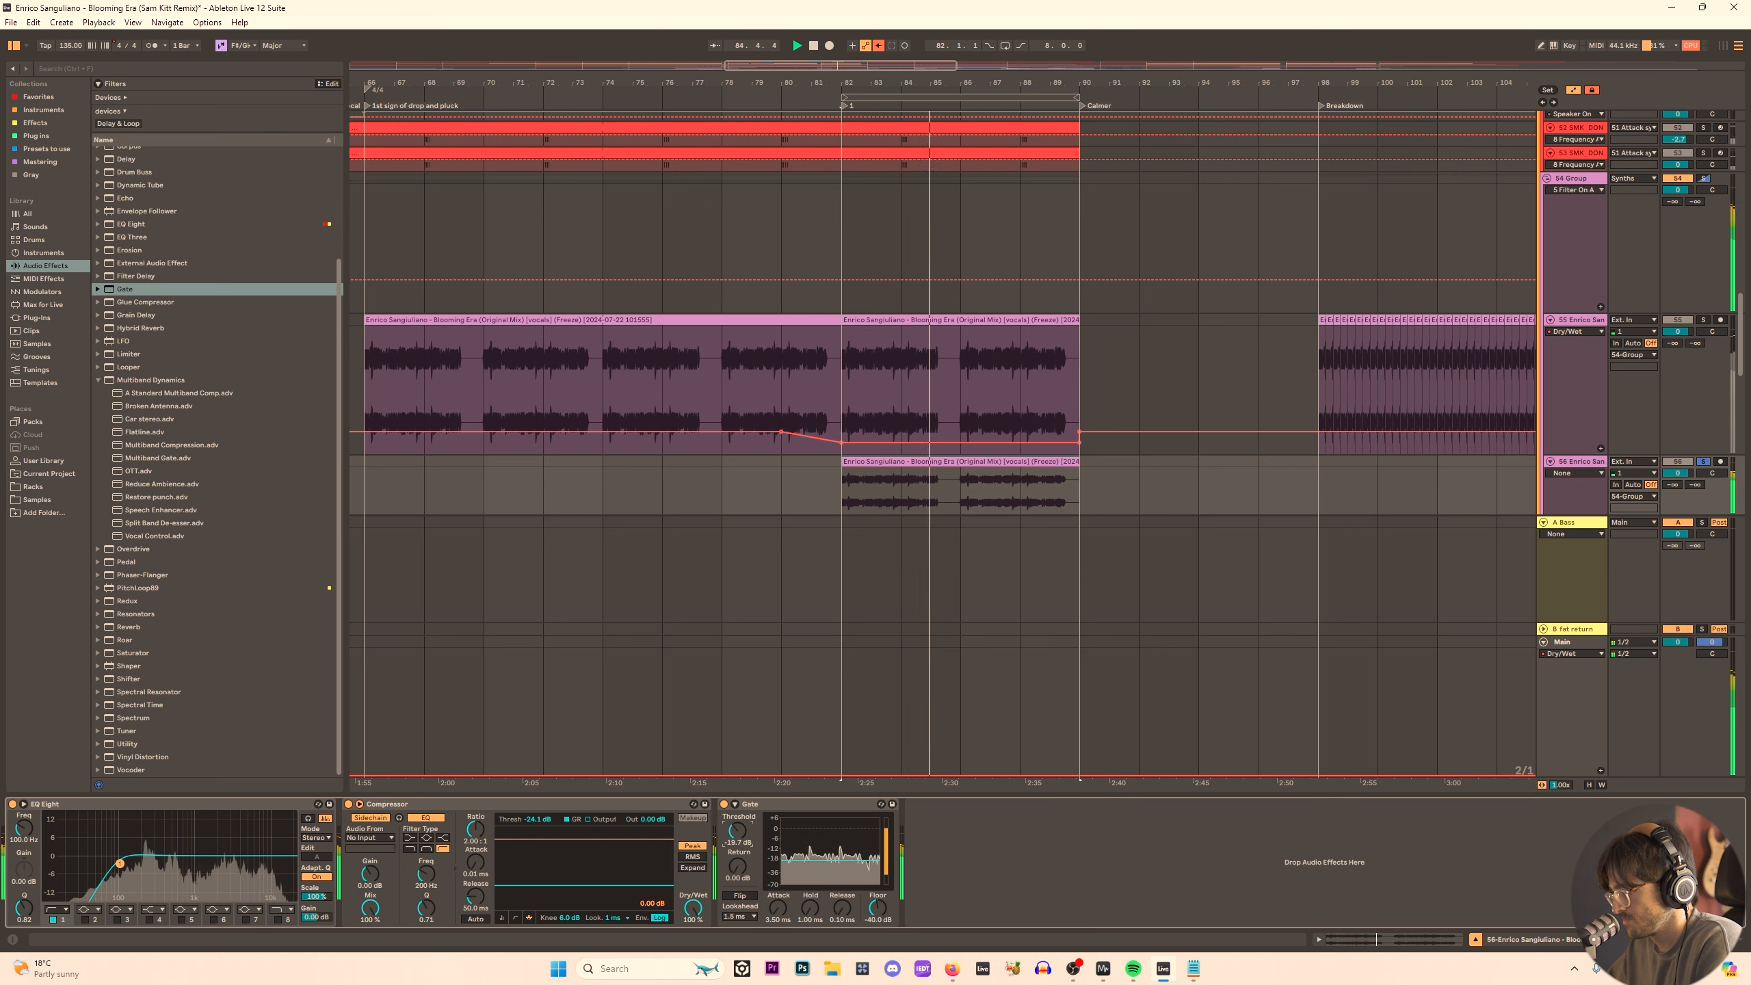
pyautogui.click(808, 910)
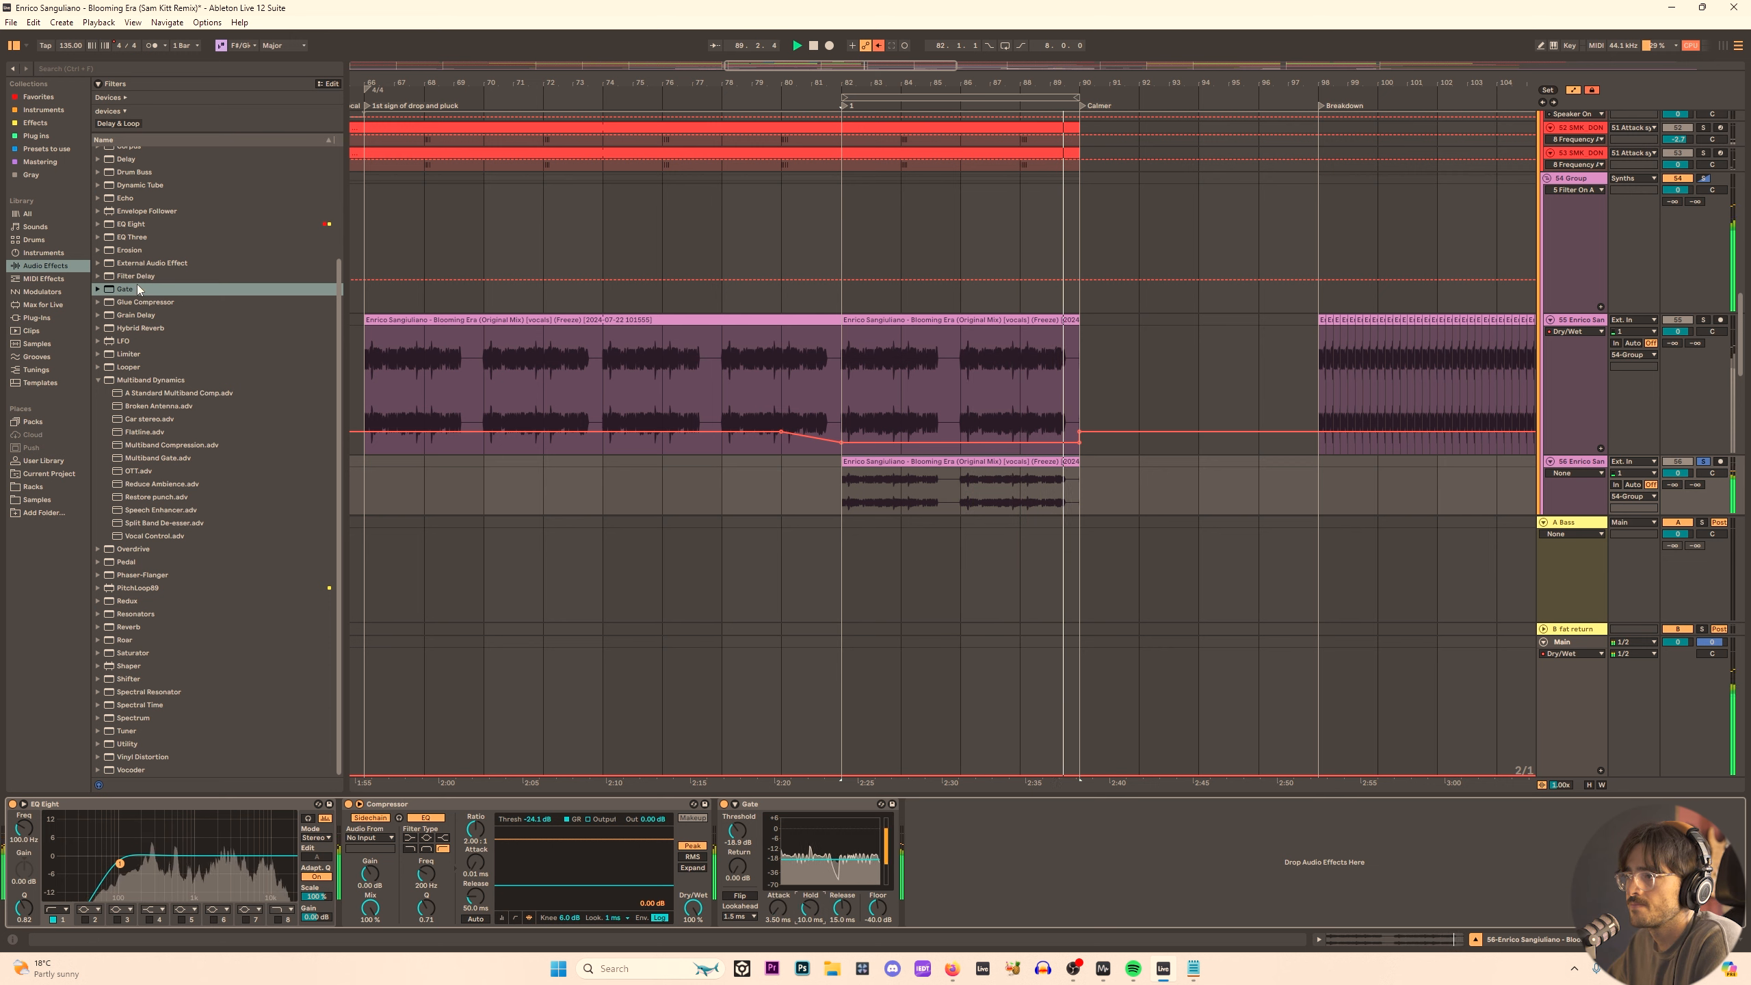
# Add Chorus-Ensemble after the Gate in Ensemble mode, with Dry/Wet at 31%, Rate at 0.13 Hz, and raised Feedback.
pyautogui.scroll(4, 164, 260)
pyautogui.click(151, 255)
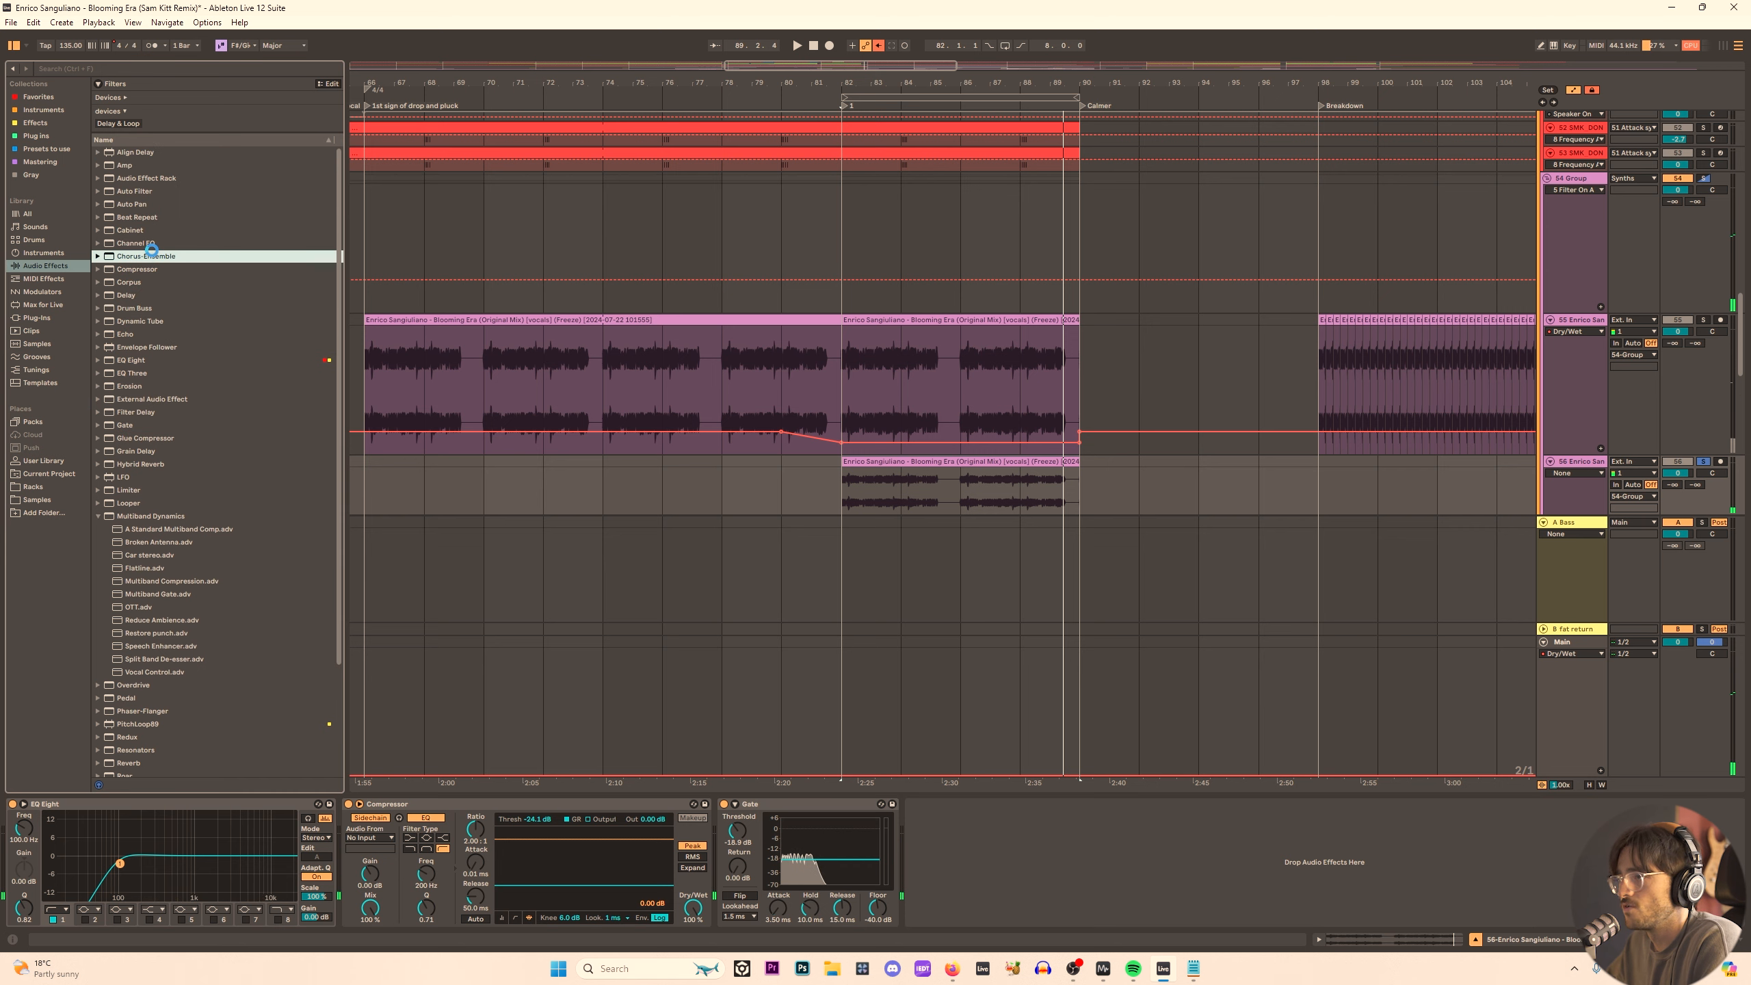
pyautogui.press('space')
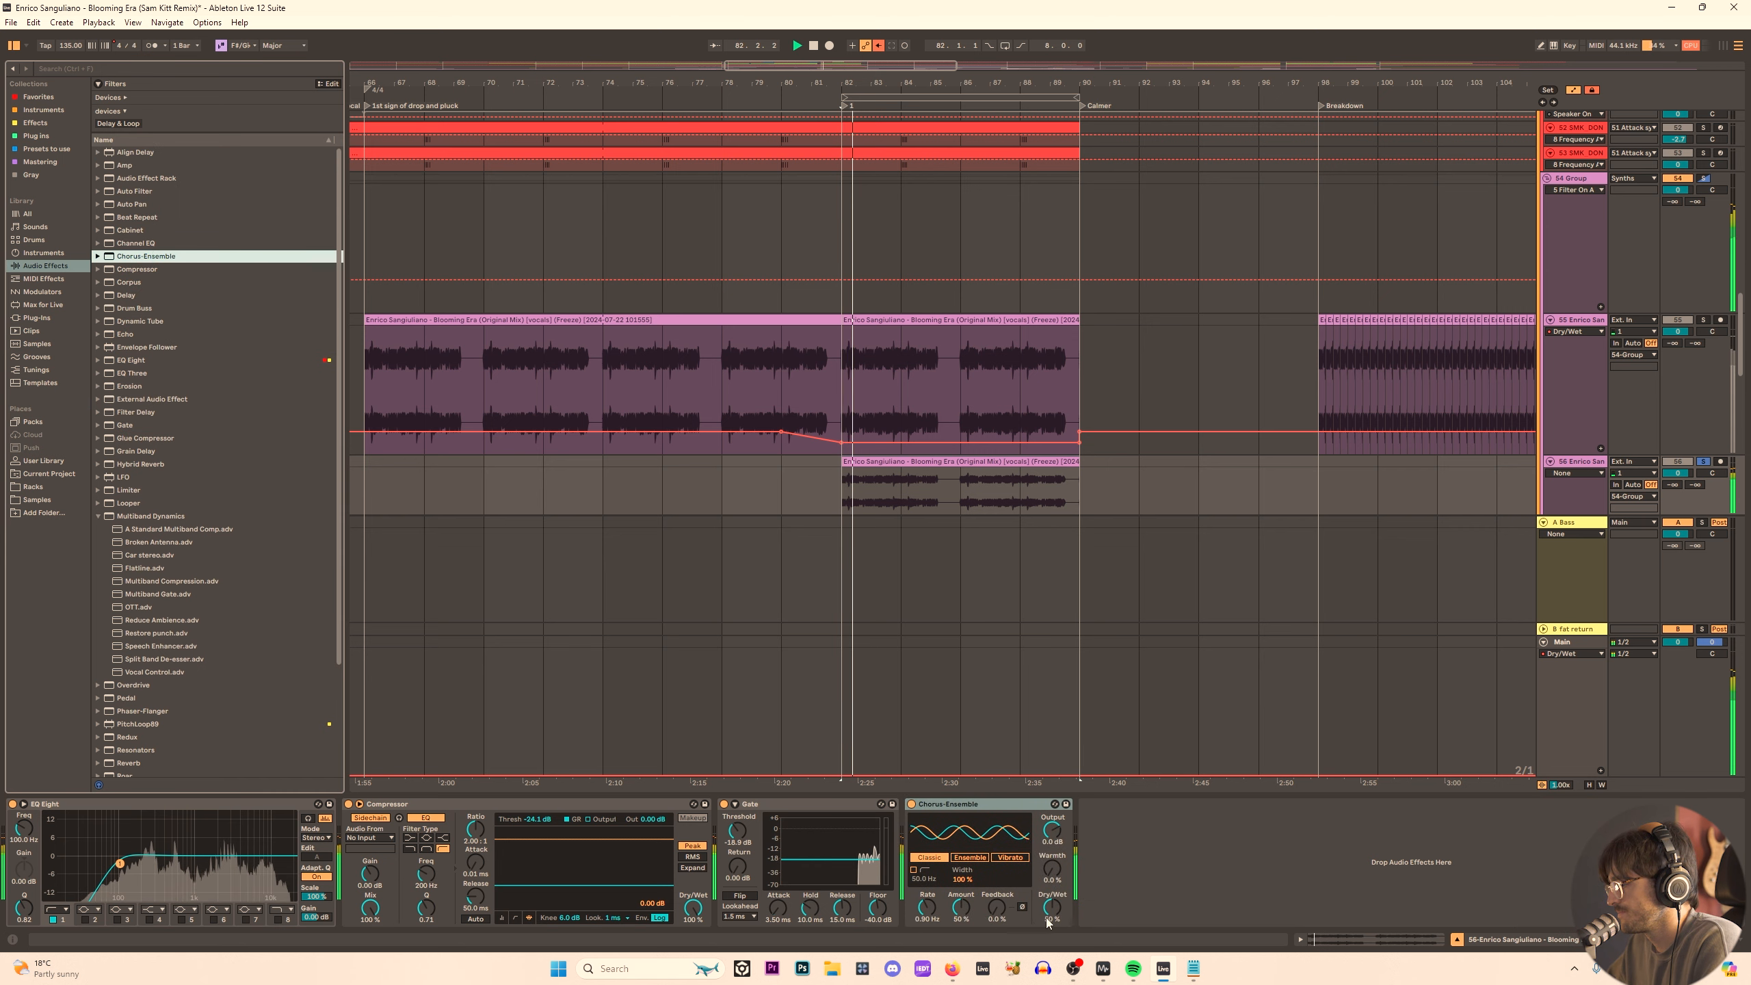
pyautogui.moveTo(1047, 922); pyautogui.dragTo(1034, 916)
pyautogui.click(966, 857)
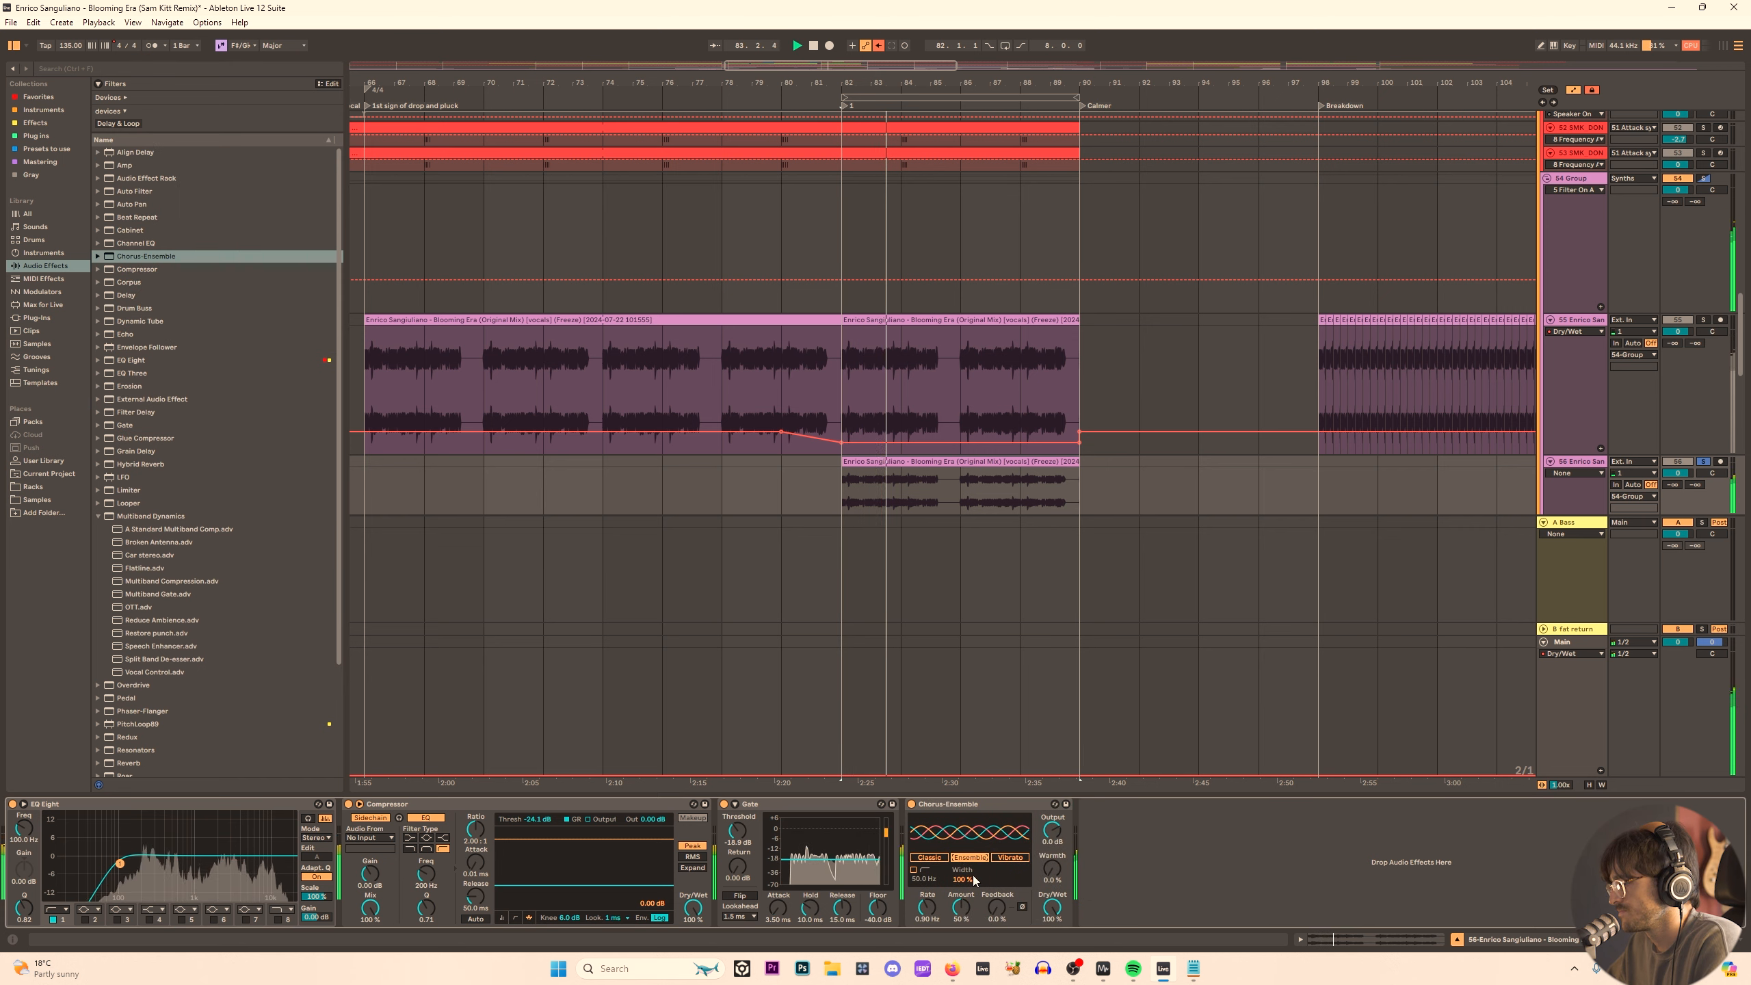
pyautogui.moveTo(927, 907); pyautogui.dragTo(927, 931)
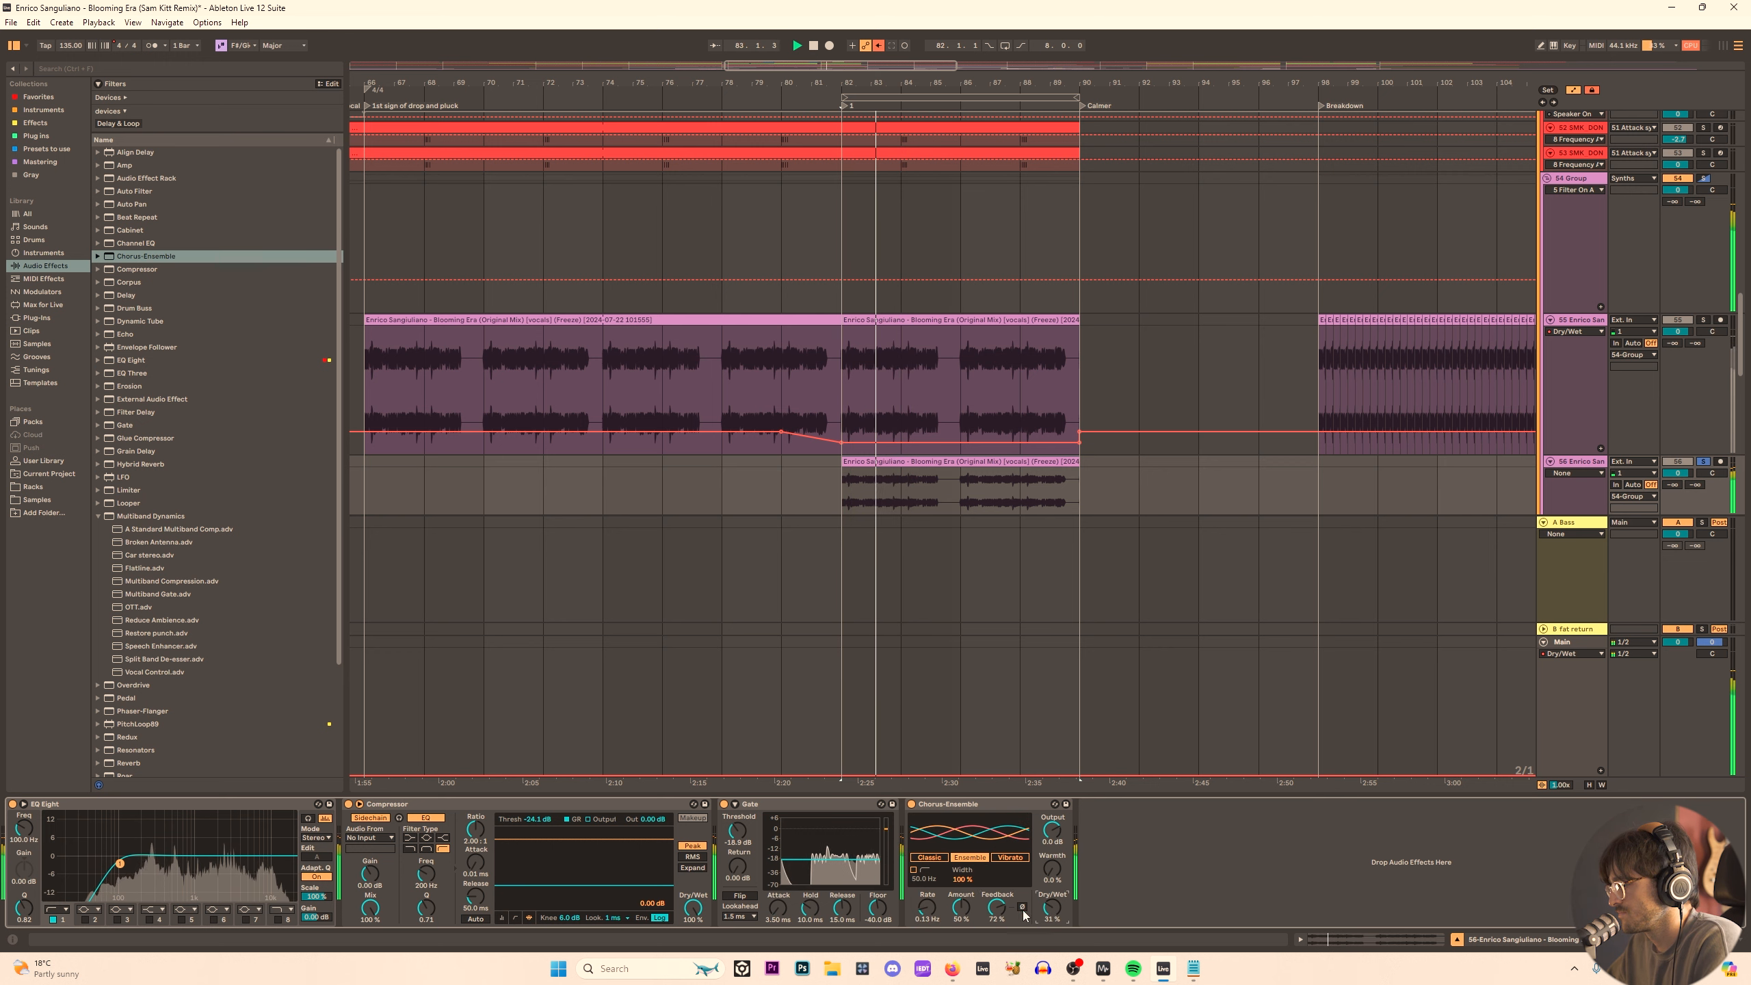
# Add Phaser-Flanger after the Chorus-Ensemble and switch it to Doubler mode.
pyautogui.scroll(-4, 204, 500)
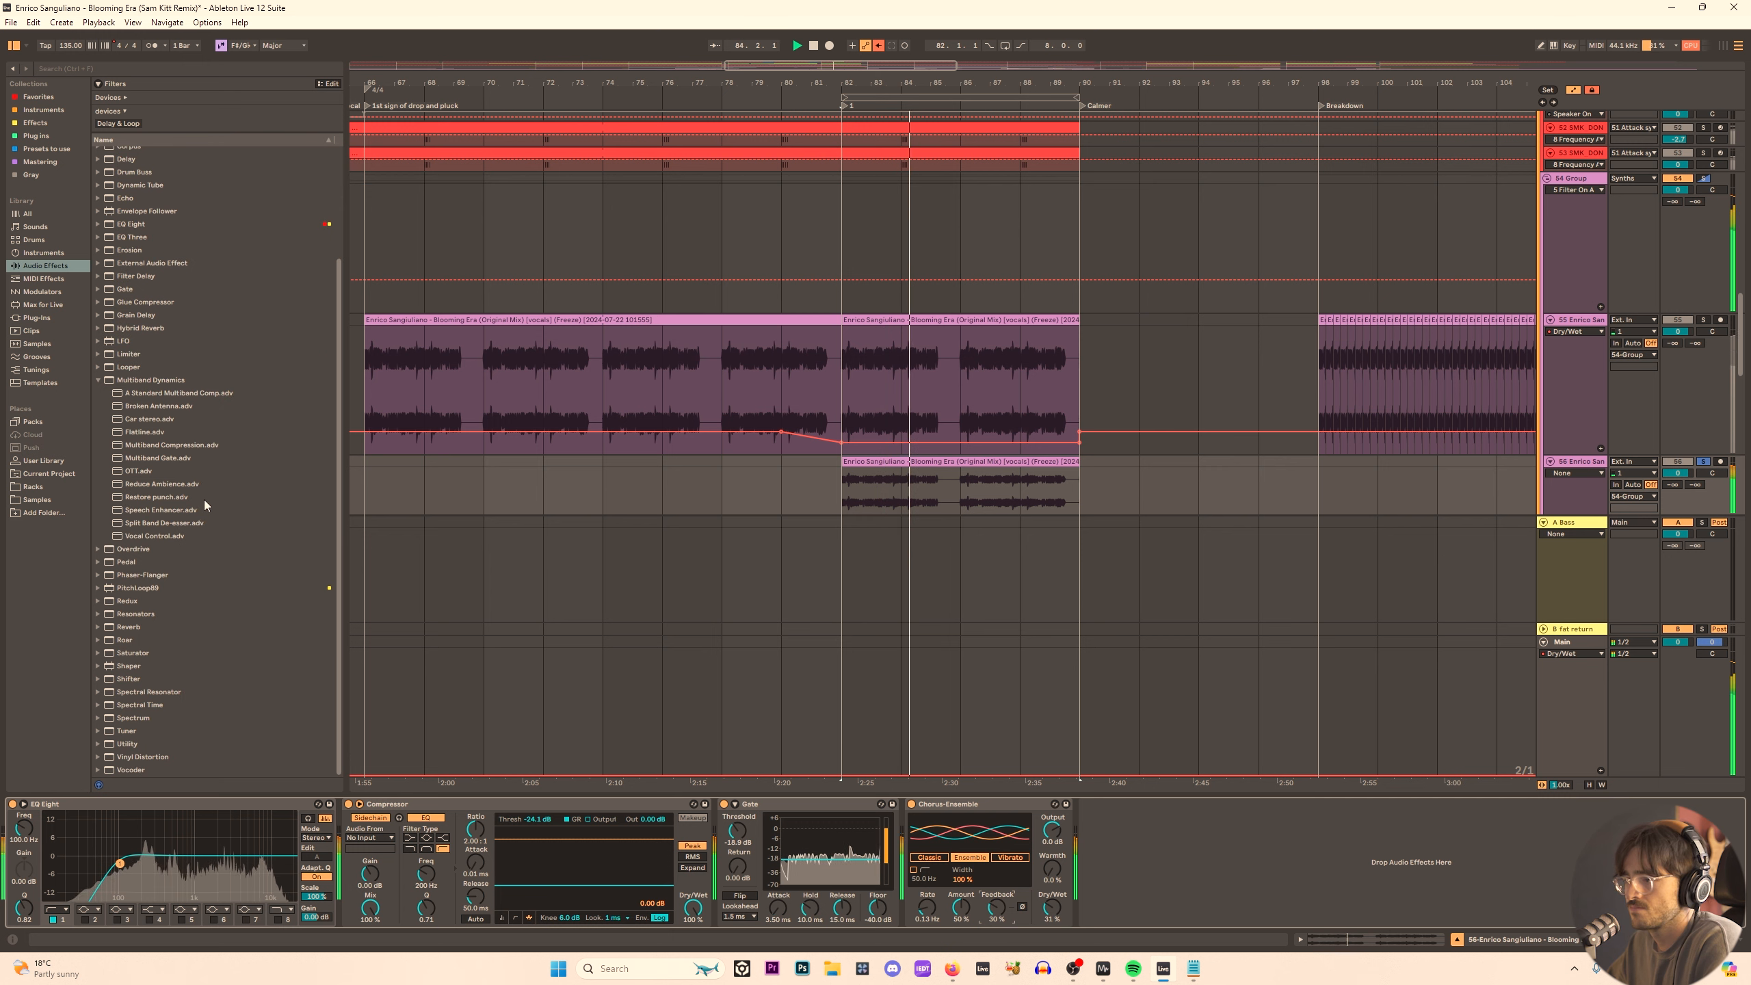
pyautogui.moveTo(142, 574); pyautogui.dragTo(1147, 827)
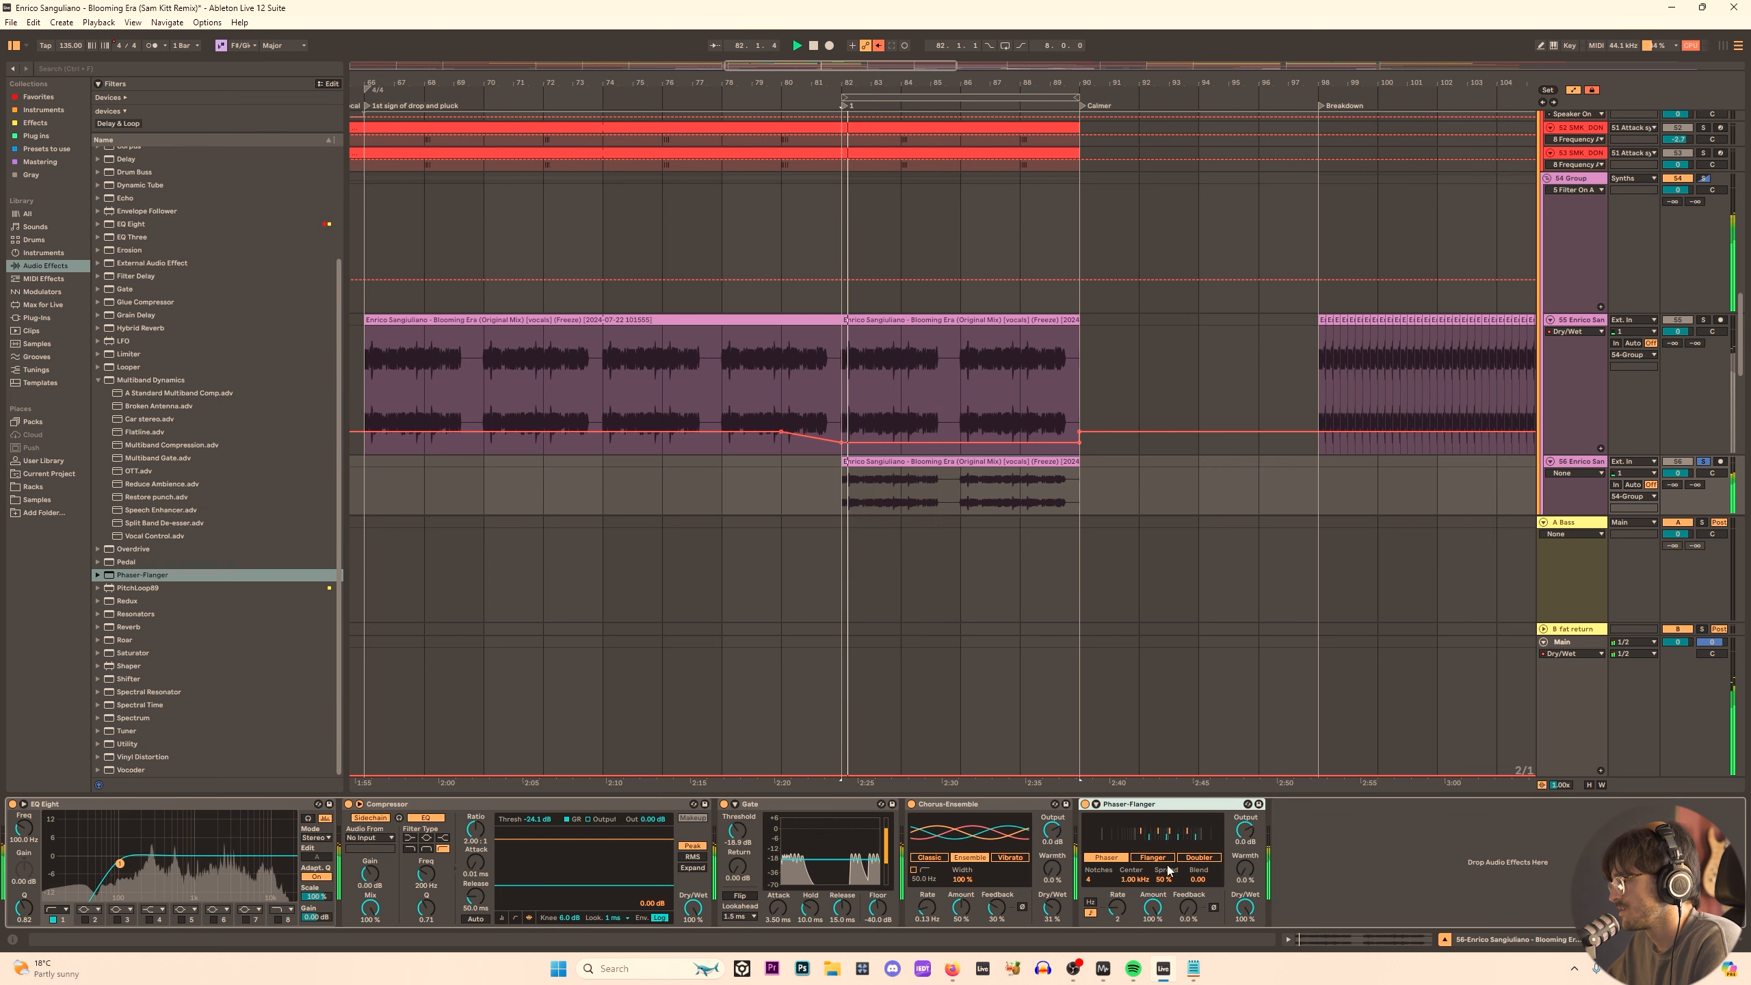
pyautogui.click(1198, 857)
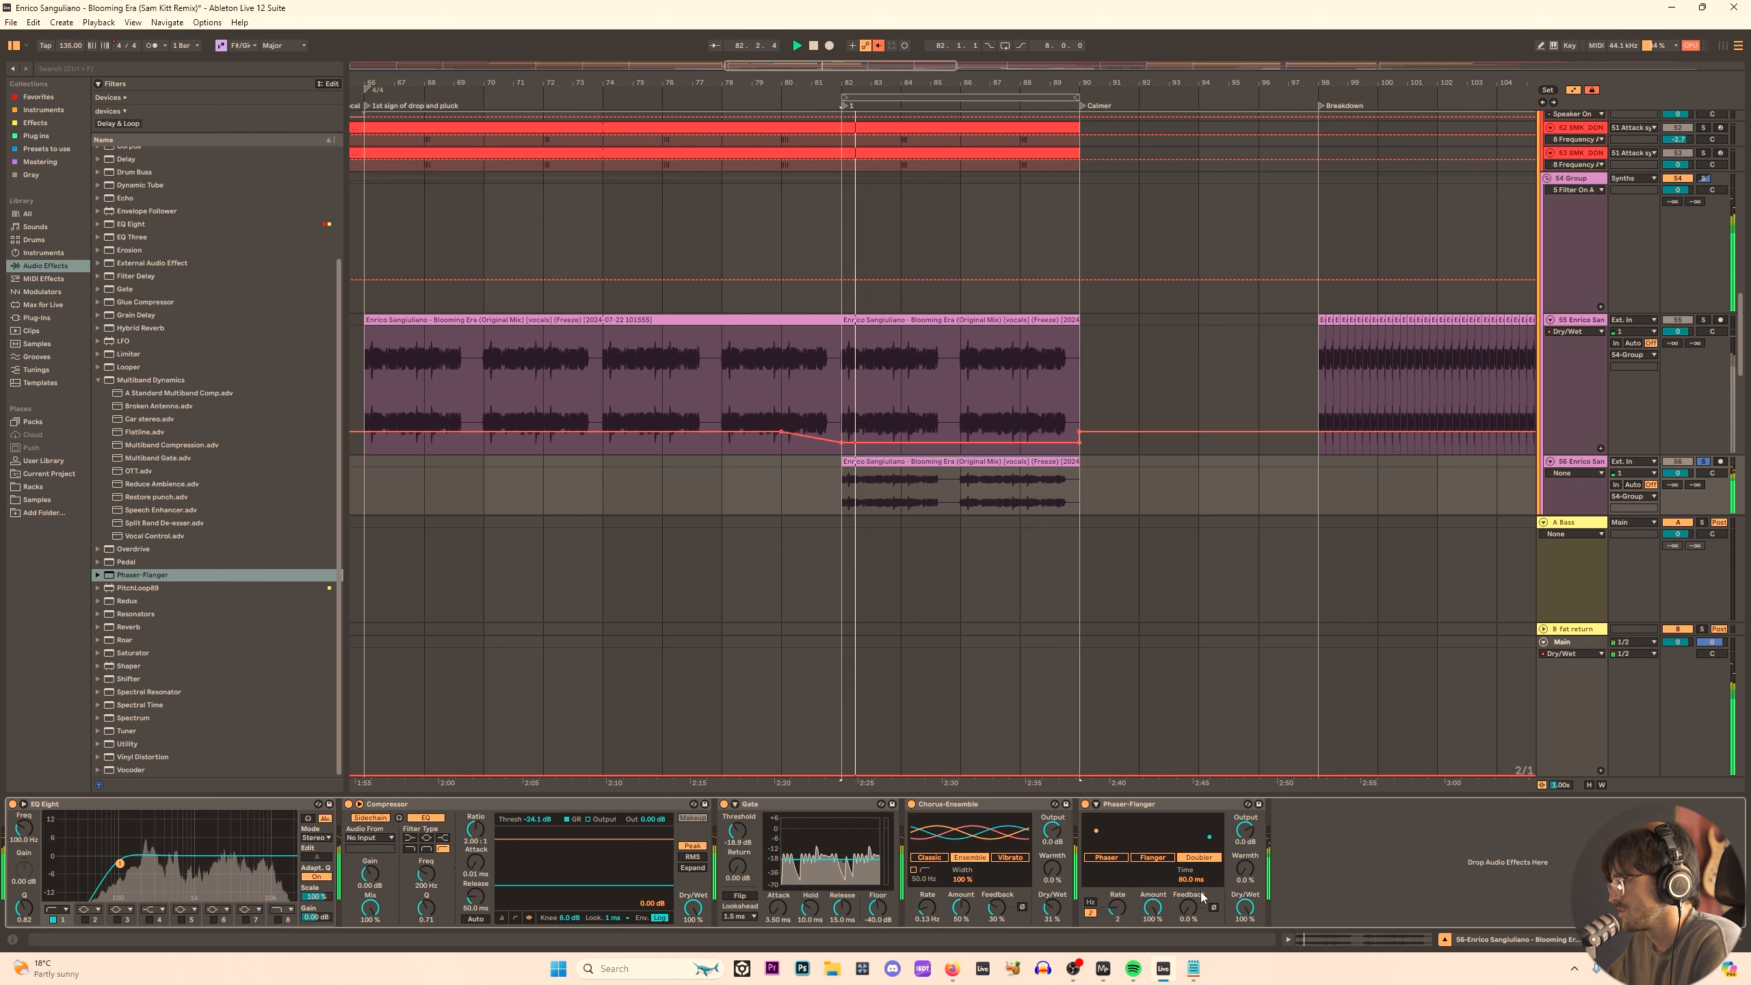
# Set the Phaser-Flanger's Doubler time to about 36.8 ms and bypass the Chorus-Ensemble while listening.
pyautogui.moveTo(1245, 908); pyautogui.dragTo(1190, 887)
pyautogui.press('space')
pyautogui.press('space')
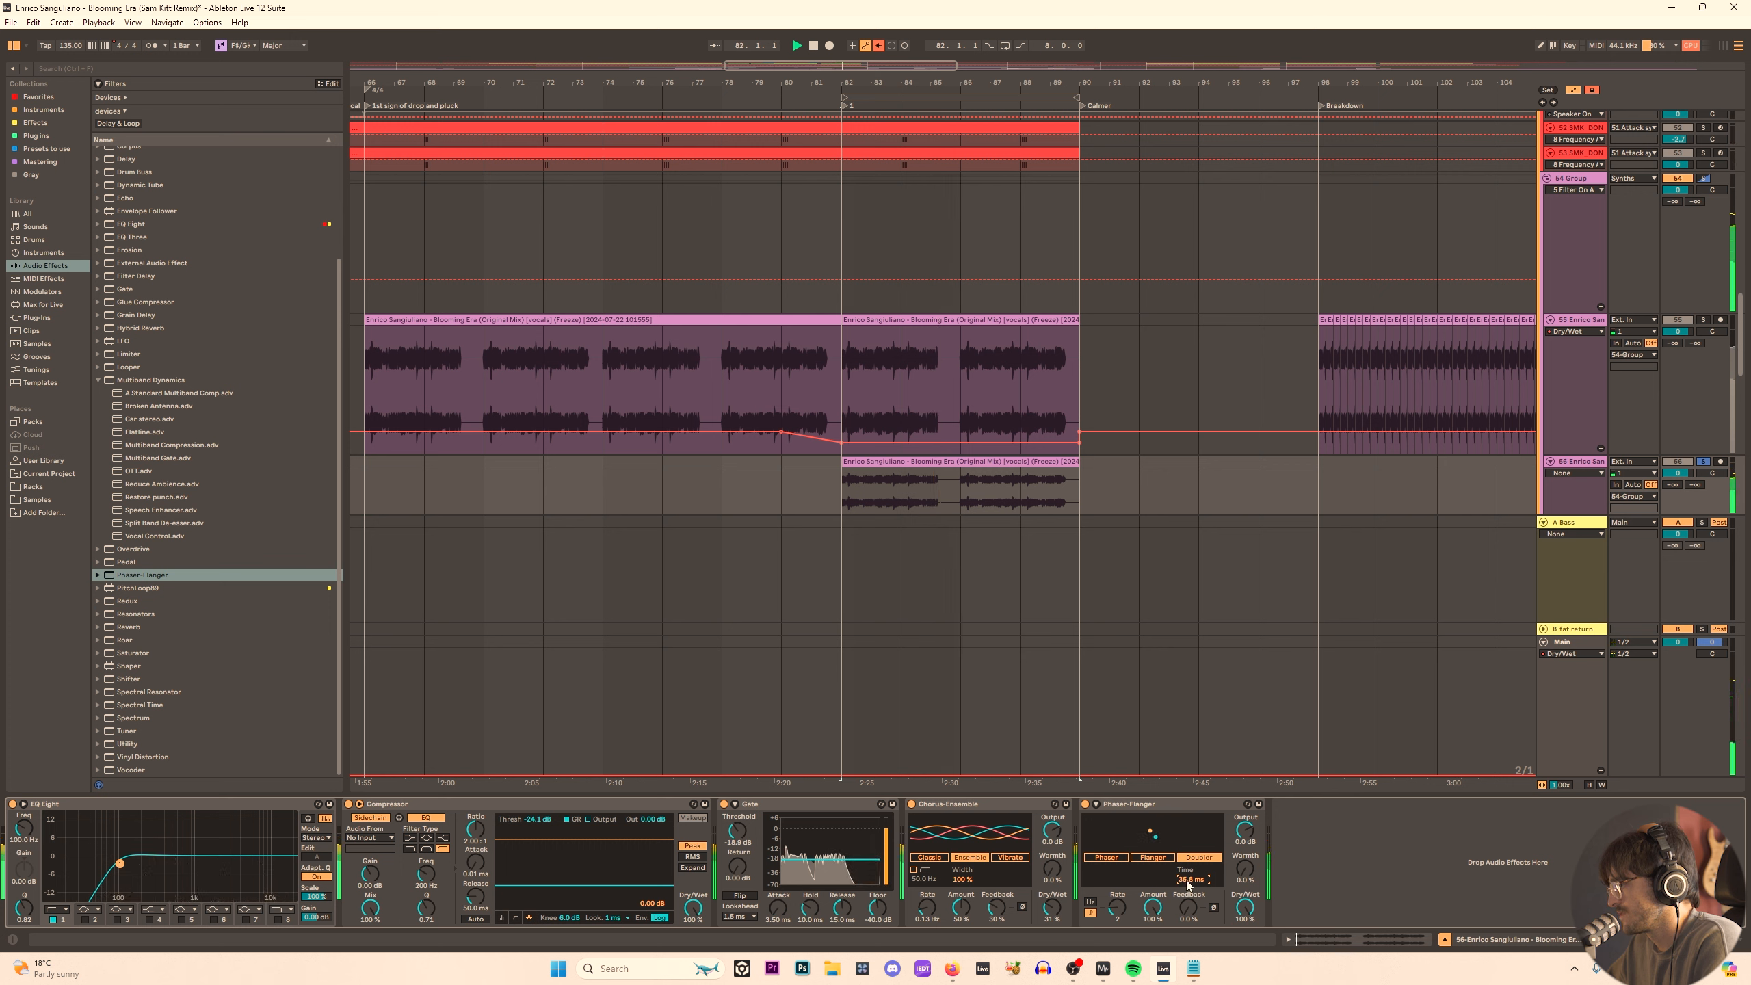
pyautogui.click(911, 804)
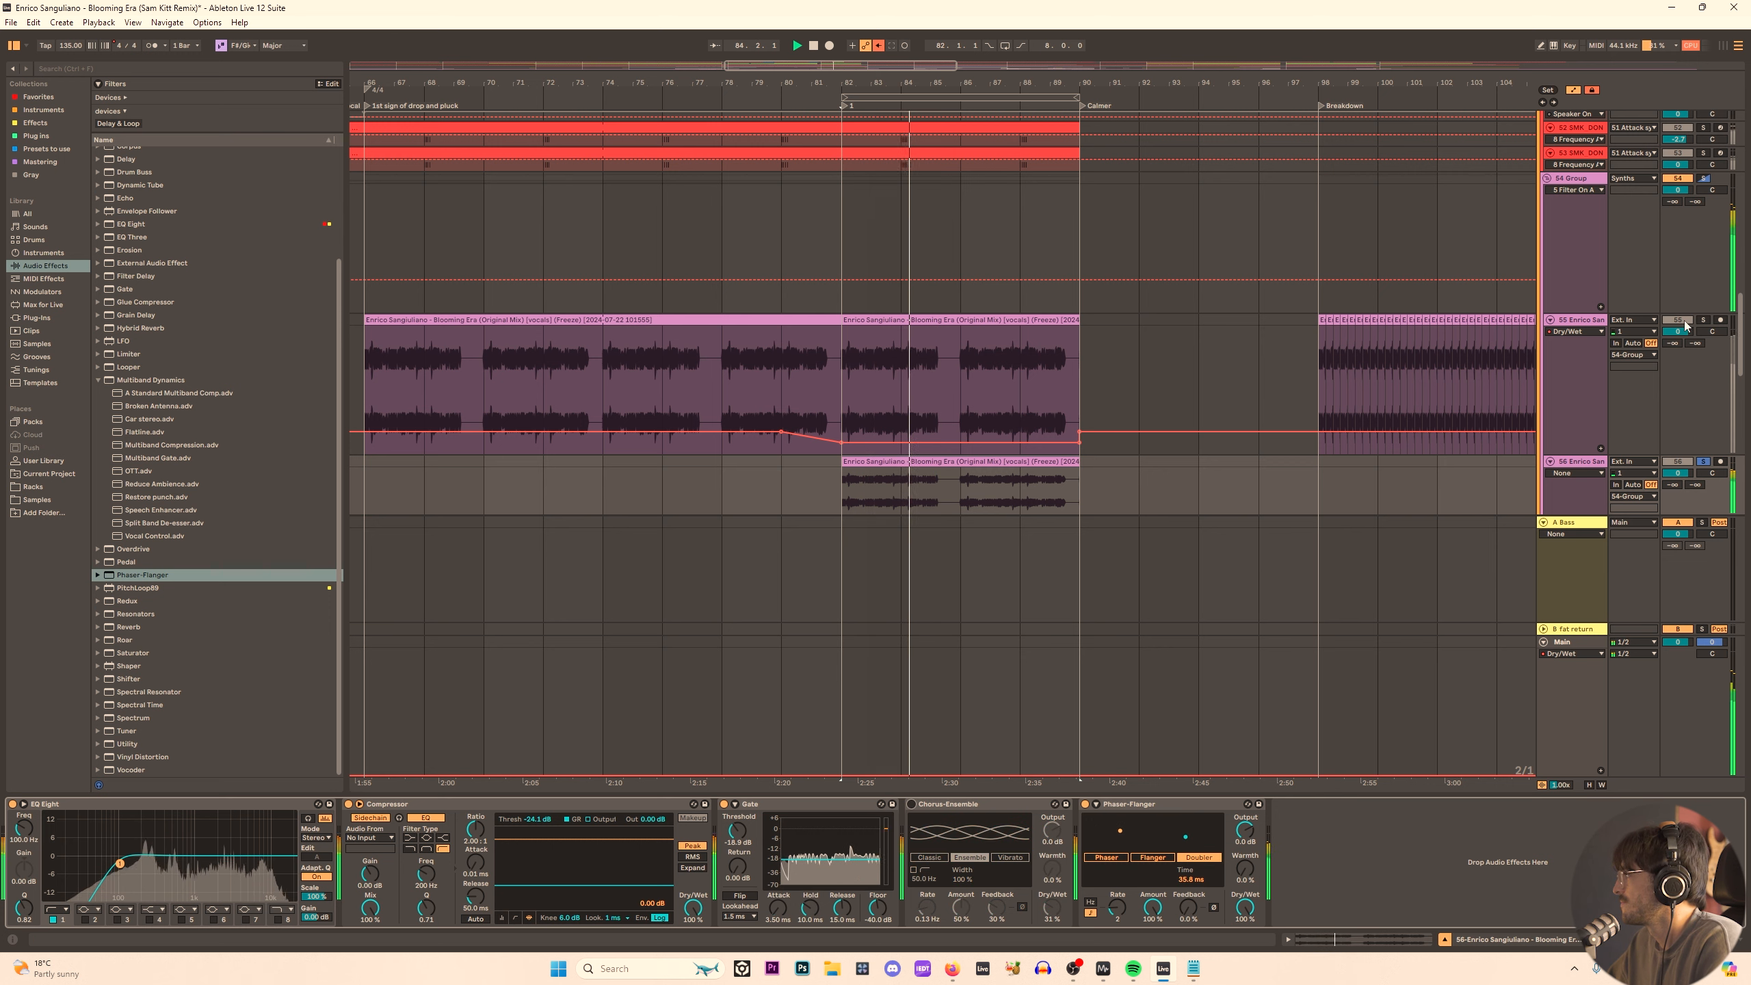
pyautogui.press('space')
pyautogui.press('space')
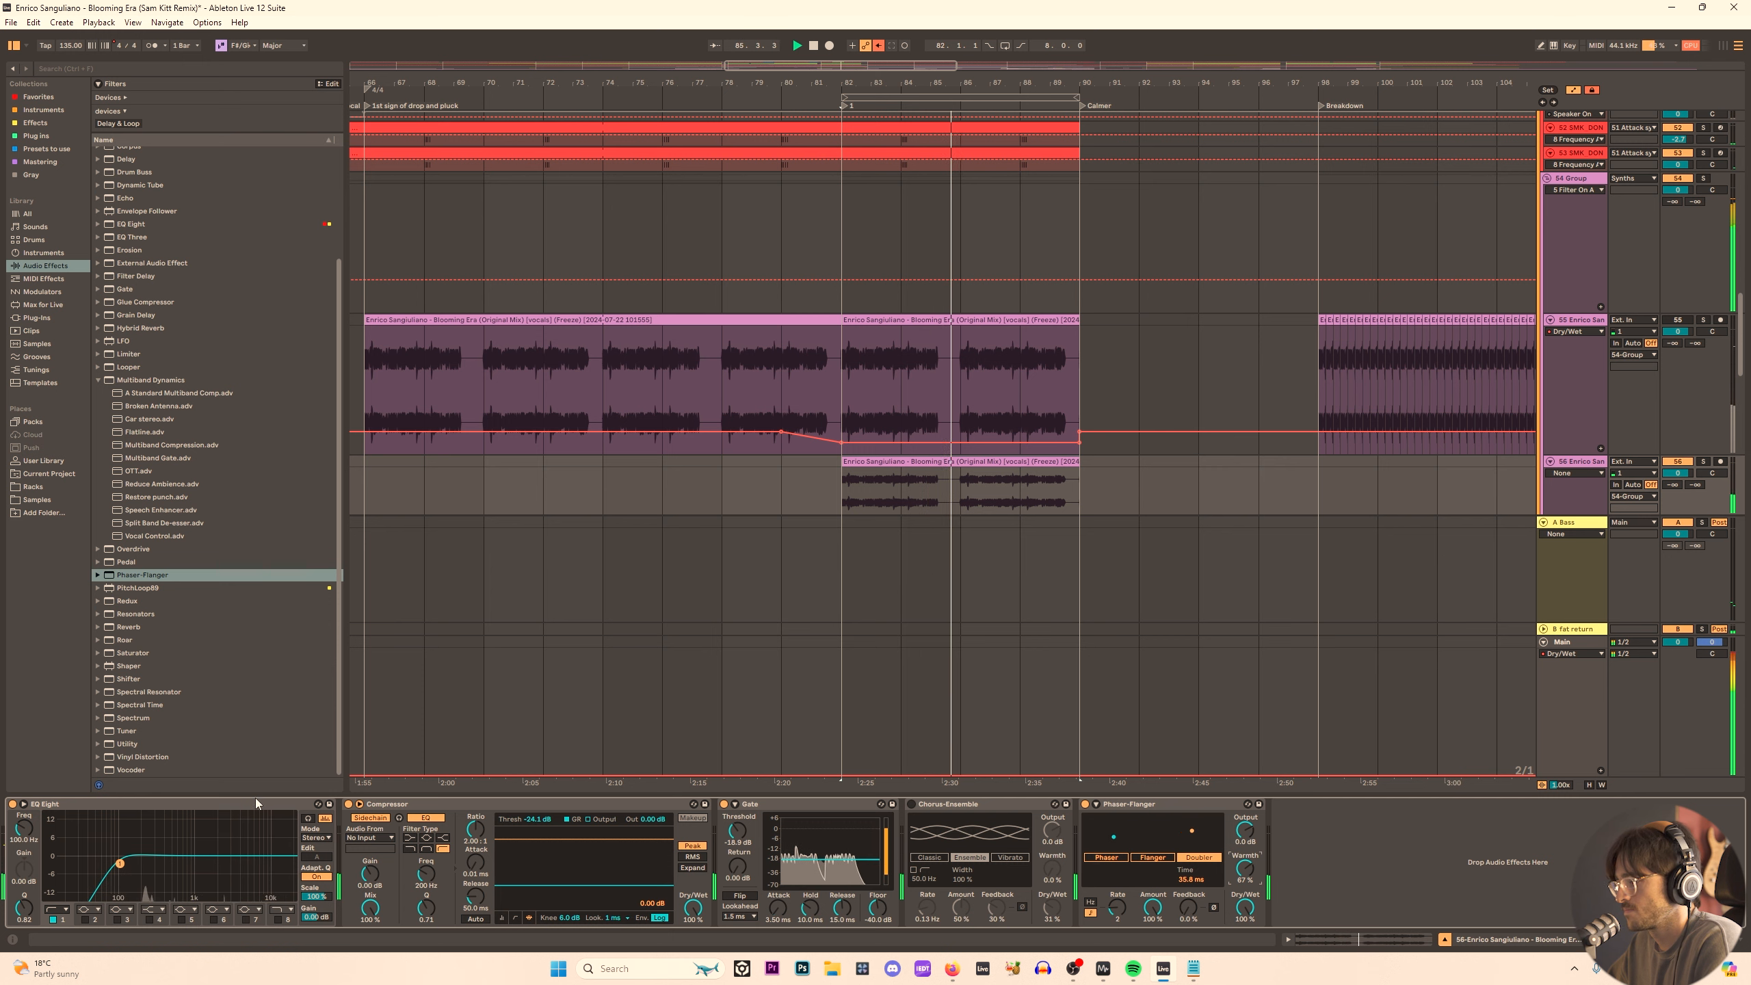
# Copy the EQ Eight to the end of the copied vocal's chain and add a boost of about 2.6 dB with band 4.
pyautogui.moveTo(255, 802); pyautogui.dragTo(1399, 892)
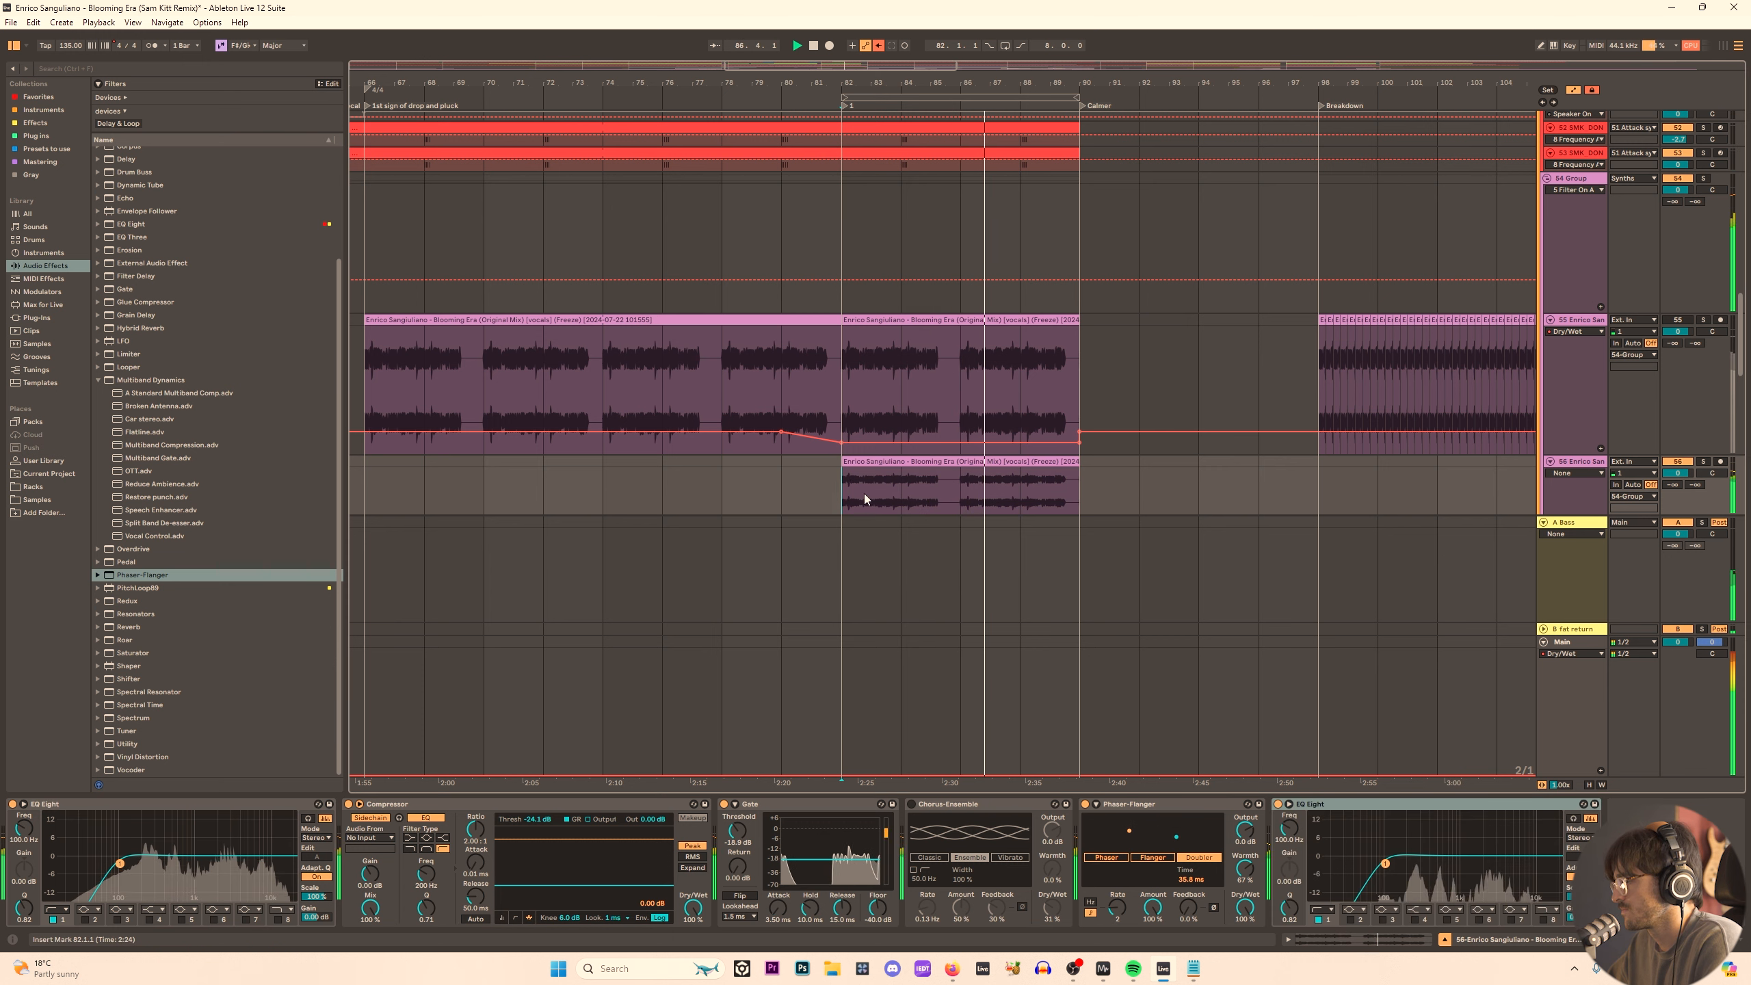
pyautogui.click(1415, 919)
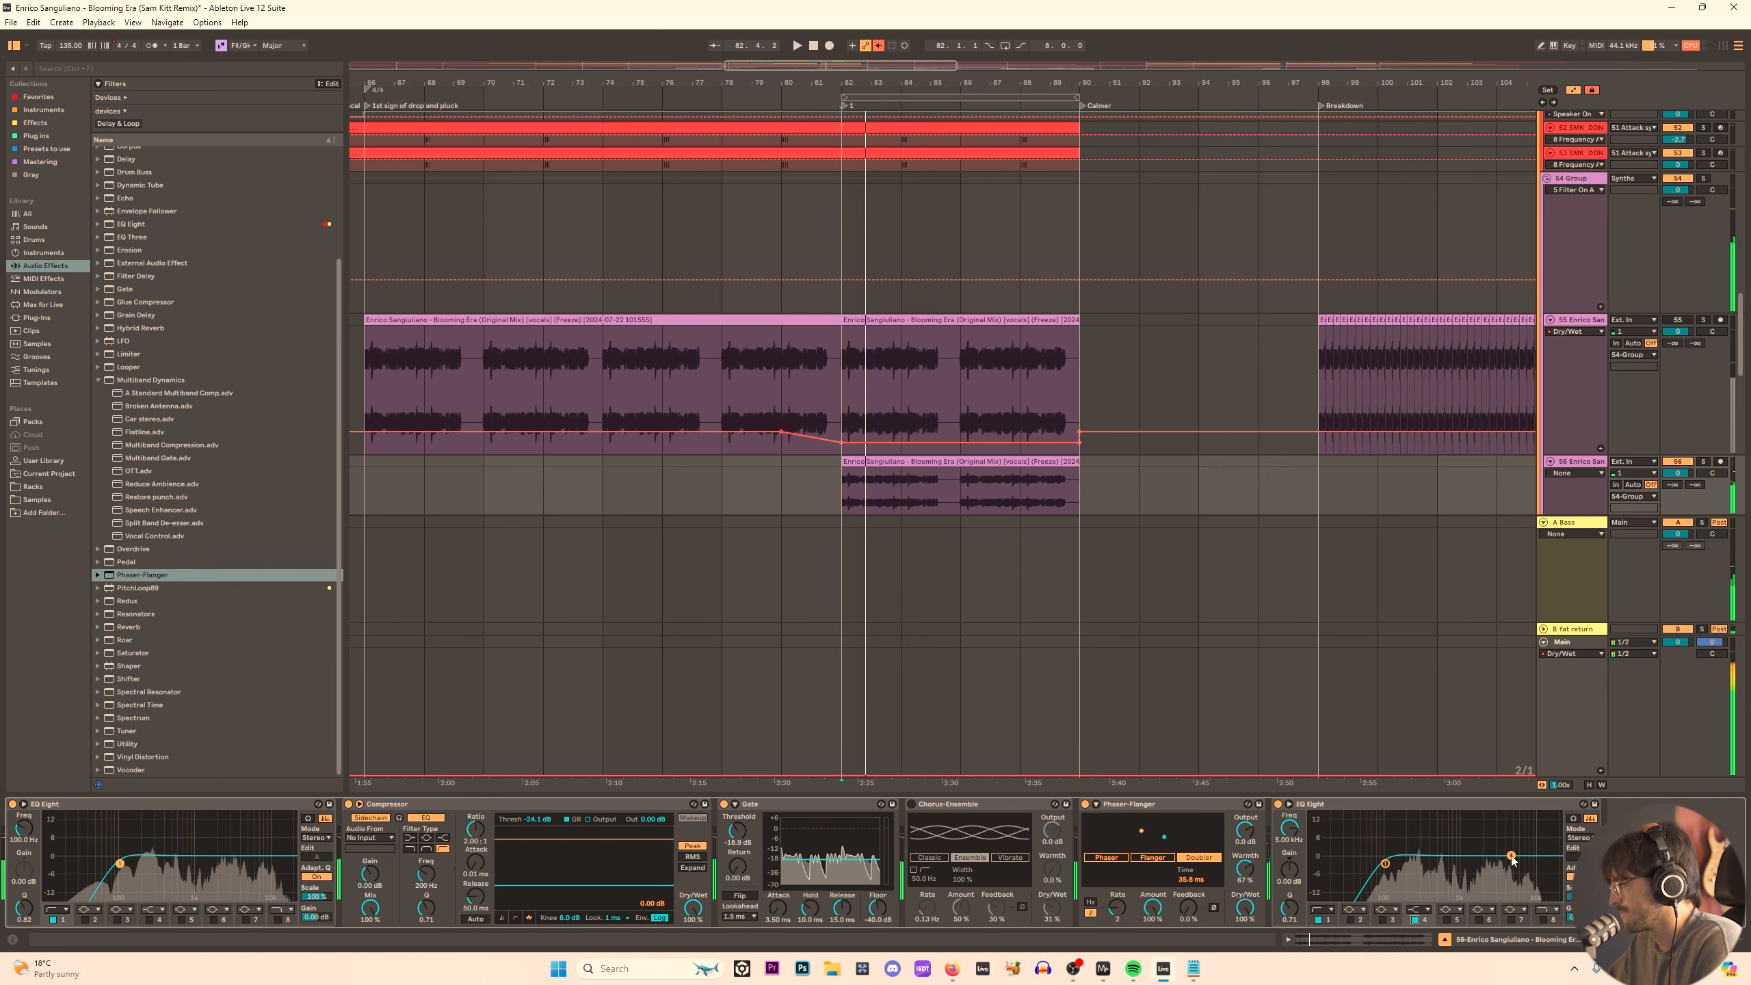
pyautogui.moveTo(1433, 845); pyautogui.dragTo(1411, 848)
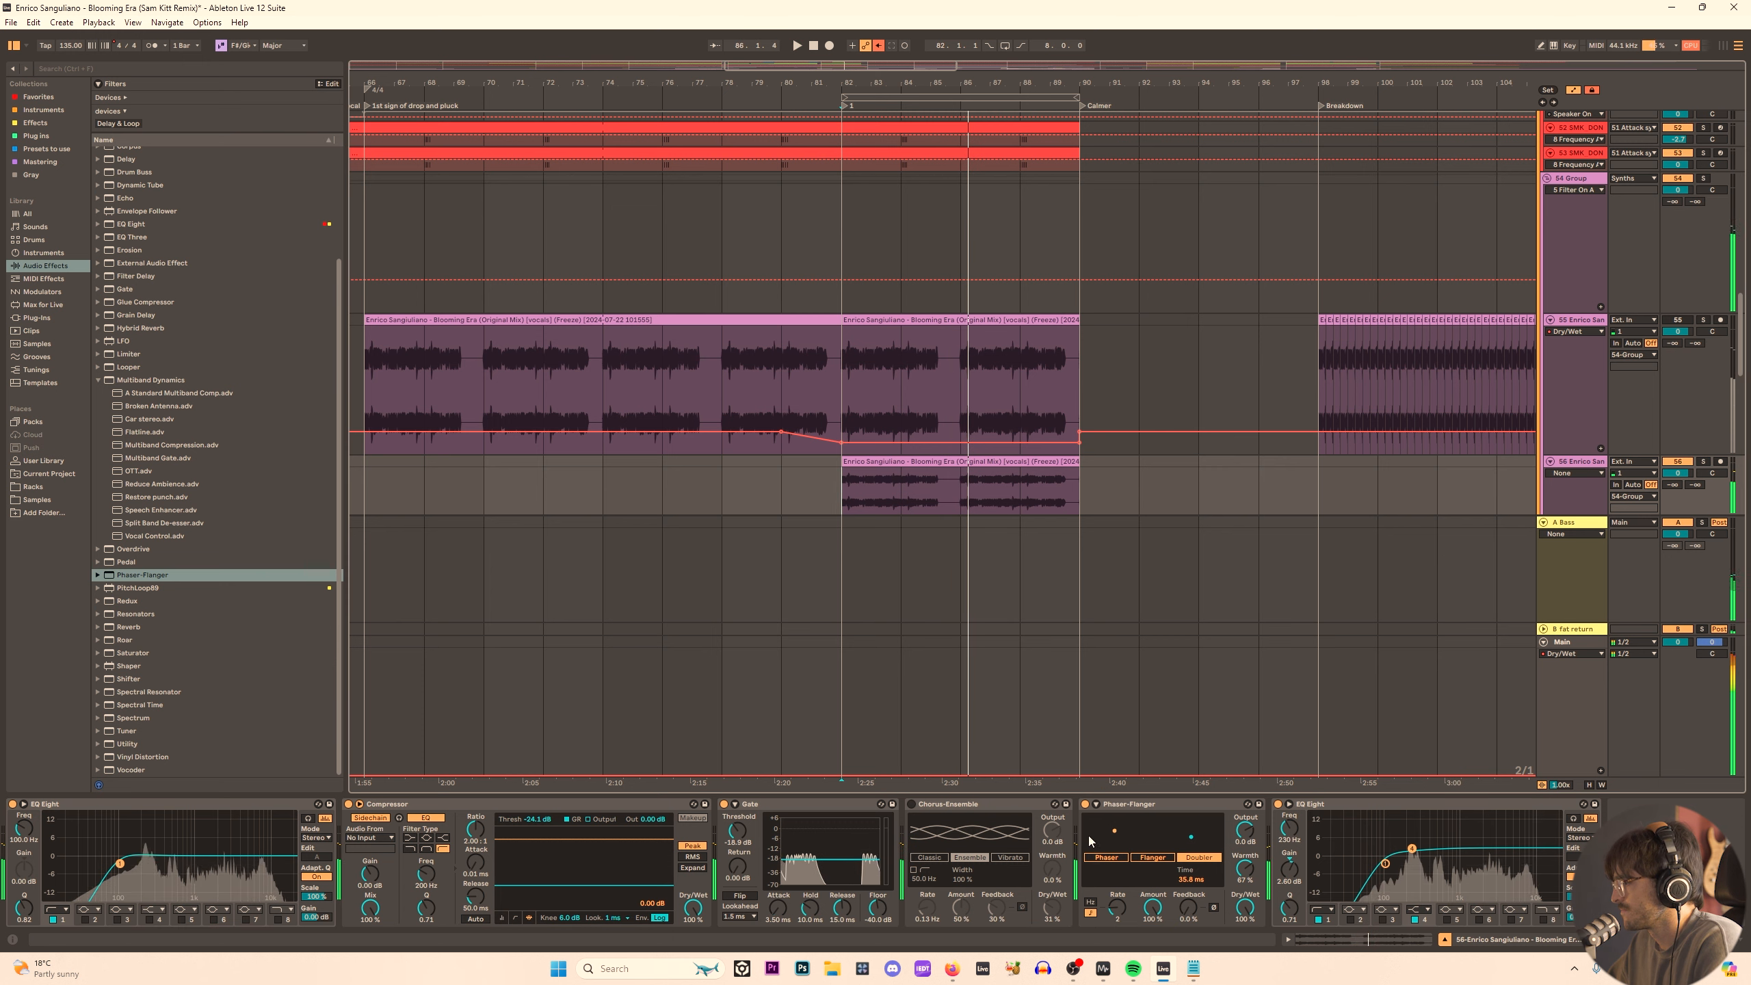
pyautogui.press('space')
pyautogui.press('space')
# Audition the Phaser and Flanger modes of the Phaser-Flanger, and return it to Doubler mode.
pyautogui.click(1120, 857)
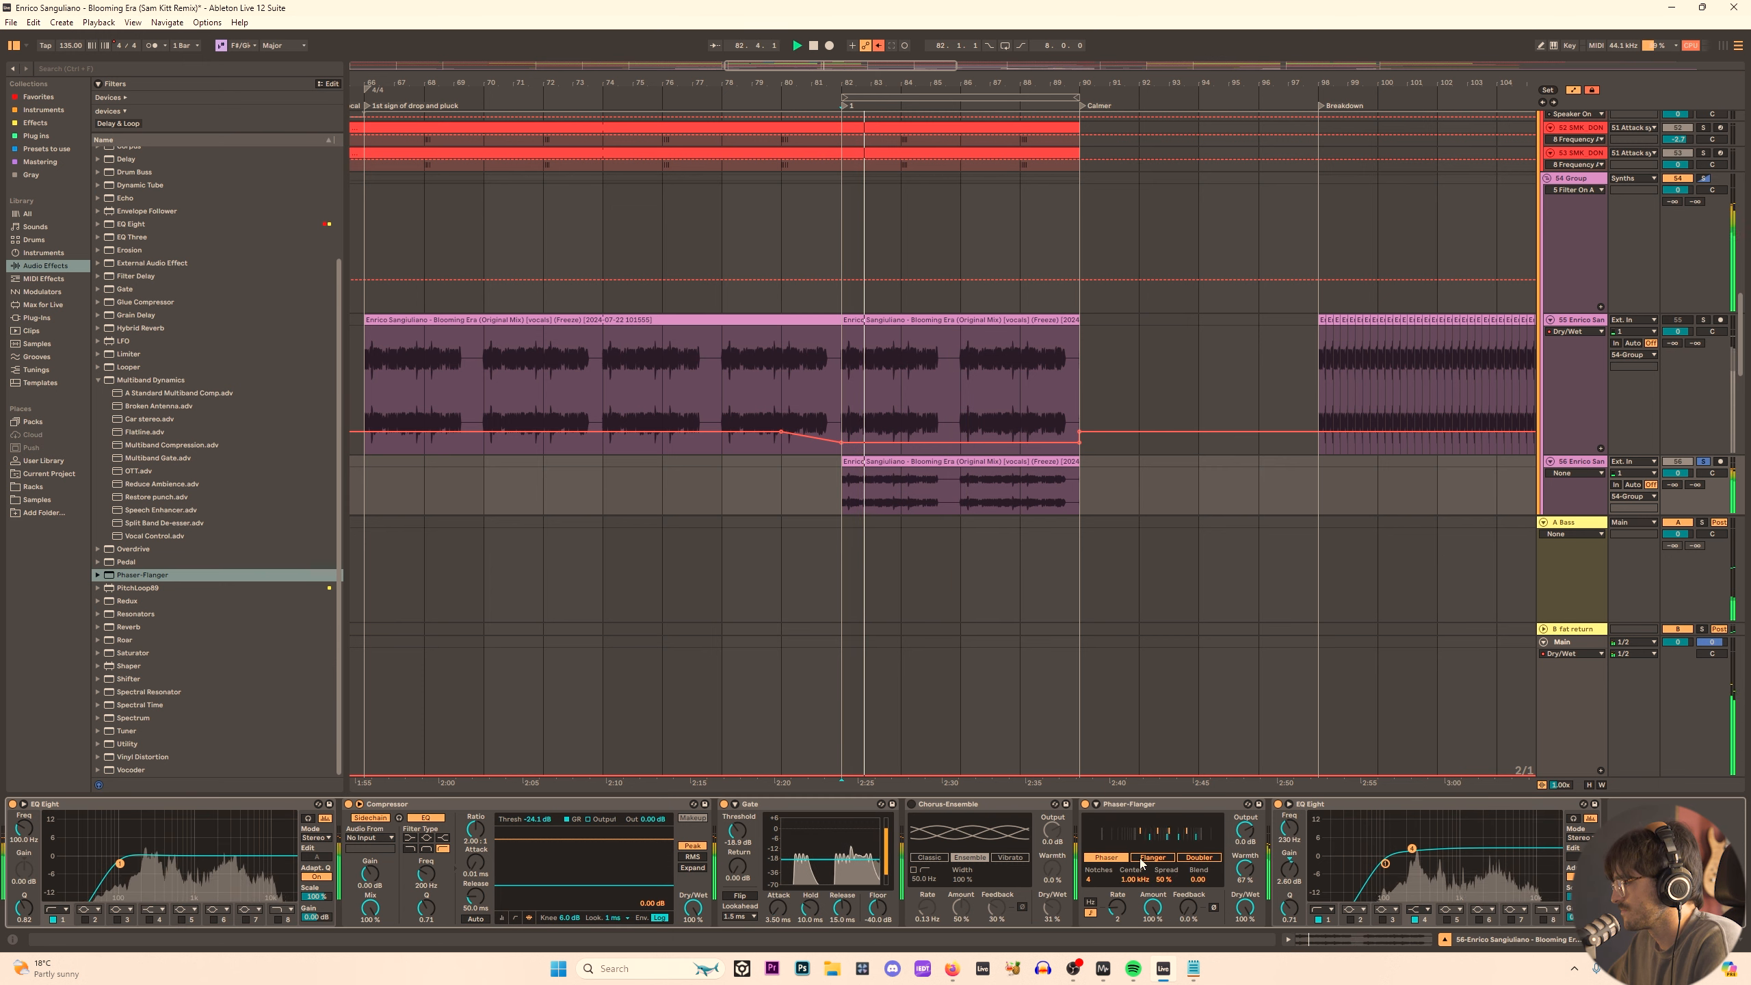
pyautogui.click(1181, 858)
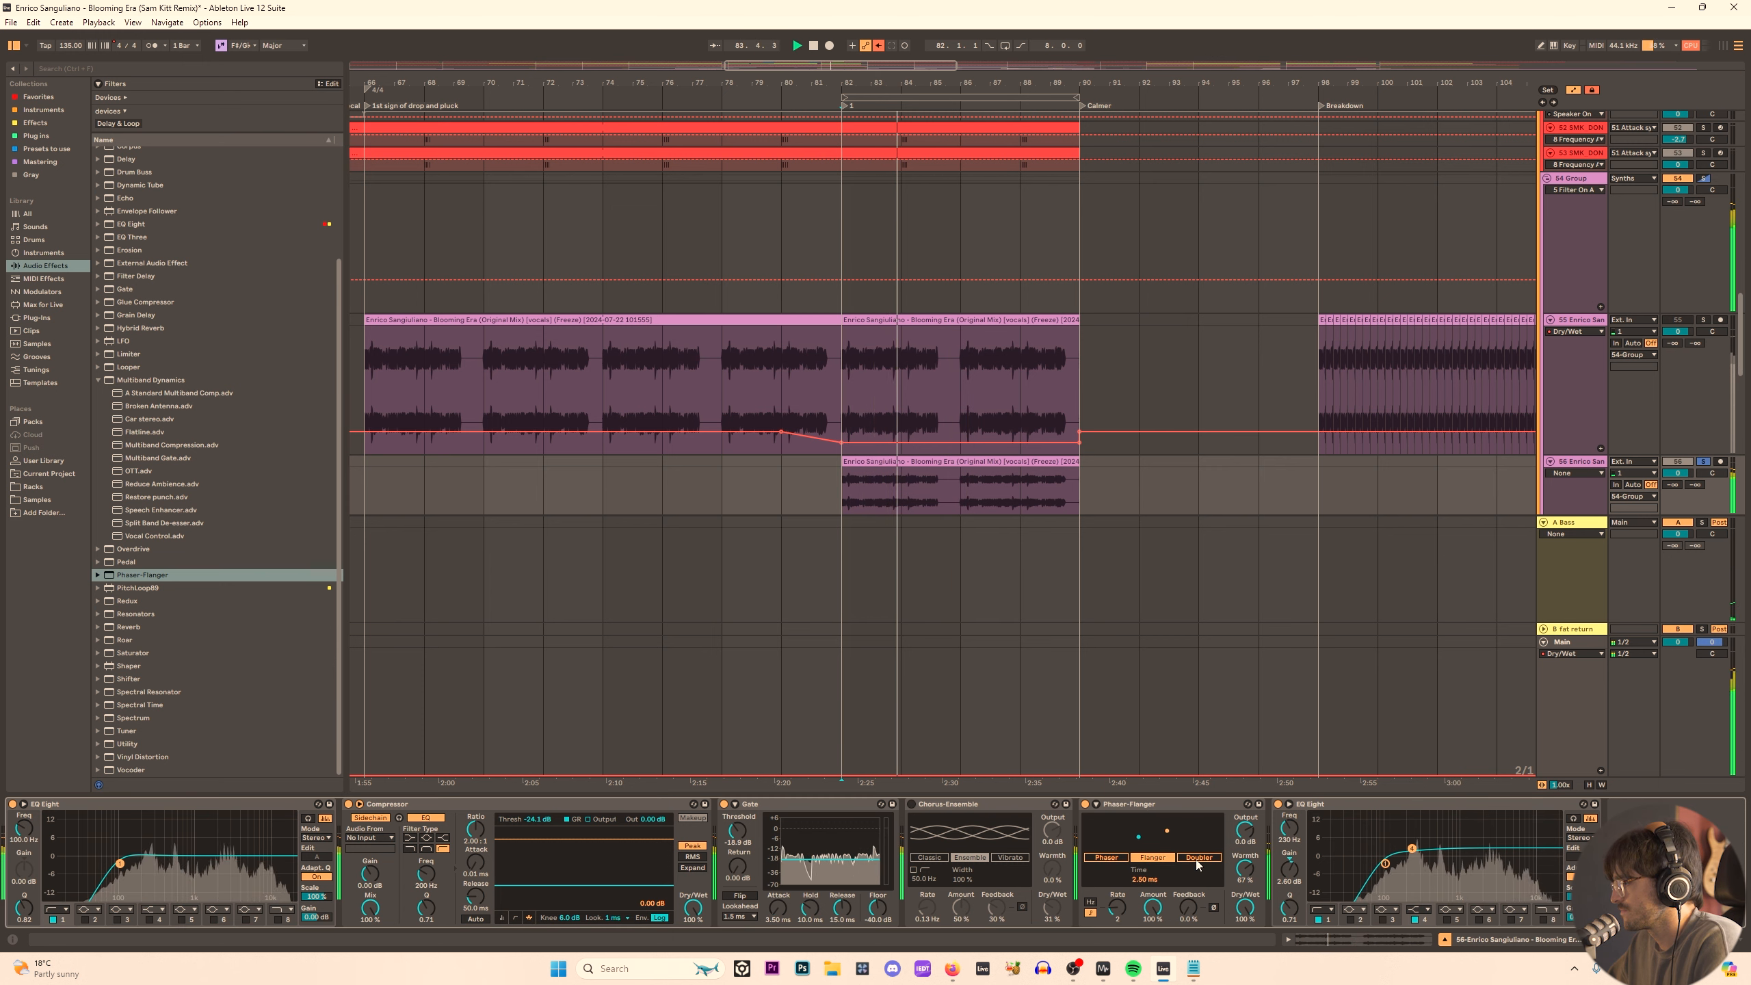
pyautogui.click(1196, 858)
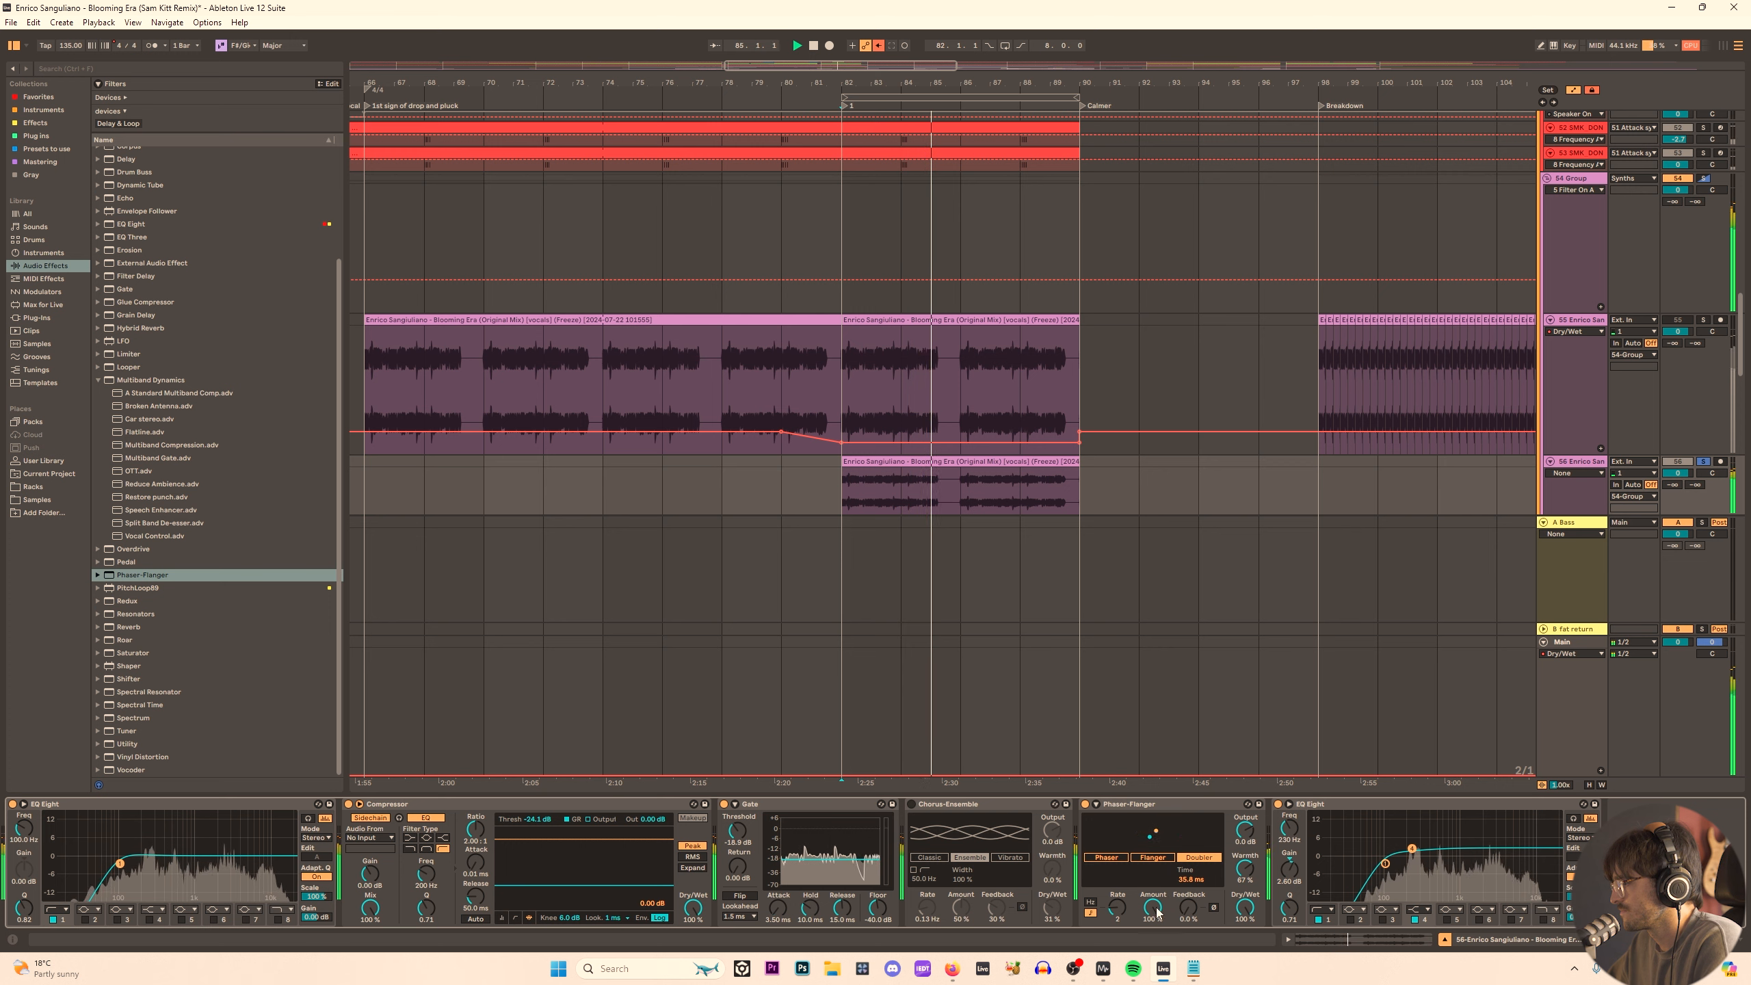
# Re-enable the Chorus-Ensemble on the copied vocal track and raise its Feedback.
pyautogui.click(911, 805)
pyautogui.press('space')
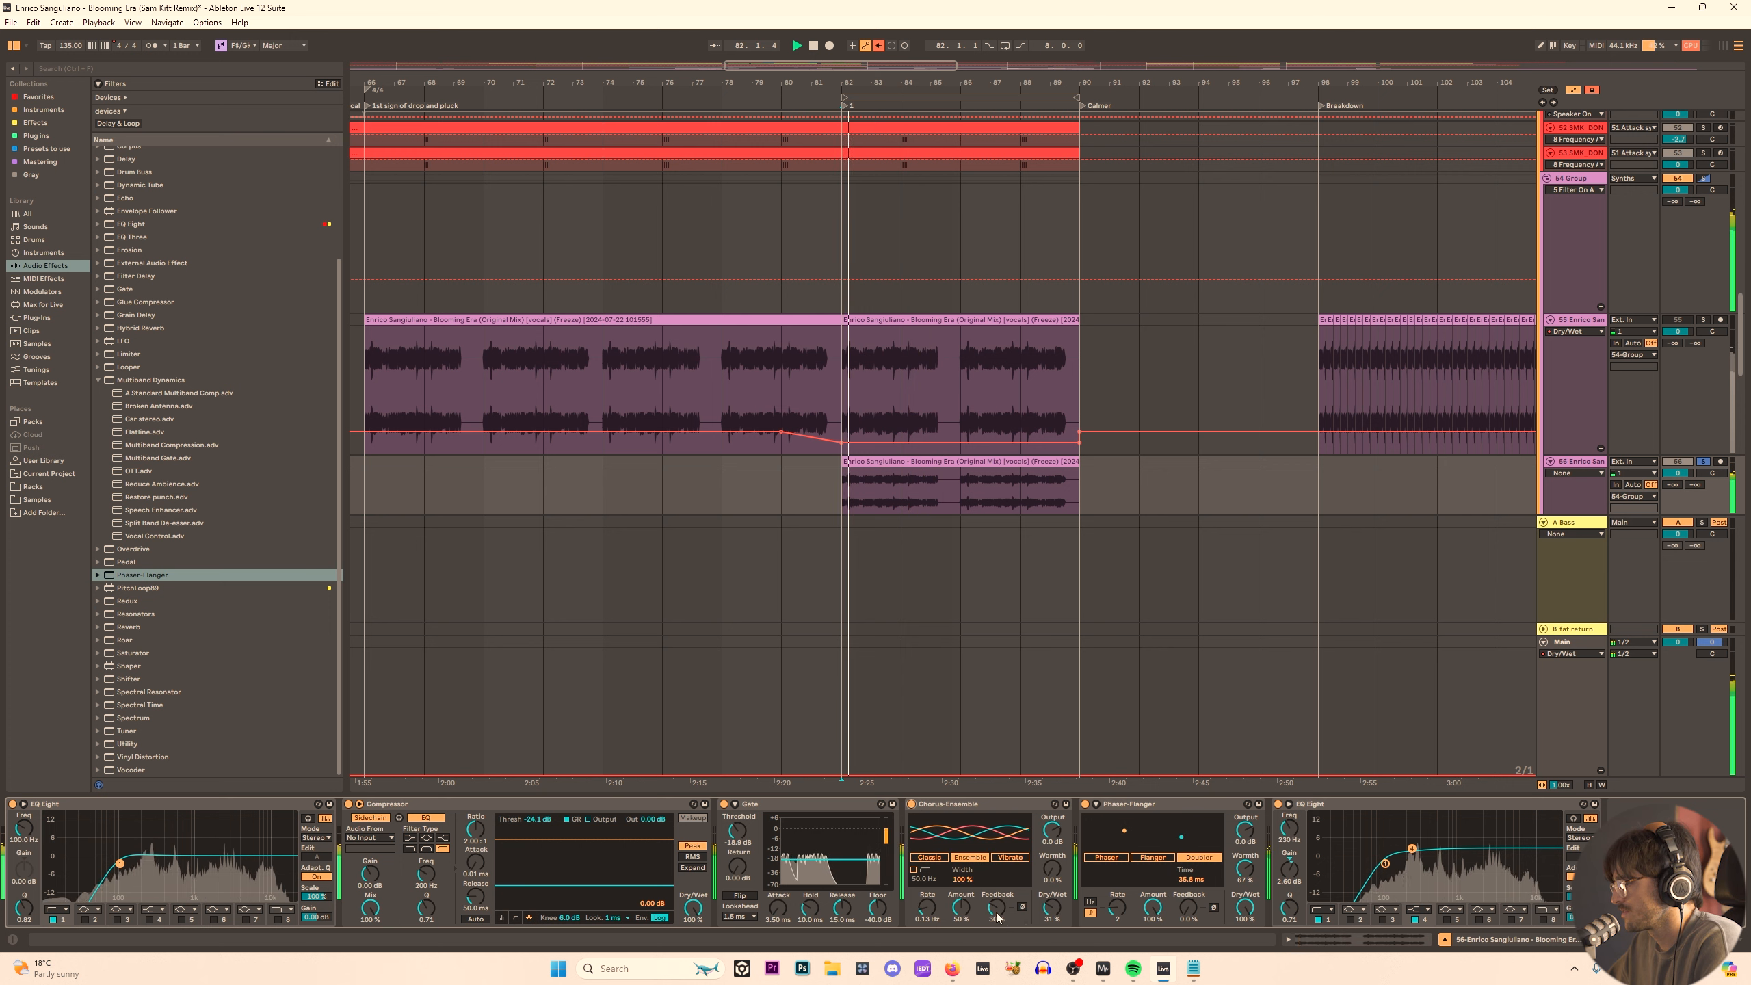
pyautogui.moveTo(996, 908); pyautogui.dragTo(996, 886)
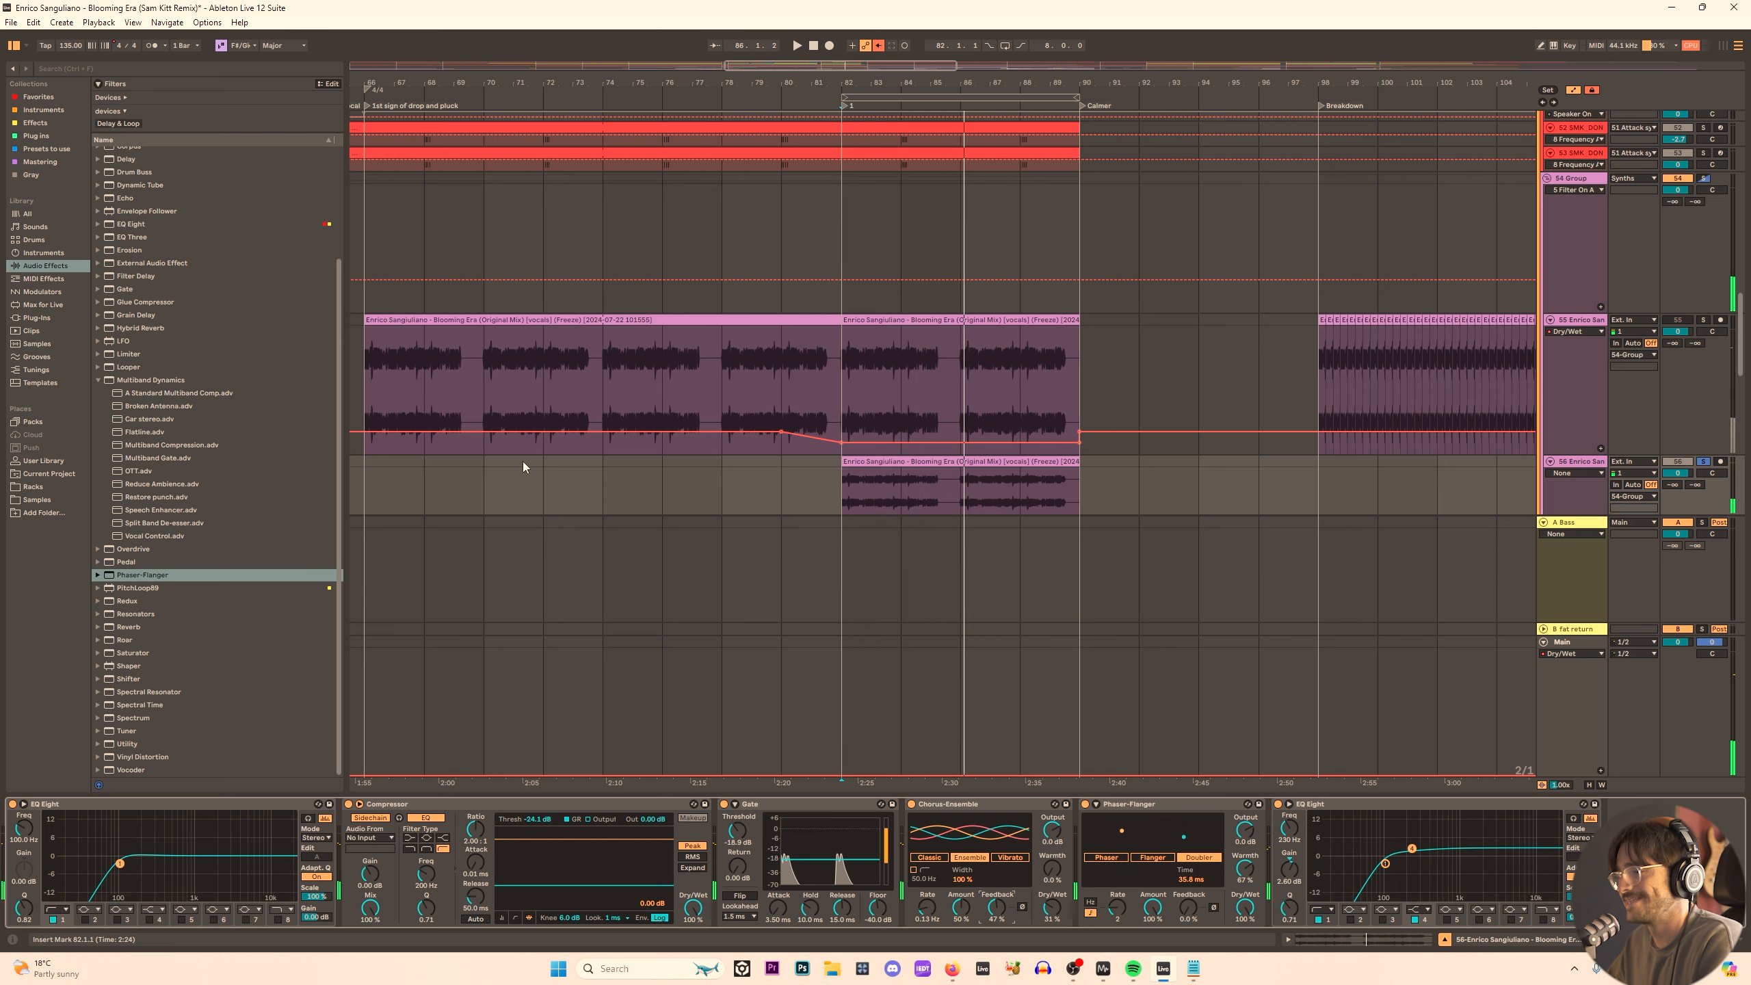
# Solo the vocal group and toggle the original and copied vocal tracks on and off to compare them from bar 82.
pyautogui.click(1575, 217)
pyautogui.press('space')
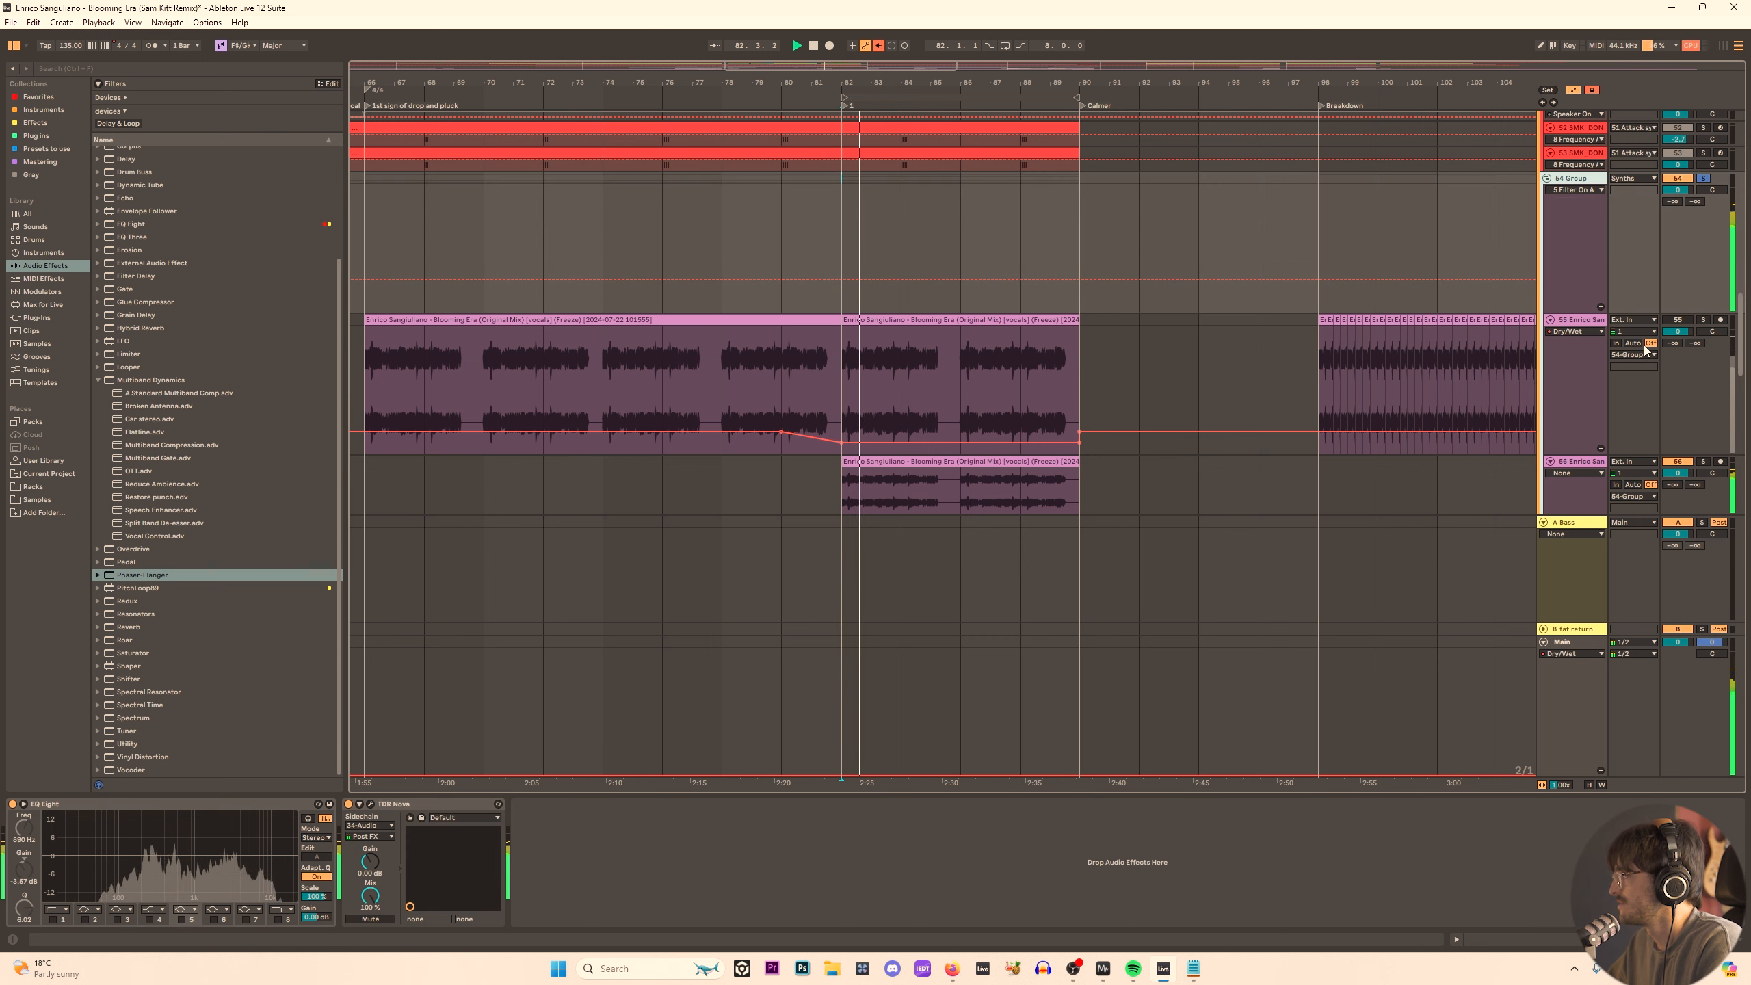
pyautogui.click(1677, 320)
pyautogui.click(1547, 179)
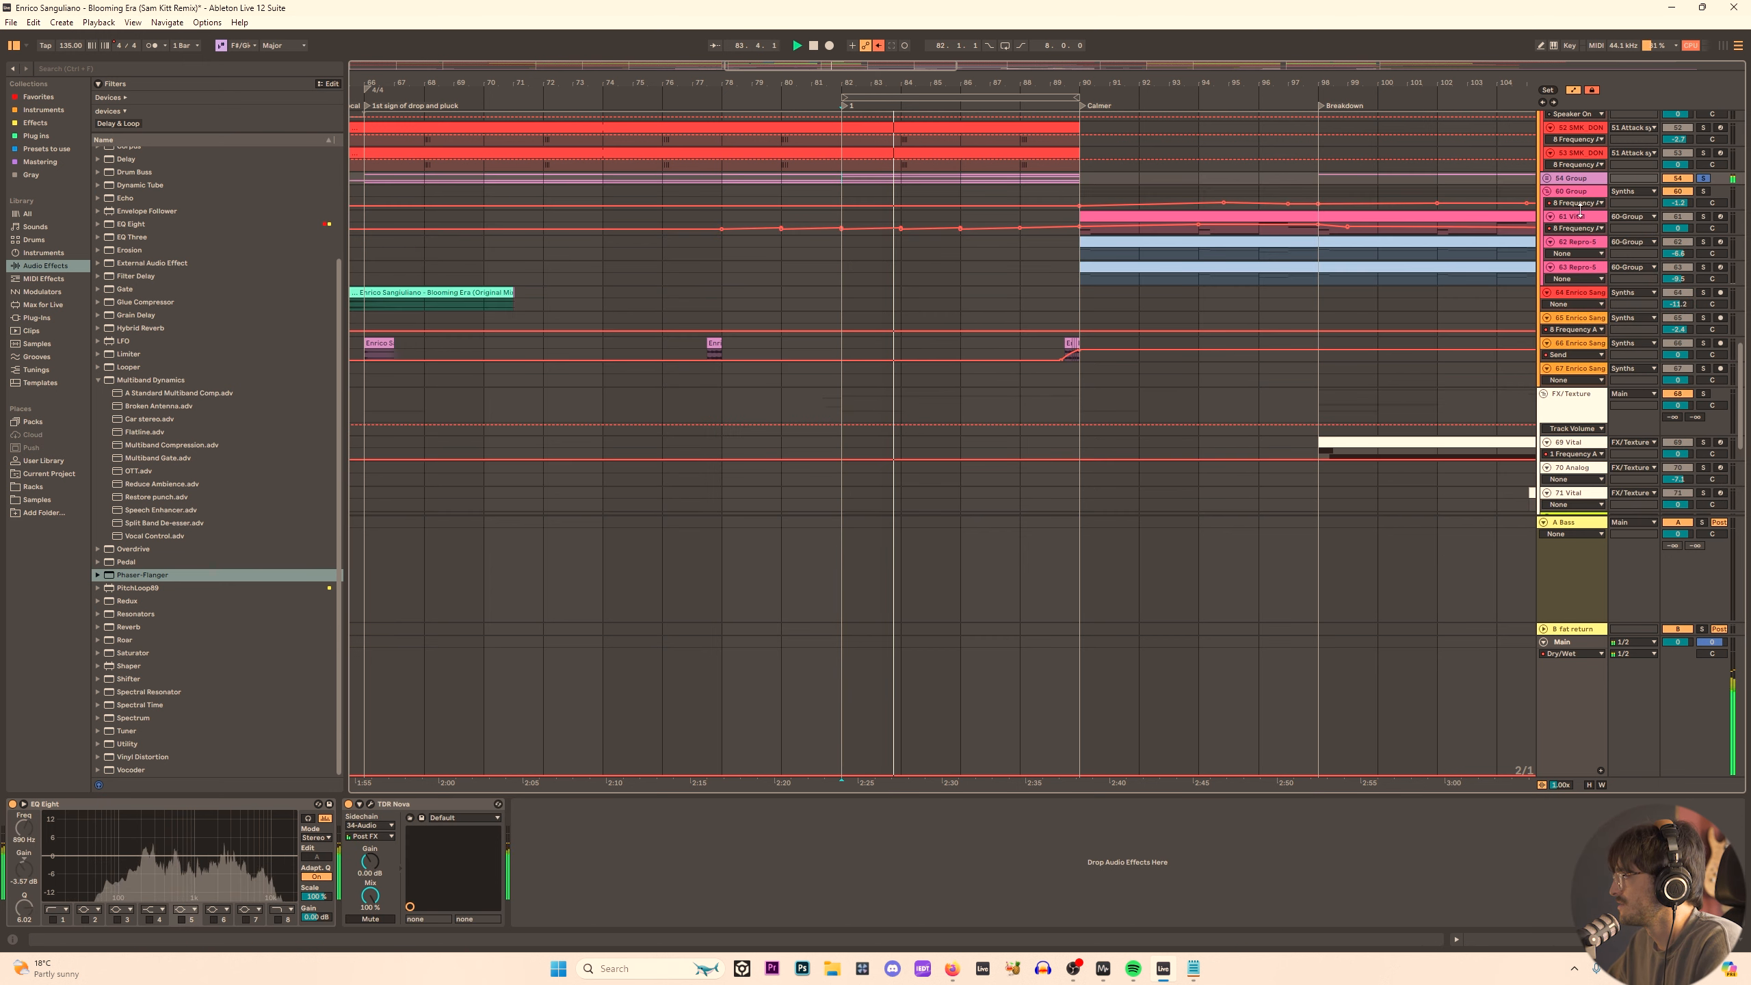
pyautogui.scroll(6, 1577, 181)
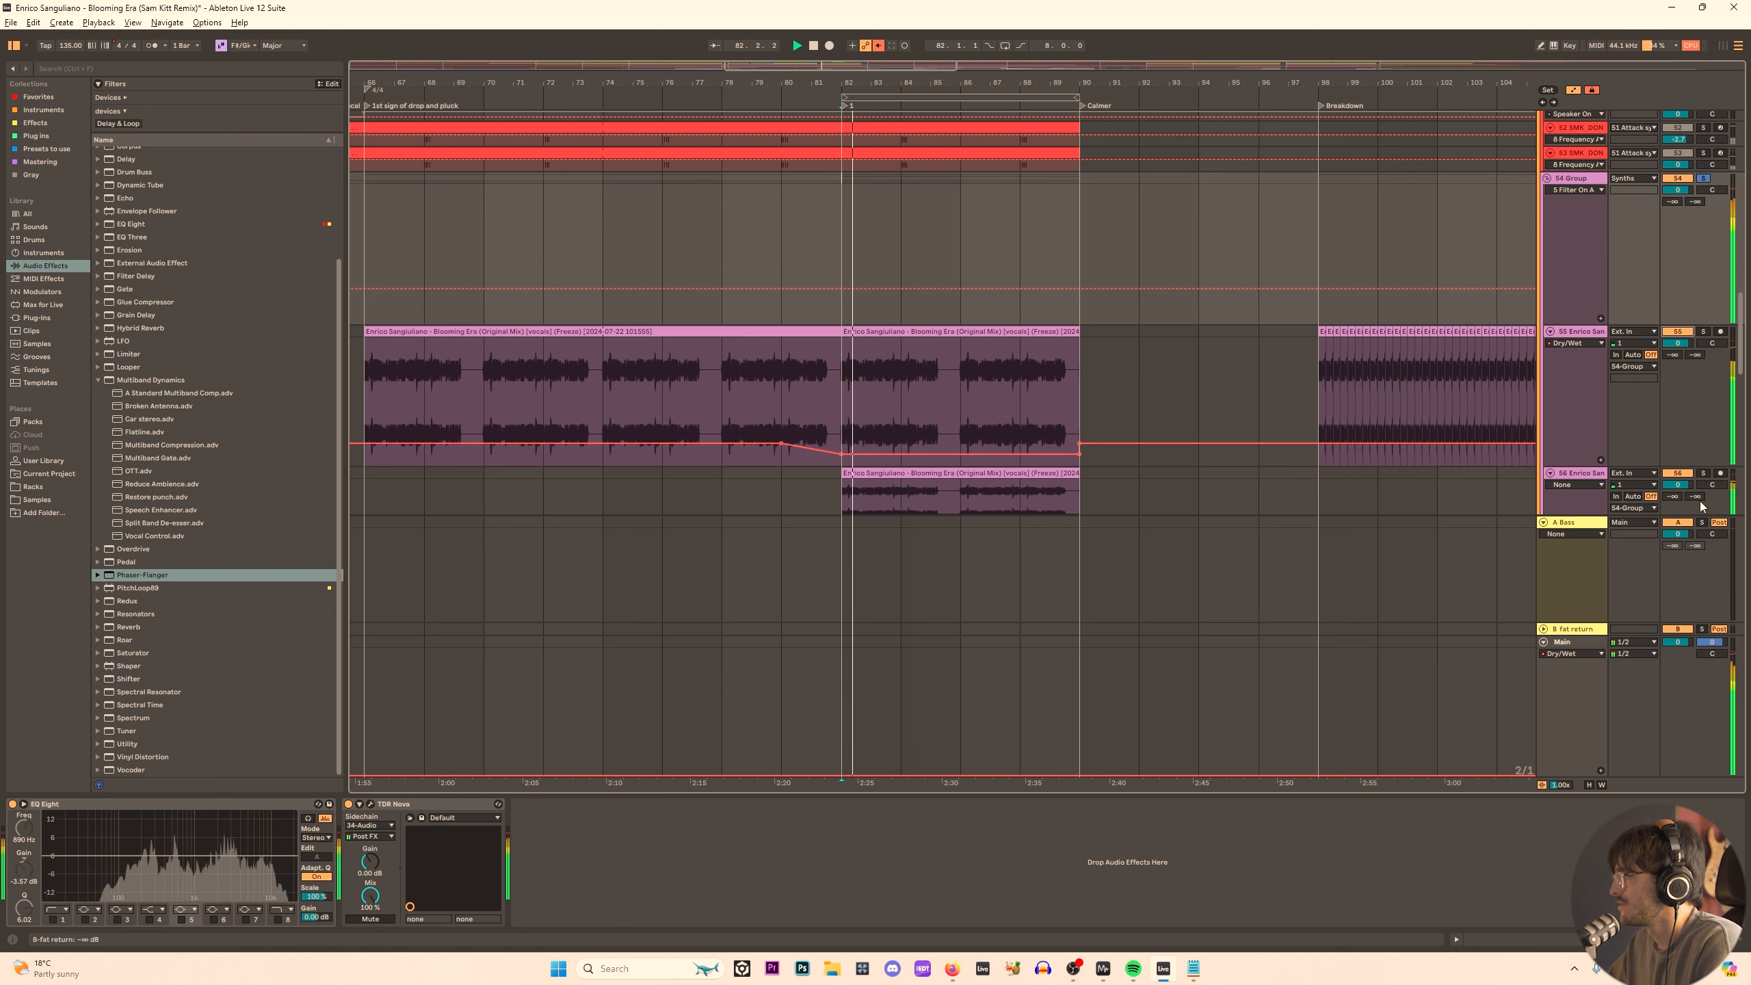
pyautogui.click(1678, 474)
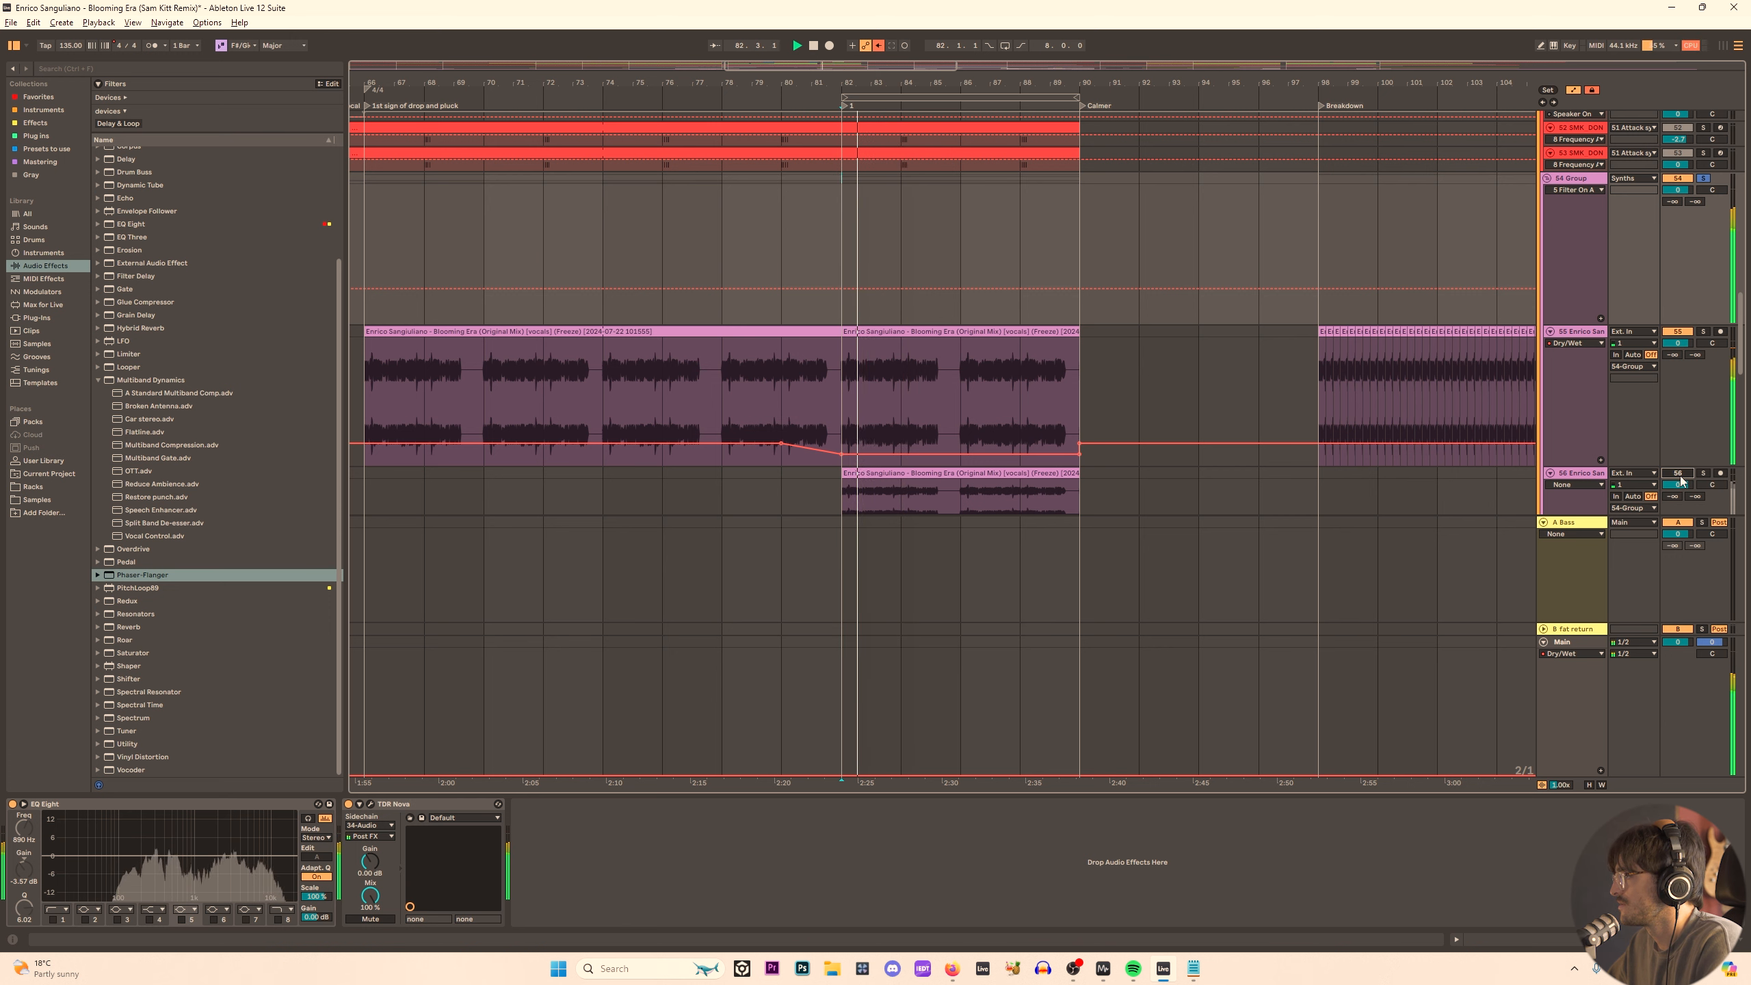
pyautogui.click(1677, 473)
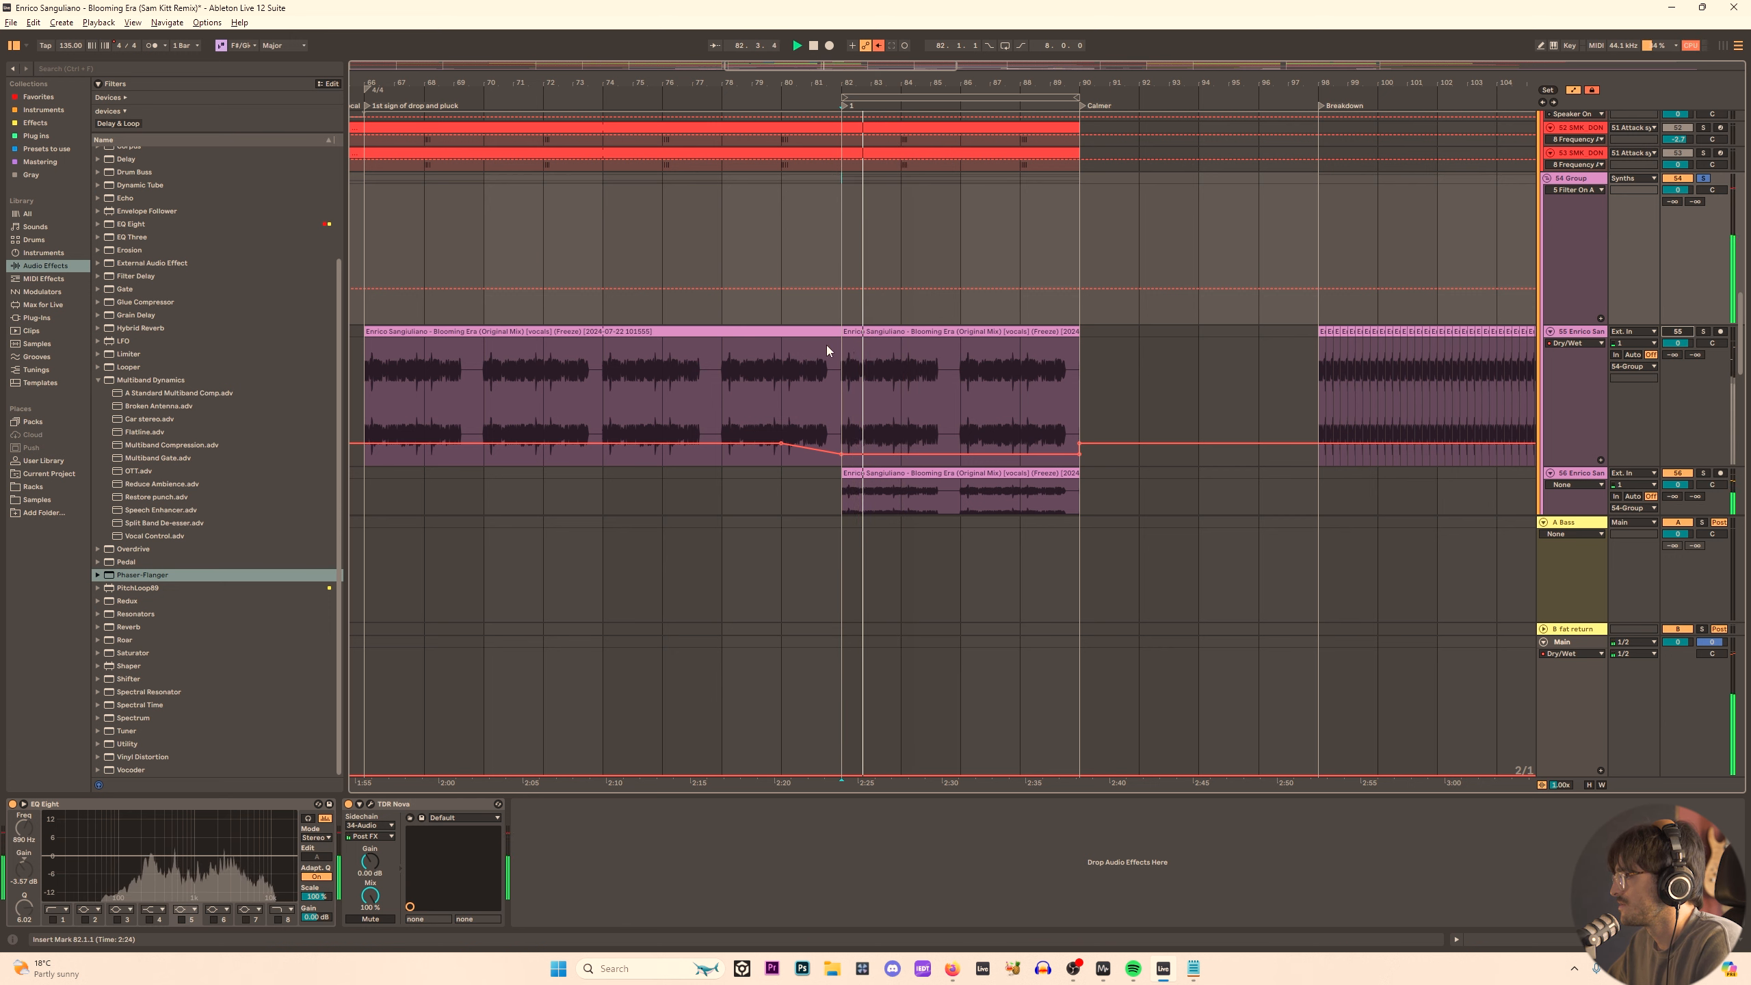
# Play from bar 80 and check the device chains of the original and copied vocal tracks.
pyautogui.click(781, 356)
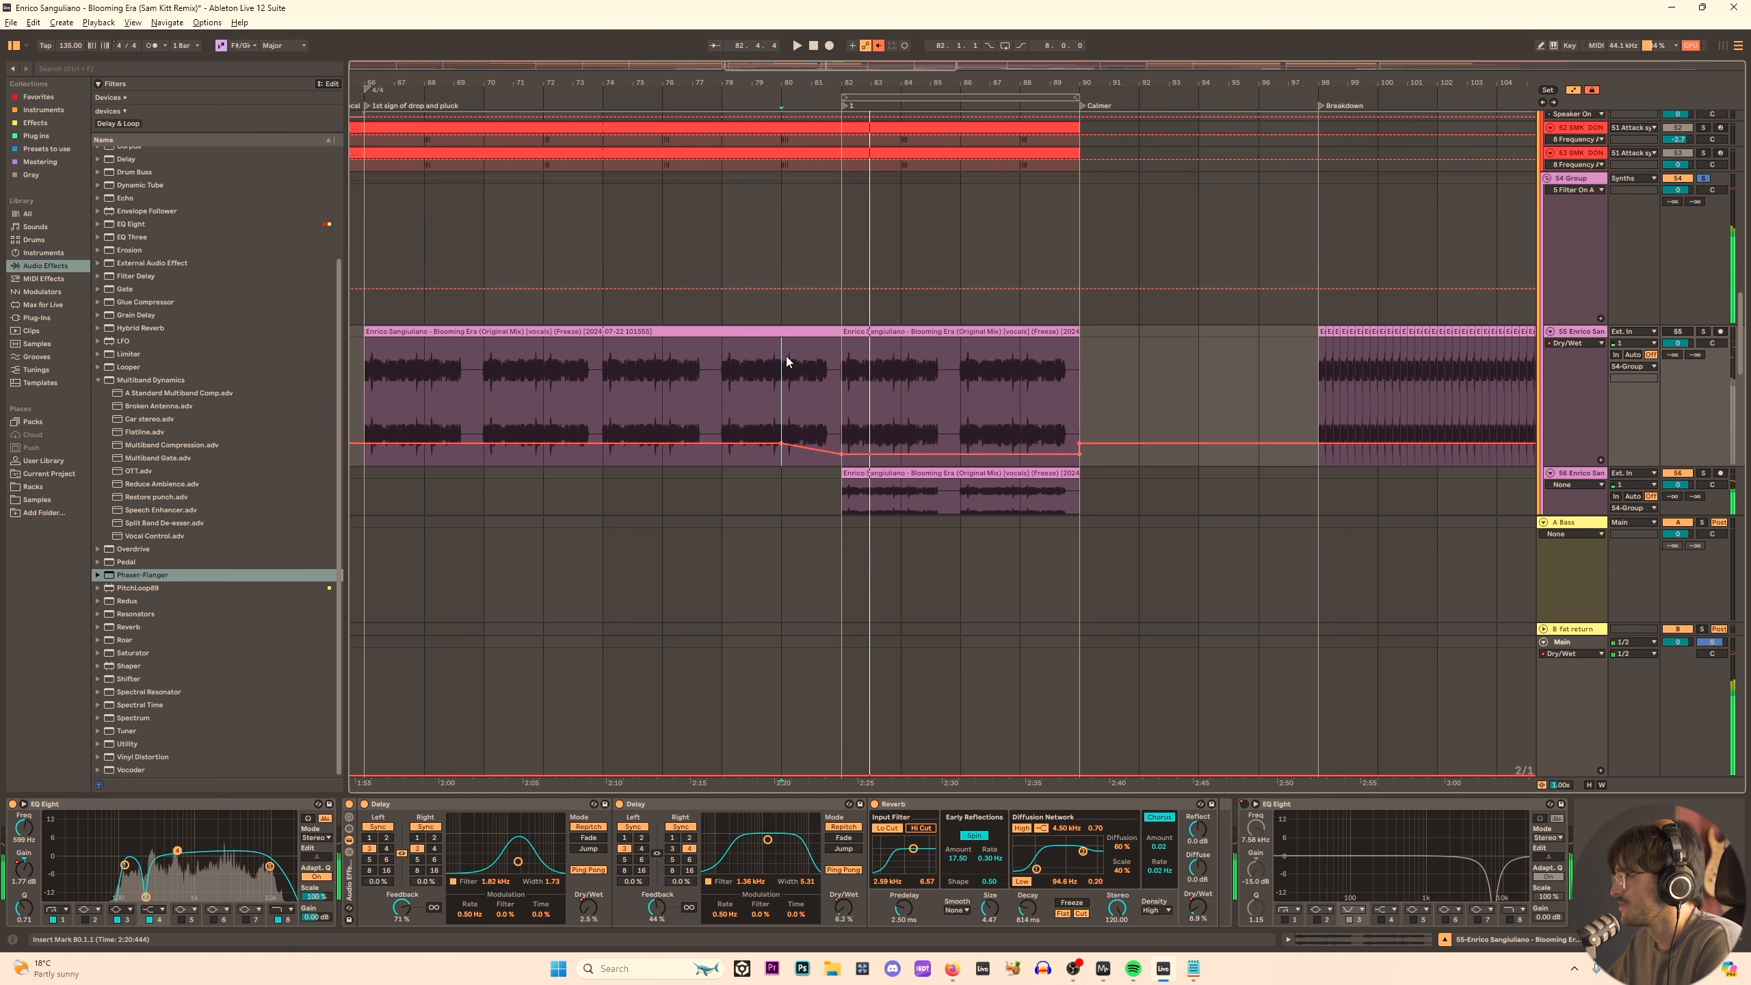
pyautogui.click(1703, 339)
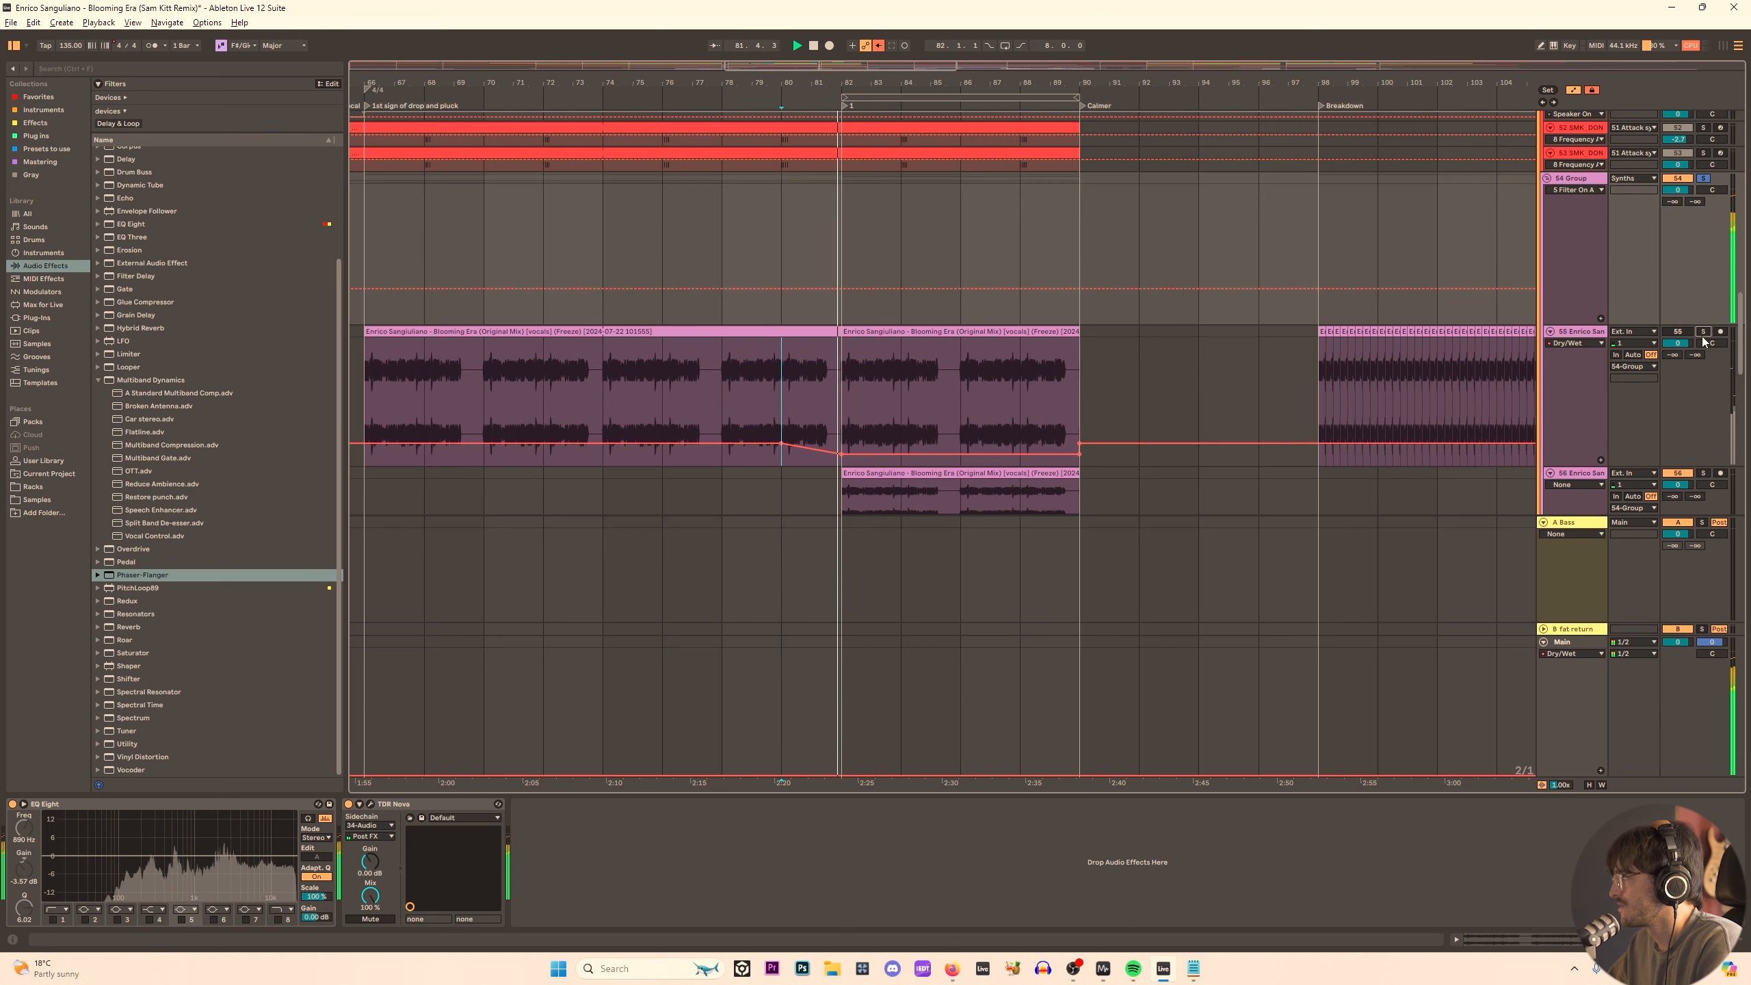
pyautogui.click(1603, 373)
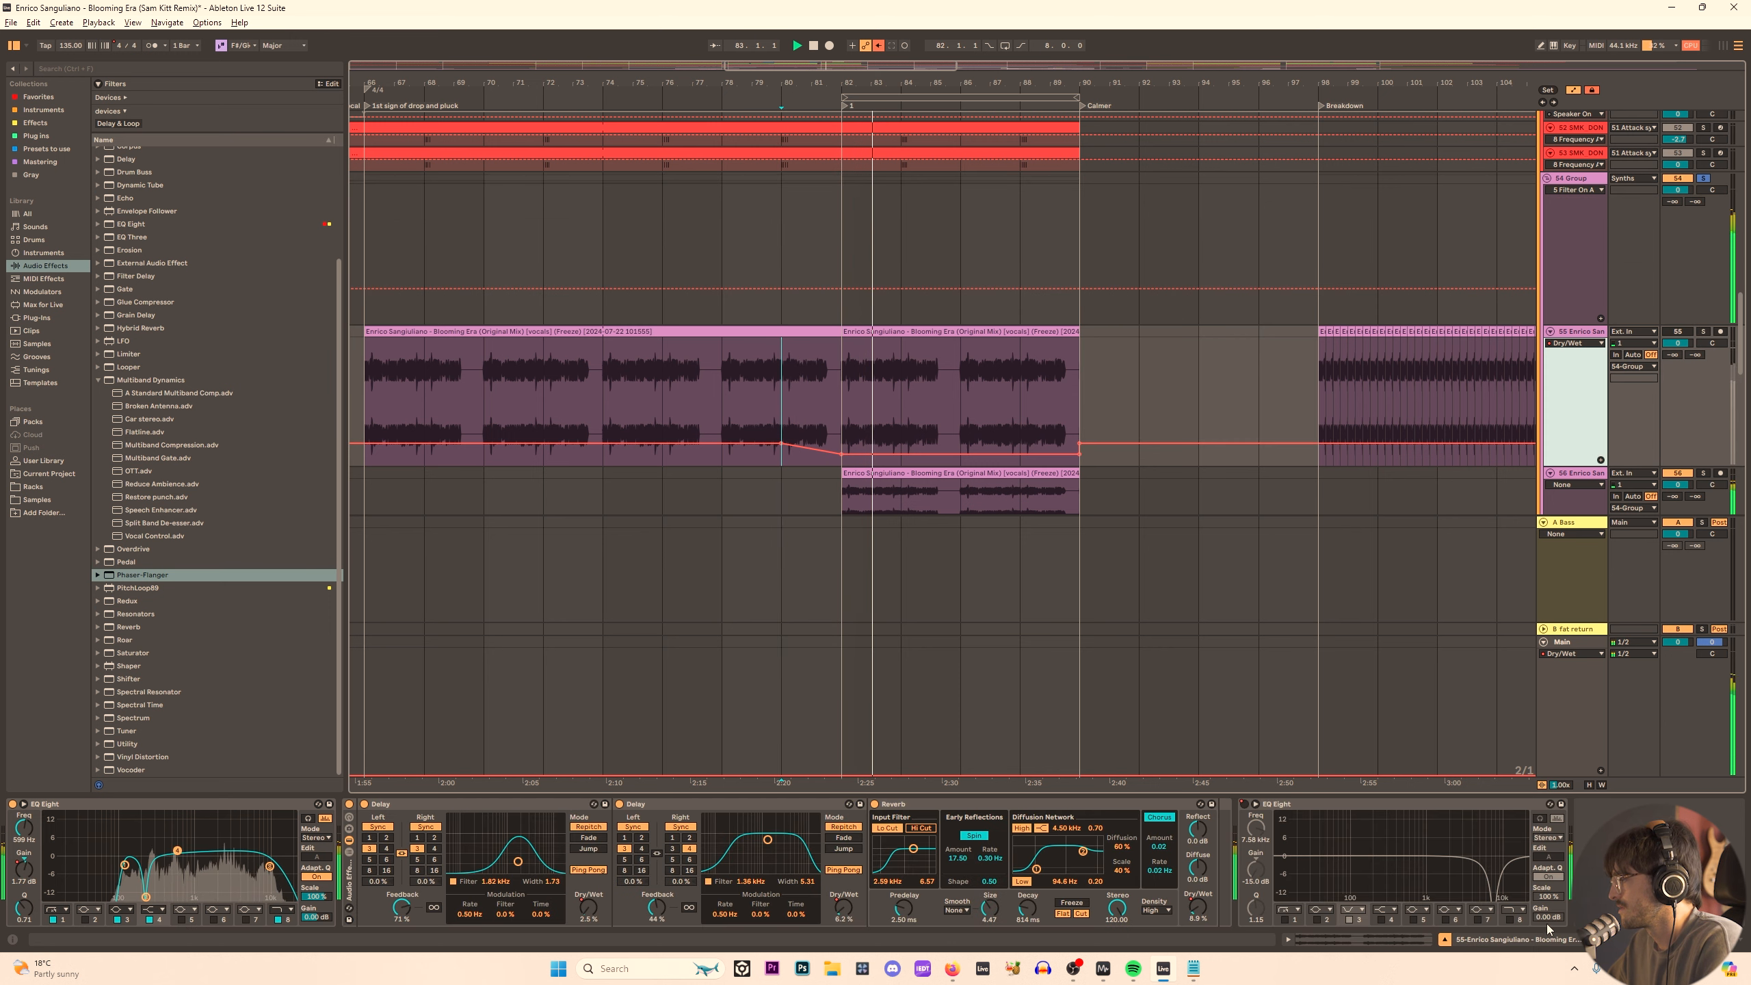
pyautogui.click(1579, 498)
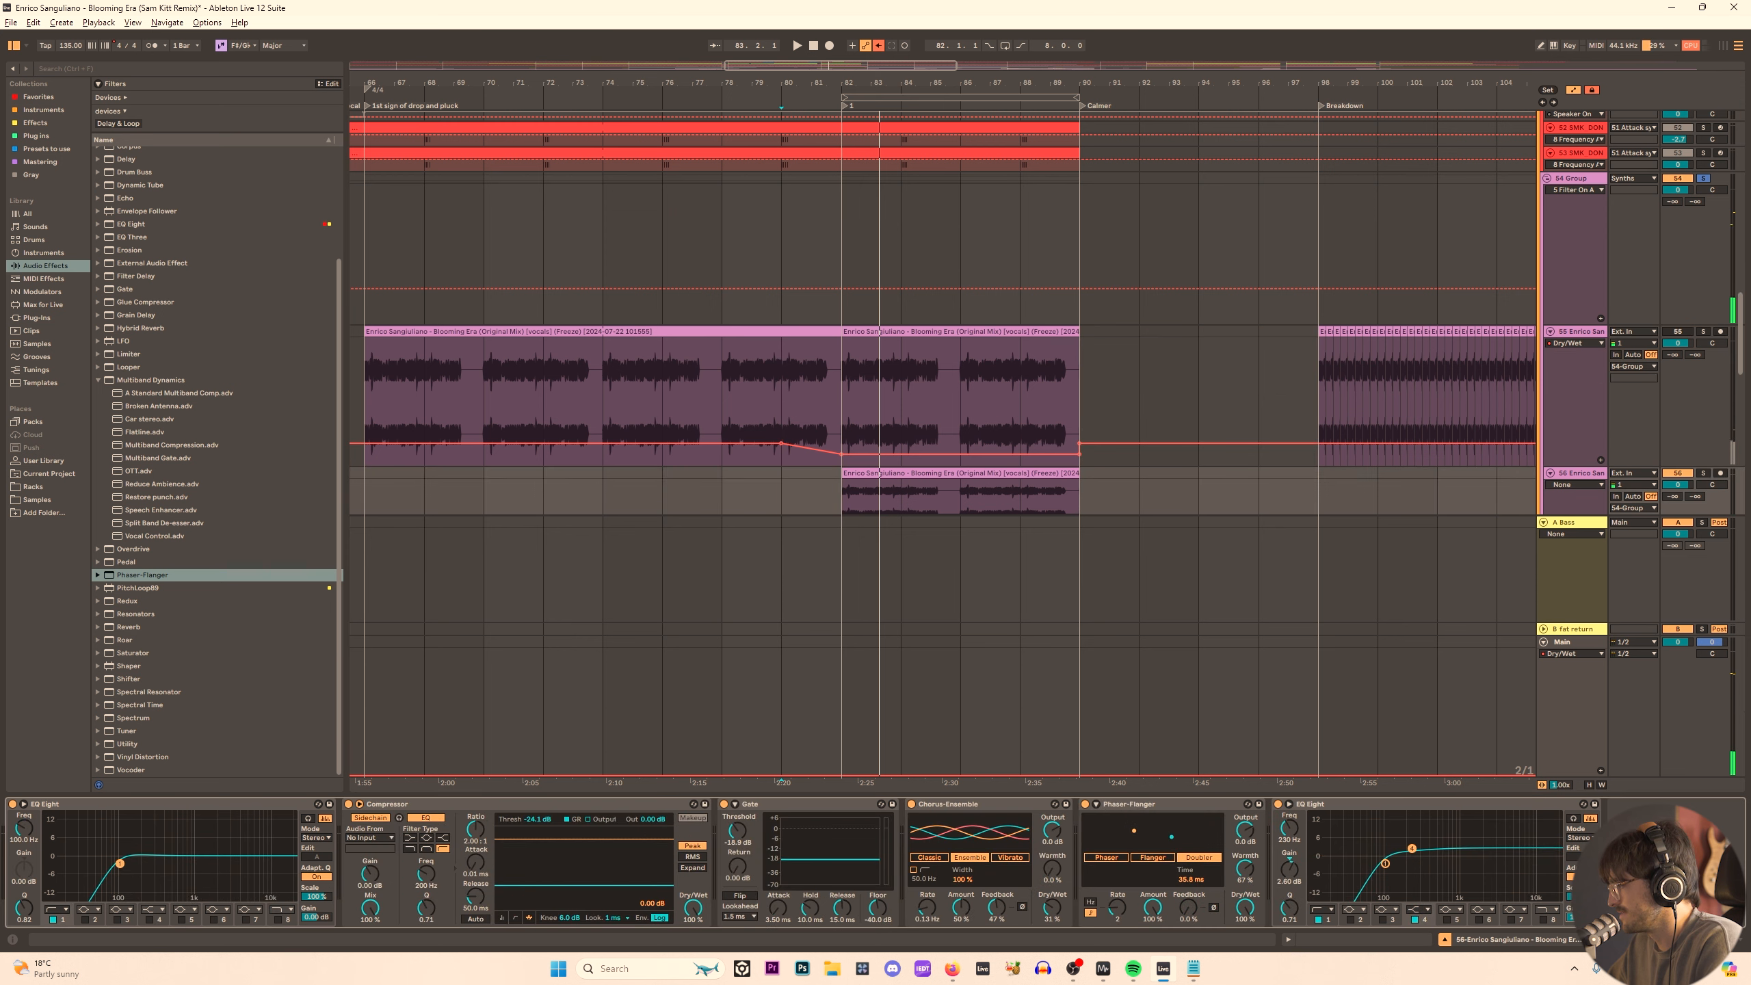
pyautogui.press('space')
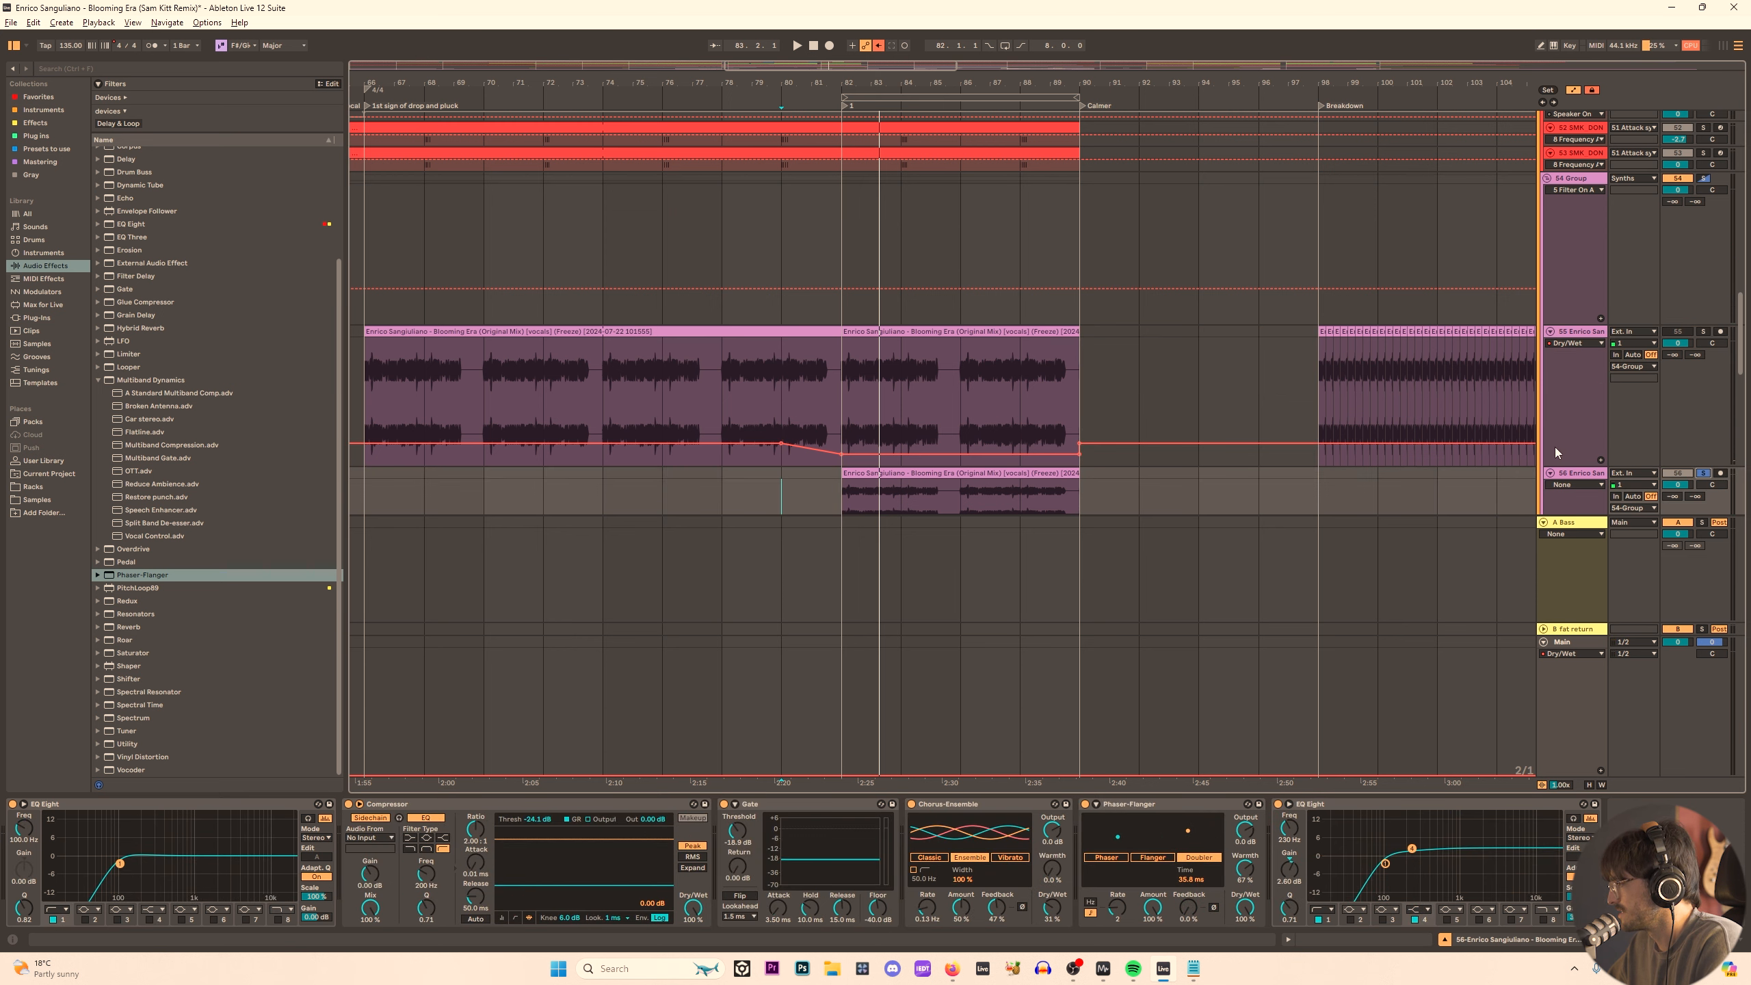
# Solo the original vocal track as well and deactivate its bars 82 to 90 clip to hear the copy take over.
pyautogui.click(1701, 332)
pyautogui.click(1701, 332)
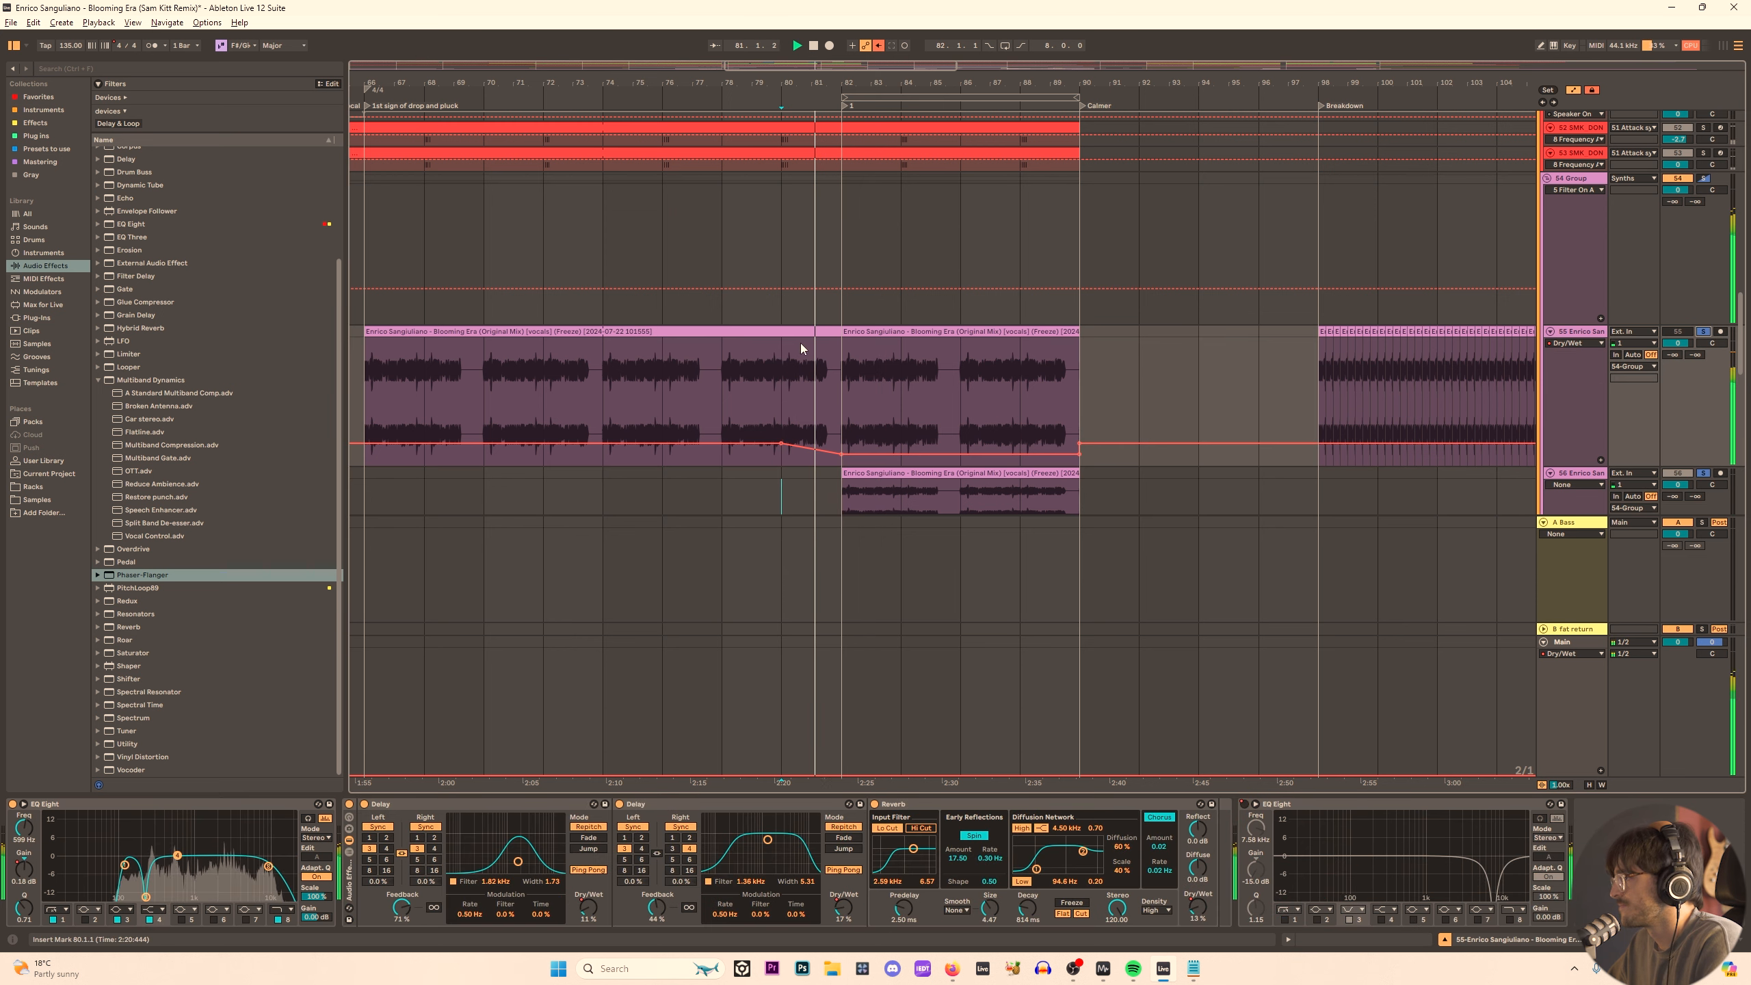
pyautogui.click(855, 335)
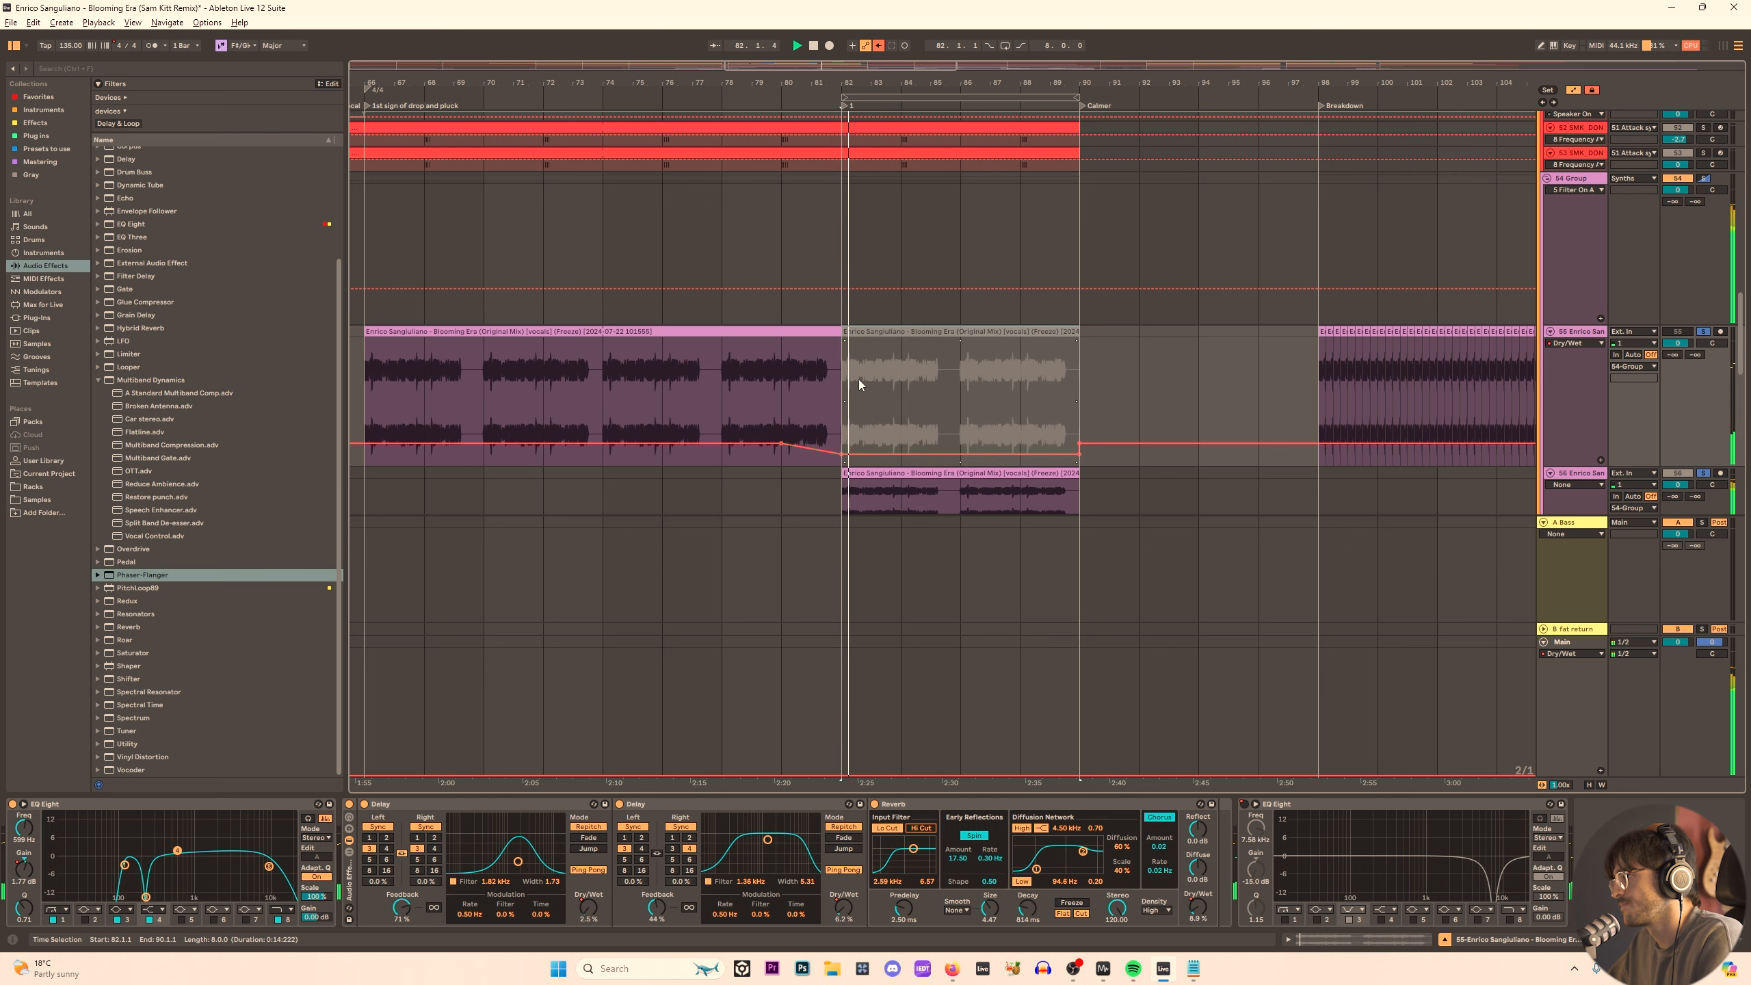
pyautogui.click(845, 497)
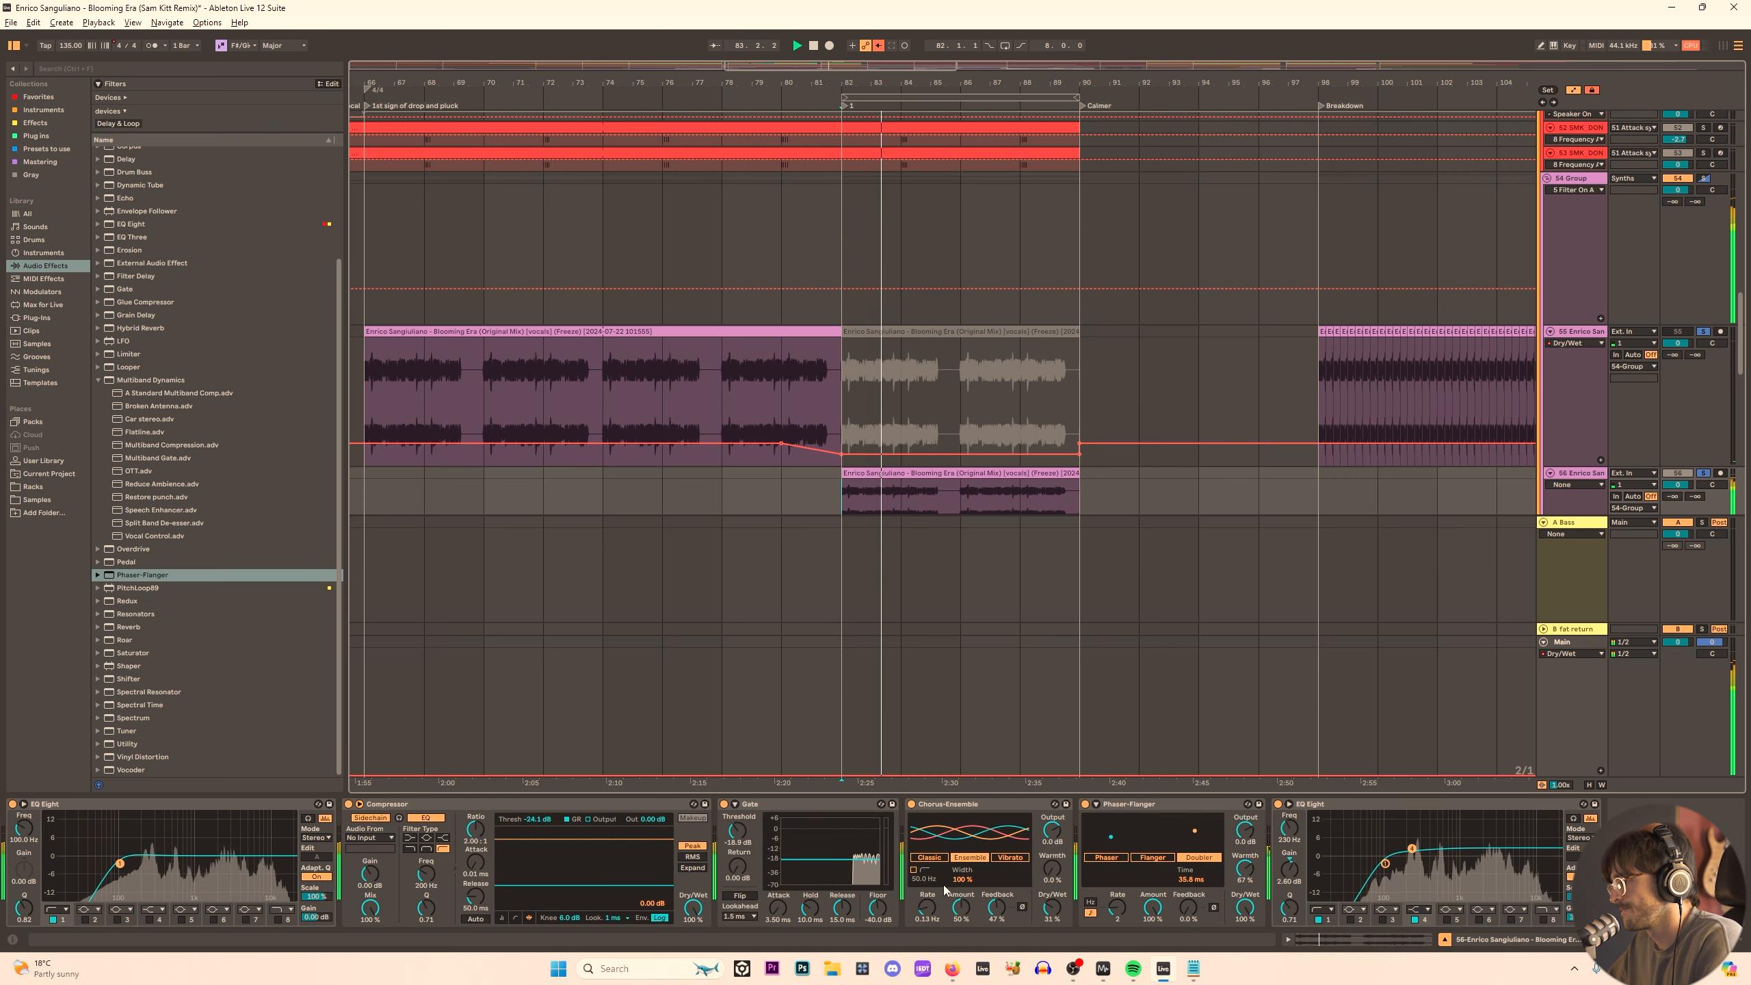
# Move the Gate to the end of the copied vocal's chain and bypass it, and lower the Phaser-Flanger's Dry/Wet.
pyautogui.click(738, 814)
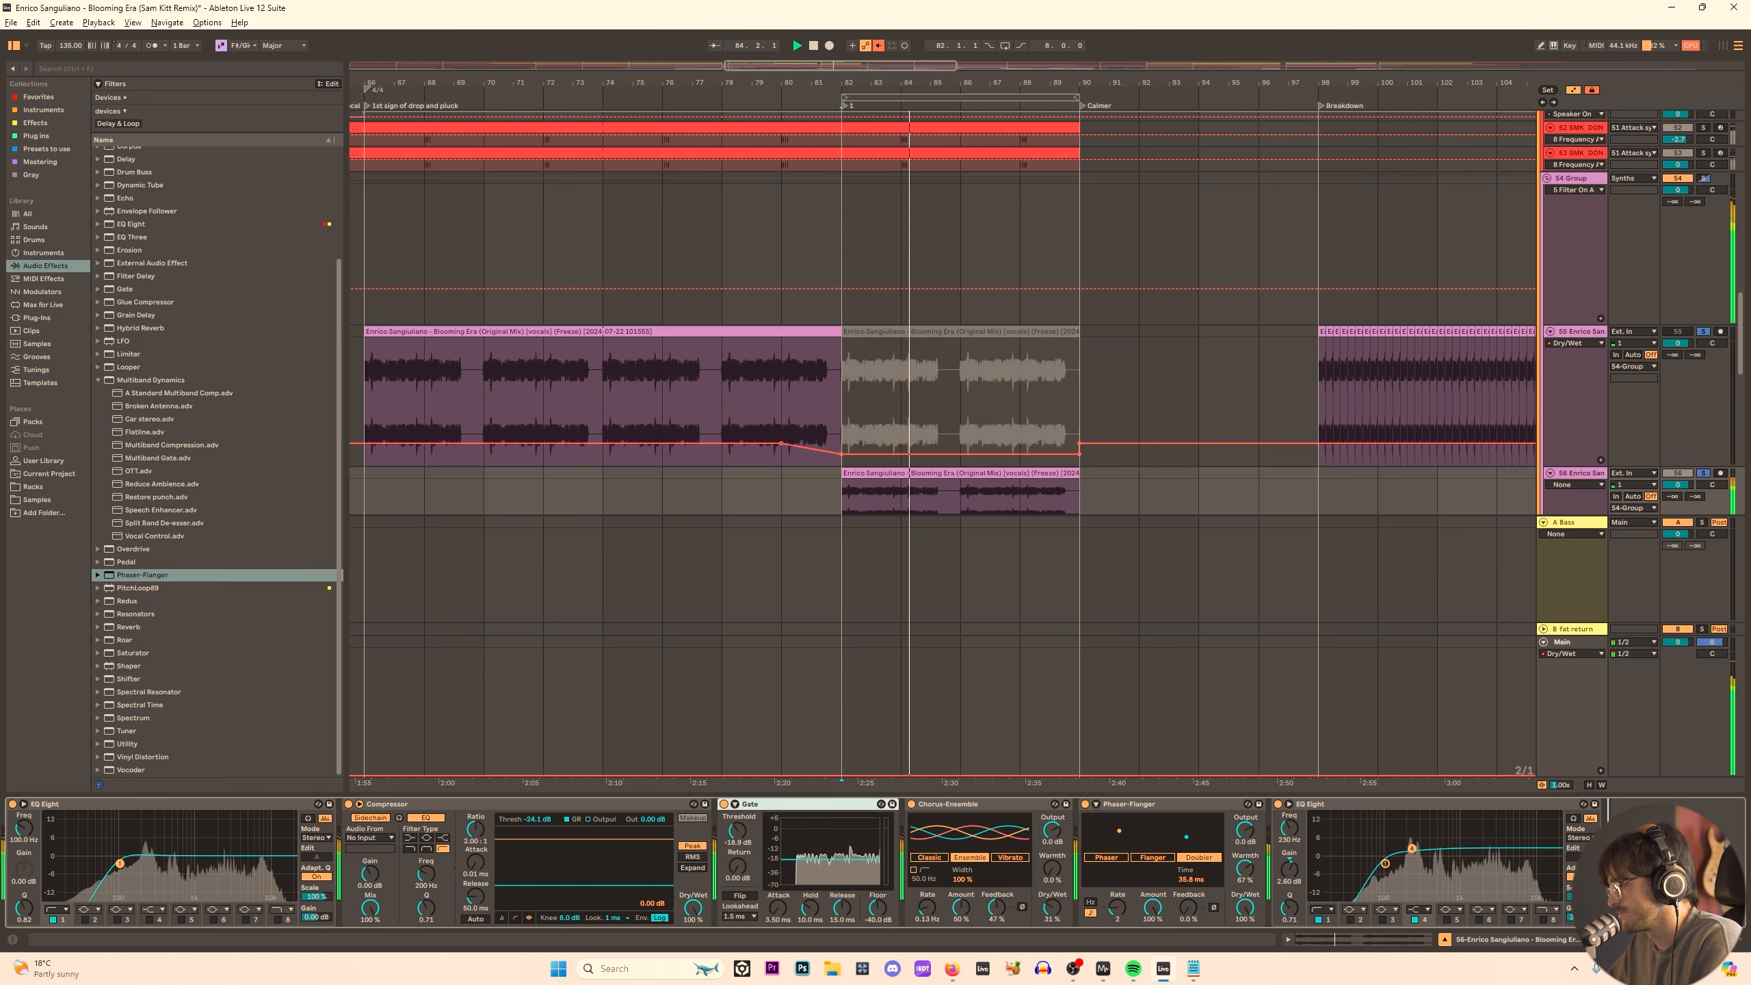
pyautogui.moveTo(750, 804); pyautogui.dragTo(1441, 814)
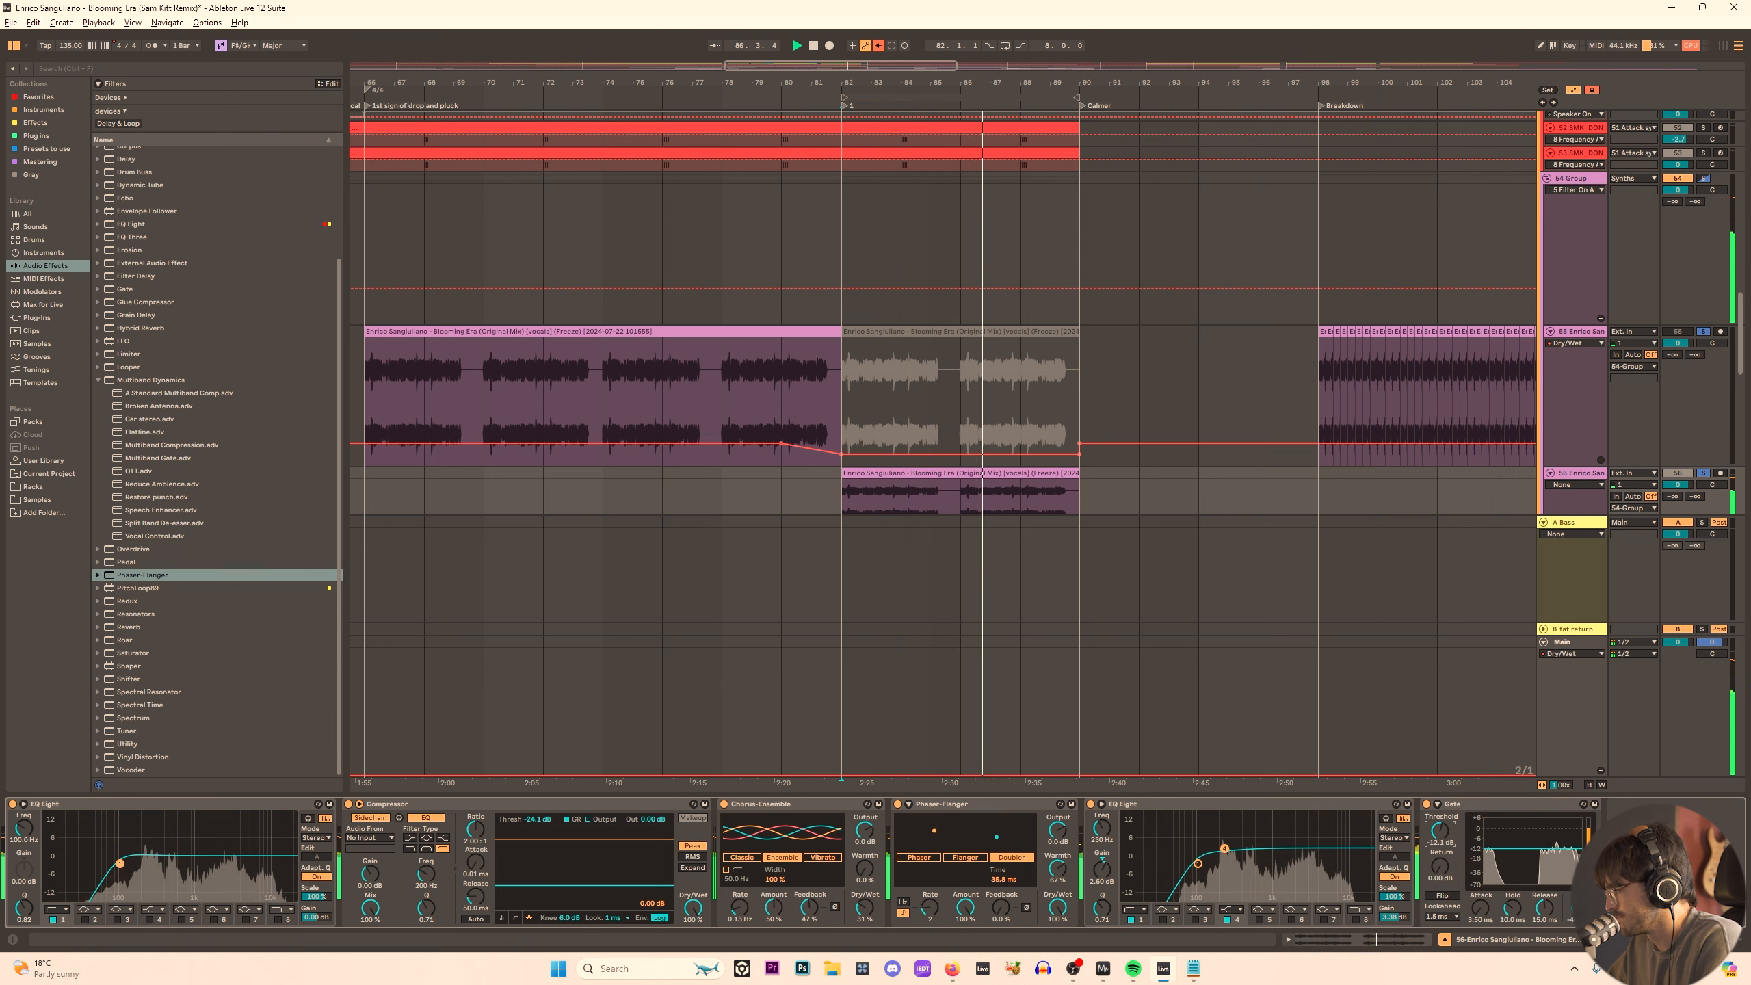
pyautogui.moveTo(1057, 907); pyautogui.dragTo(1057, 928)
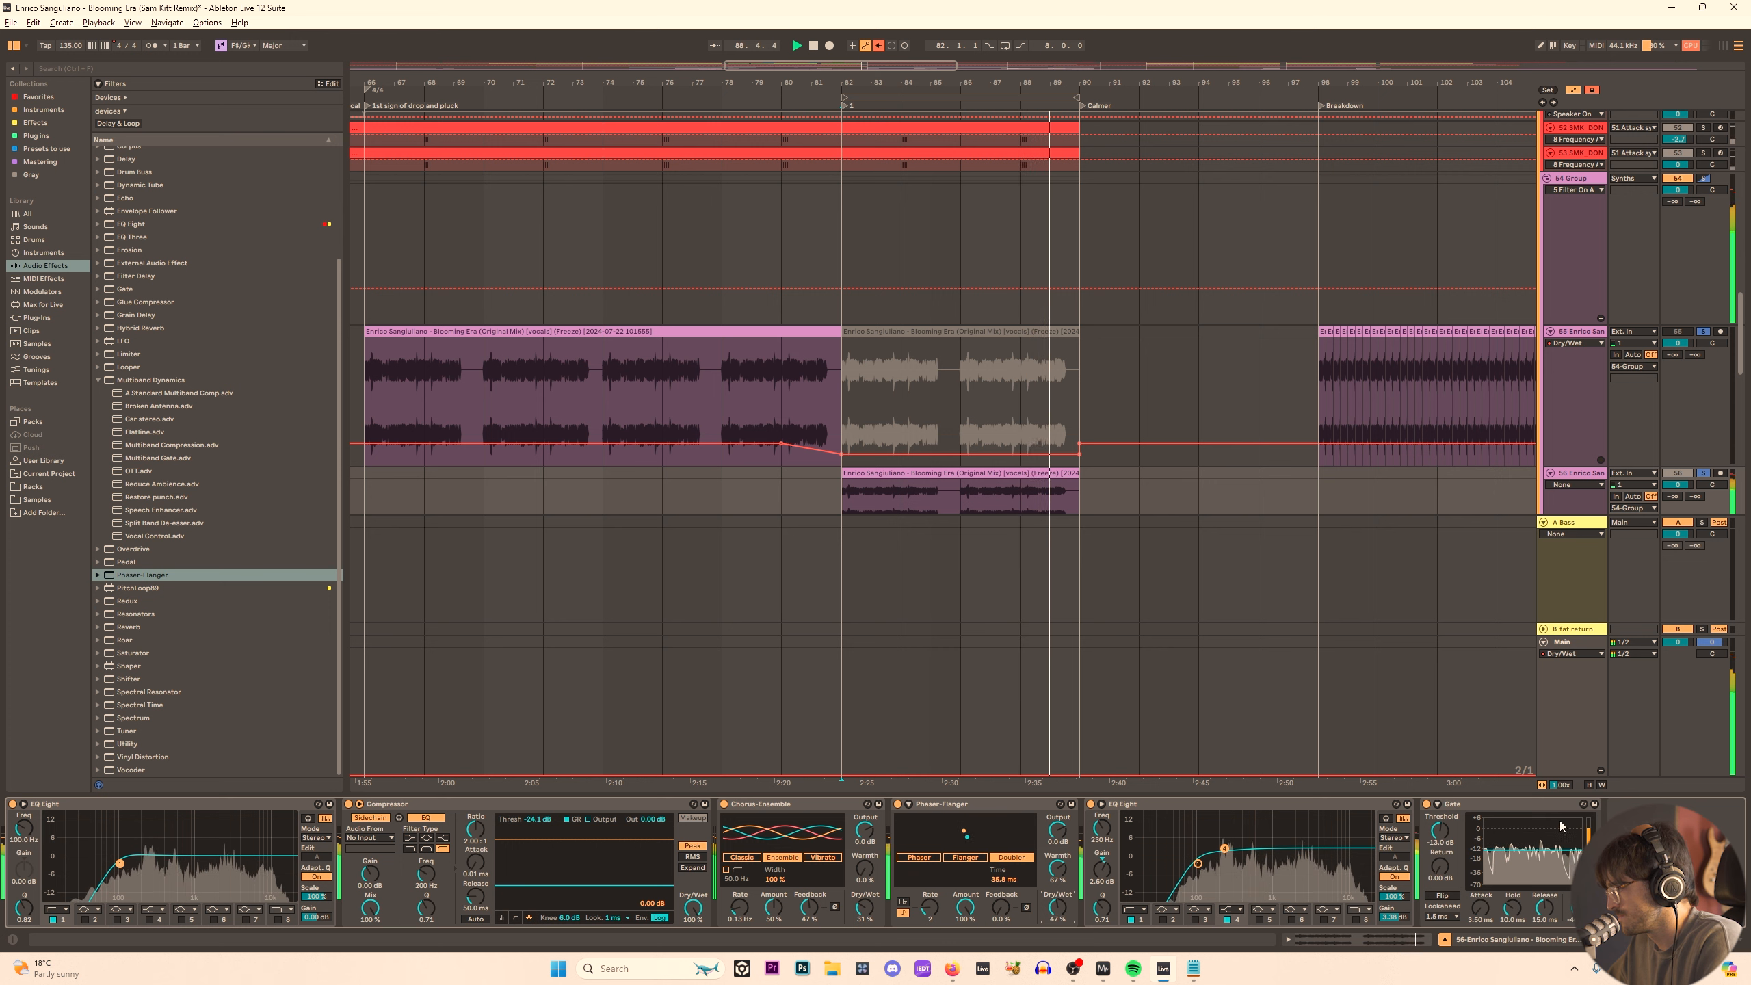
pyautogui.click(1426, 804)
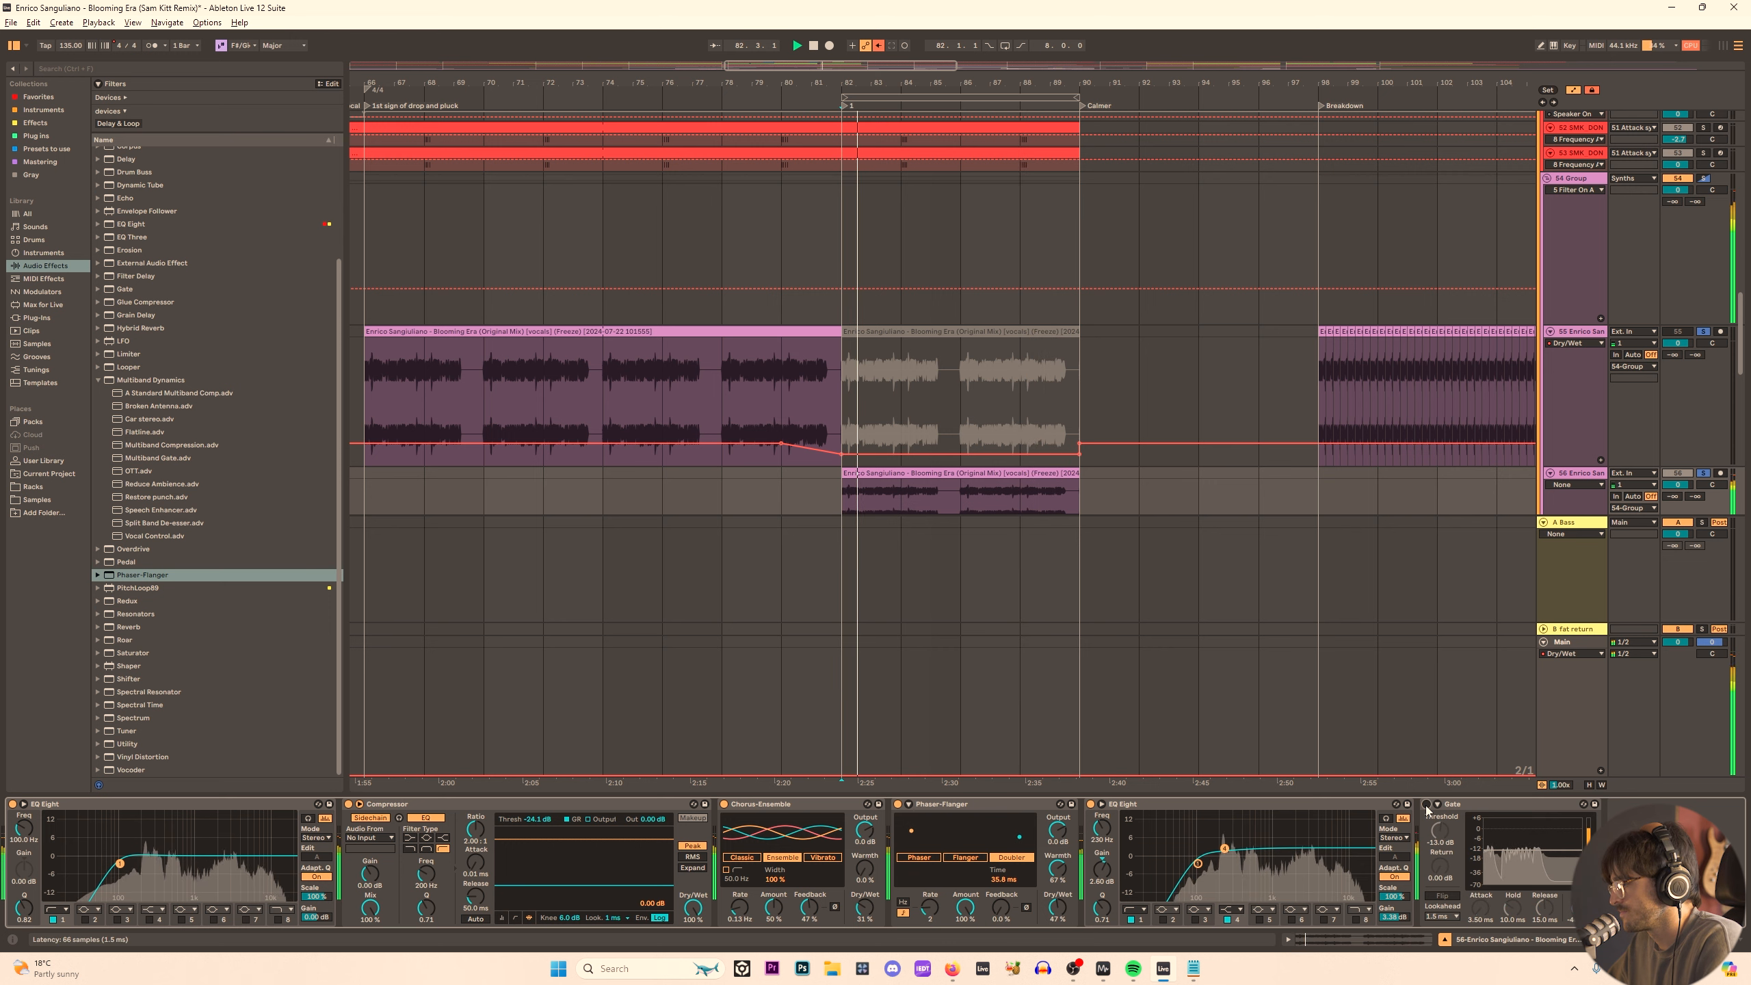
# Play from bar 80 and clear the solos to judge the vocal transition in the full mix.
pyautogui.click(783, 373)
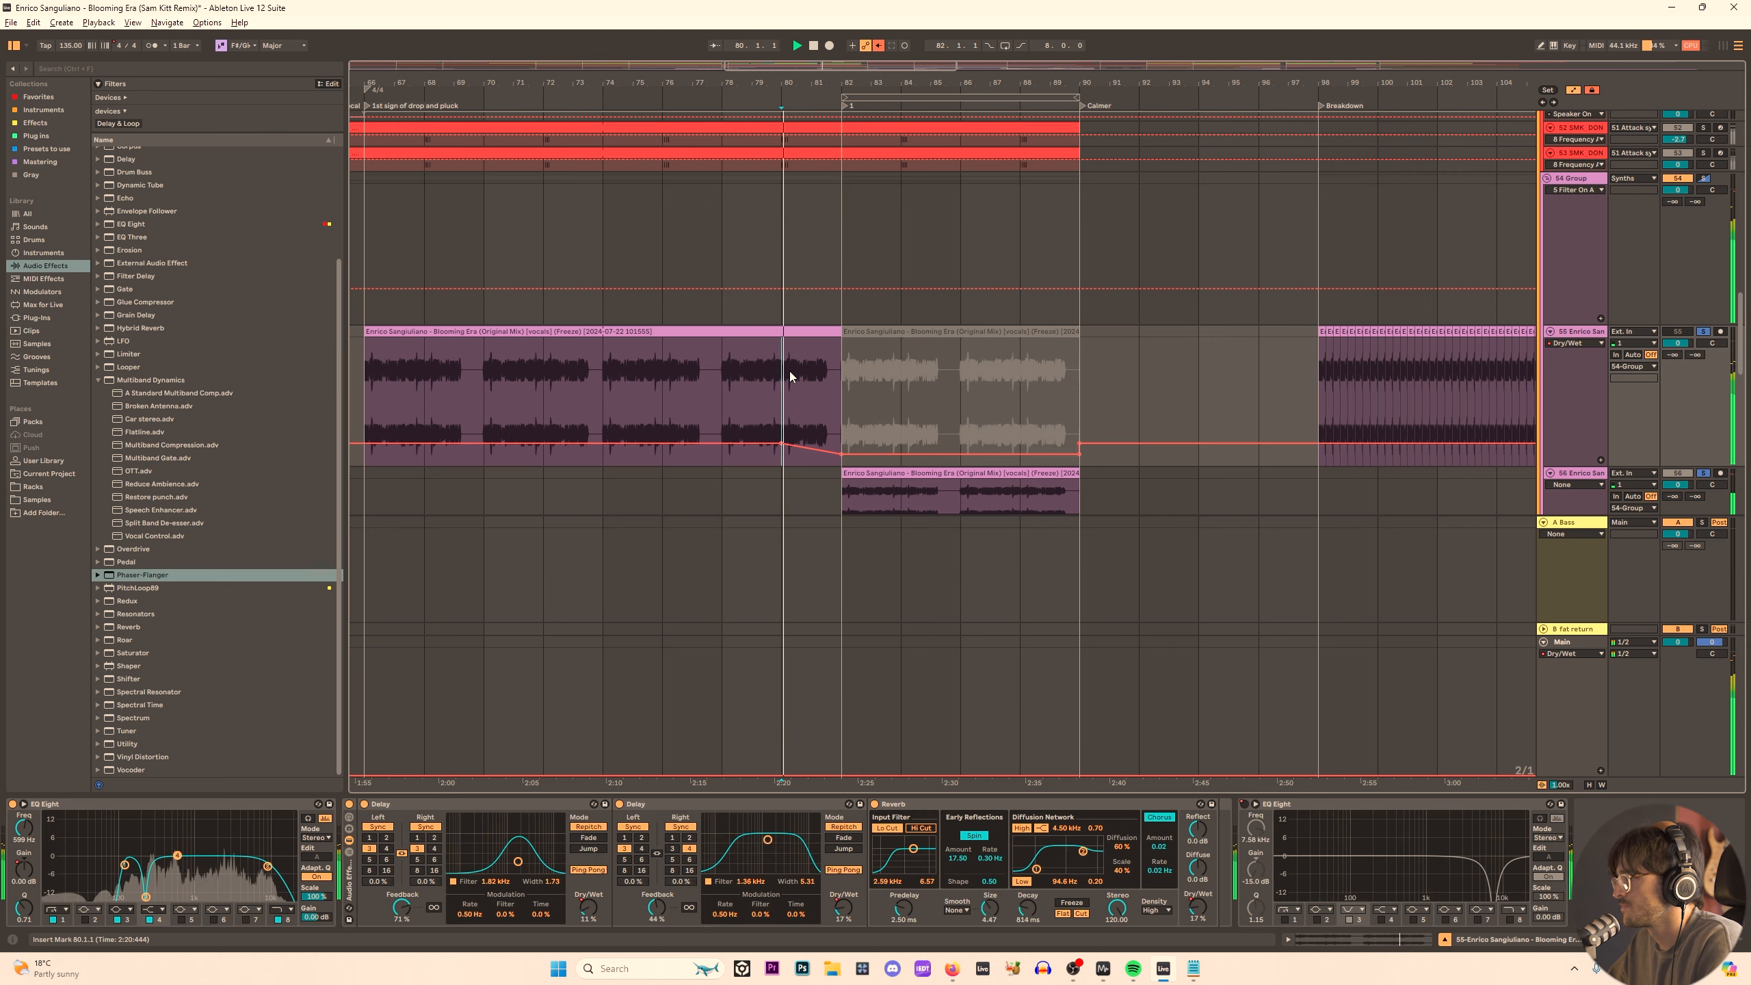
pyautogui.click(853, 47)
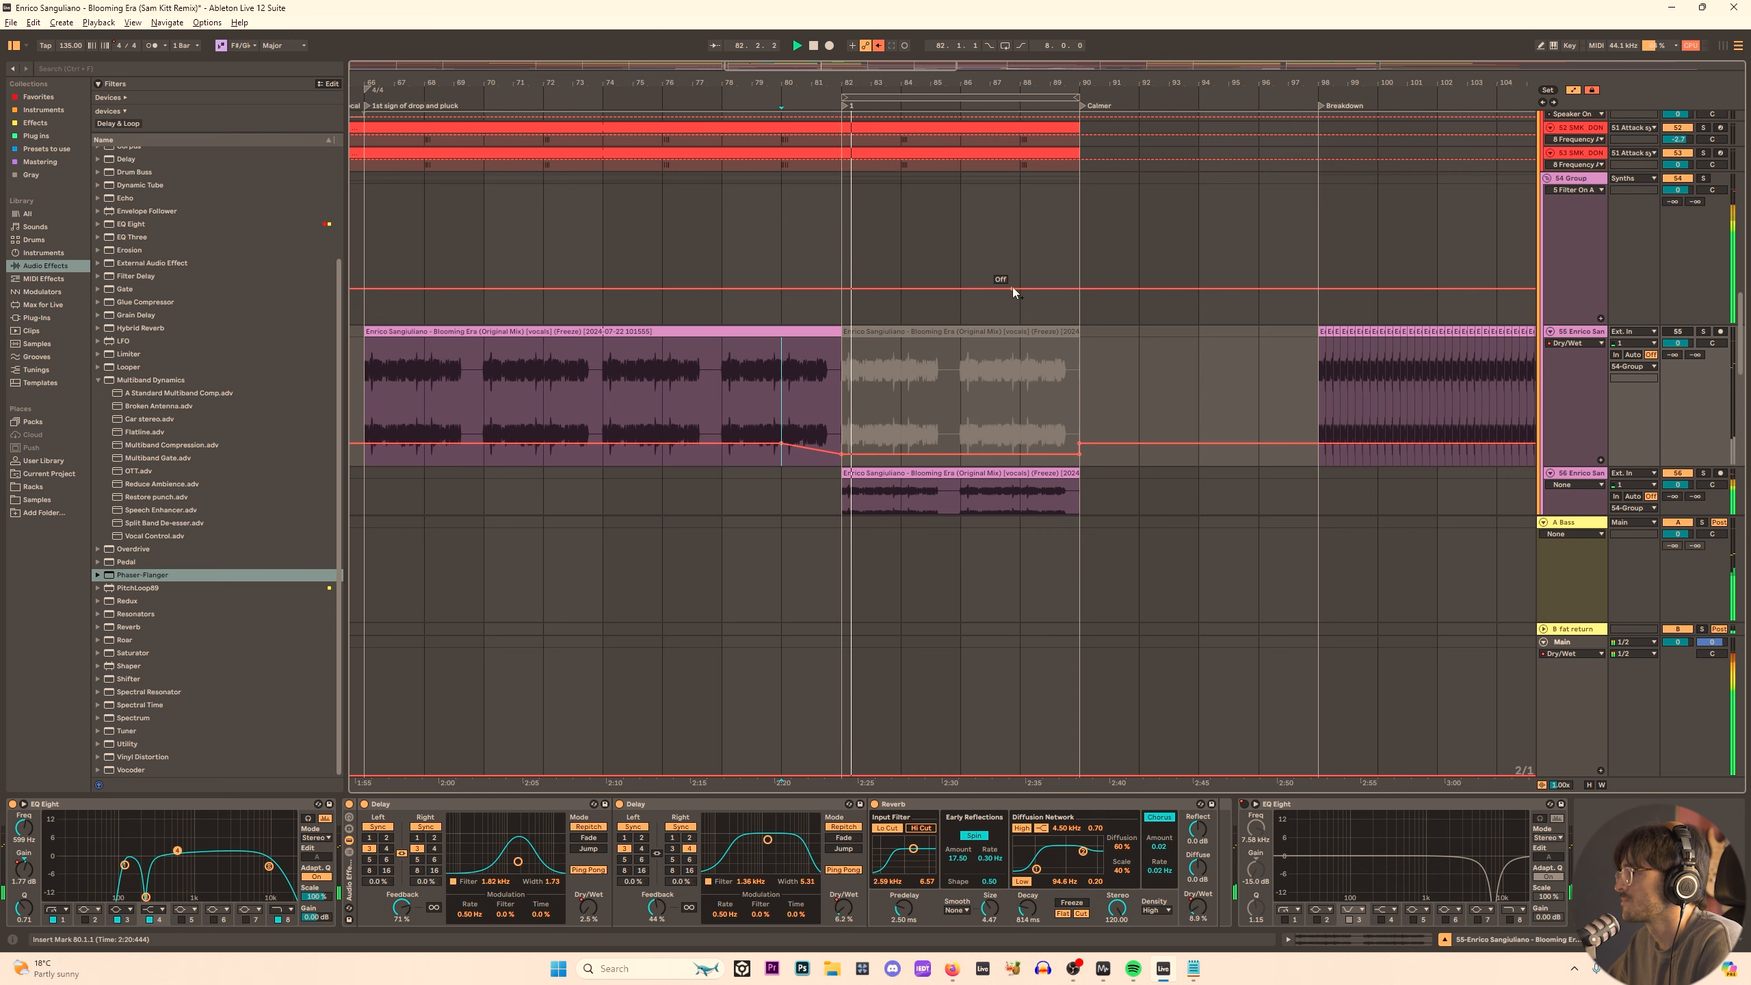
pyautogui.scroll(-3, 903, 476)
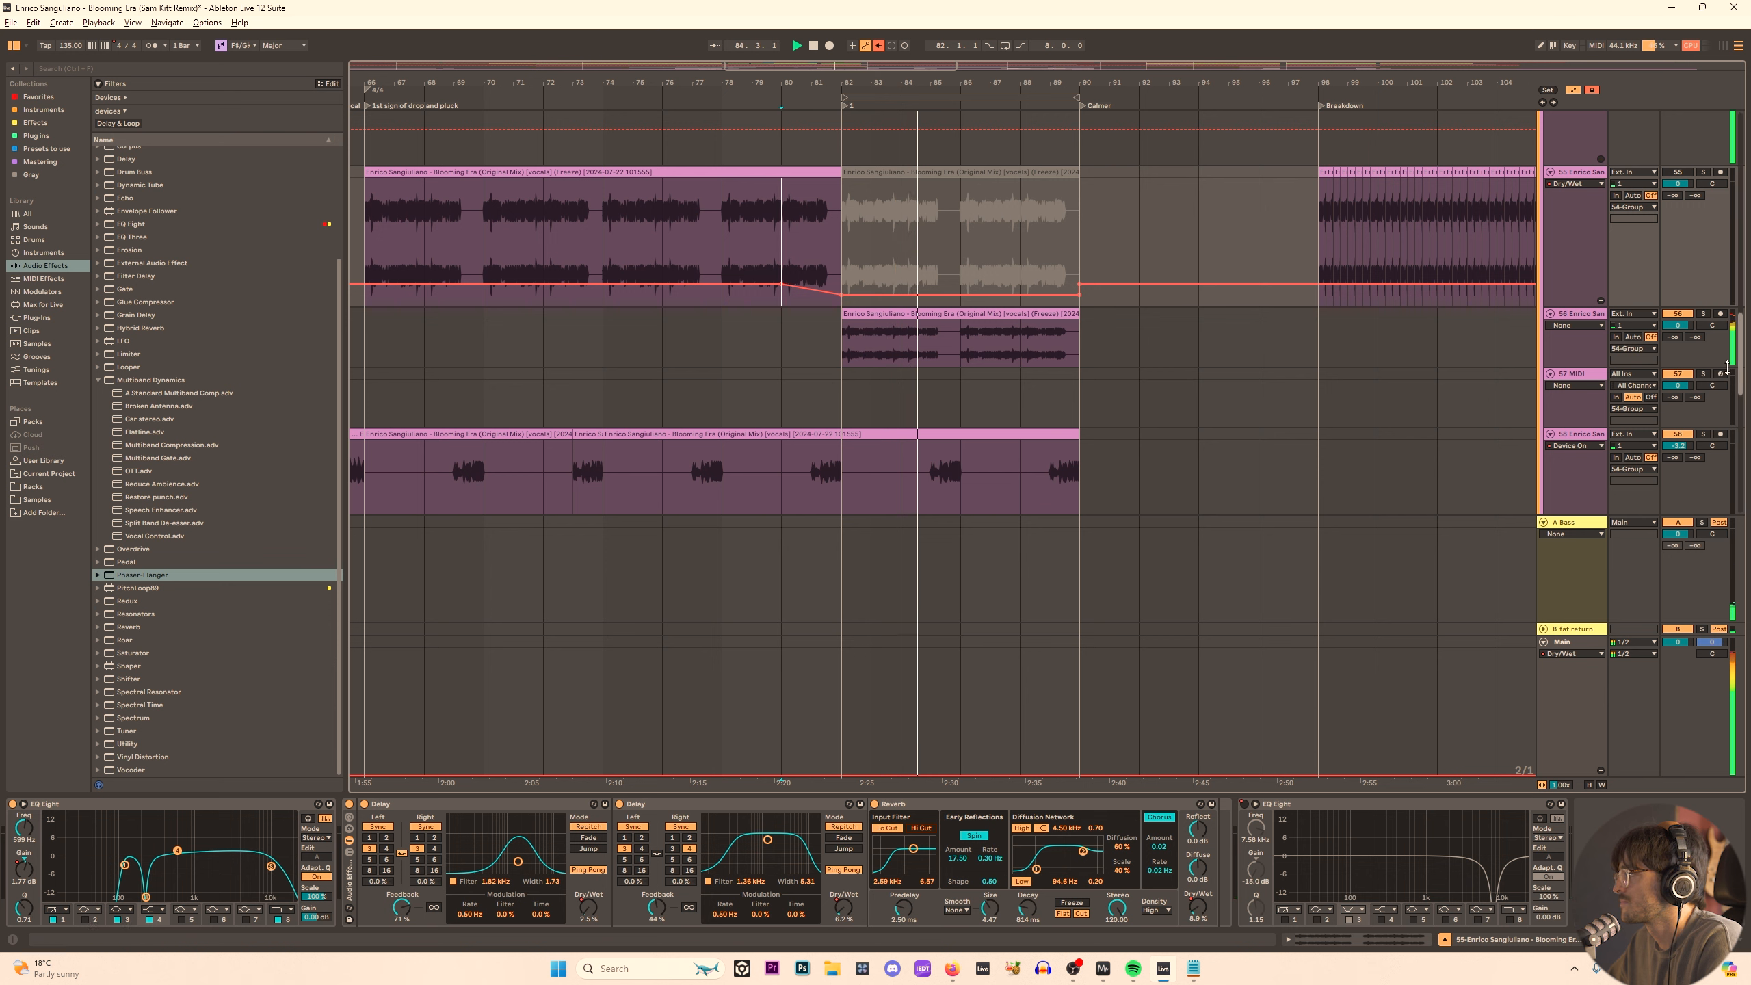
# Reactivate the original vocal clip at bars 82 to 90 and deactivate the copied clip below it.
pyautogui.click(927, 217)
pyautogui.press('space')
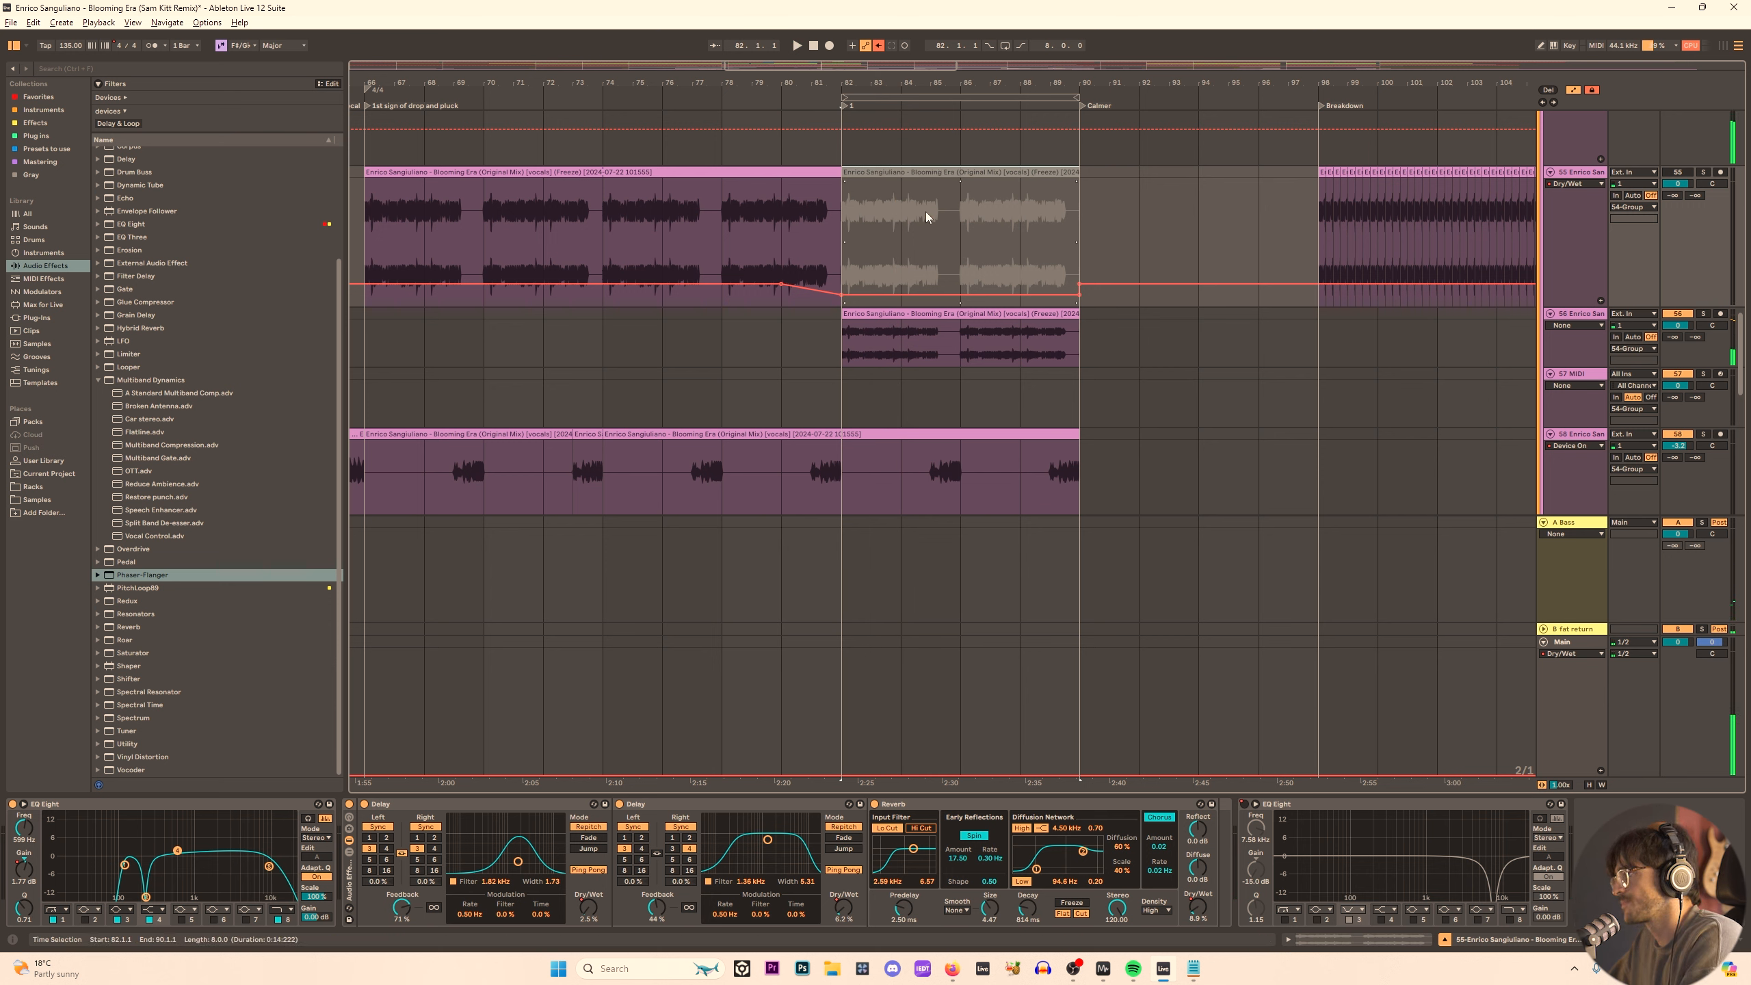
pyautogui.press('0')
pyautogui.press('Down')
pyautogui.press('0')
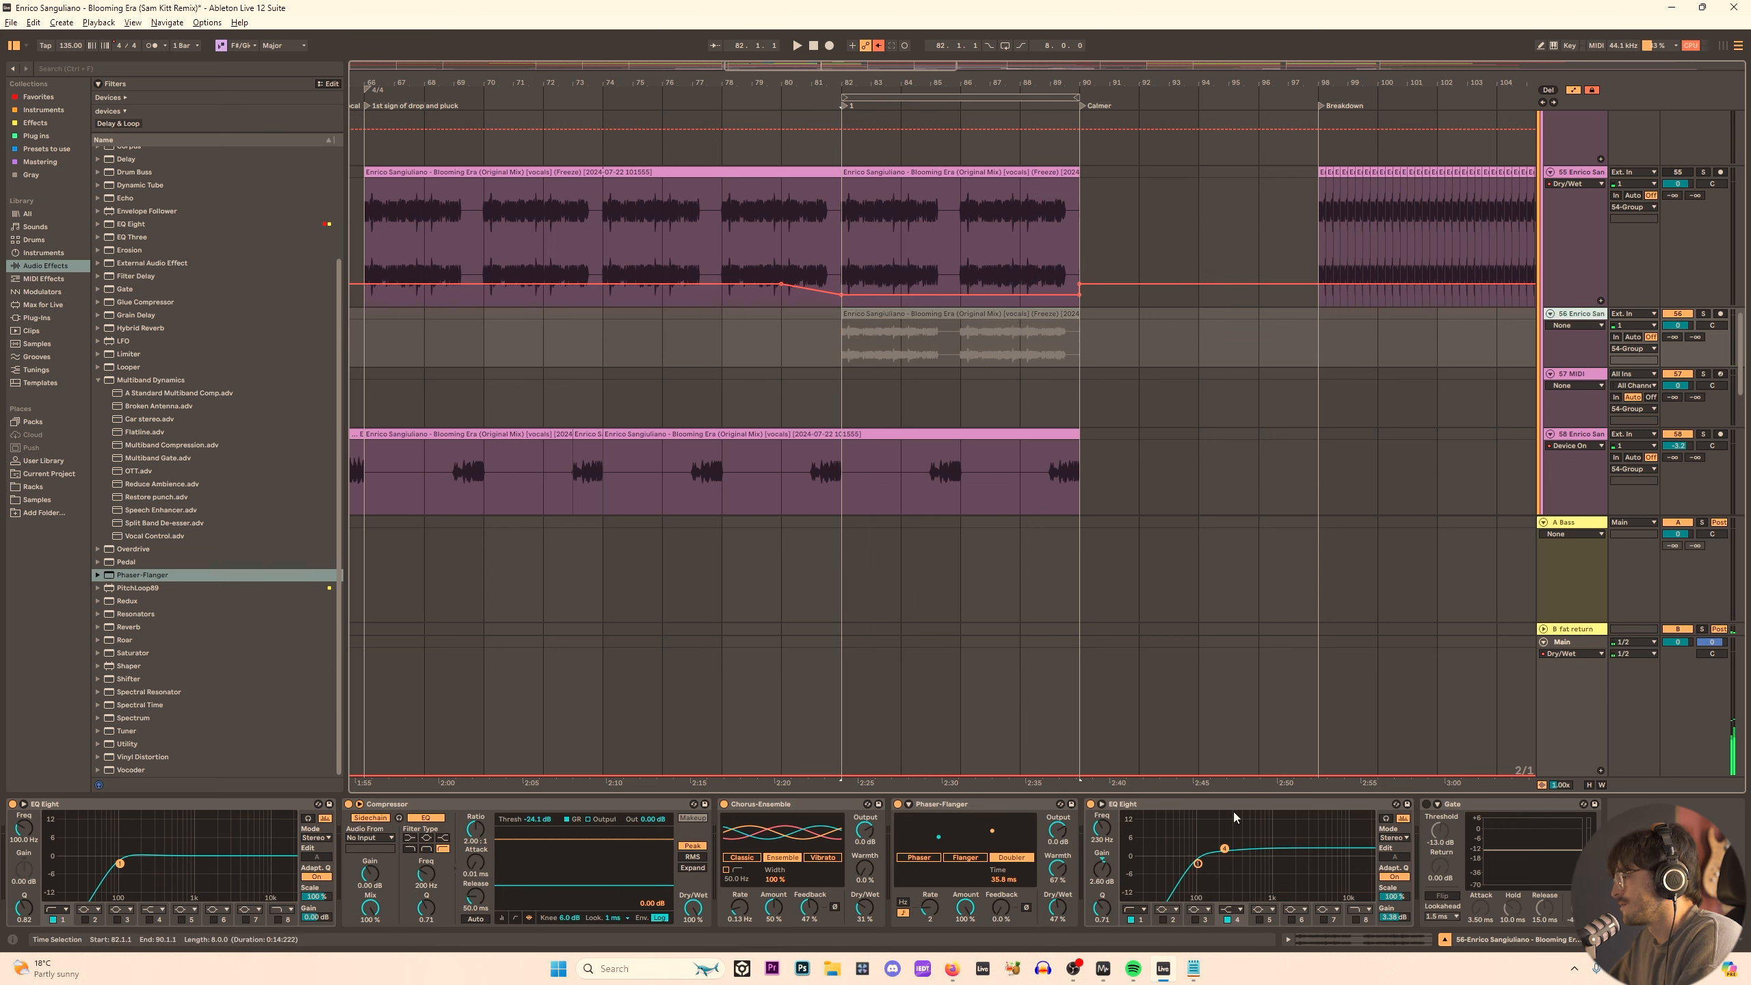
# Group the copied track's Chorus-Ensemble, Phaser-Flanger, second EQ Eight and Gate into one effect rack.
pyautogui.click(1479, 811)
pyautogui.keyDown('shift'); pyautogui.click(798, 807); pyautogui.keyUp('shift')
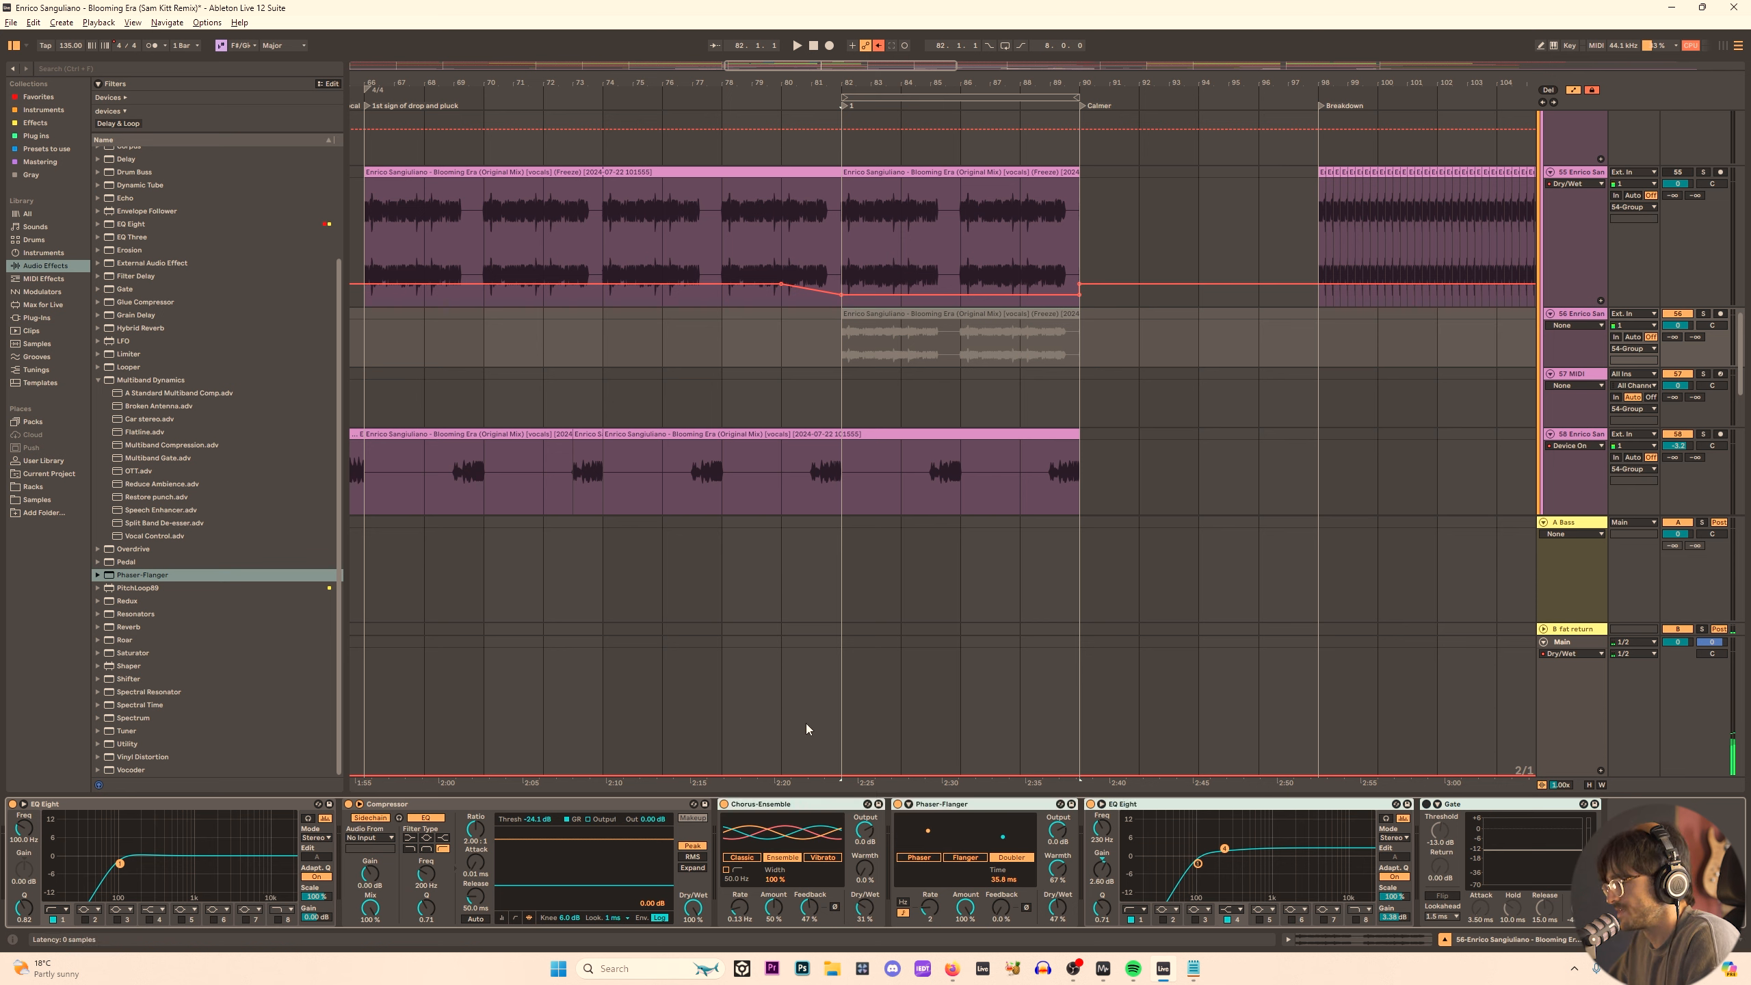
pyautogui.hotkey('ctrl', 'g')
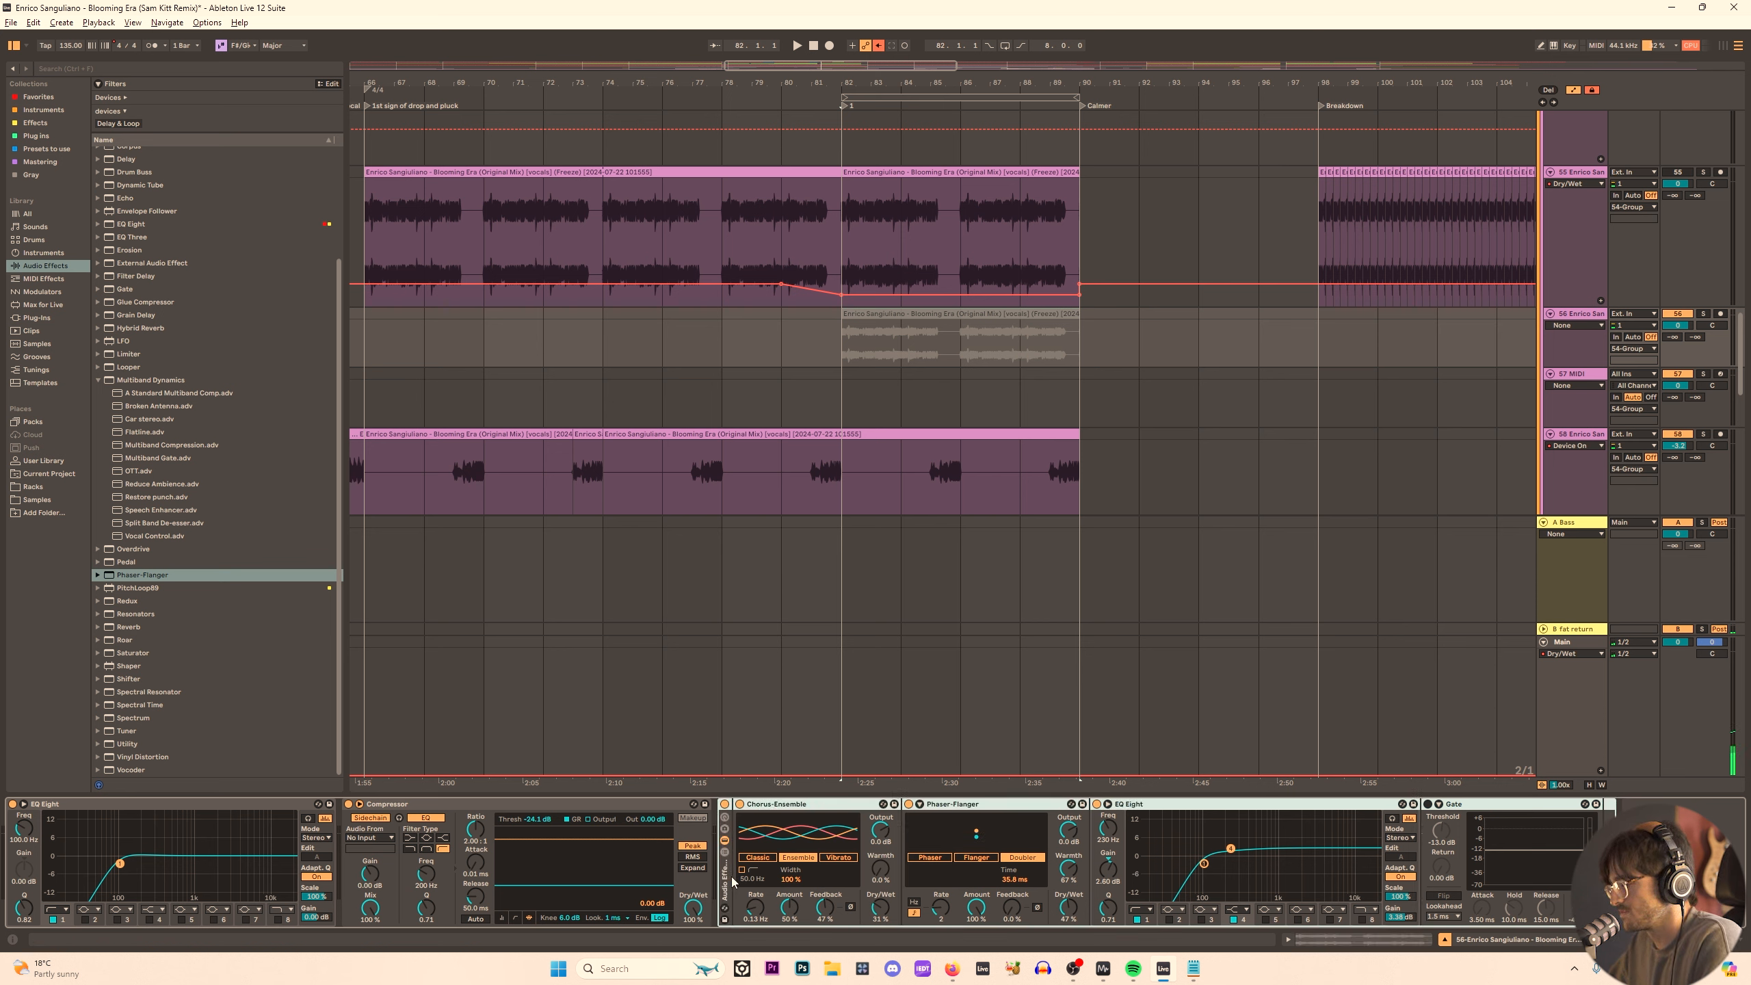
# Paste the effect rack at the end of the original vocal's chain, switch off band 4 of its EQ Eight, and replay from bar 82.
pyautogui.click(851, 225)
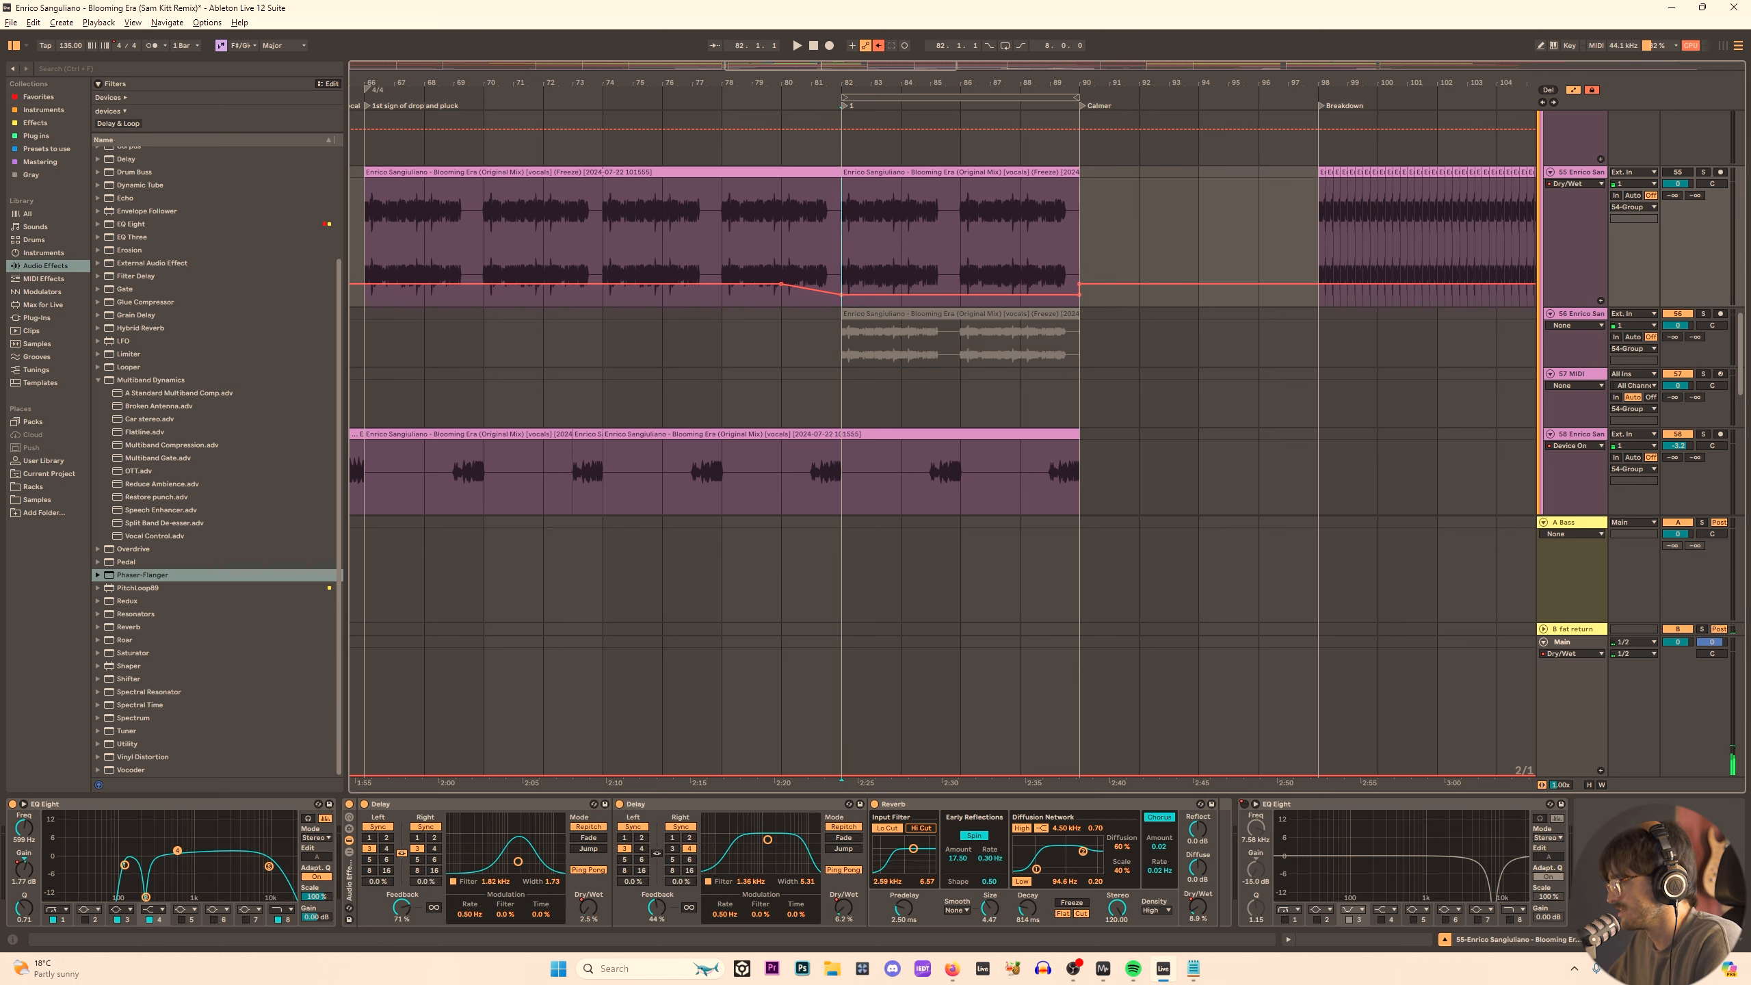
pyautogui.press('space')
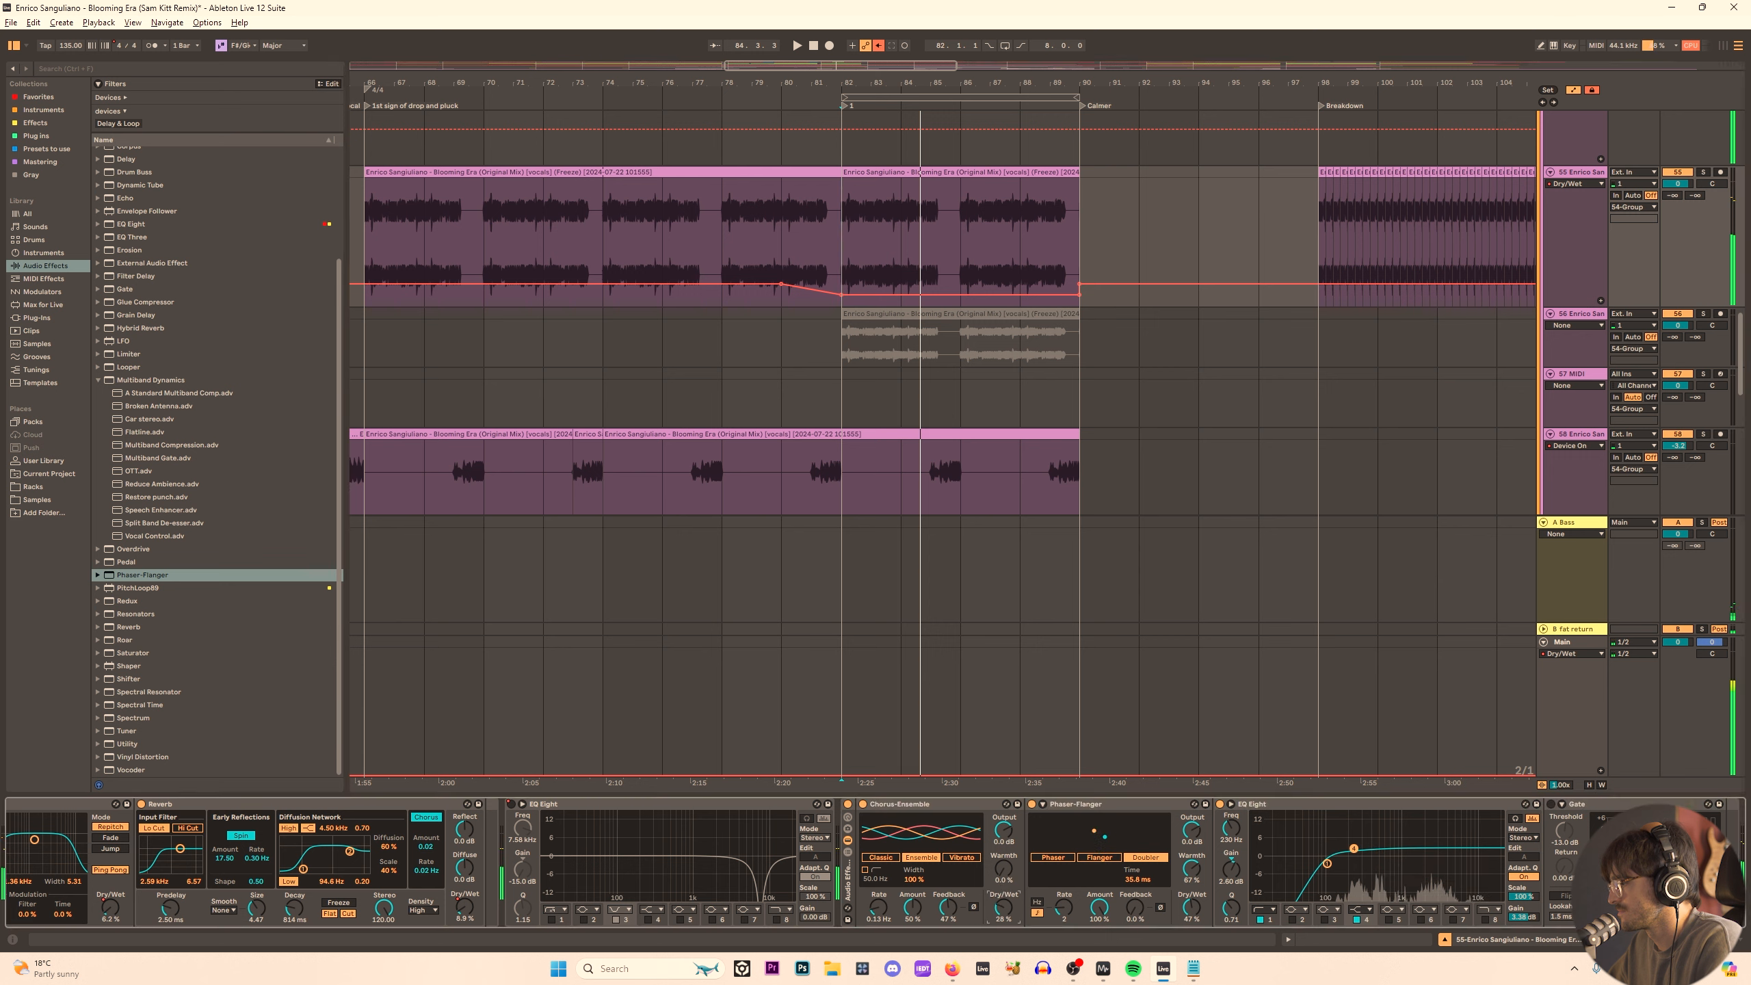
pyautogui.press('space')
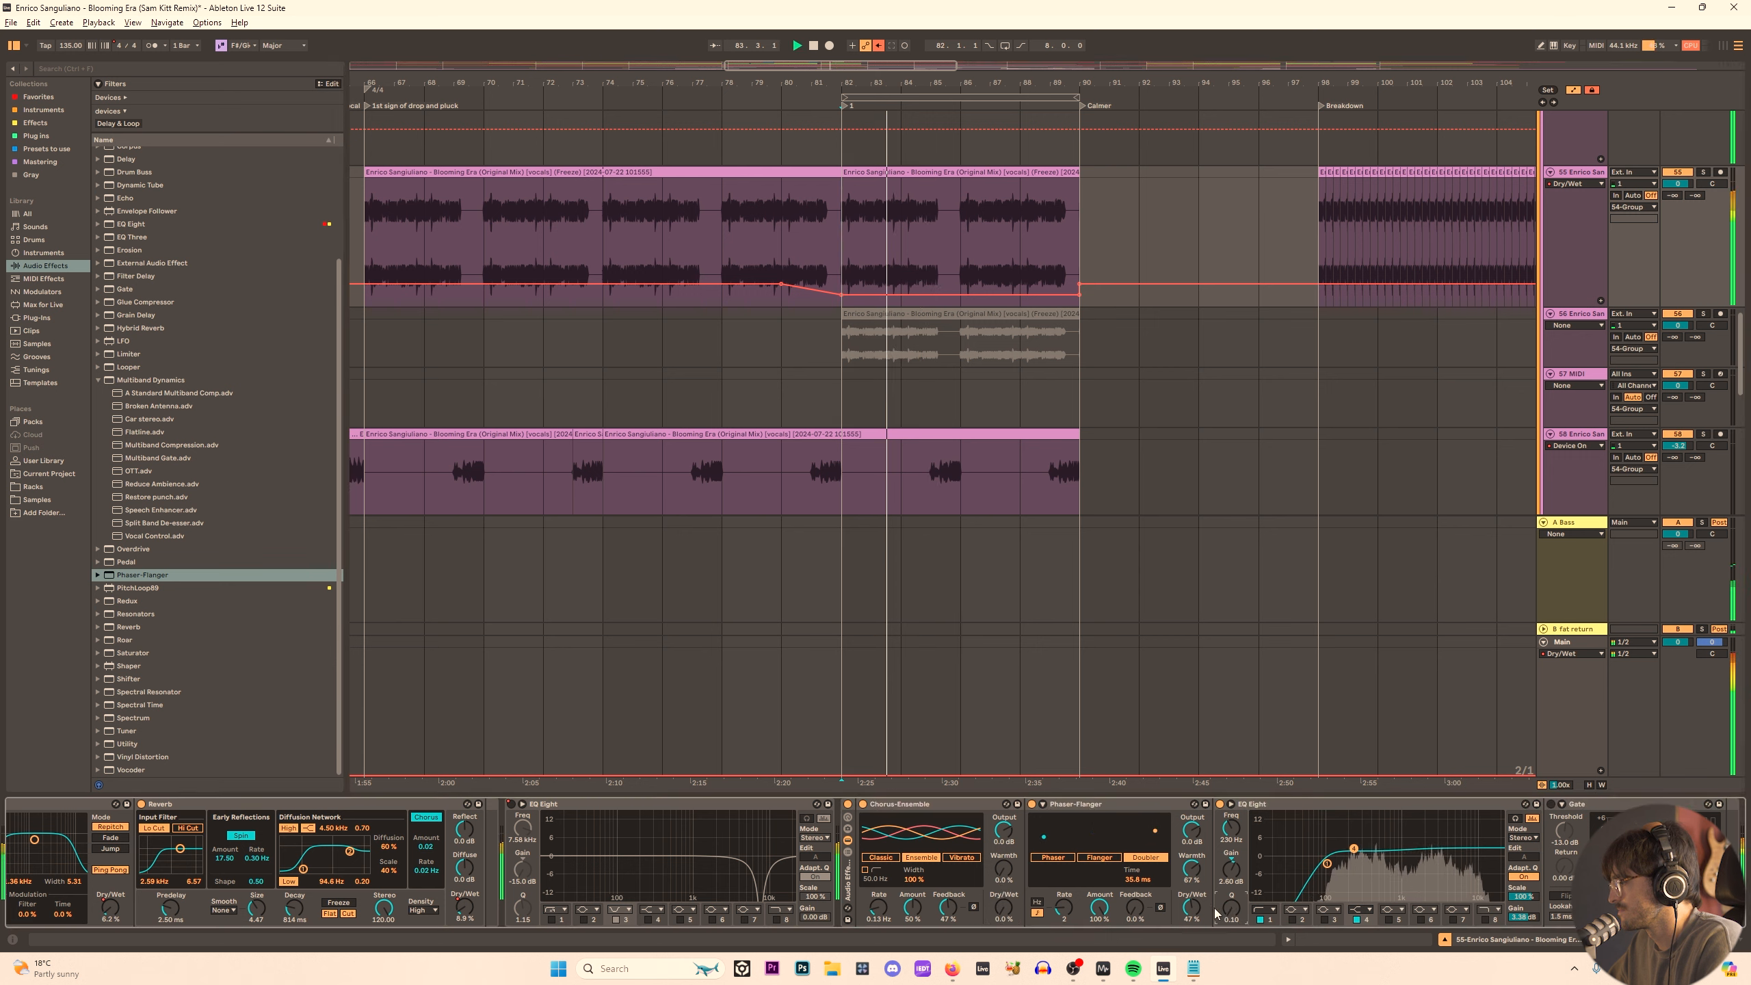
pyautogui.click(1354, 920)
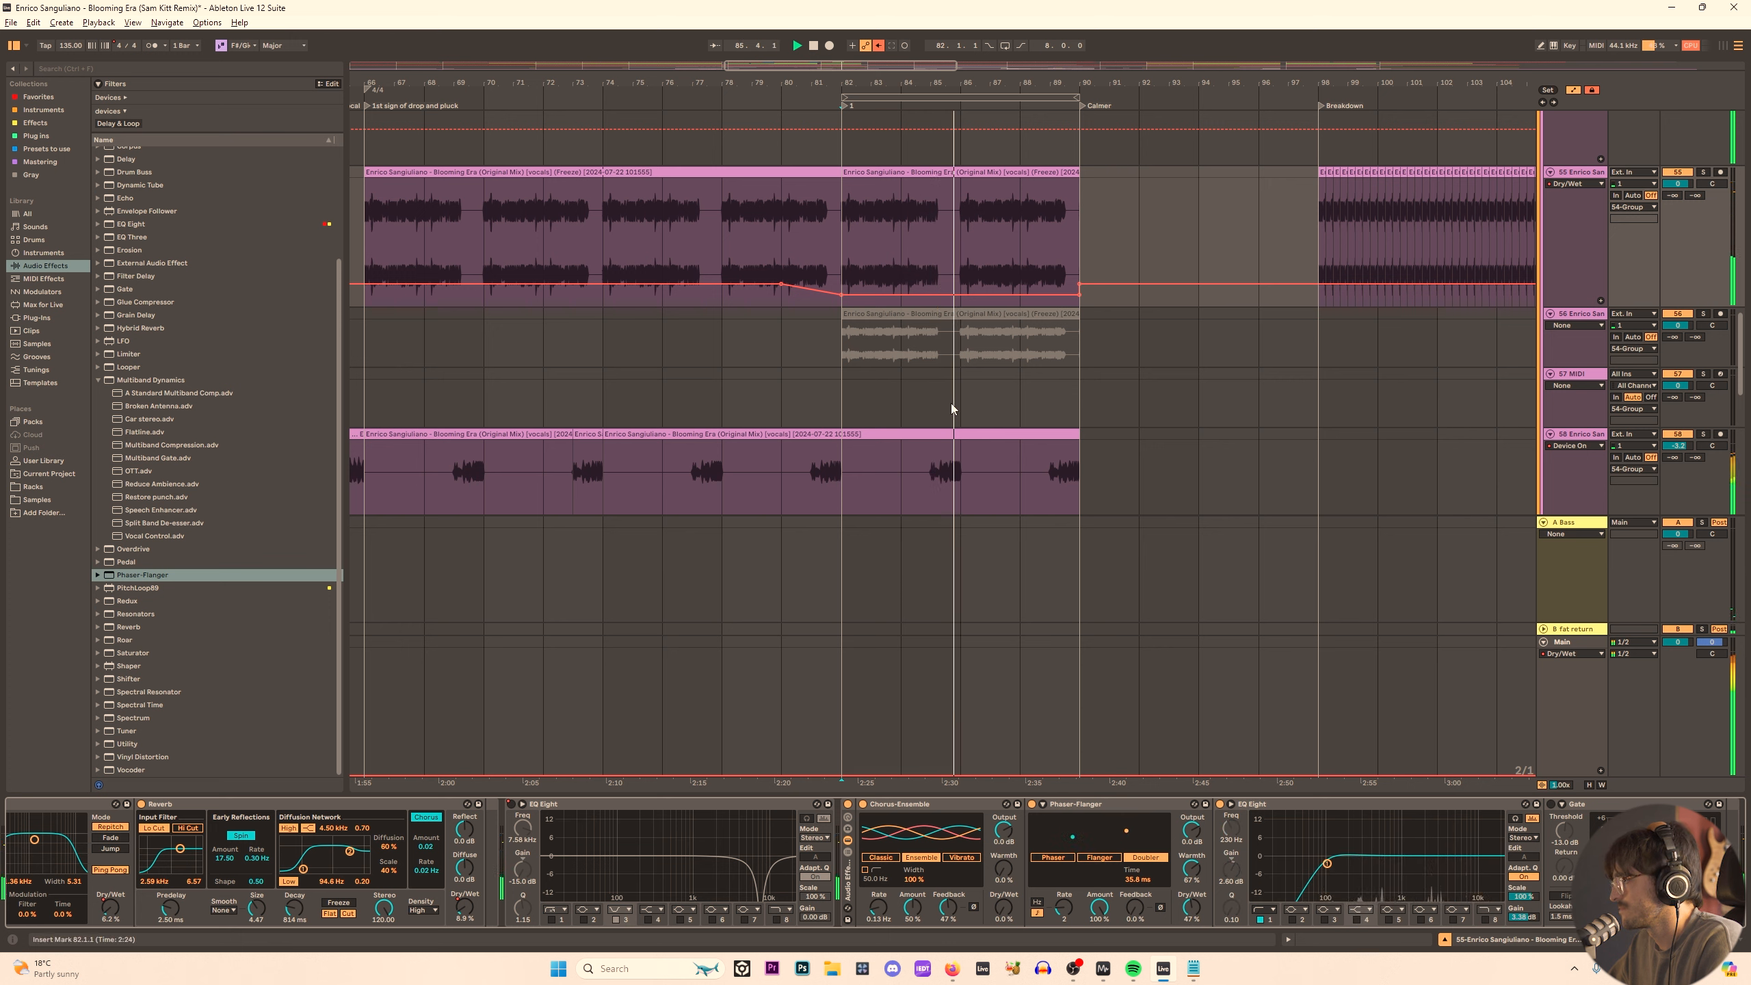
pyautogui.click(851, 246)
pyautogui.press('space')
pyautogui.press('space')
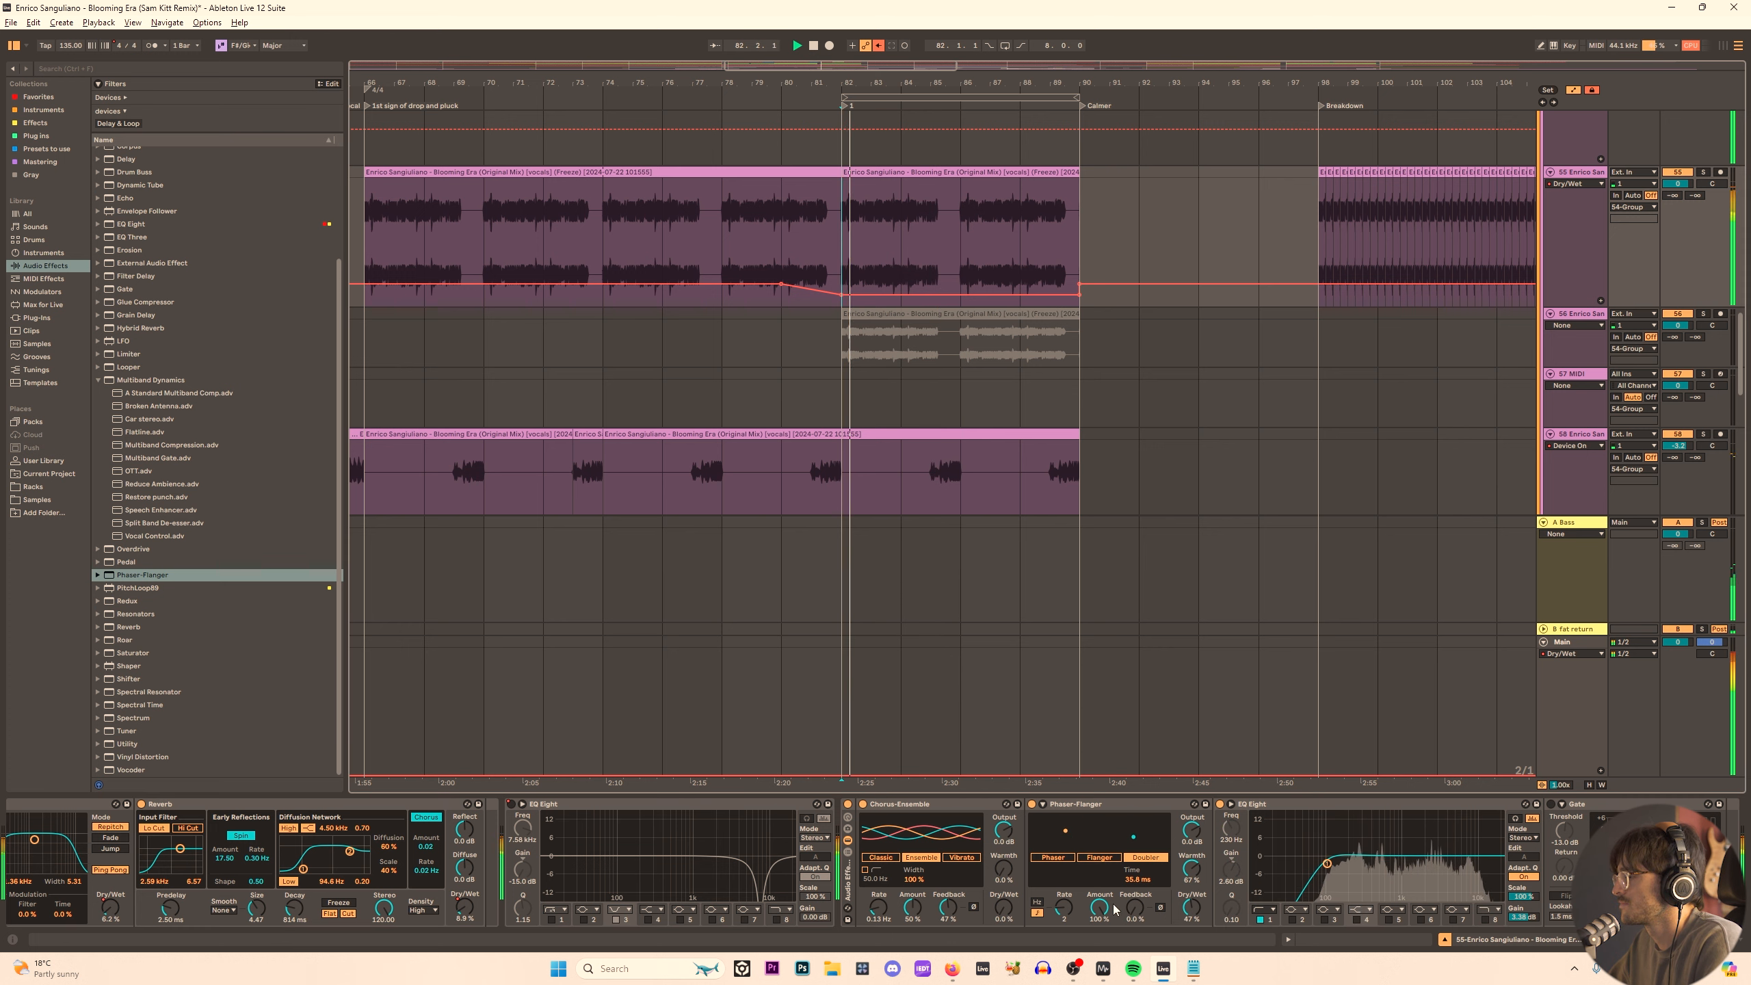
# Bypass the pasted effect rack on the original vocal and replay the drop from bar 82.
pyautogui.click(848, 804)
pyautogui.press('space')
pyautogui.press('space')
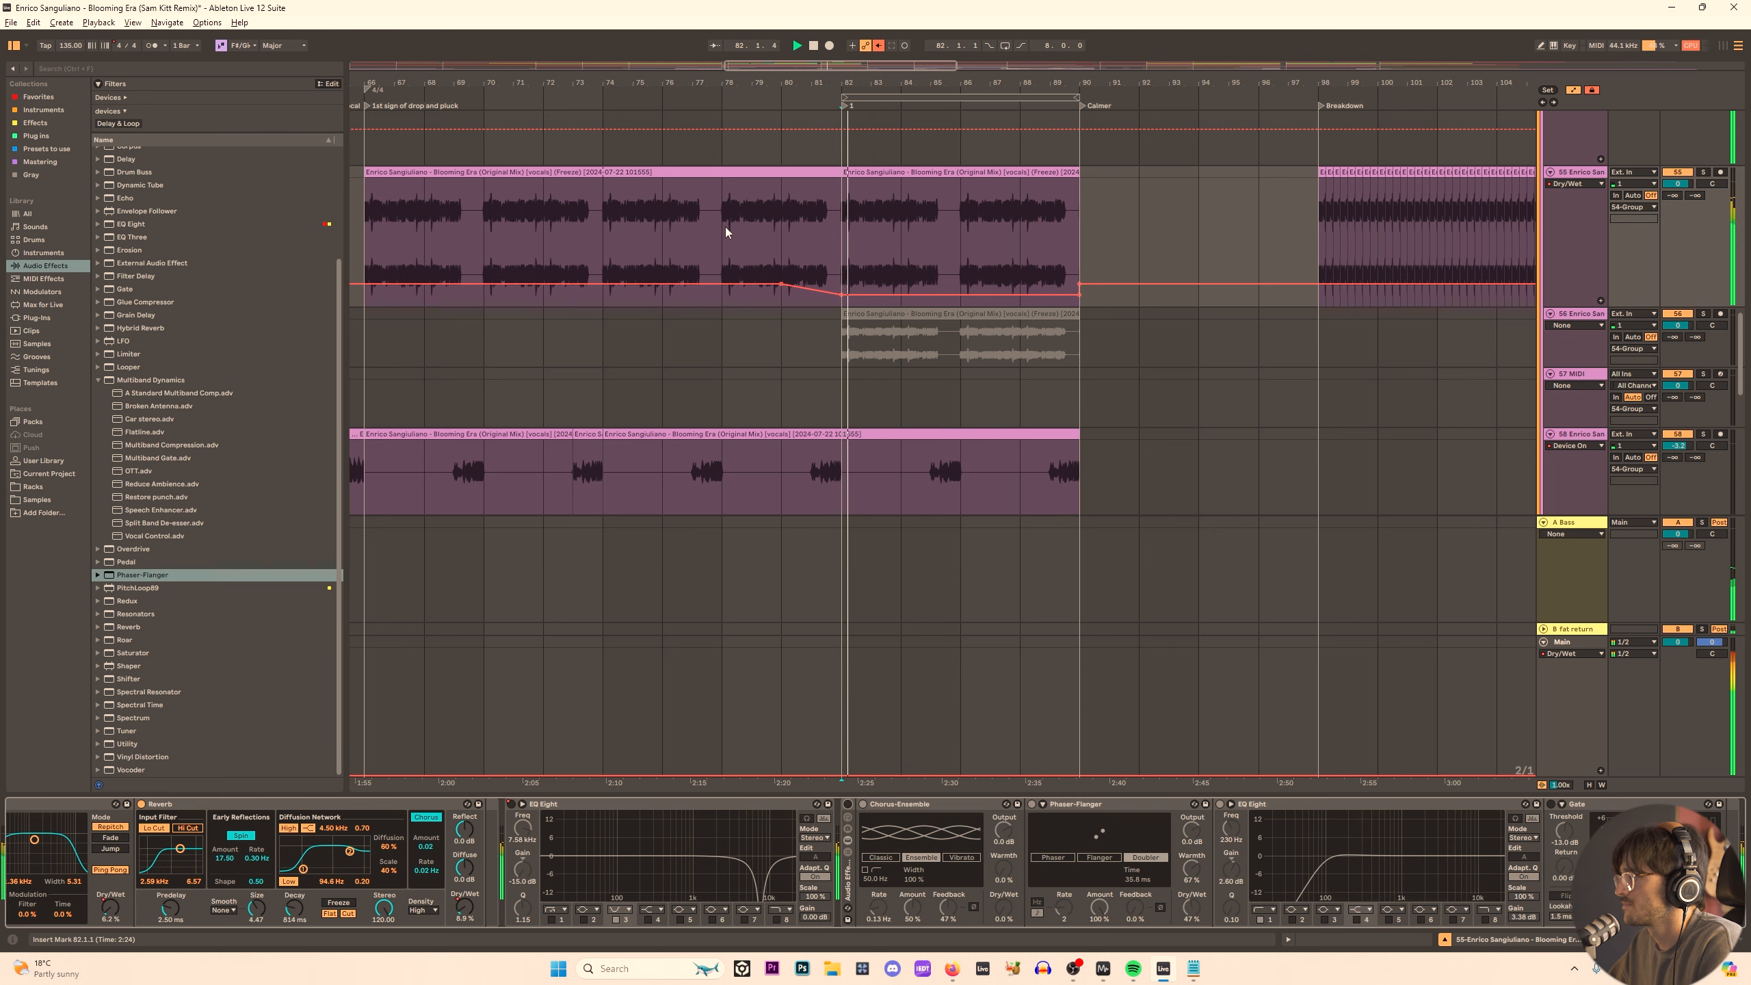
# Play the lead-in from bar 78 and look through the synth and percussion tracks for what enters at bar 82.
pyautogui.click(726, 230)
pyautogui.scroll(3, 800, 331)
pyautogui.scroll(3, 808, 414)
pyautogui.click(723, 436)
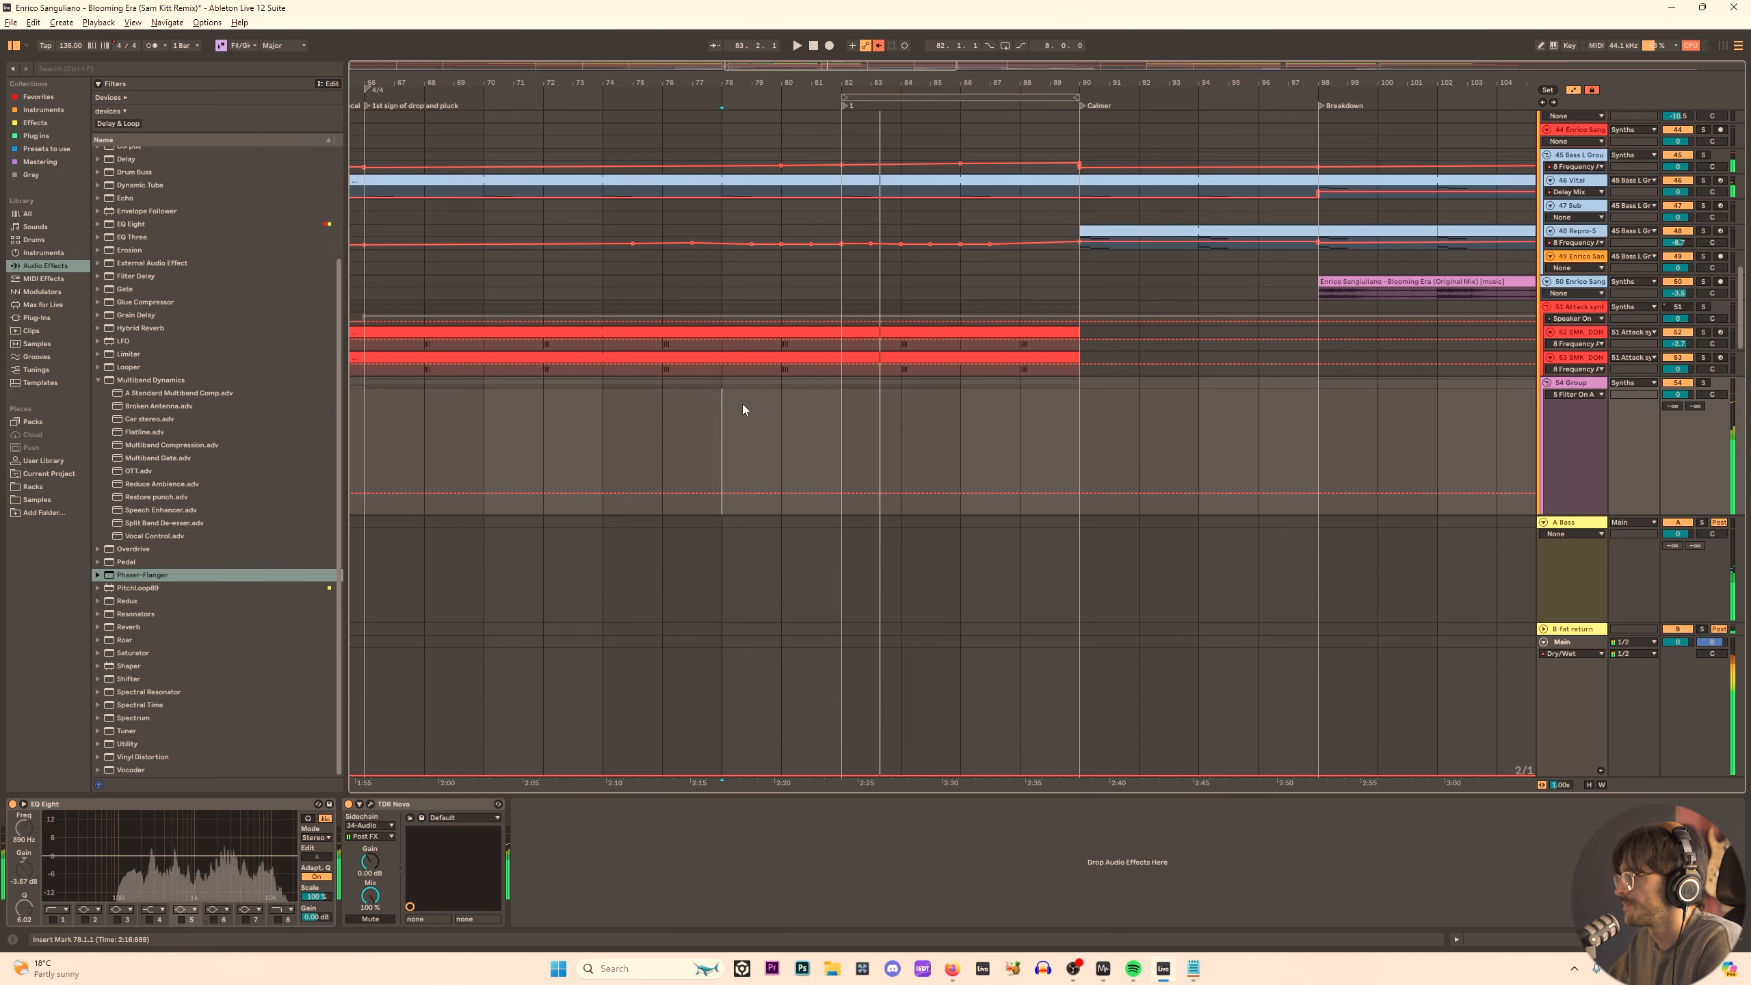
pyautogui.press('space')
pyautogui.press('space')
pyautogui.scroll(8, 759, 393)
pyautogui.scroll(3, 860, 393)
pyautogui.click(861, 425)
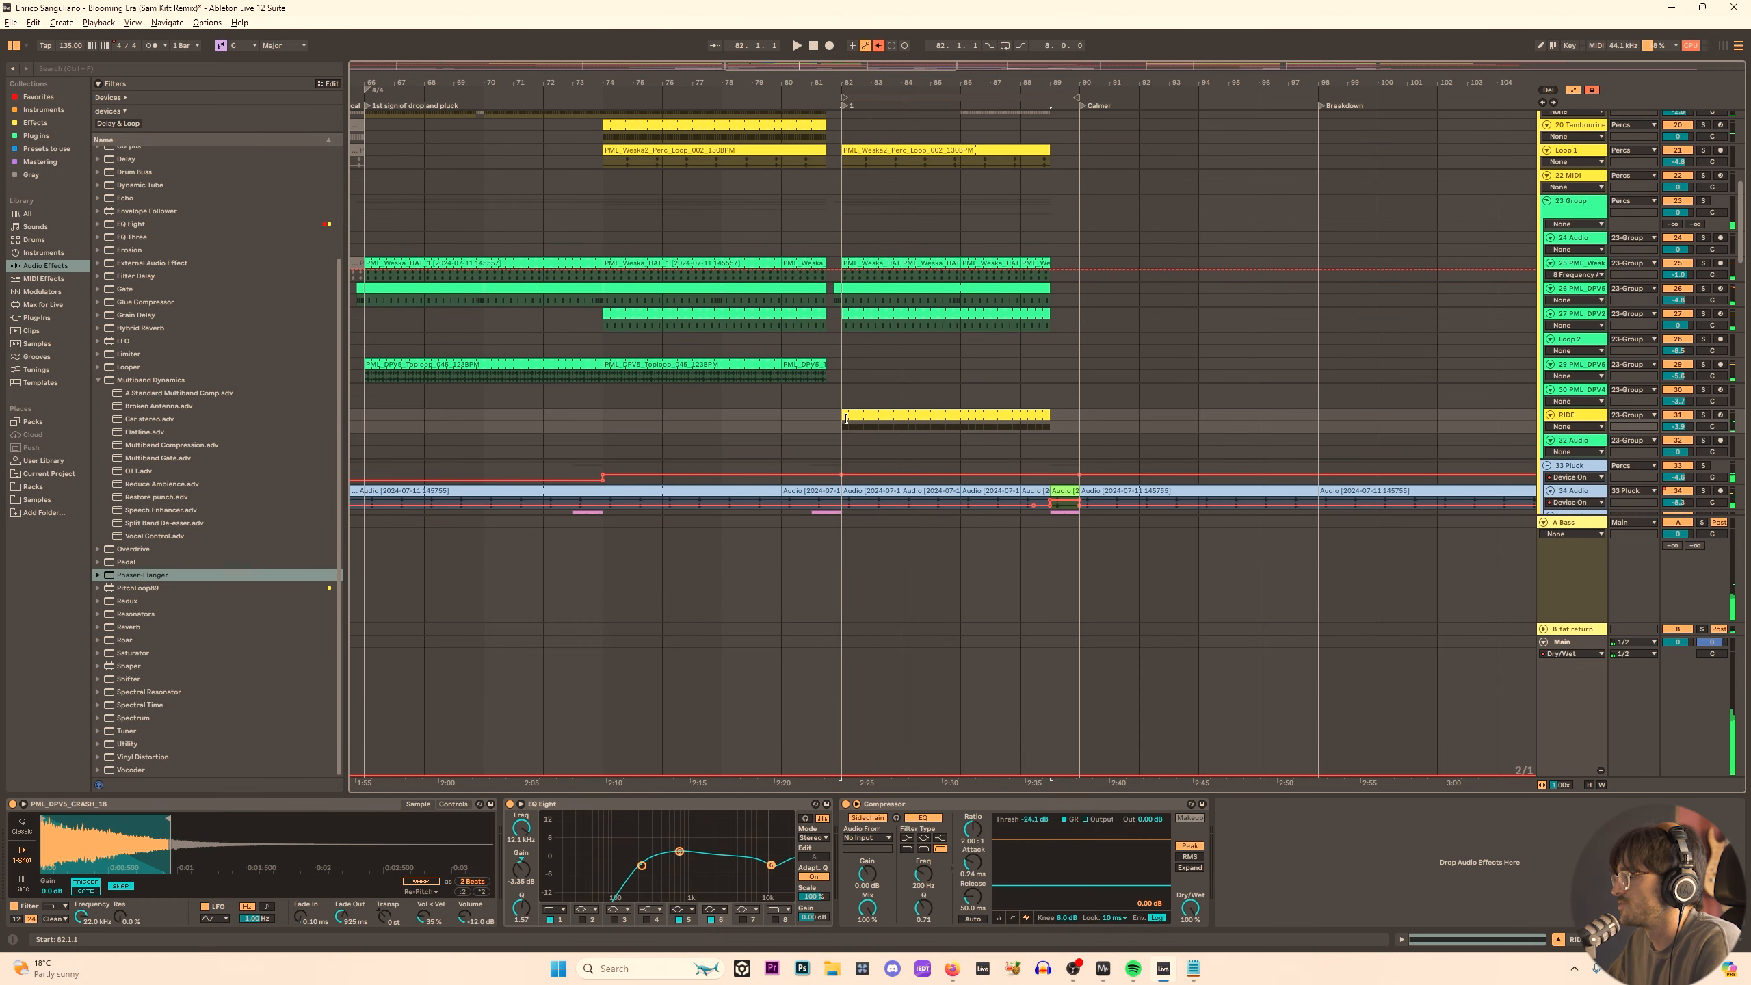
# Loop bars 82 to 84 from a selection on the shaker track and play them.
pyautogui.scroll(5, 807, 366)
pyautogui.moveTo(844, 261); pyautogui.dragTo(911, 252)
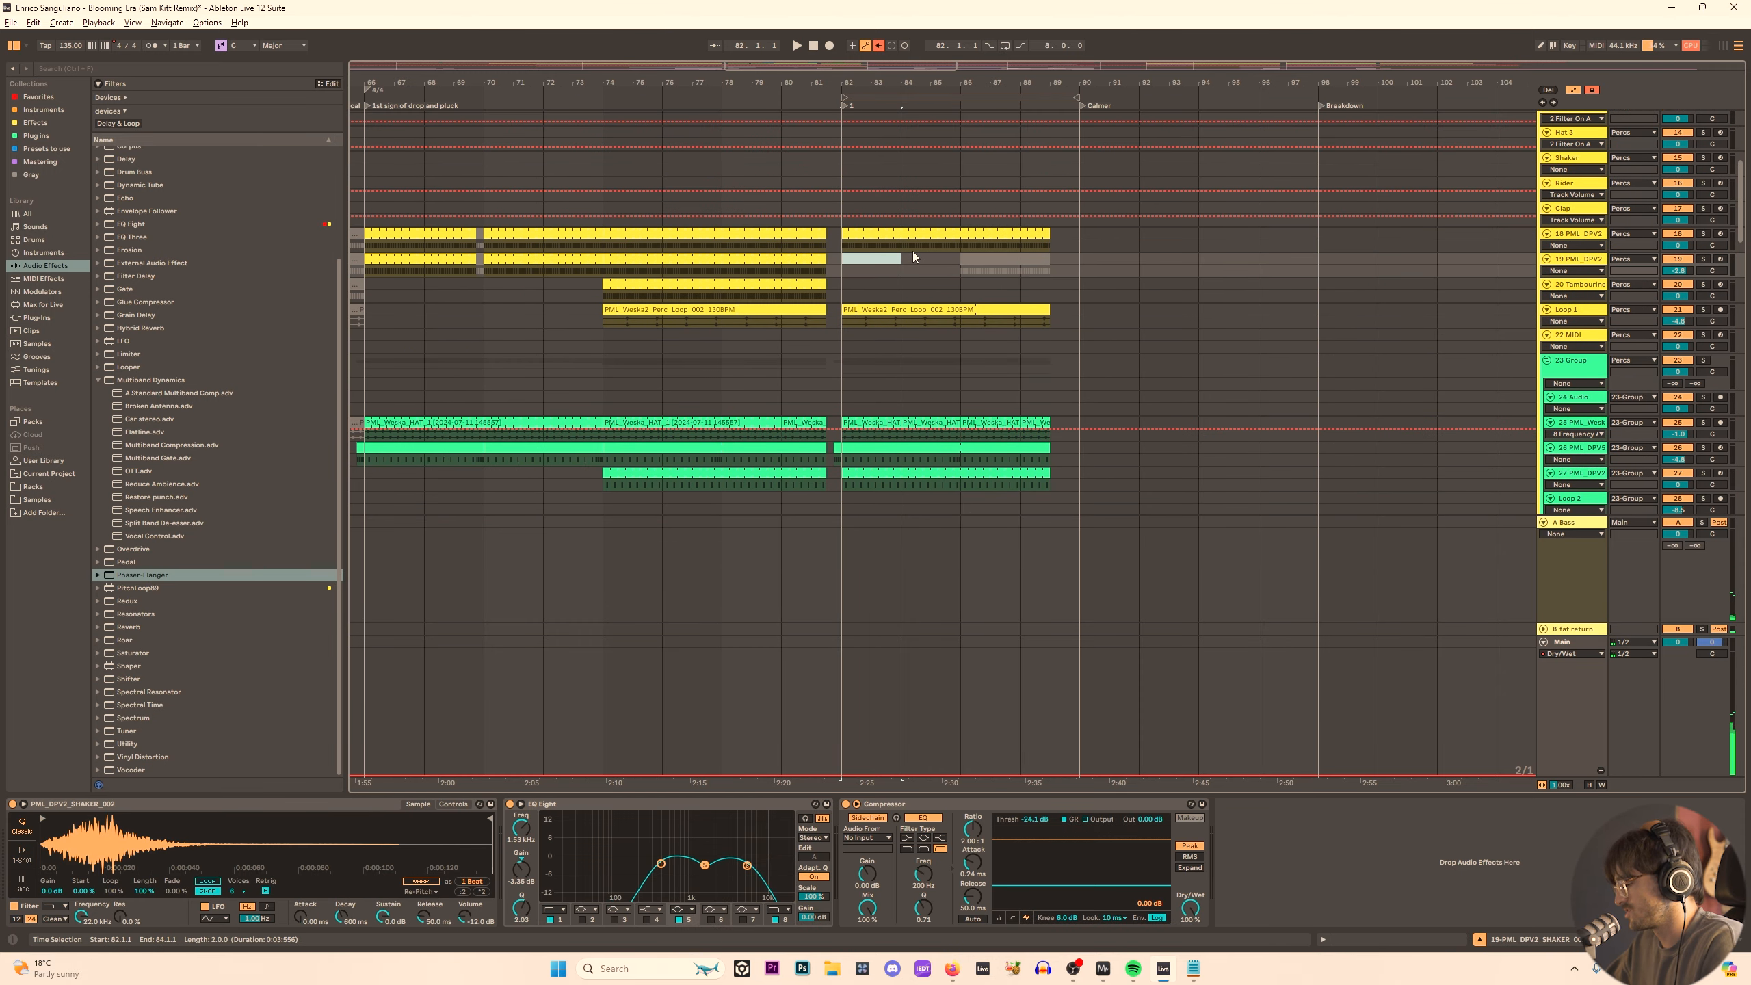
pyautogui.hotkey('ctrl', 'l')
pyautogui.press('space')
pyautogui.scroll(3, 1741, 396)
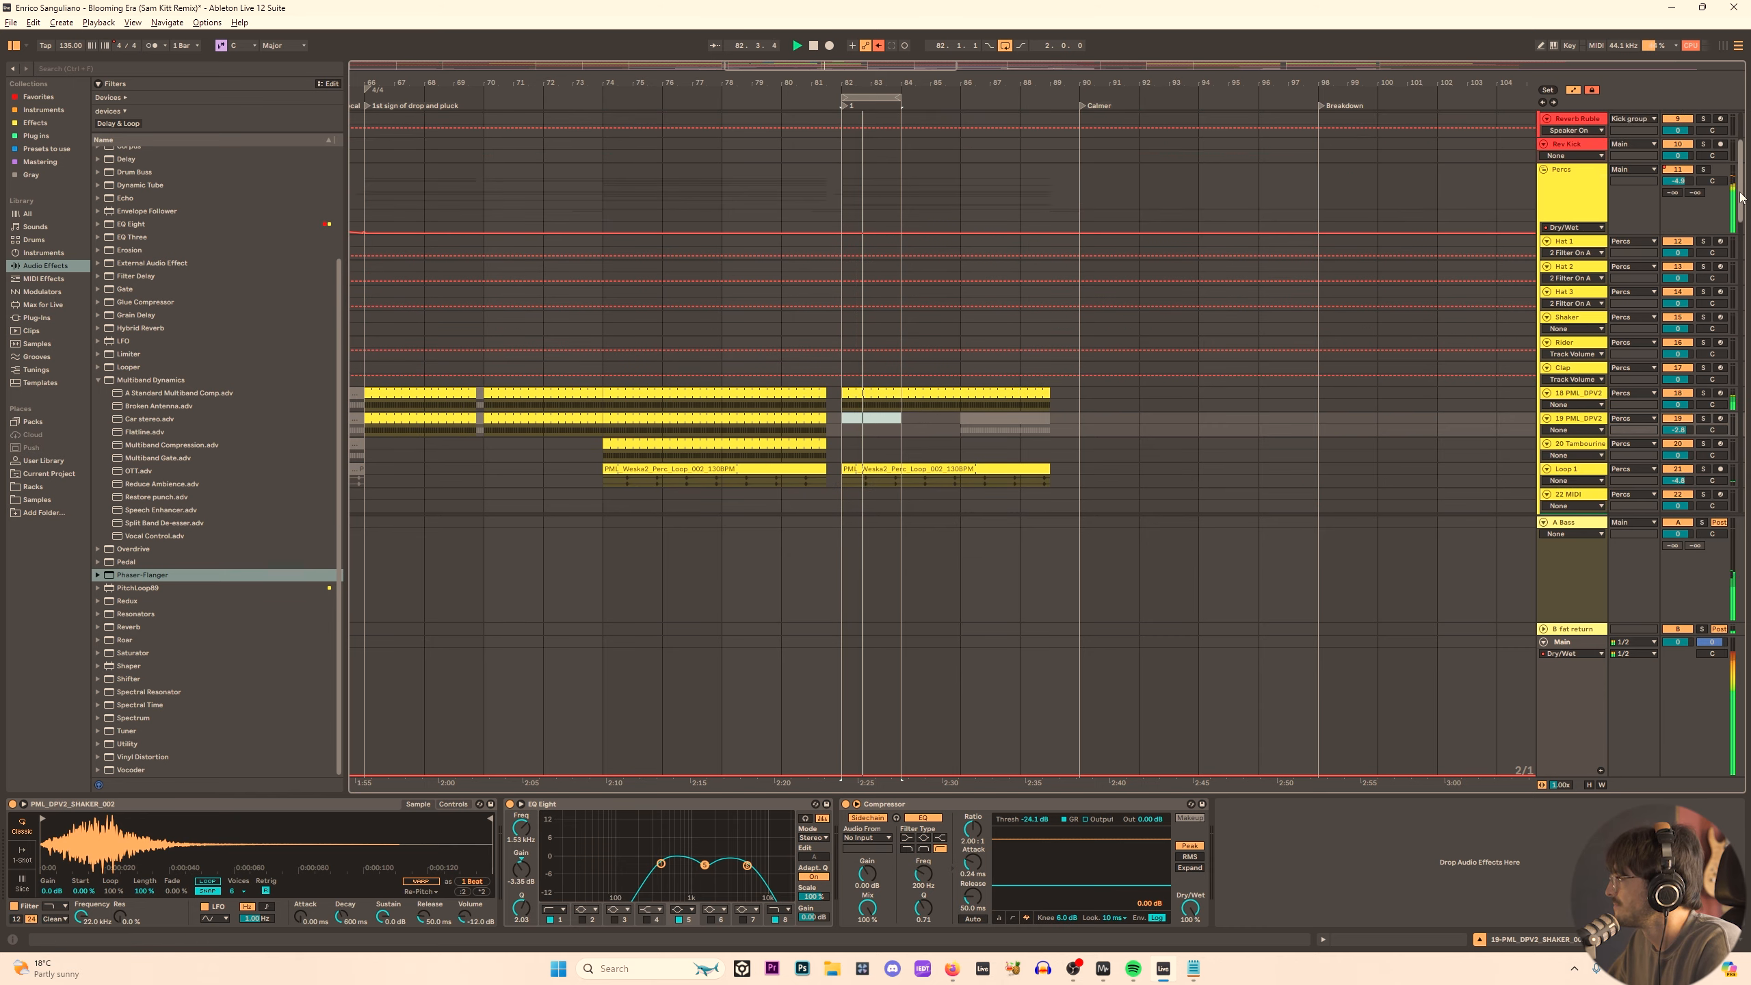
# Hide the automation lanes and add a fade-in of about 0.8 bar to the original vocal clip at bar 82.
pyautogui.scroll(-15, 1741, 208)
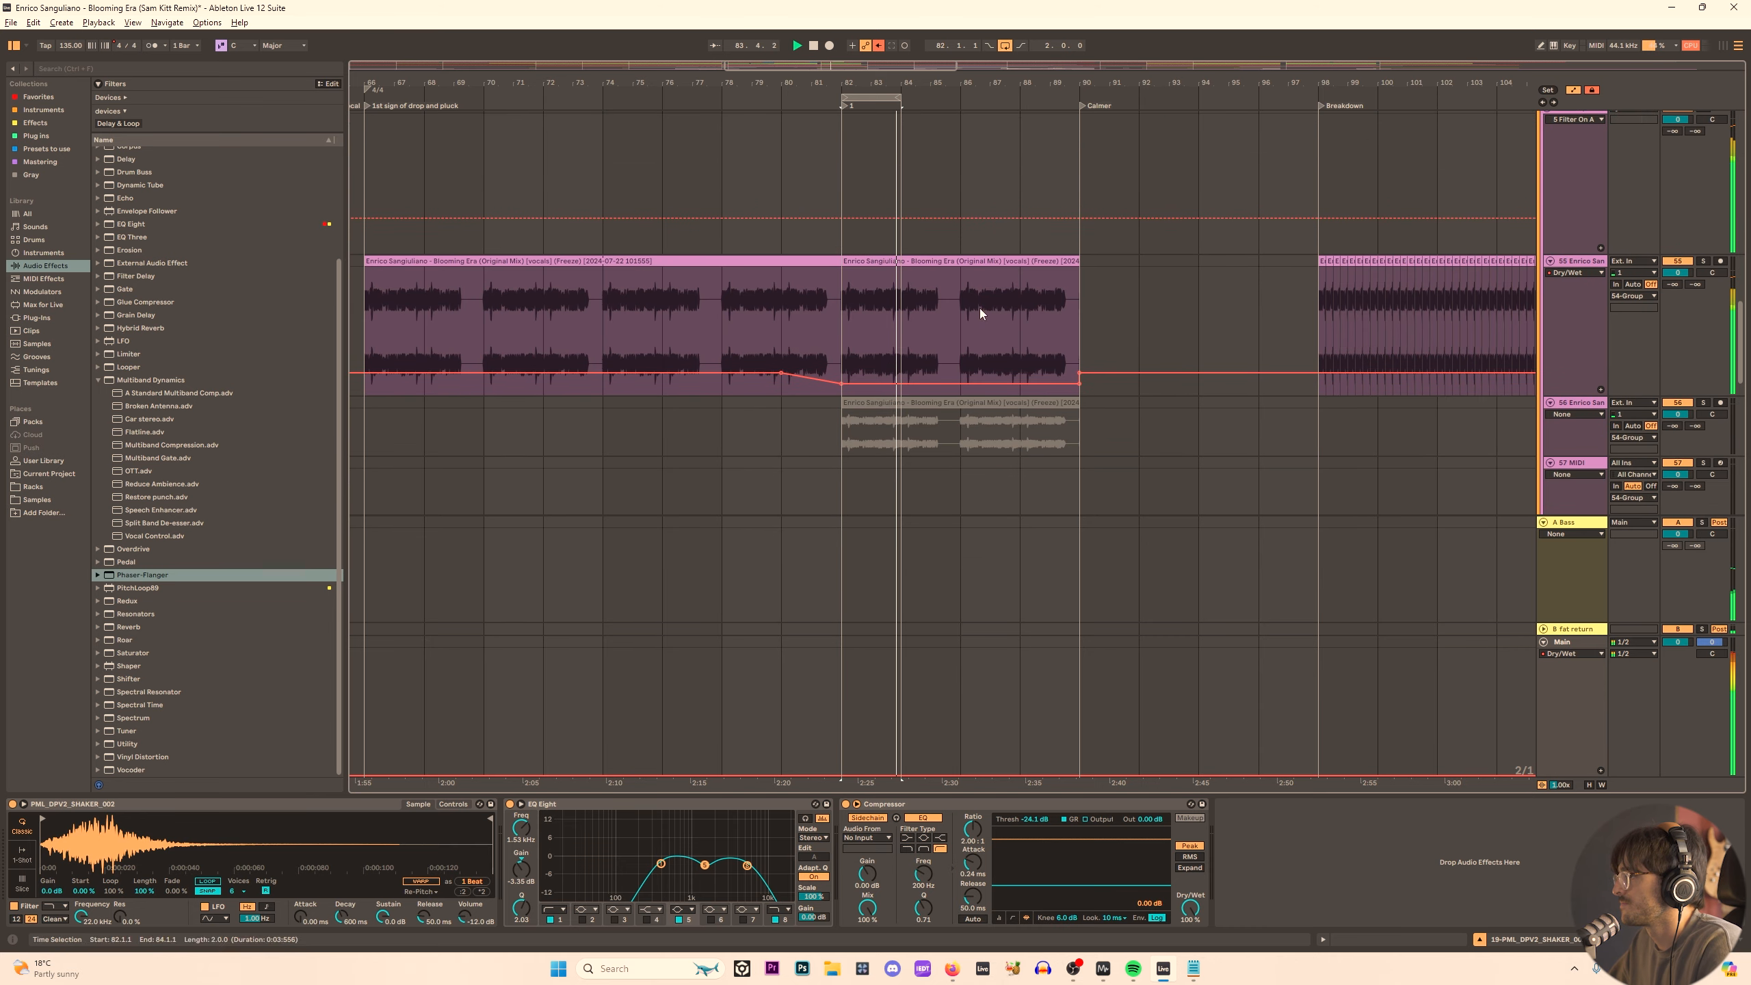
pyautogui.press('space')
pyautogui.scroll(1, 859, 295)
pyautogui.press('a')
pyautogui.scroll(5, 850, 336)
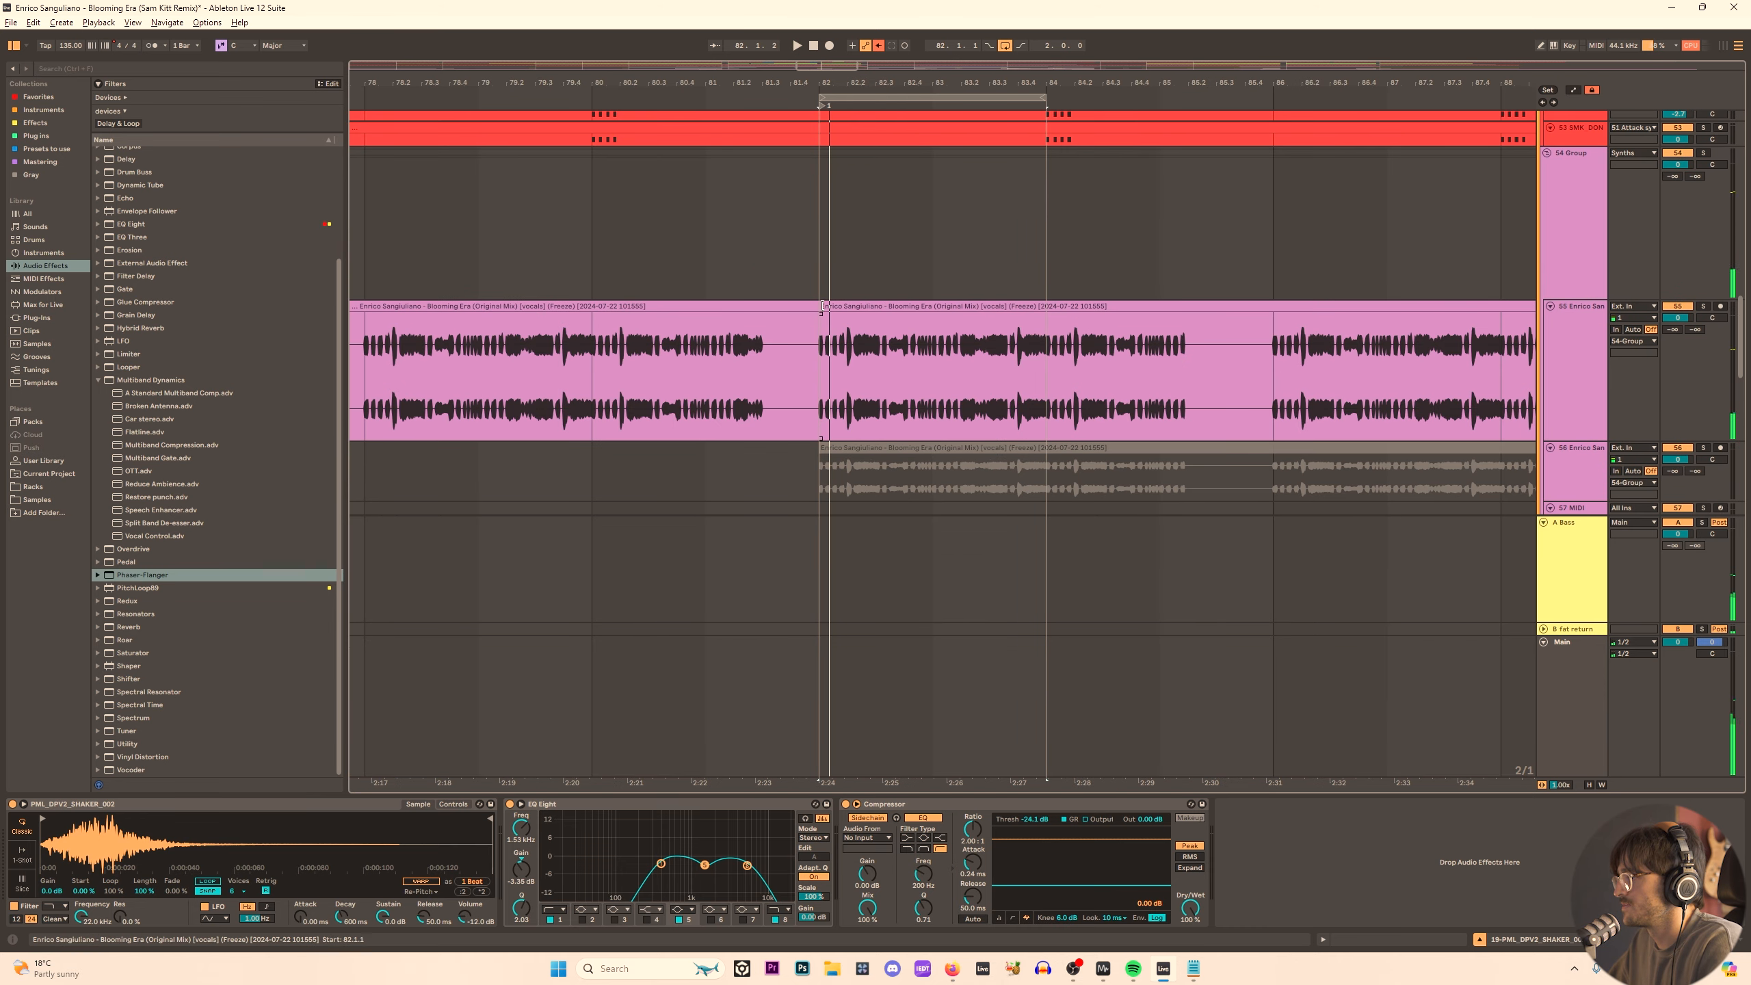
pyautogui.click(830, 317)
pyautogui.press('space')
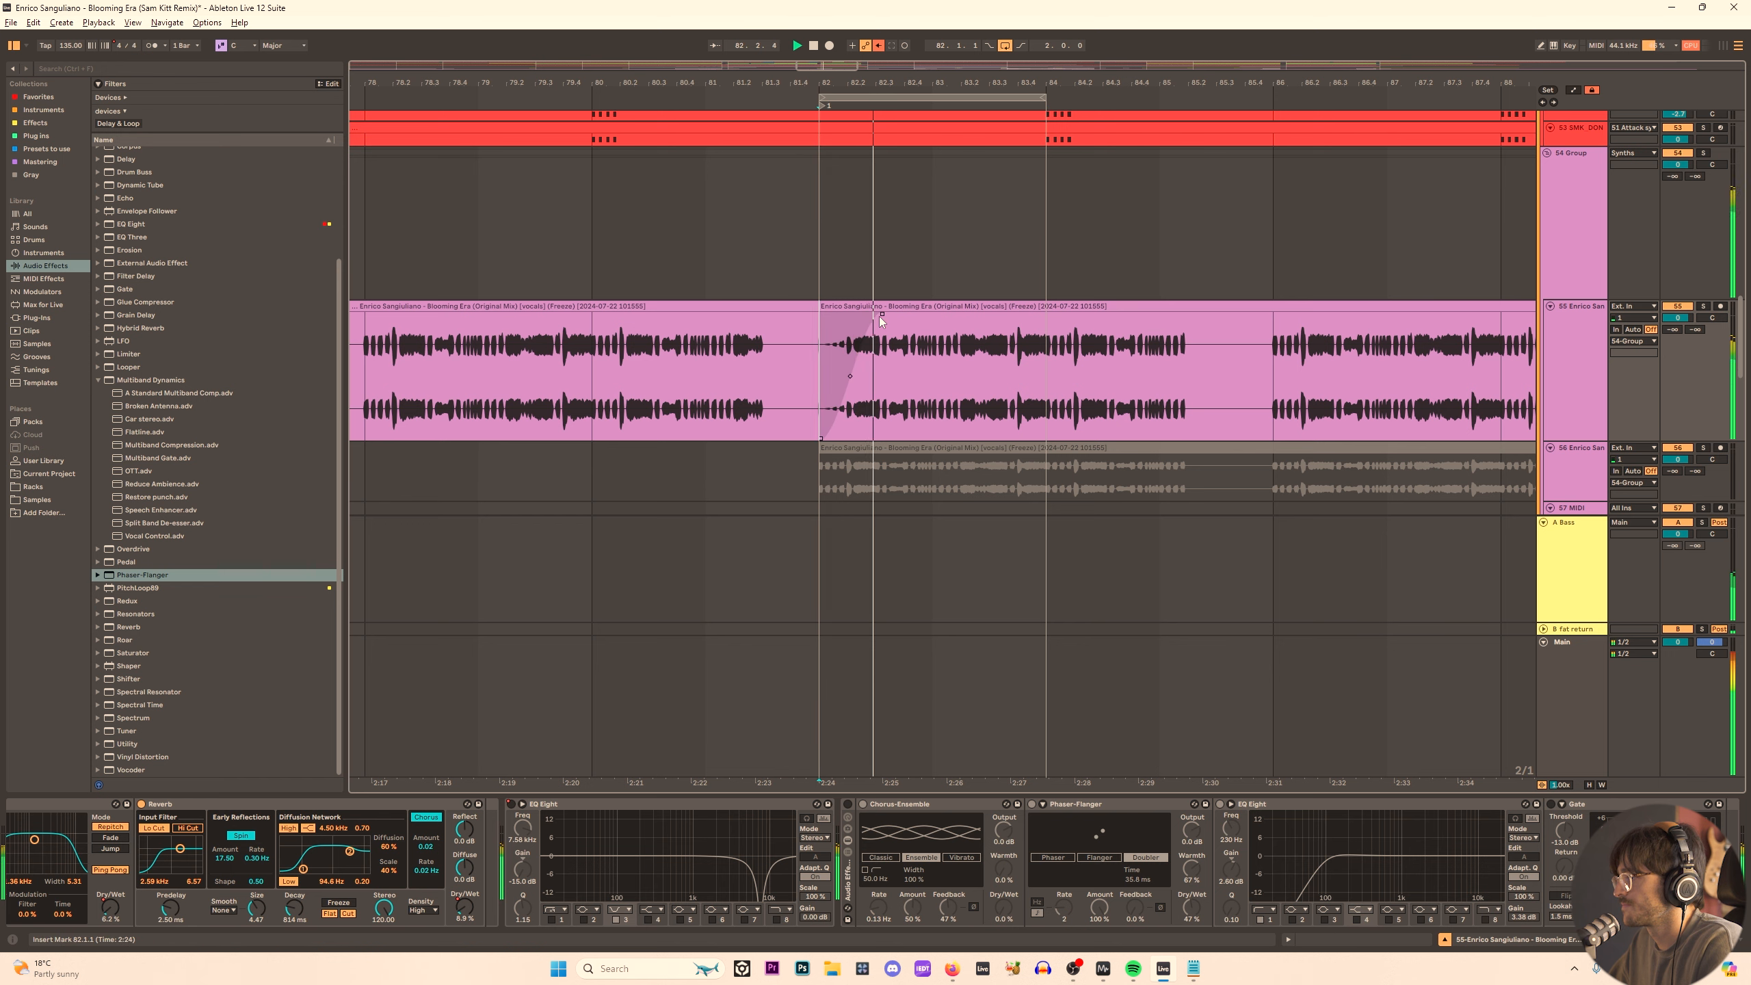
pyautogui.moveTo(881, 315); pyautogui.dragTo(909, 324)
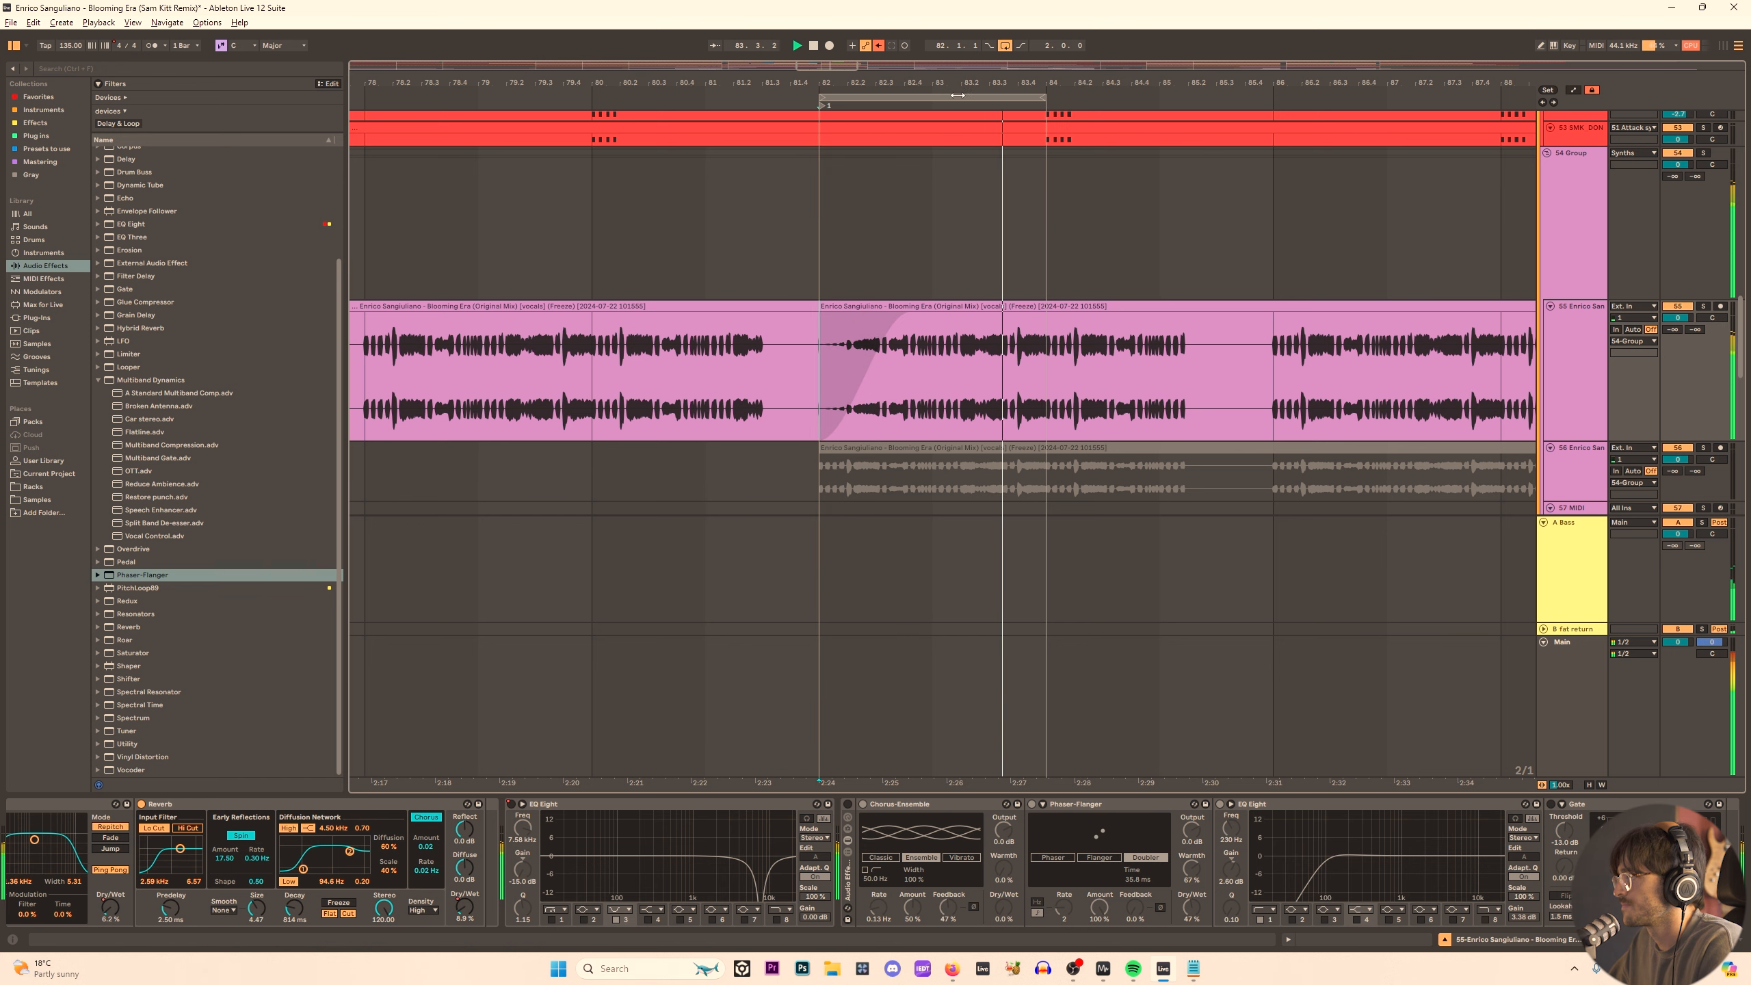
# Loop bars 82 to 90 over the original vocal clip and shorten its fade-in to about 0.4 bar.
pyautogui.scroll(-3, 871, 102)
pyautogui.click(796, 376)
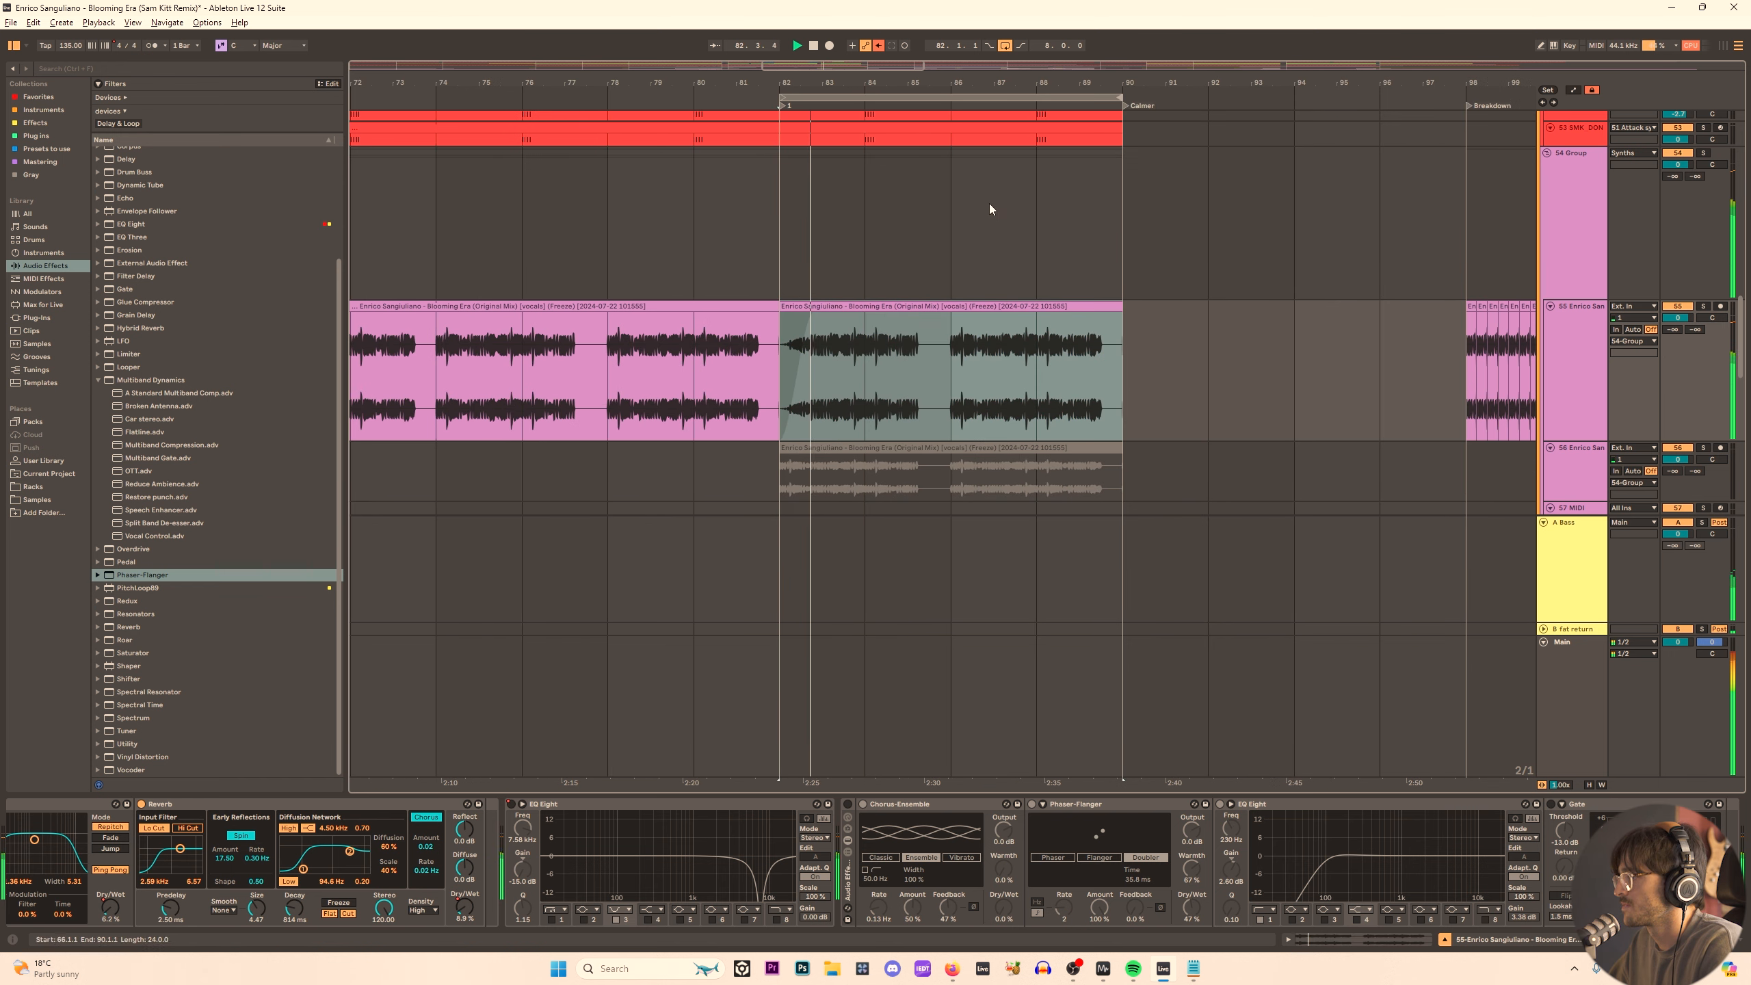
pyautogui.moveTo(813, 314); pyautogui.dragTo(781, 324)
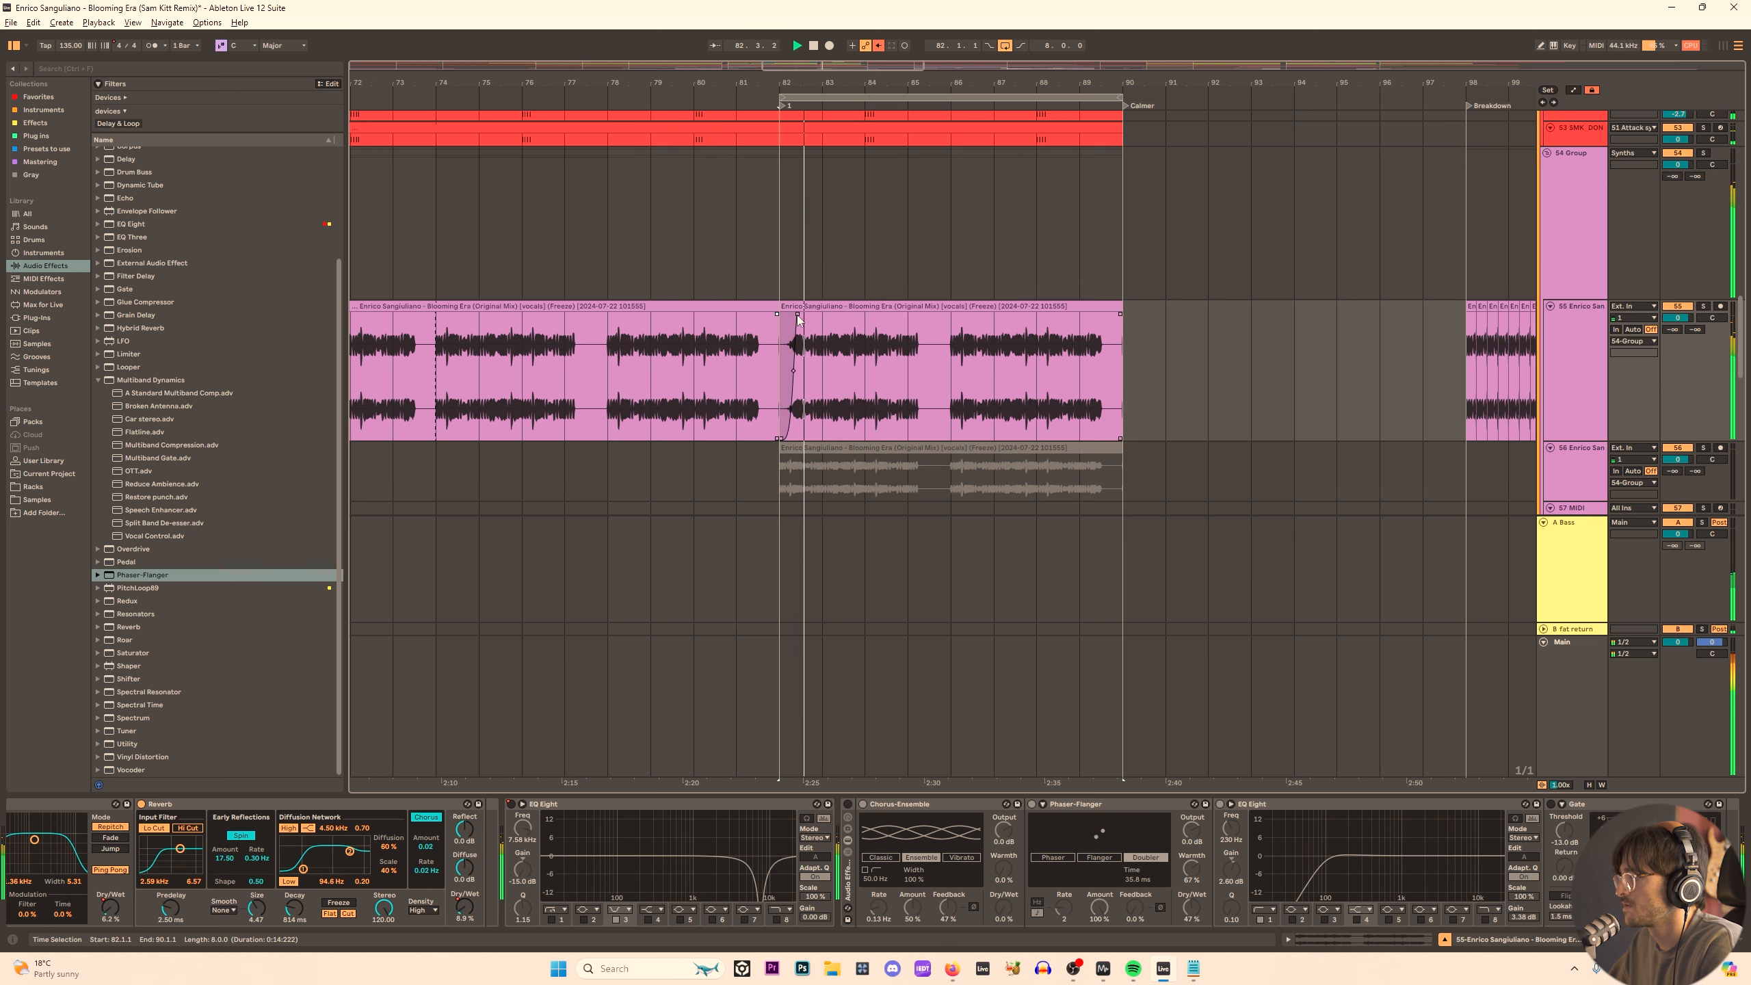
# Bend the vocal clip's fade-in curve at bar 82 to rise faster, and audition the transition from bar 81.
pyautogui.click(733, 337)
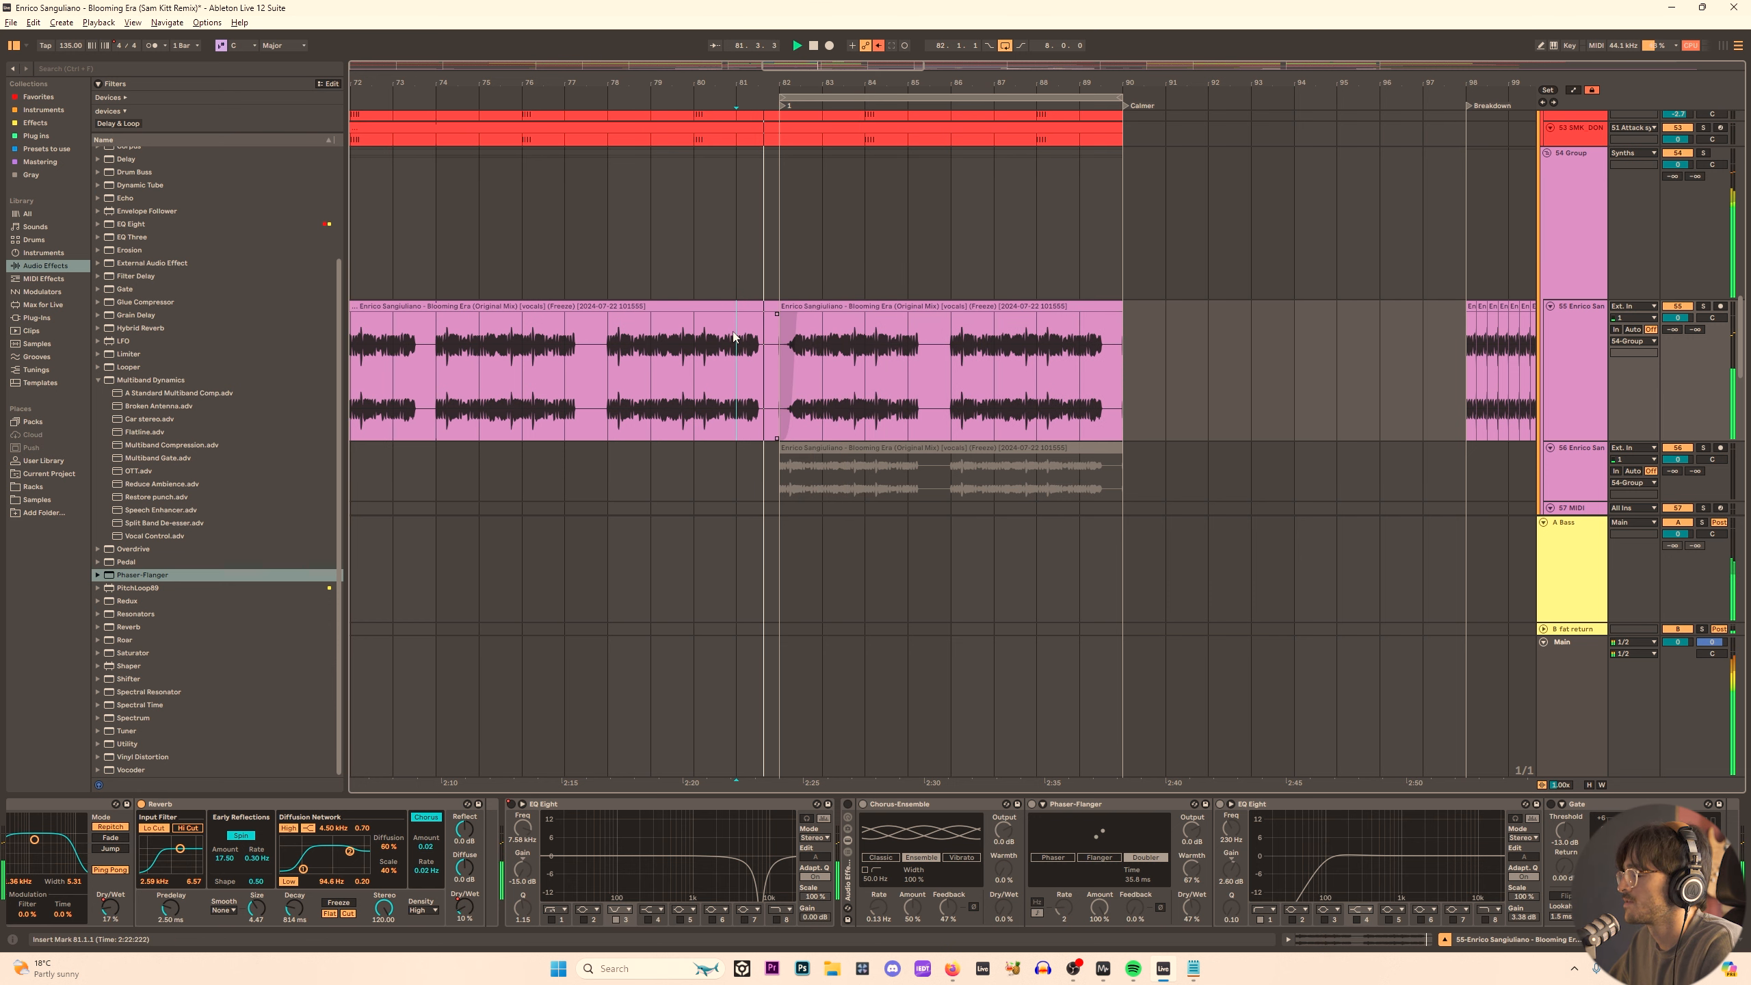
pyautogui.scroll(-5, 758, 325)
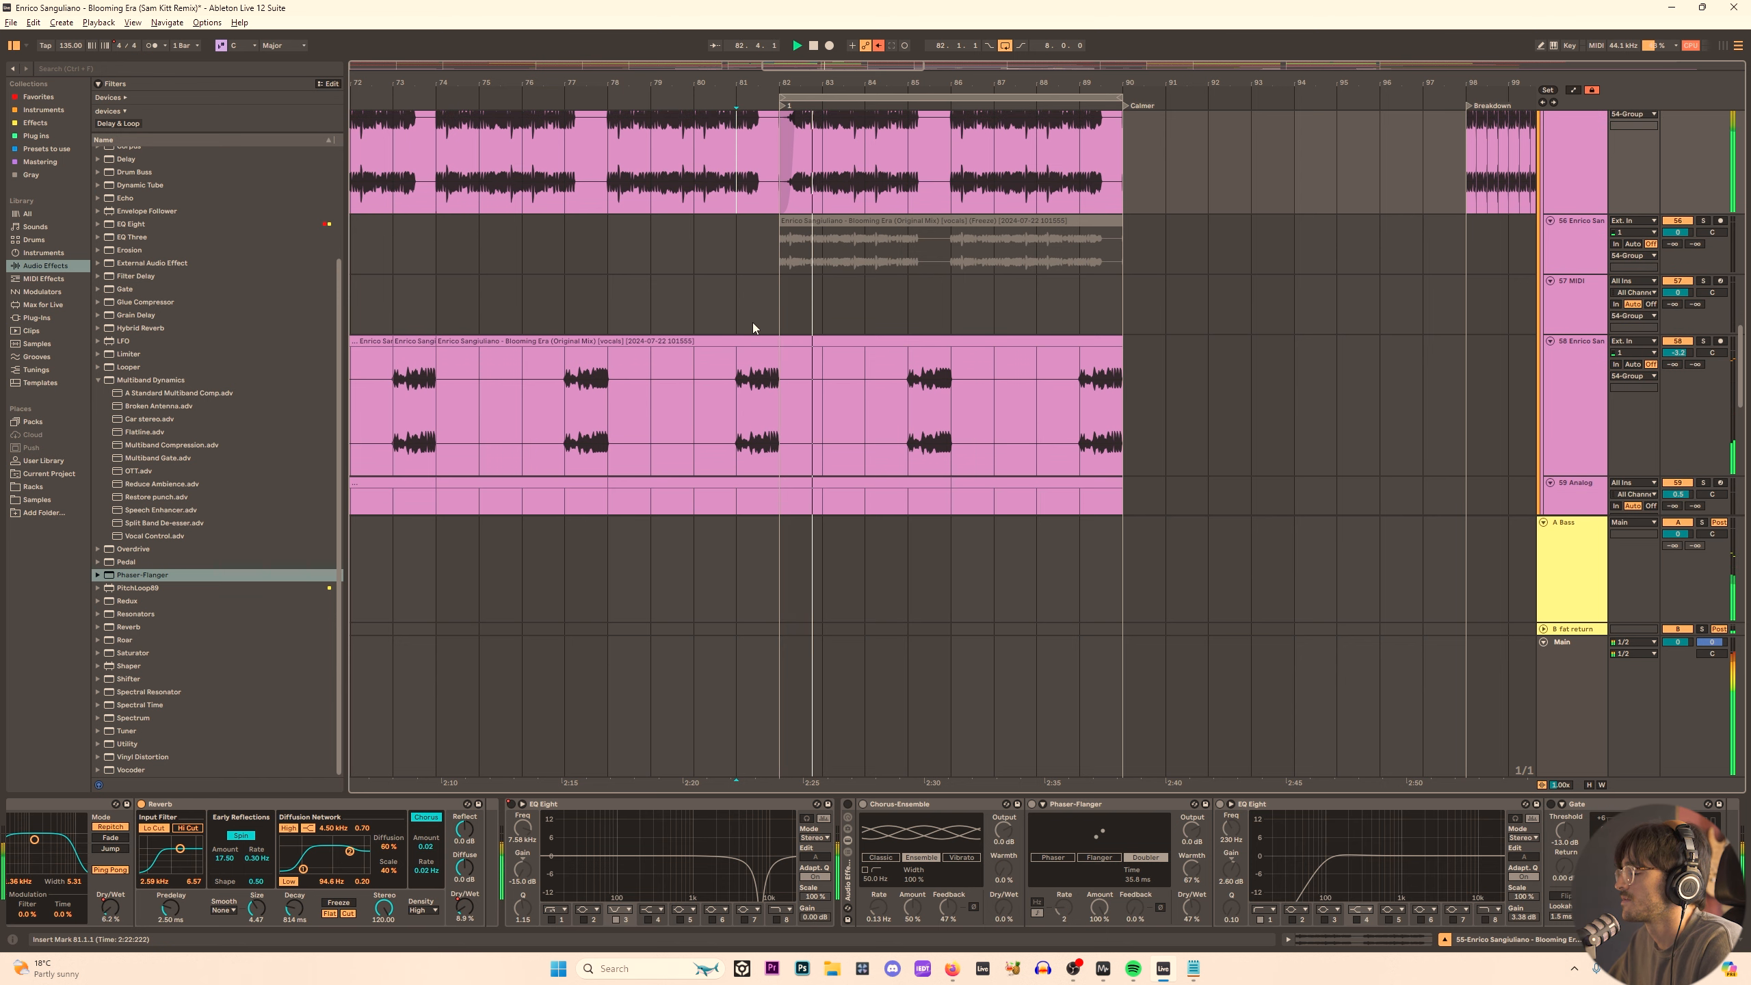
pyautogui.scroll(1, 815, 245)
pyautogui.scroll(4, 815, 245)
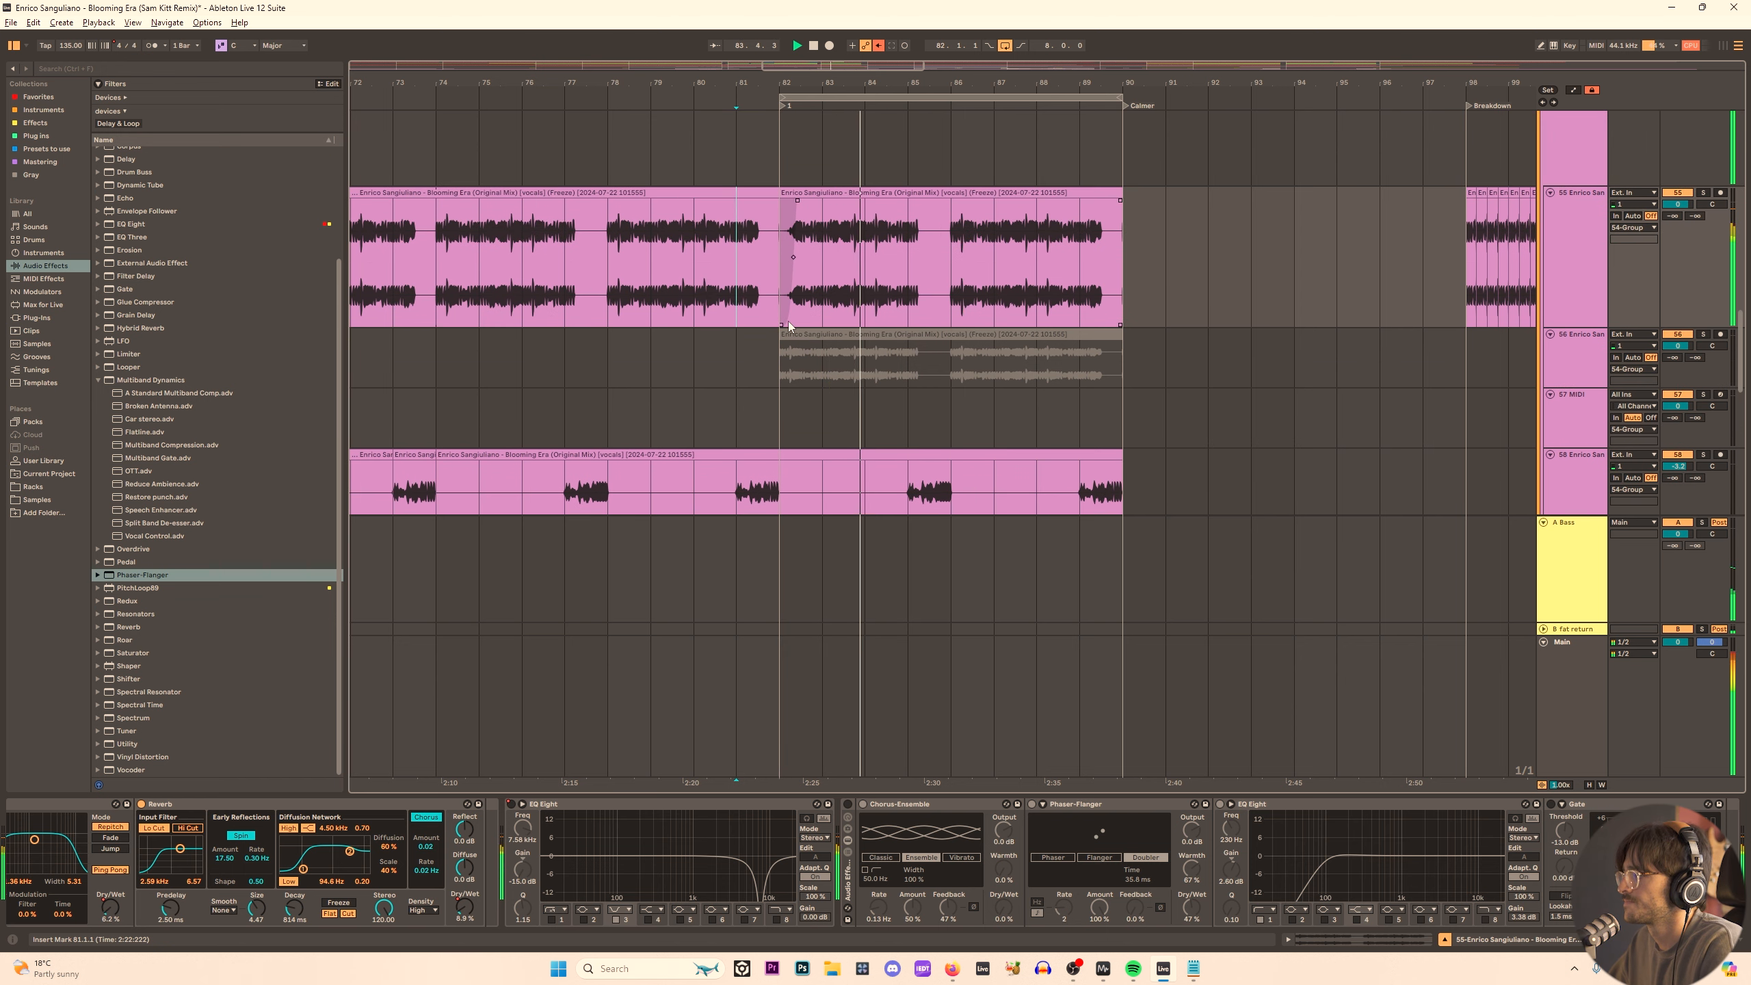
pyautogui.press('space')
pyautogui.press('space')
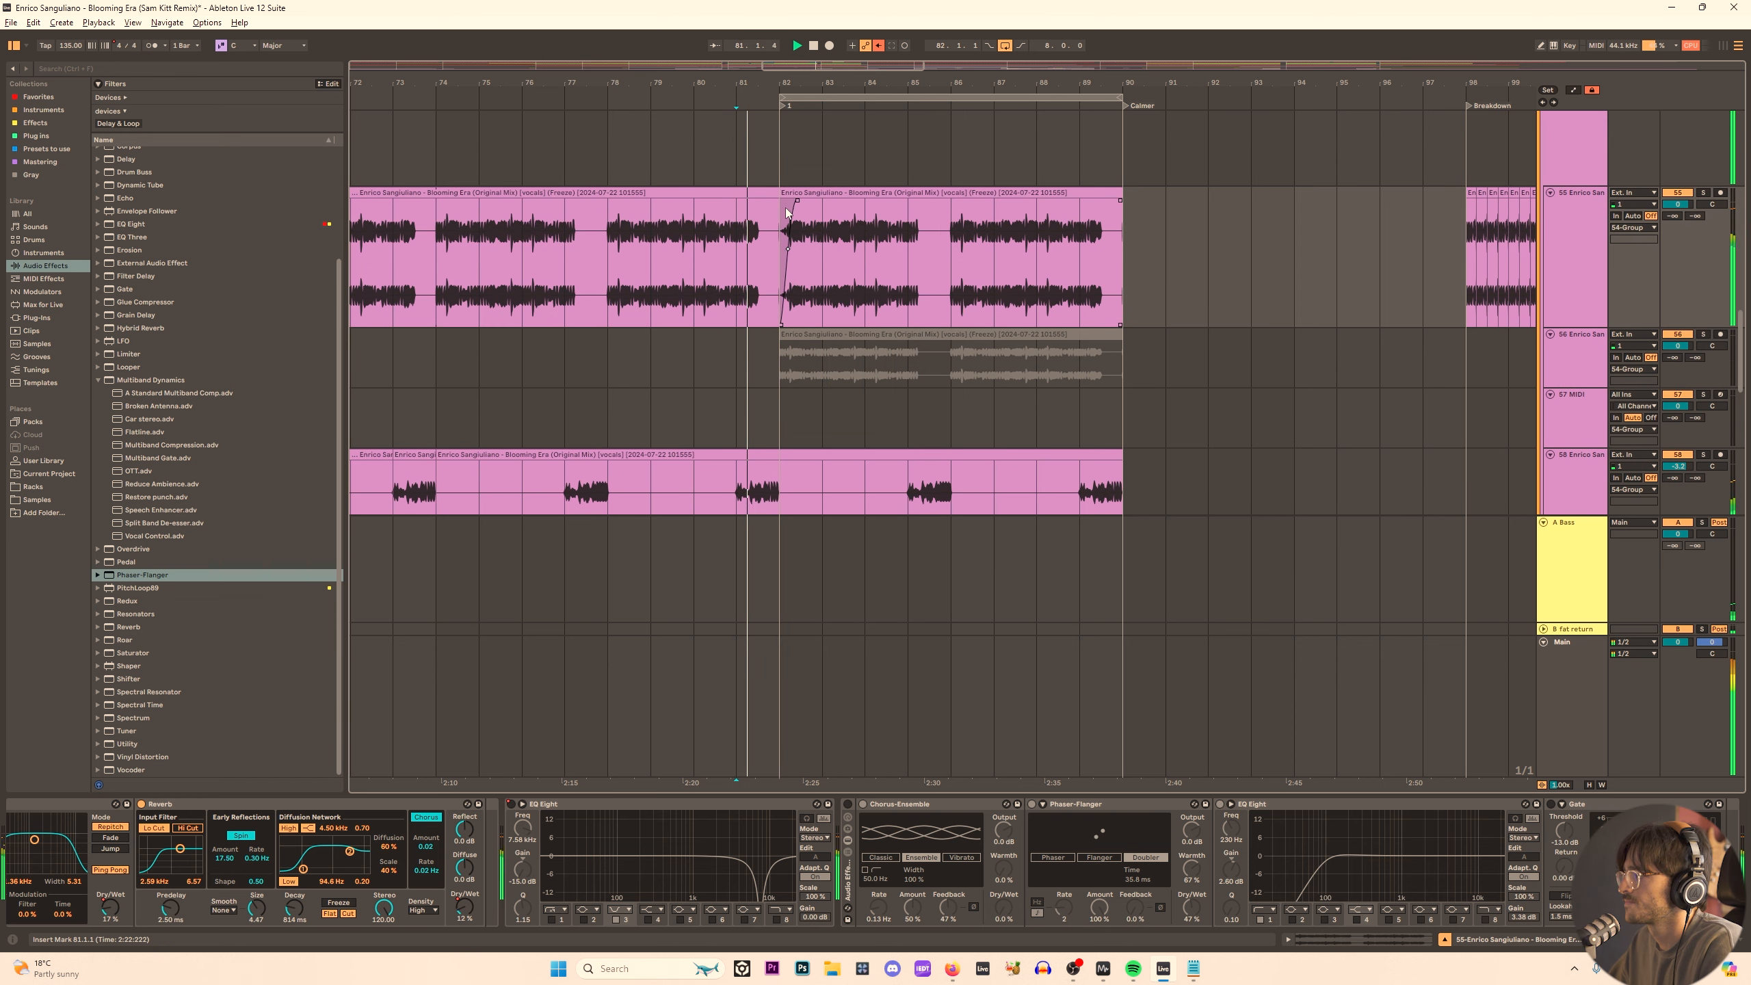
pyautogui.click(792, 207)
pyautogui.press('space')
pyautogui.press('space')
# Look through the FX and texture tracks around bar 82 and play from bar 81 to examine the transition sounds.
pyautogui.scroll(-10, 882, 271)
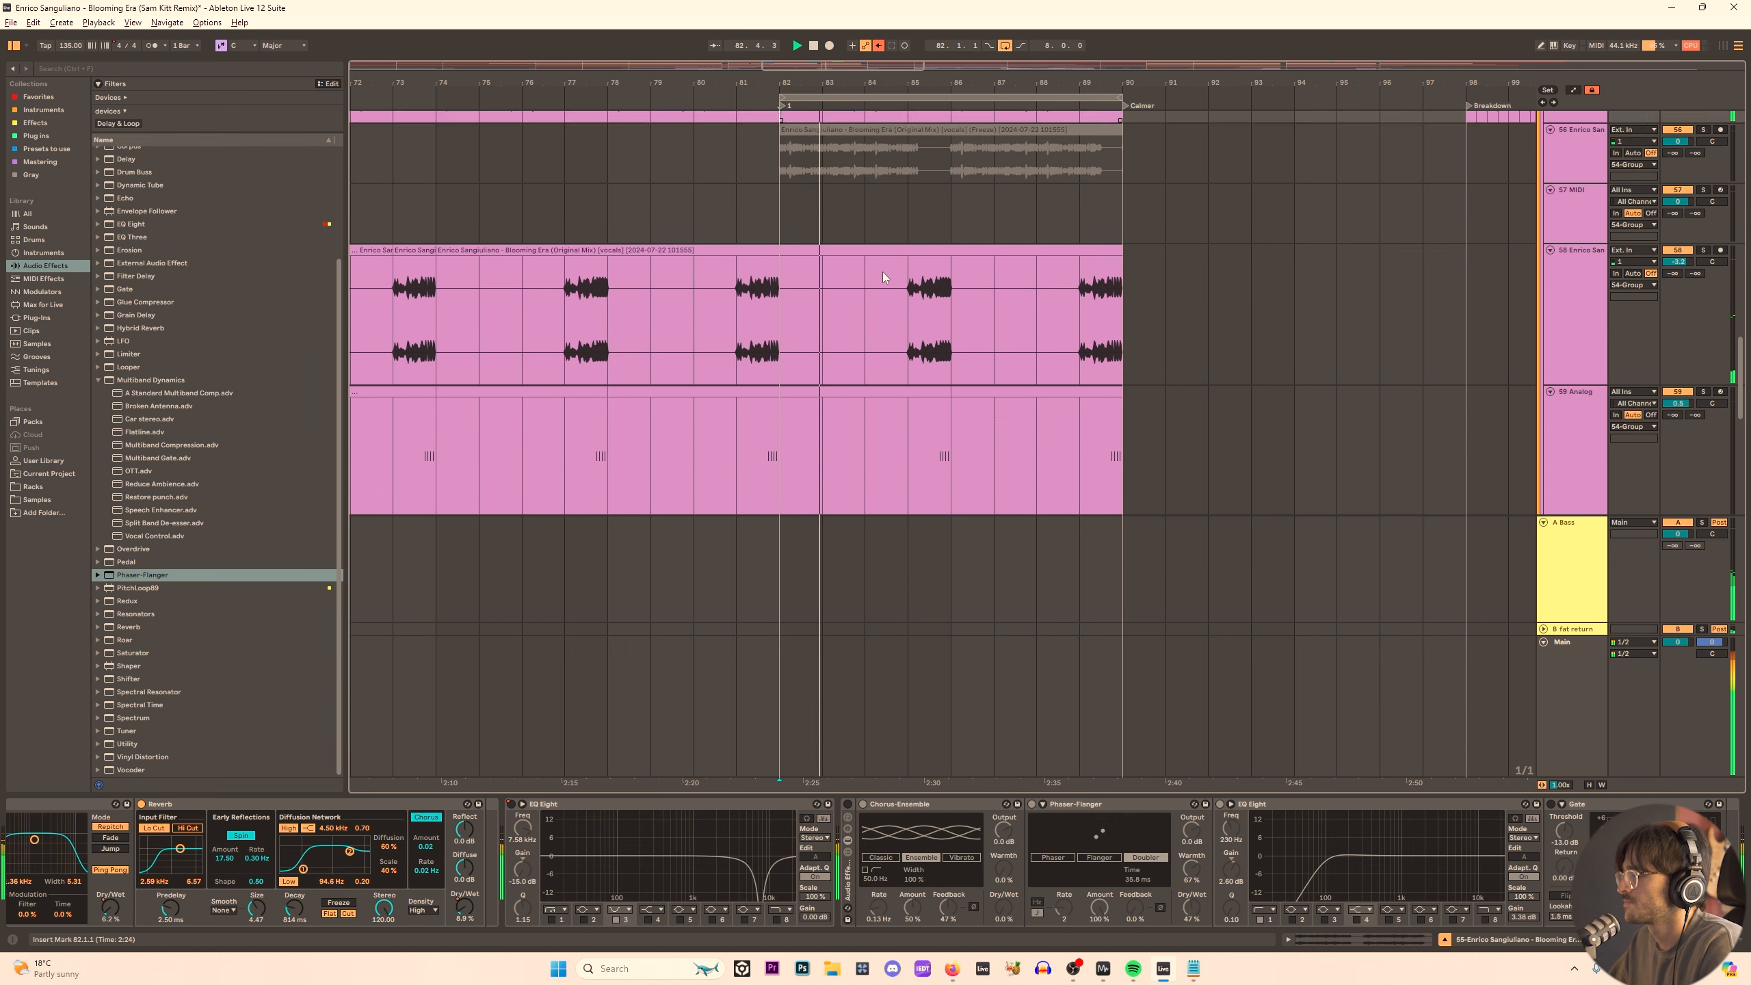
pyautogui.scroll(-4, 844, 283)
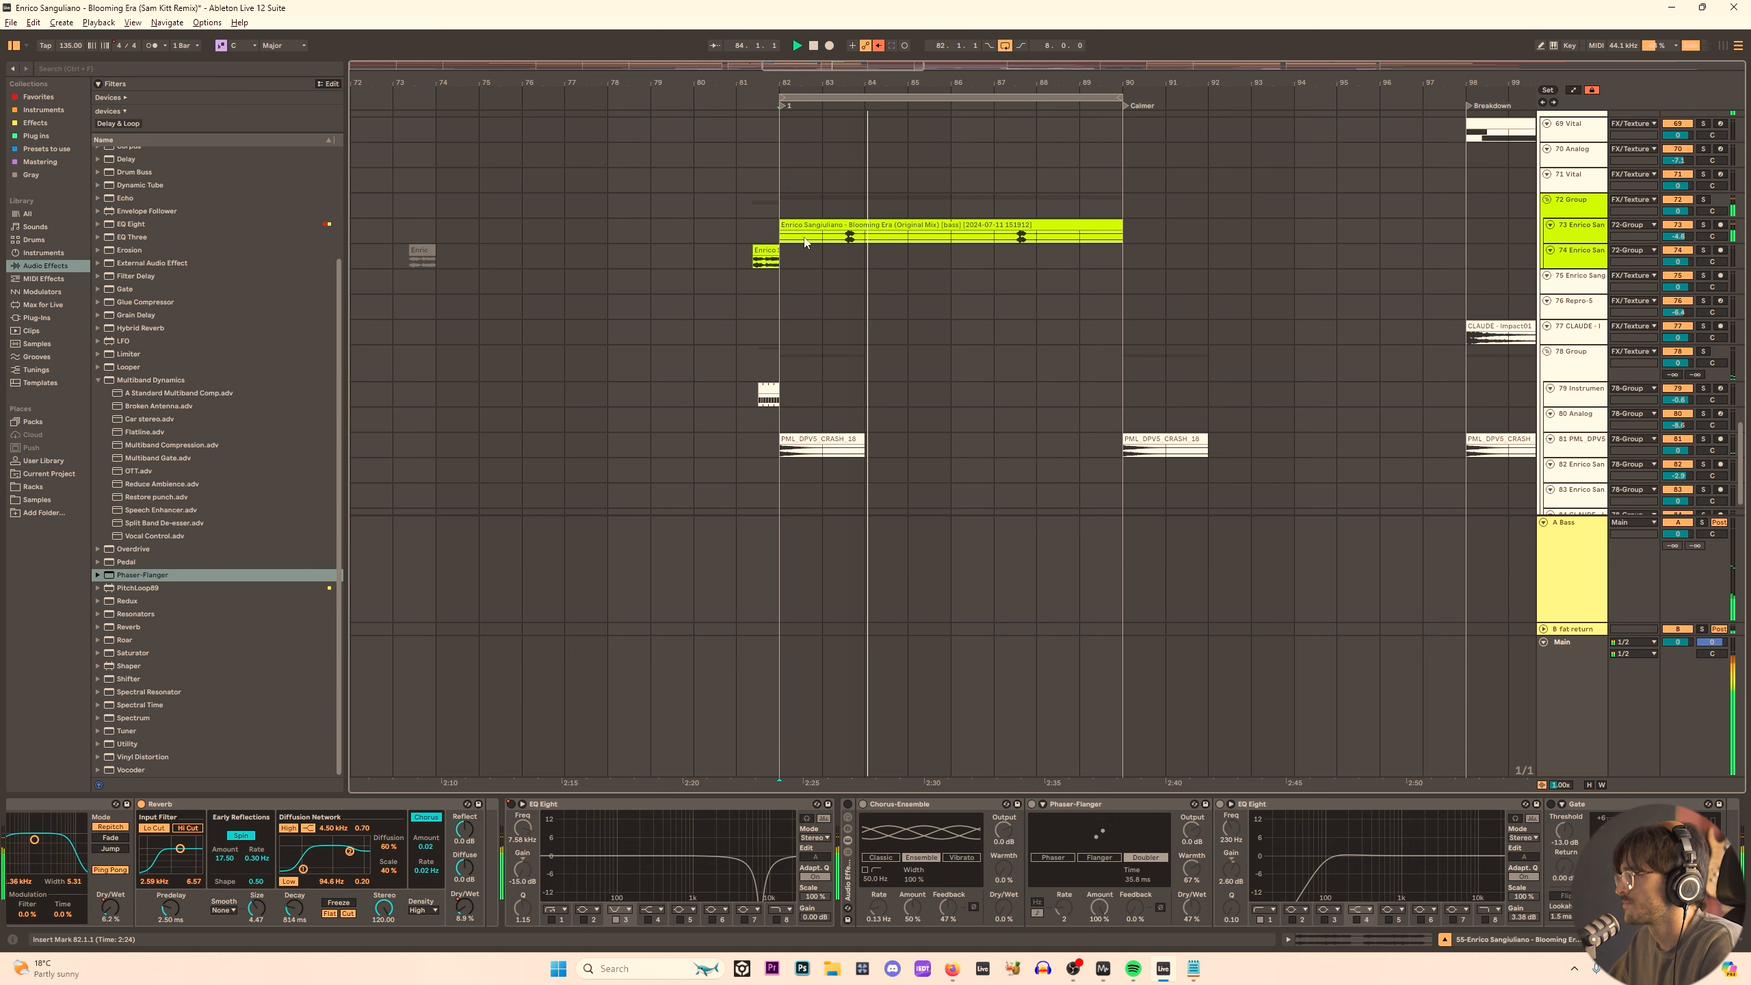
pyautogui.scroll(4, 800, 240)
pyautogui.scroll(-5, 787, 256)
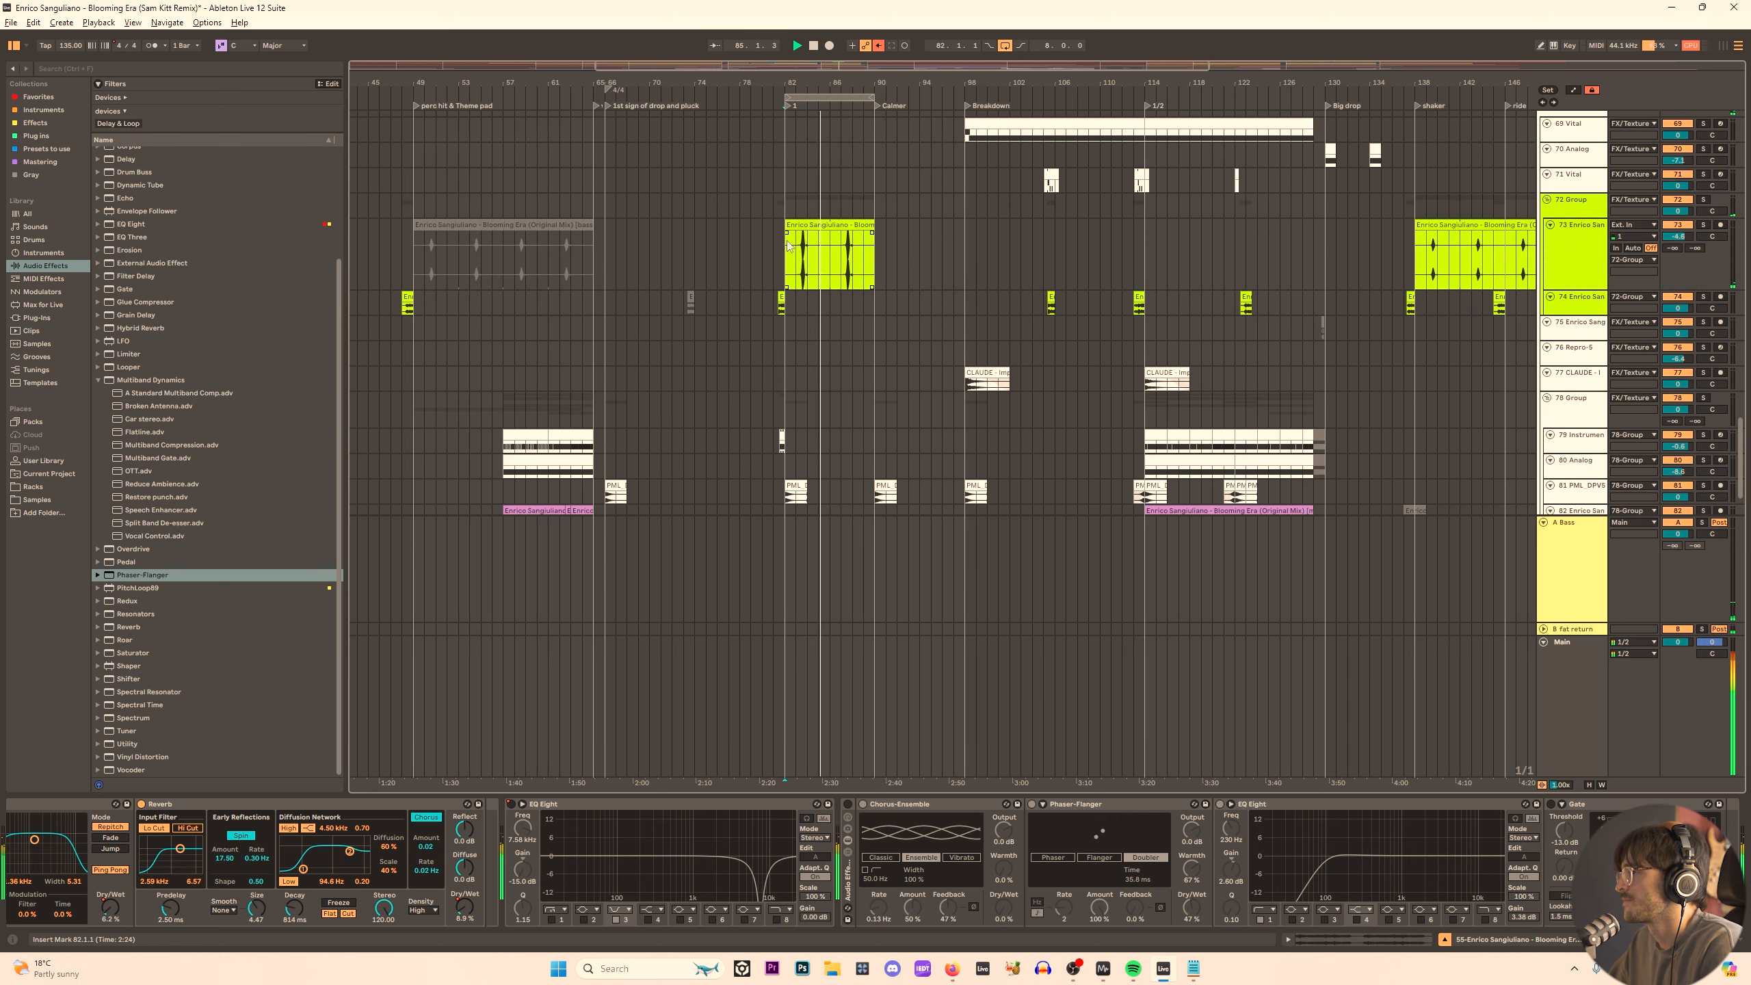
pyautogui.scroll(-3, 800, 243)
pyautogui.click(782, 199)
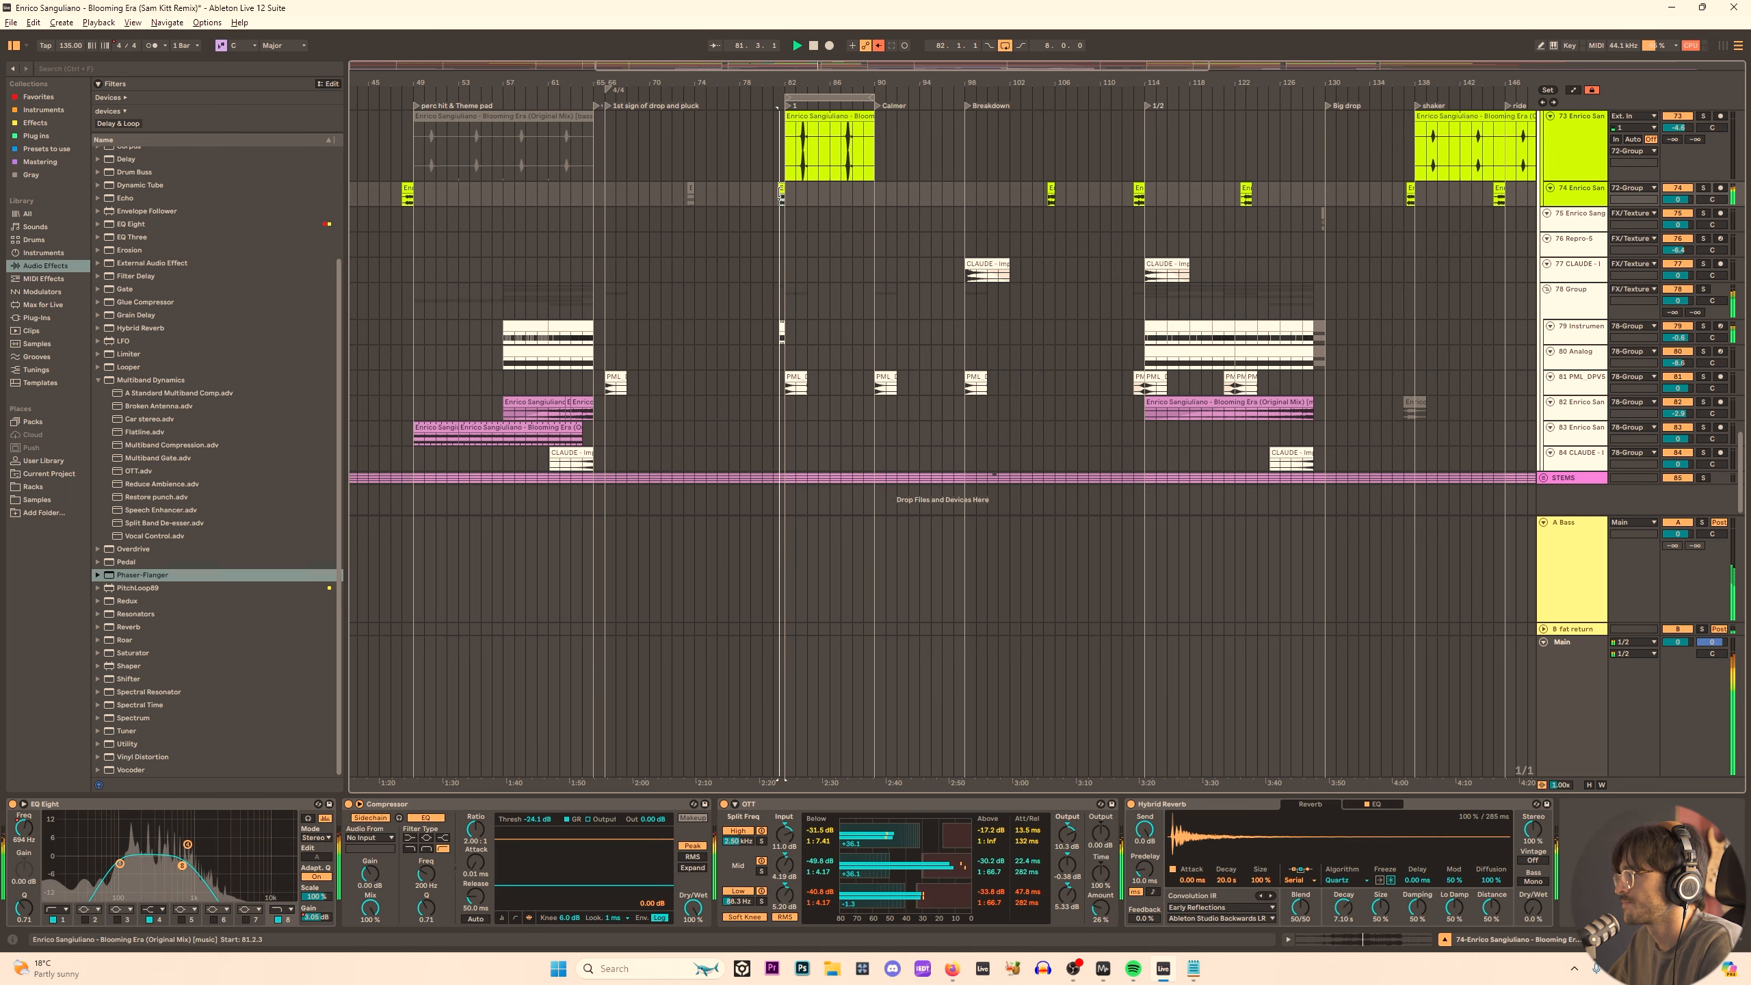
pyautogui.scroll(5, 787, 203)
pyautogui.click(789, 214)
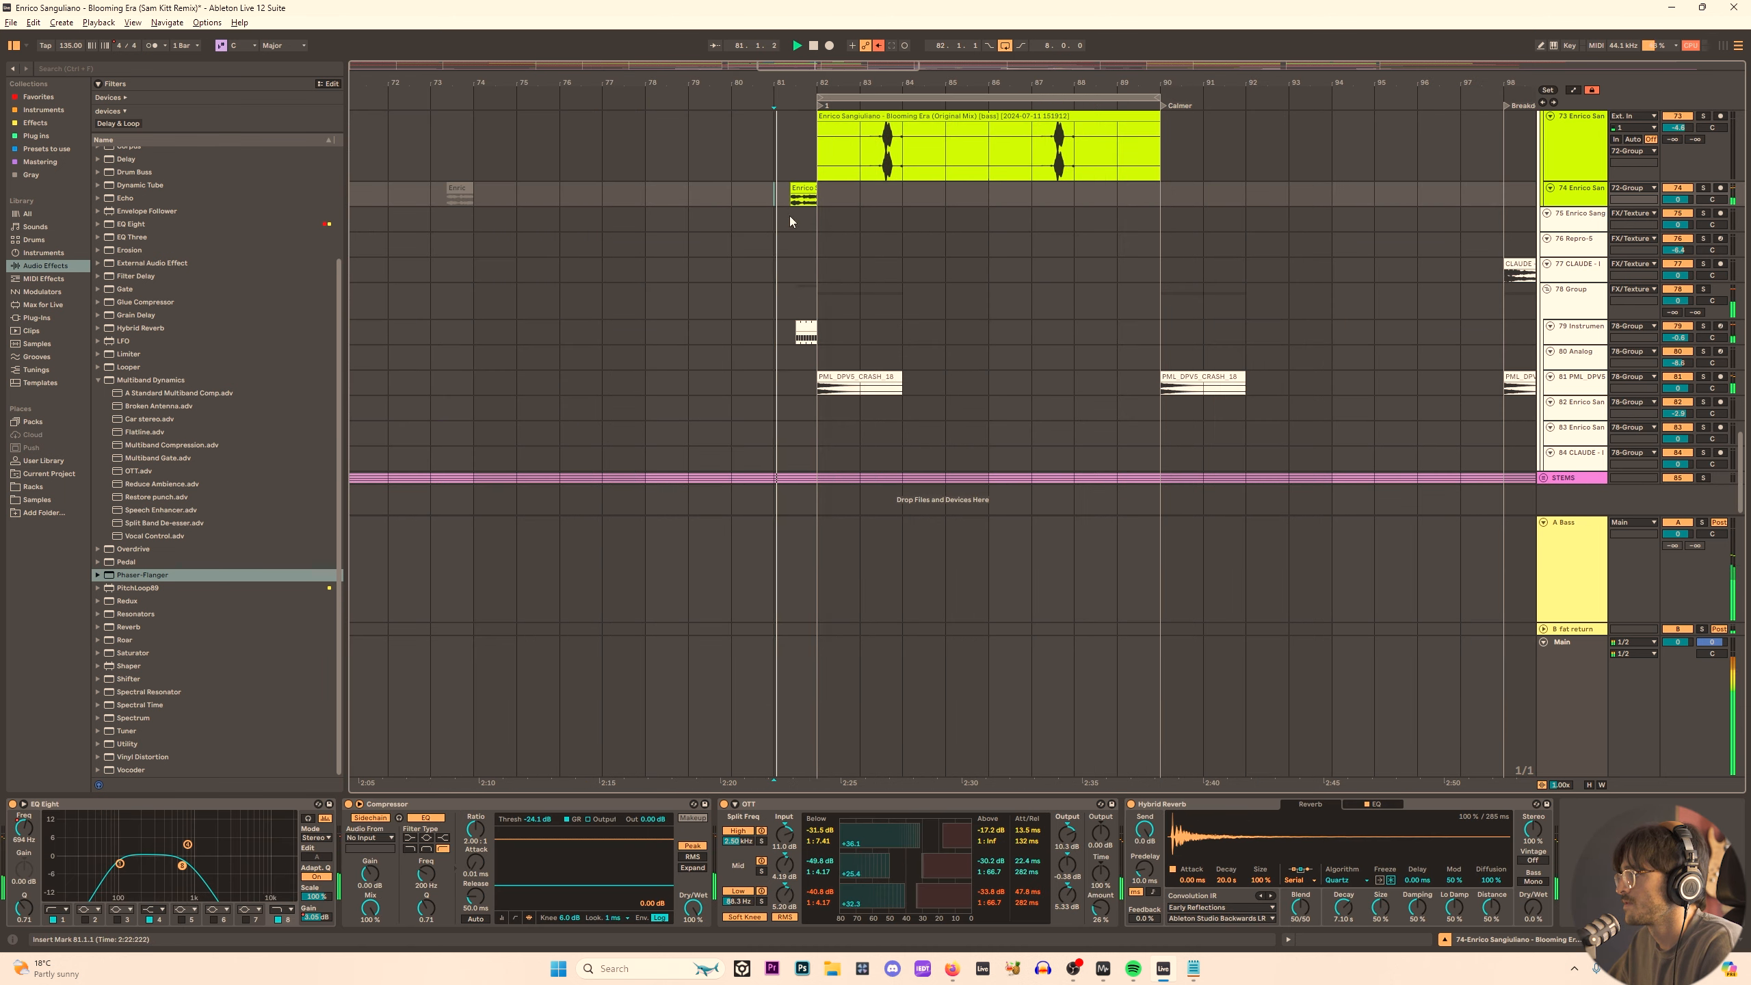
pyautogui.scroll(3, 789, 217)
# Split the vocal chop clip at bar 82 and trim the earlier part's end back to bar 81, auditioning the gap.
pyautogui.press('space')
pyautogui.moveTo(1747, 351); pyautogui.dragTo(1747, 365)
pyautogui.click(815, 376)
pyautogui.hotkey('ctrl', 'e')
pyautogui.moveTo(814, 352); pyautogui.dragTo(804, 352)
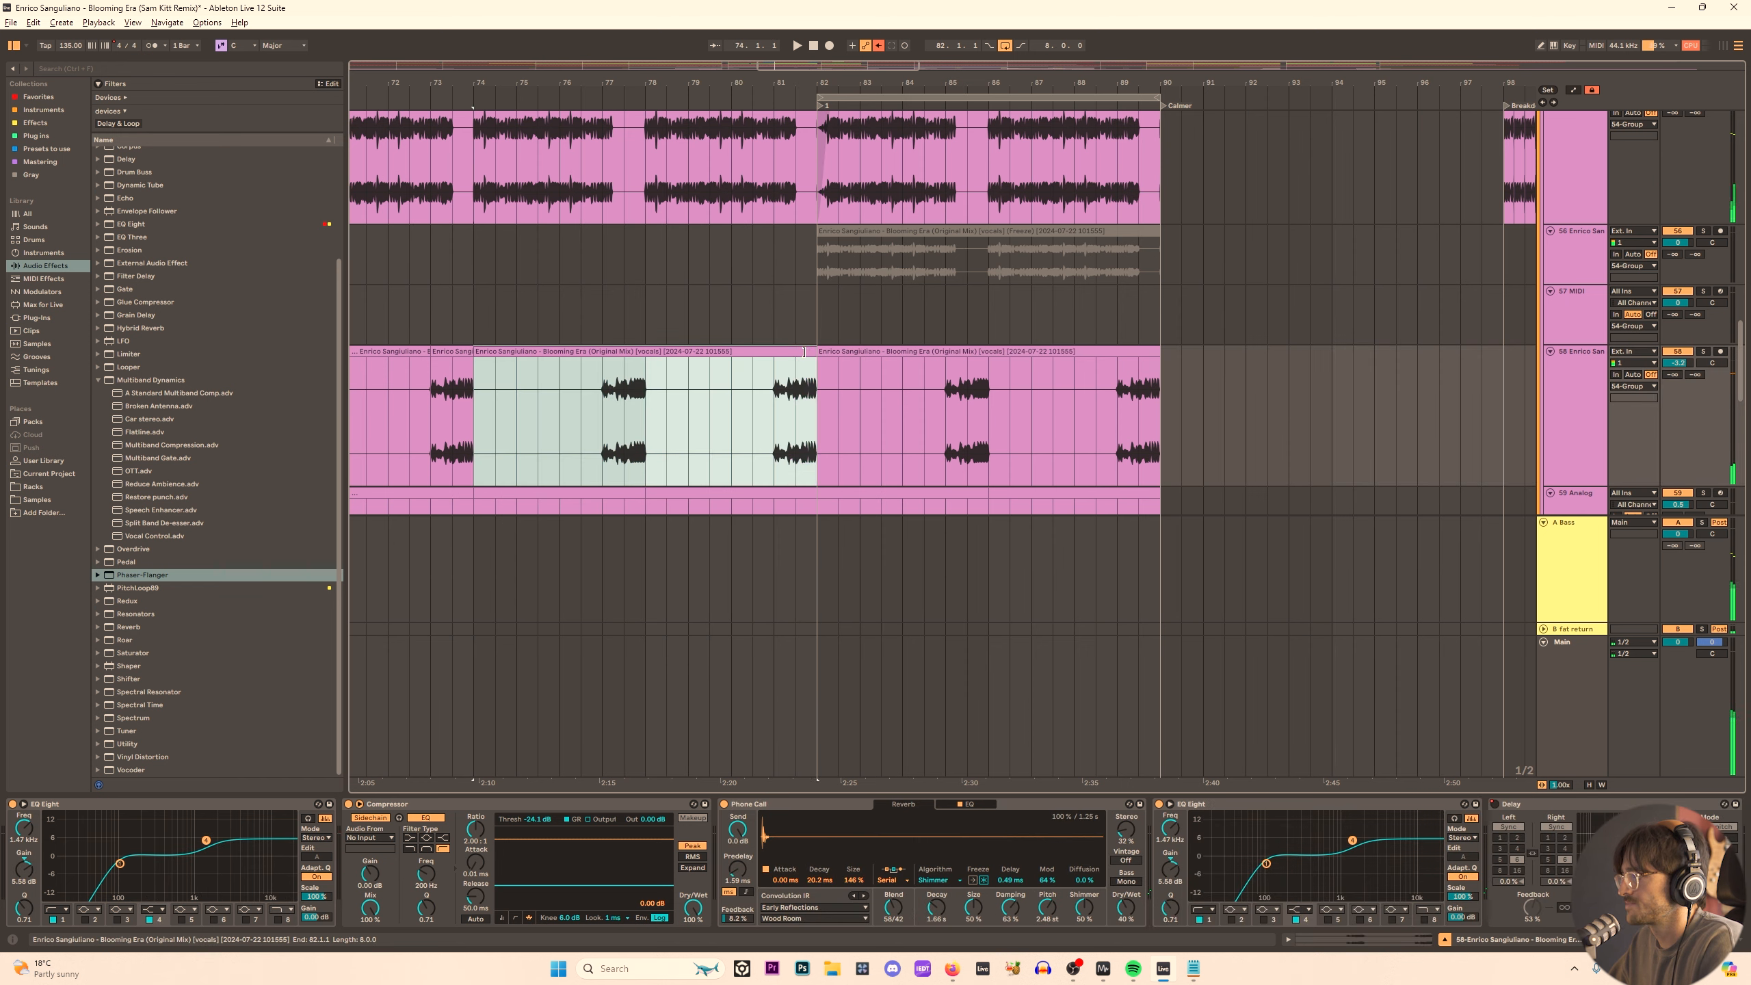
pyautogui.click(774, 319)
pyautogui.press('space')
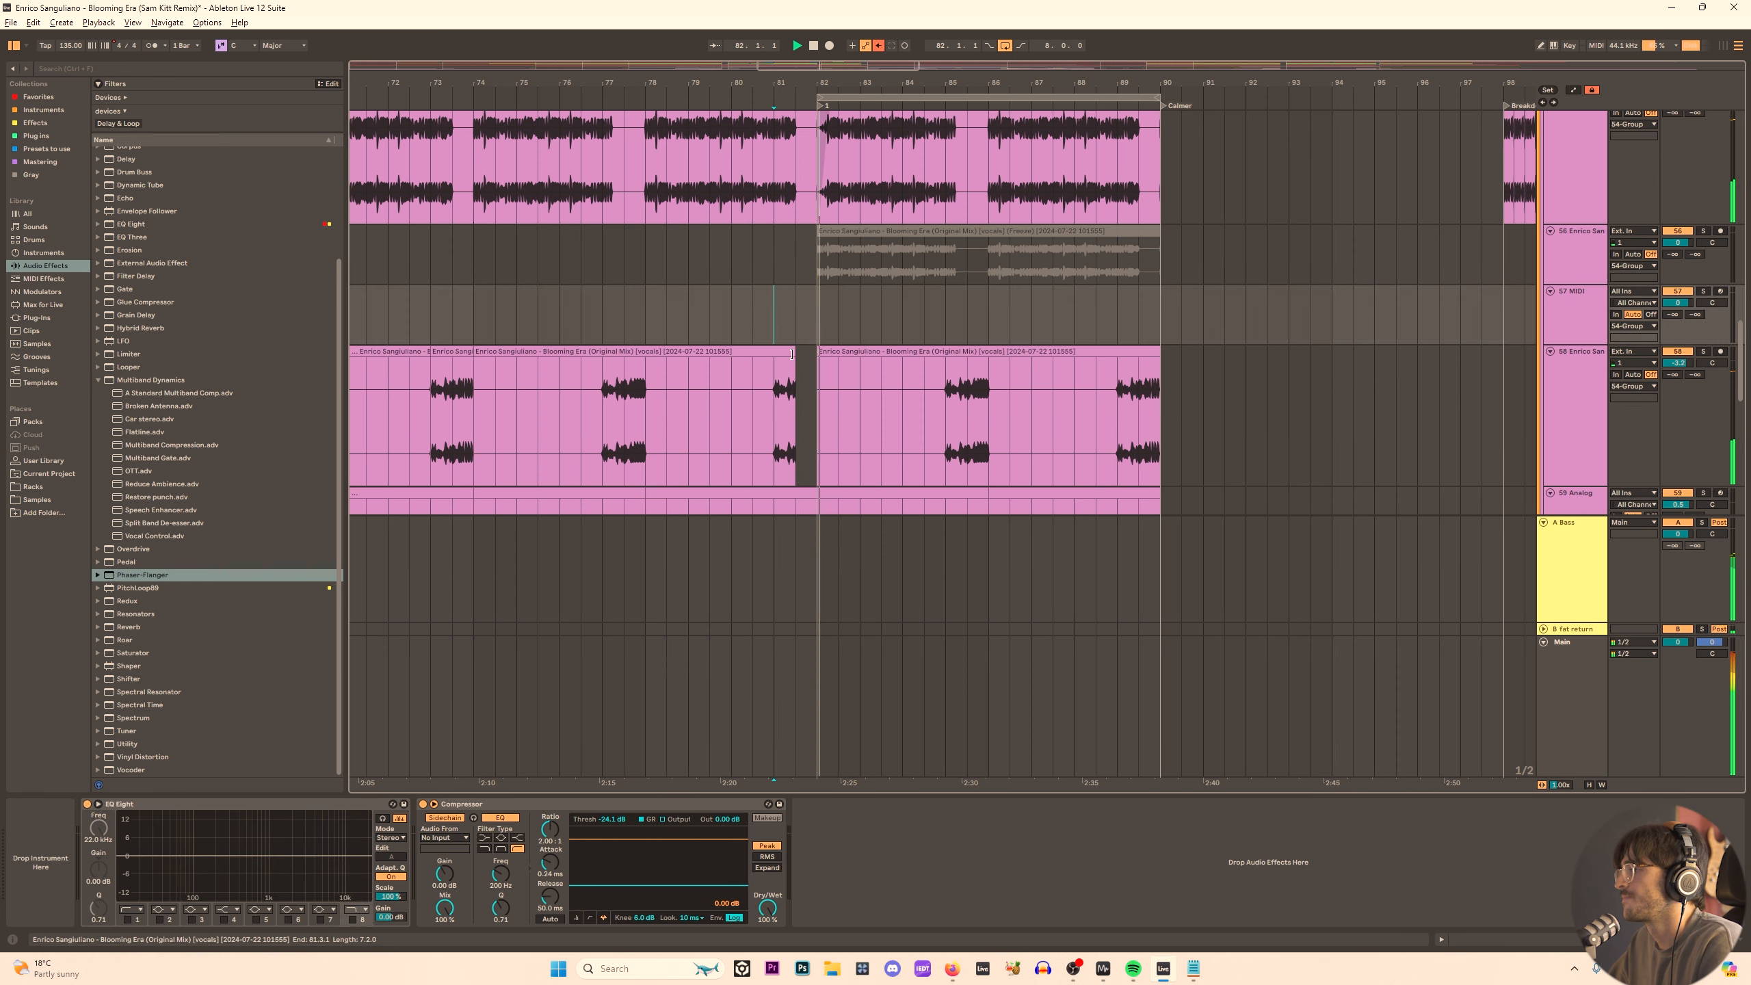
pyautogui.moveTo(791, 353); pyautogui.dragTo(775, 353)
pyautogui.click(779, 372)
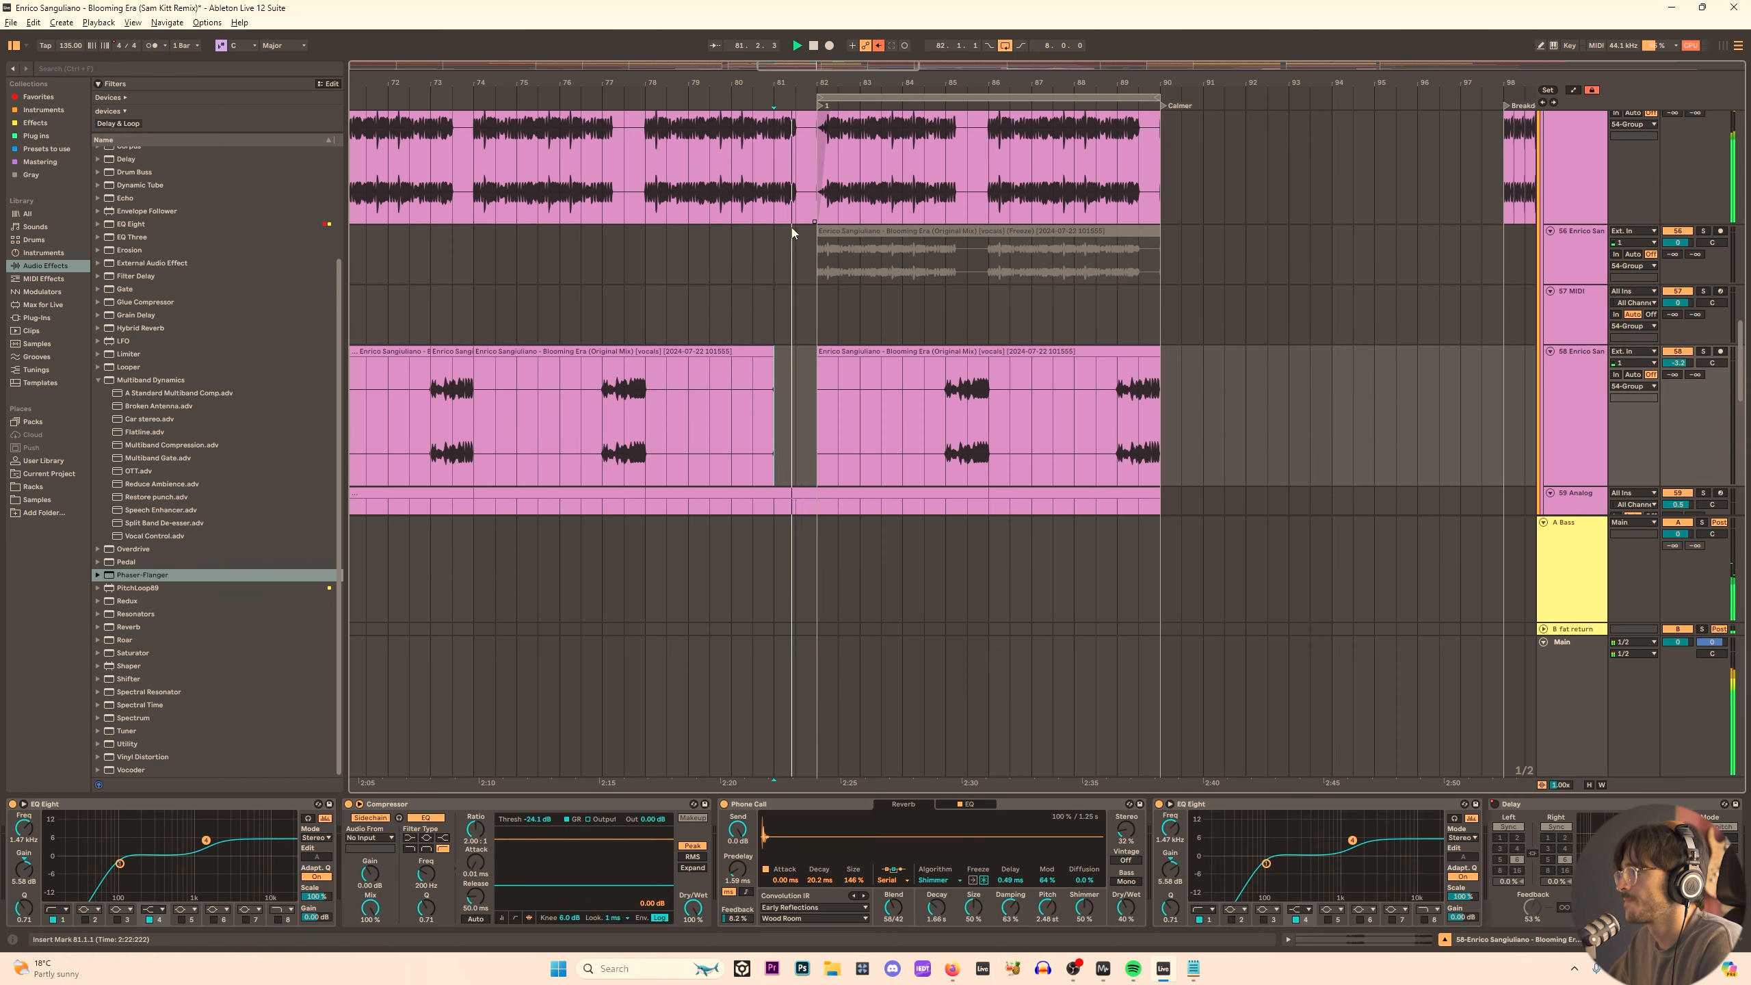
# Raise the EQ Eight band 8 frequency automation to 22.0 kHz across bar 81 on the green transition clip's track and replay.
pyautogui.scroll(4, 792, 233)
pyautogui.scroll(-3, 768, 399)
pyautogui.scroll(-10, 790, 385)
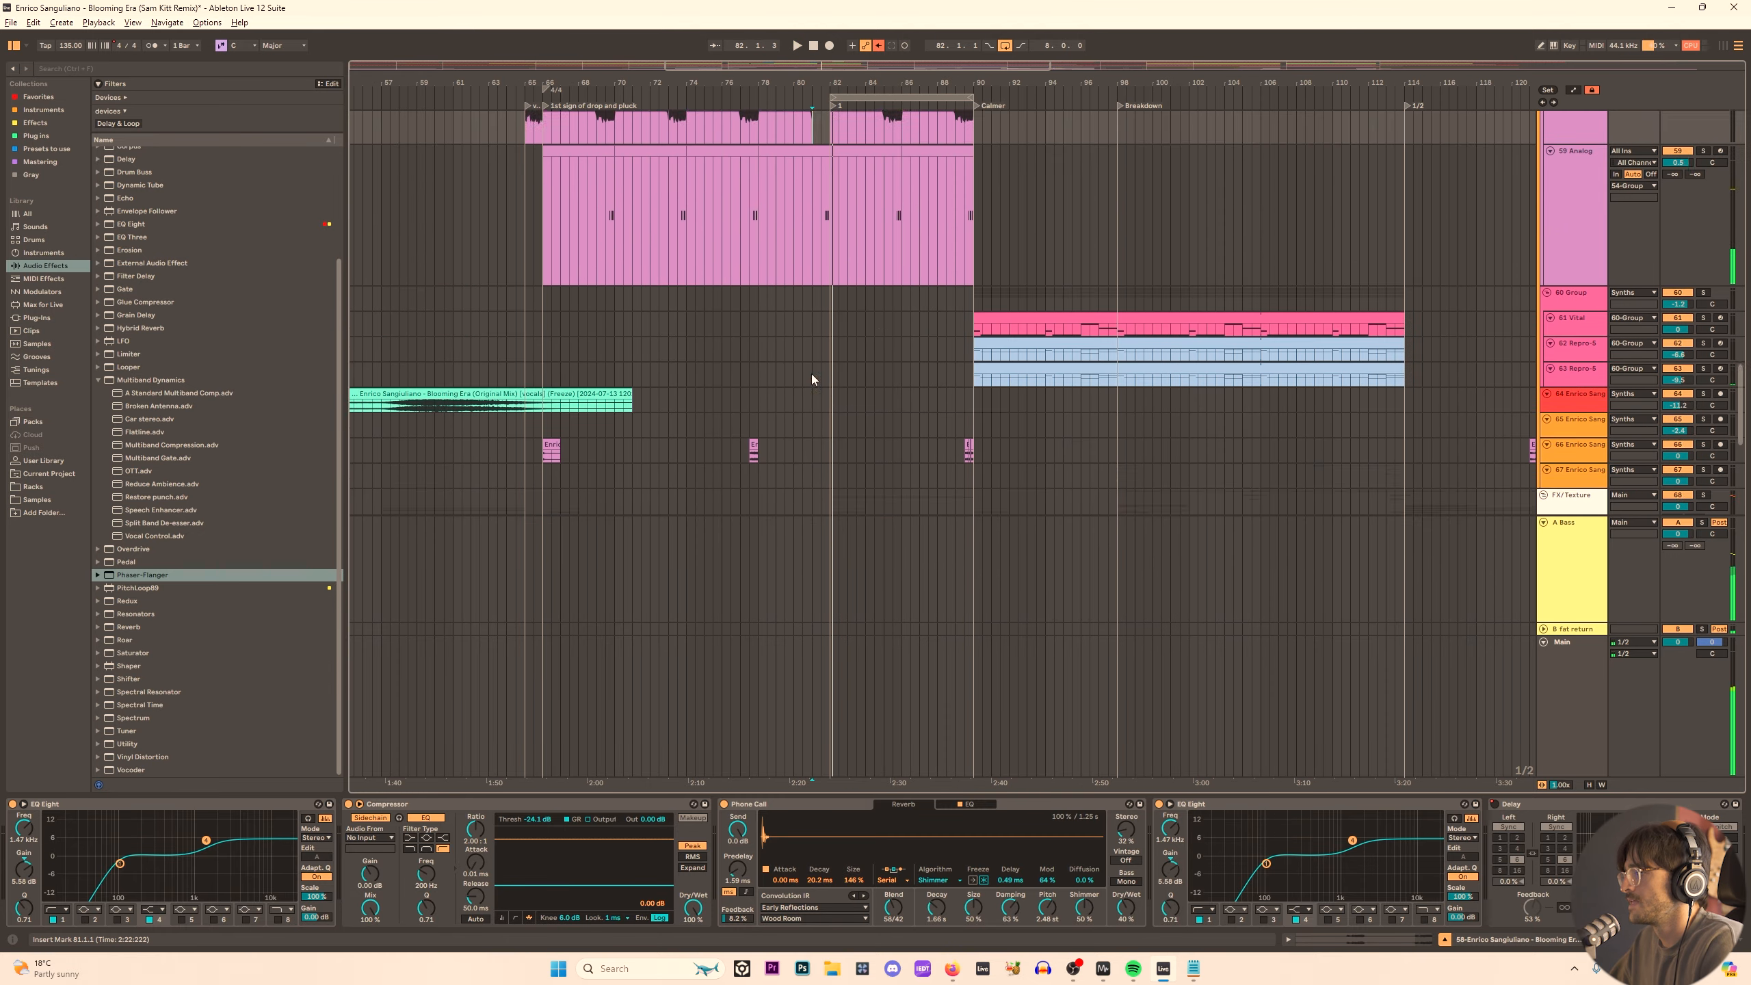
pyautogui.scroll(4, 803, 241)
pyautogui.scroll(4, 836, 250)
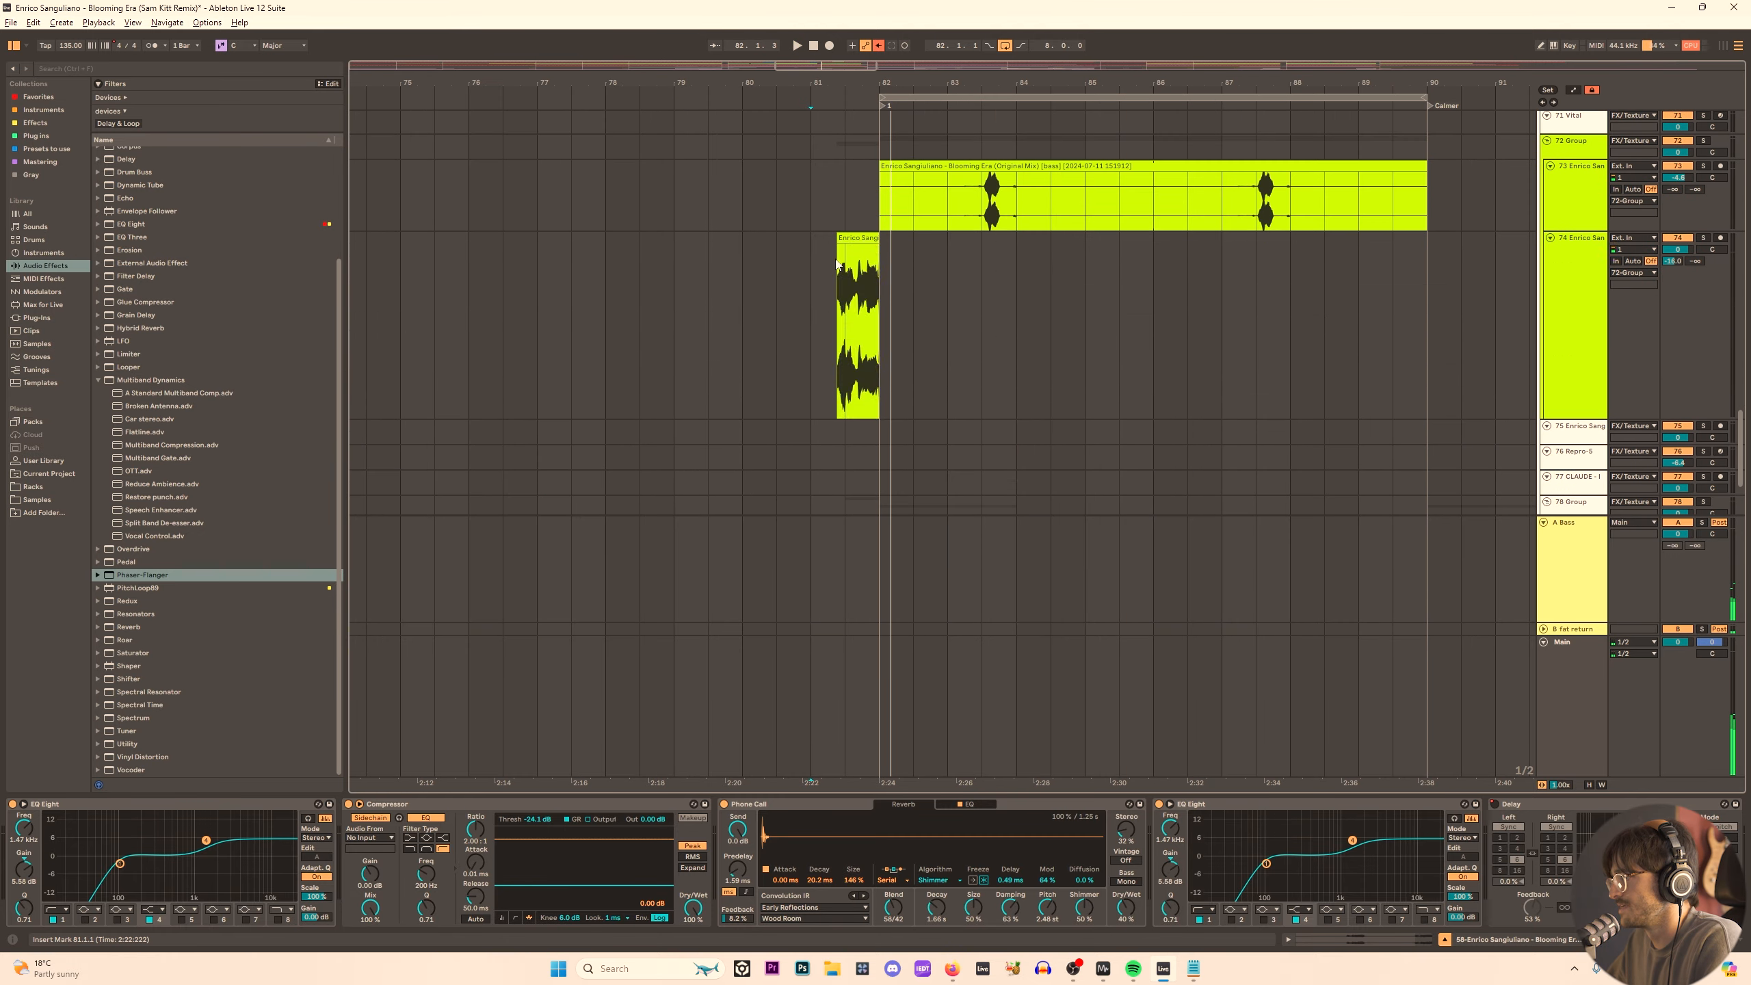
pyautogui.press('a')
pyautogui.click(834, 275)
pyautogui.press('space')
pyautogui.click(870, 322)
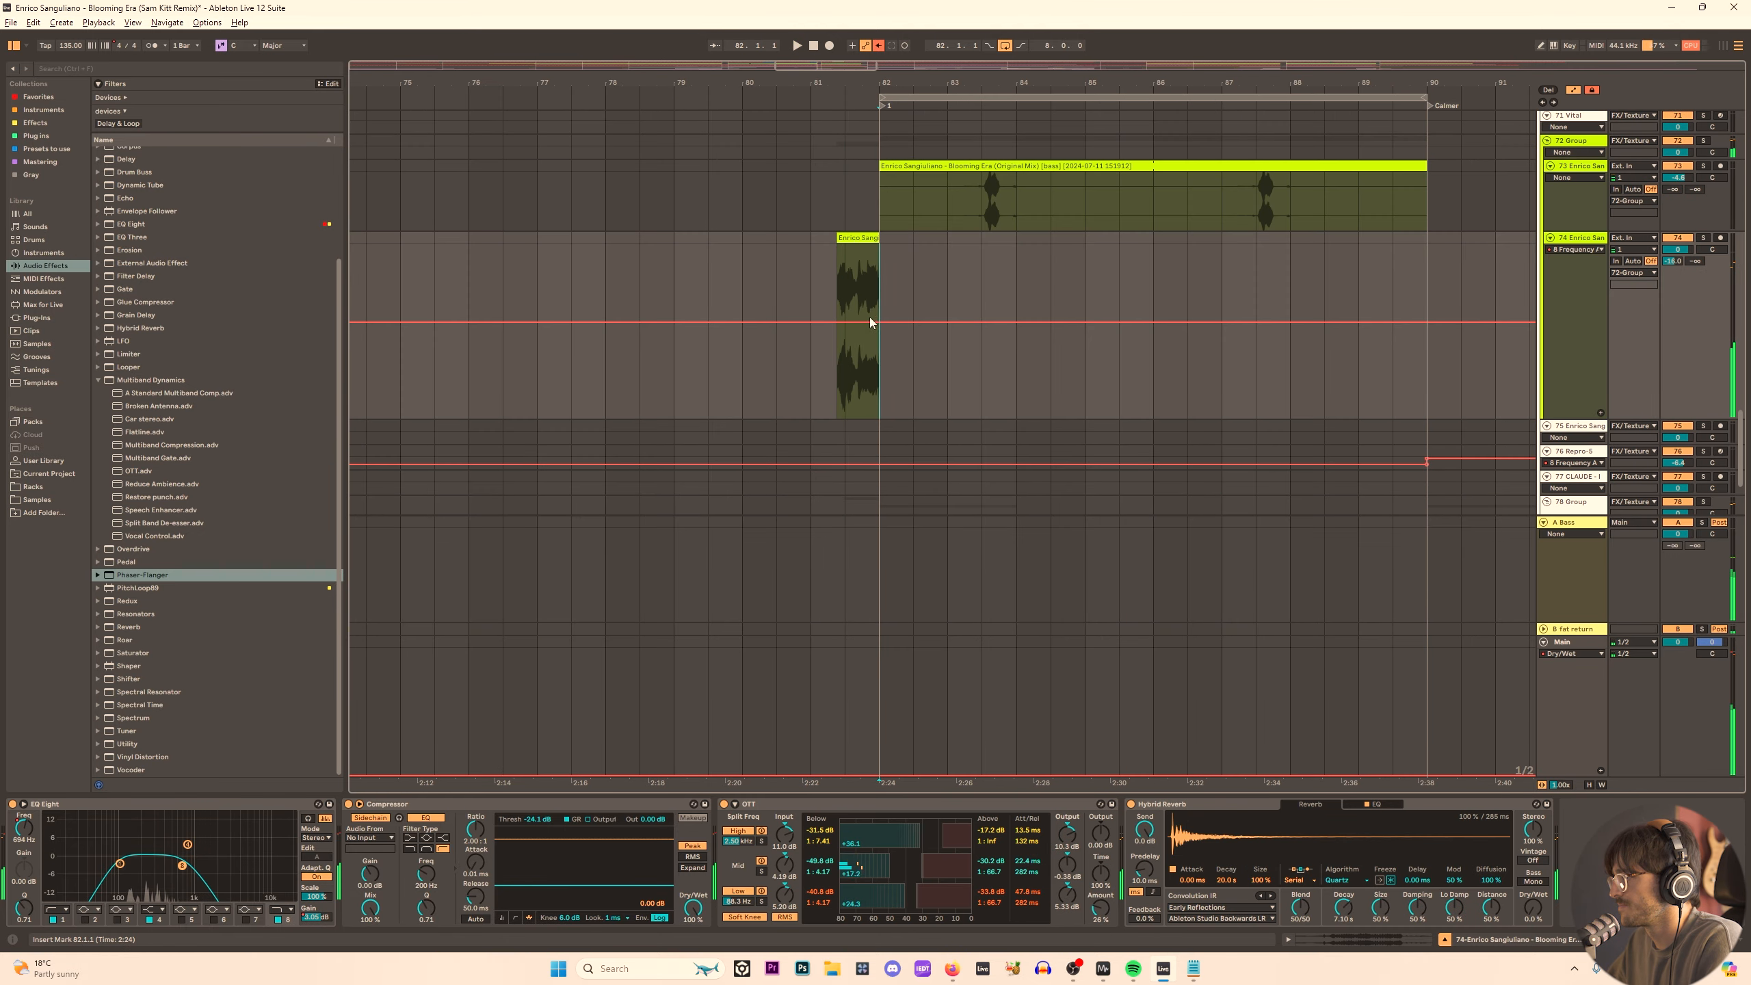
pyautogui.moveTo(871, 344); pyautogui.dragTo(855, 338)
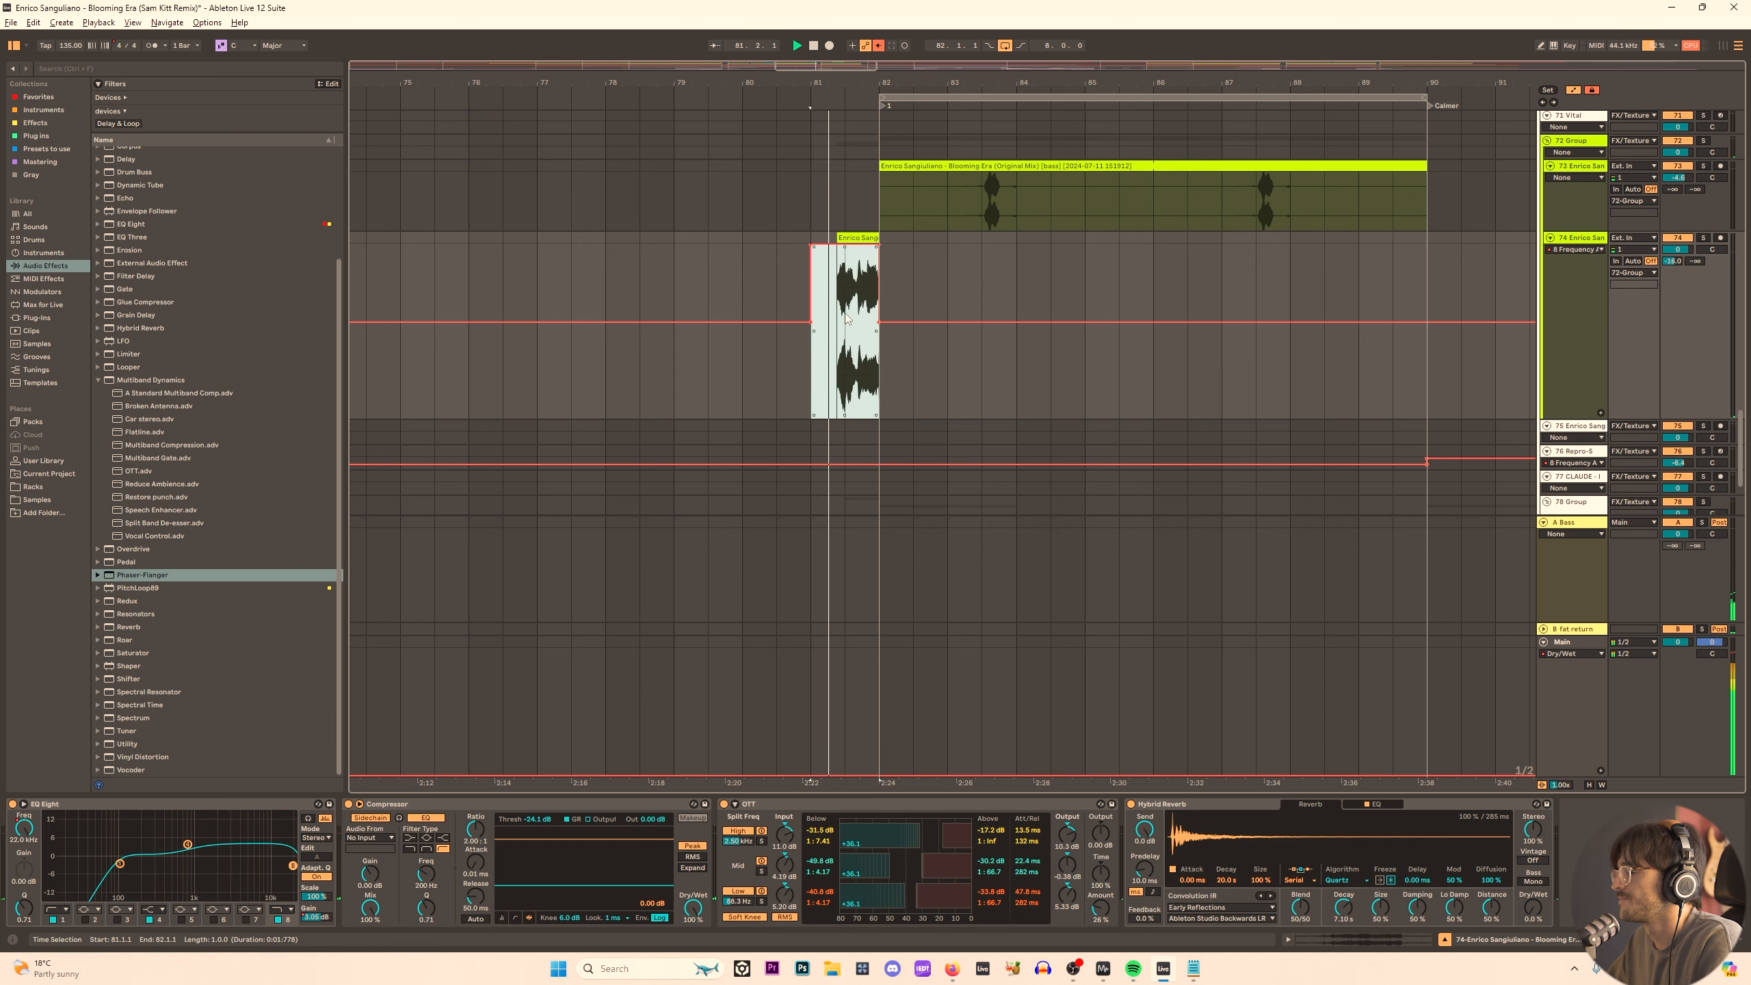
pyautogui.moveTo(870, 79); pyautogui.dragTo(892, 83)
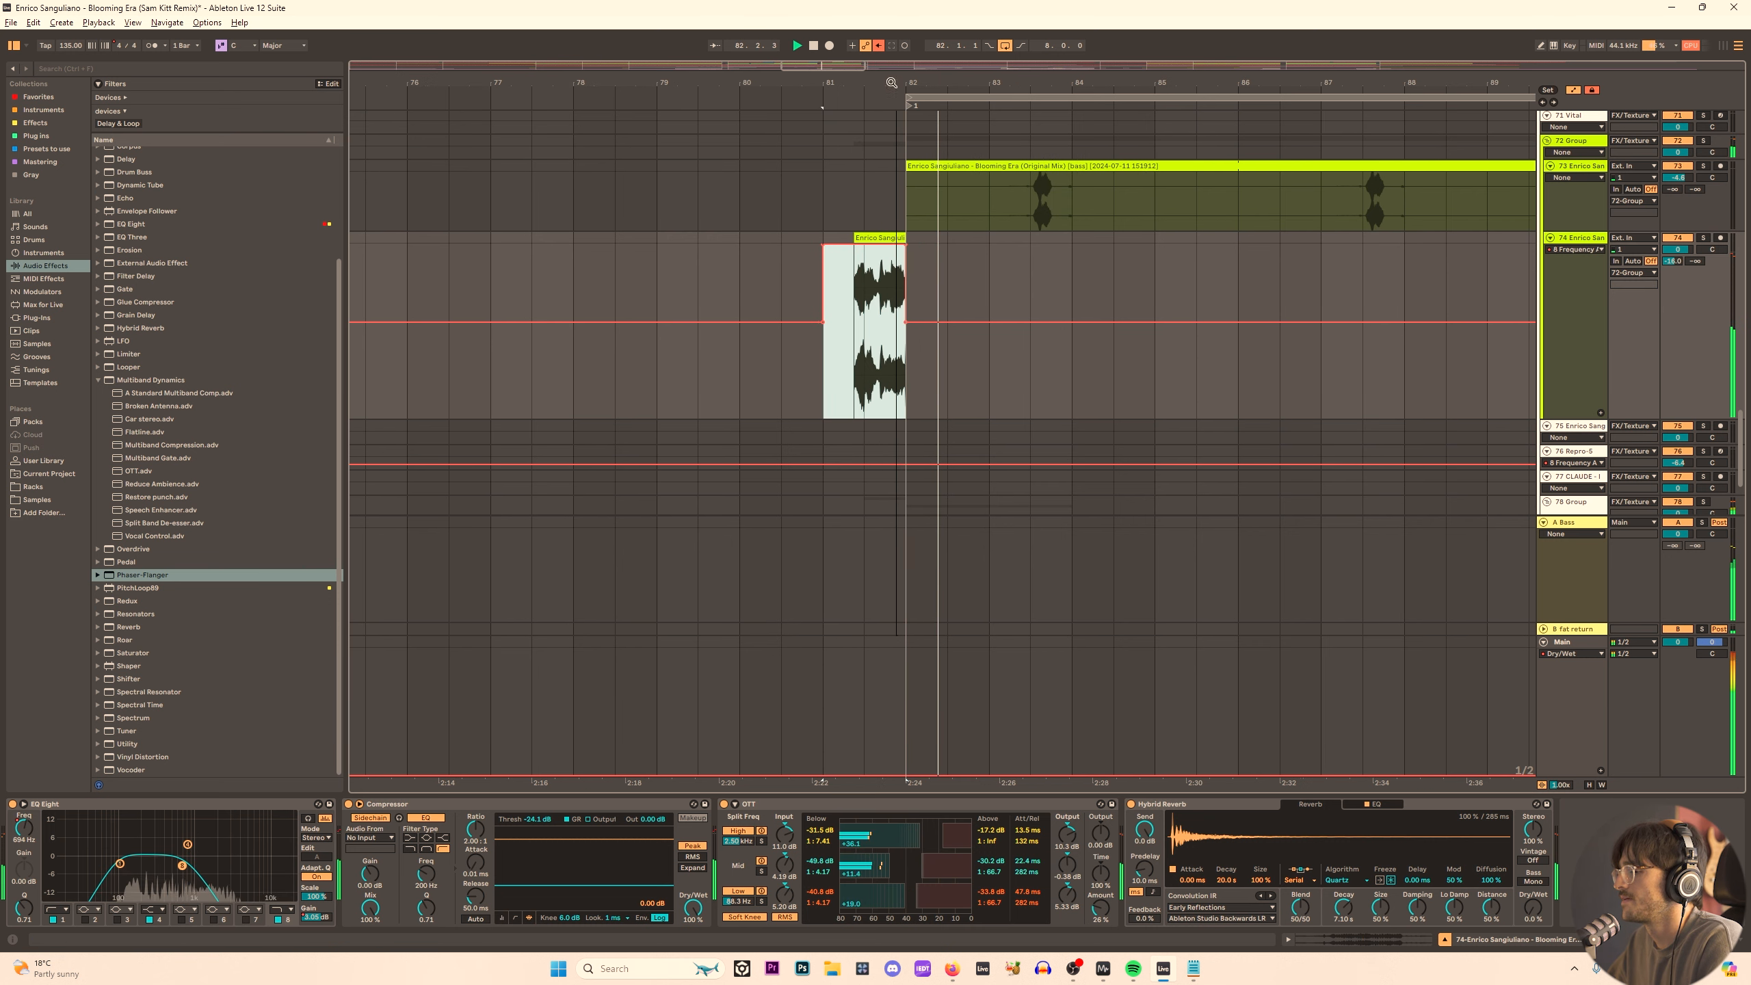
pyautogui.press('space')
pyautogui.press('space')
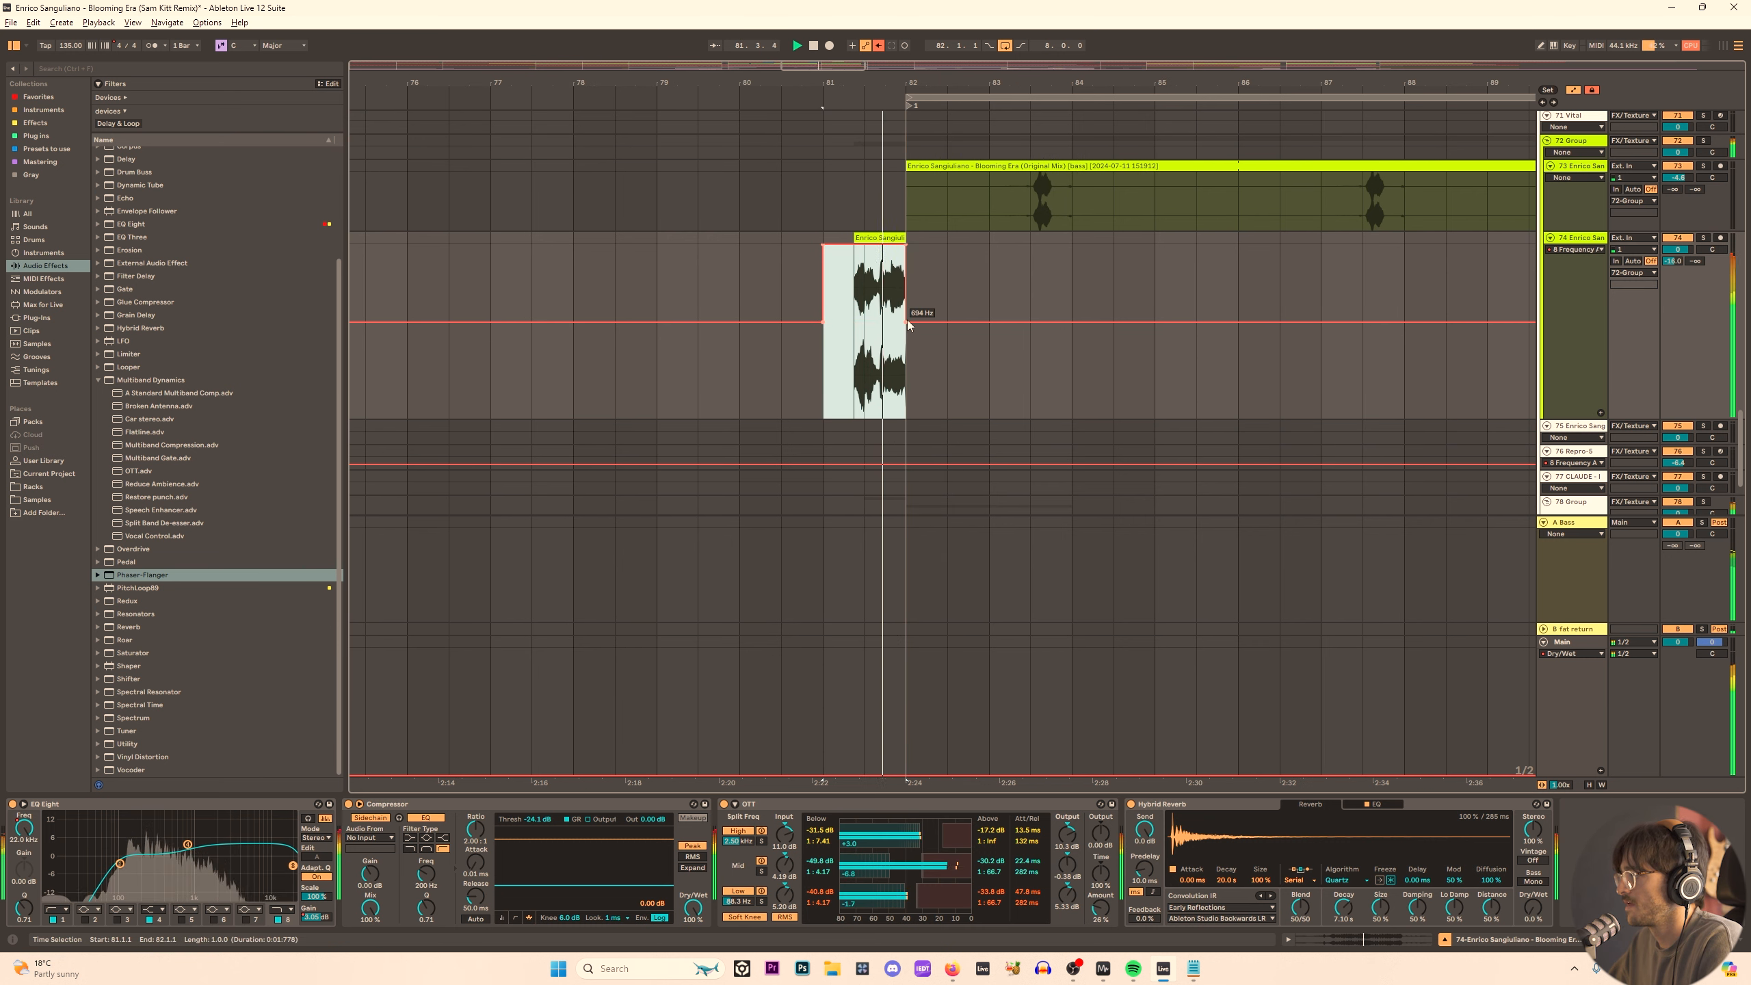
# Try to move the frequency automation's end breakpoint from bar 82 to about bar 84, and undo the move.
pyautogui.moveTo(907, 322); pyautogui.dragTo(1071, 321)
pyautogui.hotkey('ctrl', 'z')
pyautogui.press('space')
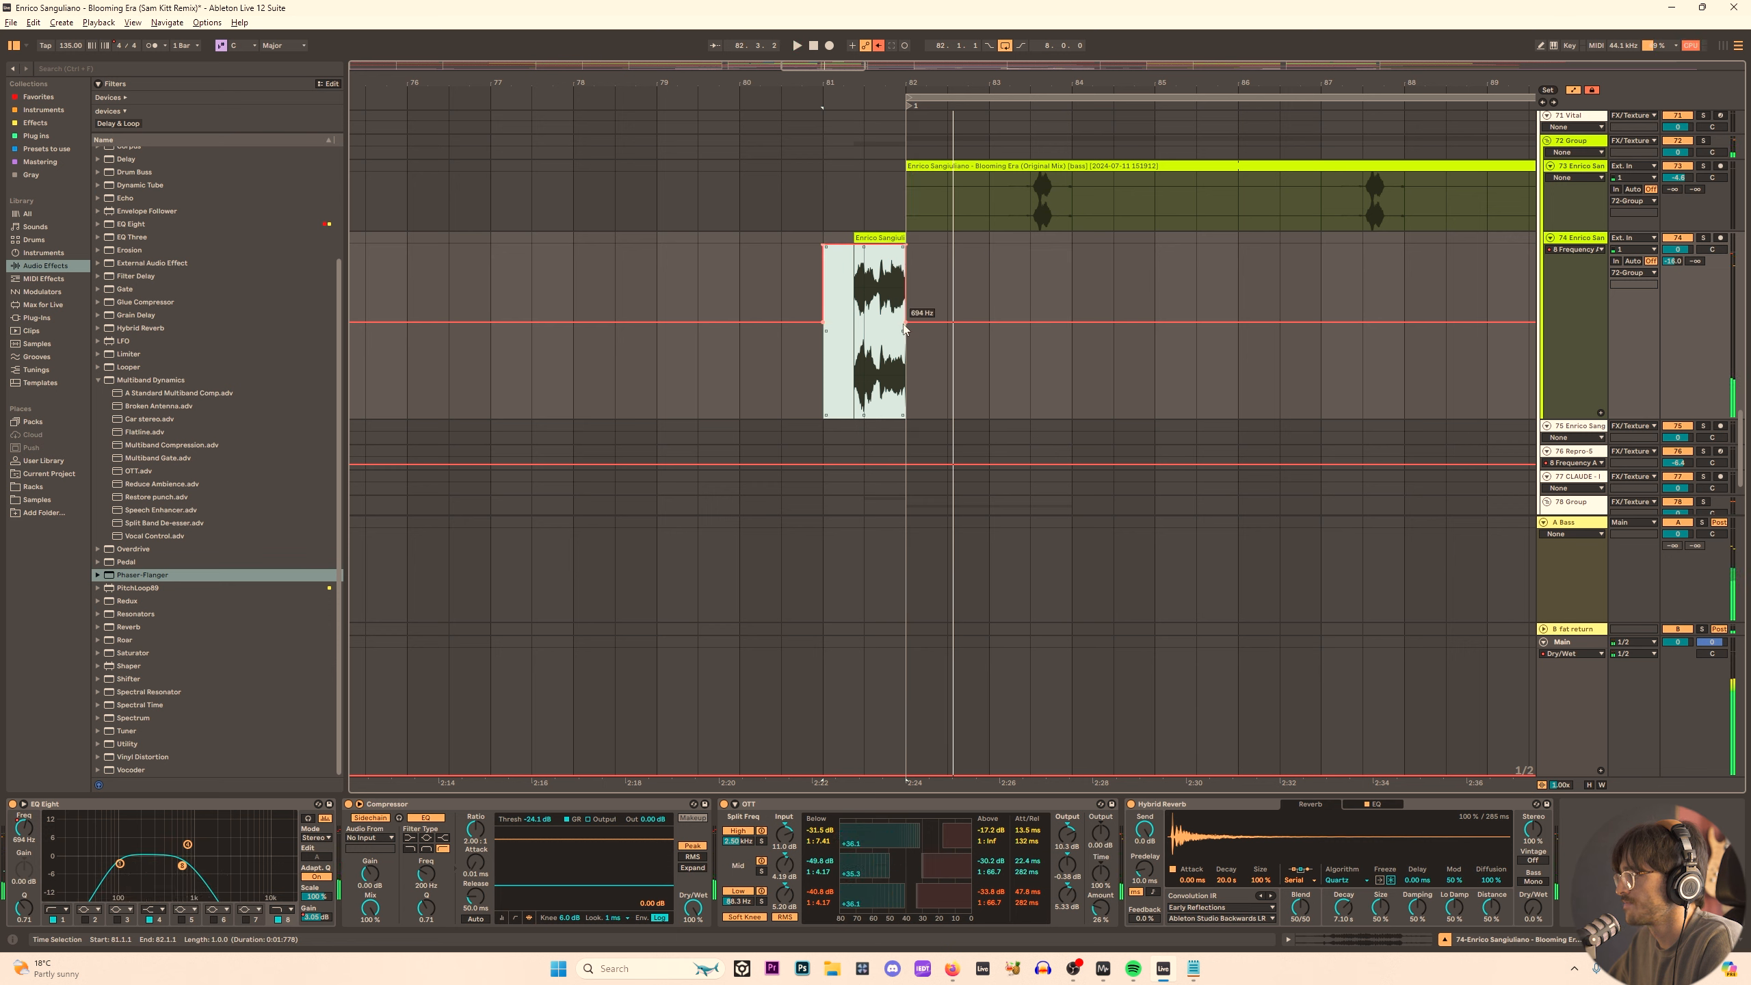
# Move the EQ frequency automation's end breakpoint from bar 82 to bar 84 as a falling ramp, and replay from bar 81.
pyautogui.click(942, 338)
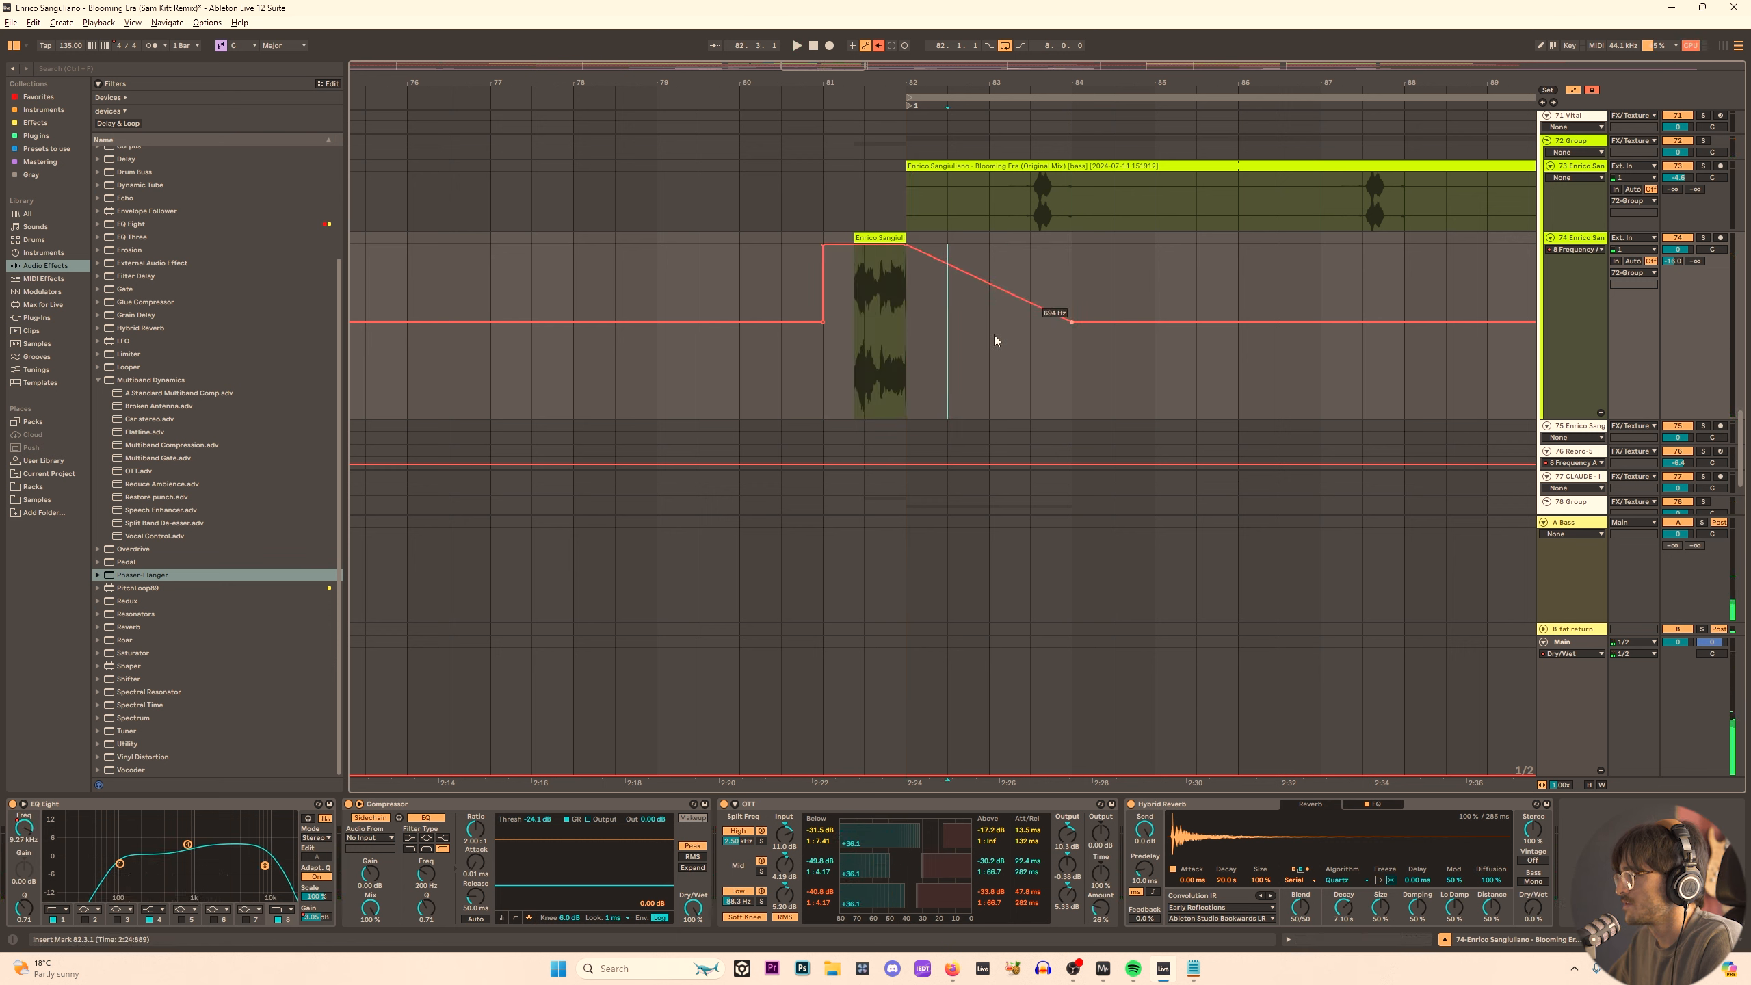
pyautogui.click(856, 360)
pyautogui.press('space')
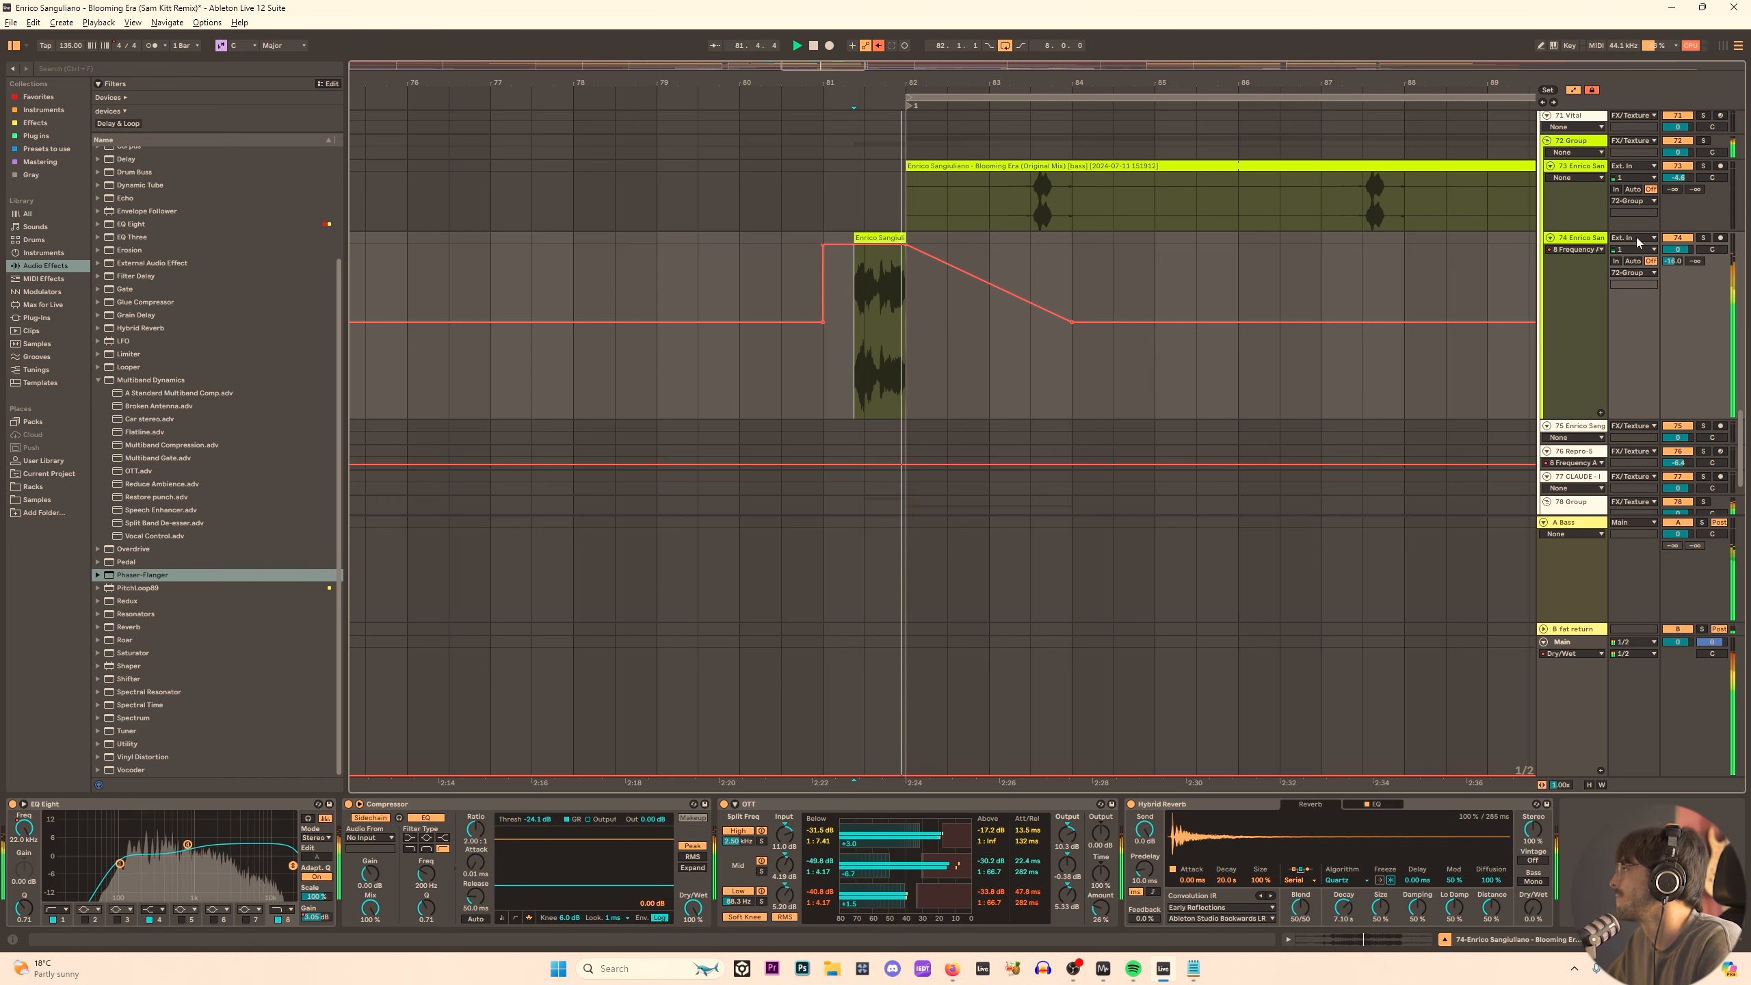
# Audition from bar 77, and move the short pink vocal clips' track (66) into the 54-Group directly below the Analog track.
pyautogui.moveTo(1056, 83); pyautogui.dragTo(1076, 43)
pyautogui.click(881, 241)
pyautogui.press('space')
pyautogui.press('space')
pyautogui.scroll(4, 910, 310)
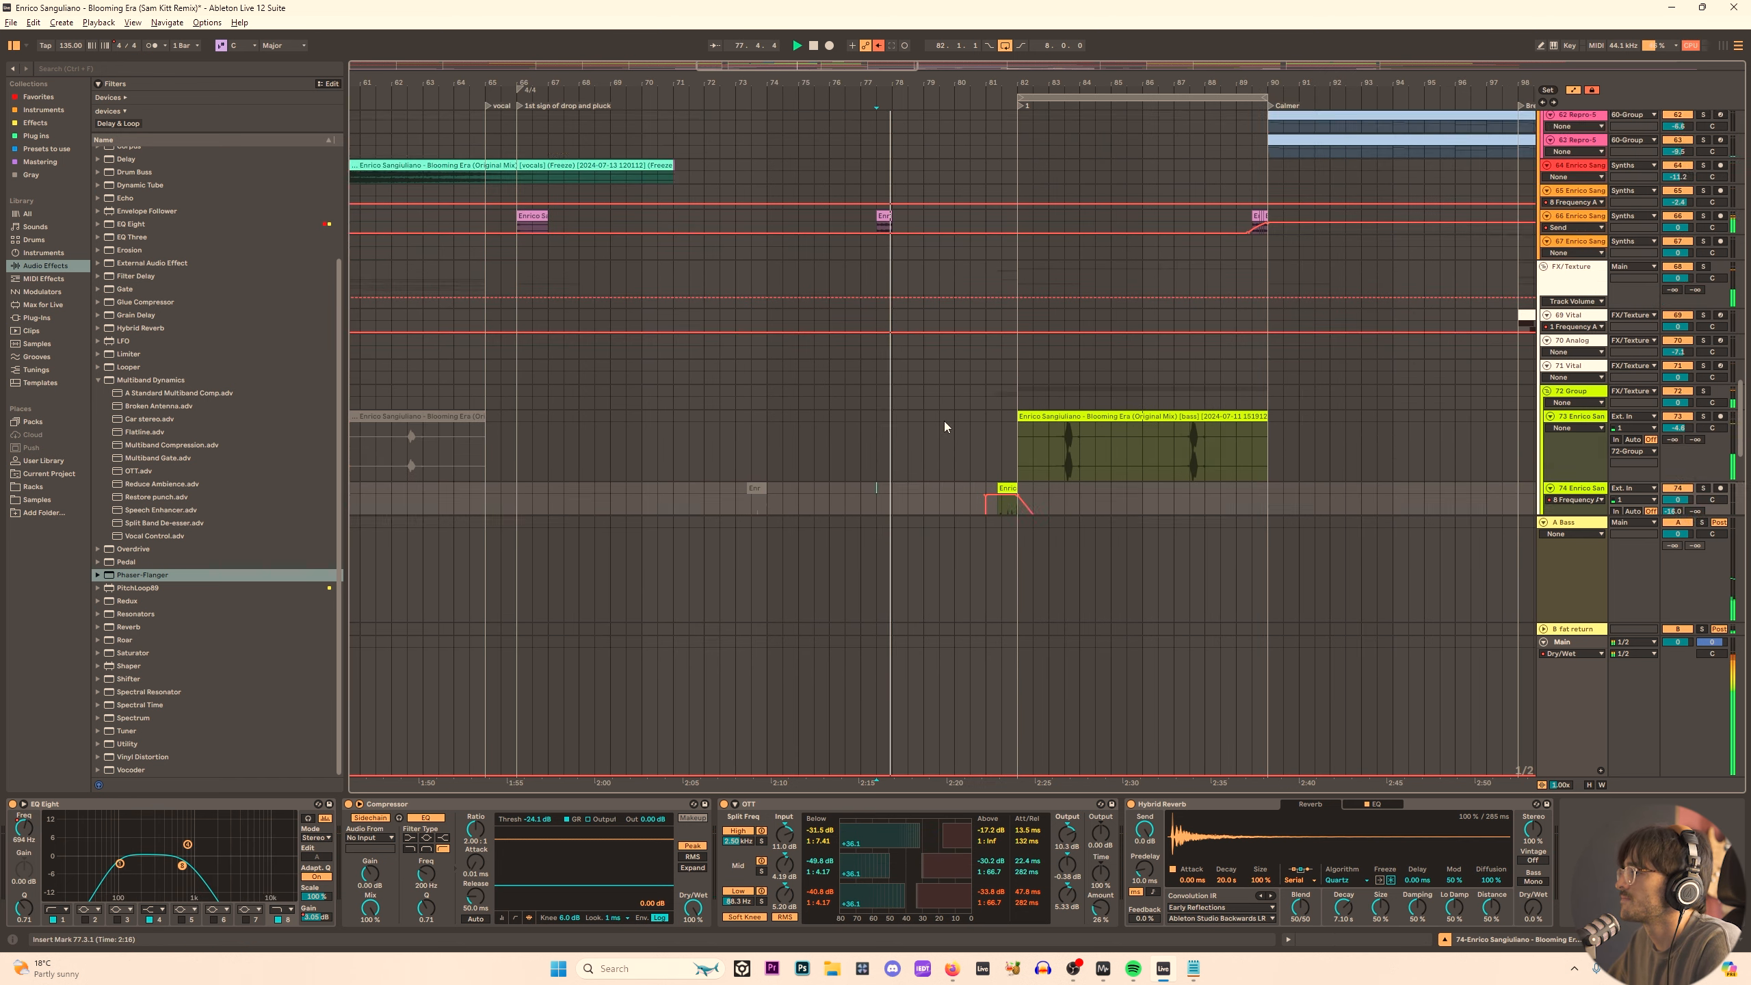
pyautogui.scroll(5, 944, 426)
pyautogui.click(882, 399)
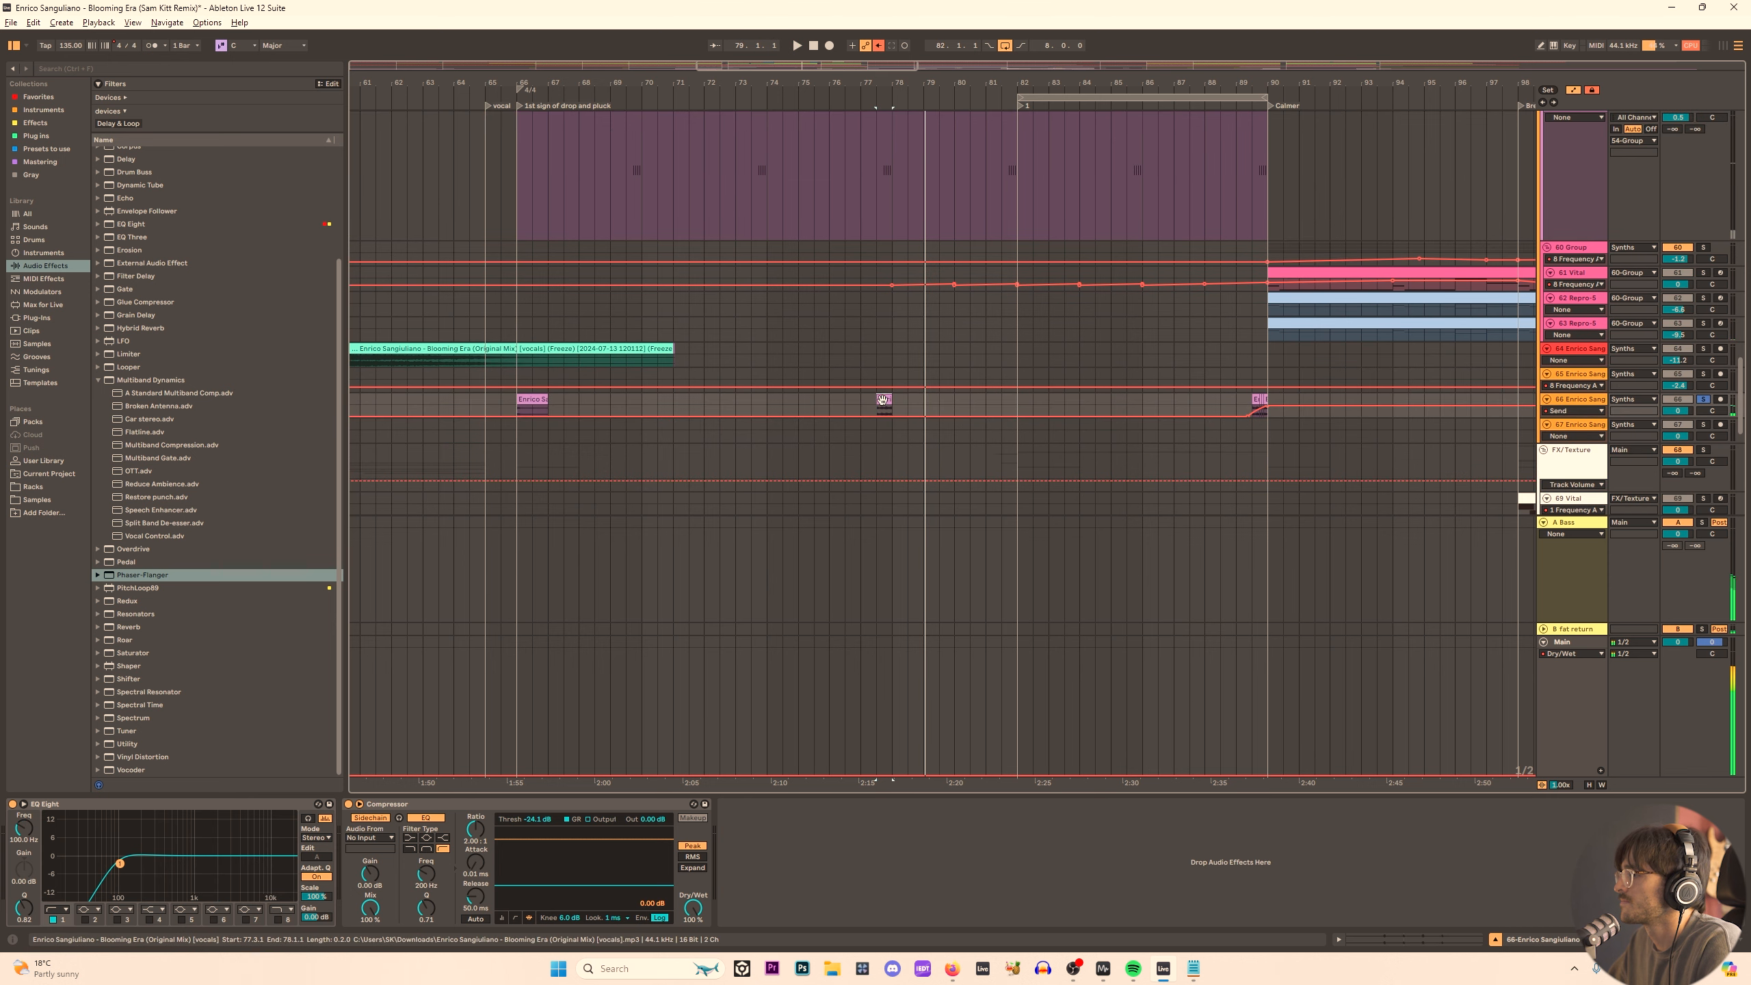
pyautogui.press('space')
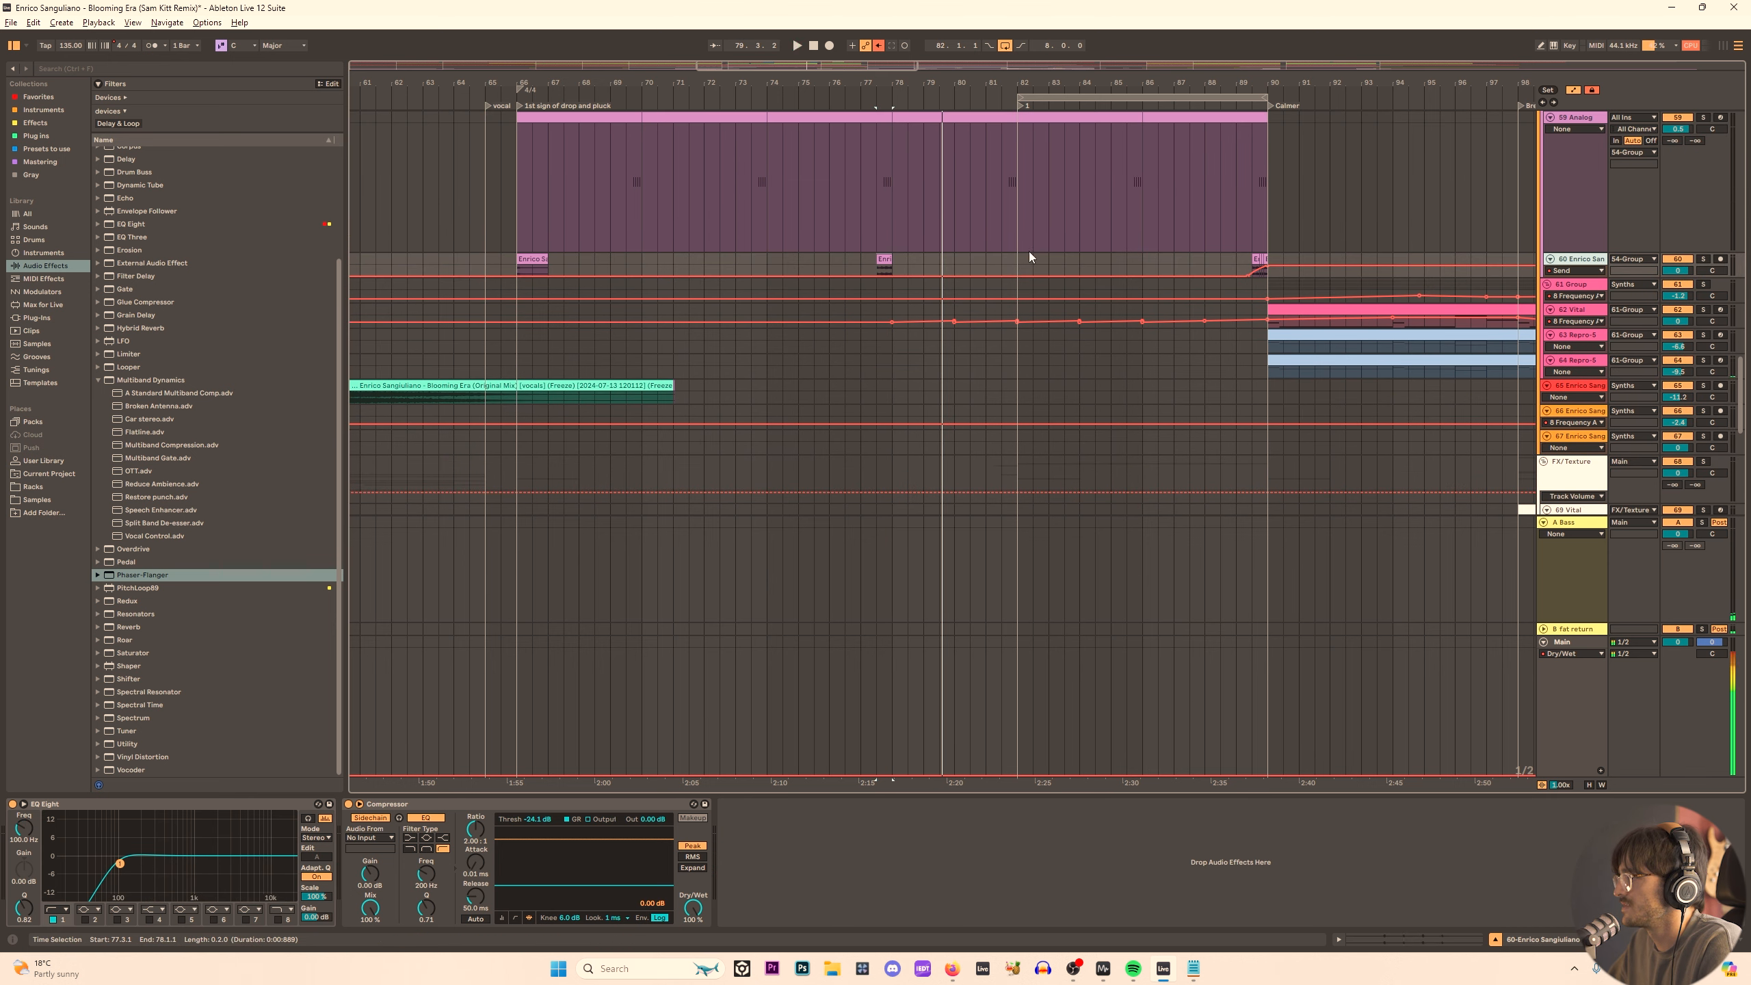
pyautogui.press('space')
pyautogui.press('space')
# Play on from bar 78 and look through the vocal, percussion, kick and pluck tracks around the bar 82 transition.
pyautogui.scroll(5, 1034, 186)
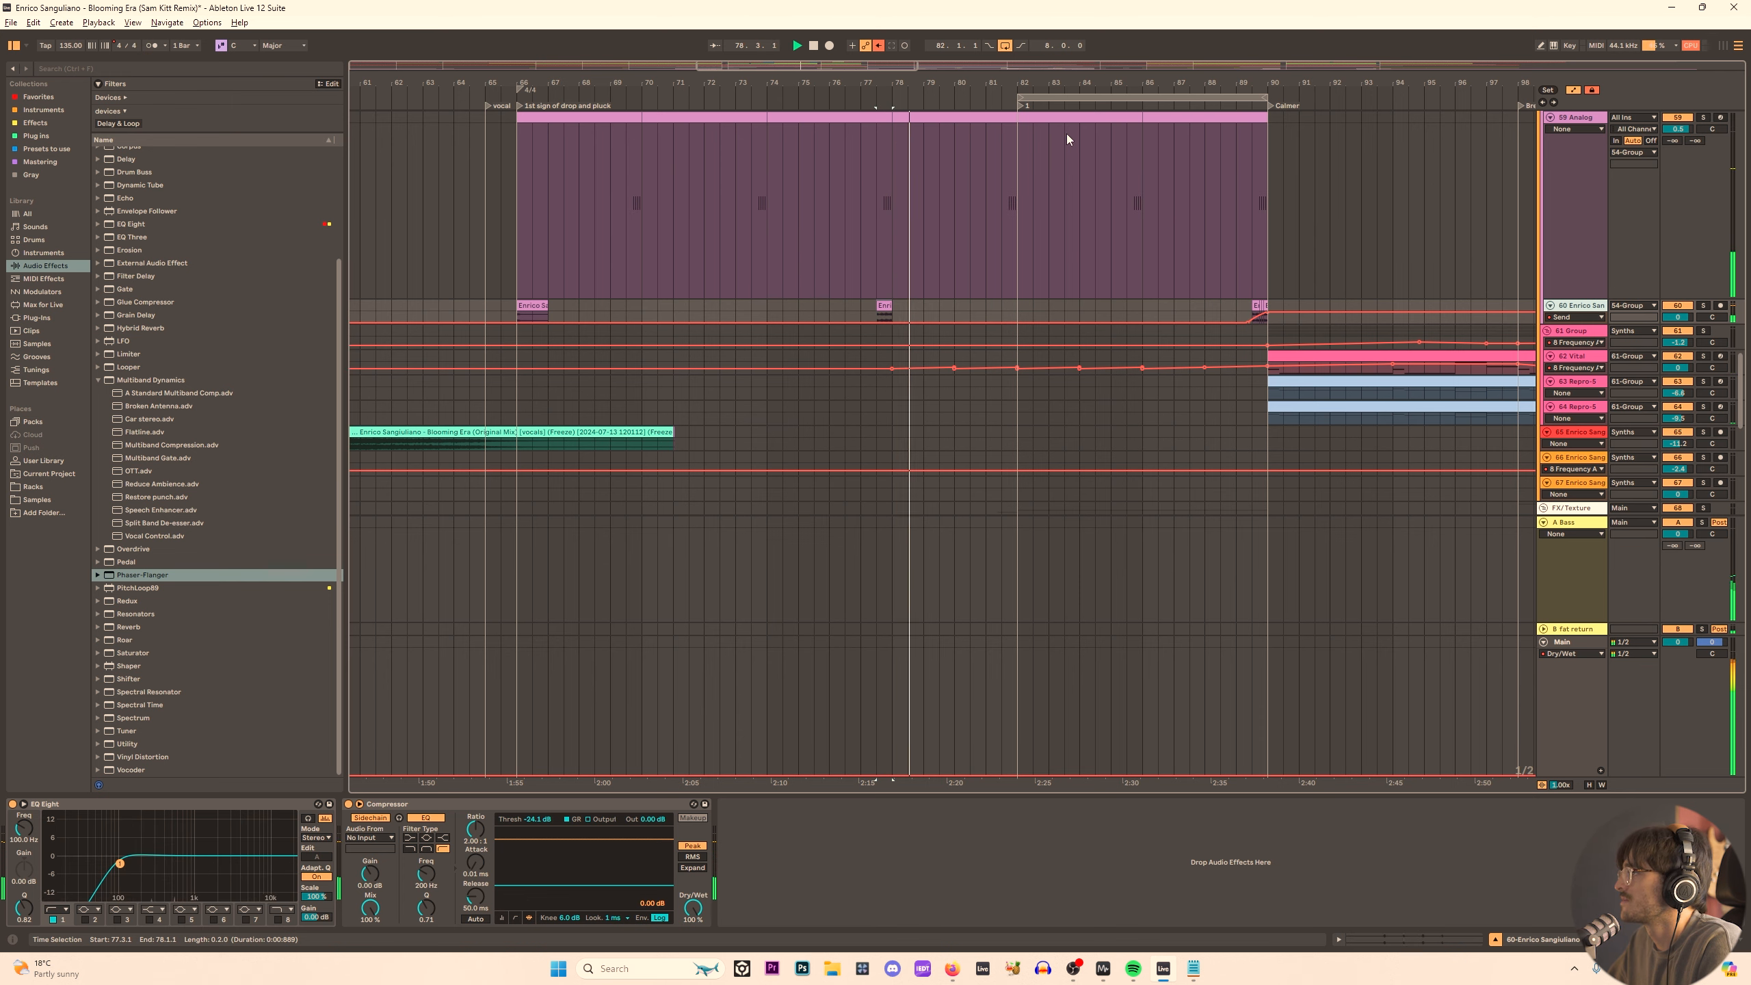
pyautogui.scroll(12, 1025, 268)
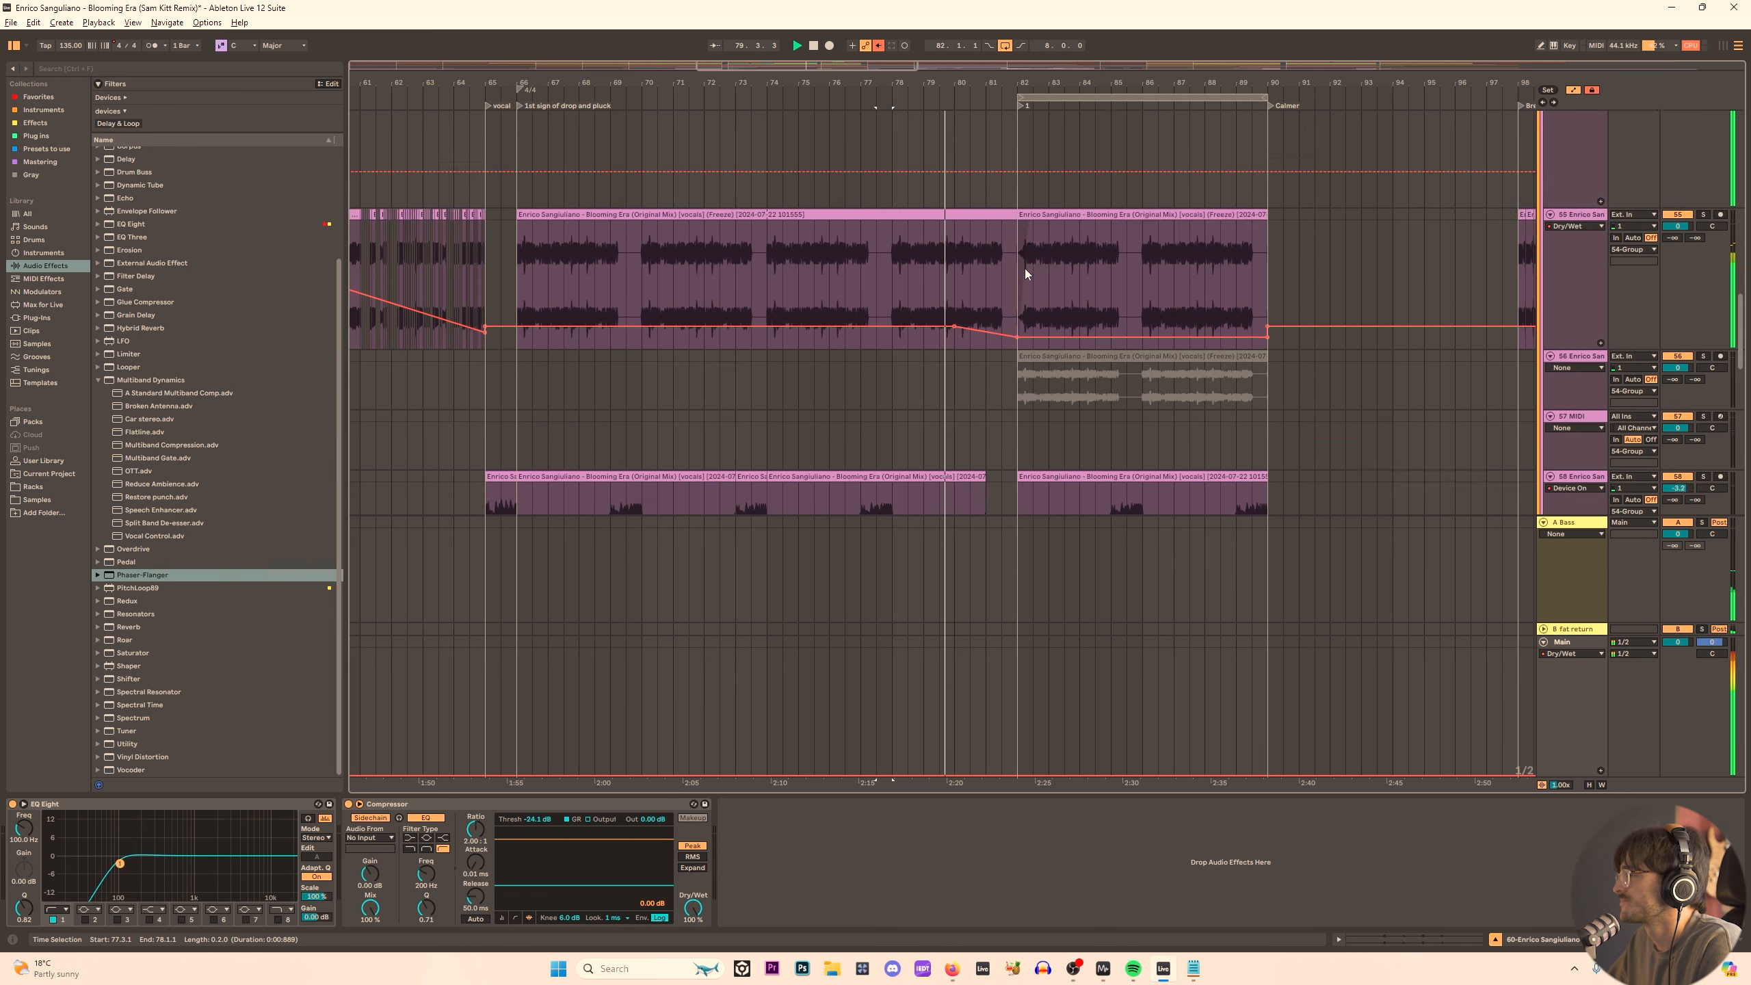
pyautogui.scroll(10, 1031, 298)
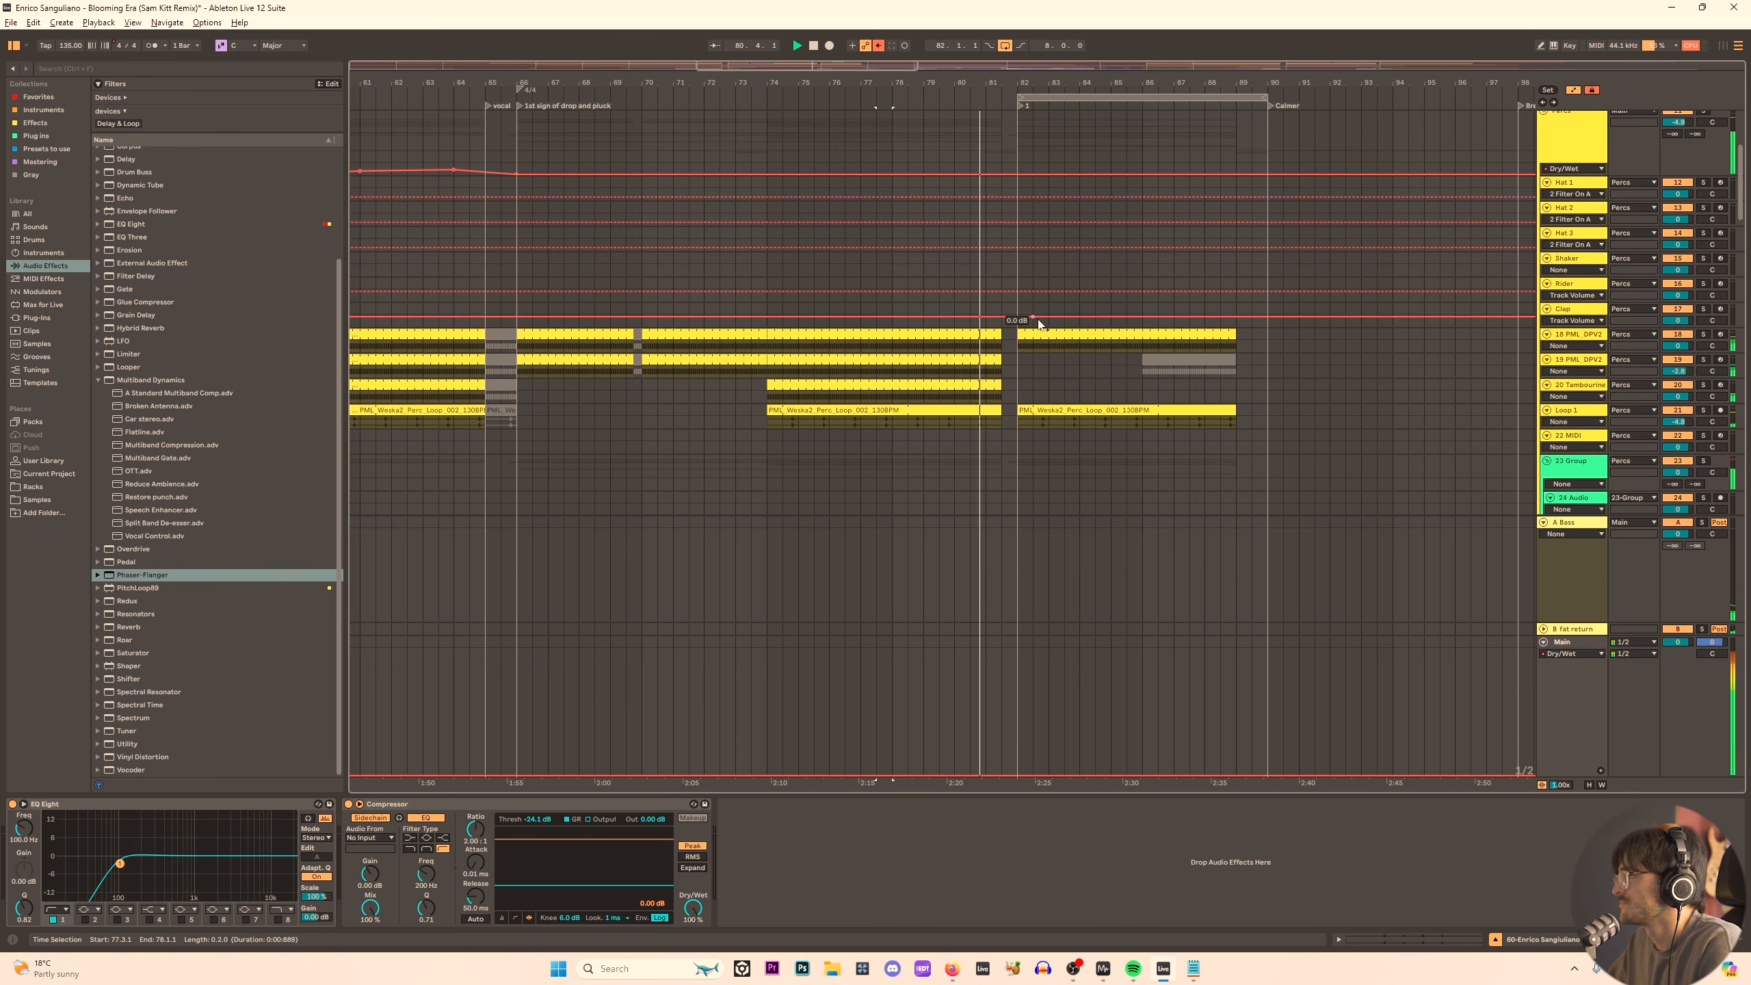
pyautogui.click(1012, 383)
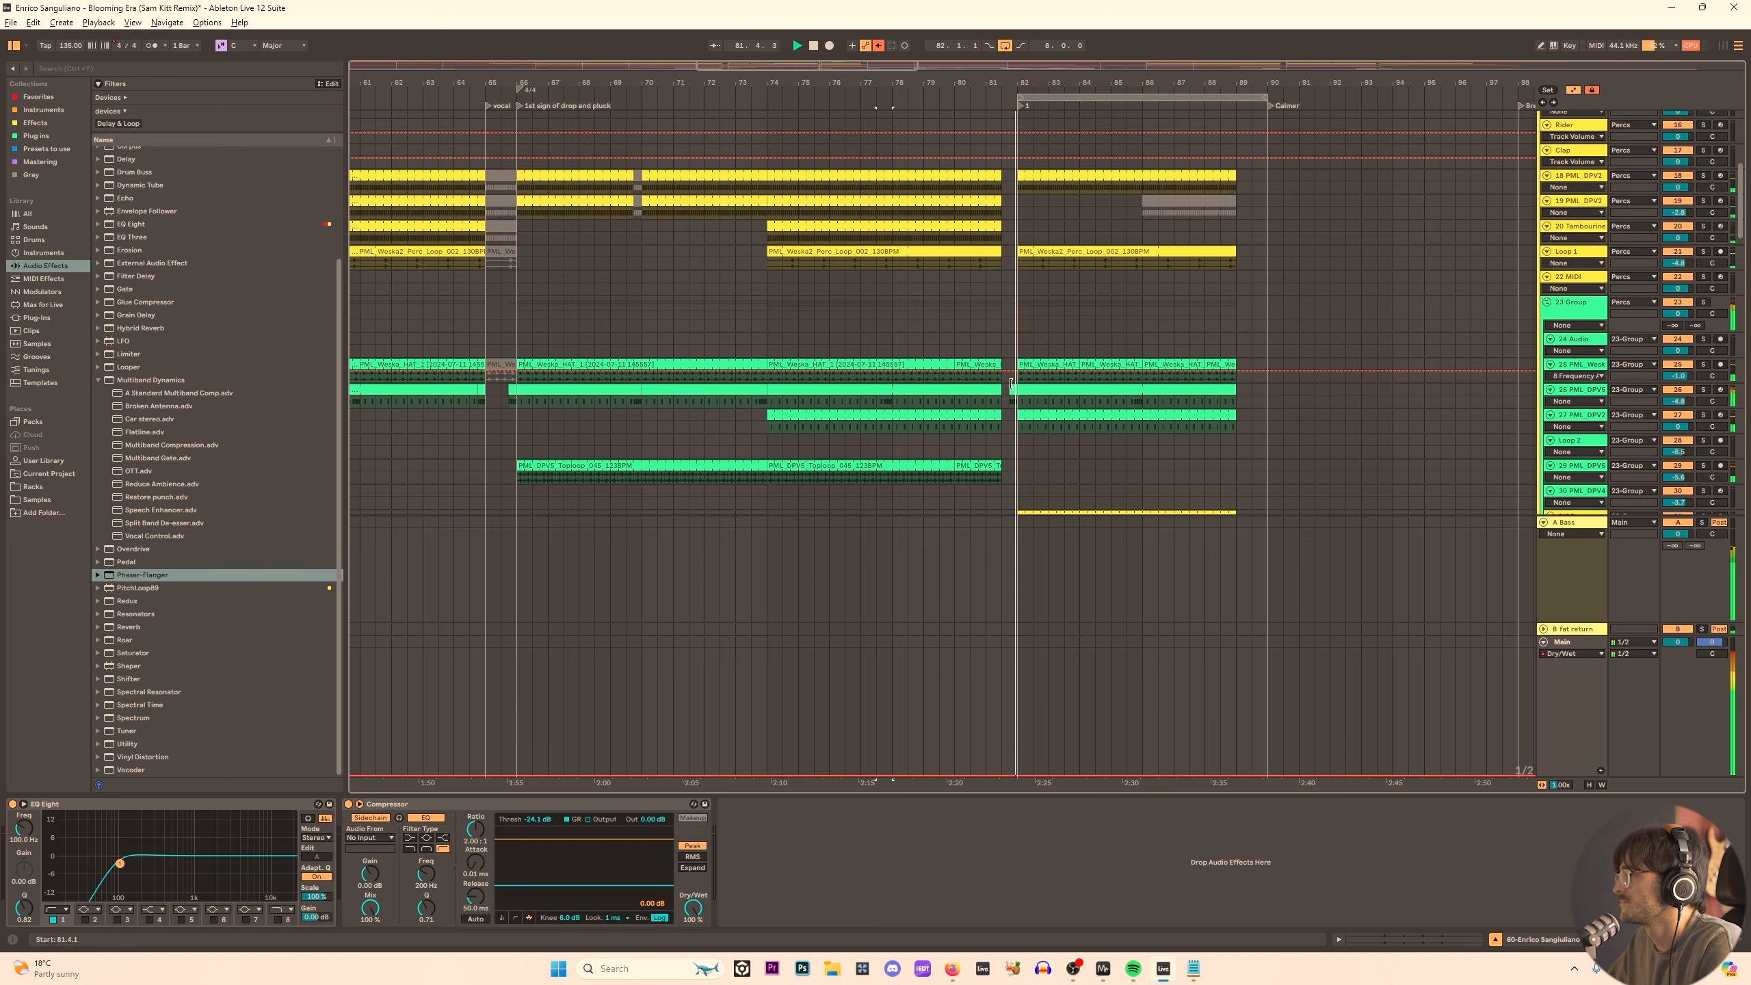
pyautogui.scroll(9, 1224, 247)
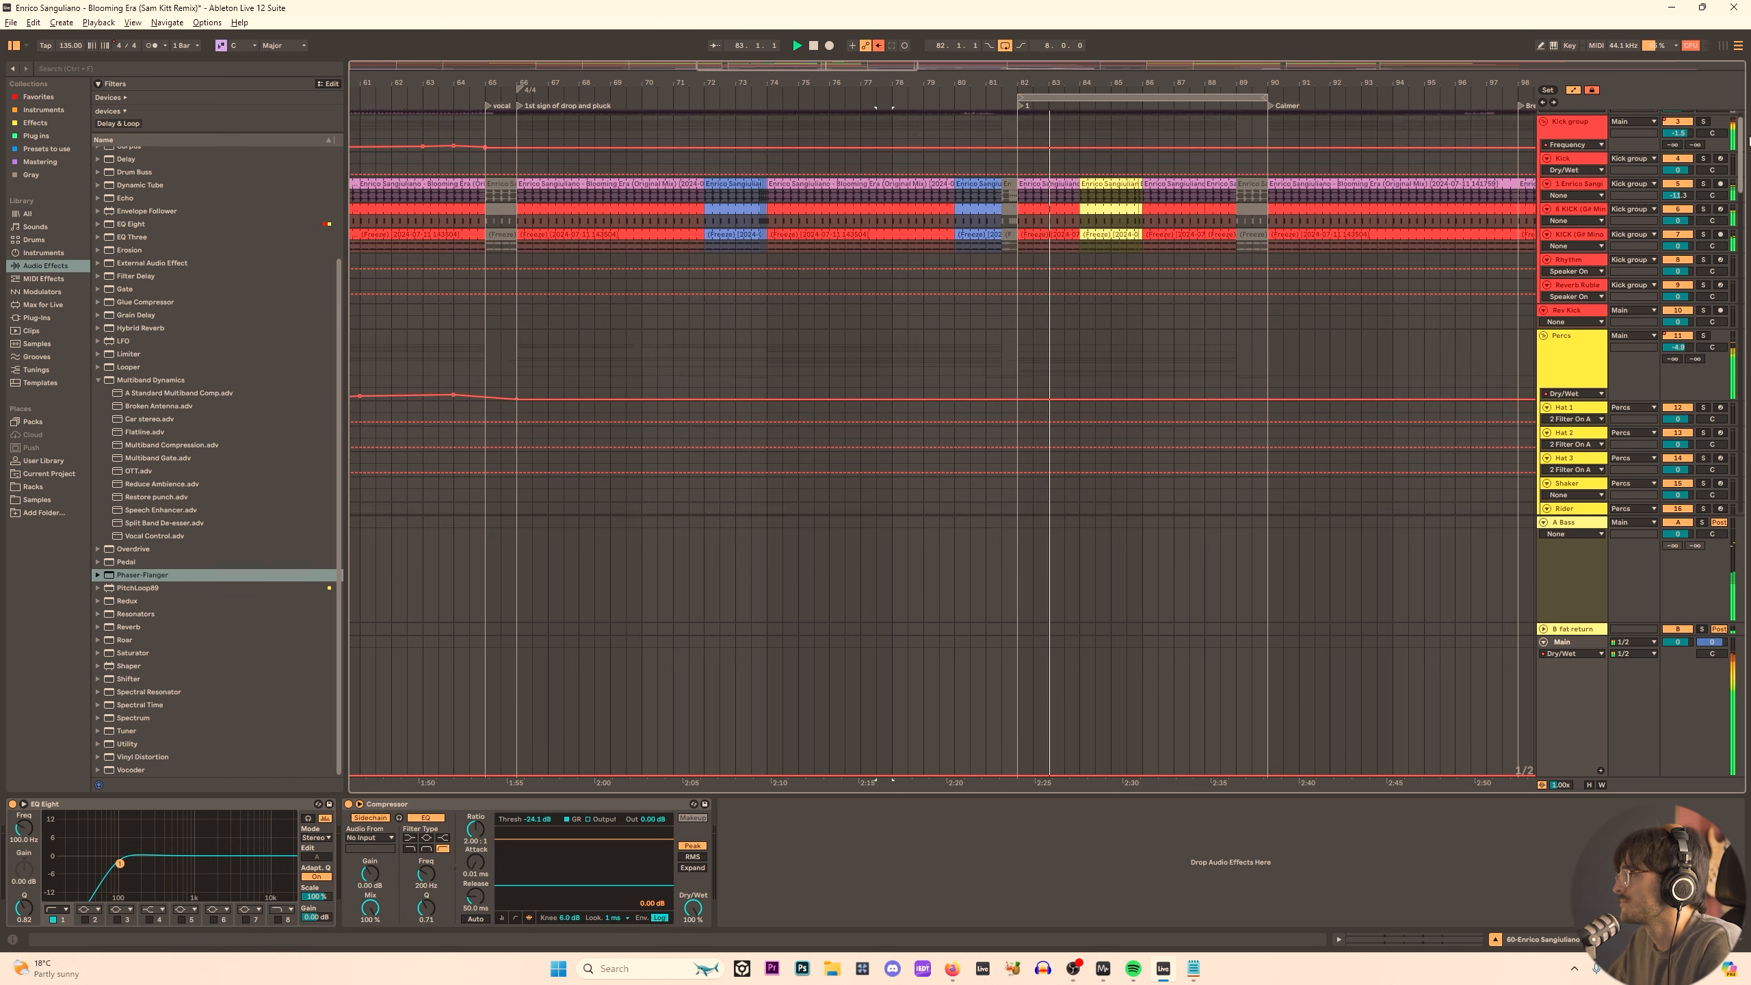
pyautogui.scroll(-8, 1613, 241)
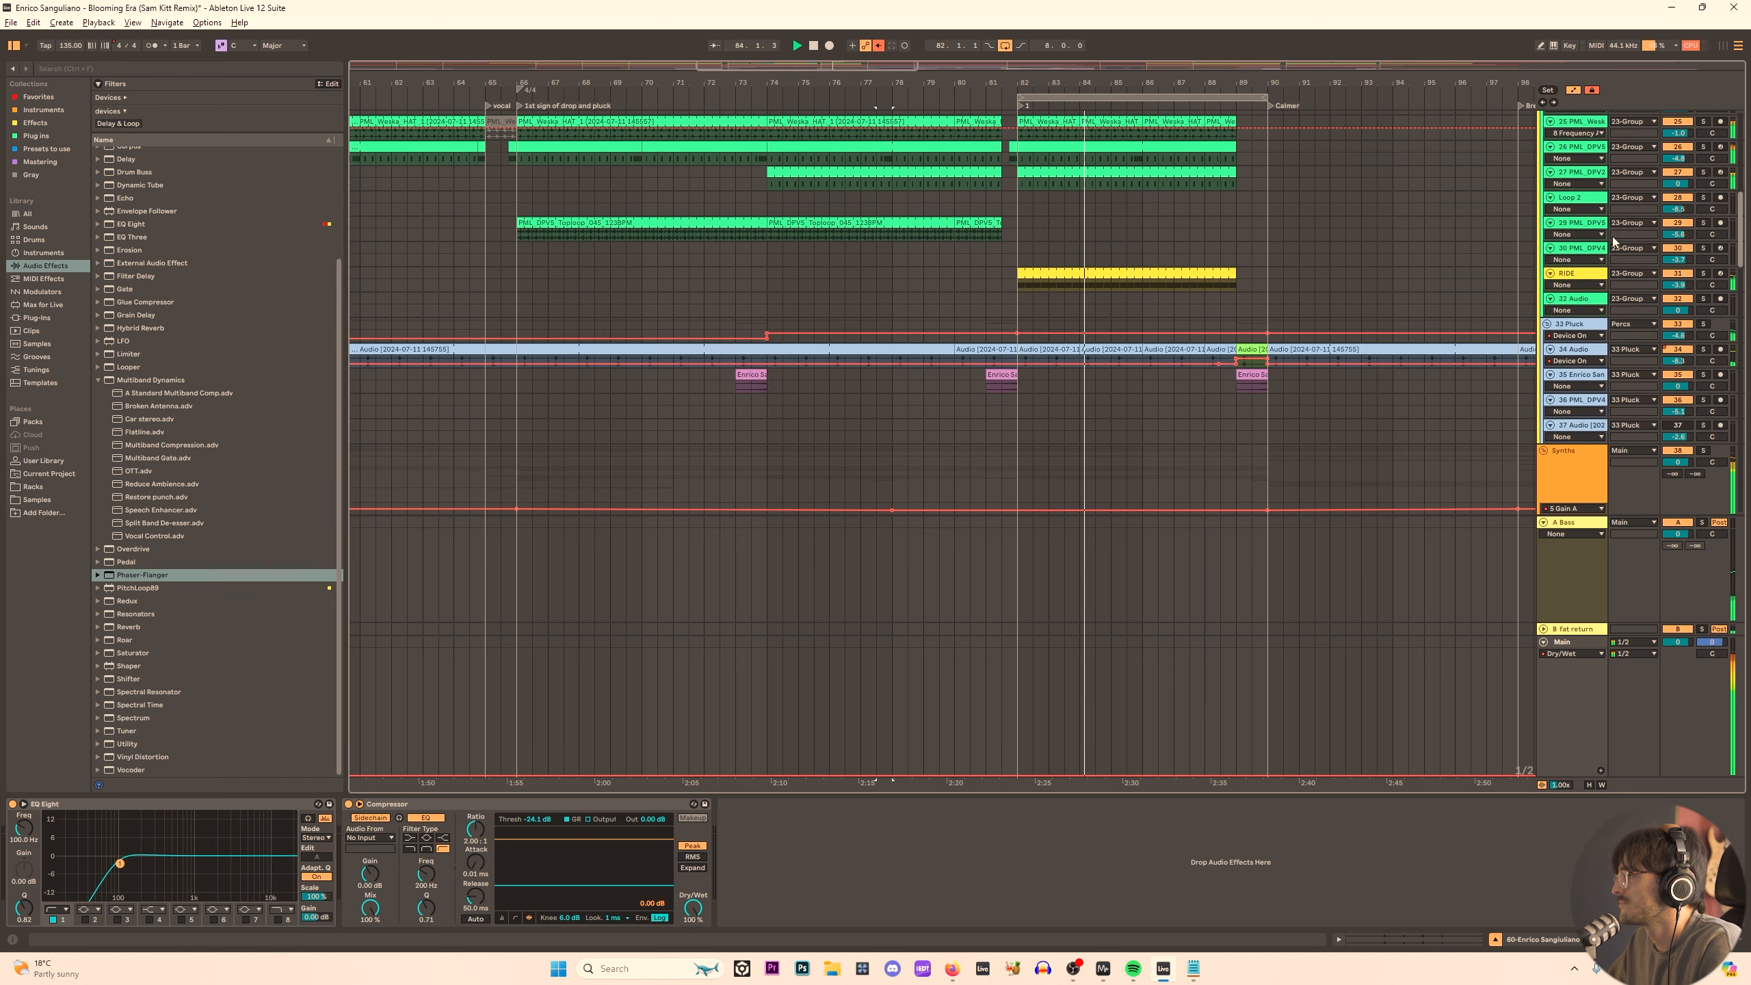
pyautogui.scroll(4, 1039, 366)
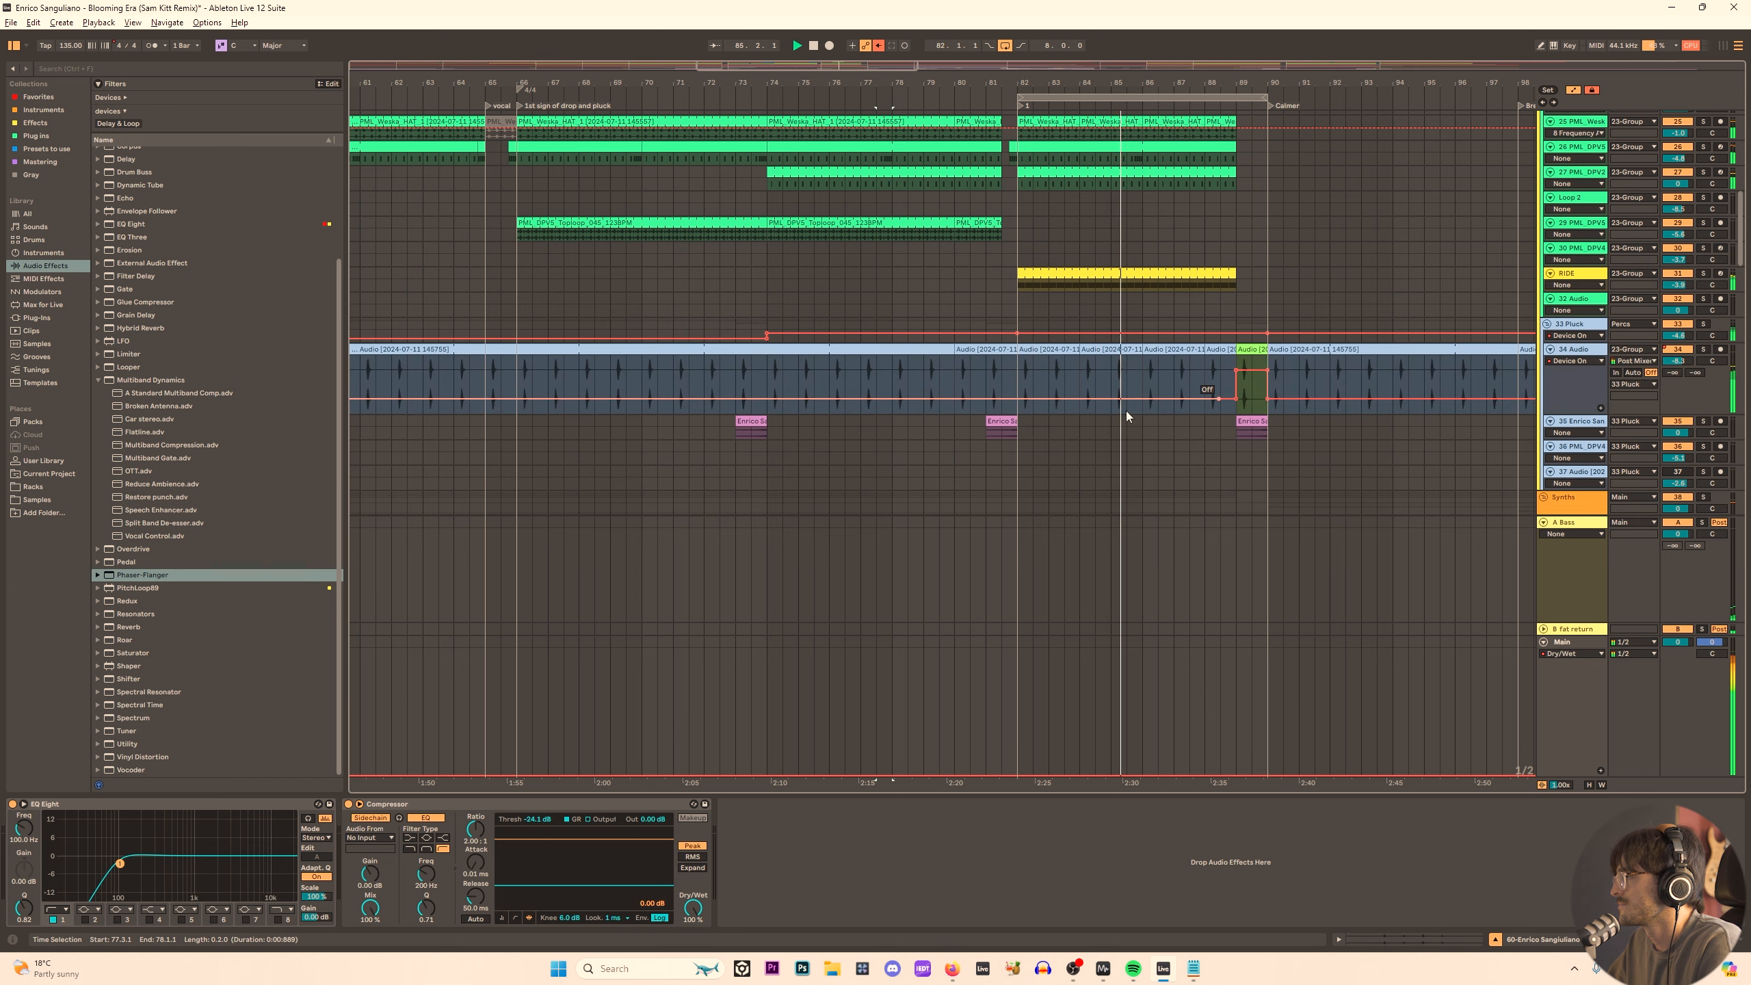
# Turn off the arrangement loop over bars 82 to 90 so playback continues into the Calmer section.
pyautogui.moveTo(1215, 84); pyautogui.dragTo(931, 78)
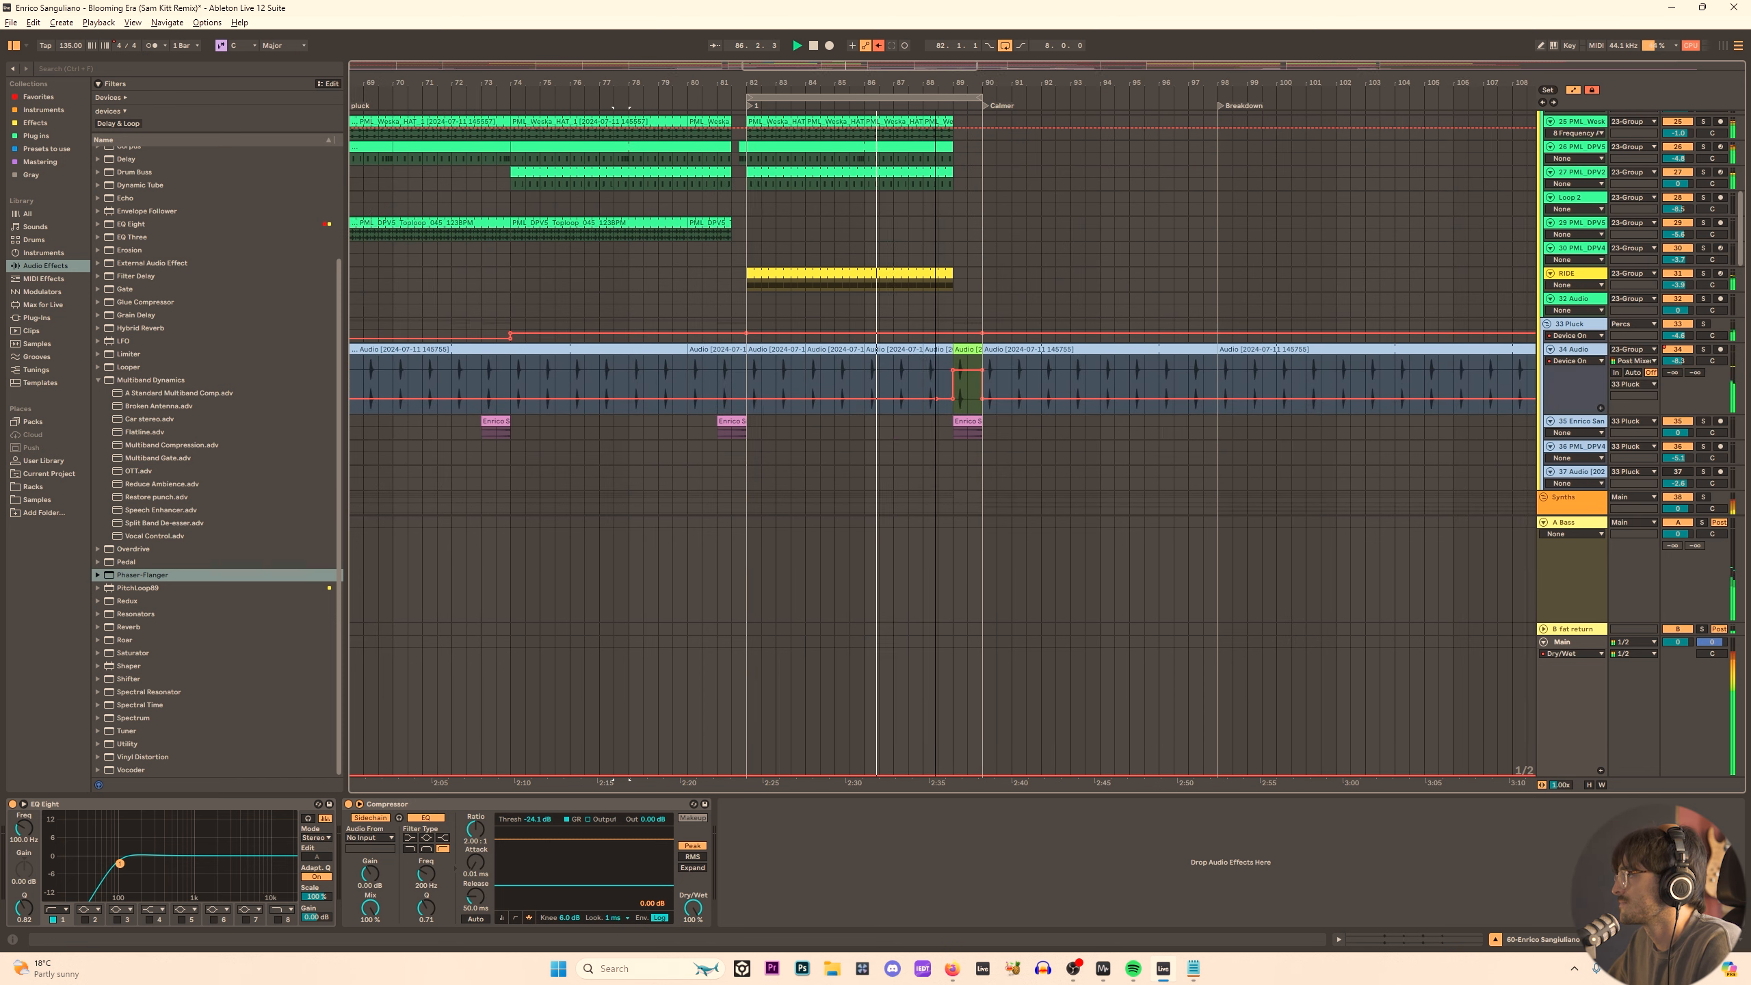
pyautogui.scroll(-3, 883, 449)
pyautogui.scroll(-7, 884, 357)
pyautogui.scroll(7, 831, 234)
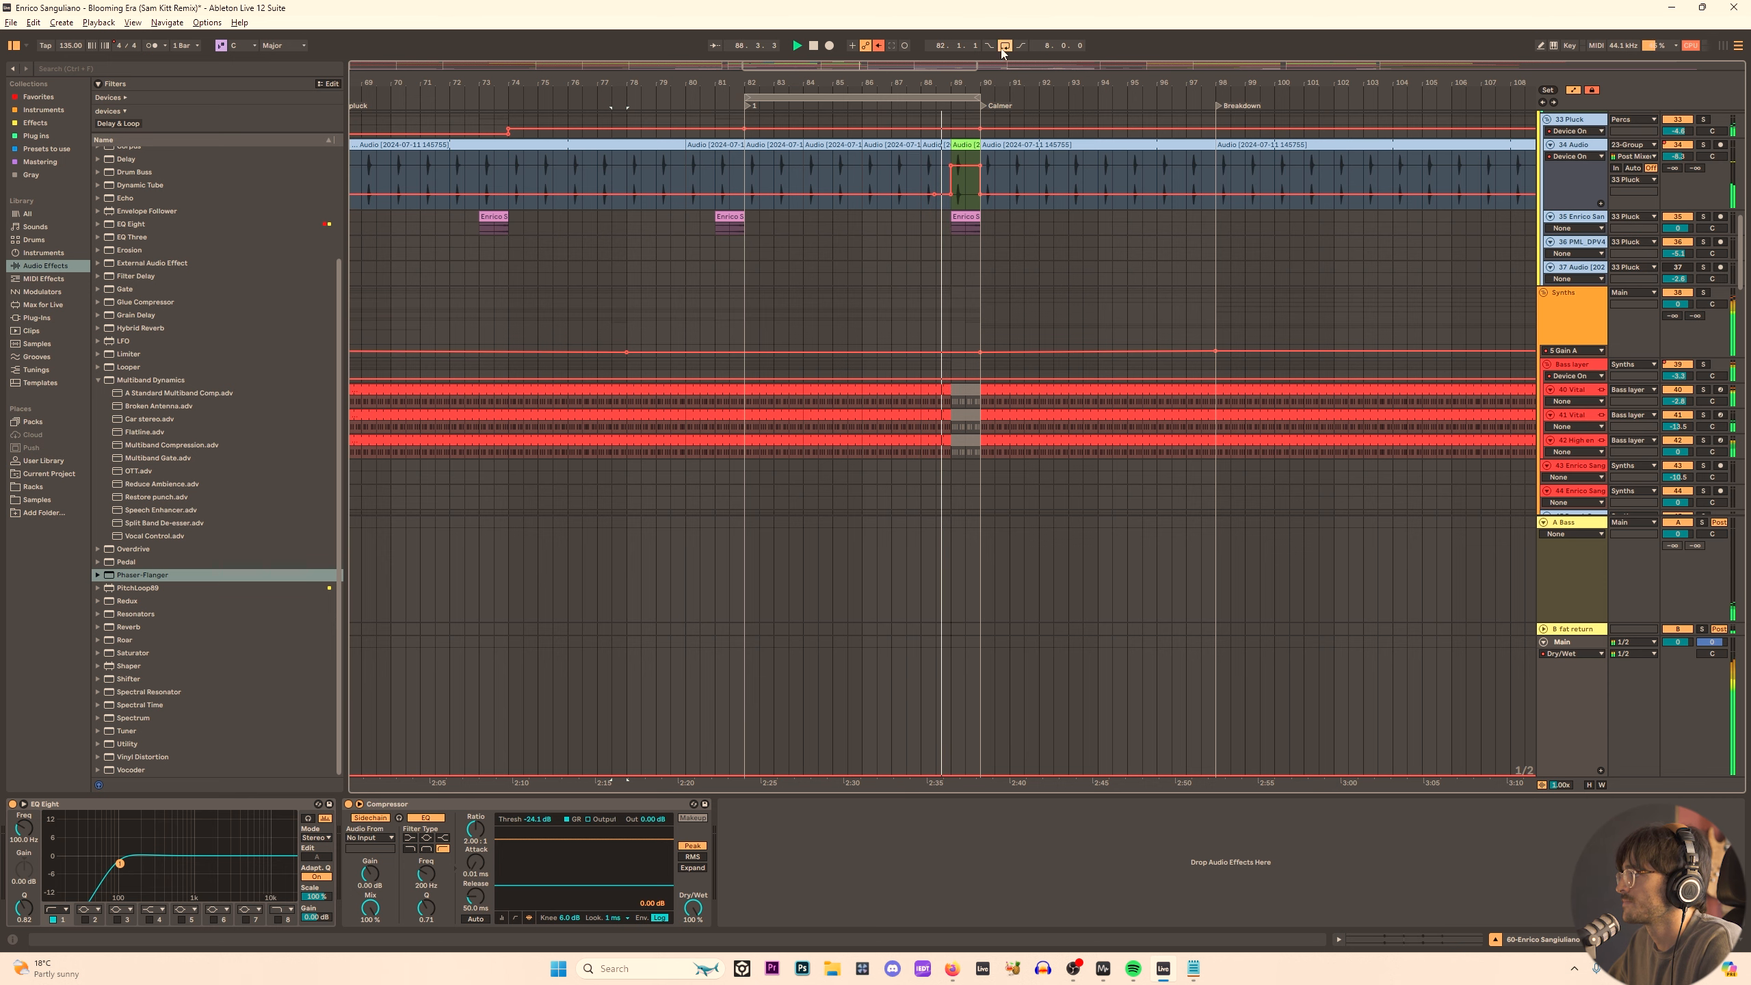
pyautogui.moveTo(940, 82); pyautogui.dragTo(906, 100)
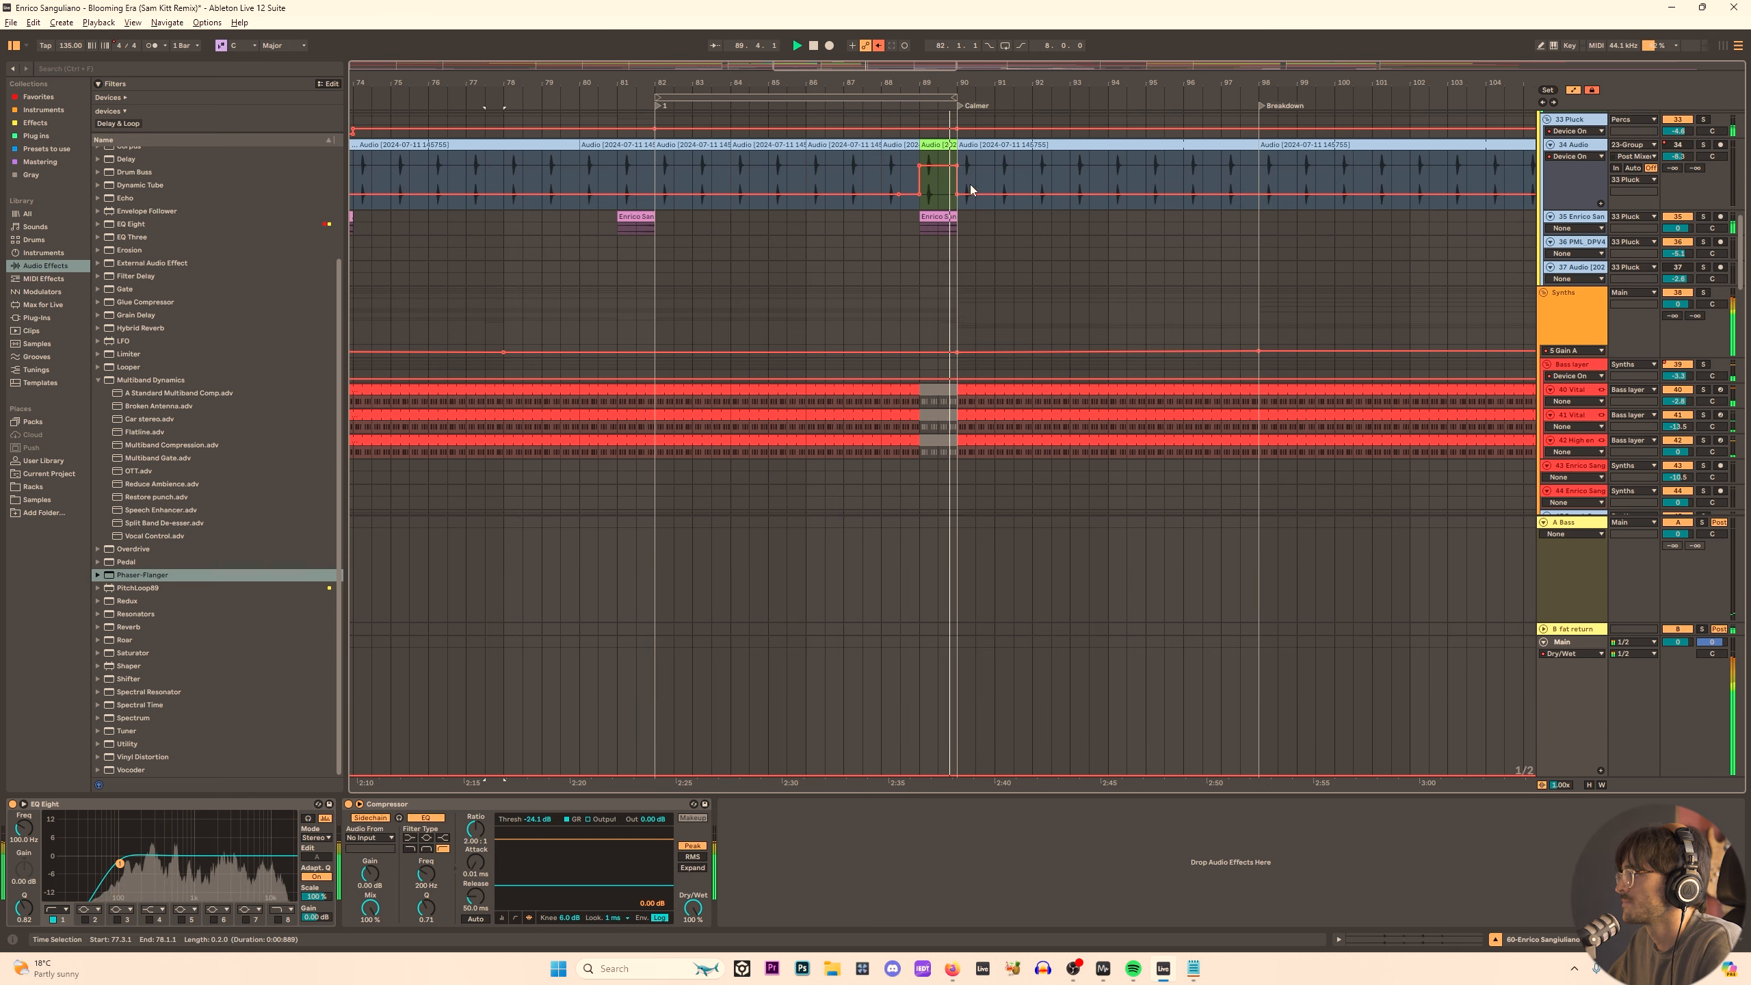
# Lower the 61 Group's EQ frequency automation at about bars 95 and 97 and just before the Breakdown at bar 98.
pyautogui.scroll(-15, 955, 189)
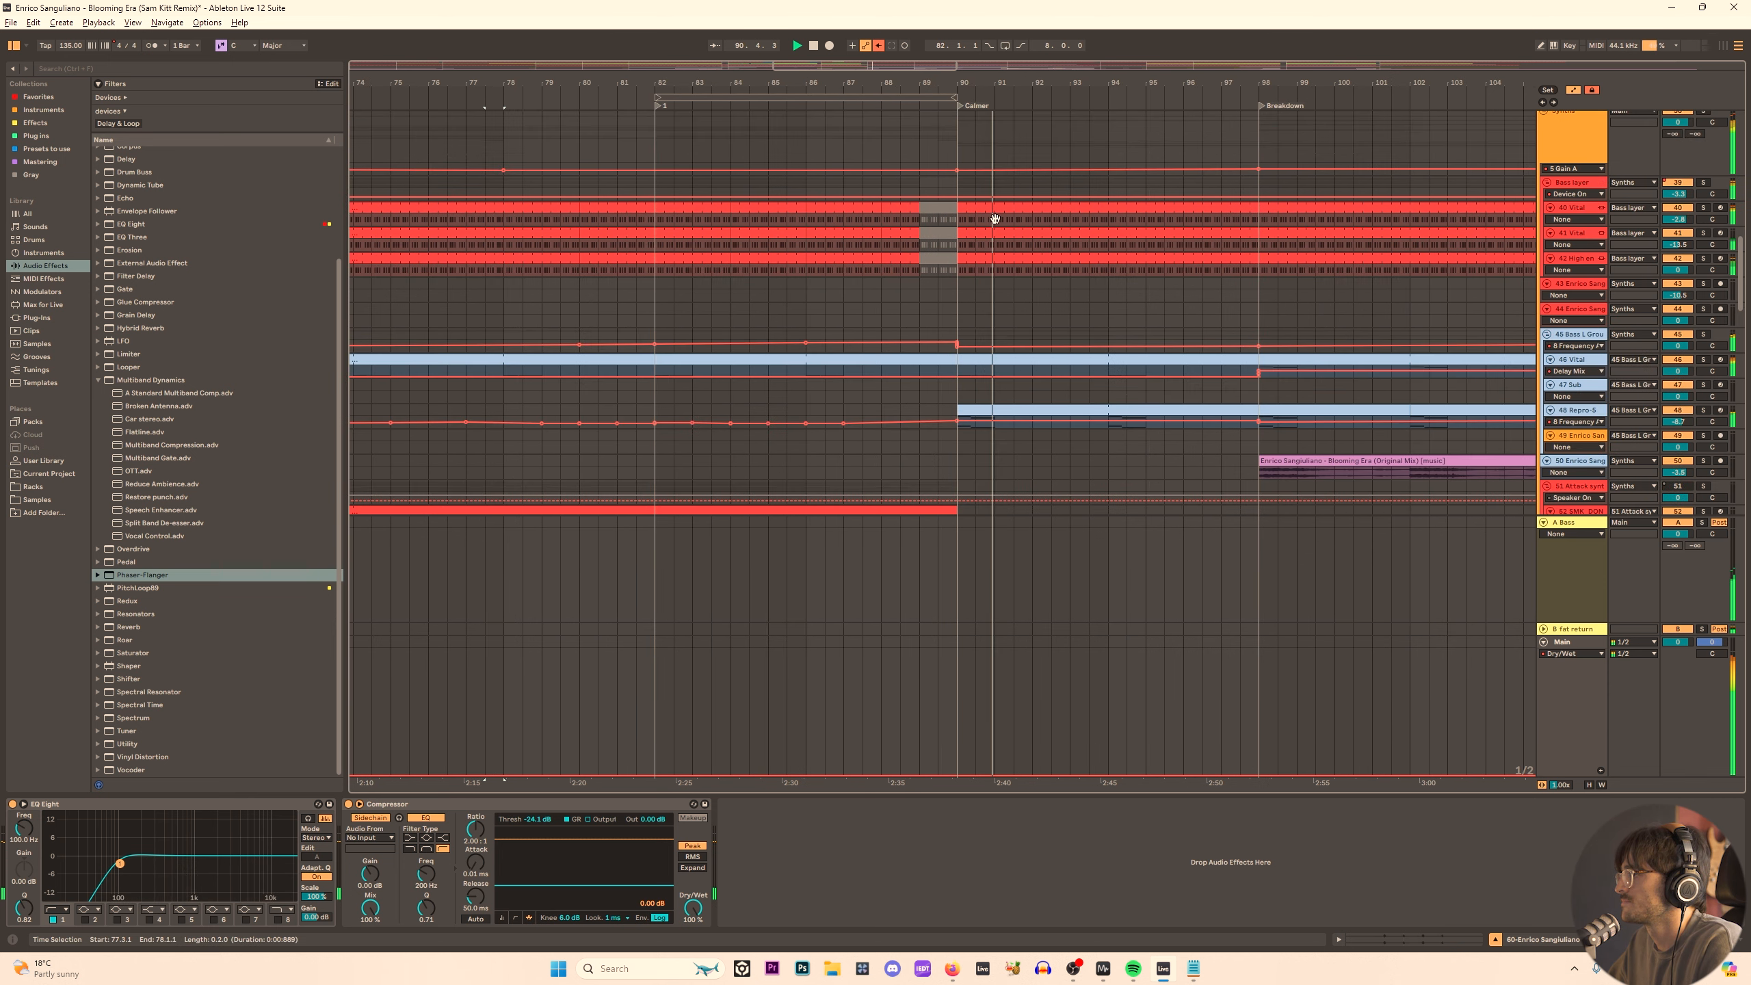
pyautogui.scroll(-12, 999, 219)
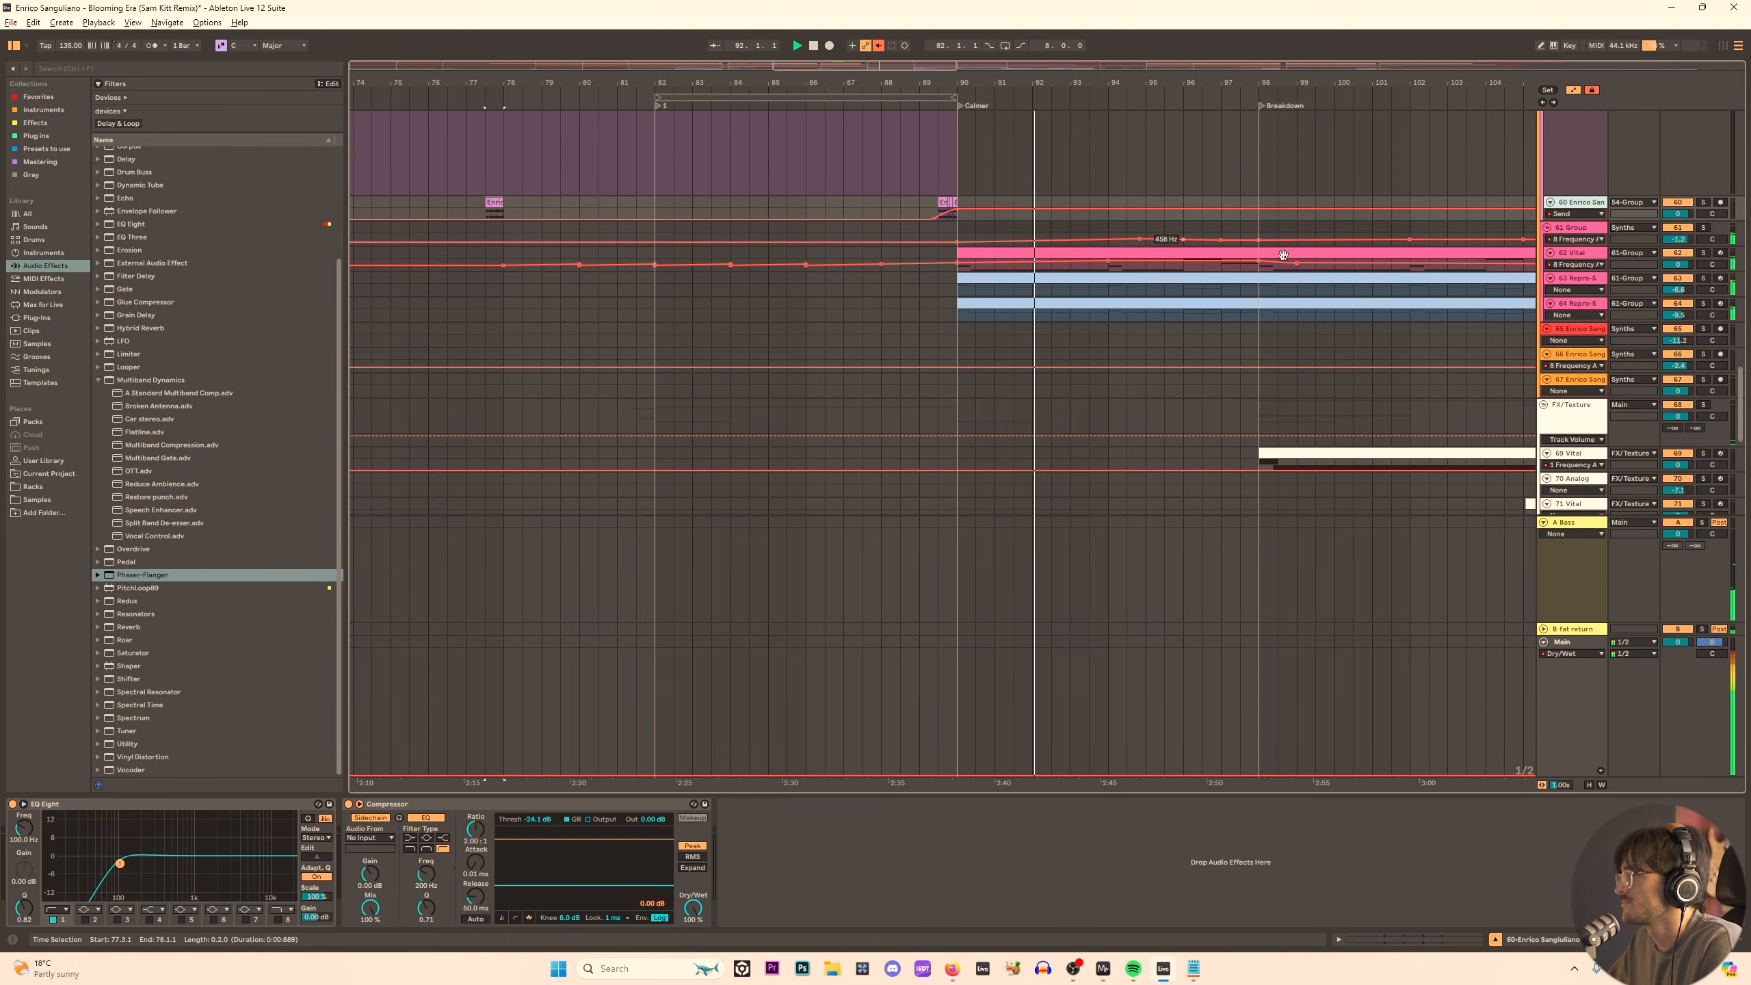
pyautogui.moveTo(1741, 381)
pyautogui.mouseDown()
pyautogui.moveTo(1749, 126)
pyautogui.moveTo(1744, 373)
pyautogui.mouseUp()
pyautogui.press('a')
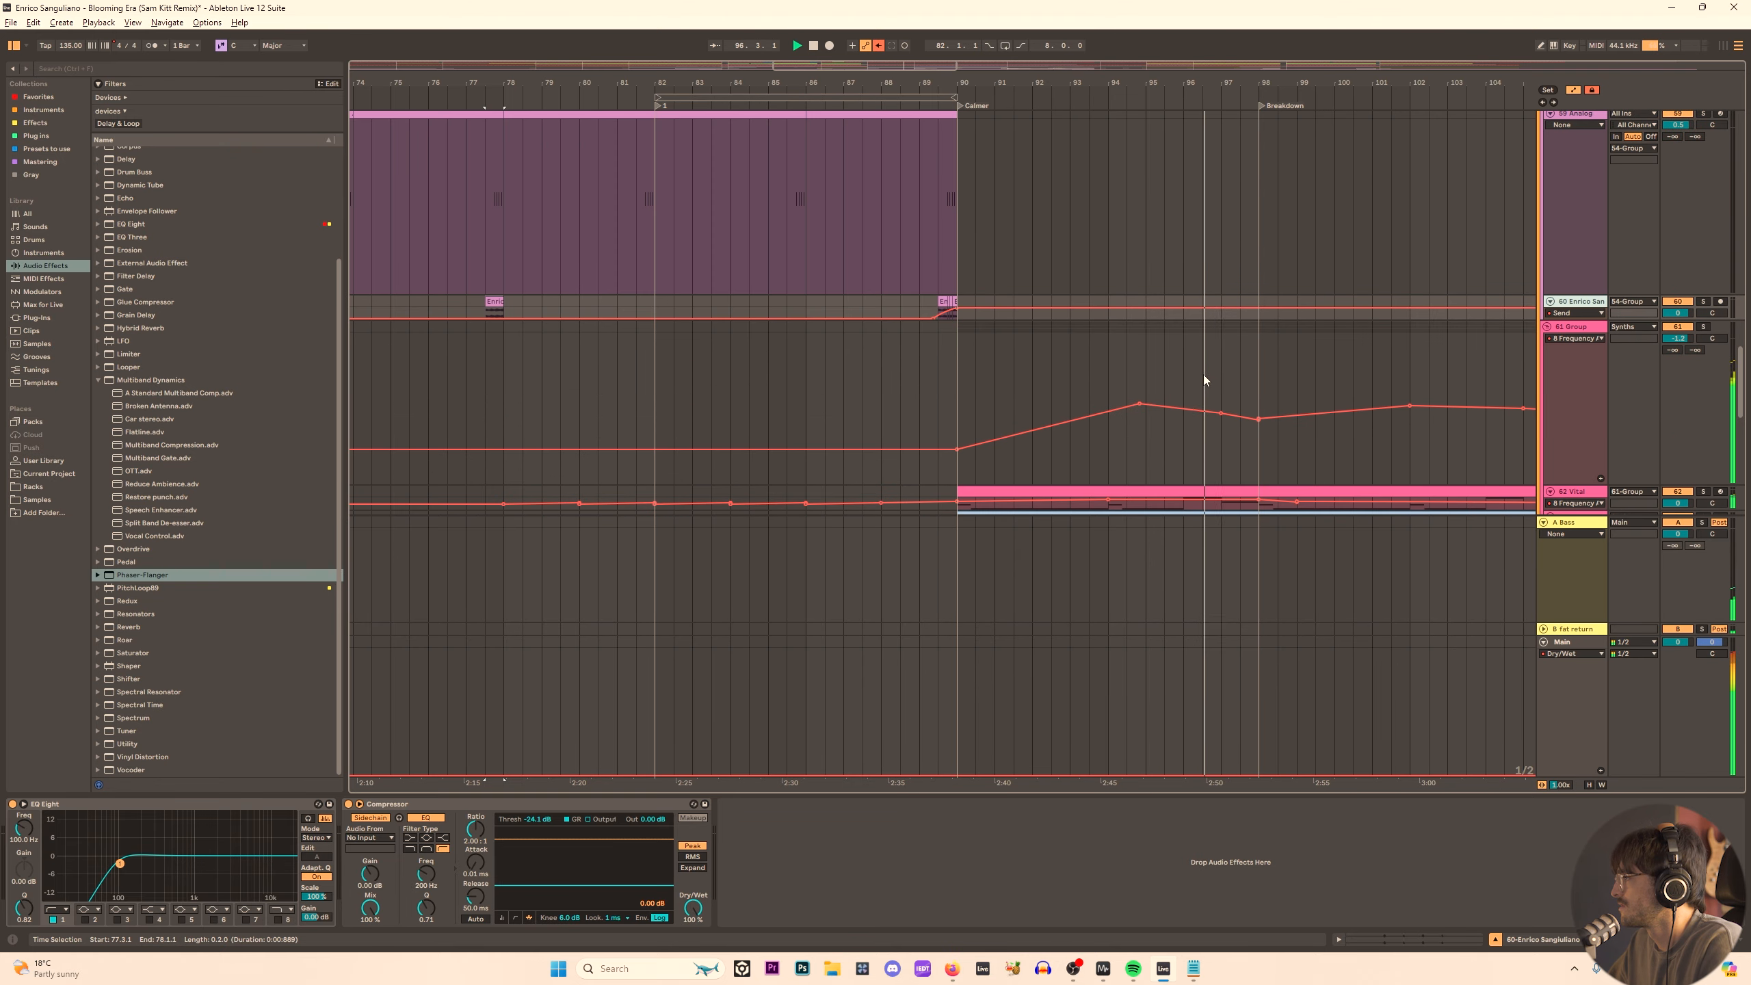
pyautogui.moveTo(1221, 414); pyautogui.dragTo(1258, 428)
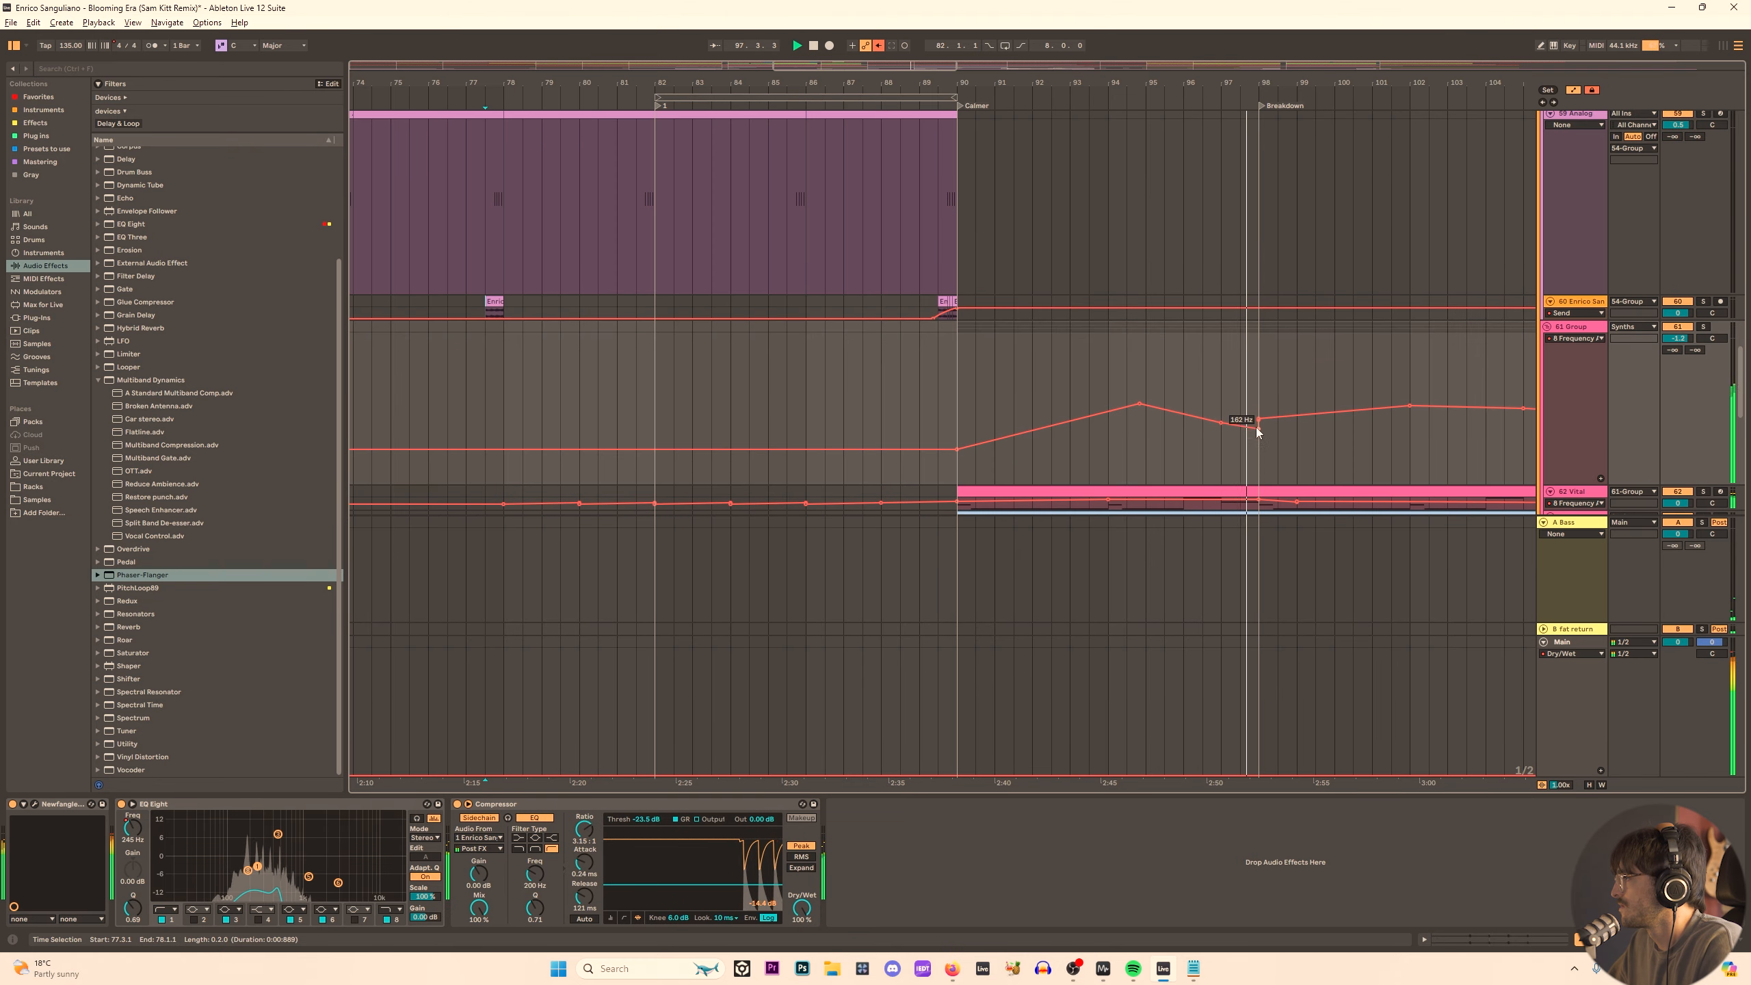
pyautogui.moveTo(1141, 405); pyautogui.dragTo(1141, 413)
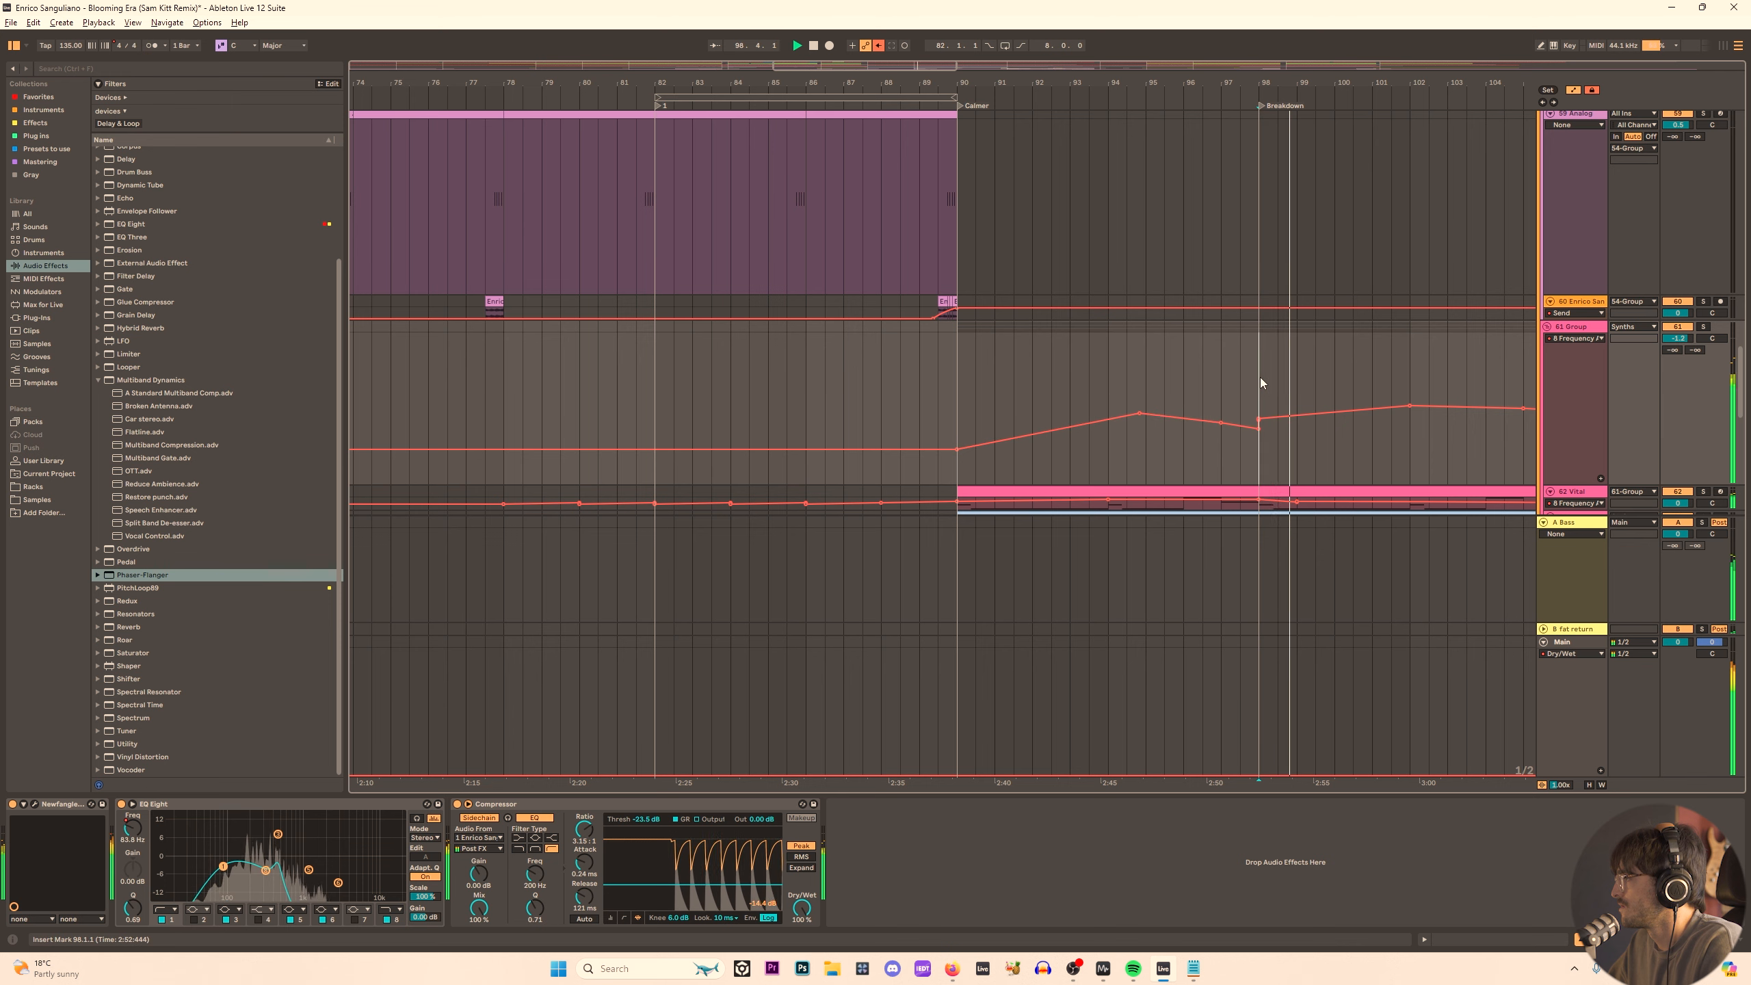
# Open the CLAUDE - Impact01 clip at bar 98 in the sample editor and reset its gain to 0.0 dB.
pyautogui.scroll(-8, 1431, 400)
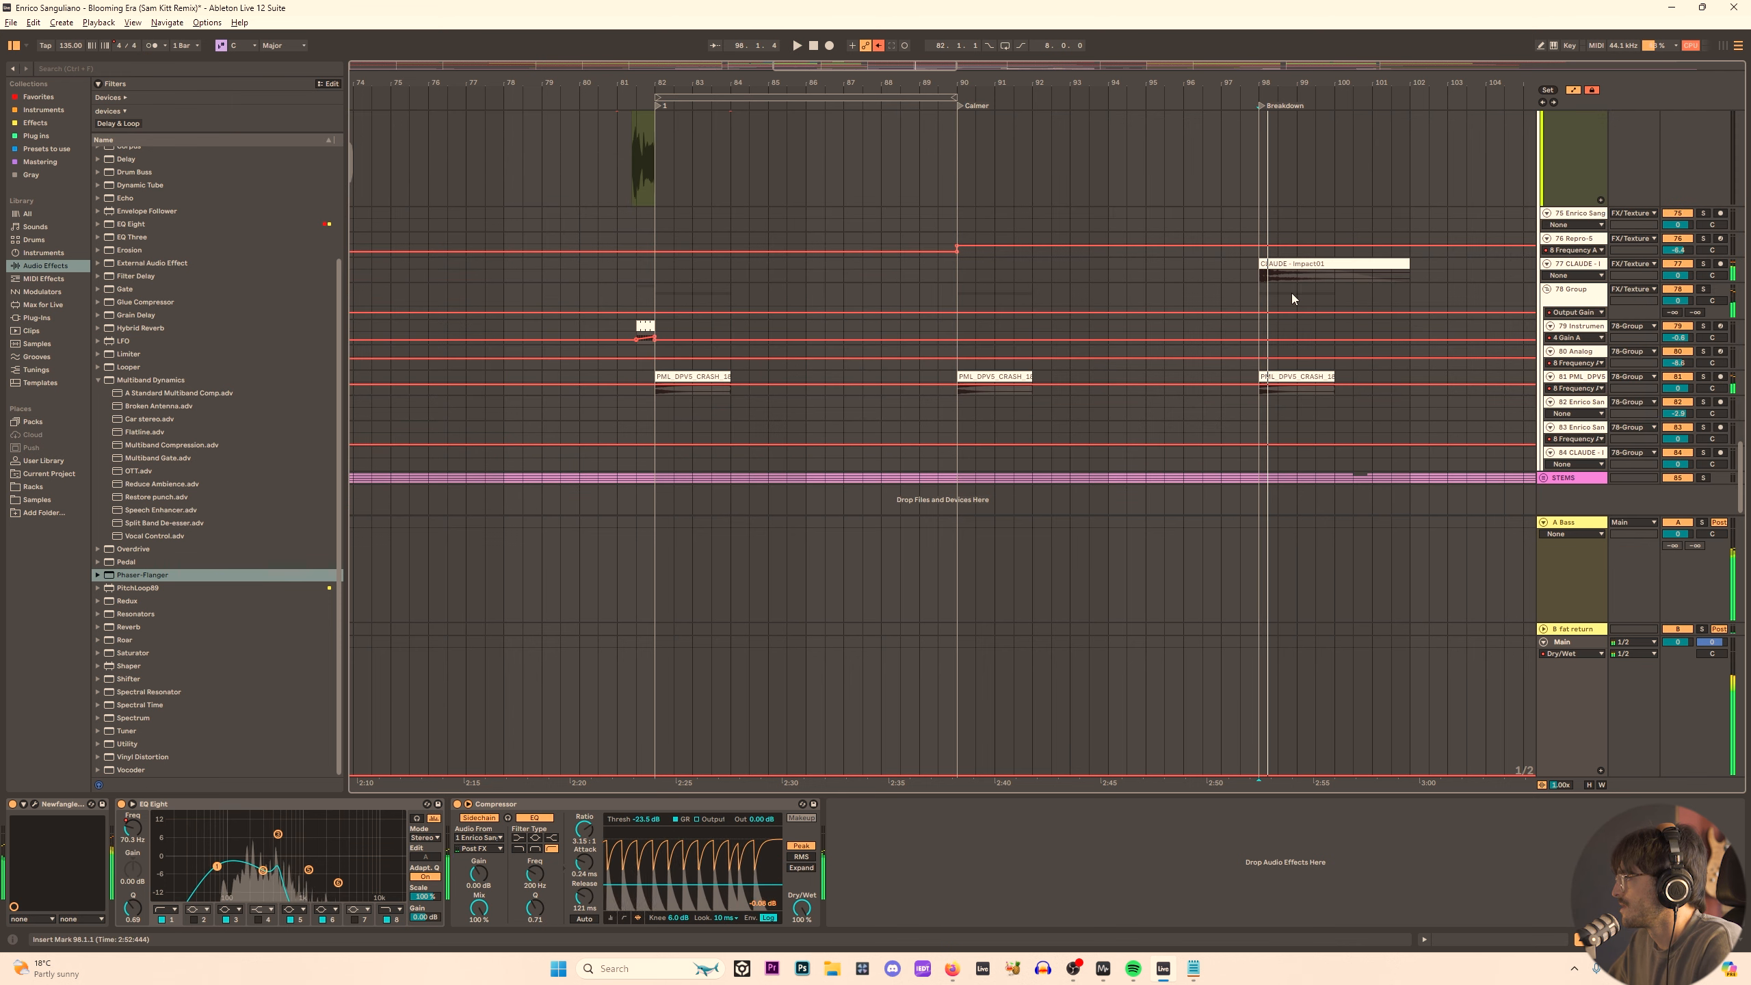
pyautogui.click(1286, 268)
pyautogui.doubleClick(1286, 267)
pyautogui.doubleClick(214, 430)
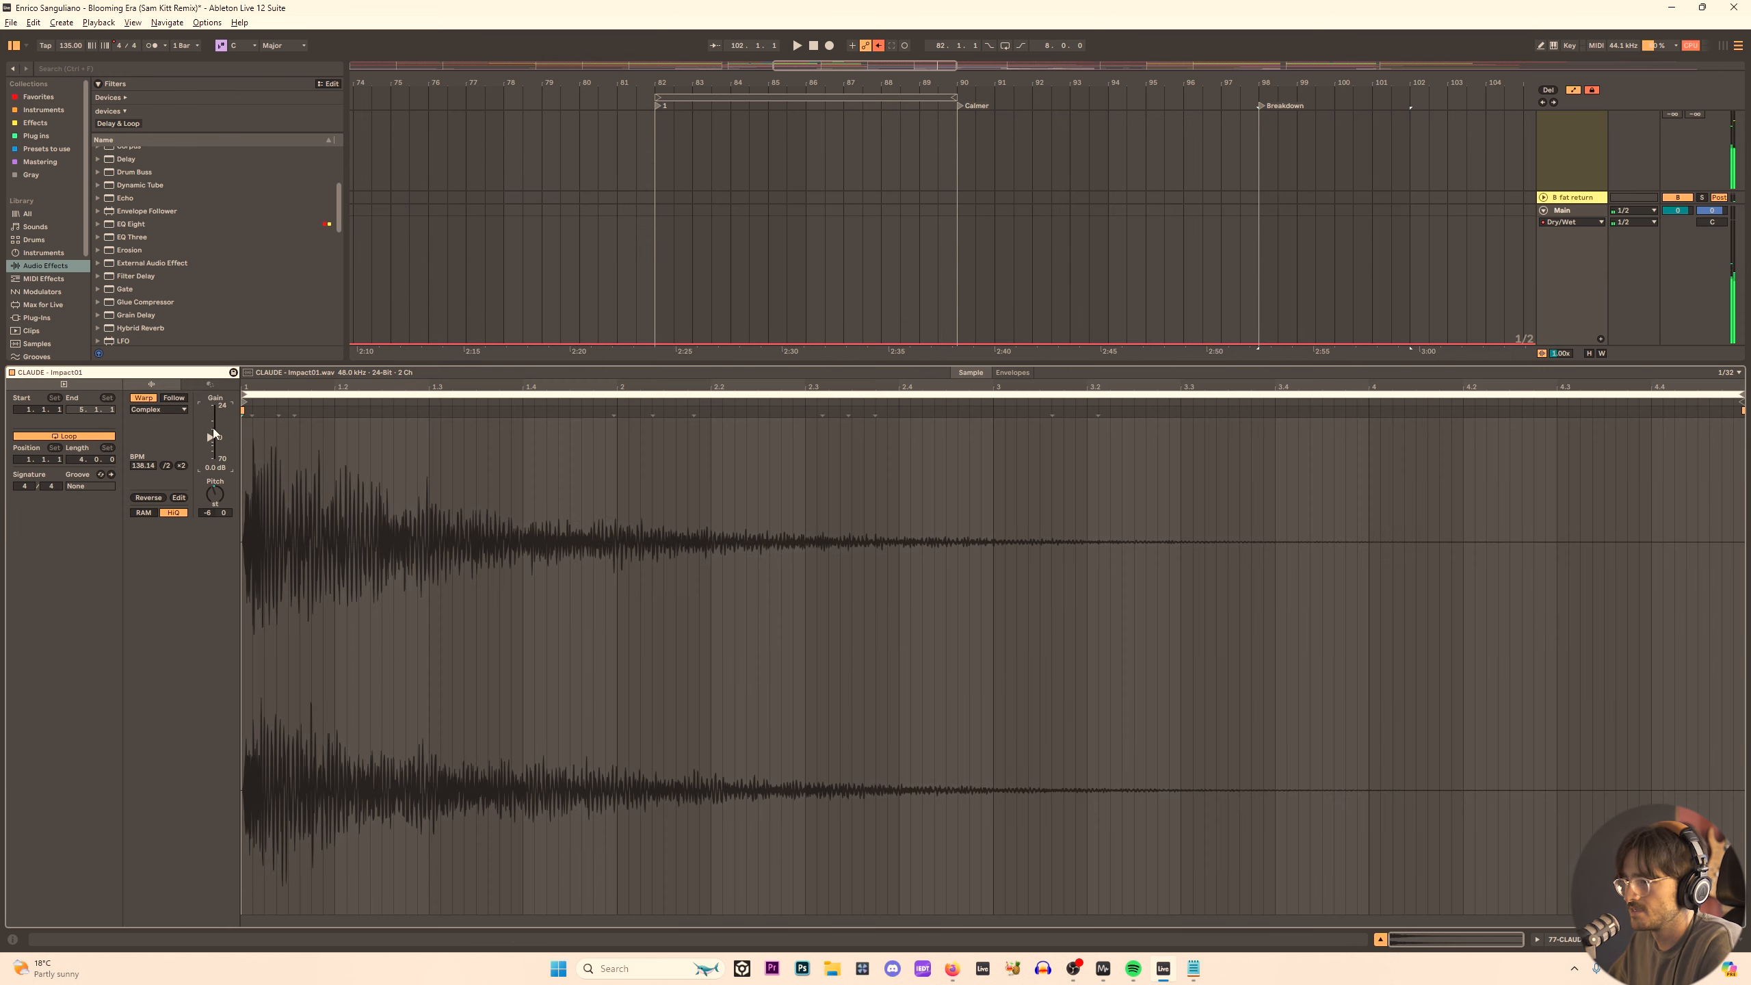
# Lower the gain of the PML_DPV5_CRASH clip at the Breakdown marker to about -8 dB, auditioning it during playback.
pyautogui.press('space')
pyautogui.click(1382, 941)
pyautogui.click(1381, 941)
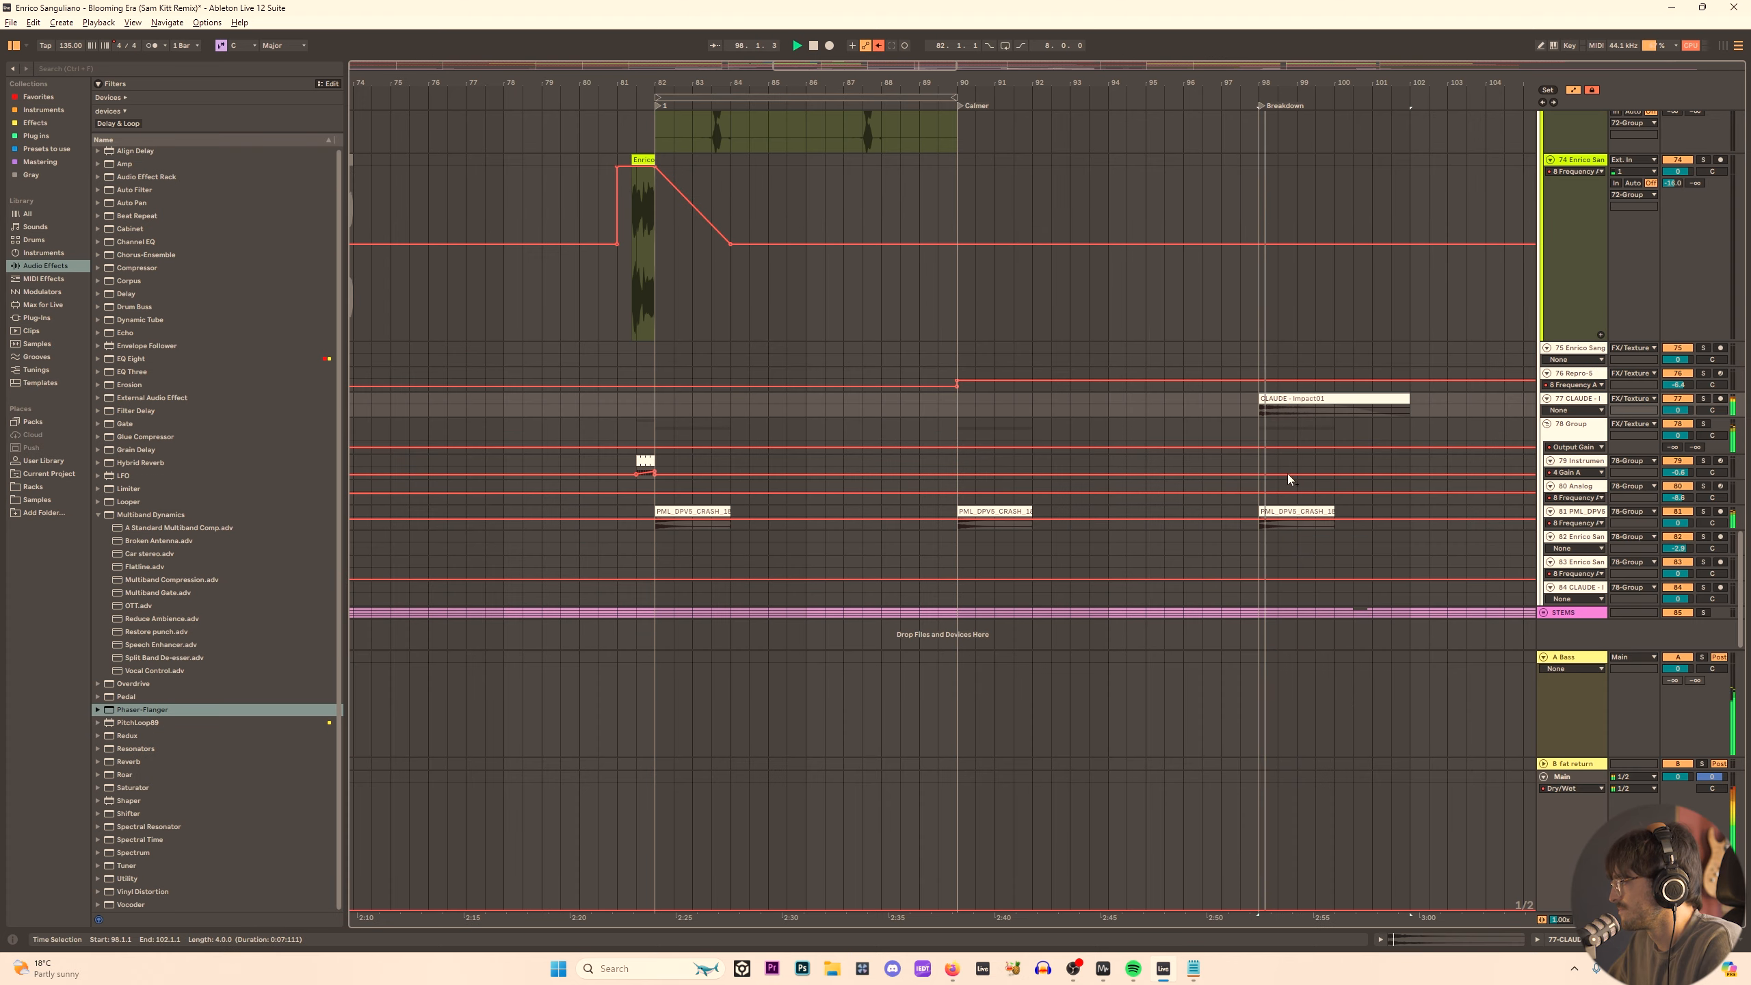
pyautogui.doubleClick(1265, 511)
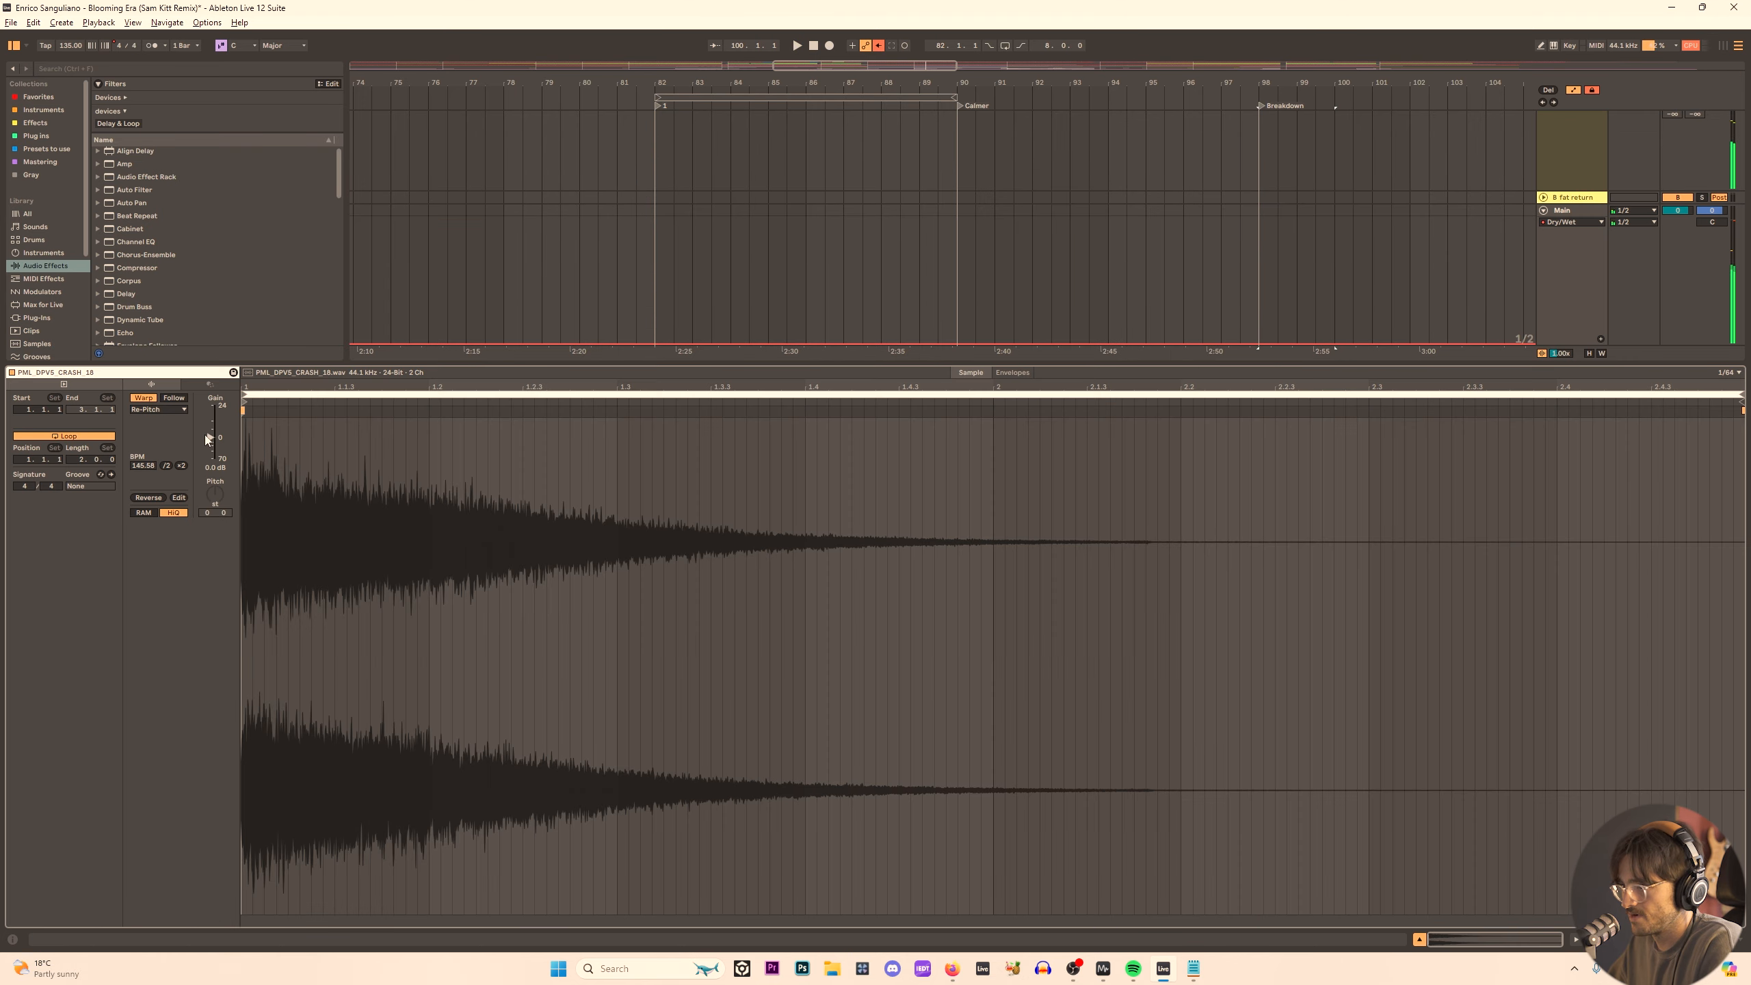
pyautogui.moveTo(207, 439); pyautogui.dragTo(210, 441)
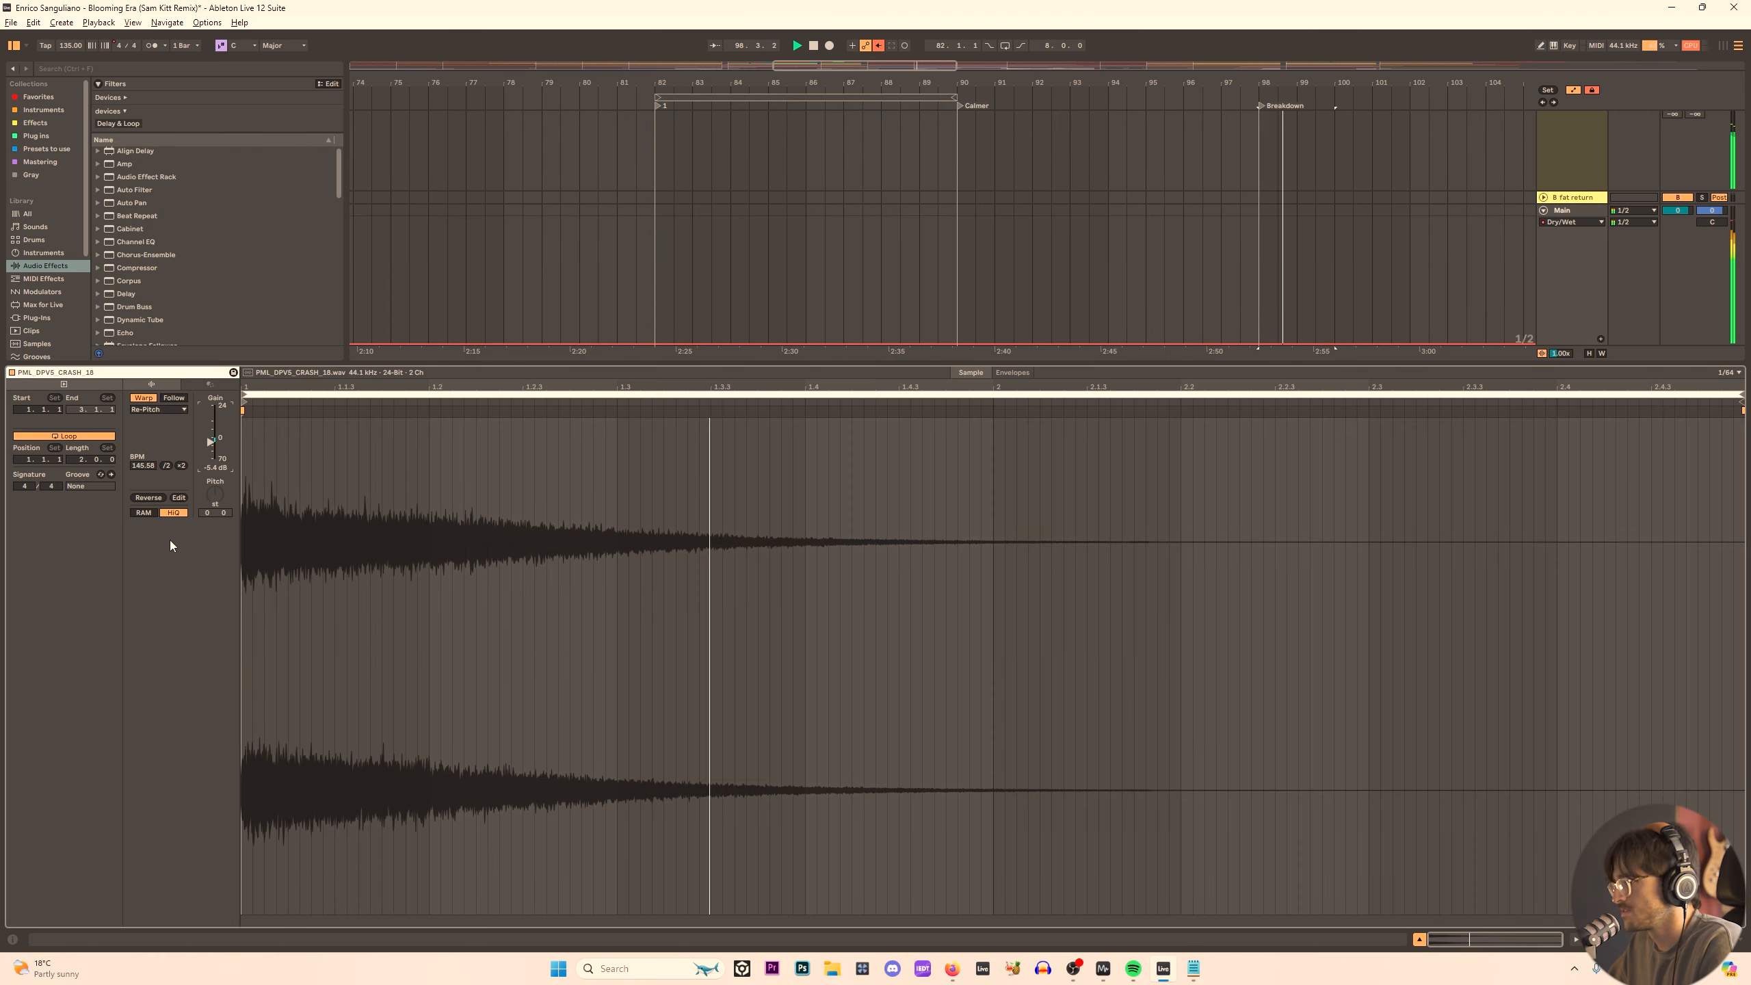
pyautogui.moveTo(210, 447); pyautogui.dragTo(210, 450)
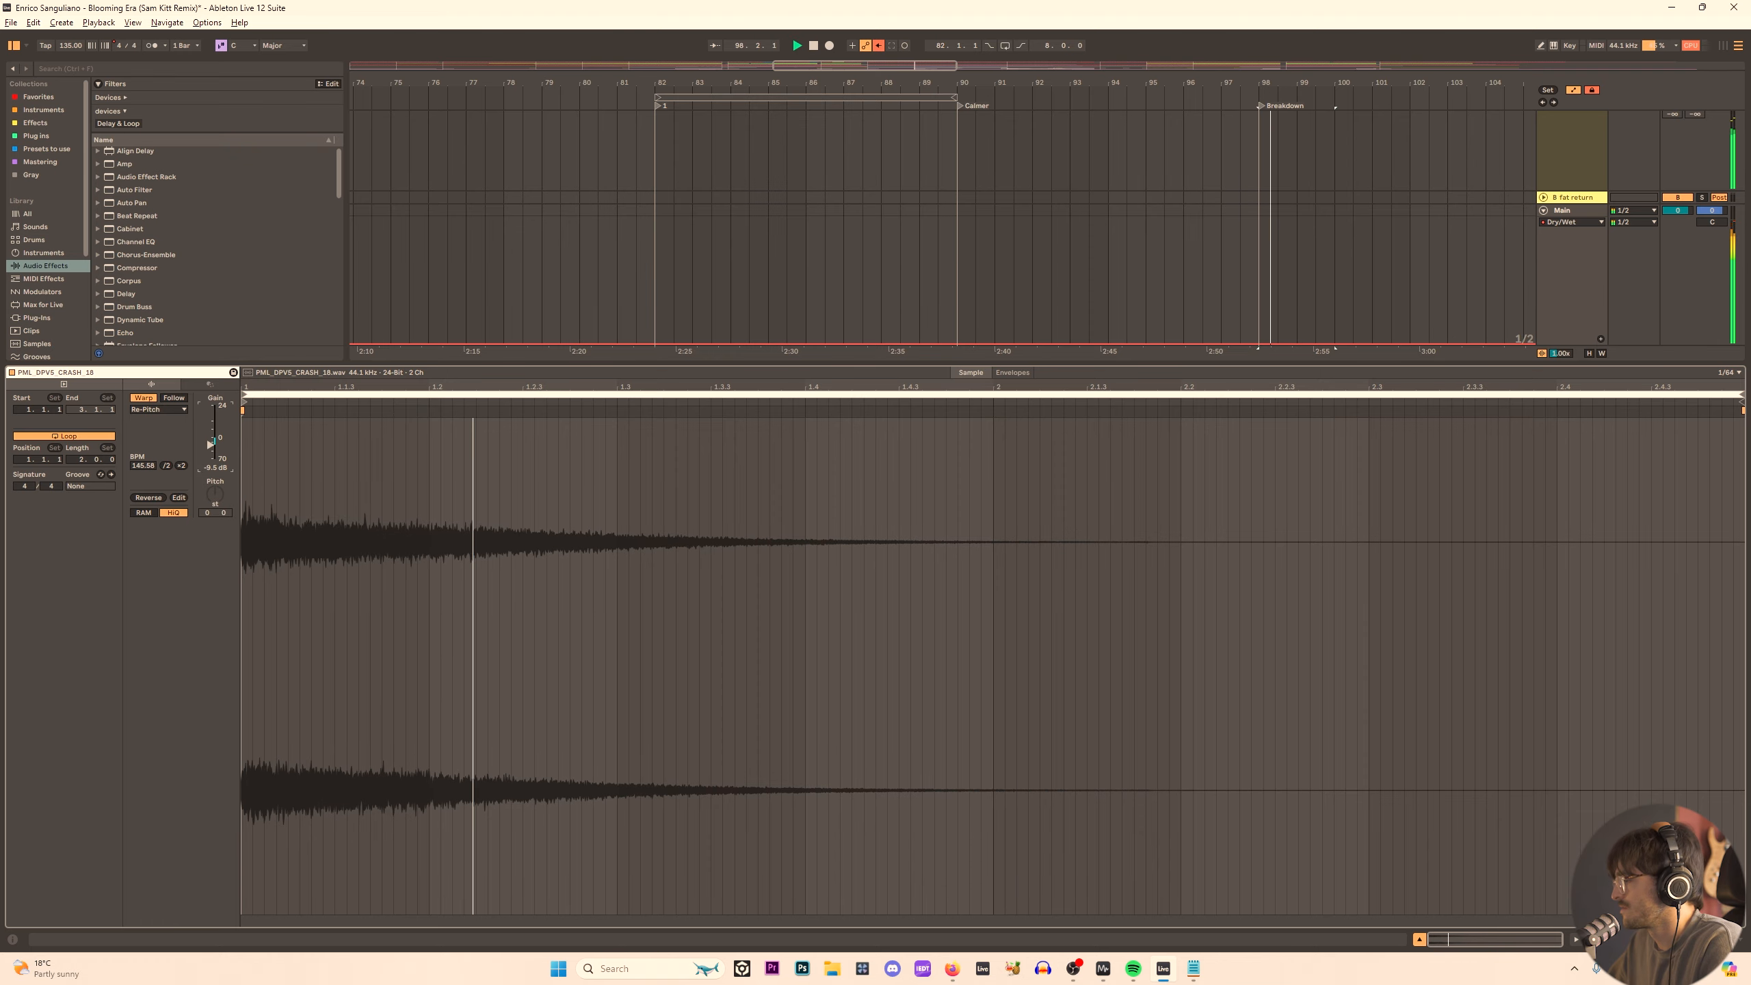
# Close the clip view, hide the automation, and play the Breakdown from the start of the music clip on track 50.
pyautogui.hotkey('ctrl', 'alt', 'l')
pyautogui.click(1221, 324)
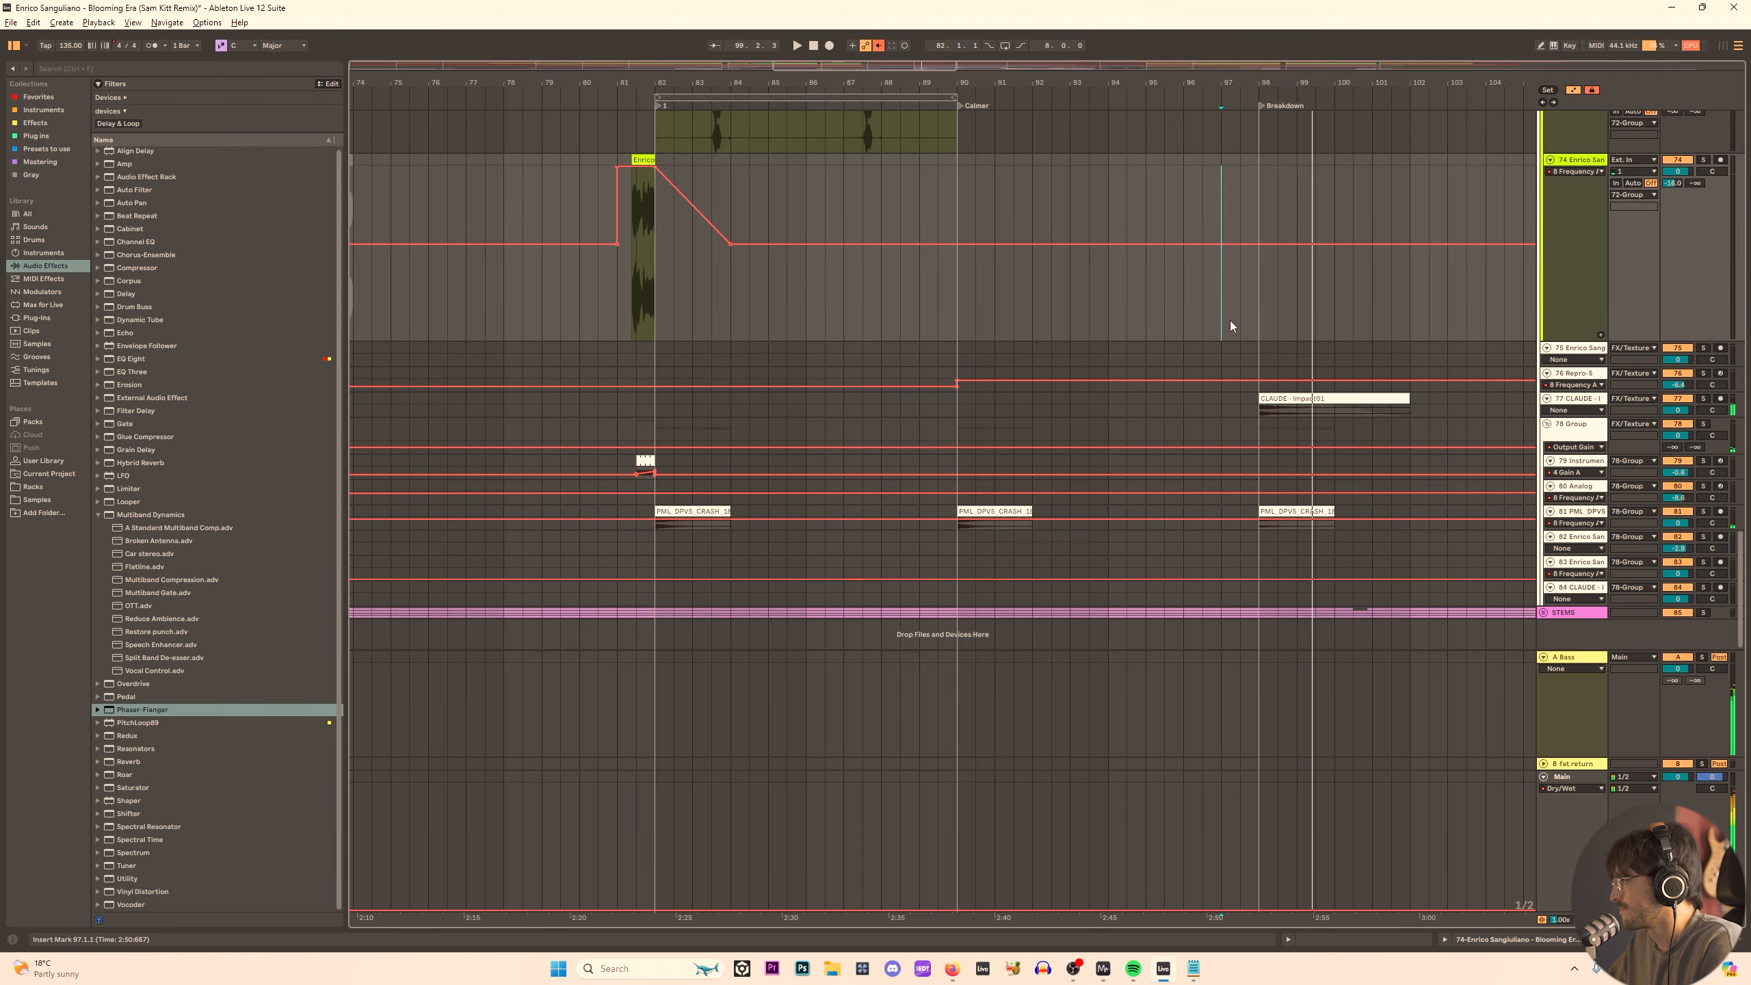
pyautogui.scroll(10, 1727, 600)
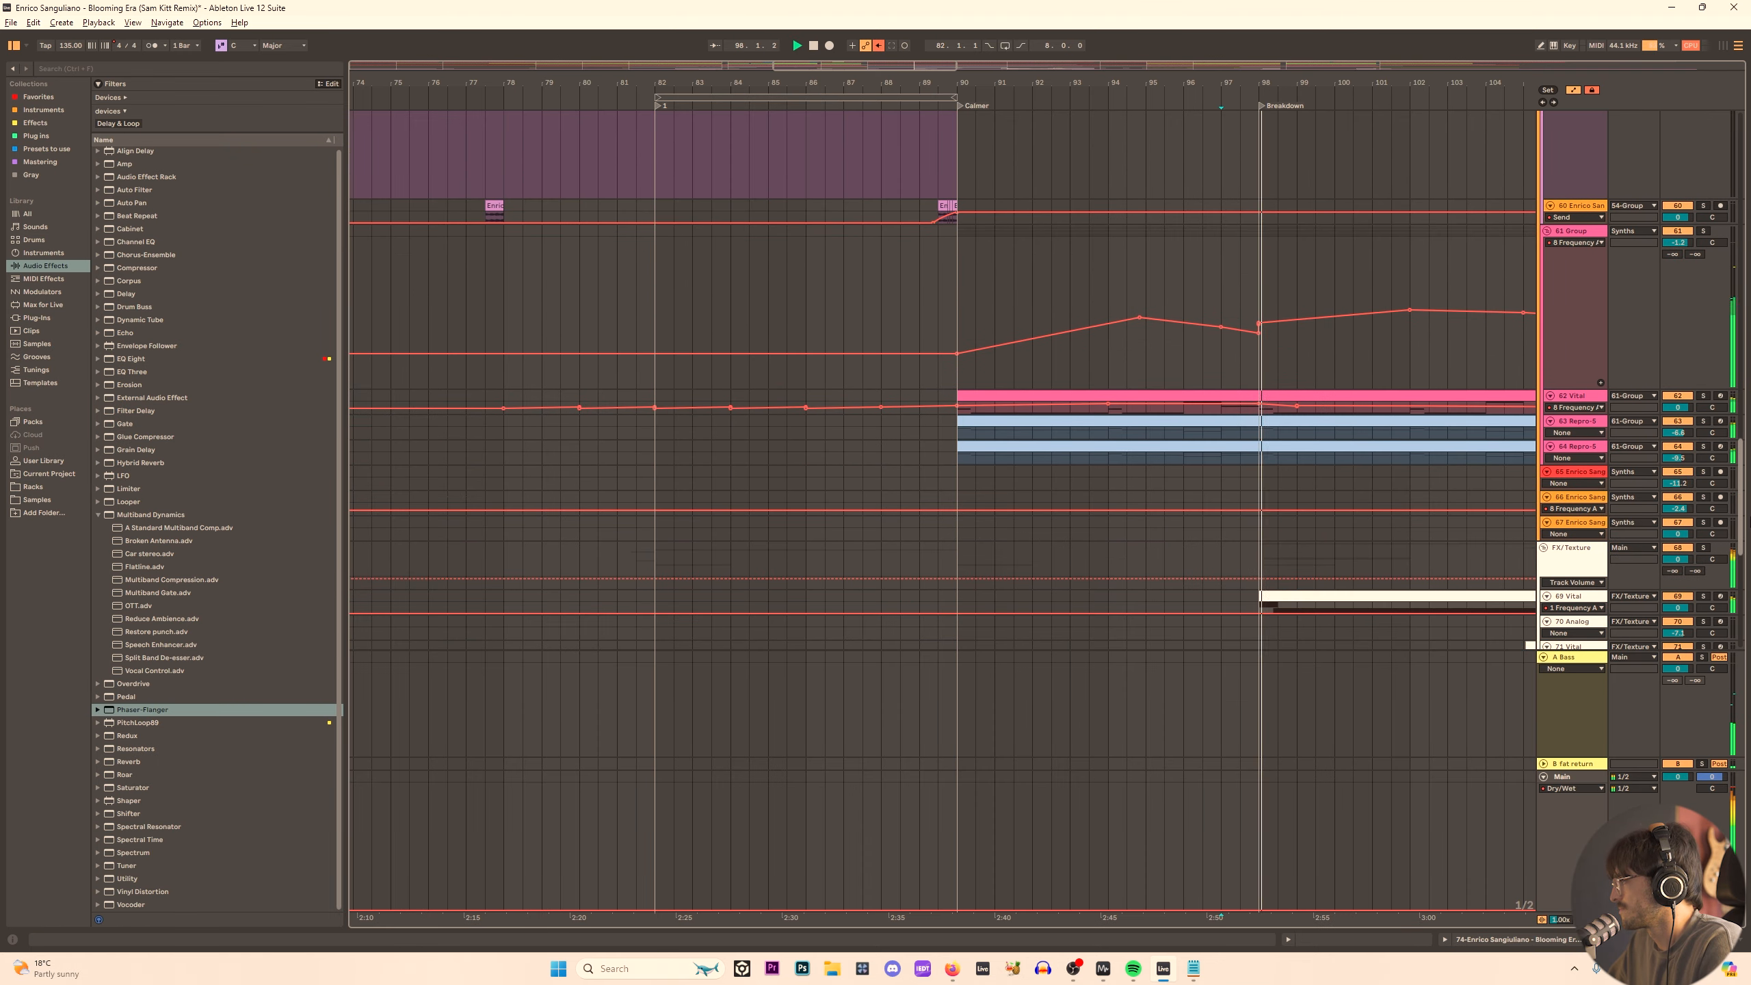
pyautogui.scroll(10, 1749, 491)
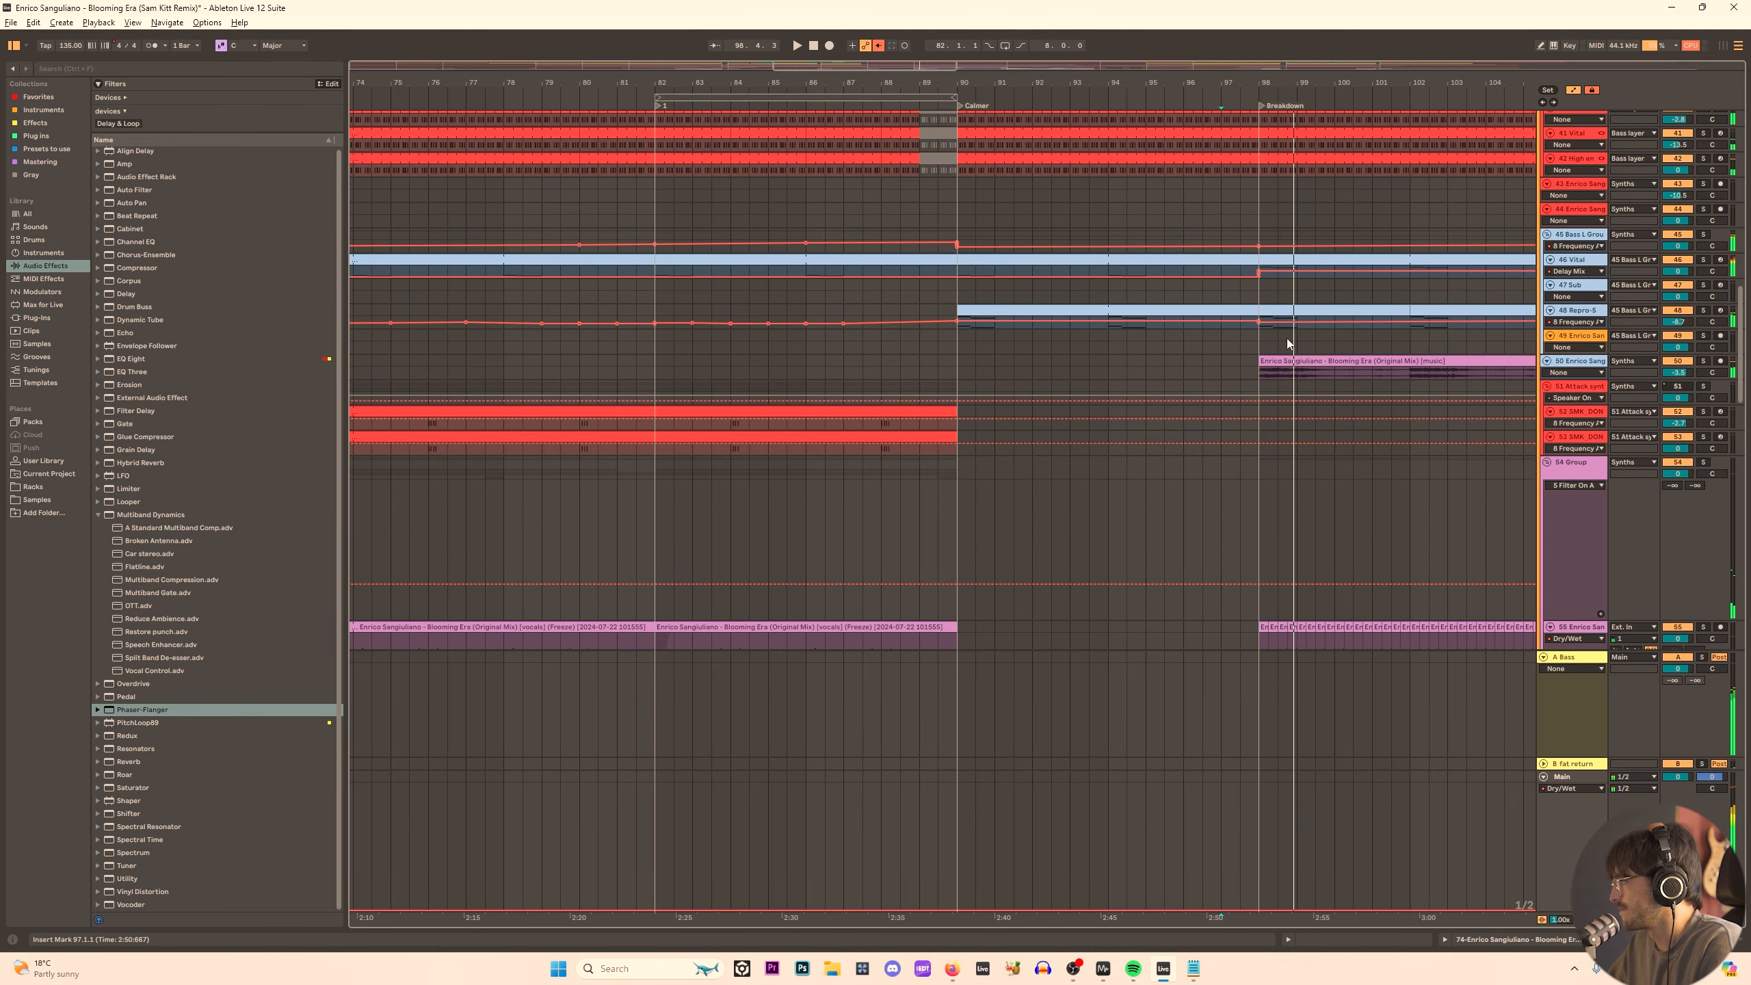
pyautogui.press('space')
pyautogui.press('a')
pyautogui.click(1268, 362)
pyautogui.press('space')
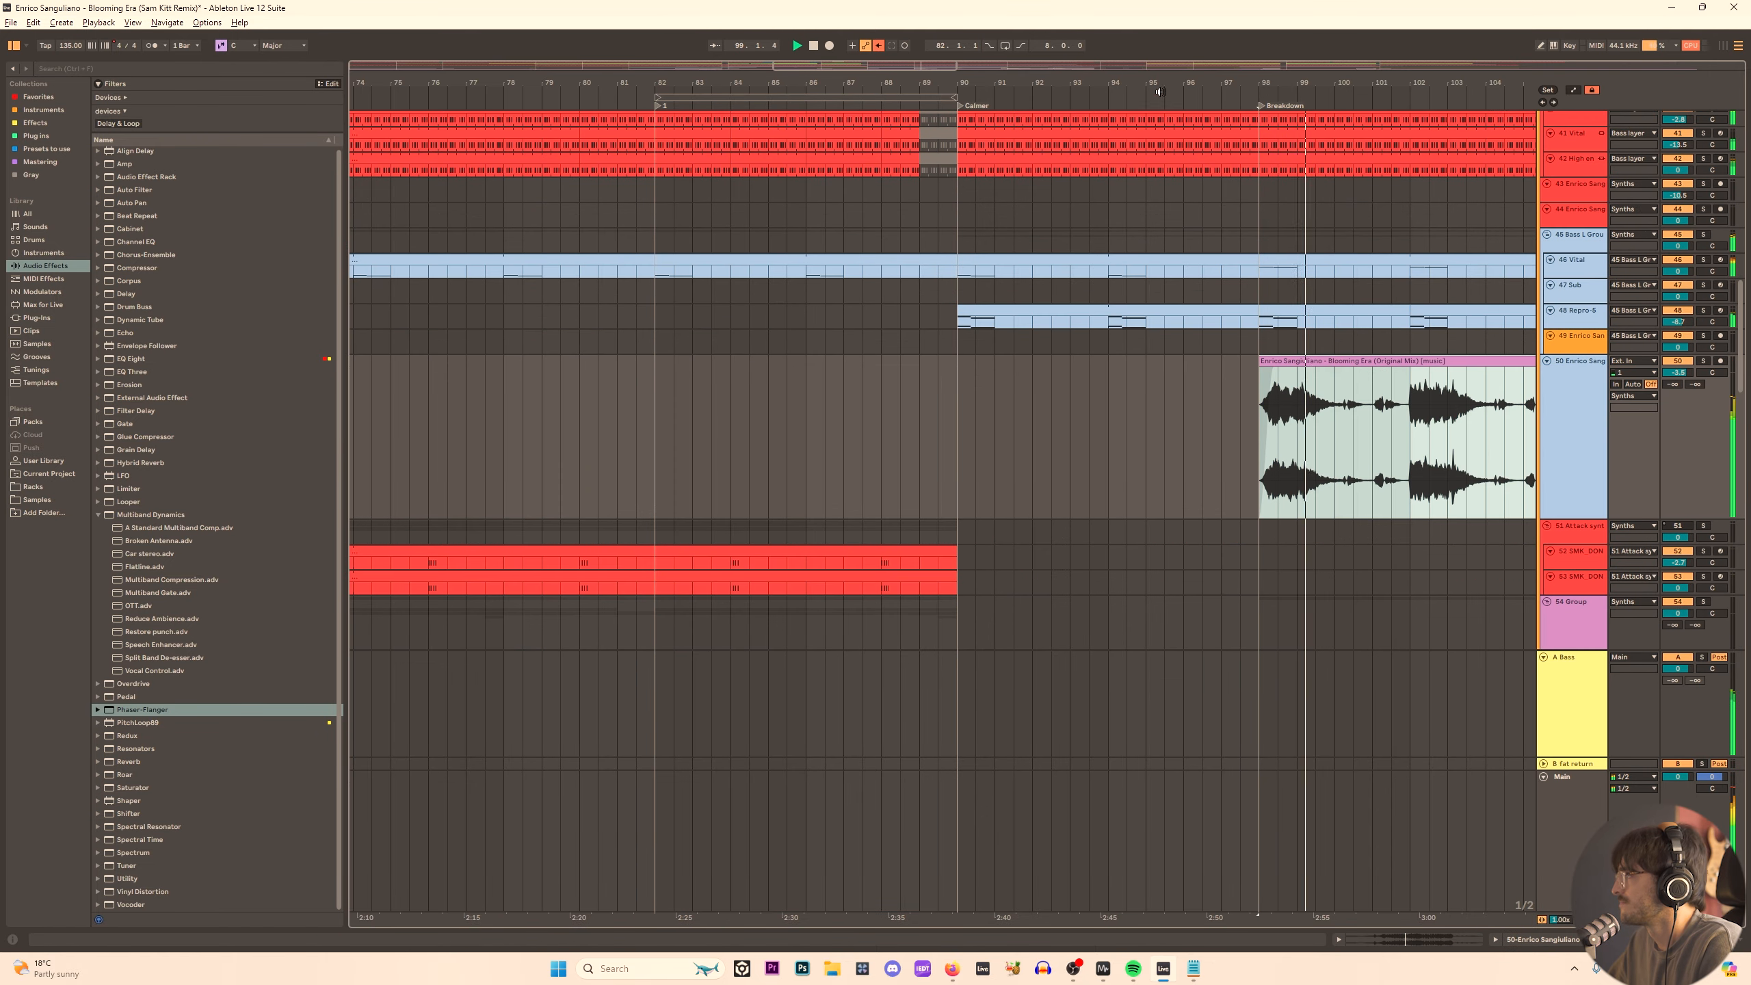
# Lower the volume of the 69 Vital track in the FX/Texture group, then display its automation and device chain.
pyautogui.moveTo(1160, 83); pyautogui.dragTo(772, 55)
pyautogui.scroll(-10, 1026, 585)
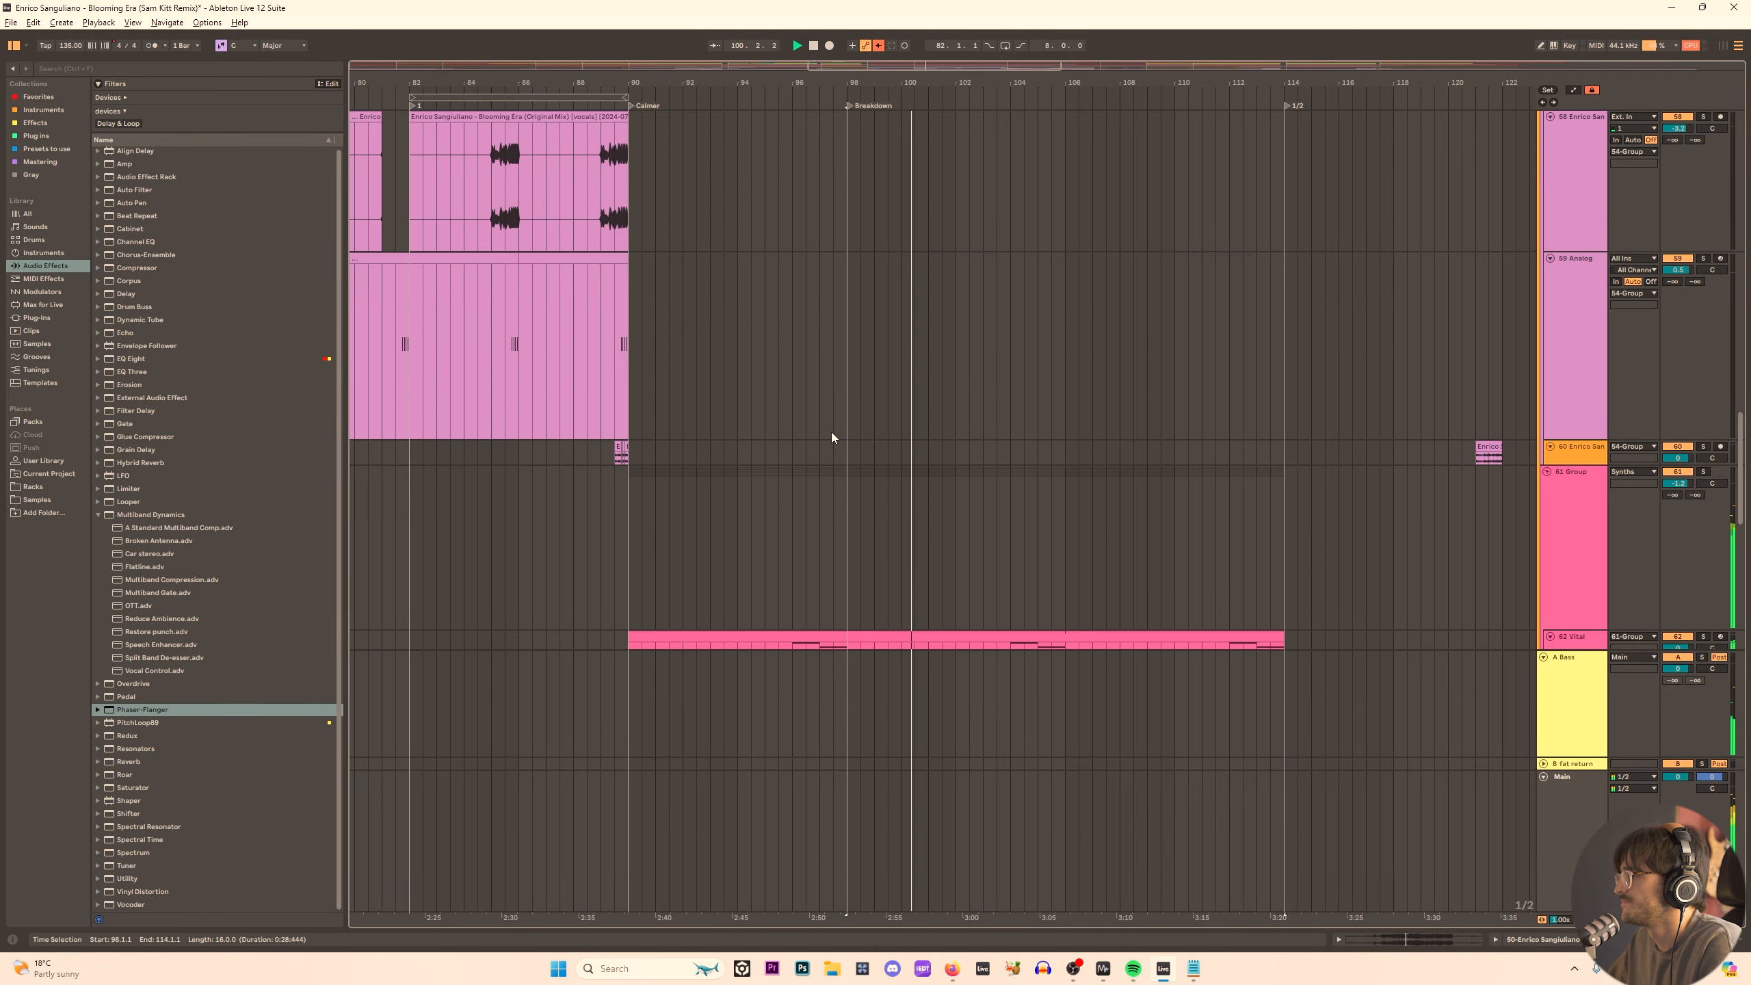
pyautogui.scroll(-8, 831, 432)
pyautogui.click(1672, 439)
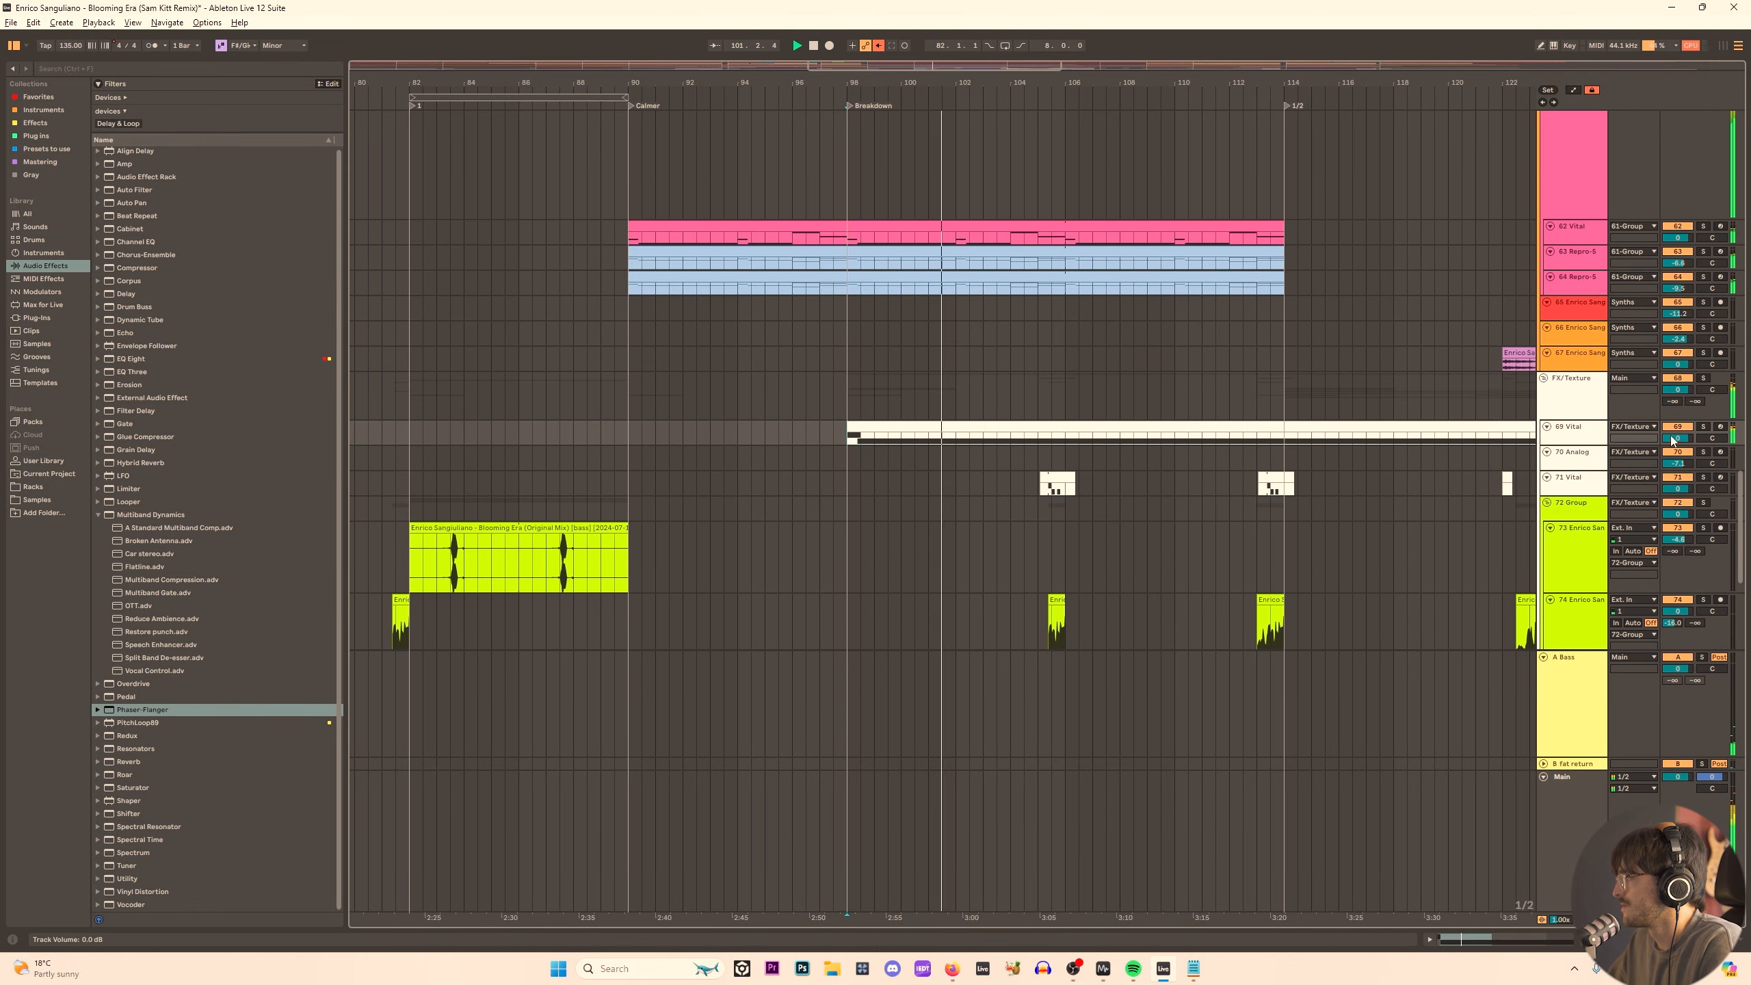
pyautogui.press('a')
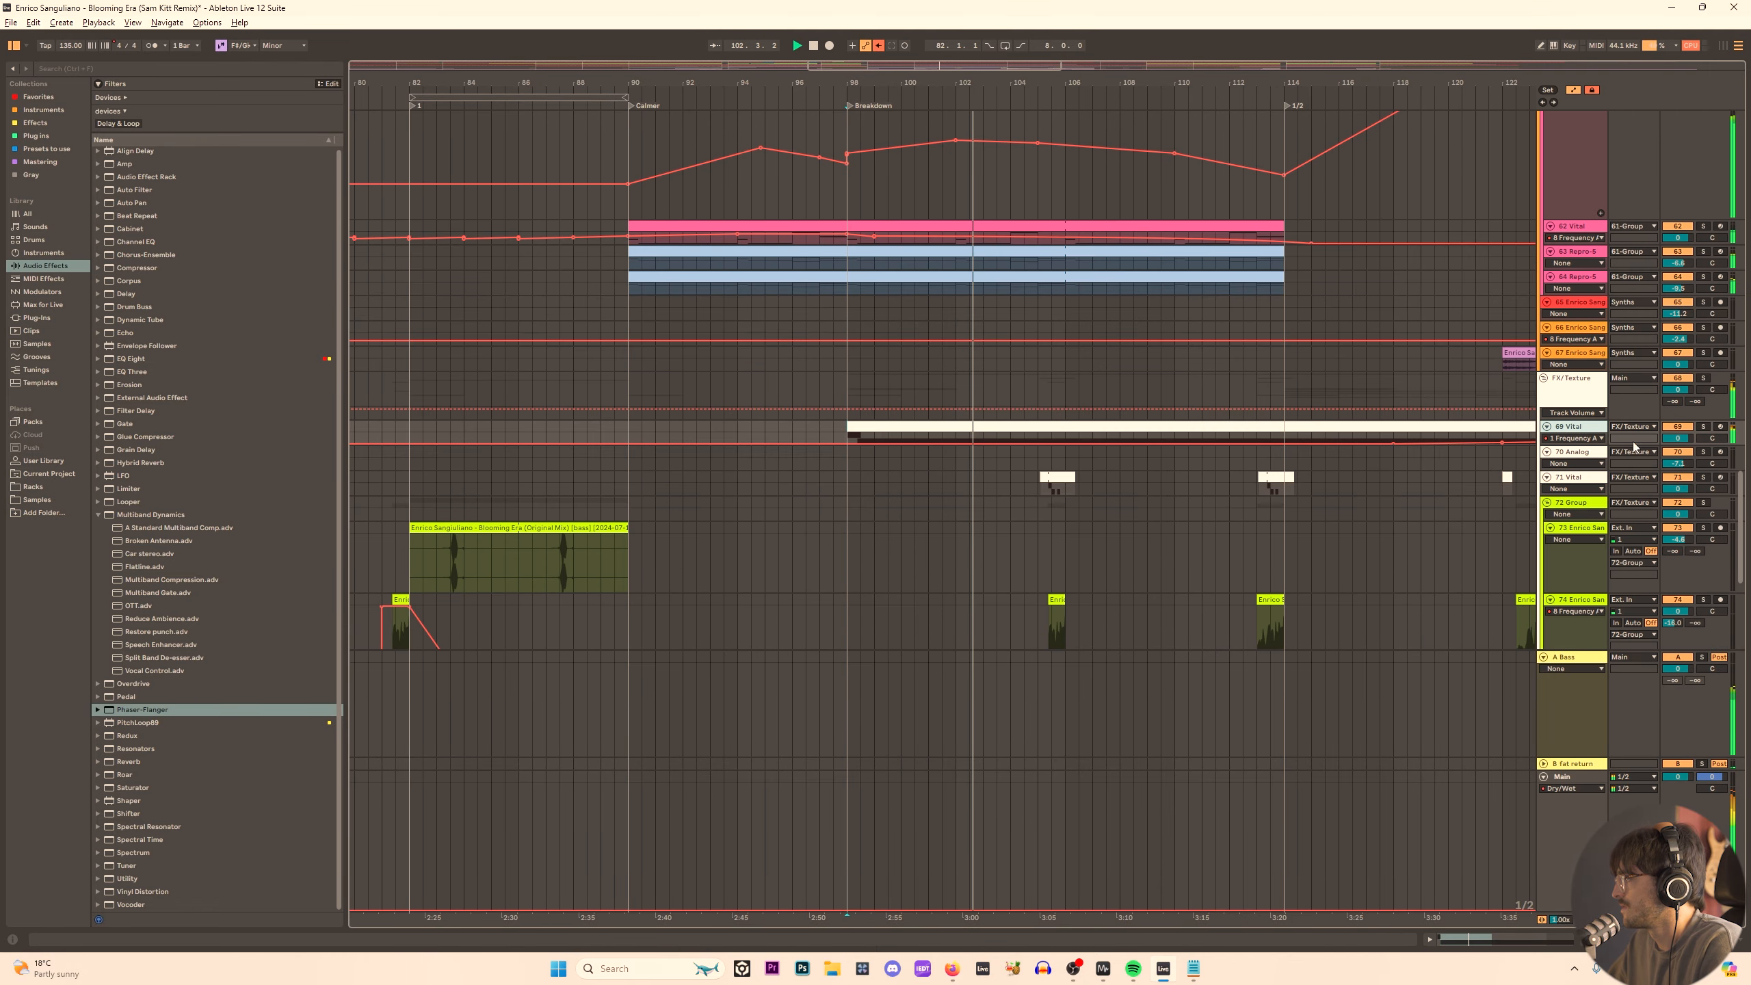
pyautogui.hotkey('alt', '+')
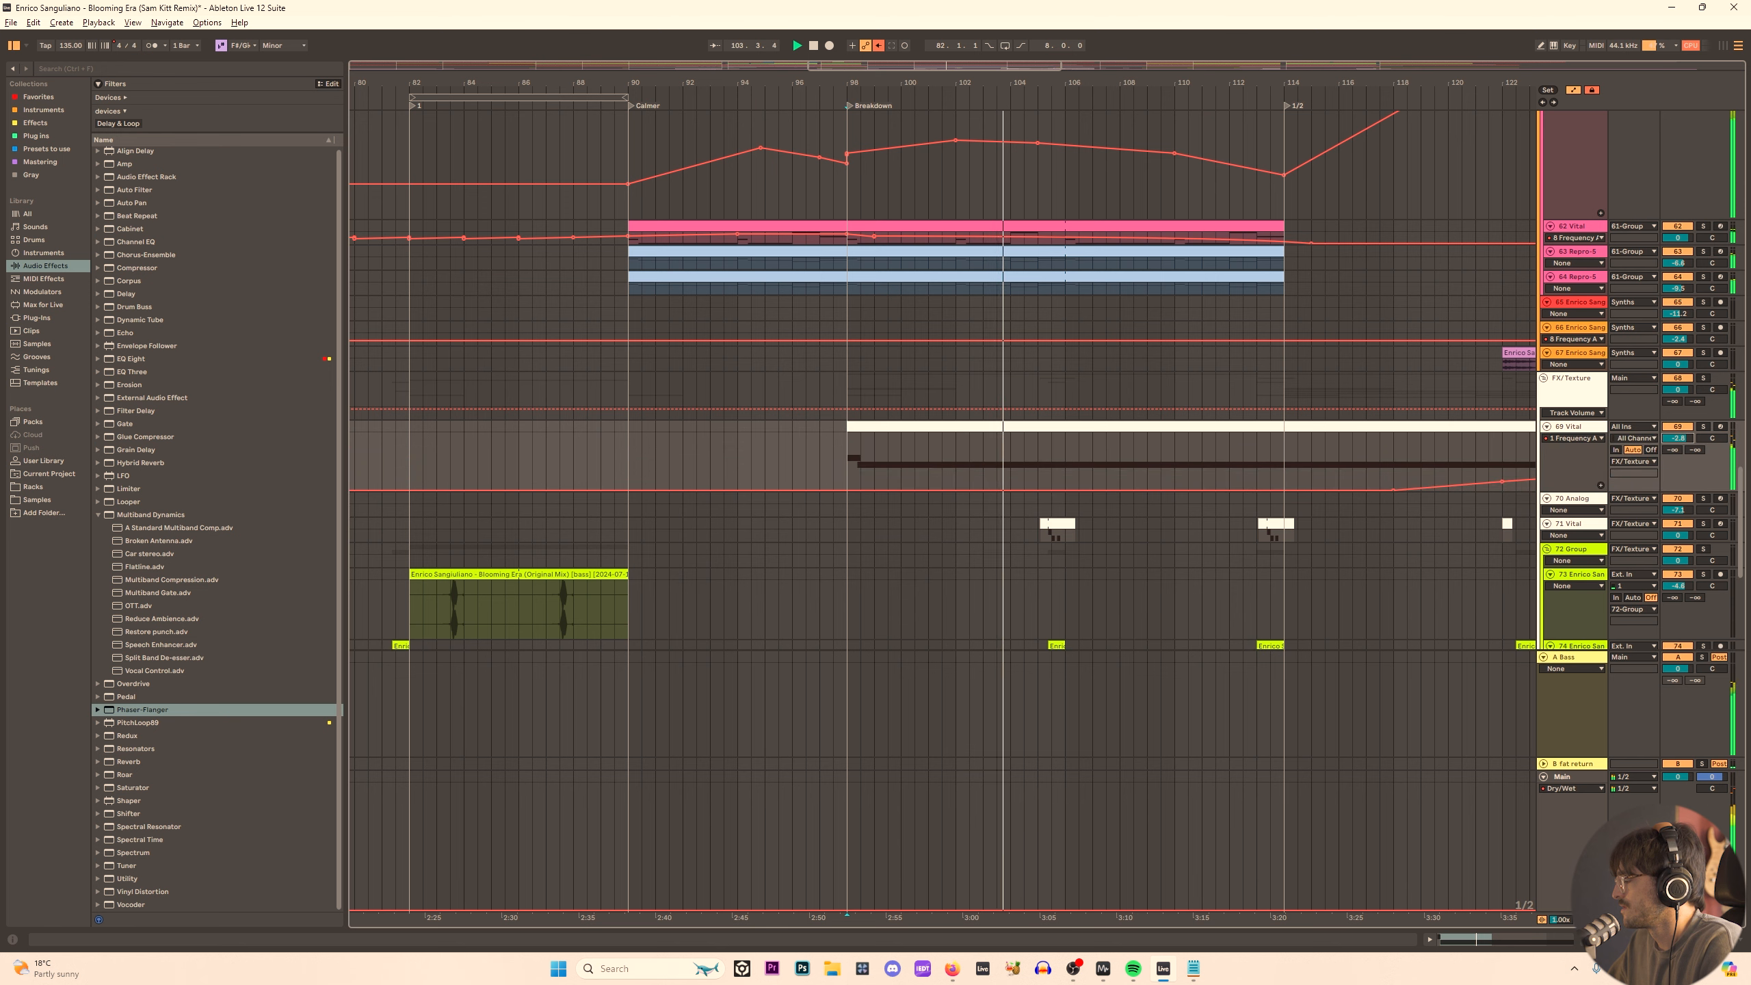
pyautogui.hotkey('shift', 'Tab')
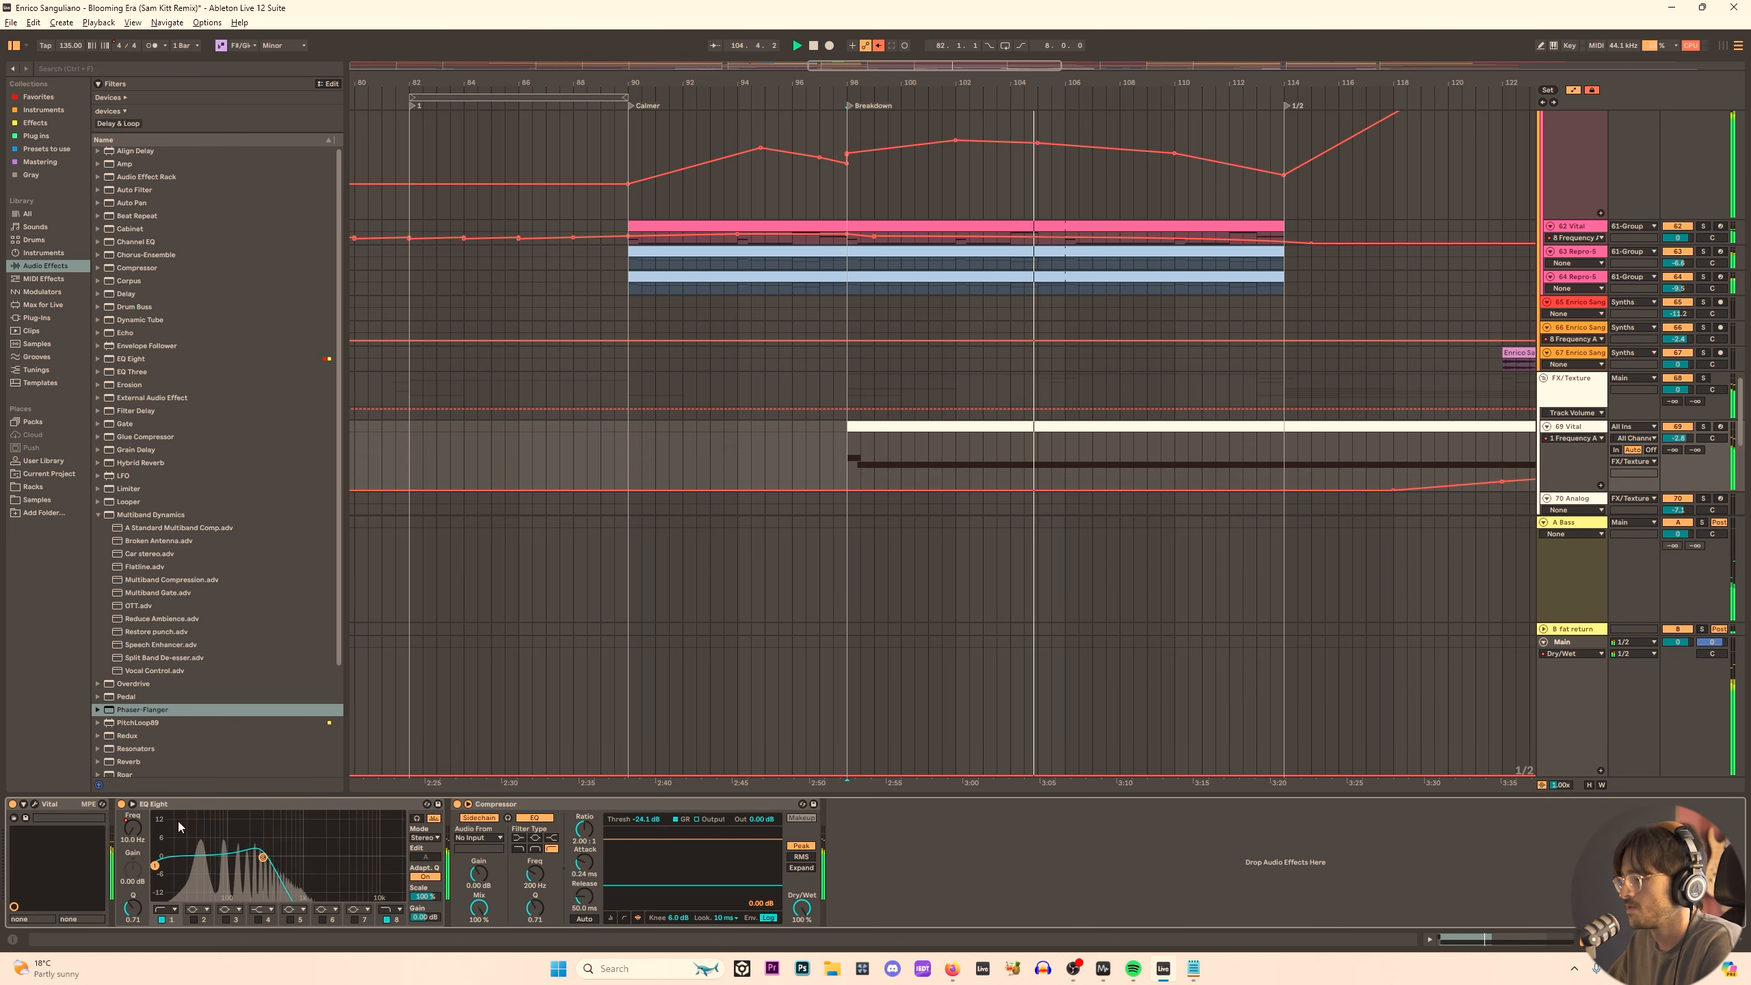
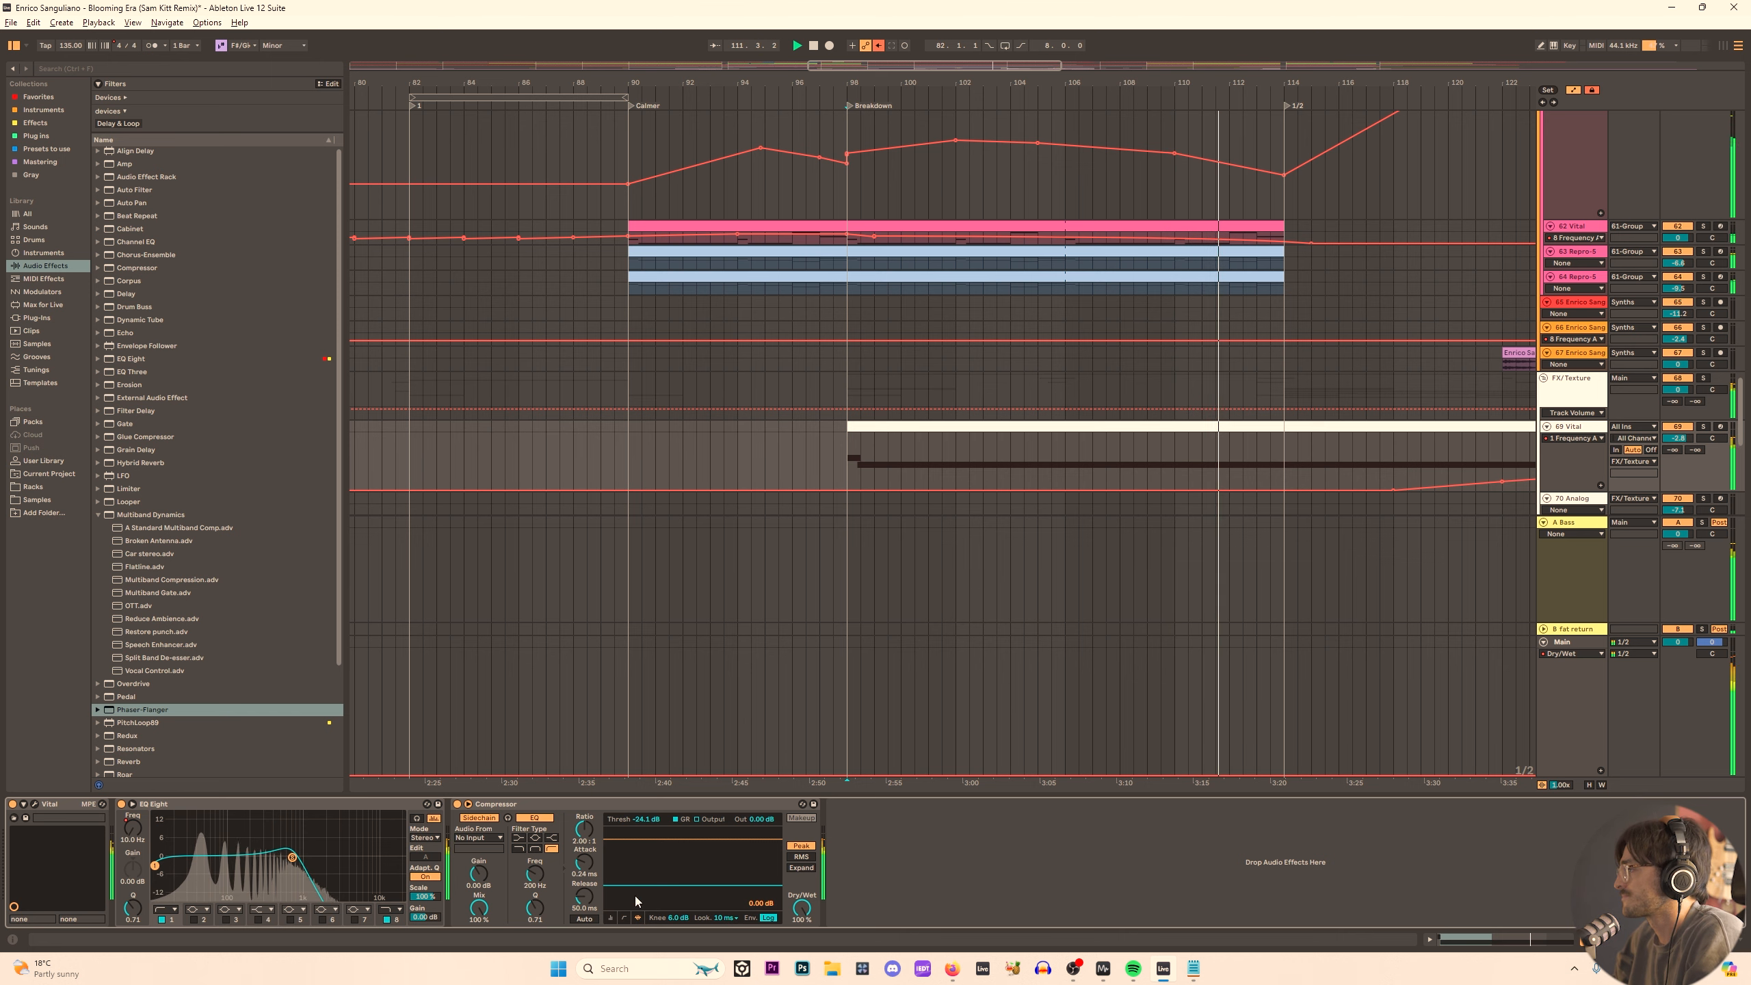
# Delete the raised filter-frequency automation breakpoint at bar 126 on the 48 Repro-5 track.
pyautogui.scroll(10, 1185, 339)
pyautogui.hscroll(5, 955, 314)
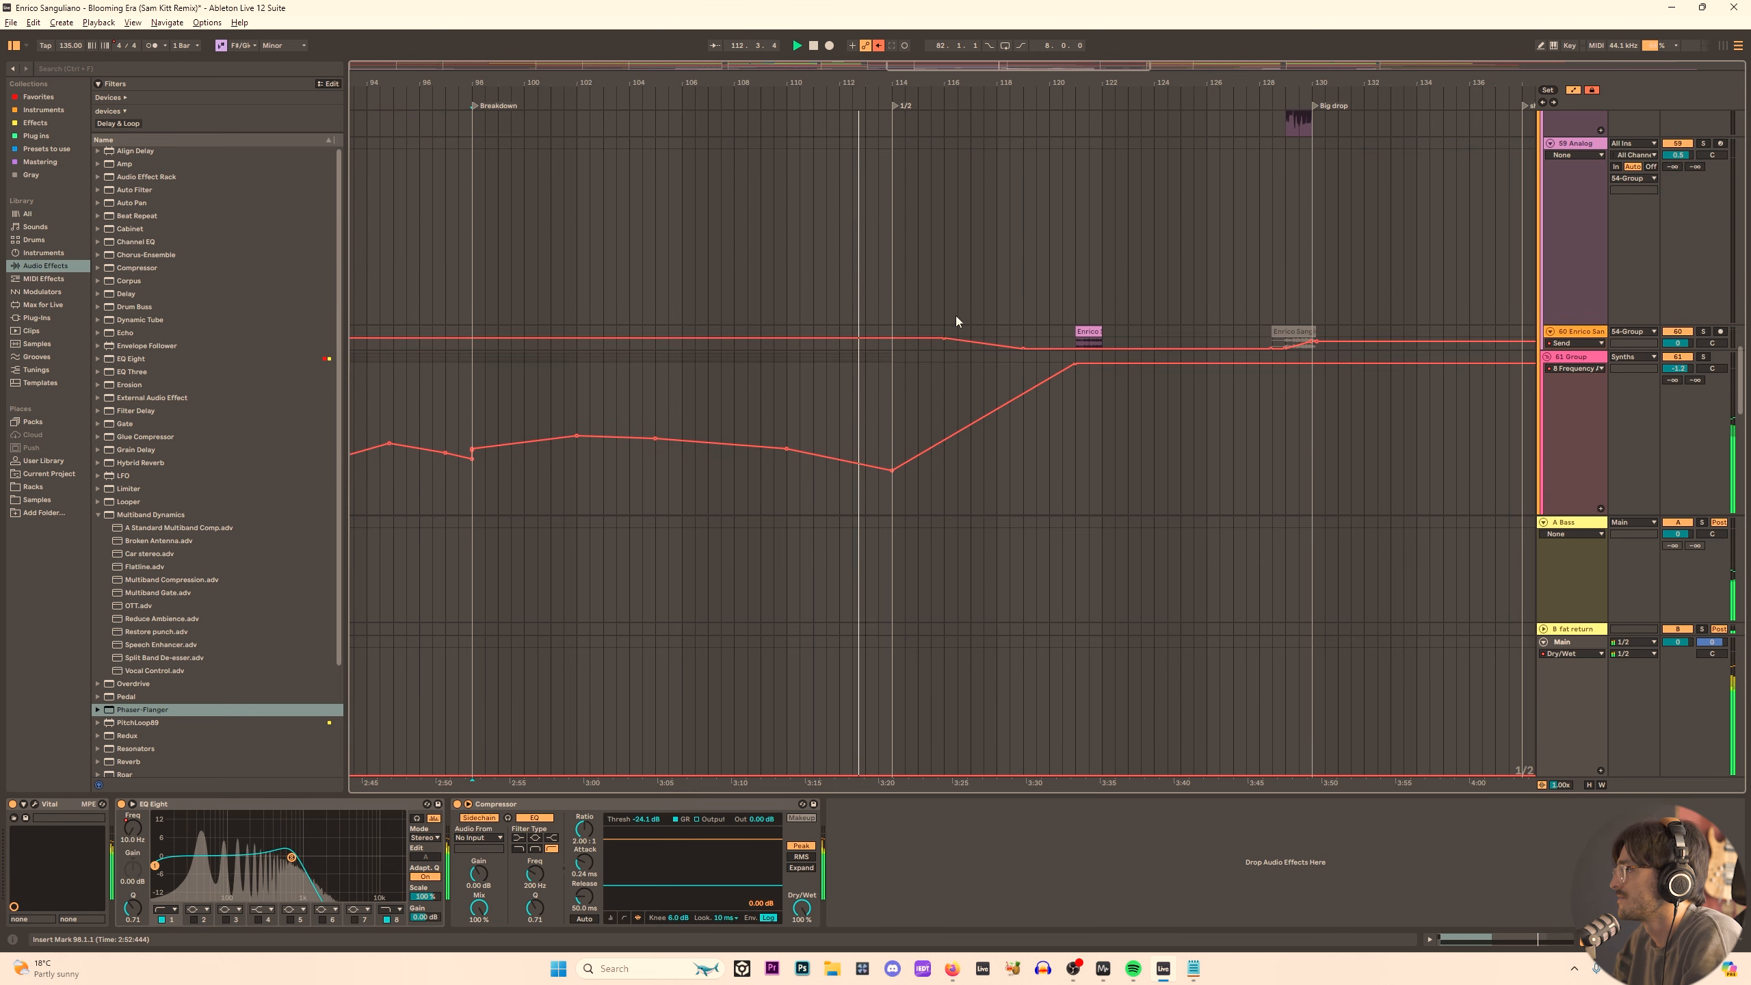
pyautogui.scroll(10, 933, 304)
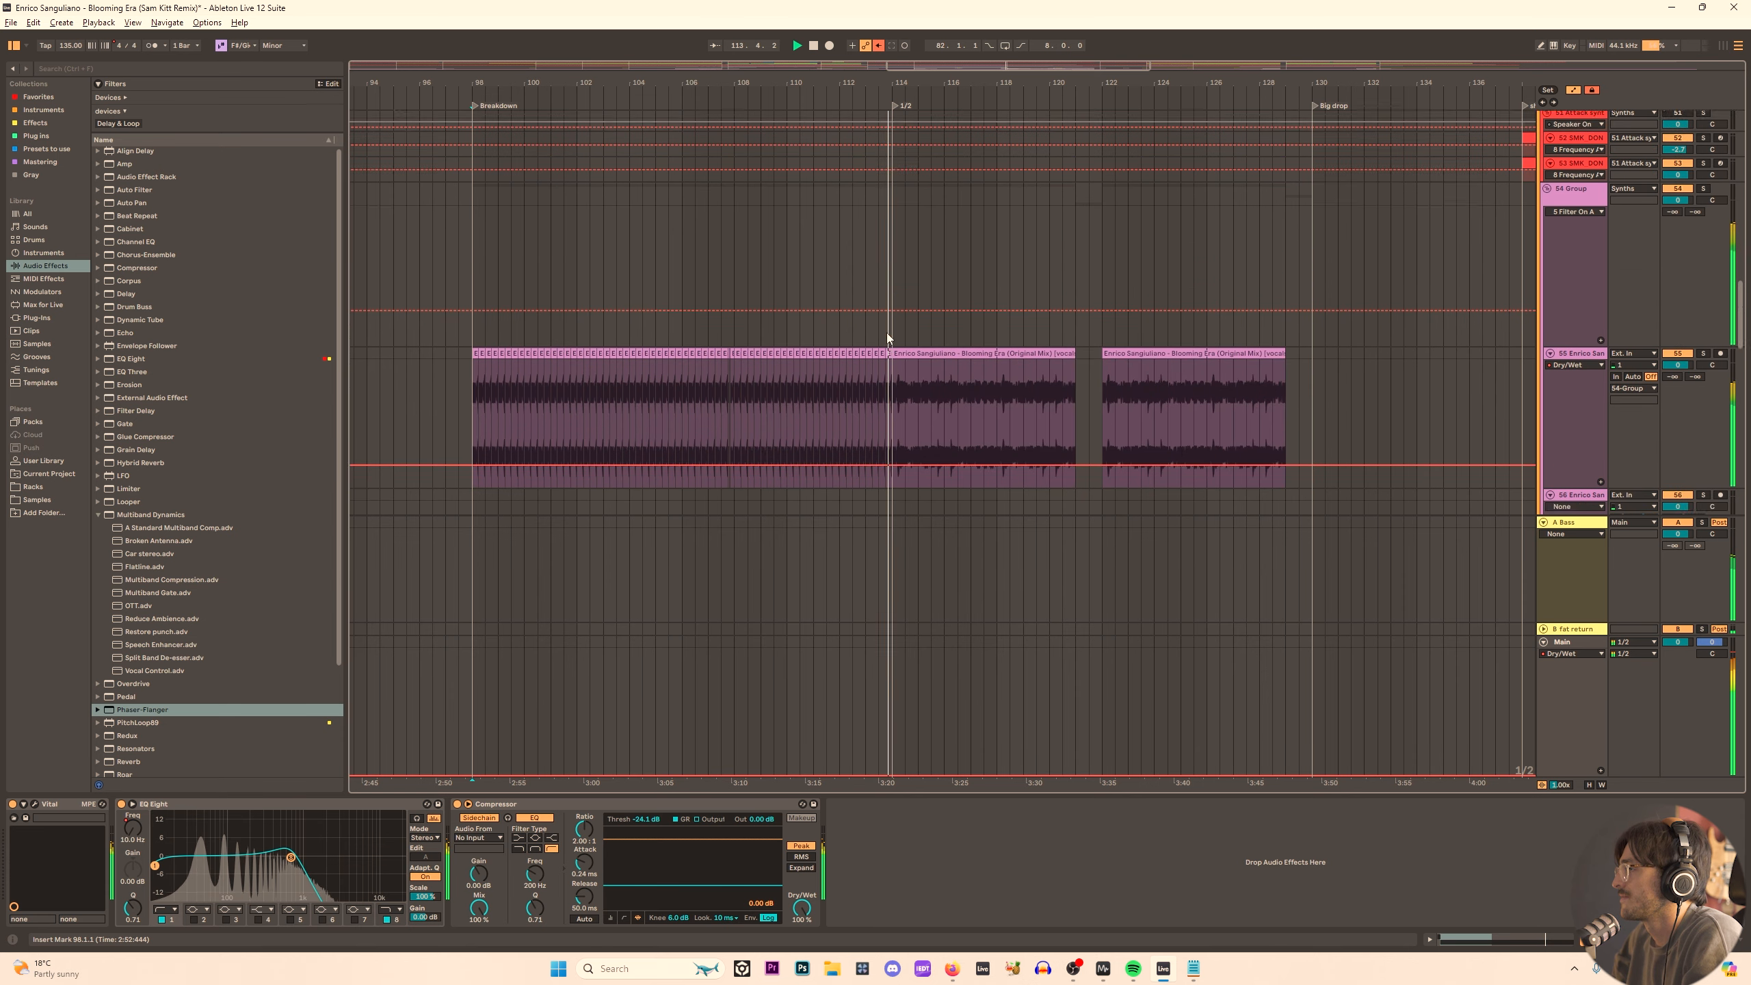
pyautogui.scroll(10, 902, 302)
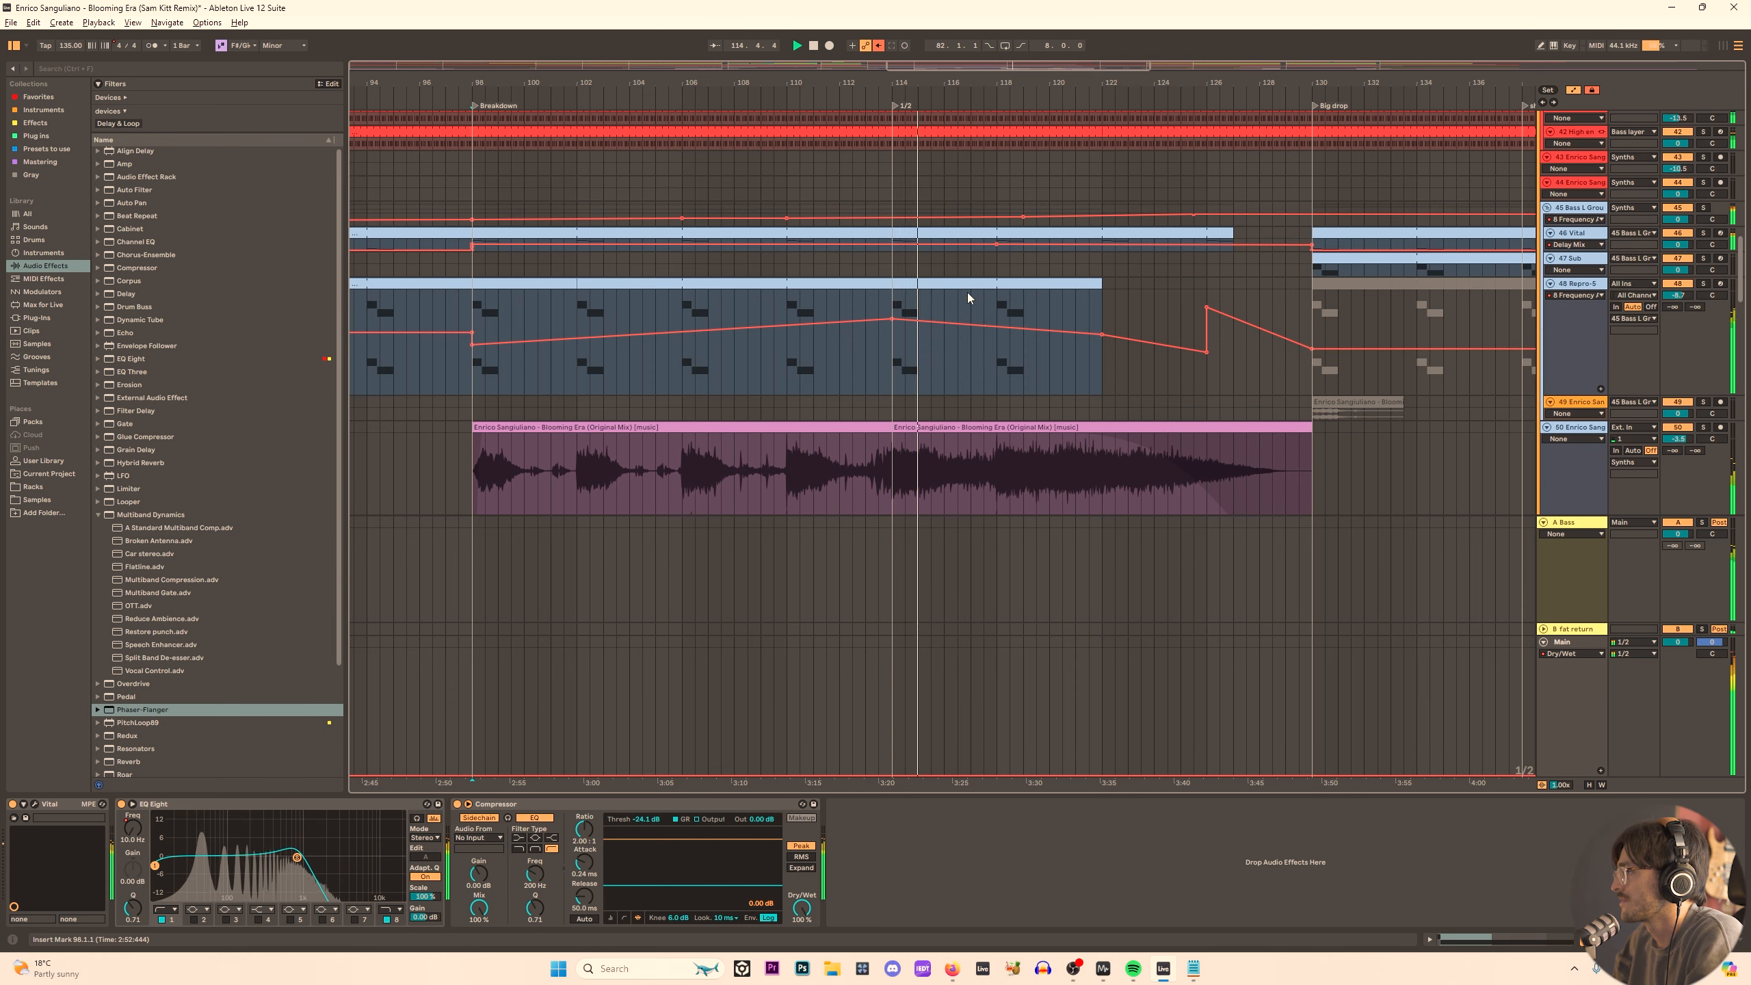
pyautogui.click(1205, 309)
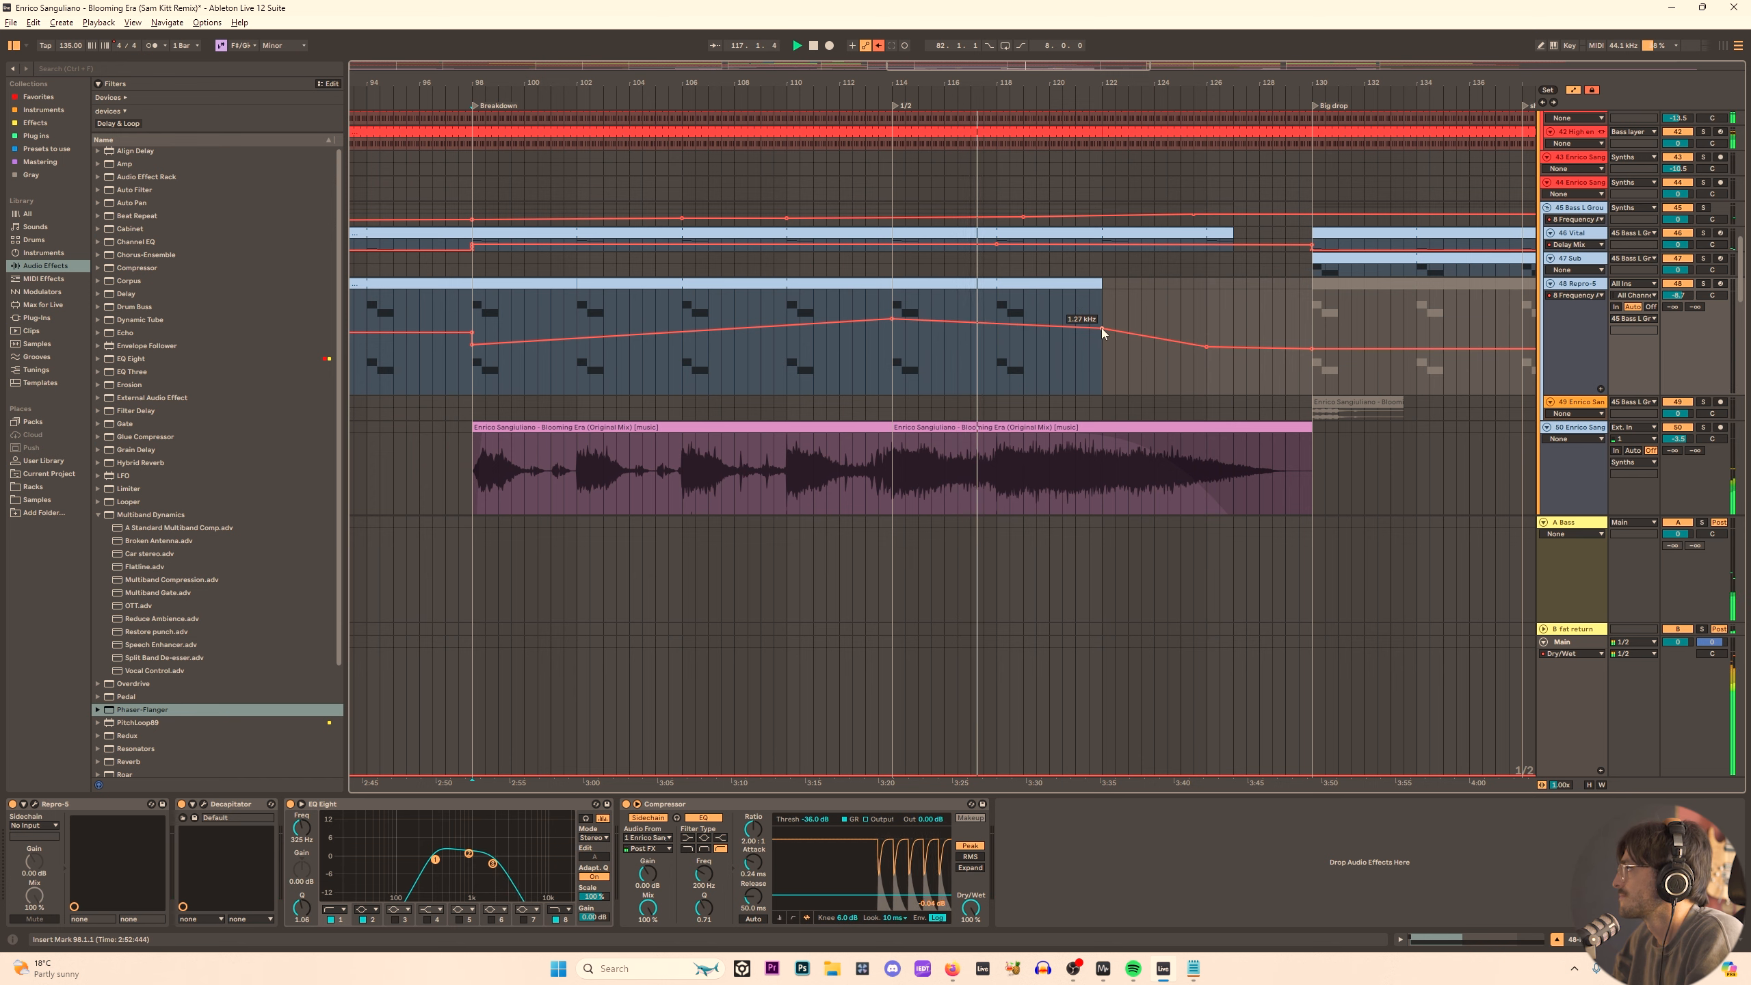
# Hide the automation and play the synth and music tracks again from bar 118.
pyautogui.scroll(5, 1093, 337)
pyautogui.scroll(-4, 1095, 370)
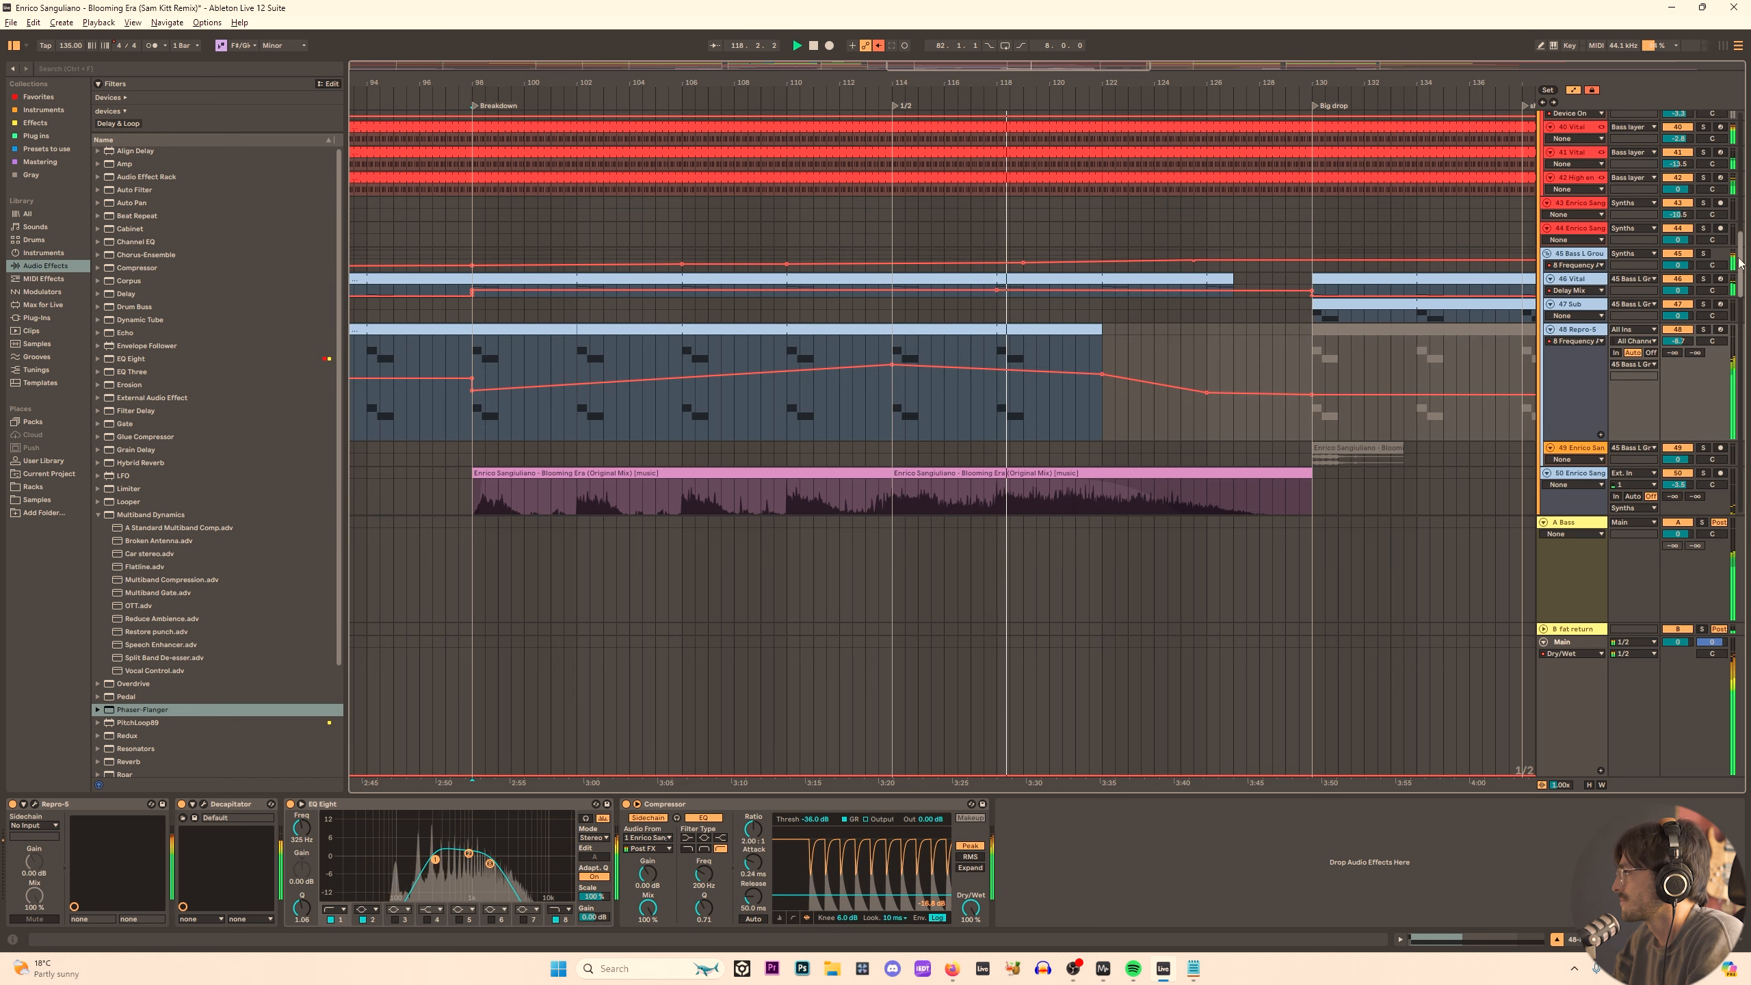
pyautogui.scroll(-3, 1020, 414)
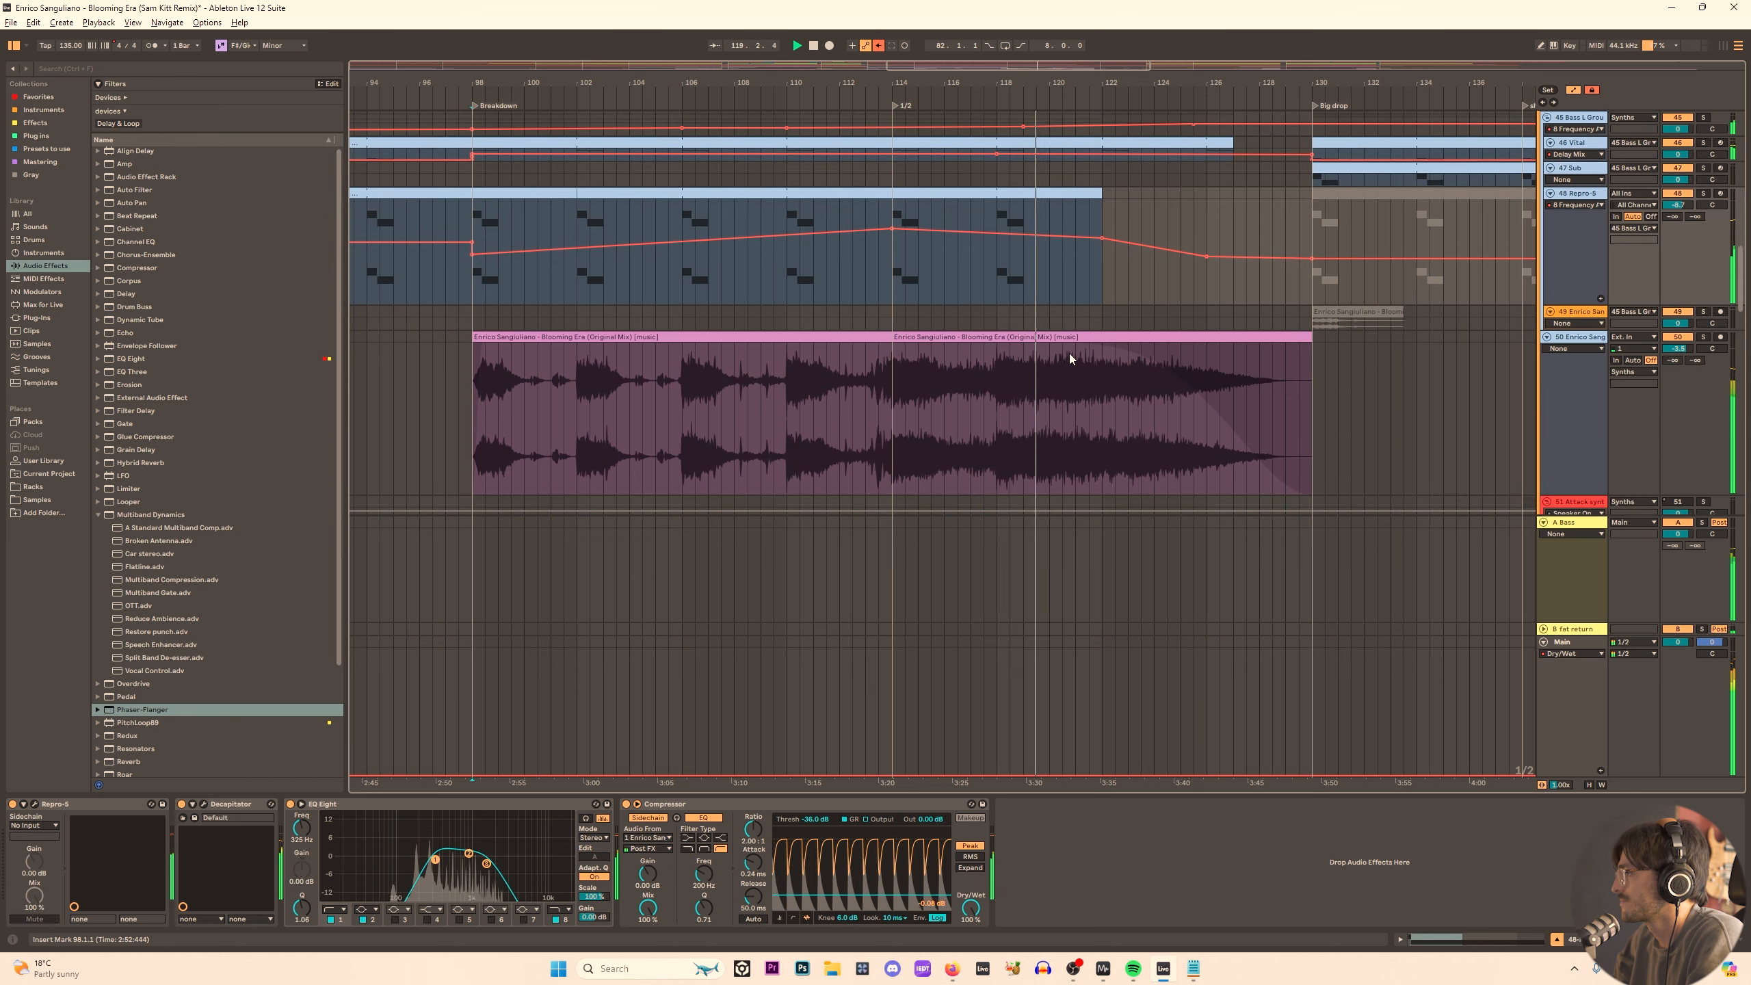
pyautogui.press('a')
pyautogui.scroll(4, 1034, 217)
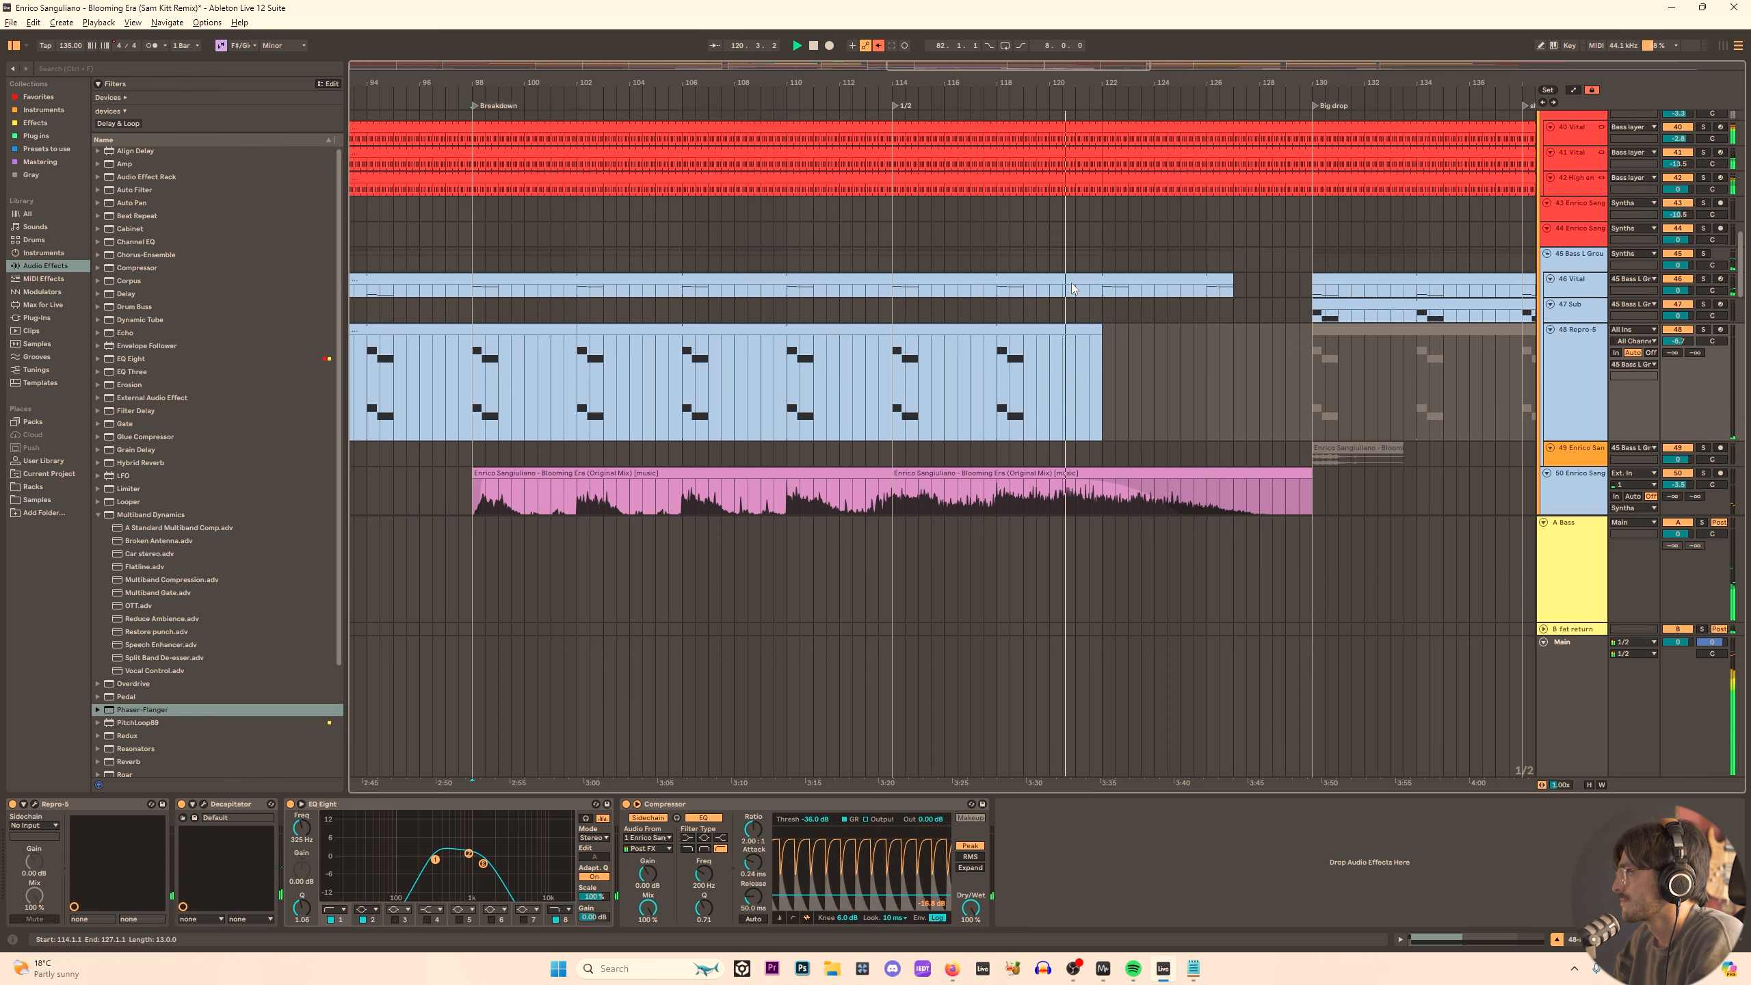
pyautogui.moveTo(1746, 252)
pyautogui.mouseDown()
pyautogui.moveTo(1744, 207)
pyautogui.moveTo(1742, 257)
pyautogui.mouseUp()
pyautogui.press('space')
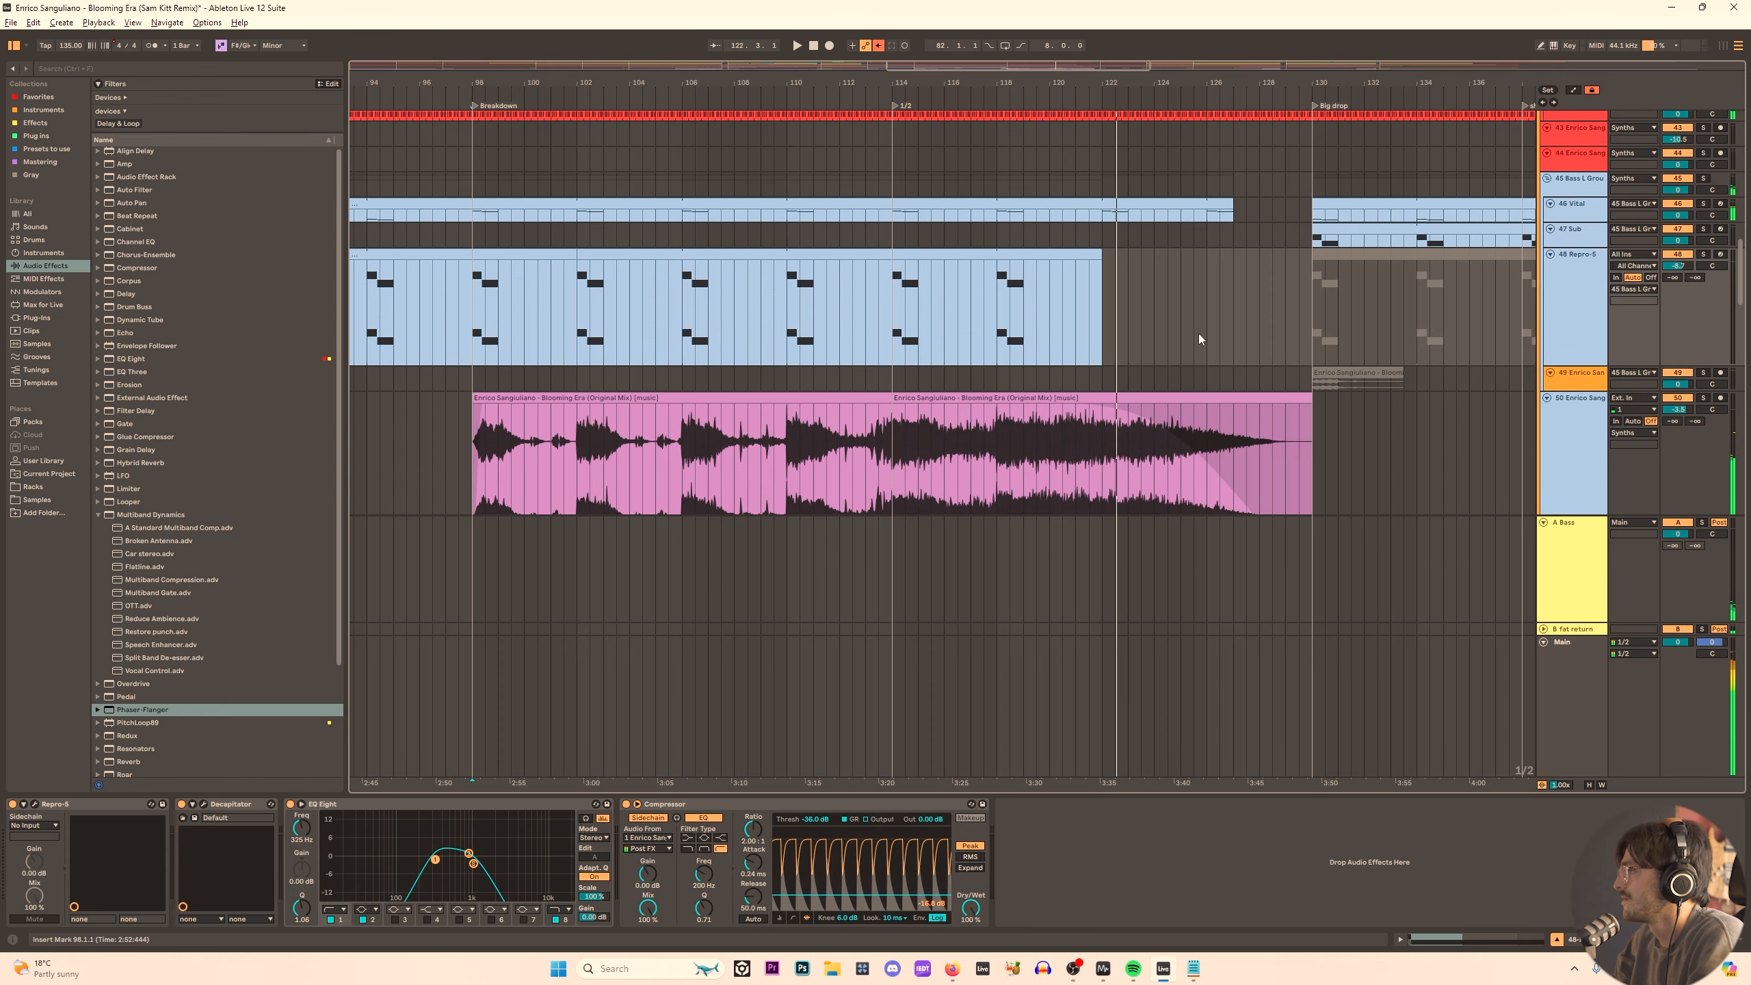
pyautogui.click(999, 292)
pyautogui.press('space')
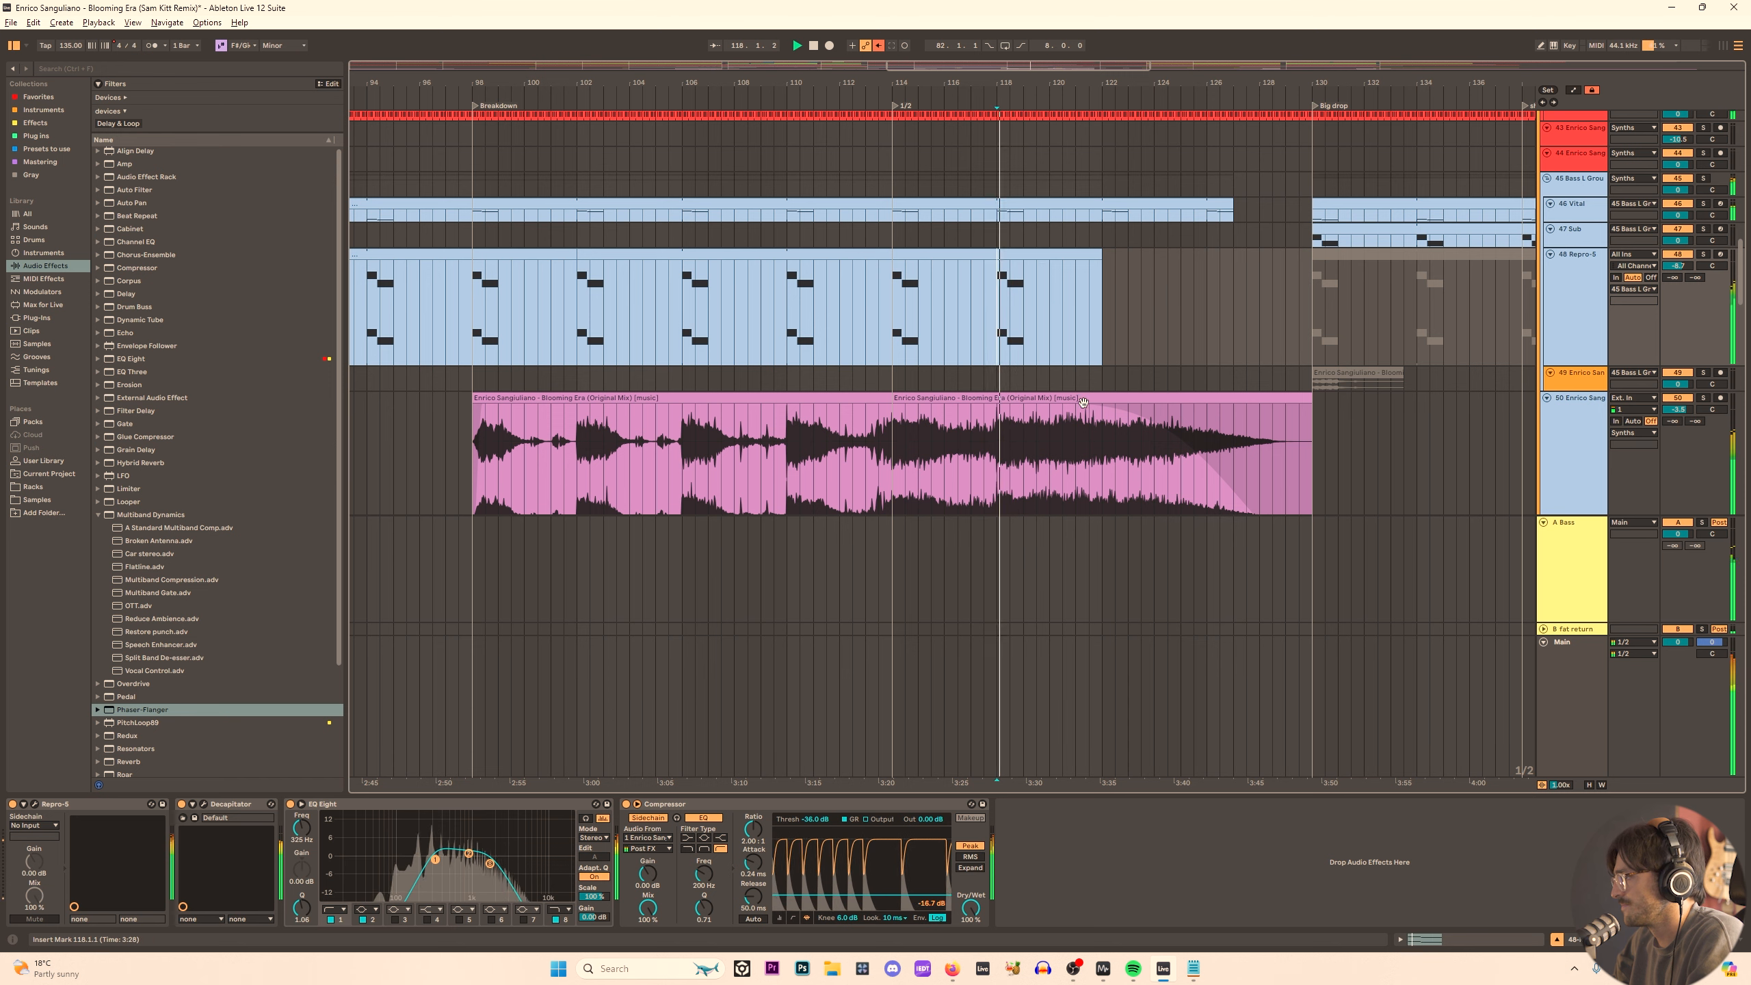
# Restart playback from the 1/2 marker at bar 114, using the vocal clip on track 55 as the starting point.
pyautogui.scroll(-10, 1151, 356)
pyautogui.press('space')
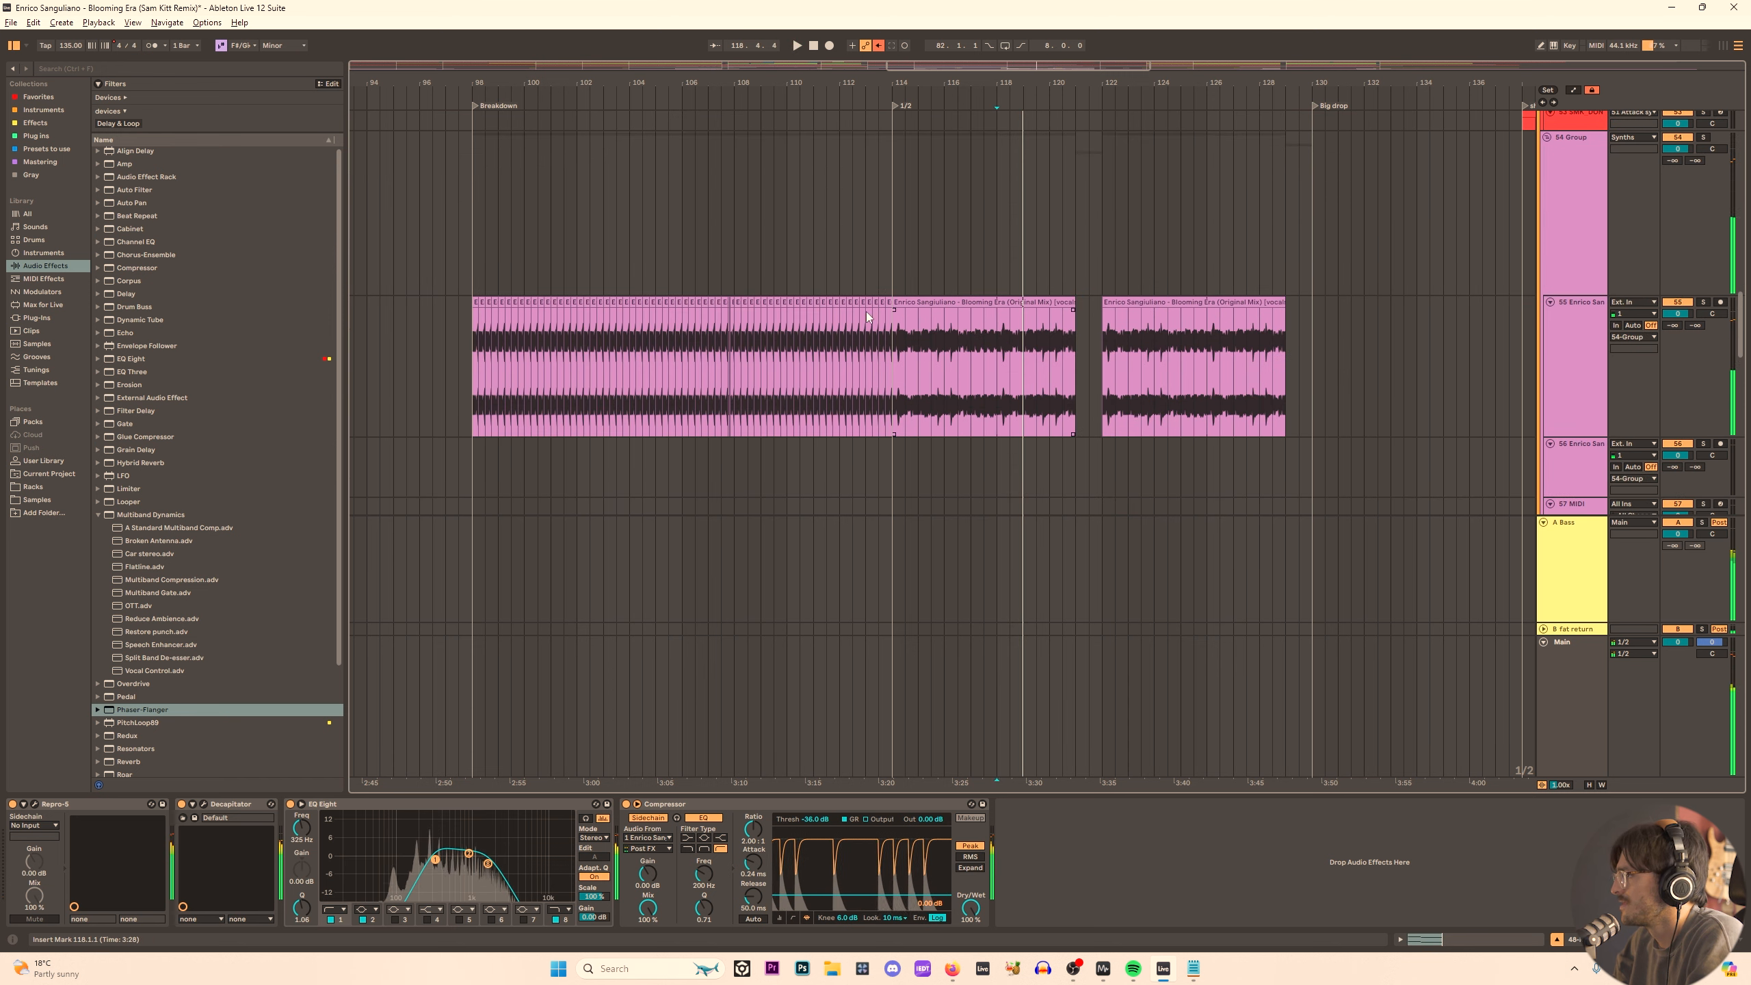
pyautogui.click(894, 352)
pyautogui.scroll(10, 1595, 209)
pyautogui.press('space')
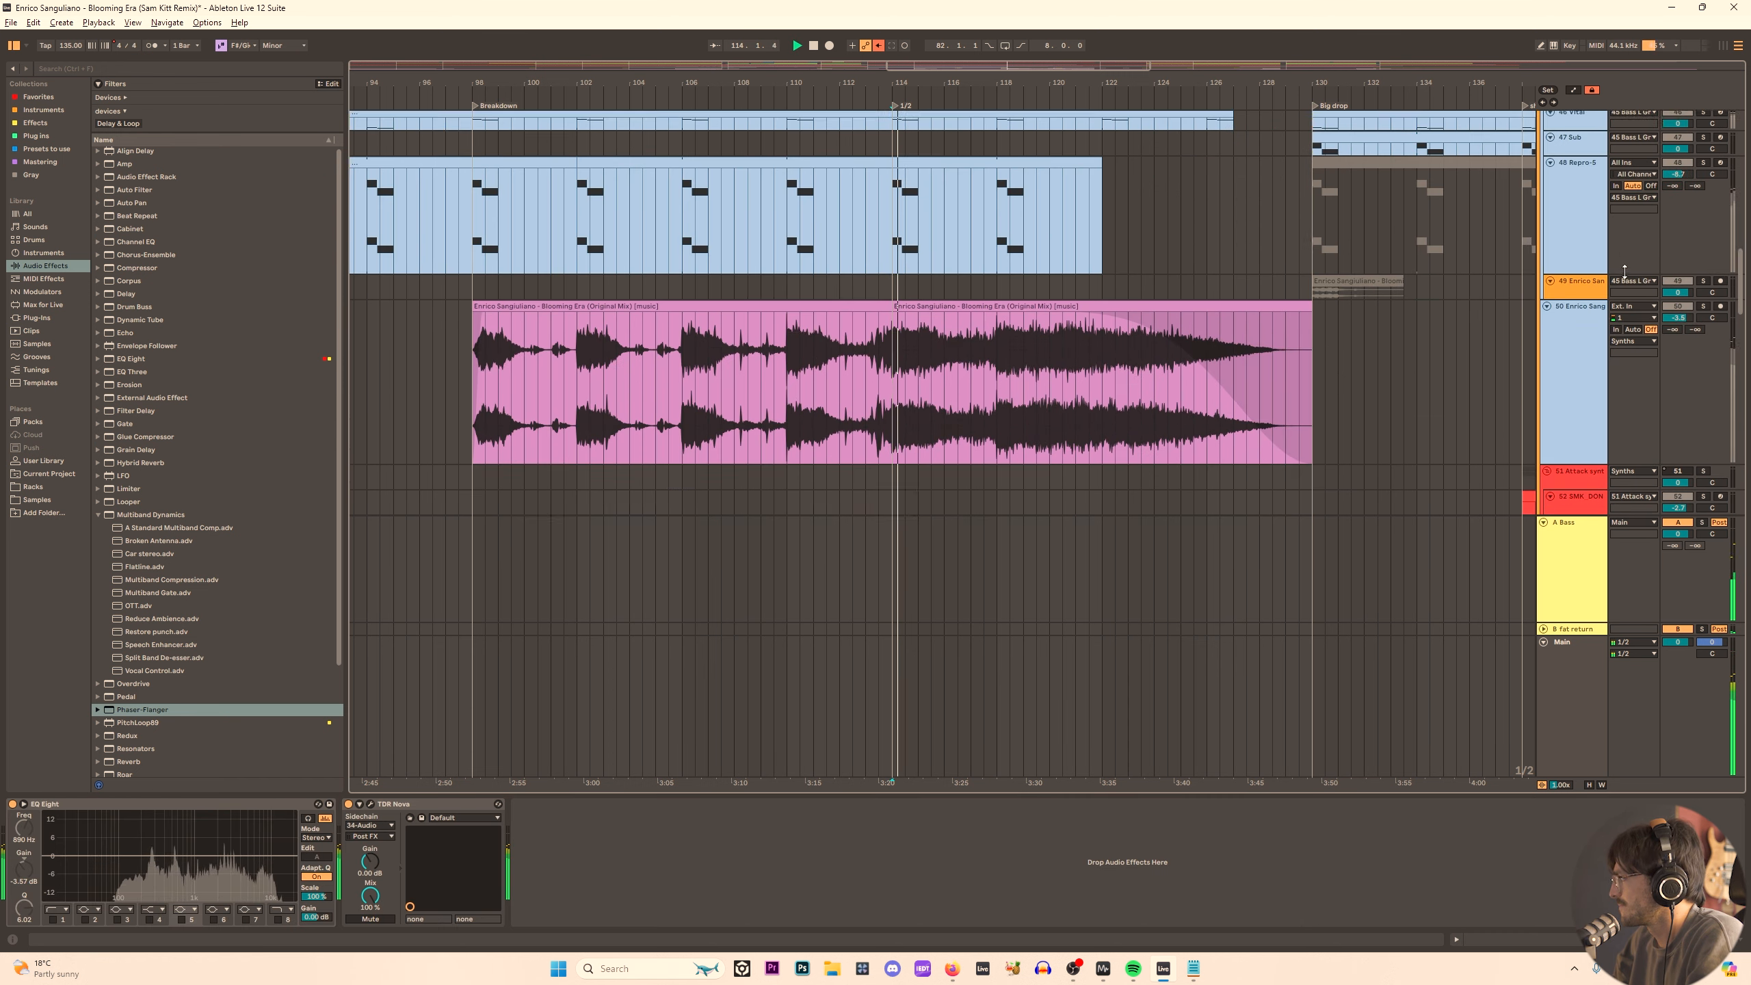
# Show the Synths group's device chain and look through its music and vocal tracks during playback.
pyautogui.scroll(8, 1624, 271)
pyautogui.click(1586, 315)
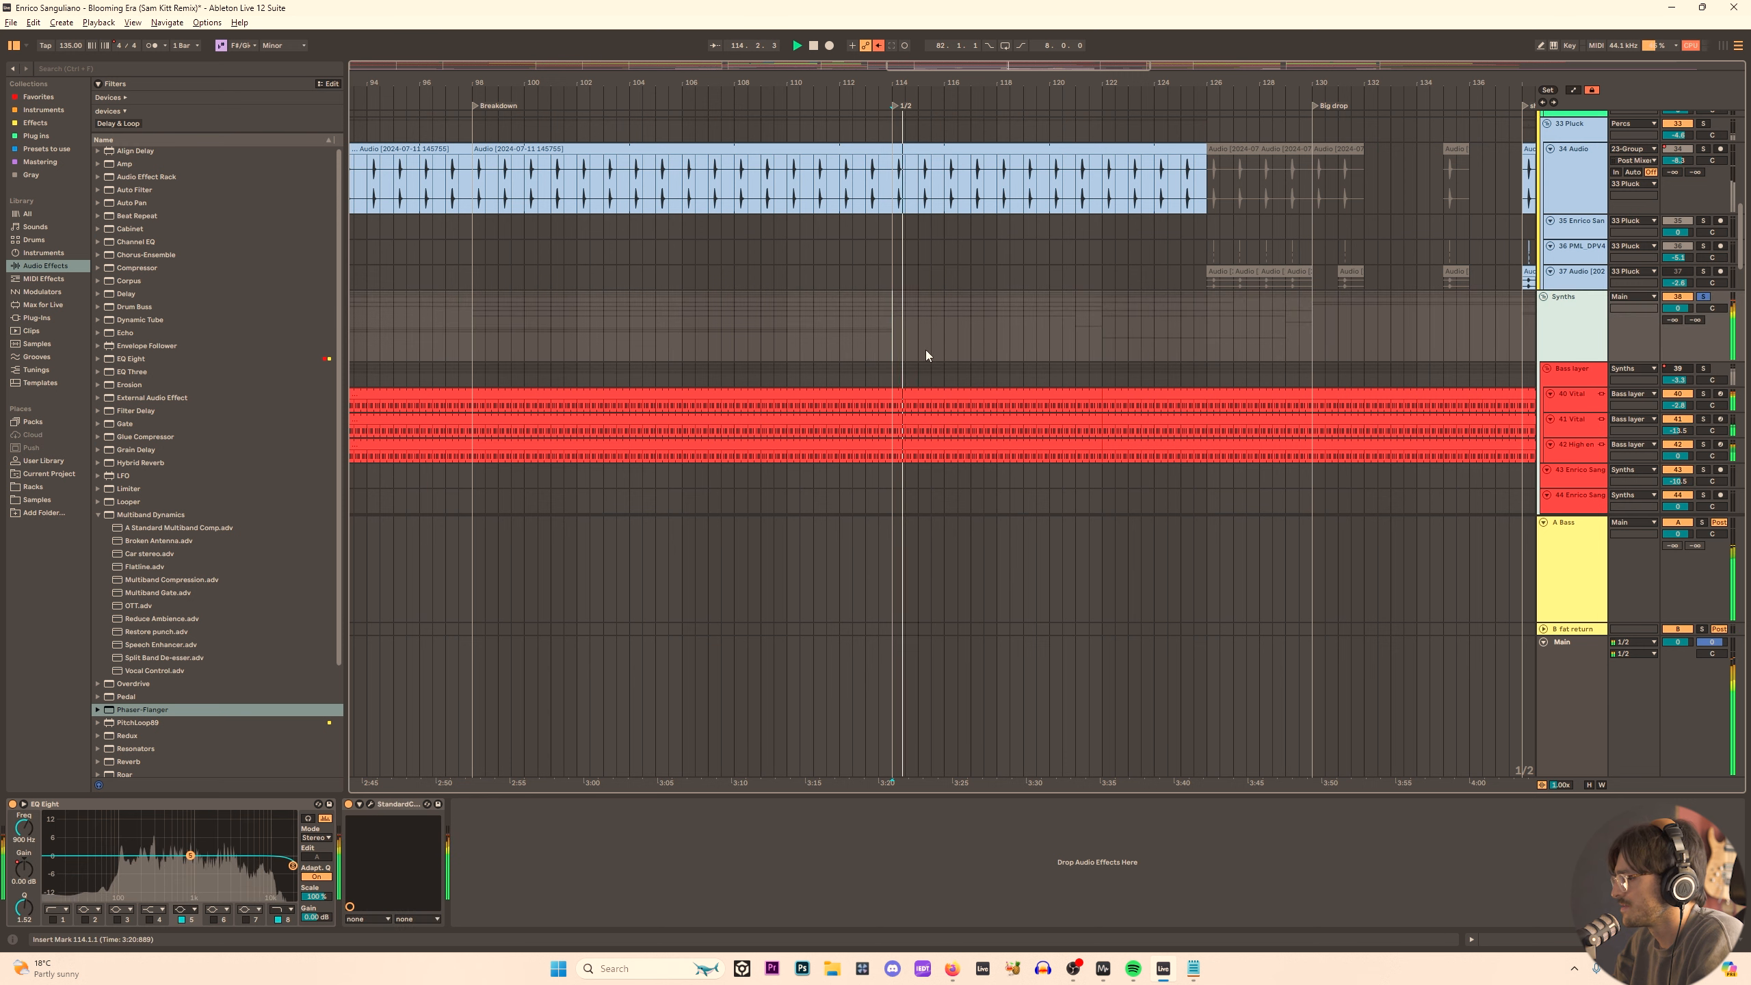
pyautogui.scroll(-10, 910, 358)
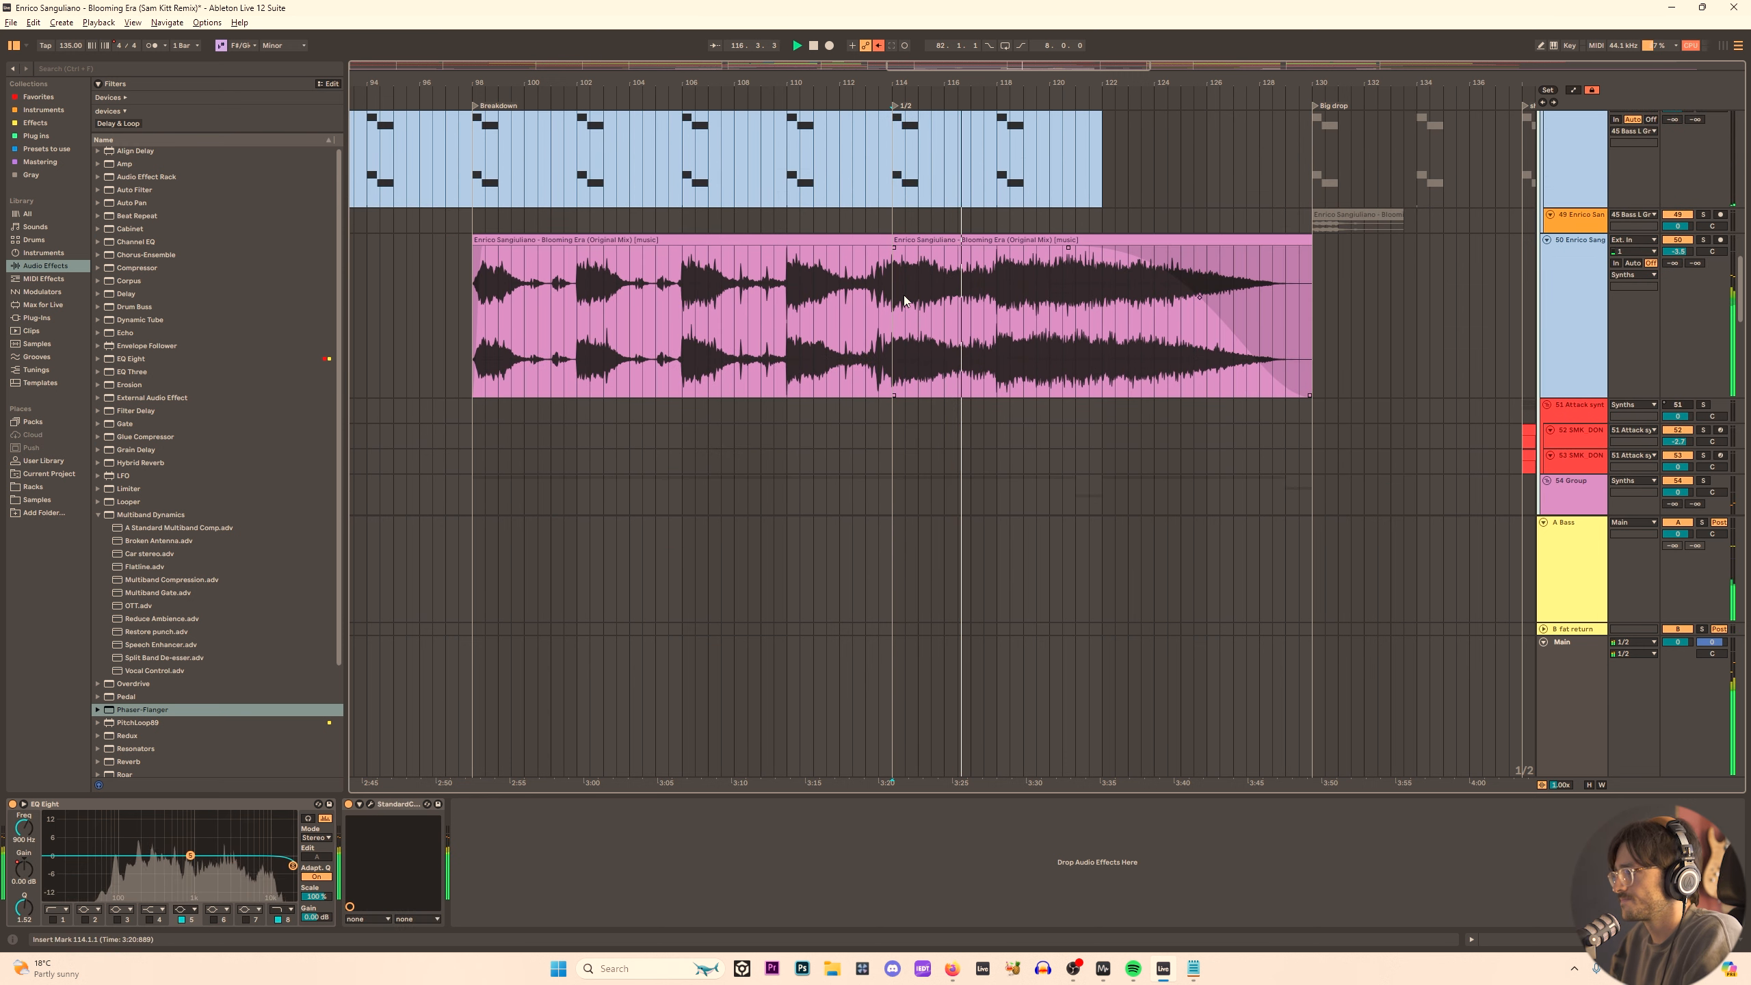
pyautogui.scroll(2, 896, 324)
pyautogui.scroll(-3, 949, 342)
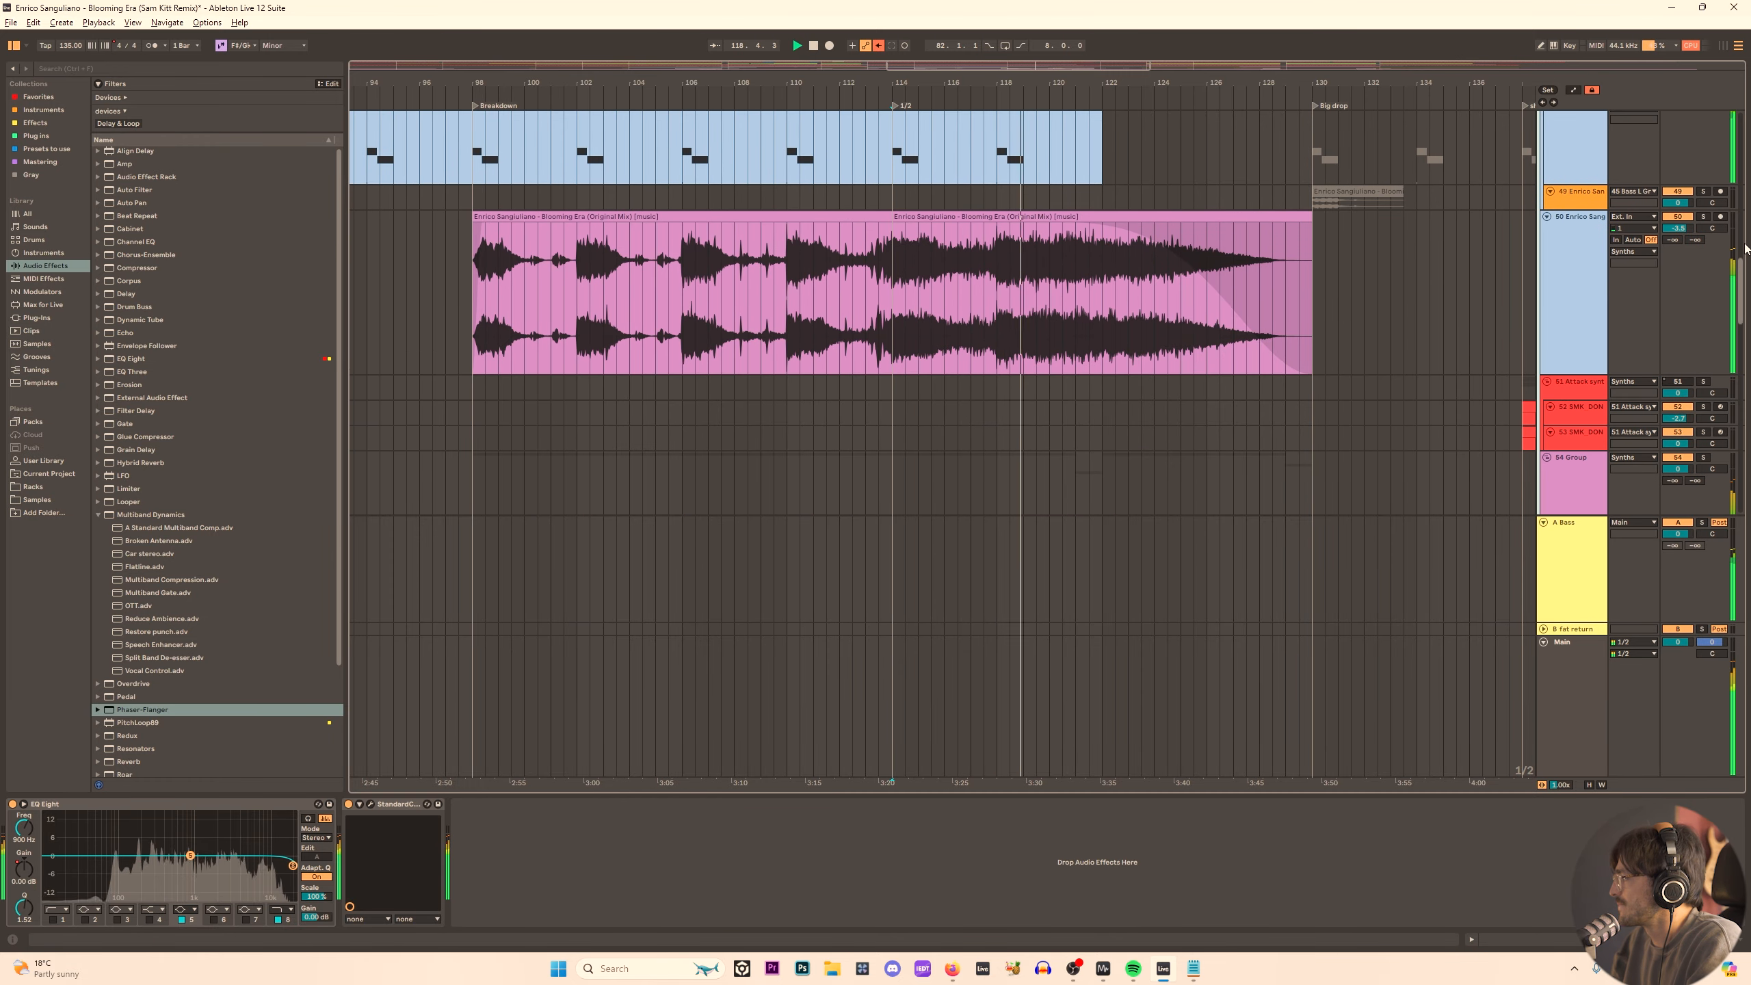
pyautogui.scroll(-5, 1654, 269)
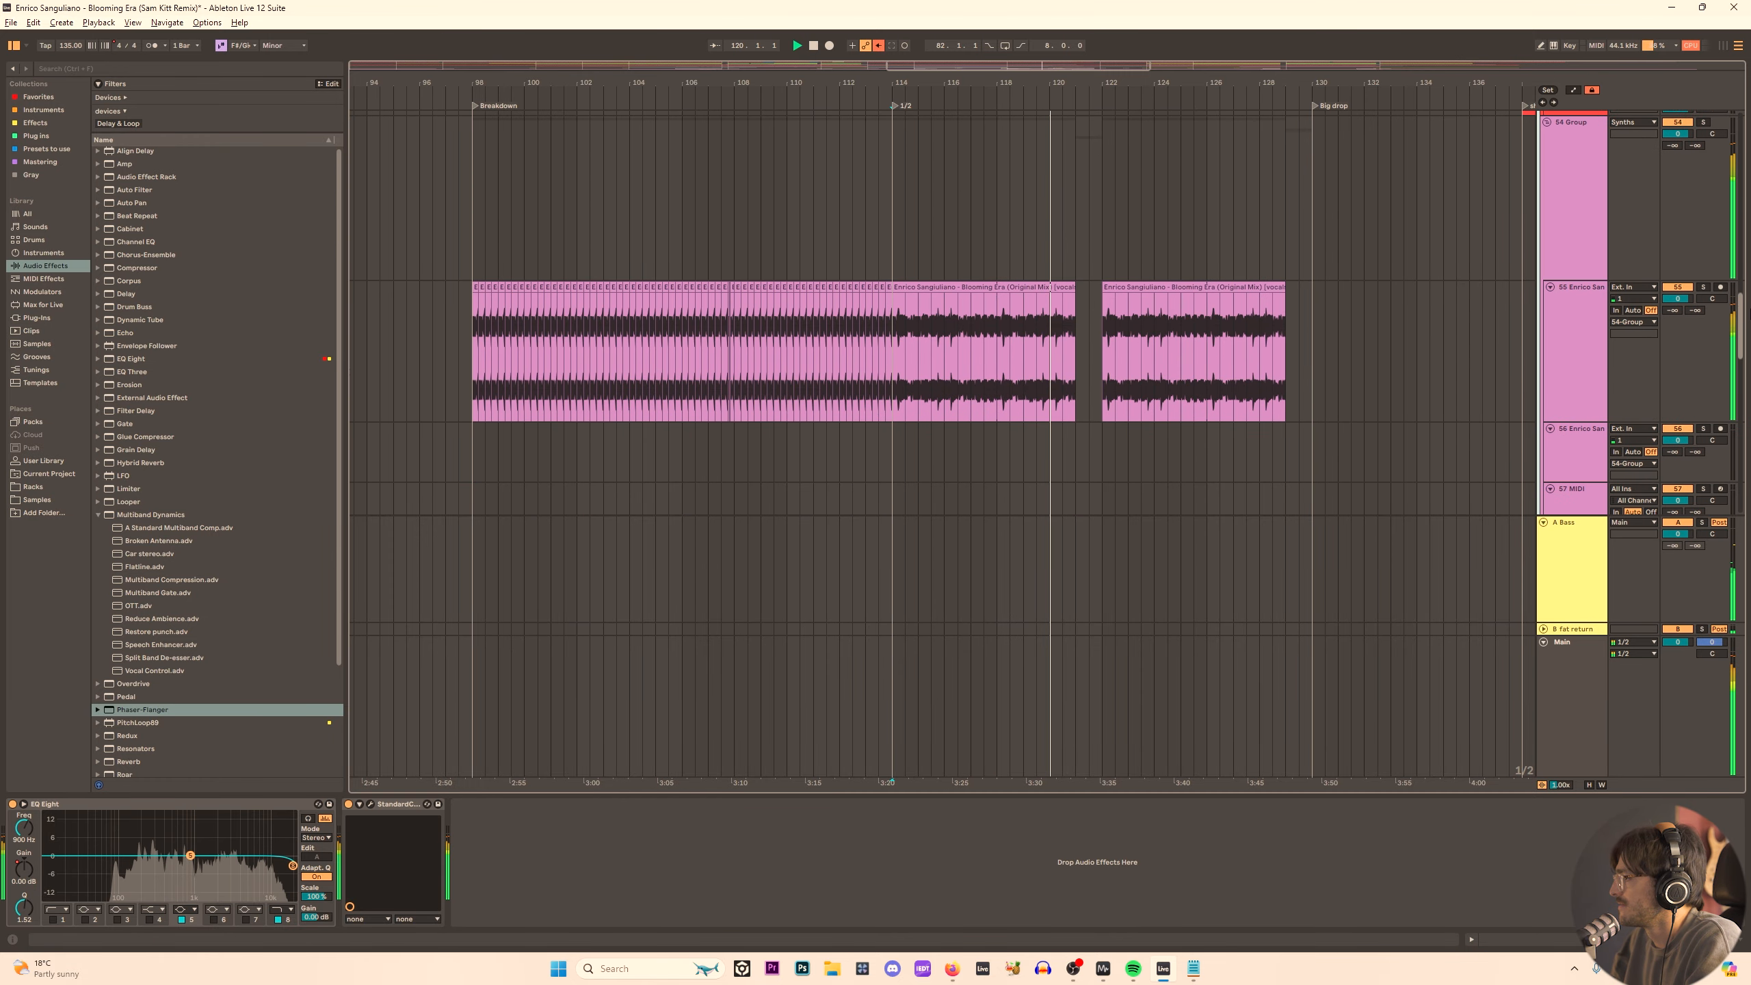
# Examine the EQ frequency, EQ gain and Dry/Wet automation of vocal track 55 across the whole arrangement.
pyautogui.click(1586, 305)
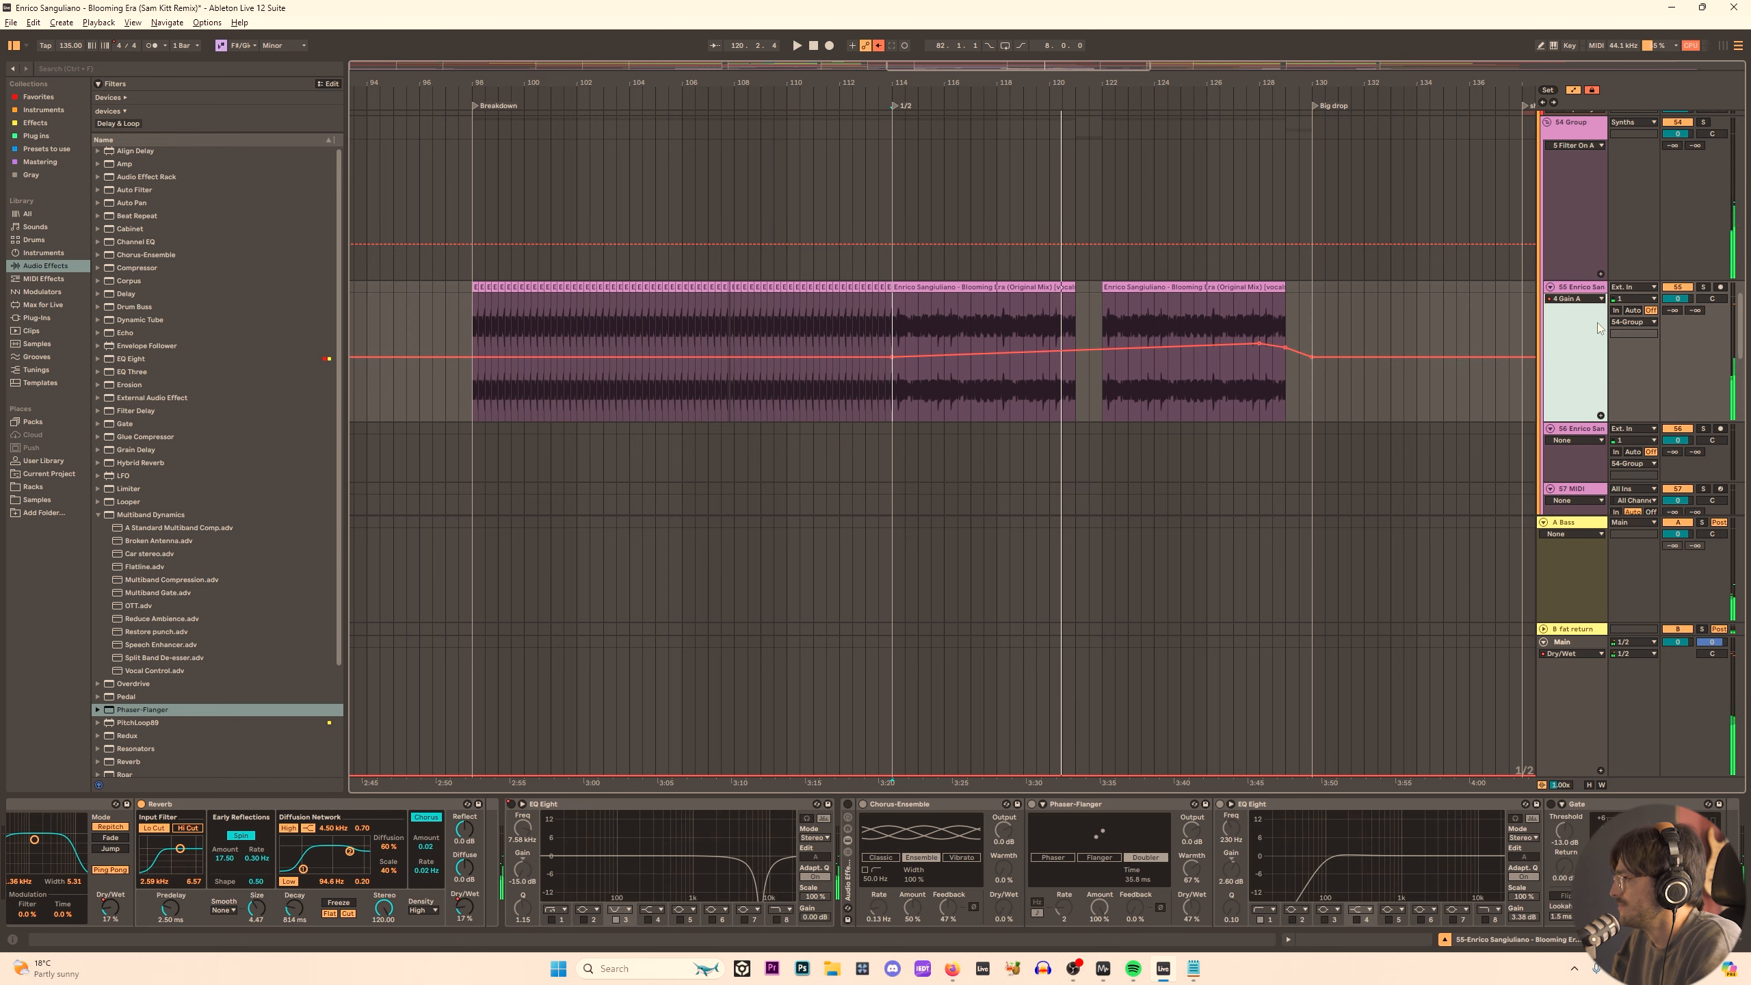
pyautogui.click(1599, 329)
pyautogui.scroll(-5, 971, 455)
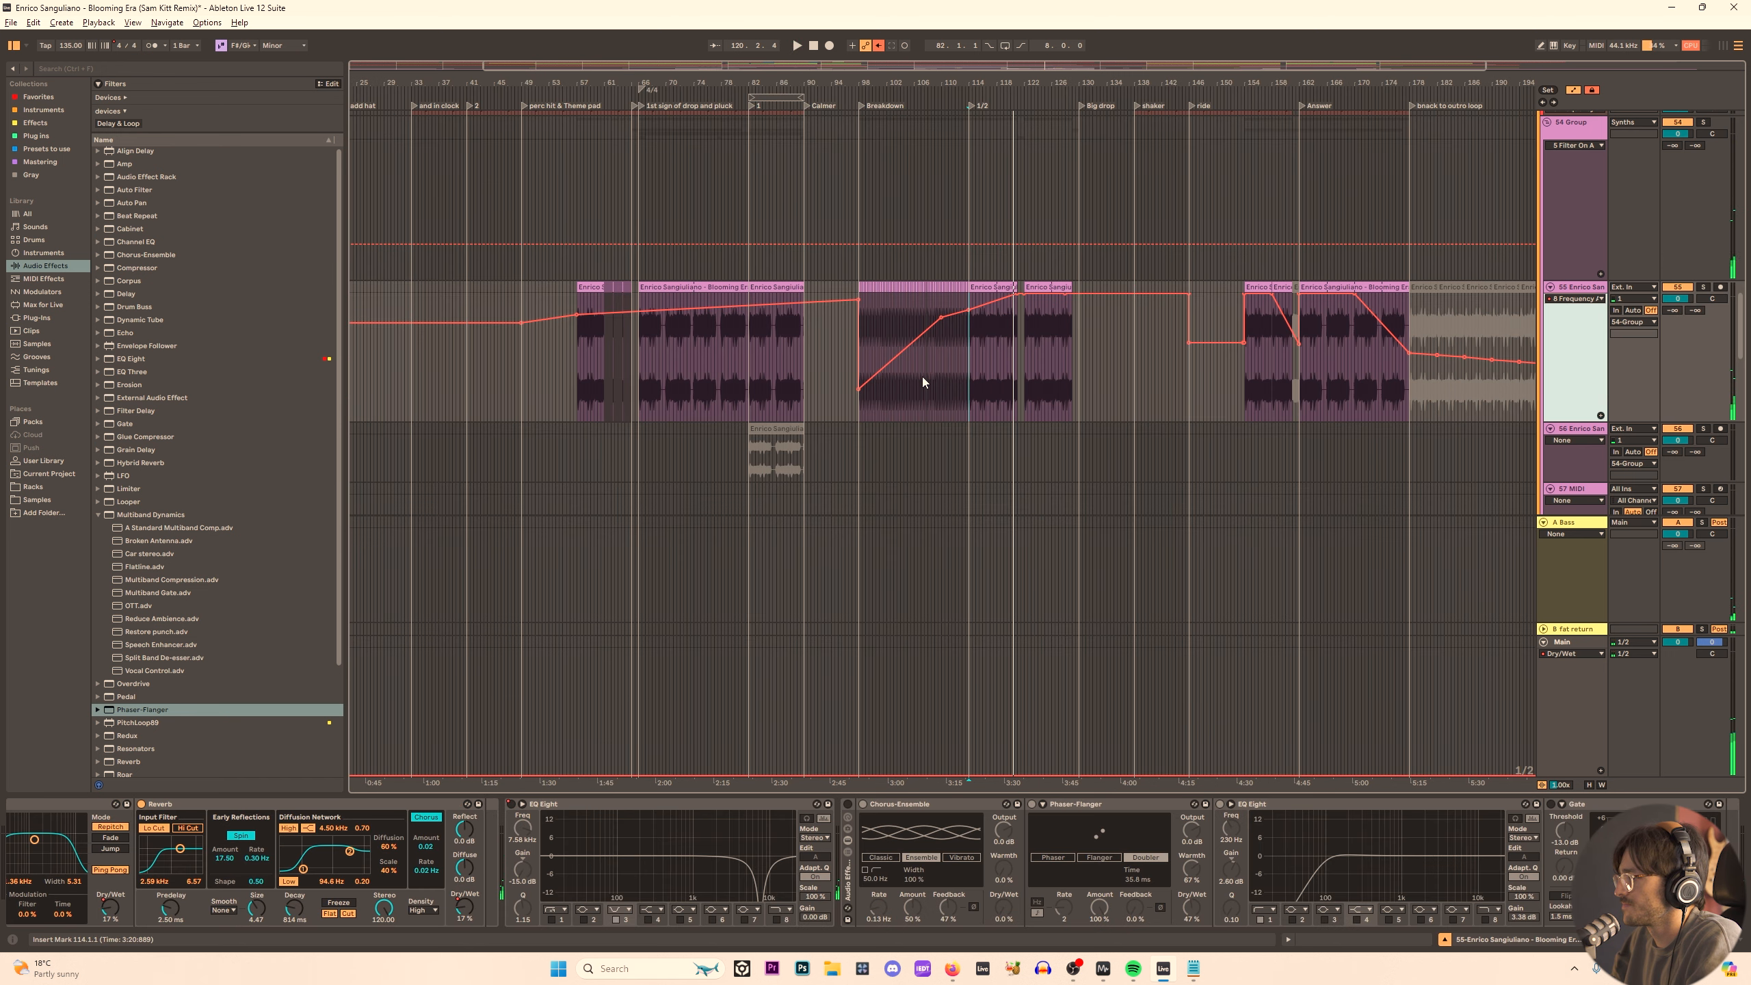
pyautogui.hotkey('ctrl', 'z')
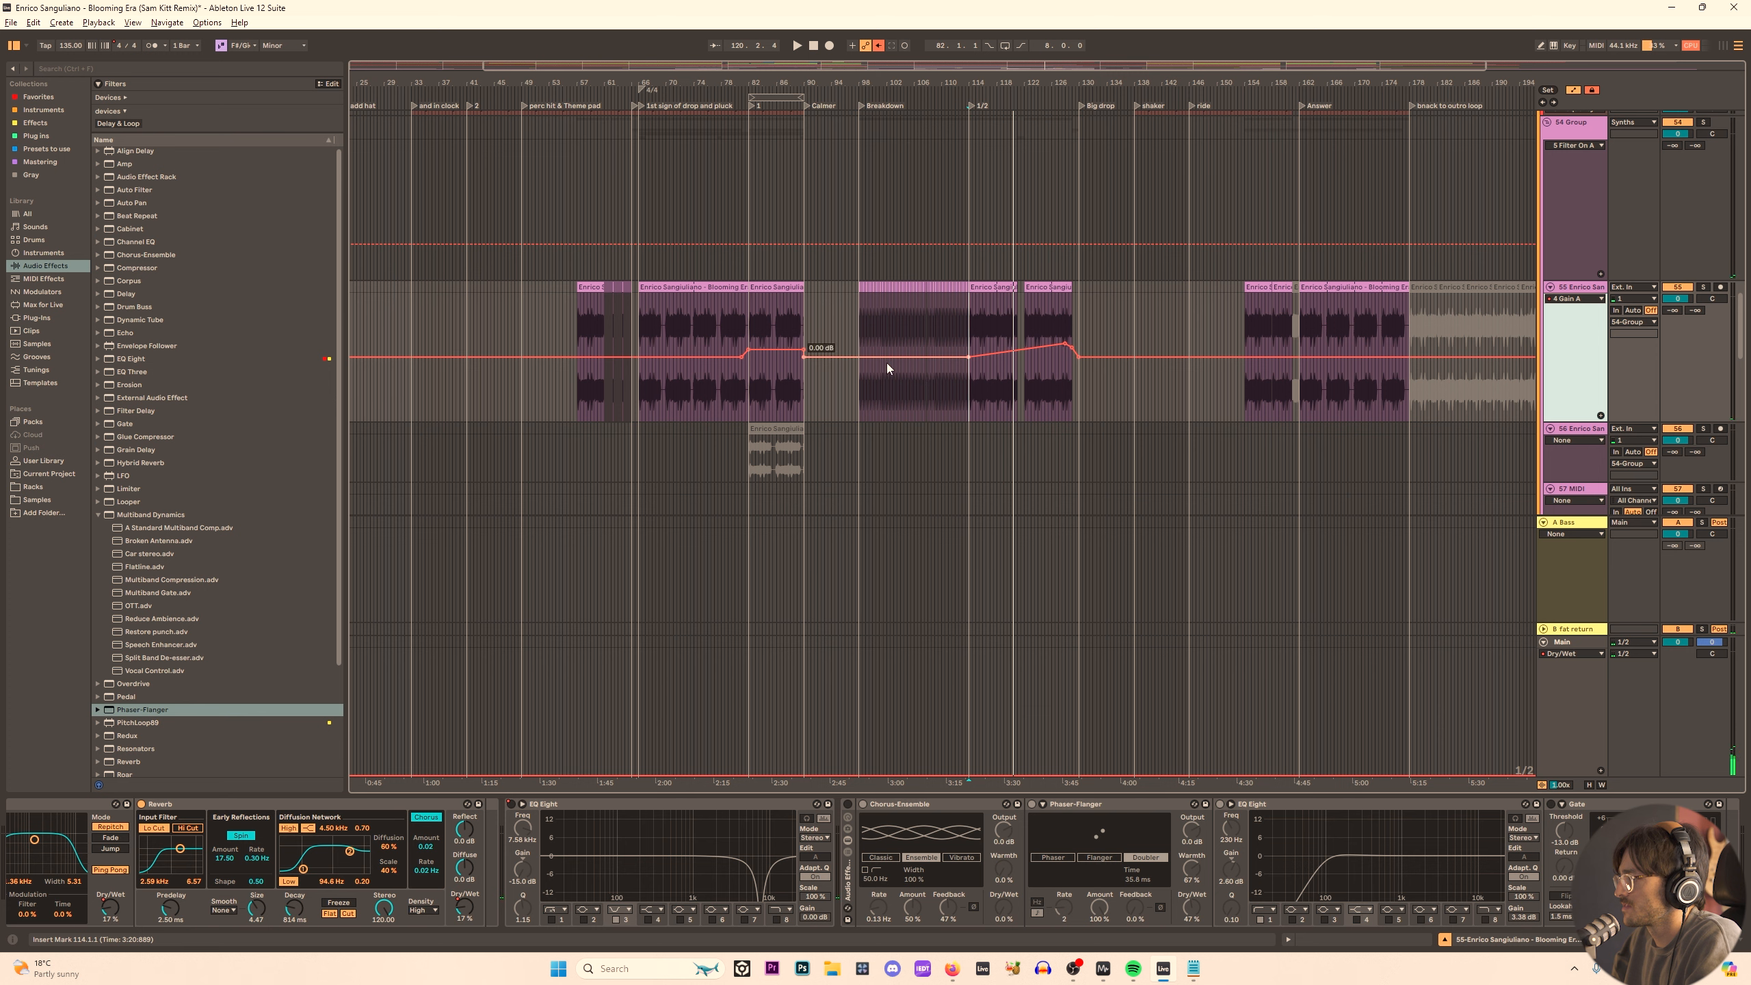
pyautogui.hotkey('ctrl', 'y')
pyautogui.hotkey('ctrl', 'y')
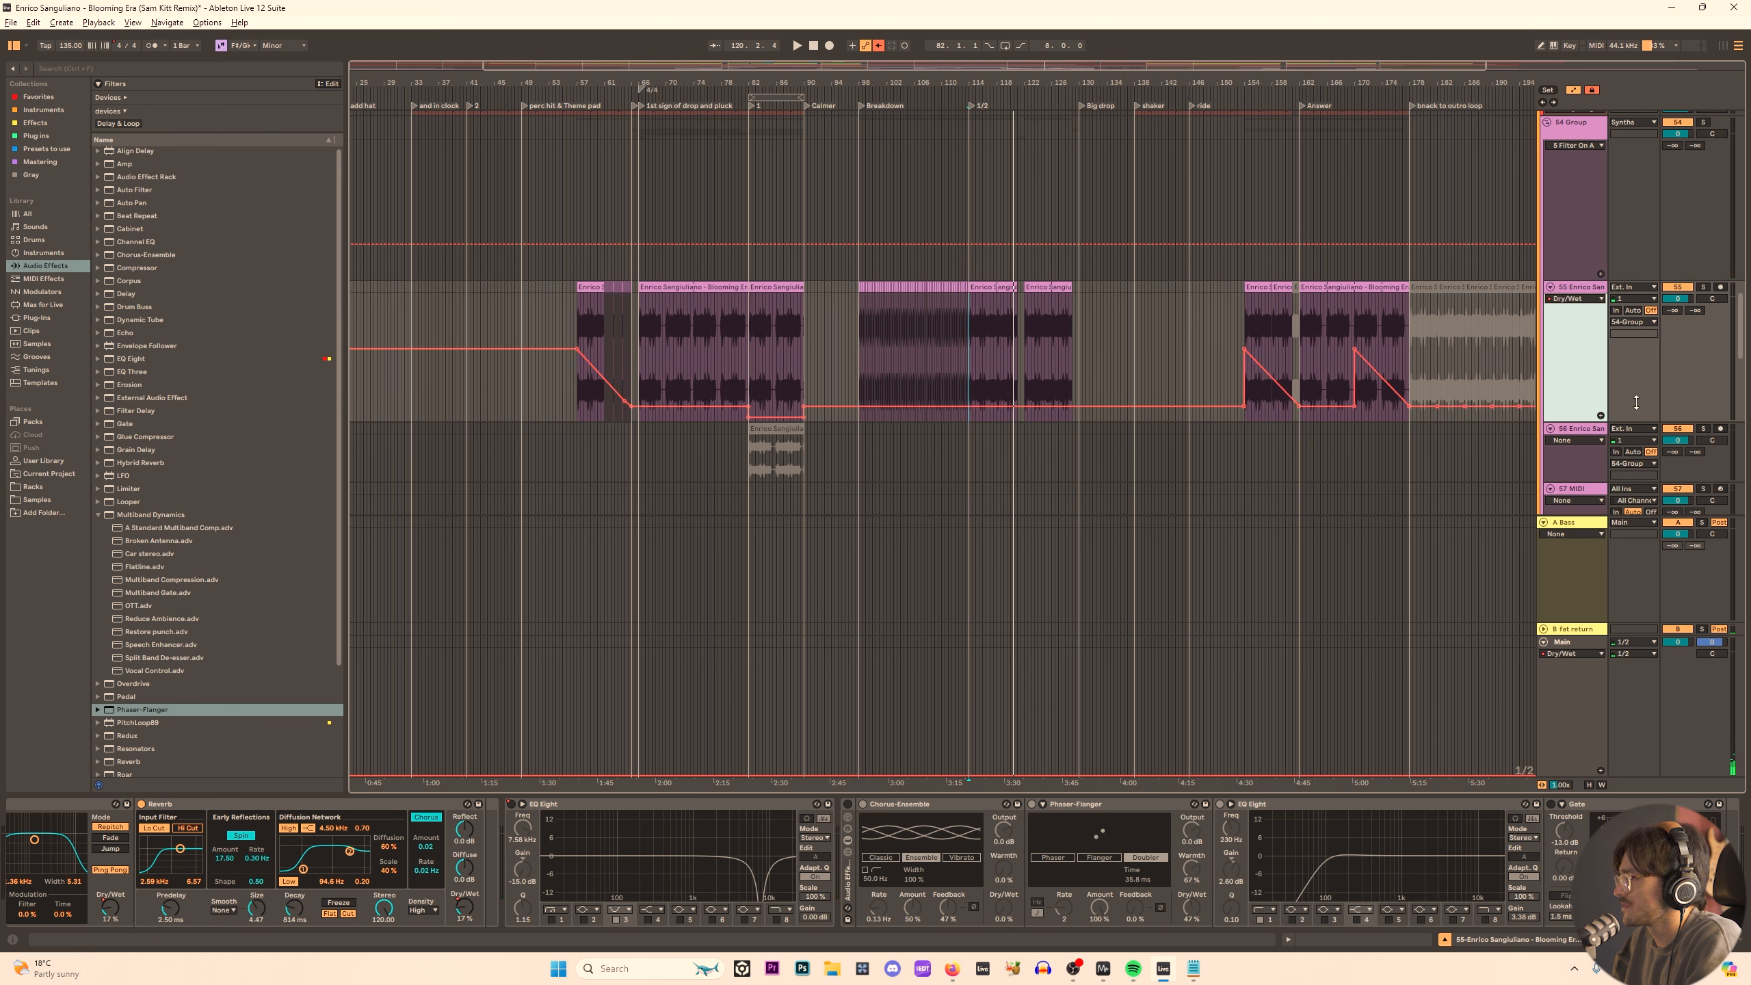
pyautogui.hotkey('ctrl', 'y')
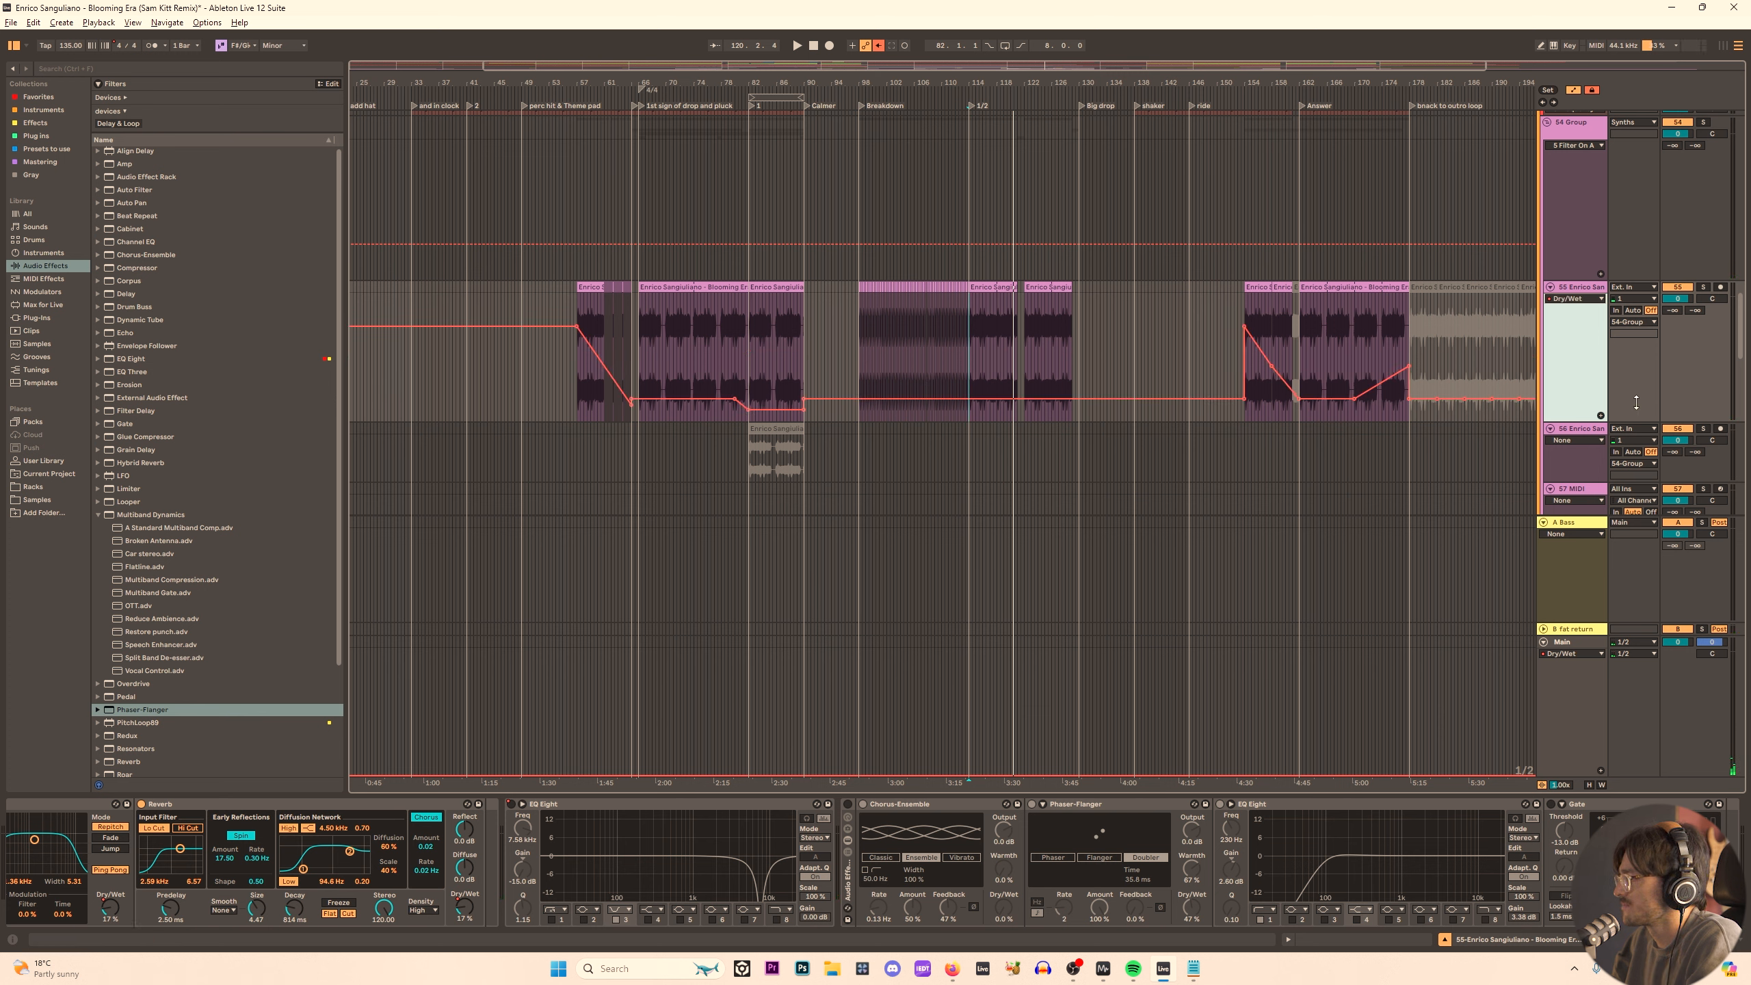
pyautogui.hotkey('ctrl', 'y')
pyautogui.hotkey('ctrl', 'y')
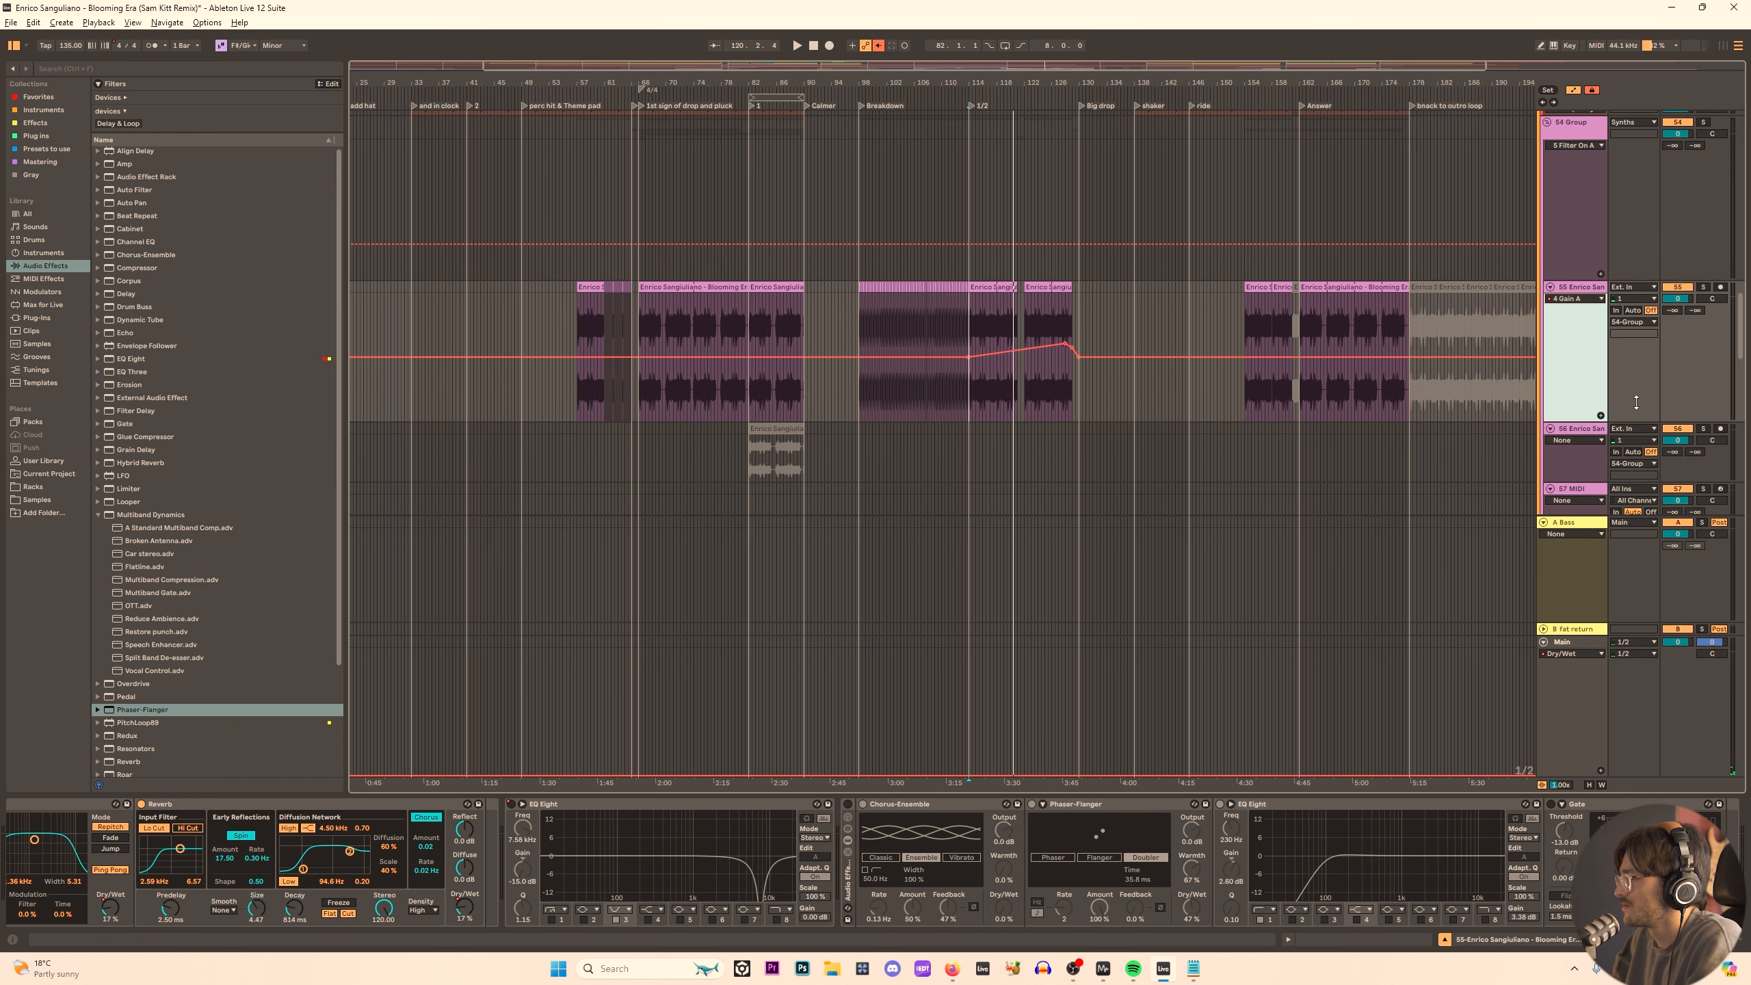
# Shorten the Vital clip on track 69 to end at bar 122 and reshape its EQ frequency automation to fall to 10 Hz there.
pyautogui.press('space')
pyautogui.scroll(5, 1010, 313)
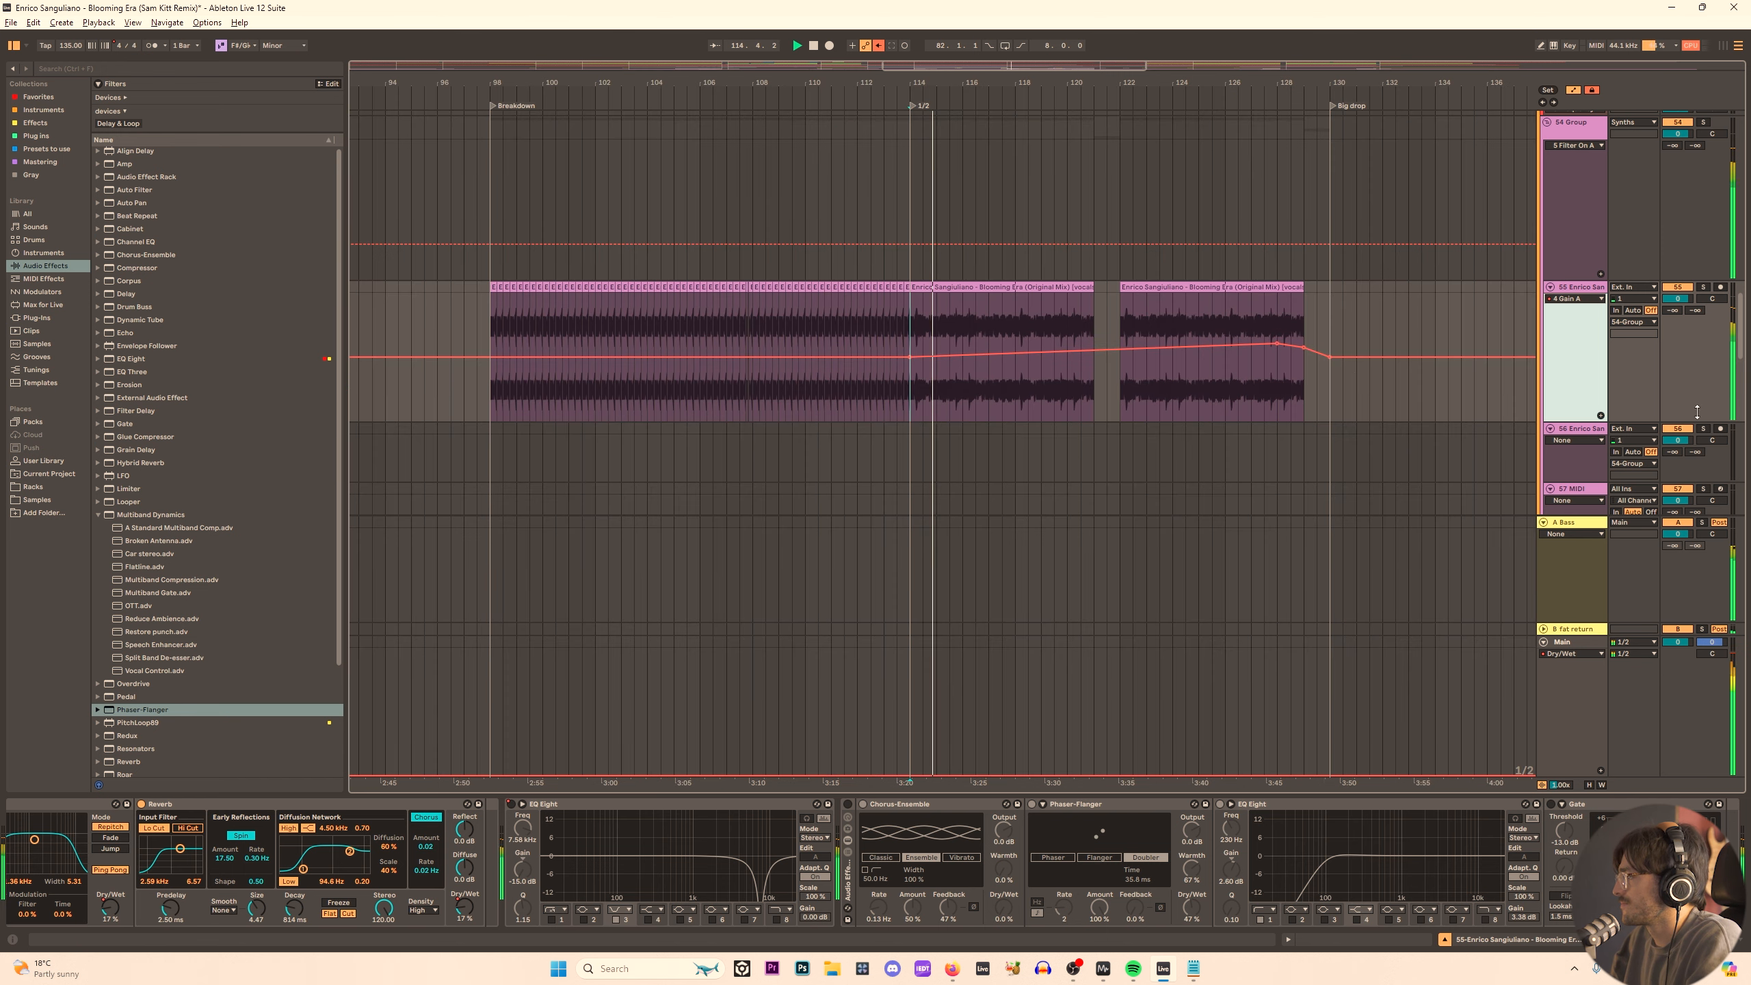
pyautogui.scroll(-10, 917, 279)
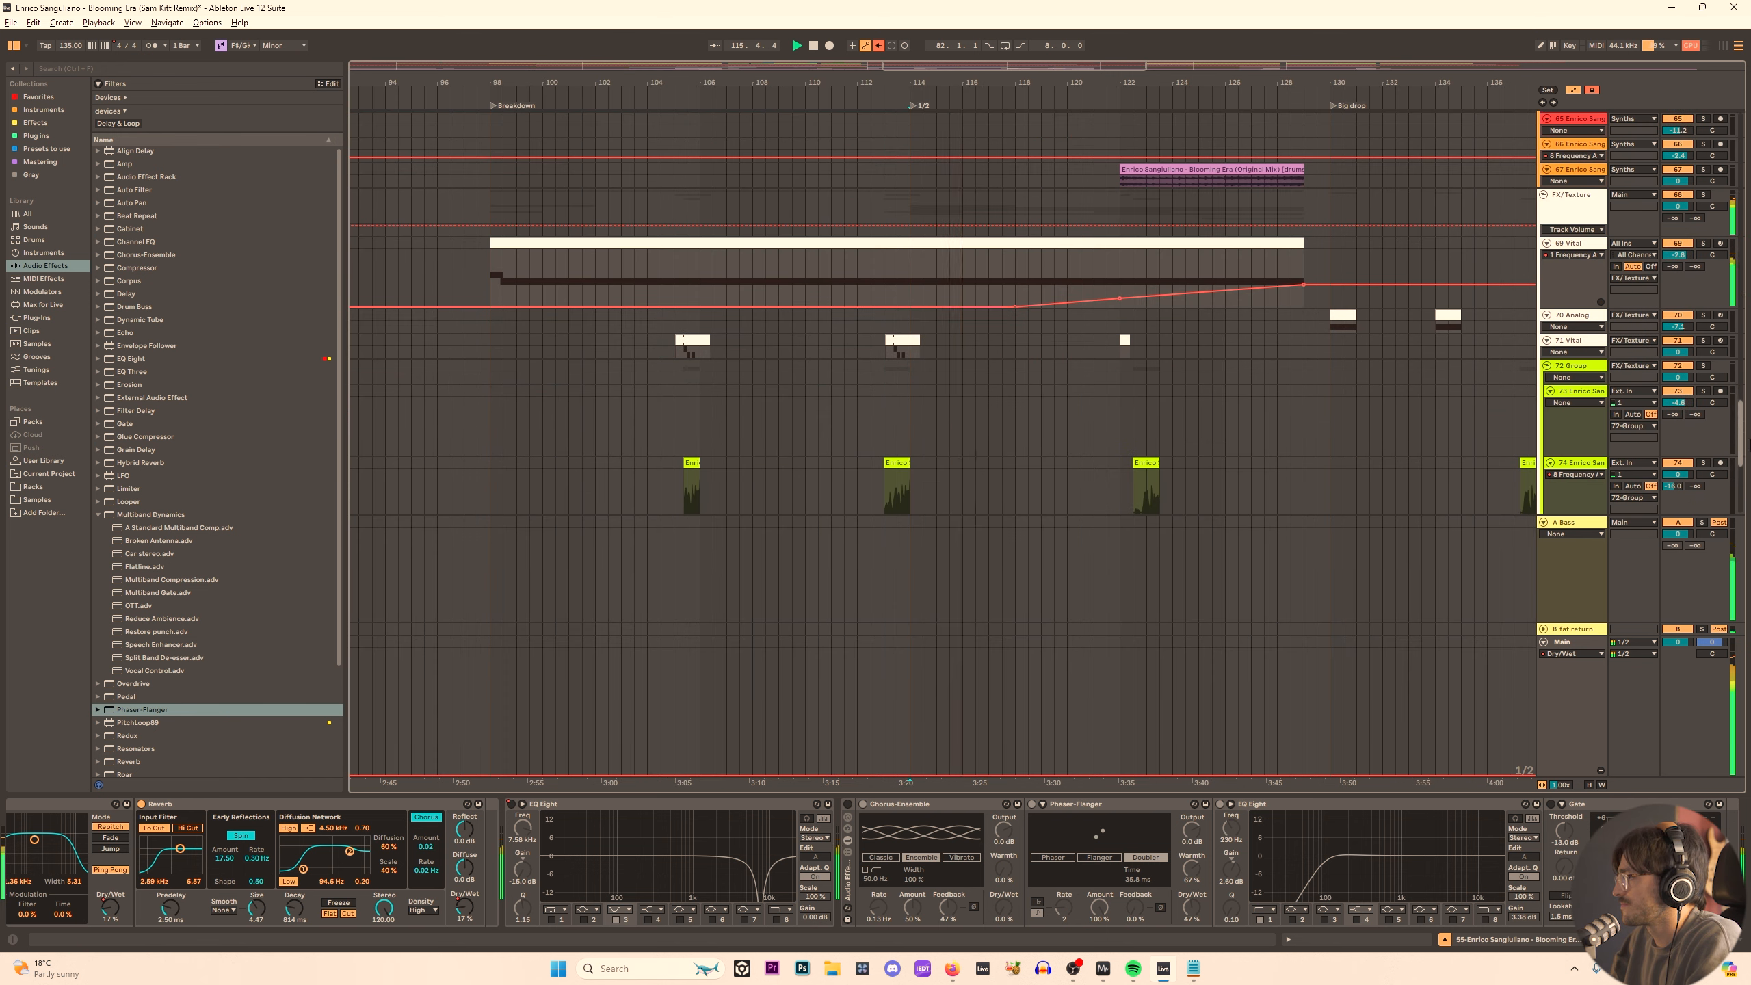
pyautogui.click(1570, 276)
pyautogui.click(1576, 255)
pyautogui.click(1582, 276)
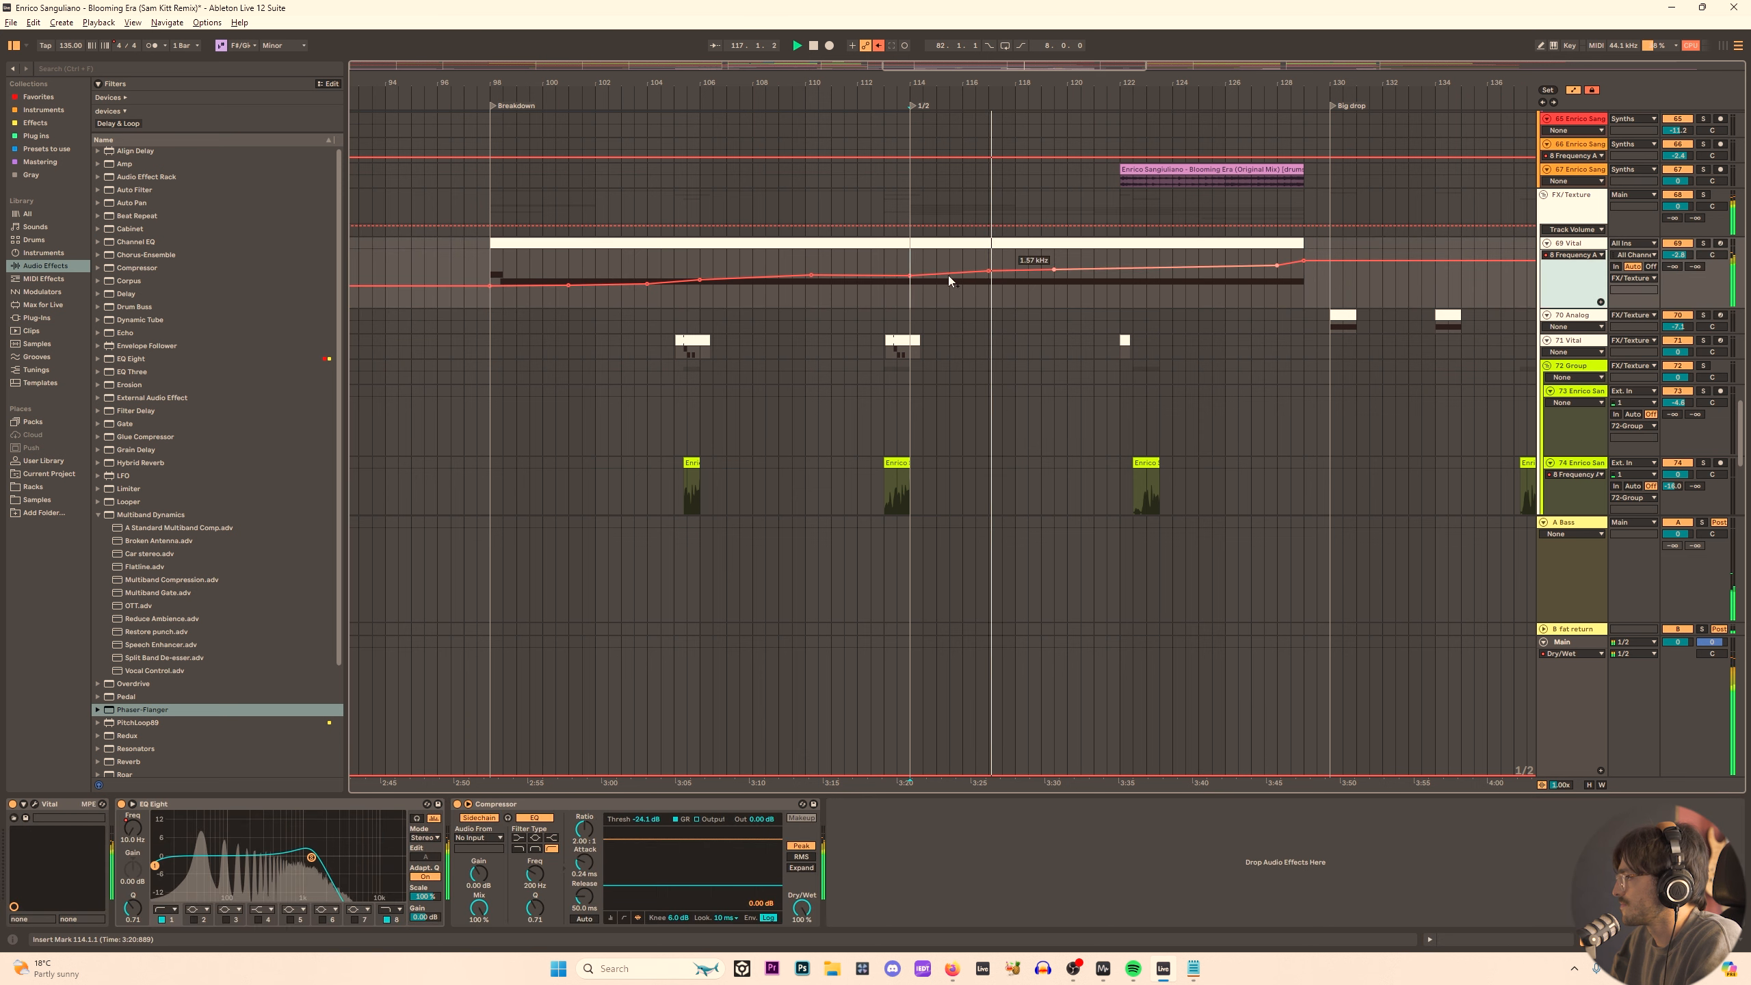
pyautogui.moveTo(978, 272); pyautogui.dragTo(1225, 306)
pyautogui.moveTo(1301, 245); pyautogui.dragTo(1120, 246)
pyautogui.moveTo(1301, 261); pyautogui.dragTo(1315, 306)
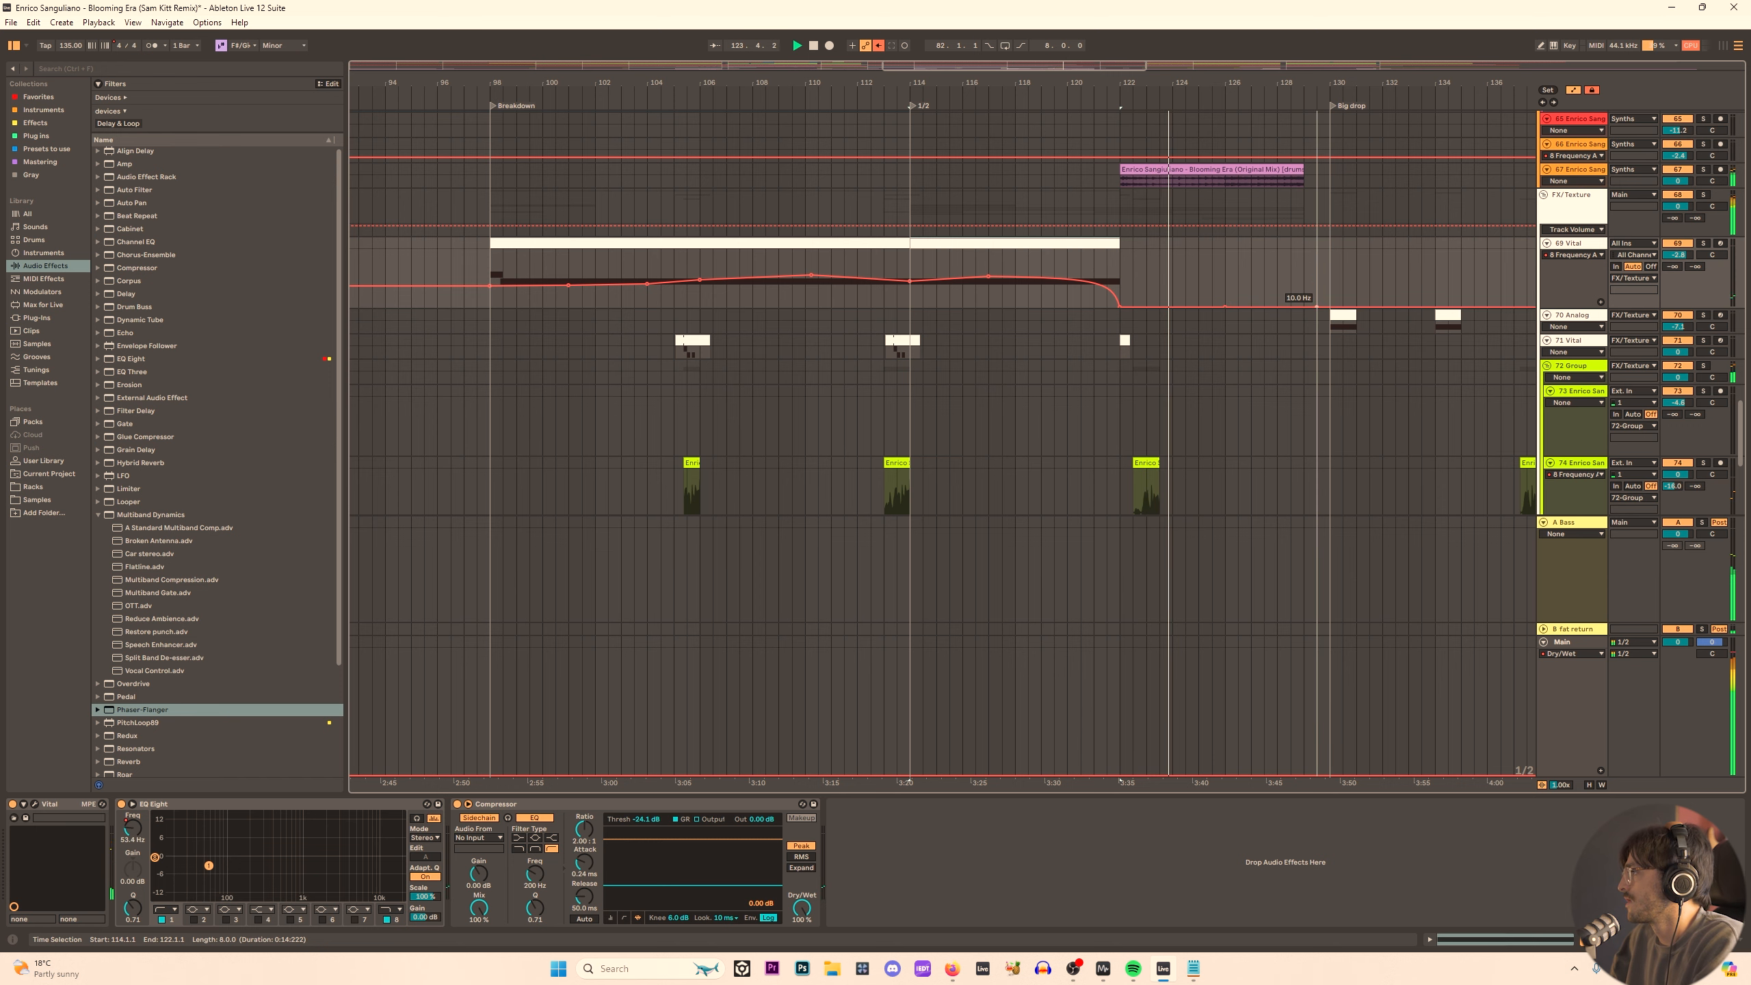
# Ramp the 78 Group's output gain automation upward from a lowered level at bar 114 to bar 130.
pyautogui.scroll(5, 1223, 300)
pyautogui.scroll(-5, 1239, 353)
pyautogui.scroll(-10, 1223, 350)
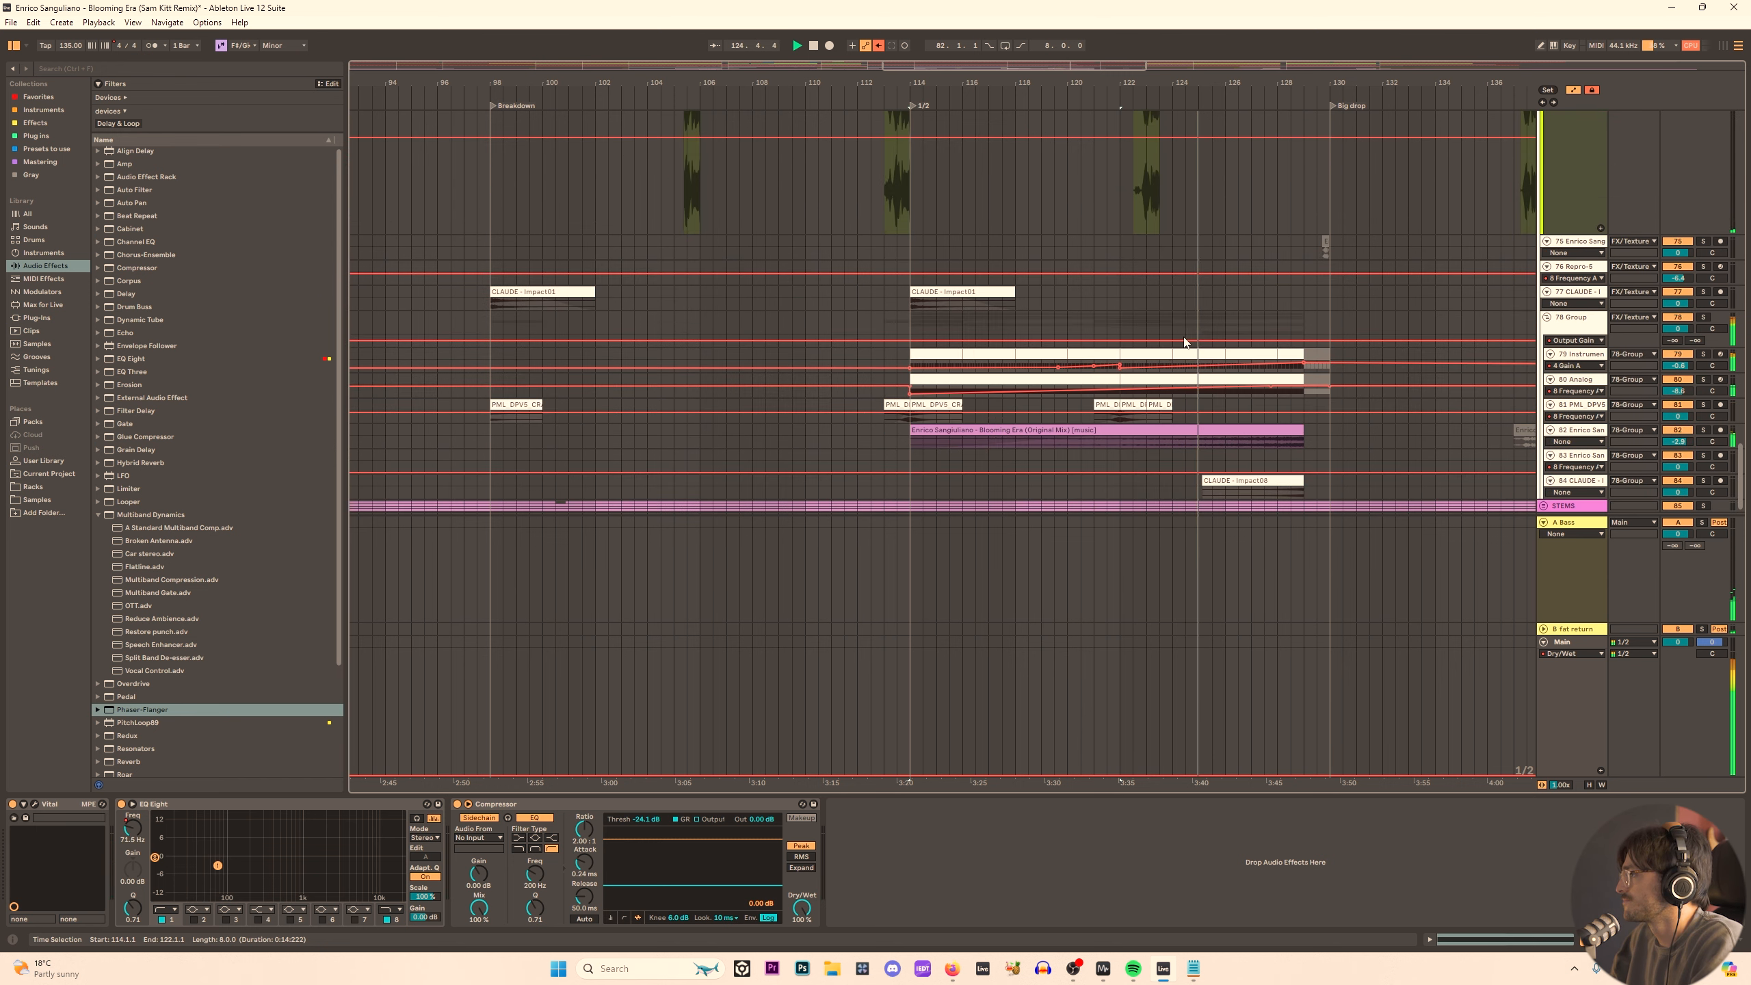
pyautogui.scroll(-5, 1147, 391)
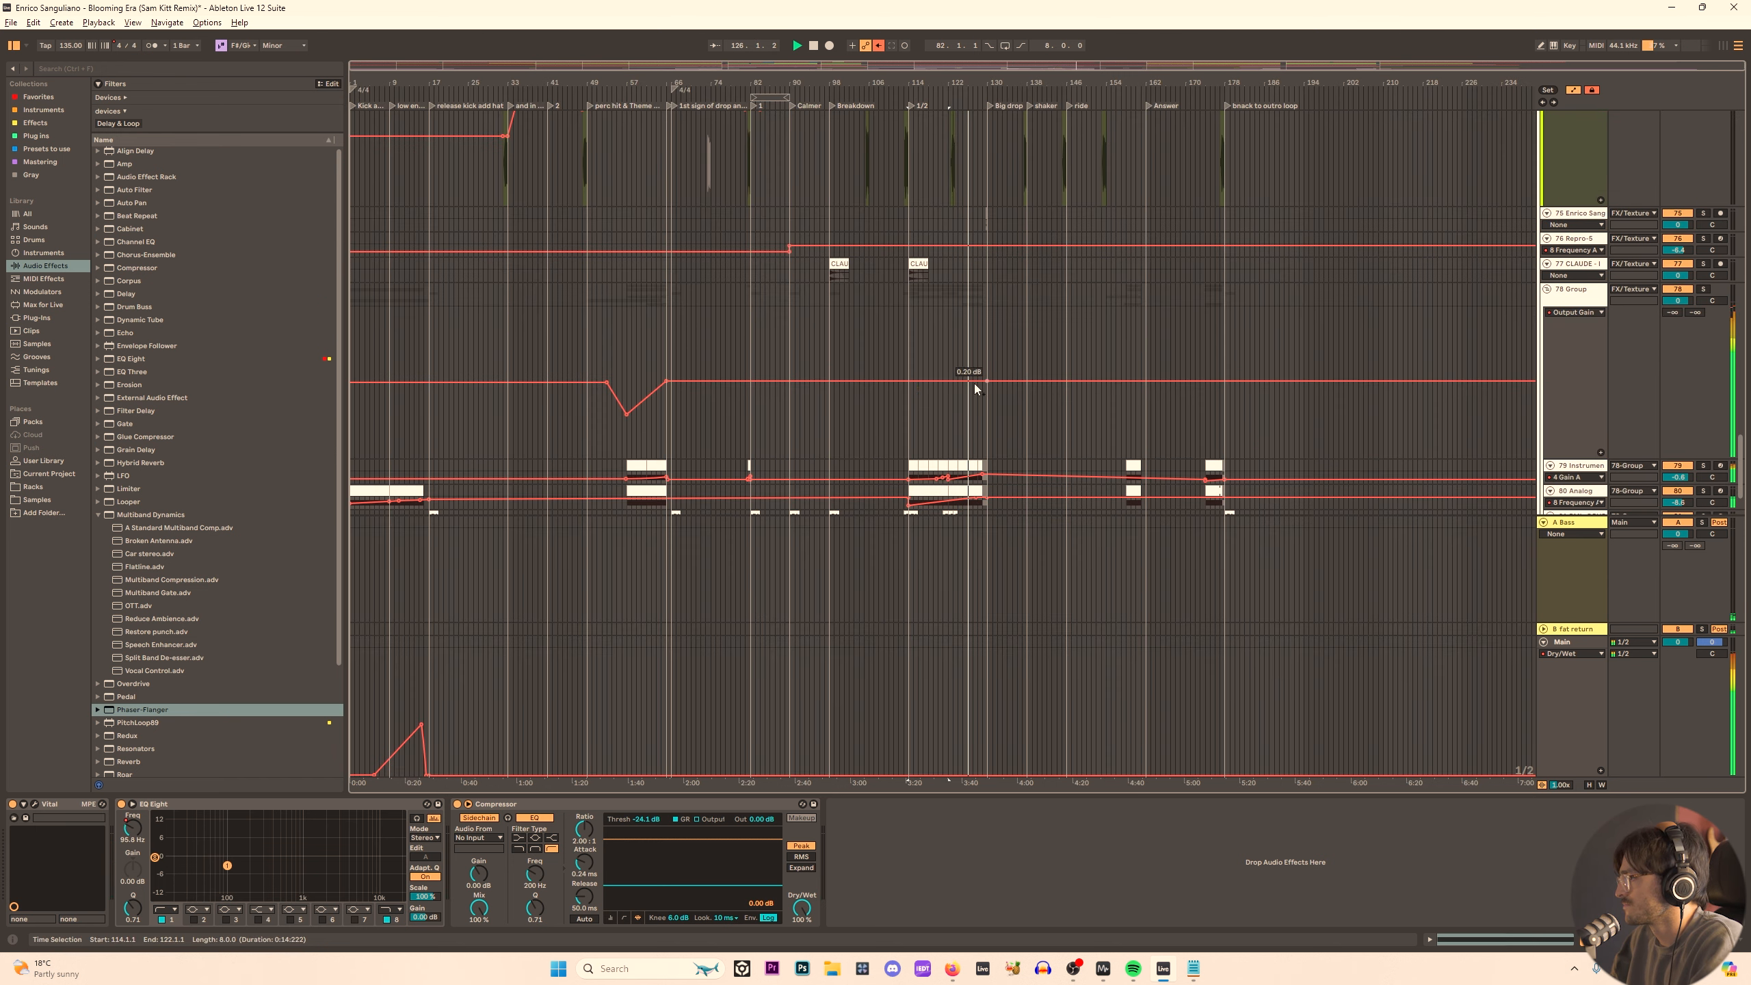
pyautogui.scroll(4, 901, 388)
pyautogui.hscroll(1, 1226, 299)
pyautogui.hscroll(2, 1226, 299)
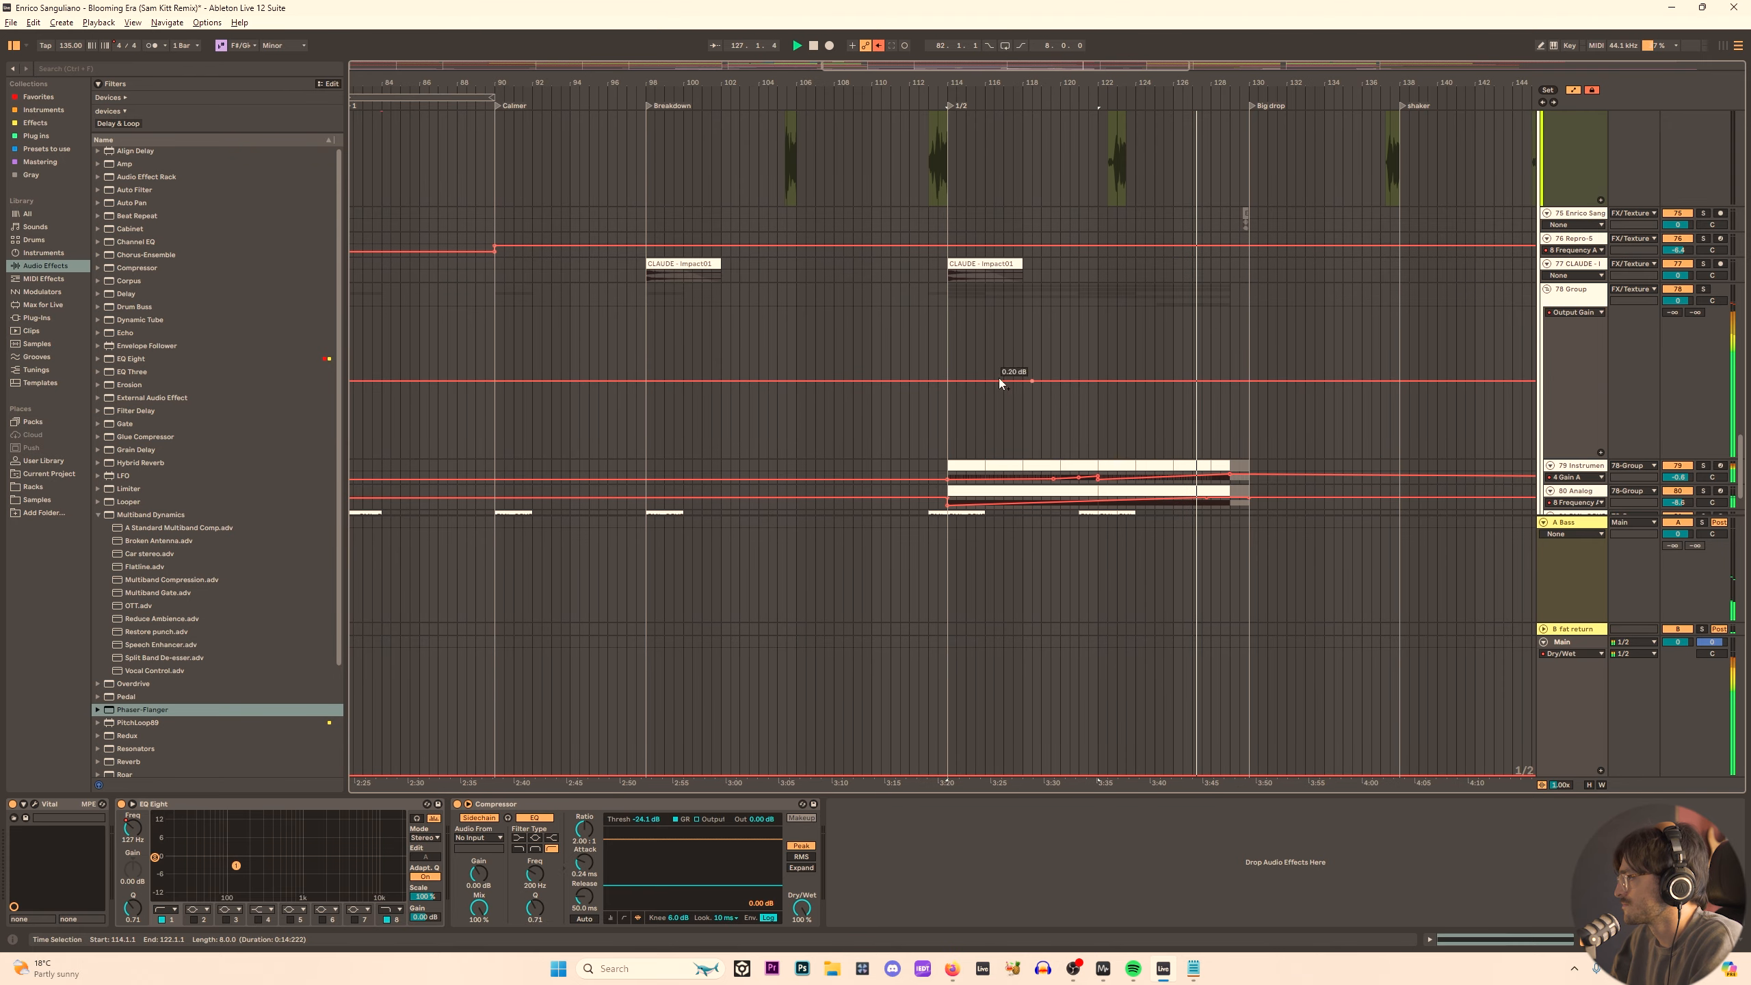
pyautogui.moveTo(947, 358); pyautogui.dragTo(1244, 310)
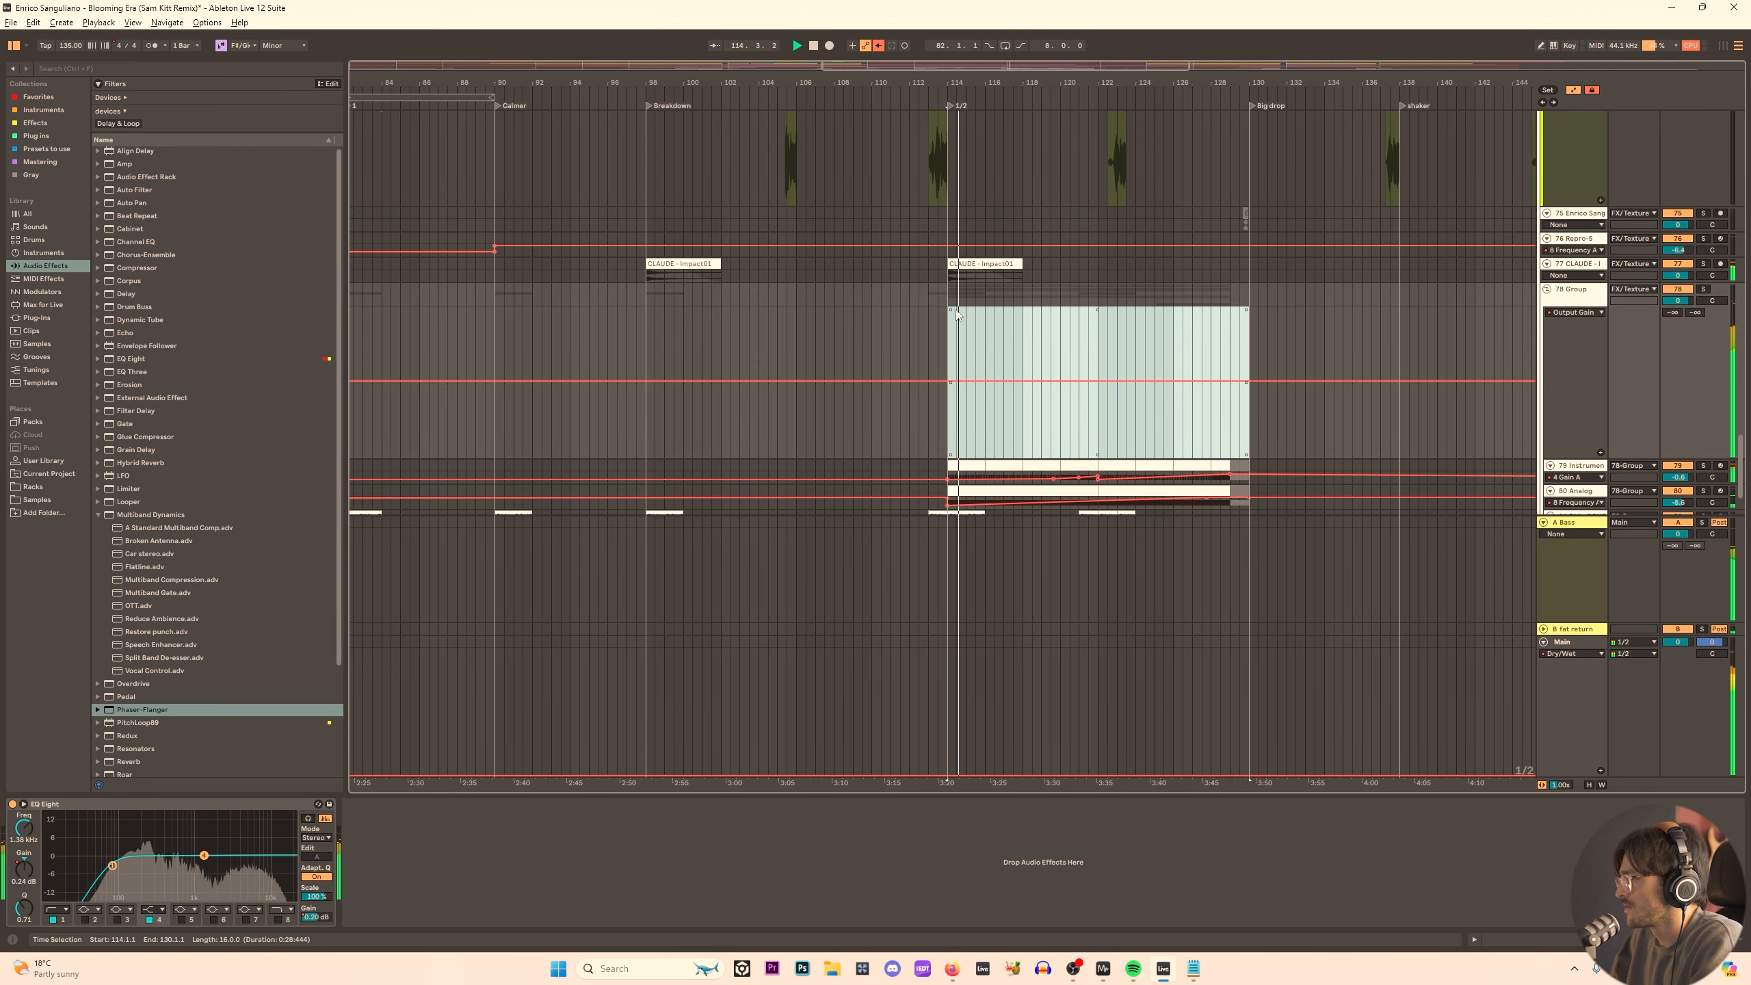
pyautogui.moveTo(952, 308); pyautogui.dragTo(952, 316)
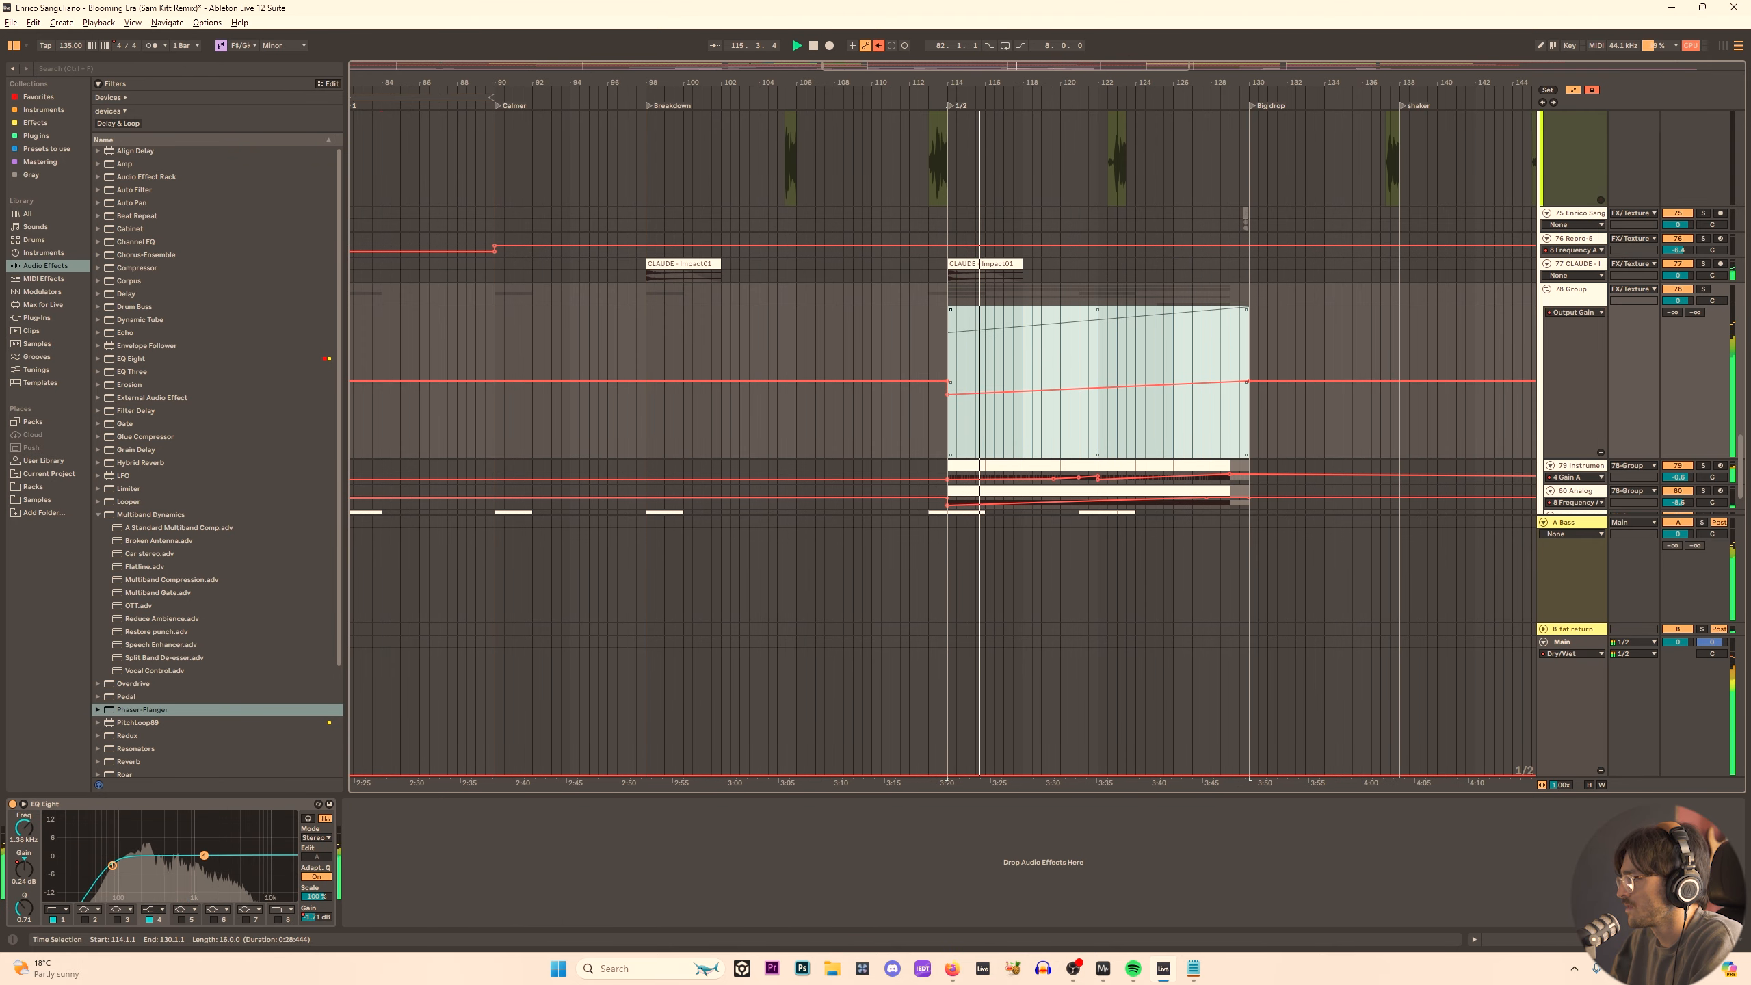
# Automate the 78 Group's EQ band 1 frequency to rise from bar 114 towards the Big drop, with a reset dip at bar 122.
pyautogui.click(1031, 346)
pyautogui.click(1592, 344)
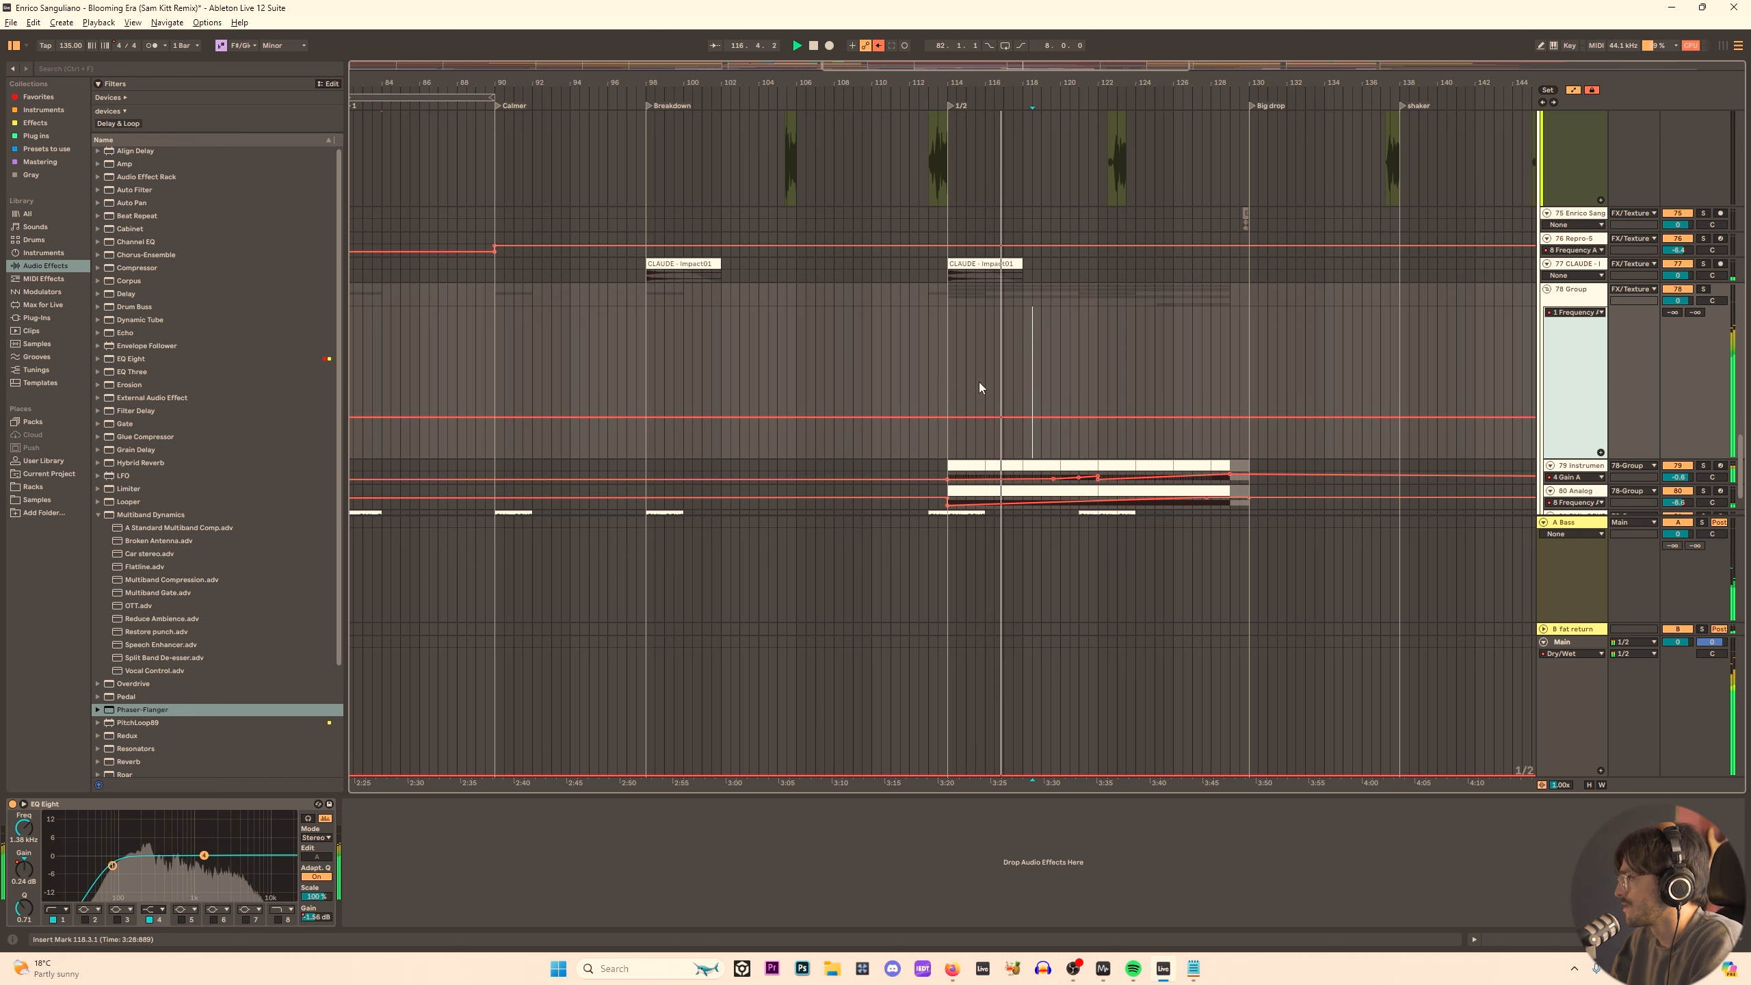
pyautogui.press('w')
pyautogui.moveTo(1124, 366); pyautogui.dragTo(1179, 396)
pyautogui.hotkey('ctrl', 'c')
pyautogui.scroll(4, 915, 373)
pyautogui.click(1040, 376)
pyautogui.hotkey('ctrl', 'v')
pyautogui.moveTo(1047, 416); pyautogui.dragTo(887, 416)
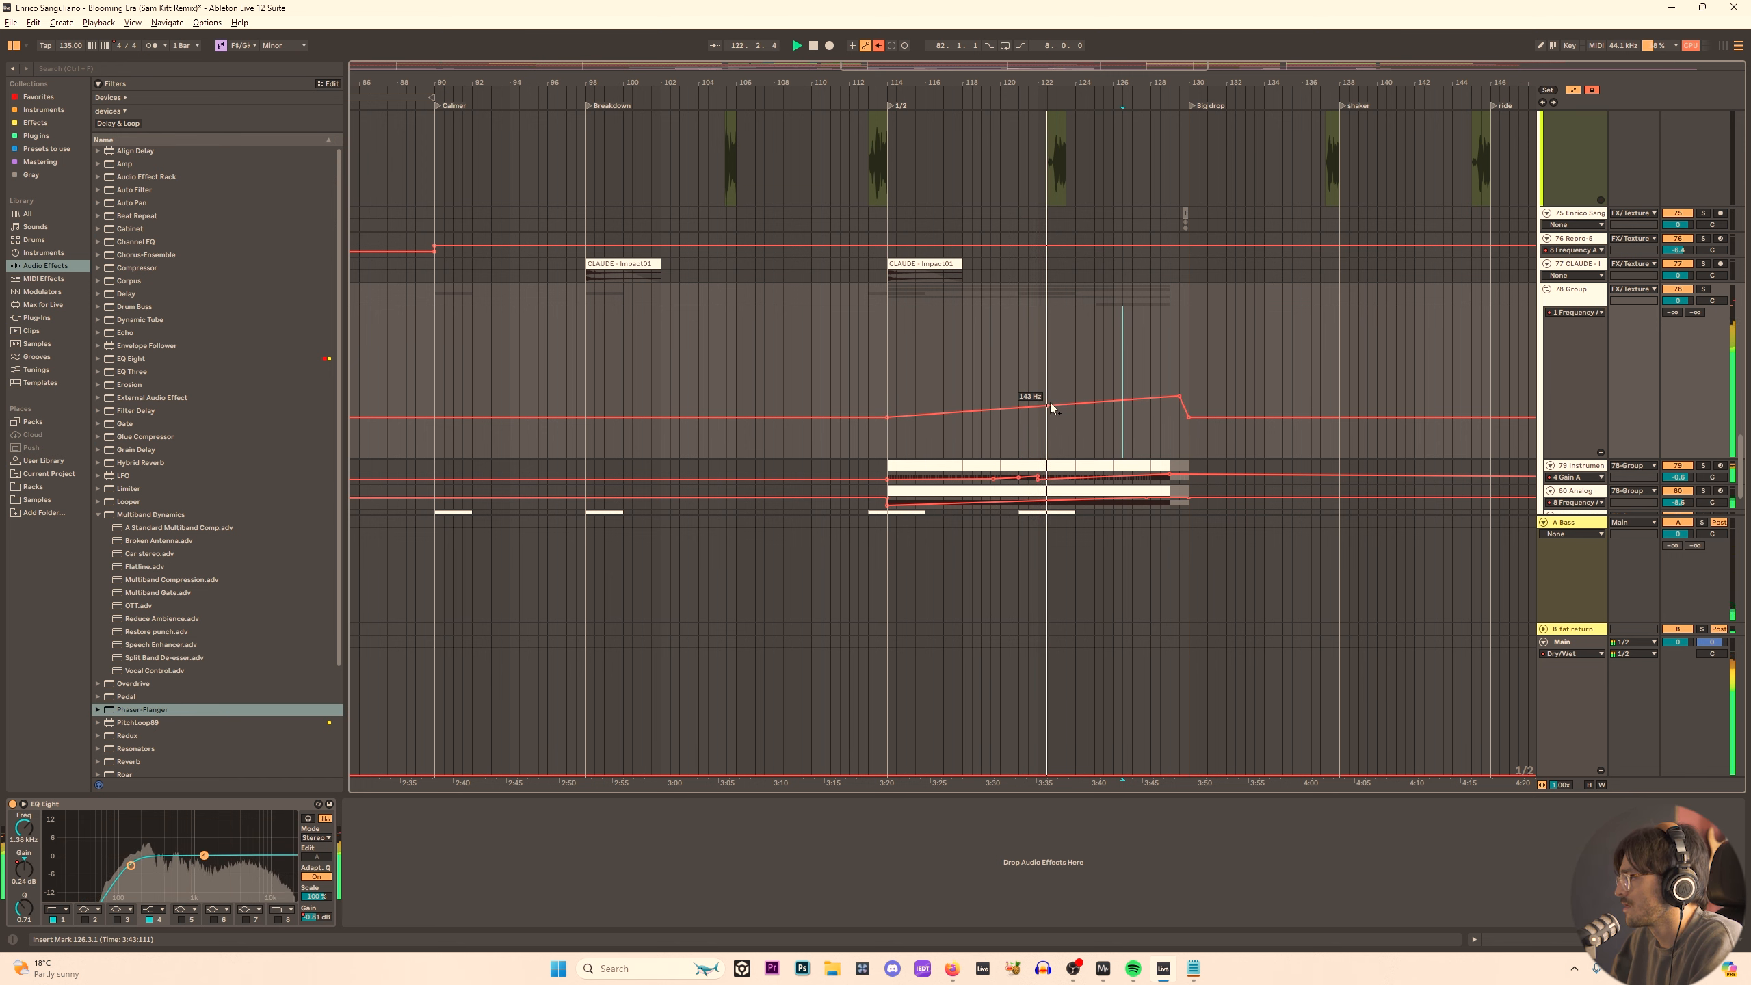
pyautogui.moveTo(1037, 407); pyautogui.dragTo(1042, 422)
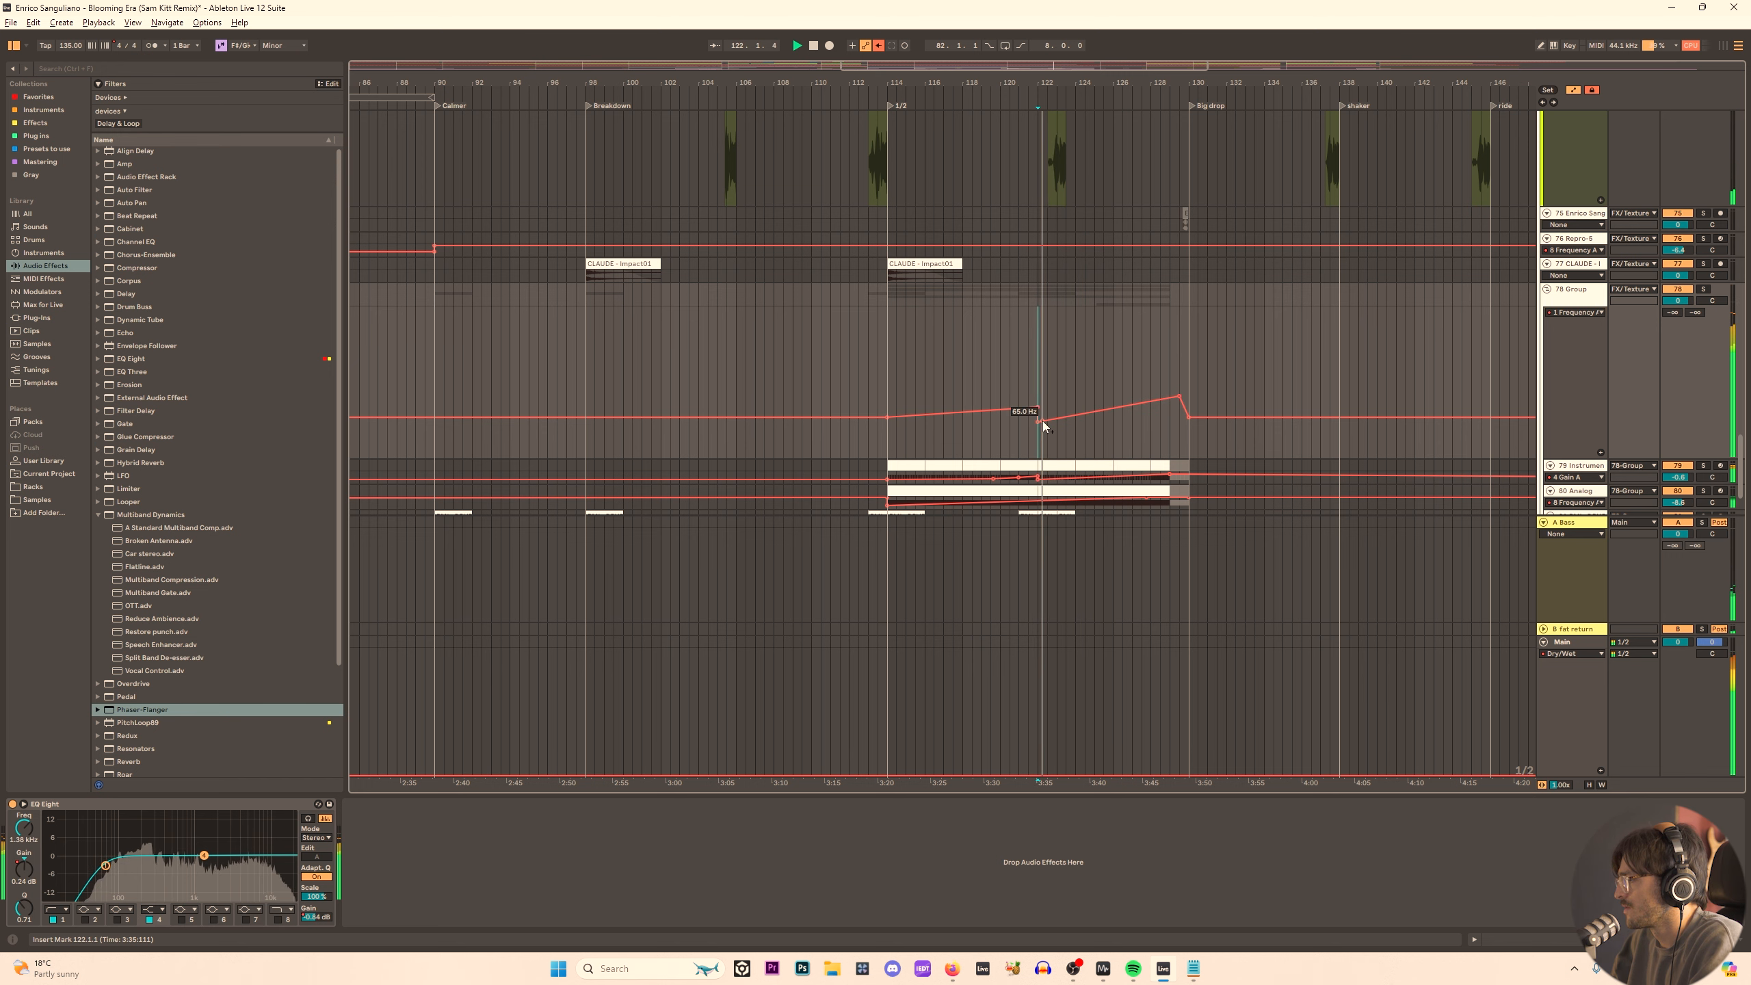
# Curve track 79's Gain A automation rise after bar 122, lower its peak slightly and raise its starting point at bar 122.
pyautogui.scroll(-2, 1056, 432)
pyautogui.scroll(4, 1038, 363)
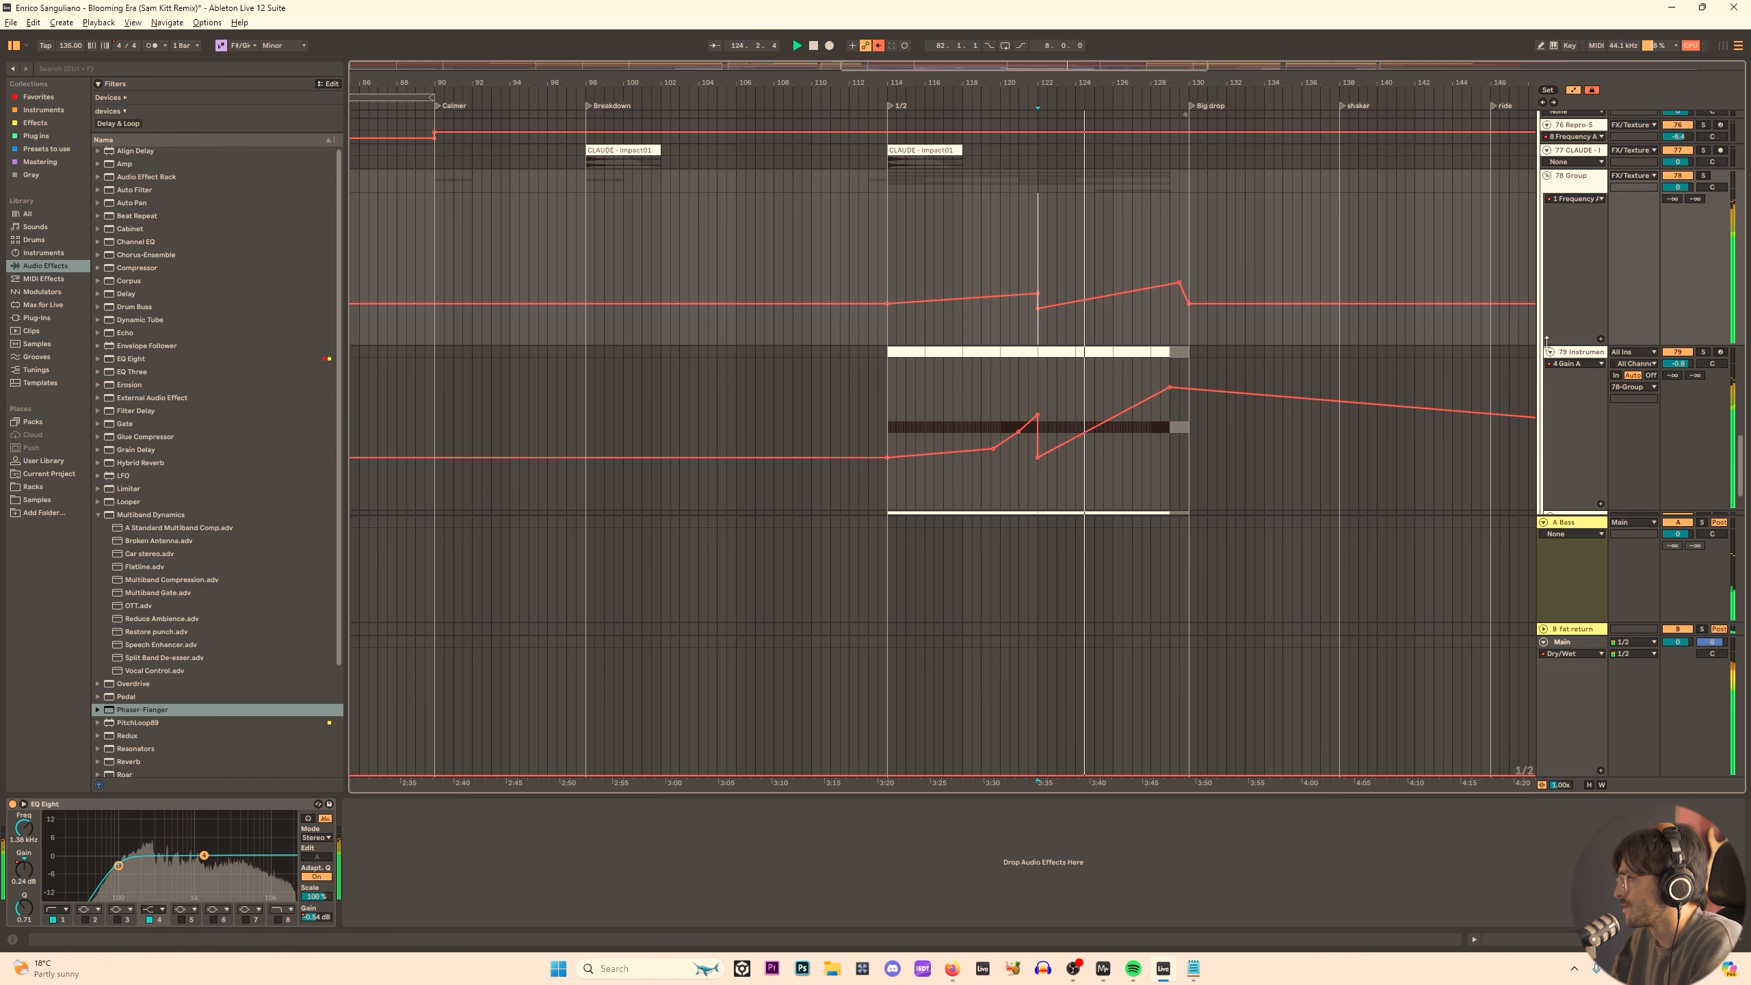
pyautogui.moveTo(1133, 410); pyautogui.dragTo(1169, 393)
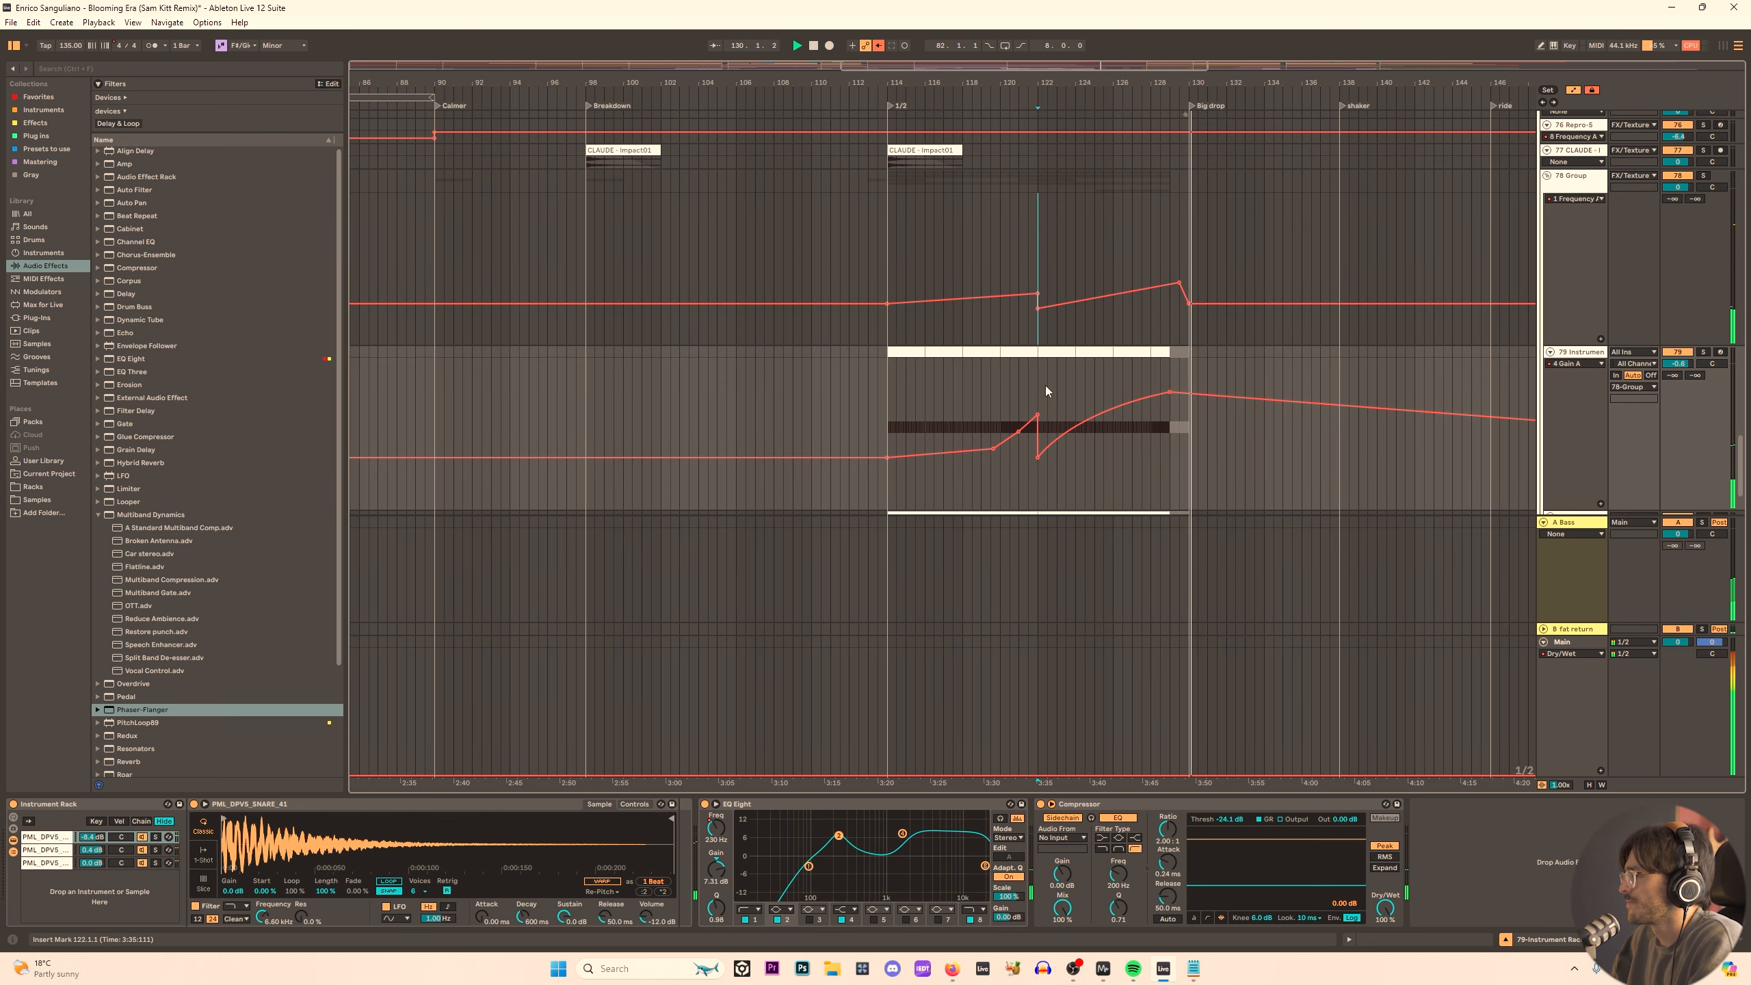
pyautogui.press('space')
pyautogui.press('space')
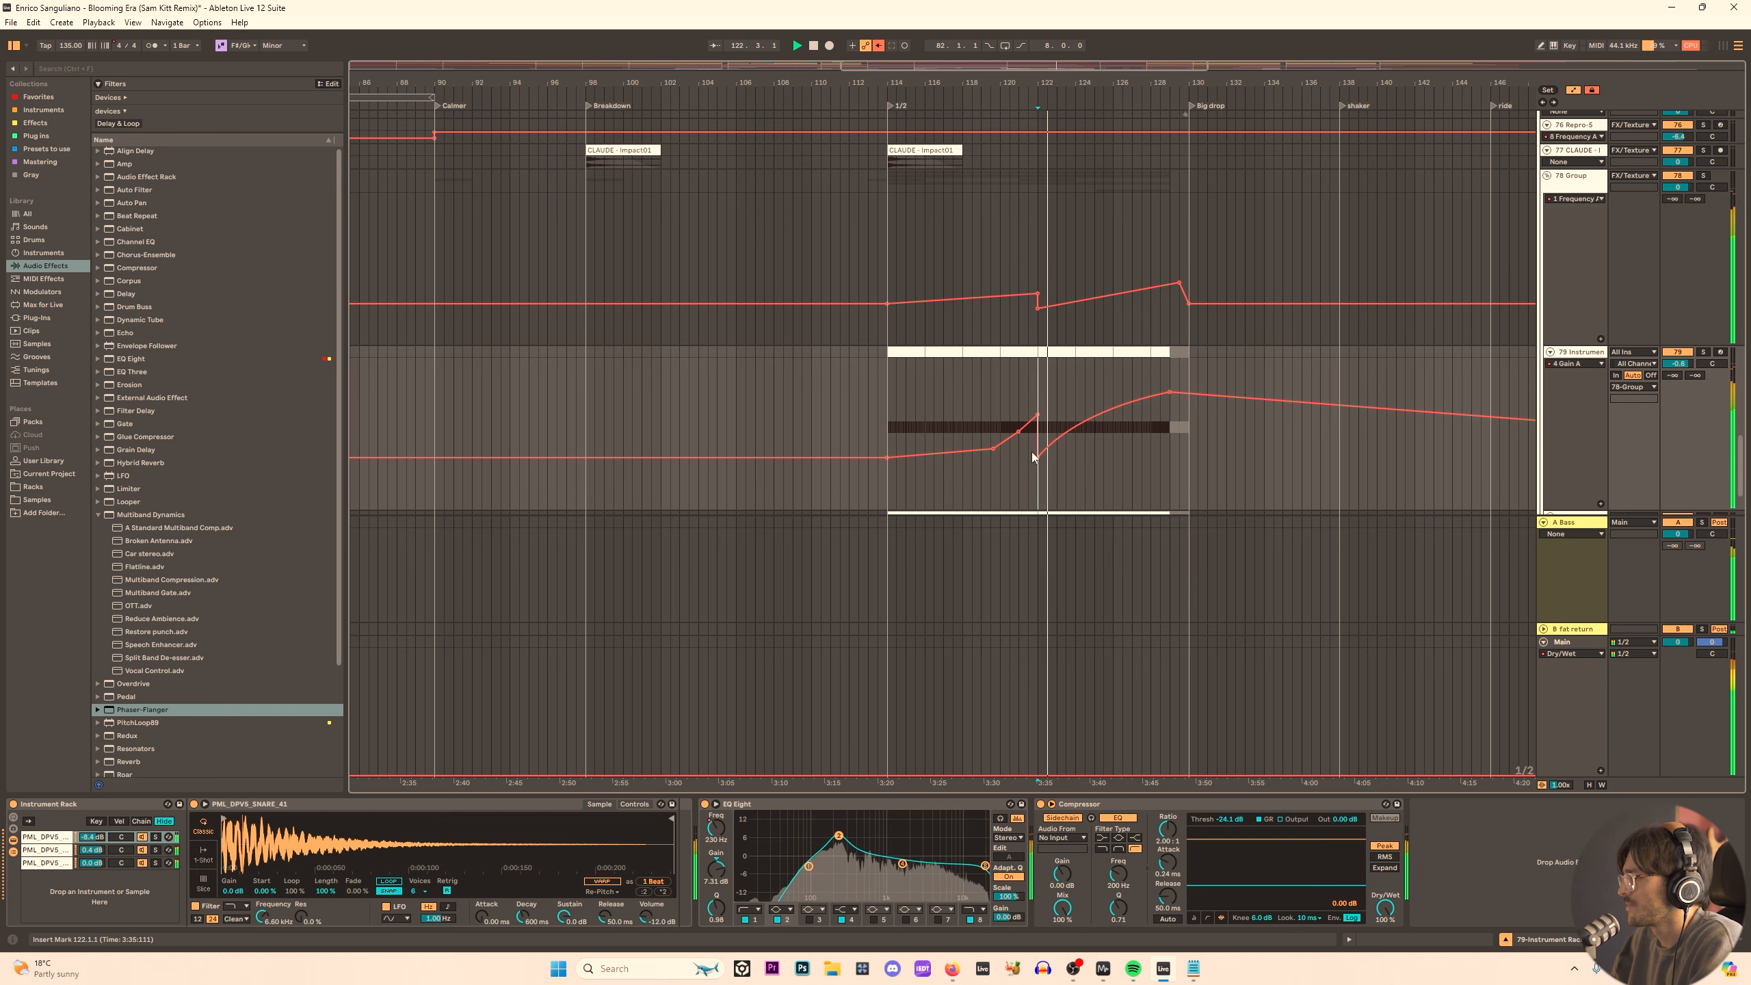
pyautogui.moveTo(1037, 458); pyautogui.dragTo(1037, 434)
pyautogui.press('space')
pyautogui.press('space')
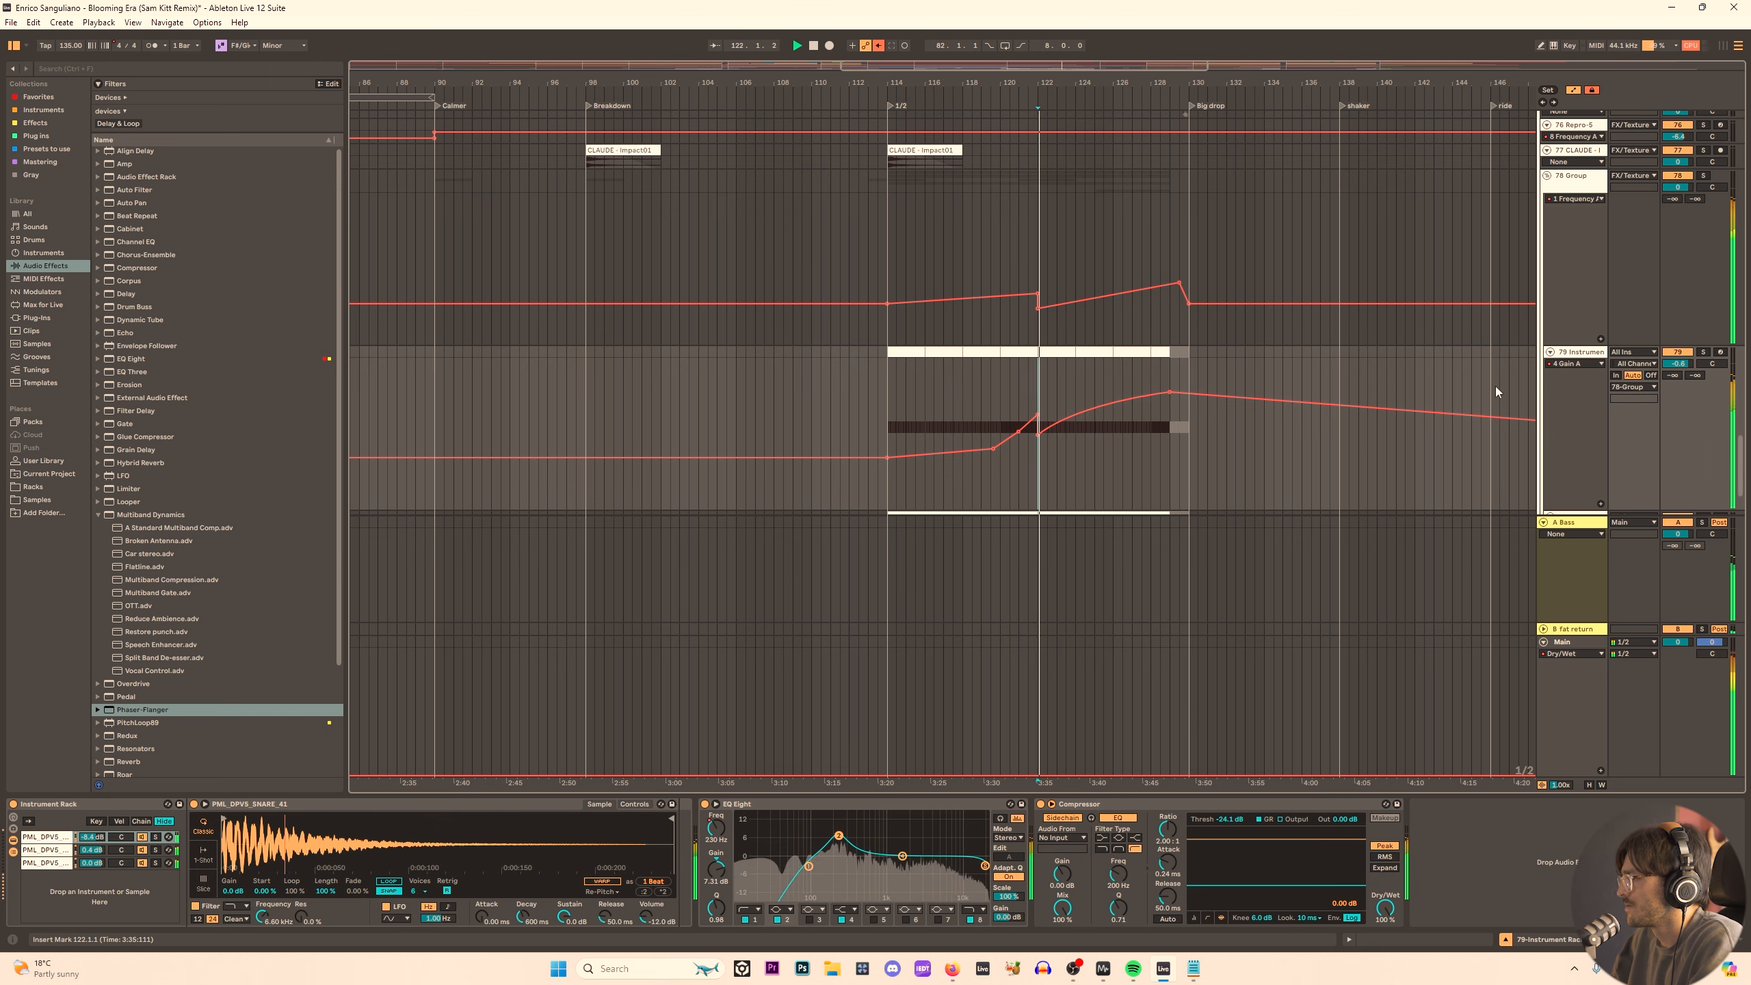
# Replay from bar 122 with the 78 Group's EQ shown and look over the group's track automation.
pyautogui.click(1587, 362)
pyautogui.click(1591, 178)
pyautogui.click(1591, 181)
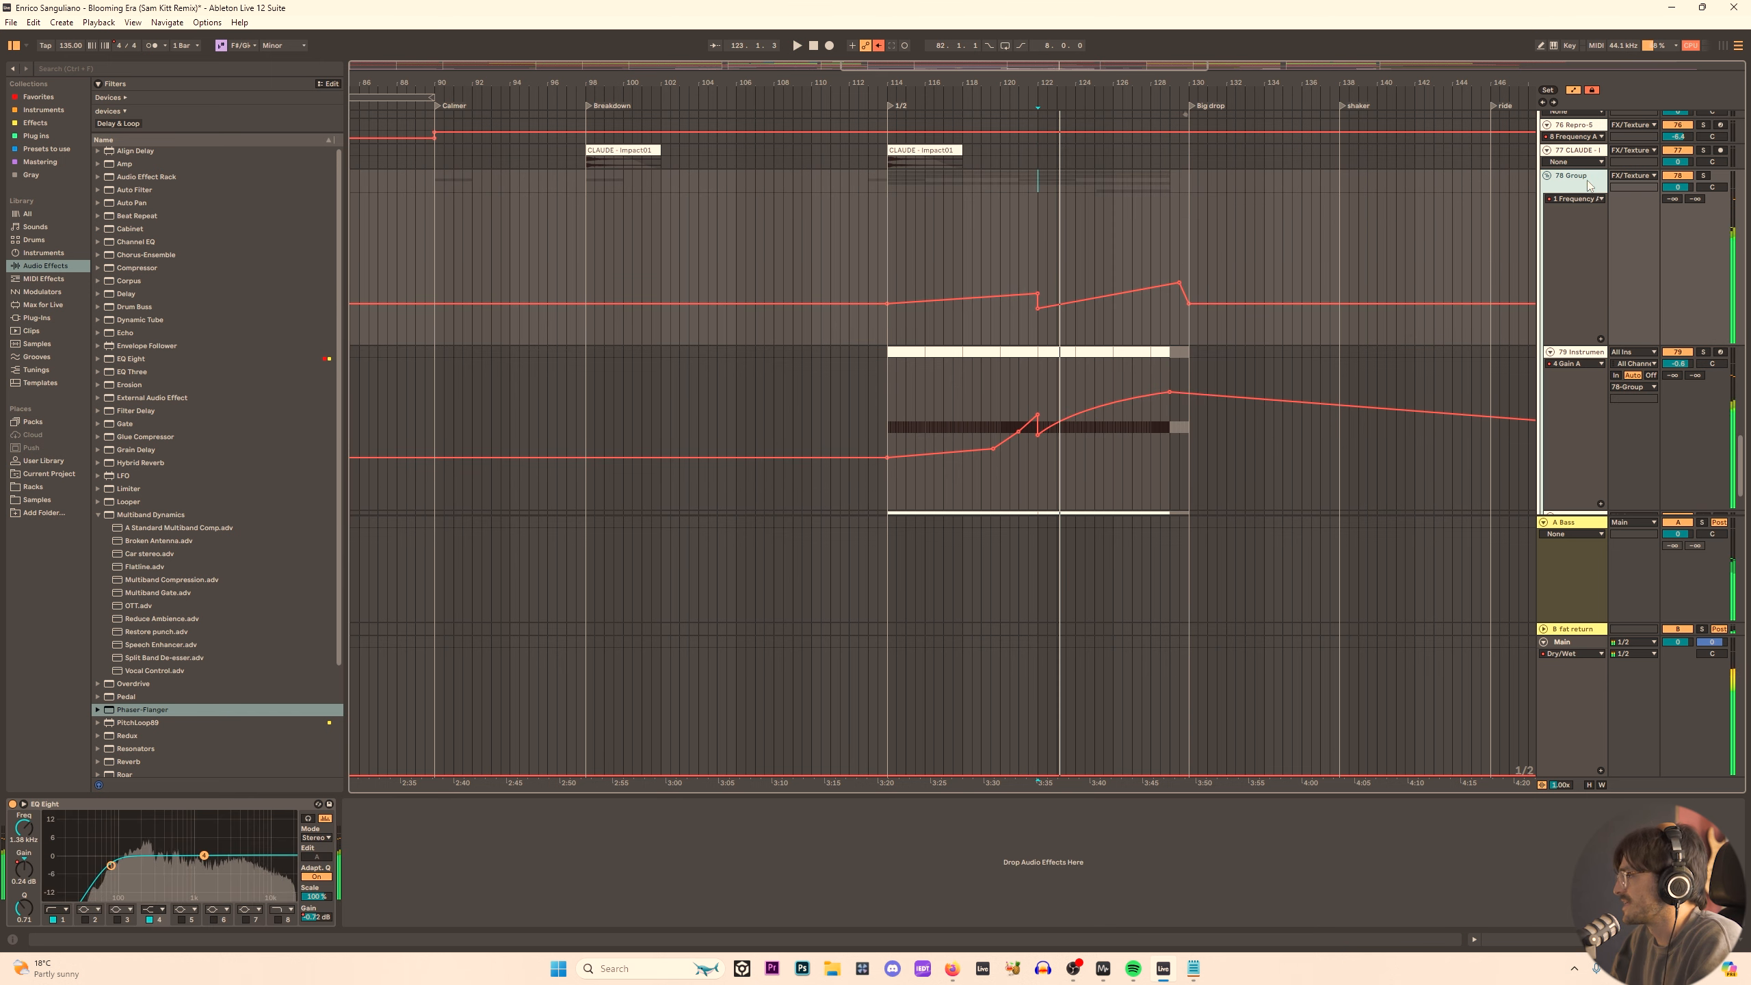
pyautogui.press('space')
pyautogui.press('space')
pyautogui.scroll(-3, 1185, 303)
pyautogui.scroll(4, 1064, 383)
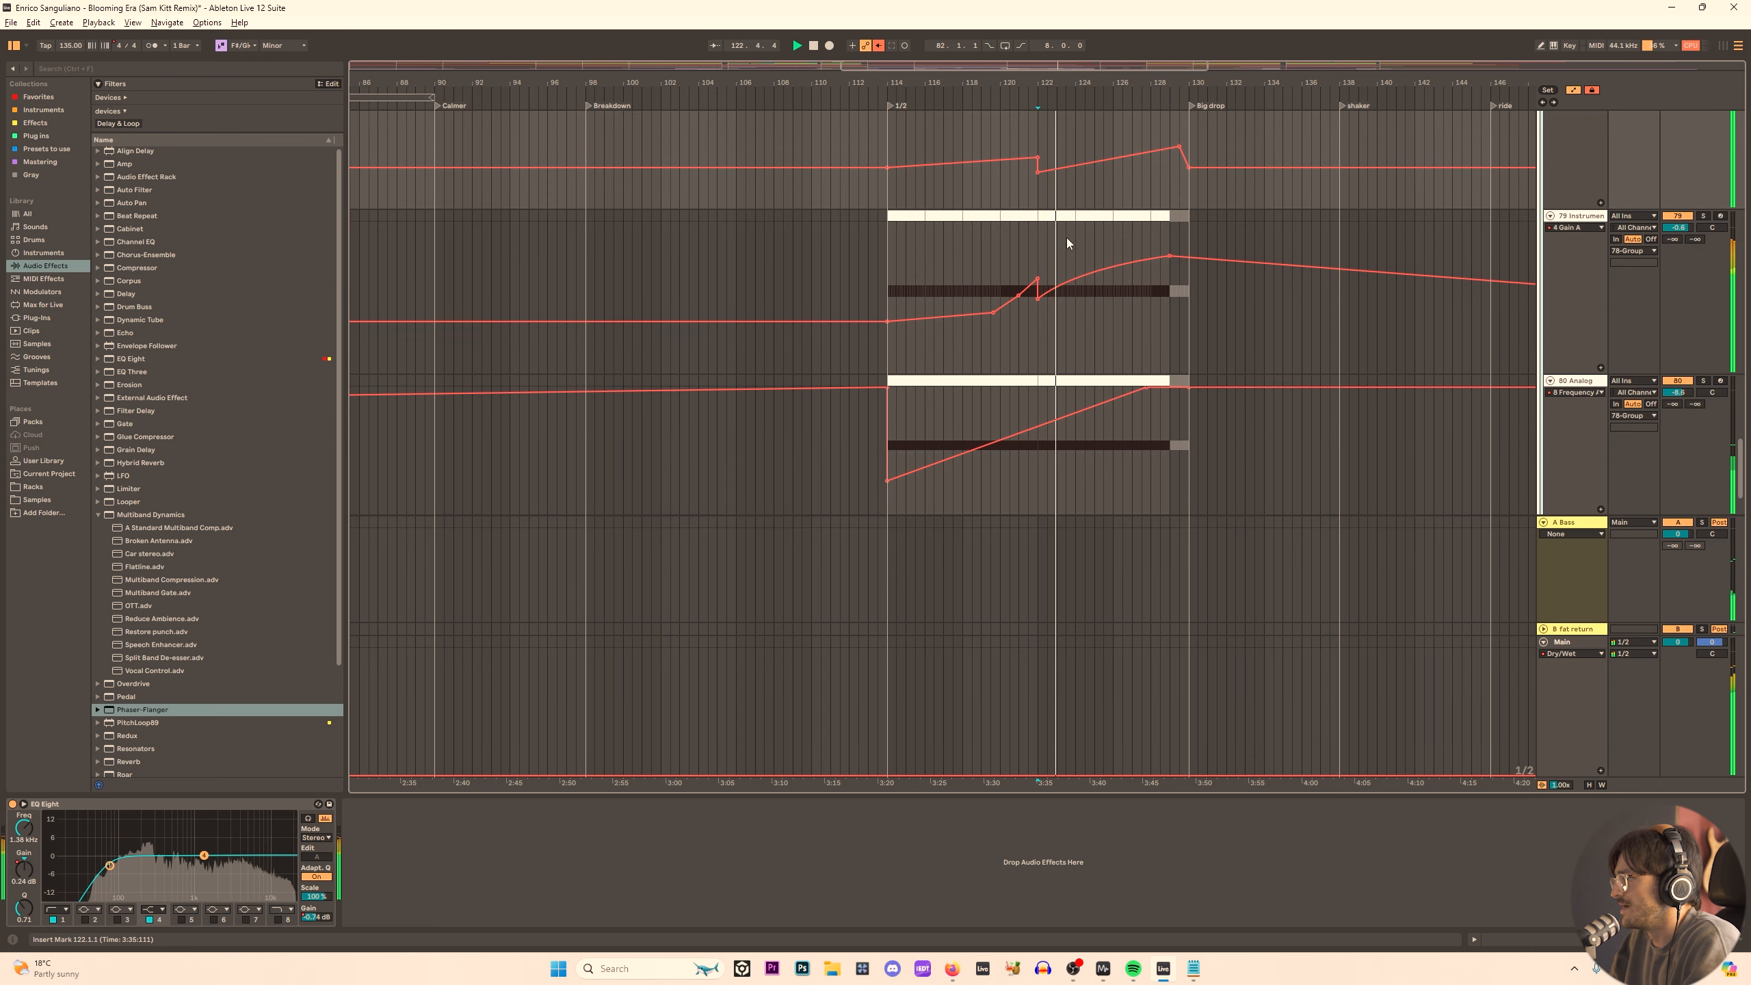
# Show track 79's EQ band 2 and band 1 frequency automation, and listen again from bar 122 with the 78 Group selected.
pyautogui.click(1042, 239)
pyautogui.press('space')
pyautogui.click(1593, 227)
pyautogui.click(1591, 264)
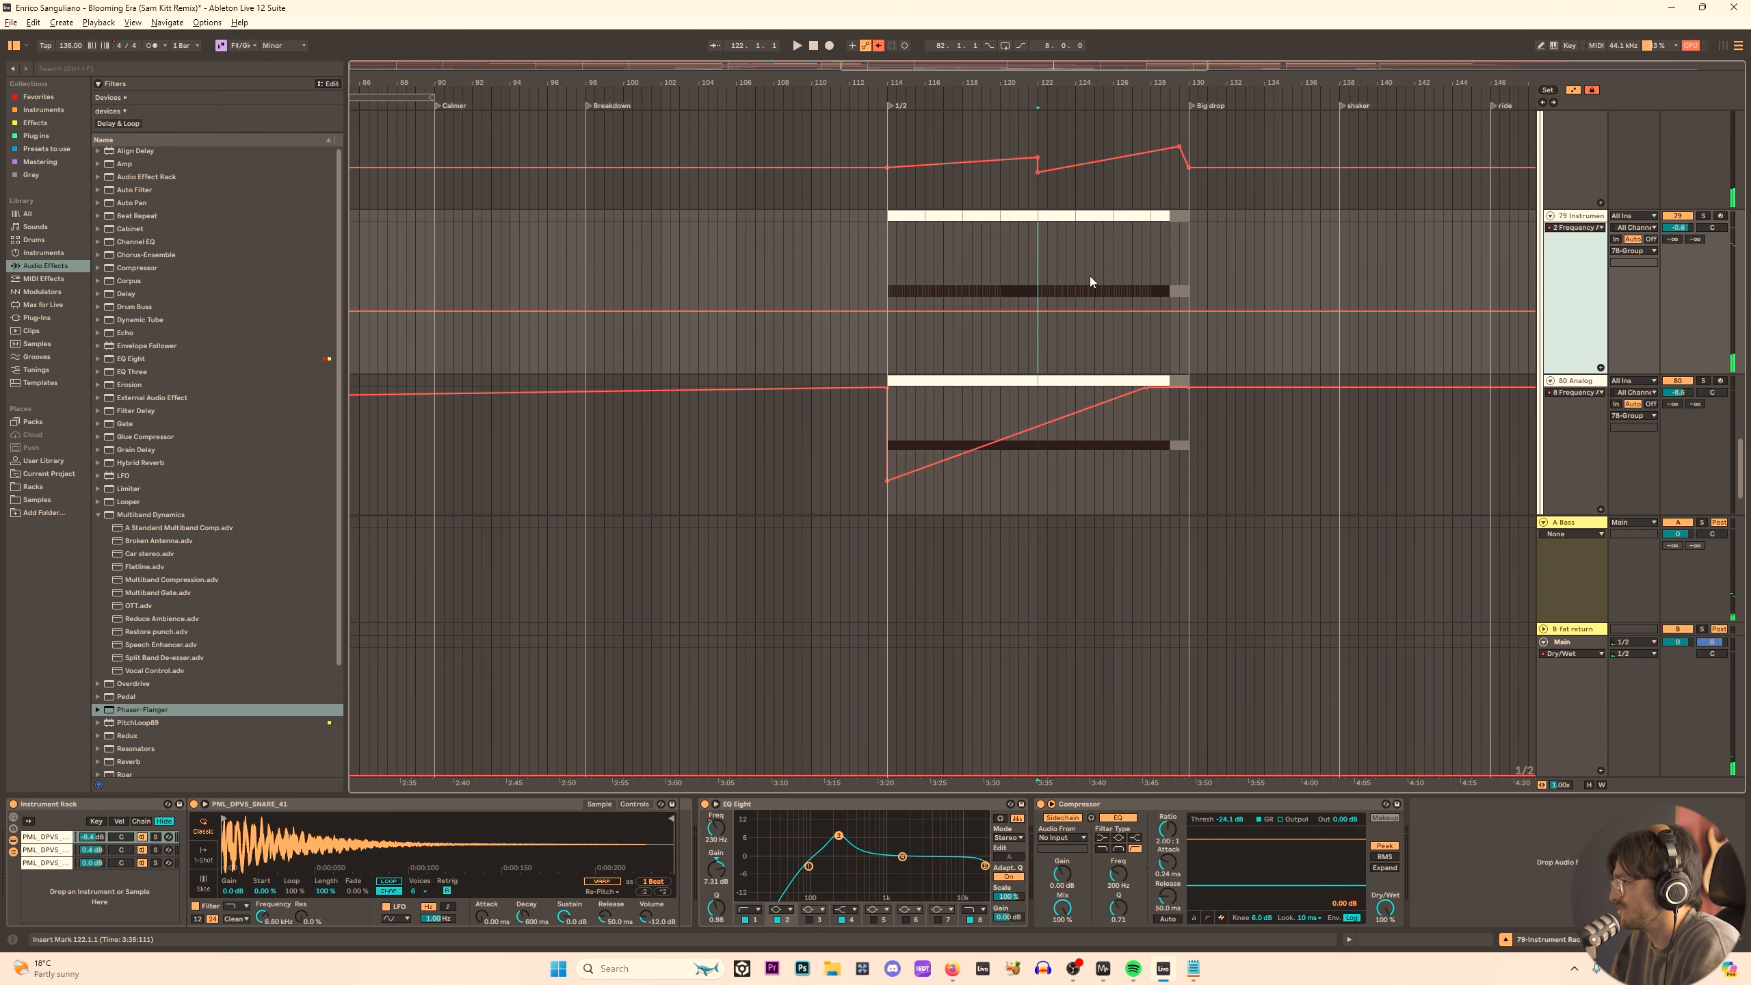
pyautogui.press('Up')
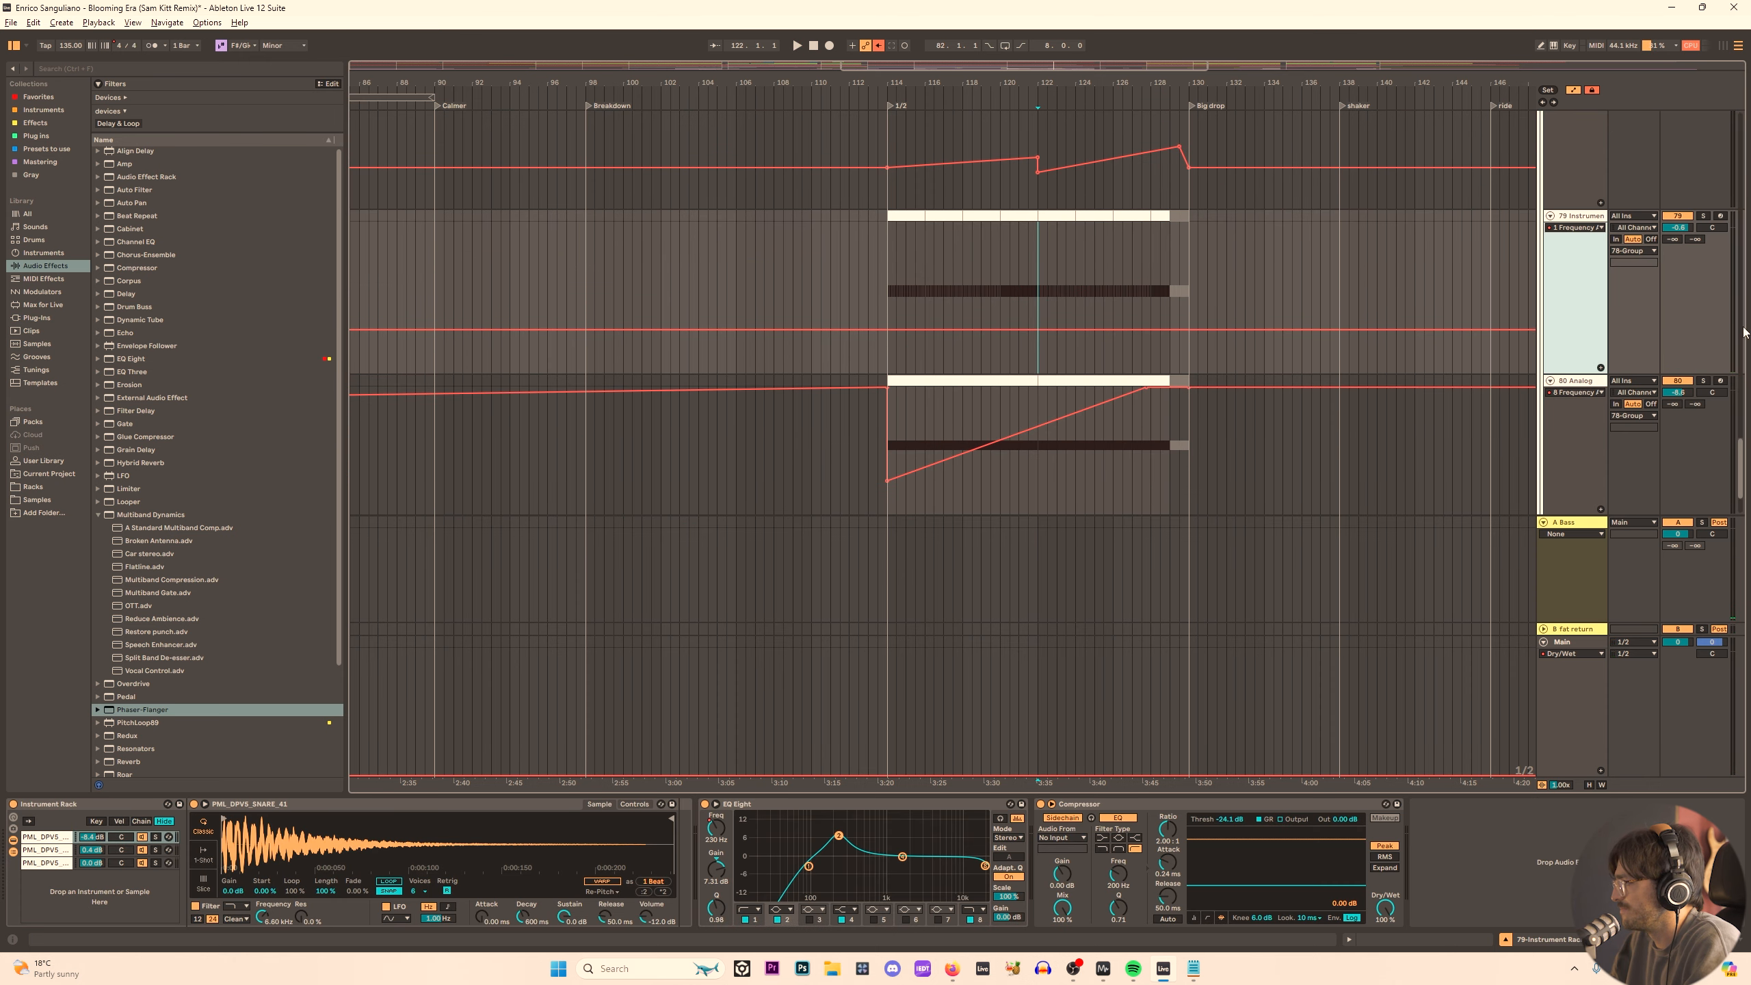
pyautogui.click(1576, 162)
pyautogui.press('space')
pyautogui.scroll(-3, 1083, 359)
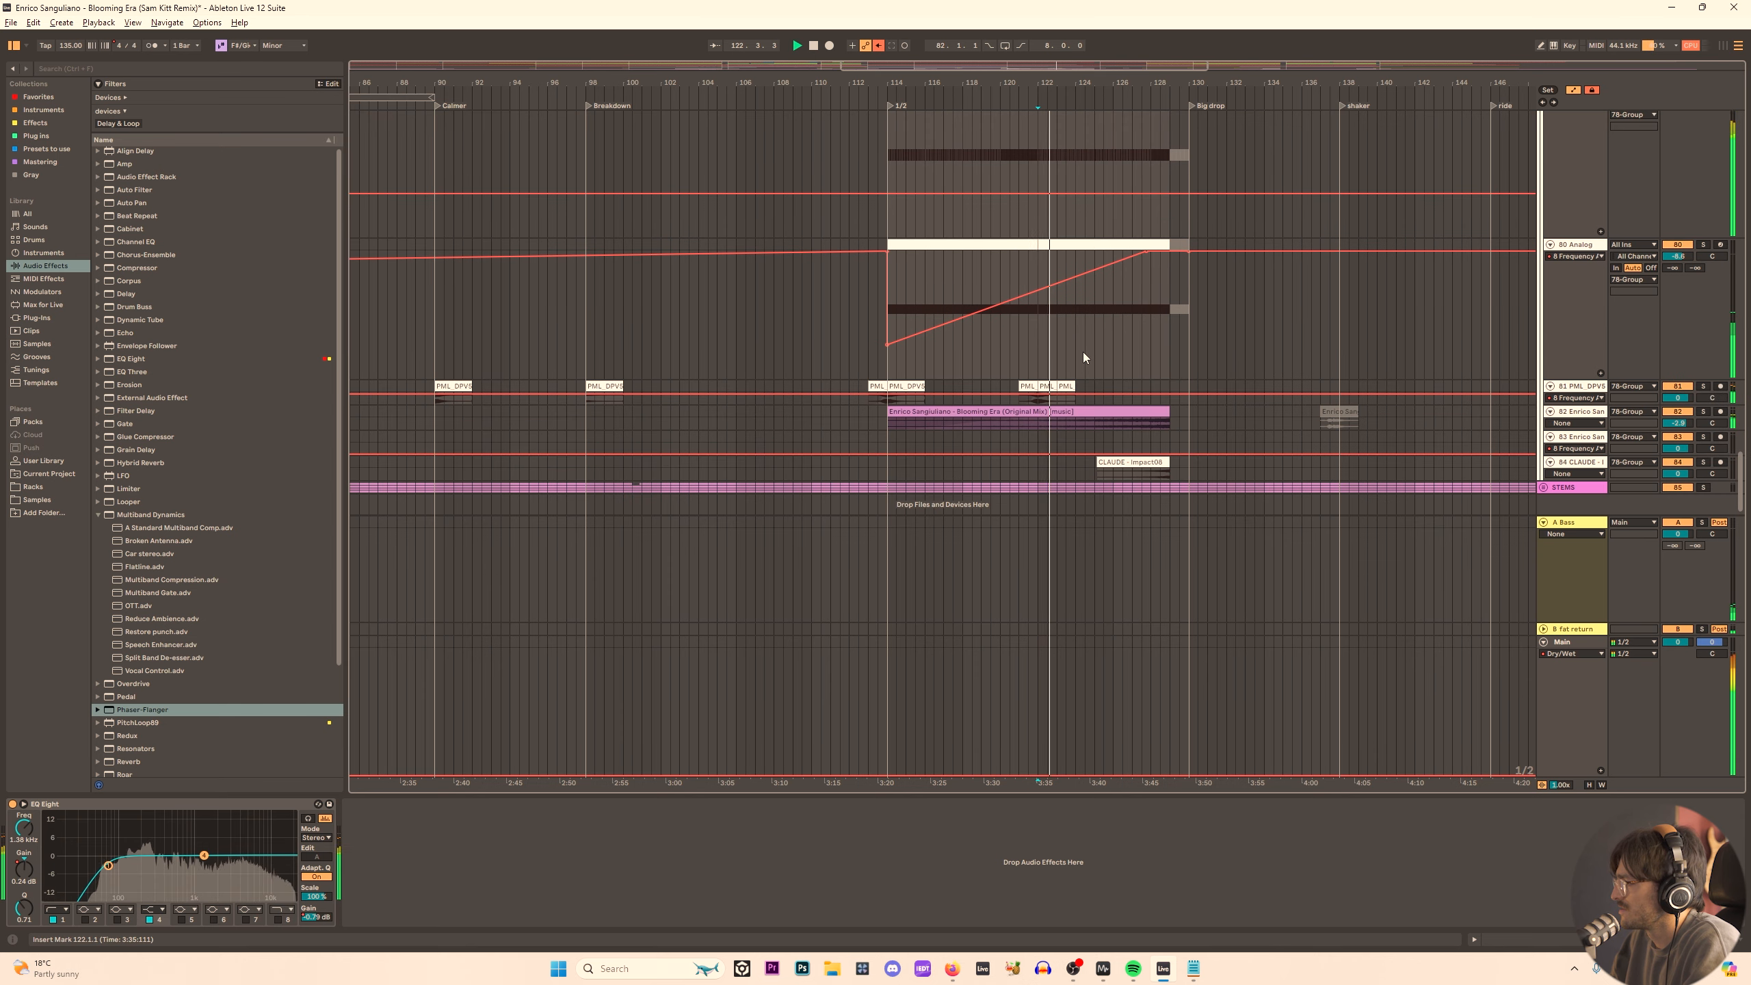
pyautogui.scroll(2, 1082, 386)
pyautogui.scroll(5, 1080, 433)
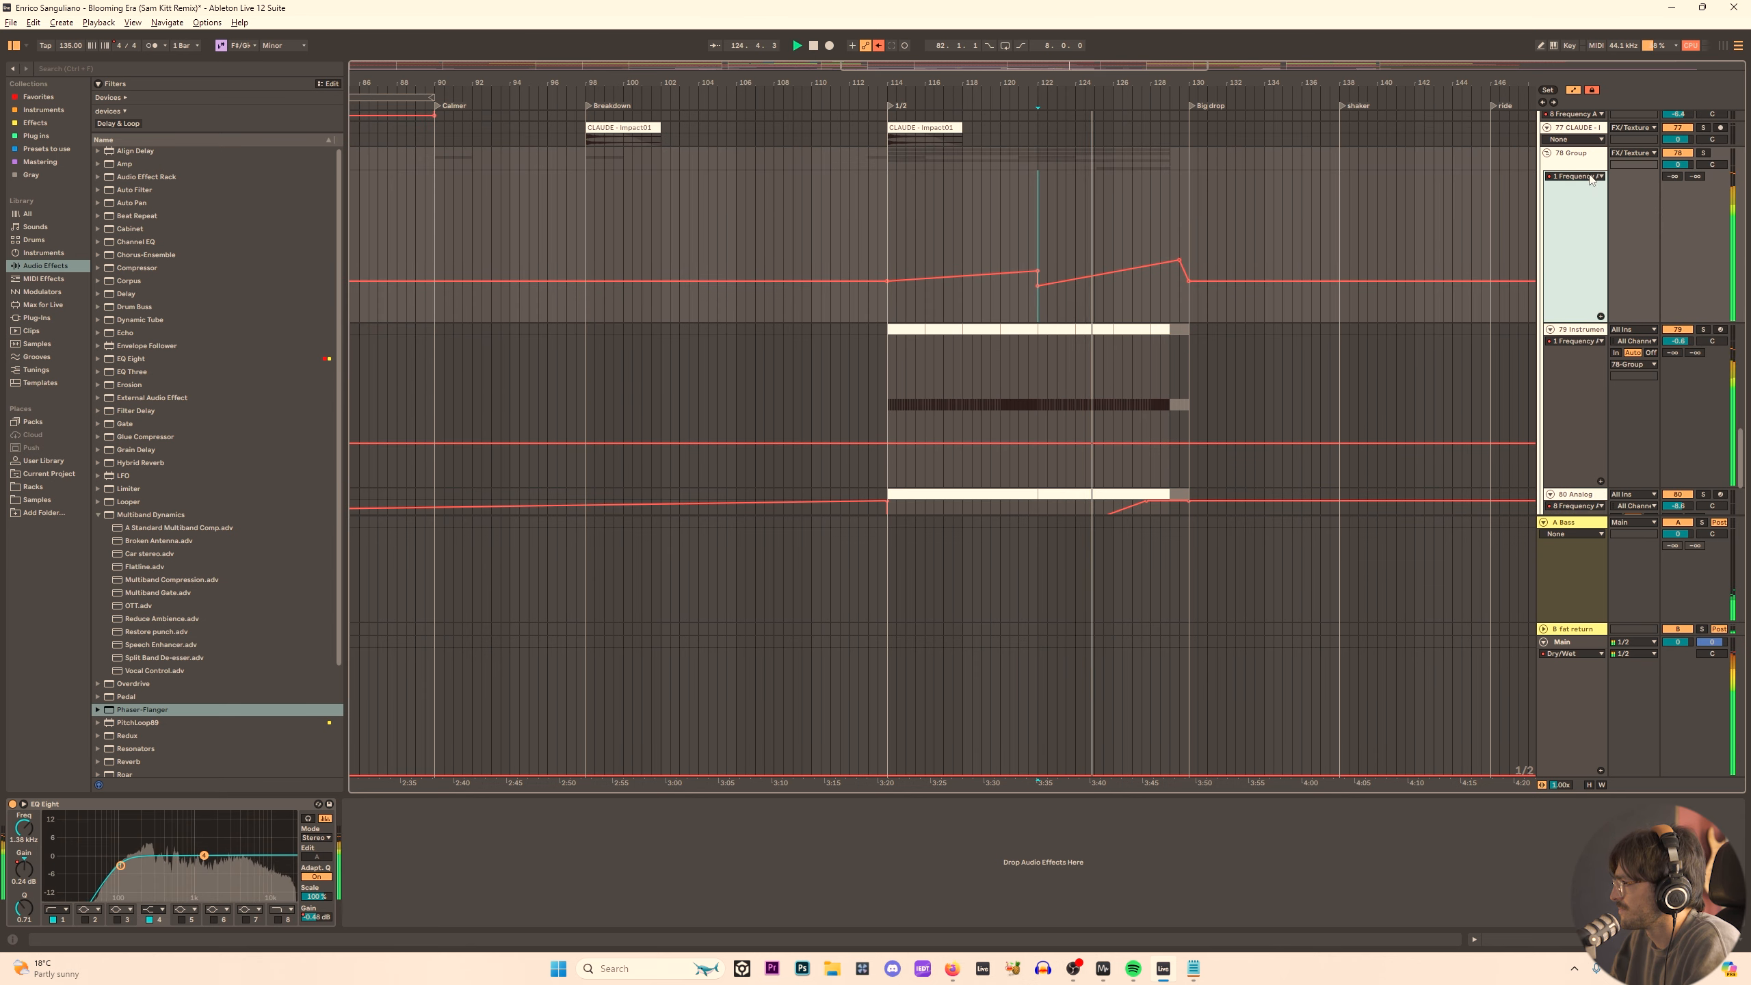
# Shorten the 78 Group's output gain ramp to end at bar 122, and flatten it by moving its end point back to bar 114.
pyautogui.click(1590, 178)
pyautogui.click(1588, 197)
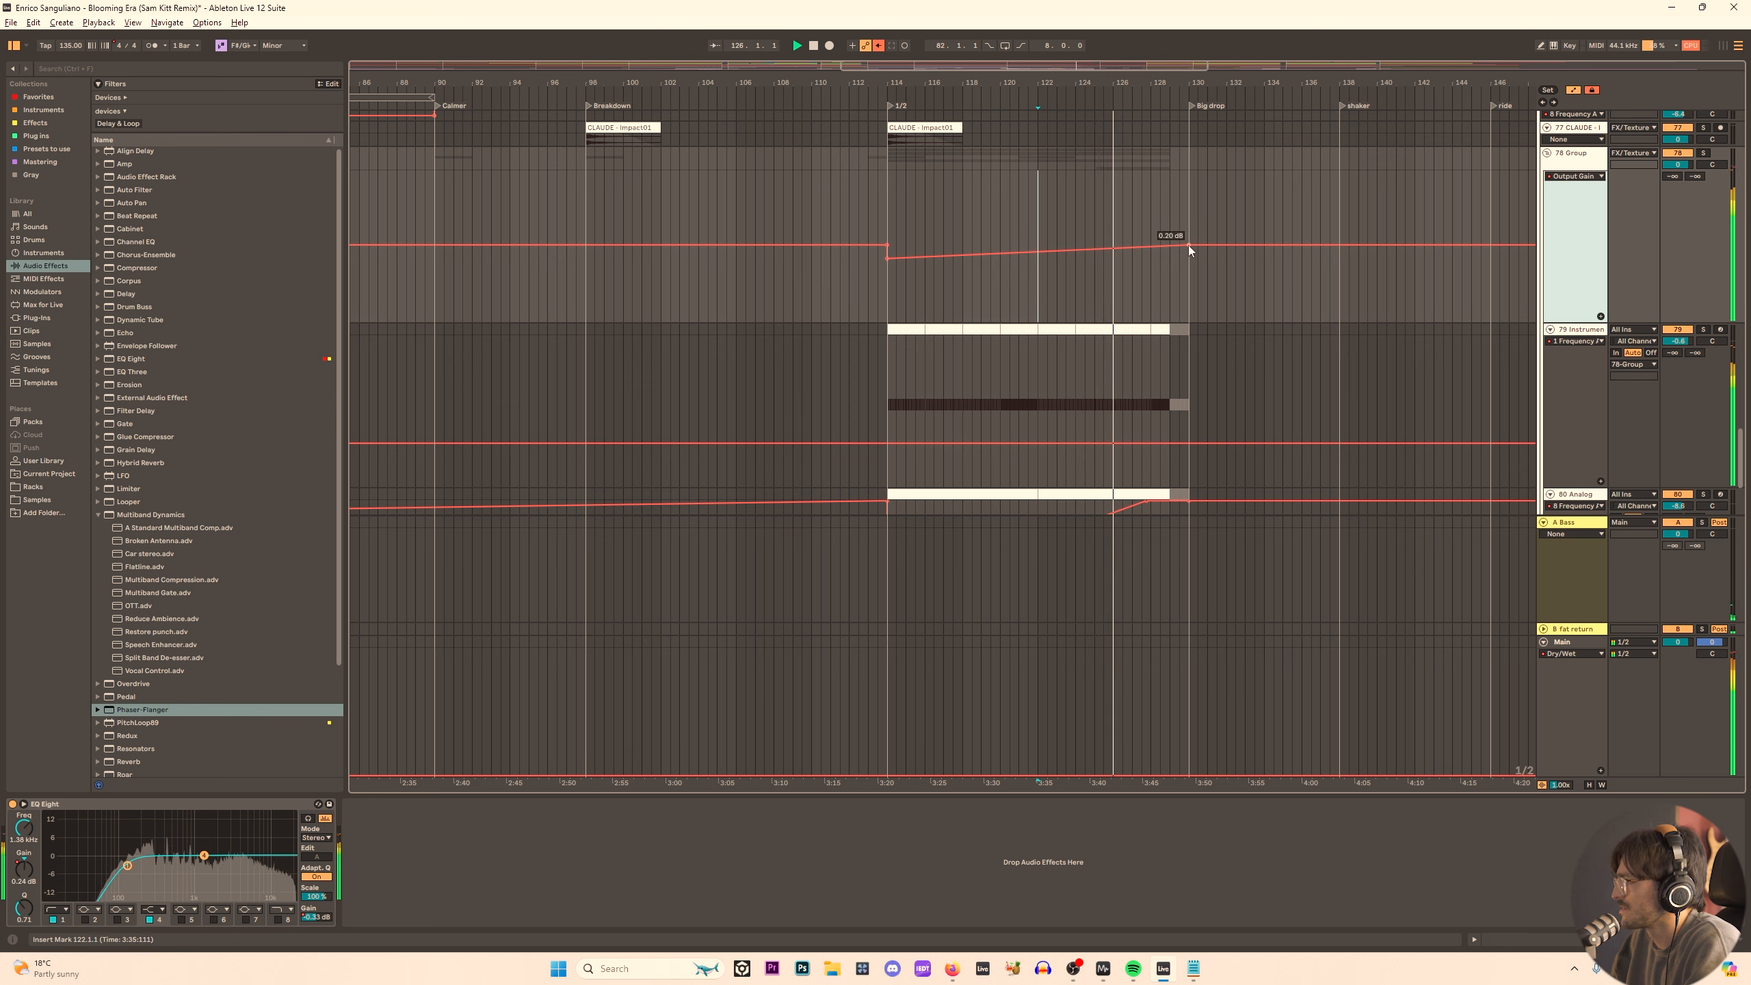
pyautogui.moveTo(1190, 245); pyautogui.dragTo(1045, 245)
pyautogui.press('space')
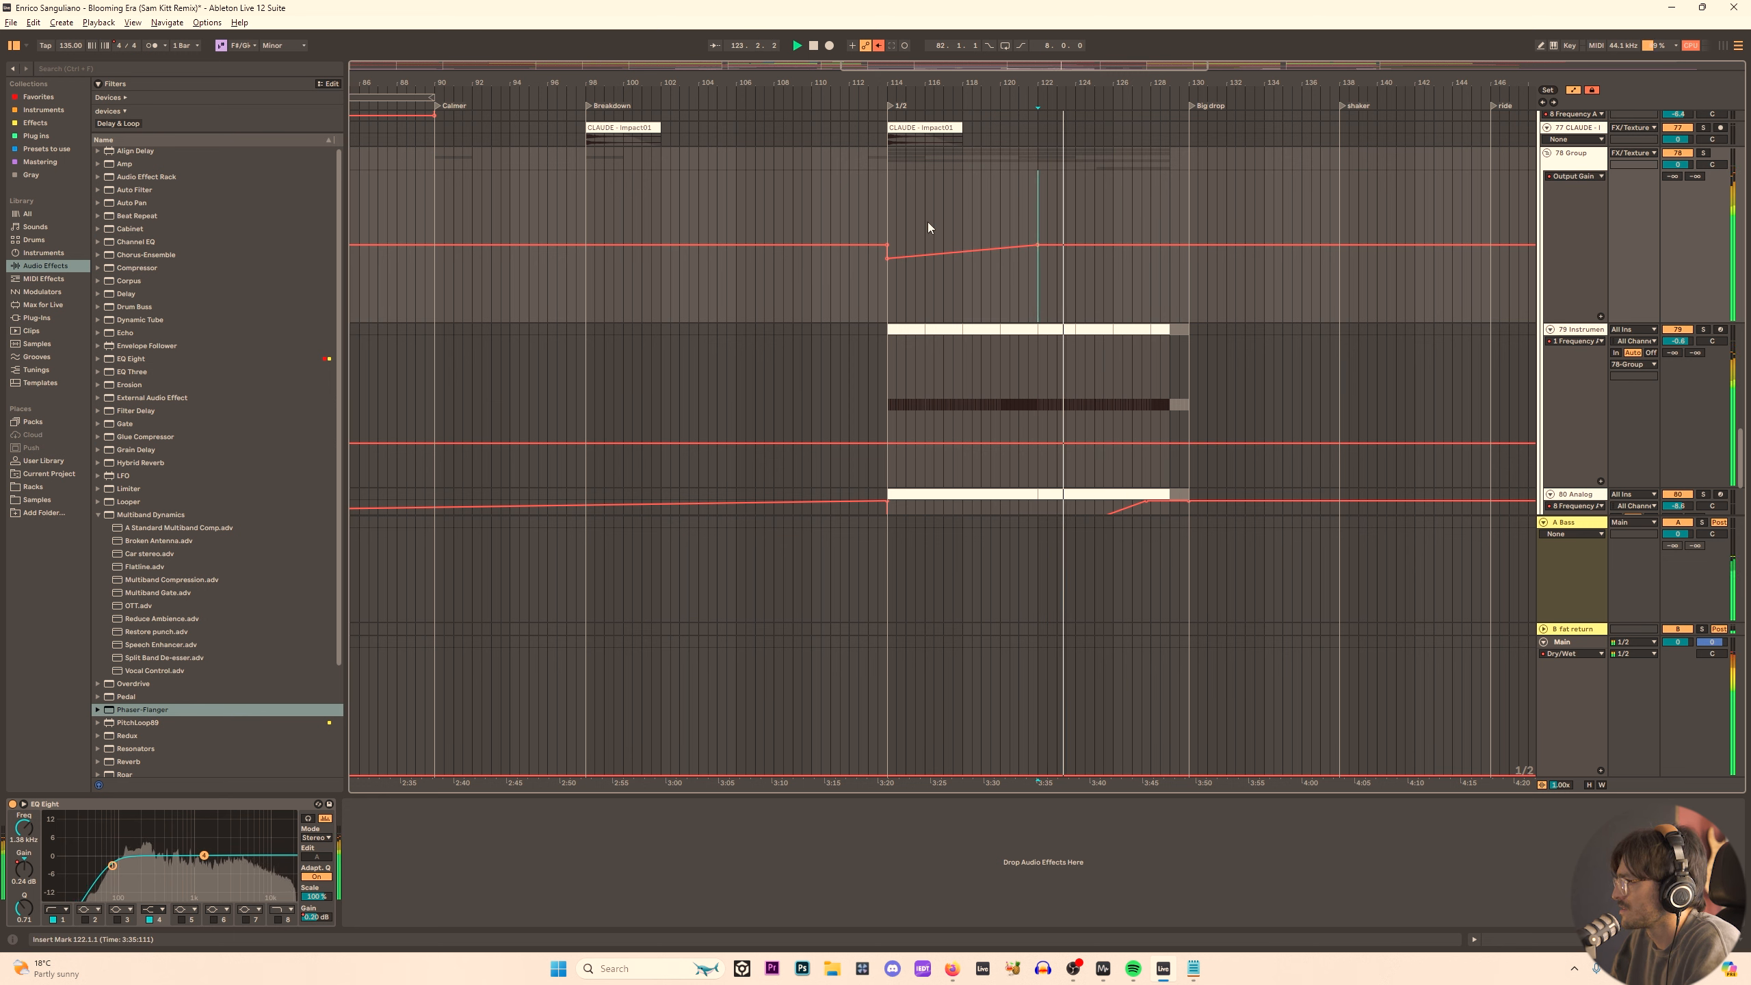
pyautogui.press('space')
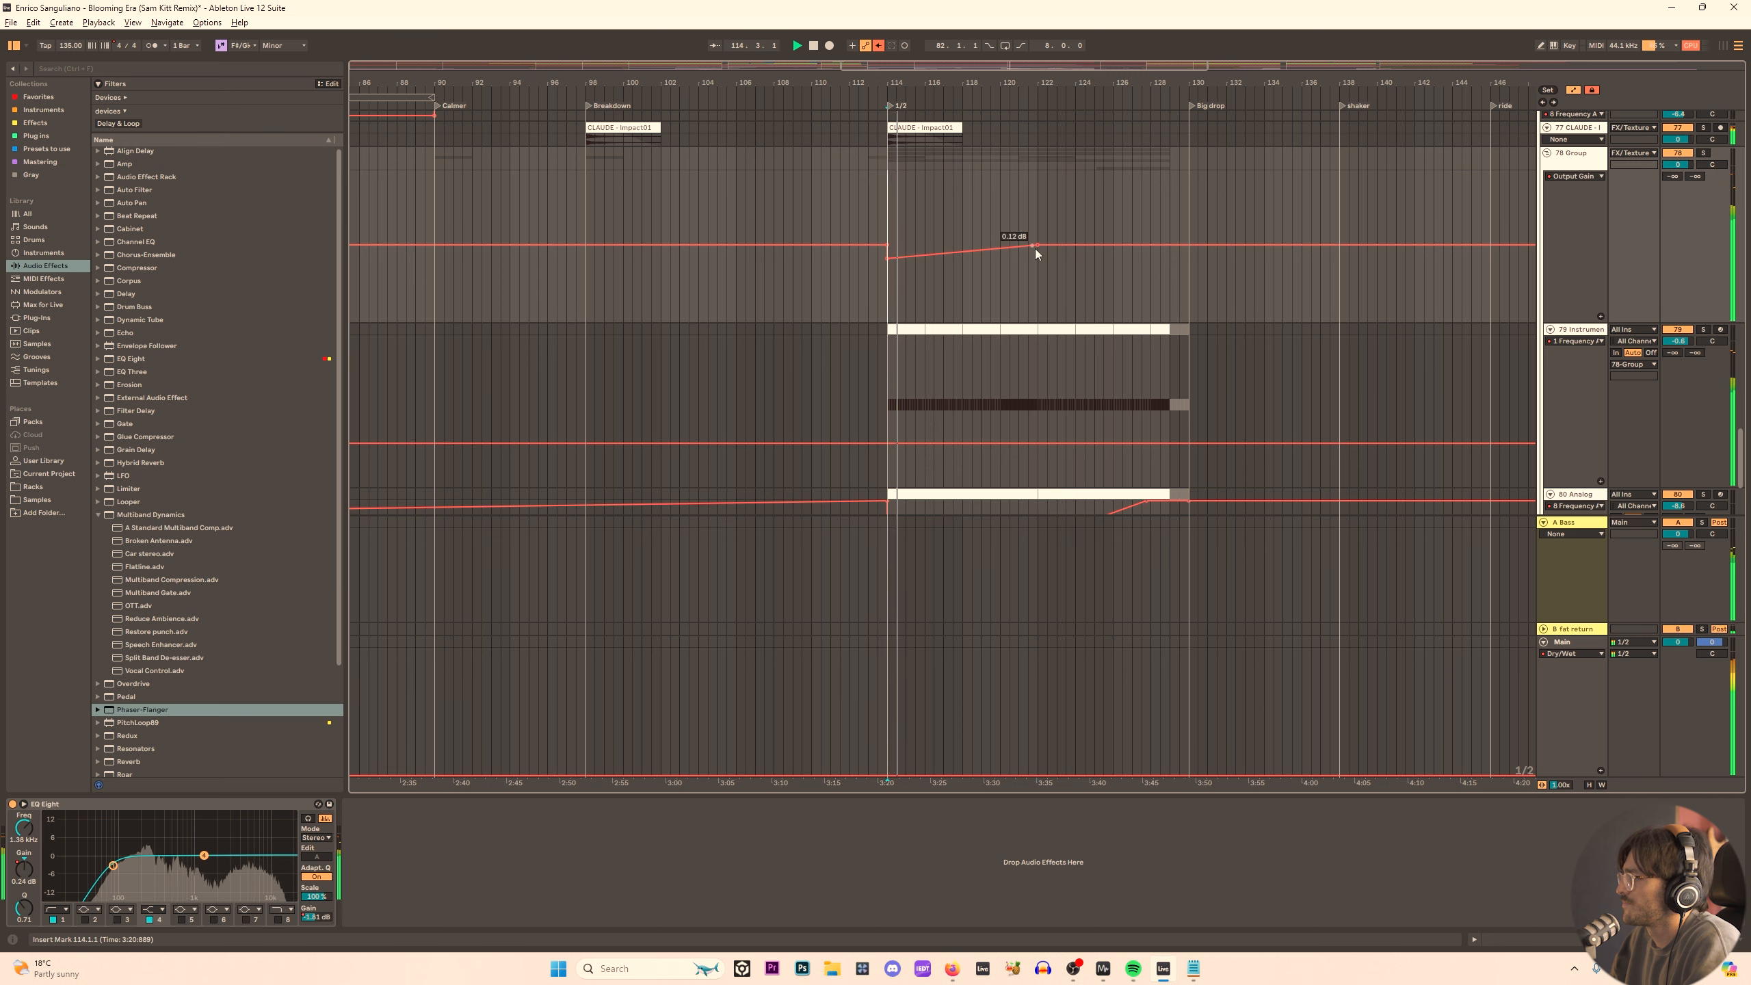
pyautogui.moveTo(1038, 245); pyautogui.dragTo(878, 245)
# Add a Utility after the EQ Eight on the 78 Group and set its gain to 1 dB.
pyautogui.scroll(-6, 892, 255)
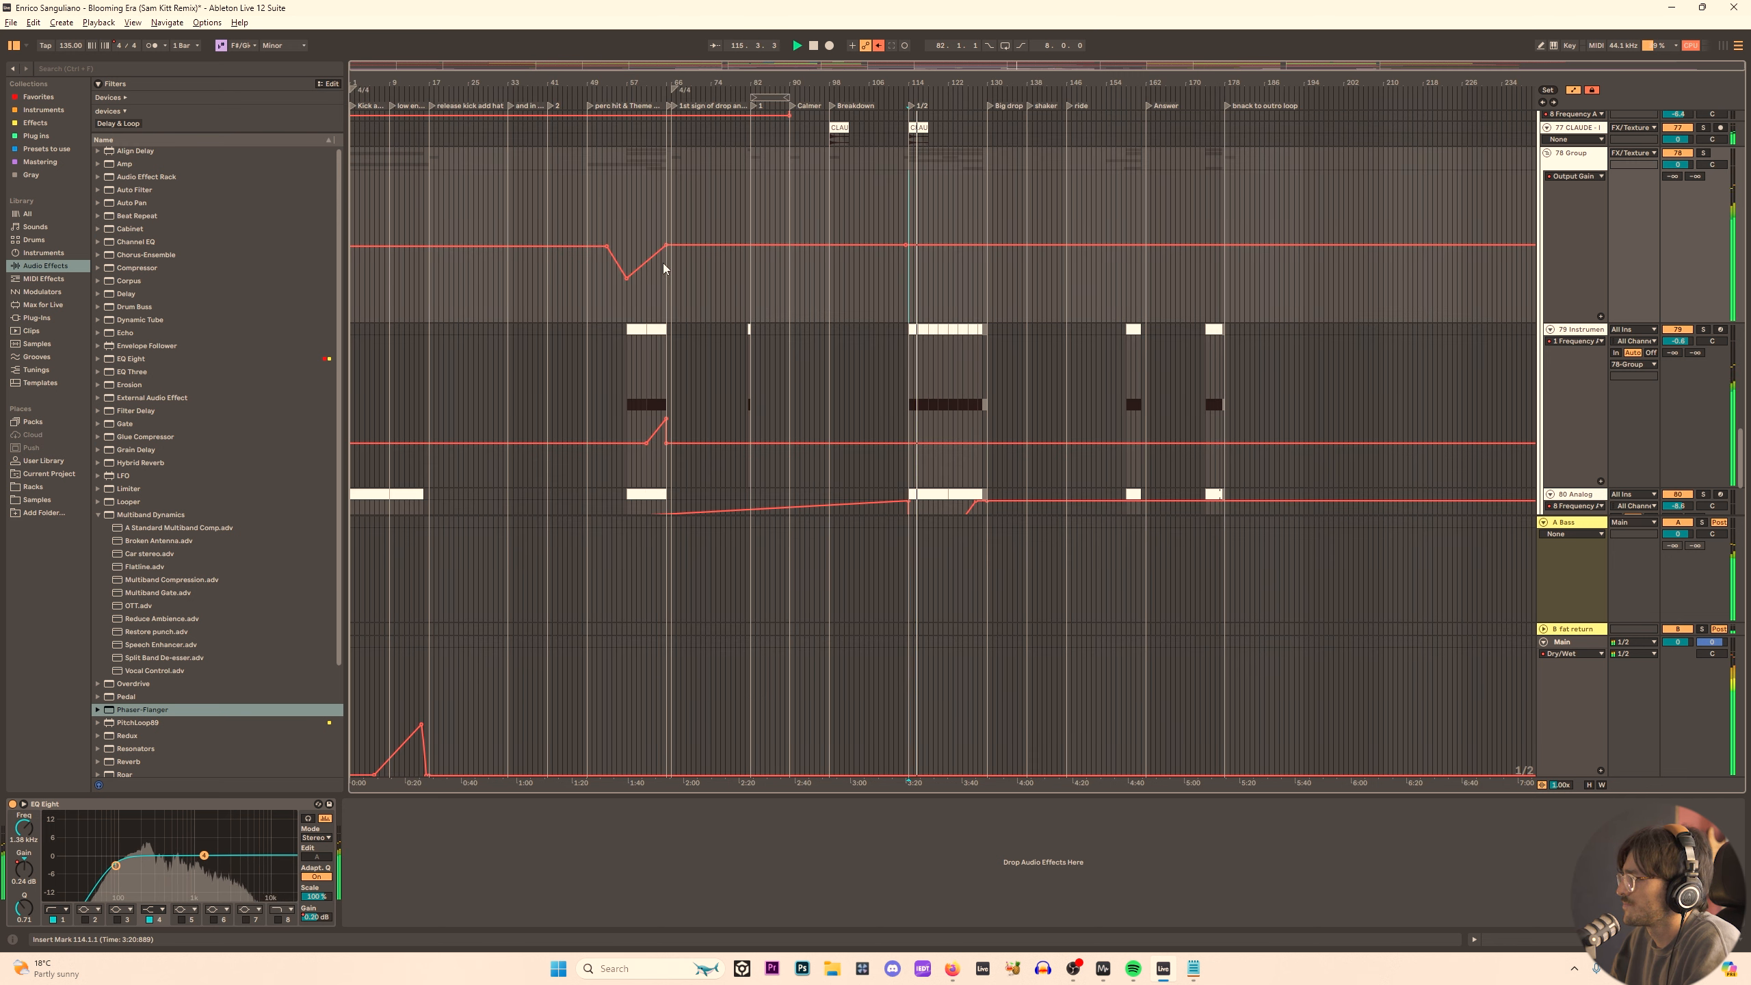
pyautogui.scroll(3, 1177, 288)
pyautogui.scroll(1, 1177, 288)
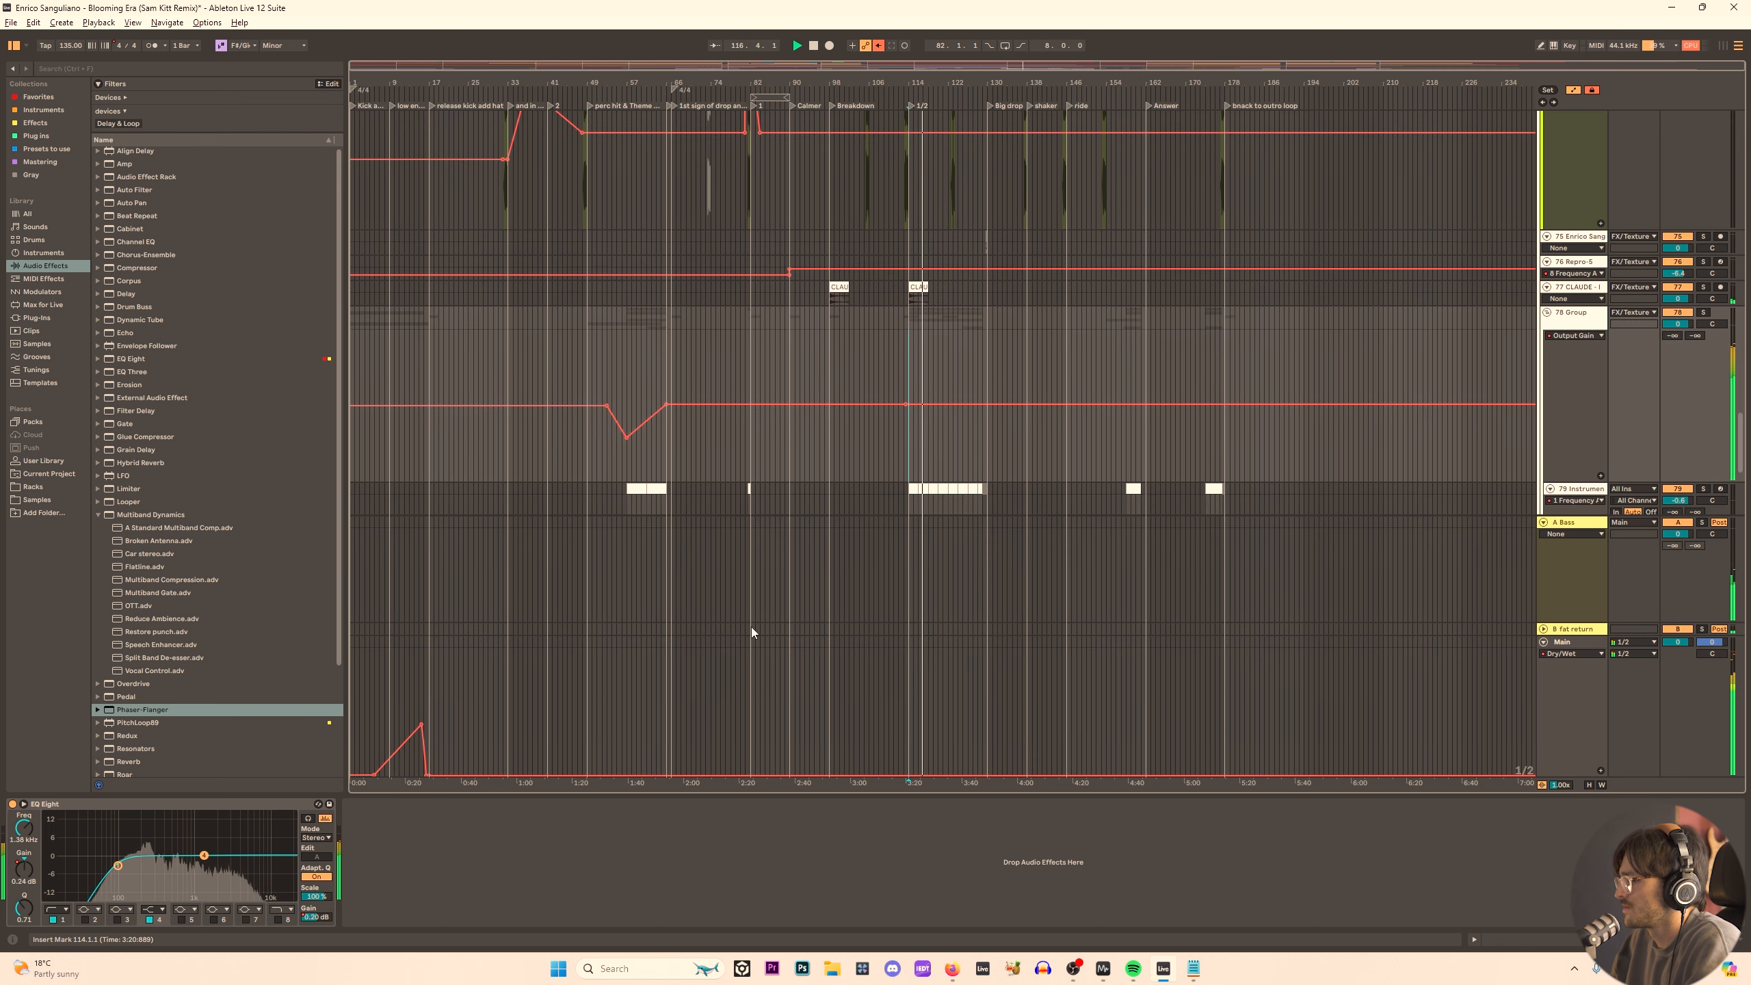
pyautogui.rightClick(316, 919)
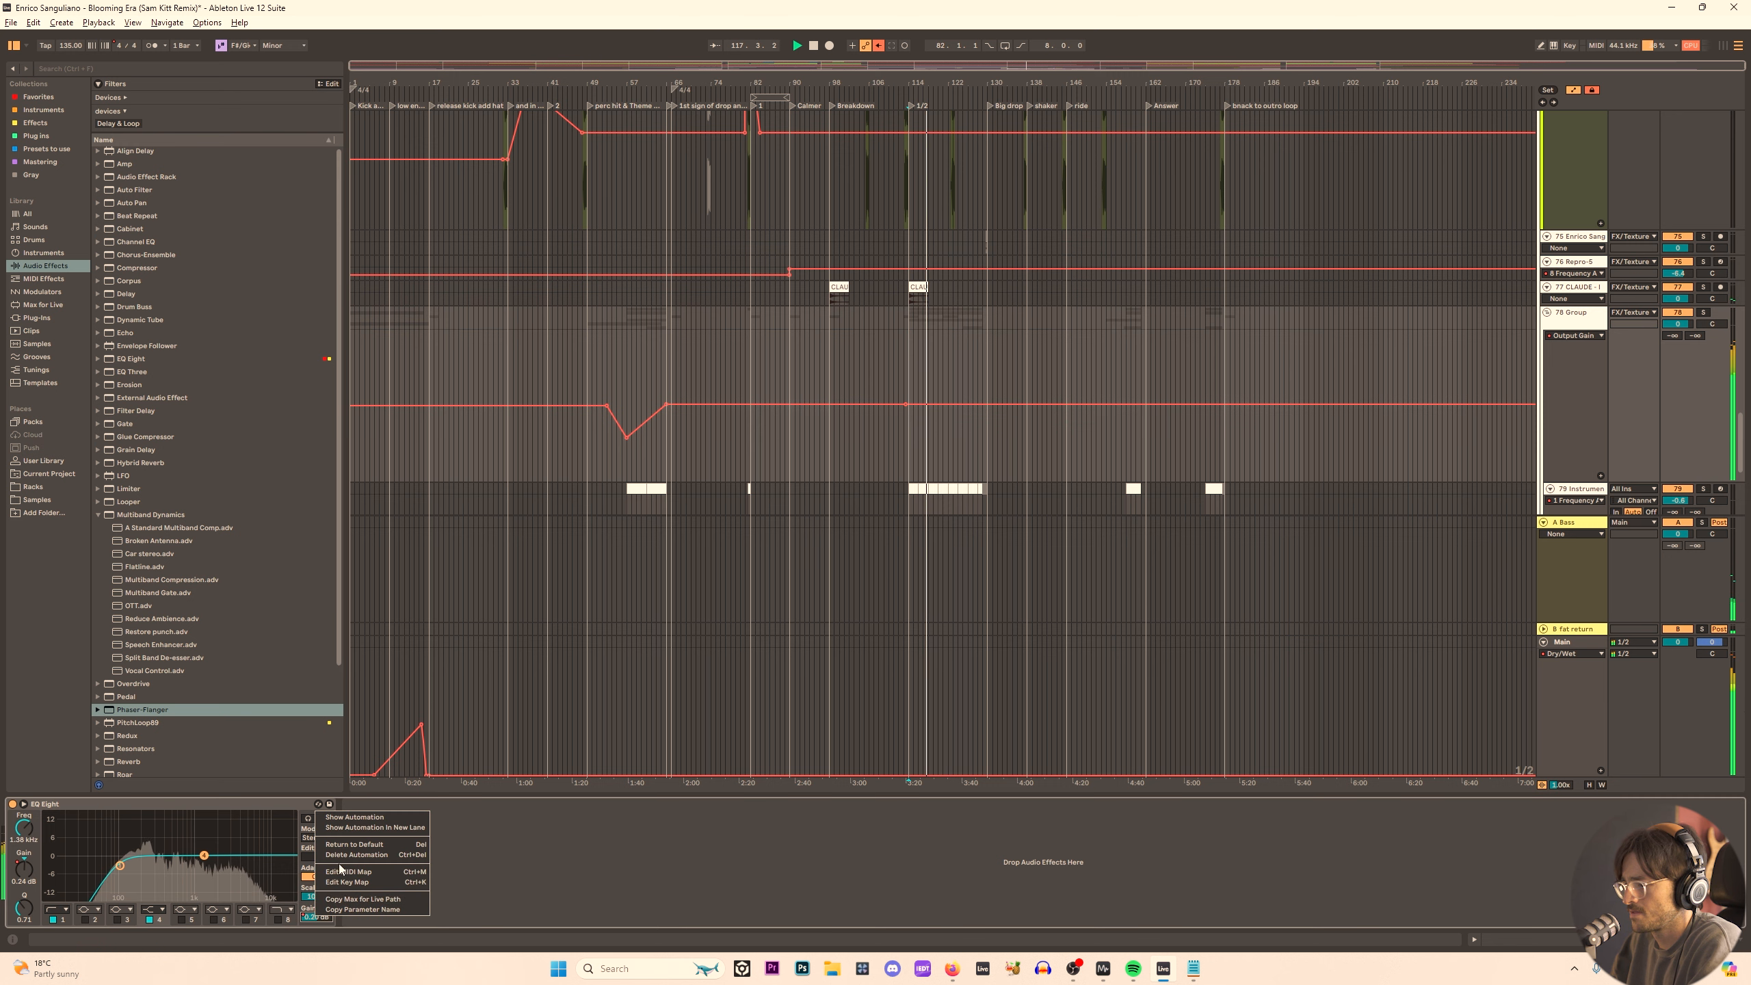
pyautogui.click(1544, 411)
pyautogui.click(1555, 325)
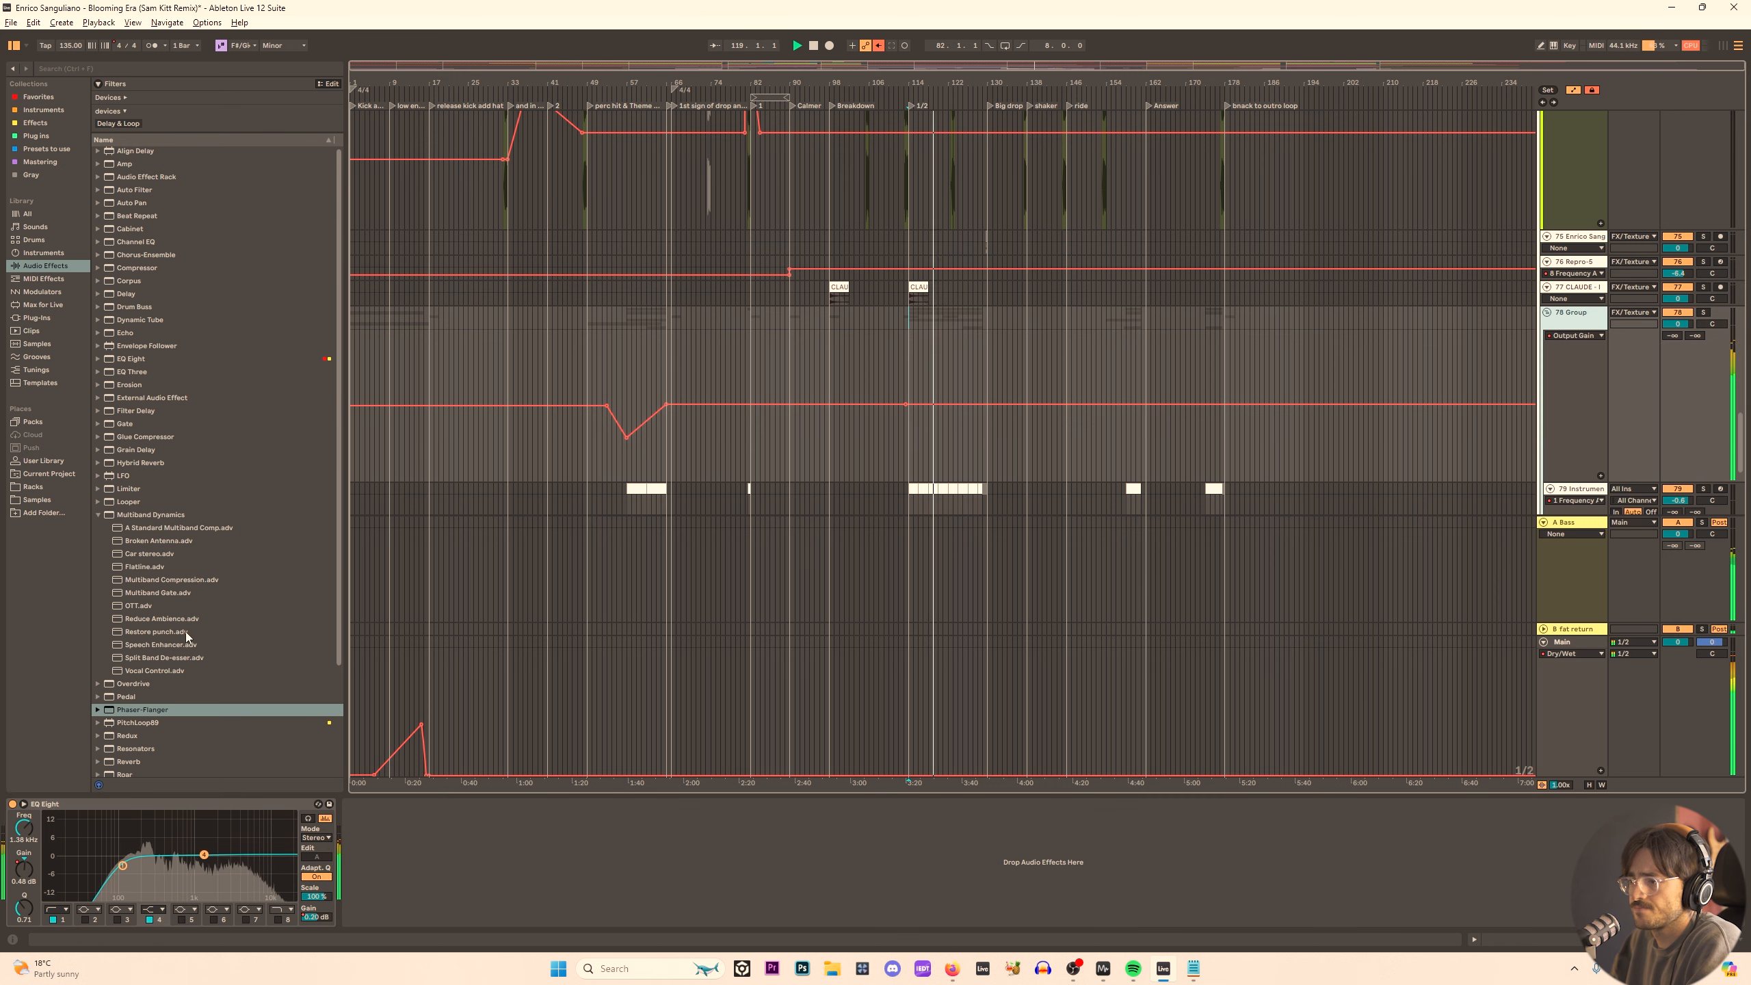
pyautogui.scroll(-4, 186, 636)
pyautogui.moveTo(138, 743); pyautogui.dragTo(339, 821)
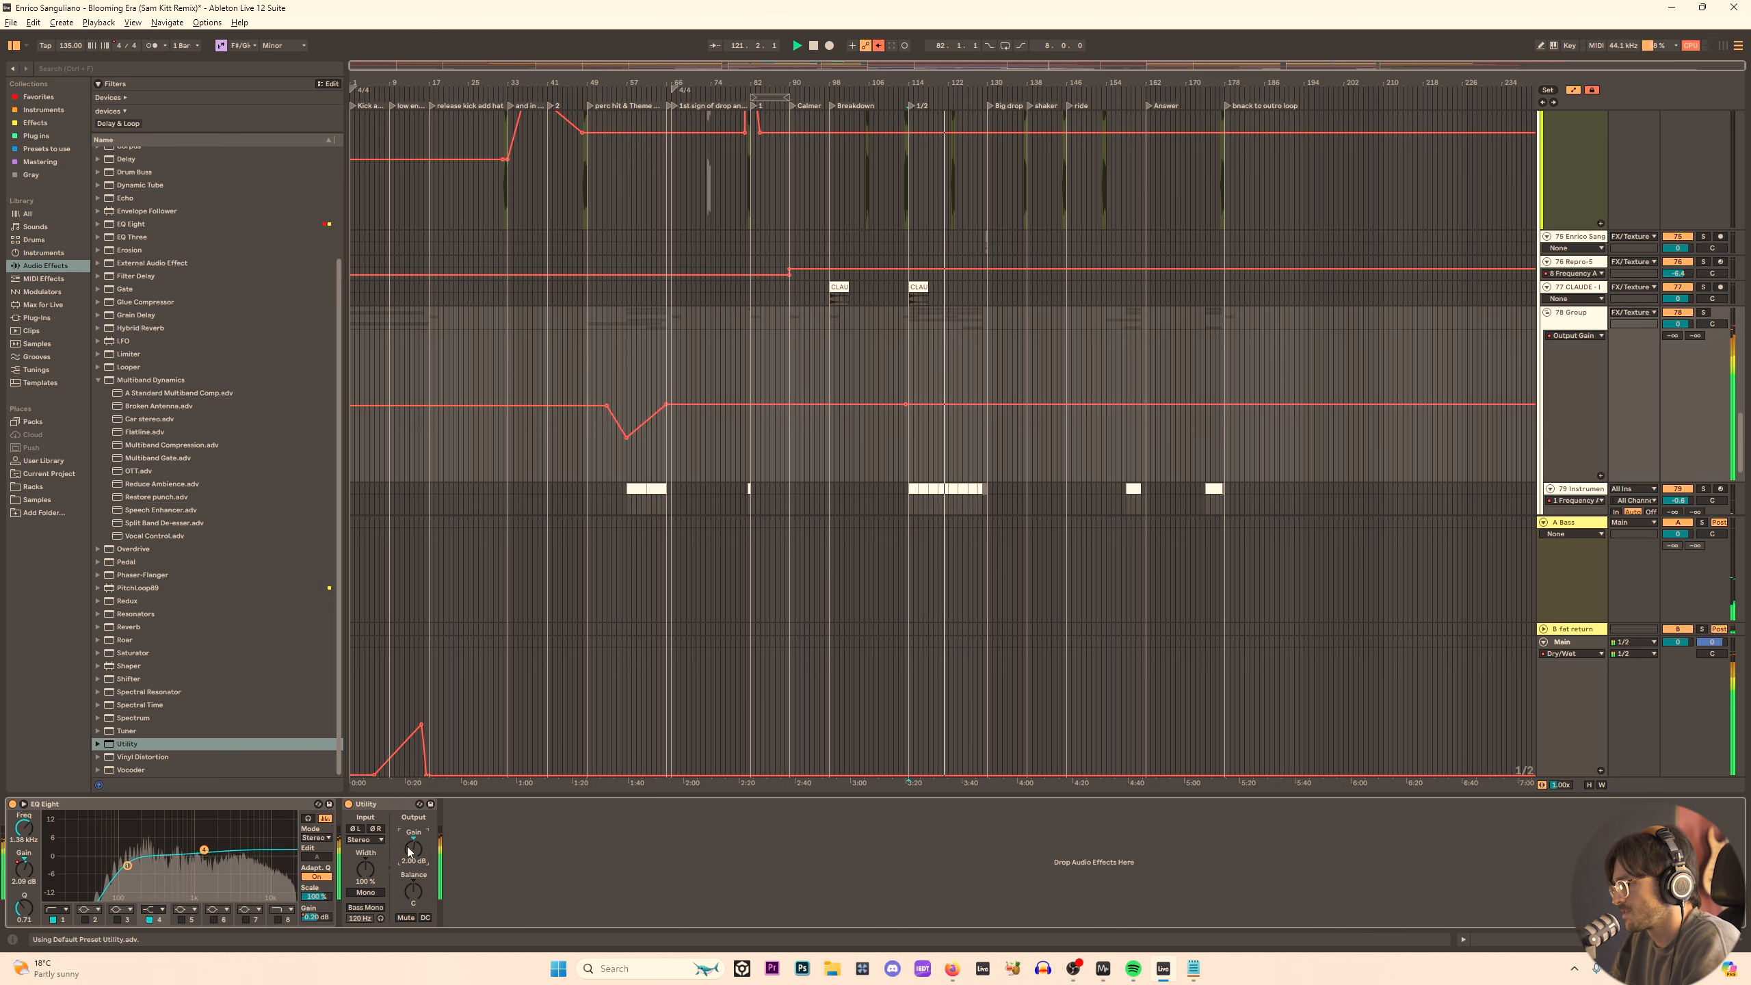
pyautogui.press('Return')
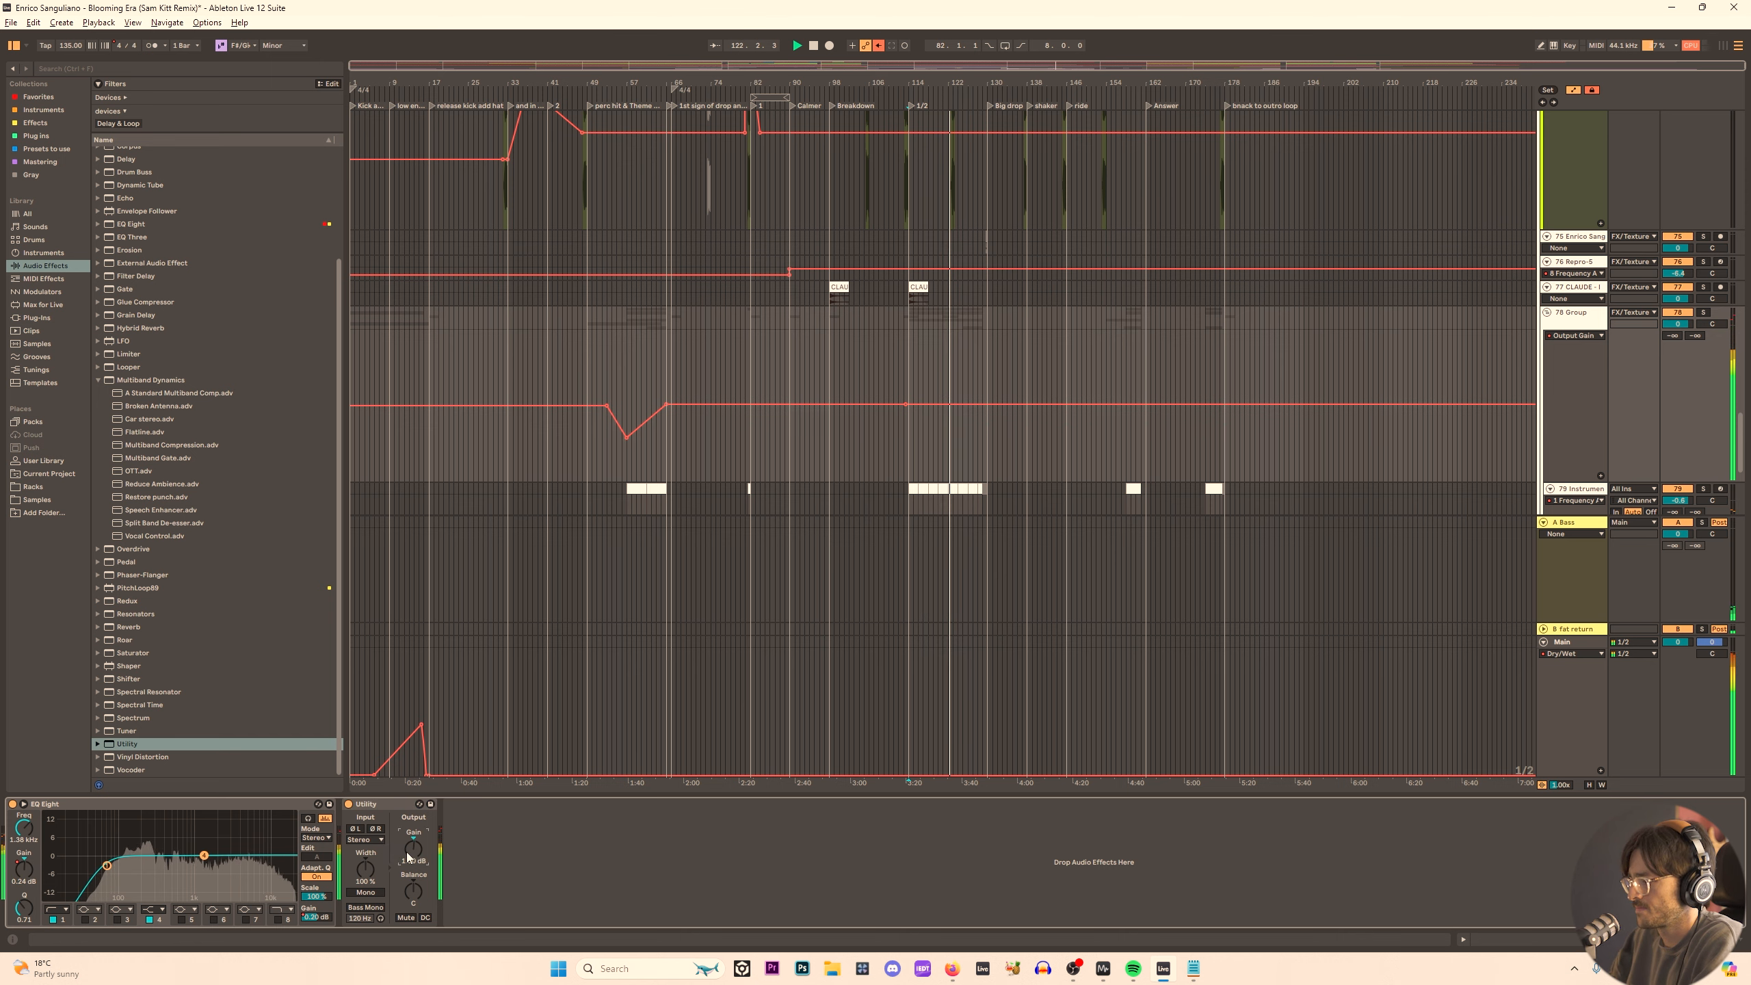
# Play track 55's vocal clip from bar 122 and check its Gain A automation ahead of the Big drop.
pyautogui.scroll(3, 958, 436)
pyautogui.keyDown('ctrl'); pyautogui.scroll(5, 962, 420); pyautogui.keyUp('ctrl')
pyautogui.scroll(6, 958, 397)
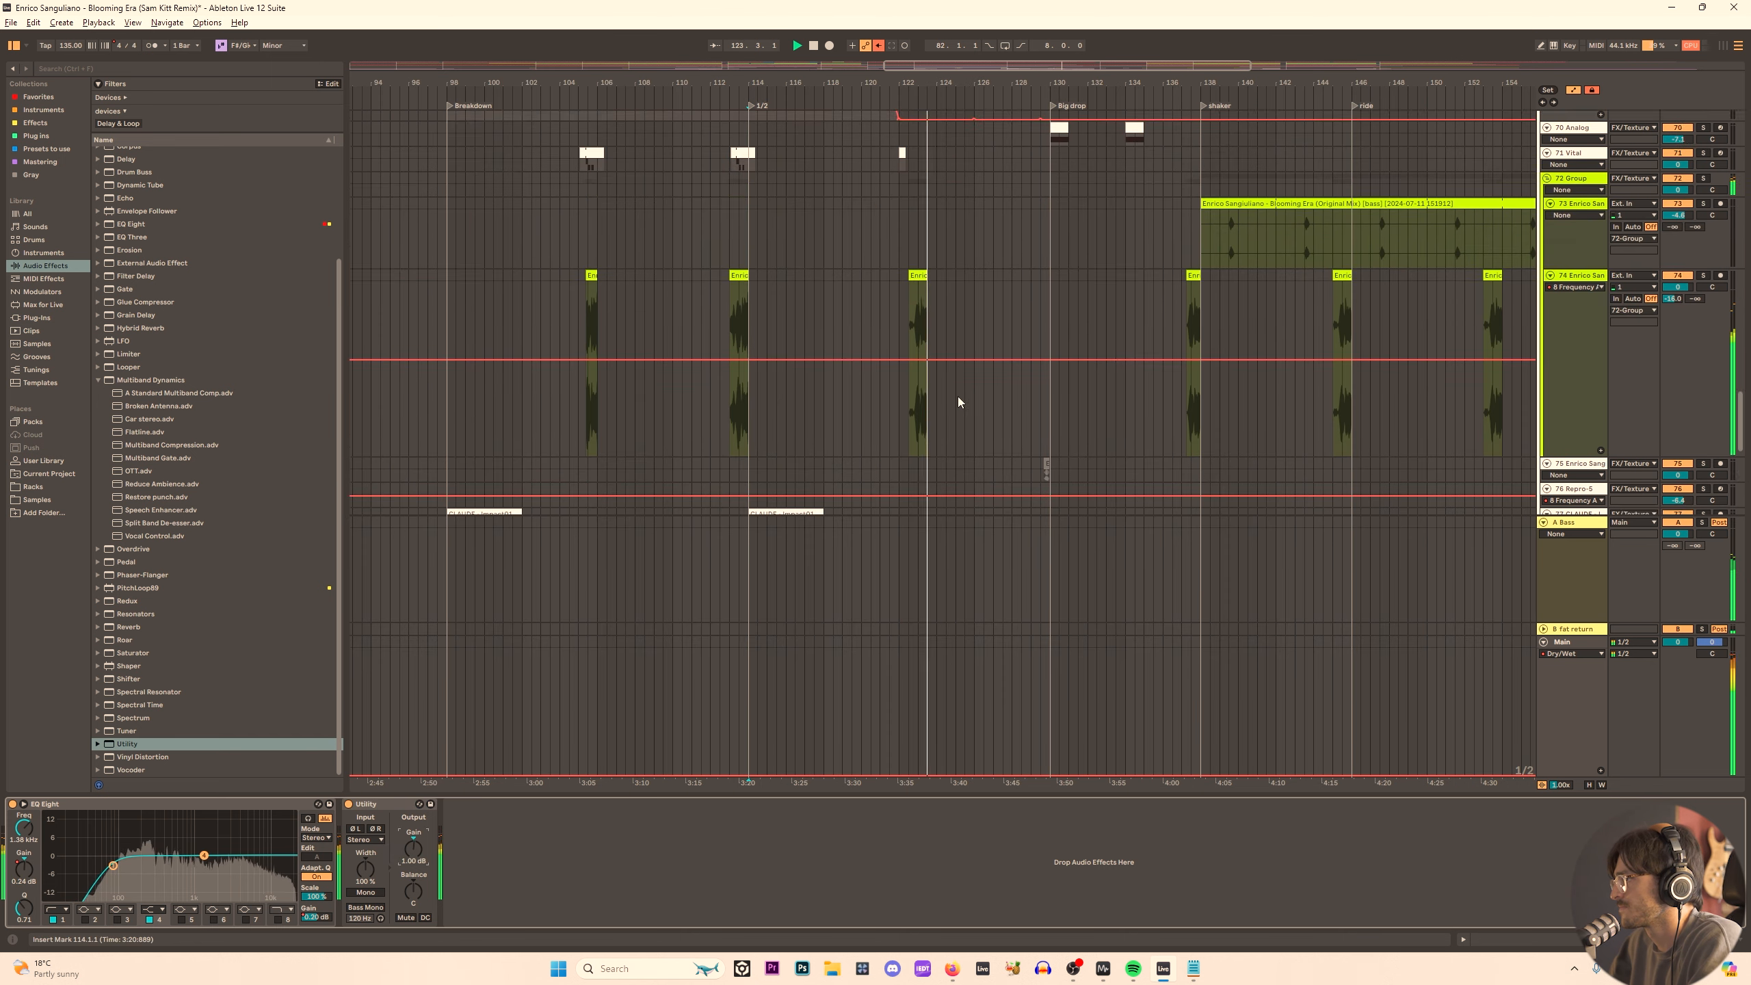
pyautogui.scroll(10, 969, 333)
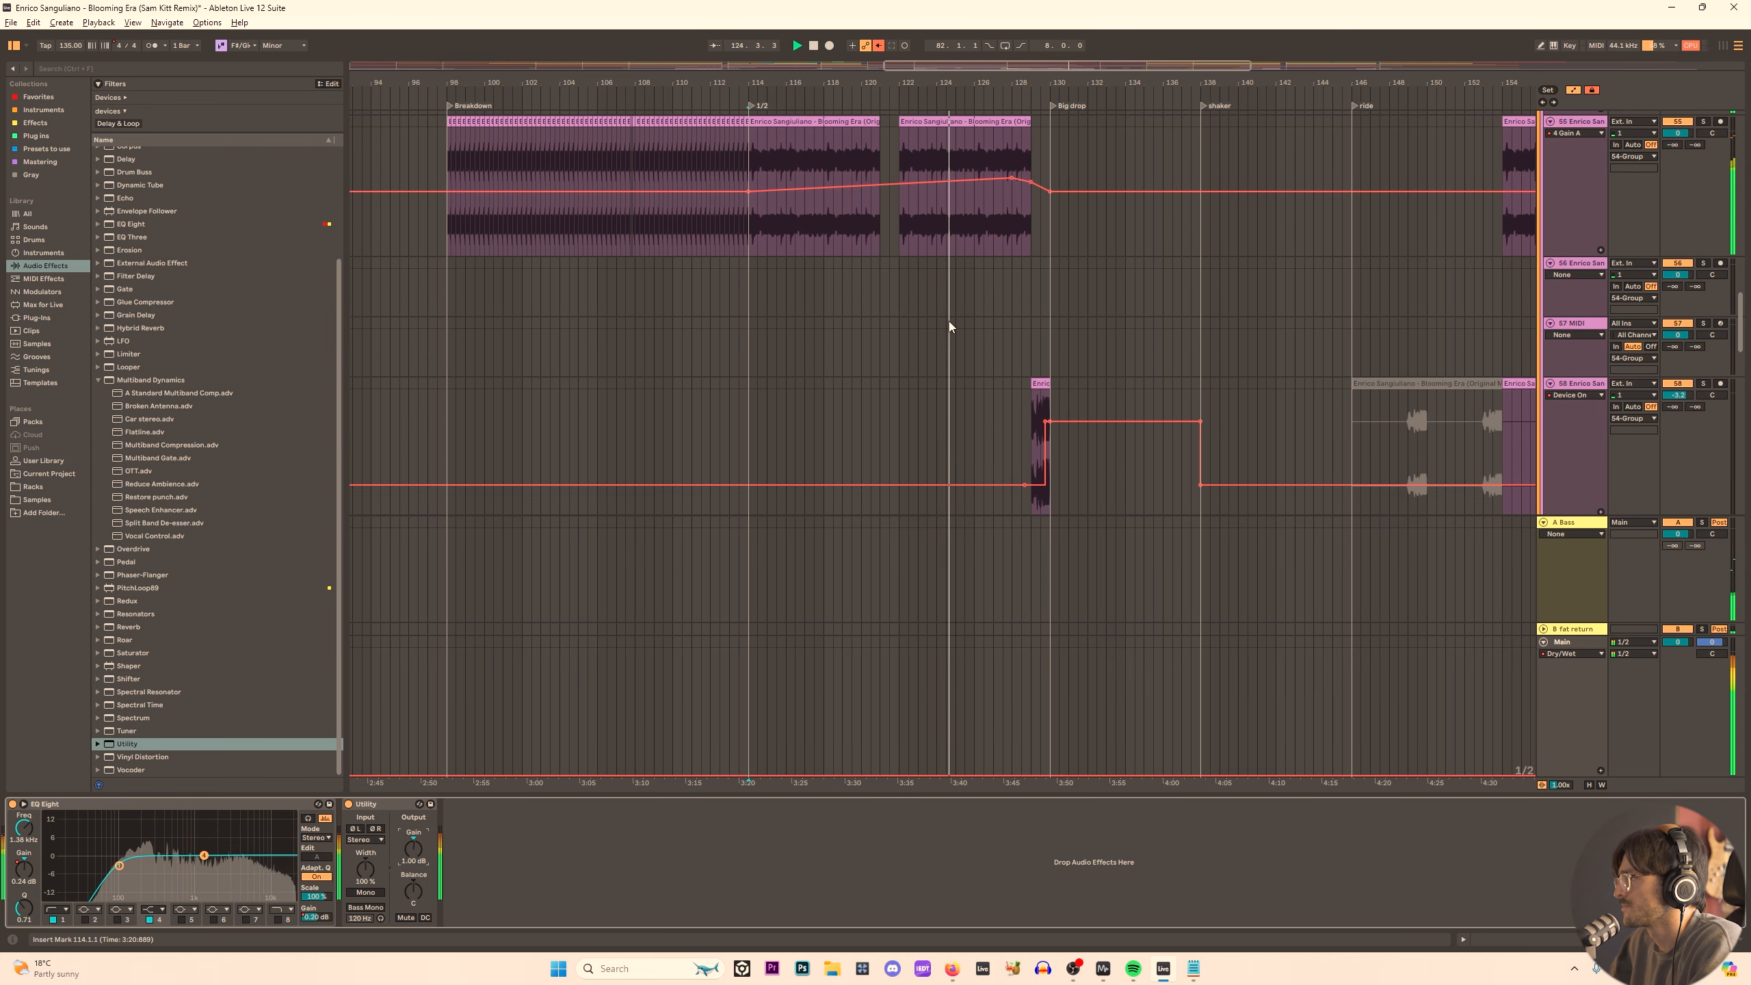
pyautogui.scroll(3, 958, 318)
pyautogui.click(898, 286)
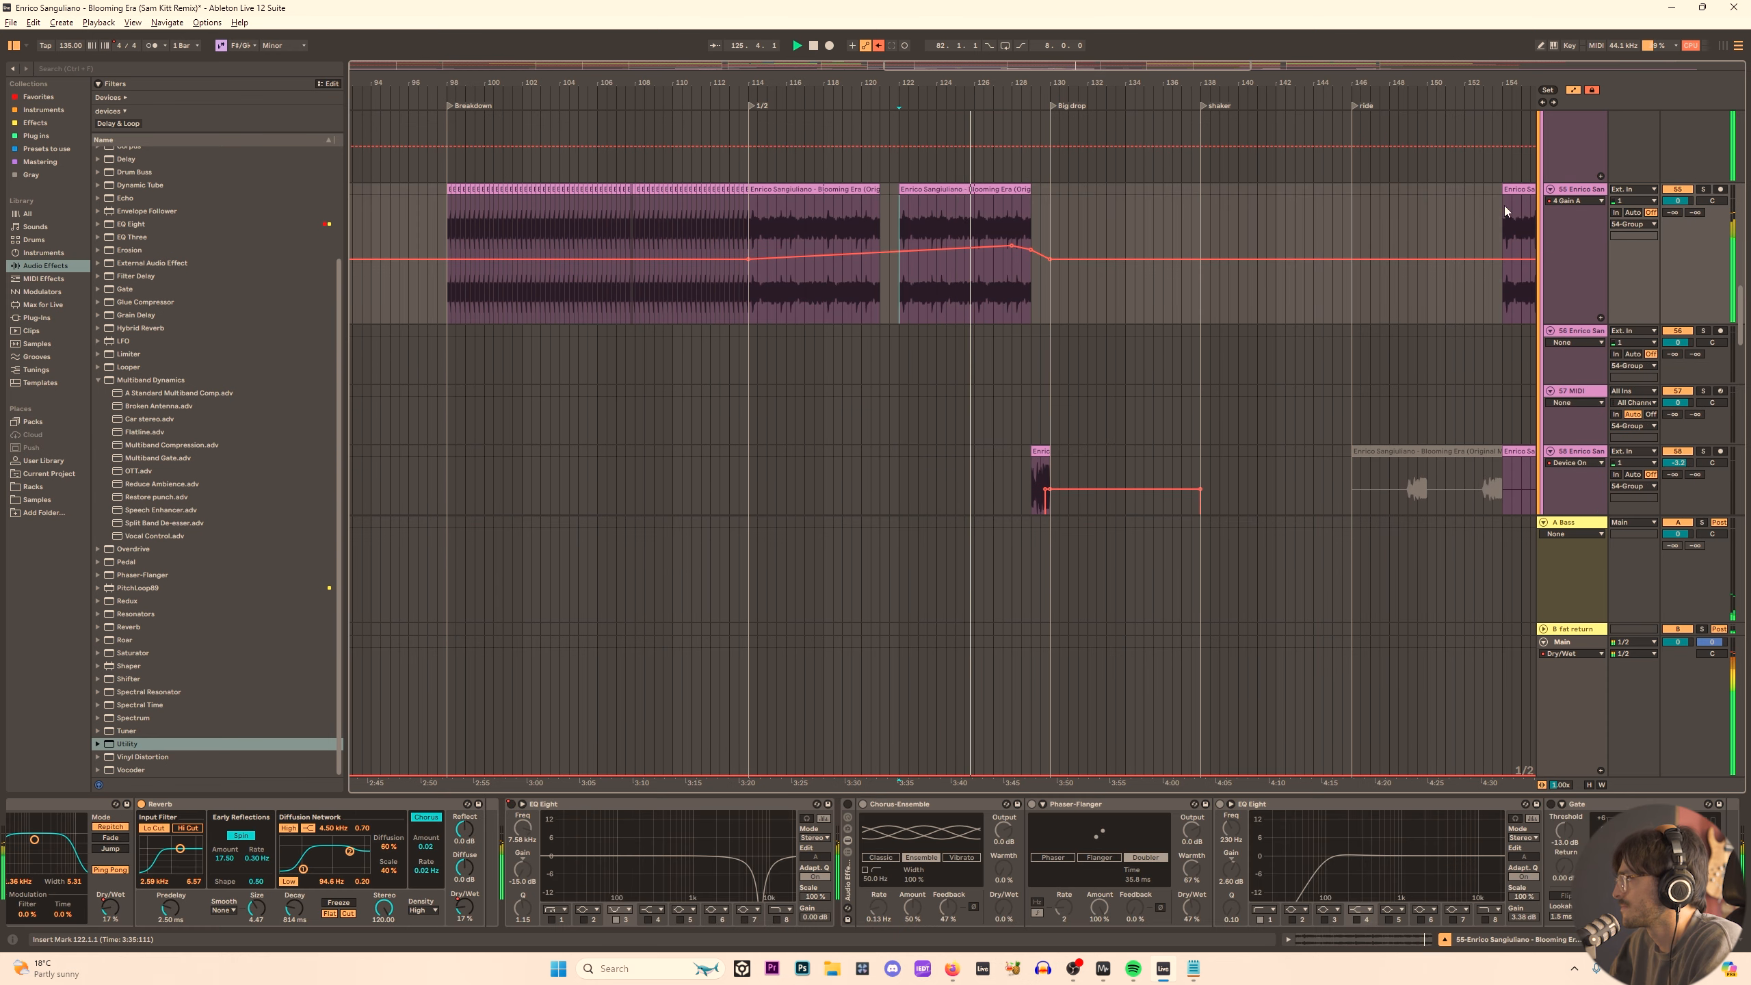
pyautogui.moveTo(1014, 252); pyautogui.dragTo(1030, 243)
pyautogui.press('space')
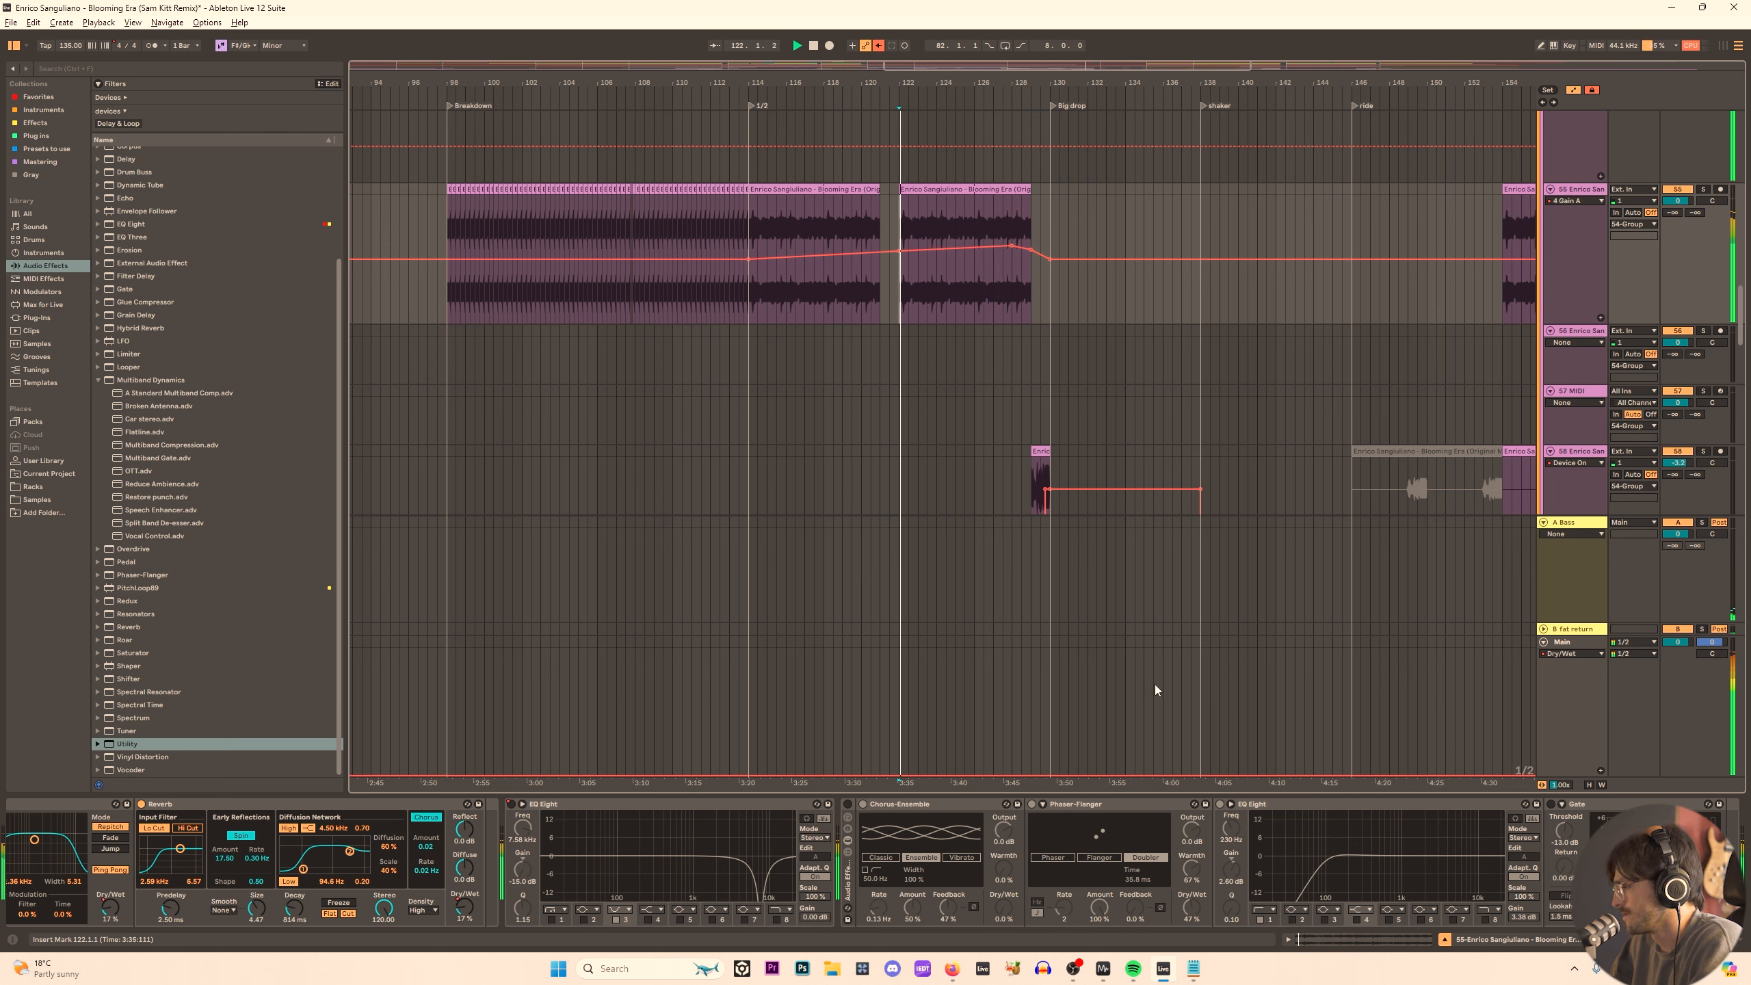
# Add a Utility to the end of track 55's device chain and listen from bar 114.
pyautogui.press('space')
pyautogui.click(138, 746)
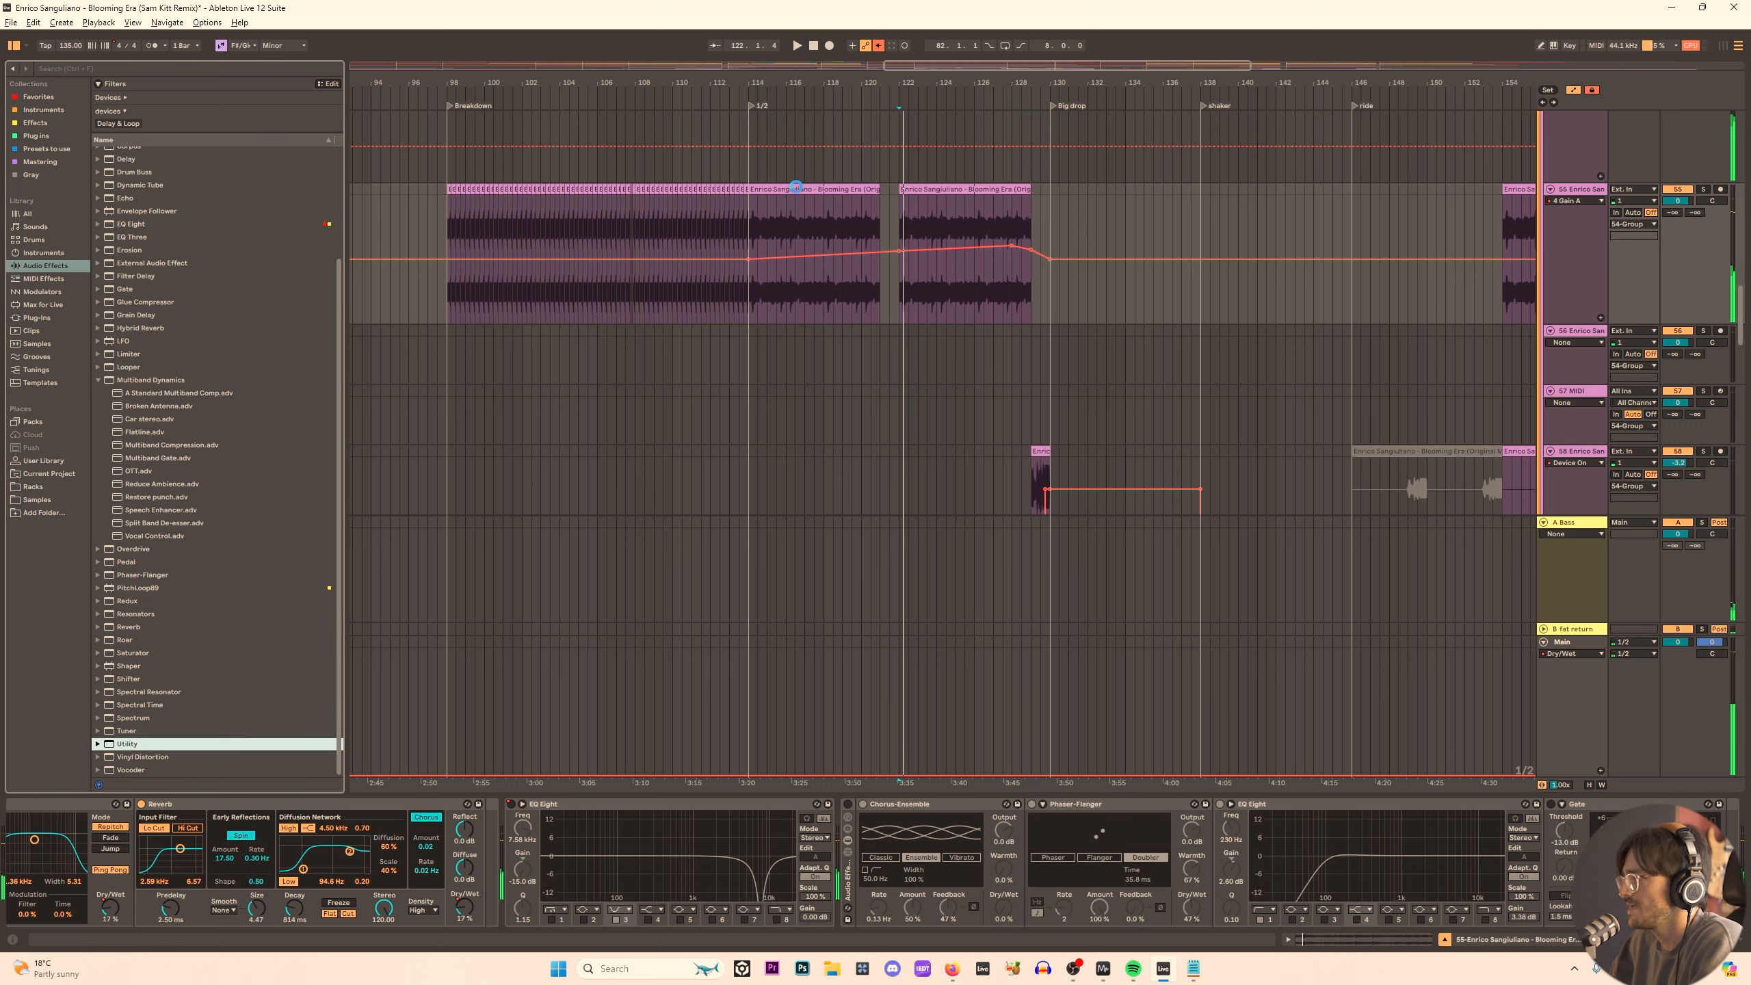
pyautogui.press('Return')
pyautogui.click(751, 219)
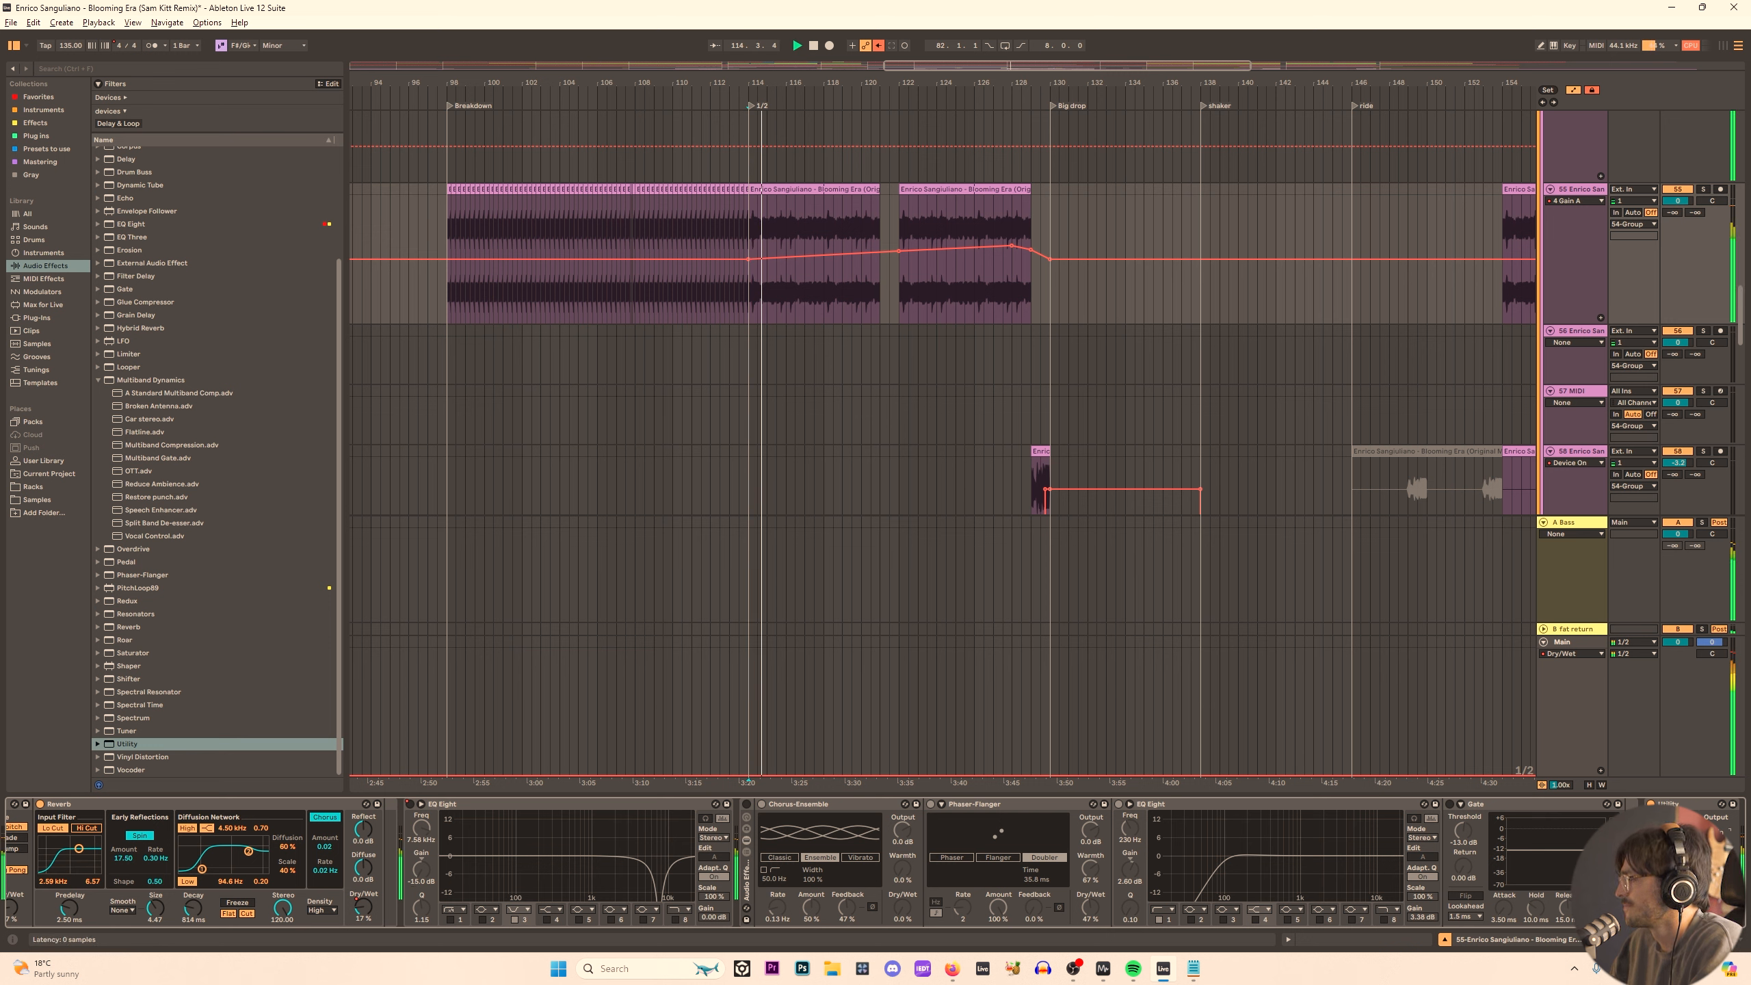
# Automate the new Utility's Device On on track 55 so it is active only from the Breakdown at bar 98 to the Big drop.
pyautogui.rightClick(1651, 804)
pyautogui.click(1573, 812)
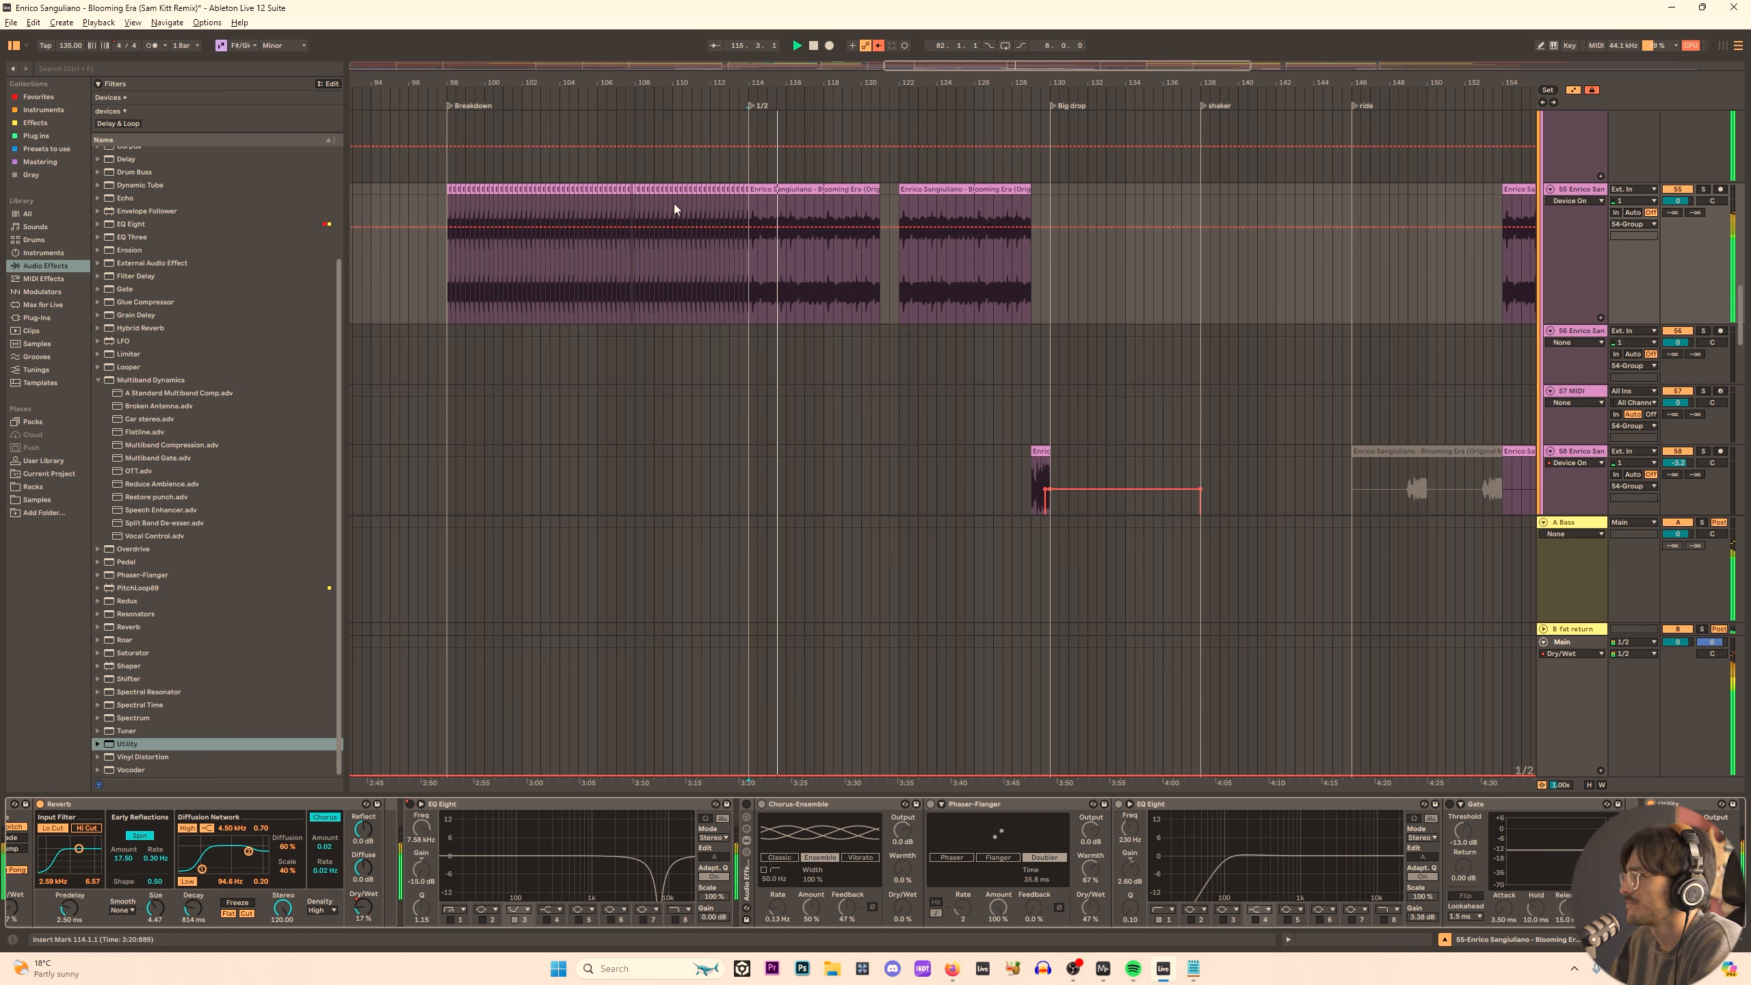
pyautogui.click(750, 230)
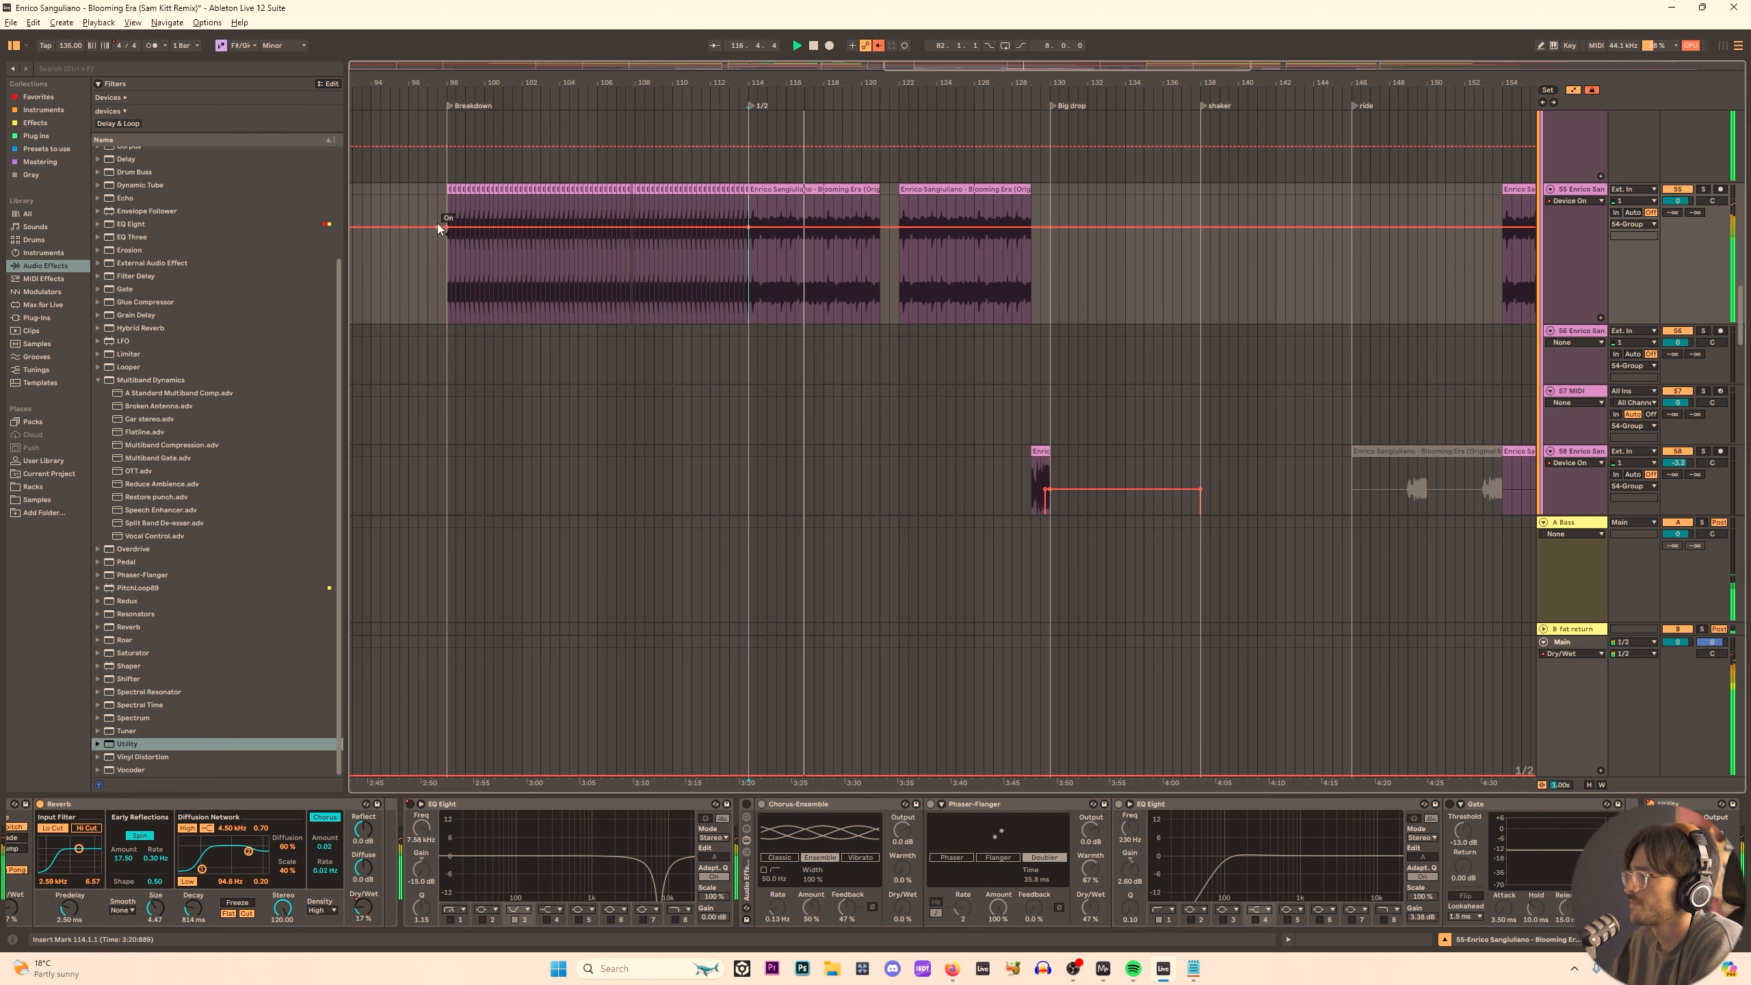
pyautogui.moveTo(438, 223); pyautogui.dragTo(438, 290)
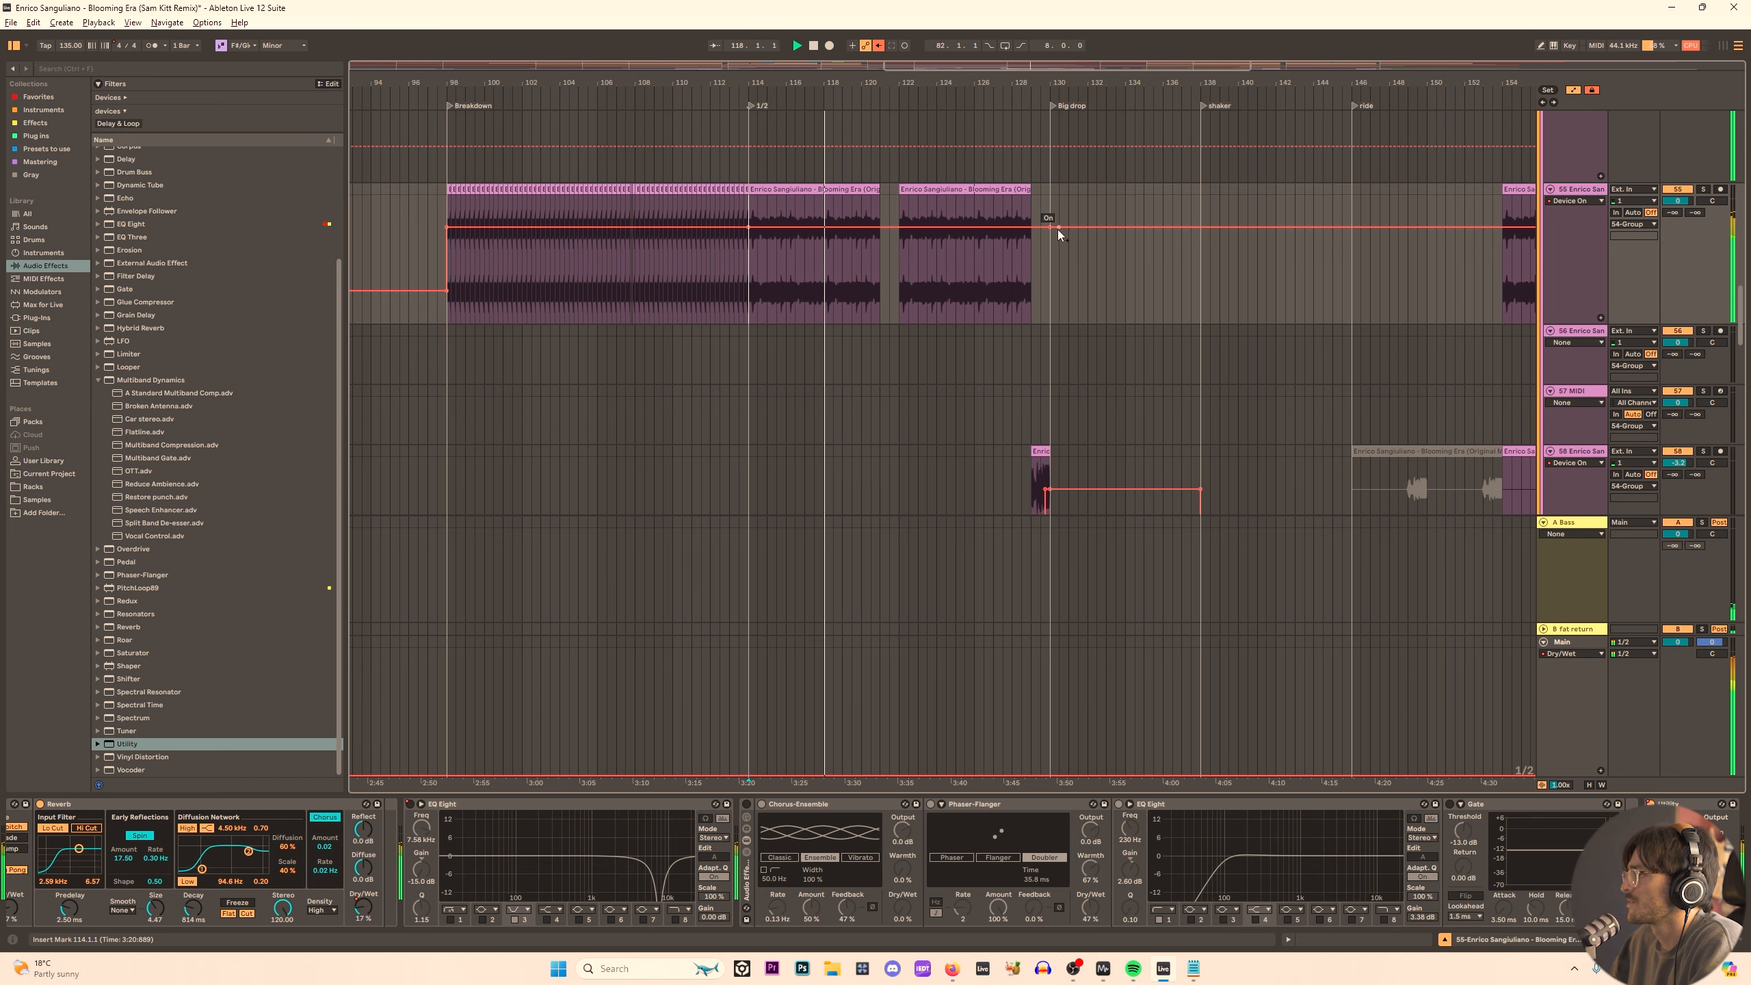
pyautogui.moveTo(1058, 230); pyautogui.dragTo(1058, 290)
# Extend track 55's vocal clip to bar 122 to close the gap before the following clip, and listen from bar 121.
pyautogui.scroll(5, 872, 311)
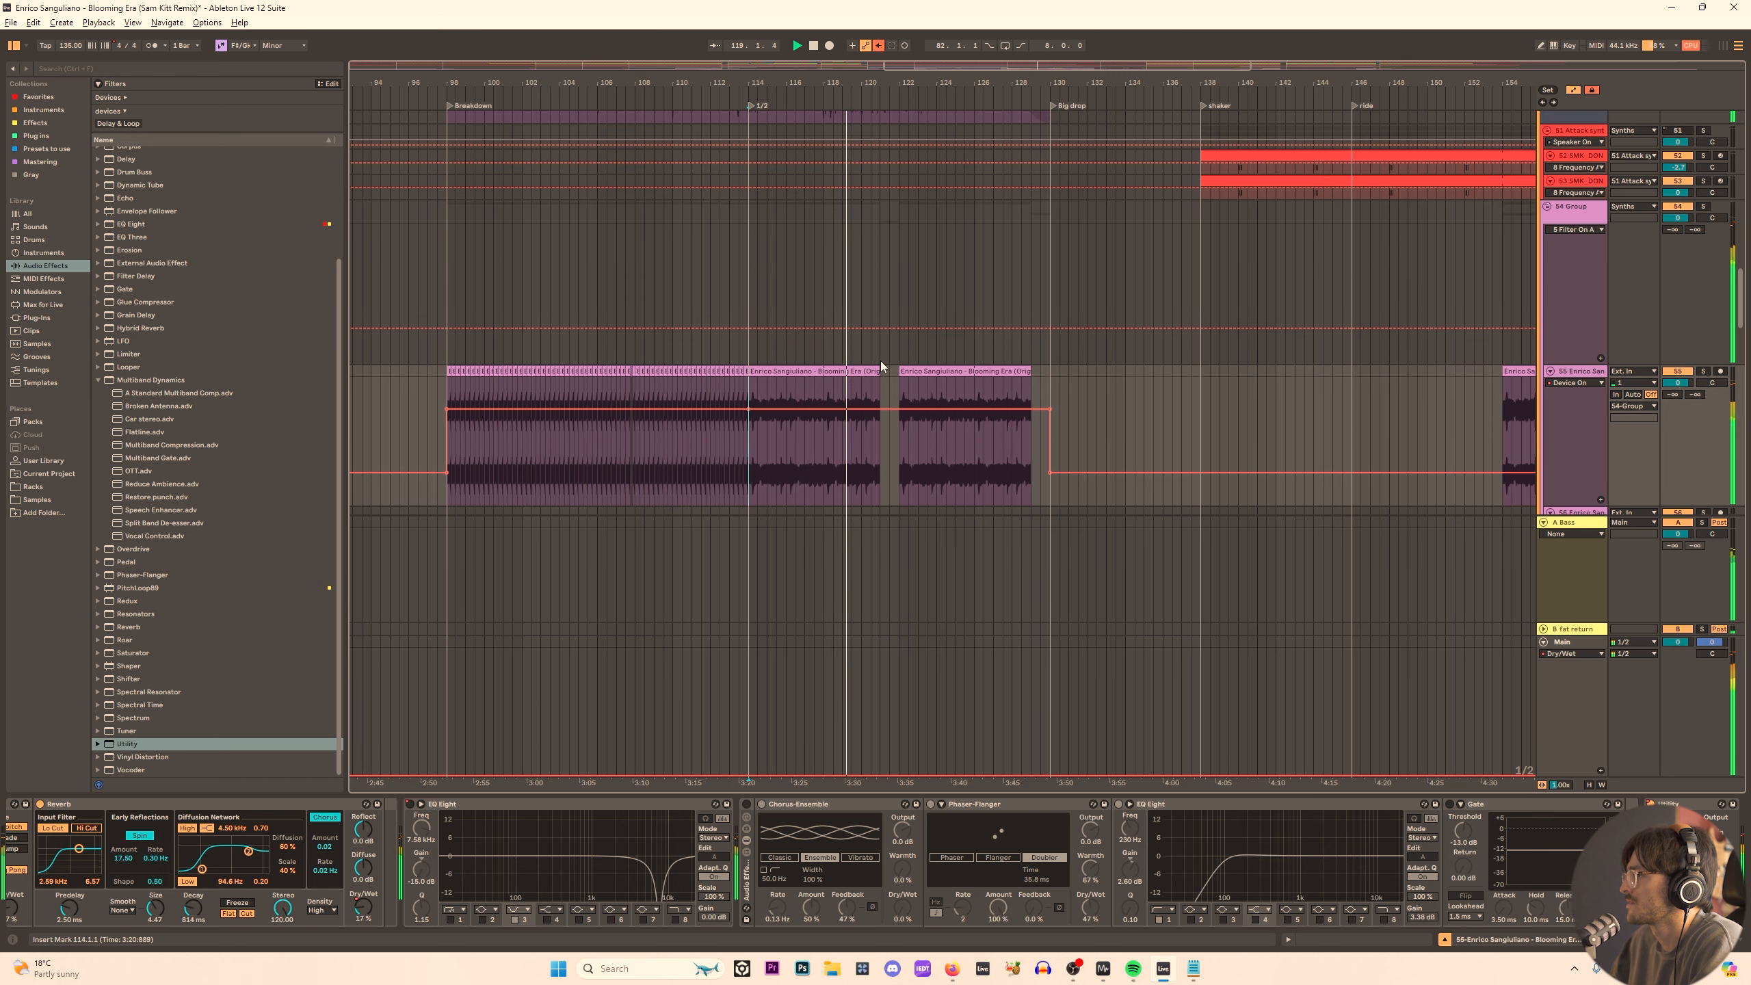
pyautogui.scroll(-8, 906, 358)
pyautogui.scroll(4, 909, 304)
pyautogui.scroll(5, 898, 276)
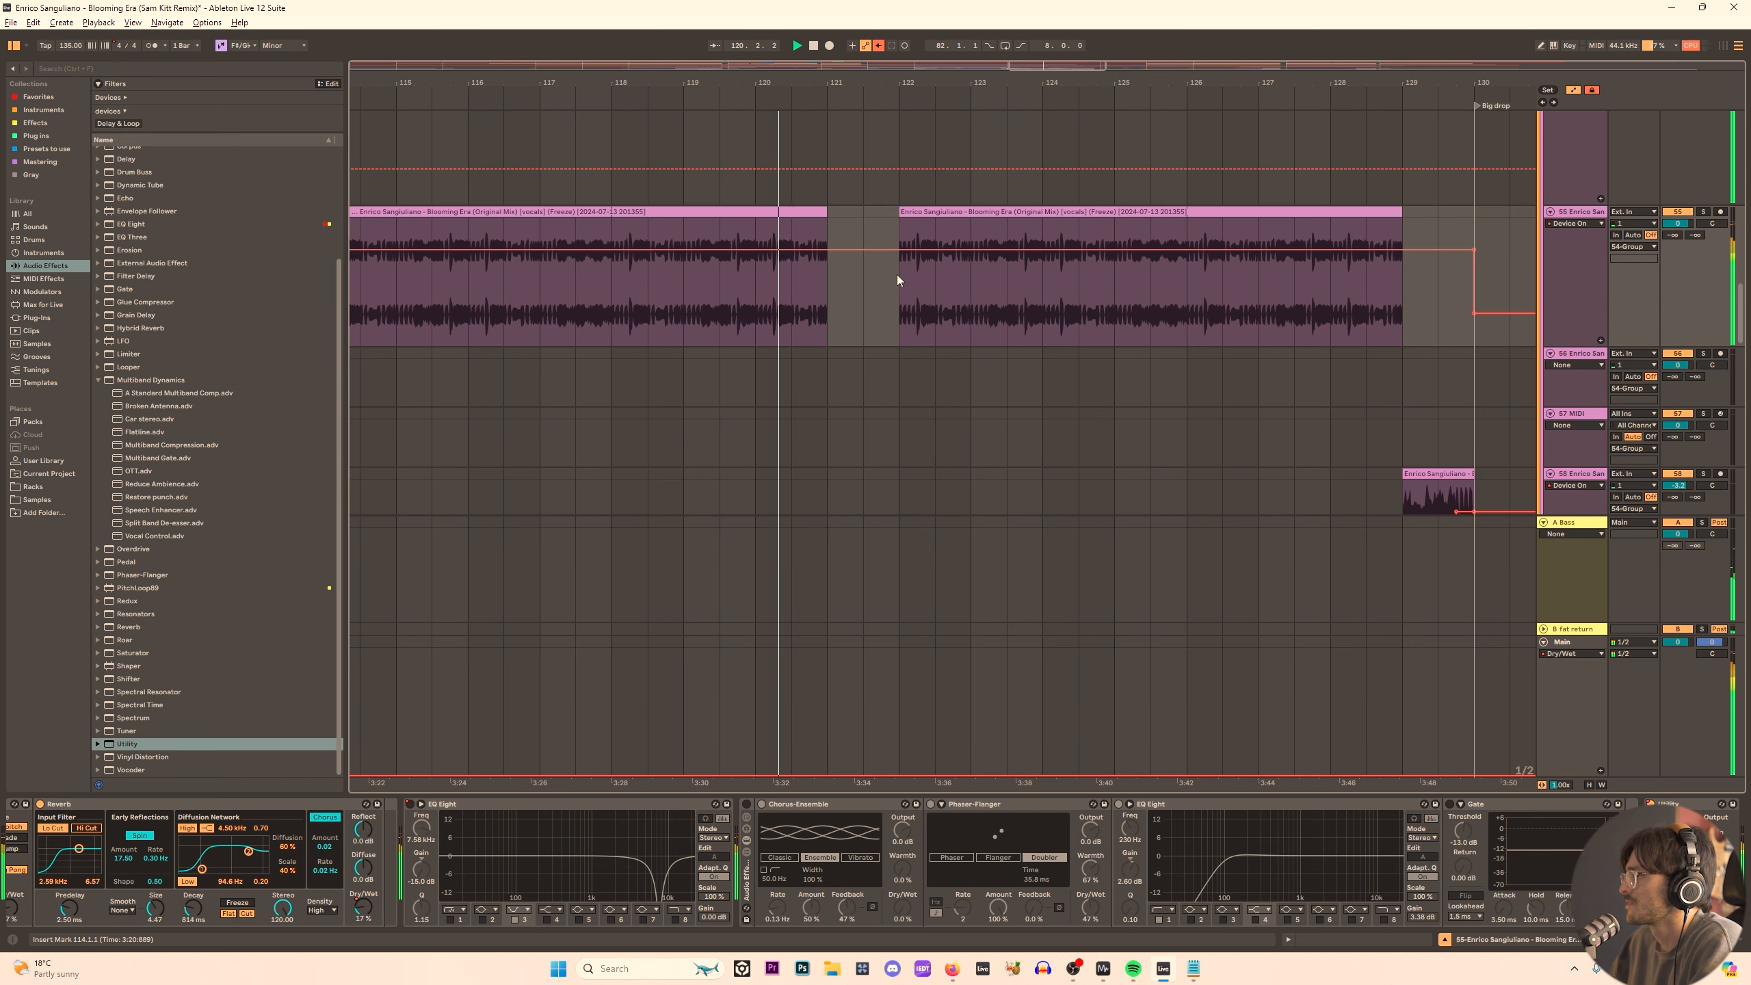
pyautogui.moveTo(827, 282); pyautogui.dragTo(864, 283)
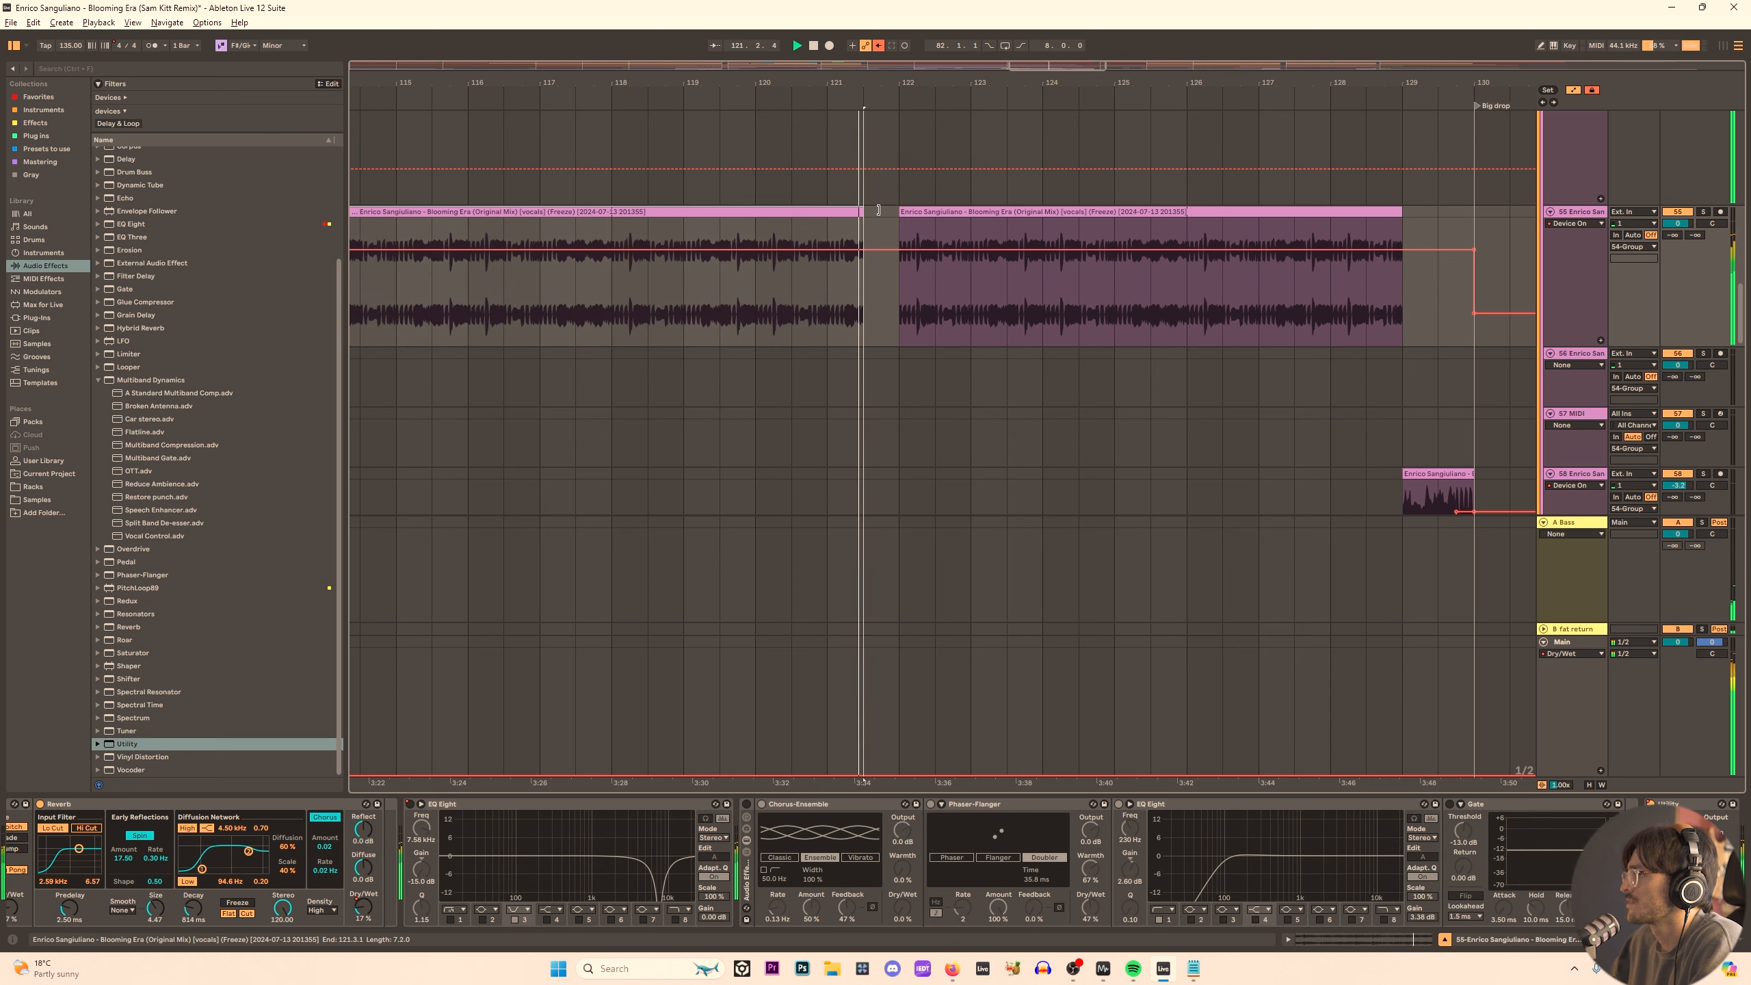
pyautogui.moveTo(866, 215); pyautogui.dragTo(899, 216)
pyautogui.click(823, 281)
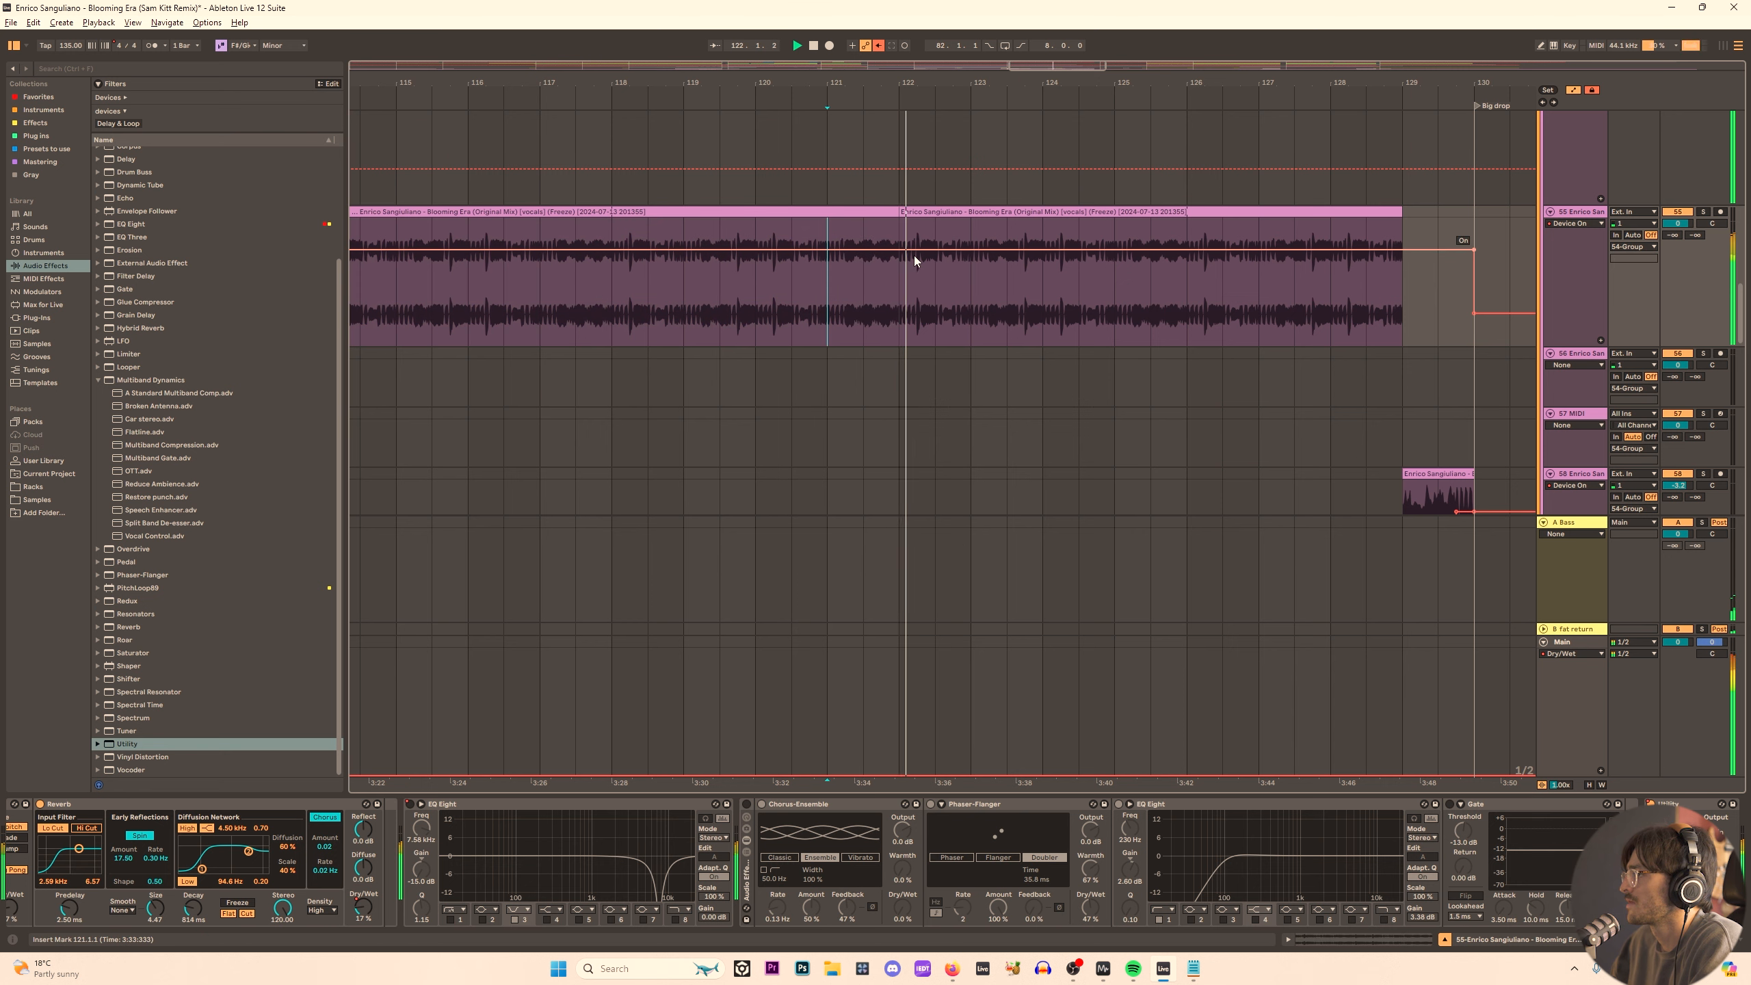
# Check track 50's fading music clip against the vocals, and show track 55's EQ frequency automation.
pyautogui.scroll(5, 1001, 284)
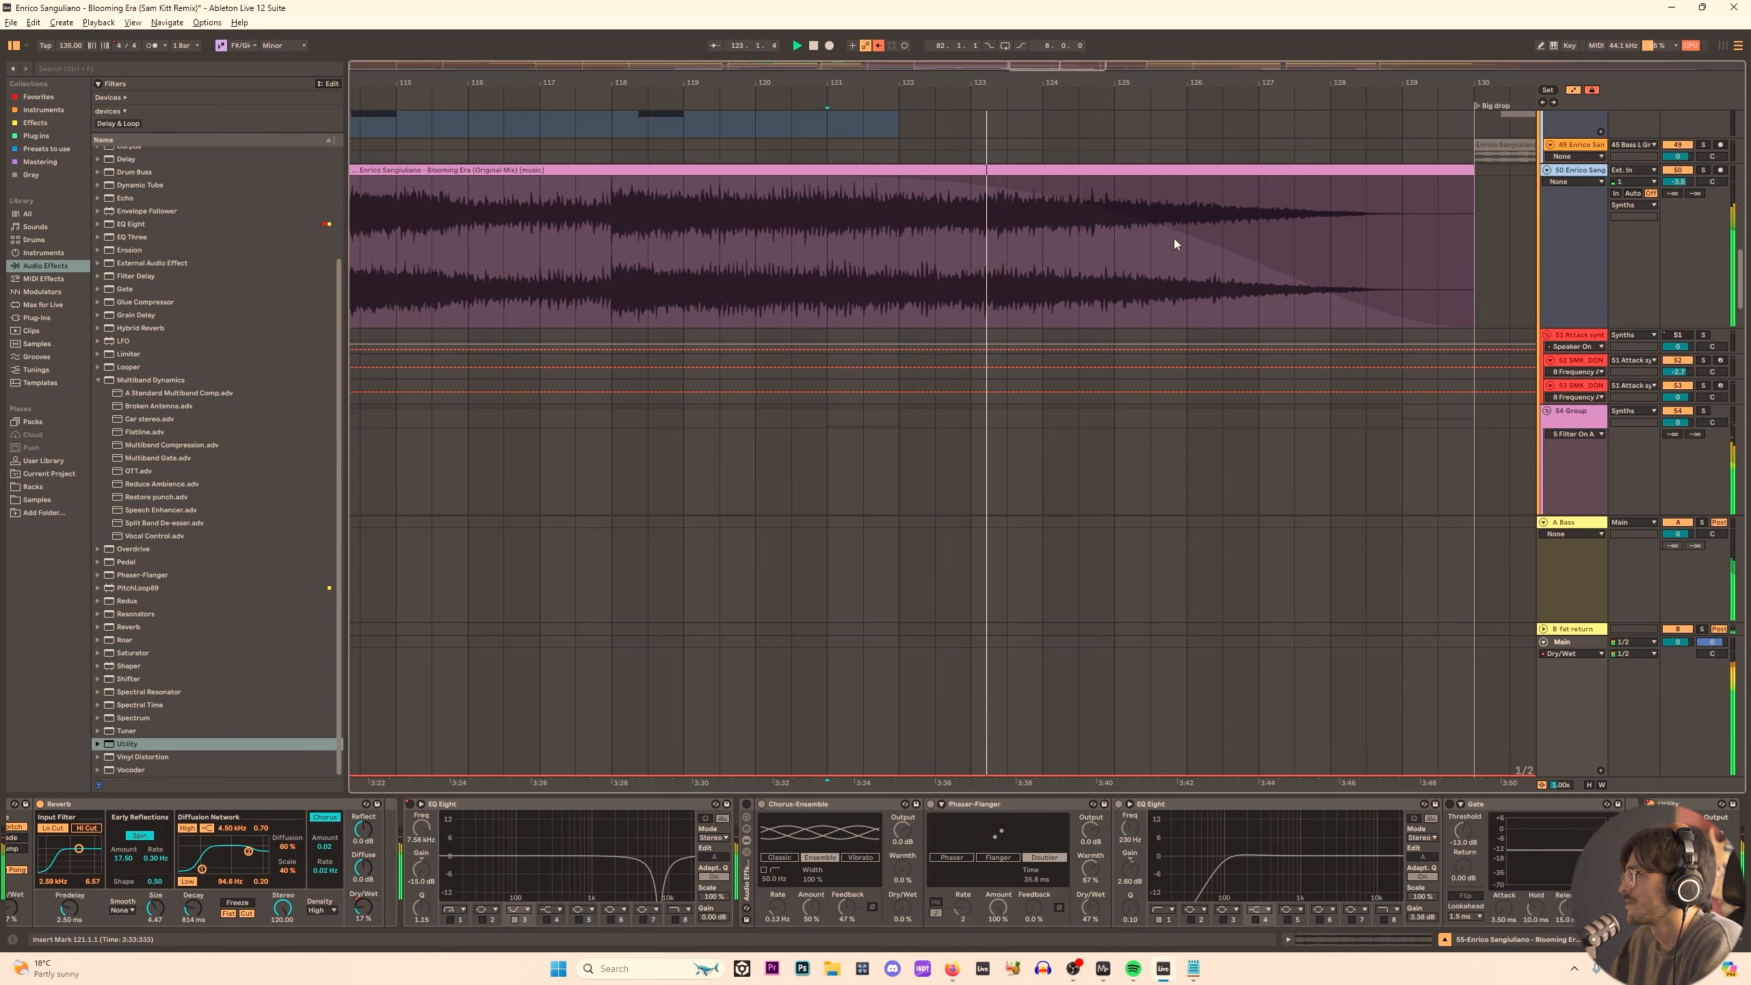
pyautogui.scroll(-4, 1173, 238)
pyautogui.scroll(-5, 1157, 285)
pyautogui.scroll(2, 1144, 339)
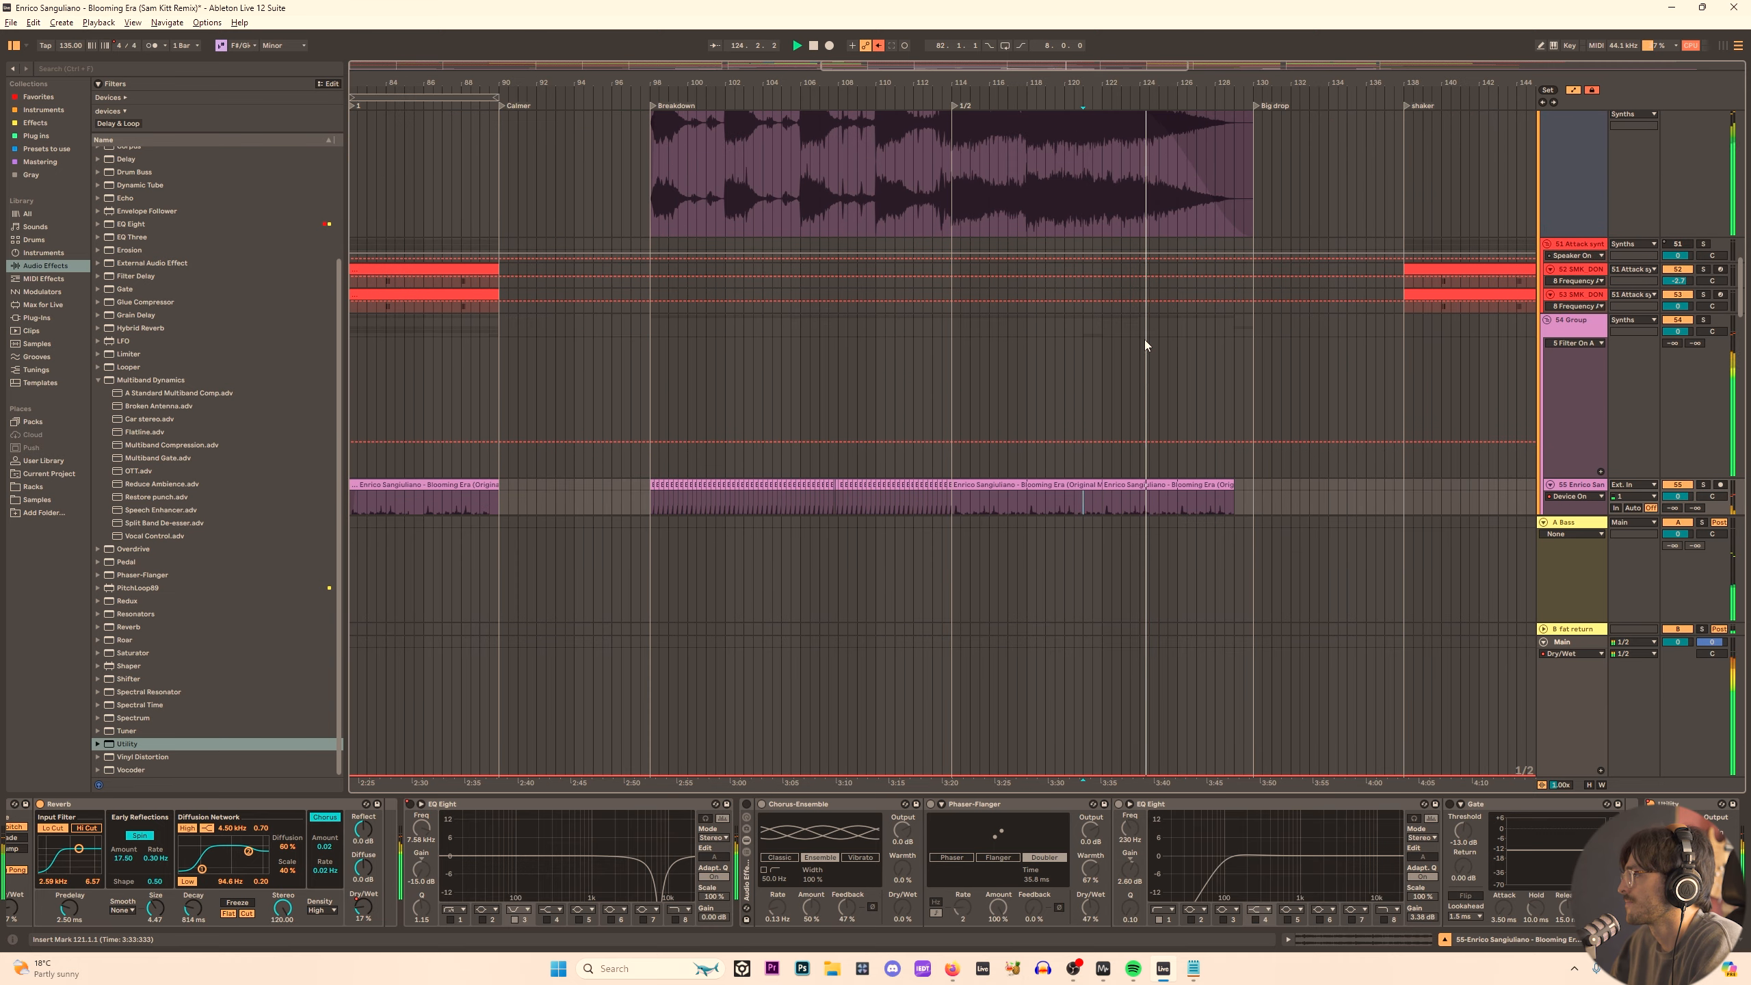
pyautogui.scroll(2, 1172, 282)
pyautogui.scroll(-5, 1234, 352)
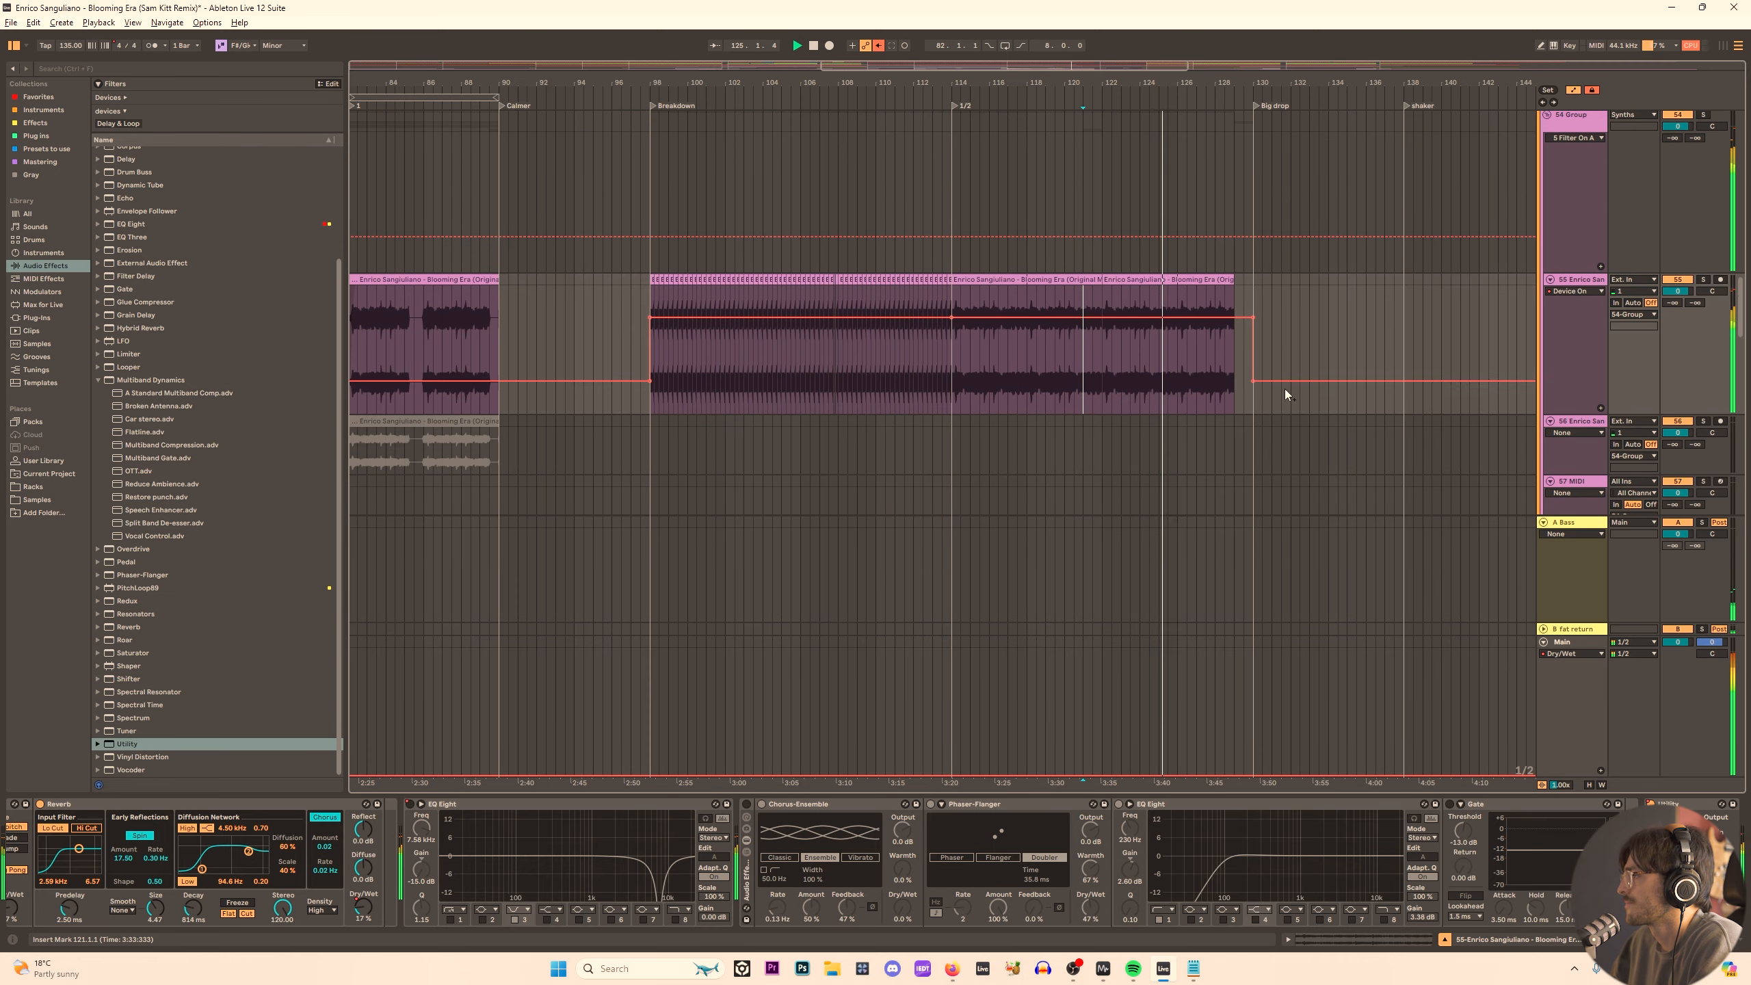
pyautogui.click(1585, 291)
pyautogui.click(1622, 323)
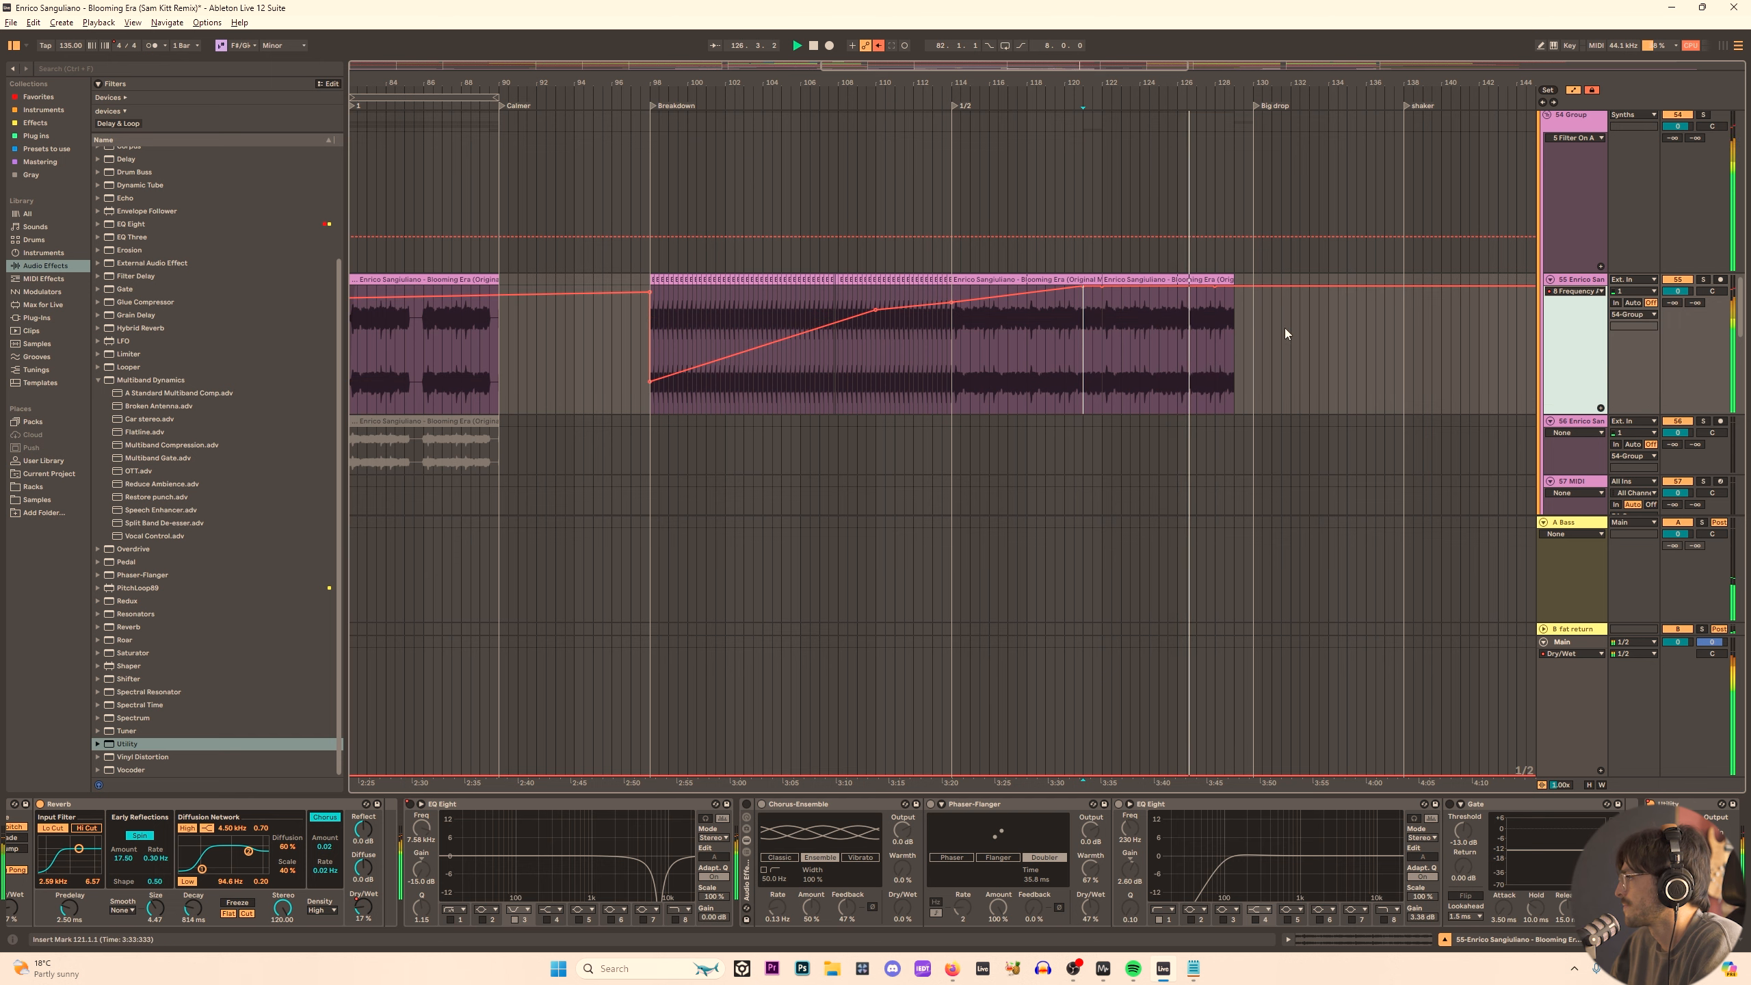
# Show the 54 Group's effects and look over the bass and synth tracks' automation around the Big drop.
pyautogui.click(1572, 147)
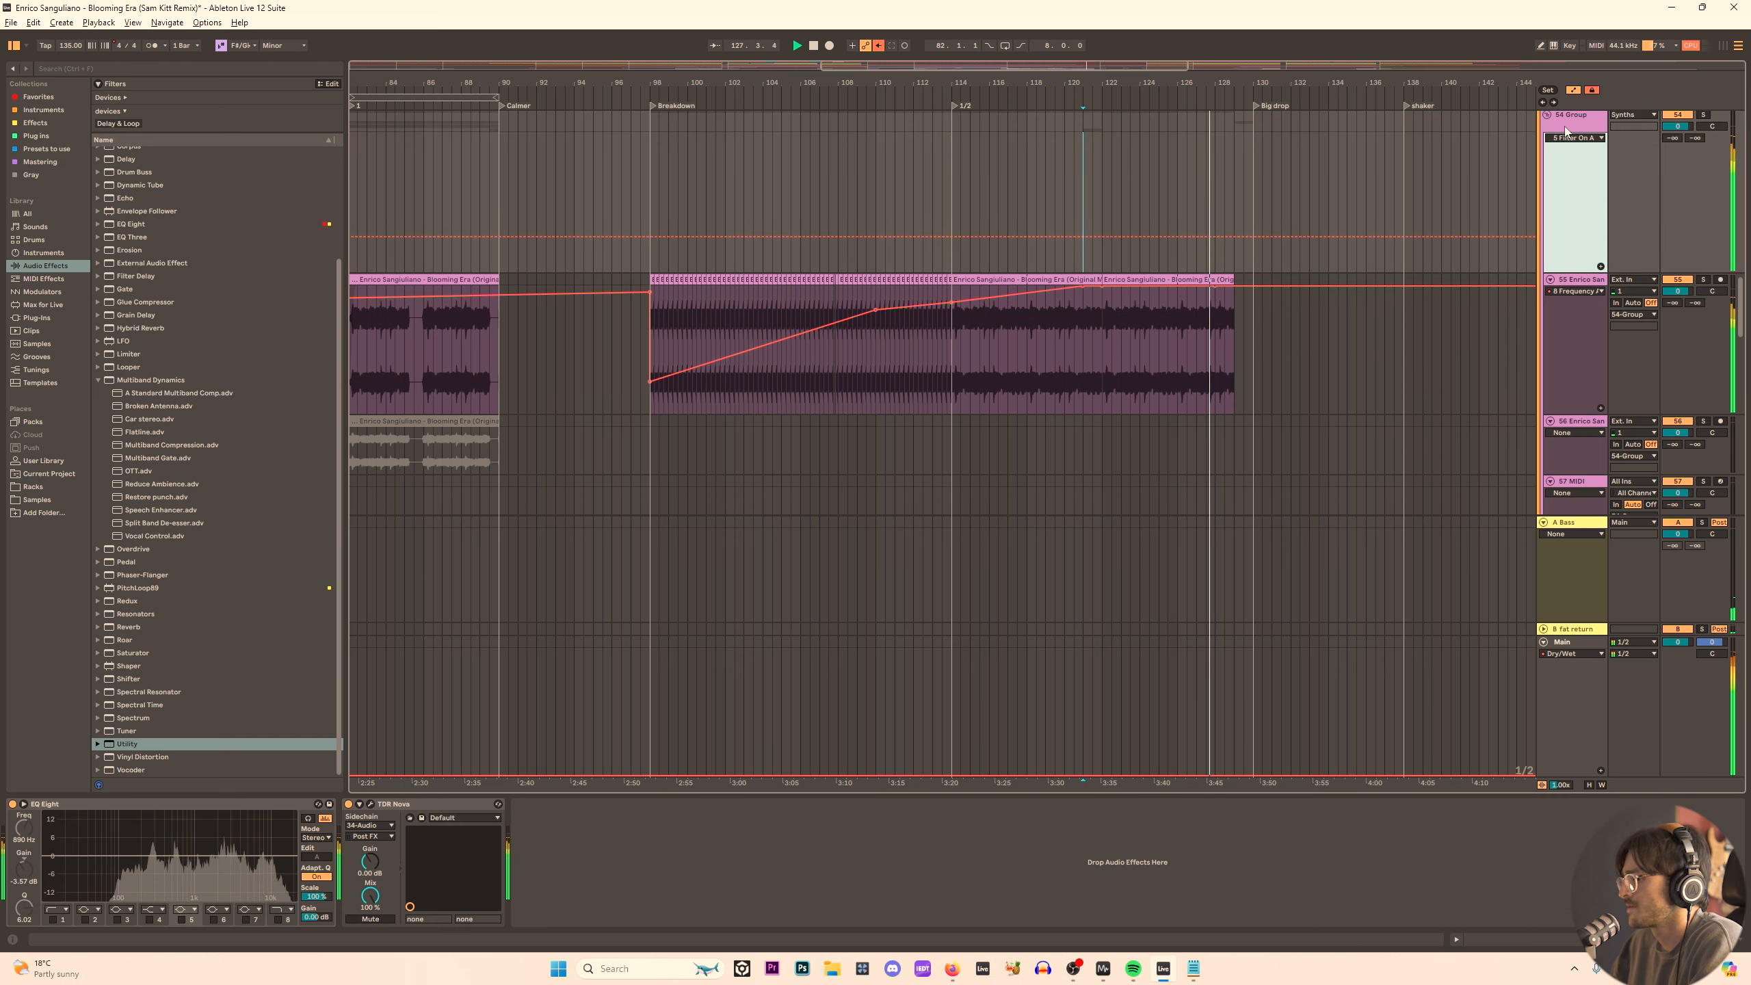
pyautogui.click(1571, 124)
pyautogui.scroll(5, 1363, 413)
pyautogui.scroll(5, 1240, 310)
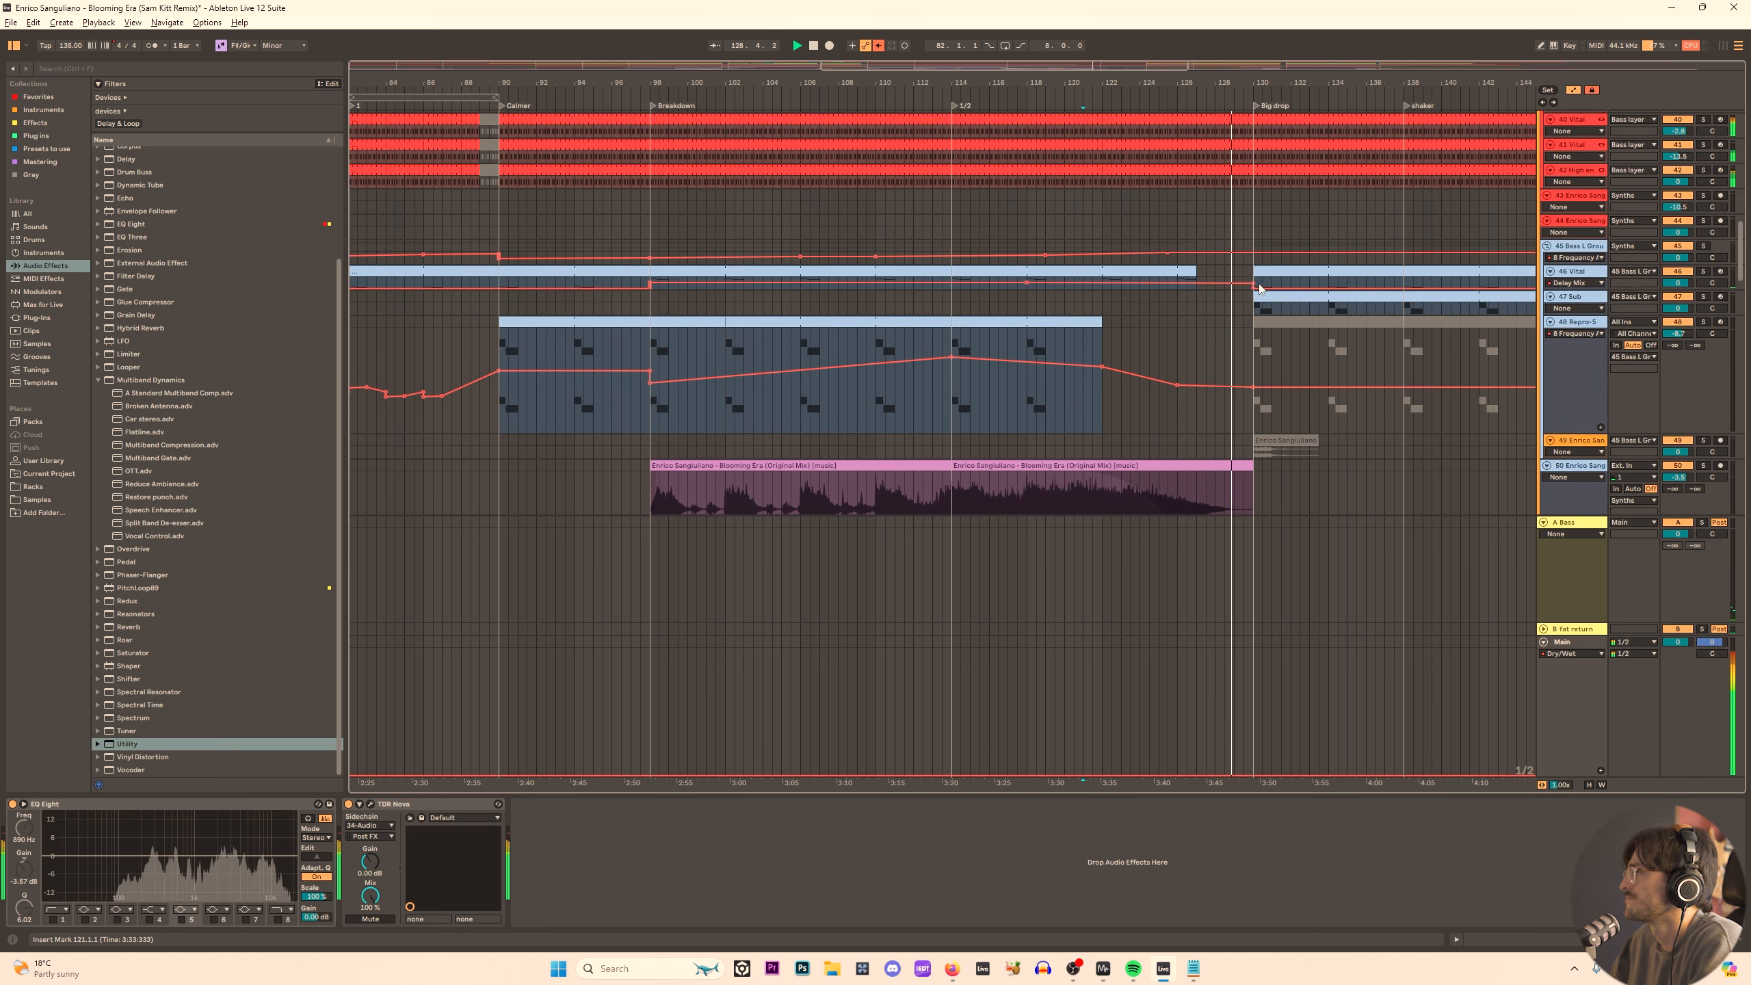
pyautogui.scroll(-4, 1245, 272)
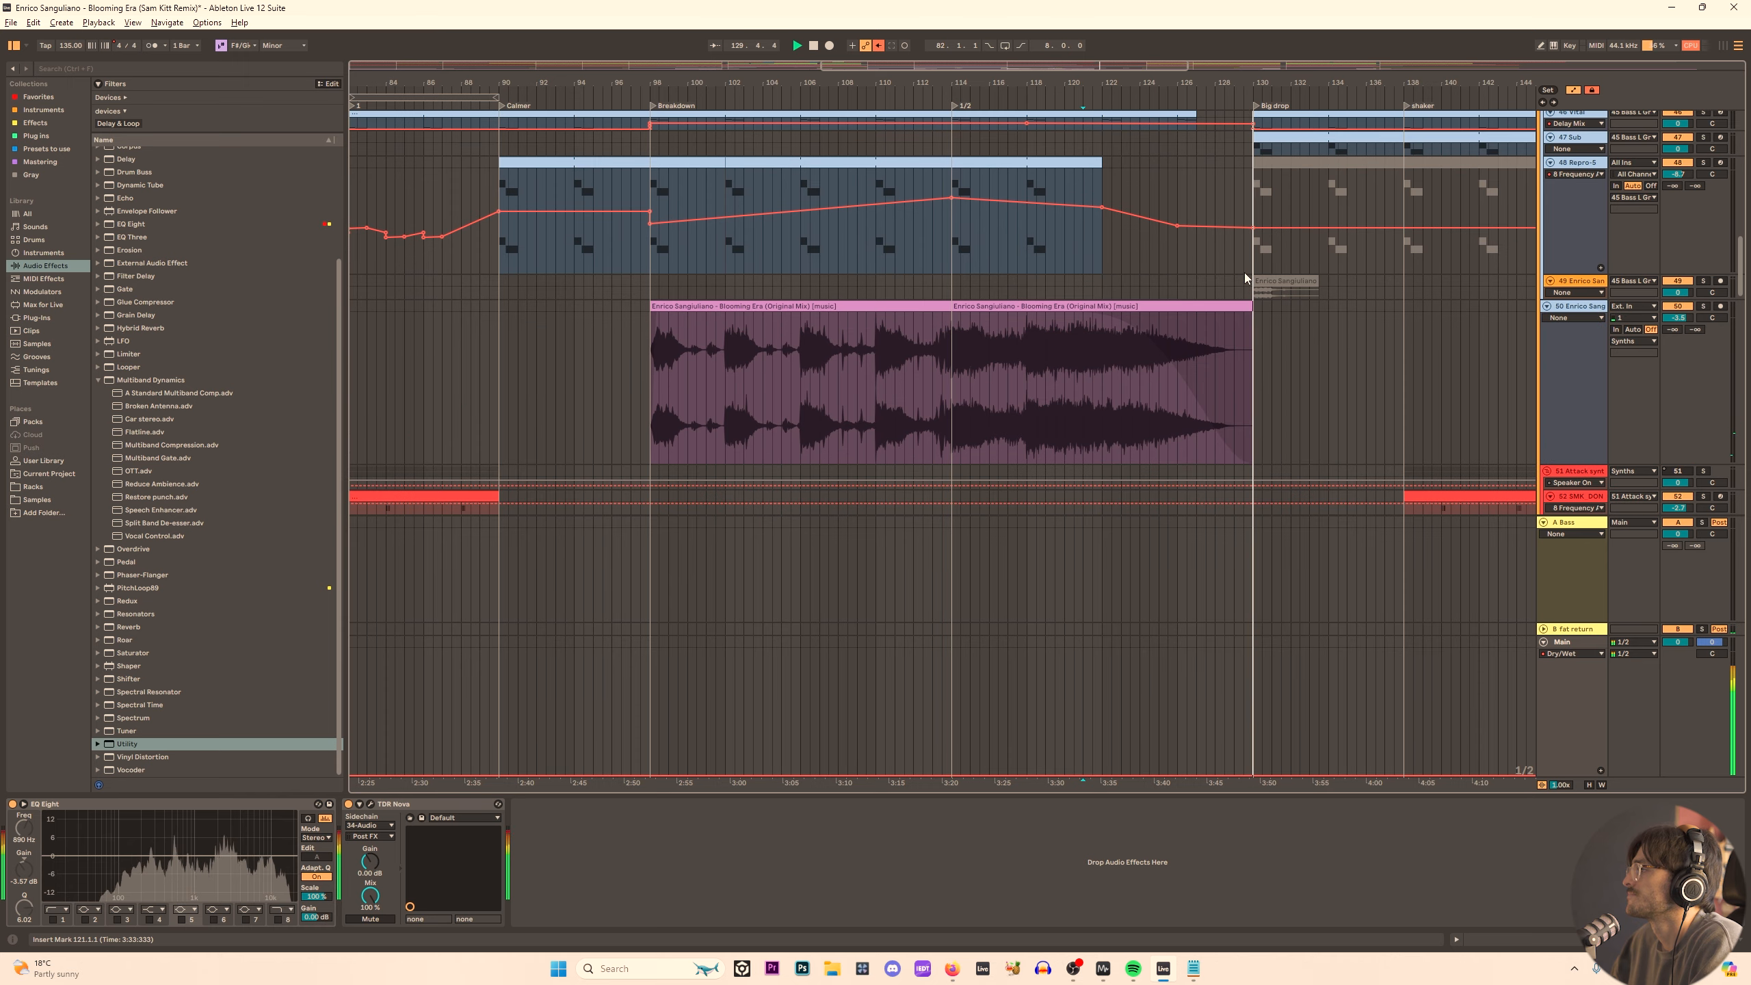
pyautogui.scroll(-4, 1369, 326)
pyautogui.scroll(-6, 1343, 323)
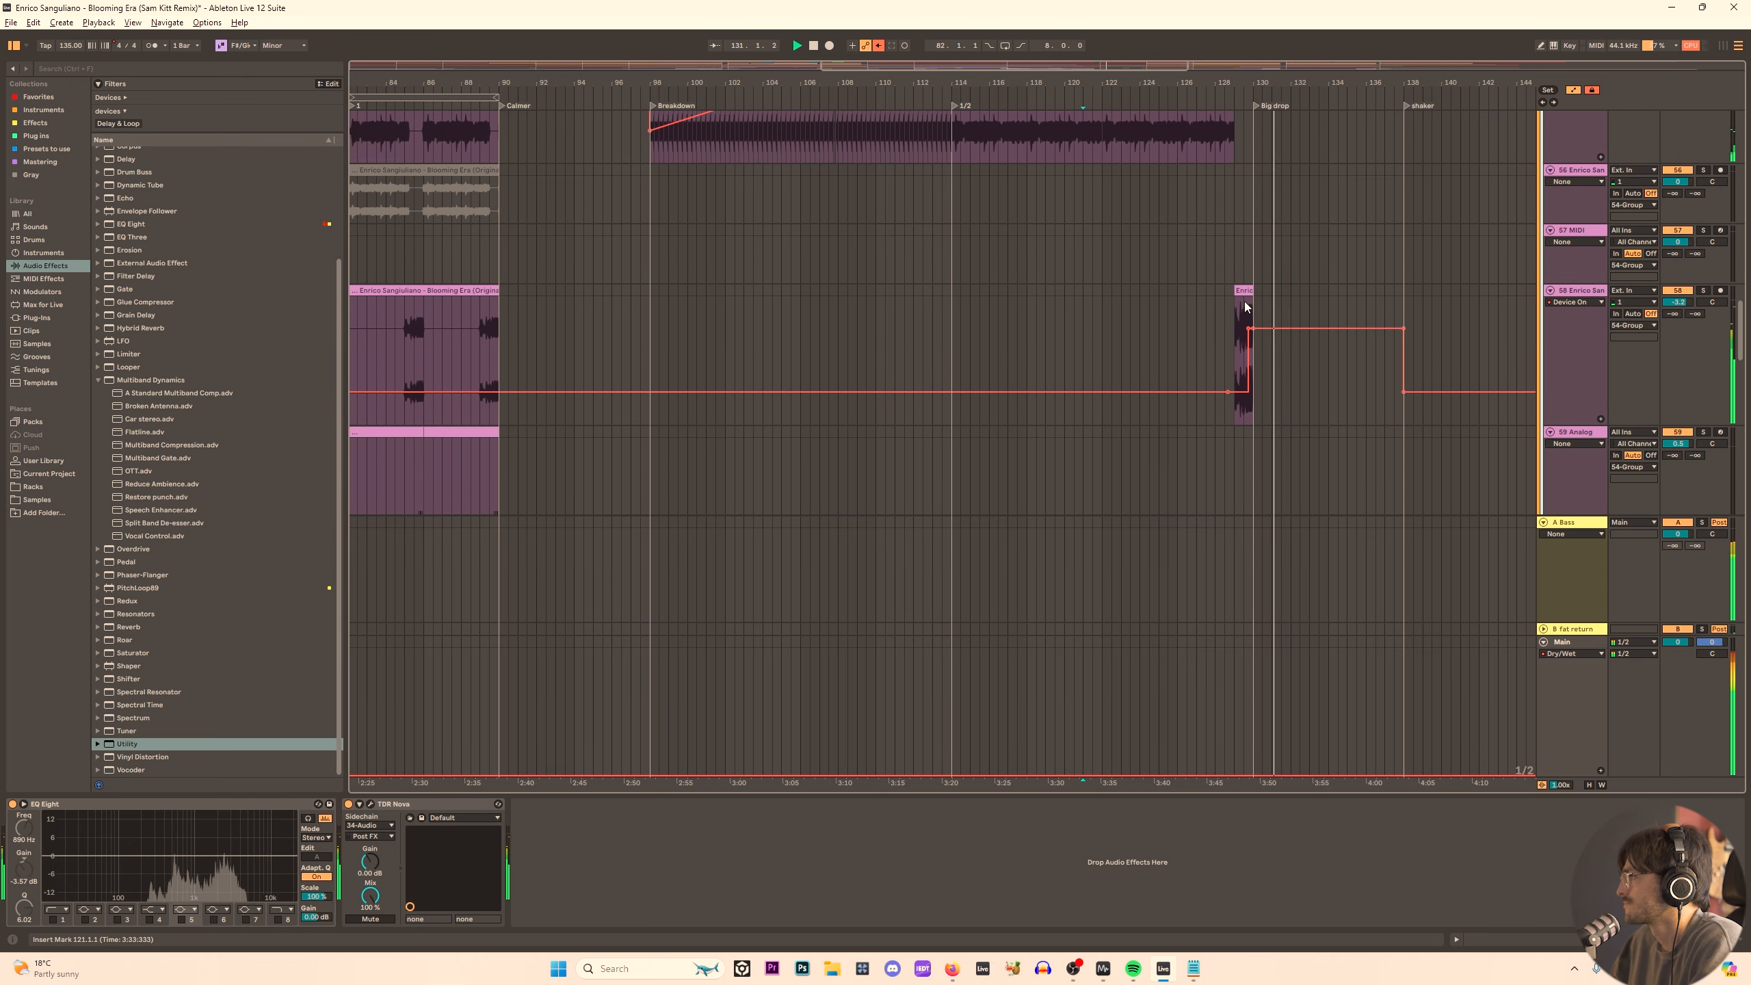
# Try switching track 58's automated device off briefly after the Big drop, first until bar 131 and also until 130.3, while listening from bar 129.
pyautogui.click(1245, 291)
pyautogui.press('+')
pyautogui.press('+')
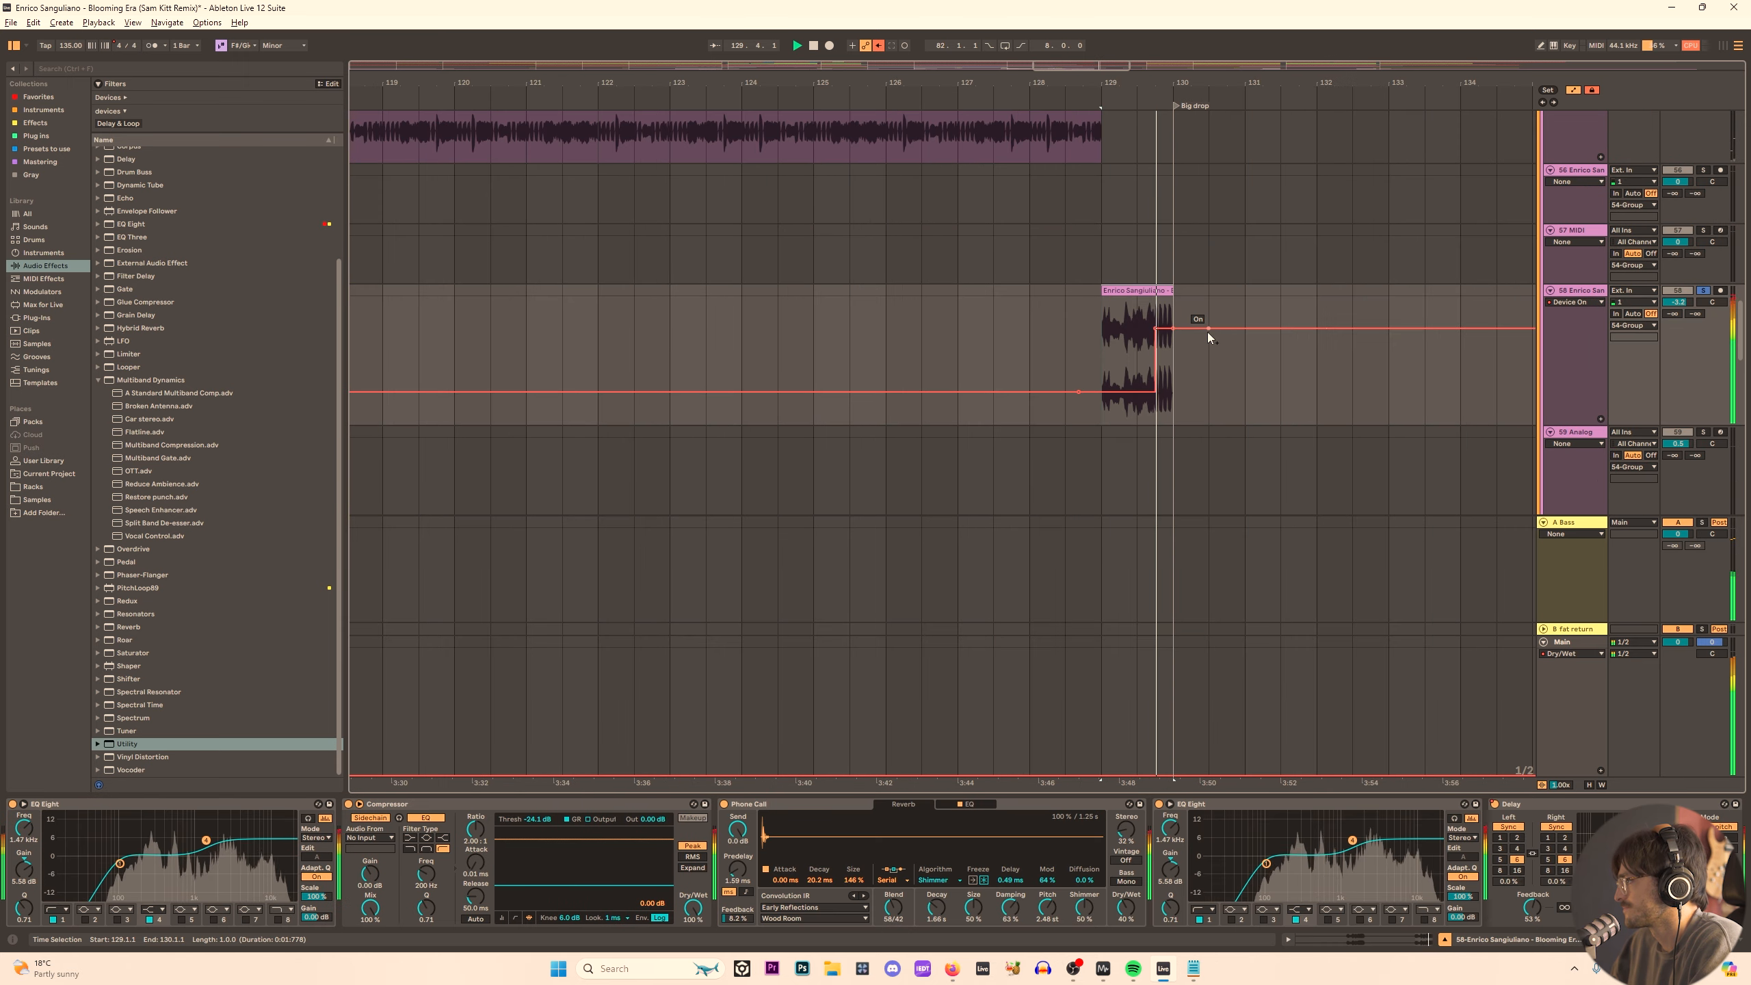
pyautogui.click(1244, 328)
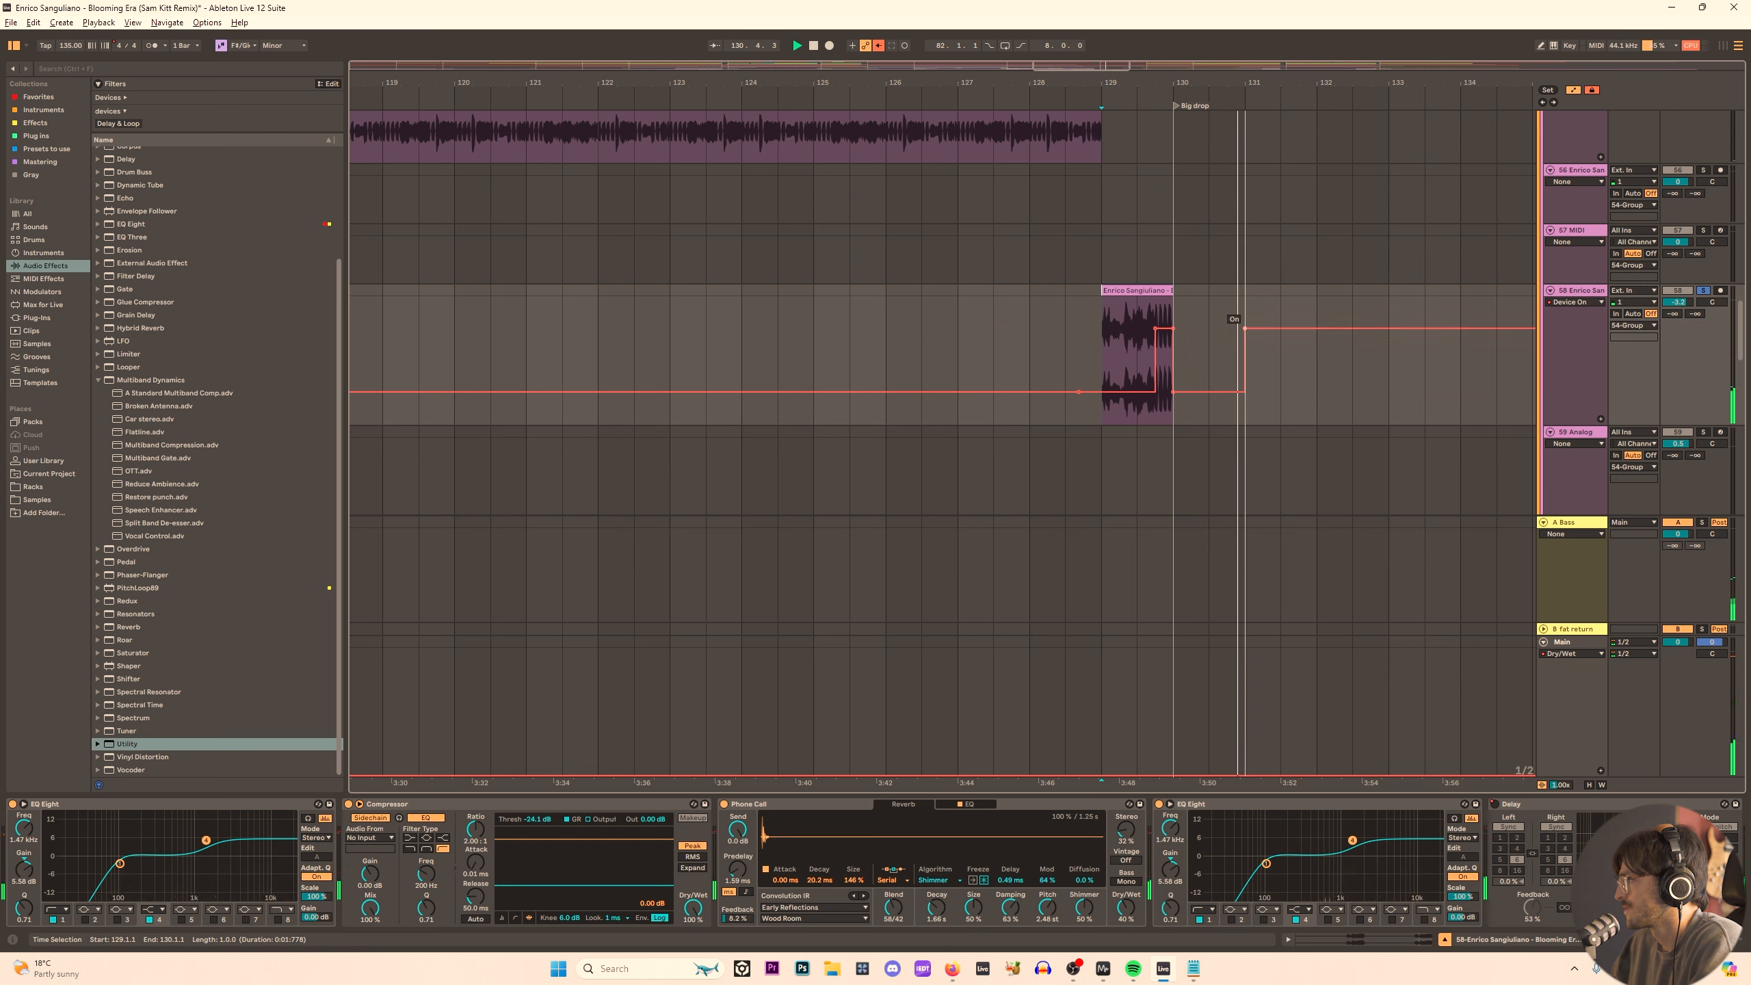
pyautogui.click(1138, 312)
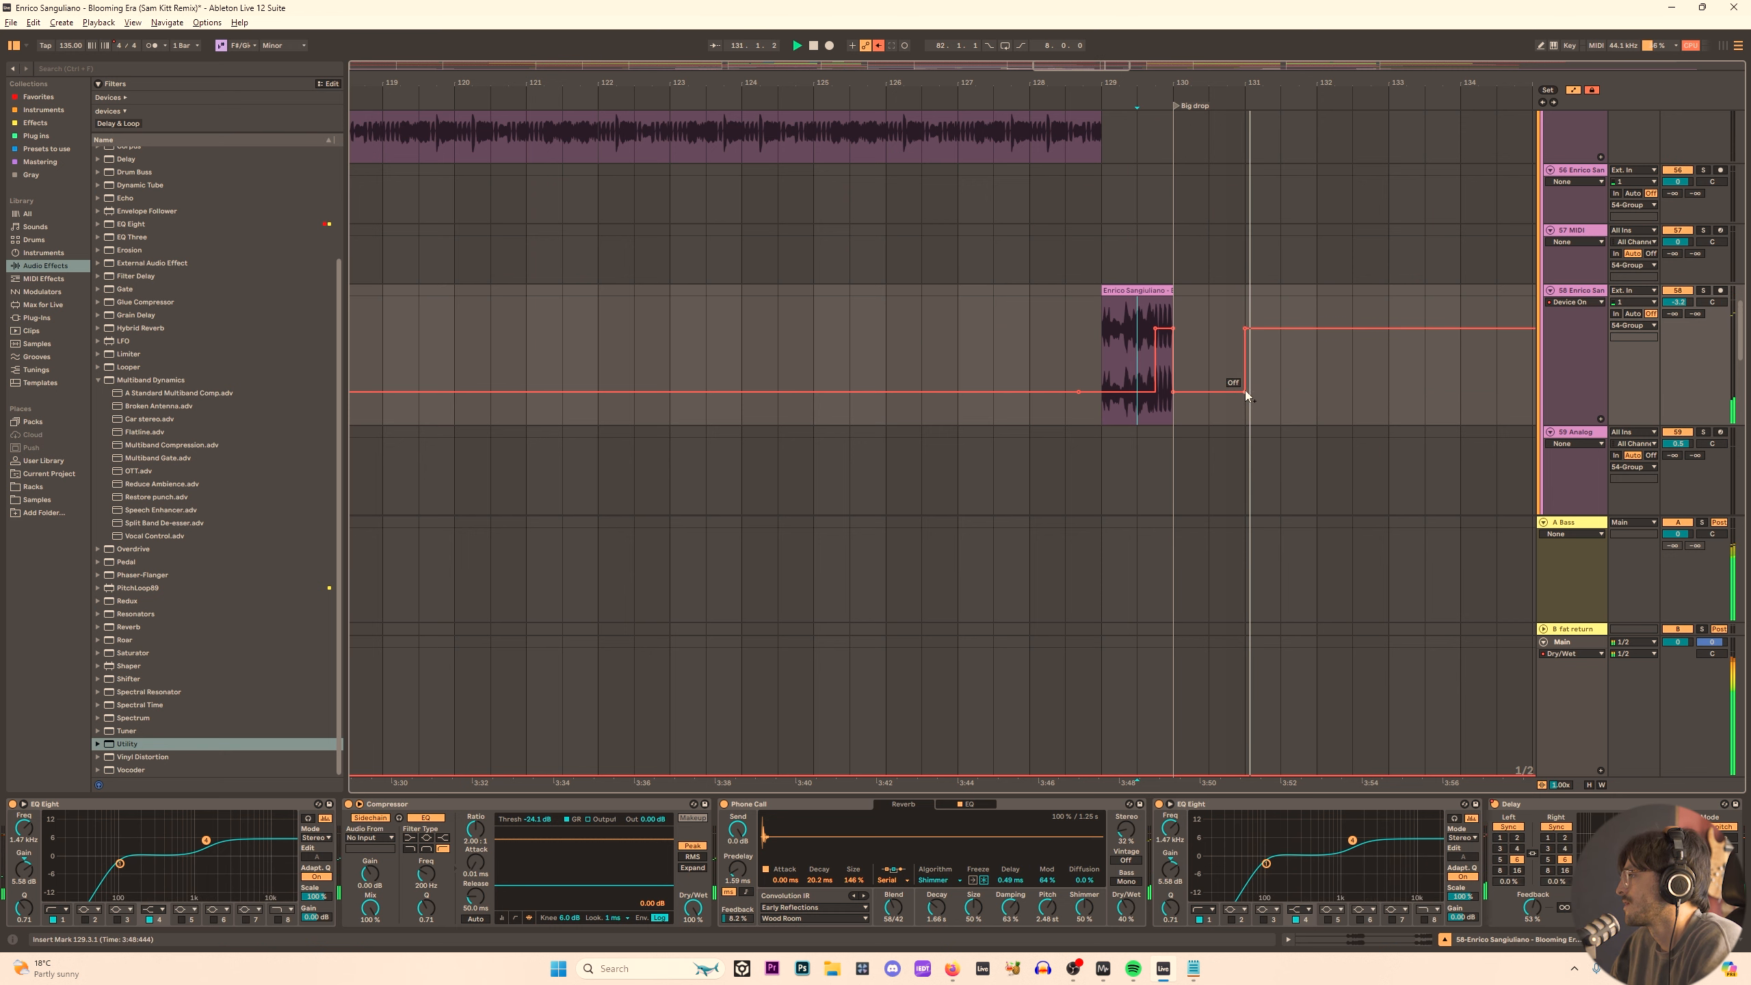
pyautogui.moveTo(1245, 391); pyautogui.dragTo(1208, 391)
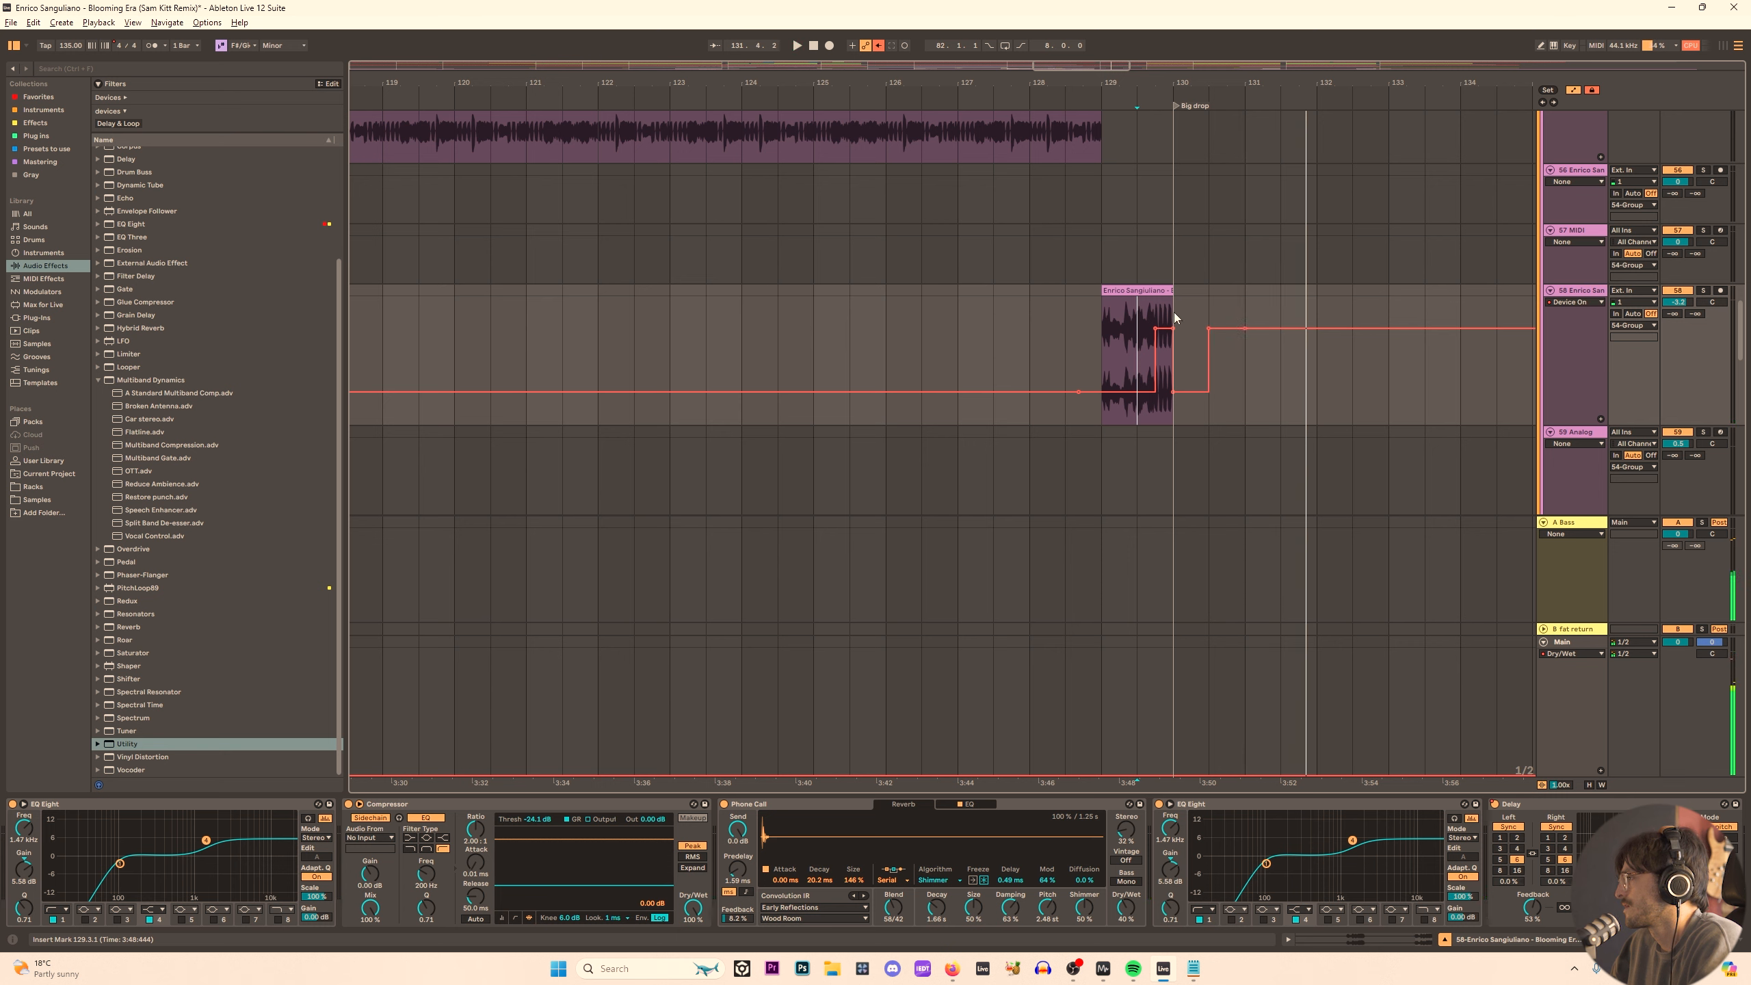
pyautogui.click(1152, 310)
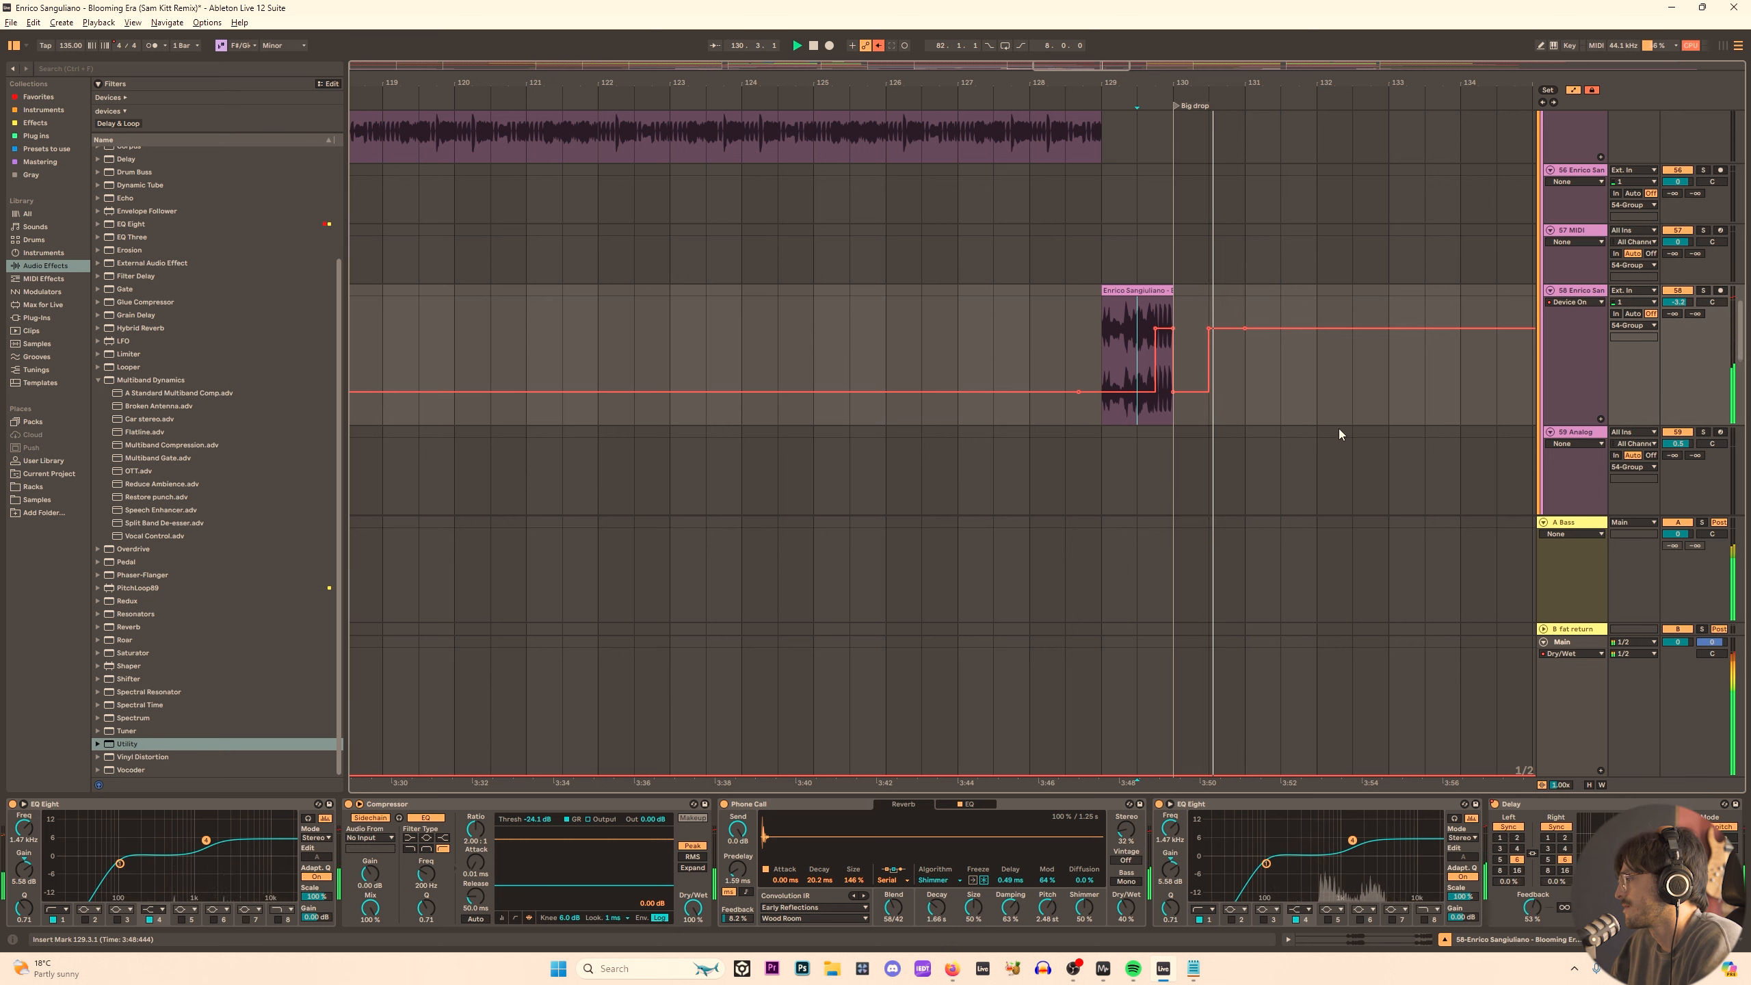
pyautogui.click(1208, 328)
pyautogui.click(1208, 392)
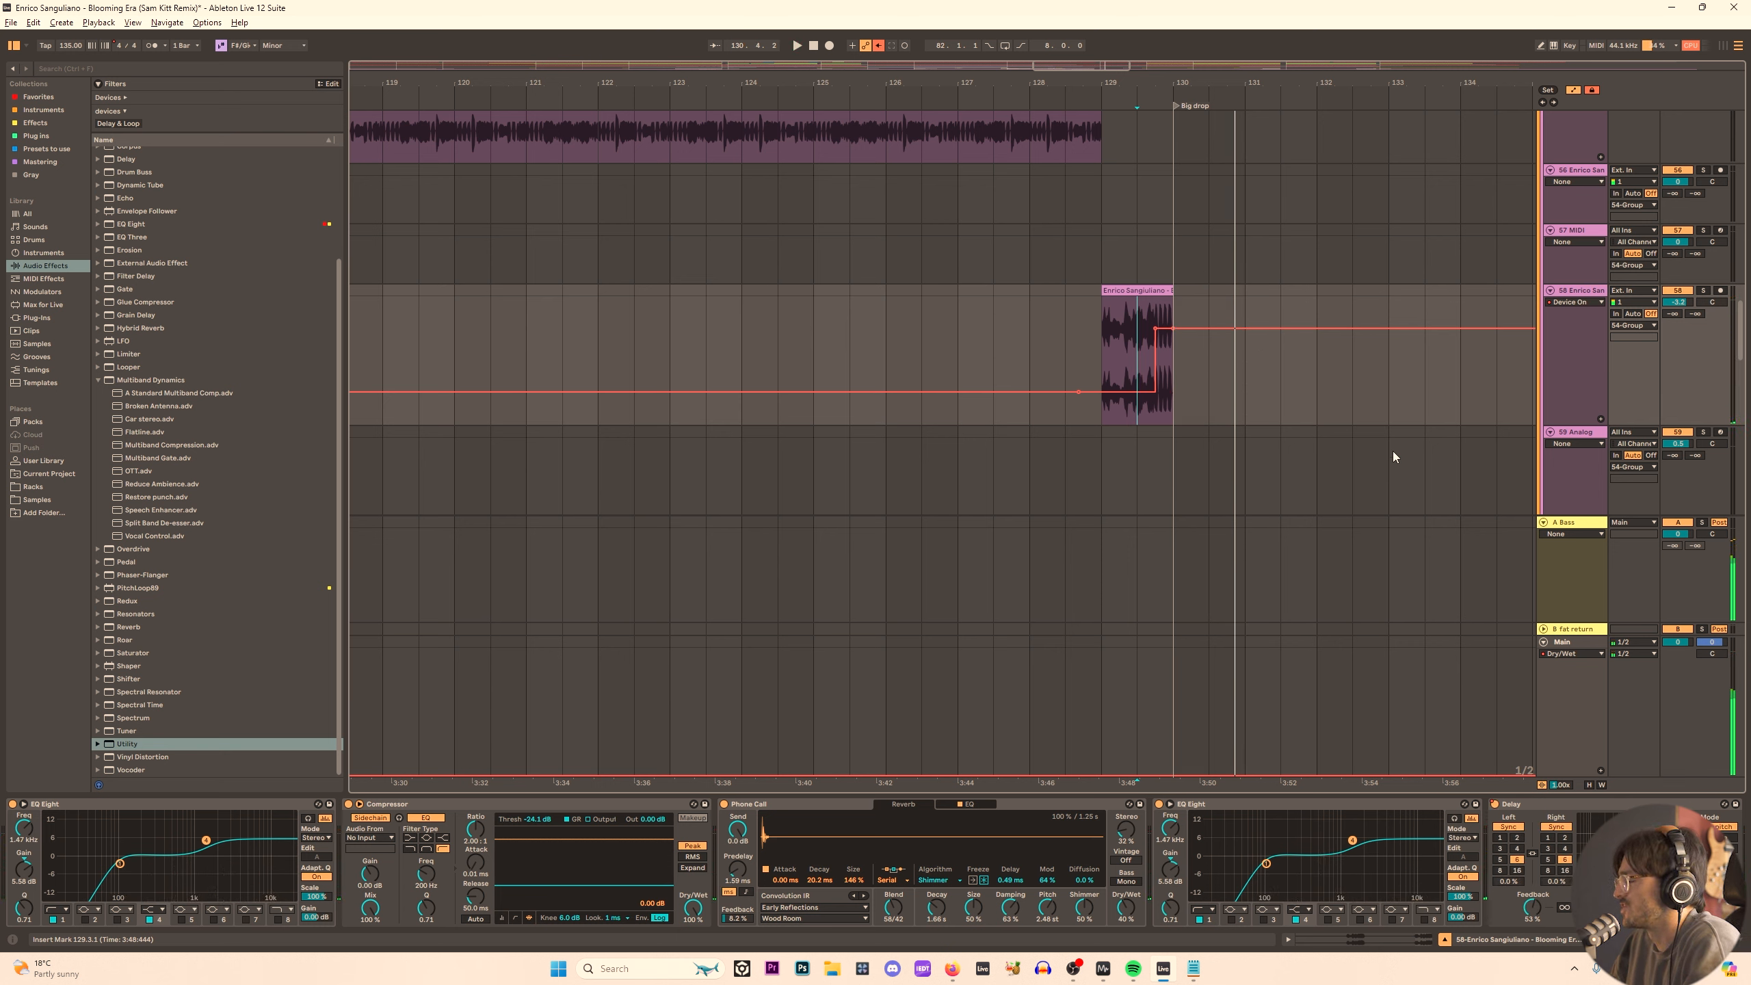
# Show track 58's Dry/Wet automation, draw a dip to 0% at bar 130 that recovers to 39% by bar 132, and listen.
pyautogui.keyDown('ctrl'); pyautogui.scroll(-6, 1465, 329); pyautogui.keyUp('ctrl')
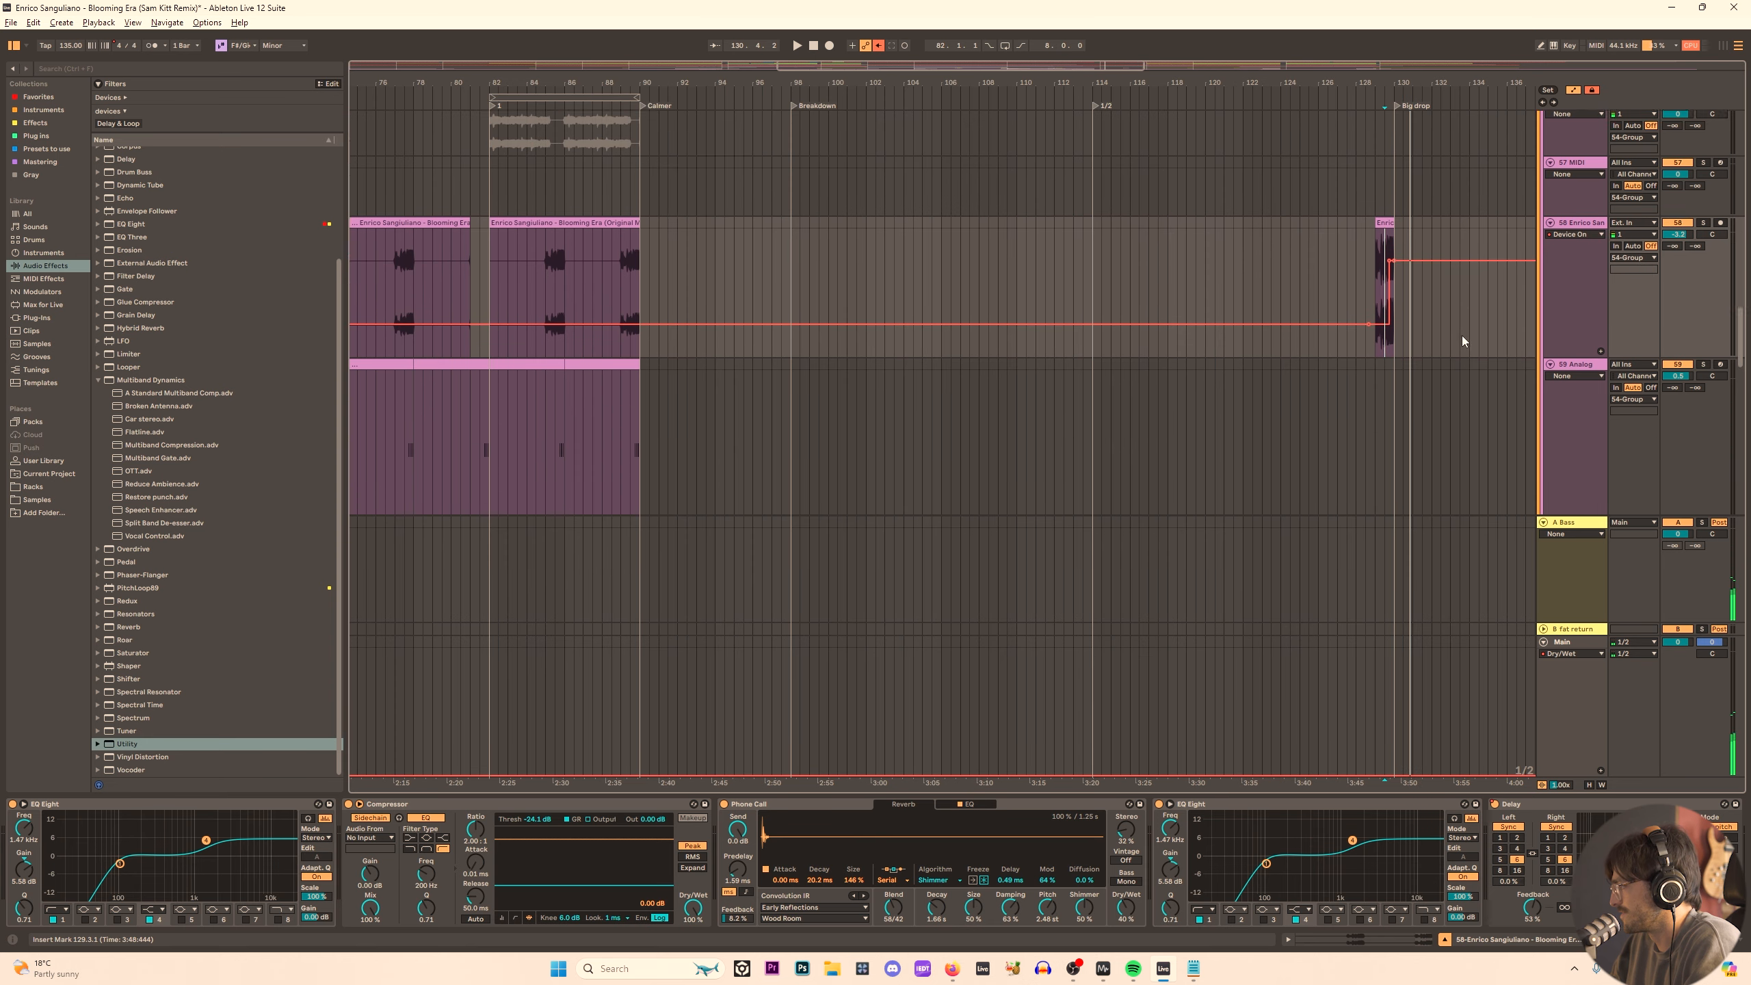
pyautogui.scroll(1, 1461, 335)
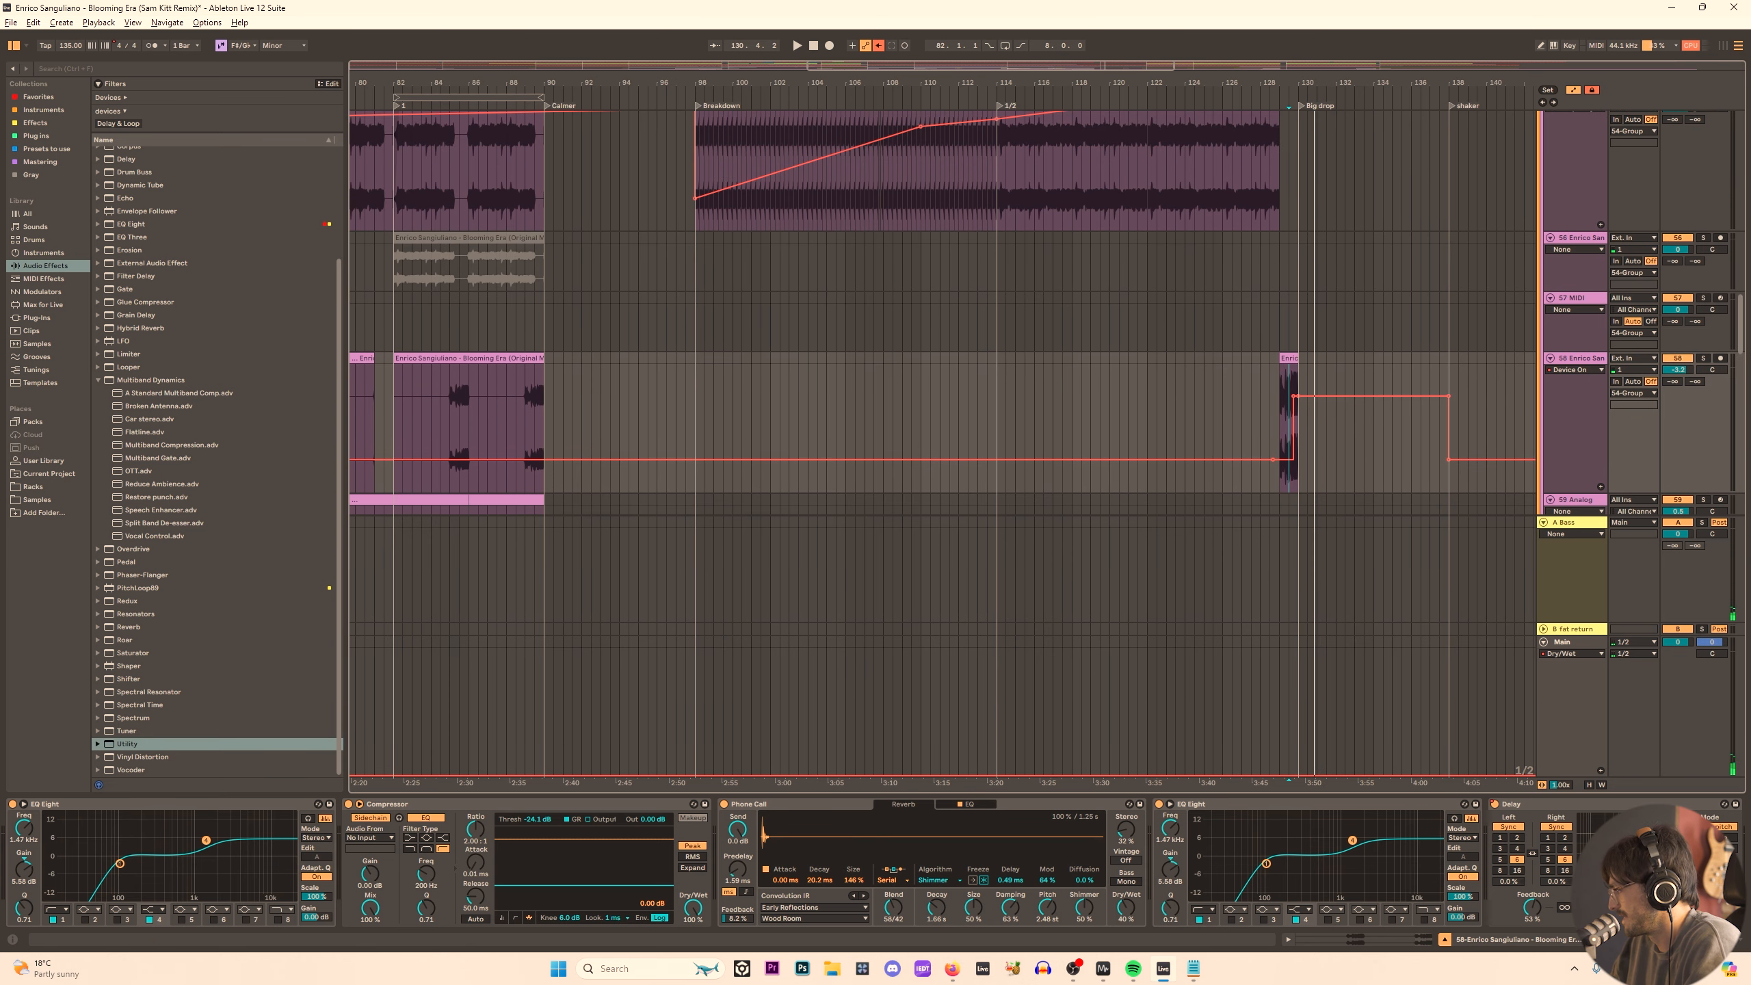
pyautogui.rightClick(1575, 777)
pyautogui.click(1610, 799)
pyautogui.keyDown('ctrl'); pyautogui.scroll(5, 1354, 438); pyautogui.keyUp('ctrl')
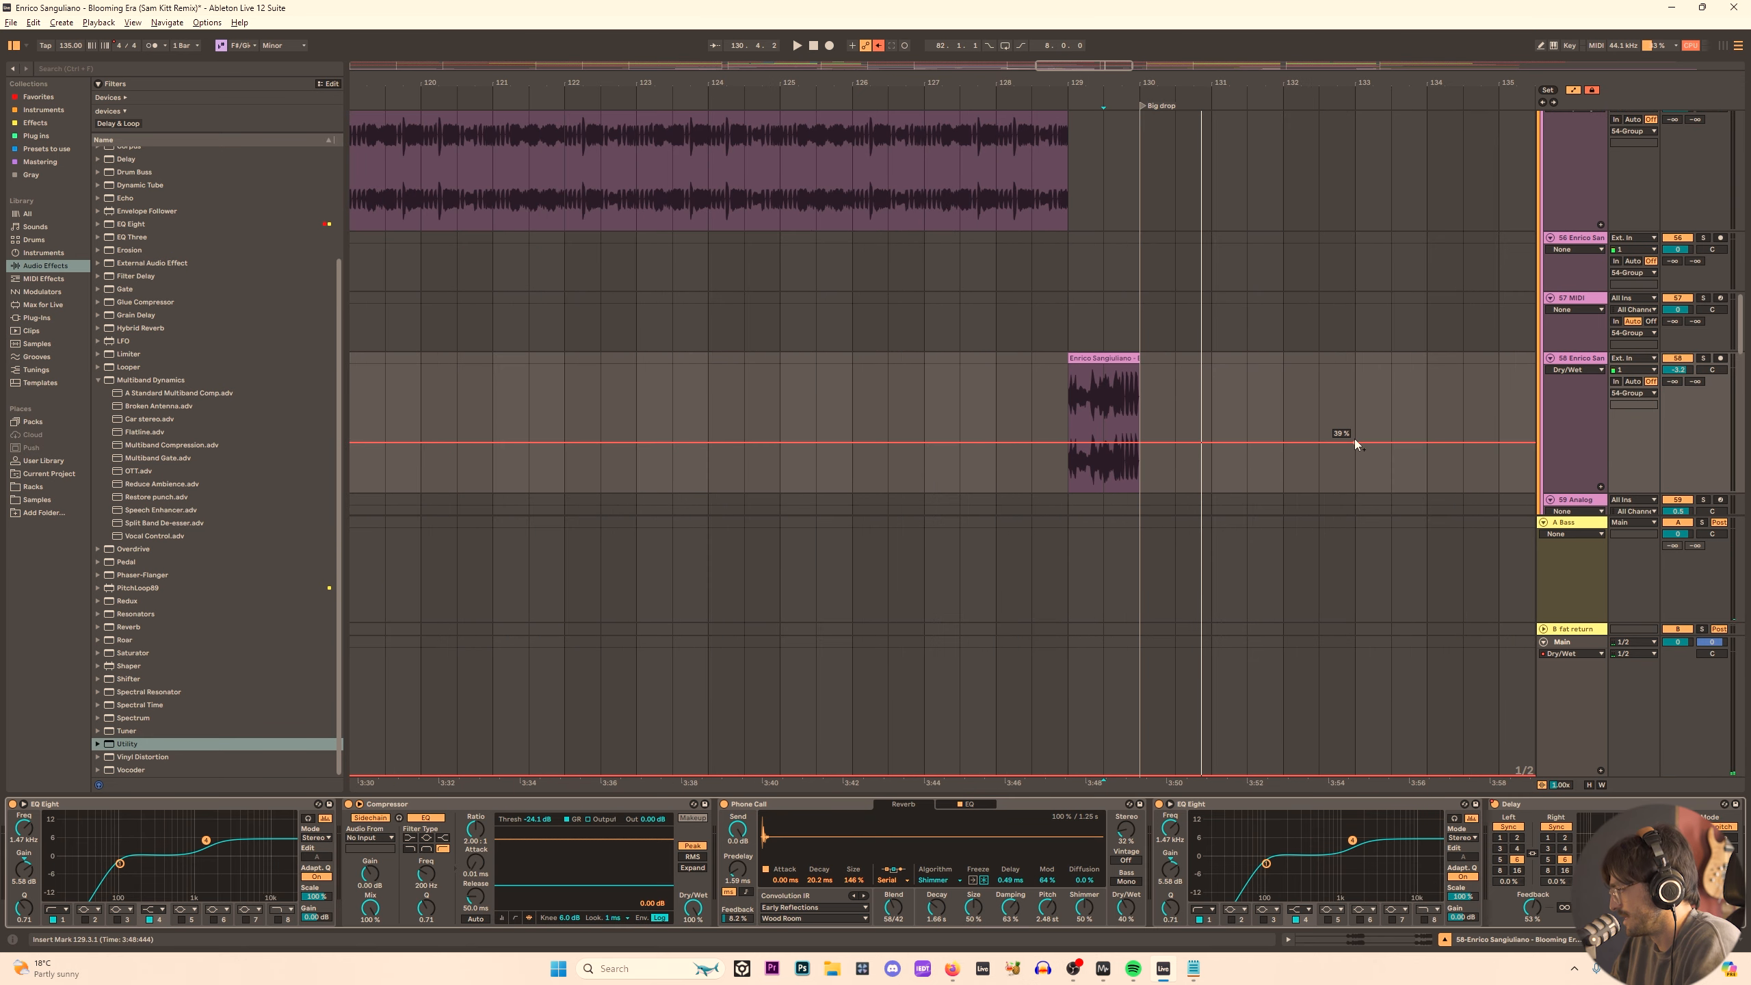
pyautogui.click(1102, 442)
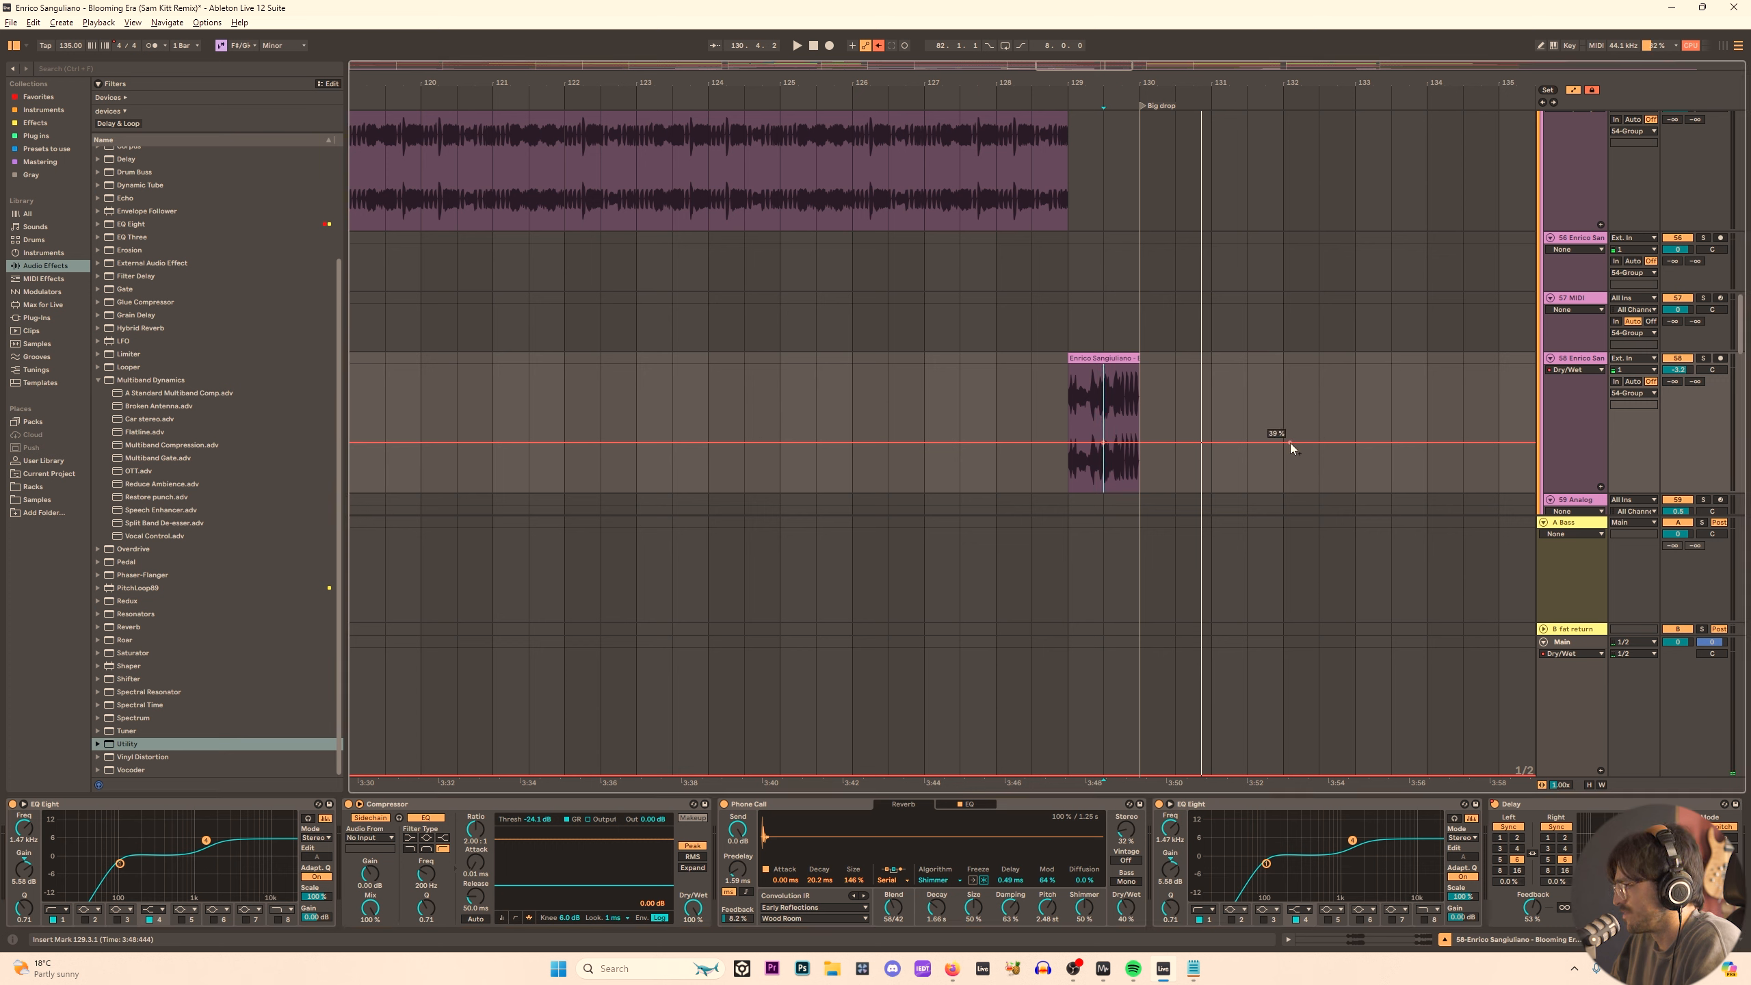
pyautogui.moveTo(1289, 441); pyautogui.dragTo(1212, 442)
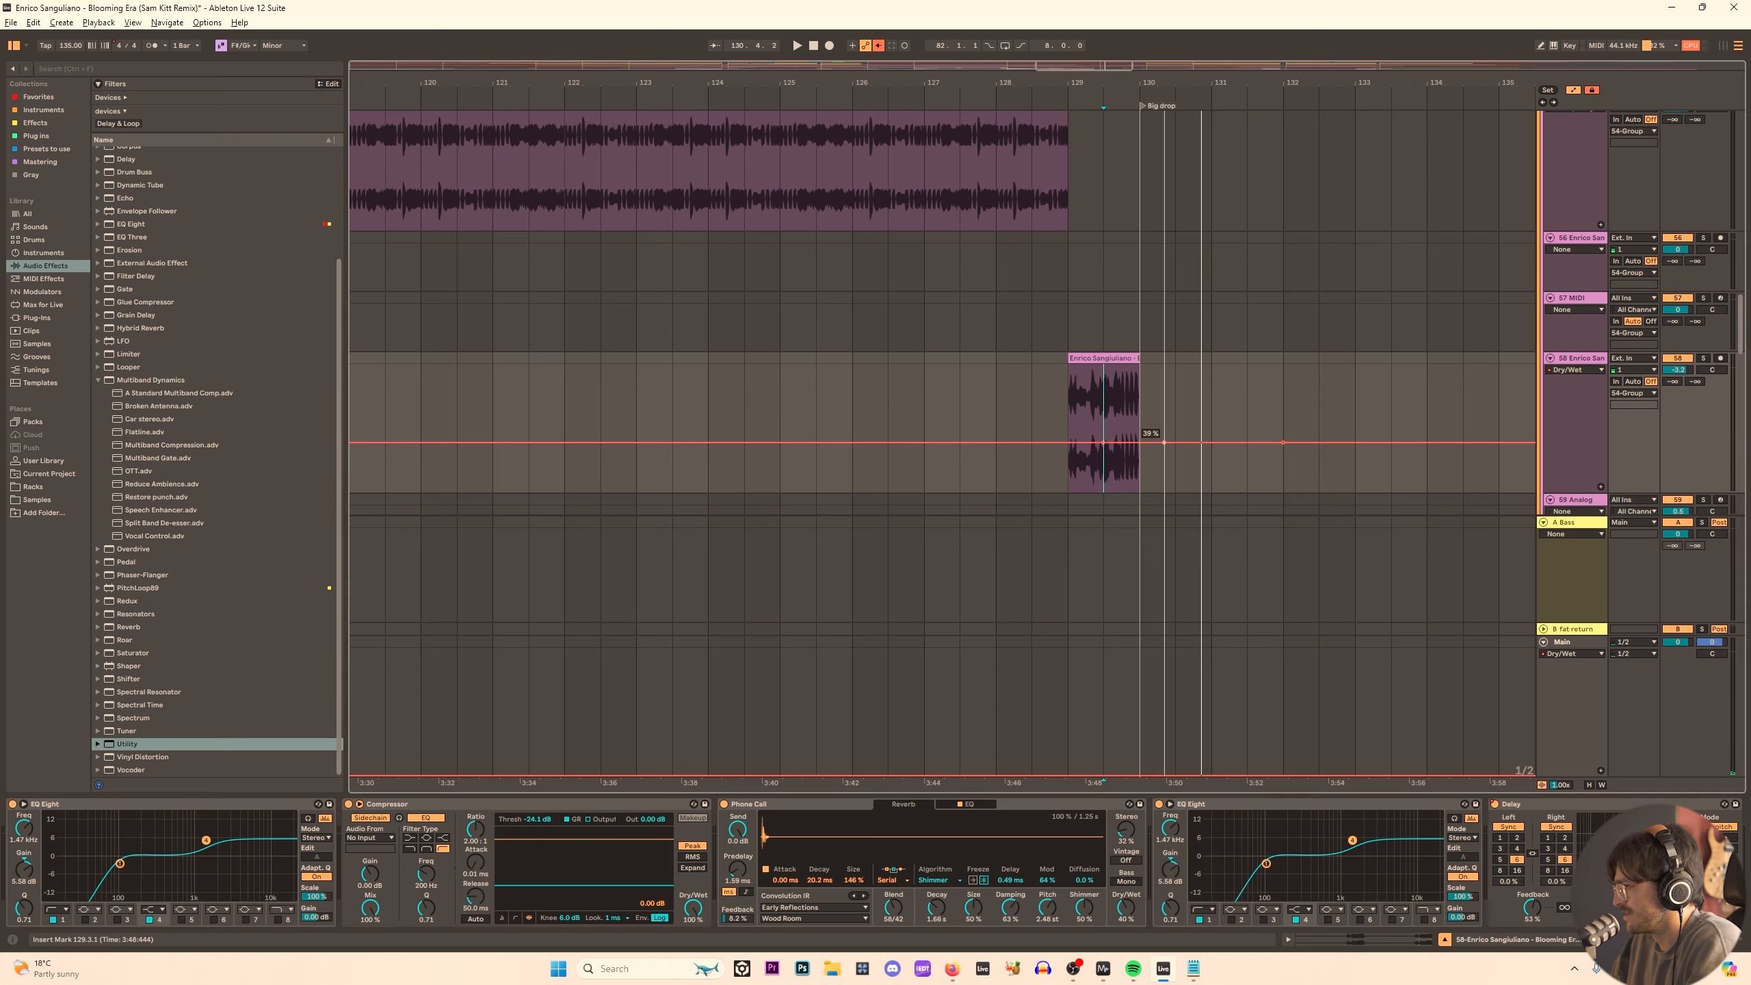
pyautogui.press('space')
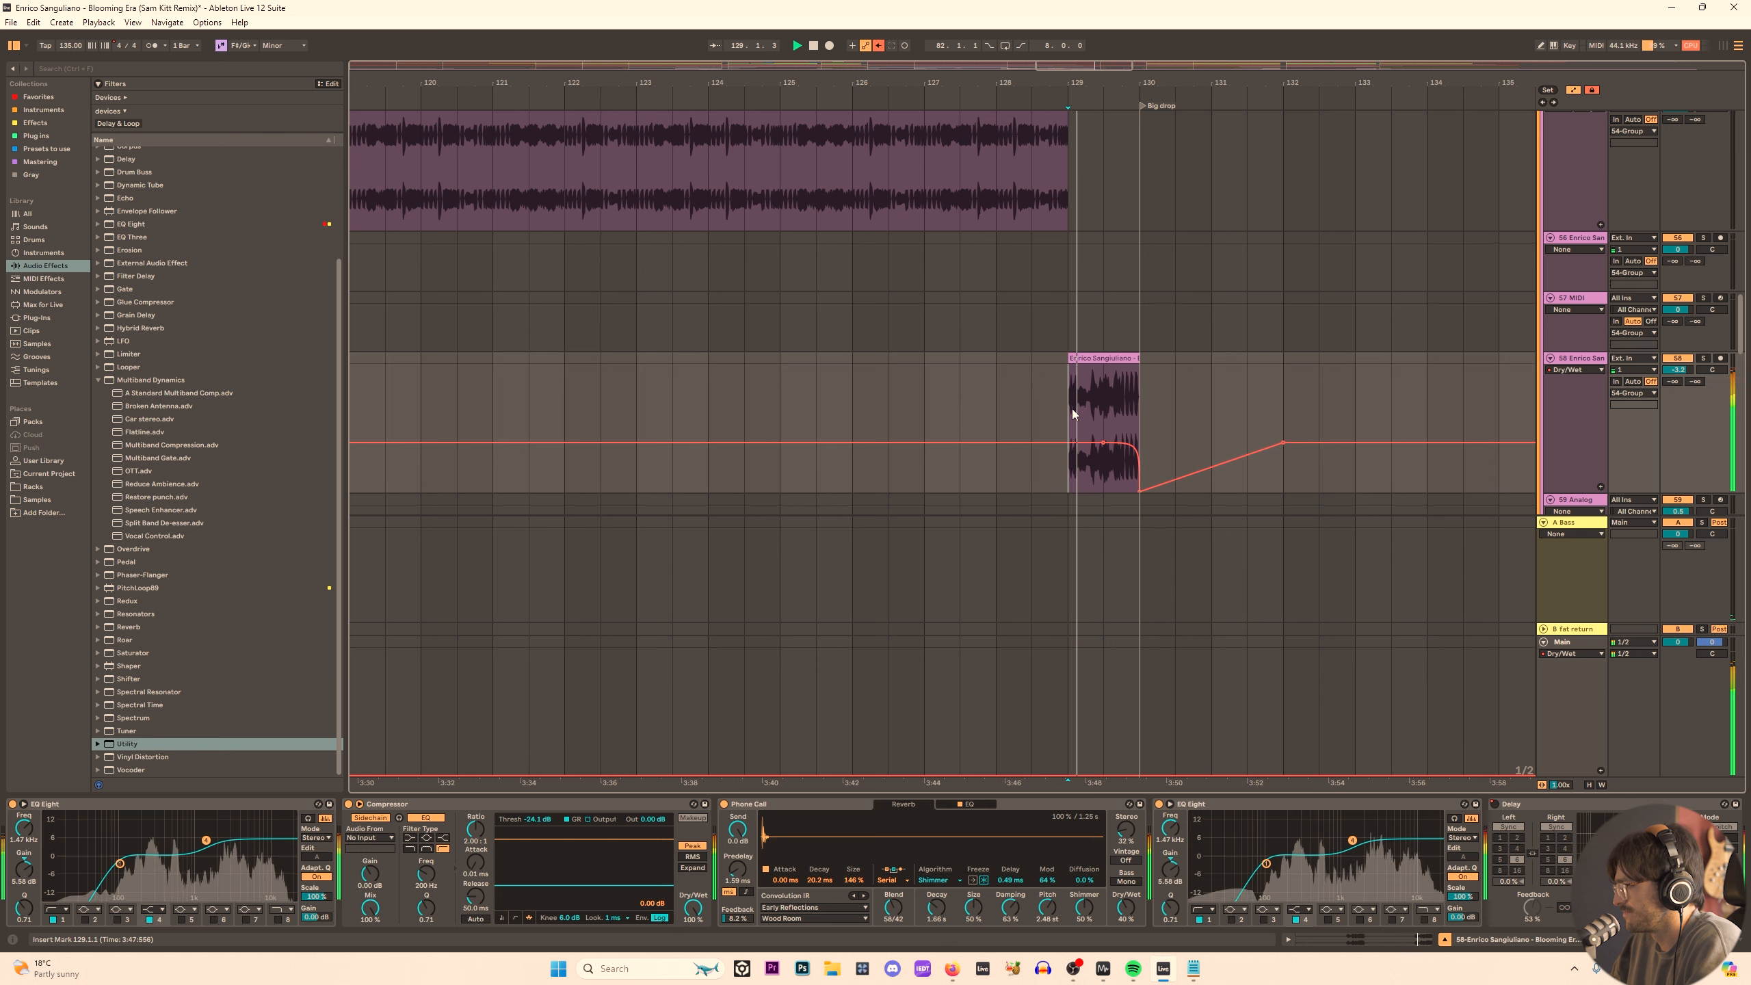
# Move the Dry/Wet recovery point back to bar 130.3, curve the rise after the drop, and replay from bar 129.3.
pyautogui.moveTo(1091, 444); pyautogui.dragTo(1136, 452)
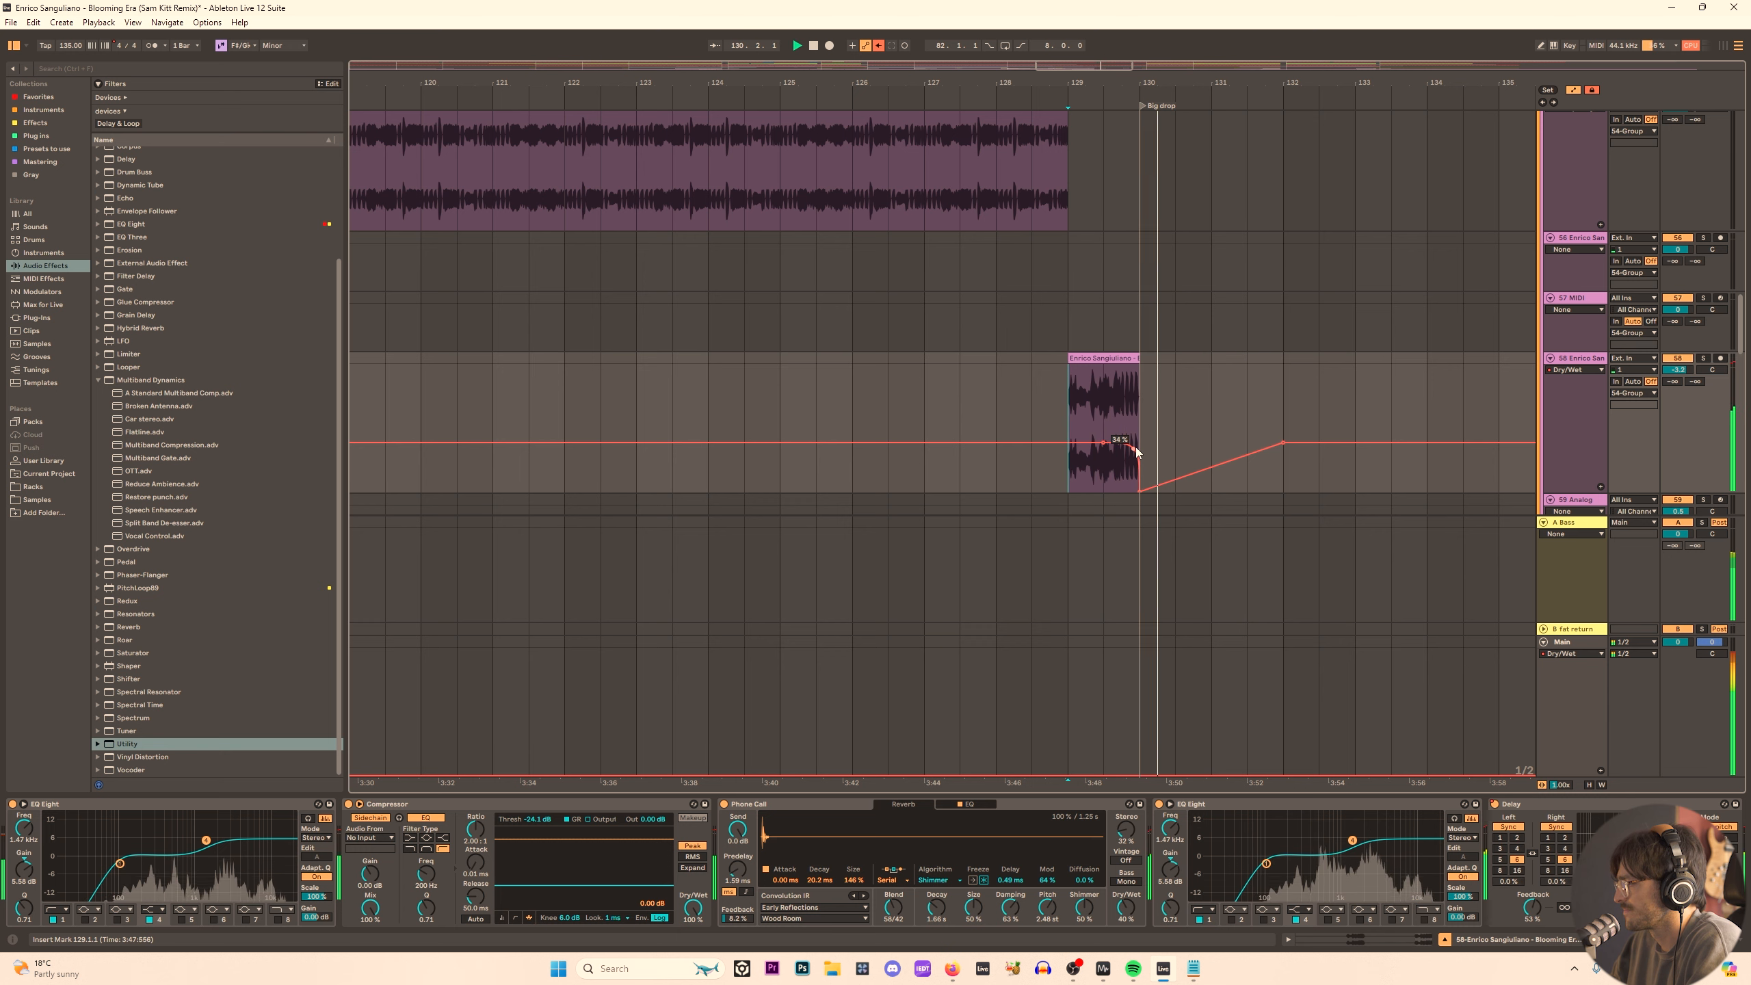
pyautogui.moveTo(1282, 443); pyautogui.dragTo(1179, 443)
pyautogui.click(1098, 405)
pyautogui.press('space')
pyautogui.press('space')
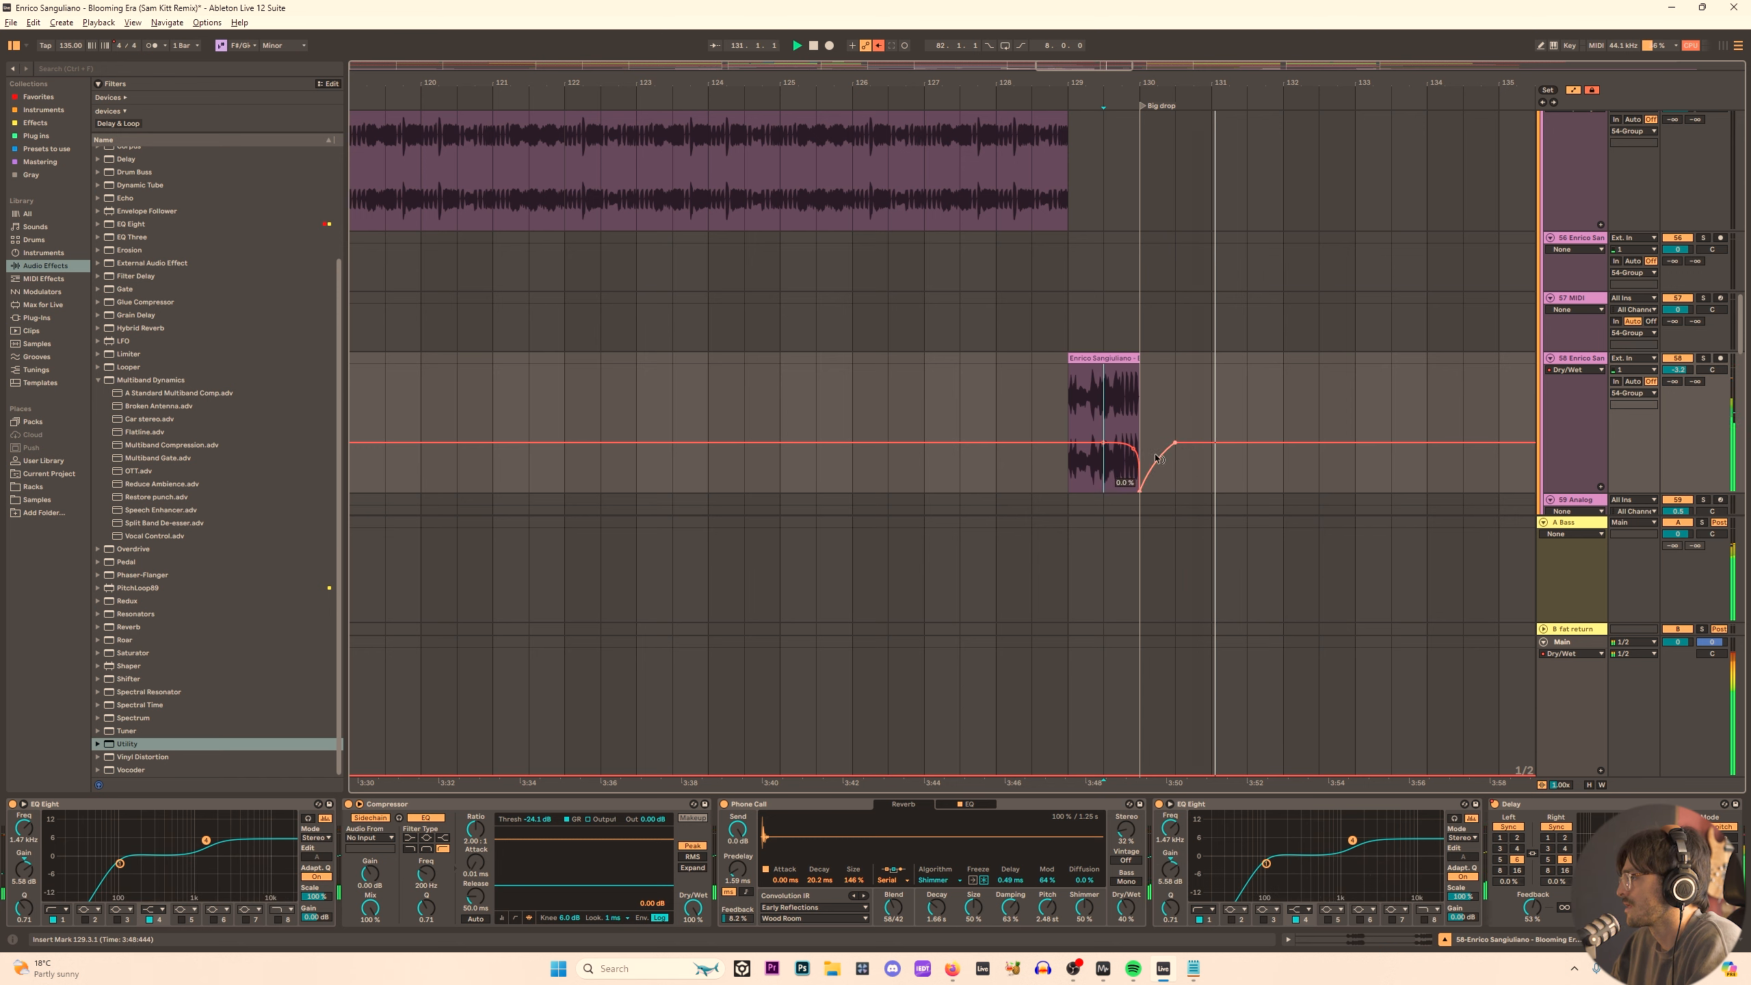
pyautogui.press('space')
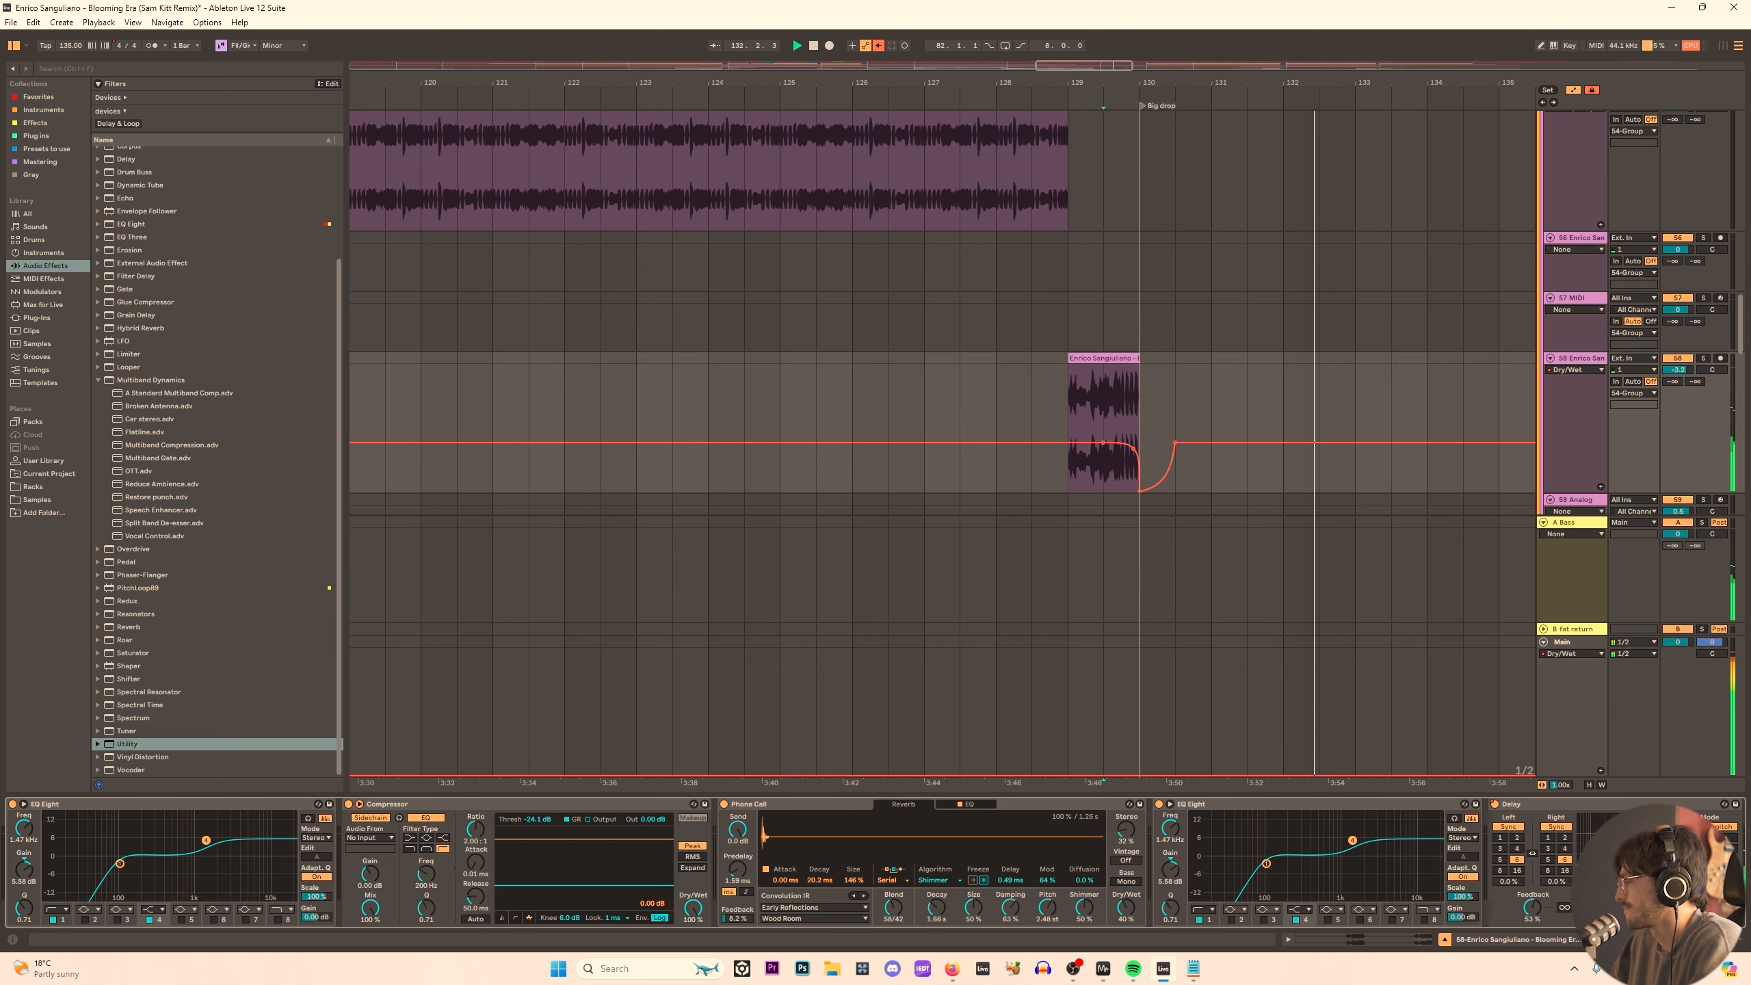
pyautogui.press('space')
pyautogui.press('space')
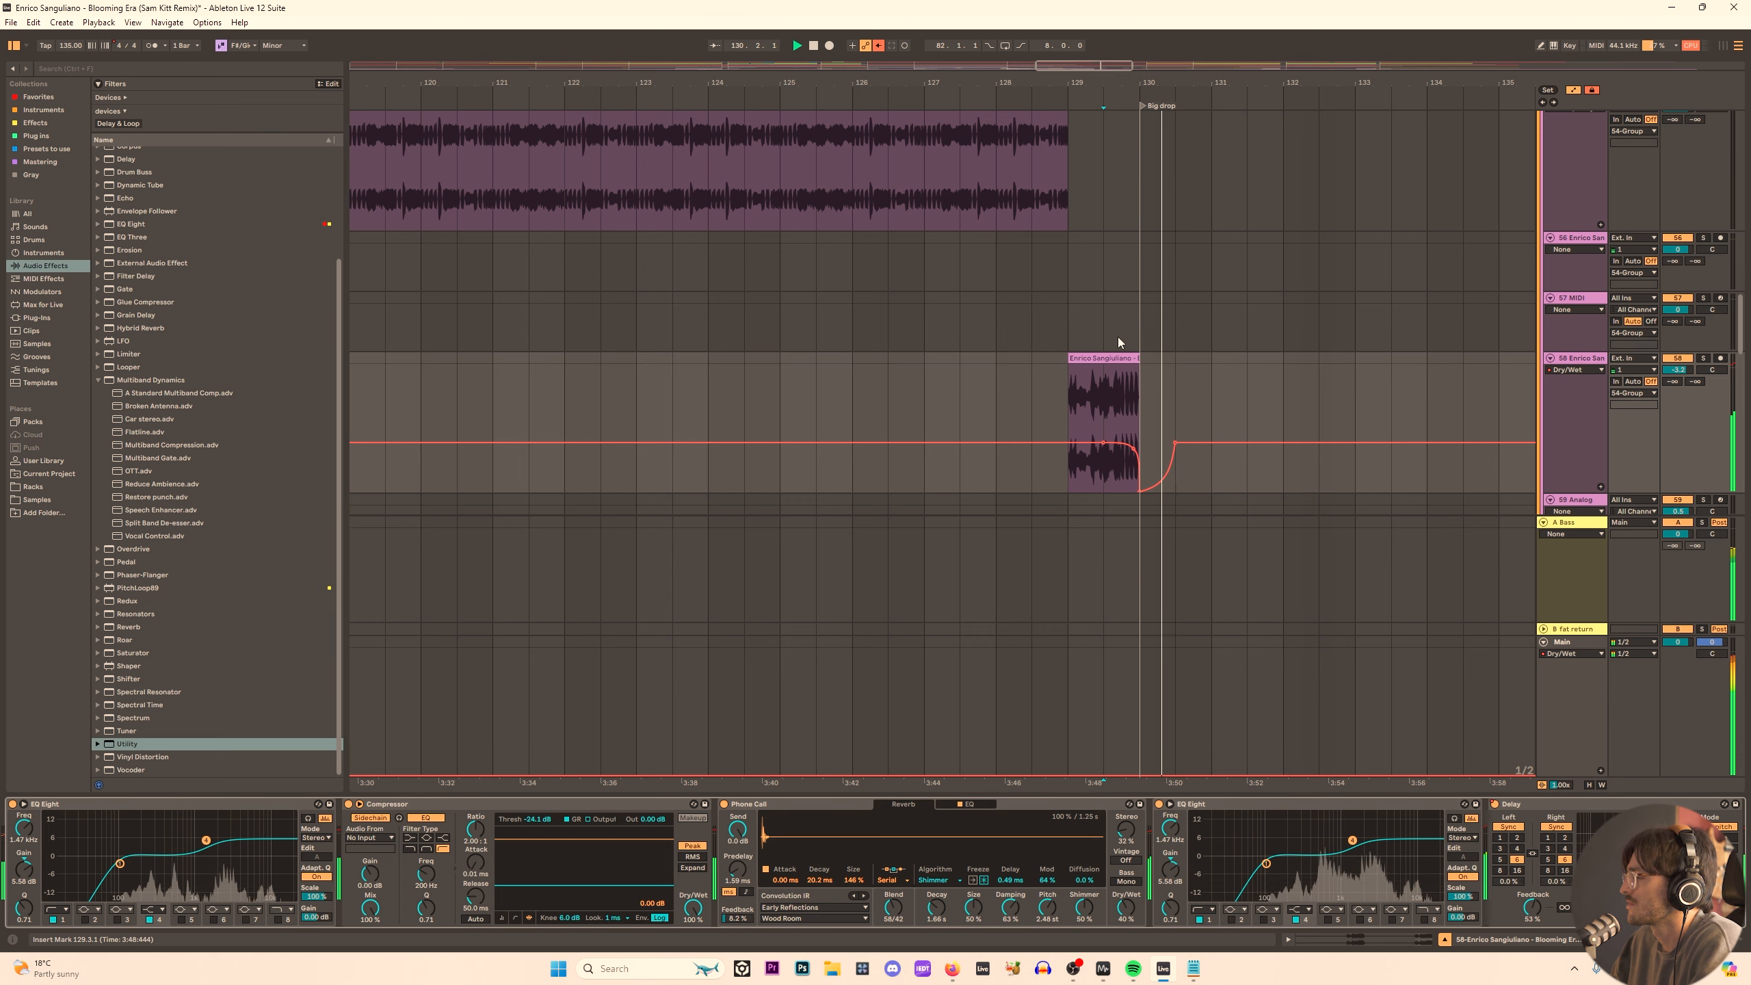
# Shorten track 58's Dry/Wet dip so it recovers at bar 130.2, and replay the transition into the Big drop.
pyautogui.moveTo(1175, 444); pyautogui.dragTo(1156, 441)
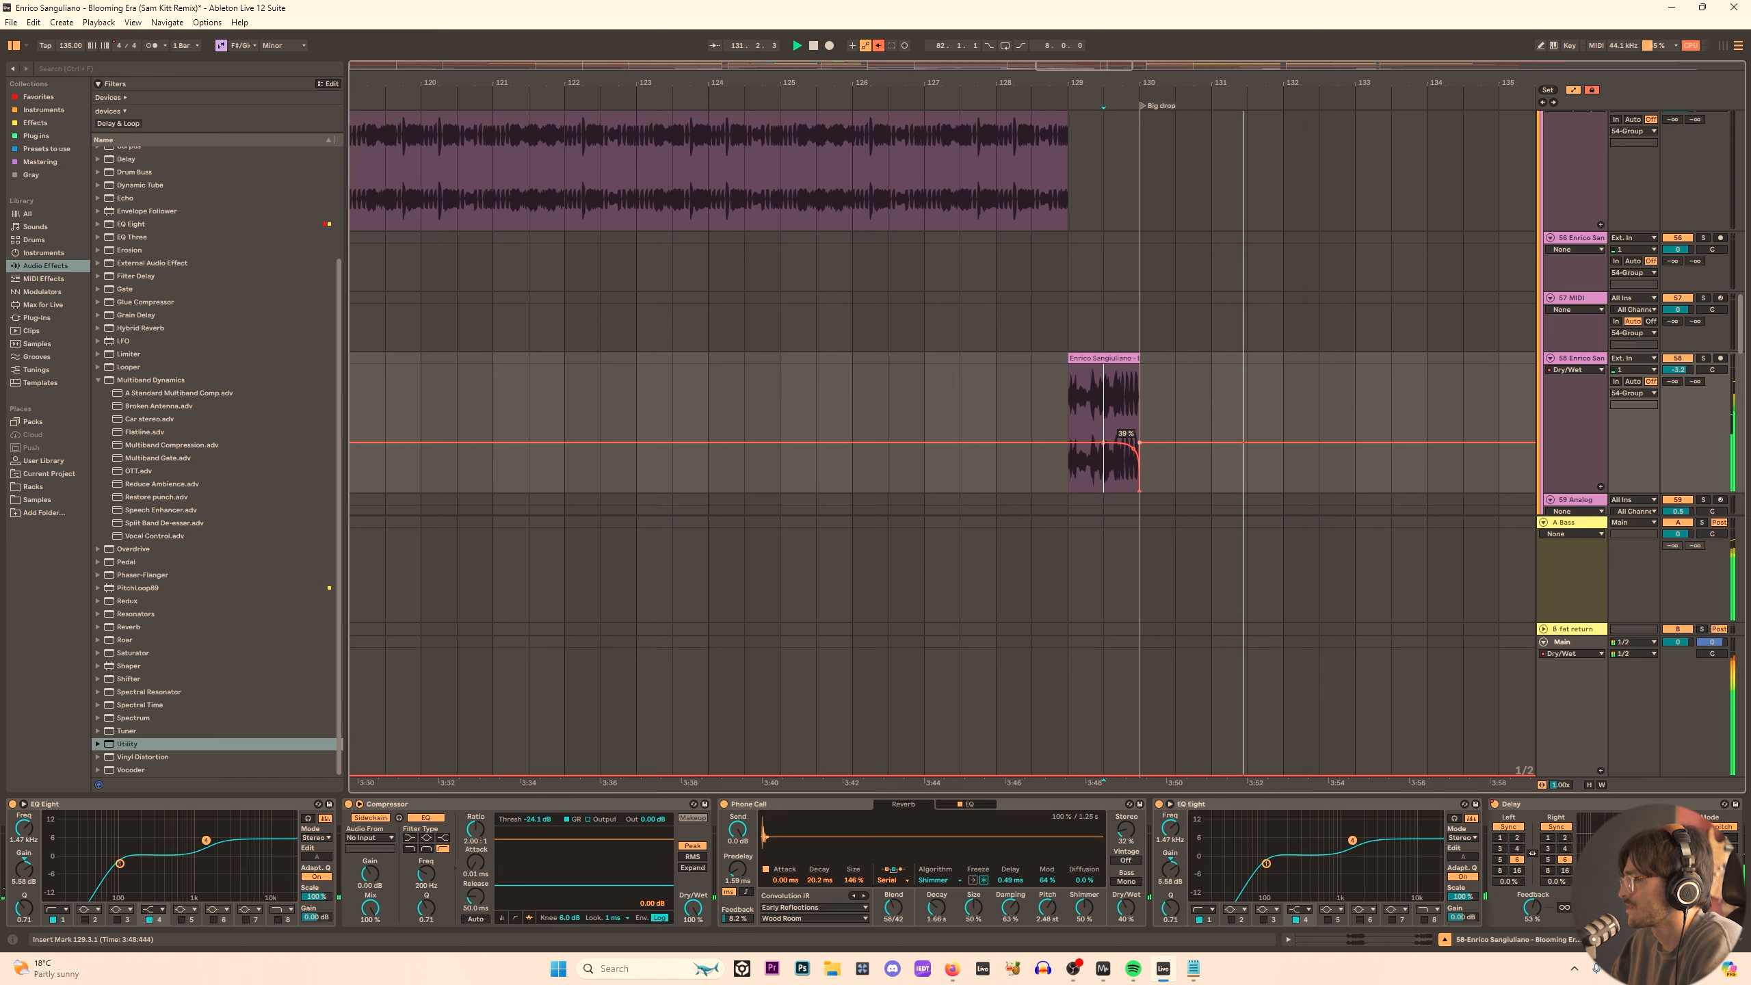
pyautogui.press('space')
pyautogui.press('space')
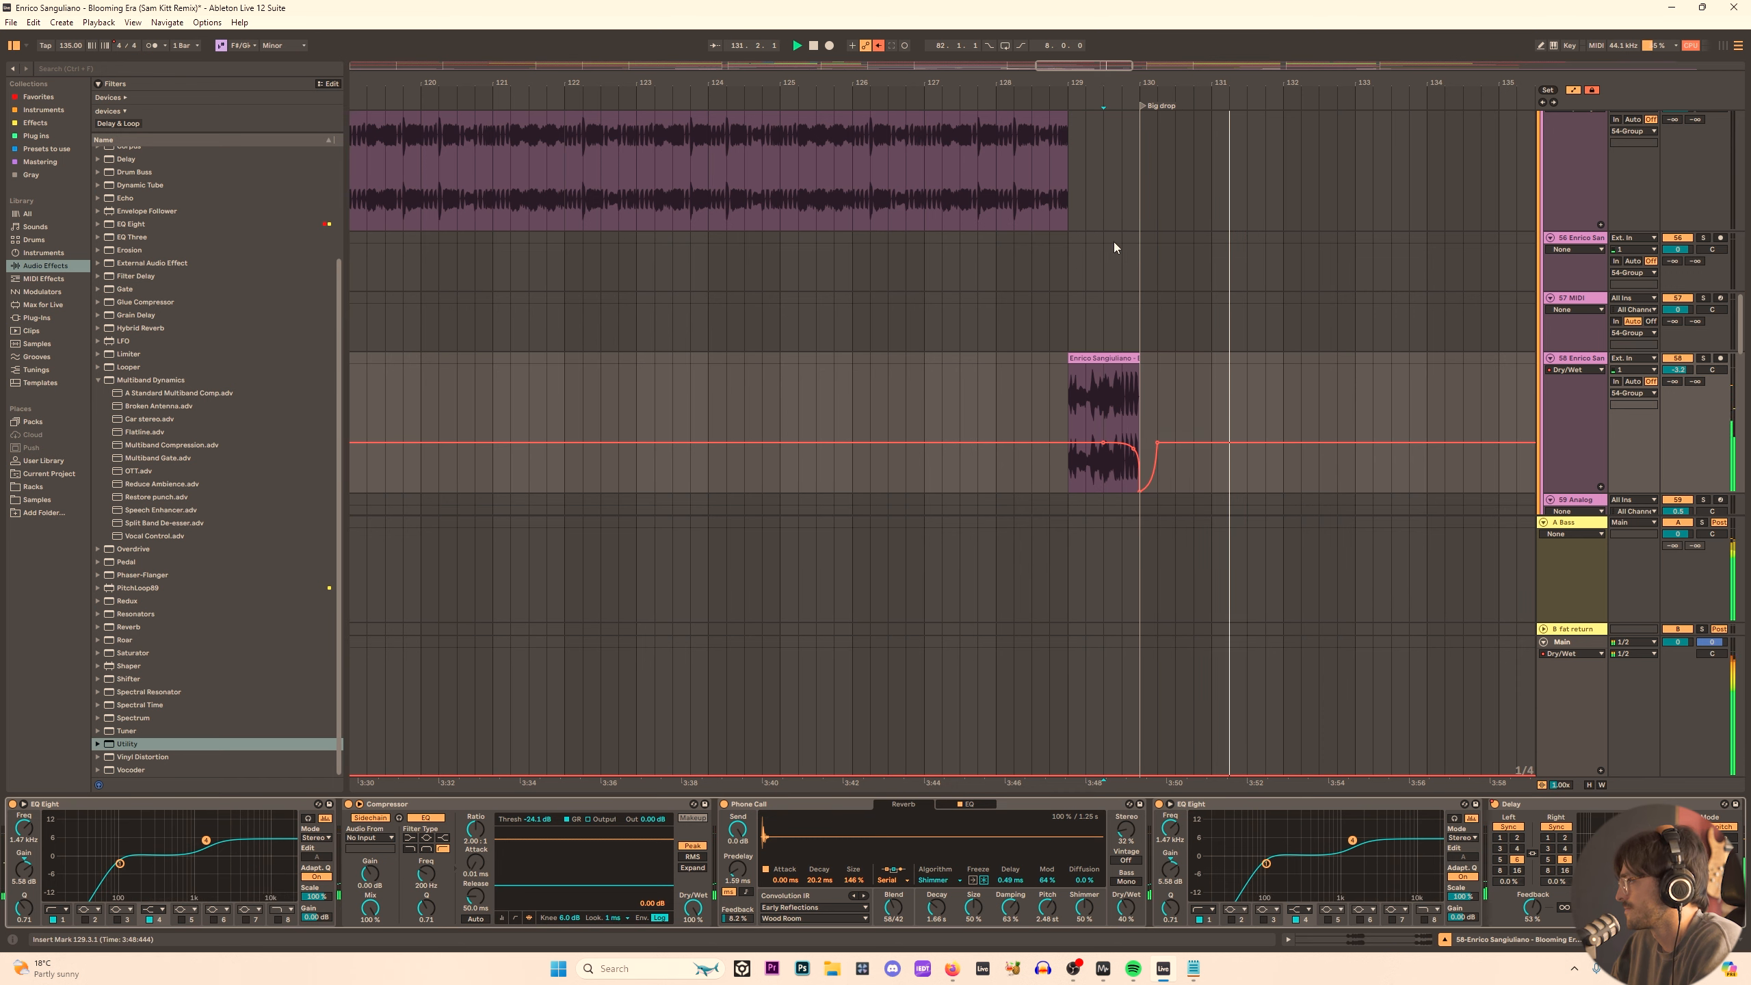
# Look through the synth and effects tracks around the breakdown and the Big drop.
pyautogui.scroll(-6, 1113, 241)
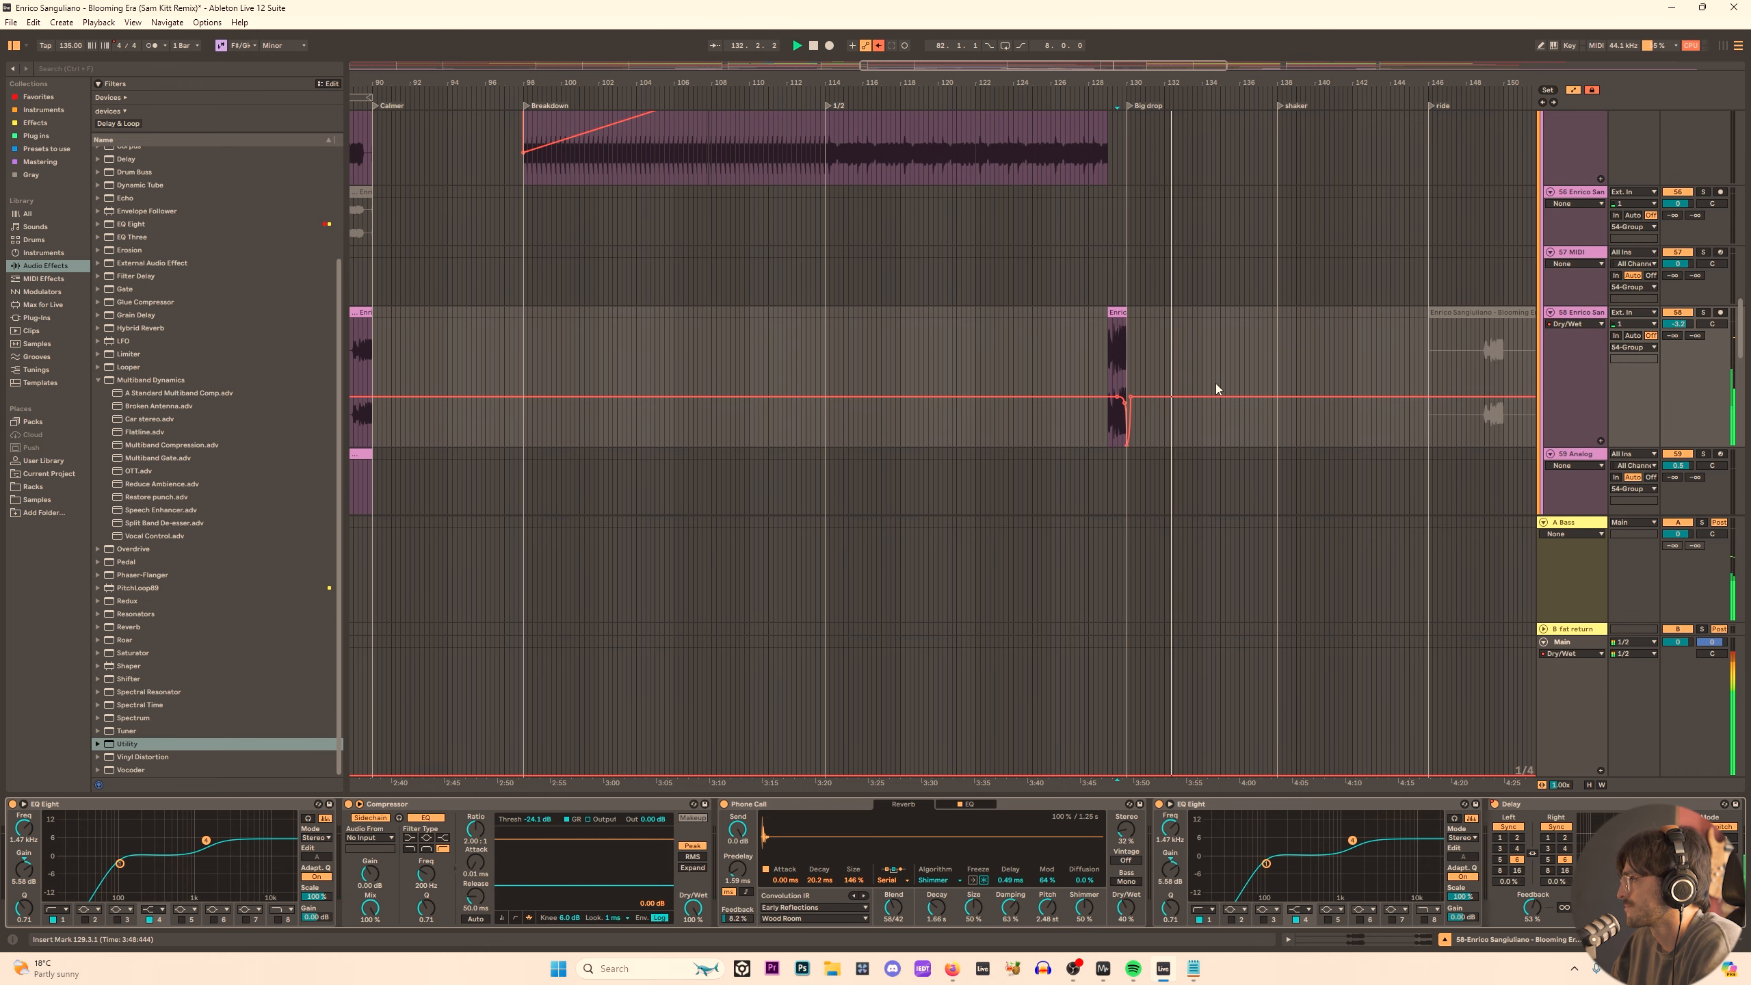
pyautogui.scroll(5, 1174, 432)
pyautogui.scroll(-1, 1138, 421)
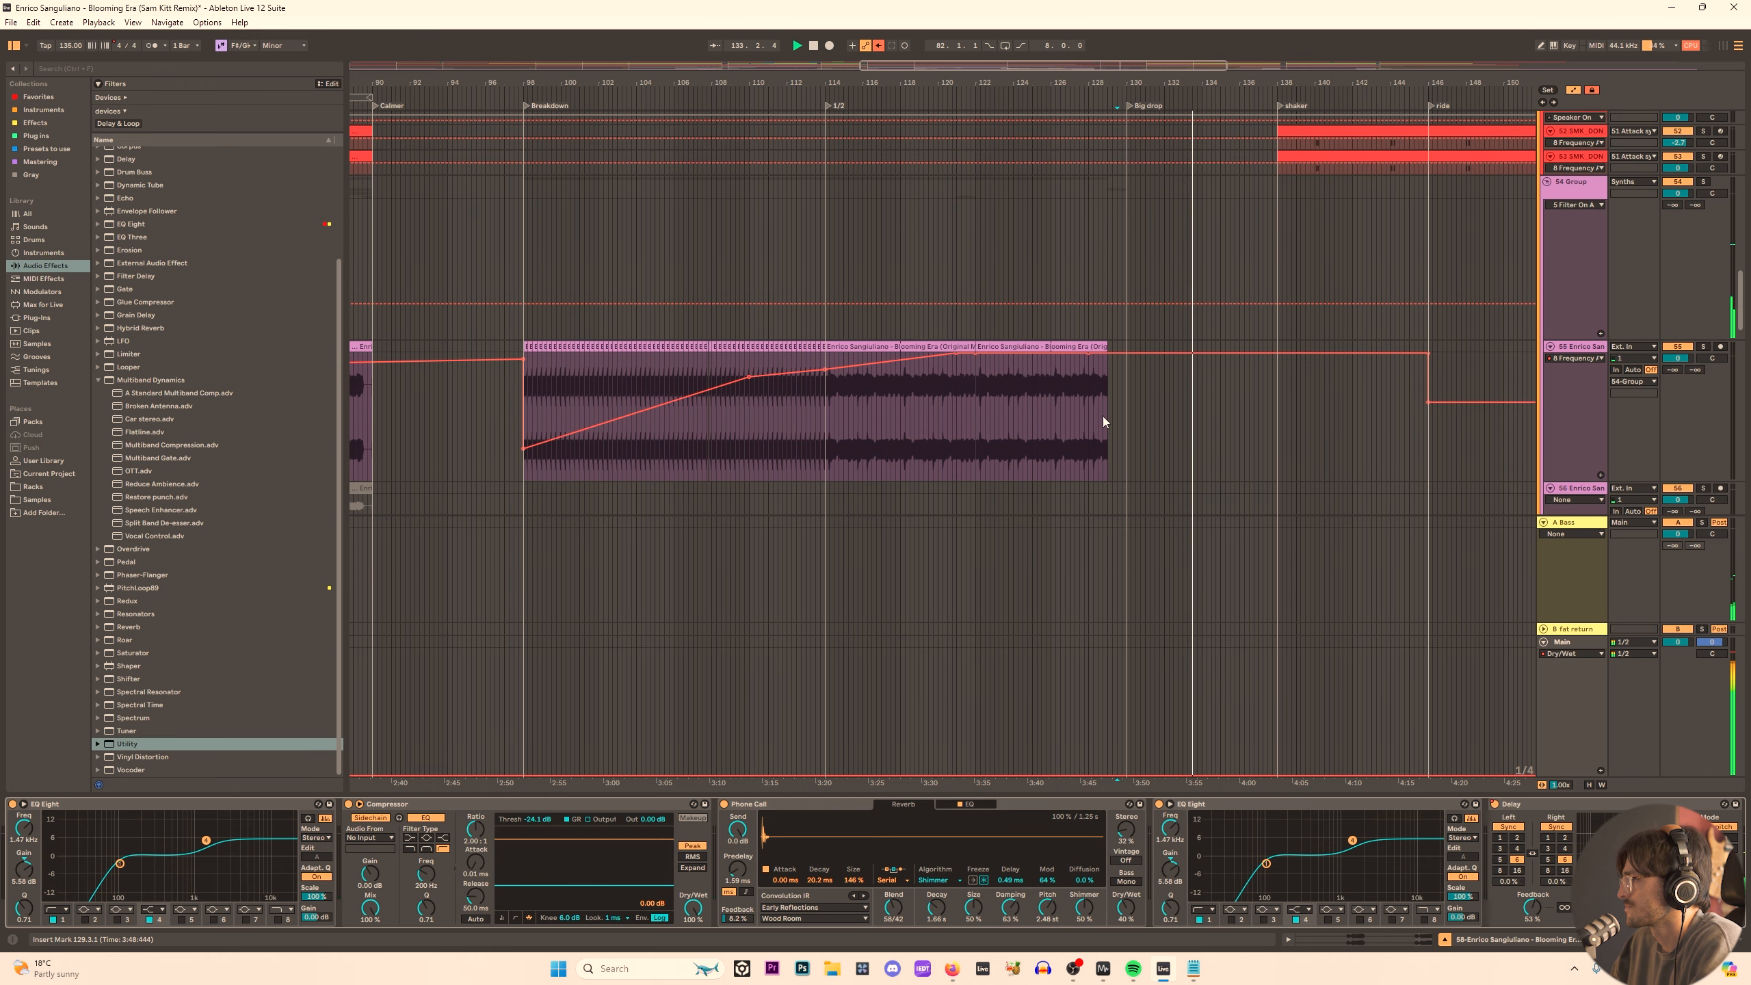
pyautogui.scroll(5, 1171, 428)
pyautogui.press('space')
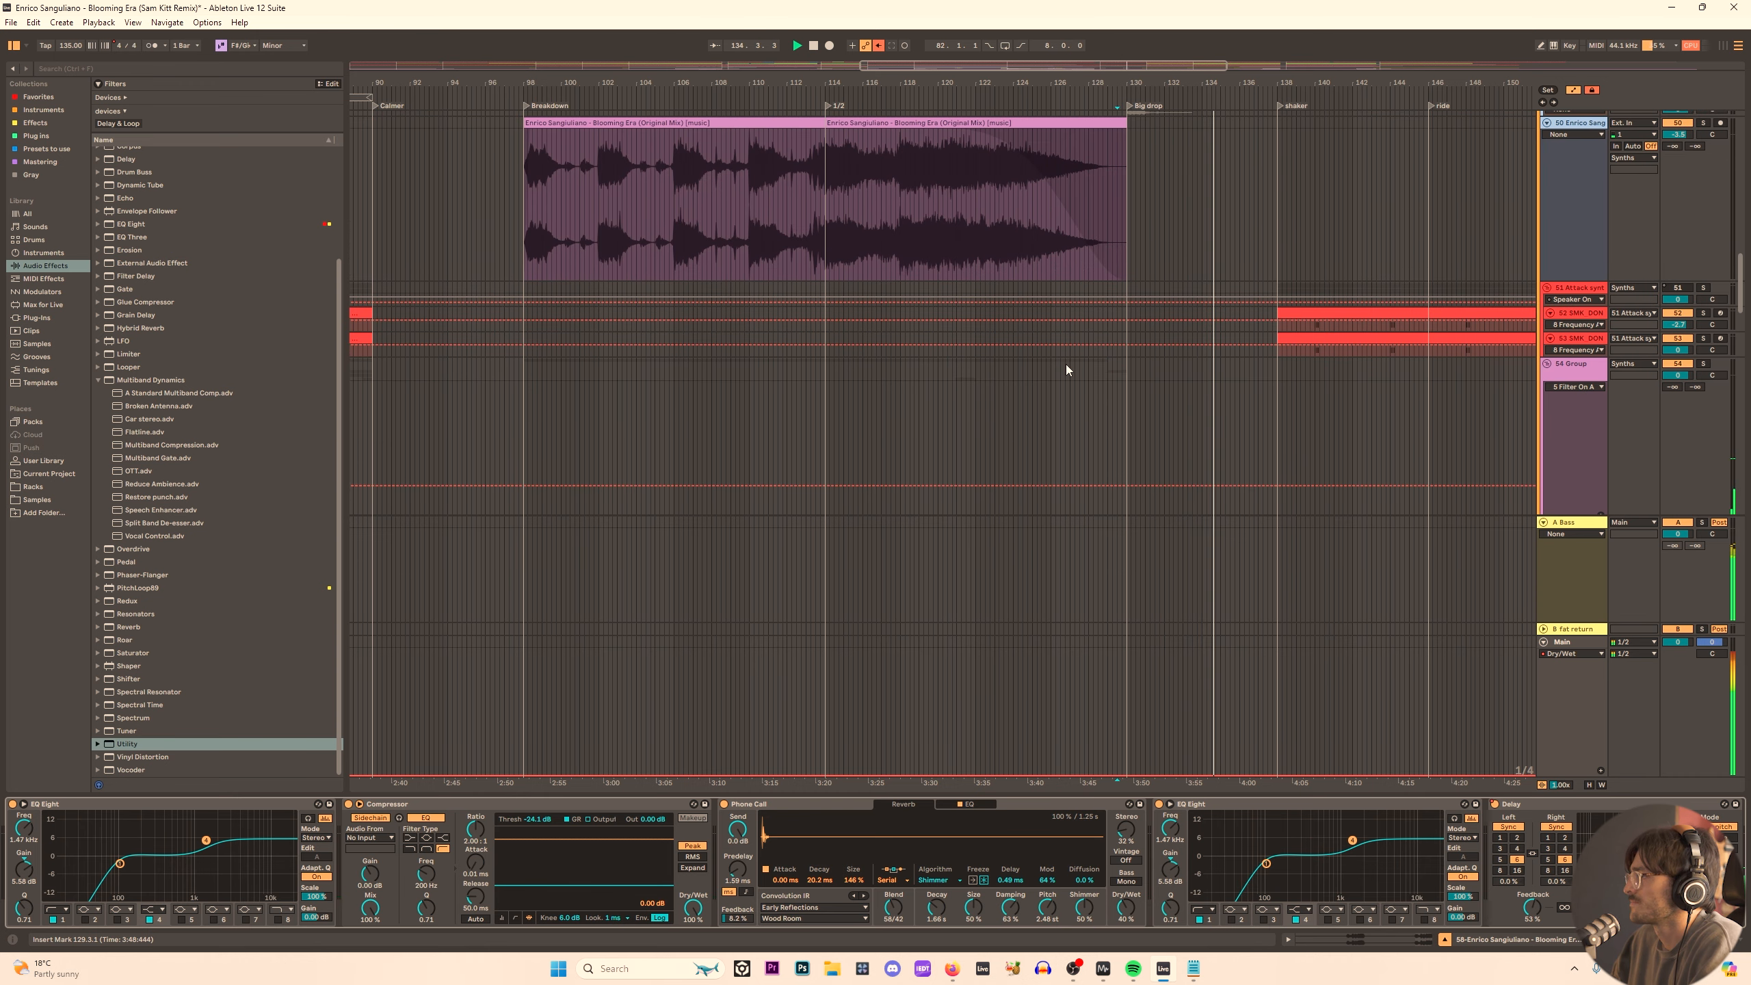
pyautogui.scroll(-6, 1068, 361)
pyautogui.scroll(5, 1103, 331)
pyautogui.scroll(-5, 1144, 348)
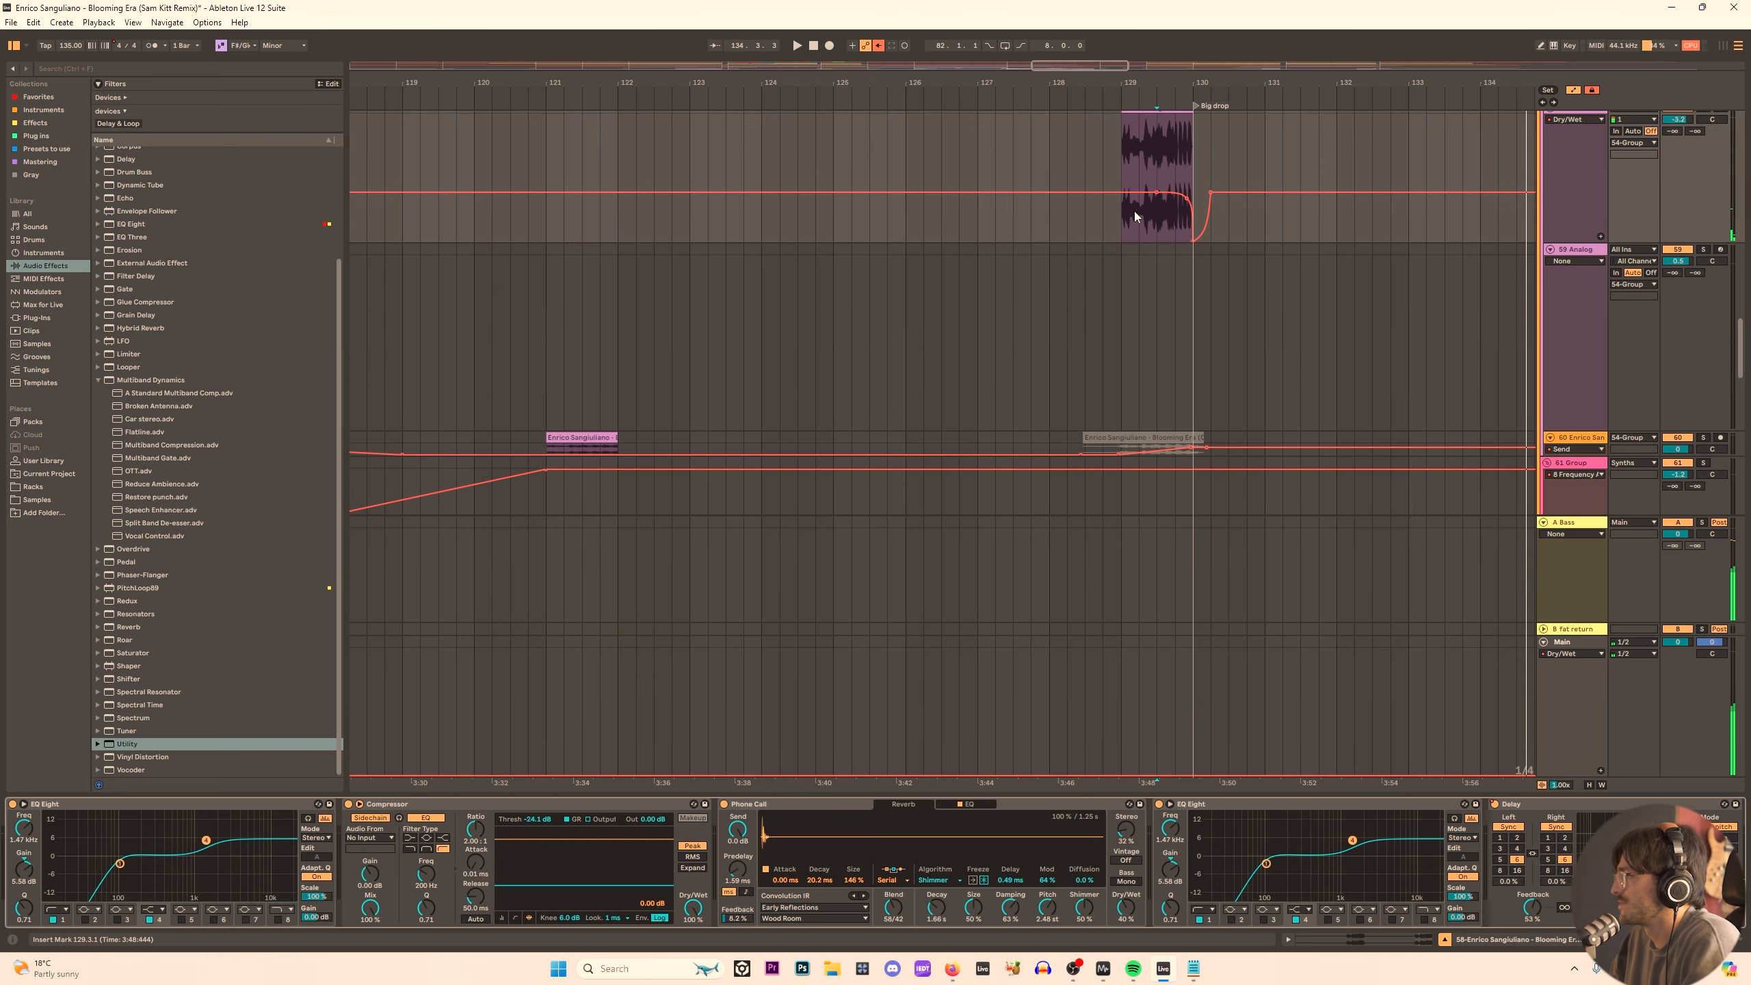
pyautogui.scroll(-10, 1134, 212)
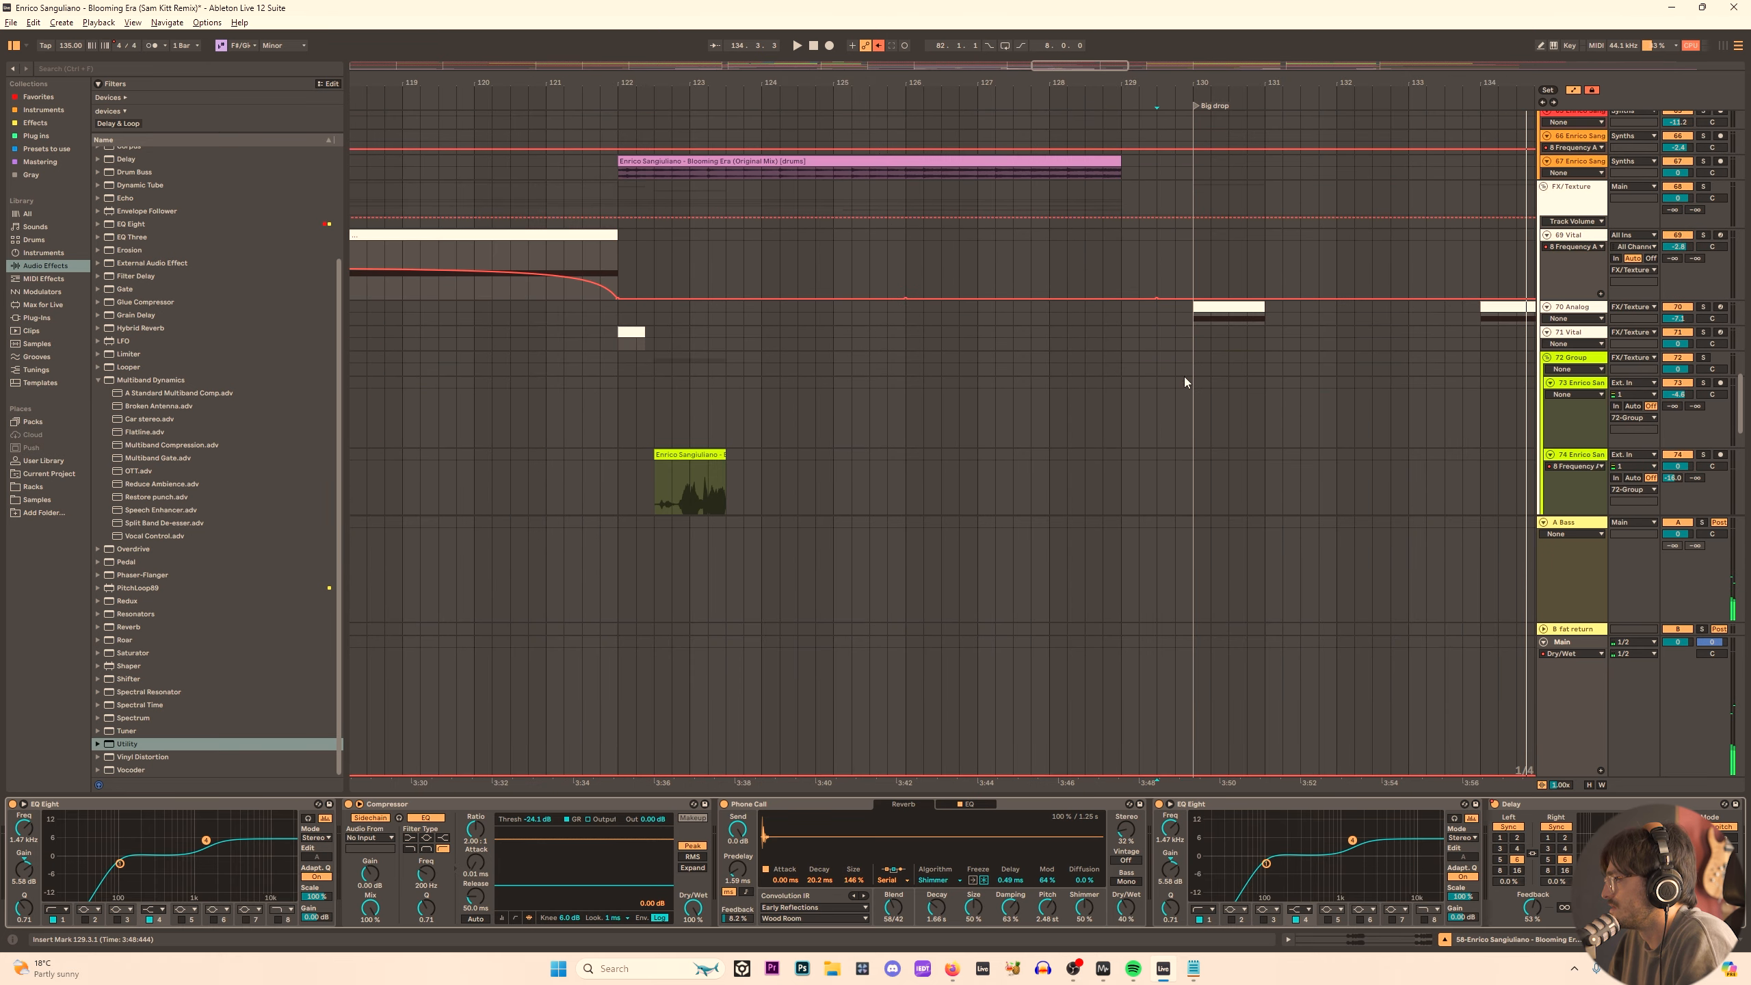
pyautogui.scroll(-7, 1186, 383)
pyautogui.scroll(2, 1192, 380)
# Solo track 74, play its clip near bar 123, and copy that clip to bar 129 before the Big drop.
pyautogui.click(702, 238)
pyautogui.press('s')
pyautogui.press('space')
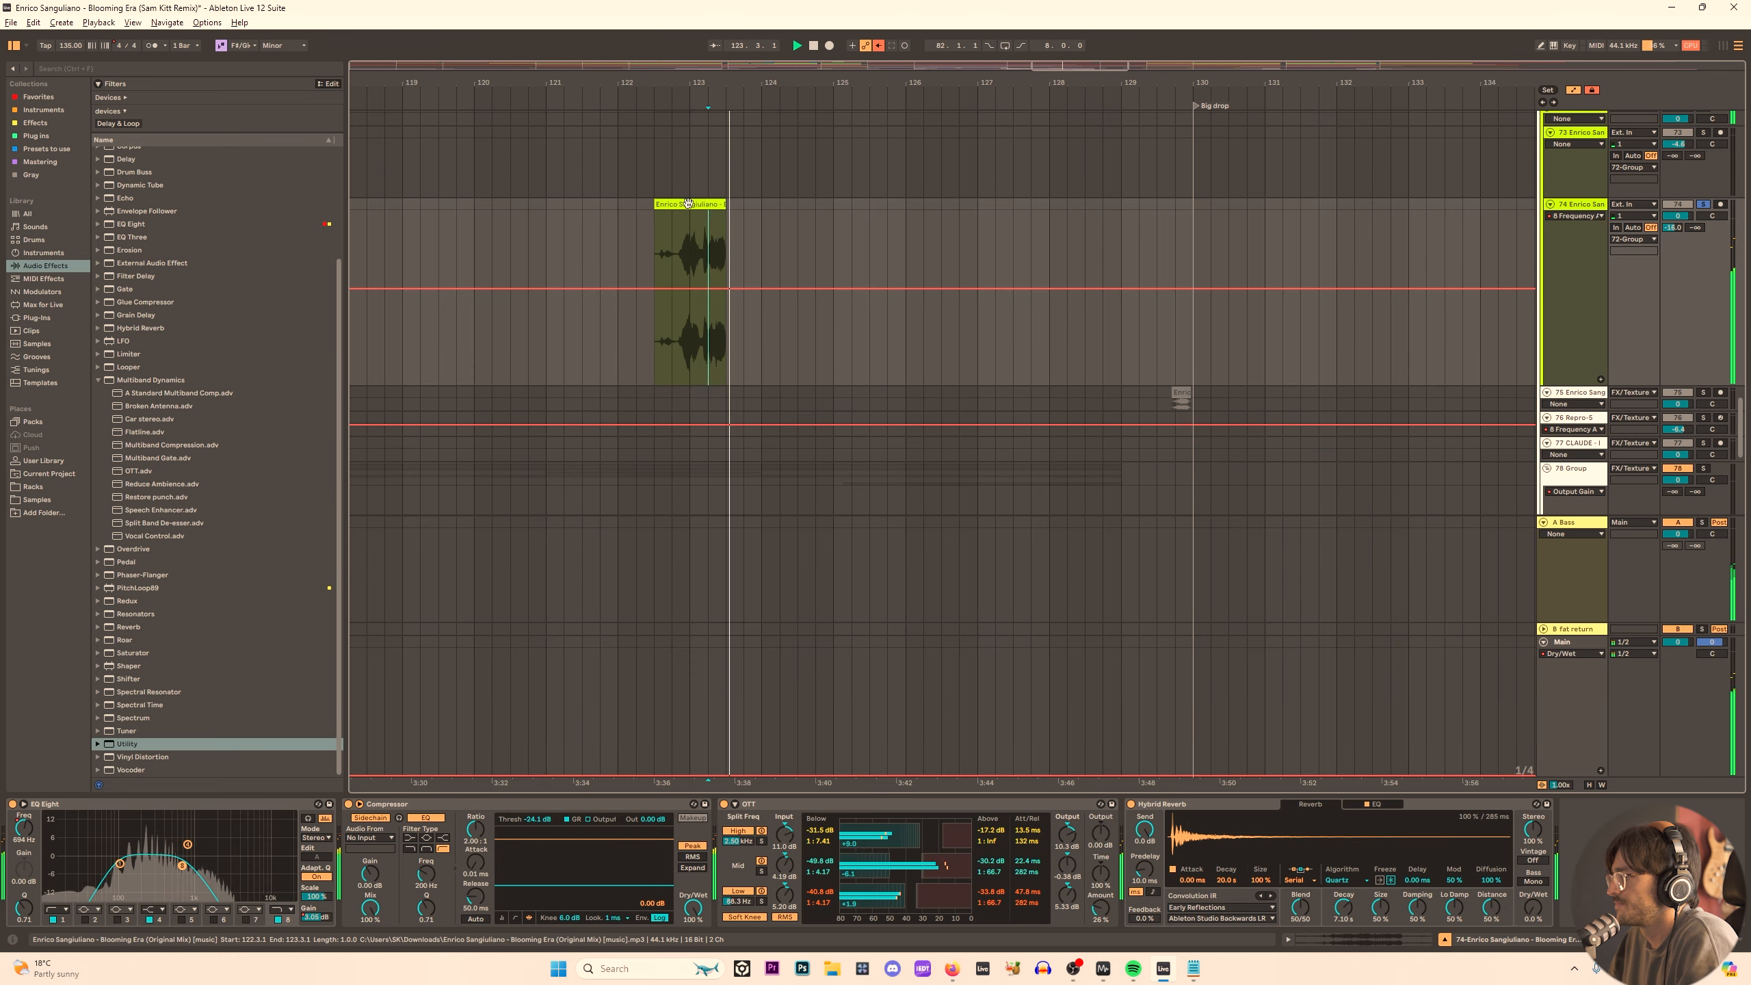
pyautogui.moveTo(688, 204); pyautogui.dragTo(1155, 206)
# Try reversing track 74's clip just before bar 82, and undo it.
pyautogui.press('w')
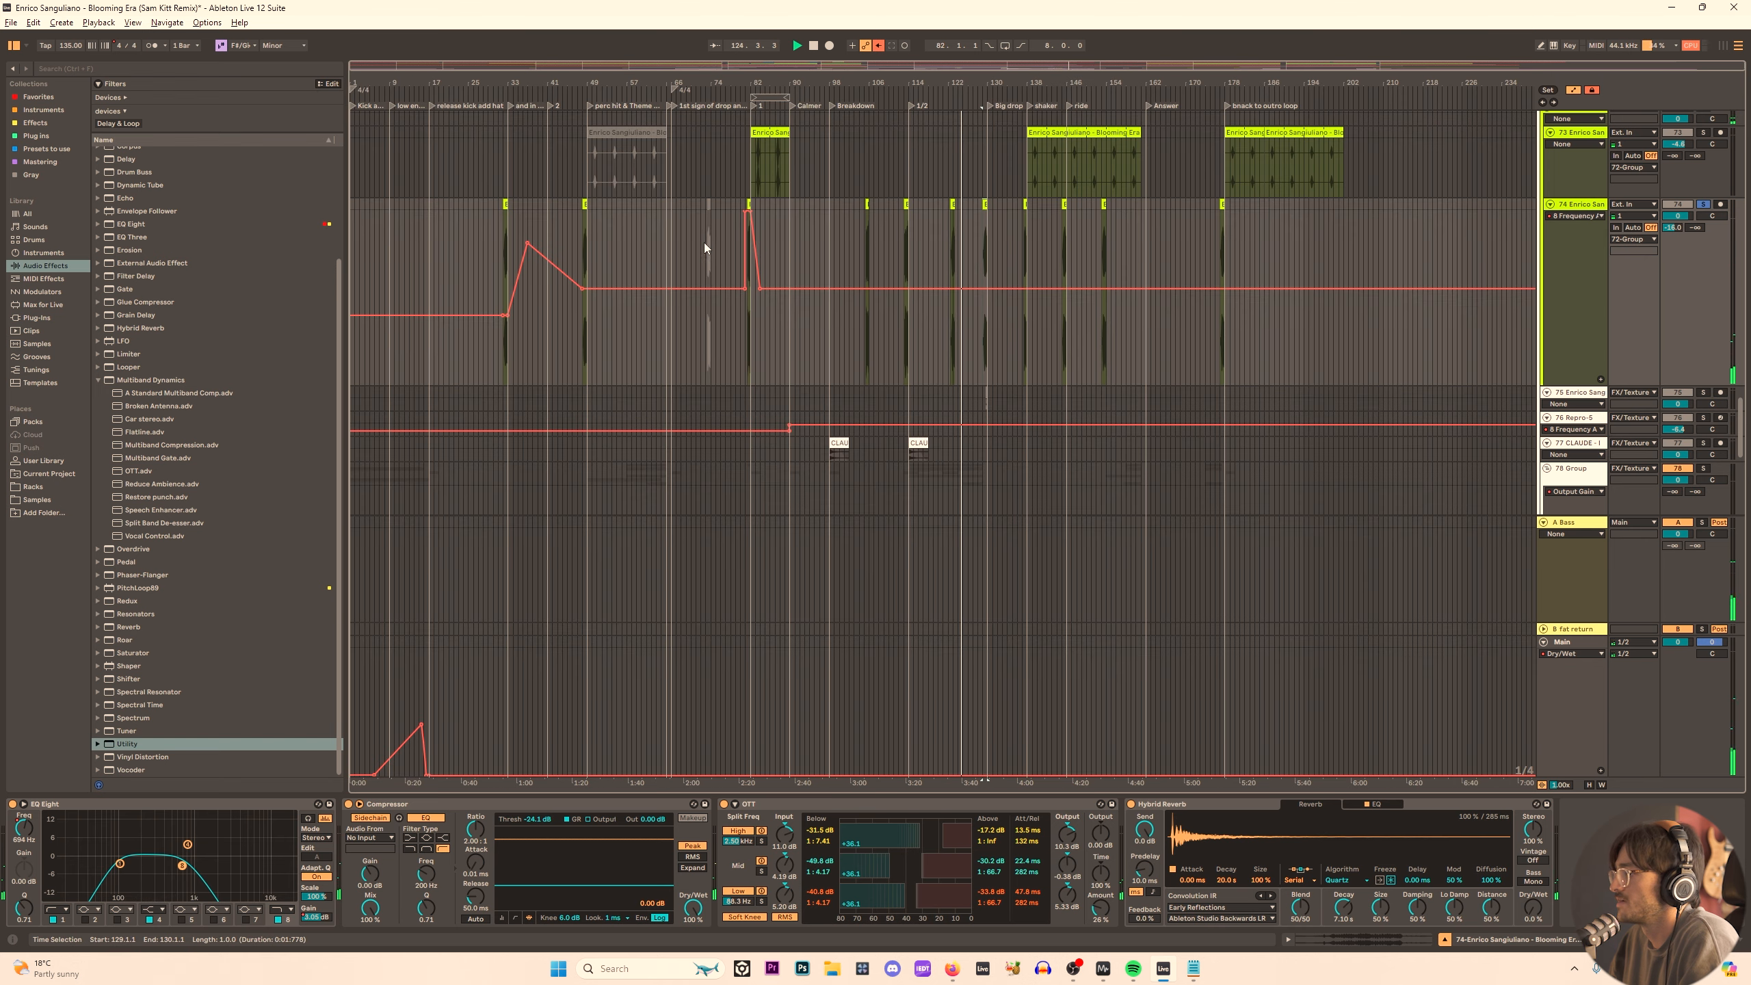
pyautogui.keyDown('ctrl'); pyautogui.scroll(5, 537, 201); pyautogui.keyUp('ctrl')
pyautogui.keyDown('ctrl'); pyautogui.scroll(10, 1434, 212); pyautogui.keyUp('ctrl')
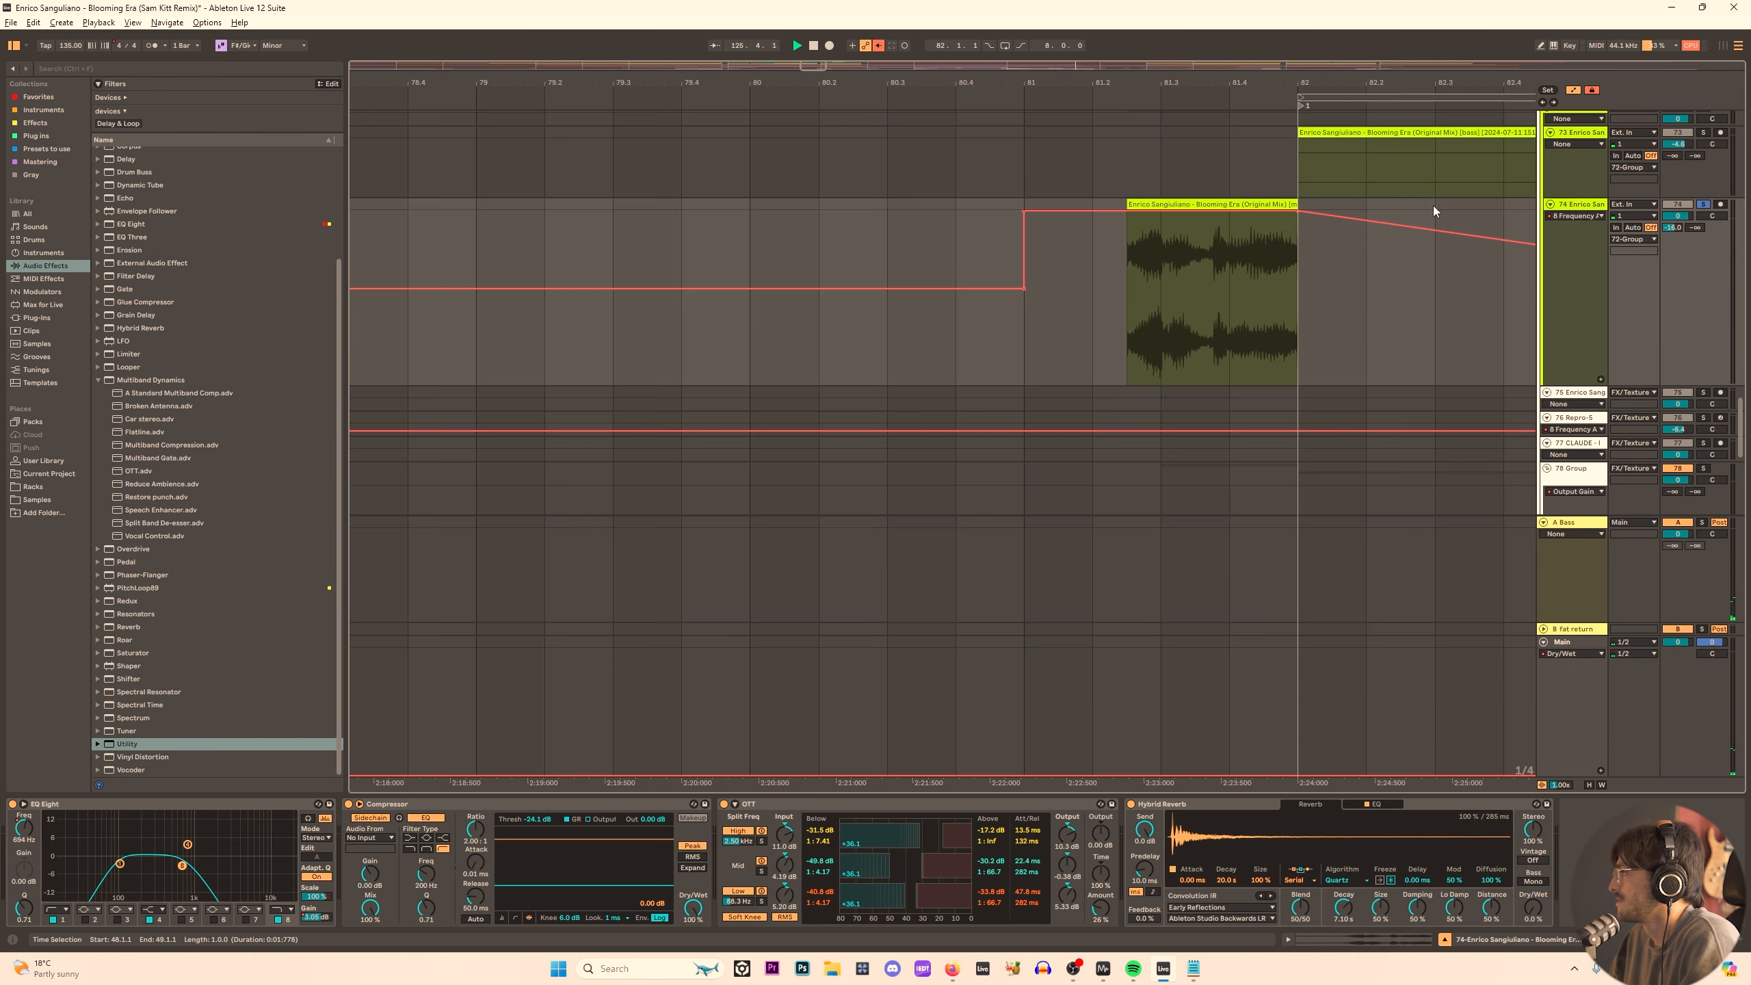
pyautogui.click(1230, 201)
pyautogui.press('r')
pyautogui.hotkey('ctrl', 'z')
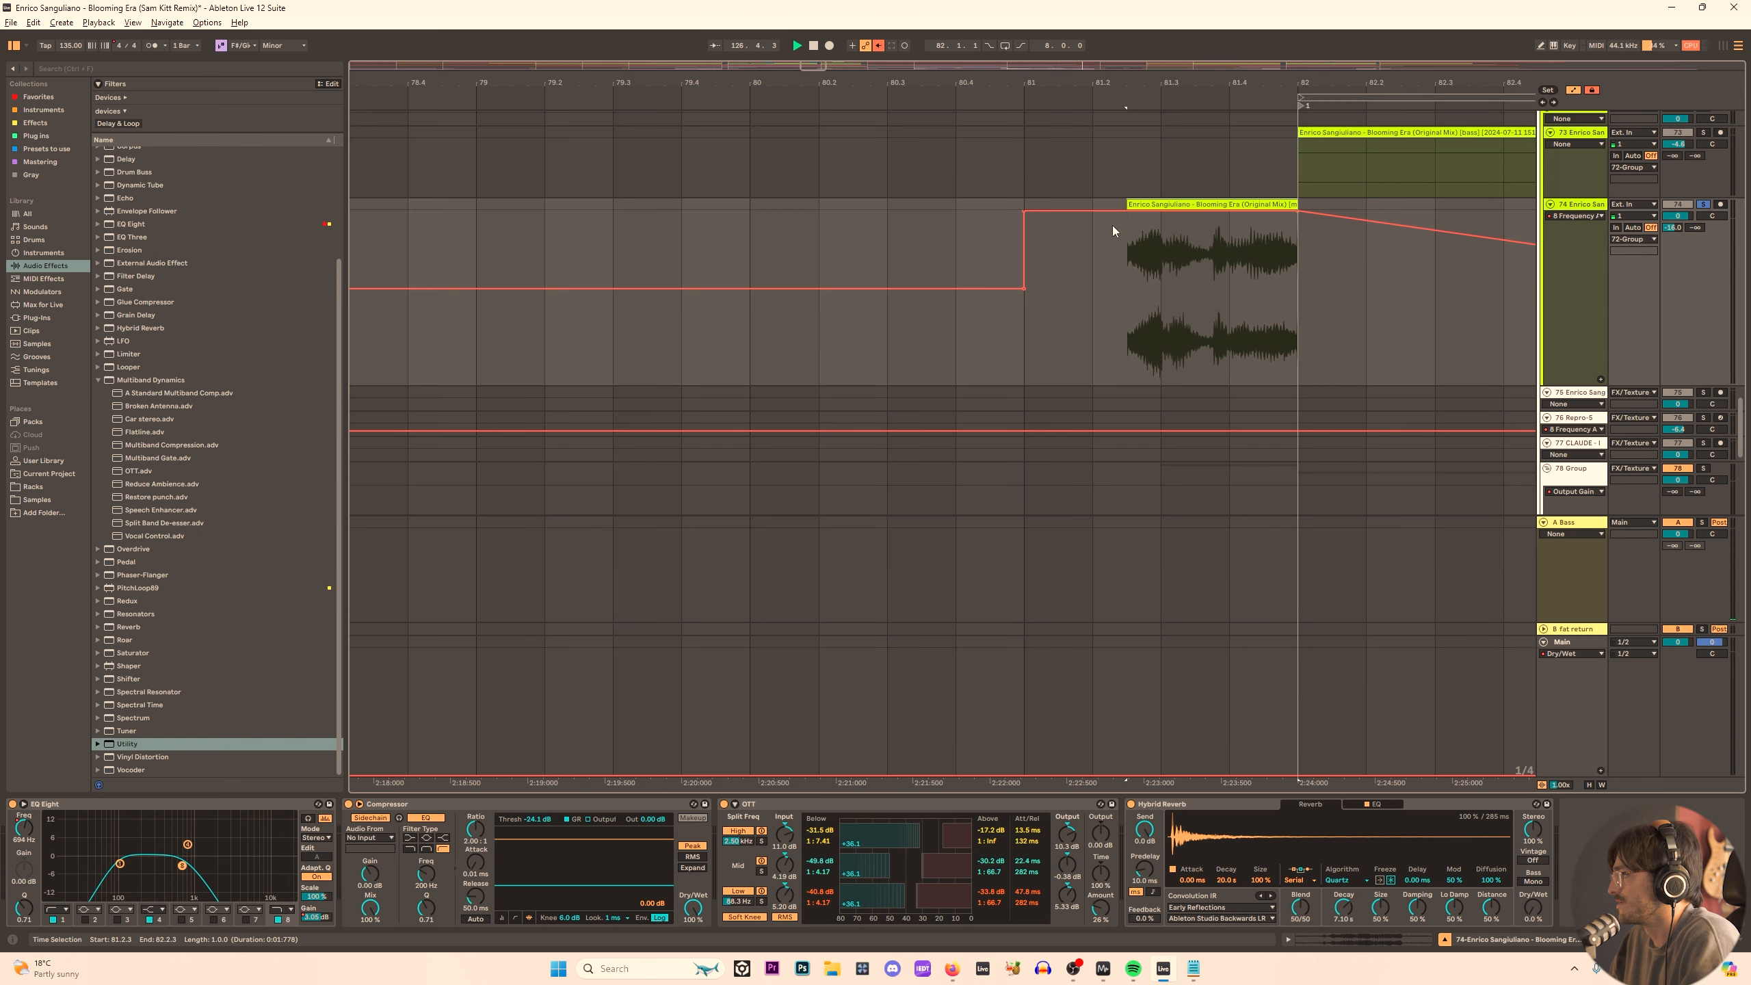
# Consolidate track 74's clip before bar 82 with its silent lead-in so it spans bars 81 to 82, and listen.
pyautogui.click(1110, 258)
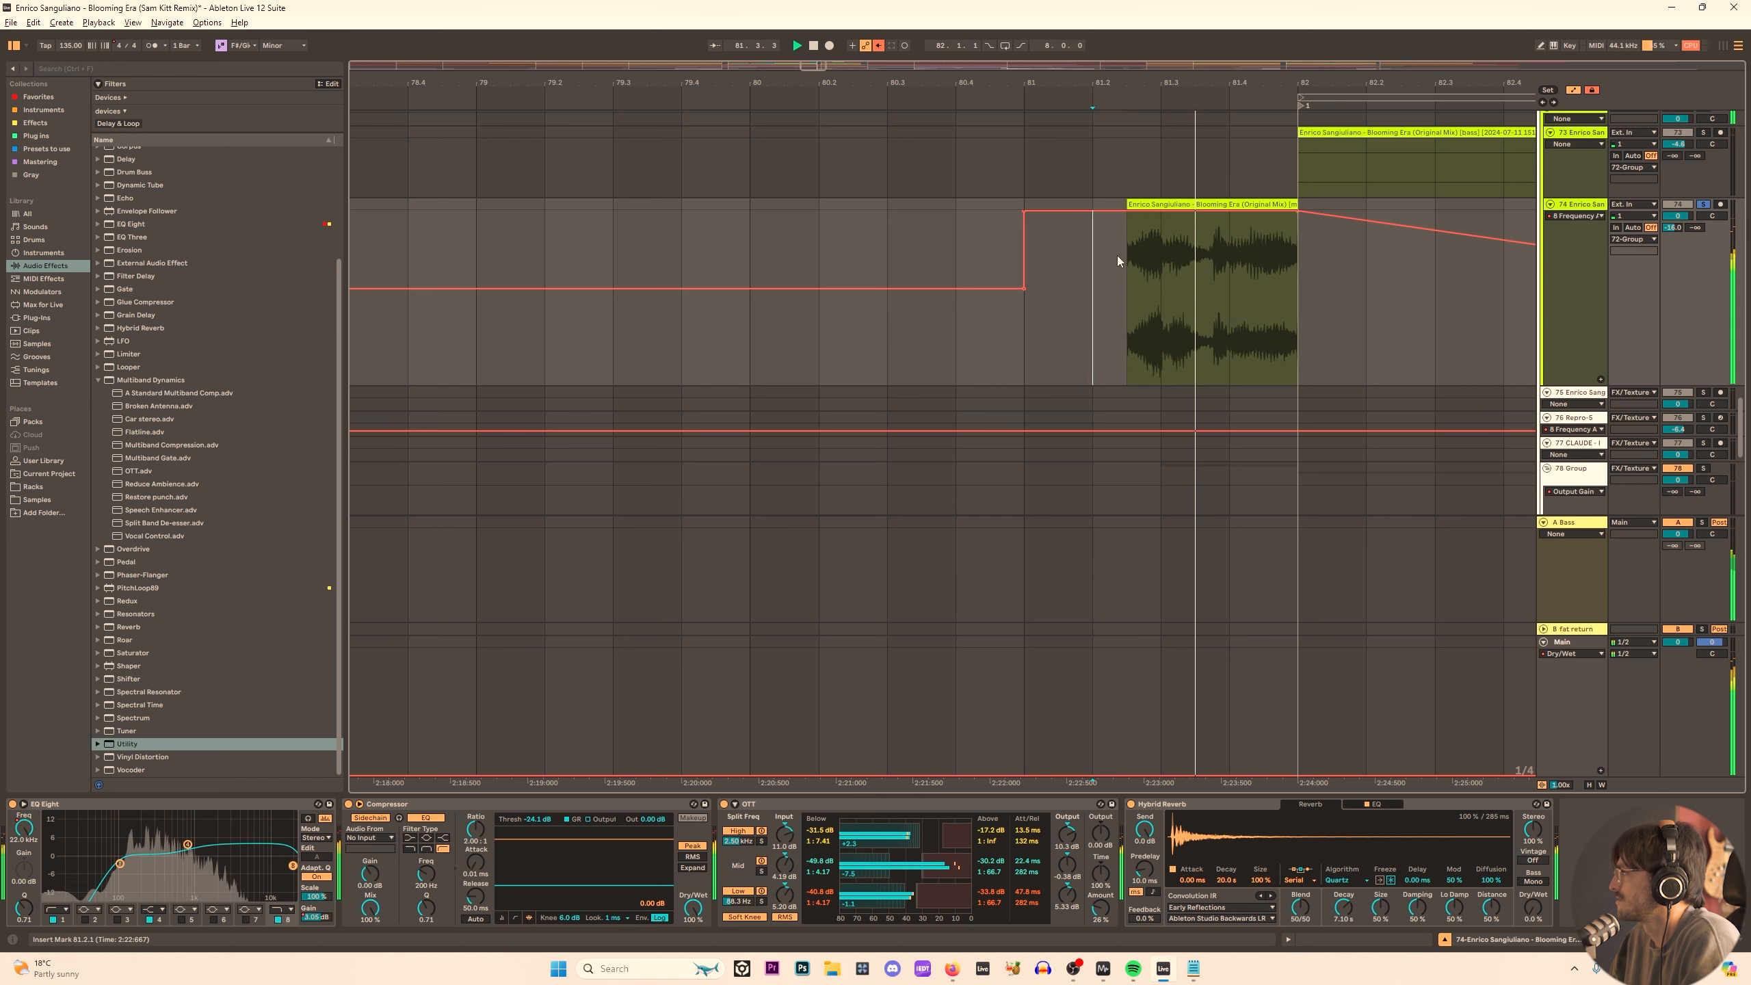
pyautogui.click(1025, 285)
pyautogui.hotkey('ctrl', 'v')
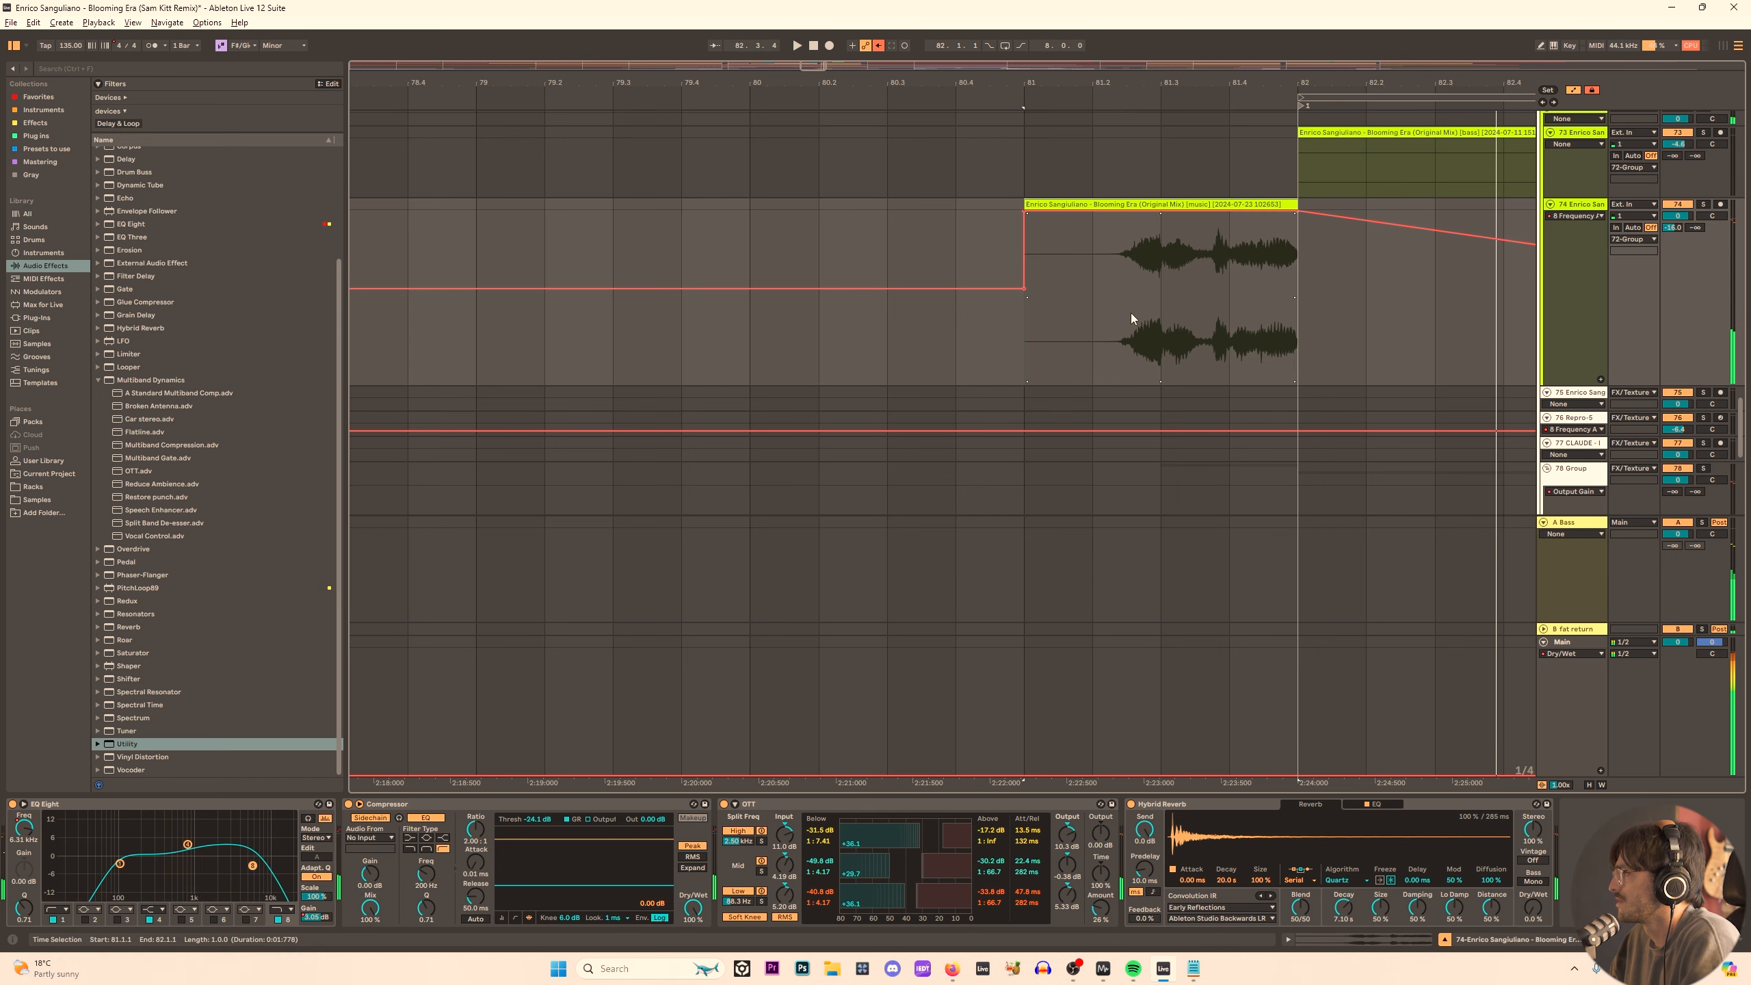
pyautogui.press('space')
pyautogui.press('space')
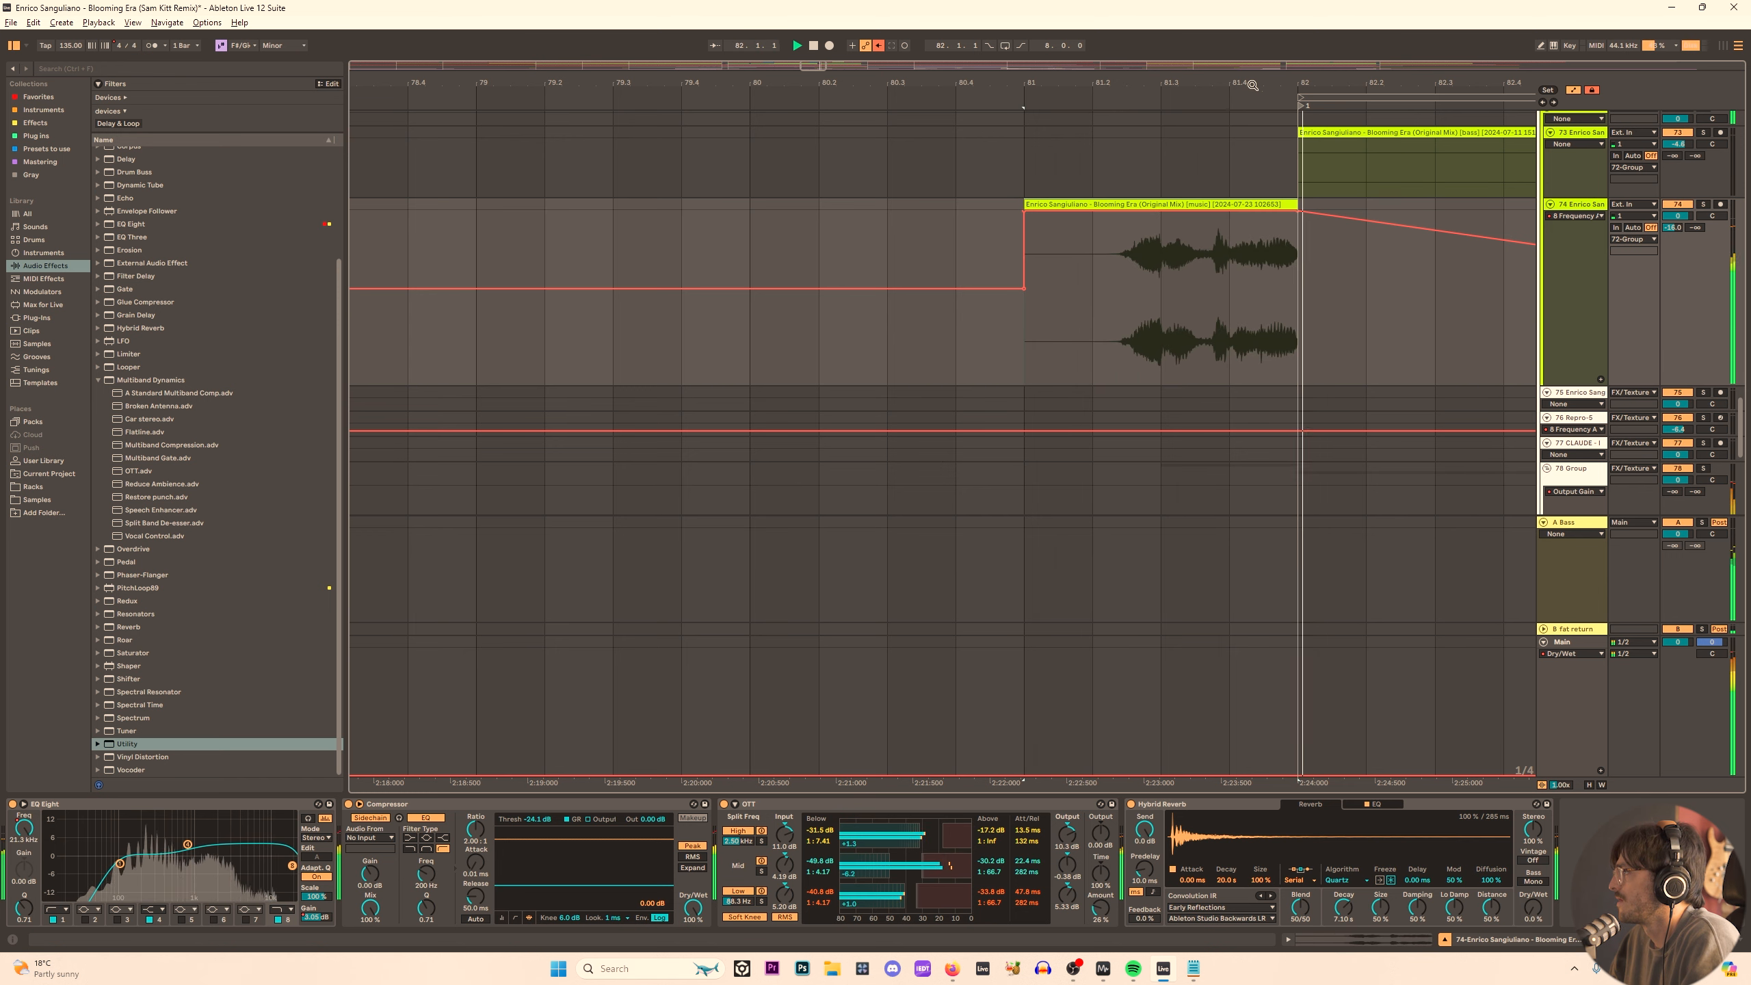
# Paste the consolidated one-bar clip on track 74 at bars 105 and 113, replacing the clips there.
pyautogui.moveTo(1251, 83); pyautogui.dragTo(314, 32)
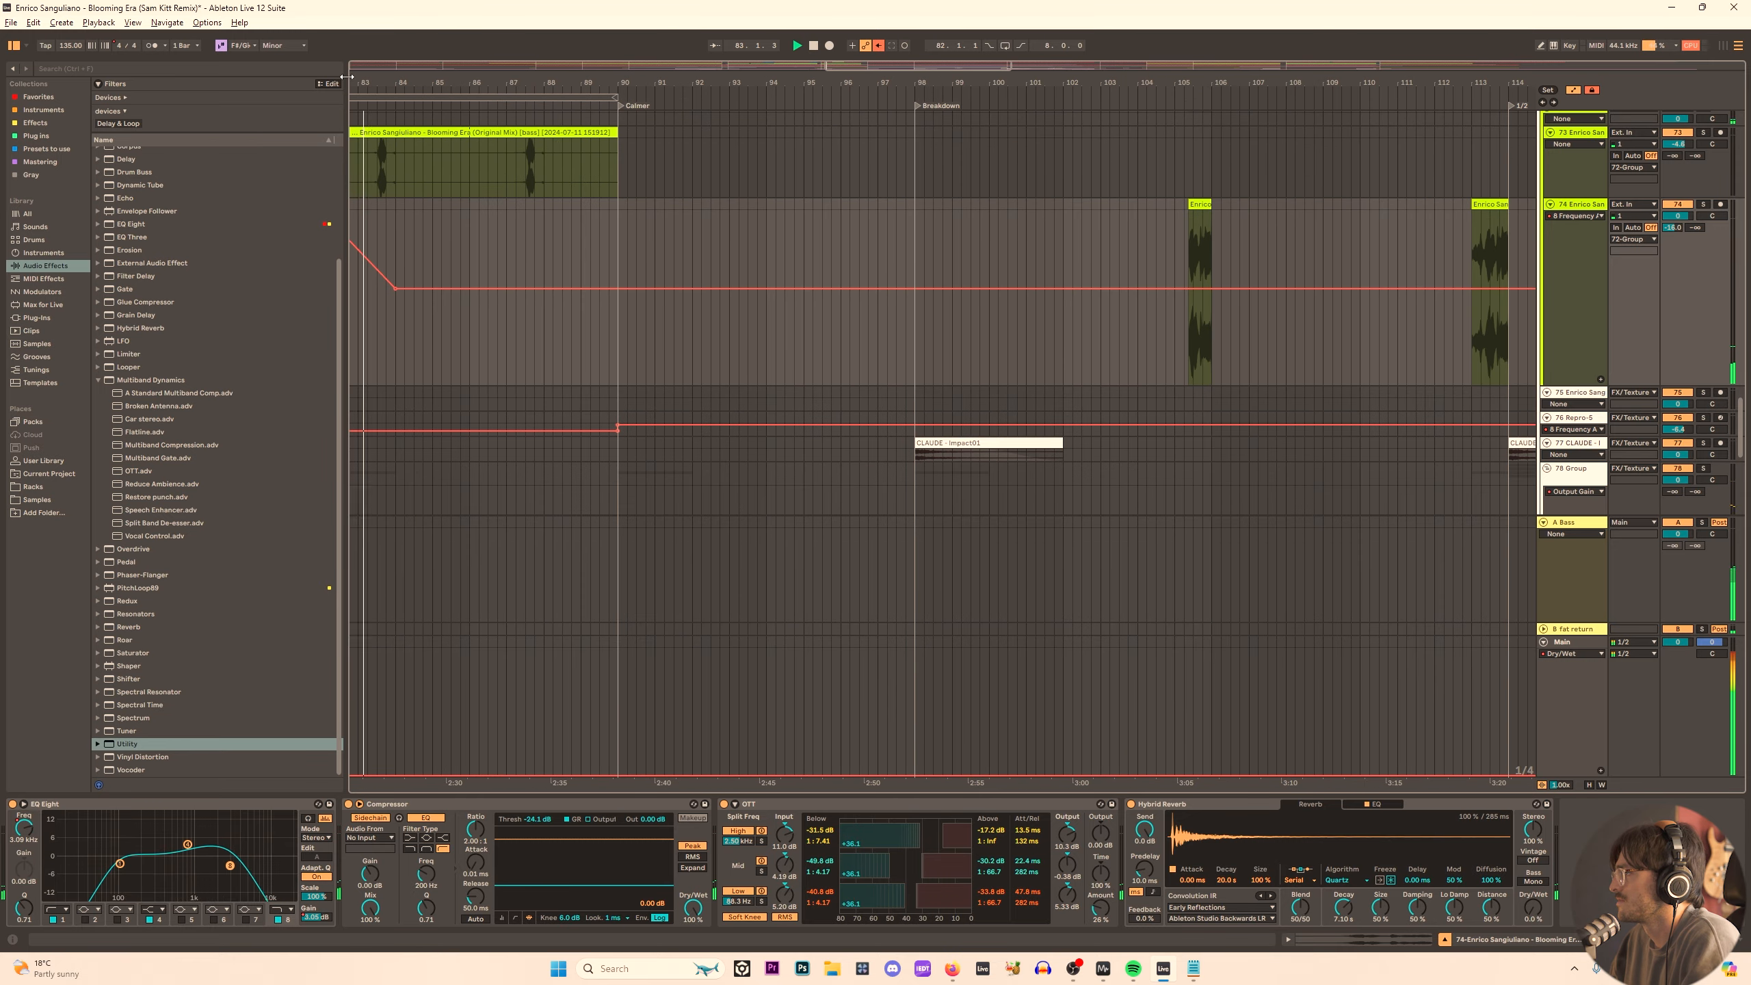
pyautogui.scroll(5, 1172, 234)
pyautogui.click(1174, 232)
pyautogui.hotkey('ctrl', 'v')
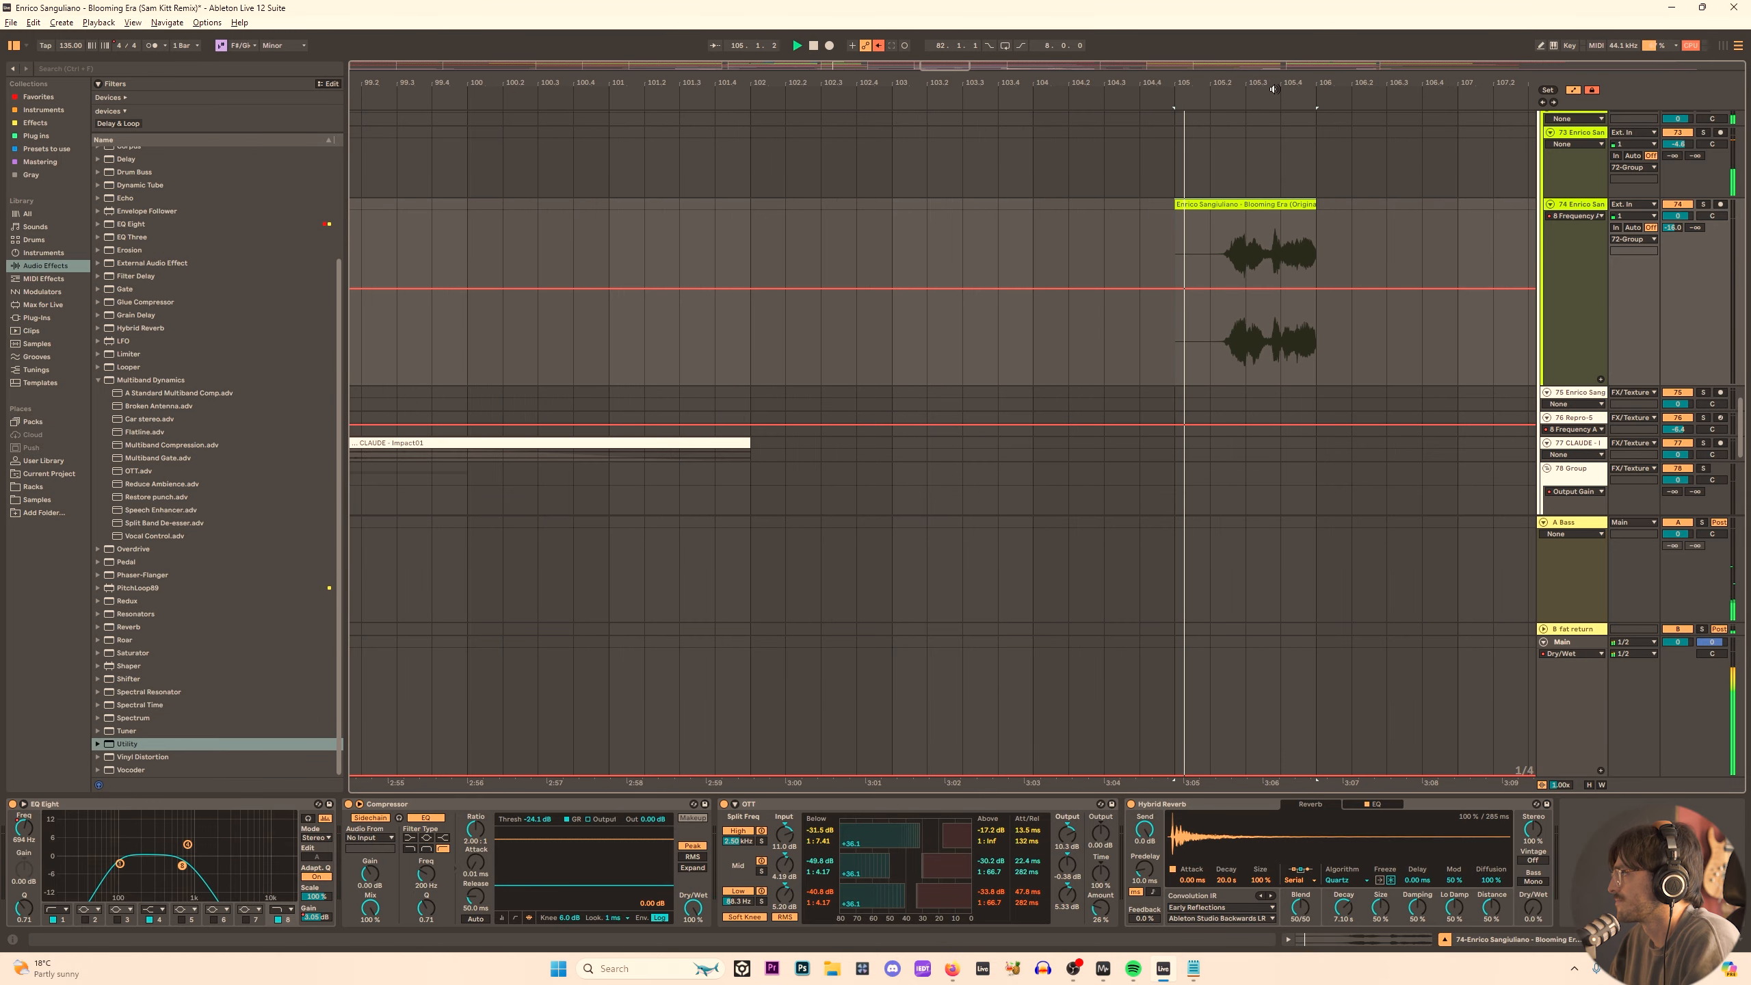
pyautogui.moveTo(1273, 84); pyautogui.dragTo(647, 53)
pyautogui.click(1108, 238)
pyautogui.hotkey('ctrl', 'v')
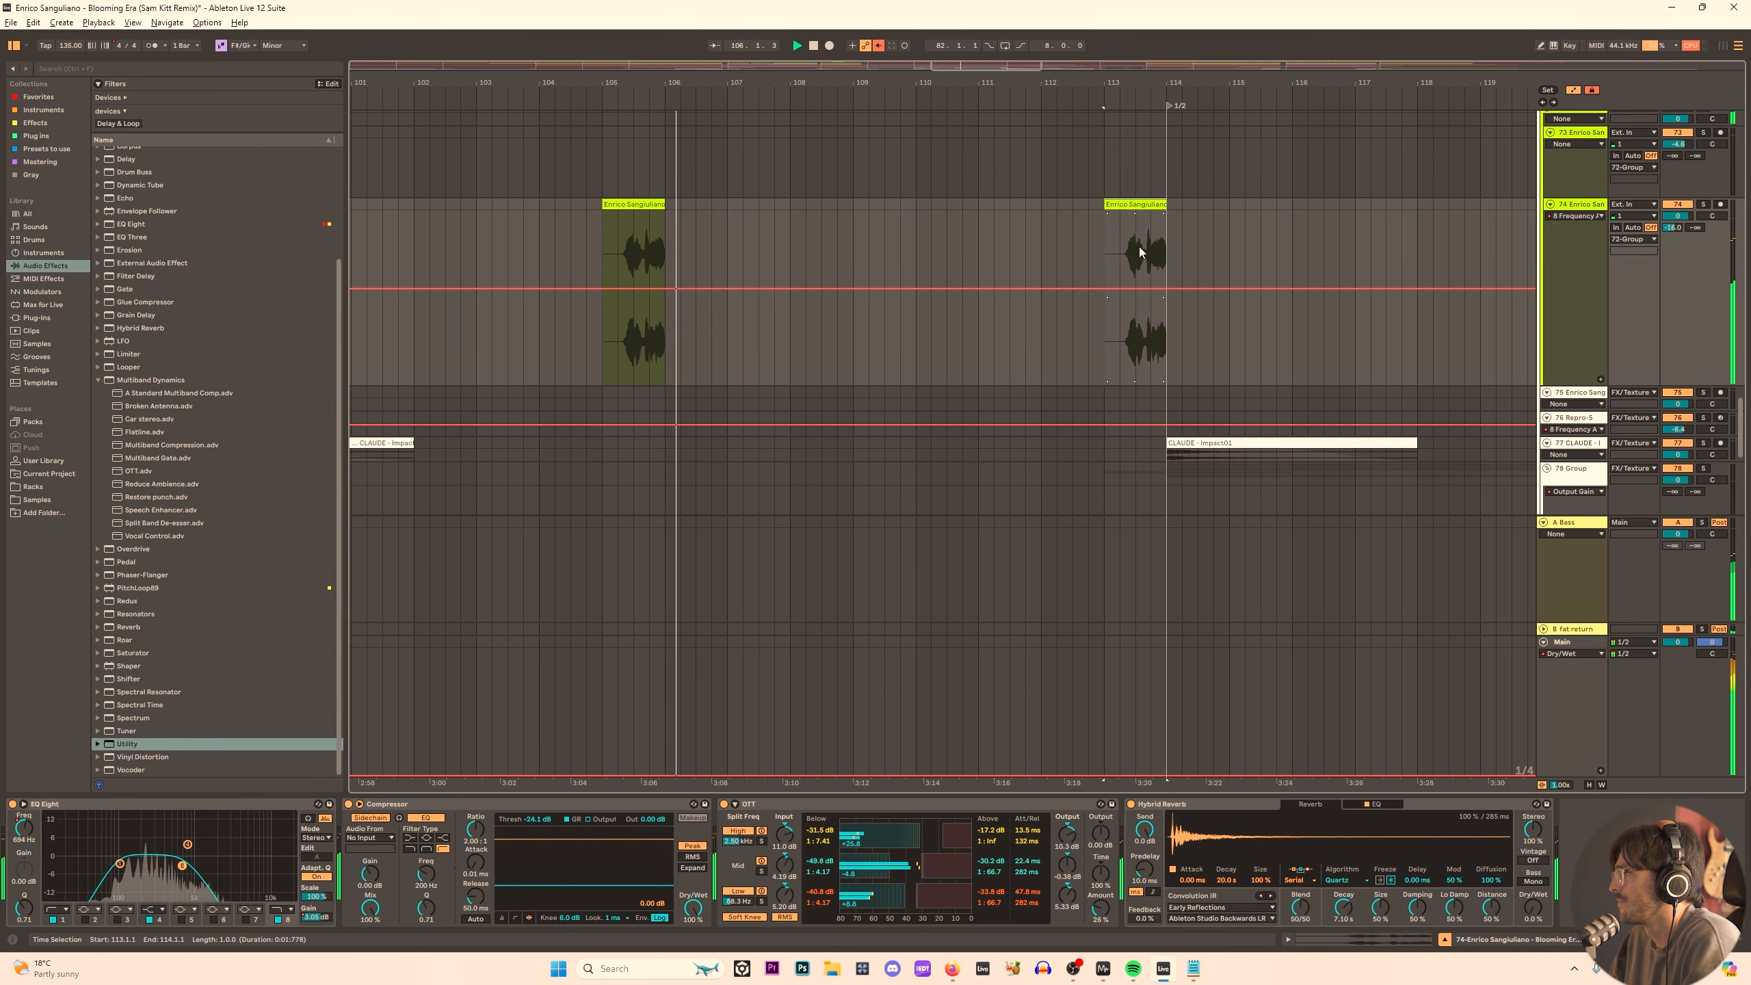
# Delete track 74's clip near bar 123 and paste the consolidated clip at bar 129 before the Big drop.
pyautogui.moveTo(1210, 83); pyautogui.dragTo(635, 54)
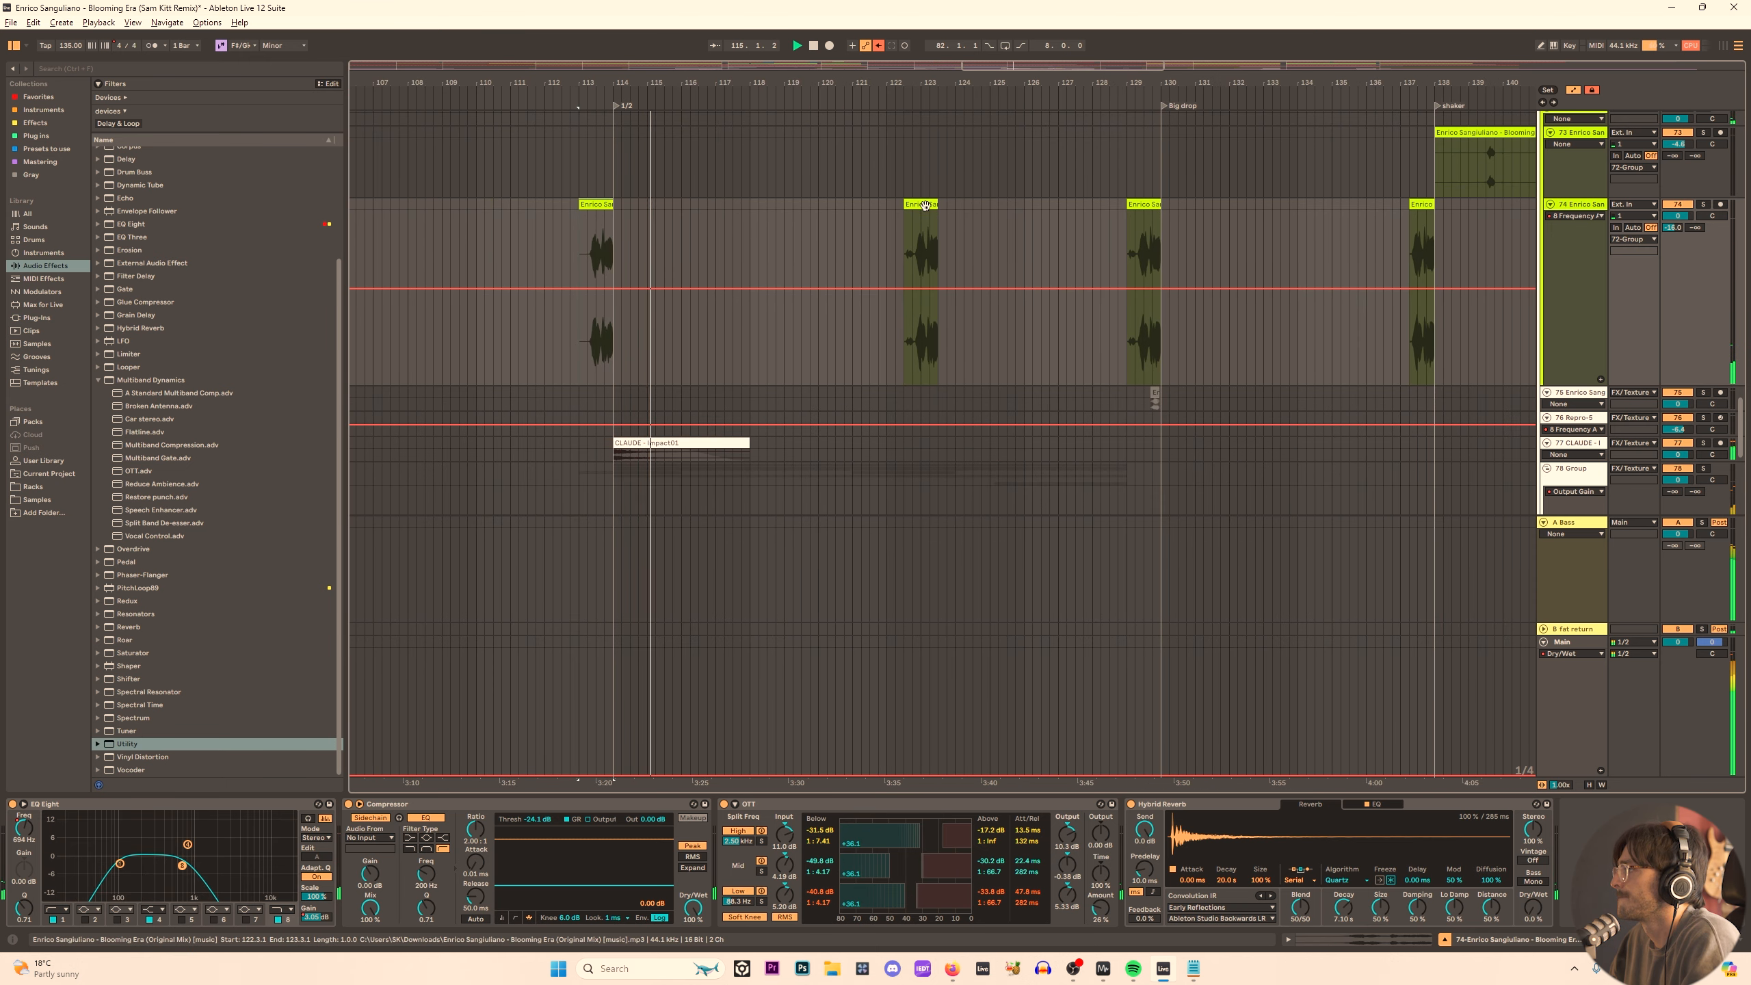
pyautogui.click(896, 214)
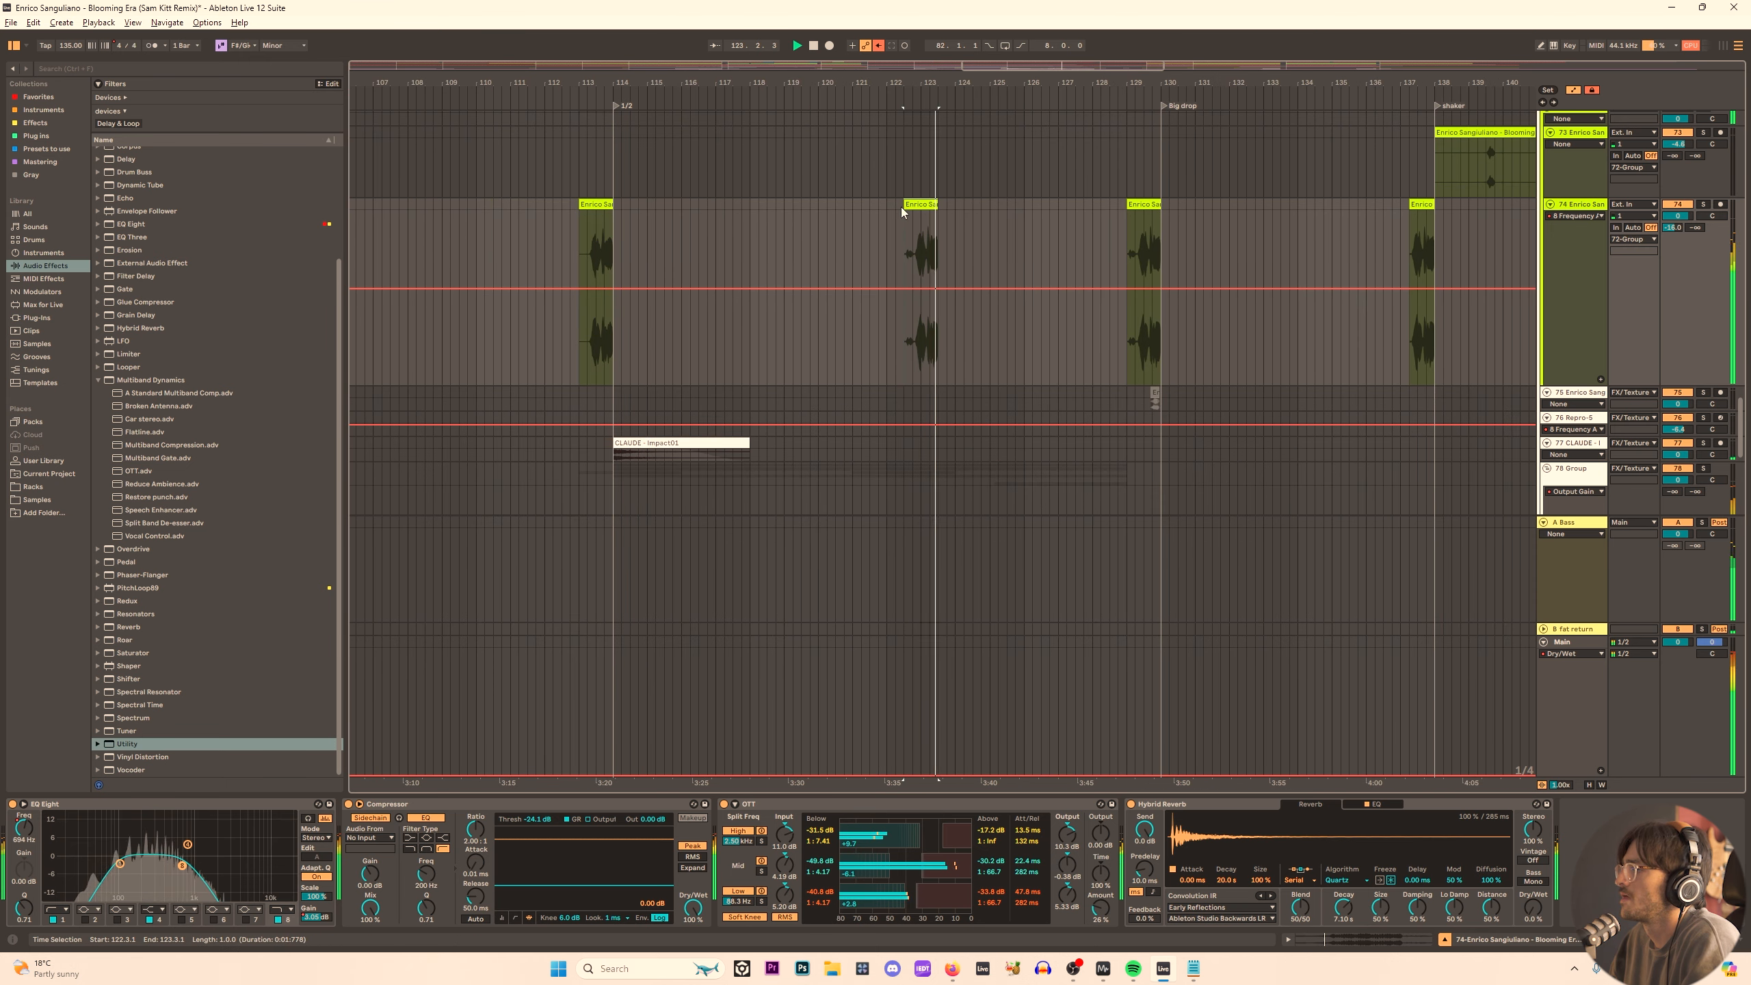
pyautogui.press('Delete')
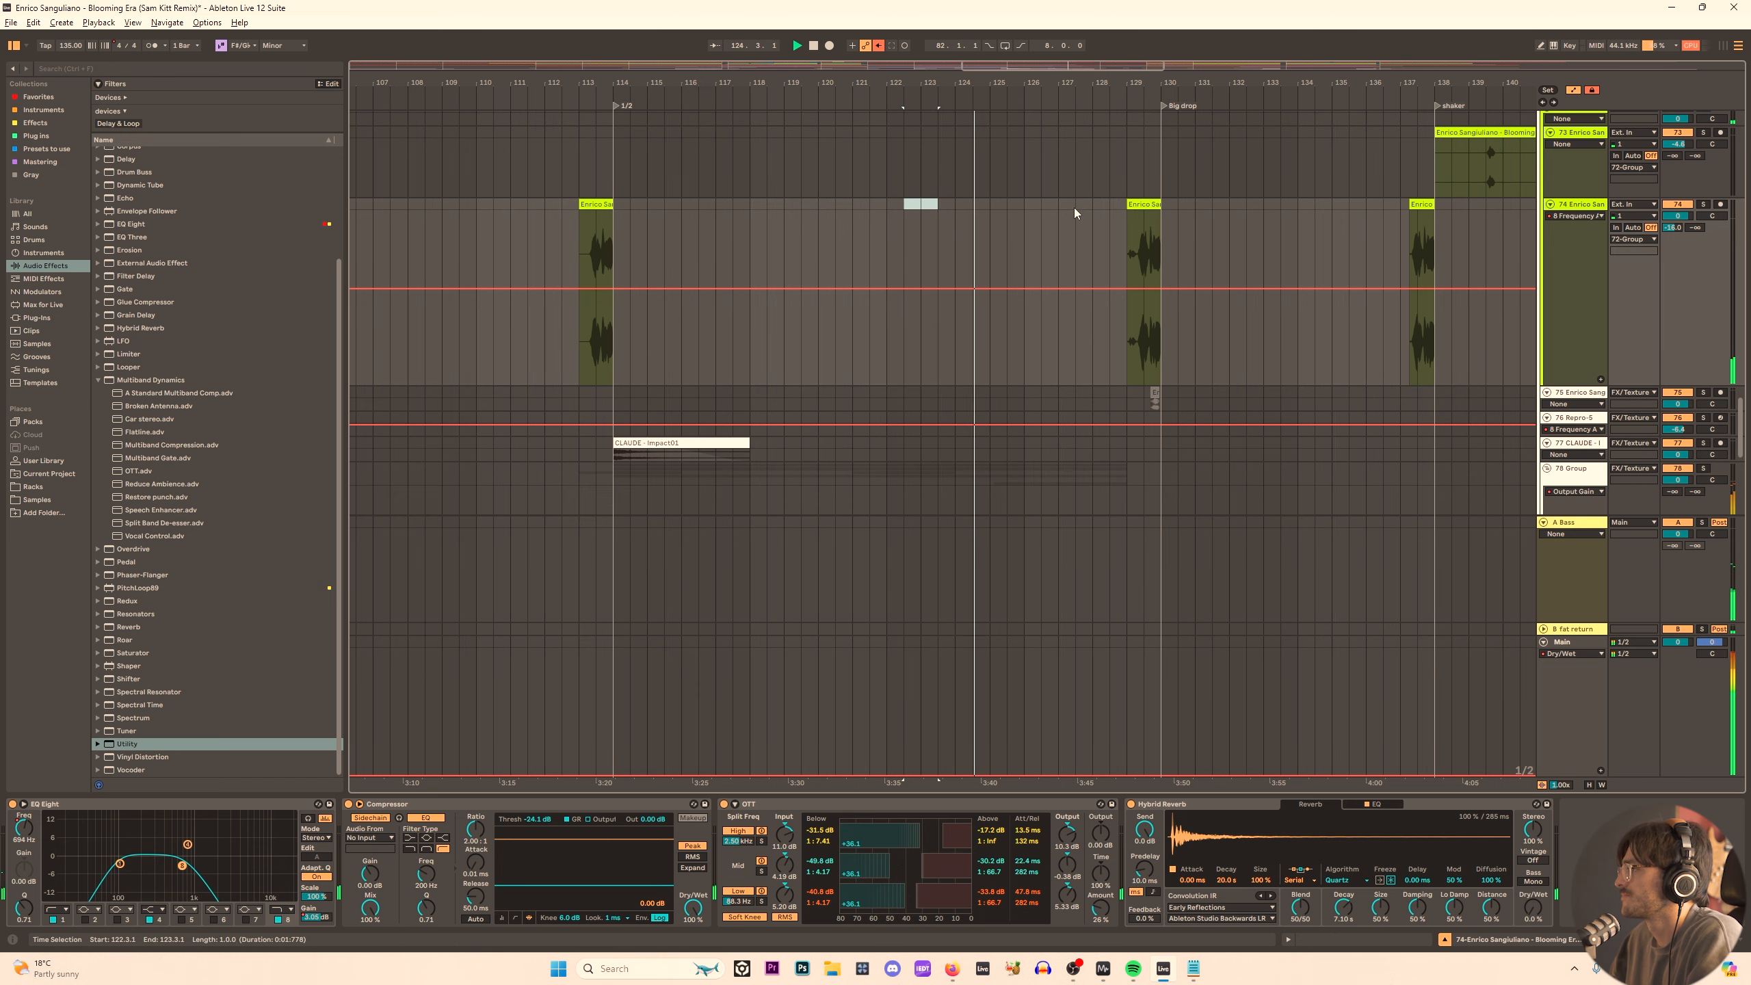
pyautogui.click(1110, 208)
pyautogui.hotkey('ctrl', 'v')
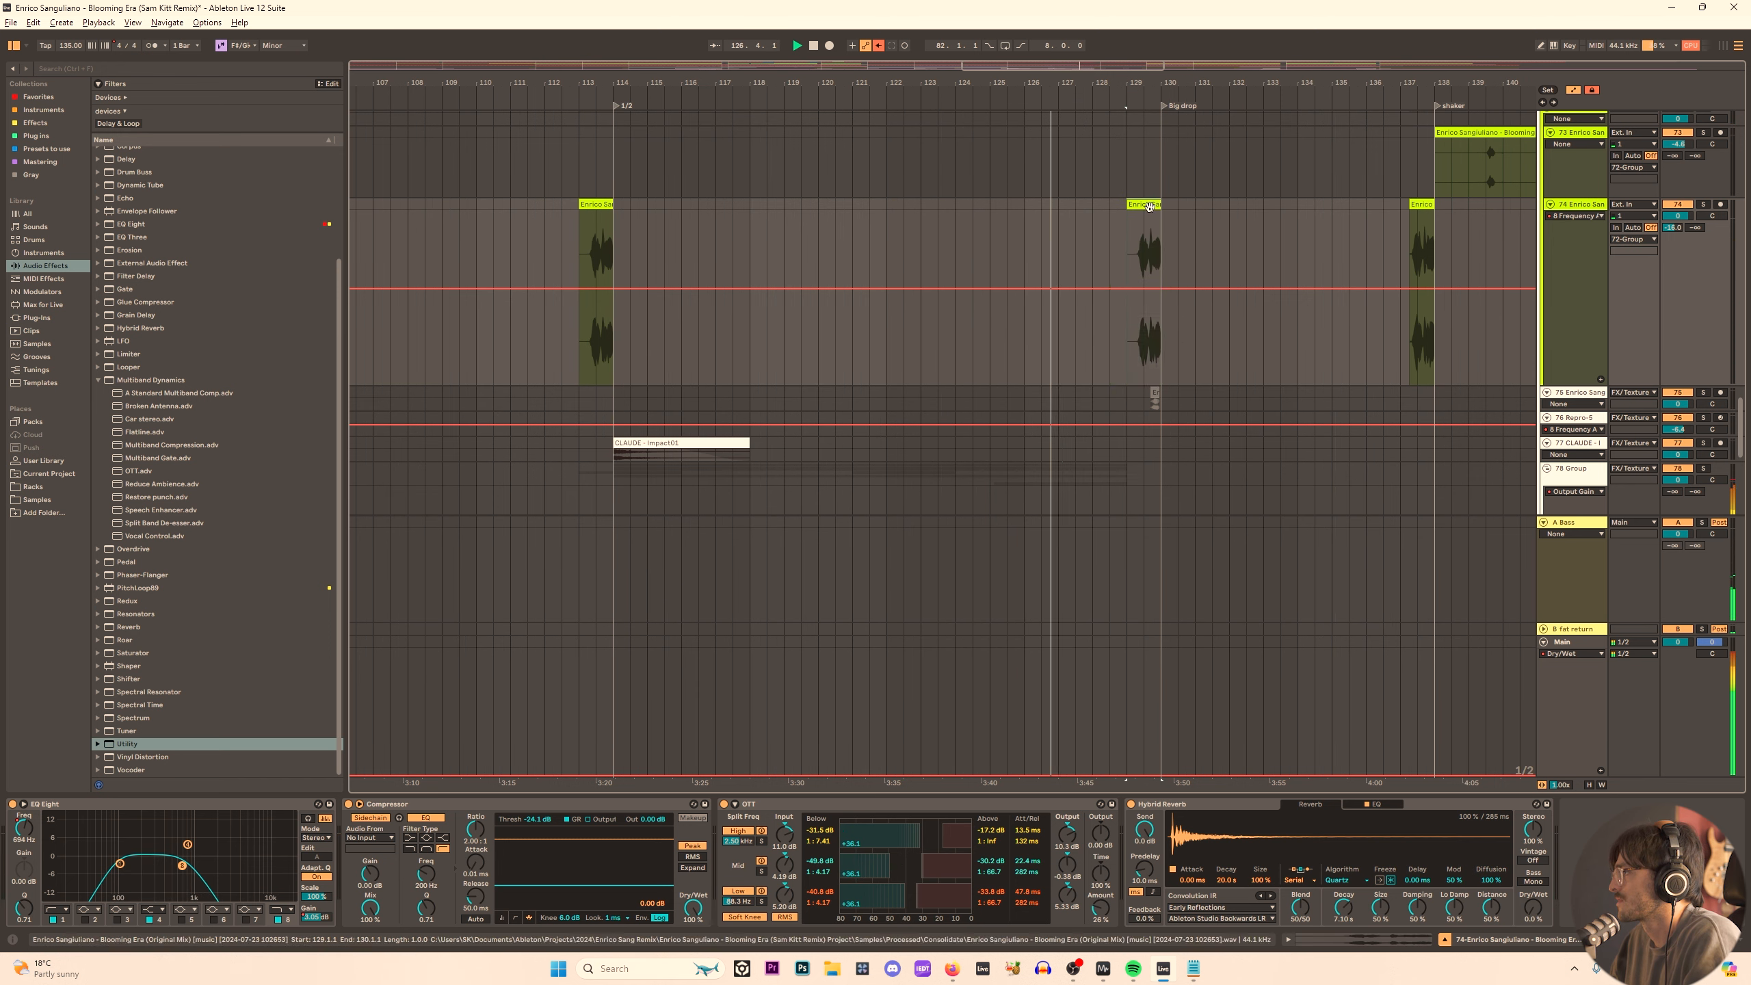
# Fold and deactivate track 58, and play through the transition into the Big drop.
pyautogui.scroll(10, 1153, 273)
pyautogui.scroll(-2, 1178, 320)
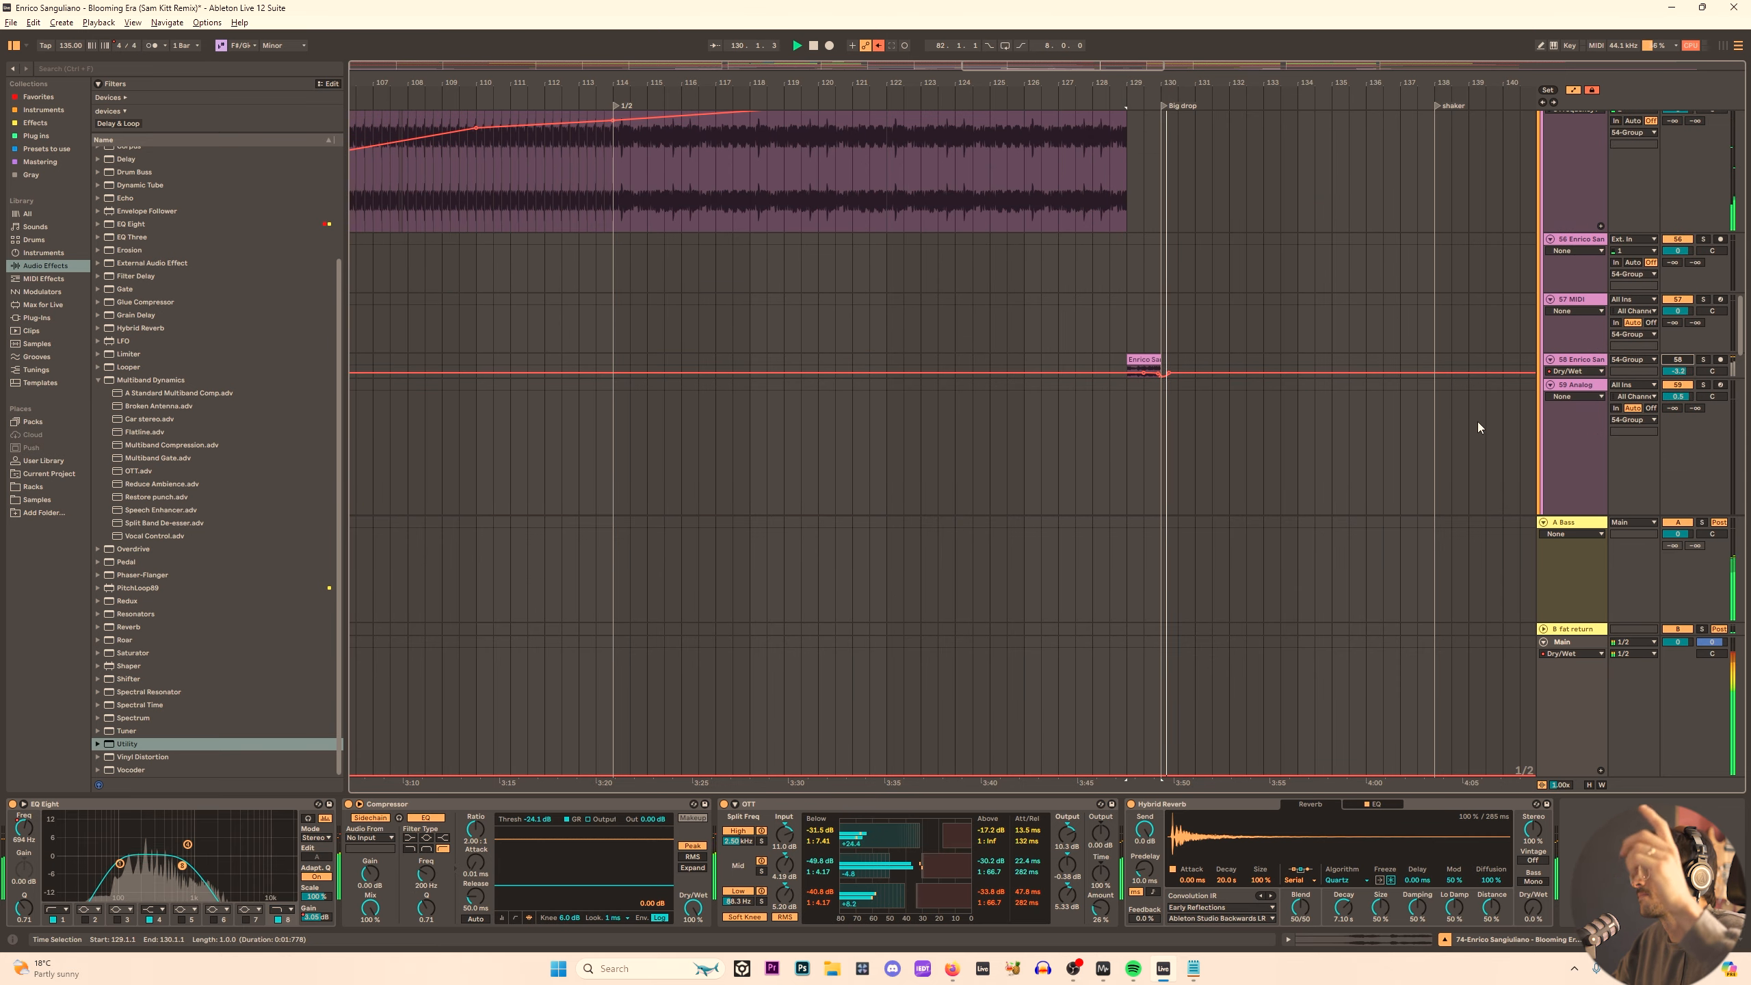
pyautogui.scroll(-15, 1395, 394)
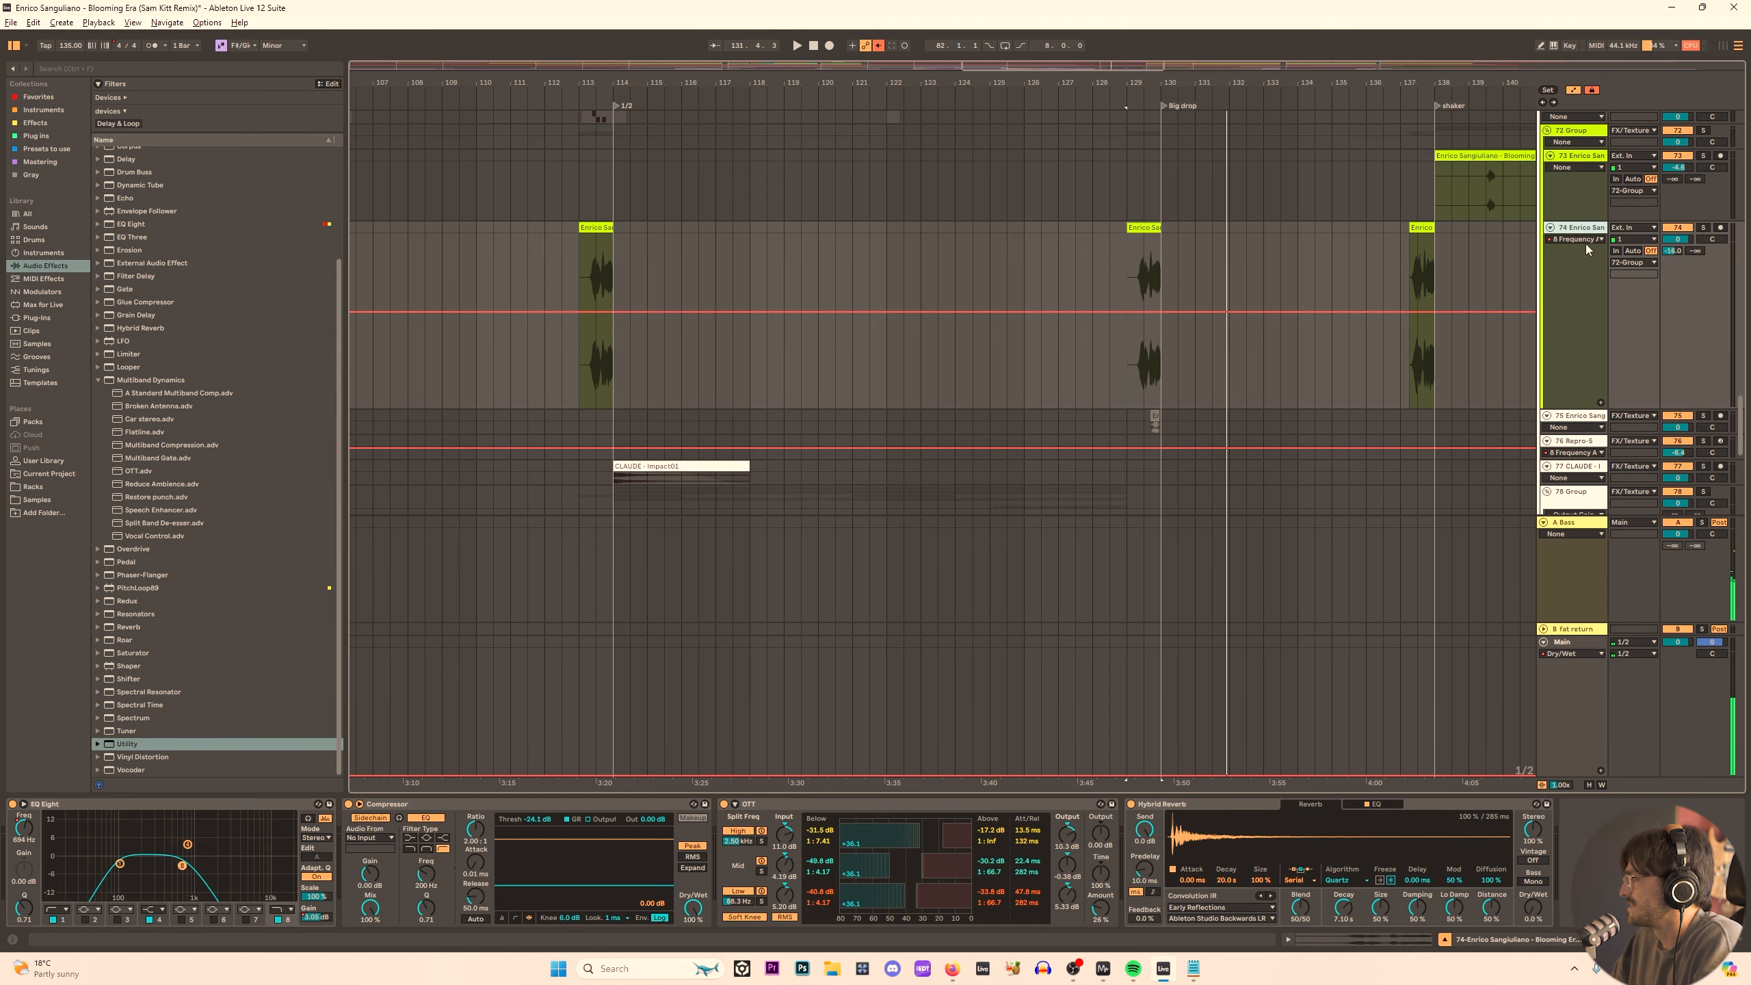
# Add a Utility and an Amp to the end of track 74's device chain, and listen to its soloed clip before the Big drop.
pyautogui.click(128, 744)
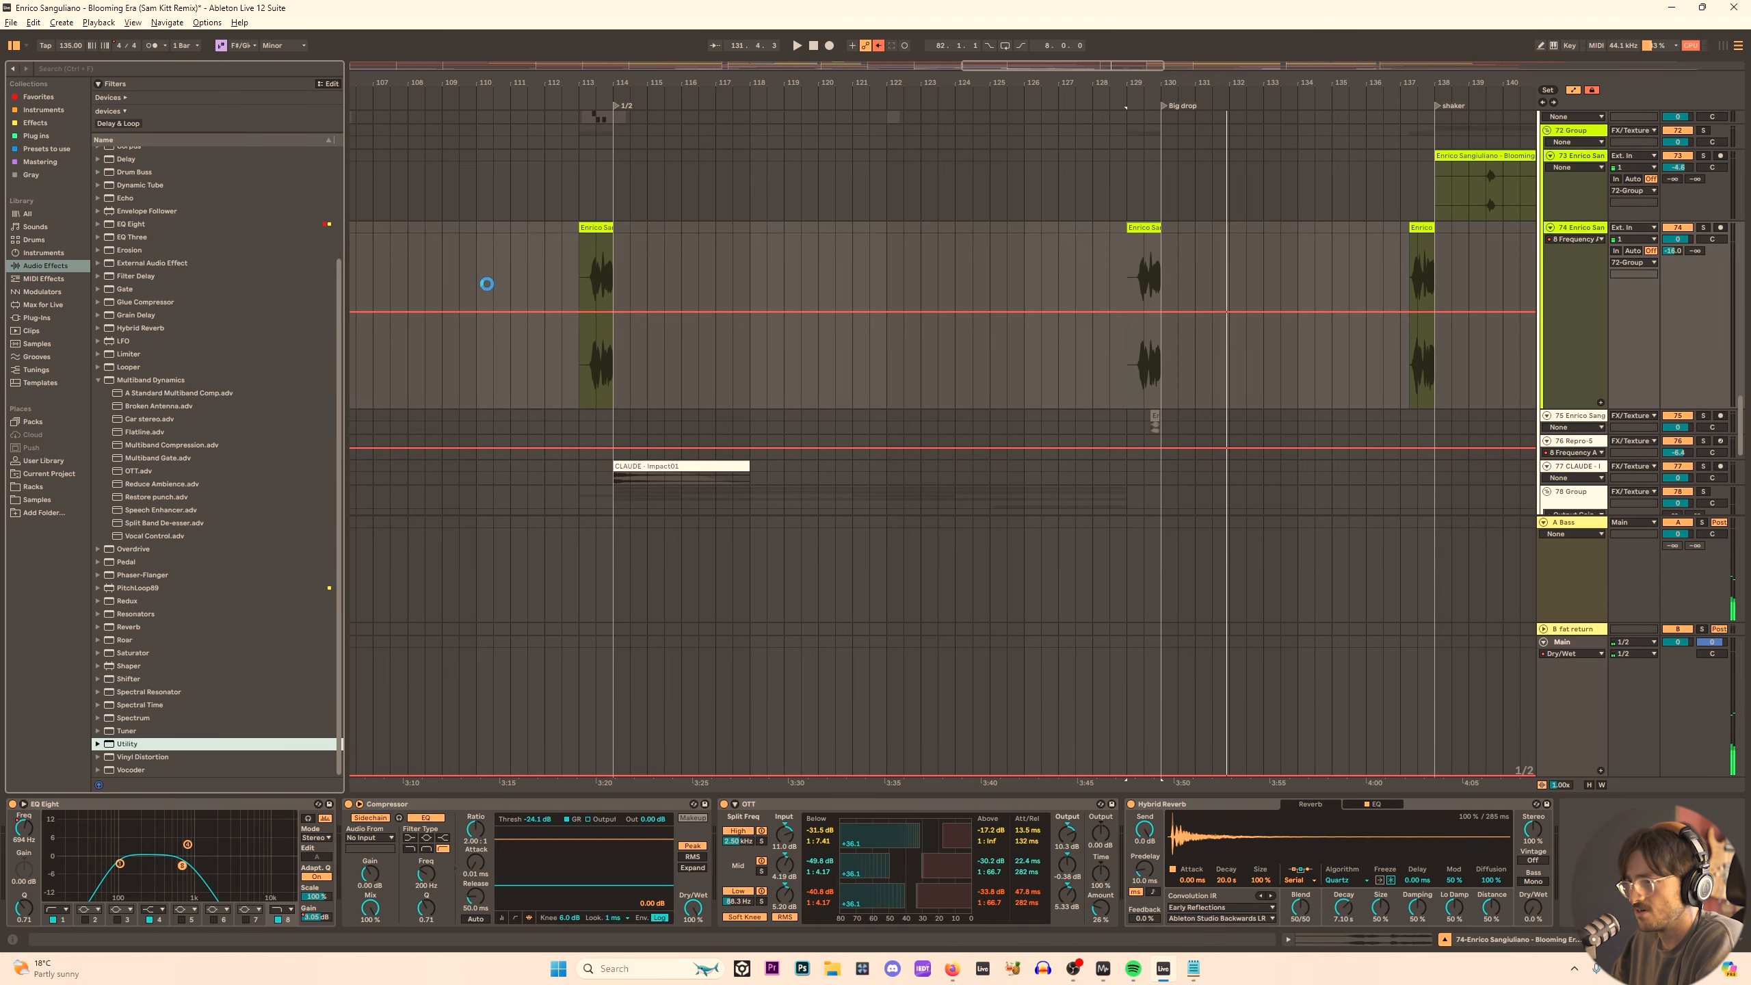
pyautogui.scroll(4, 276, 414)
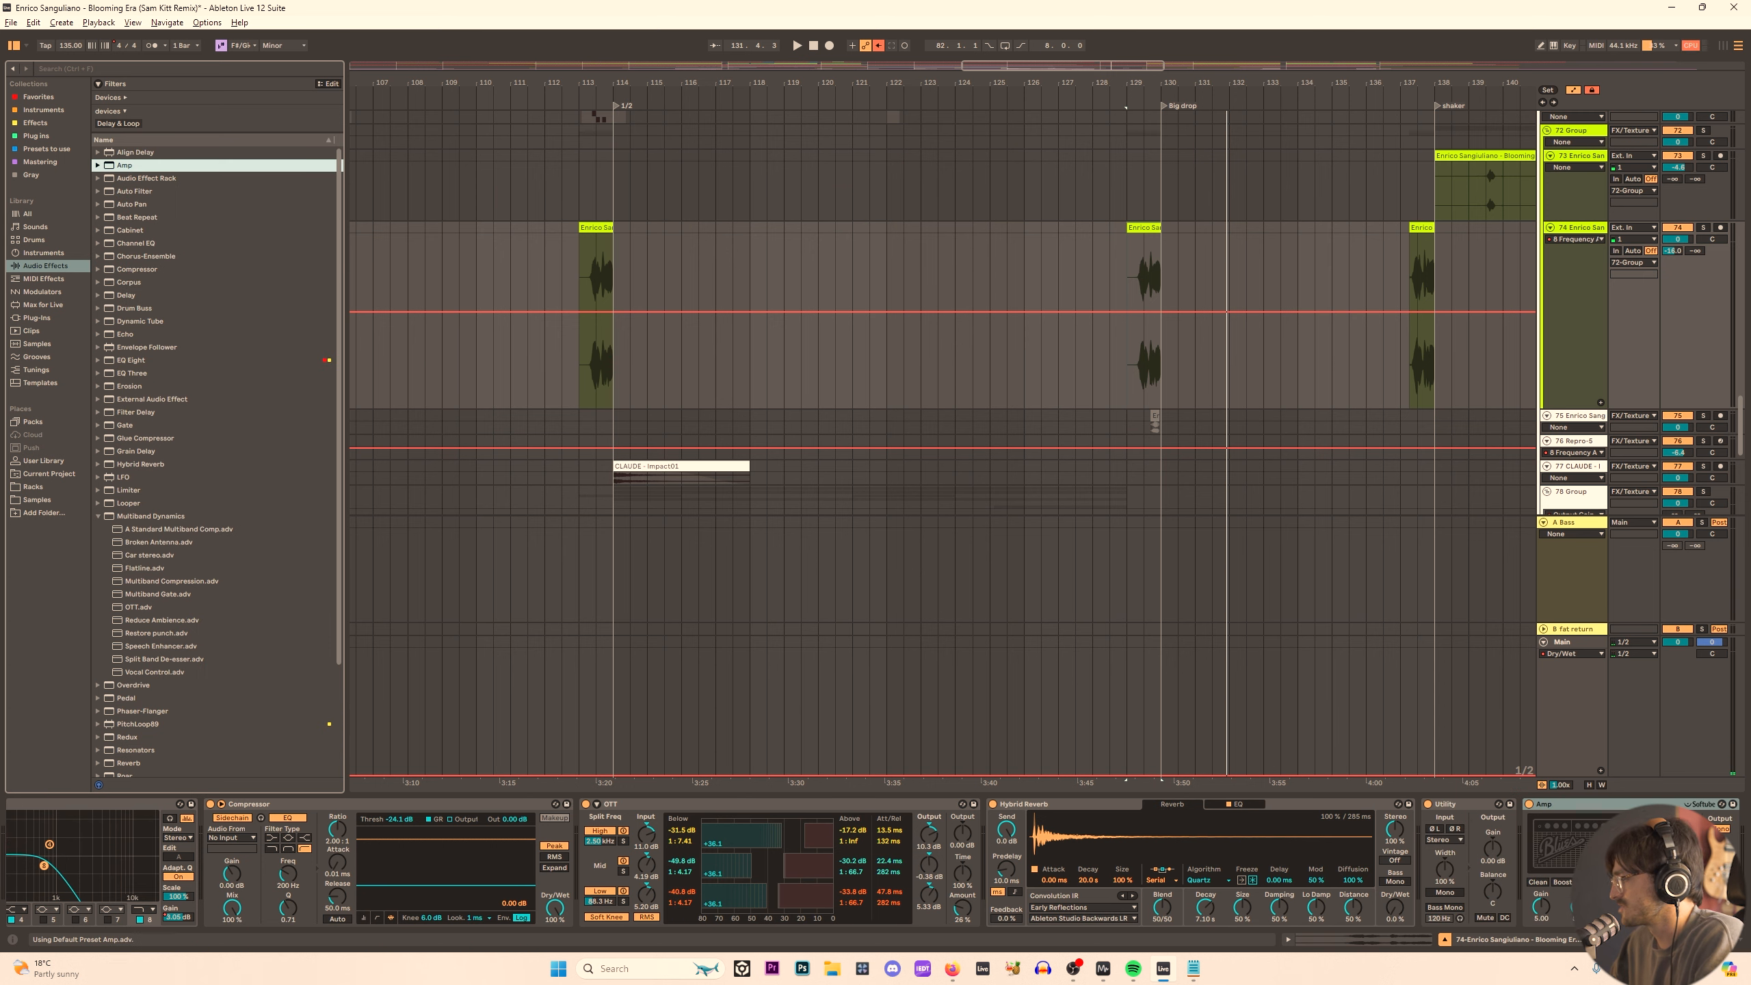
pyautogui.click(1138, 366)
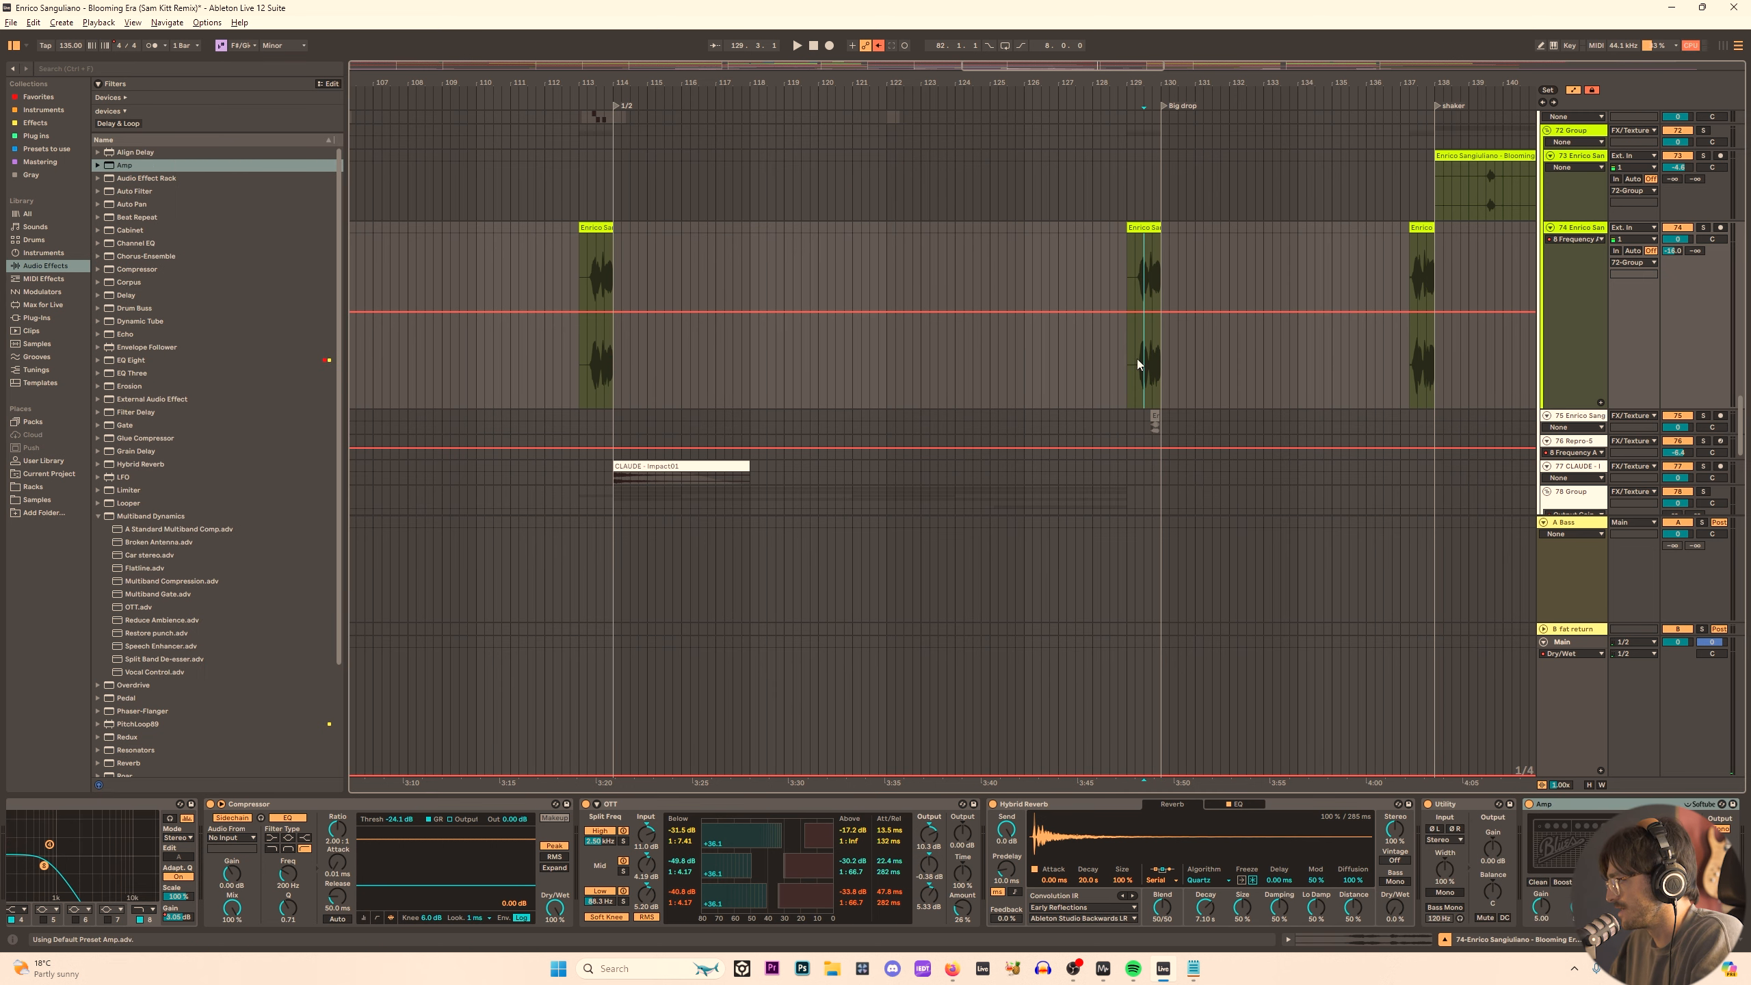
pyautogui.press('space')
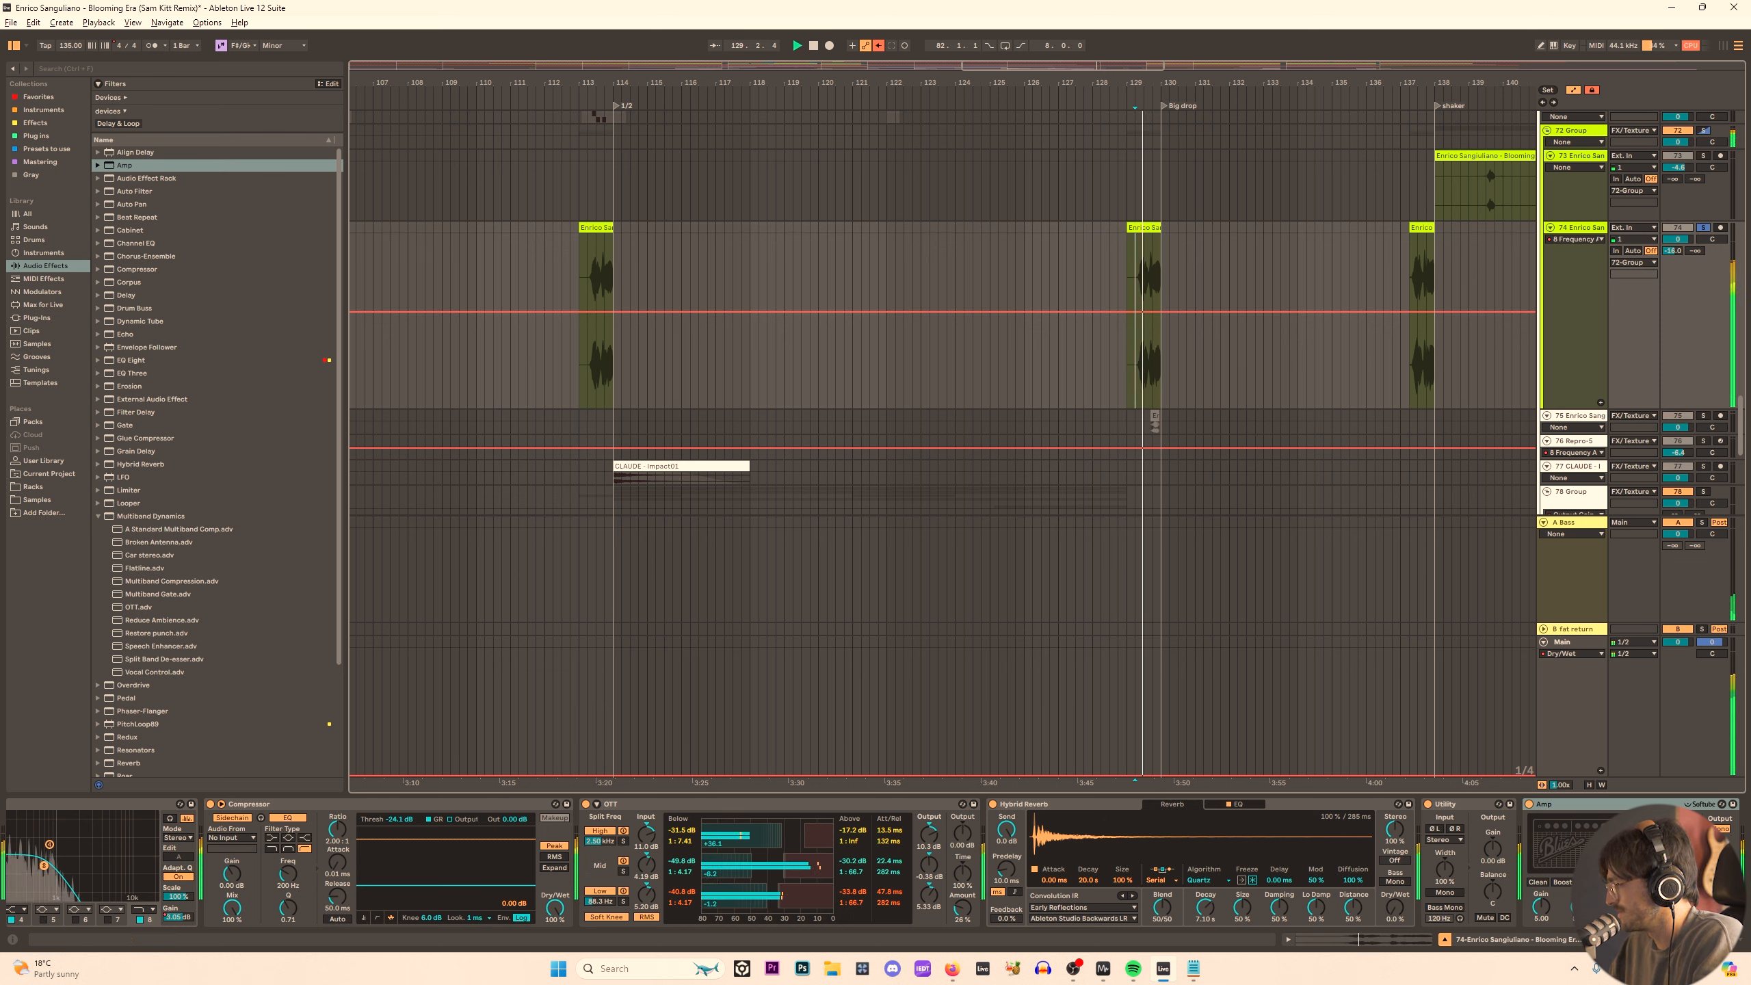
pyautogui.press('space')
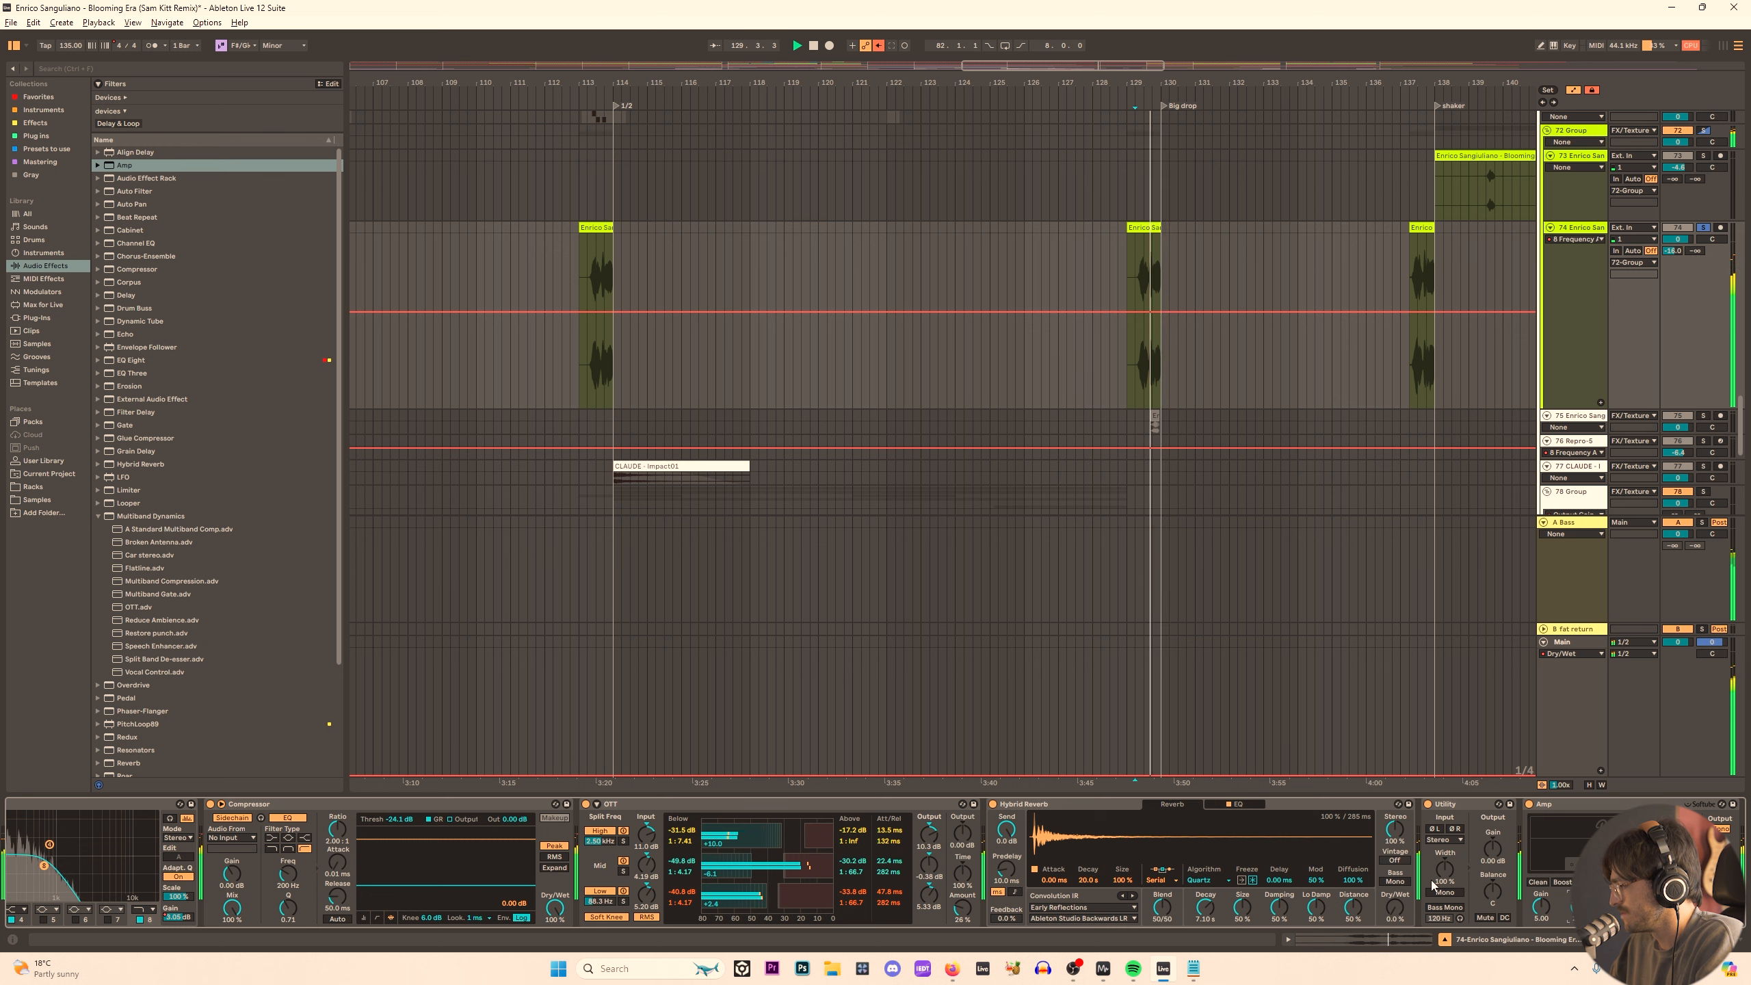
pyautogui.press('space')
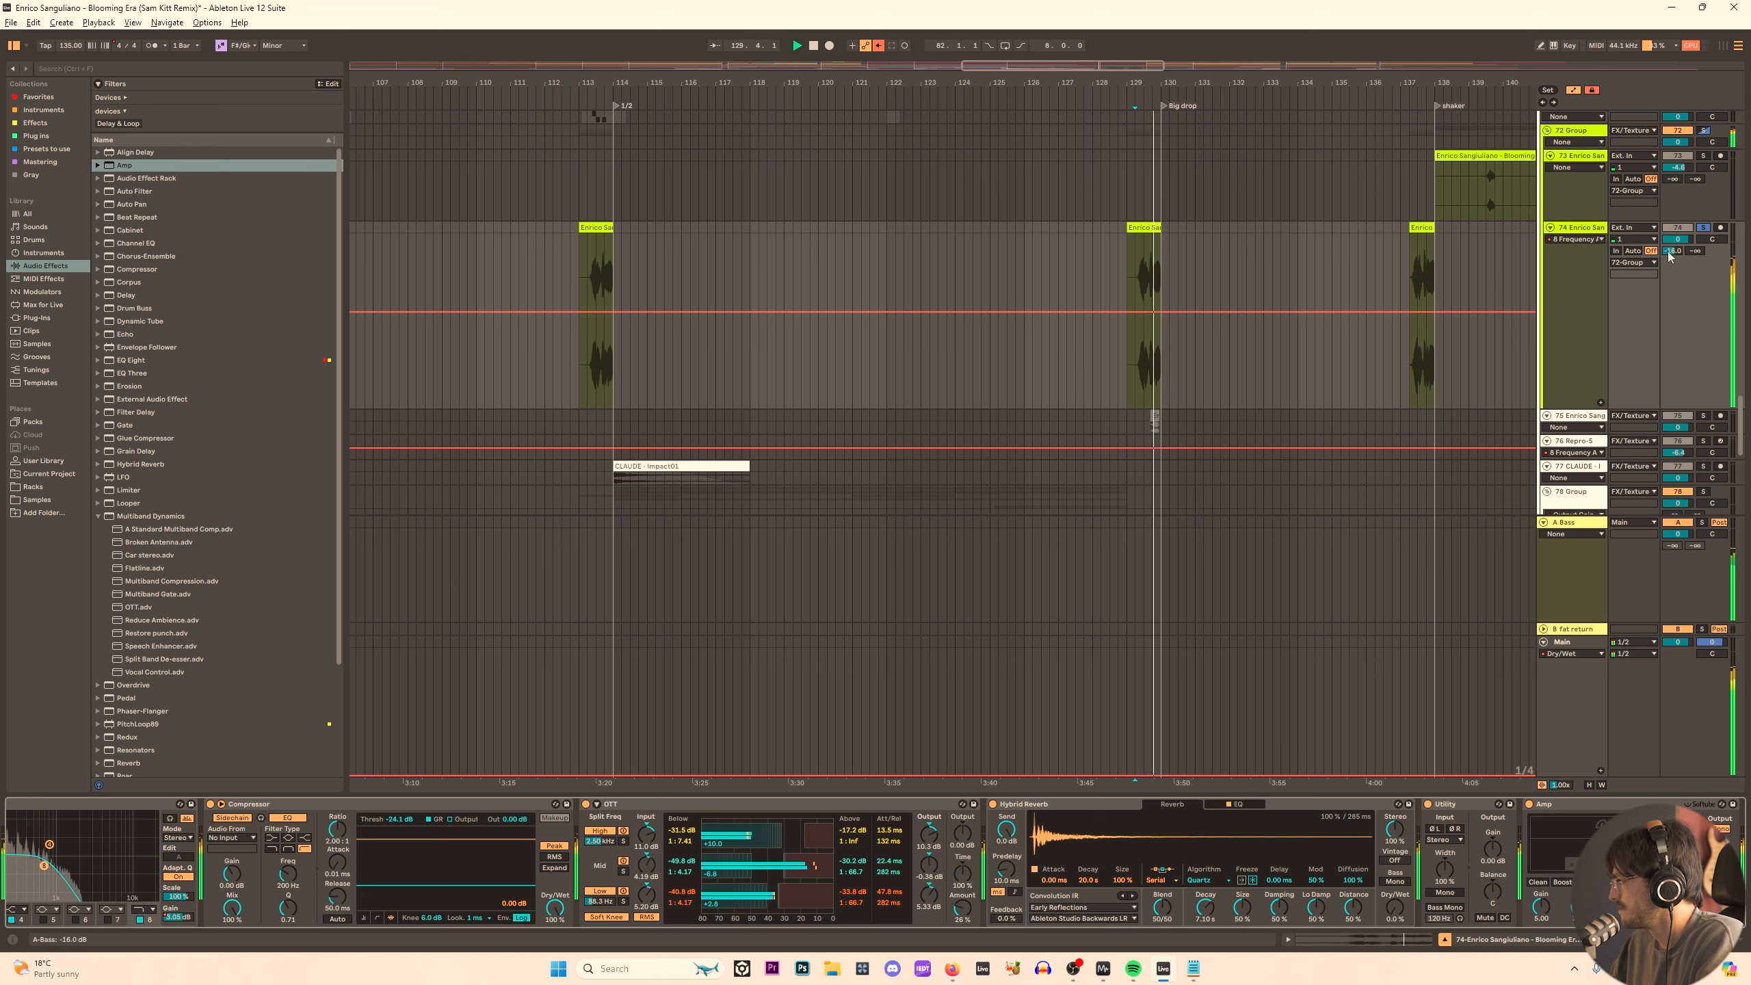
# Lower track 74's A Bass send and move its EQ Eight to the end of the device chain, after Amp.
pyautogui.moveTo(1669, 255); pyautogui.dragTo(1668, 276)
pyautogui.press('space')
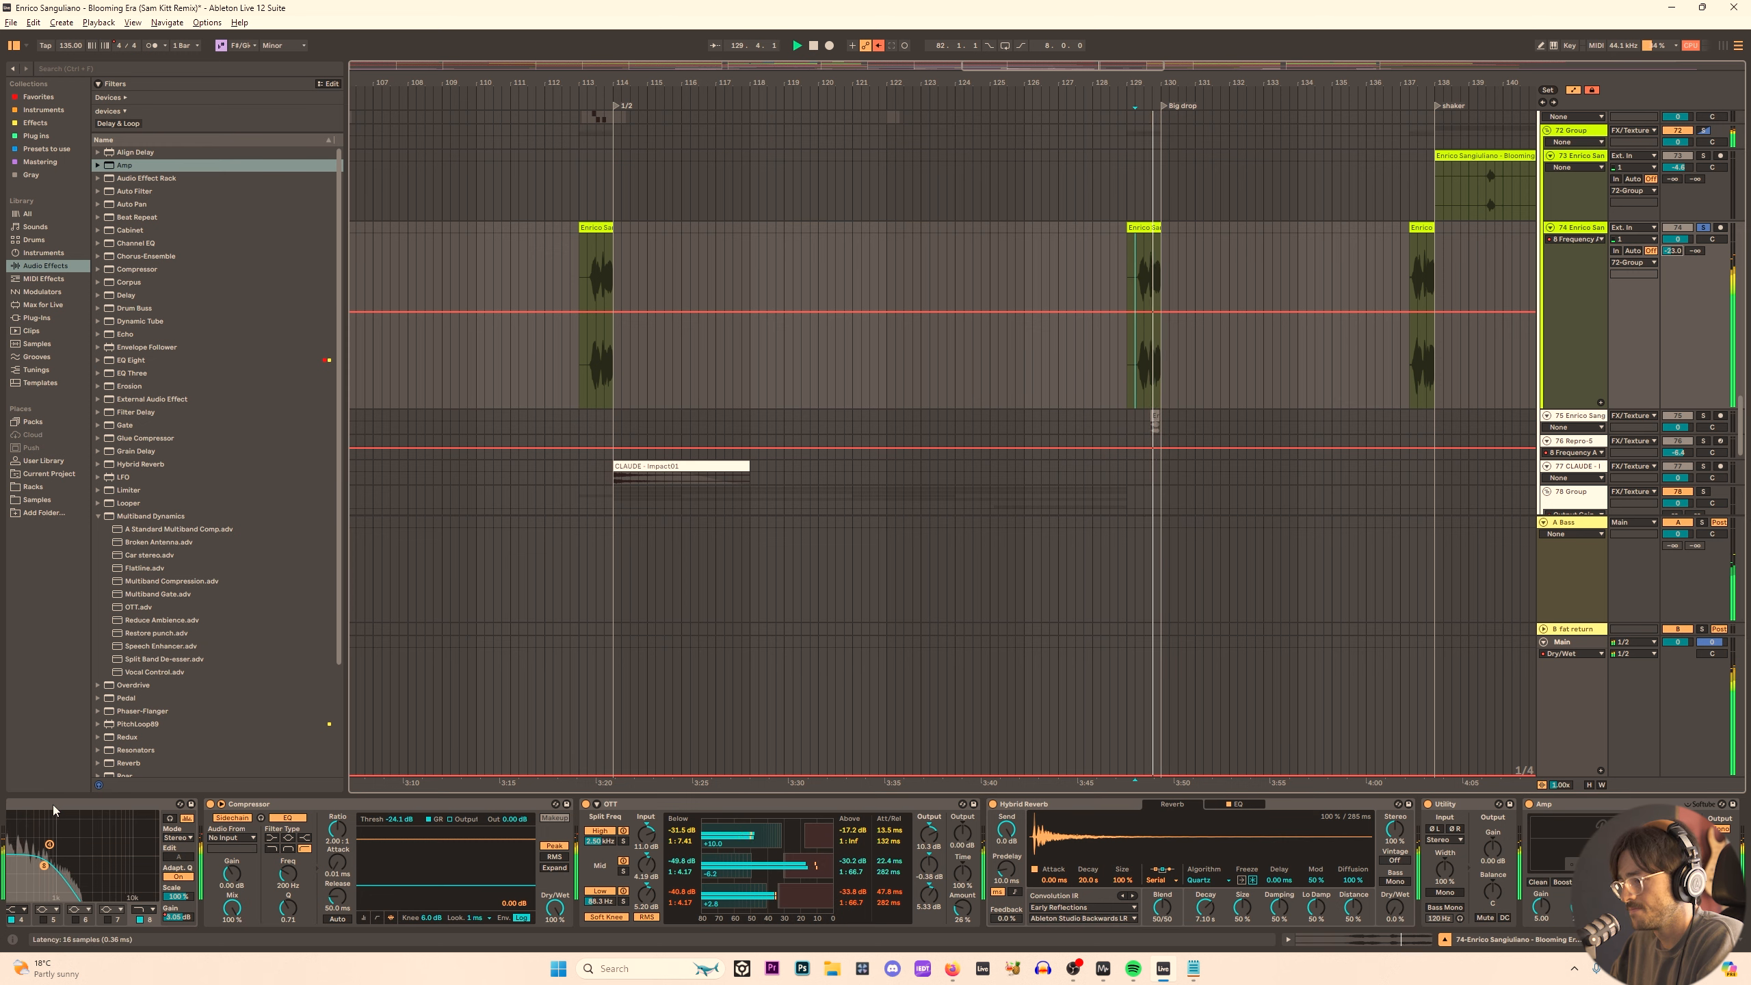
pyautogui.moveTo(58, 807); pyautogui.dragTo(1725, 848)
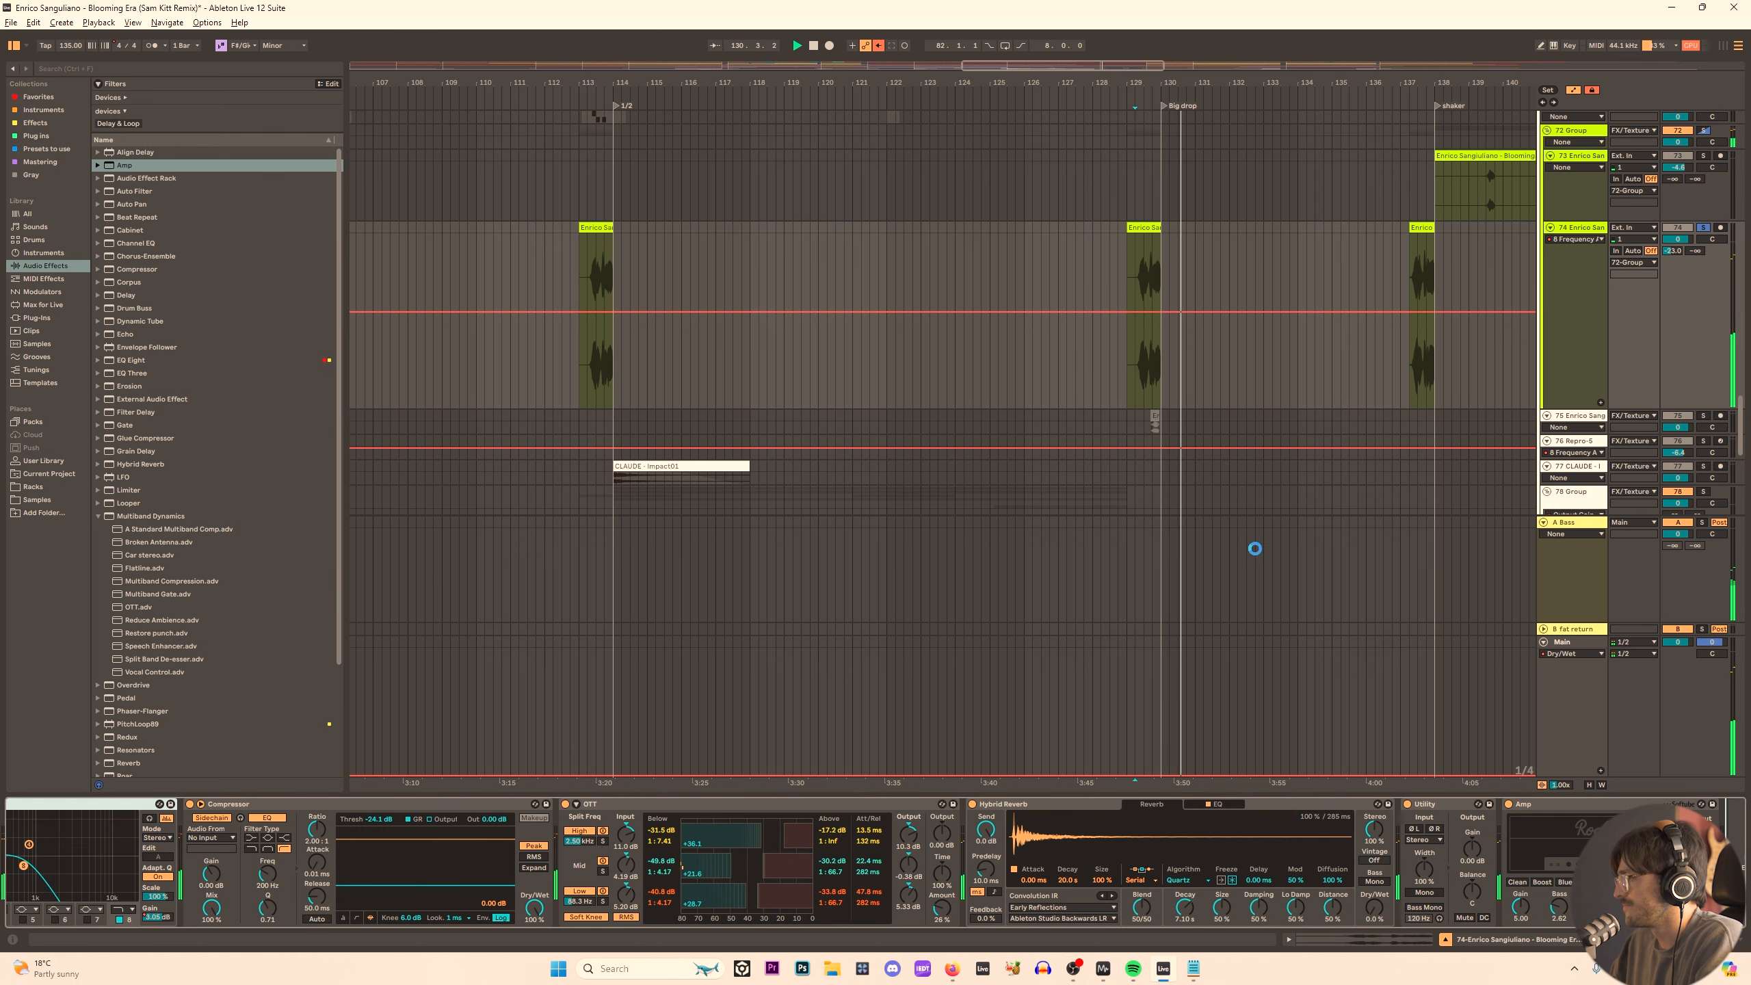
# Raise track 74's EQ Eight frequency automation to 22.0 kHz at bar 129, and switch Amp's output to Dual while listening.
pyautogui.press('space')
pyautogui.press('space')
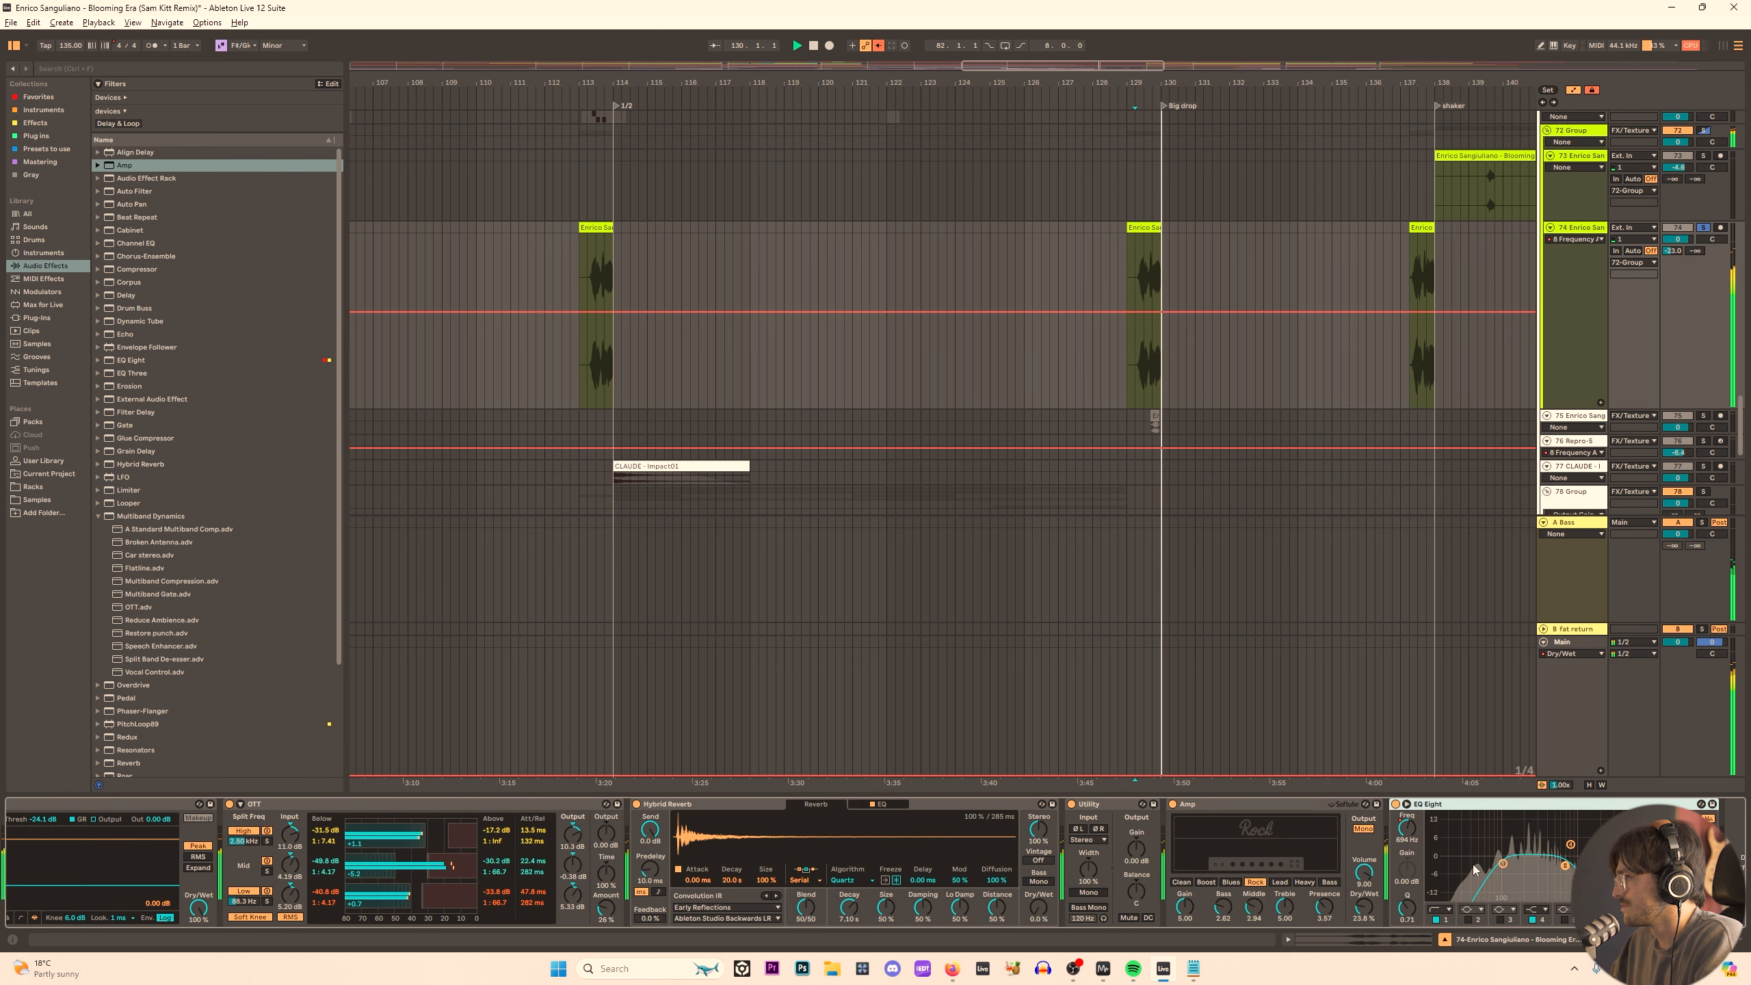
pyautogui.moveTo(1119, 312); pyautogui.dragTo(1143, 236)
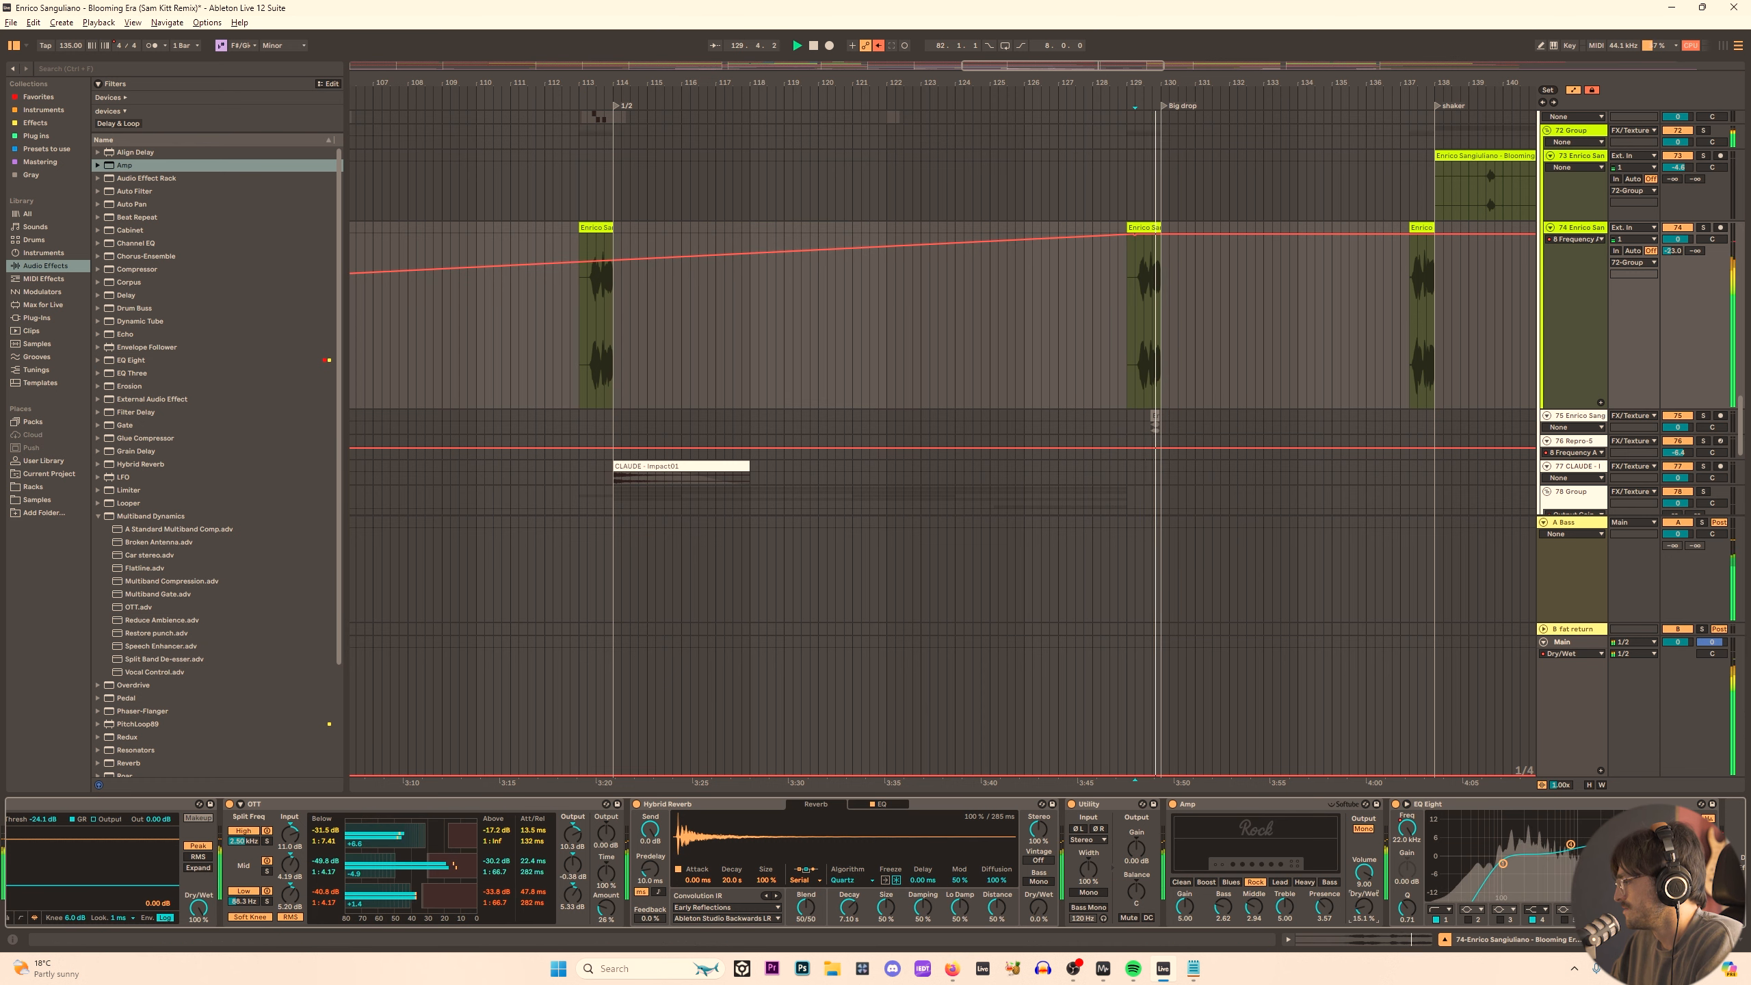
pyautogui.click(1362, 830)
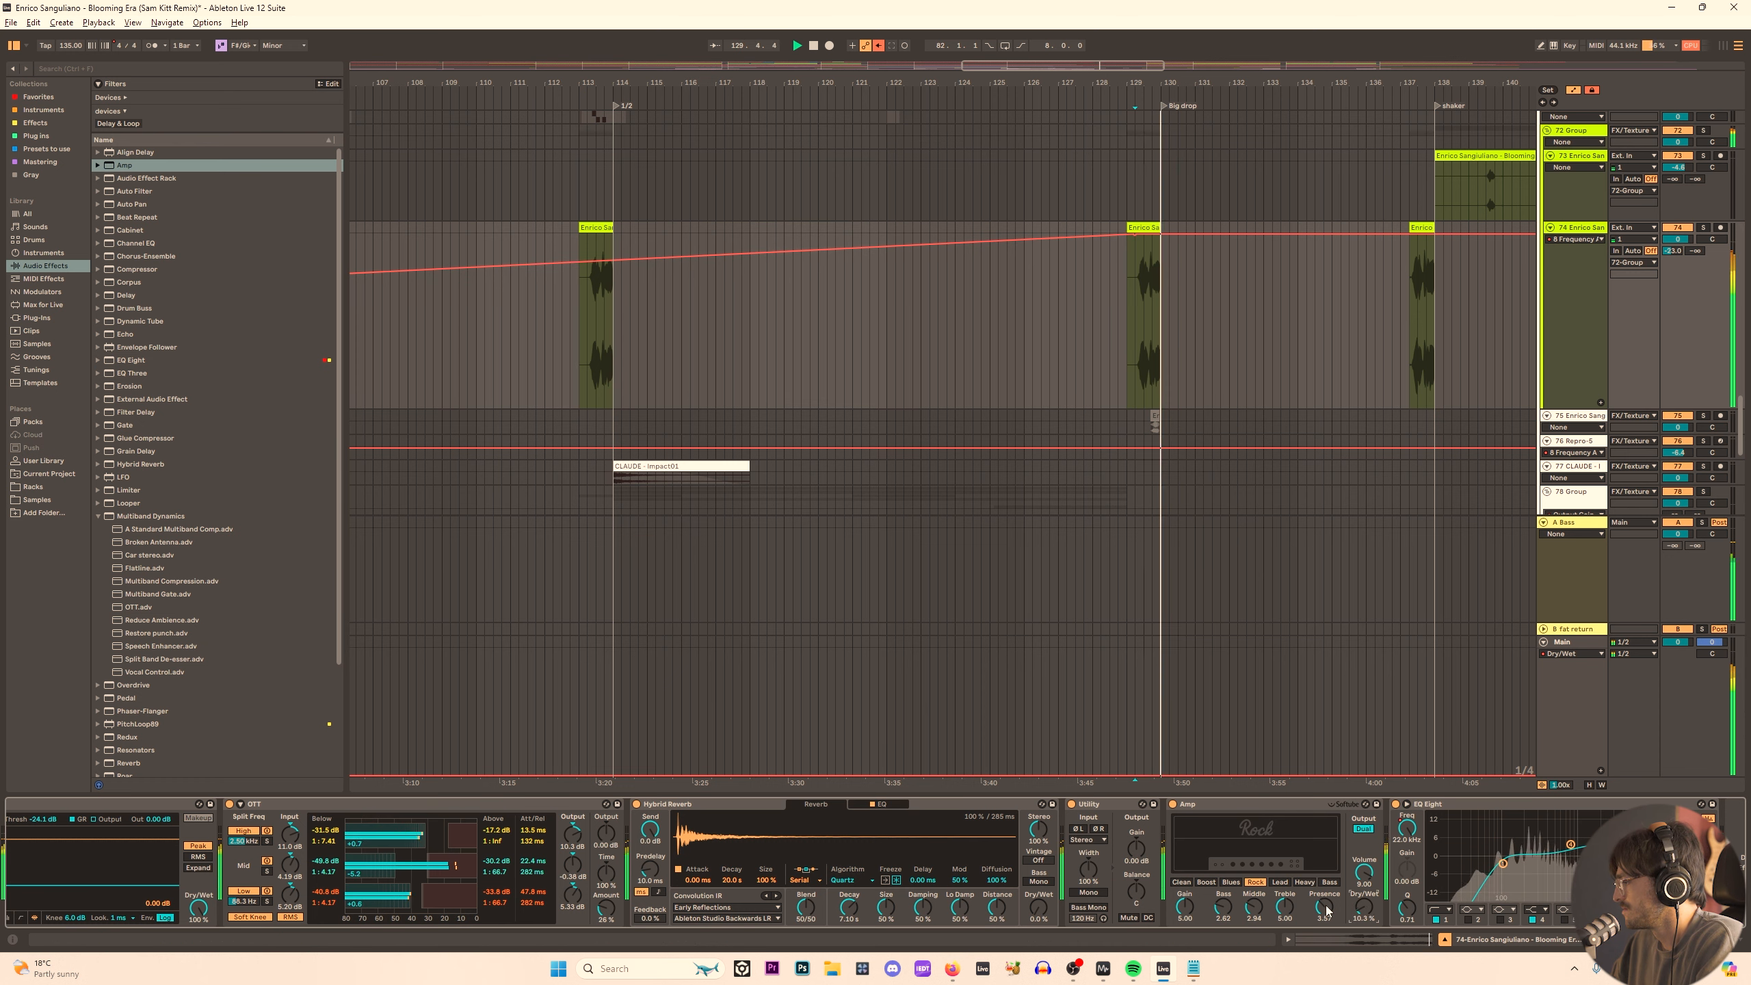
# Raise track 74's EQ Eight frequency automation at bar 113 to match the level at bar 129, and replay from there.
pyautogui.click(584, 318)
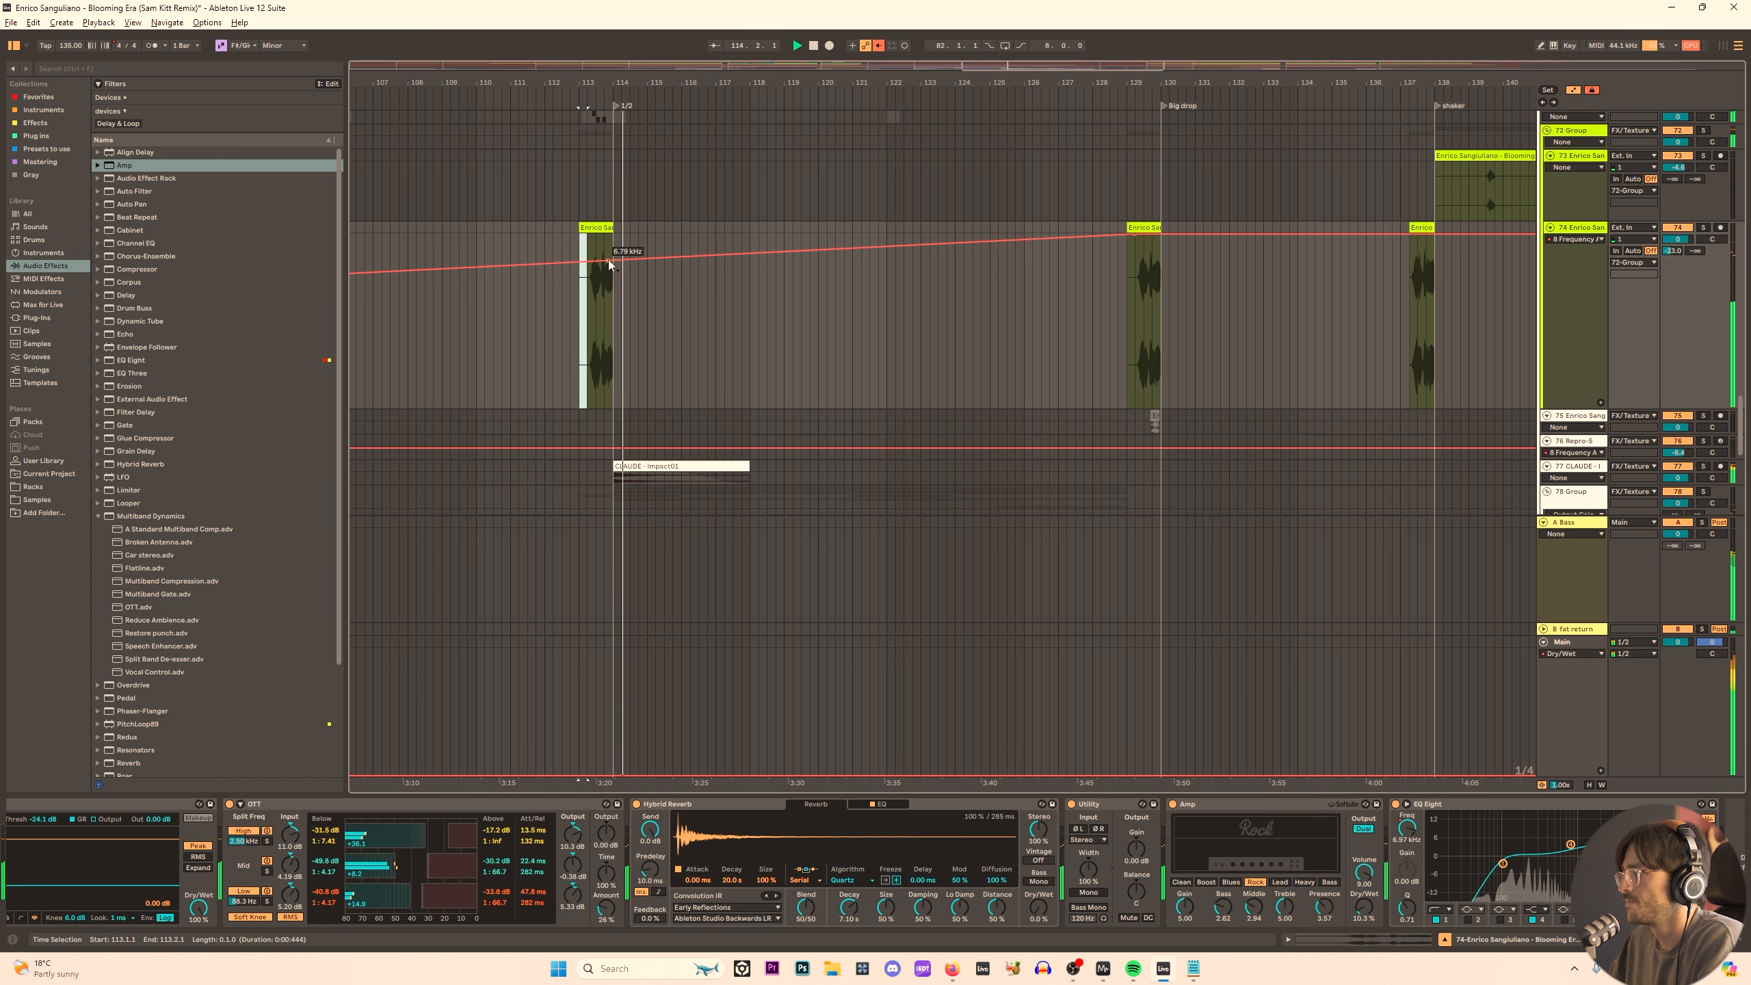
pyautogui.moveTo(613, 260); pyautogui.dragTo(613, 234)
pyautogui.press('space')
pyautogui.press('space')
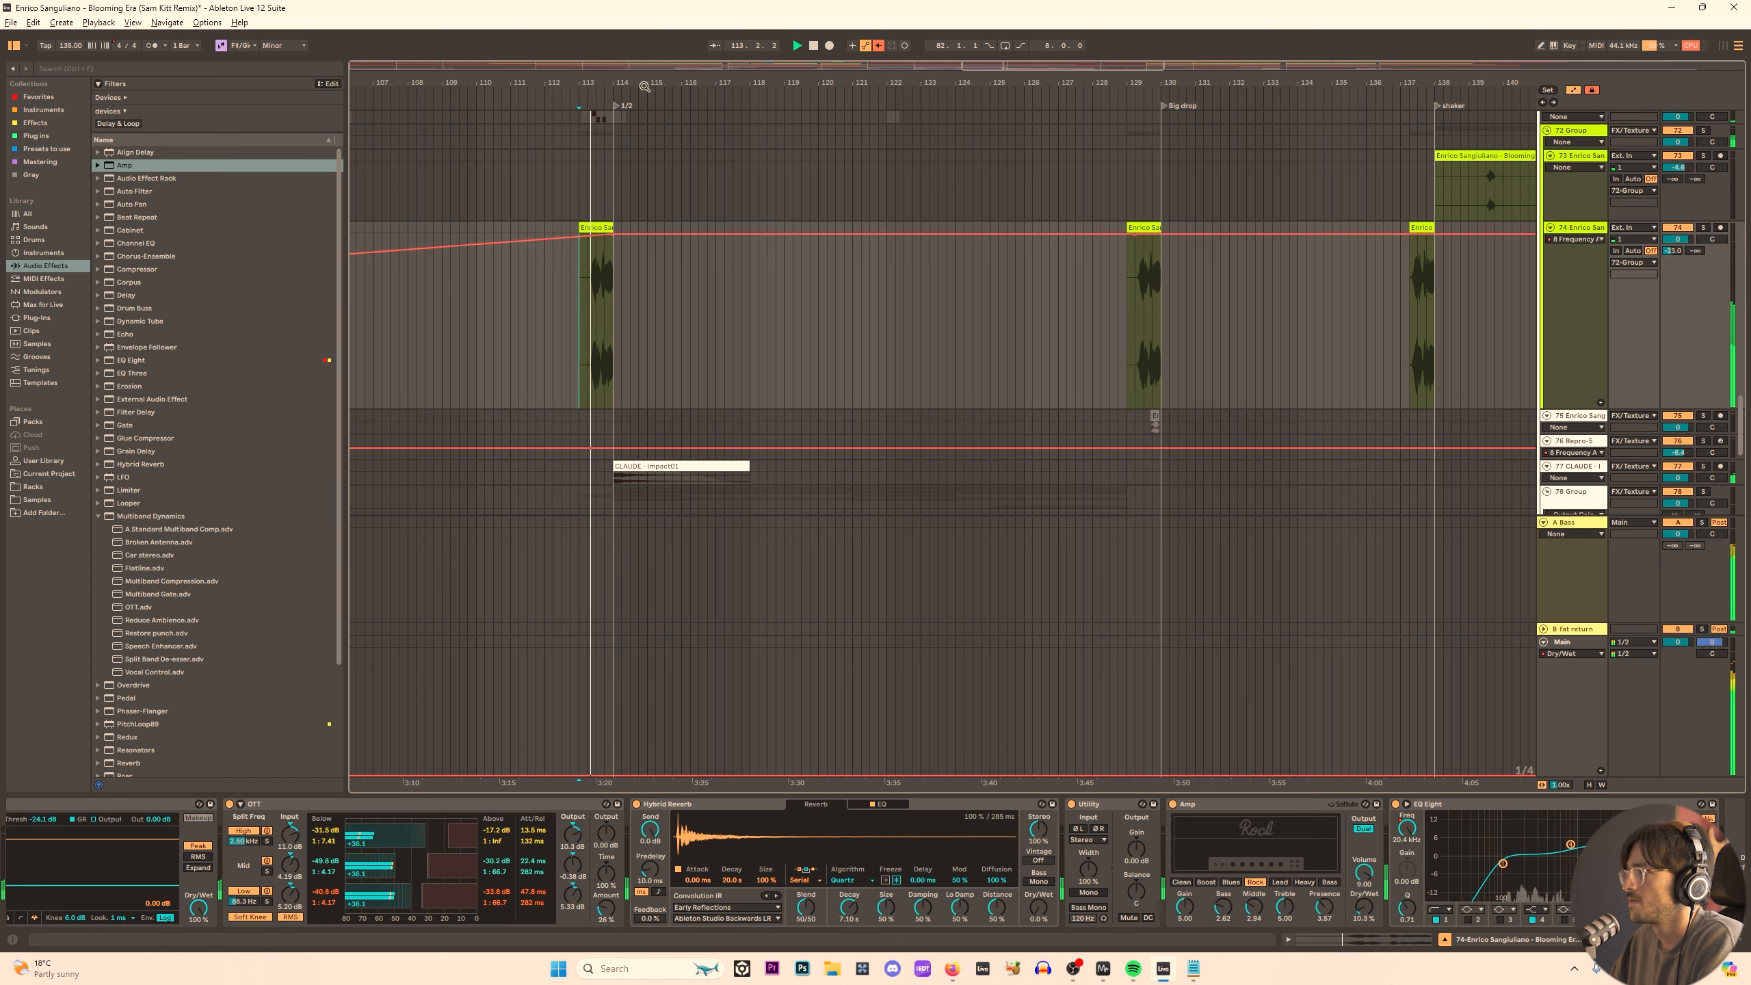
pyautogui.moveTo(644, 86); pyautogui.dragTo(1028, 74)
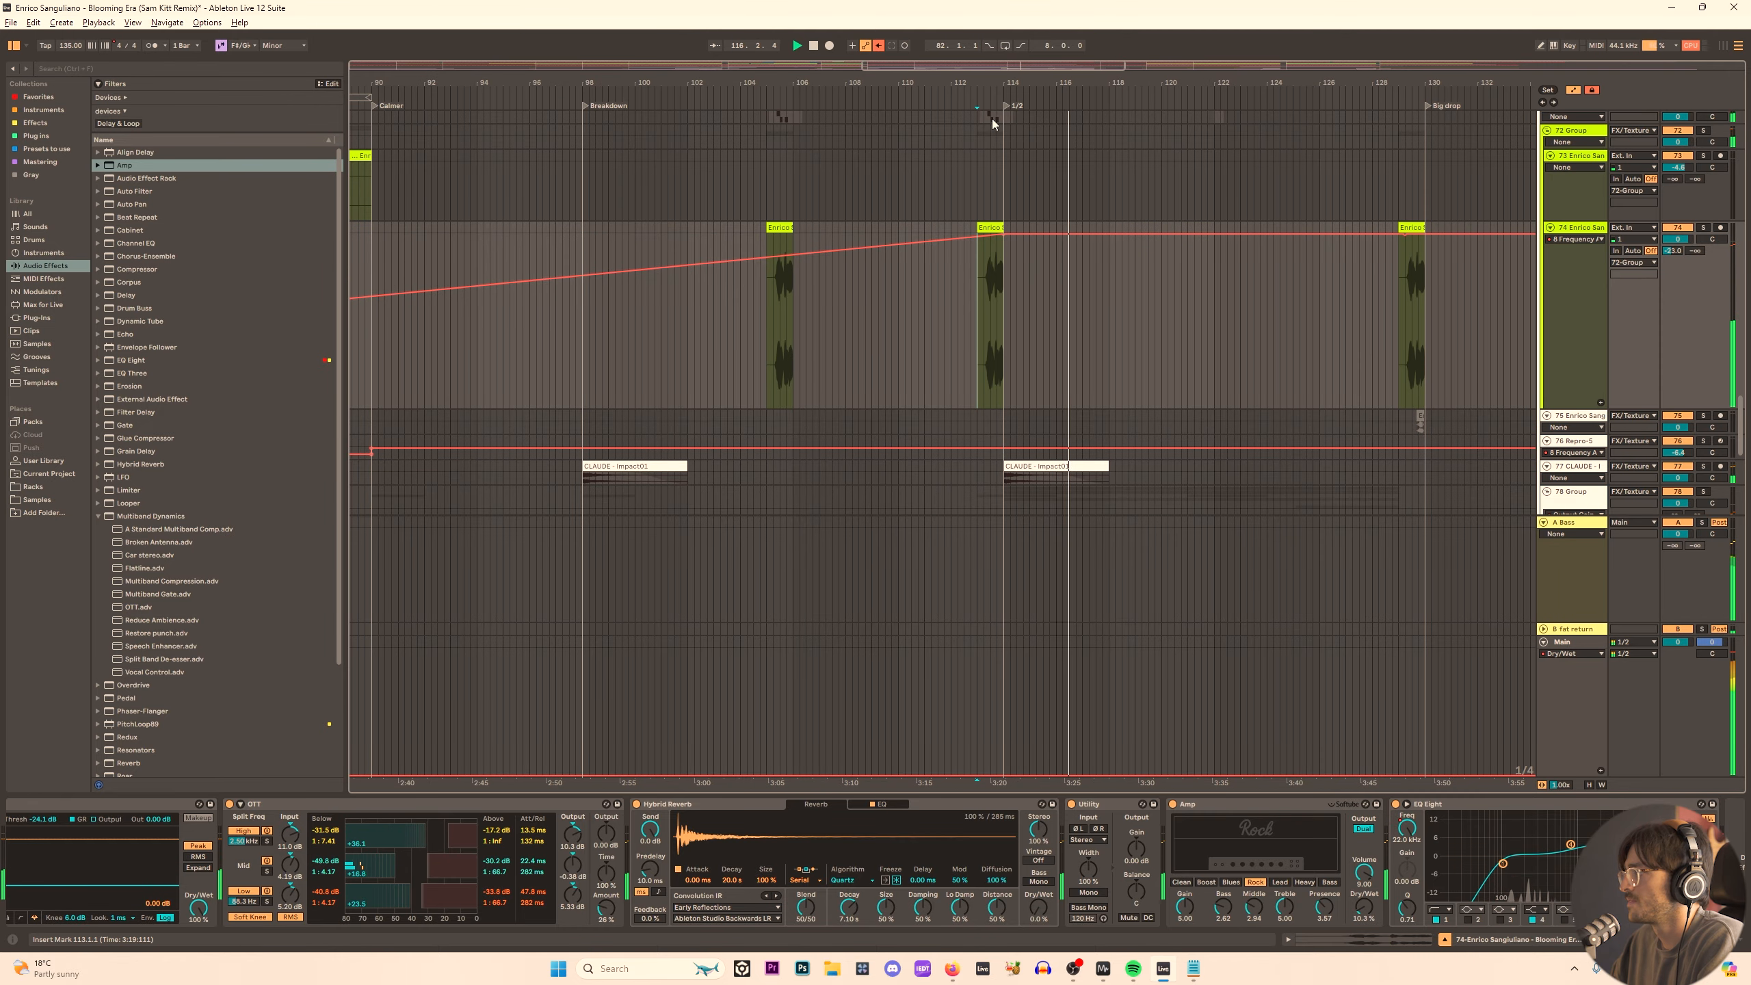
# Listen through the transition into the Big drop while reviewing the synth and FX/Texture tracks before it.
pyautogui.scroll(5, 1420, 235)
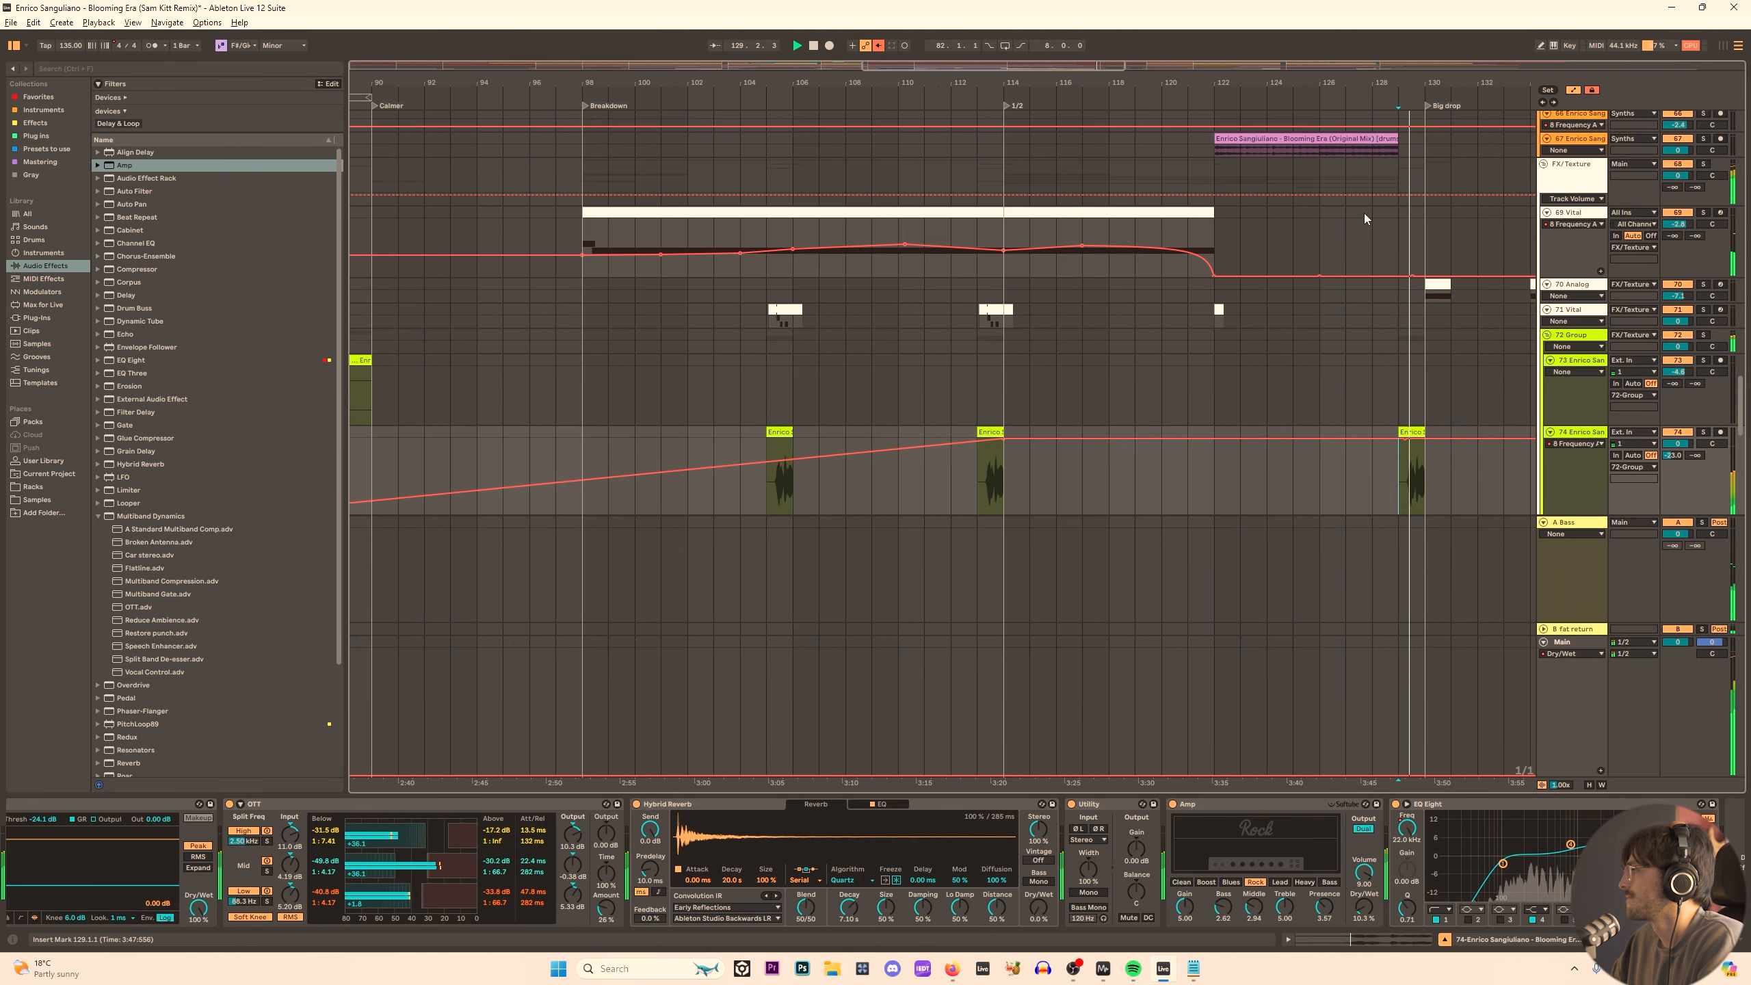
pyautogui.click(1372, 173)
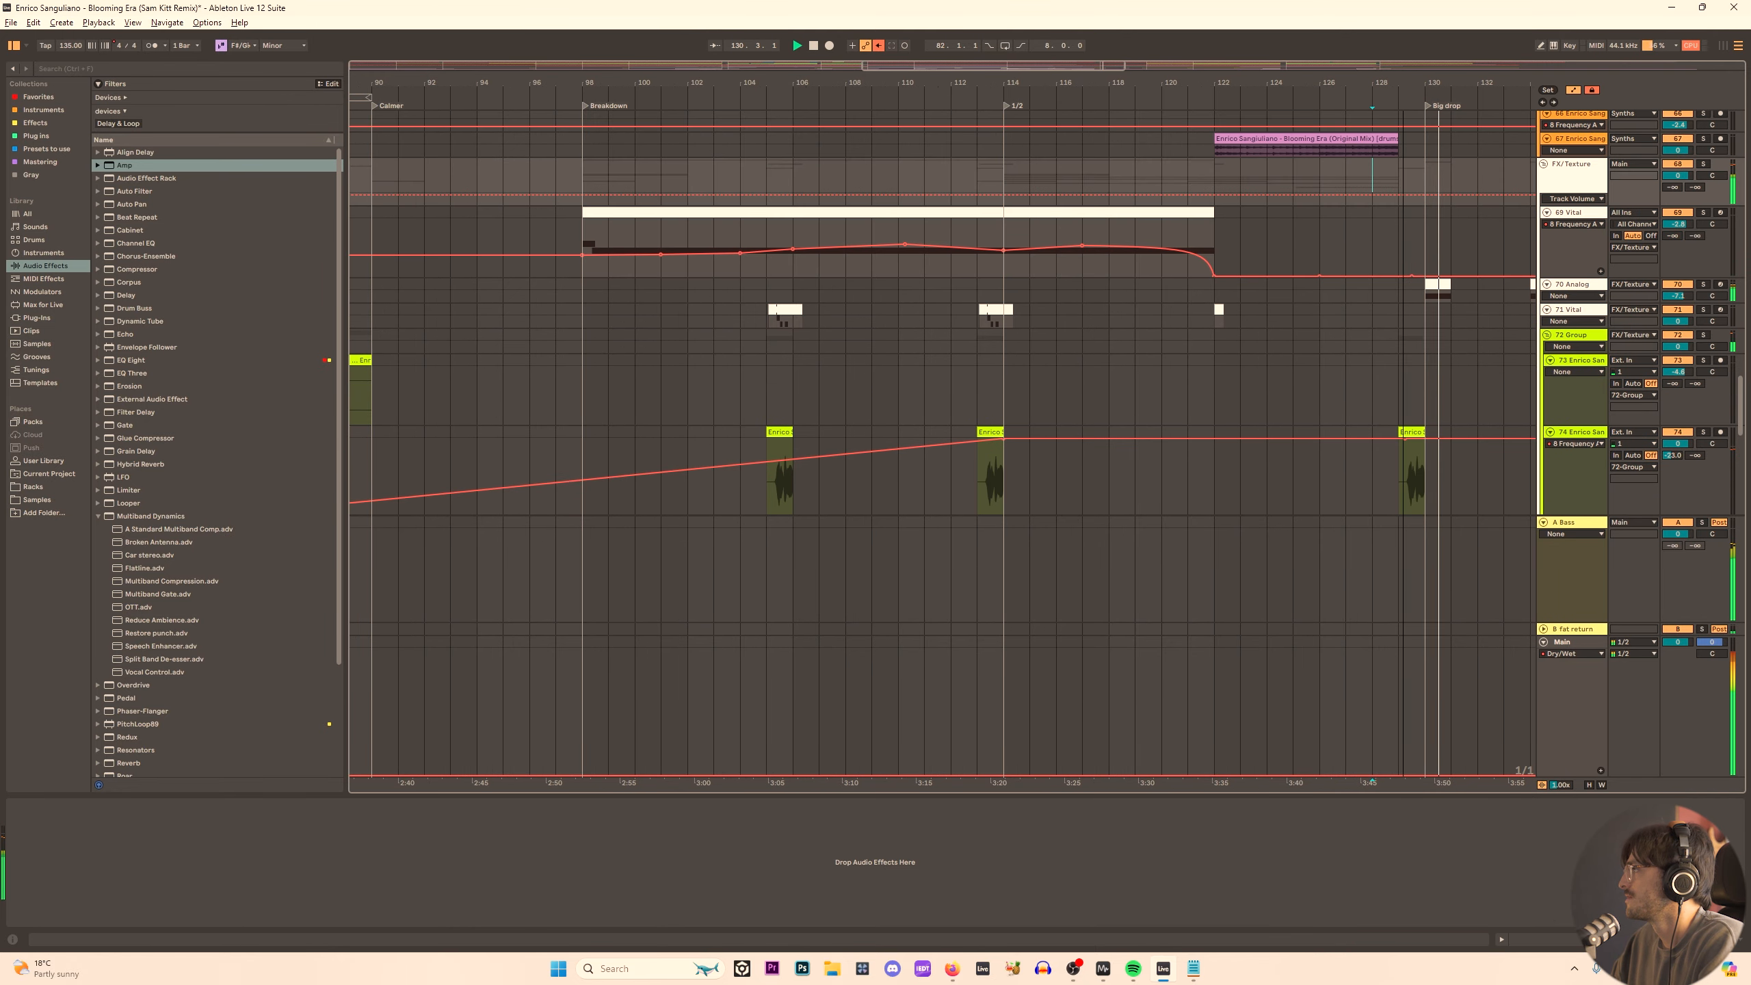
pyautogui.scroll(-2, 1258, 148)
pyautogui.click(1242, 151)
pyautogui.scroll(4, 1262, 225)
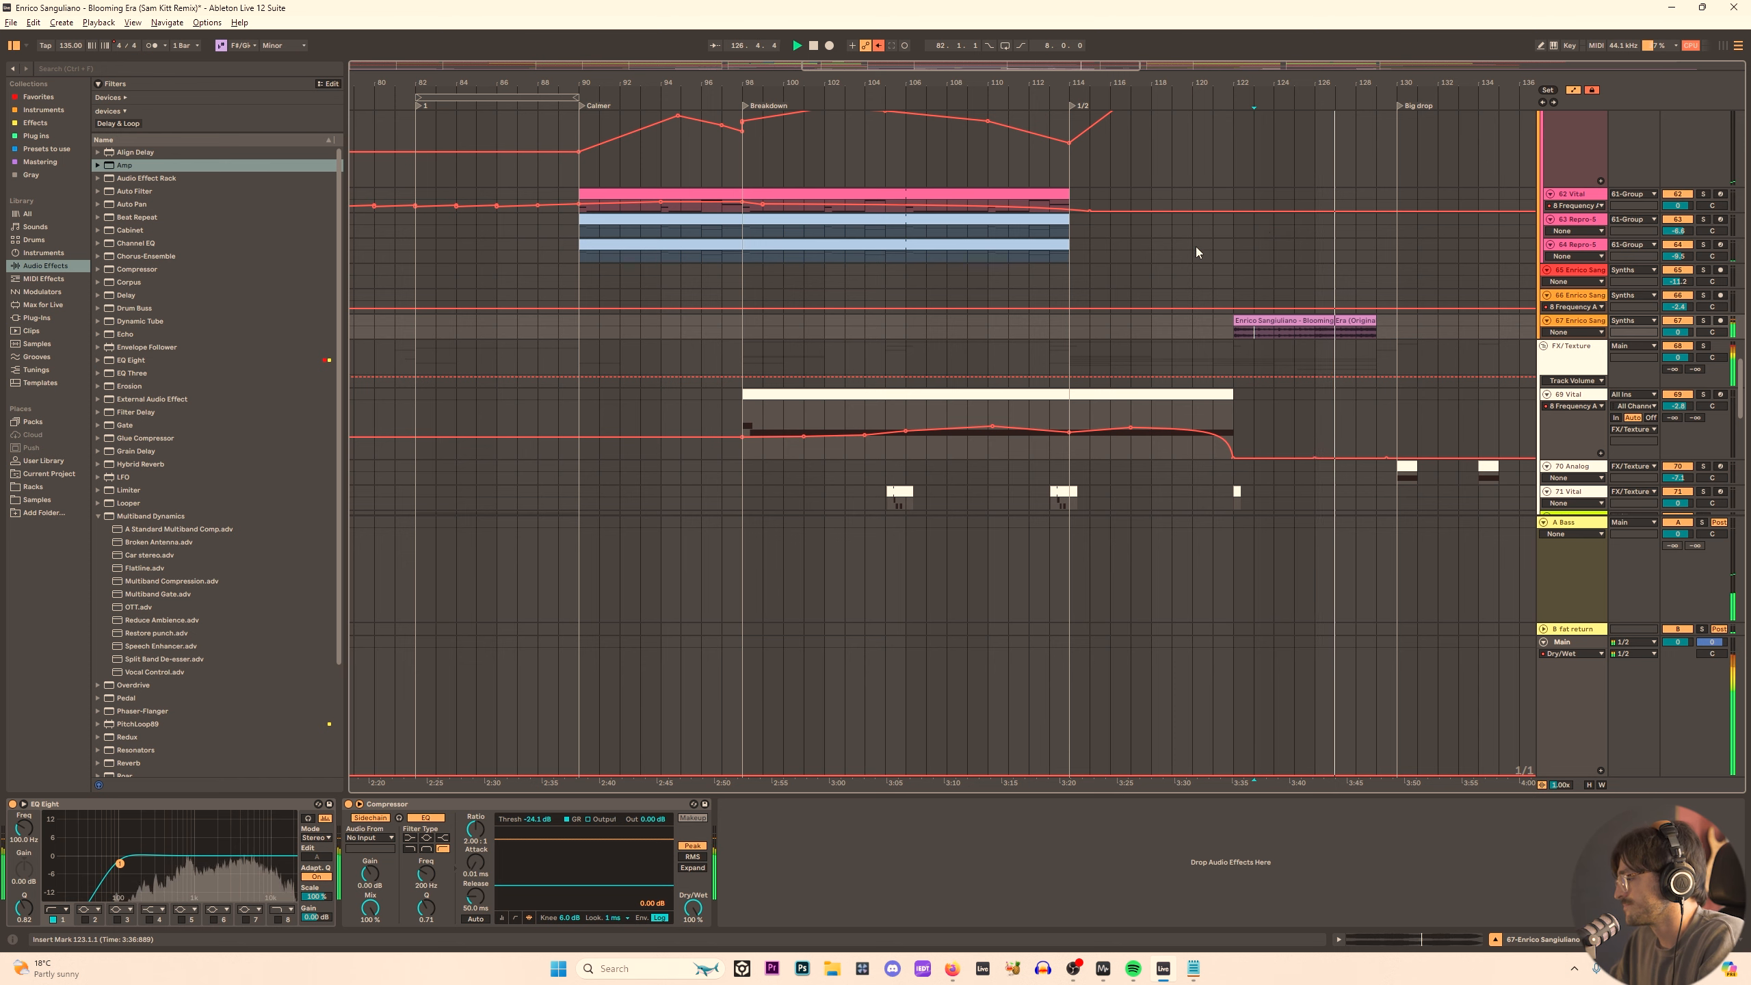
pyautogui.scroll(3, 1213, 387)
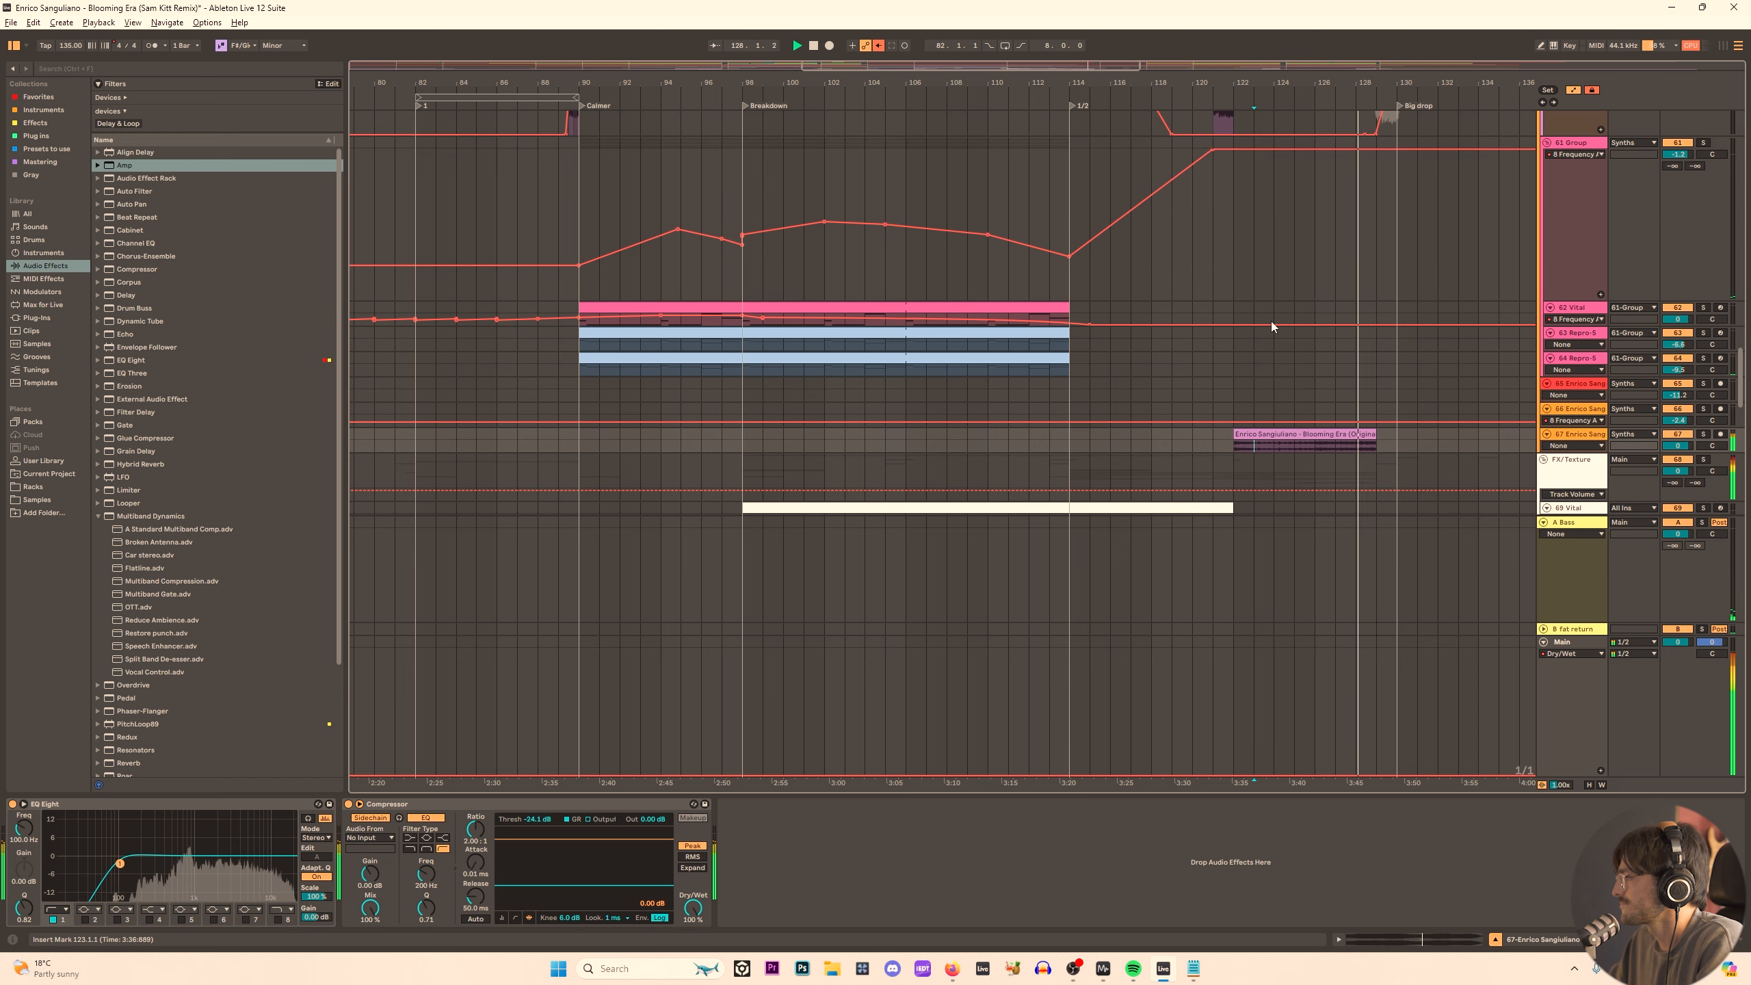
pyautogui.moveTo(1373, 82); pyautogui.dragTo(1194, 87)
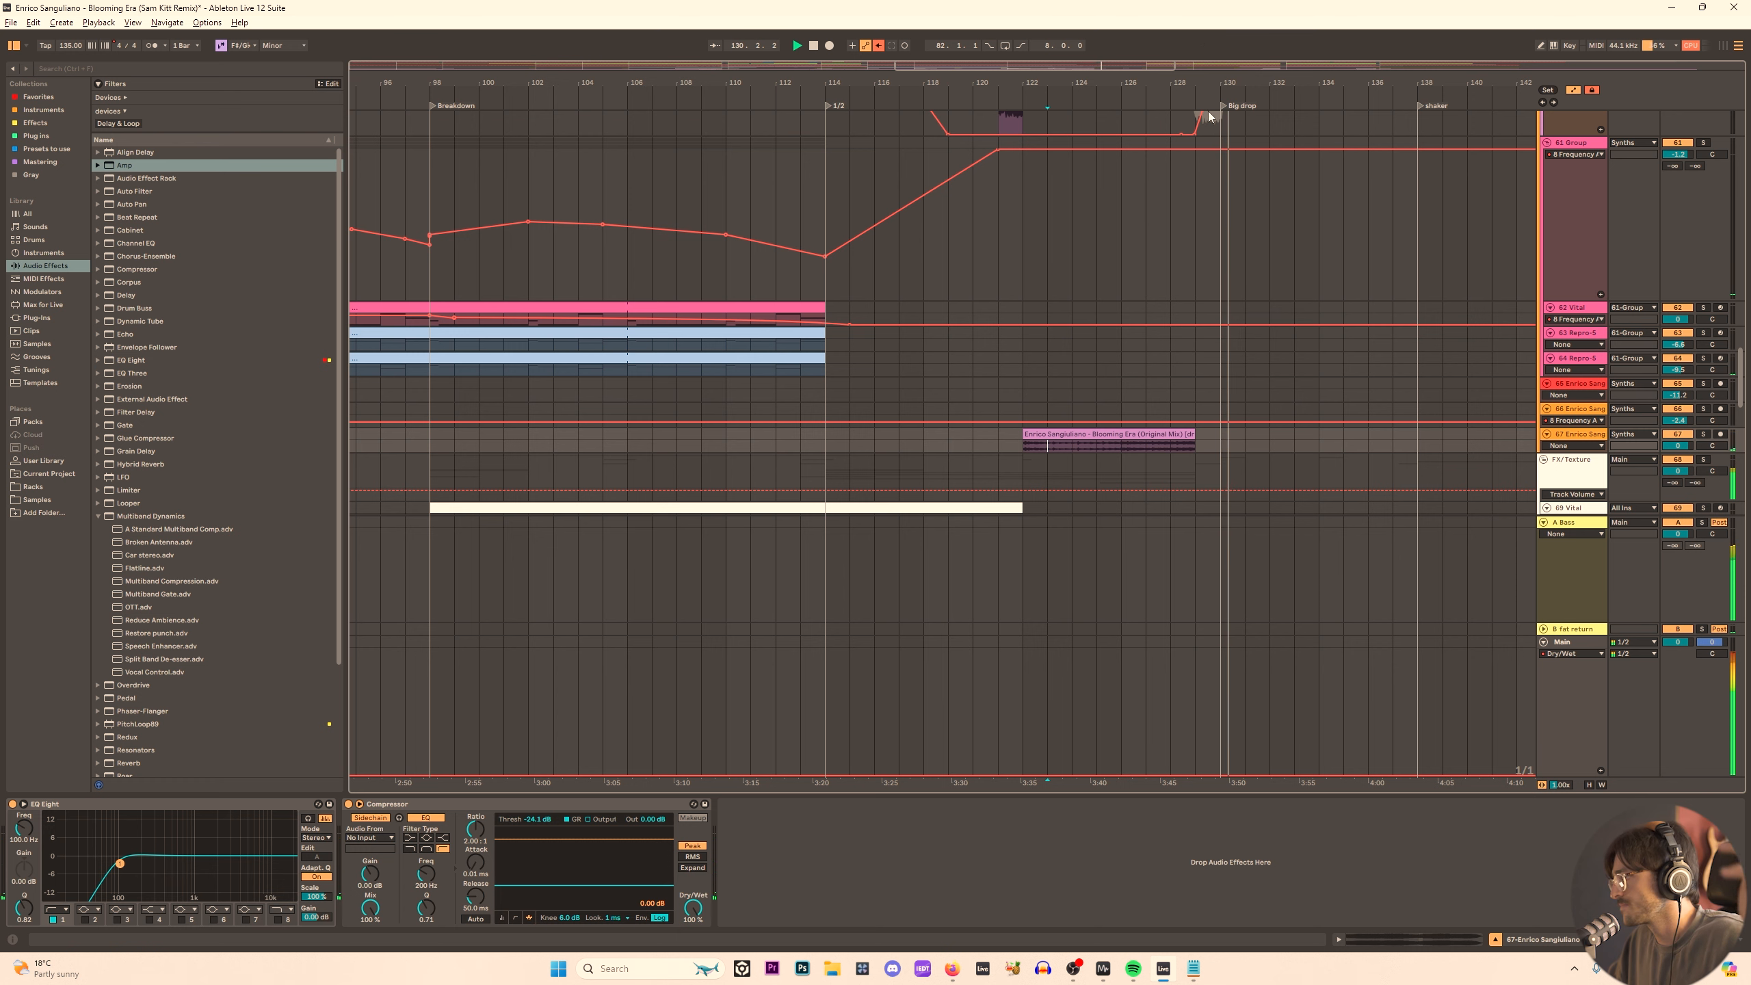
pyautogui.scroll(-8, 1229, 291)
pyautogui.scroll(5, 1237, 216)
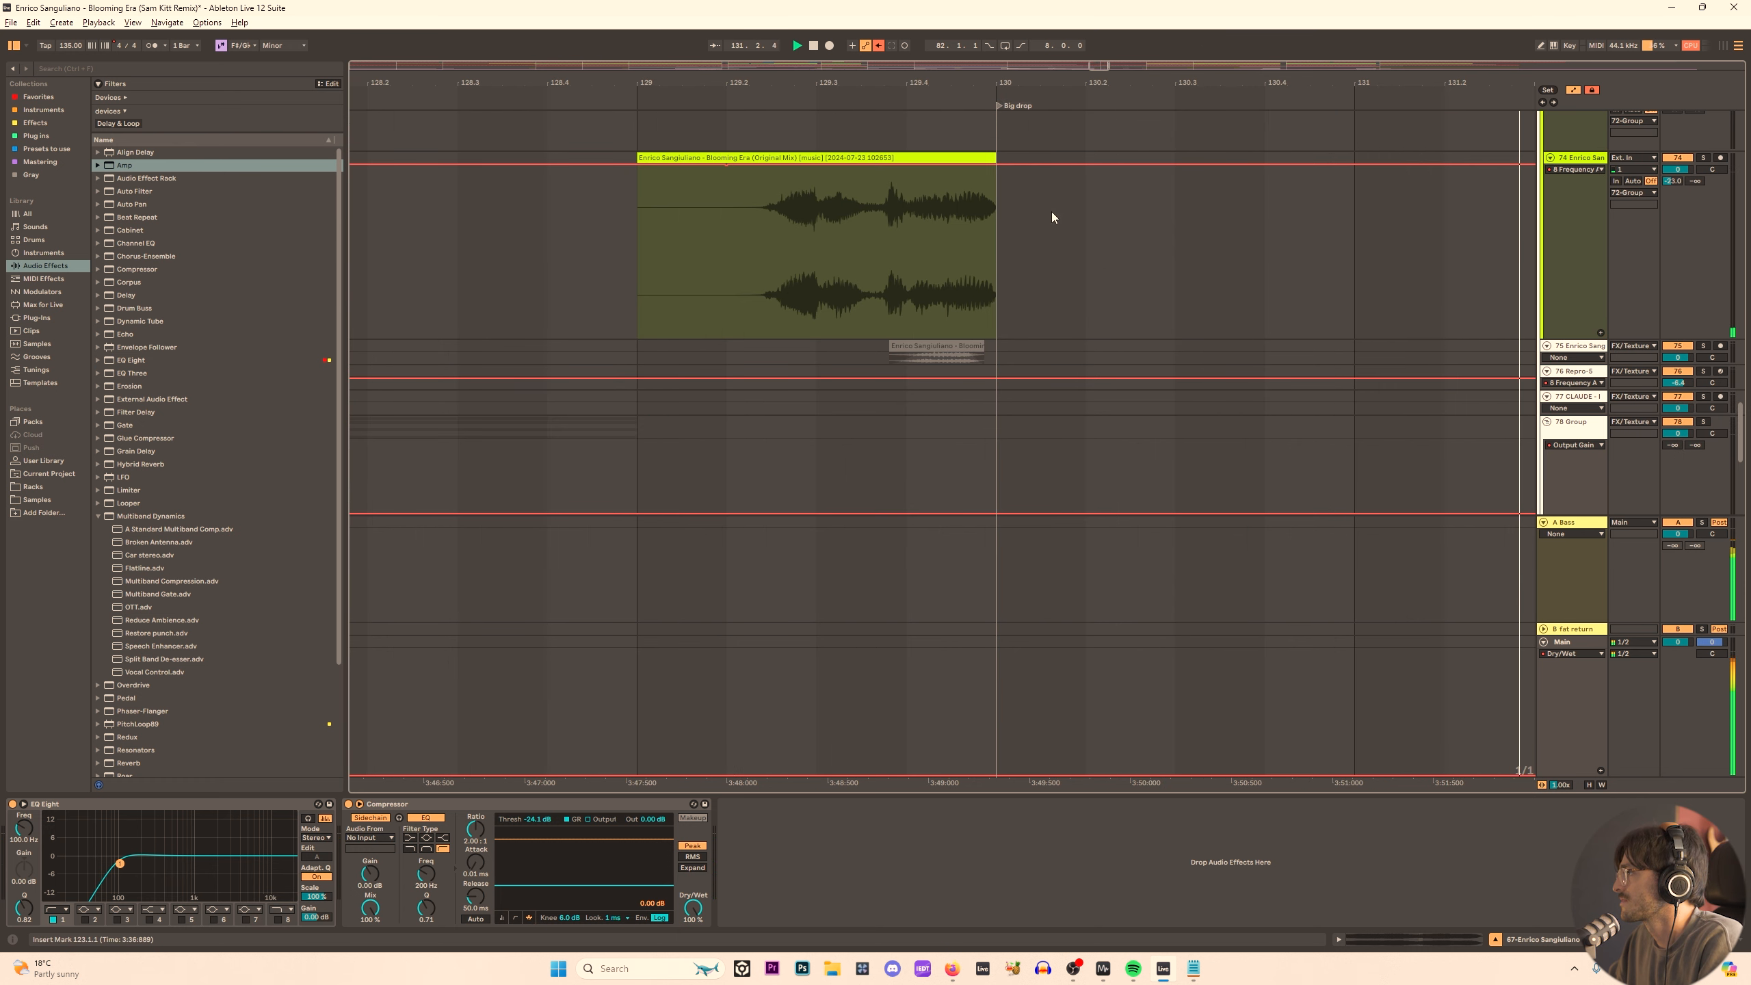
# Show track 74's A Bass send automation and drop it to -inf dB over the clip at bar 129.
pyautogui.click(990, 180)
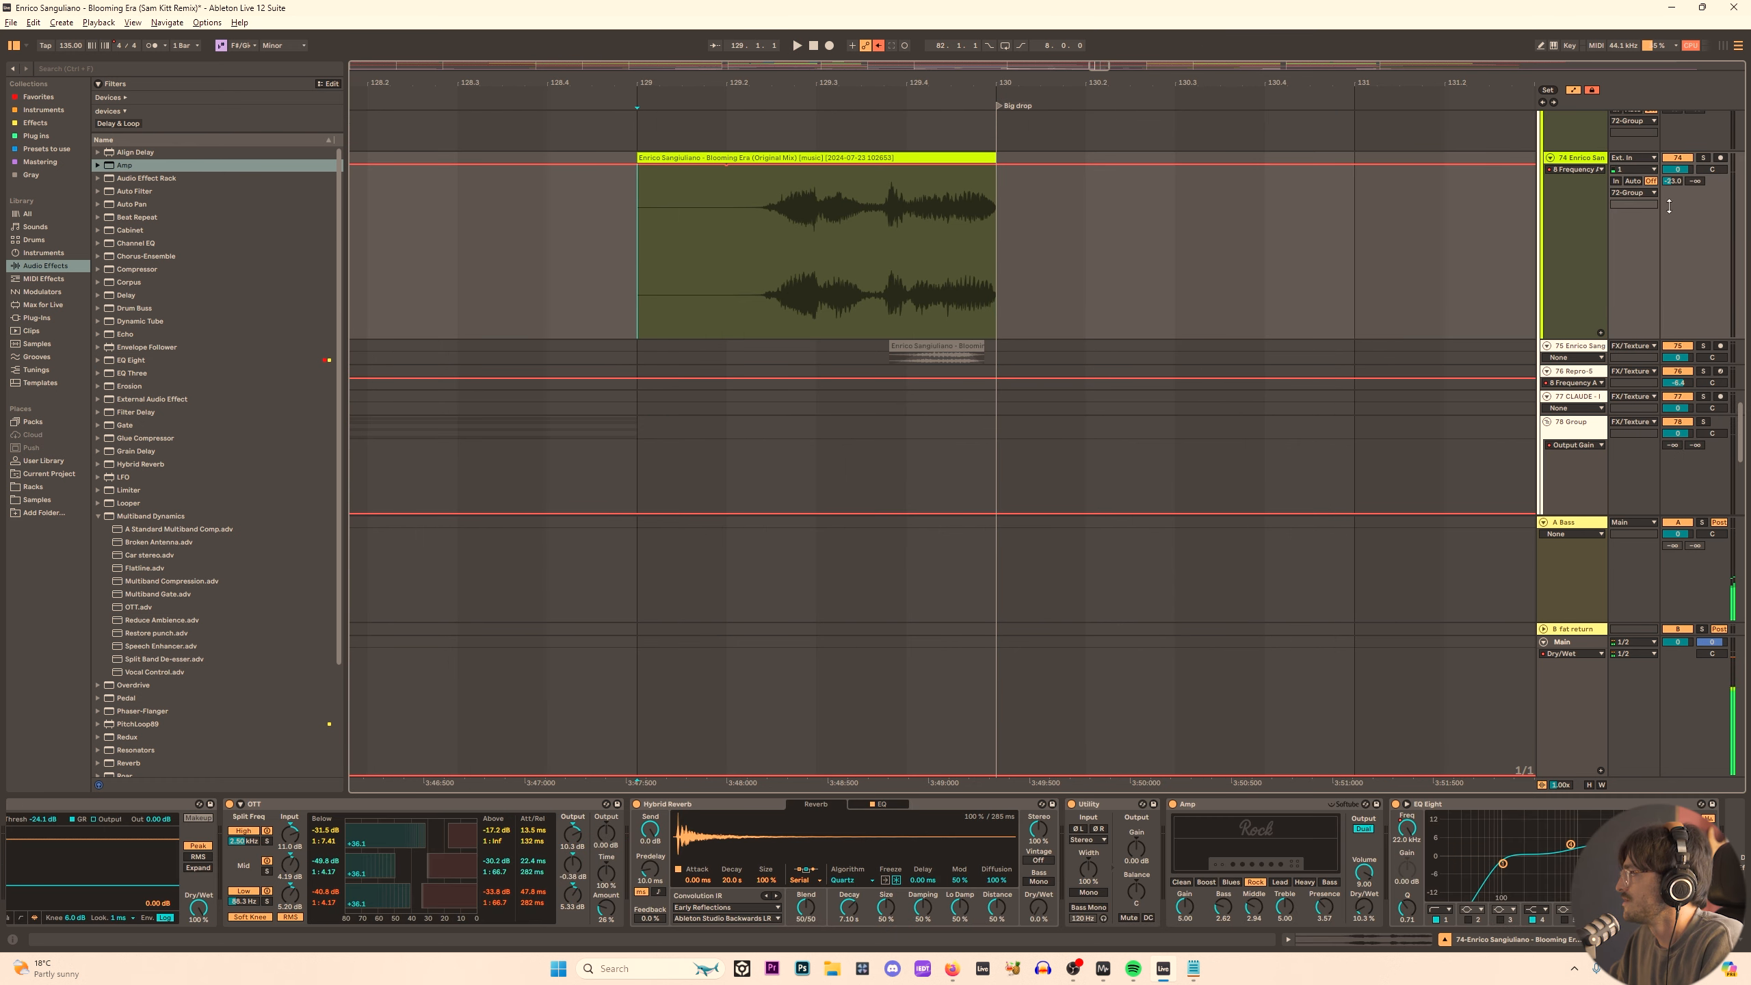
pyautogui.rightClick(1673, 181)
pyautogui.click(1625, 214)
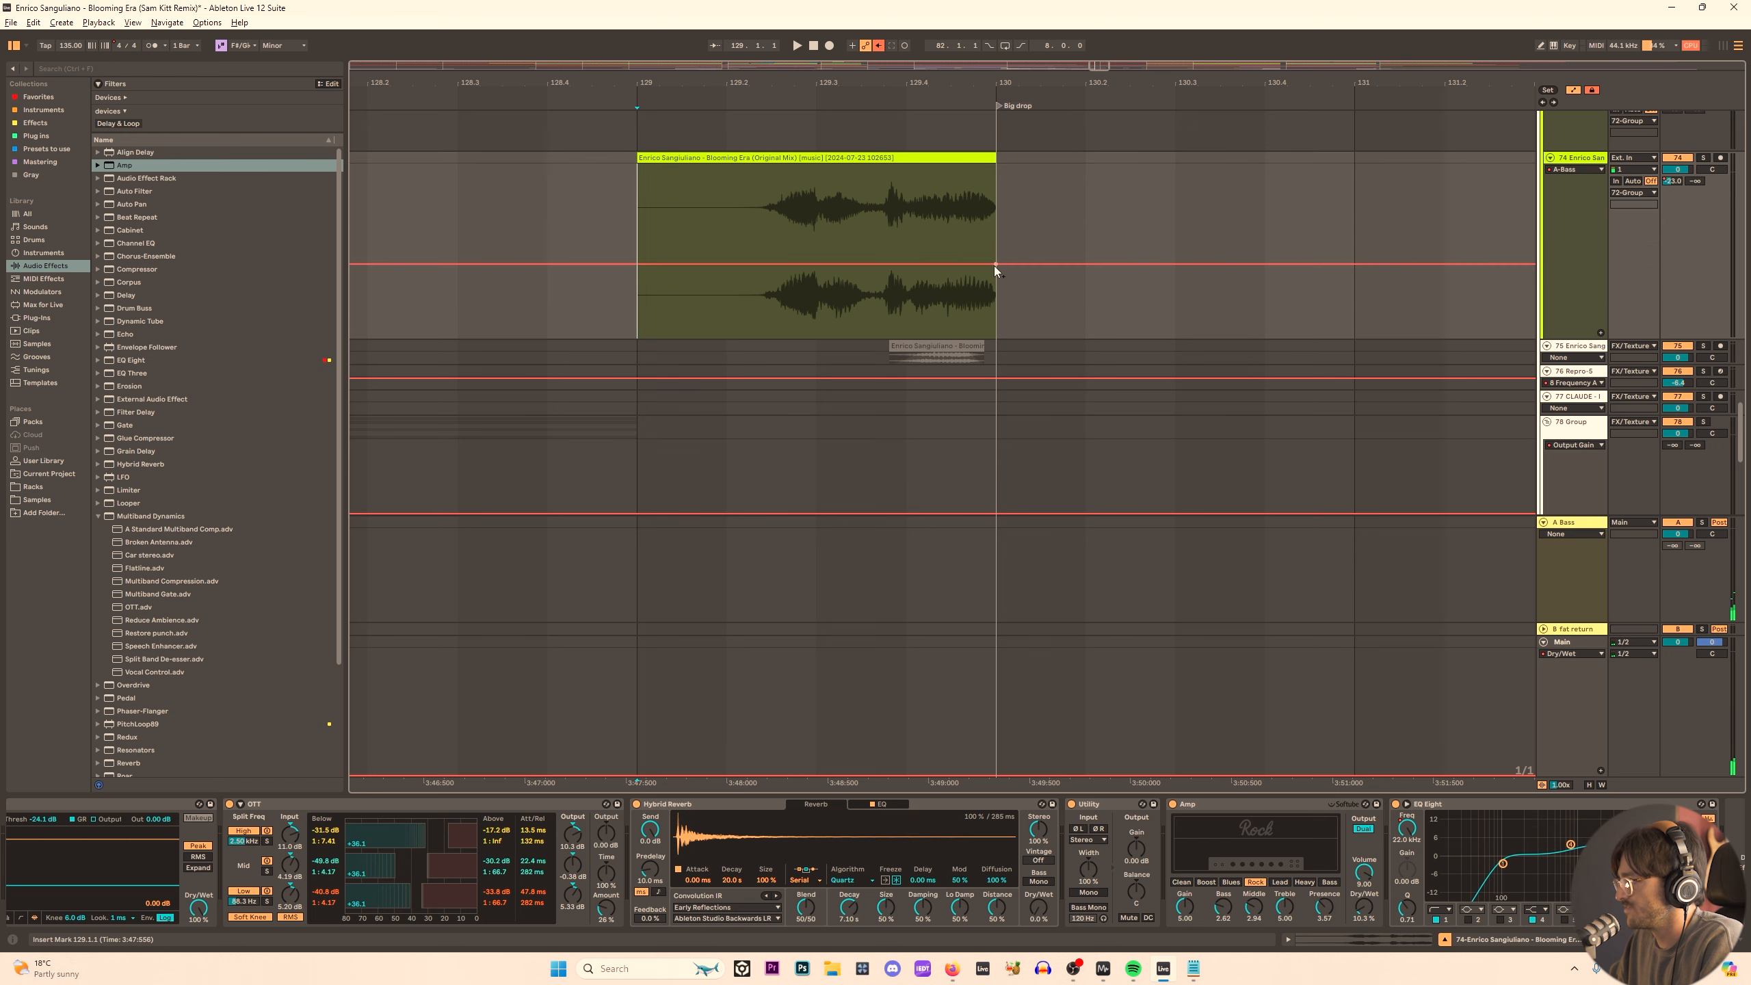
pyautogui.moveTo(1011, 234); pyautogui.dragTo(1247, 304)
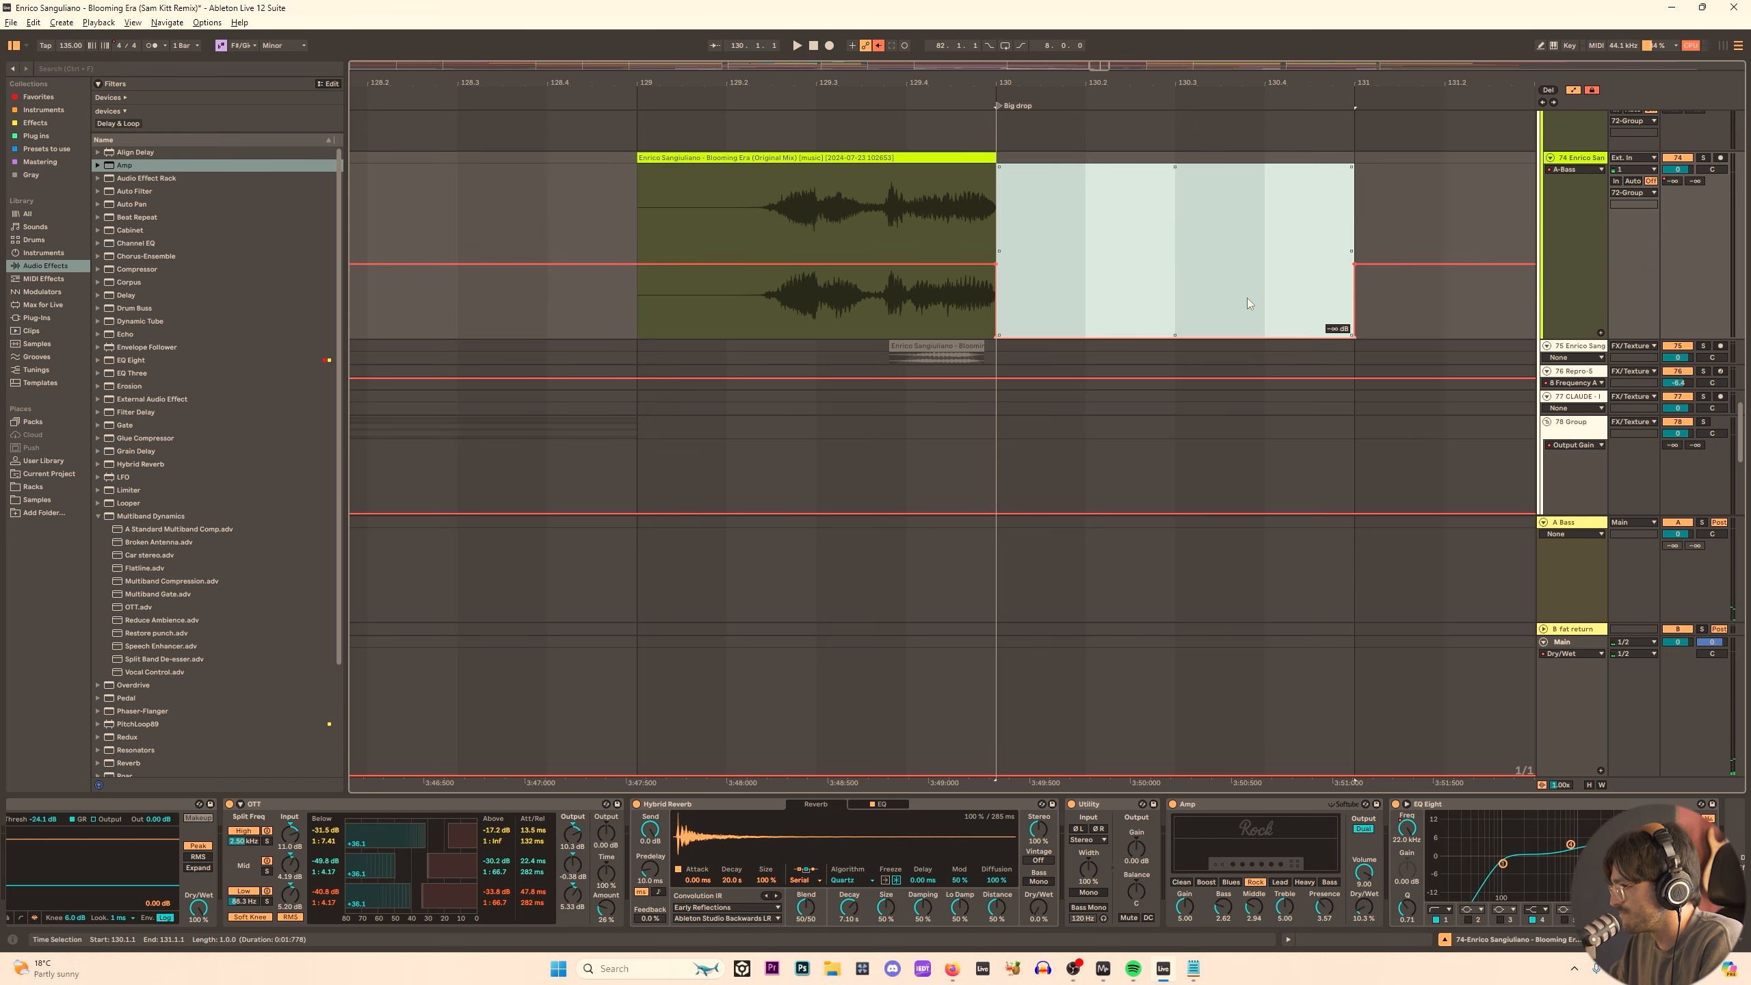
pyautogui.moveTo(995, 264); pyautogui.dragTo(636, 264)
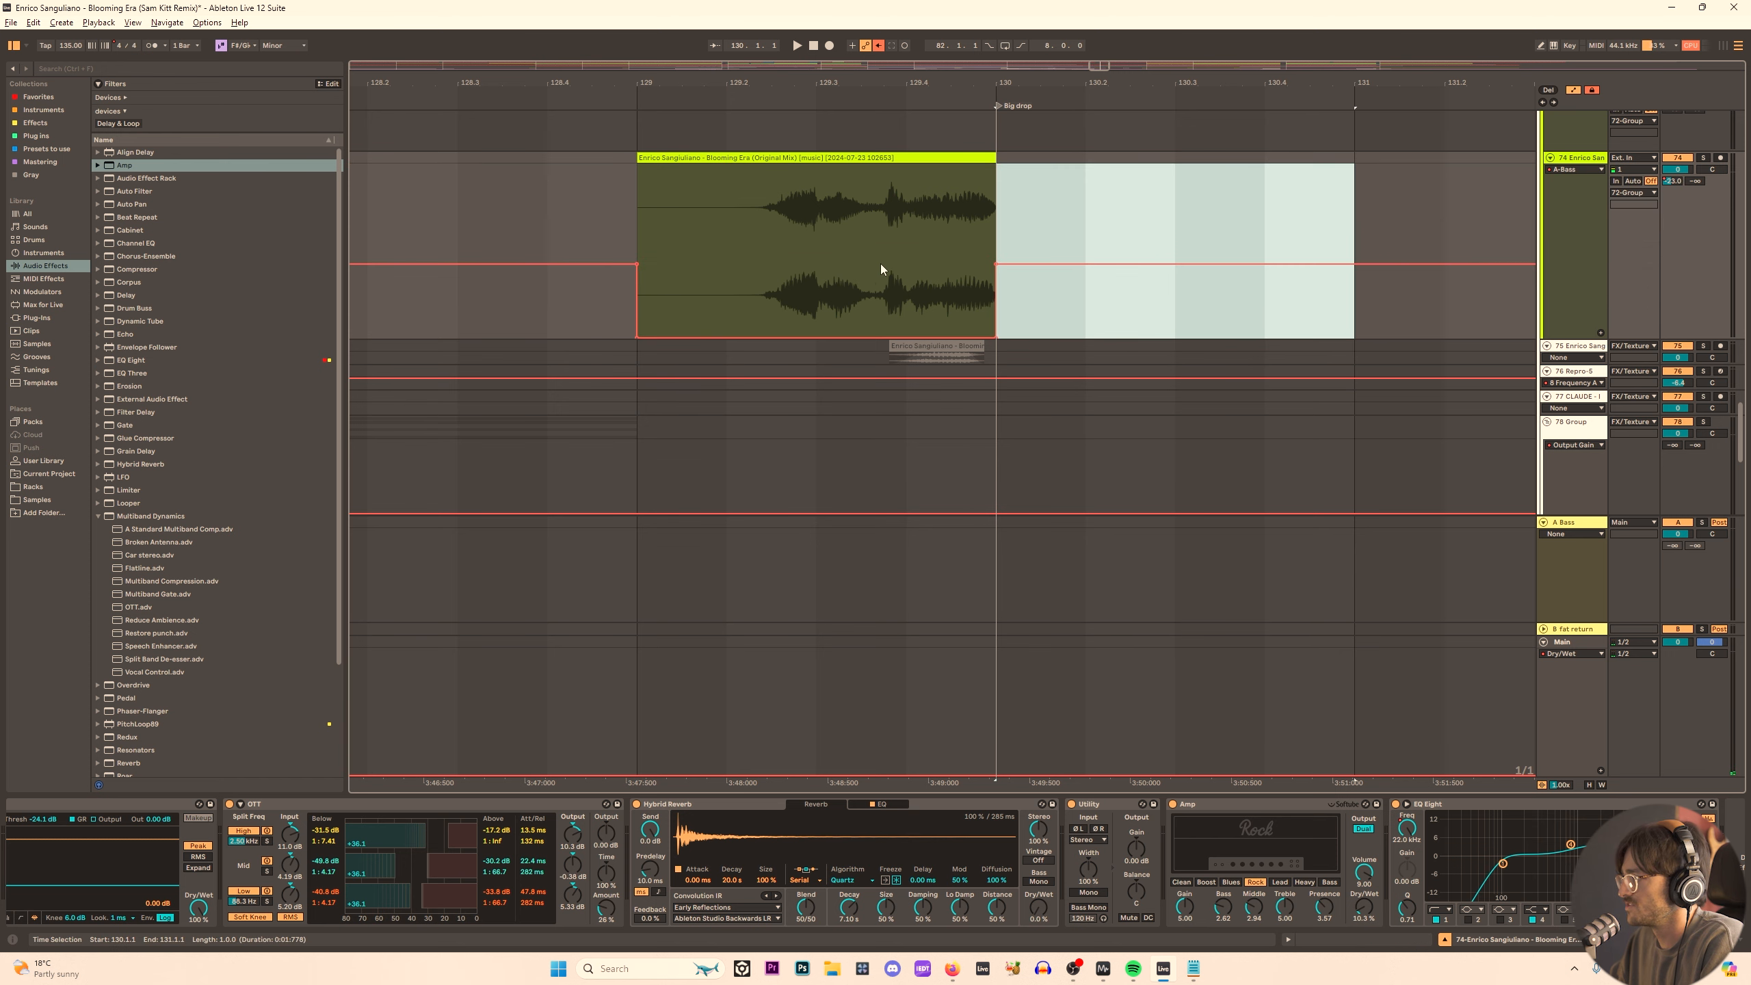
# Extend track 74's A Bass send dip past the Big drop and curve it back up to its level at bar 137.
pyautogui.keyDown('ctrl'); pyautogui.scroll(-5, 881, 269); pyautogui.keyUp('ctrl')
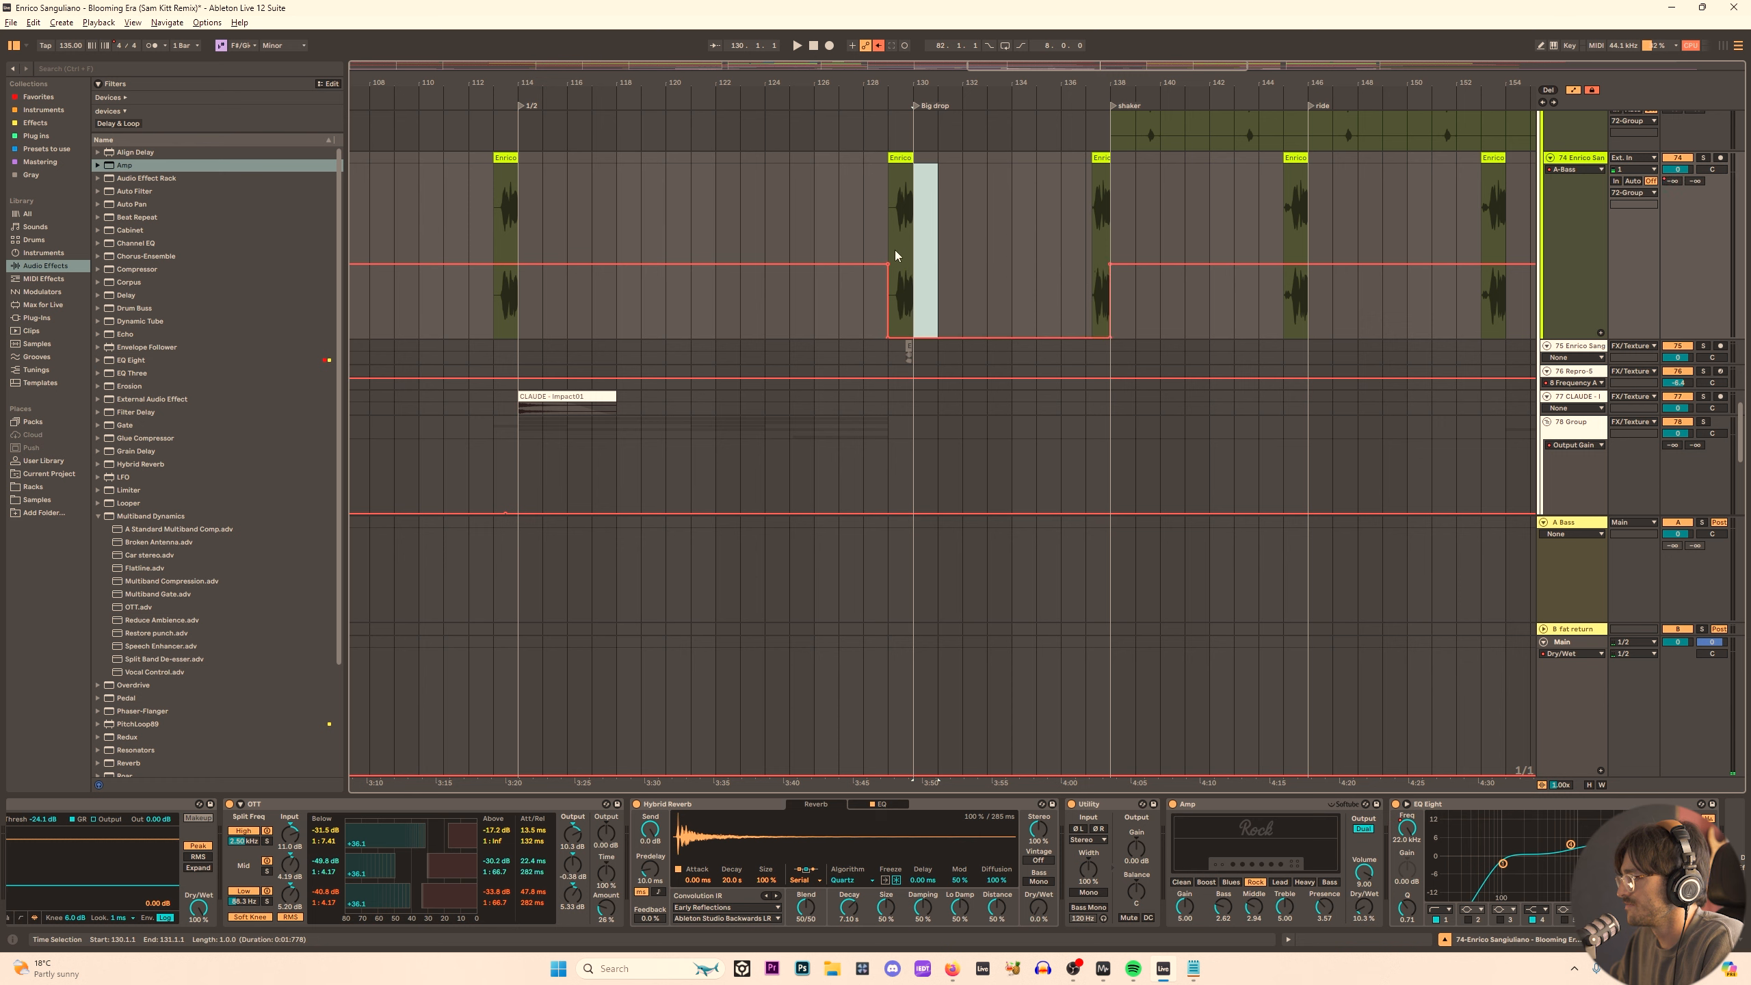
pyautogui.click(895, 256)
pyautogui.press('space')
pyautogui.moveTo(1110, 264); pyautogui.dragTo(1075, 324)
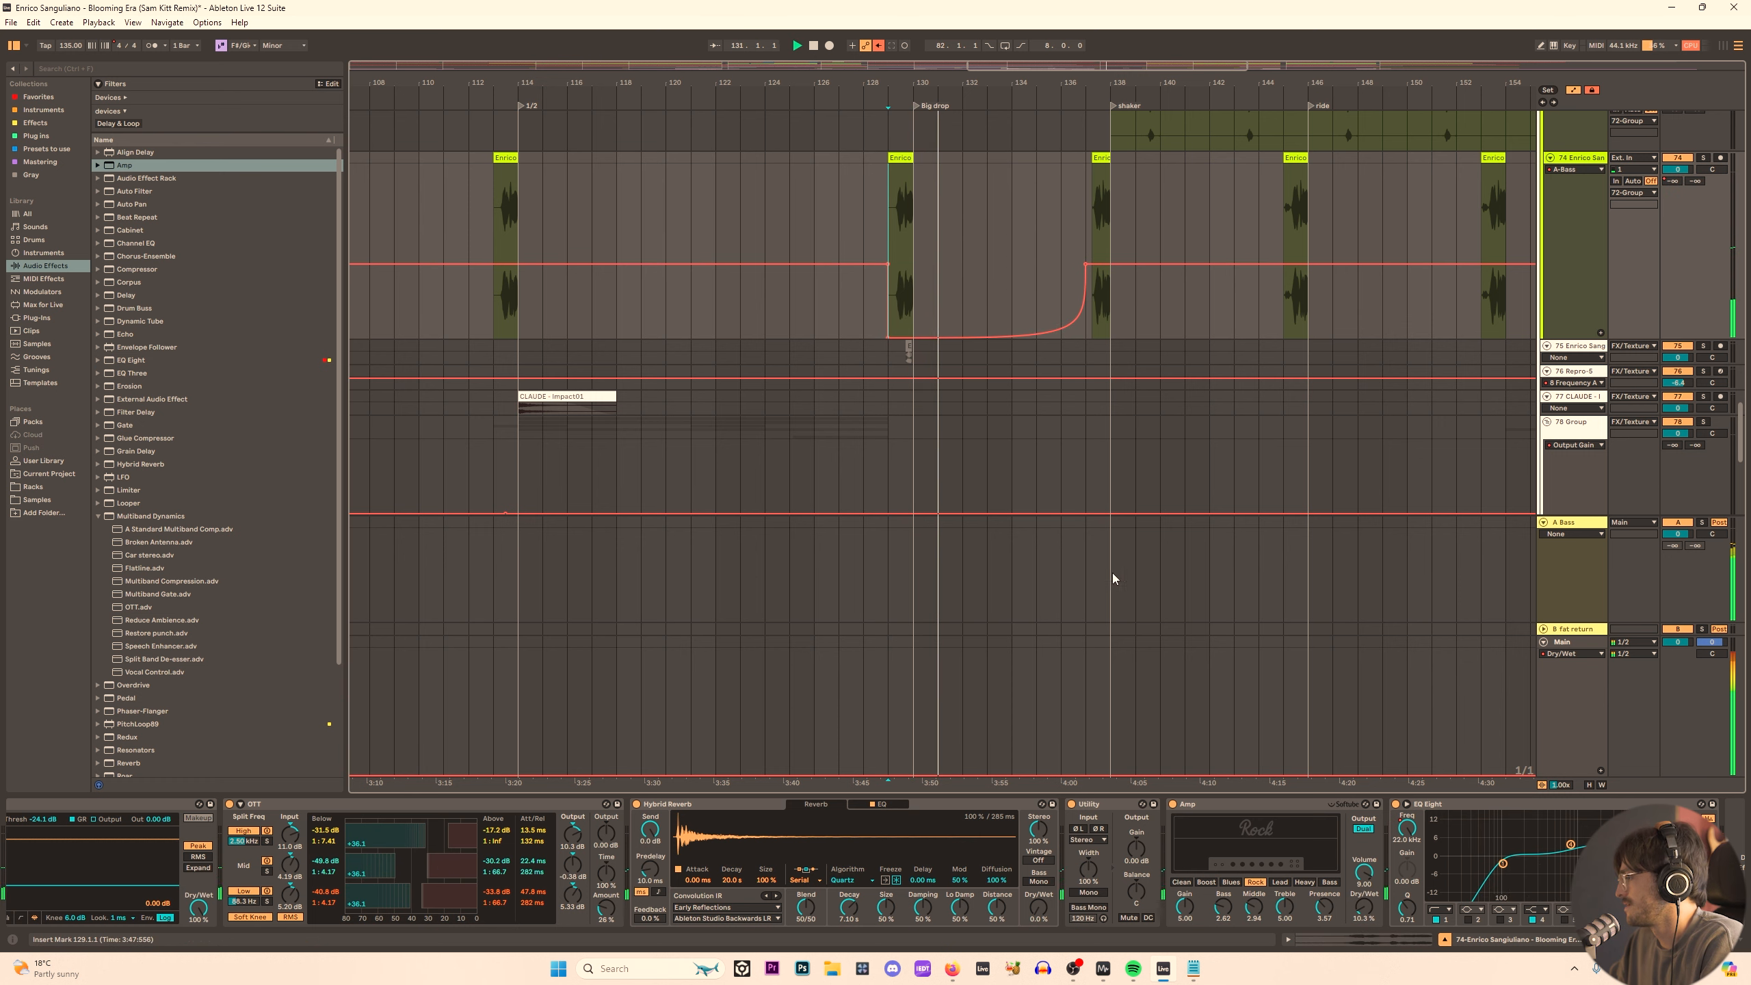
# Insert a new audio track below track 74 and search the Samples folder for "snare".
pyautogui.keyDown('ctrl'); pyautogui.scroll(5, 866, 236); pyautogui.keyUp('ctrl')
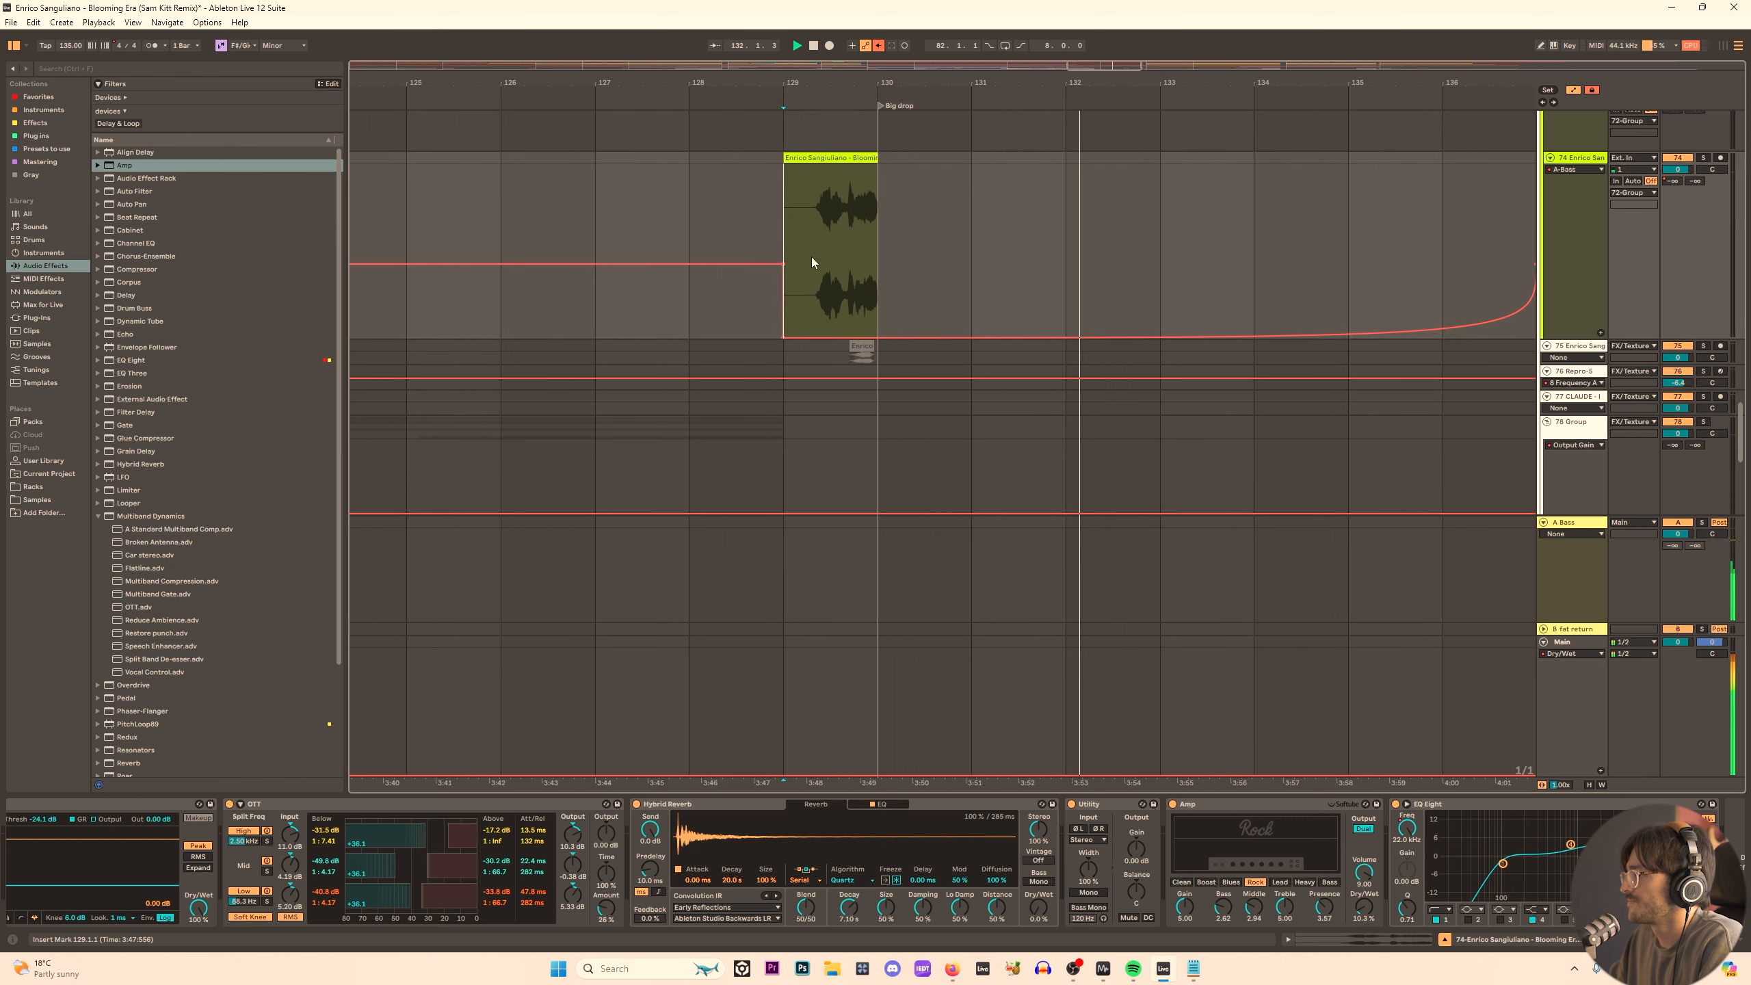
pyautogui.keyDown('ctrl'); pyautogui.scroll(5, 811, 257); pyautogui.keyUp('ctrl')
pyautogui.keyDown('alt'); pyautogui.scroll(3, 887, 282); pyautogui.keyUp('alt')
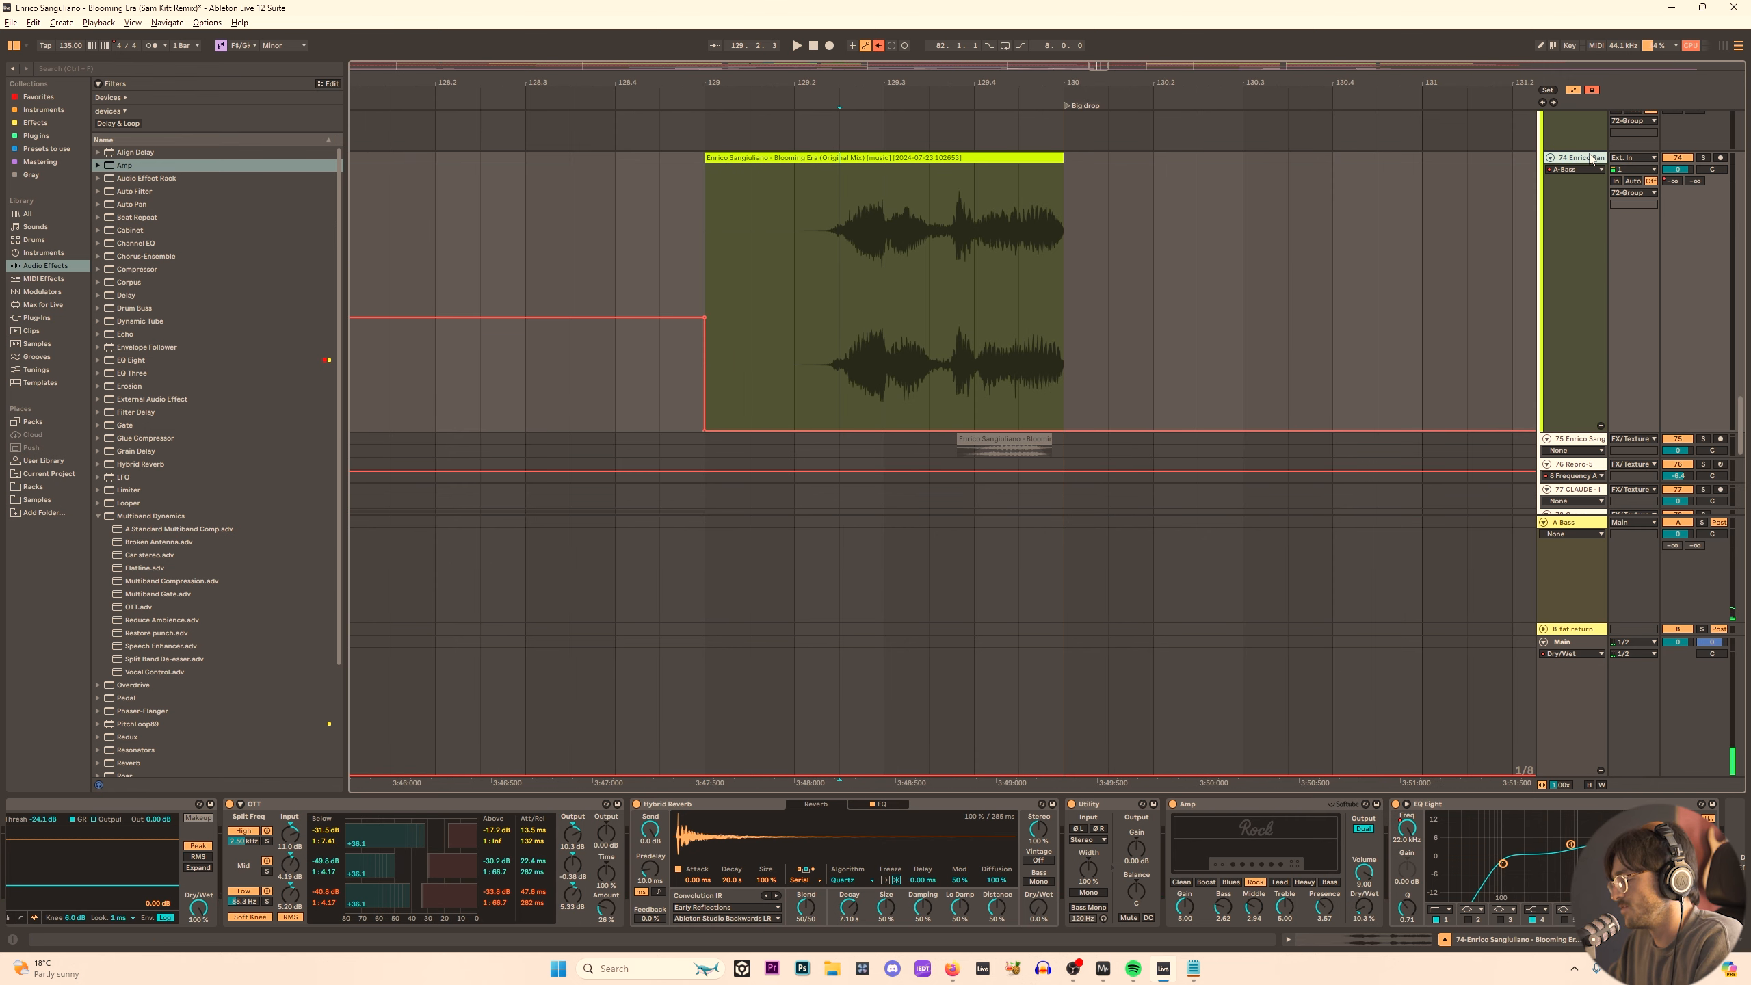
pyautogui.hotkey('ctrl', 't')
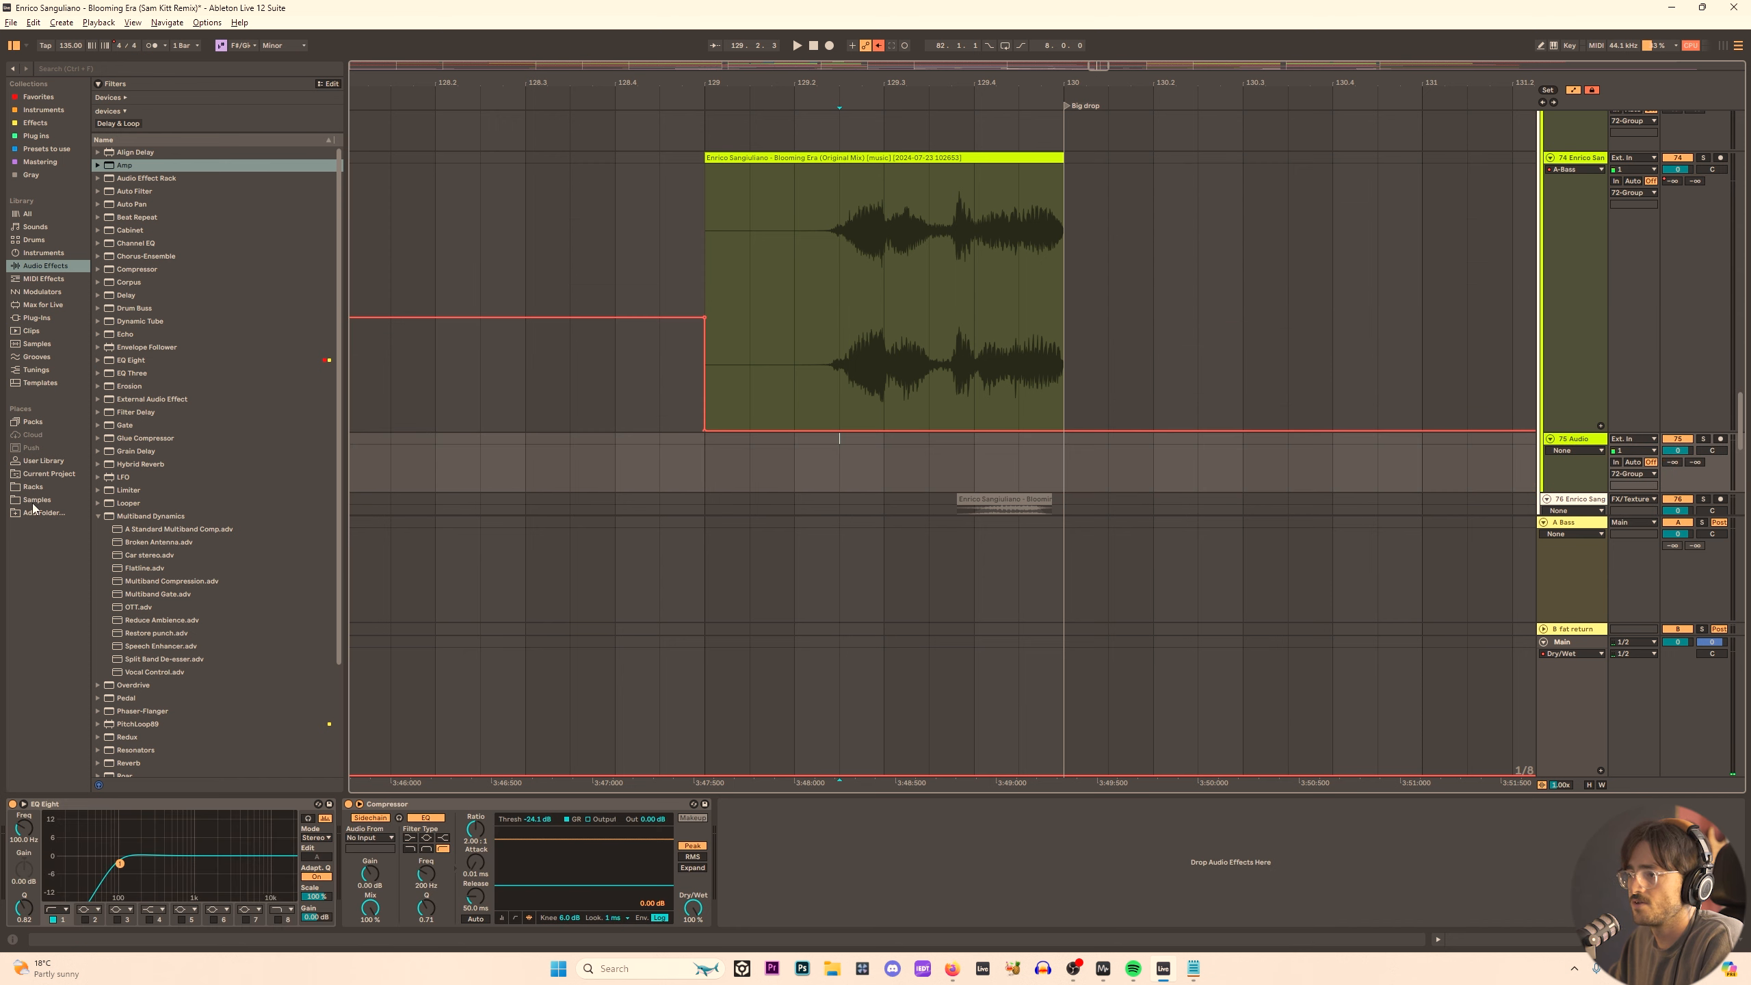
pyautogui.click(49, 474)
pyautogui.click(37, 499)
pyautogui.click(80, 70)
pyautogui.write('snare')
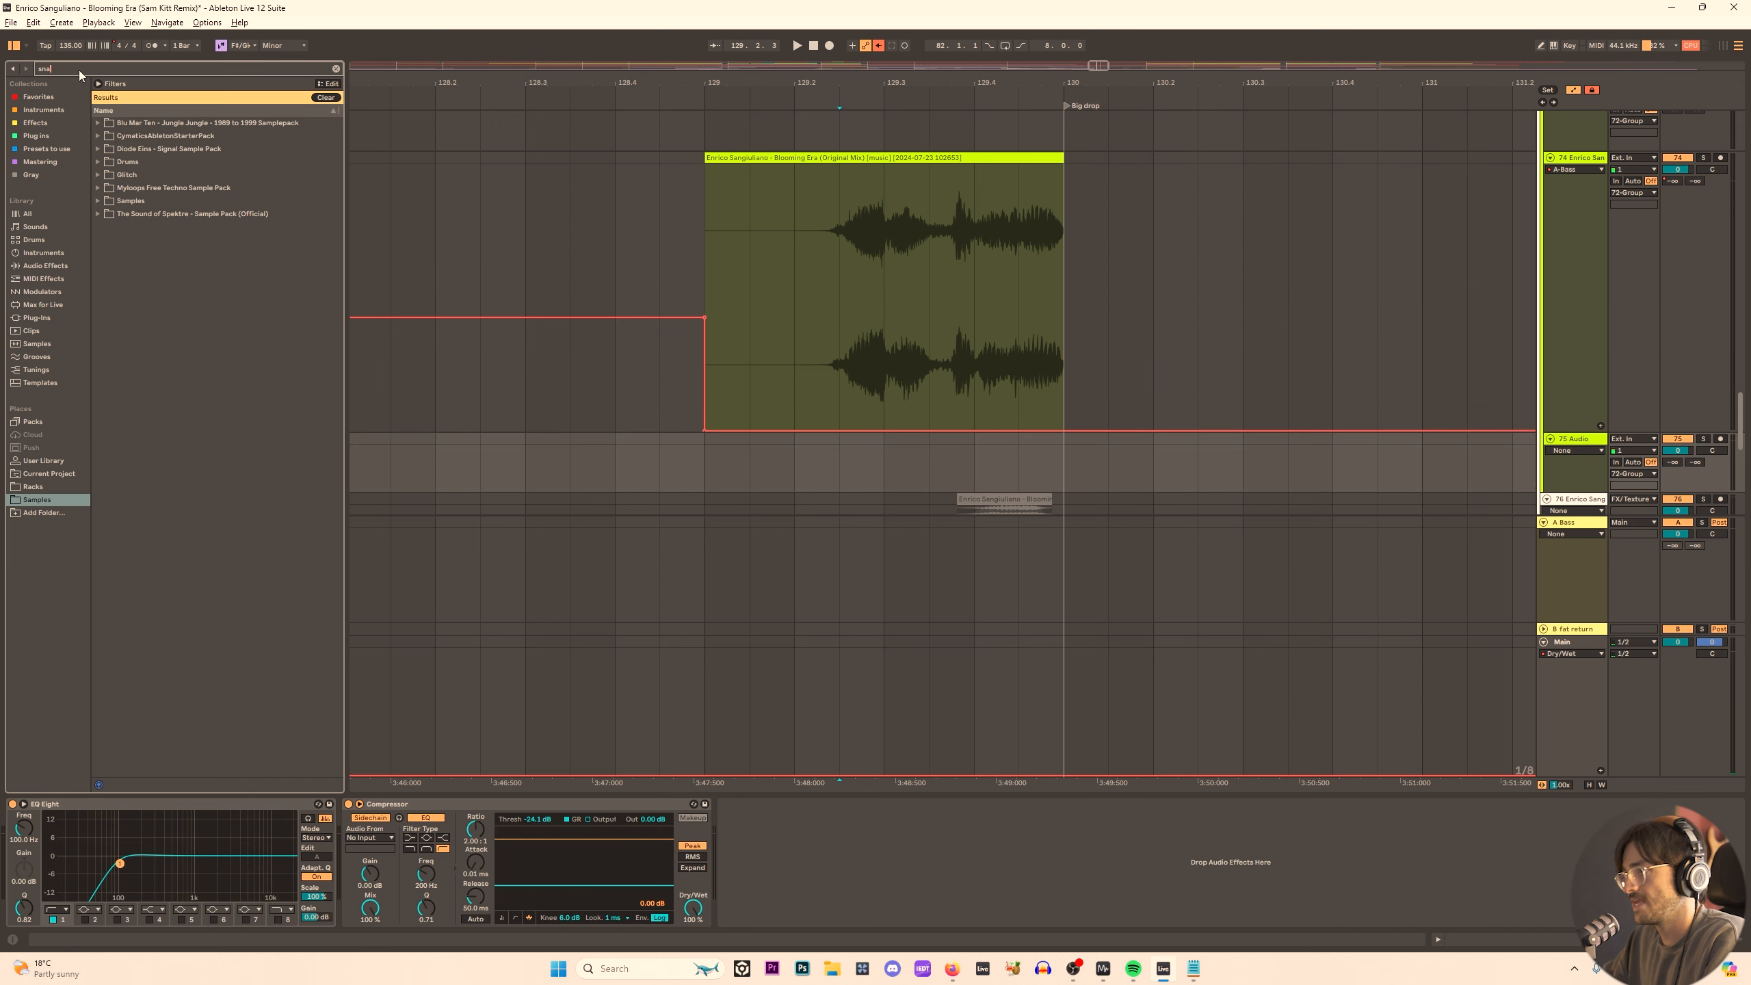
# Open the SNARE folder of PML Deep Premium Vol. 4 inside the Drums sample results.
pyautogui.press('Down')
pyautogui.press('Down')
pyautogui.press('Down')
pyautogui.press('Right')
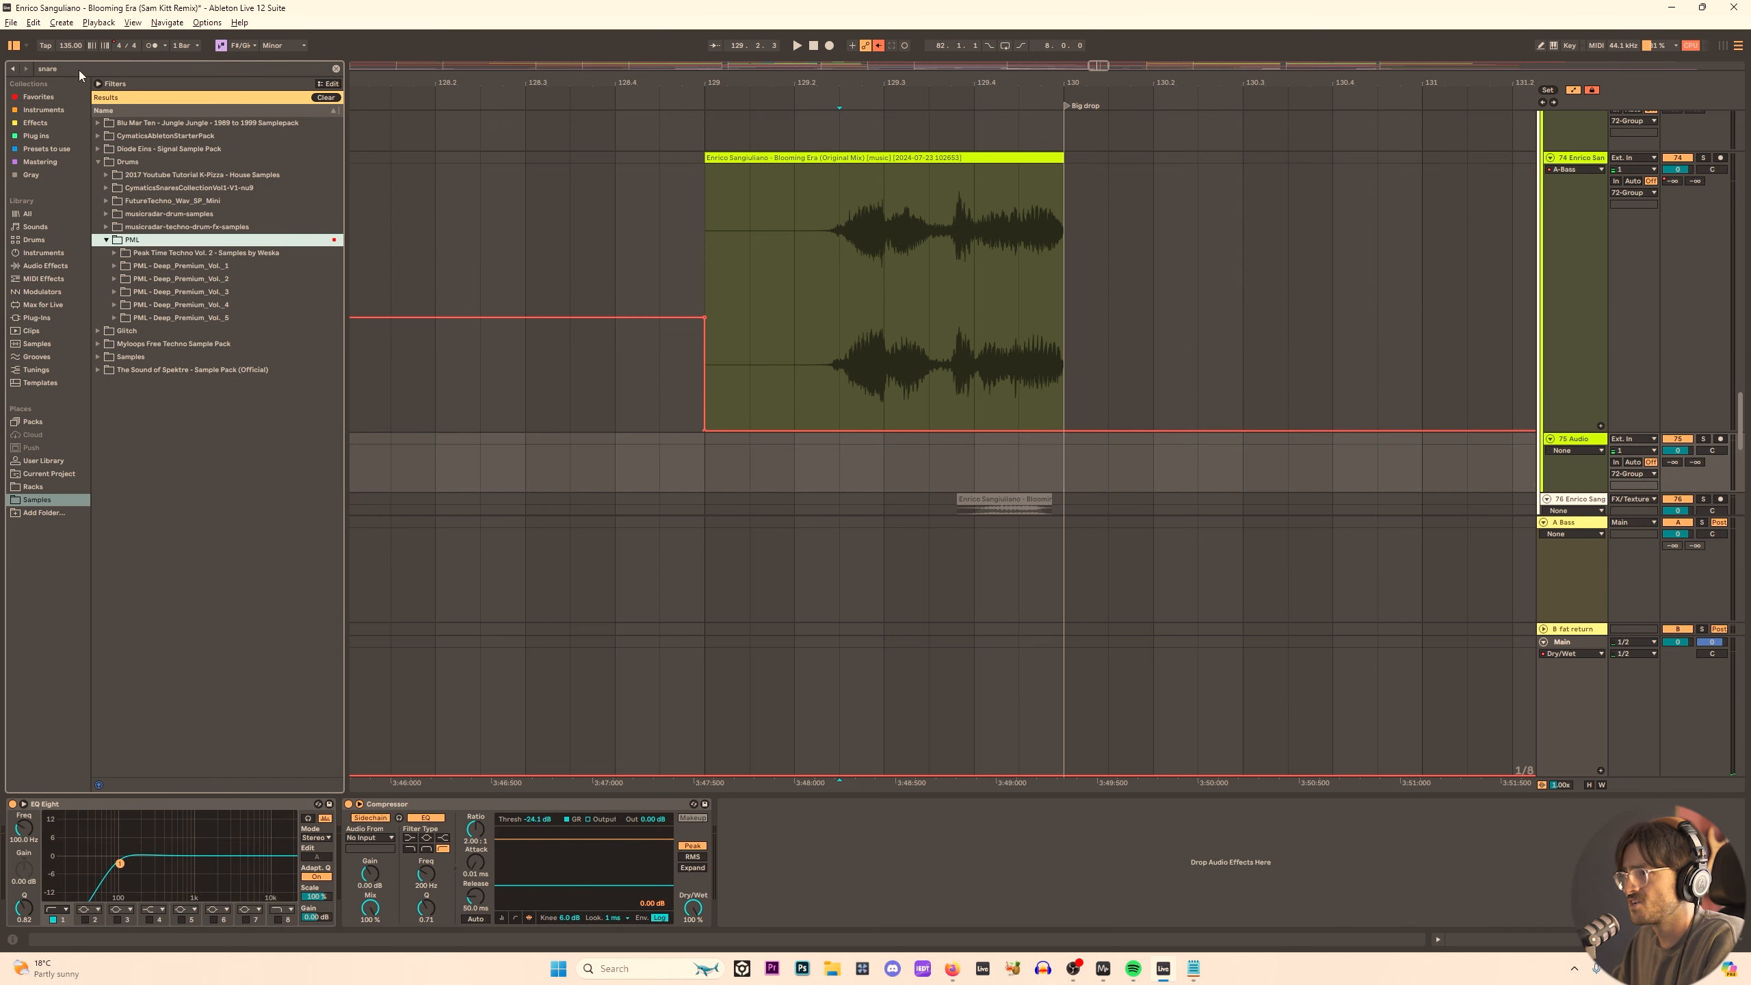
pyautogui.press('Down')
pyautogui.press('Down')
pyautogui.press('Down')
pyautogui.press('Down')
pyautogui.press('Down')
pyautogui.press('Right')
pyautogui.press('Down')
pyautogui.press('Down')
pyautogui.press('Right')
pyautogui.press('Down')
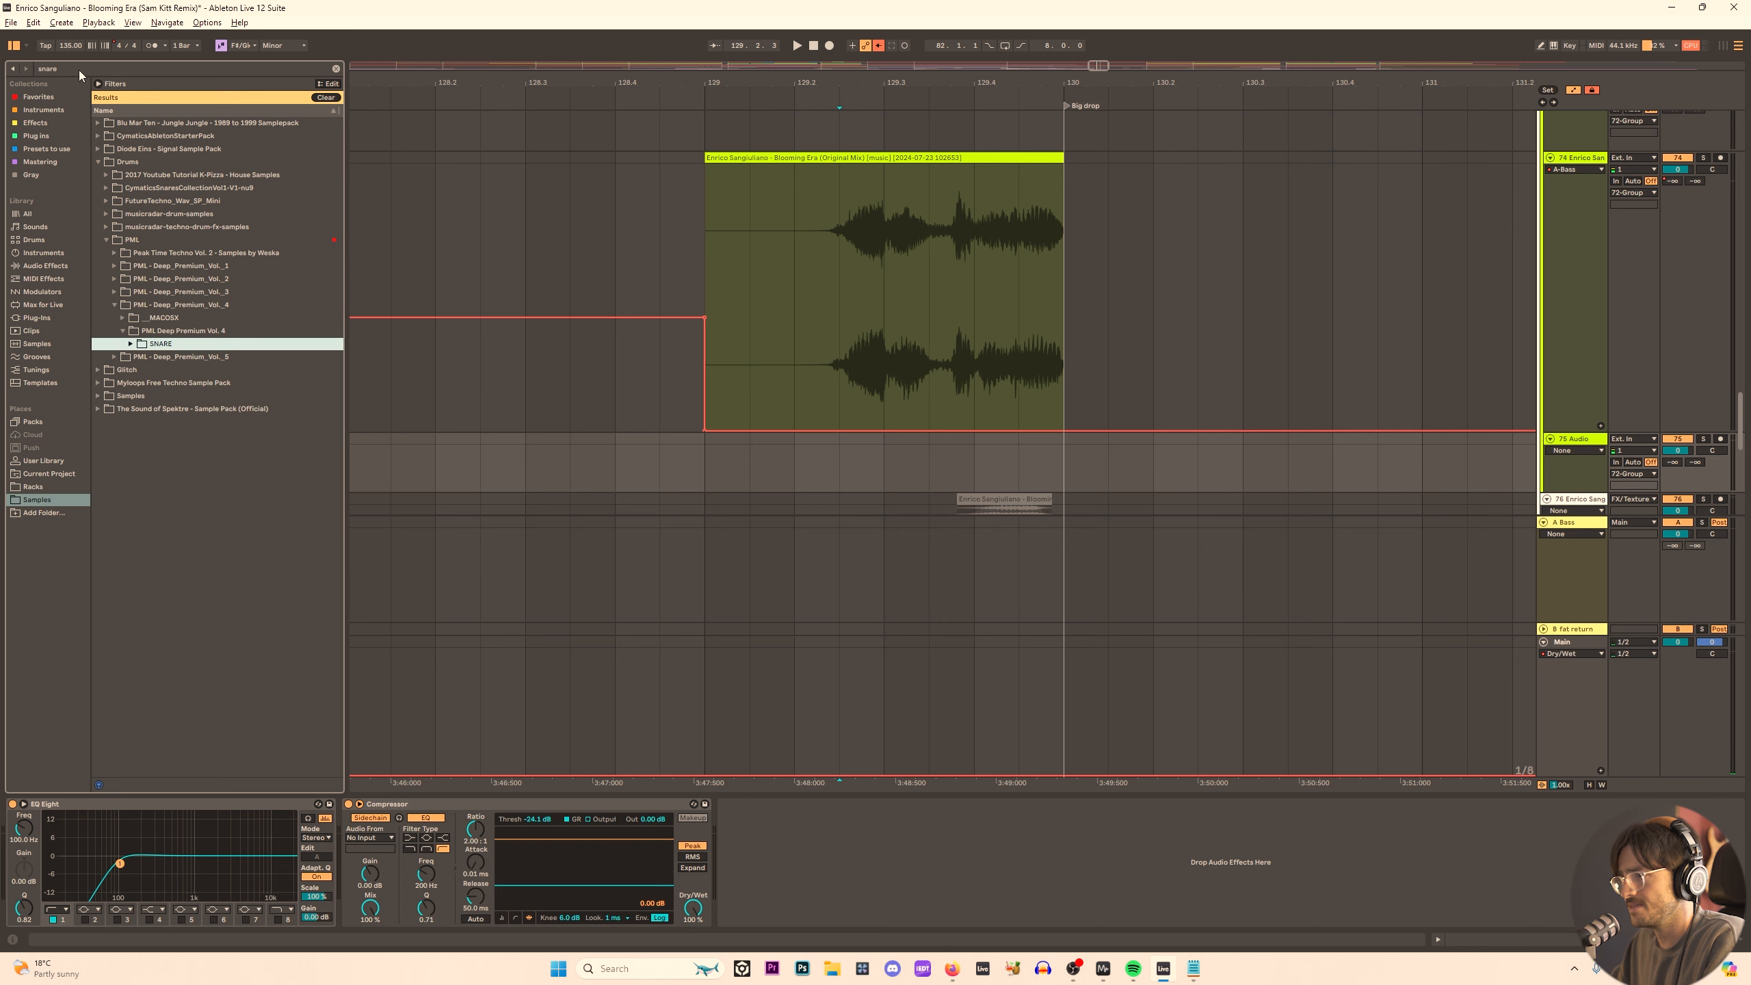
pyautogui.press('Right')
# Audition snare samples and place PML_DPV4_SD_023 on the new track 75 at 129.2.3.
pyautogui.press('Down')
pyautogui.press('Down')
pyautogui.press('Up')
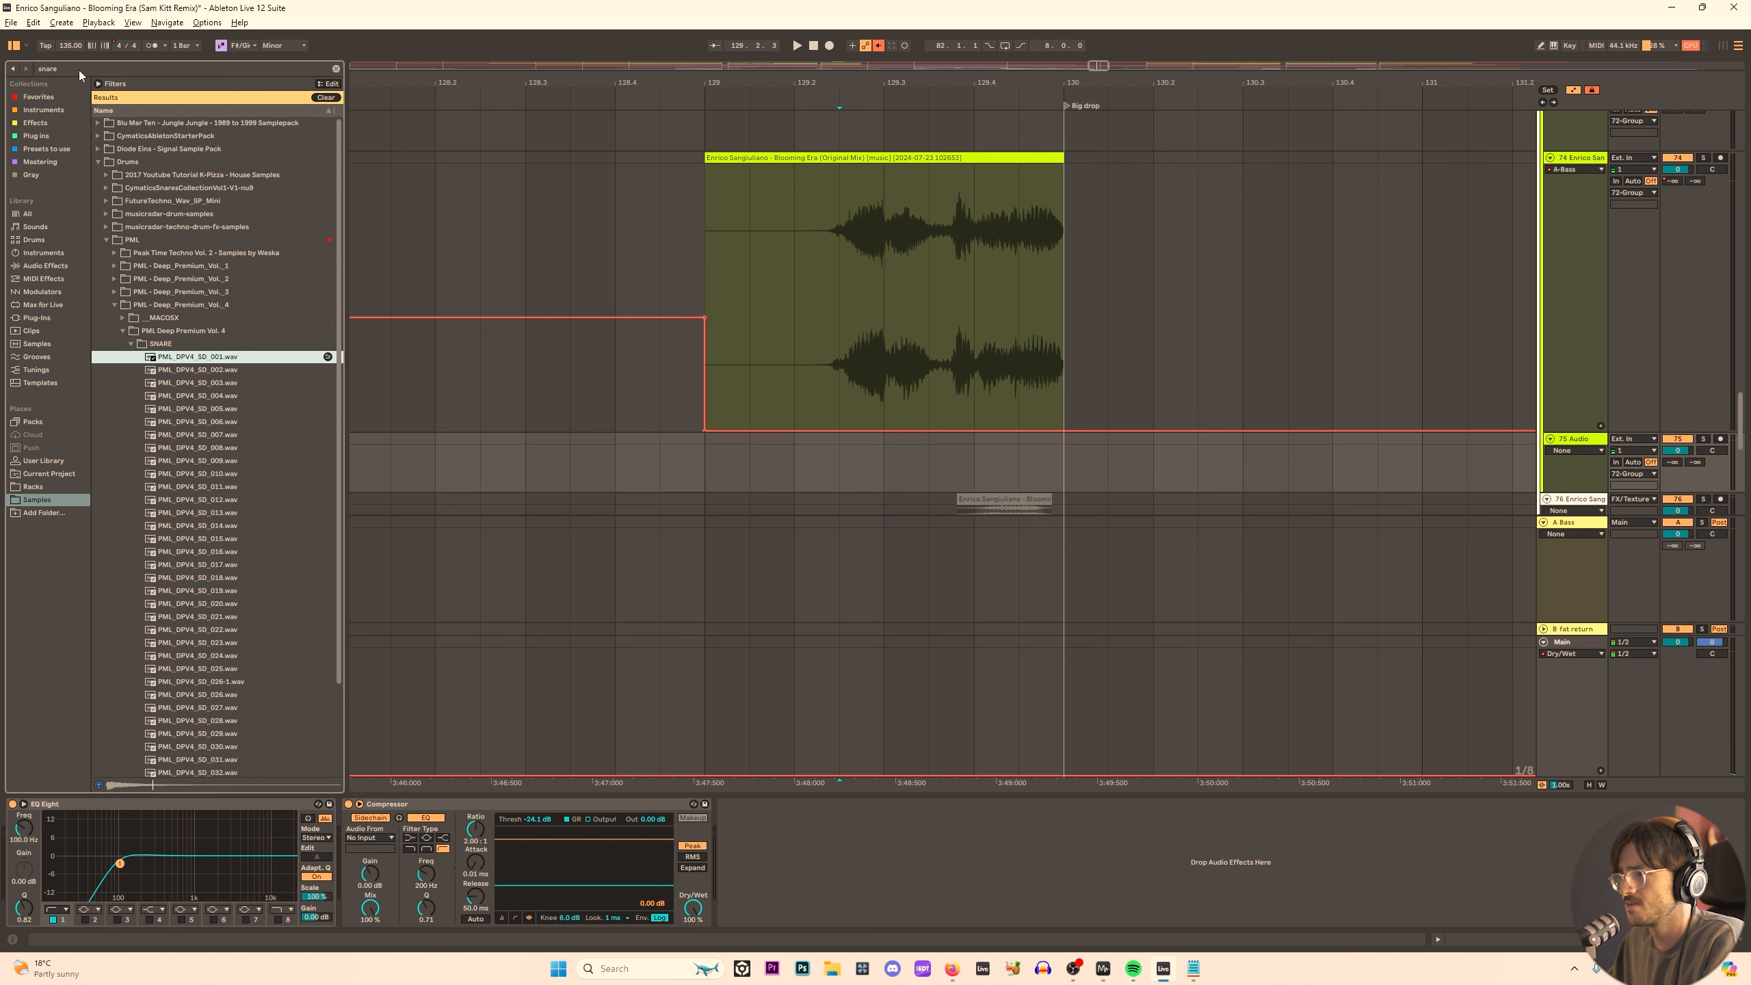
pyautogui.click(280, 621)
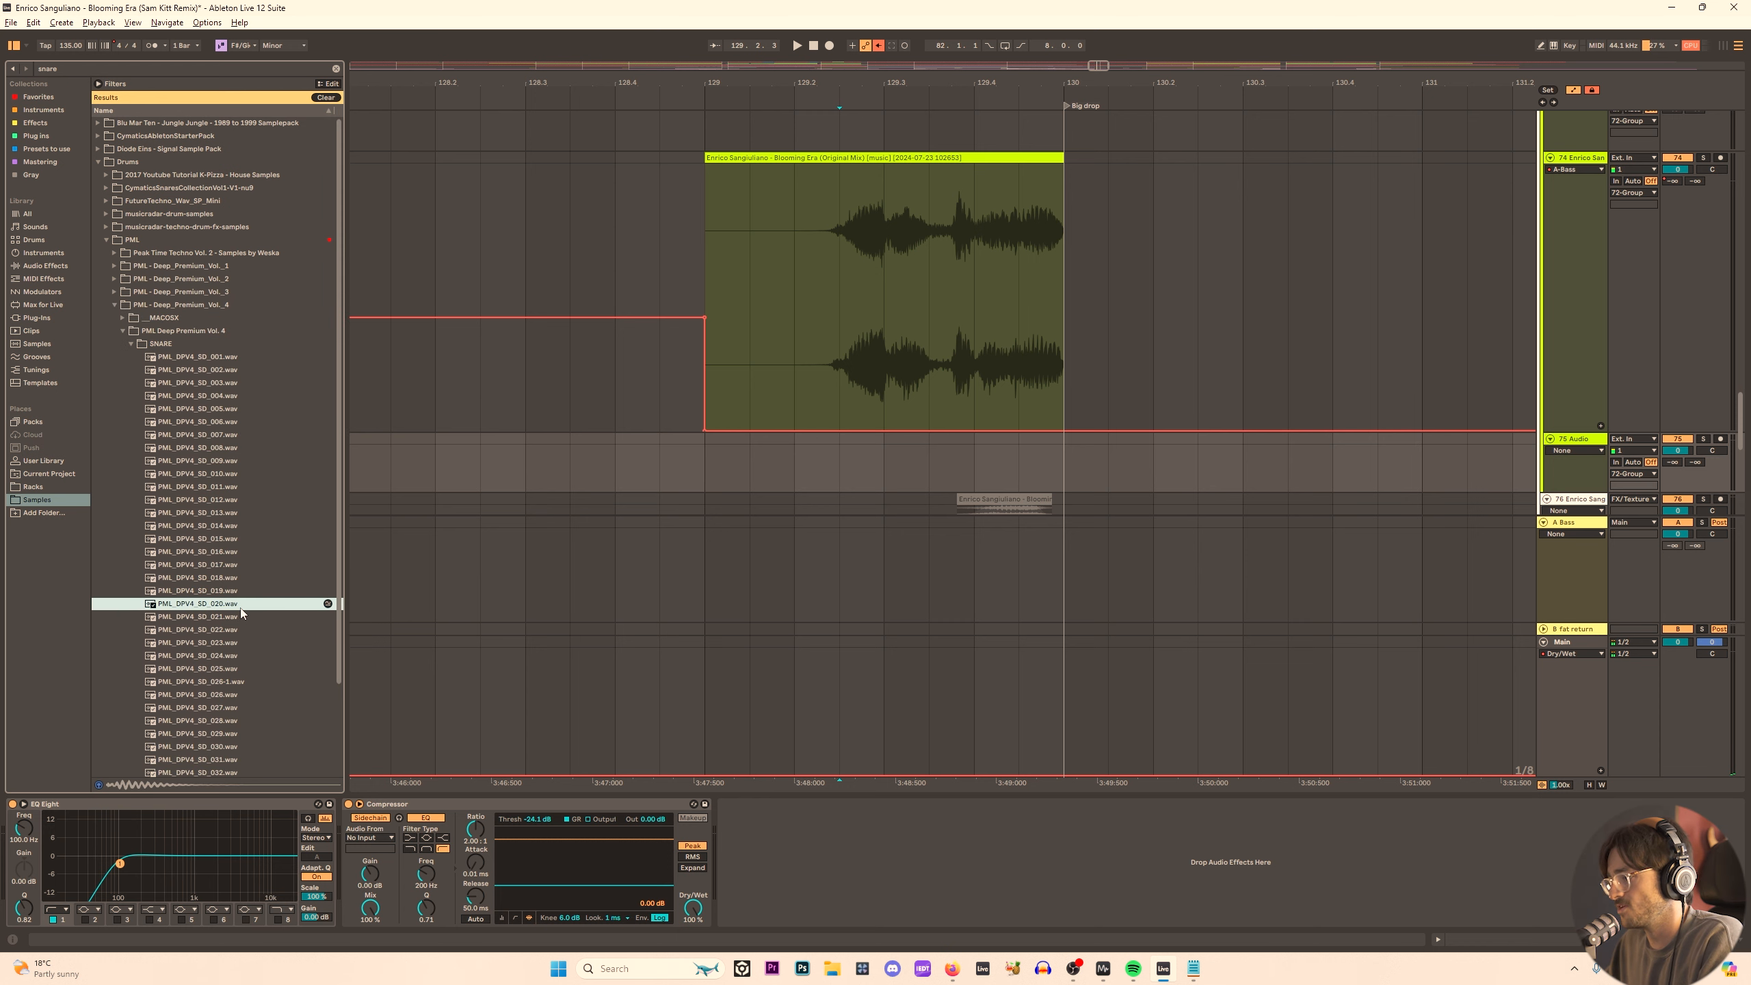
pyautogui.press('Up')
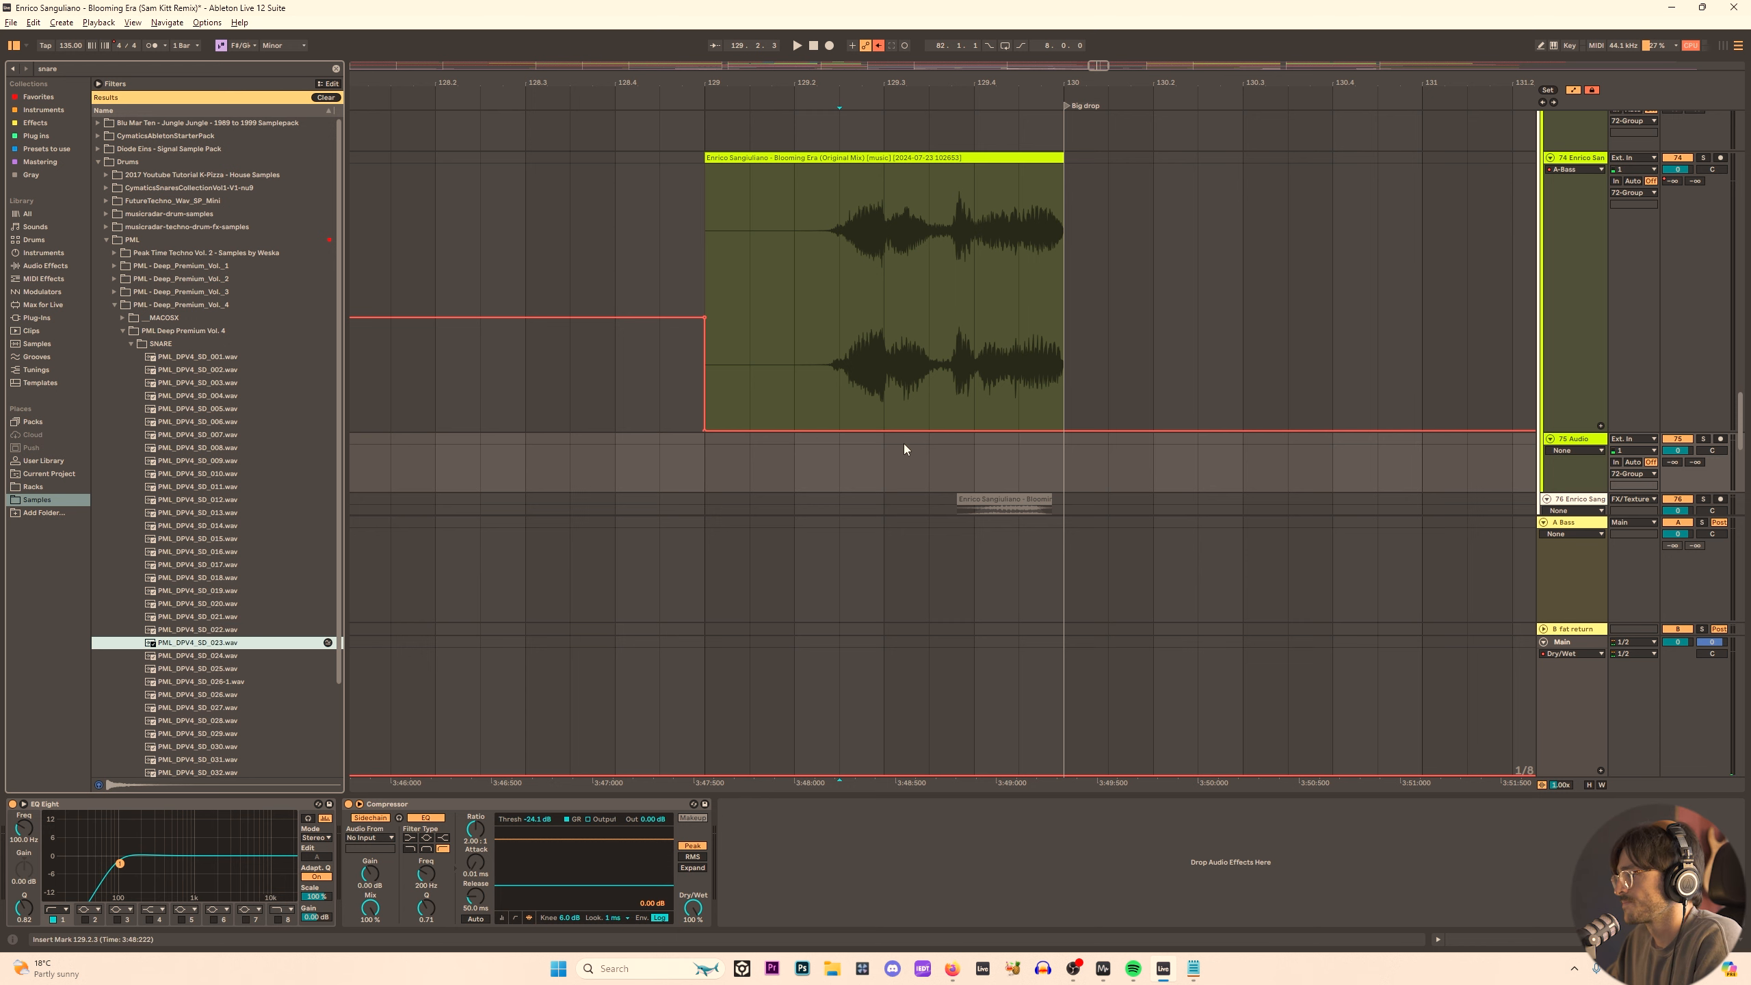
pyautogui.moveTo(298, 629); pyautogui.dragTo(850, 440)
pyautogui.scroll(3, 855, 440)
# Split the snare clip at 129.3.1 and arrange snare copies at 129.3.1 and 129.3.4 on track 75, listening back.
pyautogui.click(873, 446)
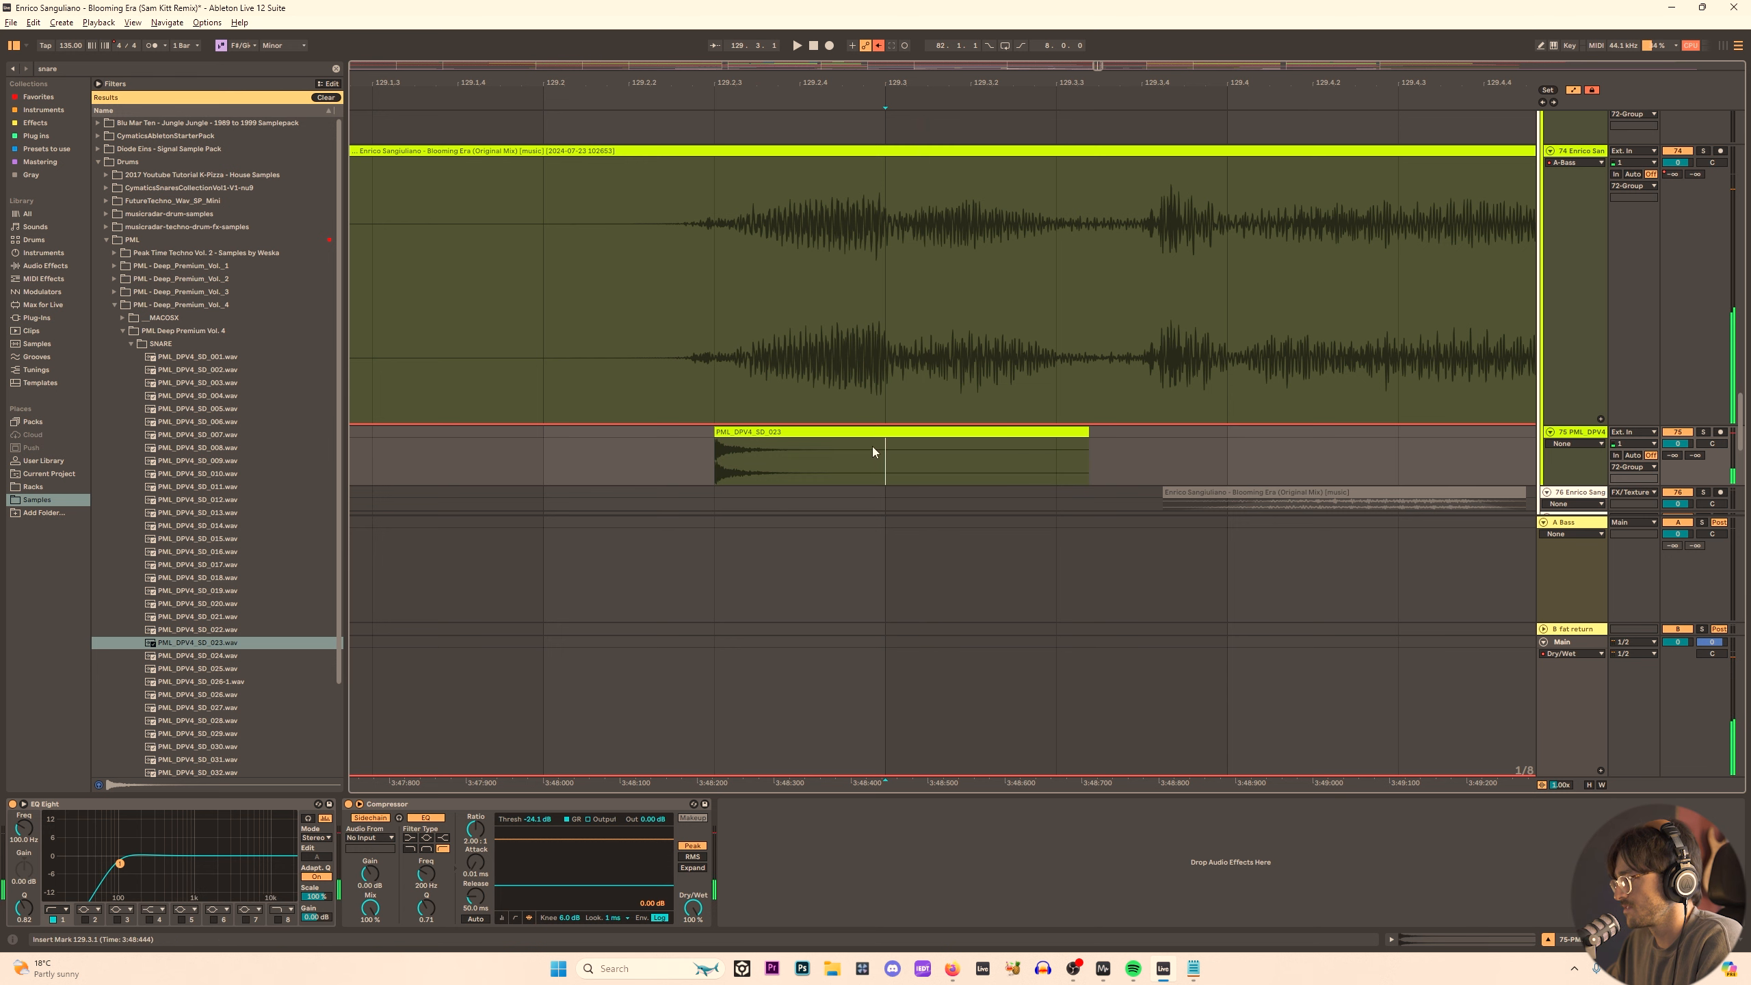
pyautogui.hotkey('ctrl', 'e')
pyautogui.moveTo(1122, 431); pyautogui.dragTo(966, 432)
pyautogui.click(695, 473)
pyautogui.press('space')
pyautogui.press('space')
pyautogui.keyDown('shift'); pyautogui.click(1197, 450); pyautogui.keyUp('shift')
pyautogui.click(716, 444)
pyautogui.moveTo(719, 446); pyautogui.dragTo(885, 440)
pyautogui.press('space')
# Add short fade-ins to the snare clips on track 75 and listen to the result.
pyautogui.press('a')
pyautogui.press('space')
pyautogui.click(891, 434)
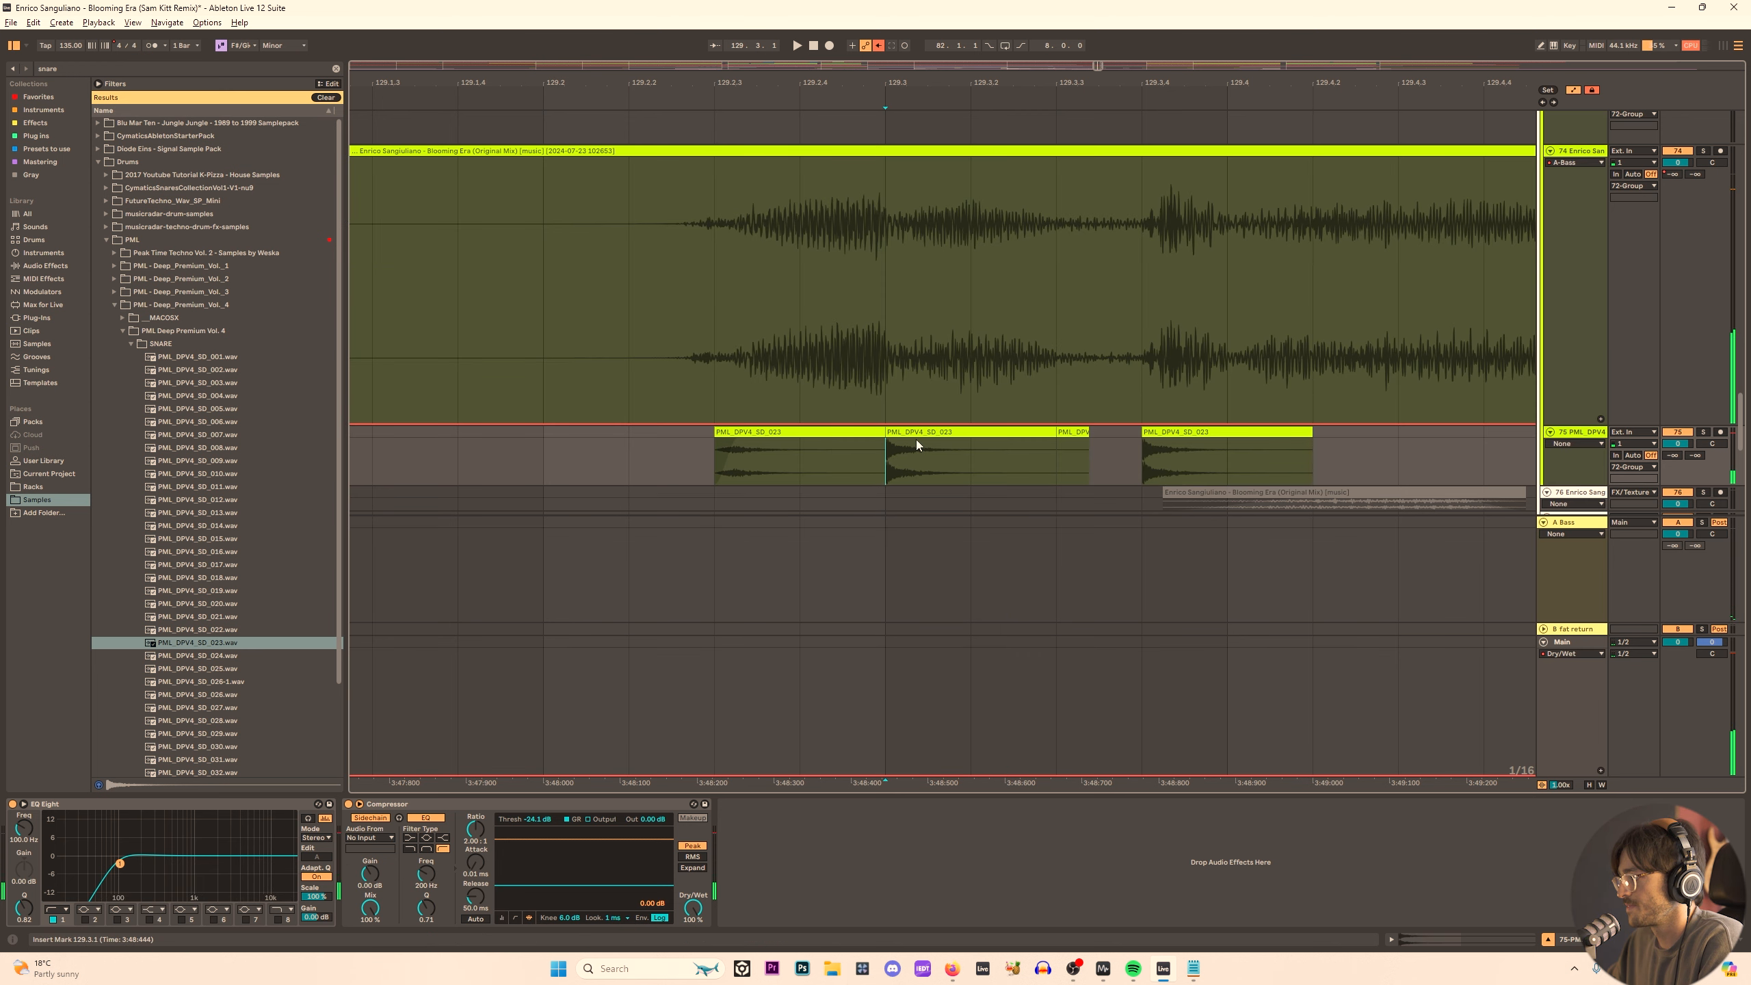
pyautogui.press('a')
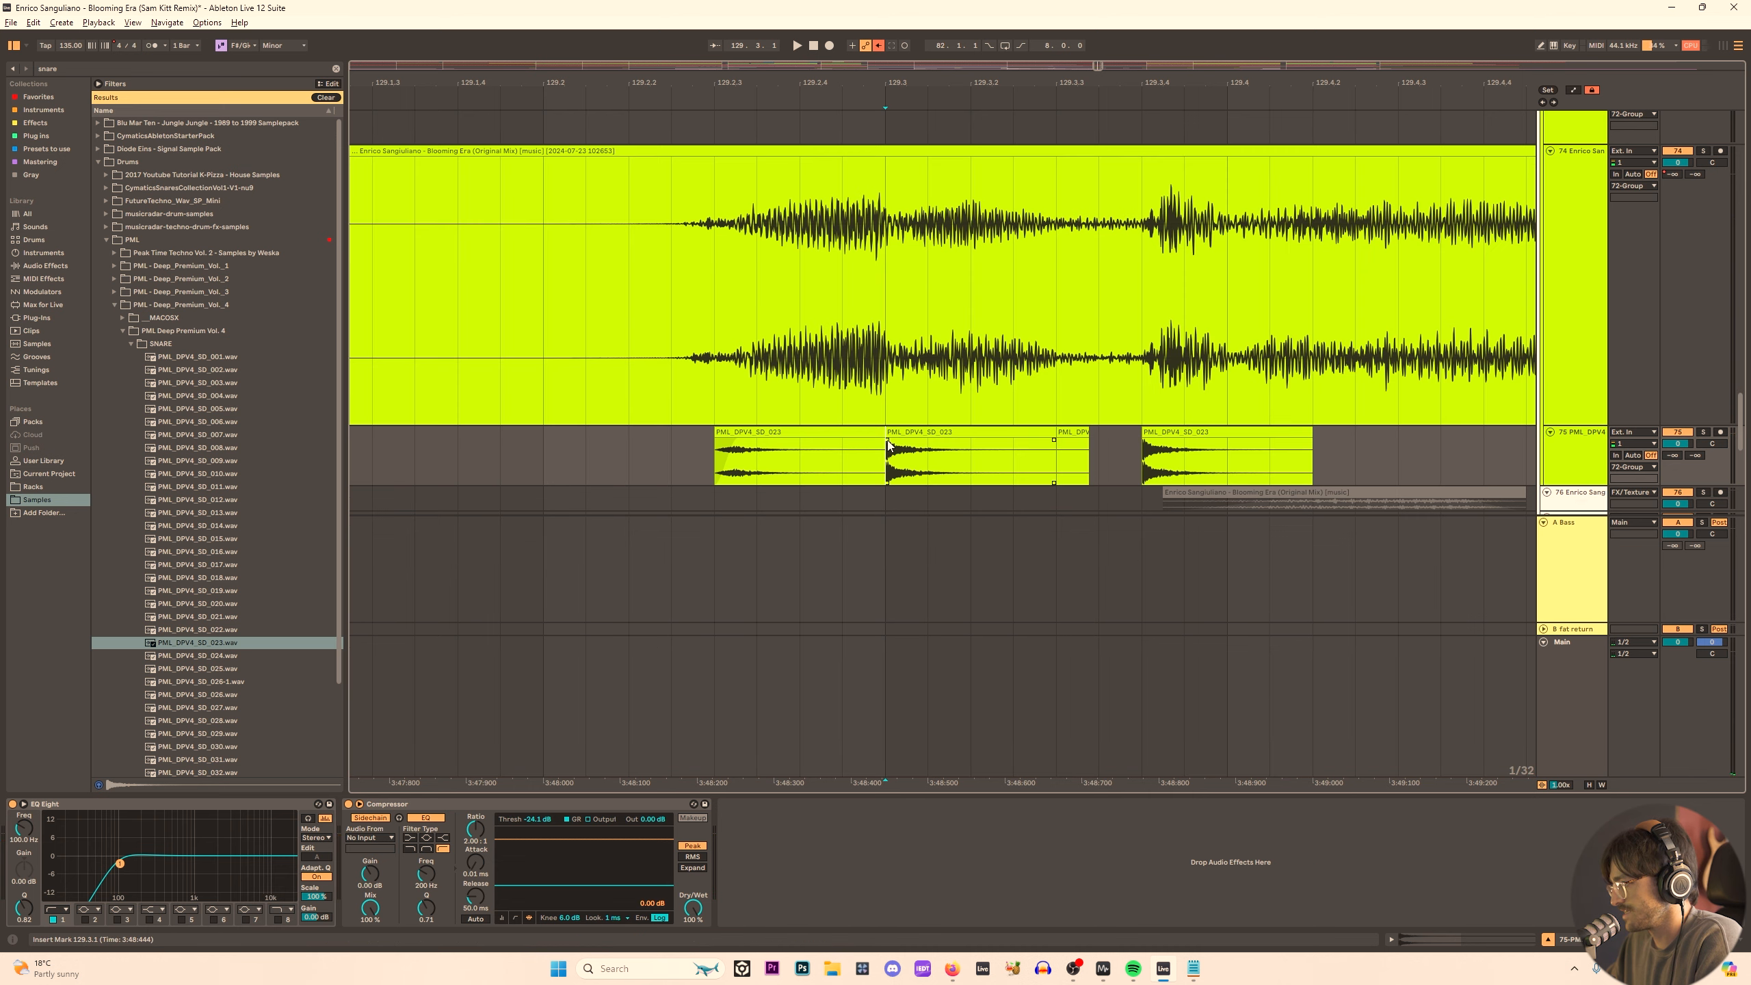
pyautogui.moveTo(889, 440); pyautogui.dragTo(913, 440)
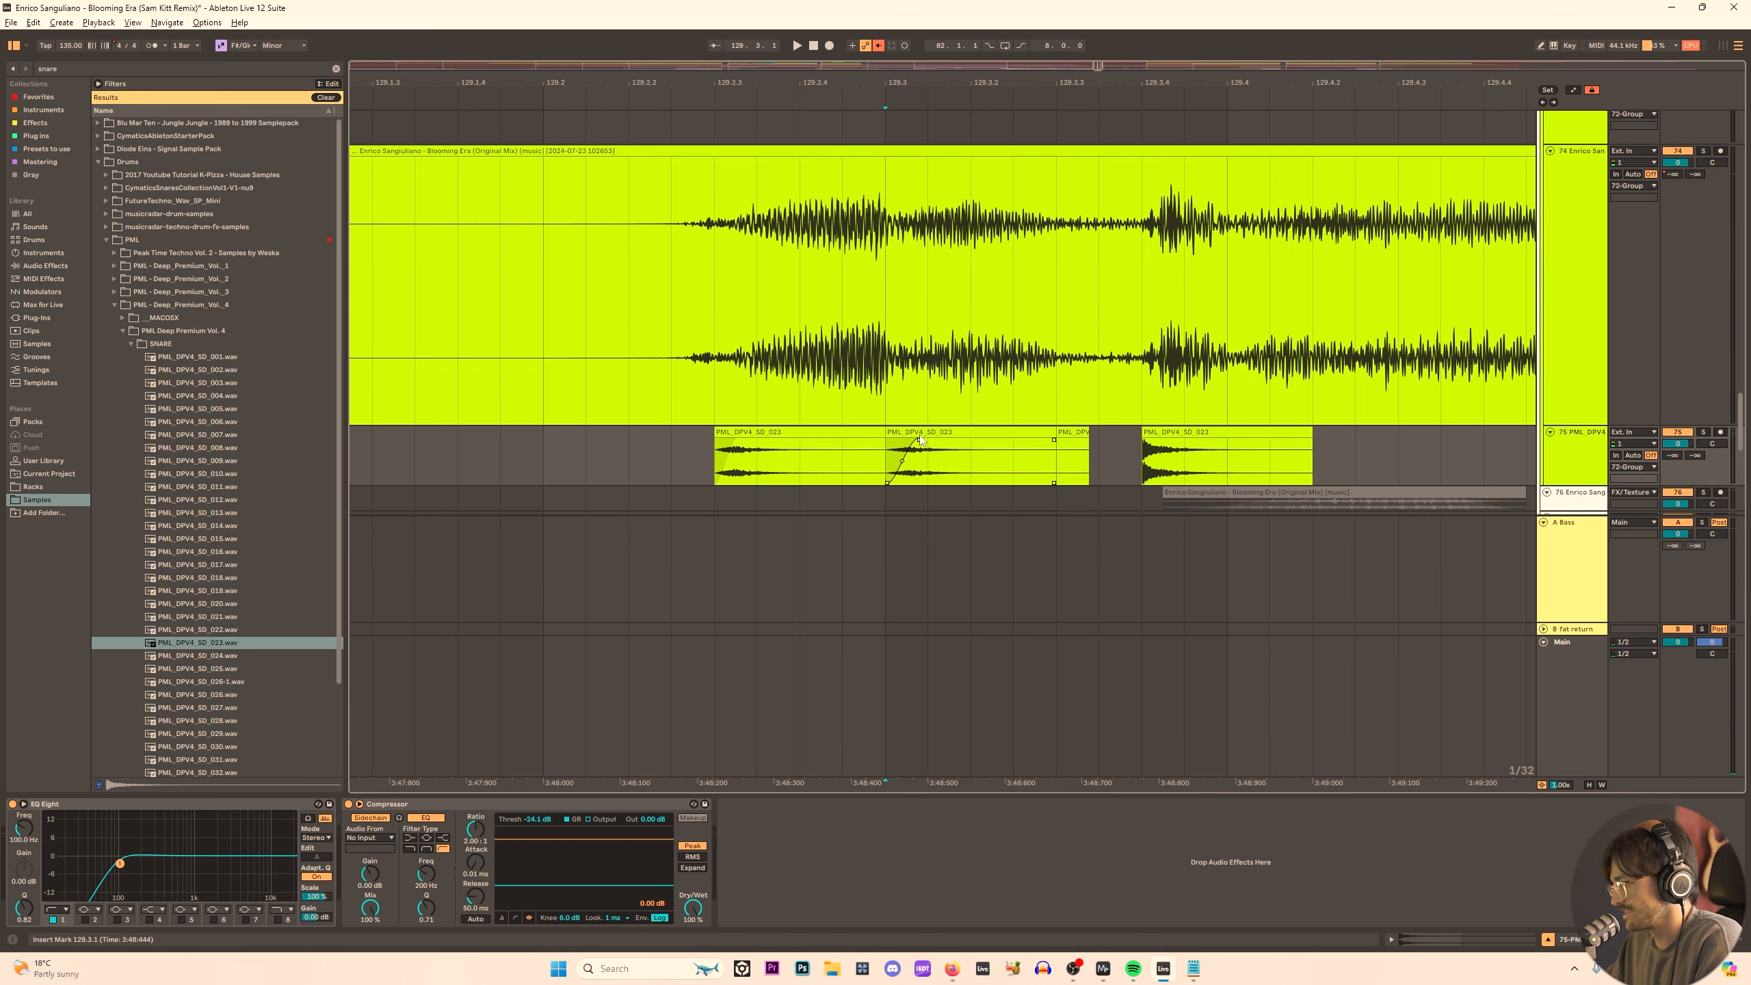
pyautogui.click(770, 456)
pyautogui.press('space')
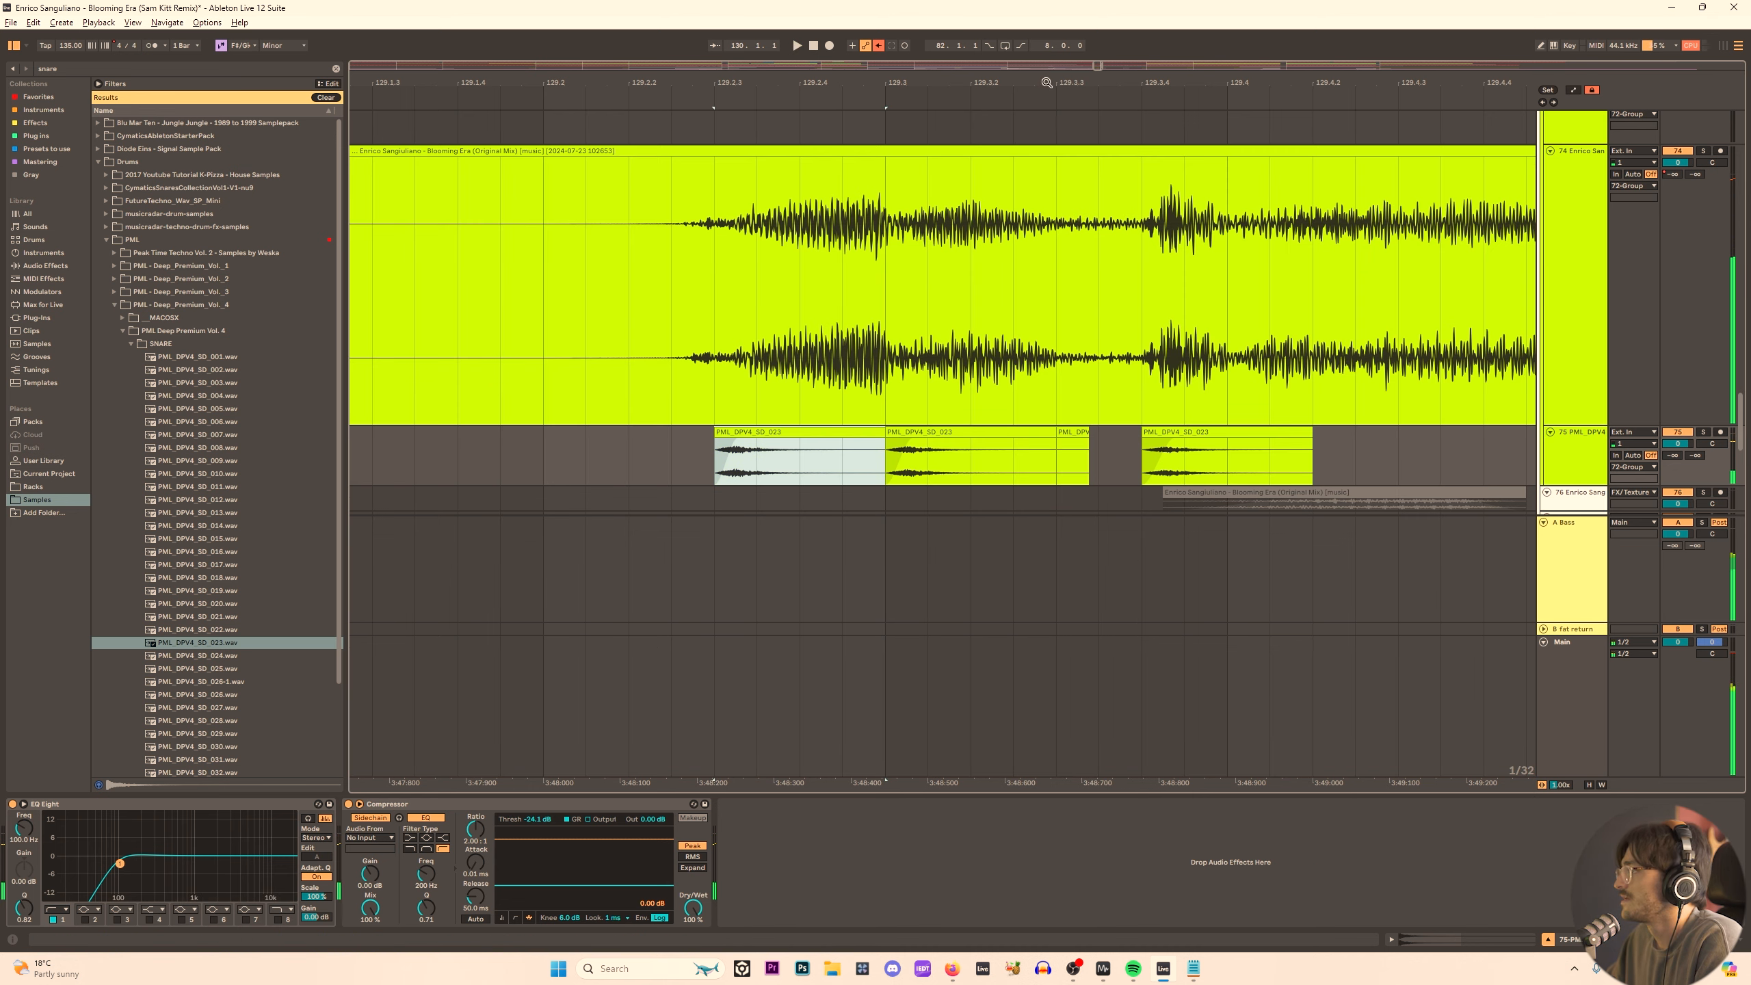
# Enable band 4 of track 75's EQ Eight as a boost at about 474 Hz, and replay from 129.2.1.
pyautogui.moveTo(1049, 83); pyautogui.dragTo(1055, 56)
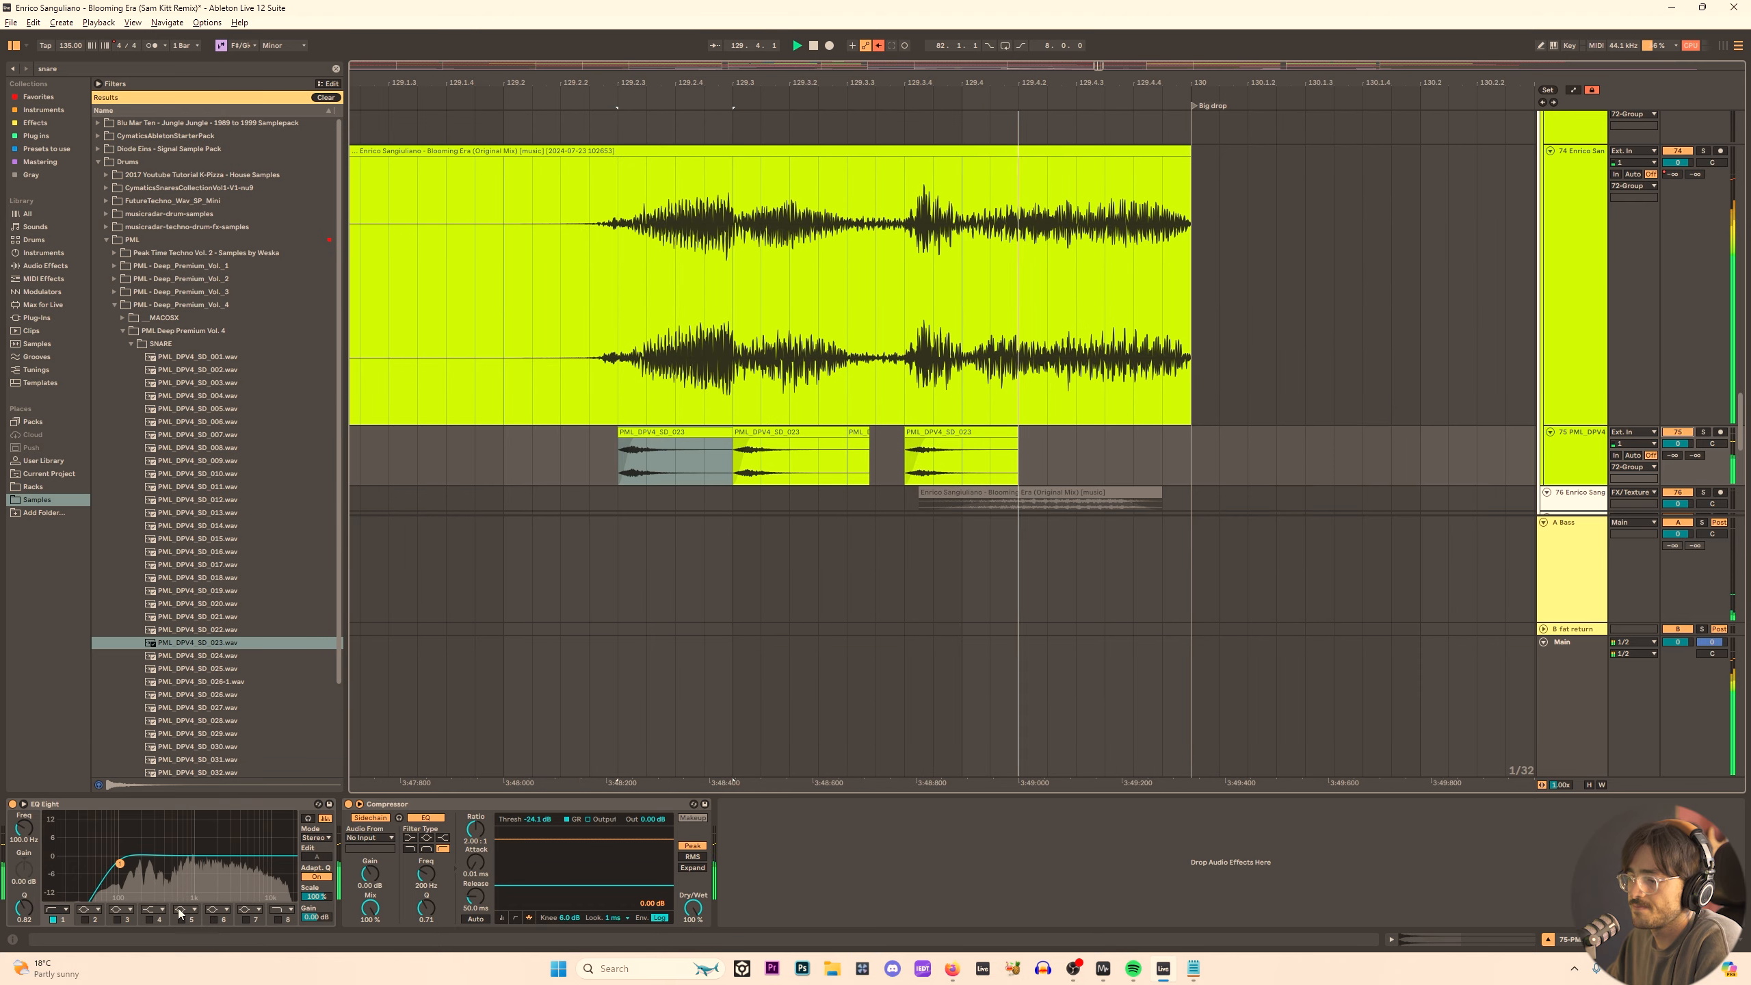
pyautogui.click(150, 921)
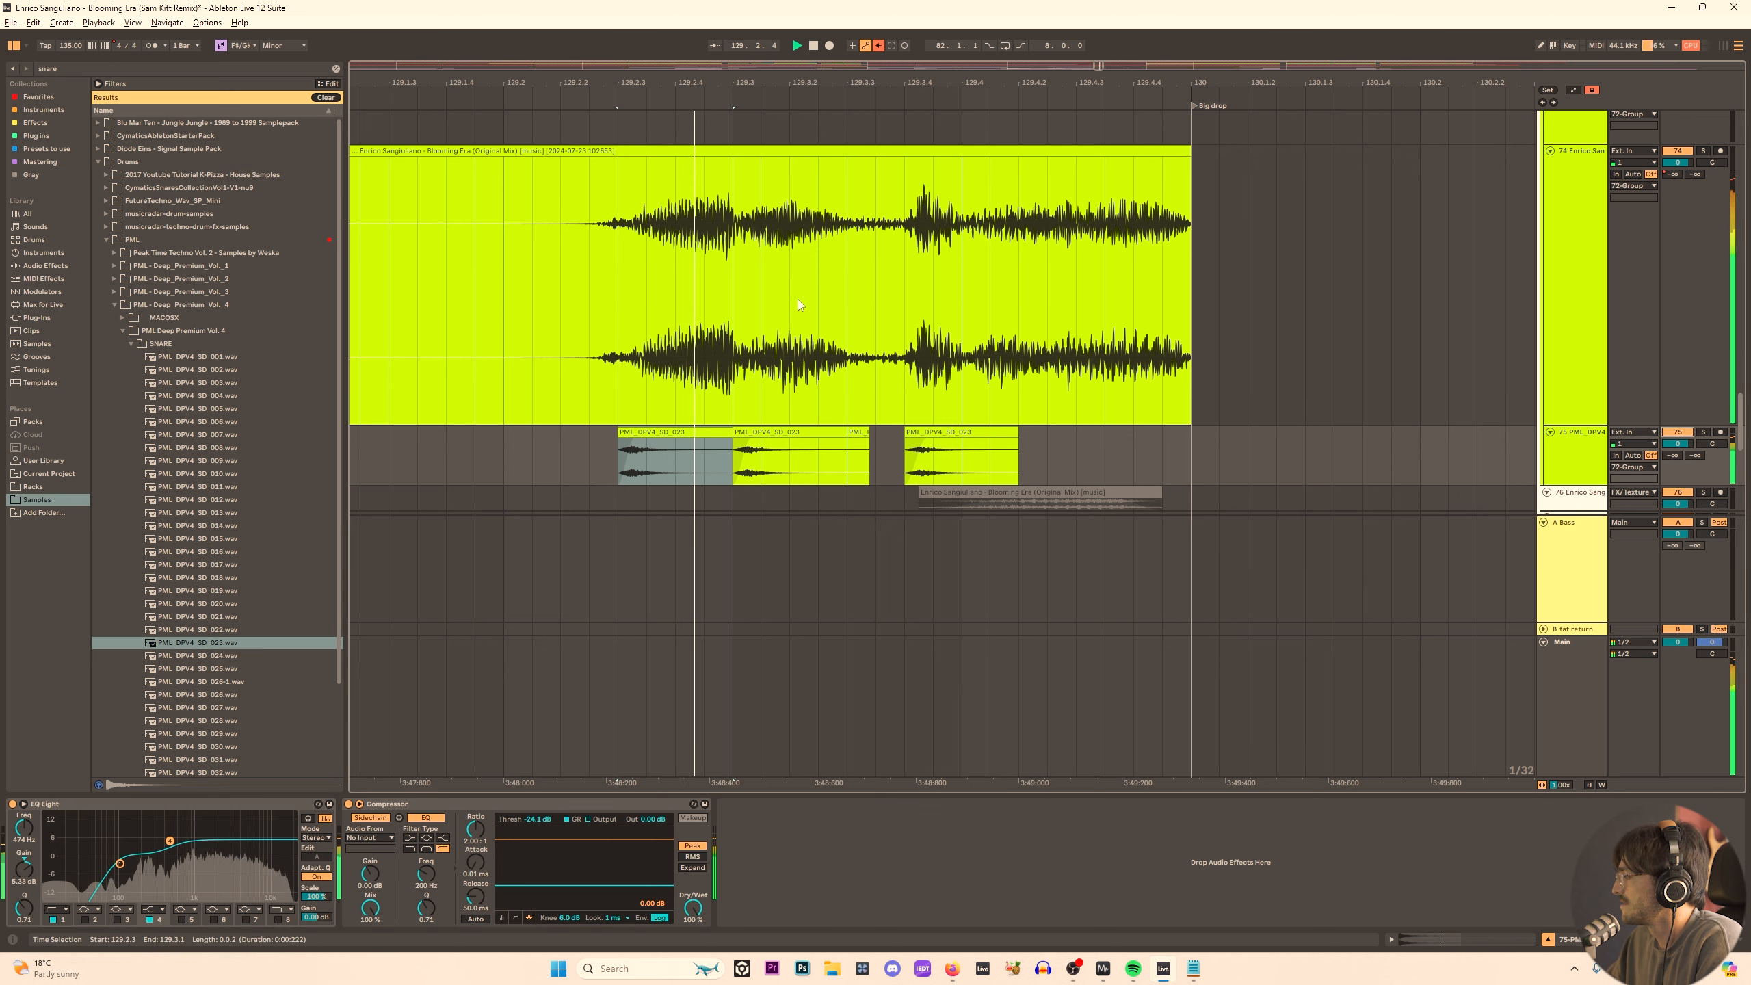
pyautogui.click(618, 192)
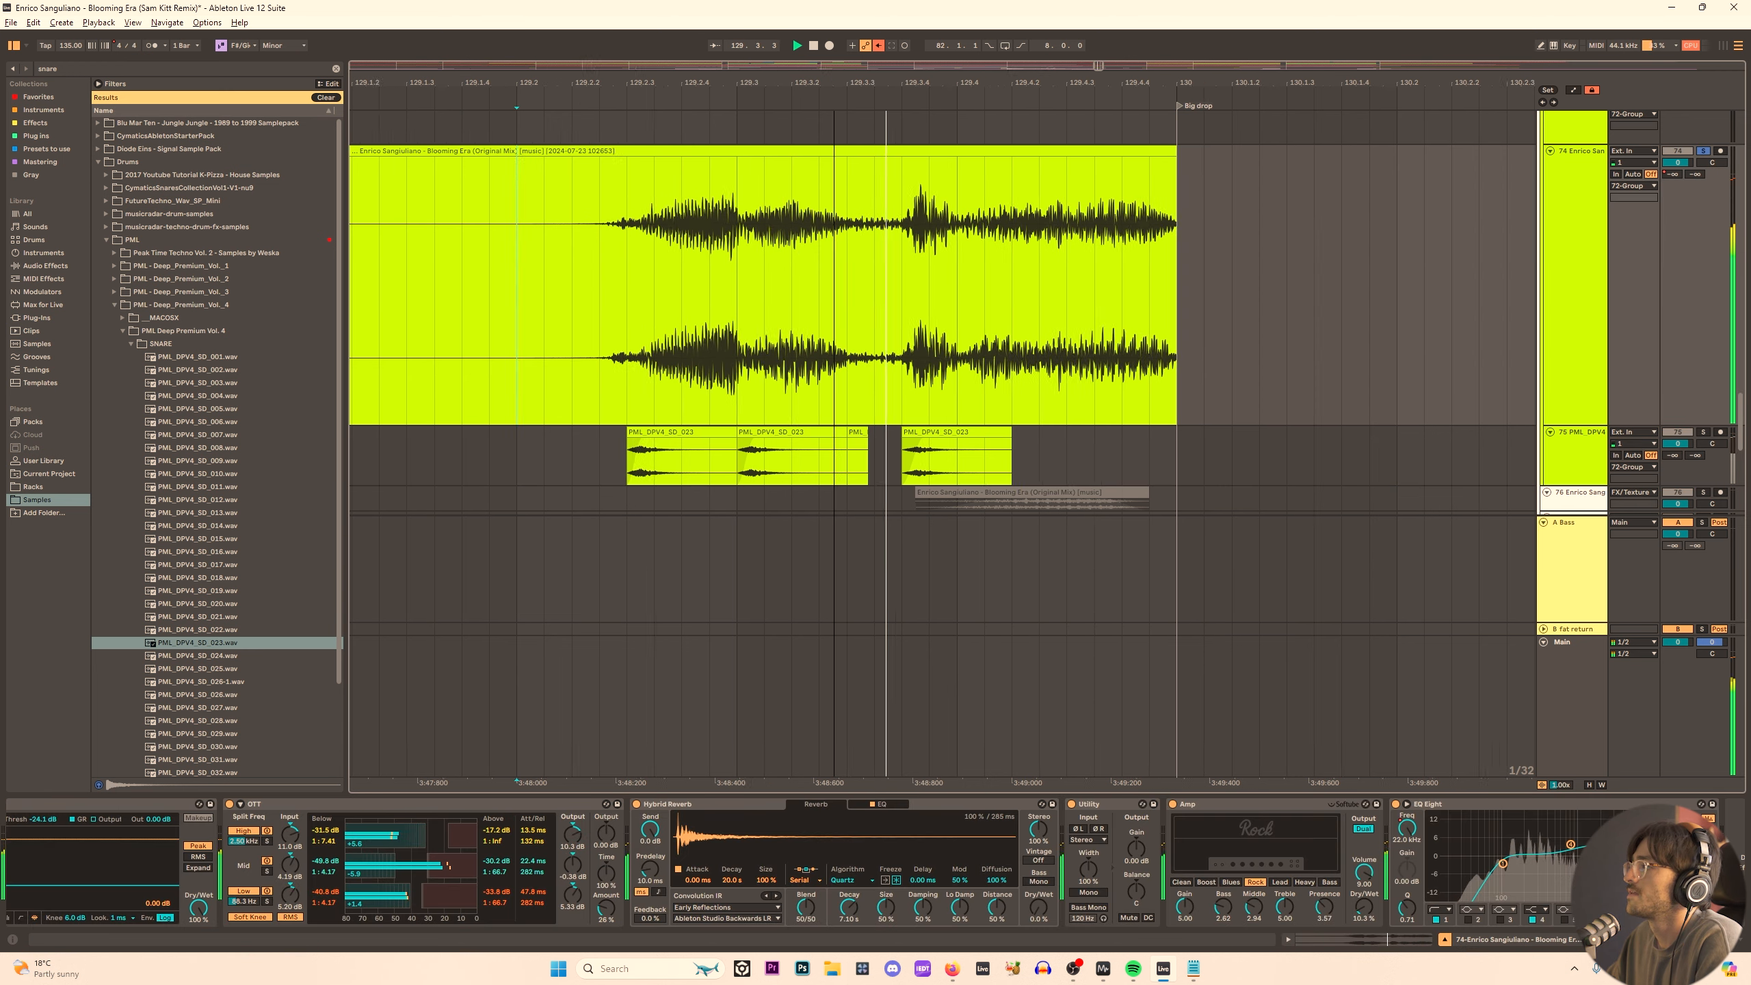
# Listen to track 74's clip soloed and in the full mix, checking how it leads into the Big drop.
pyautogui.moveTo(834, 82); pyautogui.dragTo(861, 28)
pyautogui.click(1702, 151)
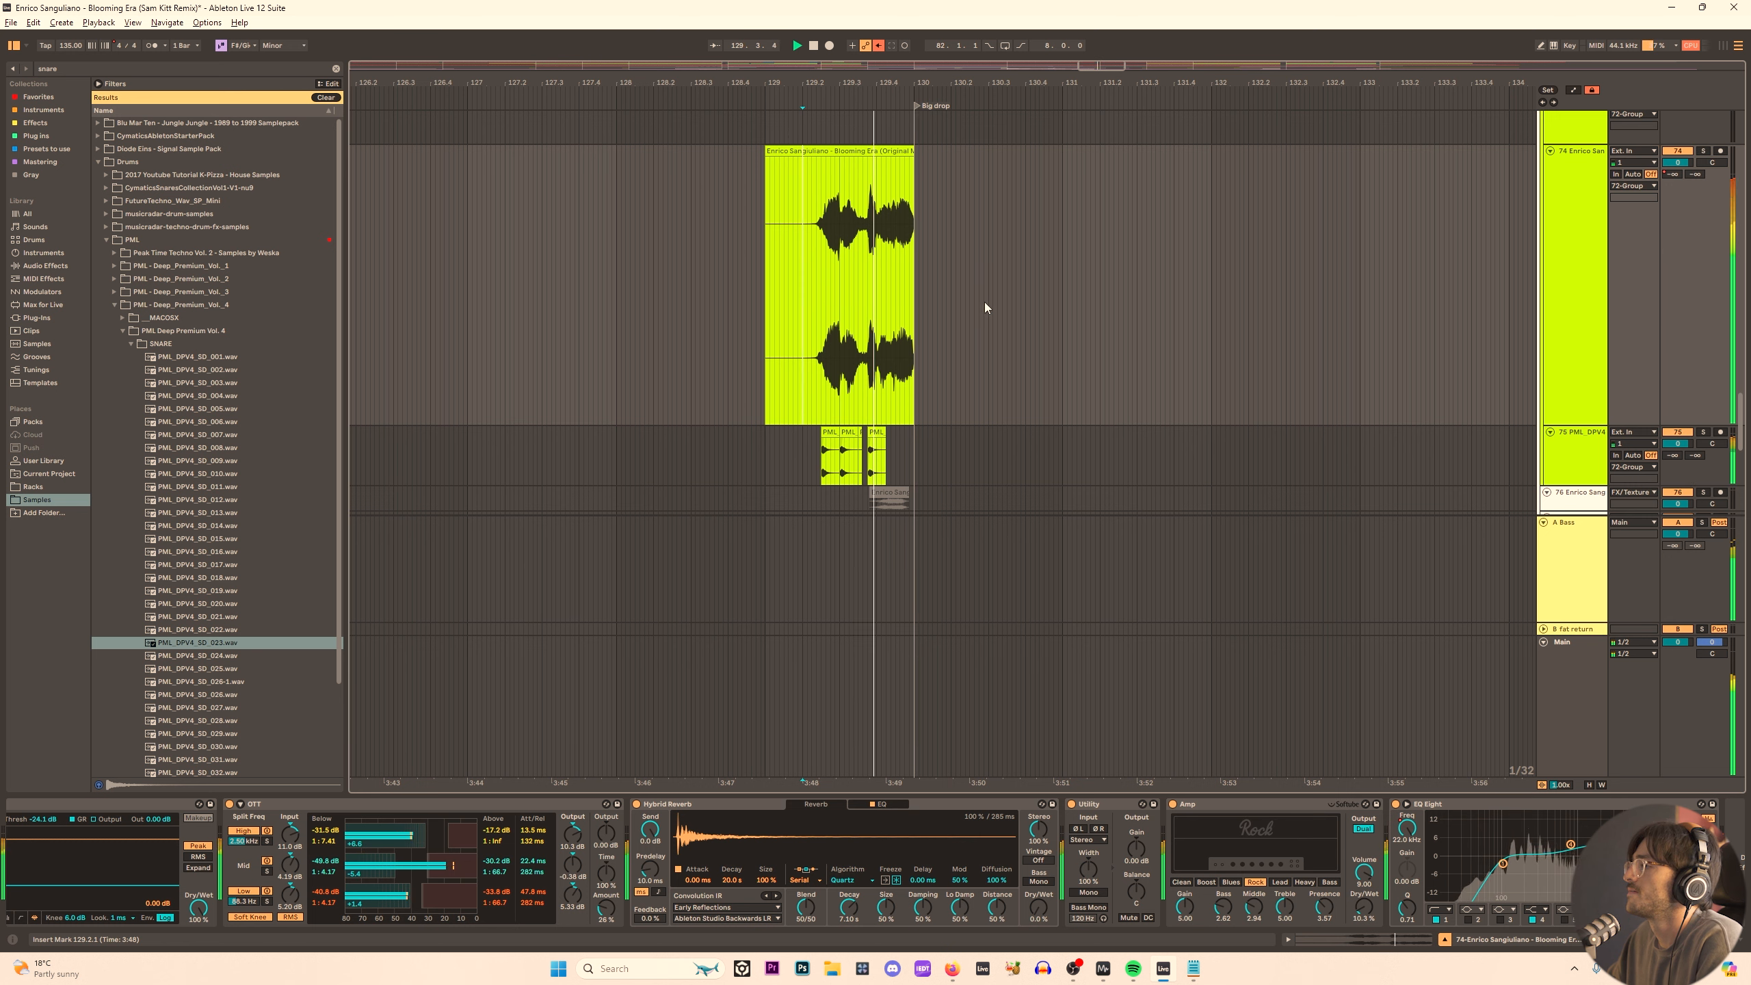
pyautogui.scroll(6, 985, 301)
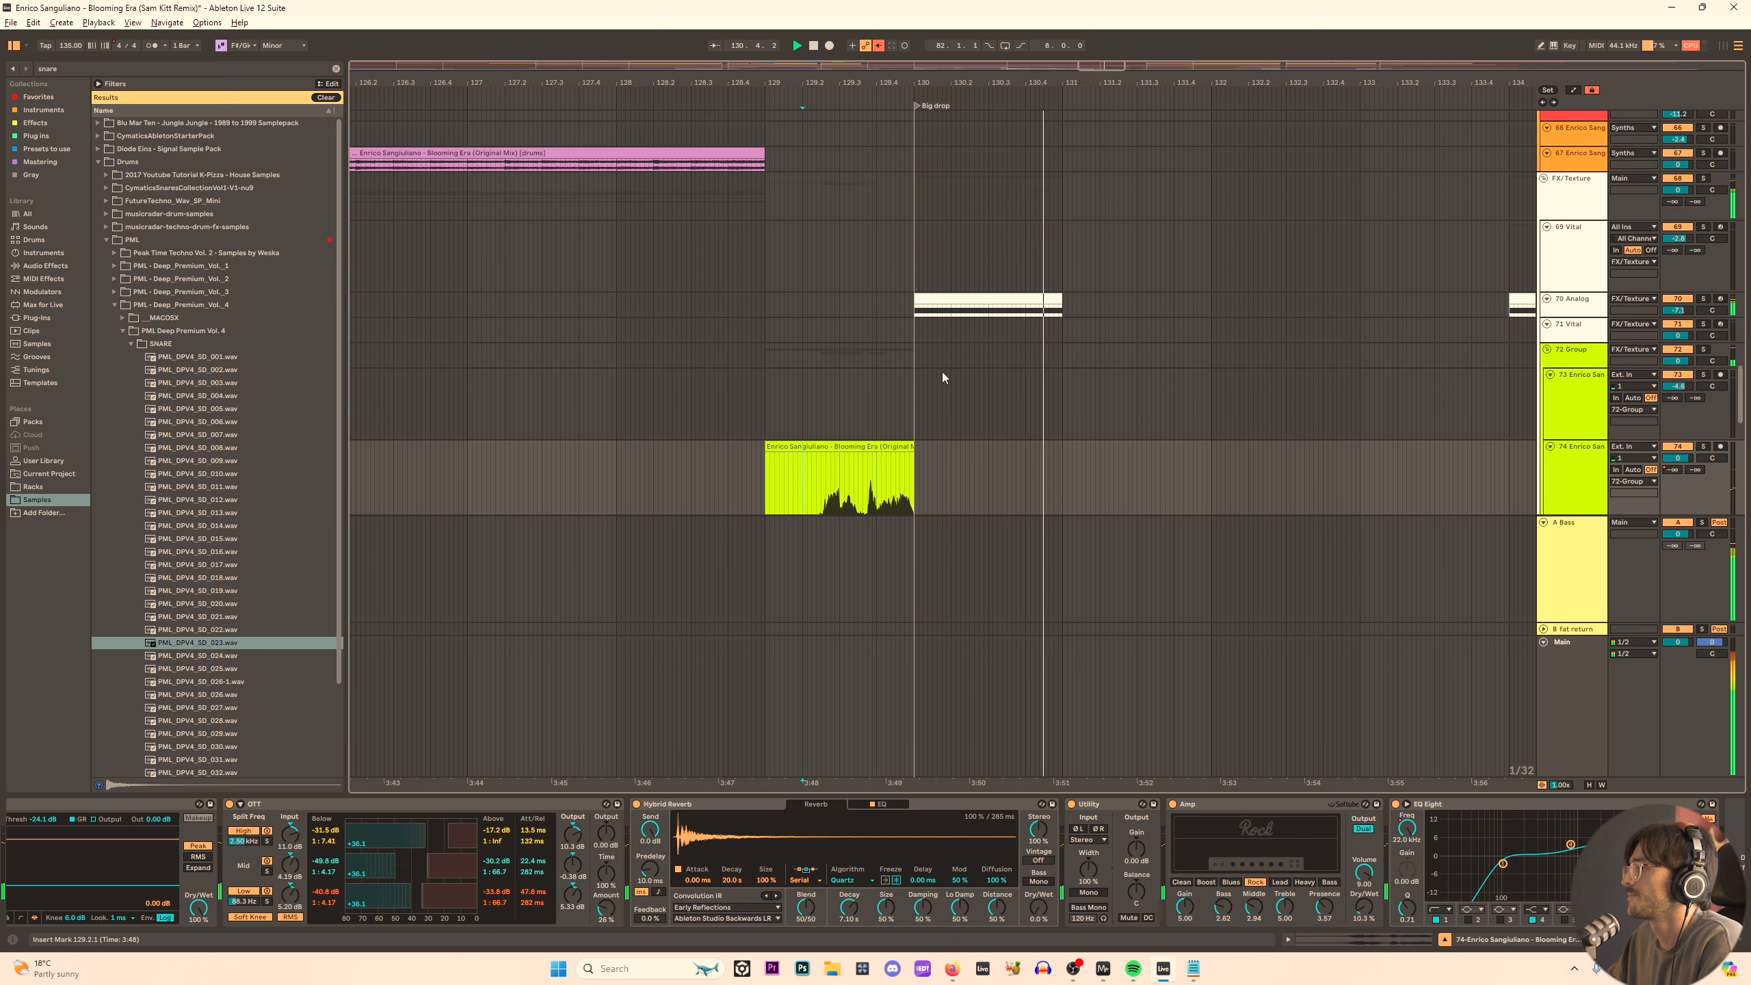
pyautogui.scroll(2, 941, 372)
pyautogui.scroll(-8, 938, 357)
pyautogui.press('space')
pyautogui.press('space')
pyautogui.scroll(-1, 922, 331)
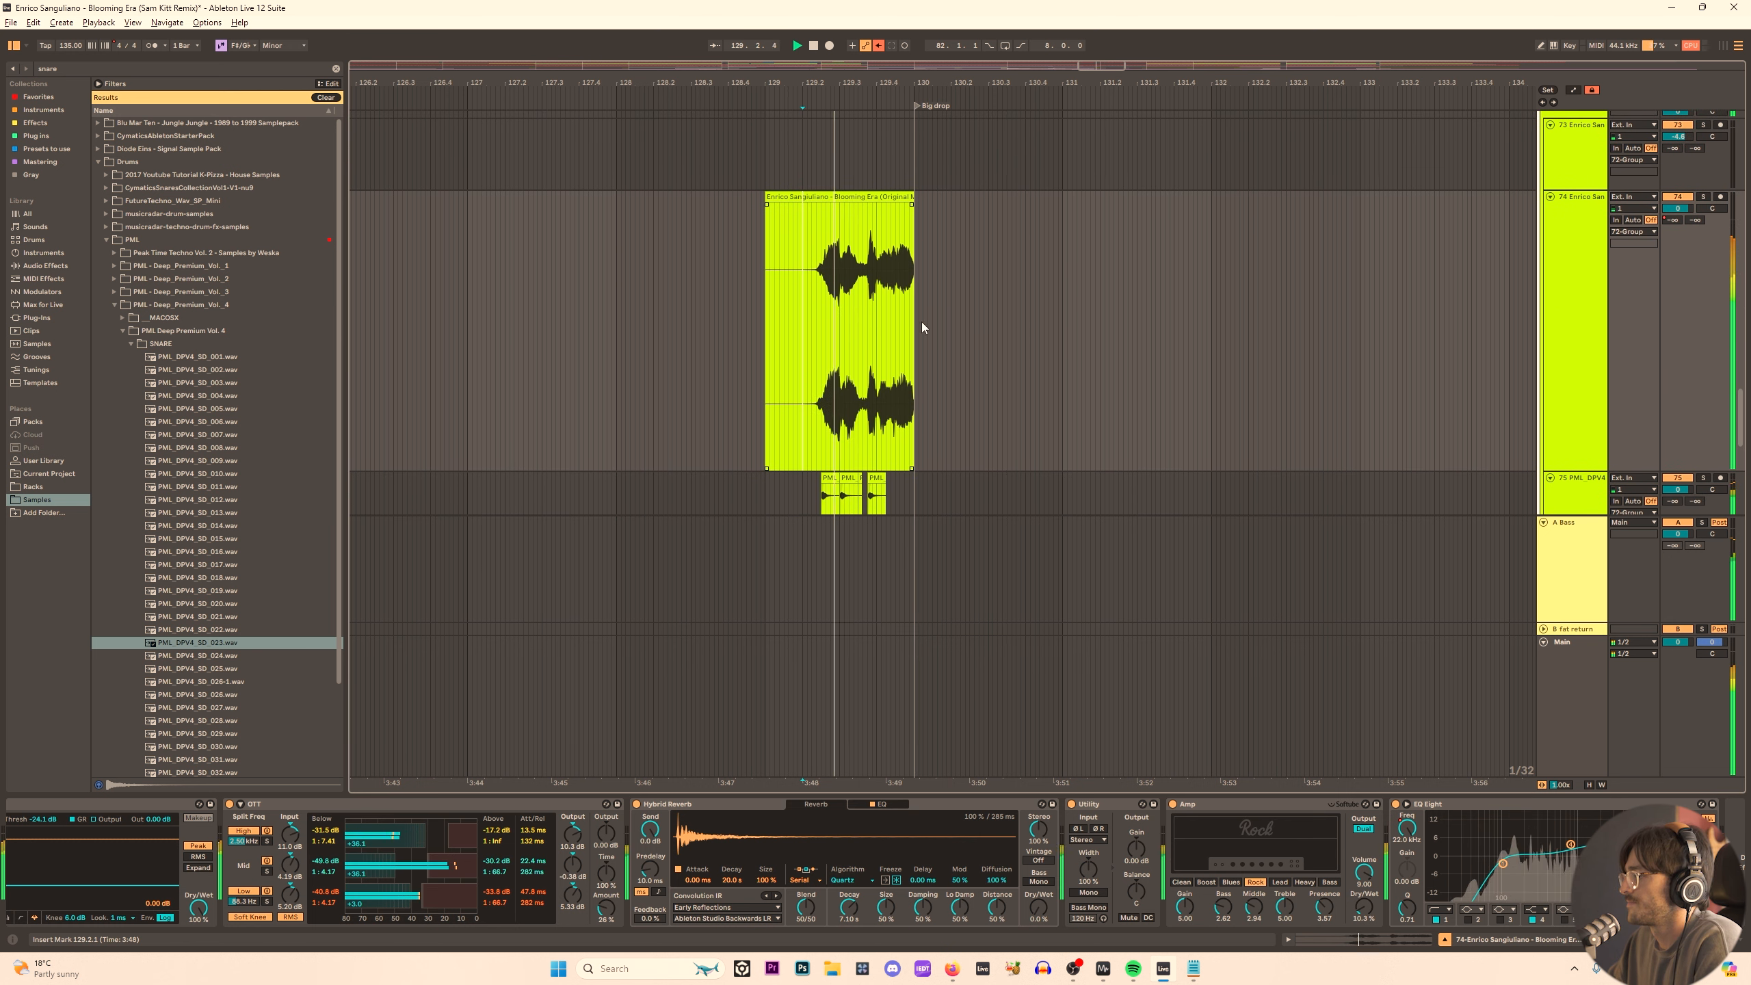
# Add a short fade-out to the end of track 74's clip just before the Big drop.
pyautogui.click(913, 211)
pyautogui.press('z')
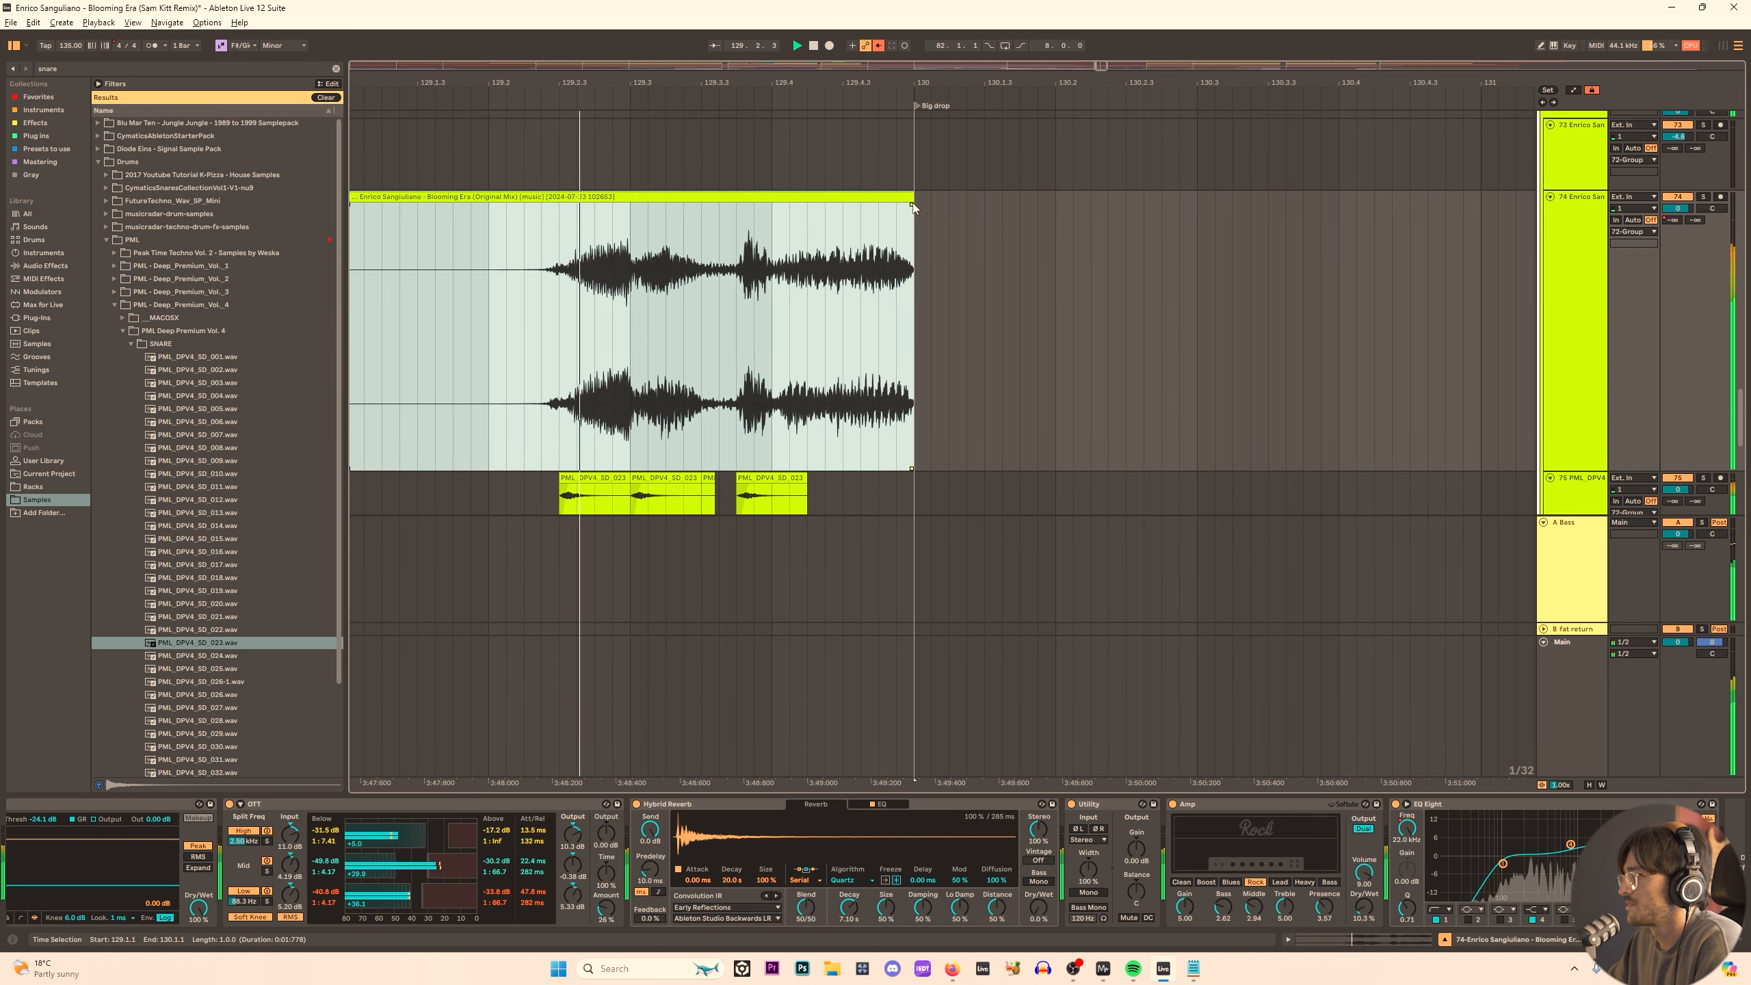
pyautogui.moveTo(913, 205); pyautogui.dragTo(896, 200)
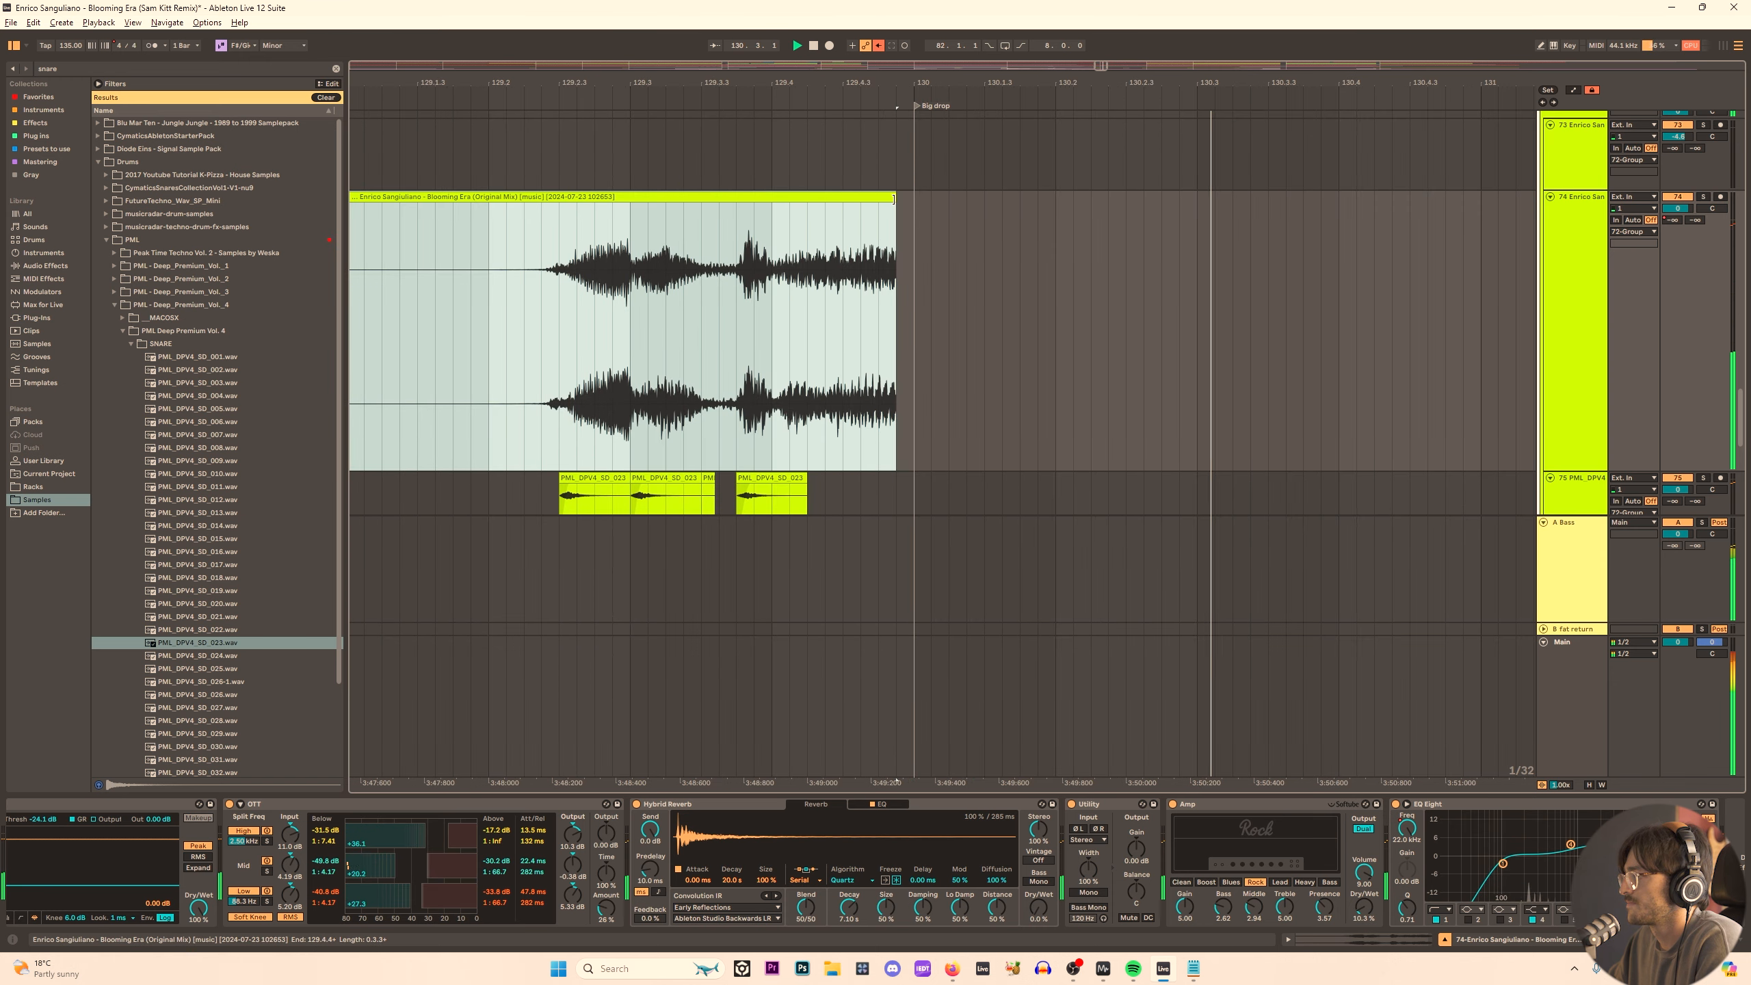
pyautogui.press('a')
pyautogui.moveTo(894, 199); pyautogui.dragTo(857, 204)
pyautogui.press('a')
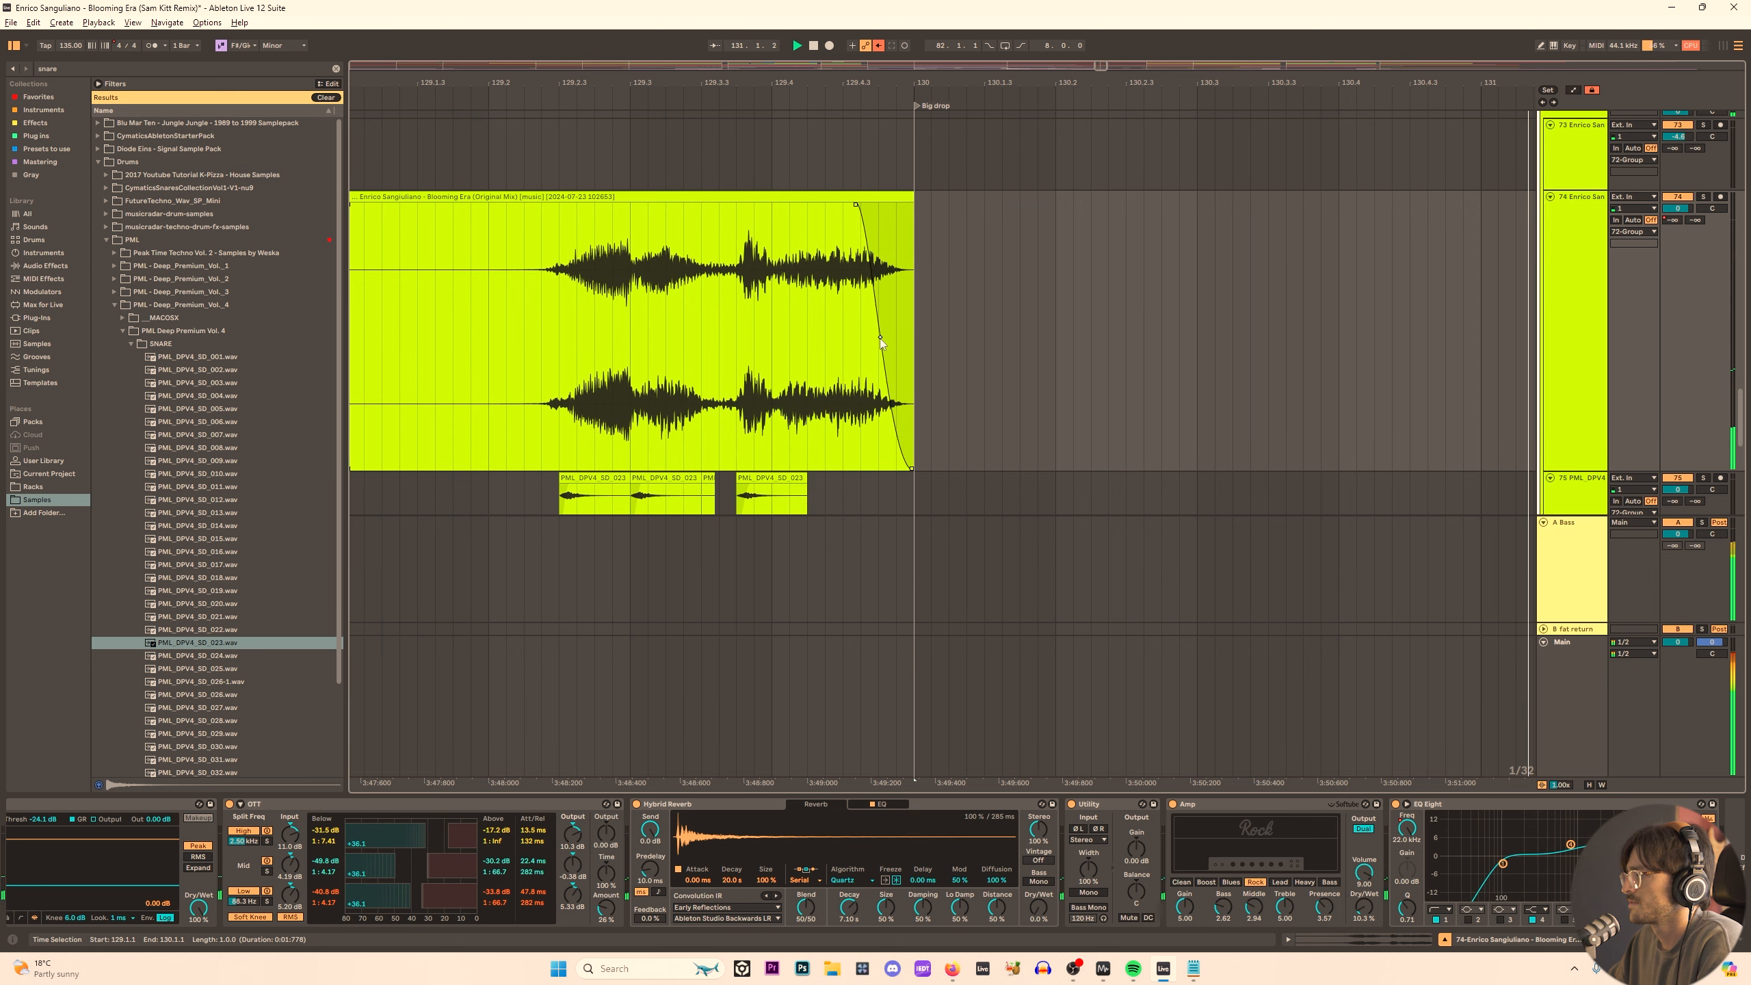
# Adjust the fade-out curve at the end of track 74's clip, and cut a gap into the clip from 129.3.3 to 129.3.4.
pyautogui.moveTo(880, 338); pyautogui.dragTo(871, 338)
pyautogui.click(575, 302)
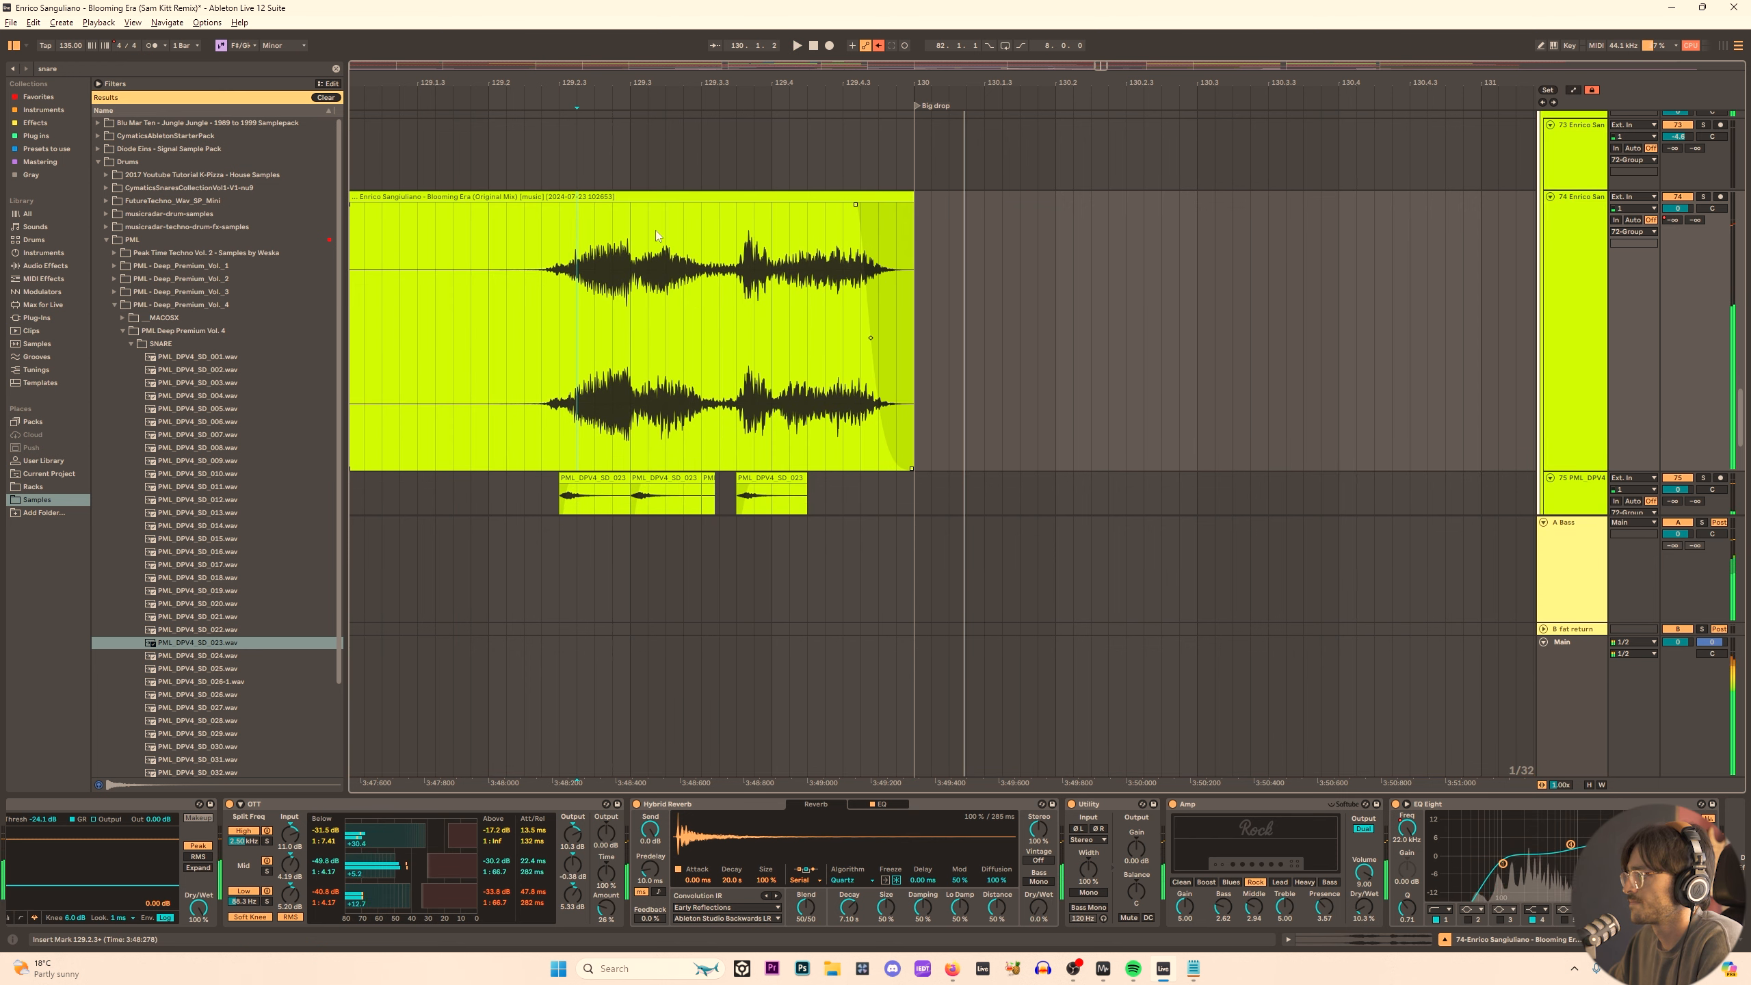
pyautogui.click(736, 198)
pyautogui.hotkey('ctrl', 'e')
pyautogui.moveTo(733, 198); pyautogui.dragTo(701, 199)
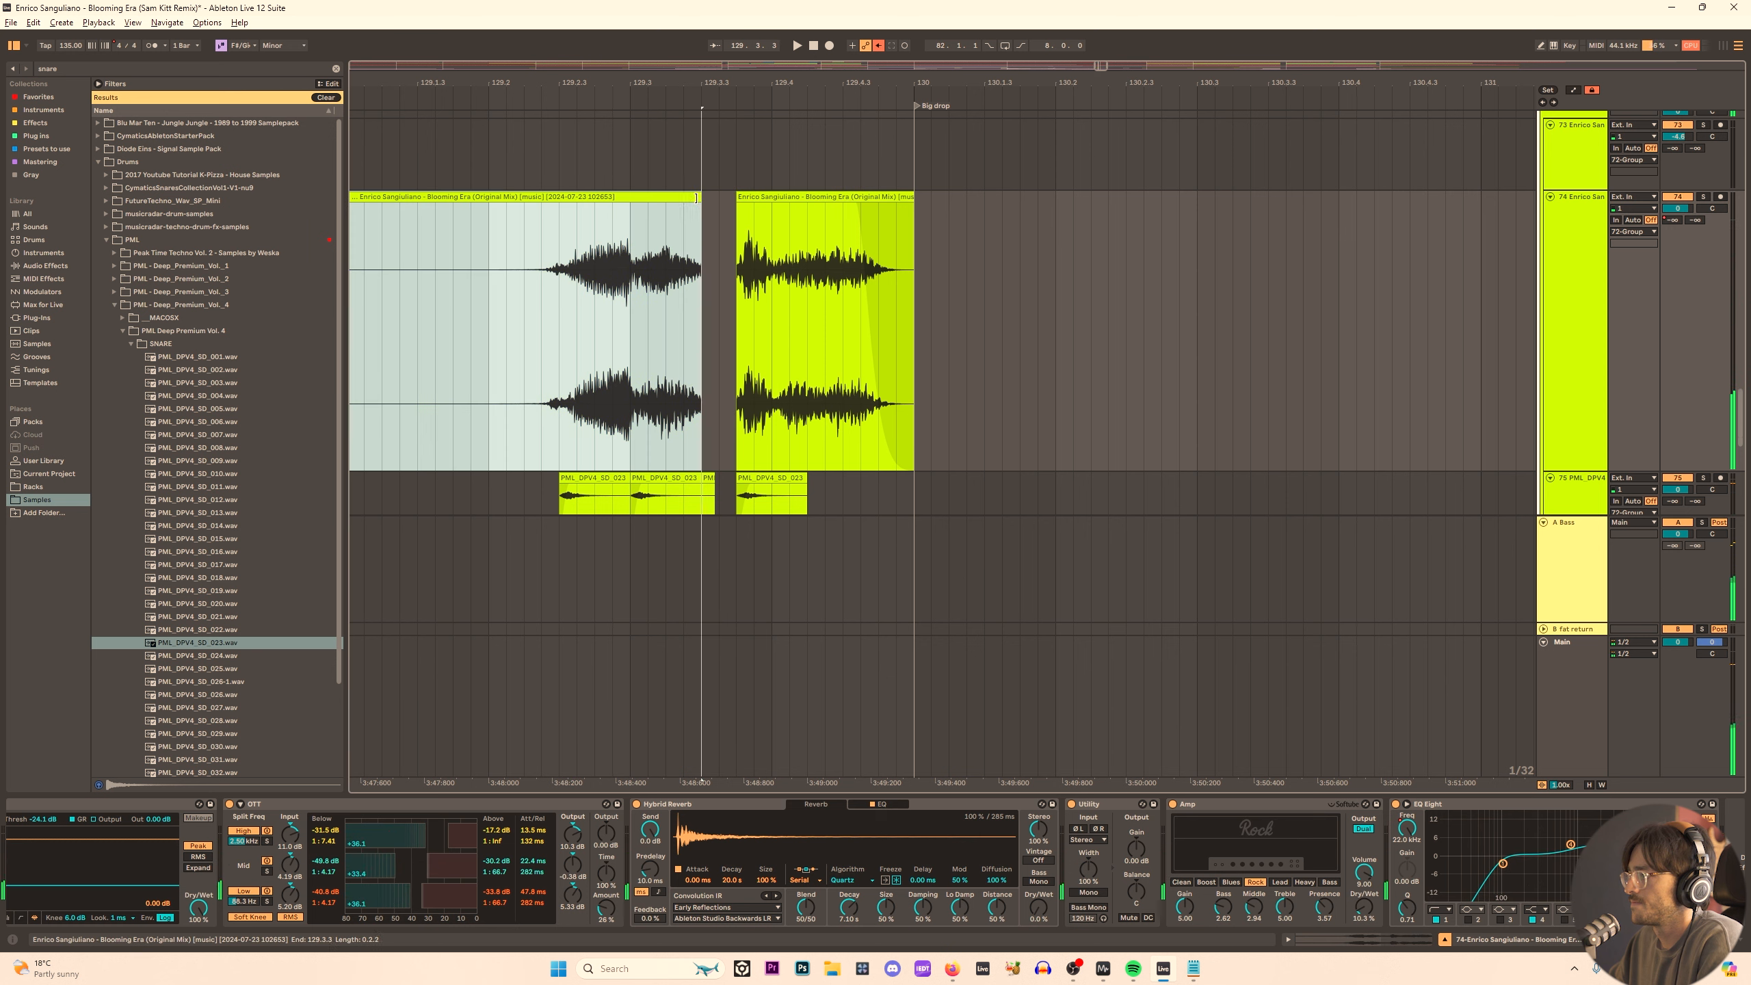
pyautogui.press('space')
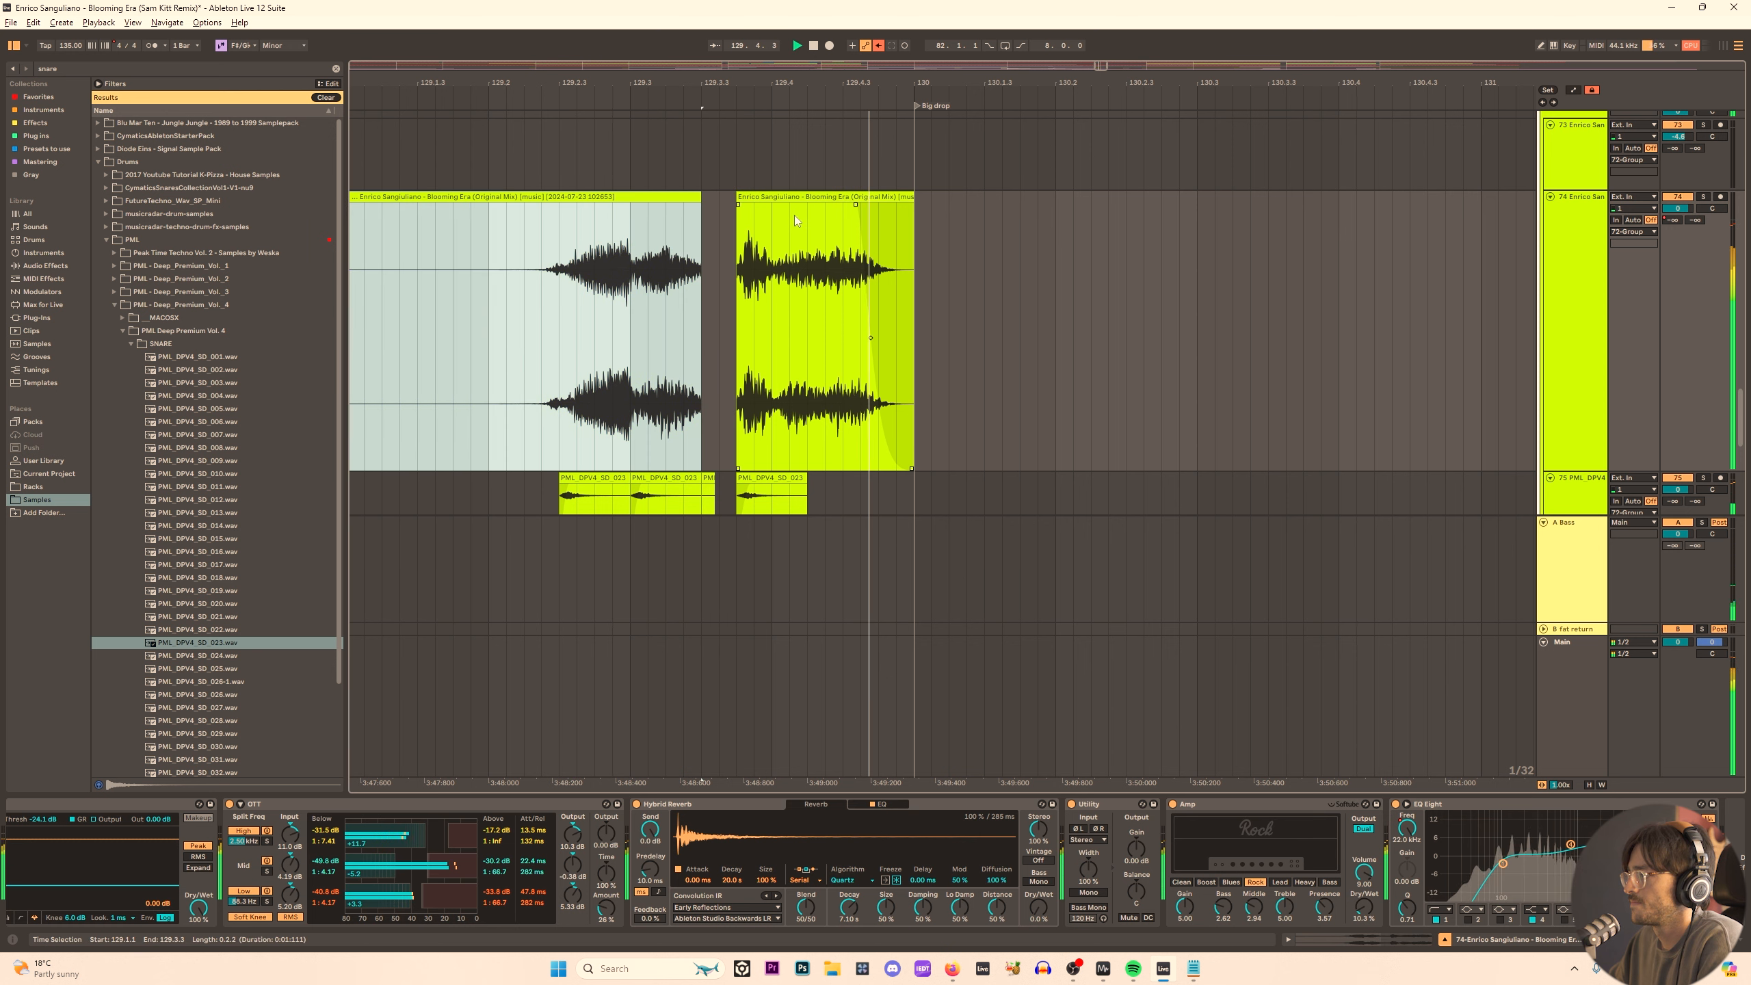
# Narrow the gap in track 74 by extending the first part's end, and add a short fade-out there.
pyautogui.moveTo(703, 194); pyautogui.dragTo(719, 193)
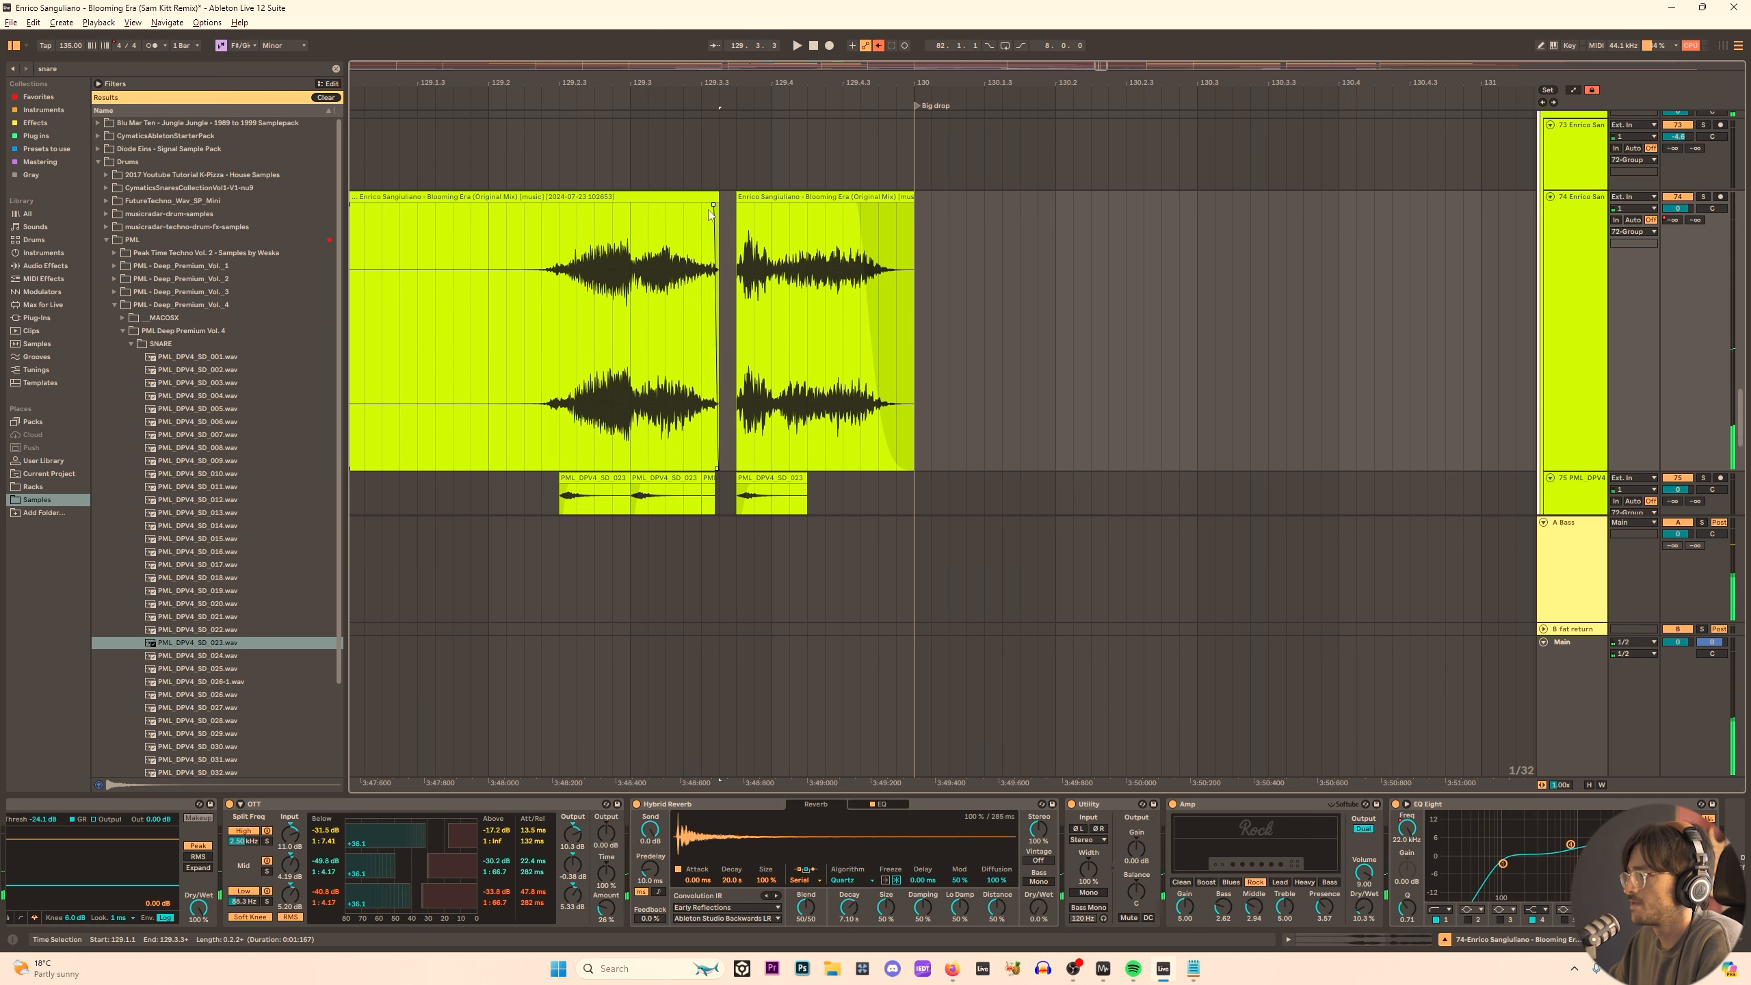
pyautogui.click(684, 198)
pyautogui.press('space')
pyautogui.press('space')
# Split track 74's clip at 129.2.1 and replay the transition into the Big drop from there.
pyautogui.click(491, 238)
pyautogui.hotkey('ctrl', 'e')
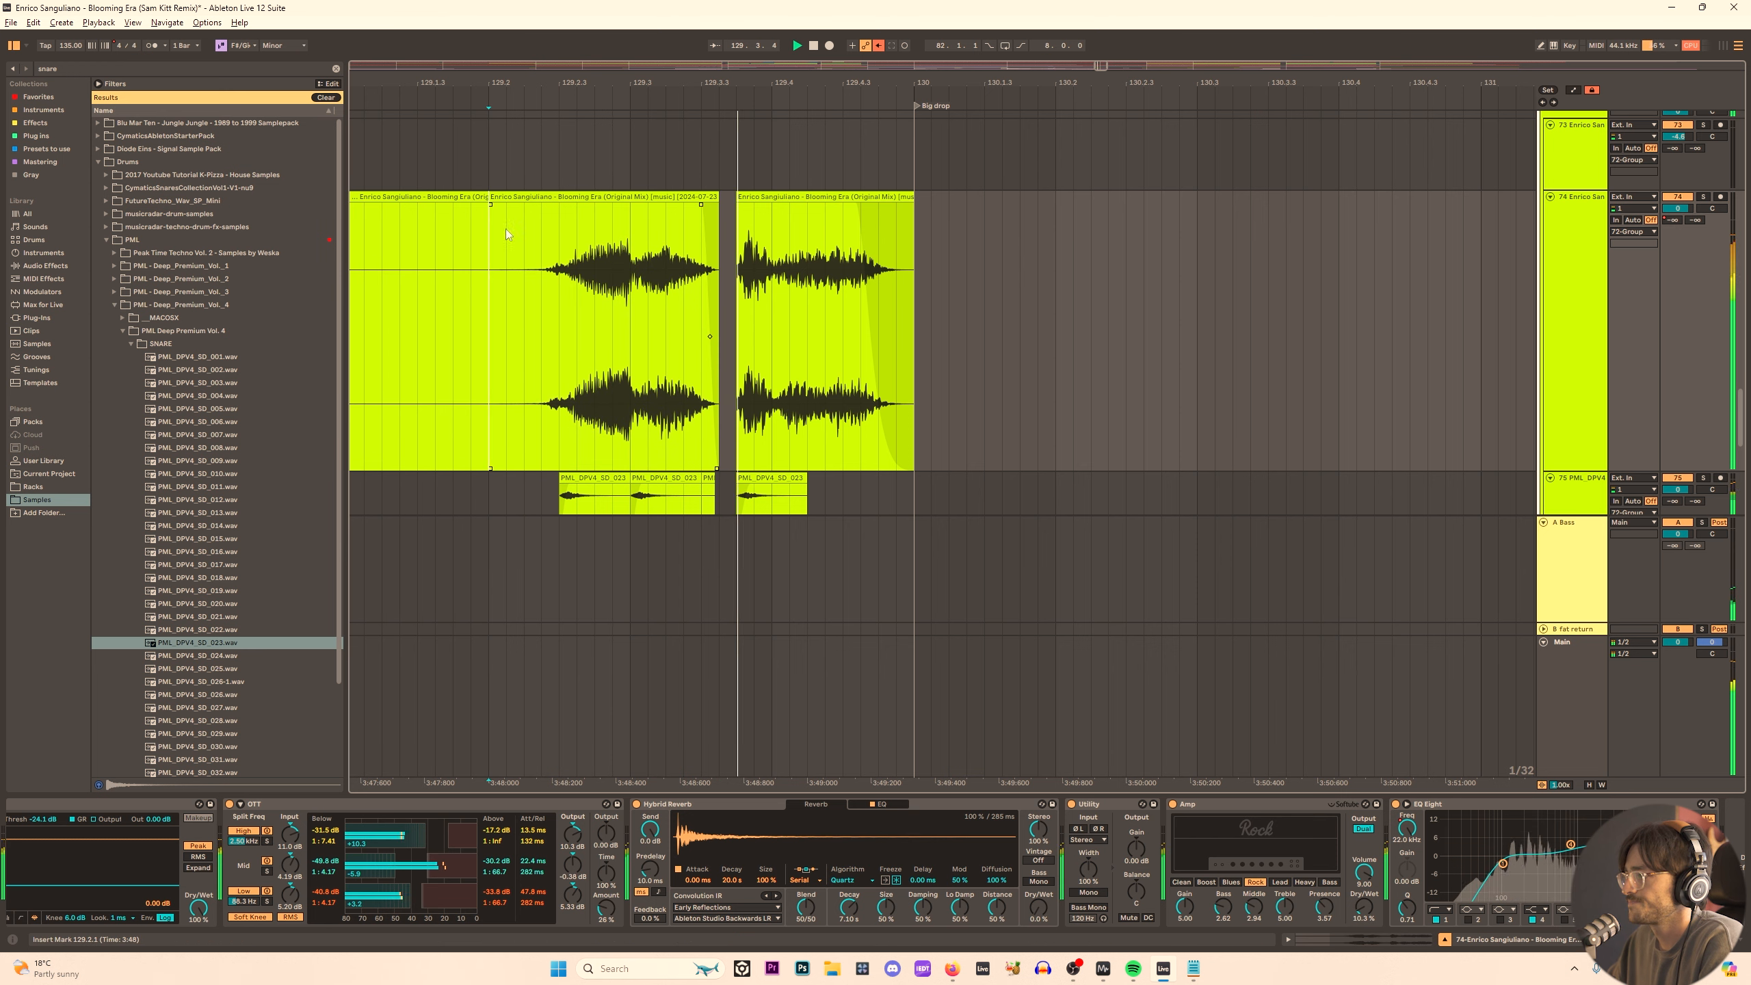
pyautogui.press('space')
pyautogui.press('space')
pyautogui.press('s')
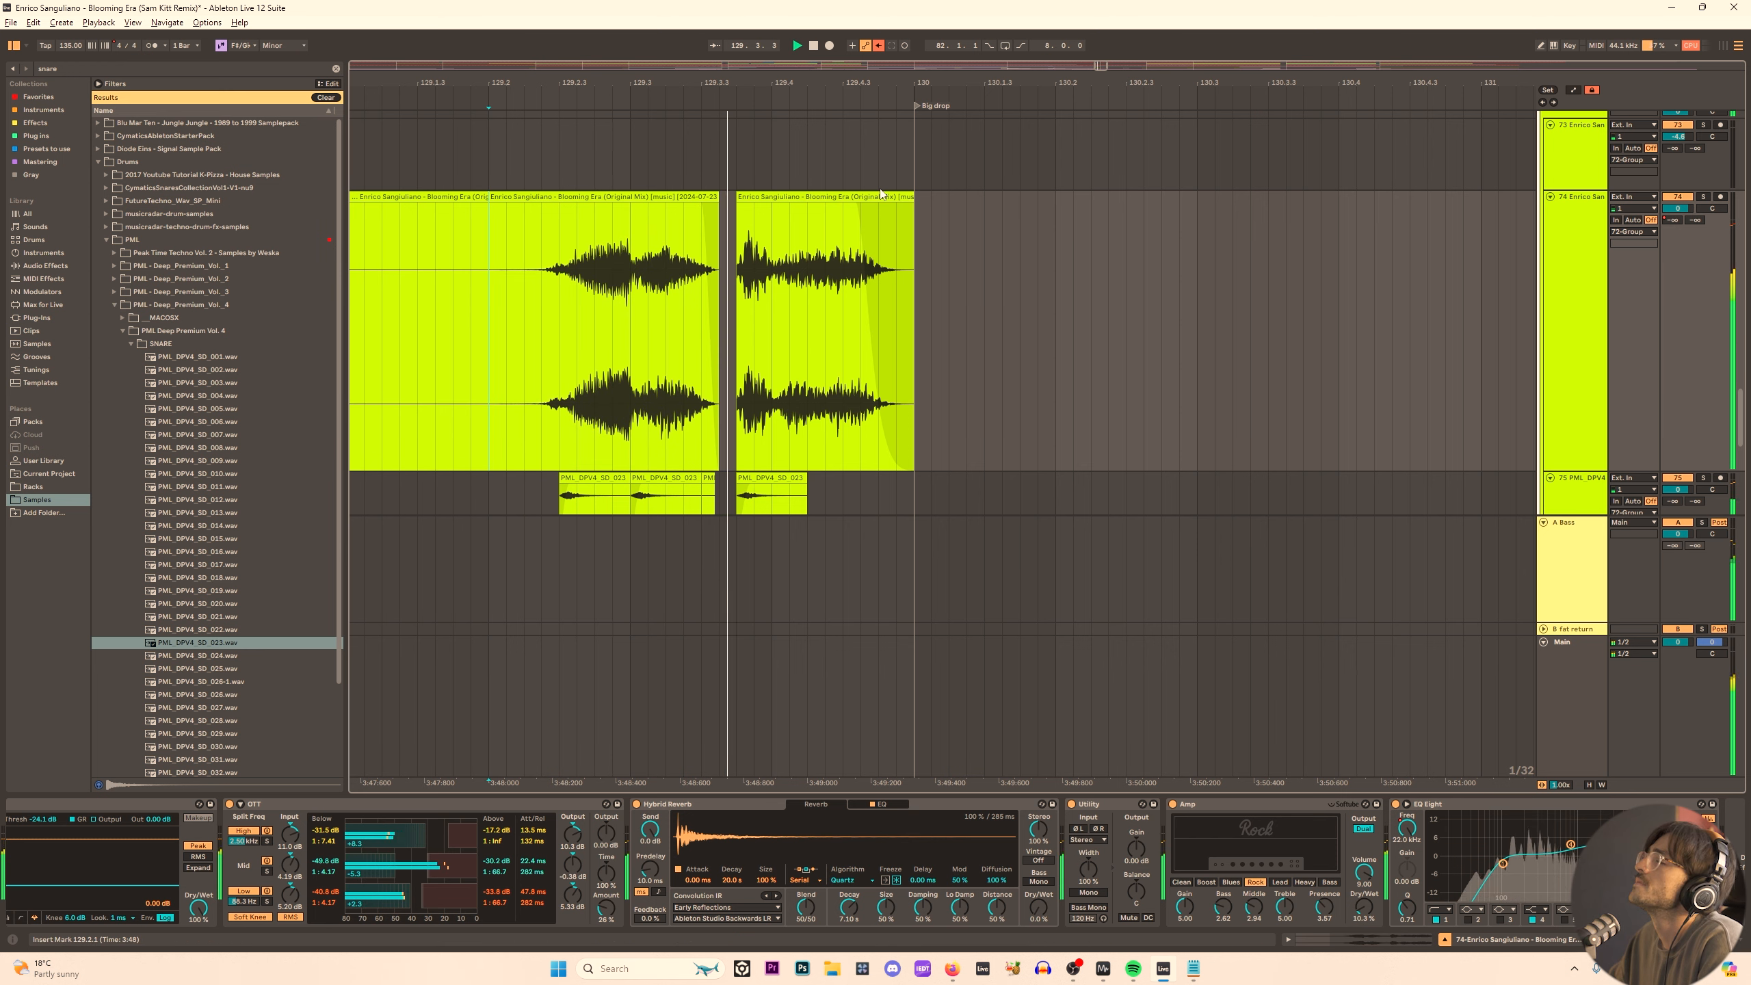
pyautogui.press('space')
# Extend the second part of track 74's clip back to meet the first, give it a short fade-in, and replay.
pyautogui.click(735, 195)
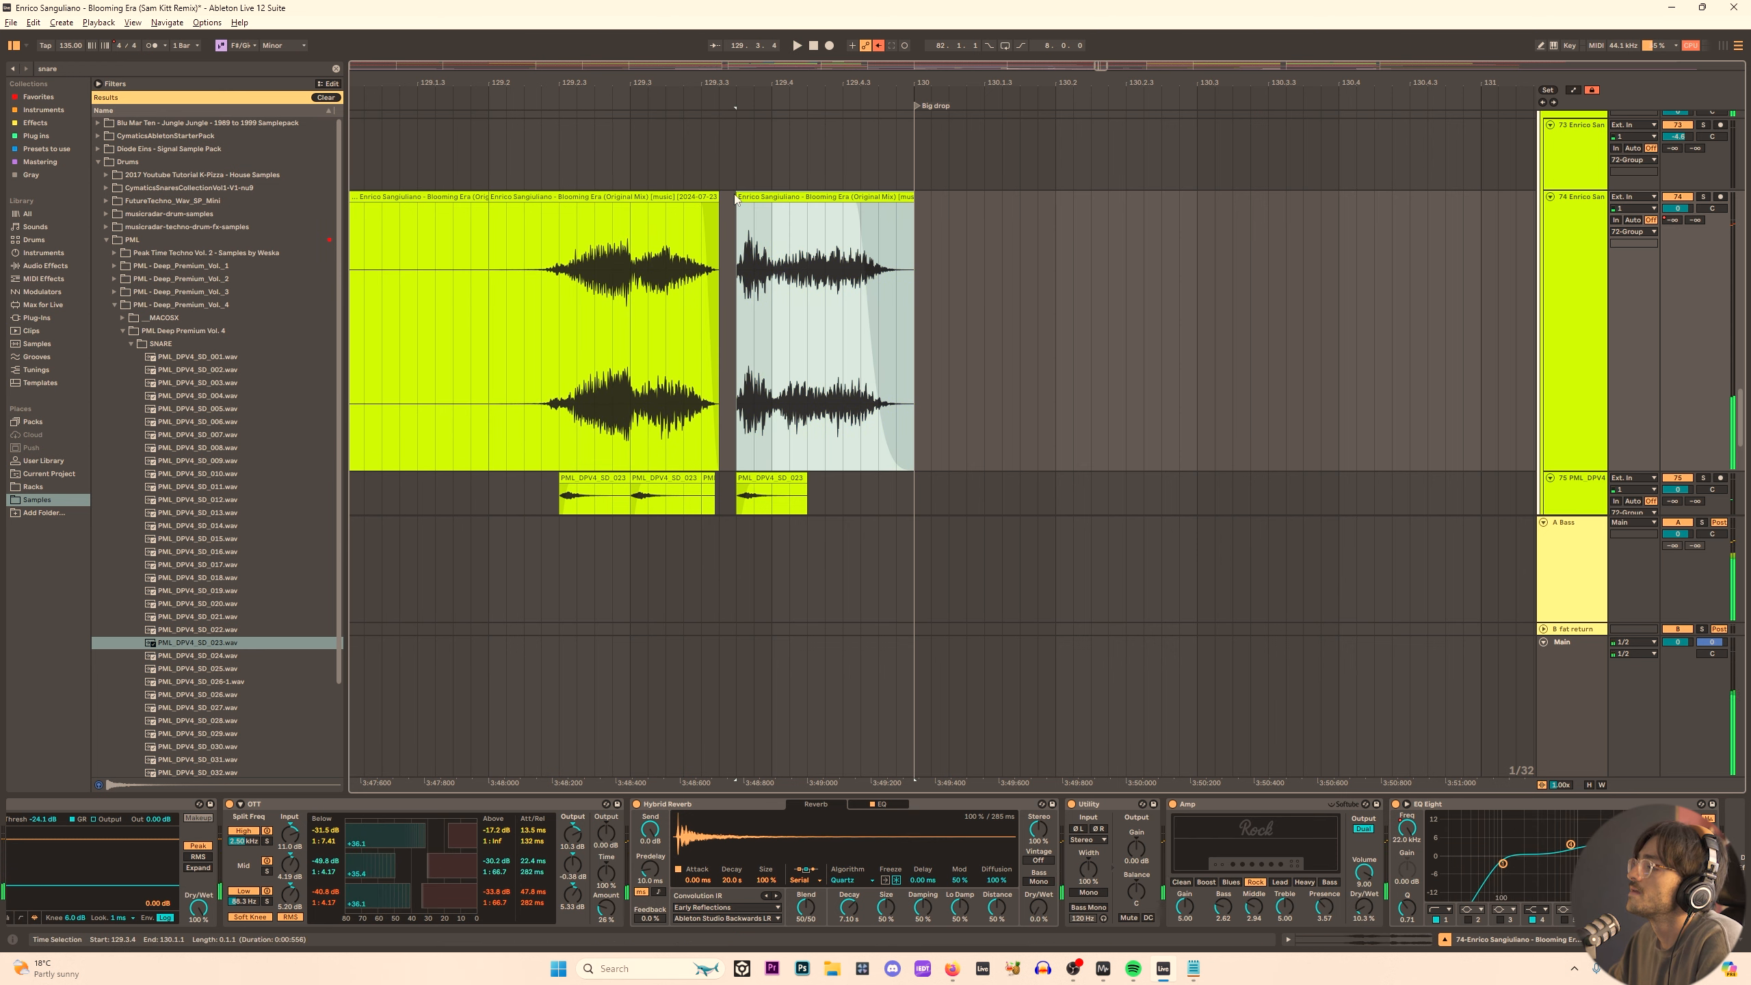
pyautogui.moveTo(736, 197); pyautogui.dragTo(743, 206)
pyautogui.click(683, 197)
pyautogui.press('space')
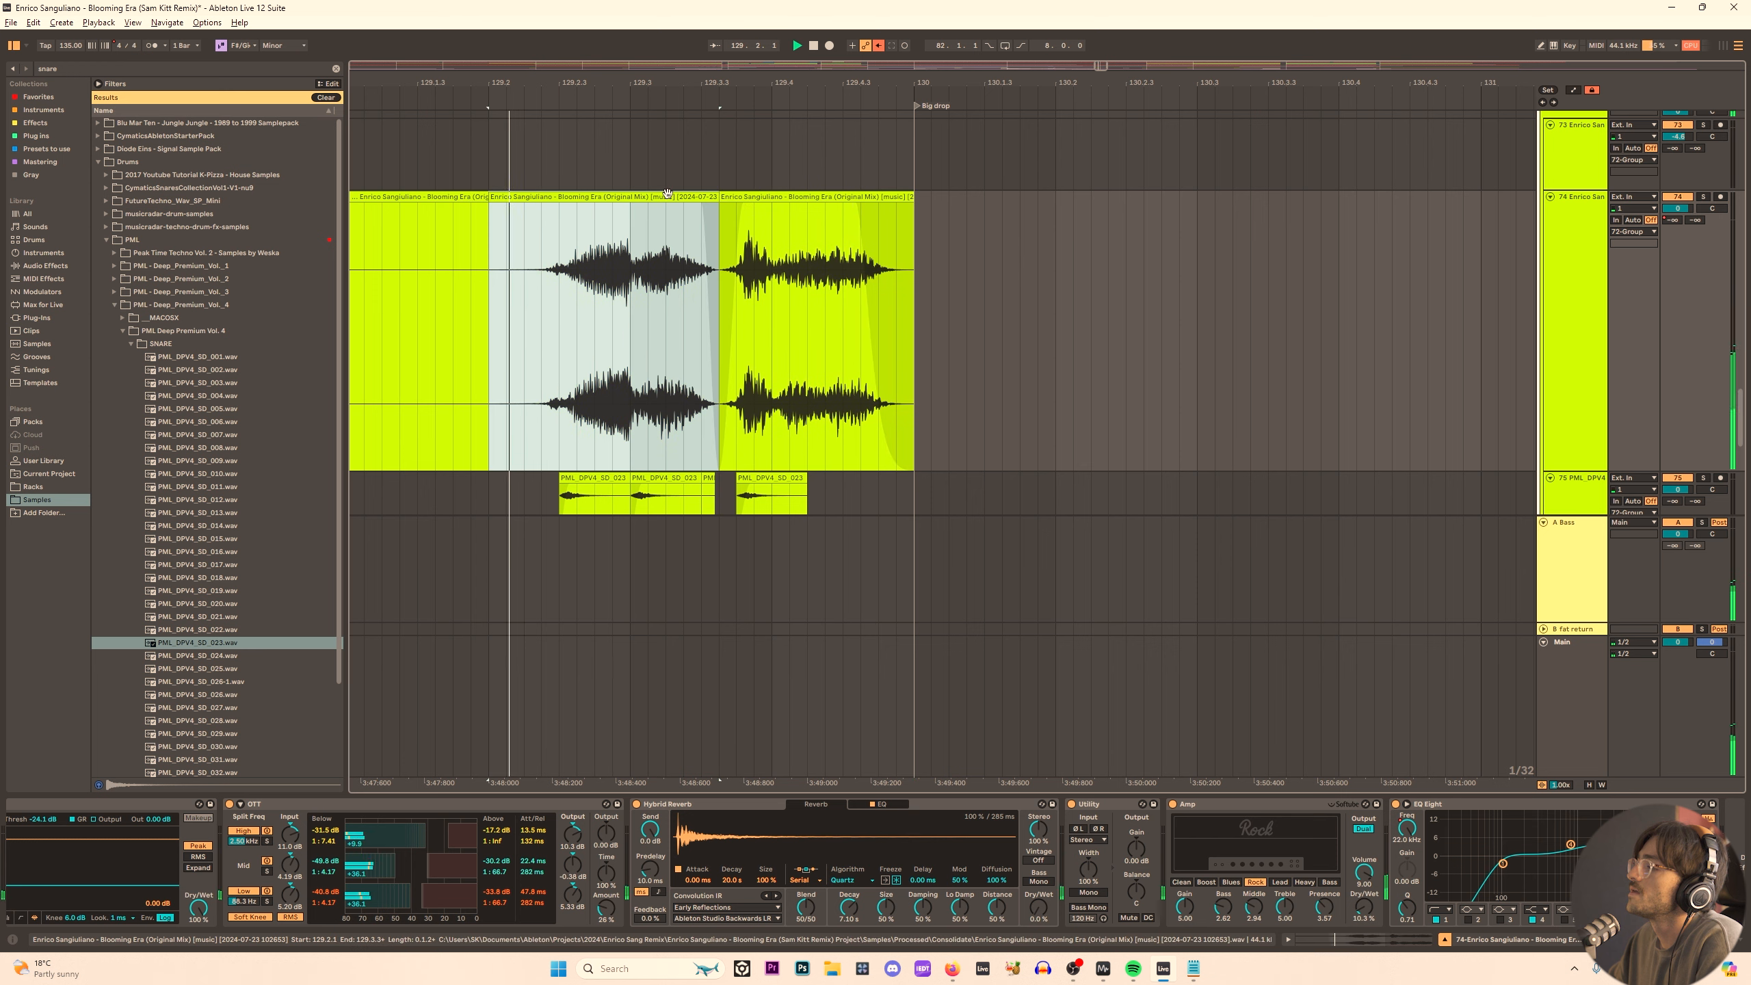
# Shorten the fade-out before the Big drop on track 74 and replay the transition, soloed and in the mix.
pyautogui.moveTo(856, 204); pyautogui.dragTo(872, 204)
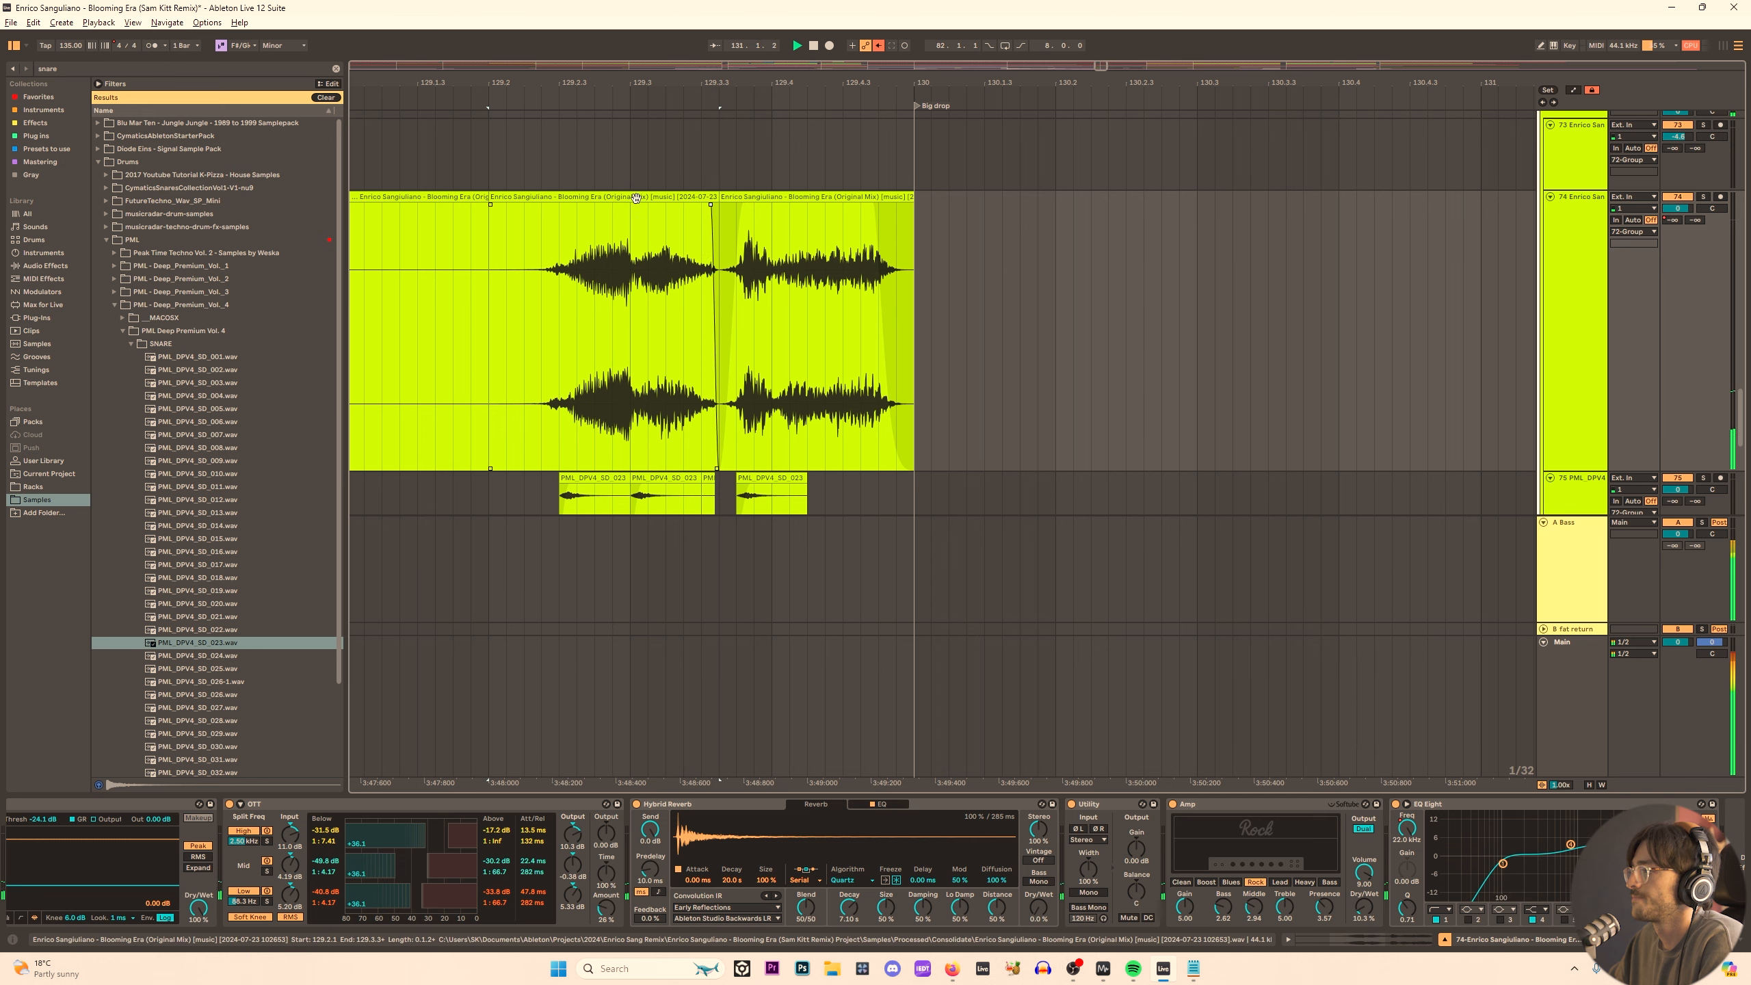
pyautogui.click(518, 197)
pyautogui.press('s')
pyautogui.press('space')
pyautogui.press('space')
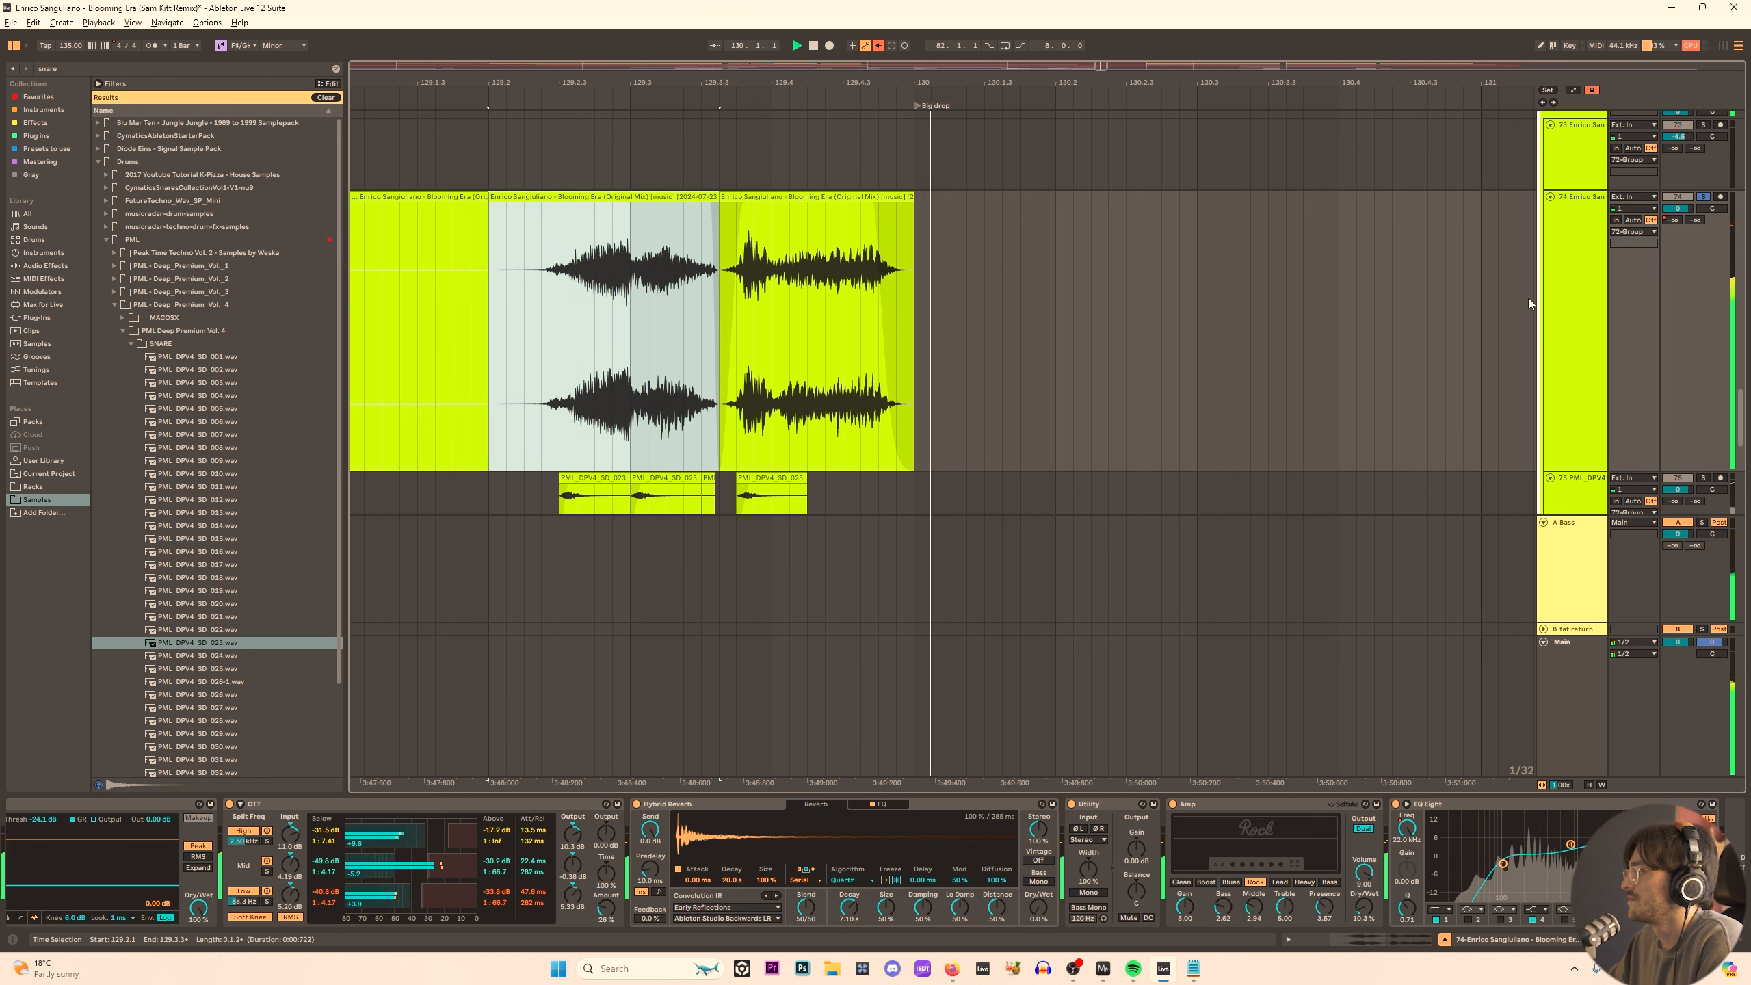
pyautogui.press('s')
# Show the automation lanes and display the SMK FX Calmer Macro 1 envelope on the Main track.
pyautogui.click(1573, 169)
pyautogui.scroll(2, 1572, 205)
pyautogui.click(1572, 205)
pyautogui.scroll(1, 1571, 206)
pyautogui.press('s')
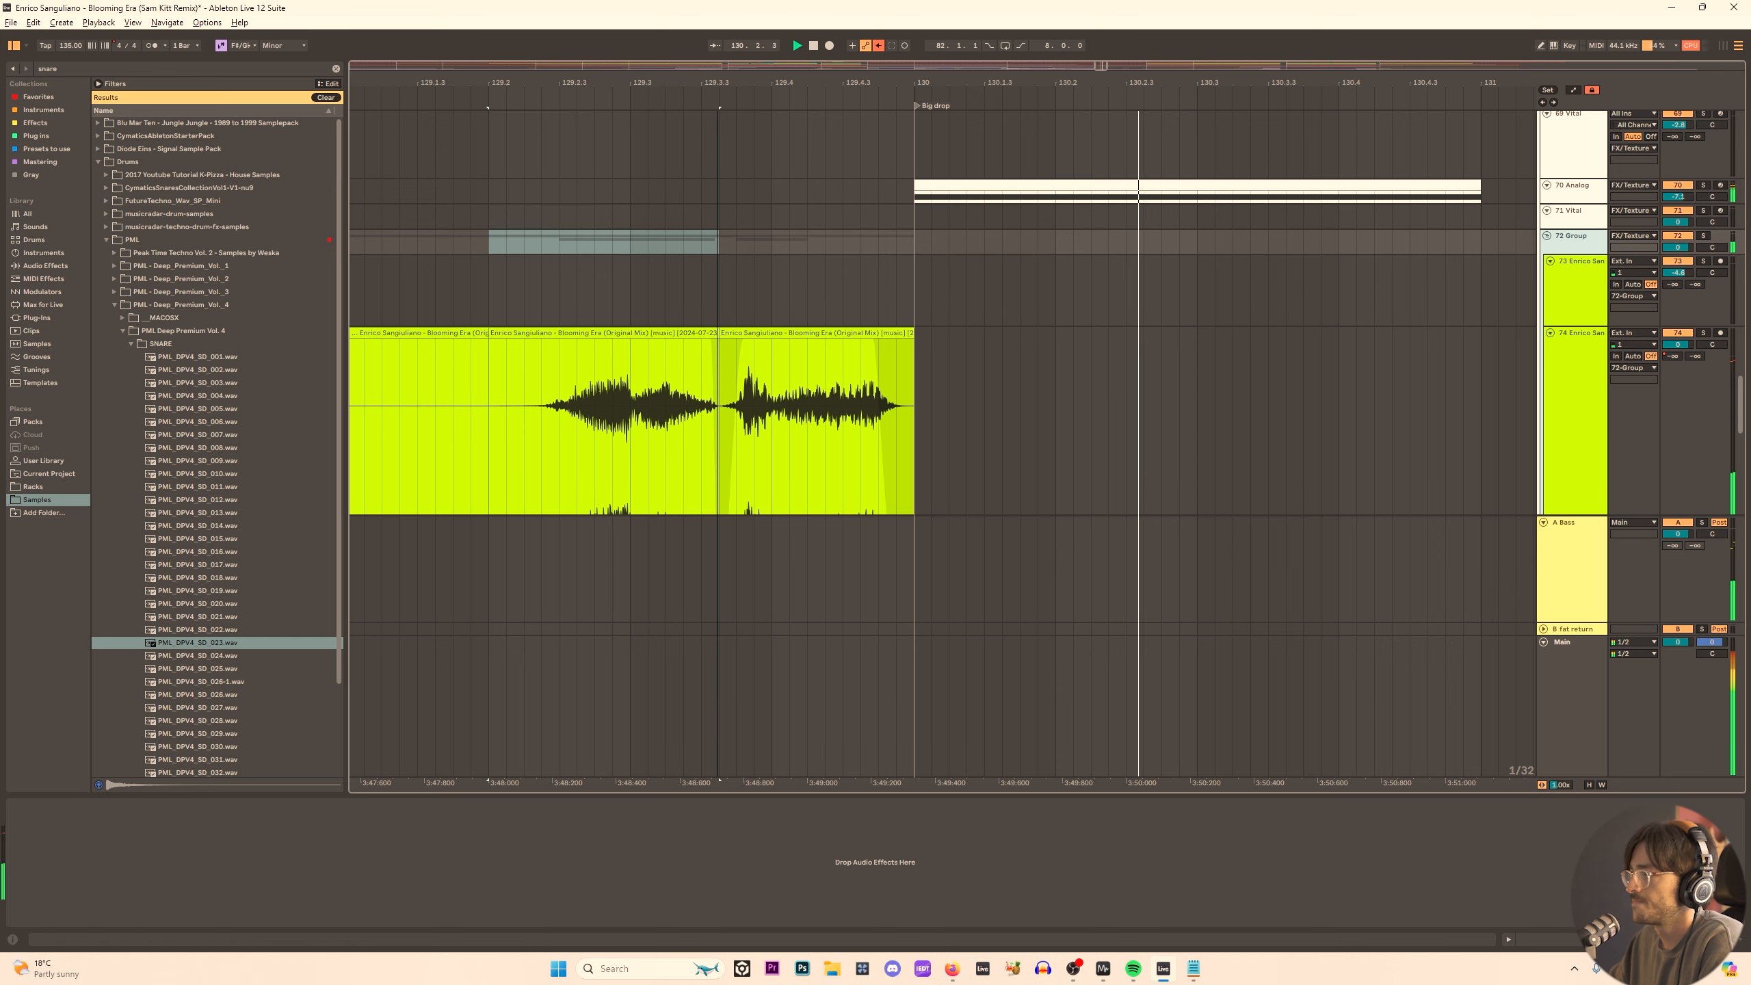
pyautogui.moveTo(719, 86); pyautogui.dragTo(963, 85)
pyautogui.press('s')
pyautogui.press('space')
pyautogui.press('space')
pyautogui.press('a')
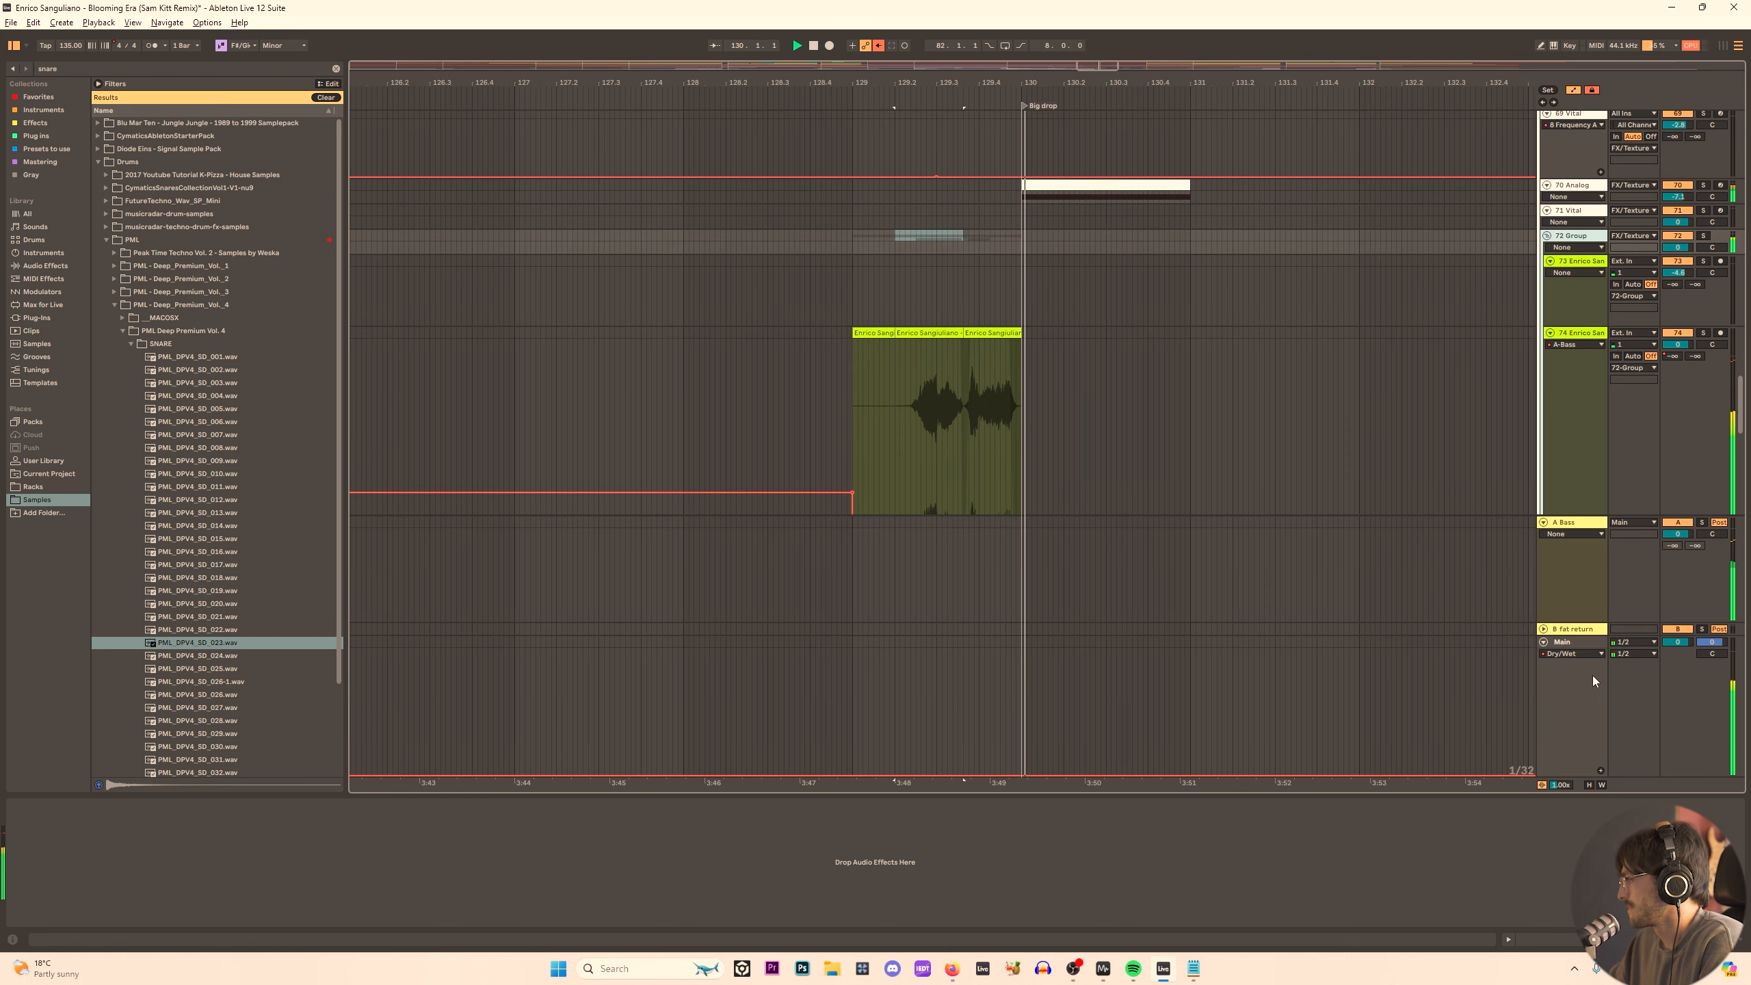
pyautogui.click(1568, 538)
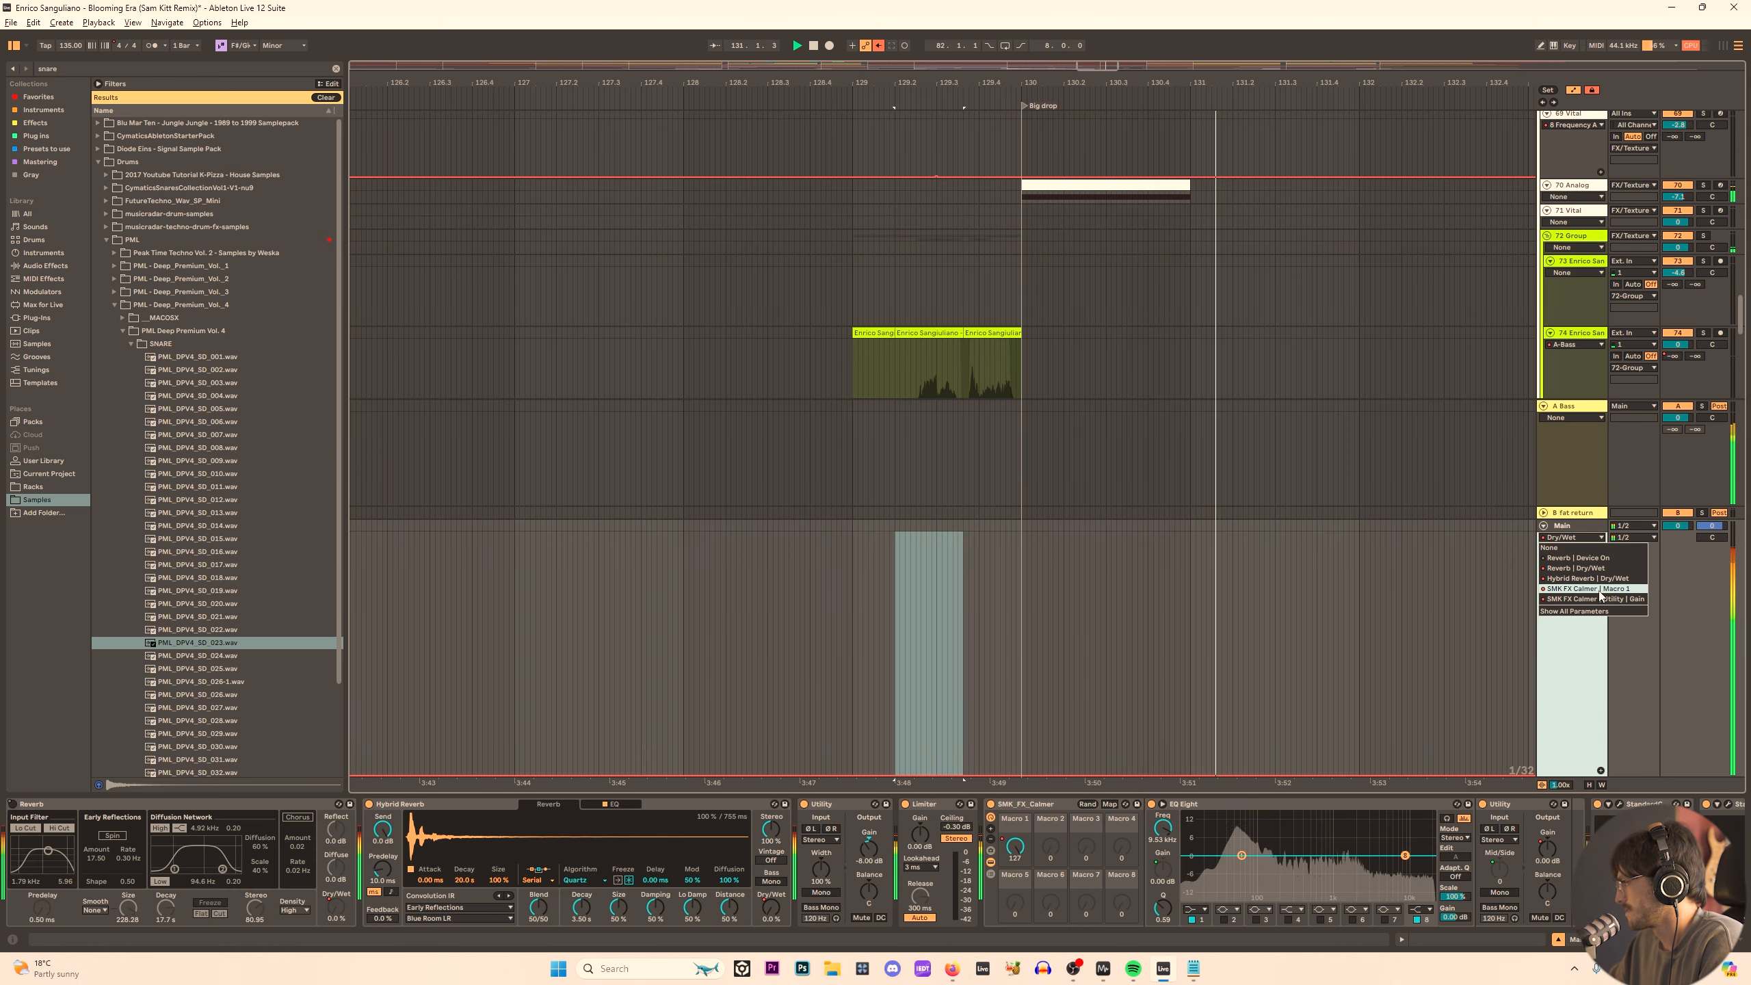
pyautogui.click(1586, 588)
# Align the Macro 1 peak before the Big drop to 129.2.1, lower the envelope's lowest point, and replay the Breakdown.
pyautogui.click(890, 535)
pyautogui.moveTo(889, 533); pyautogui.dragTo(895, 533)
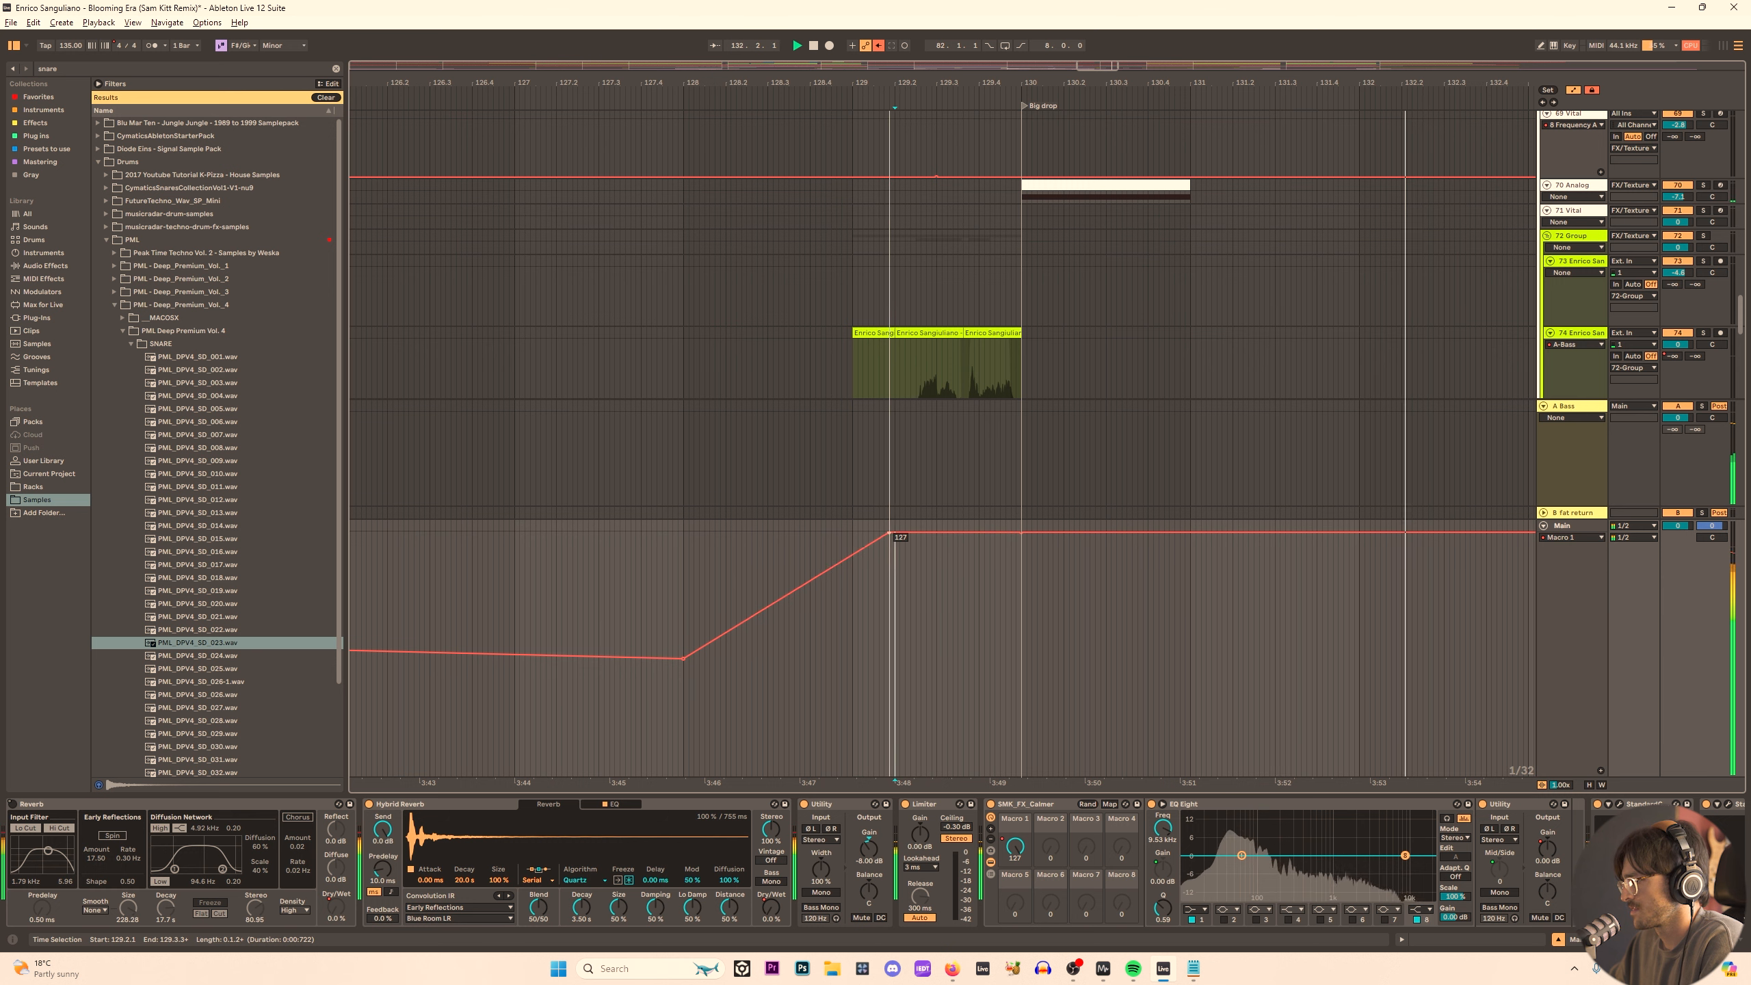
pyautogui.press('space')
pyautogui.press('space')
pyautogui.moveTo(683, 659); pyautogui.dragTo(683, 683)
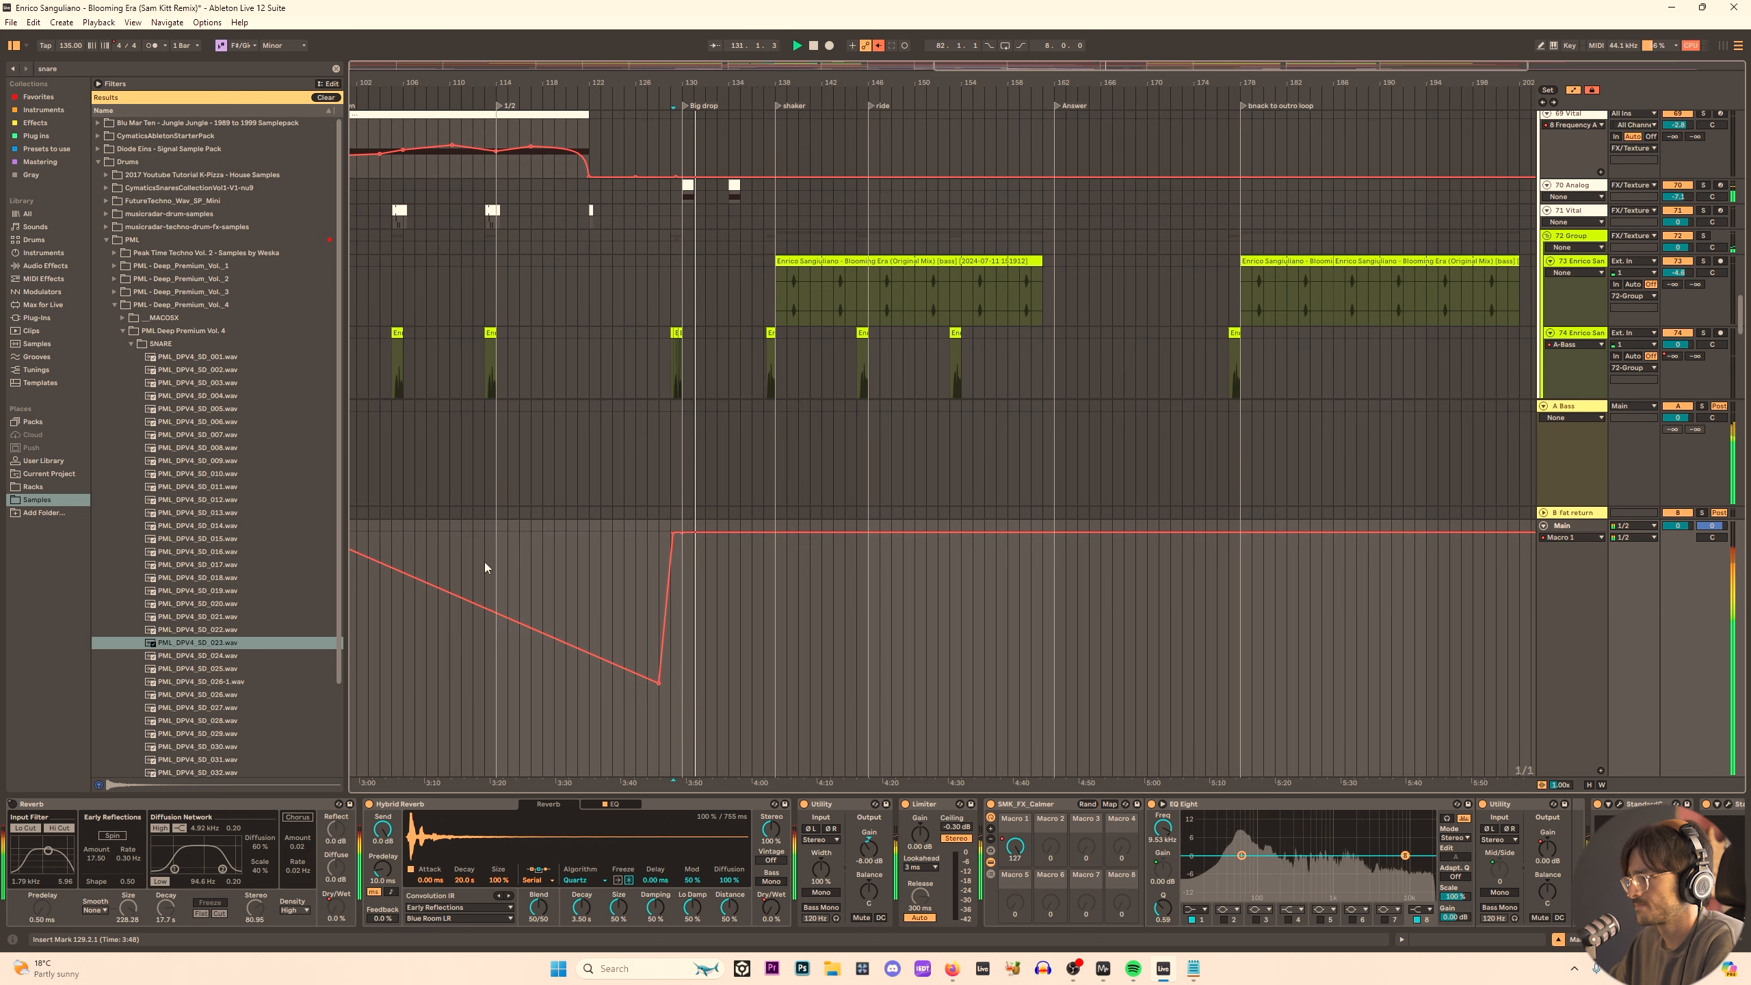
pyautogui.click(497, 577)
pyautogui.moveTo(557, 83); pyautogui.dragTo(1034, 71)
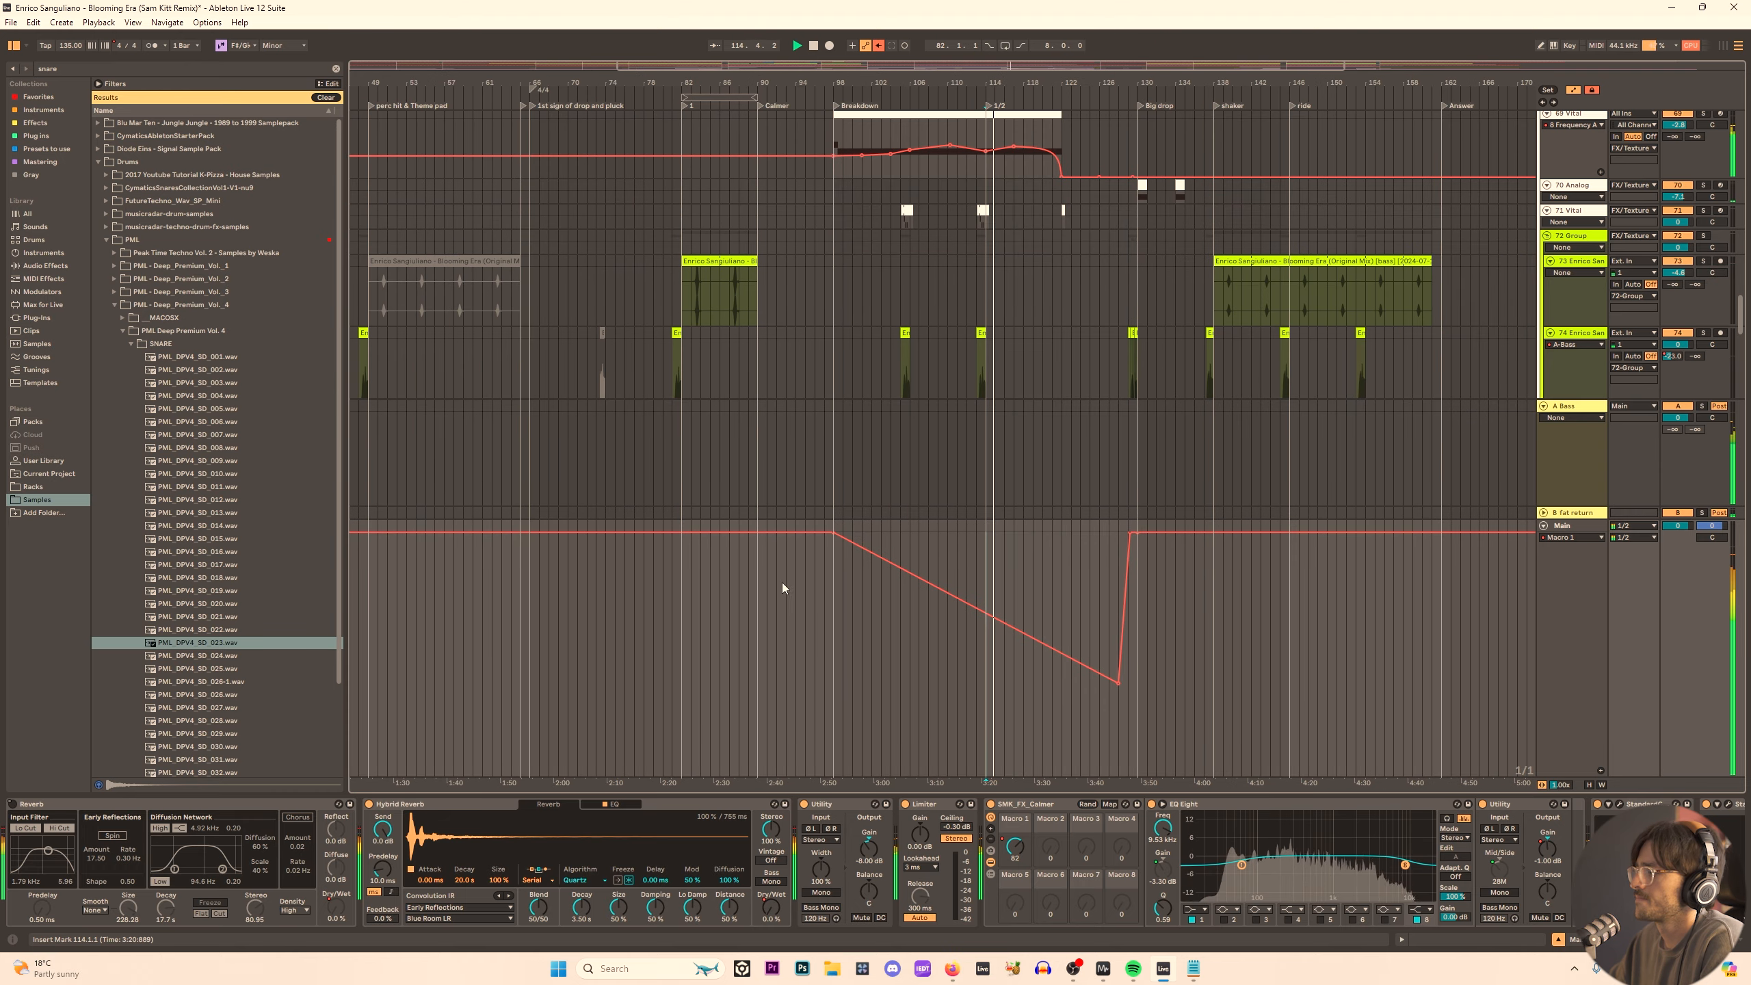
pyautogui.press('space')
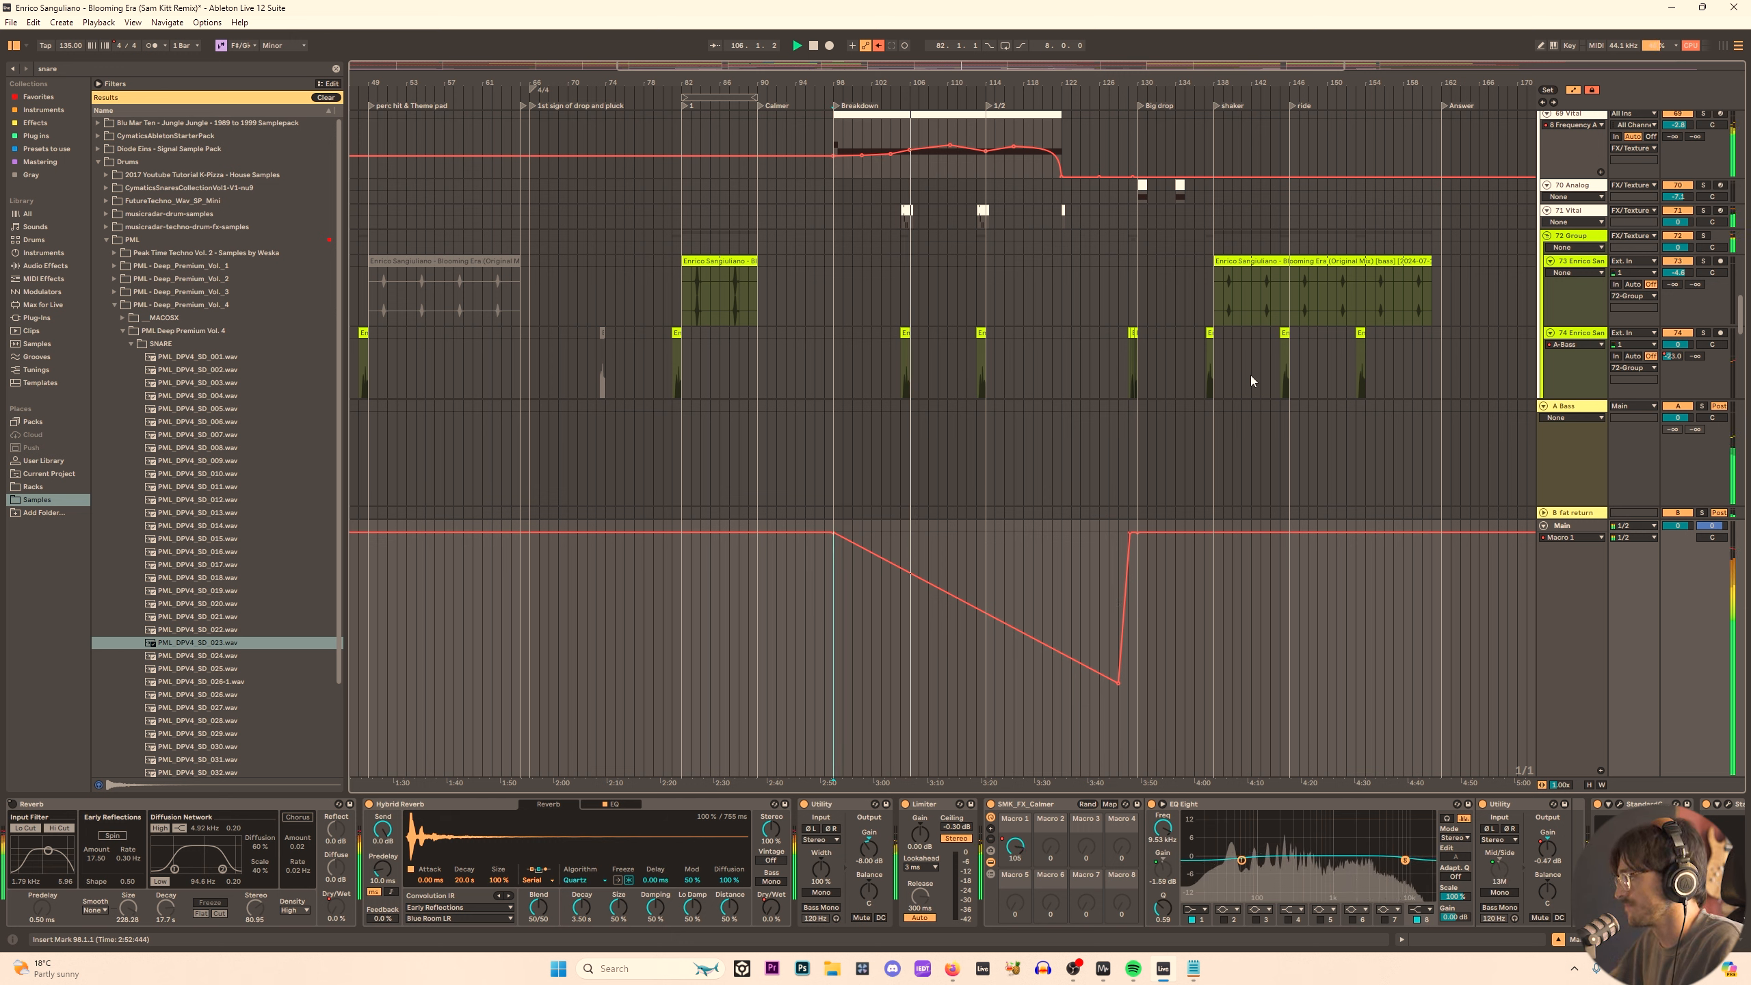
# Display the EQ Eight band 8 frequency envelope on track 74 and pull the rise down with a breakpoint around bar 107.
pyautogui.scroll(8, 911, 356)
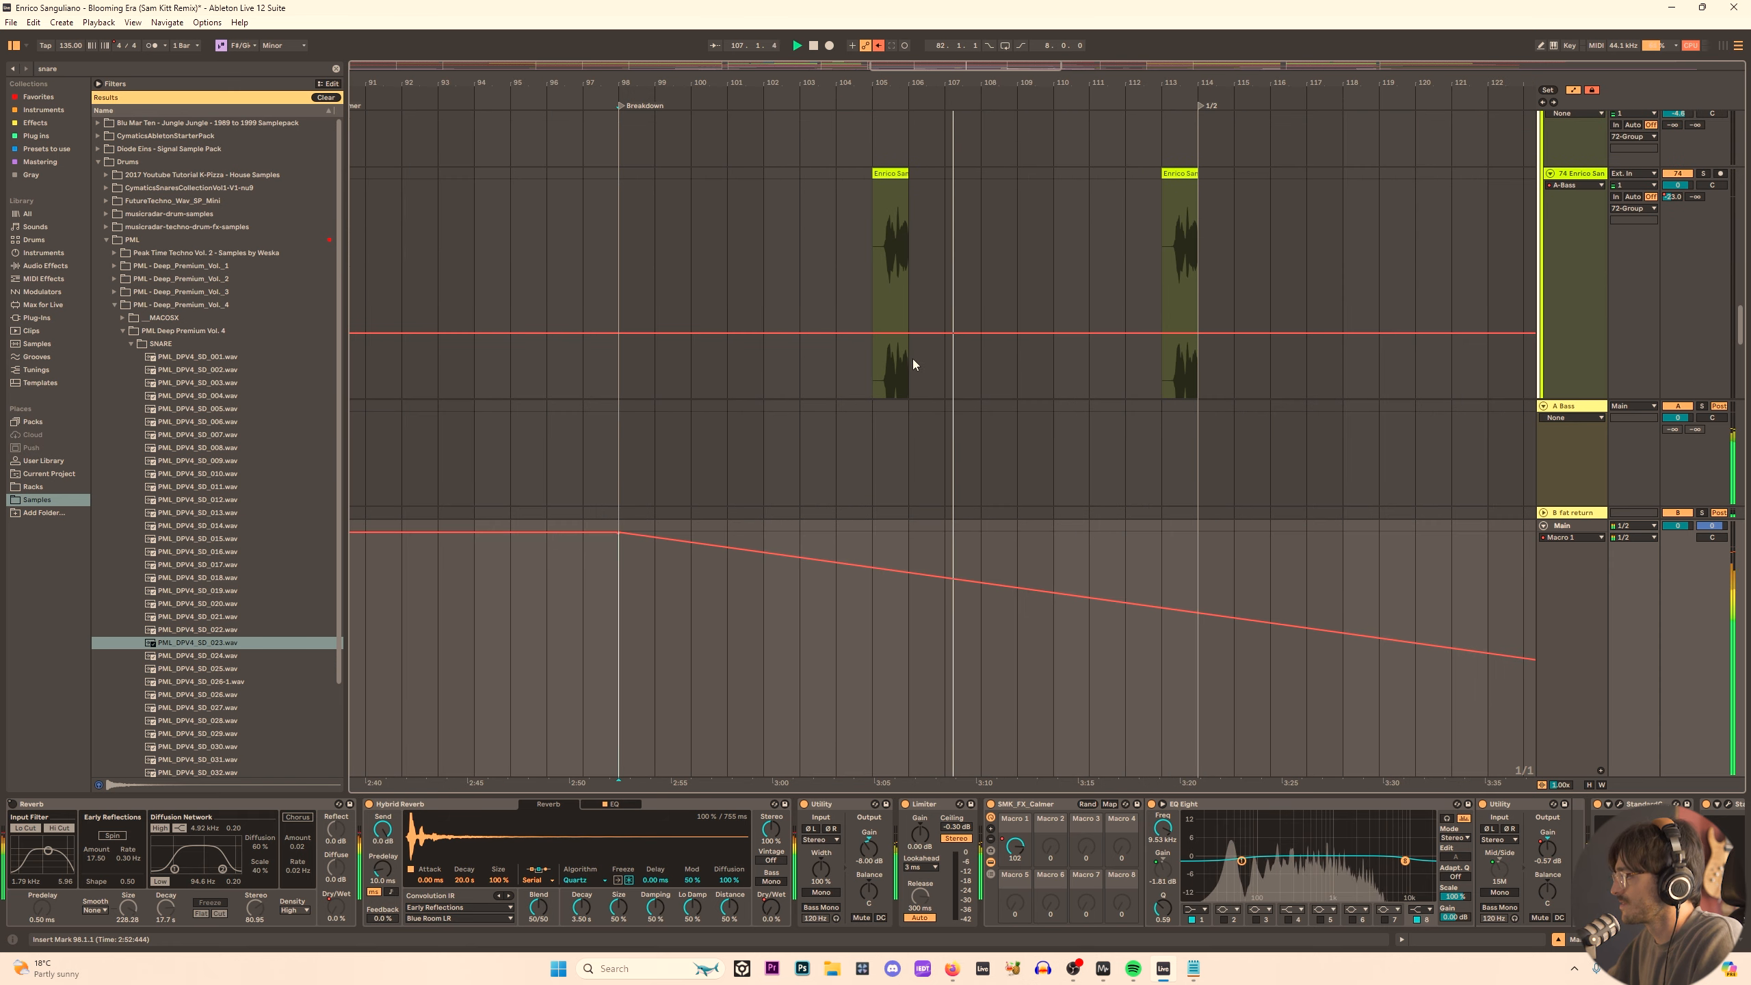
pyautogui.click(1588, 185)
pyautogui.click(1591, 217)
pyautogui.scroll(-5, 922, 235)
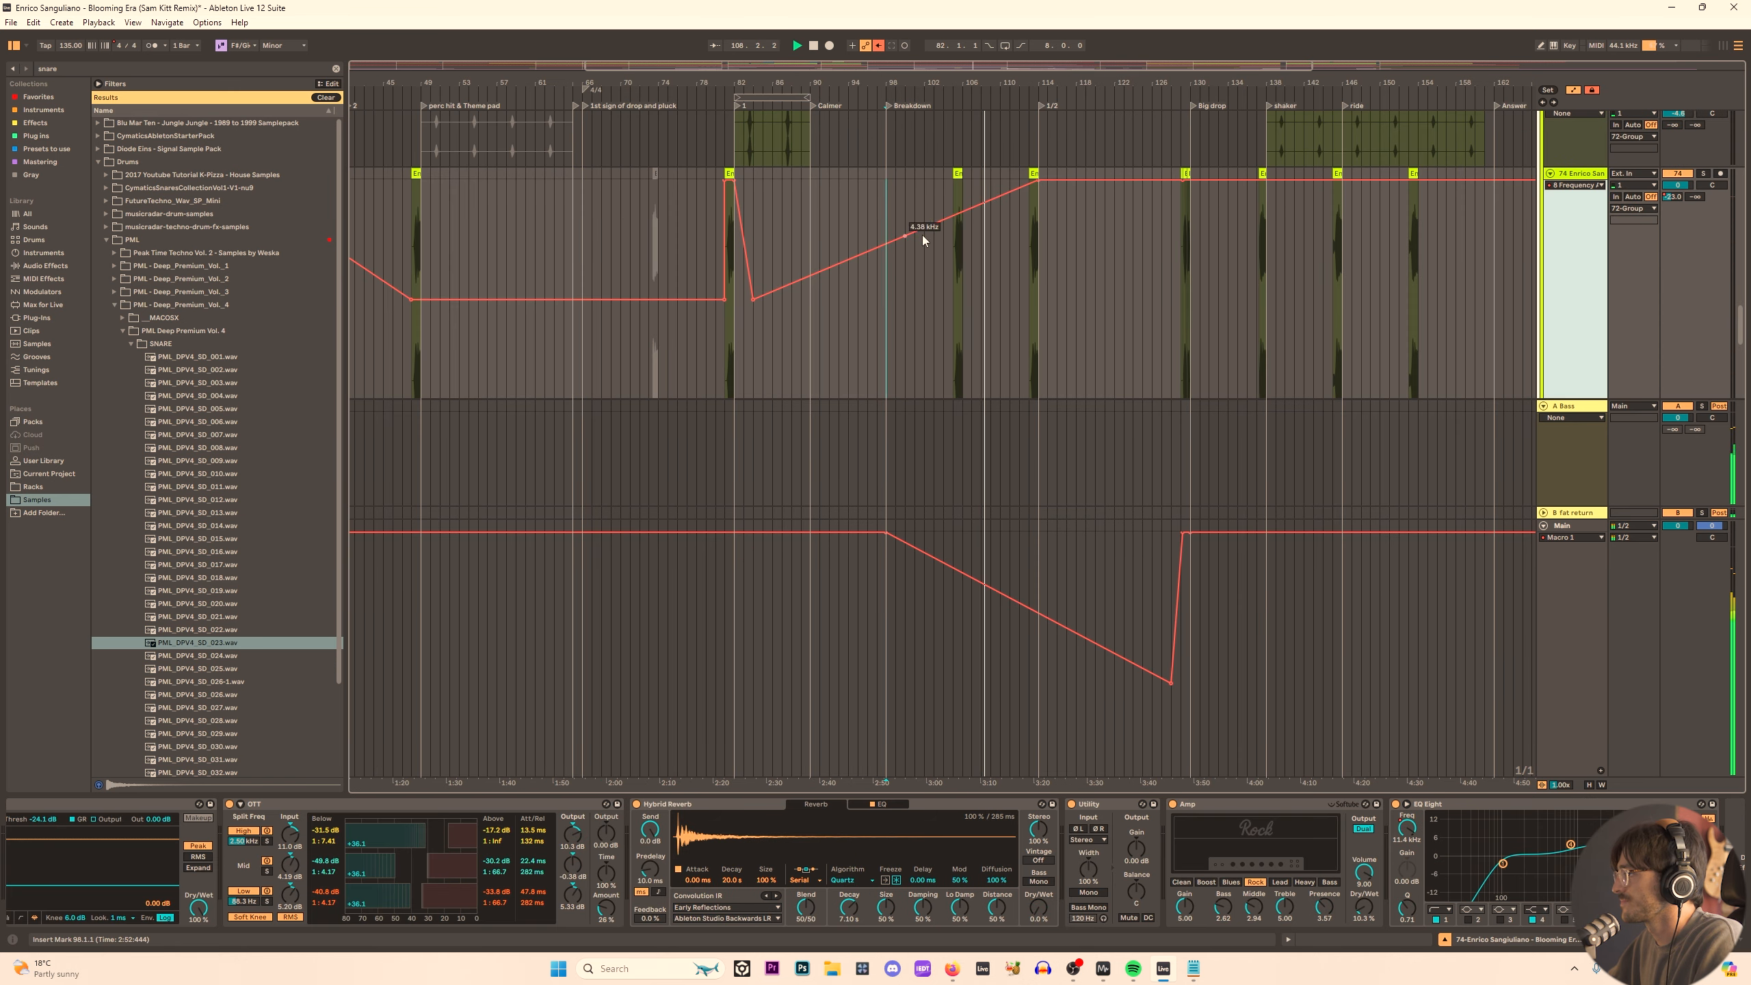
pyautogui.moveTo(953, 257); pyautogui.dragTo(970, 278)
pyautogui.press('space')
pyautogui.press('space')
# Lower the band 8 frequency to about 800 Hz at the end of track 74's bar 105 clip, and replay the clip.
pyautogui.scroll(5, 970, 280)
pyautogui.press('space')
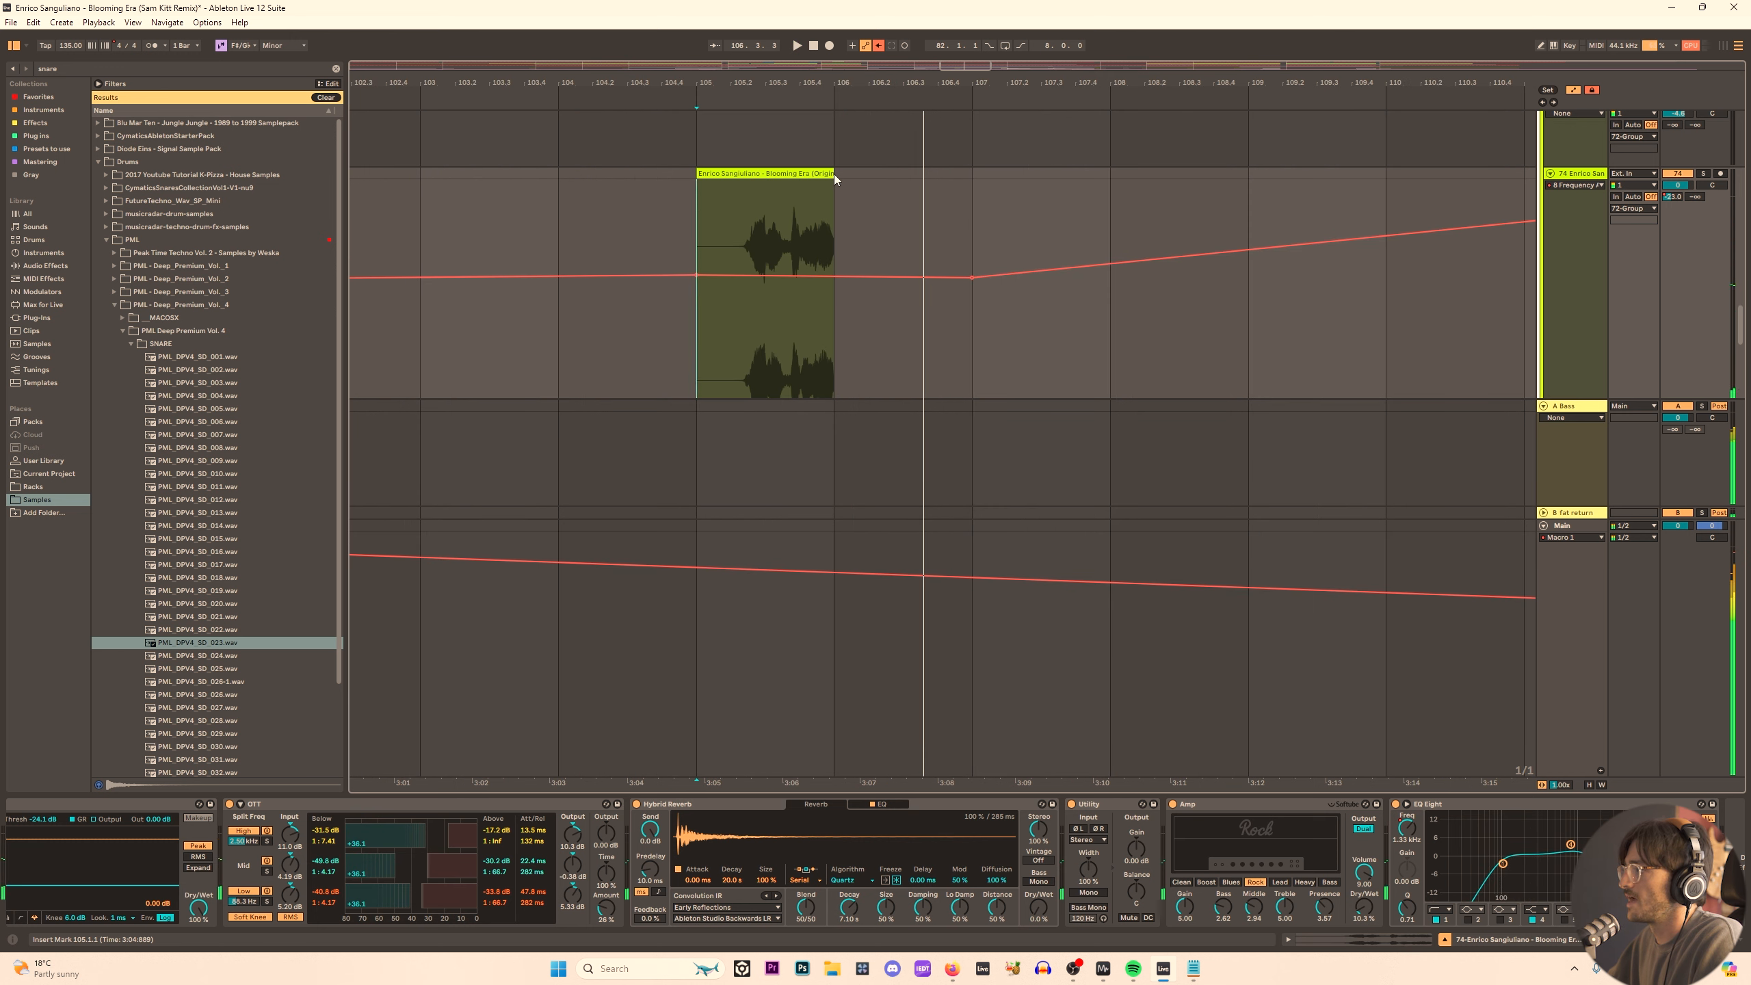
pyautogui.click(835, 180)
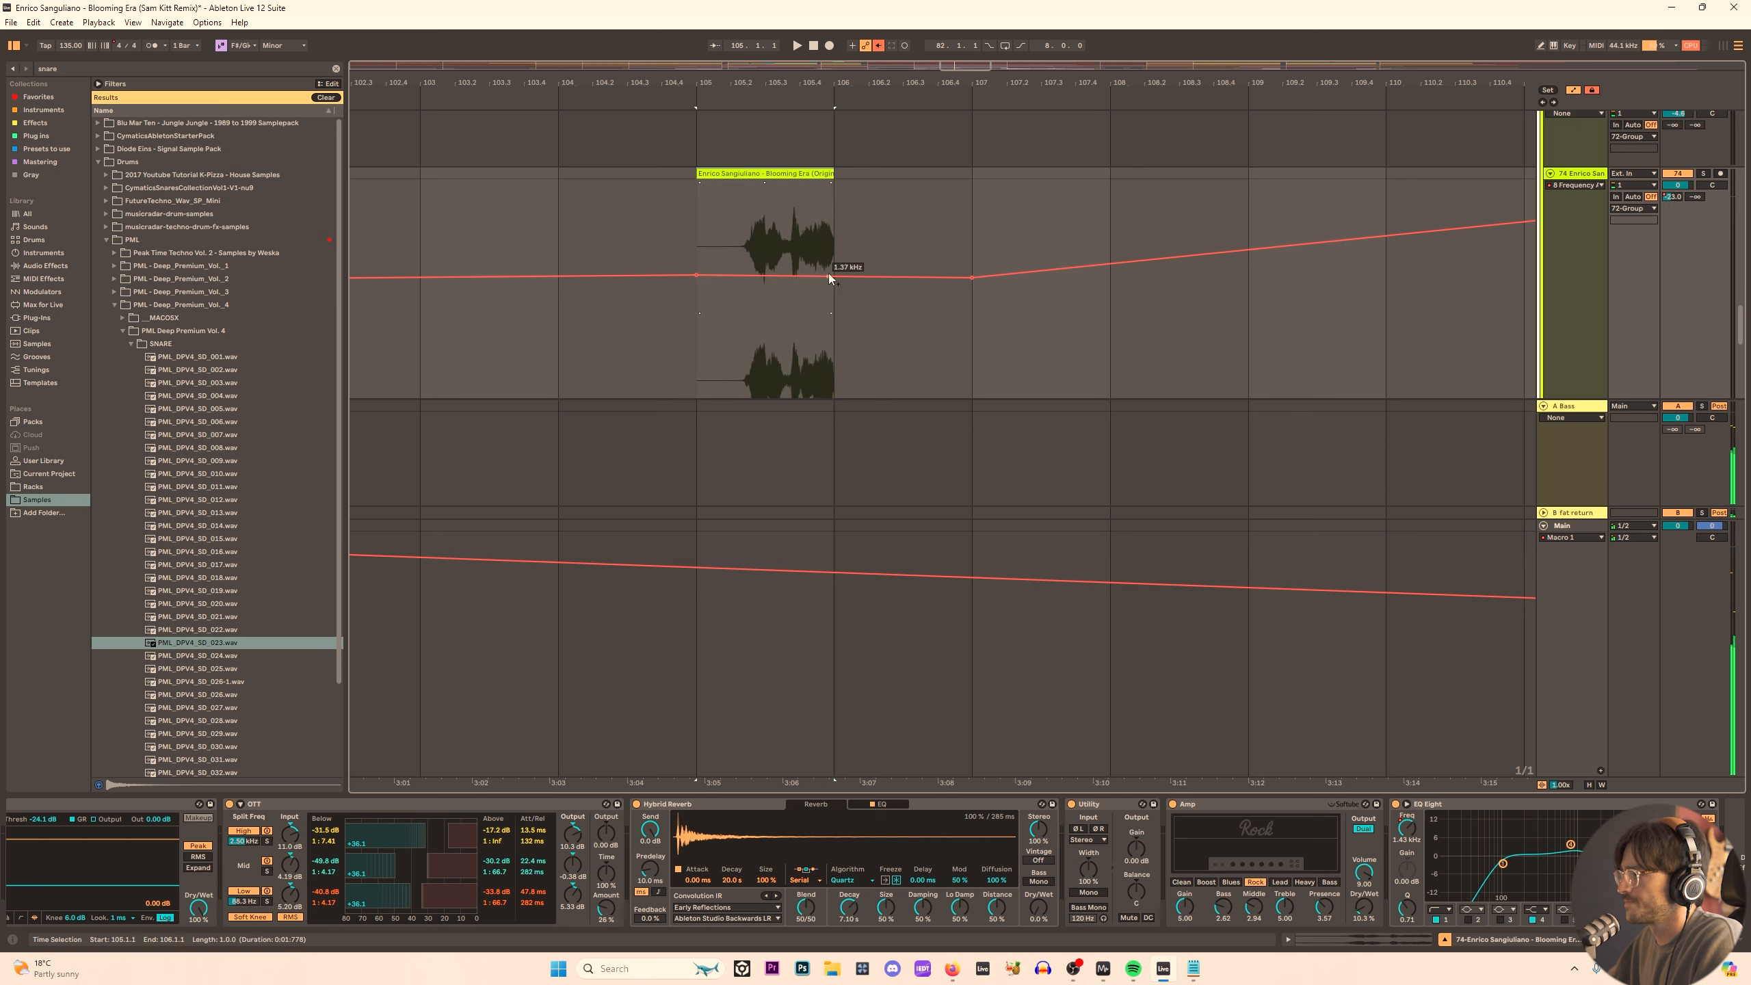
pyautogui.moveTo(829, 276); pyautogui.dragTo(834, 296)
pyautogui.click(704, 315)
pyautogui.press('space')
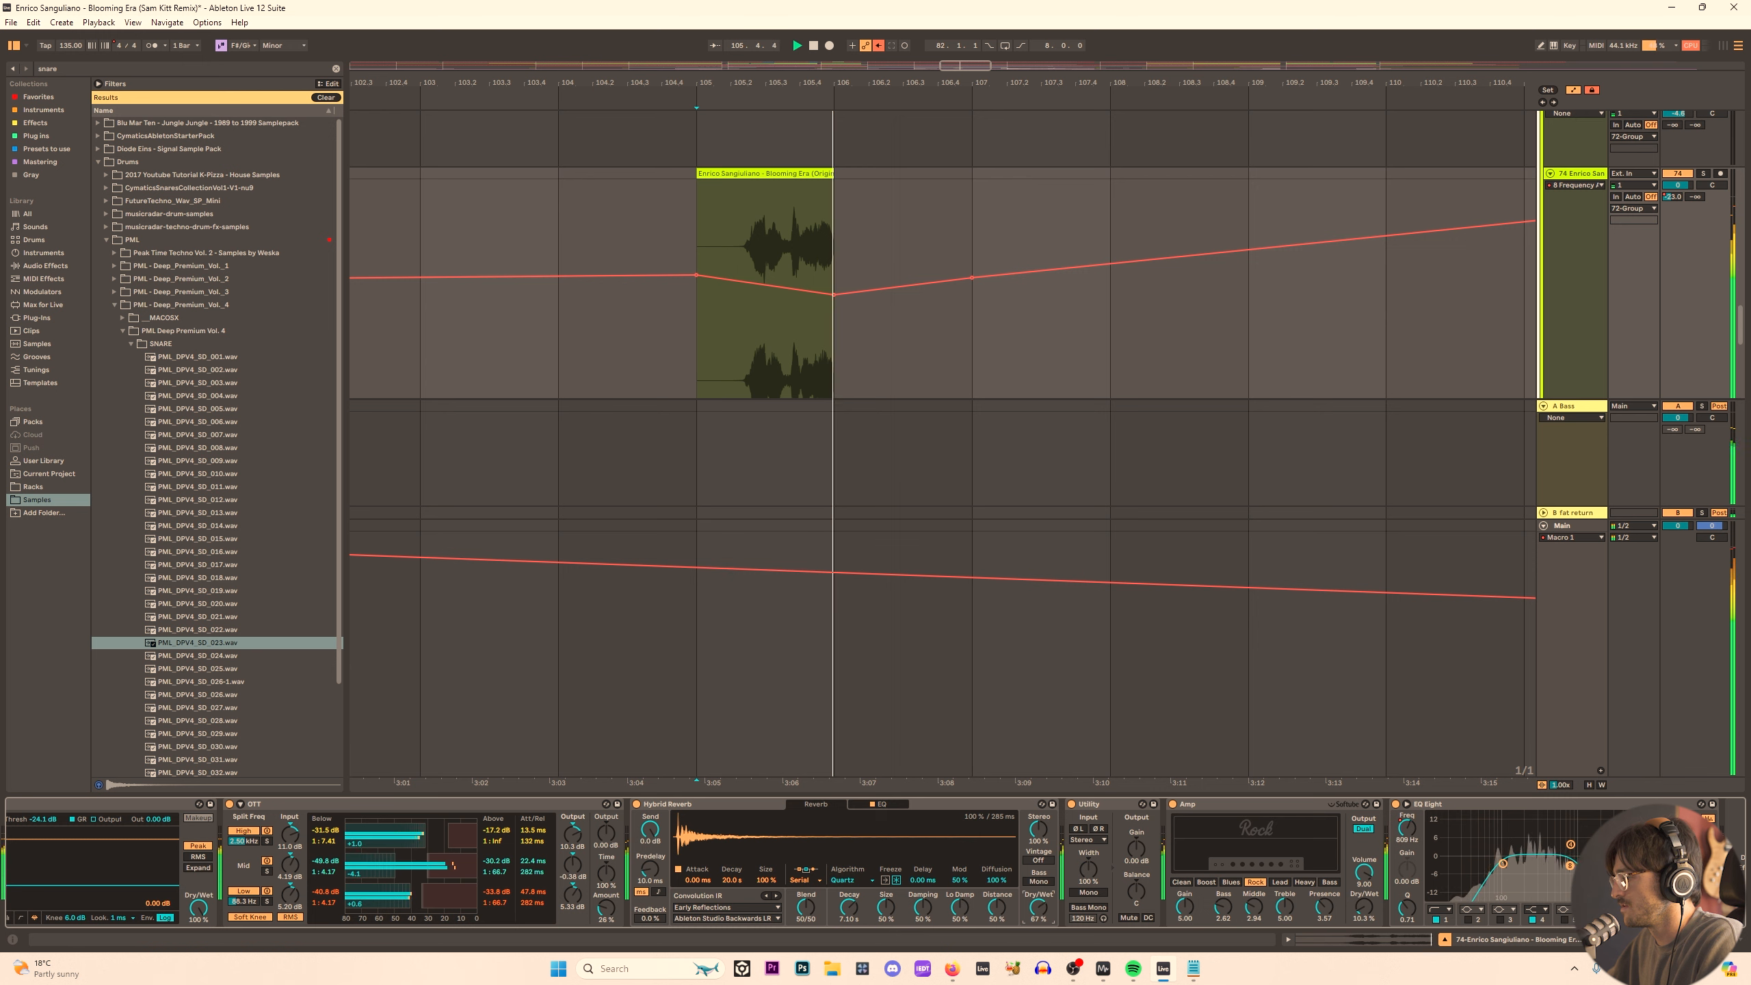
# Raise the decay of track 74's Hybrid Reverb to about 14.6 s and adjust its dry/wet while replaying the clip.
pyautogui.moveTo(1037, 909); pyautogui.dragTo(1037, 905)
pyautogui.press('space')
pyautogui.press('space')
pyautogui.moveTo(849, 907); pyautogui.dragTo(850, 892)
pyautogui.click(1037, 911)
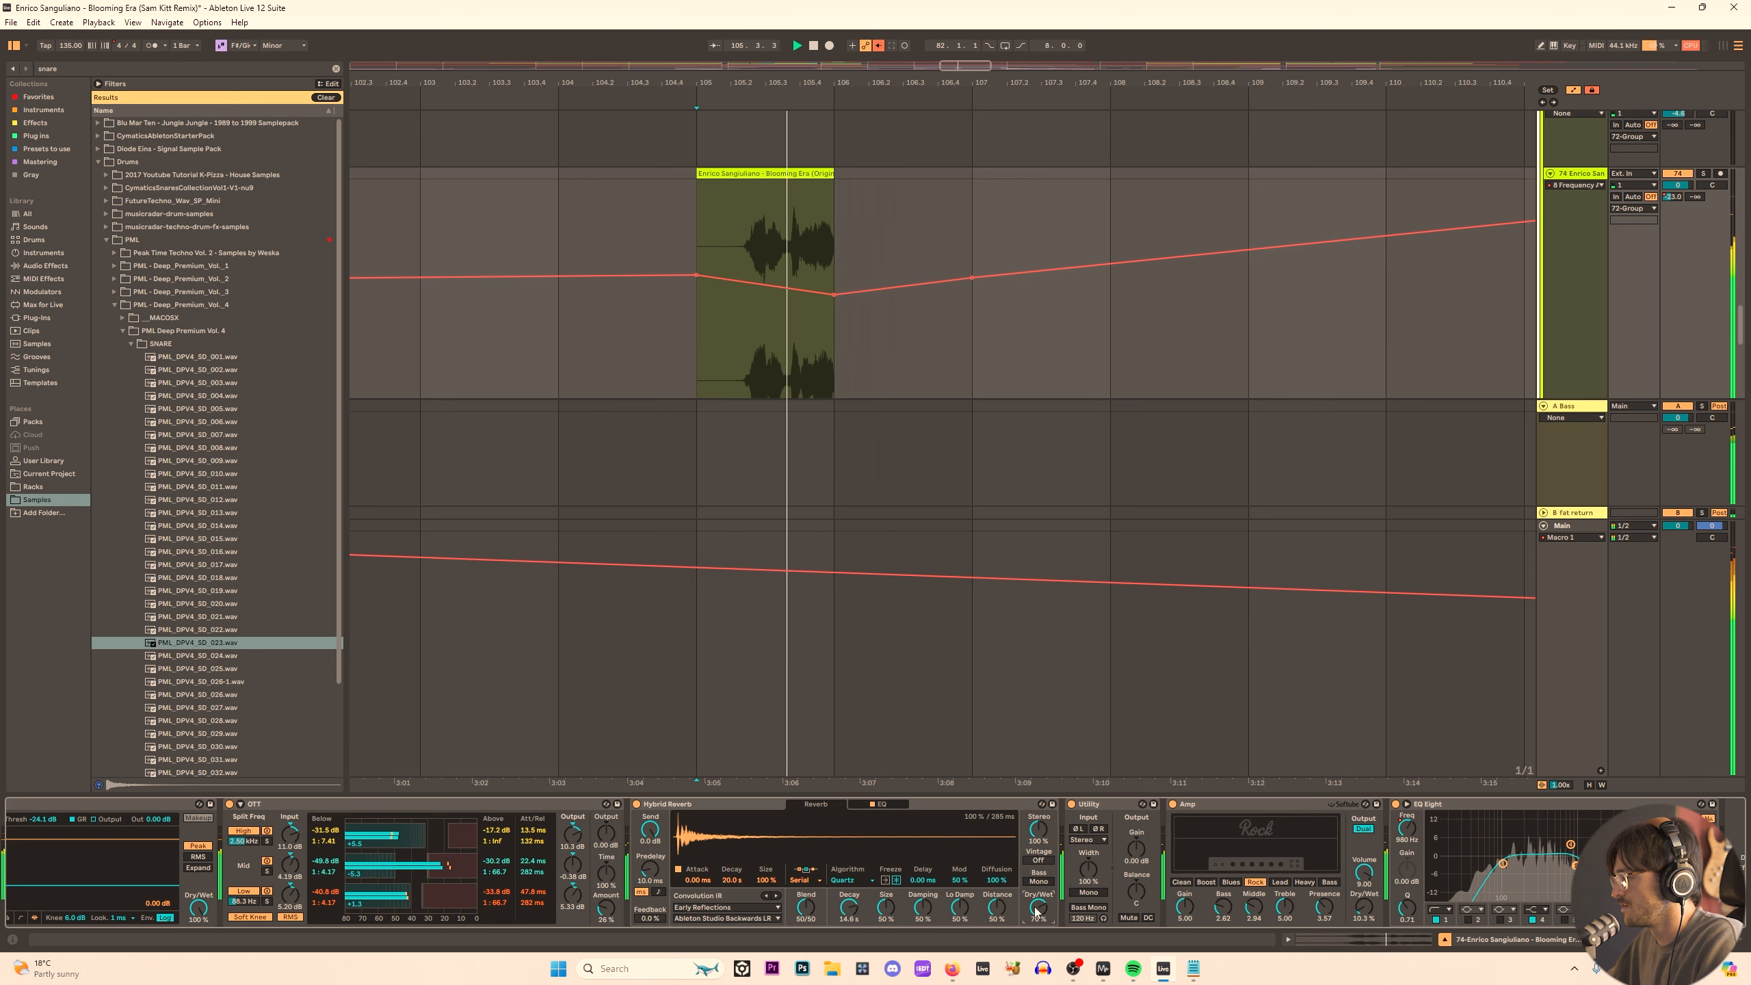
# Set the low cut in the Hybrid Reverb's EQ to 270 Hz and return track 74 to the full mix.
pyautogui.click(880, 804)
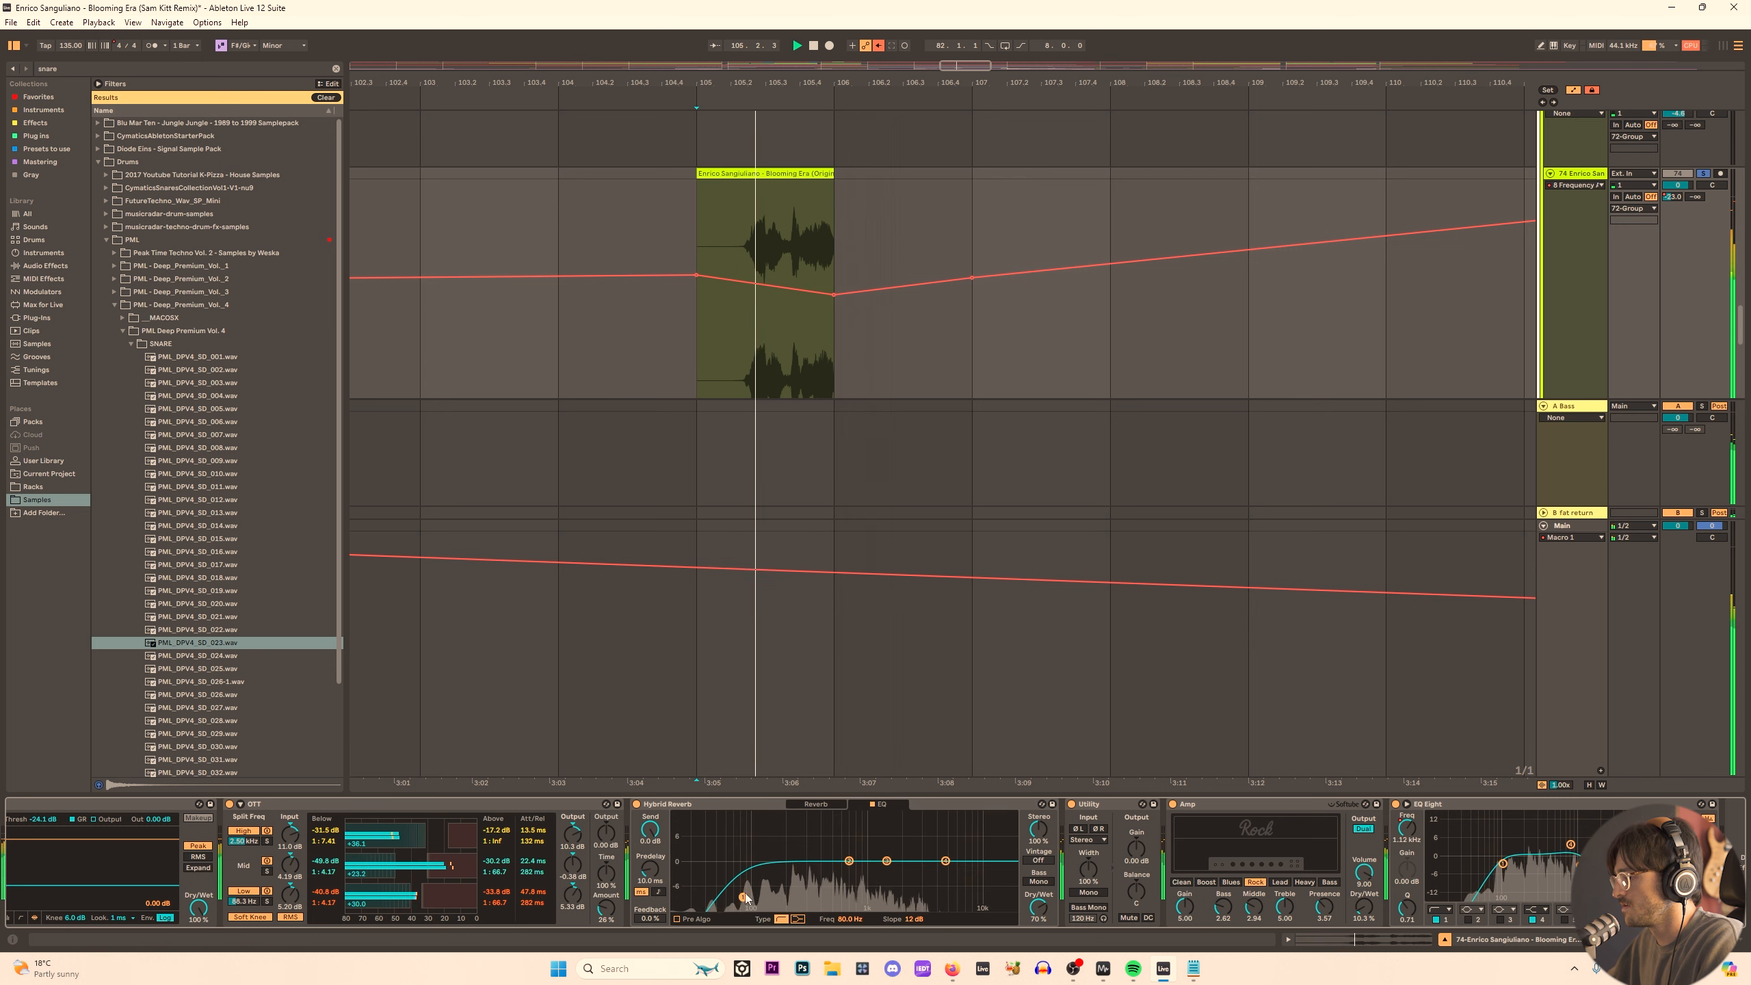
pyautogui.moveTo(745, 898); pyautogui.dragTo(803, 897)
pyautogui.scroll(-5, 907, 199)
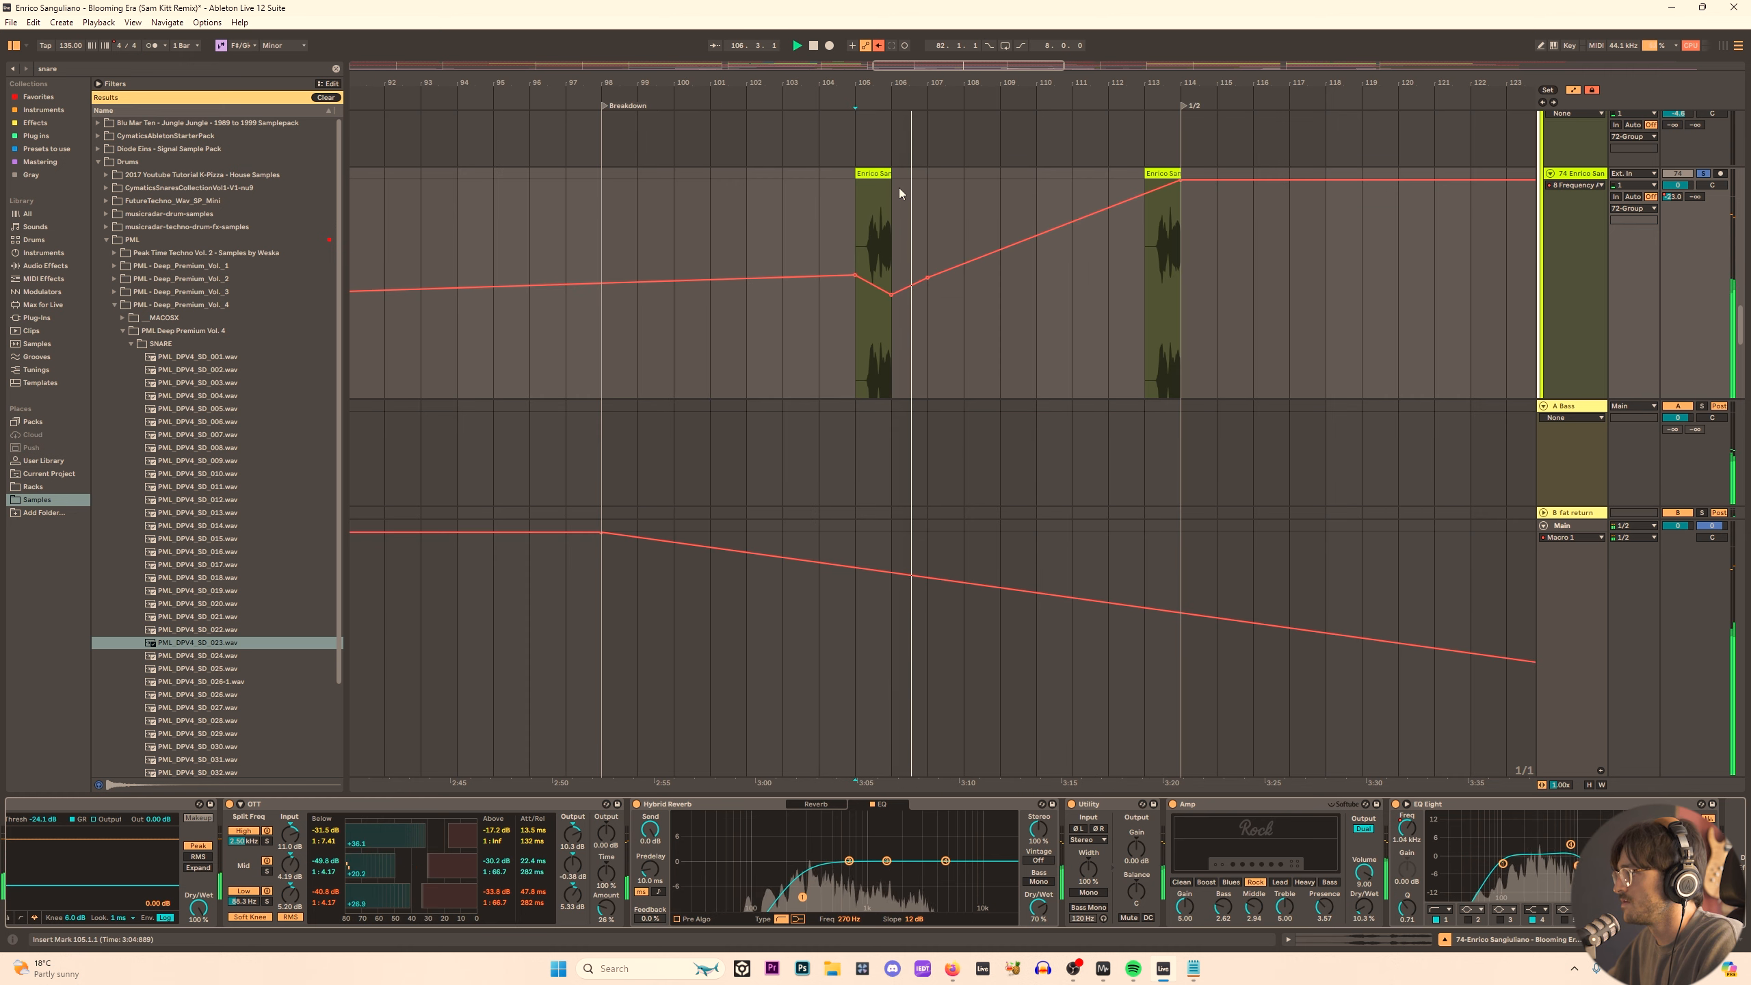
pyautogui.press('s')
# Move the band 8 frequency breakpoint at 105.1.1 earlier and down to 822 Hz, and stretch the rise to peak around bar 123.
pyautogui.moveTo(855, 275); pyautogui.dragTo(818, 295)
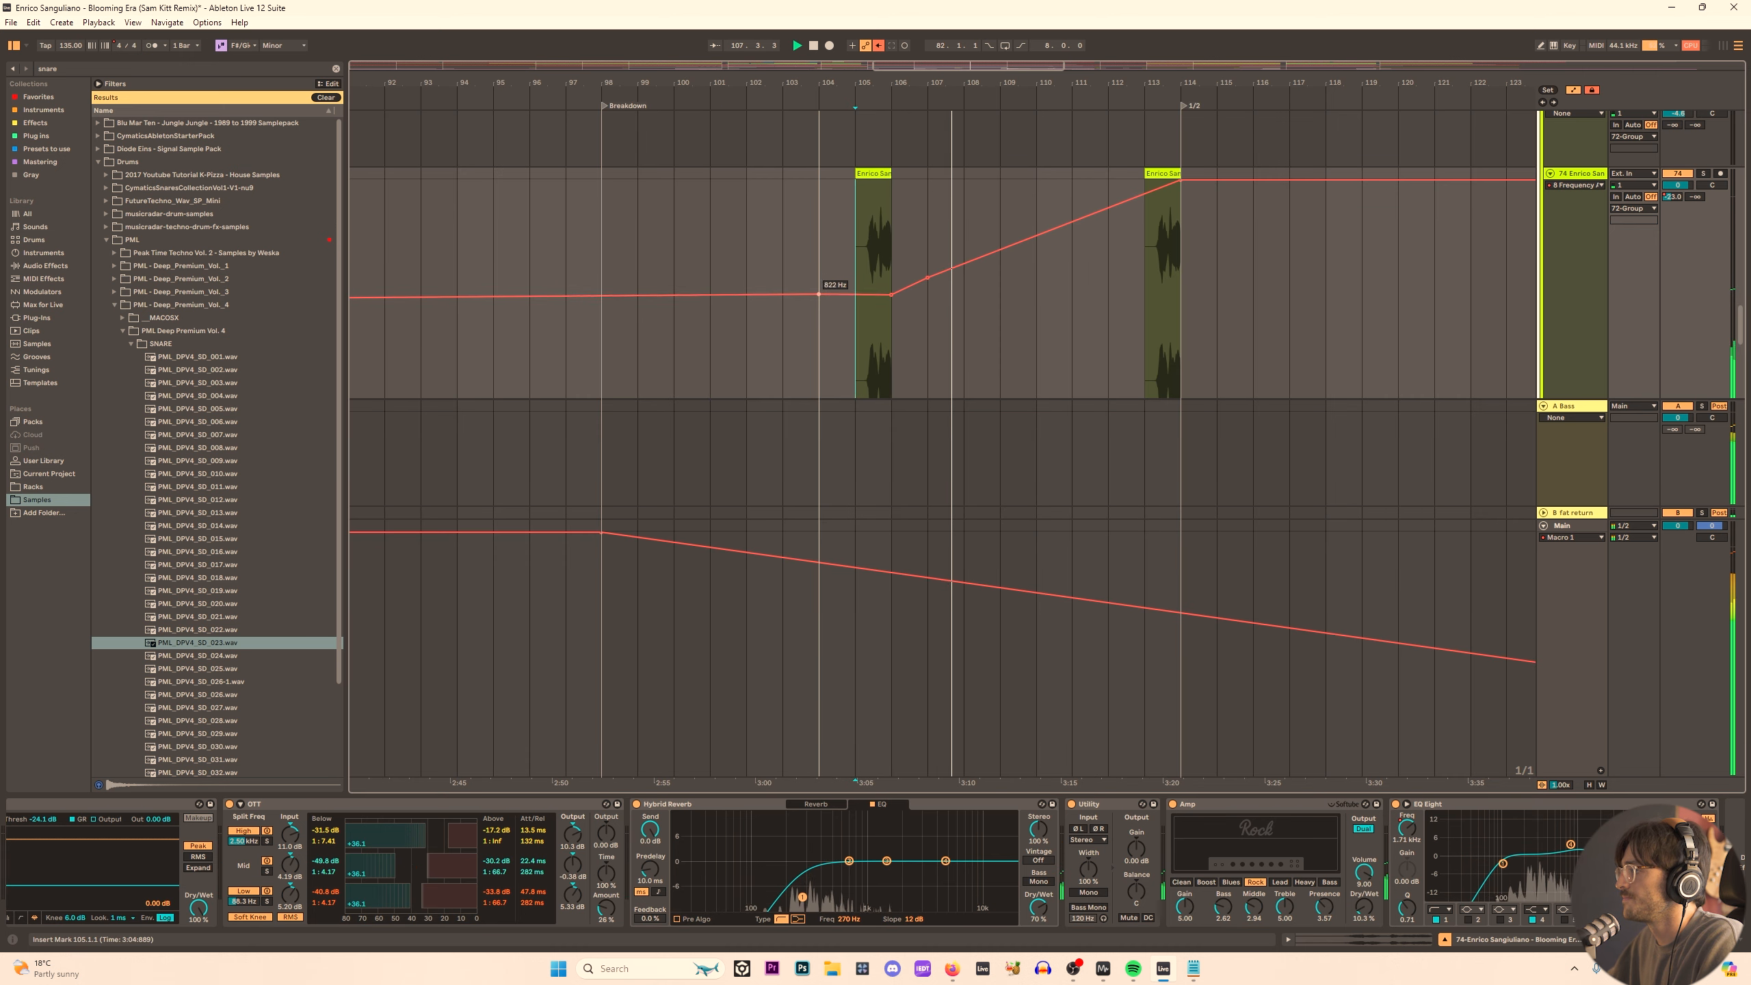
pyautogui.scroll(-5, 889, 197)
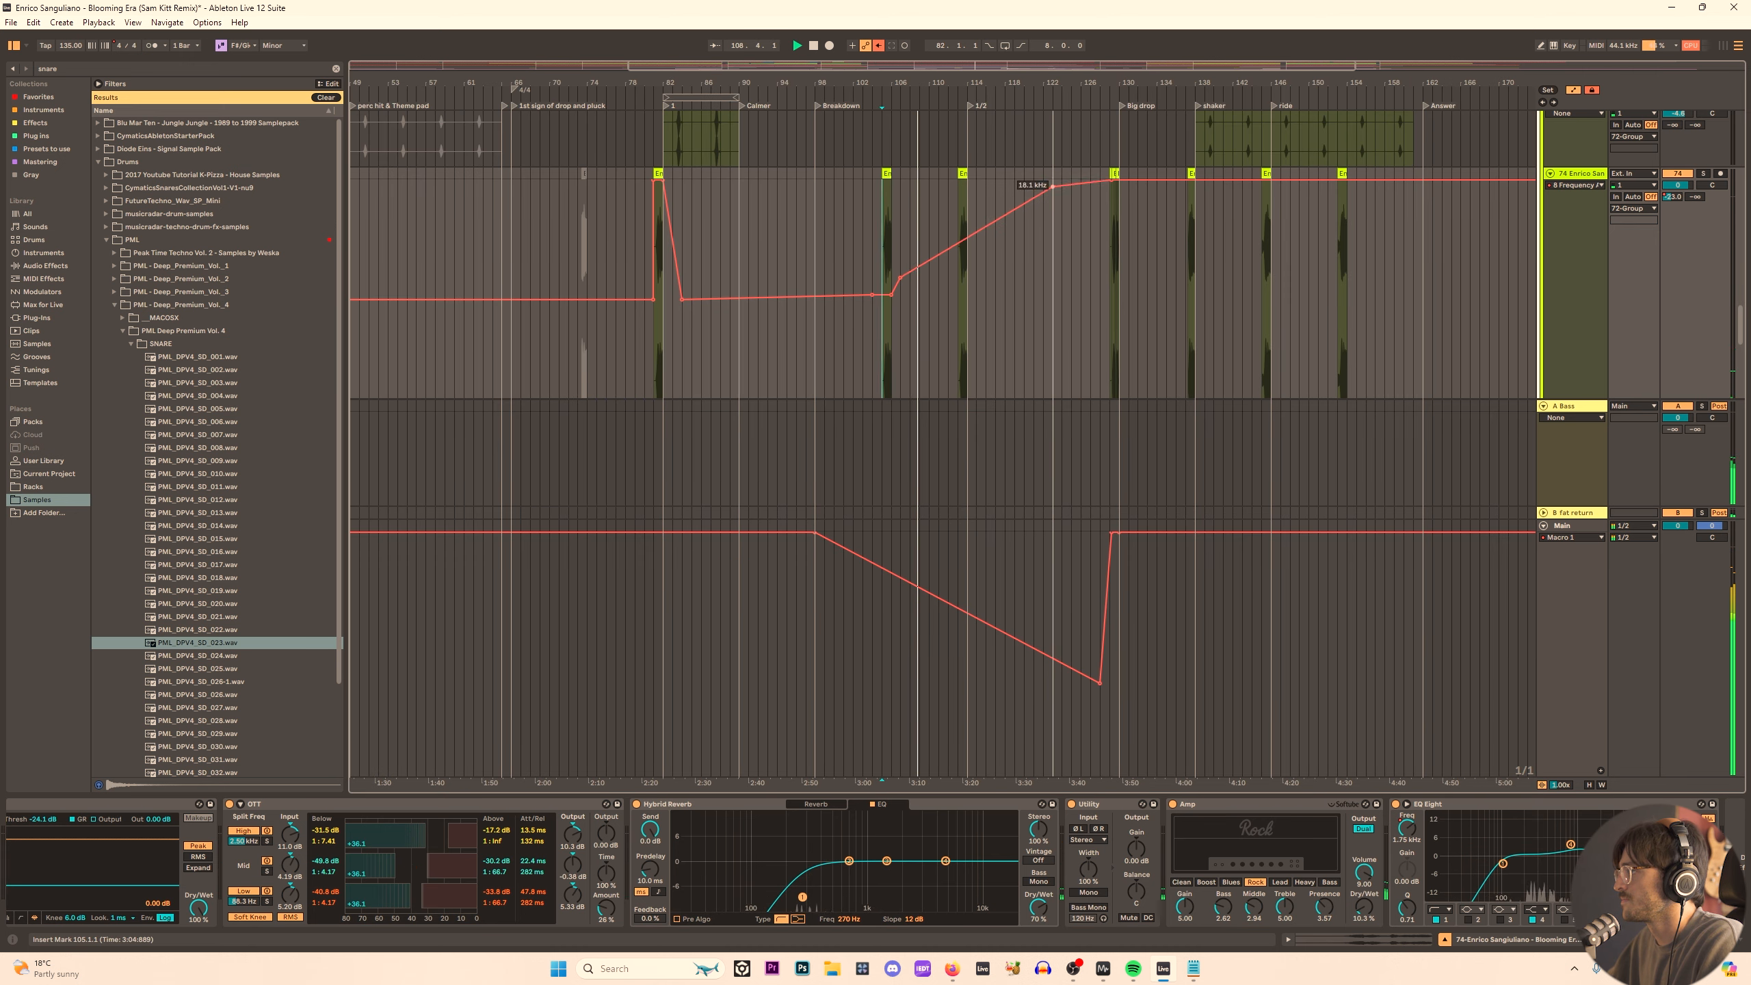
pyautogui.moveTo(1052, 186); pyautogui.dragTo(1063, 181)
# Widen the grid and copy track 74's short clip to bar 121.
pyautogui.hotkey('ctrl', '2')
pyautogui.hotkey('ctrl', '2')
pyautogui.moveTo(903, 185); pyautogui.dragTo(971, 168)
pyautogui.click(1036, 244)
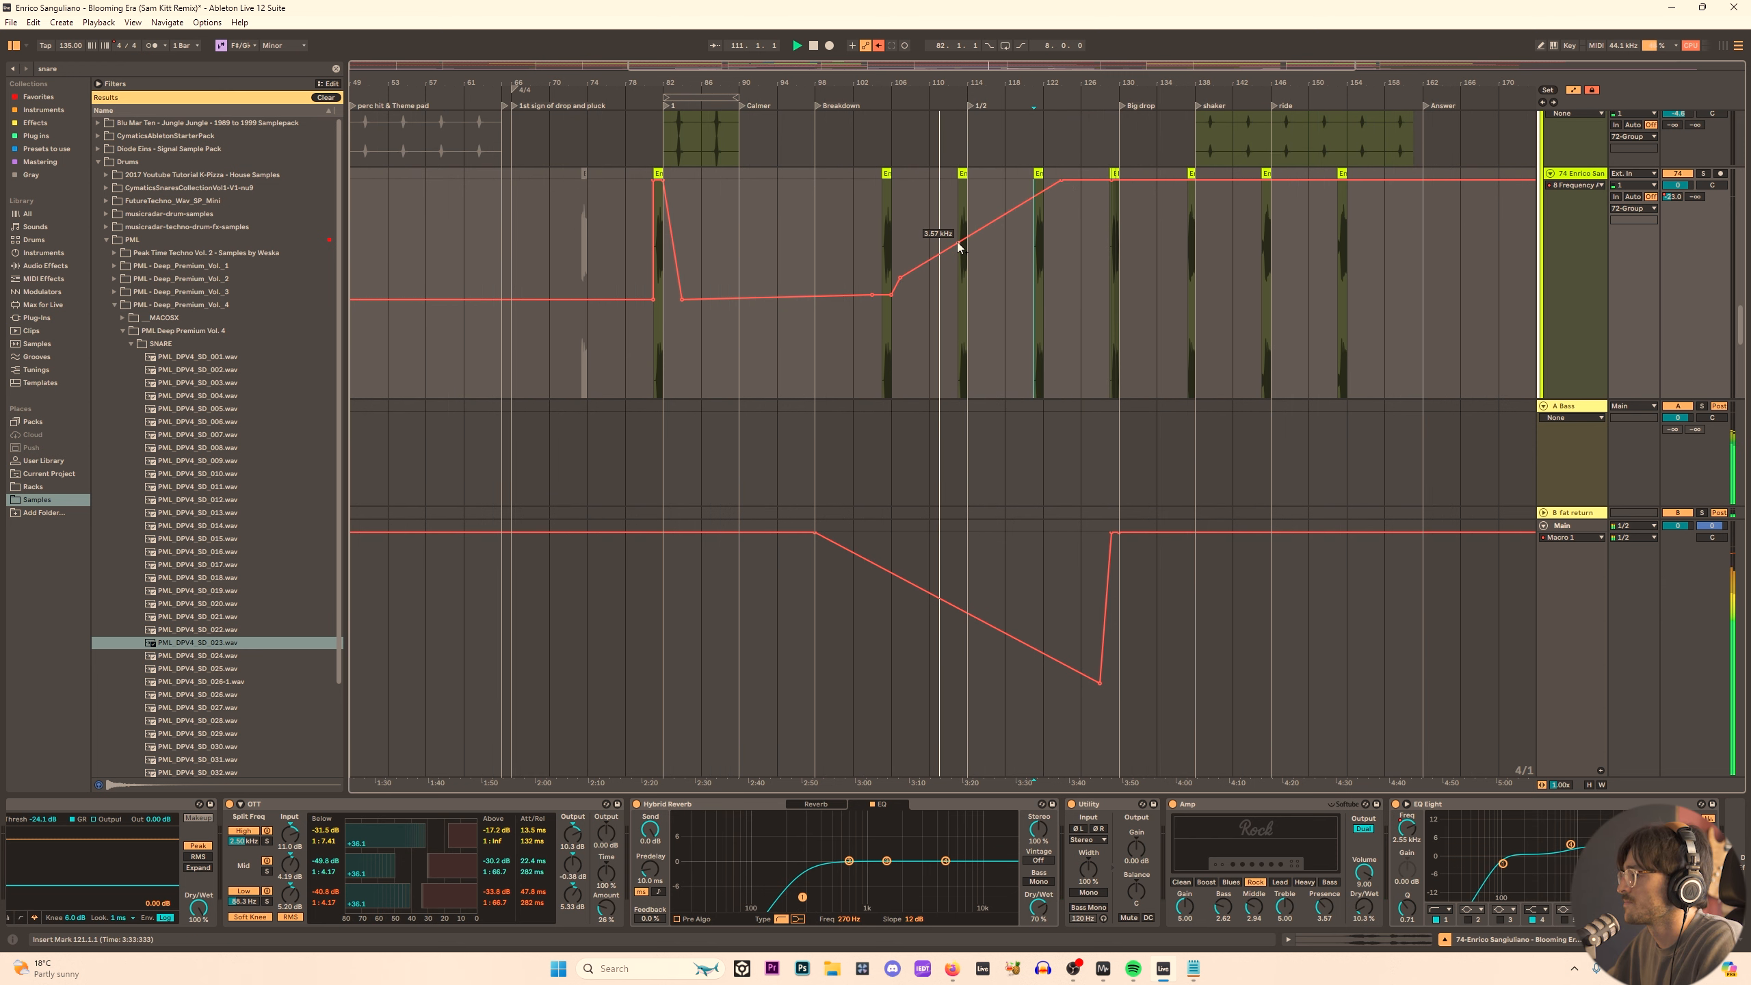
# Reshape track 74's band 8 frequency rise to begin near the Breakdown and reach about 5 kHz at bar 113, and replay.
pyautogui.click(958, 242)
pyautogui.moveTo(879, 298); pyautogui.dragTo(821, 296)
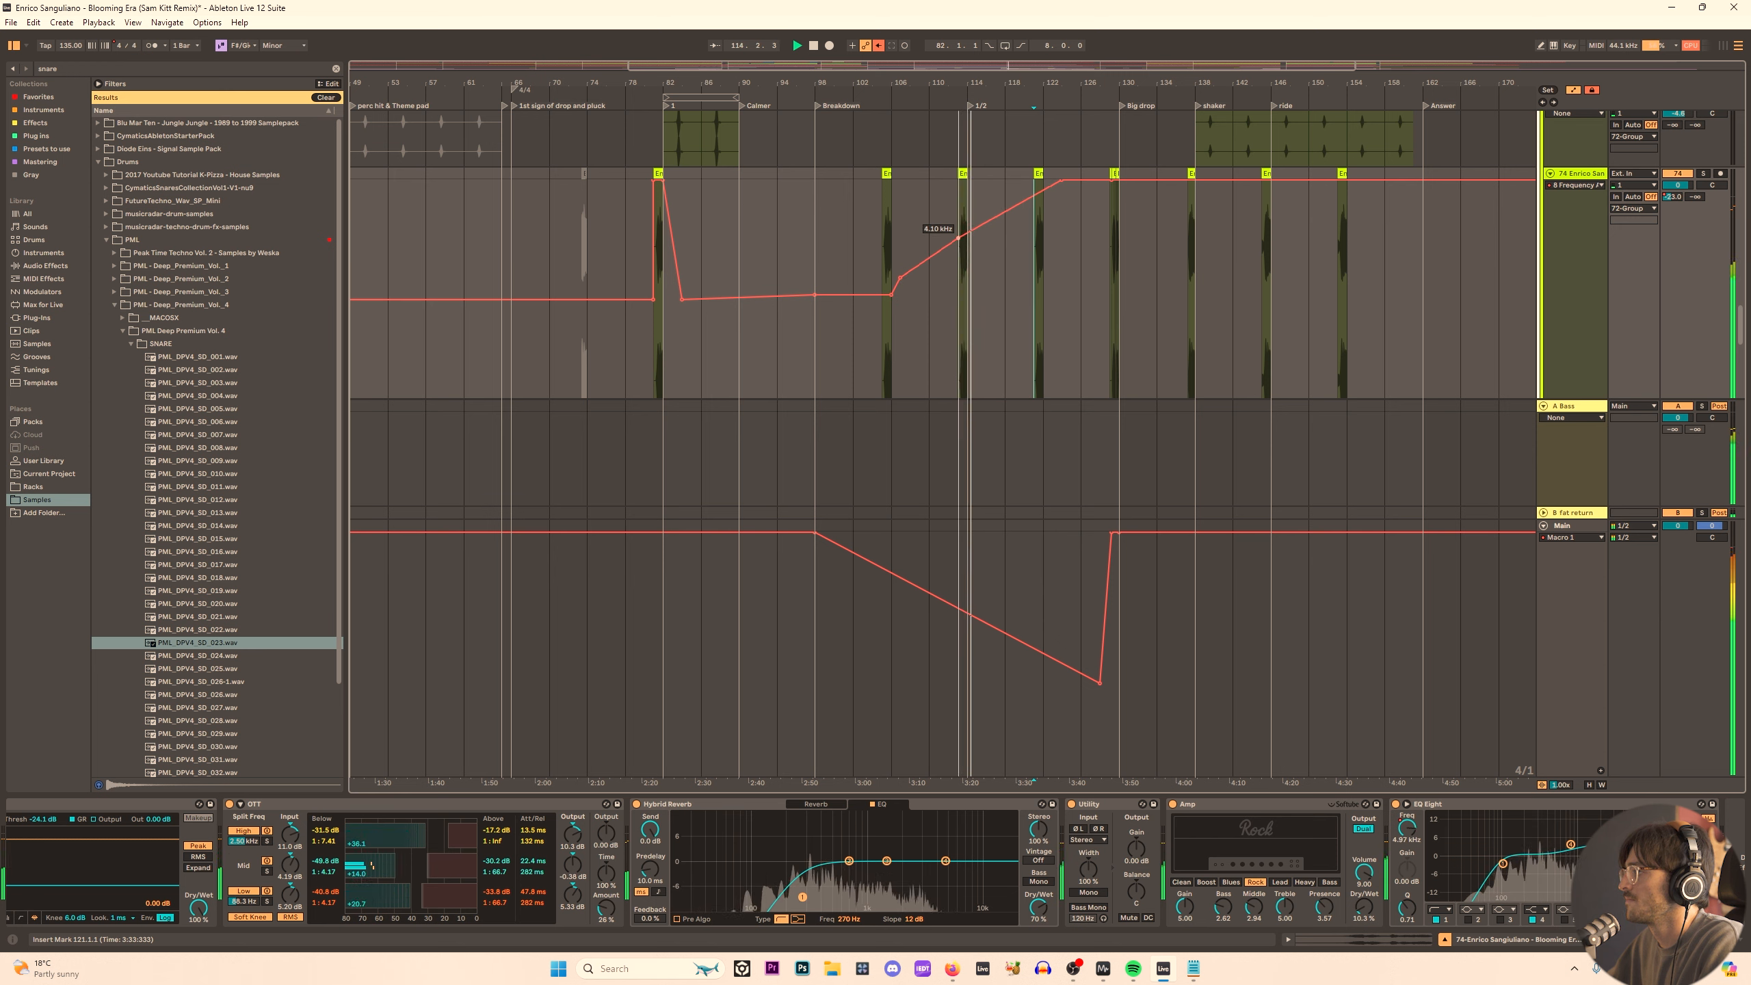
pyautogui.moveTo(958, 238); pyautogui.dragTo(960, 231)
pyautogui.click(959, 251)
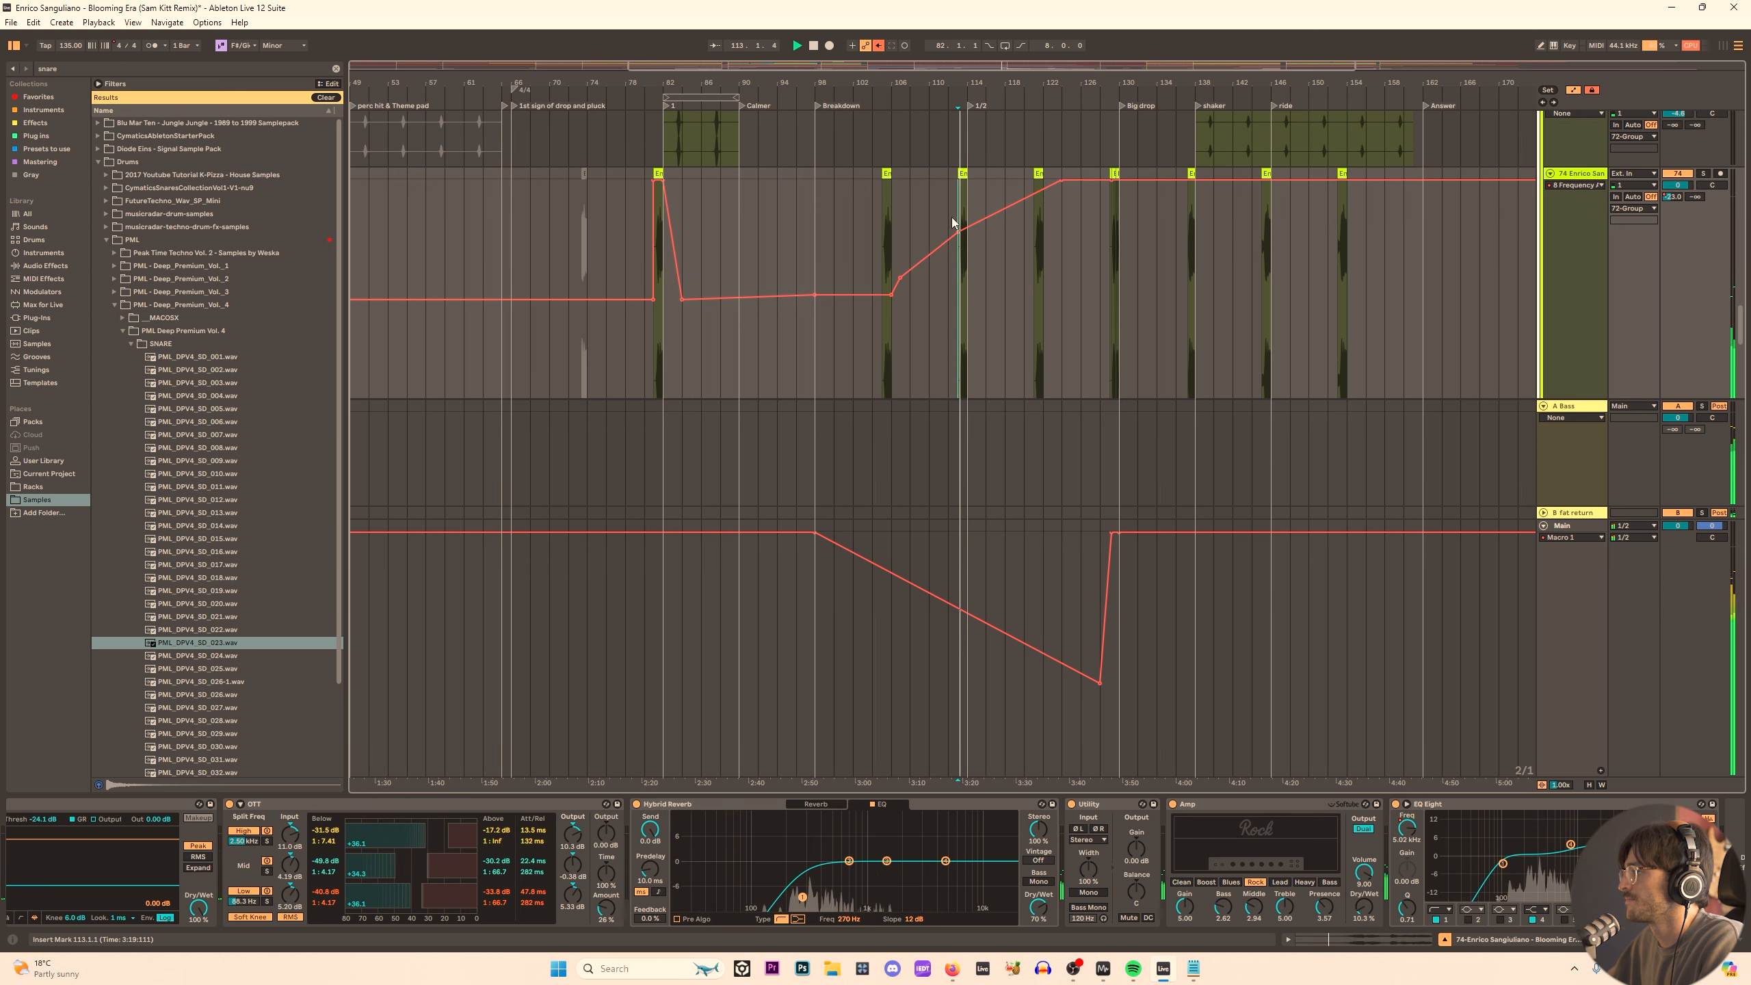
pyautogui.moveTo(891, 296); pyautogui.dragTo(834, 295)
pyautogui.click(796, 225)
pyautogui.press('space')
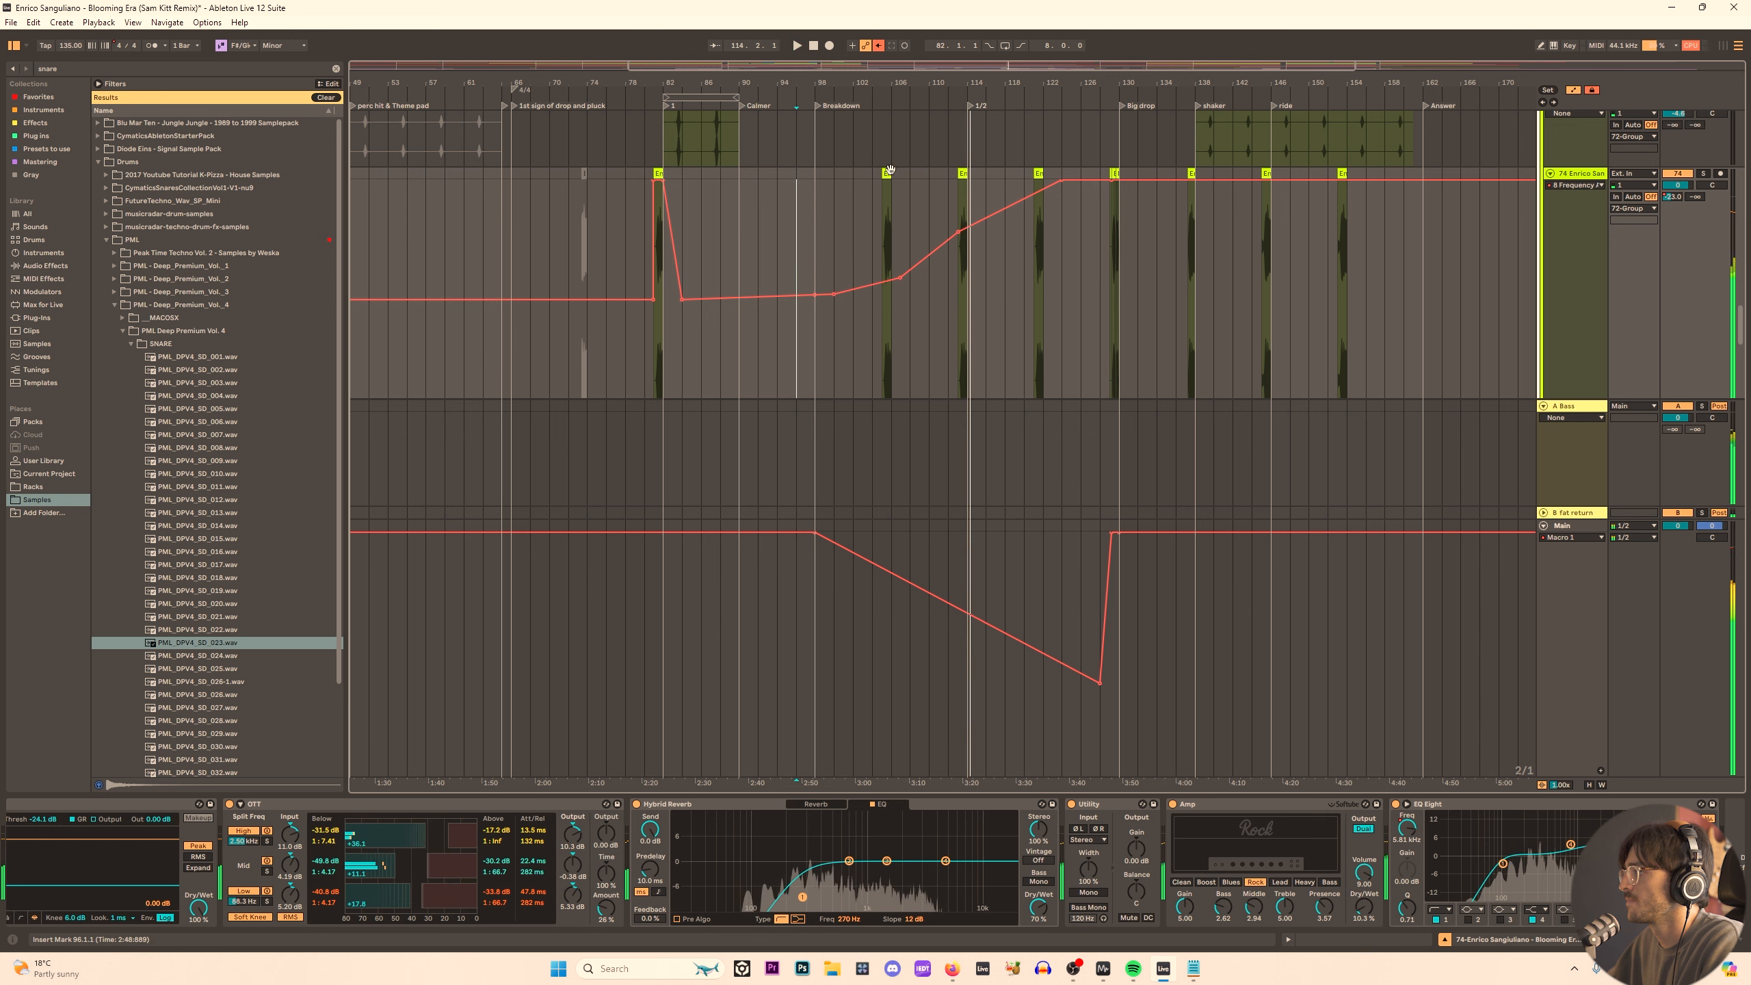
# Copy track 74's short clip to bar 97, just before the Breakdown, and raise the band 8 frequency breakpoints around it.
pyautogui.moveTo(887, 173); pyautogui.dragTo(811, 176)
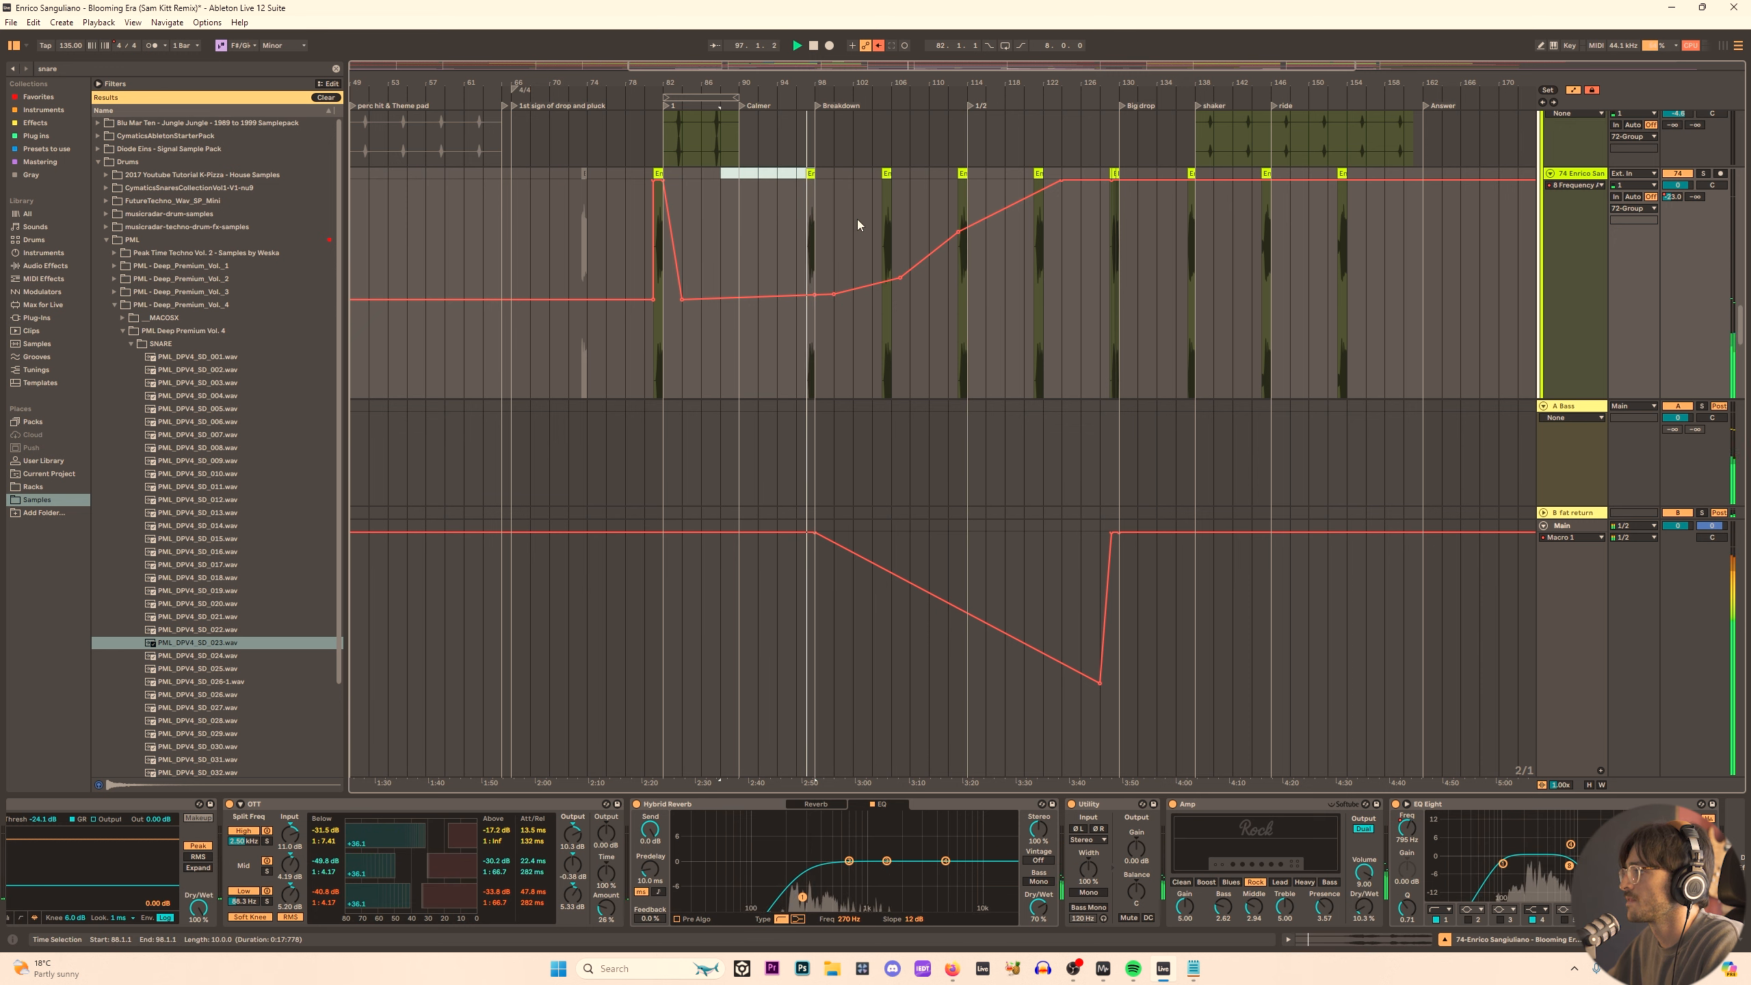
pyautogui.moveTo(814, 295); pyautogui.dragTo(814, 234)
pyautogui.press('space')
pyautogui.press('space')
pyautogui.moveTo(835, 293); pyautogui.dragTo(834, 231)
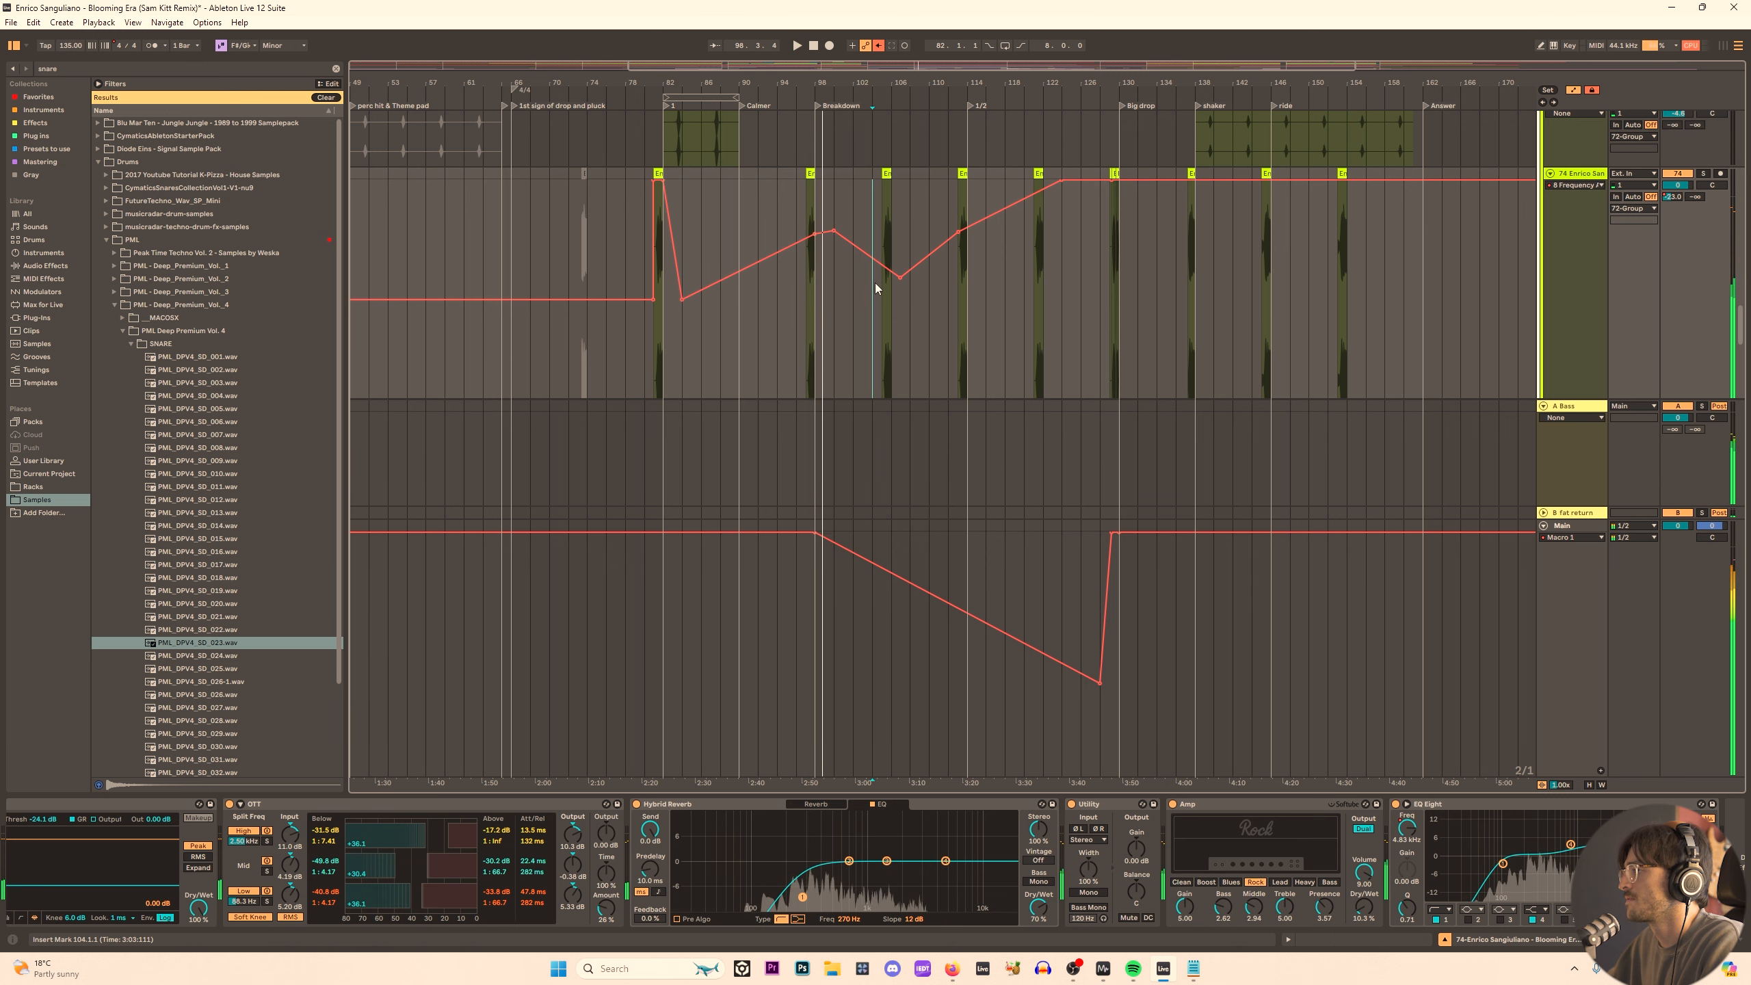
# Replay from the bar 105 clip and raise the dip in track 74's band 8 frequency envelope around bar 107.
pyautogui.press('space')
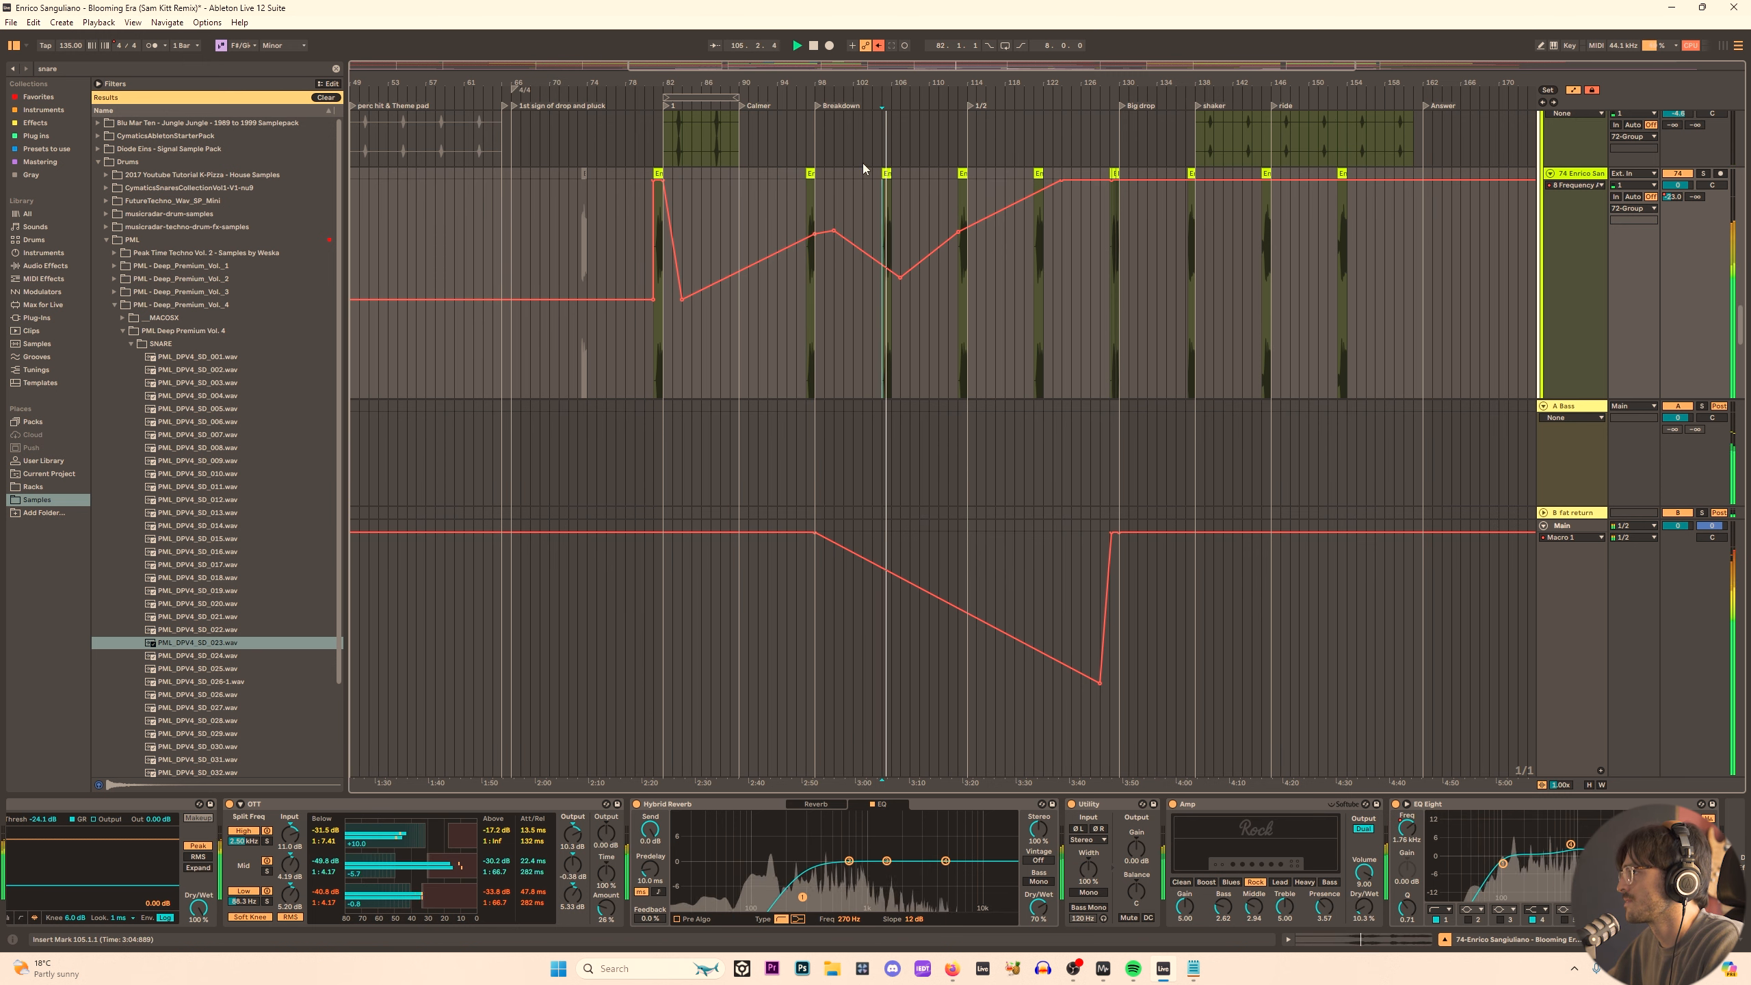
pyautogui.click(958, 268)
pyautogui.moveTo(900, 278); pyautogui.dragTo(900, 246)
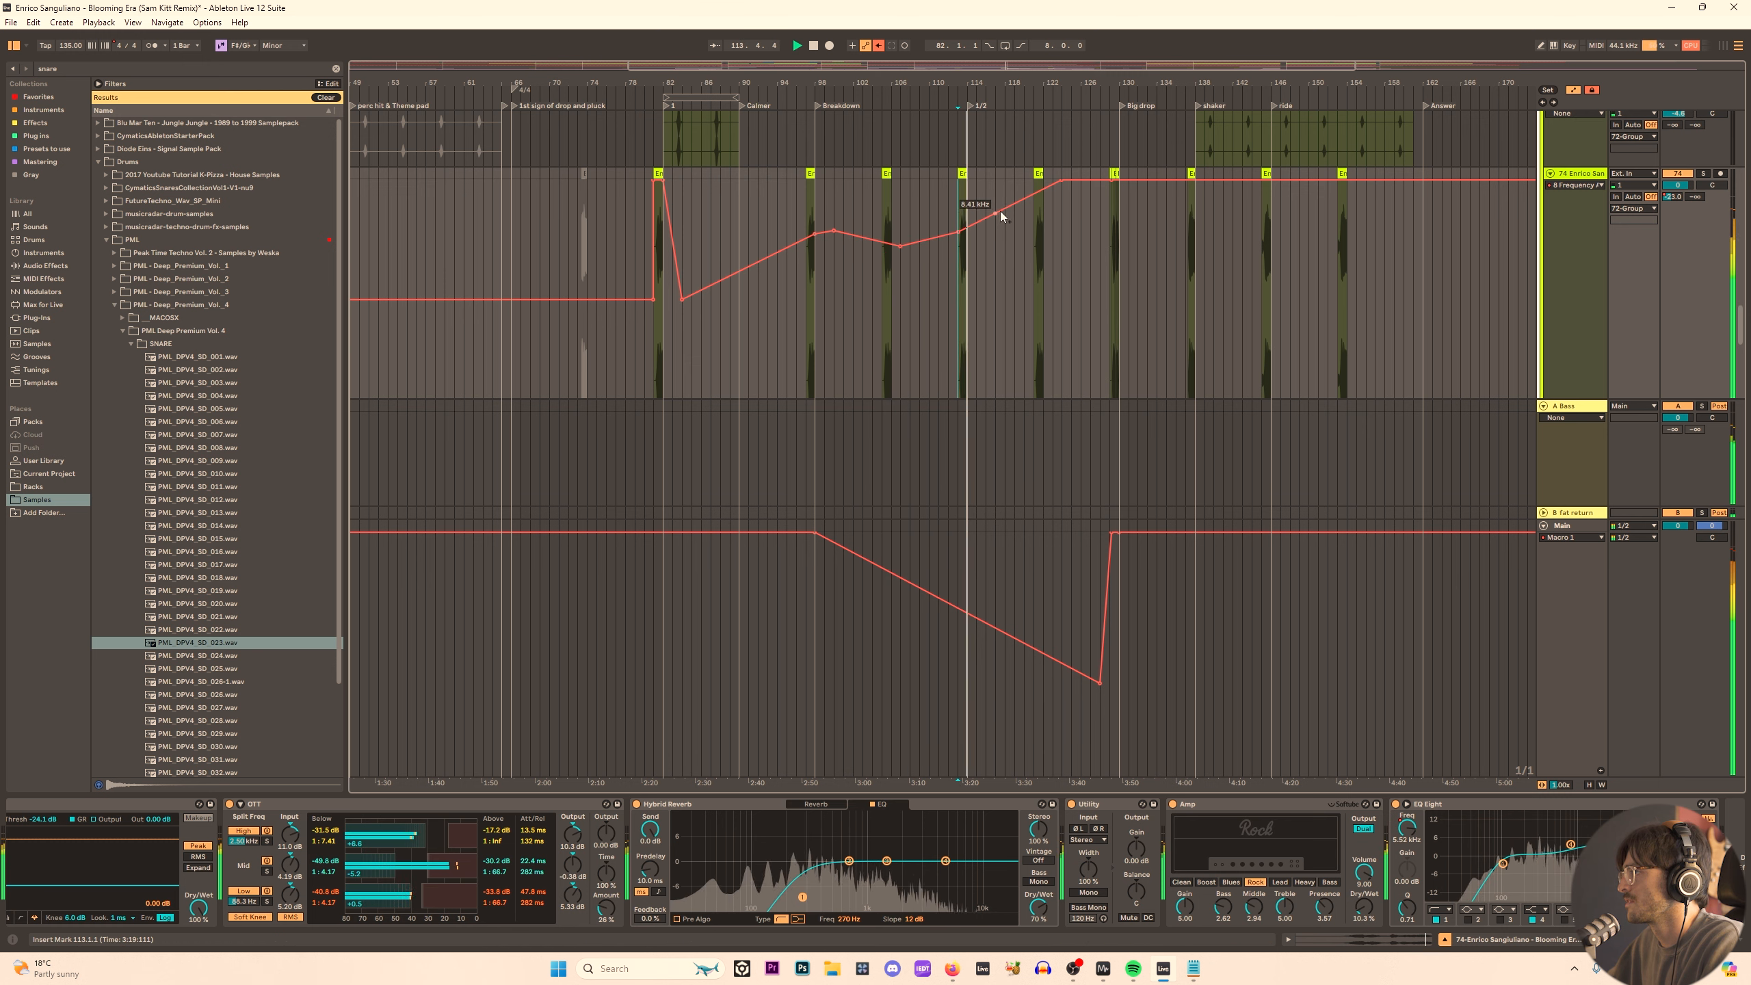
# Raise track 74's band 8 frequency at the bar 121 clip, and show the track's Output Gain and A-Bass send automation.
pyautogui.click(1035, 195)
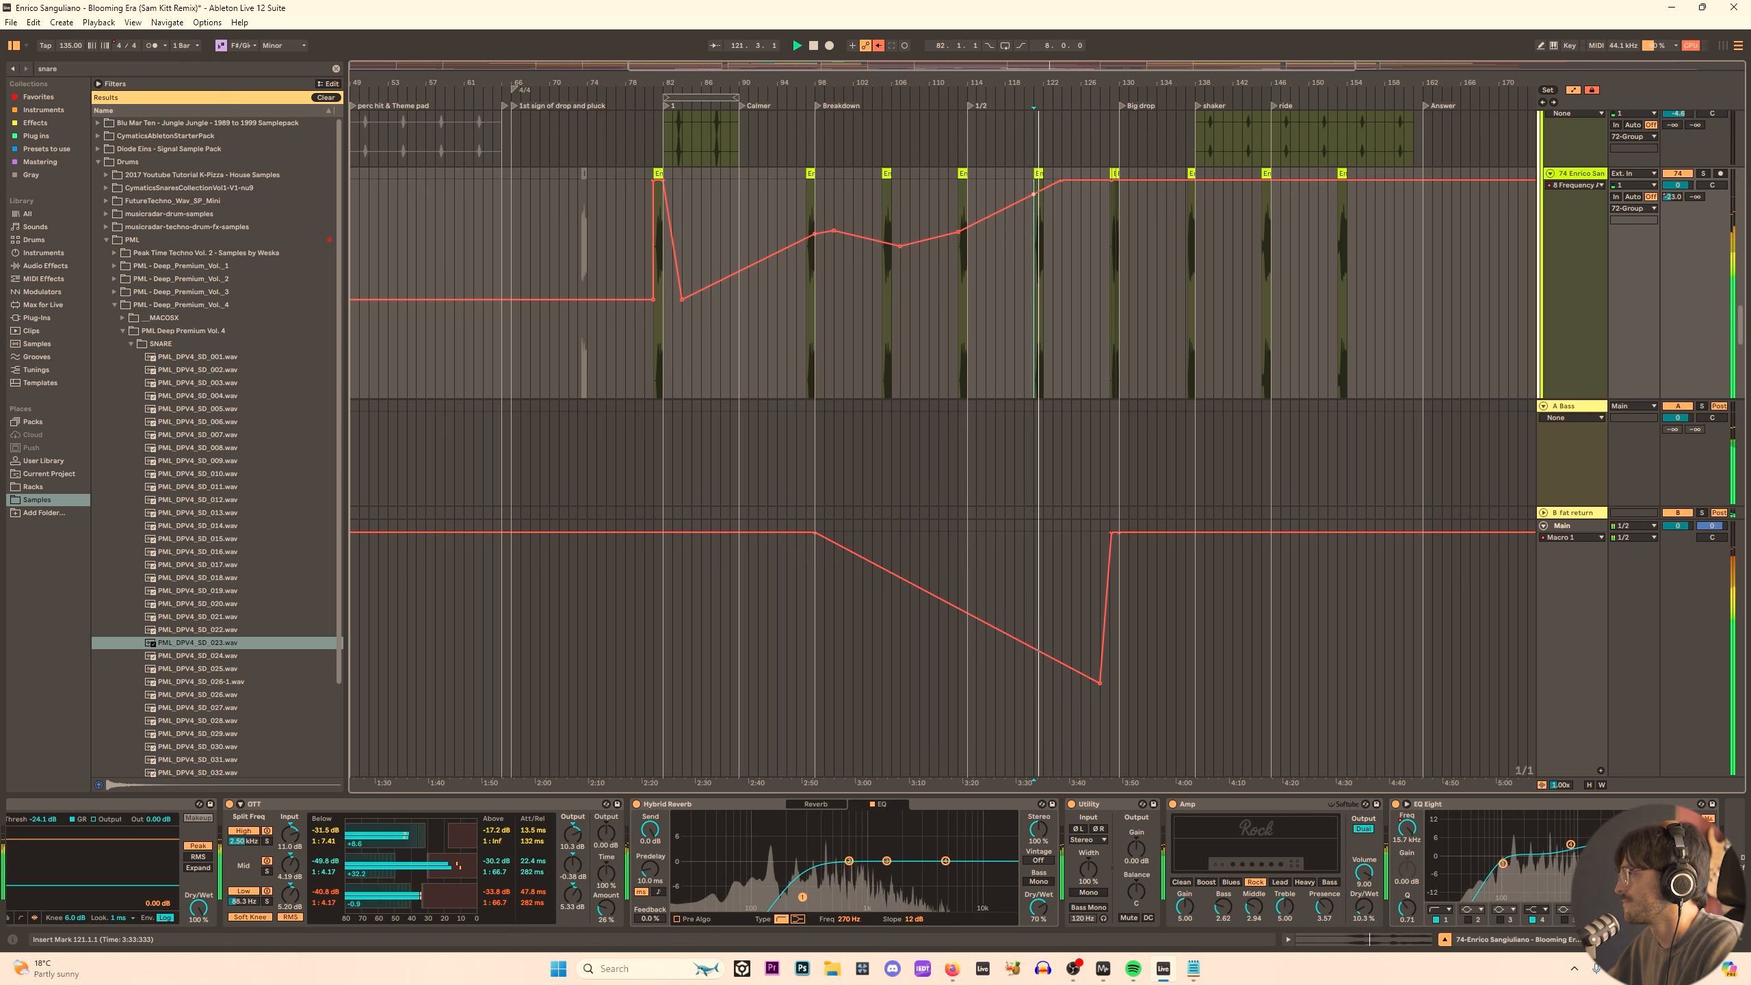
pyautogui.click(1576, 185)
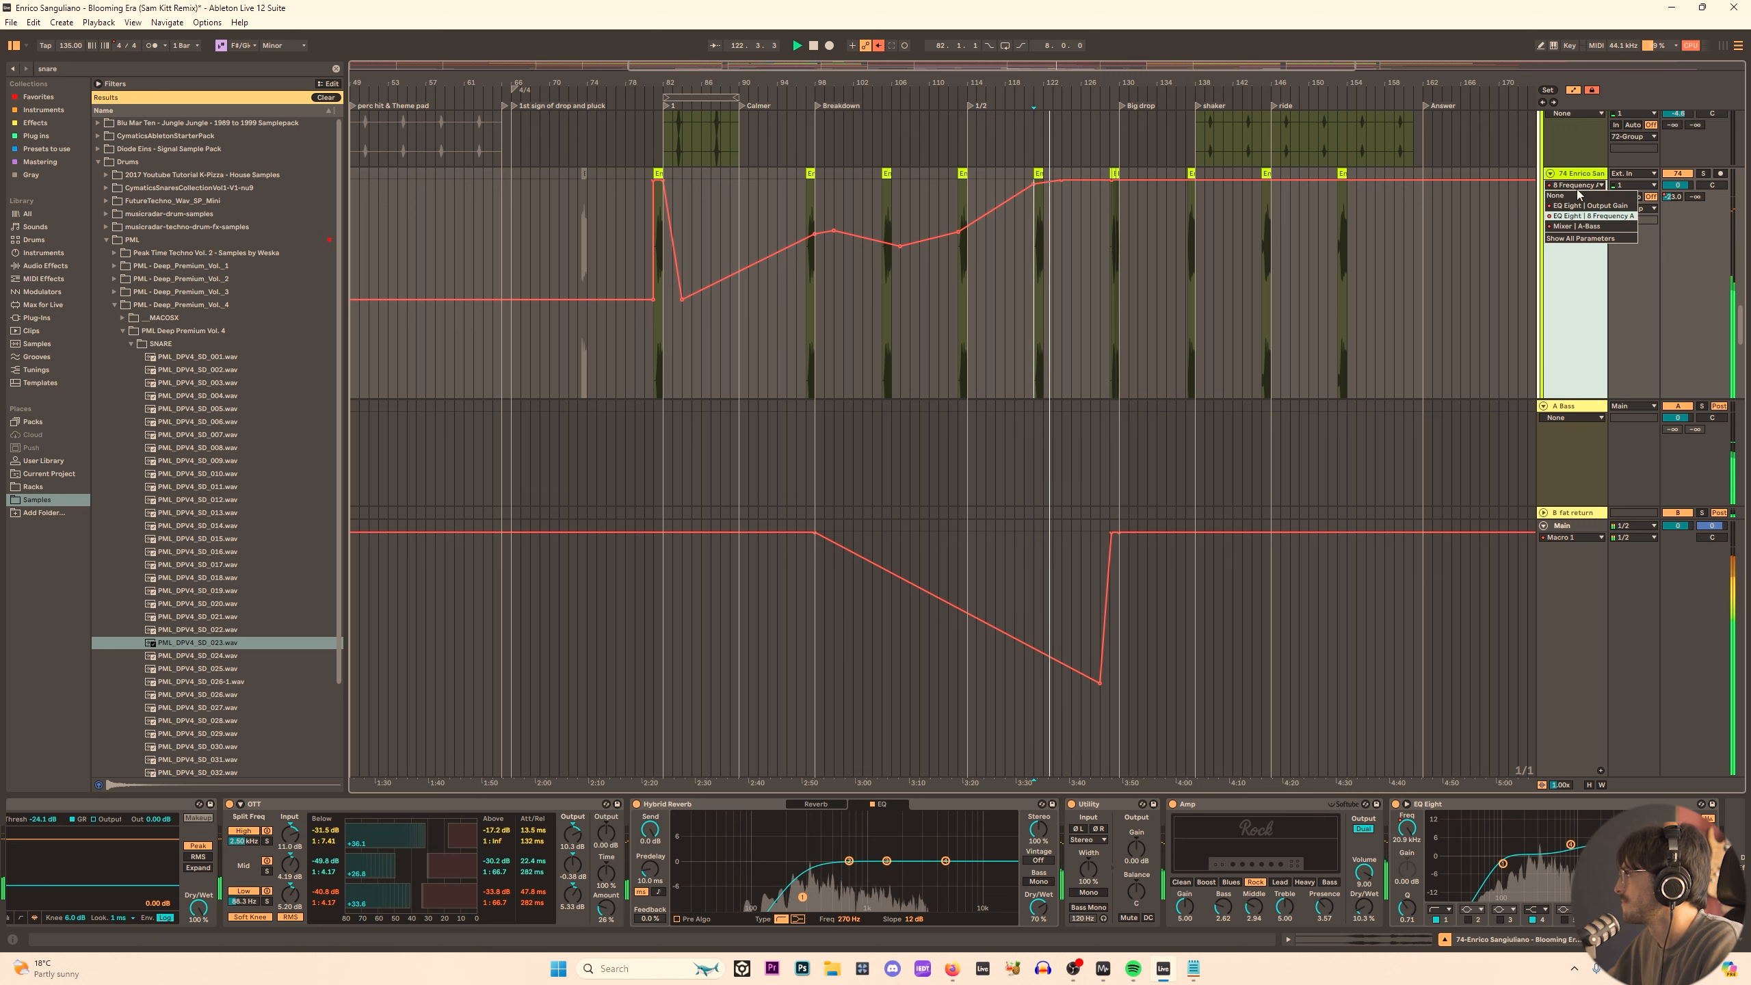
pyautogui.click(1589, 205)
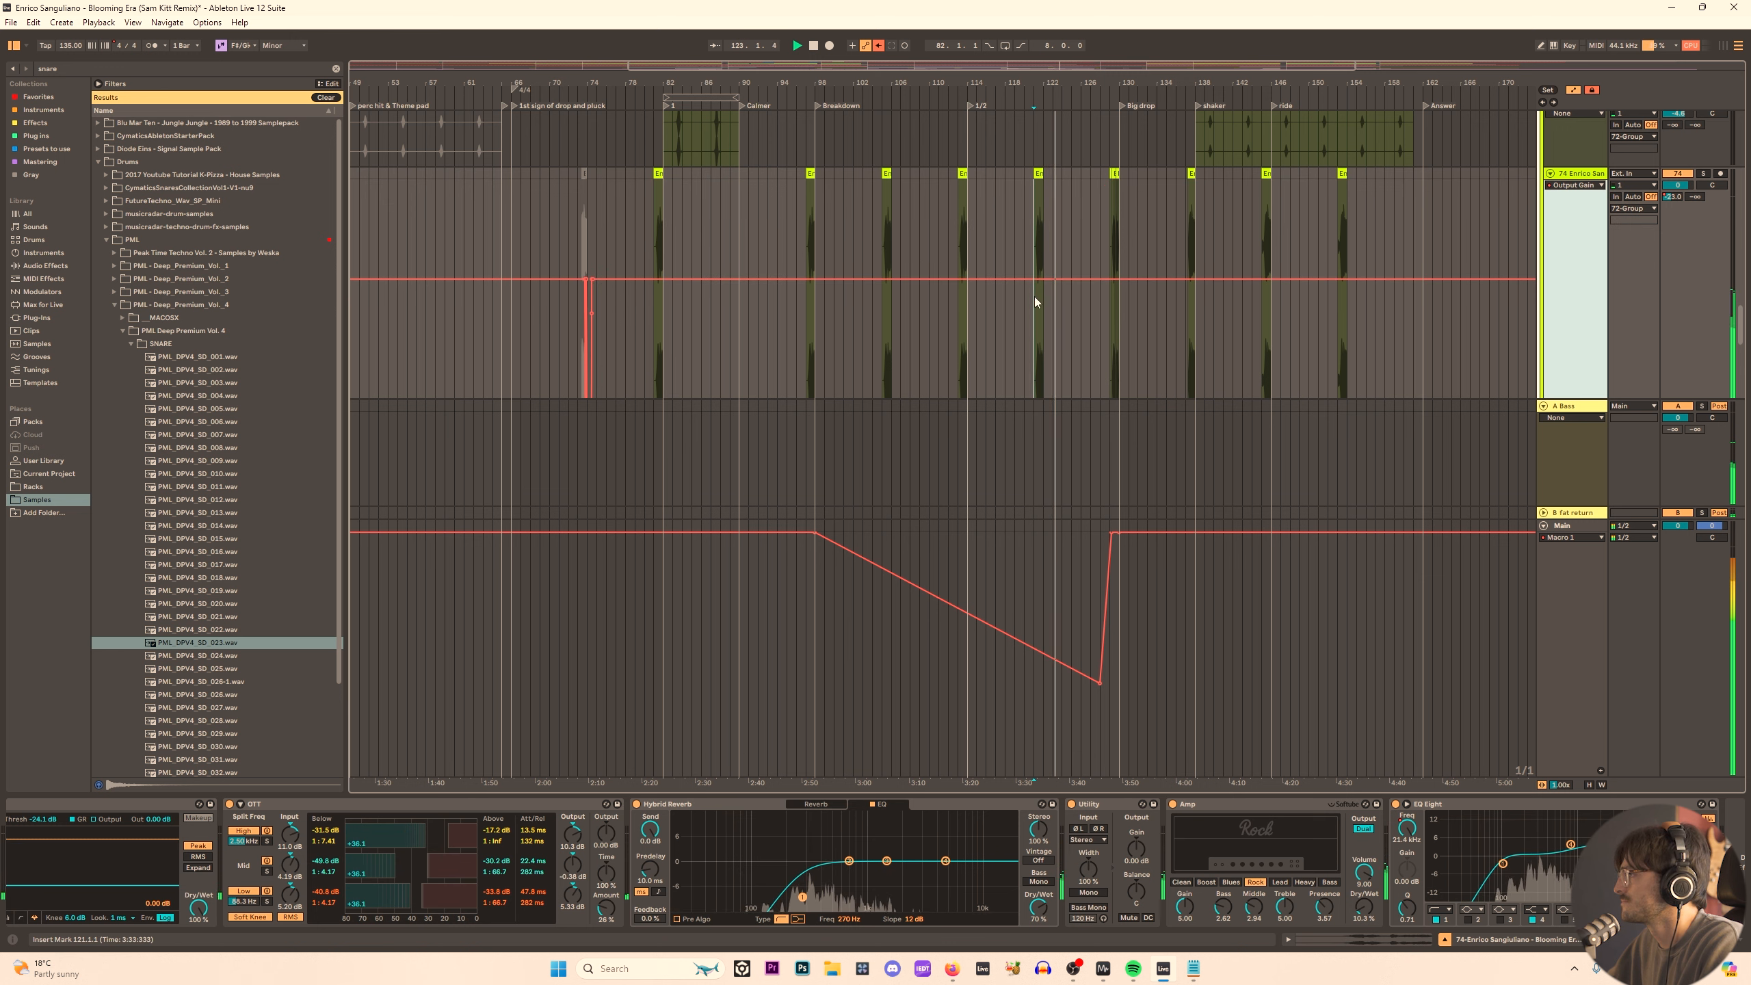
pyautogui.click(1586, 184)
pyautogui.click(1585, 233)
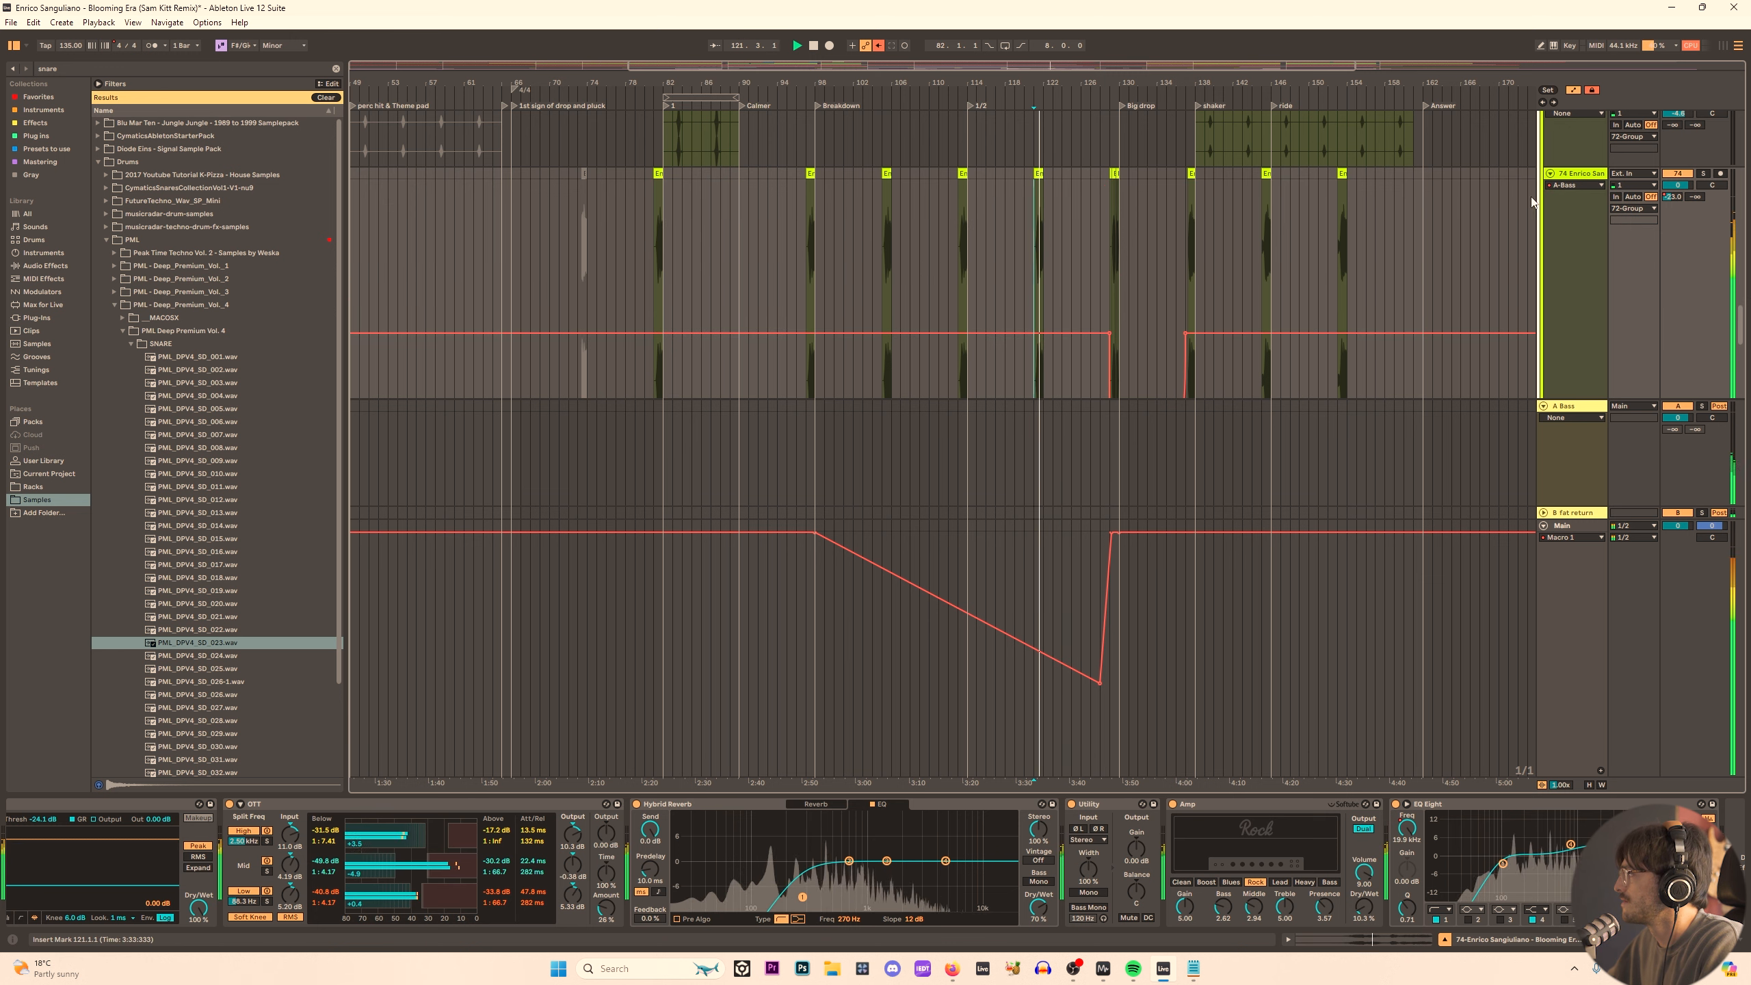
# Solo the 72 Group and listen to the Breakdown from bar 113 and again from bar 105.
pyautogui.scroll(3, 1564, 238)
pyautogui.press('space')
pyautogui.click(1580, 260)
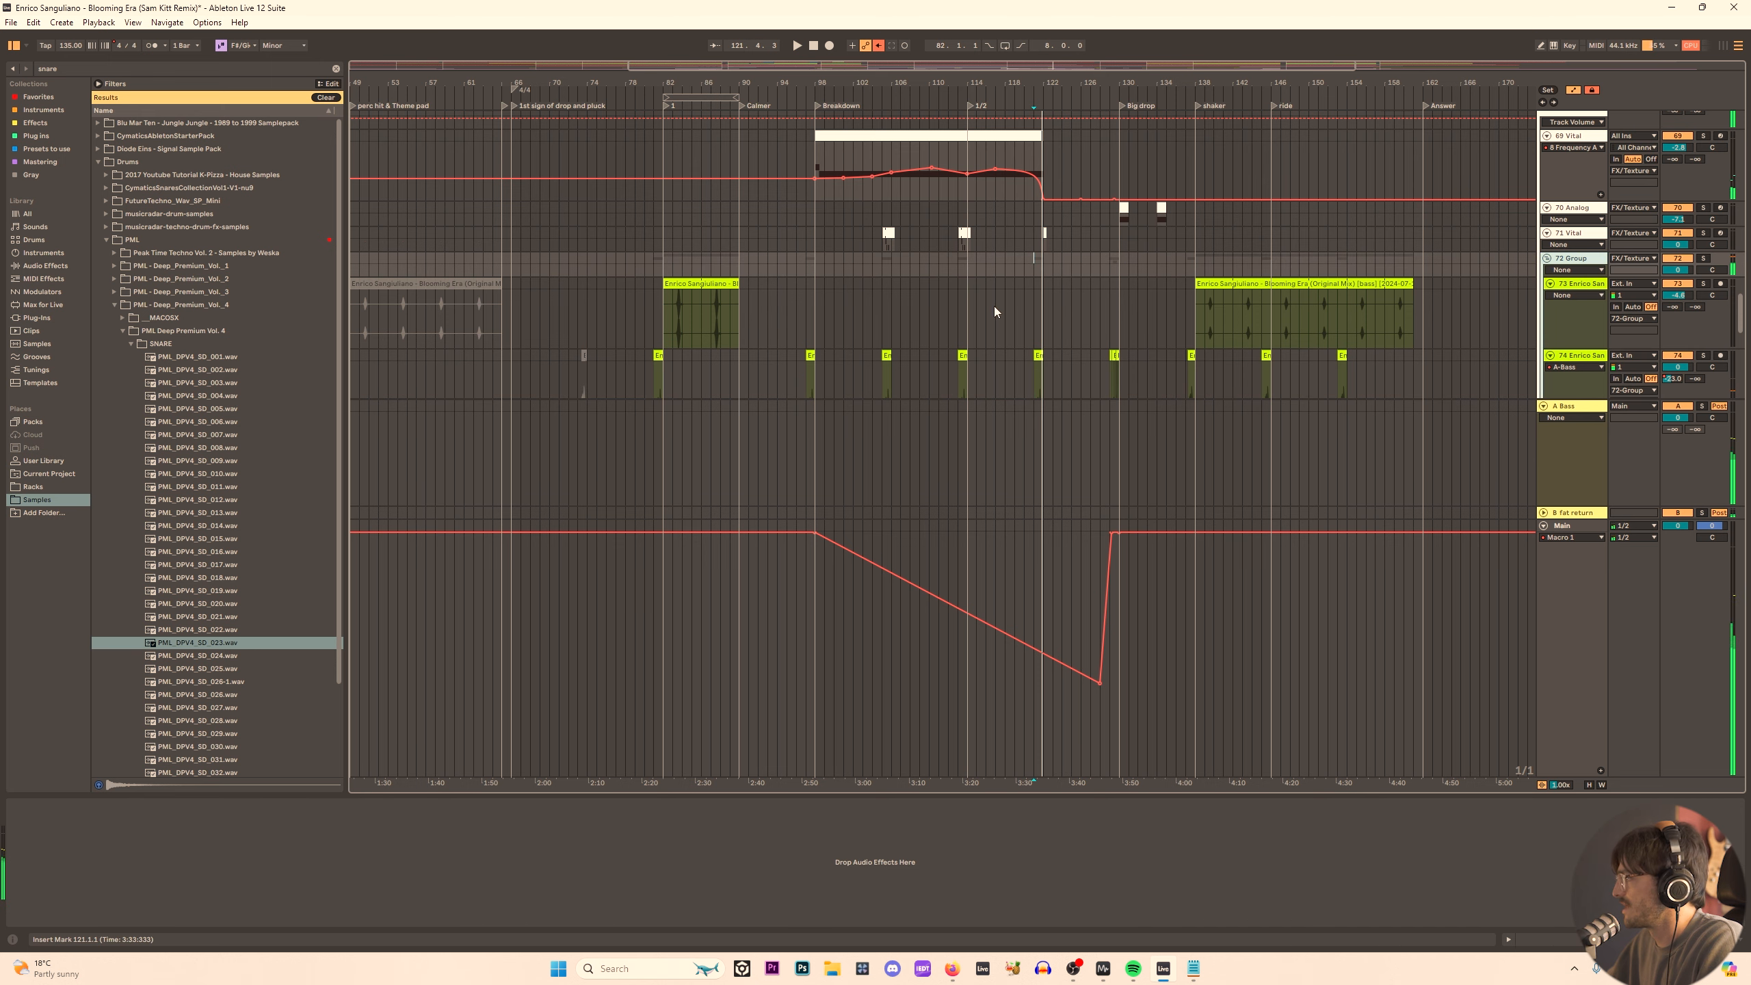
pyautogui.scroll(4, 977, 309)
pyautogui.click(918, 317)
pyautogui.press('s')
pyautogui.press('space')
pyautogui.scroll(-3, 978, 293)
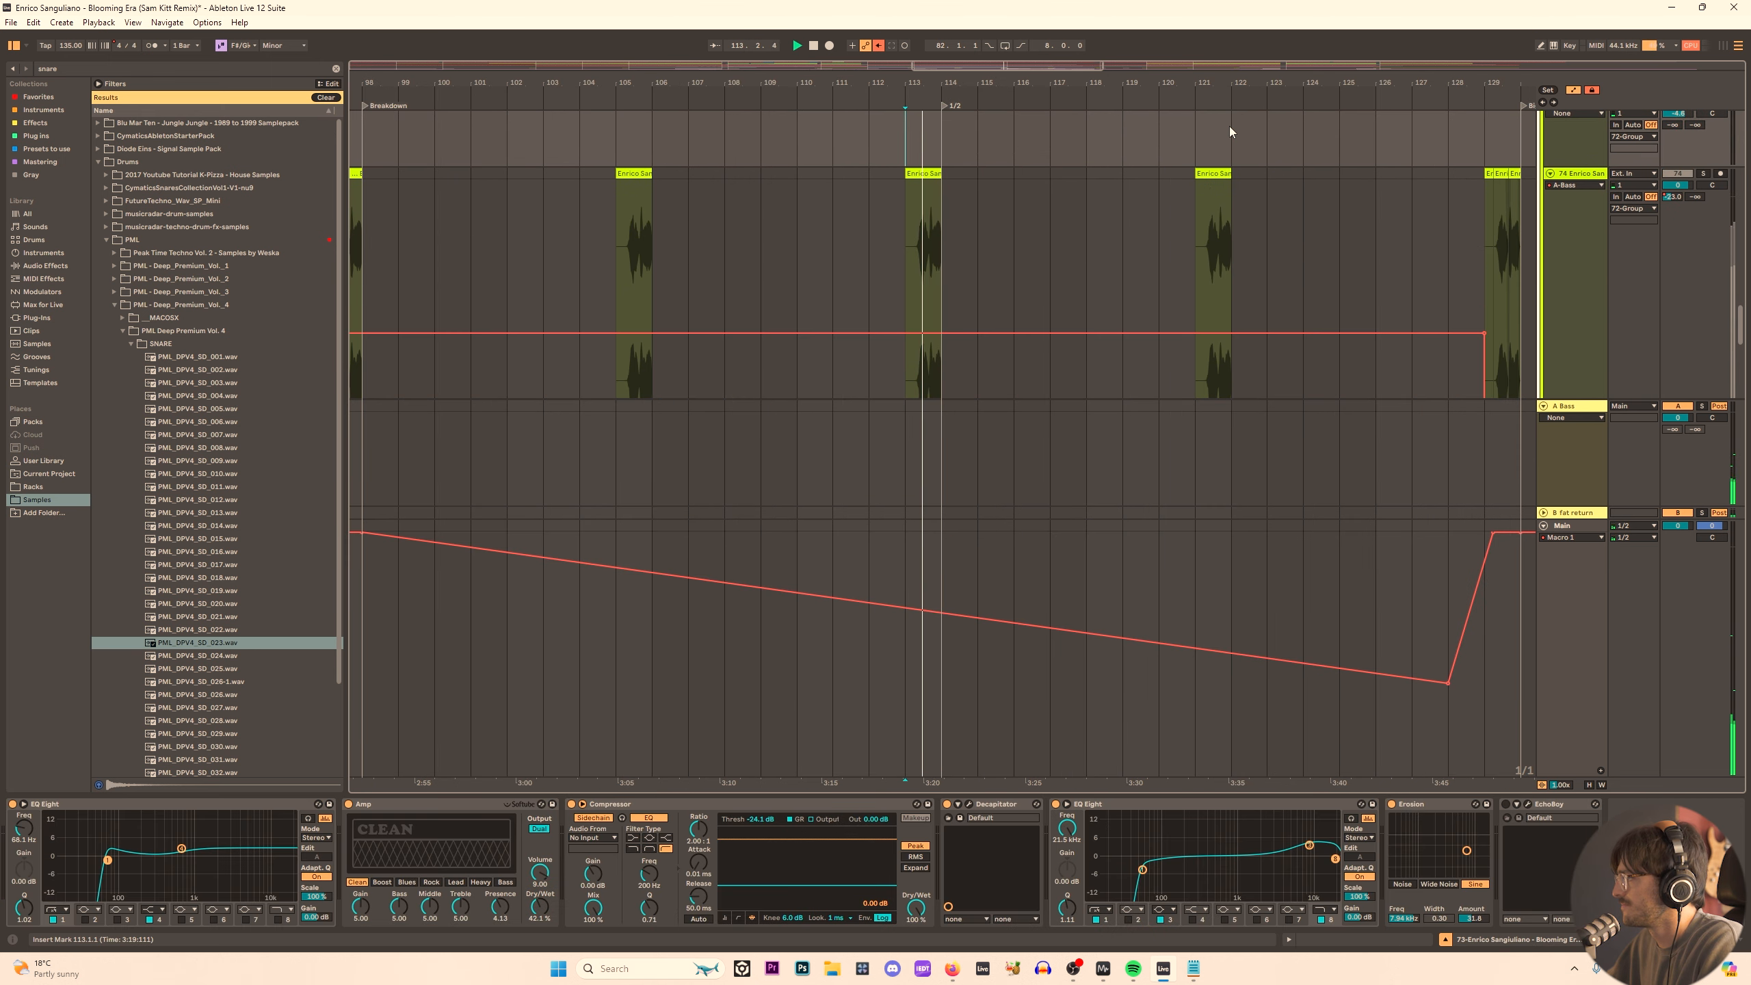
pyautogui.scroll(2, 1565, 162)
pyautogui.click(1580, 219)
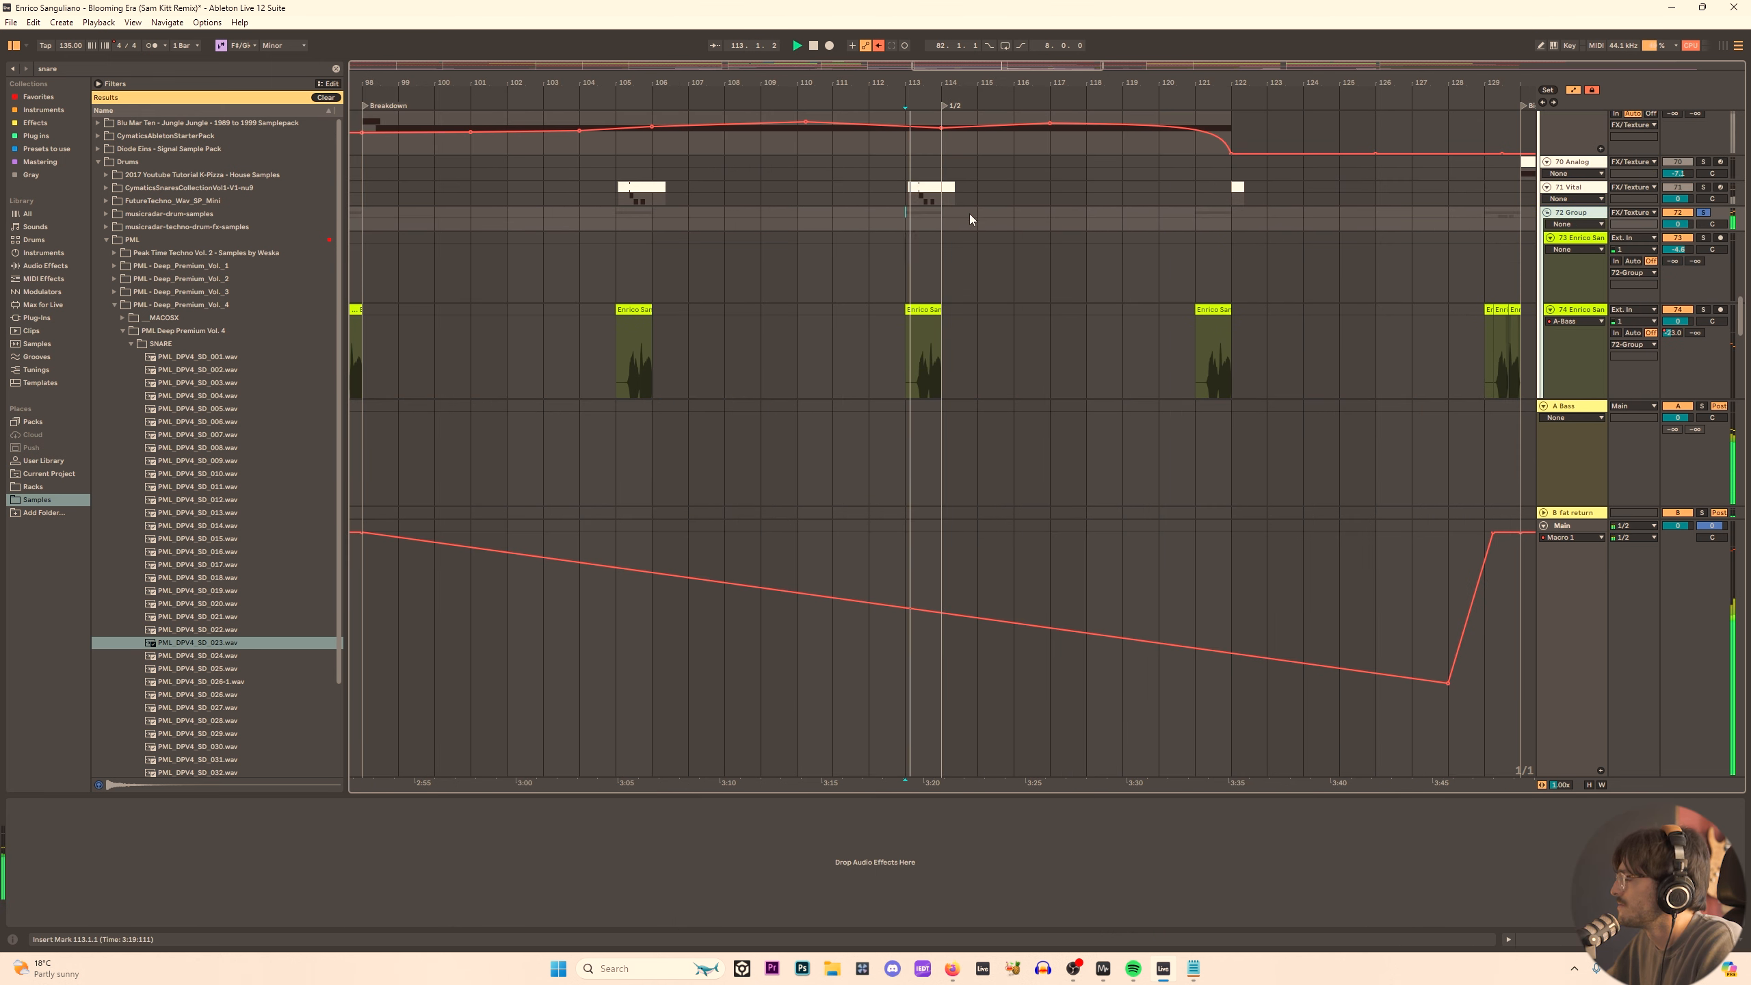
pyautogui.click(1199, 220)
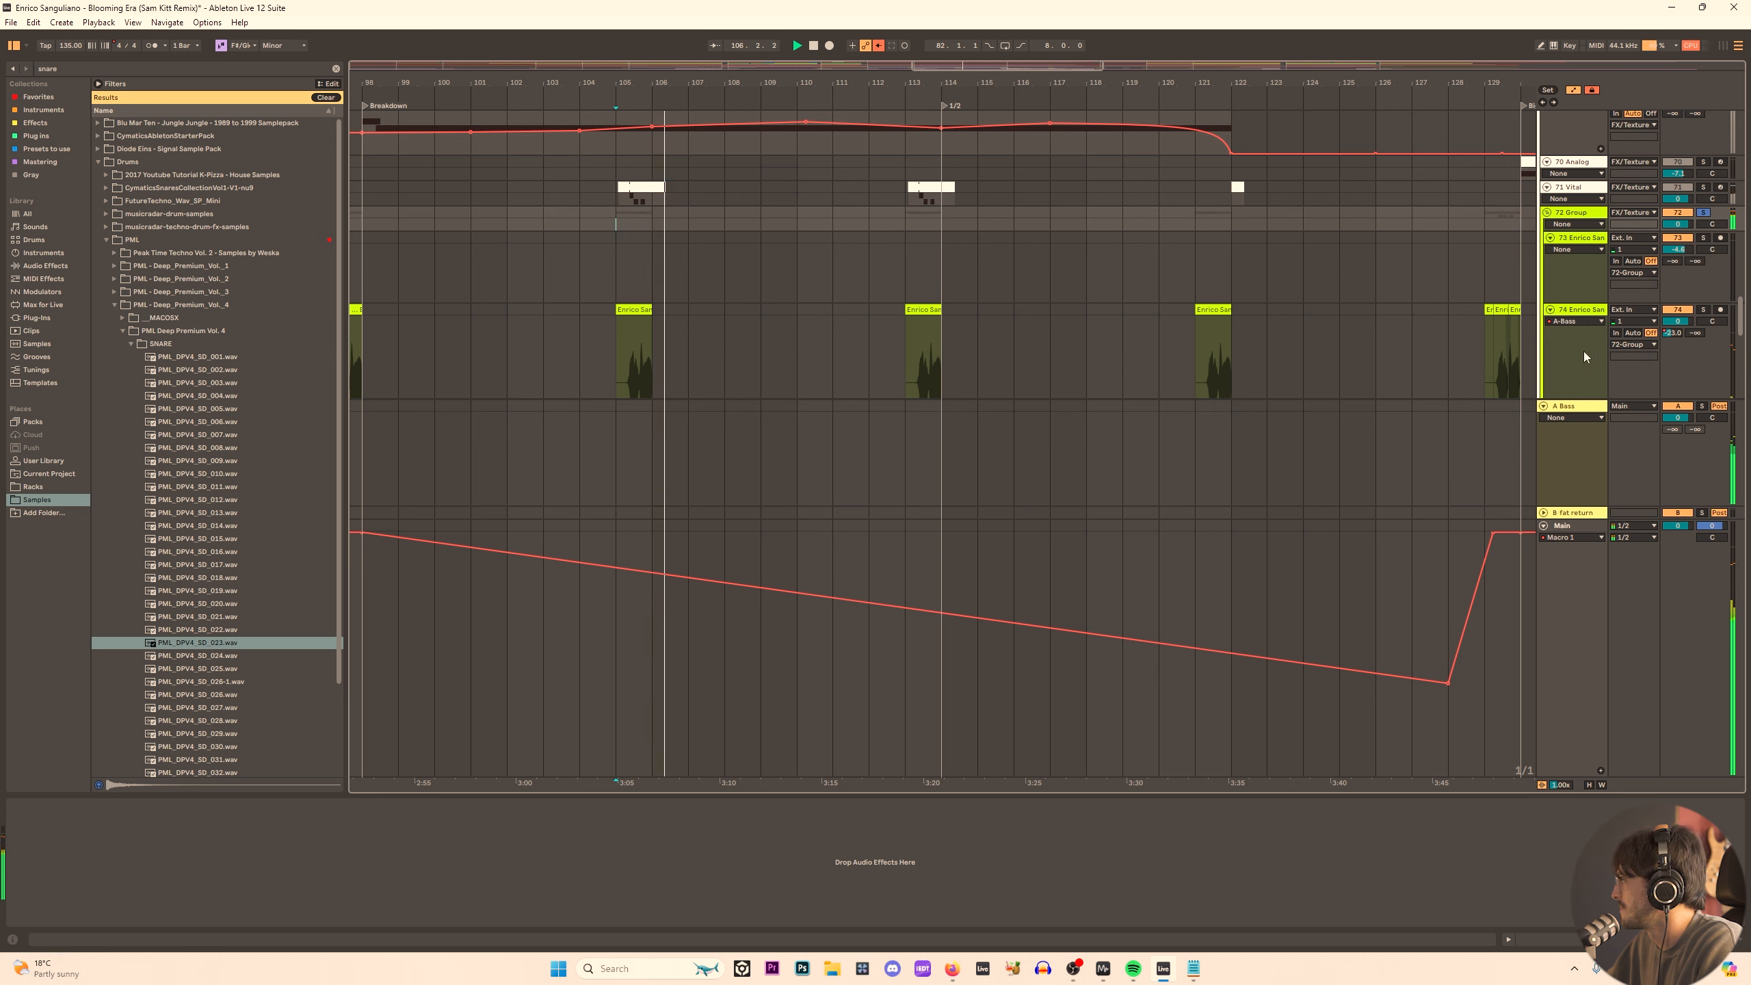
# Reshape track 74's A-Bass send envelope to fall from the Breakdown to -inf dB at bar 105.
pyautogui.scroll(-2, 1625, 319)
pyautogui.click(1627, 264)
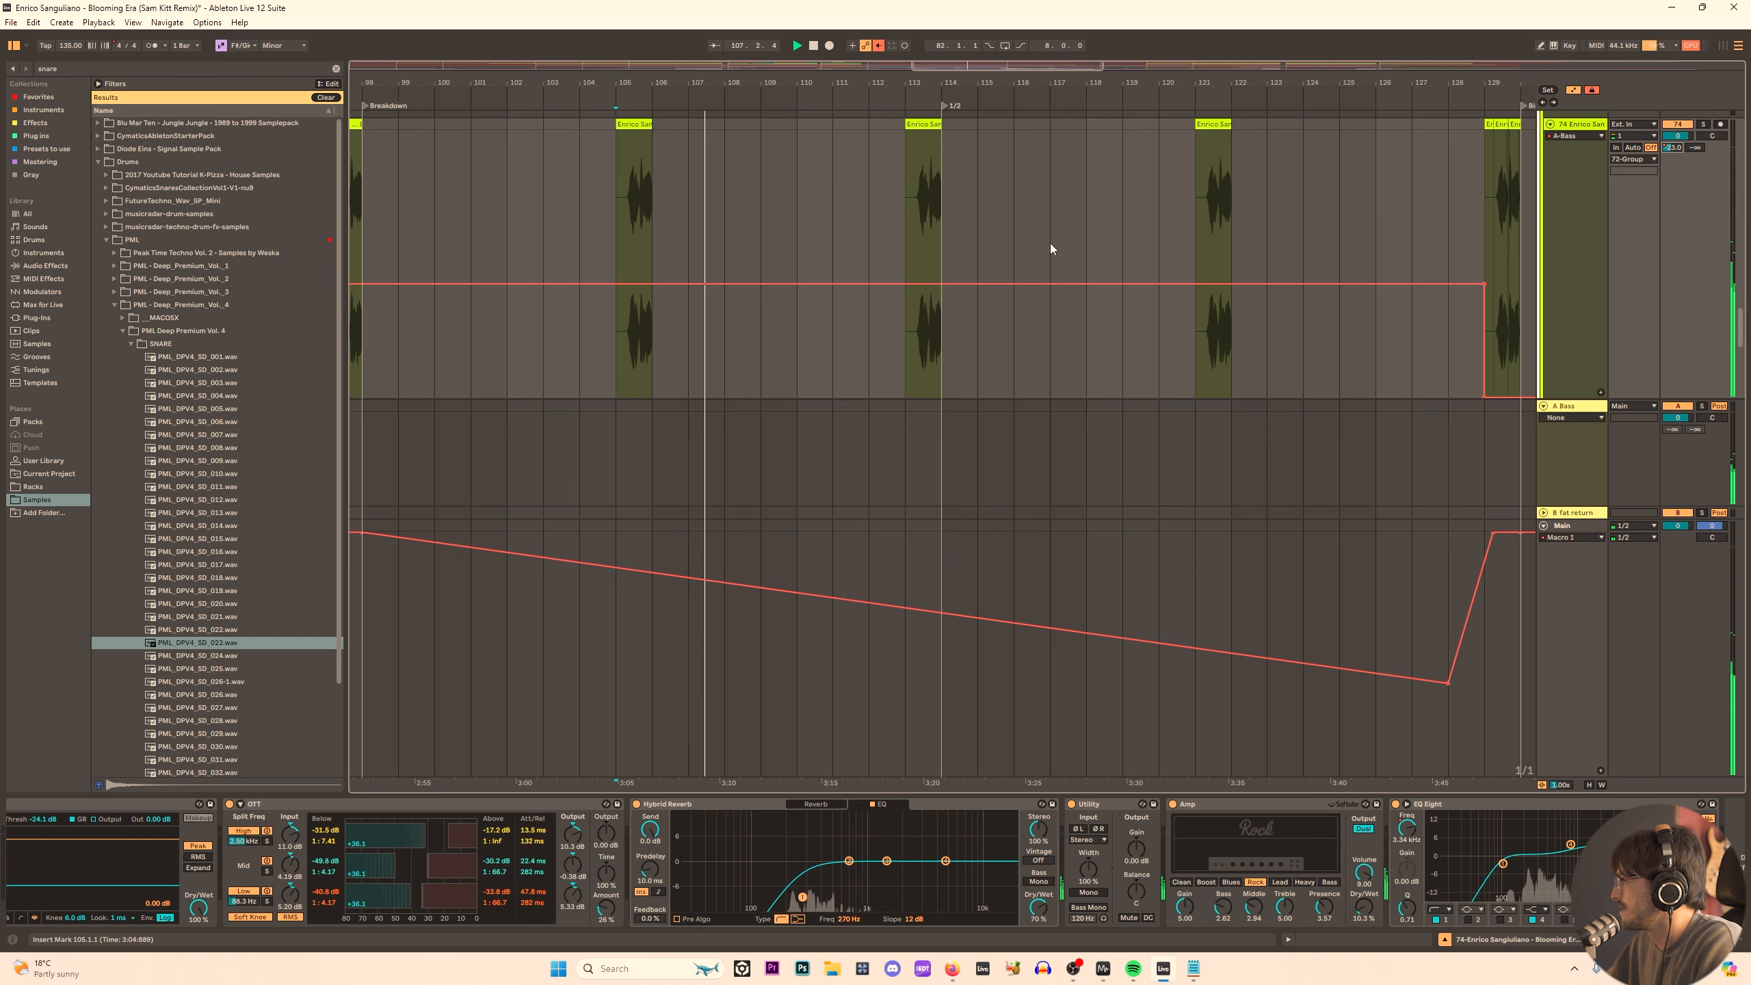
pyautogui.scroll(-3, 863, 217)
pyautogui.moveTo(1027, 282); pyautogui.dragTo(803, 397)
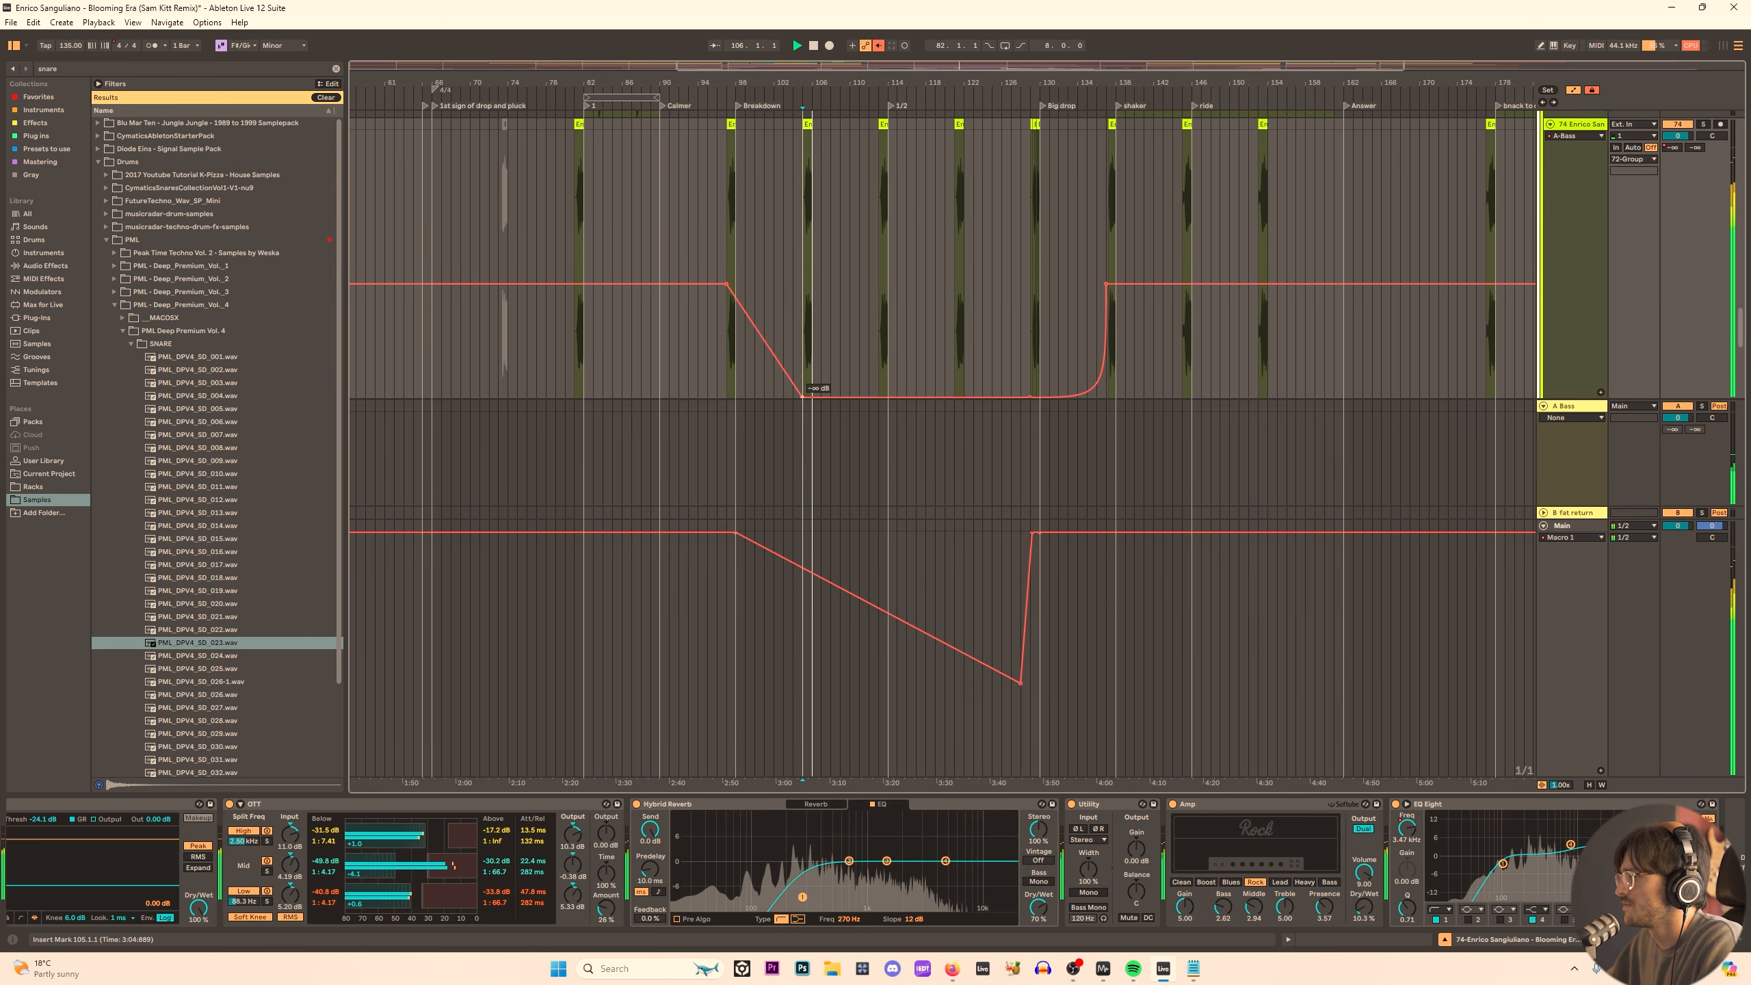
# Show track 74's Hybrid Reverb Dry/Wet automation and draw it falling in stages from the Breakdown to its minimum at the Big drop.
pyautogui.rightClick(1038, 906)
pyautogui.click(1073, 802)
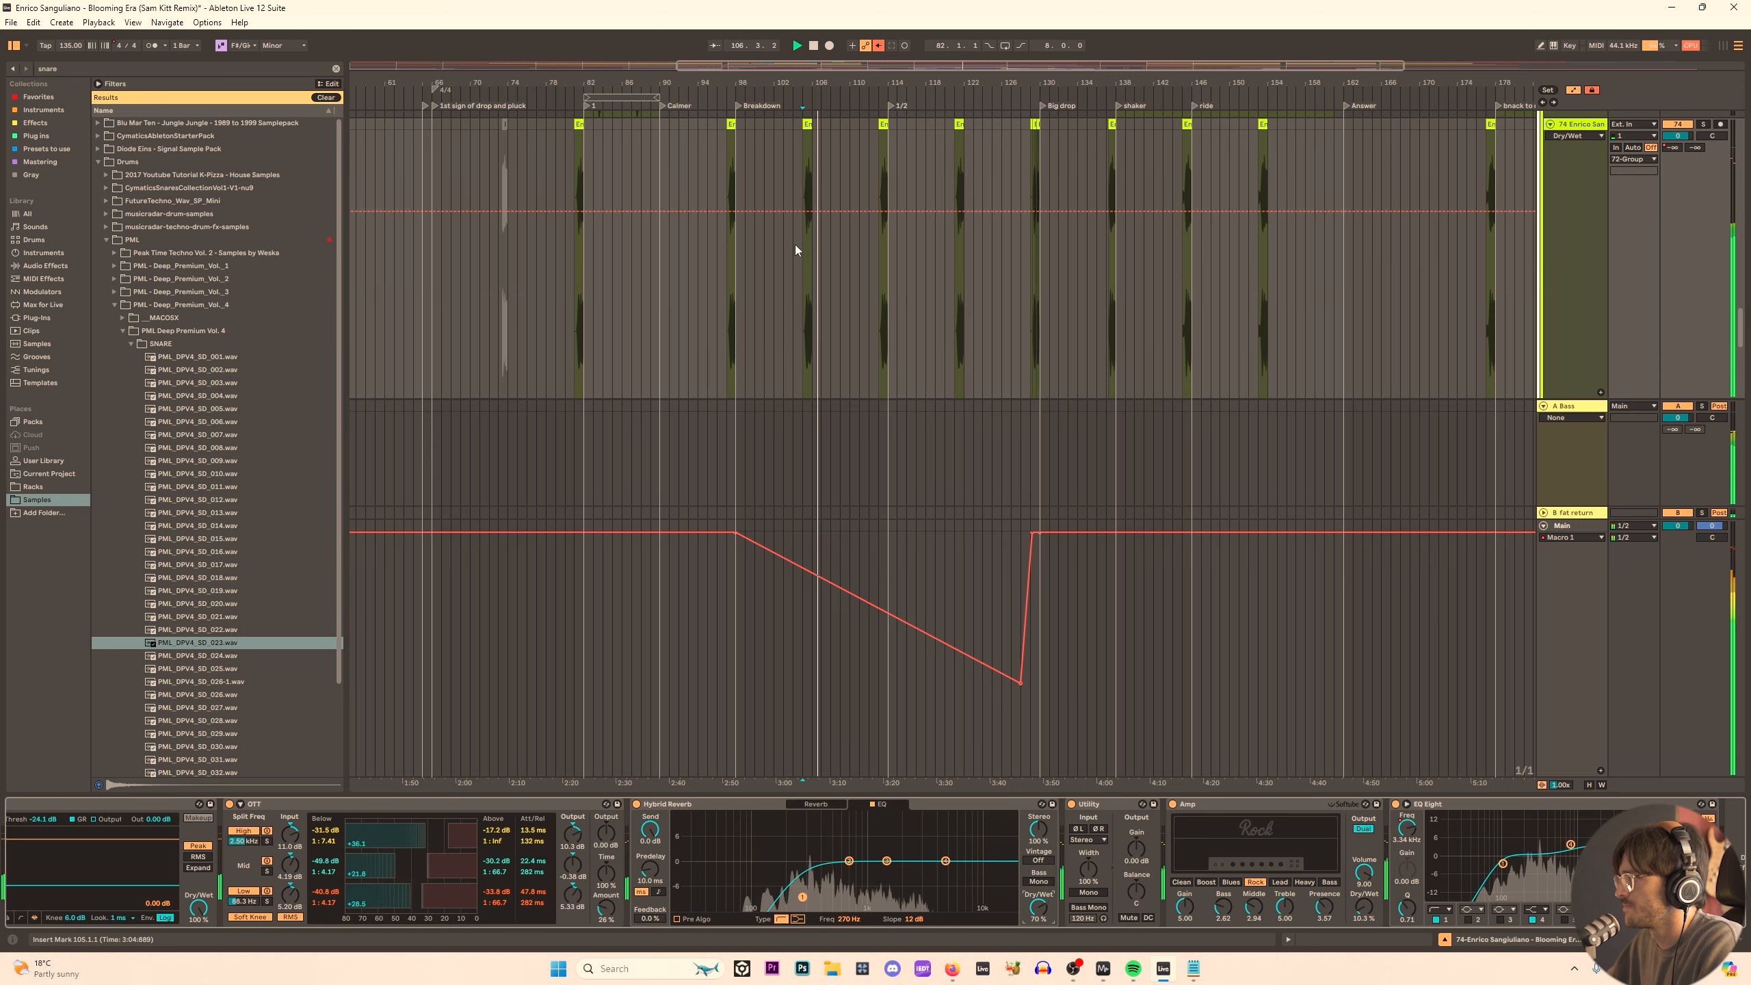
pyautogui.scroll(5, 786, 183)
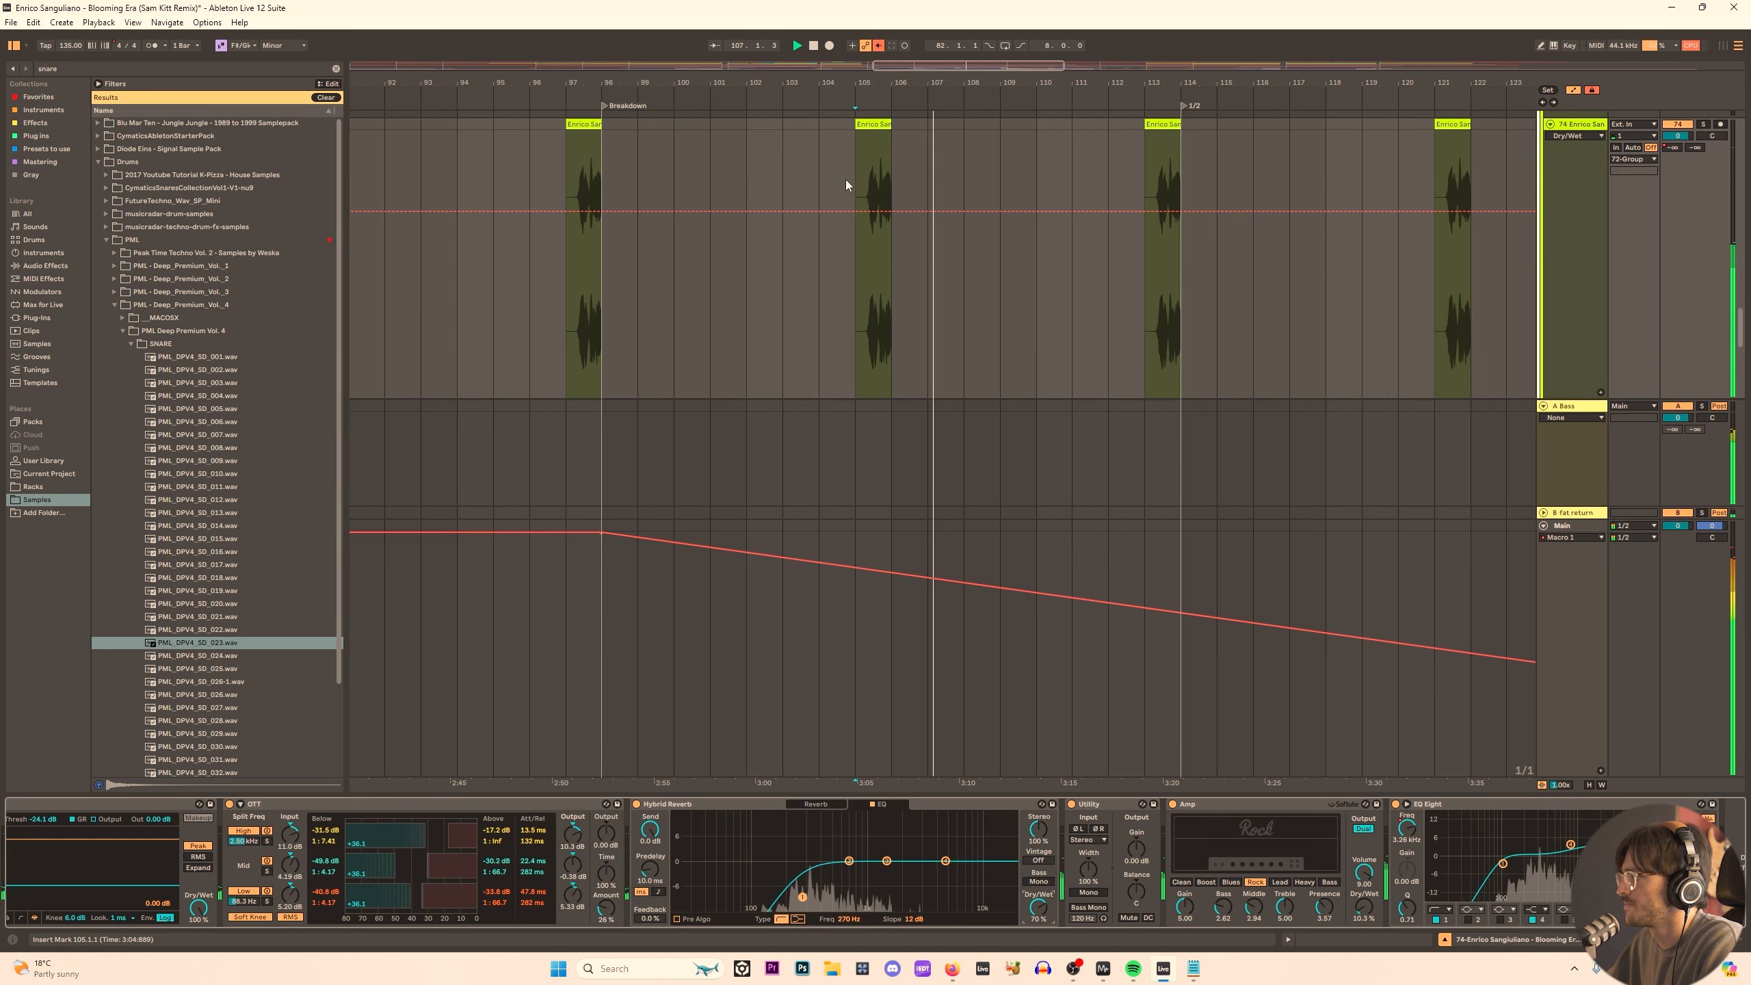
pyautogui.click(605, 213)
pyautogui.moveTo(1174, 83); pyautogui.dragTo(899, 42)
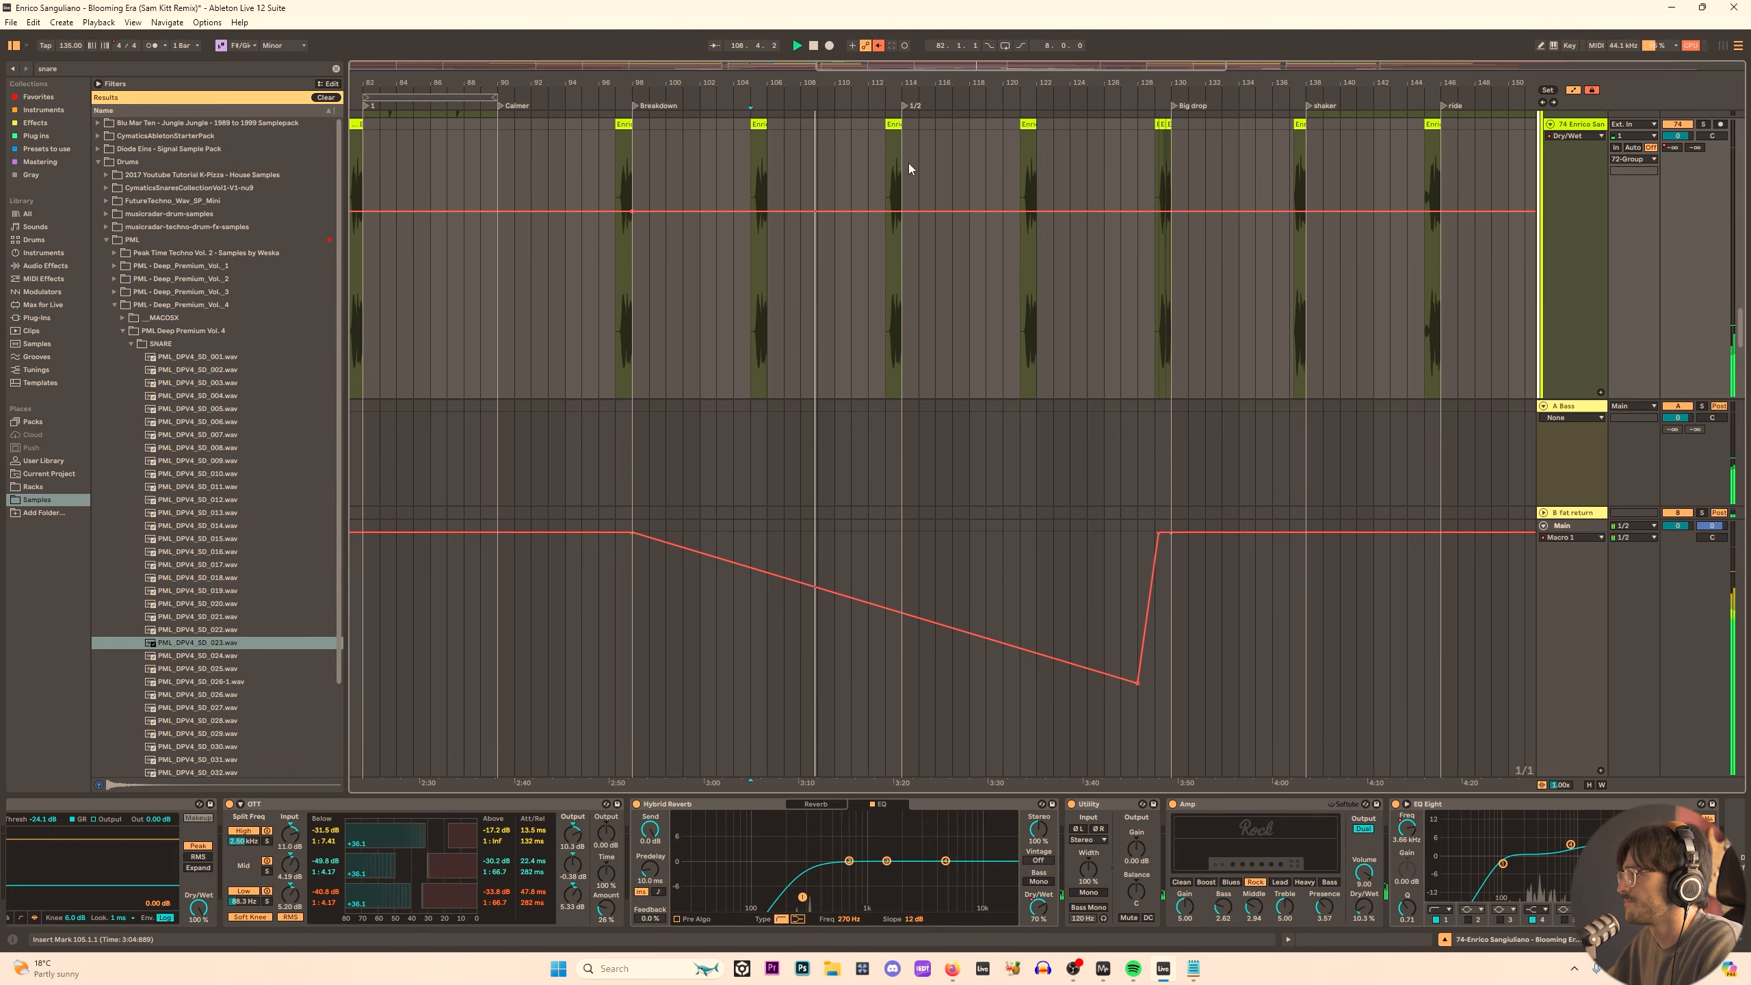
pyautogui.moveTo(900, 211); pyautogui.dragTo(902, 264)
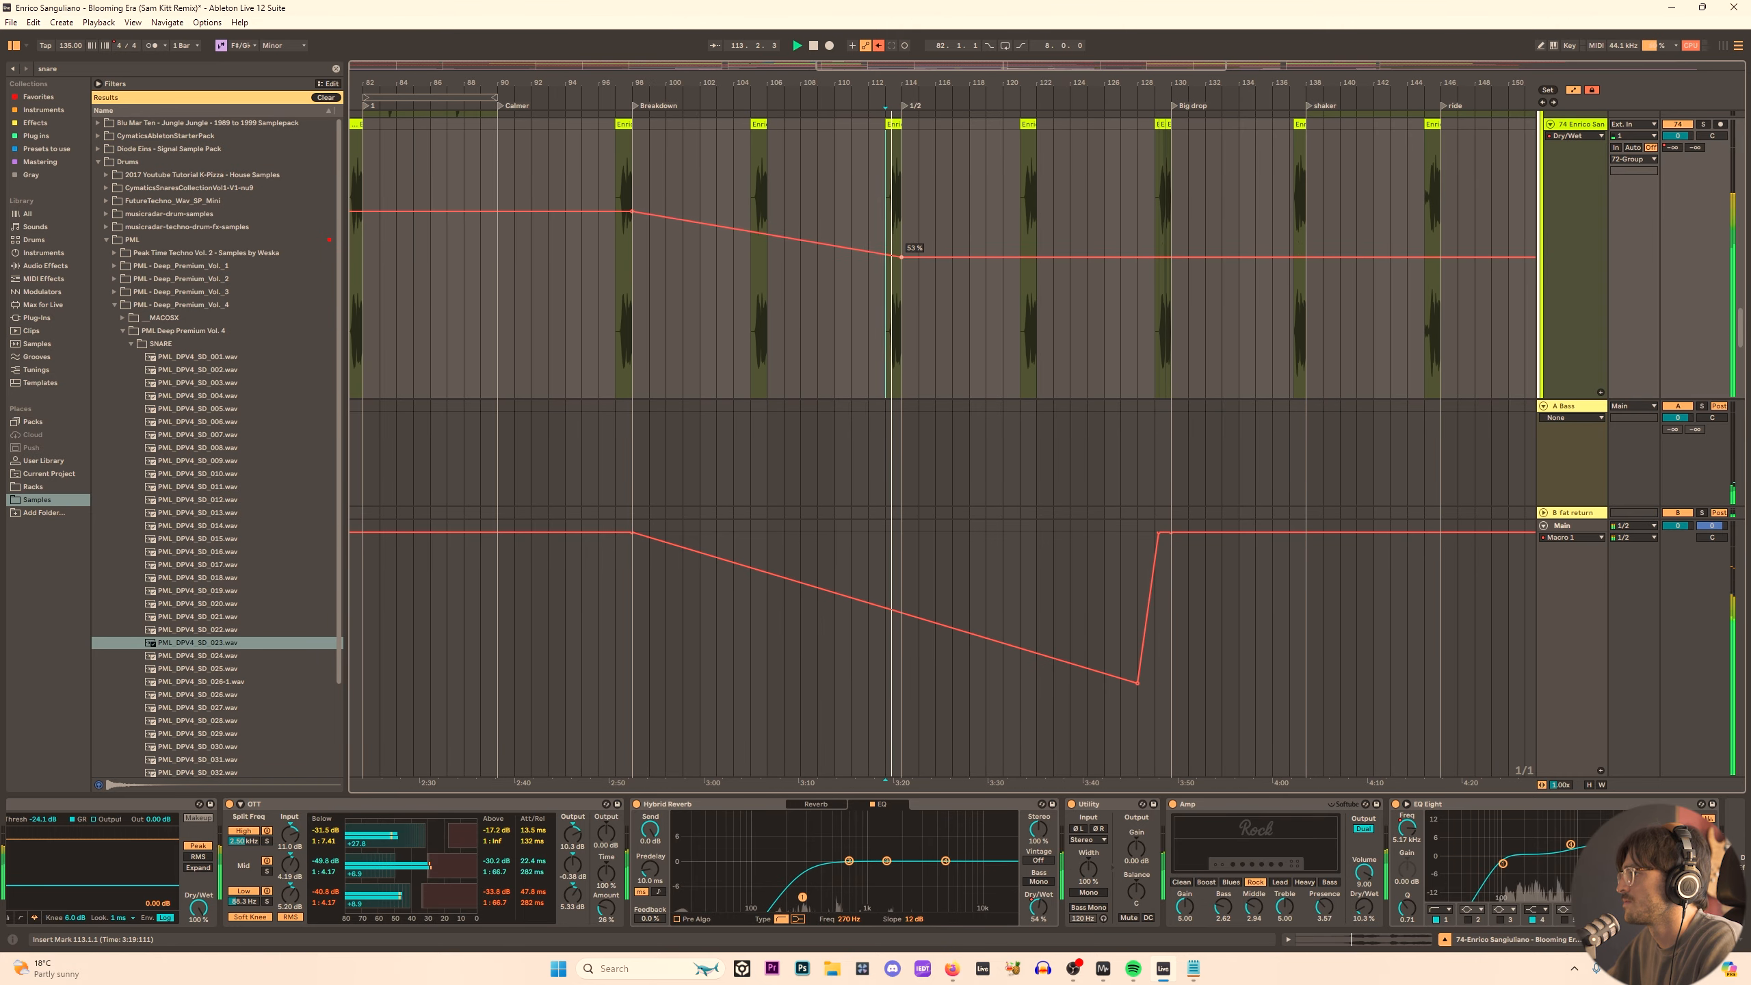
pyautogui.moveTo(1034, 265); pyautogui.dragTo(1034, 319)
pyautogui.moveTo(1153, 319); pyautogui.dragTo(1172, 400)
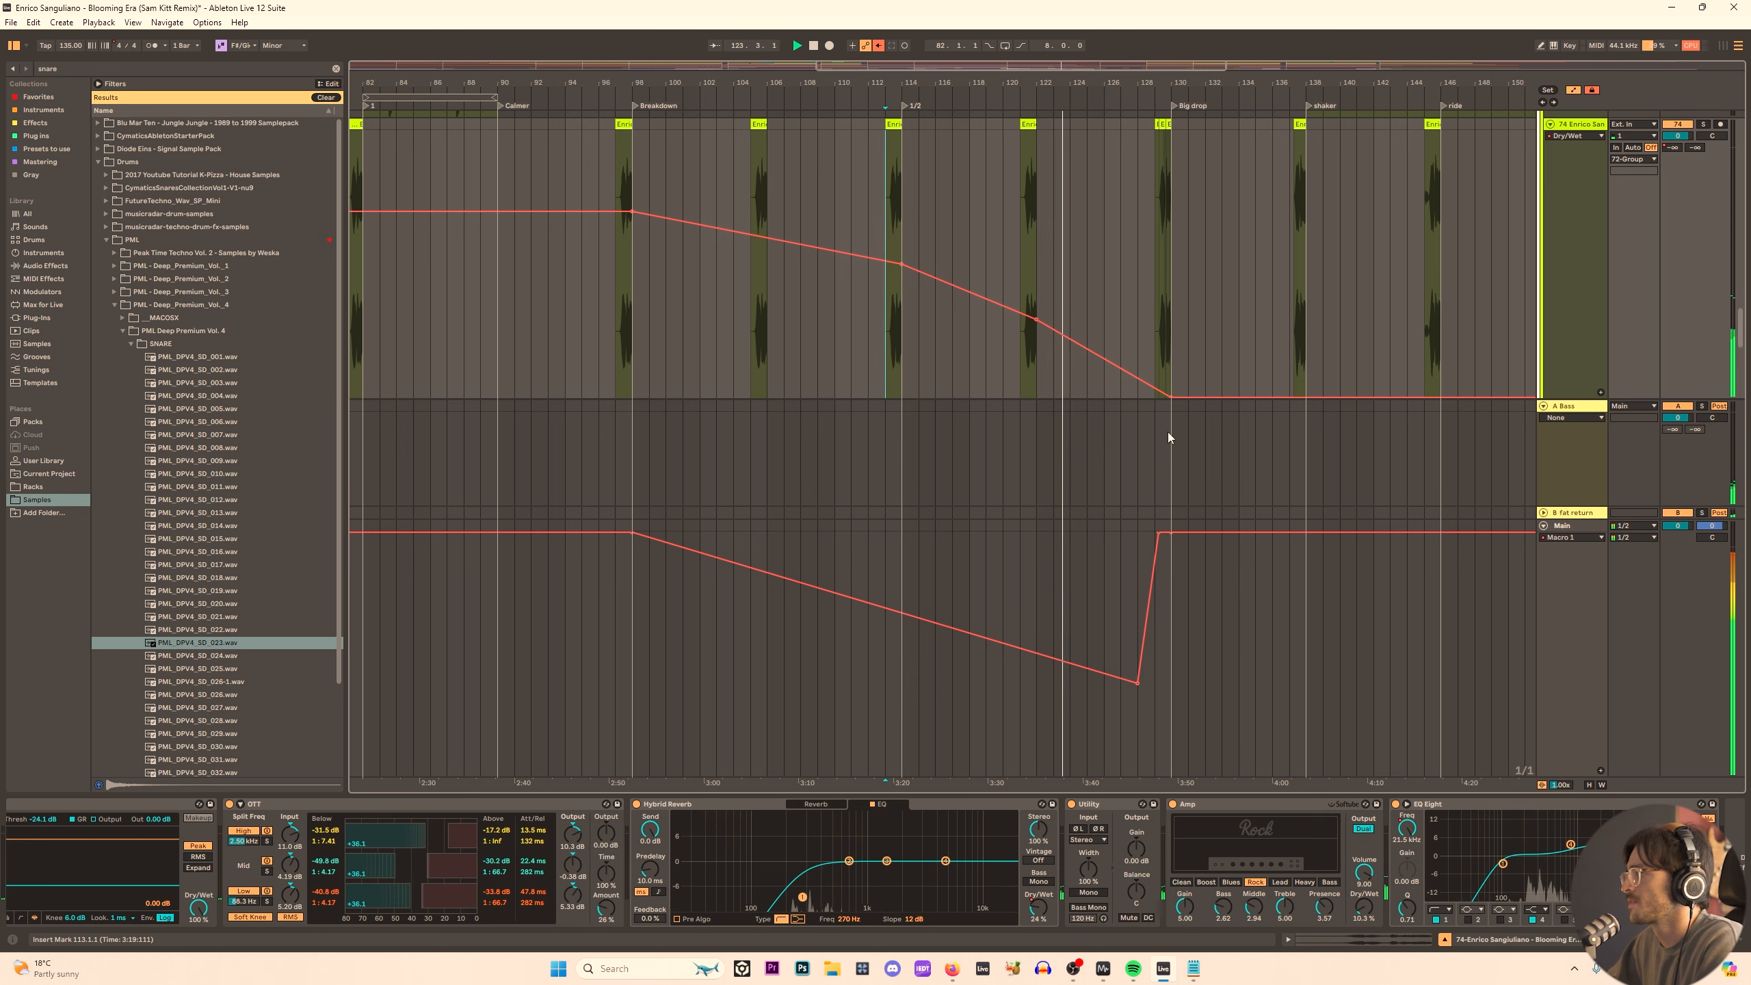
# Play through the Big drop transition and examine the synth, texture and clip tracks around it.
pyautogui.scroll(3, 1119, 286)
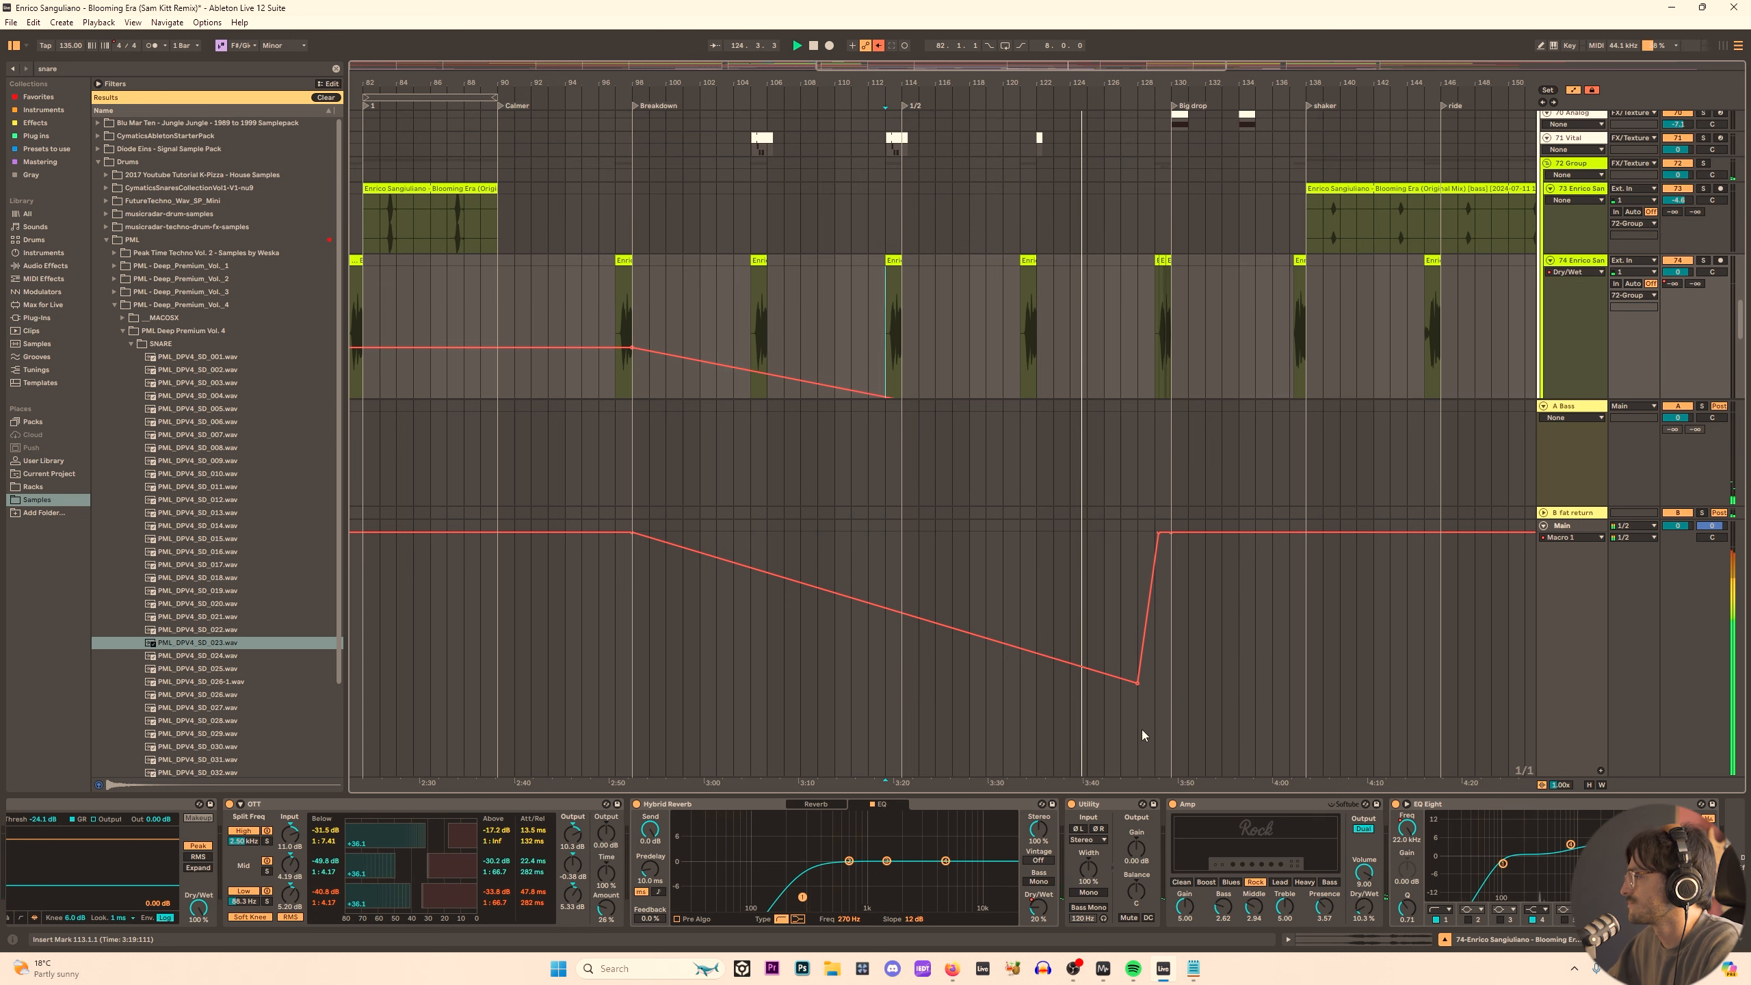
pyautogui.scroll(5, 978, 211)
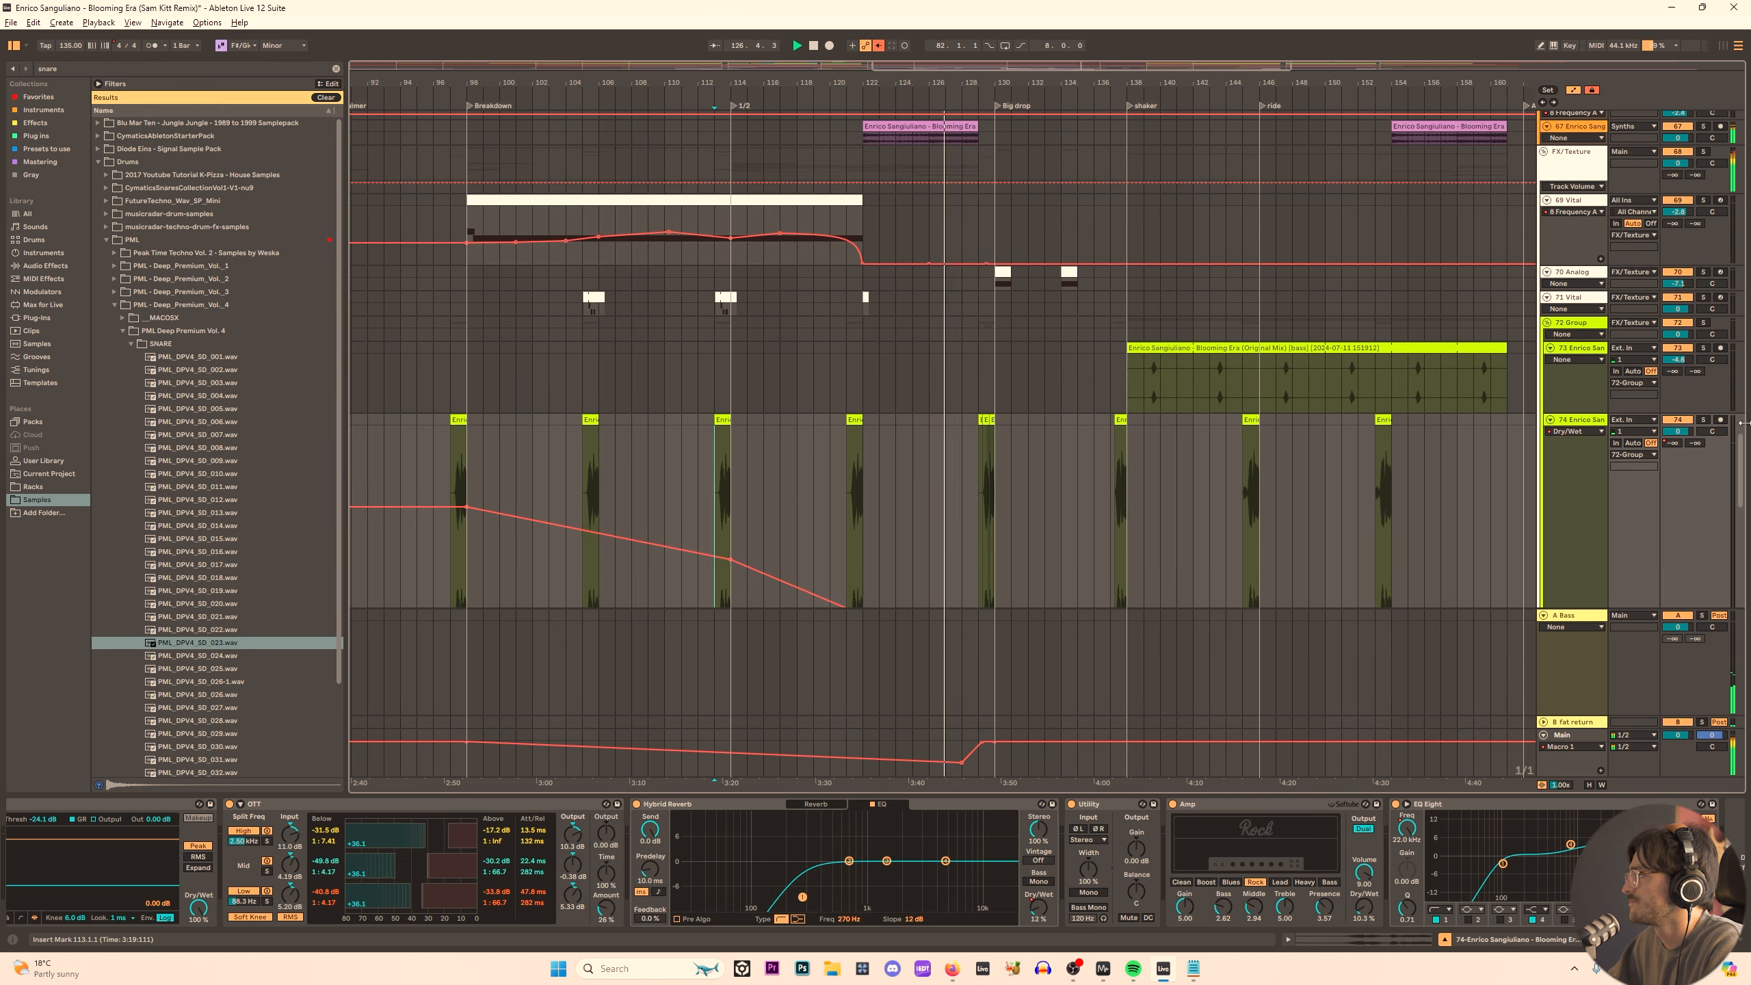
pyautogui.scroll(10, 1743, 422)
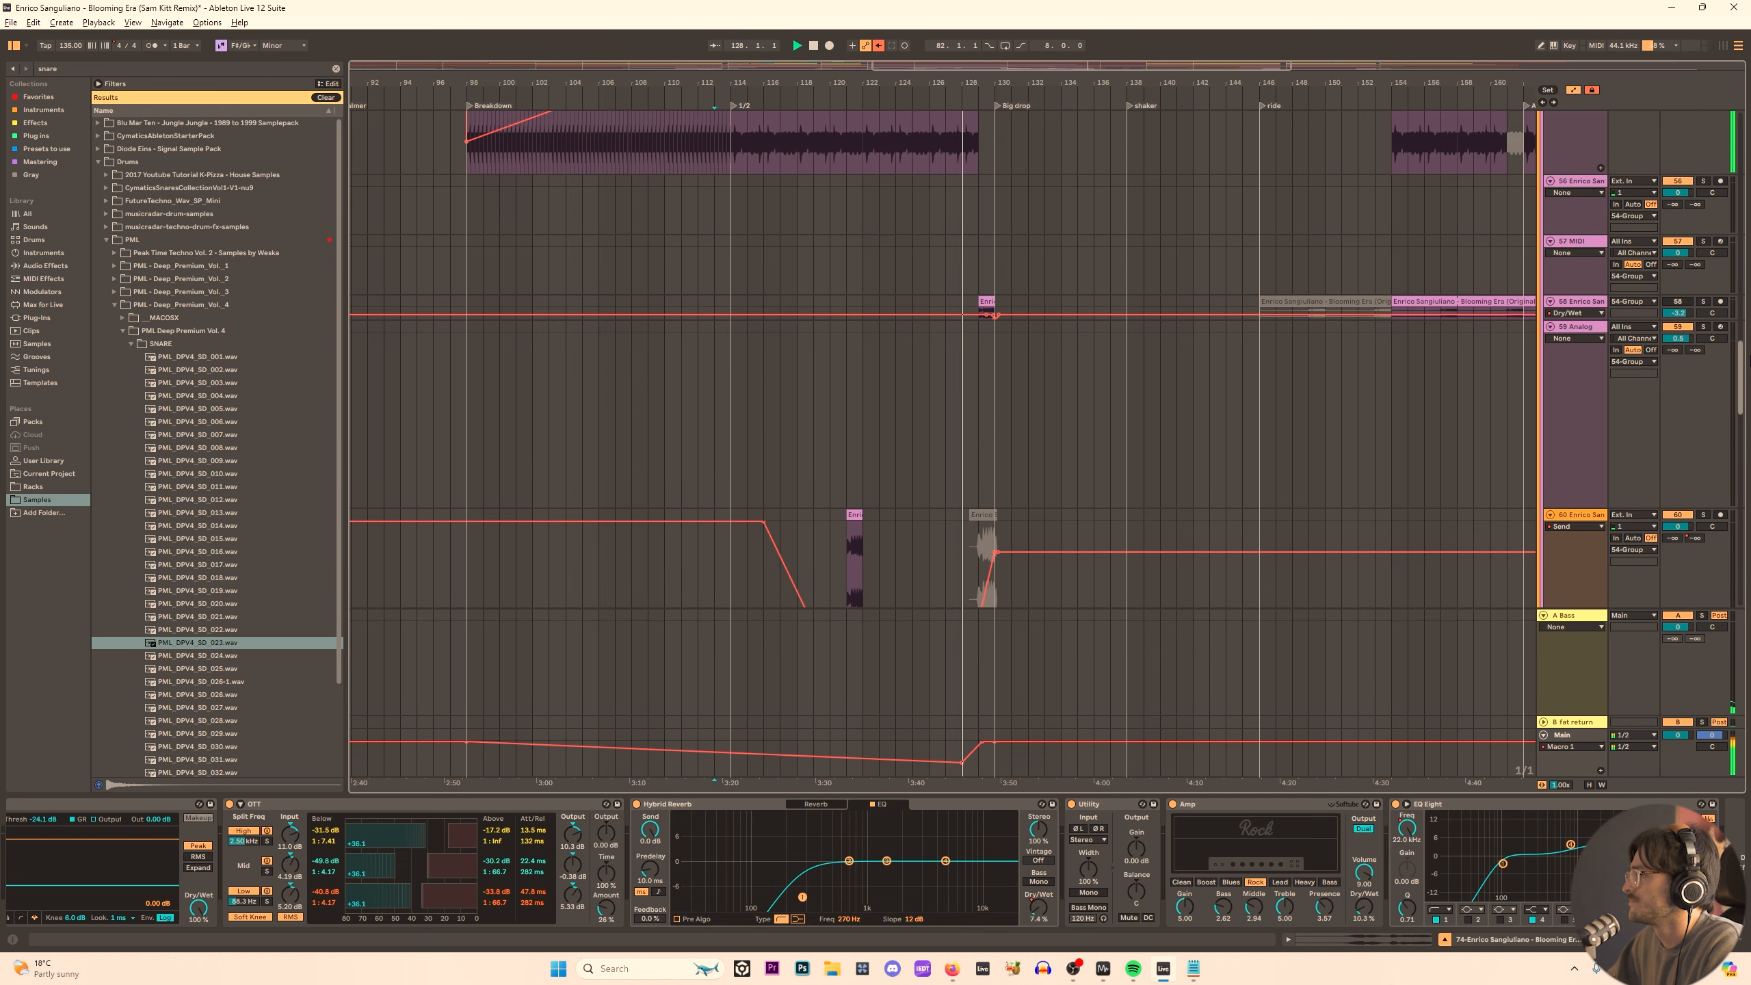
pyautogui.scroll(8, 943, 441)
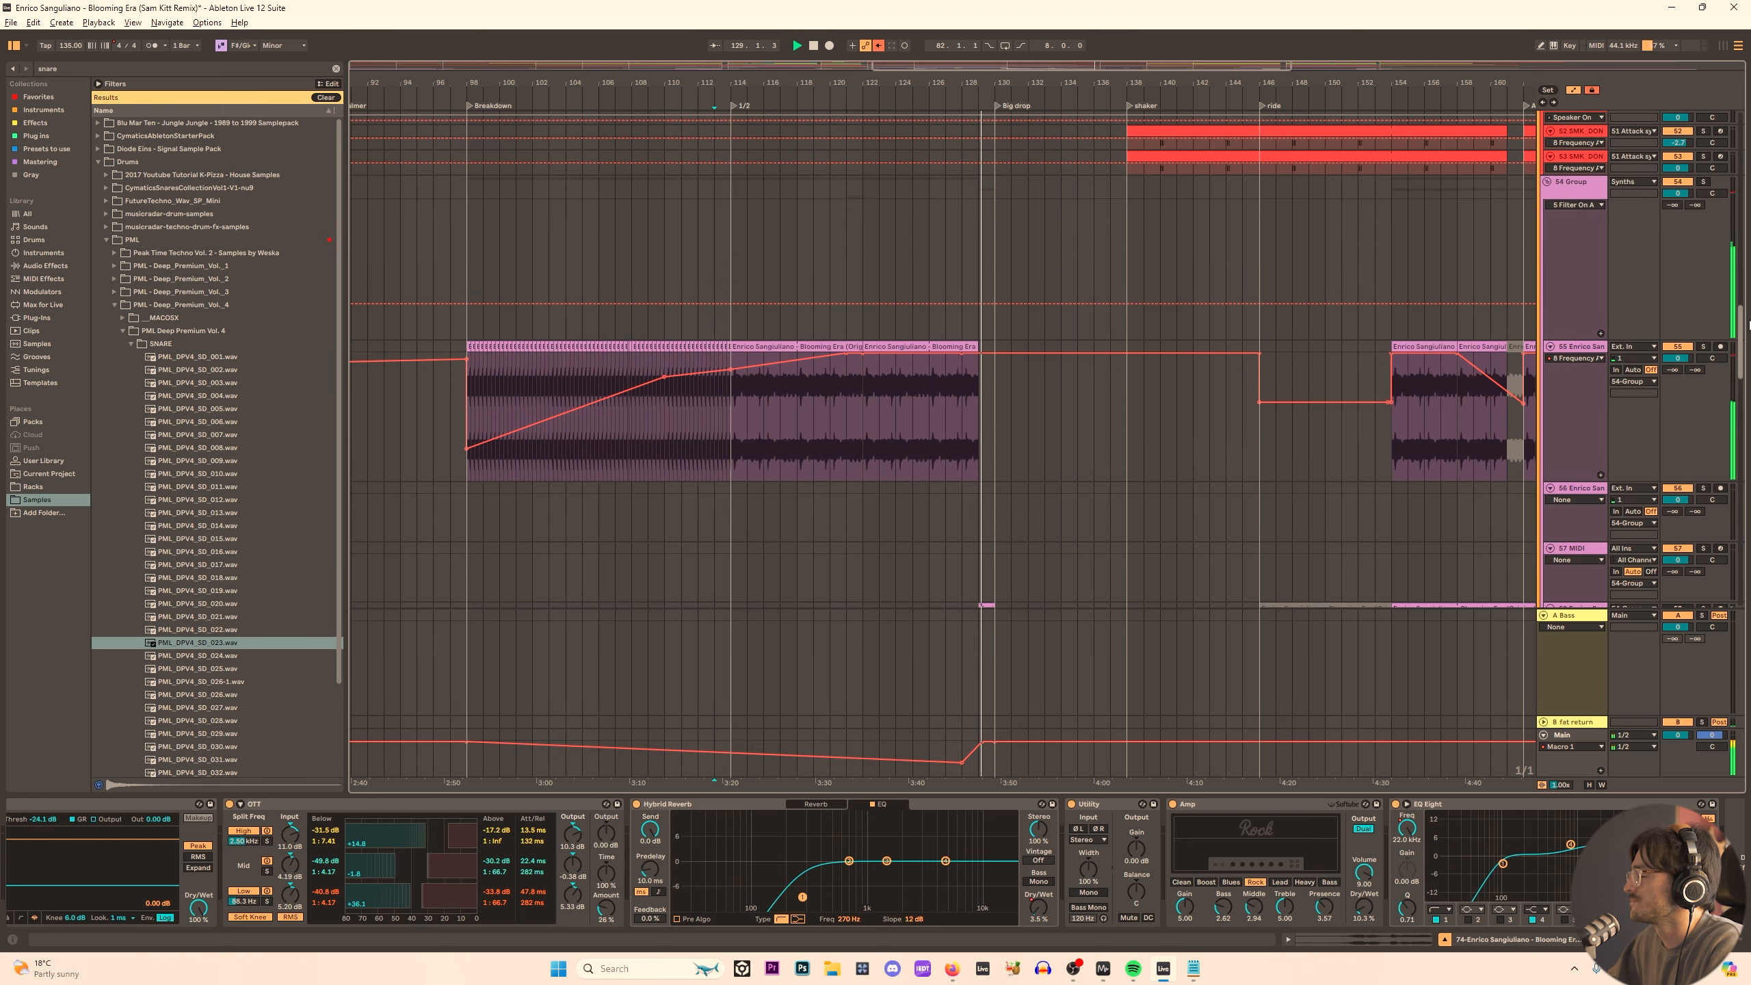
pyautogui.scroll(2, 1749, 325)
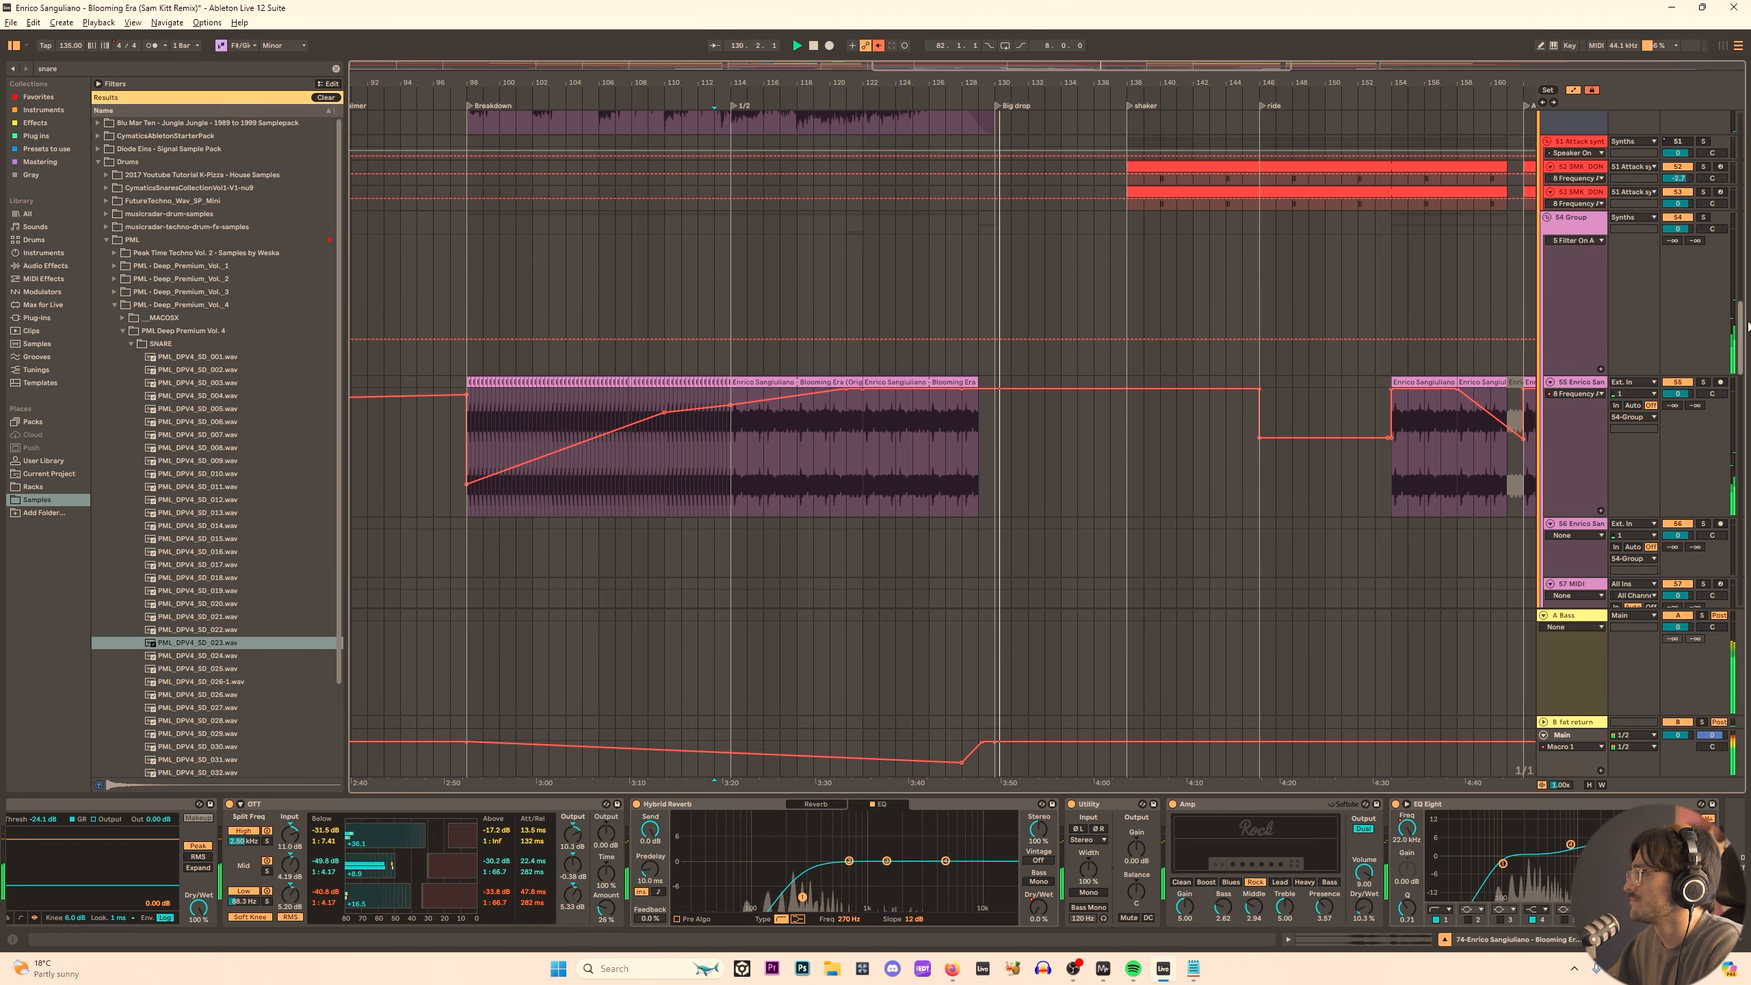
pyautogui.scroll(-15, 1749, 324)
pyautogui.scroll(5, 837, 544)
pyautogui.scroll(-3, 725, 534)
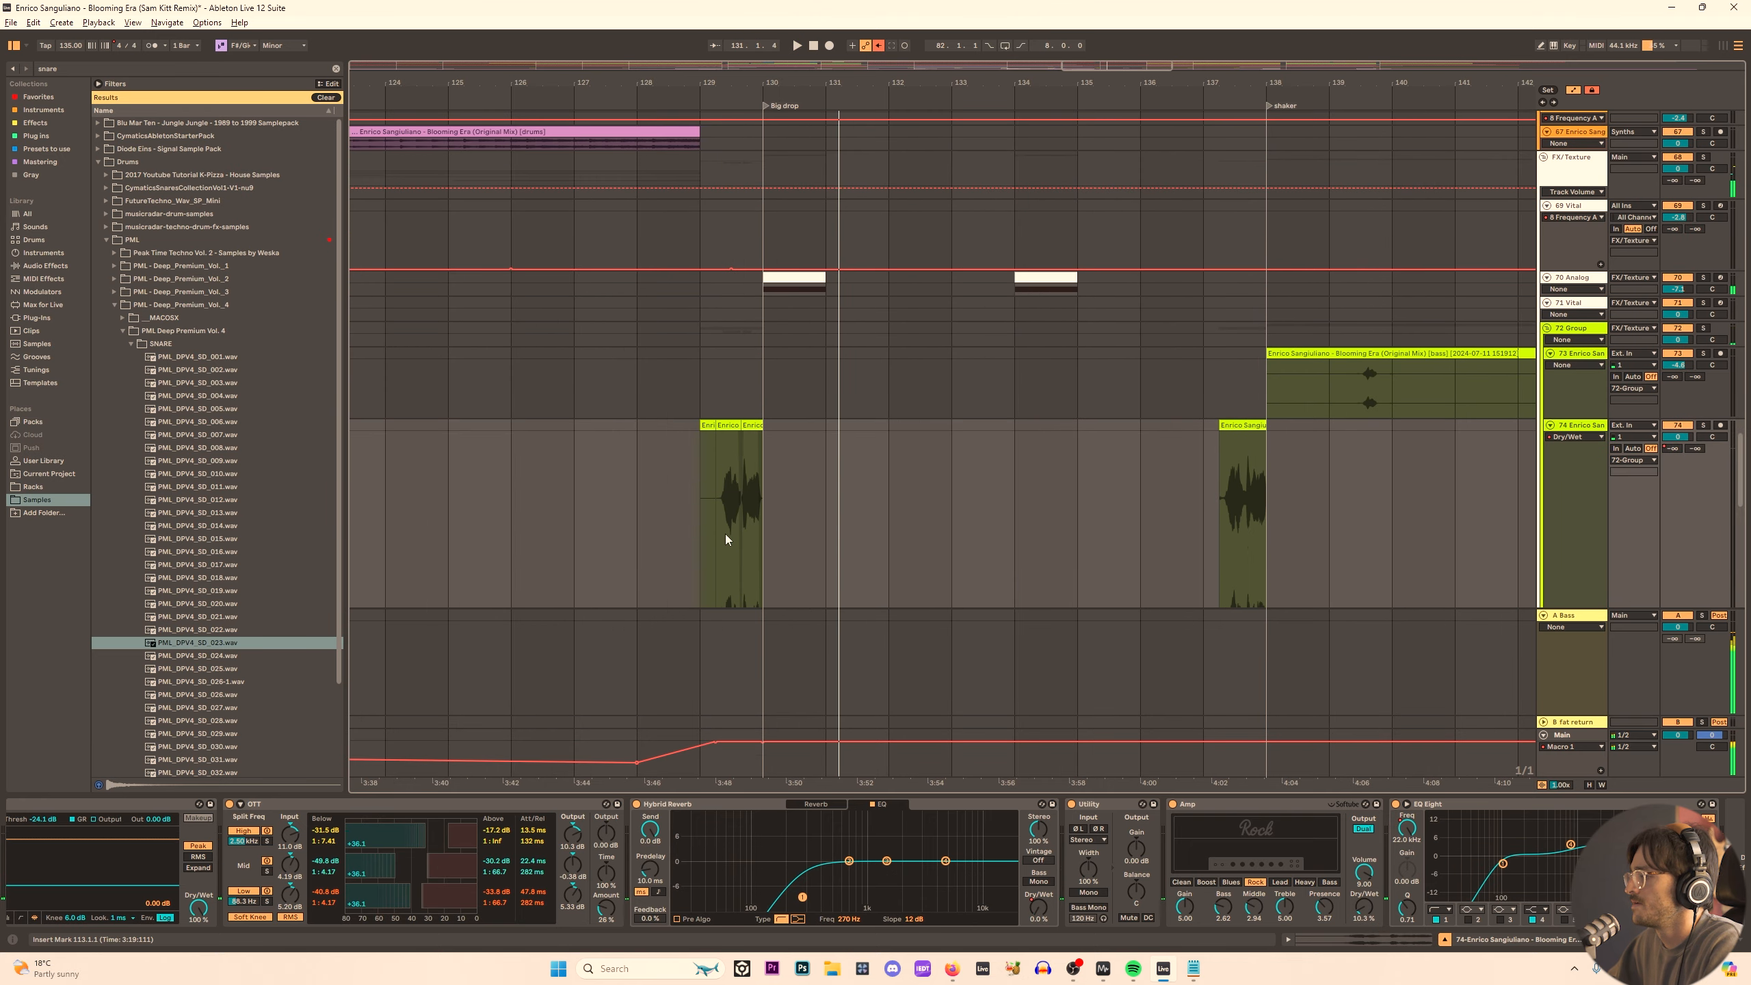
# Insert a new audio track below track 74.
pyautogui.scroll(4, 725, 534)
pyautogui.scroll(4, 930, 462)
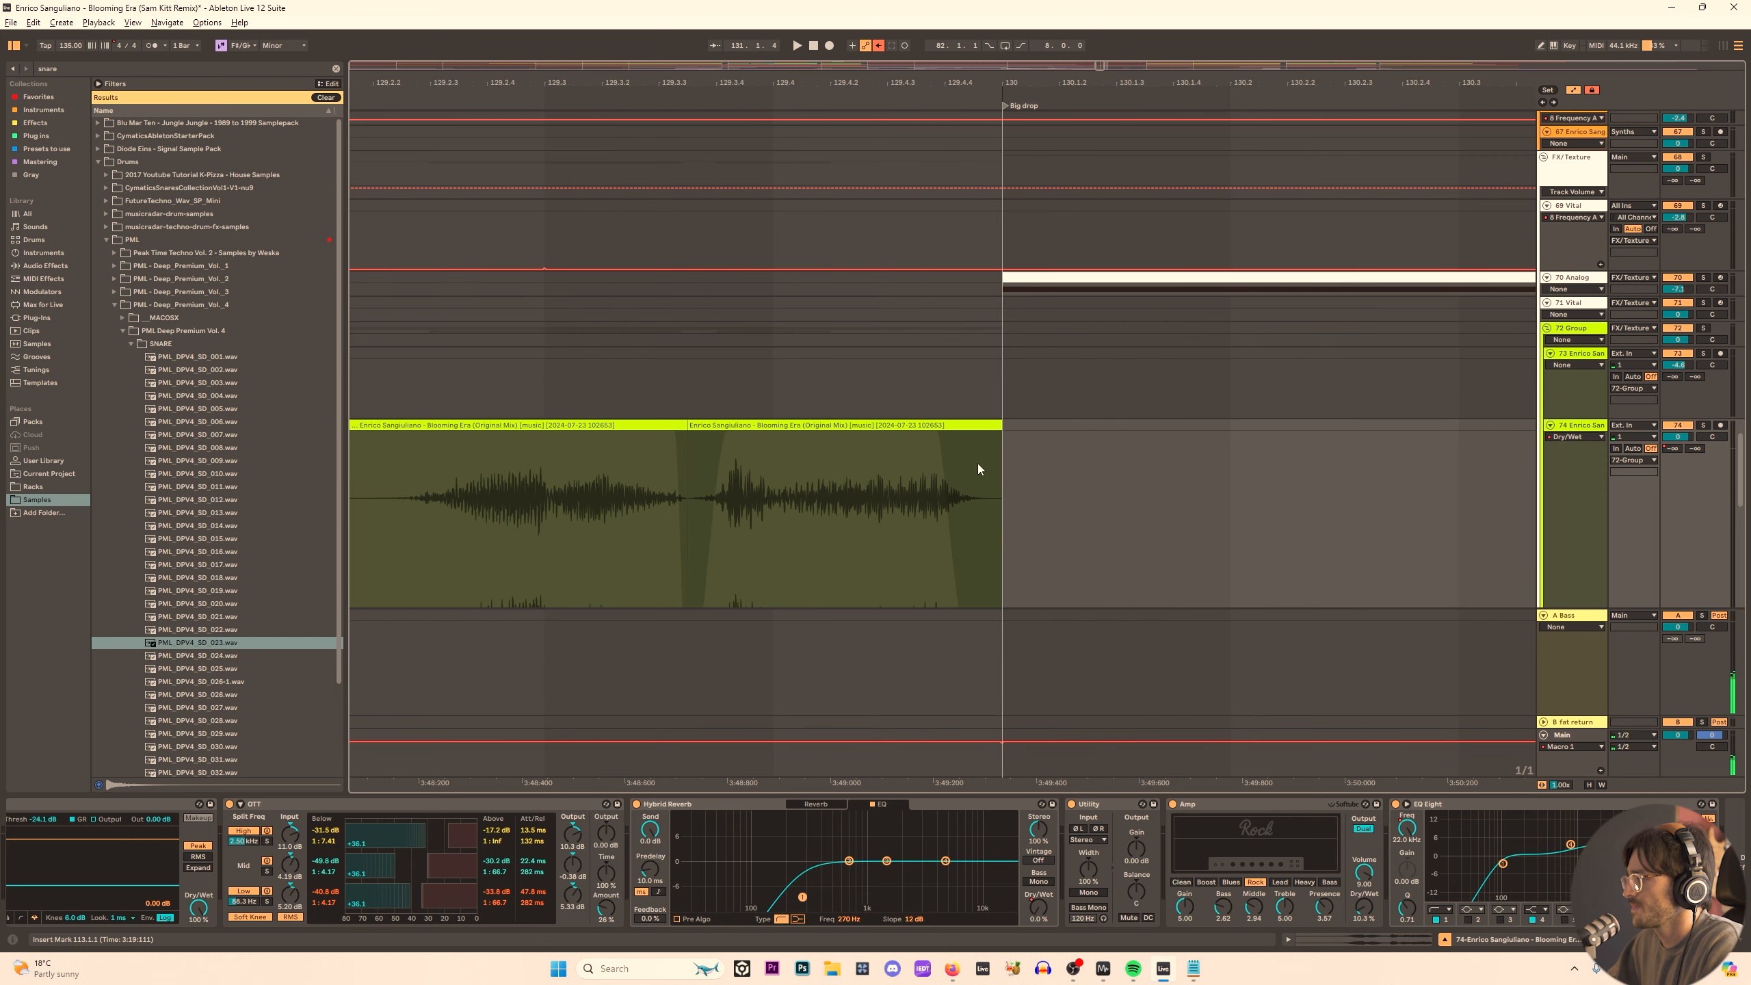
pyautogui.scroll(-5, 916, 448)
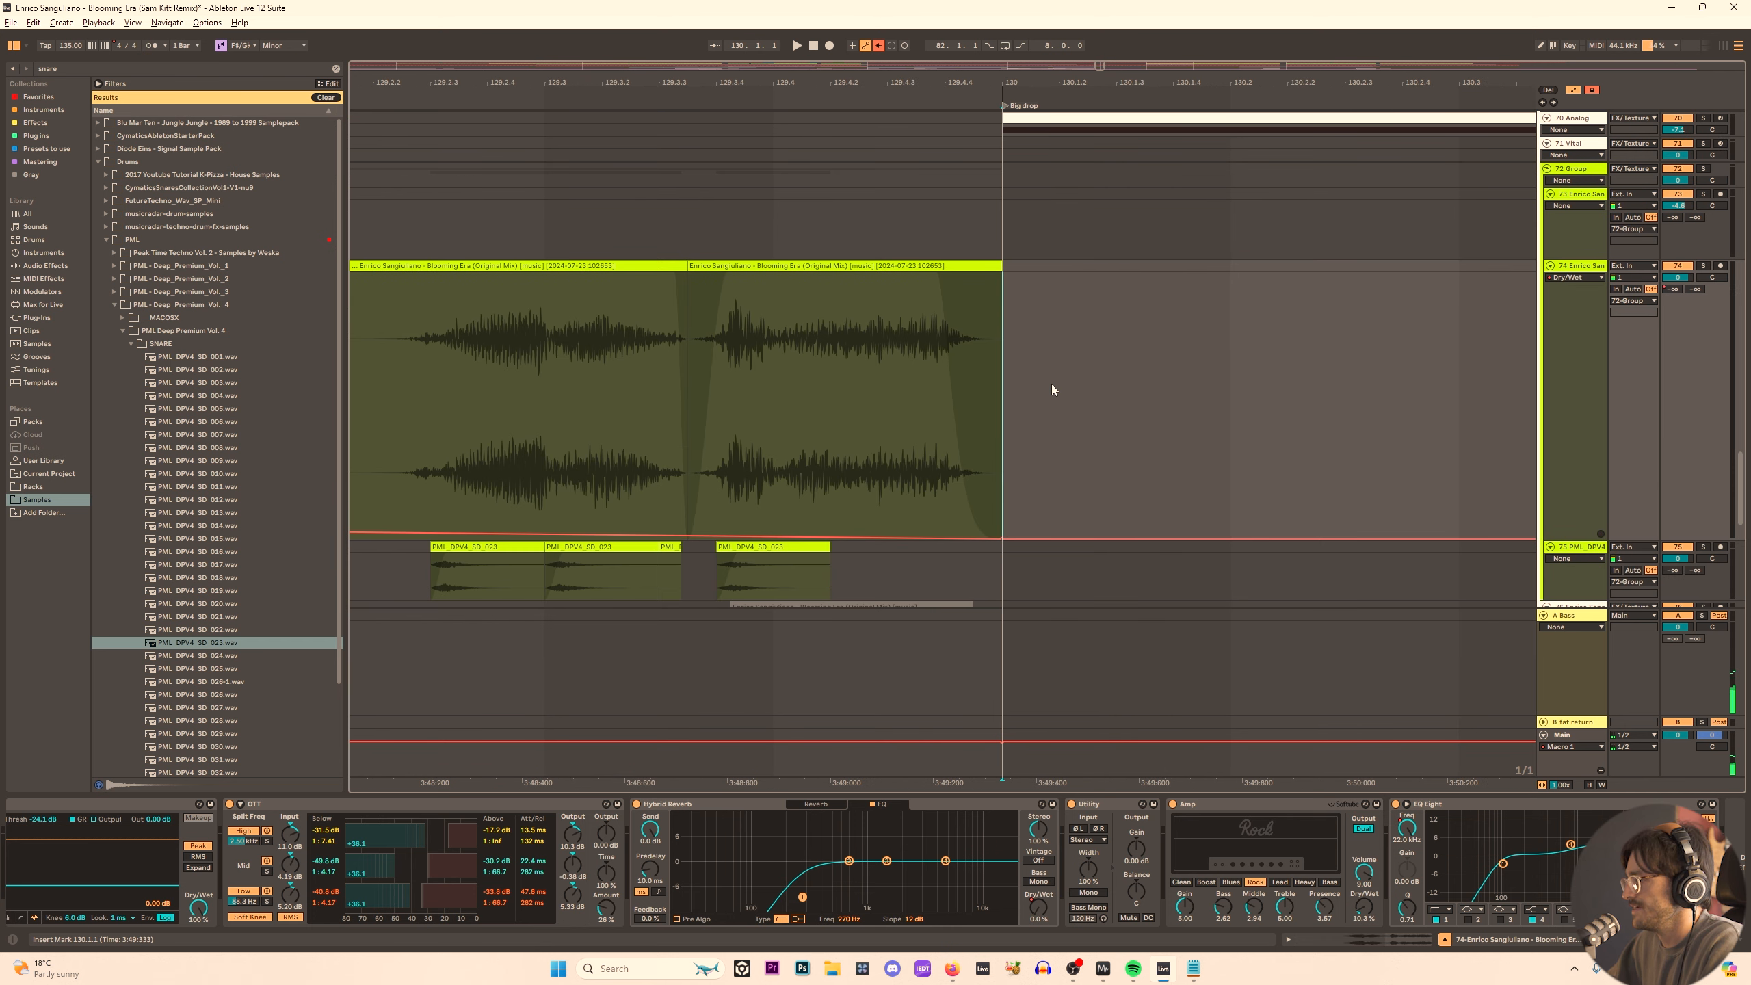
pyautogui.hotkey('ctrl', 't')
# Narrow the grid to 1/8, split track 74's clip at 129.3, and copy the preceding beat onto the new track at 129.4.
pyautogui.click(515, 331)
pyautogui.hotkey('ctrl', '1')
pyautogui.hotkey('ctrl', '1')
pyautogui.hotkey('ctrl', '1')
pyautogui.click(534, 338)
pyautogui.hotkey('ctrl', 'e')
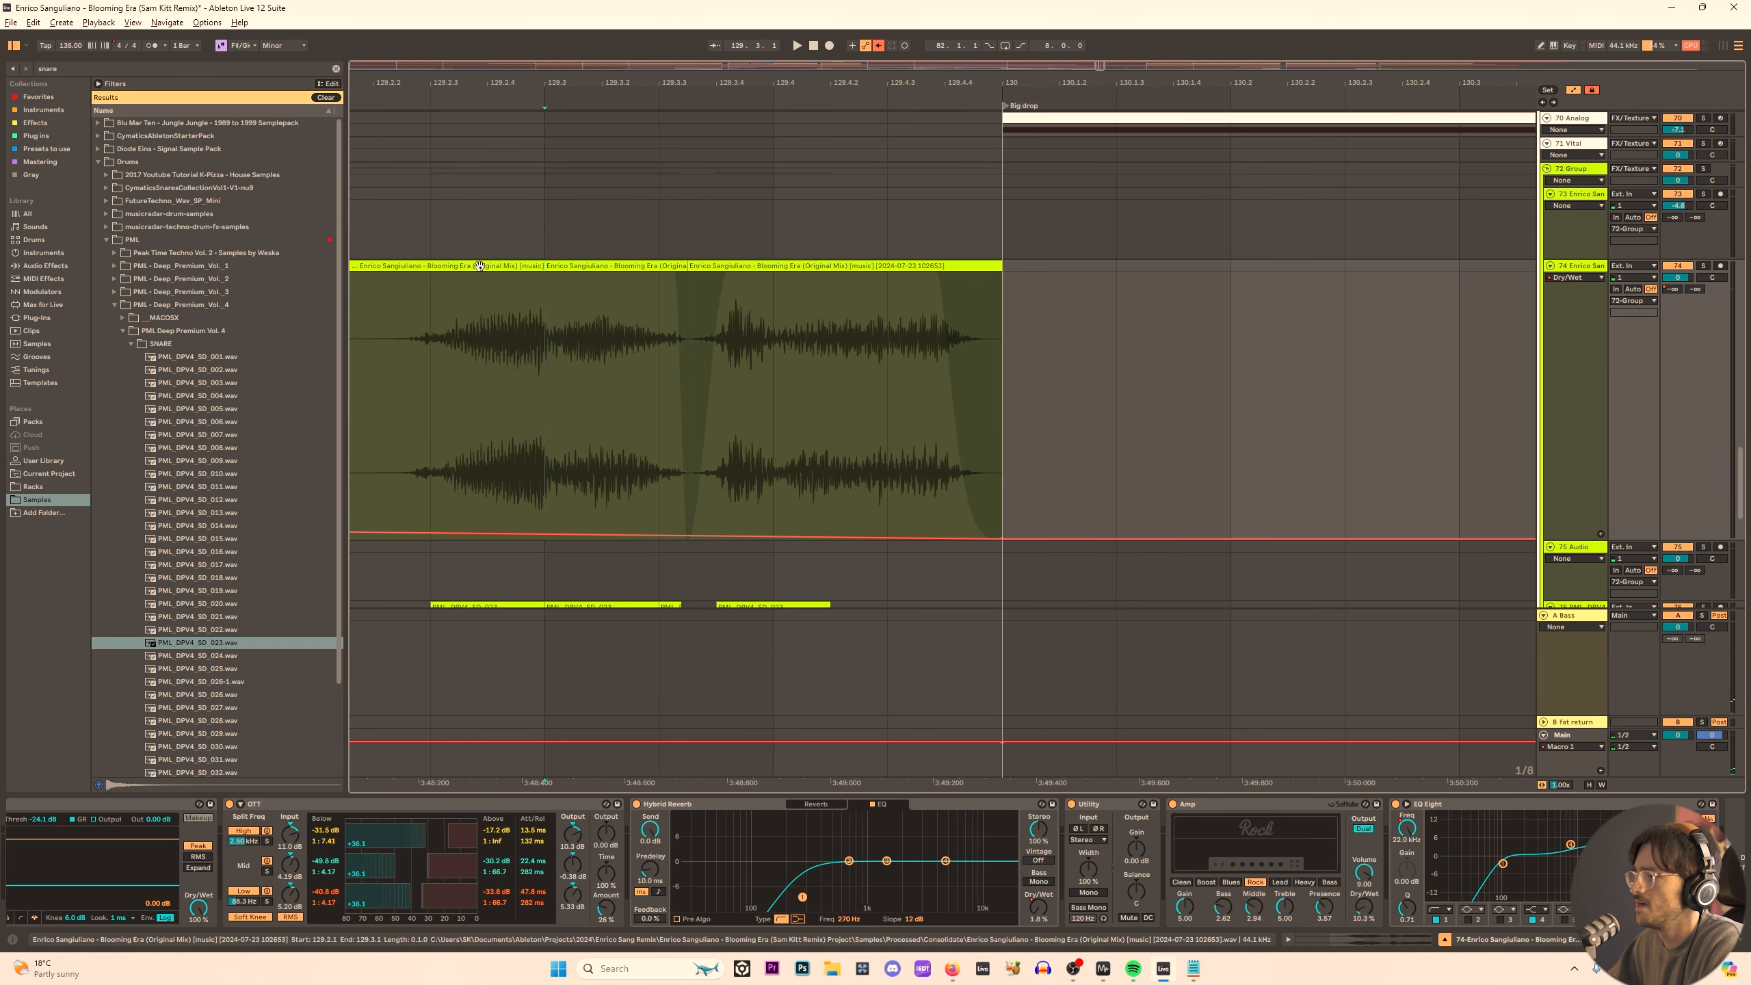
pyautogui.moveTo(479, 266); pyautogui.dragTo(917, 564)
pyautogui.scroll(4, 917, 565)
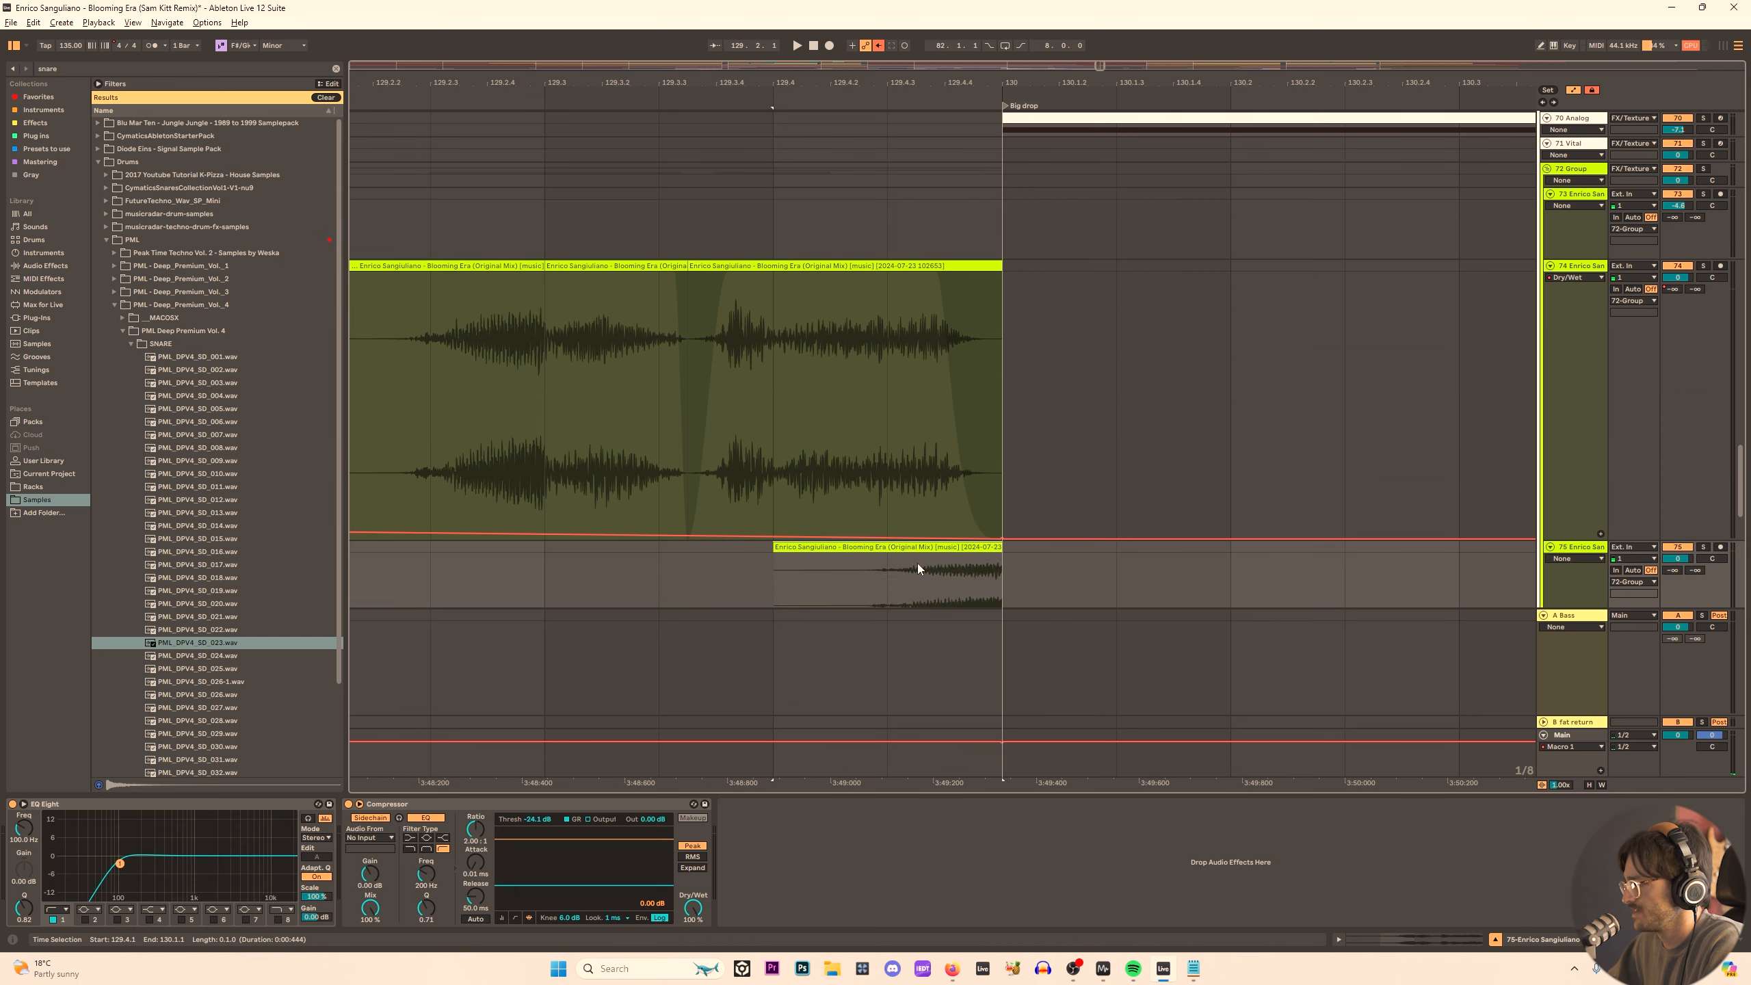
# Add a long fade-in to track 75's copied clip and bend its curve so the sound rises late.
pyautogui.scroll(-3, 917, 564)
pyautogui.press('a')
pyautogui.moveTo(776, 441); pyautogui.dragTo(973, 448)
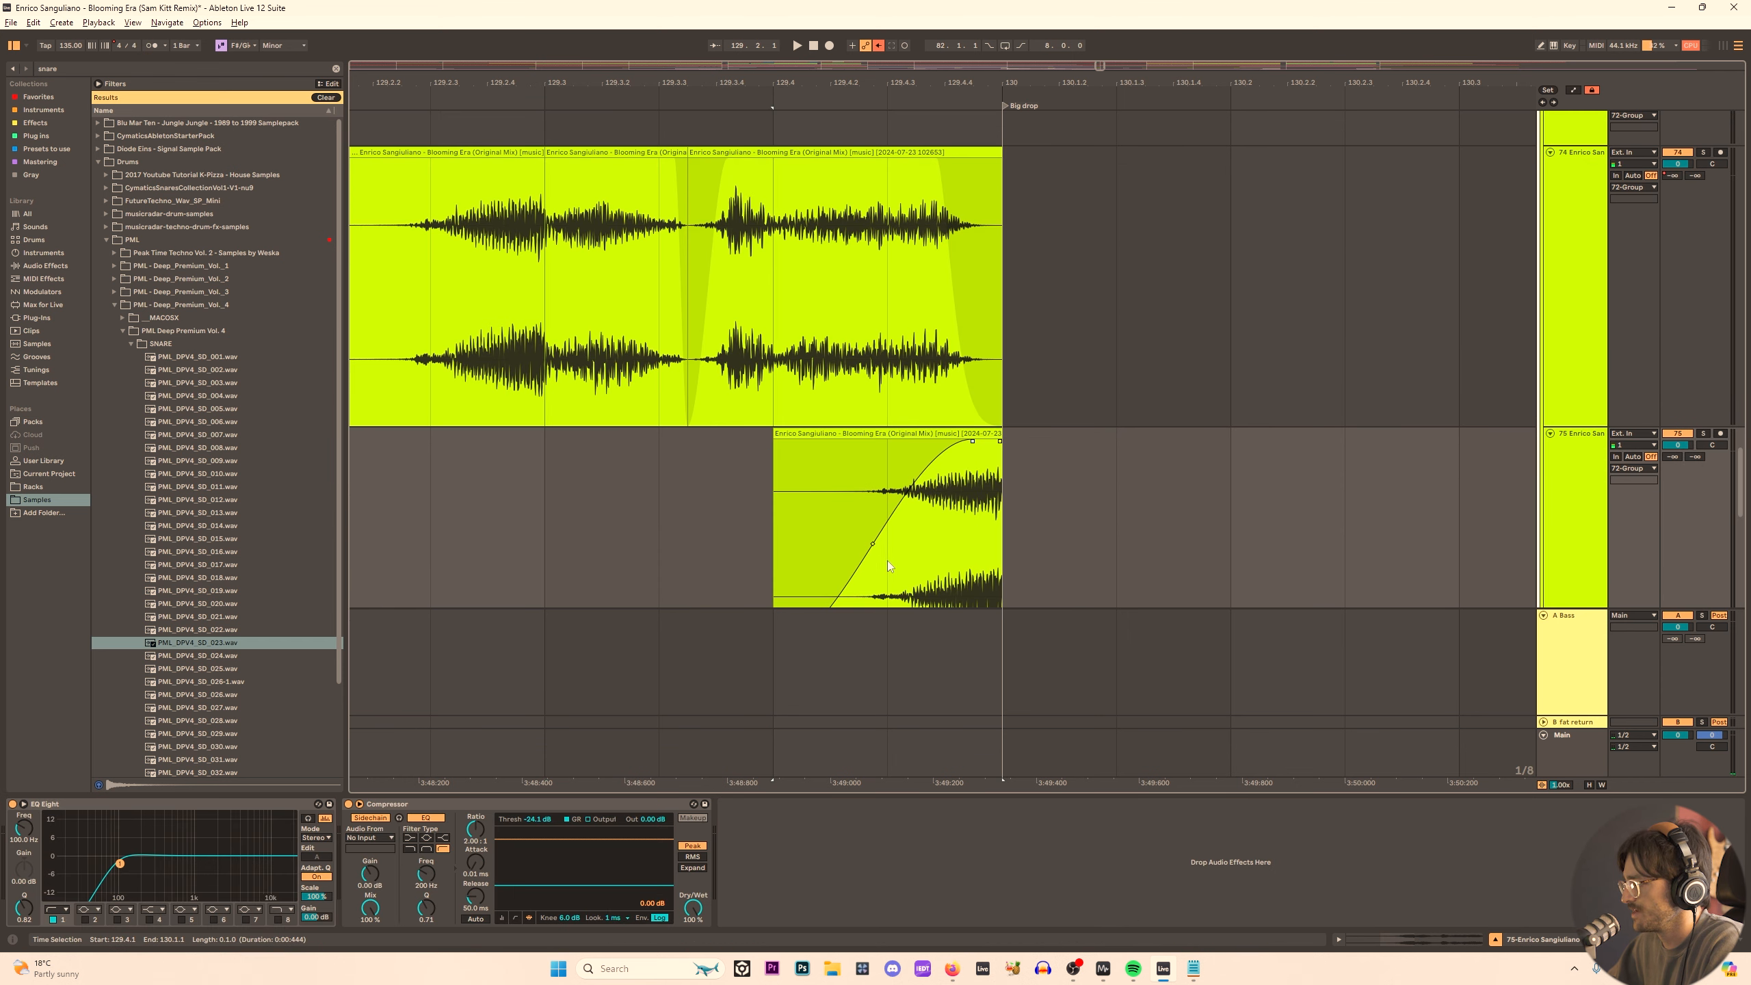
pyautogui.moveTo(874, 546); pyautogui.dragTo(922, 543)
# Solo the 72 Group and play the end of the Breakdown from 129.2.3.
pyautogui.click(474, 314)
pyautogui.scroll(2, 473, 315)
pyautogui.click(1560, 179)
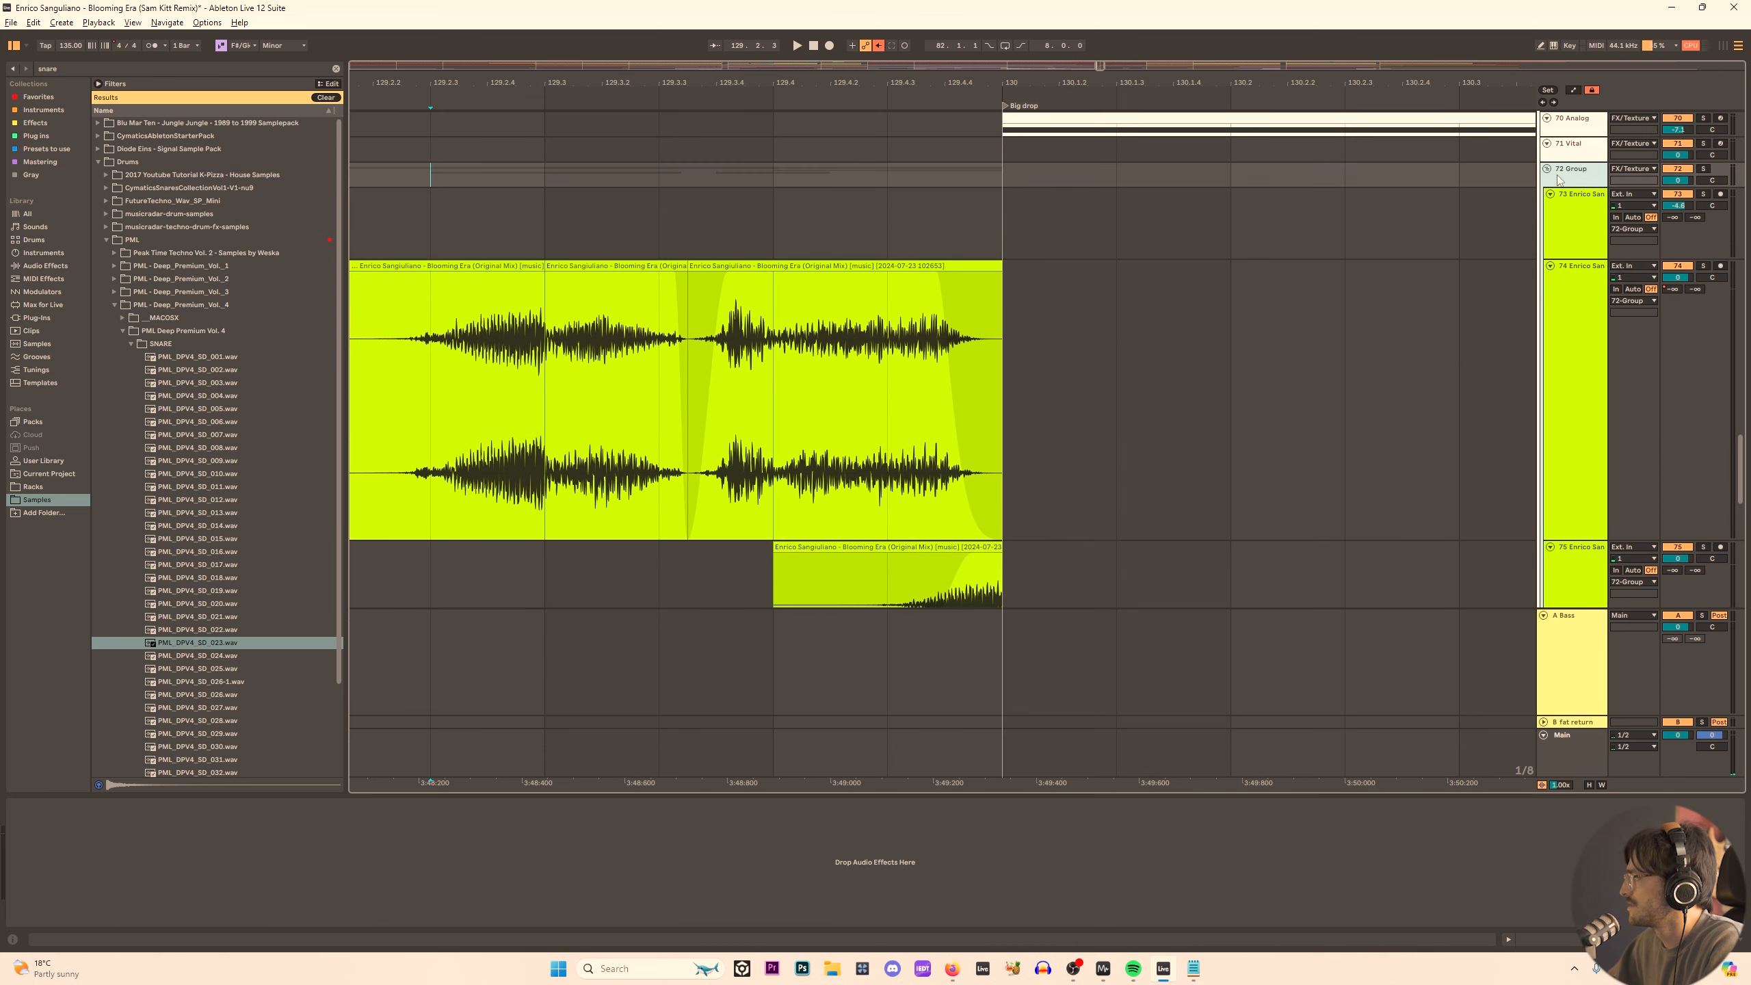
pyautogui.press('s')
pyautogui.press('space')
pyautogui.scroll(-2, 1006, 347)
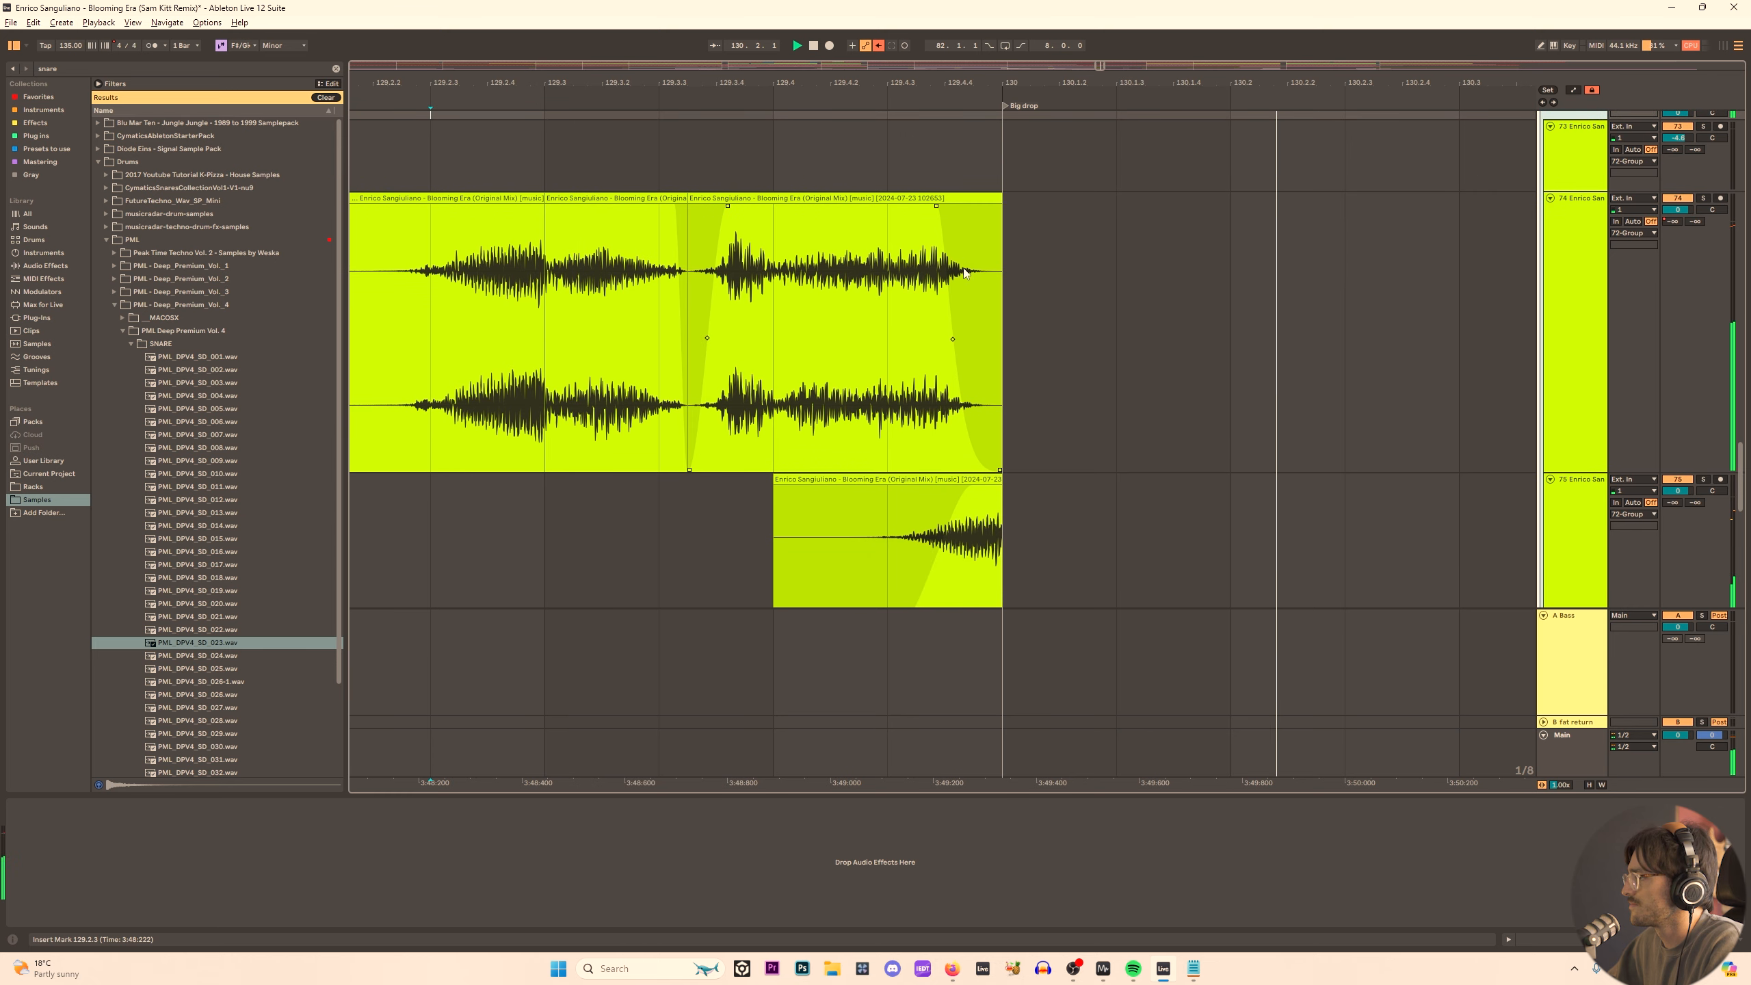
# Split the clips on tracks 74 and 75 in the last beat before the Big drop, and fade in track 75's second piece.
pyautogui.click(793, 290)
pyautogui.hotkey('ctrl', 'e')
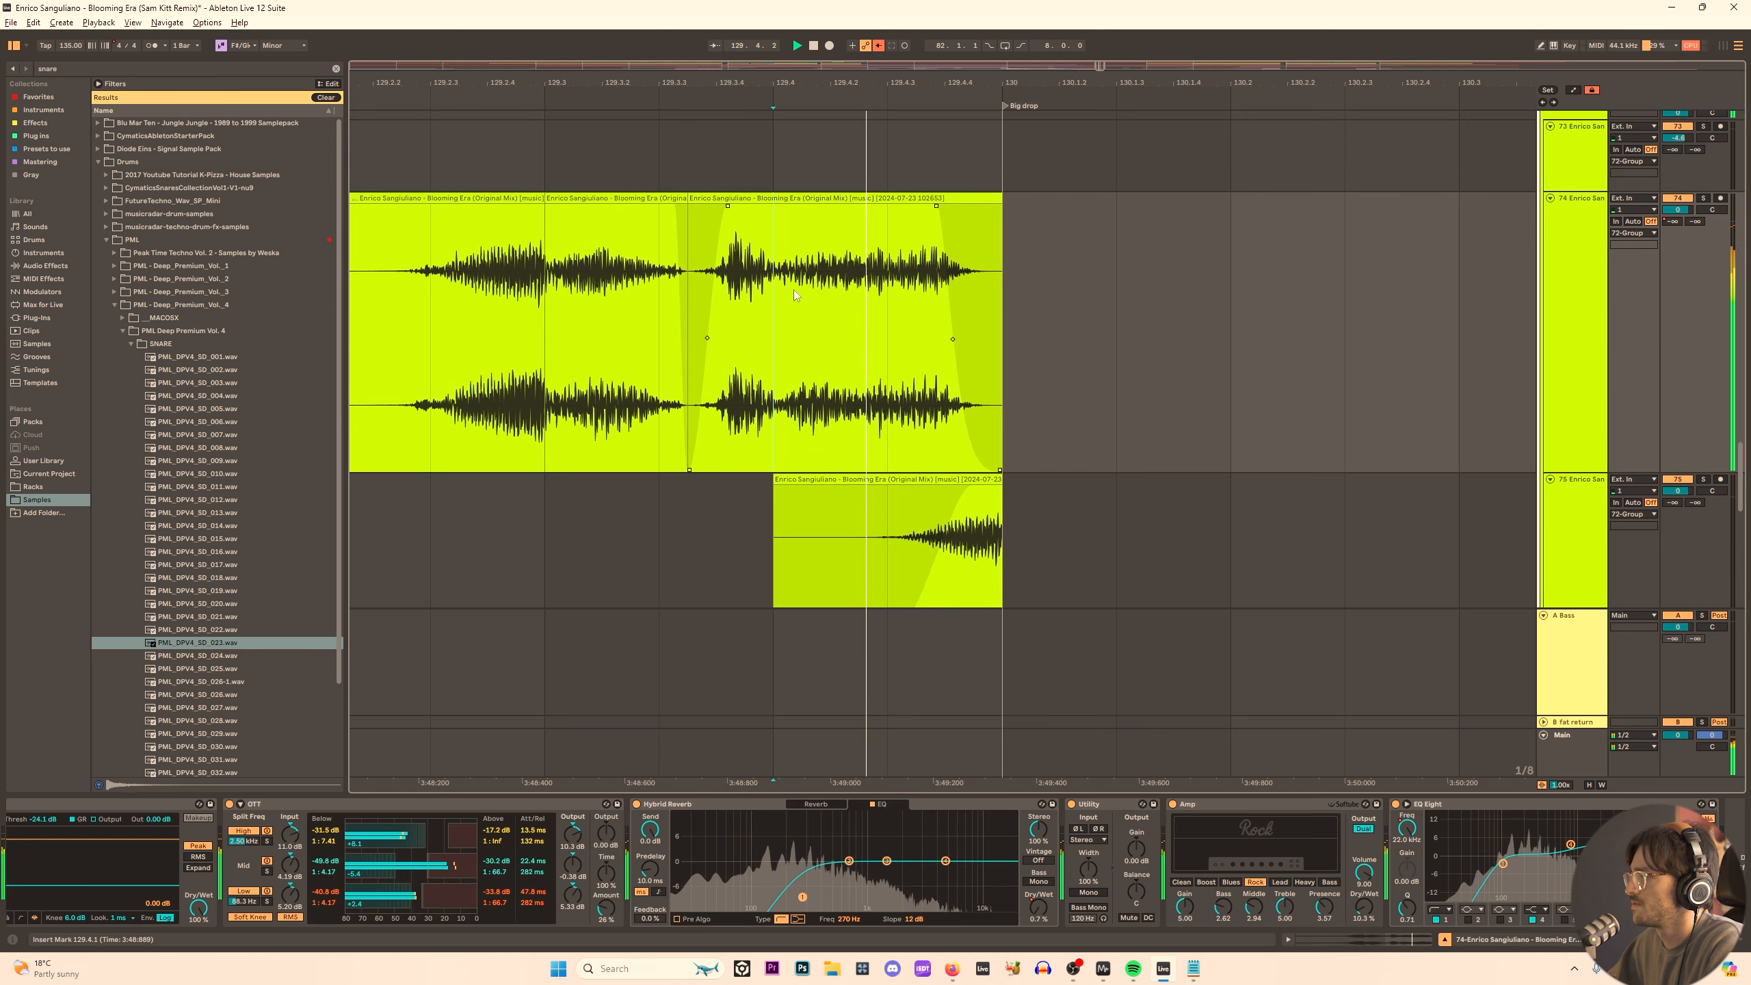
pyautogui.press('space')
pyautogui.hotkey('ctrl', 'e')
pyautogui.moveTo(862, 456); pyautogui.dragTo(939, 507)
pyautogui.hotkey('ctrl', 'e')
pyautogui.press('a')
pyautogui.press('a')
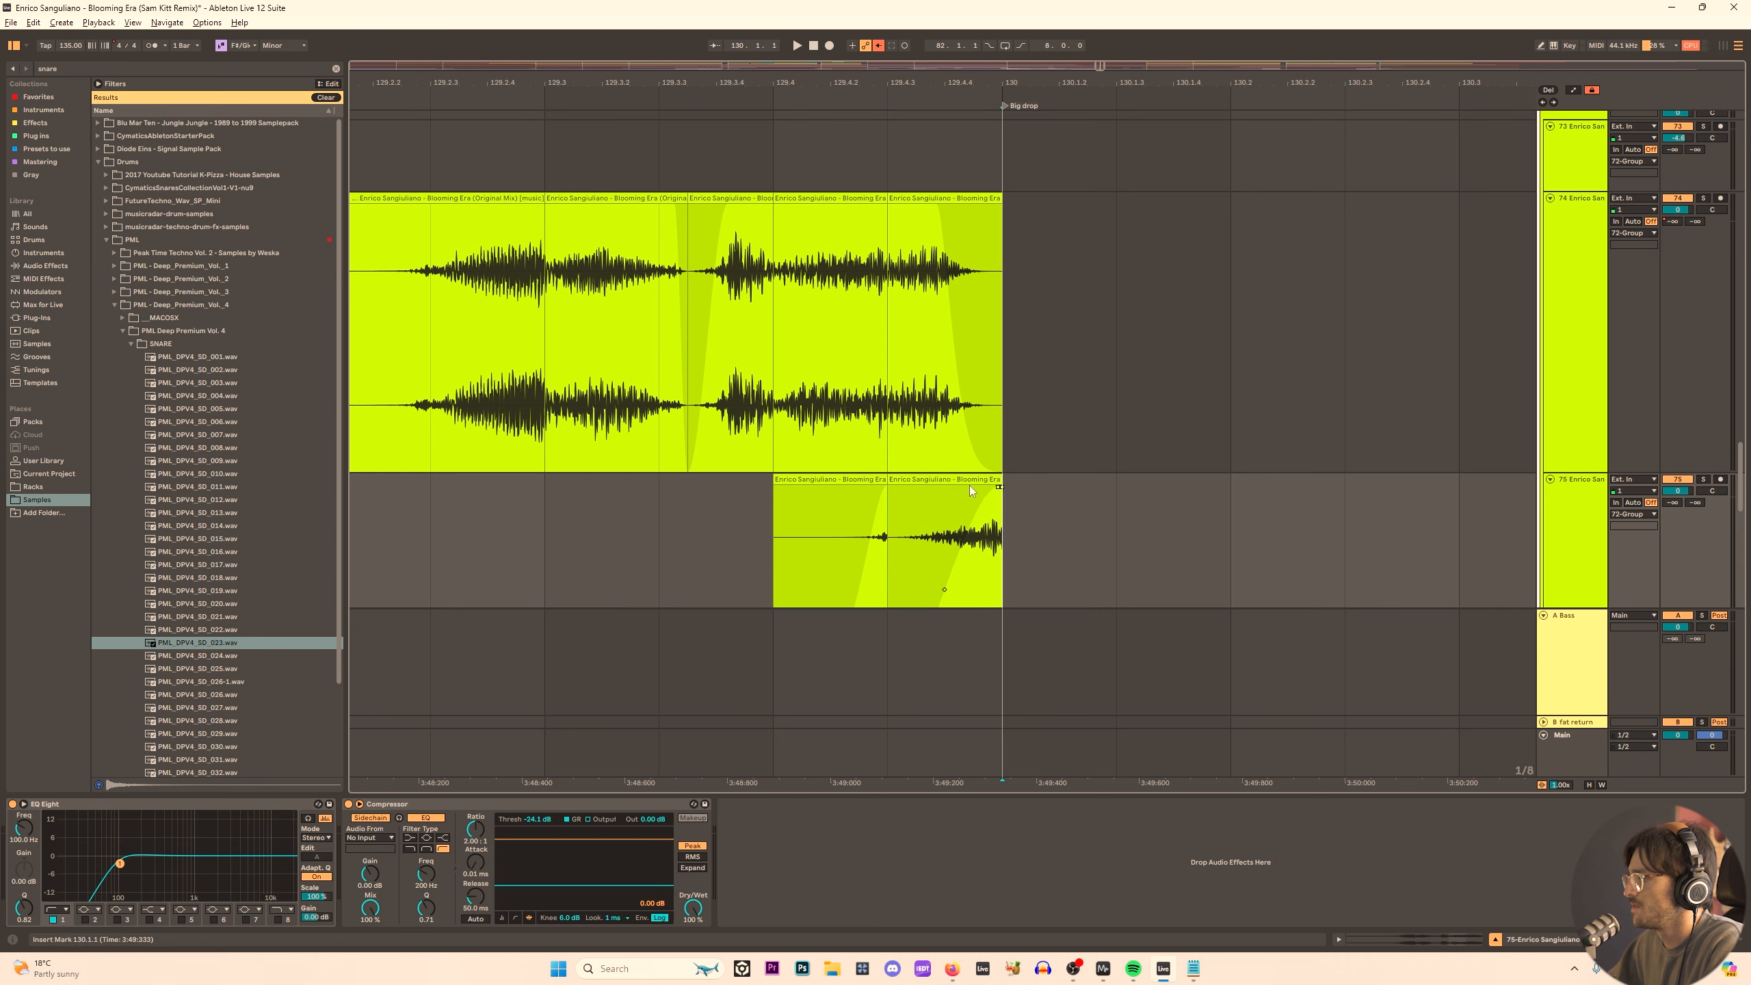
# Replay the edited clips into the Big drop, comparing soloed tracks with the full mix.
pyautogui.click(967, 483)
pyautogui.press('space')
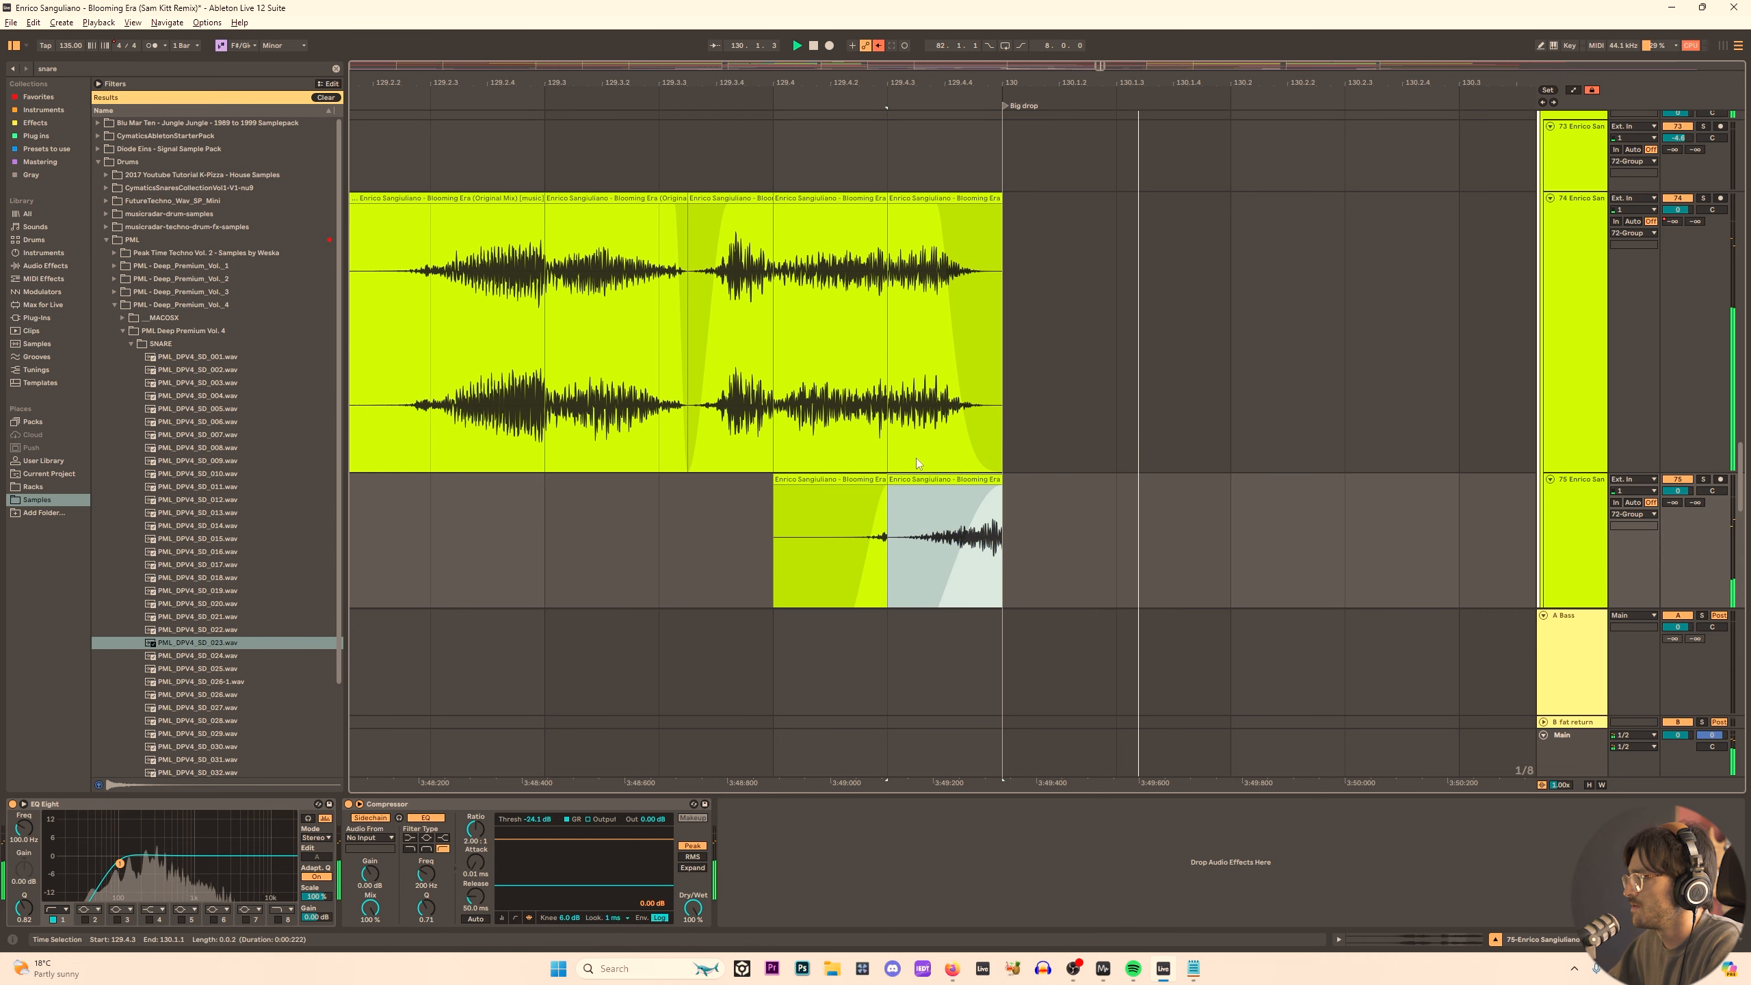
pyautogui.click(406, 307)
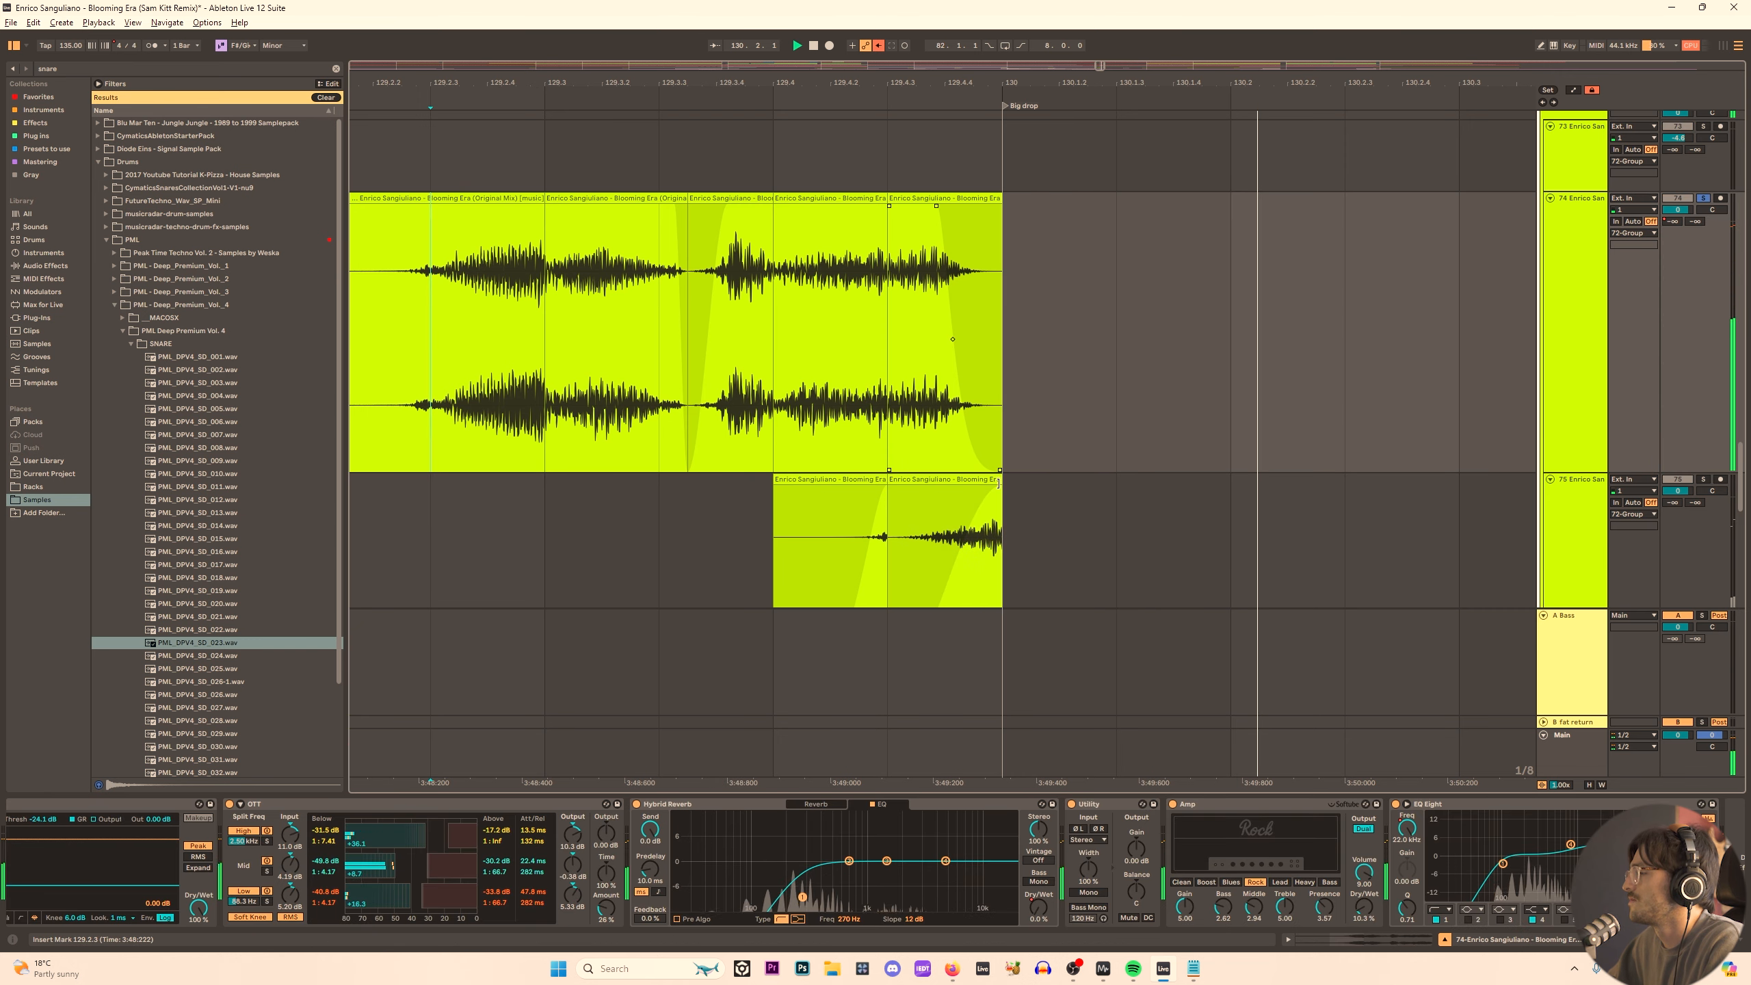
pyautogui.press('space')
pyautogui.click(1580, 150)
pyautogui.press('space')
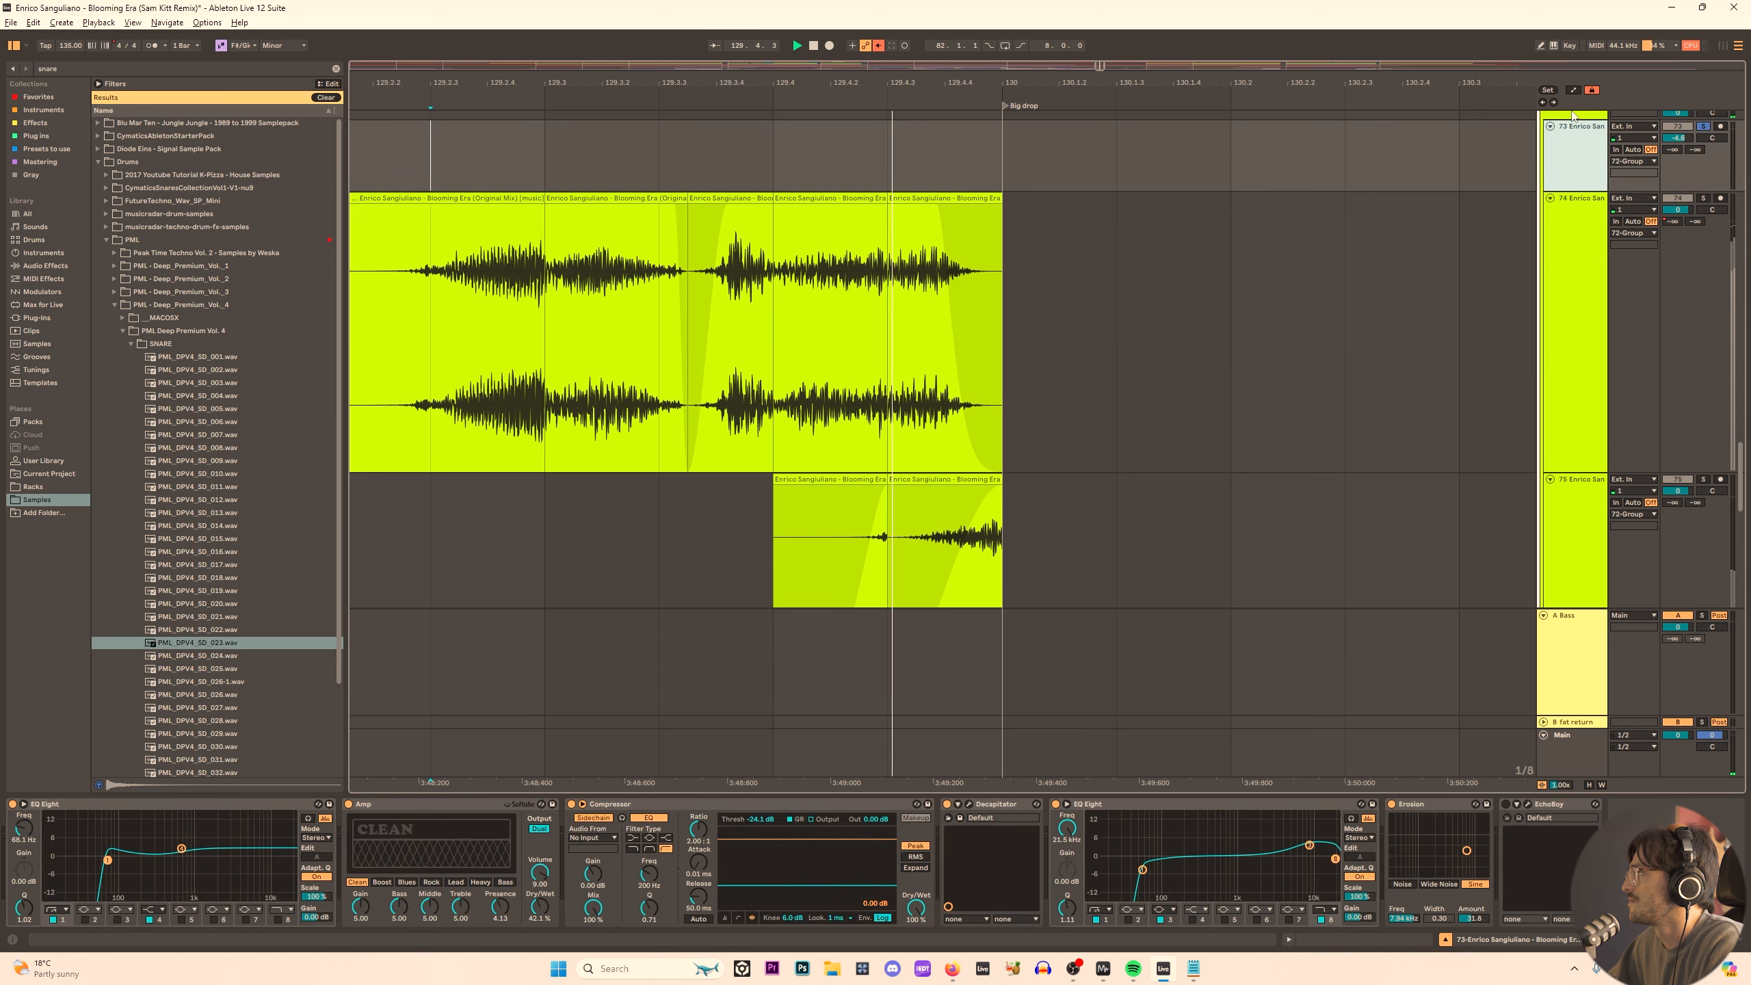
pyautogui.press('s')
pyautogui.scroll(-12, 1427, 169)
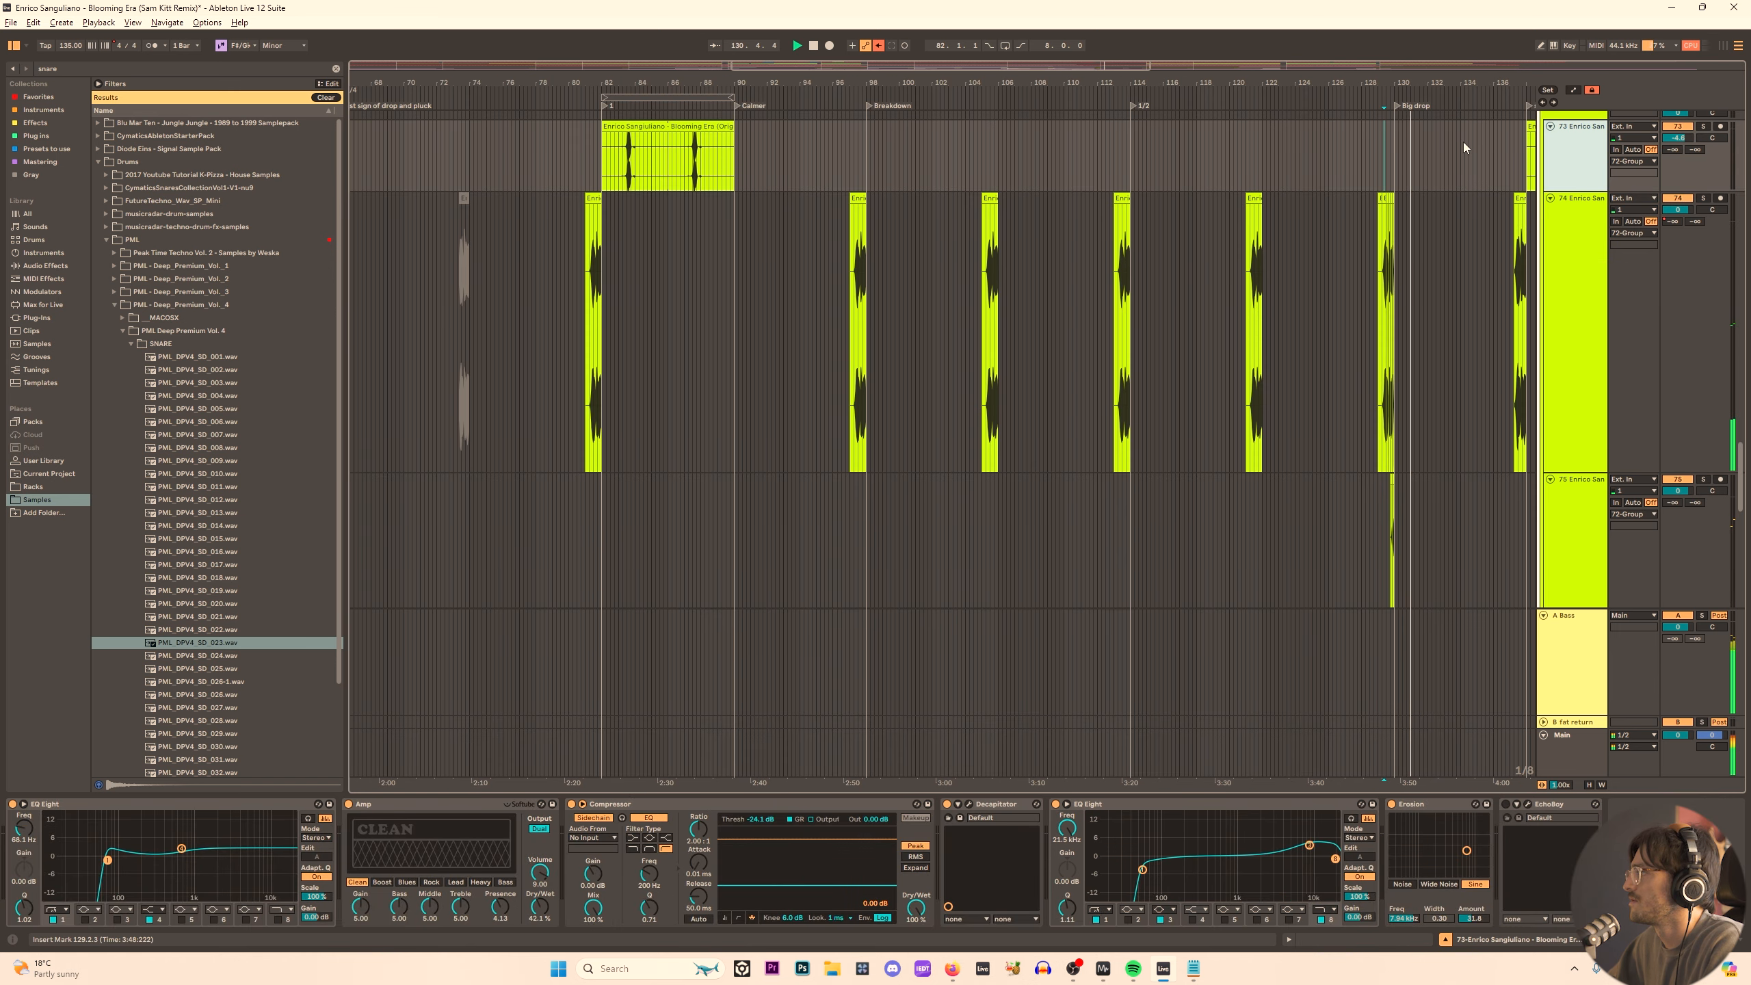
# Solo the 72 Group again and replay from 129.2.3 to check the split clips before the Big drop.
pyautogui.press('space')
pyautogui.scroll(1, 1575, 138)
pyautogui.click(1576, 125)
pyautogui.press('s')
pyautogui.press('space')
pyautogui.moveTo(1388, 84)
pyautogui.mouseDown()
pyautogui.moveTo(1045, 314)
pyautogui.moveTo(999, 535)
pyautogui.moveTo(1015, 558)
pyautogui.mouseUp()
pyautogui.press('space')
pyautogui.press('space')
pyautogui.scroll(5, 1015, 558)
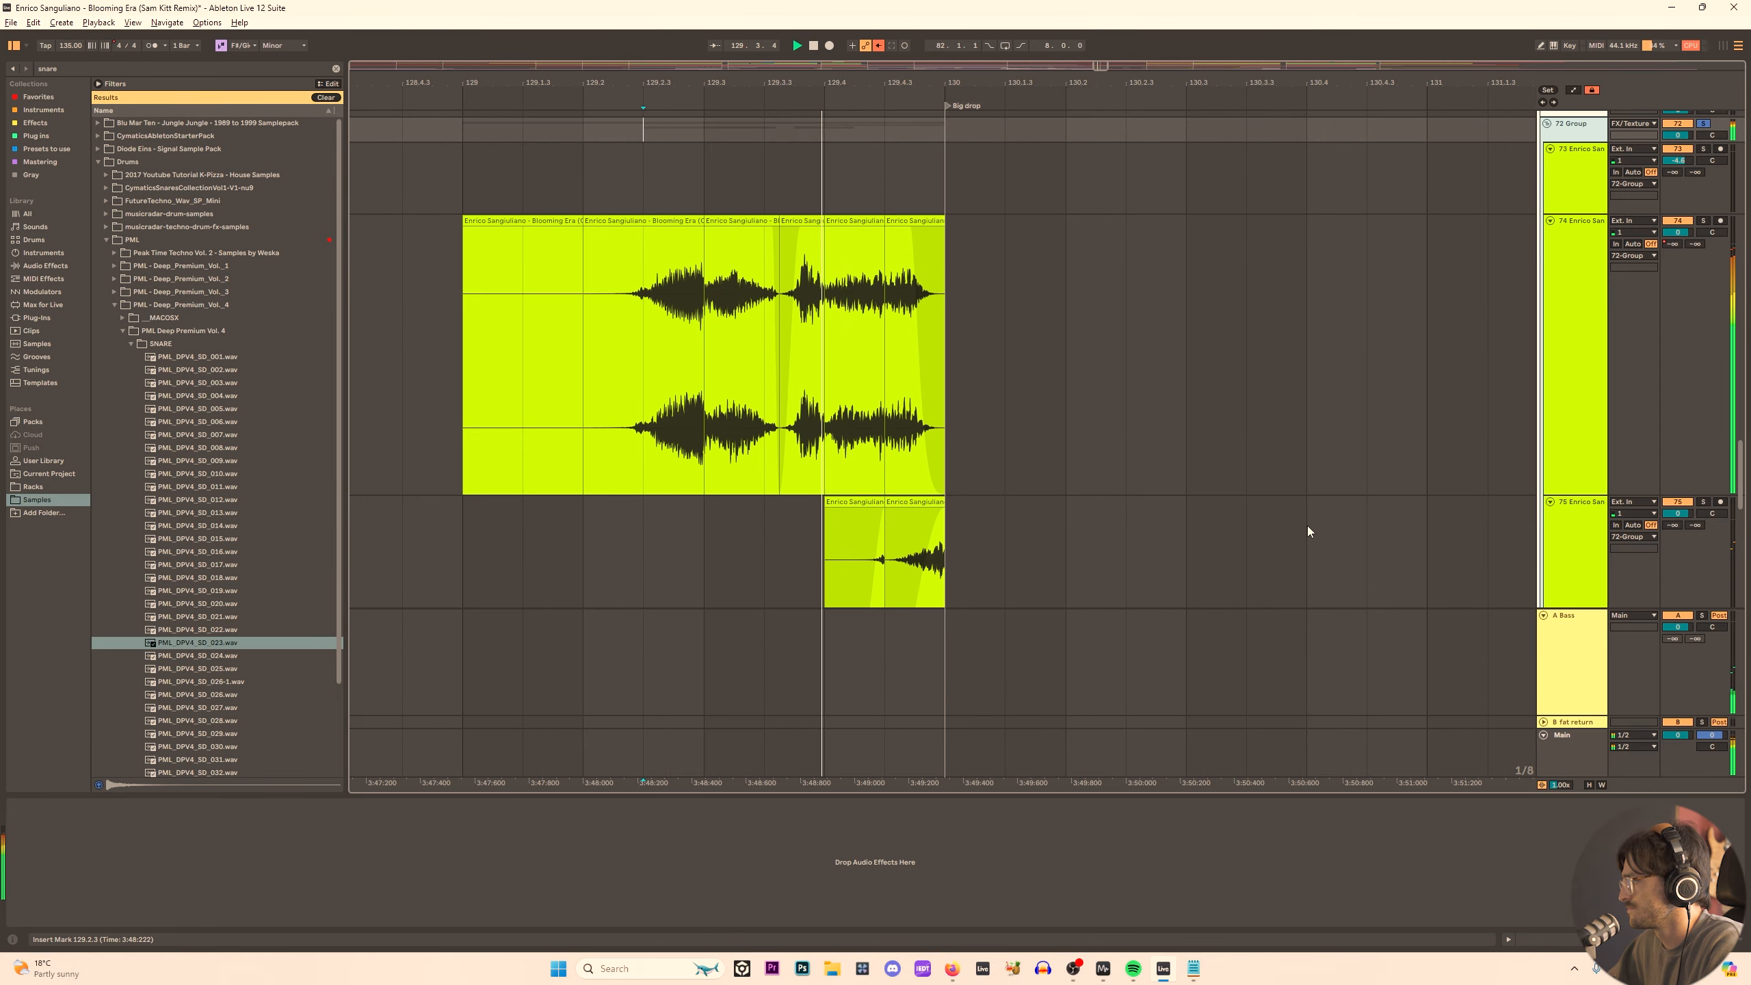
# Delete track 74's last clip piece from 129.4.3 to the Big drop, and replay the transition.
pyautogui.click(851, 505)
pyautogui.click(916, 221)
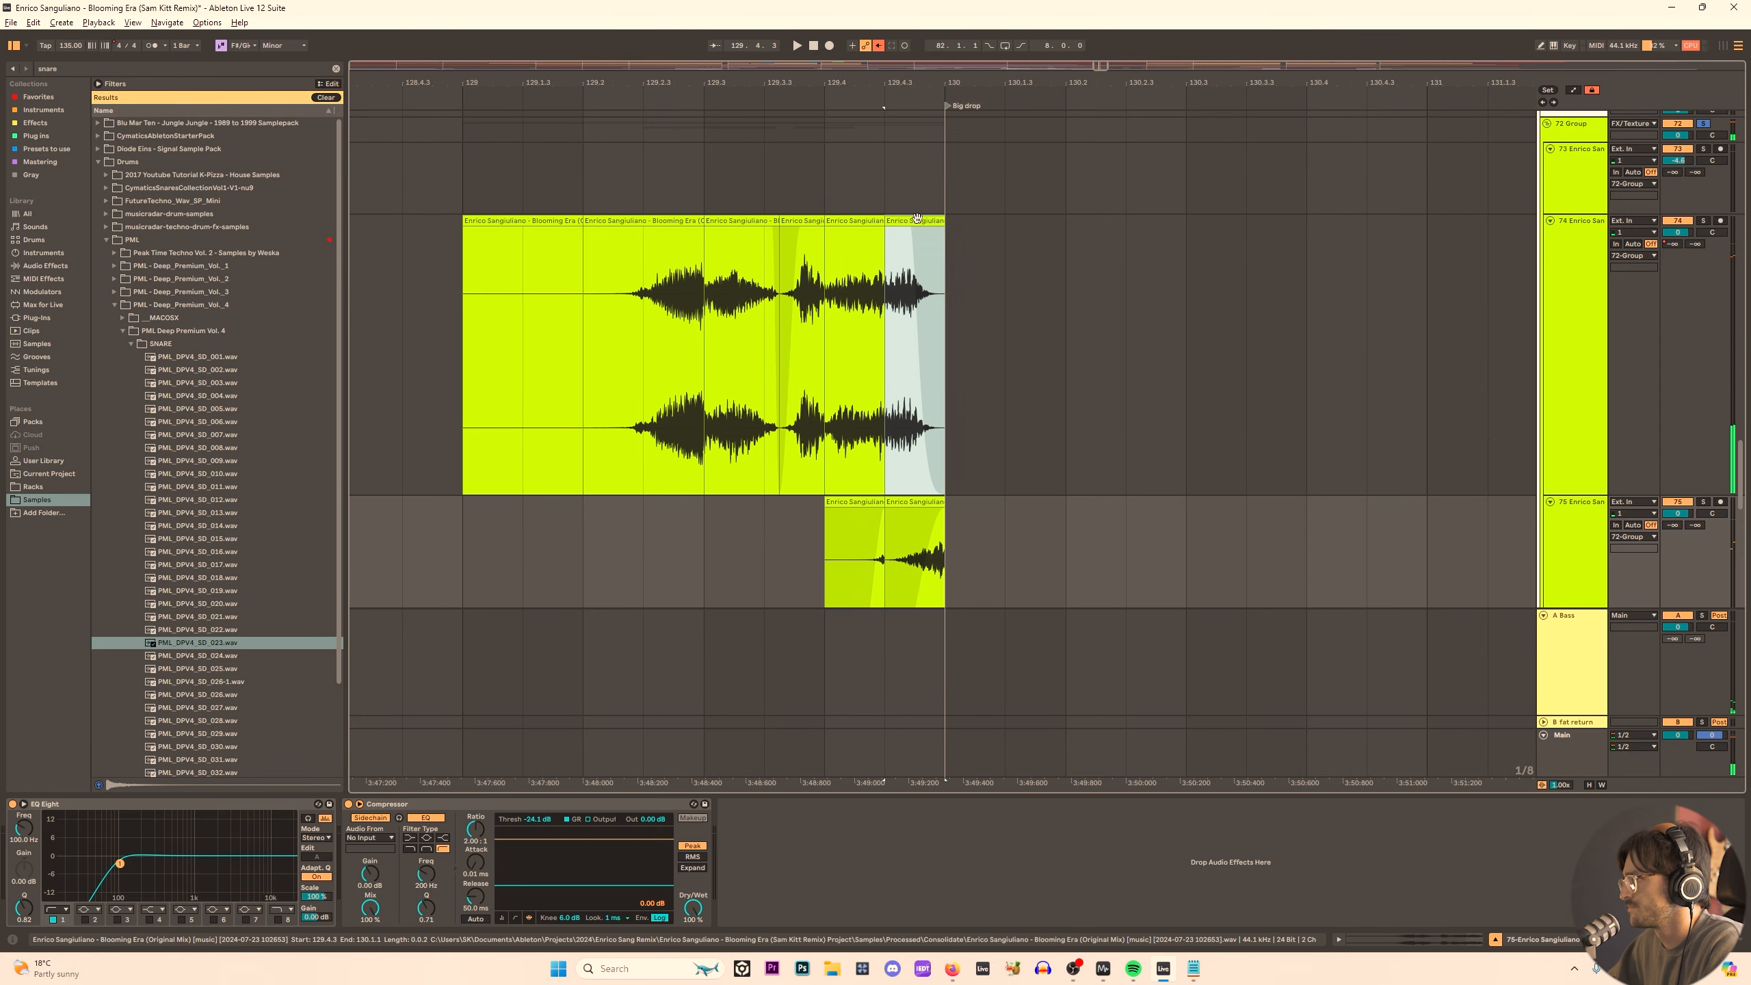
pyautogui.press('space')
pyautogui.press('Delete')
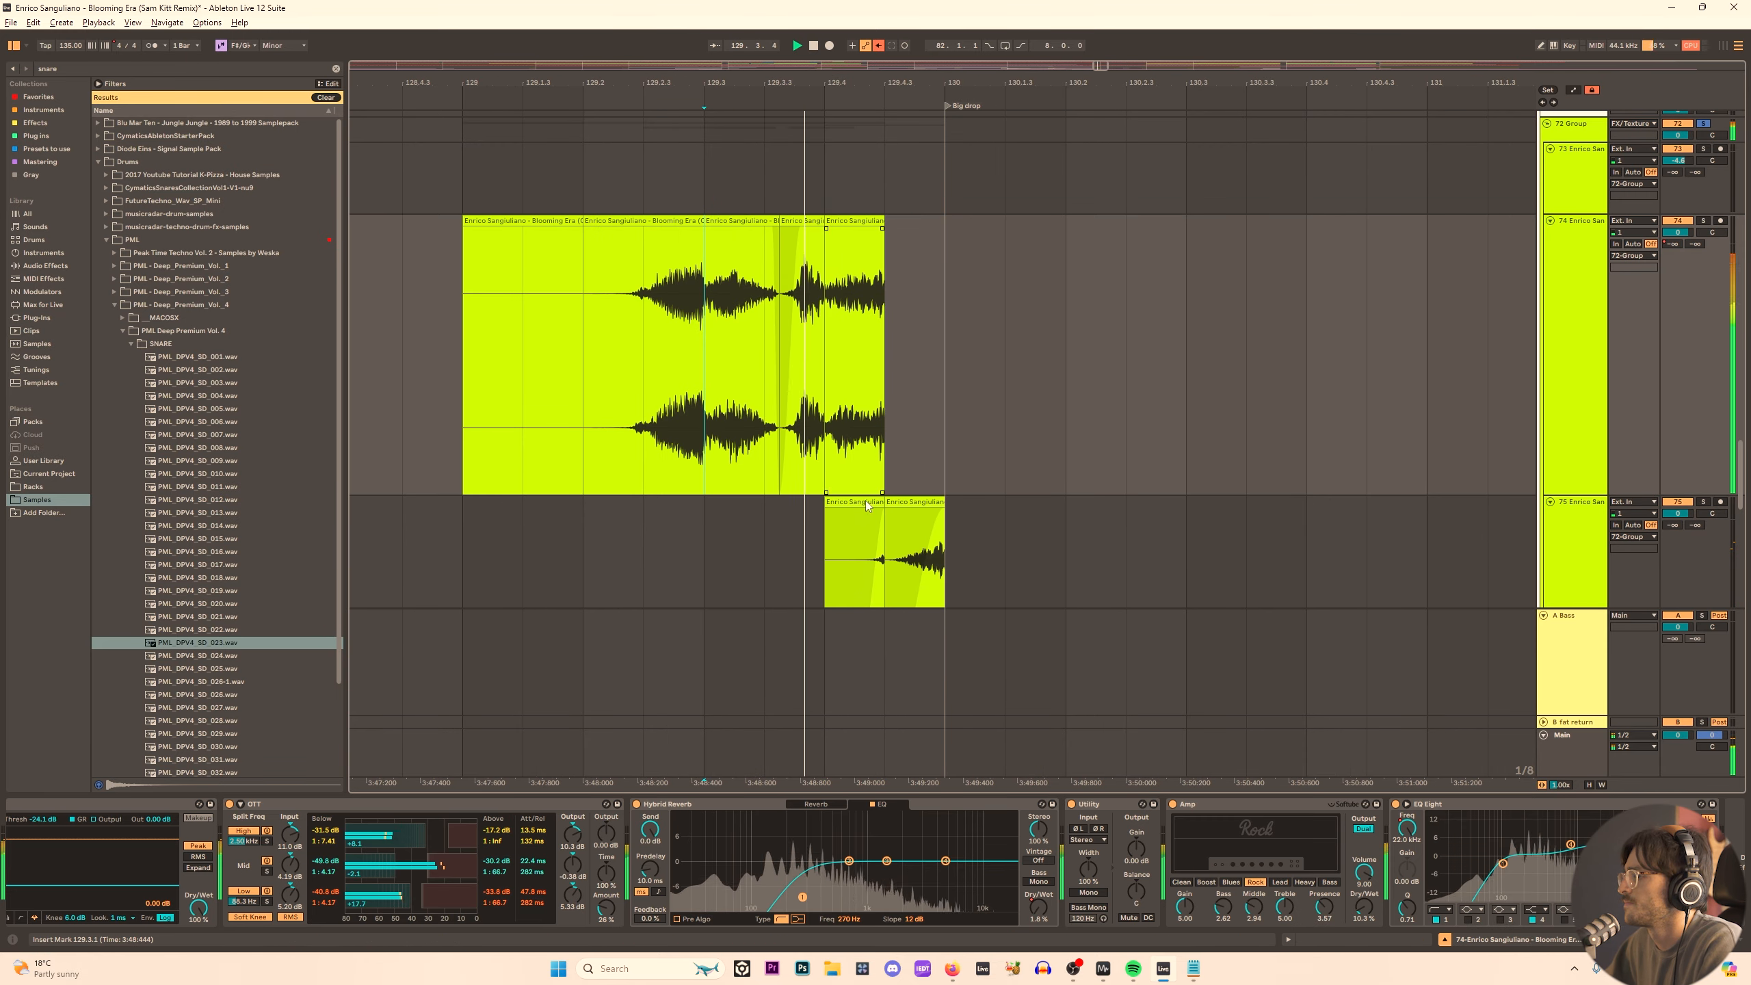
# Shorten the fade-in on track 75's second clip piece just before the Big drop.
pyautogui.click(906, 503)
pyautogui.scroll(-2, 915, 562)
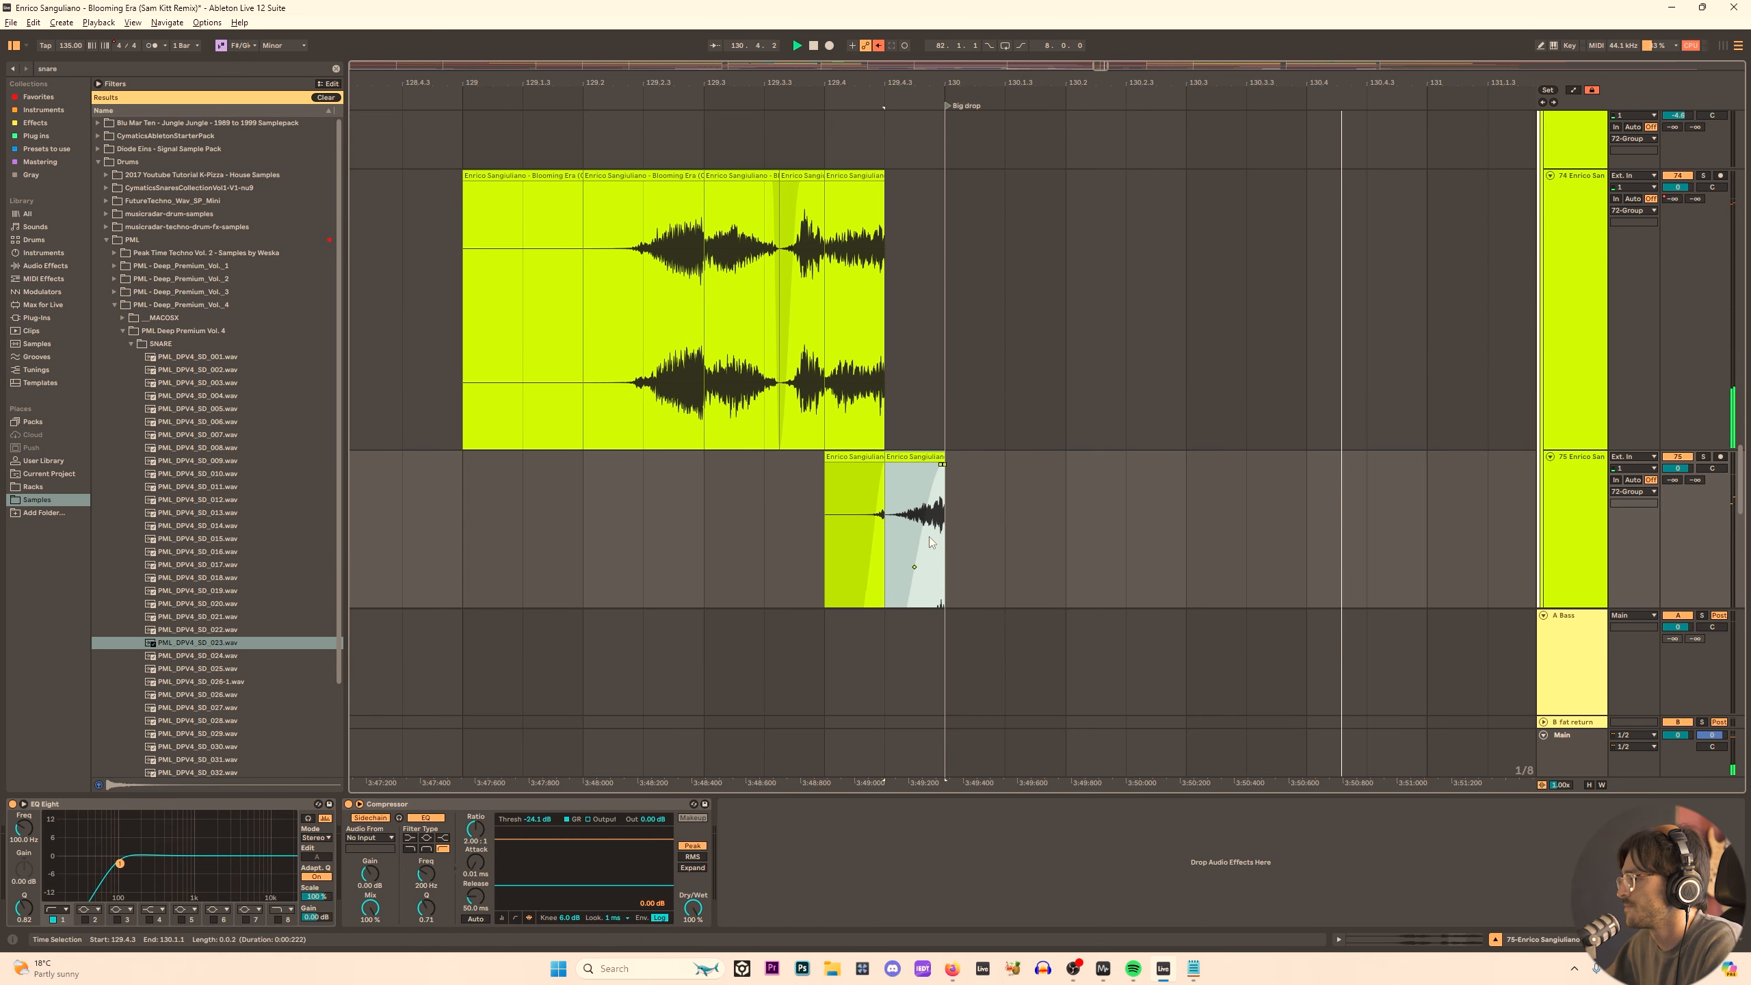
pyautogui.moveTo(917, 563); pyautogui.dragTo(902, 537)
pyautogui.press('space')
pyautogui.press('space')
# Raise the EQ Eight output gain on track 75 and replay the transition from 129.4.1.
pyautogui.click(808, 381)
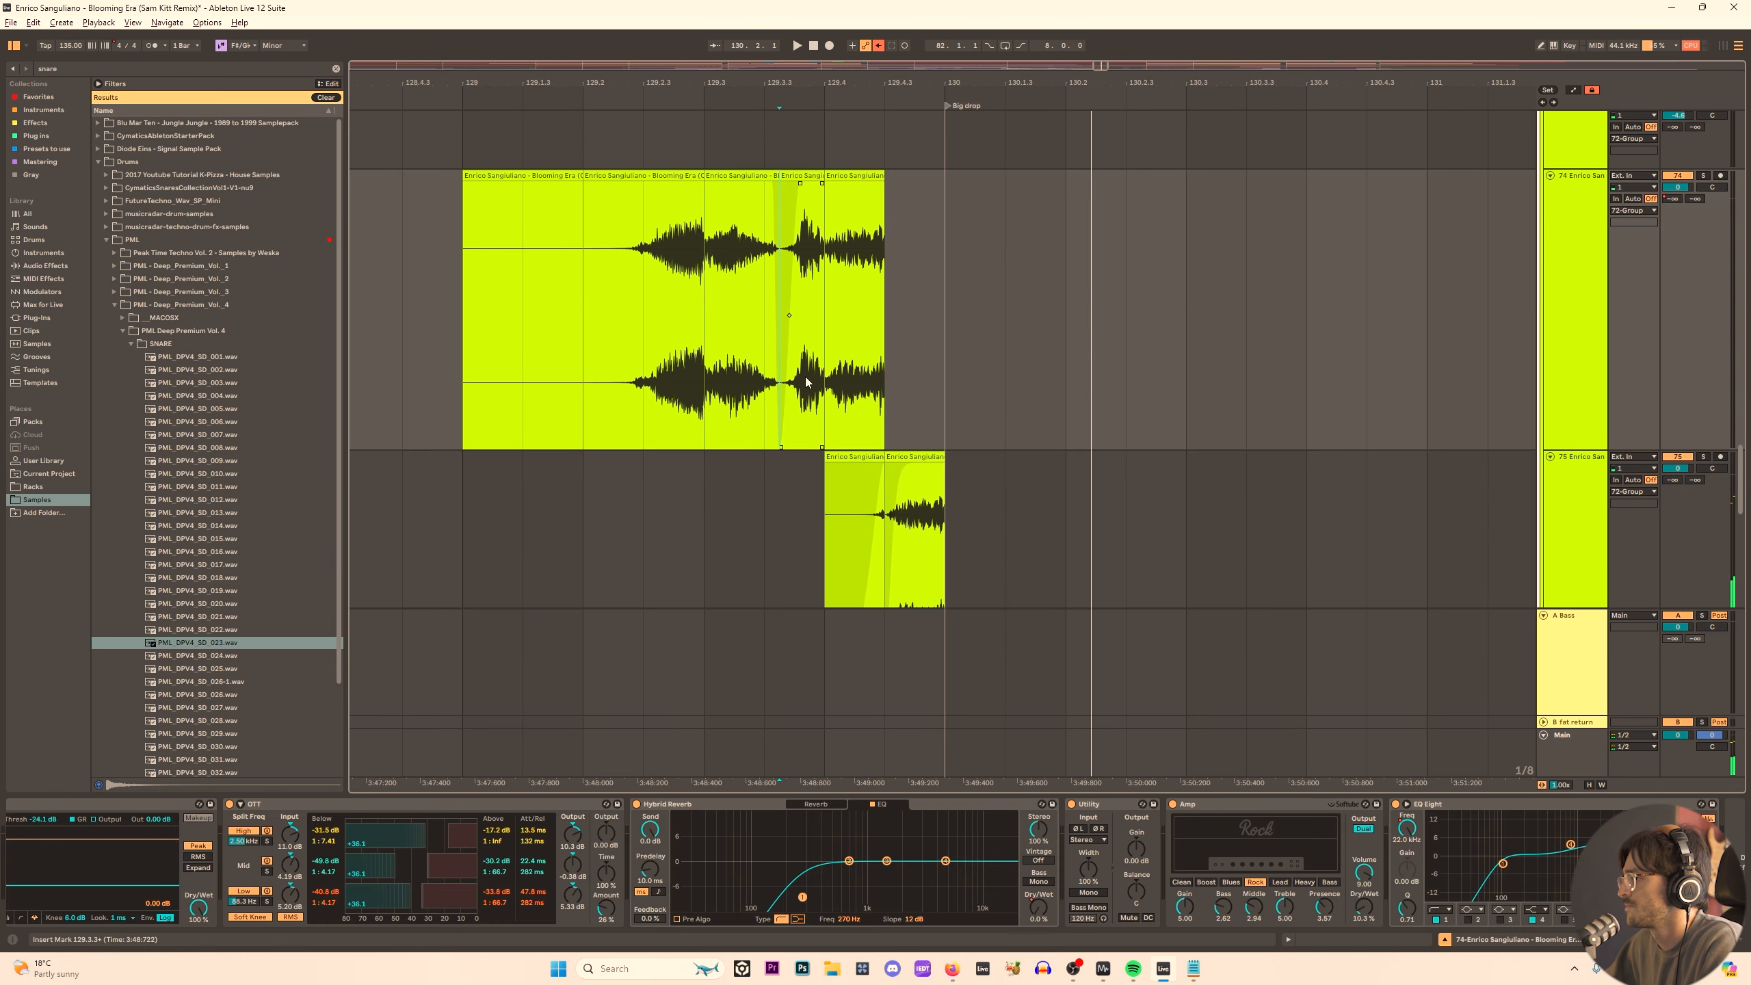
pyautogui.press('space')
pyautogui.click(1590, 482)
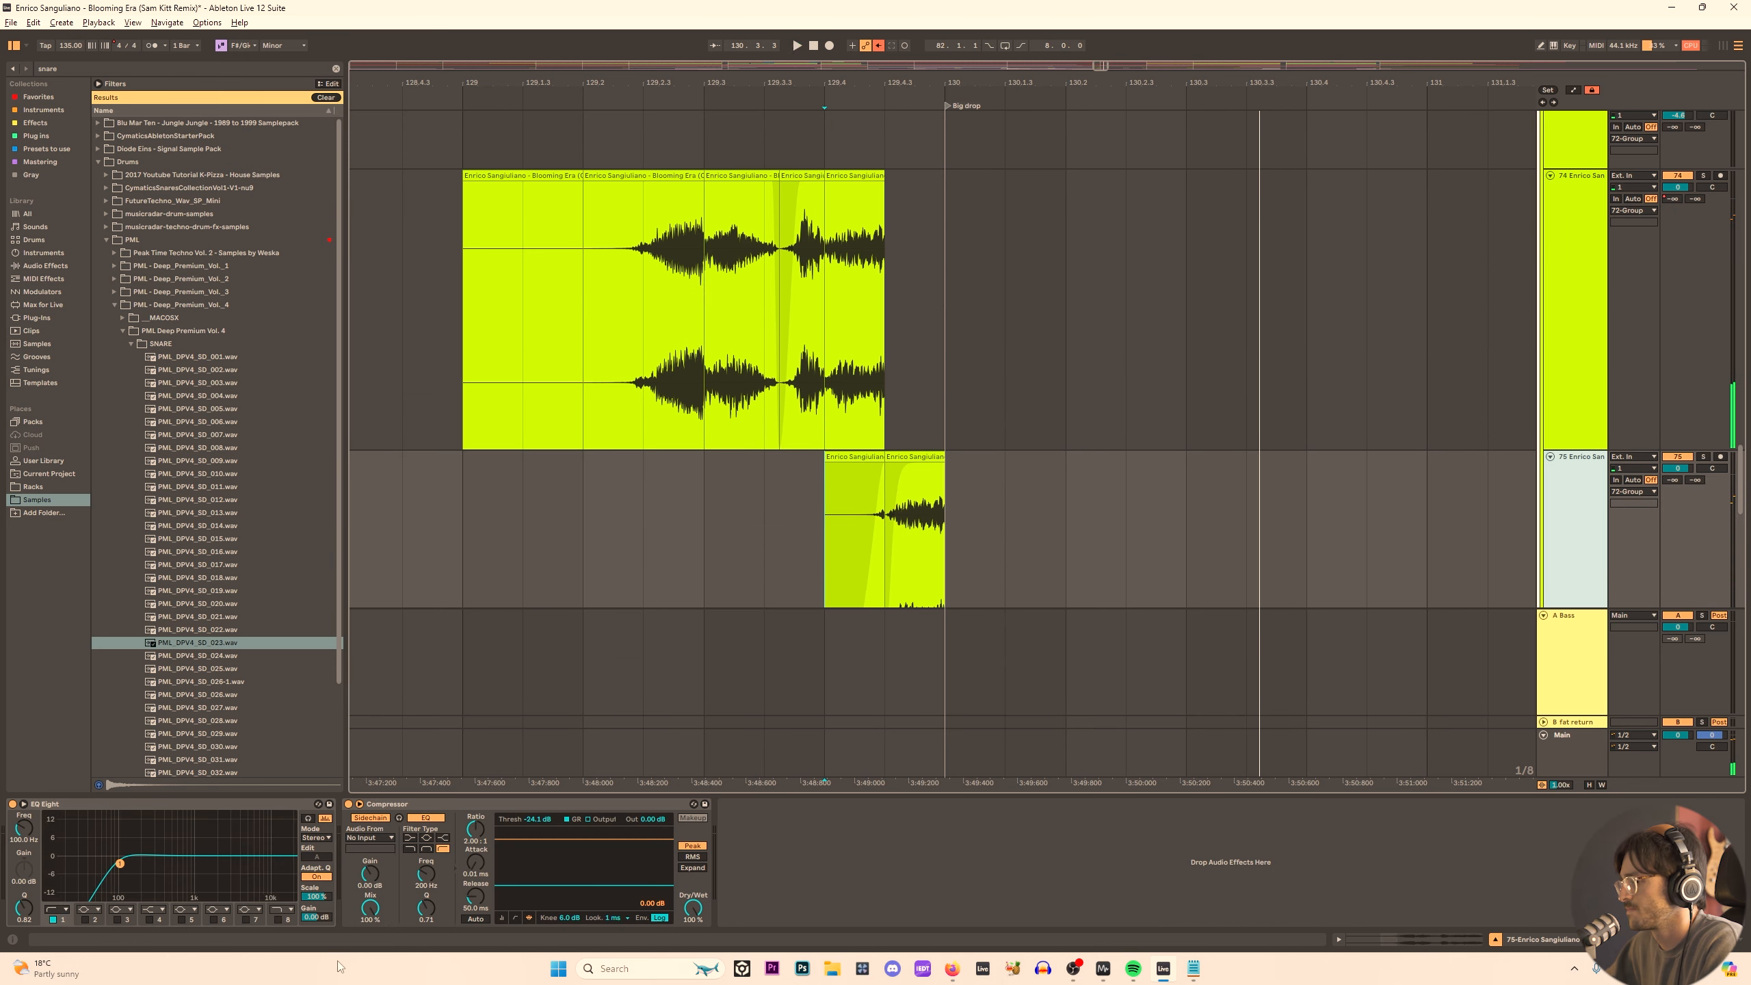
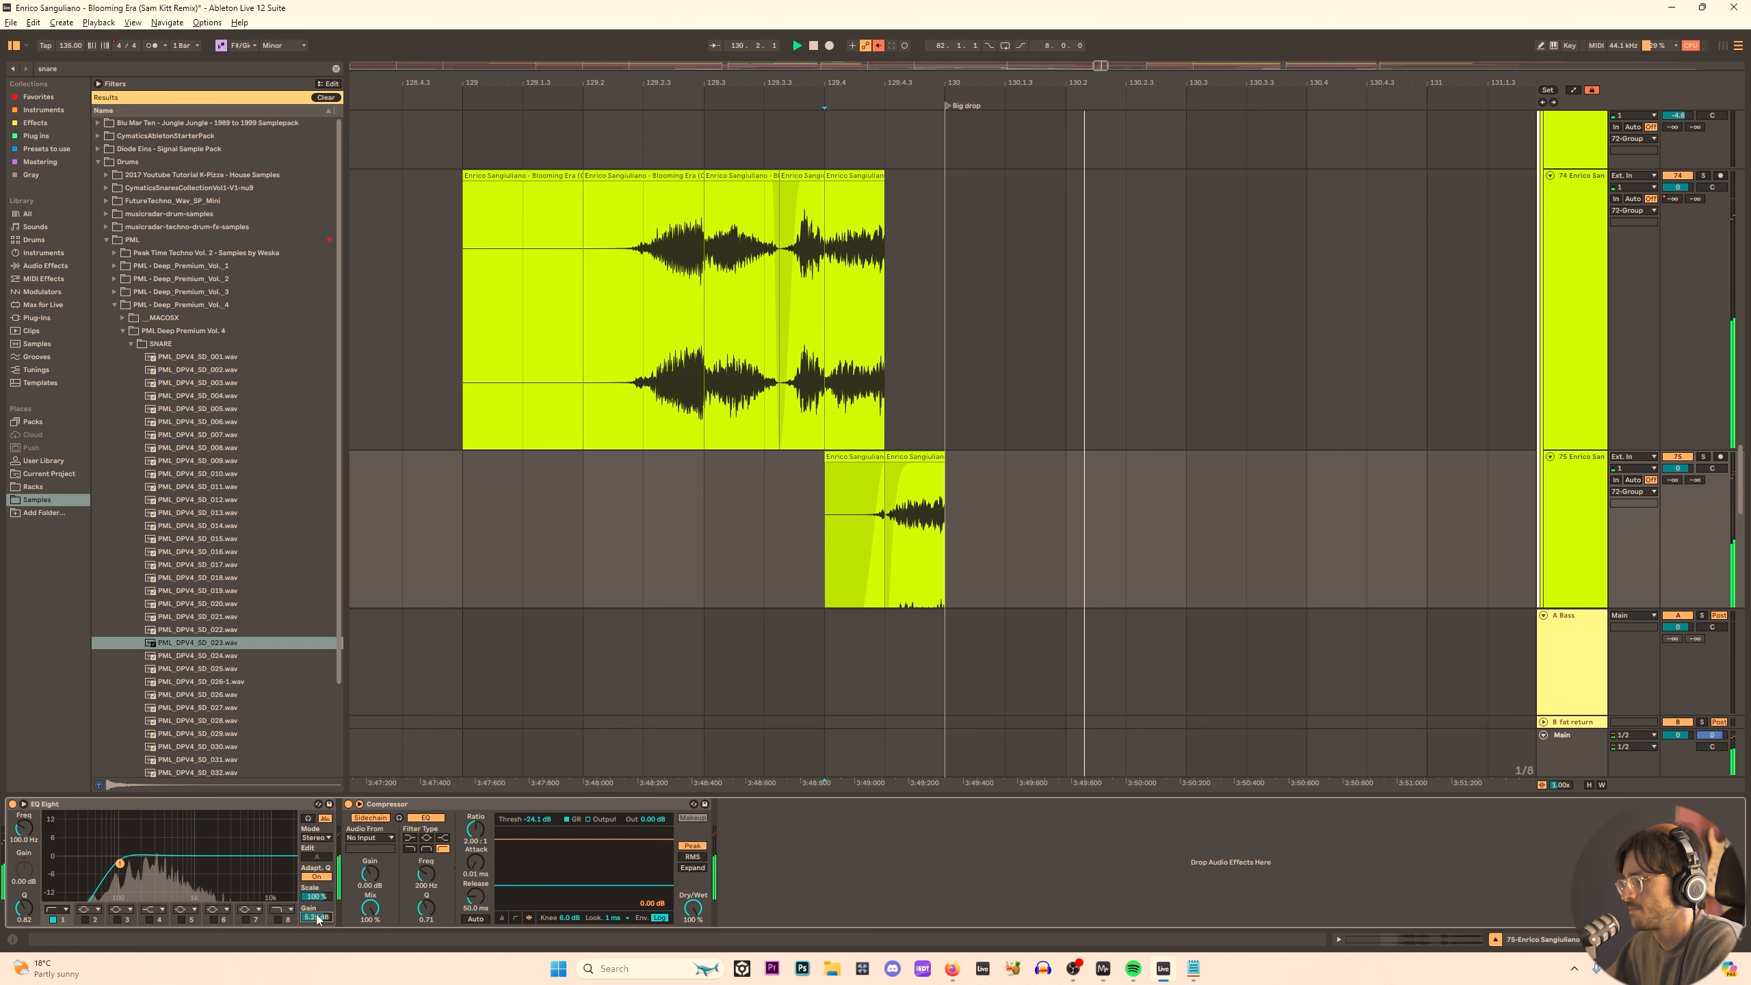
pyautogui.click(855, 381)
pyautogui.press('space')
pyautogui.press('s')
pyautogui.click(855, 381)
pyautogui.press('space')
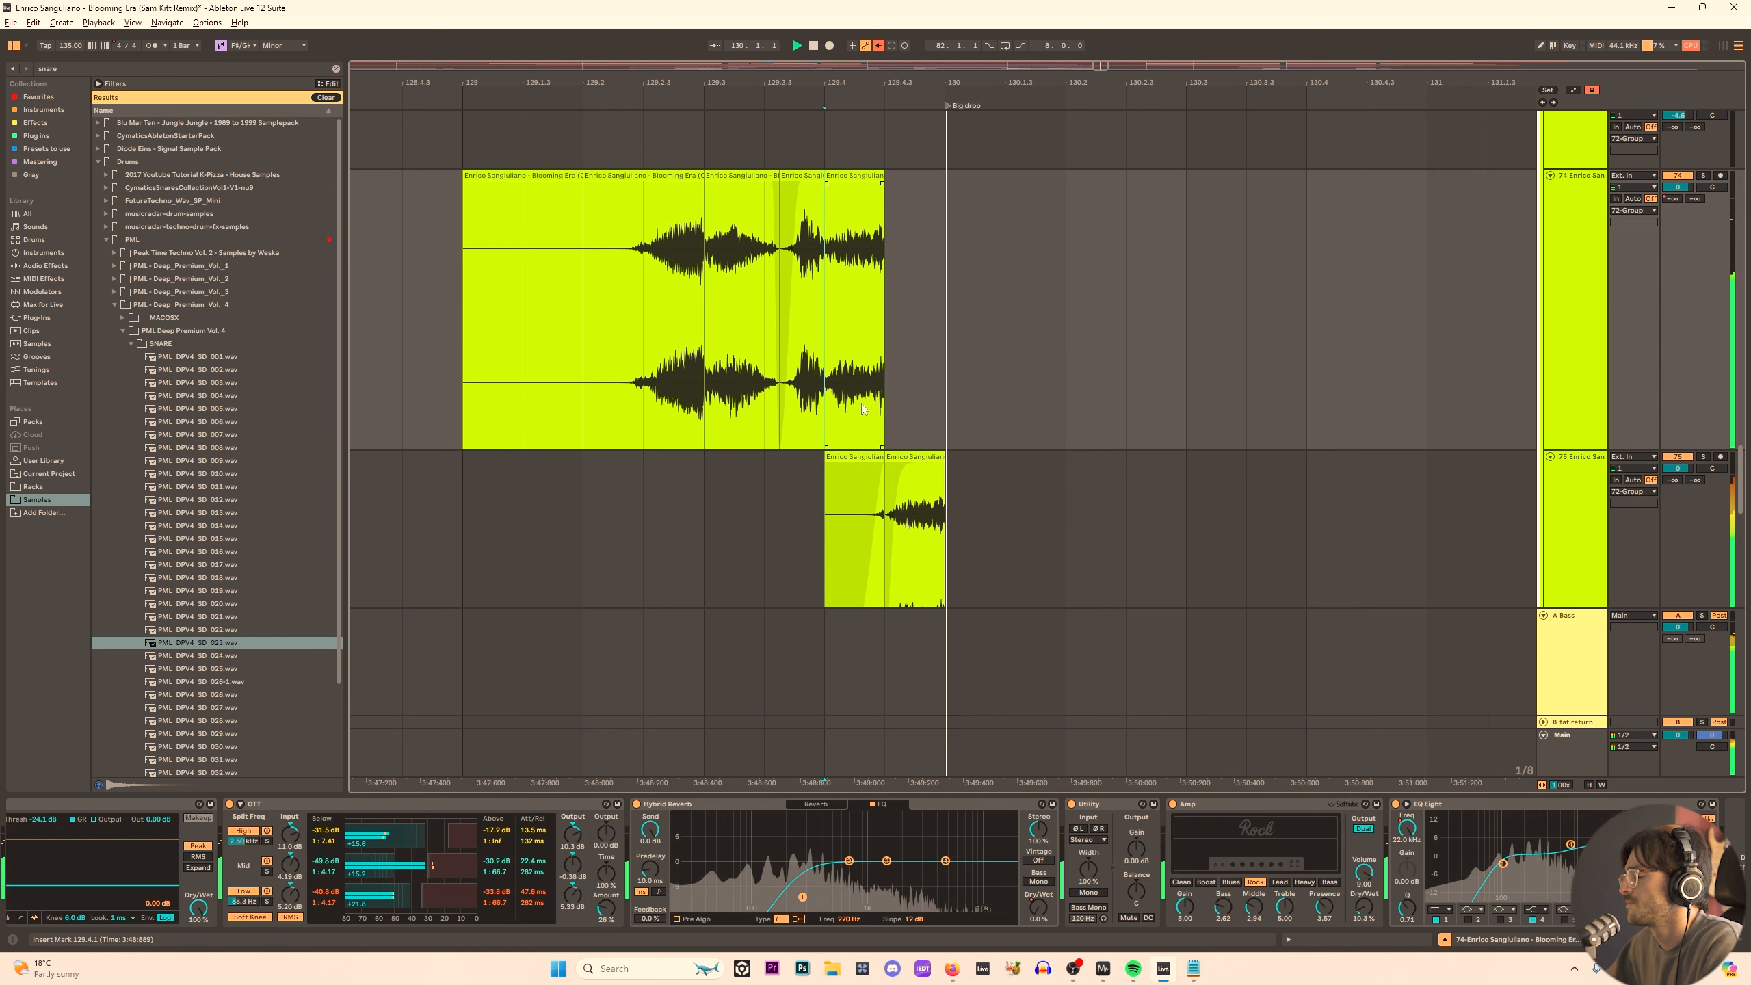
# Extend track 74's last clip to the Big drop marker at 130.1.1.
pyautogui.click(669, 384)
pyautogui.press('space')
pyautogui.press('space')
pyautogui.moveTo(883, 176); pyautogui.dragTo(944, 176)
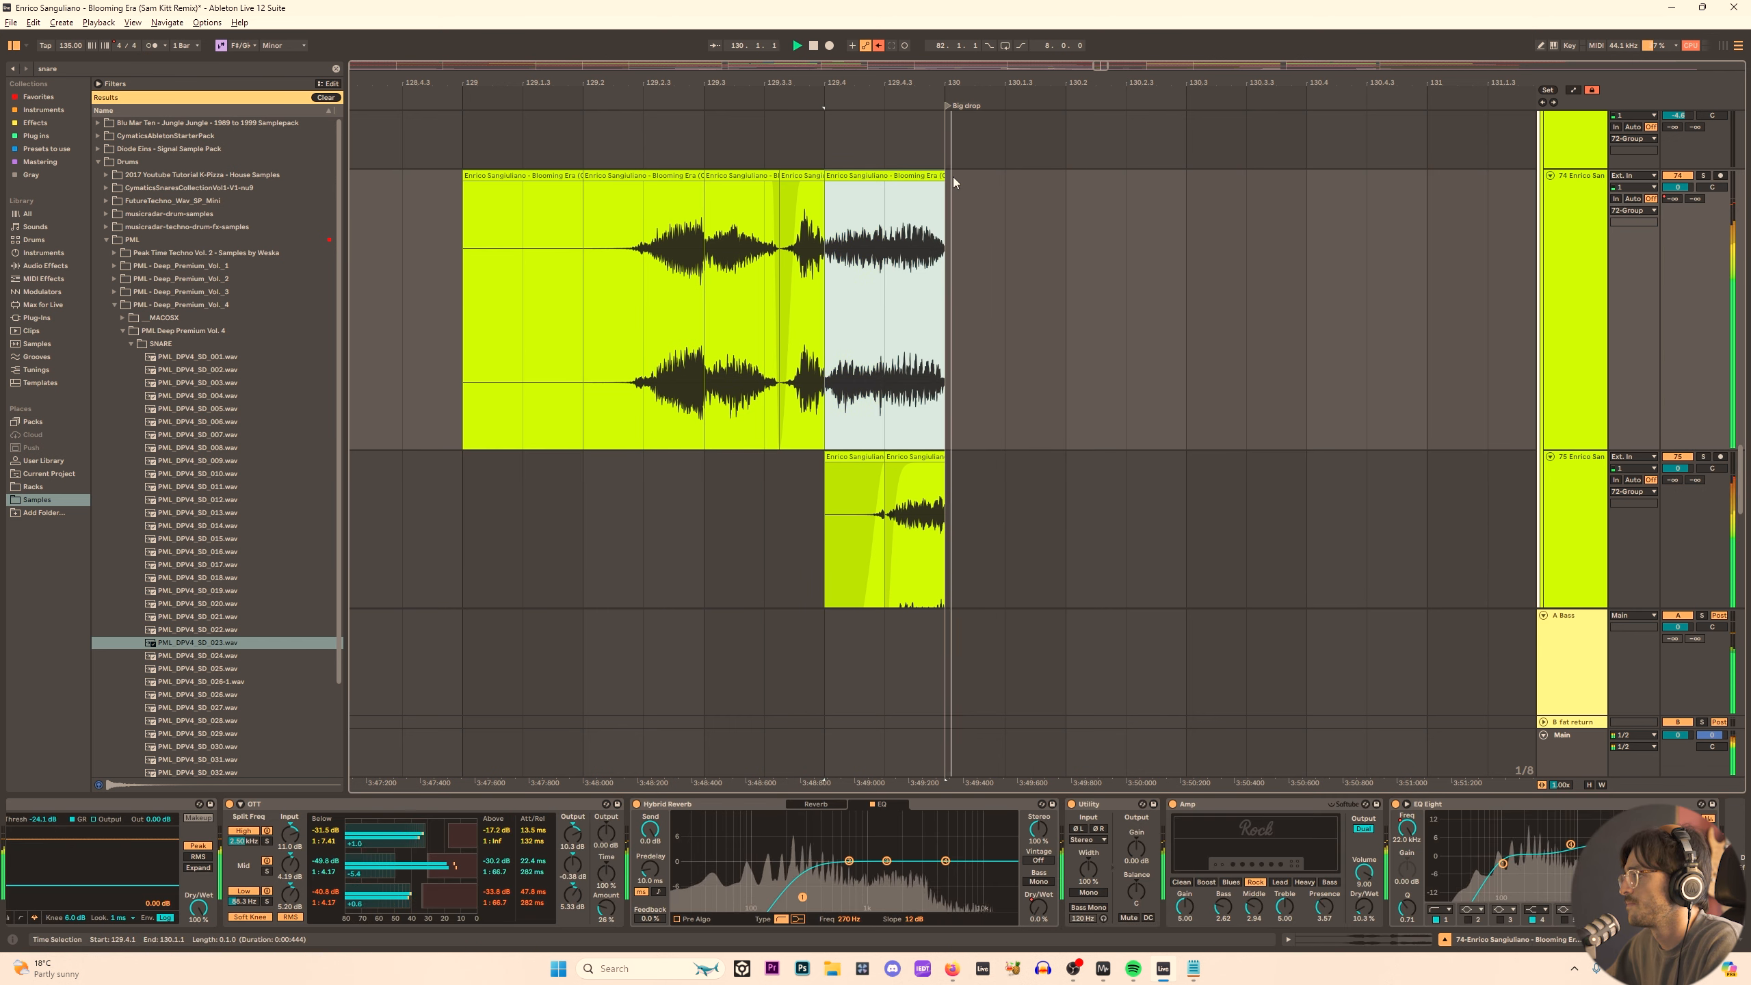
# Replay from 129.2.3 and delete track 75's second clip piece before the Big drop.
pyautogui.click(639, 387)
pyautogui.press('space')
pyautogui.press('space')
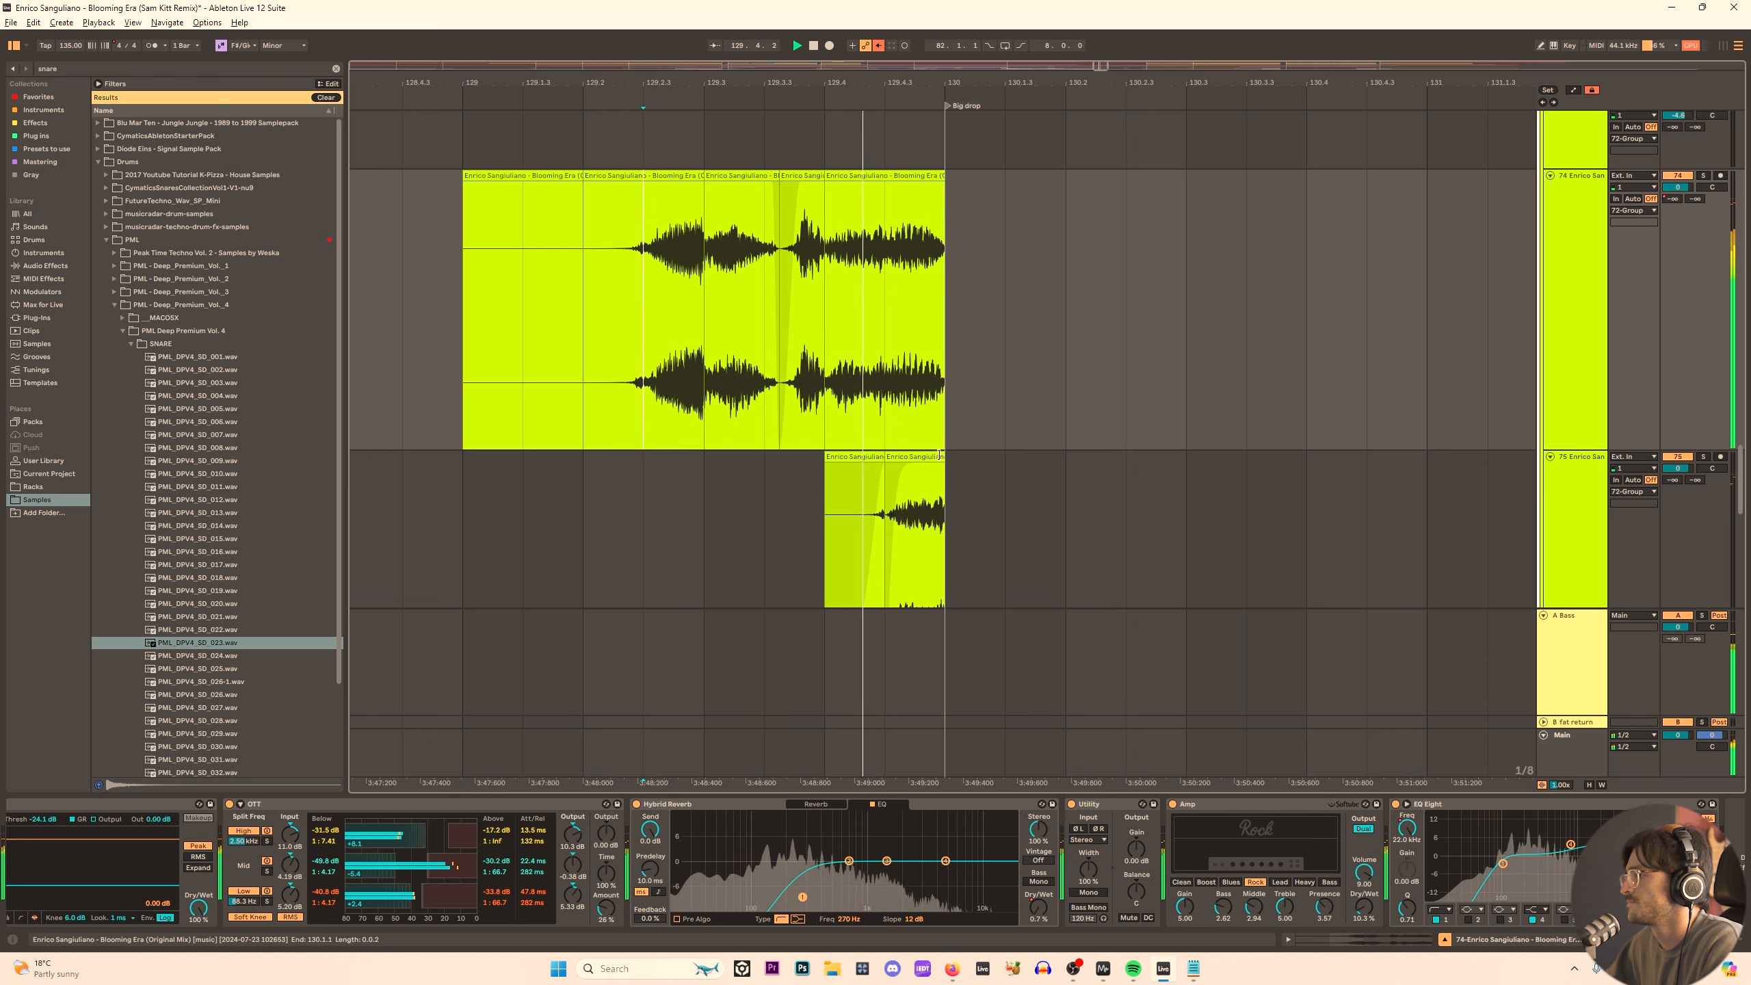
pyautogui.click(940, 456)
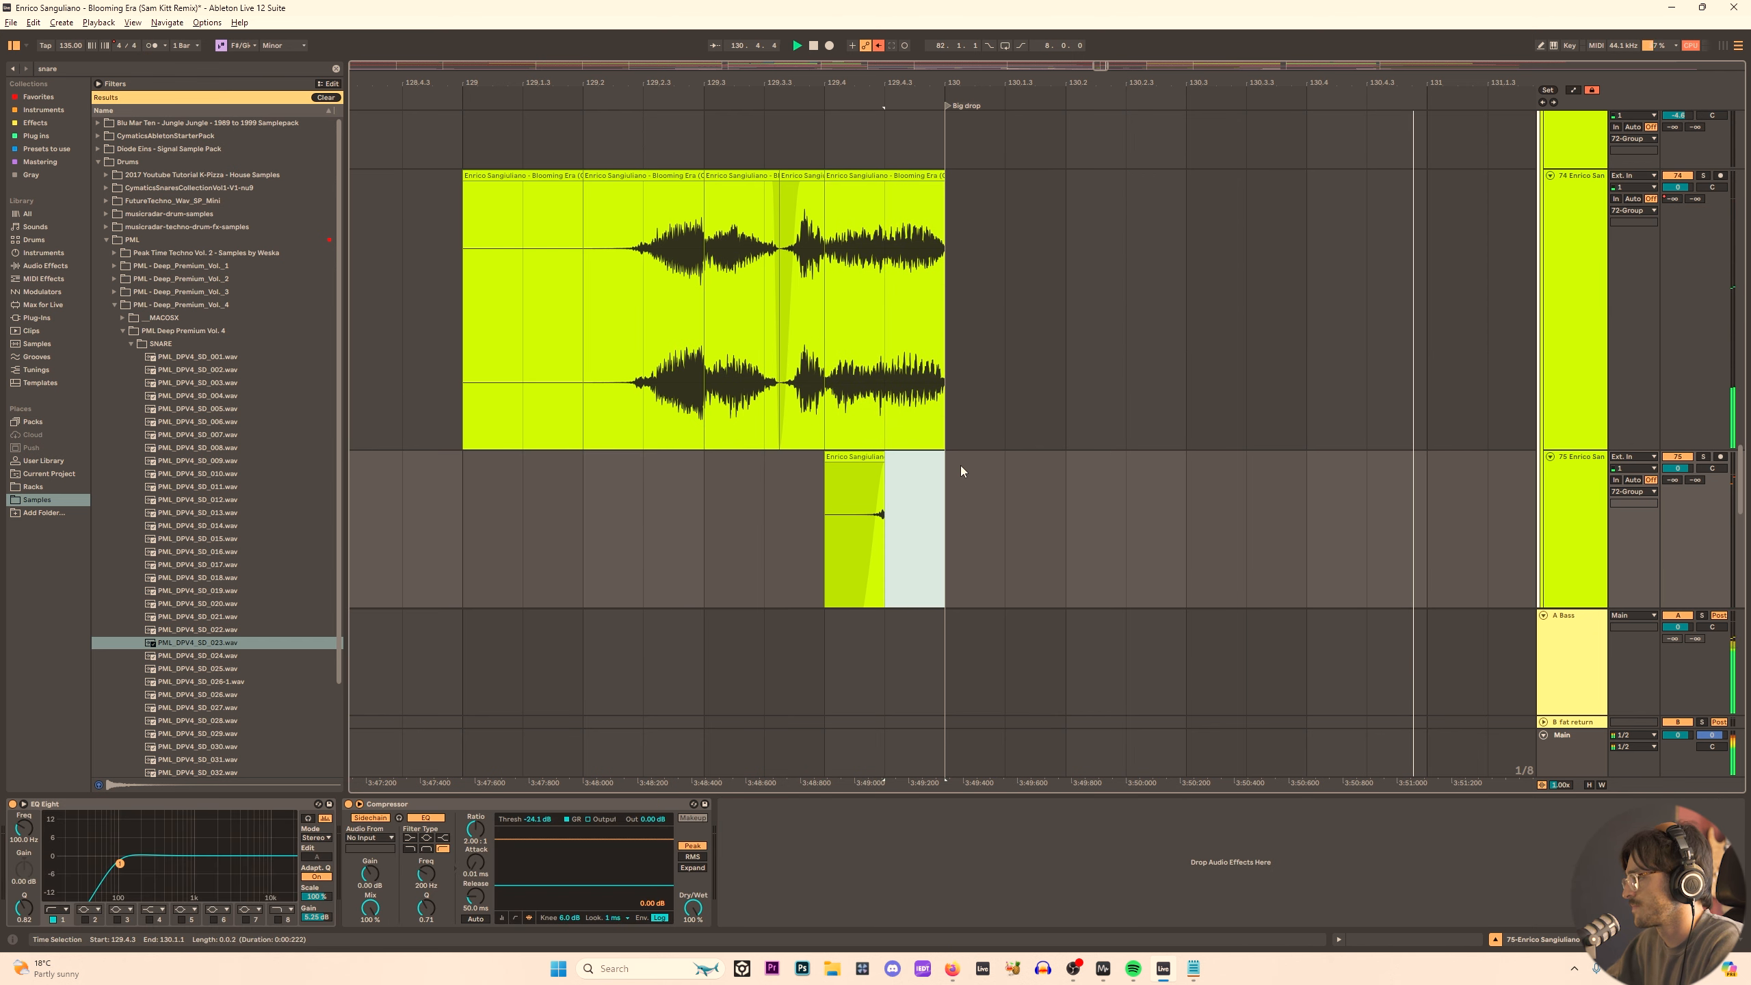
pyautogui.press('space')
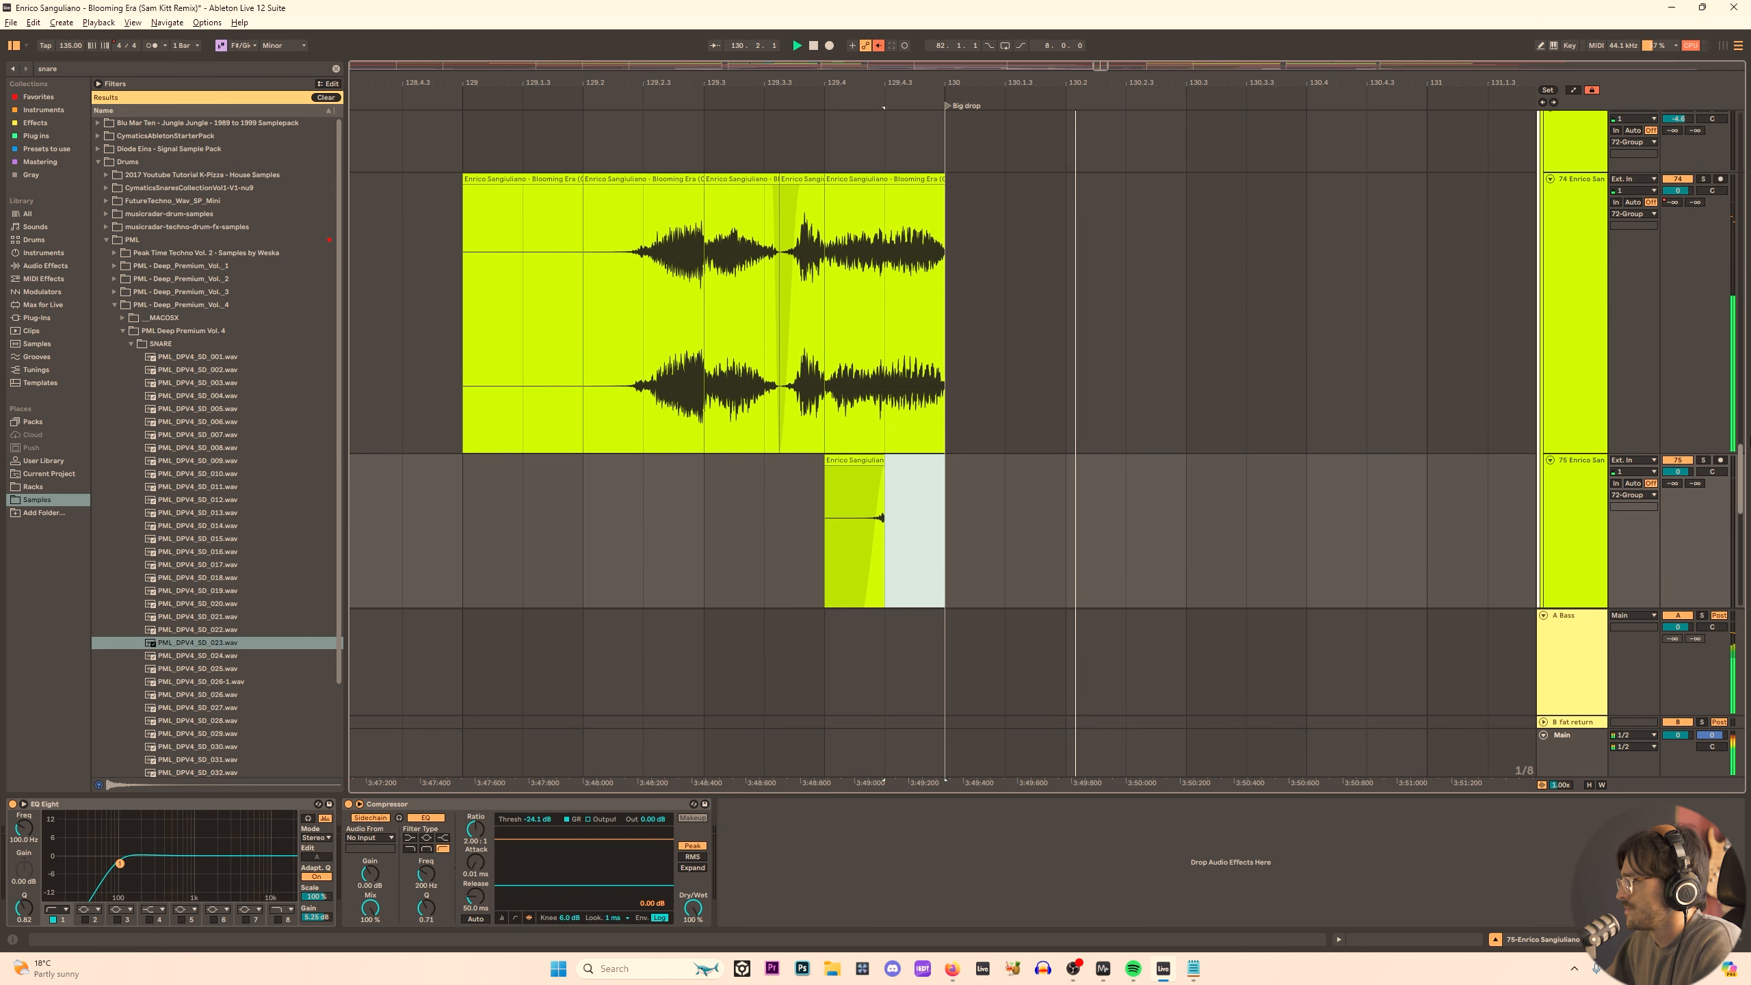
# Copy the Big drop's first beat on the kick tracks to 129.4.1 and reverse the copies.
pyautogui.moveTo(1740, 491); pyautogui.dragTo(1740, 155)
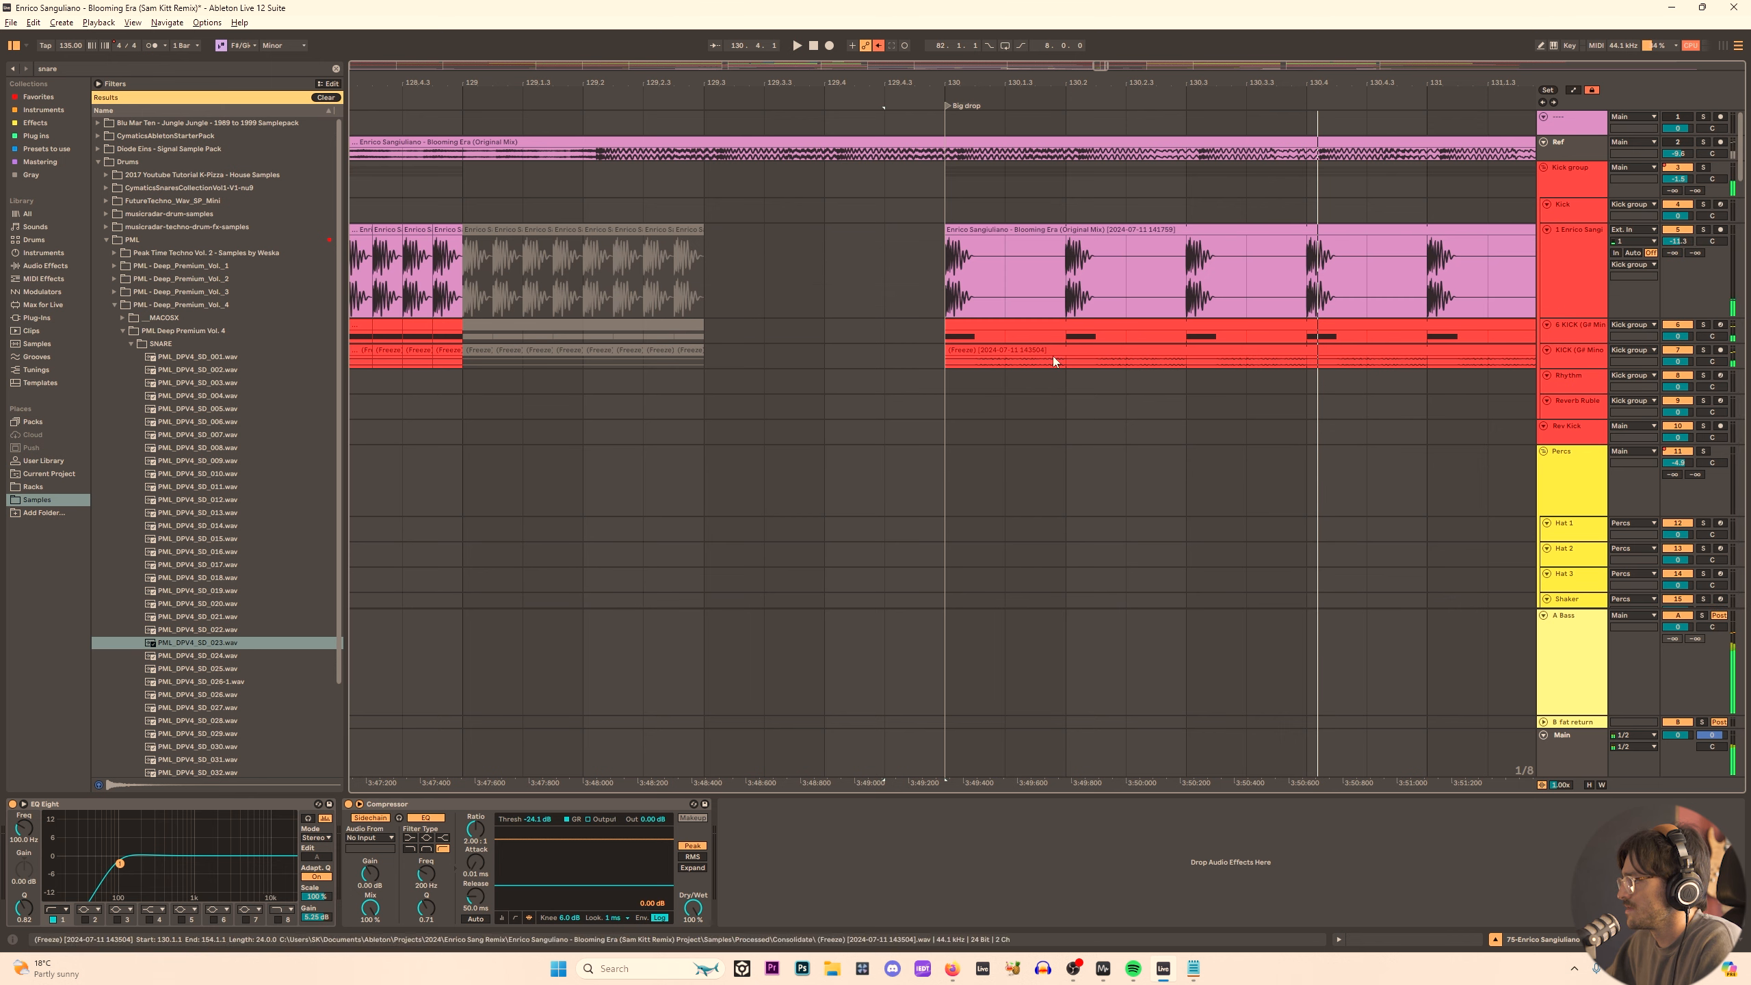
pyautogui.moveTo(1054, 360); pyautogui.dragTo(854, 229)
pyautogui.hotkey('ctrl', 'e')
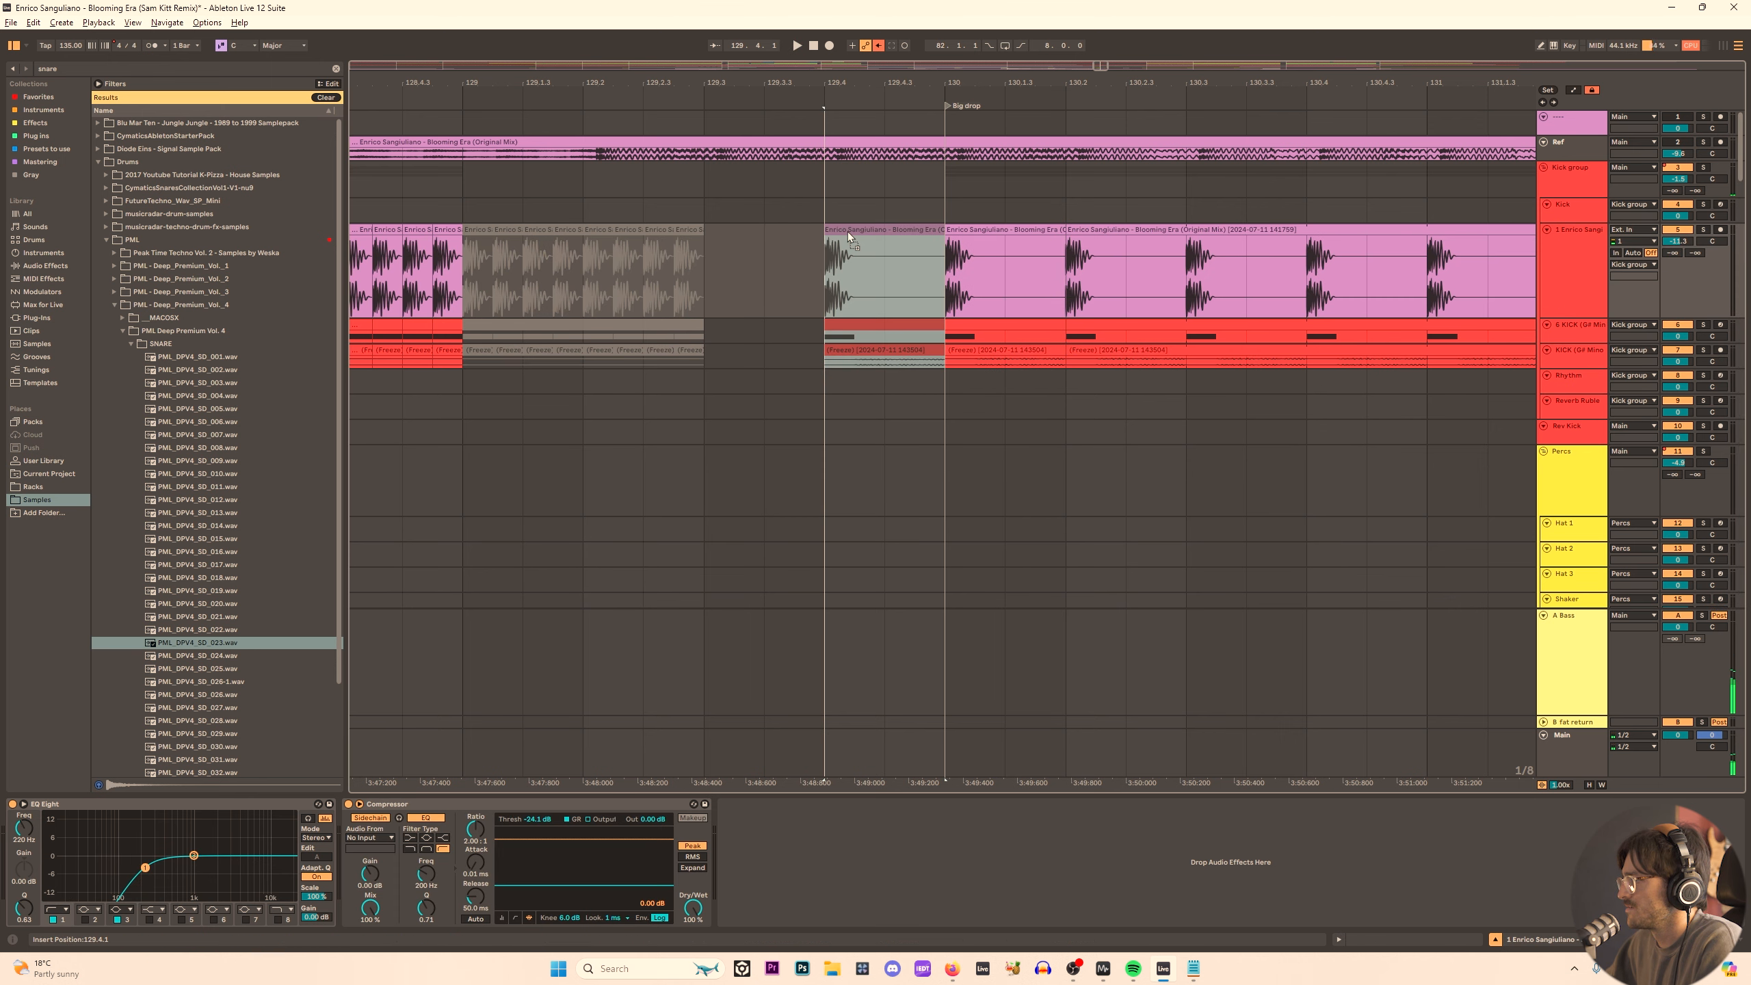
pyautogui.click(855, 360)
pyautogui.press('space')
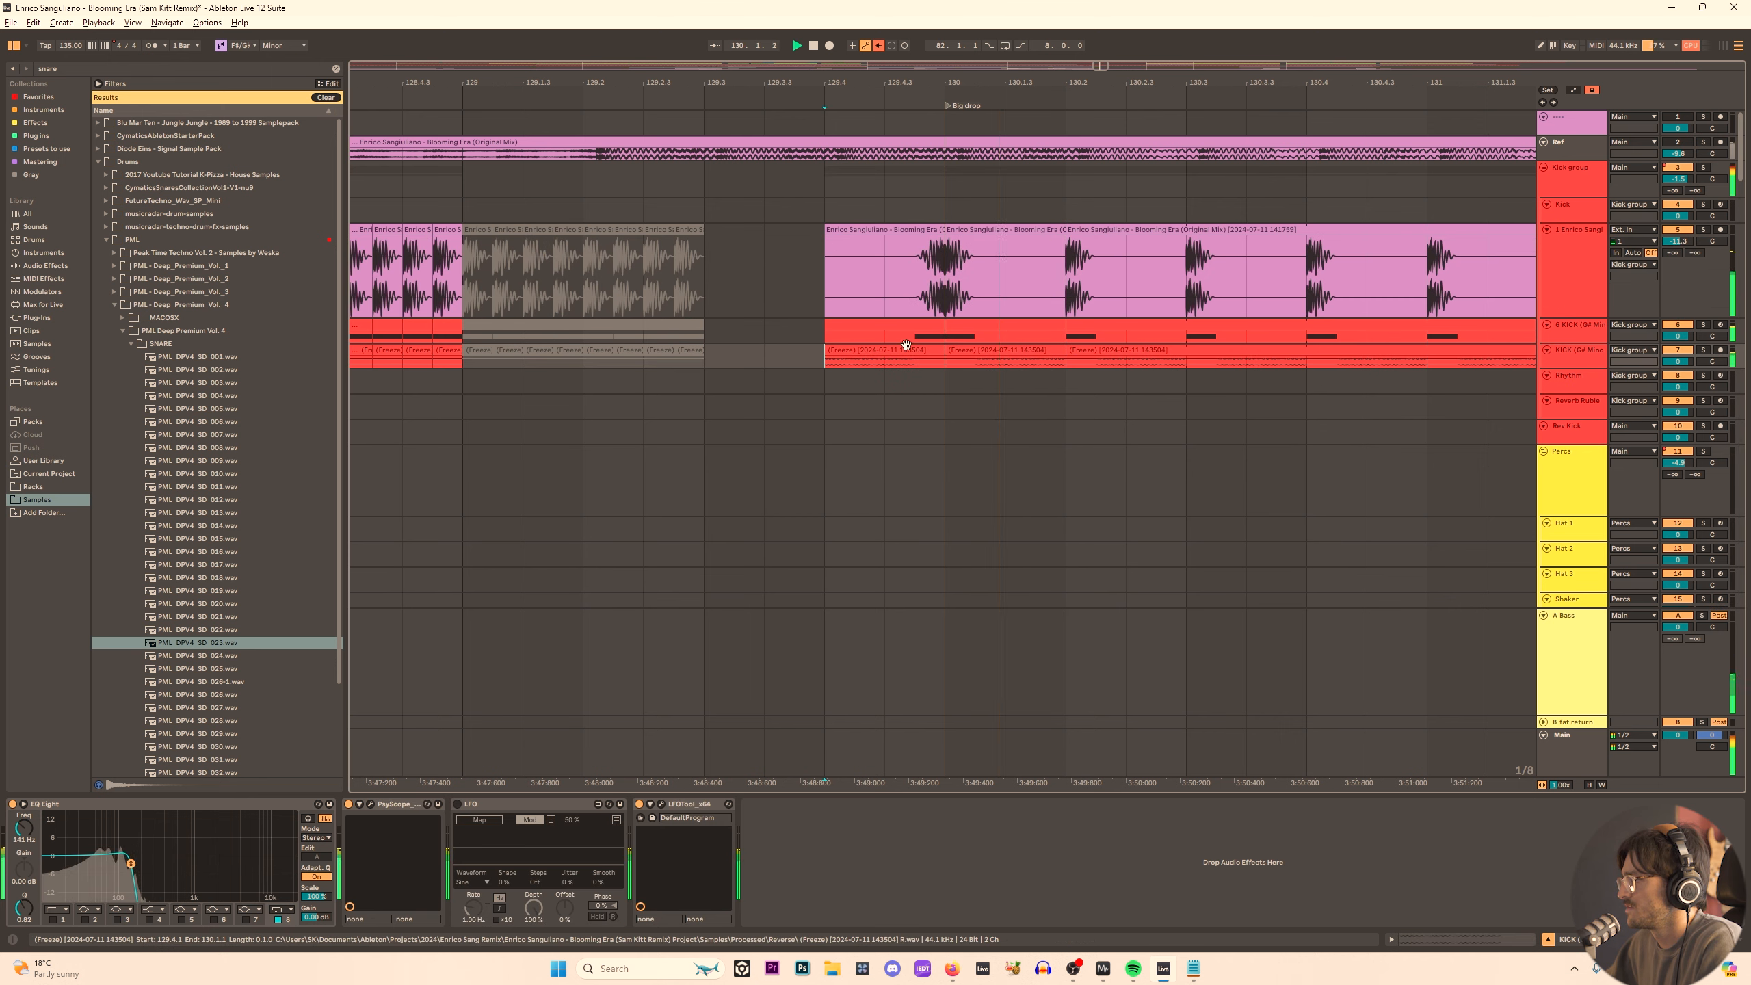
pyautogui.press('space')
pyautogui.press('space')
pyautogui.press('space')
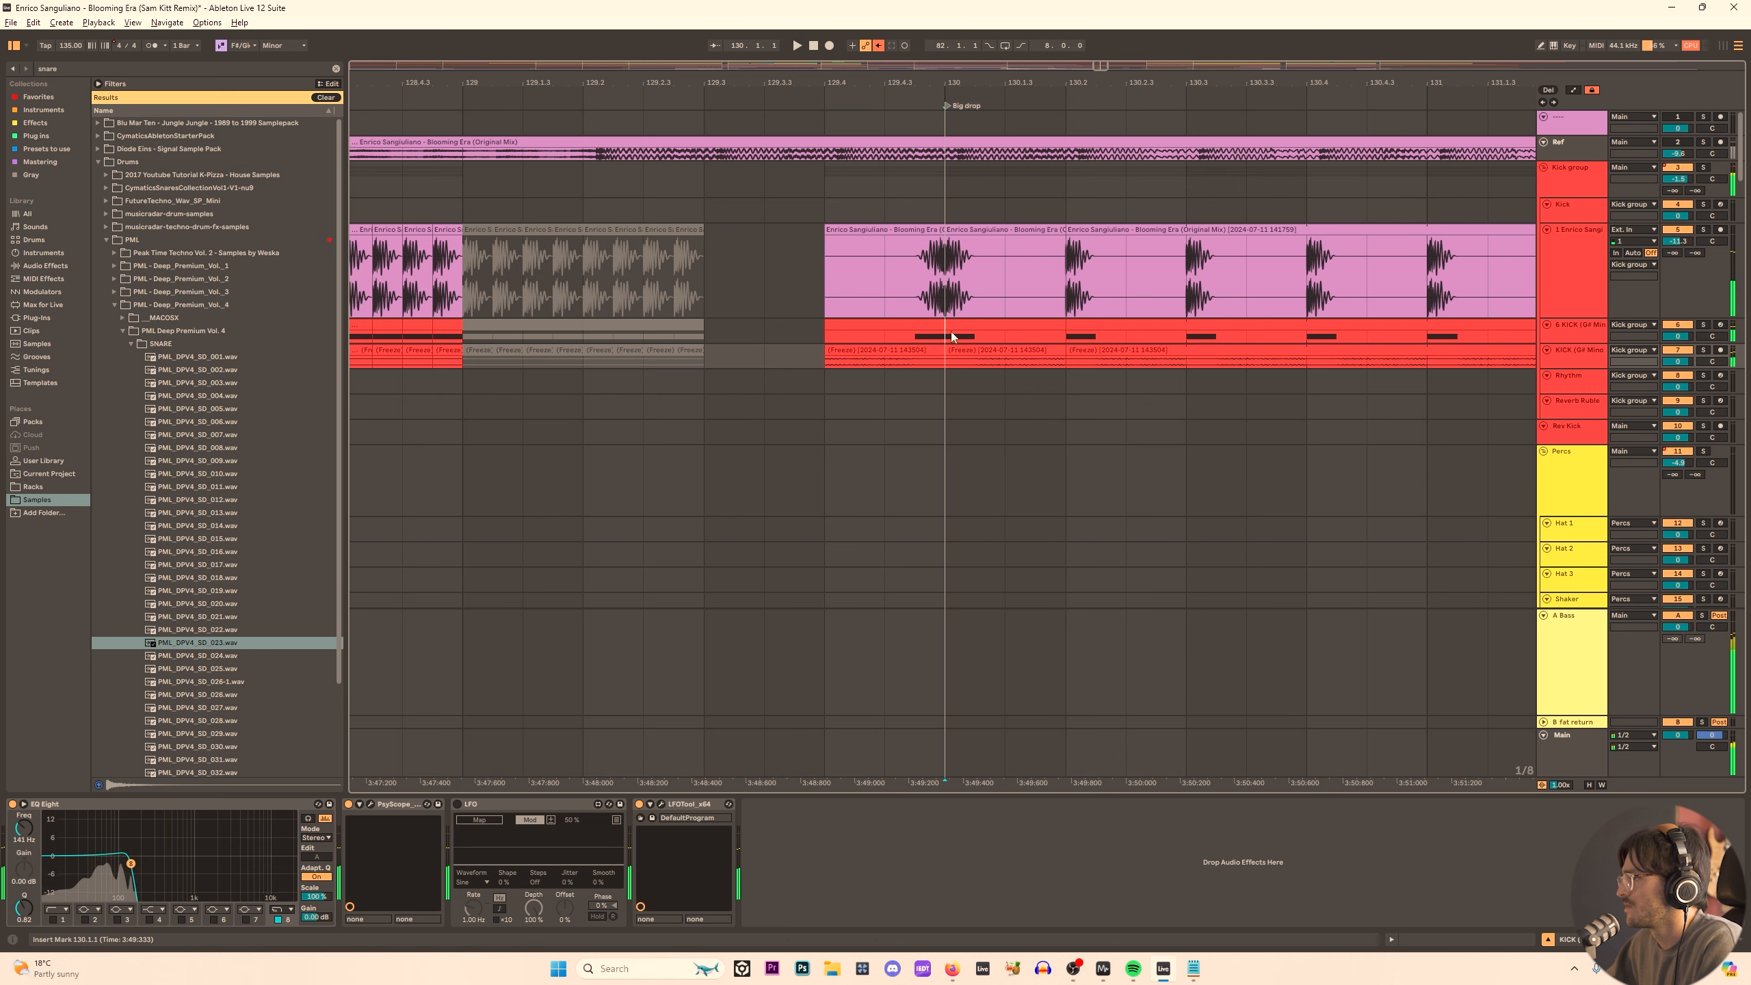
# Delete the reversed MIDI kick copy on track 6 and replay the transition into the Big drop.
pyautogui.click(932, 327)
pyautogui.press('Delete')
pyautogui.click(819, 286)
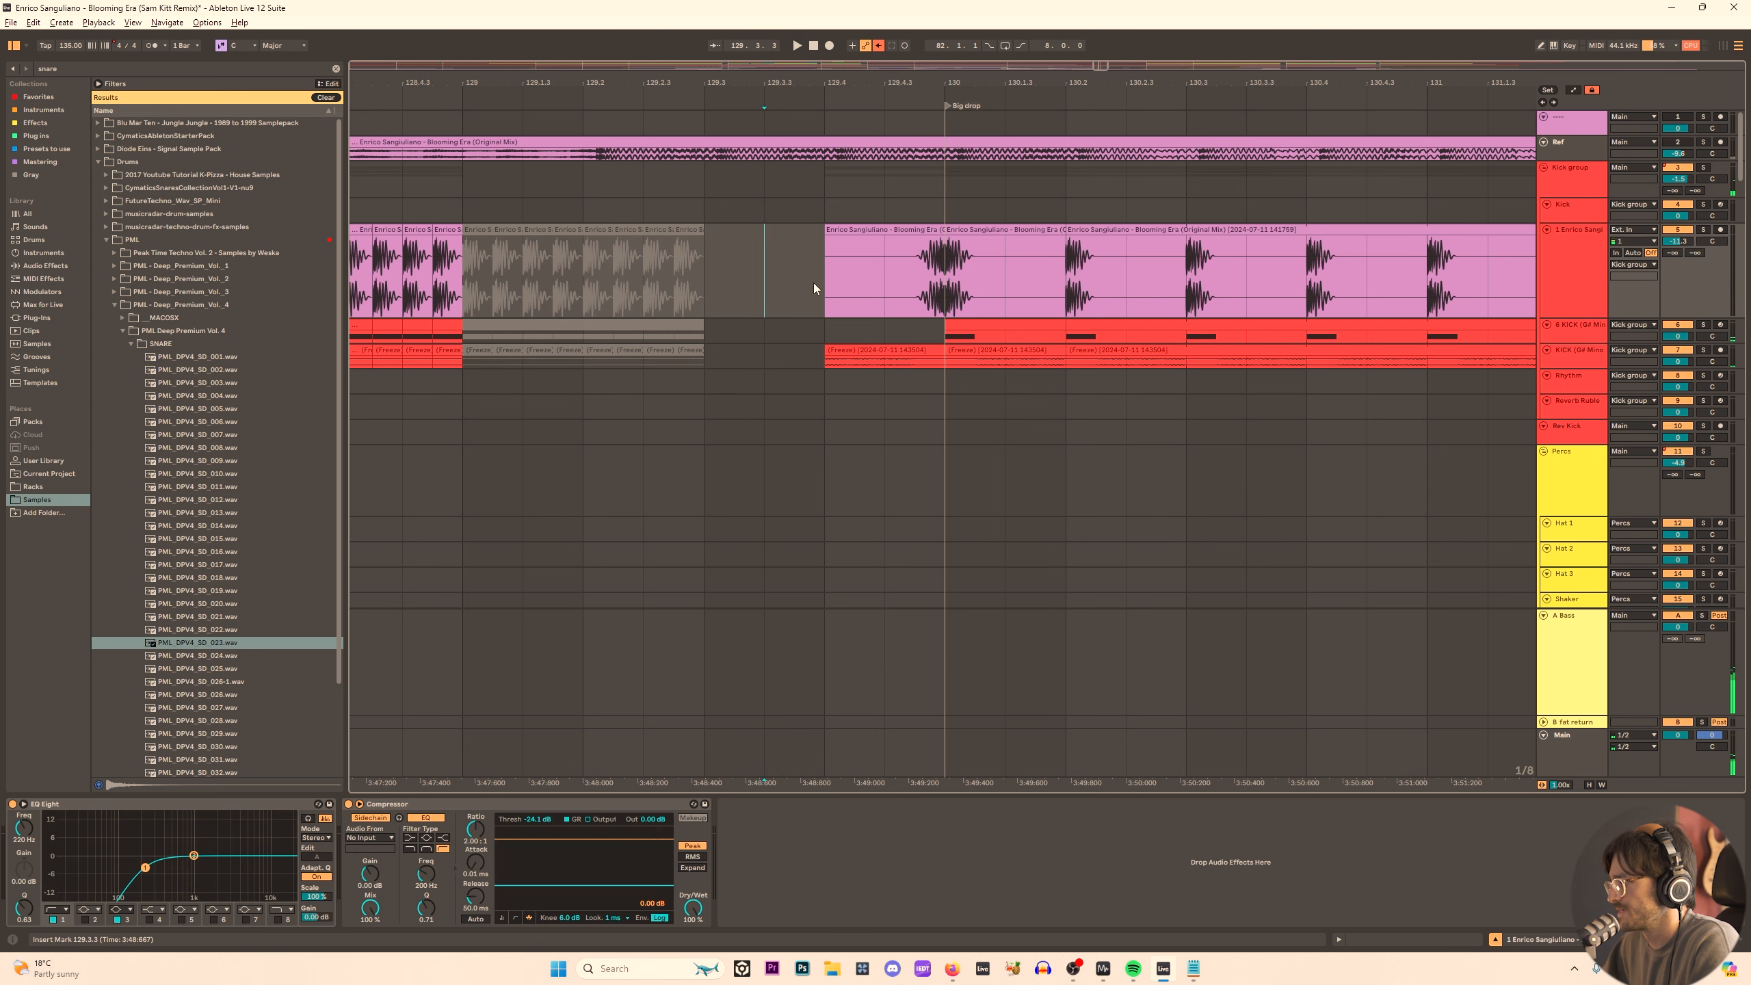
pyautogui.press('space')
pyautogui.scroll(4, 874, 353)
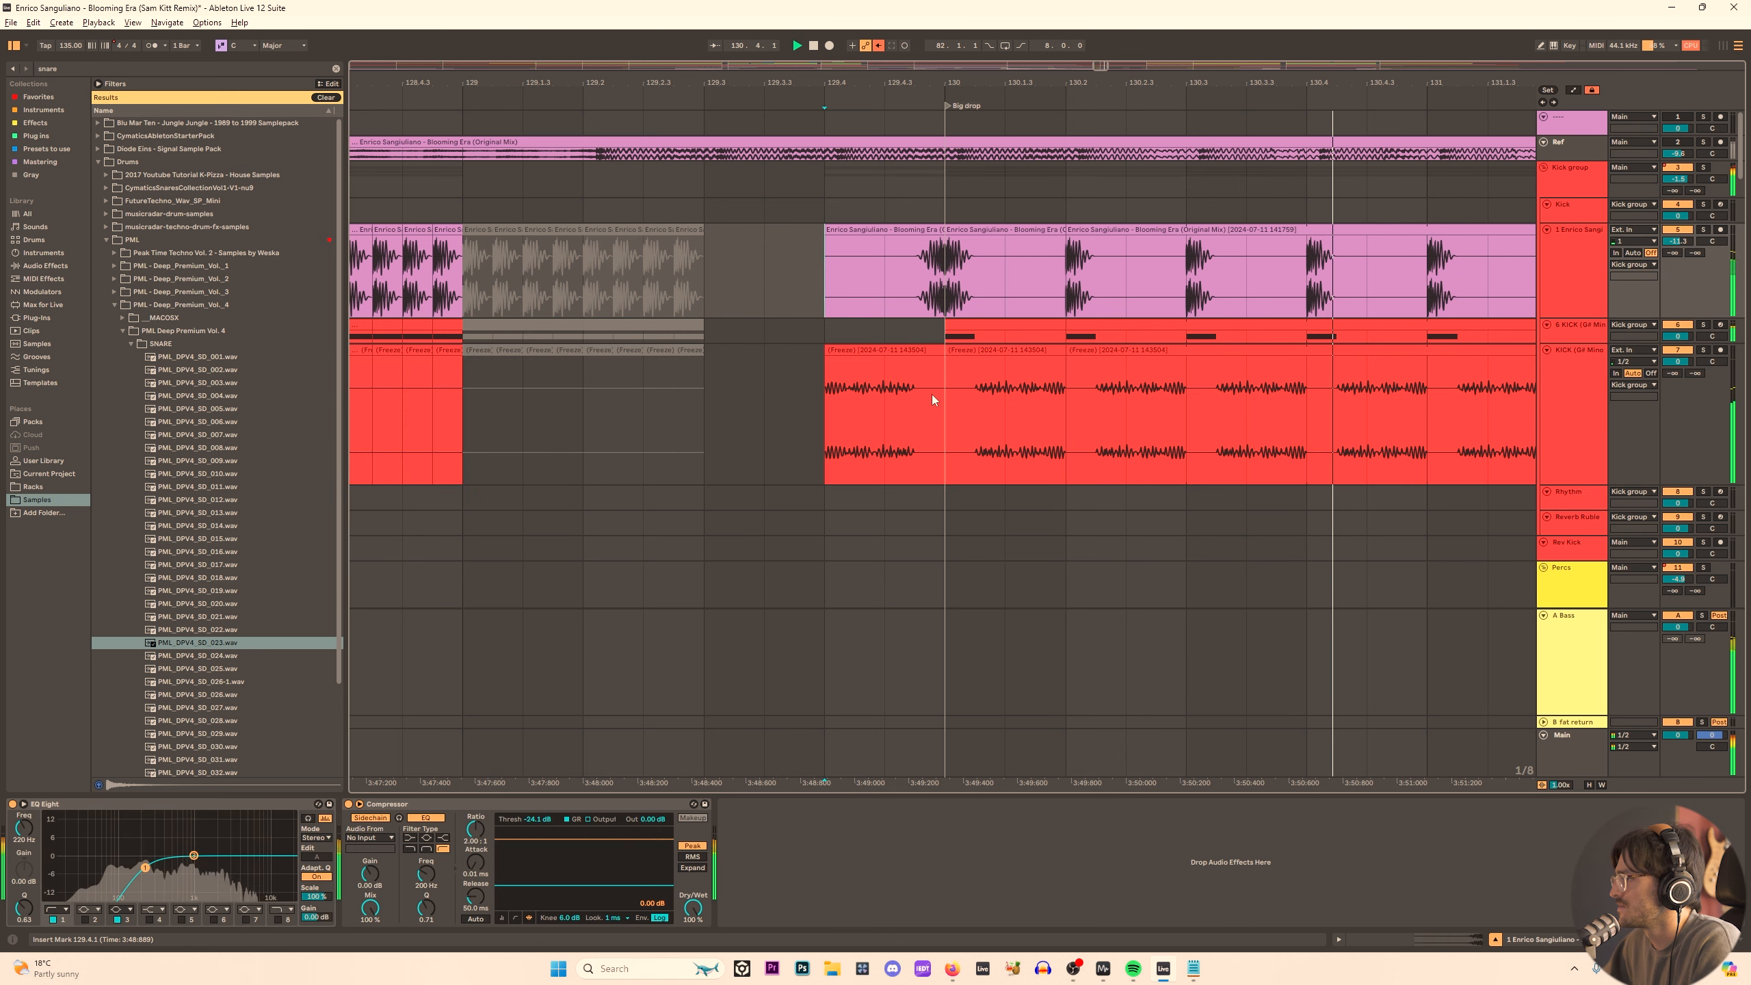
# Fade in the reversed frozen kick clip across the whole beat from 129.4.1 to 130.1.1.
pyautogui.click(932, 396)
pyautogui.press('a')
pyautogui.press('a')
pyautogui.press('a')
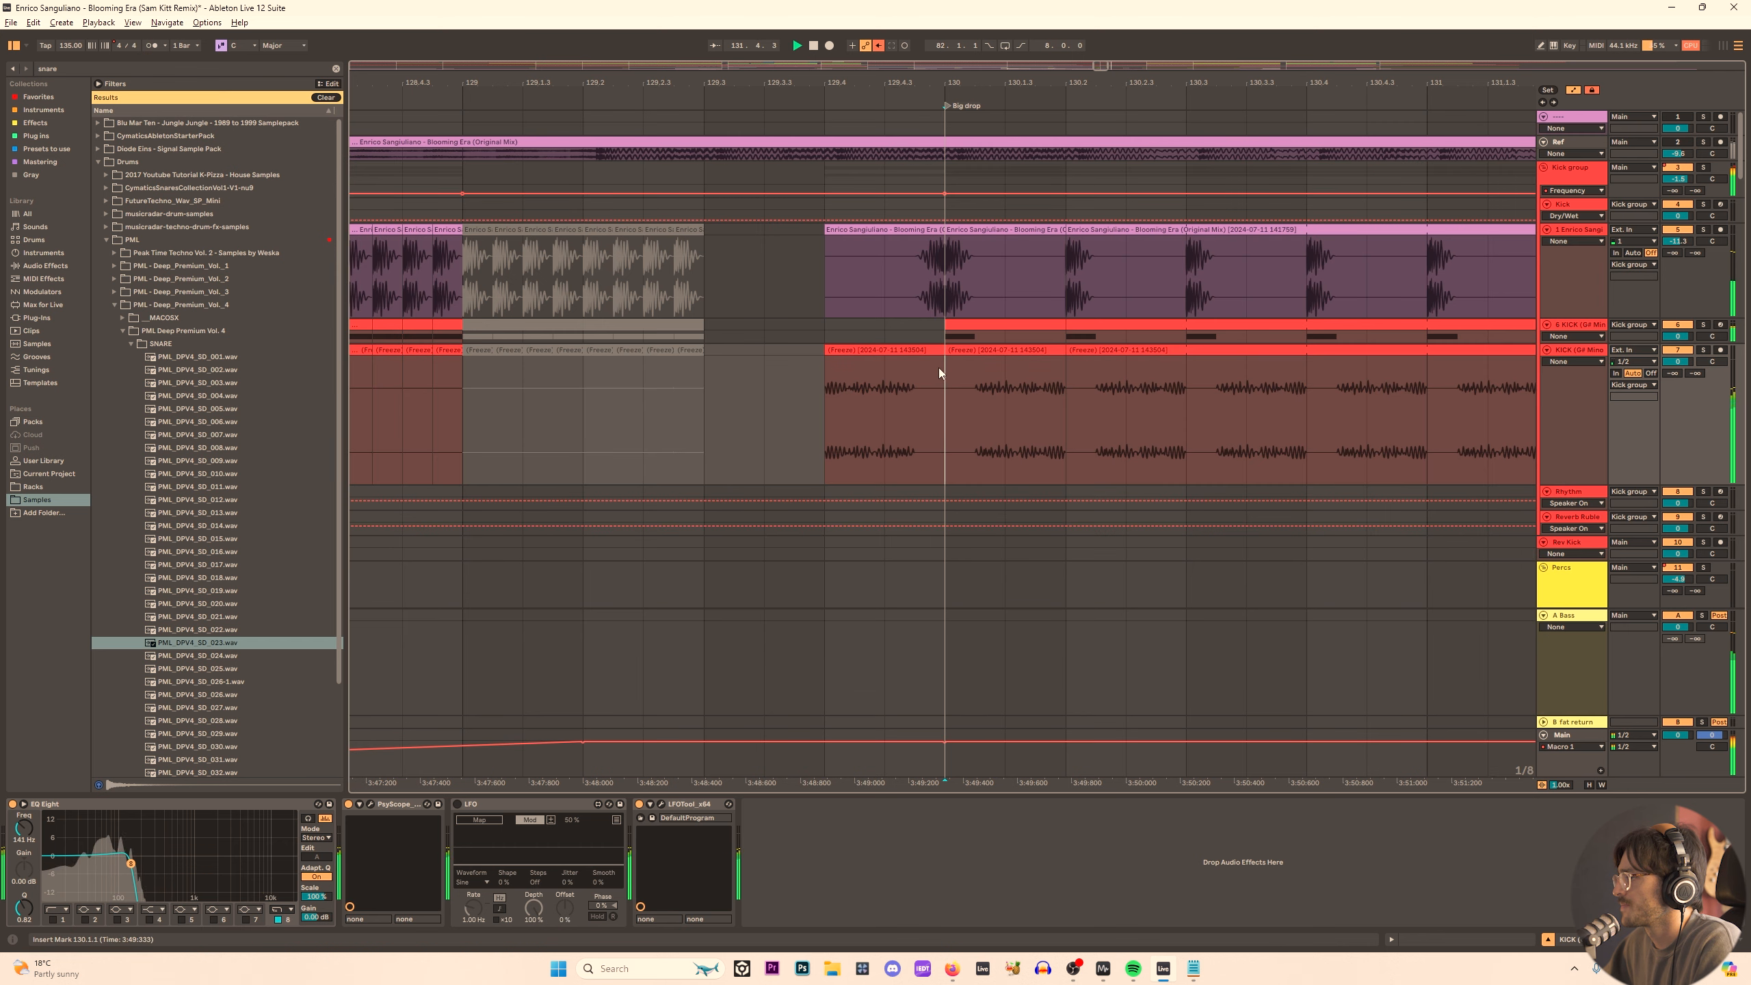
pyautogui.press('a')
pyautogui.moveTo(836, 361); pyautogui.dragTo(918, 359)
pyautogui.click(918, 353)
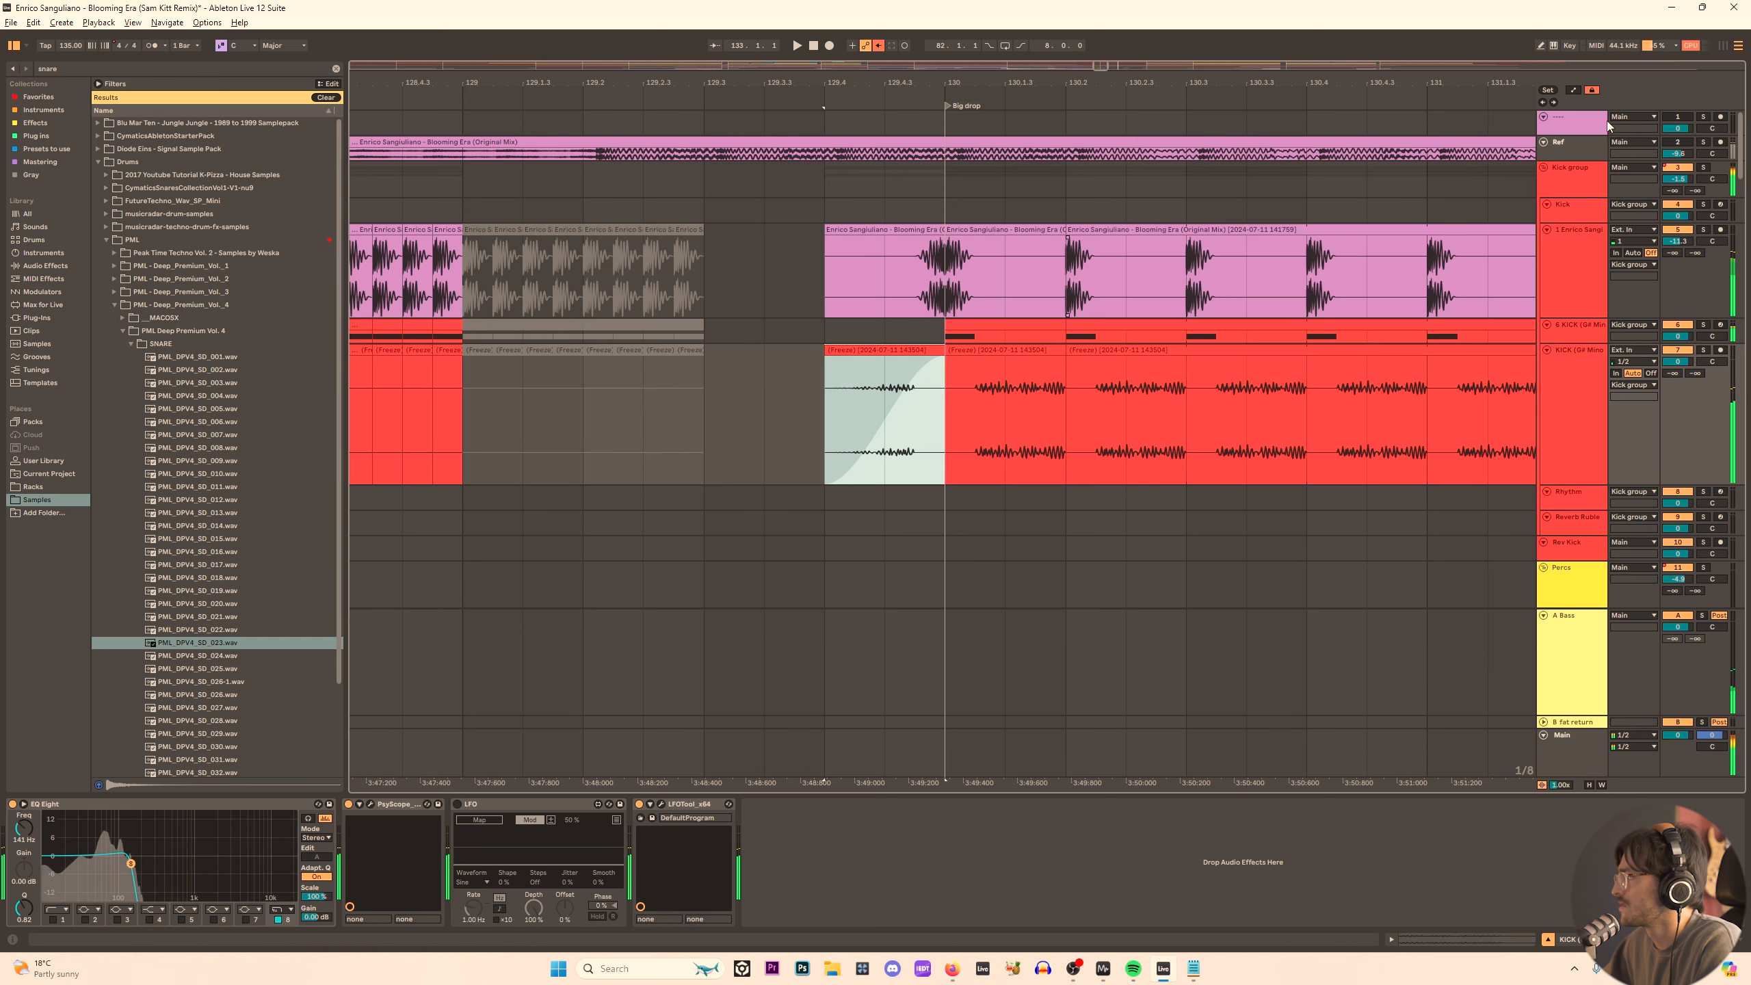
# Audition the Kick group and track 6 soloed, and delete the reversed kick copies at 129.4.1.
pyautogui.click(1596, 183)
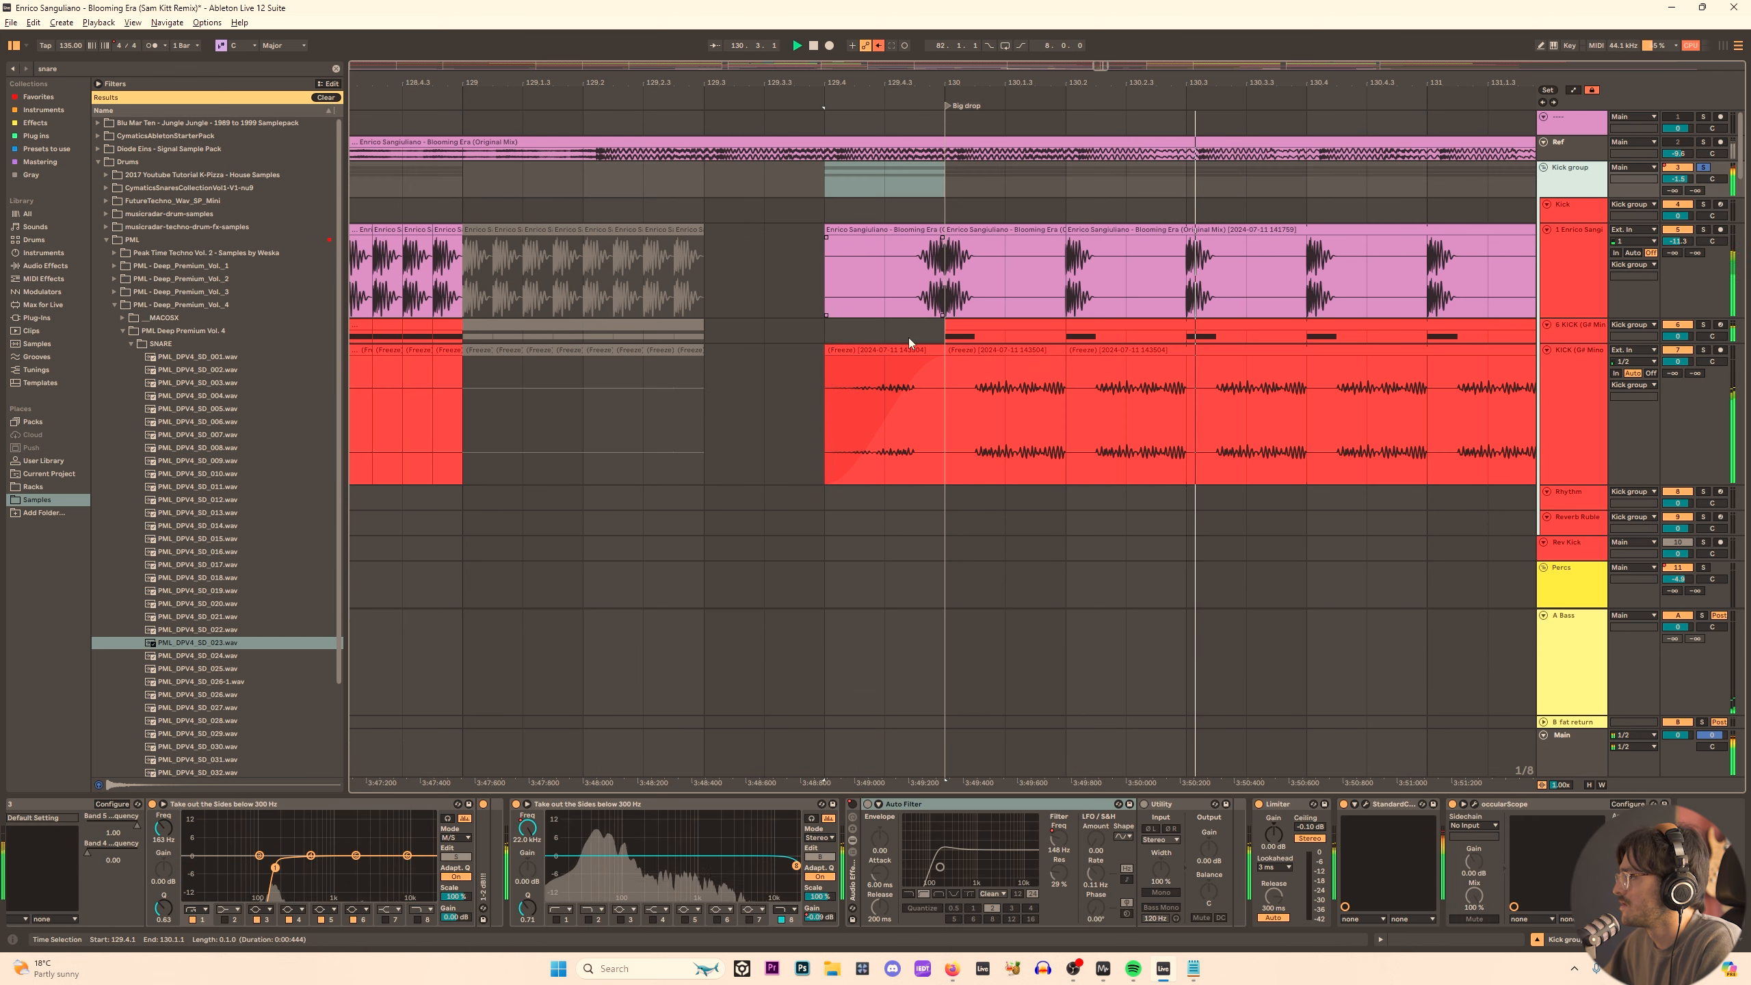
pyautogui.click(962, 328)
pyautogui.press('space')
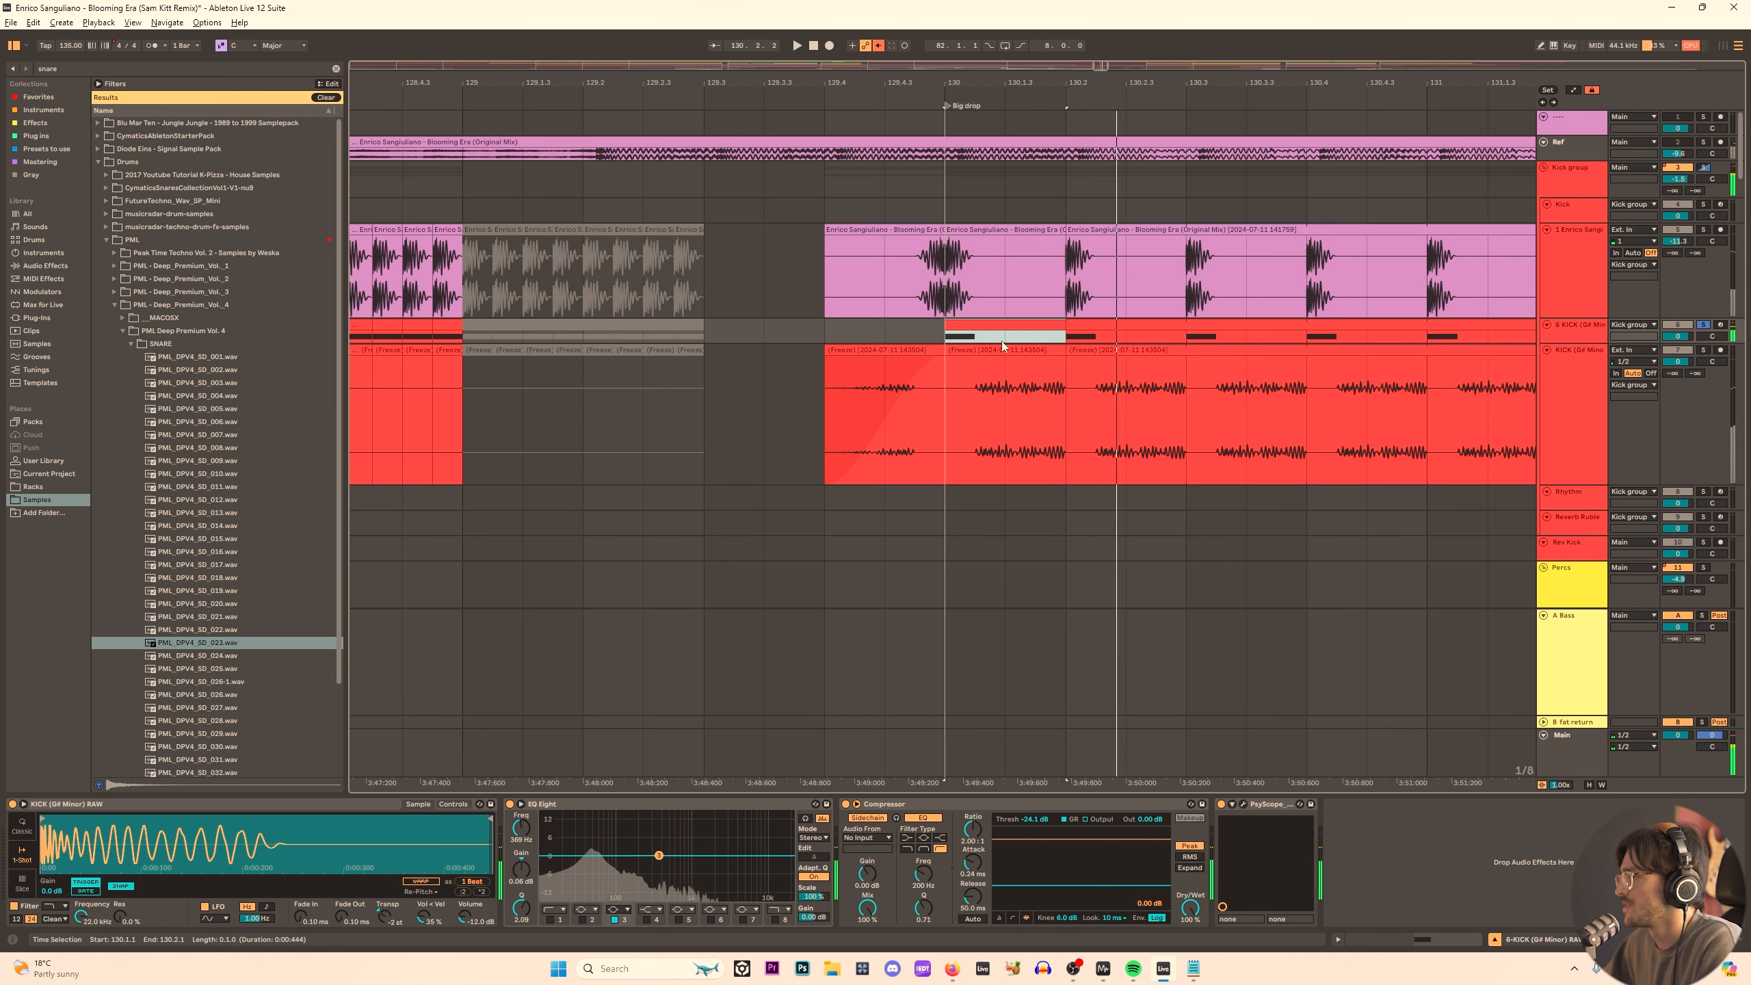
pyautogui.moveTo(993, 344); pyautogui.dragTo(985, 392)
pyautogui.moveTo(963, 492); pyautogui.dragTo(818, 241)
pyautogui.press('Delete')
# Route the Rev Kick track to the Kick group, arm it and record from 130.1.1.
pyautogui.scroll(-3, 1509, 379)
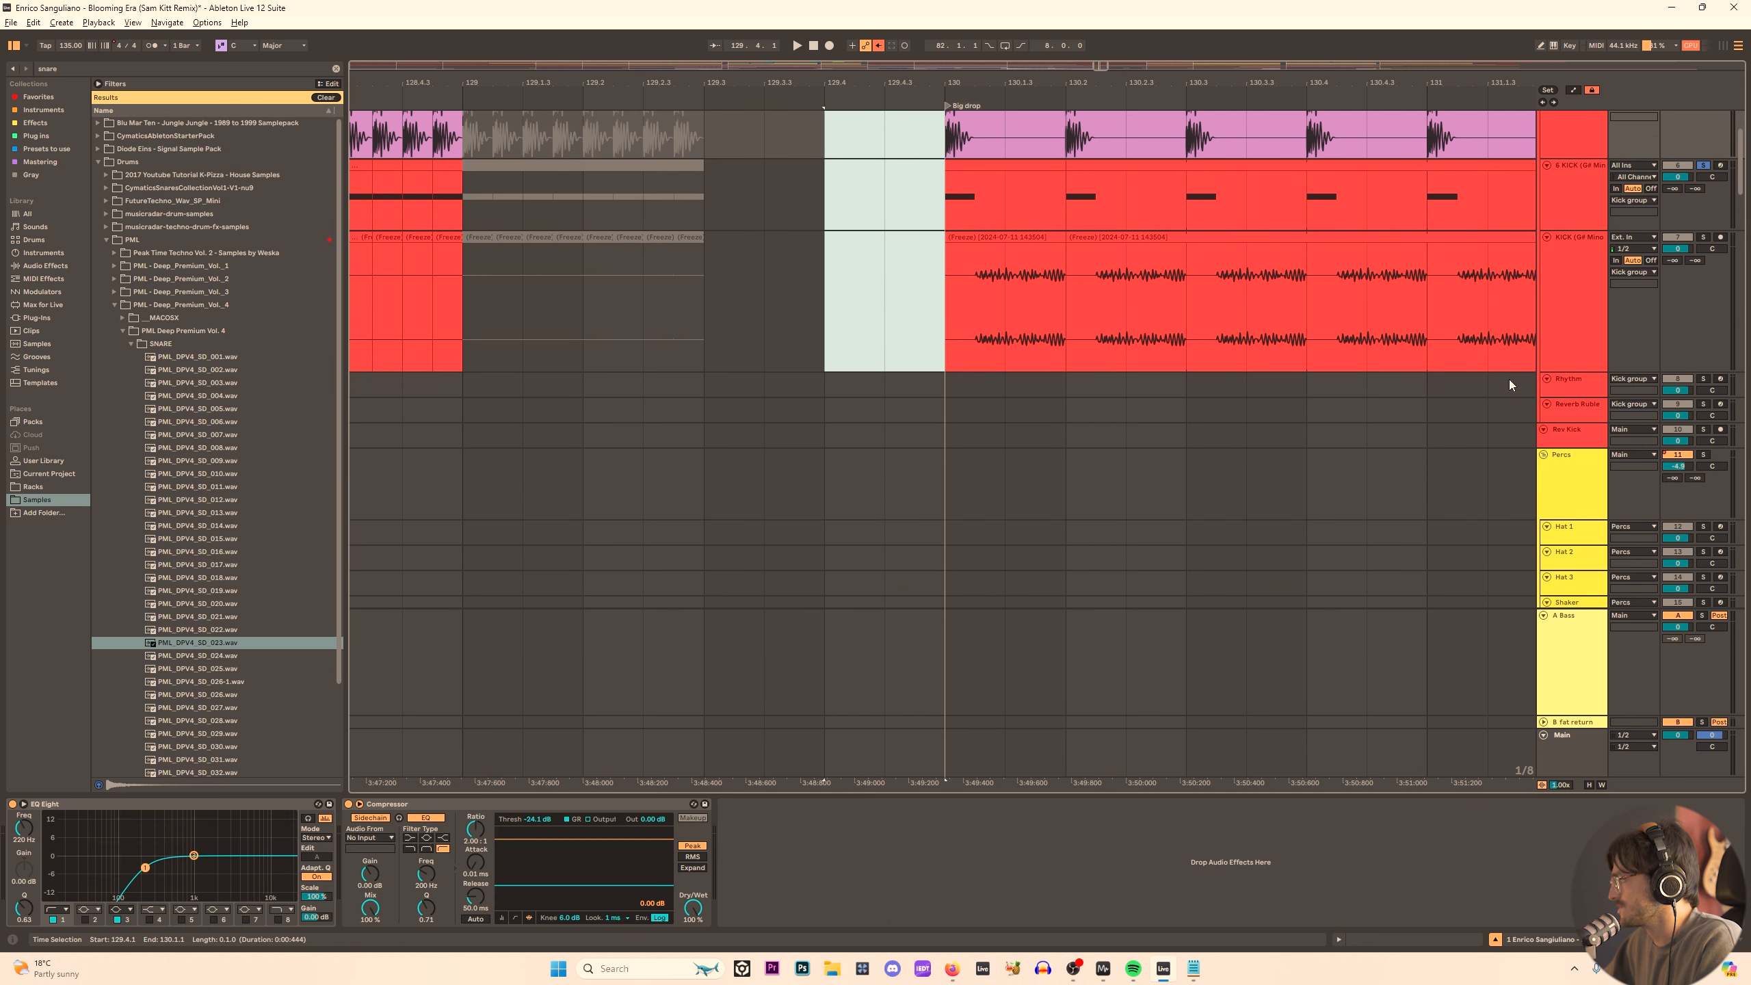
pyautogui.click(1579, 434)
pyautogui.click(981, 430)
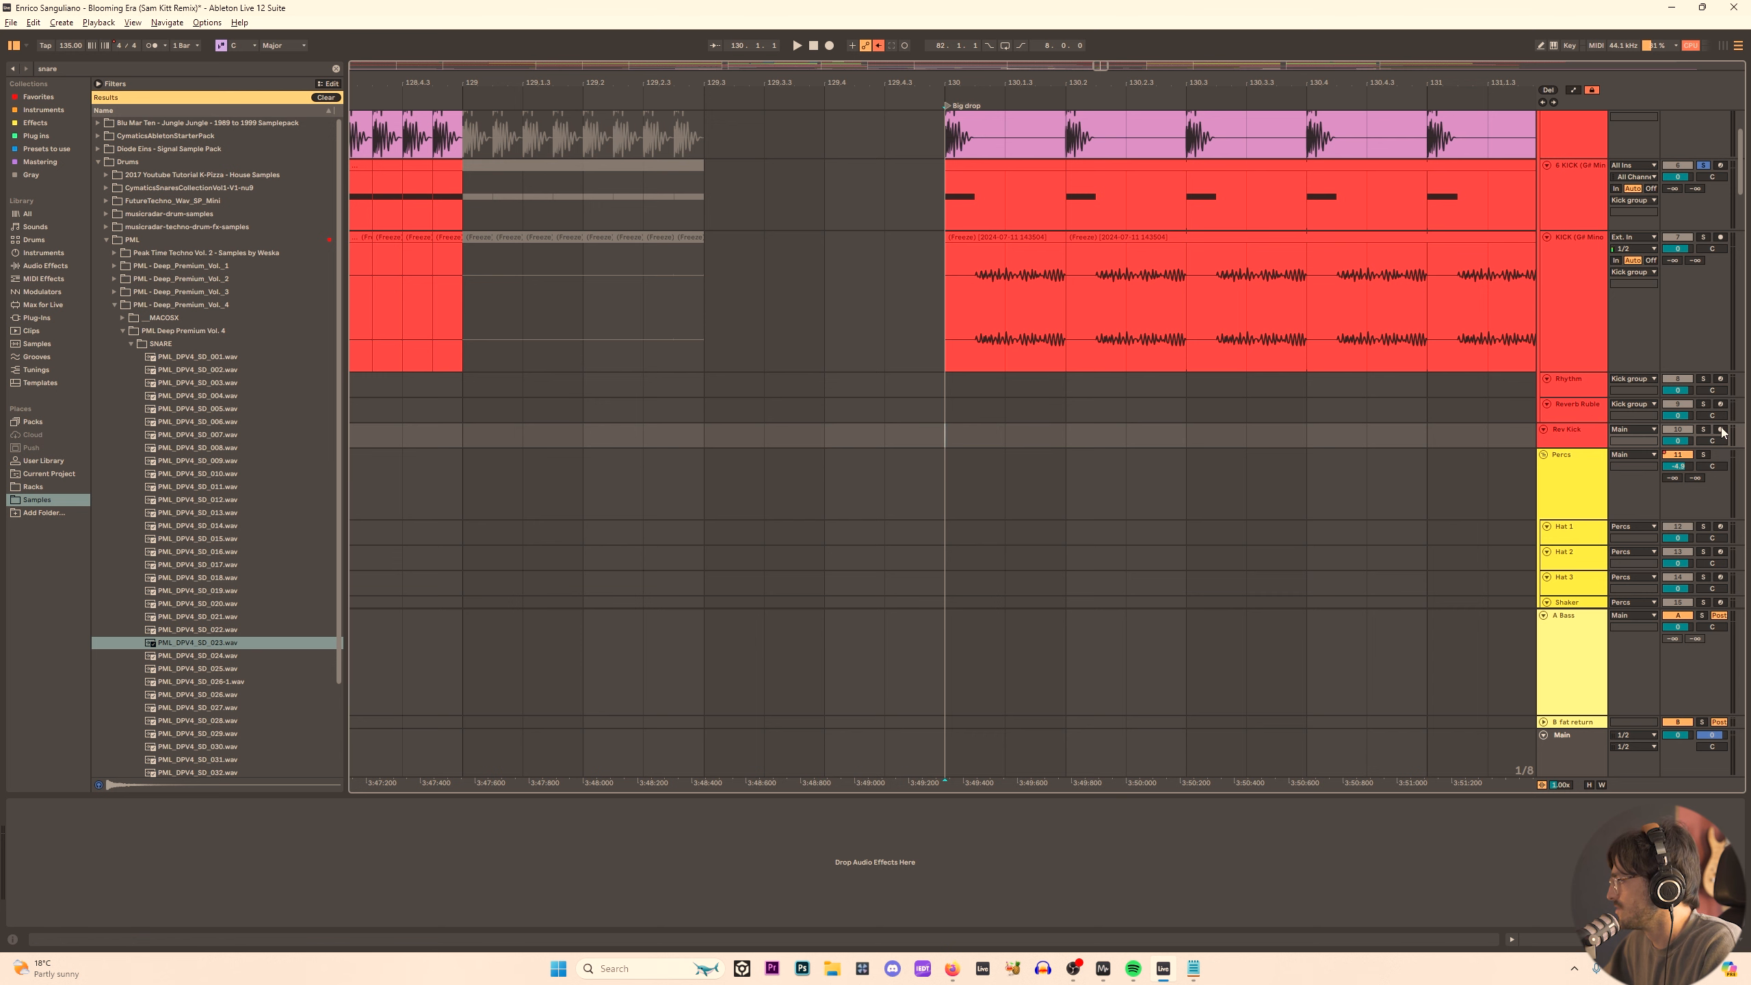
pyautogui.click(1620, 429)
pyautogui.click(1022, 363)
pyautogui.click(829, 45)
# Solo the Kick group, set Rev Kick's input to the Kick group's Post Mixer signal, and record again from 130.1.1.
pyautogui.scroll(4, 1589, 170)
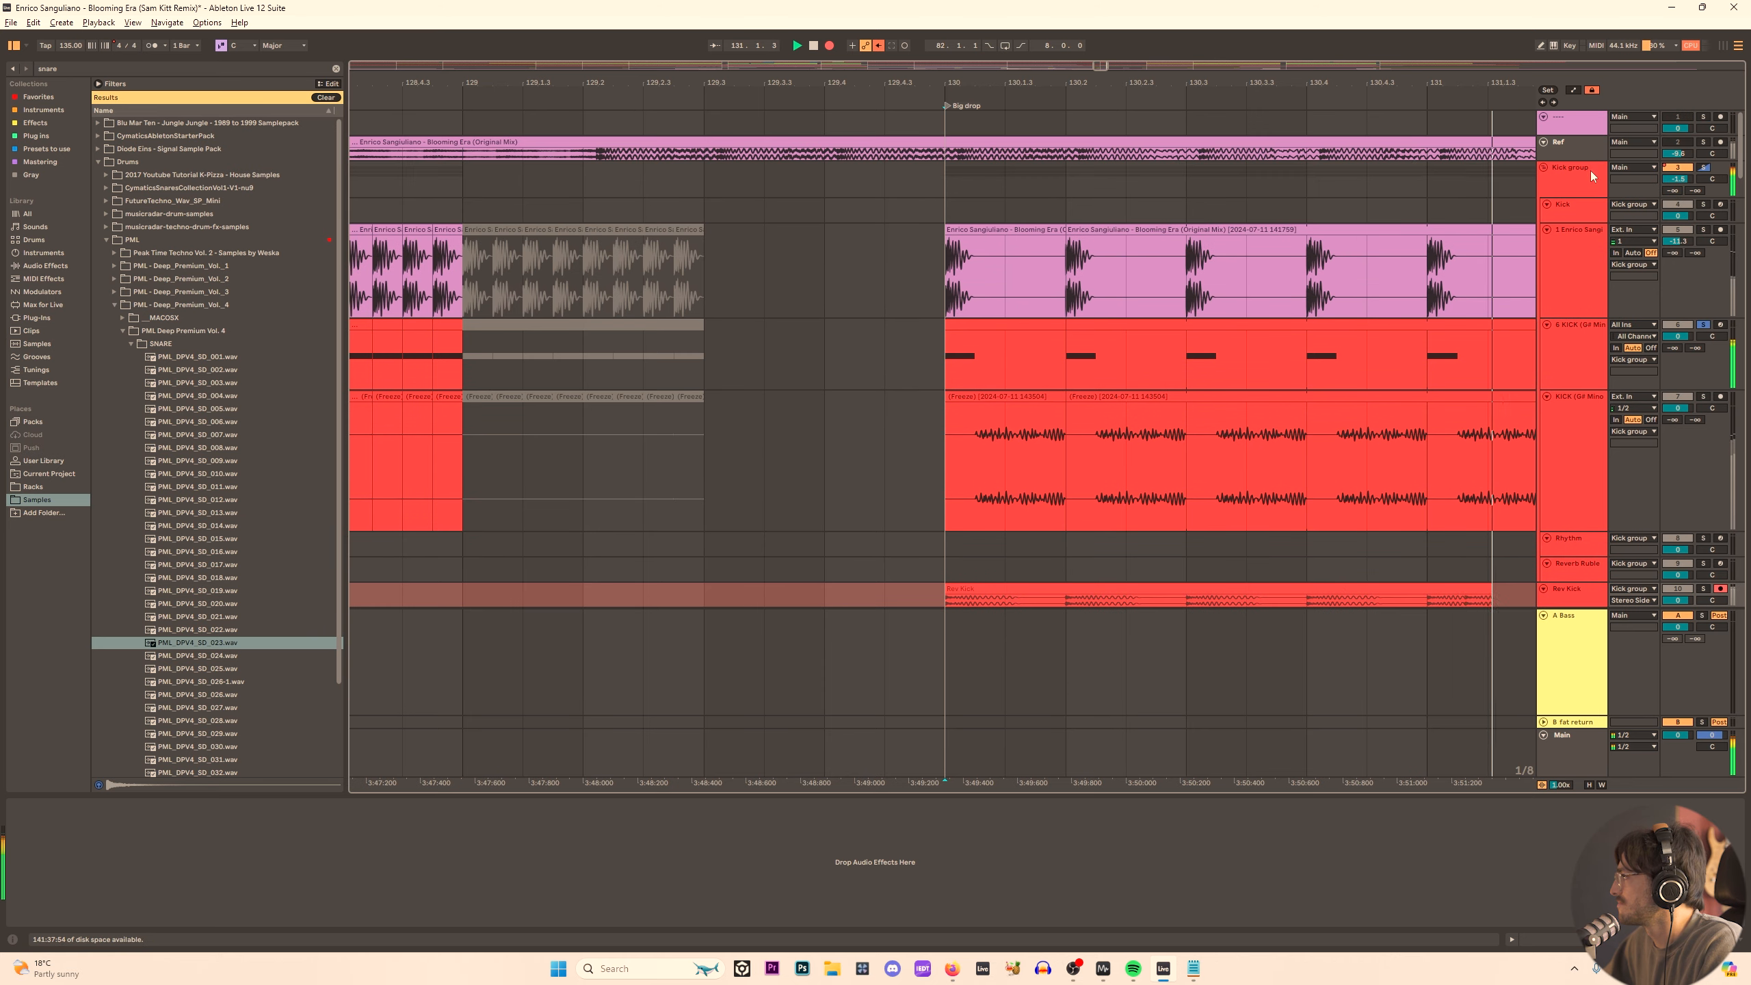
pyautogui.click(1590, 170)
pyautogui.click(949, 351)
pyautogui.click(829, 45)
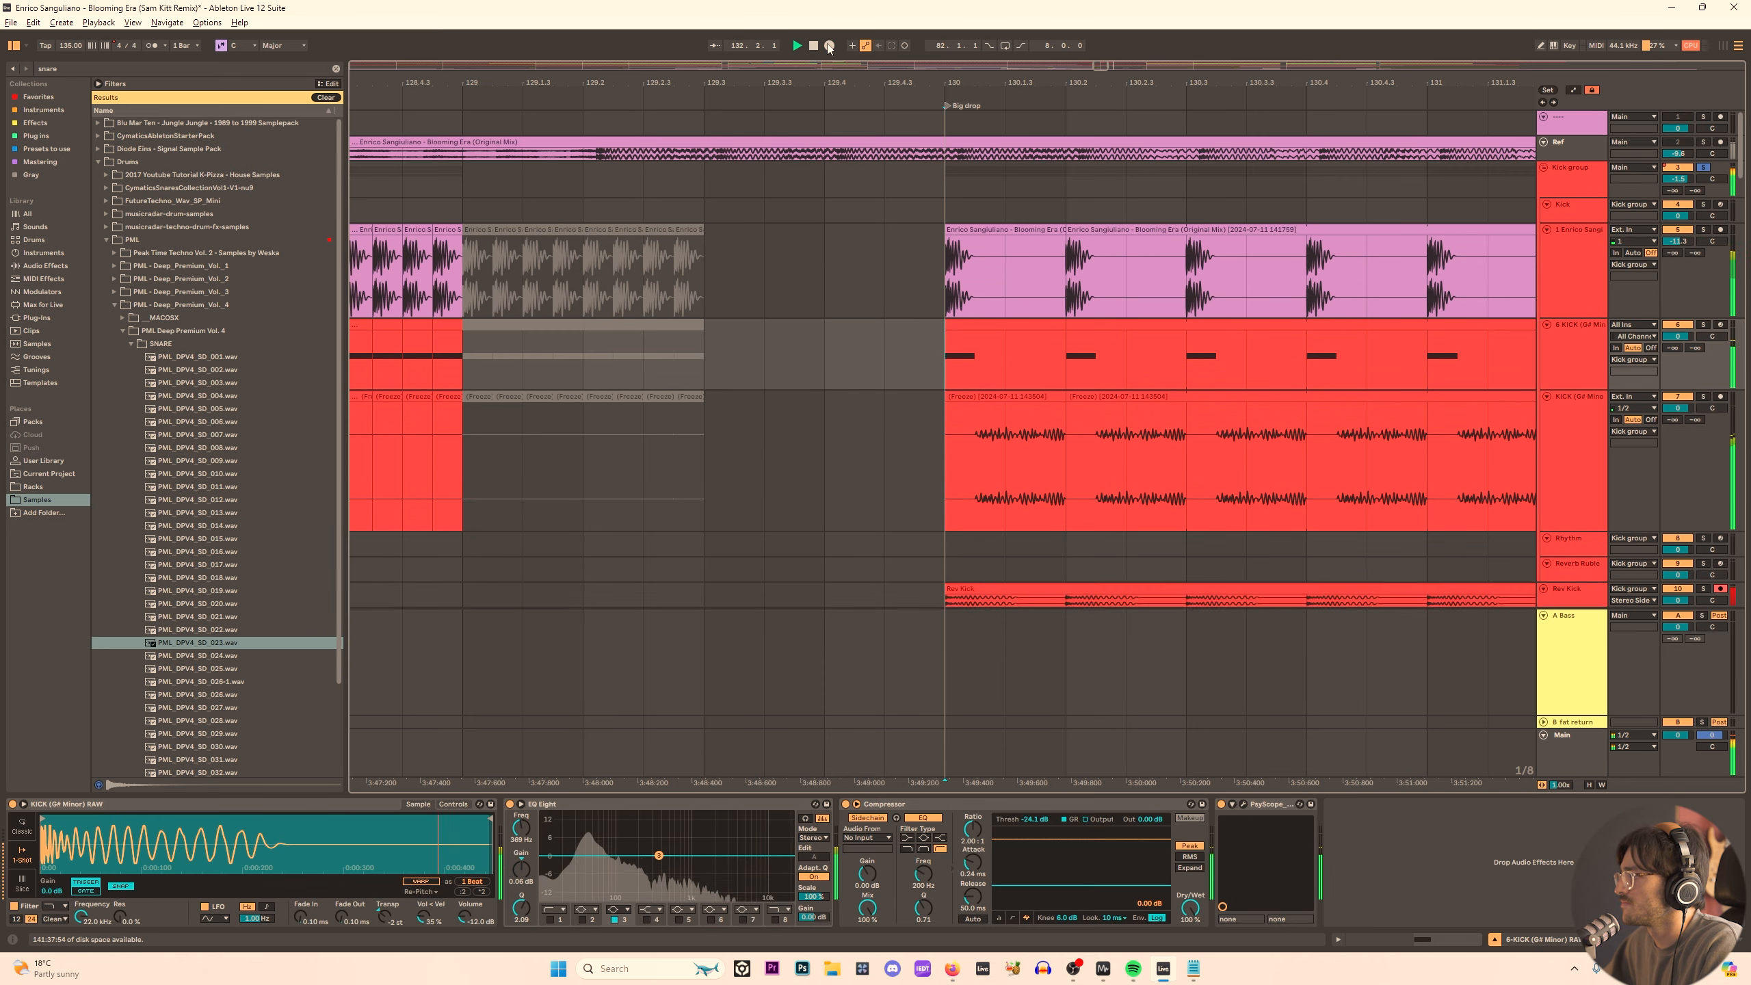
pyautogui.click(829, 46)
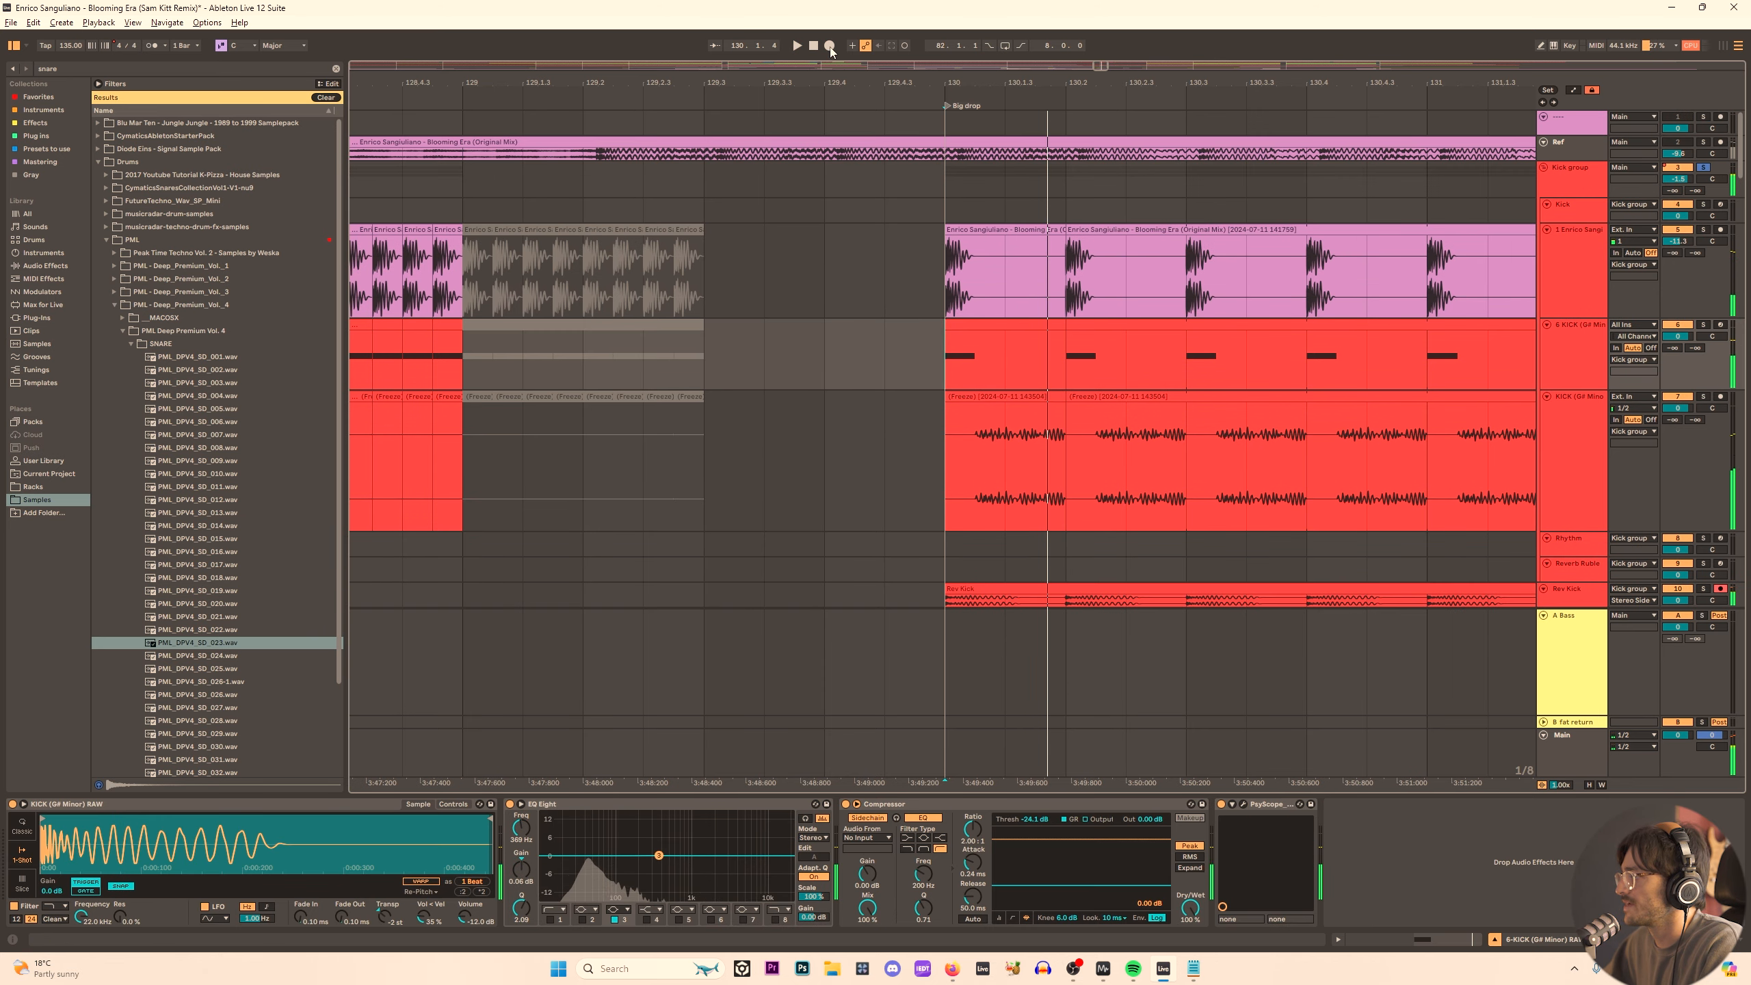
pyautogui.press('space')
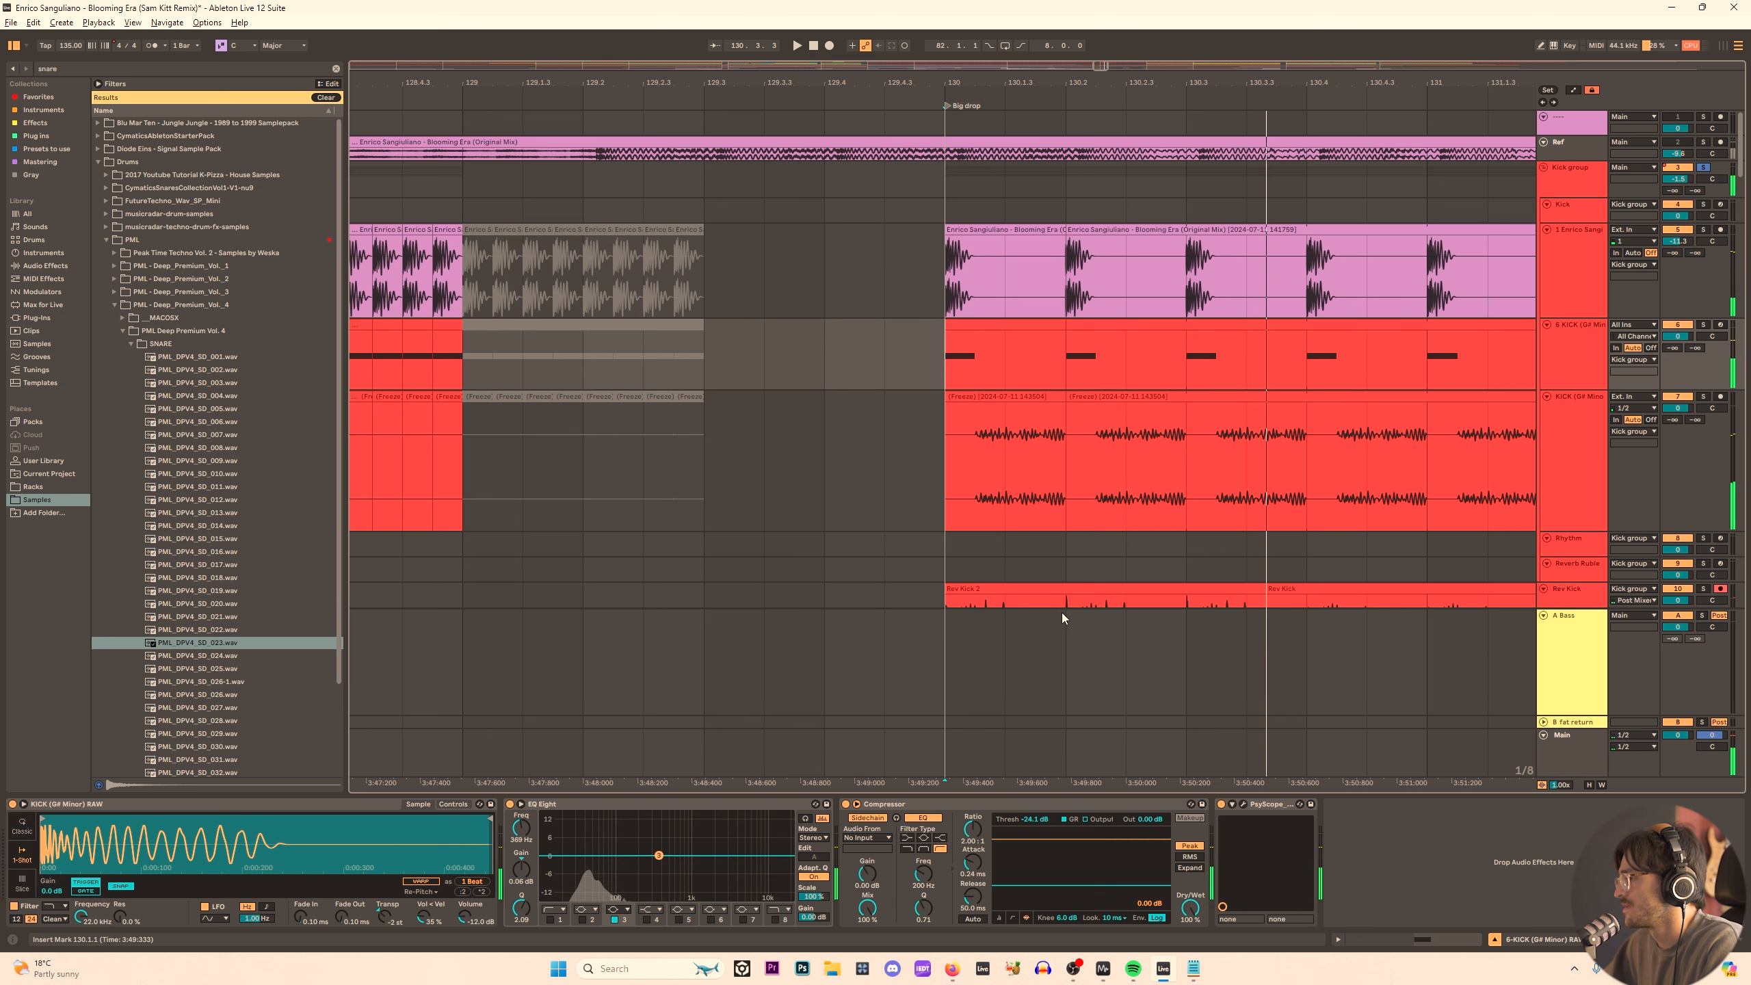
# Split the Rev Kick recording at 130.2.1 and delete everything after its first beat.
pyautogui.scroll(4, 1065, 601)
pyautogui.scroll(-2, 1065, 602)
pyautogui.click(1071, 493)
pyautogui.hotkey('ctrl', 'e')
pyautogui.click(1085, 455)
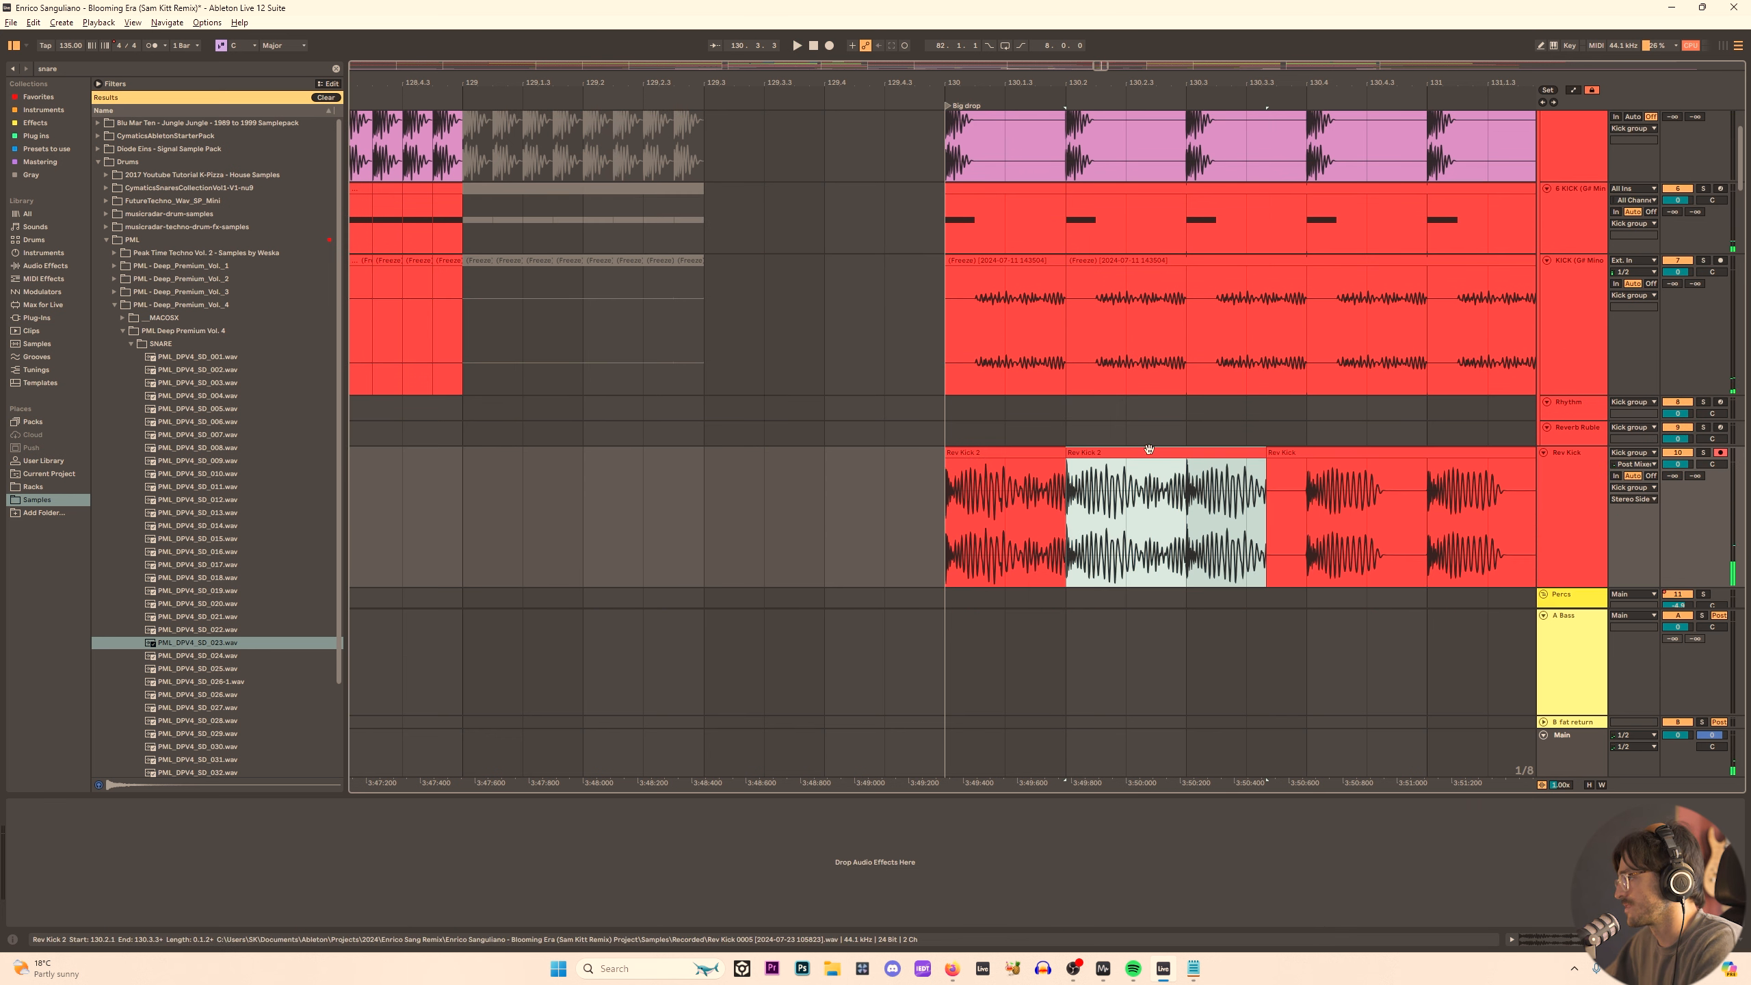
pyautogui.press('Delete')
pyautogui.click(1320, 450)
pyautogui.press('Delete')
# Place the one-beat Rev Kick clip at 129.4.1, reversed with a full-length fade-in, and play it soloed.
pyautogui.moveTo(996, 455); pyautogui.dragTo(954, 463)
pyautogui.press('space')
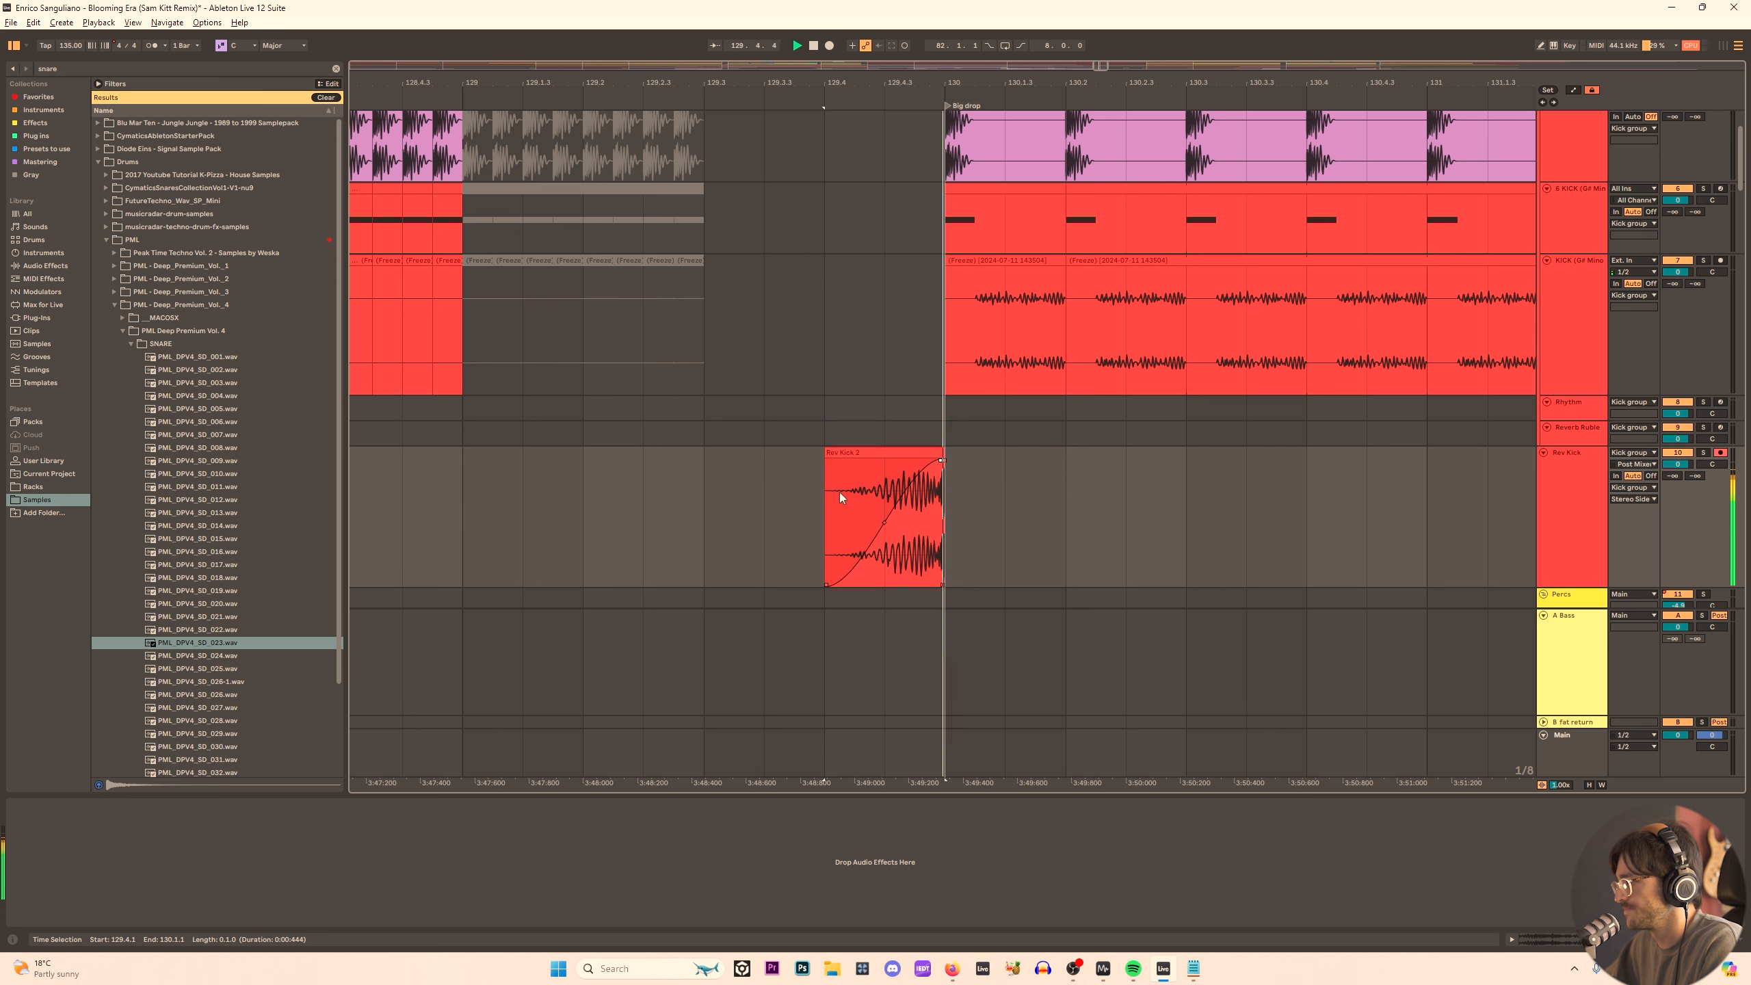
pyautogui.press('space')
pyautogui.press('space')
pyautogui.press('space')
pyautogui.press('space')
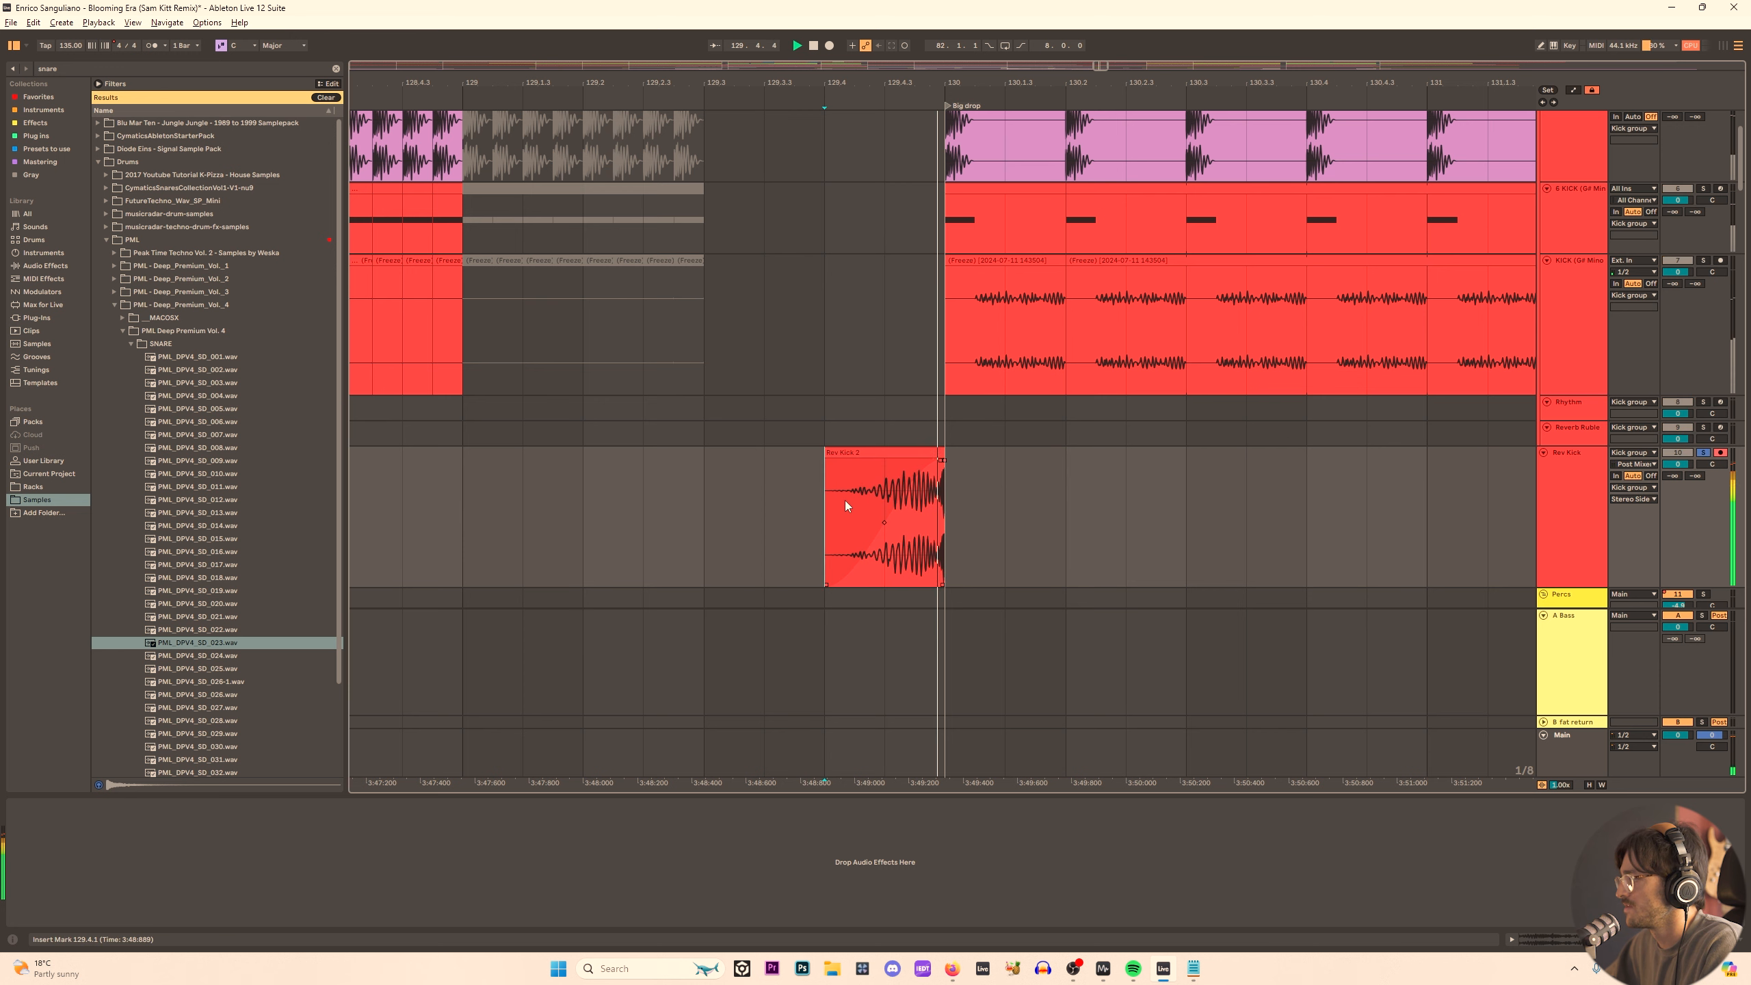
pyautogui.press('space')
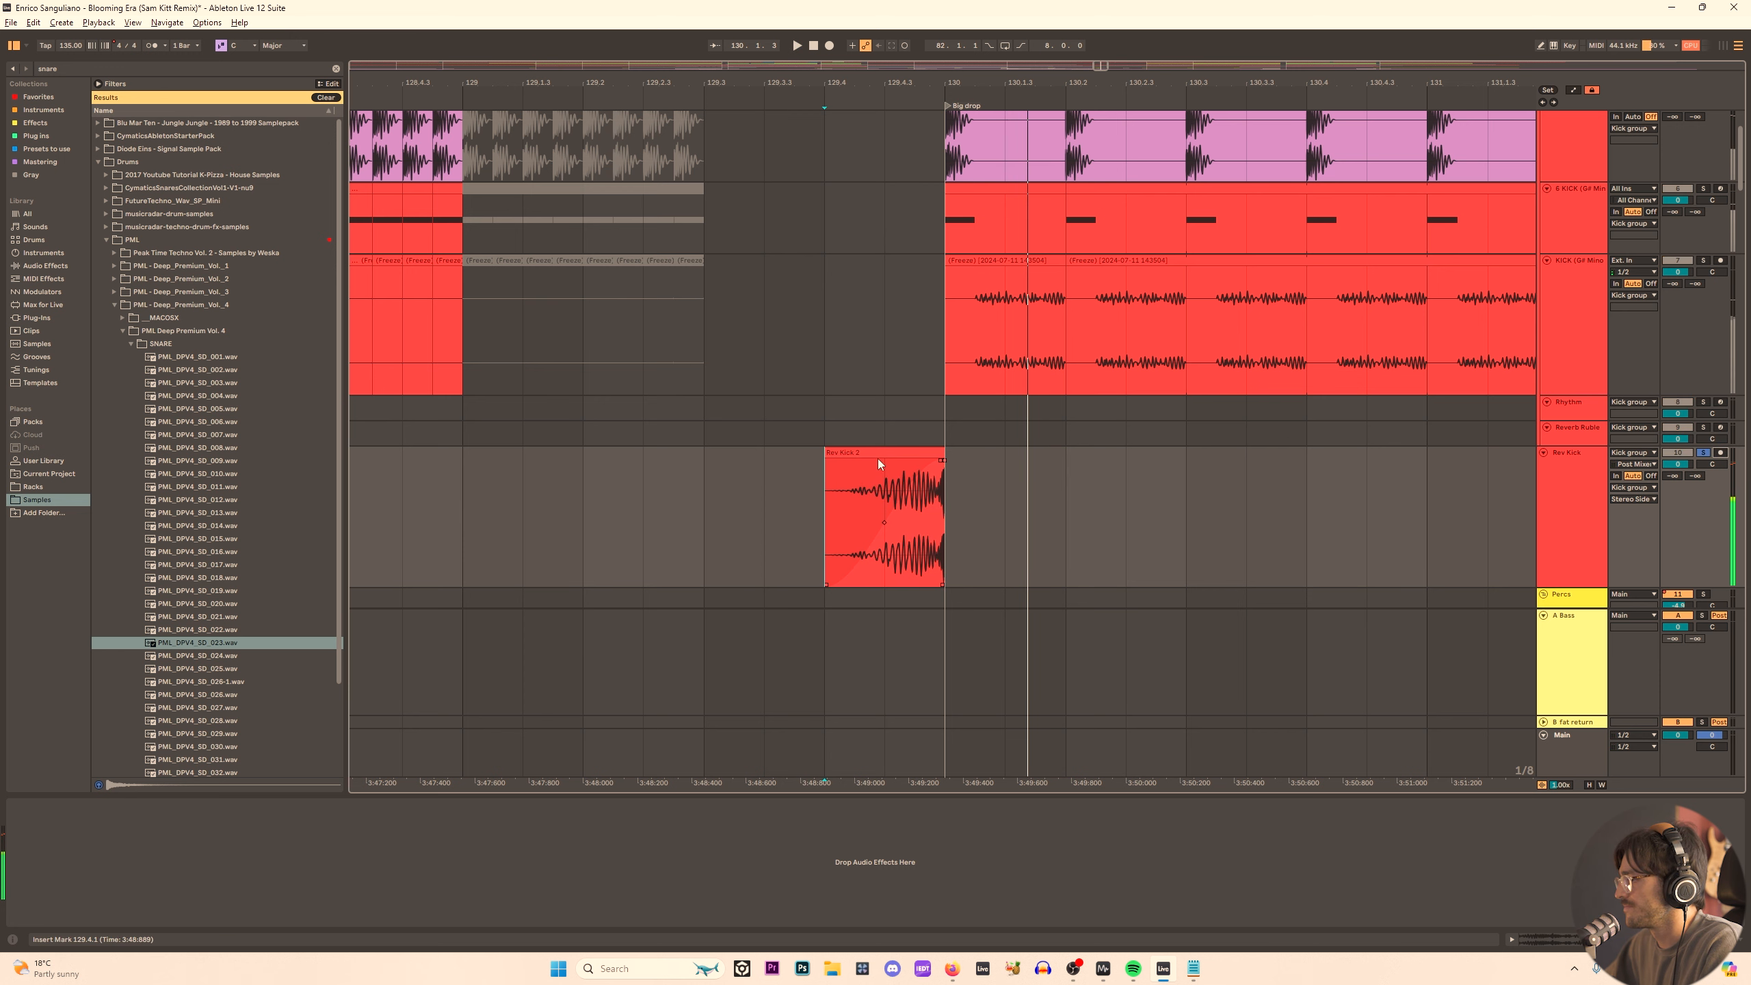
# Replay the reversed Rev Kick clip, clear the snare search from the audio effects and move the clip to 130.1.1.
pyautogui.click(879, 459)
pyautogui.scroll(-2, 1327, 425)
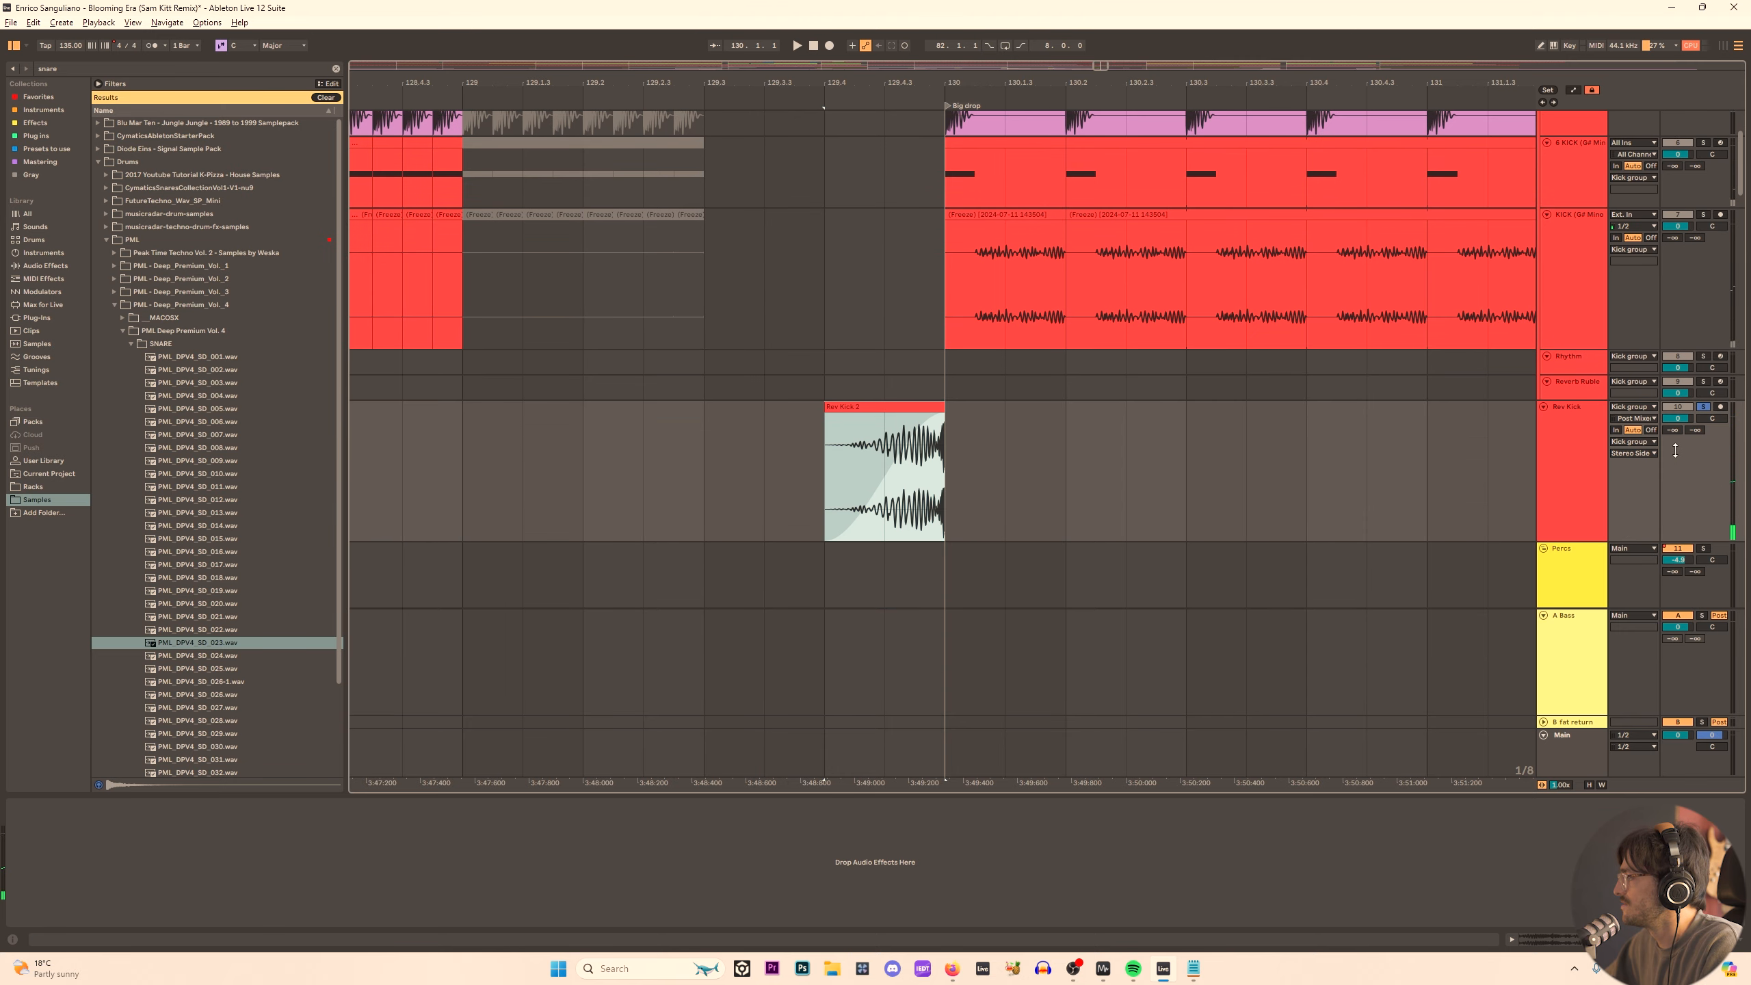
pyautogui.press('space')
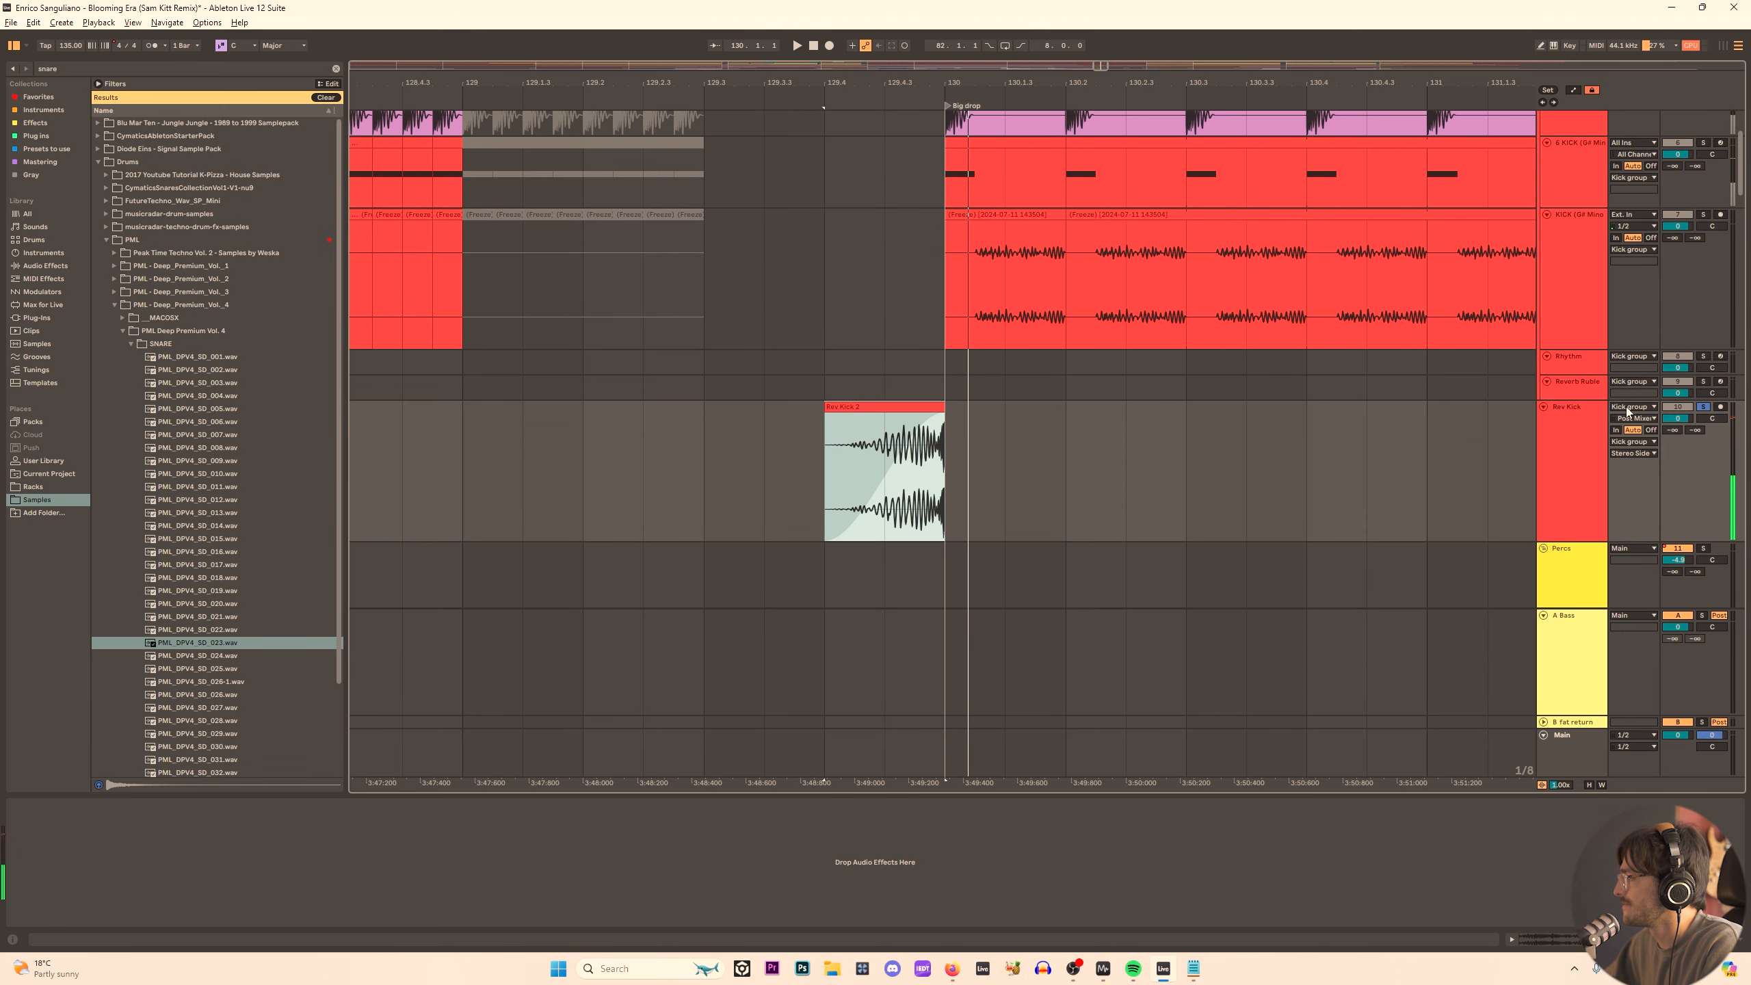
pyautogui.click(41, 266)
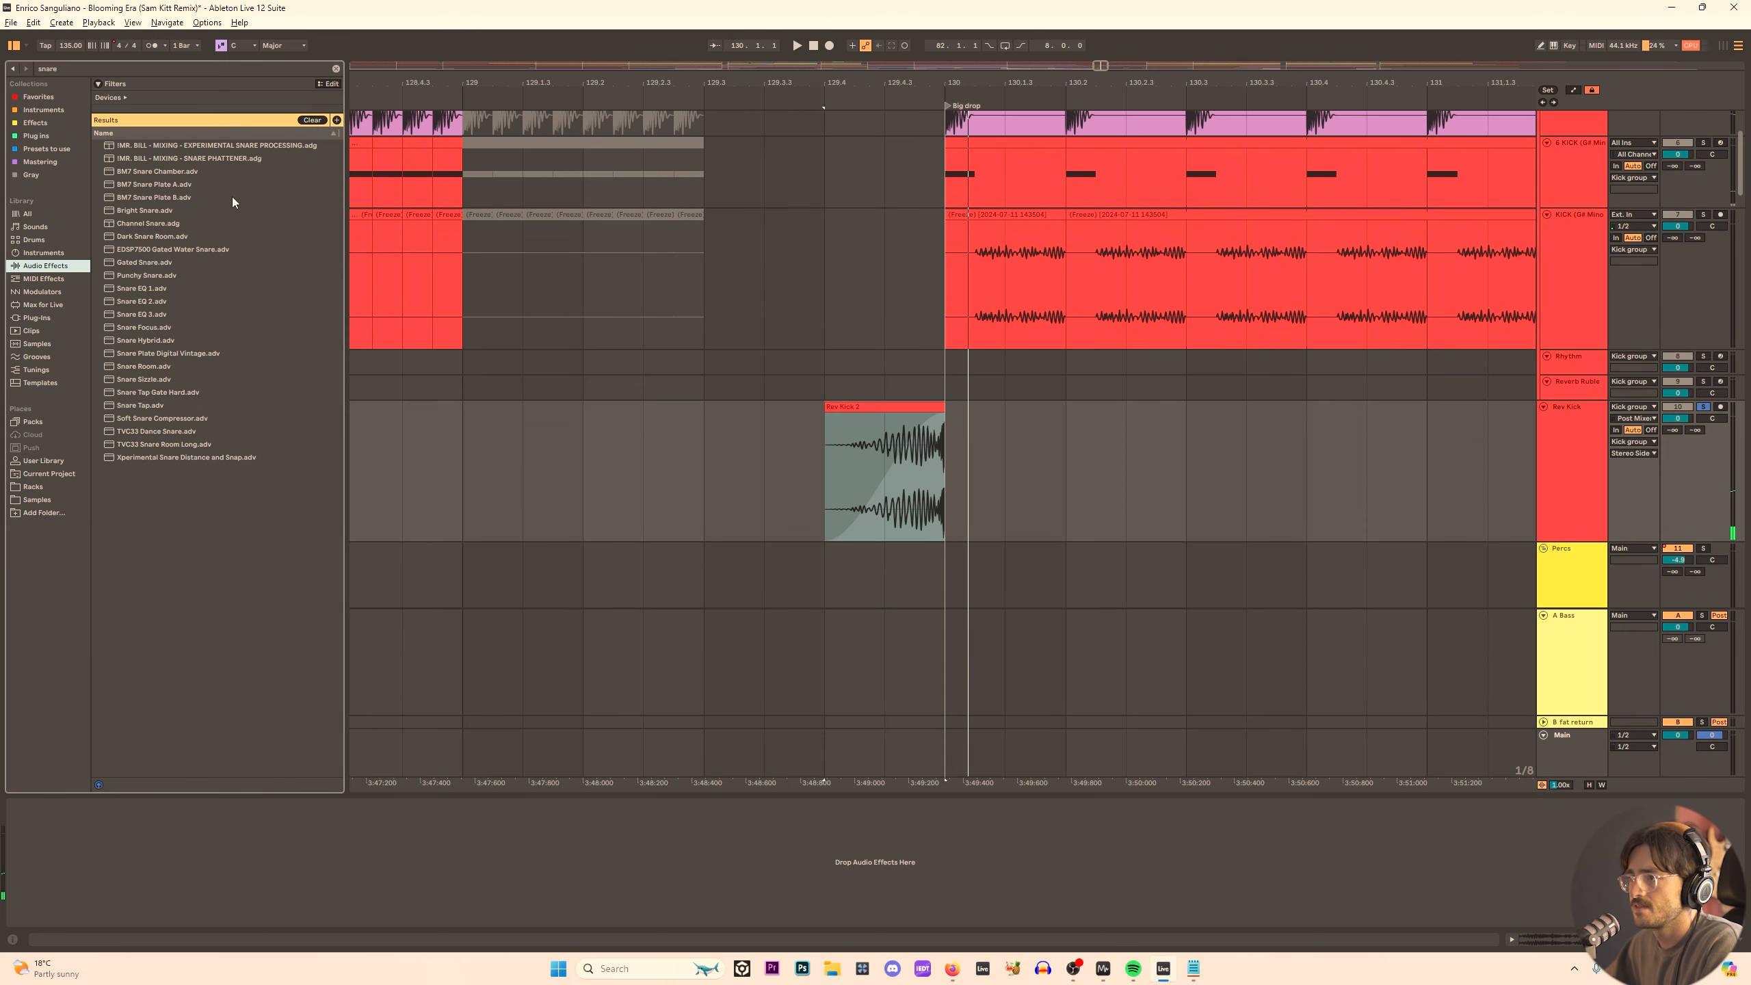
pyautogui.click(312, 120)
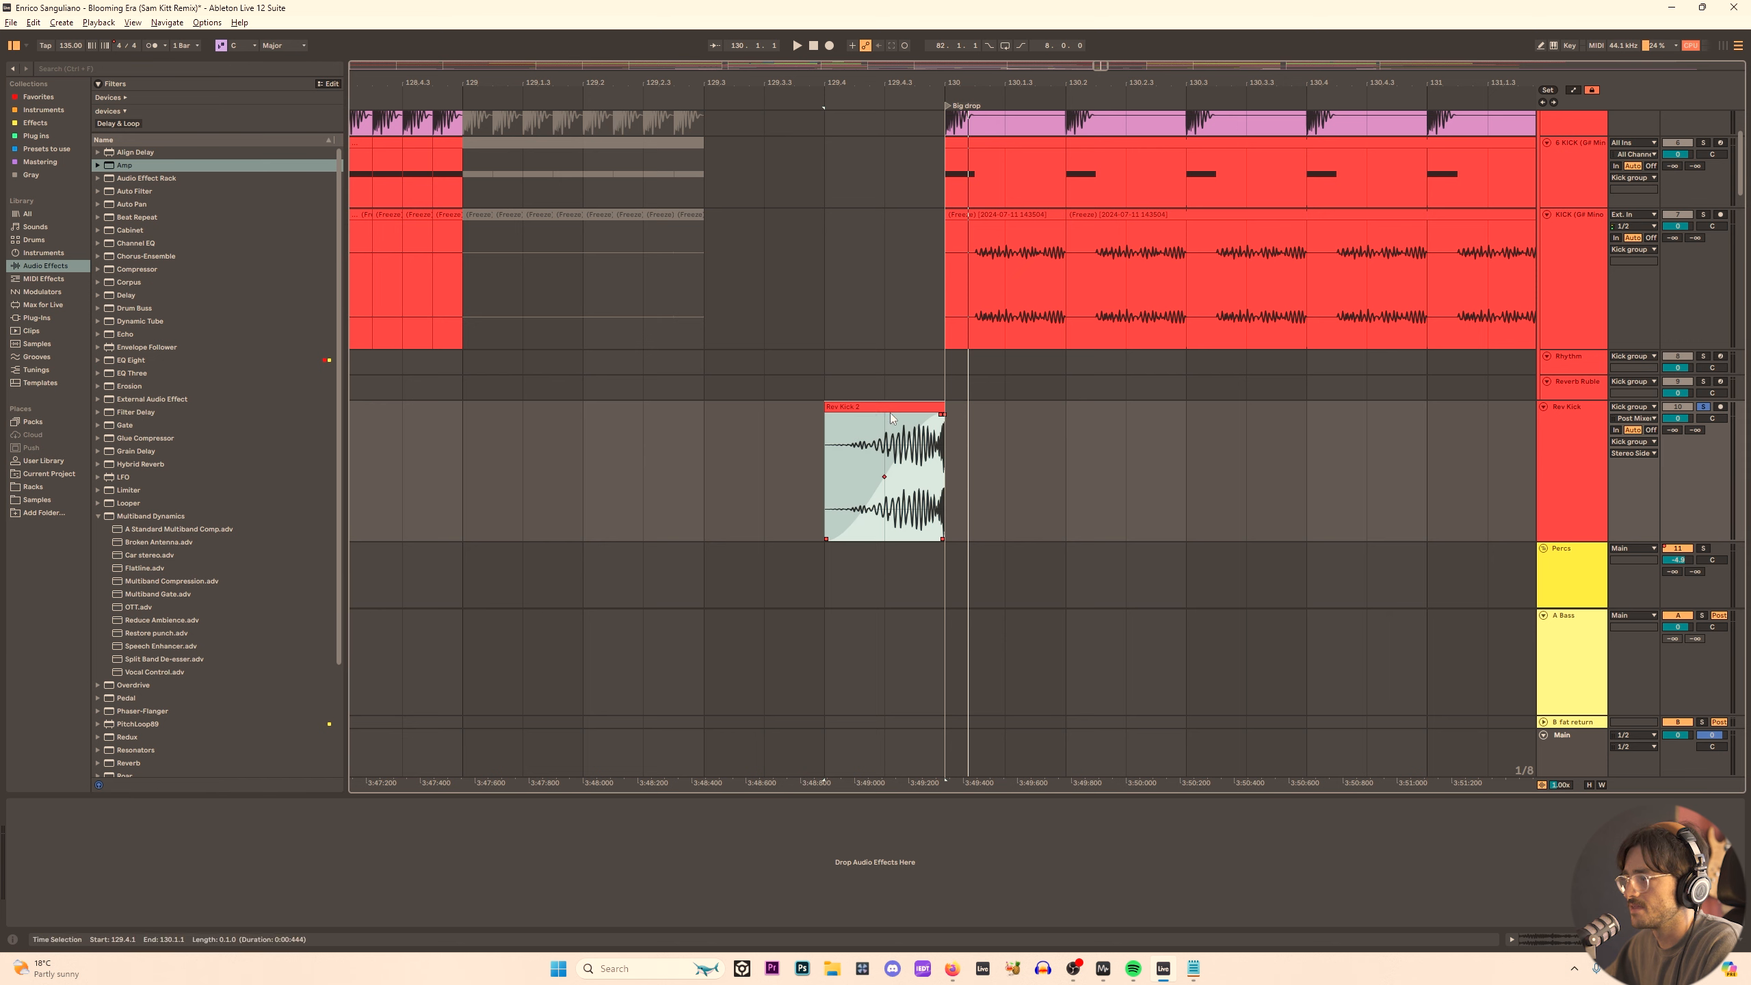
pyautogui.moveTo(889, 413); pyautogui.dragTo(993, 419)
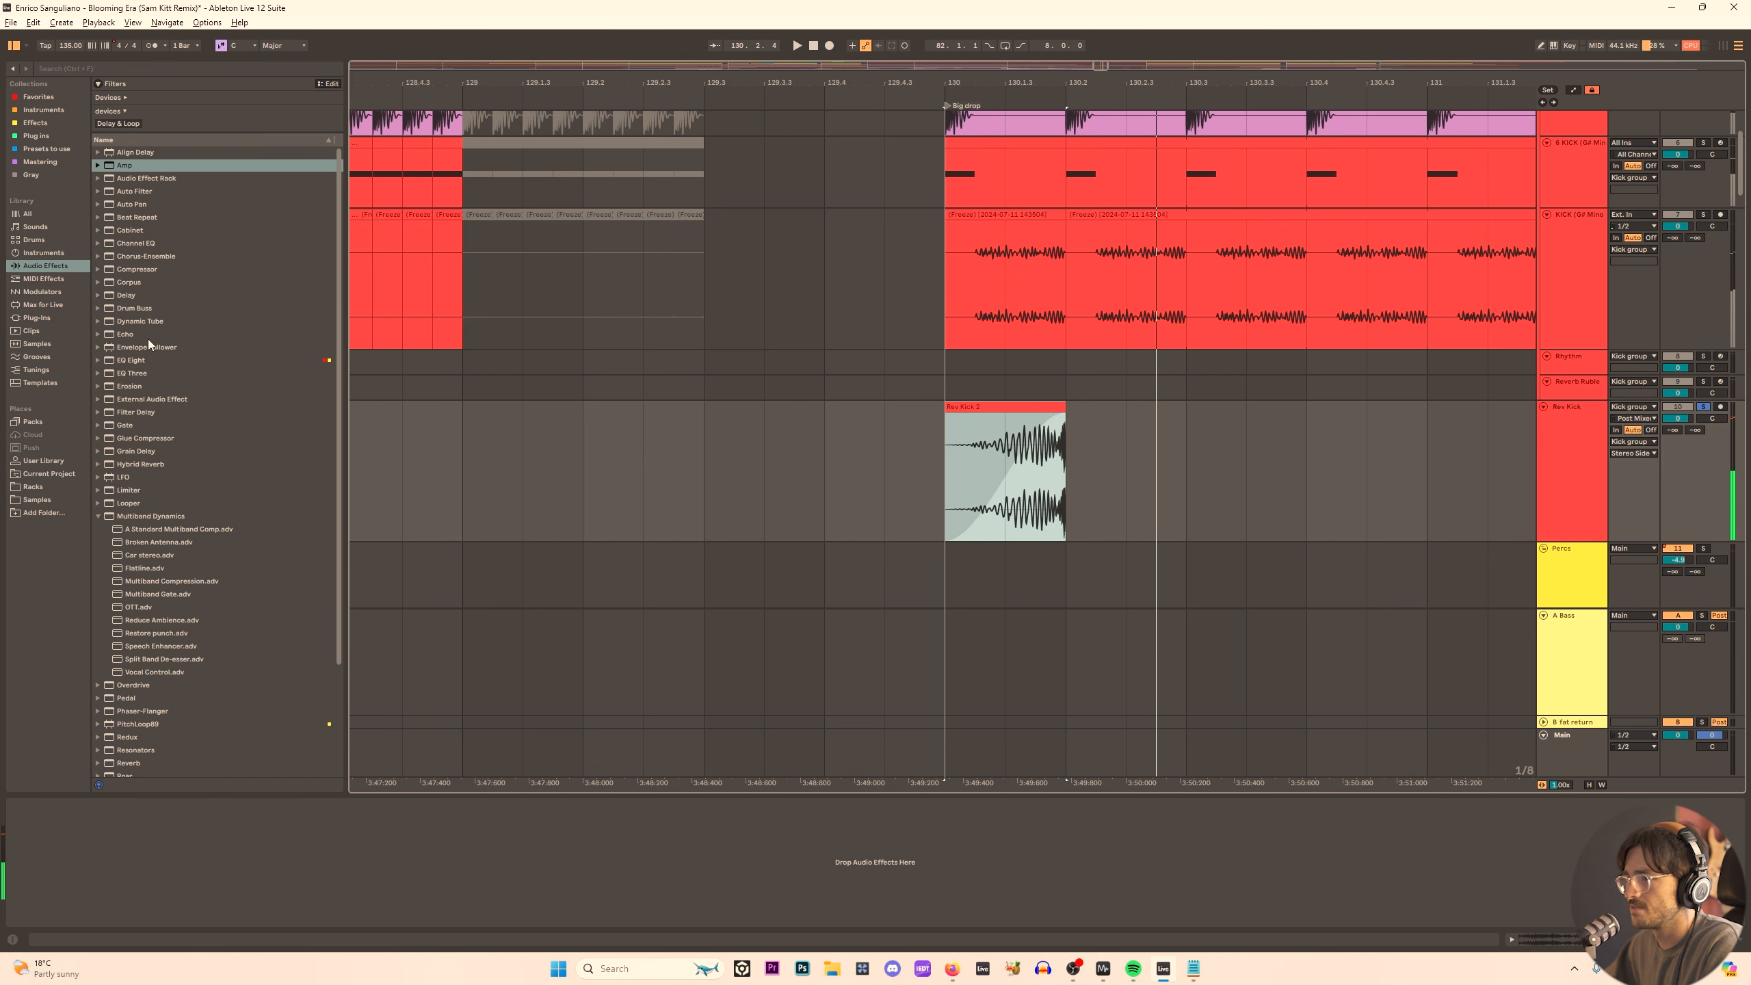
# Add an EQ Eight to the Rev Kick track.
pyautogui.click(141, 359)
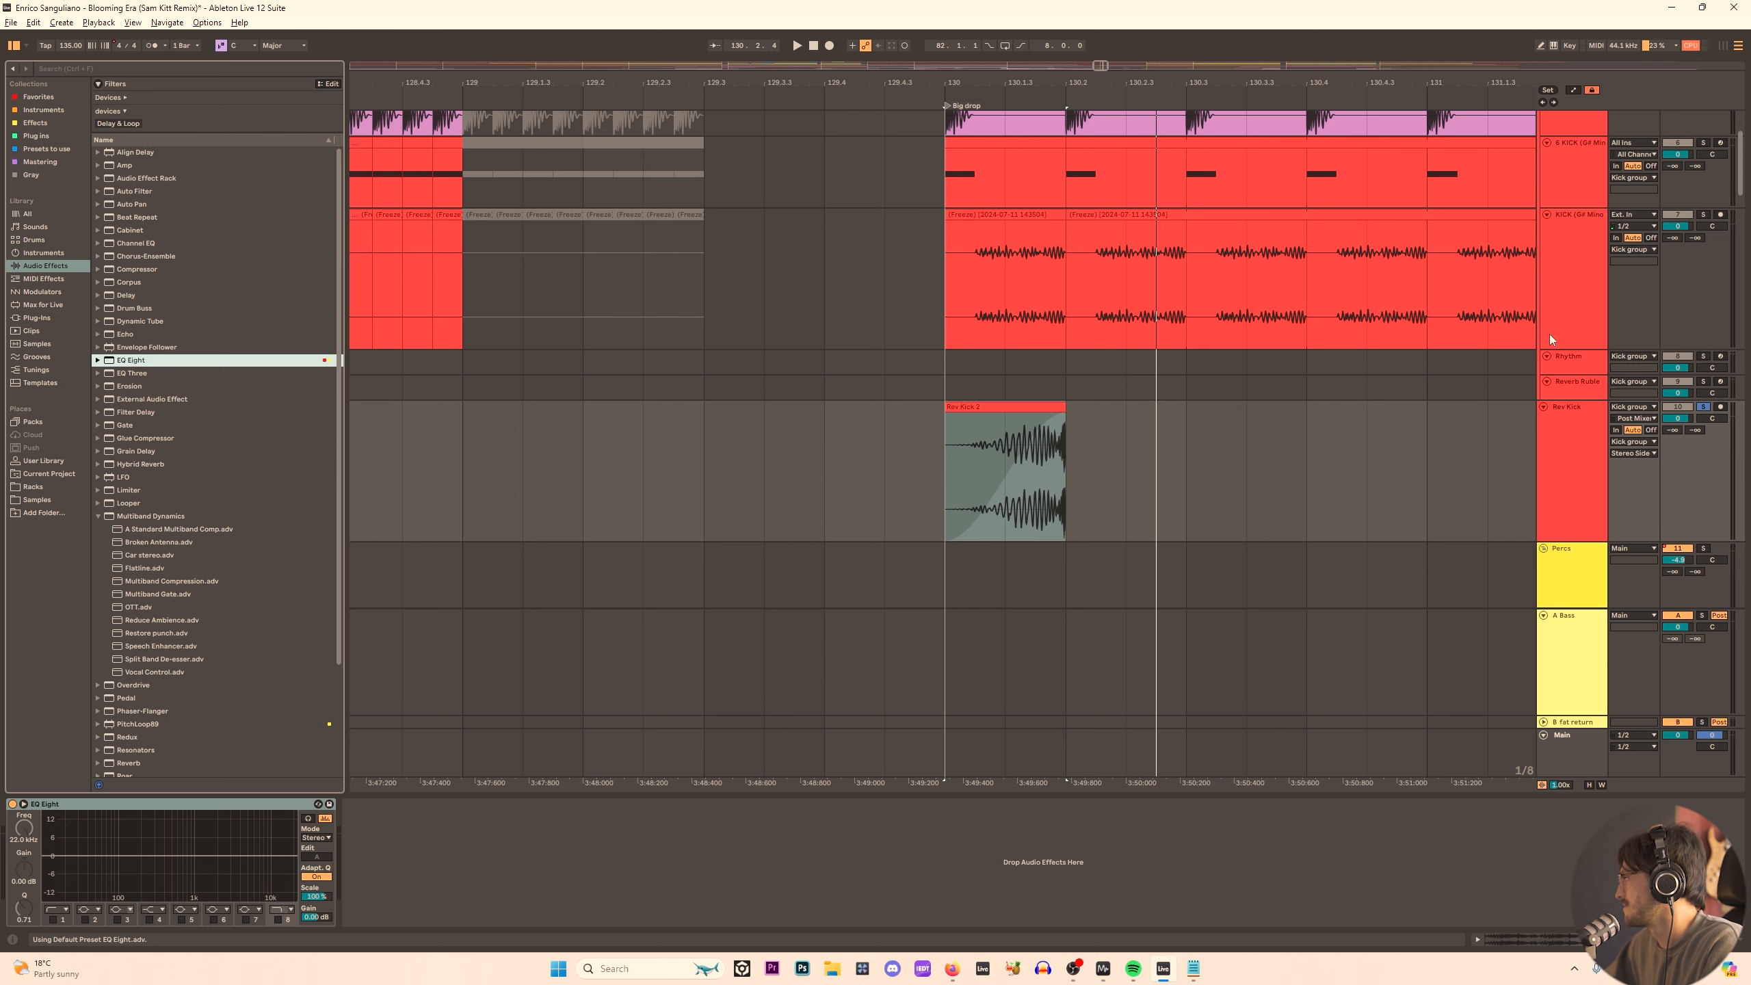
pyautogui.click(1636, 444)
pyautogui.click(1548, 448)
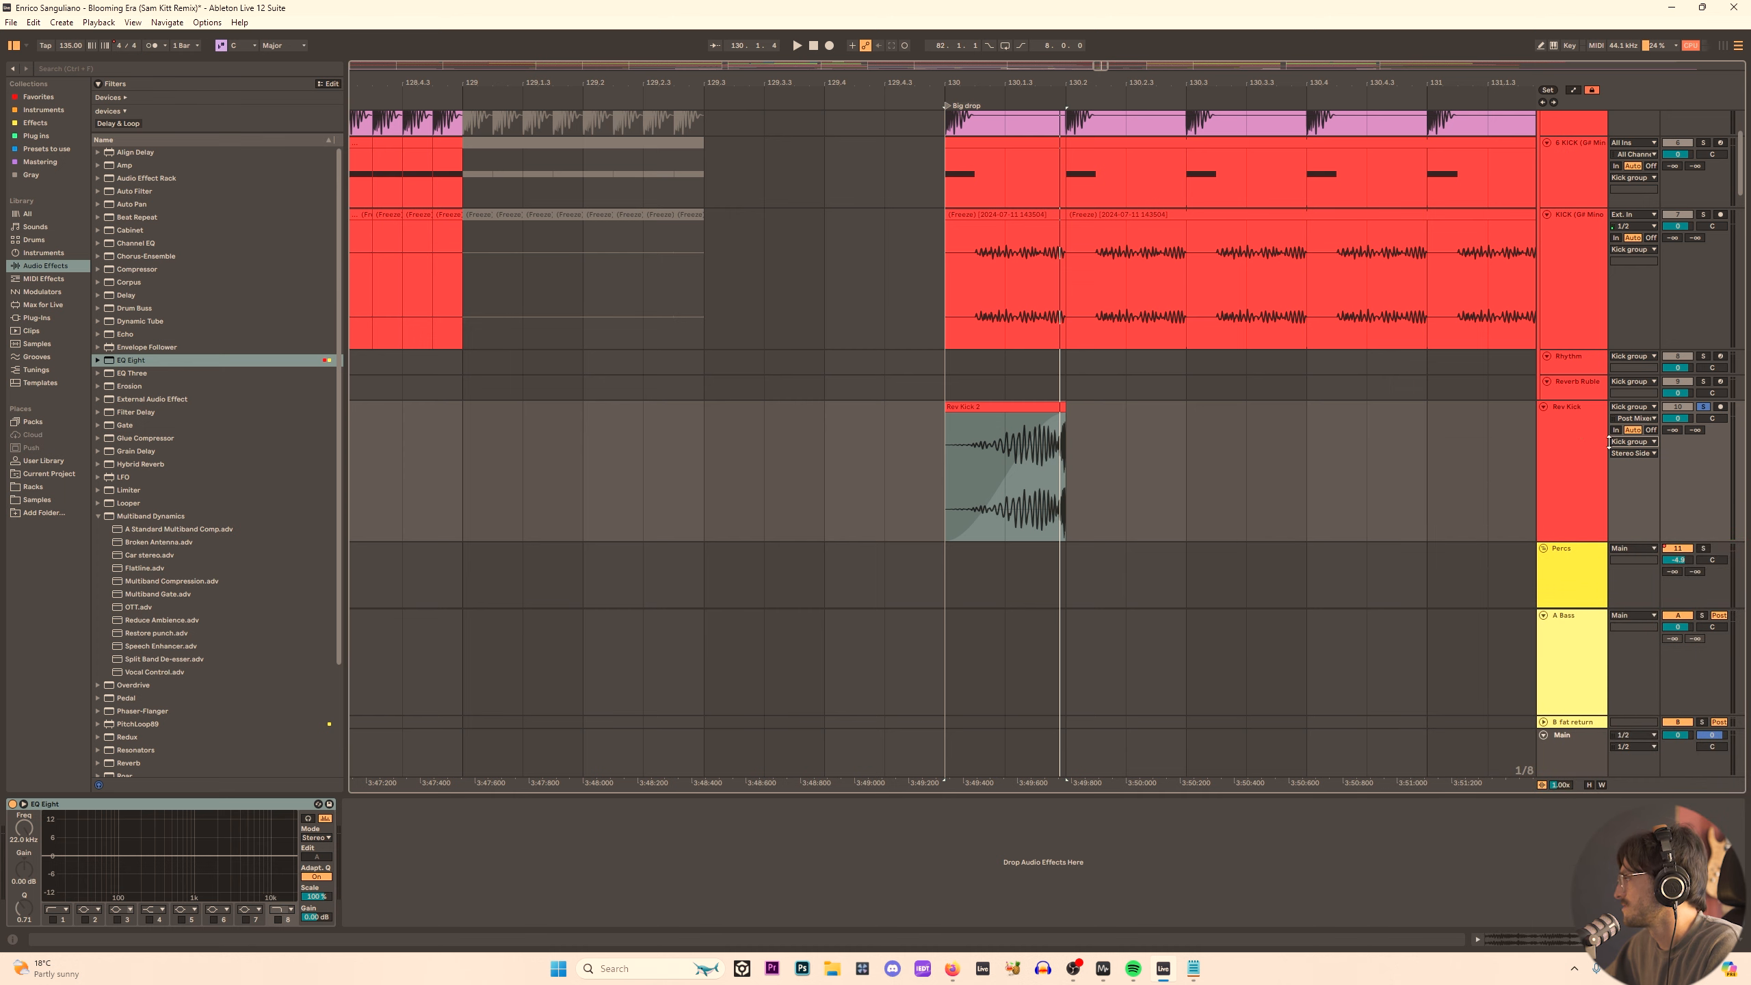
pyautogui.scroll(3, 1620, 462)
pyautogui.scroll(-4, 1595, 329)
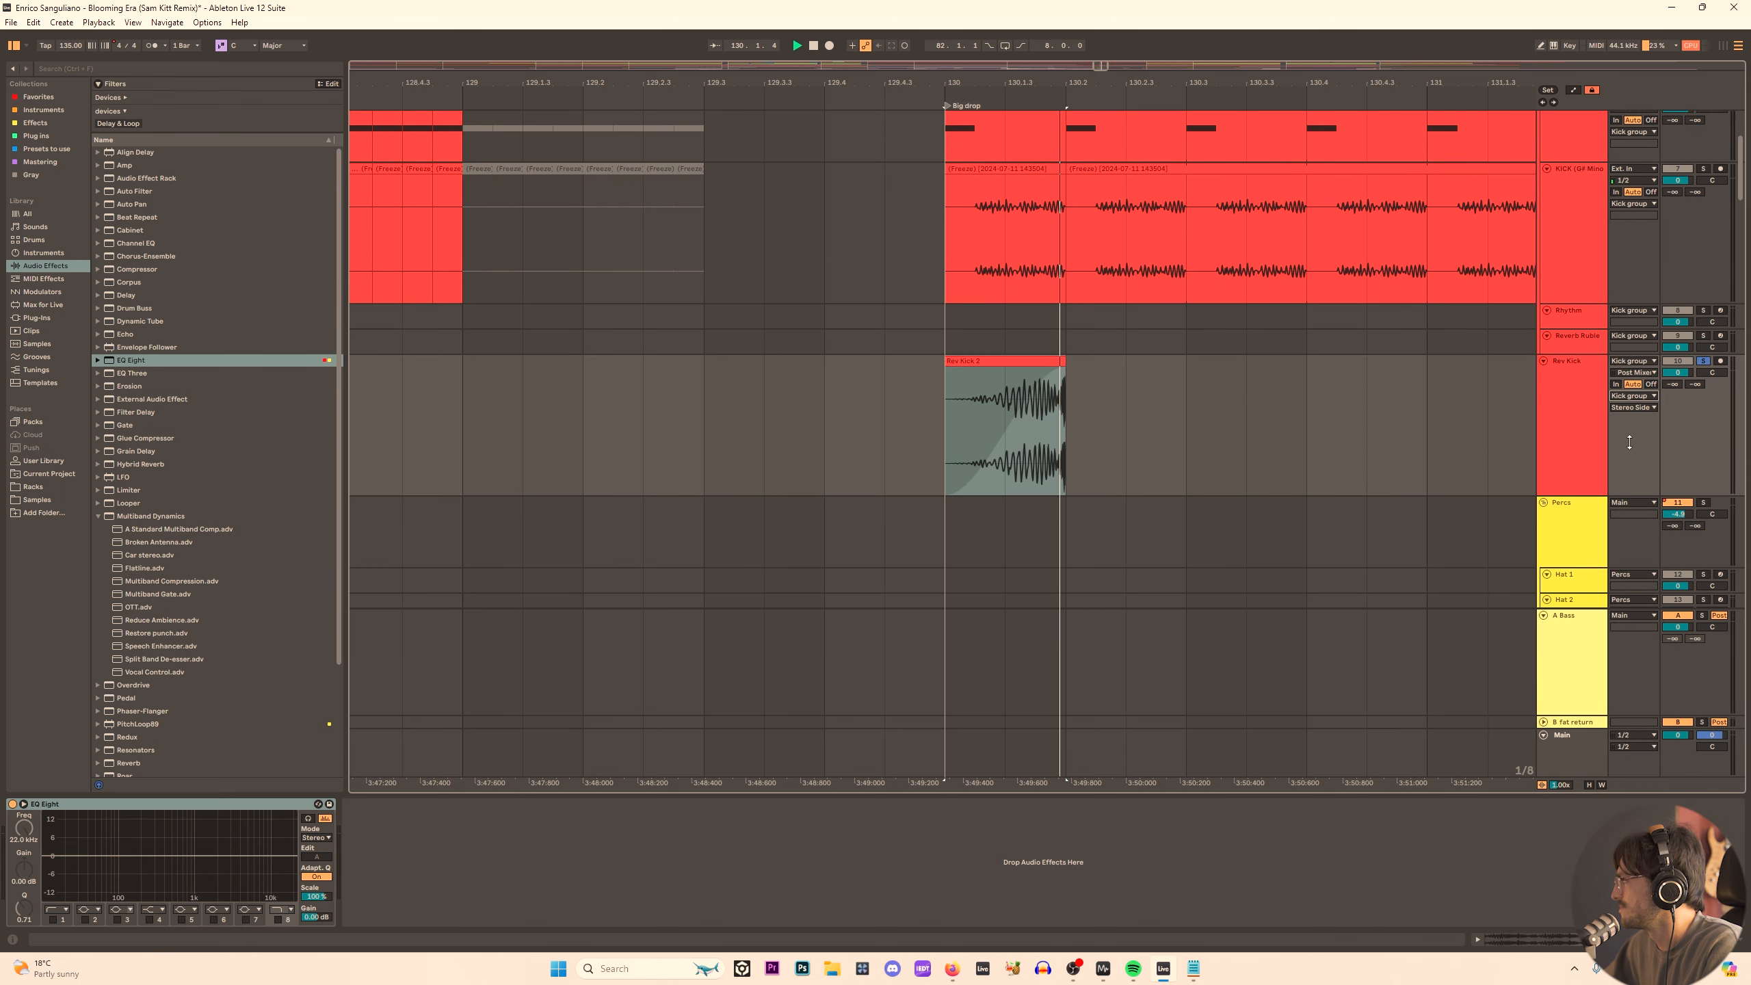
# Enable band 8 of Rev Kick's EQ Eight as a high-cut at about 320 Hz and play the clip.
pyautogui.click(999, 379)
pyautogui.press('space')
pyautogui.press('space')
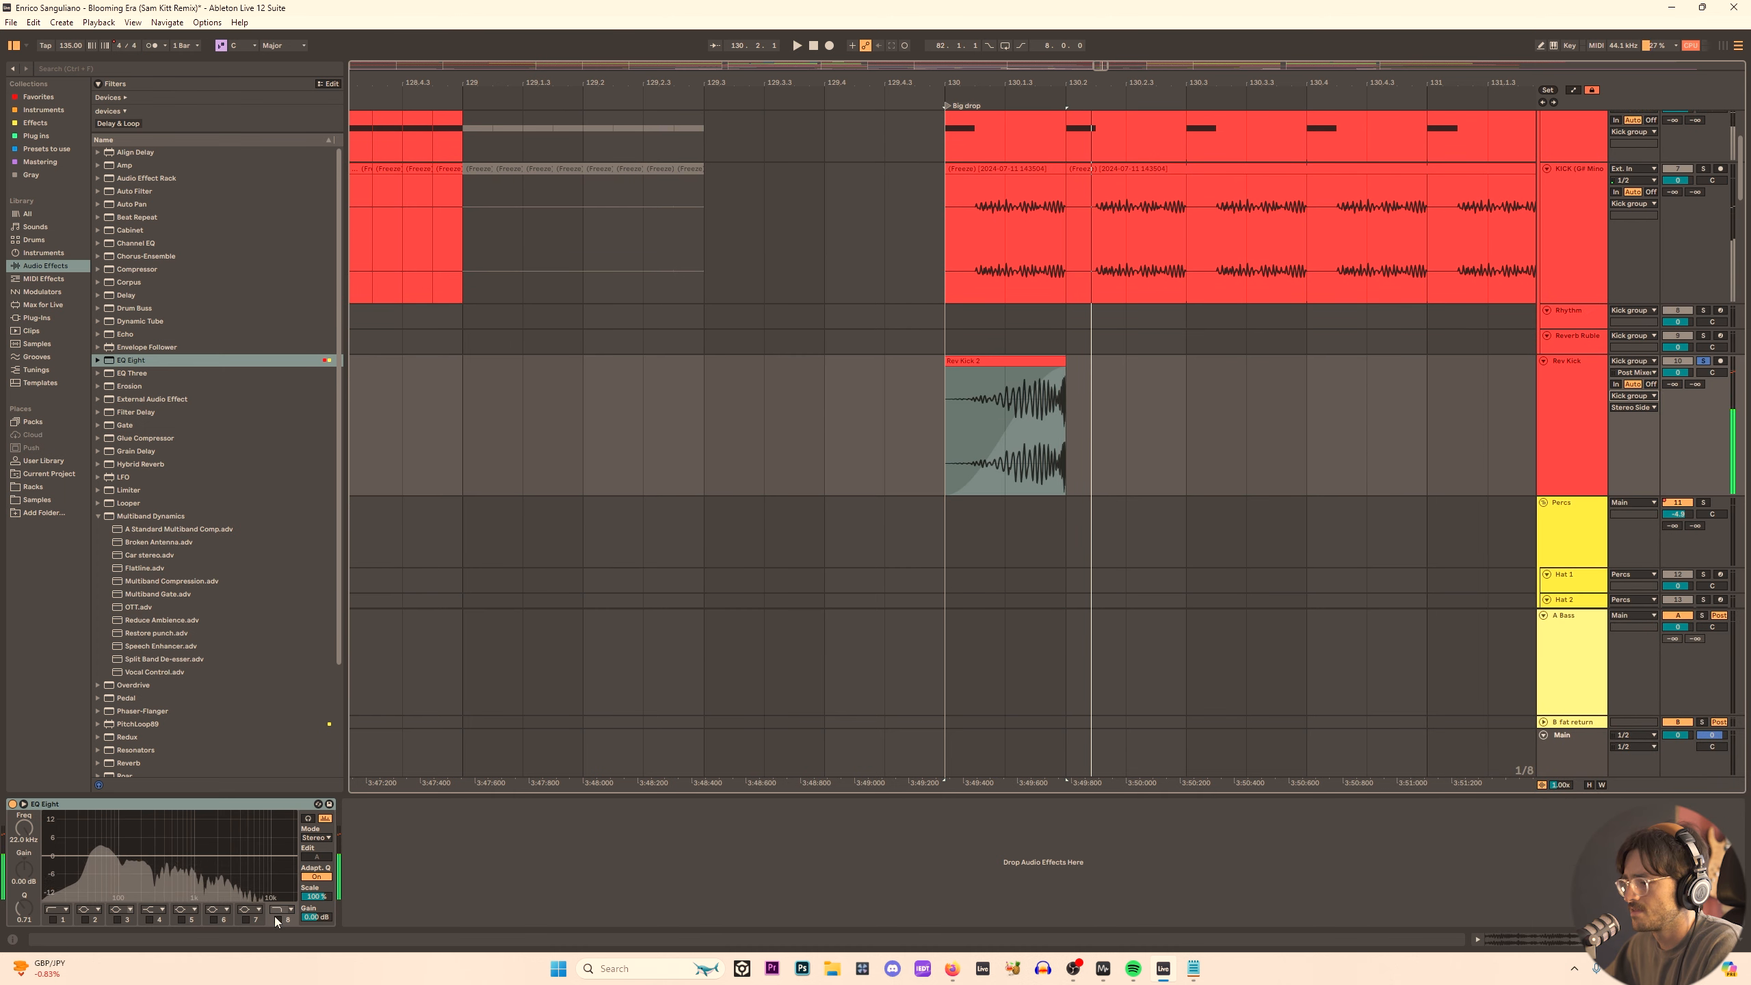
pyautogui.click(277, 919)
pyautogui.moveTo(294, 866); pyautogui.dragTo(158, 868)
pyautogui.press('space')
pyautogui.press('space')
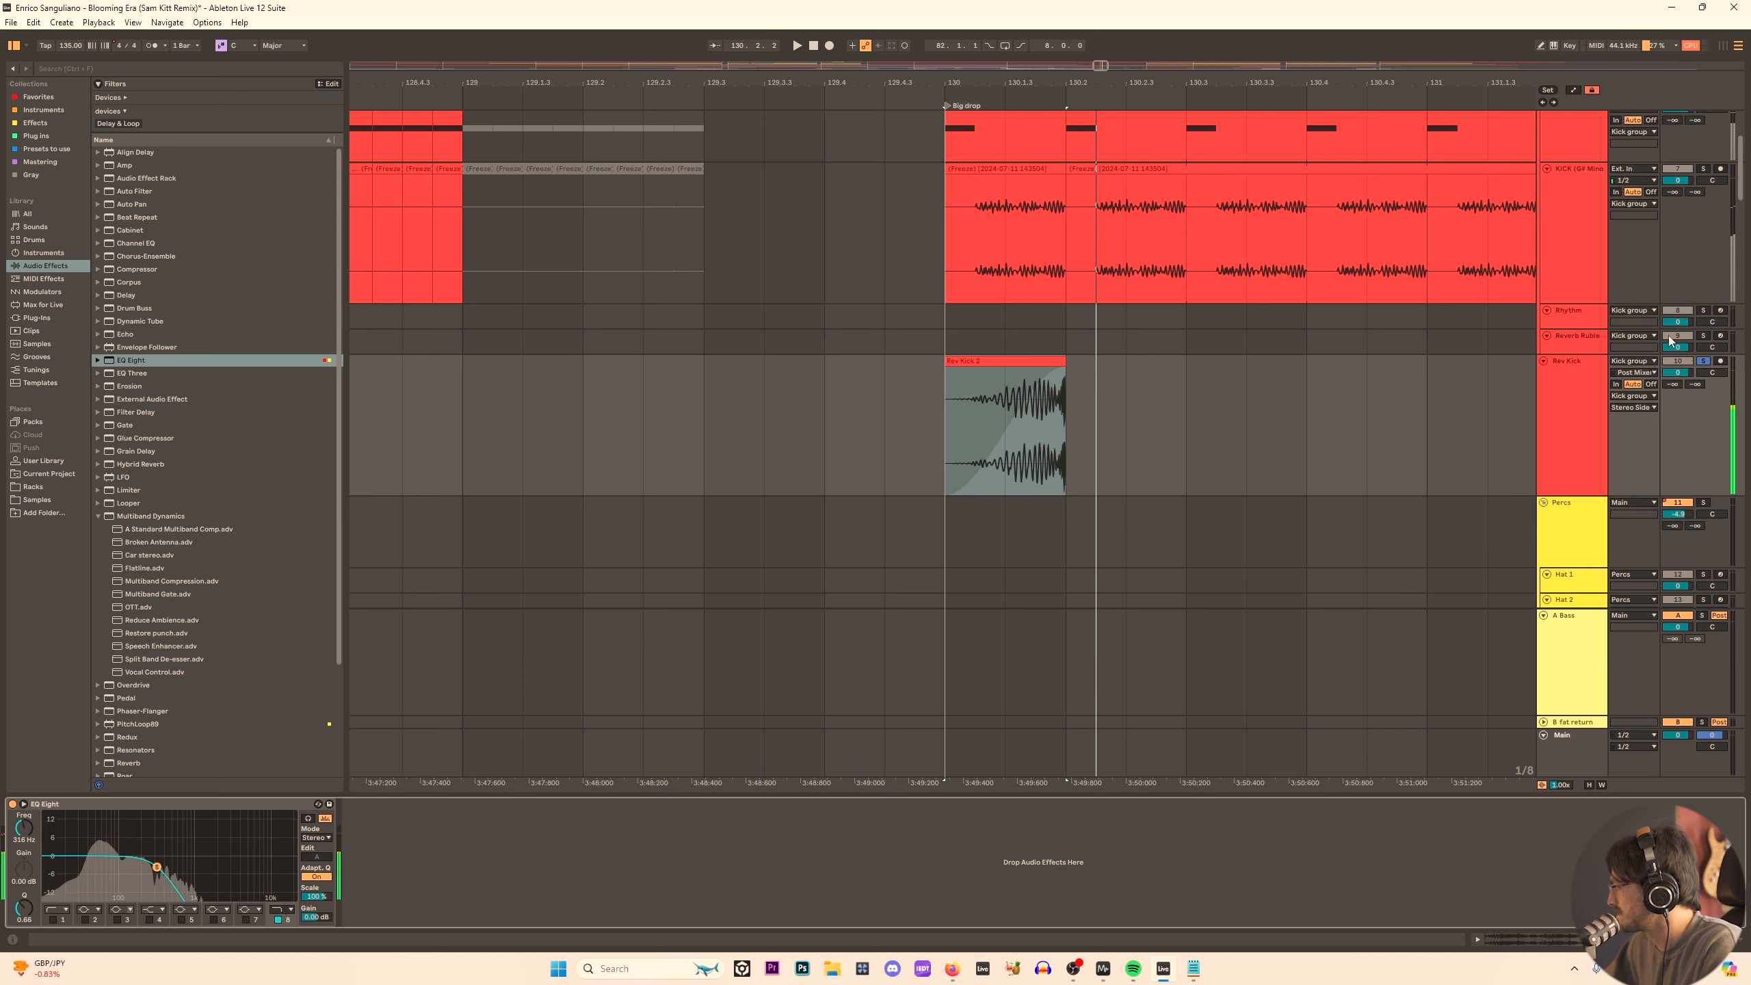
# Set the Rev Kick track's input to Ext. In and its output to Ext. Out.
pyautogui.click(1614, 370)
pyautogui.click(1633, 361)
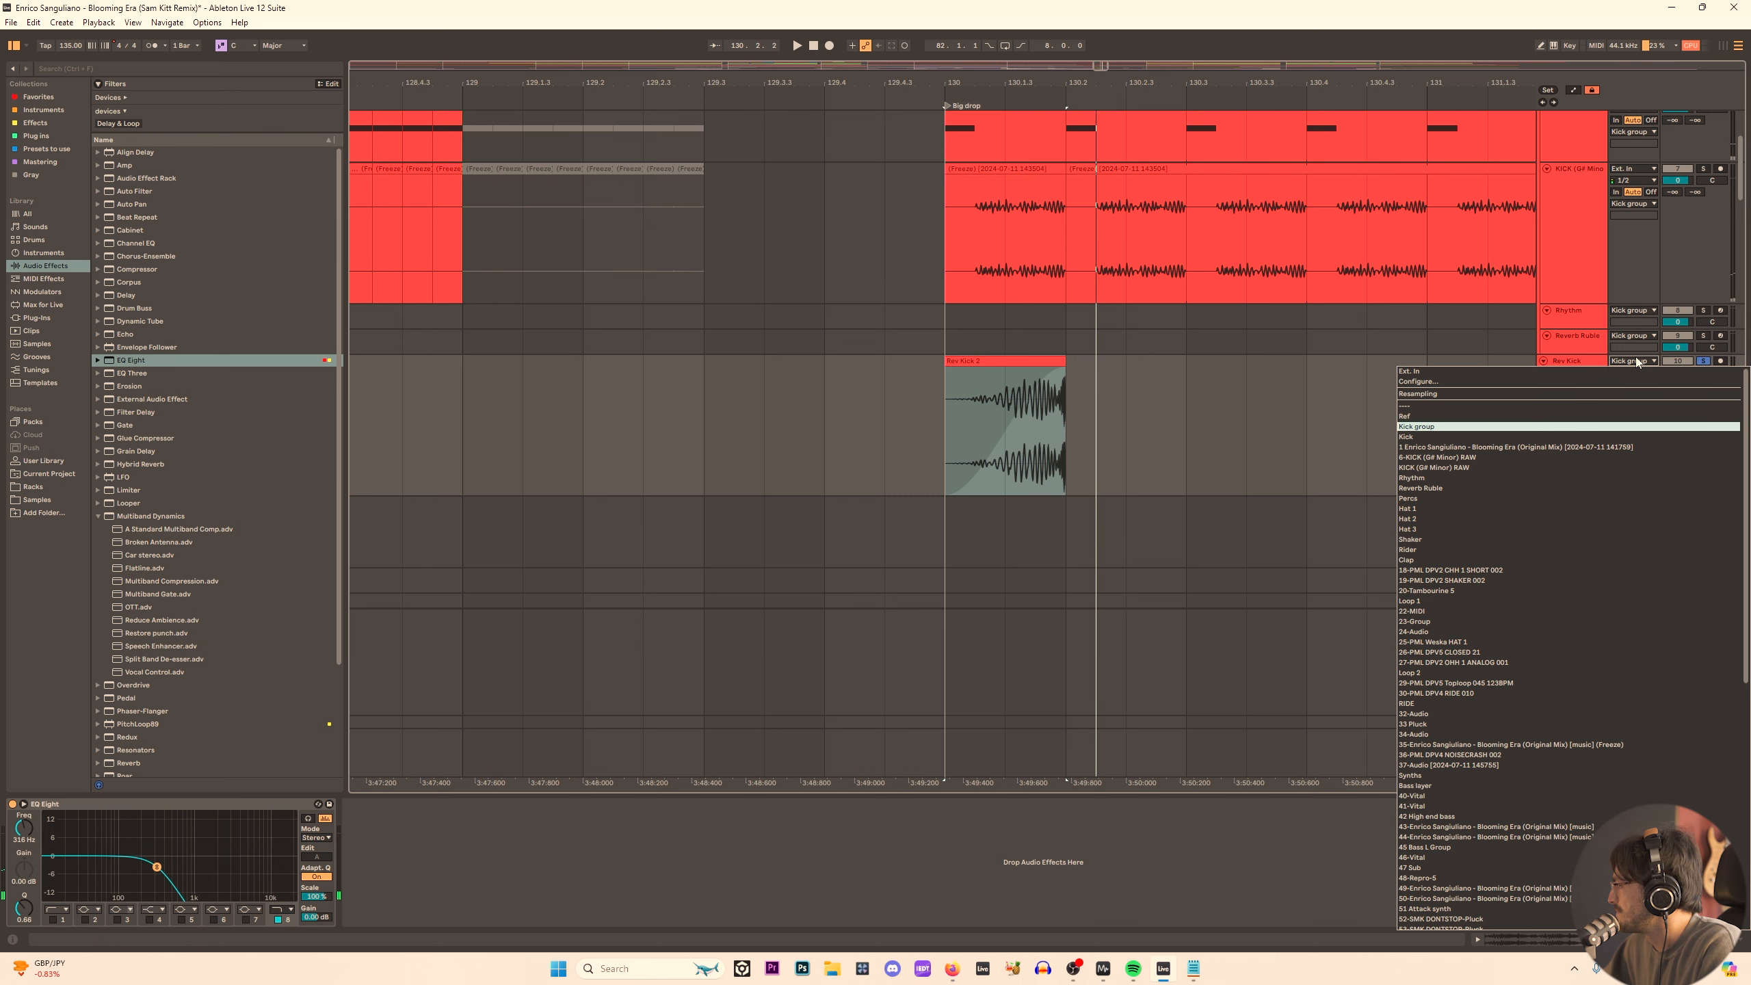
pyautogui.click(1635, 374)
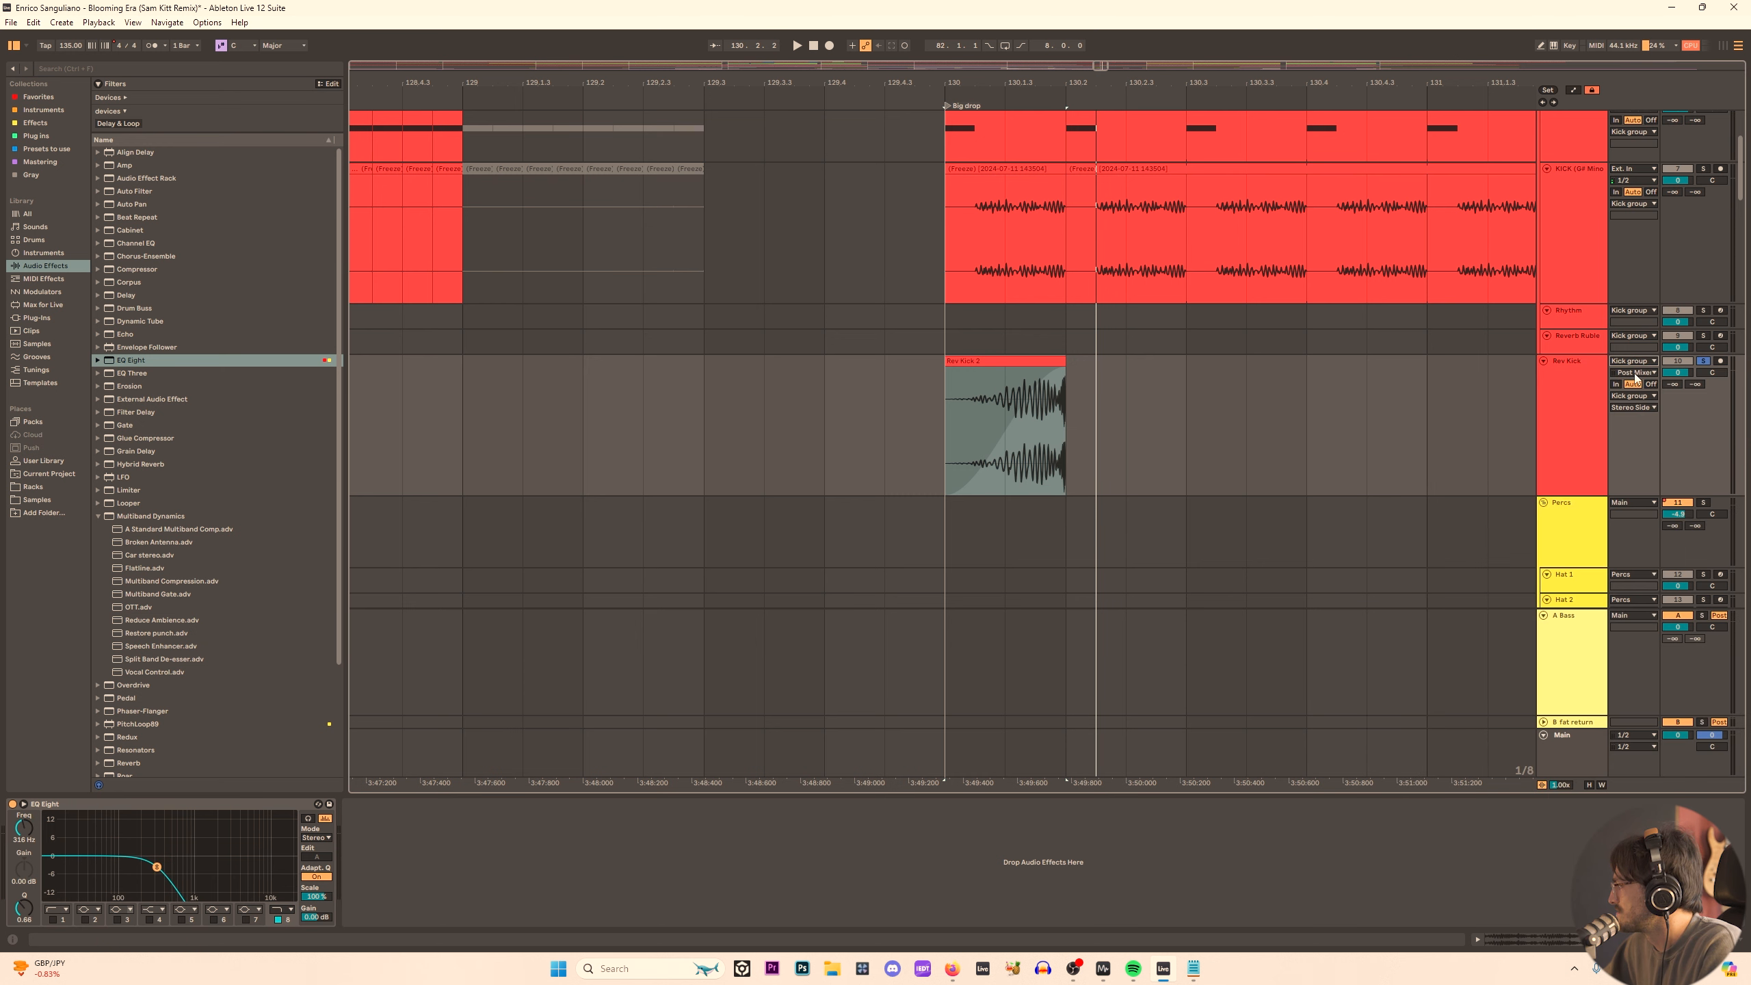
pyautogui.press('space')
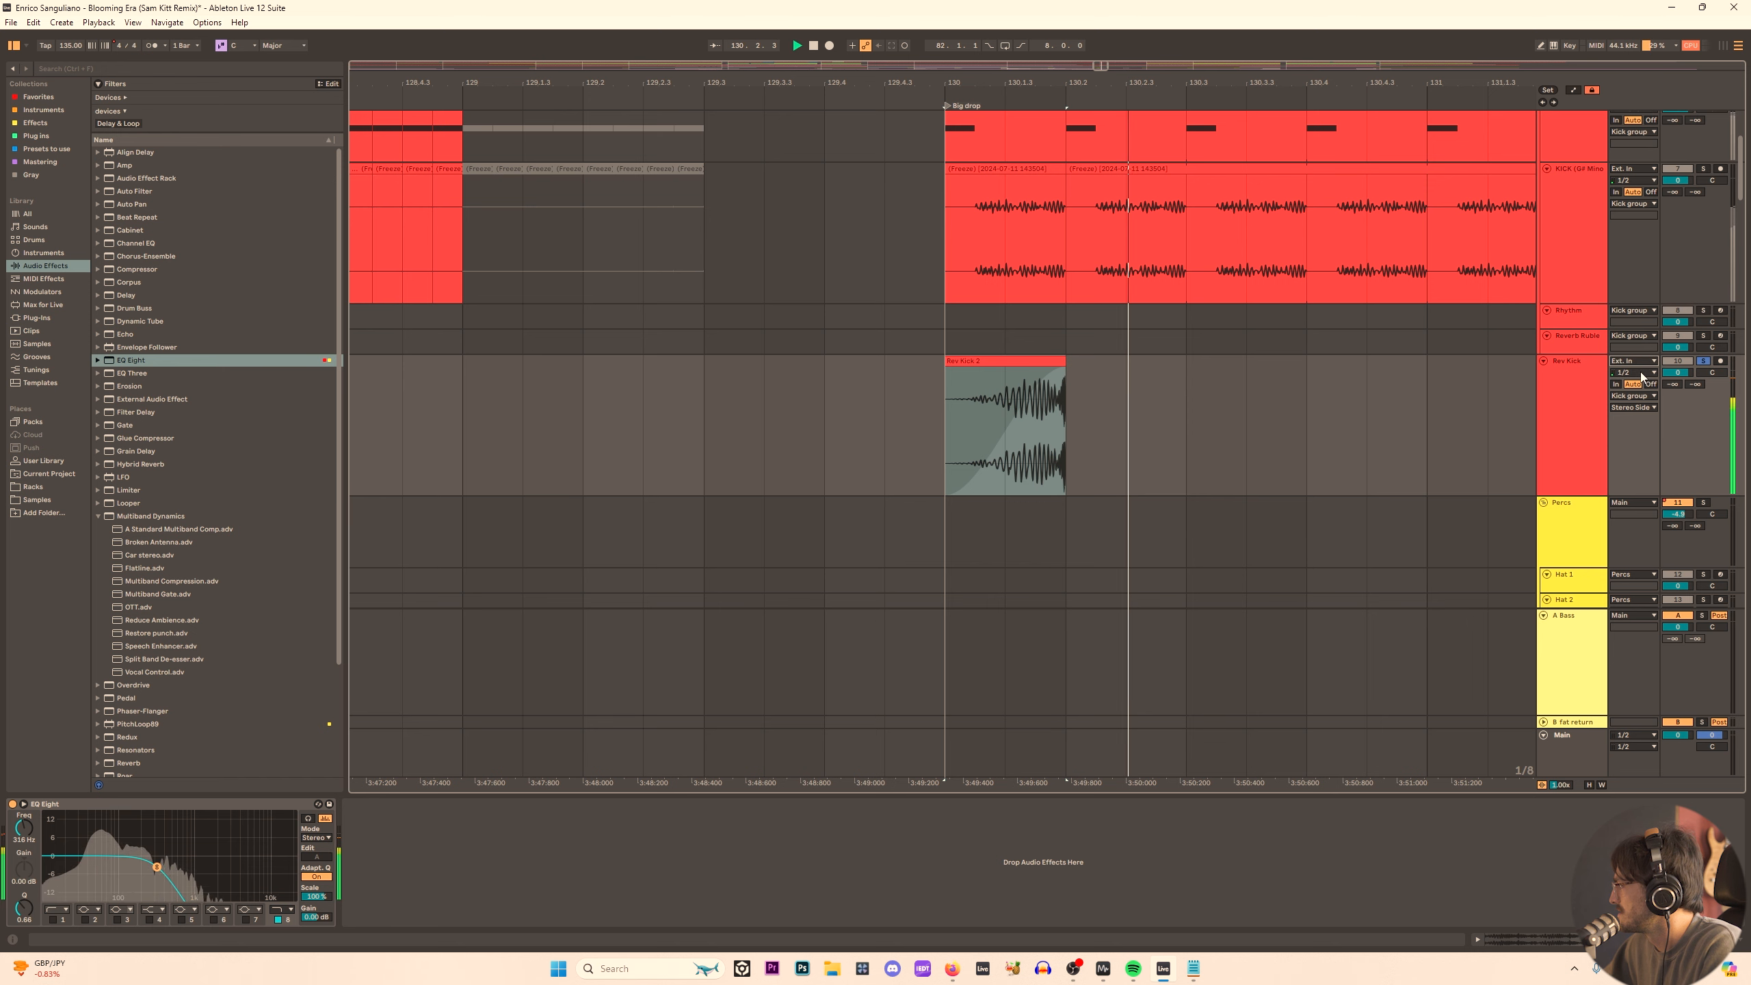
pyautogui.click(1573, 368)
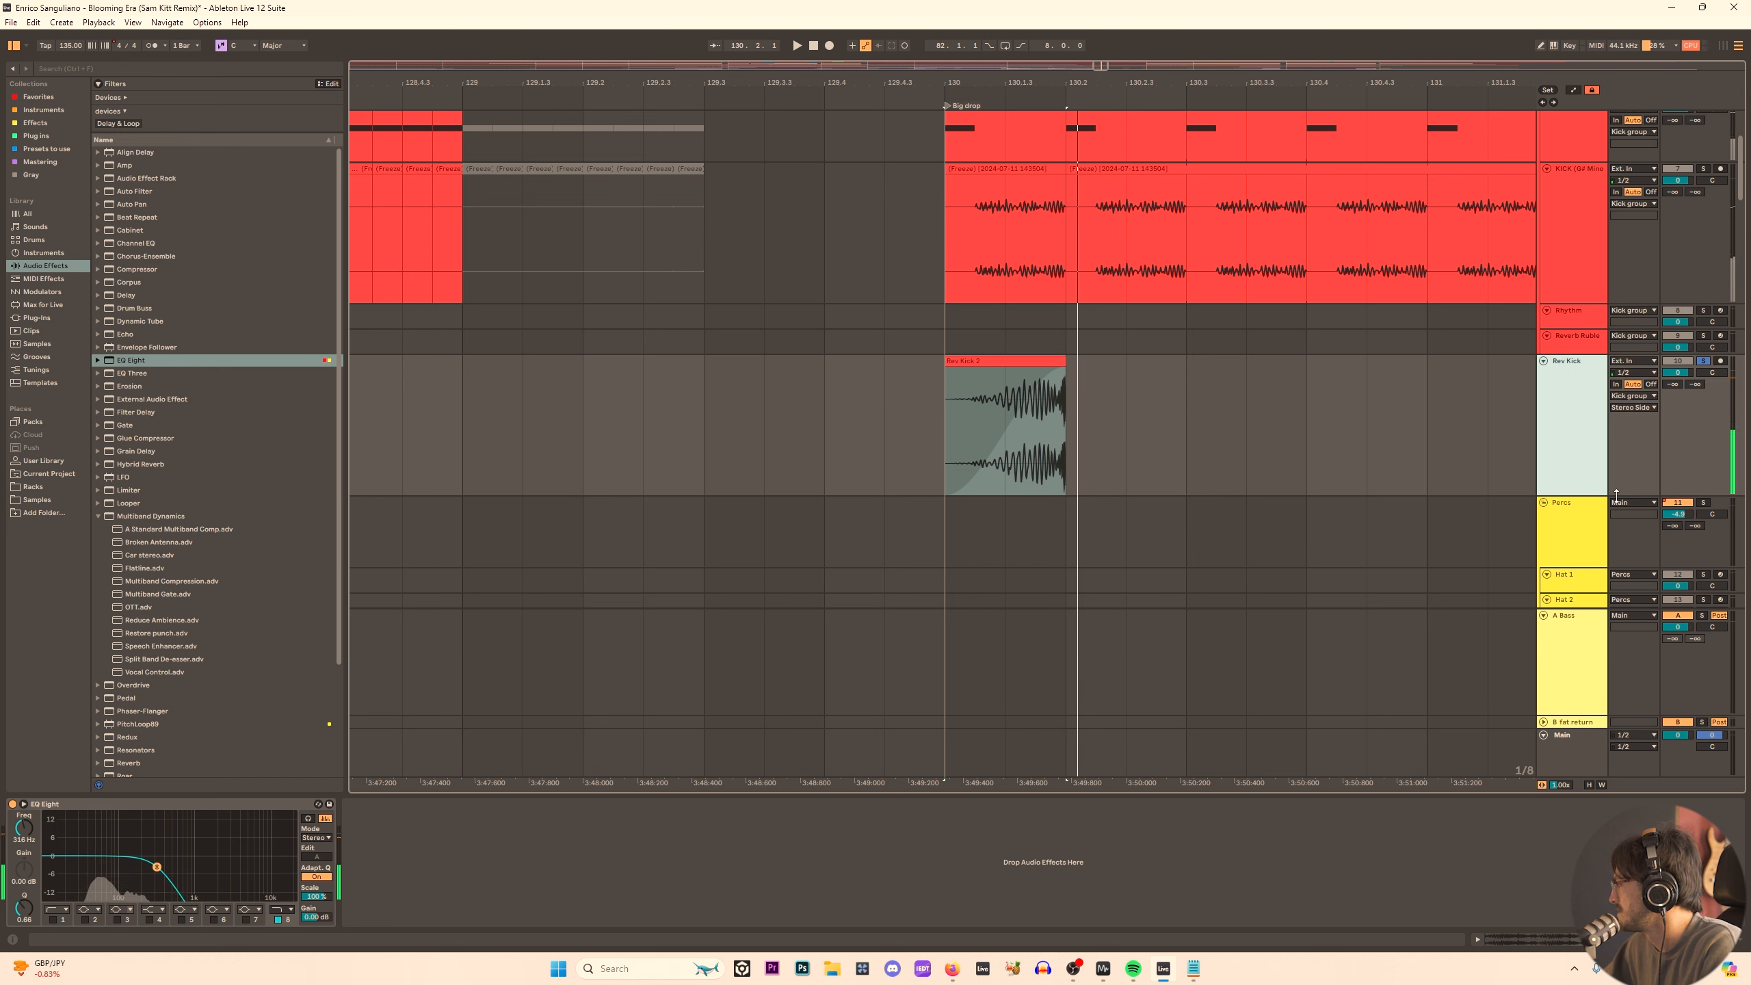
pyautogui.click(1641, 410)
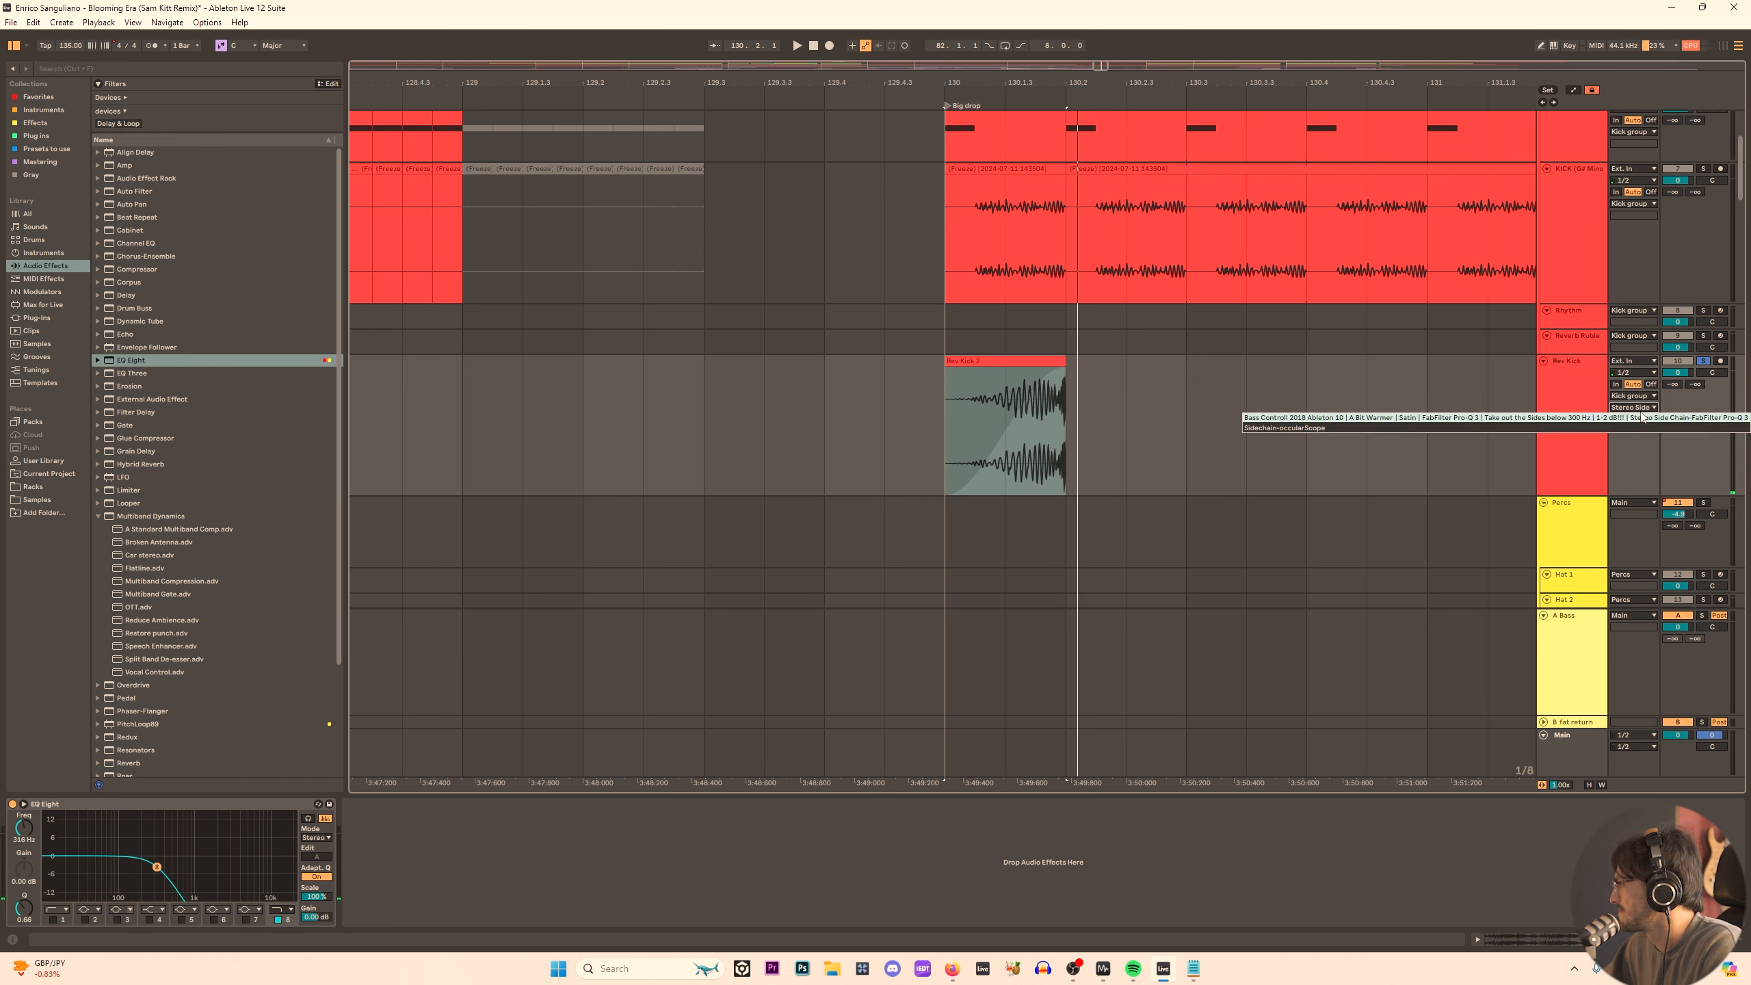
pyautogui.click(1641, 409)
pyautogui.click(1639, 396)
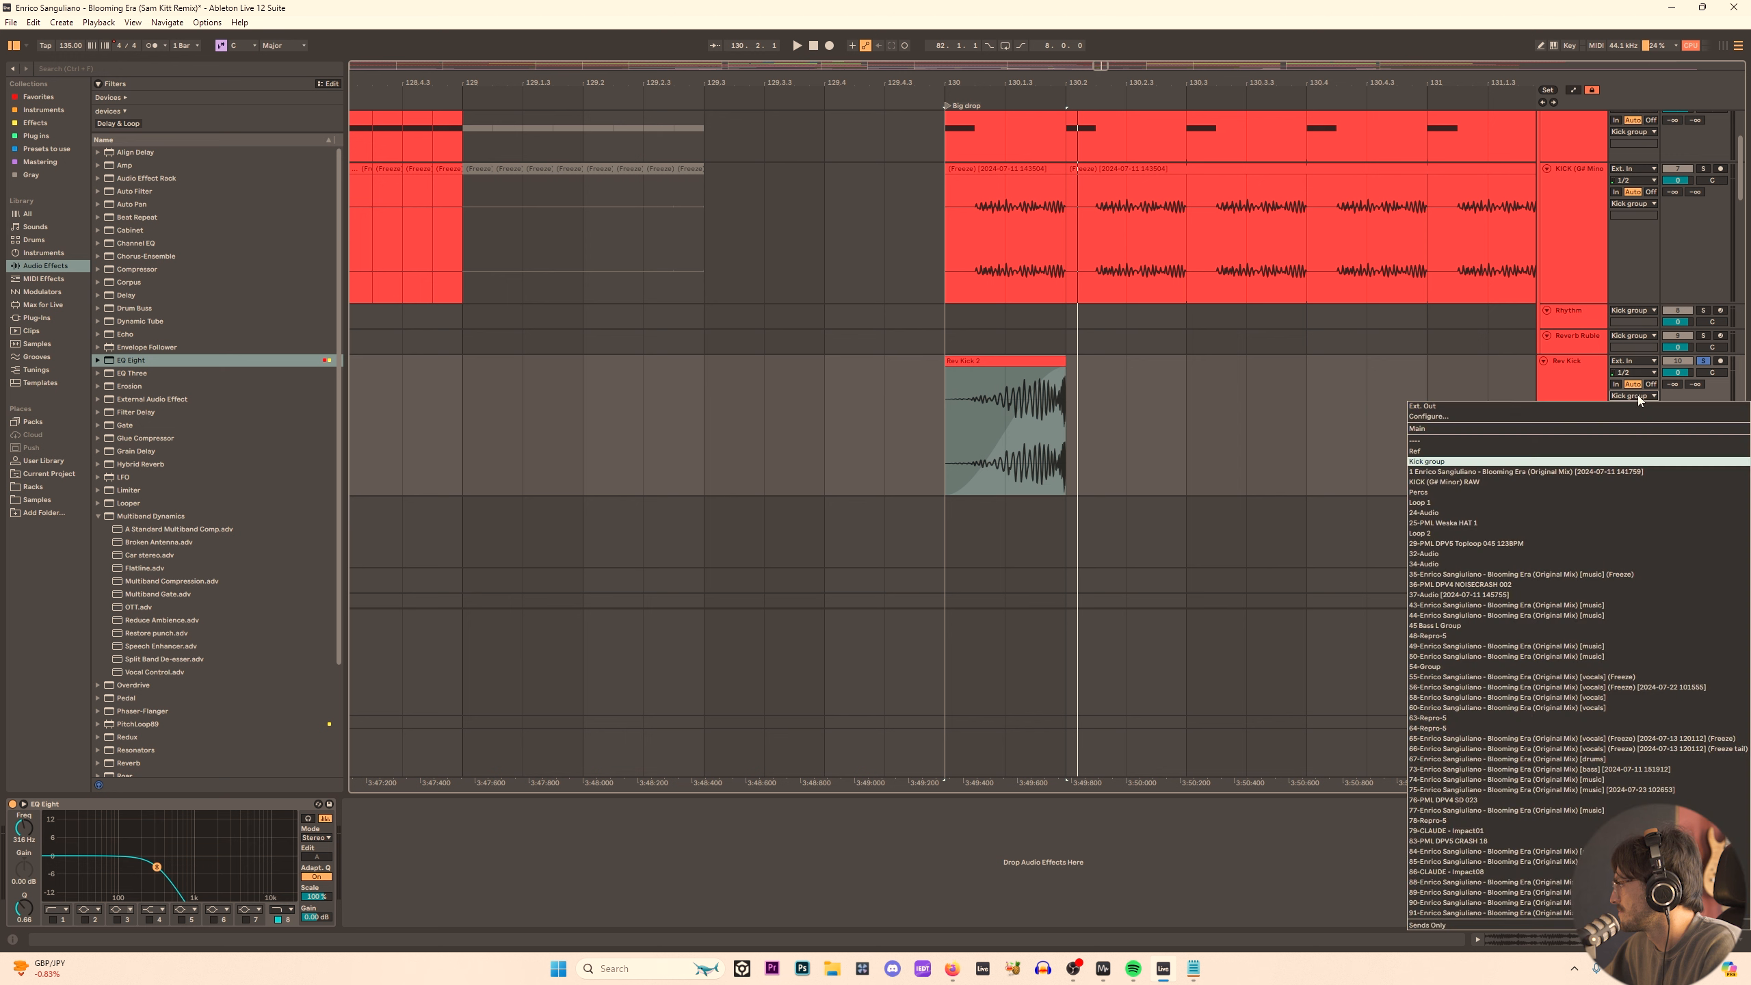
pyautogui.click(1470, 408)
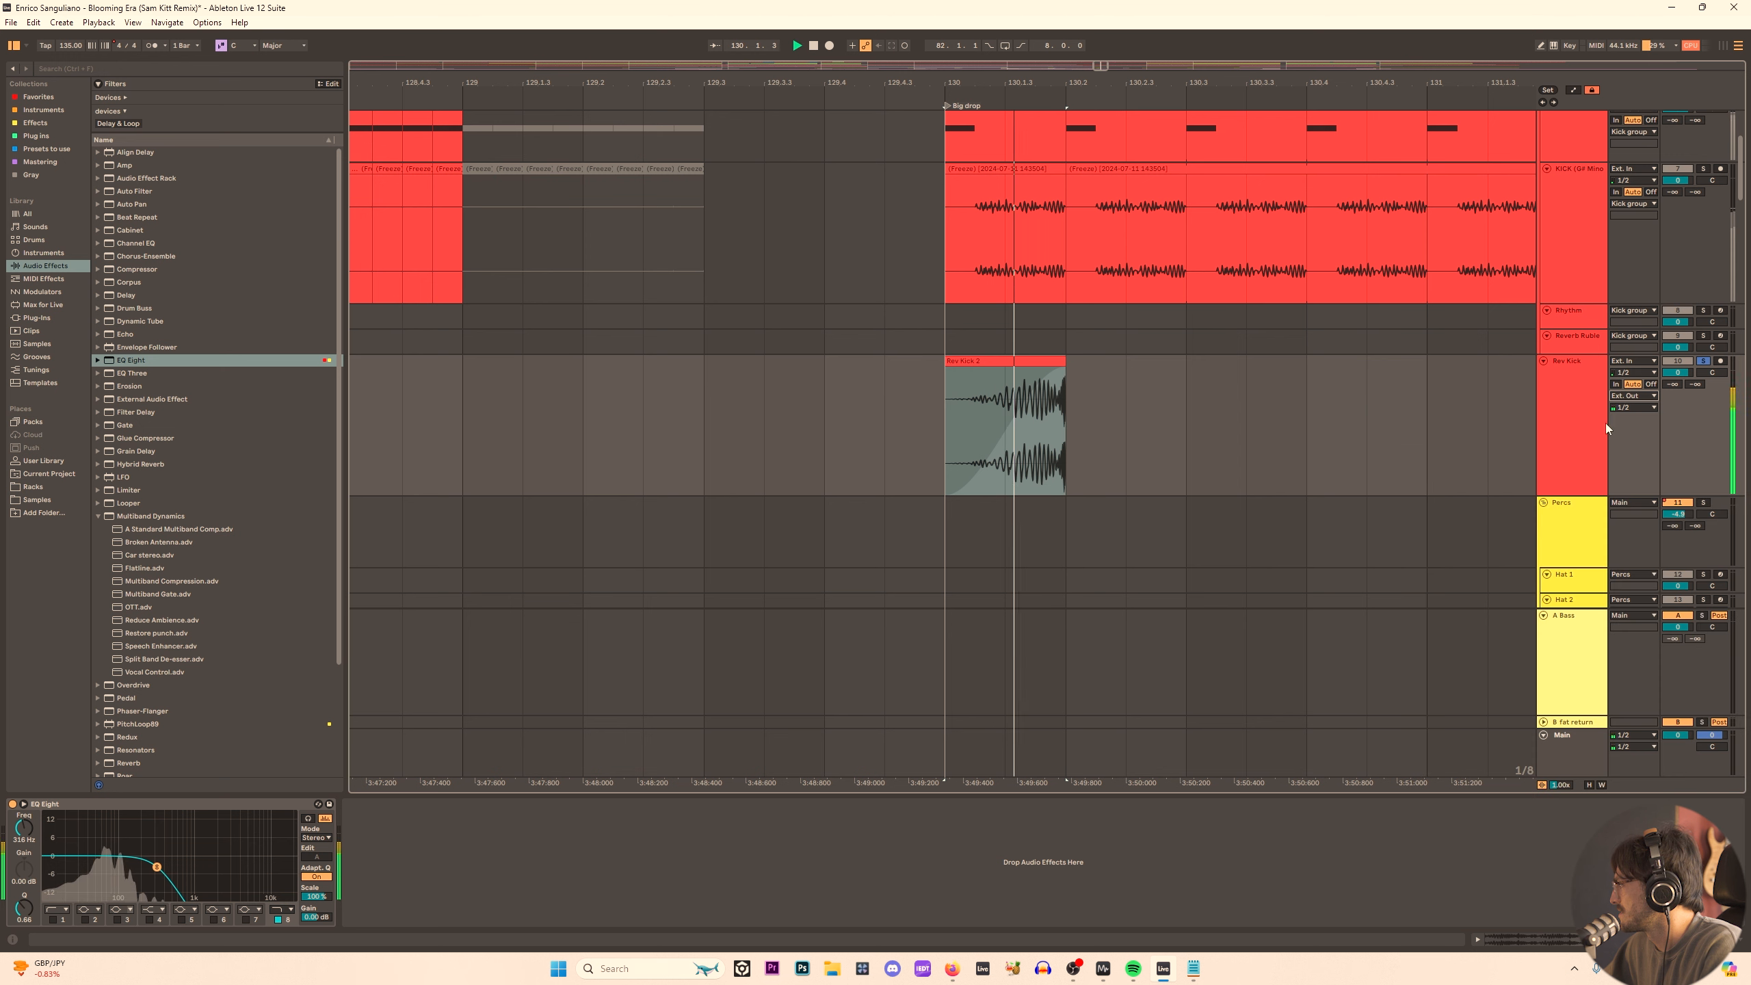
# Move the Rev Kick clip to 129.4.1, lower the EQ Eight high-cut to 128 Hz and play it unsoloed.
pyautogui.moveTo(948, 372); pyautogui.dragTo(827, 379)
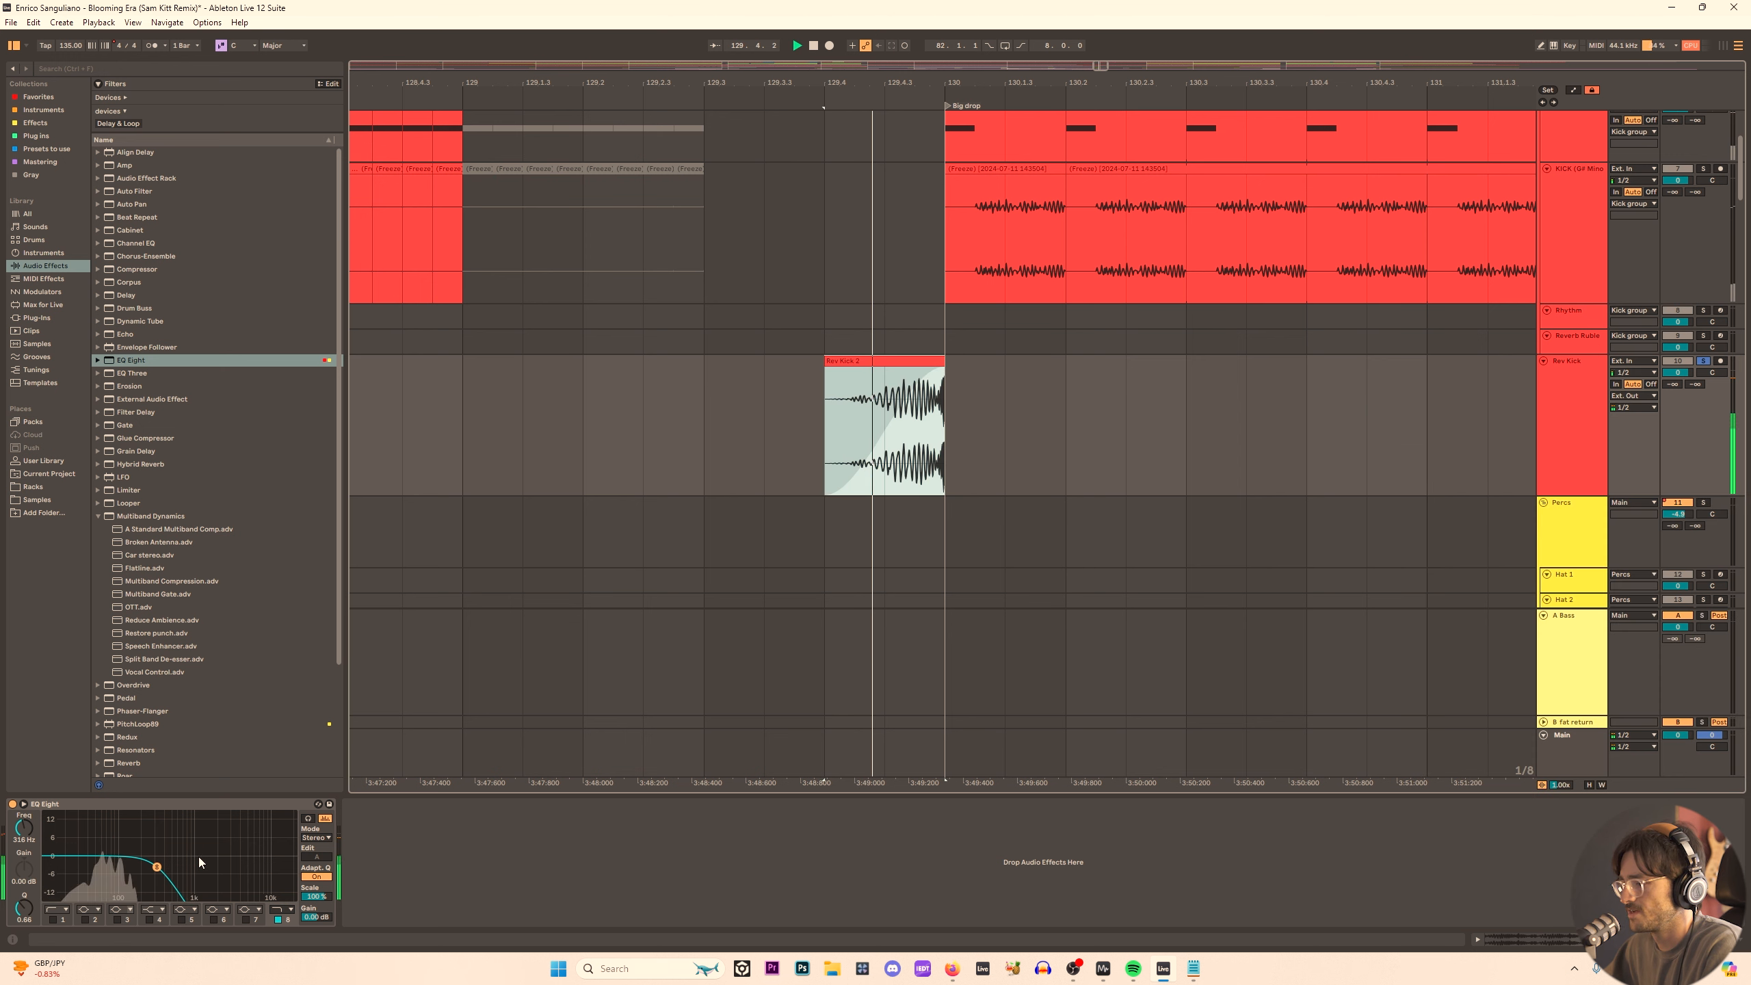
pyautogui.moveTo(158, 867); pyautogui.dragTo(128, 870)
pyautogui.press('space')
pyautogui.press('space')
pyautogui.press('s')
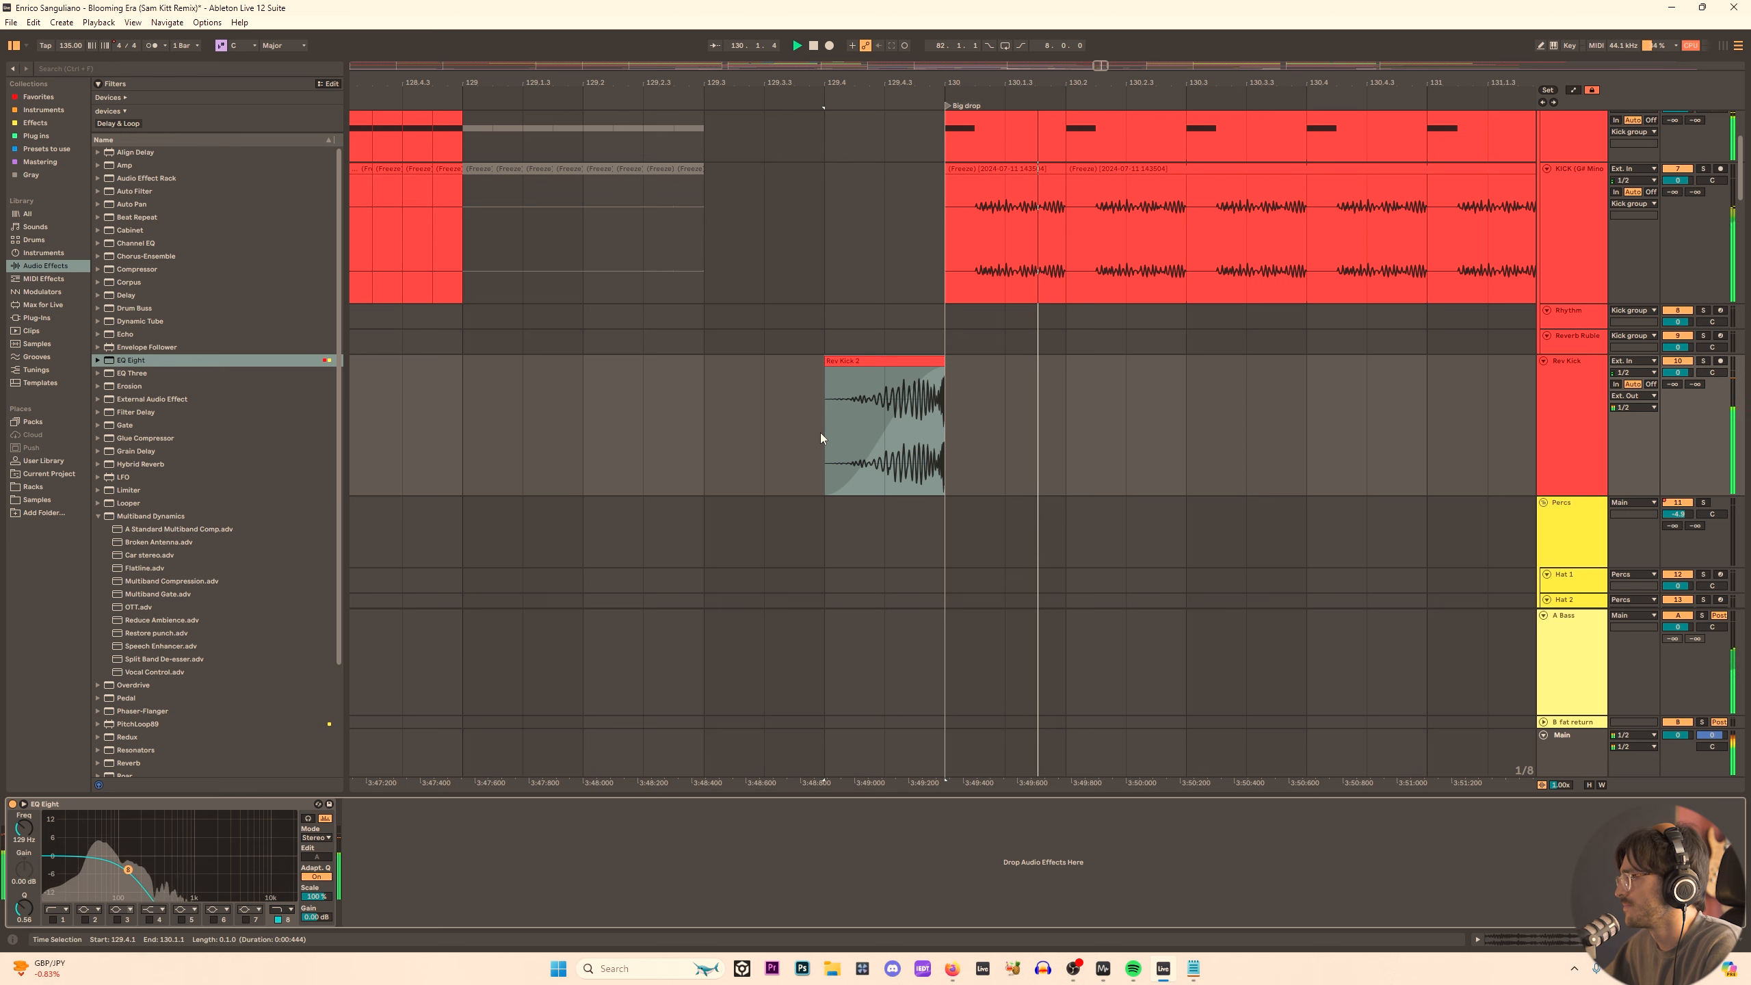
# Delete the leftover Rev Kick clip at 132.2.1, after the Big drop begins.
pyautogui.click(584, 434)
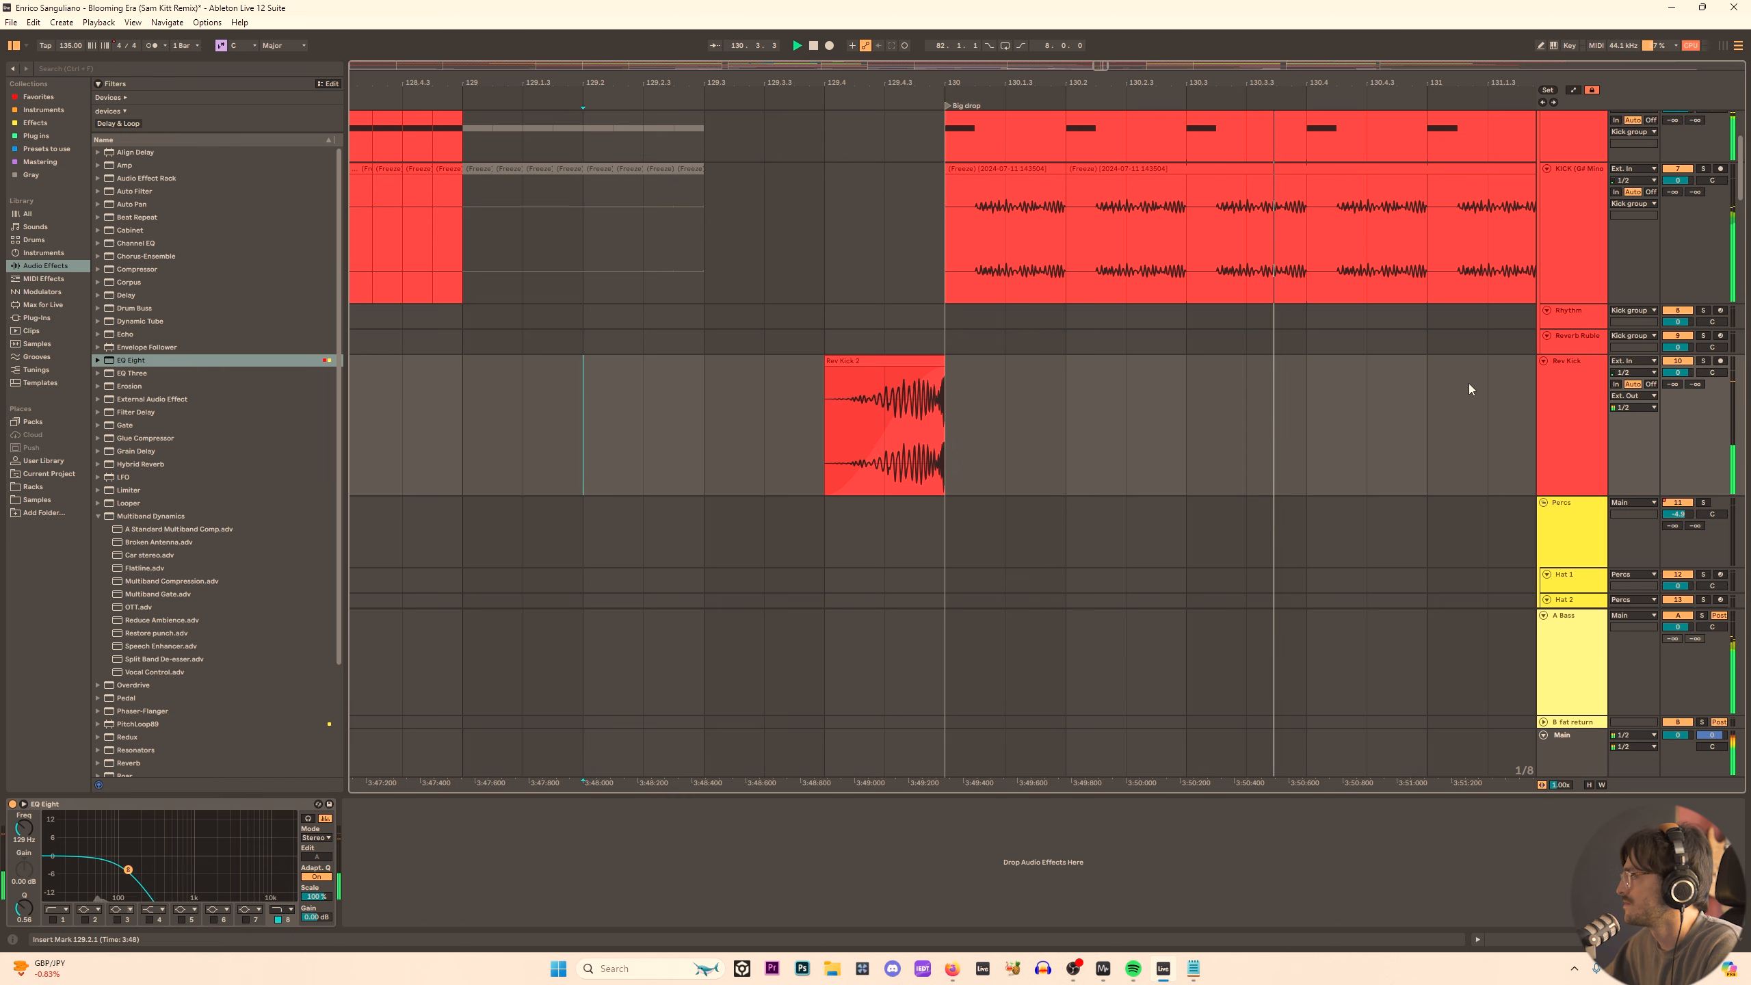
pyautogui.scroll(3, 1469, 384)
pyautogui.moveTo(985, 85); pyautogui.dragTo(881, 271)
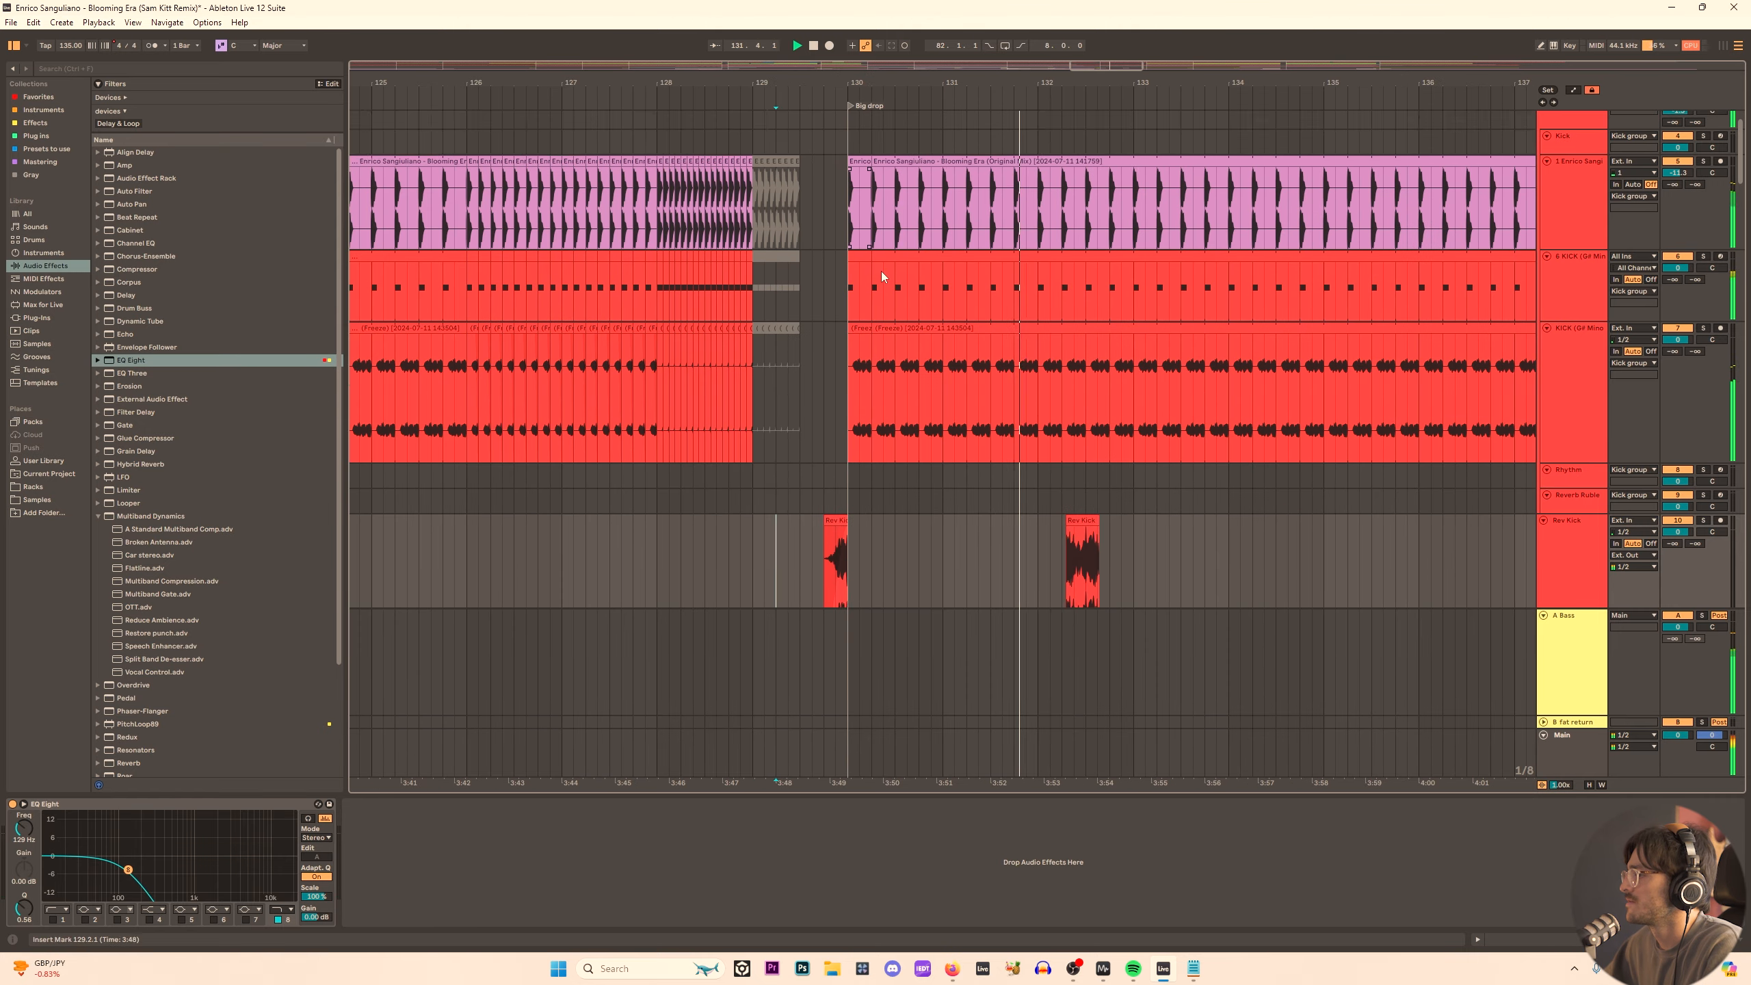
pyautogui.scroll(-3, 896, 311)
pyautogui.press('space')
pyautogui.click(1080, 333)
pyautogui.press('Delete')
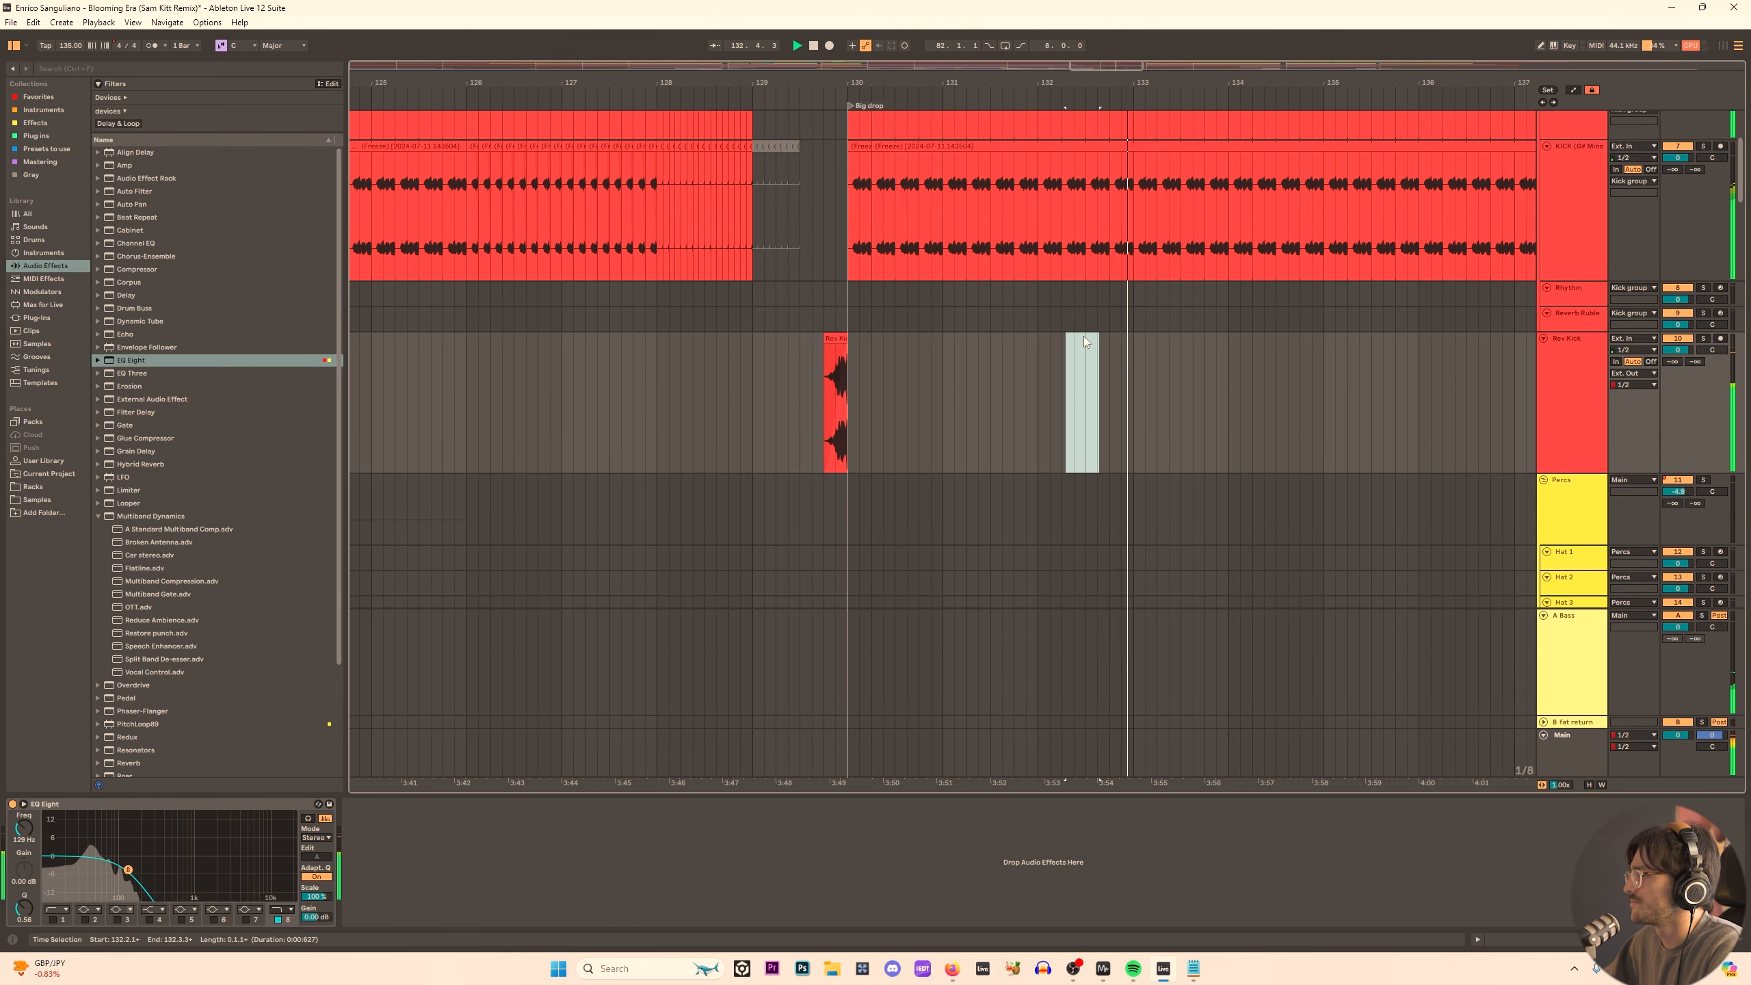
# Play the transition into the Big drop from the start of the Rev Kick clip at 129.4.1.
pyautogui.click(834, 375)
pyautogui.press('space')
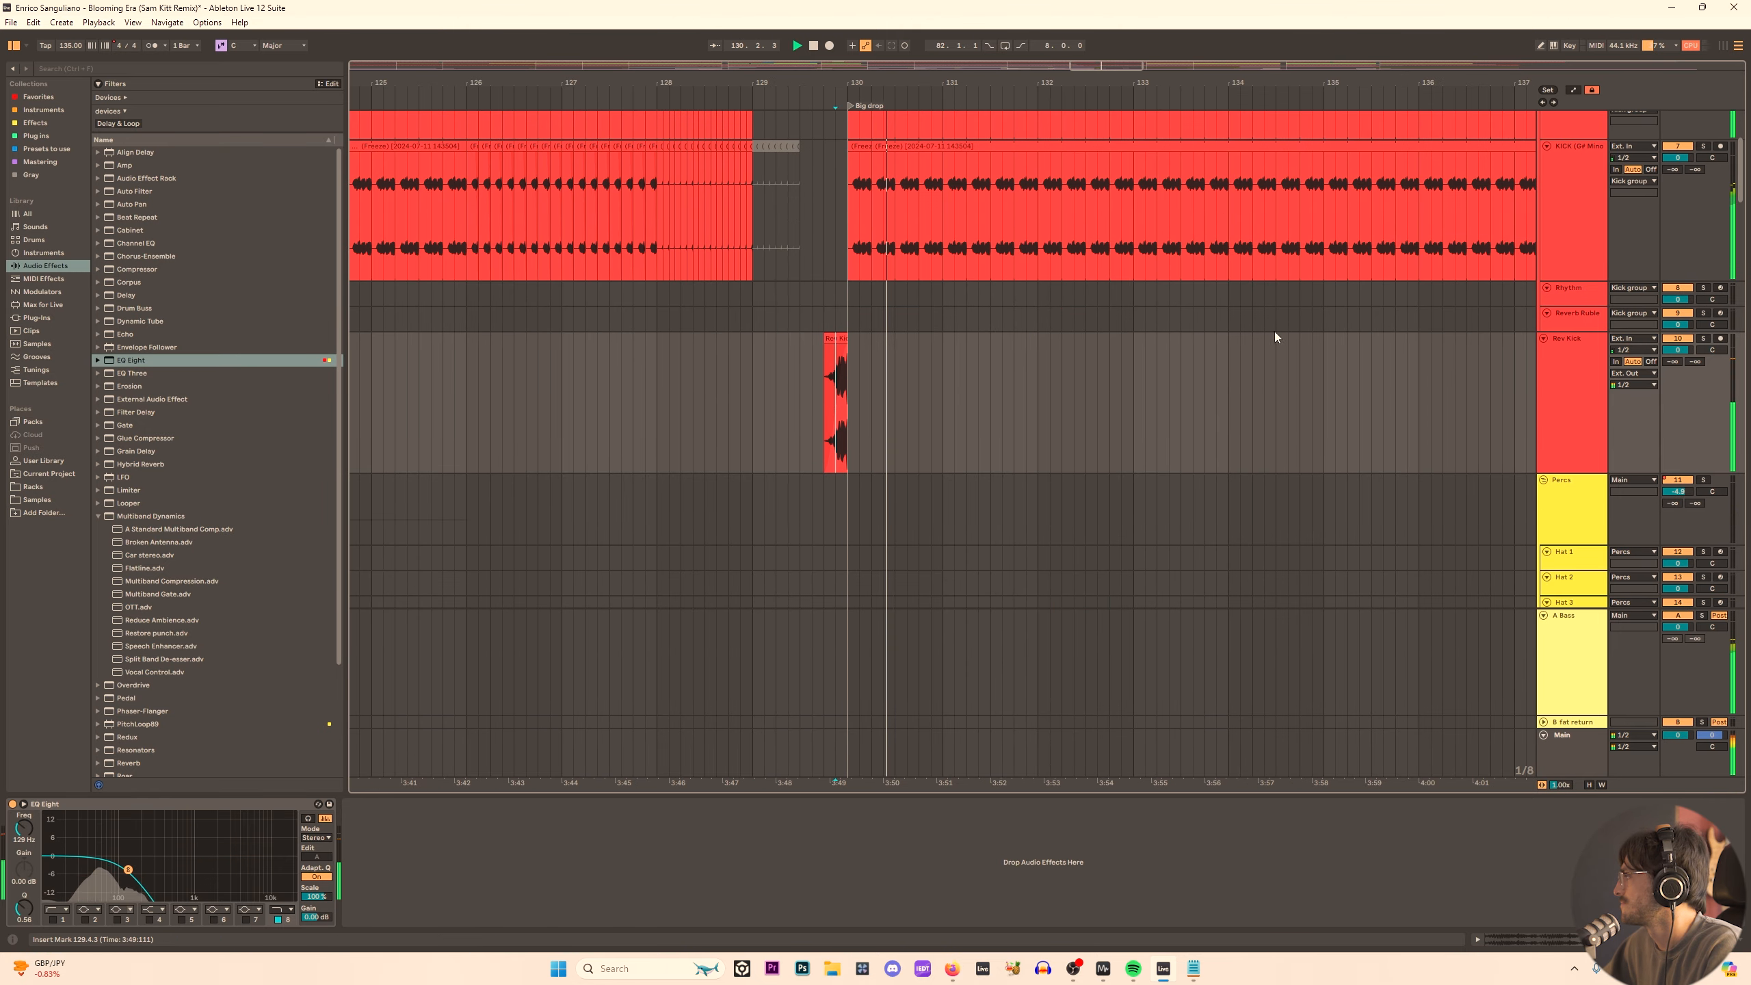
pyautogui.press('space')
pyautogui.press('space')
pyautogui.press('space')
pyautogui.press('space')
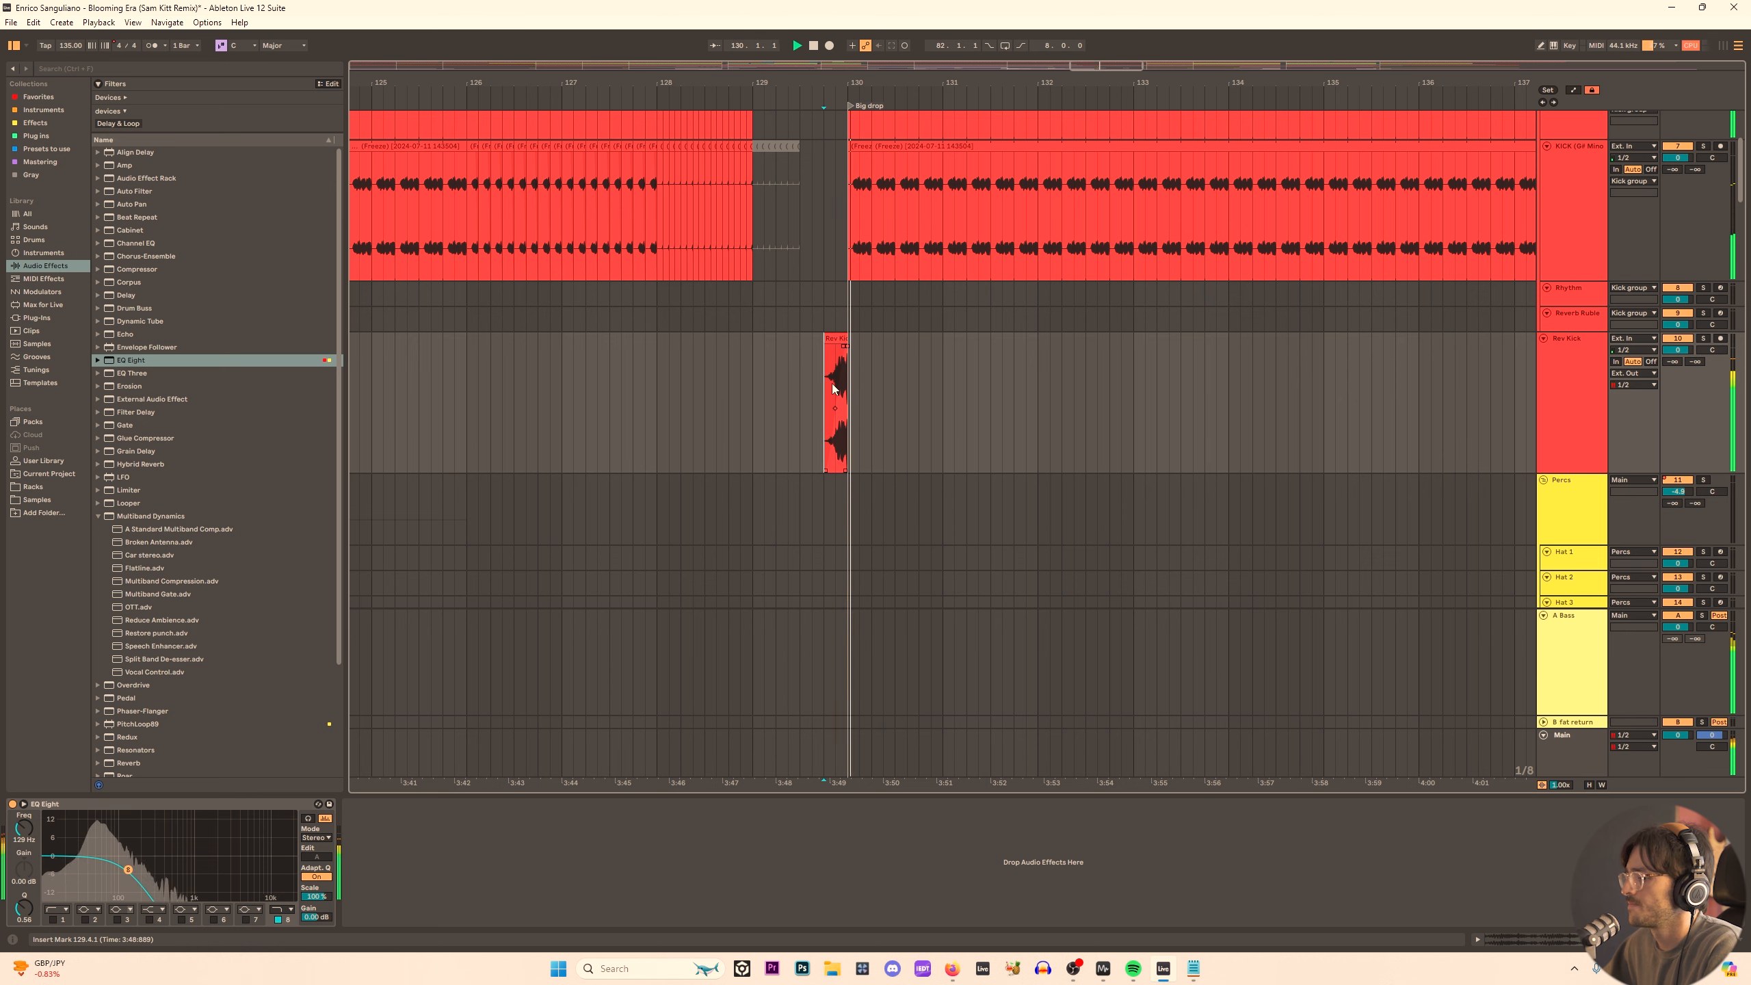
# Check the Main channel's effects and the lower tracks while replaying the transition.
pyautogui.scroll(-5, 1582, 522)
pyautogui.click(1570, 750)
pyautogui.scroll(-2, 1248, 342)
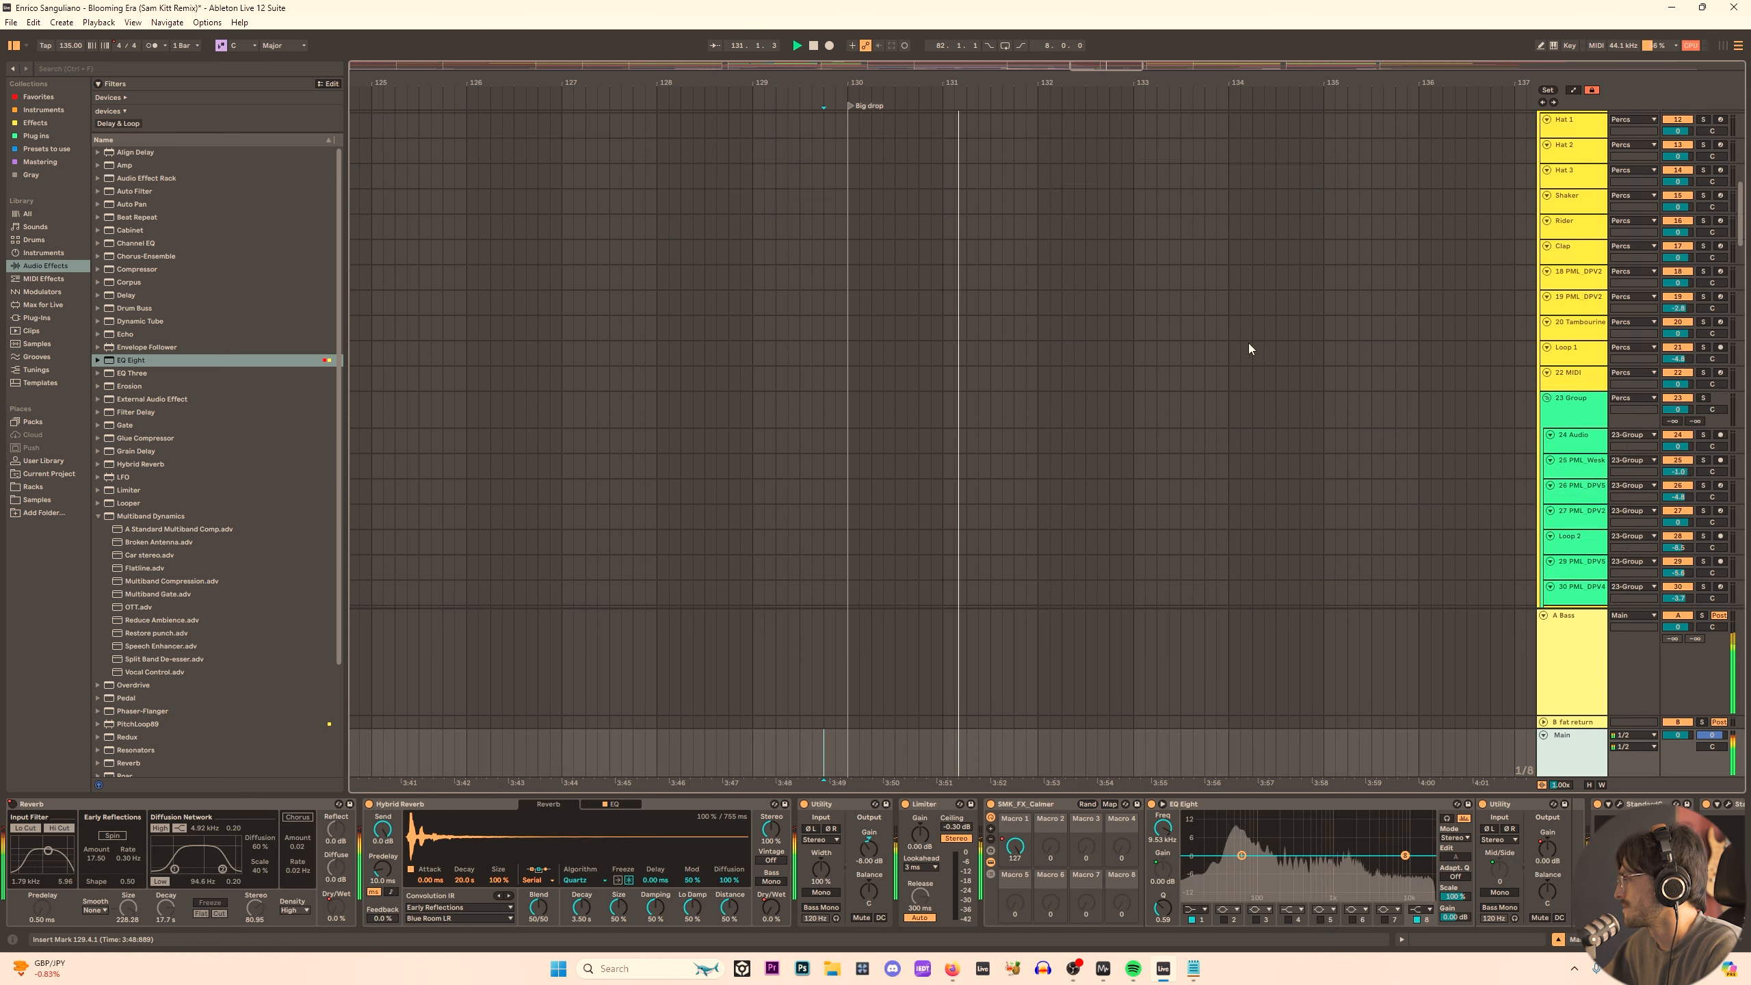
pyautogui.scroll(5, 1248, 342)
pyautogui.scroll(-15, 900, 260)
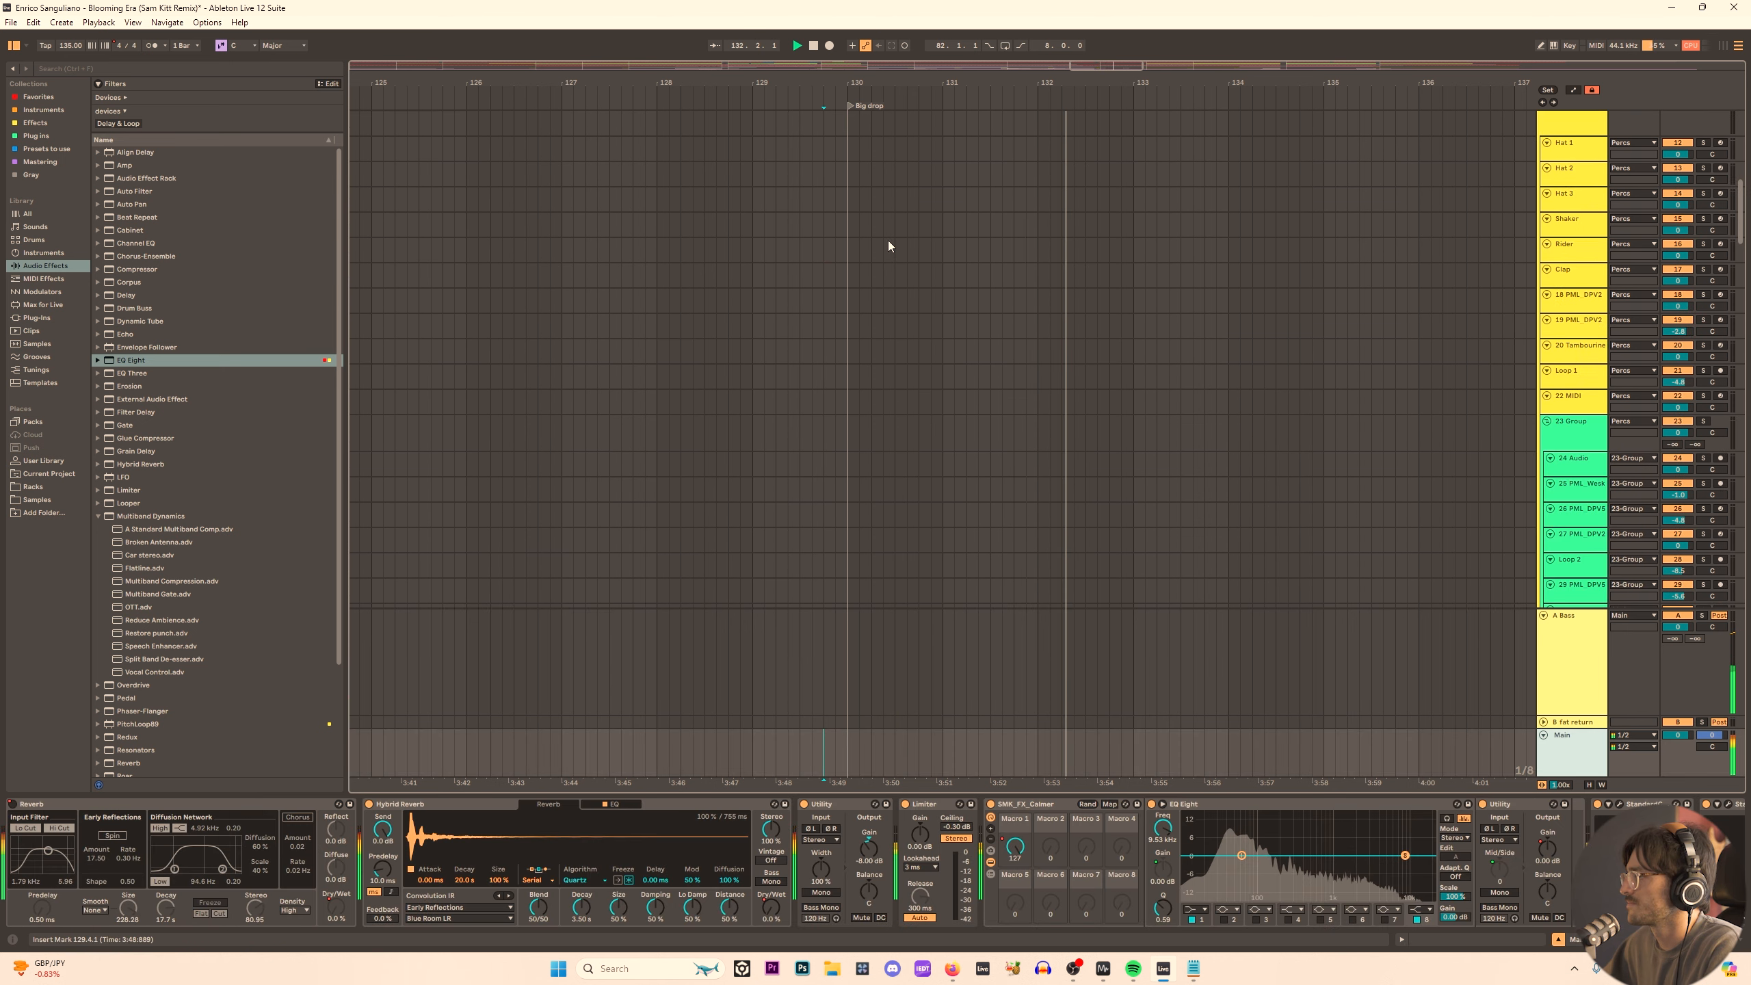
pyautogui.press('space')
pyautogui.press('space')
pyautogui.scroll(14, 1613, 288)
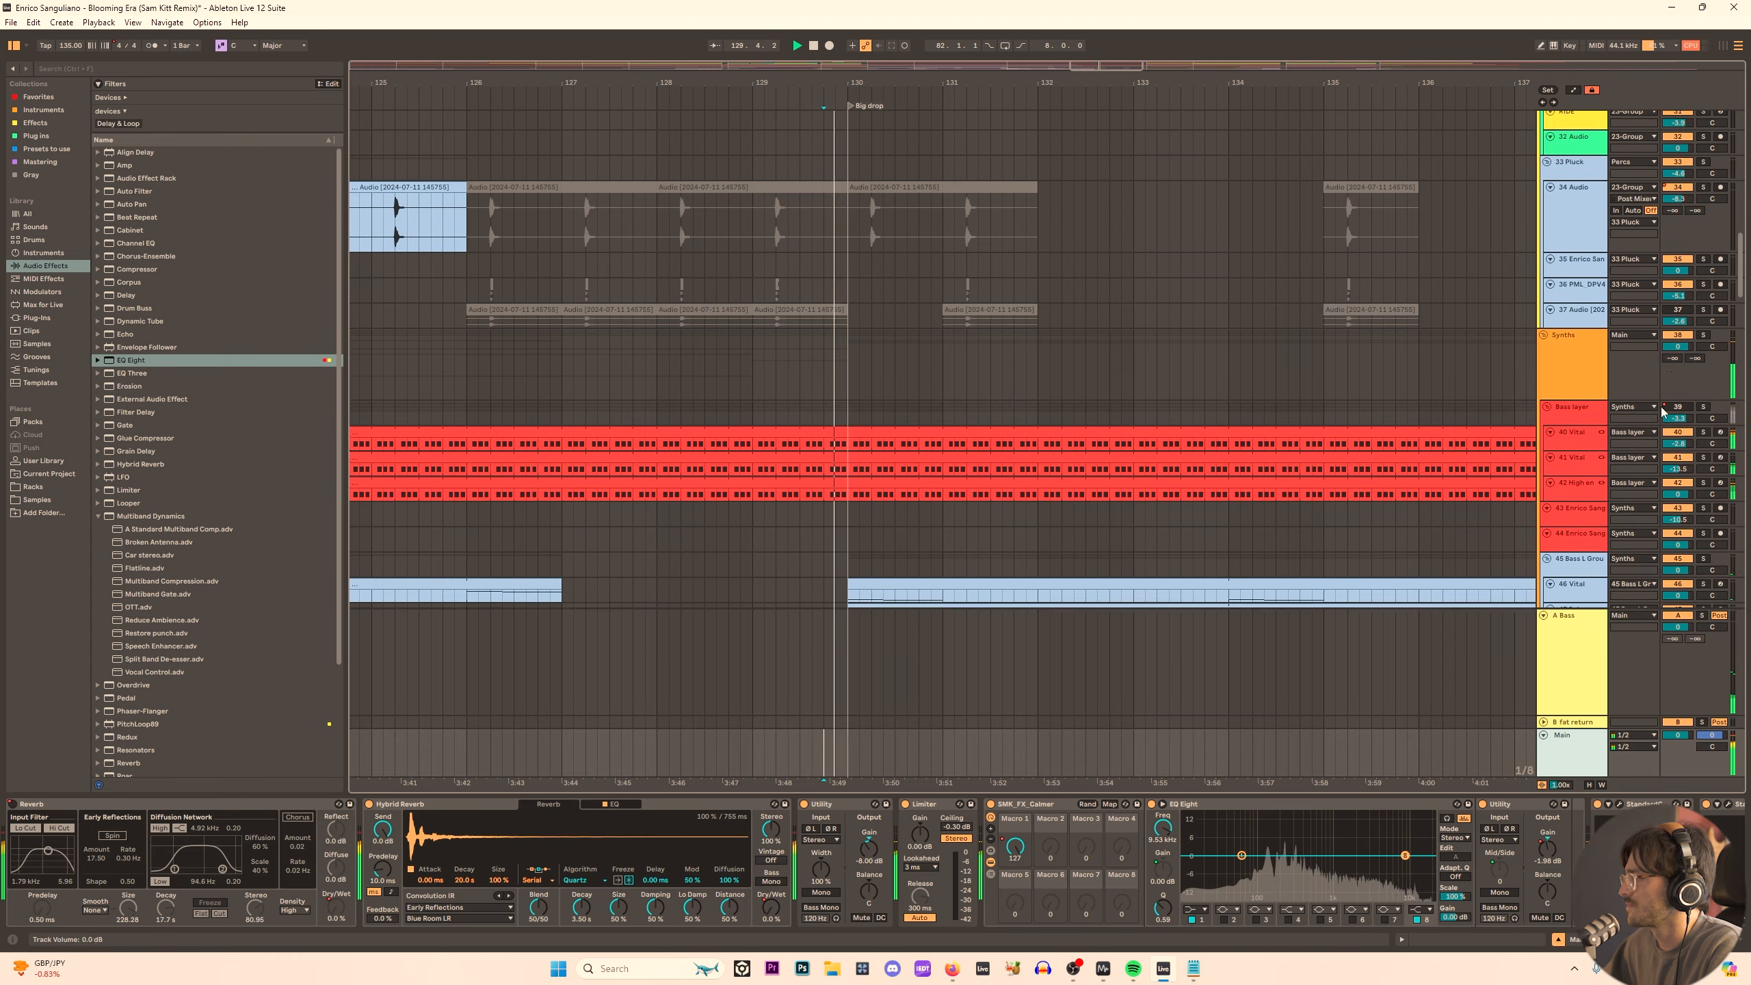
# Compare the transition with band 8 of Rev Kick's EQ Eight switched off and on.
pyautogui.click(1584, 235)
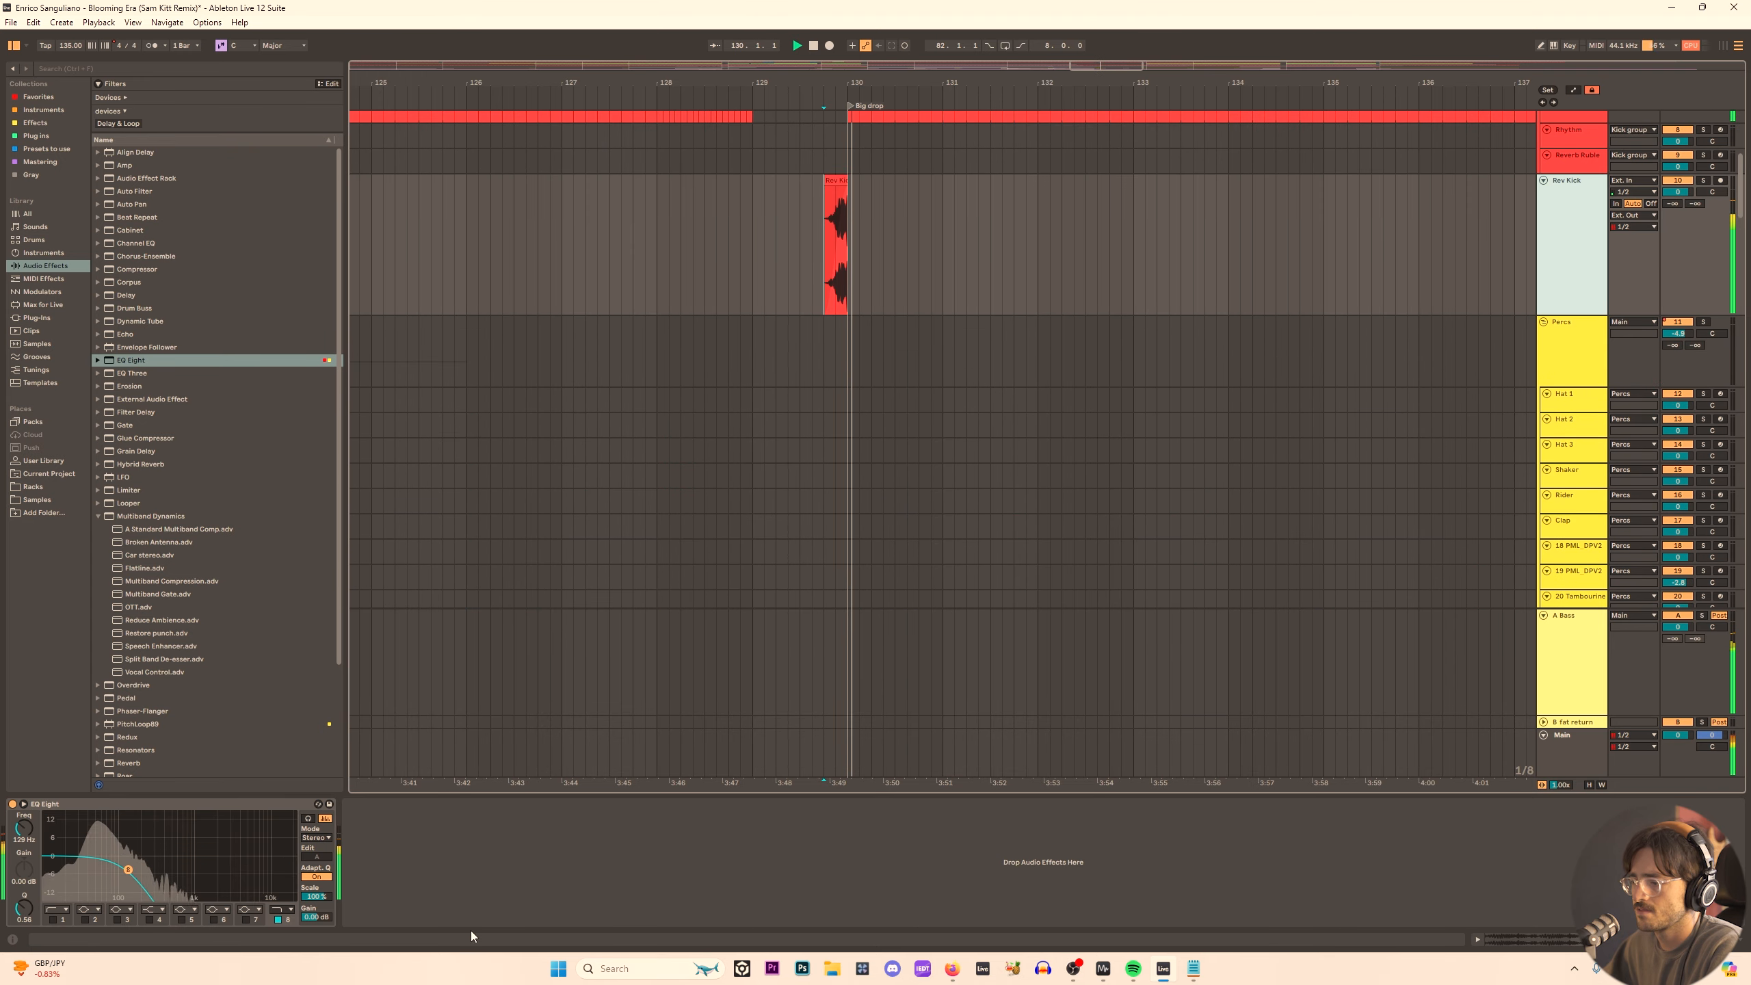
pyautogui.click(278, 920)
pyautogui.press('space')
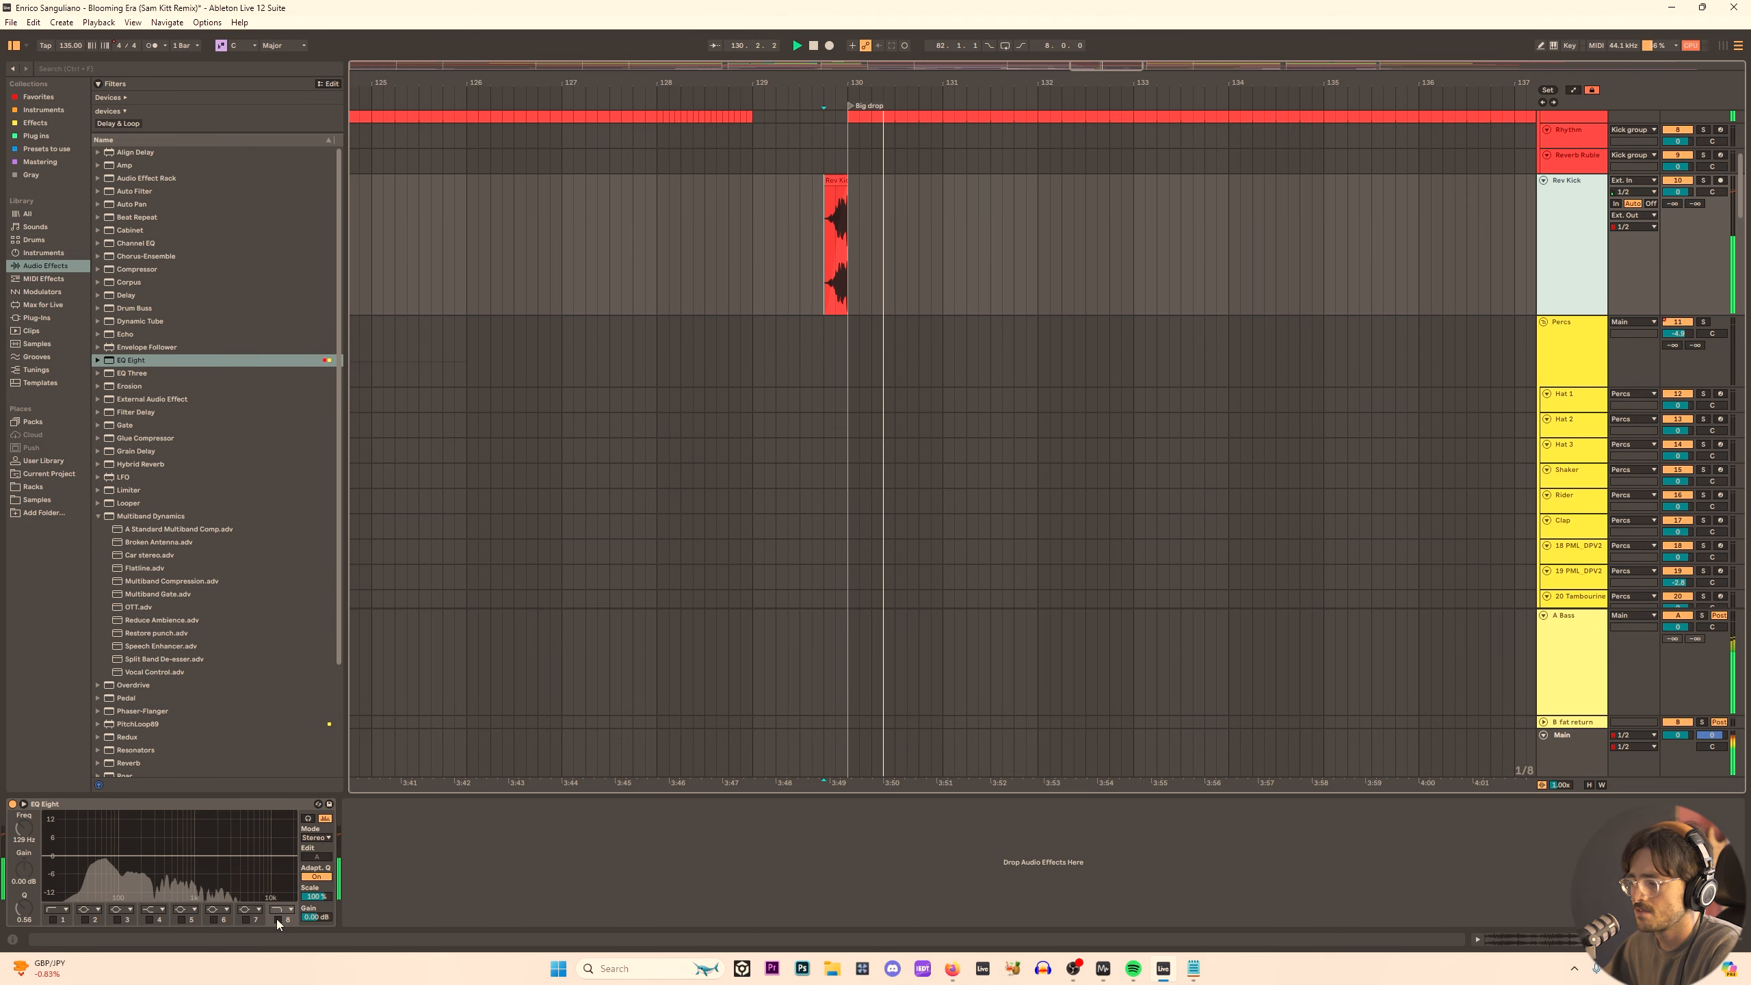
pyautogui.click(278, 920)
pyautogui.press('space')
pyautogui.press('space')
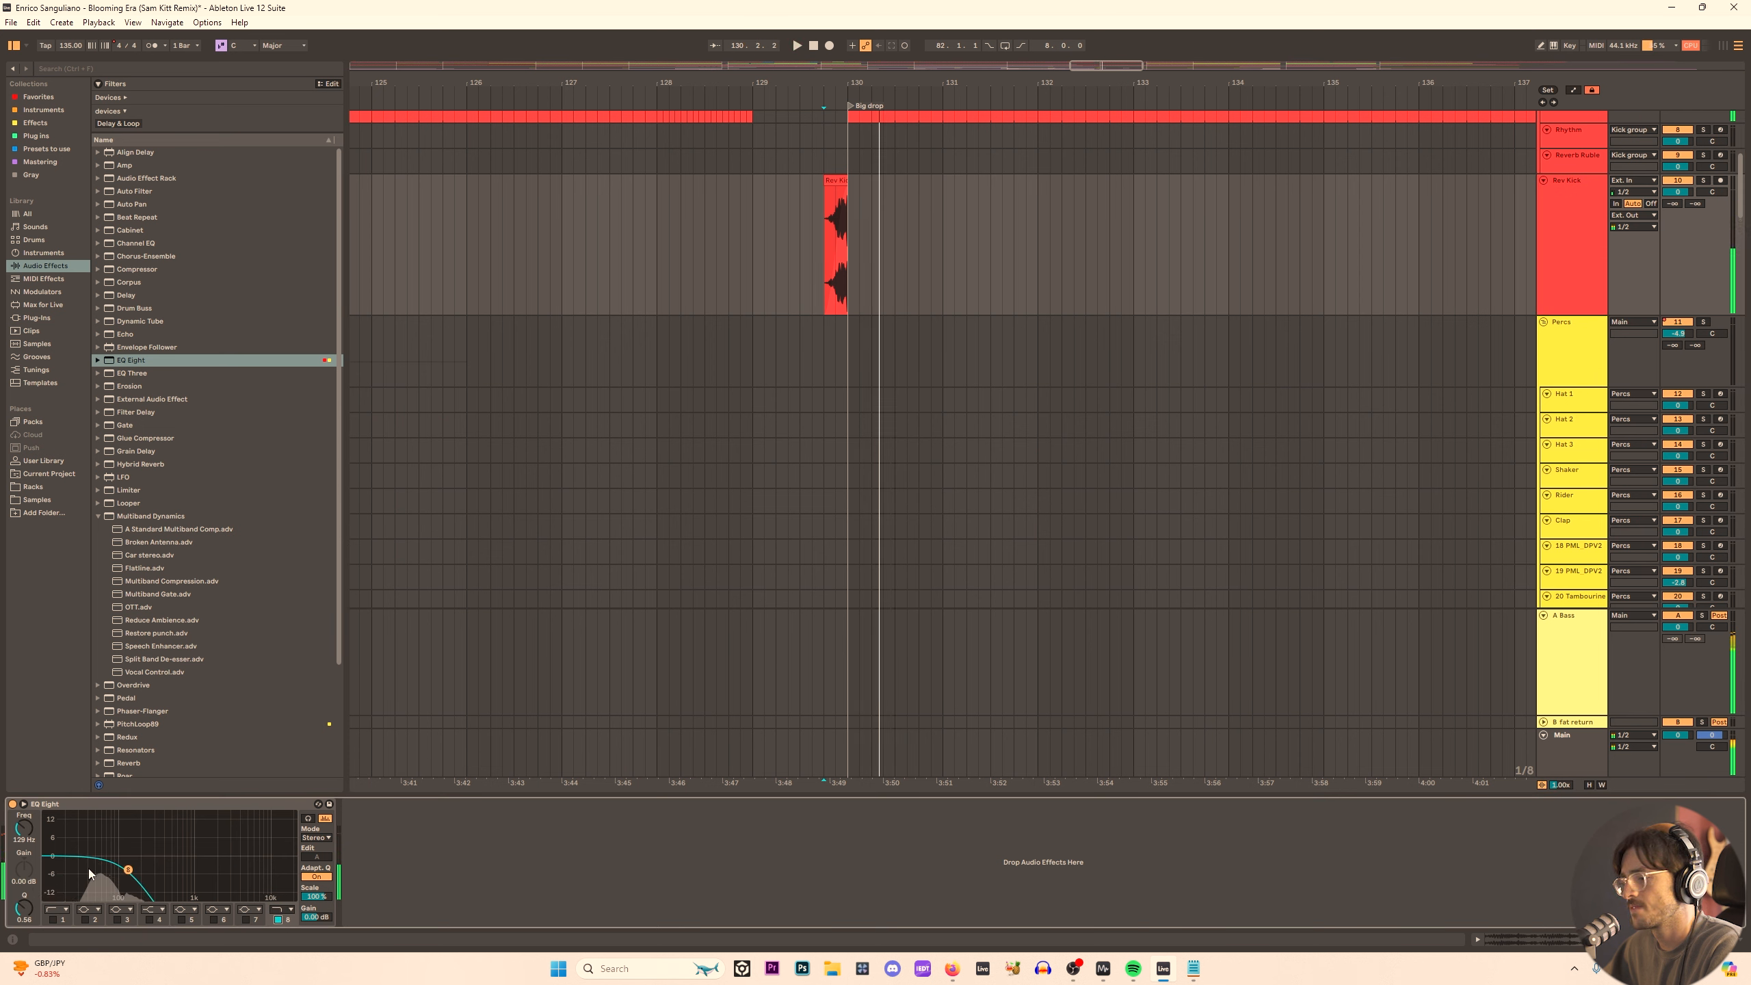
# Solo the Rev Kick track and replay the reversed kick repeatedly from 129.4.1.
pyautogui.press('s')
pyautogui.press('space')
pyautogui.press('space')
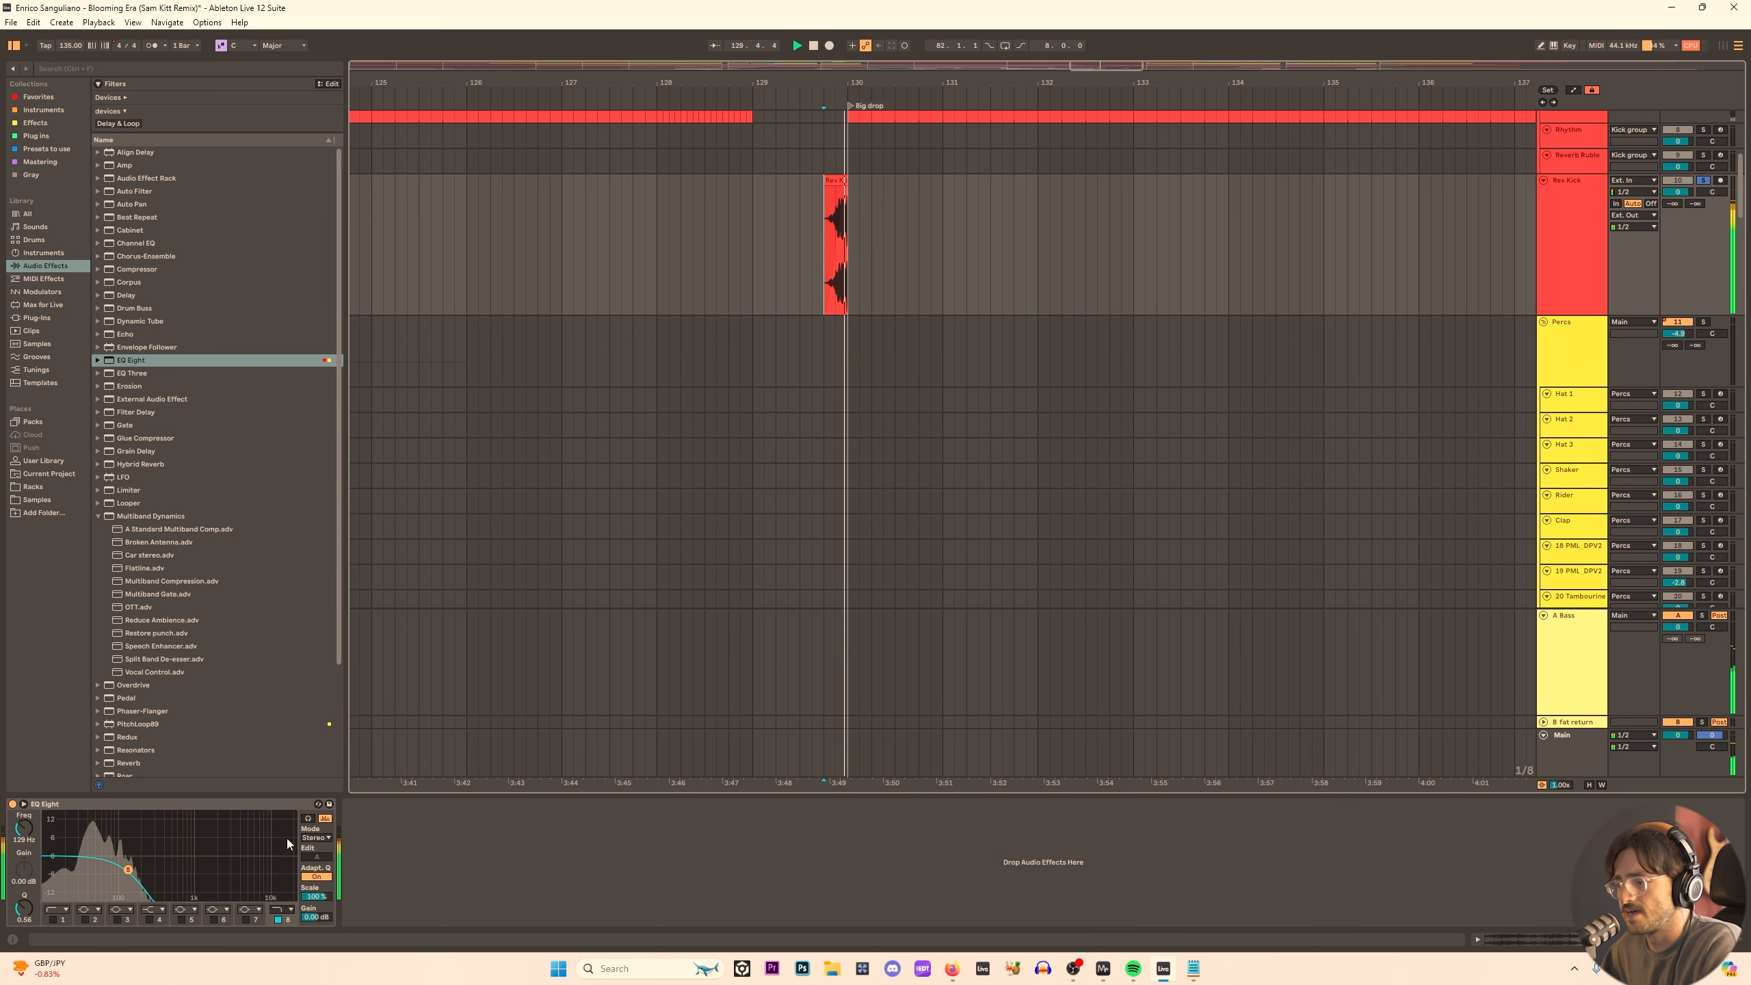
pyautogui.press('space')
pyautogui.press('space')
pyautogui.press('space')
pyautogui.press('space')
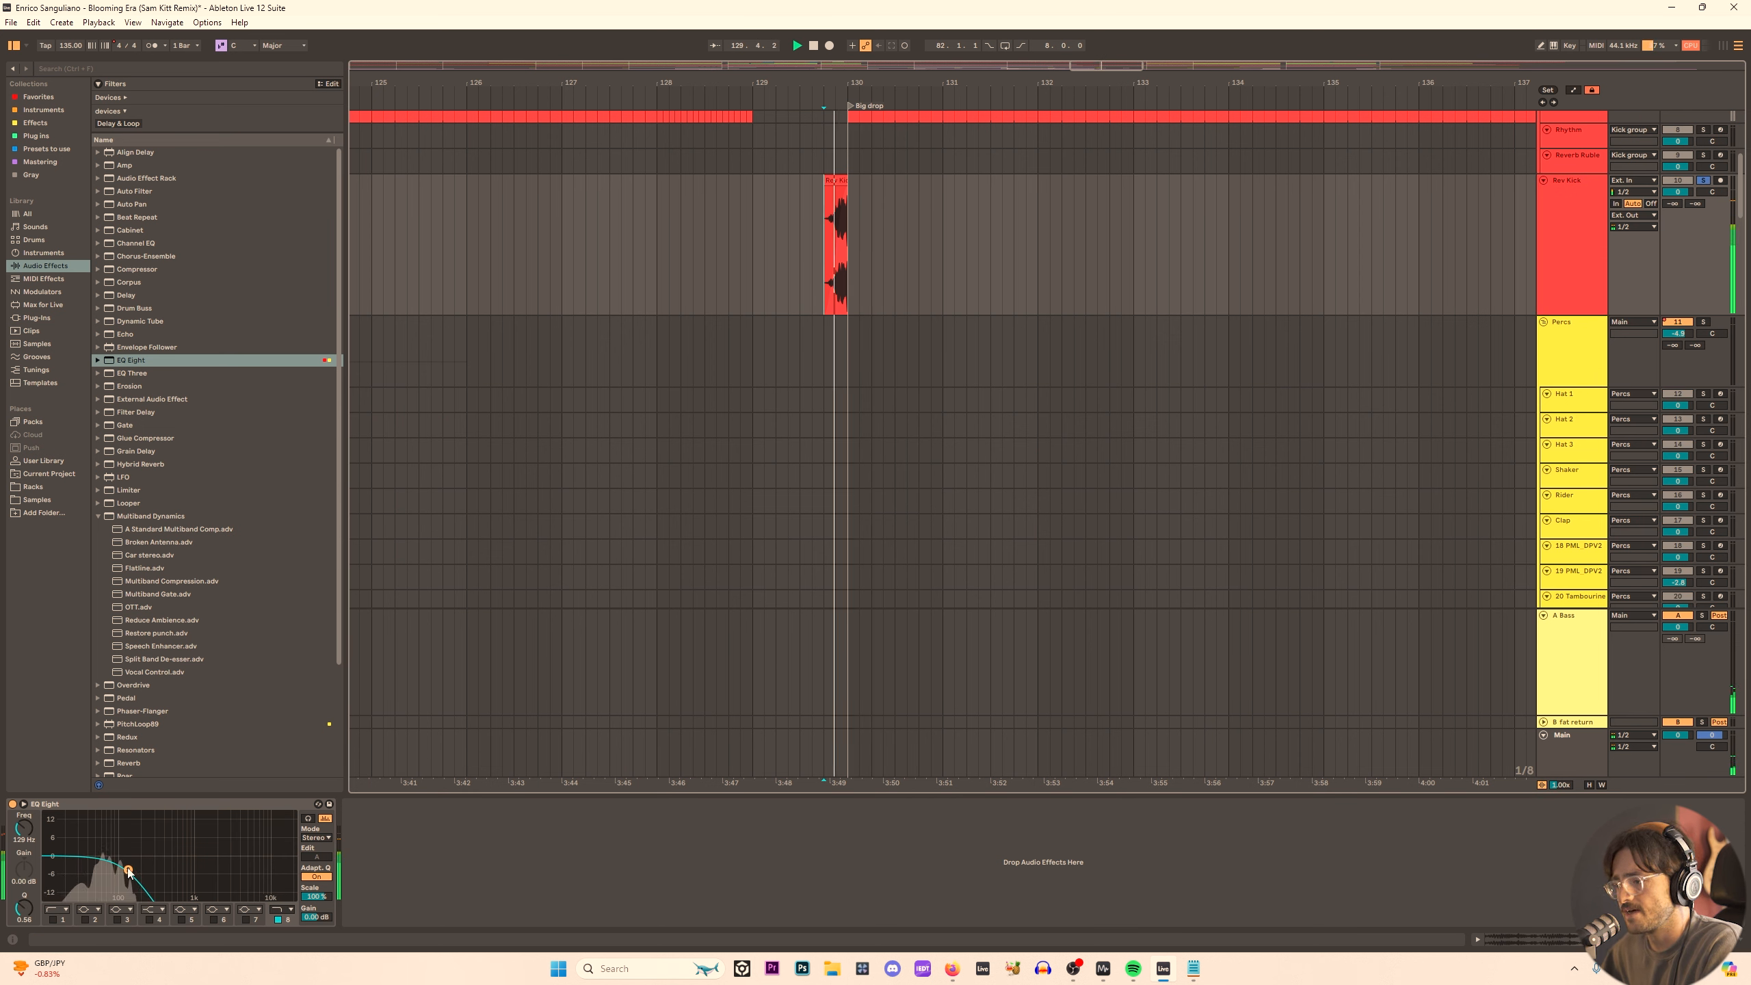
# Raise the high-cut on Rev Kick's EQ Eight to about 6 kHz and replay the soloed clip.
pyautogui.moveTo(128, 873)
pyautogui.mouseDown()
pyautogui.moveTo(280, 861)
pyautogui.moveTo(251, 863)
pyautogui.mouseUp()
pyautogui.press('space')
pyautogui.press('space')
pyautogui.press('space')
pyautogui.press('space')
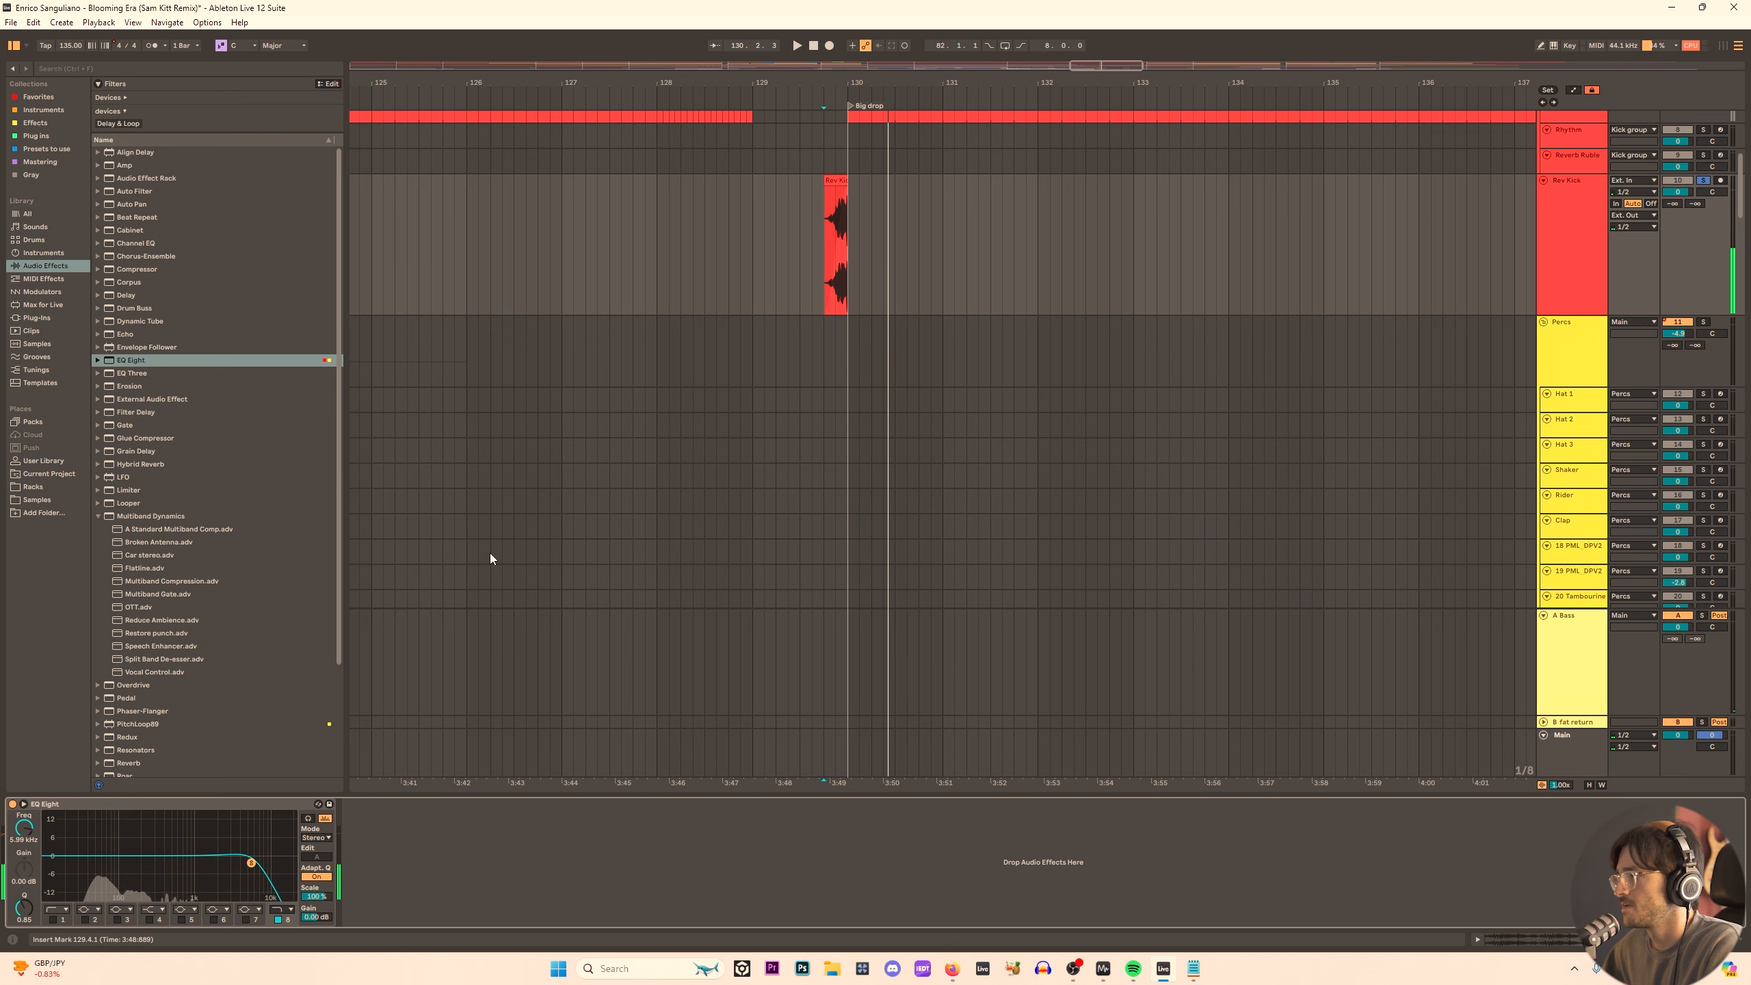
pyautogui.press('space')
# Add a very short fade-out to the end of the reversed kick clip right before the Big drop and play it.
pyautogui.scroll(5, 824, 246)
pyautogui.scroll(3, 1152, 195)
pyautogui.scroll(3, 1418, 191)
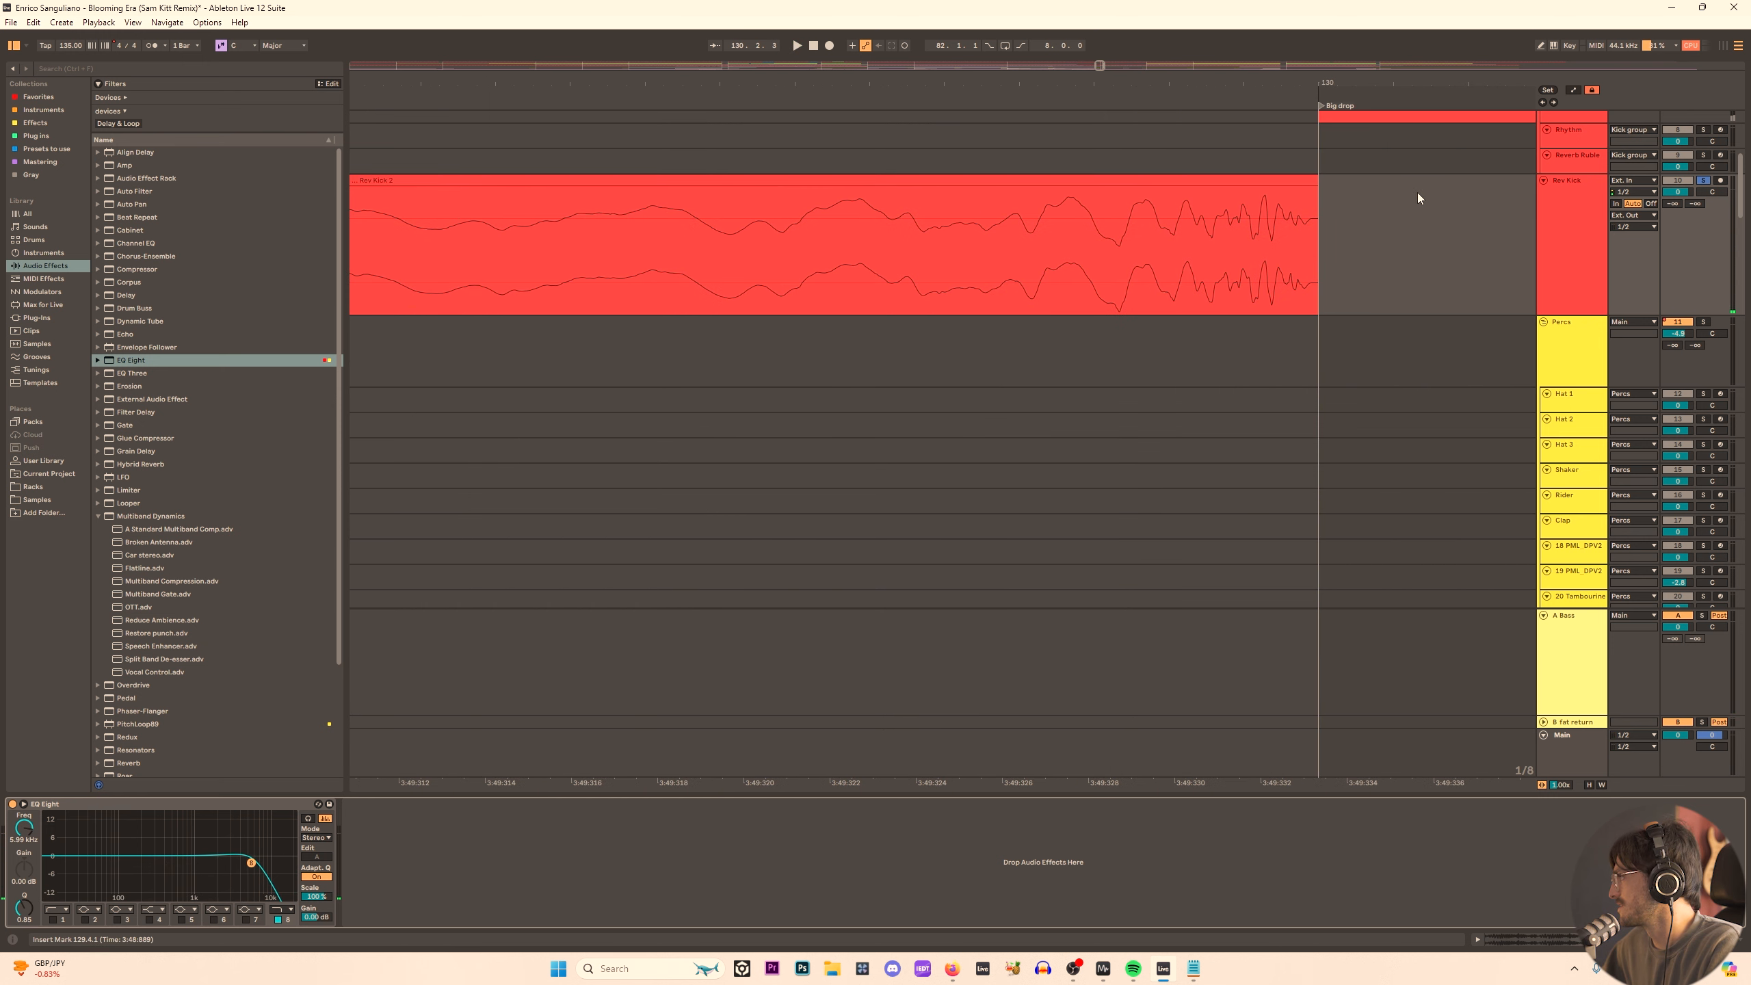
pyautogui.scroll(2, 1239, 190)
pyautogui.click(1192, 179)
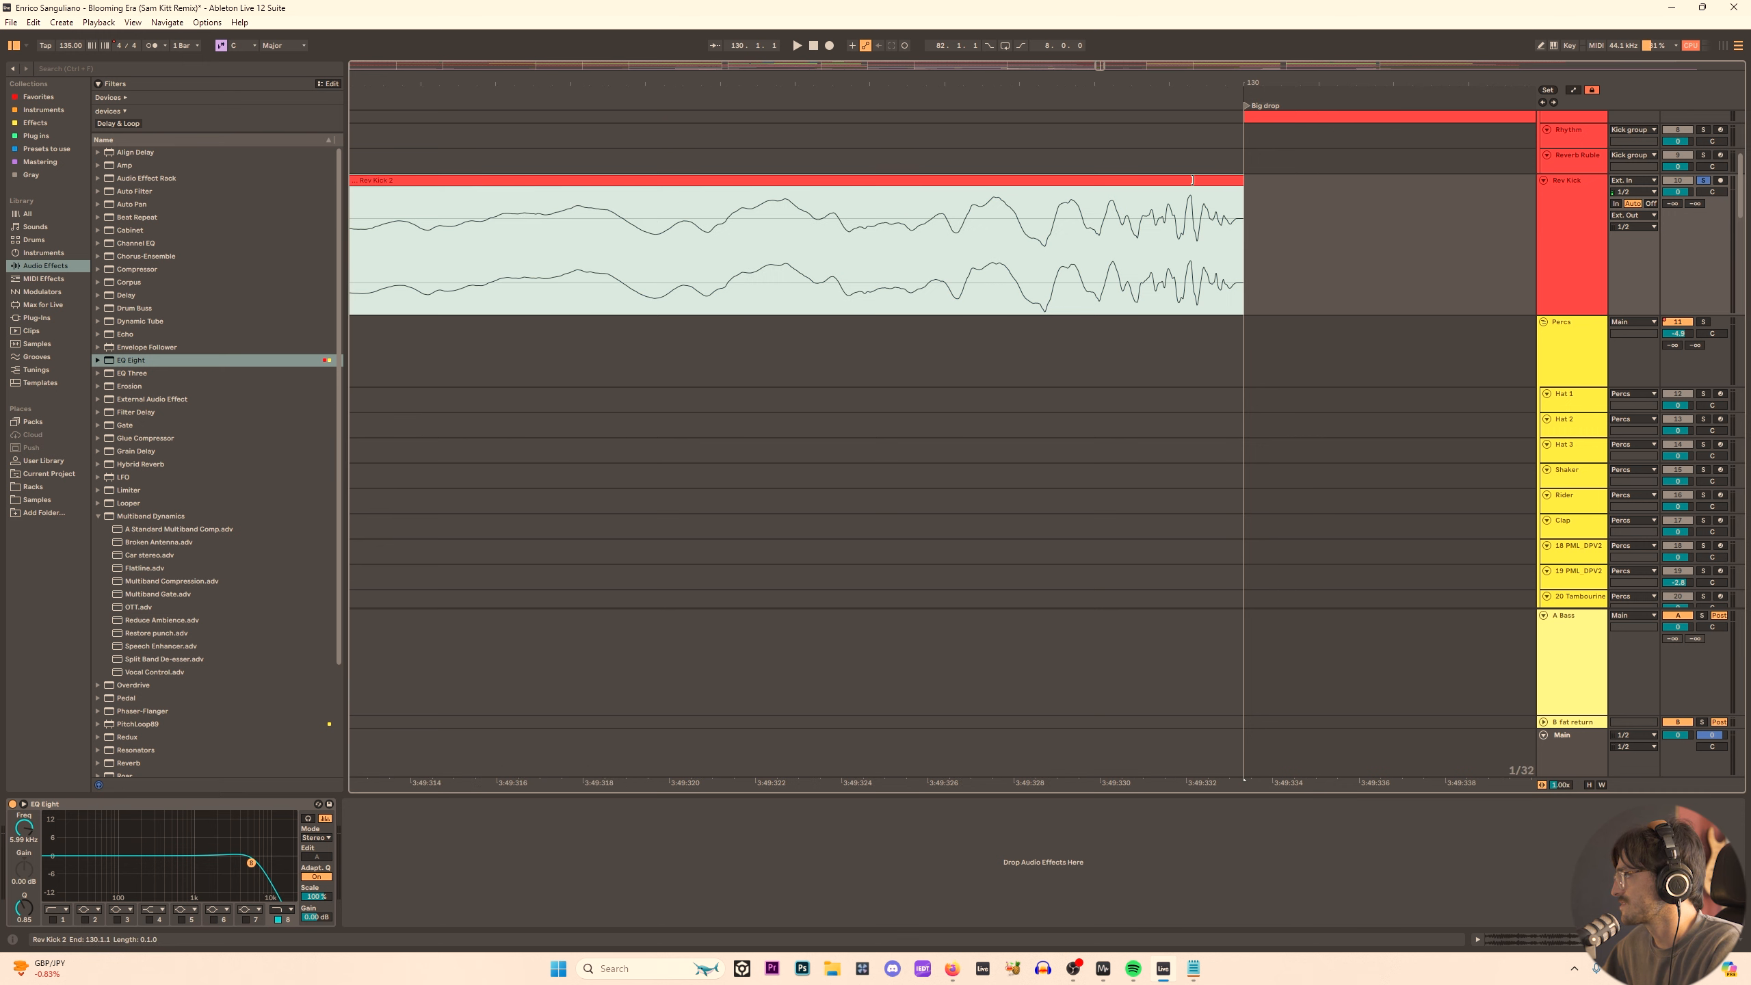
pyautogui.moveTo(1241, 181)
pyautogui.mouseDown()
pyautogui.moveTo(1131, 180)
pyautogui.moveTo(1187, 180)
pyautogui.moveTo(1241, 216)
pyautogui.moveTo(1221, 187)
pyautogui.mouseUp()
pyautogui.press('space')
# Try trimming the reversed kick clip's tail and sliding it up to the Big drop, undo the shift and restore the clip's end.
pyautogui.scroll(-5, 1185, 189)
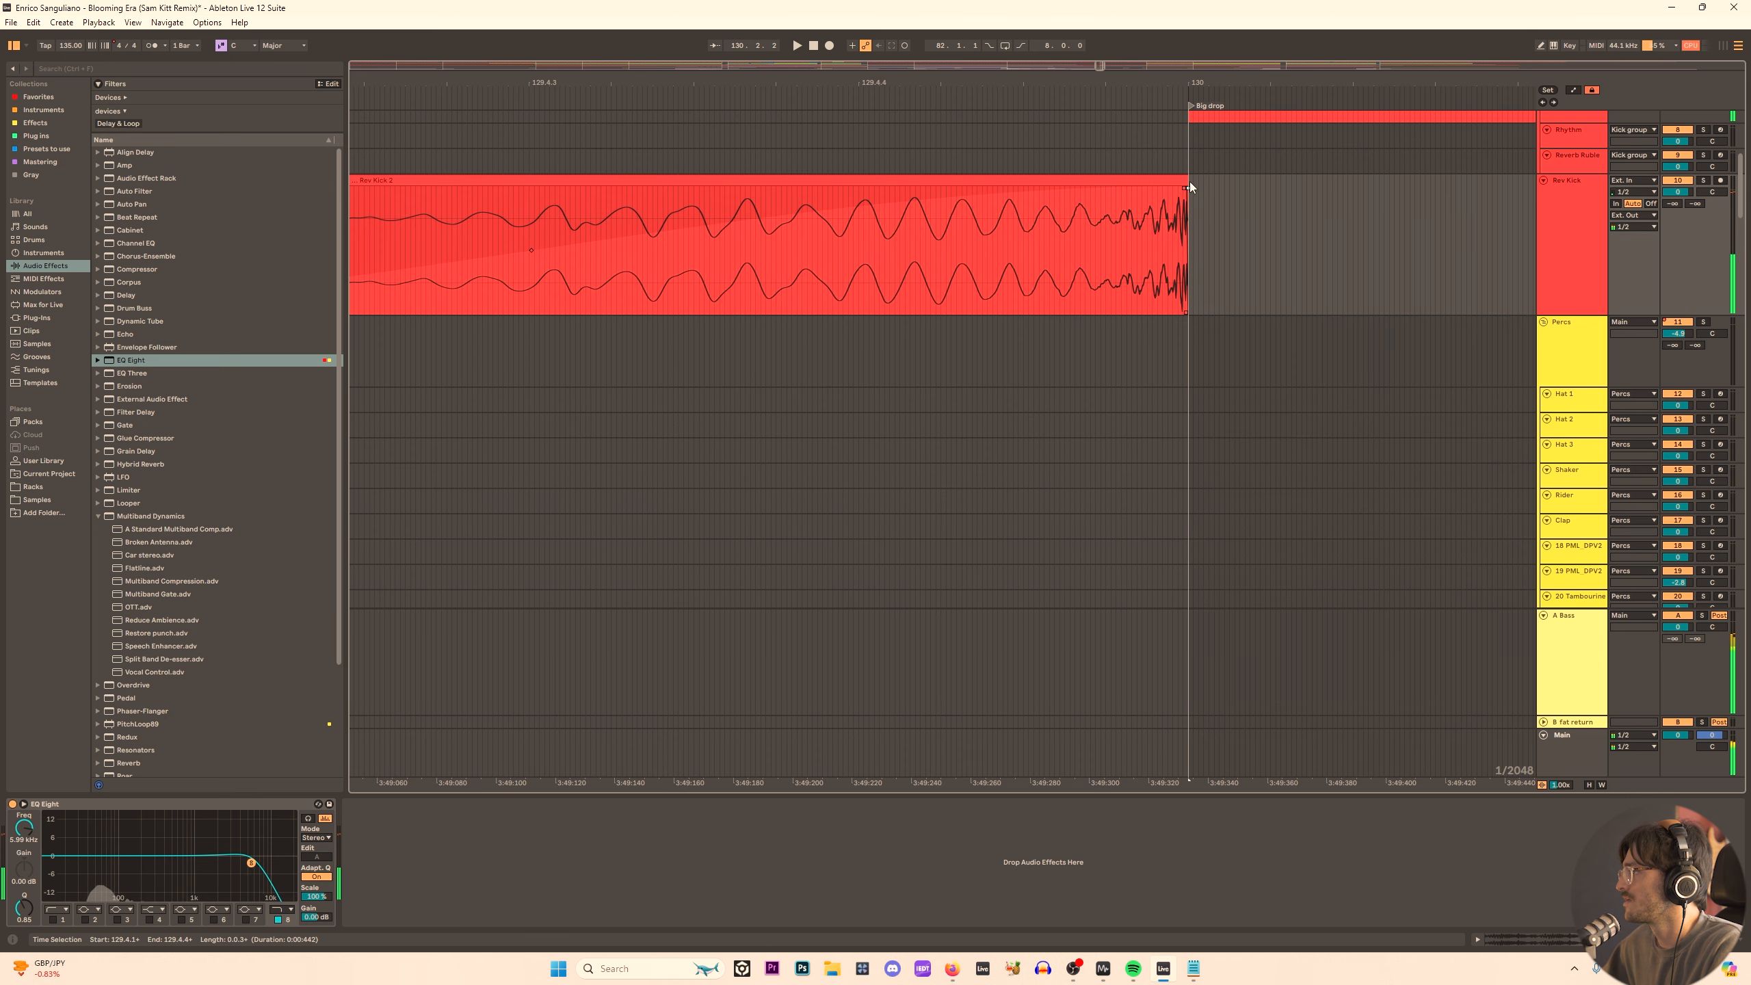
pyautogui.moveTo(1190, 185)
pyautogui.mouseDown()
pyautogui.moveTo(1111, 180)
pyautogui.moveTo(1186, 184)
pyautogui.mouseUp()
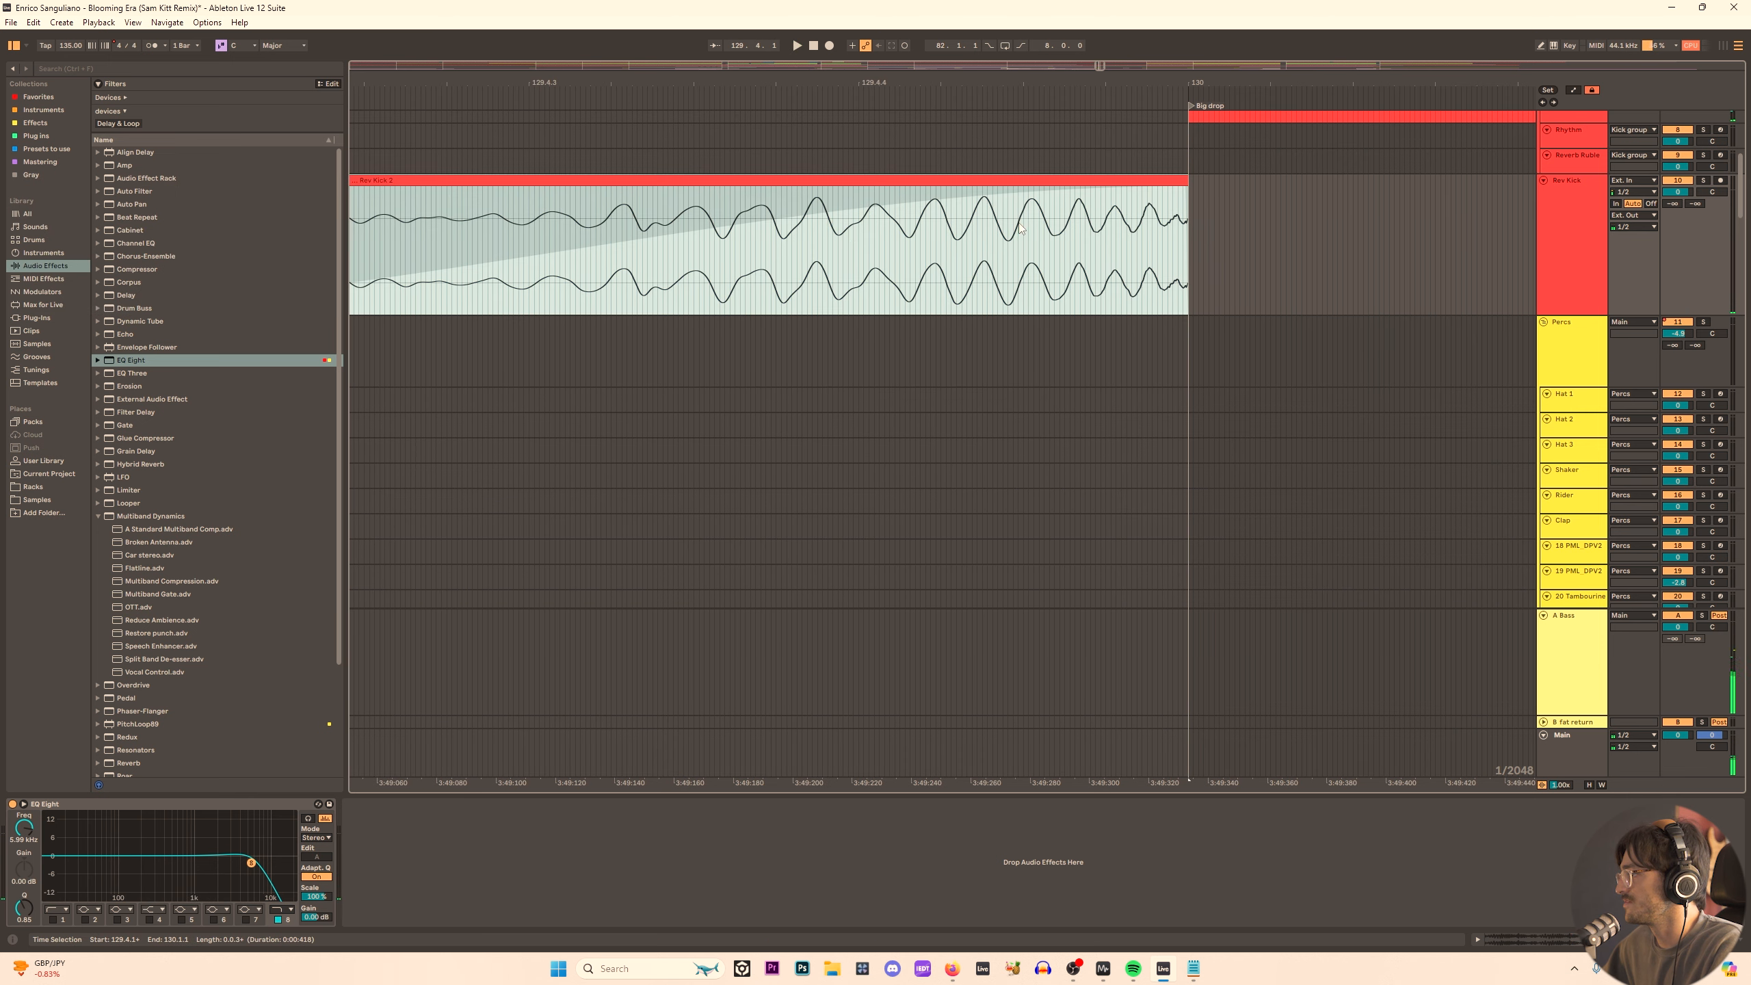
pyautogui.press('space')
pyautogui.scroll(-5, 882, 262)
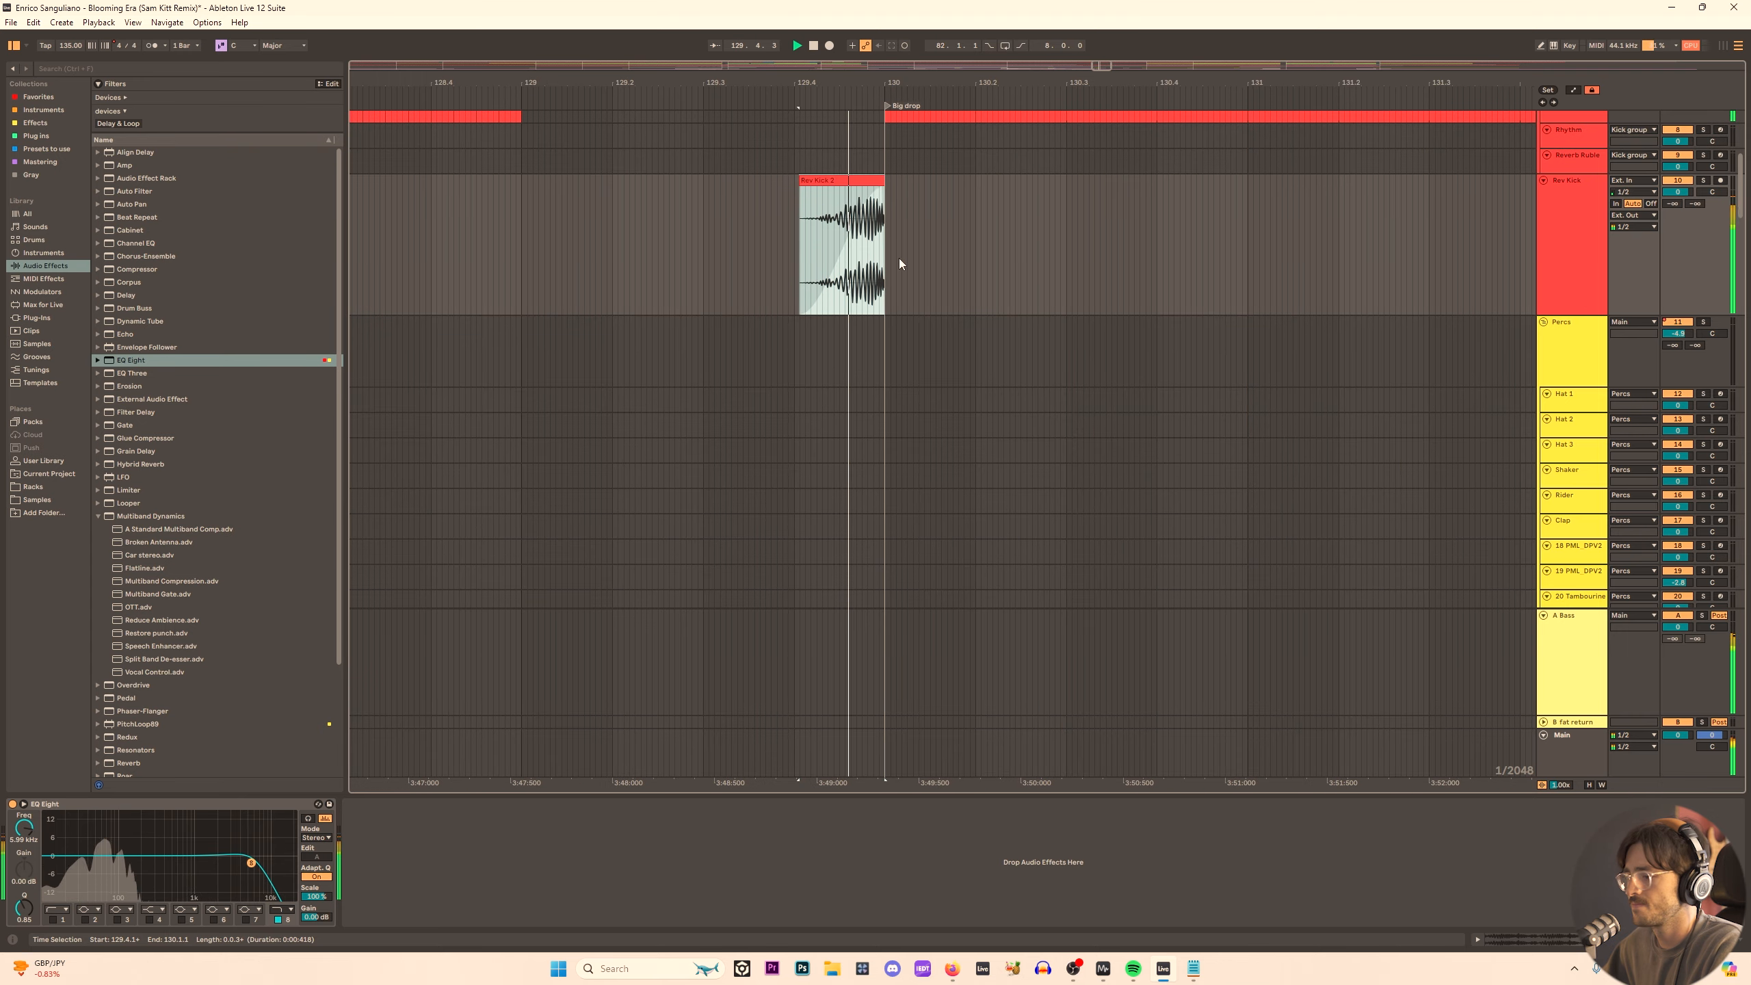
pyautogui.press('space')
pyautogui.scroll(5, 879, 190)
pyautogui.hotkey('ctrl', 'z')
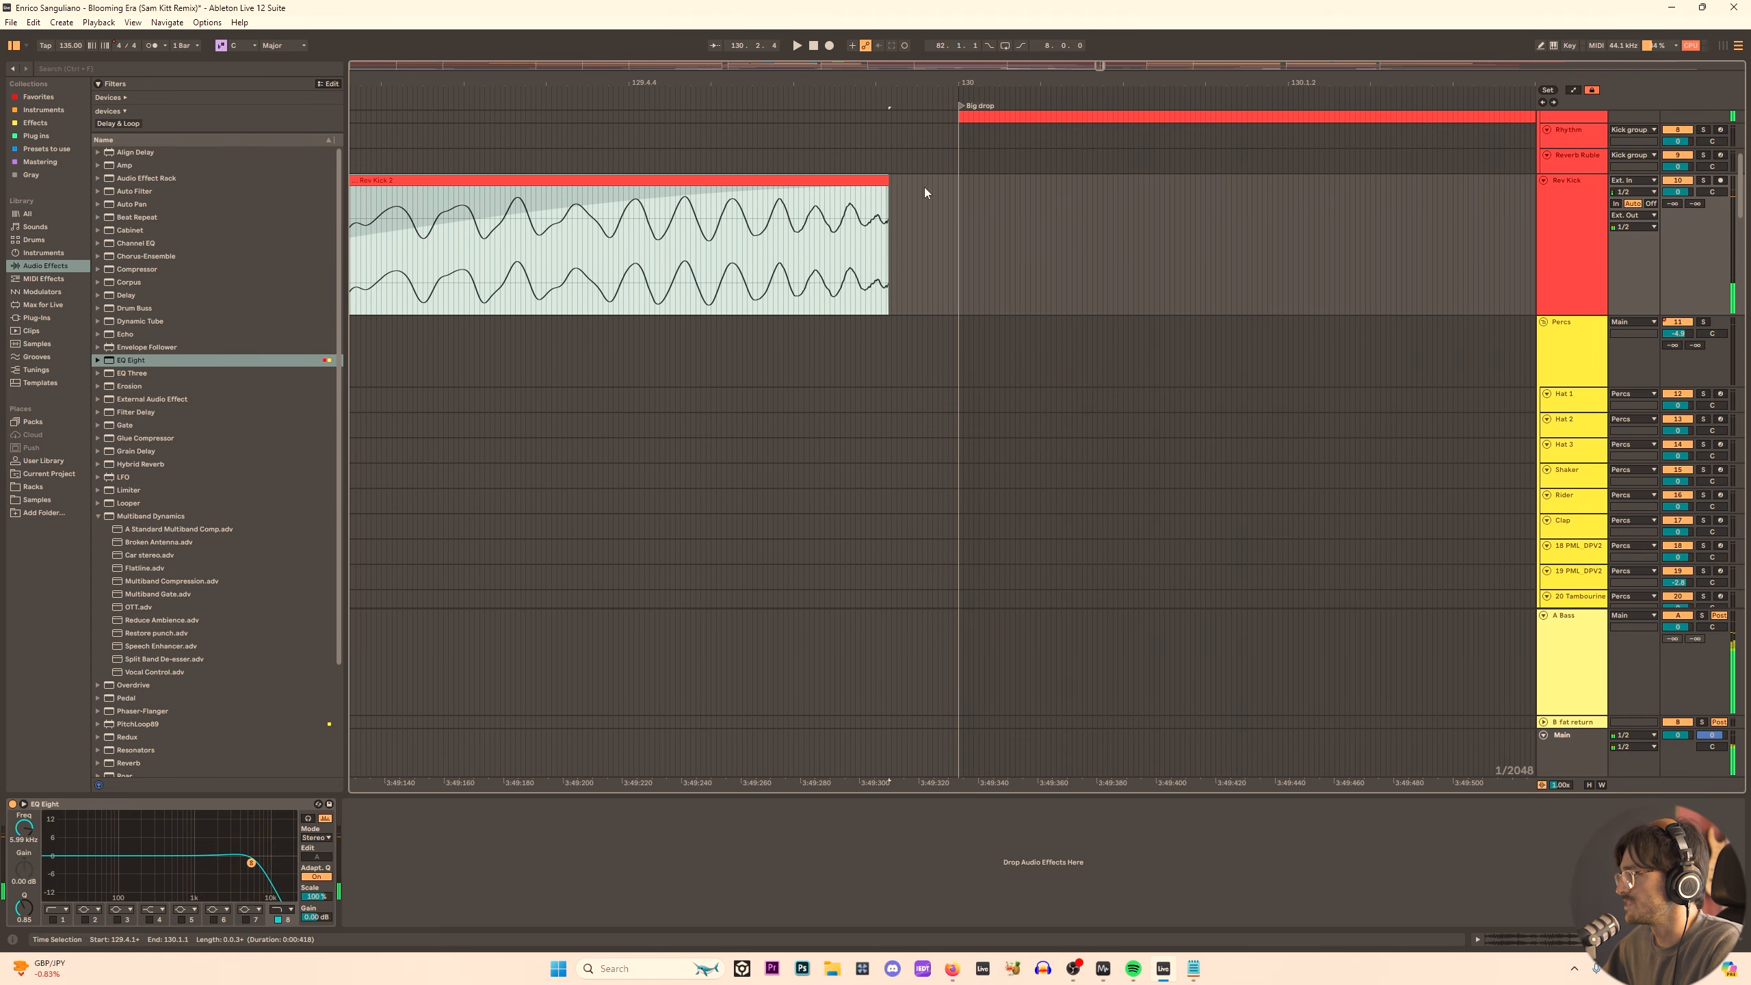
pyautogui.moveTo(886, 179)
pyautogui.mouseDown()
pyautogui.moveTo(986, 182)
pyautogui.moveTo(920, 182)
pyautogui.mouseUp()
# Replay the reversed kick into the Big drop with Rev Kick soloed and in the full mix.
pyautogui.press('space')
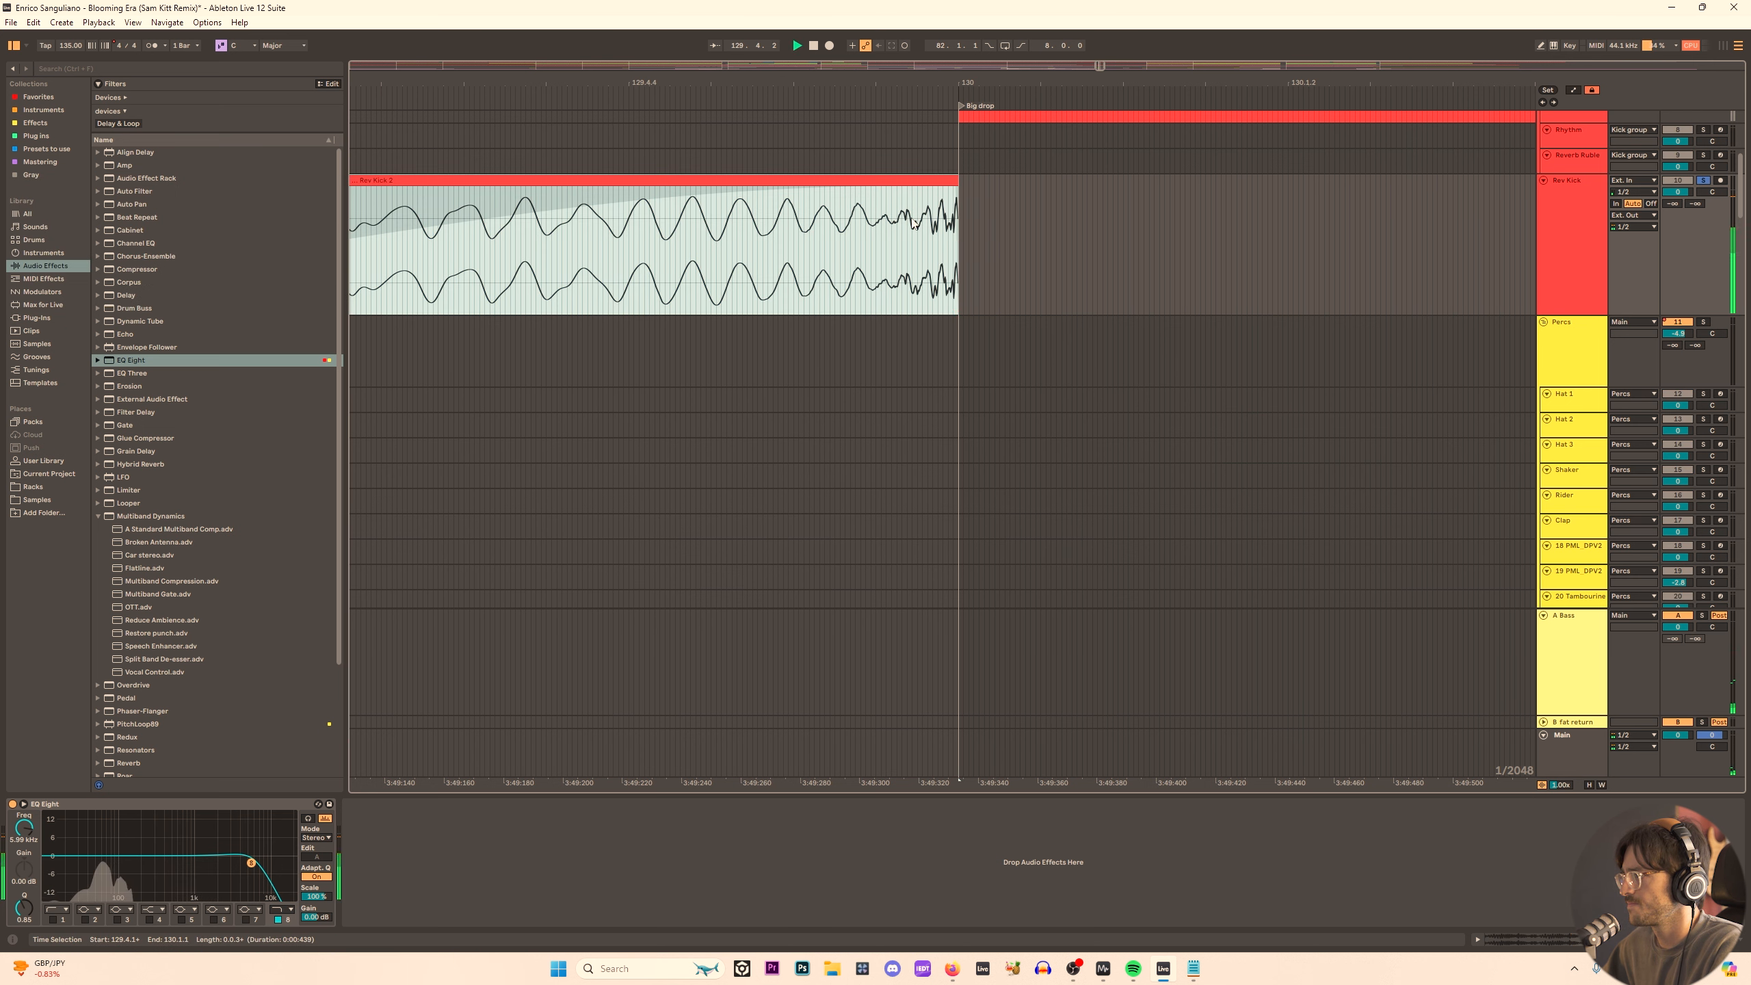
pyautogui.press('space')
pyautogui.press('s')
pyautogui.press('space')
pyautogui.press('space')
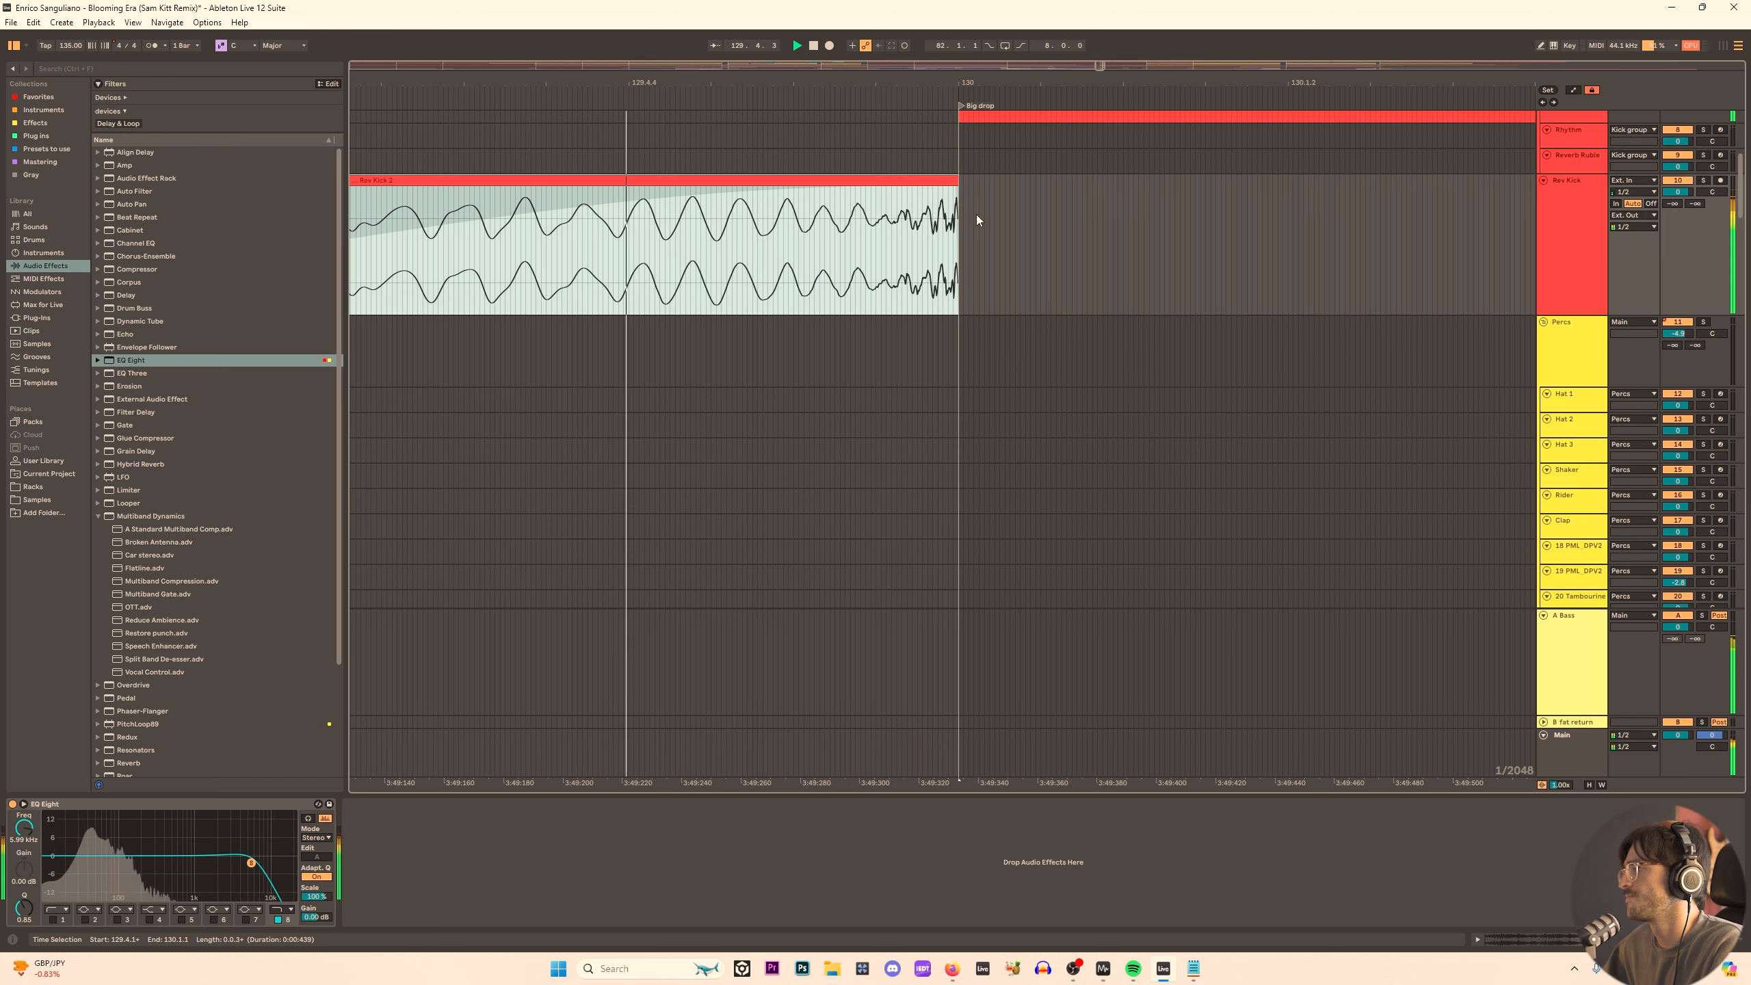
pyautogui.scroll(-3, 890, 232)
pyautogui.scroll(8, 888, 230)
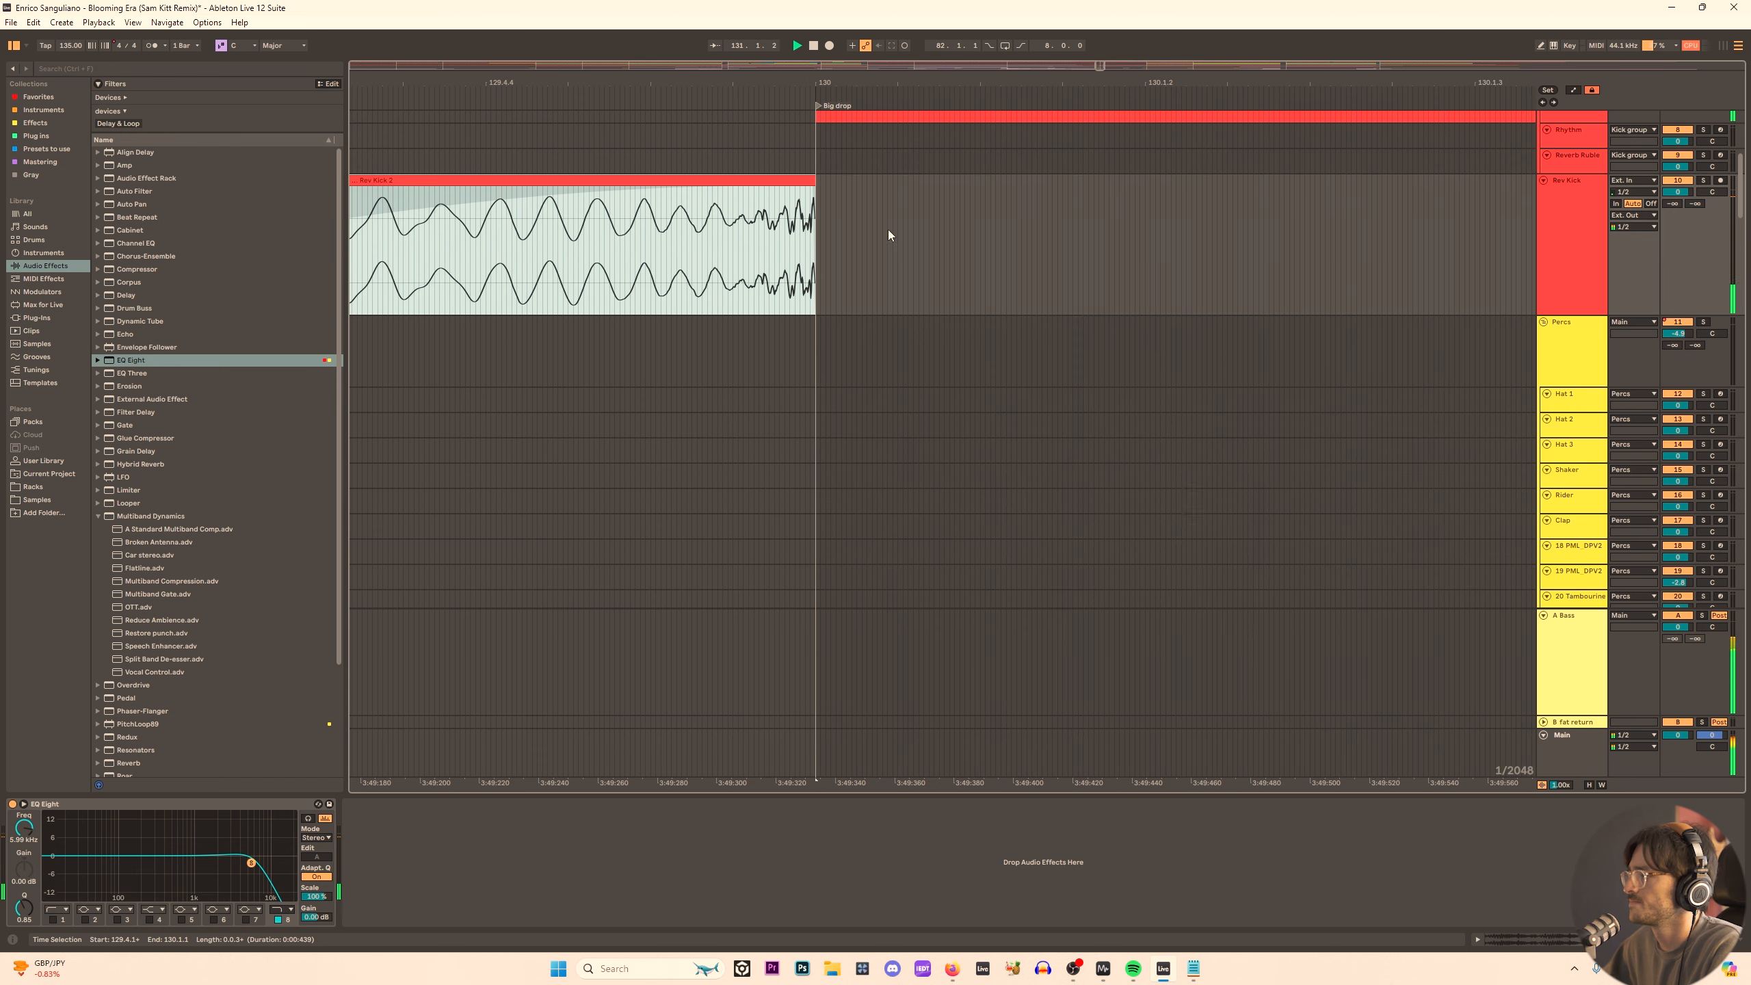
# Play the Big drop with track 42 soloed, followed by the whole Bass layer group soloed.
pyautogui.scroll(-5, 600, 305)
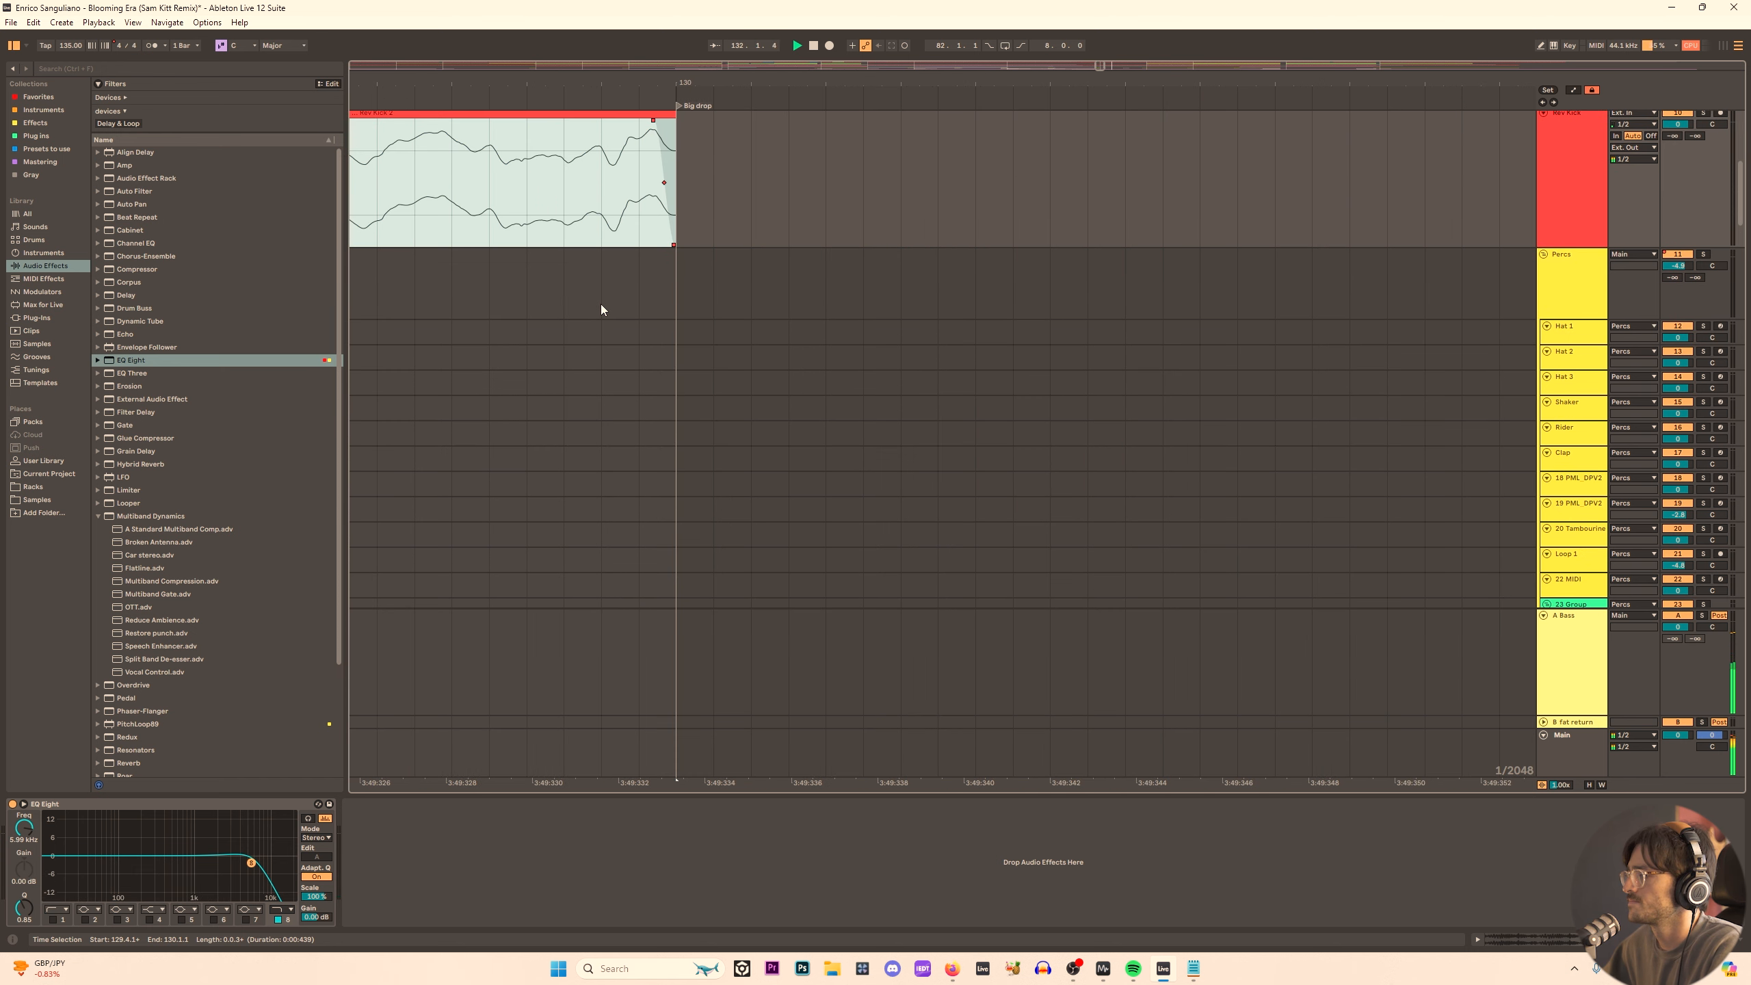
pyautogui.scroll(-10, 545, 253)
pyautogui.scroll(-4, 544, 252)
pyautogui.scroll(-10, 534, 276)
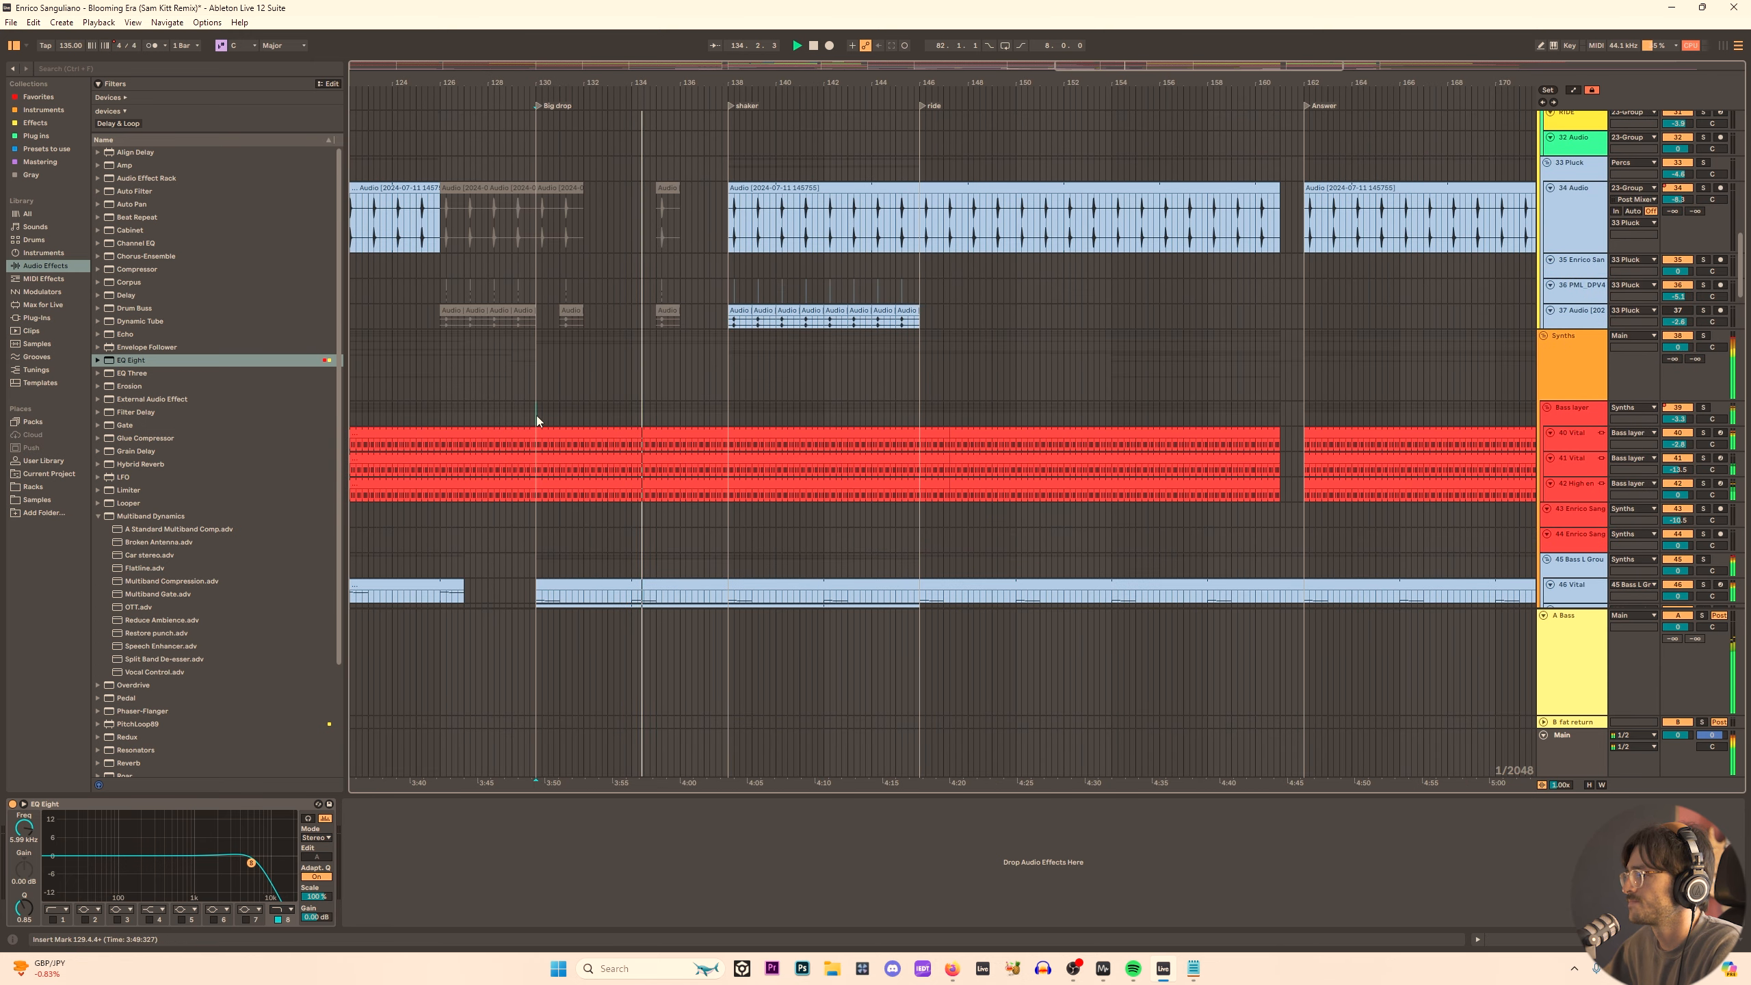
pyautogui.click(536, 416)
pyautogui.click(1588, 495)
pyautogui.press('s')
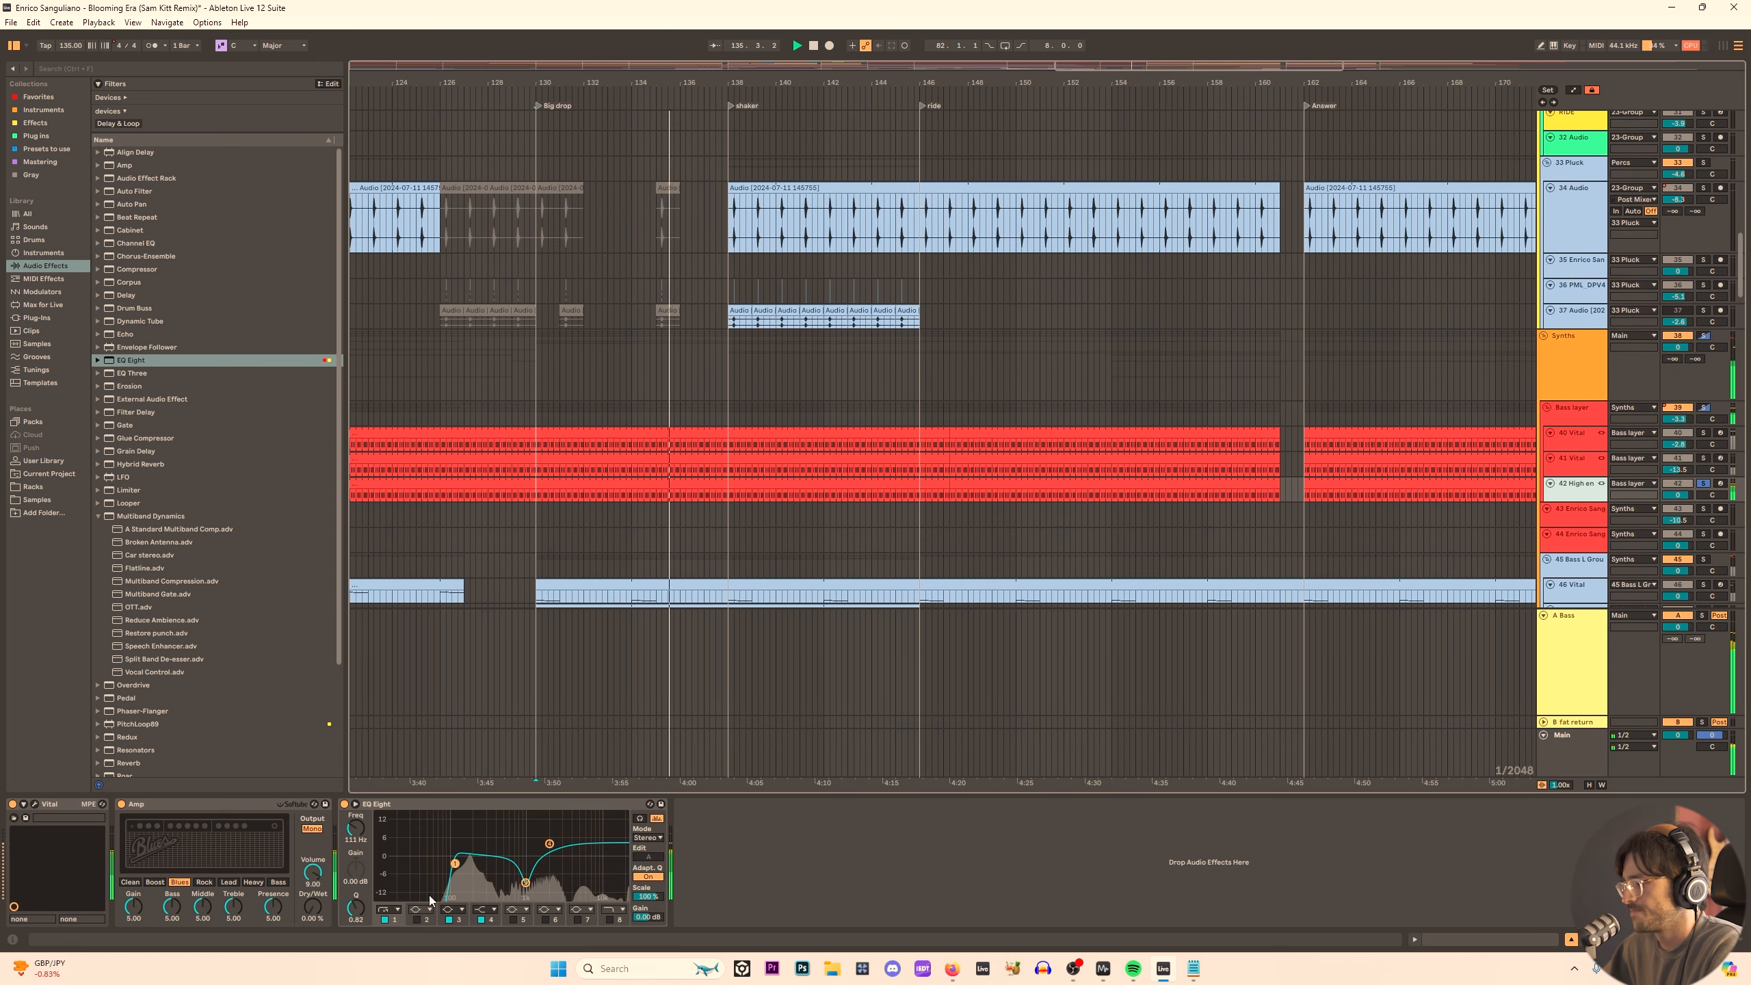
pyautogui.click(1585, 410)
pyautogui.press('s')
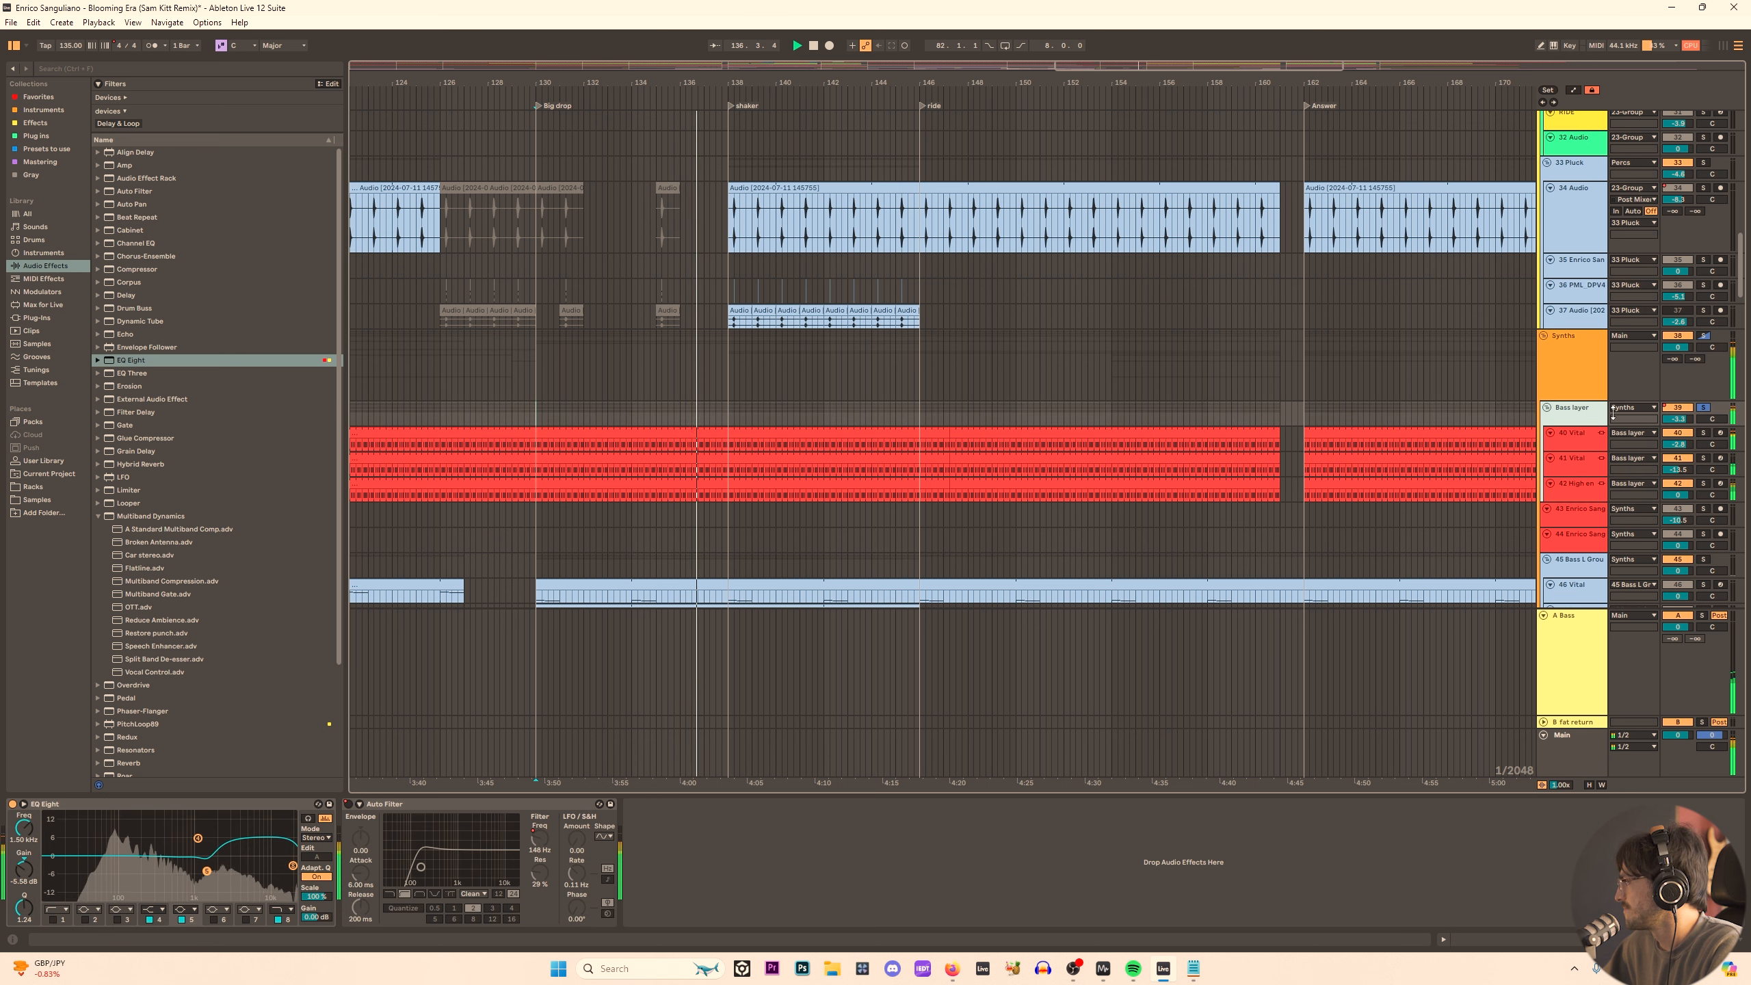
# Enlarge the Bass layer group track and try sending it to the A Bass return at -24 dB.
pyautogui.moveTo(1584, 426); pyautogui.dragTo(1586, 496)
pyautogui.click(1671, 431)
pyautogui.moveTo(1672, 431); pyautogui.dragTo(1672, 441)
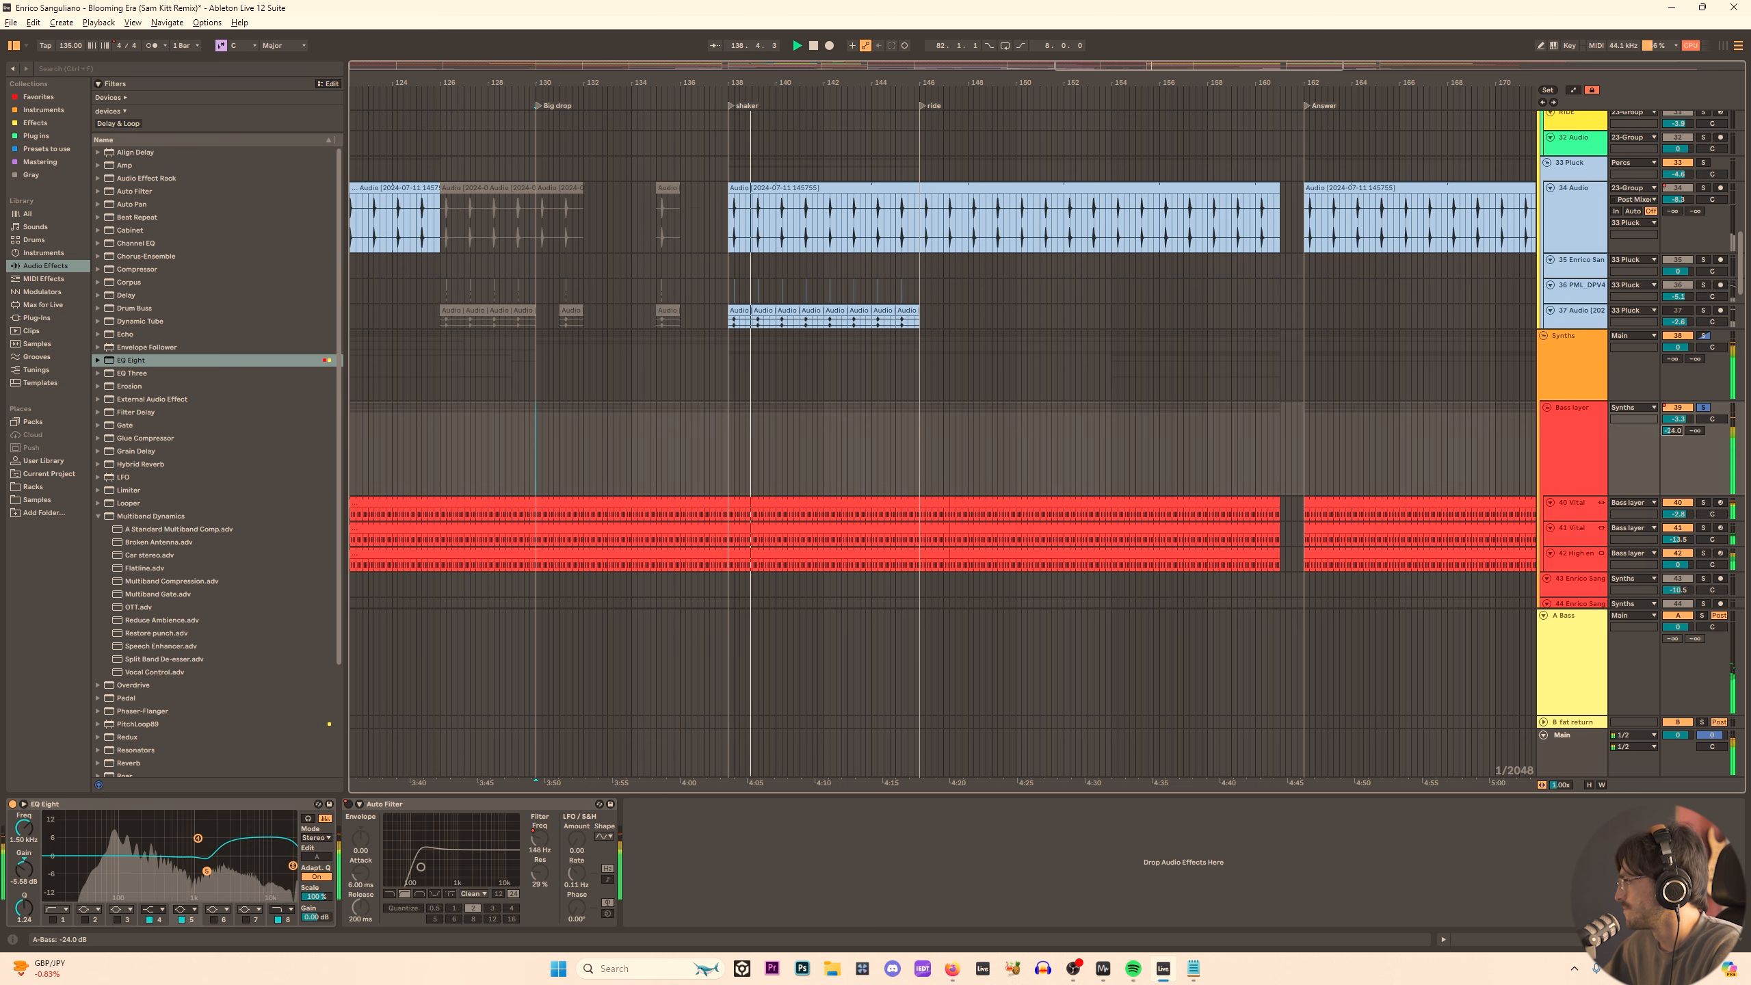
# Try a -14.7 dB send from Bass layer to B fat return, auditioning the soloed return and replaying from the shaker and Big drop.
pyautogui.click(1545, 725)
pyautogui.press('s')
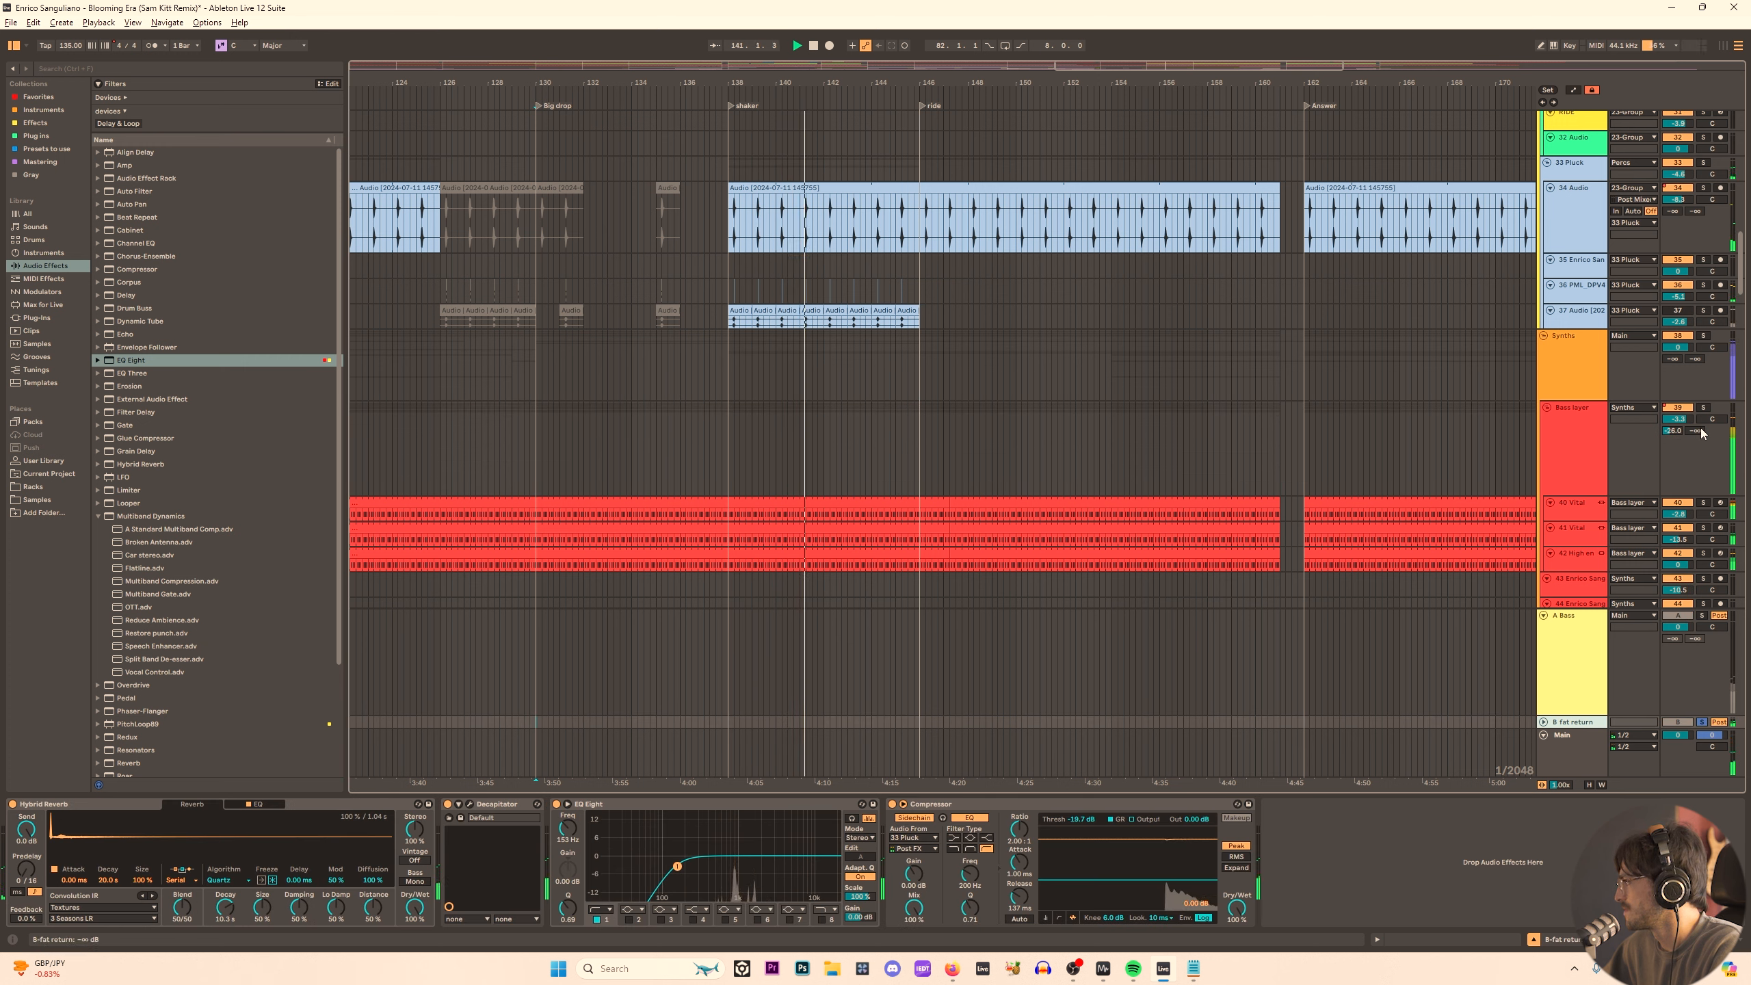
pyautogui.moveTo(1697, 432)
pyautogui.mouseDown()
pyautogui.moveTo(1697, 402)
pyautogui.moveTo(1671, 456)
pyautogui.mouseUp()
pyautogui.press('s')
pyautogui.press('space')
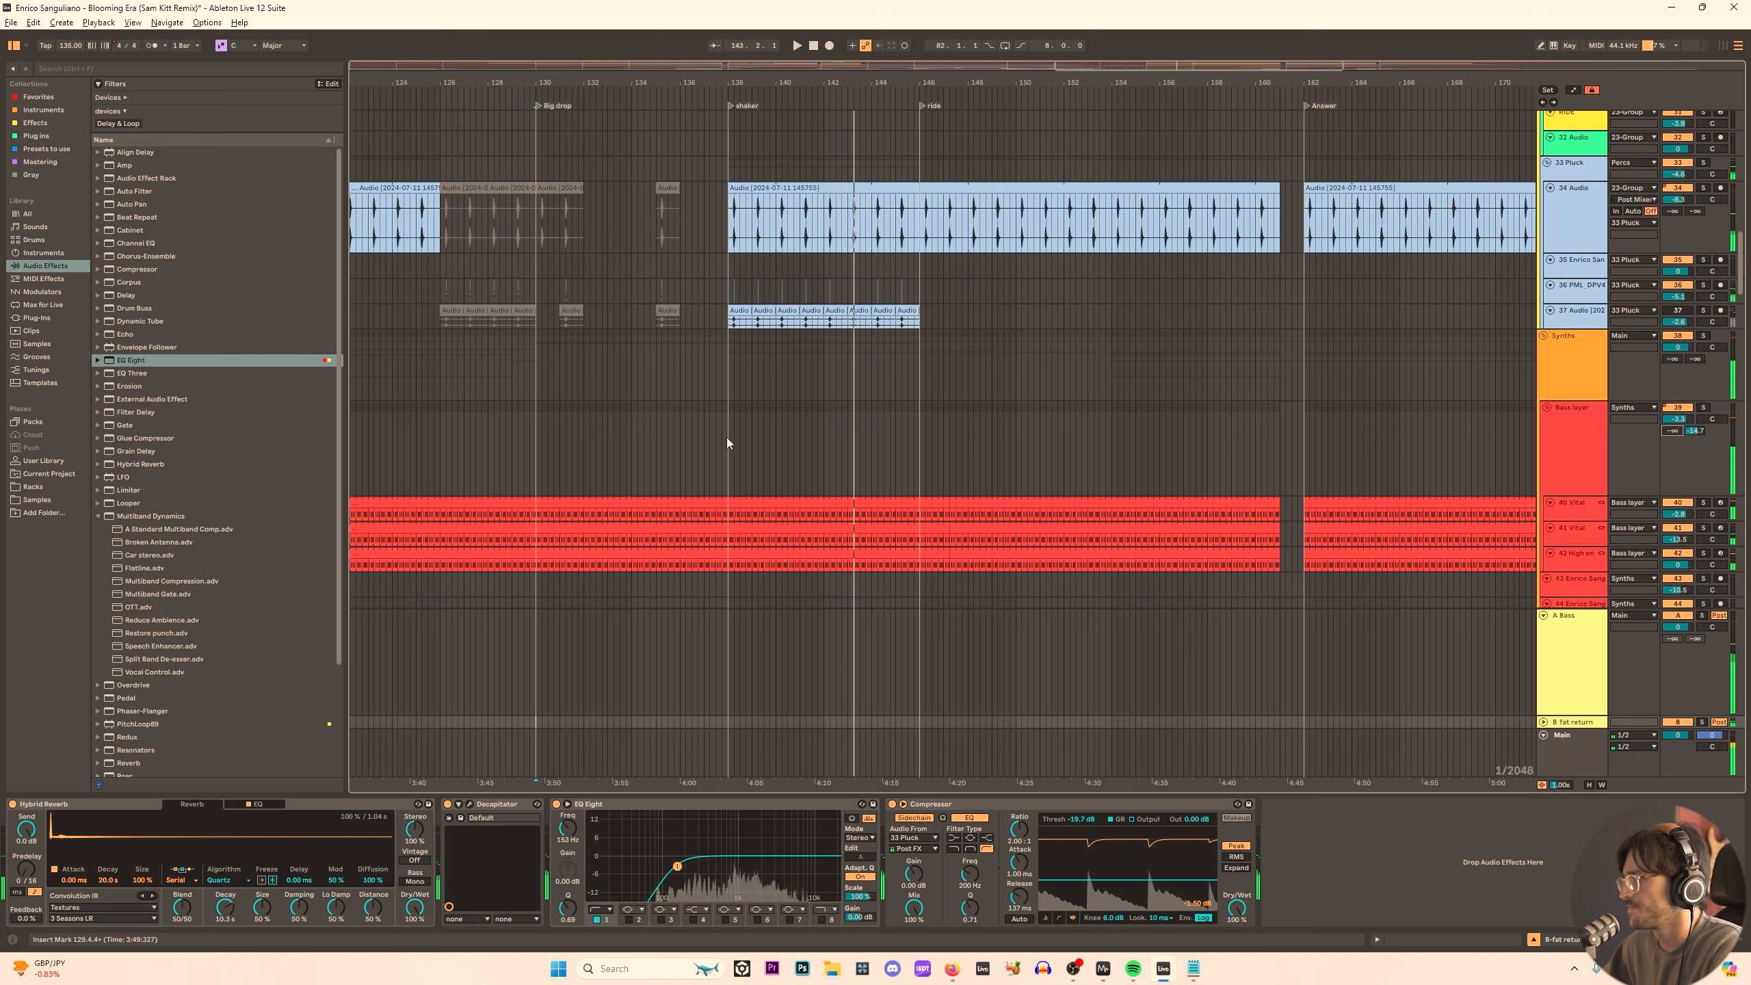
pyautogui.click(726, 438)
pyautogui.press('space')
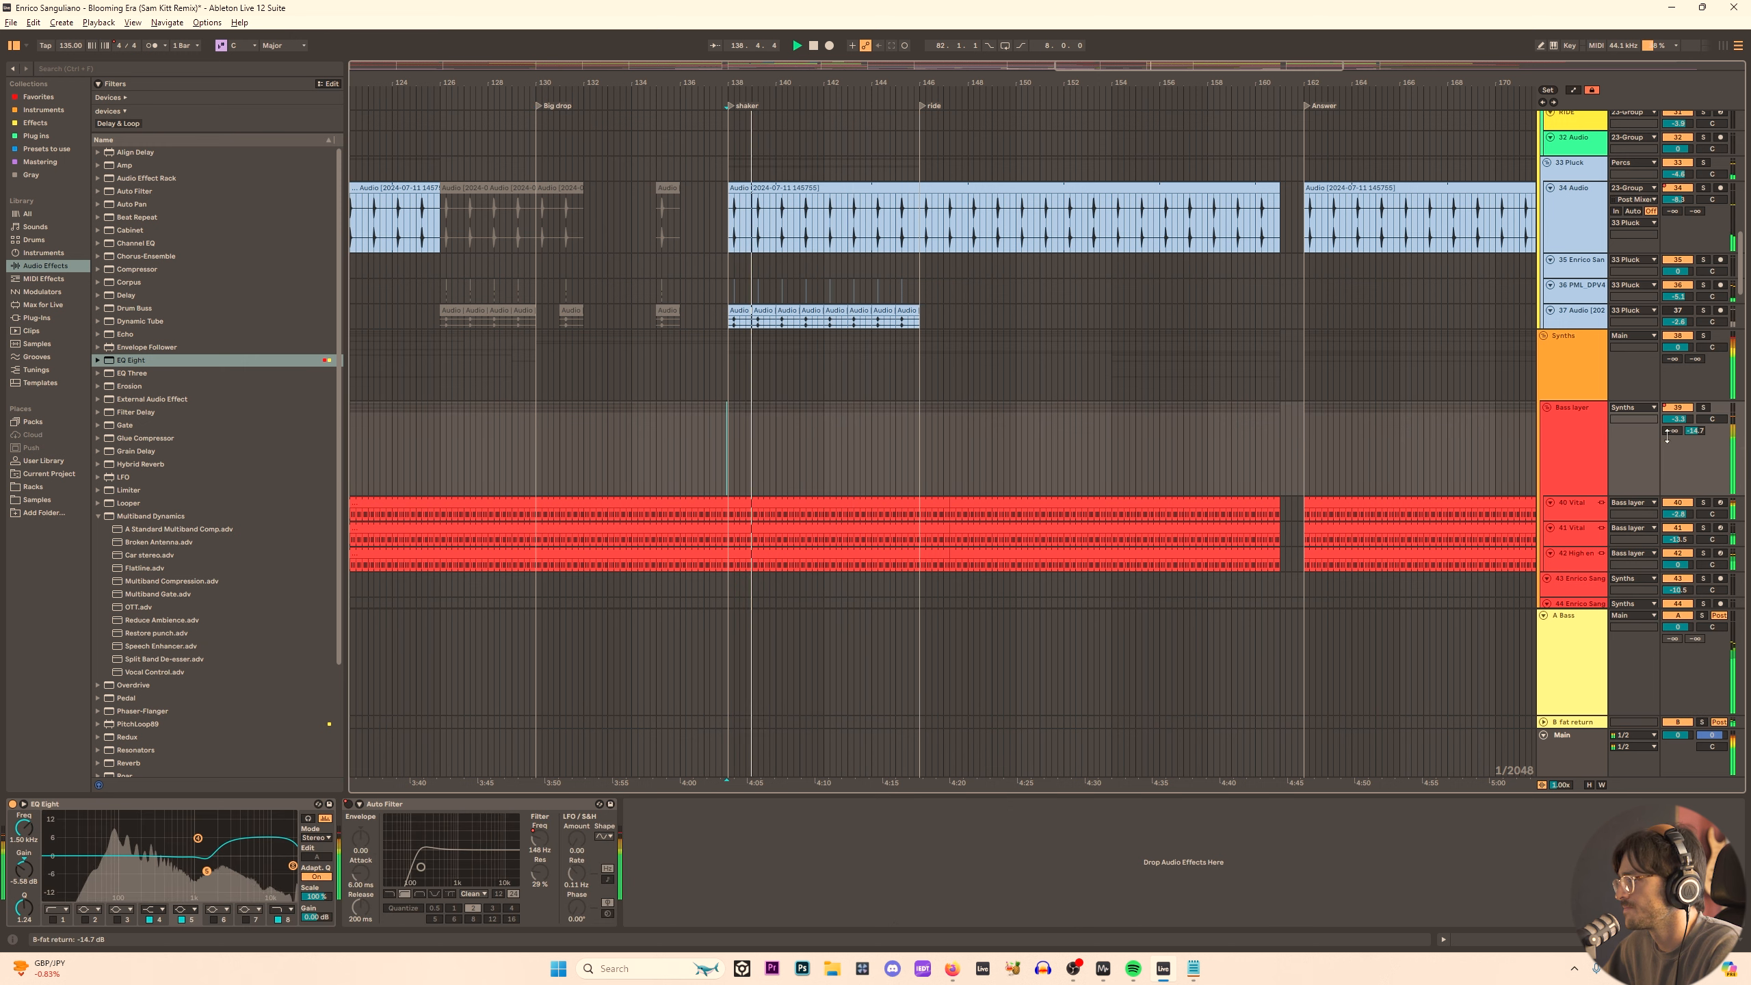
pyautogui.click(537, 446)
# Show the automation of Bass layer's B fat return send and lower its level at the Big drop, viewing the whole arrangement.
pyautogui.rightClick(1694, 432)
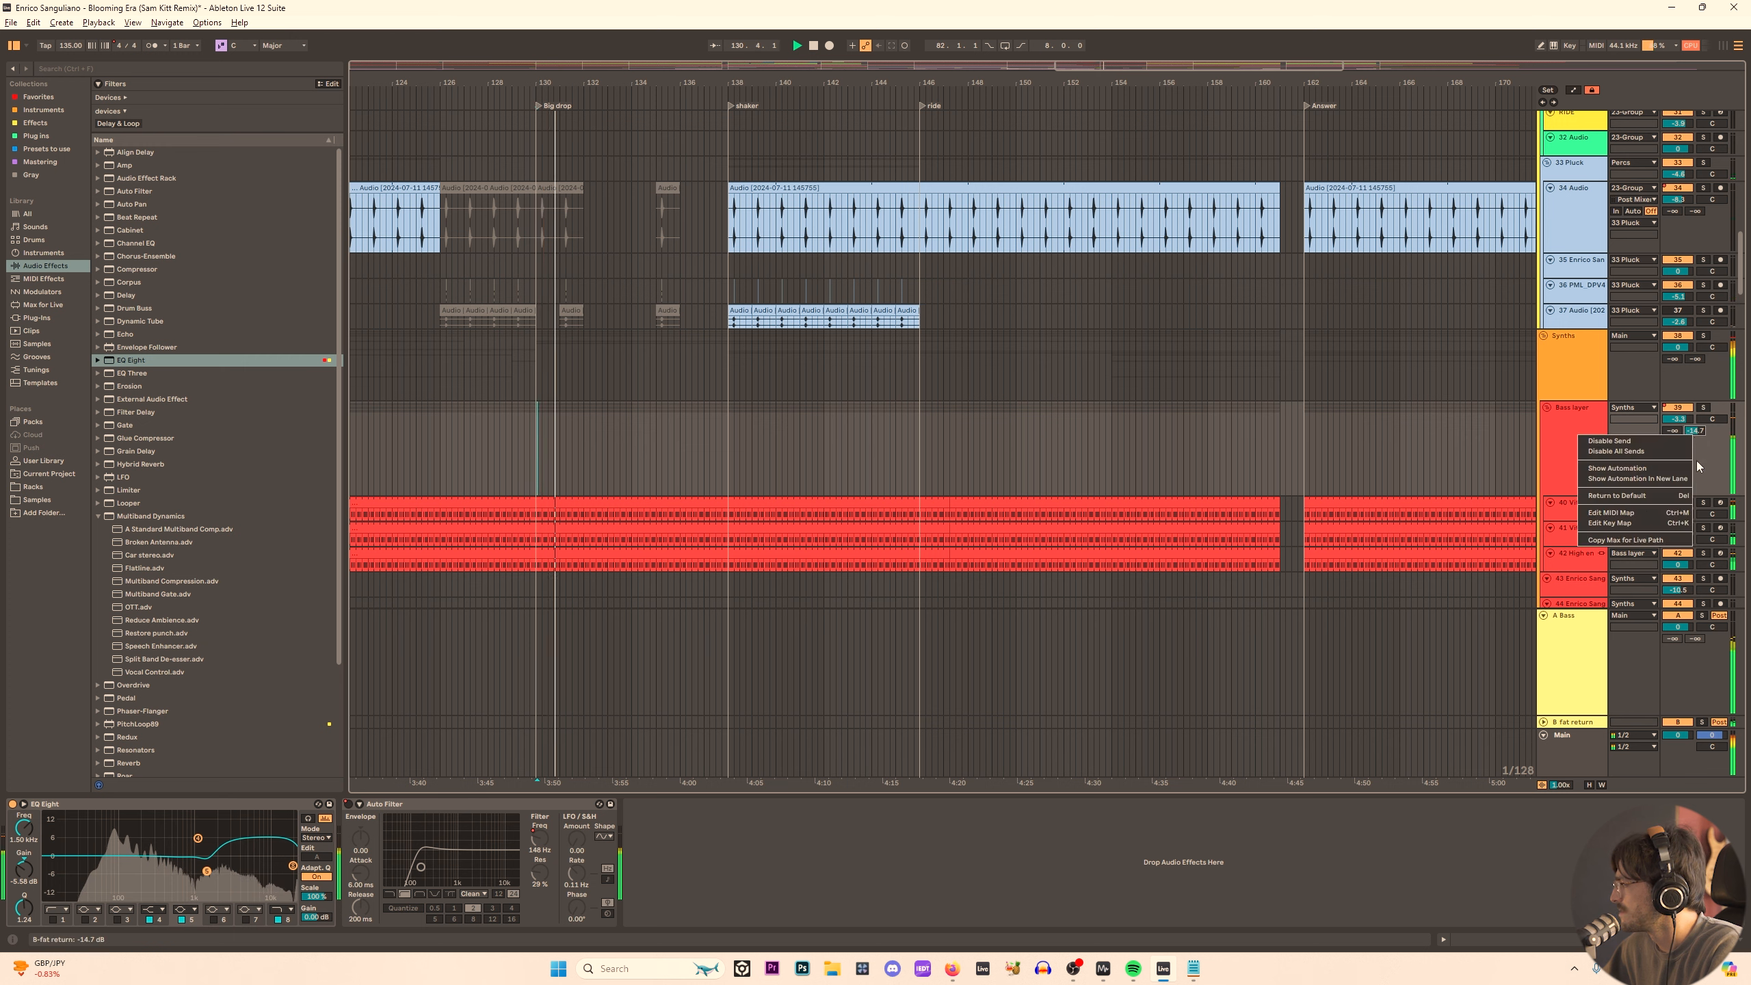
pyautogui.click(1658, 472)
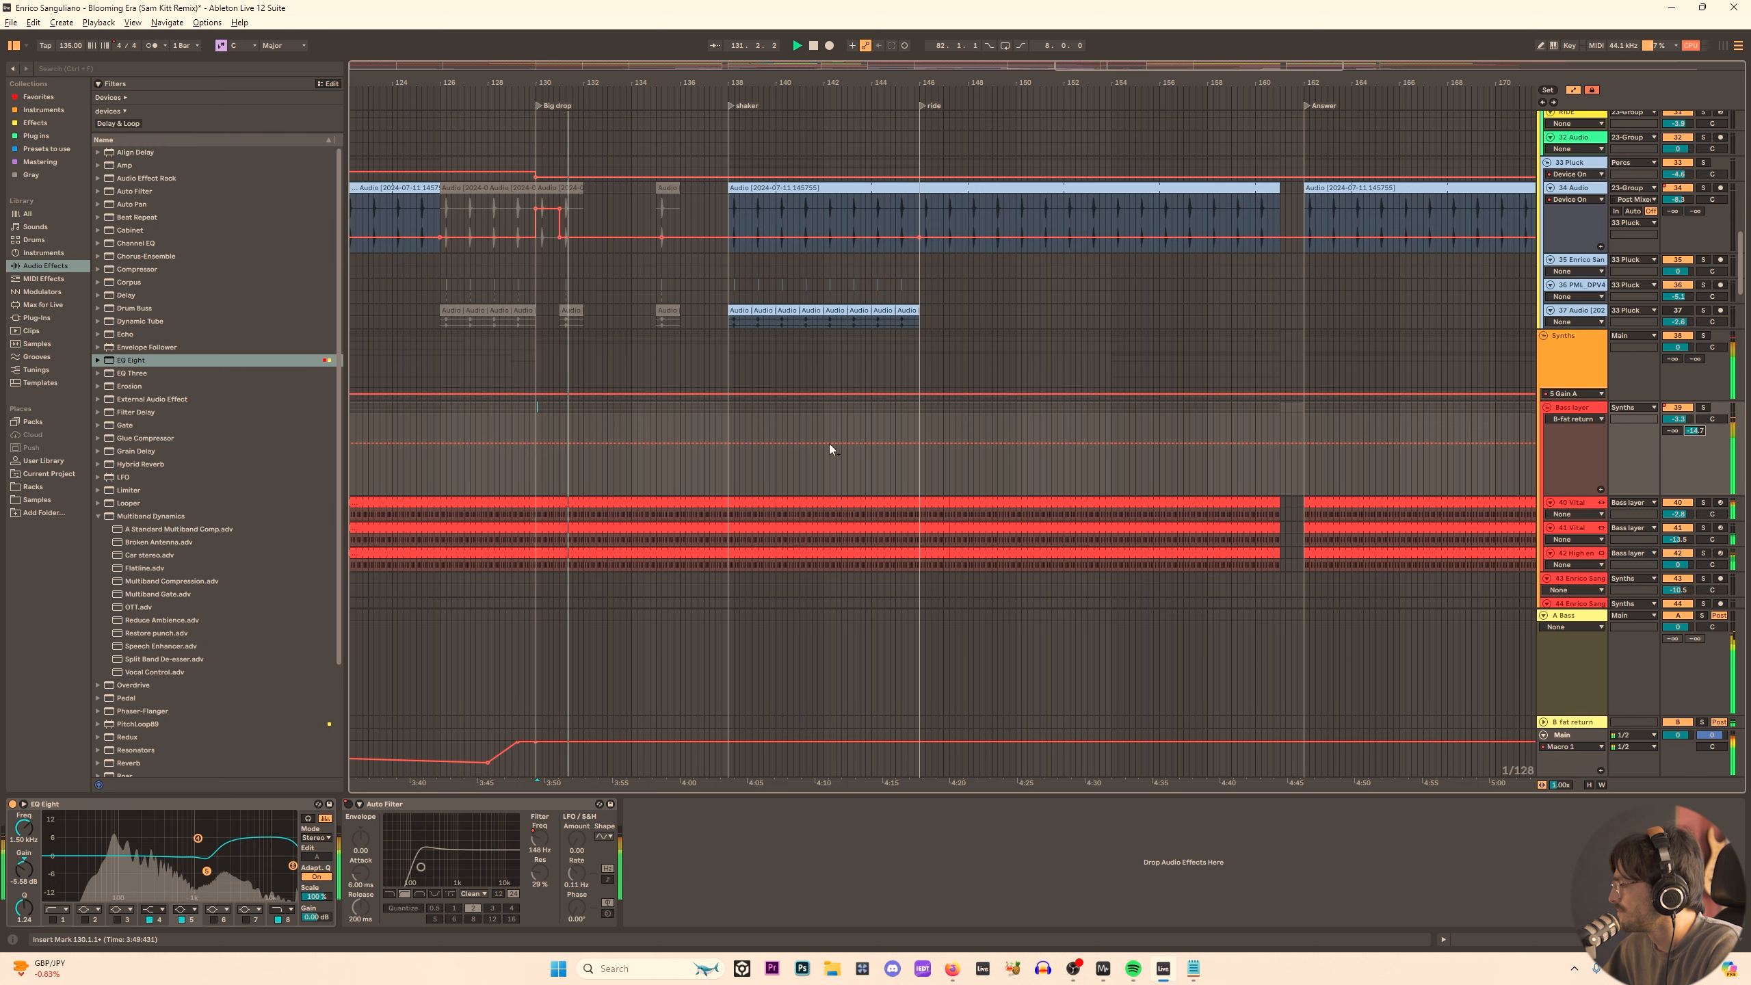
pyautogui.click(535, 466)
pyautogui.moveTo(542, 450); pyautogui.dragTo(534, 491)
pyautogui.press('w')
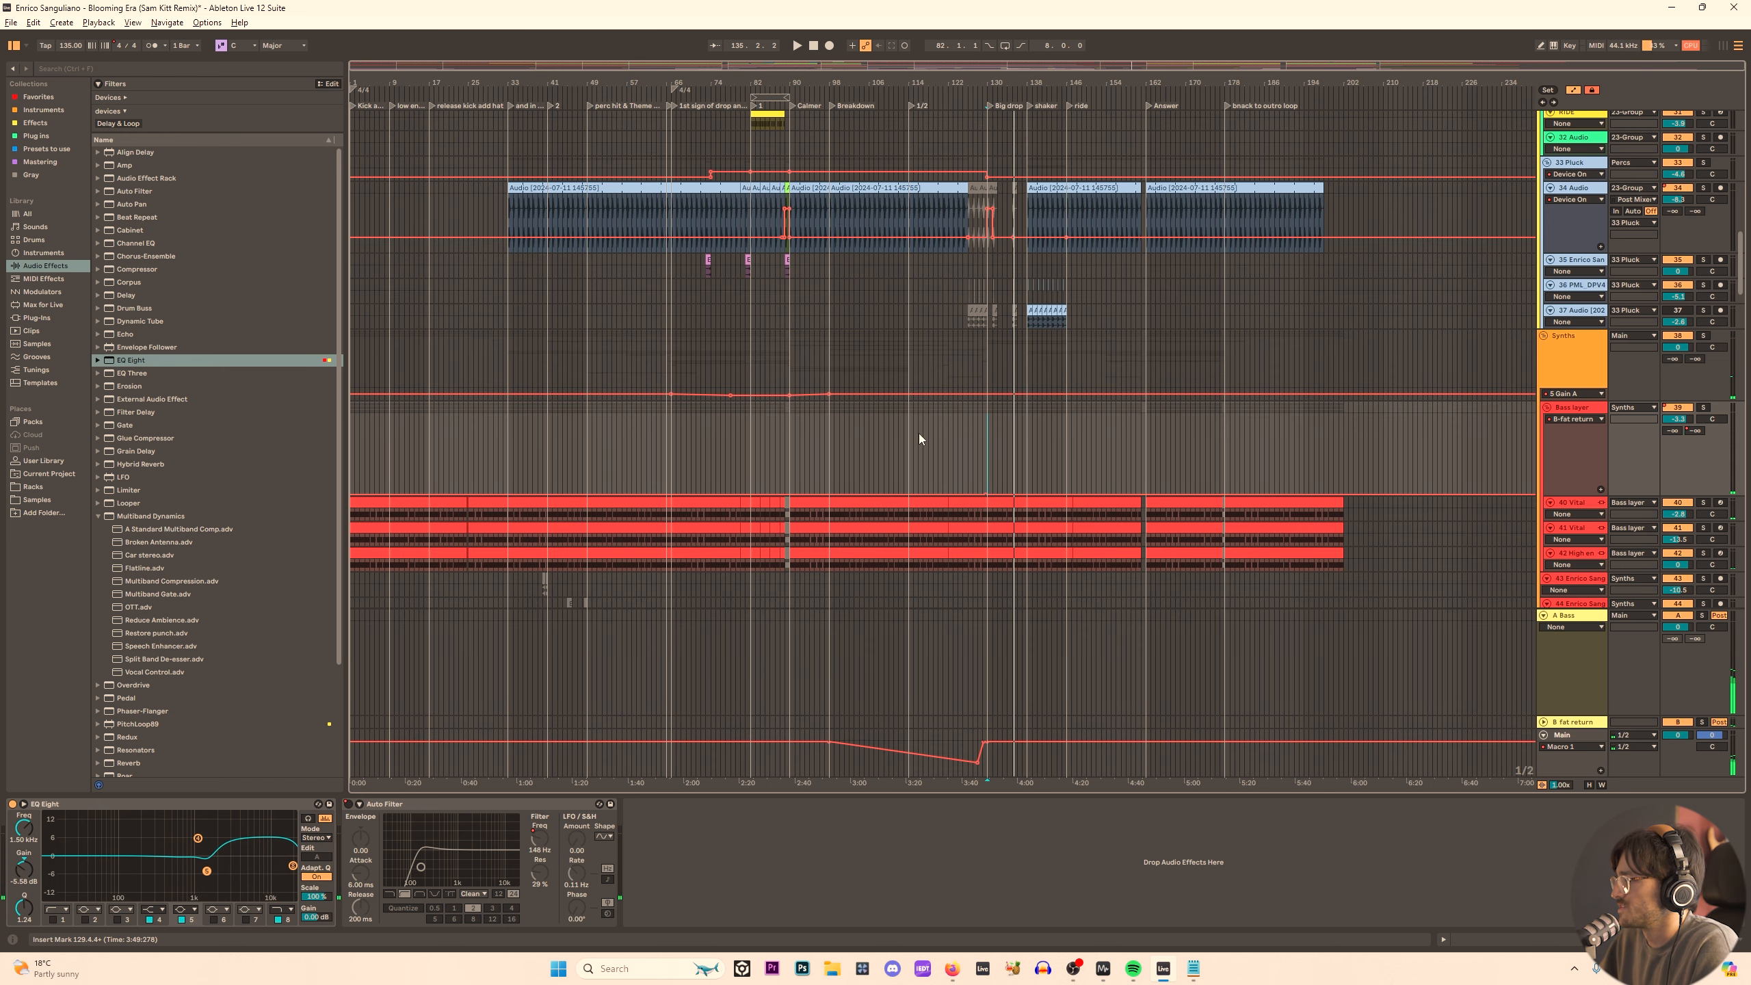
# Try other levels on Bass layer's B fat return envelope, undo them, and turn the send down to minus infinity.
pyautogui.click(1341, 442)
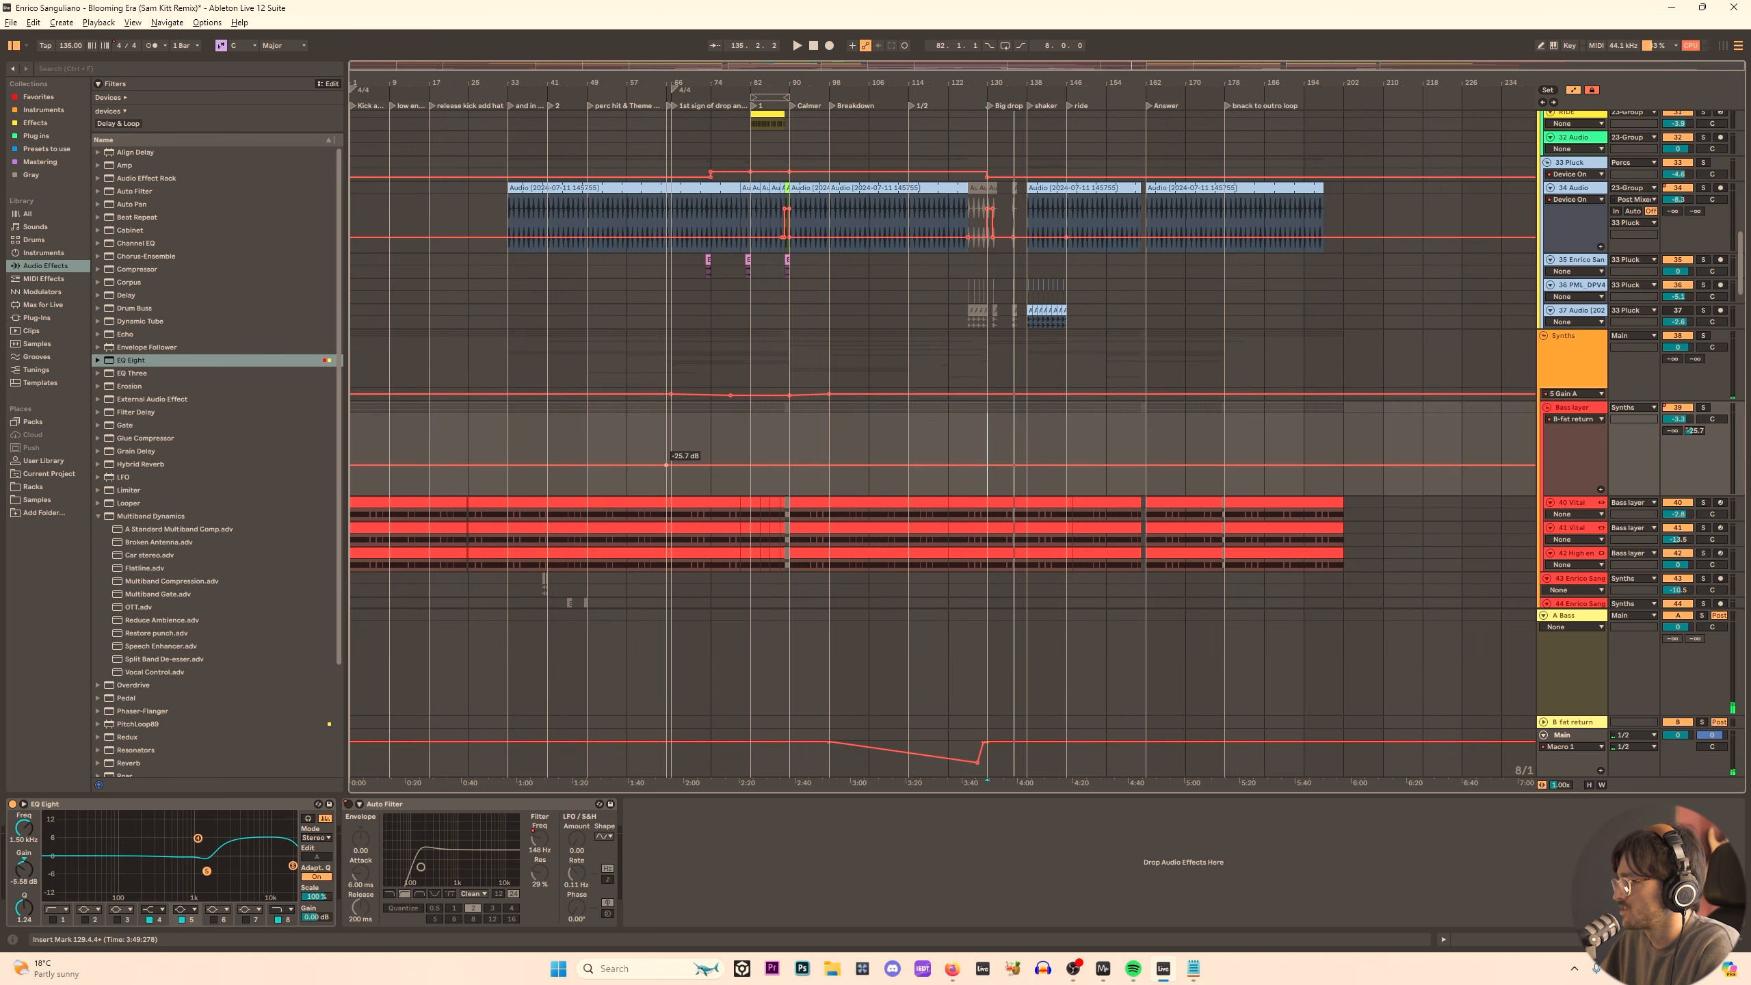
pyautogui.hotkey('ctrl', 'z')
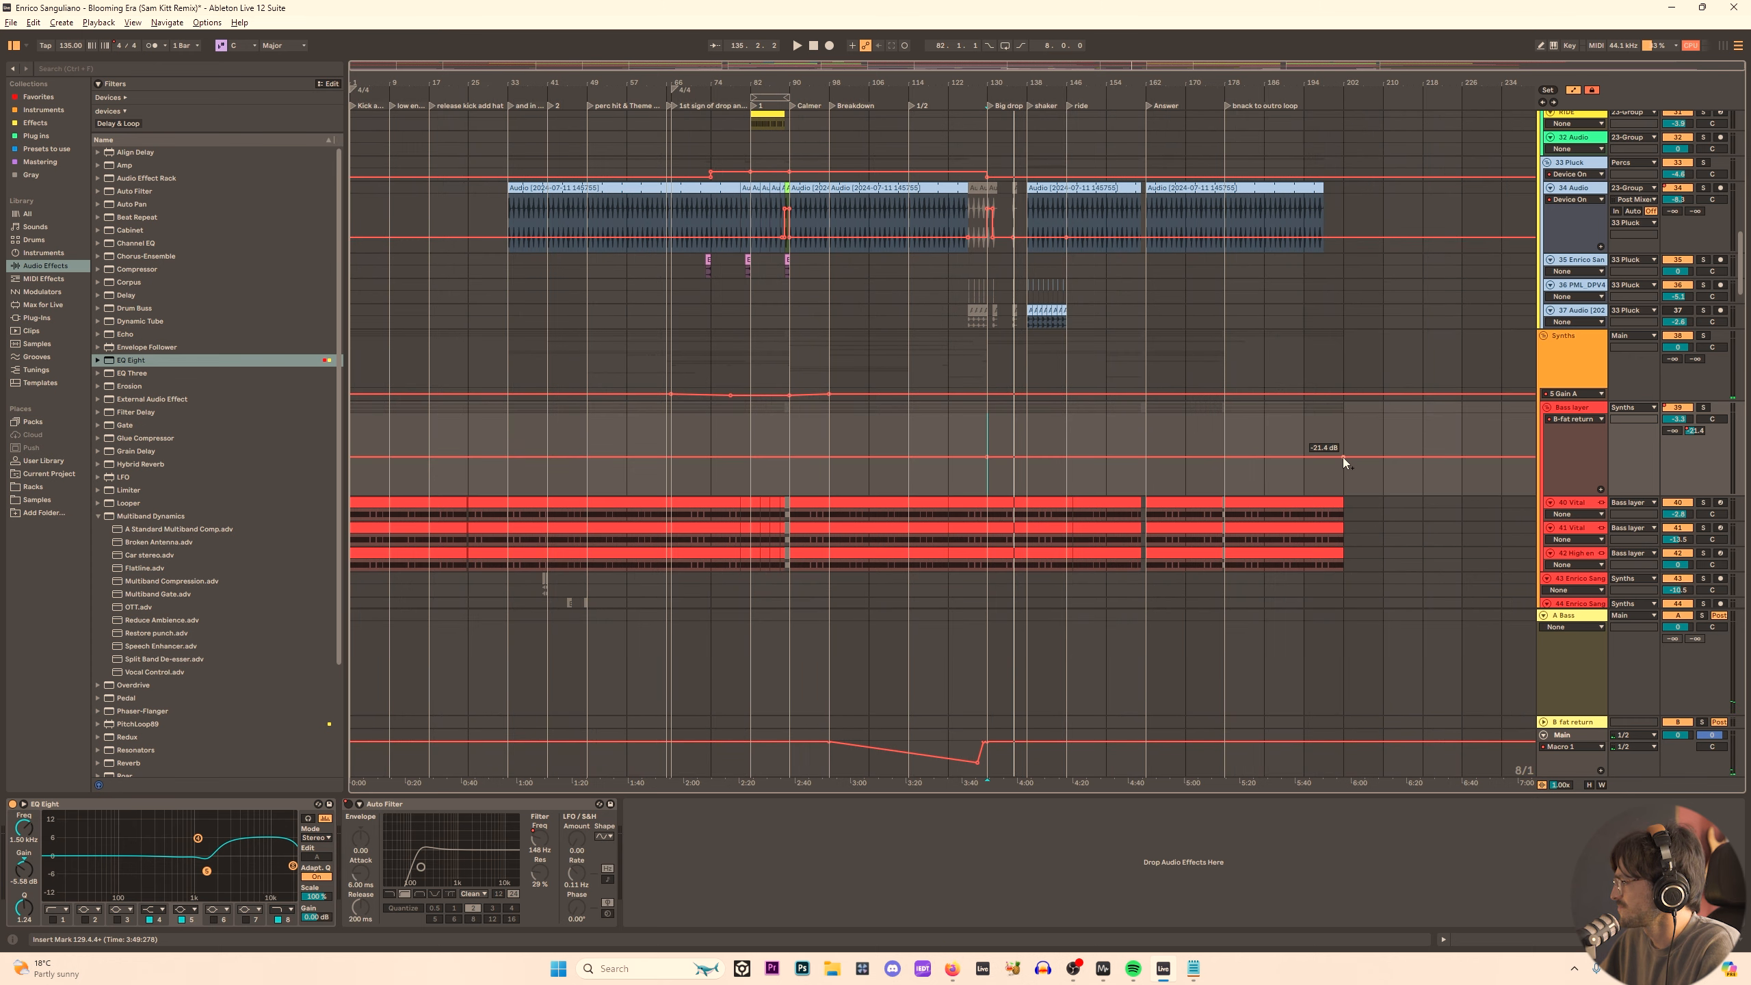
pyautogui.moveTo(1339, 485); pyautogui.dragTo(1350, 459)
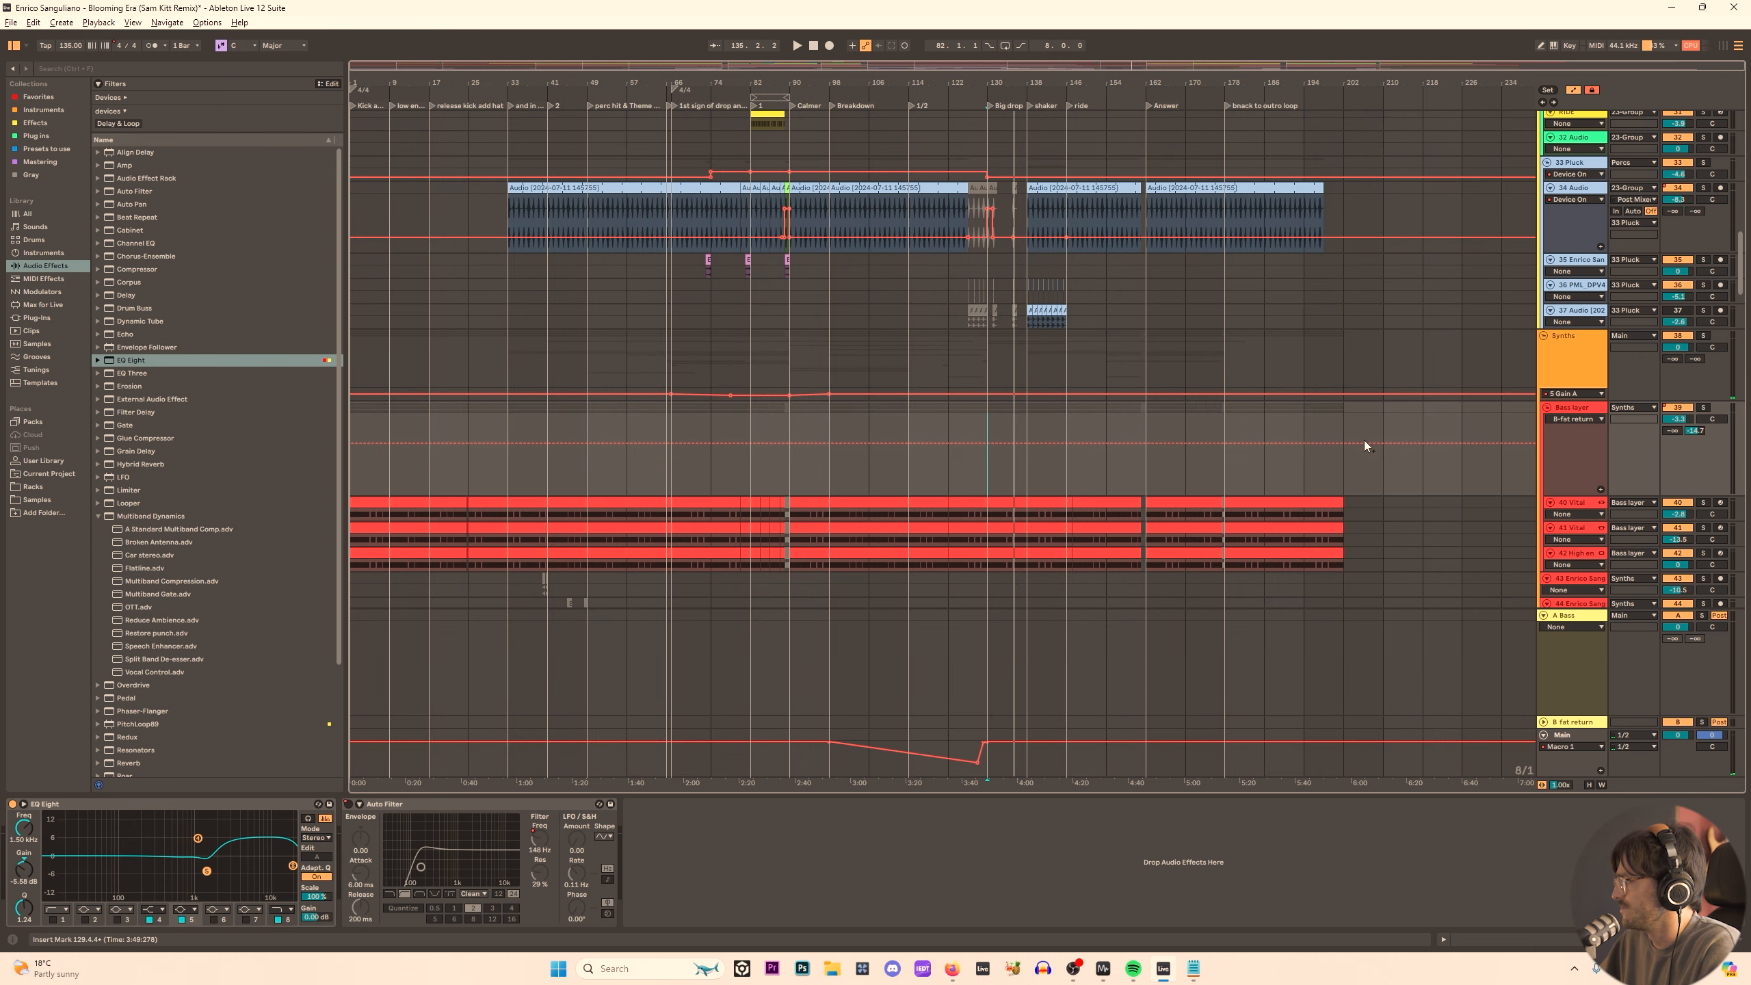
pyautogui.moveTo(1695, 430); pyautogui.dragTo(1695, 483)
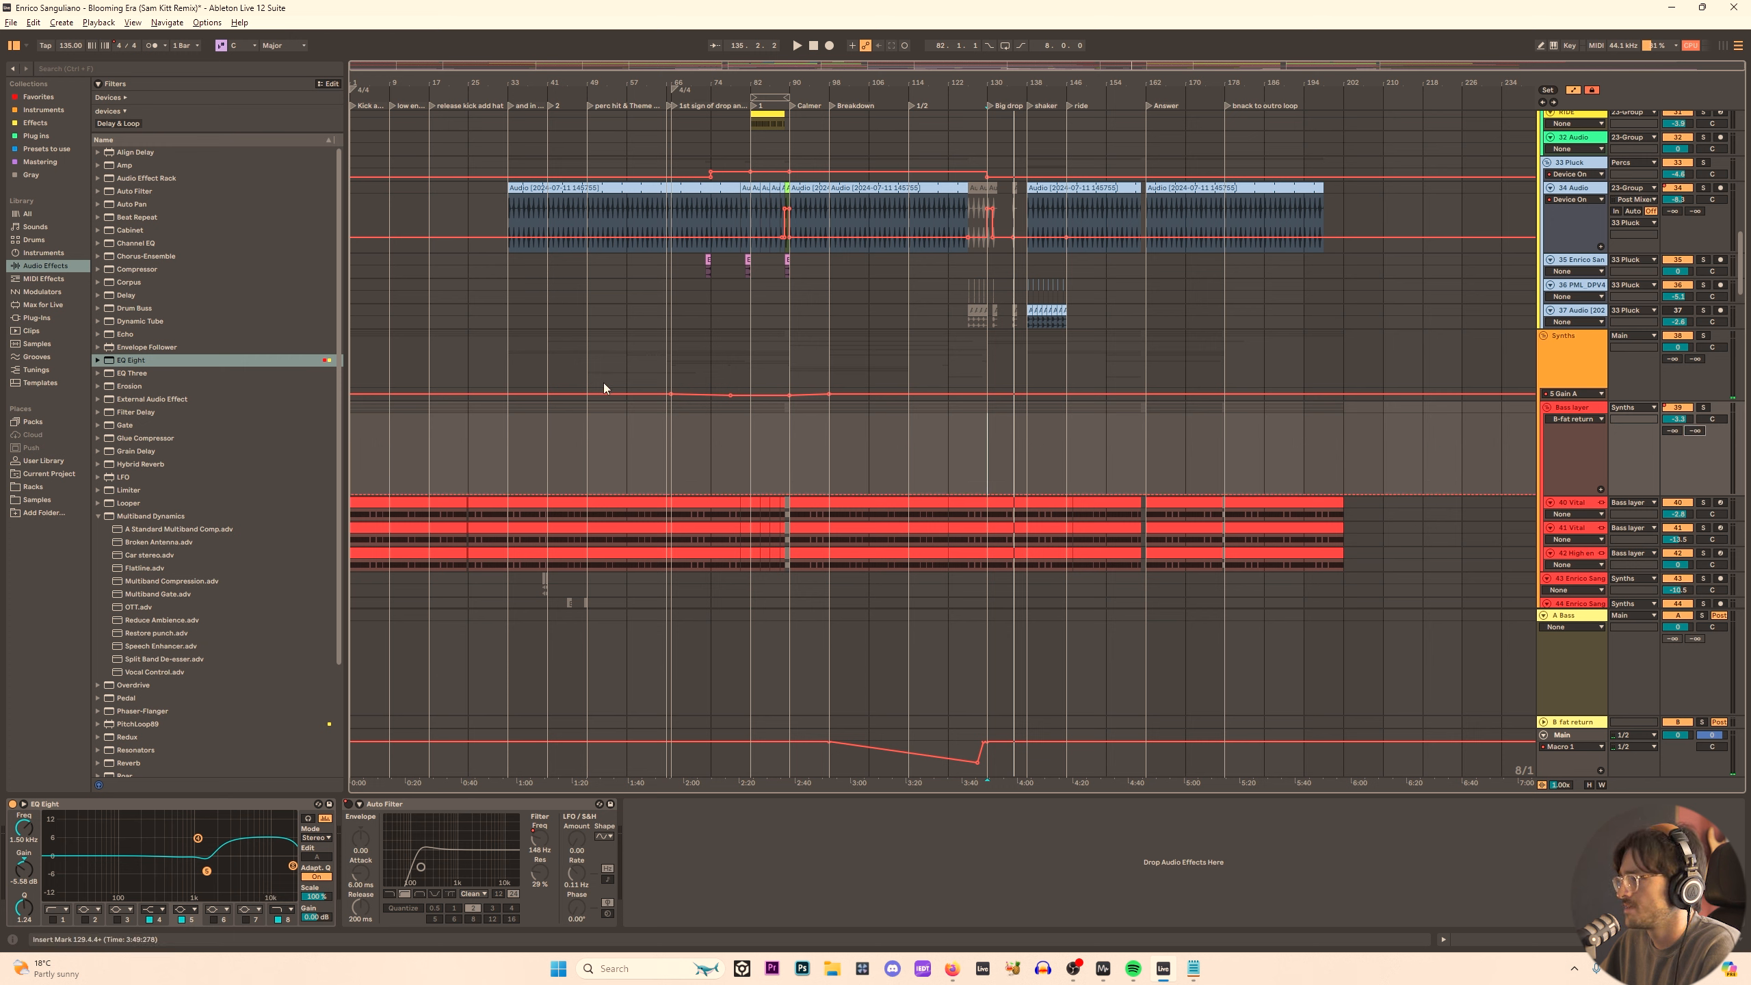
# Audition the arrangement from the Breakdown, the first drop, the ride and the shaker sections while looking over the percussion tracks.
pyautogui.click(848, 443)
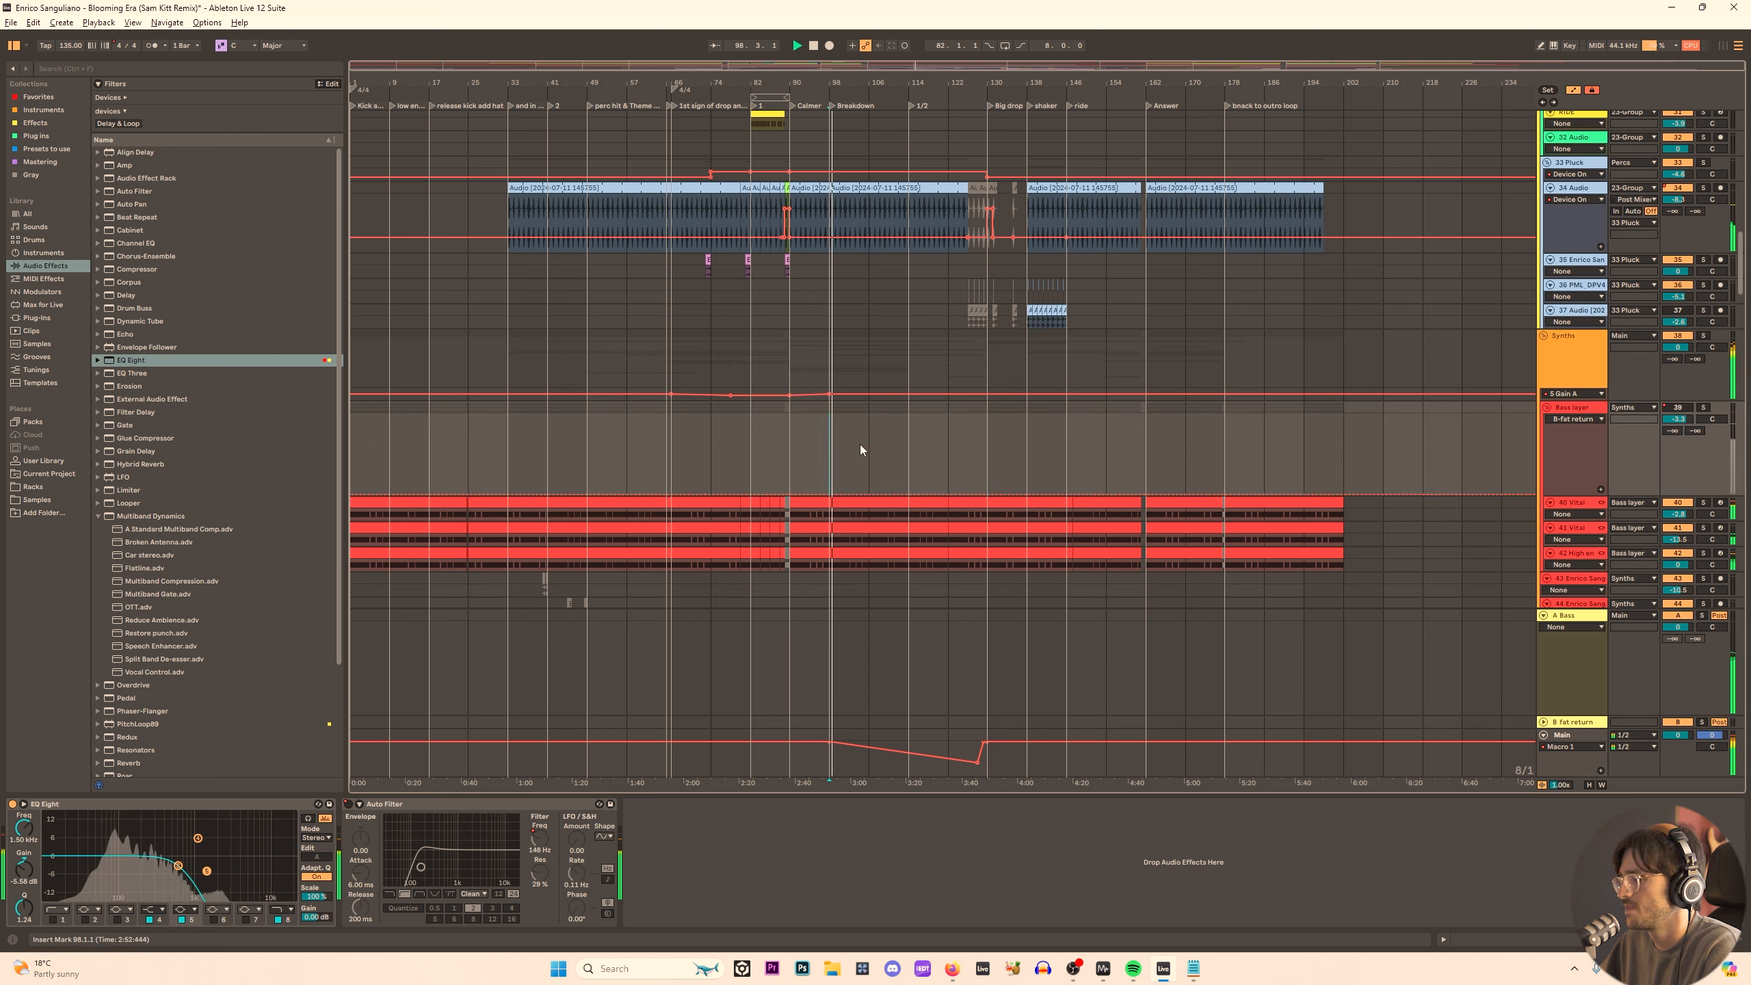
pyautogui.press('space')
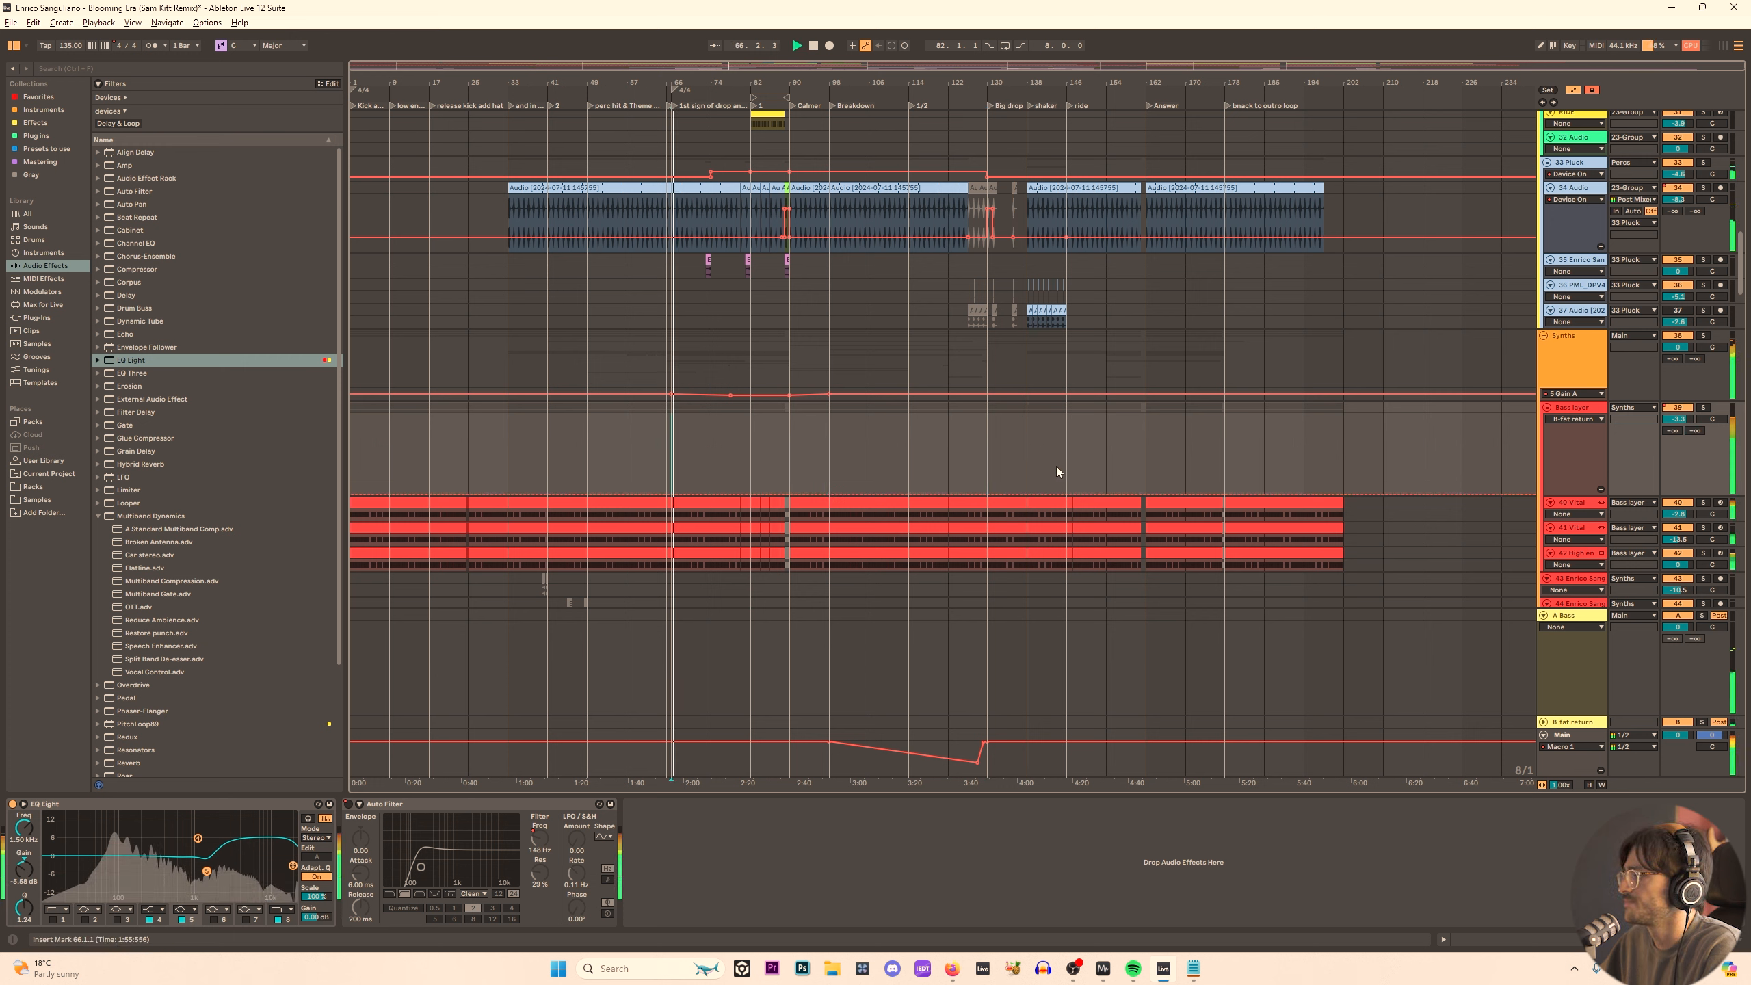
pyautogui.click(1070, 443)
pyautogui.scroll(8, 1069, 375)
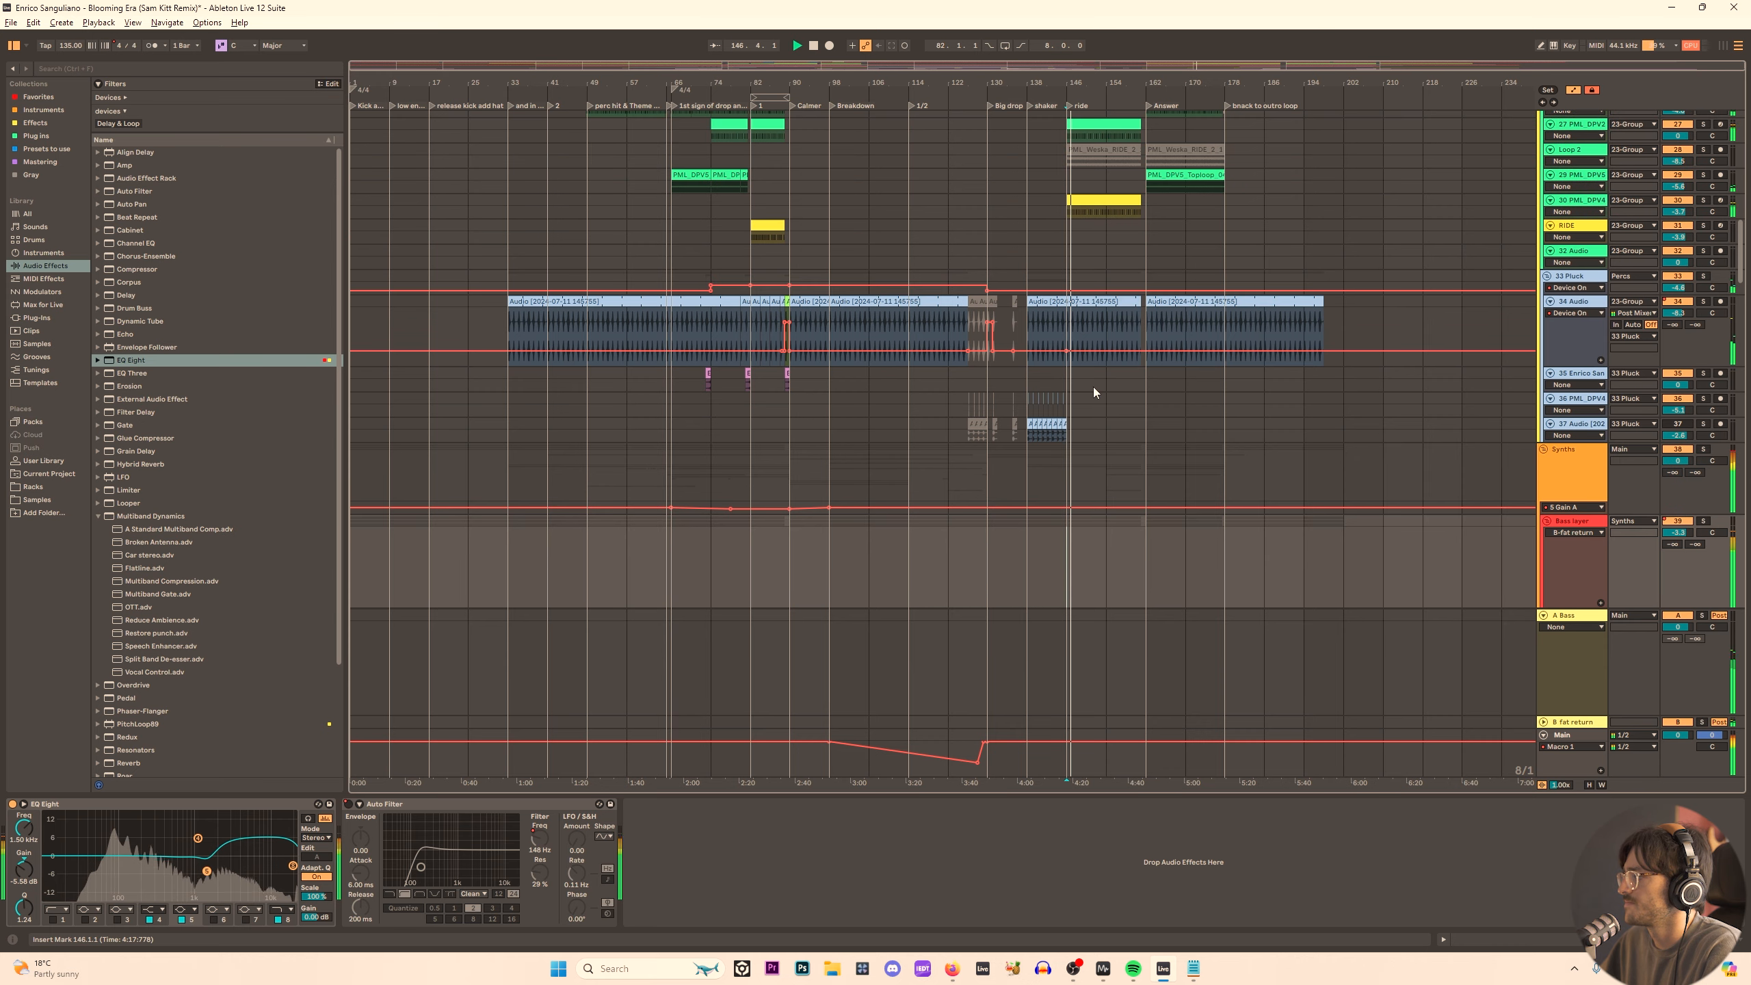
pyautogui.click(1034, 257)
pyautogui.scroll(2, 1048, 289)
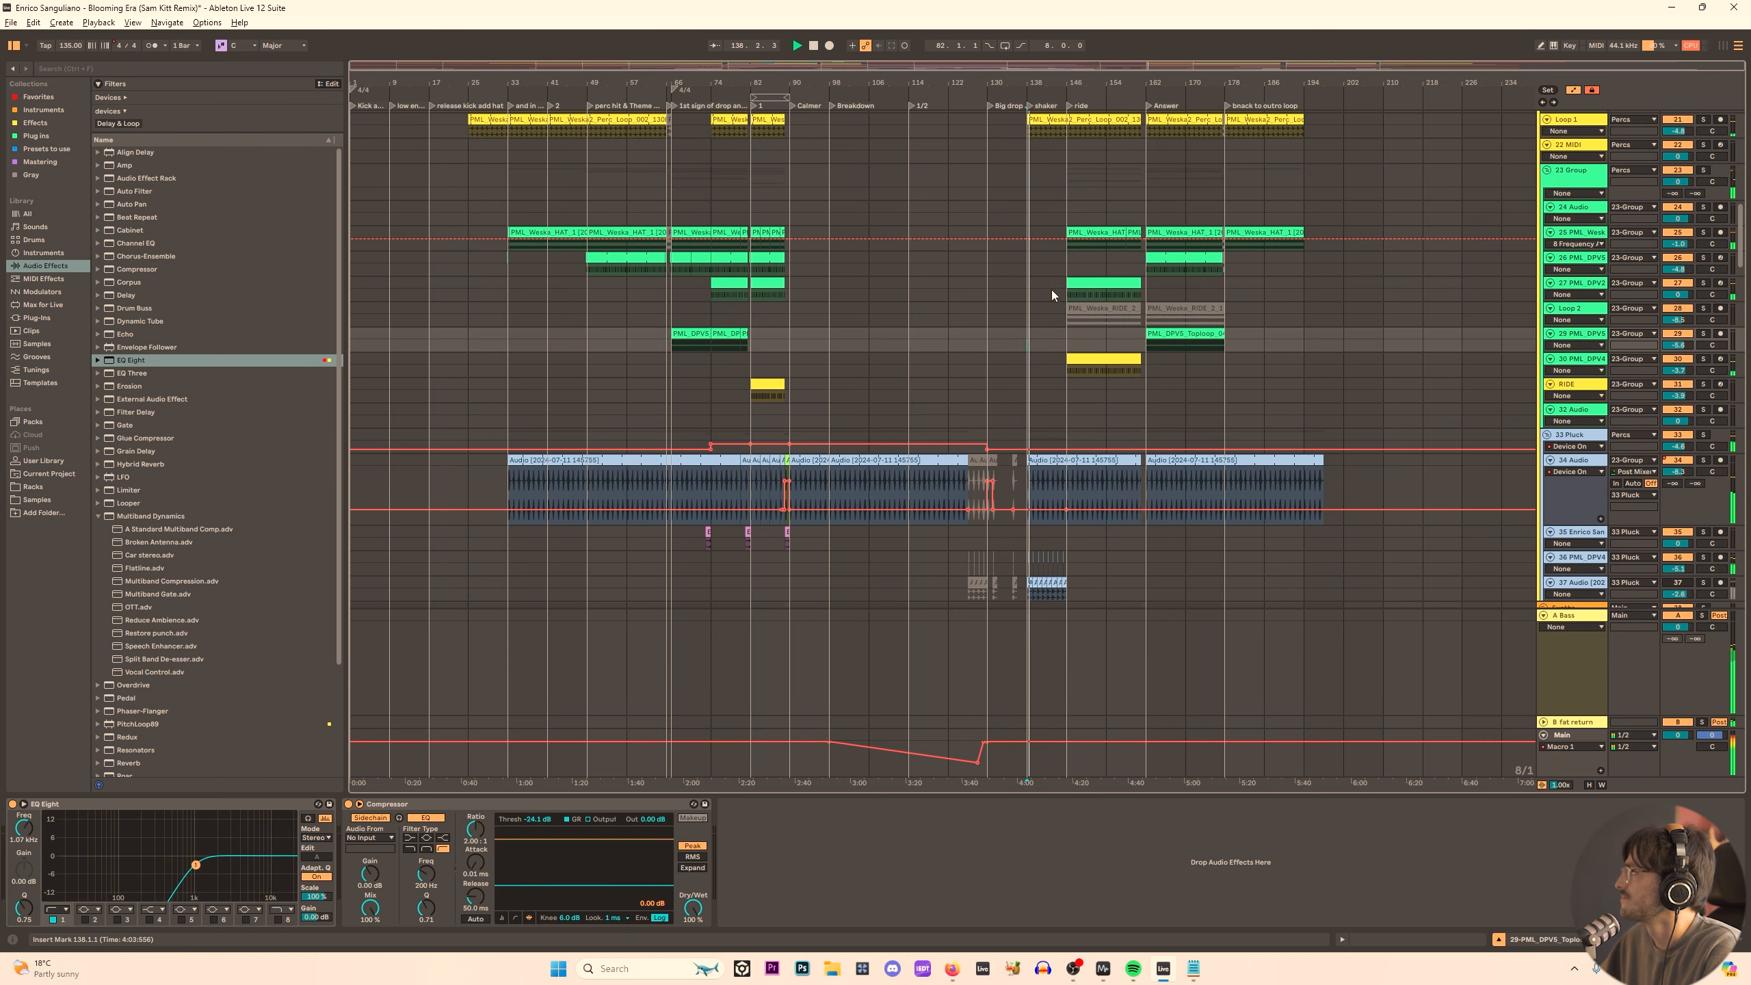
pyautogui.scroll(5, 1045, 295)
pyautogui.scroll(2, 1048, 298)
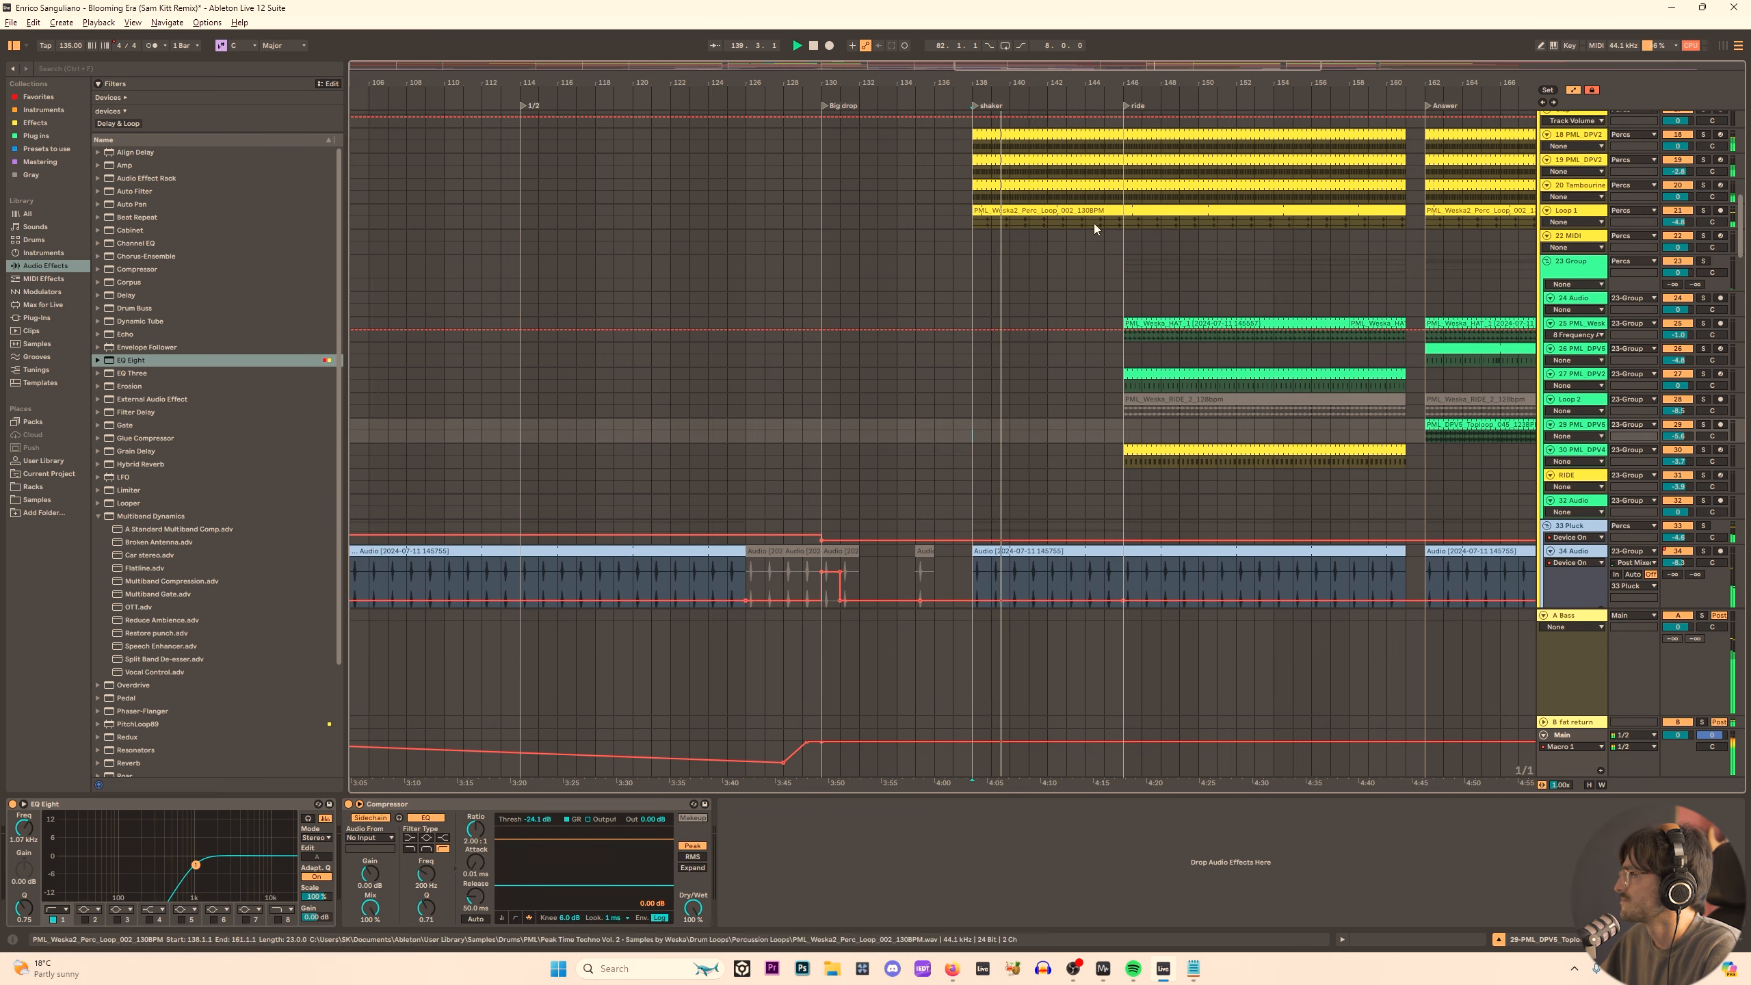
pyautogui.scroll(-5, 1065, 414)
pyautogui.scroll(6, 1064, 412)
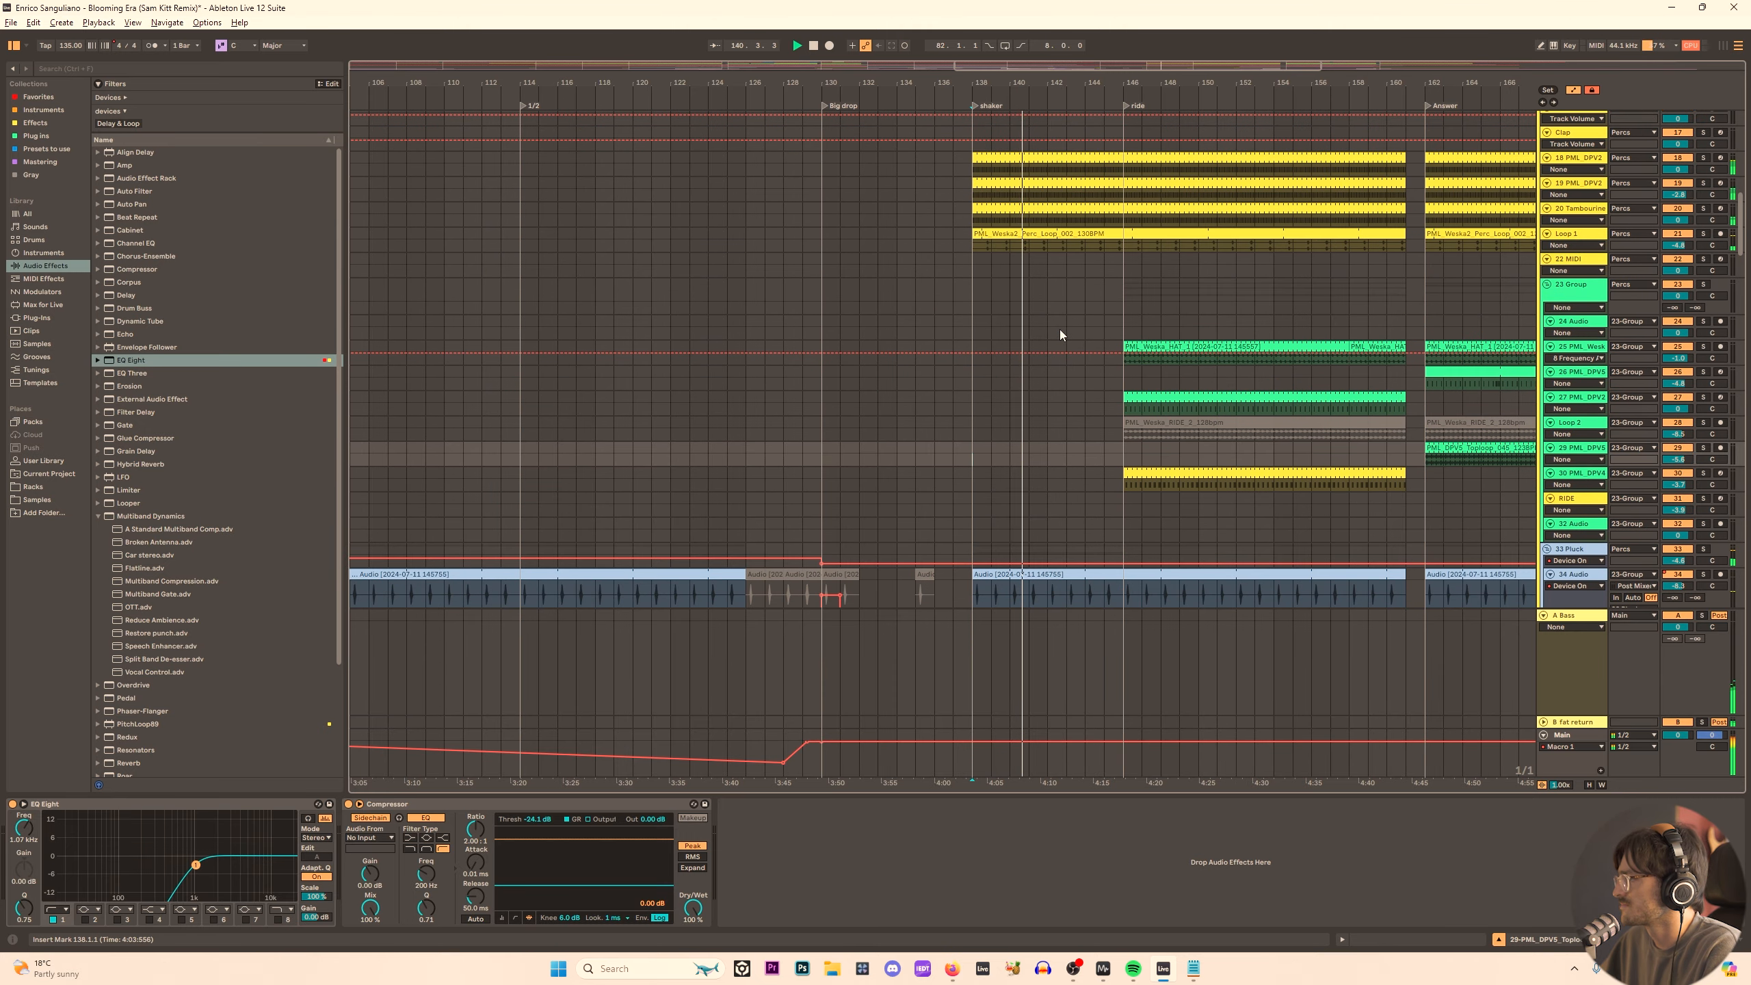
# Sweep a boost with band 5 of the EQ Eight on the Loop 1 track, and switch the band off again.
pyautogui.click(1059, 243)
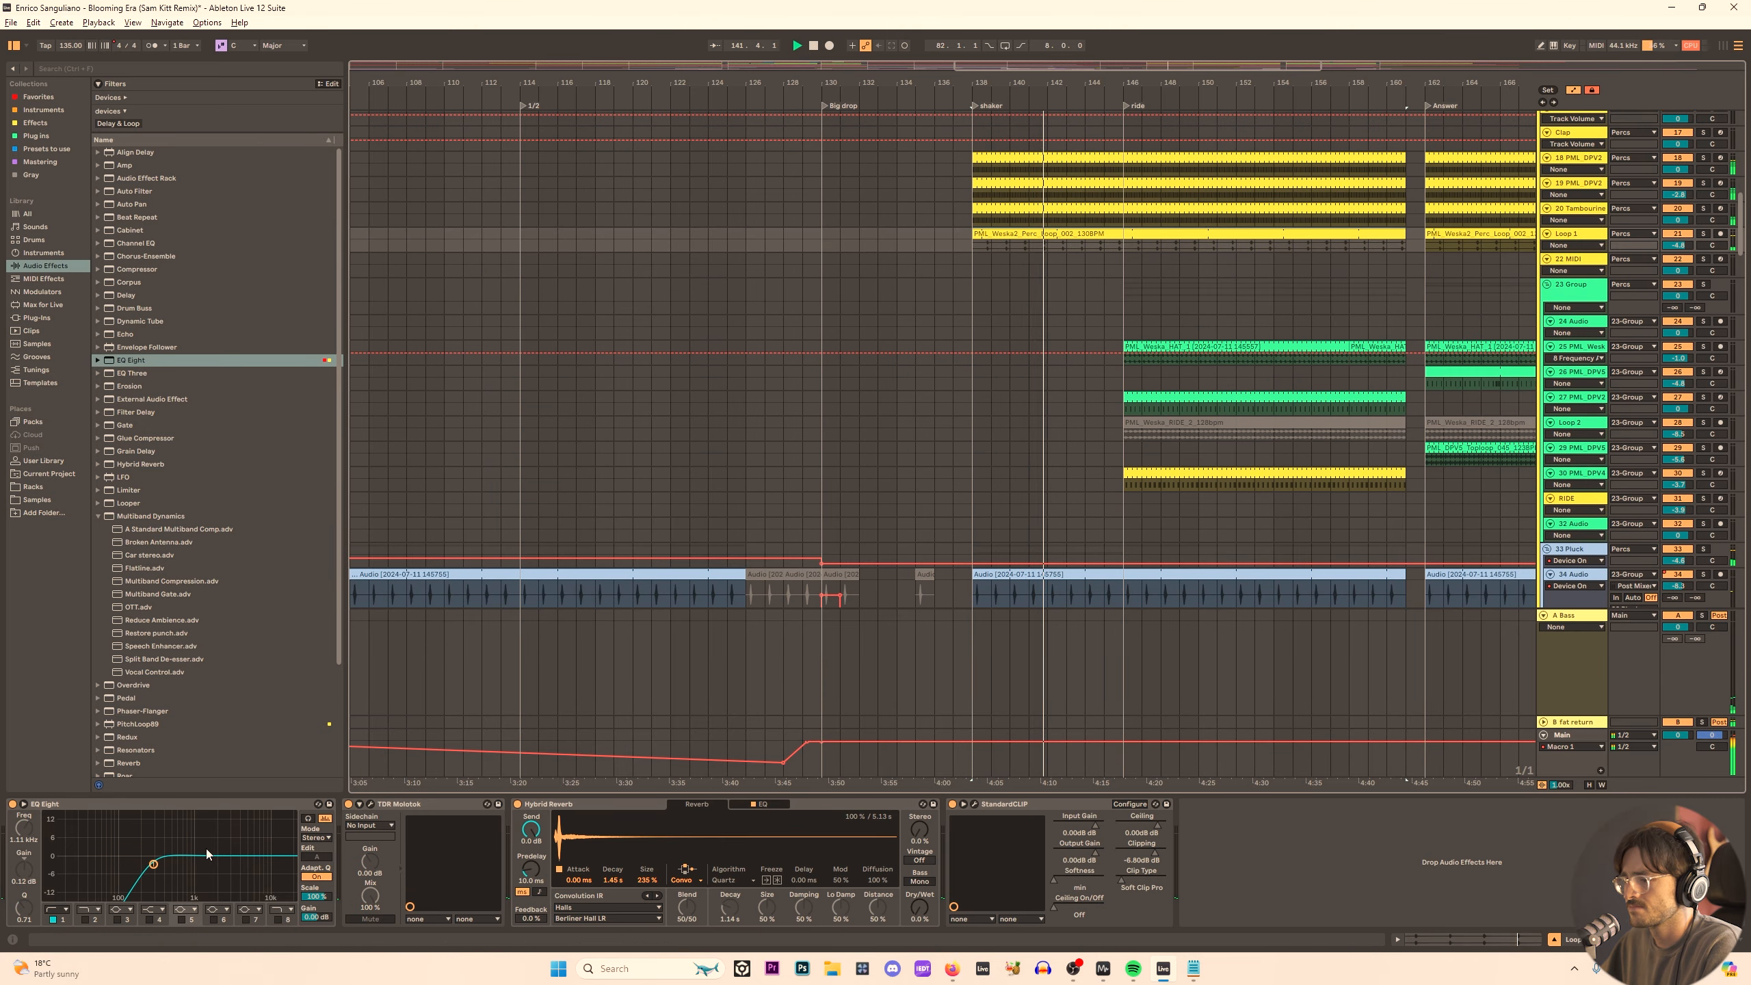
pyautogui.click(180, 919)
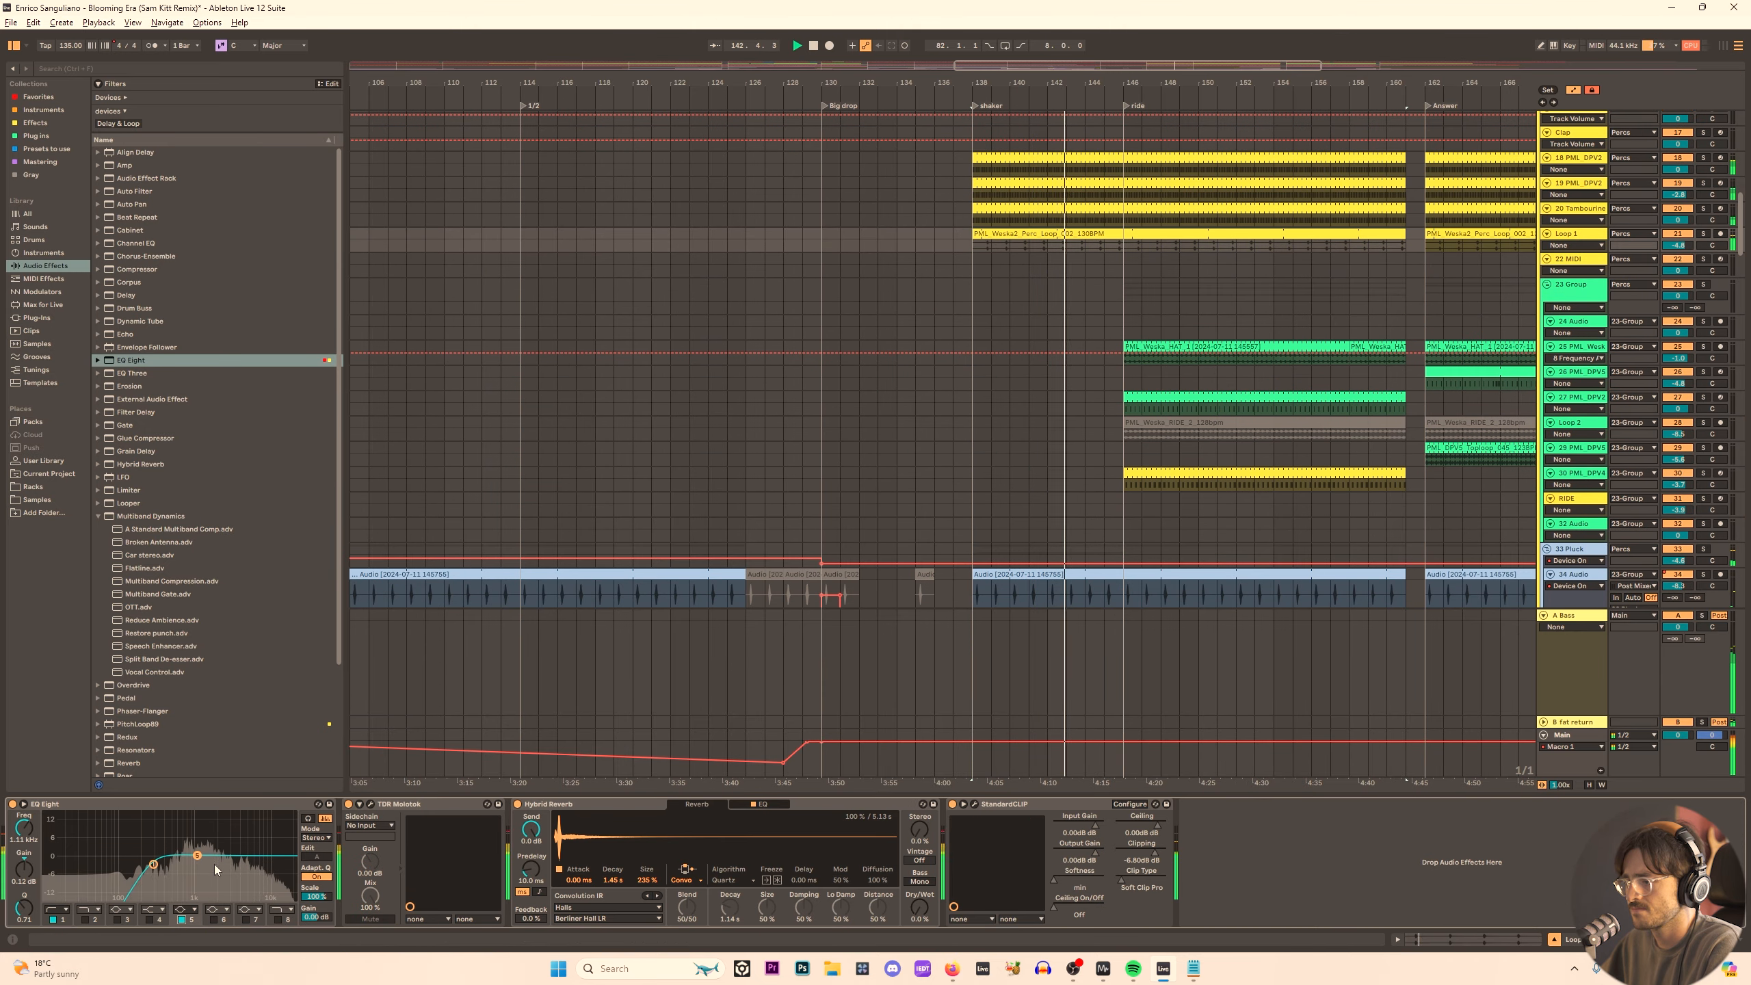
pyautogui.scroll(3, 199, 842)
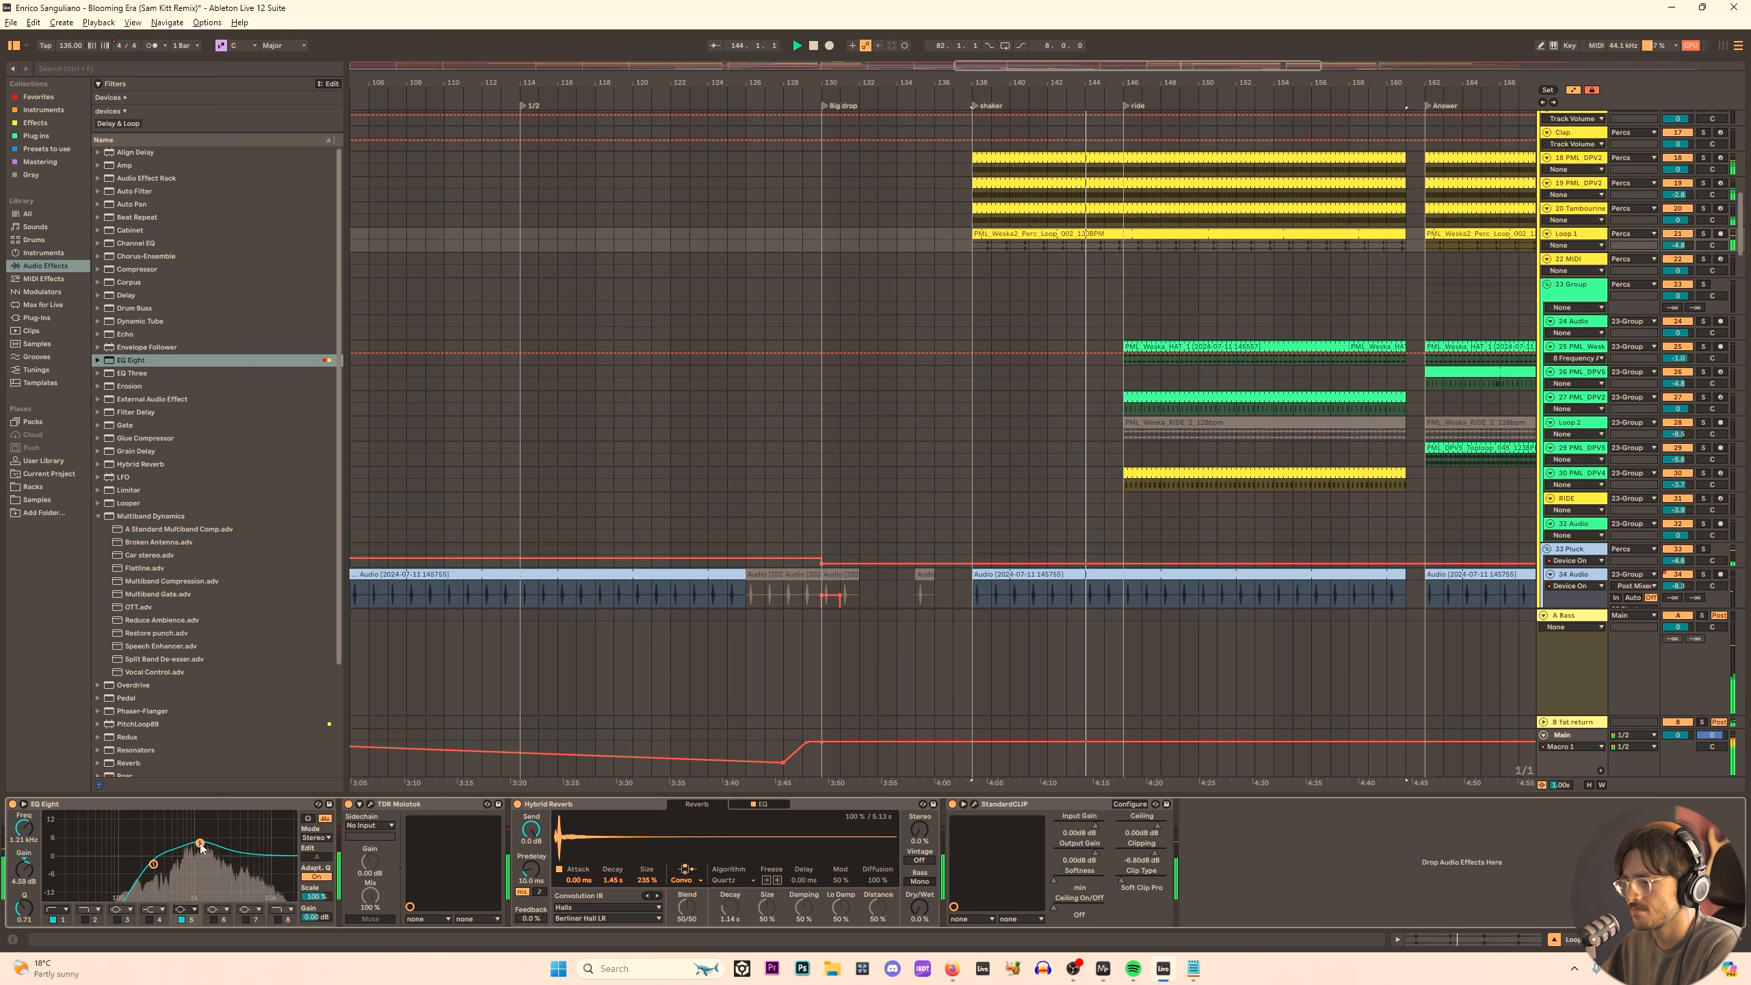
pyautogui.moveTo(236, 879); pyautogui.dragTo(160, 877)
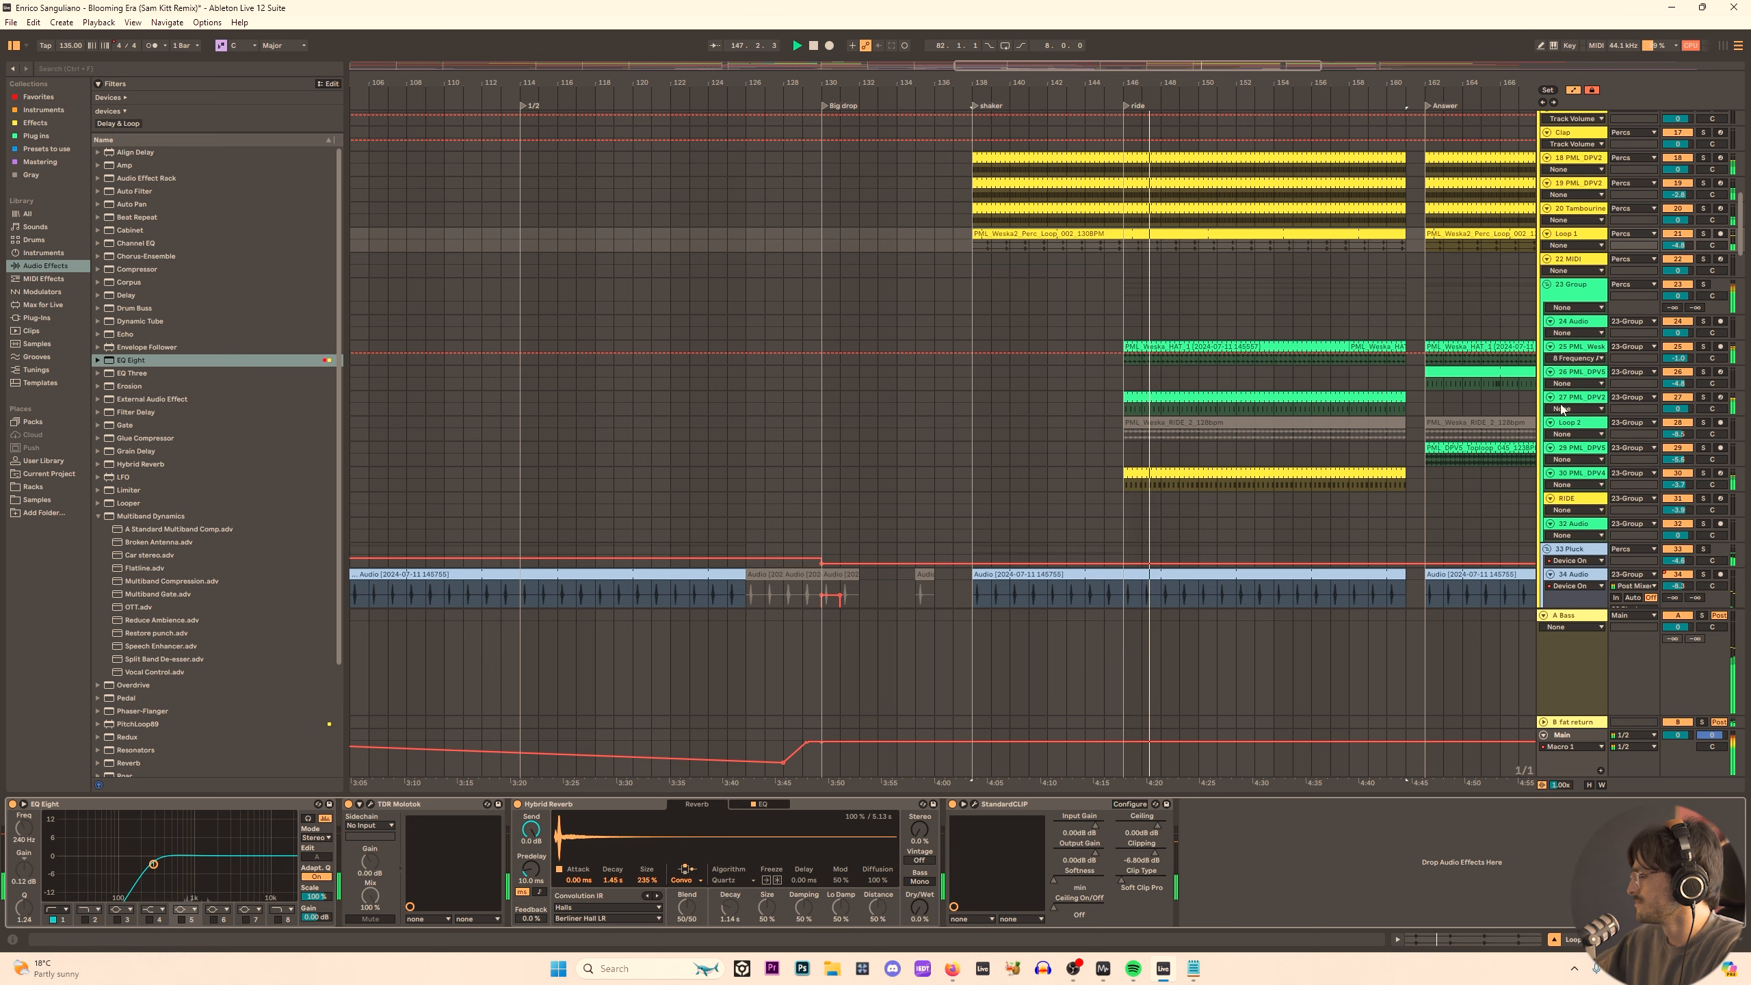
# Swap the hi-hat clips of the second drop, placing the closed hat in the ride section and the open hat in the Answer section.
pyautogui.click(1208, 479)
pyautogui.click(1218, 398)
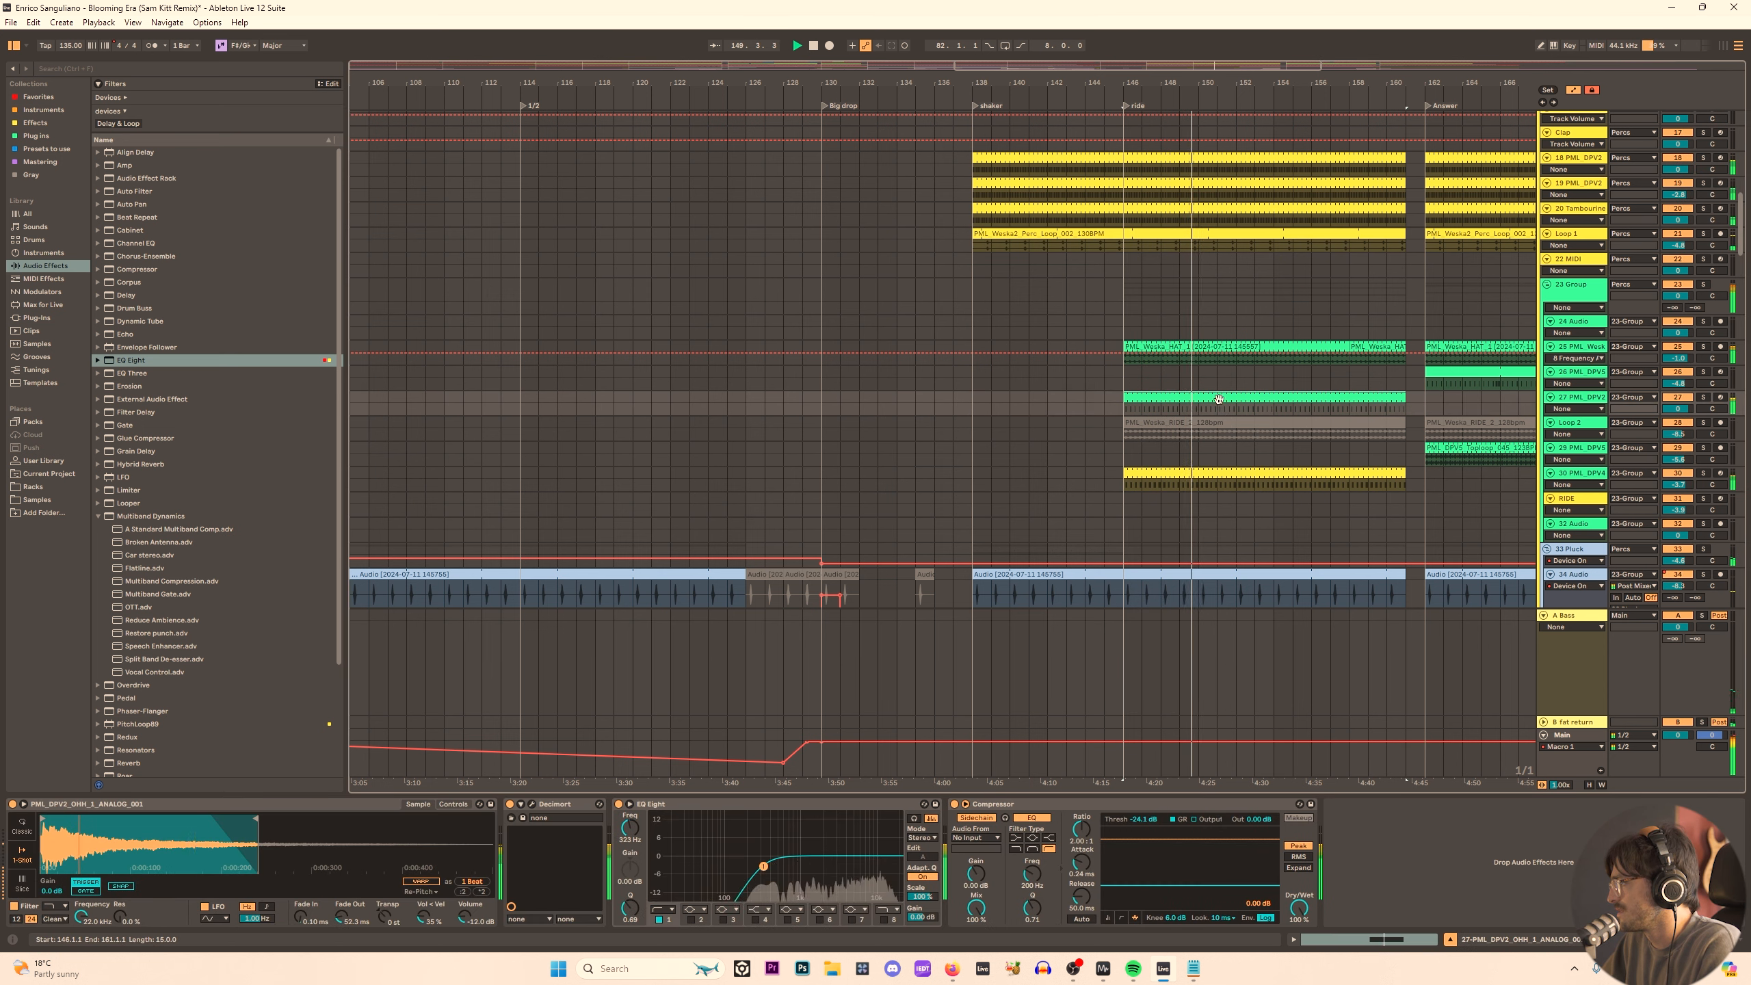
pyautogui.scroll(-5, 1055, 402)
pyautogui.press('space')
pyautogui.press('space')
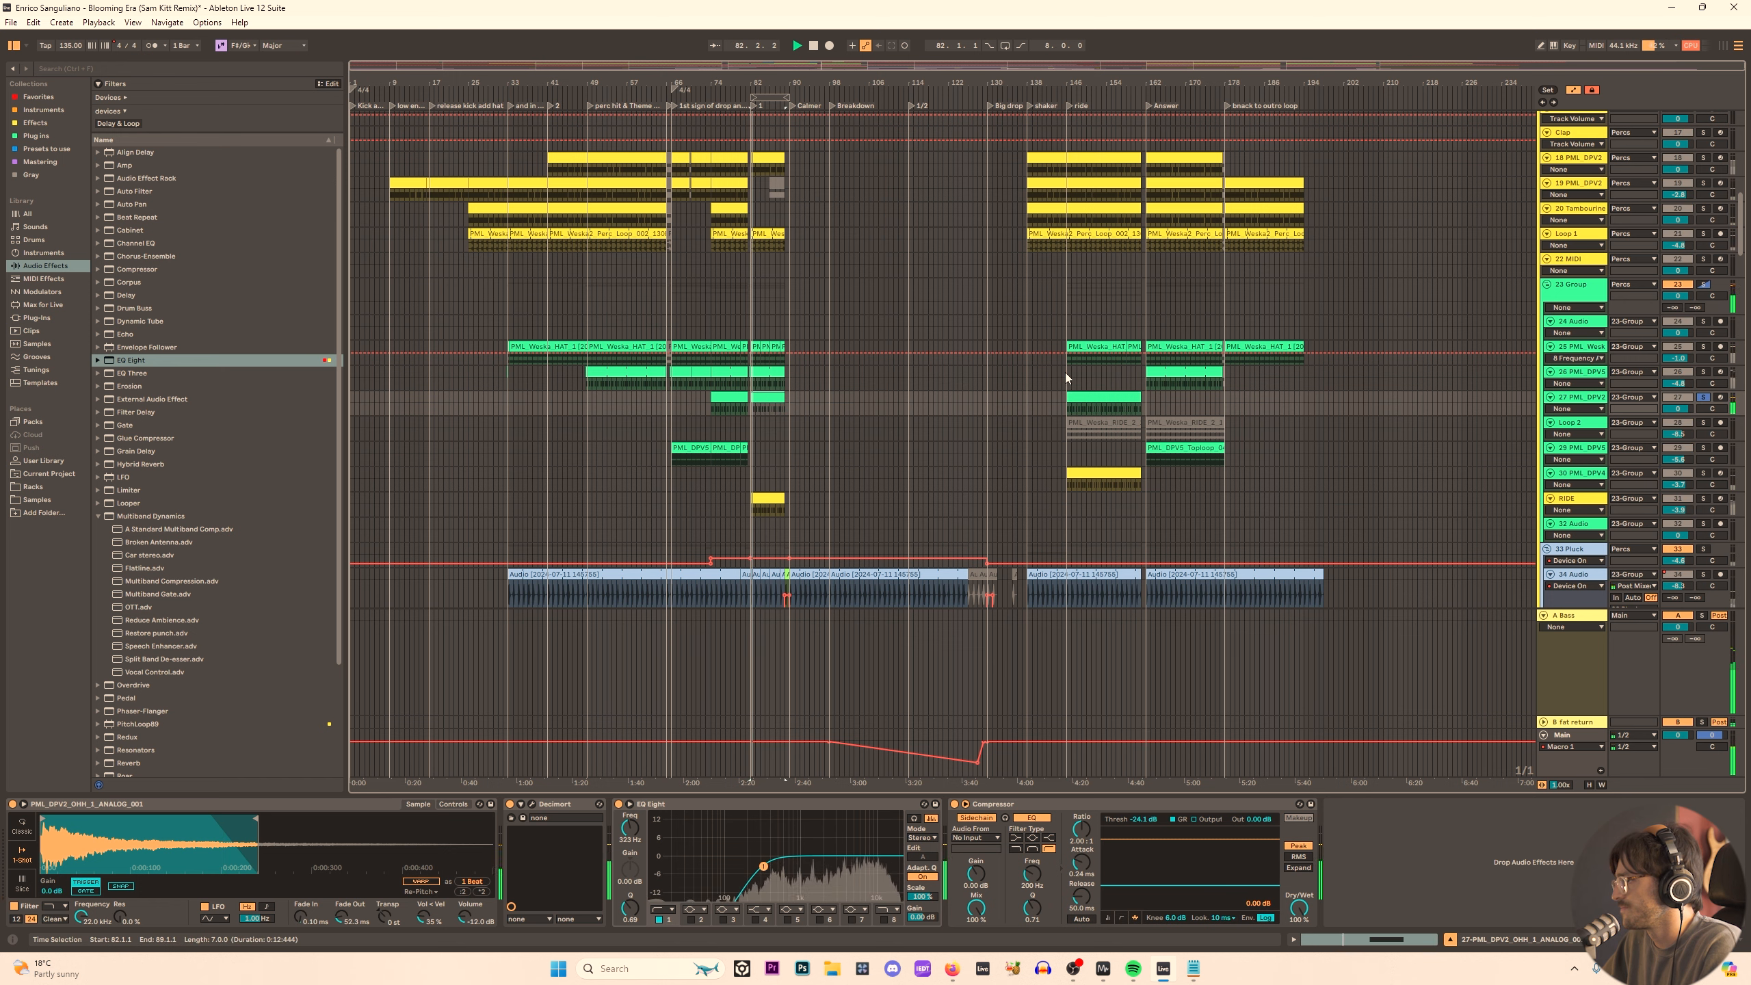
pyautogui.click(1150, 370)
pyautogui.scroll(5, 1150, 371)
pyautogui.moveTo(1246, 380)
pyautogui.mouseDown()
pyautogui.moveTo(938, 397)
pyautogui.moveTo(1245, 397)
pyautogui.mouseUp()
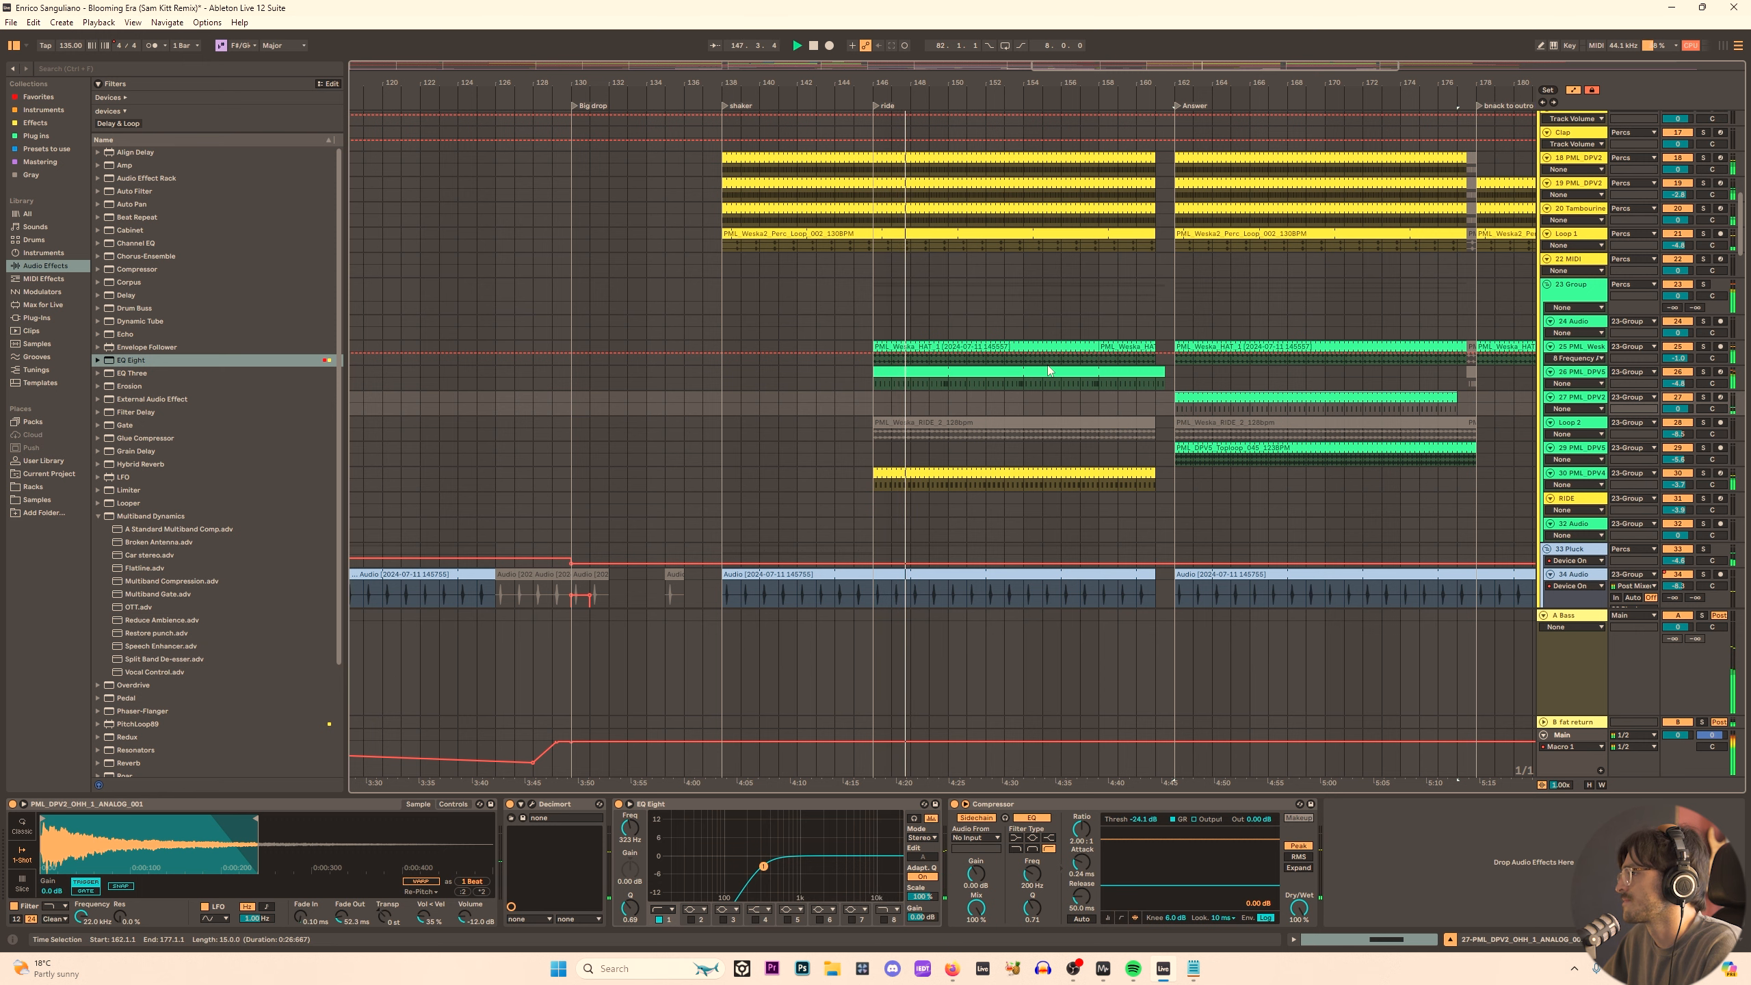
# Trim the closed hi-hat clip in the ride section to end at bar 161, keeping a short hat fill just before Answer.
pyautogui.scroll(-5, 770, 376)
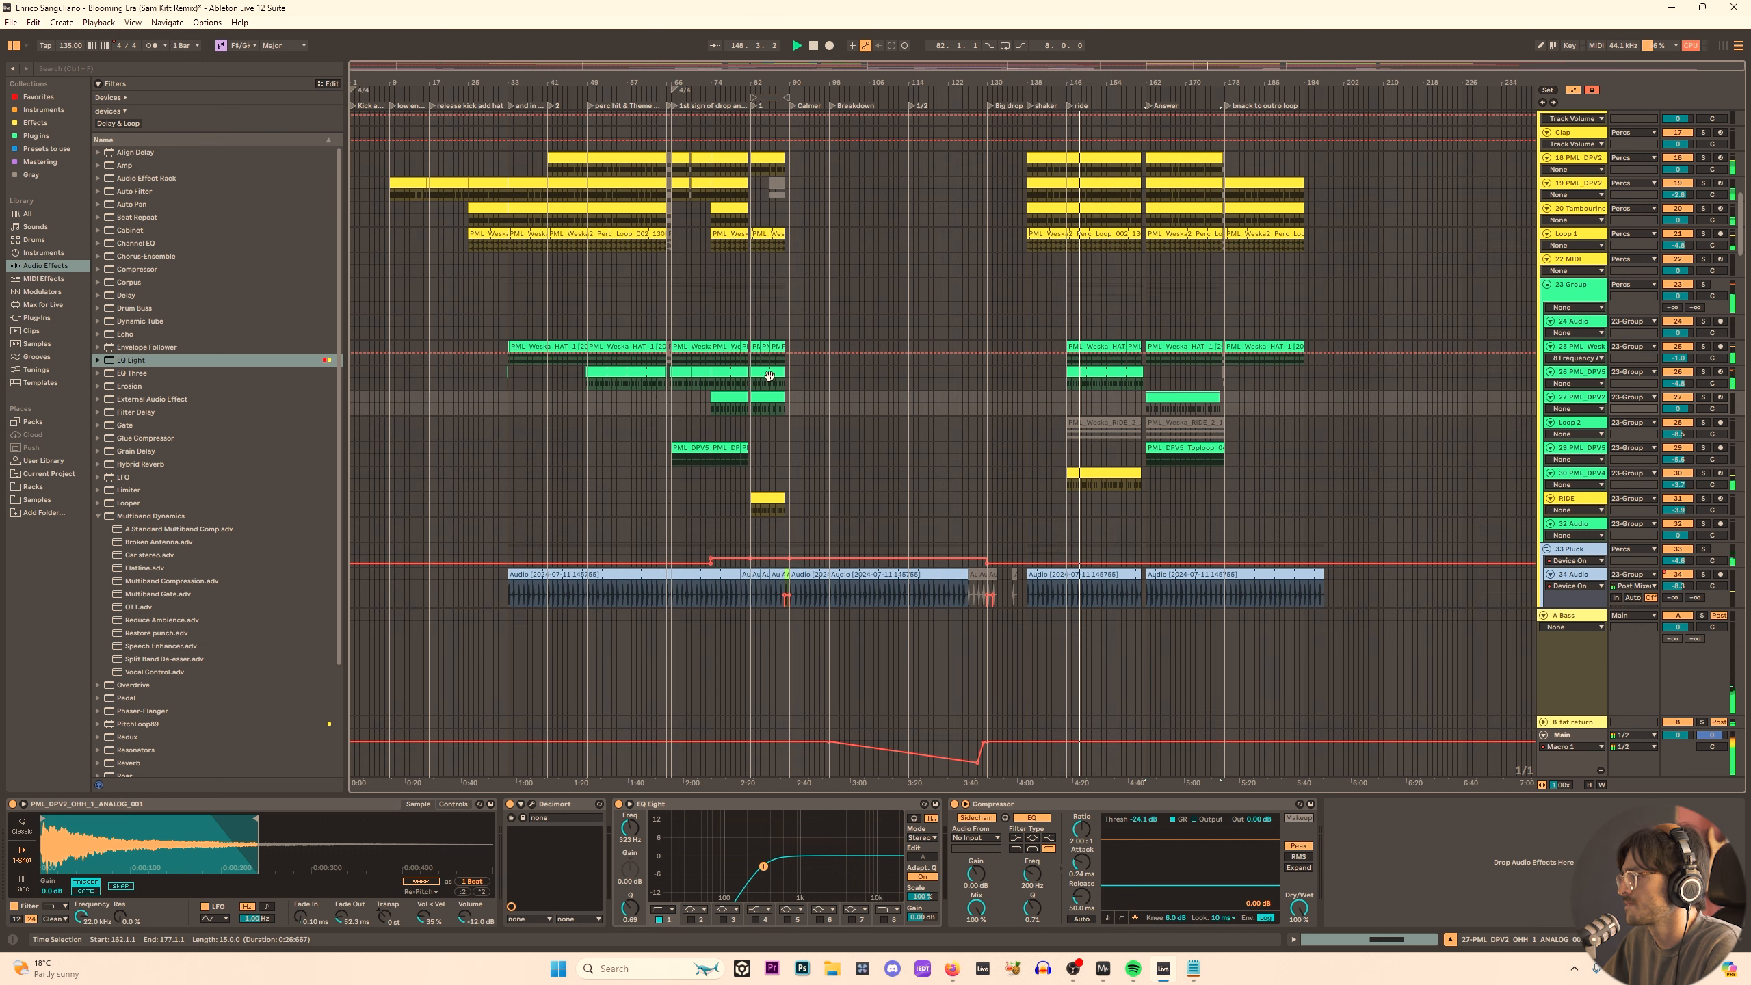
pyautogui.click(679, 377)
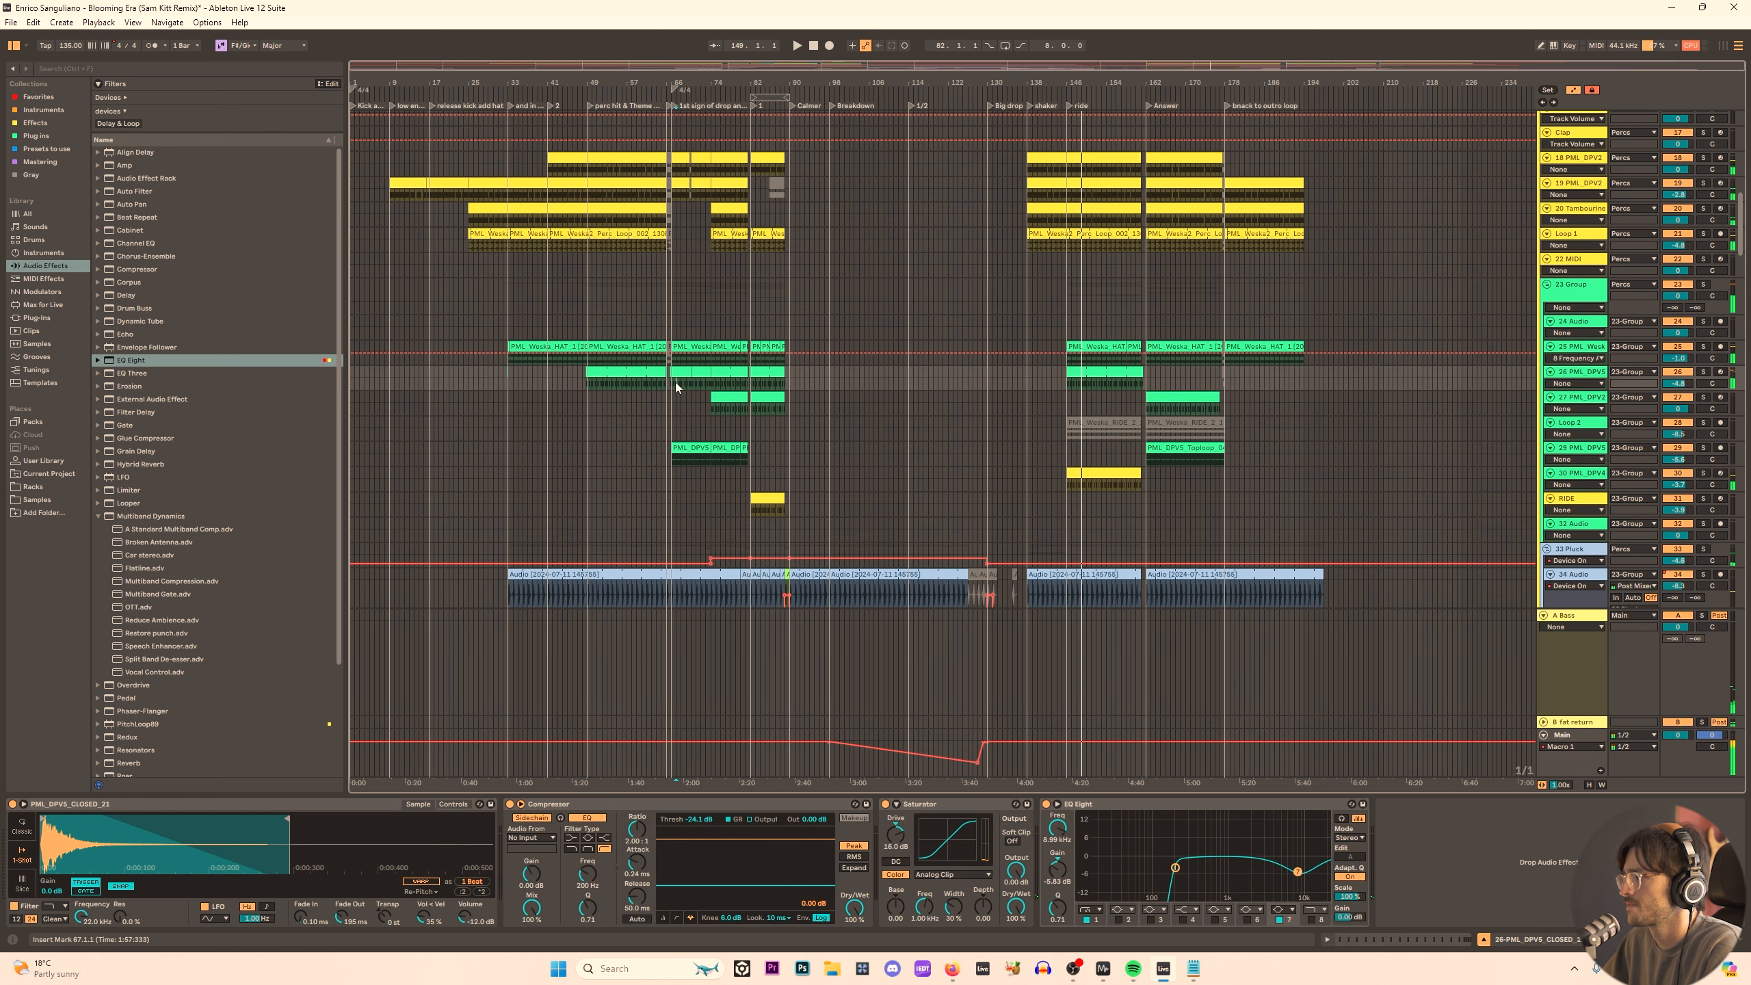
pyautogui.click(1095, 380)
pyautogui.scroll(5, 1251, 387)
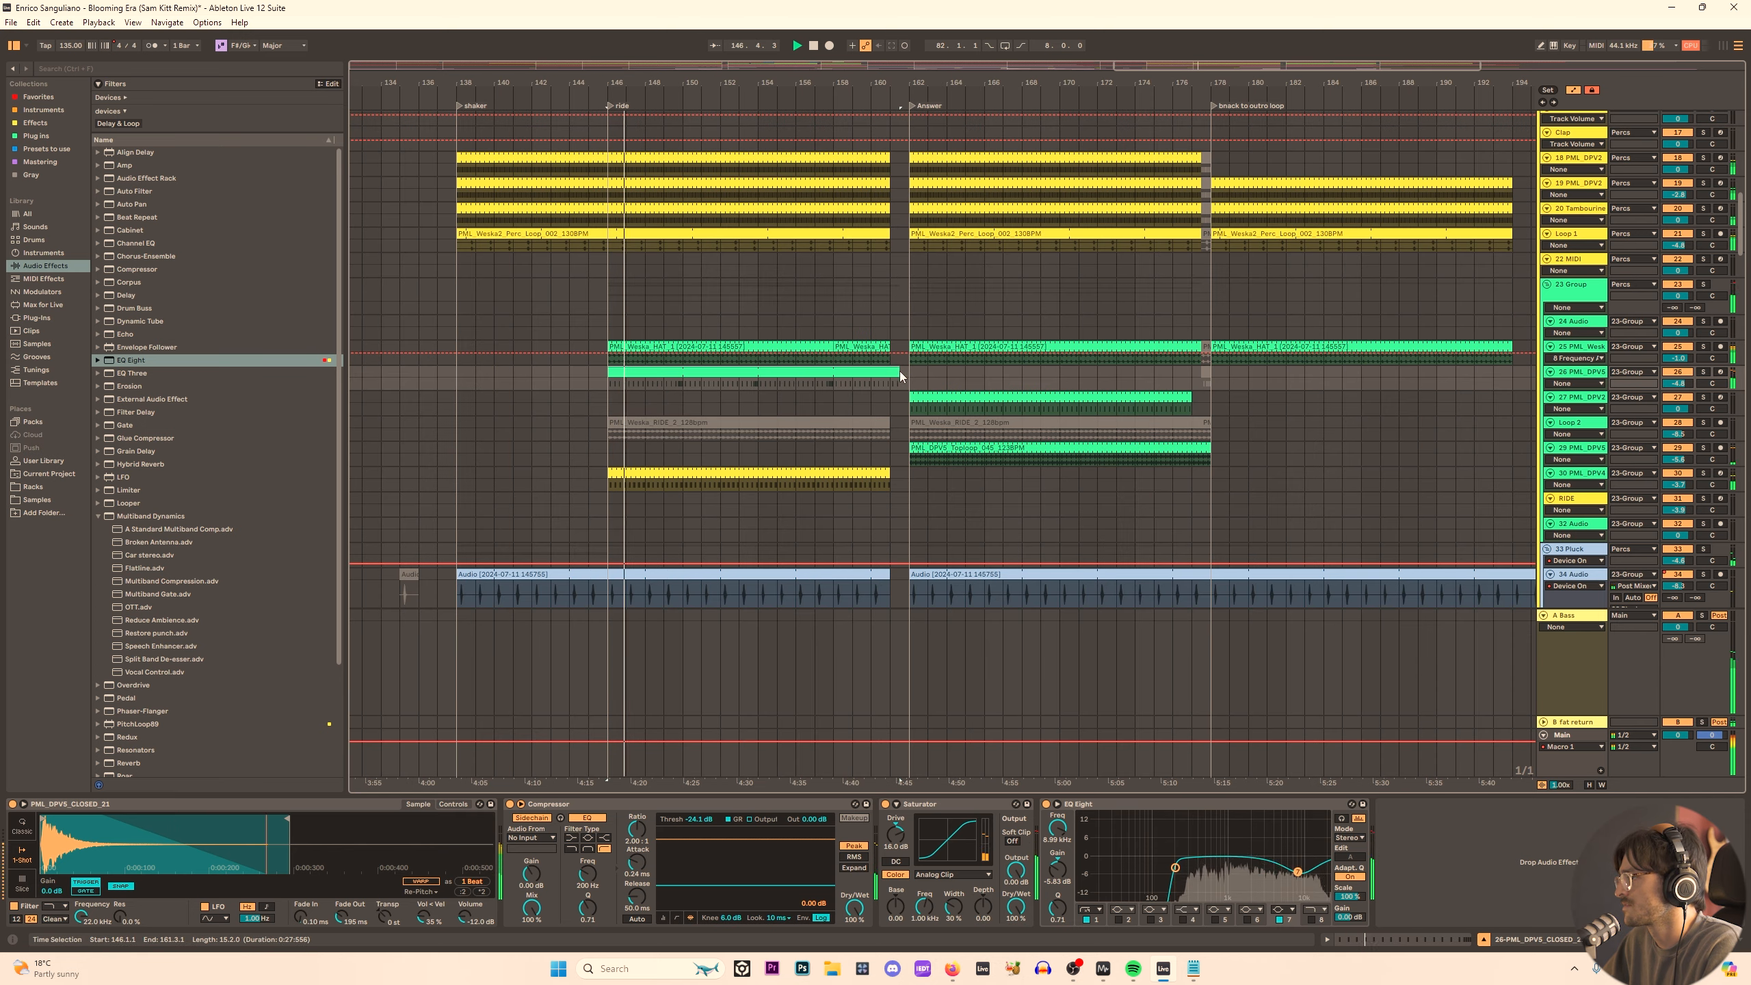
pyautogui.scroll(4, 930, 387)
pyautogui.moveTo(901, 376)
pyautogui.mouseDown()
pyautogui.moveTo(917, 378)
pyautogui.moveTo(884, 375)
pyautogui.mouseUp()
pyautogui.click(932, 388)
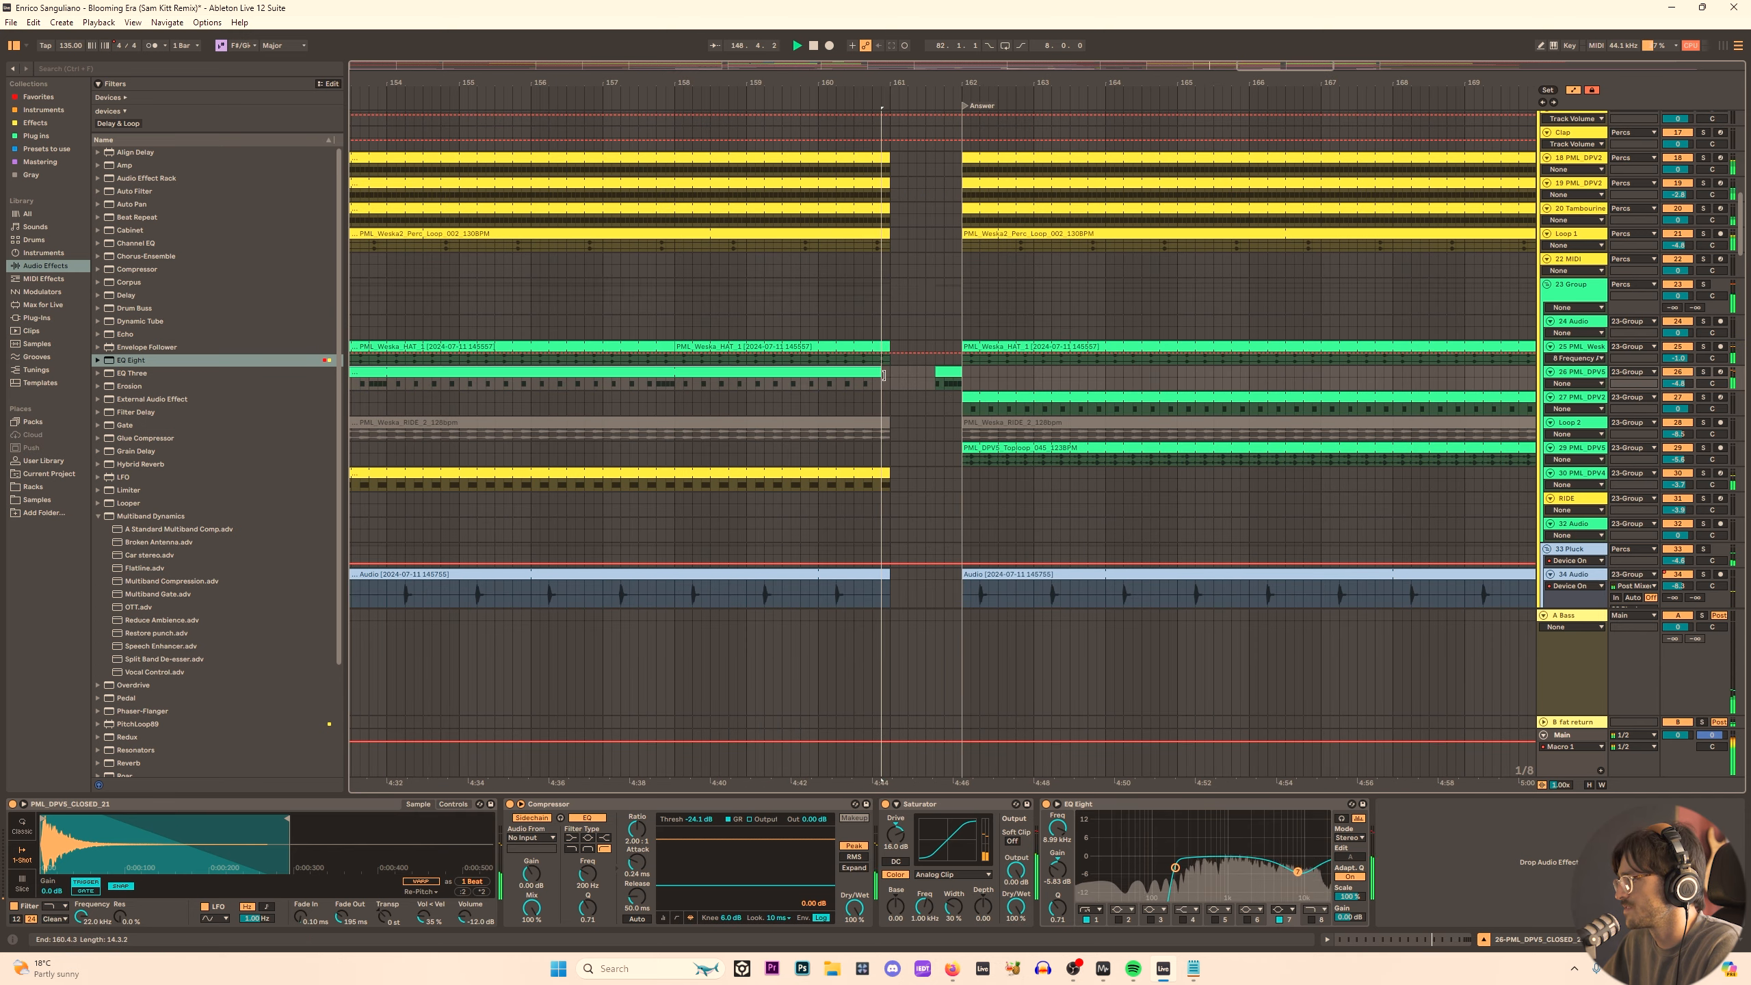
pyautogui.click(818, 384)
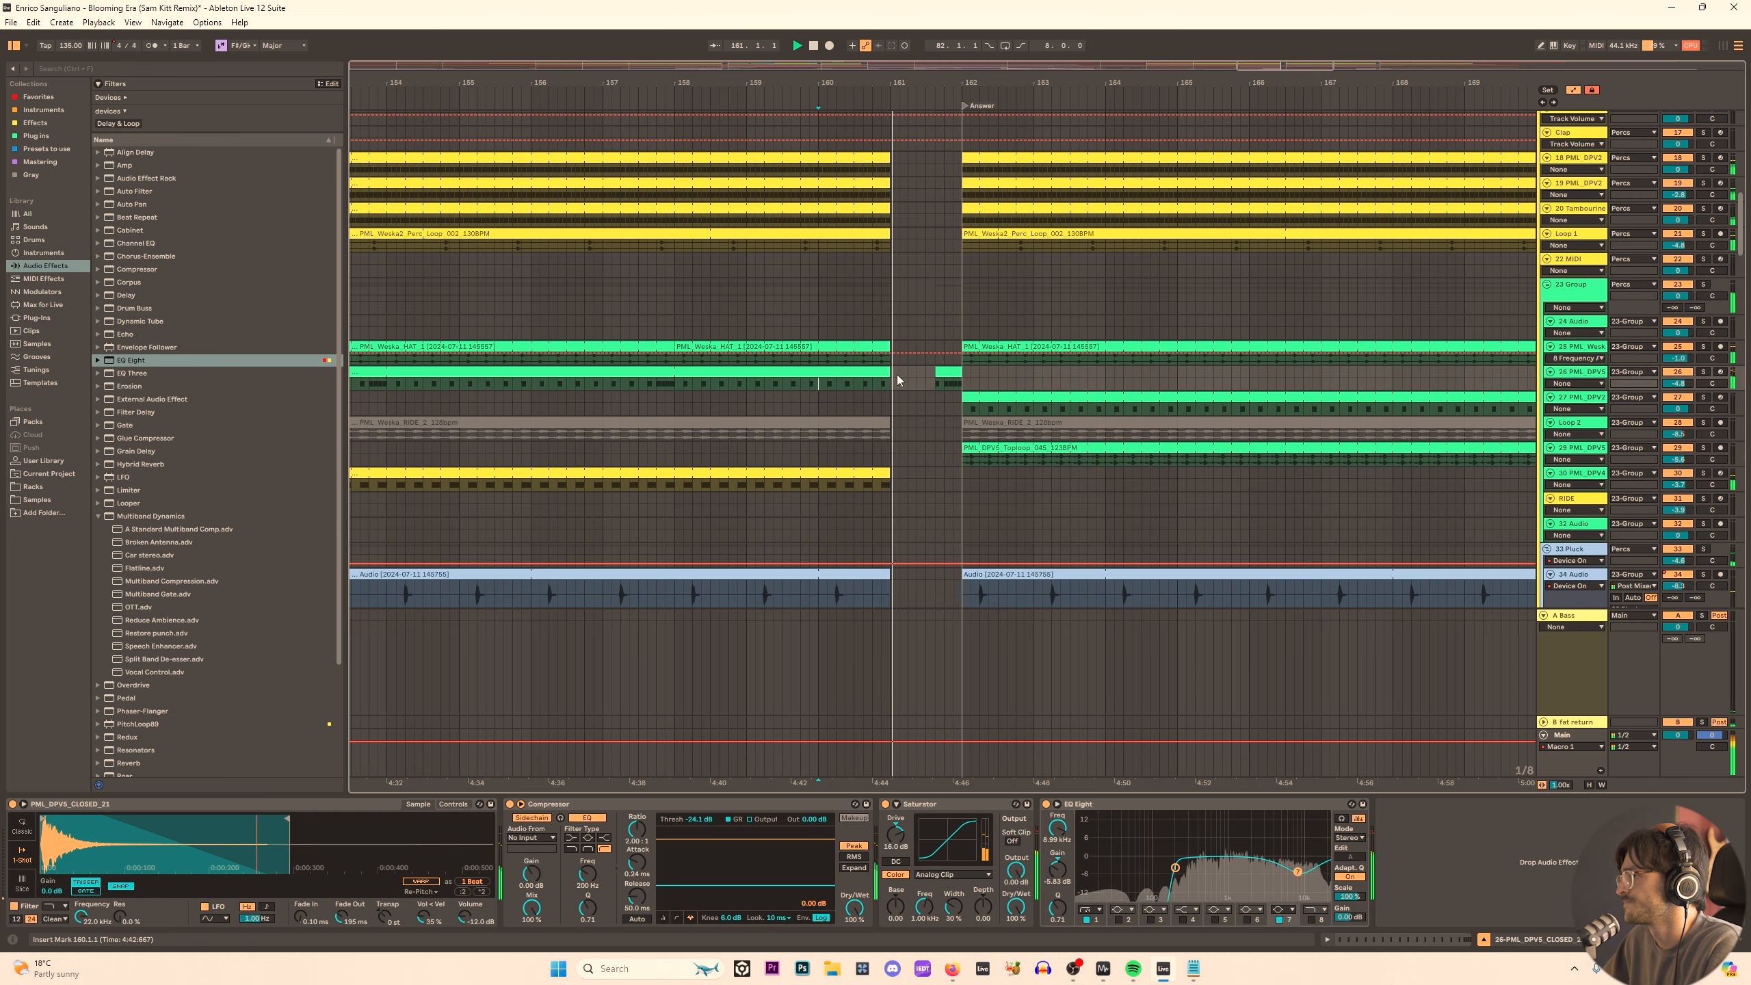
pyautogui.scroll(-5, 898, 375)
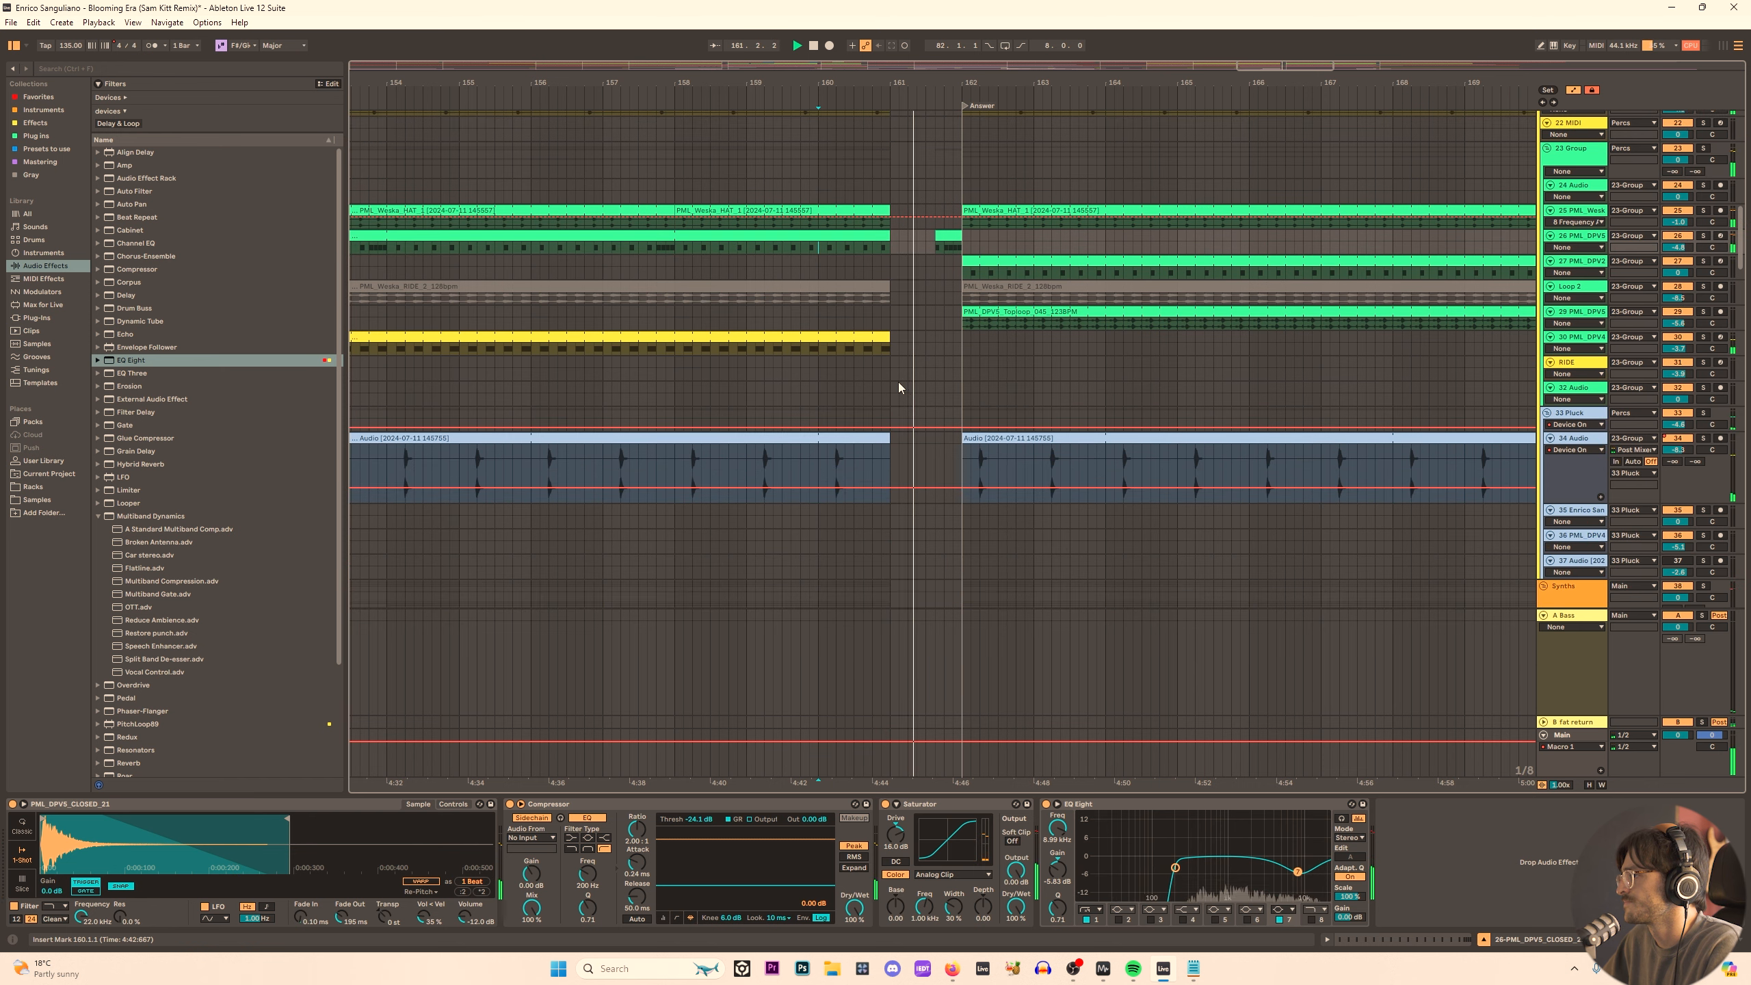
pyautogui.click(937, 230)
# Delete the empty MIDI track 57 from the vocal group.
pyautogui.scroll(-10, 906, 320)
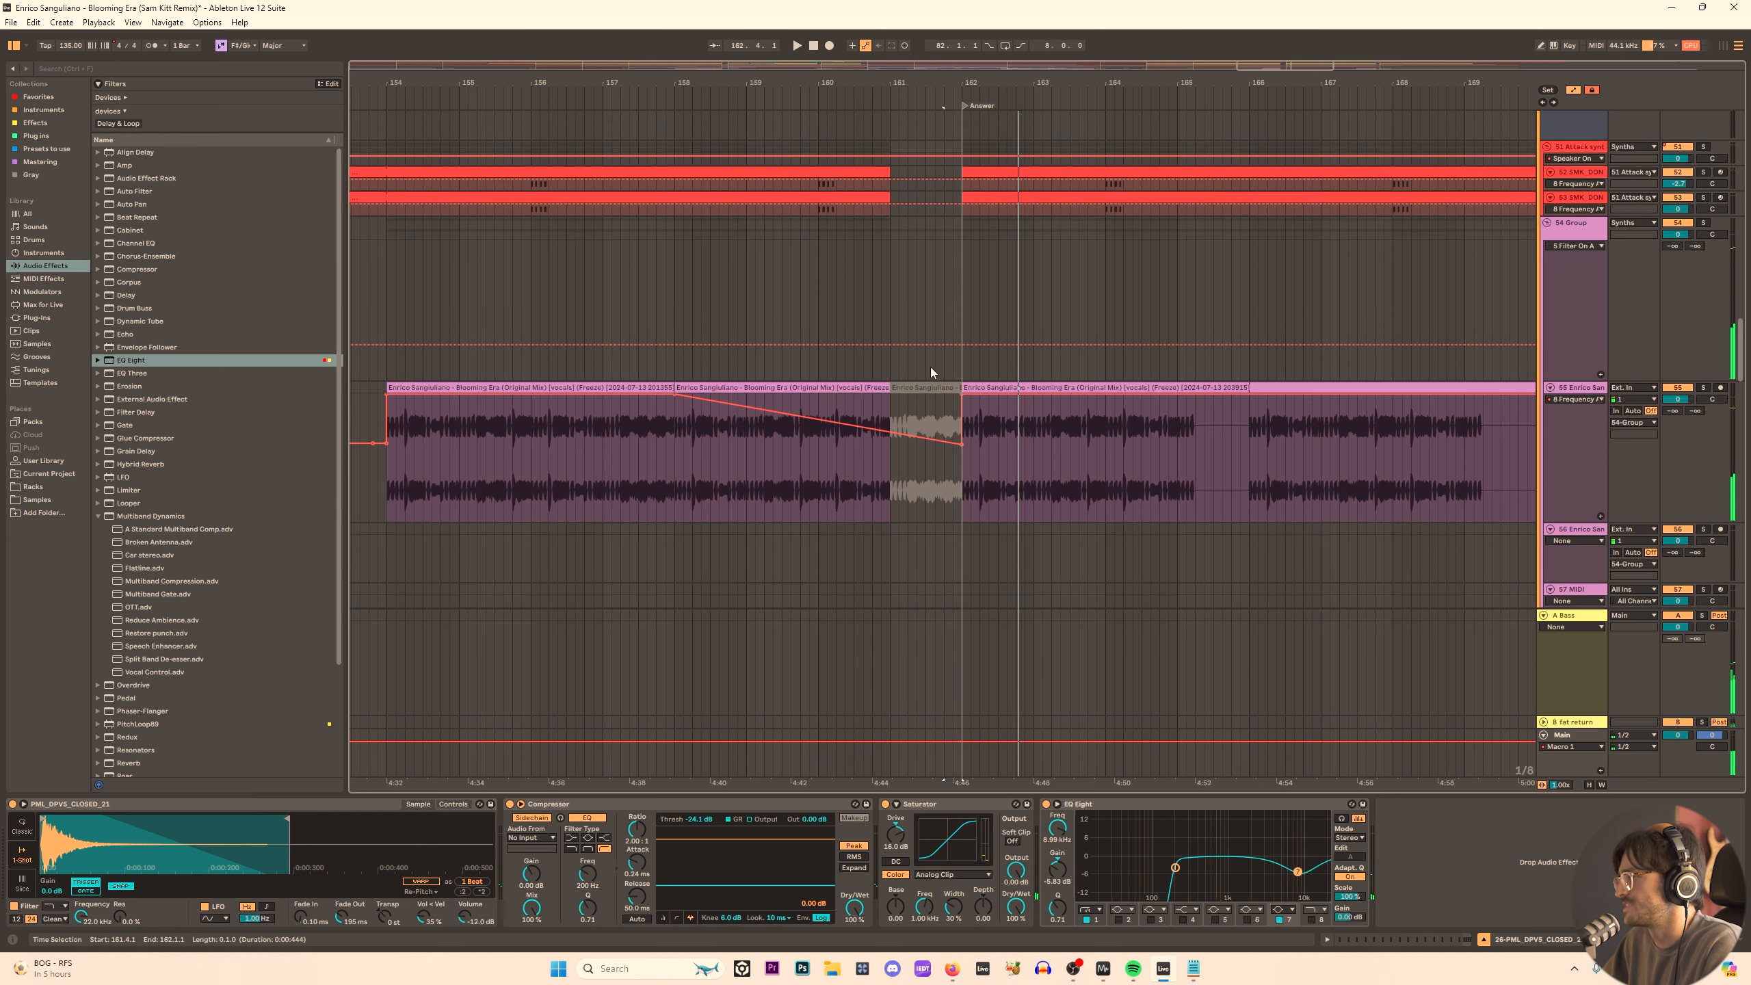
pyautogui.scroll(-8, 917, 337)
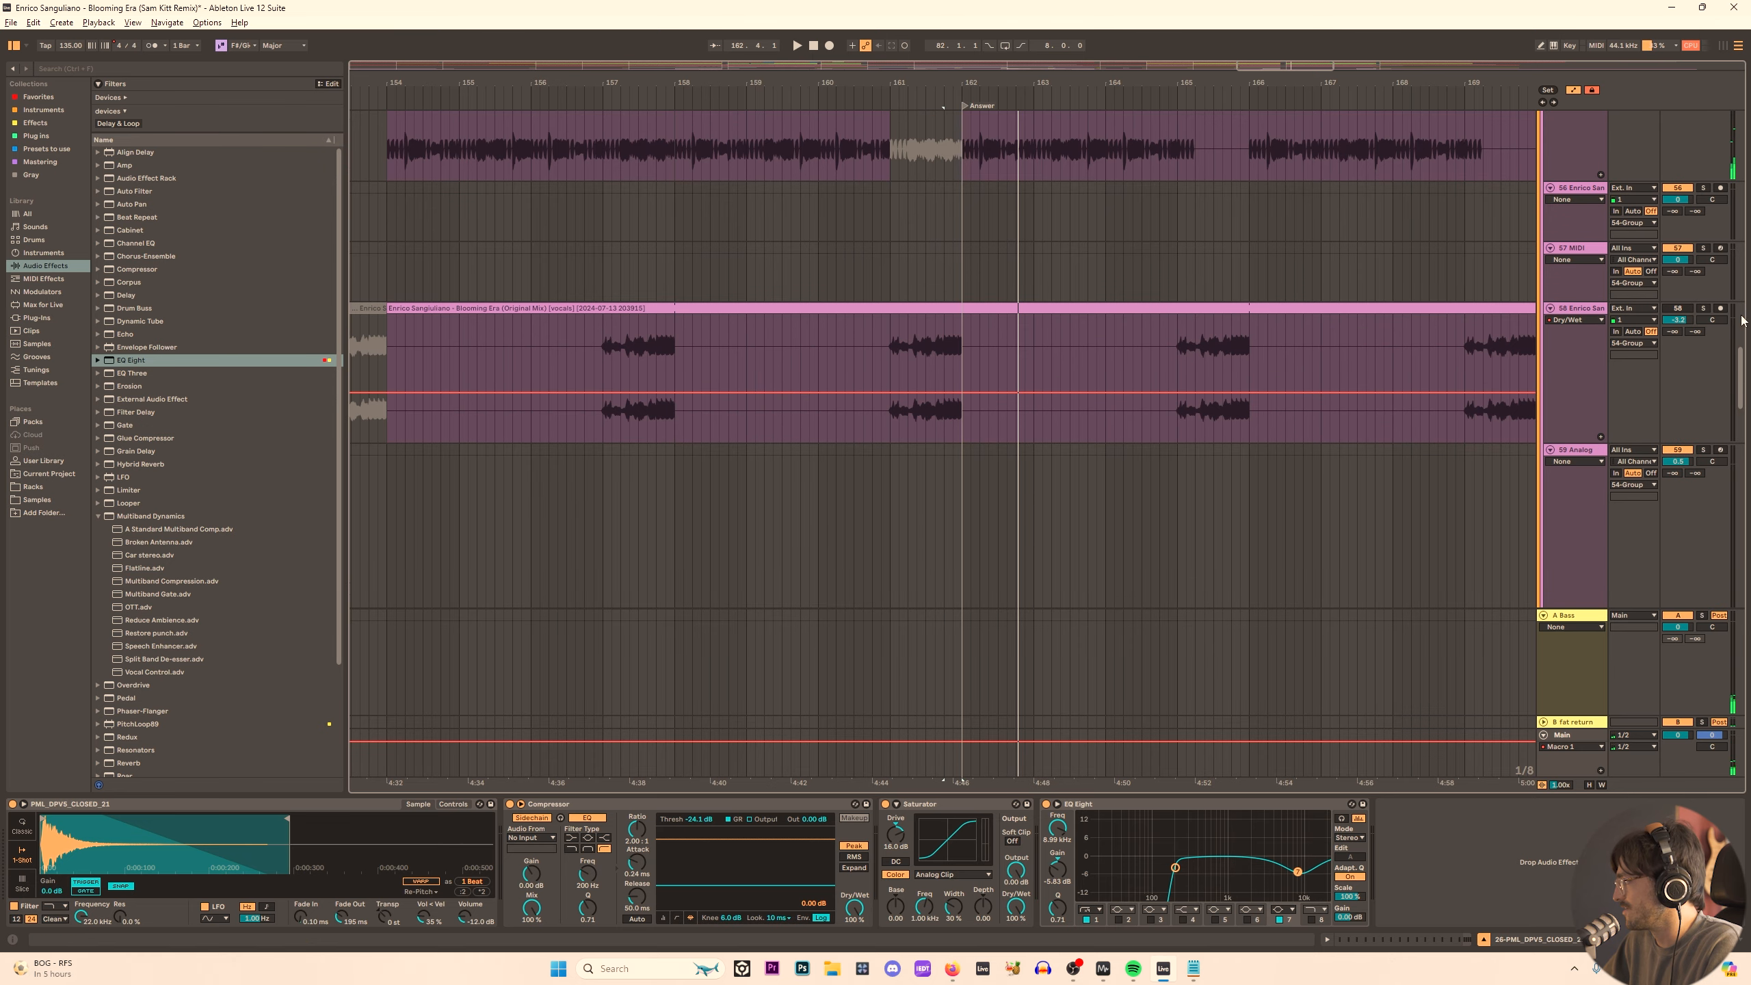
pyautogui.click(848, 336)
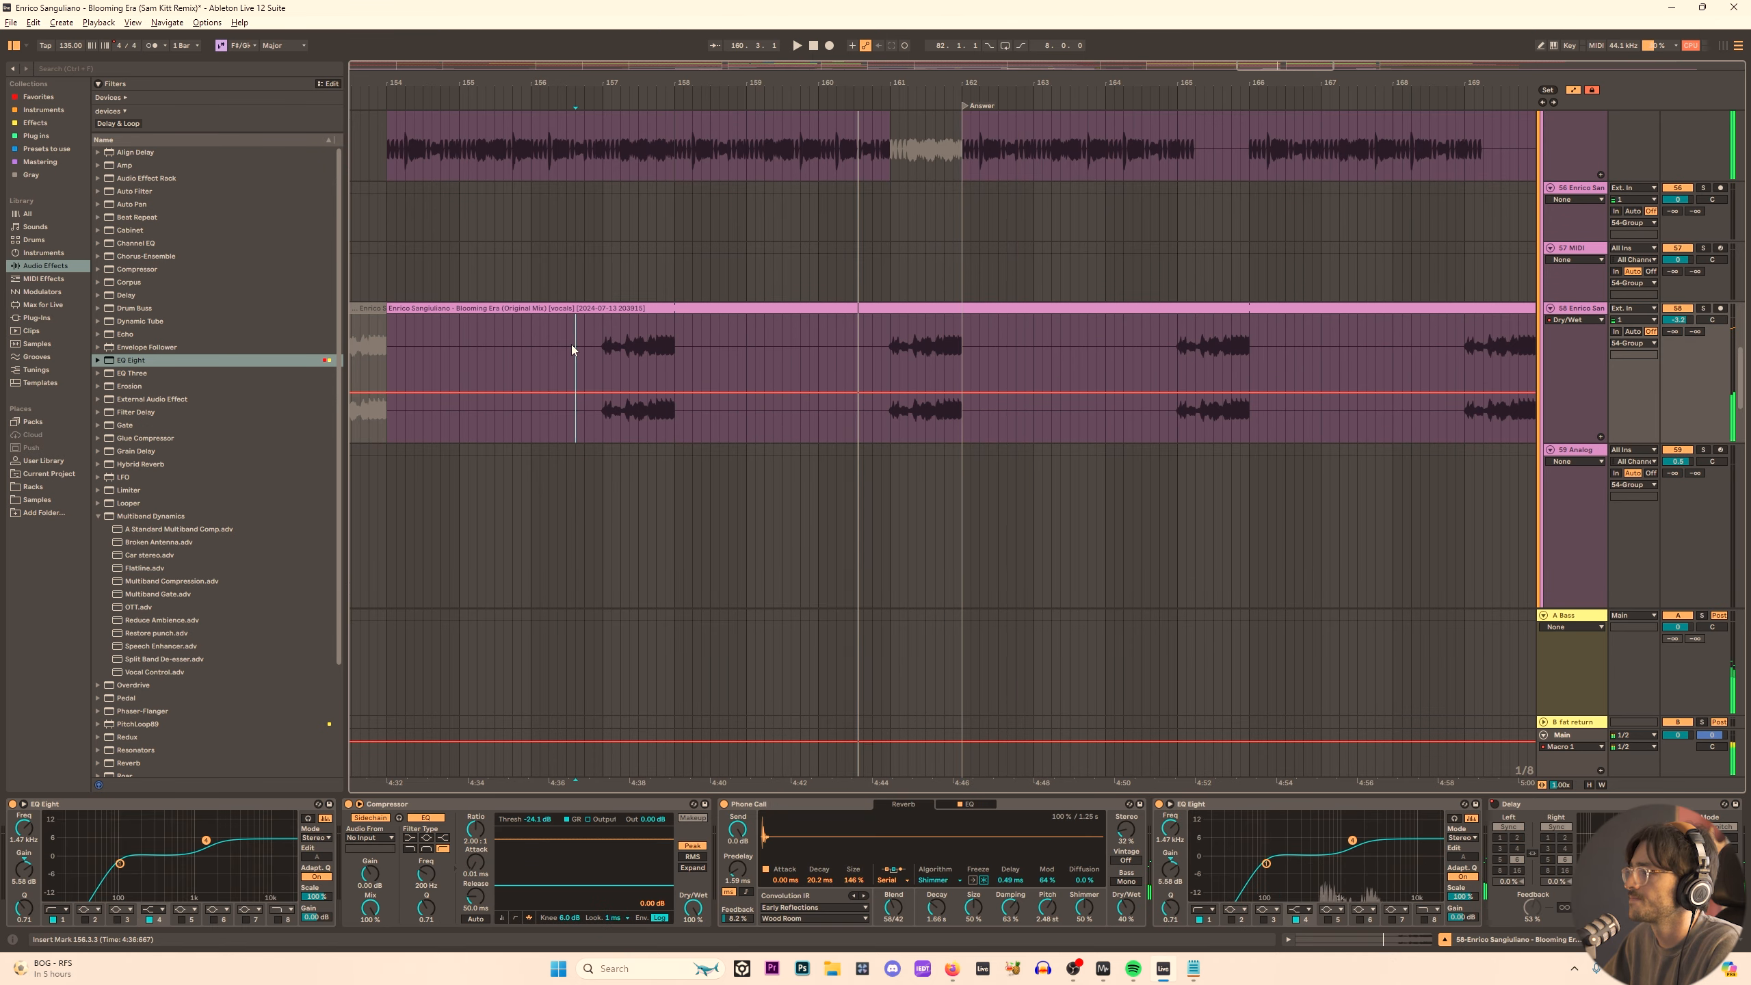
pyautogui.press('w')
pyautogui.scroll(5, 920, 323)
pyautogui.scroll(2, 749, 335)
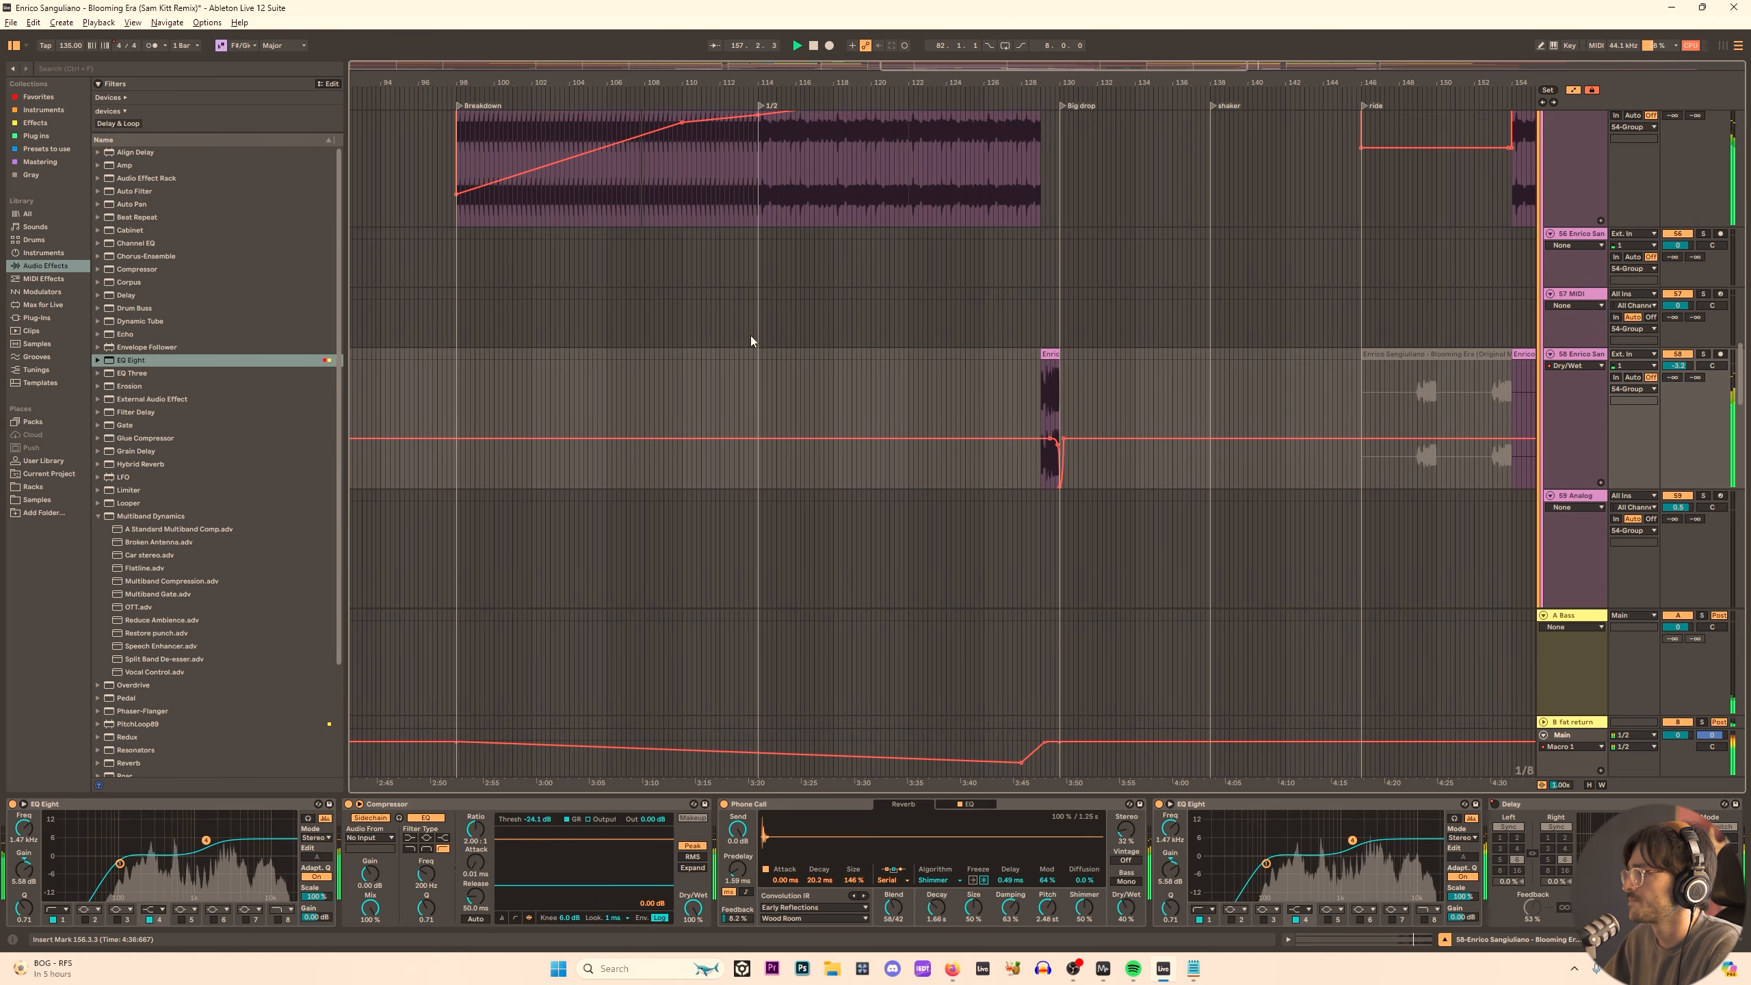
pyautogui.scroll(-6, 749, 331)
pyautogui.scroll(2, 799, 298)
pyautogui.click(1576, 339)
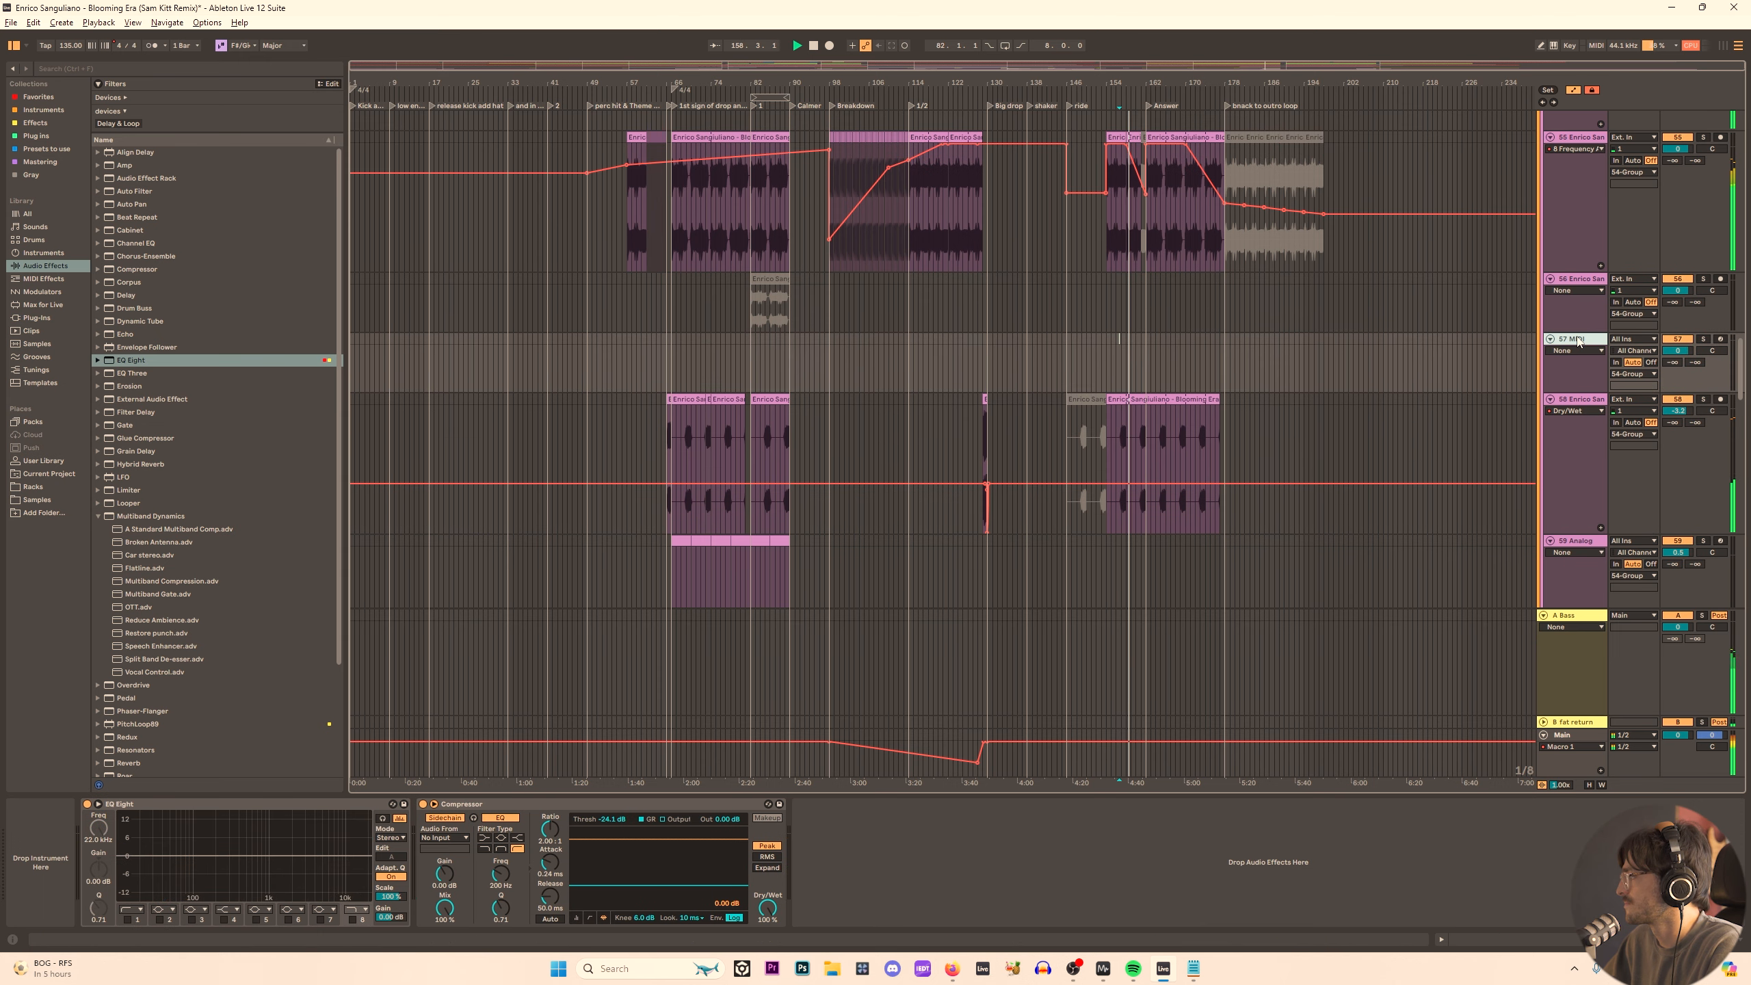
pyautogui.press('Delete')
# Deactivate the vocal clip right before the Big drop and select the muted vocal clip just before Answer.
pyautogui.scroll(6, 986, 414)
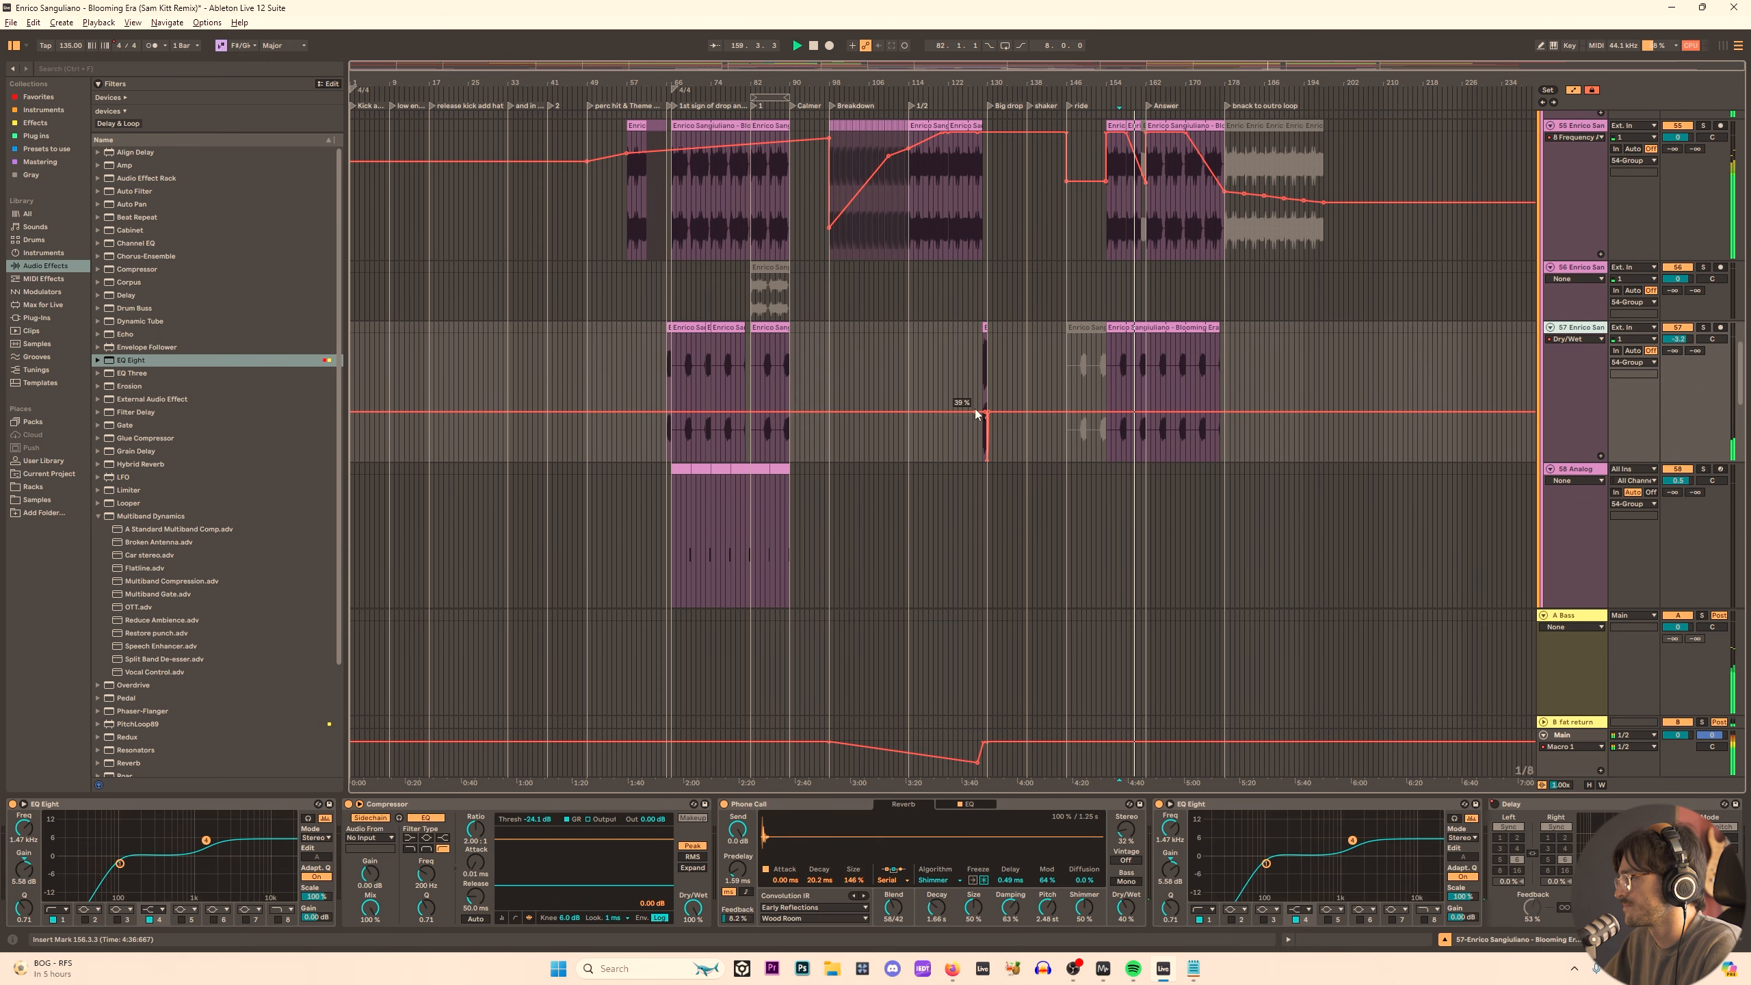
pyautogui.click(1008, 325)
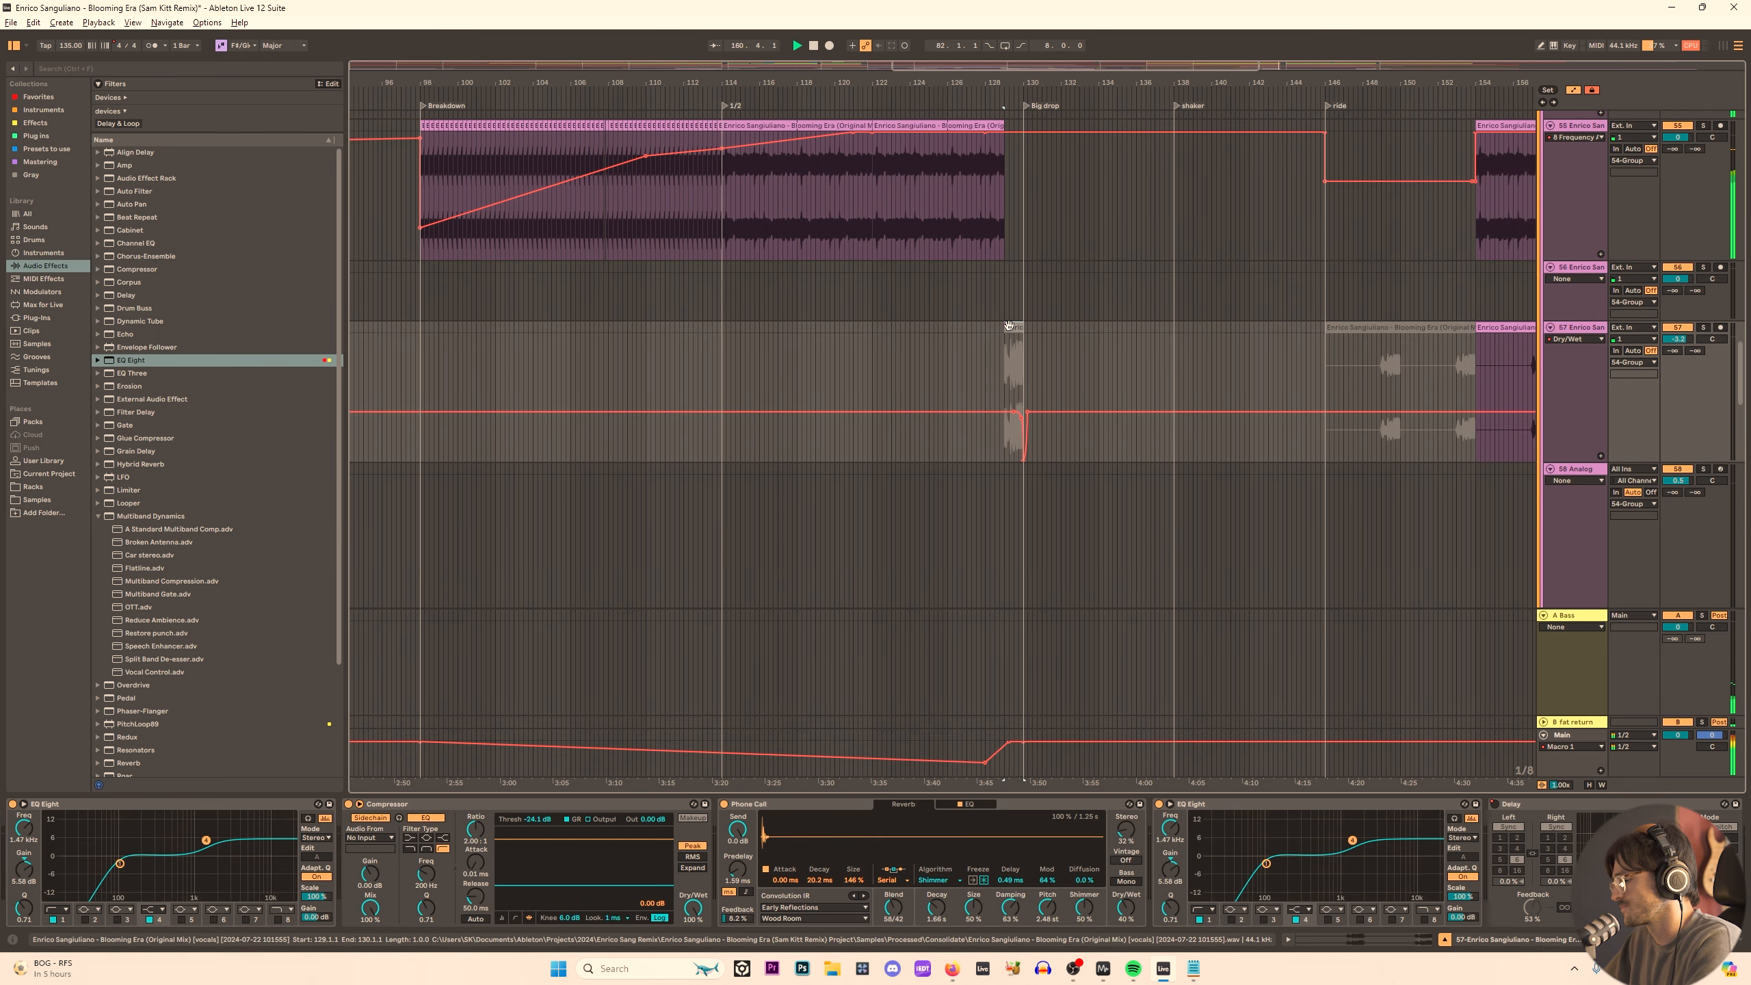
pyautogui.moveTo(1107, 85); pyautogui.dragTo(455, 79)
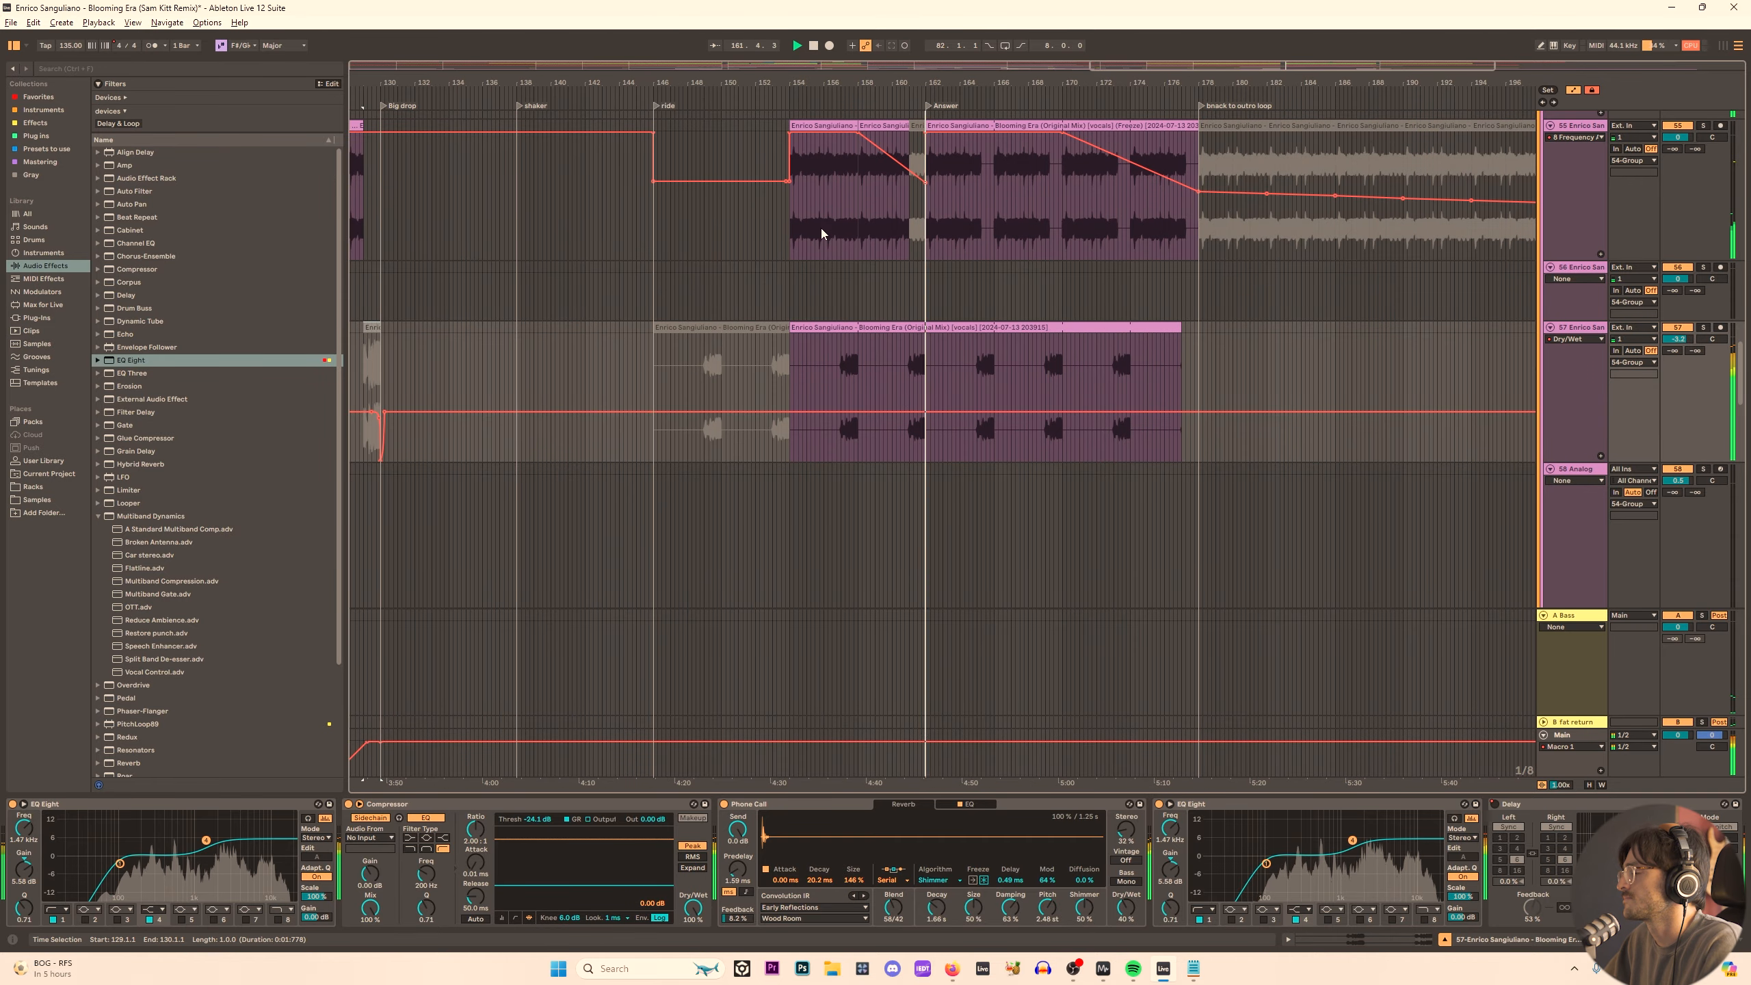
pyautogui.scroll(1, 936, 272)
pyautogui.scroll(5, 923, 186)
pyautogui.click(920, 147)
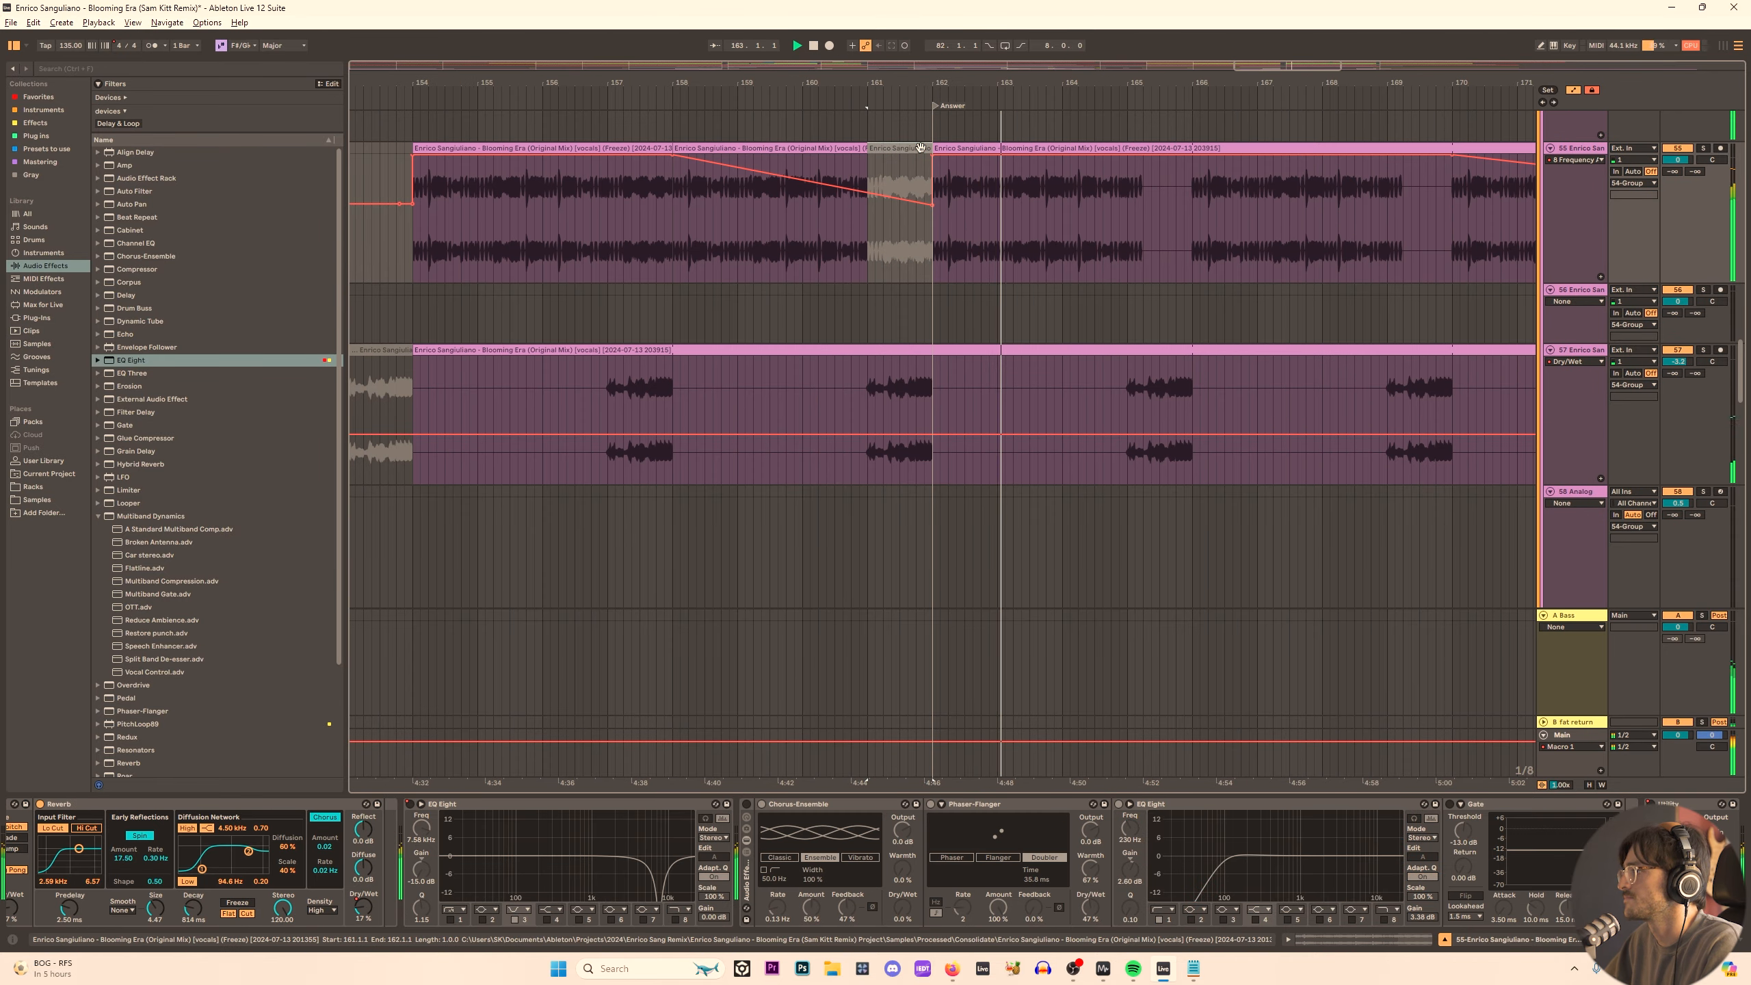
# Delete the track on/off automation of the Attack synth group.
pyautogui.scroll(5, 977, 282)
pyautogui.moveTo(1110, 85); pyautogui.dragTo(846, 69)
pyautogui.scroll(4, 943, 487)
pyautogui.scroll(6, 942, 486)
pyautogui.scroll(-4, 945, 474)
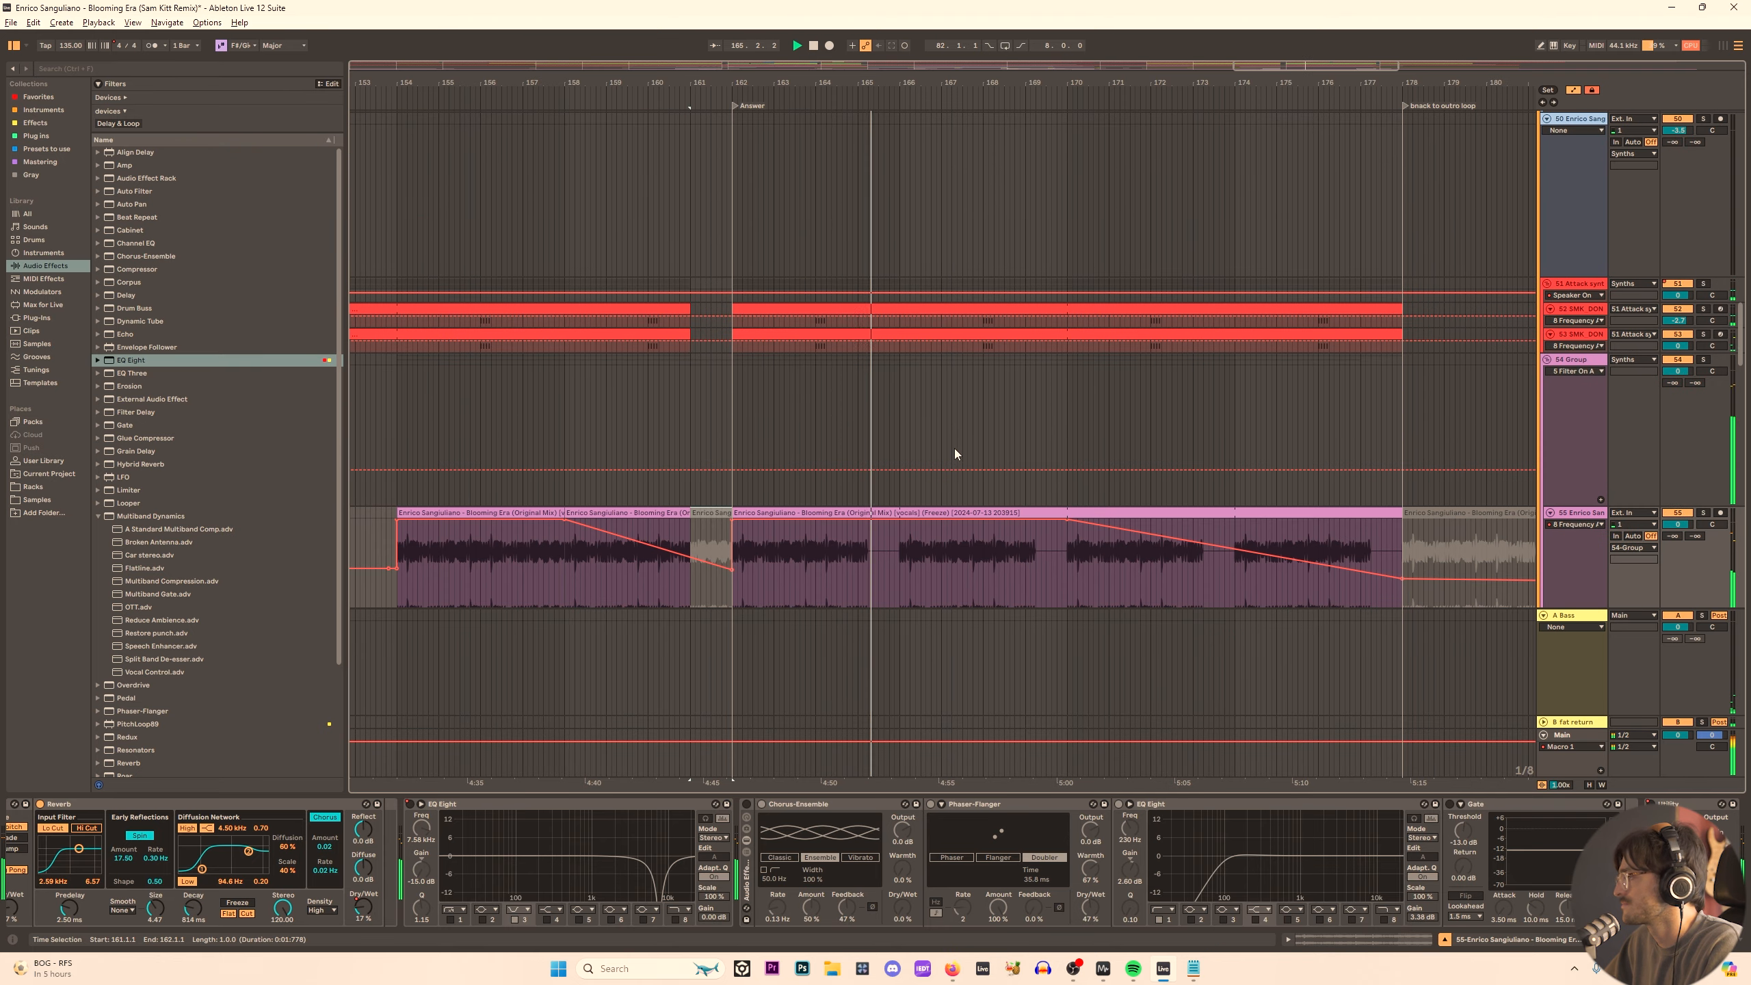
pyautogui.press('w')
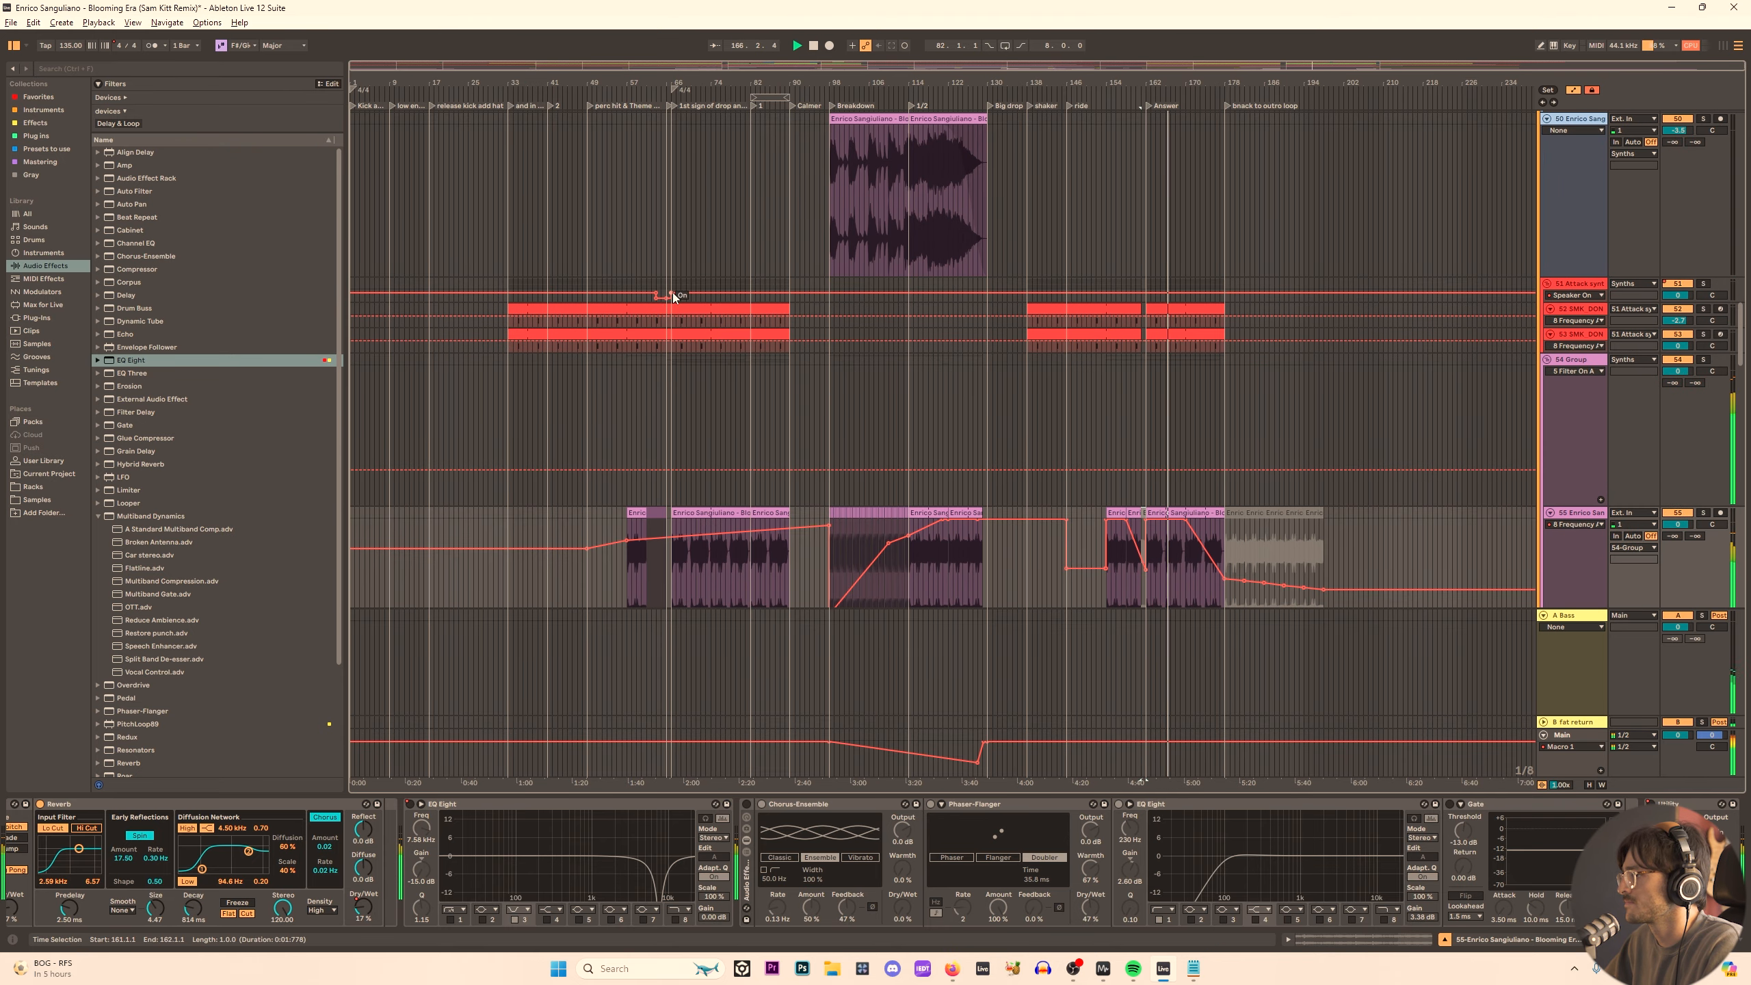
pyautogui.scroll(4, 673, 293)
pyautogui.rightClick(1684, 291)
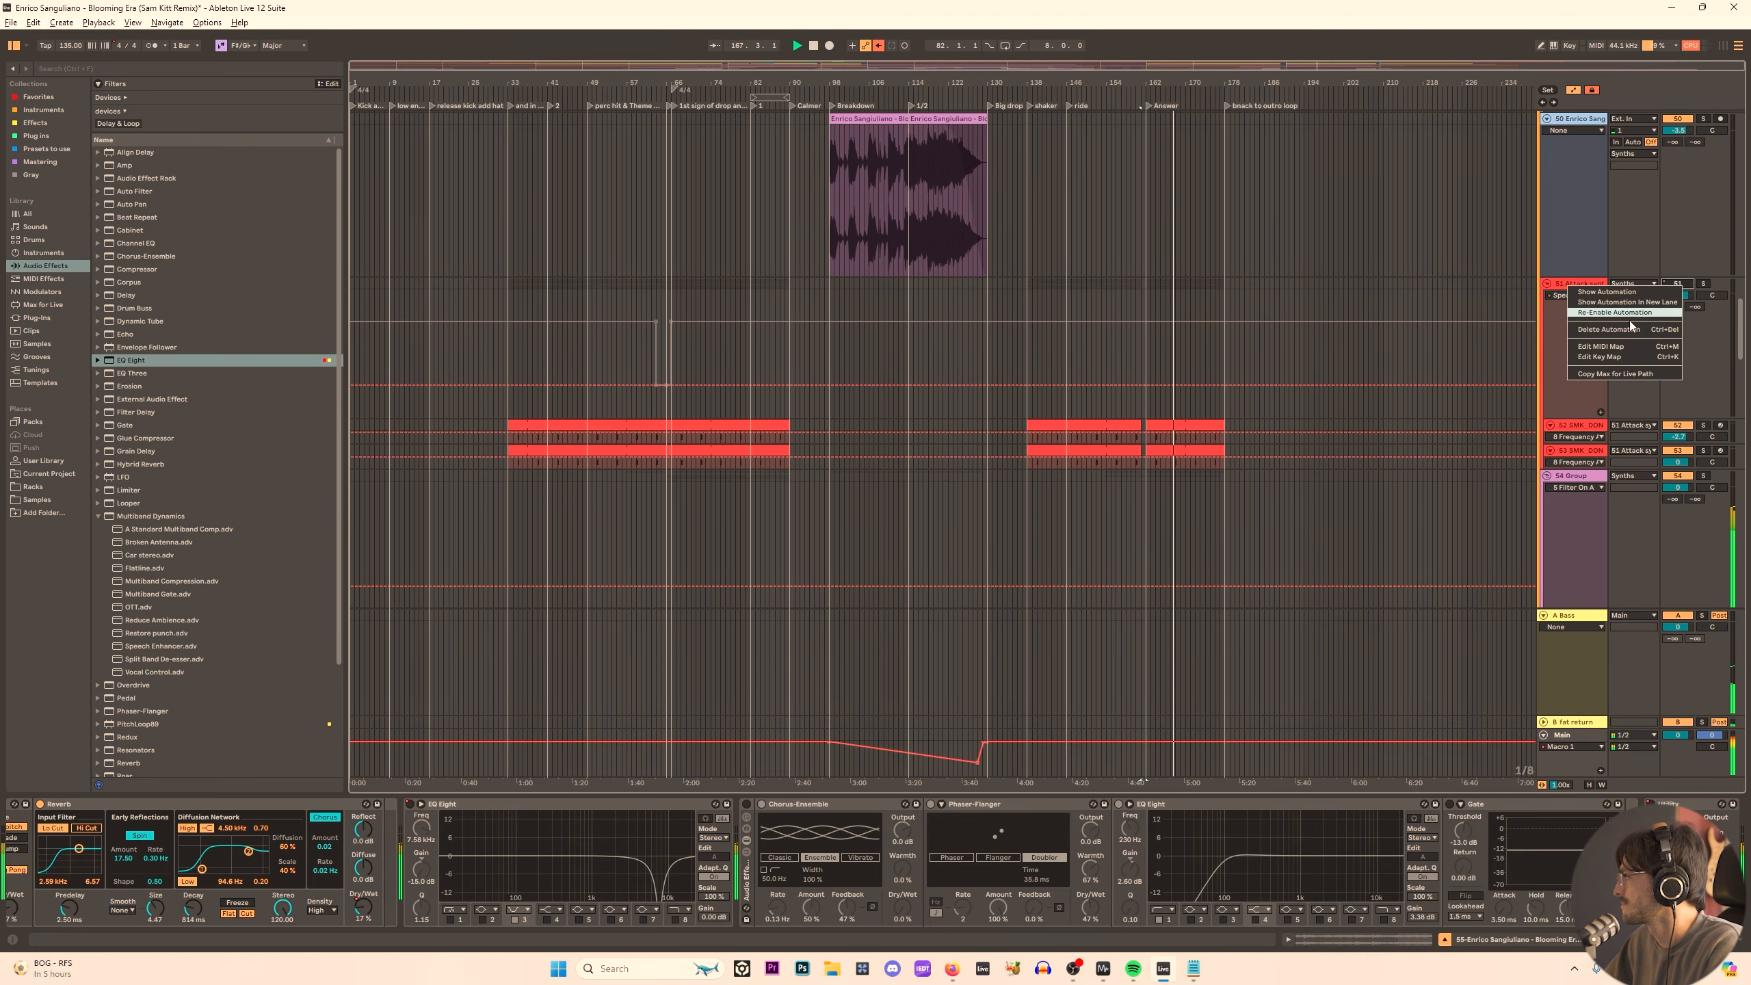
pyautogui.click(1609, 329)
# Audition the Answer section into the outro loop while checking where the vocal and kick clips end.
pyautogui.scroll(5, 1193, 402)
pyautogui.scroll(-5, 1103, 412)
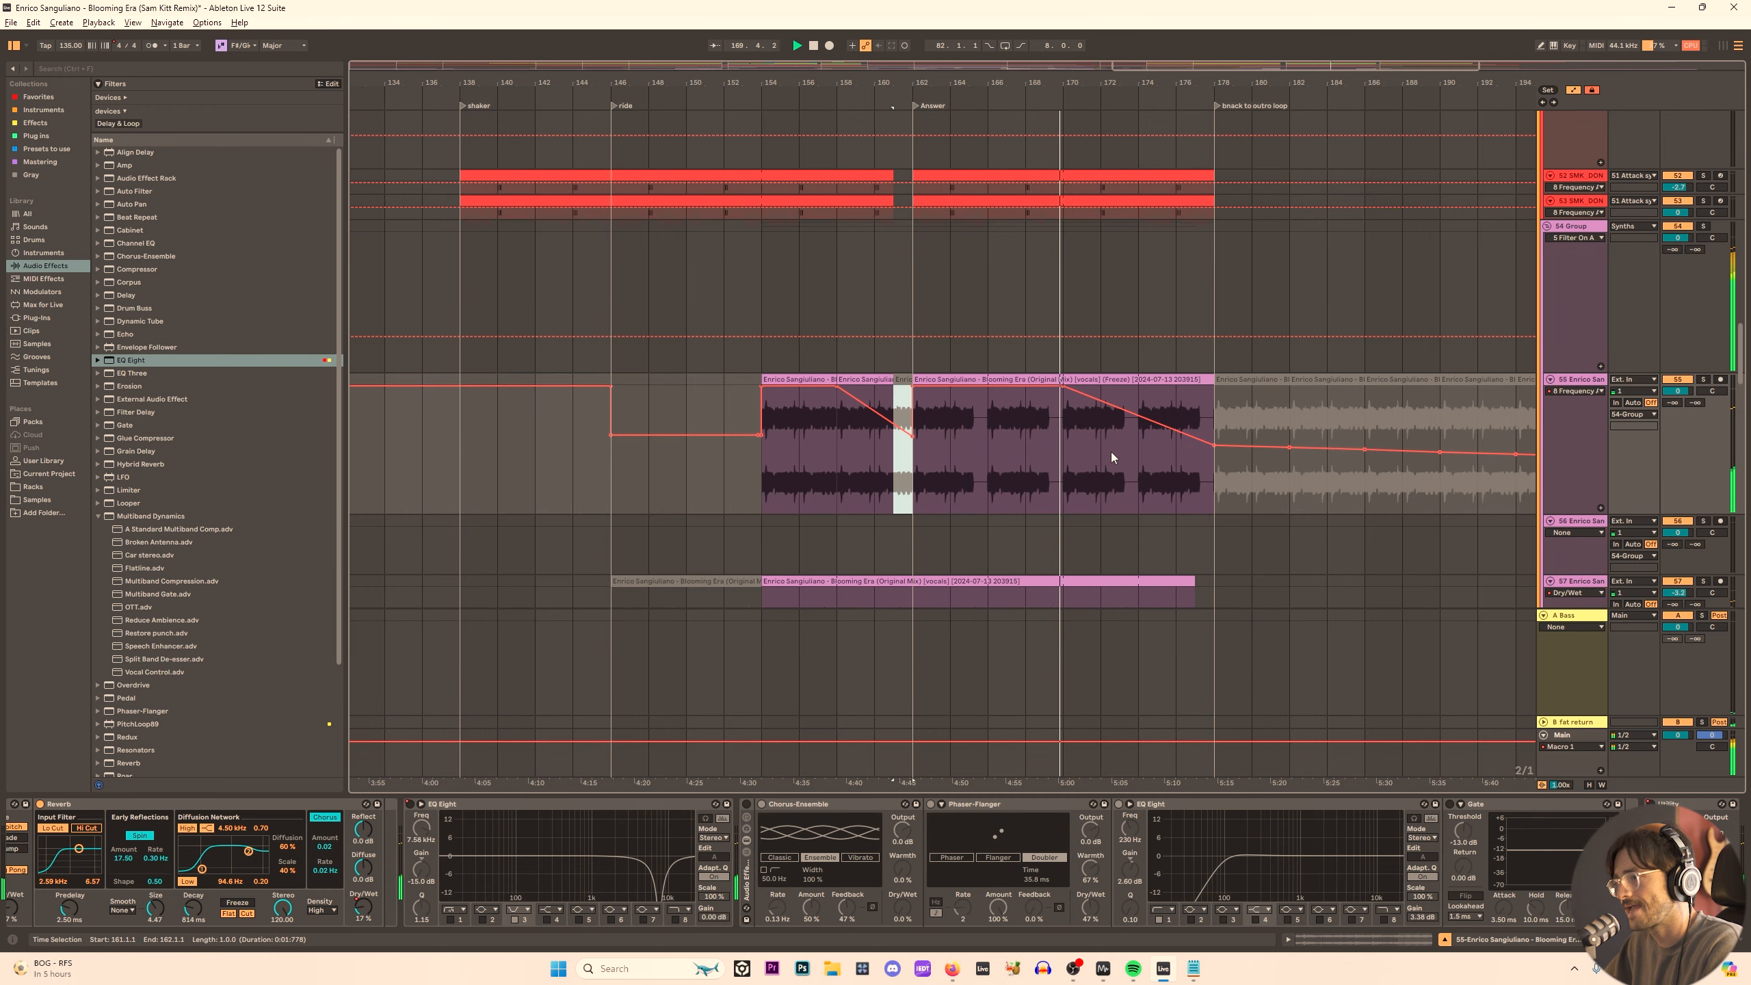
pyautogui.scroll(-3, 1111, 452)
pyautogui.click(1190, 399)
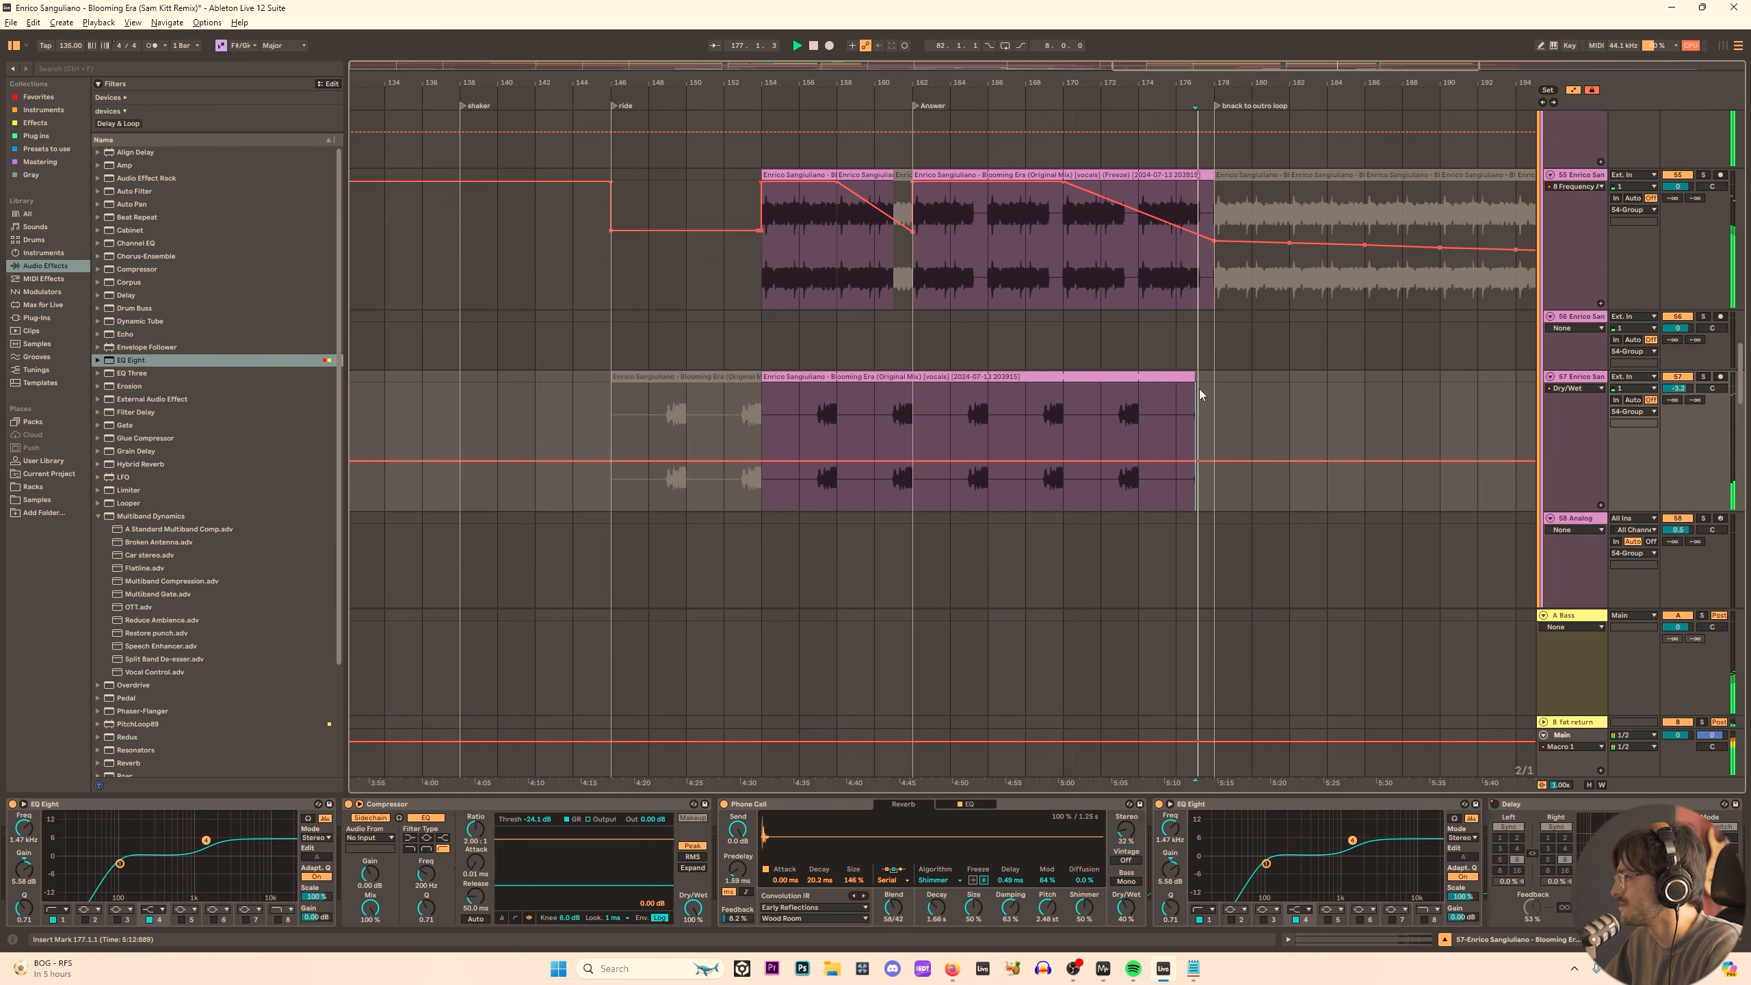
pyautogui.scroll(5, 1227, 345)
pyautogui.scroll(-3, 1219, 319)
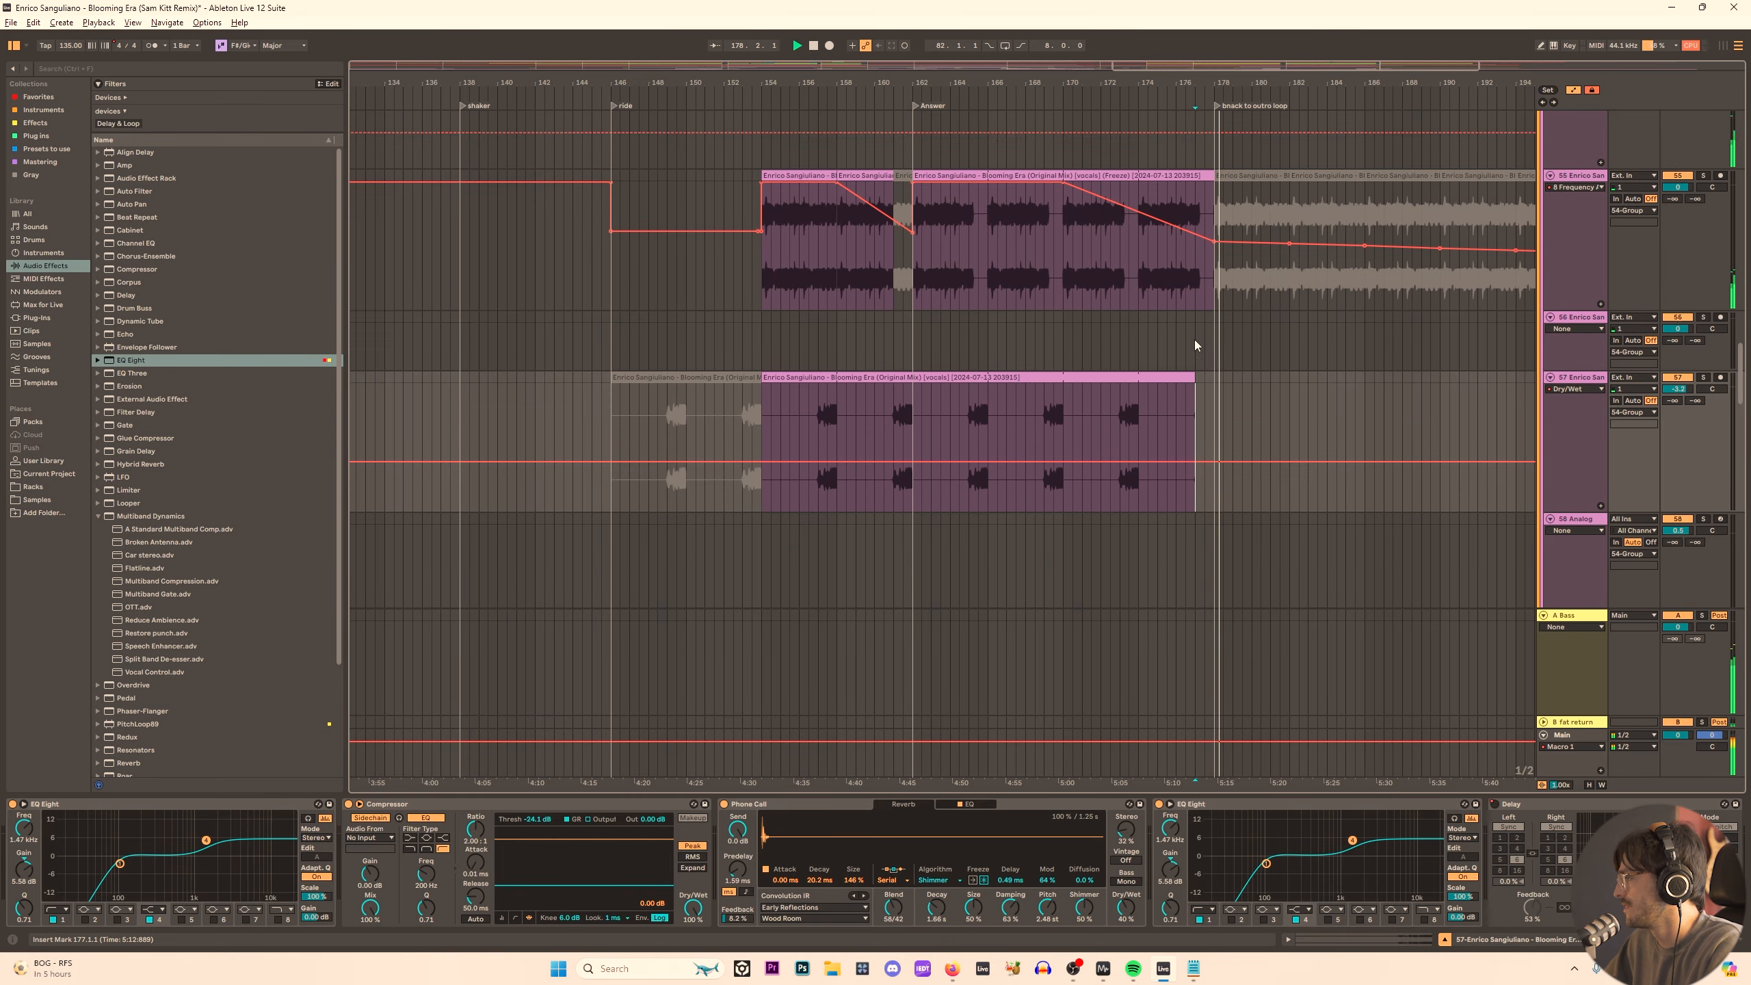
pyautogui.moveTo(1740, 346); pyautogui.dragTo(1749, 113)
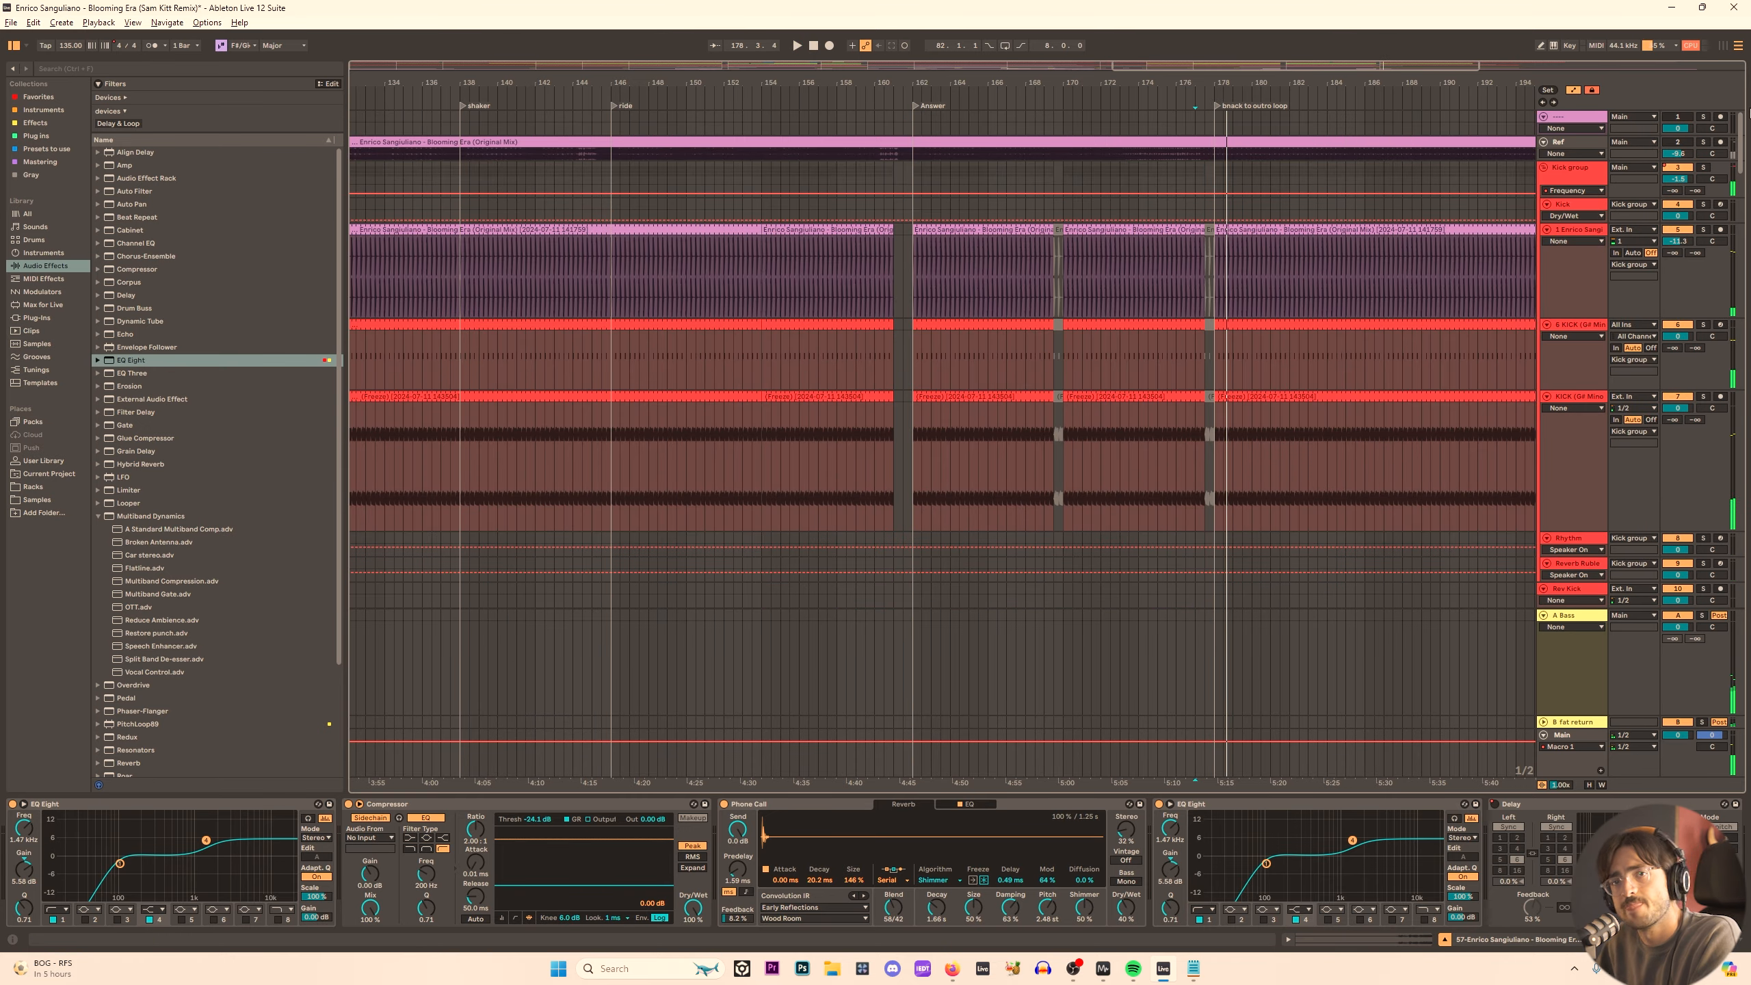
pyautogui.doubleClick(889, 78)
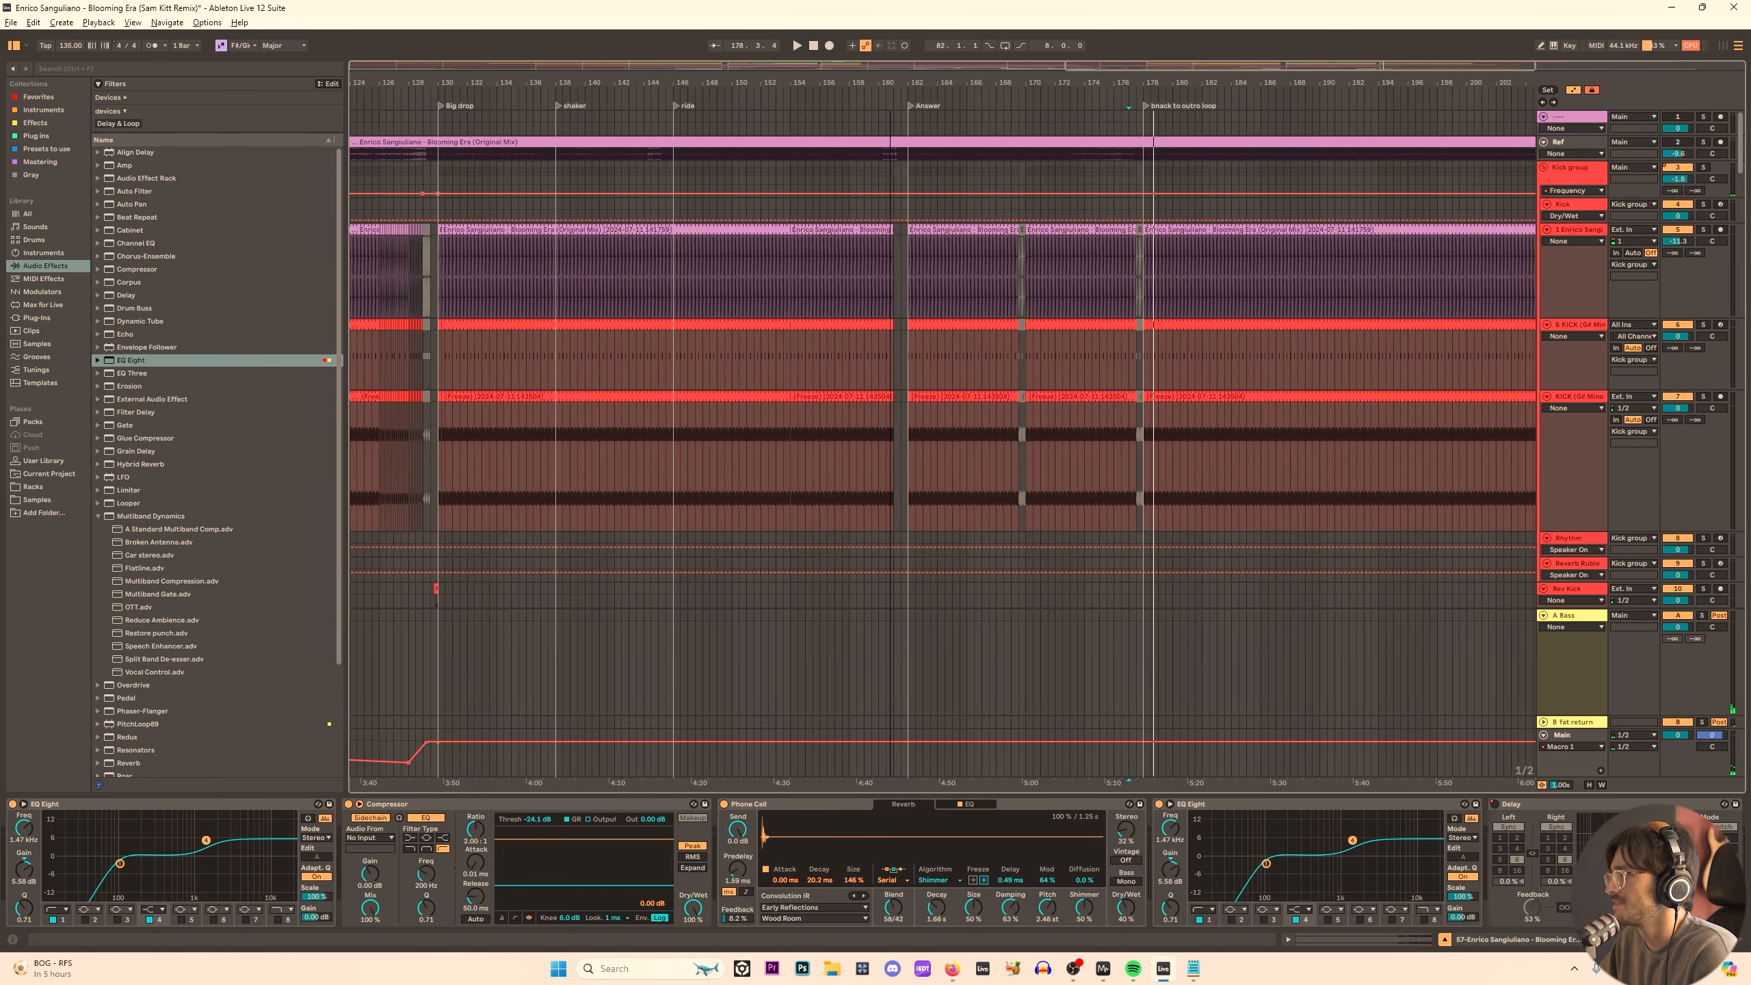